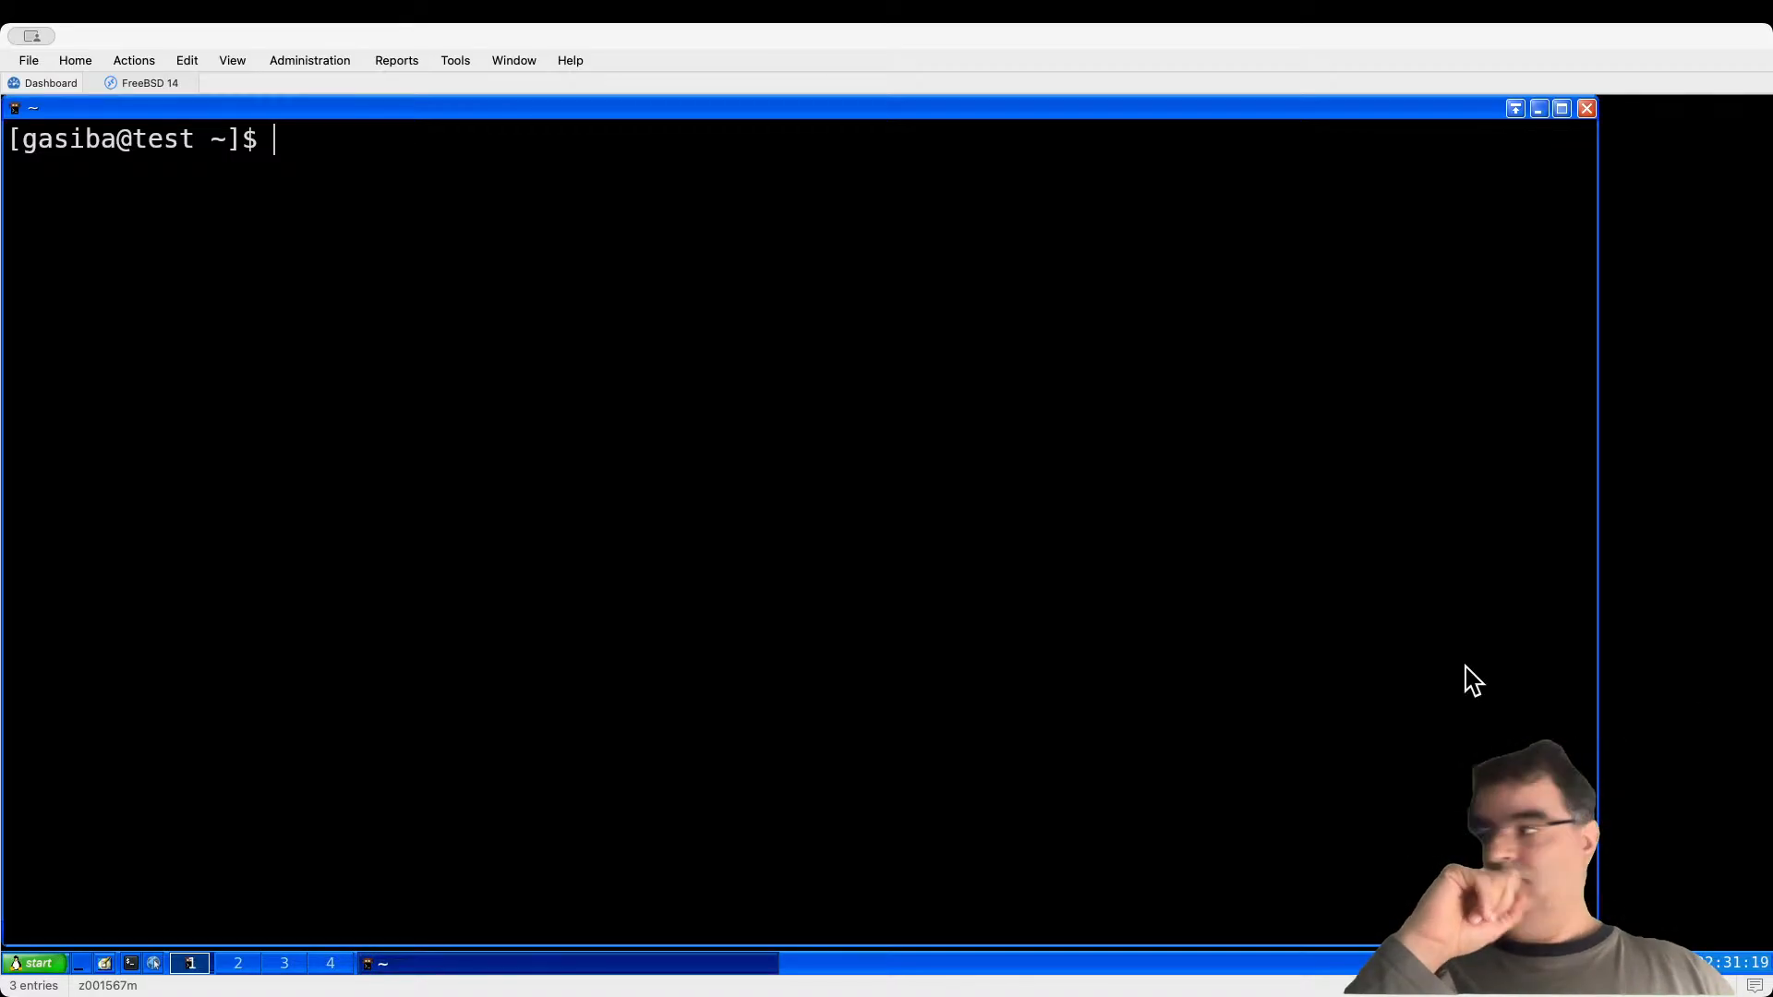
Step: Become root in the FreeBSD terminal with su -, entering the root password
click(1538, 109)
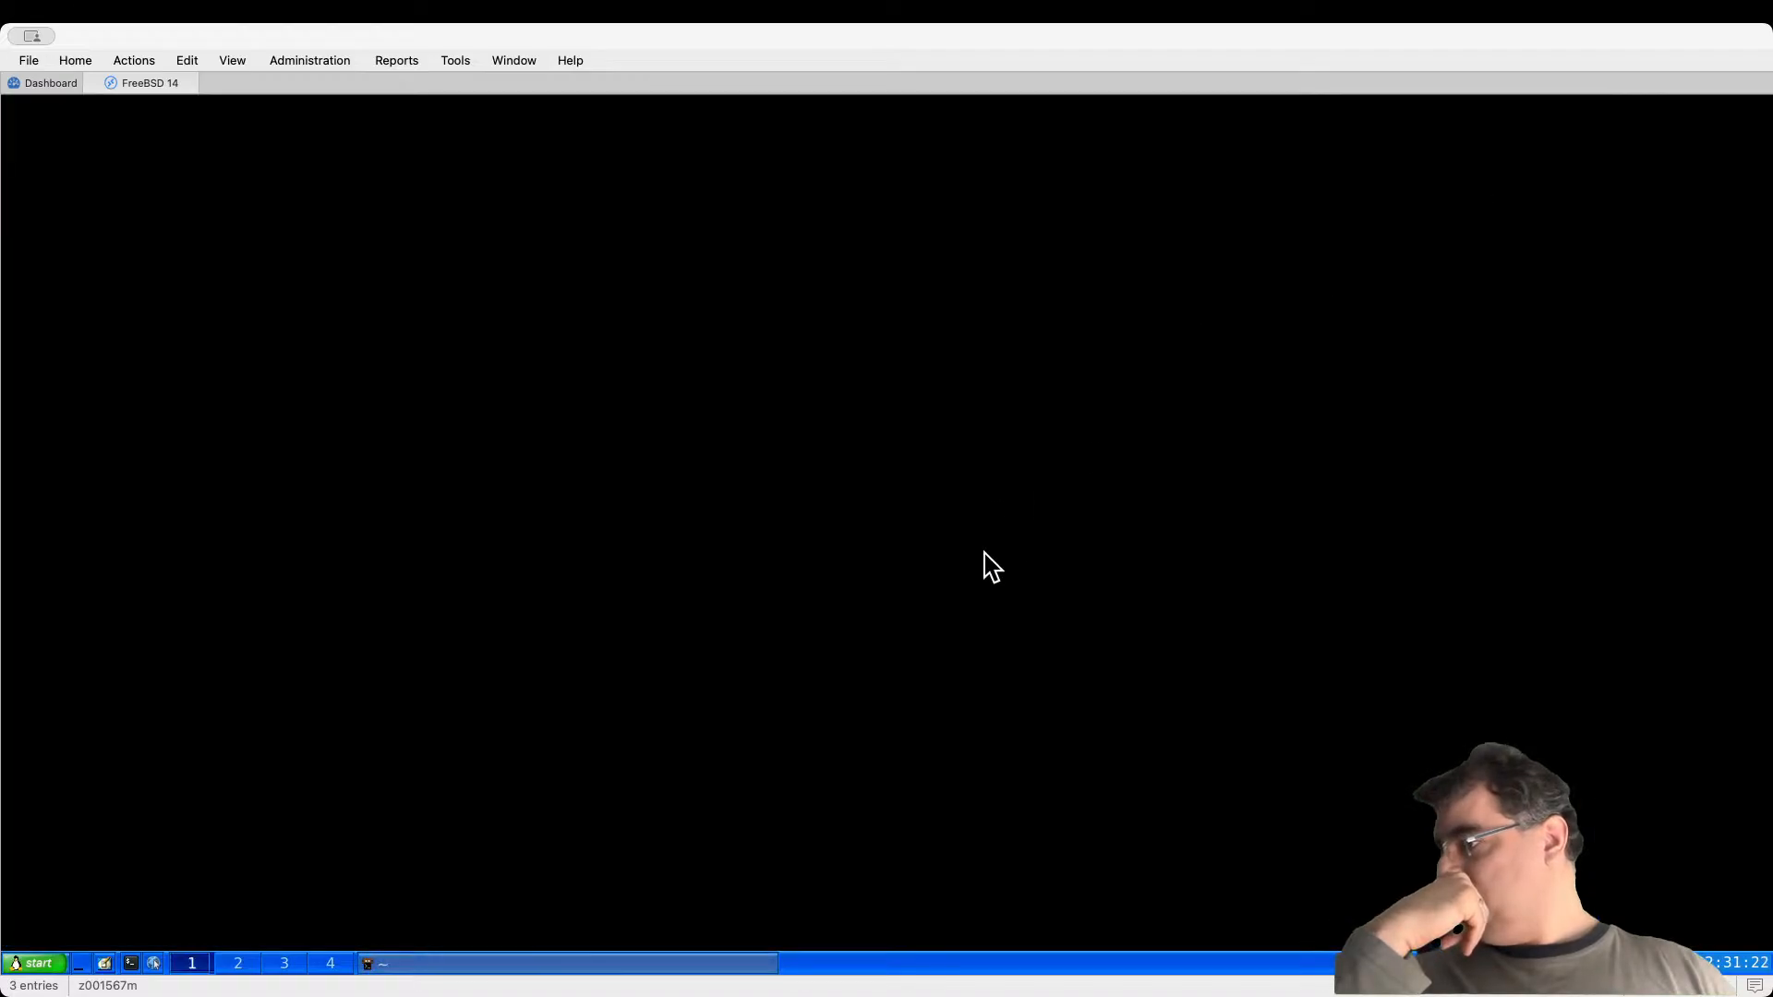
click(607, 970)
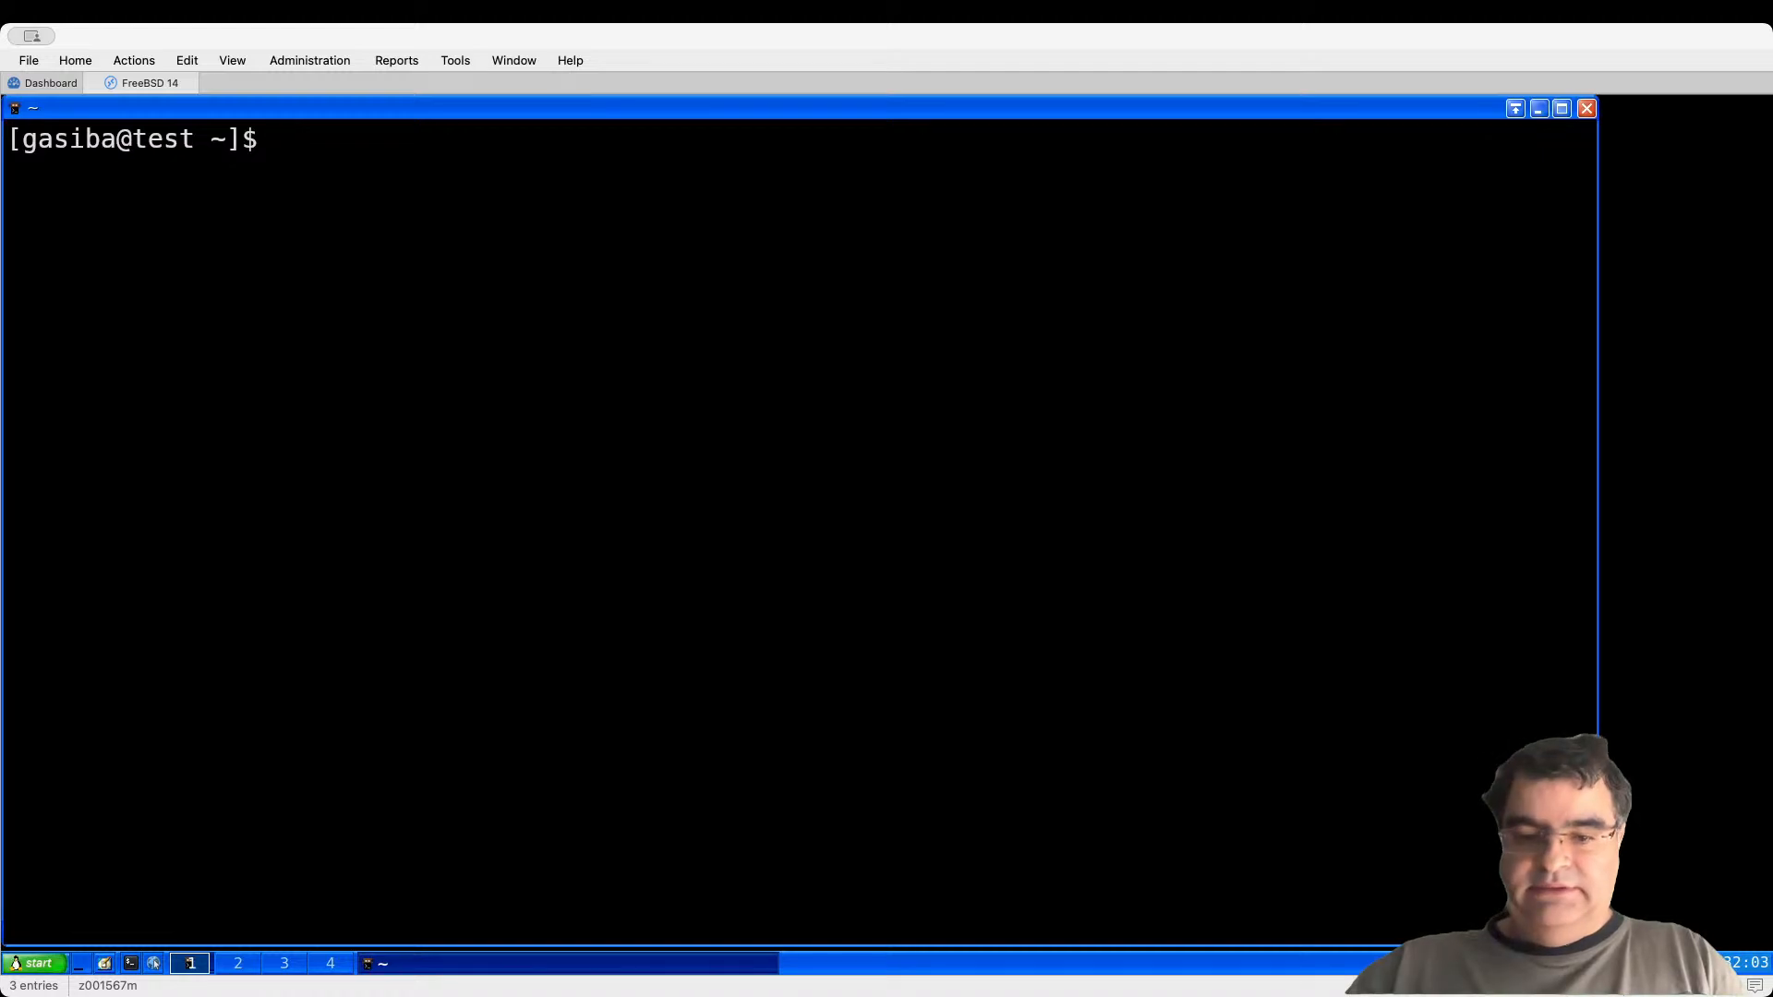
text(su -)
key(Return)
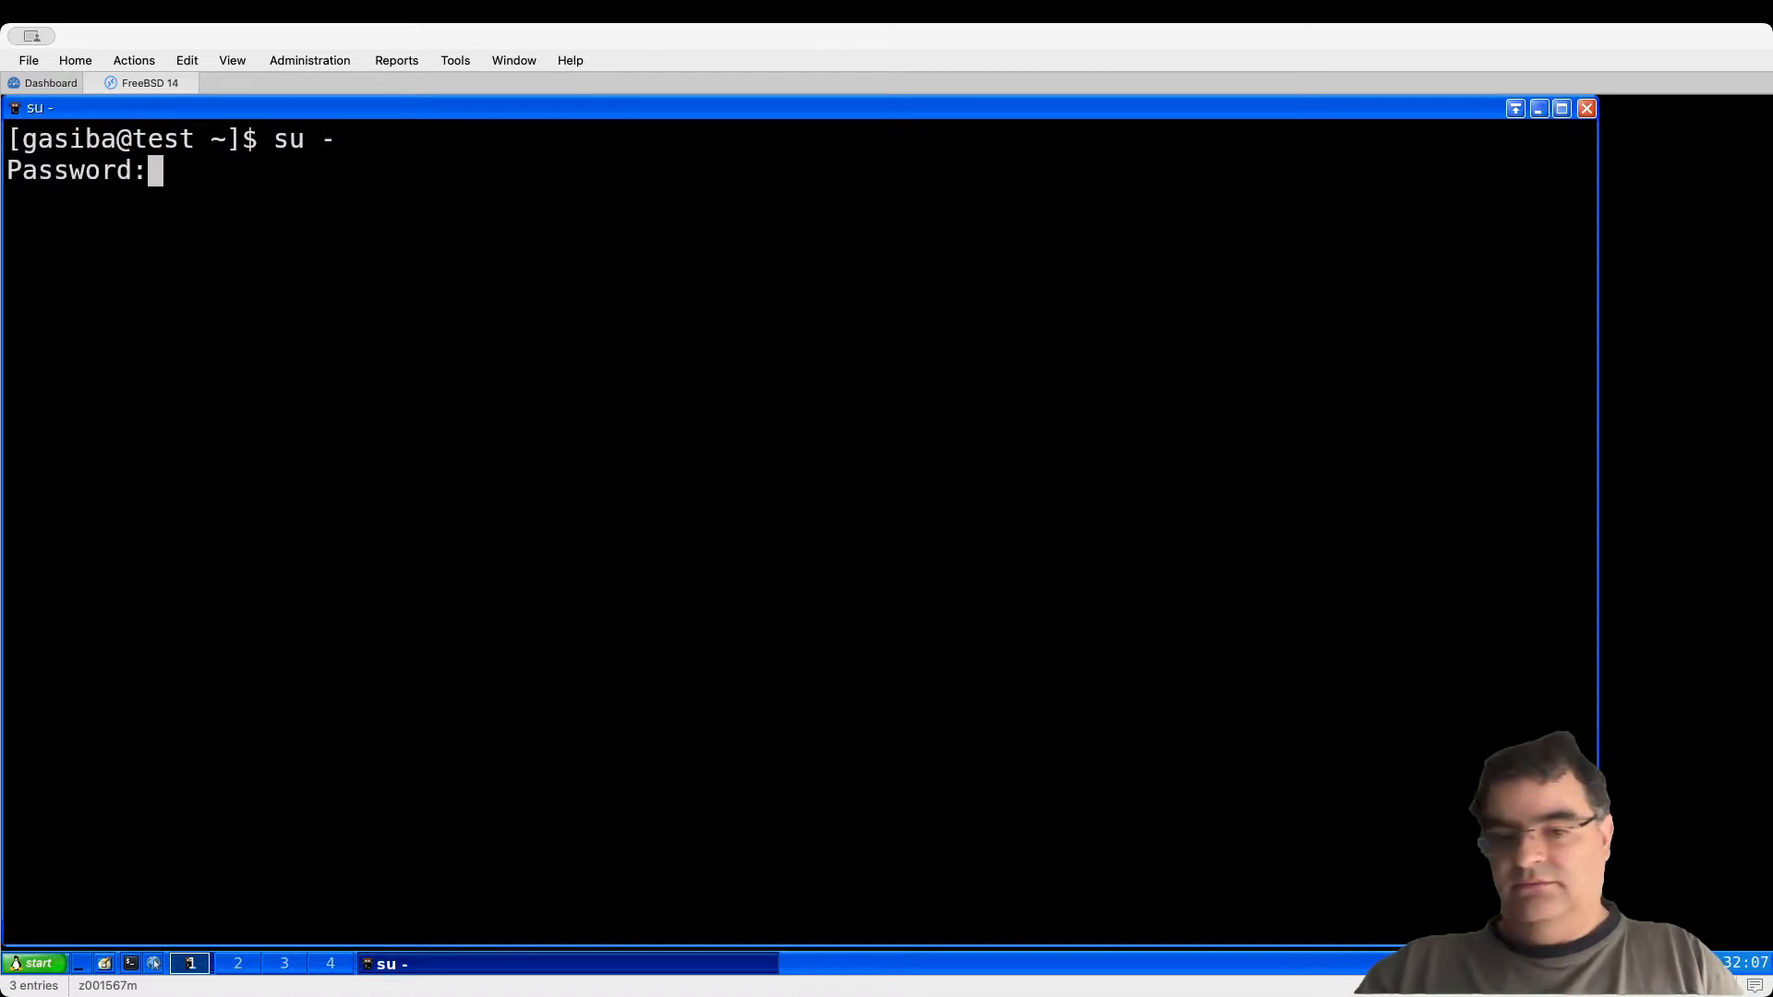
key(Return)
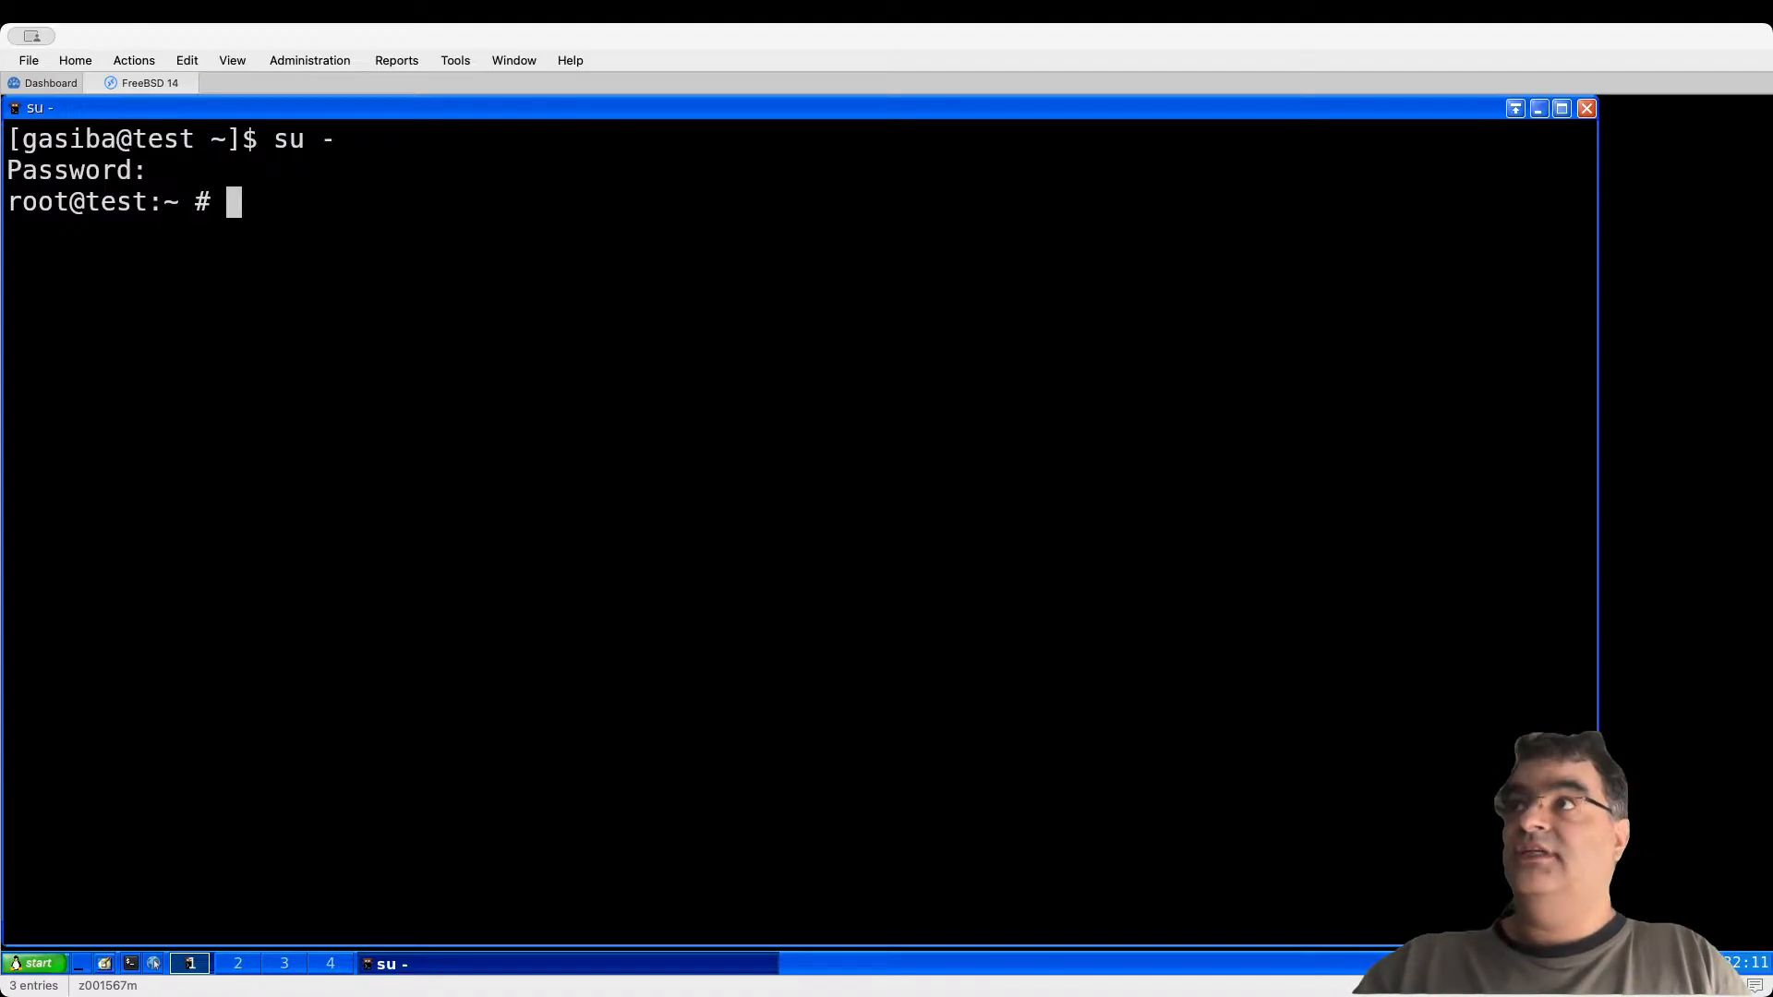
Step: Install the dosbox-x package, answering y to the prompt, then leave the root shell
text(pkg)
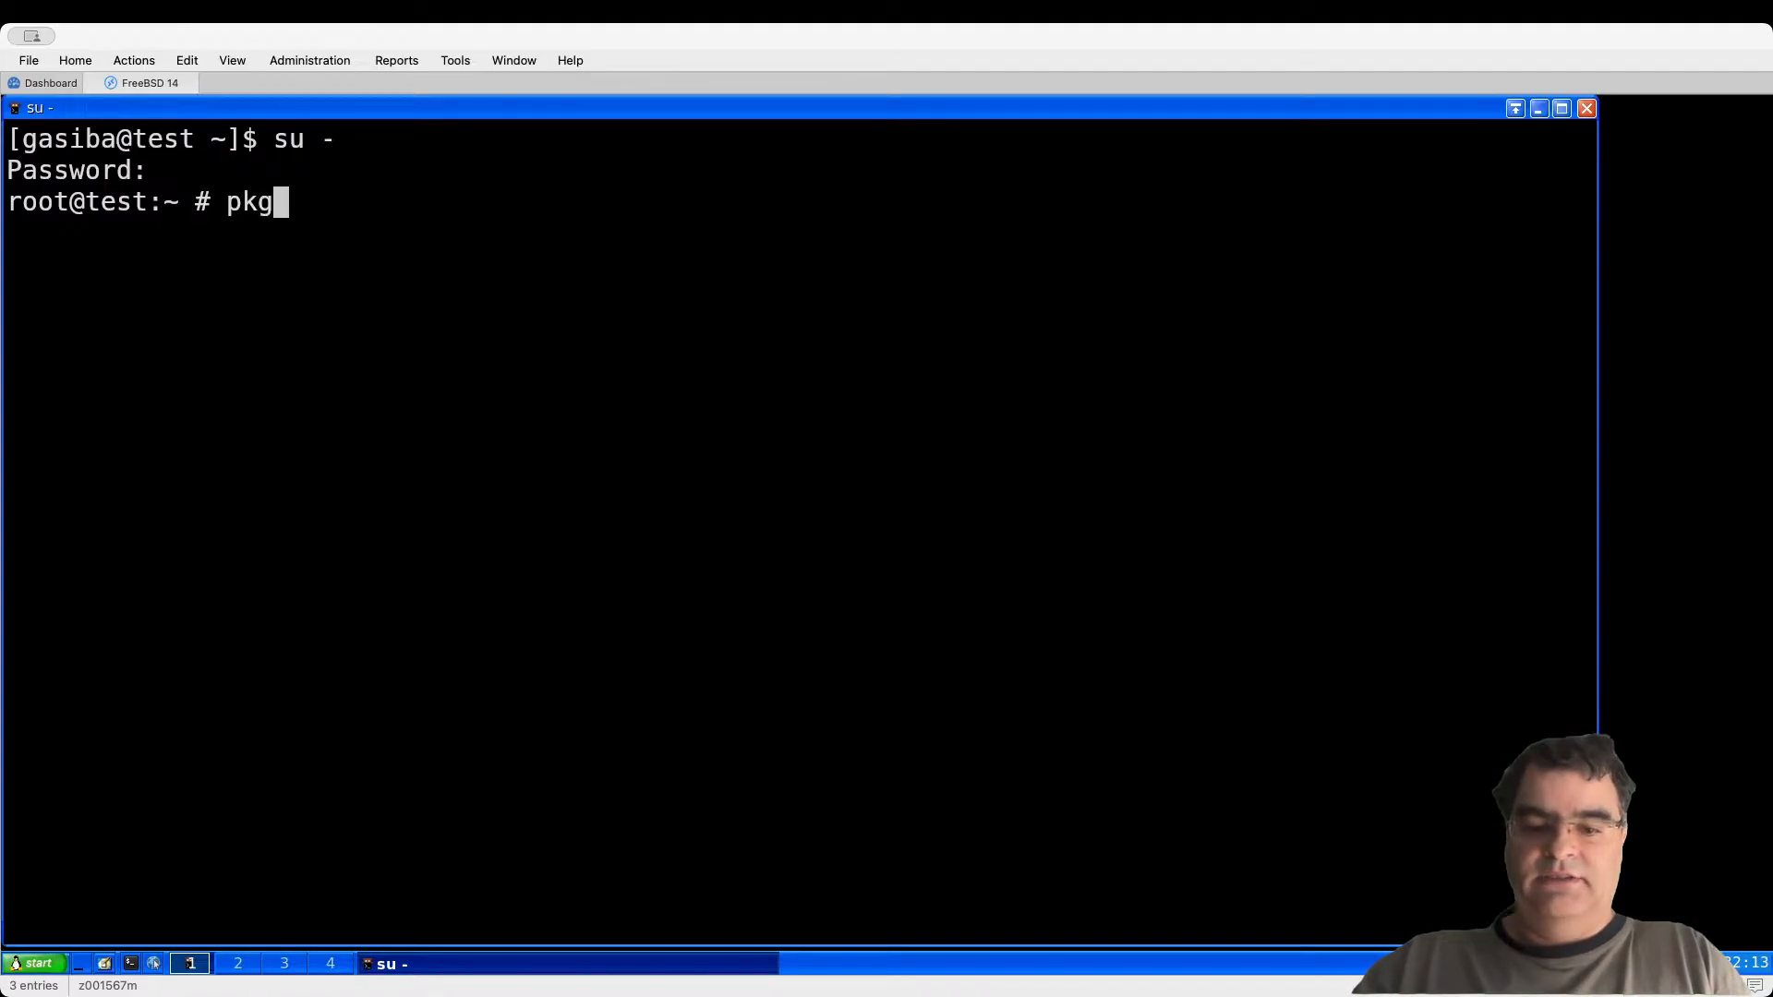
text( install dosbox-x)
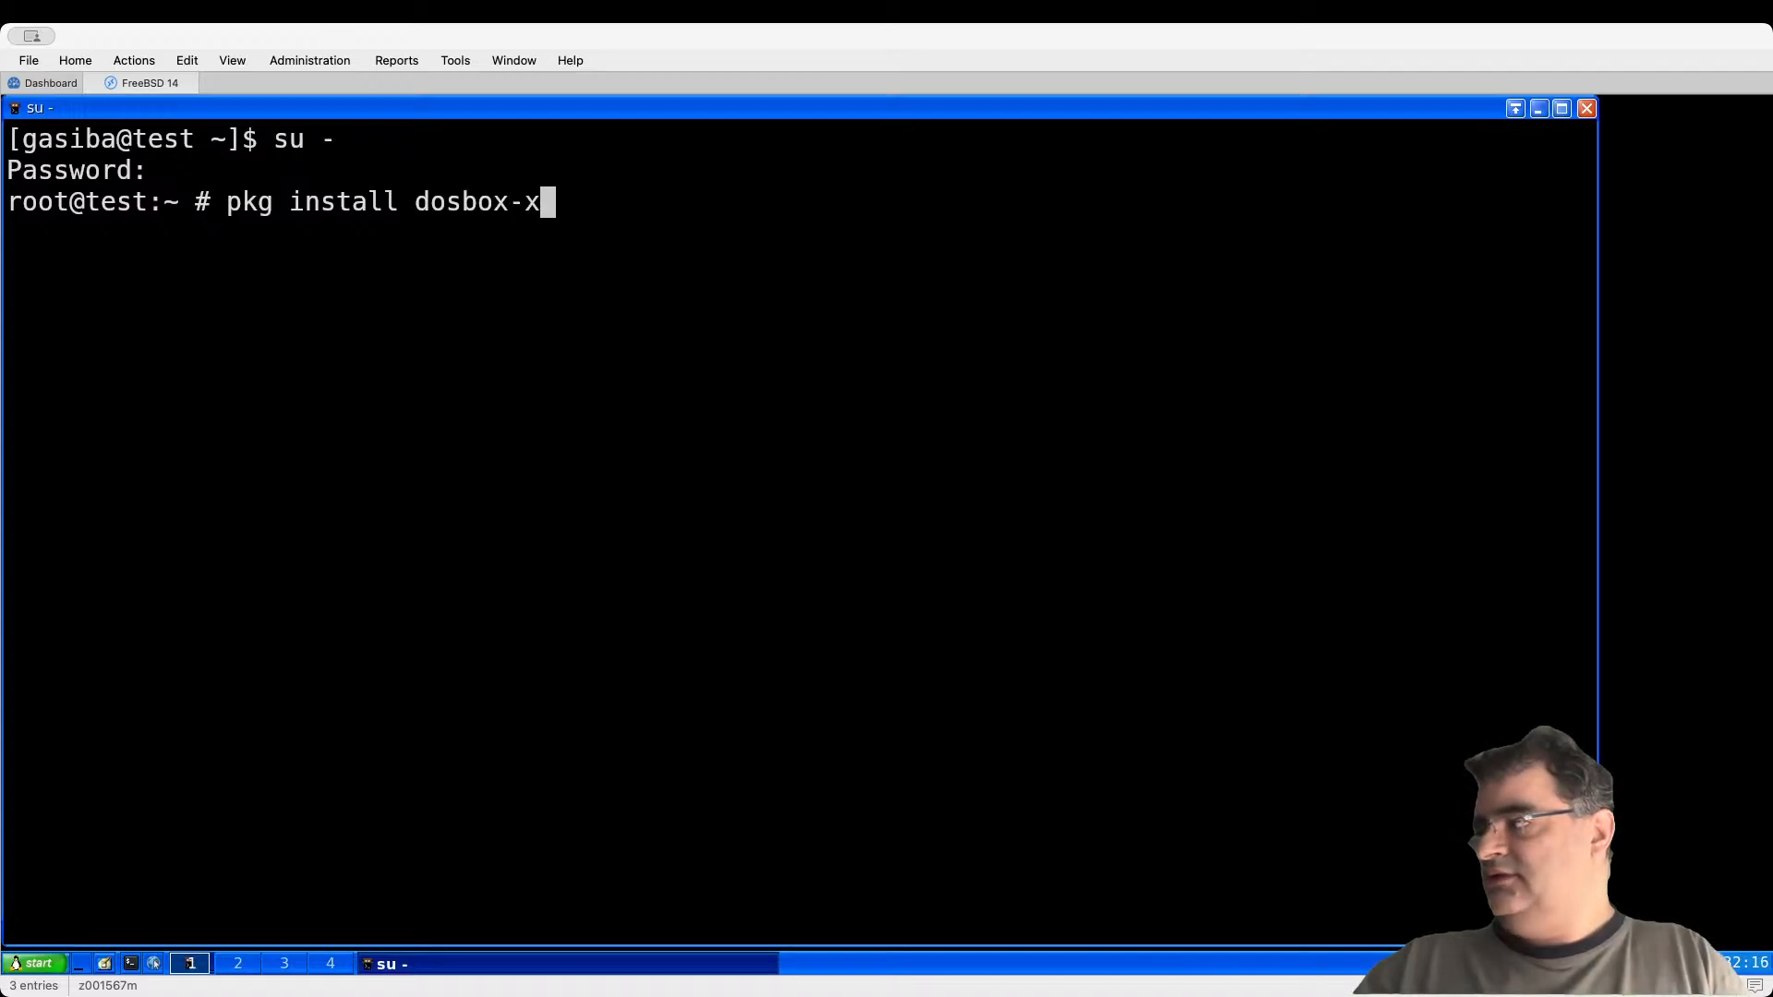
key(Return)
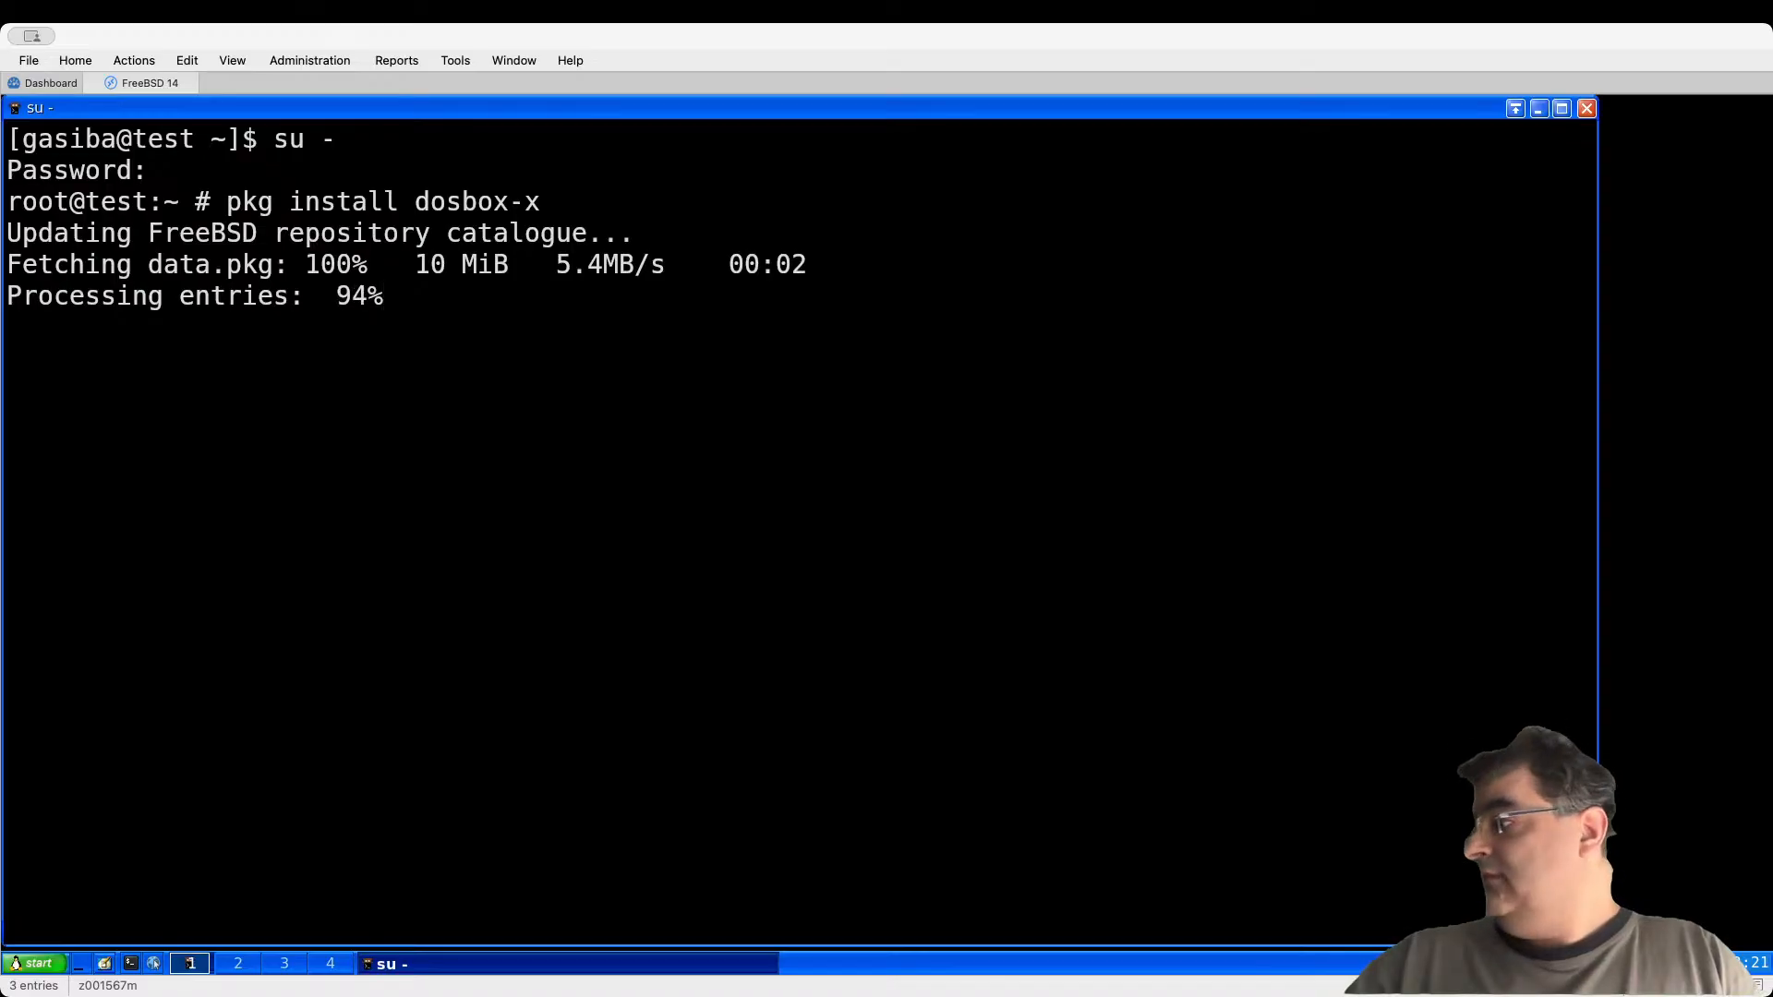
text(y)
key(Return)
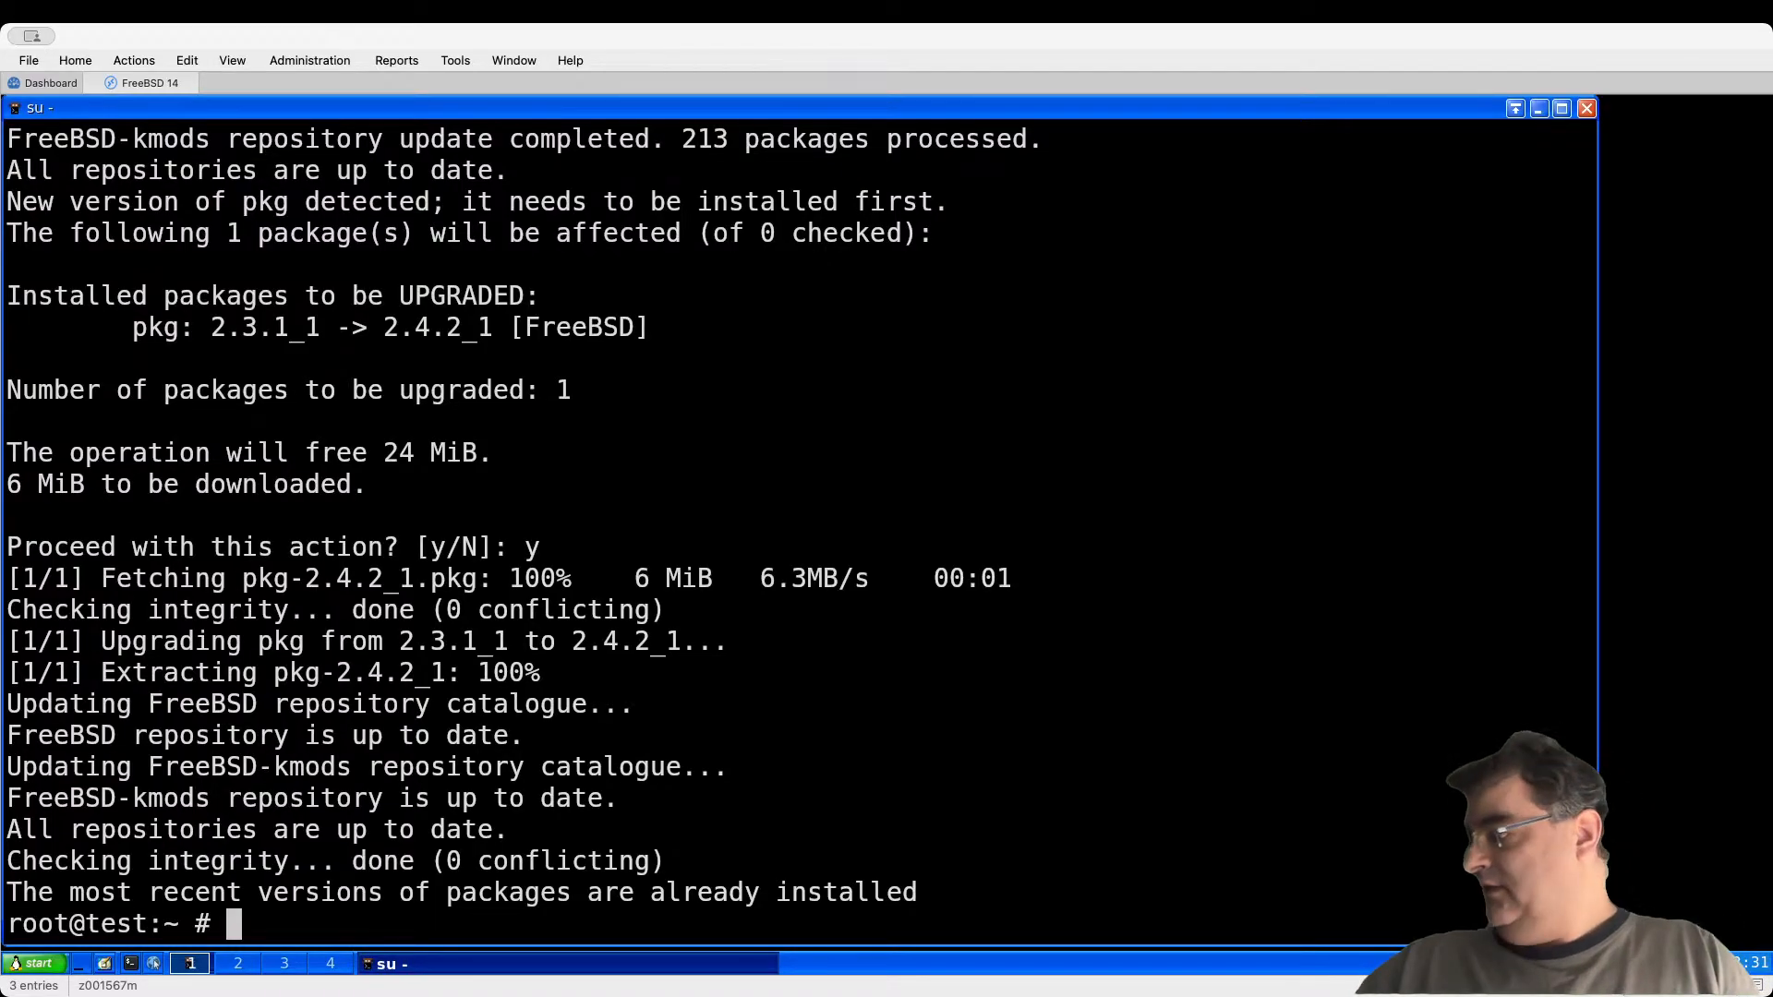
key(ctrl+d)
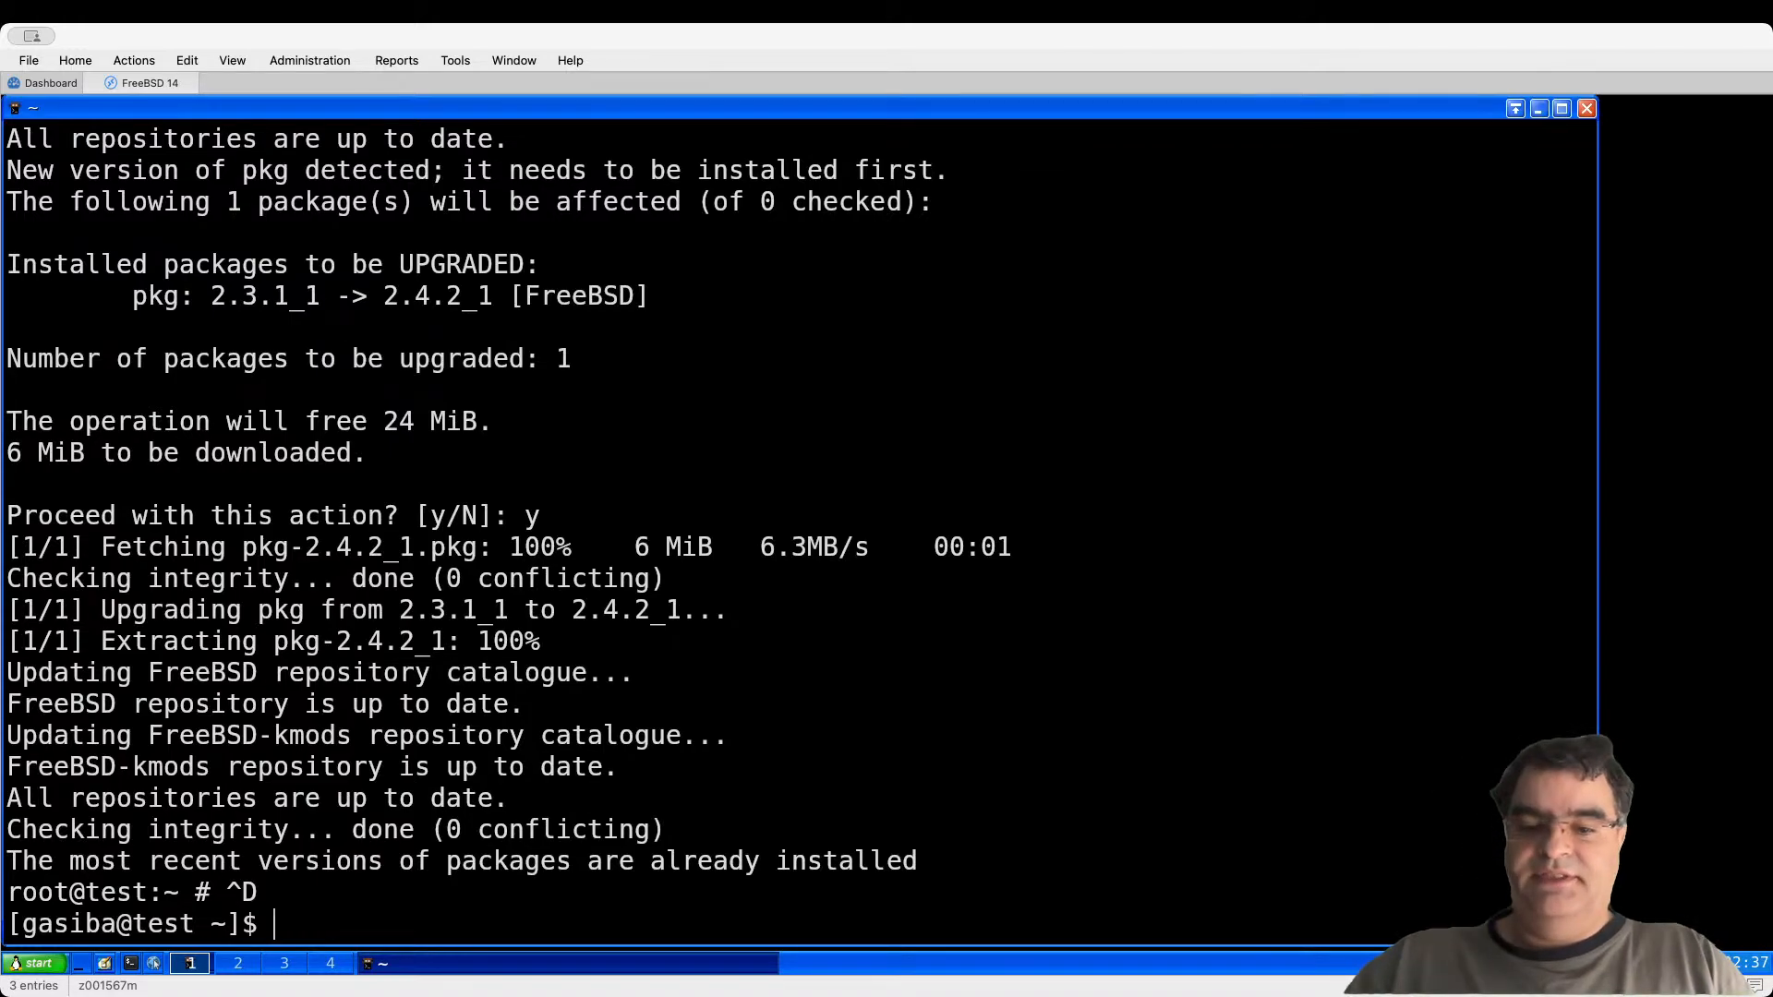
Step: Create a win311 folder in home, change into it, and start Midnight Commander
text(mkdir win311)
key(Return)
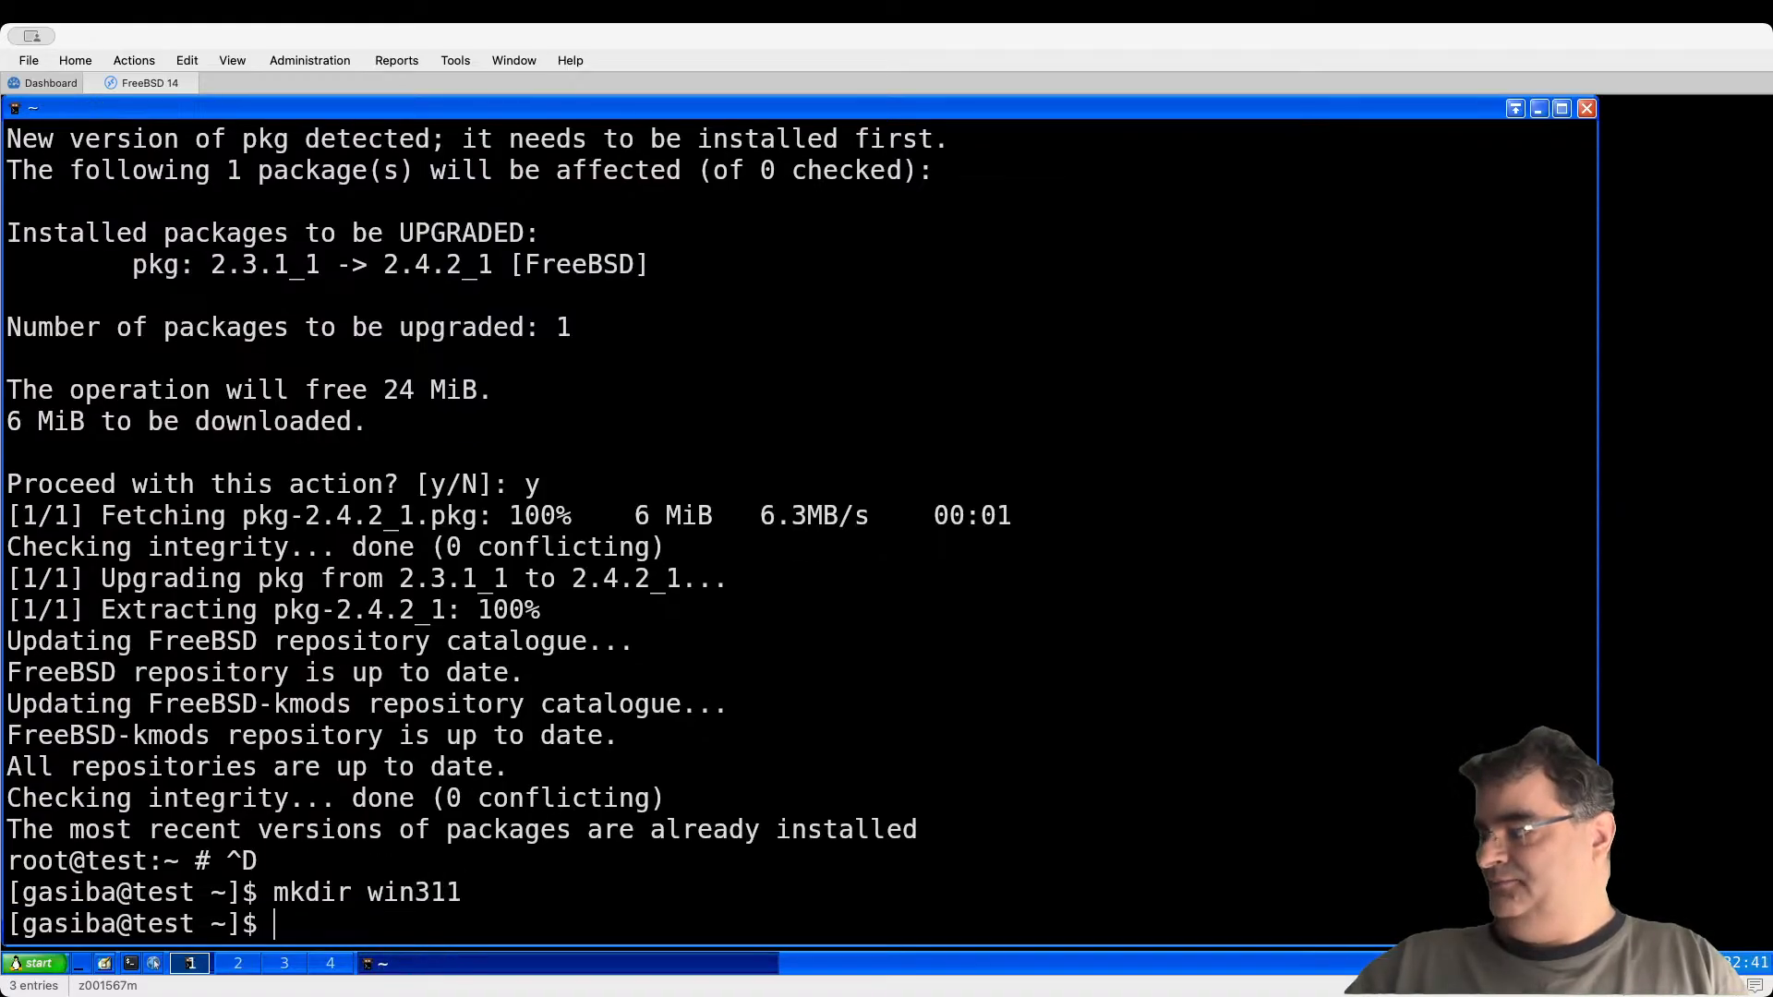
text(cd win)
key(Tab)
key(Return)
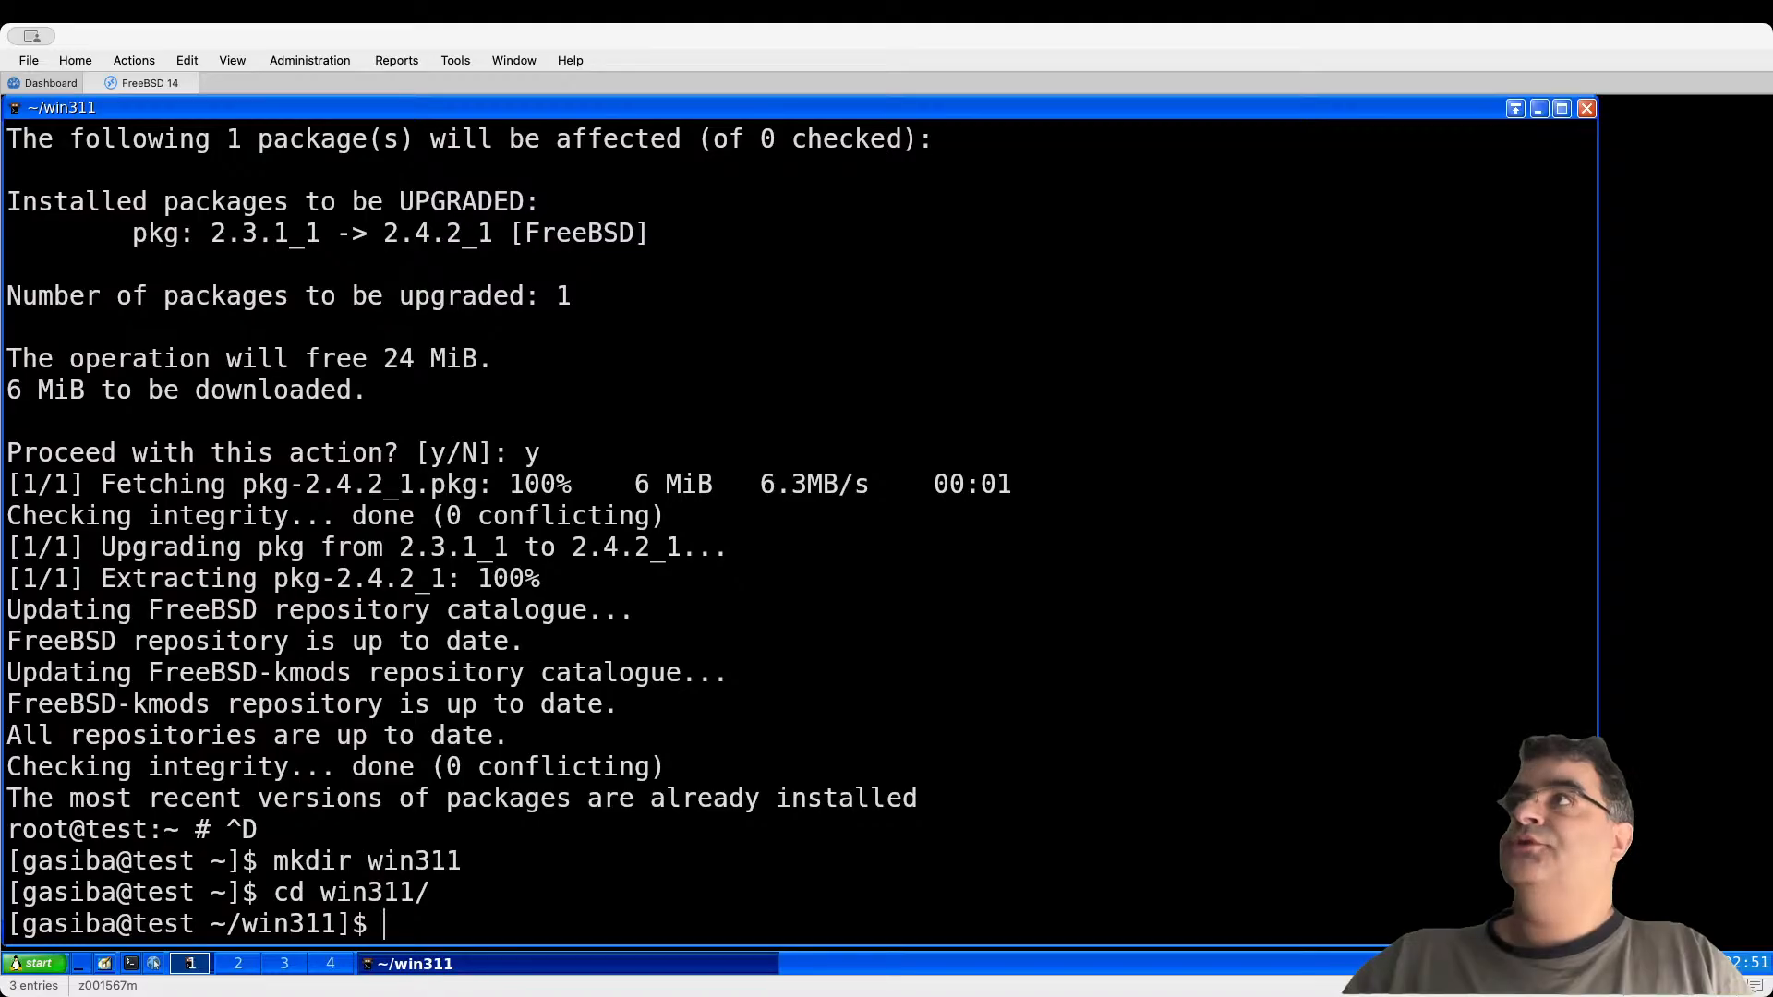
text(mc)
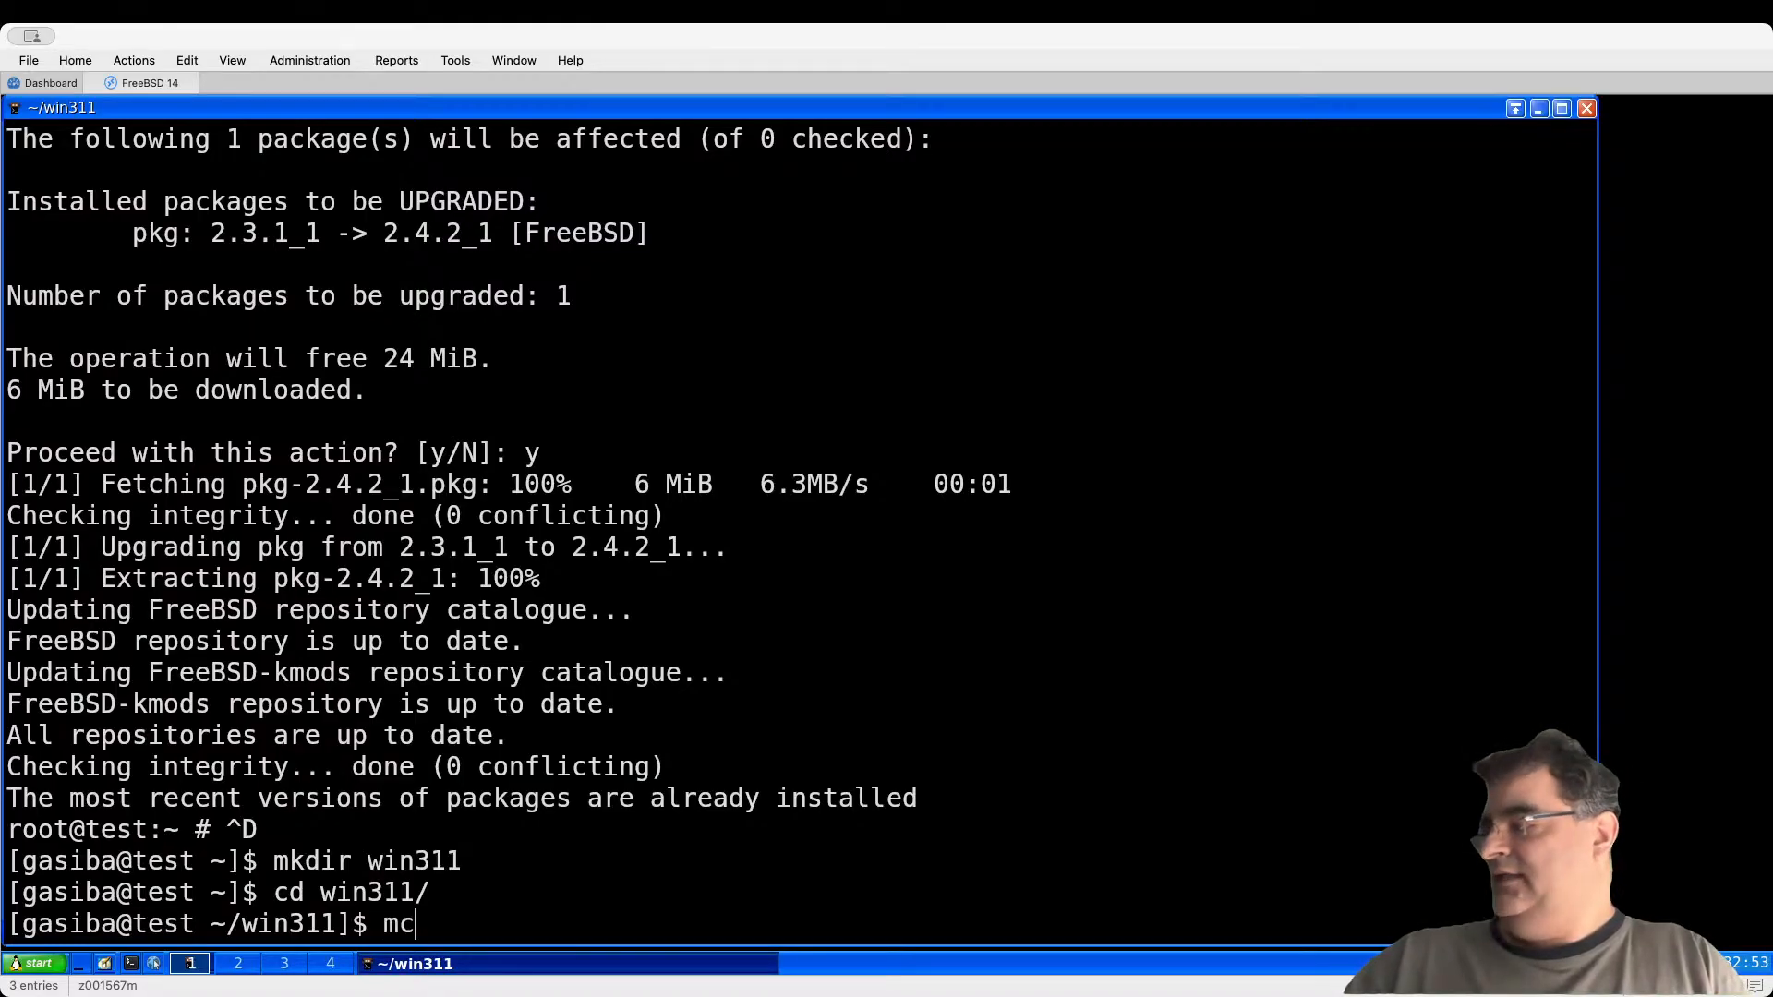
key(Return)
Step: Open ~/WIN311 in the other panel and select all 11 of its items
key(Tab)
key(Return)
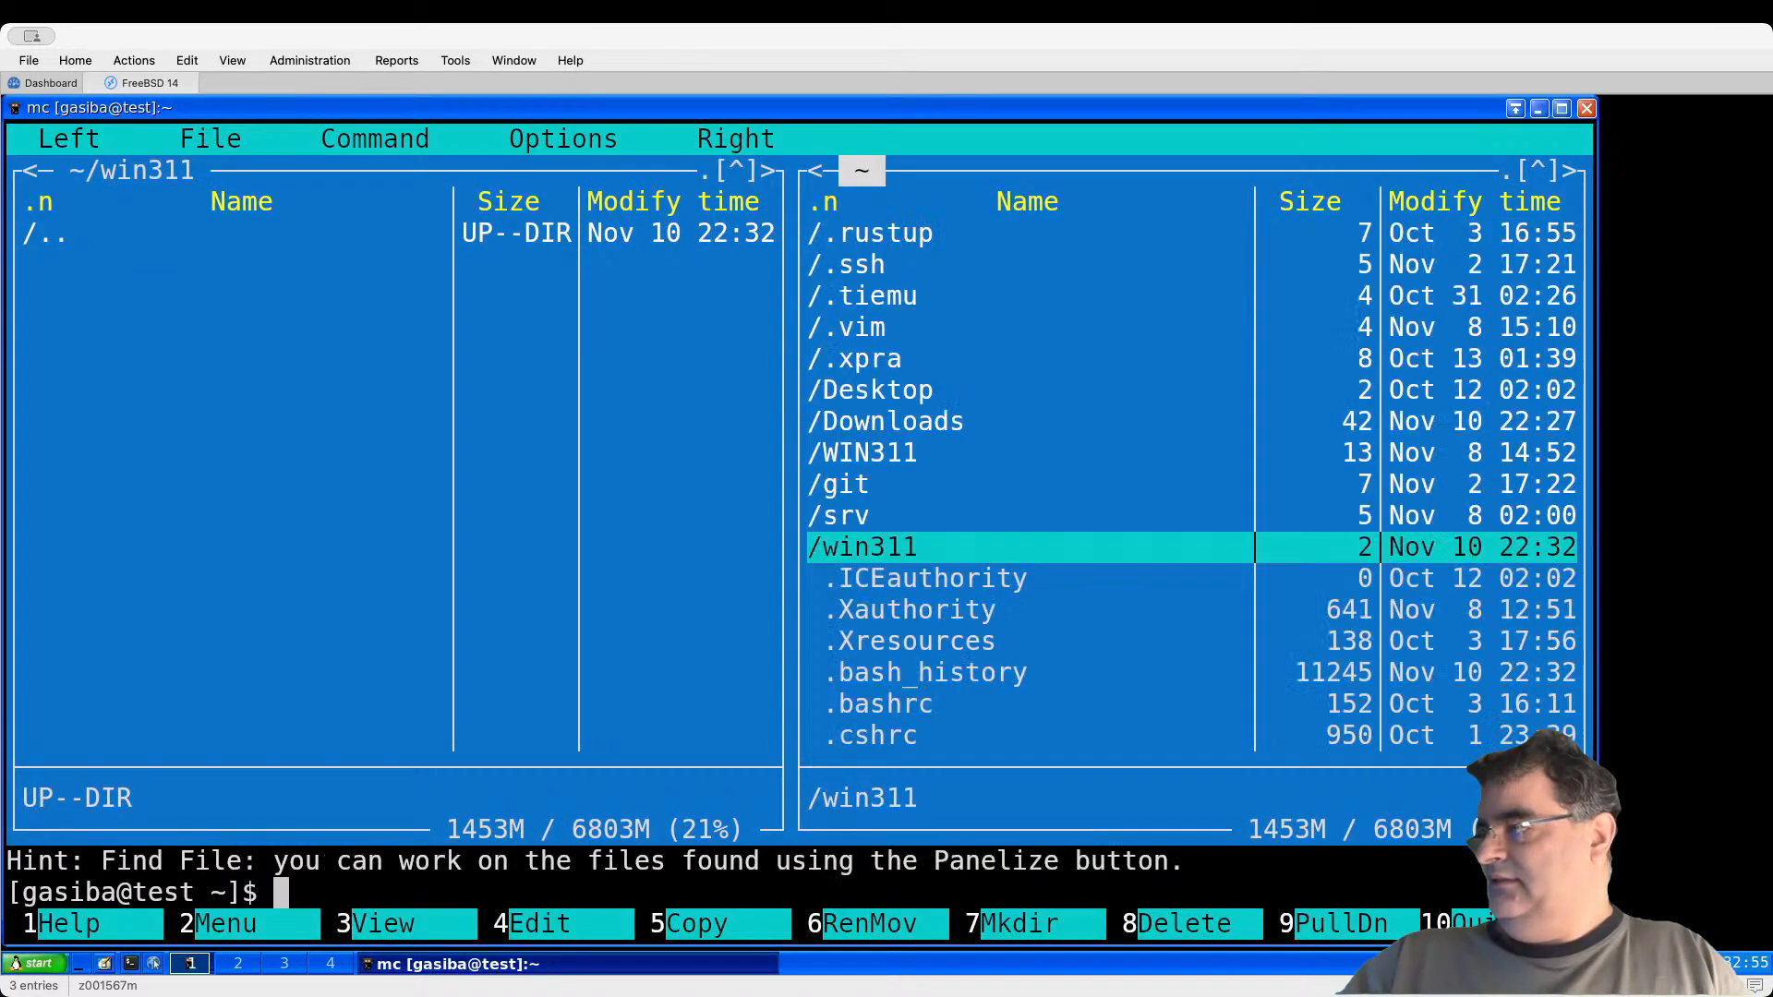
key(Up)
key(Up)
key(Up)
key(Return)
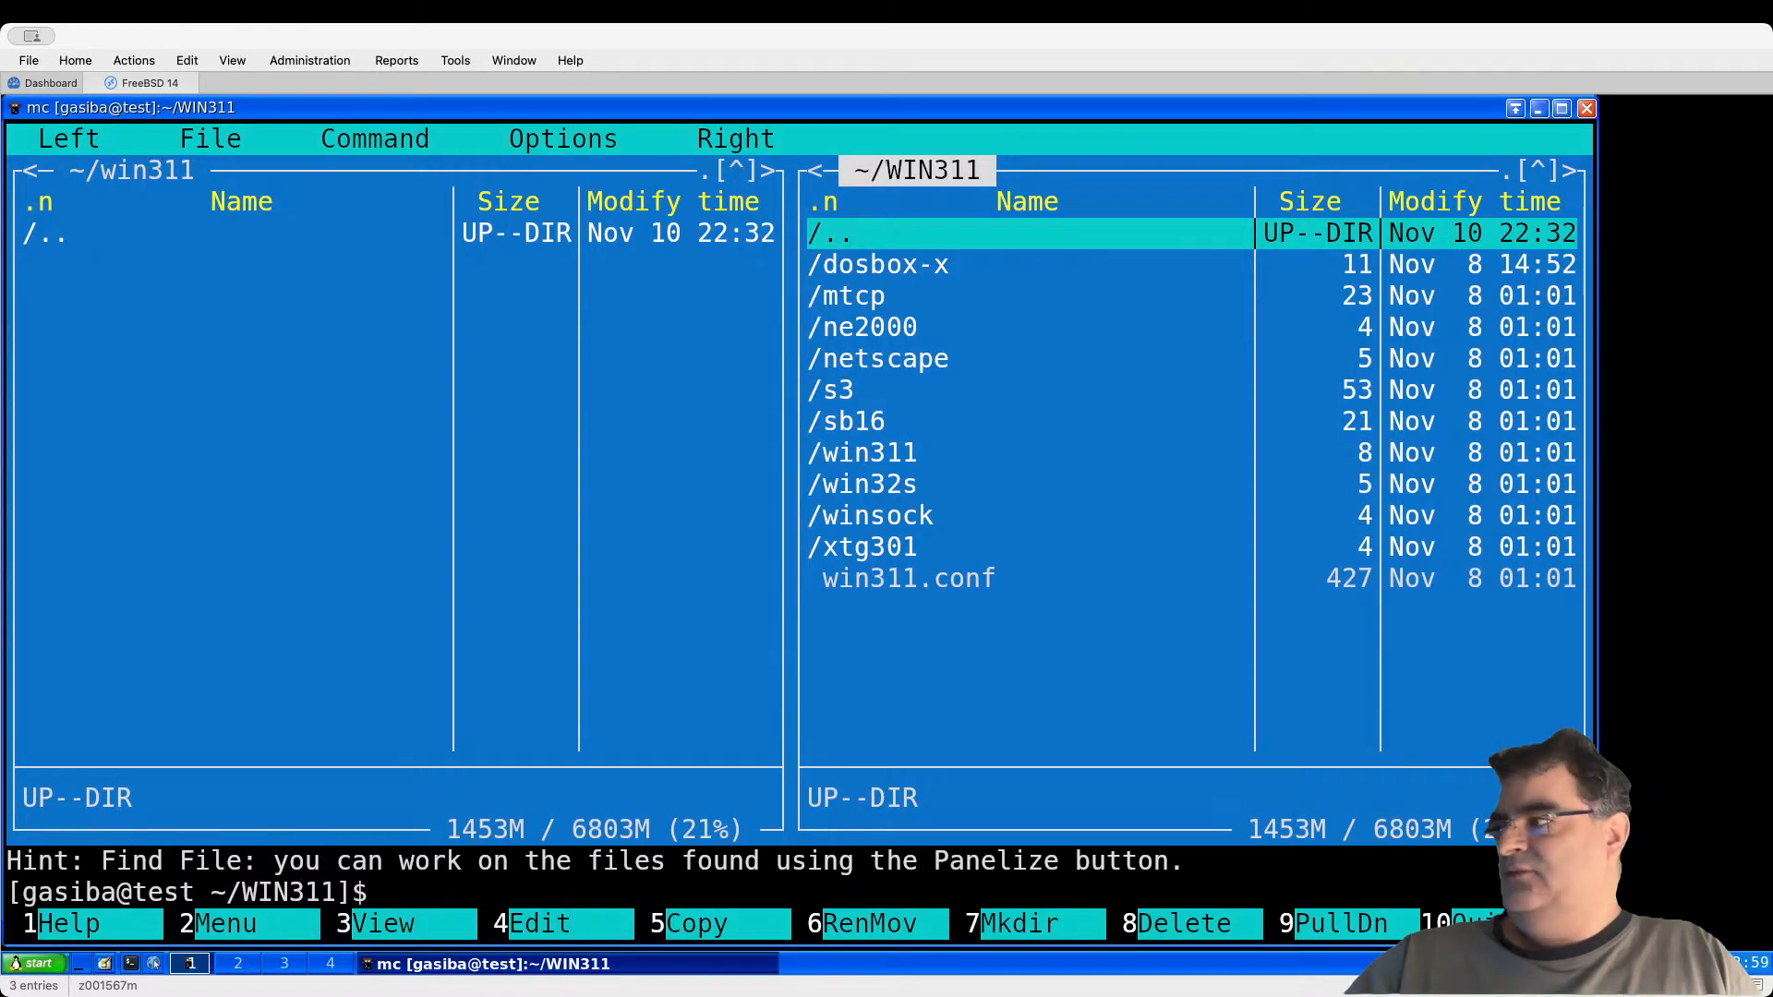
key(Down)
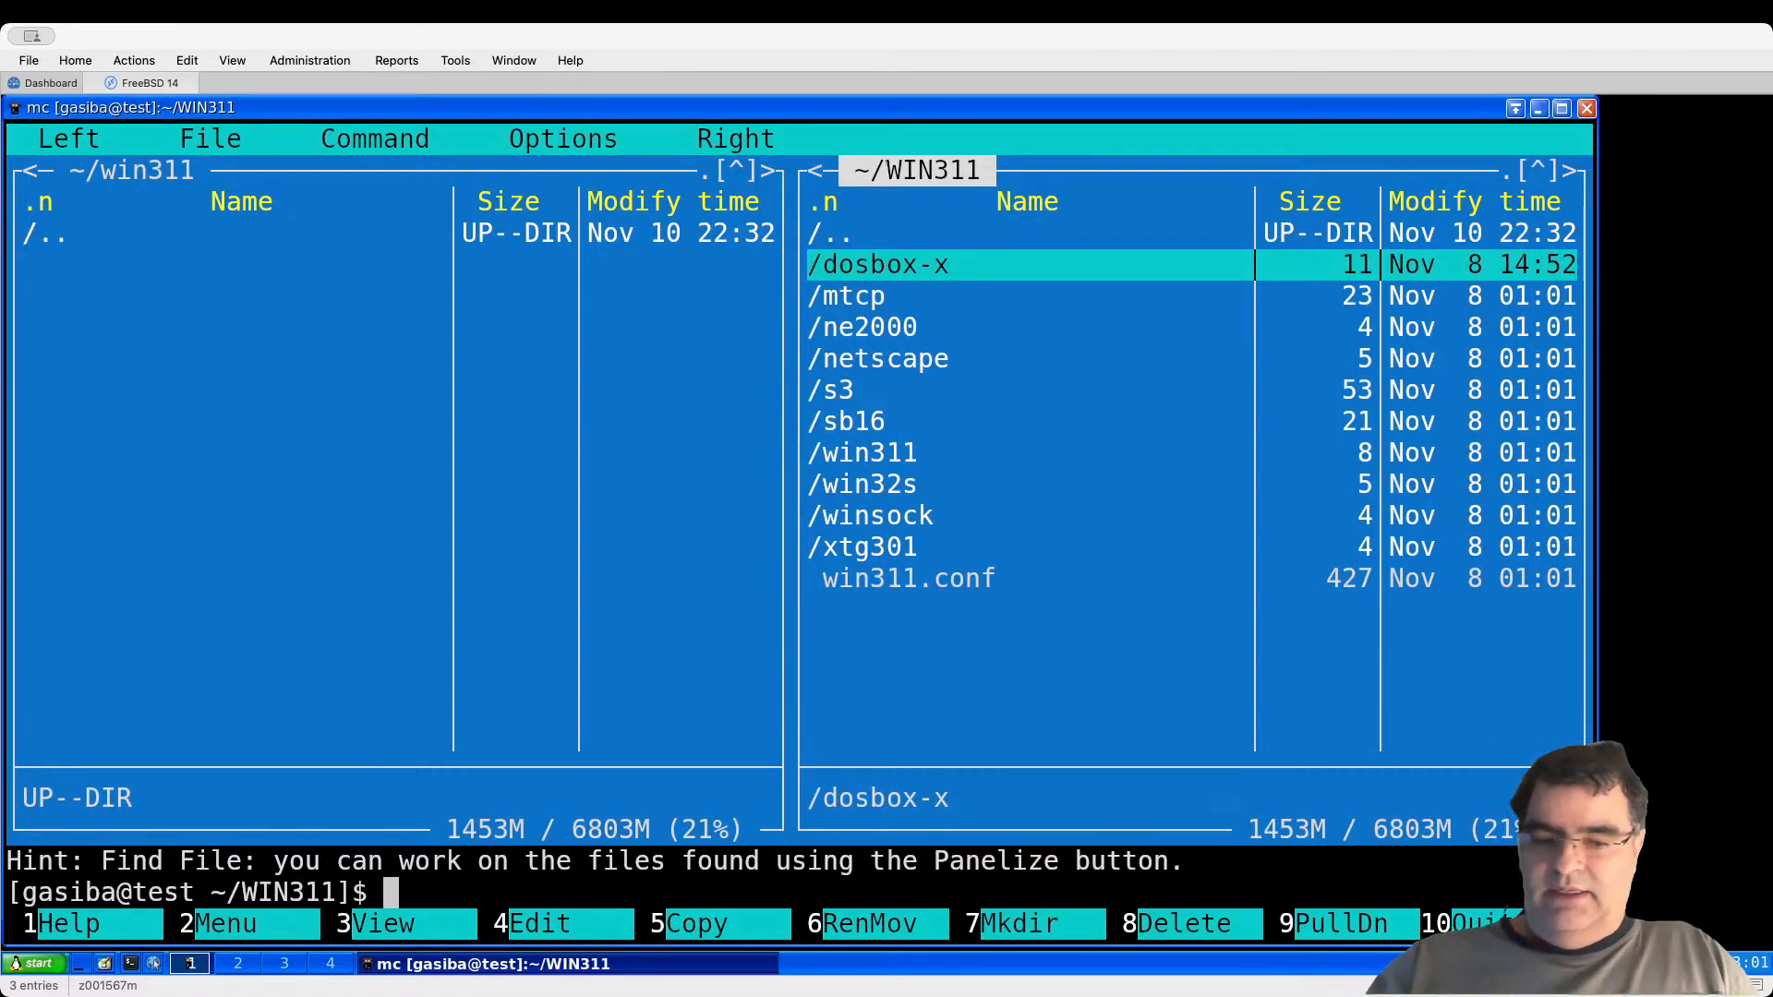
key(plus)
key(Return)
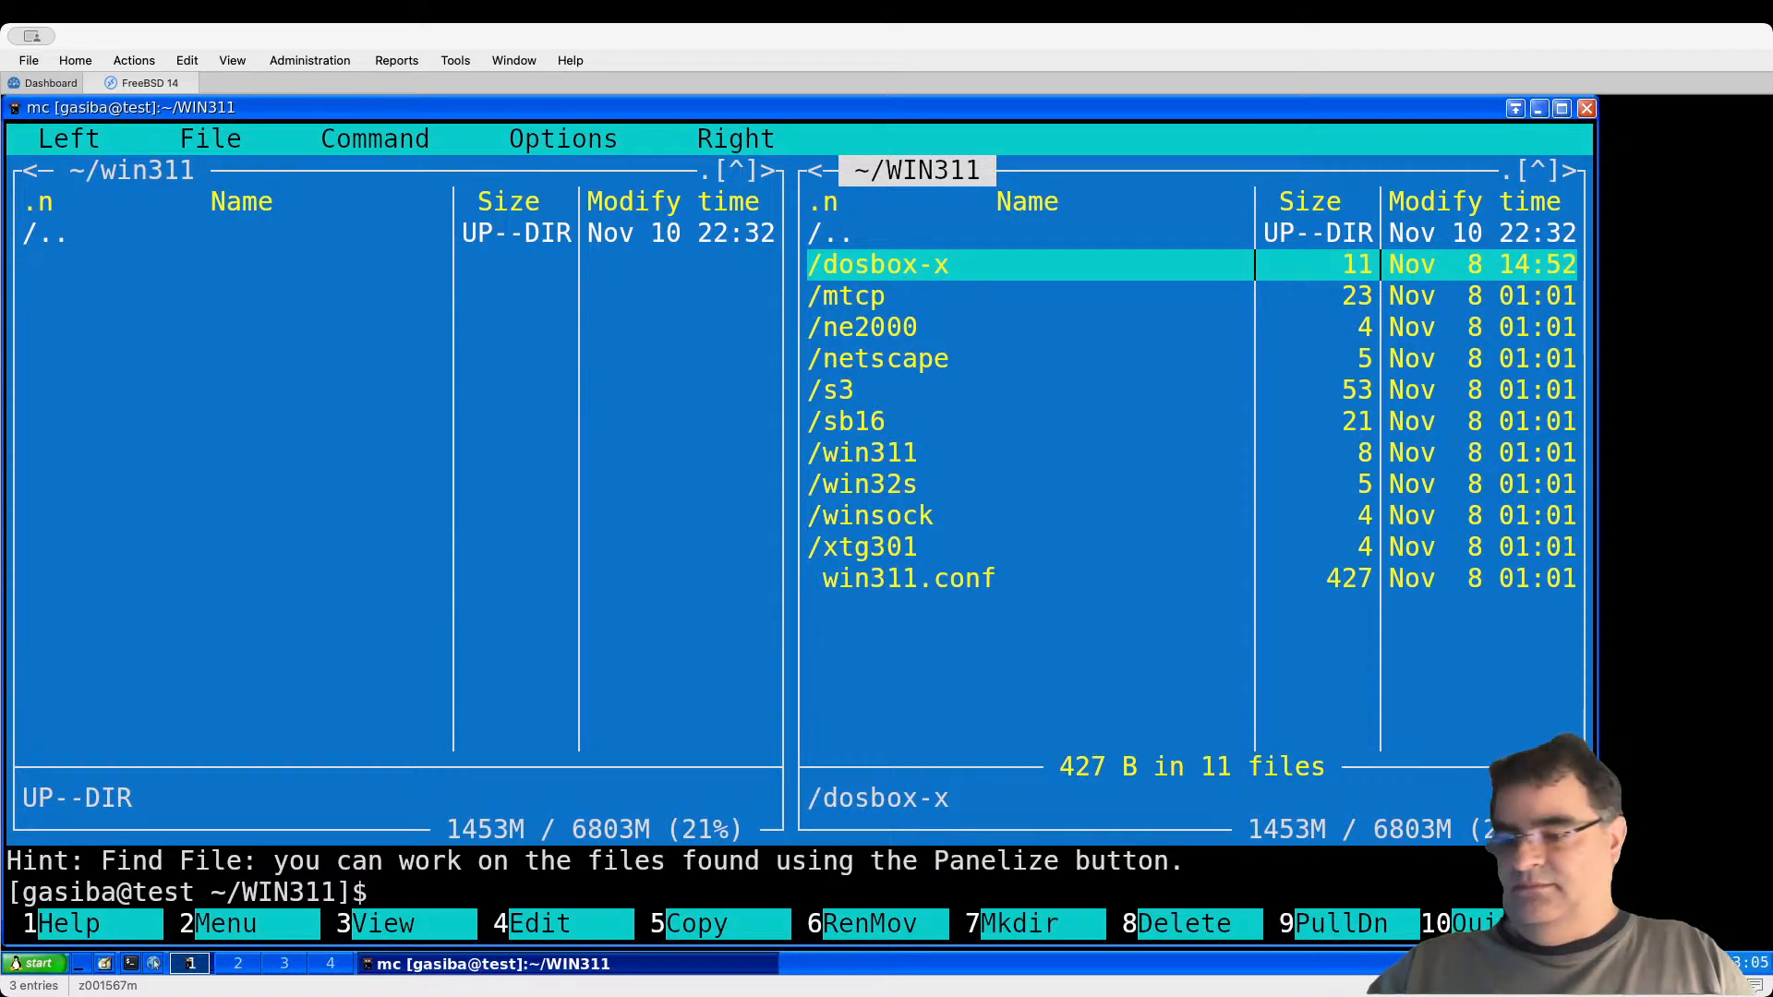
Step: Create a setup folder in the win311 panel and enter it
key(Tab)
text(mkdir)
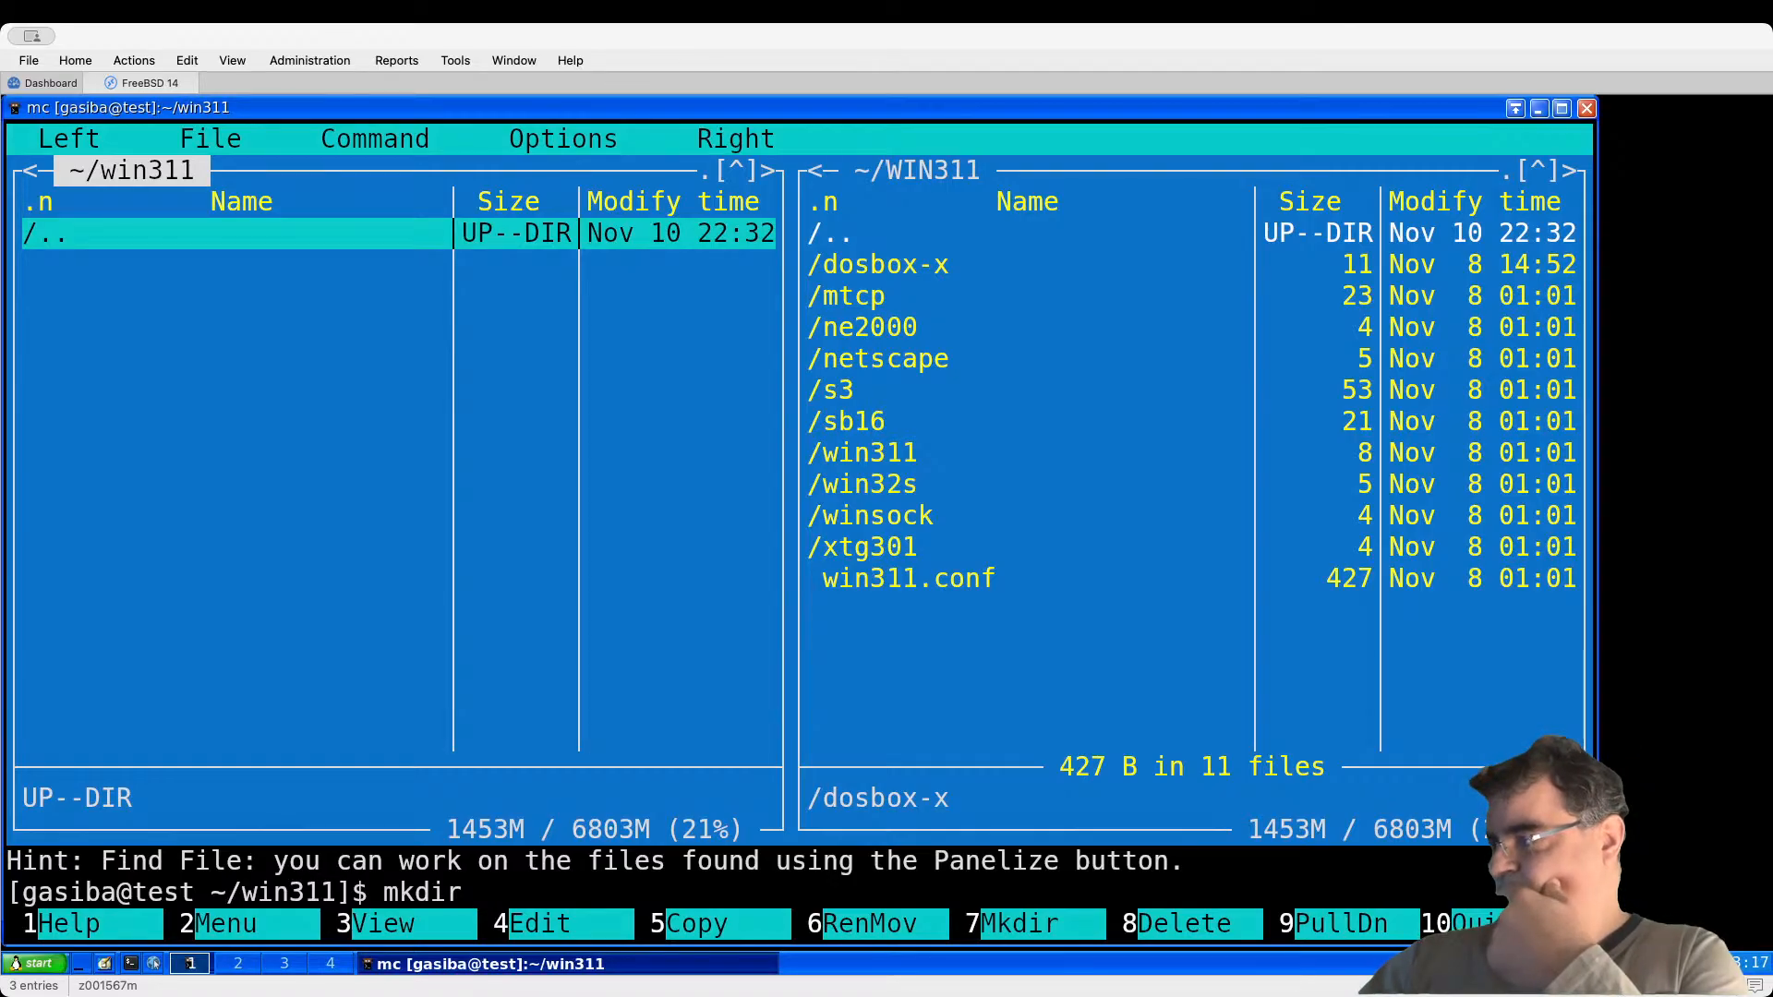
text(setip)
key(BackSpace)
key(BackSpace)
text(up)
key(Return)
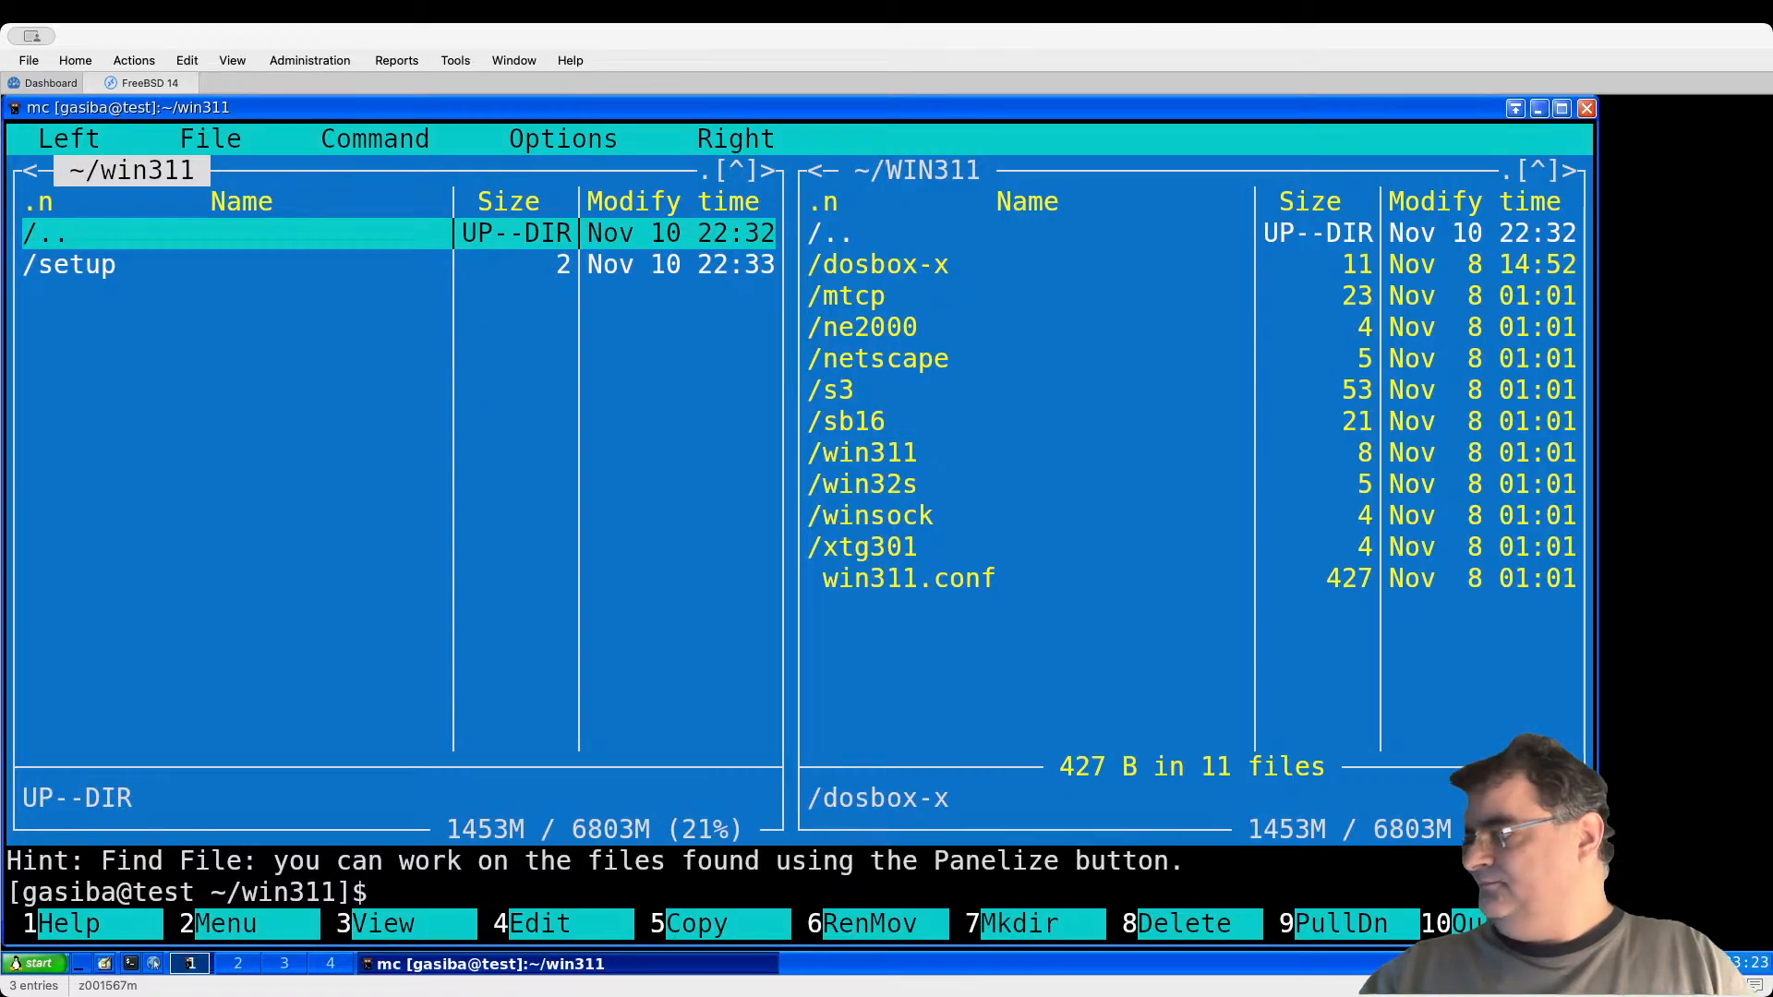
key(Down)
key(Return)
Step: Copy the selected WIN311 items into setup with F5, then return to the shell
key(Tab)
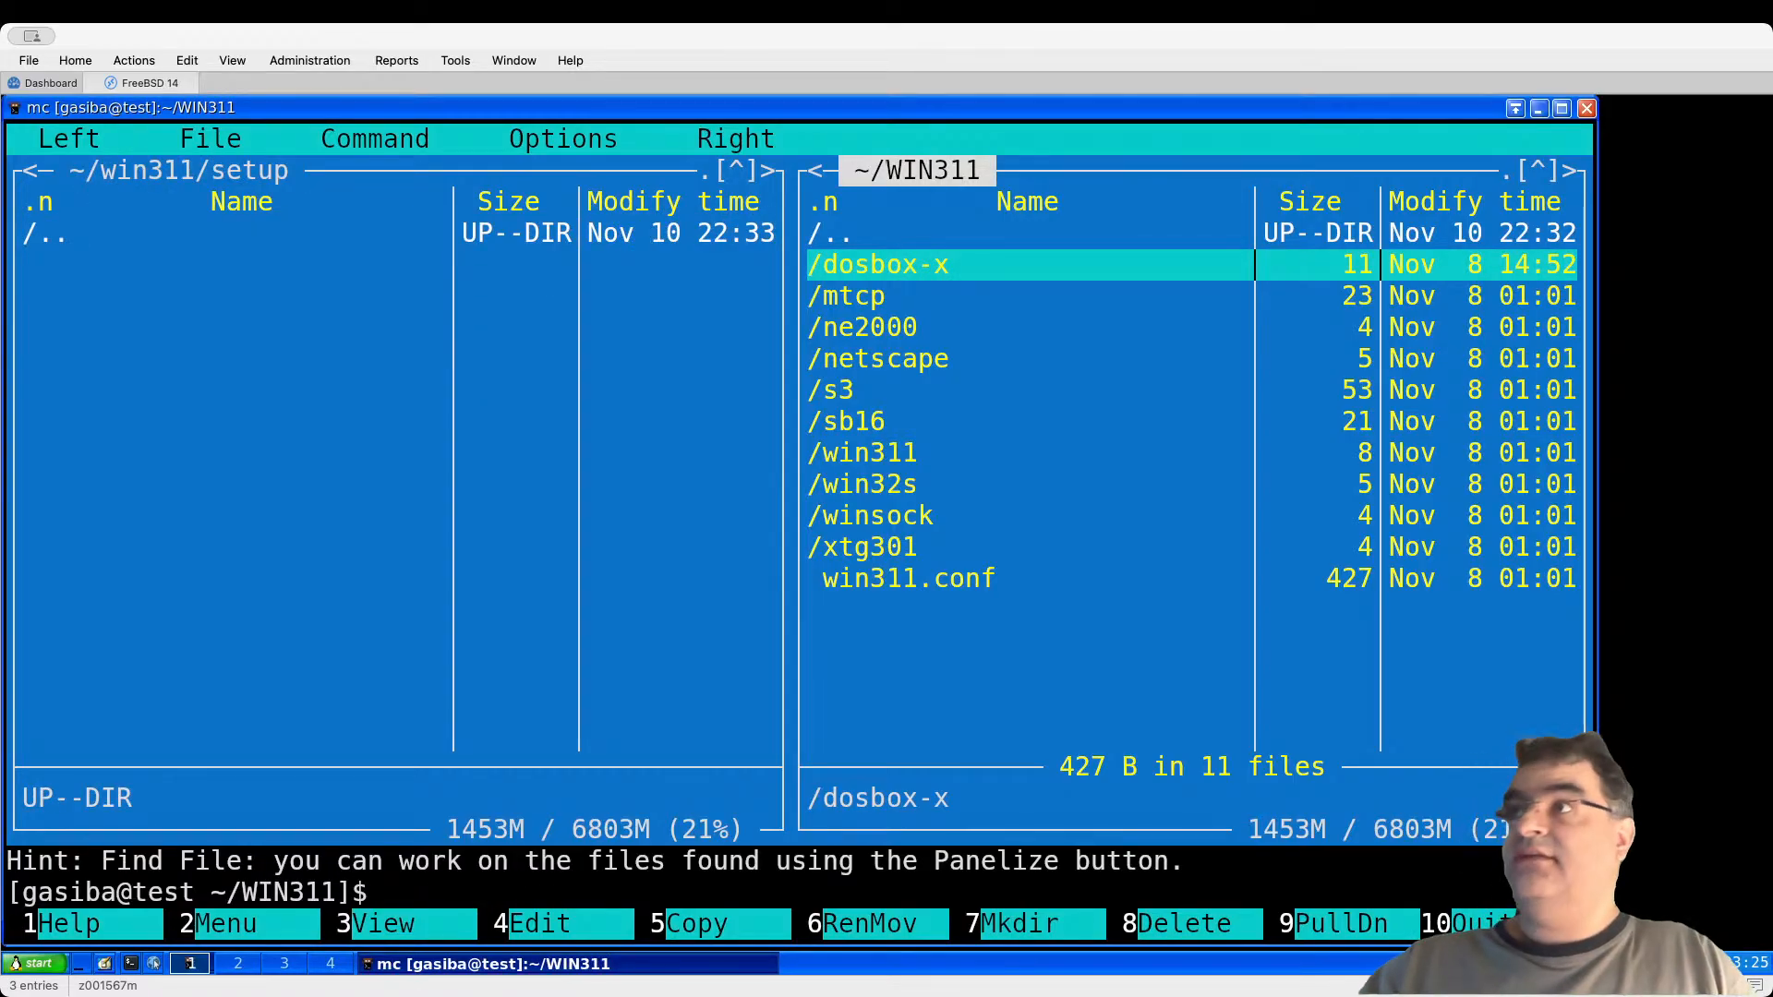
key(F5)
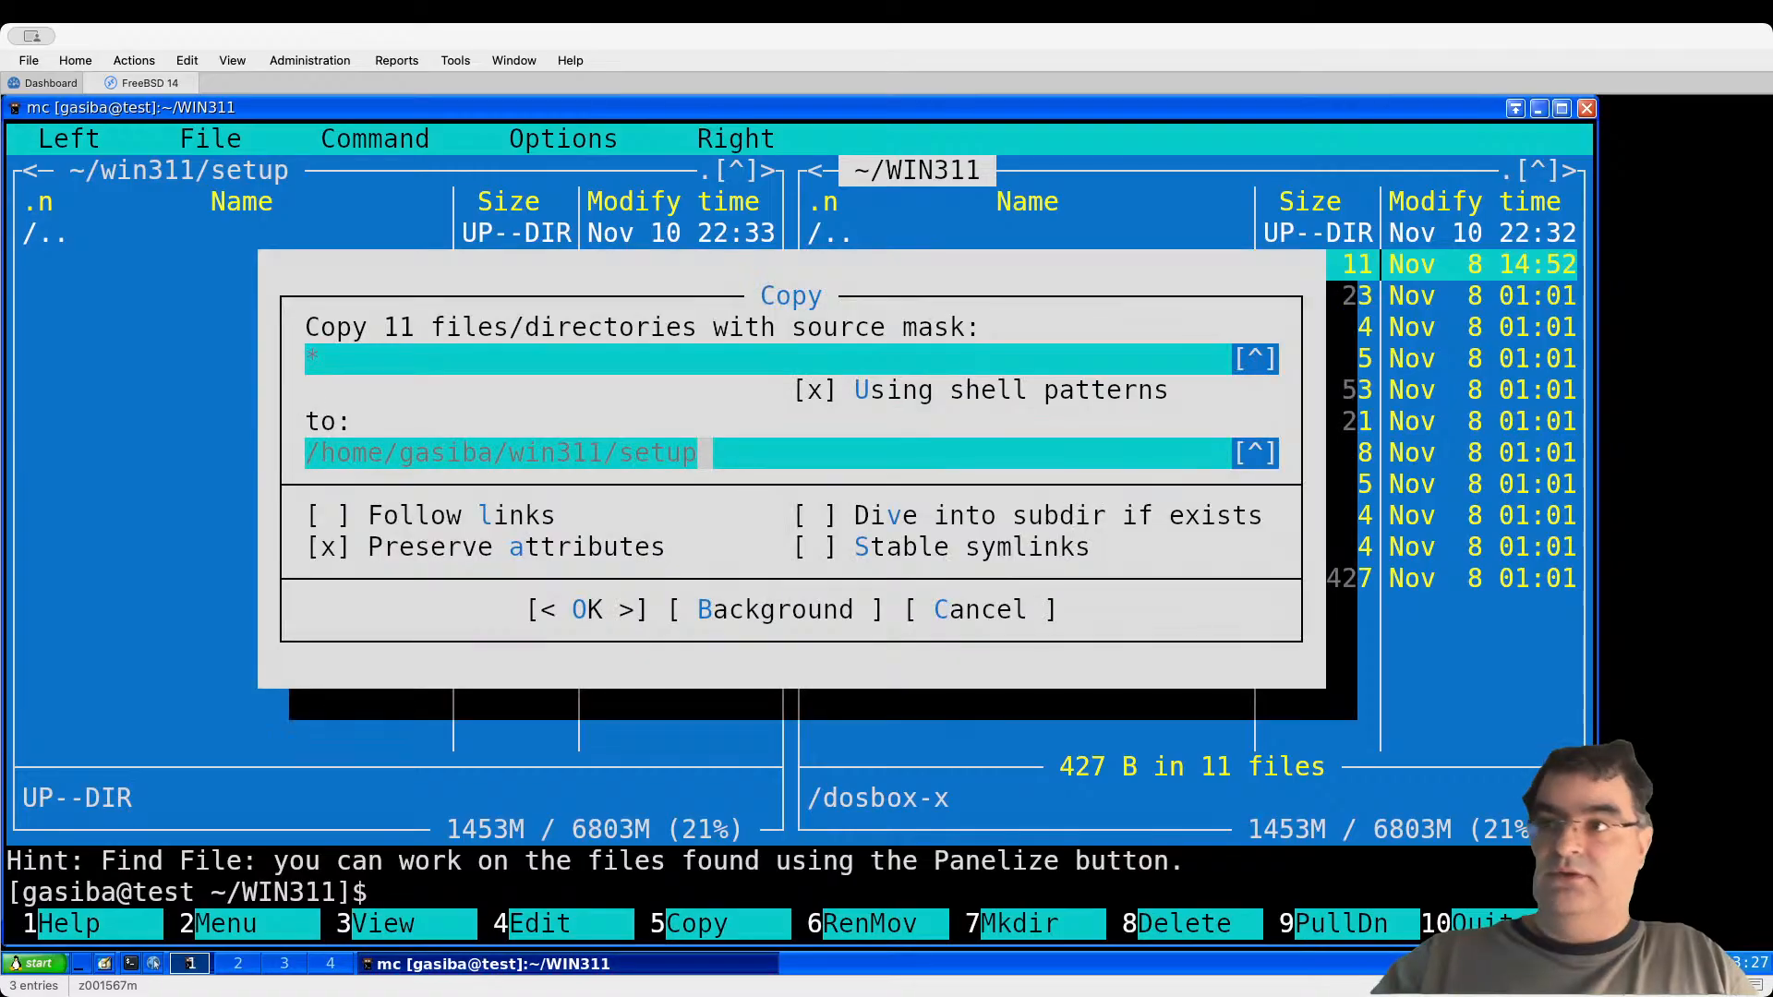
key(Return)
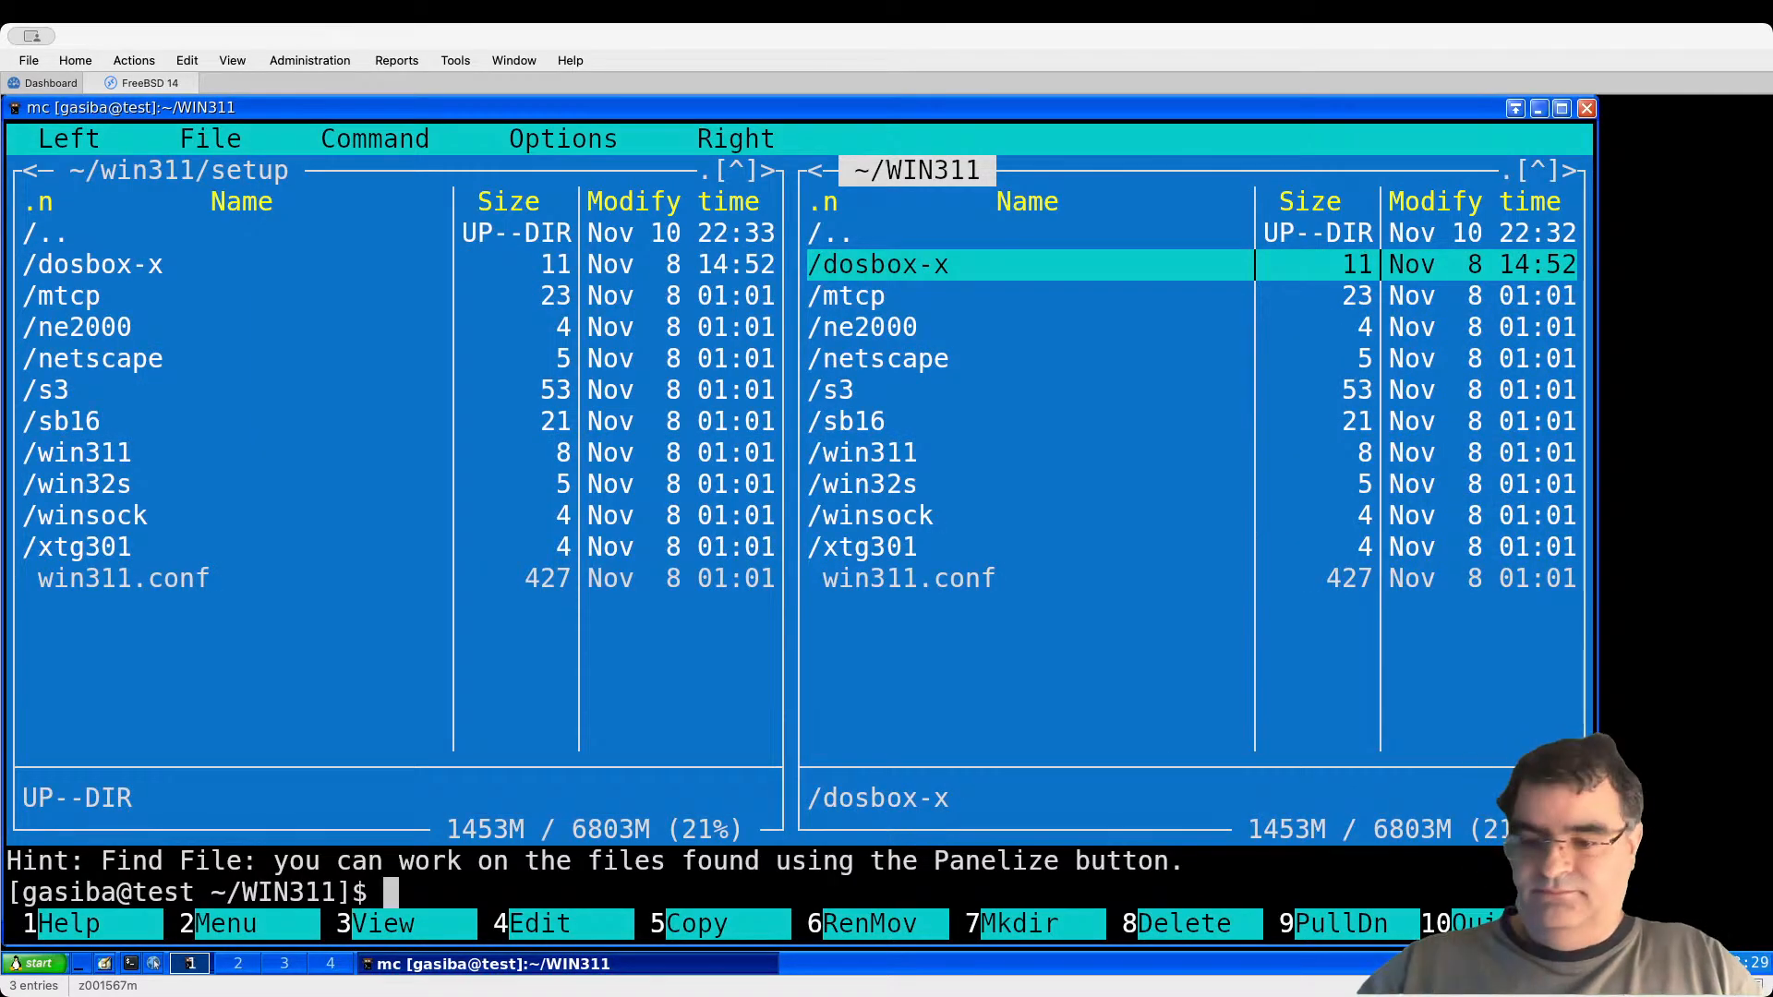
key(Tab)
key(ctrl+o)
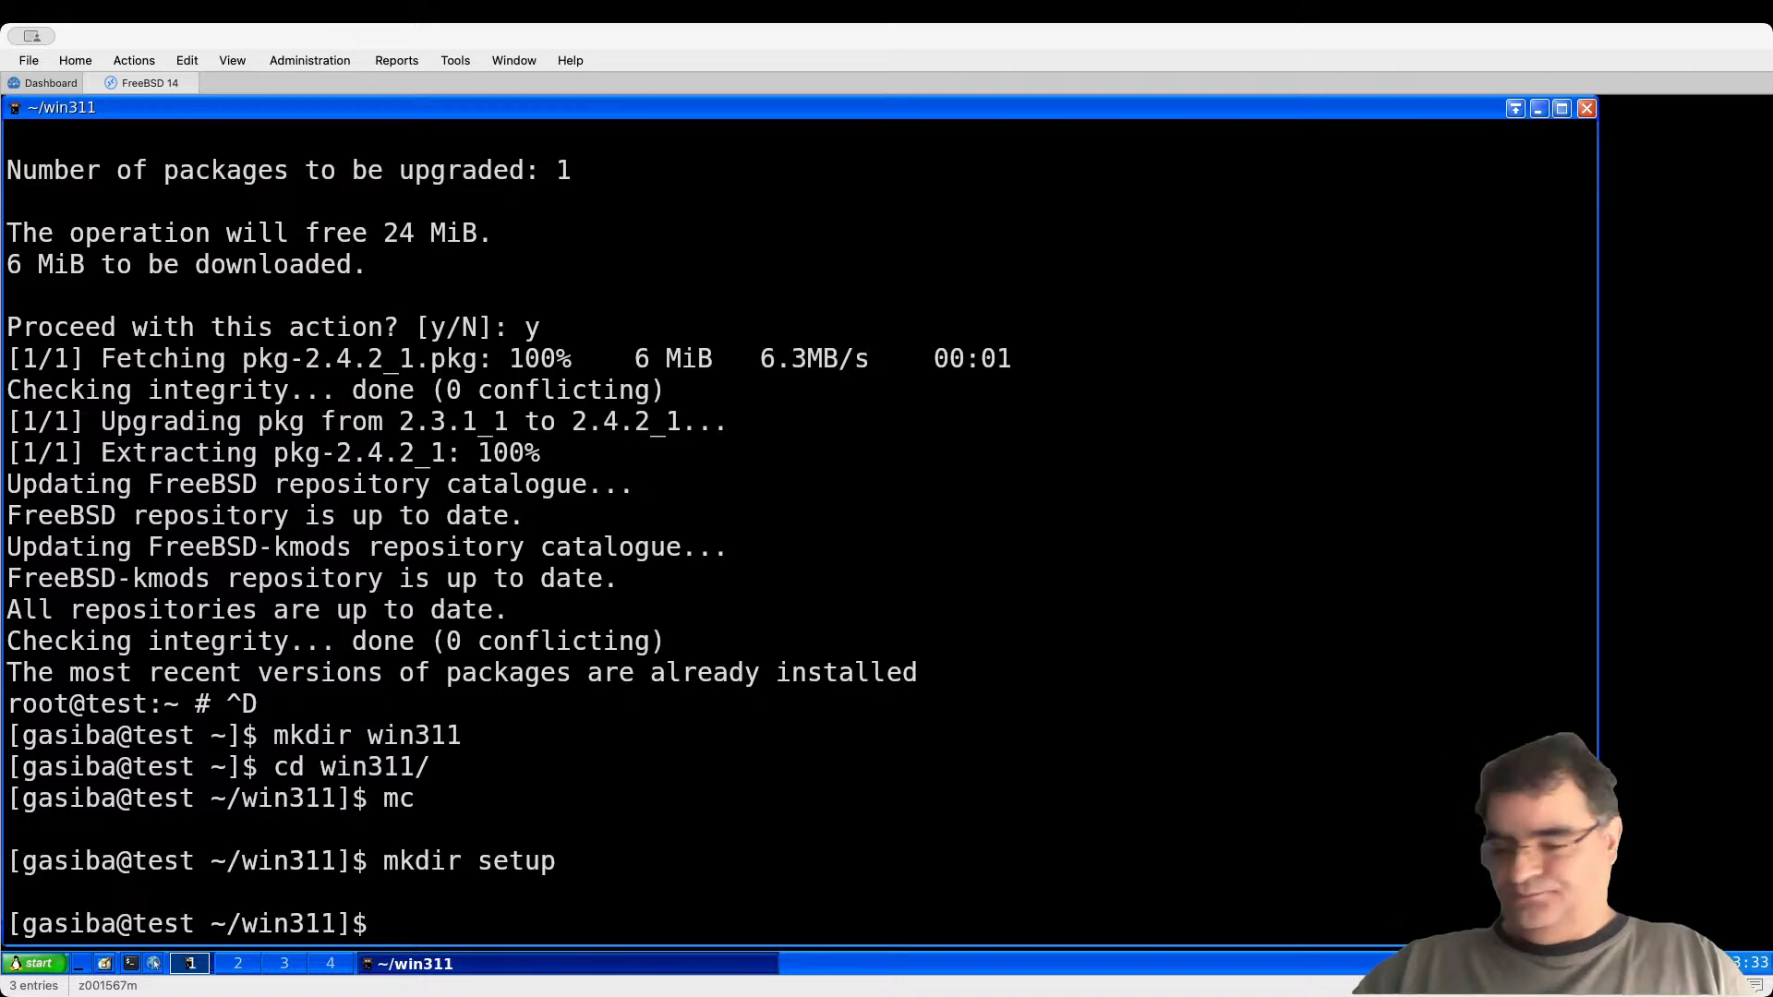
Step: List the win311 and setup folders, then copy setup/win311.conf into win311
text(ls)
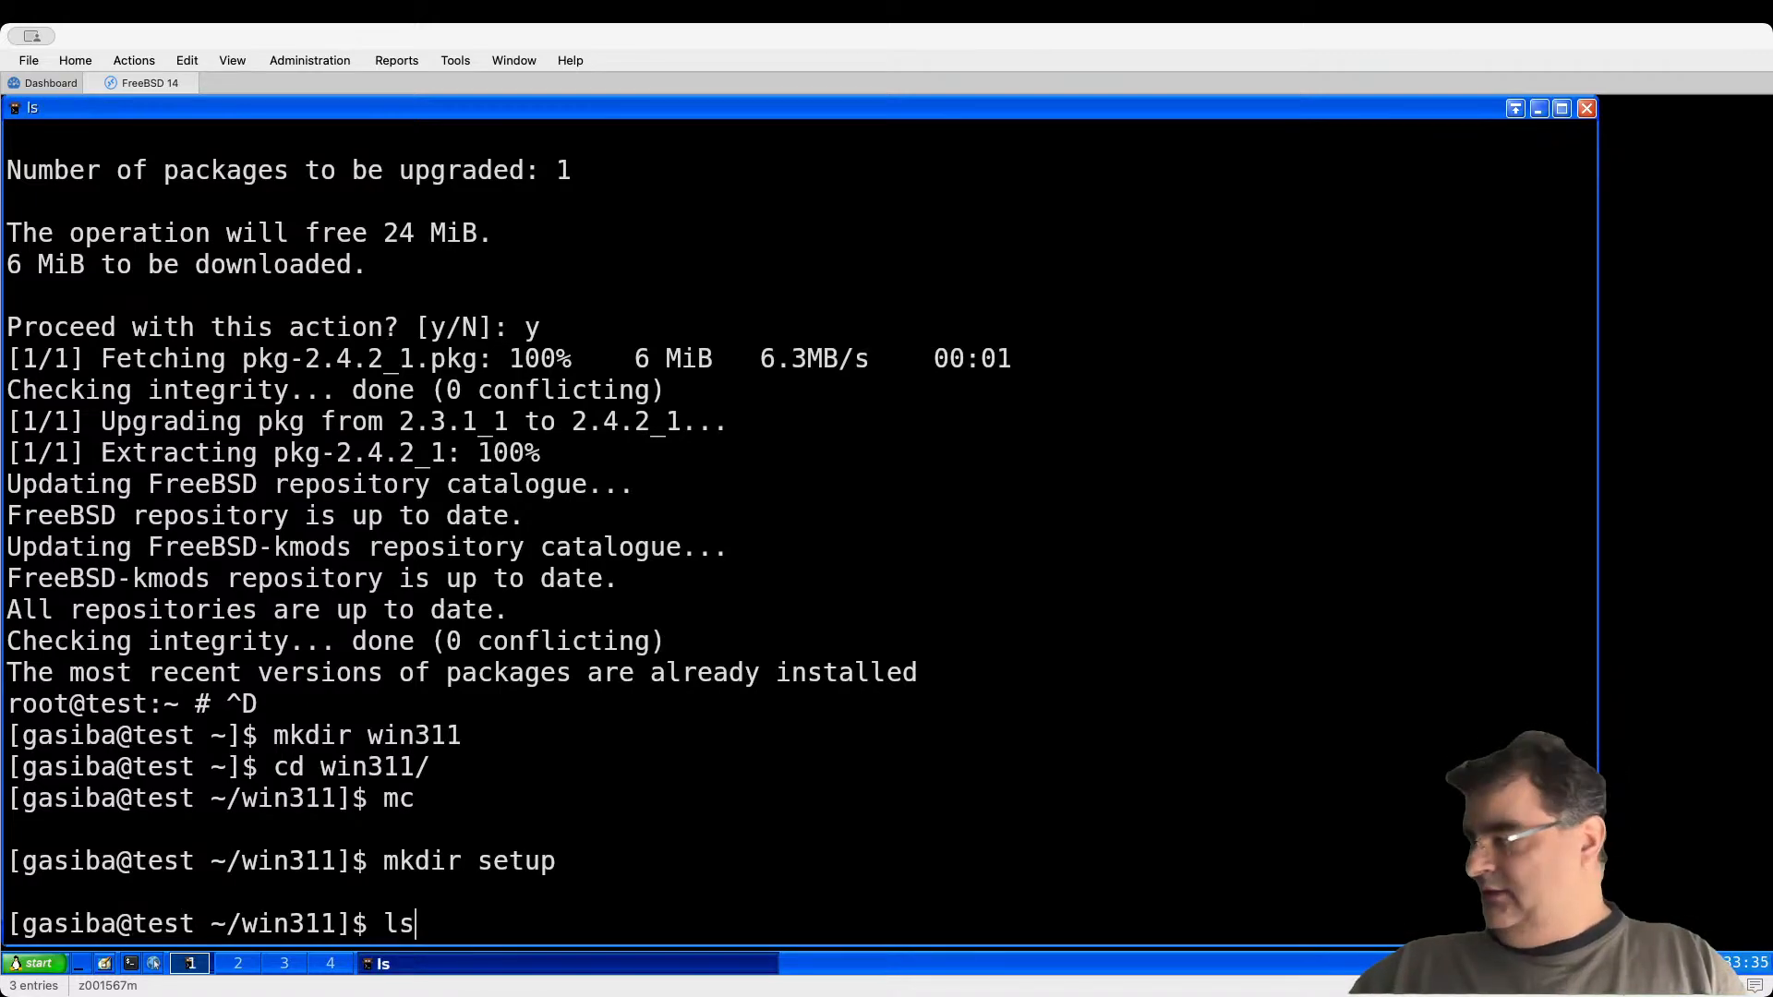
key(Return)
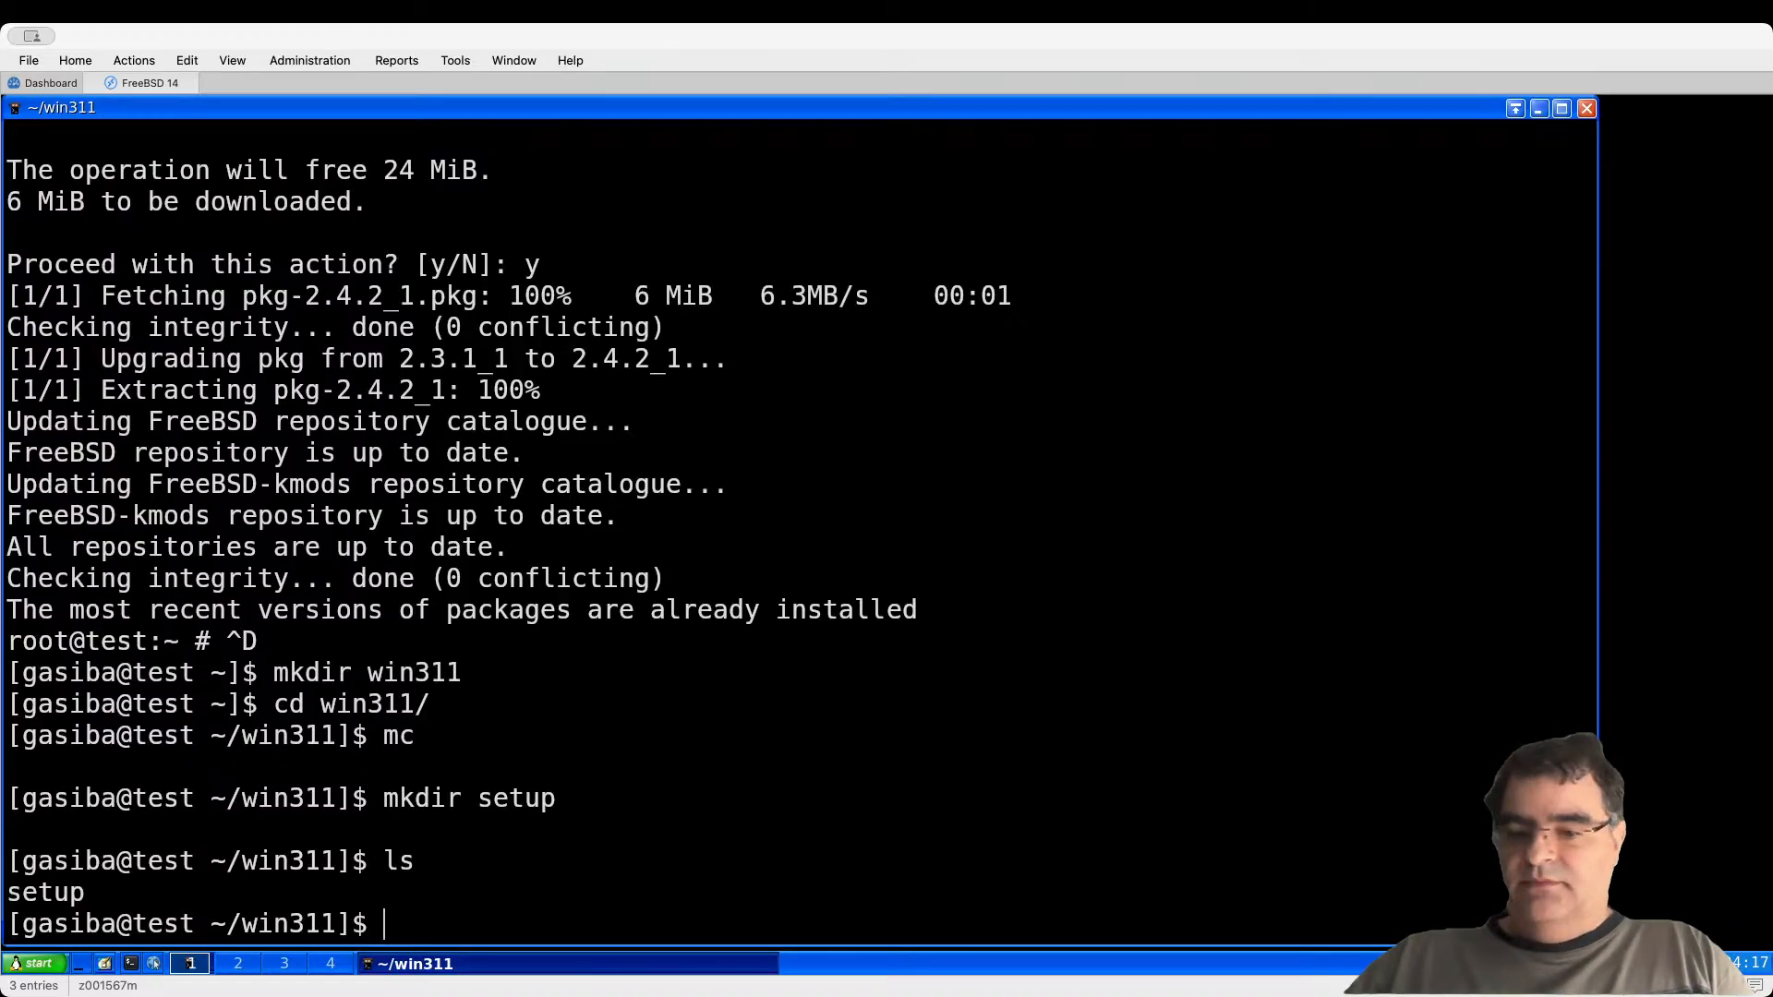
text(ls setup/)
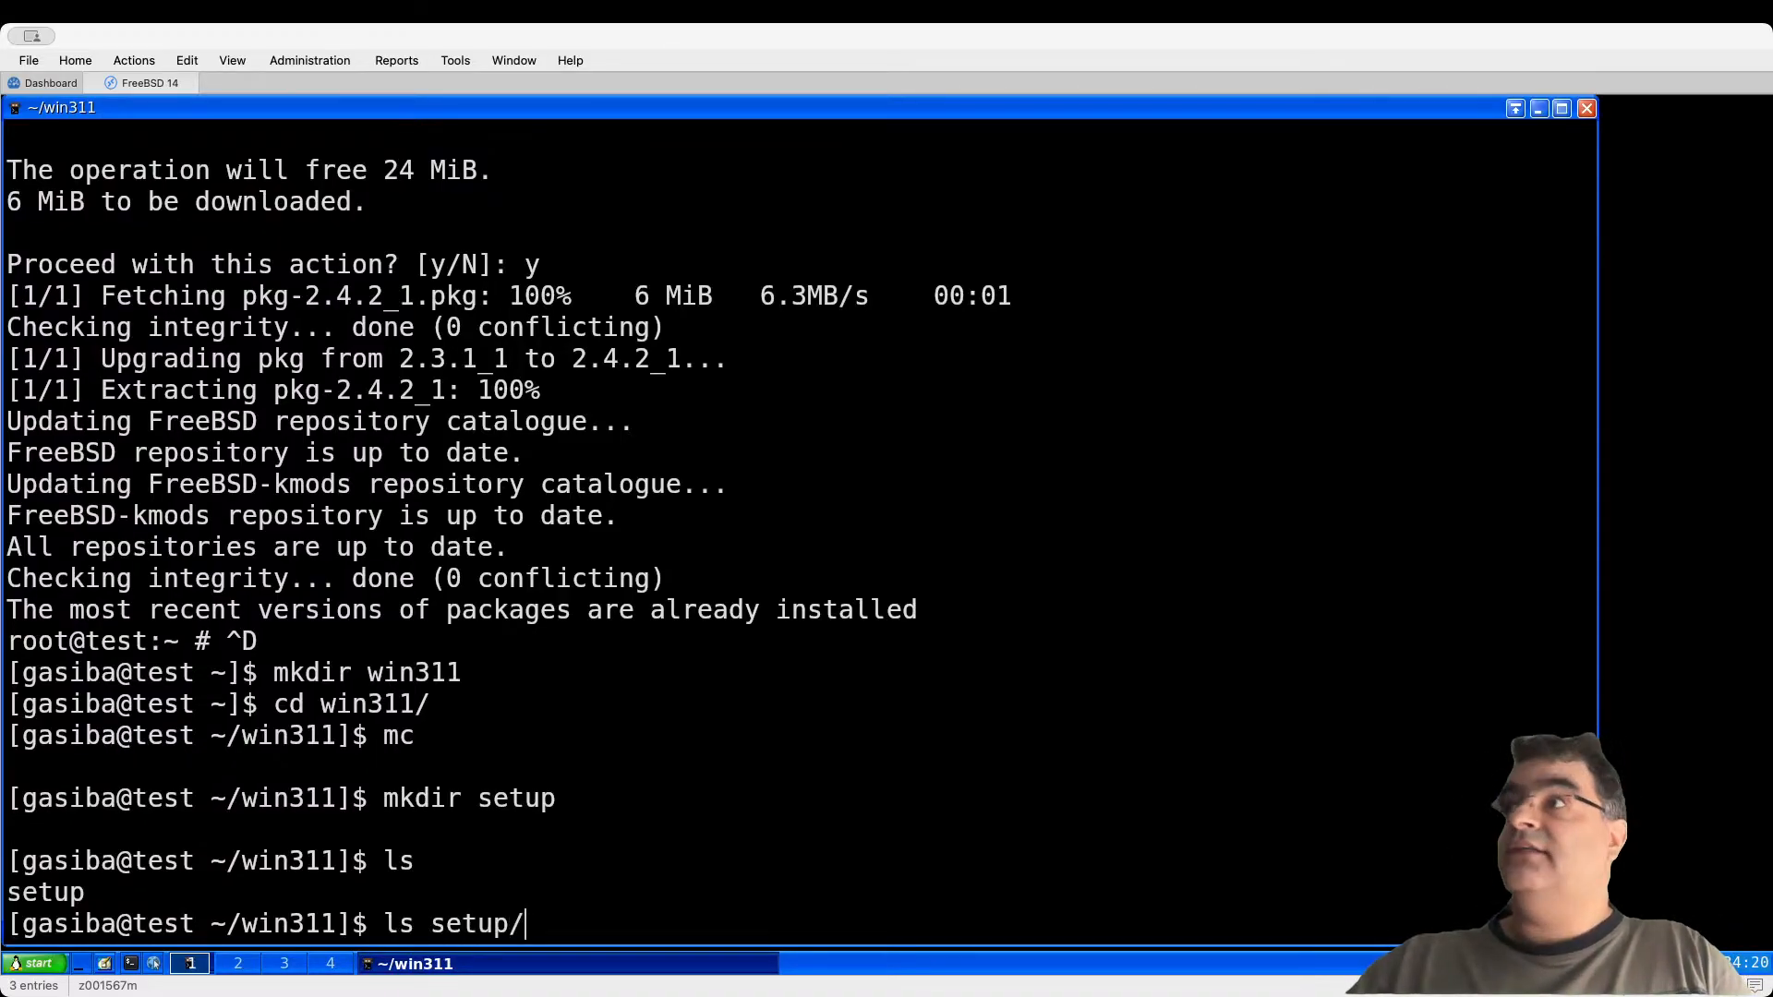
key(Return)
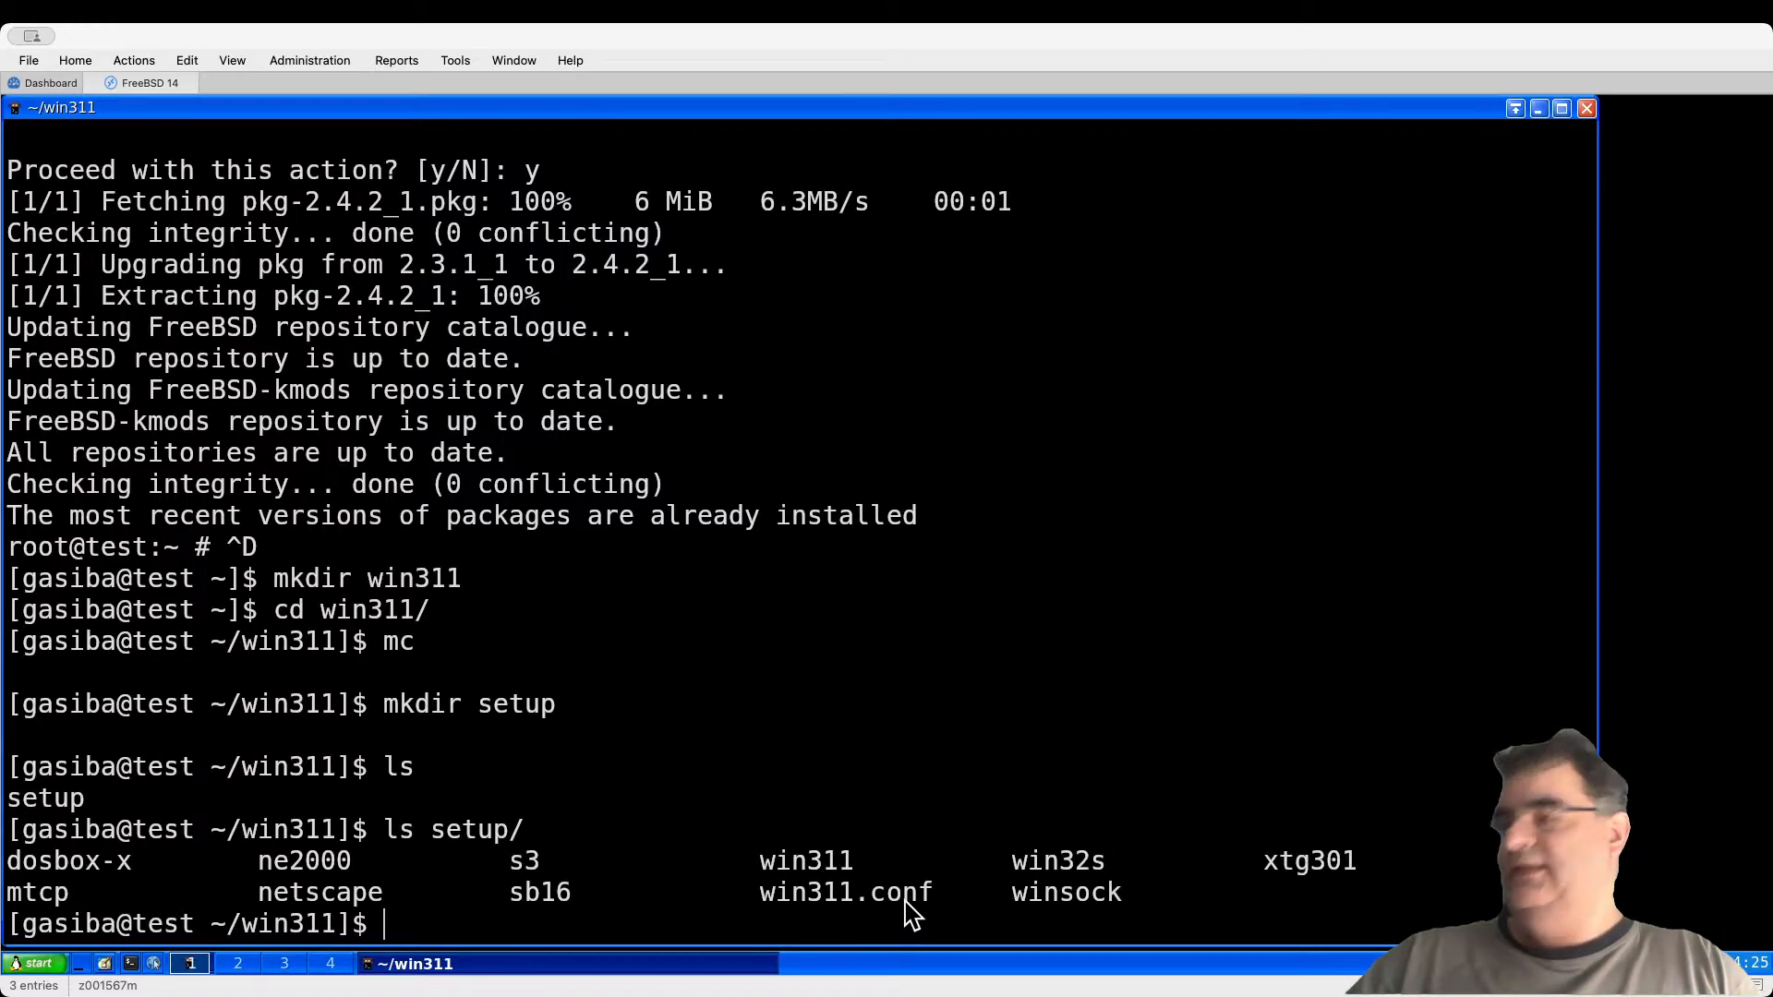
text(cp )
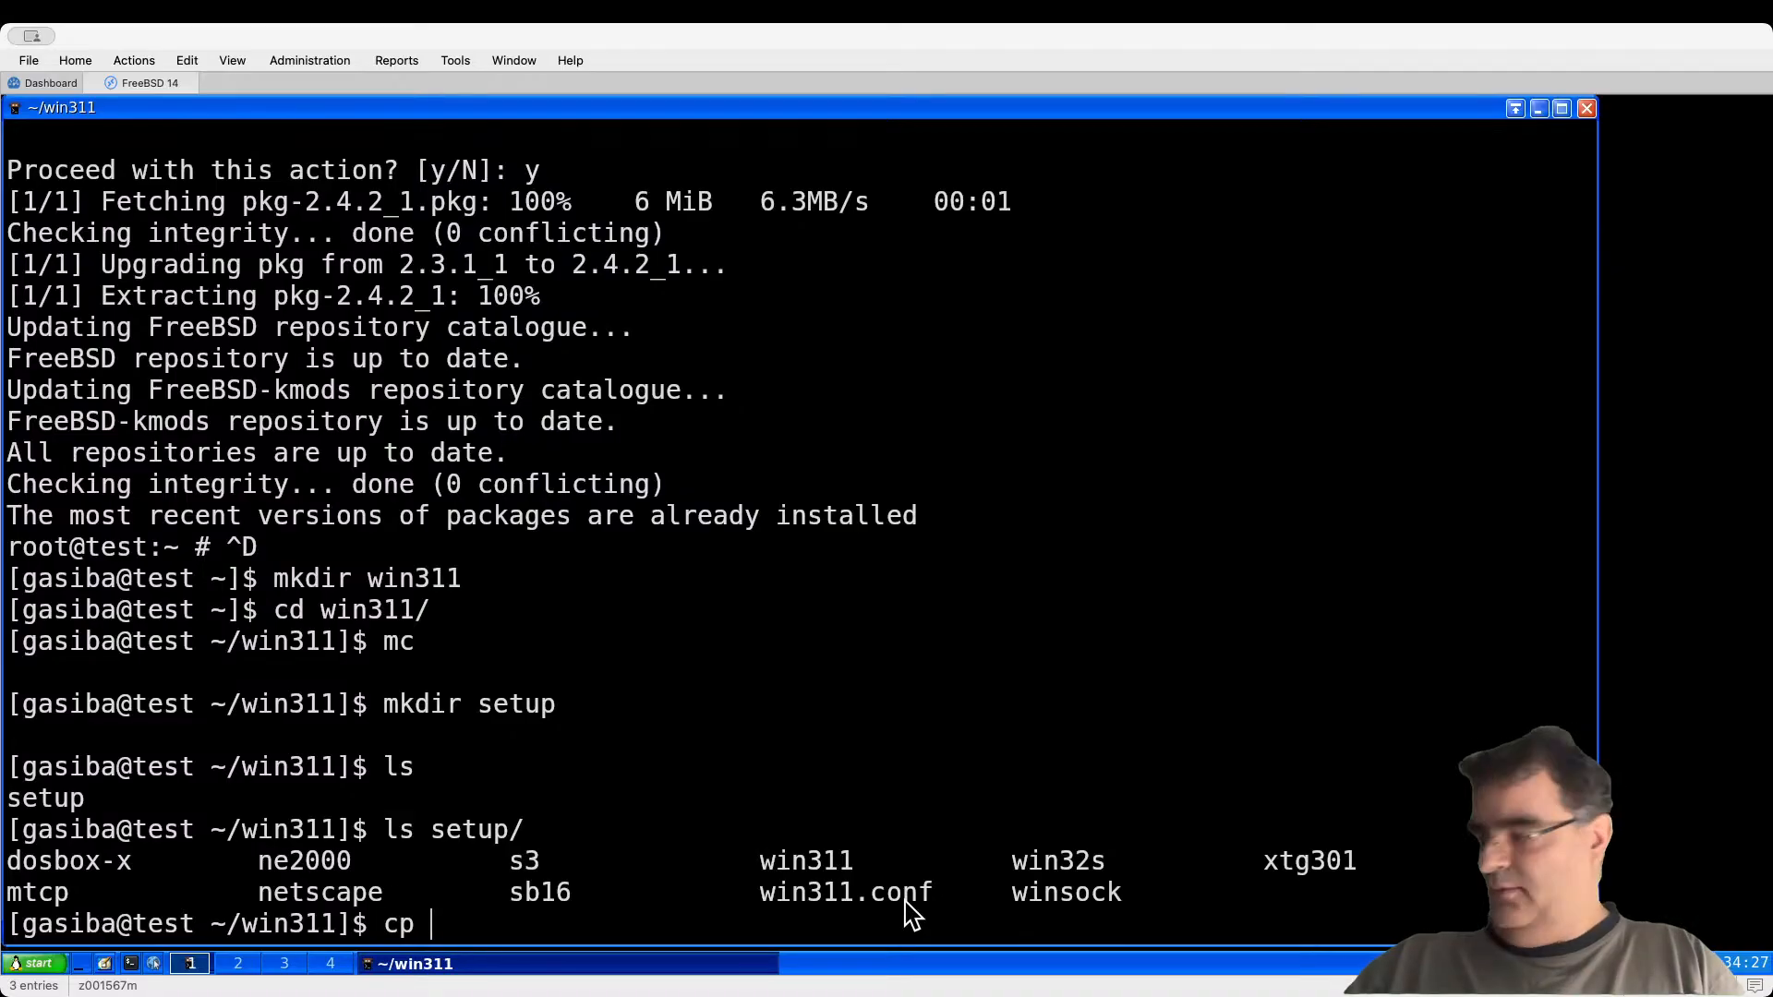
text(setup/)
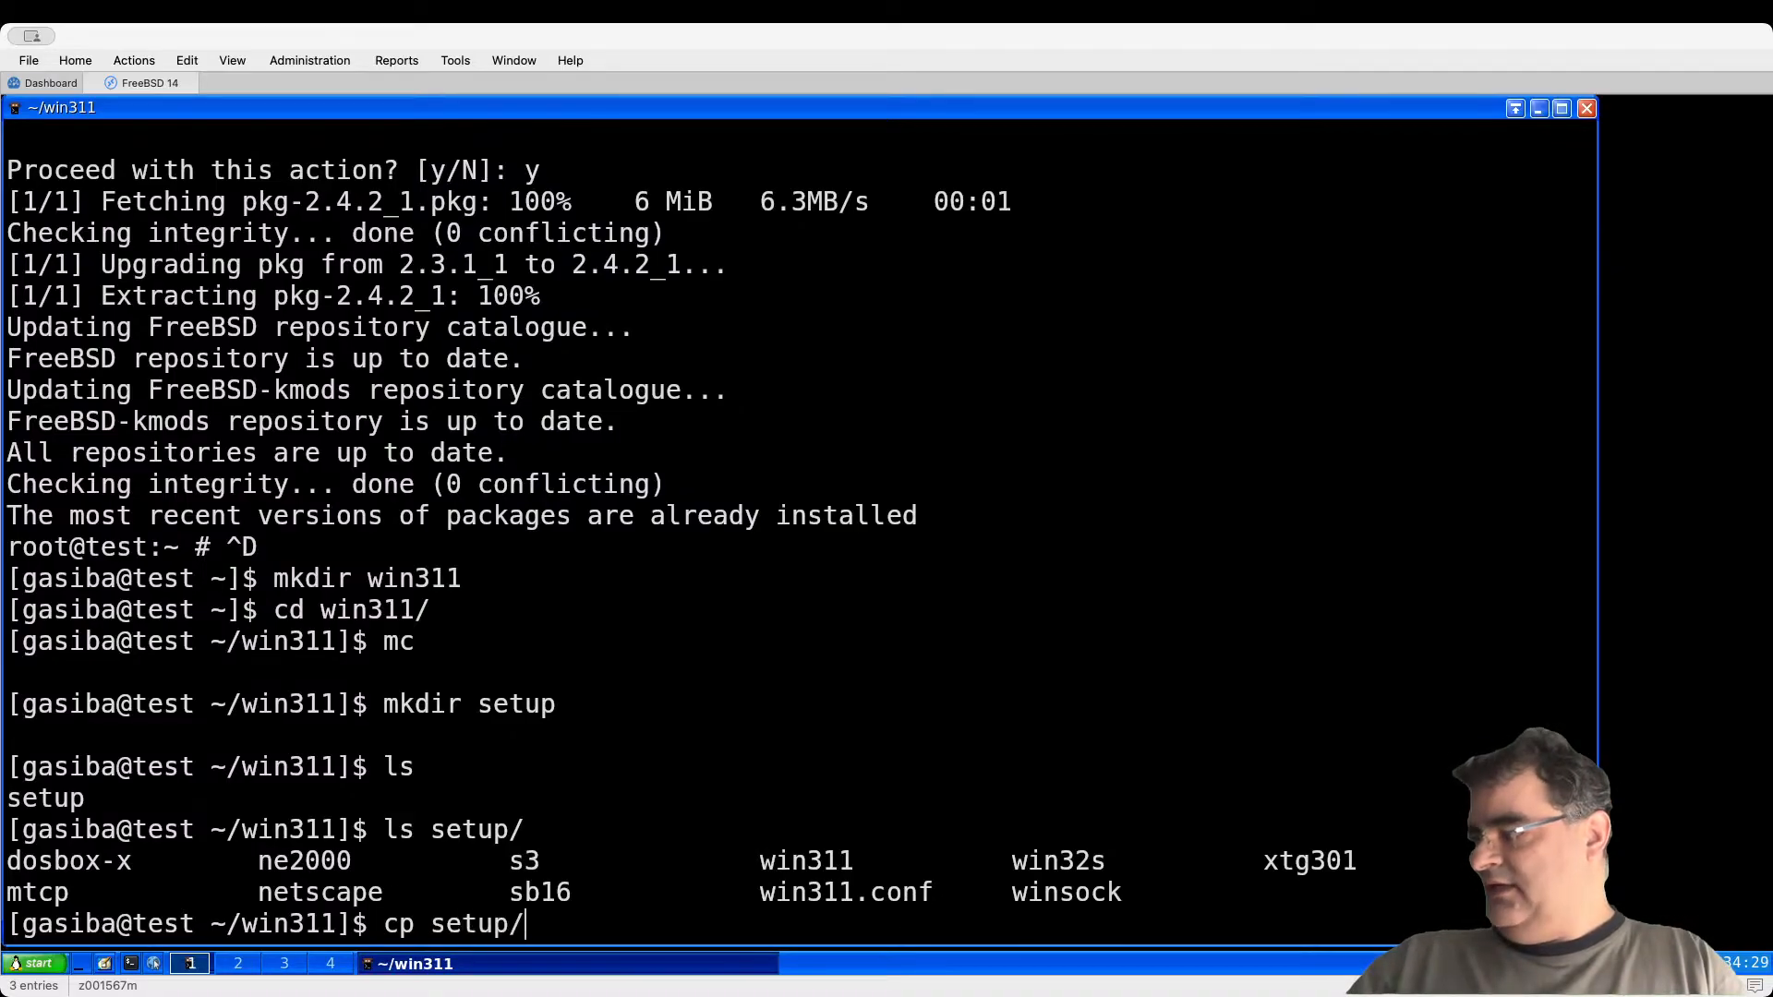
text(win311.conf .)
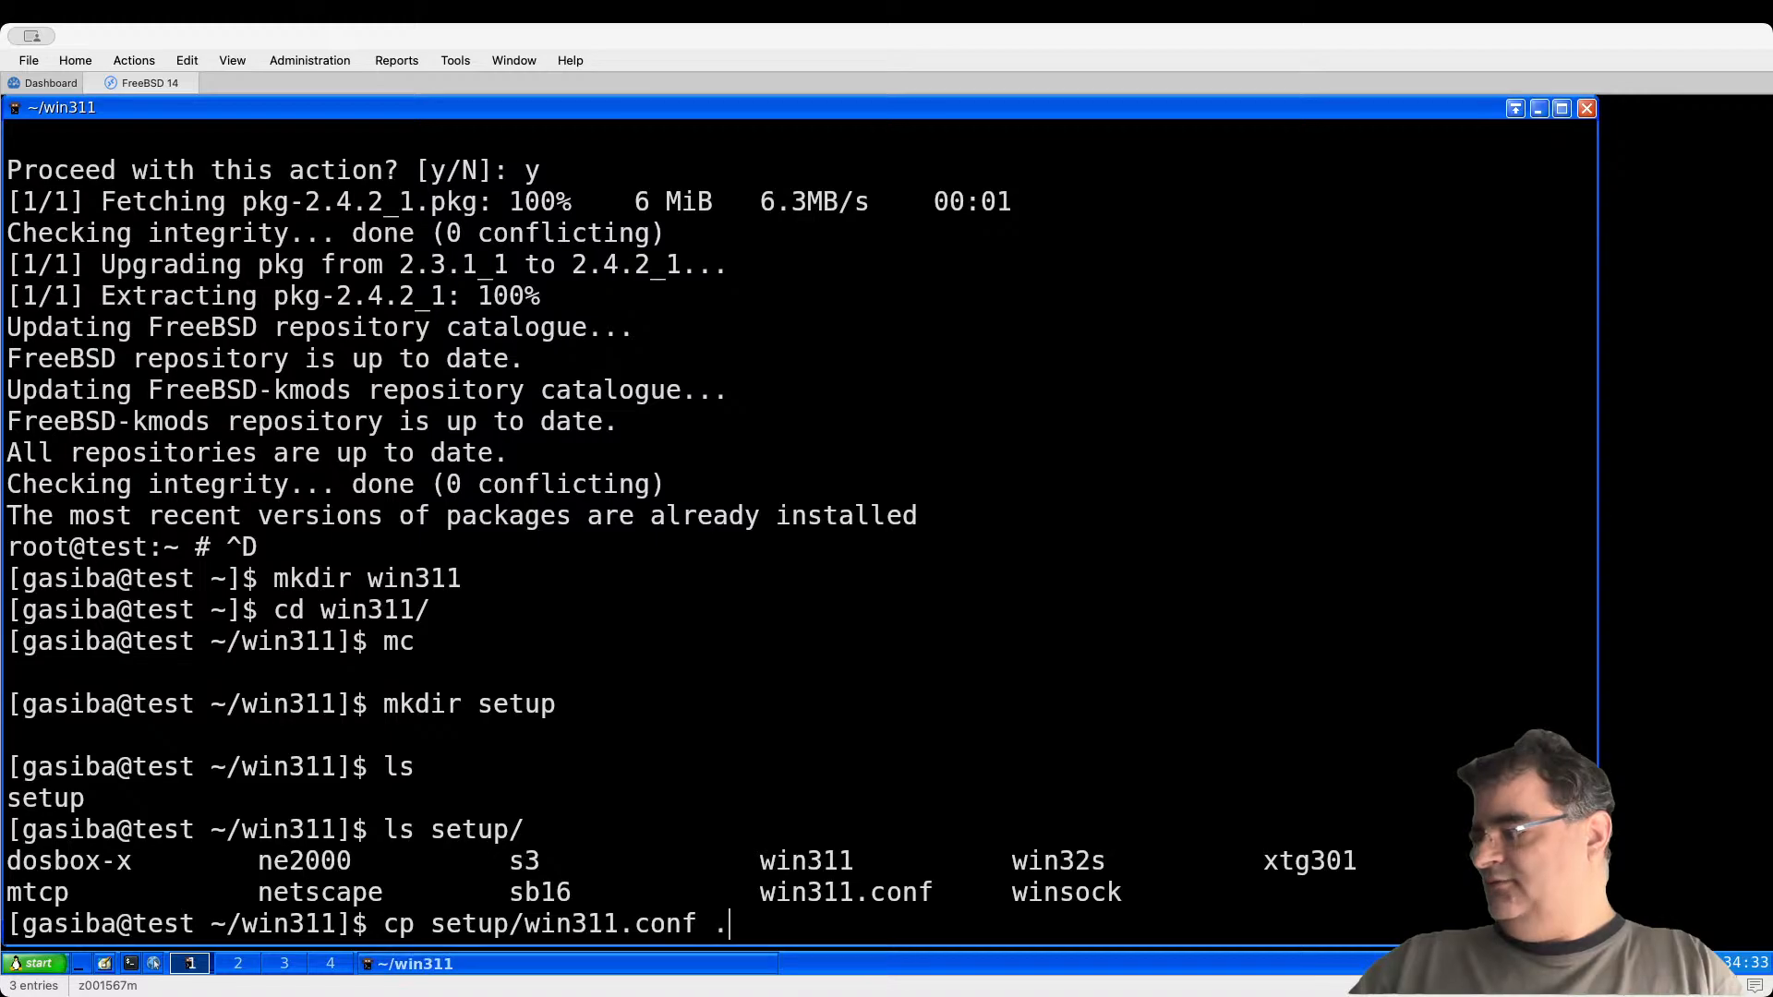
key(Return)
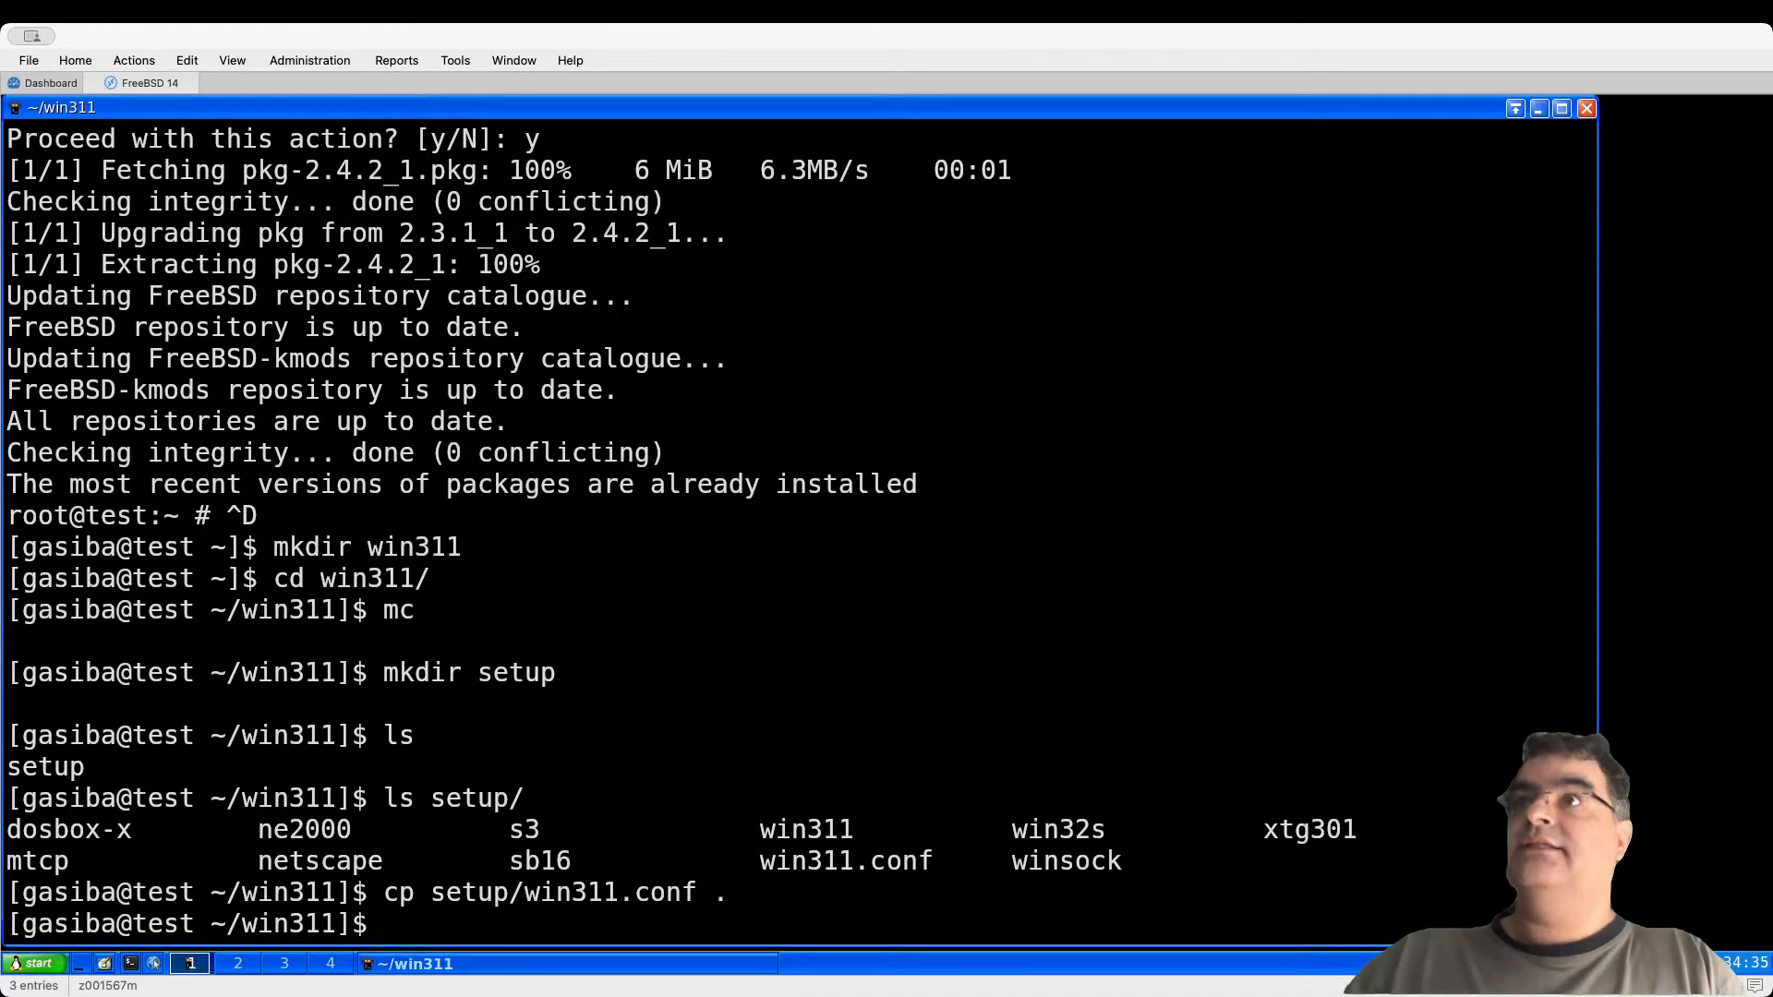
Step: Open win311.conf in vim and change the title from Windows 3.1x to Windows 3.11
text(vim win311.conf)
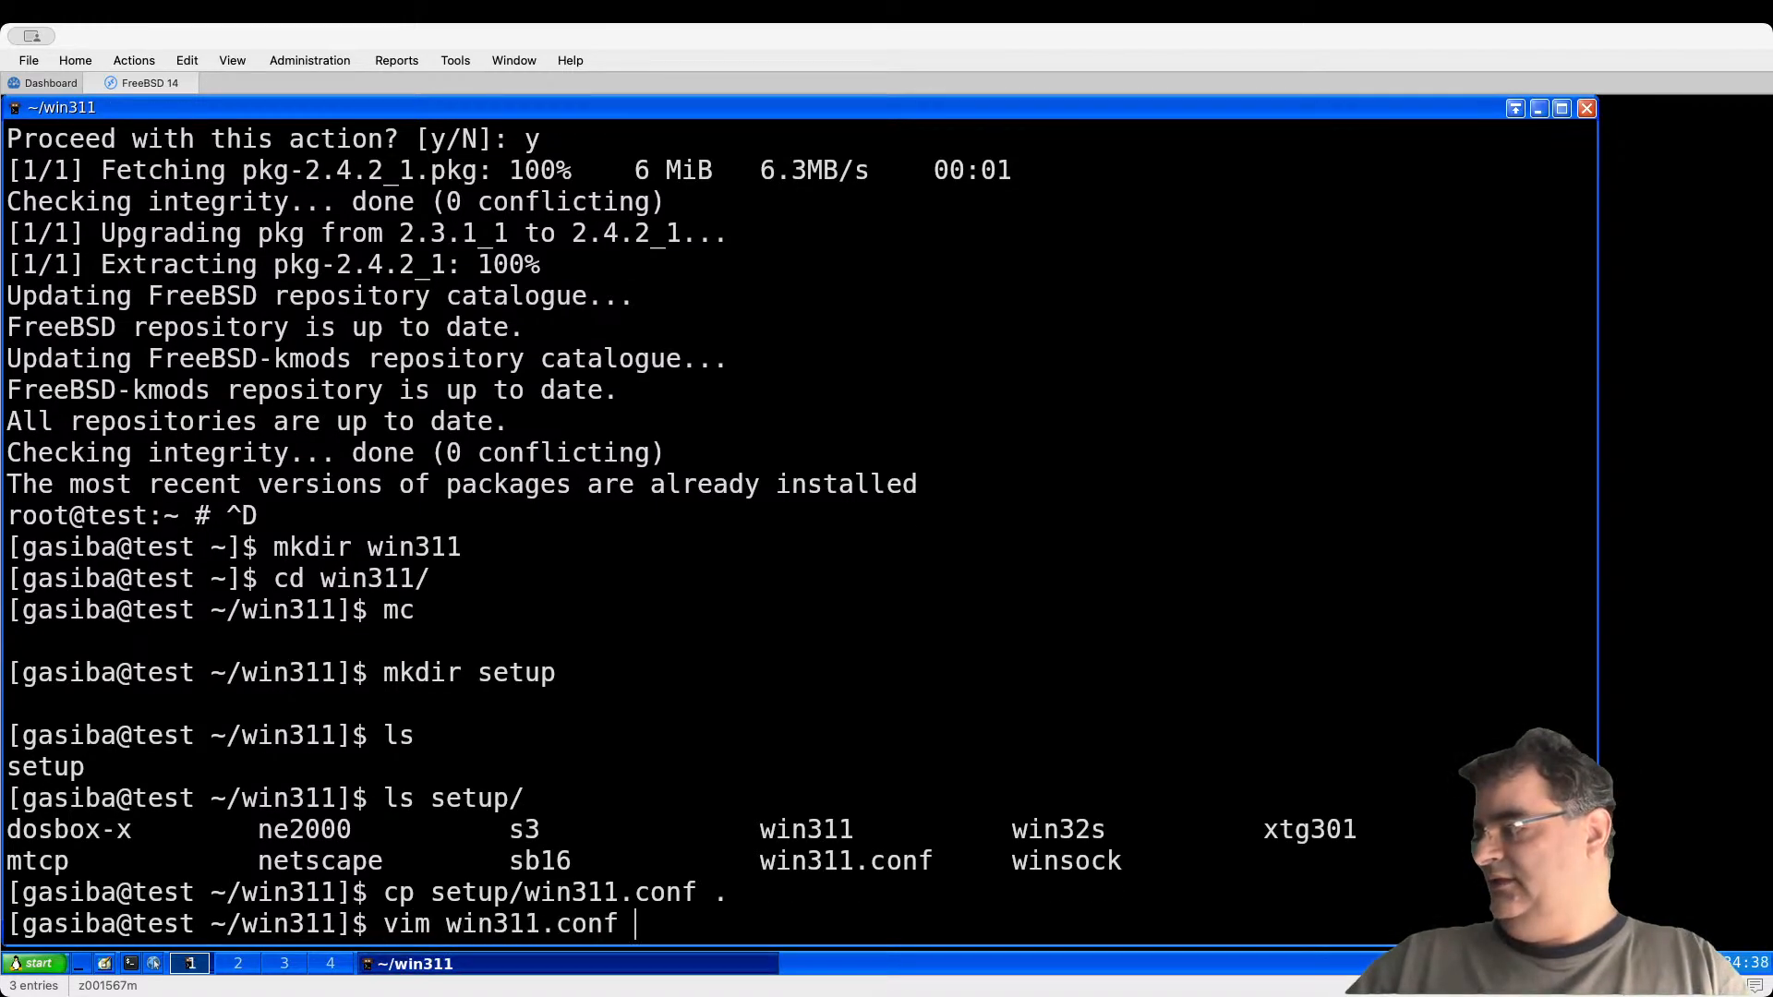
key(Return)
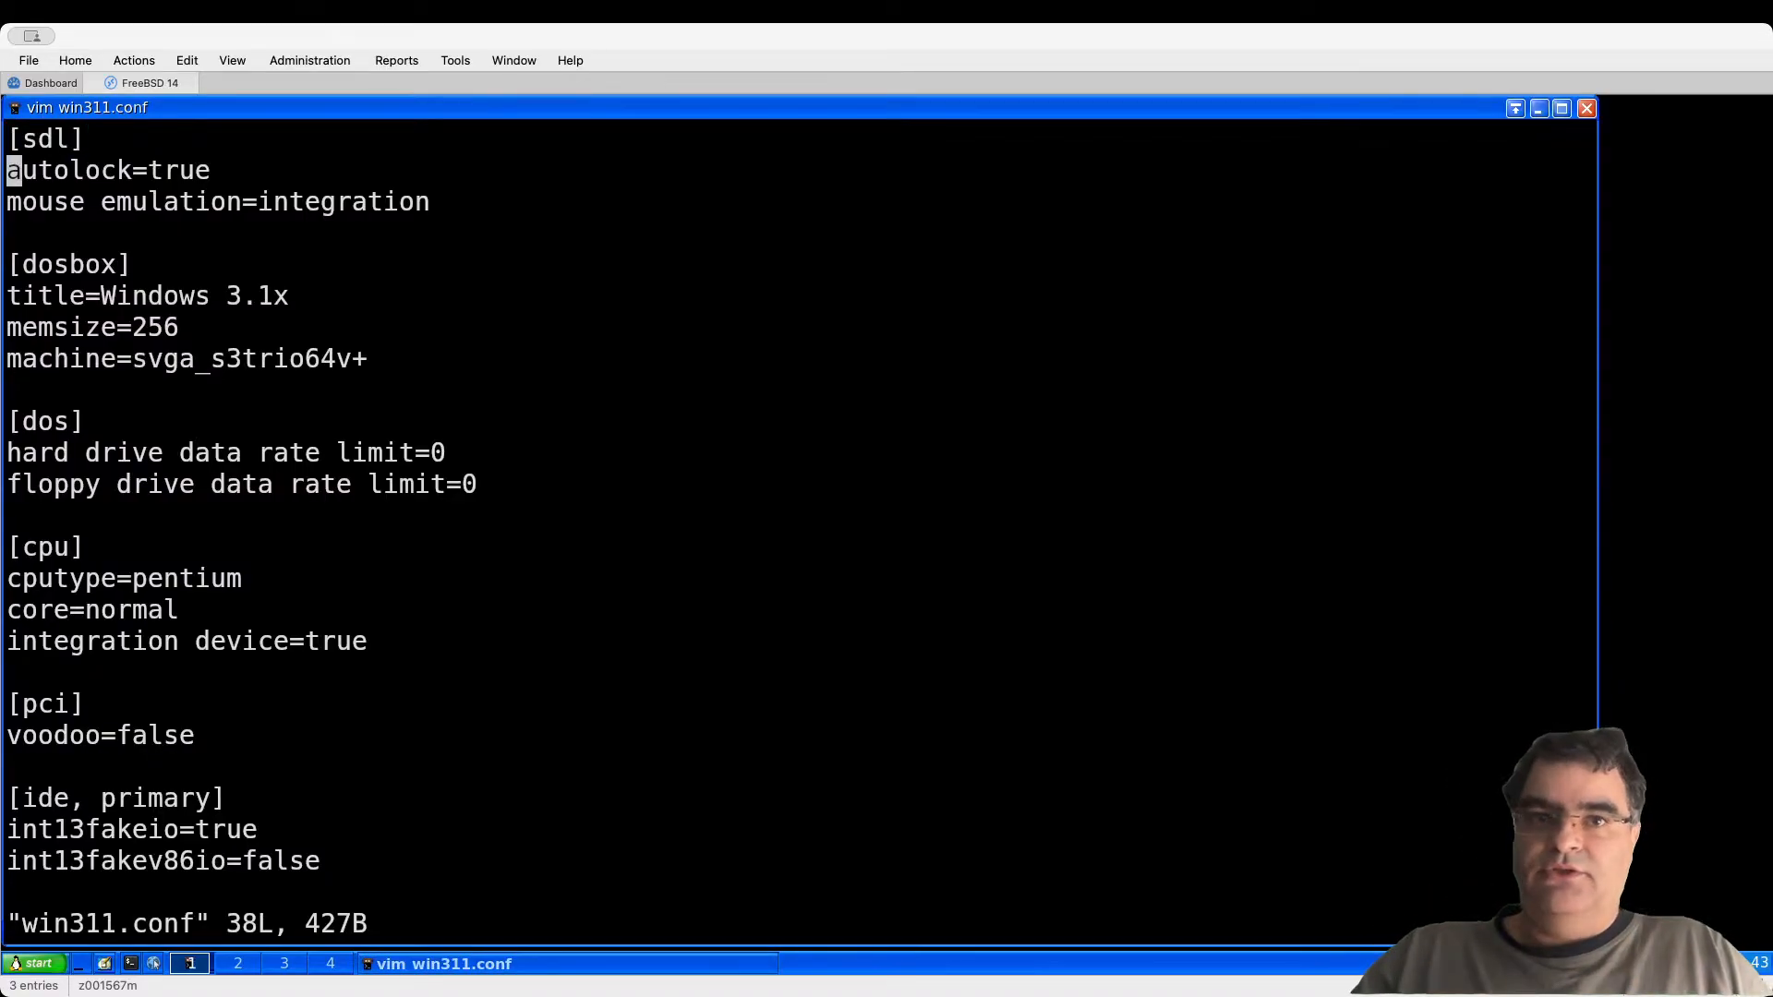
key(Up)
key(Down)
key(Up)
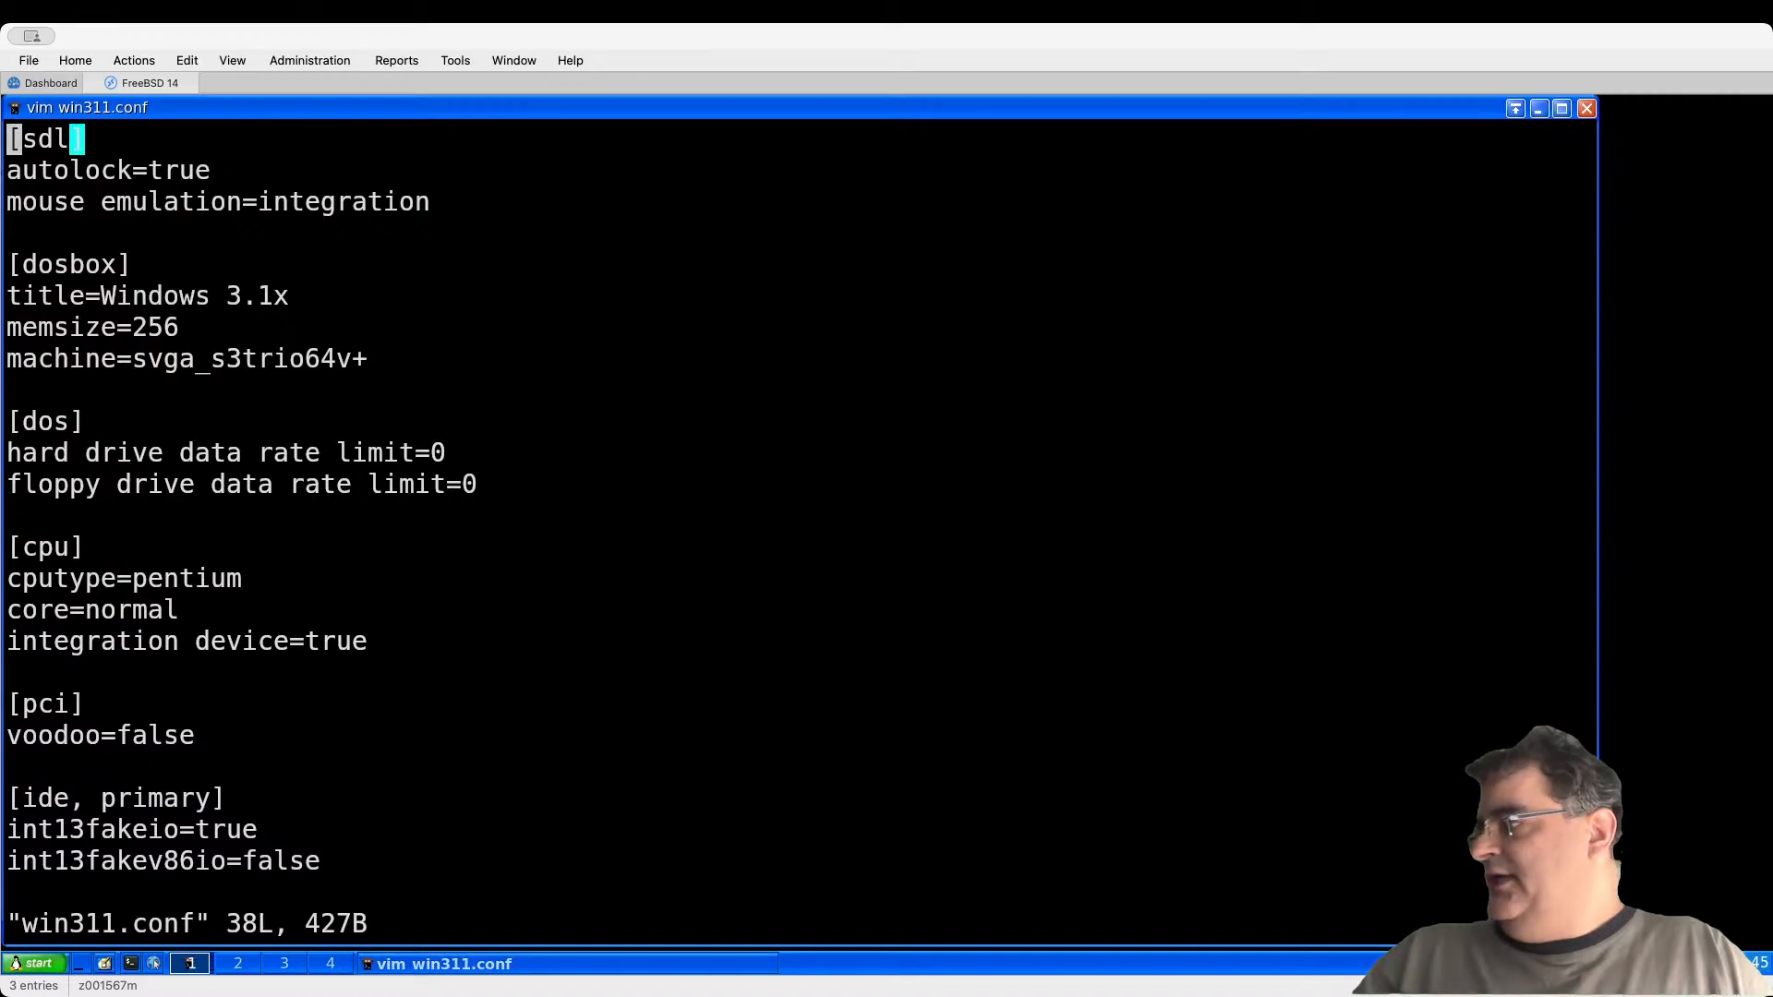
key(Down)
key(Down)
key(Down)
key(Down)
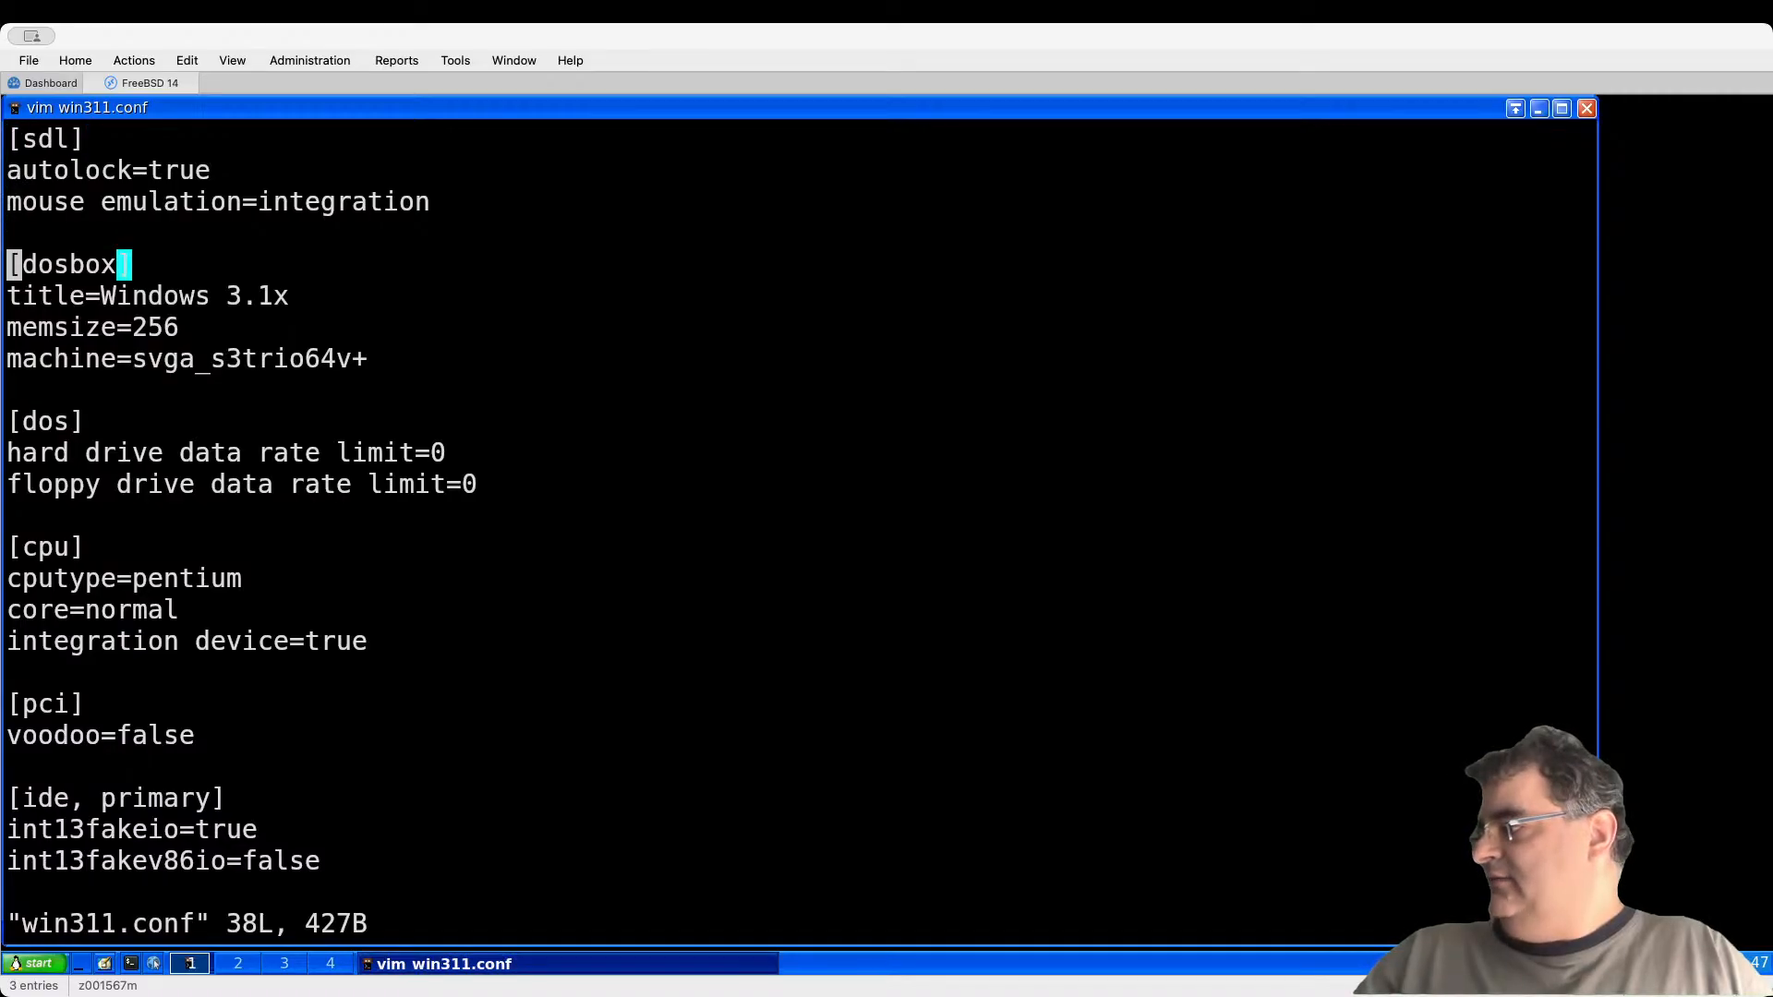
key(Down)
key(Right)
key(Right)
key(Right)
key(Right)
key(Right)
key(Right)
key(Right)
key(Right)
key(Right)
key(Right)
key(Right)
key(Right)
key(Right)
key(Right)
key(Right)
key(Right)
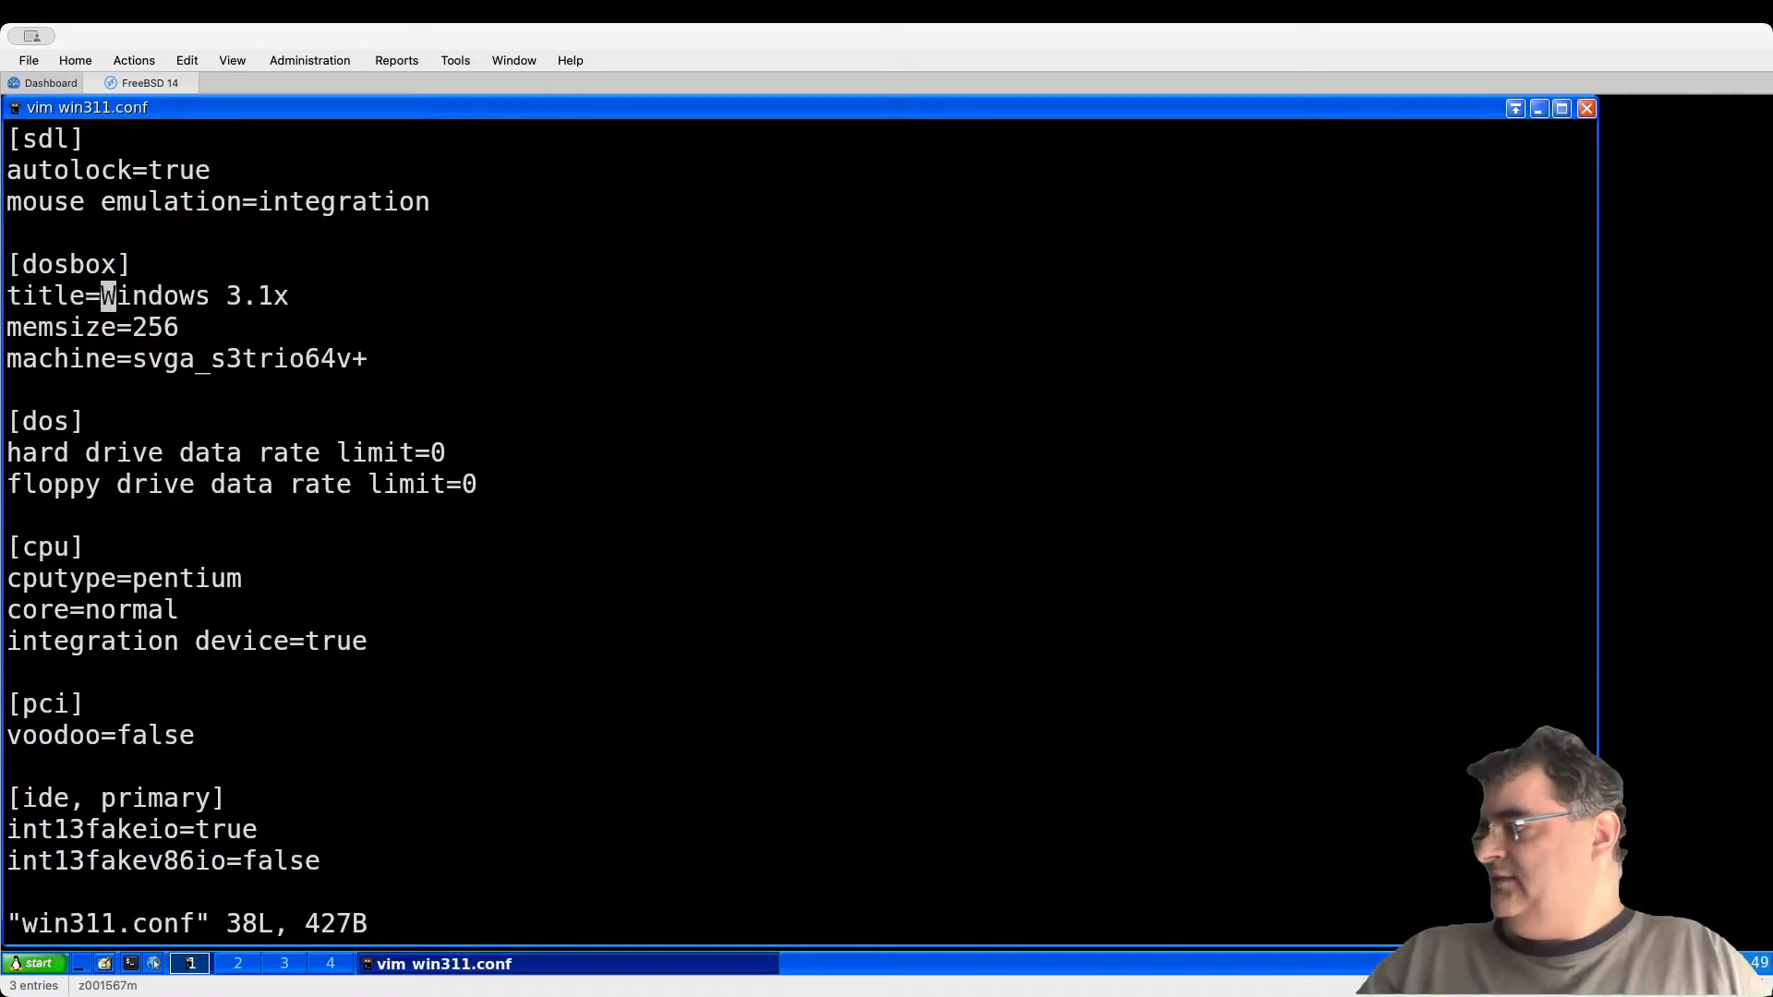
key(Right)
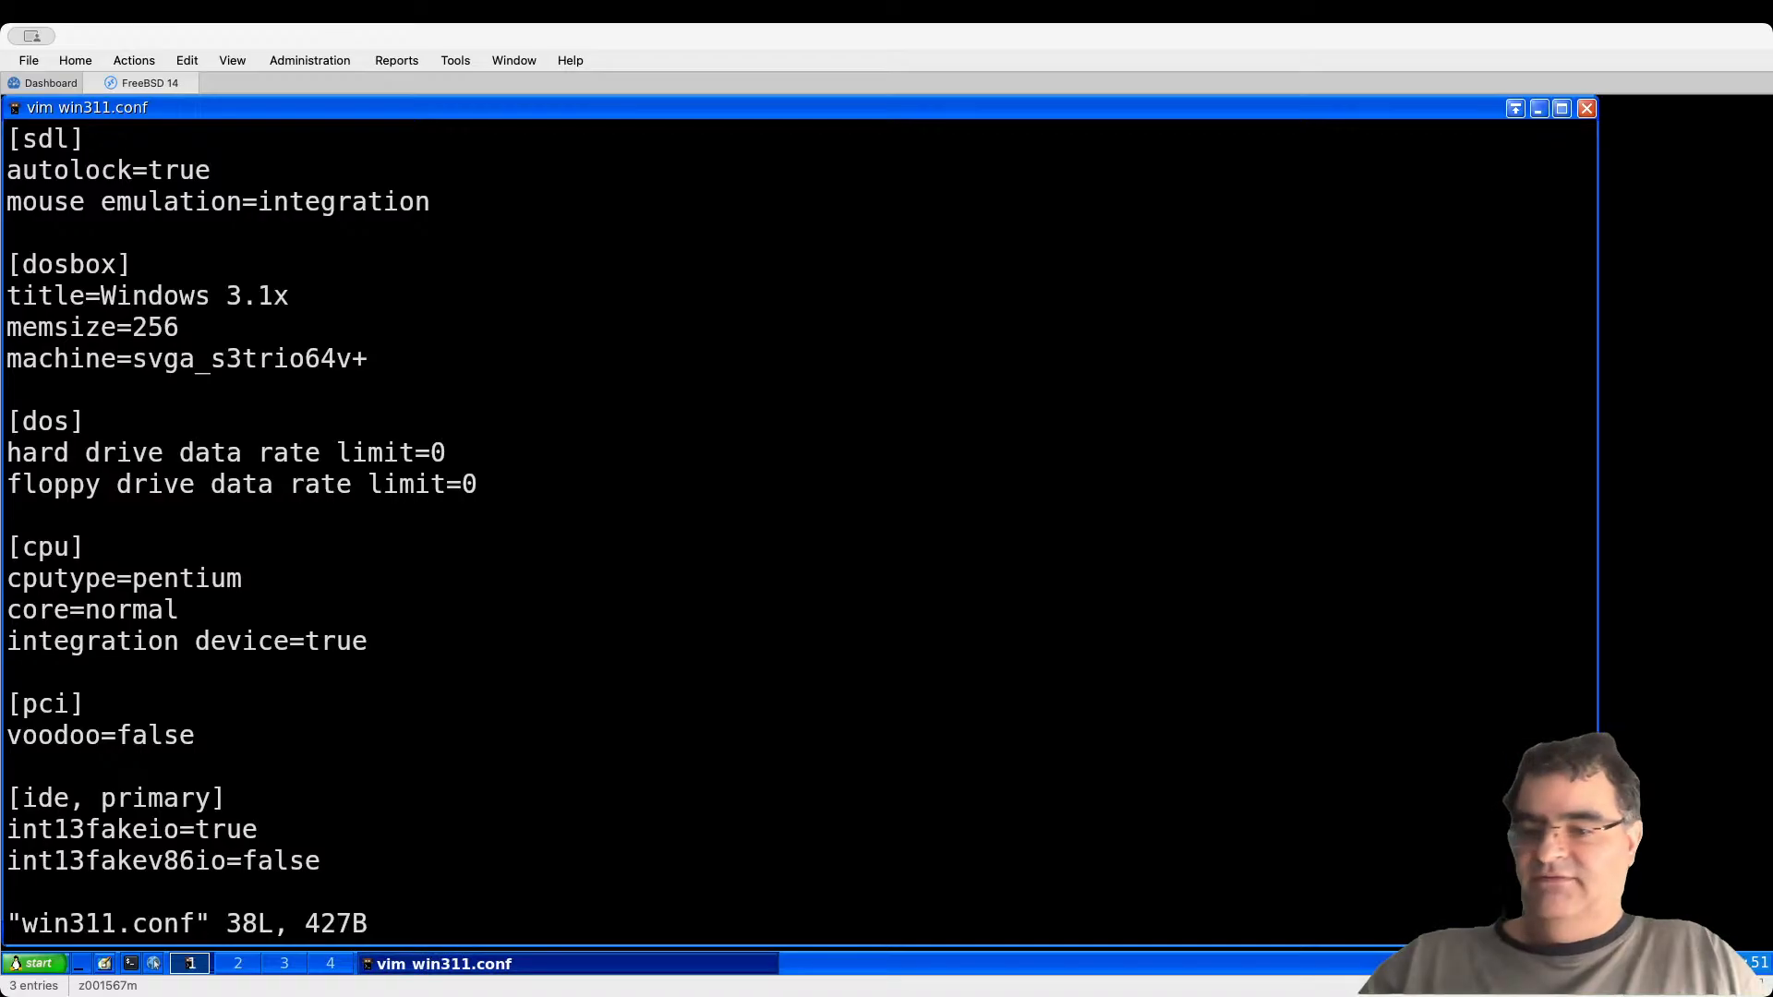
key(r)
key(1)
Step: Delete the C: and autoexec.bat startup lines from the [autoexec] section
key(Home)
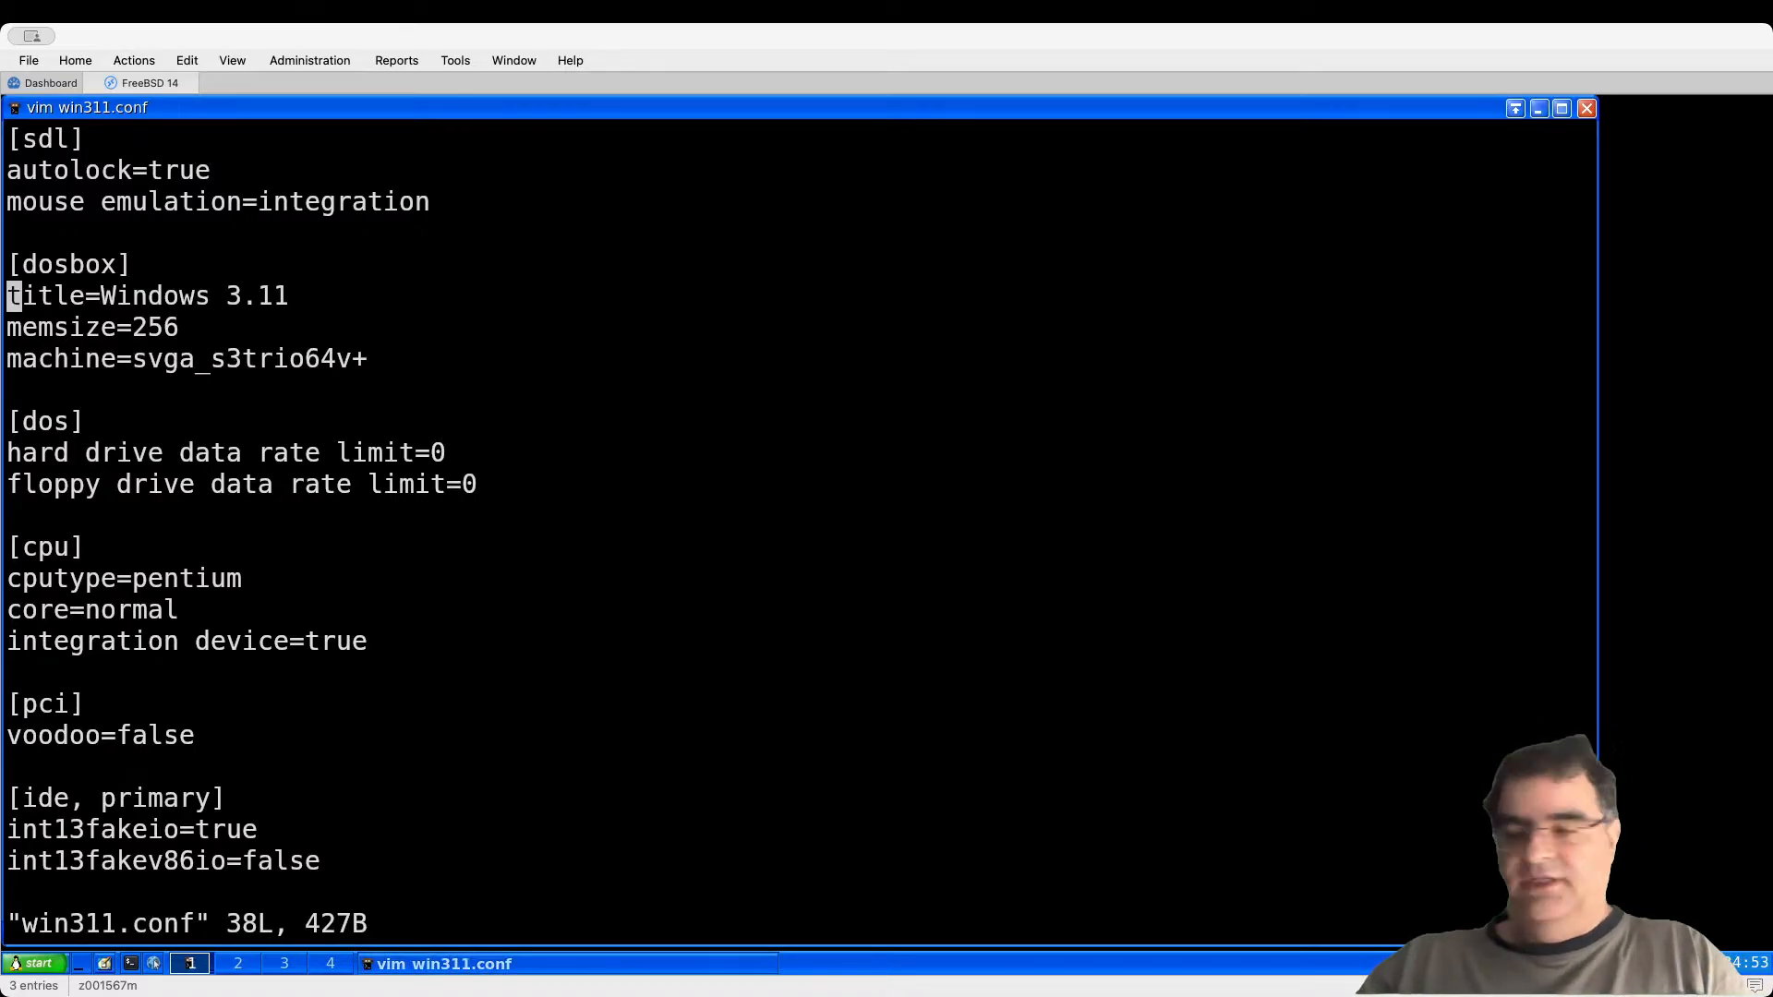
key(Down)
key(Down)
key(Down)
key(Down)
key(Down)
key(Down)
key(Down)
key(Down)
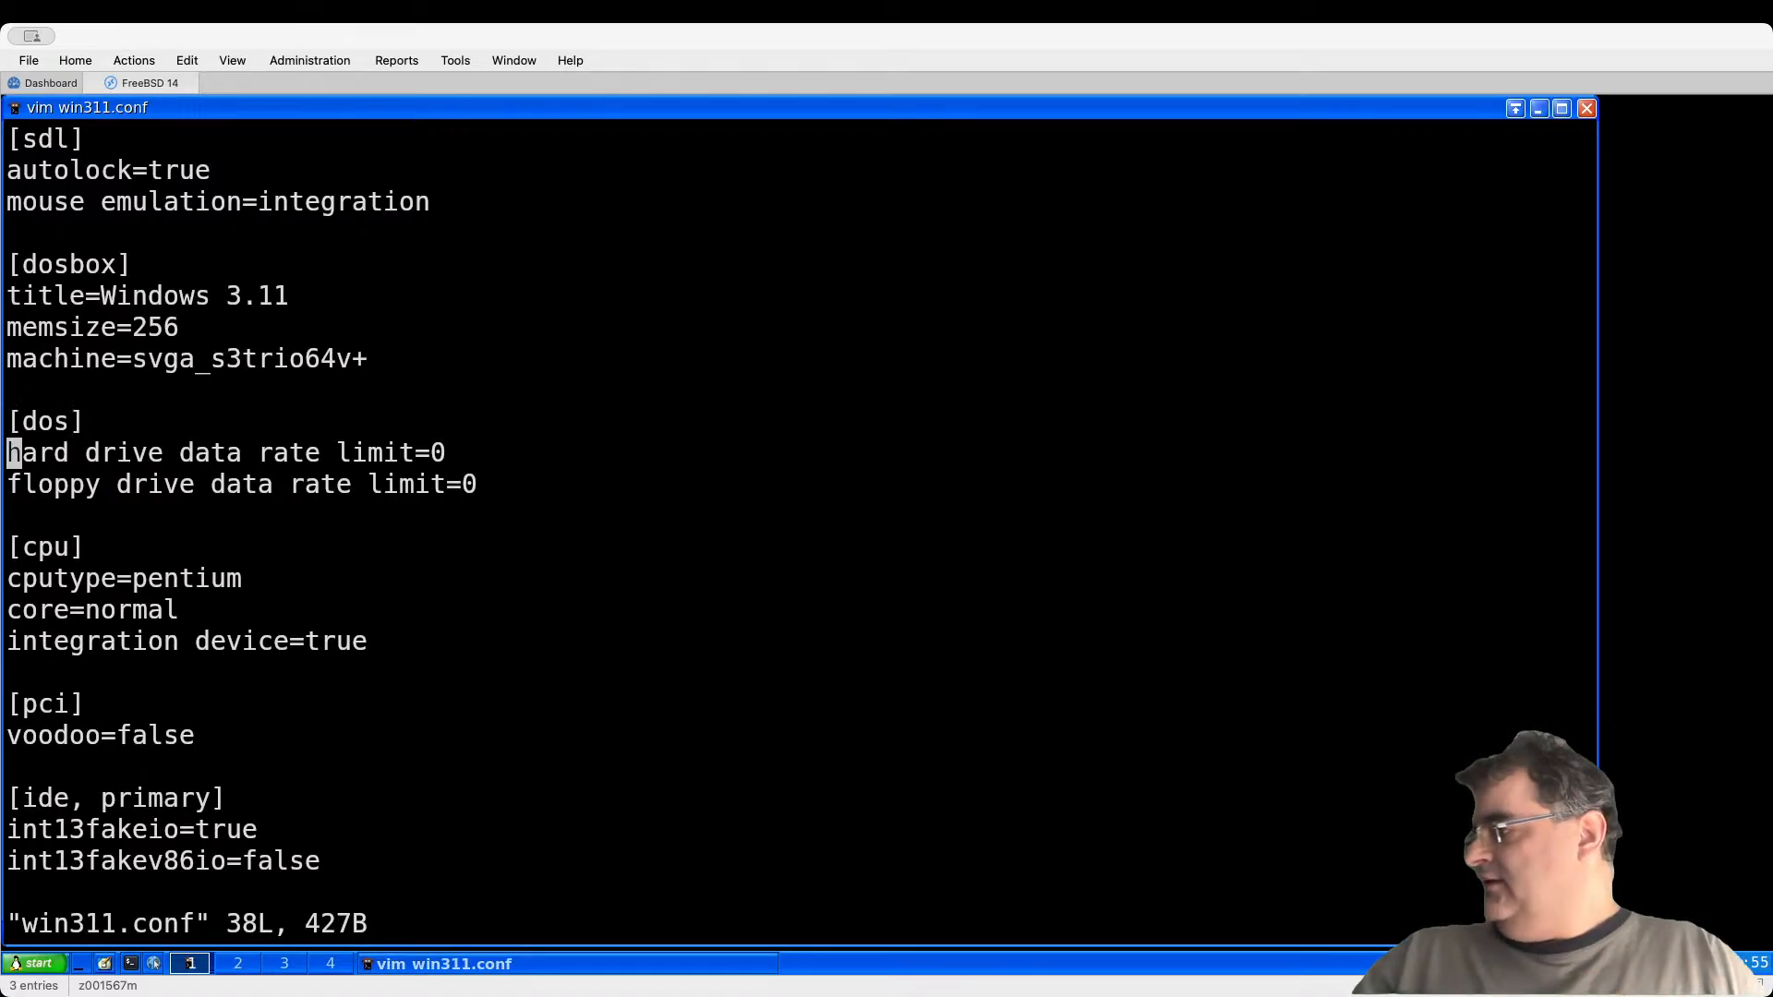
key(Down)
key(Down)
key(Down)
key(Down)
key(Down)
key(Down)
key(Down)
key(Down)
key(Down)
key(Down)
key(Down)
key(Down)
key(Down)
key(Down)
key(Down)
key(Down)
key(Down)
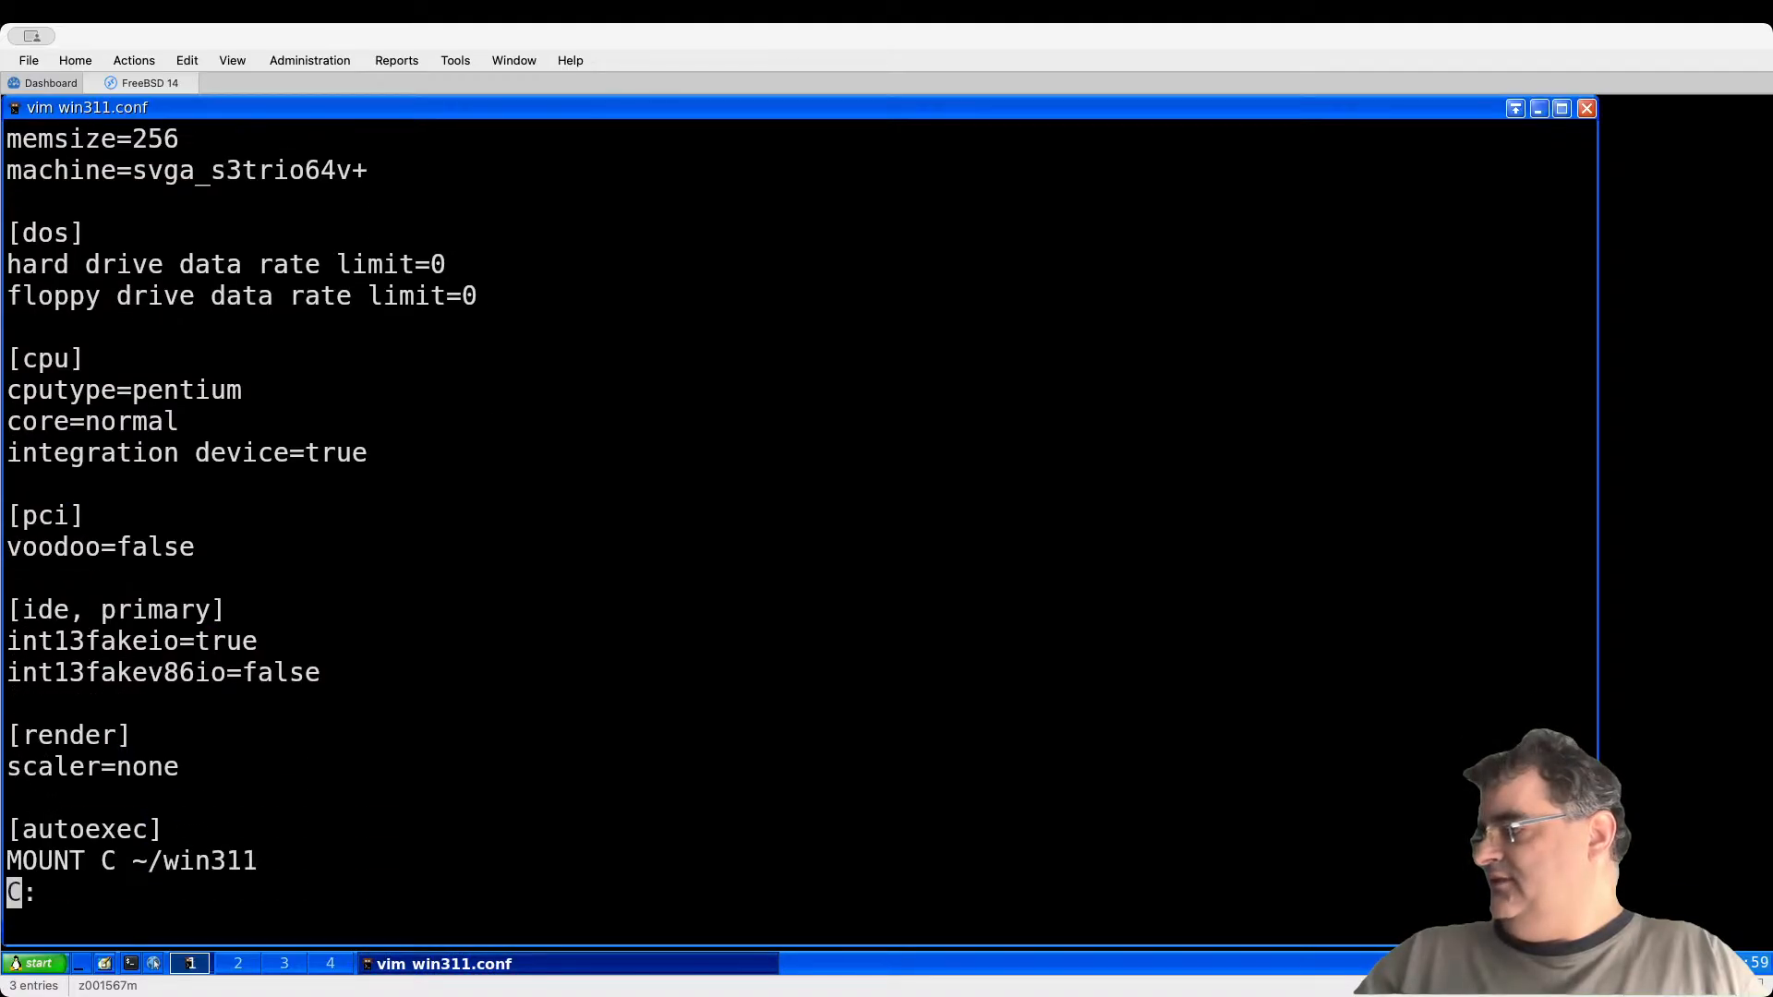
key(Down)
key(Down)
key(Down)
key(Down)
key(Down)
key(Down)
key(Down)
key(Up)
key(Up)
key(Up)
key(Up)
key(Up)
key(Up)
key(Up)
key(Up)
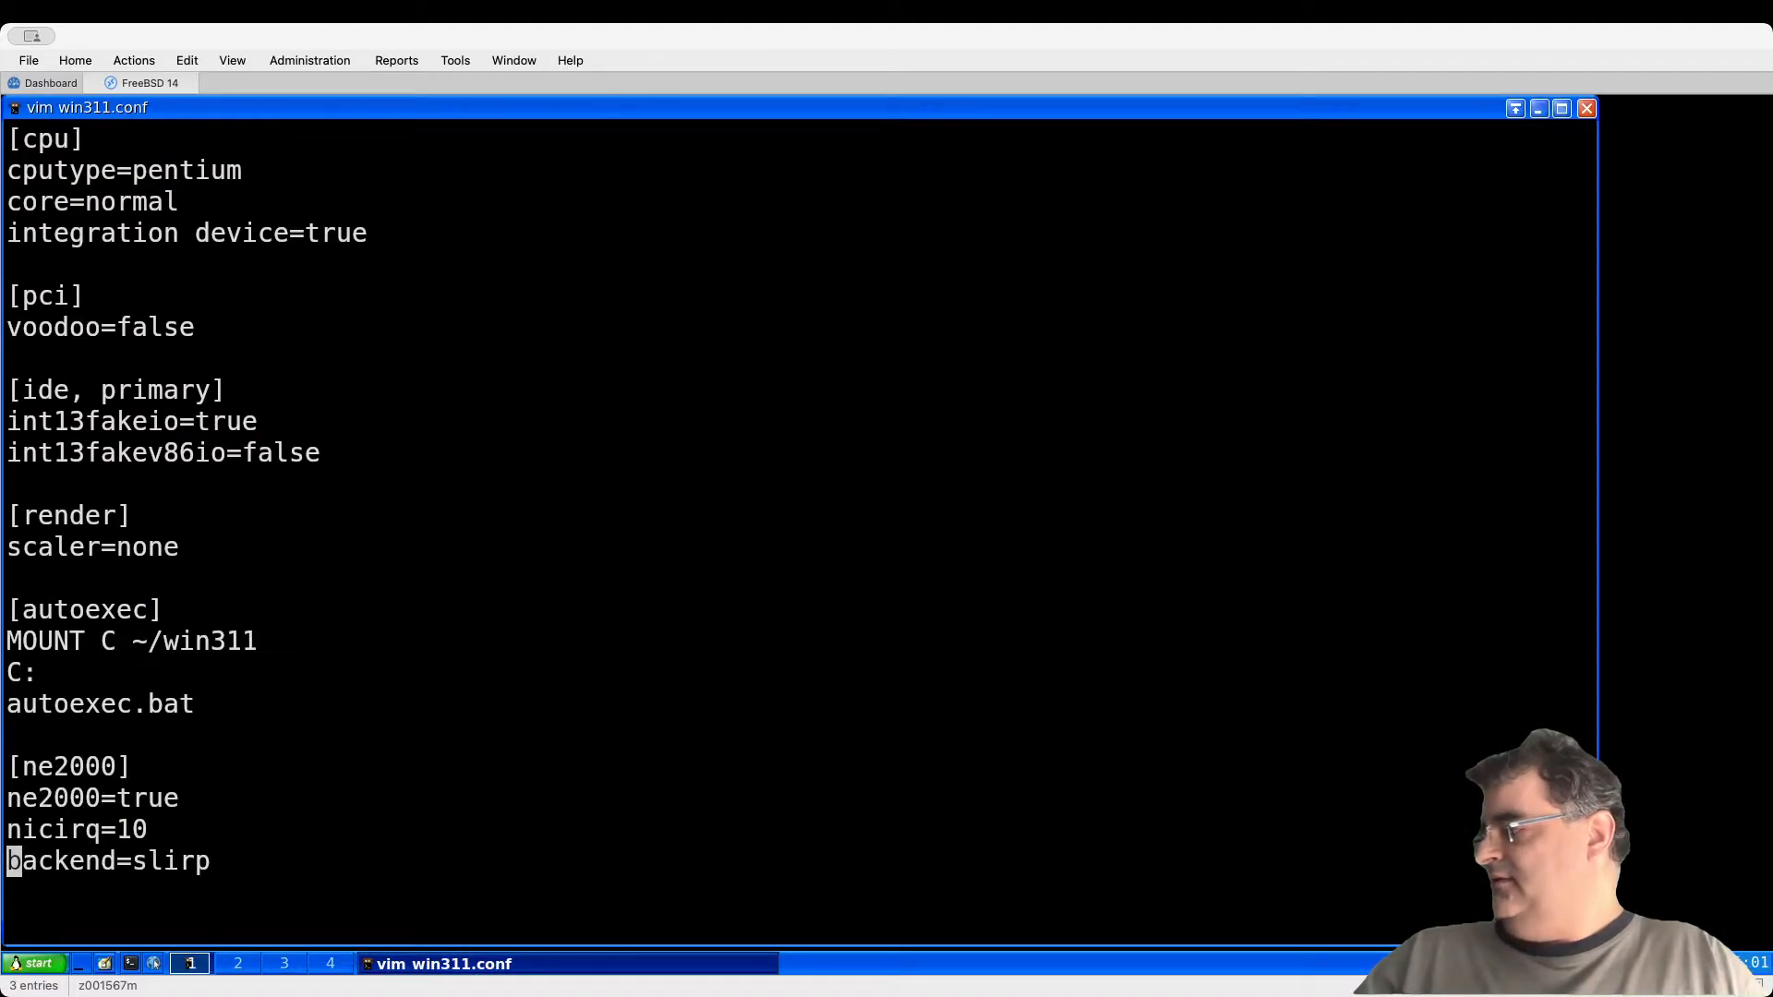
key(Right)
key(Right)
key(Right)
key(Right)
key(Right)
key(Right)
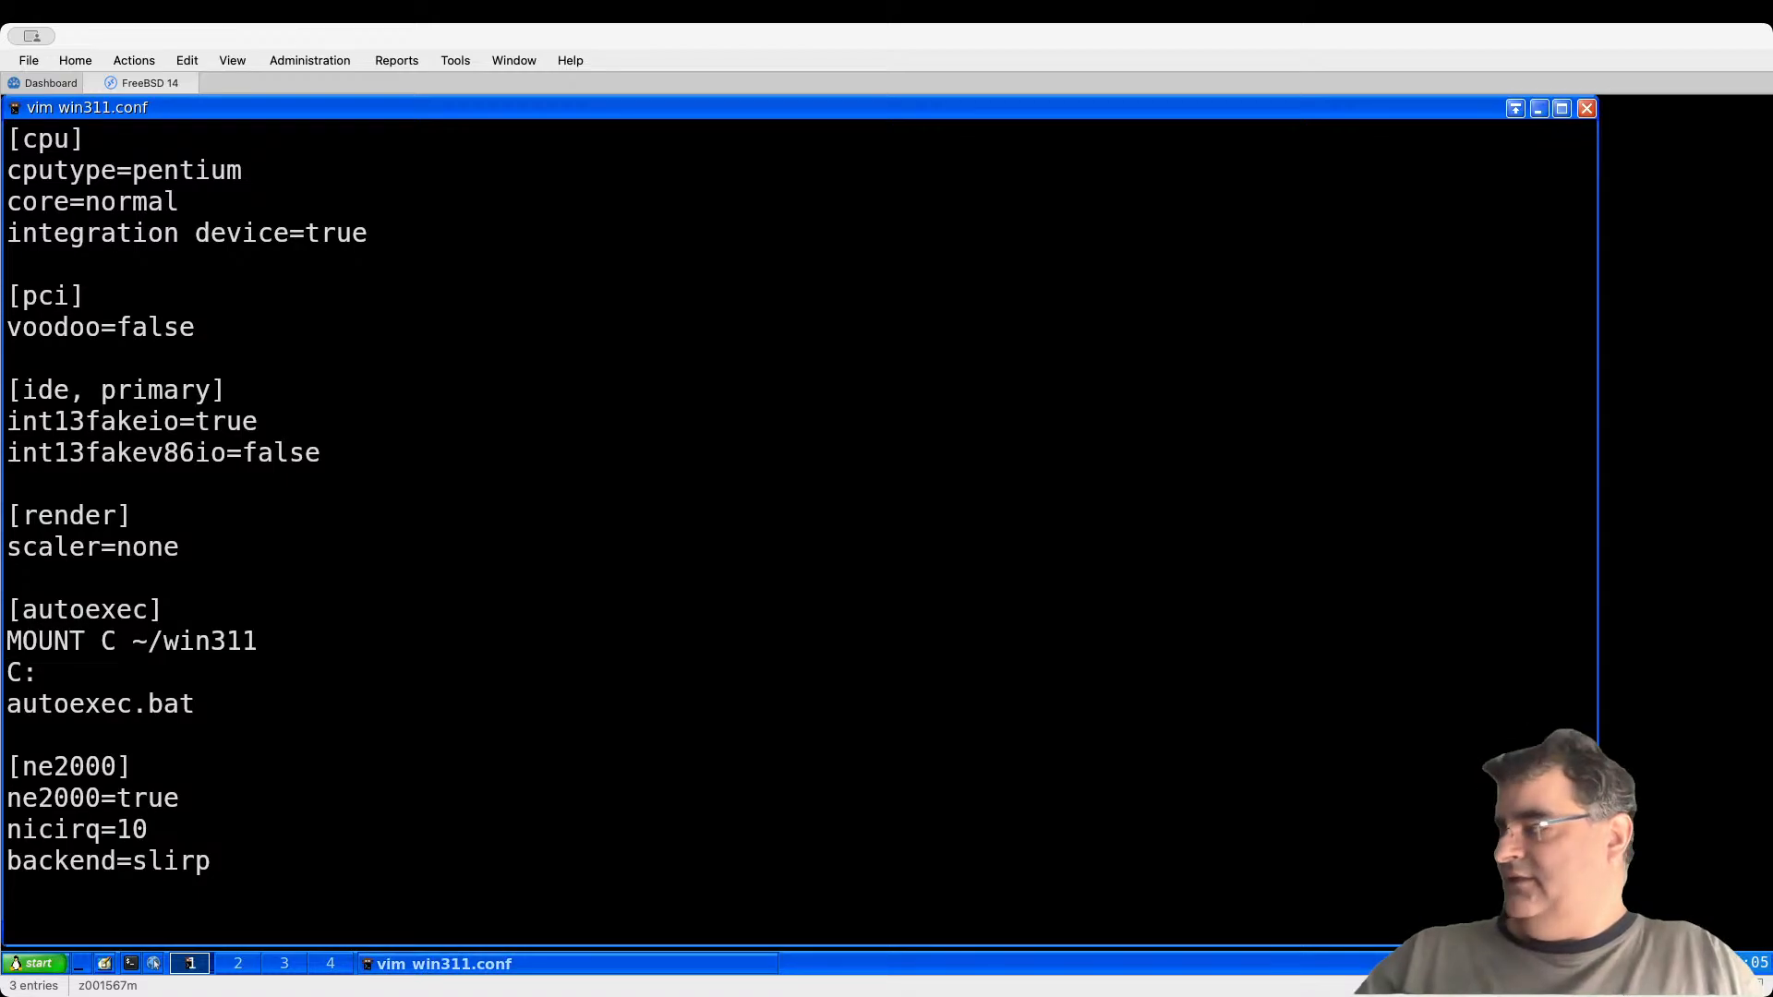
key(Right)
key(Right)
key(Right)
key(Right)
key(Right)
key(Right)
key(Right)
key(Right)
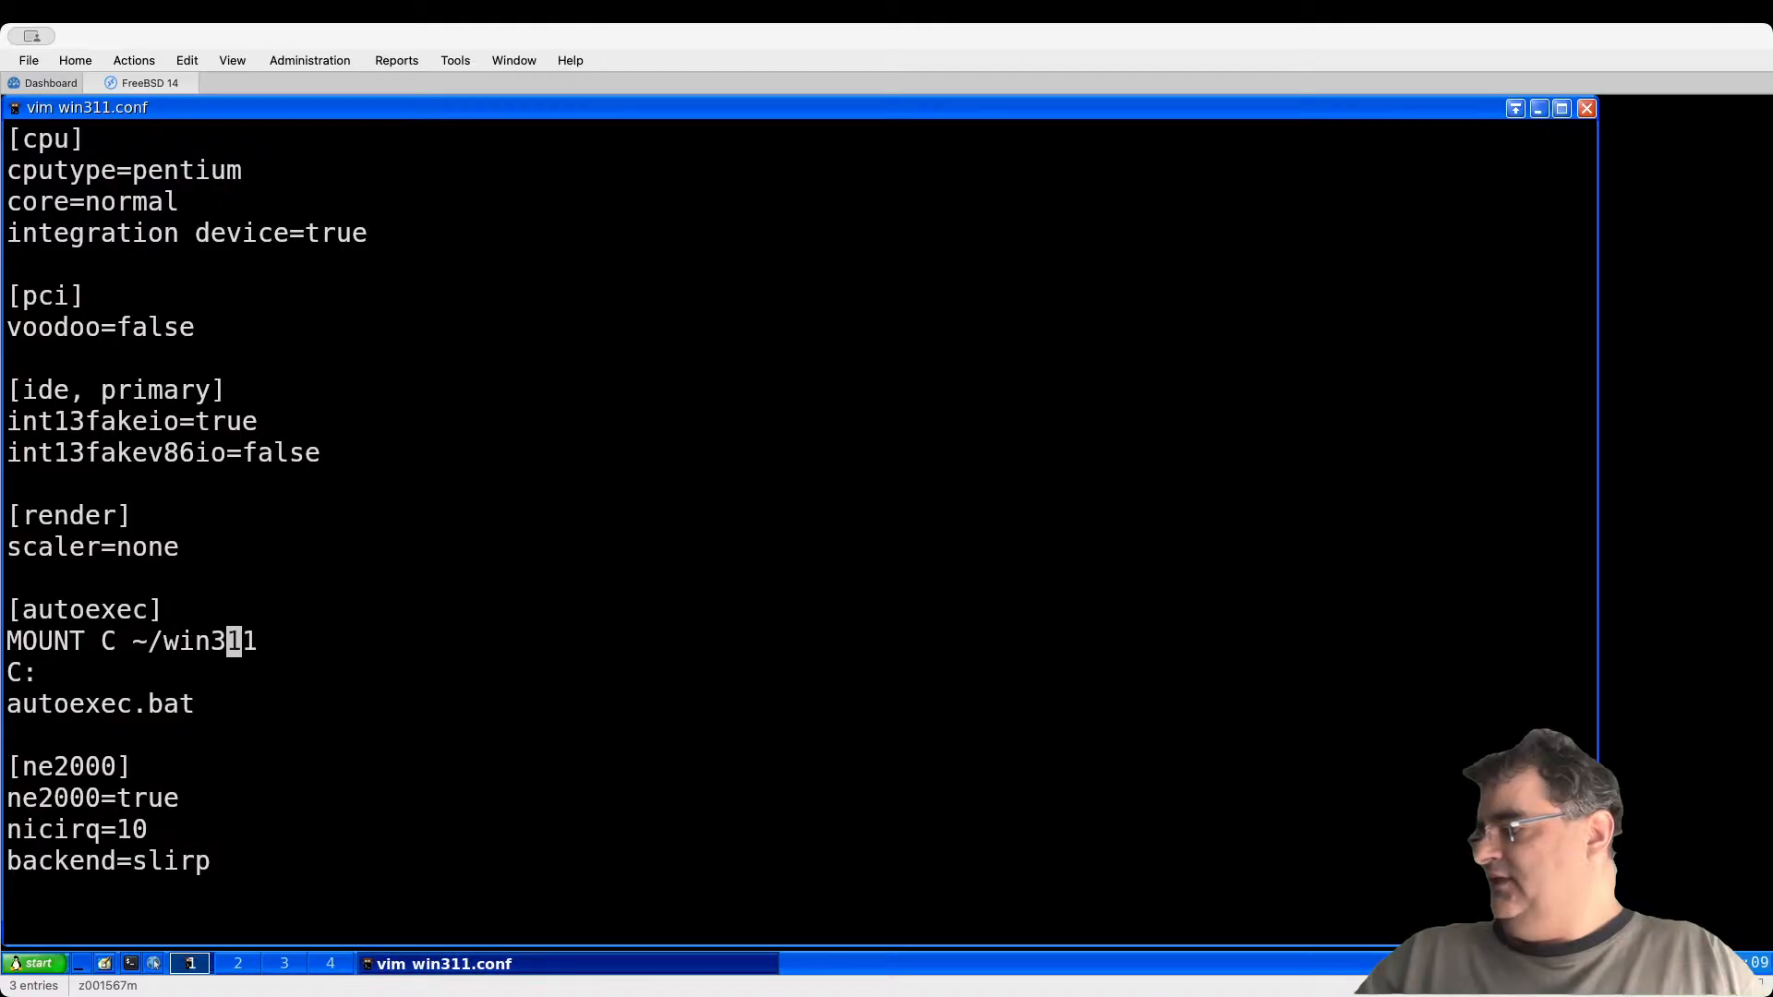
key(Down)
key(d)
key(d)
key(d)
key(d)
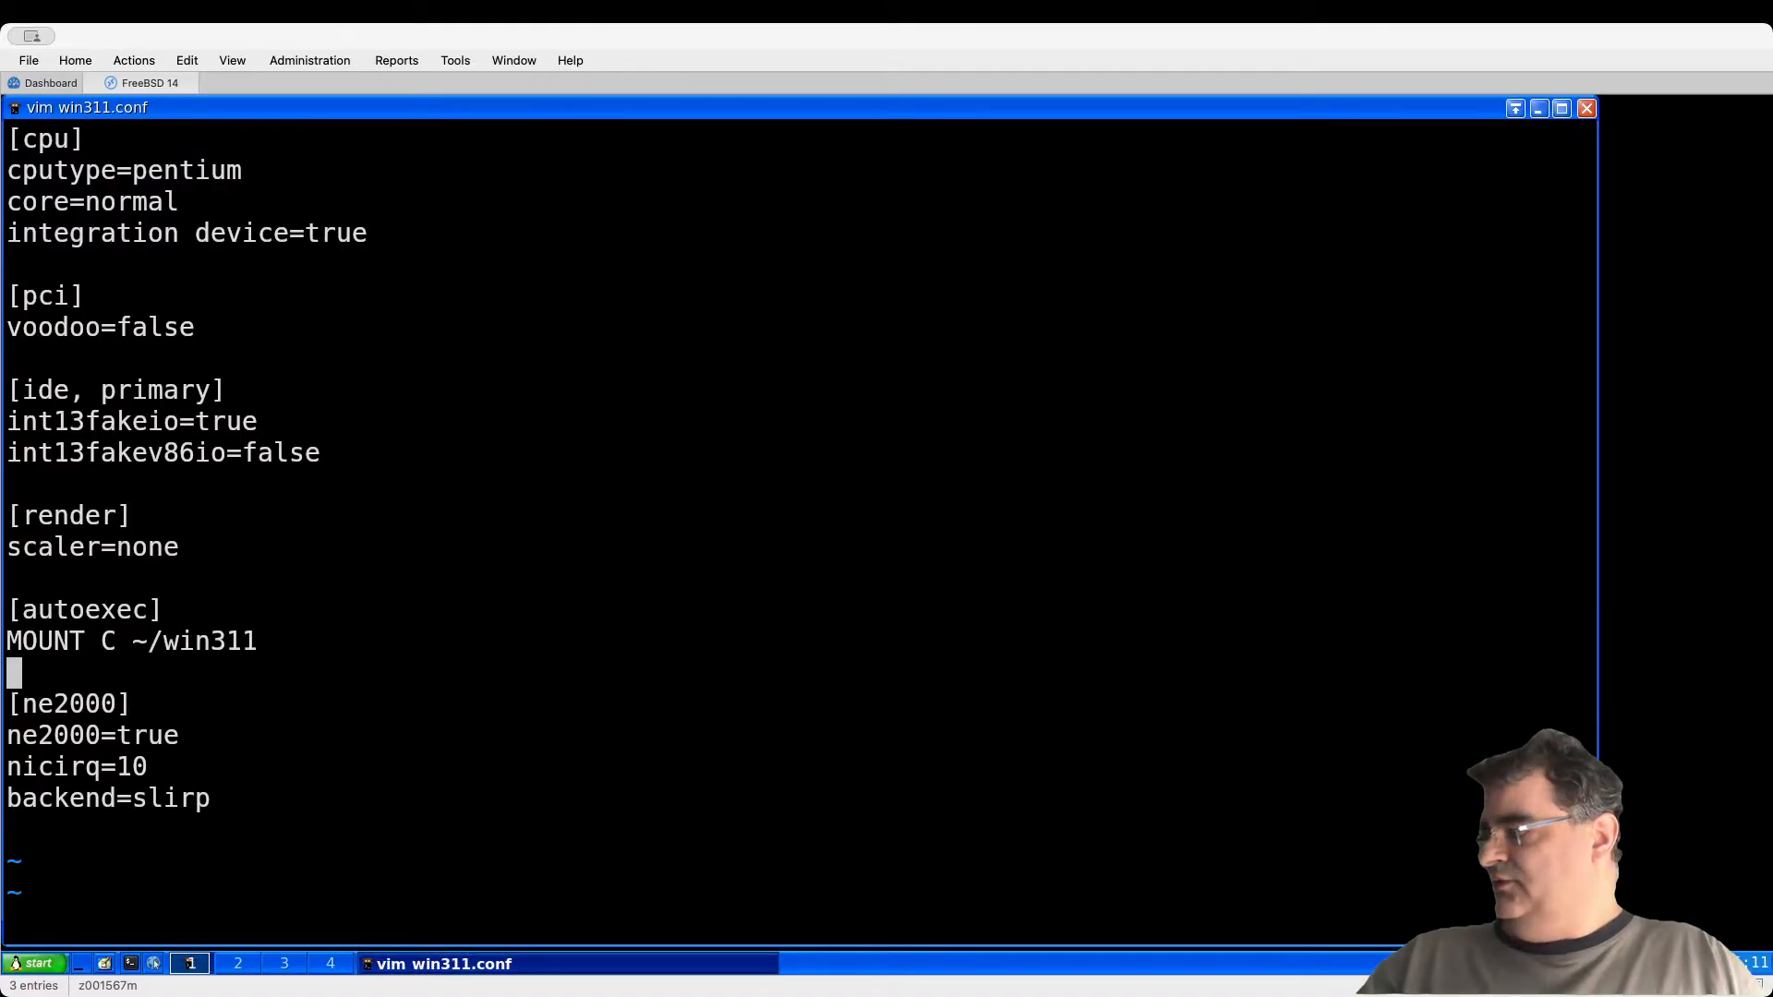
Step: Check the MOUNT C ~/win311 and [ne2000] settings, then save and quit with :wq
key(Up)
key(Up)
key(Down)
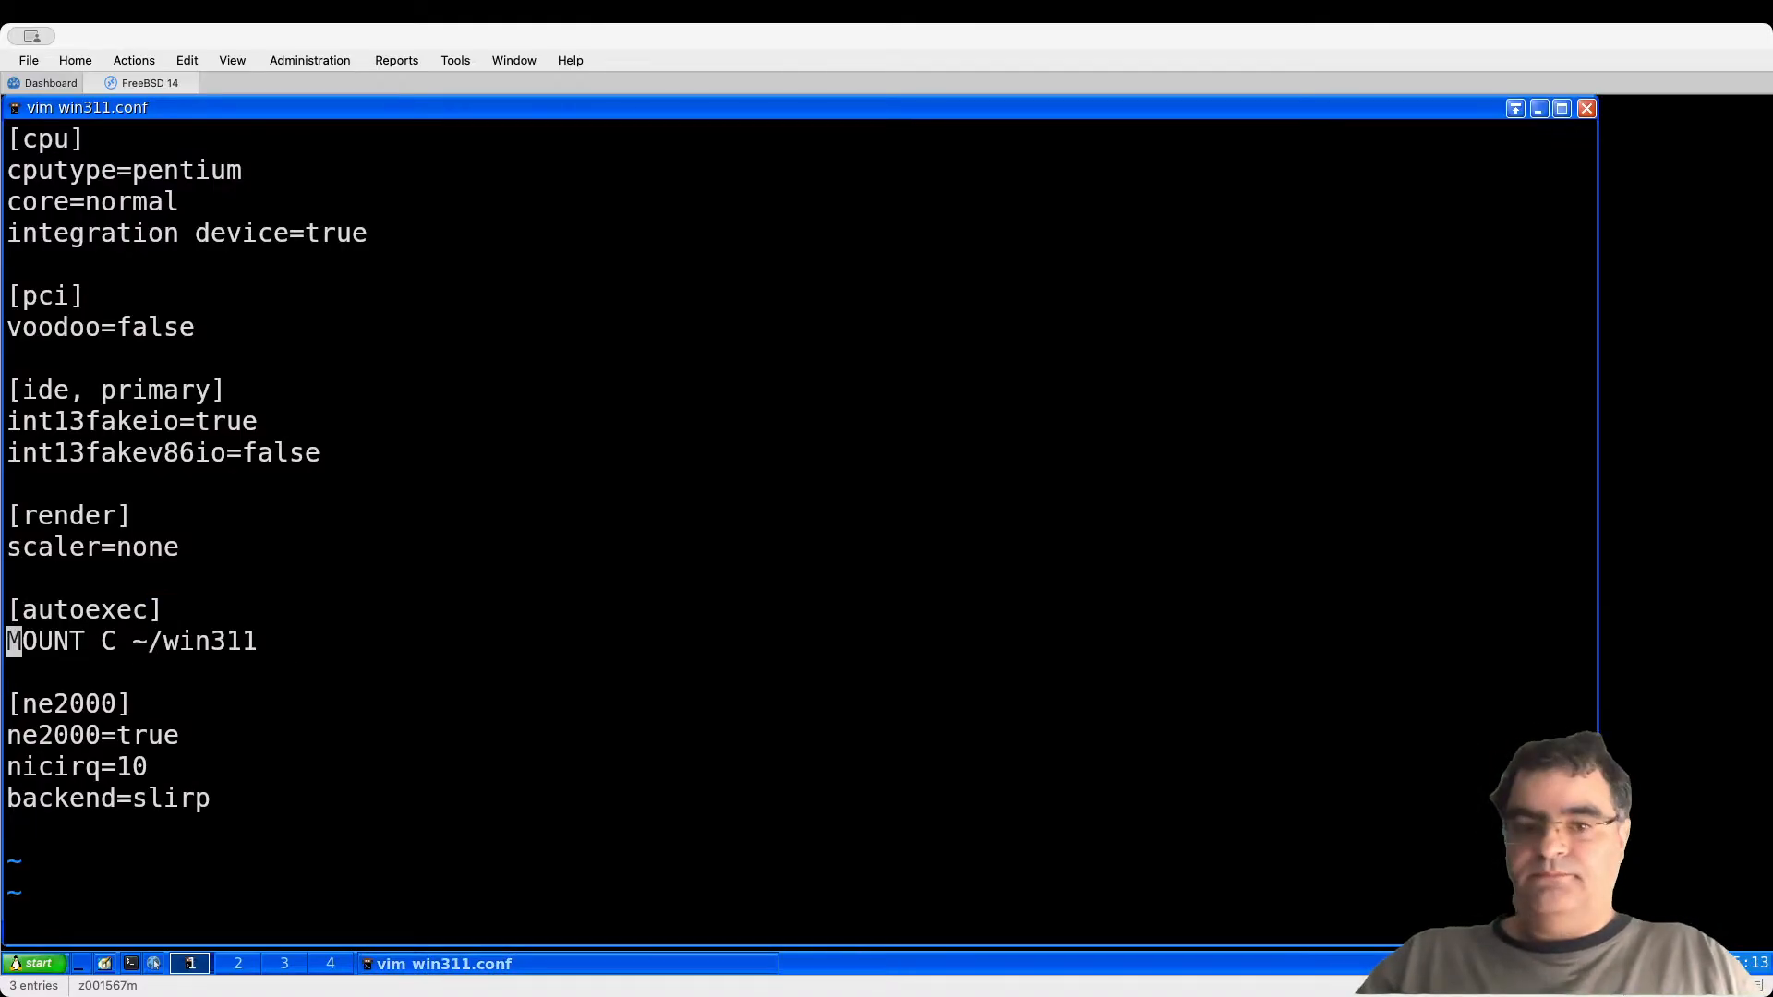
key(Down)
key(Down)
key(Down)
key(Up)
key(Down)
key(Down)
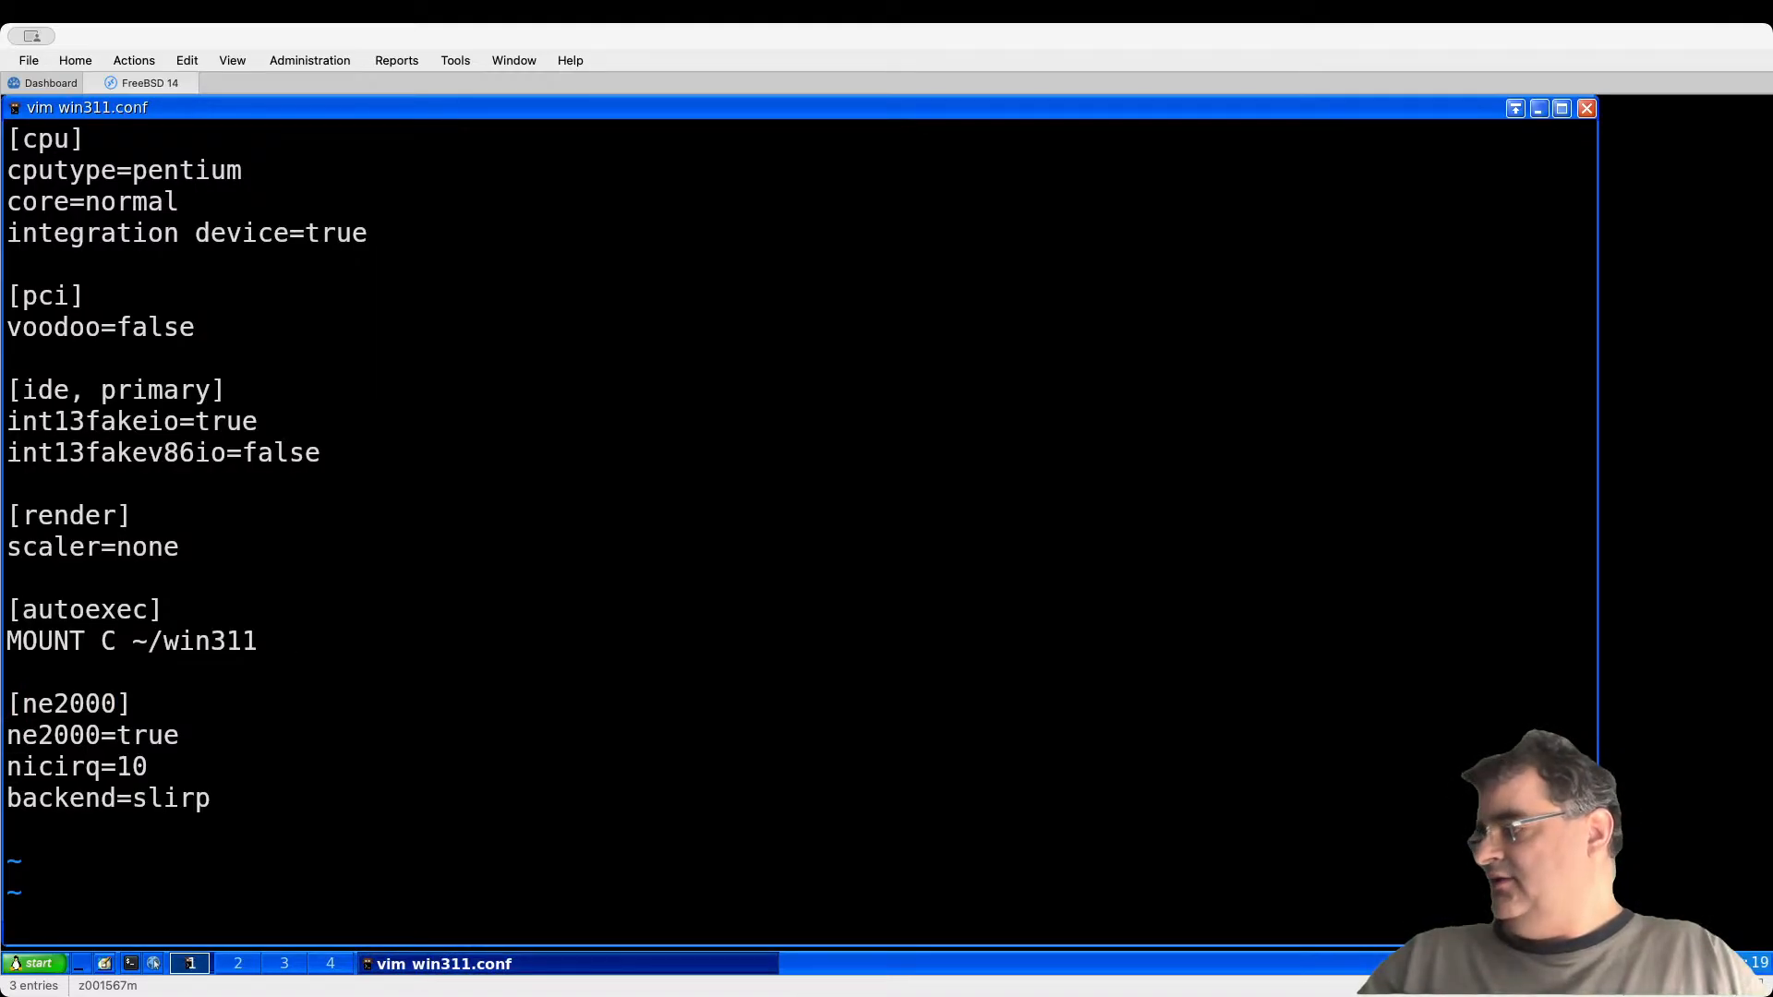
key(Down)
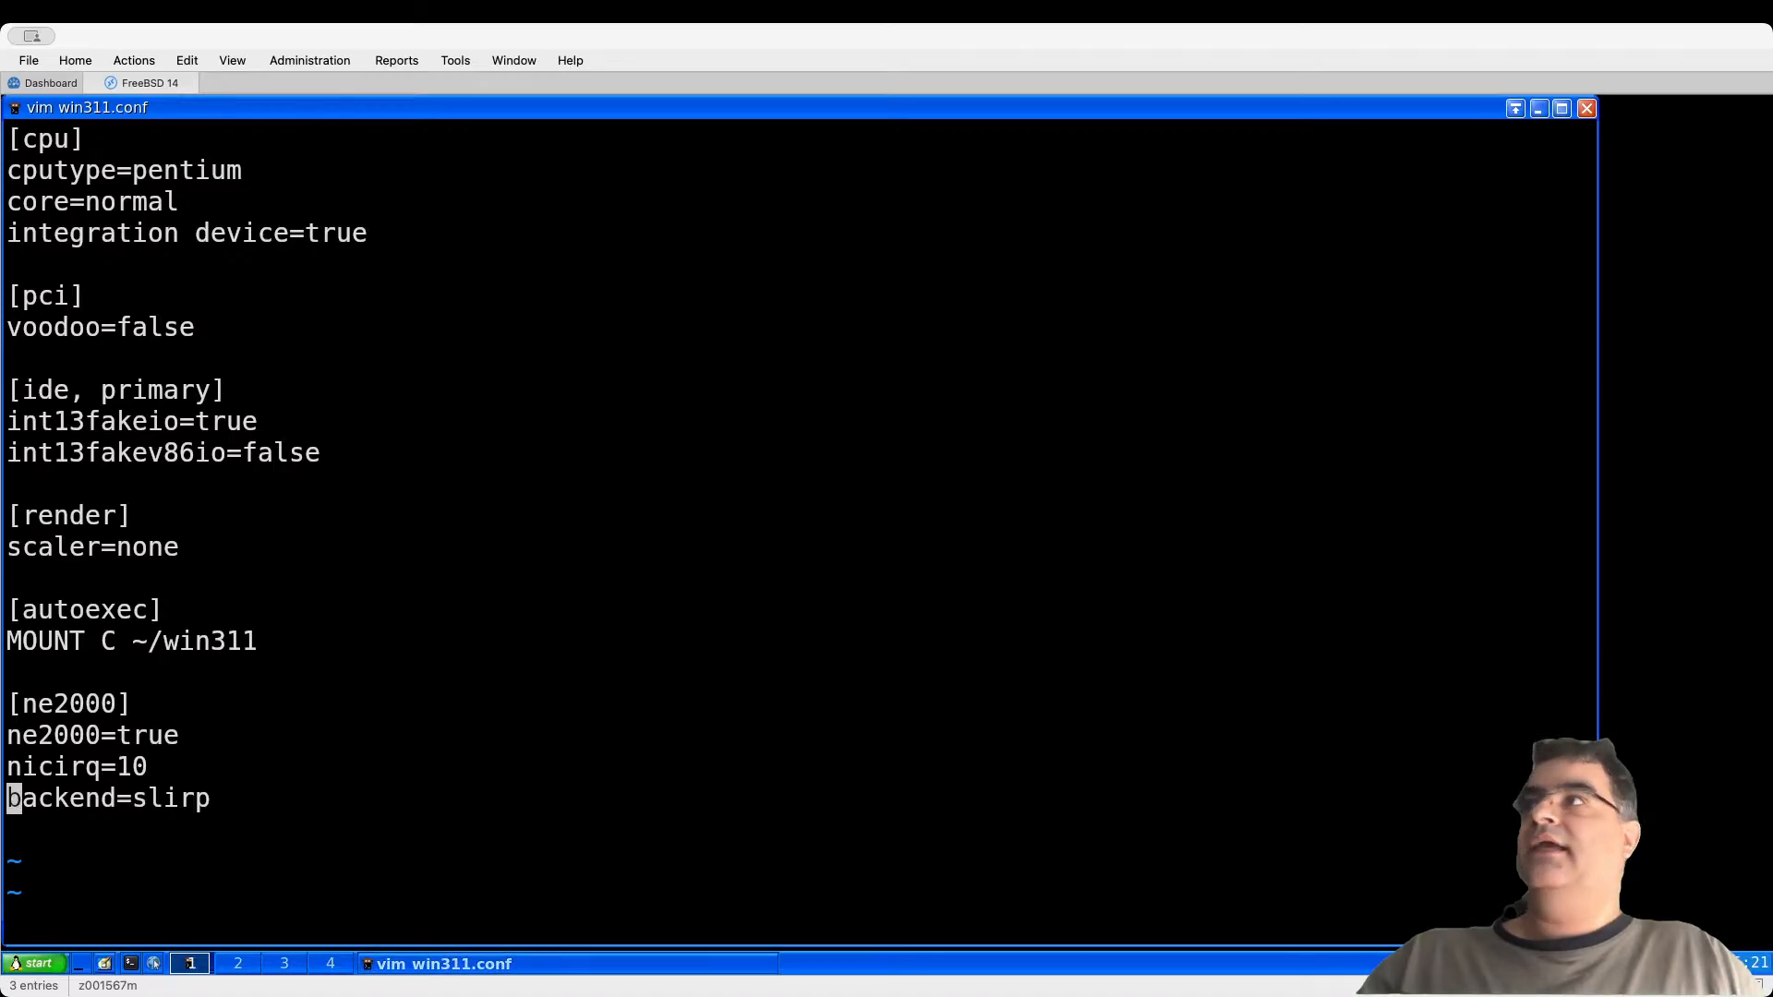
text(:wq)
key(Return)
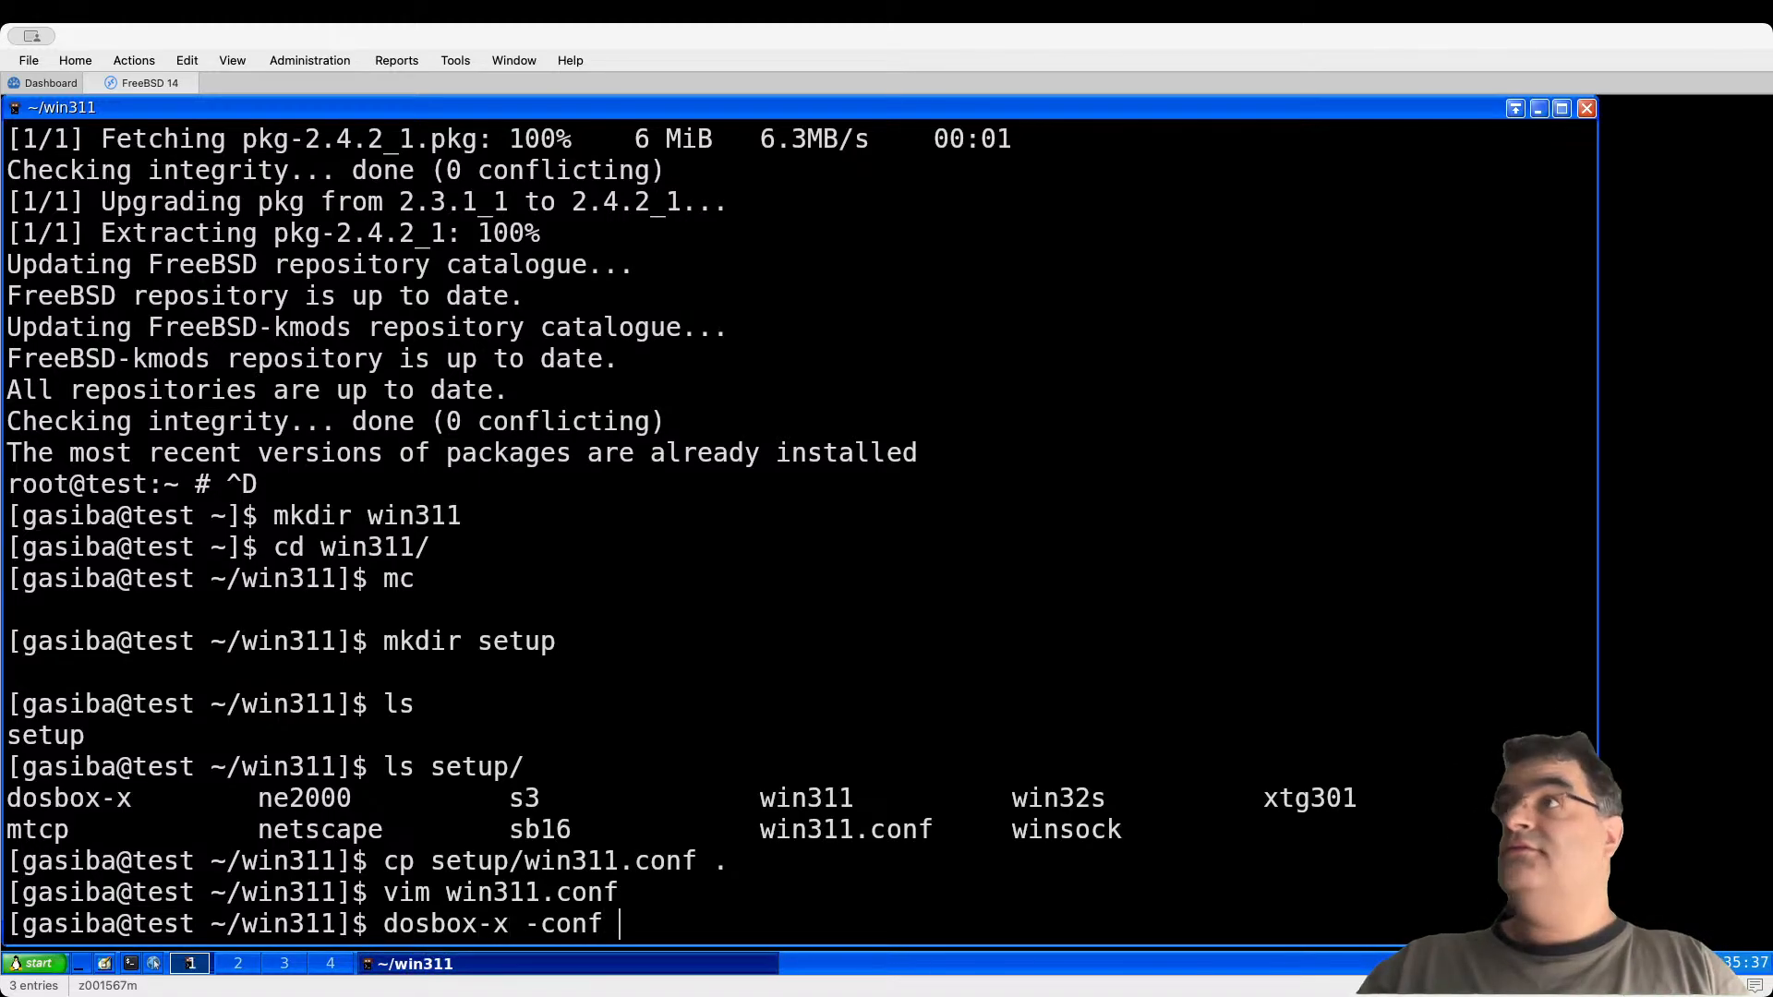
Step: Run dosbox-x -conf win311.conf to start the Windows 3.11 emulator
key(Return)
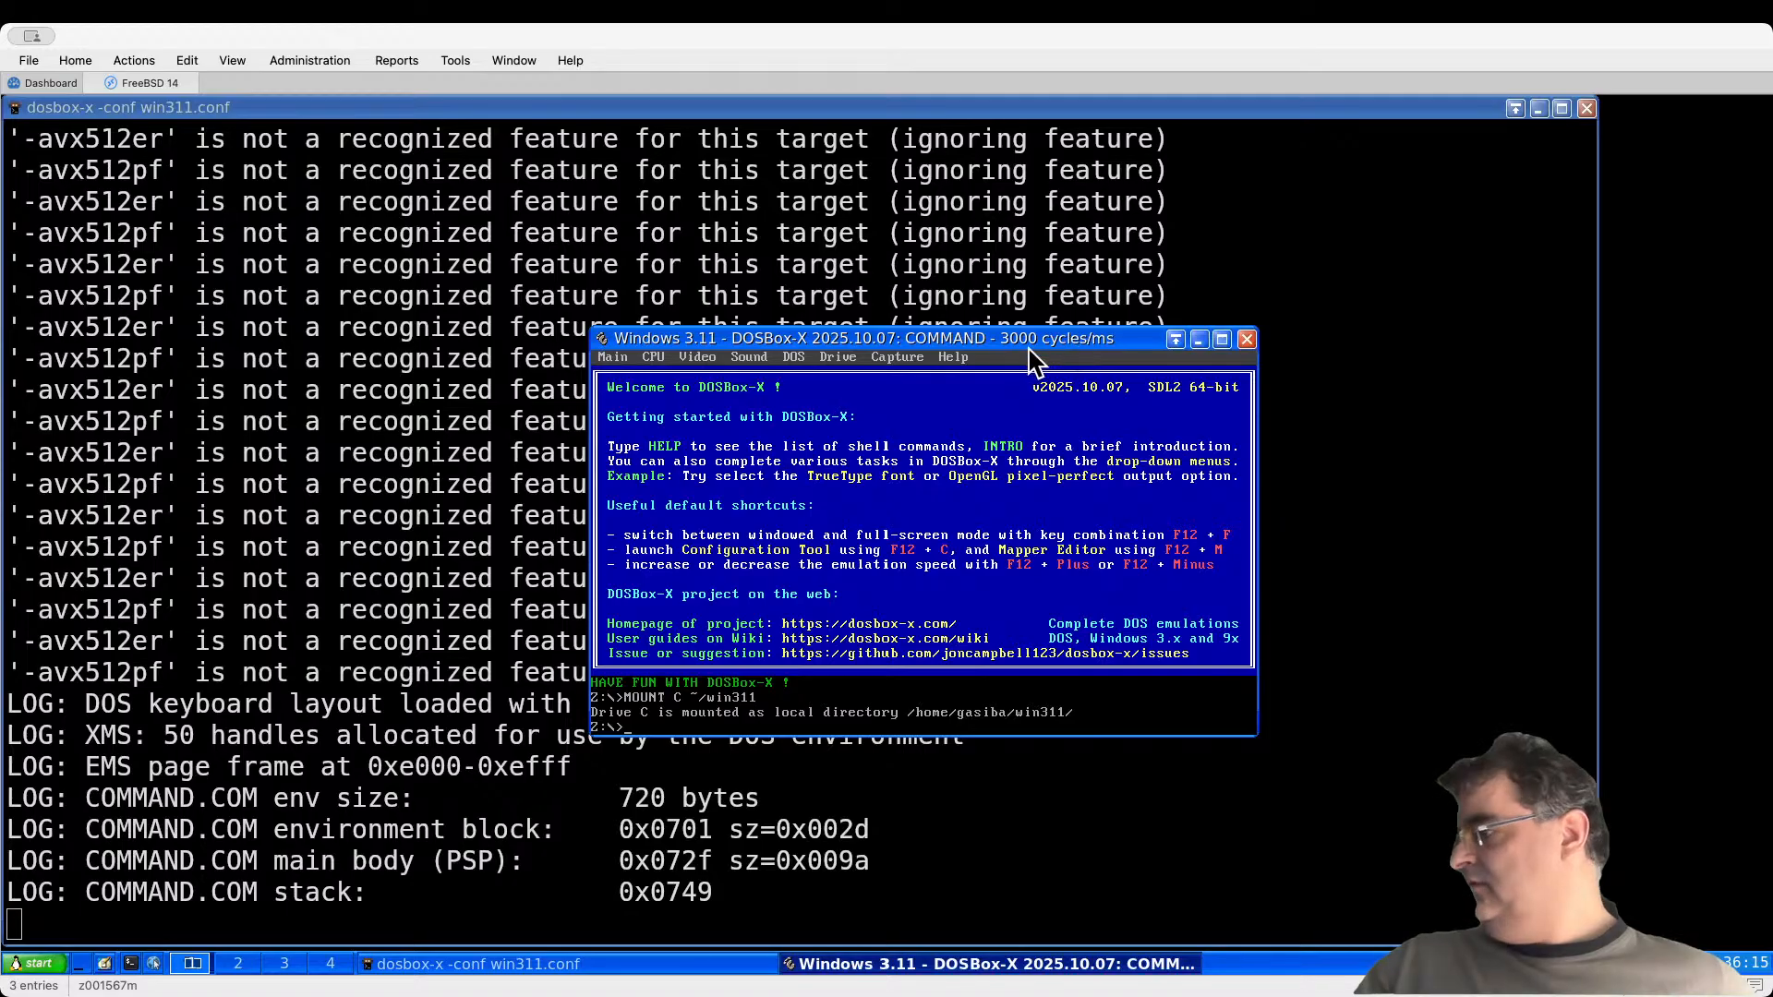
Step: Mount Disk01.img from setup/win311 as the first of several drive A images
click(839, 358)
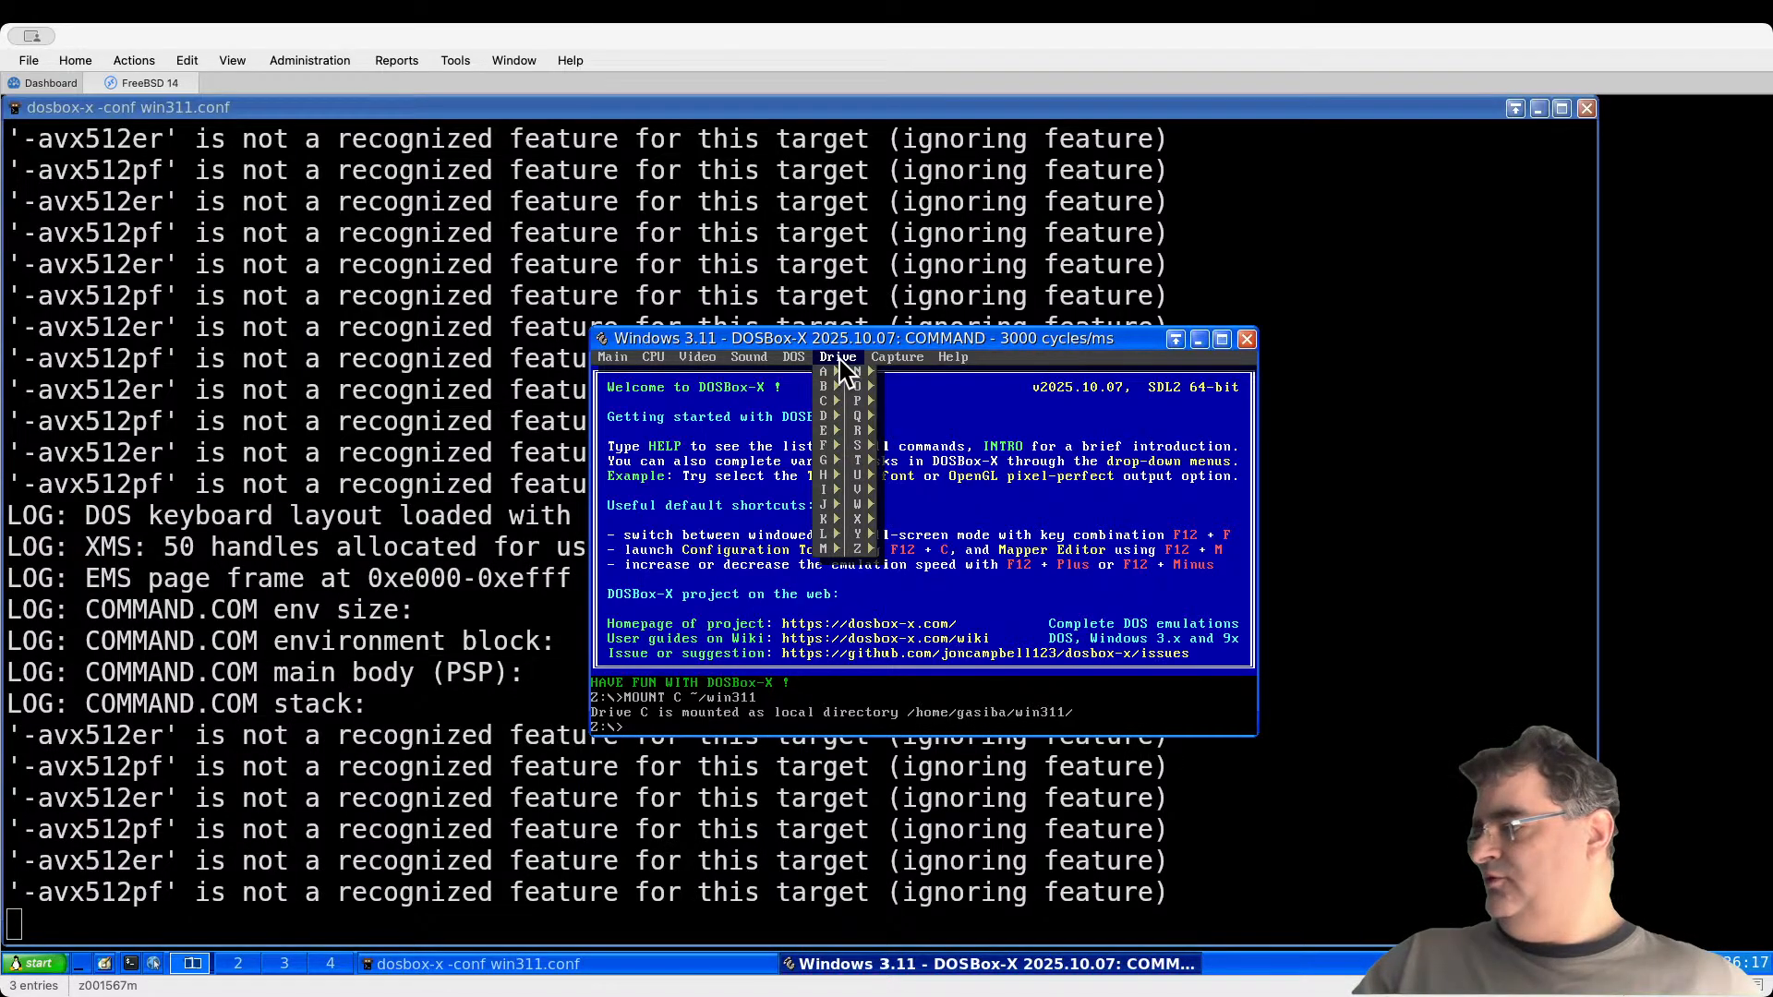
mouse_move(830, 371)
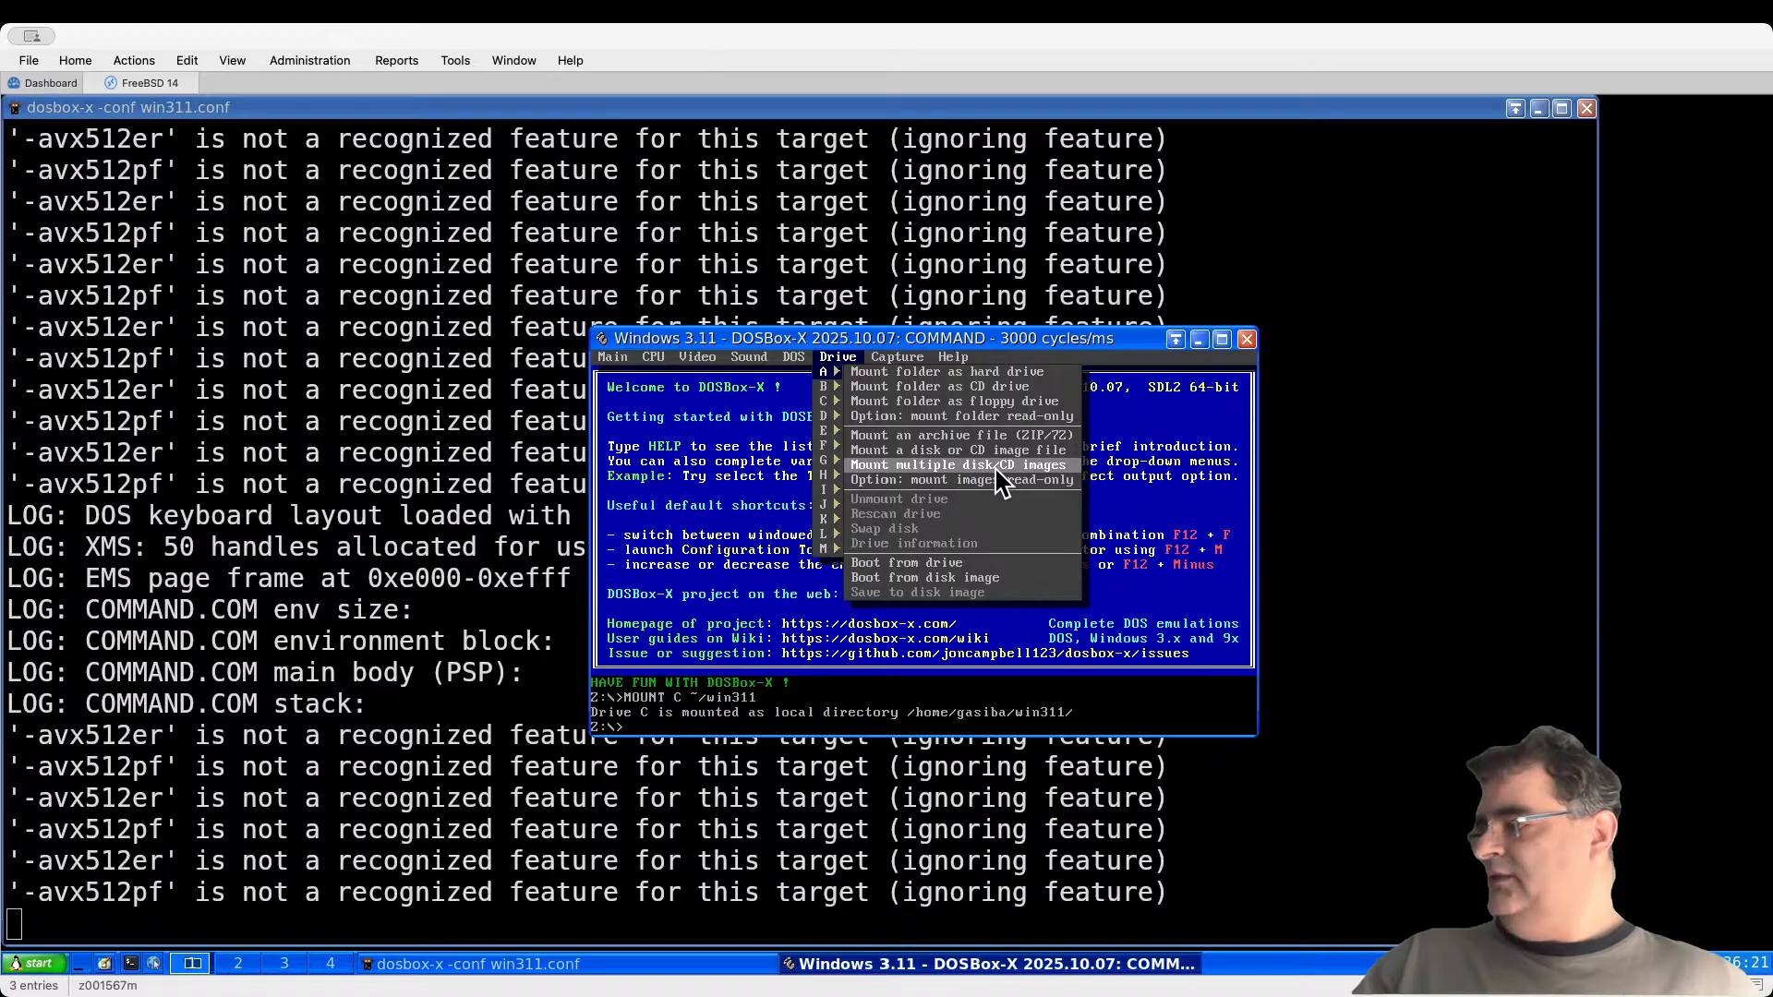
click(997, 464)
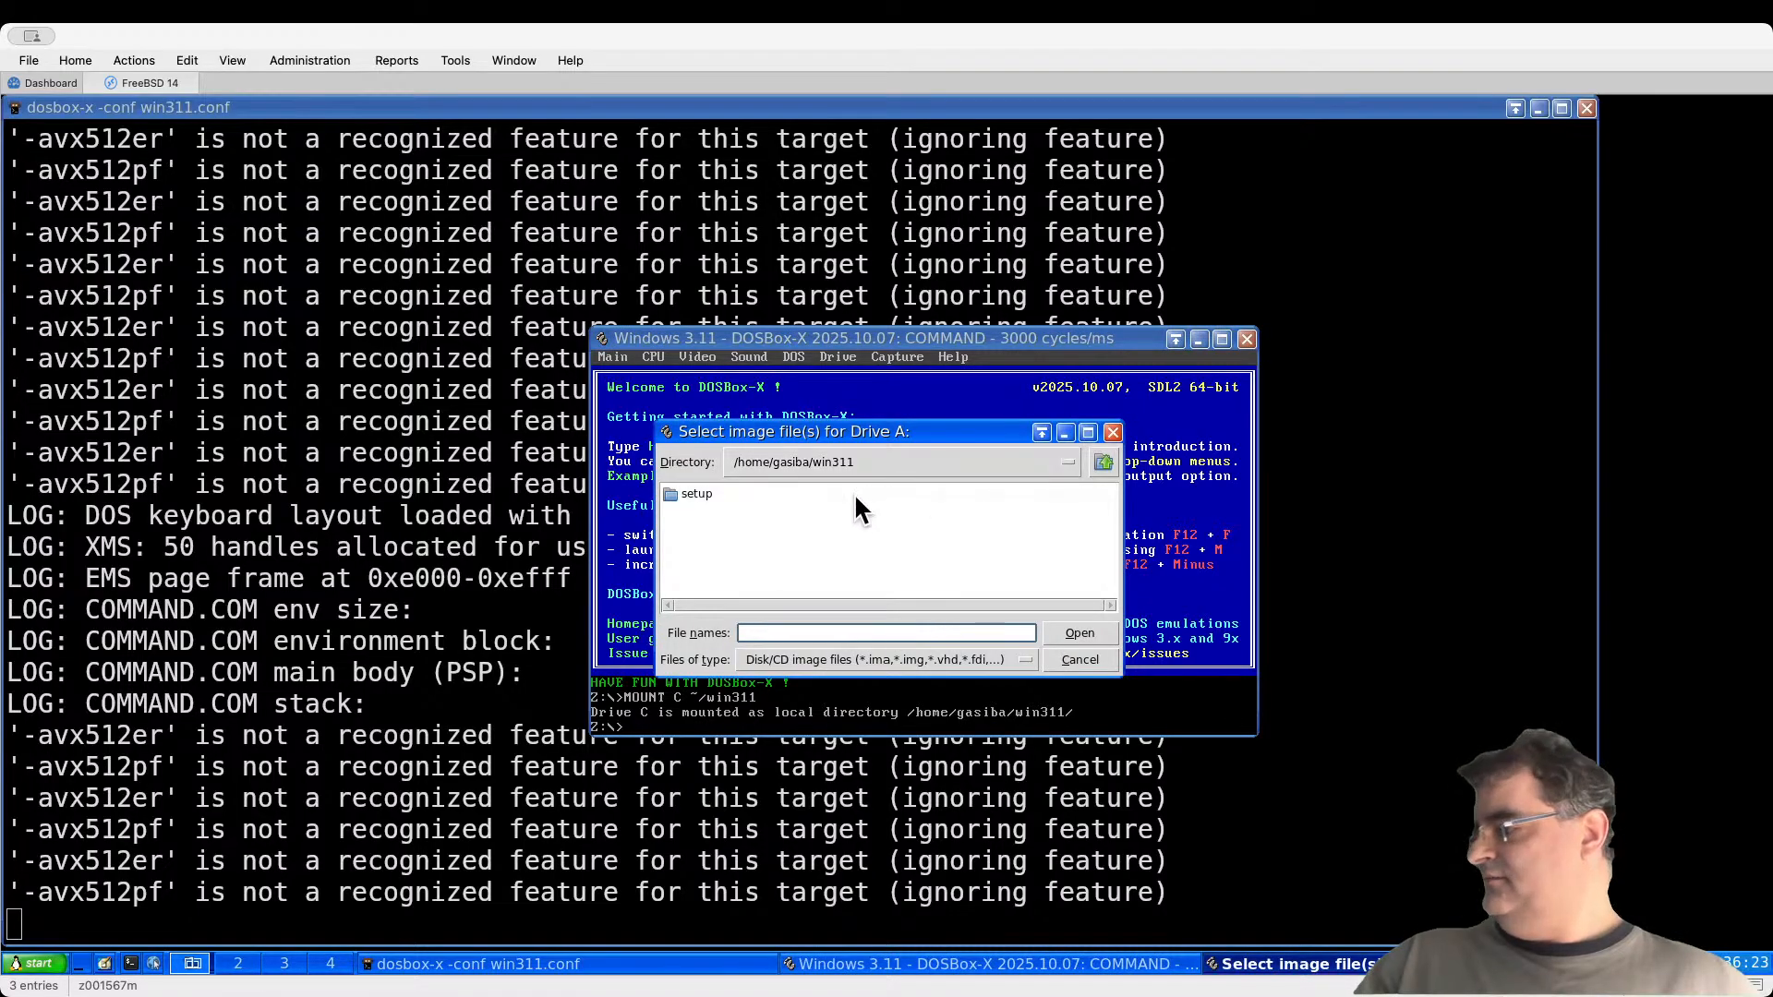
double_click(700, 495)
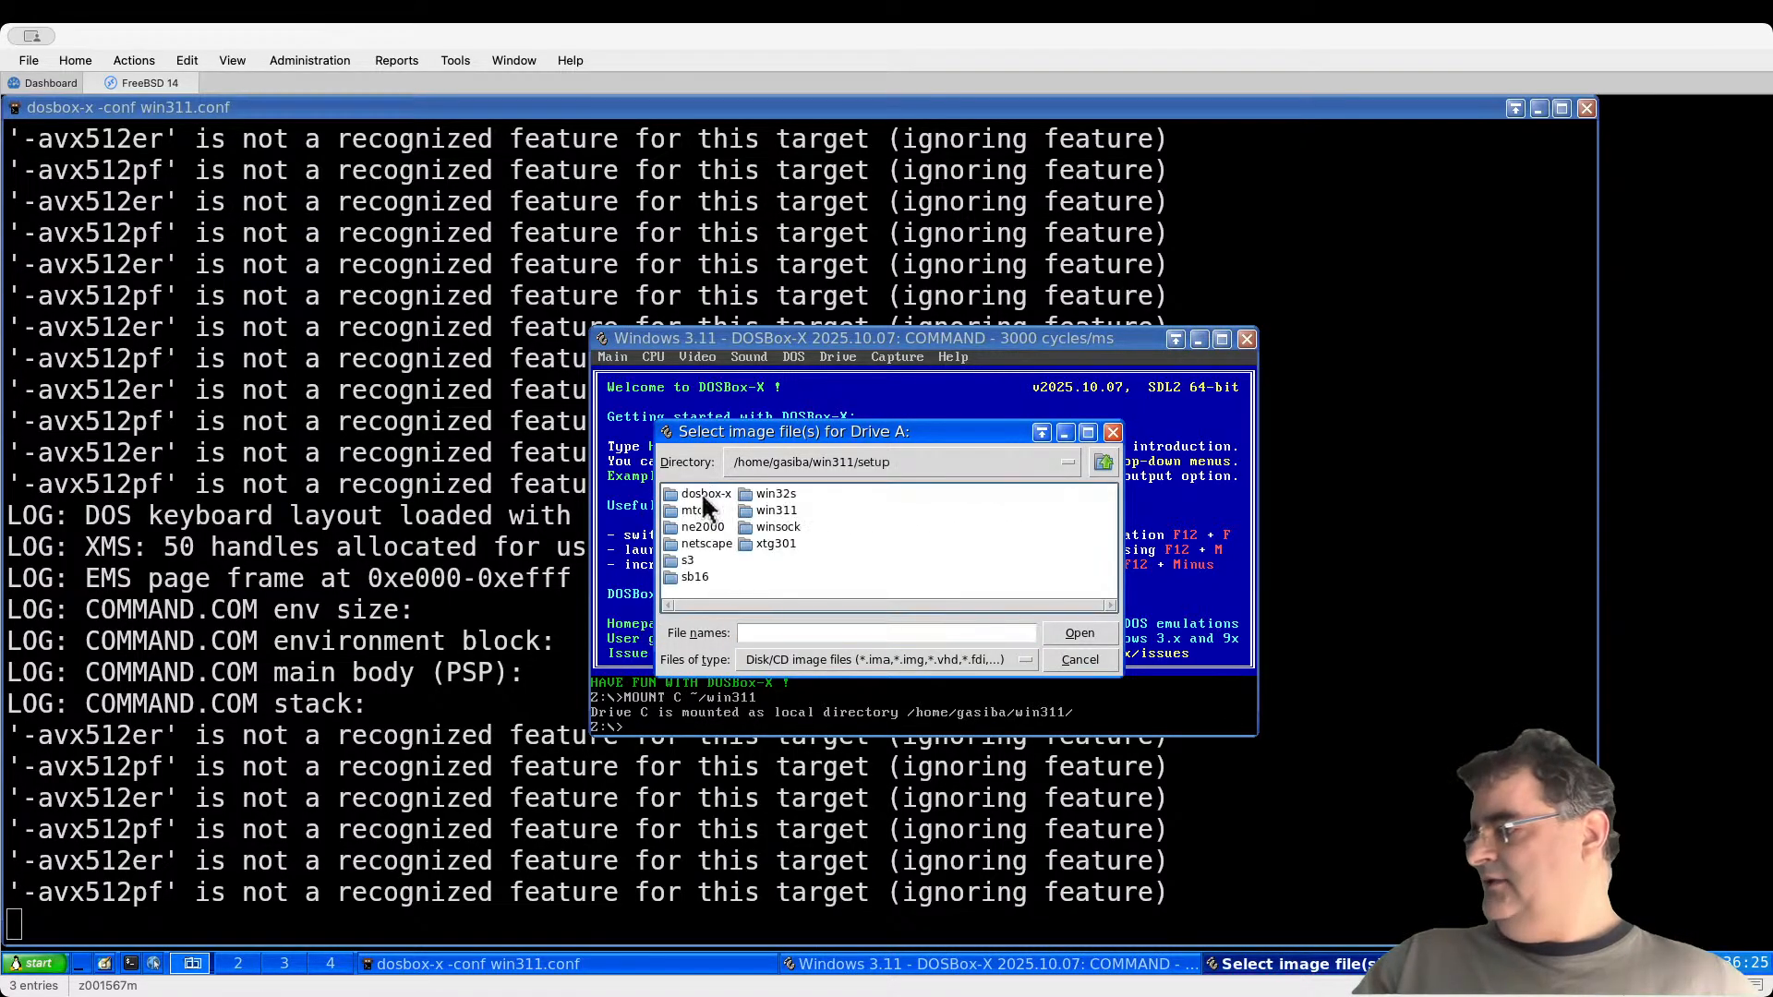
double_click(779, 510)
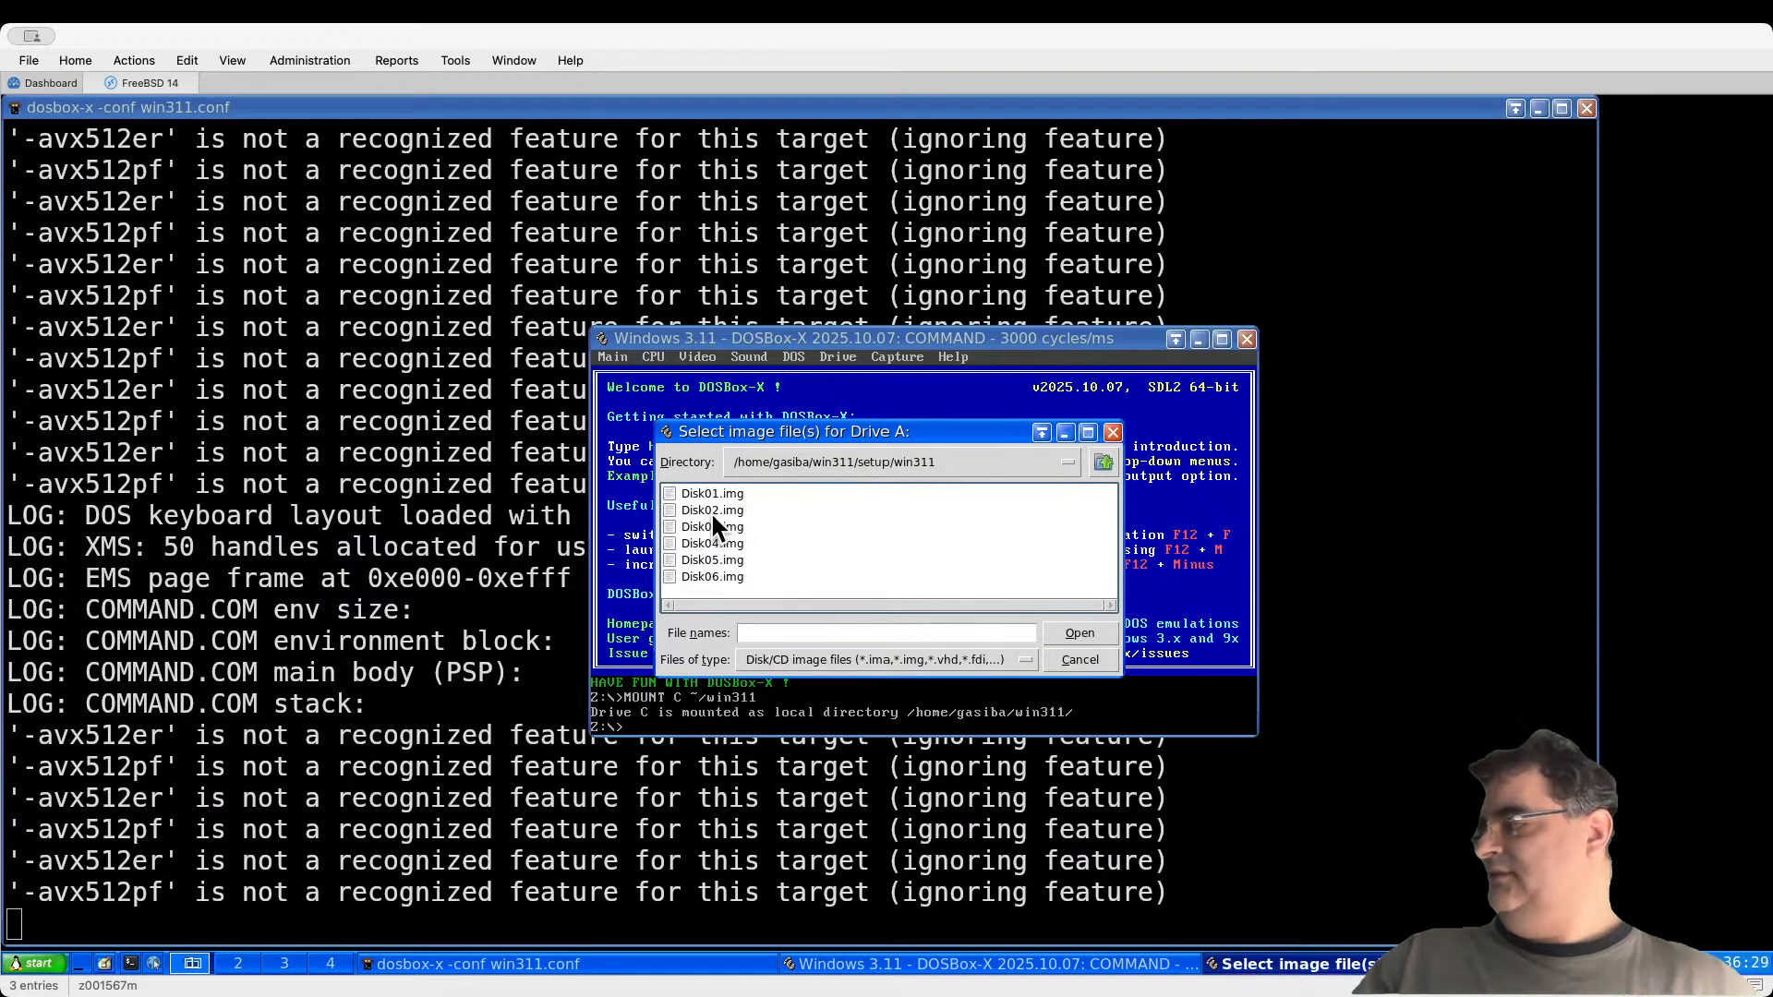
double_click(714, 493)
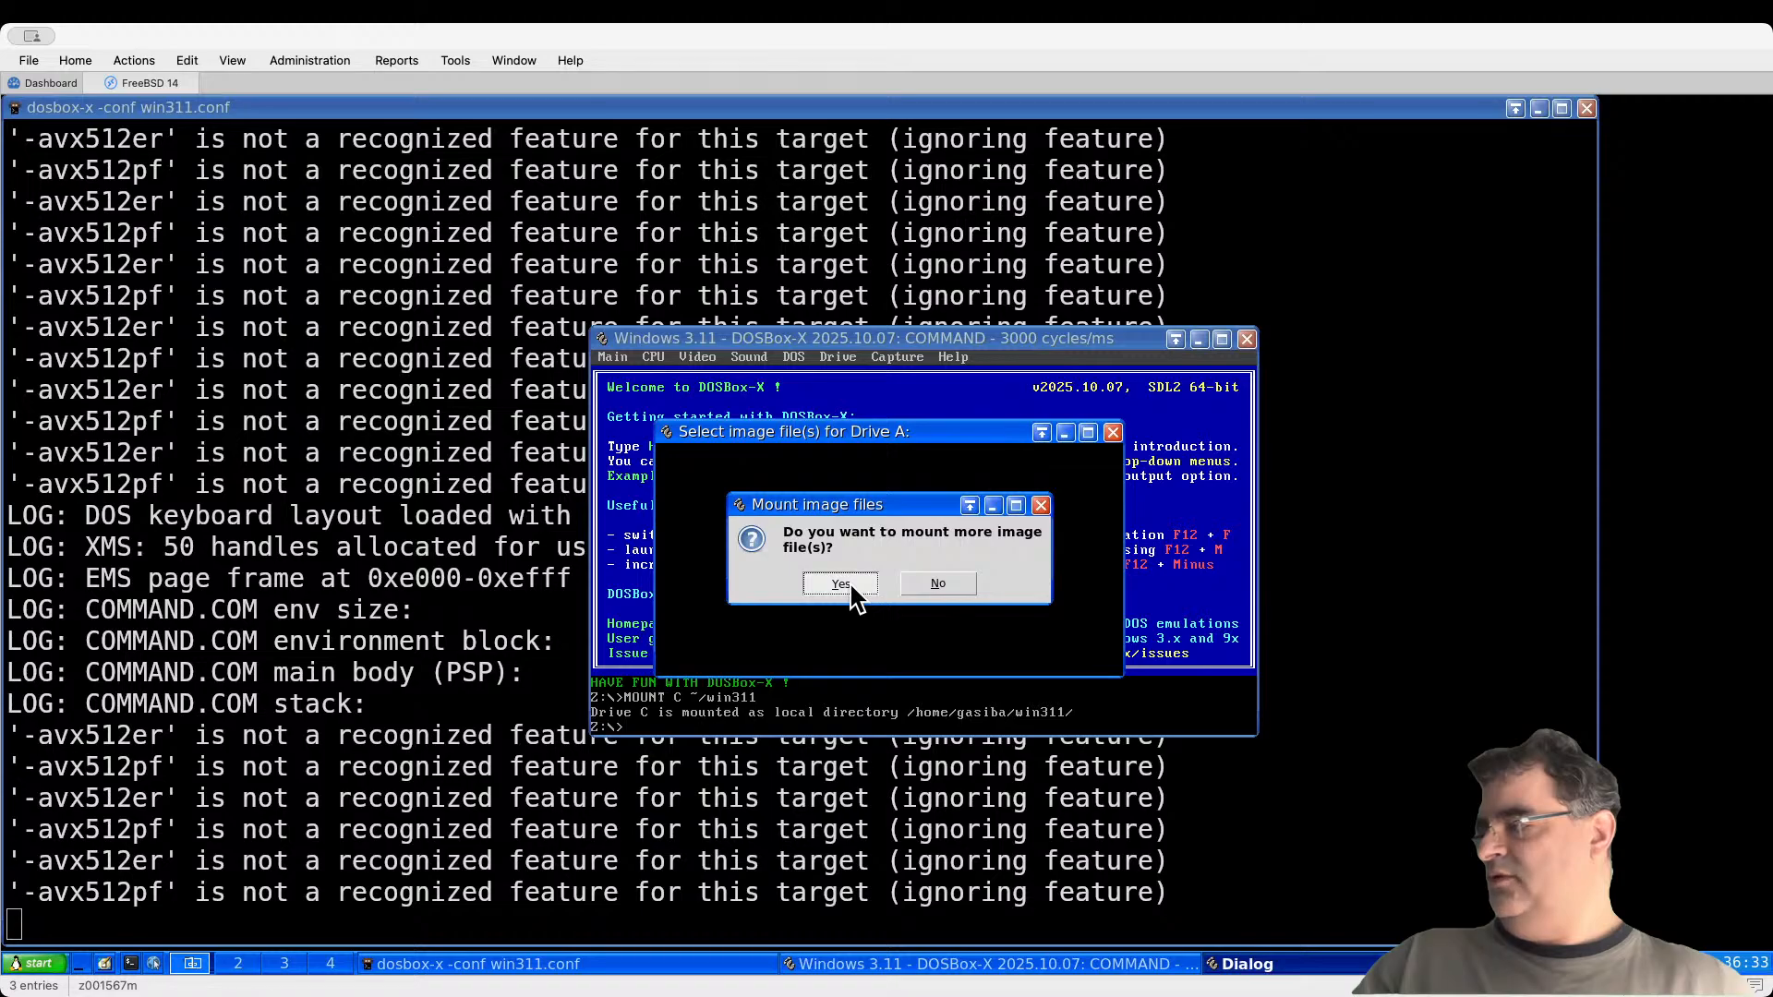
click(841, 584)
Step: Add Disk02.img, Disk03.img and Disk04.img to the drive A image set
double_click(702, 487)
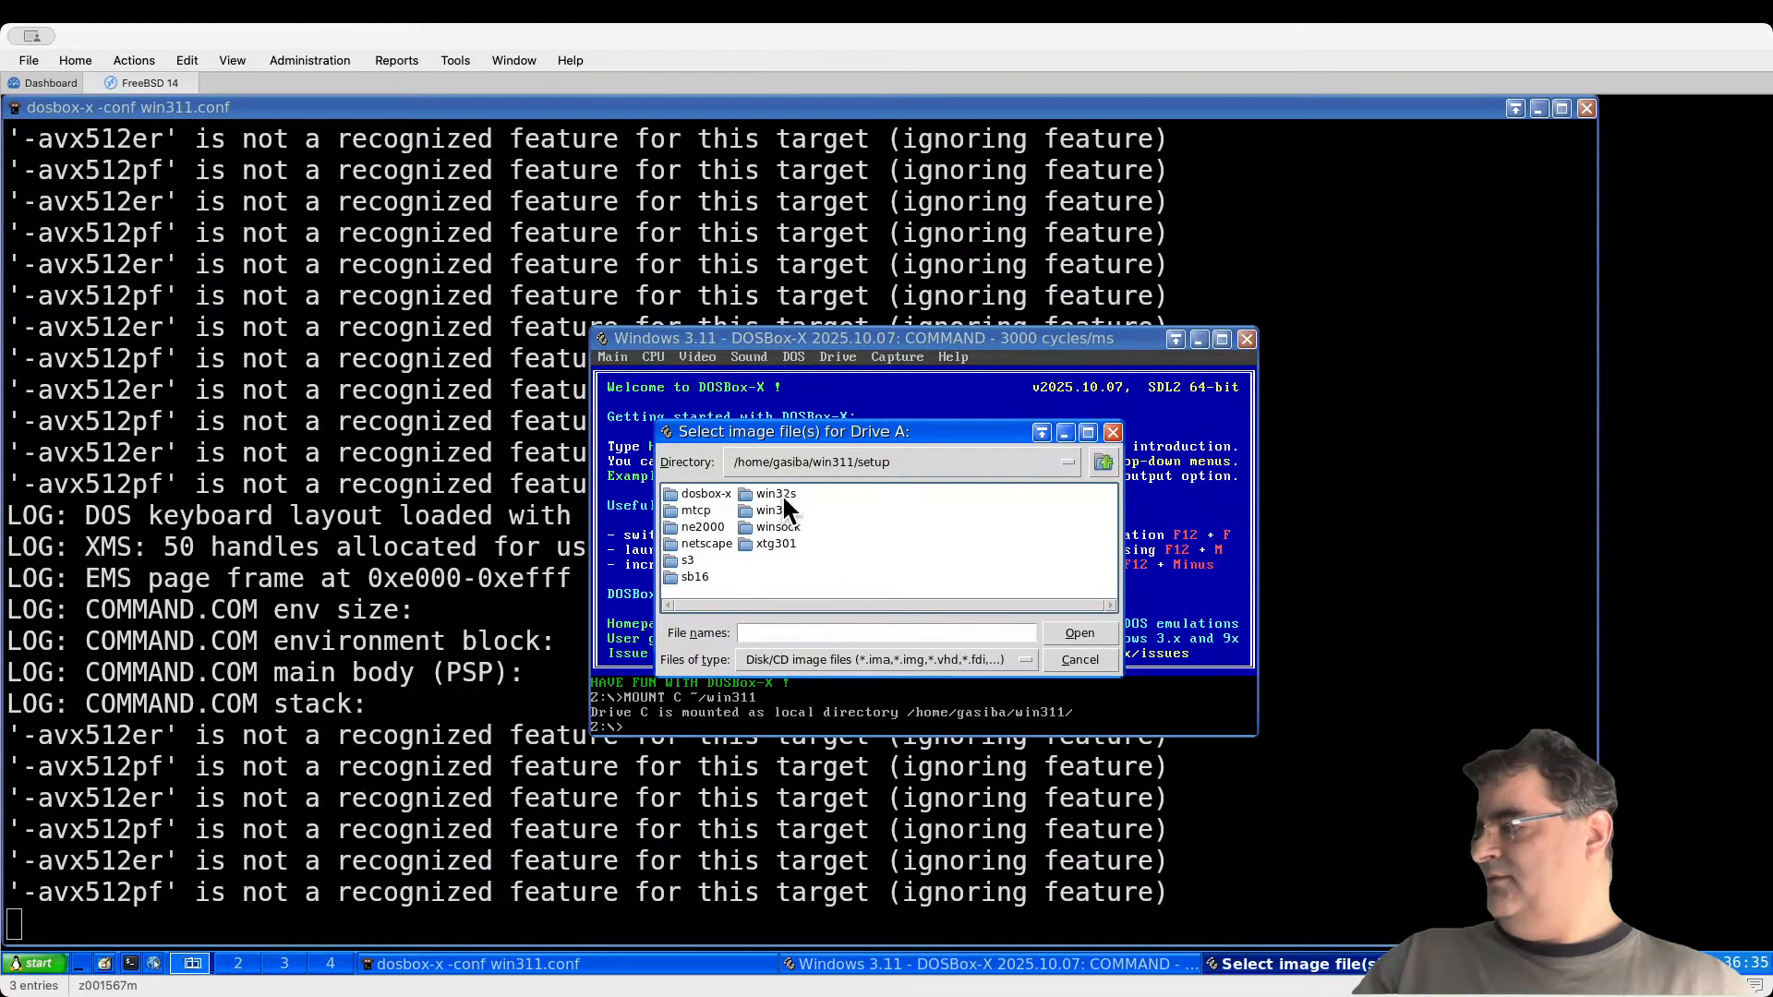
double_click(774, 510)
double_click(726, 510)
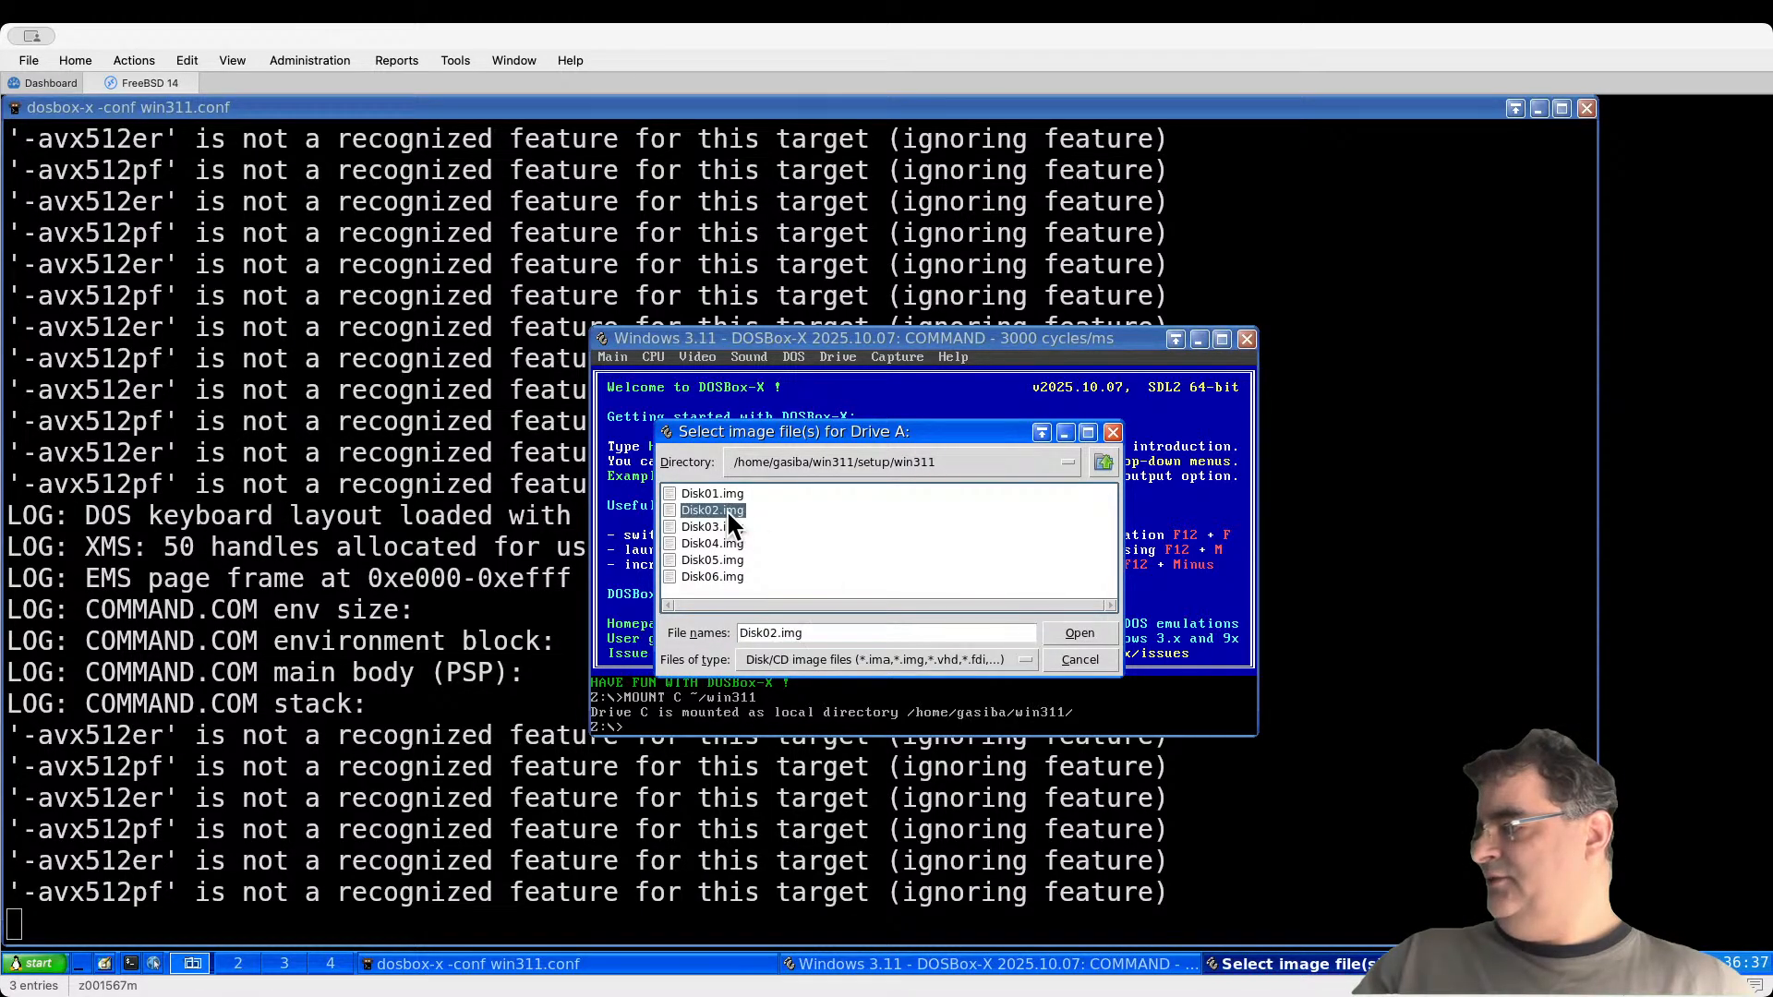
click(840, 584)
double_click(691, 493)
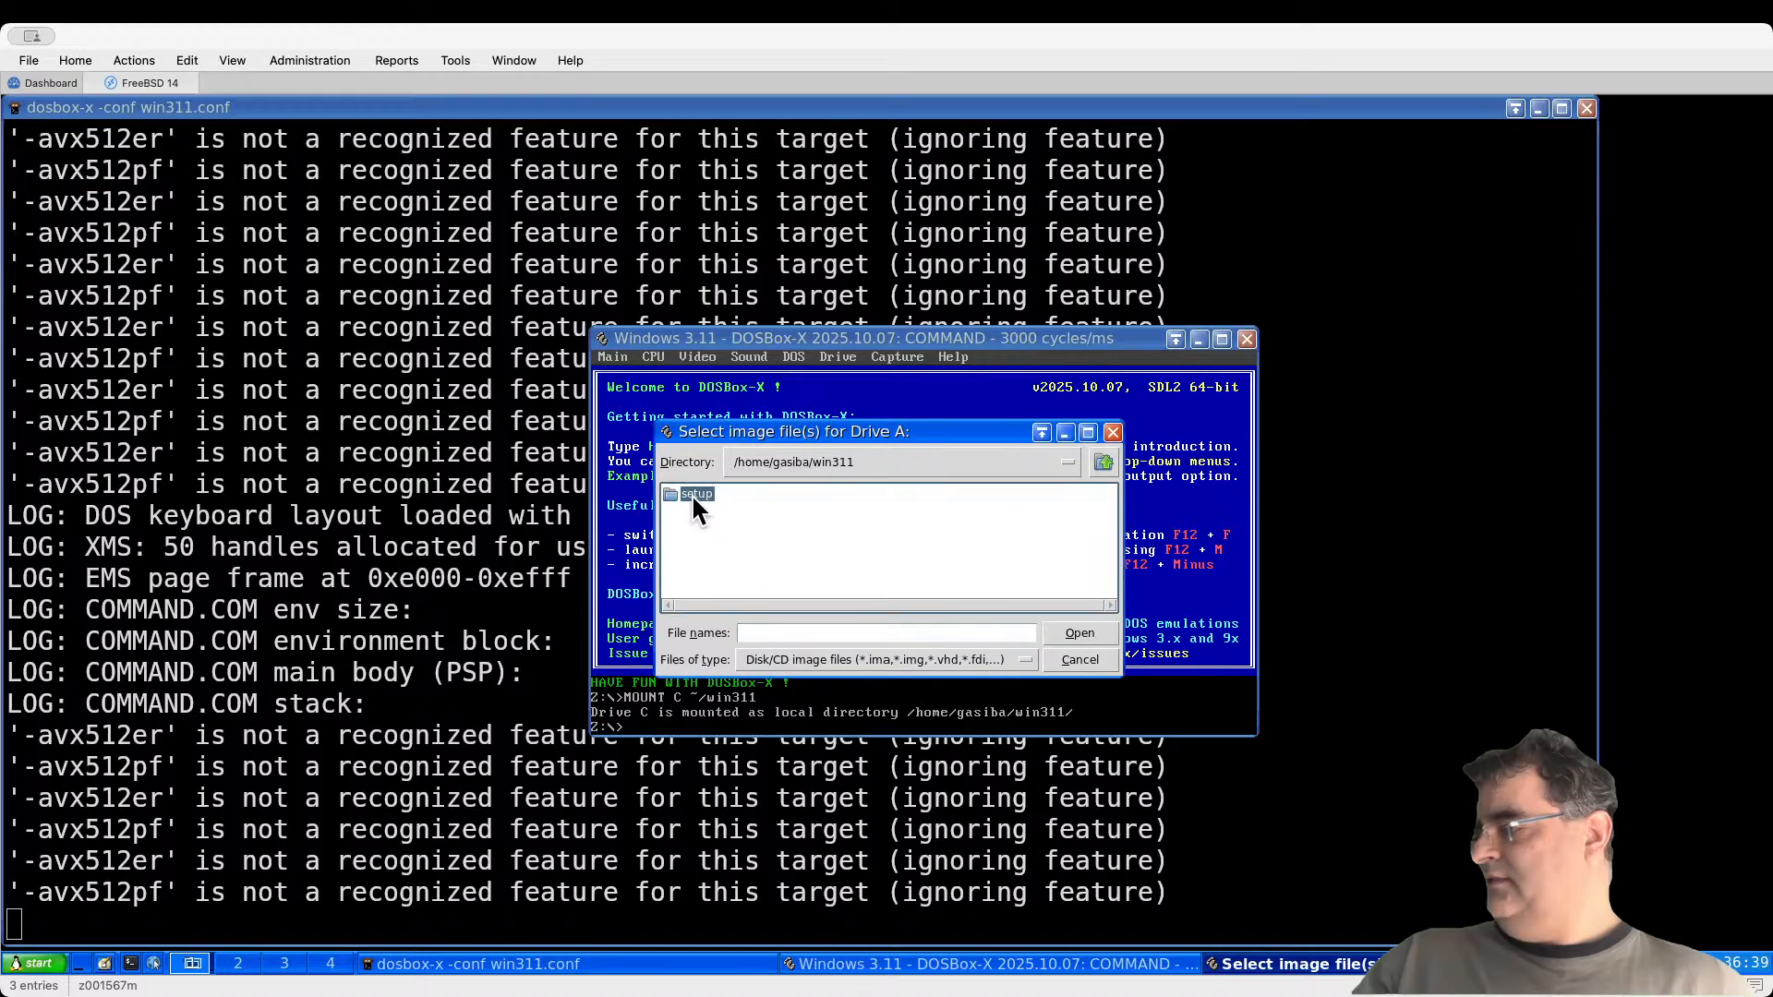
double_click(787, 511)
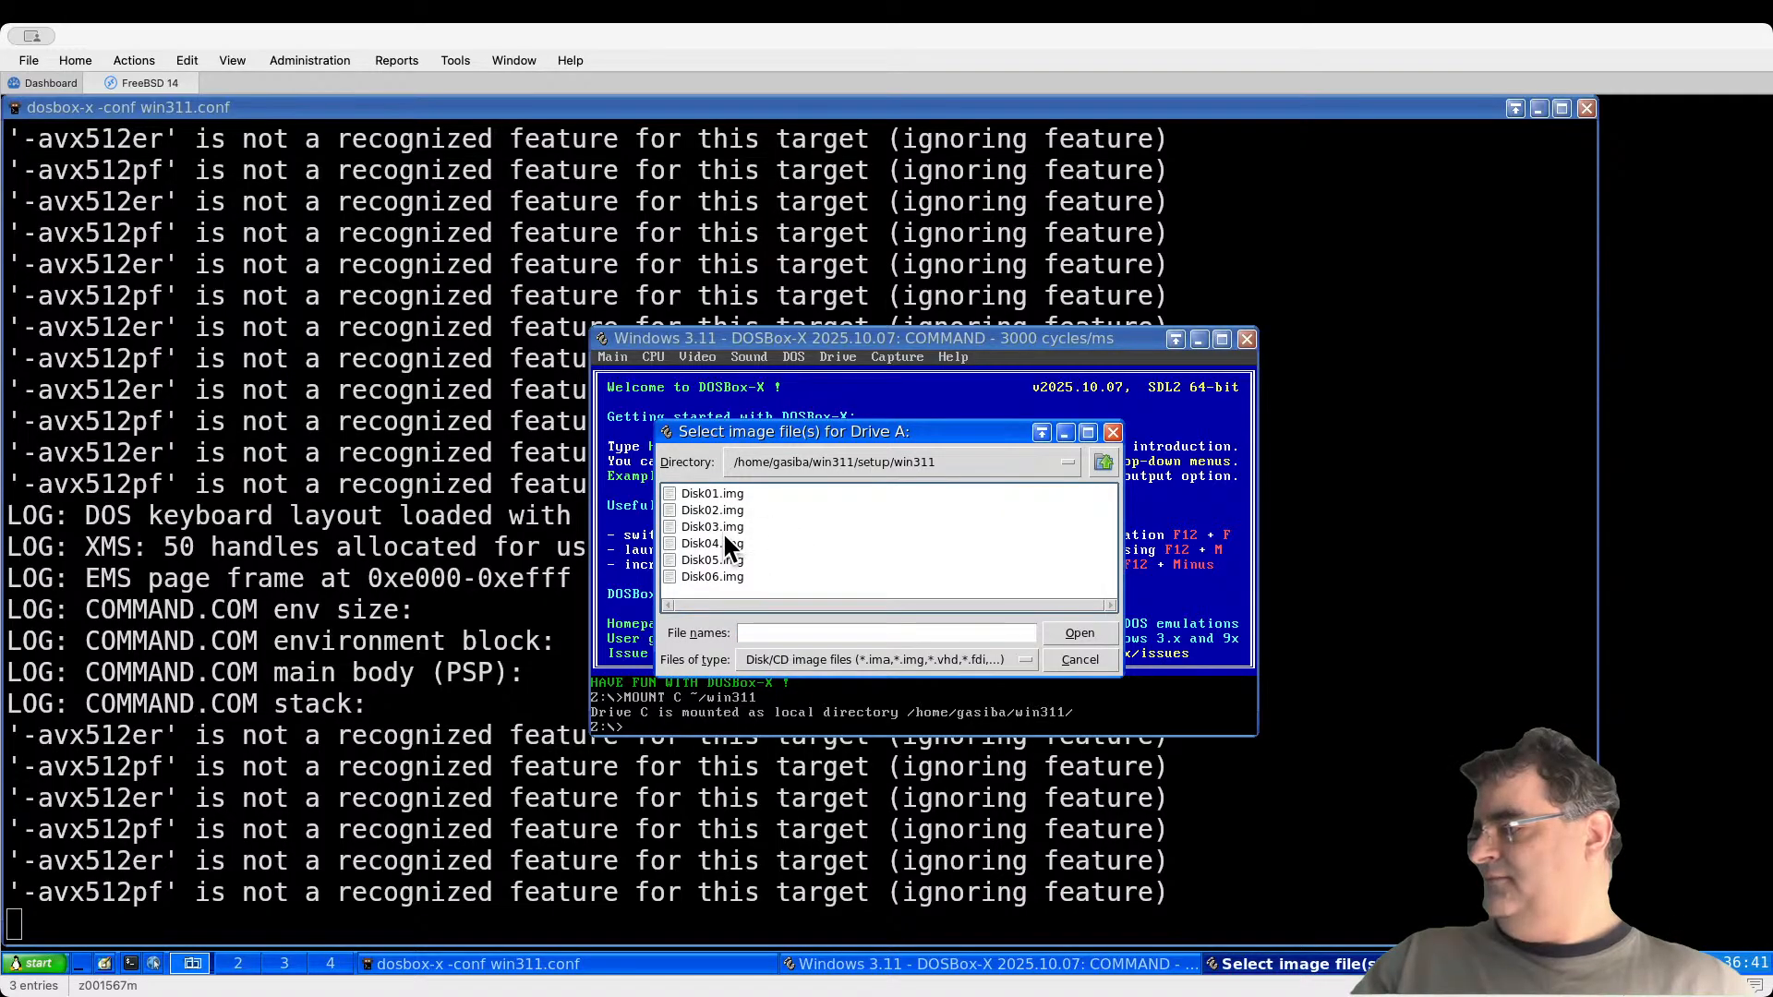
double_click(724, 526)
click(848, 576)
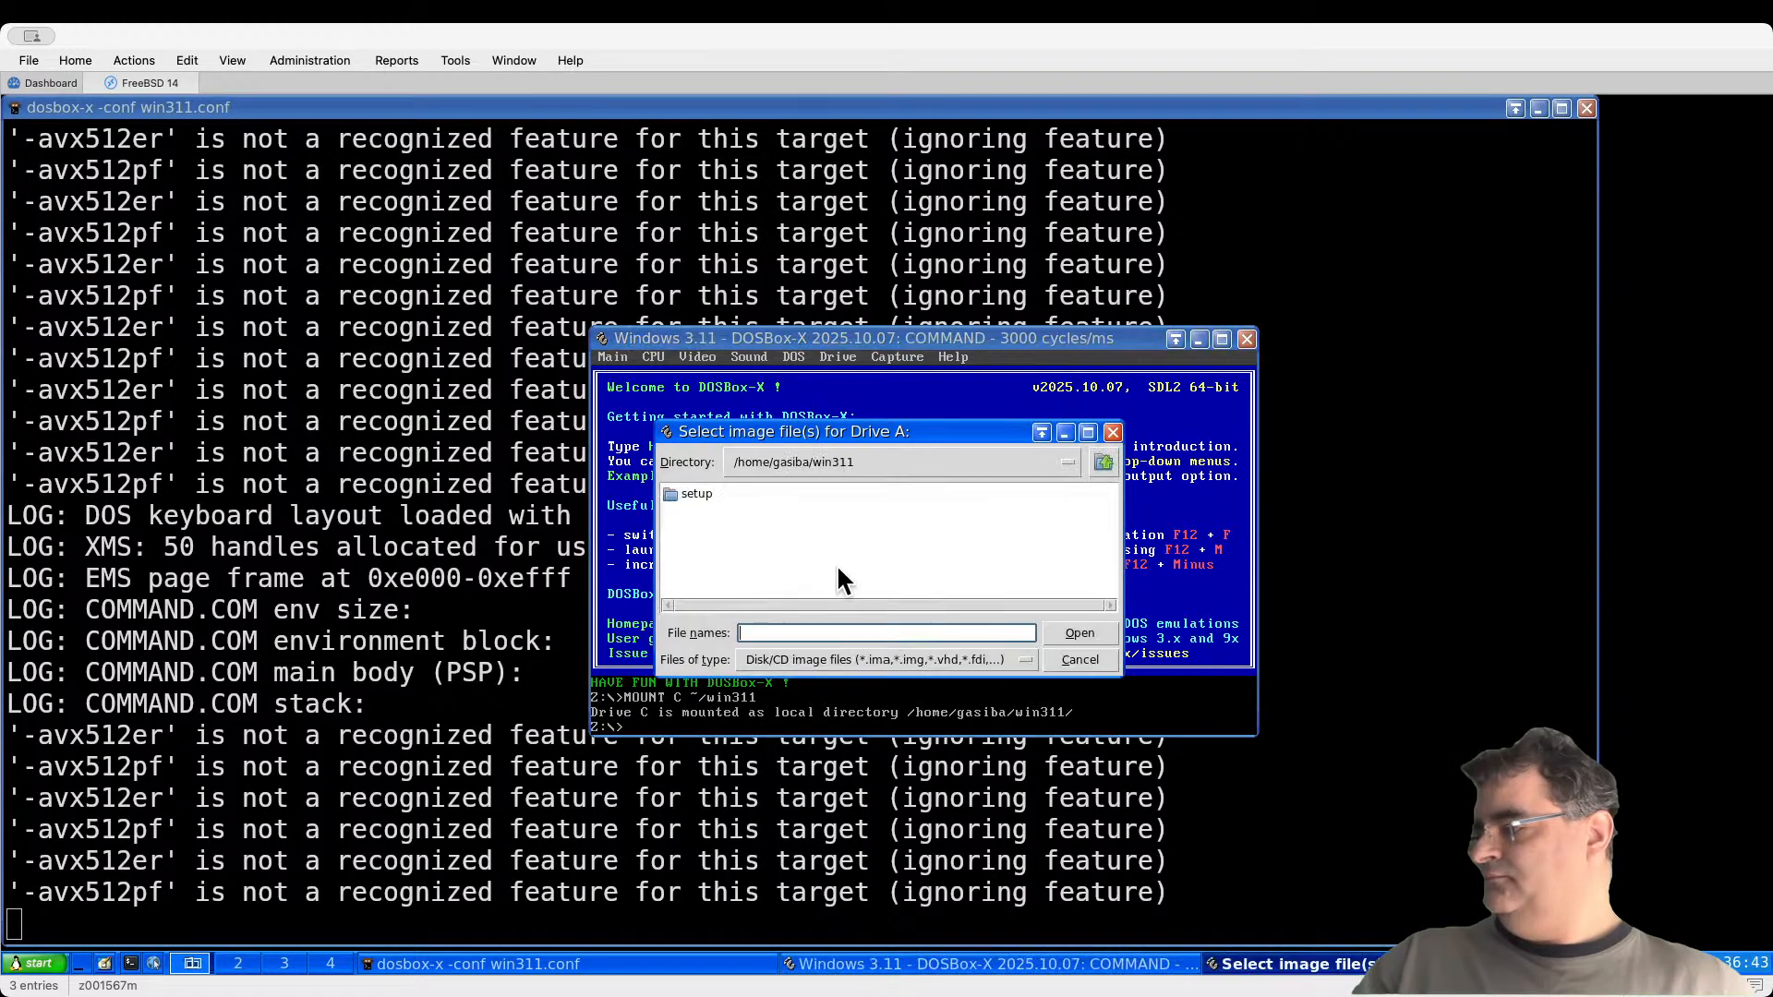
double_click(704, 493)
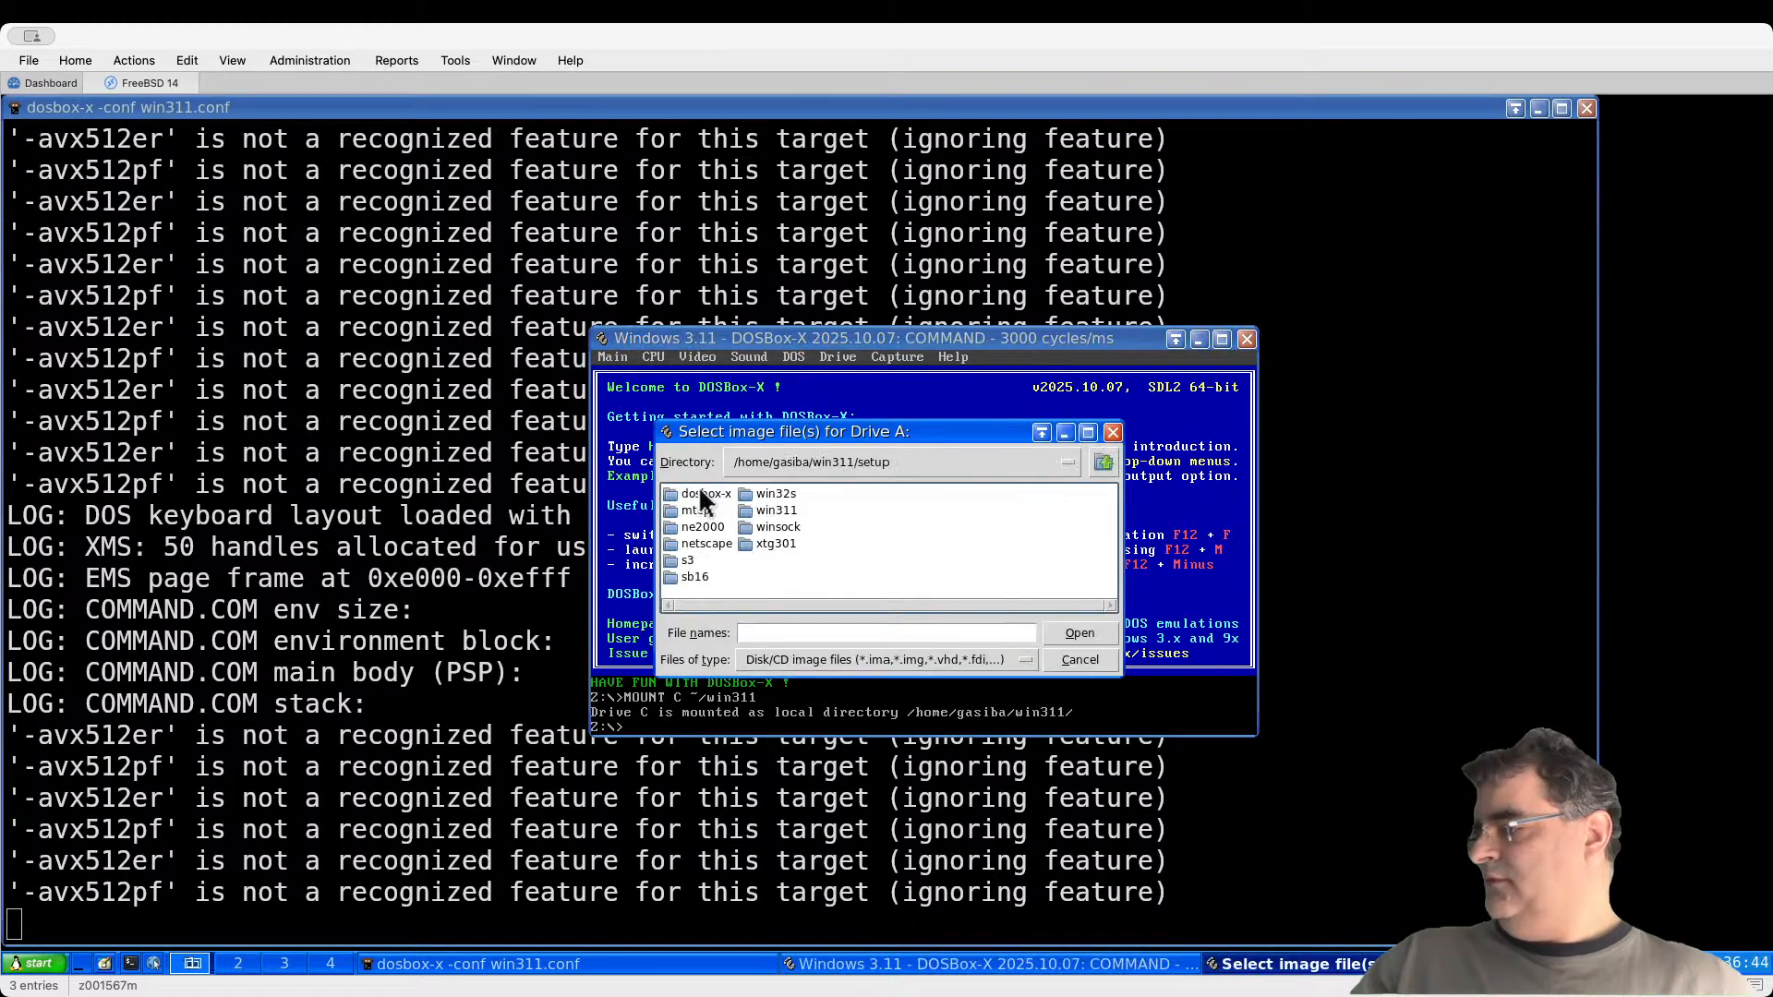
double_click(786, 513)
double_click(724, 541)
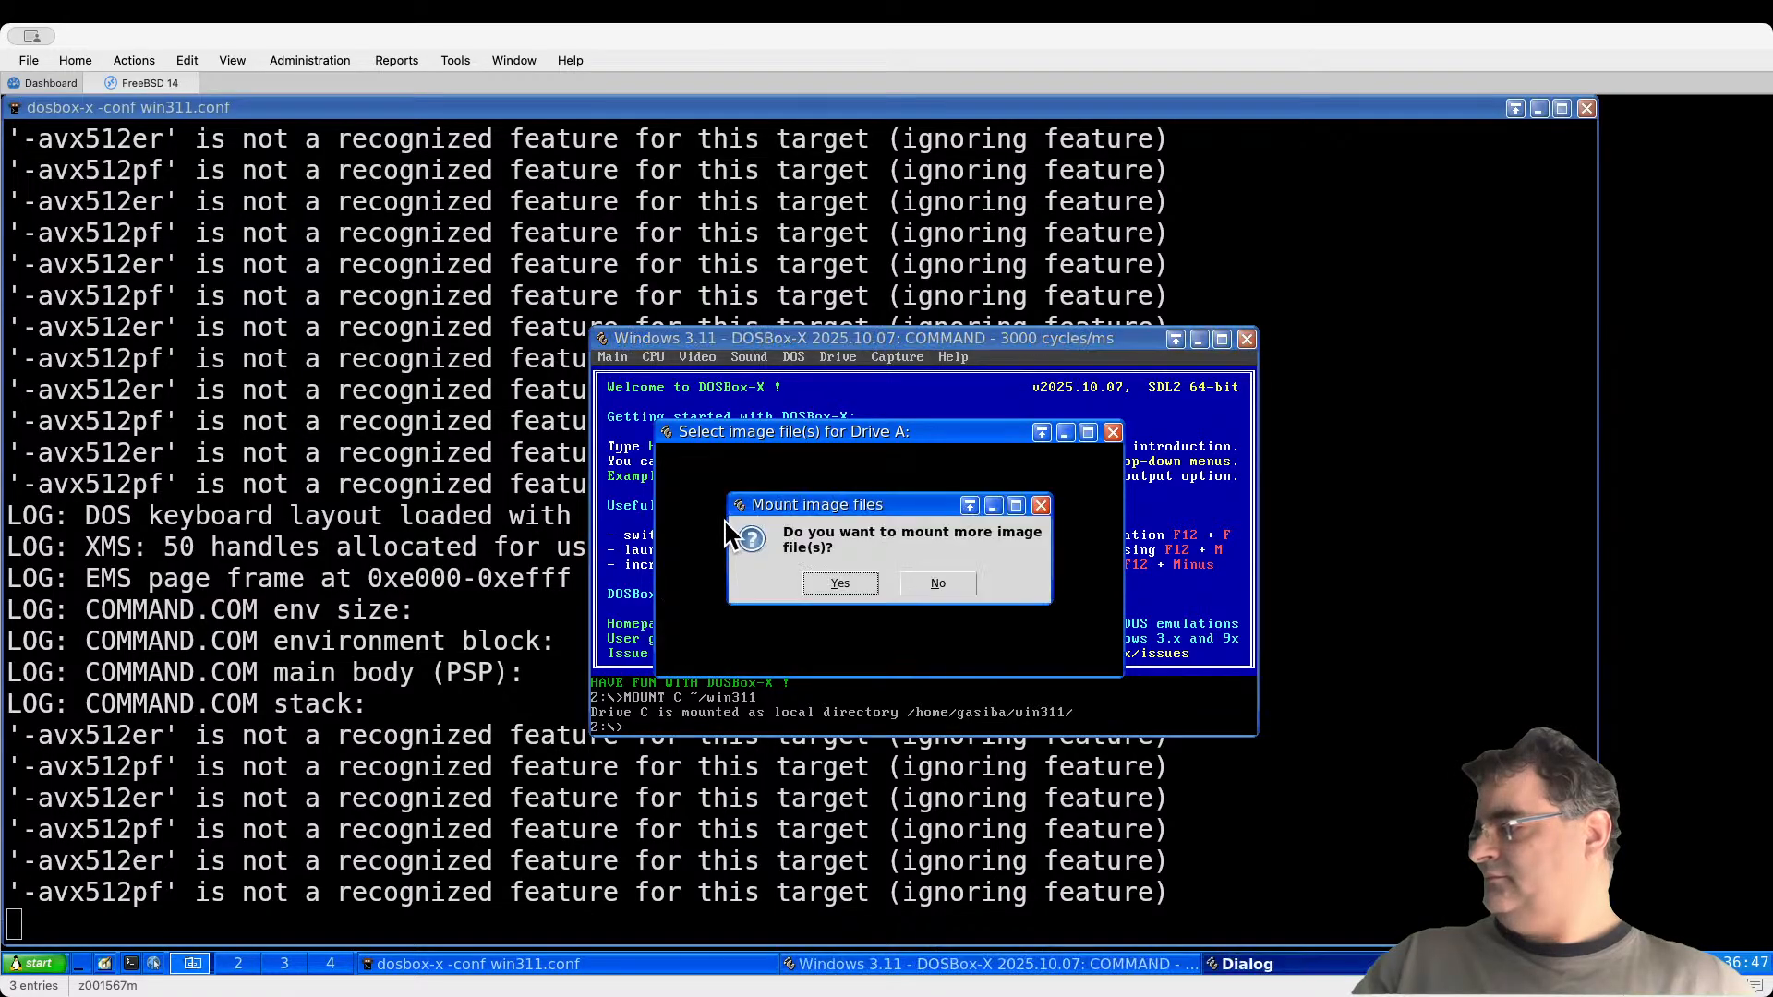
click(838, 581)
Step: Add Disk05.img and Disk06.img, finish mounting all six, and close the confirmation
double_click(701, 492)
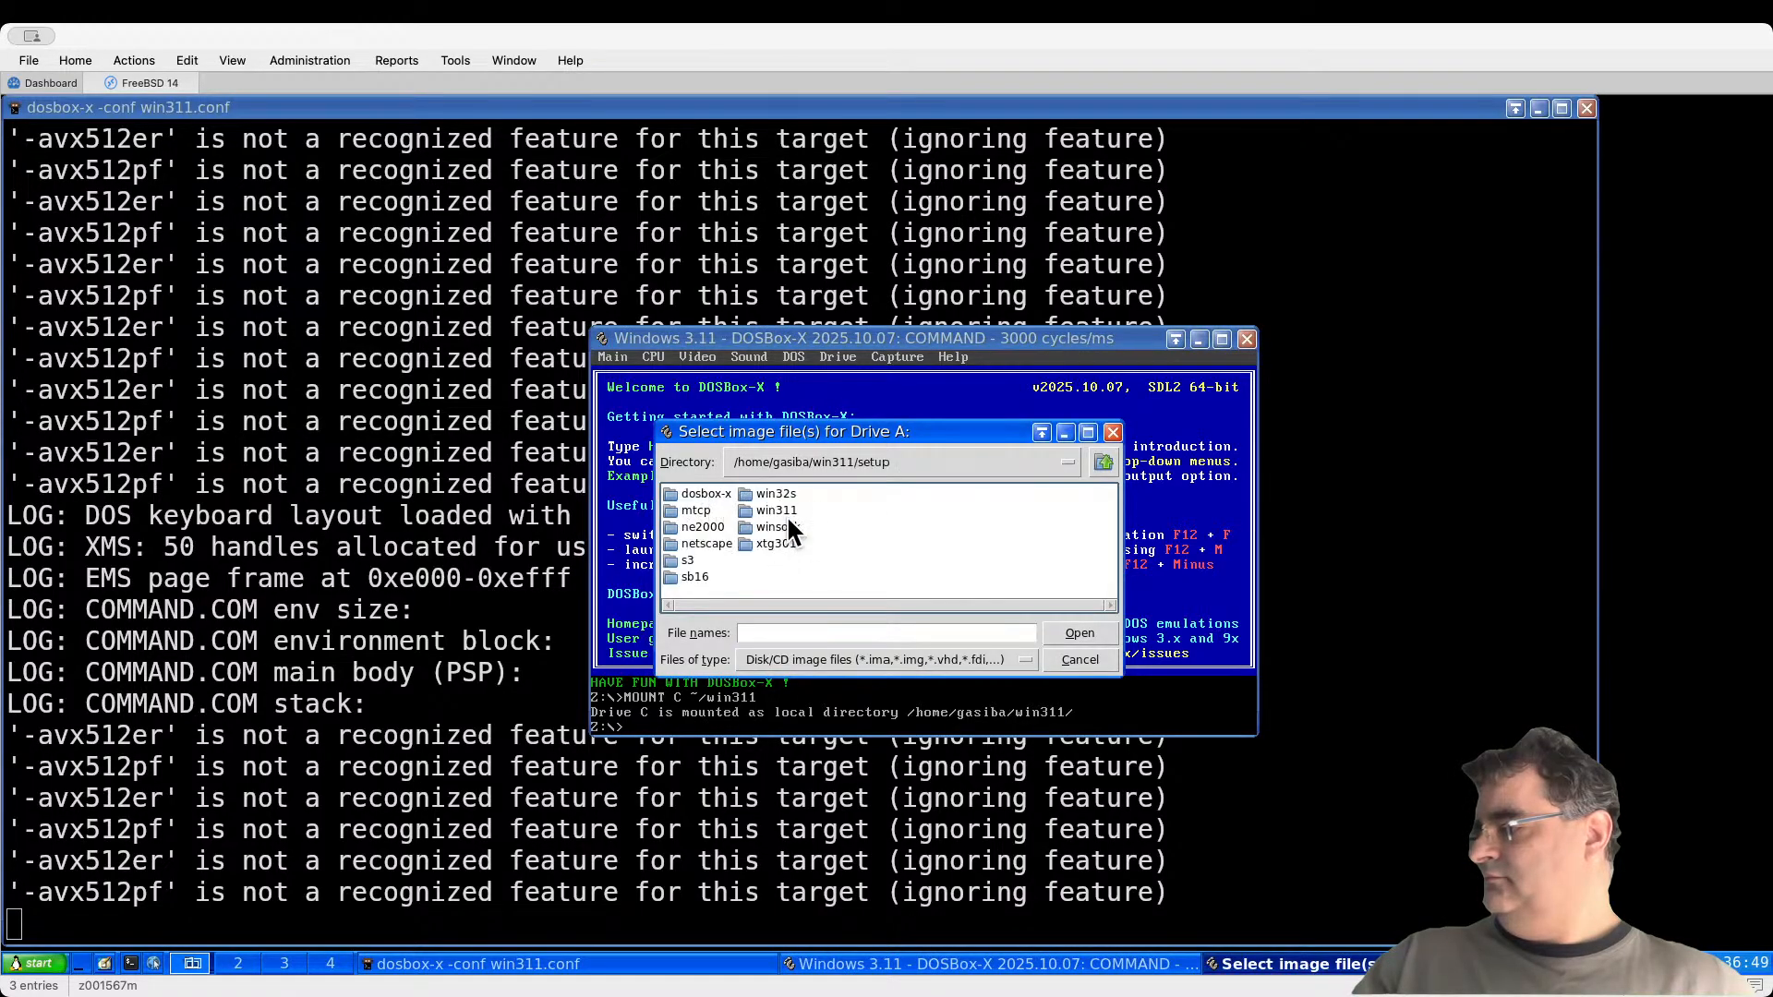
double_click(788, 509)
click(729, 558)
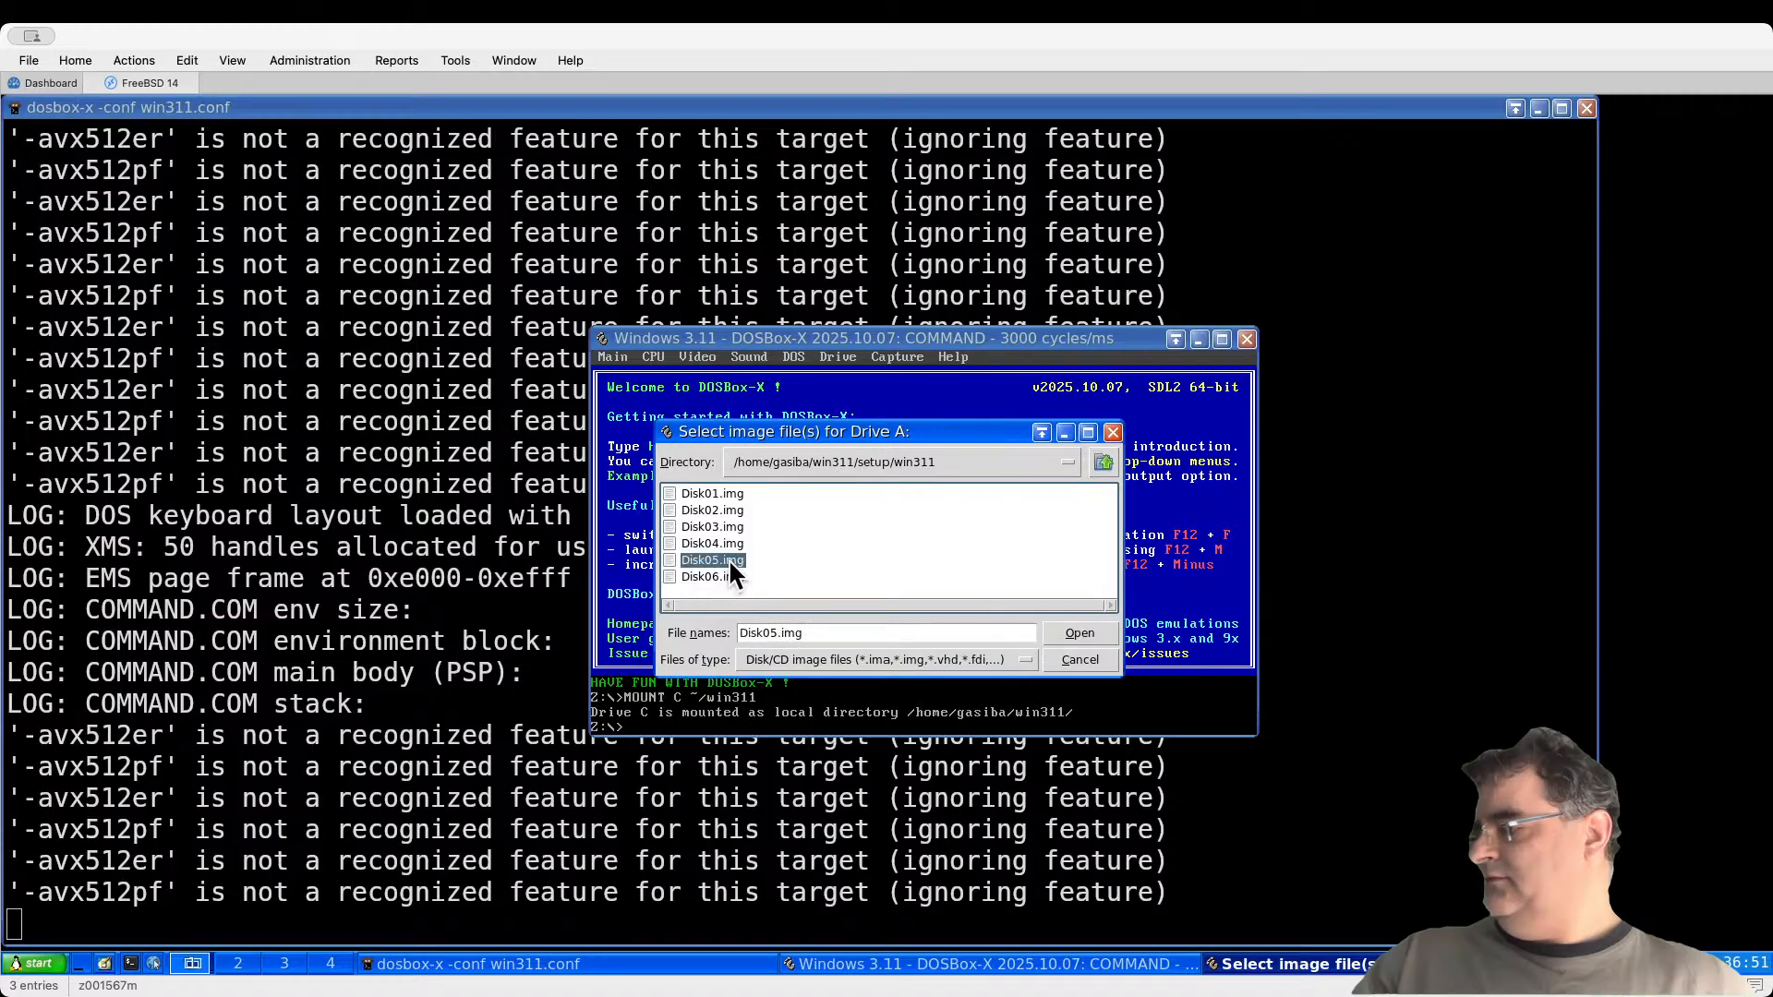
double_click(729, 558)
click(835, 580)
double_click(696, 492)
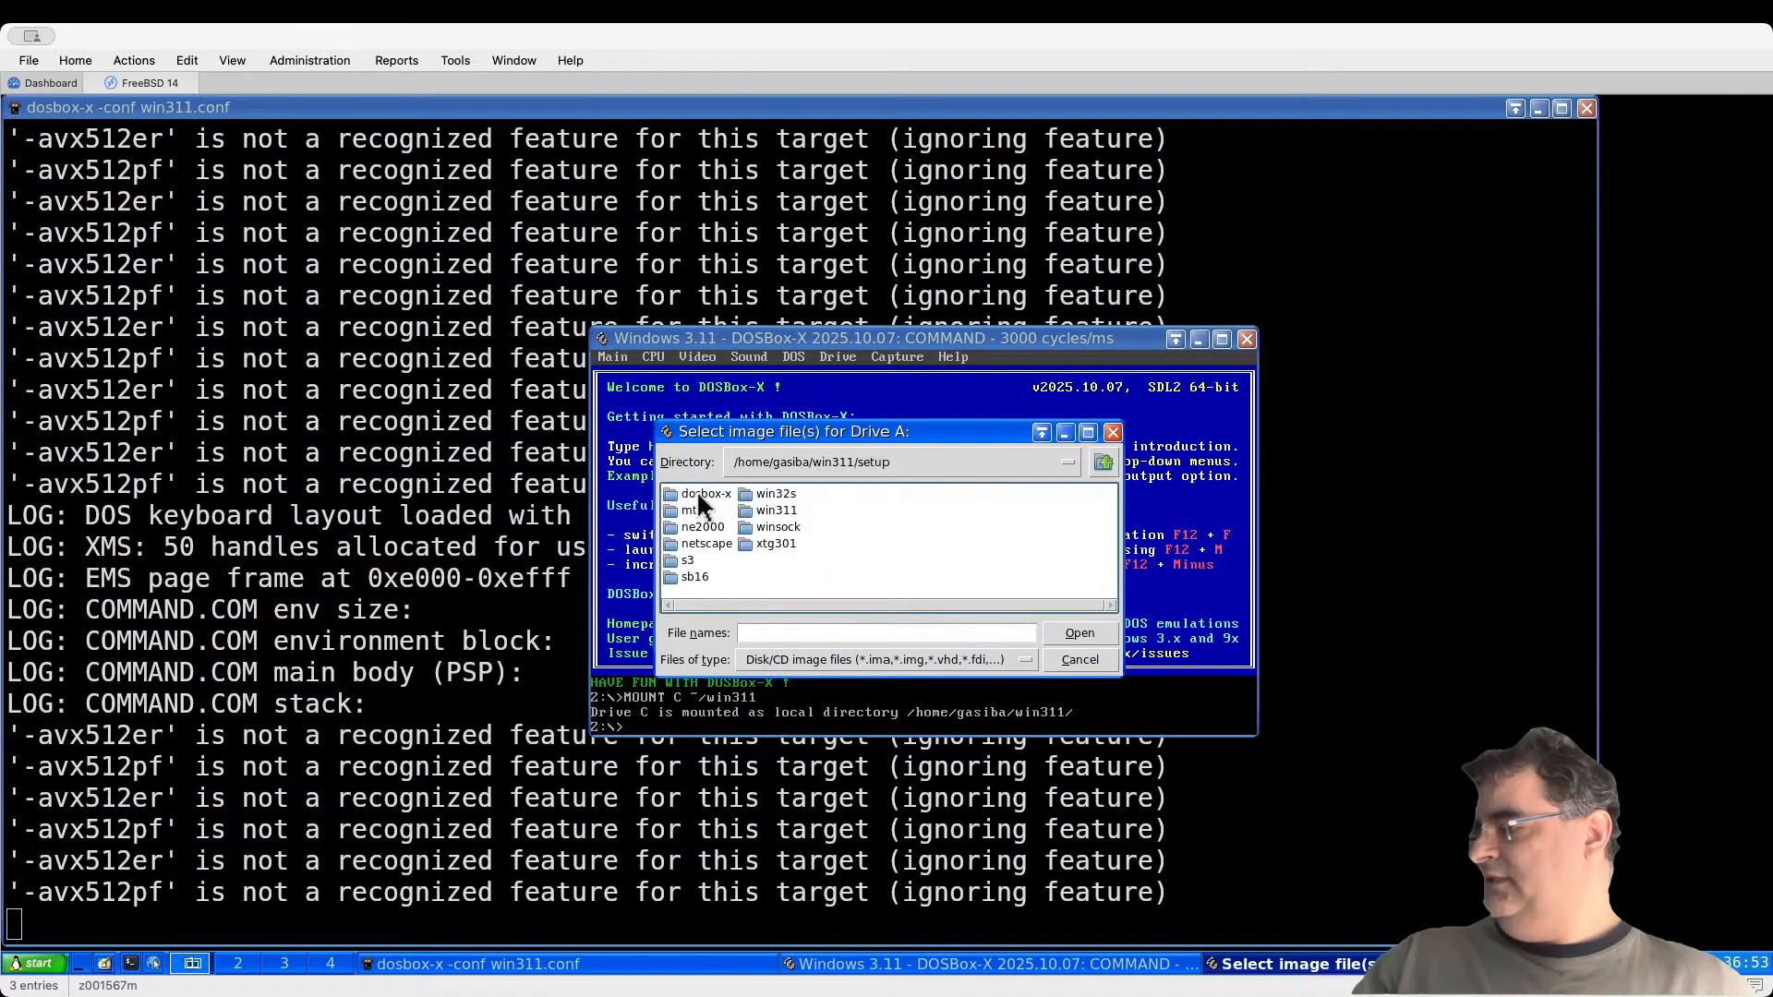
double_click(784, 510)
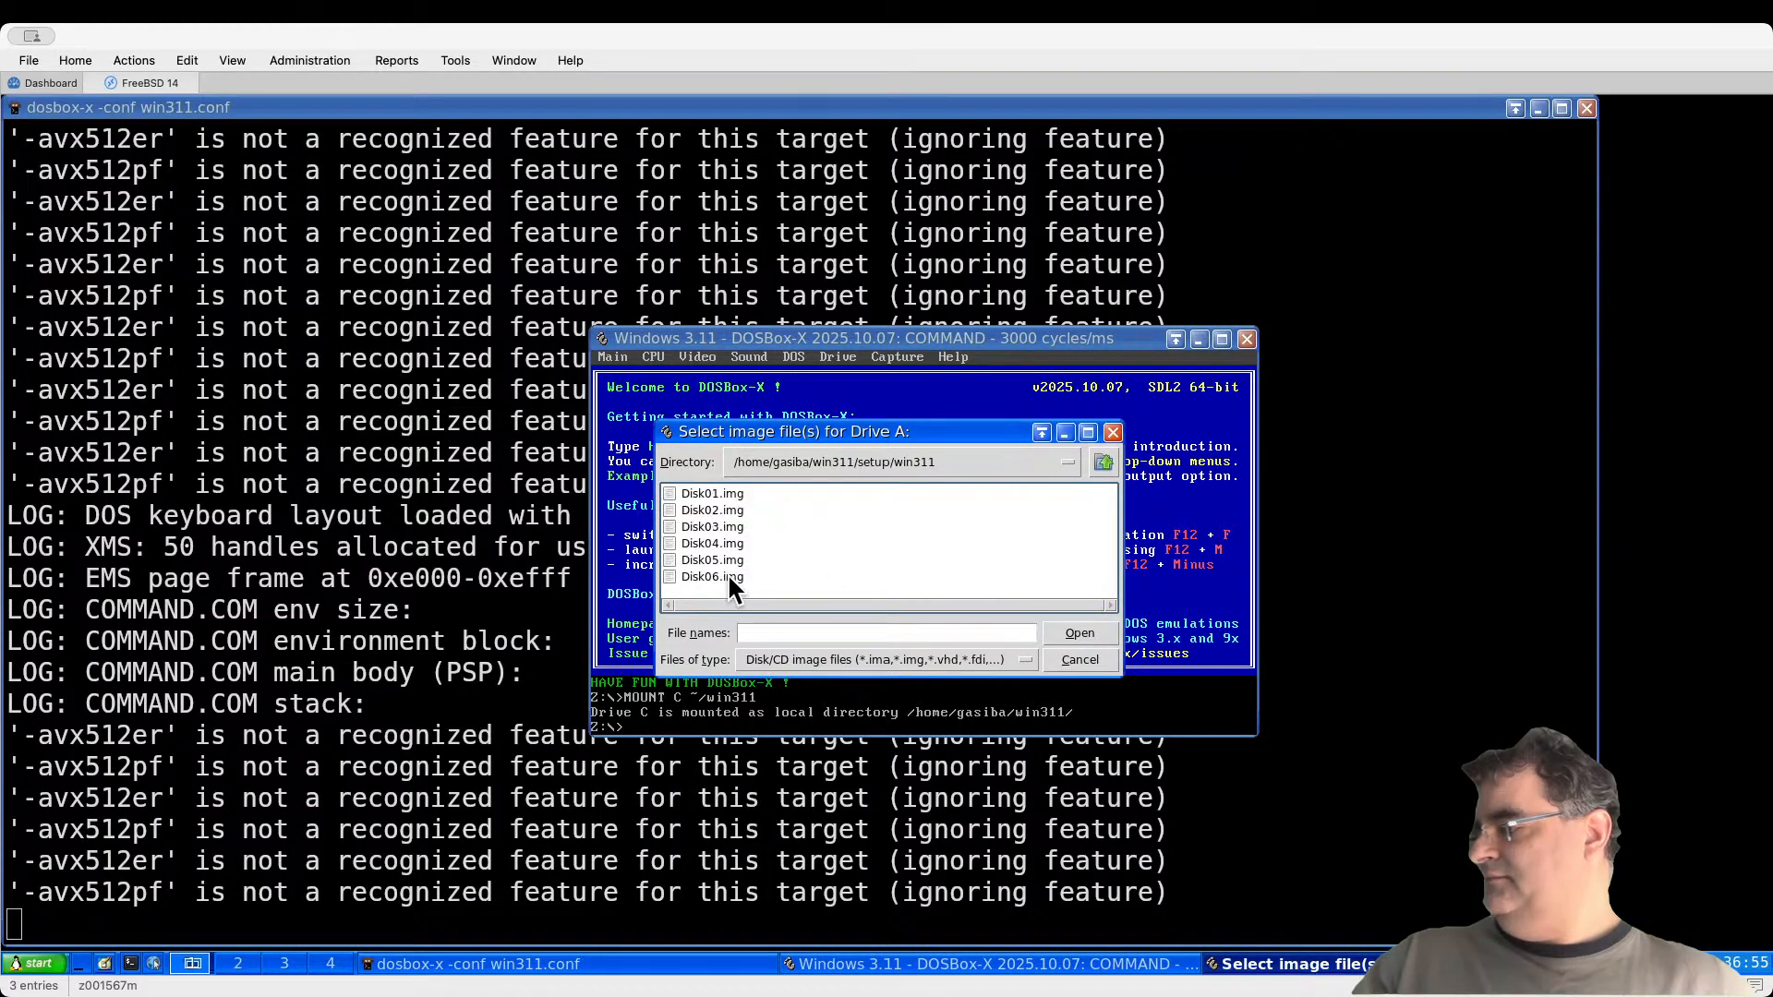
double_click(726, 574)
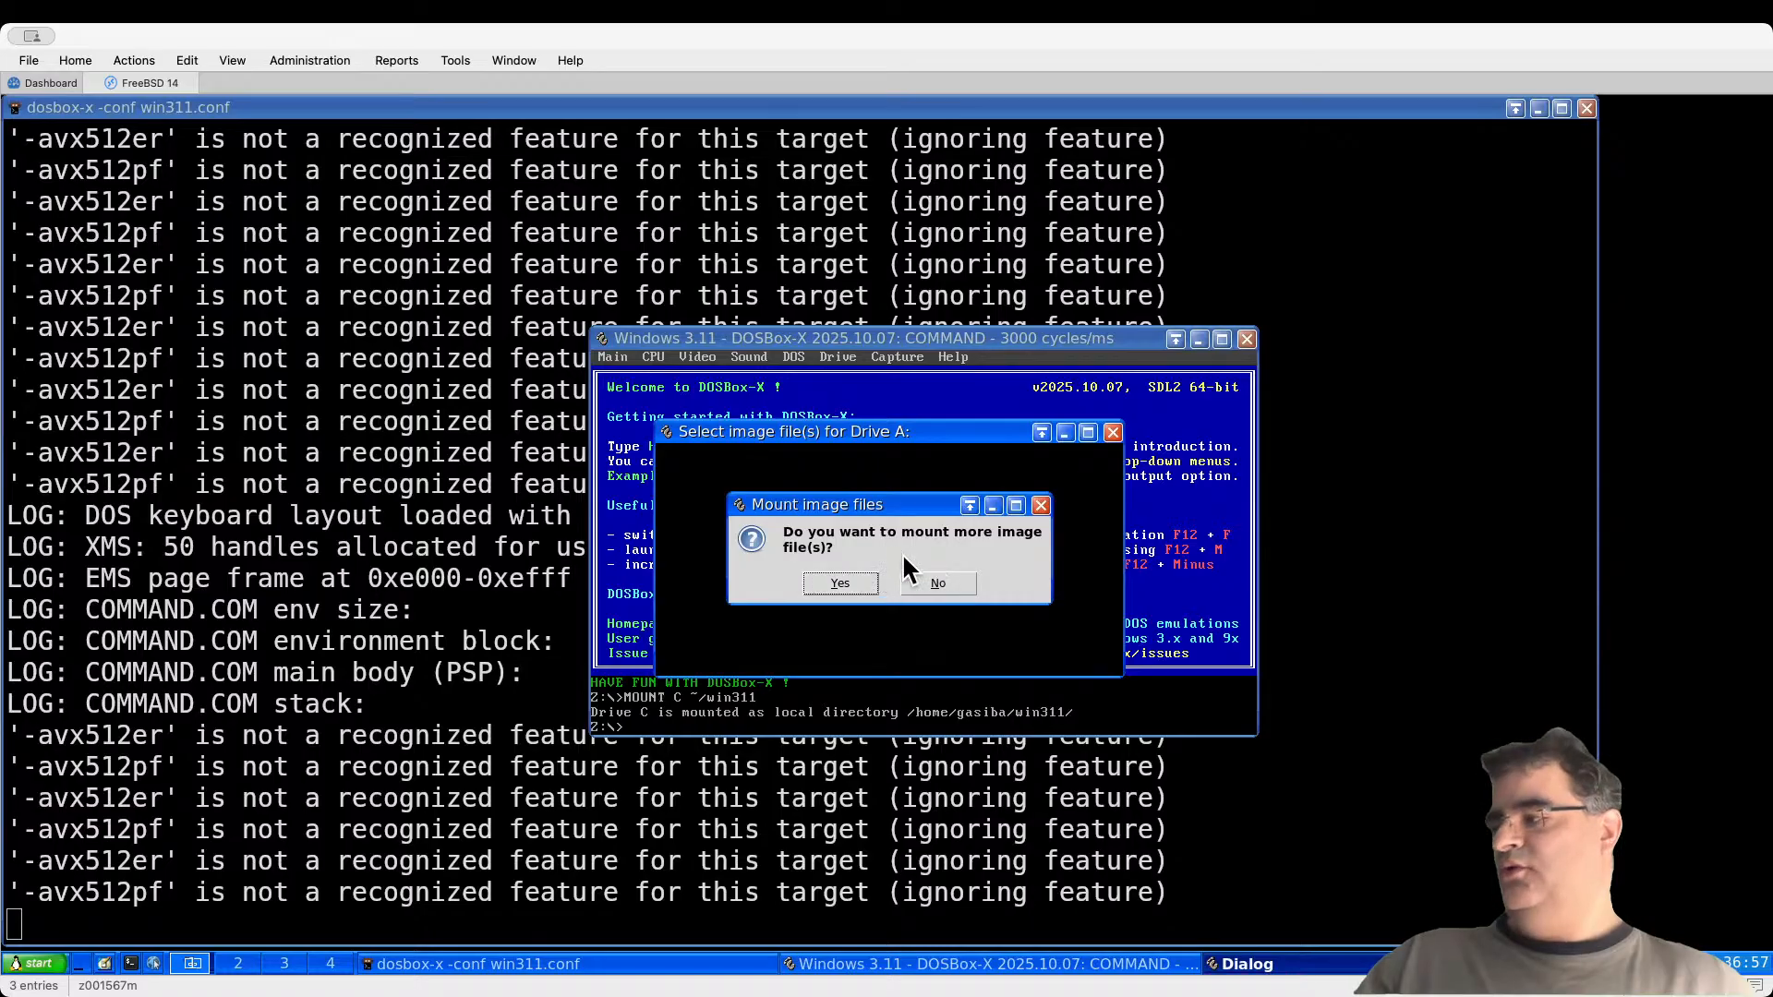
click(938, 583)
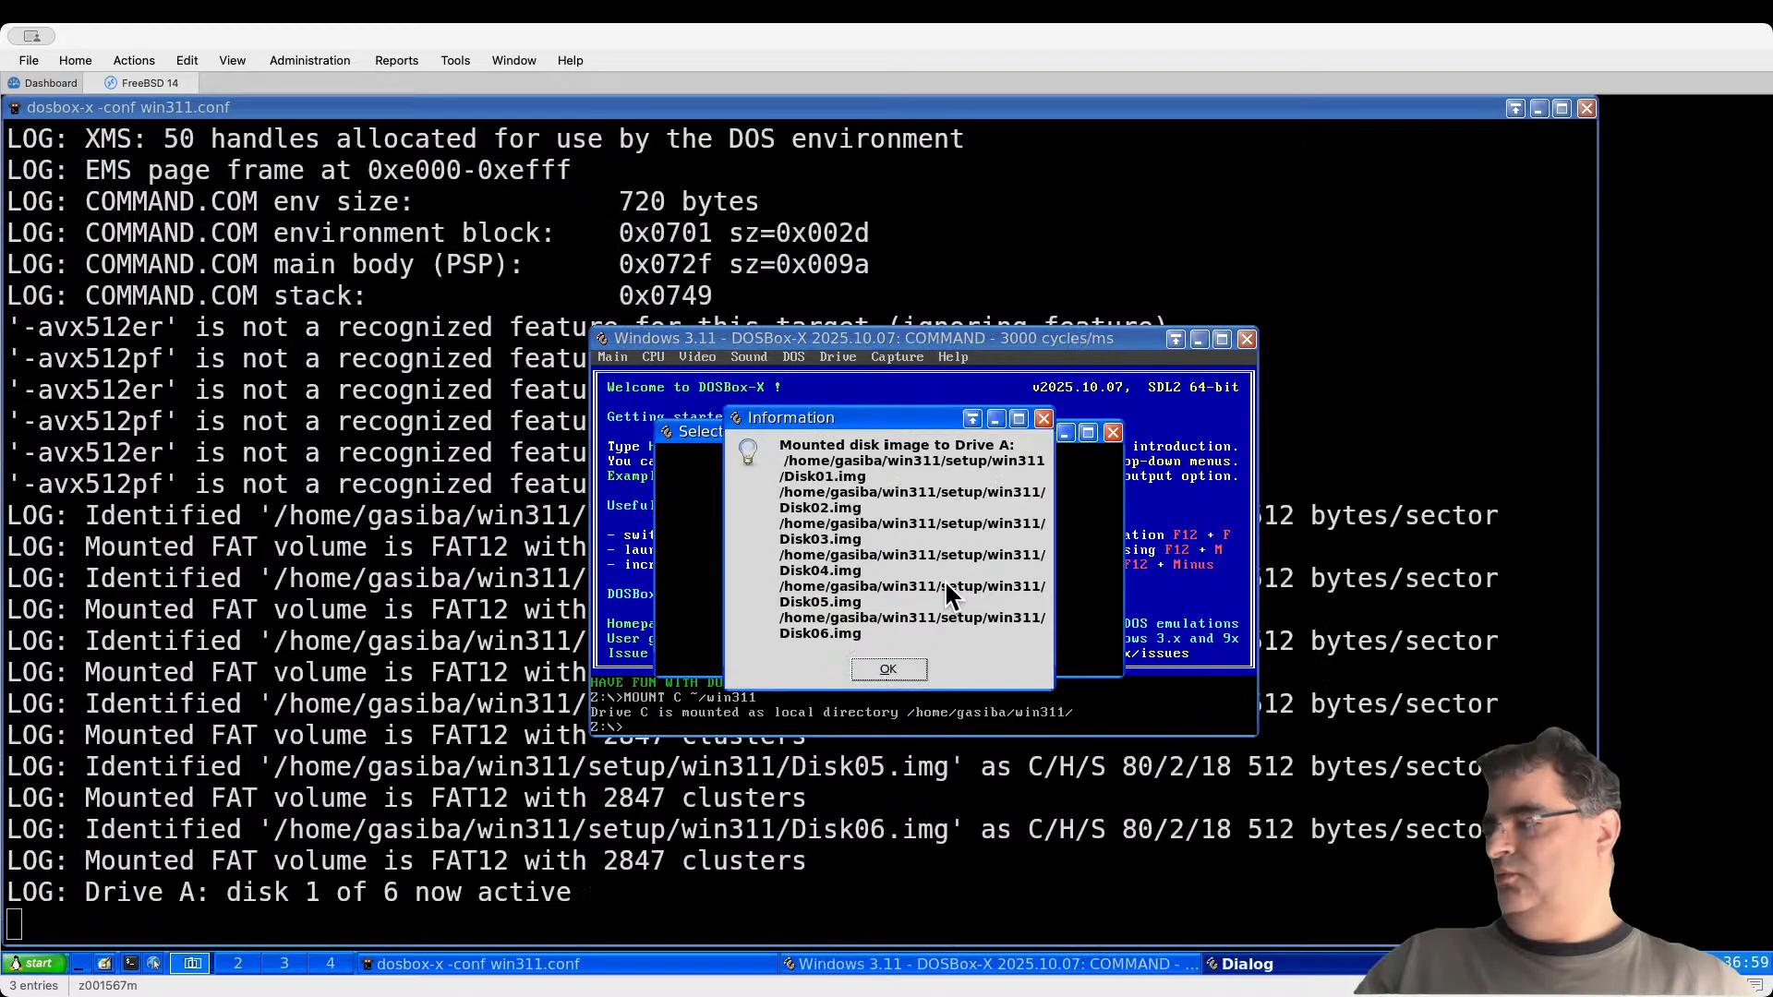
click(888, 669)
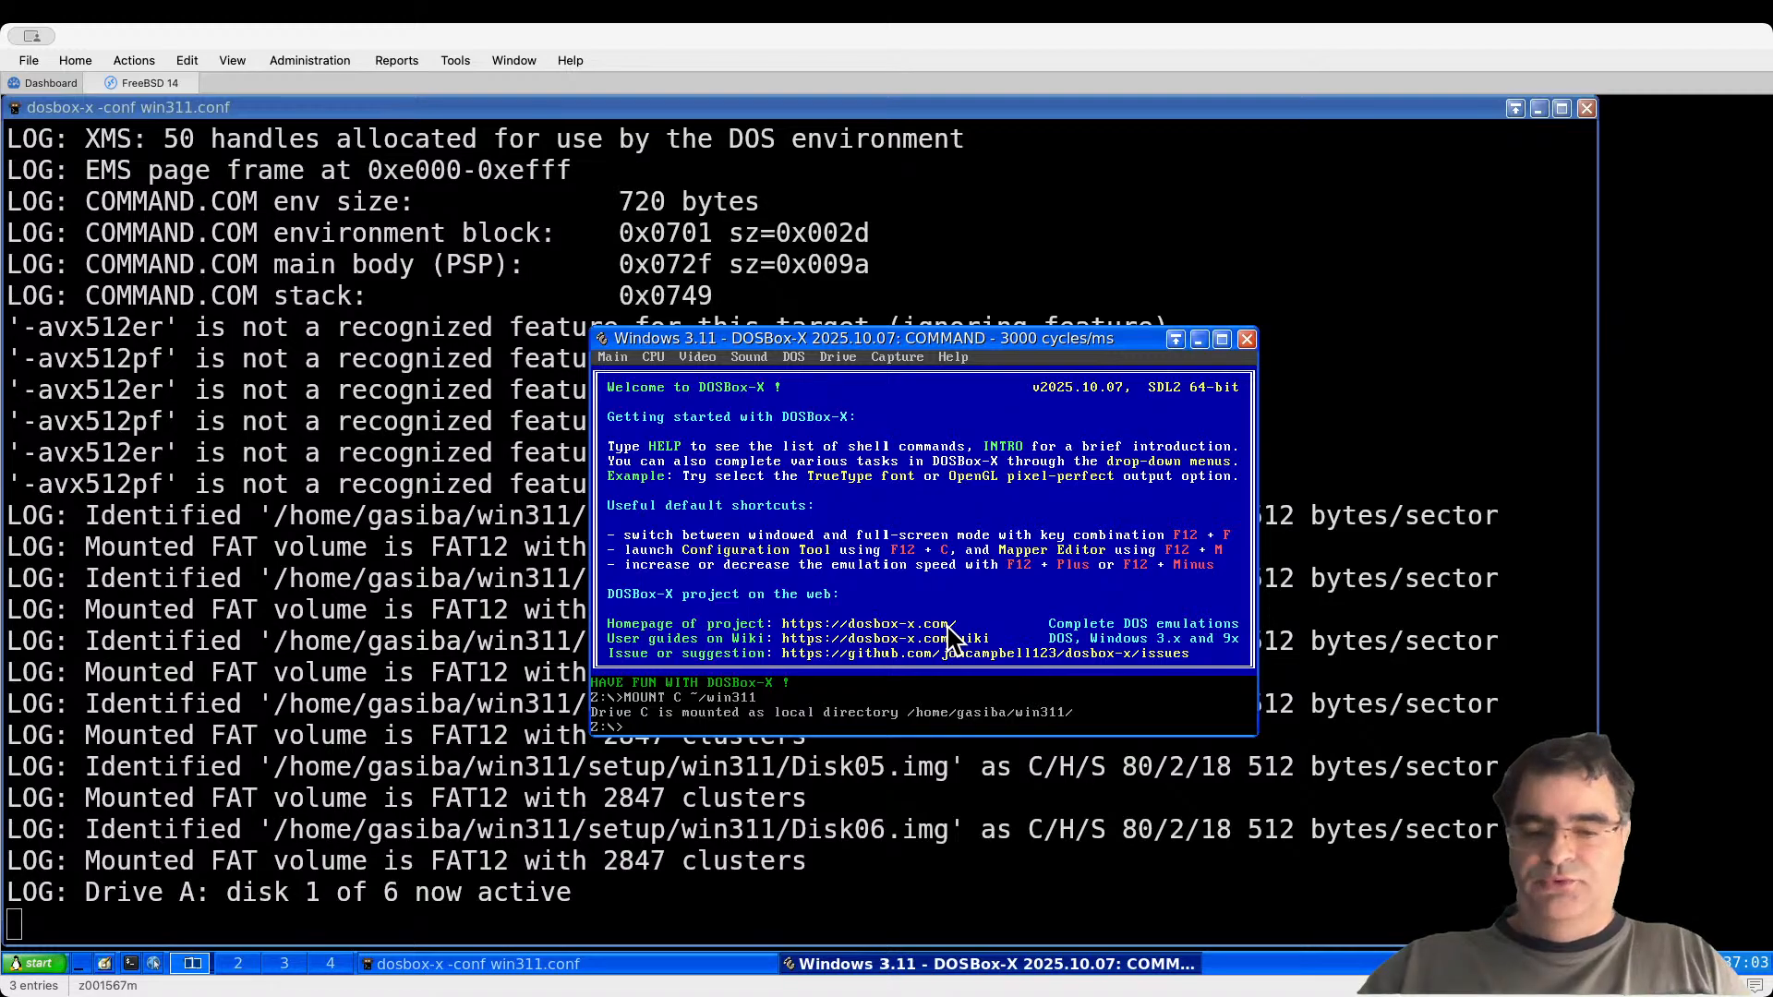
Step: Switch to drive A, list its files, run setup, and choose Express Setup
text(a:)
key(Return)
text(dir)
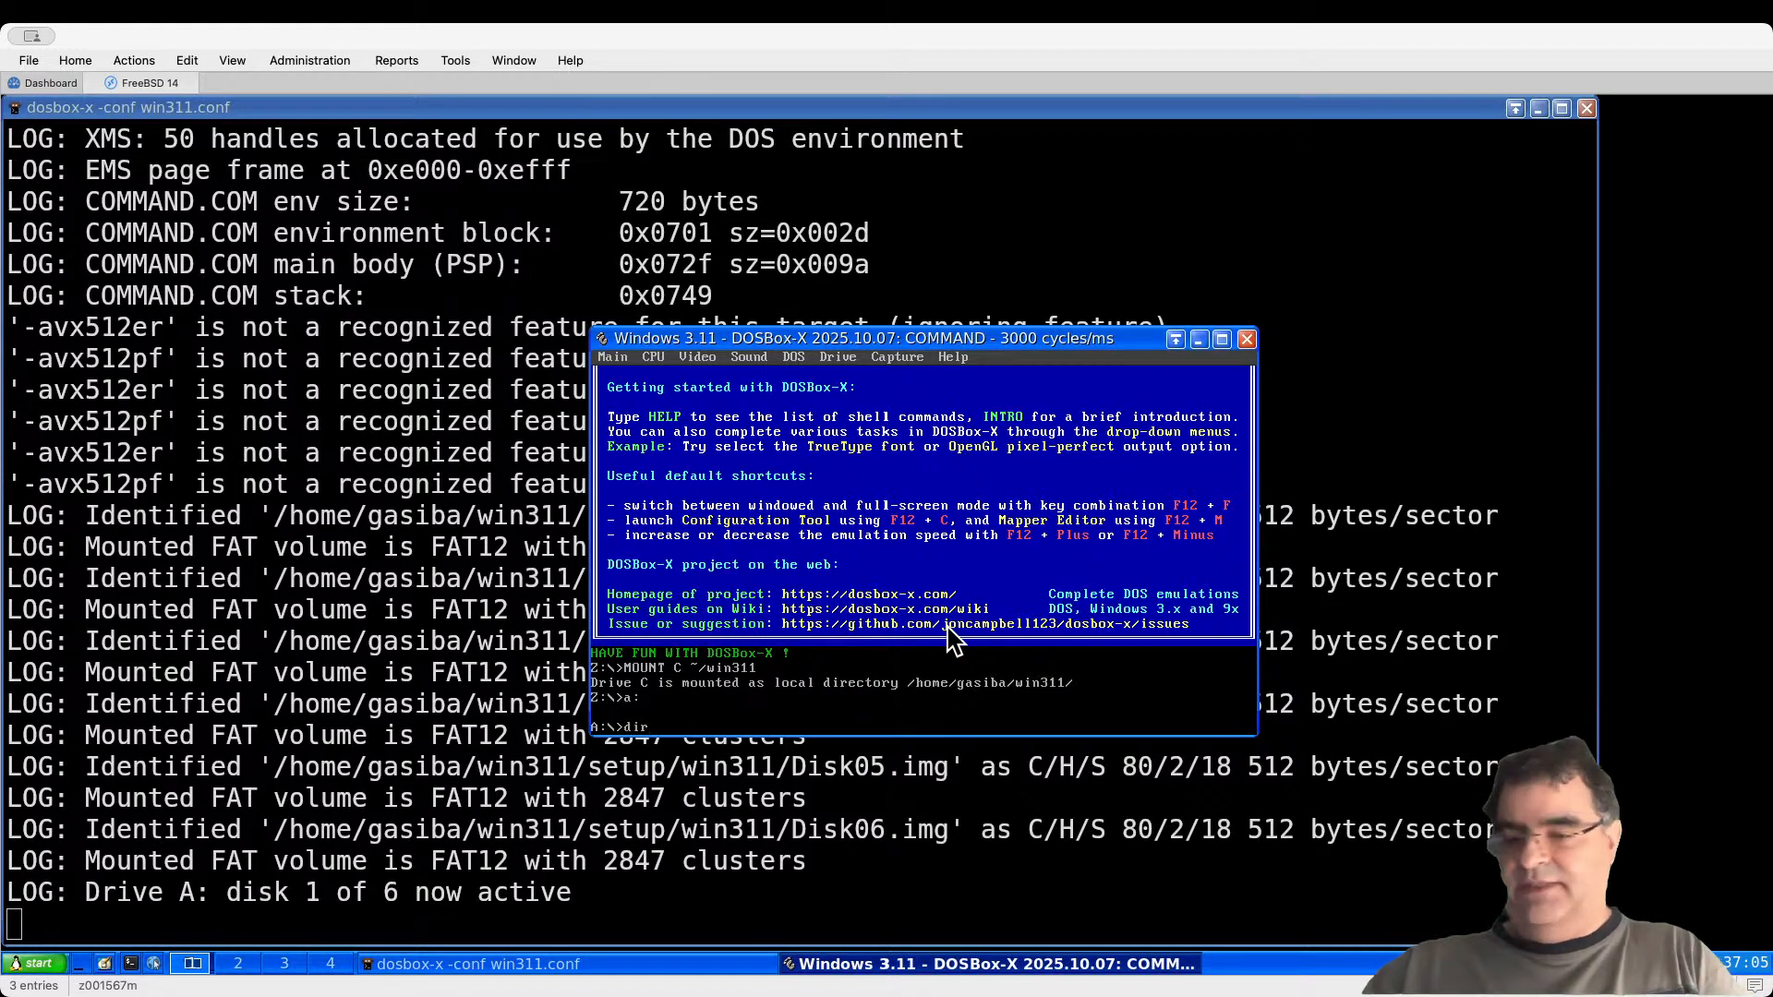
key(Return)
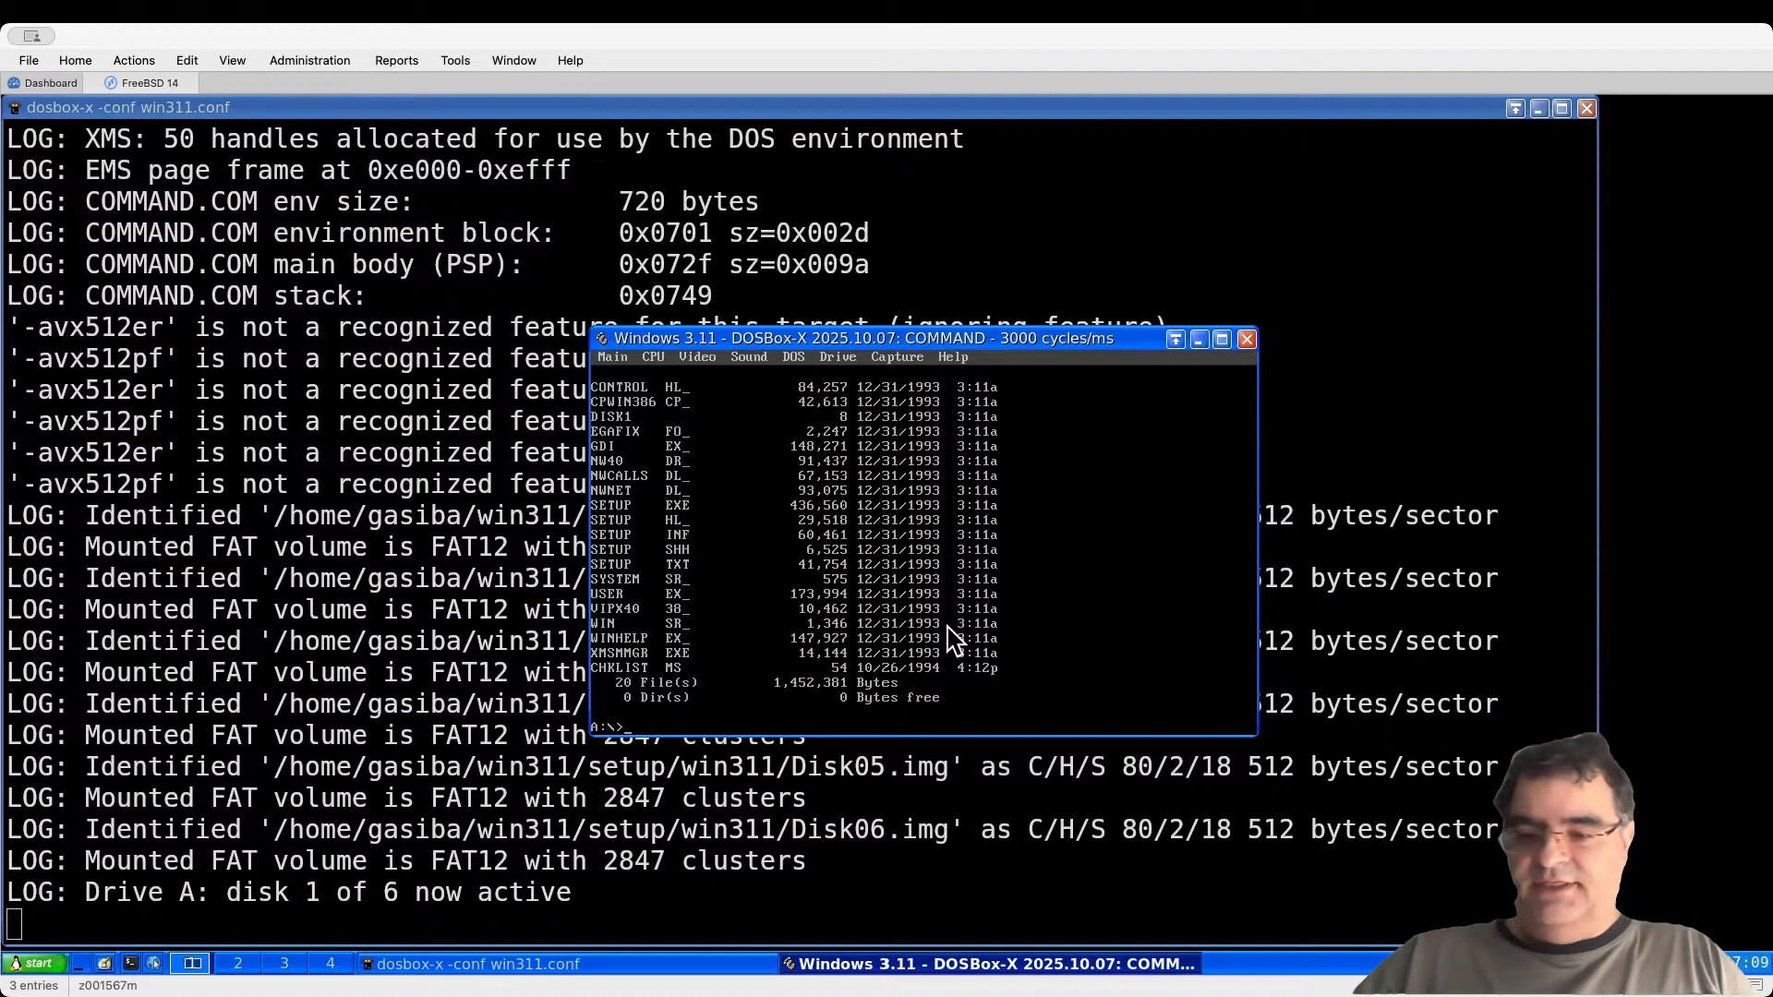
text(setup)
key(Return)
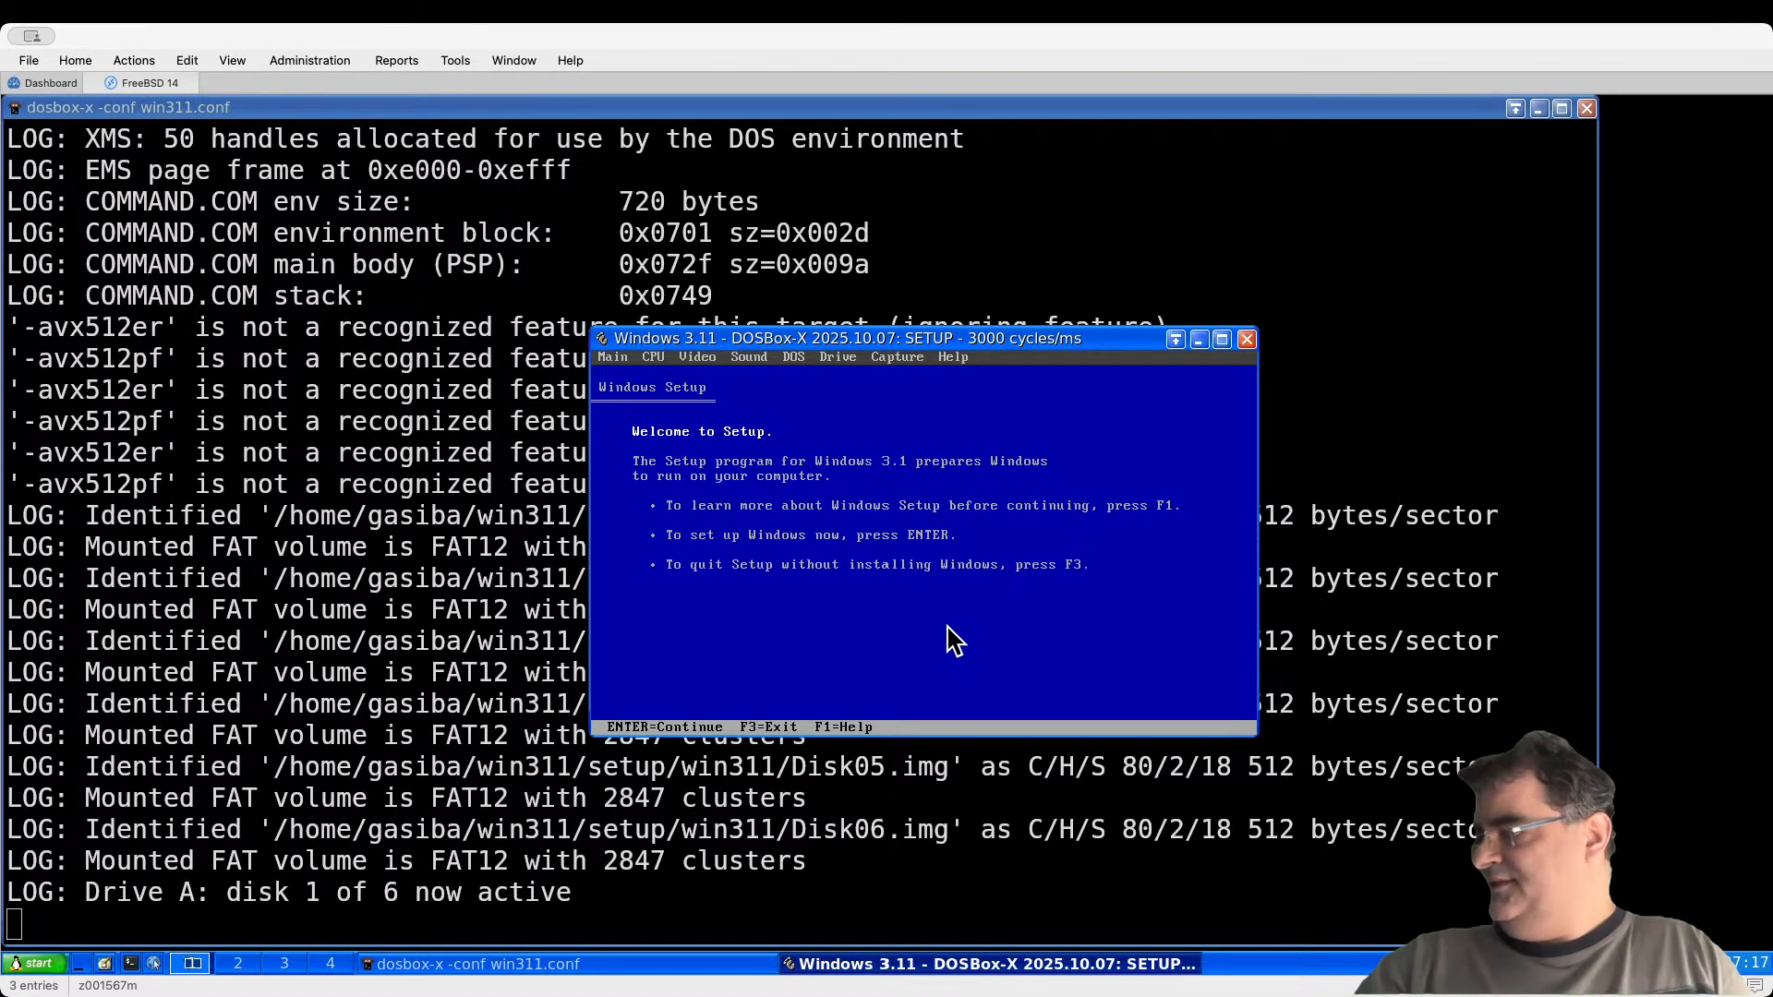
key(Return)
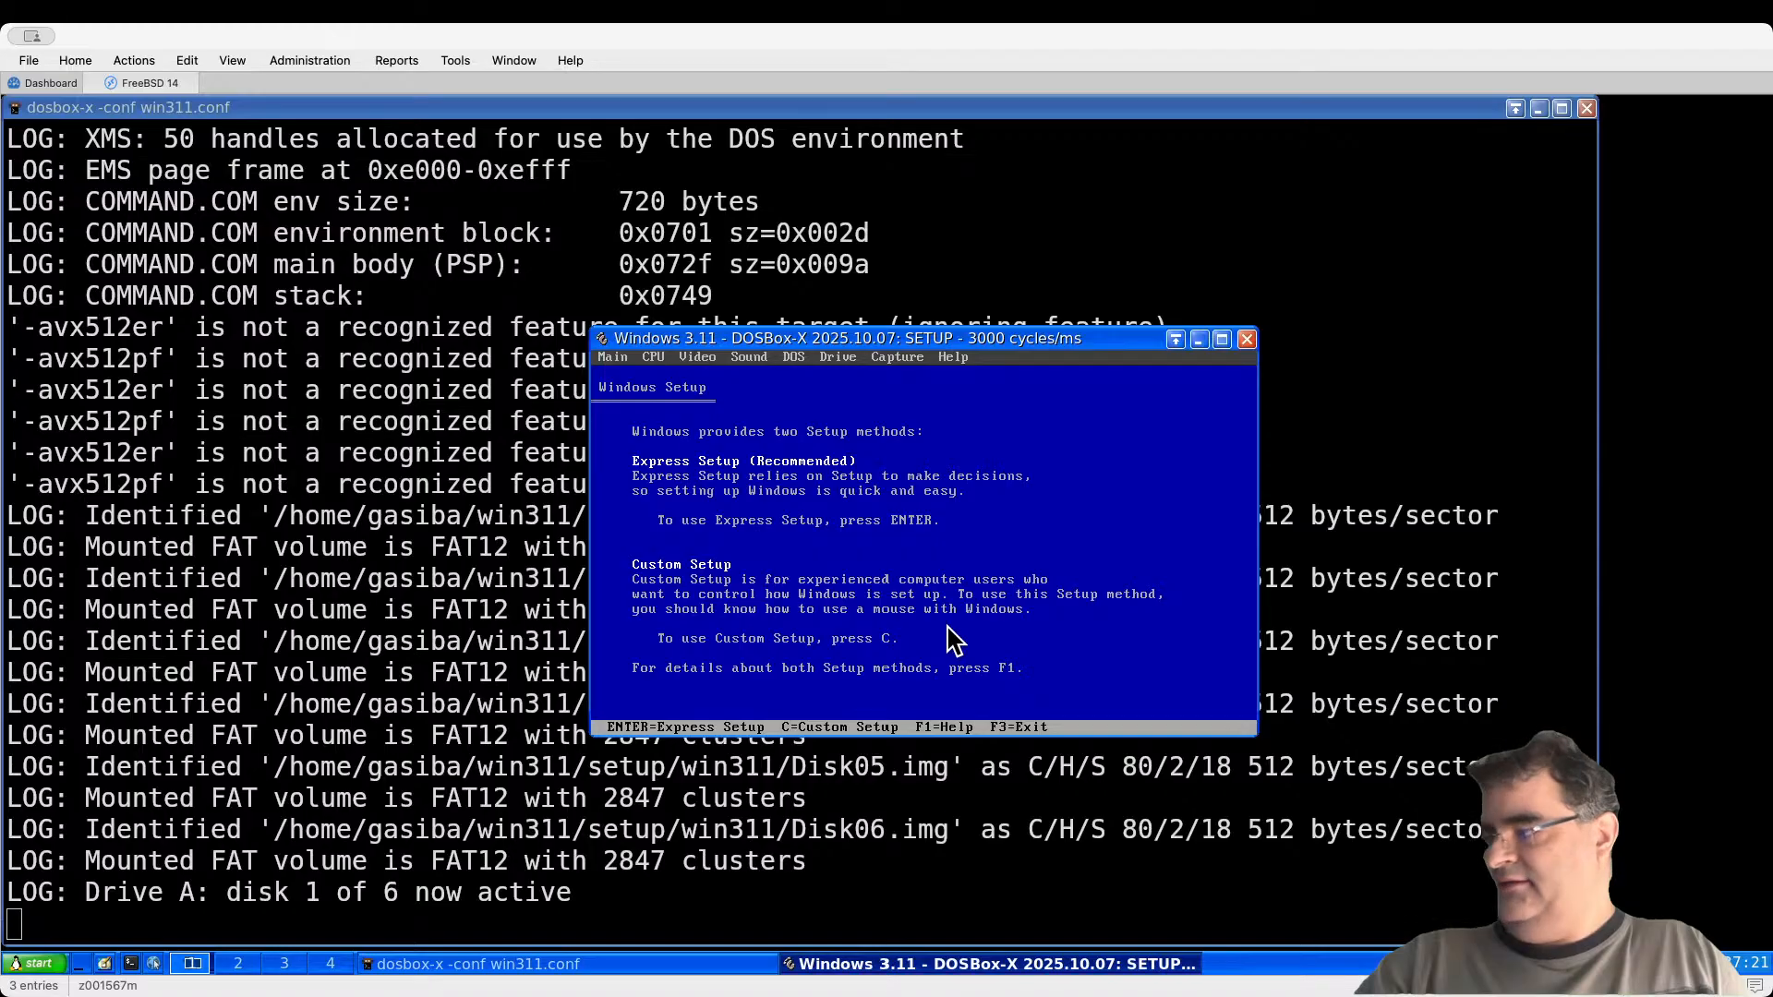
key(Return)
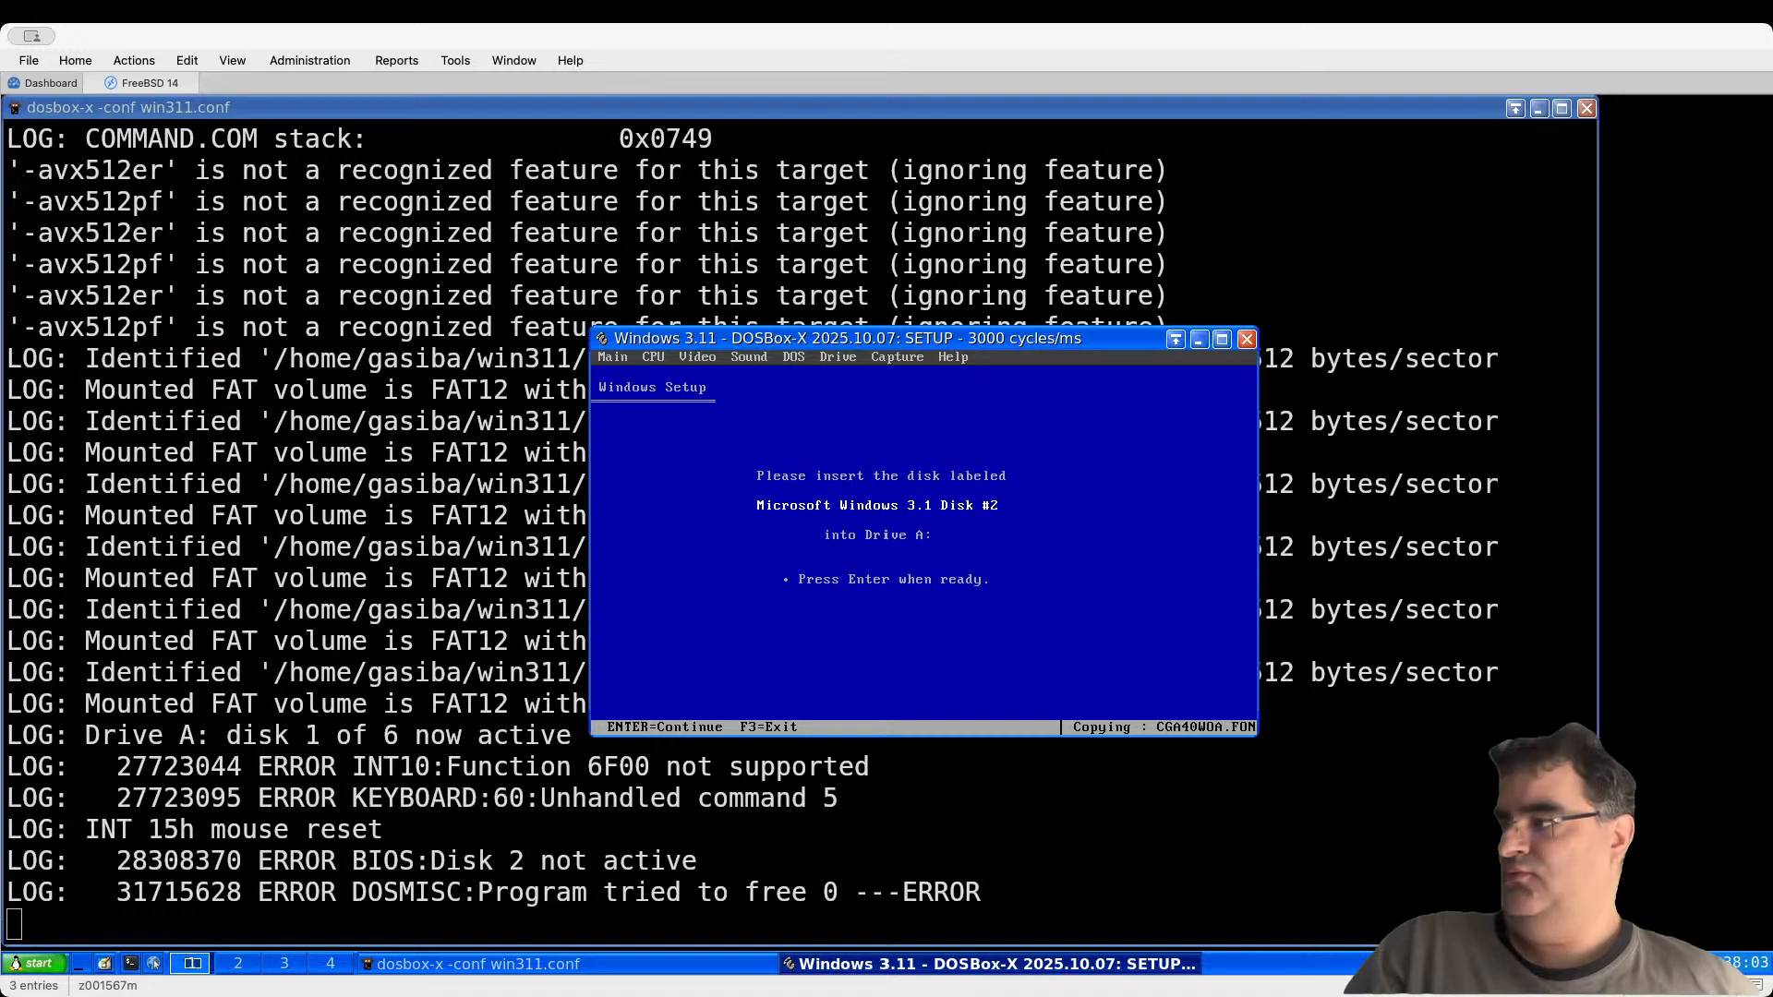
Step: Swap in the Disk #2 and Disk #3 images, confirming each Setup disk prompt
click(840, 358)
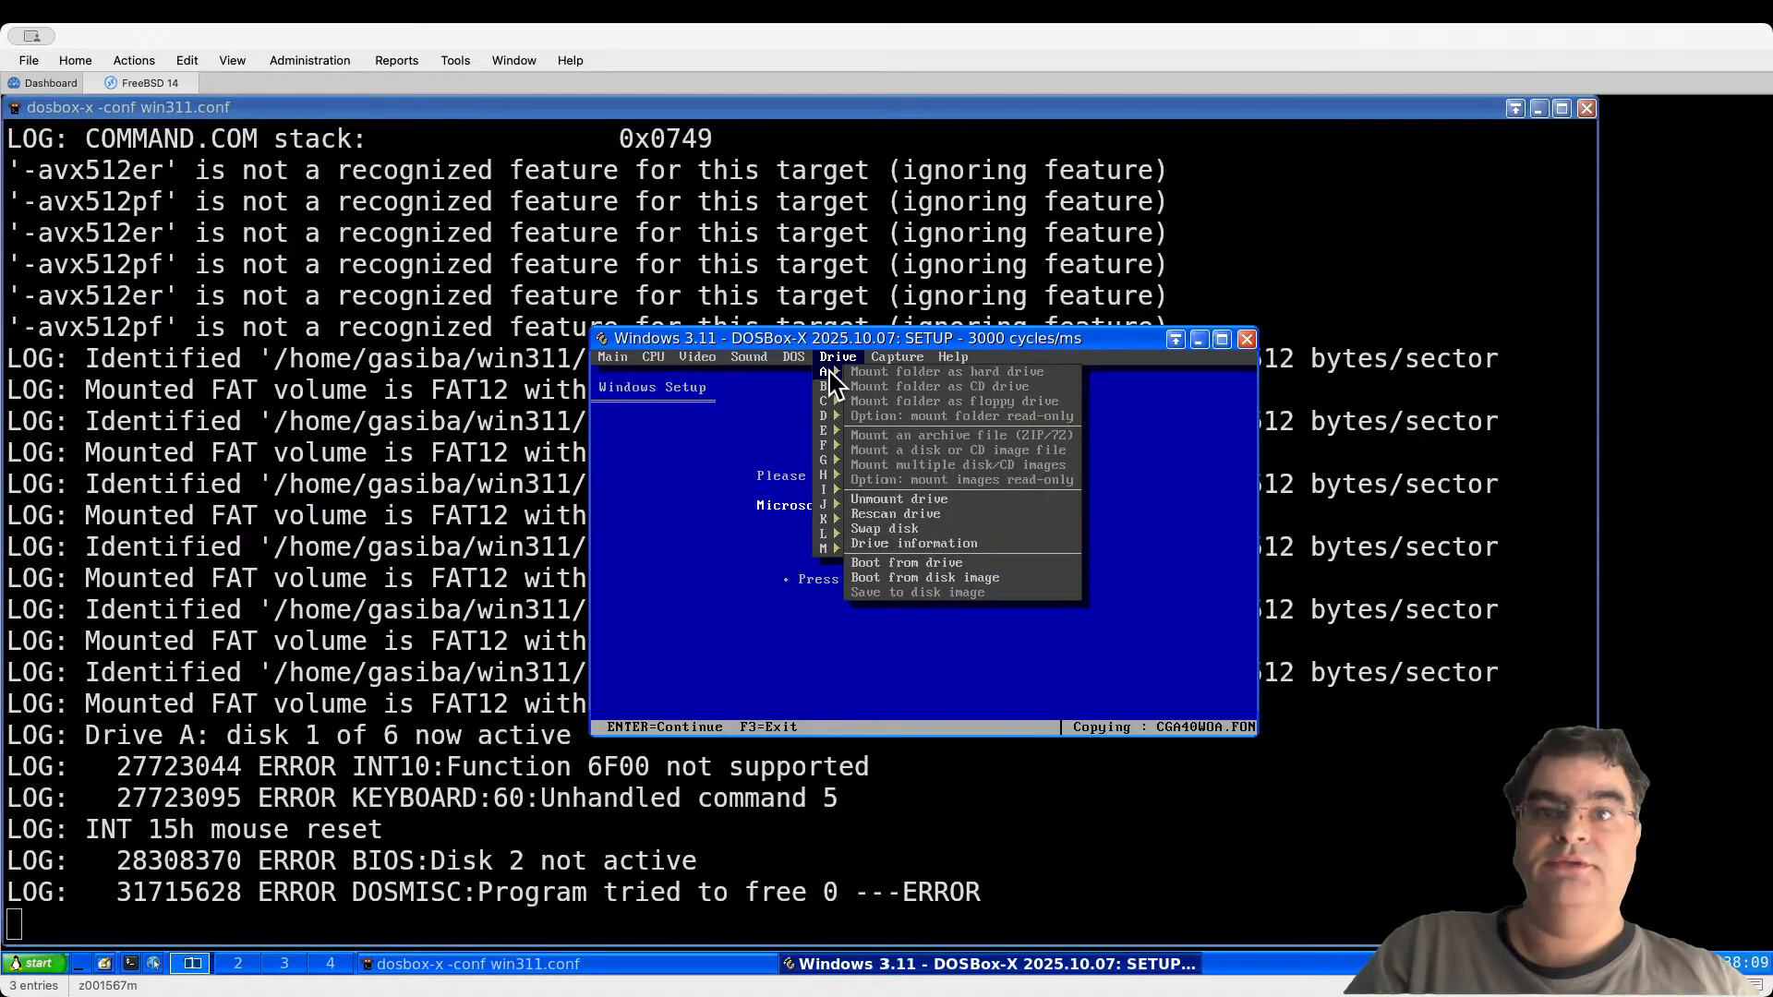
click(903, 530)
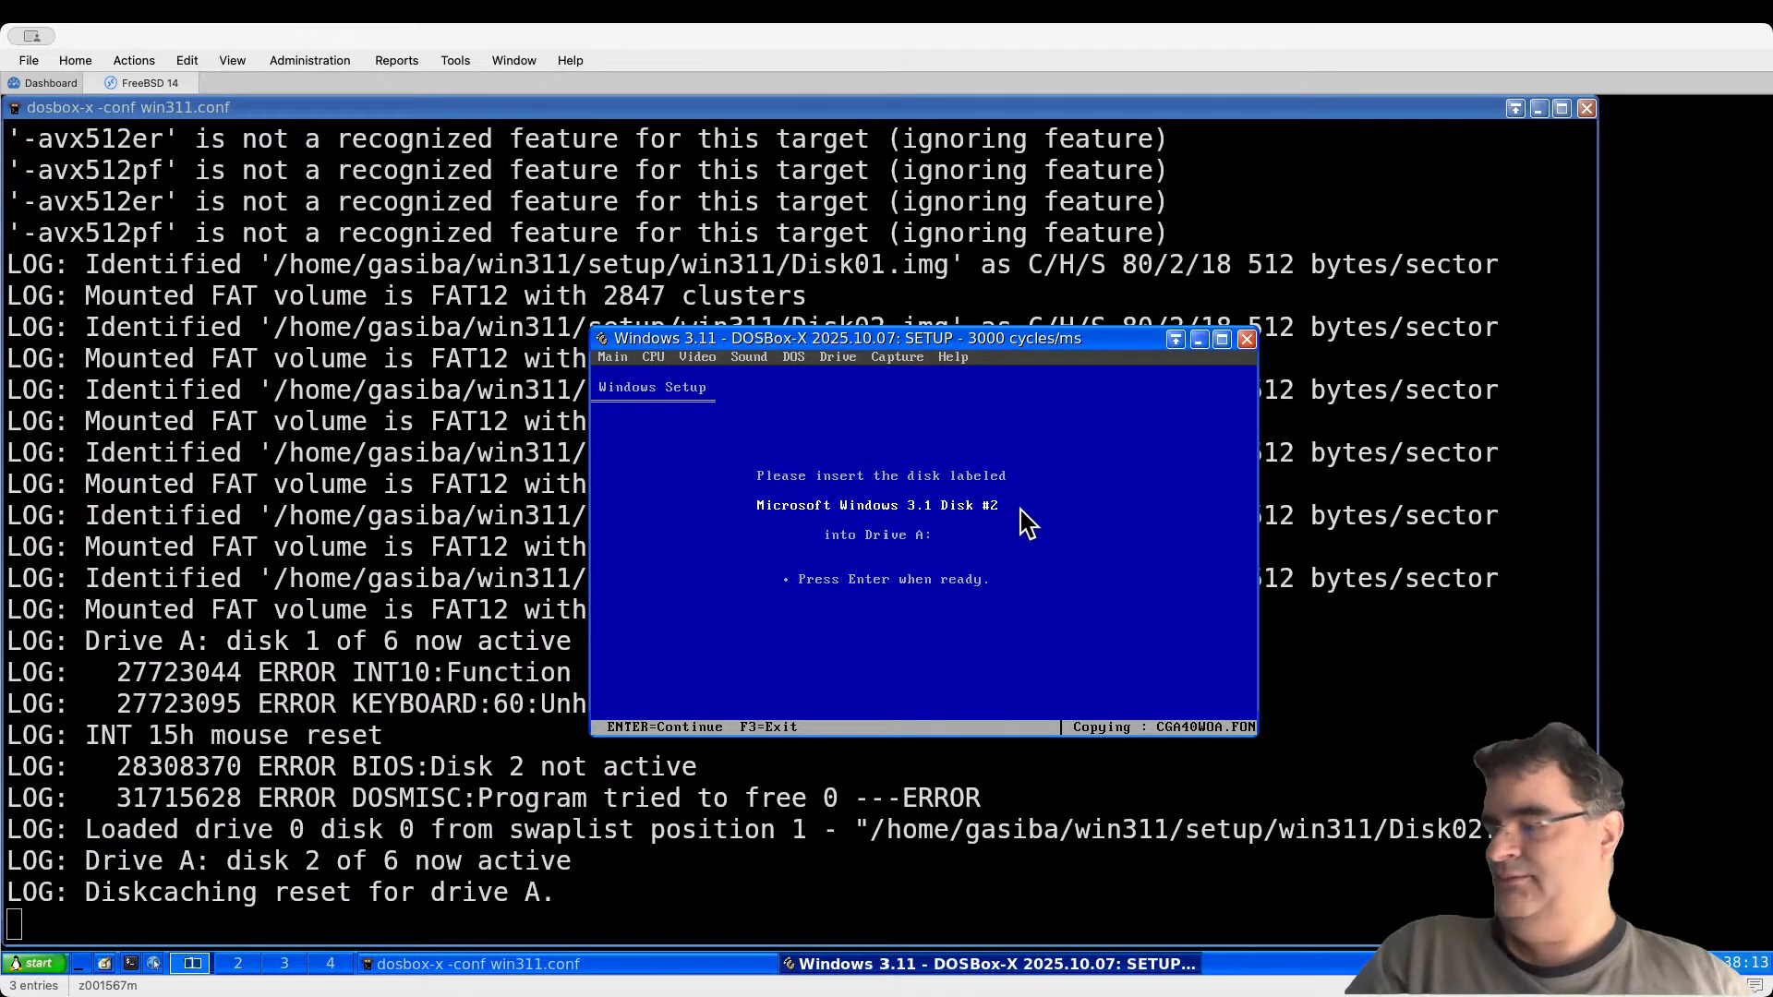
key(Return)
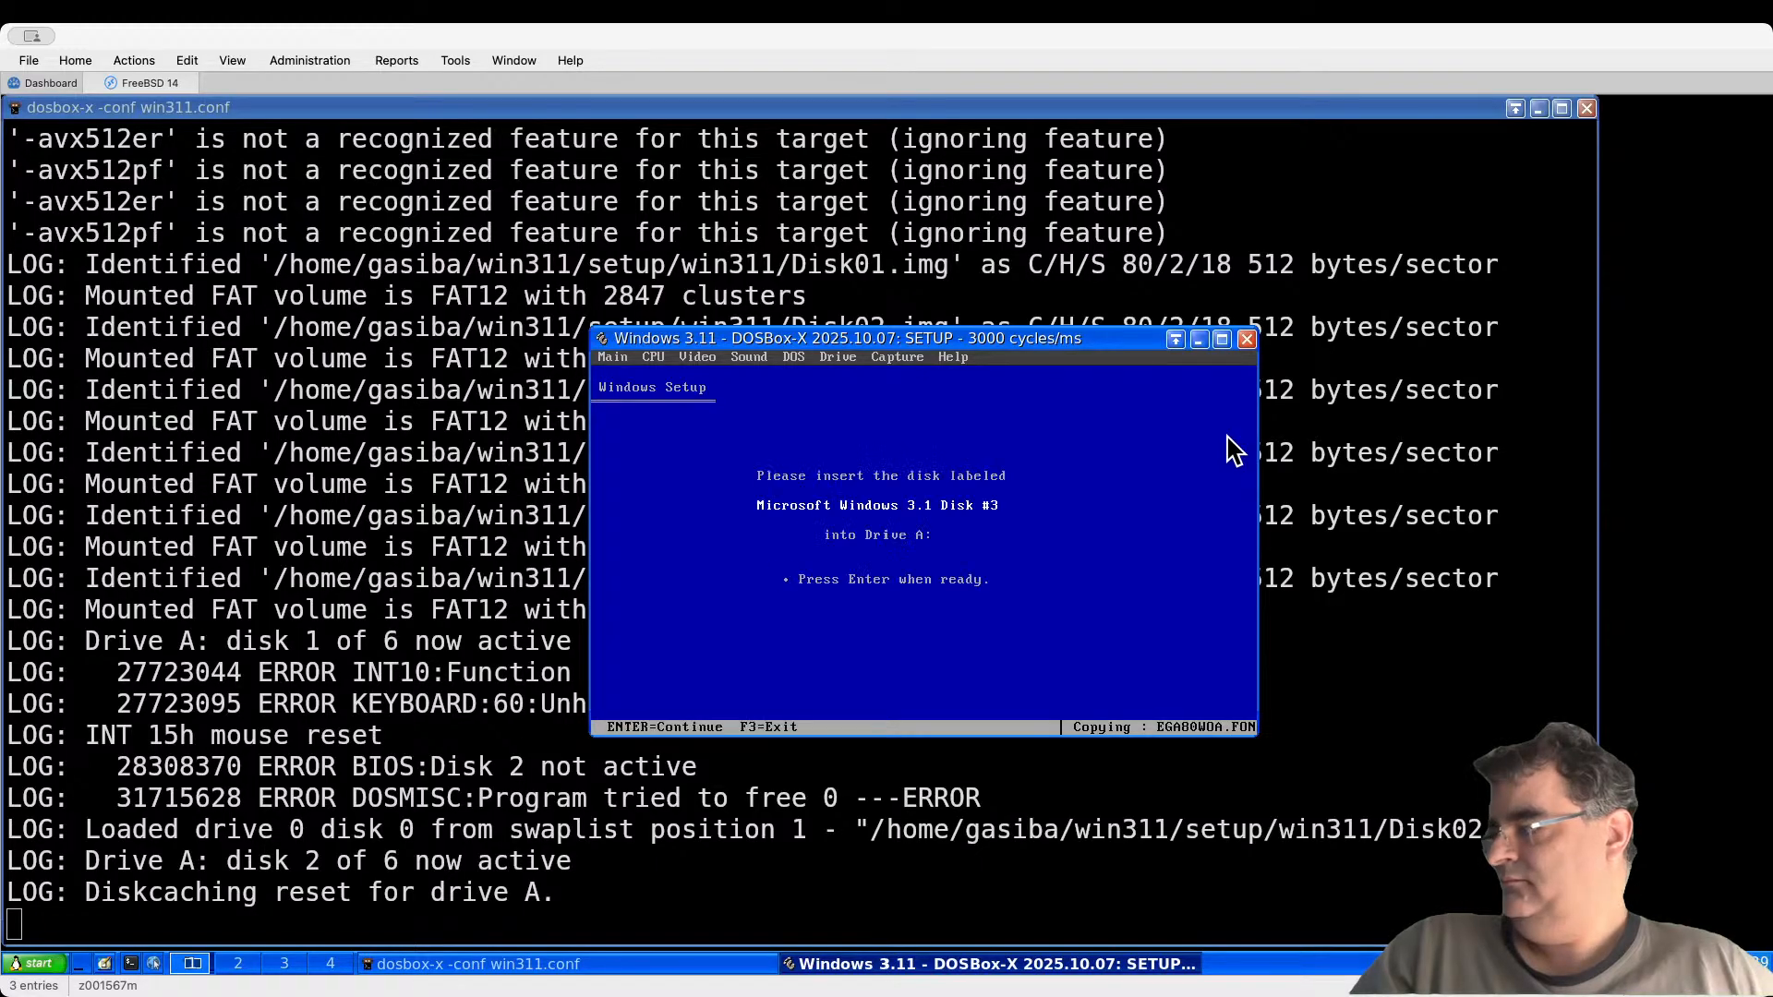
click(839, 359)
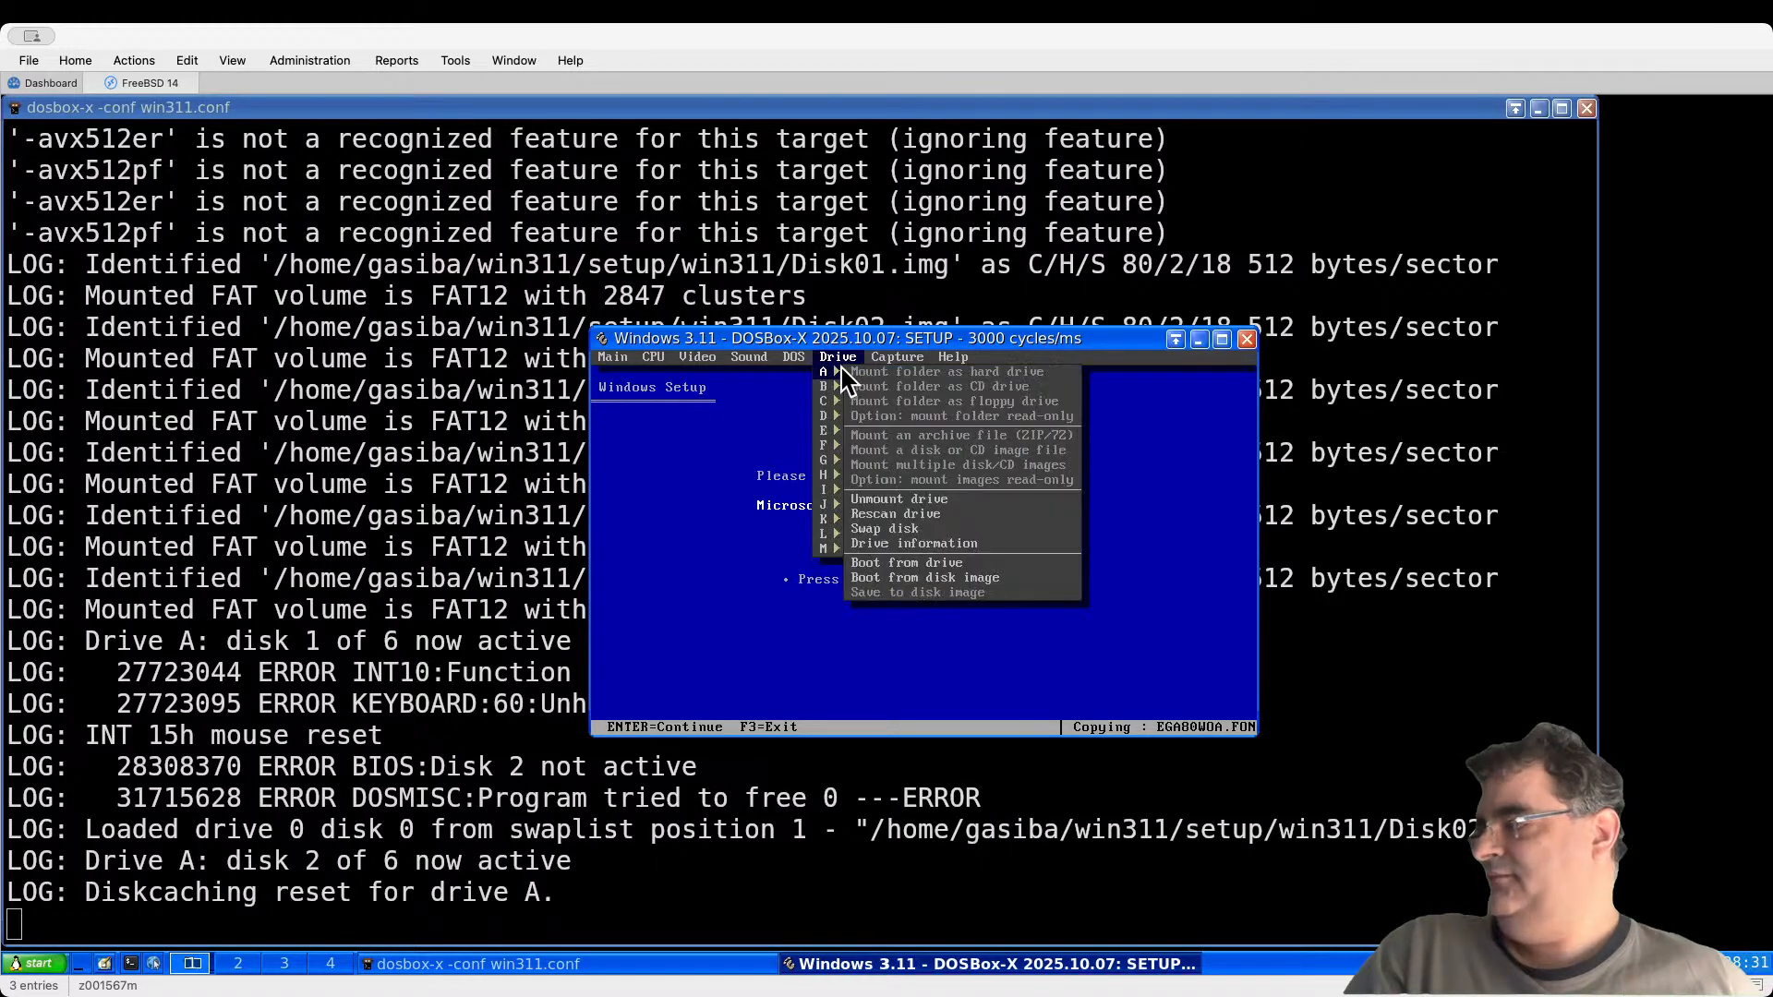
click(948, 530)
key(Return)
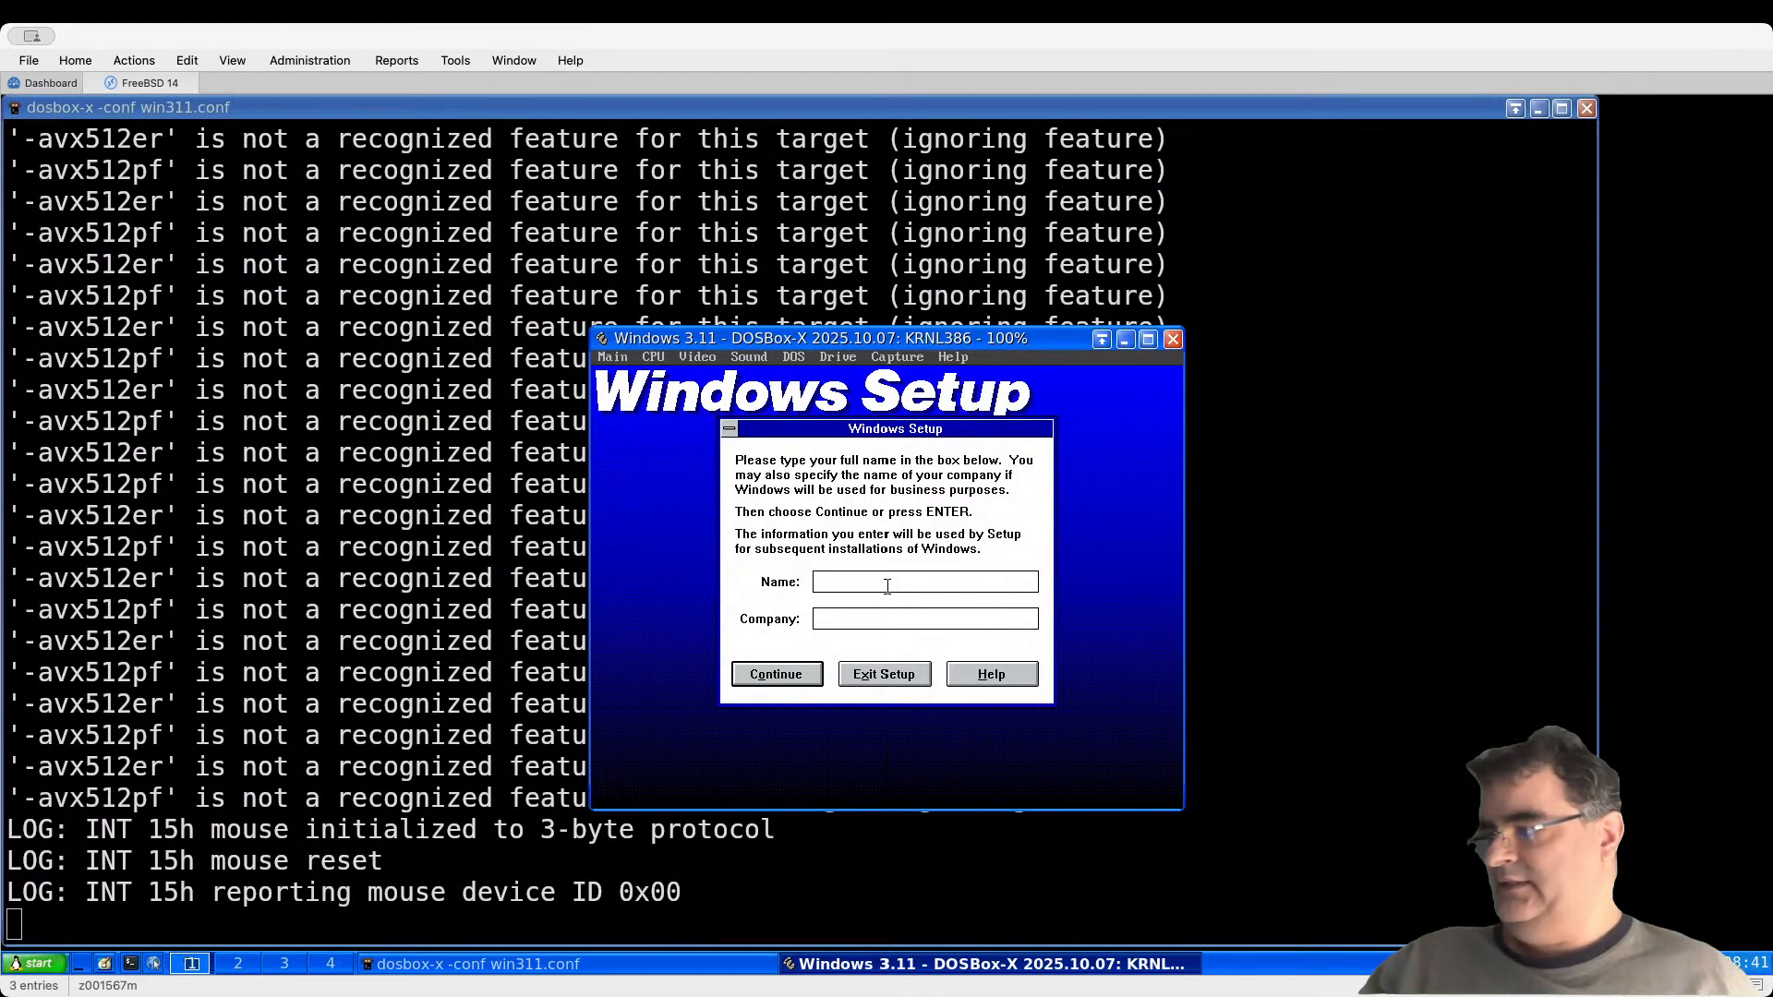
Step: Enter the owner's user name and company name, continue, and accept them on the verify screen
click(929, 583)
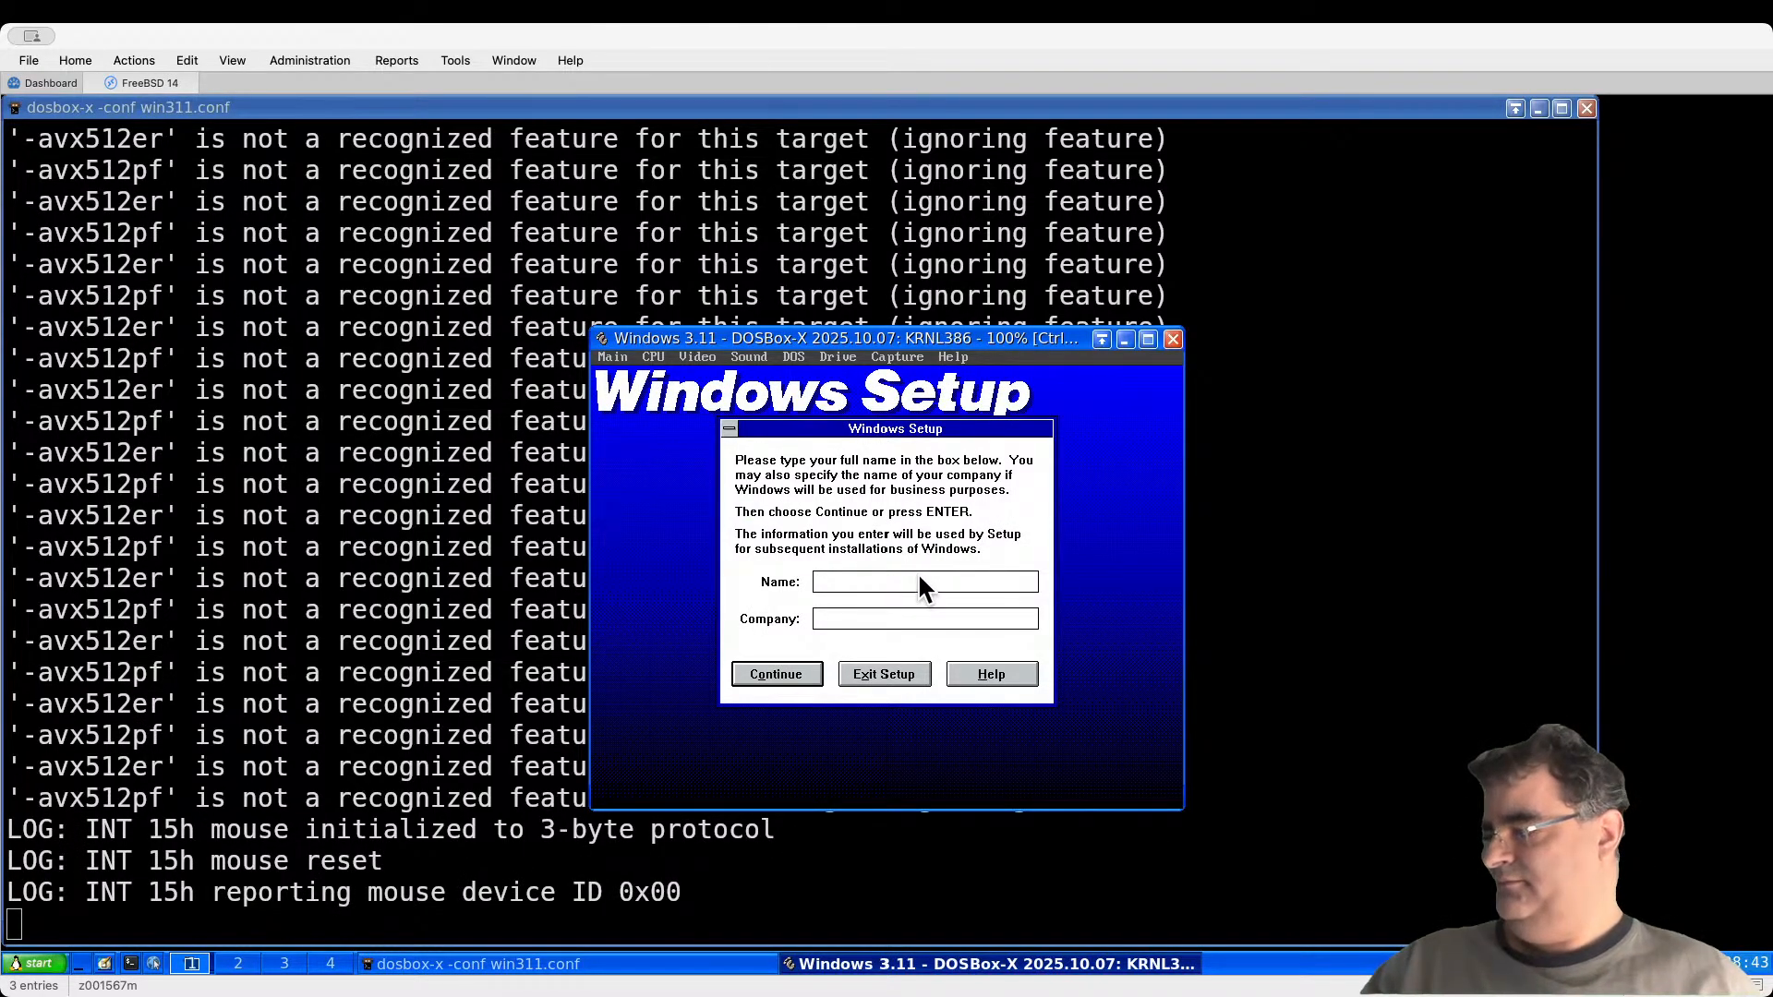
text(bsdjedi)
key(Tab)
text(bsdjedi)
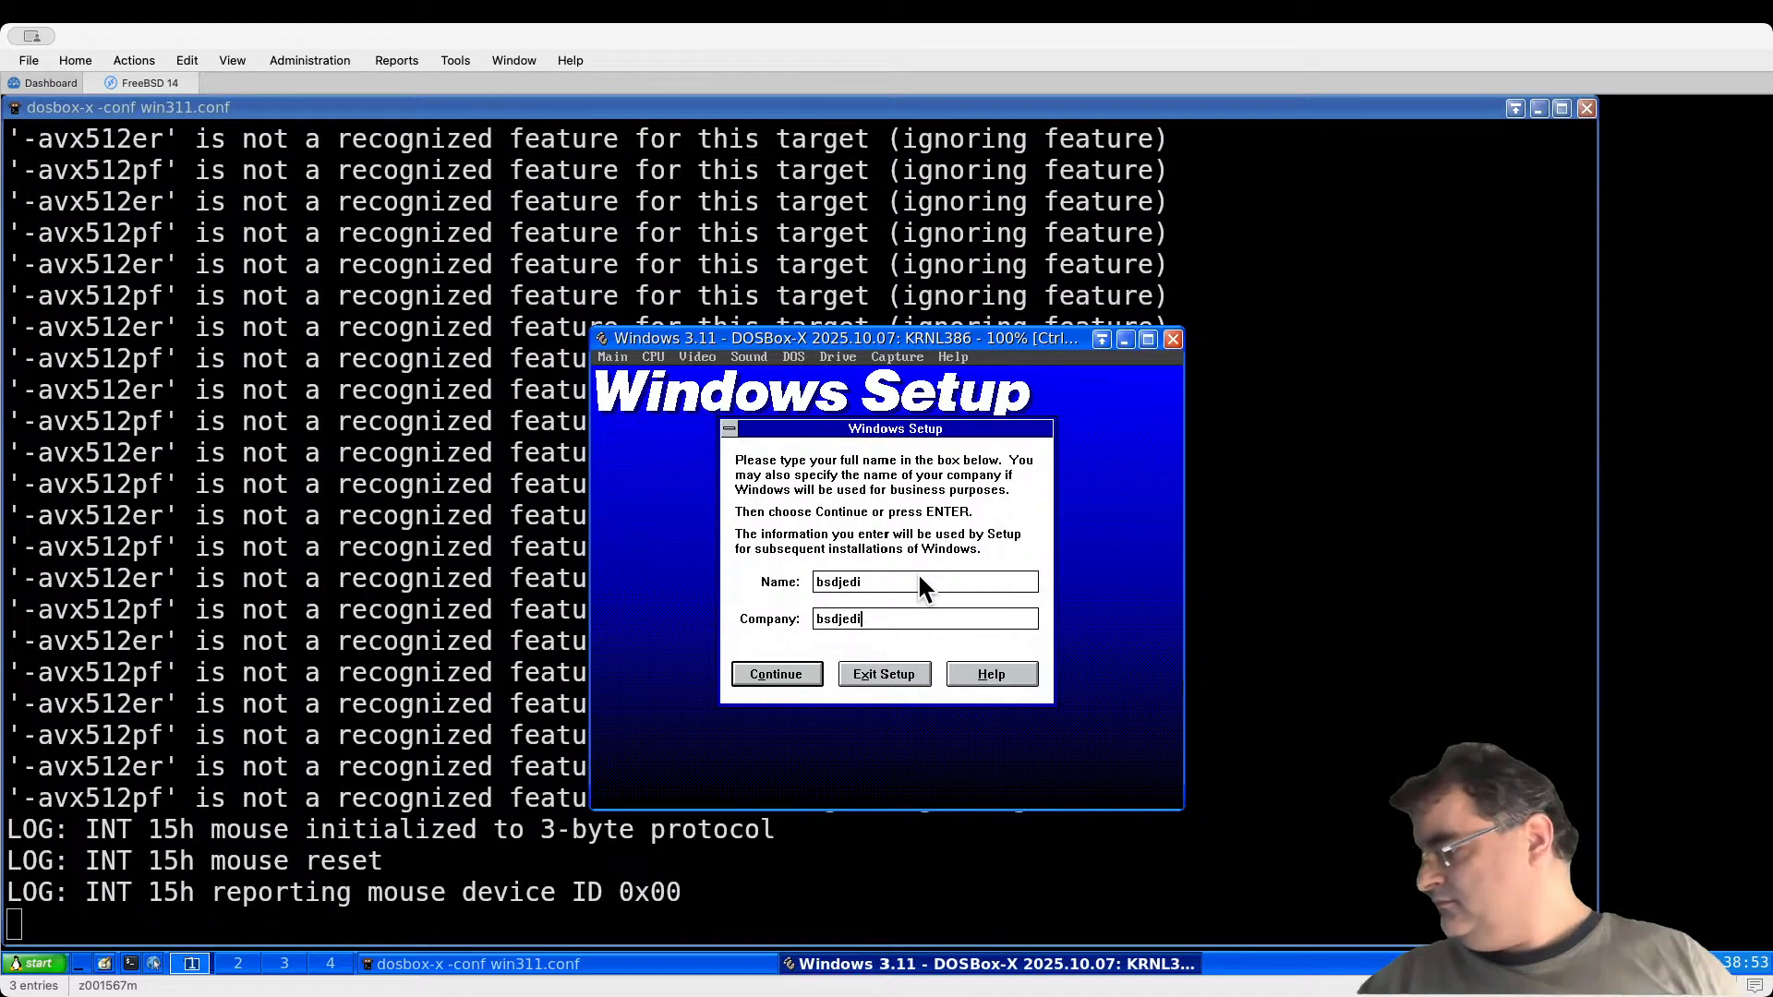
click(858, 667)
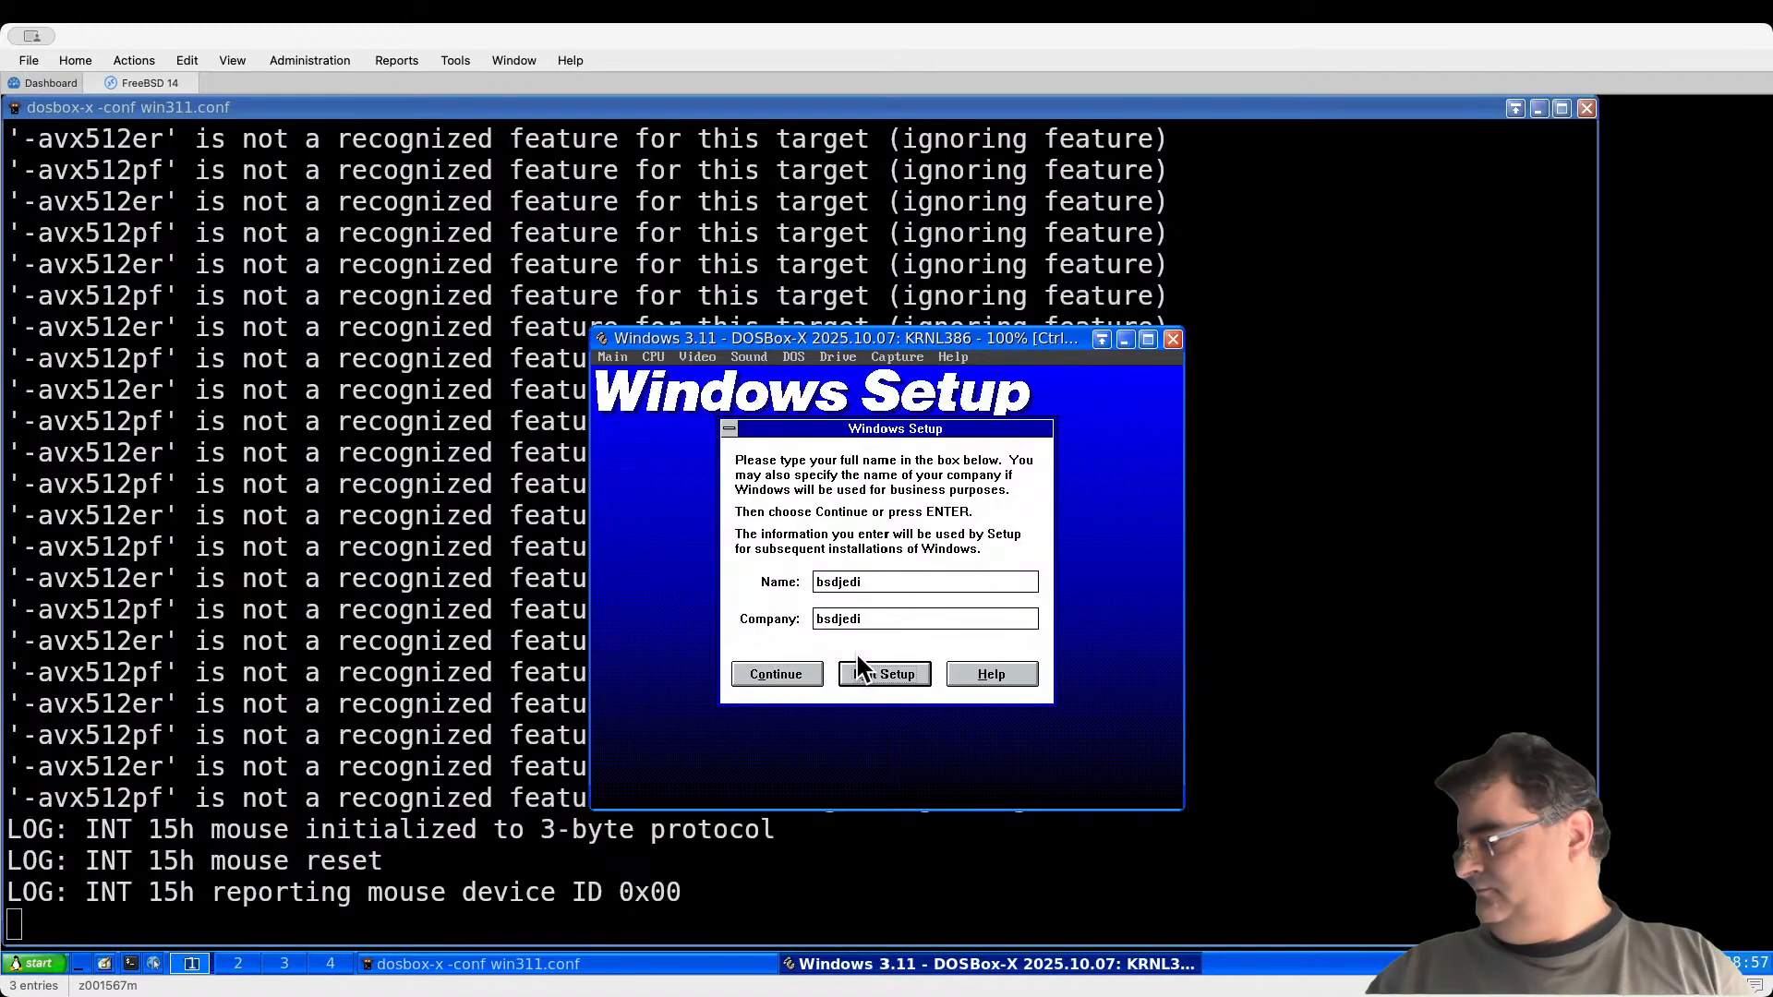
key(Tab)
key(Tab)
key(Tab)
key(Tab)
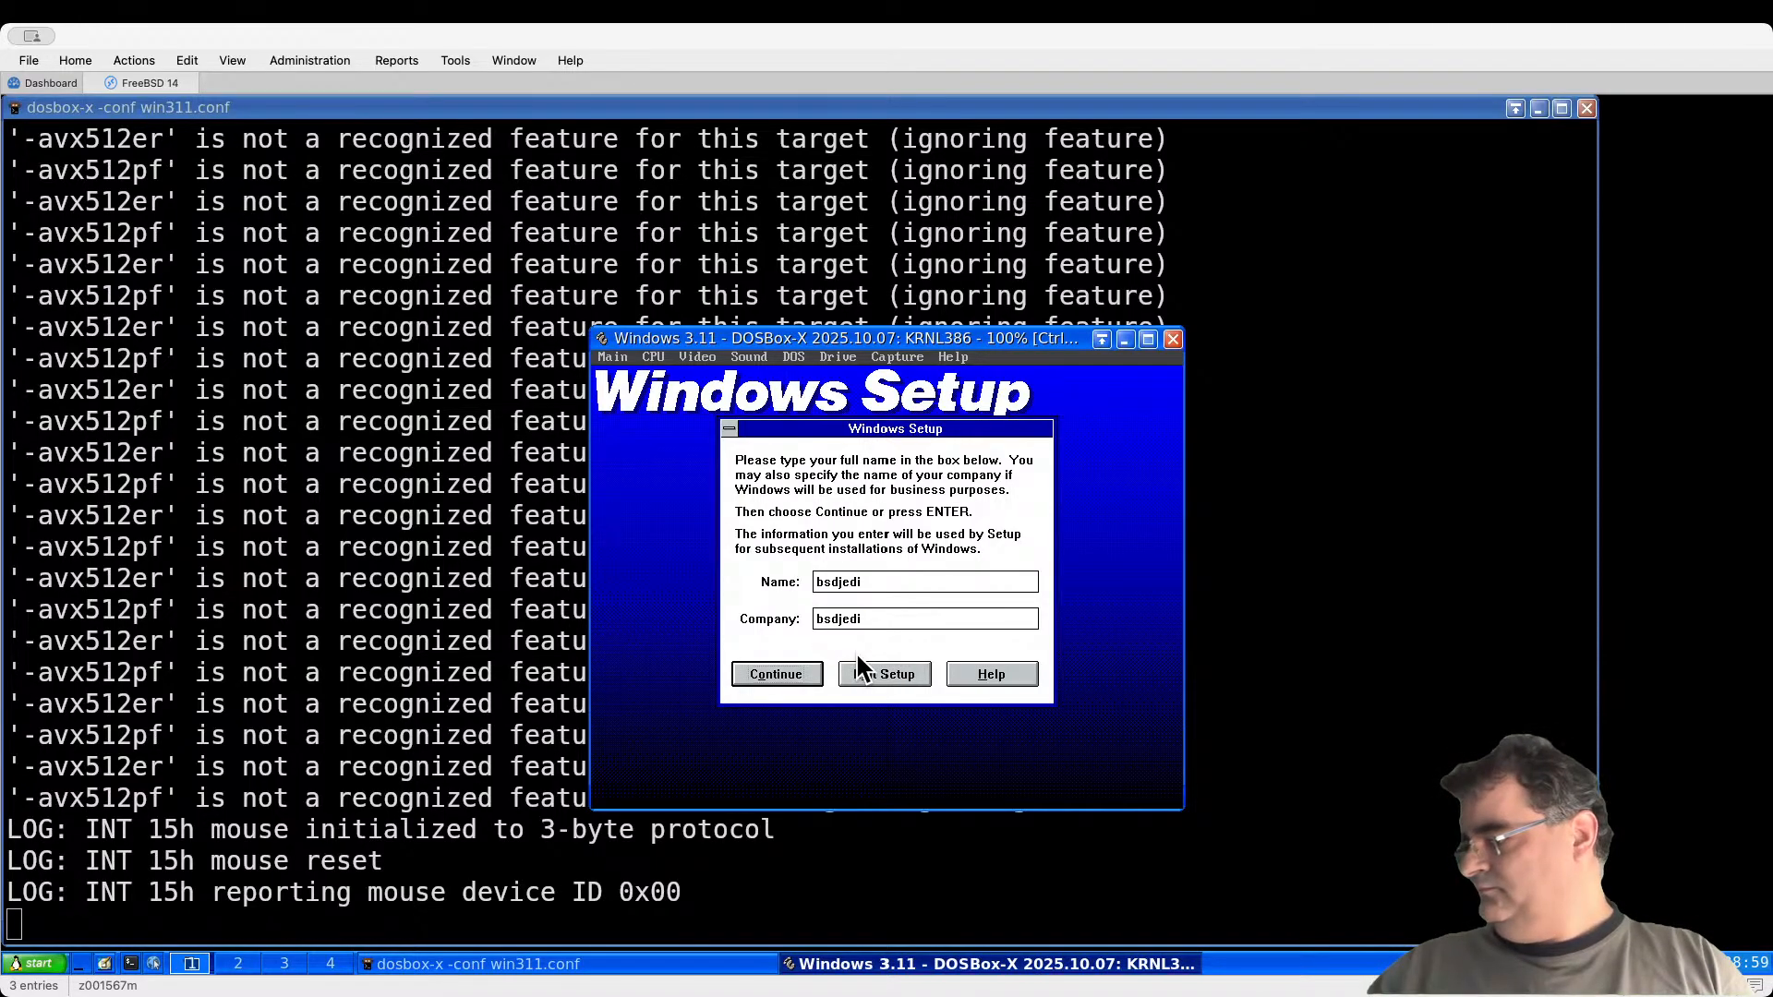
key(Return)
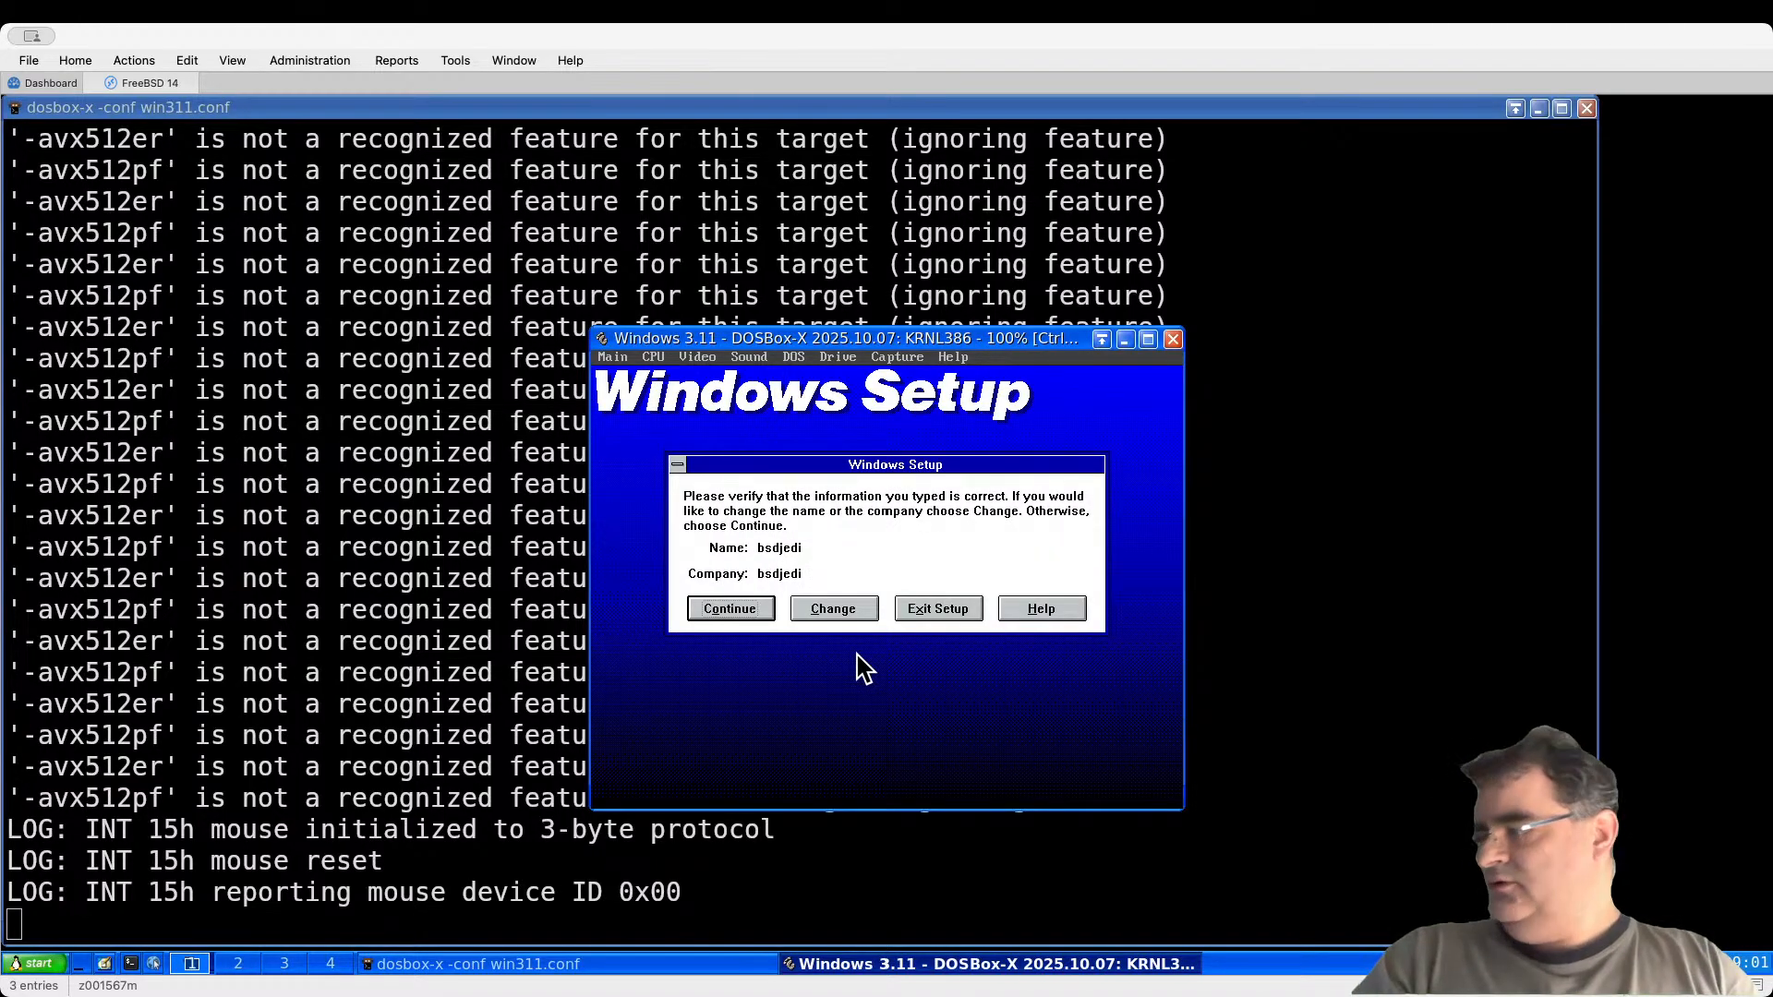
key(Return)
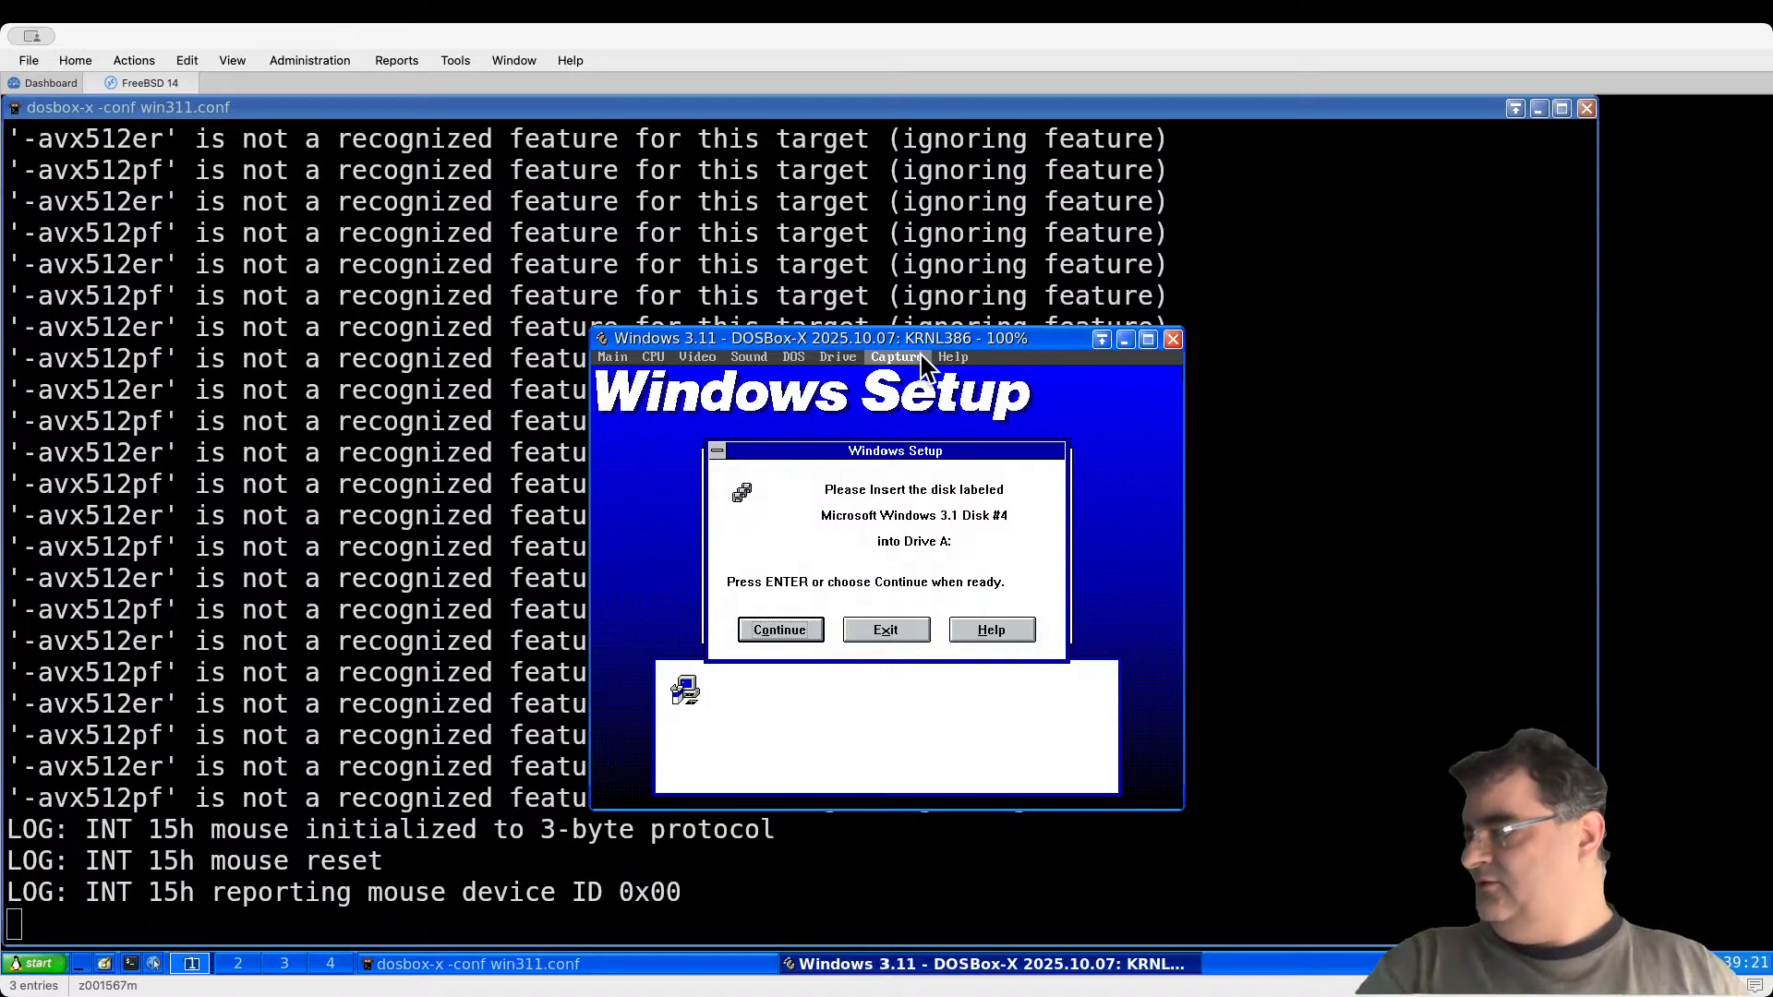
Step: Swap in the Disk #4 and Disk #5 images, confirming each Setup disk prompt
click(838, 356)
mouse_move(832, 399)
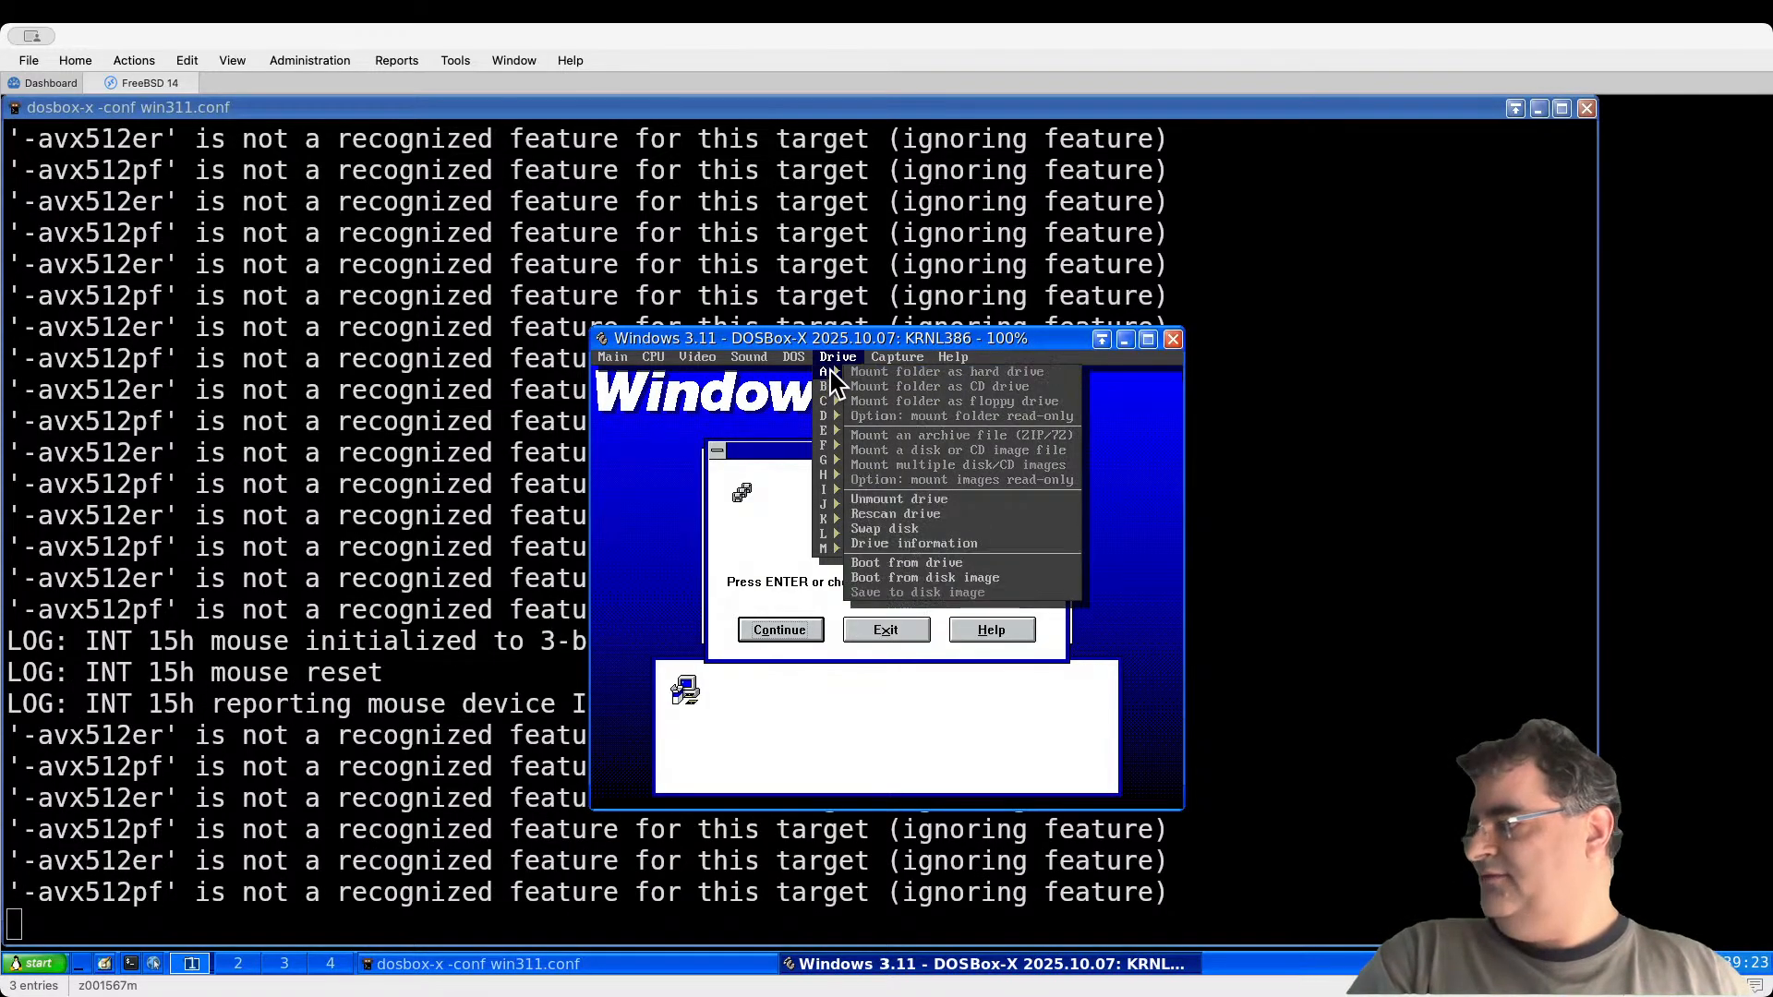
click(885, 529)
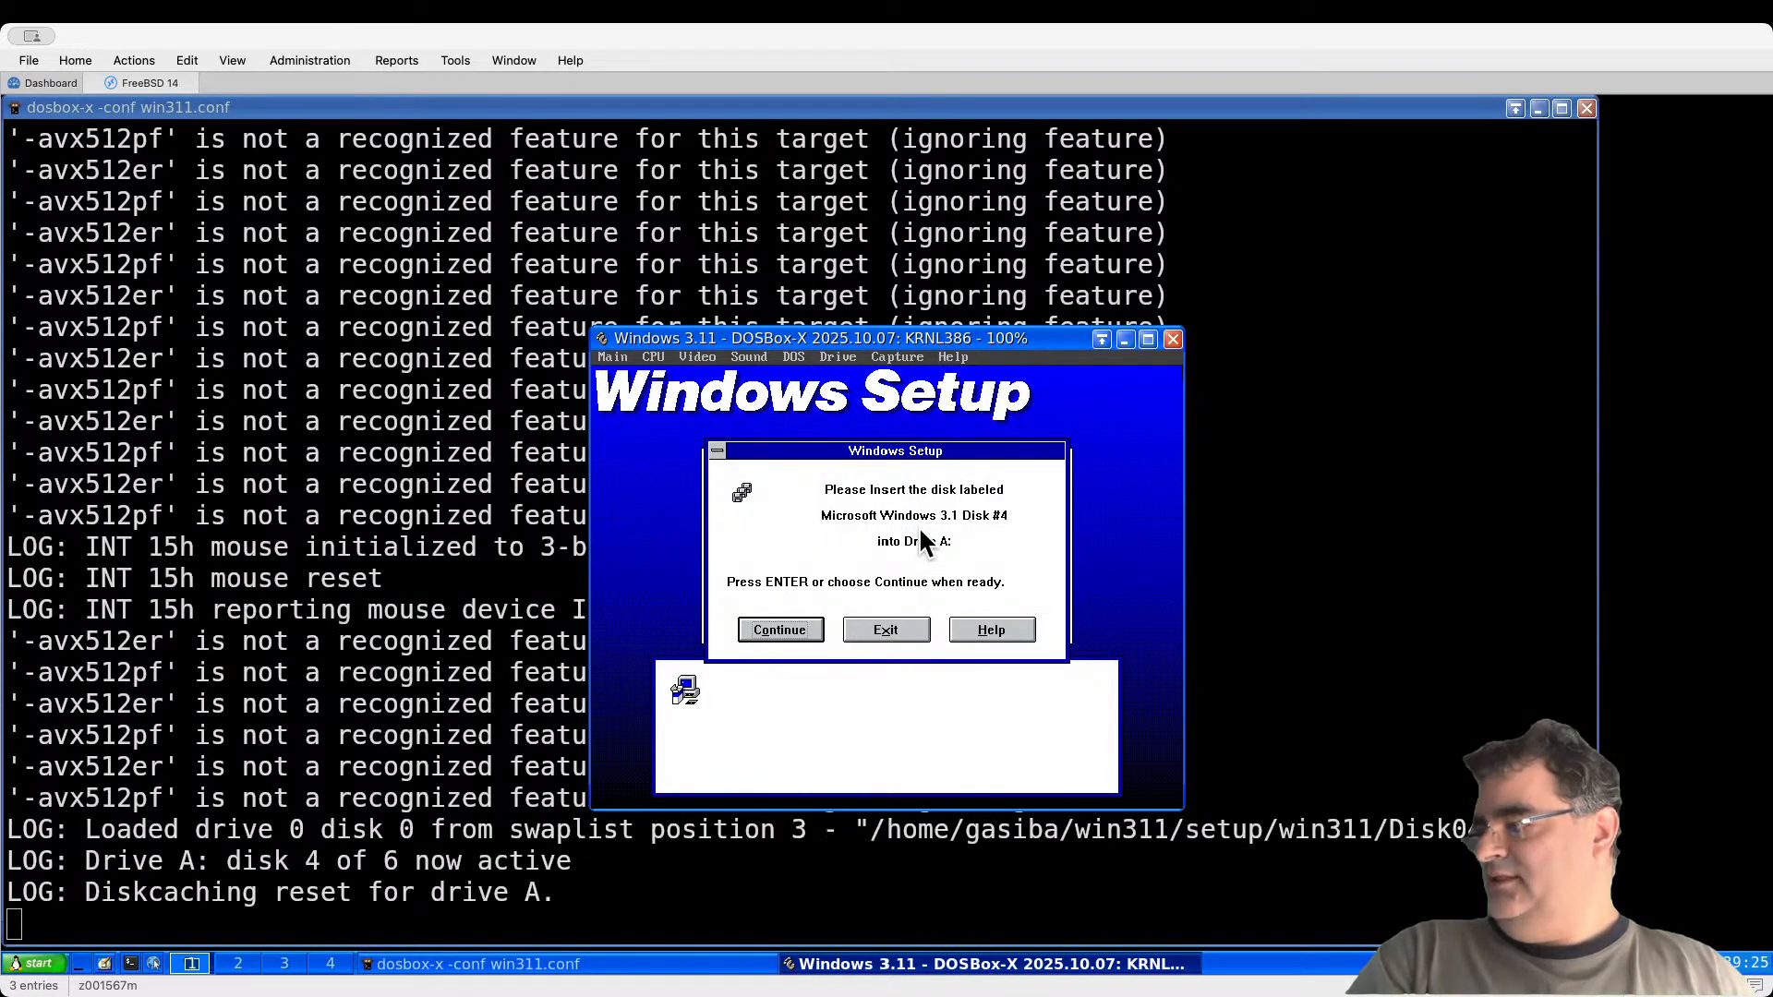
key(Return)
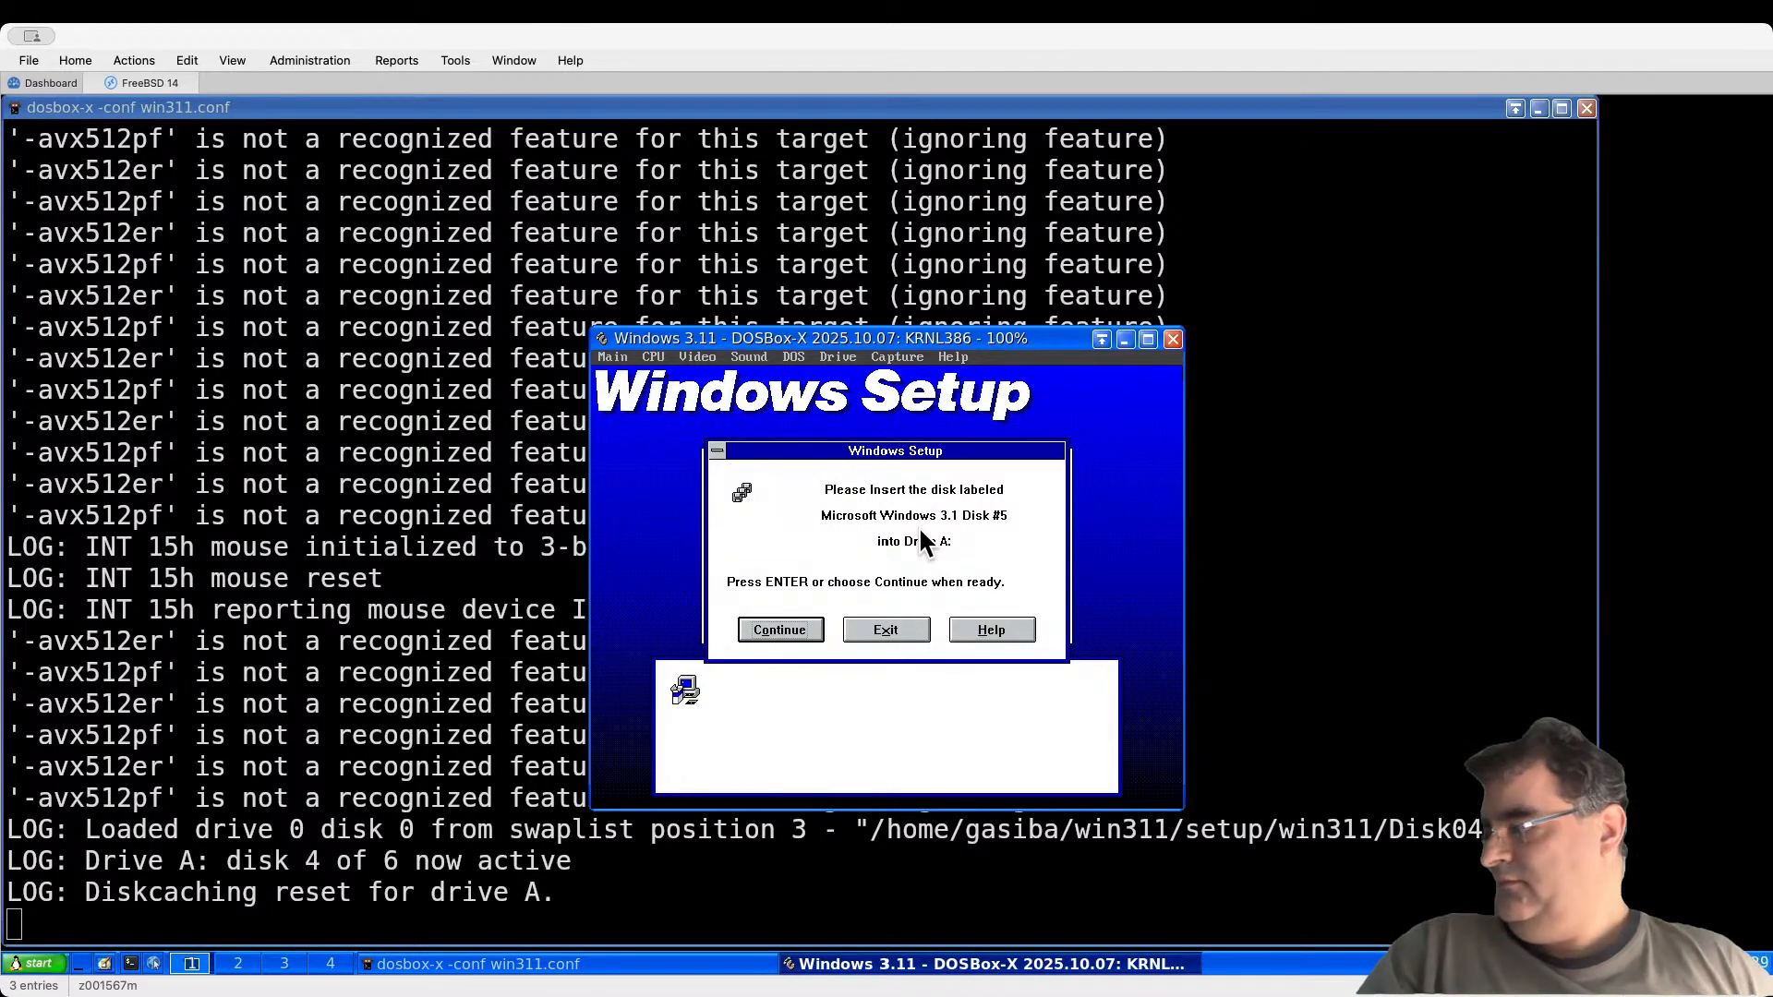
click(838, 356)
mouse_move(825, 371)
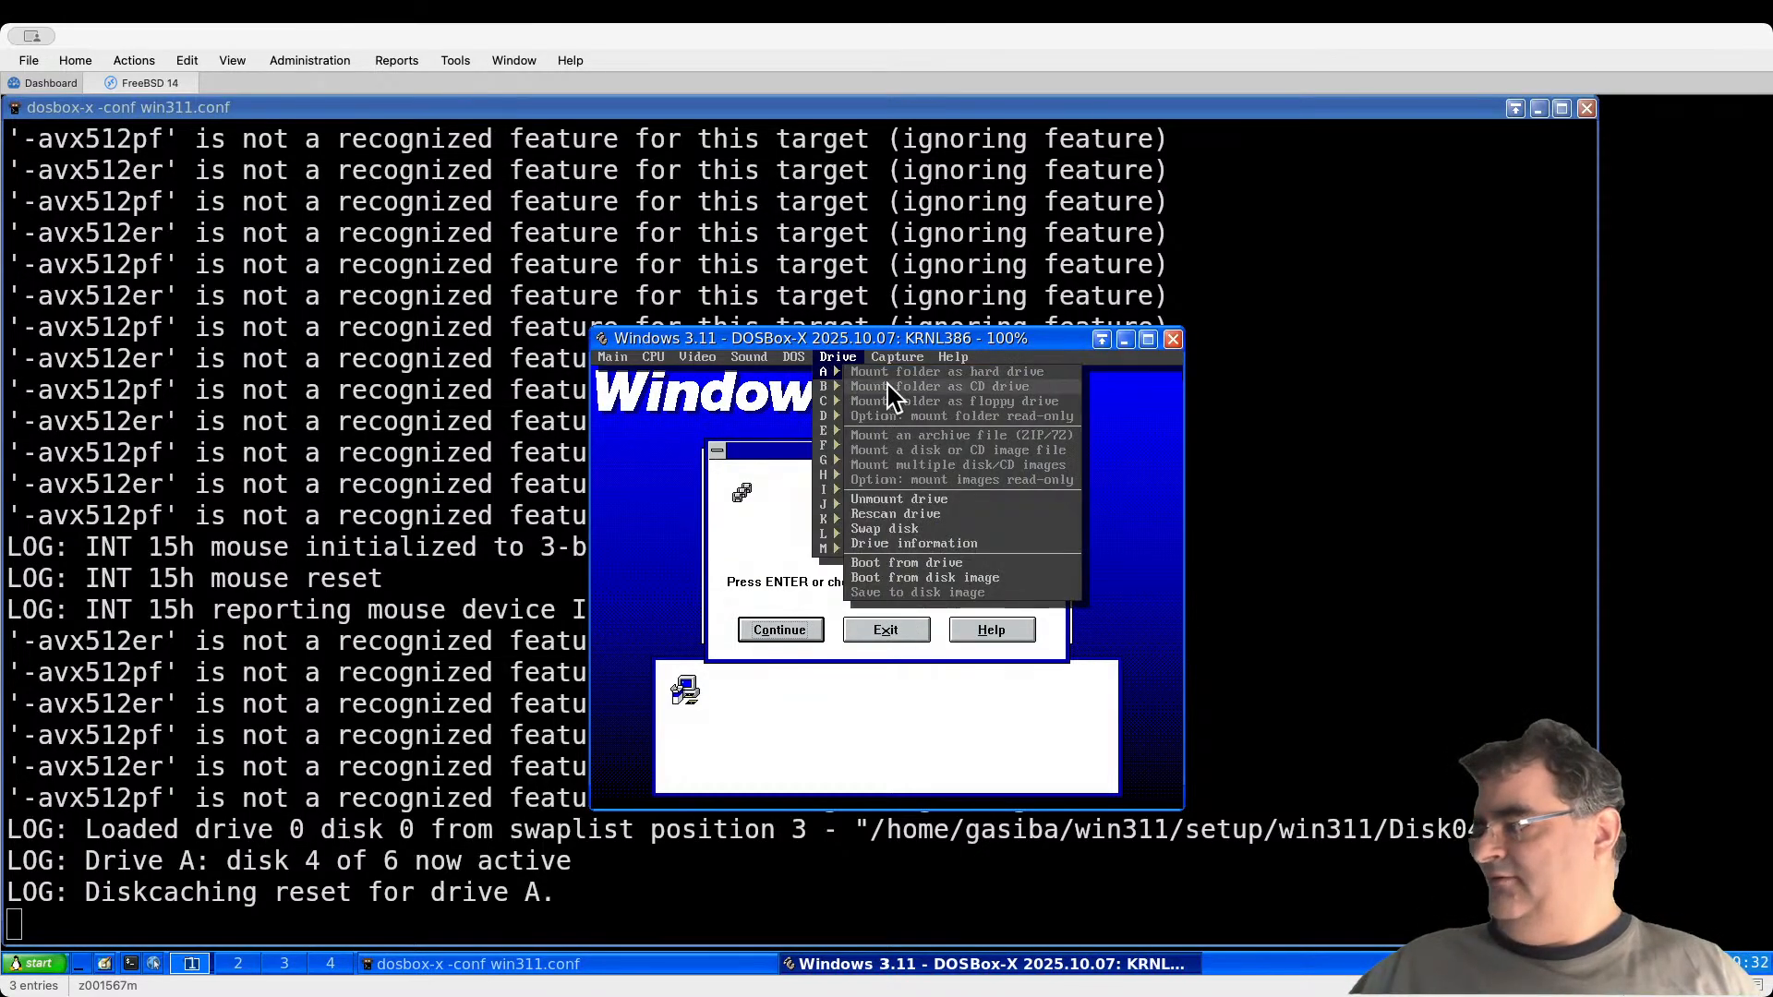
click(887, 528)
key(Return)
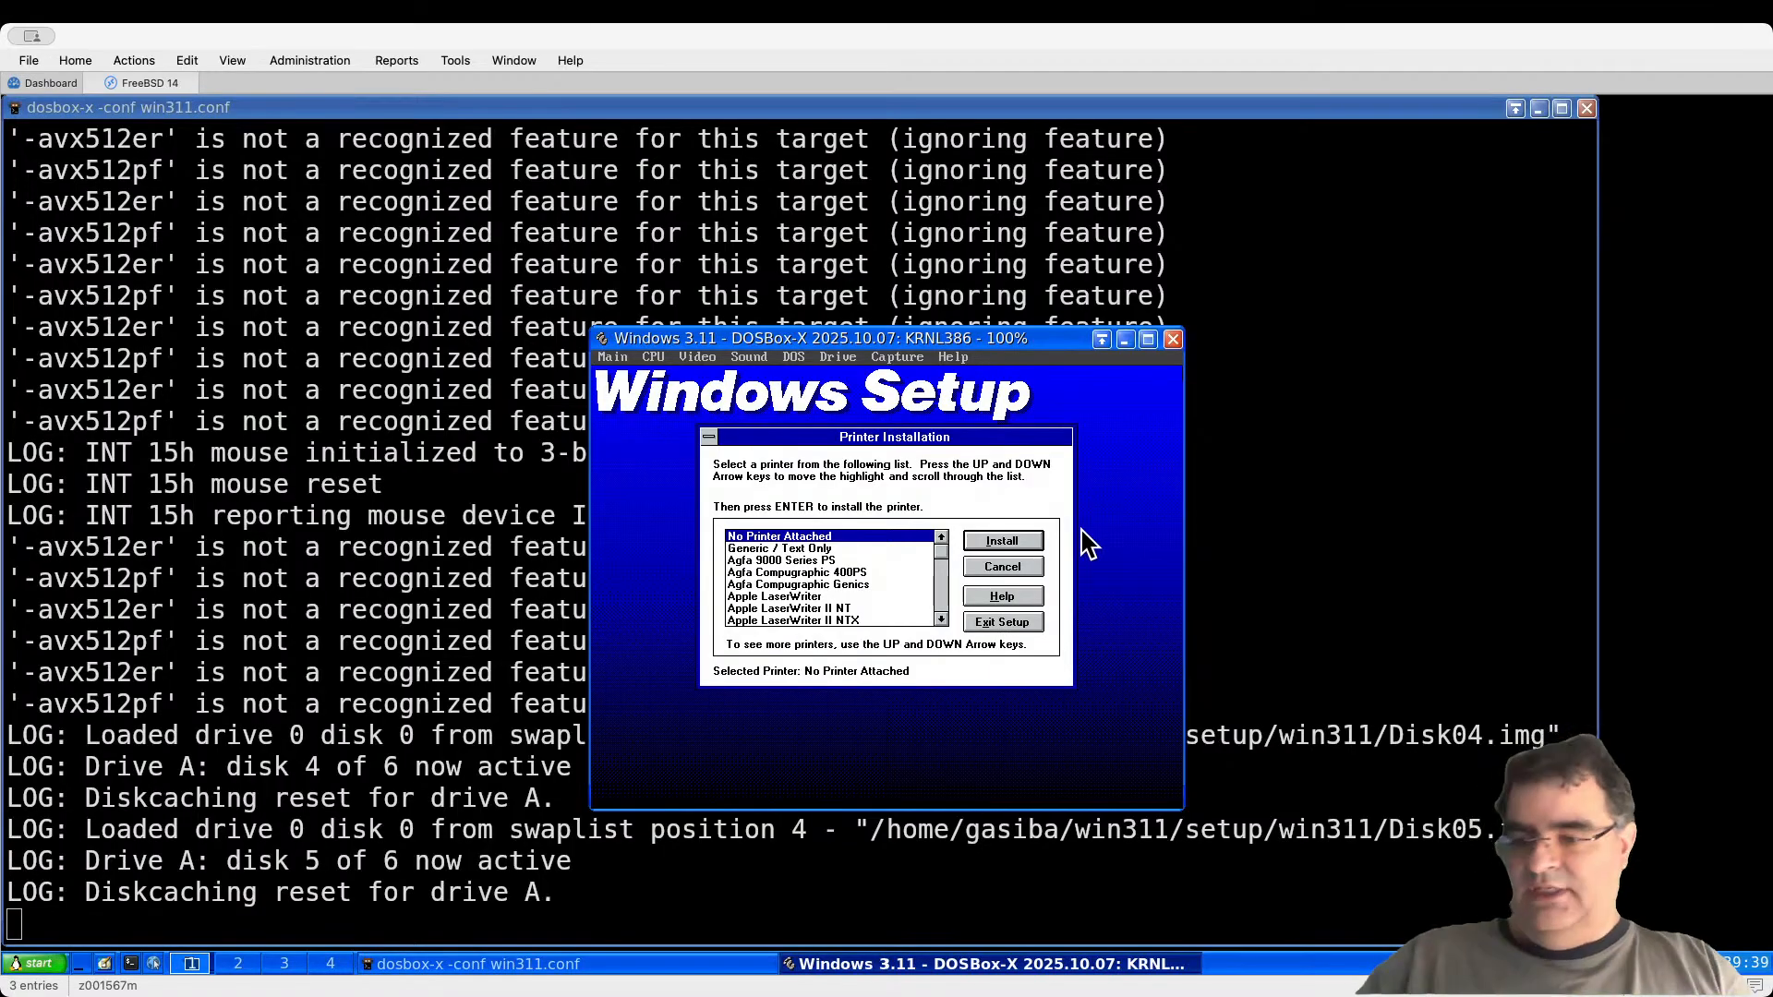
Step: Install with No Printer Attached and accept the FTP FTPSRV and FTP PING Utility application names
key(Tab)
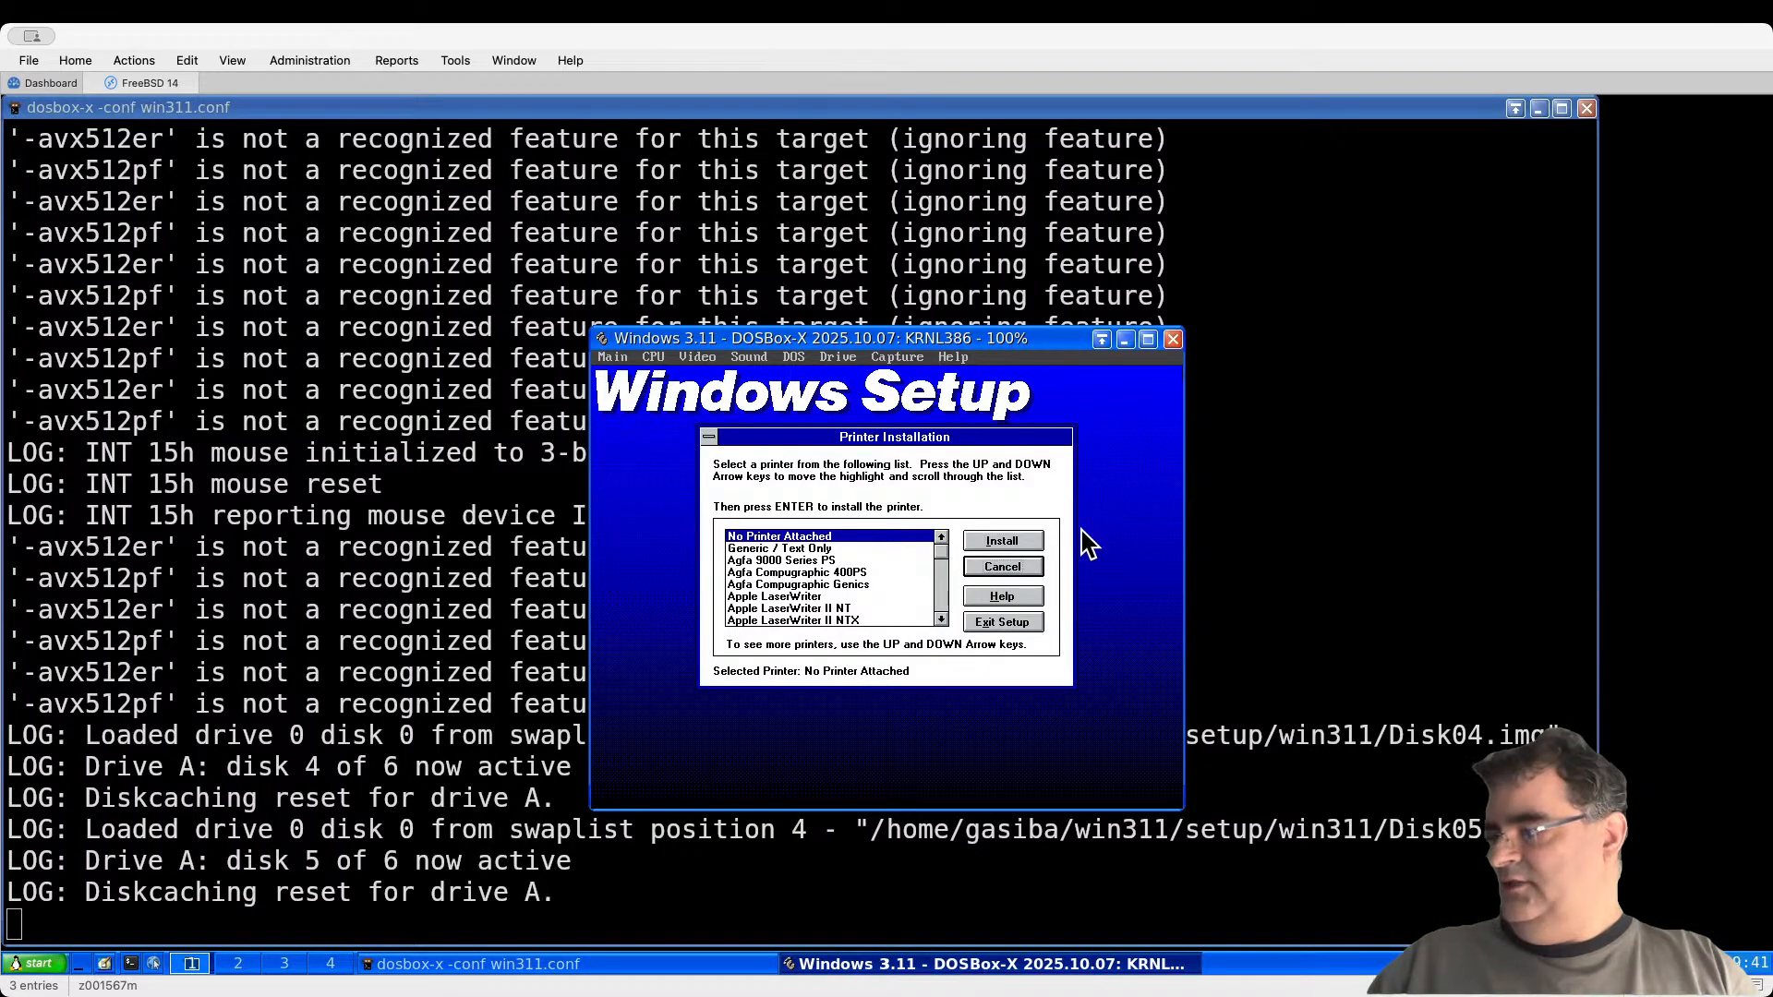
key(shift+Tab)
key(Return)
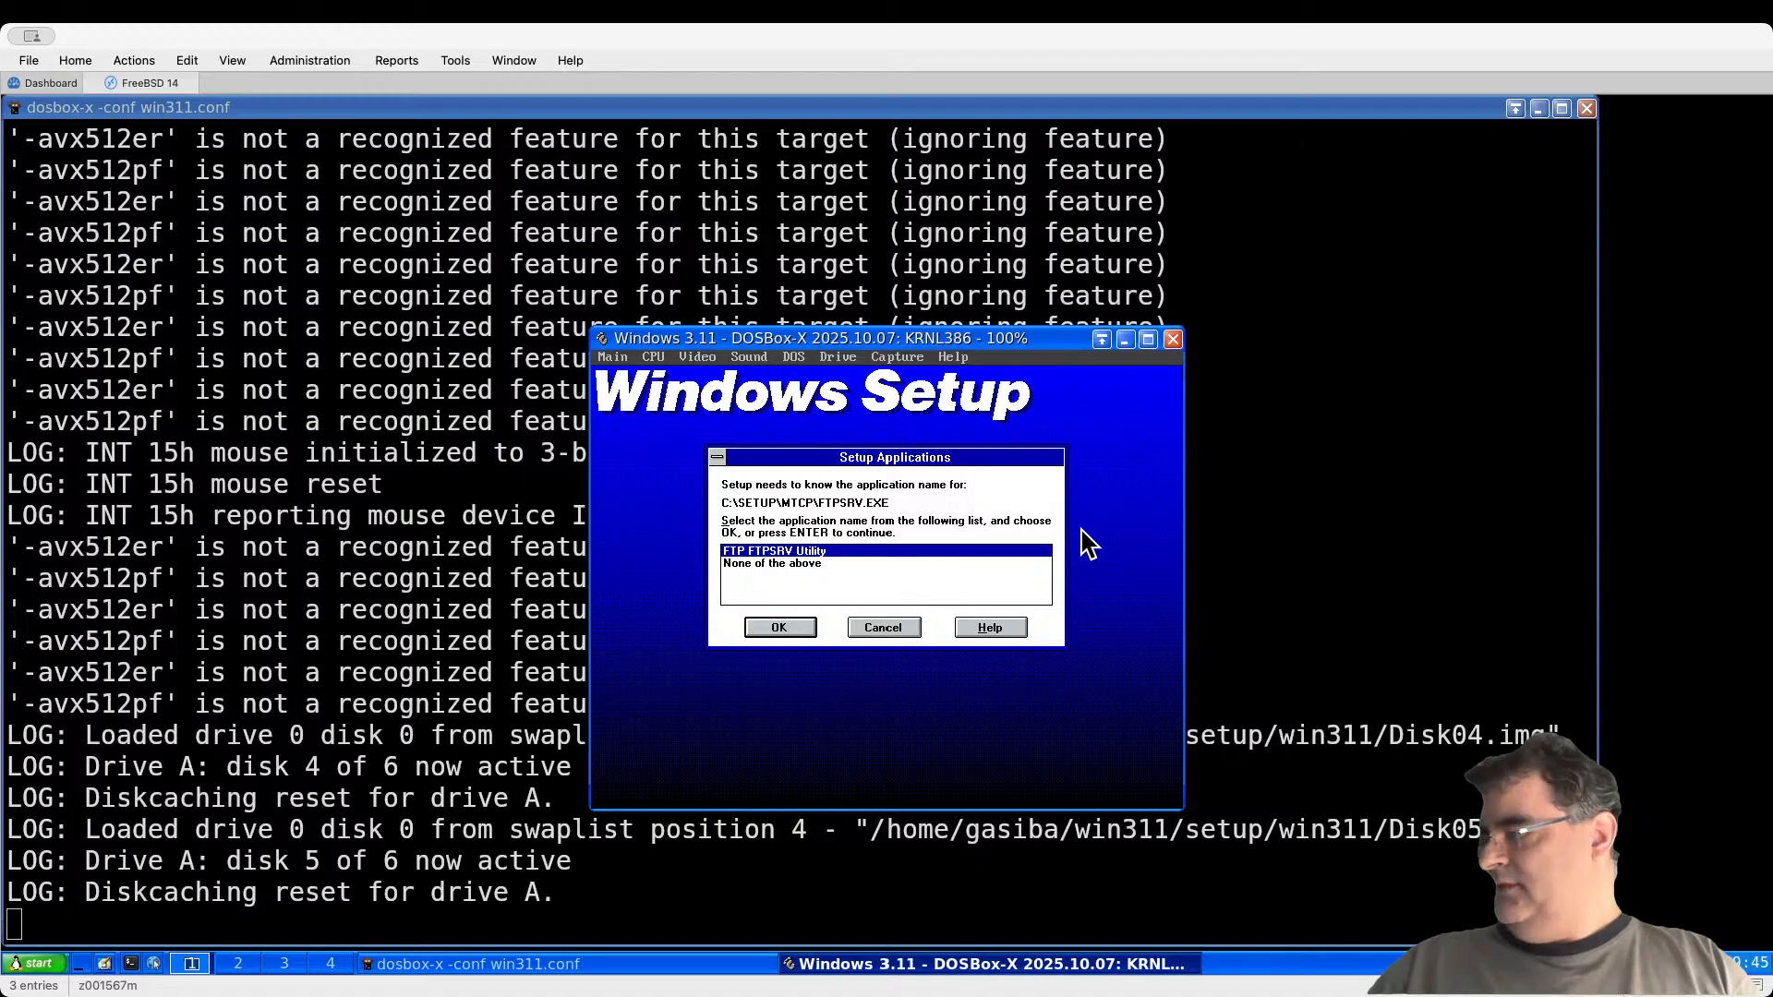
key(Return)
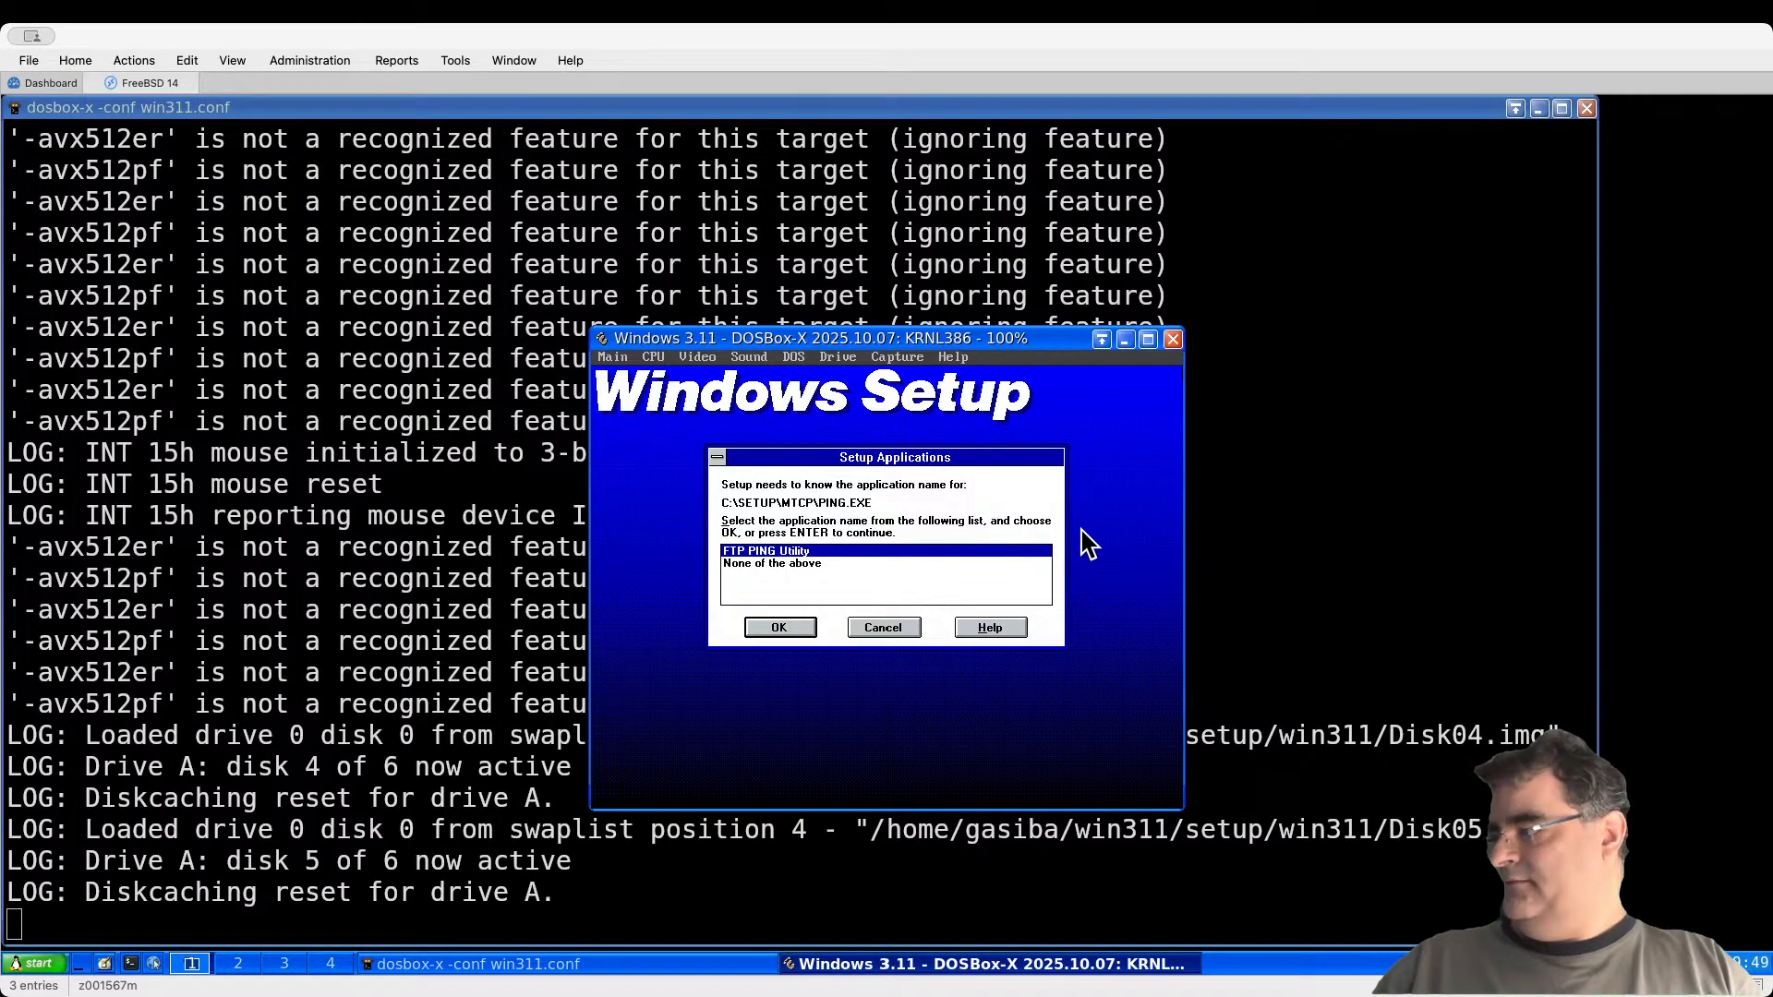
key(Tab)
key(Tab)
key(Tab)
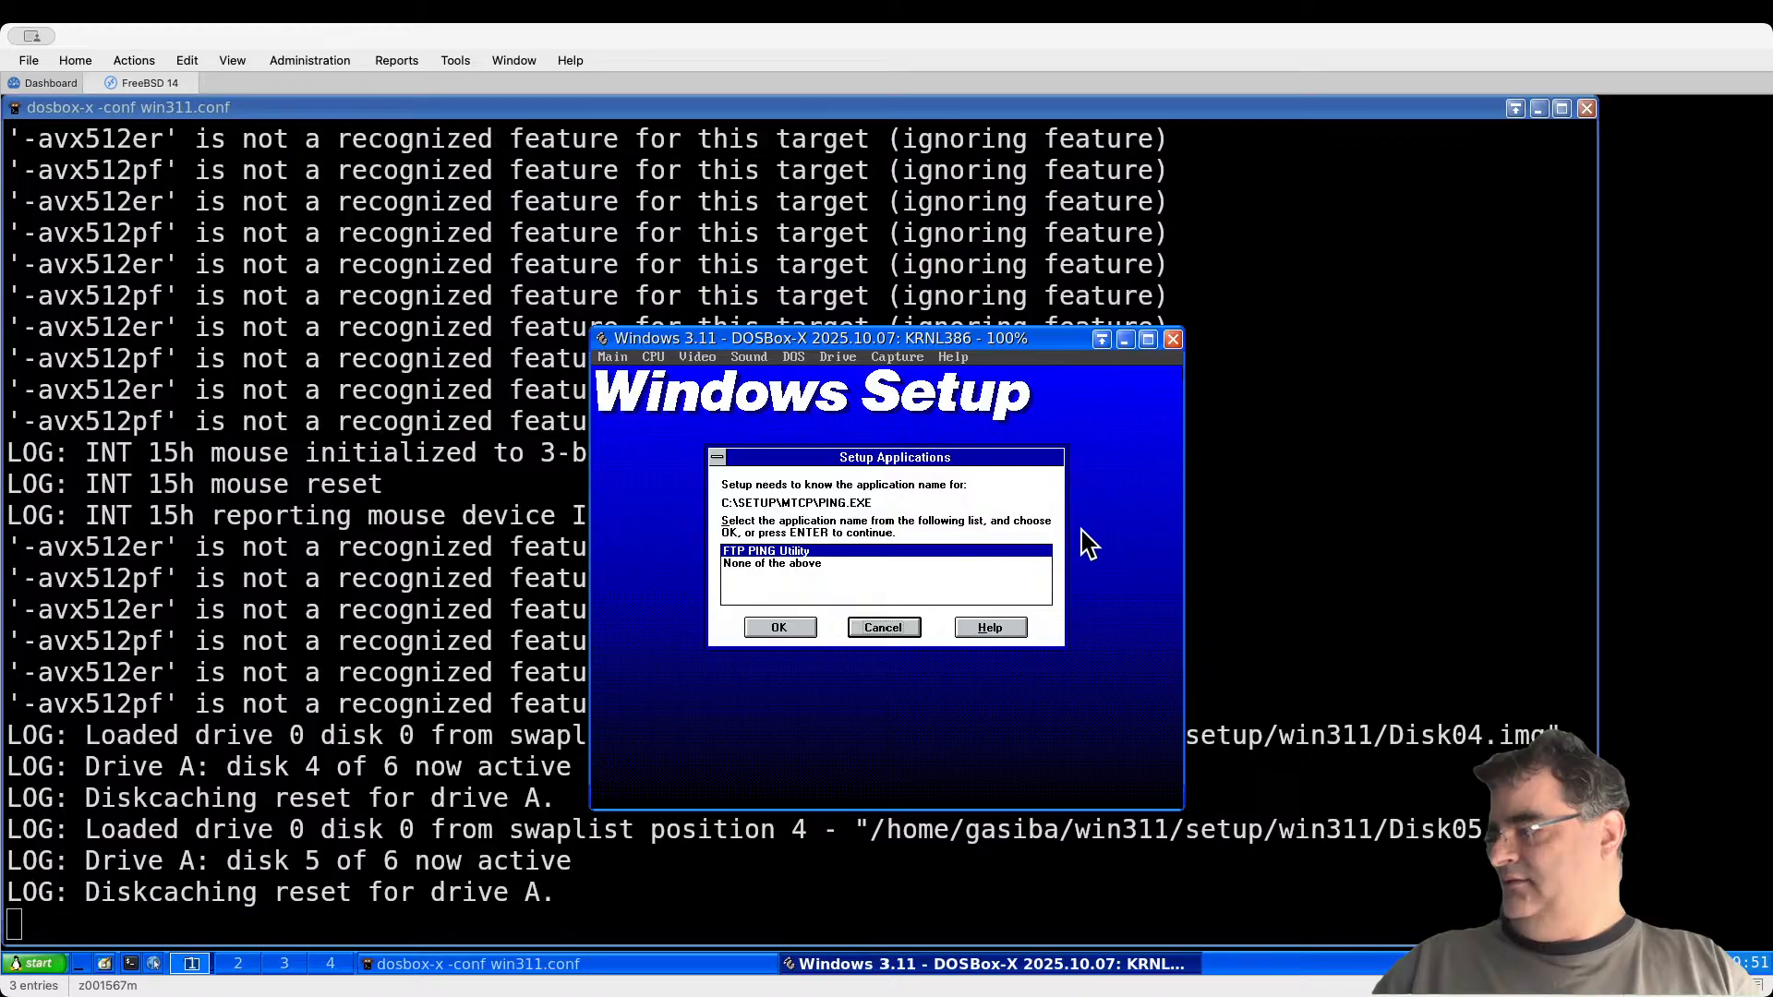
key(Tab)
key(Tab)
key(Tab)
key(Tab)
key(Return)
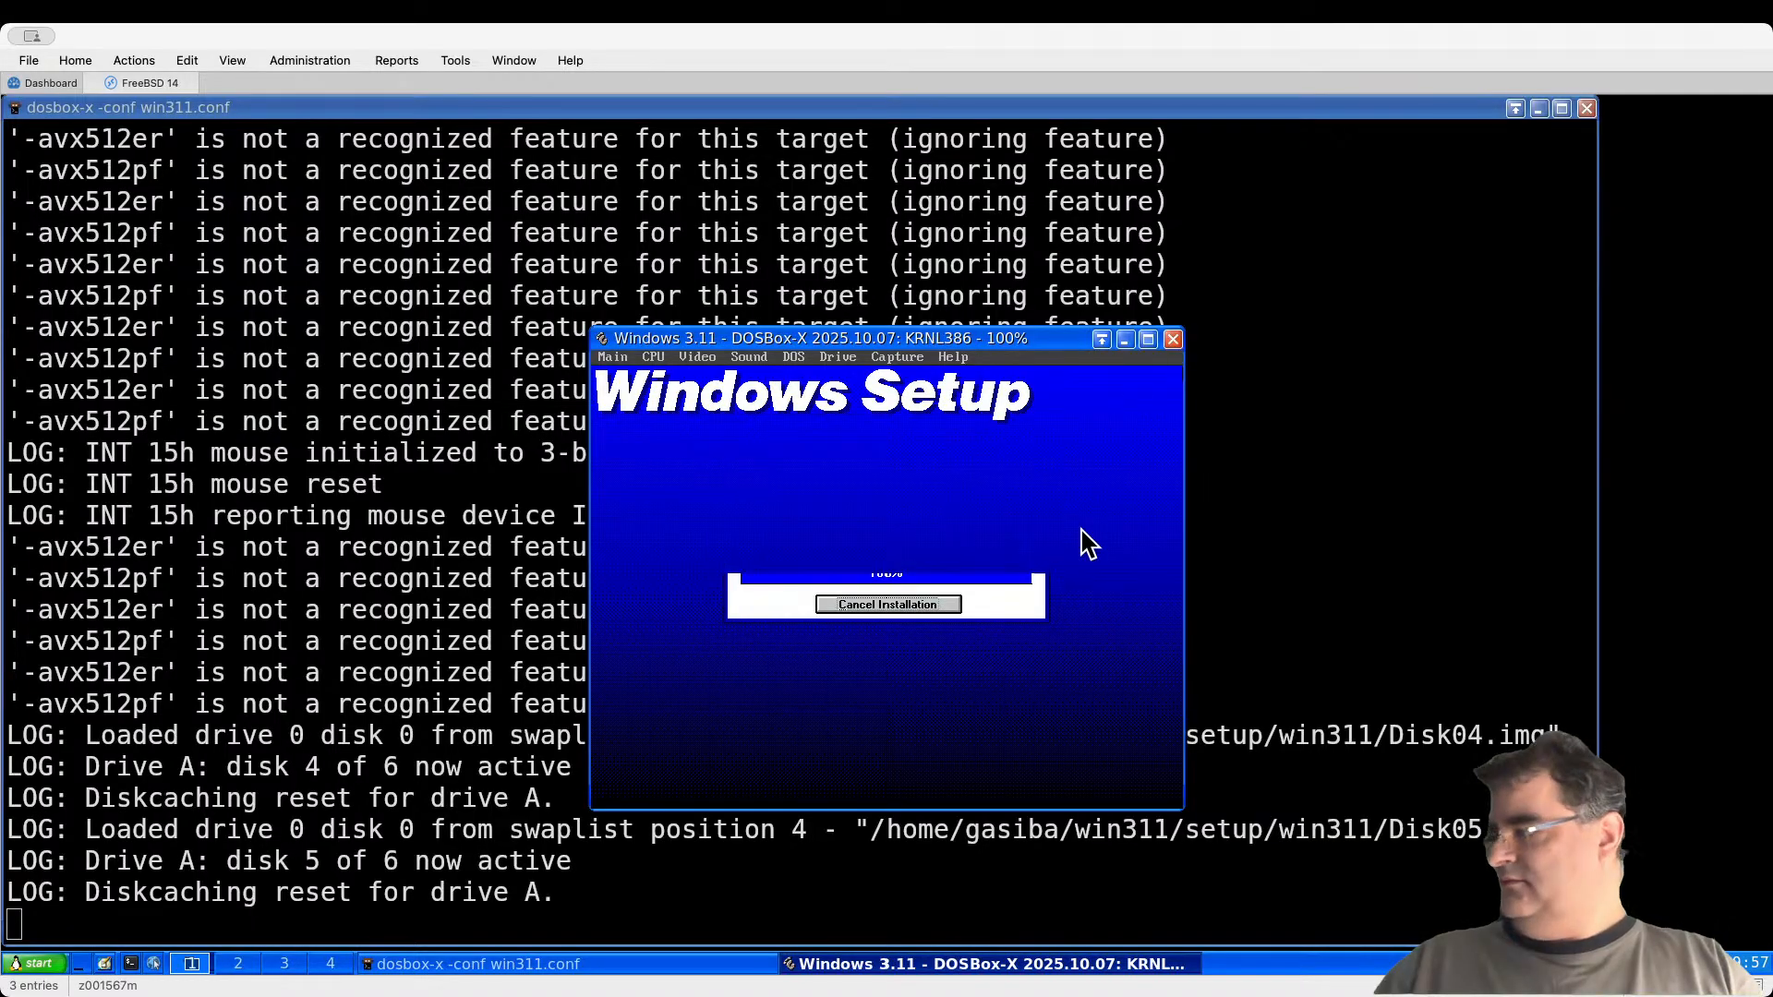
key(Tab)
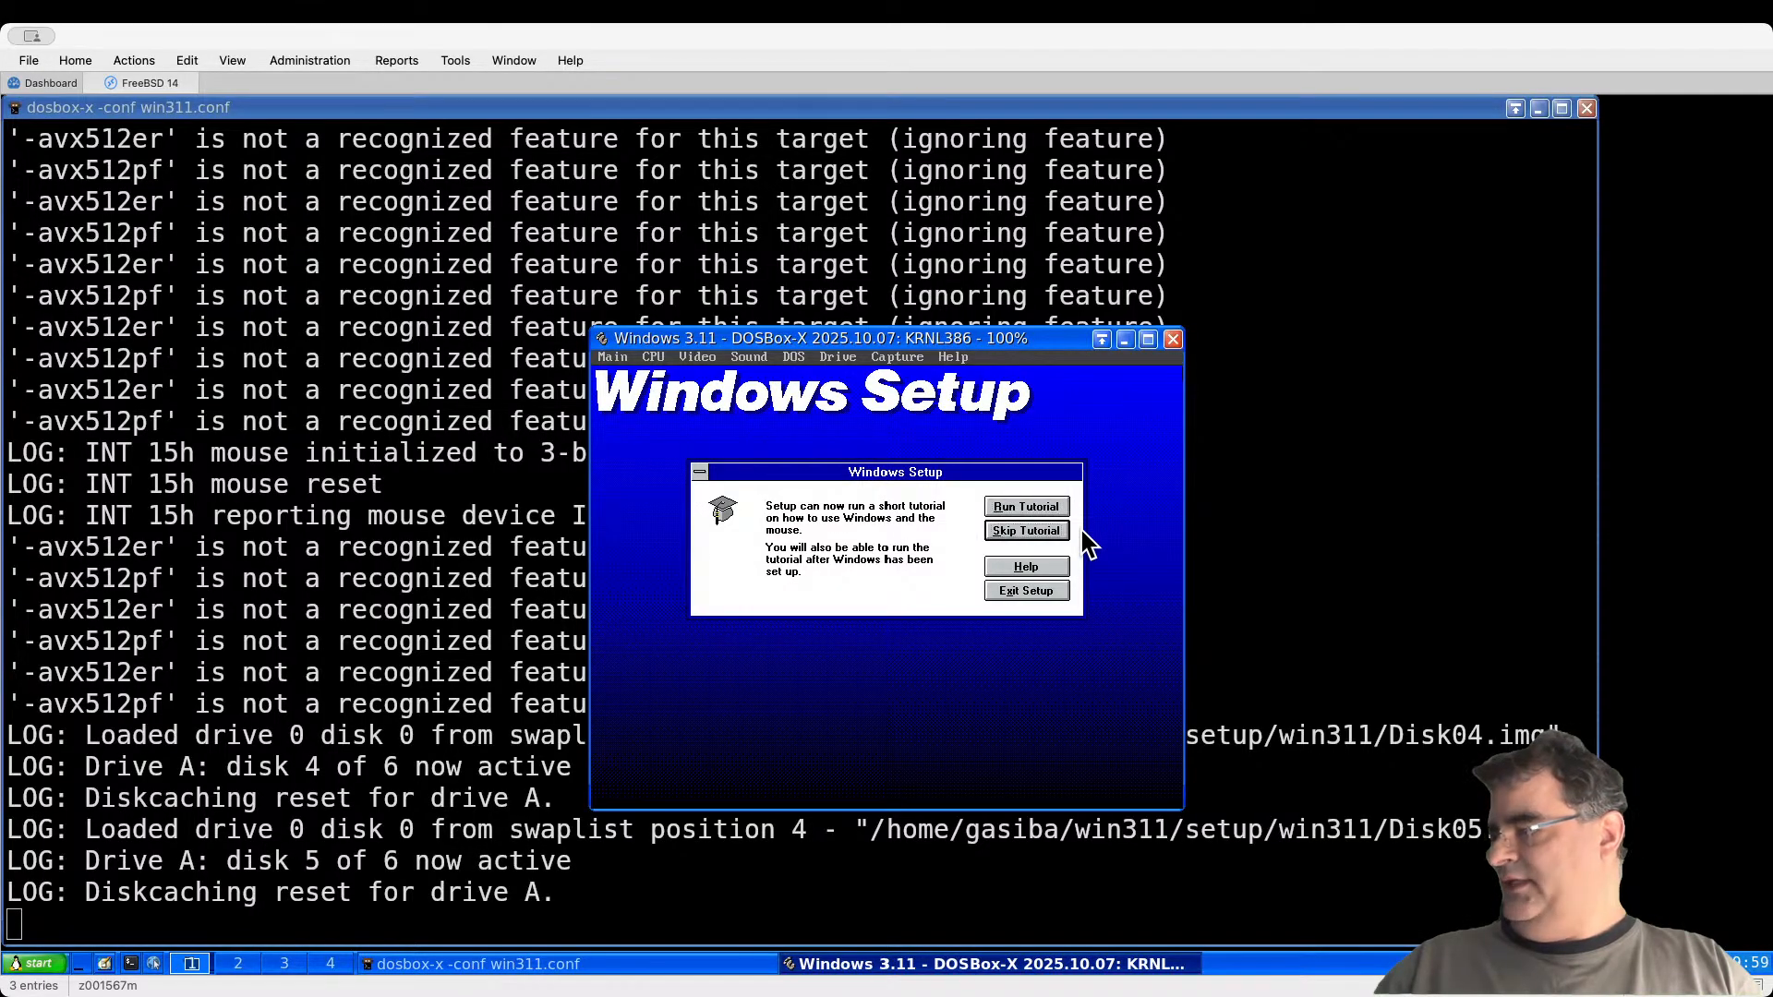
Step: Skip the Windows tutorial and reboot the emulated machine to finish setup
key(Return)
key(Tab)
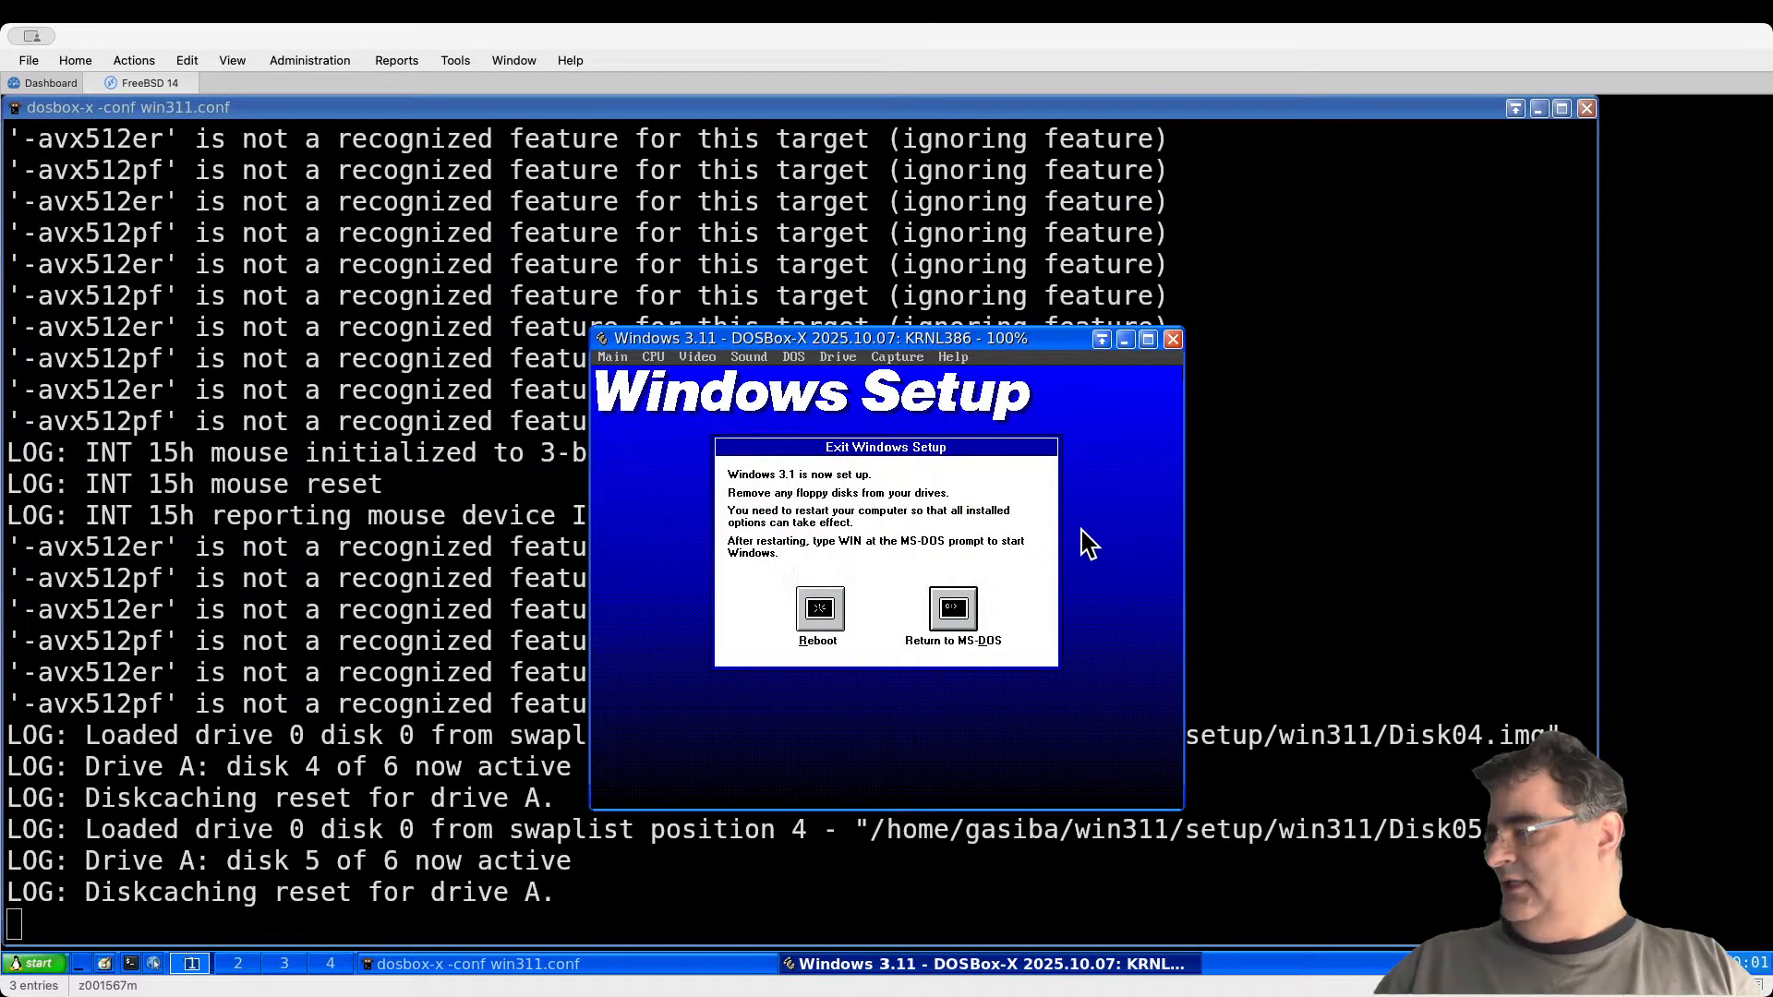
key(Tab)
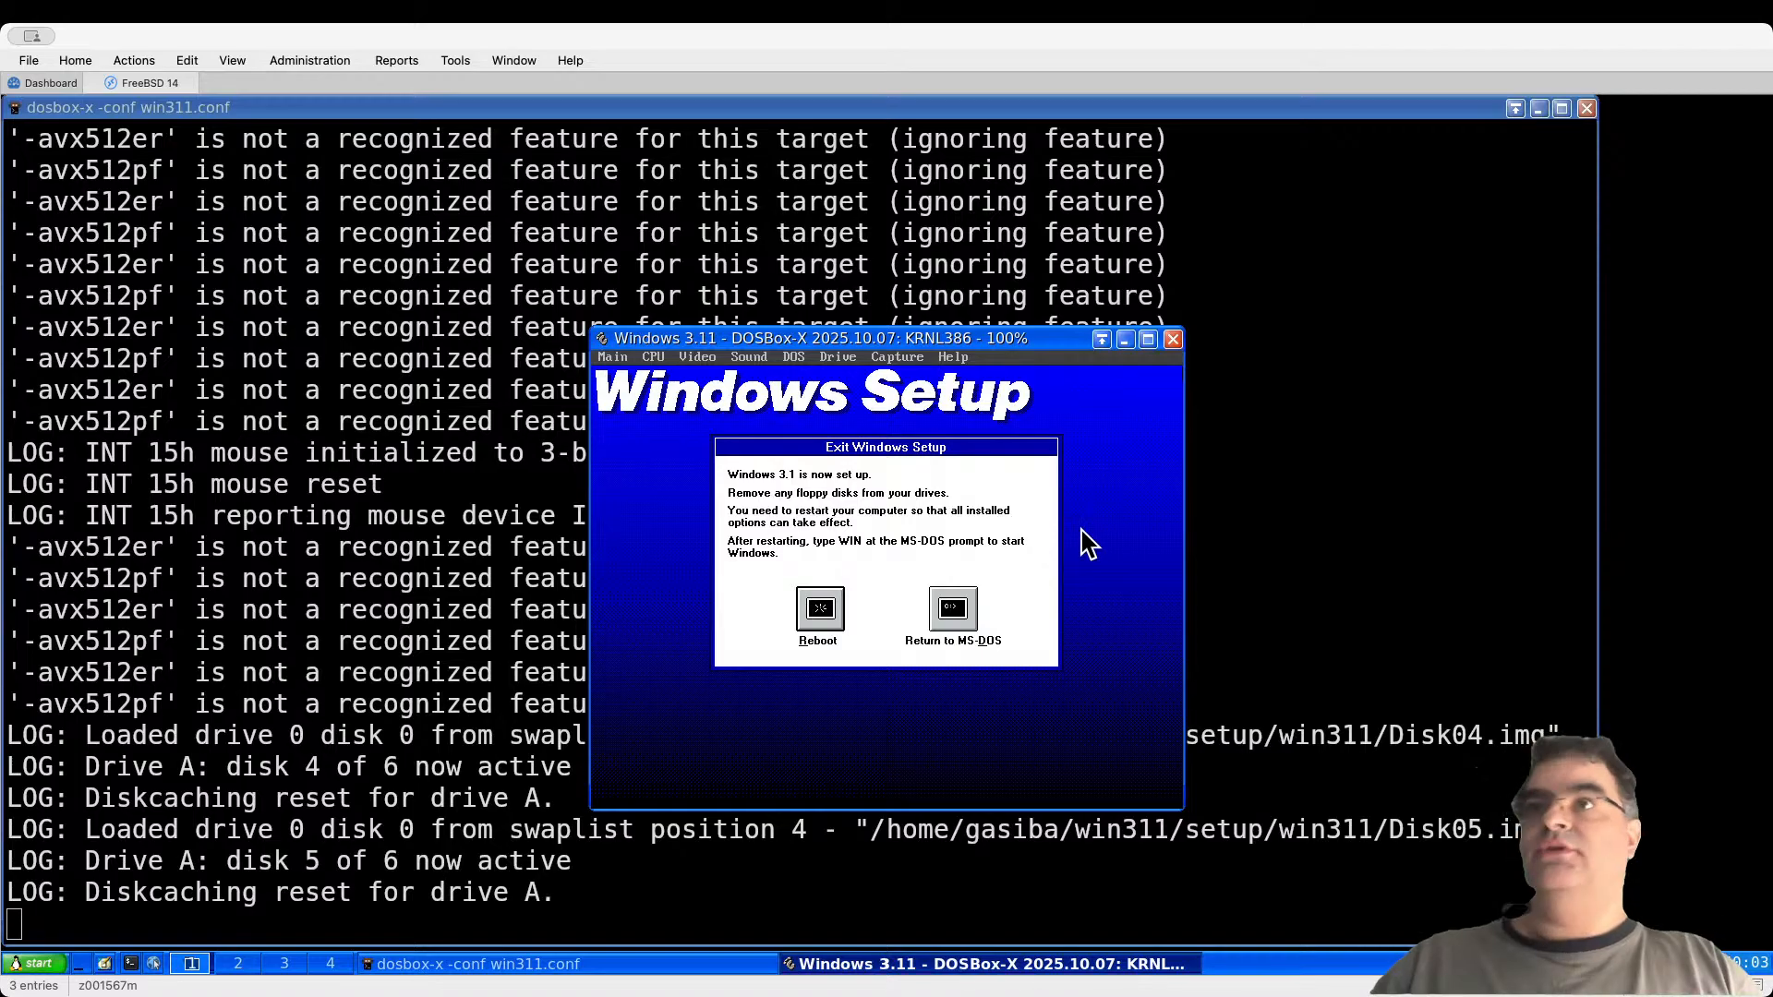
key(Return)
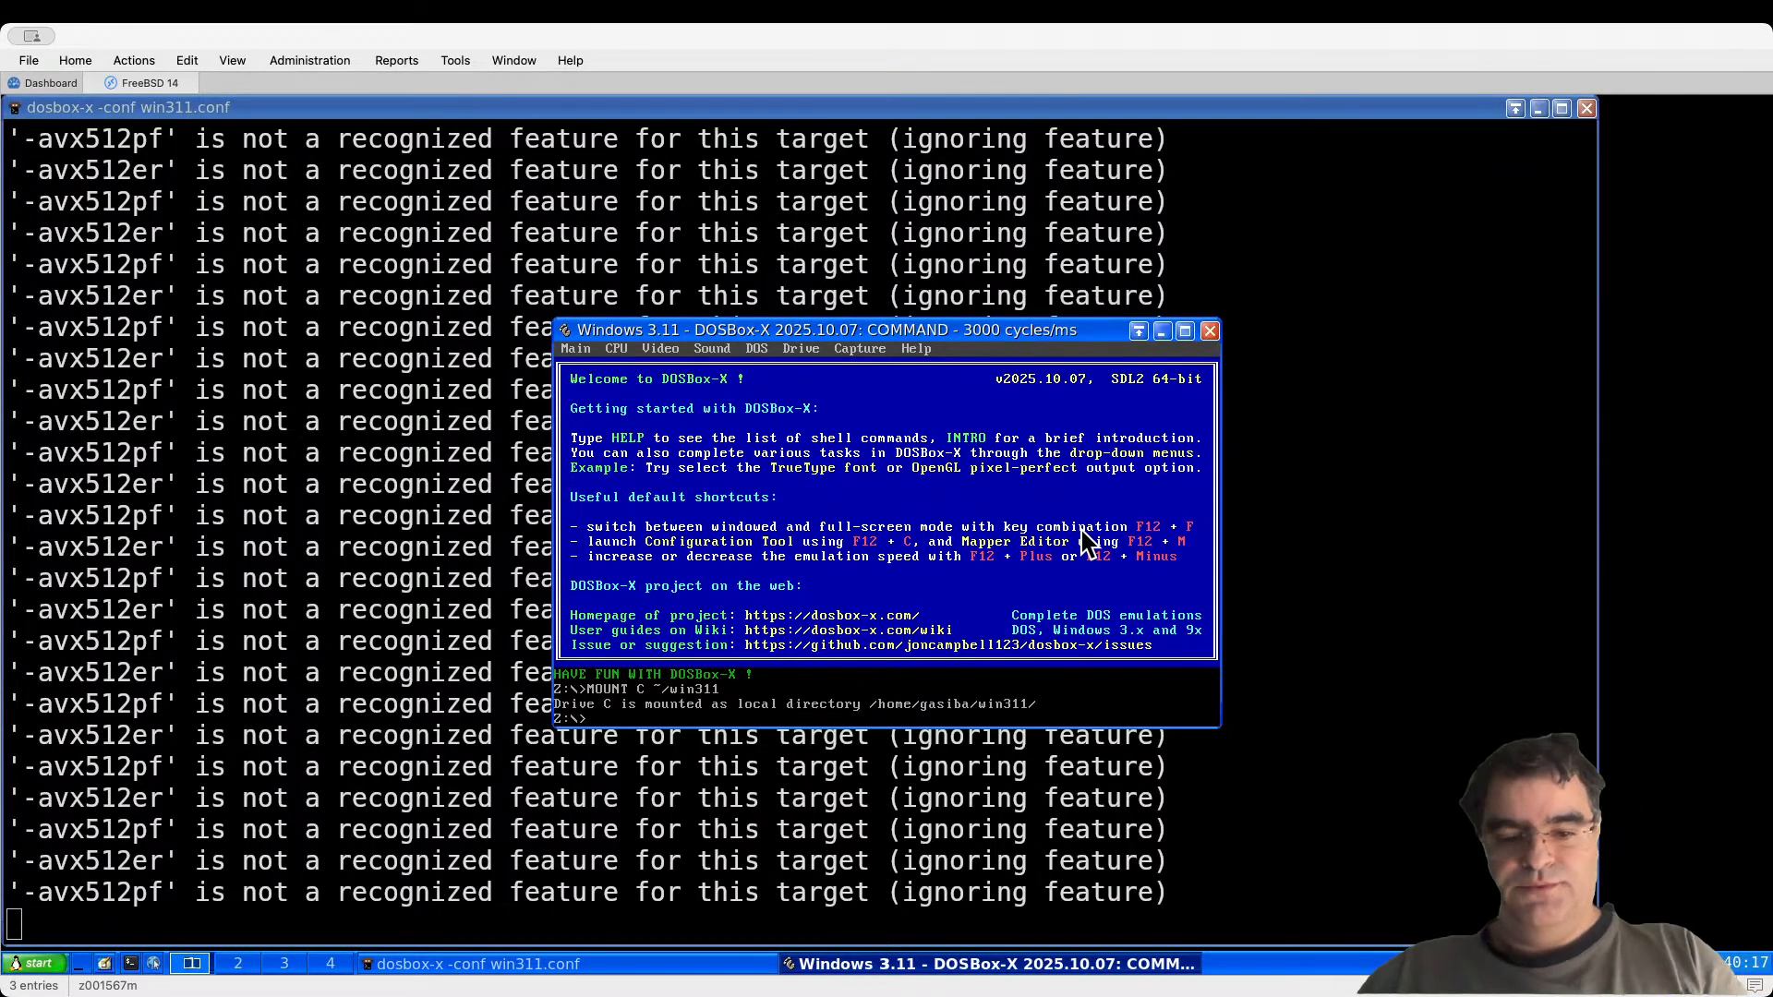
Step: Try win at Z:\> (Bad command or filename), then exit DOSBox-X
text(win)
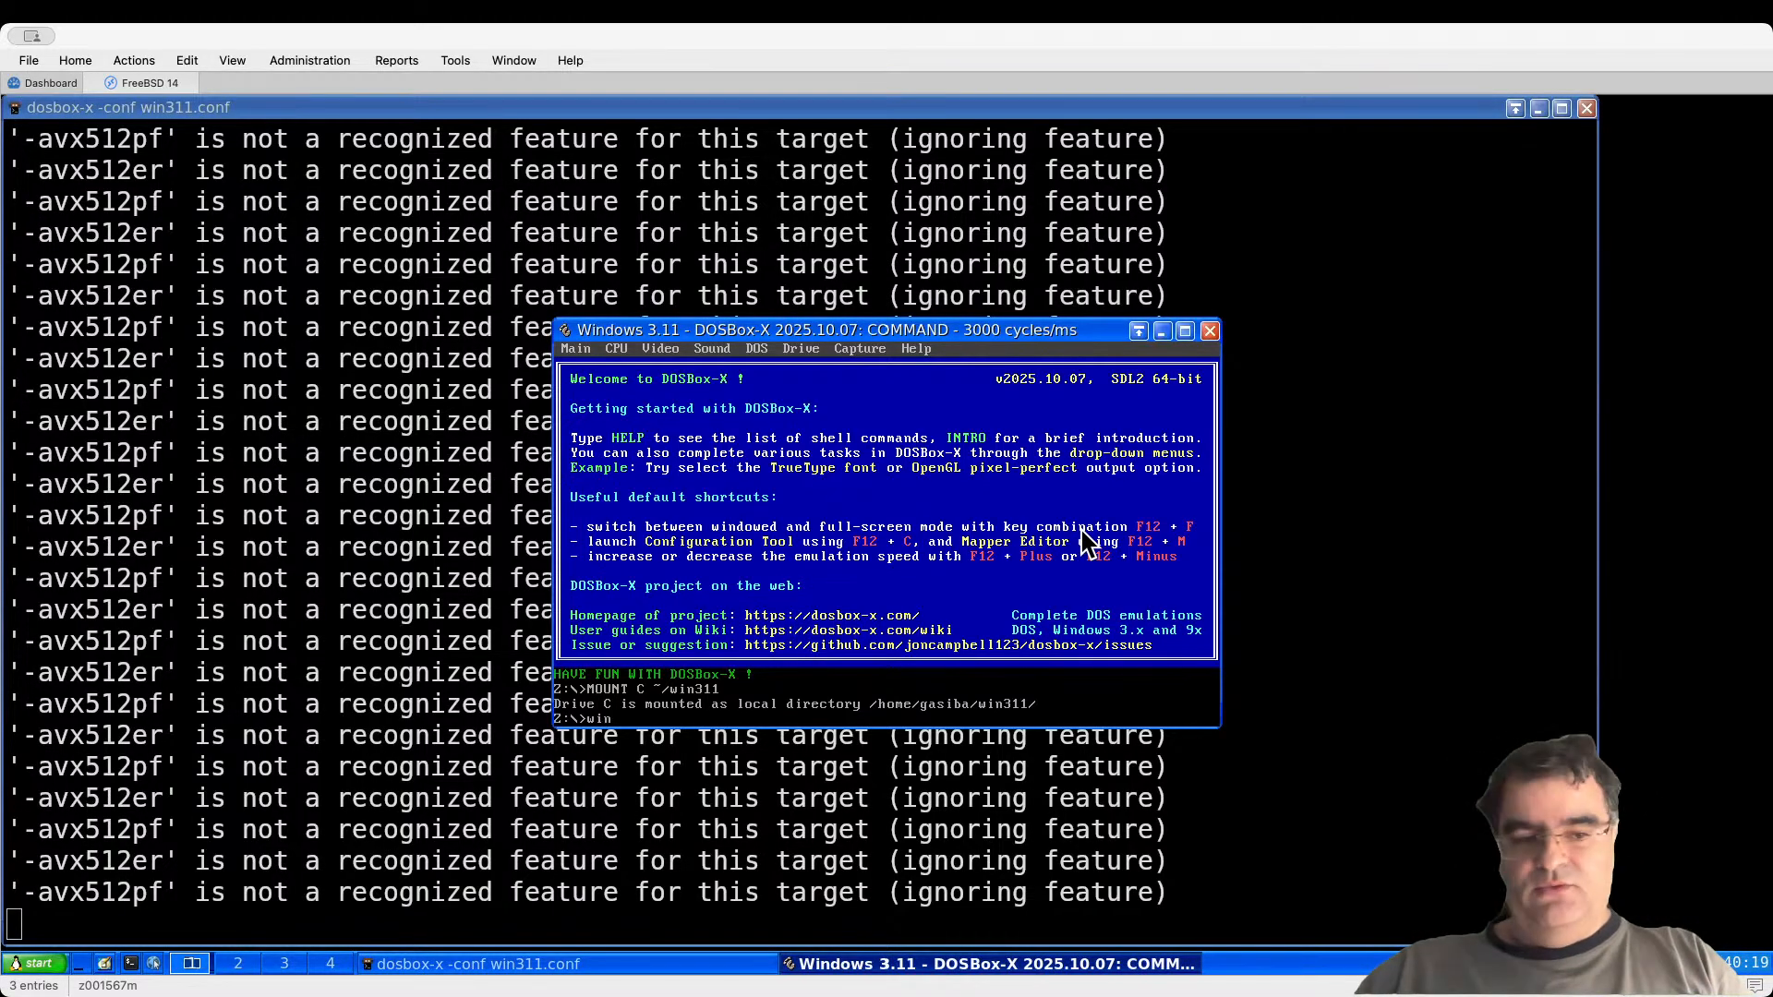
key(Return)
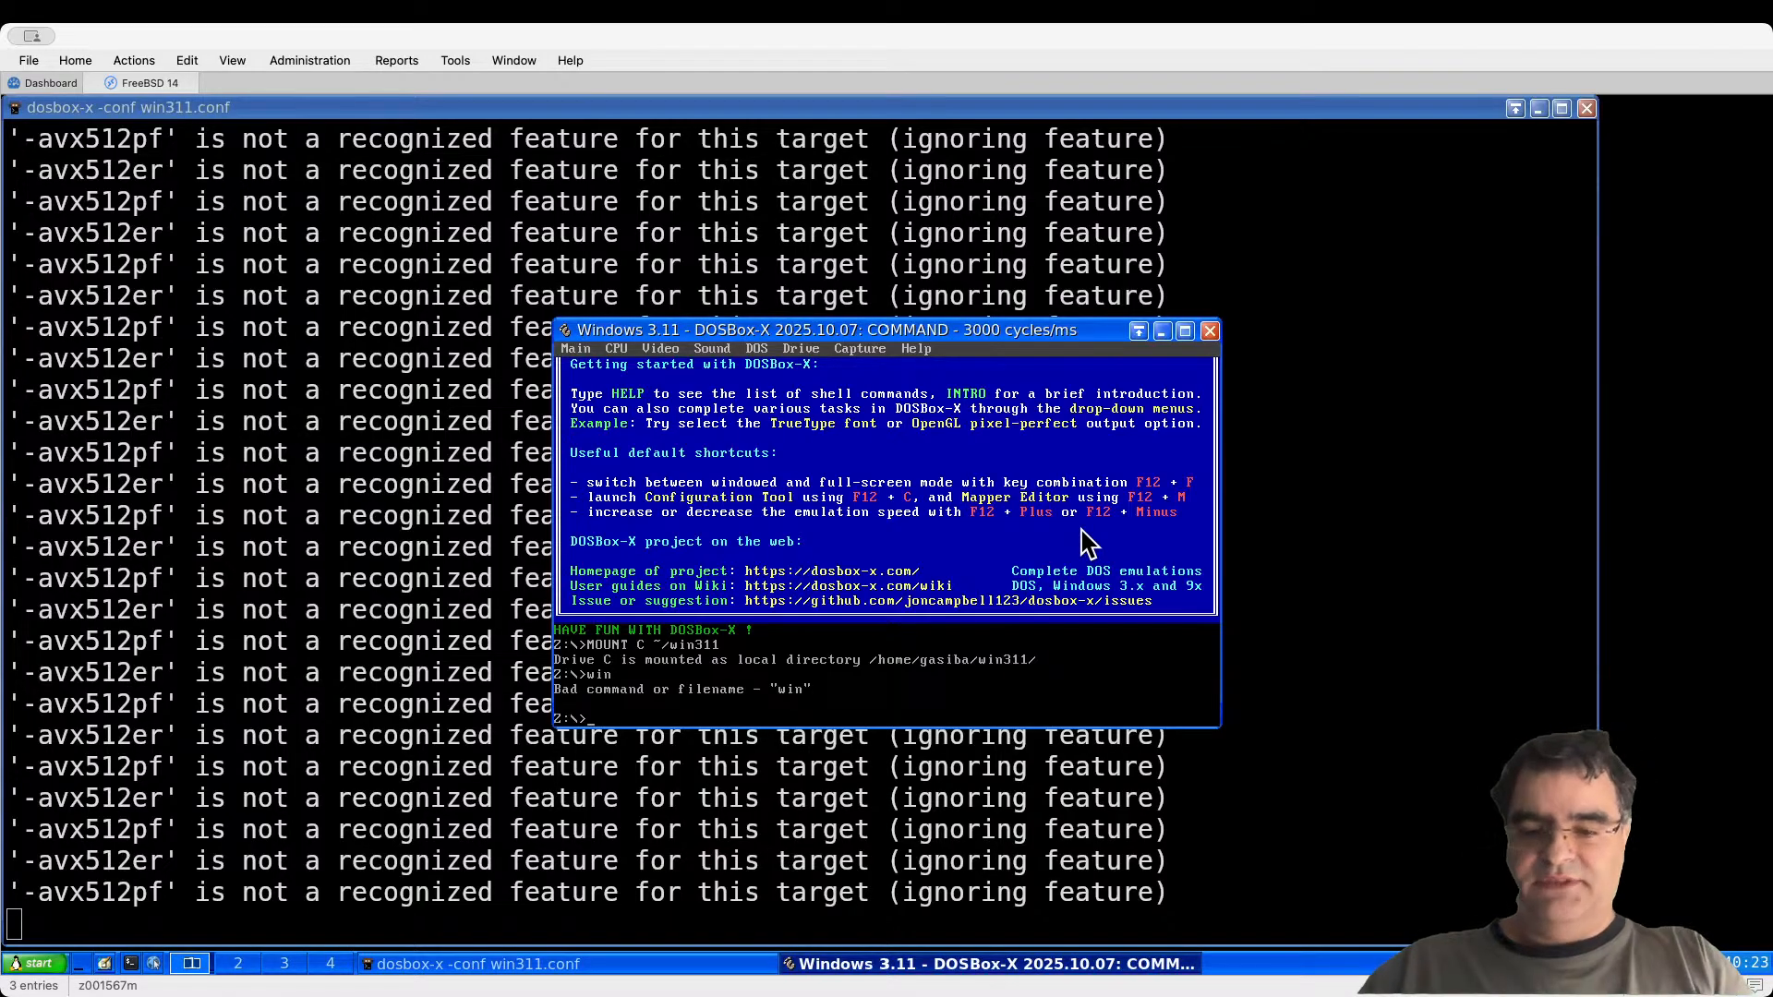
text(exit)
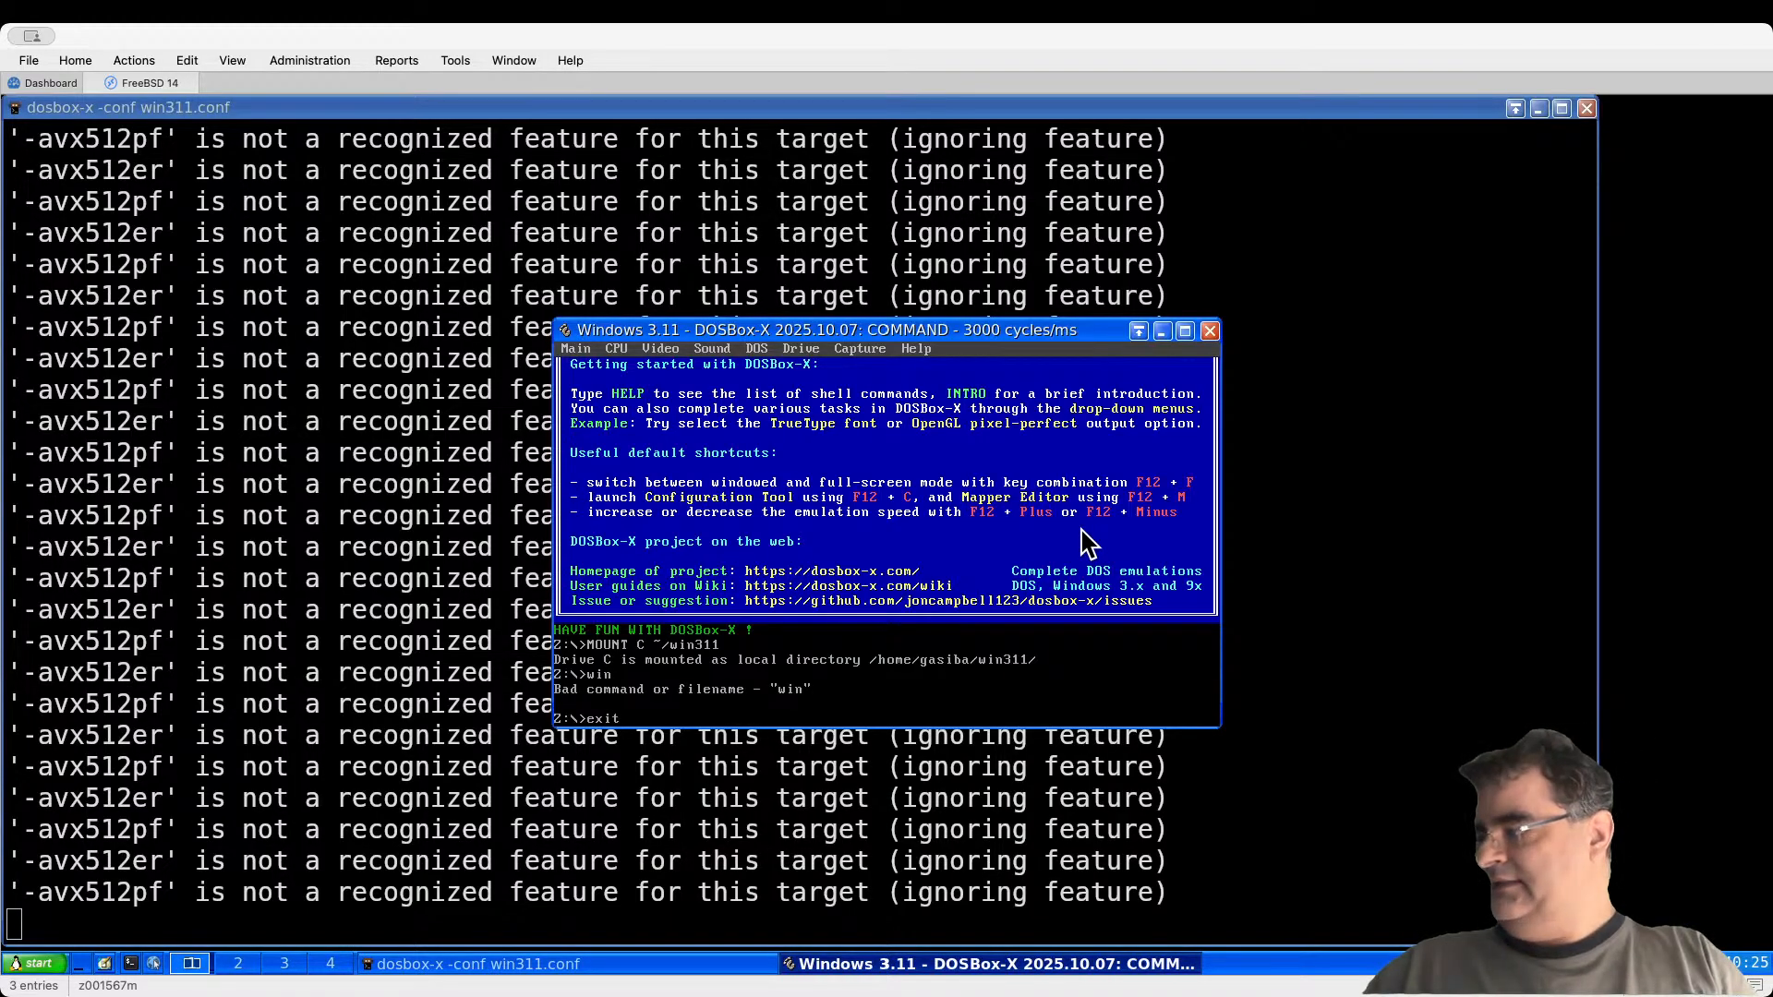
key(Return)
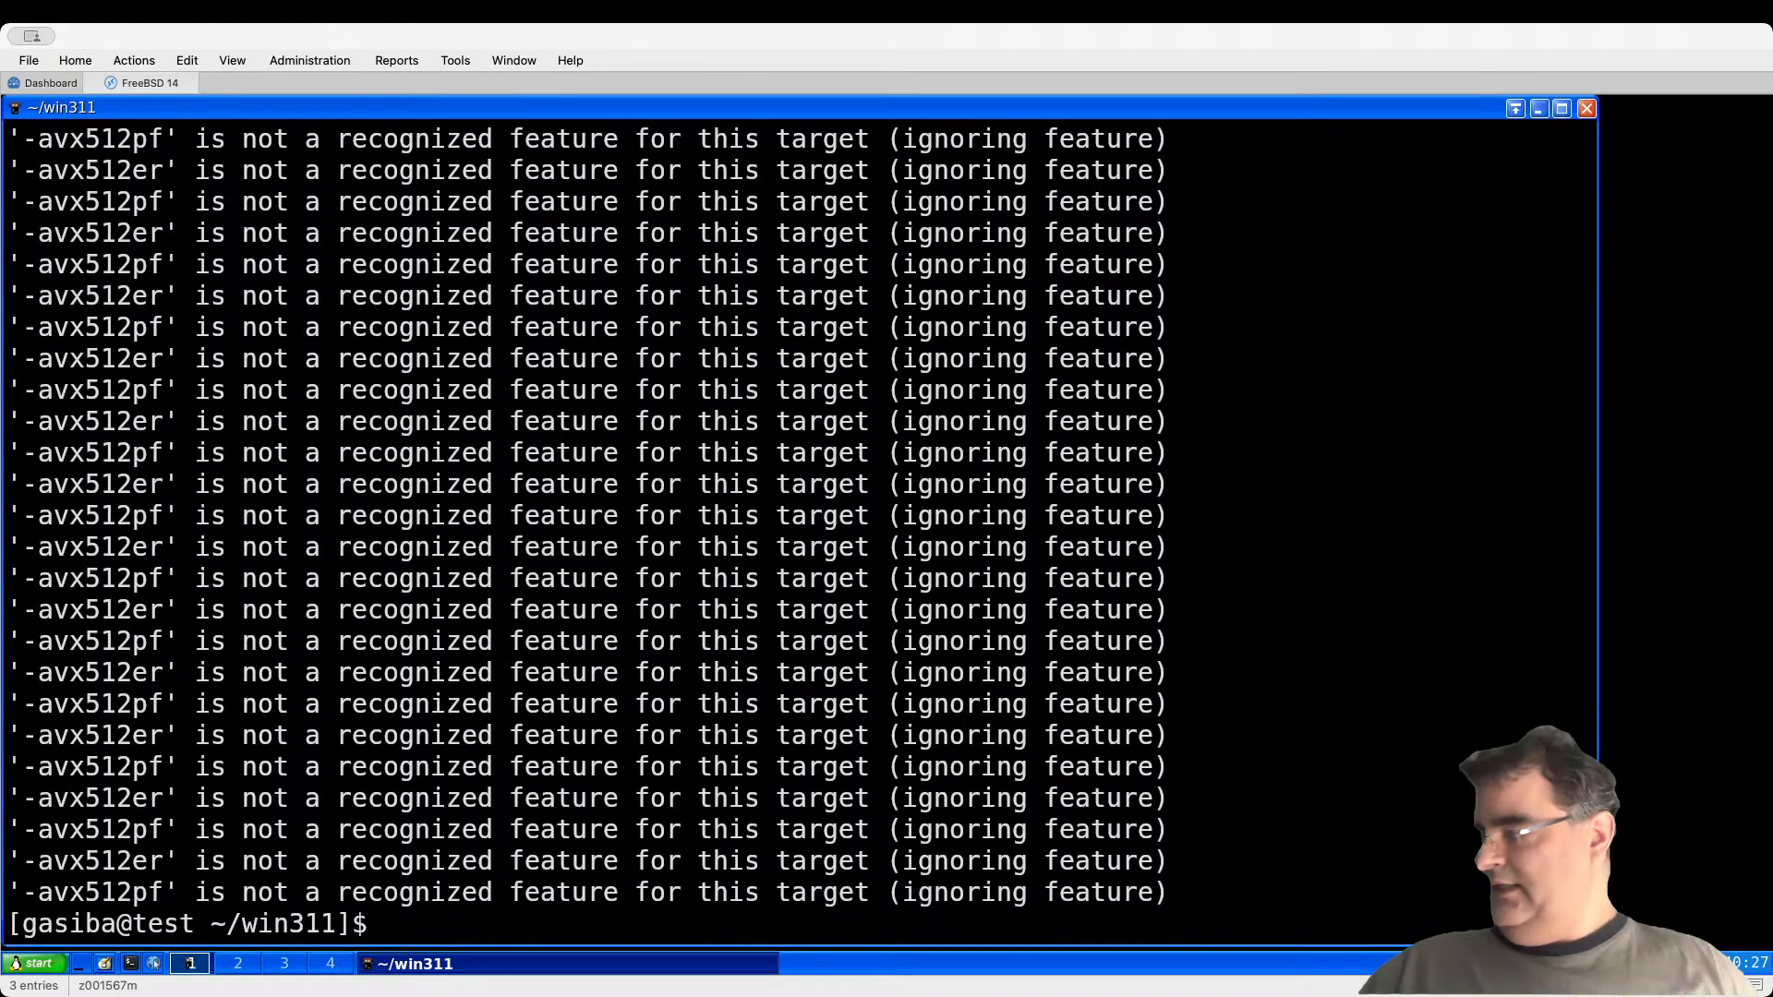
Step: Open win311.conf in vim and move to the MOUNT C line in the autoexec section
text(vim win311.conf)
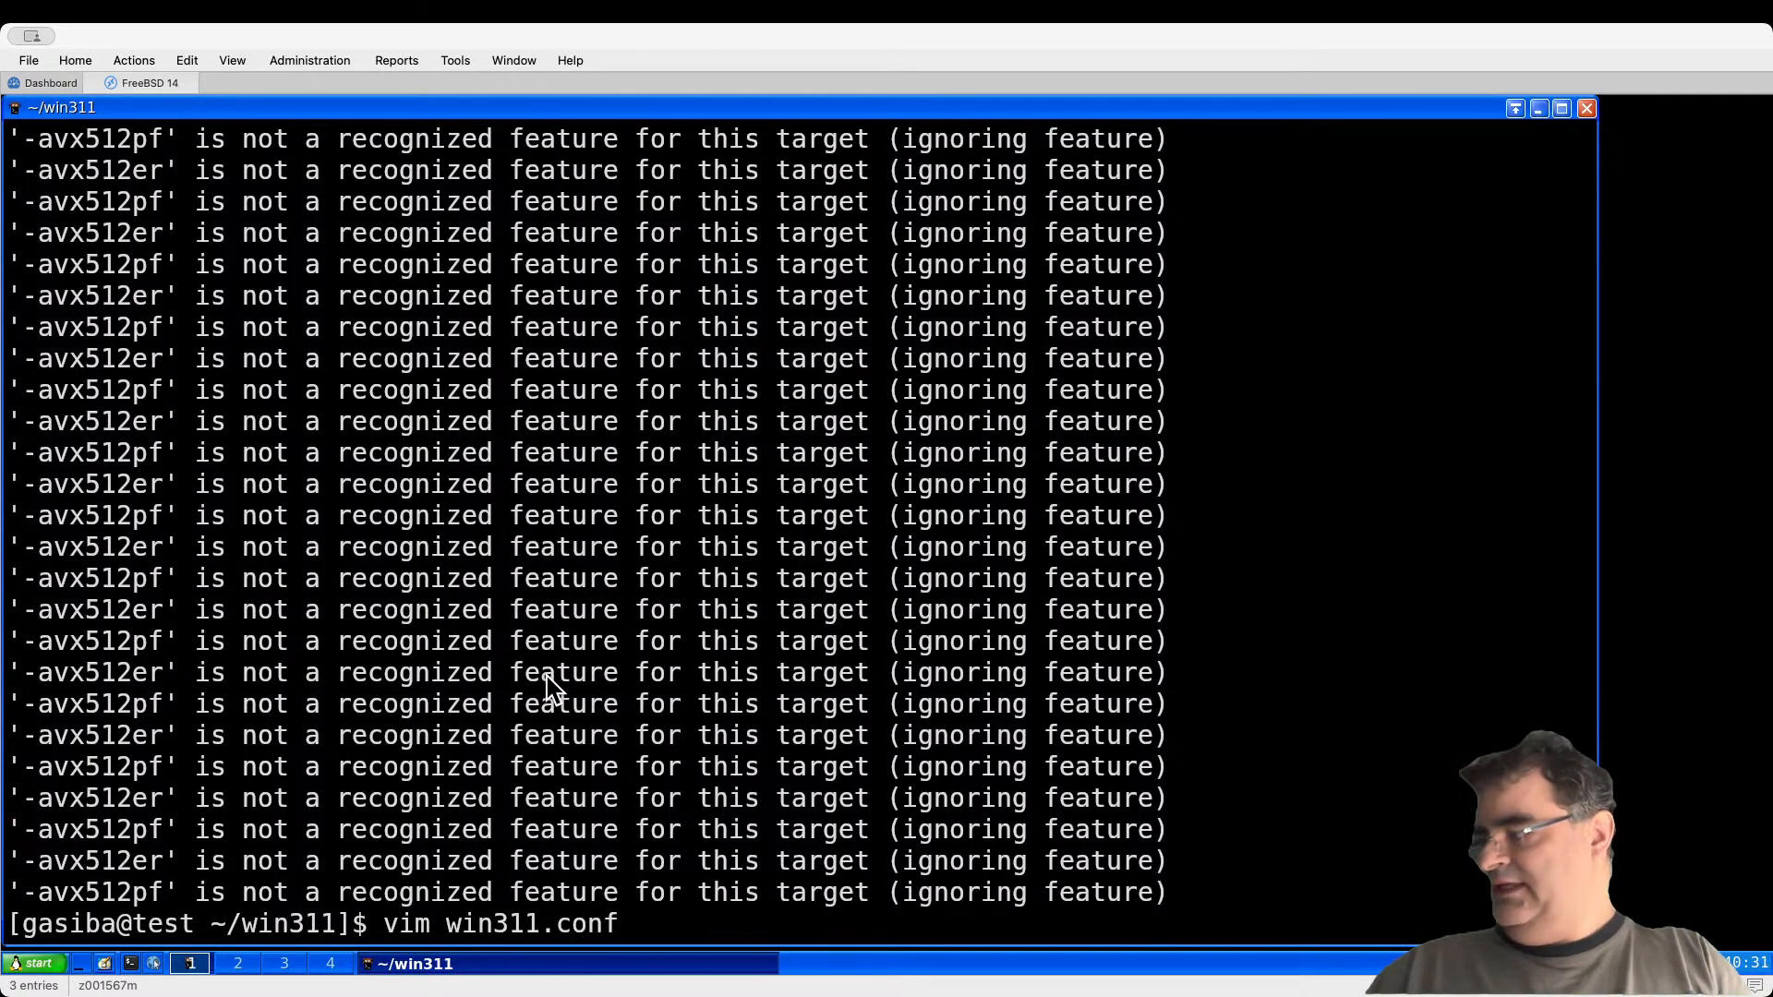
key(Return)
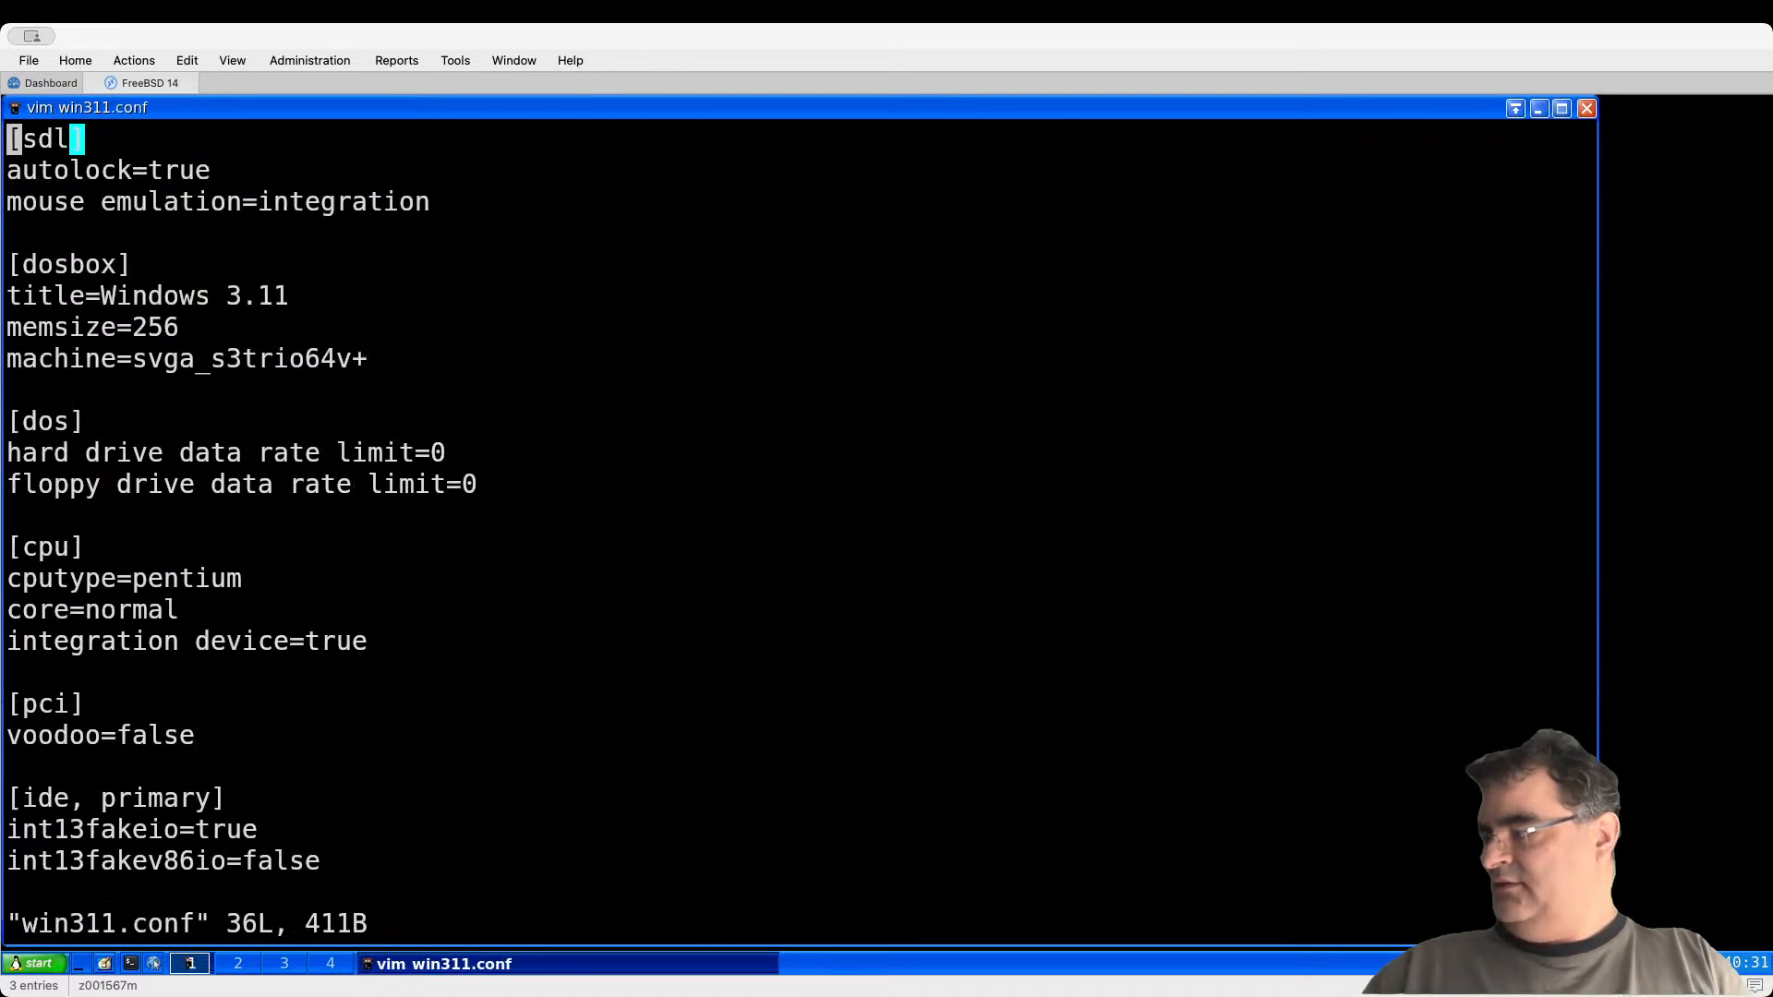
key(Down)
key(Down)
key(Down)
key(Down)
key(Down)
key(Down)
key(Down)
key(Down)
key(Down)
key(Down)
key(Down)
key(Down)
key(Down)
key(Down)
key(Down)
key(Down)
key(Down)
key(Down)
key(Down)
key(Down)
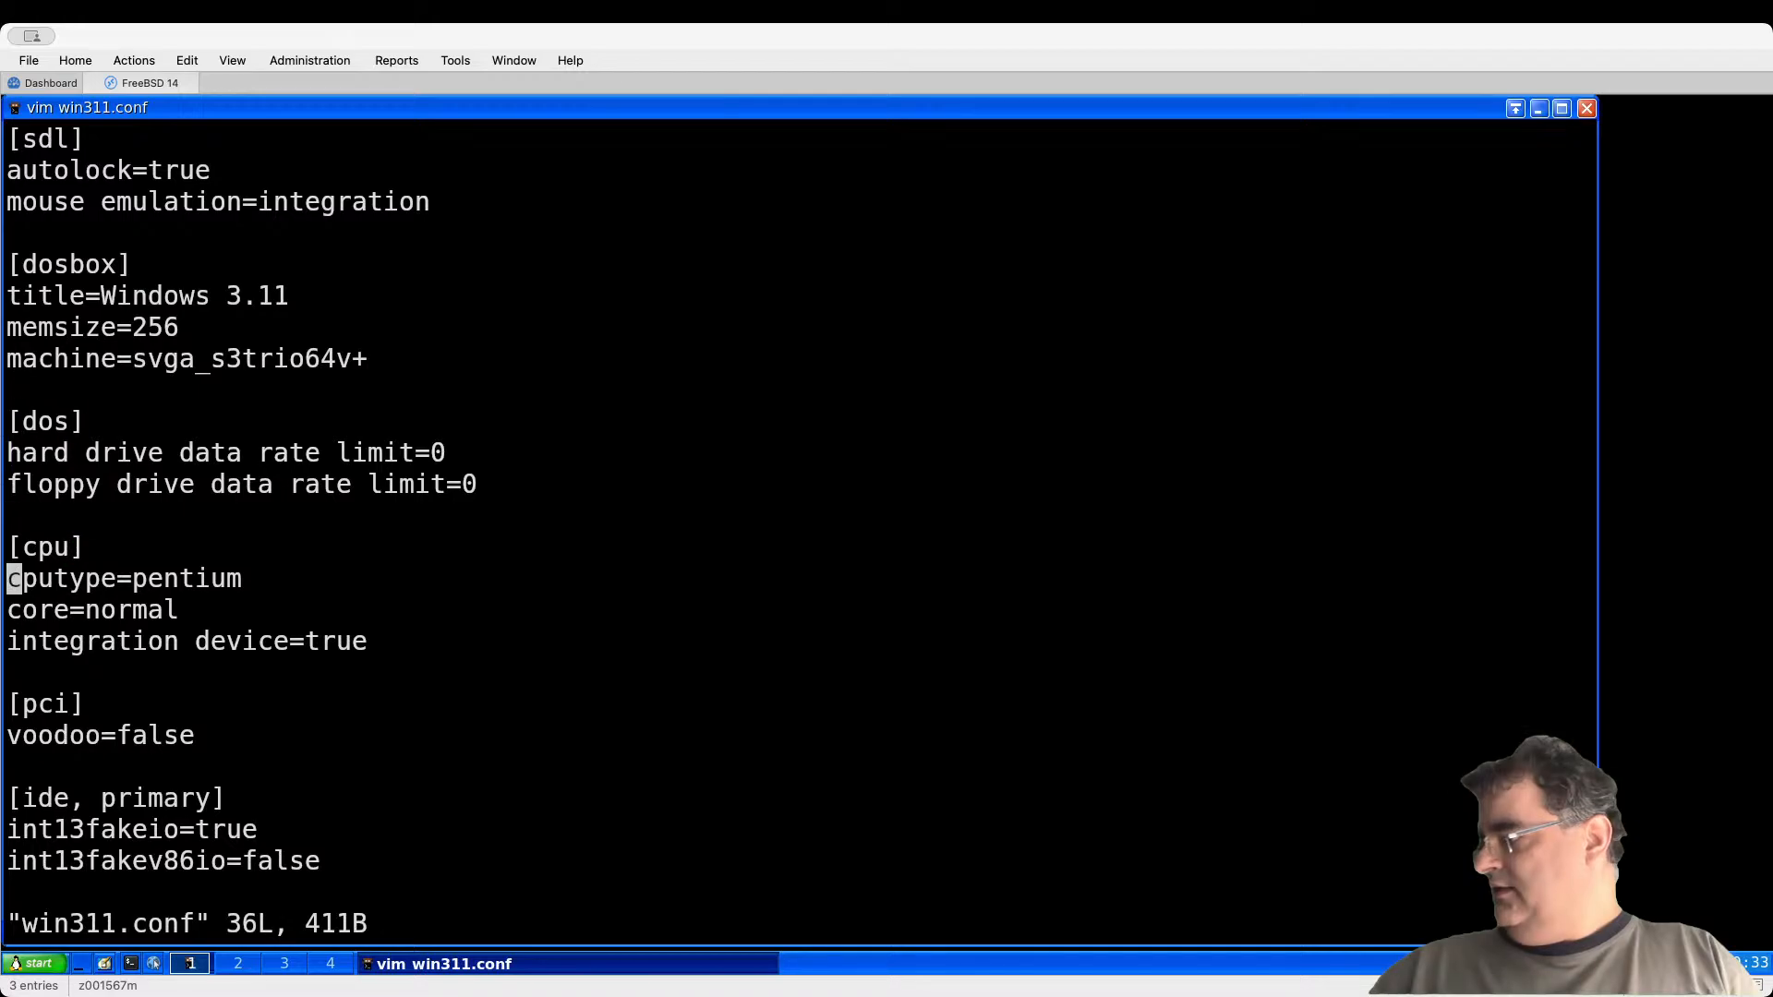
key(Down)
key(Down)
key(Down)
key(Down)
key(Down)
key(Down)
key(Down)
key(Down)
key(Down)
key(Down)
key(Down)
key(Down)
key(Down)
key(Down)
key(Down)
key(Up)
key(Up)
key(Up)
key(Up)
key(Up)
Step: Add 'SET PATH=C:\WINDOWS;Z:\DOS' below MOUNT C and save the file with :wq
key(o)
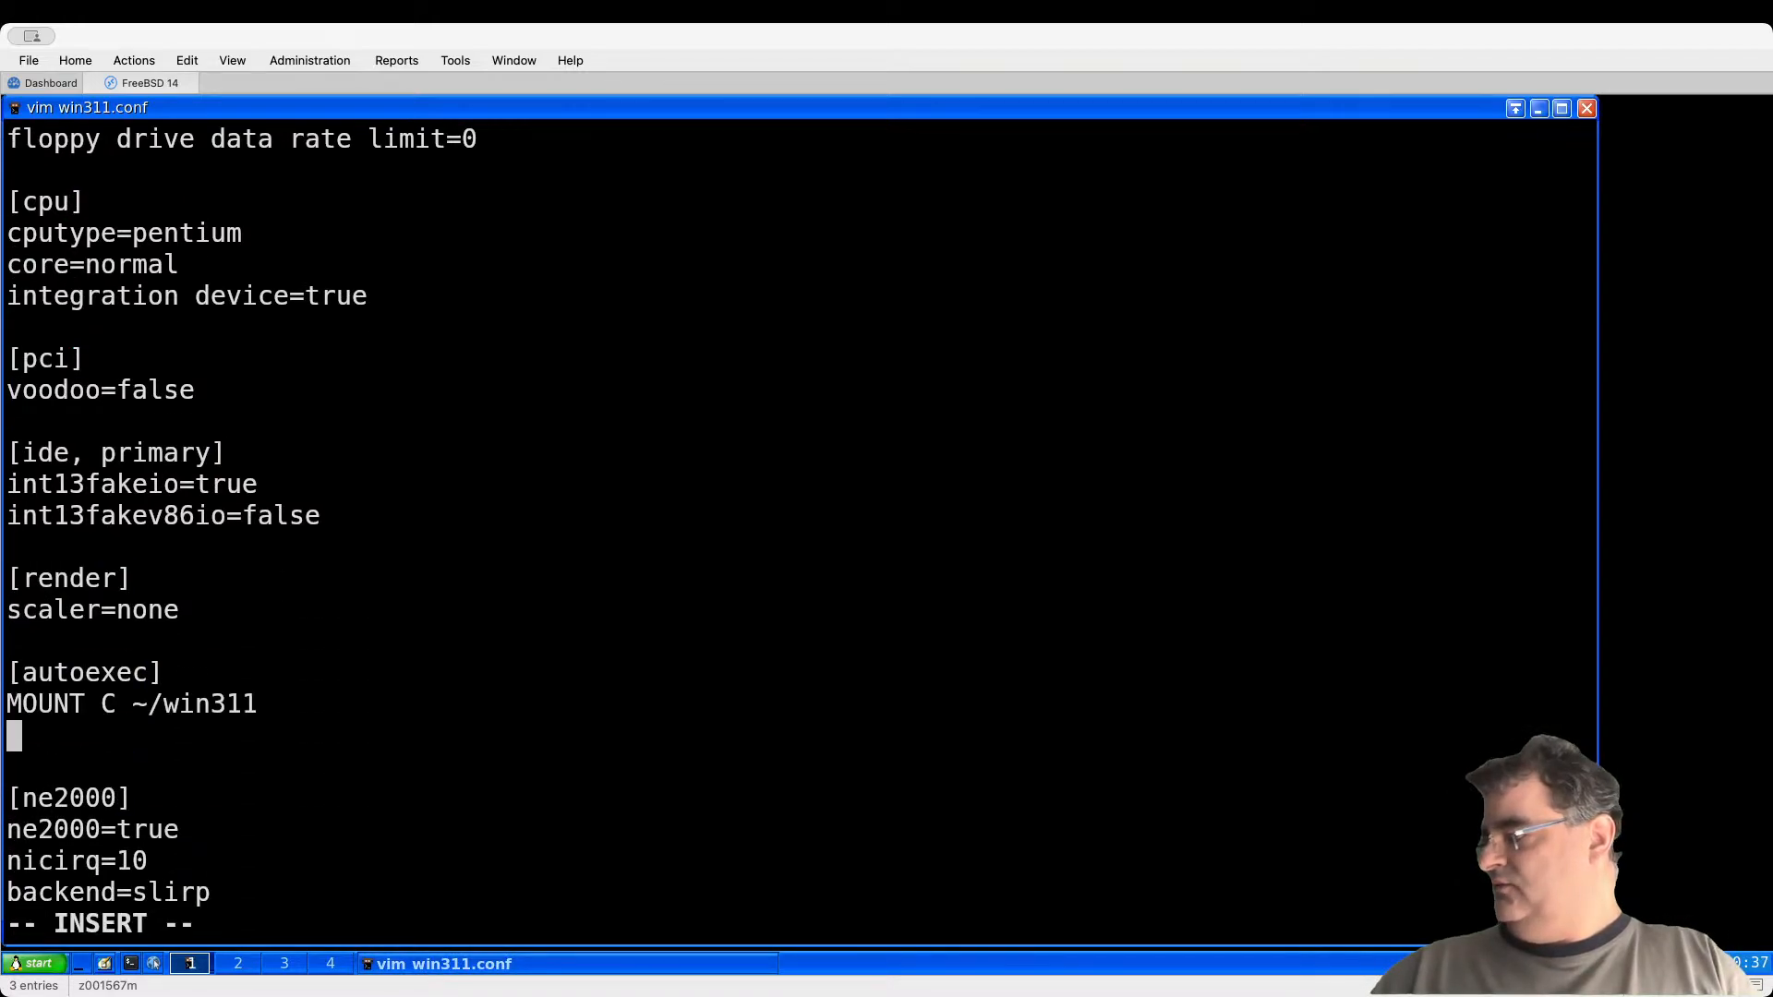
text(S)
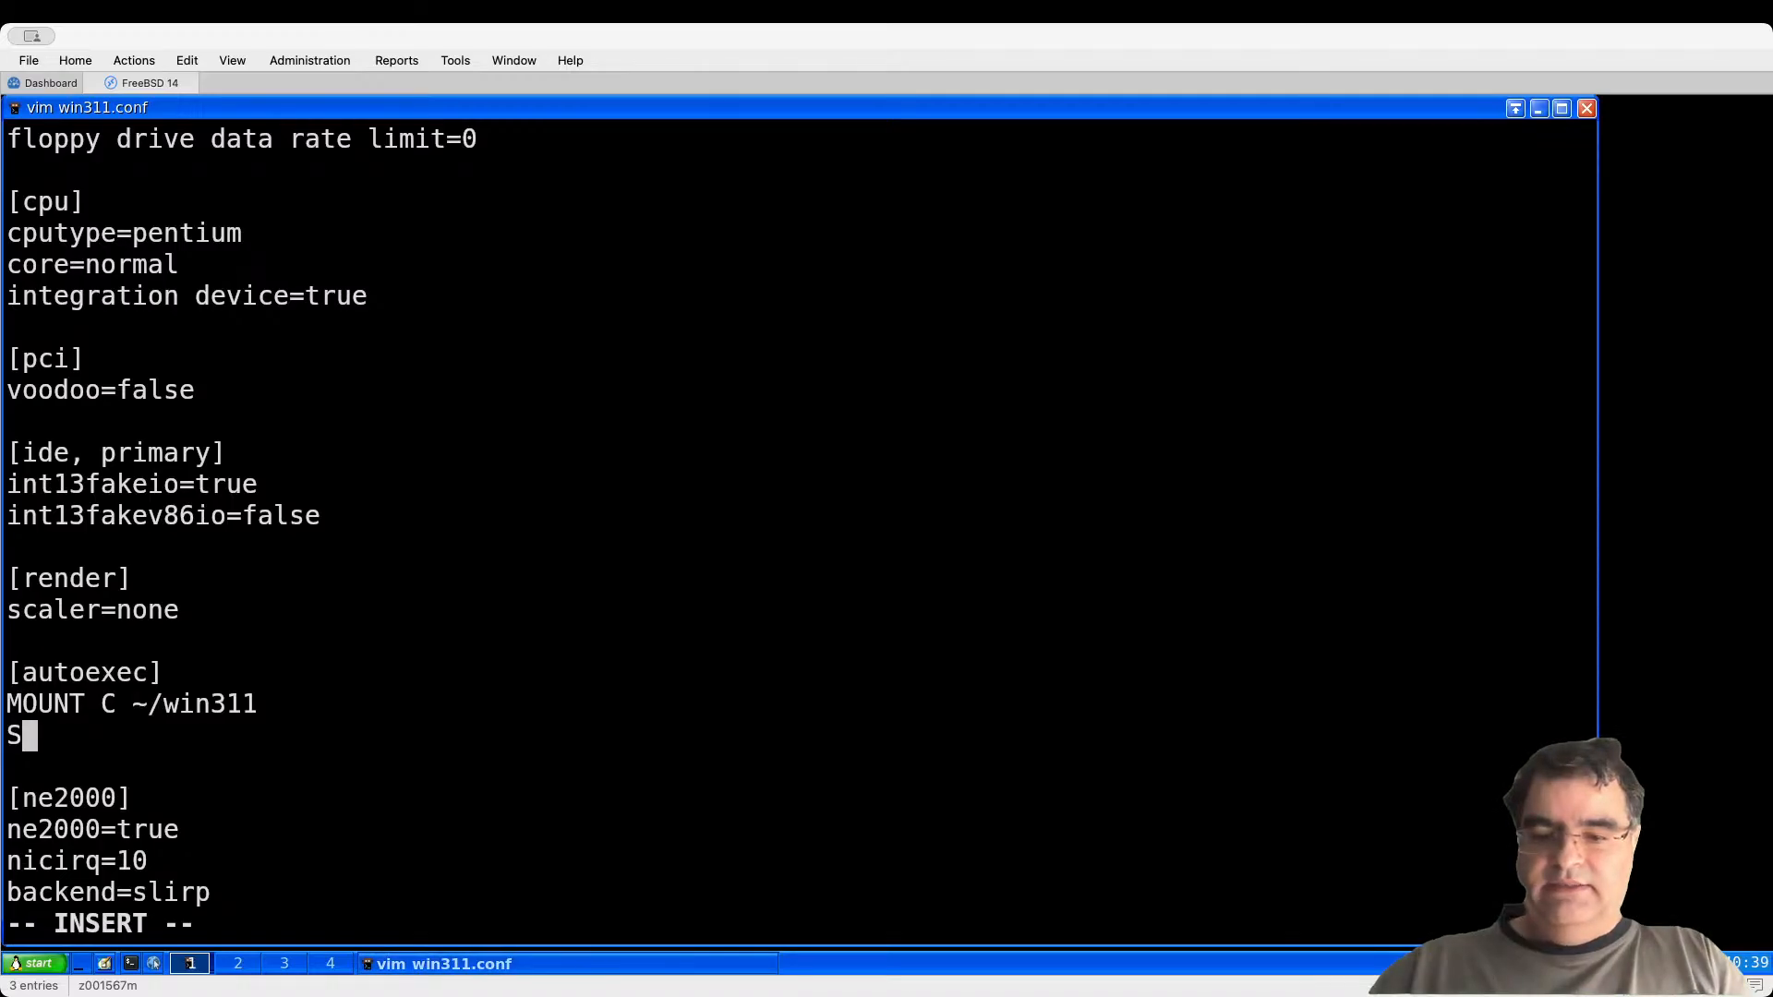
text(ET PATH=C:)
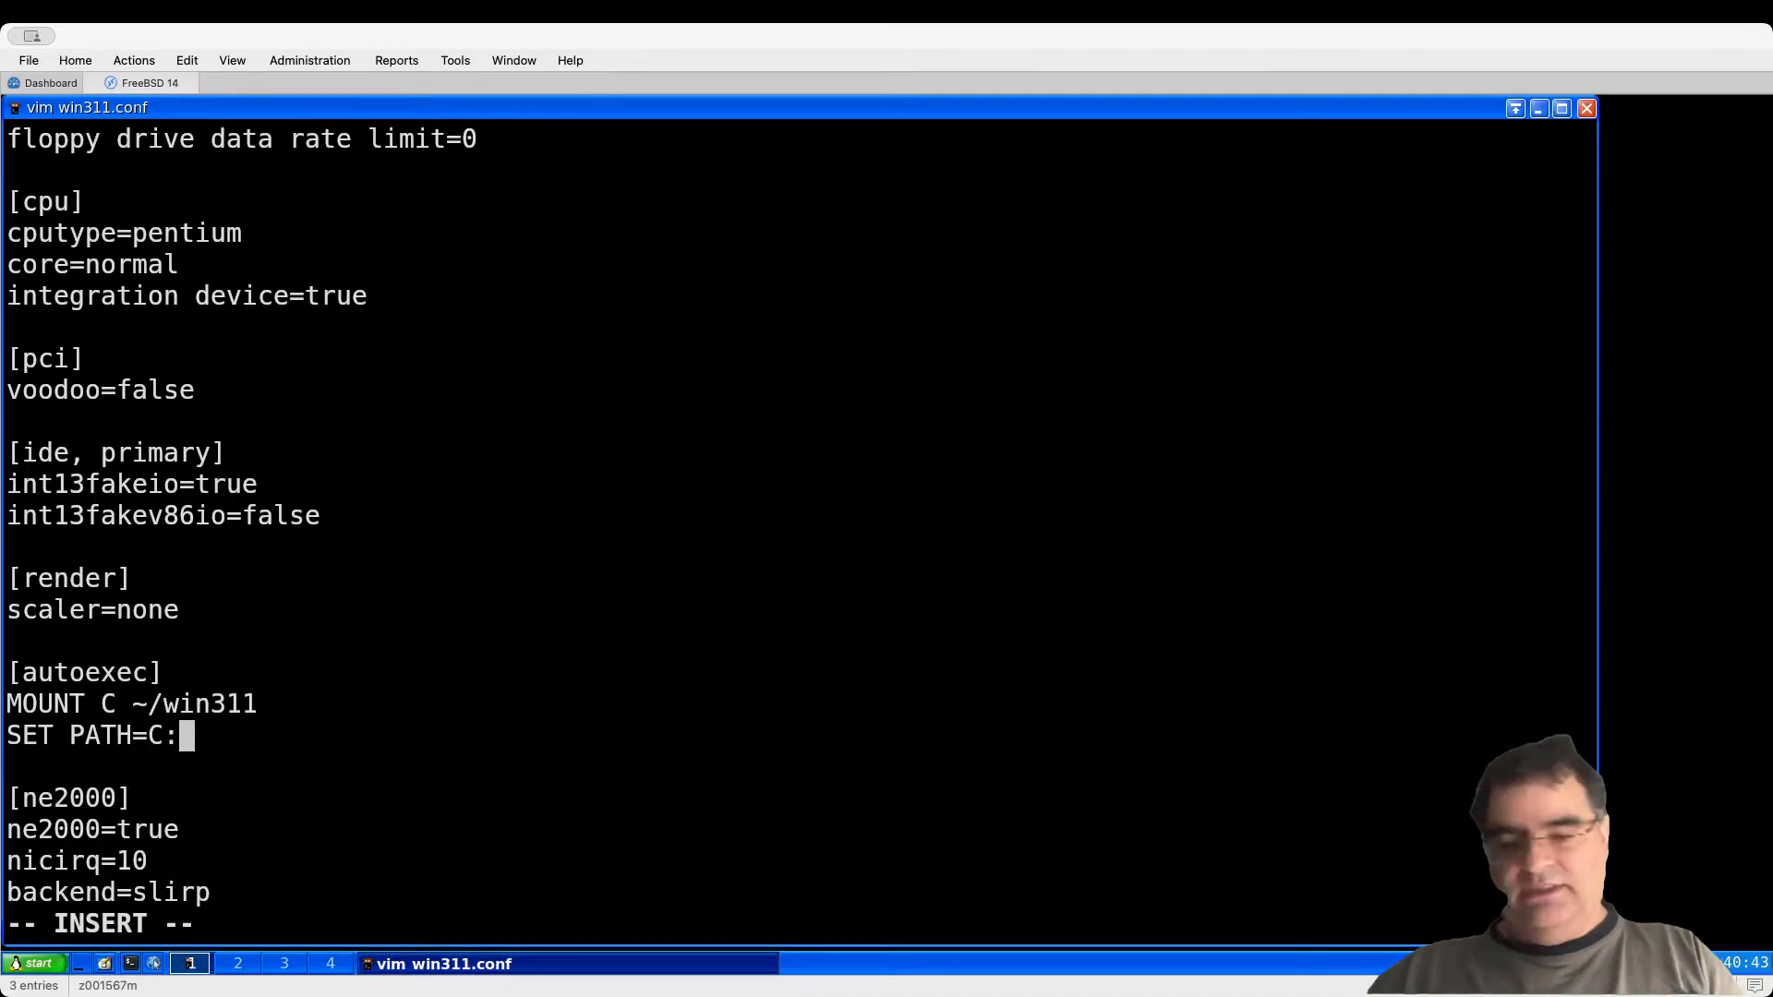
text(\)
key(BackSpace)
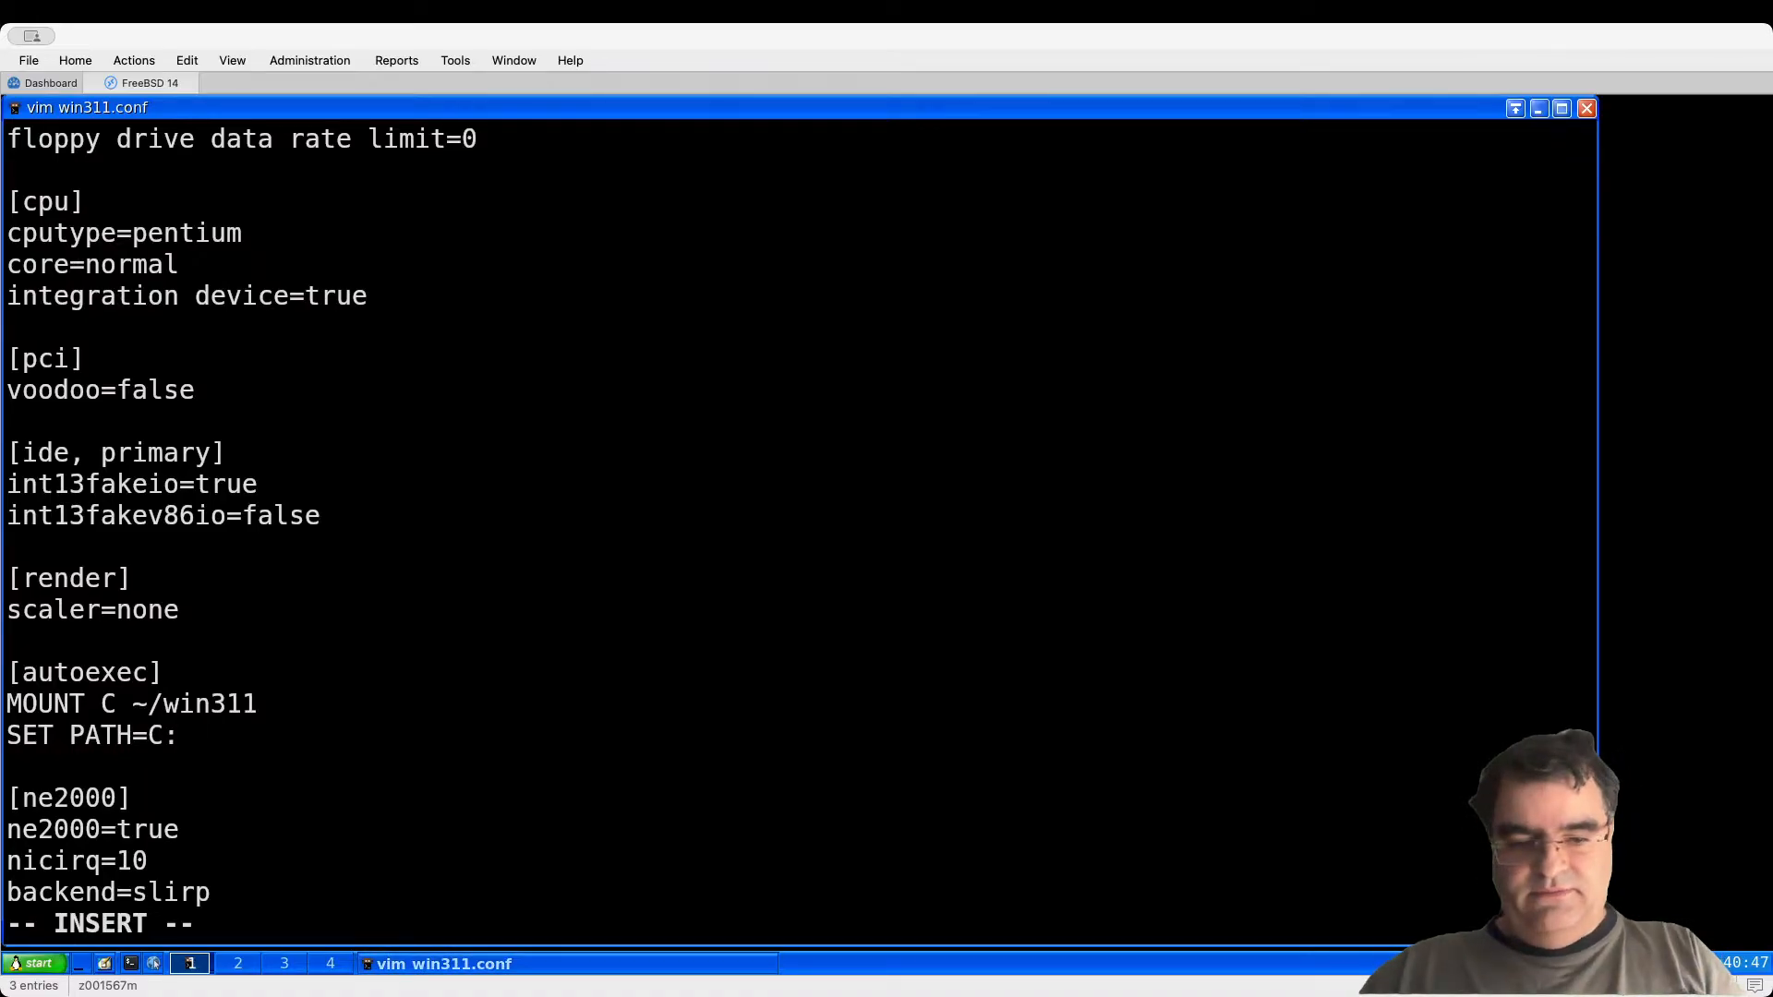
text(\WINDOWS)
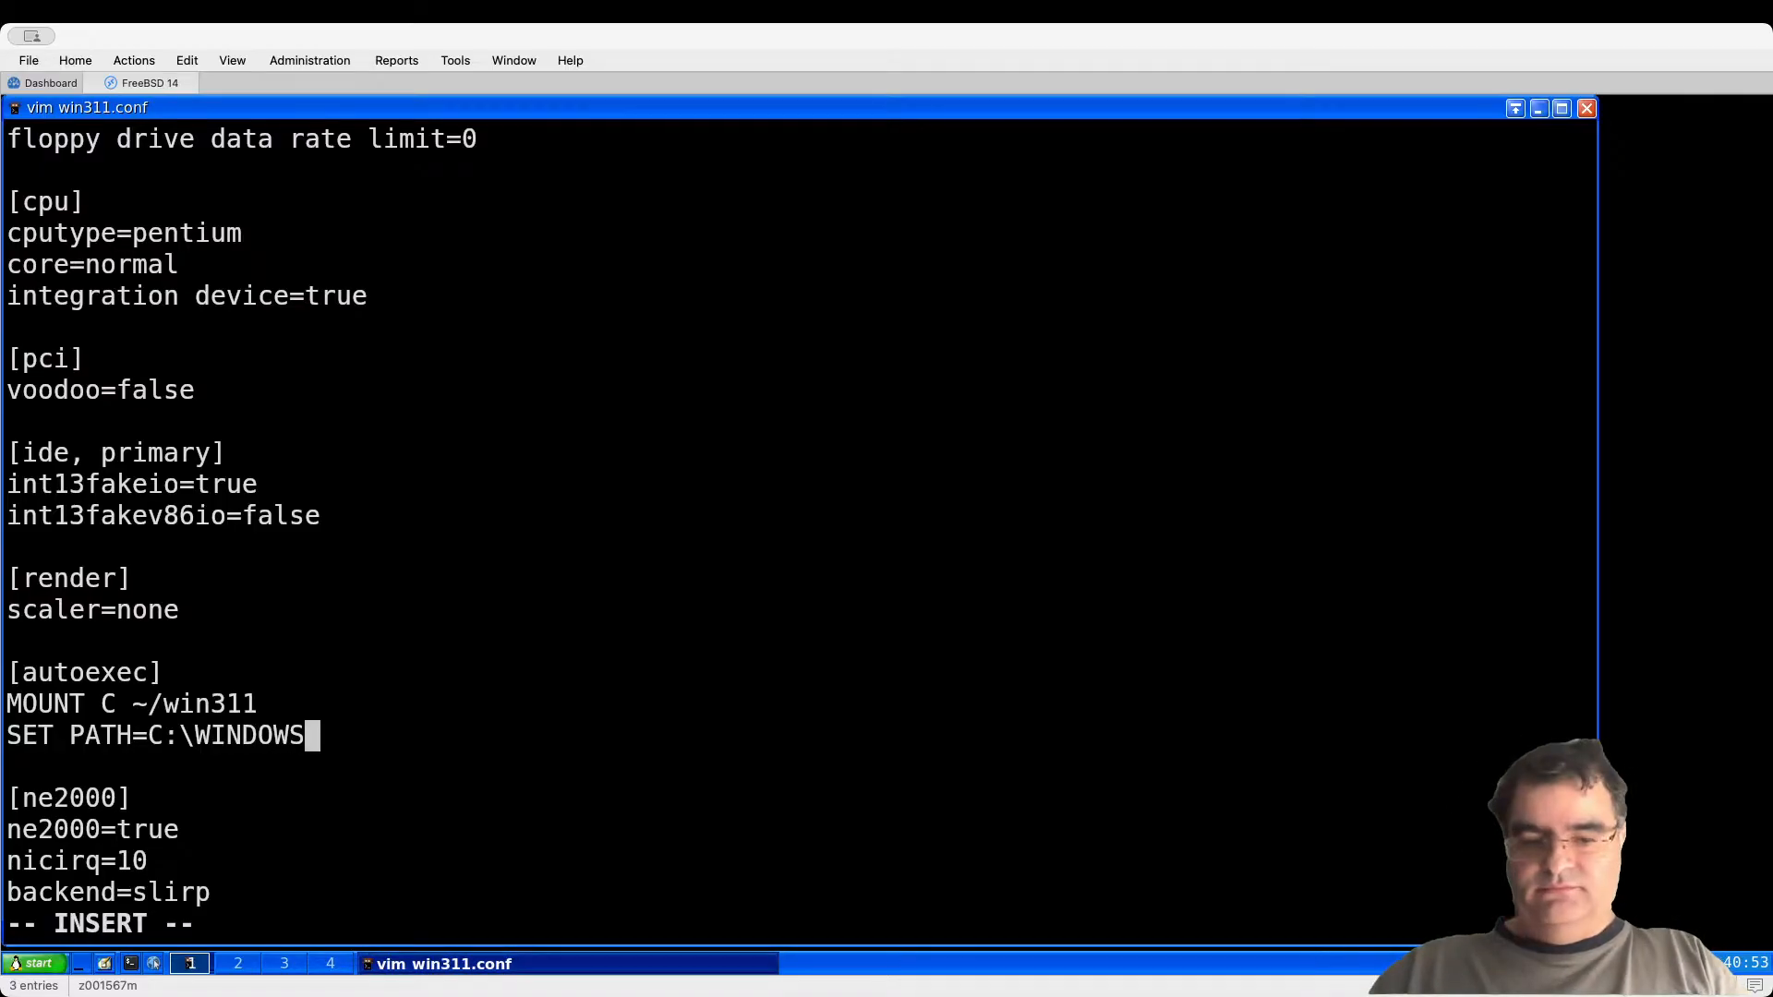
text(;)
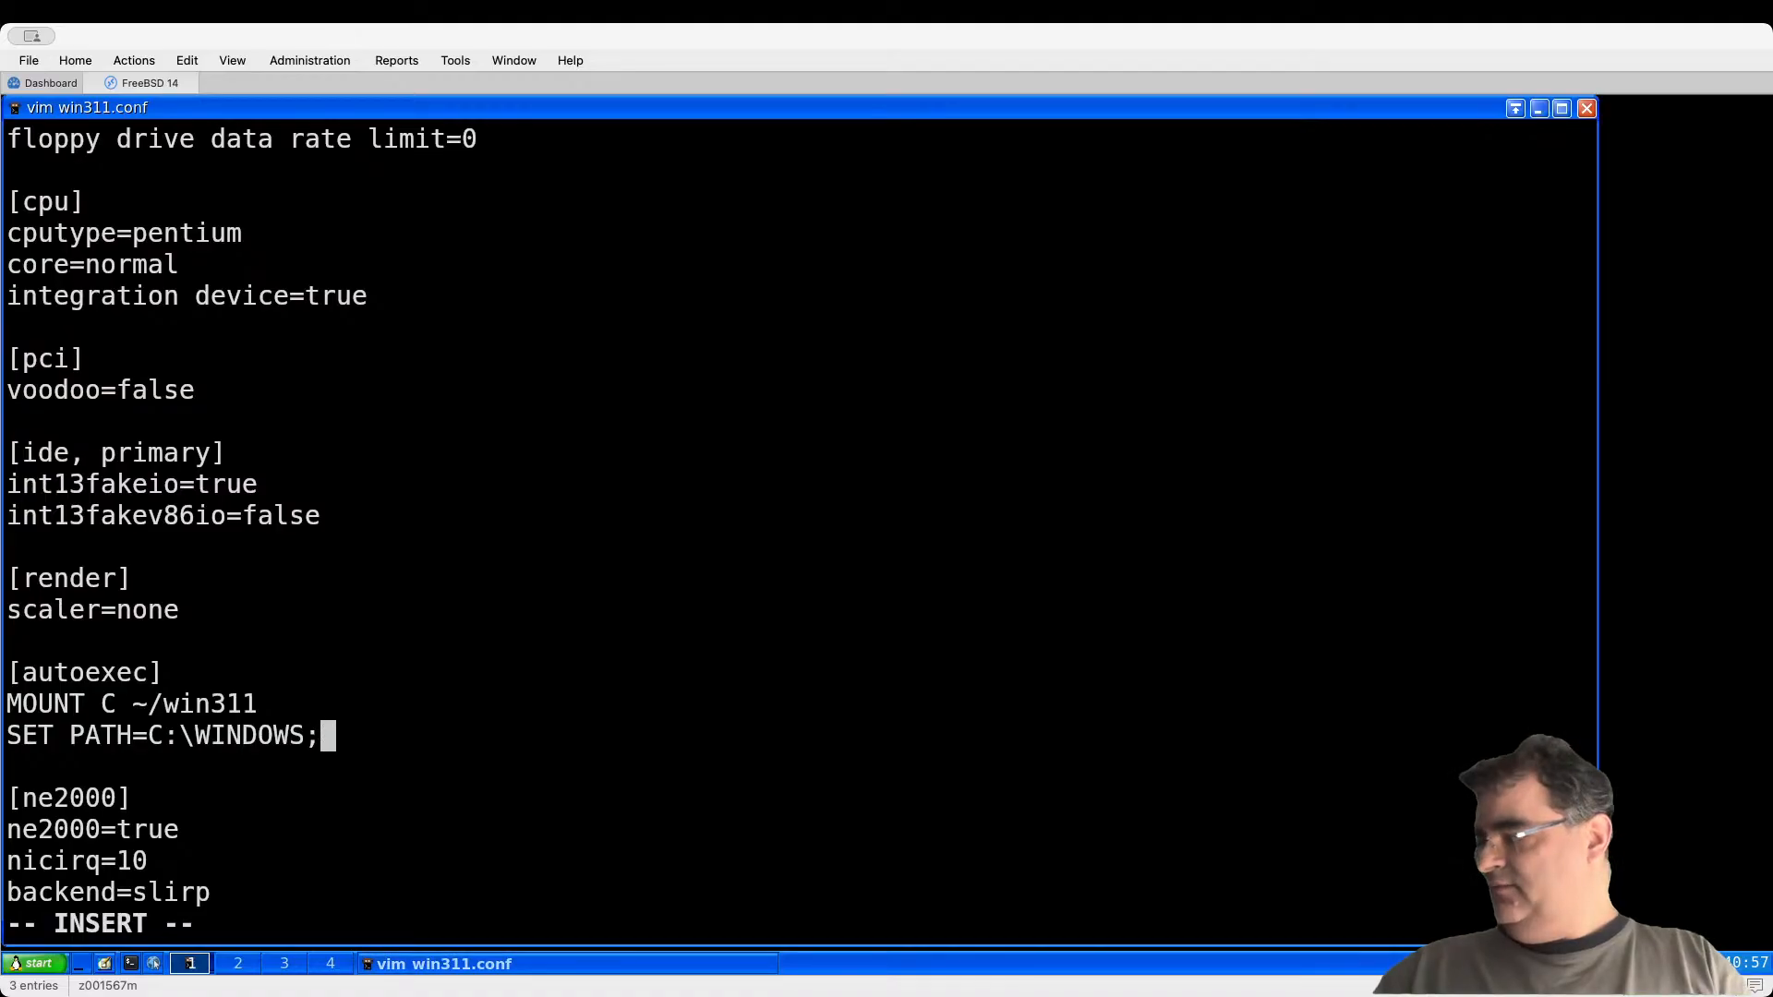
text(Z)
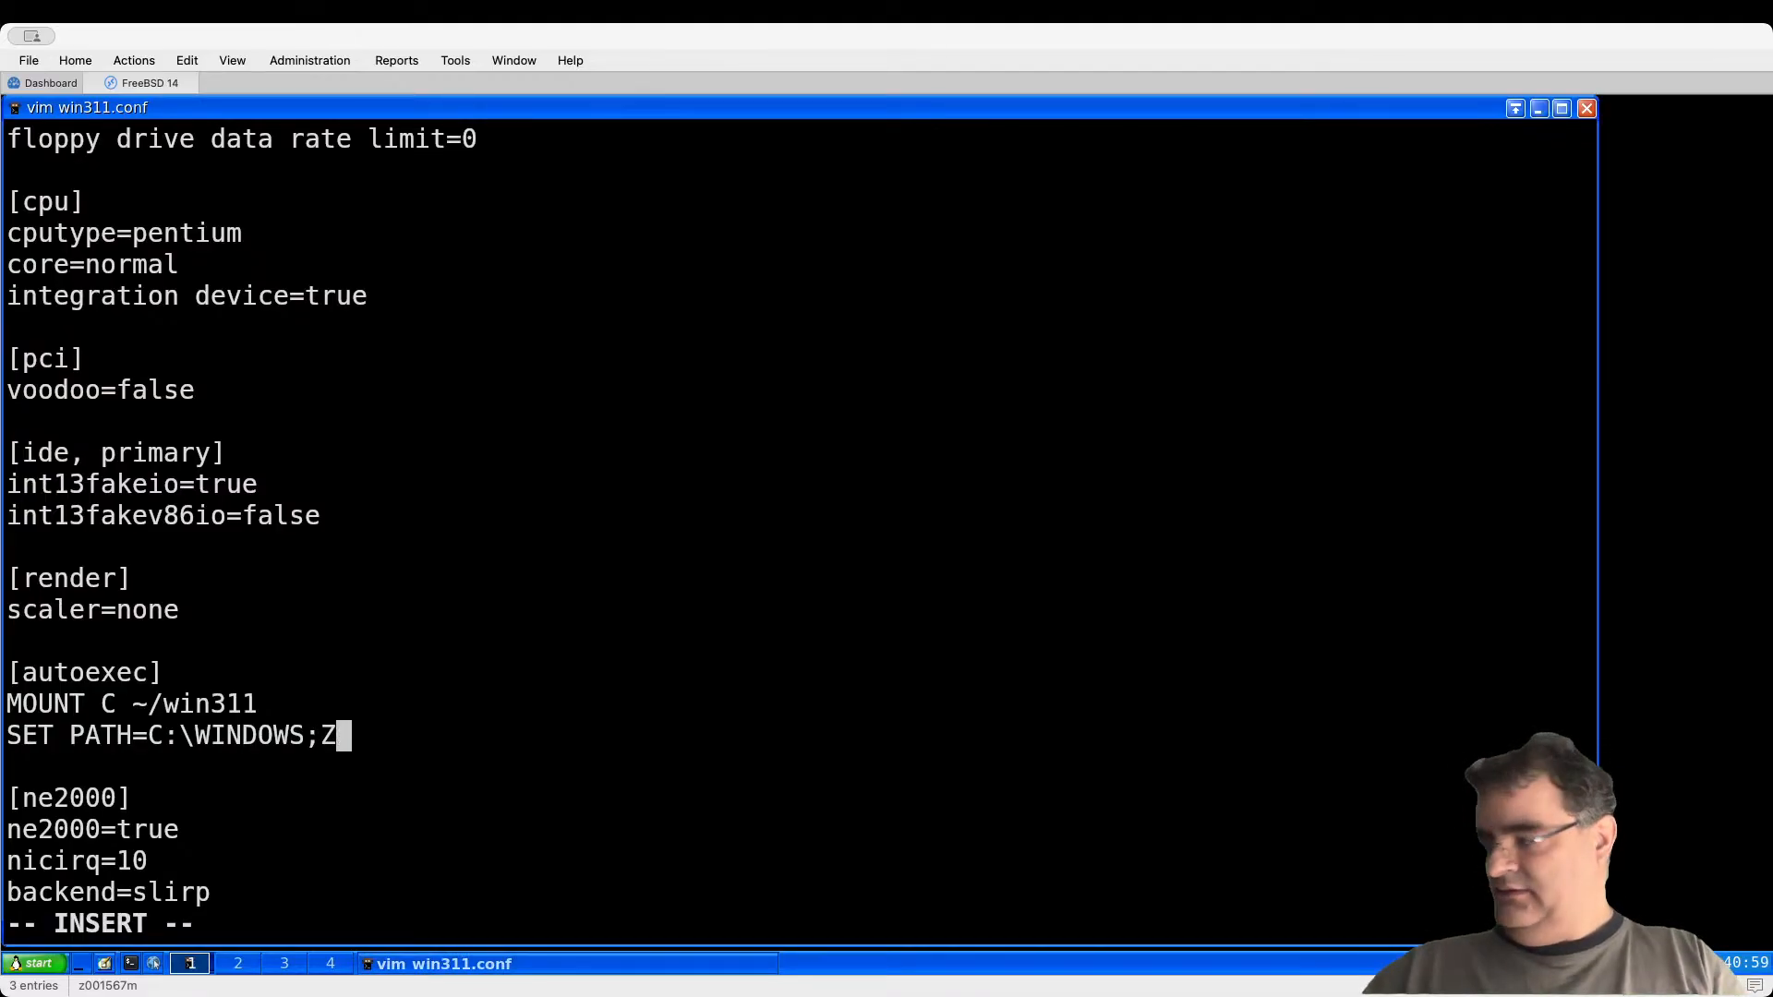
text(:\)
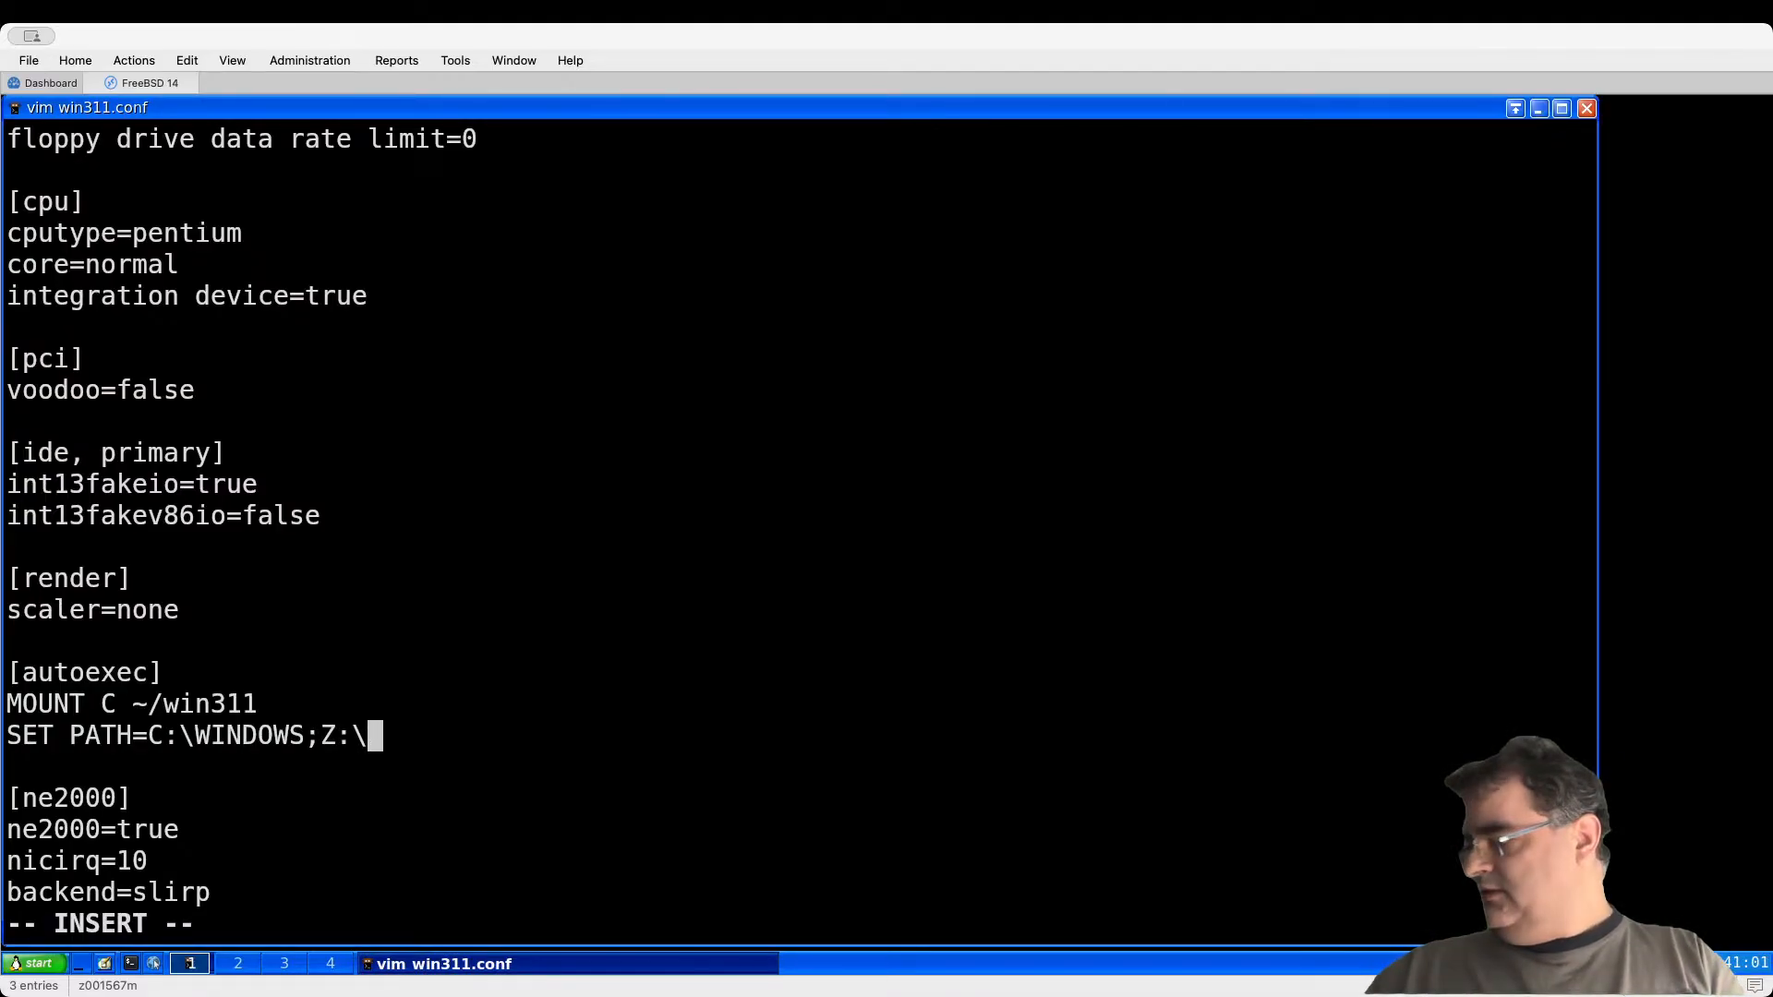
text(DOS)
key(Escape)
text(:wq)
key(Return)
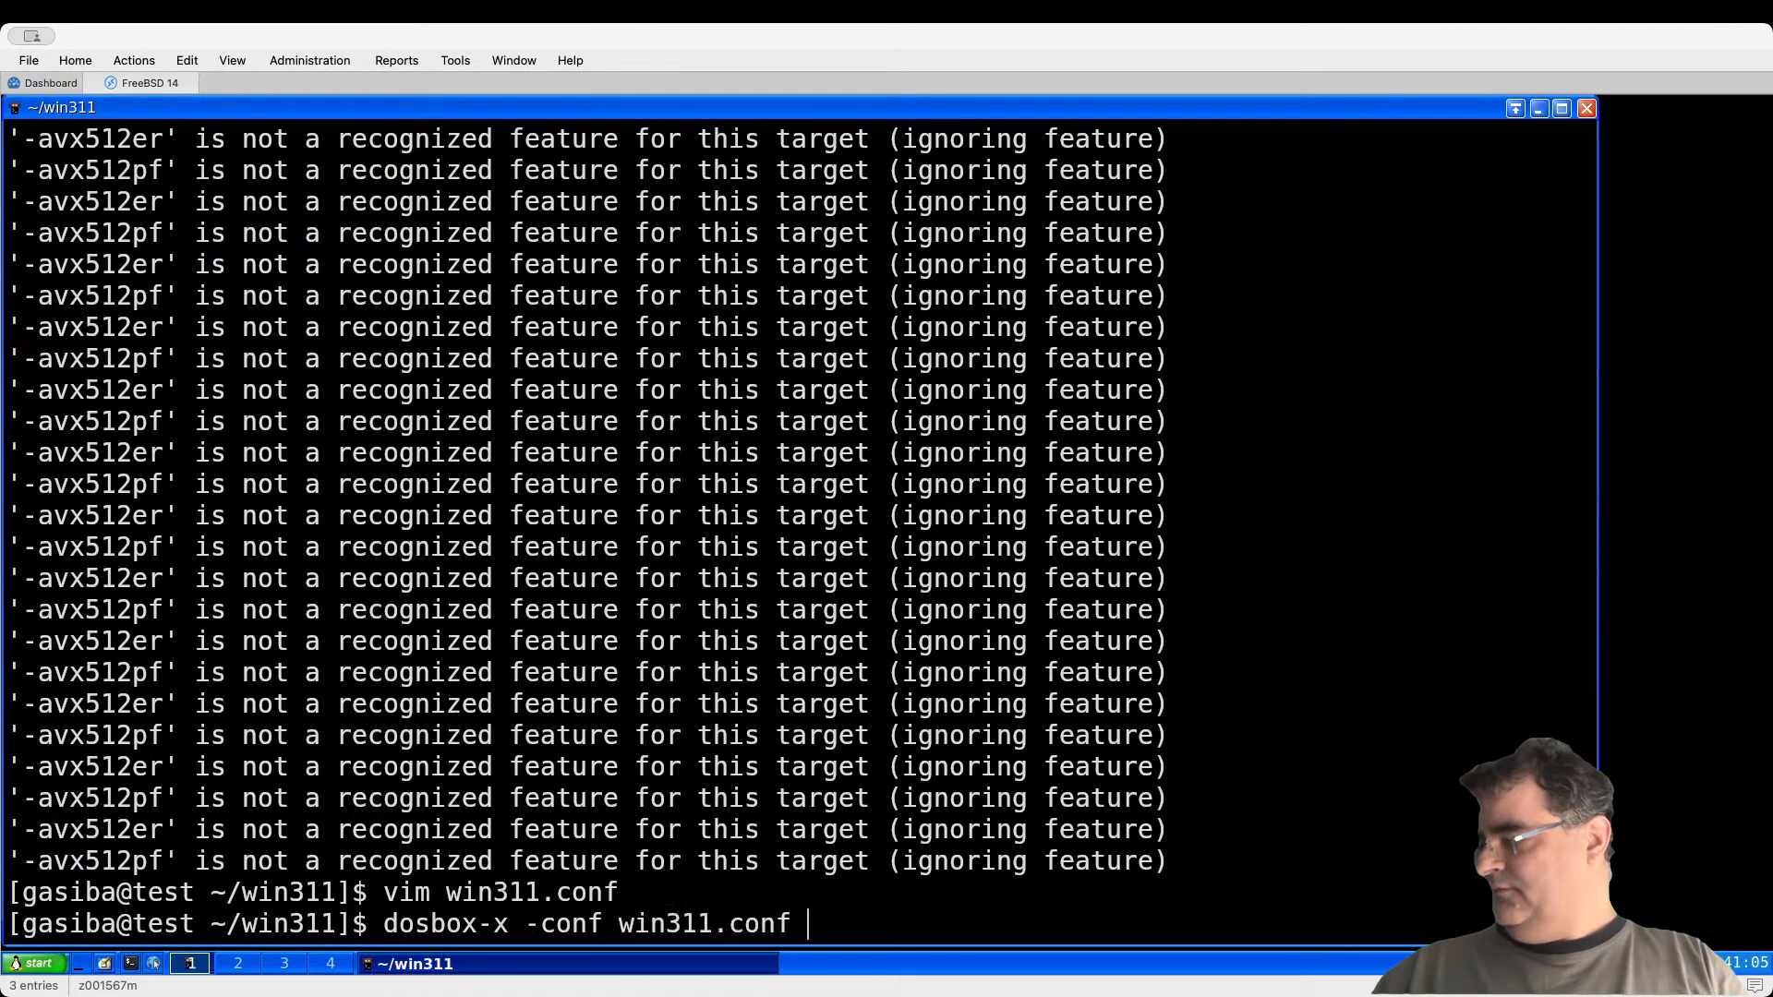
Step: Relaunch DOSBox-X with win311.conf and run edit to test the new PATH
key(Return)
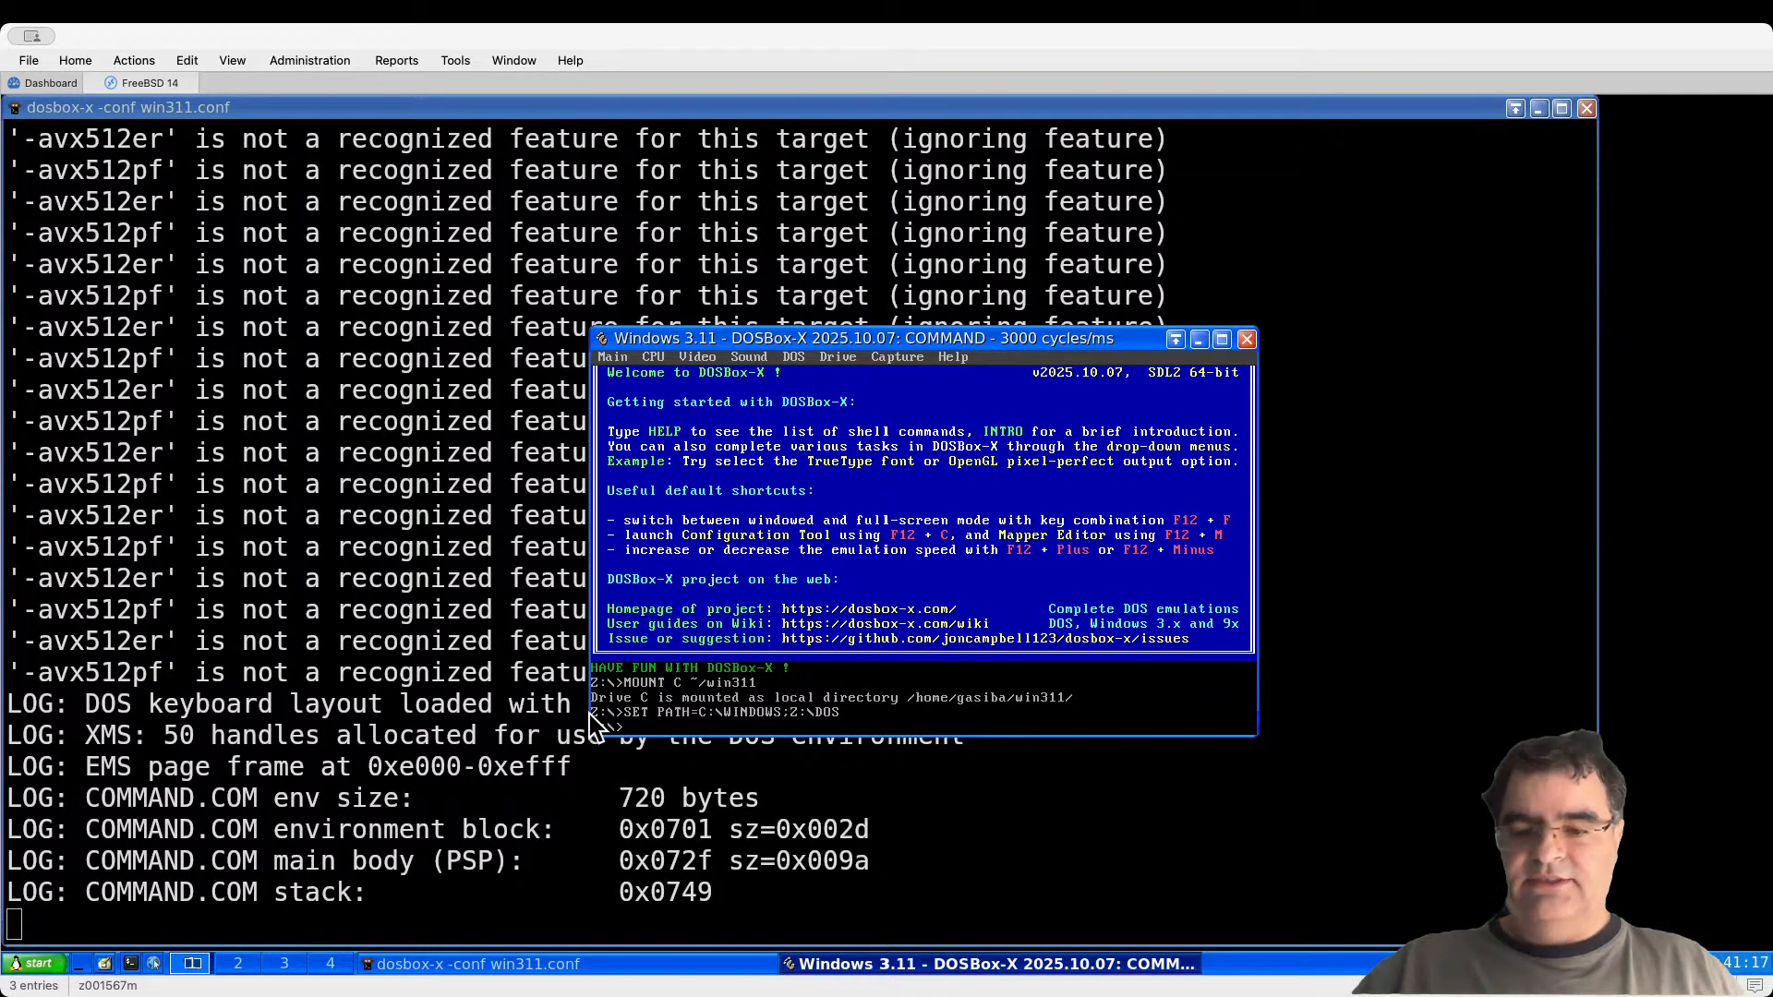
text(ed)
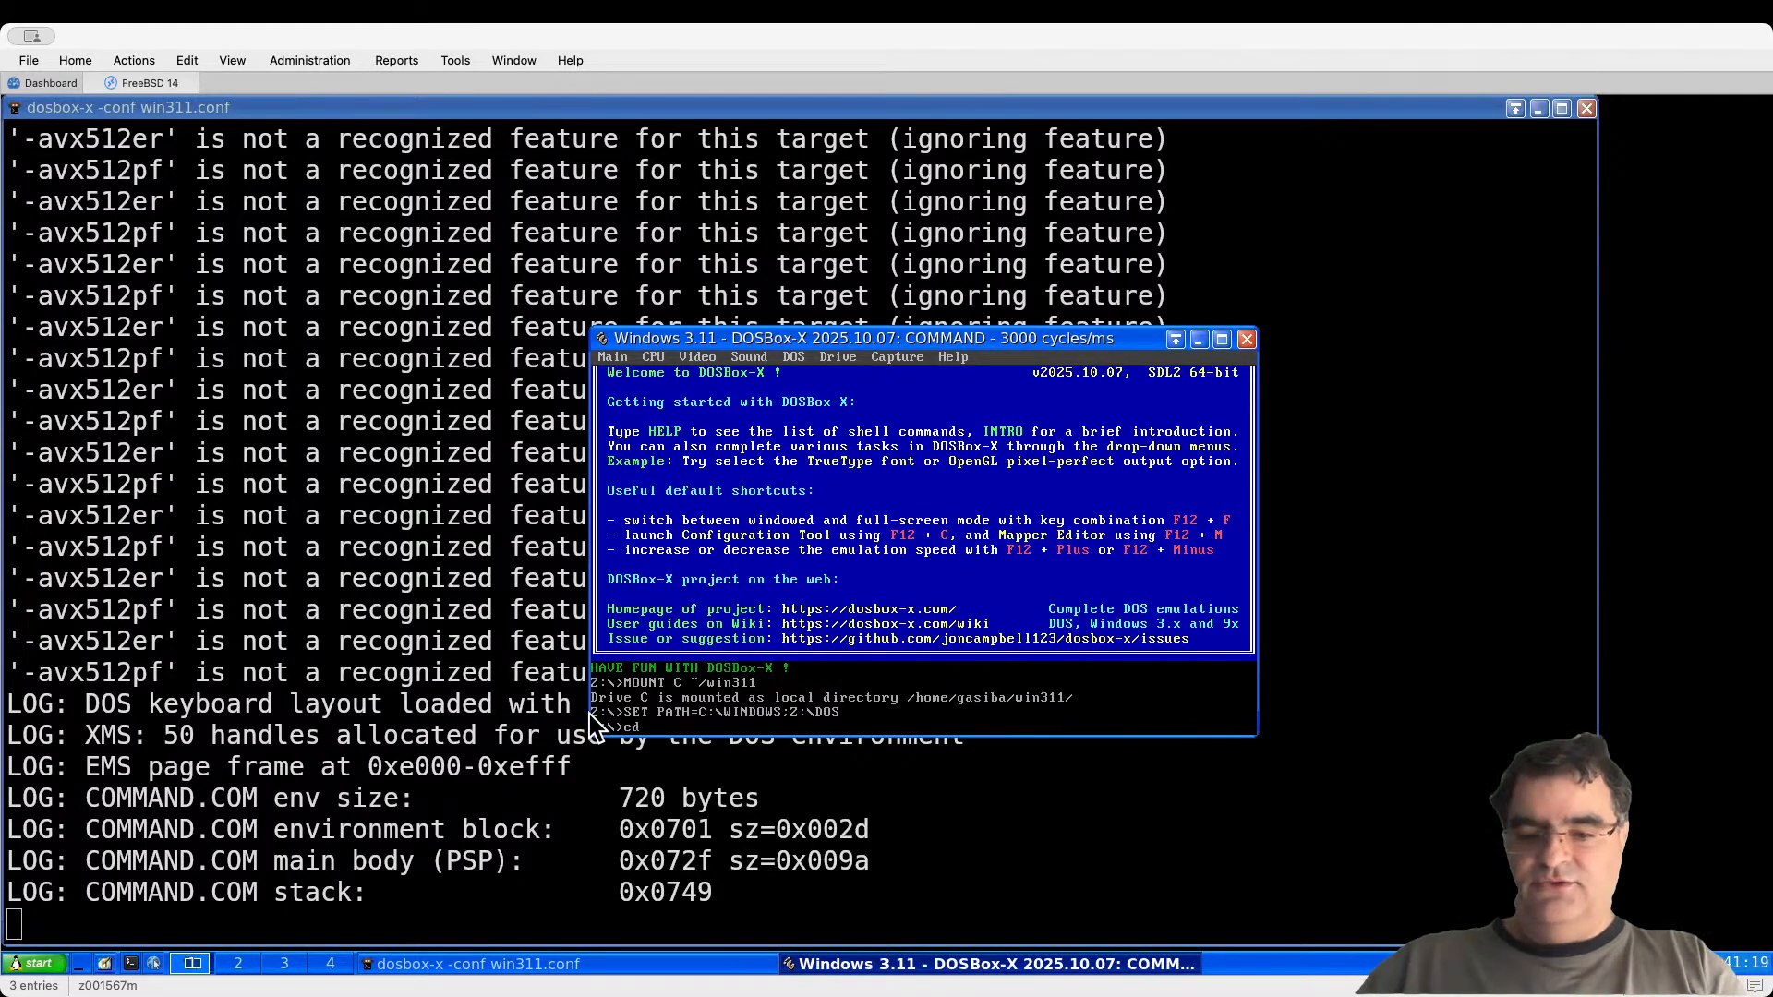
text(it)
key(Return)
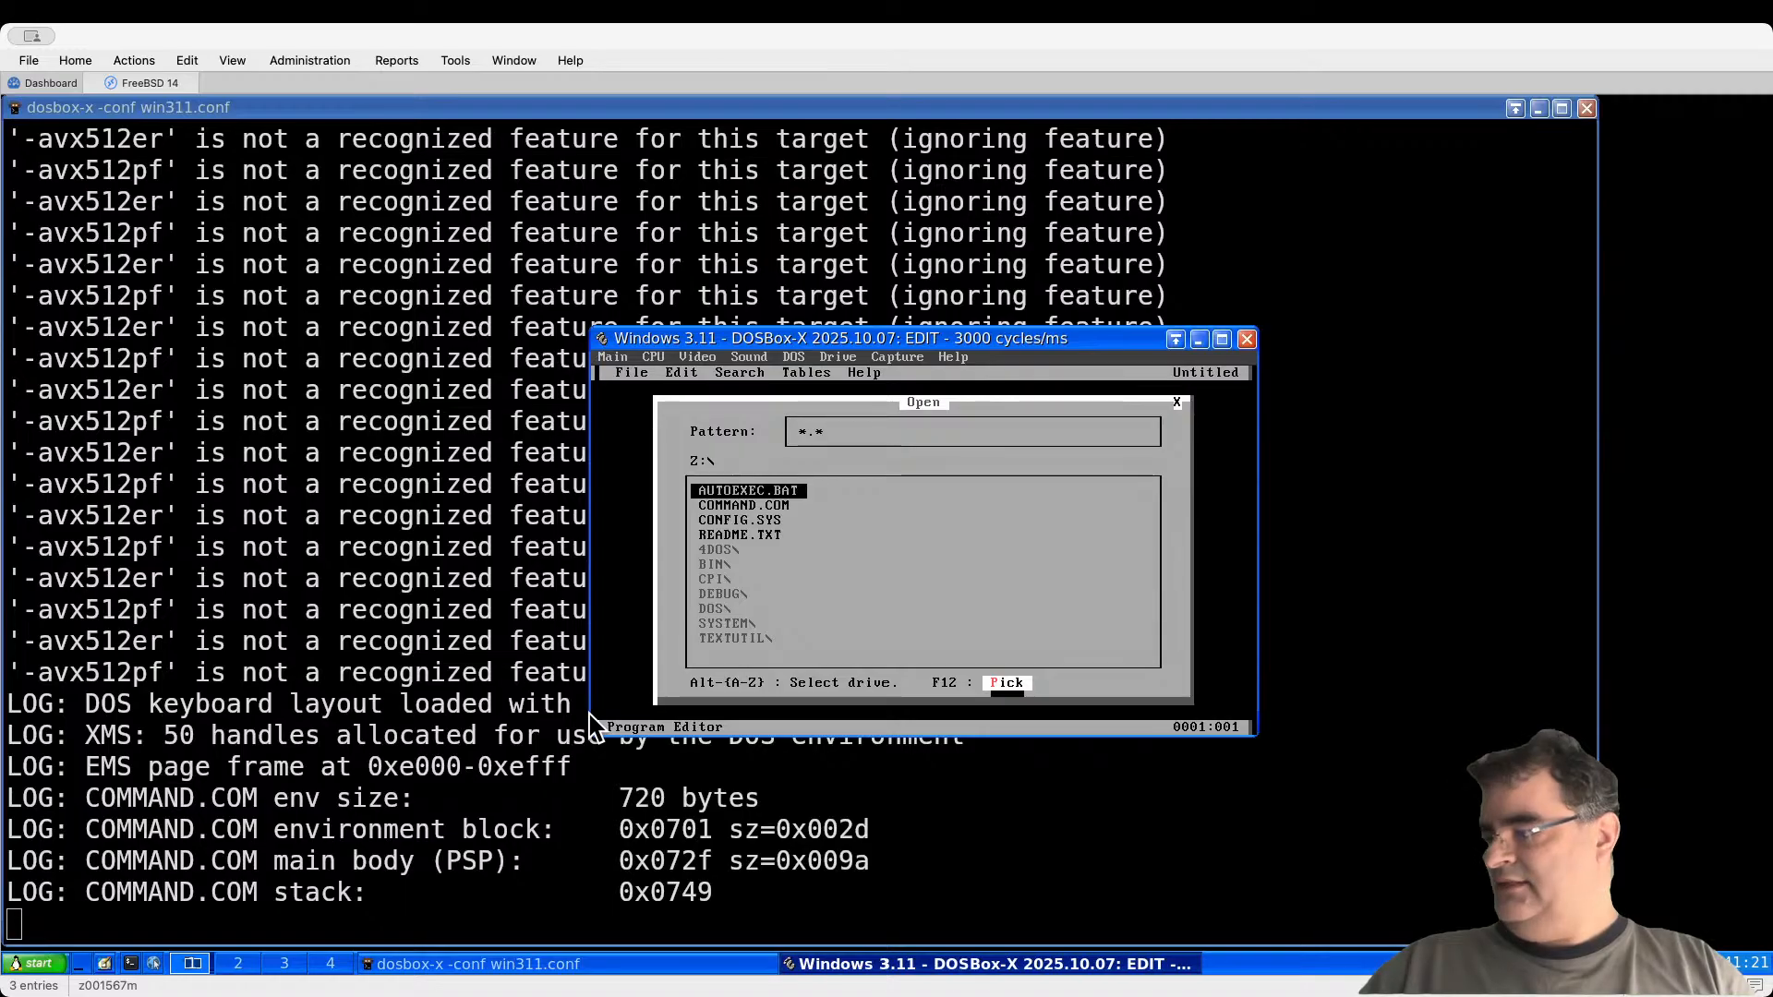
key(Escape)
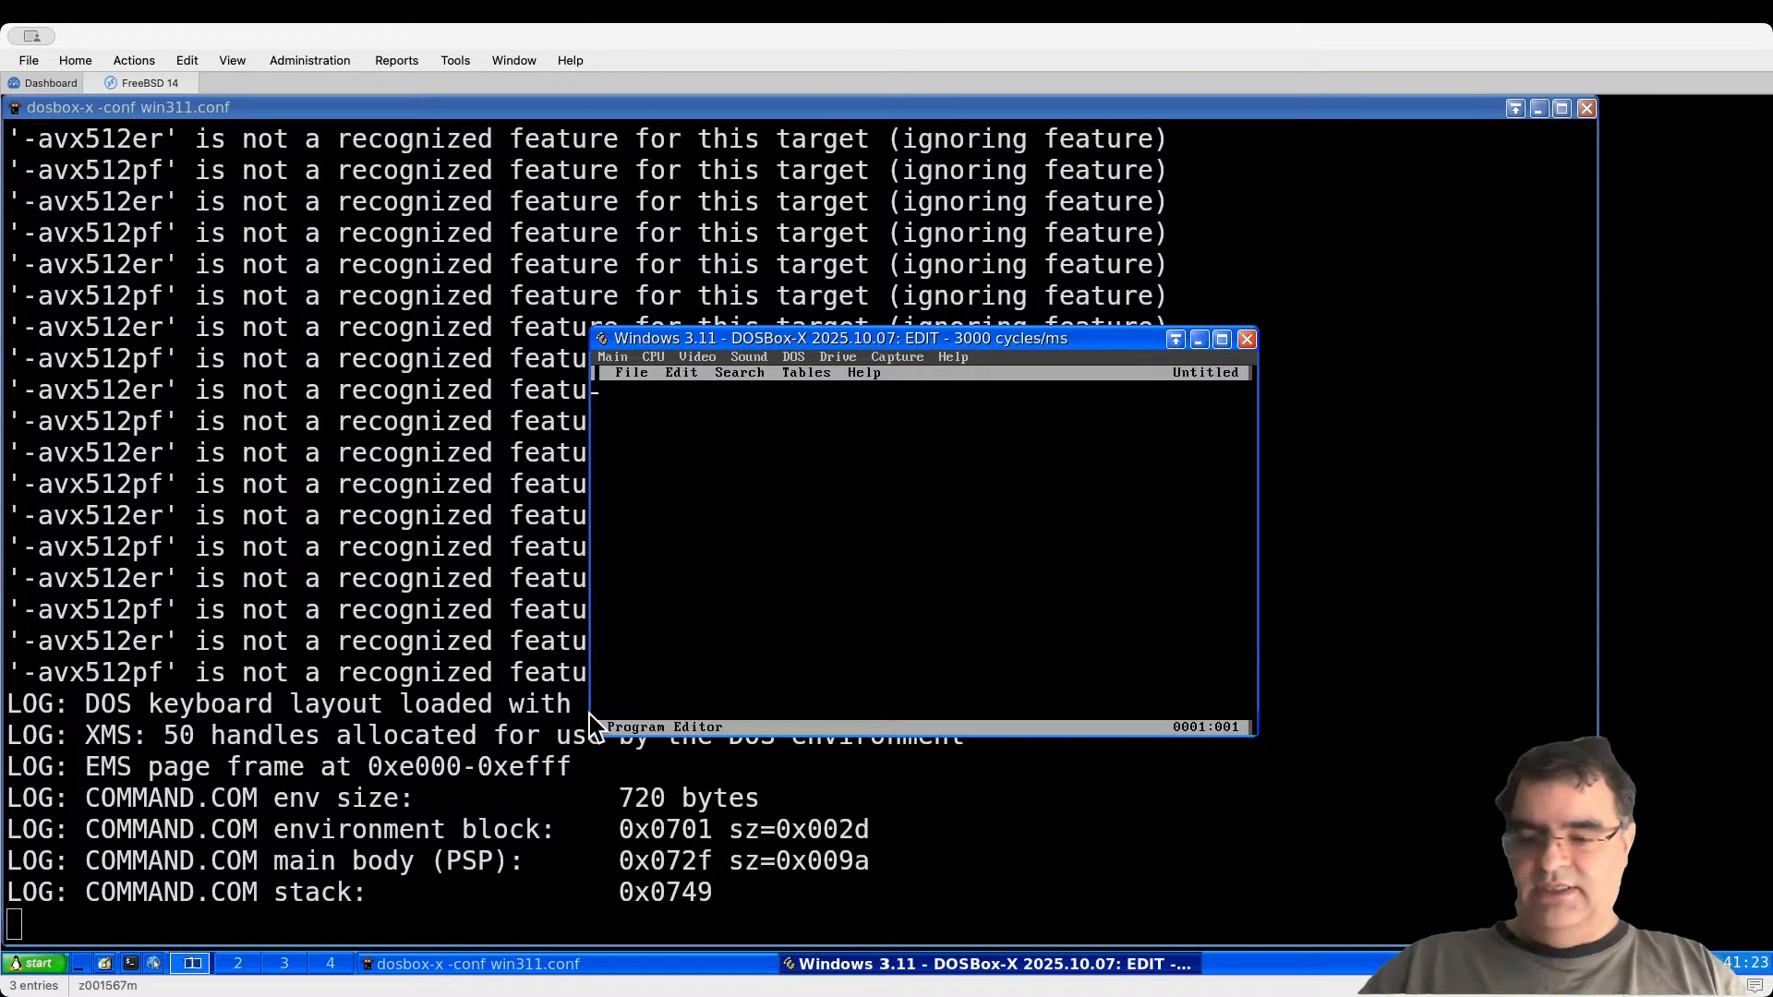
Step: Quit the DOS editor and start Windows 3.11 with win
key(alt+f)
key(Up)
key(Return)
text(win)
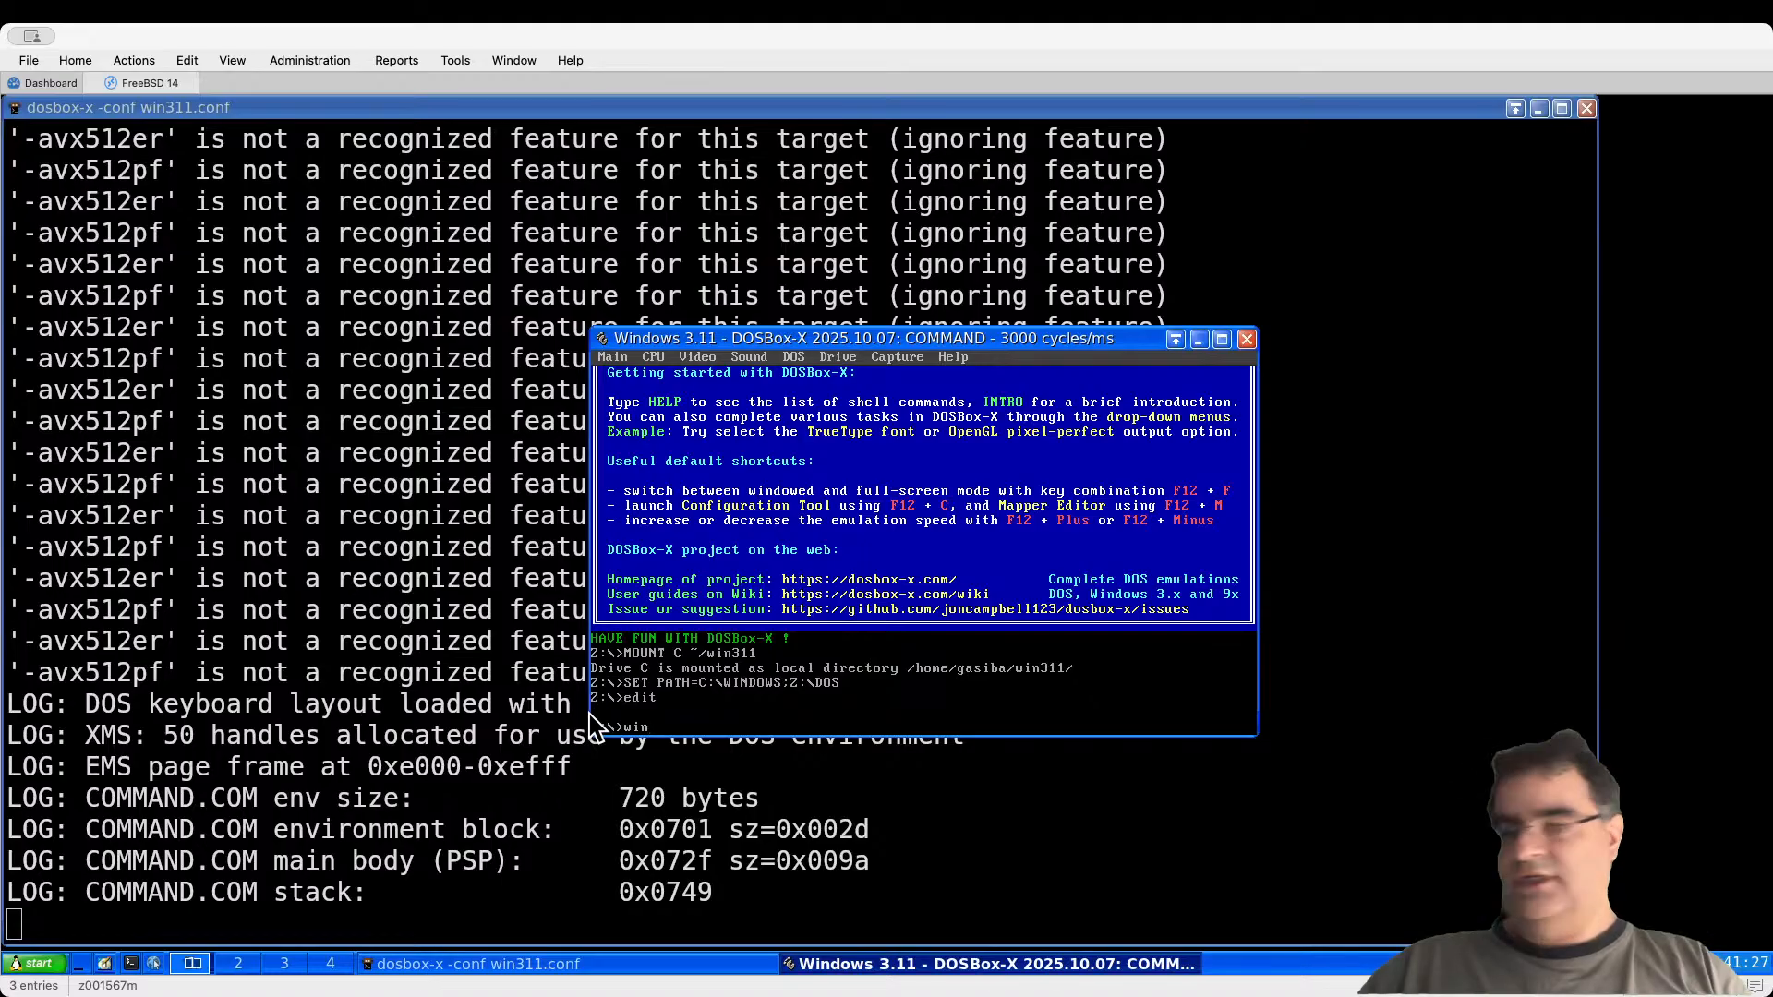
key(Return)
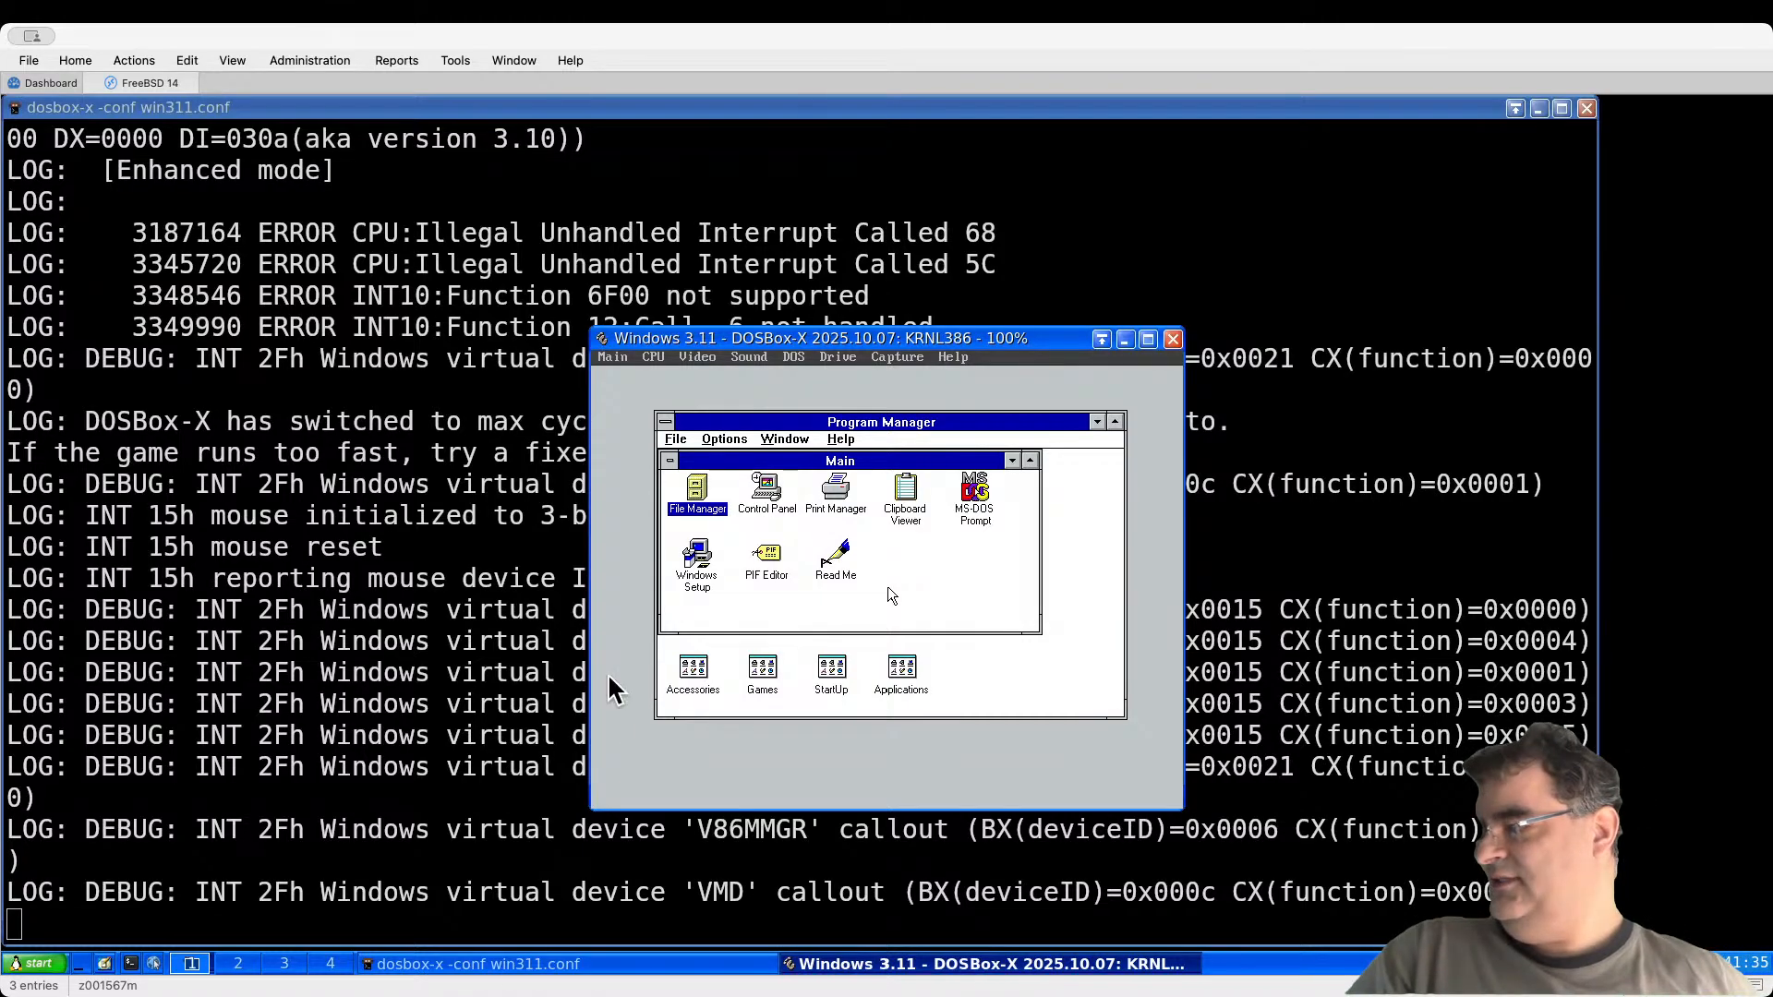
Step: Exit Windows 3.11 from Program Manager's File menu back to the Z:\> prompt
click(935, 583)
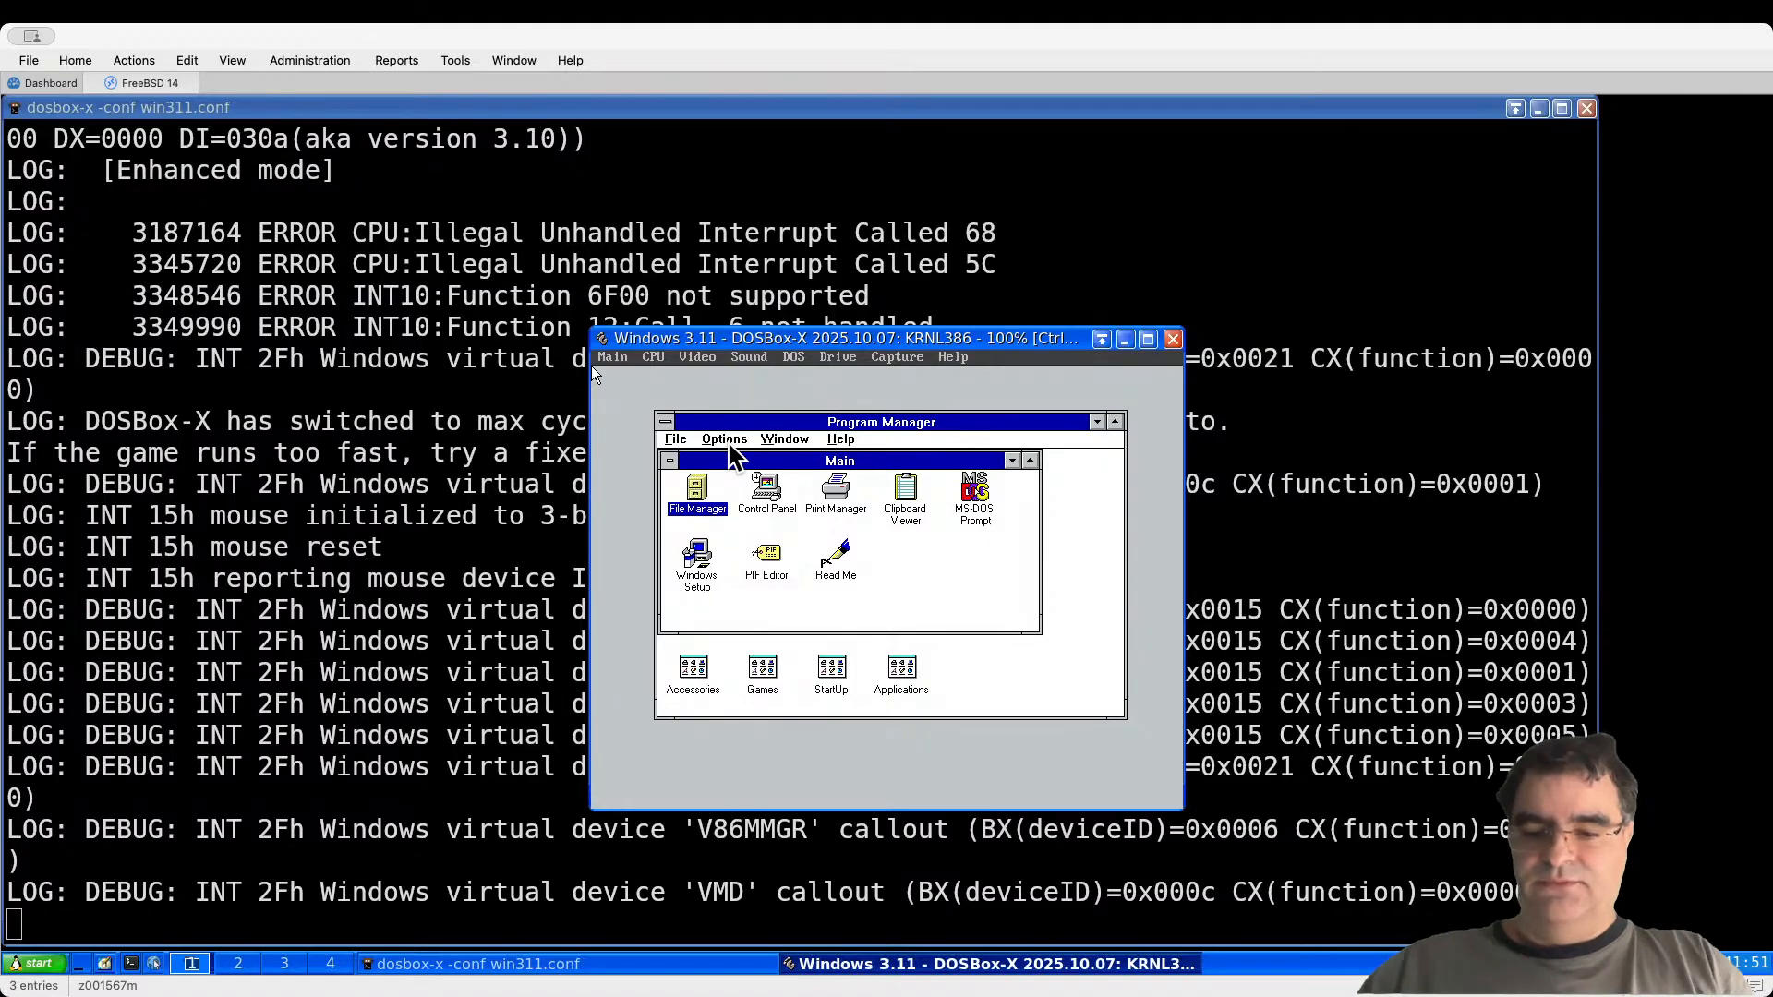
key(alt+f)
key(Up)
key(Return)
key(Return)
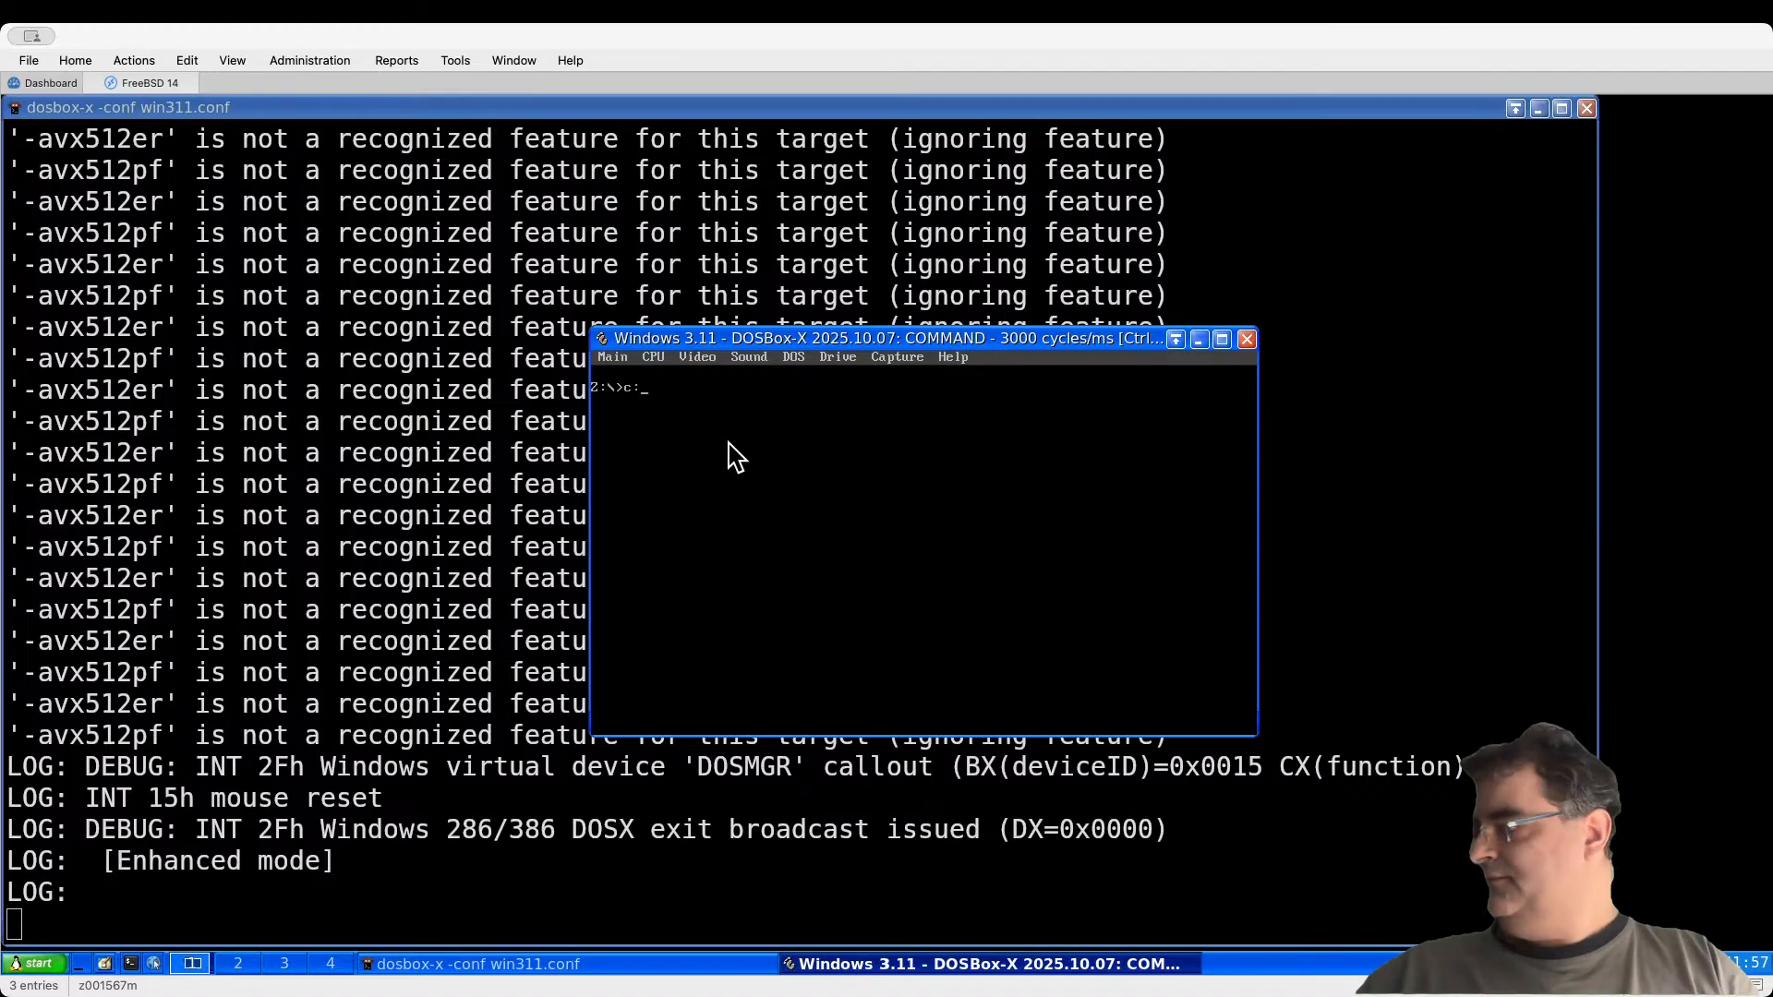
Step: Switch to drive C and run Windows Setup
text(c:)
key(Return)
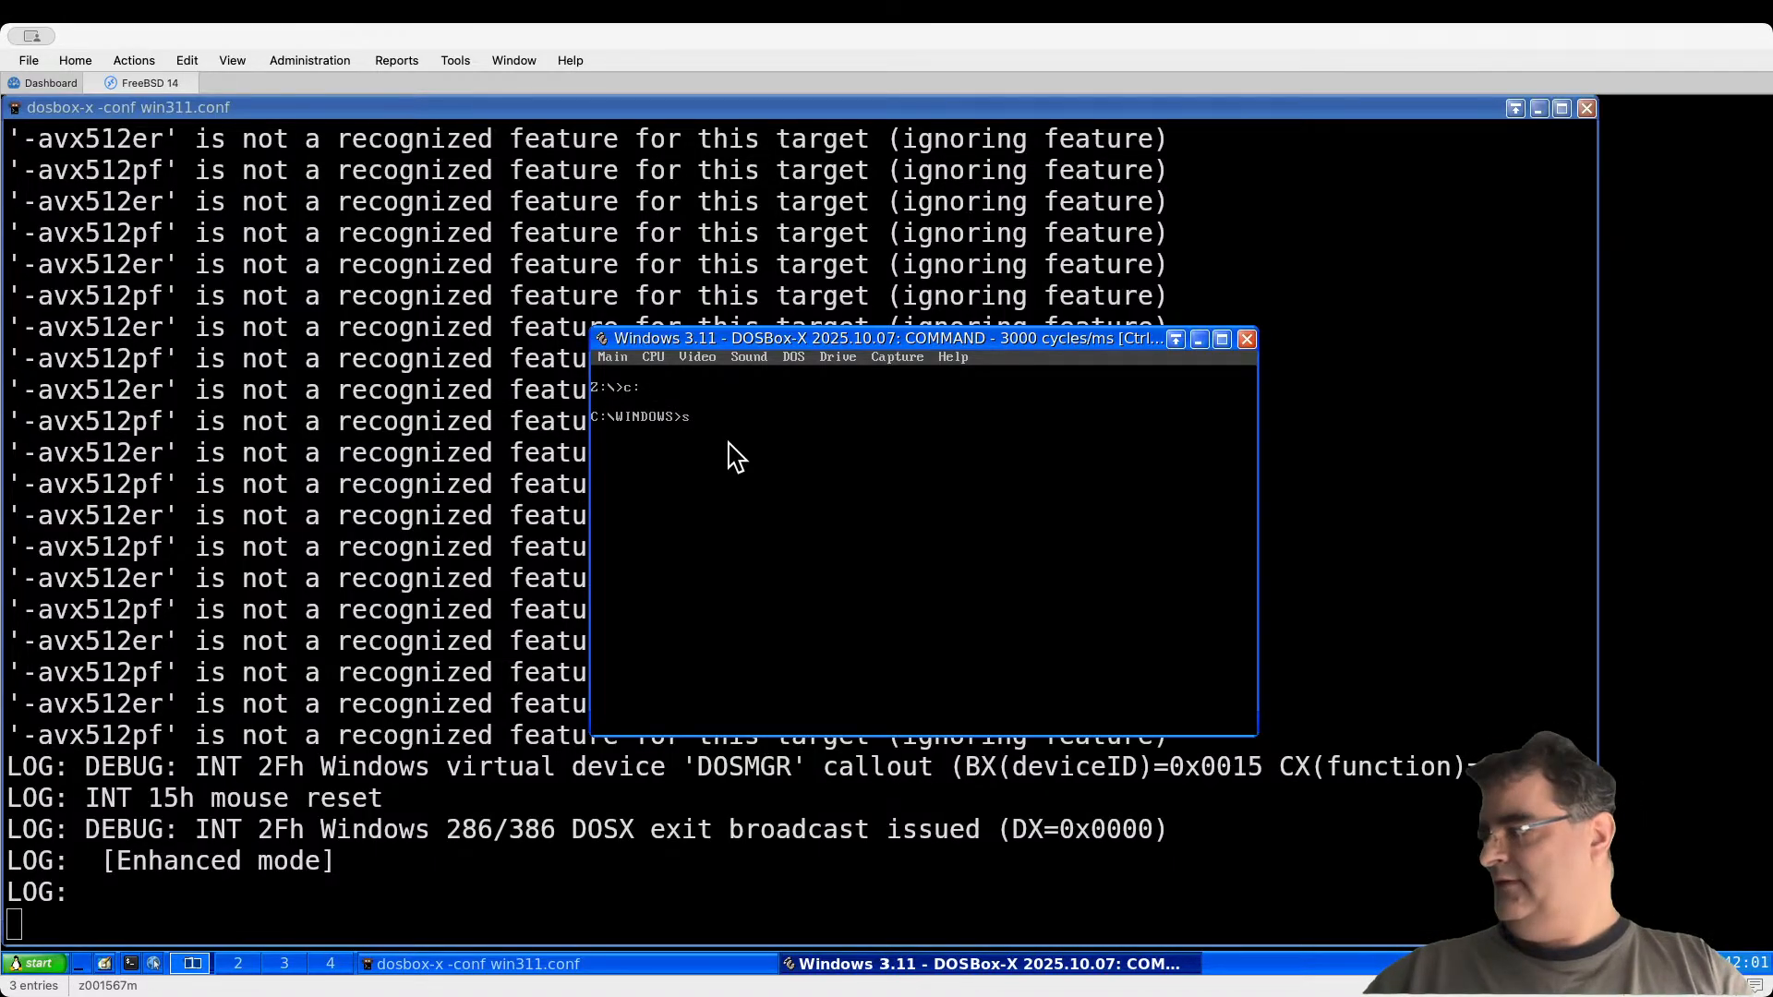
text(setup)
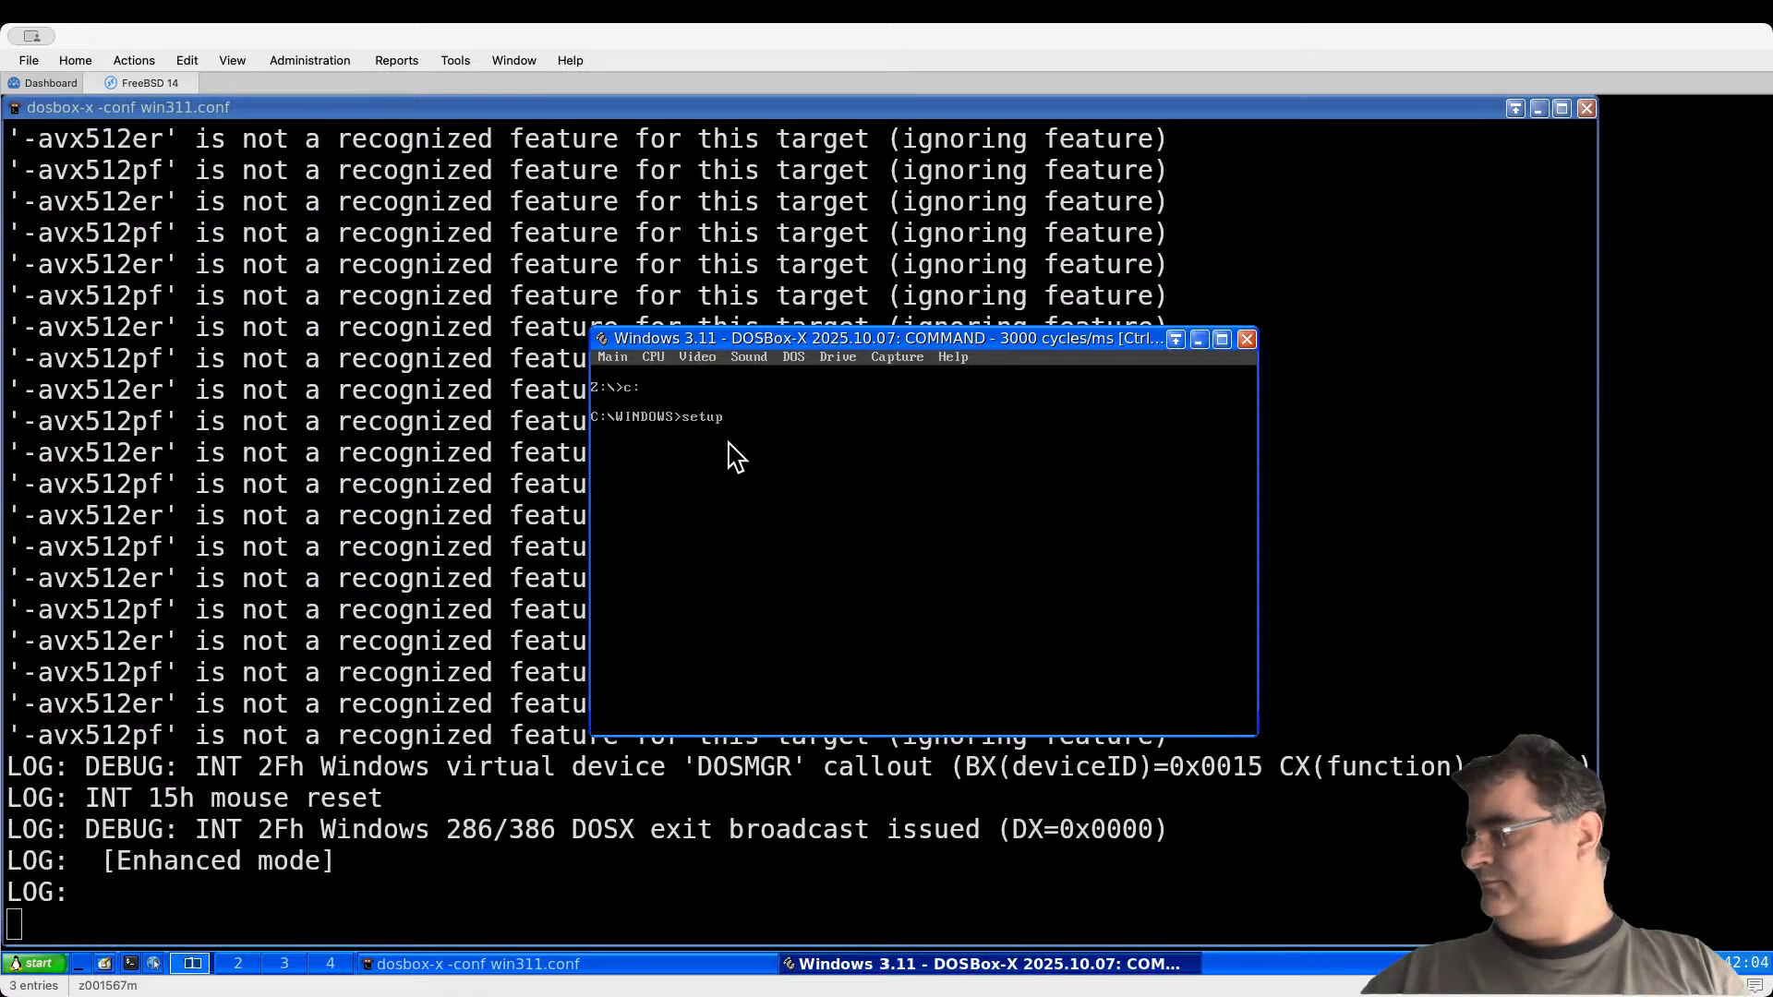
key(Return)
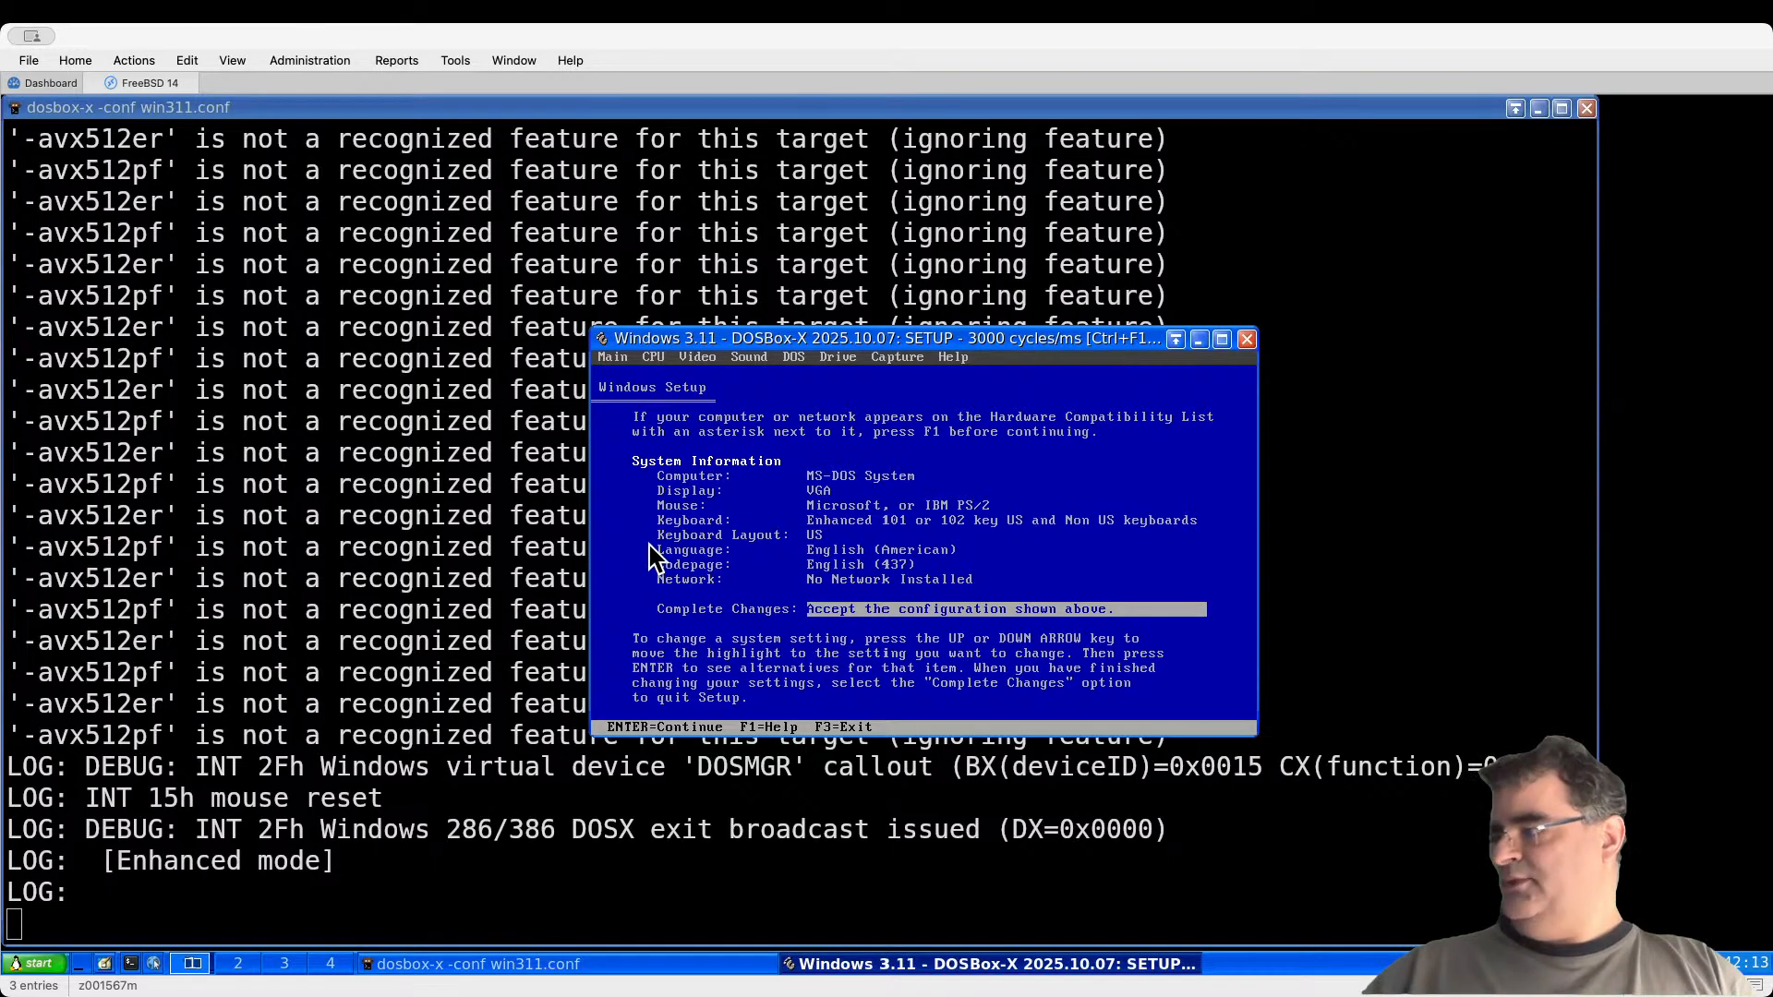
Step: Set the mouse to 'Other (Requires disk provided by a hardware manufacturer)' and clear the A: path
key(Up)
key(Up)
key(Up)
key(Up)
key(Up)
key(Up)
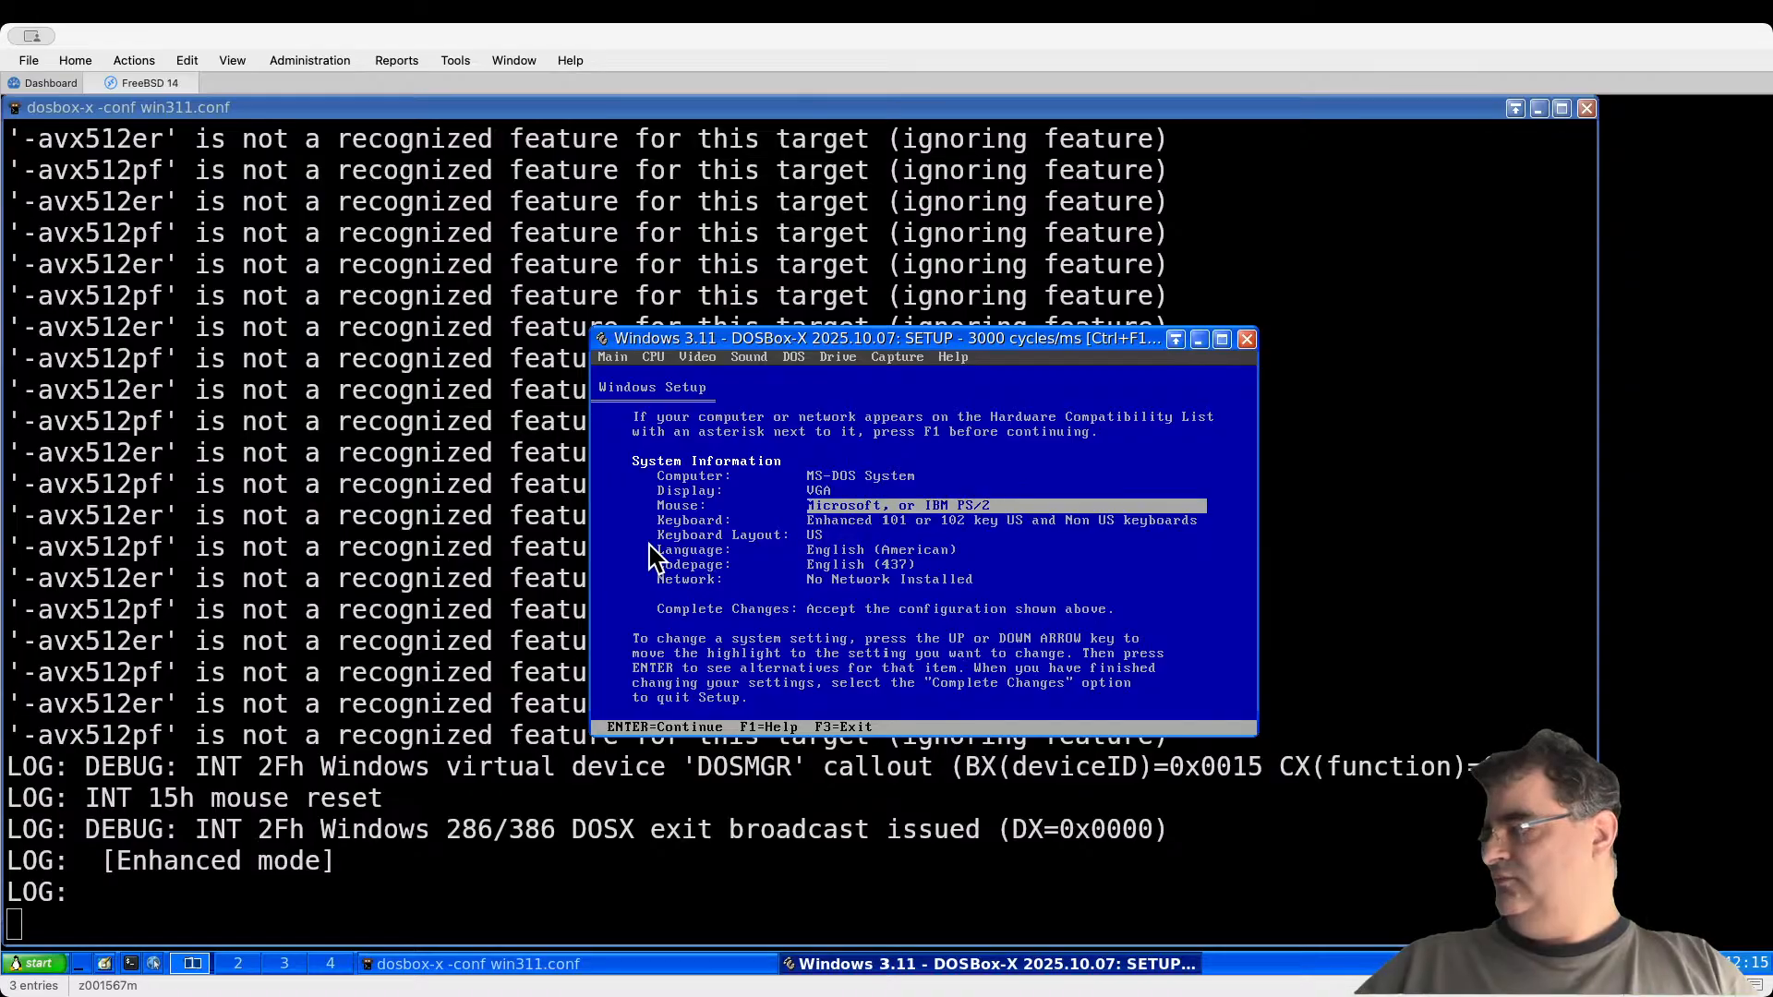
key(Return)
key(Down)
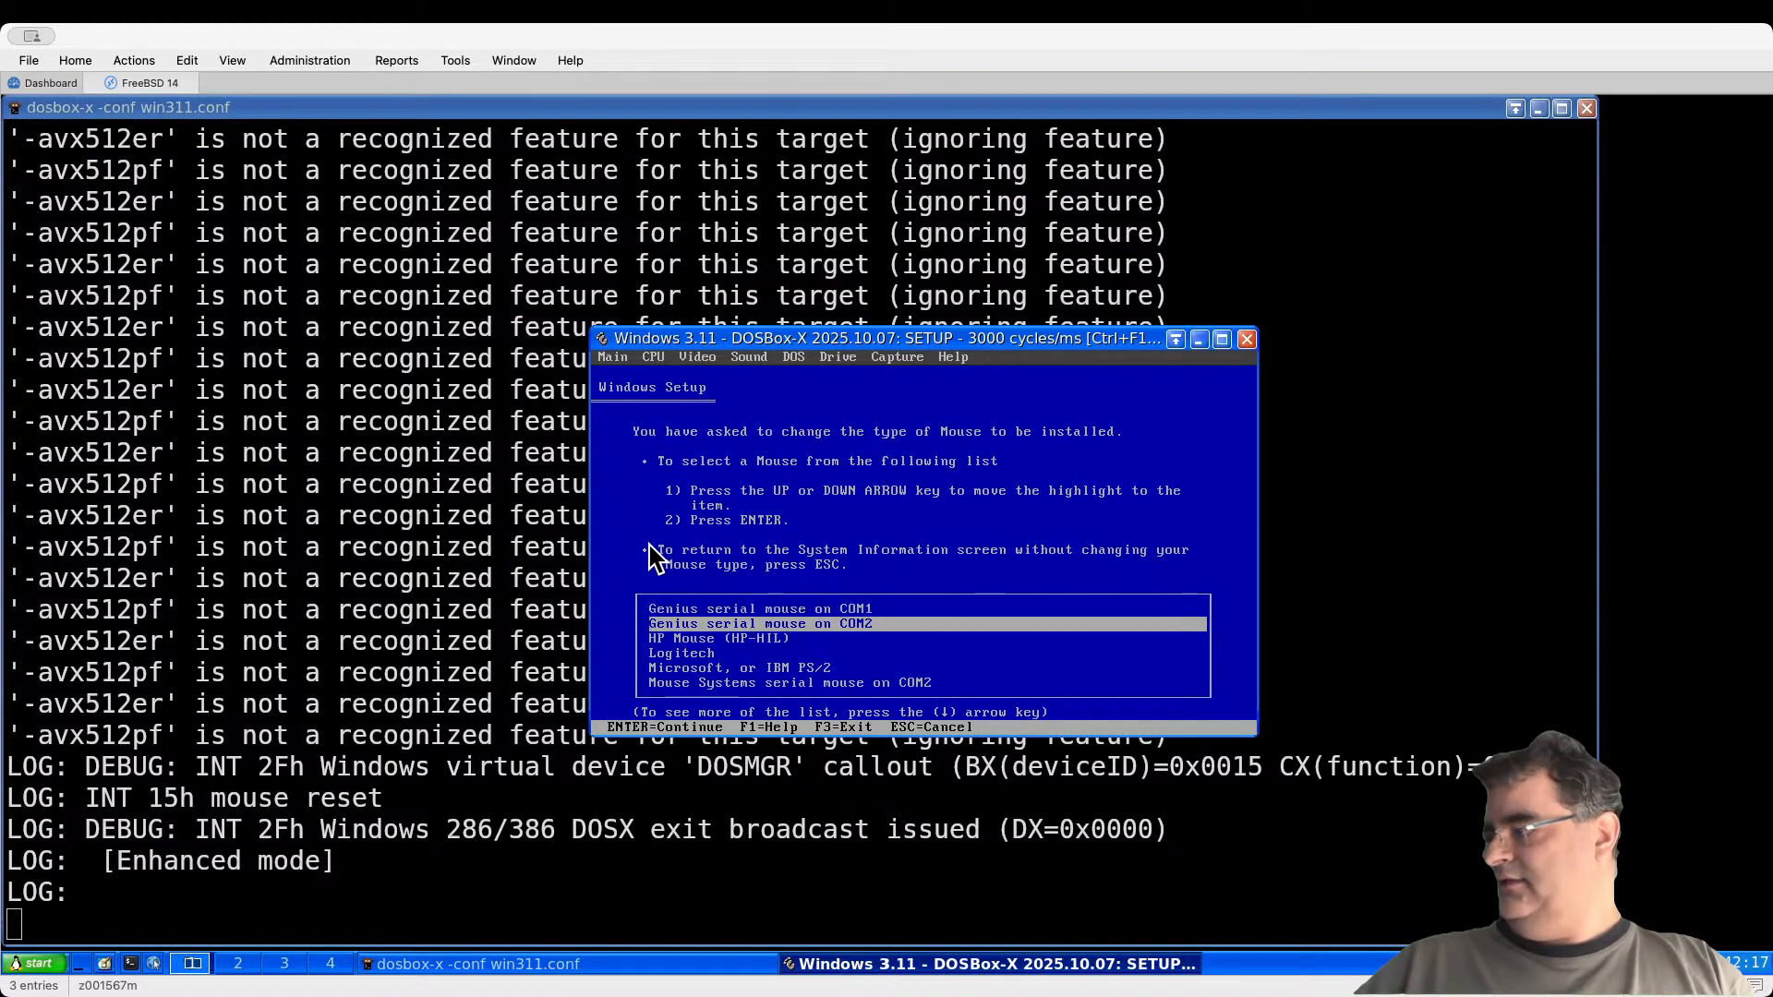
key(Down)
key(Down)
key(Down)
key(Down)
key(Down)
key(Down)
key(Down)
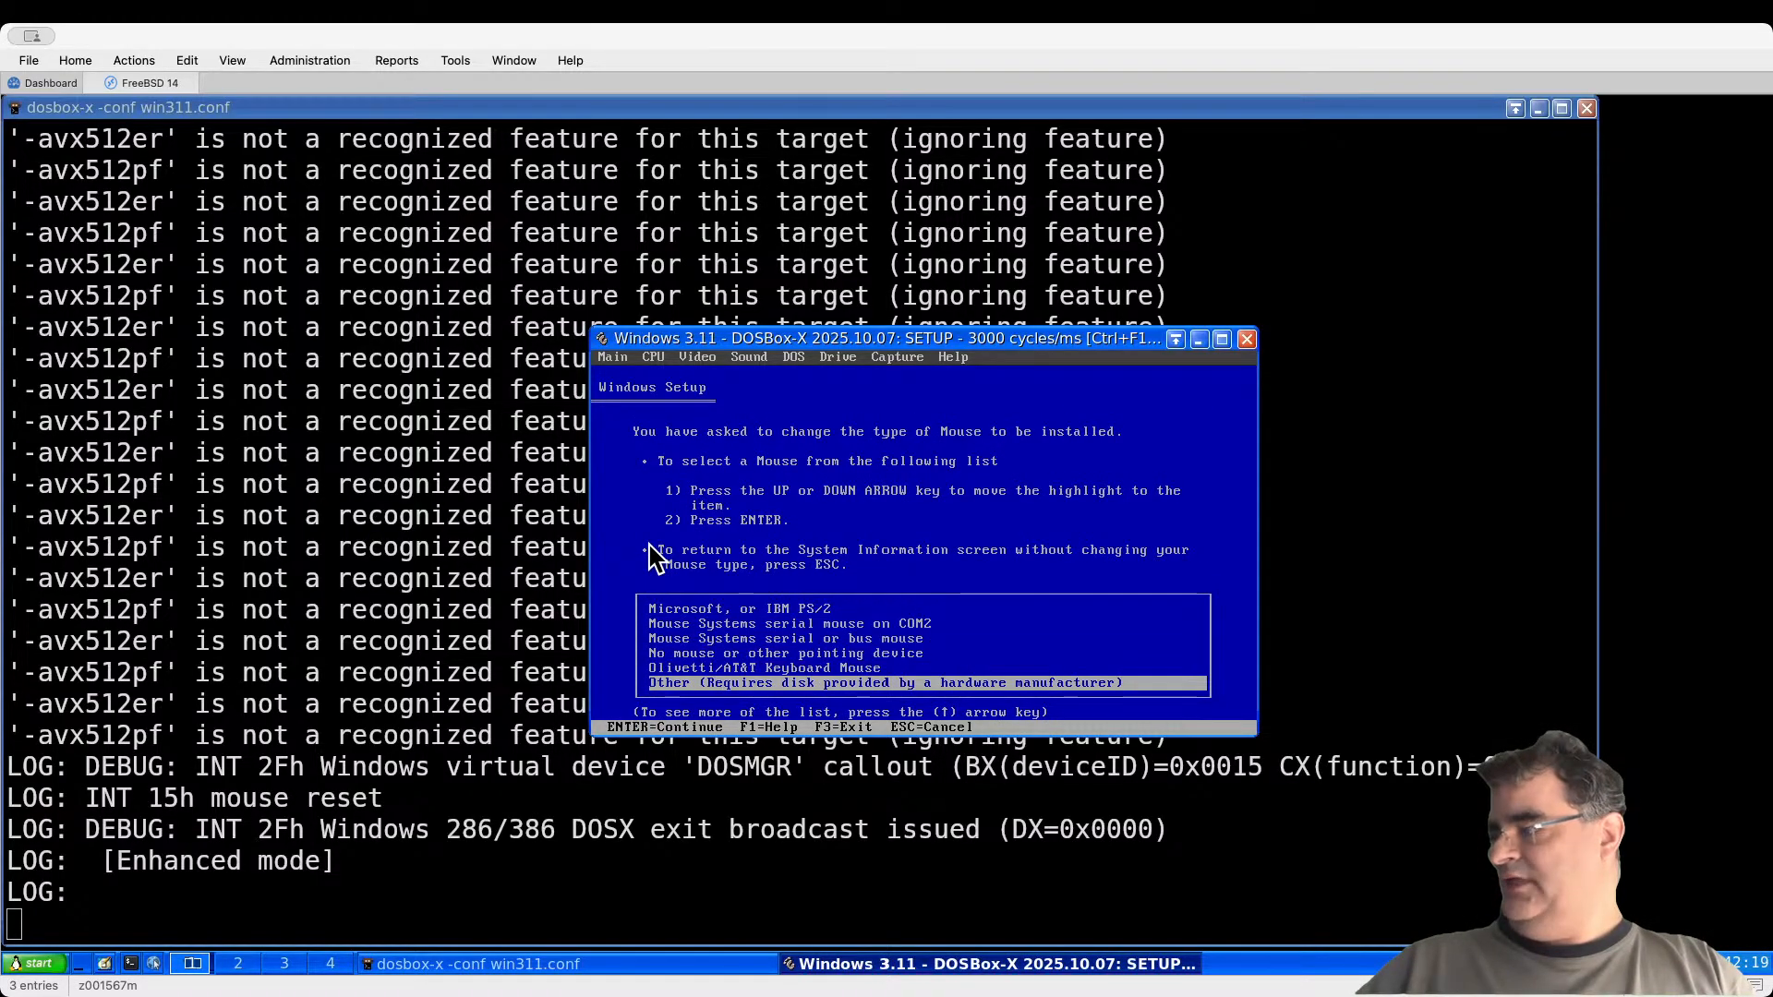
key(Return)
key(BackSpace)
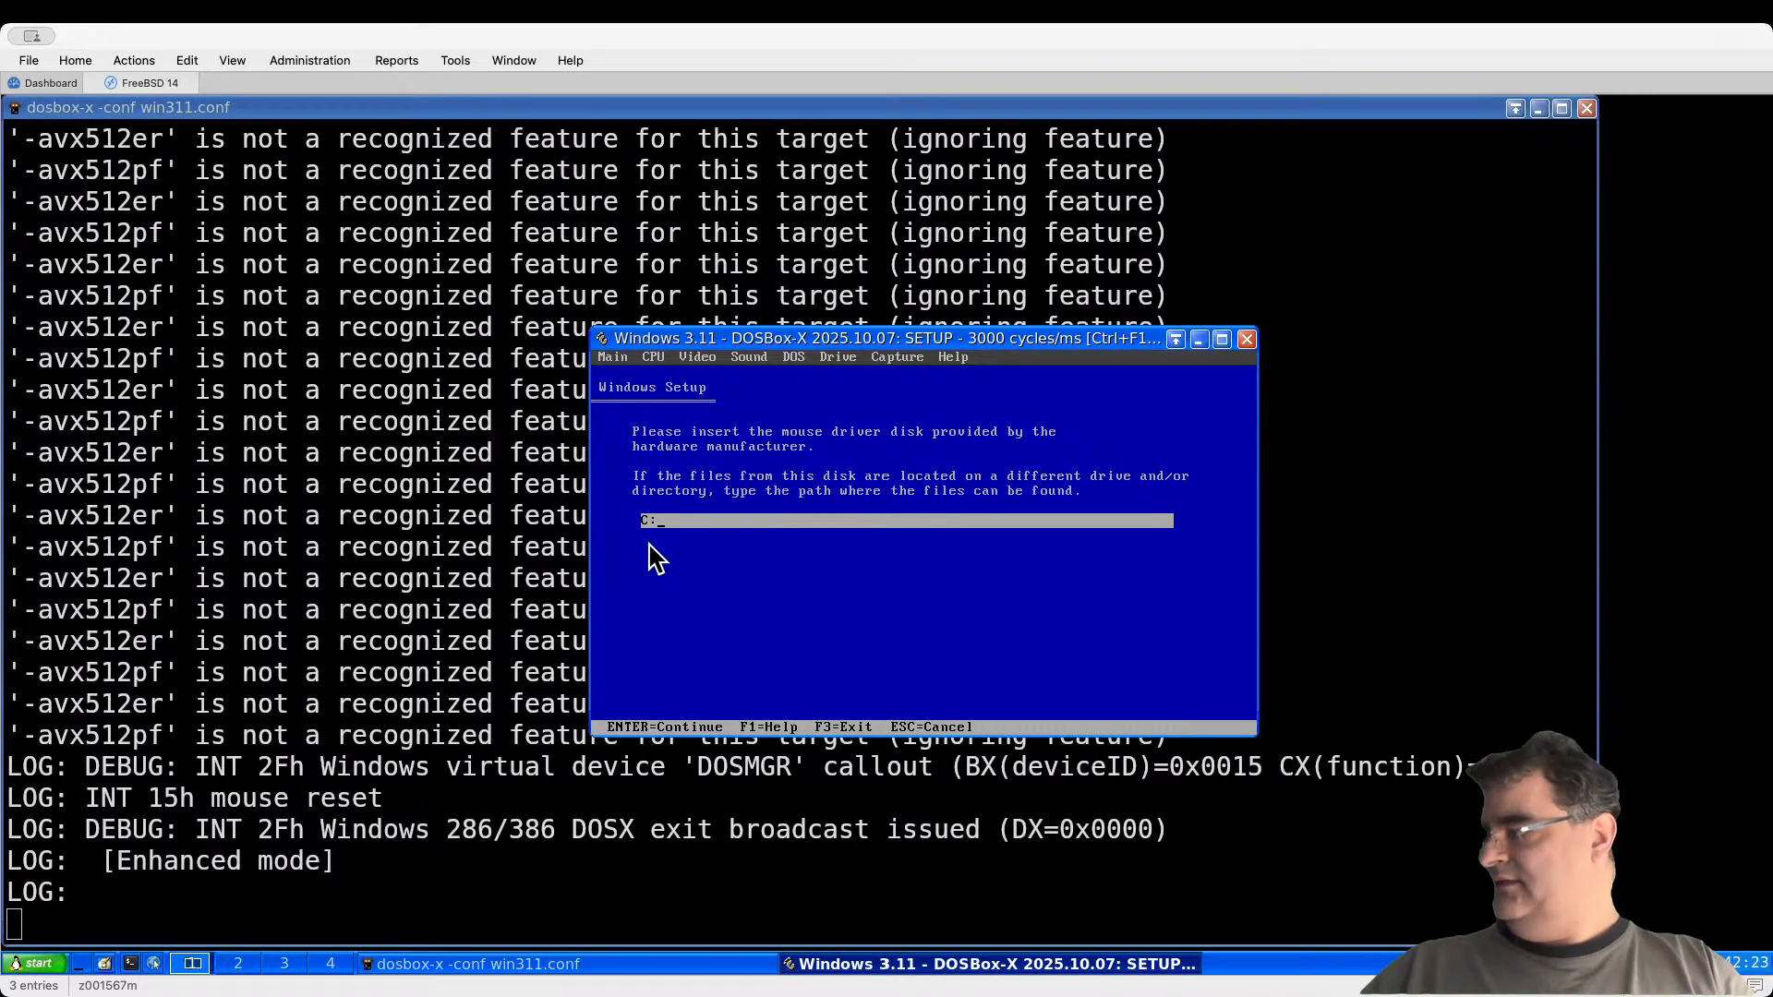
Step: Enter C:\SETUP\DOSBOX as the mouse driver path
text(C:/S)
key(BackSpace)
key(BackSpace)
text(\S)
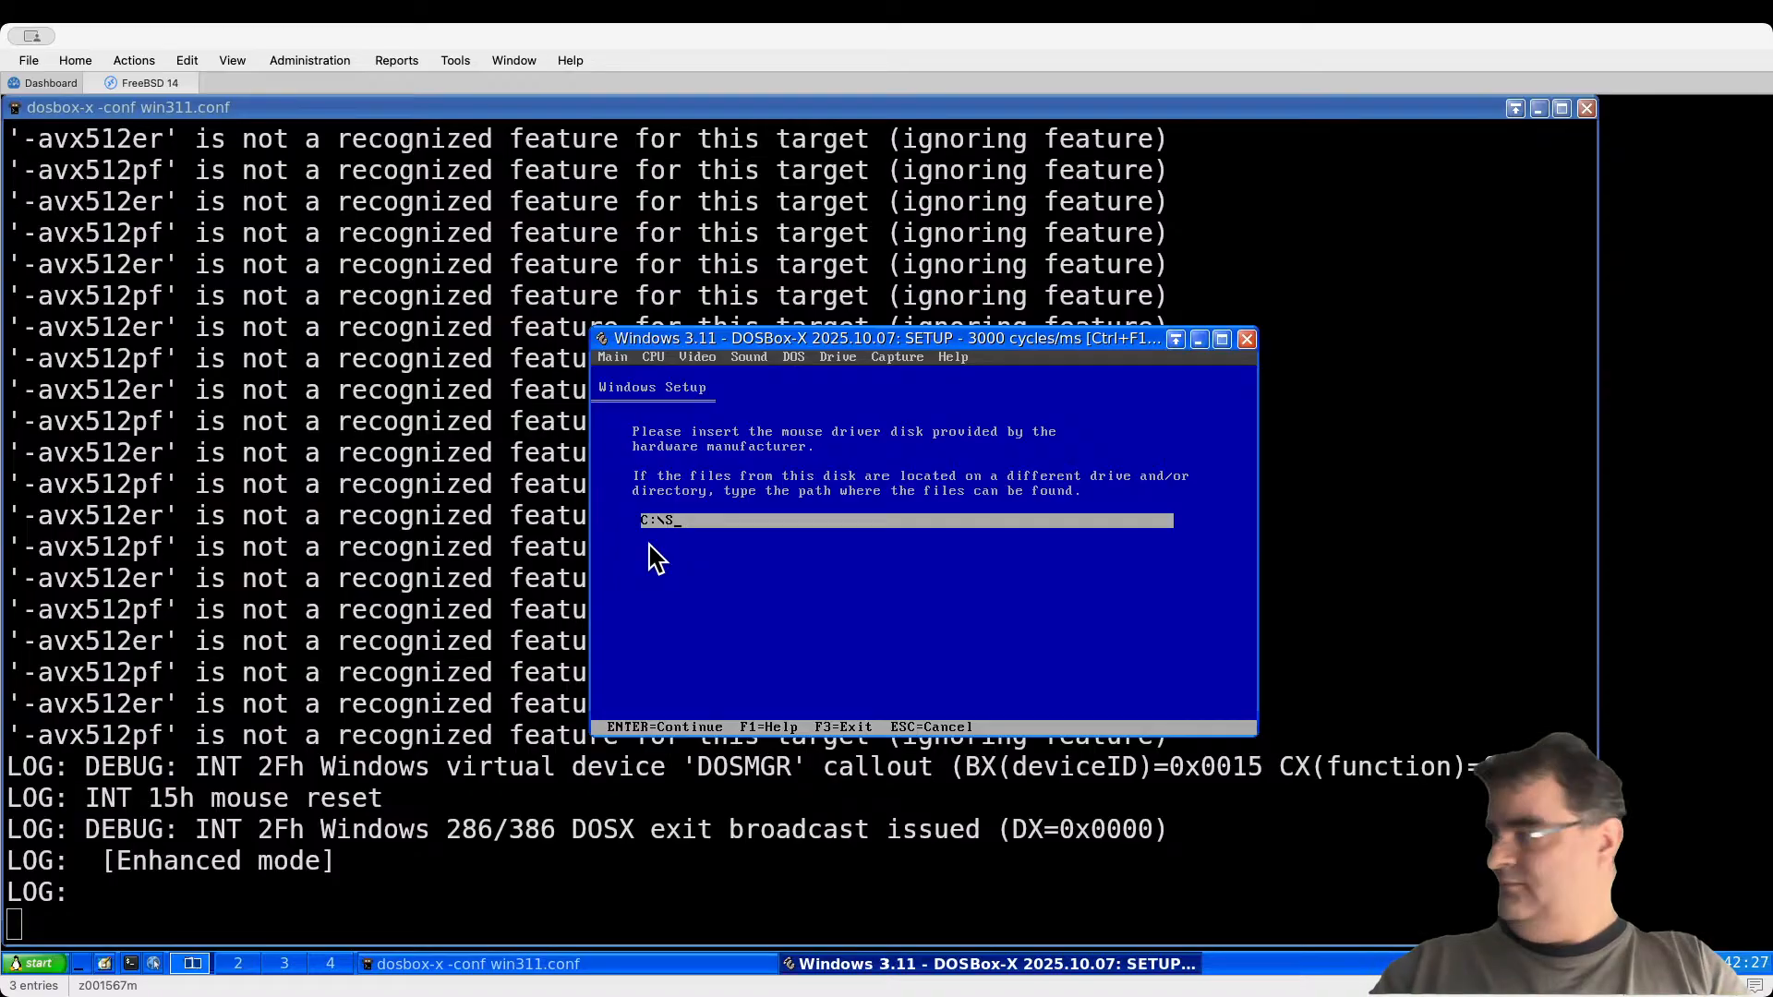
text(ETUP\DOSBOX)
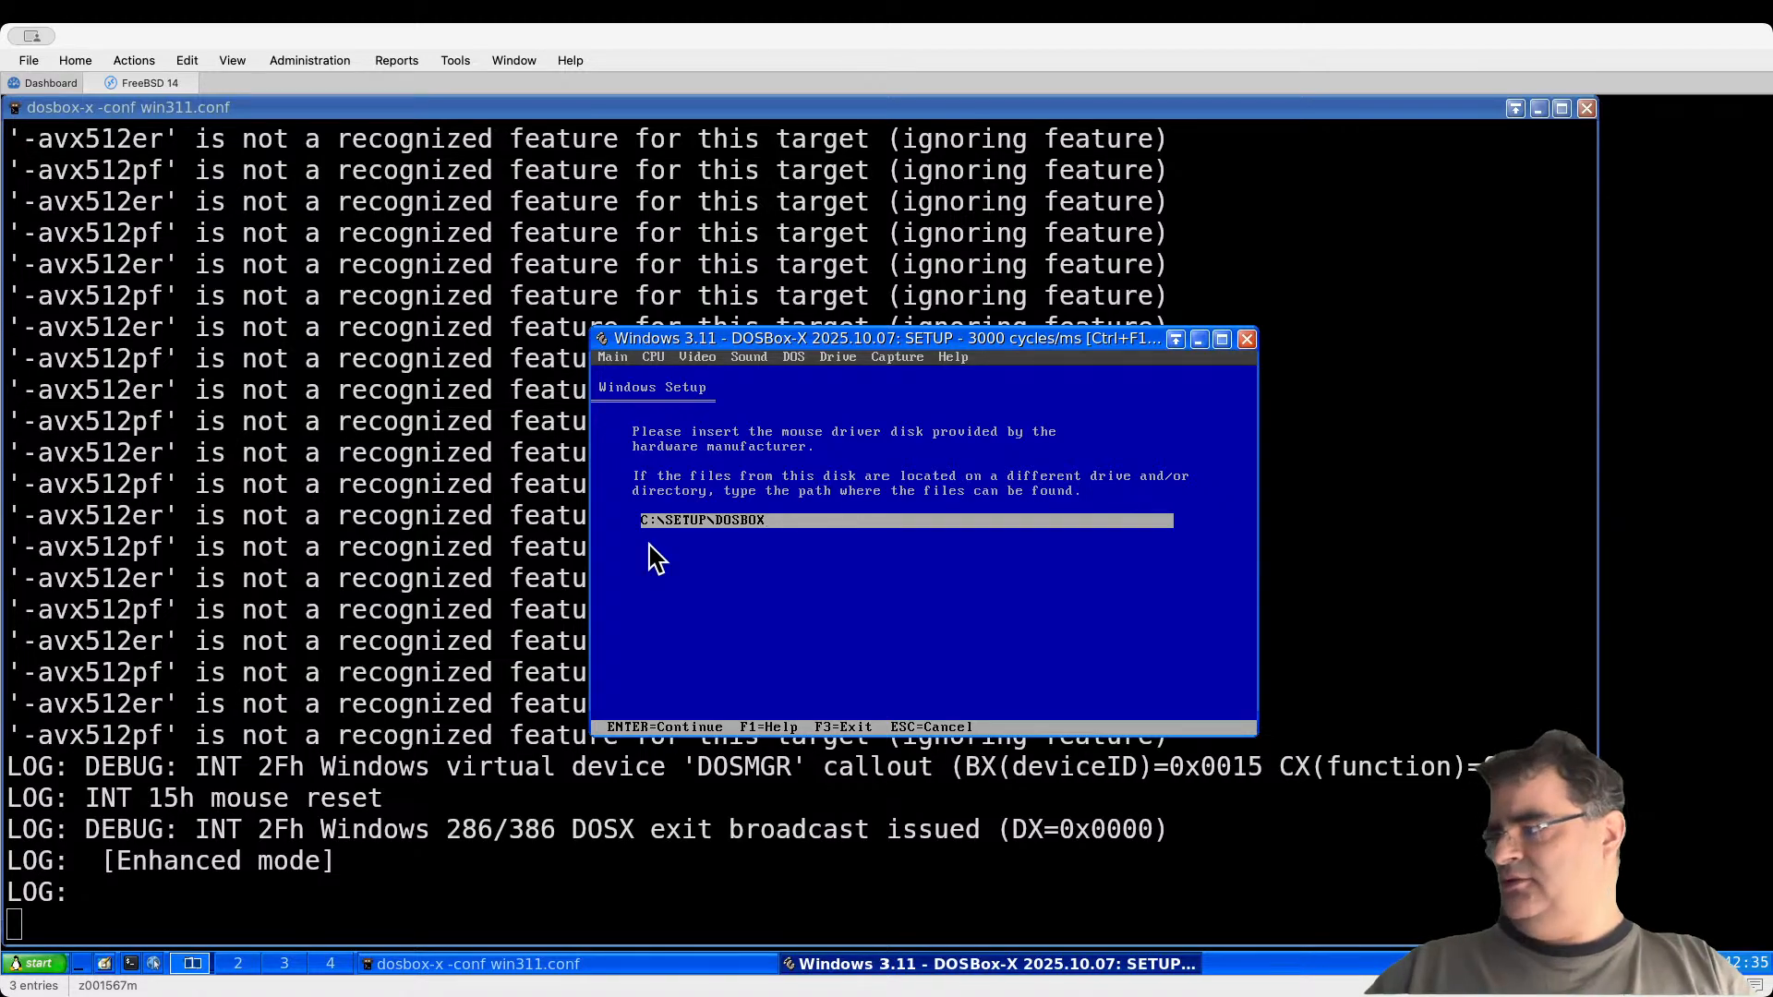
key(Return)
key(Return)
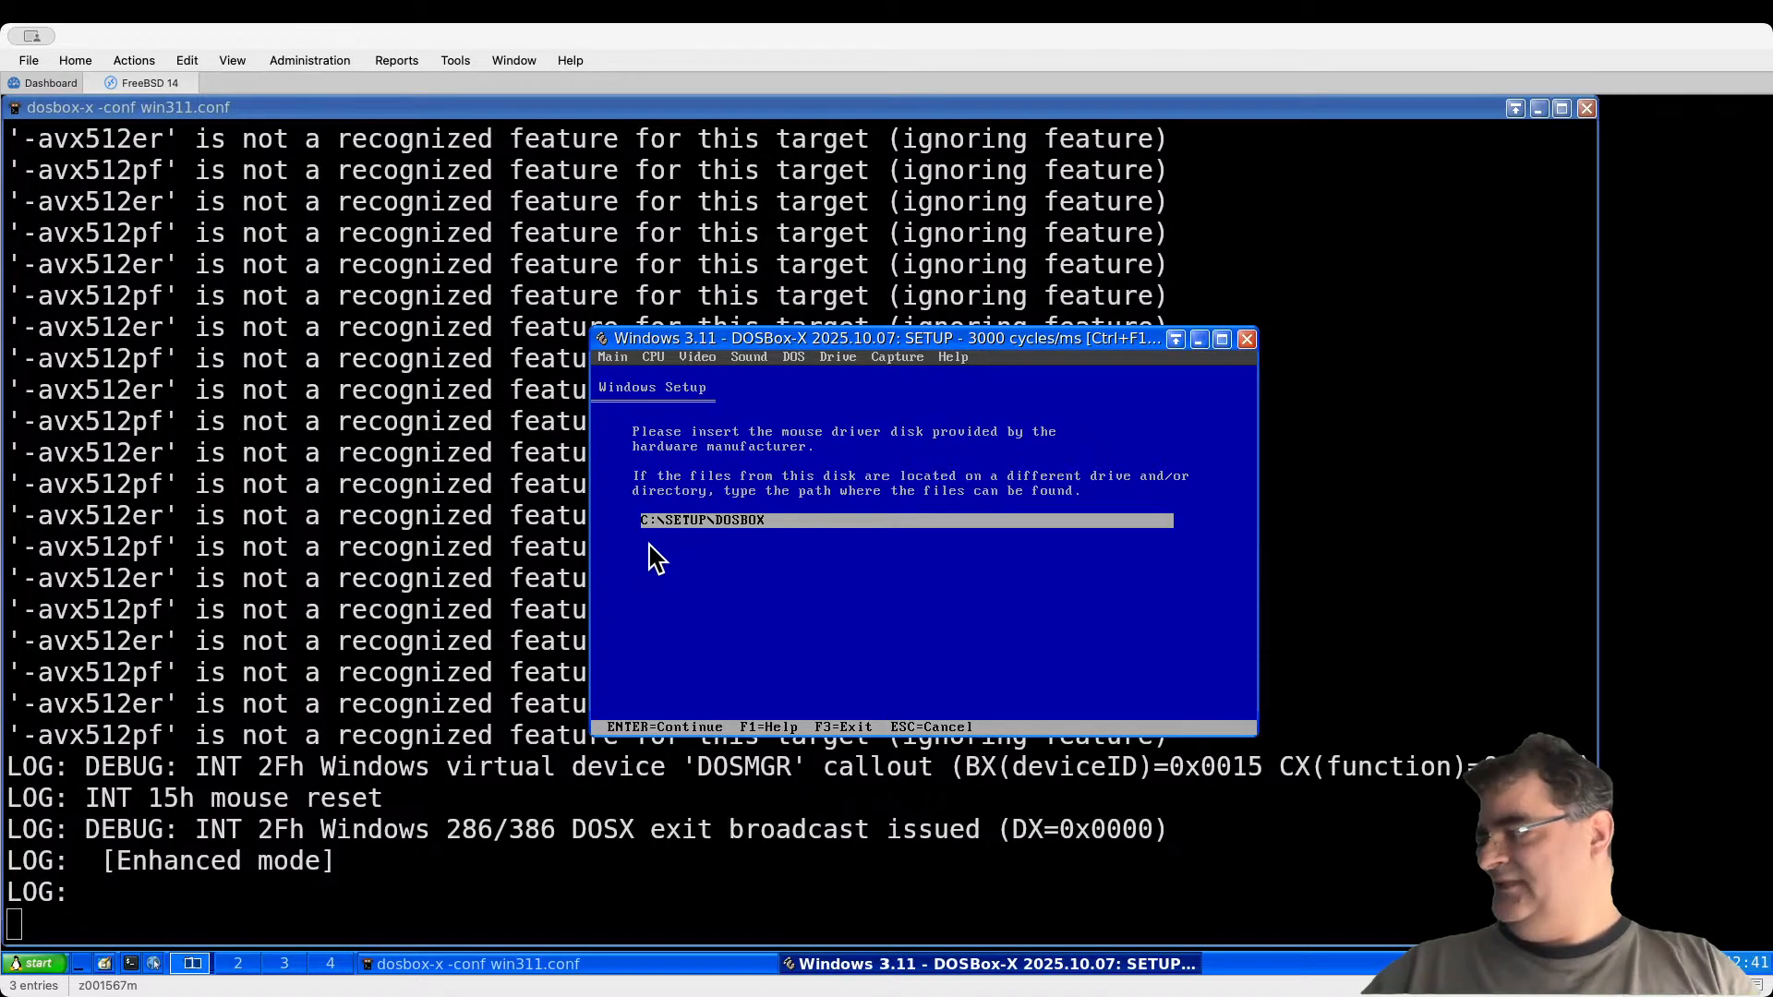
Step: Dismiss the not-found error, remove the trailing slash, and switch to the host terminal
text(/)
key(BackSpace)
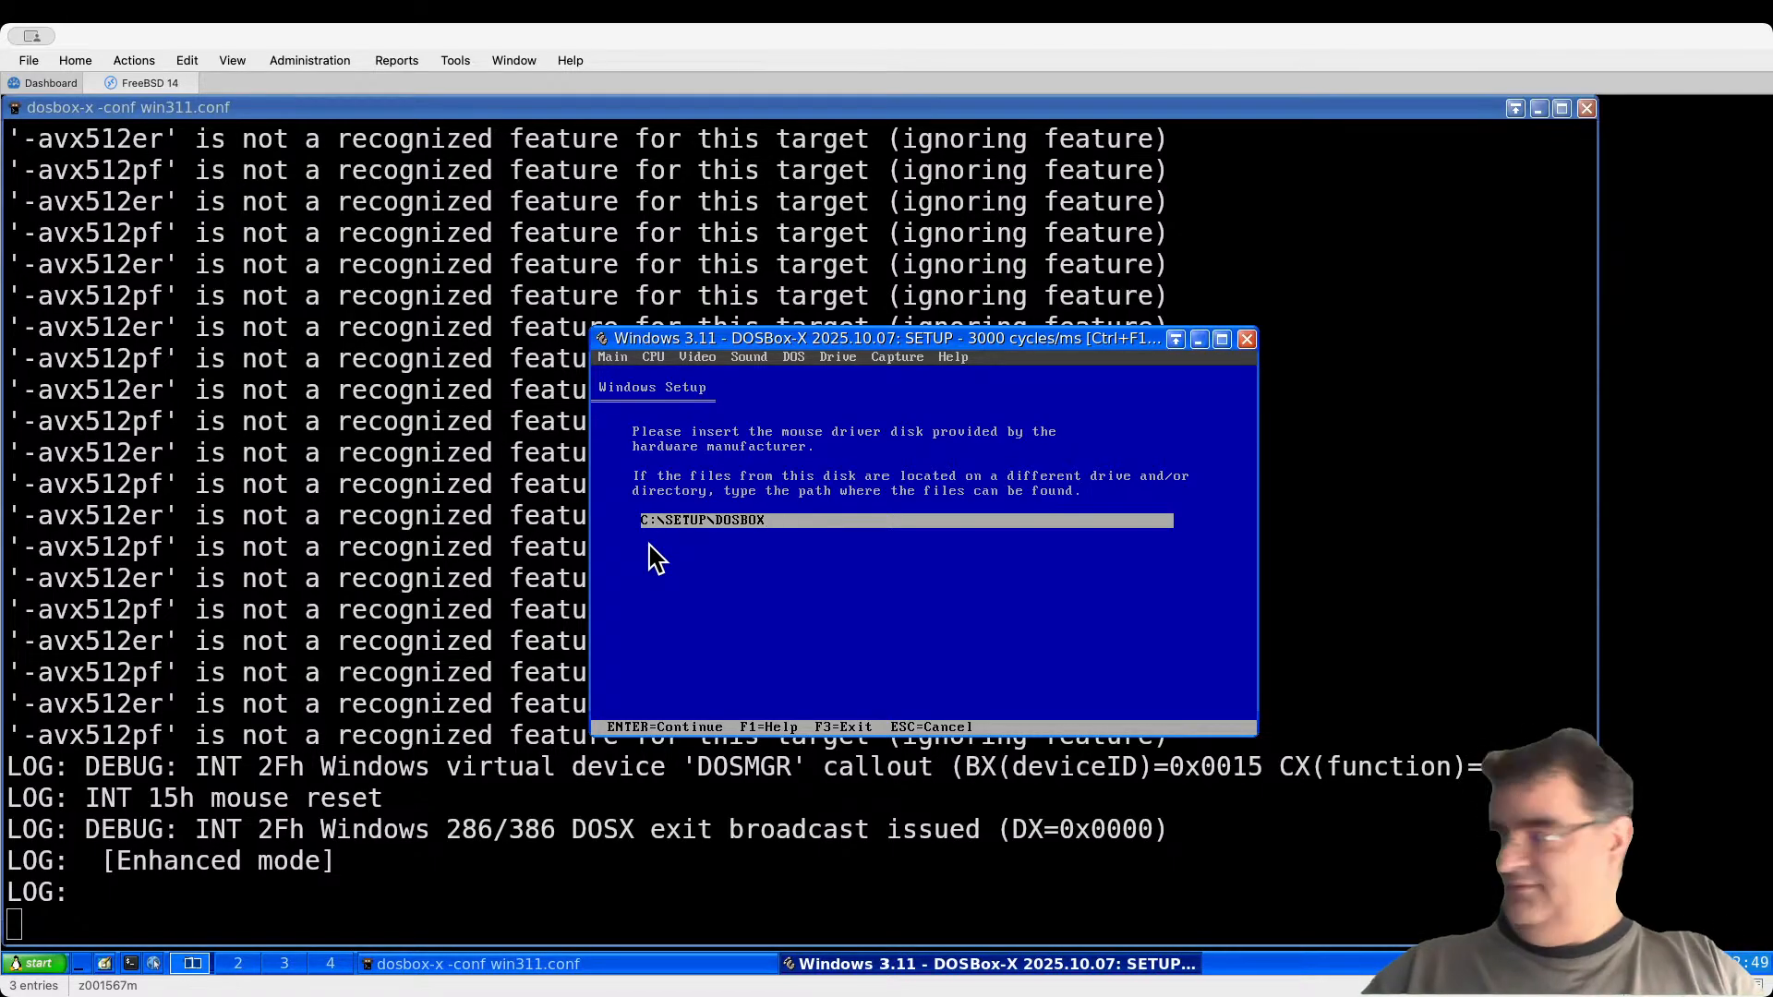
key(BackSpace)
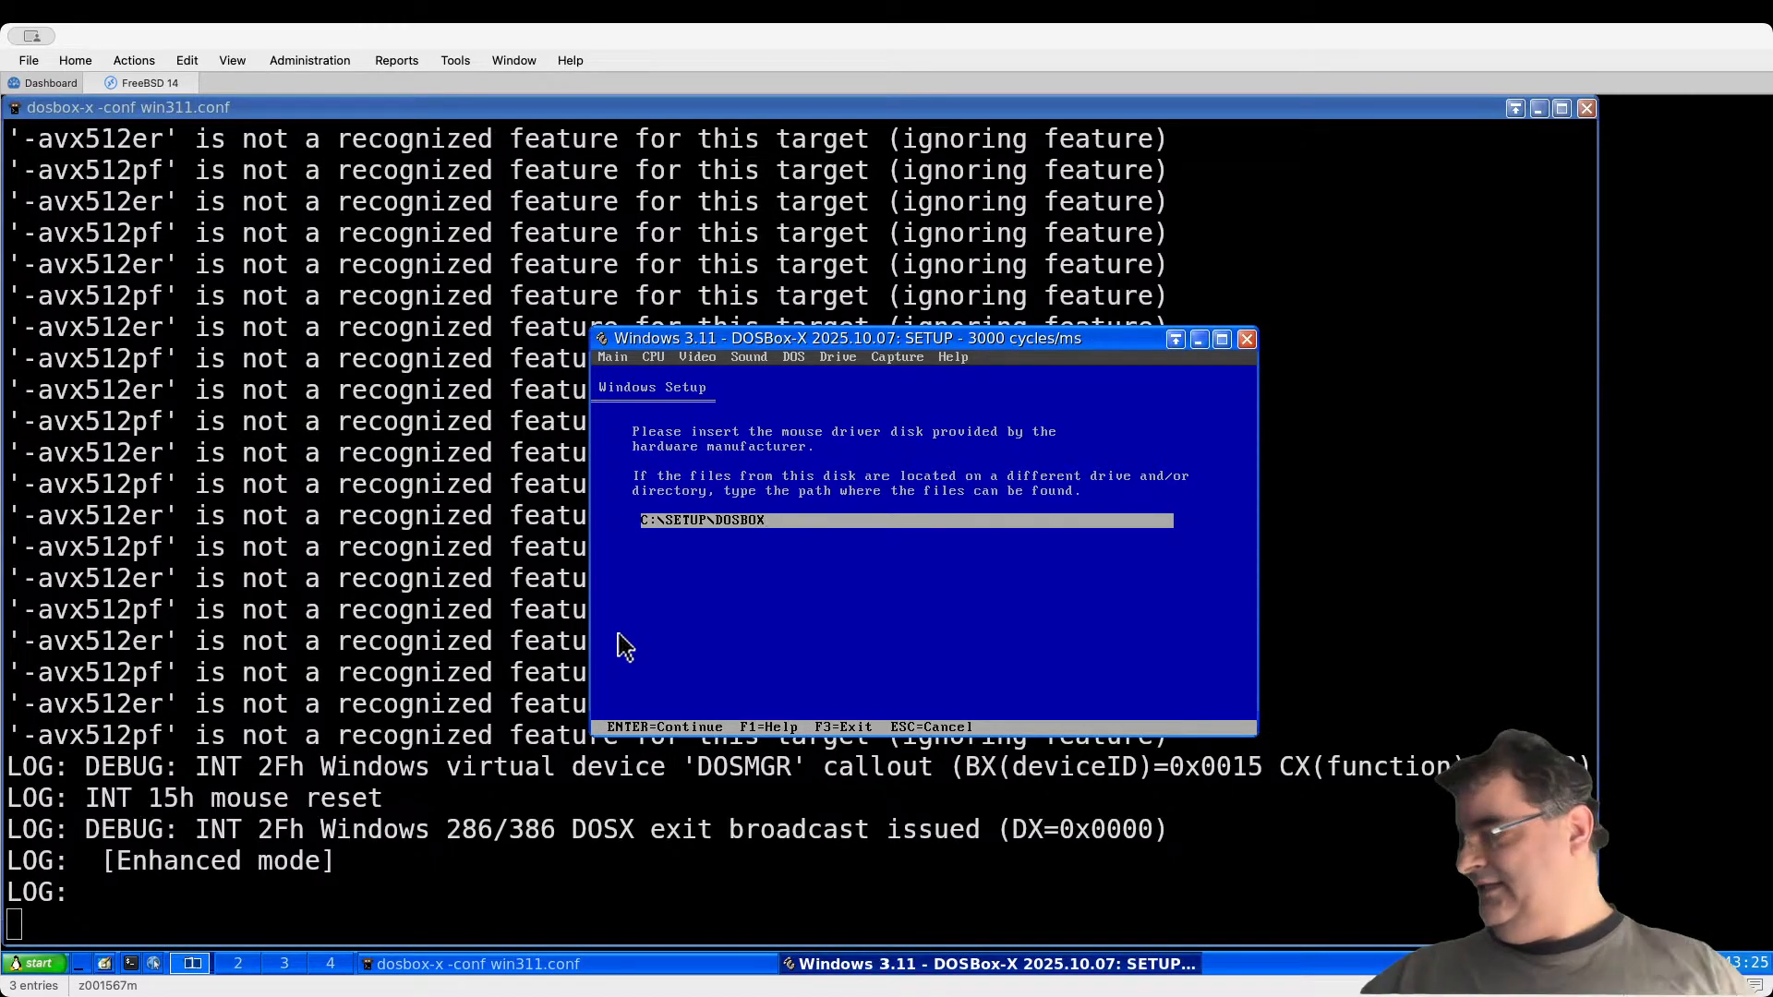
click(481, 966)
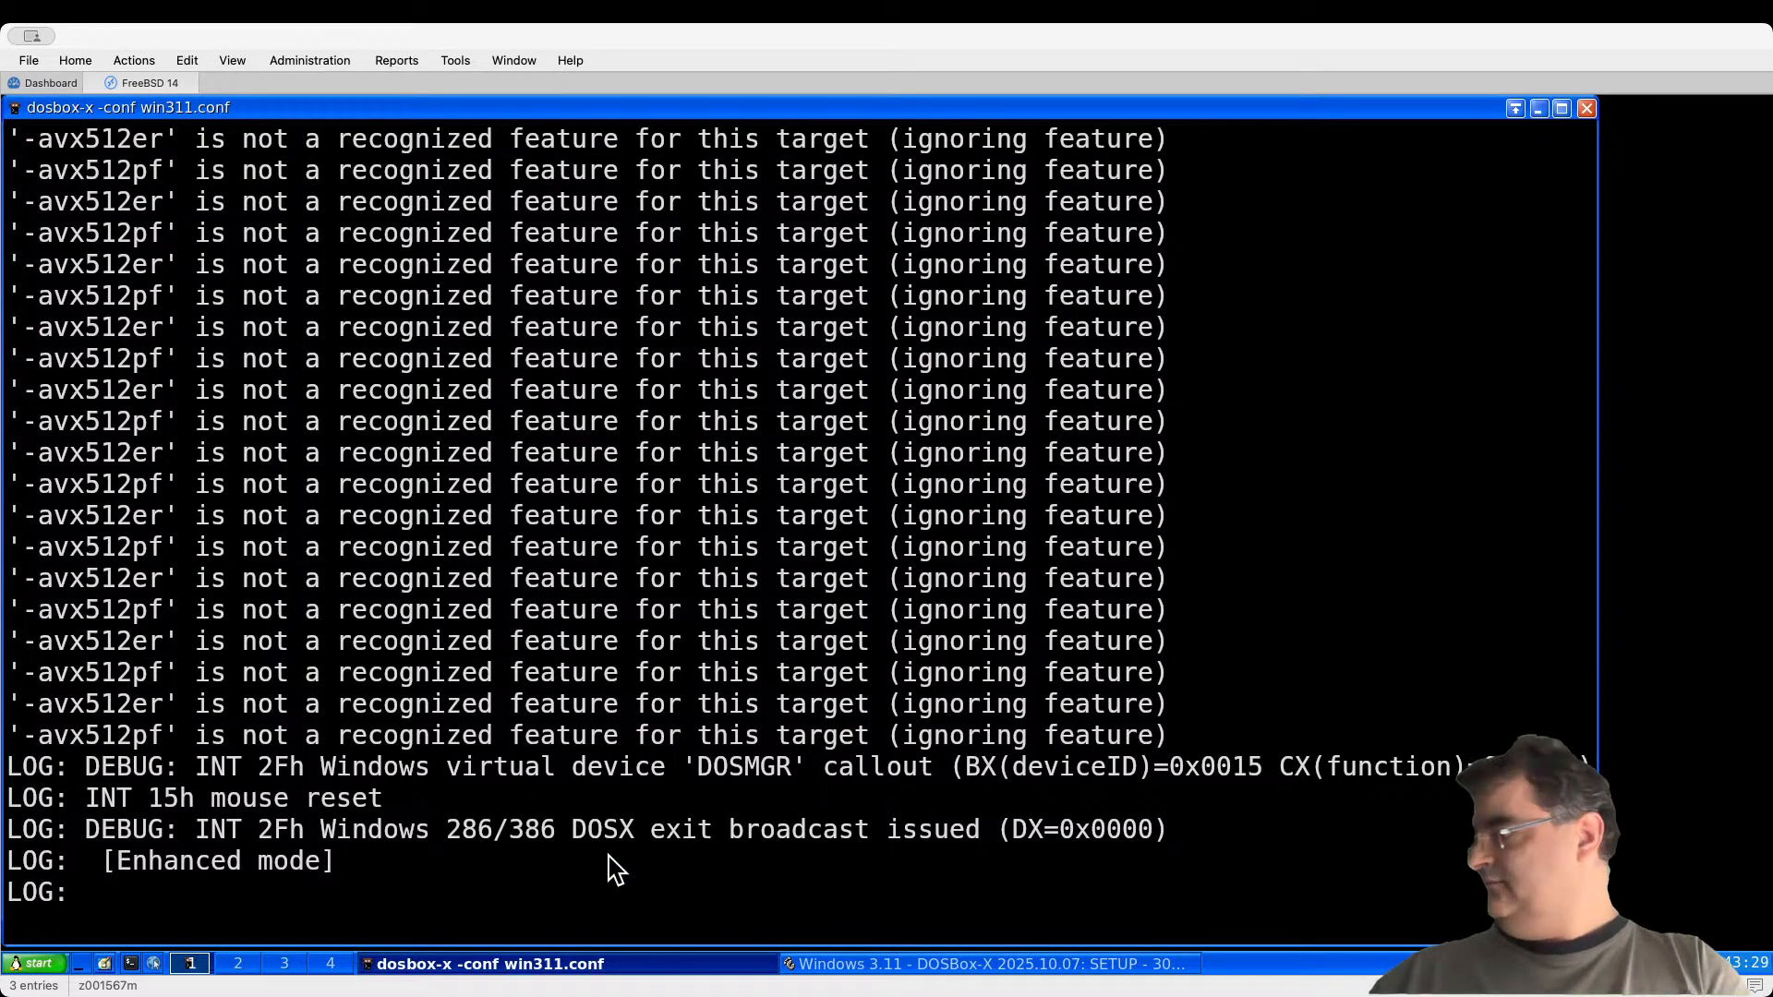
Step: In a new terminal tab, go into win311/setup, listing each folder's contents
key(ctrl+shift+t)
text(cd WIN)
key(BackSpace)
key(BackSpace)
key(BackSpace)
text(win)
key(Tab)
key(Return)
text(ls)
key(Return)
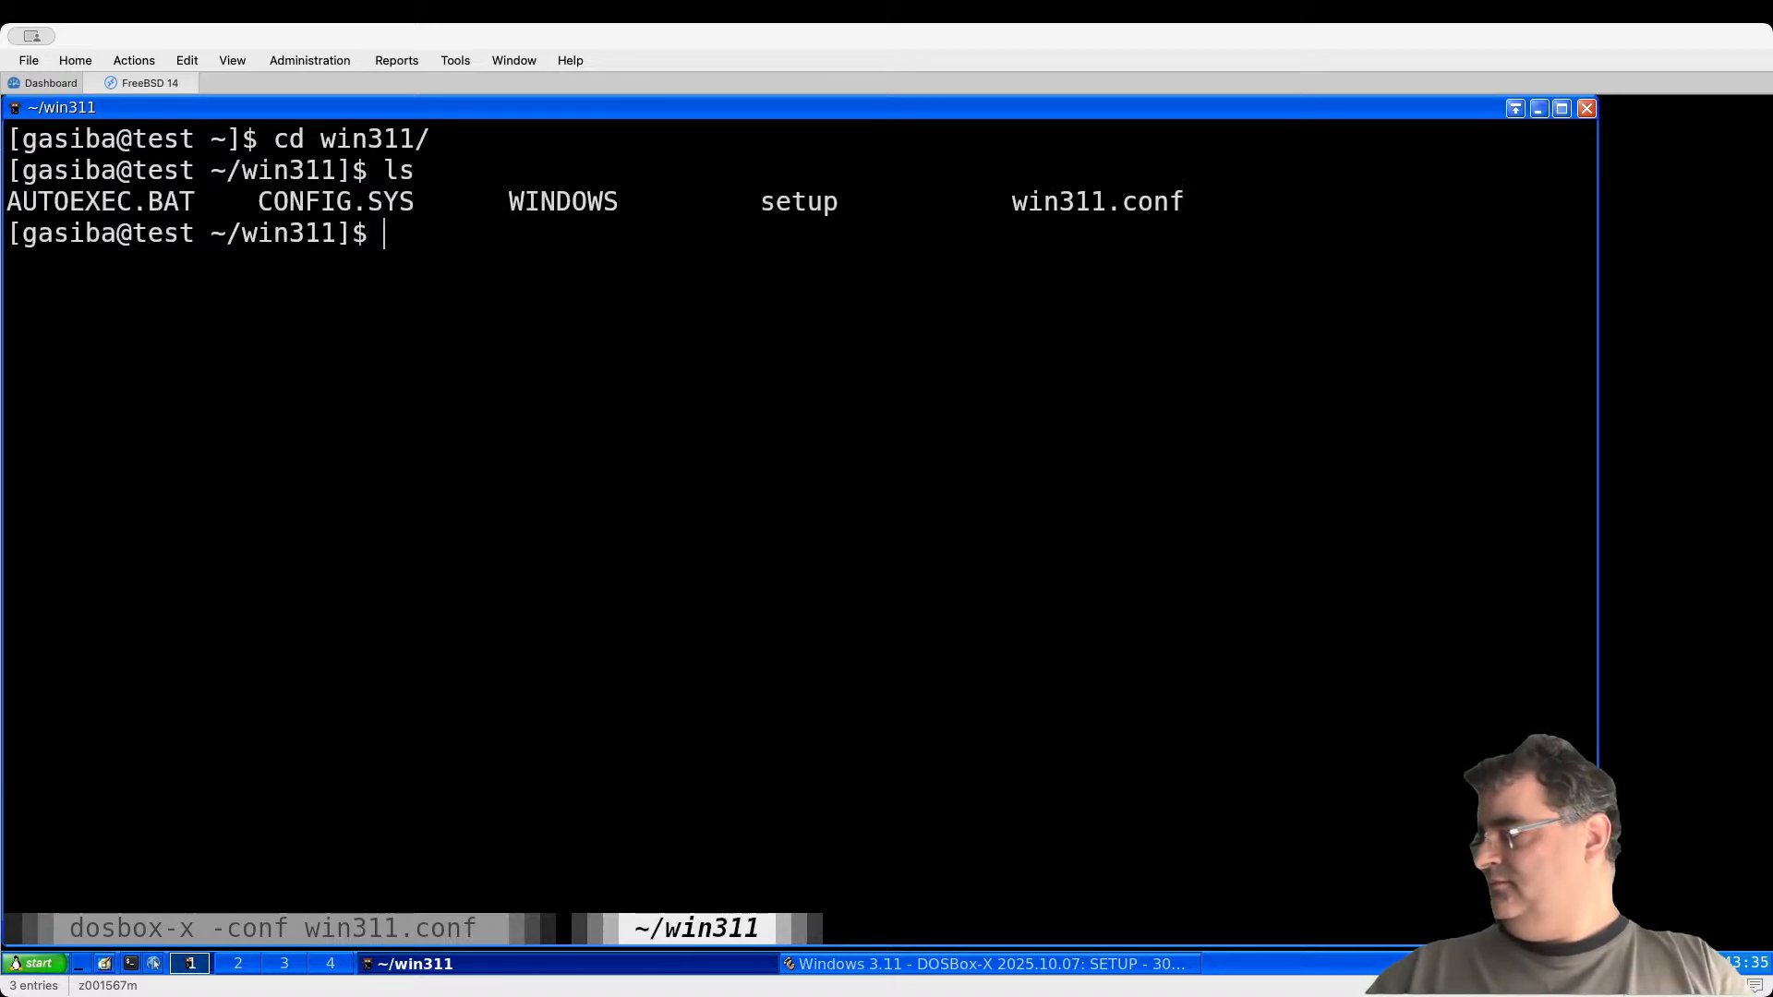
text(cd se)
key(Tab)
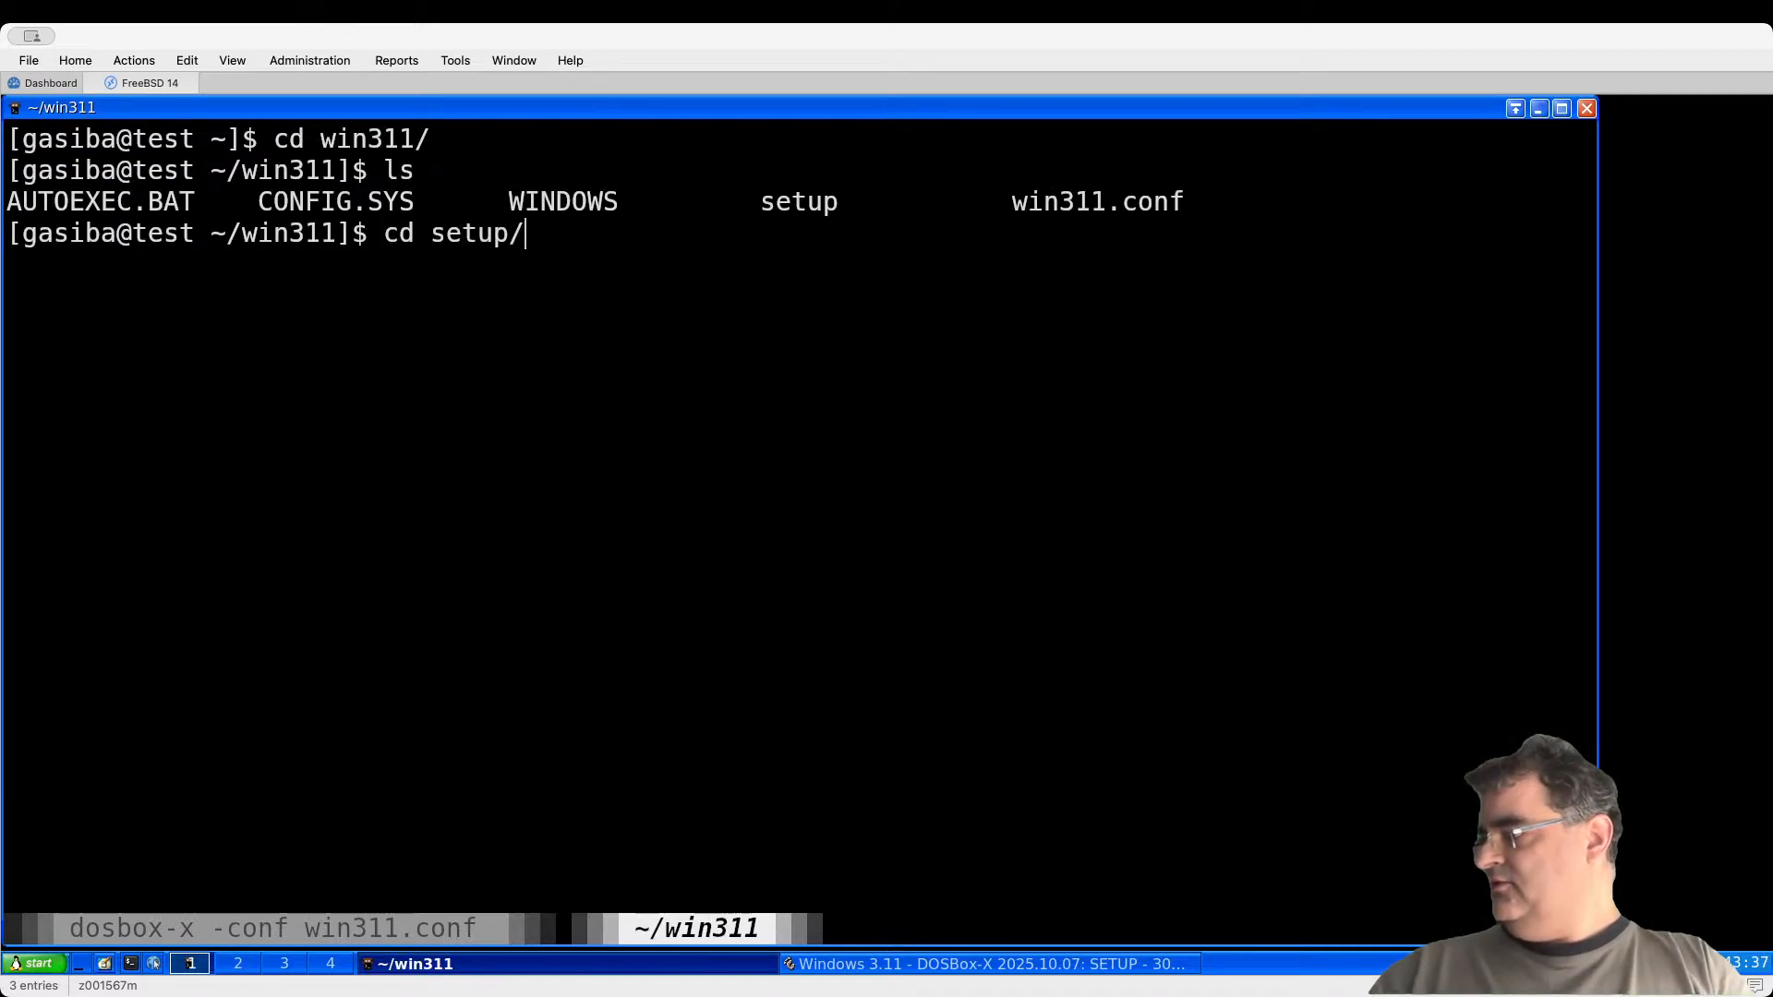
key(Return)
text(ls)
key(Return)
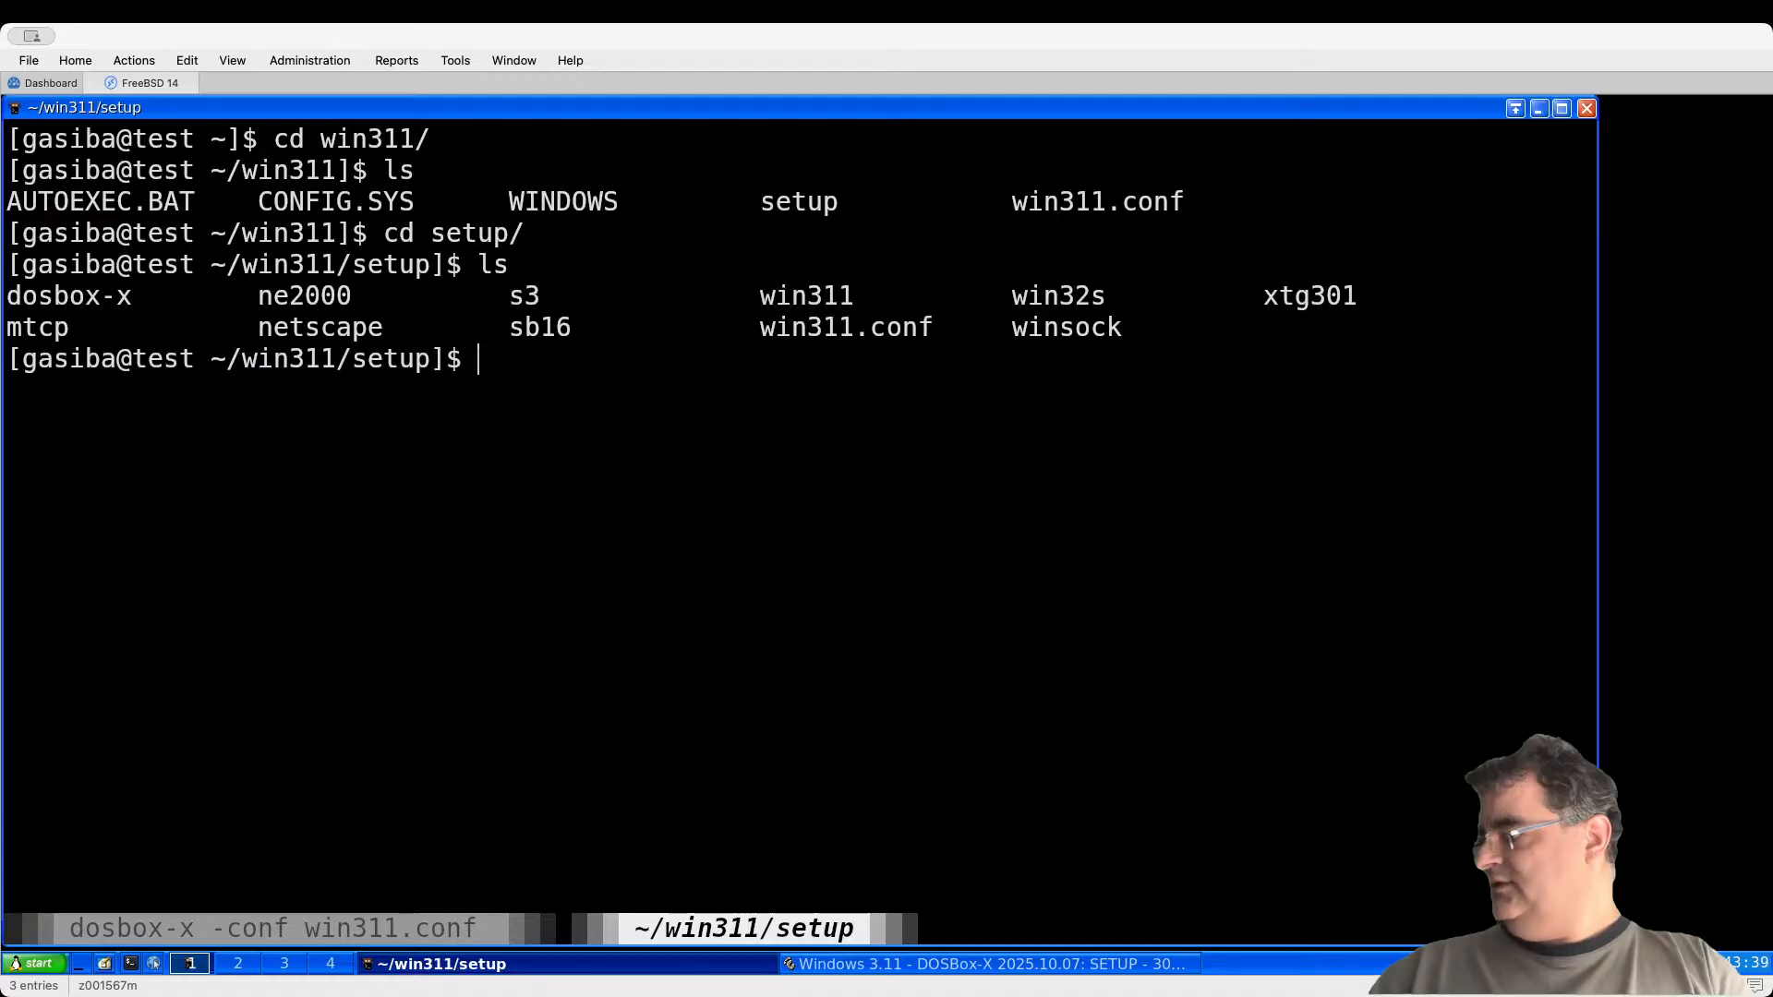
Step: Rename the dosbox-x folder to dosbox with mv and close the extra tab
text(exit)
key(BackSpace)
key(BackSpace)
key(BackSpace)
key(BackSpace)
text(mv )
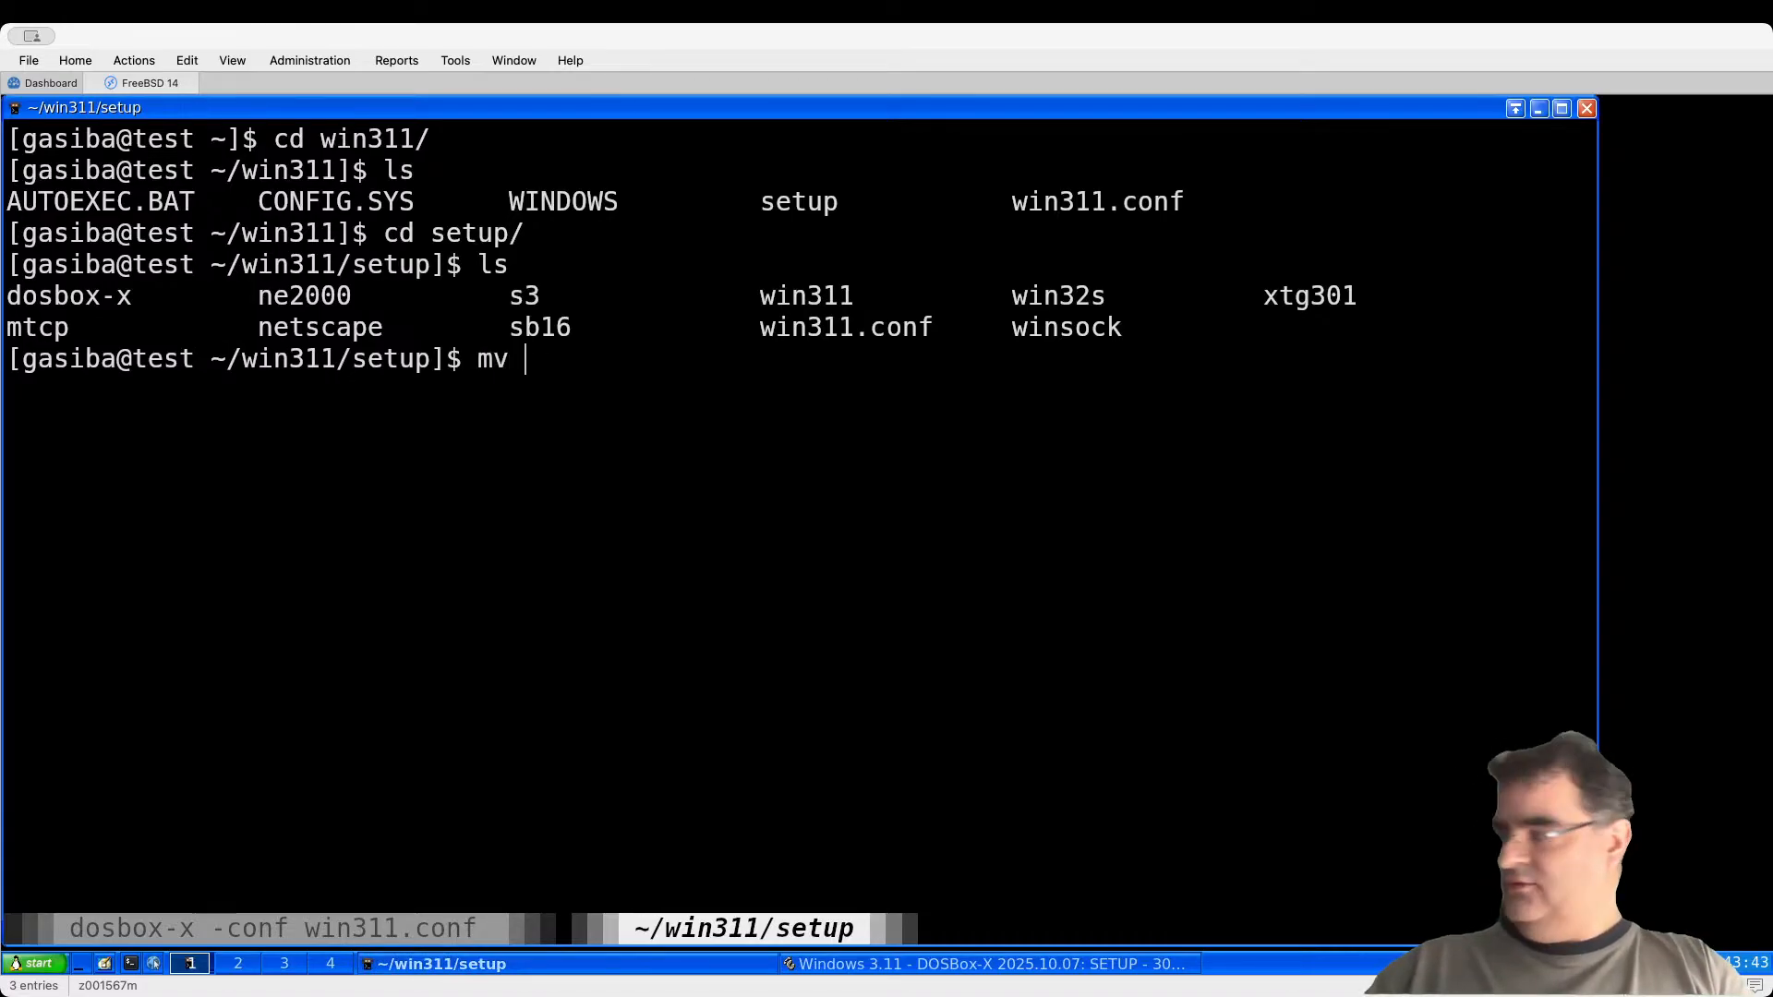
text(d)
key(Tab)
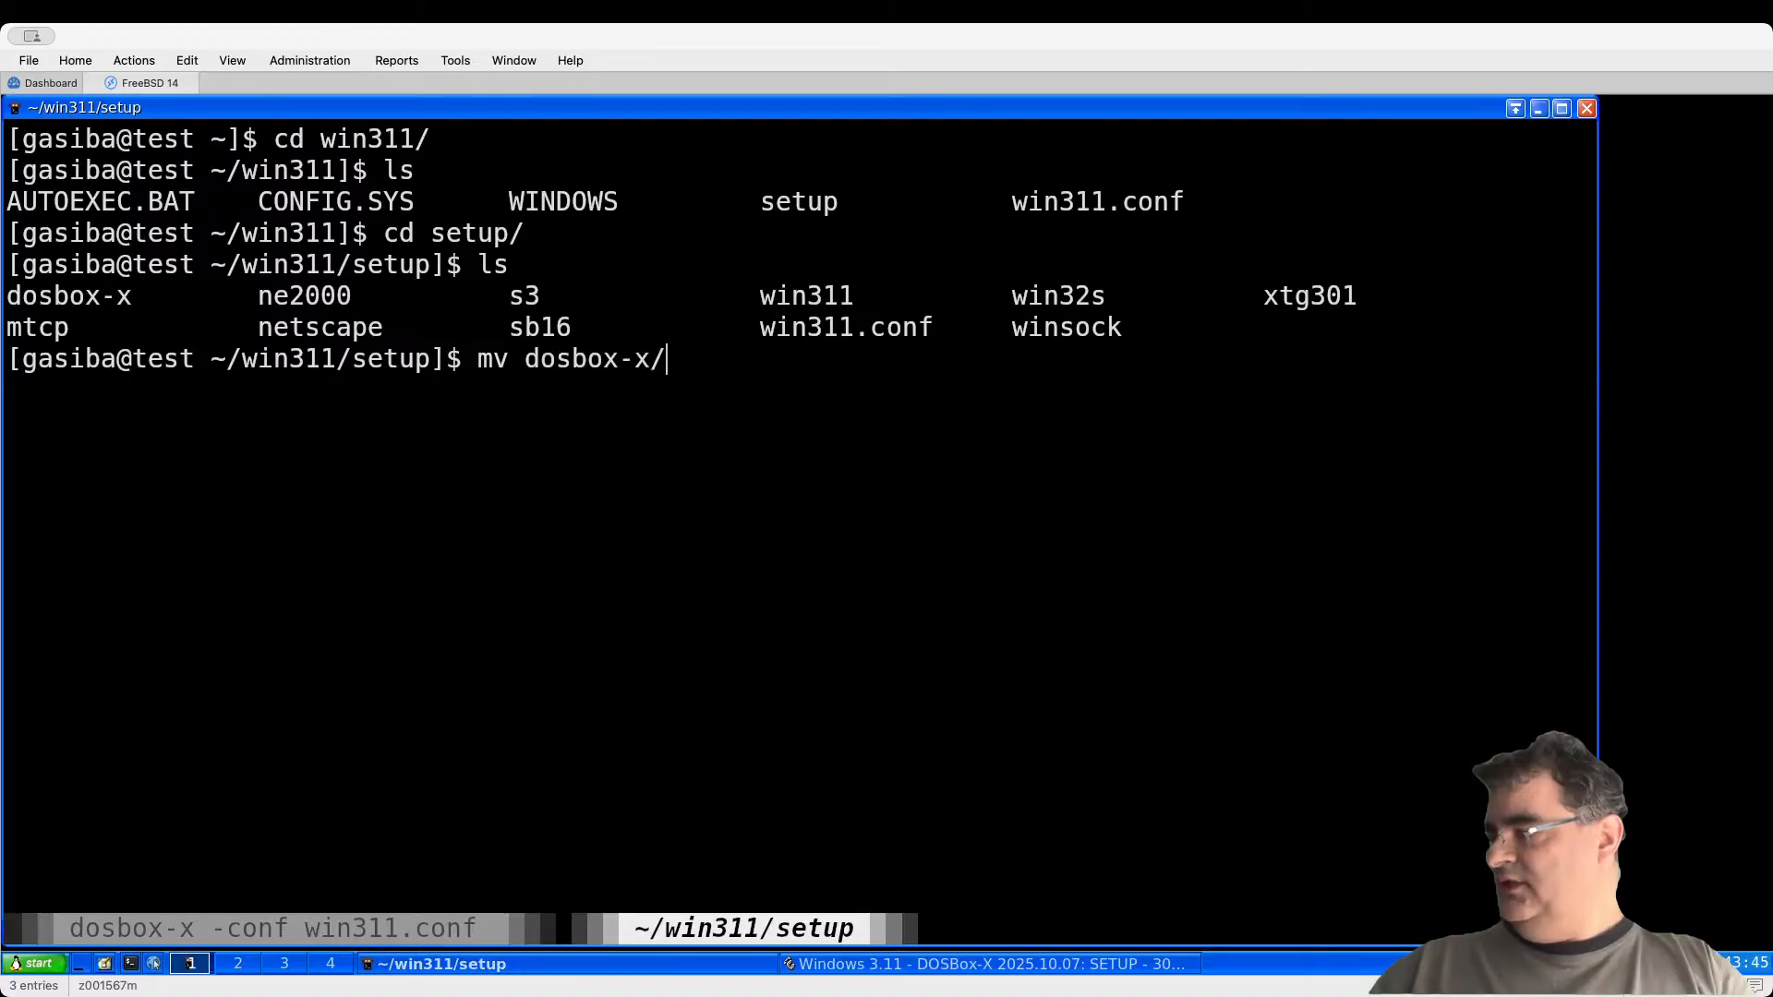
text(d)
key(Tab)
key(BackSpace)
key(BackSpace)
key(BackSpace)
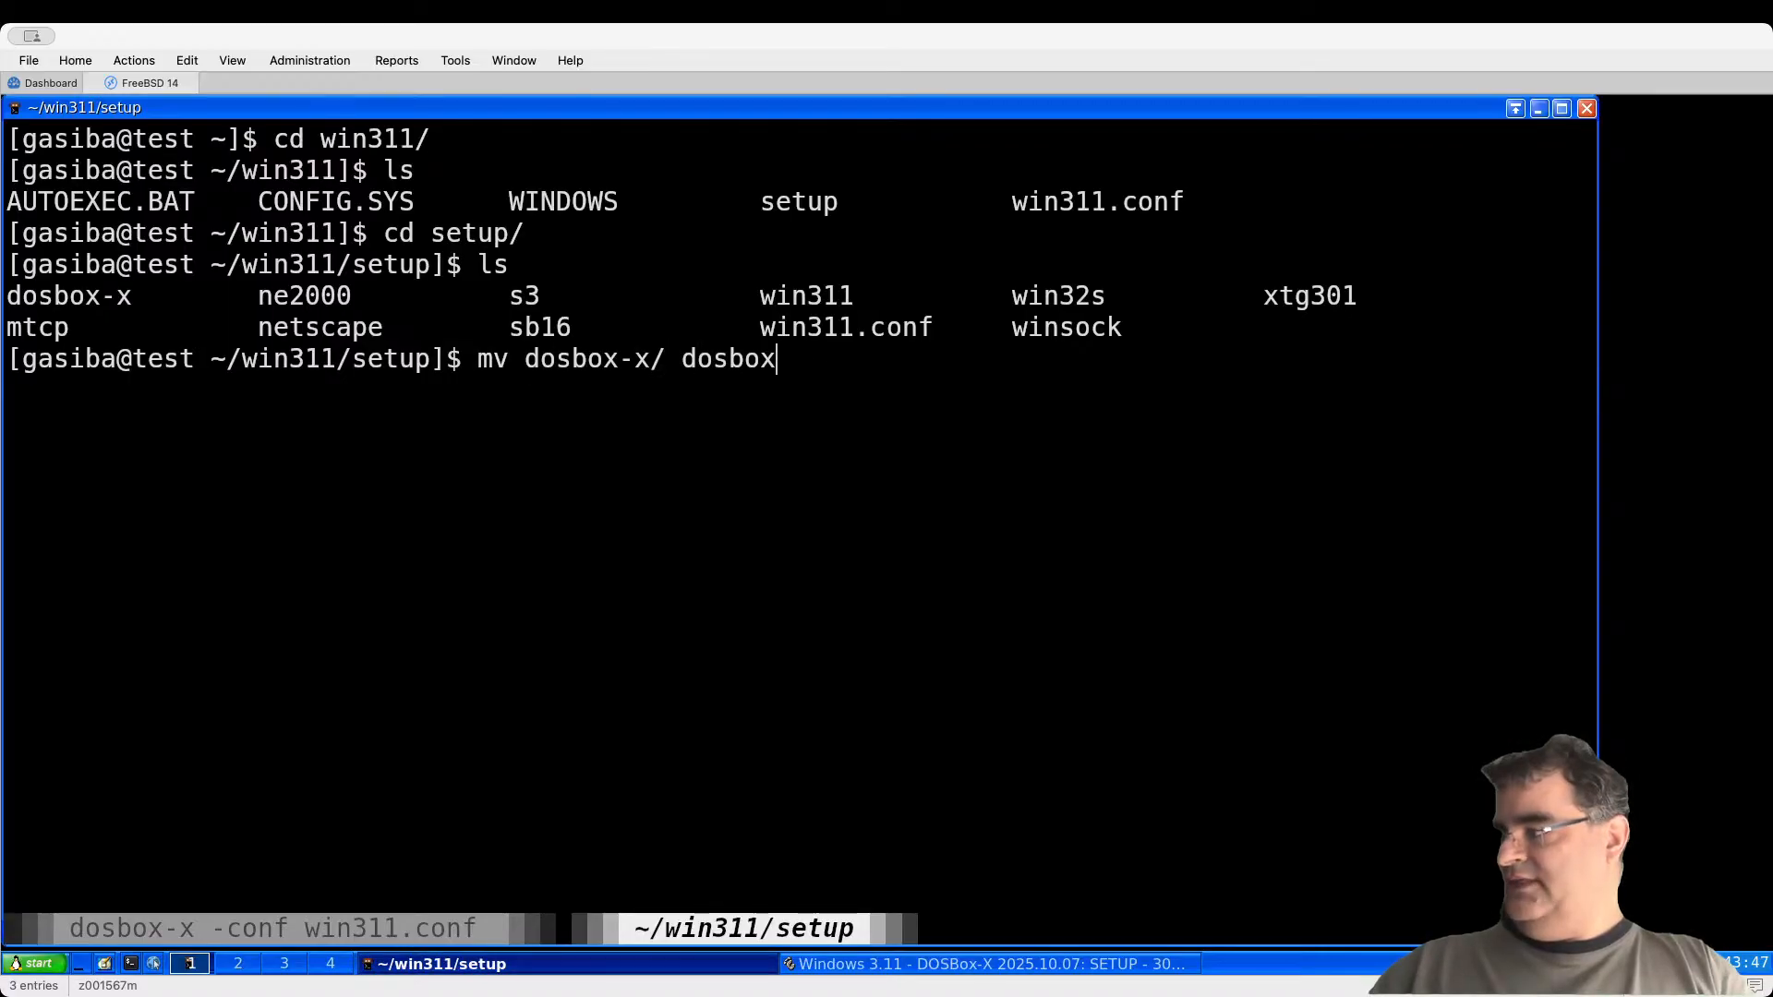
key(Return)
key(ctrl+c)
key(ctrl+d)
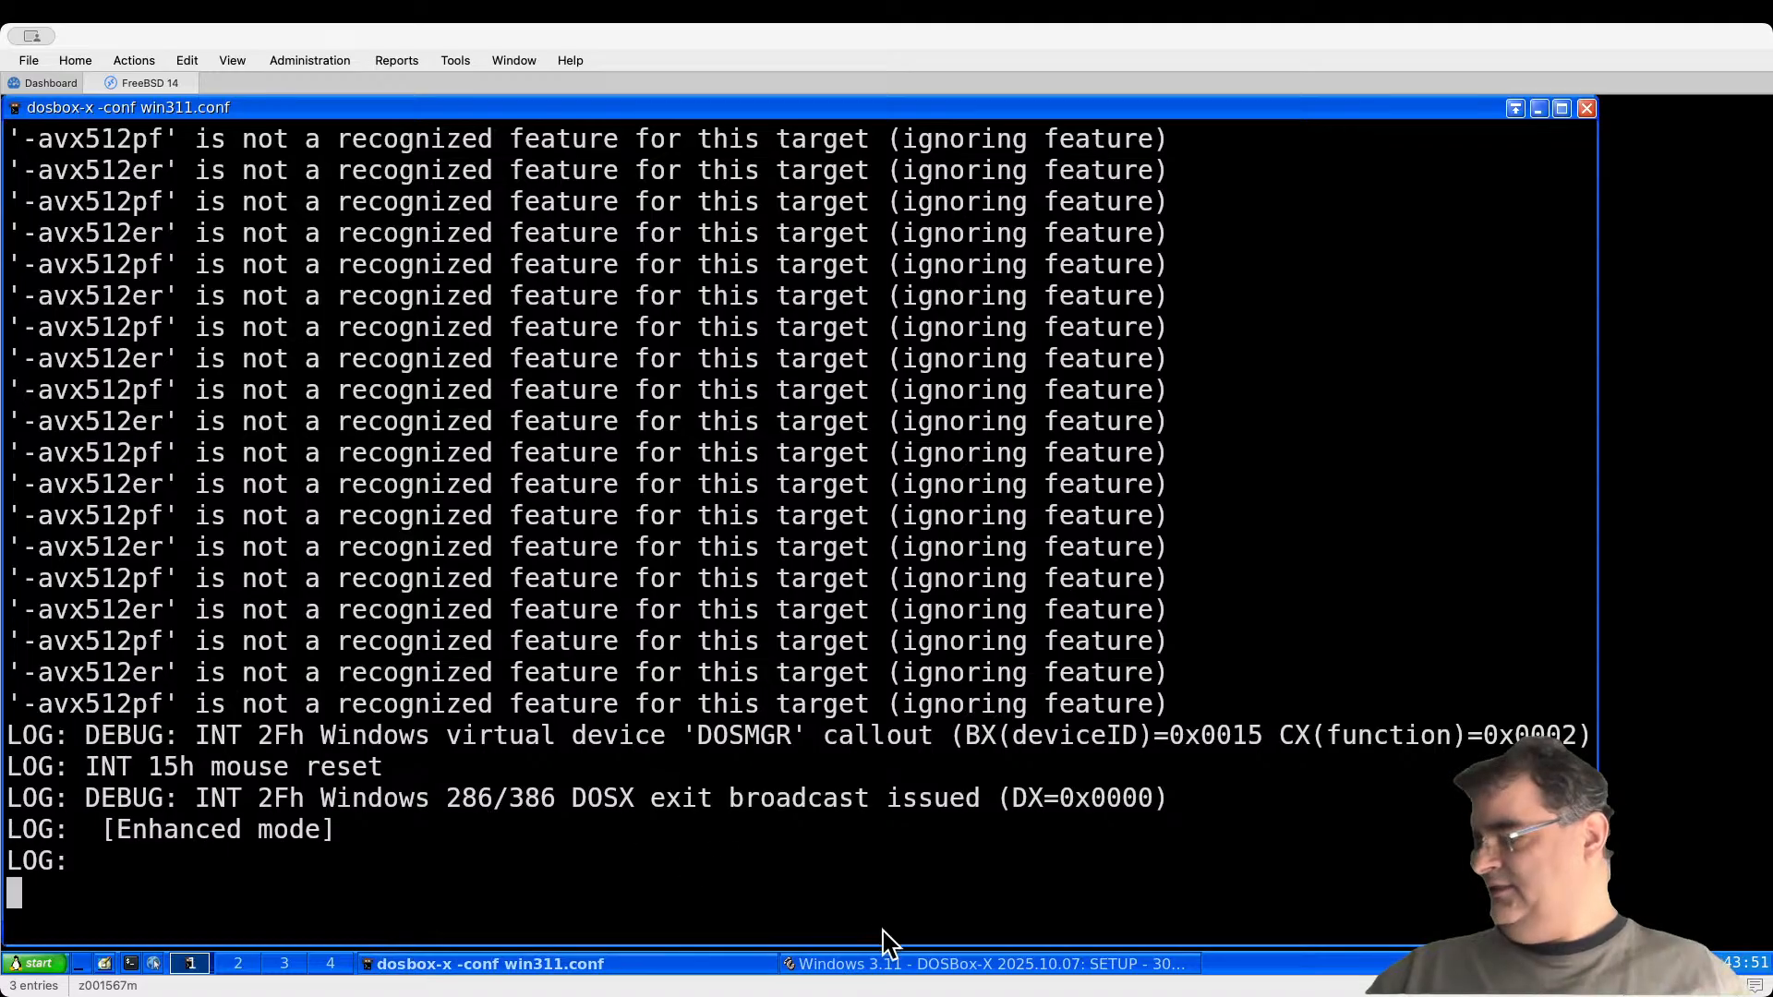
Step: Retry C:\SETUP\DOSBOX in Windows Setup, dismiss the missing OEMSETUP.INF error, and return to the terminal
click(925, 967)
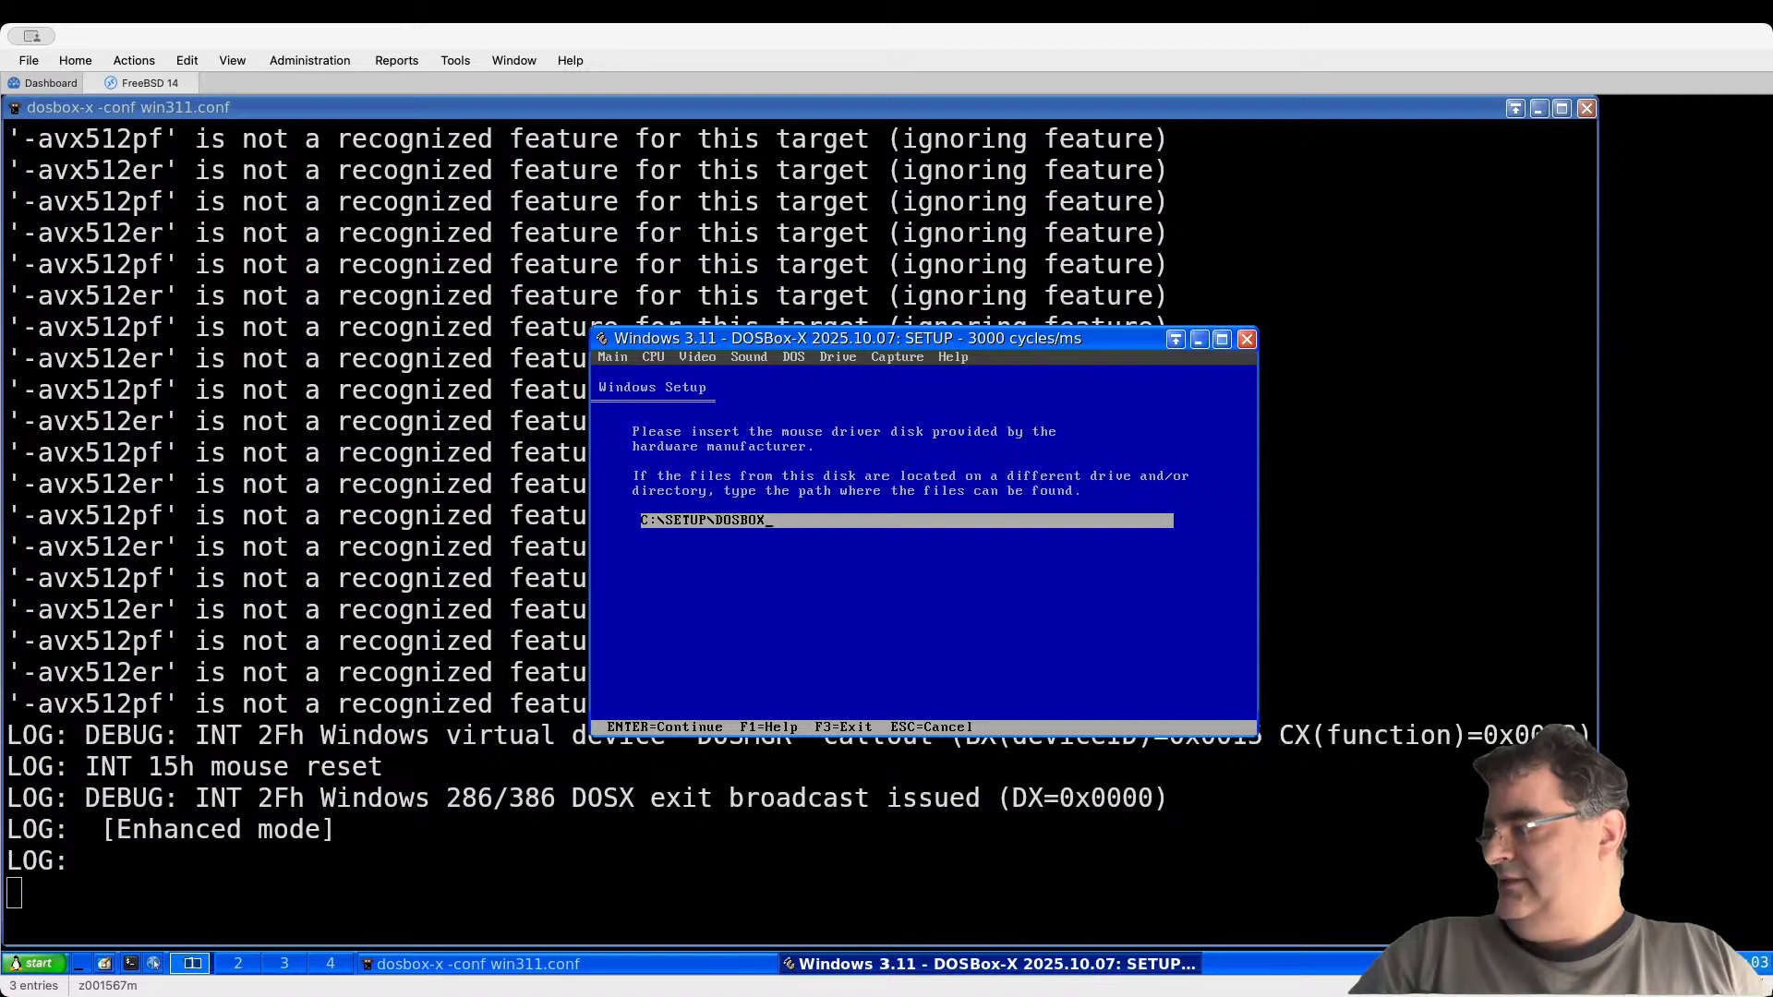
key(Return)
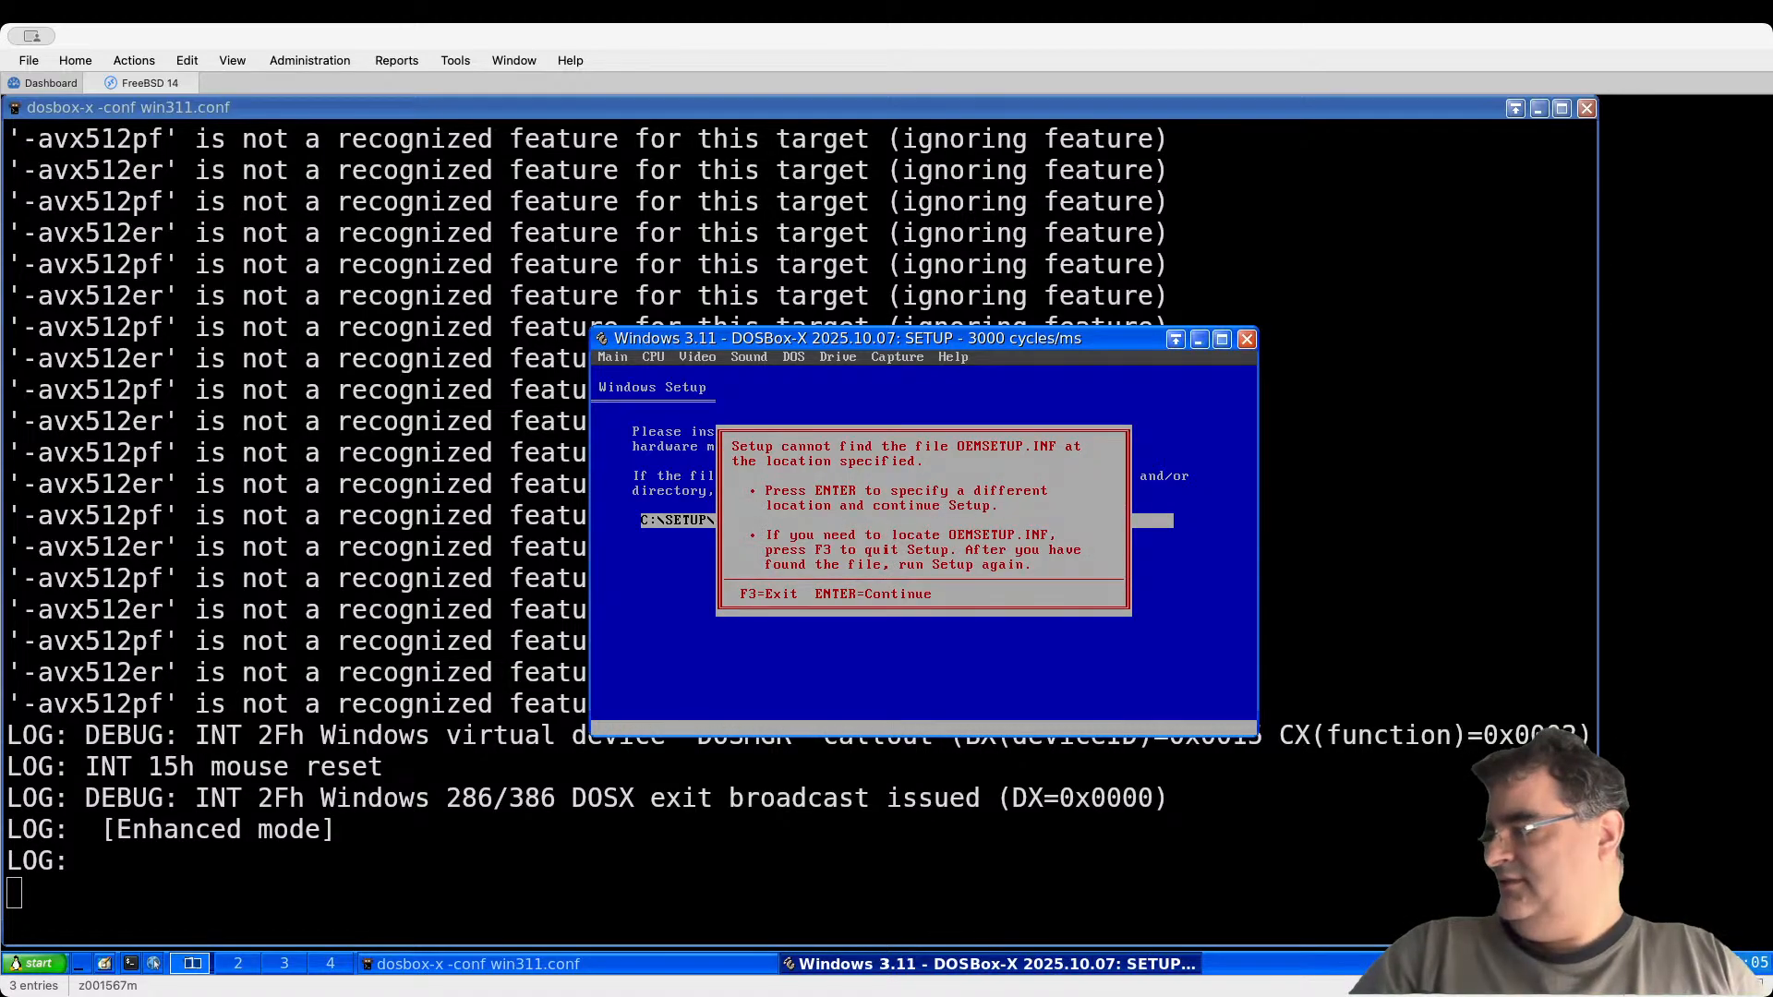
key(Return)
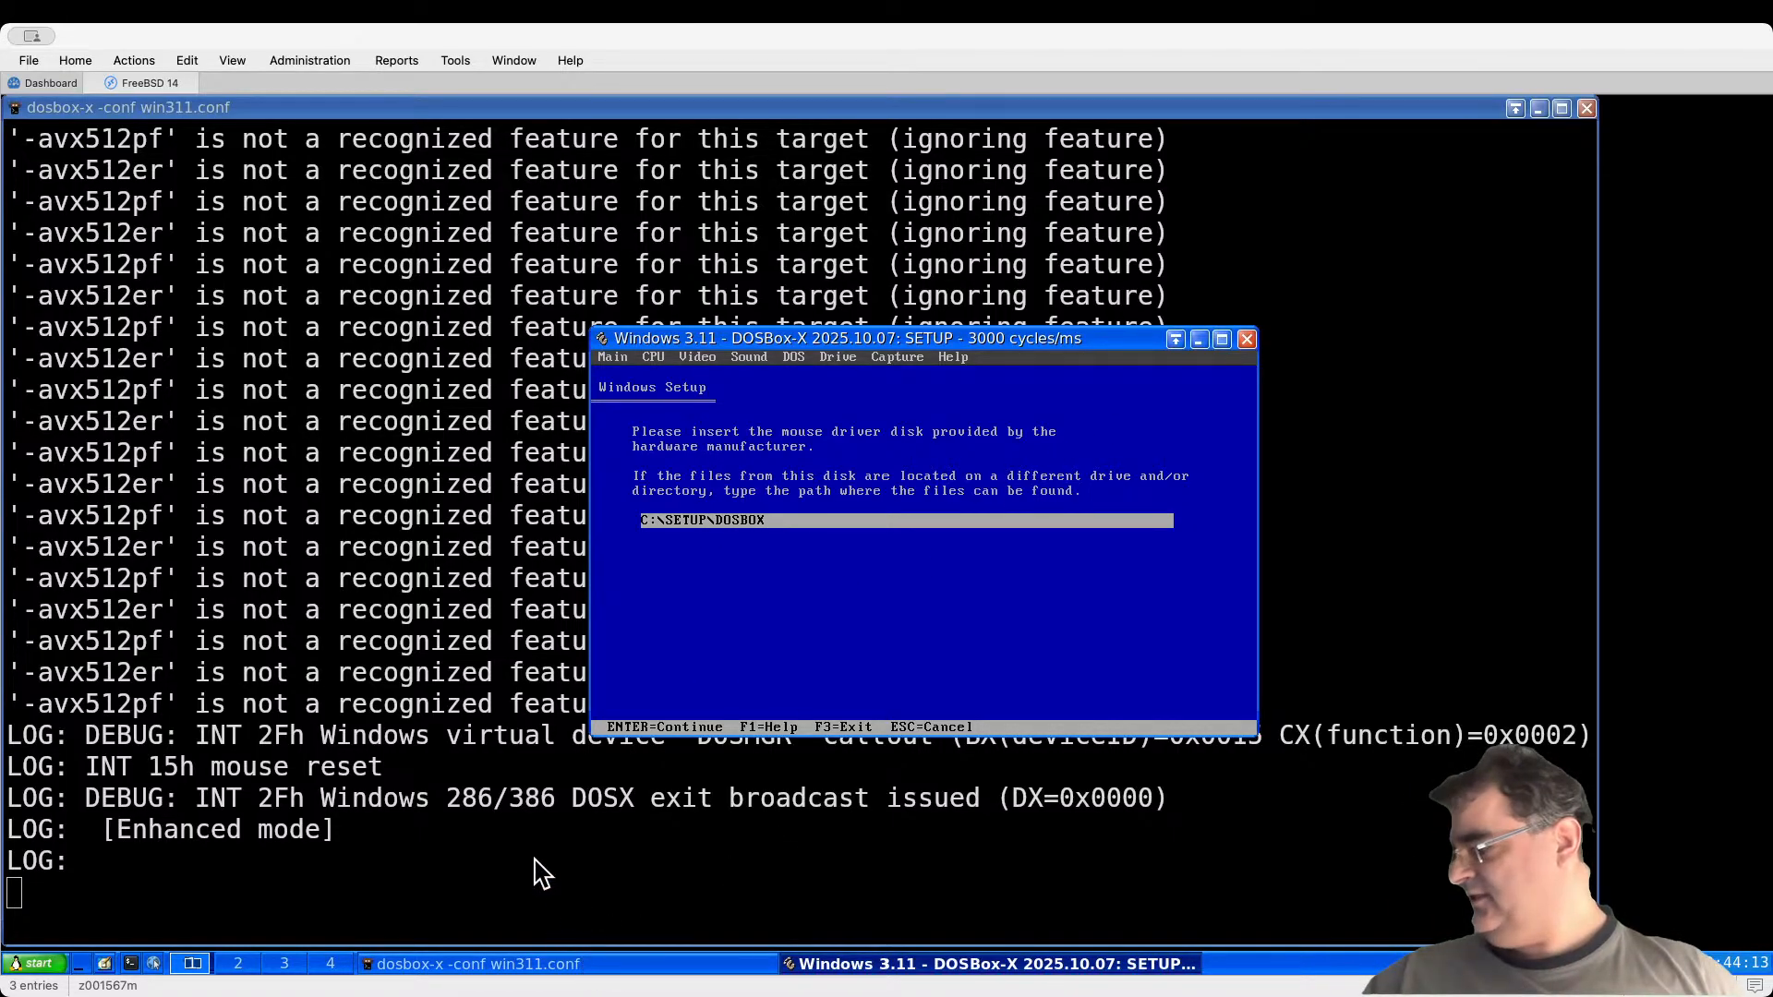
click(1071, 241)
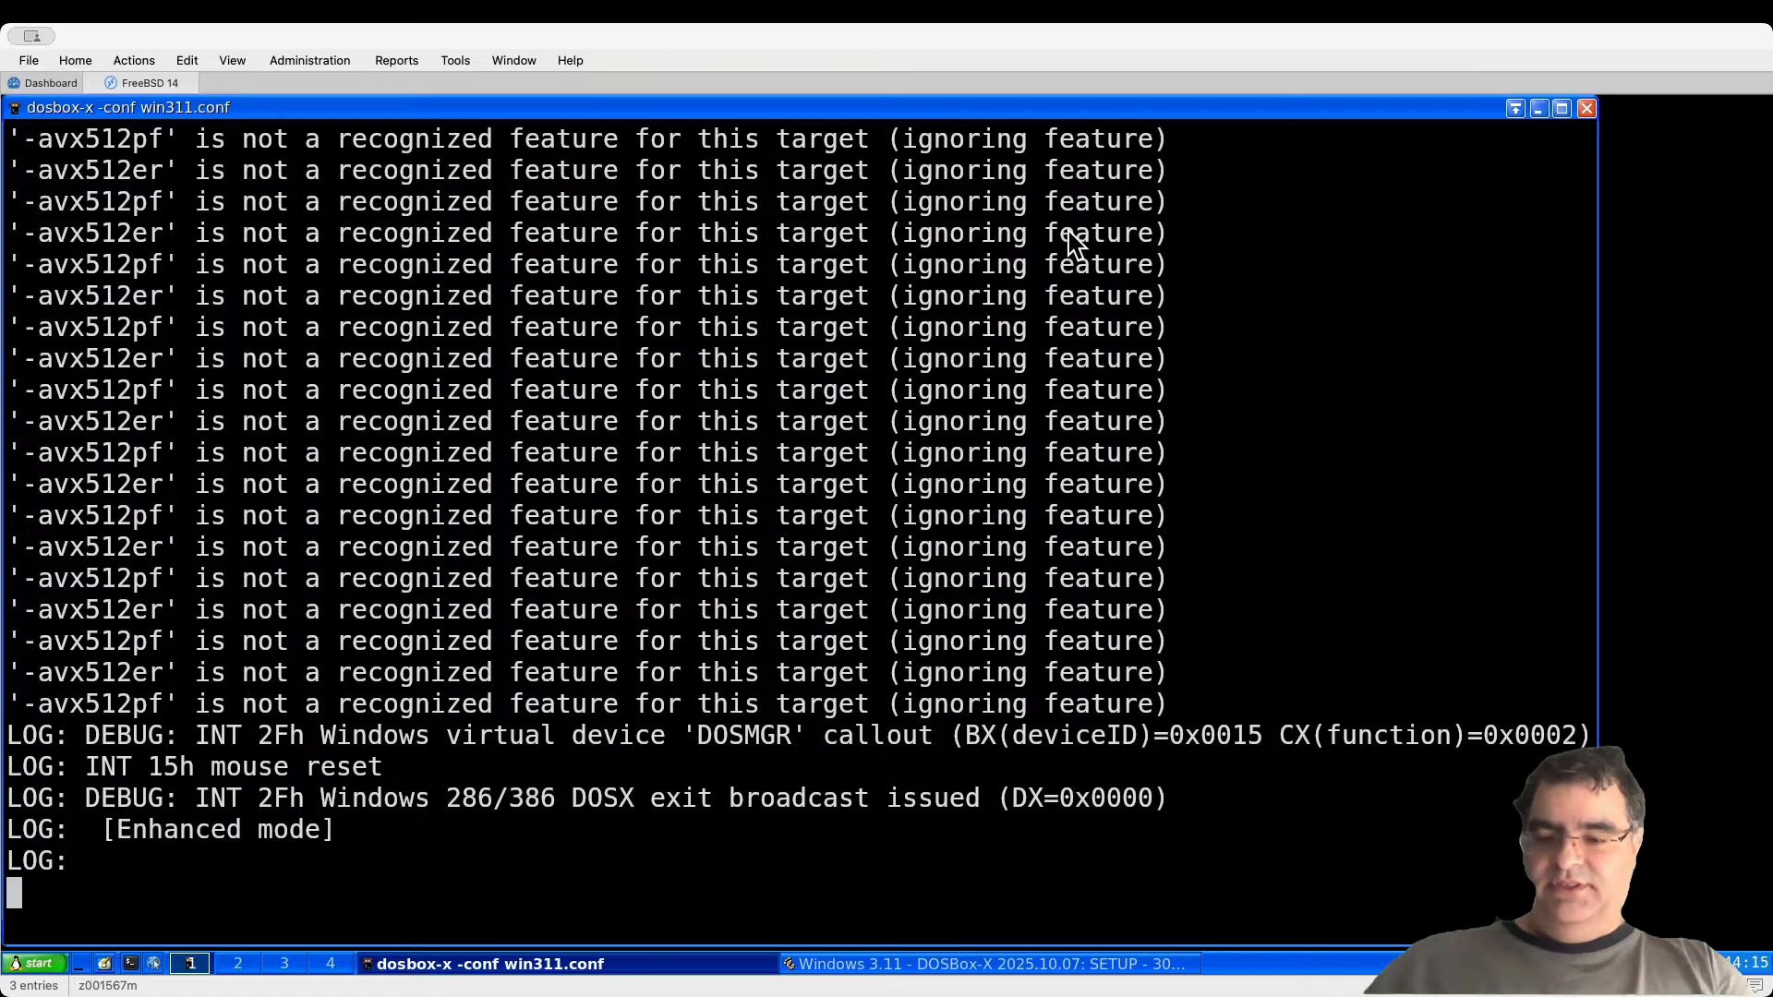
Step: In a new terminal tab, go into win311/setup/dosbox, listing each folder
key(ctrl+shift+t)
text(cd win)
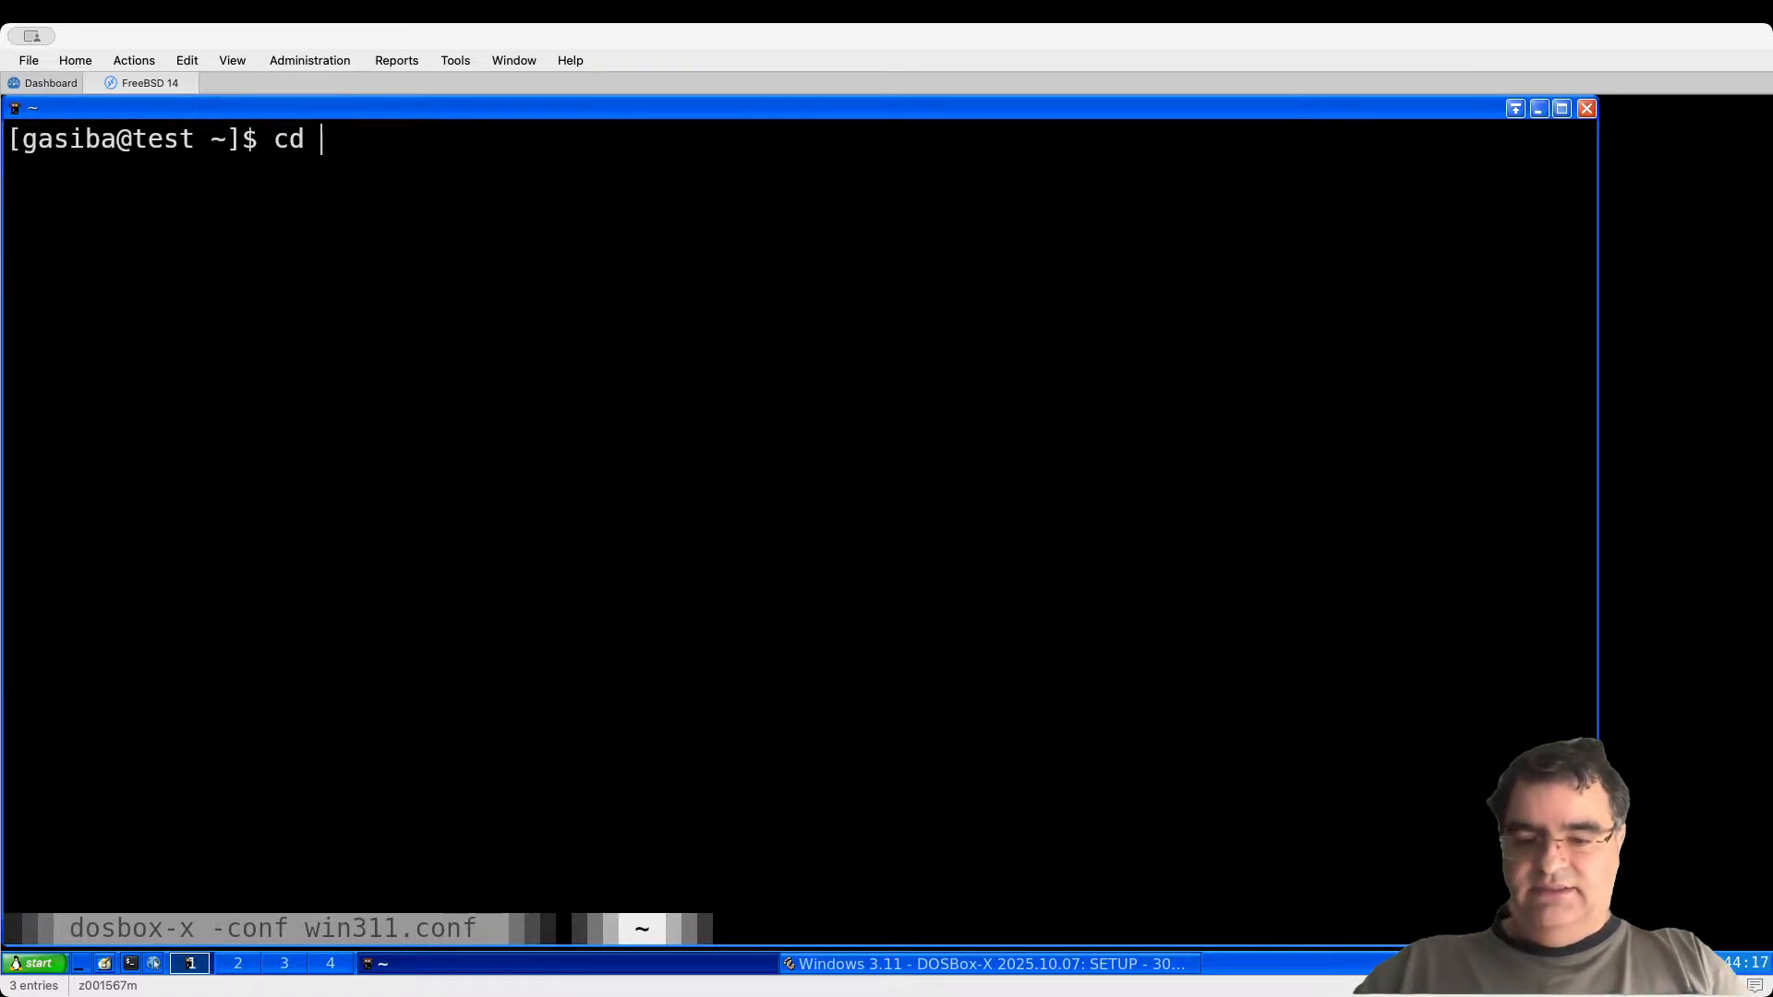
key(Tab)
key(Return)
text(dir)
key(Return)
text(ls)
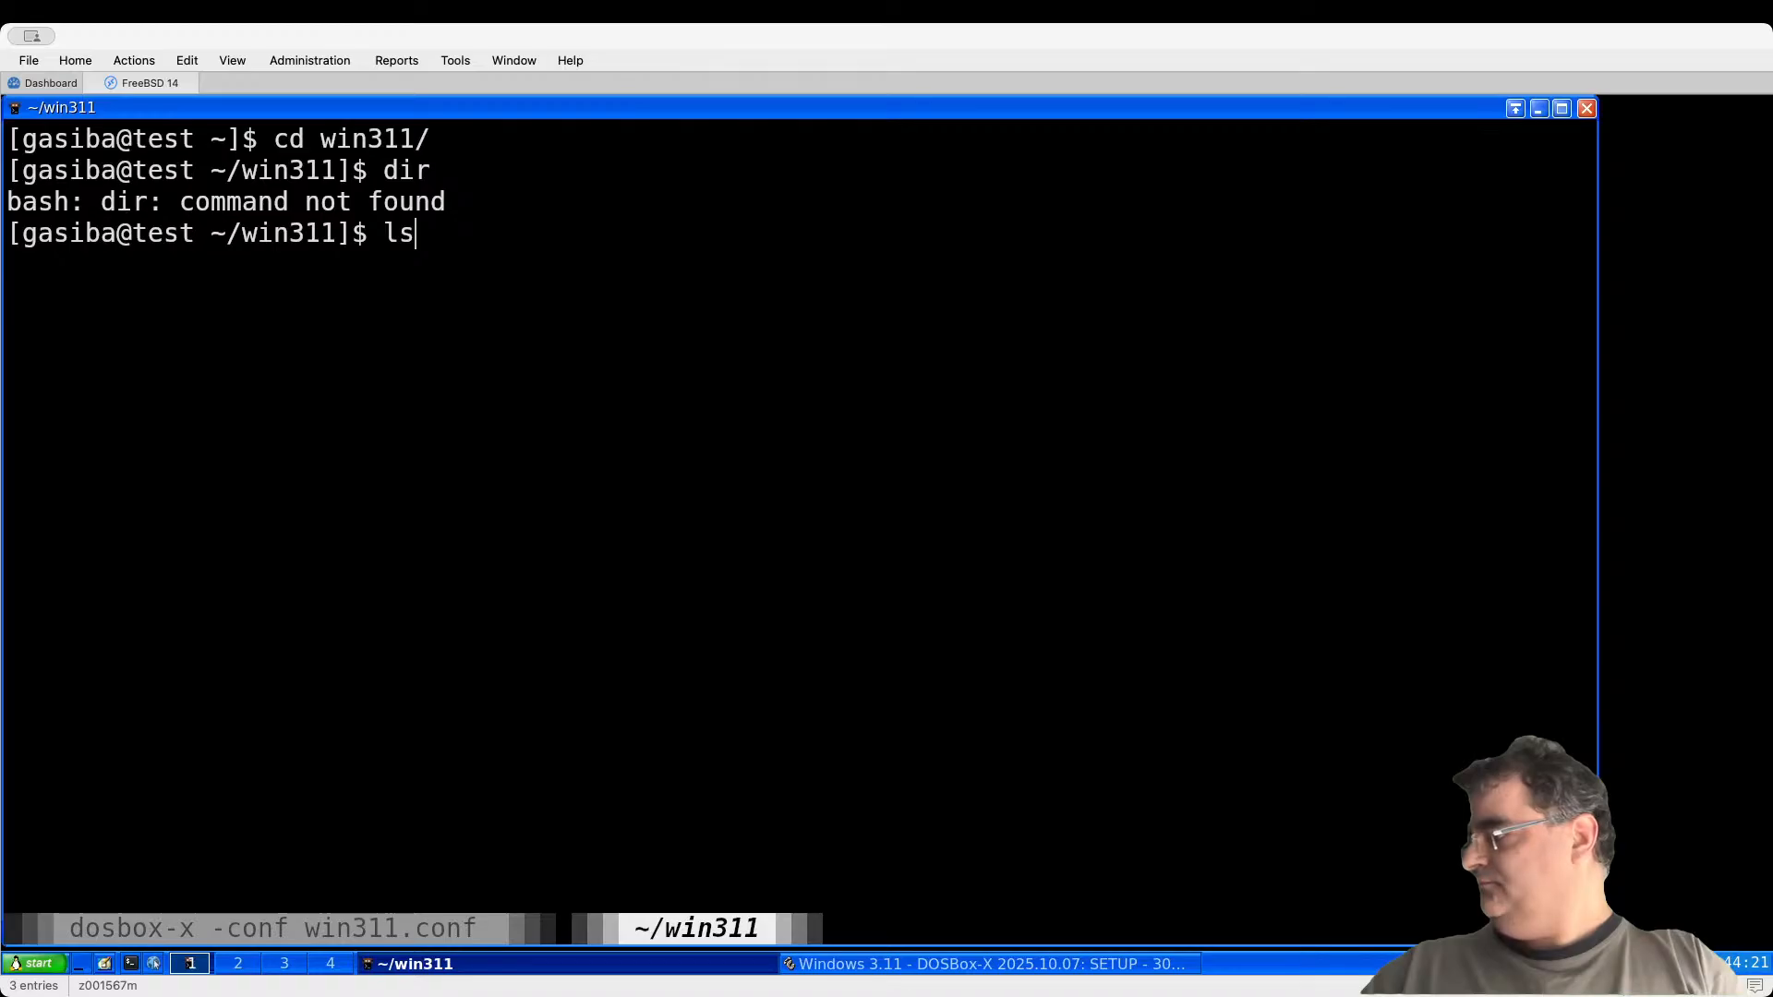
key(Return)
text(cd setup/)
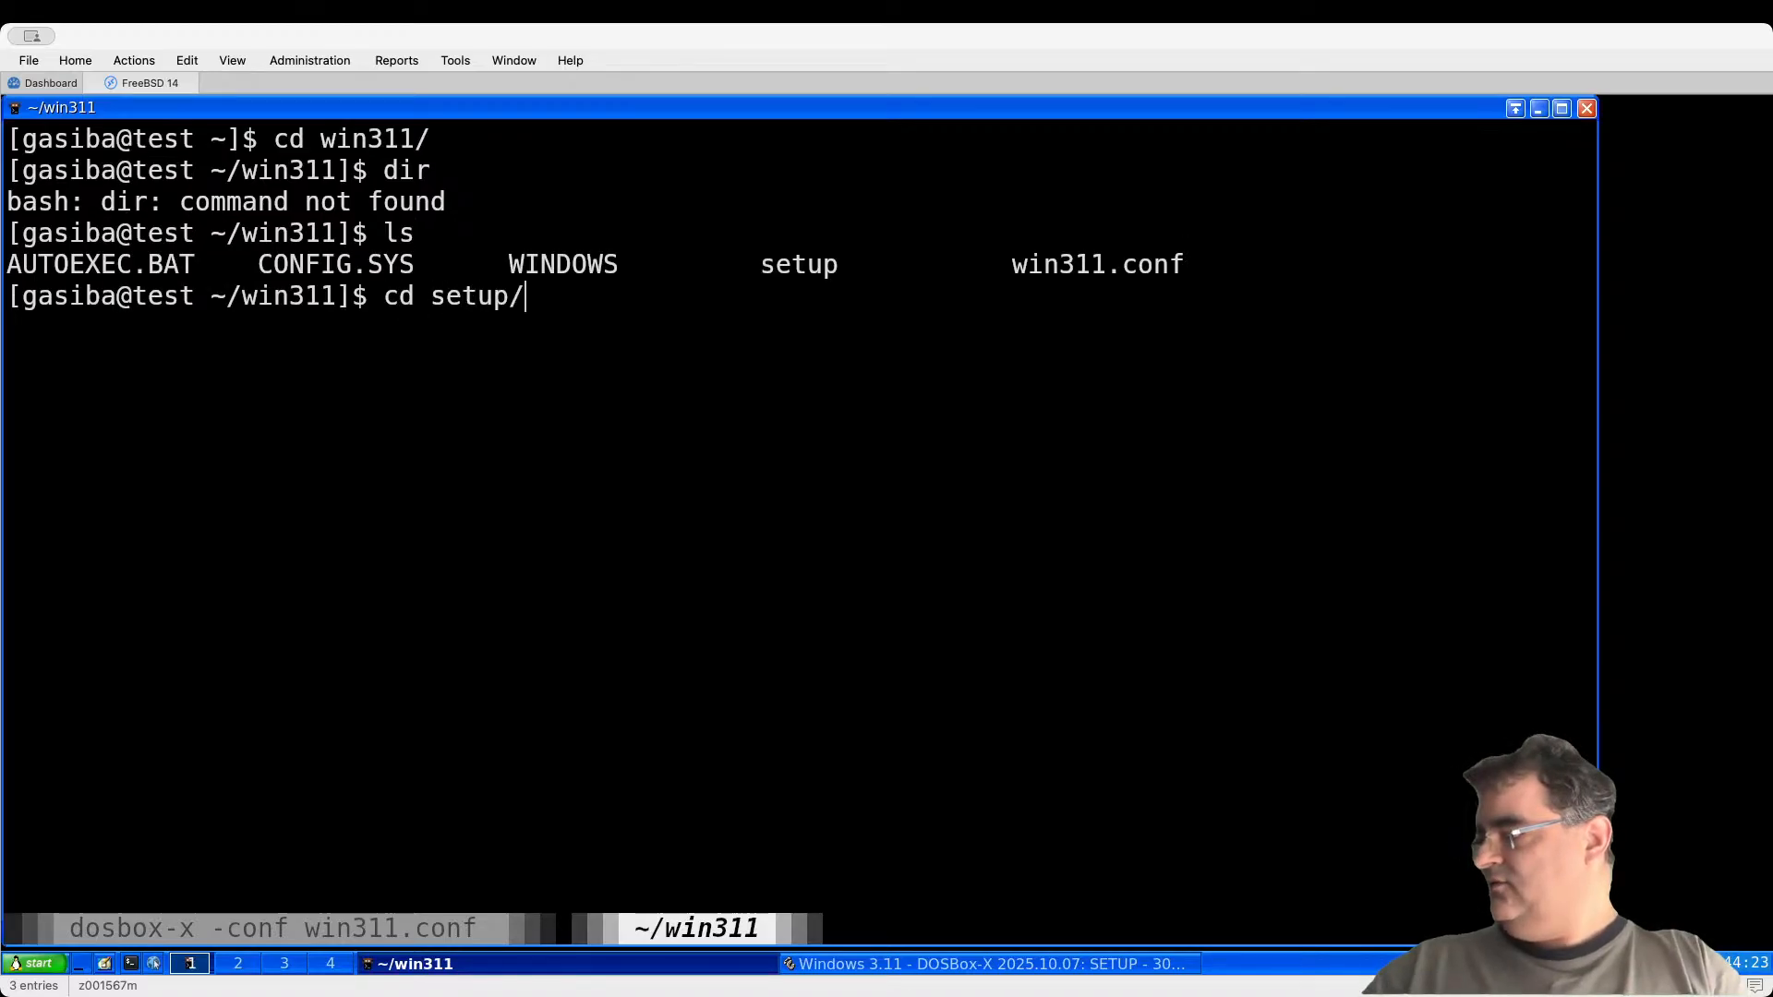
key(Return)
text(ls)
key(Return)
text(cd dos)
key(Tab)
key(Return)
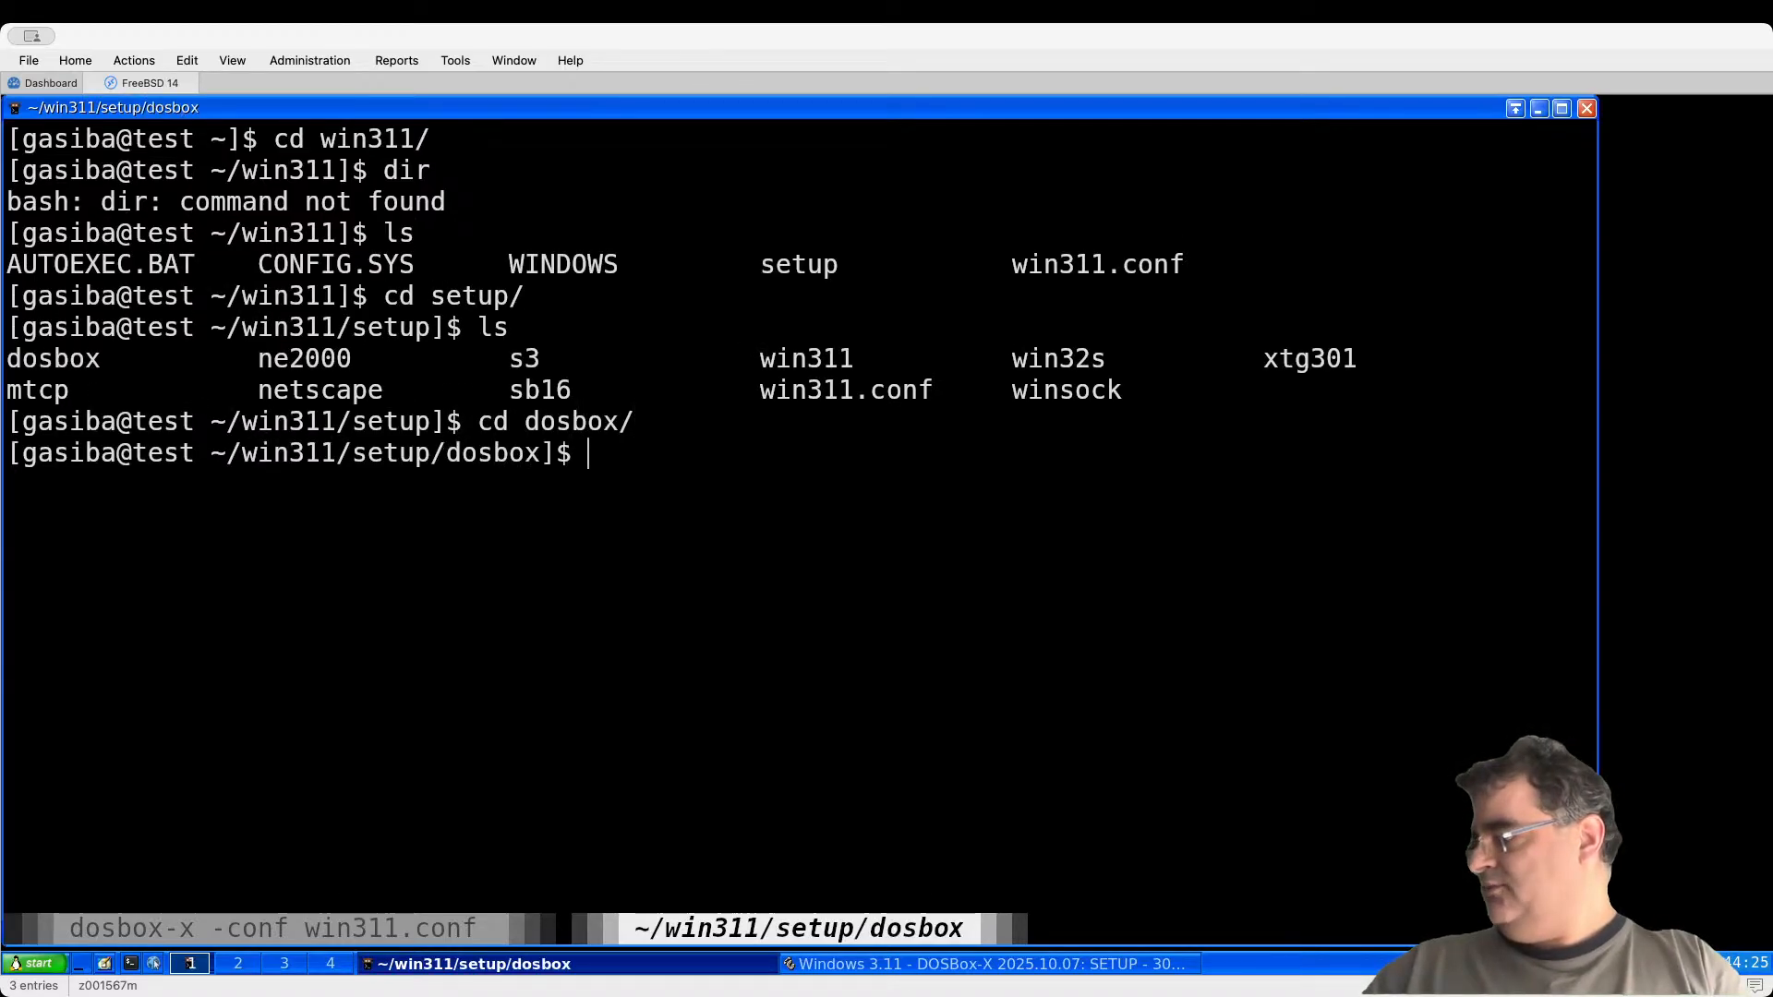
text(dir)
key(Return)
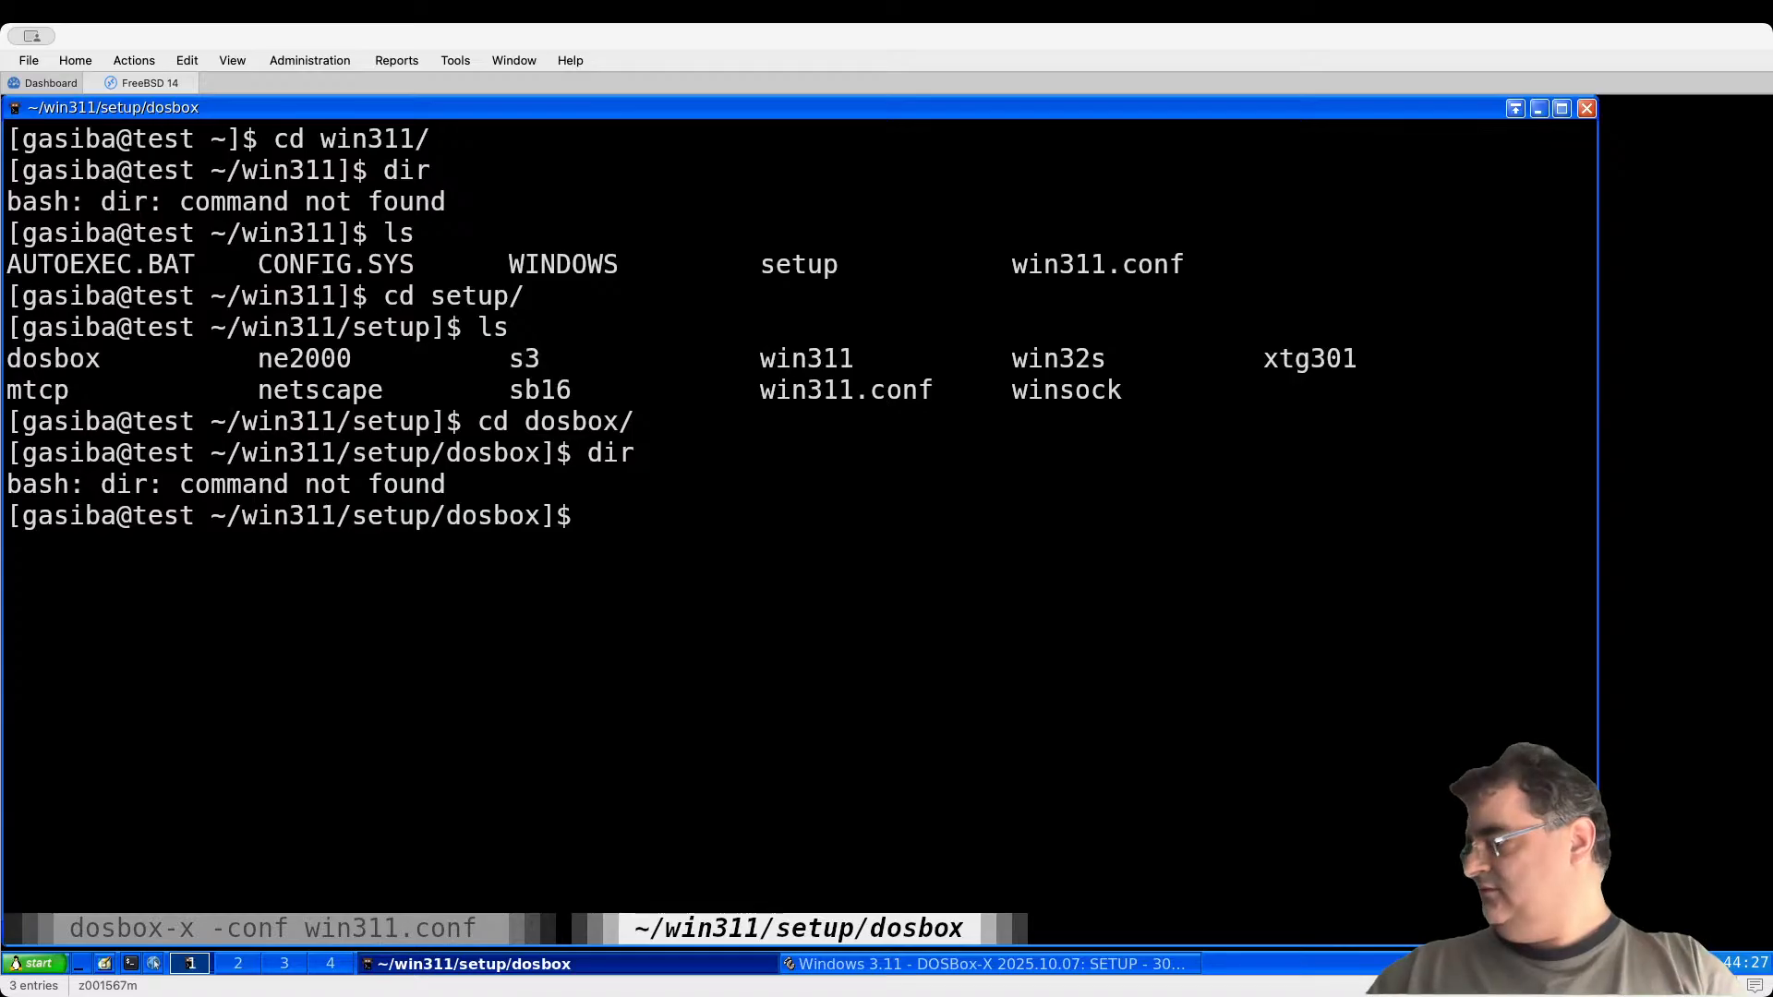
text(ls)
key(Return)
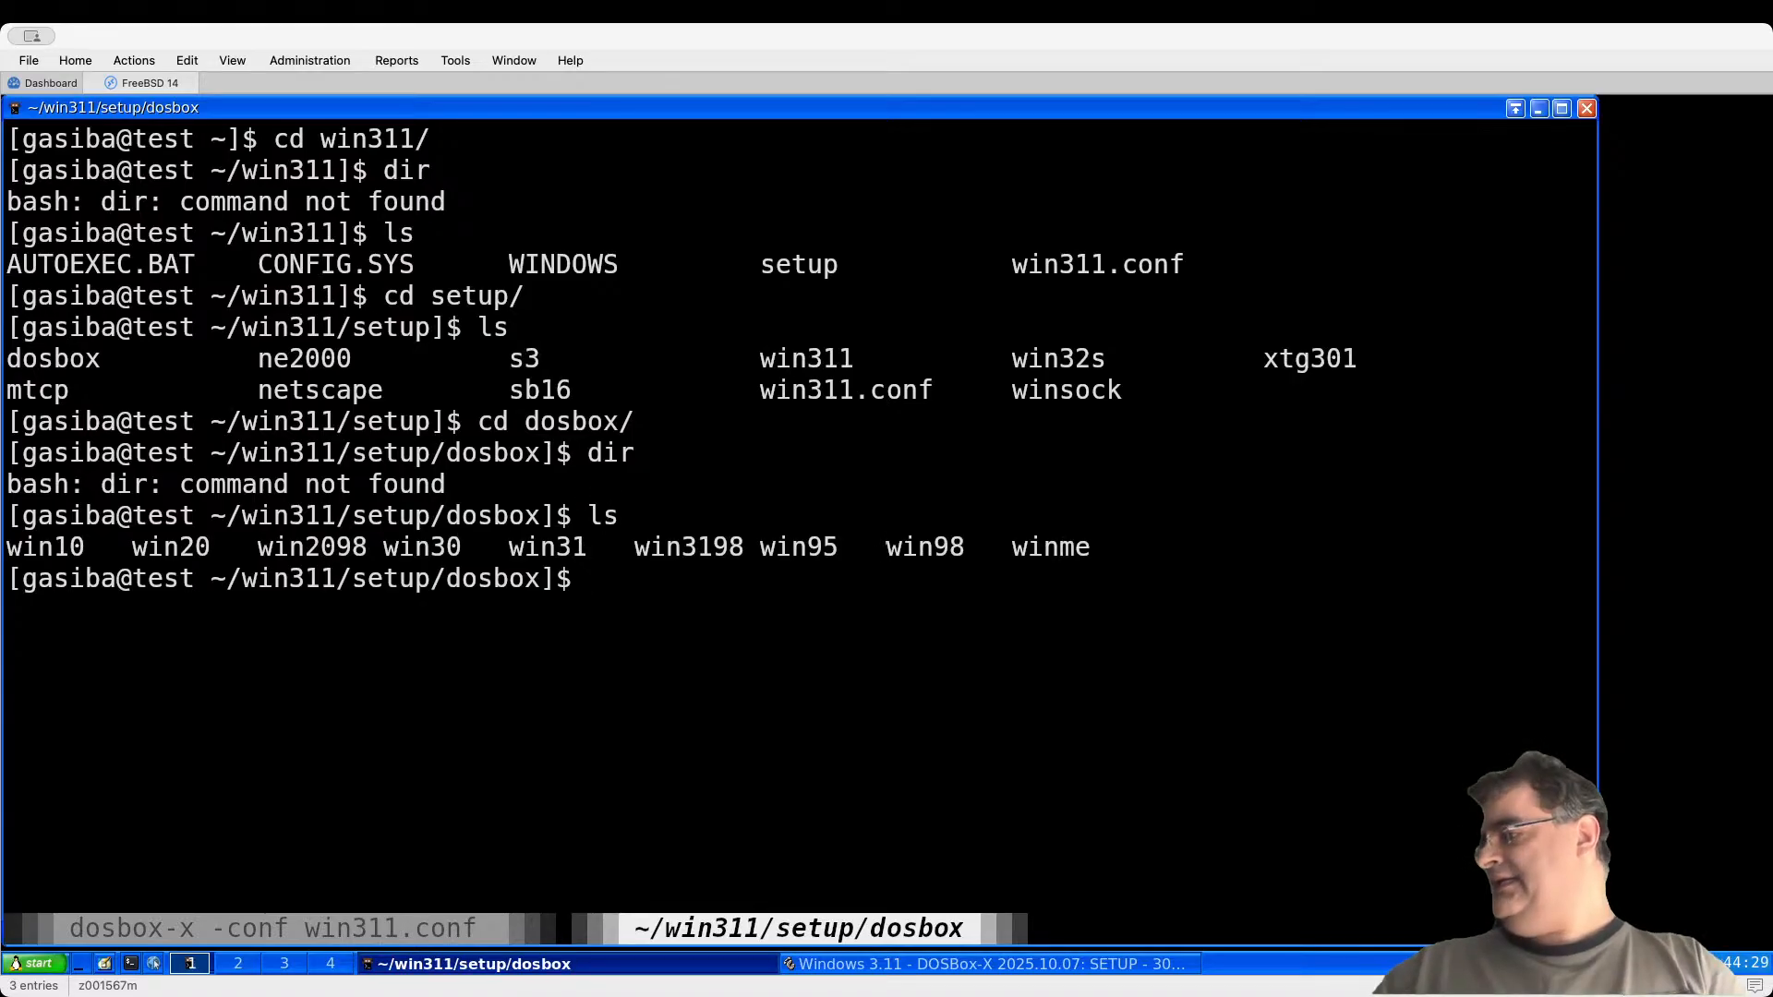
Step: Enter the win31 folder, list dboxmpi.drv and oemsetup.inf, and switch back to the DOSBox-X log tab
text(cd win2)
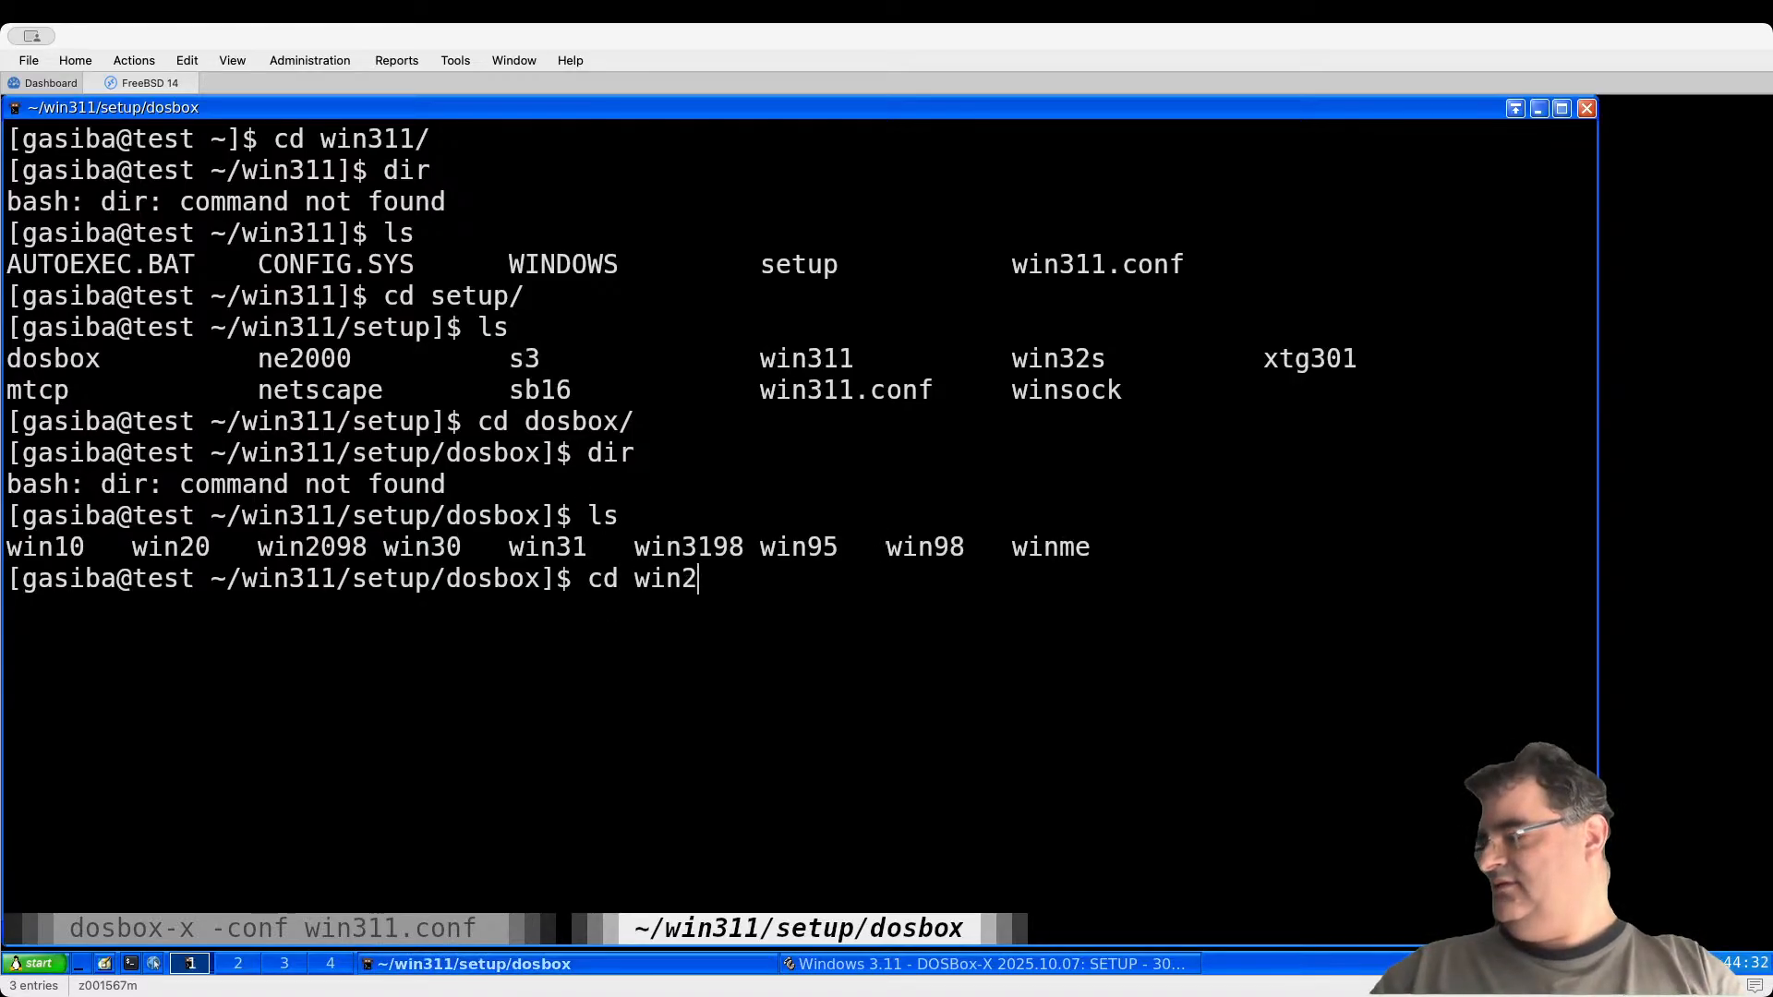
key(BackSpace)
text(31)
key(Return)
key(Up)
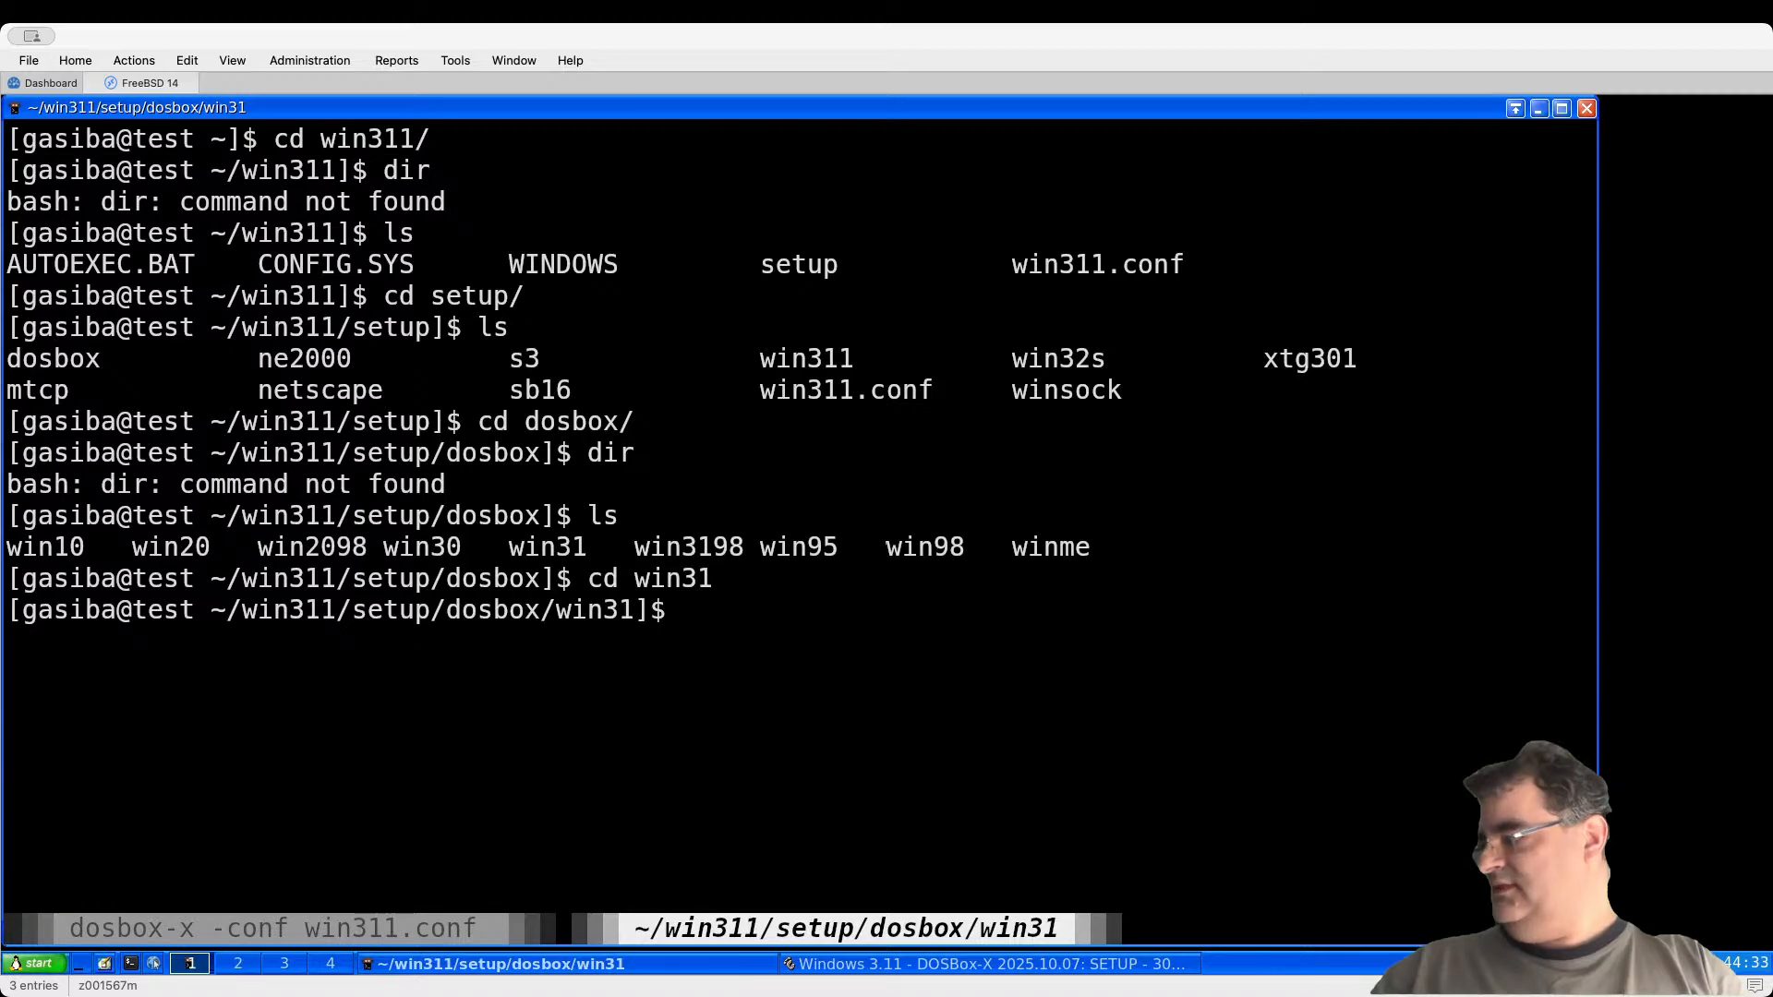
key(BackSpace)
key(BackSpace)
key(BackSpace)
key(BackSpace)
key(BackSpace)
key(BackSpace)
key(BackSpace)
key(BackSpace)
text(ls)
key(Return)
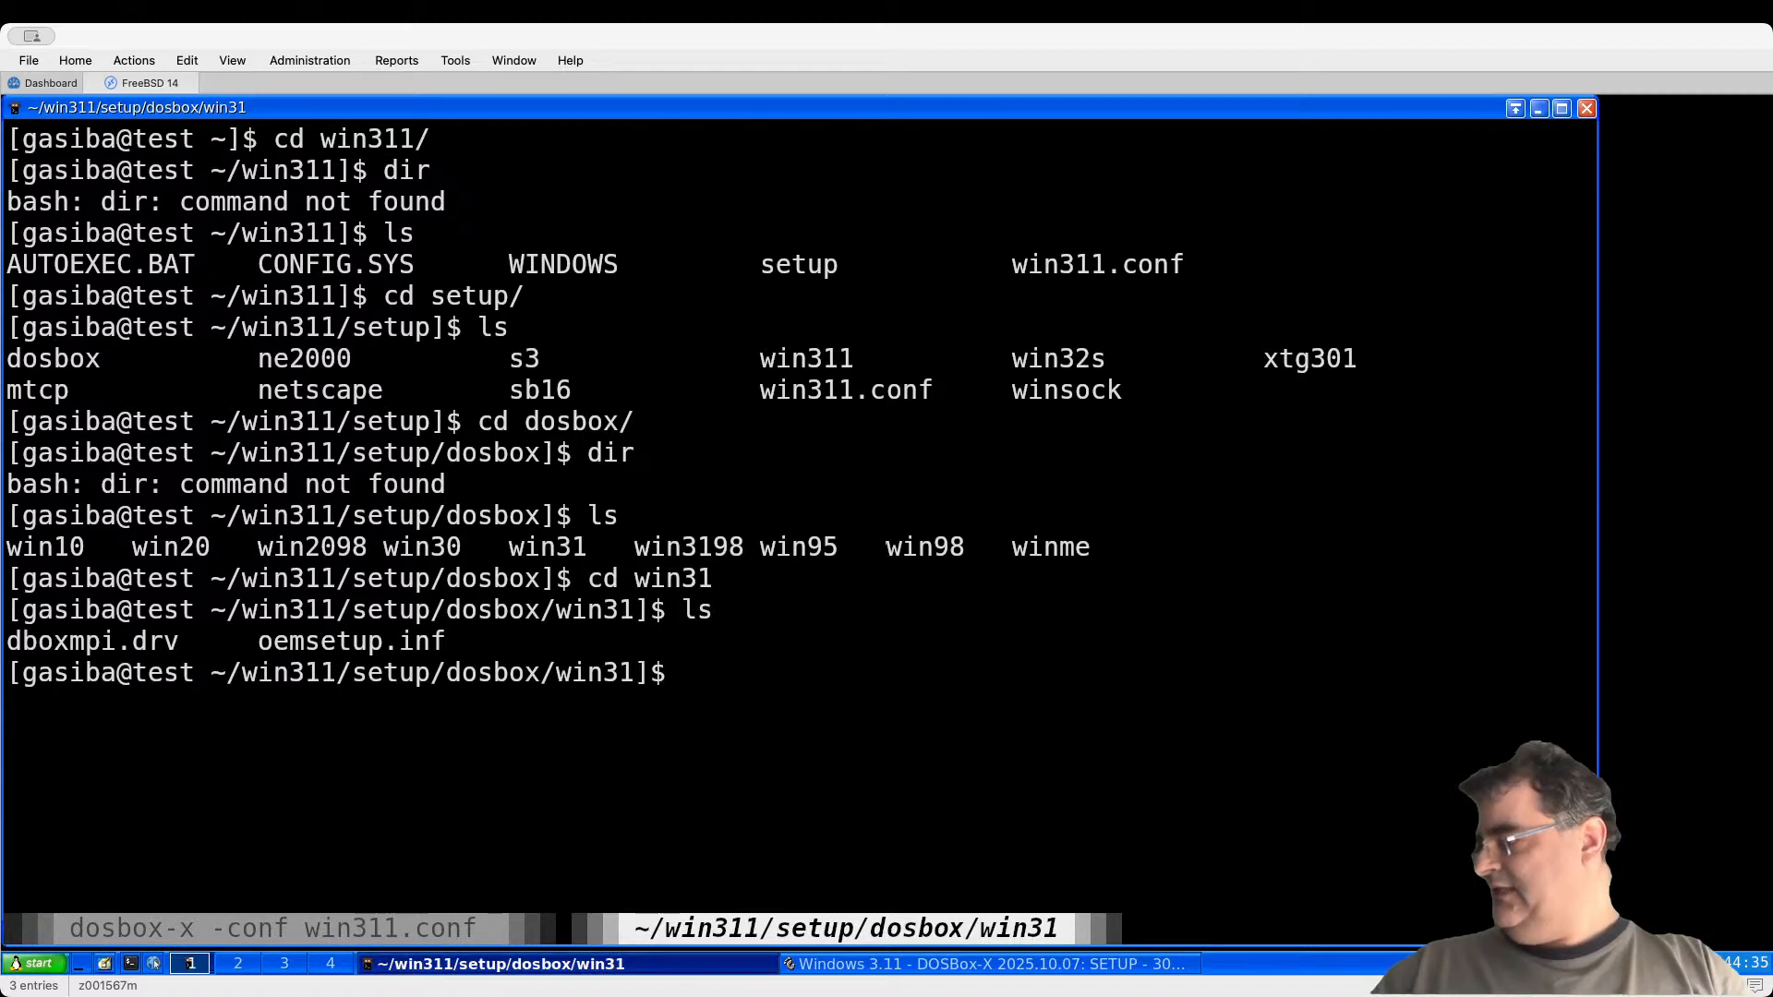
key(ctrl+a)
key(p)
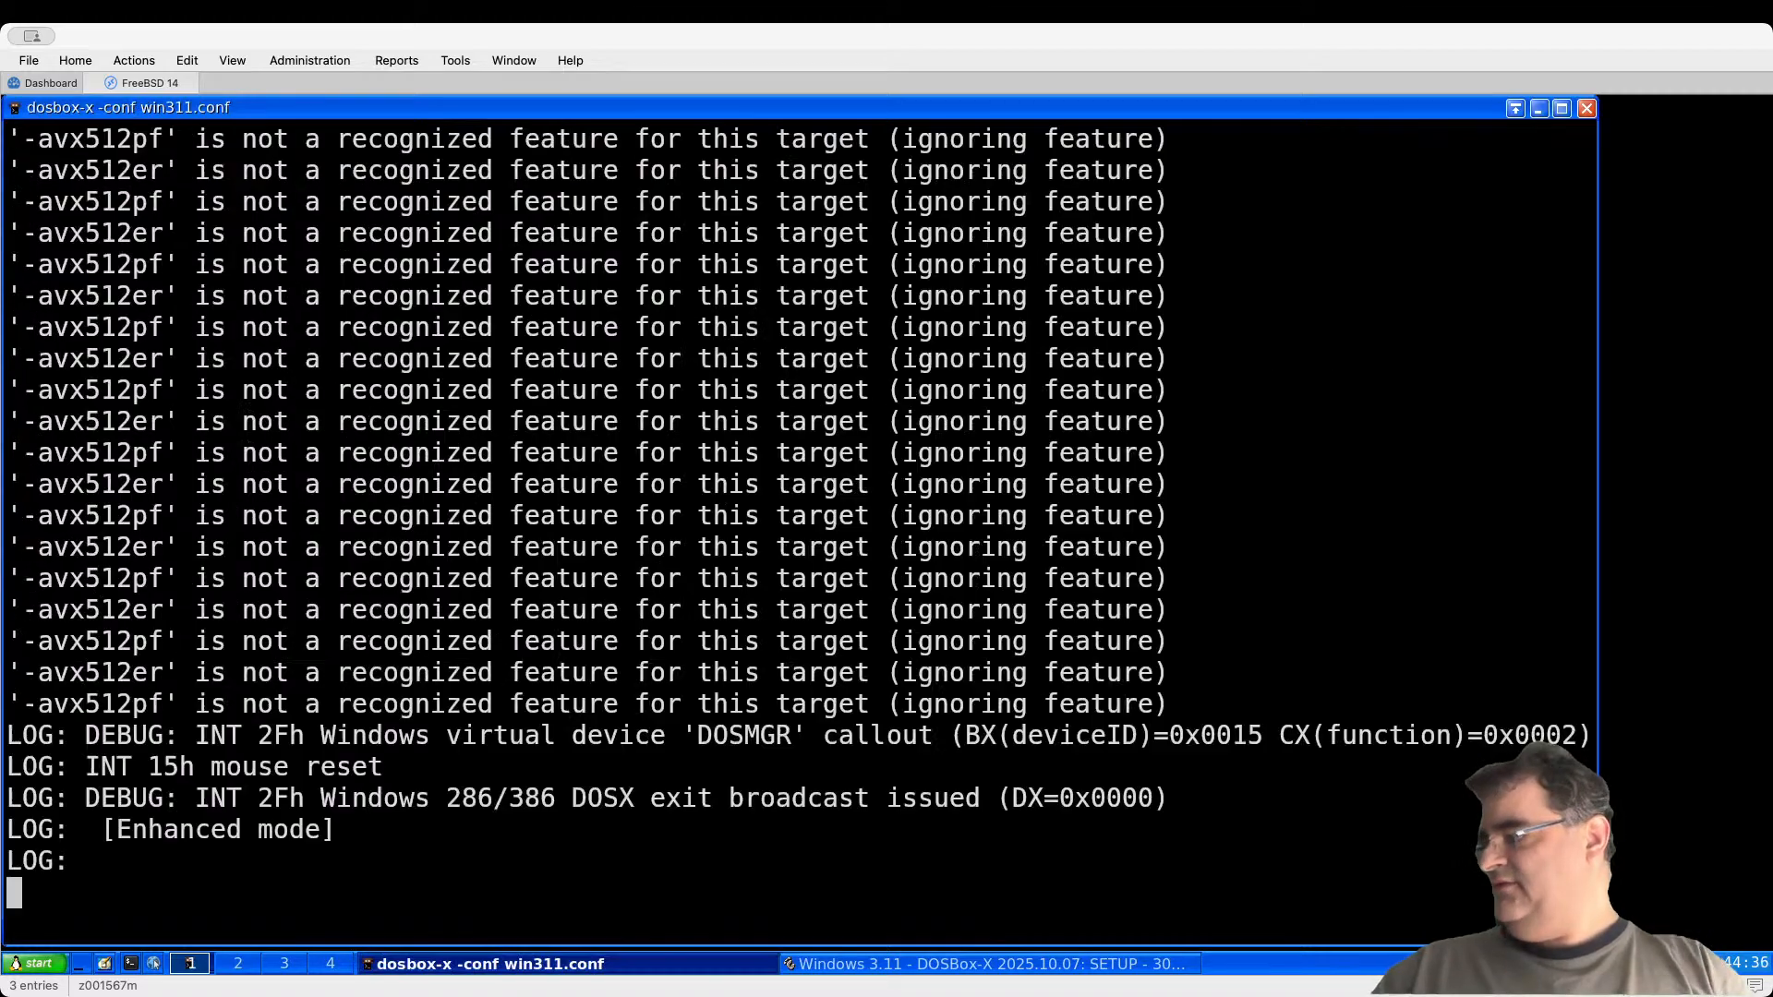
click(1066, 961)
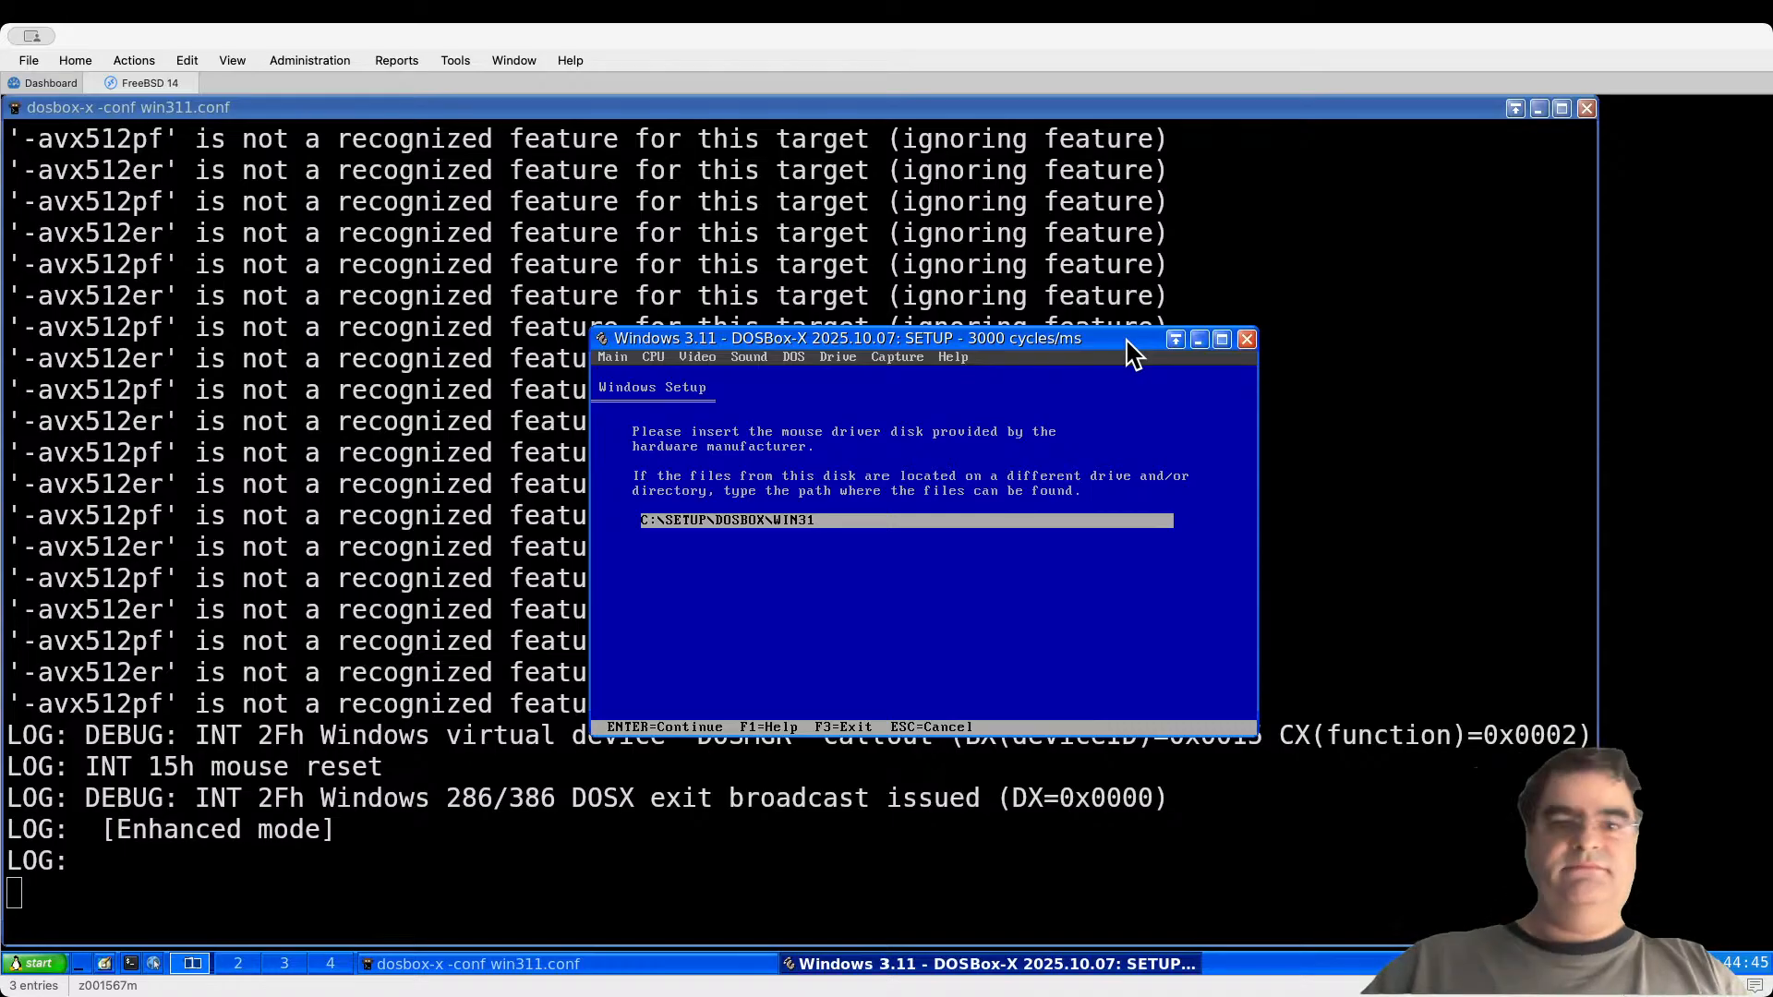
key(Return)
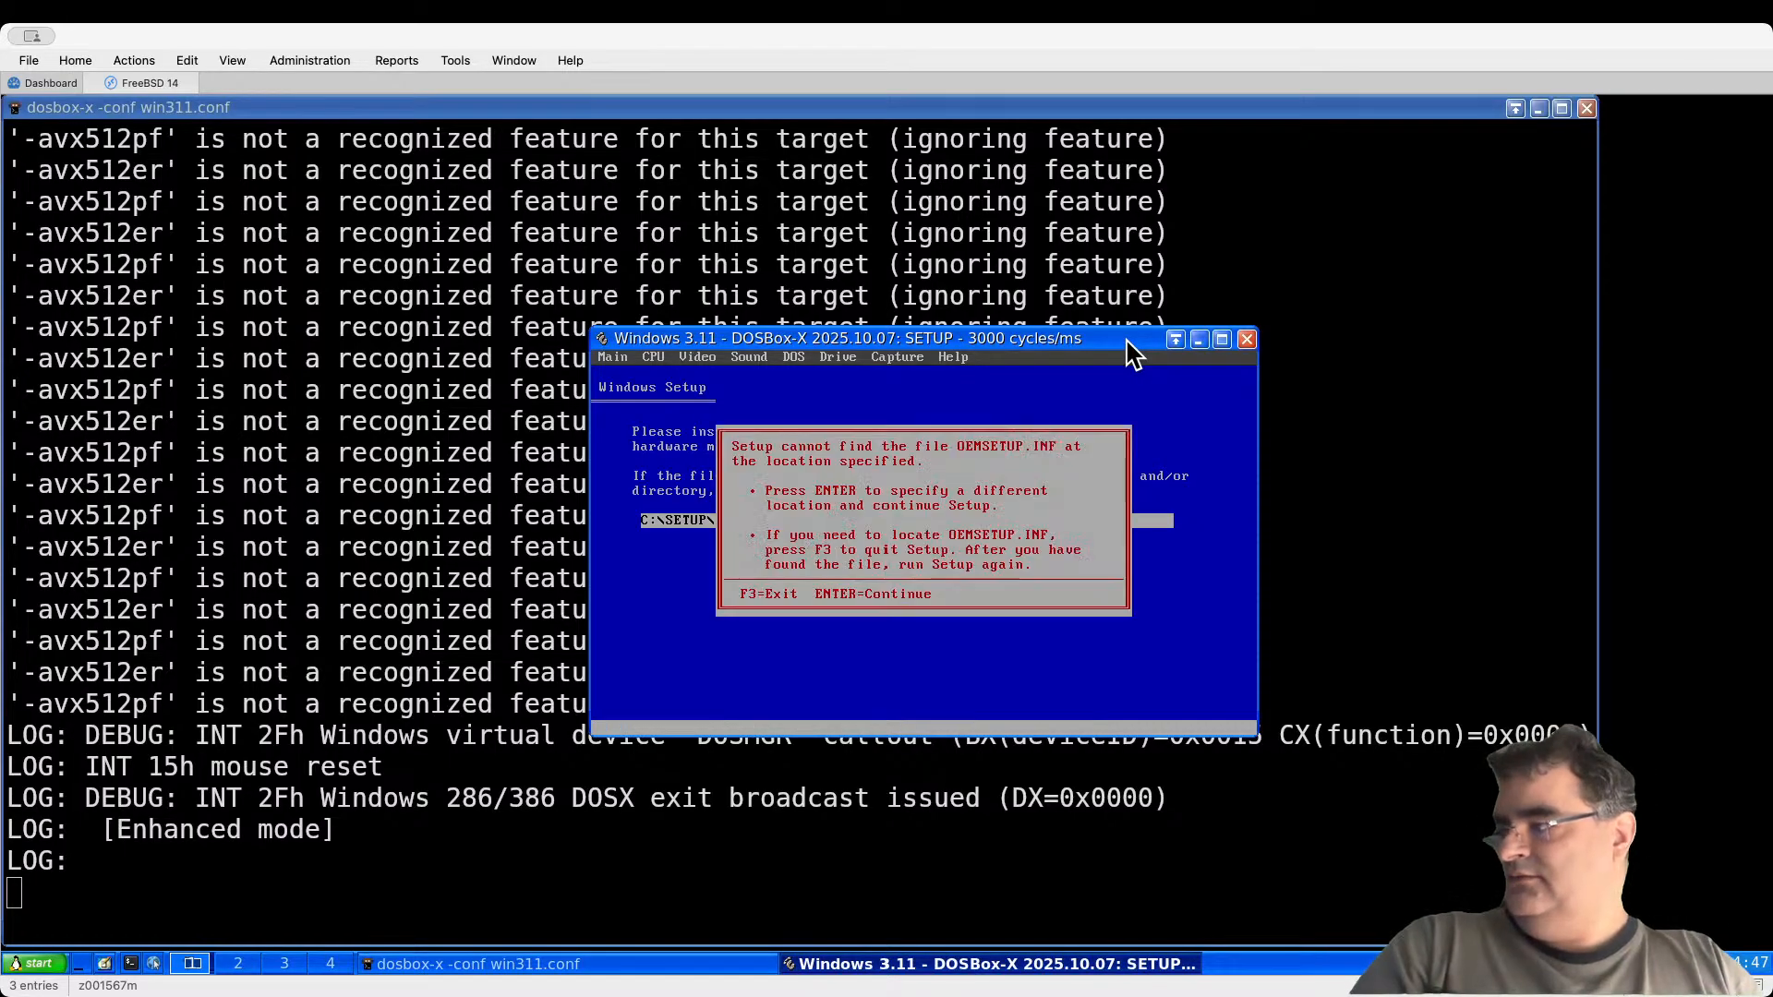
key(Return)
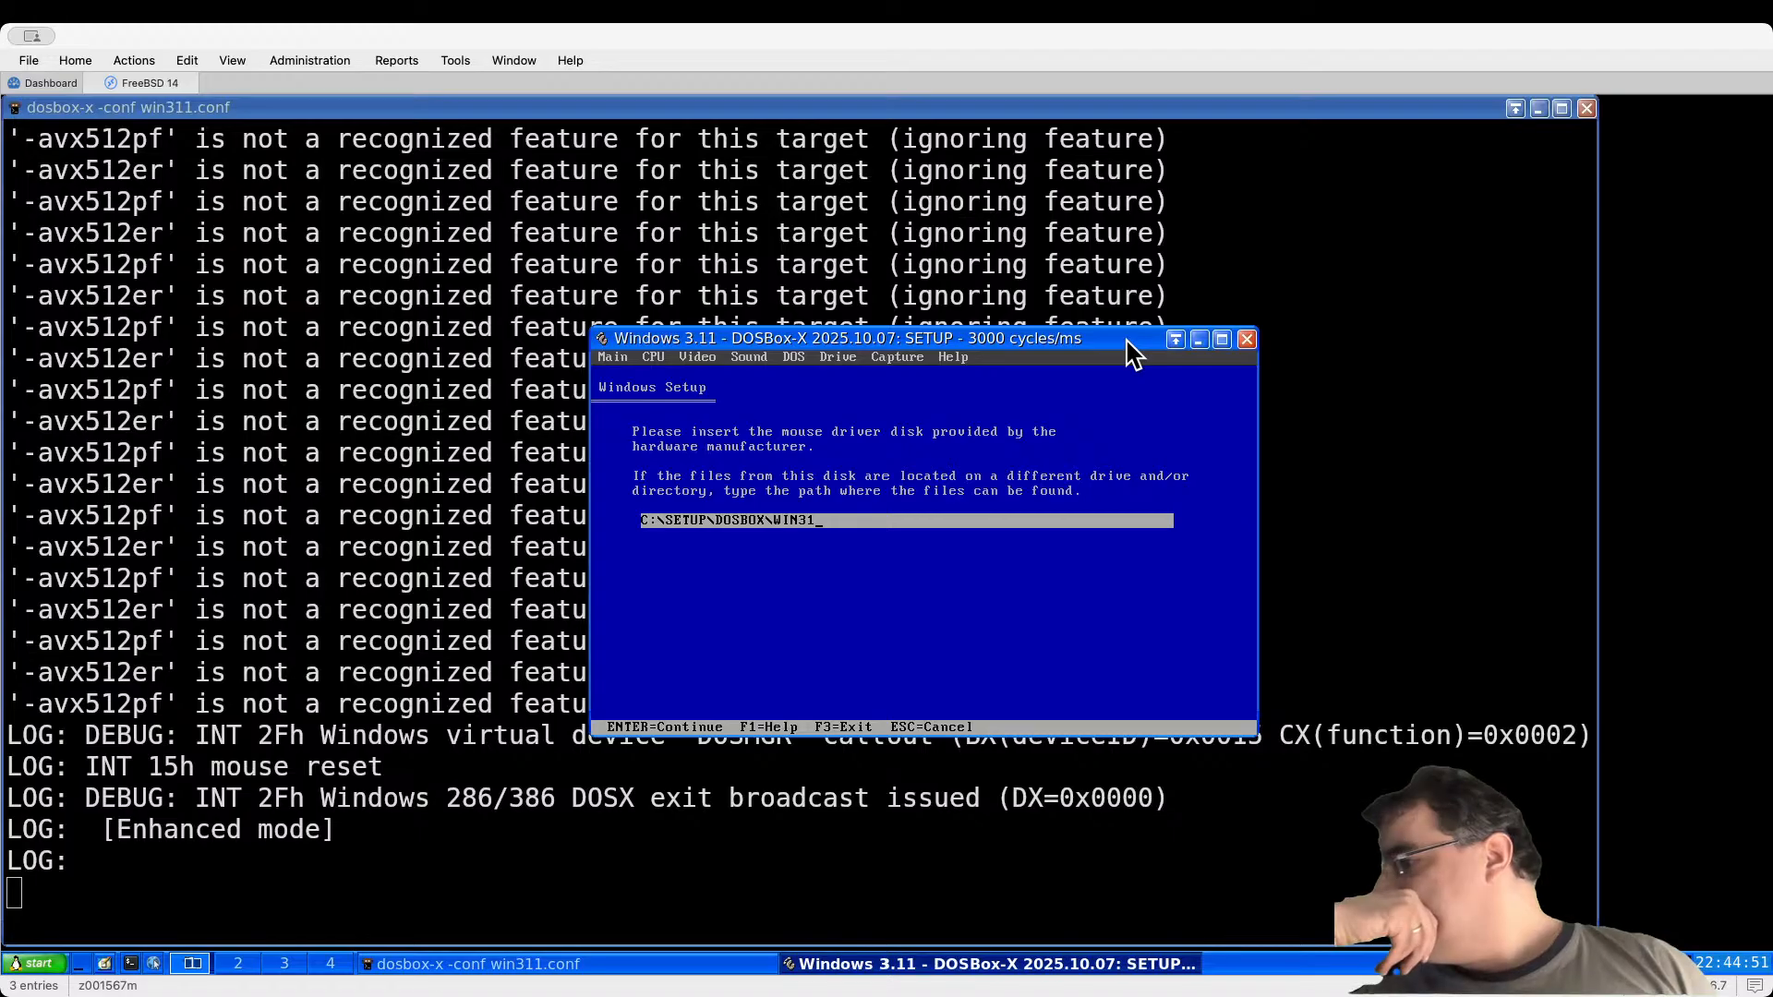
click(621, 888)
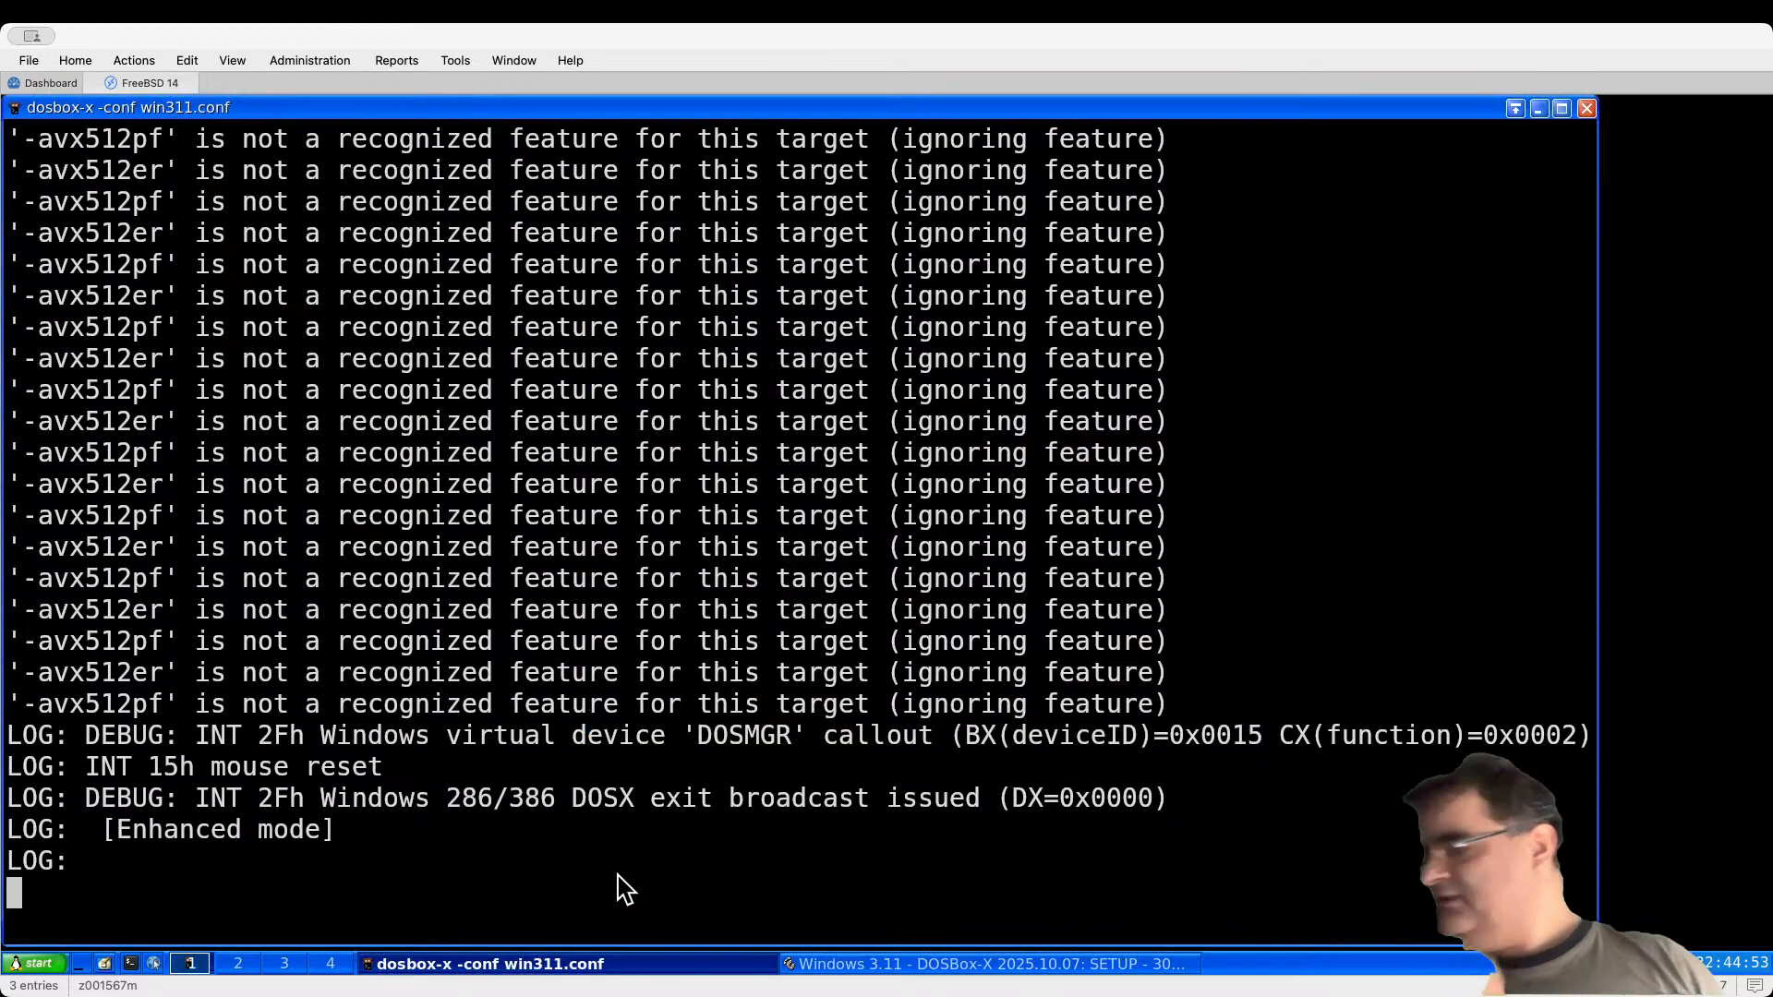
Step: In a new terminal tab, go into win311/setup, listing each folder's contents
key(ctrl+shift+t)
text(cd)
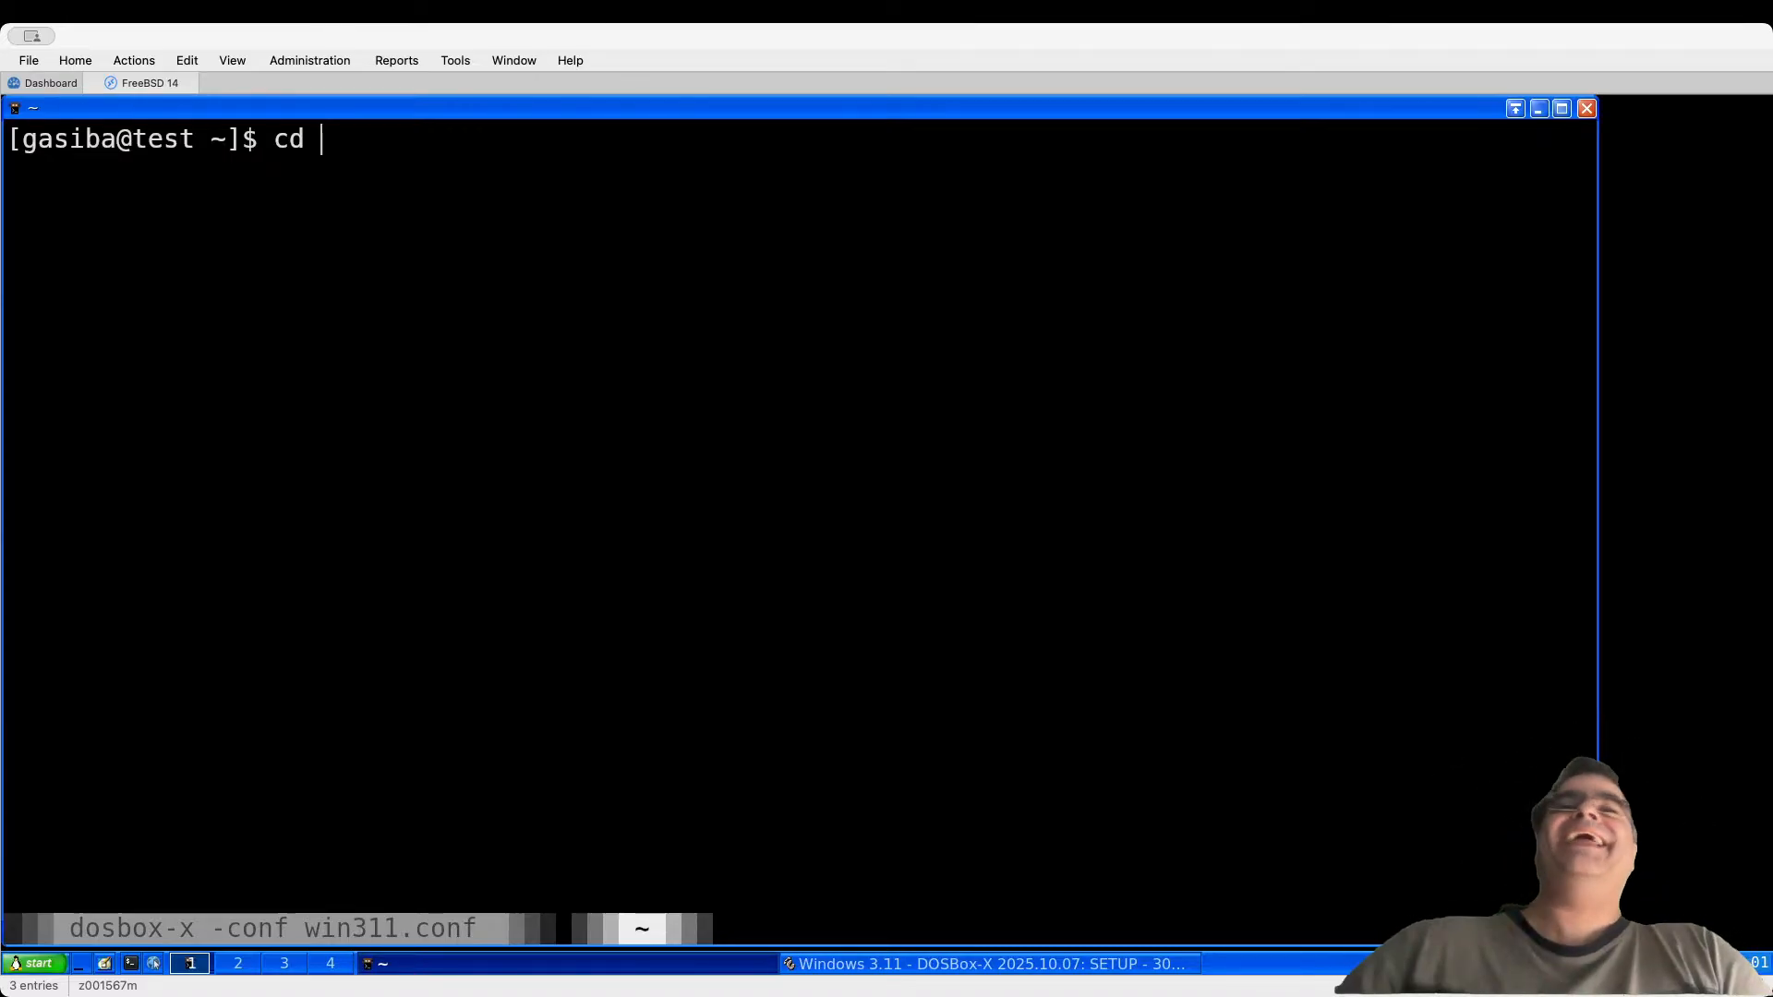
text(win)
key(Tab)
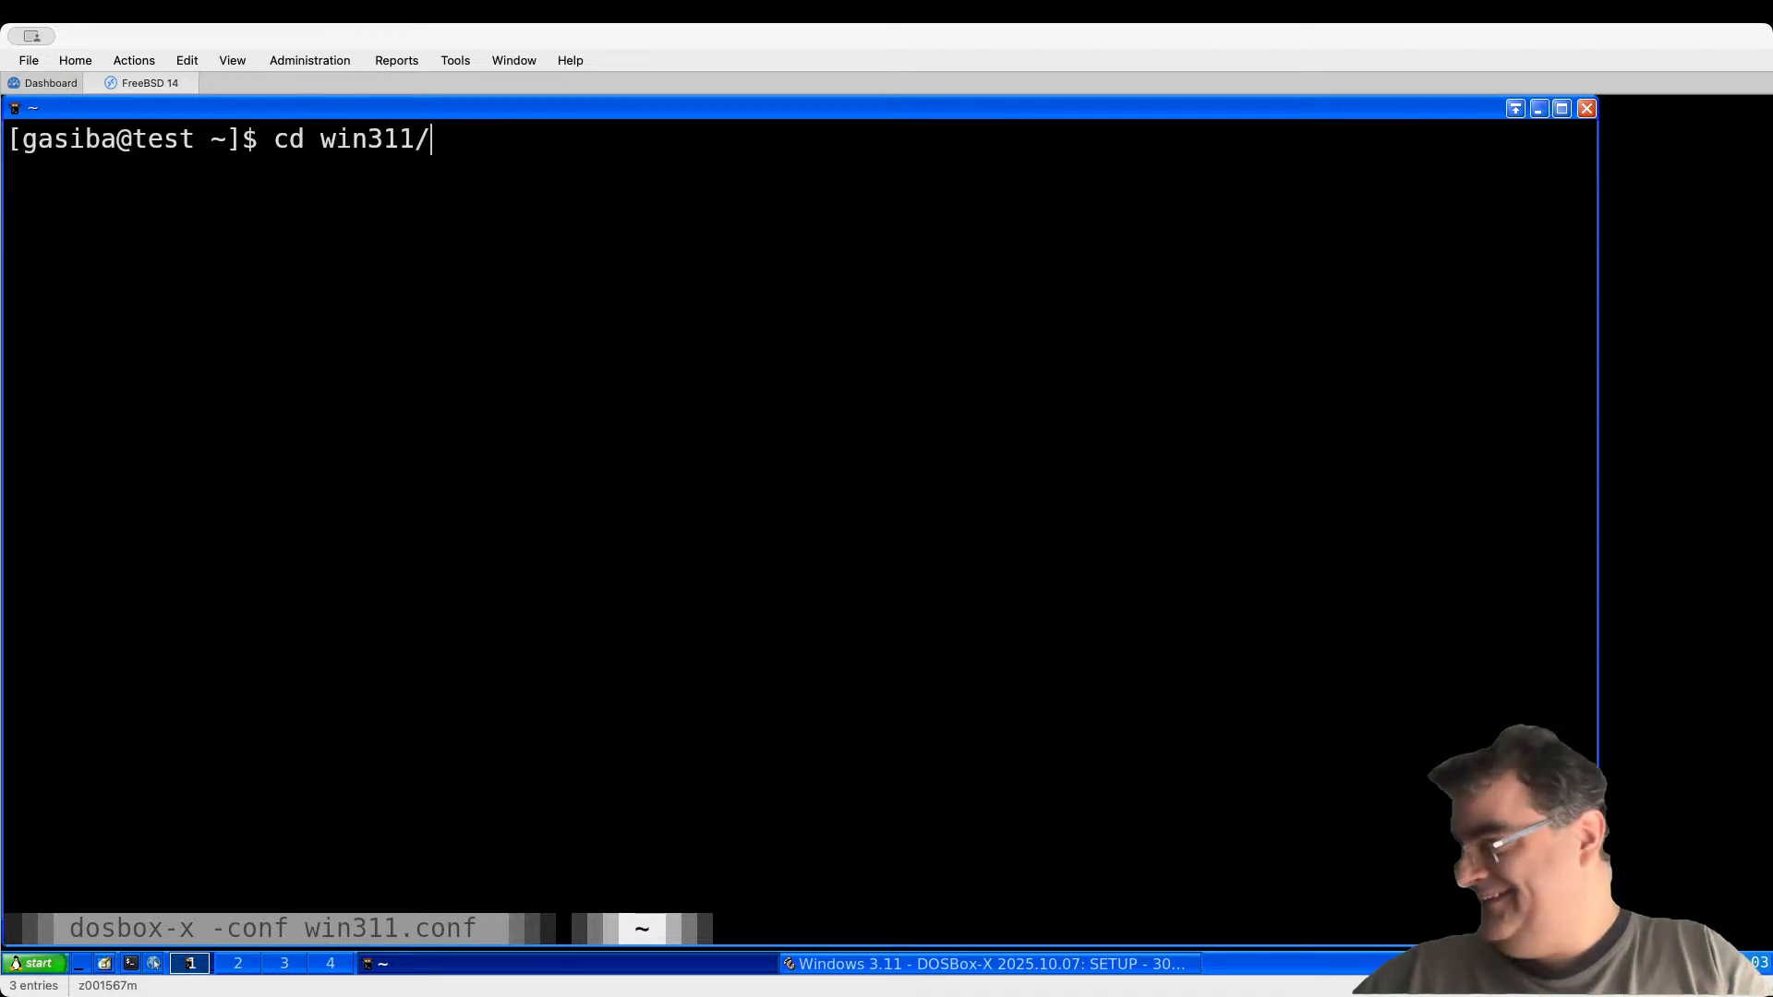
key(Return)
text(ls)
key(Return)
text(cd s)
key(Tab)
key(Return)
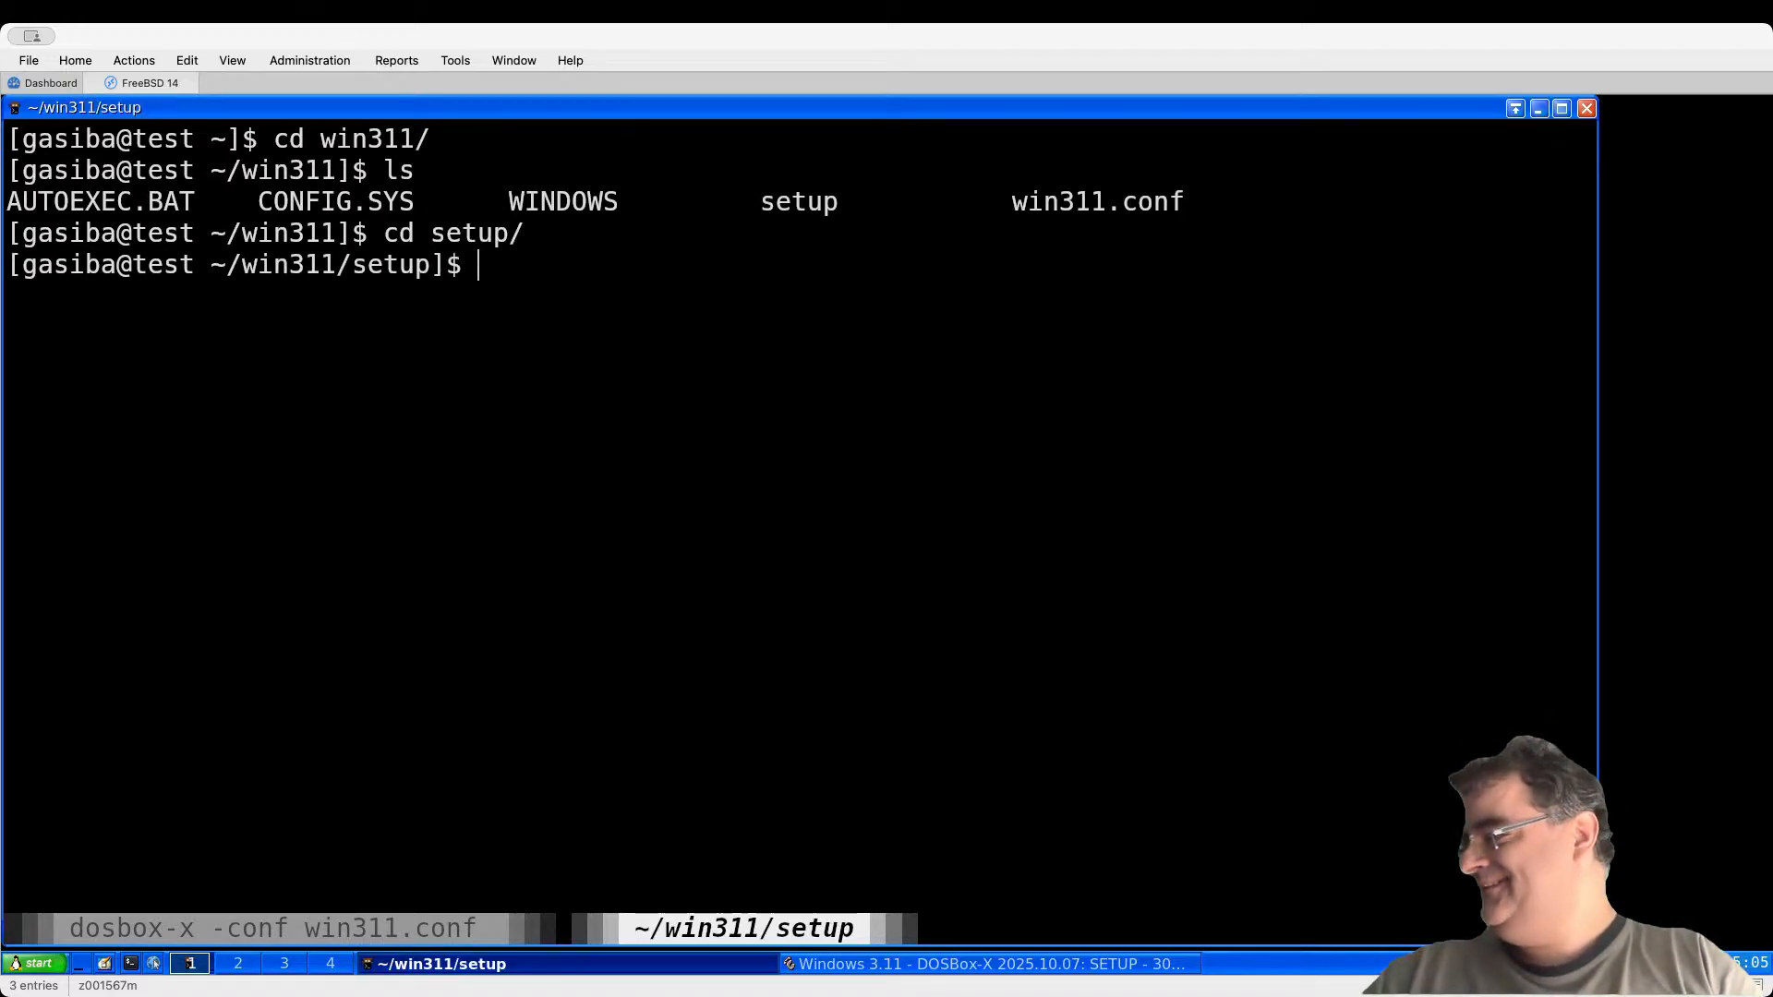
text(ls)
key(Return)
Step: Enter dosbox/win31, reconfirm dboxmpi.drv and oemsetup.inf, and bring Windows Setup back
text(cd dosbox/)
key(Tab)
key(Return)
text(ls)
key(Return)
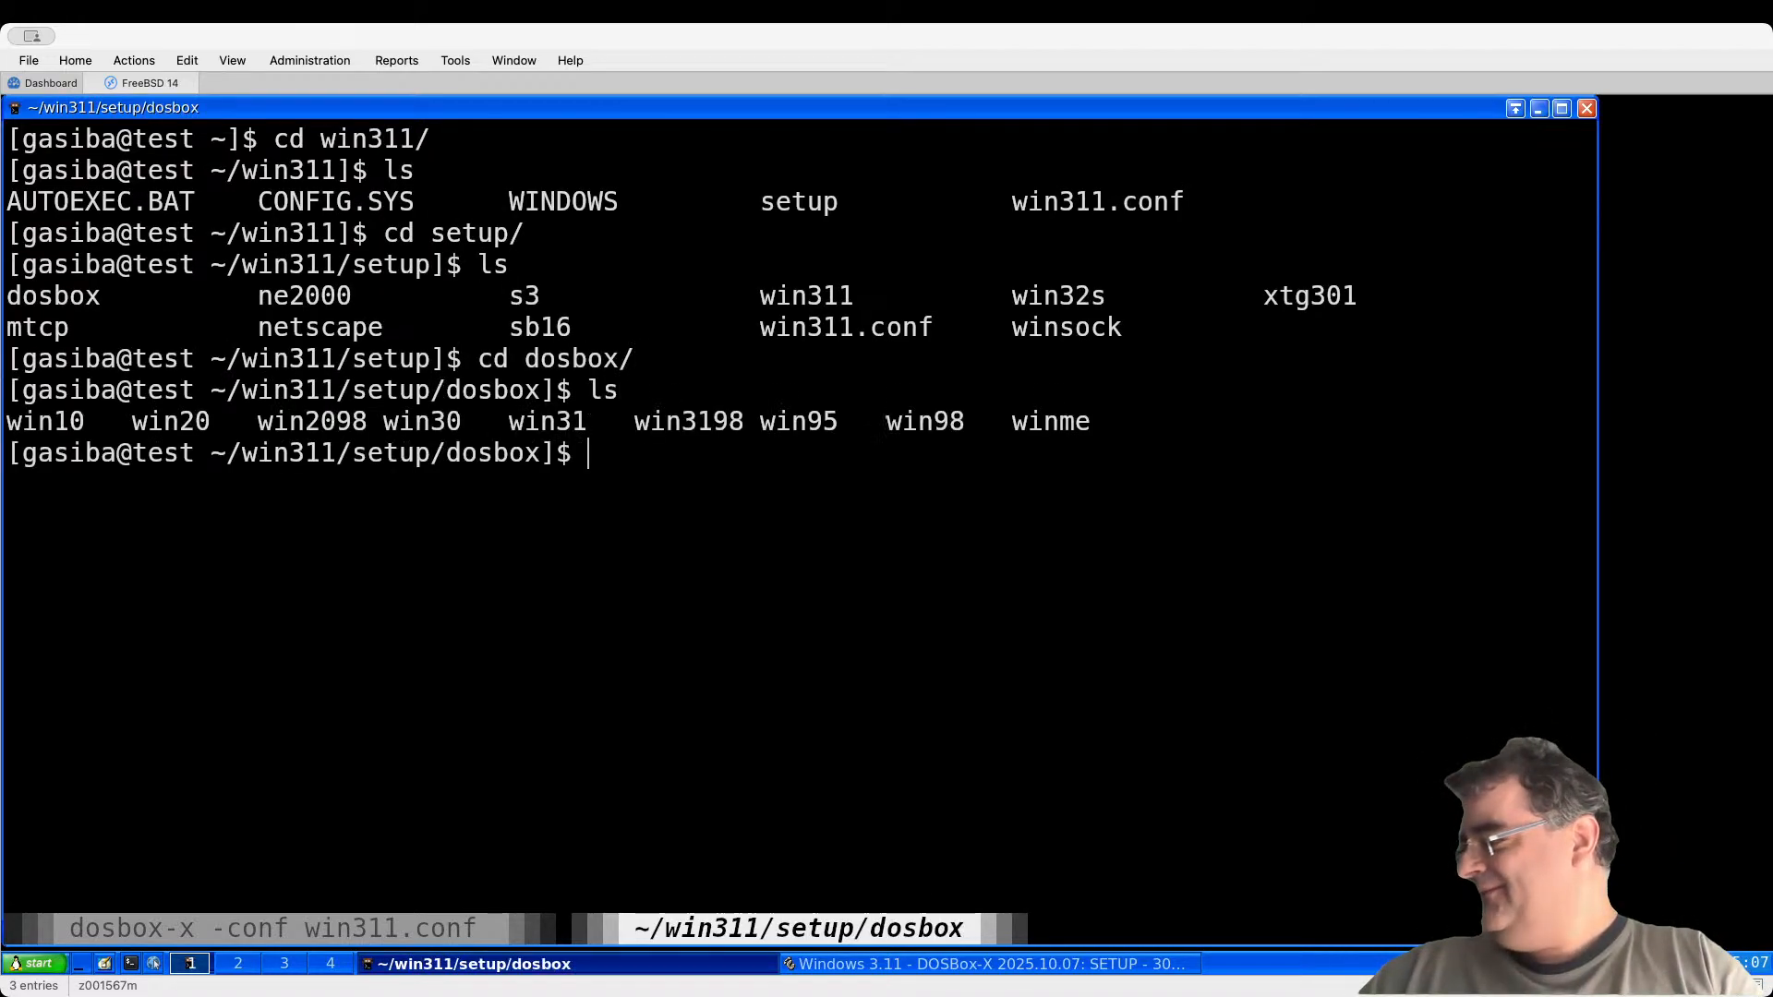
text(cd win312)
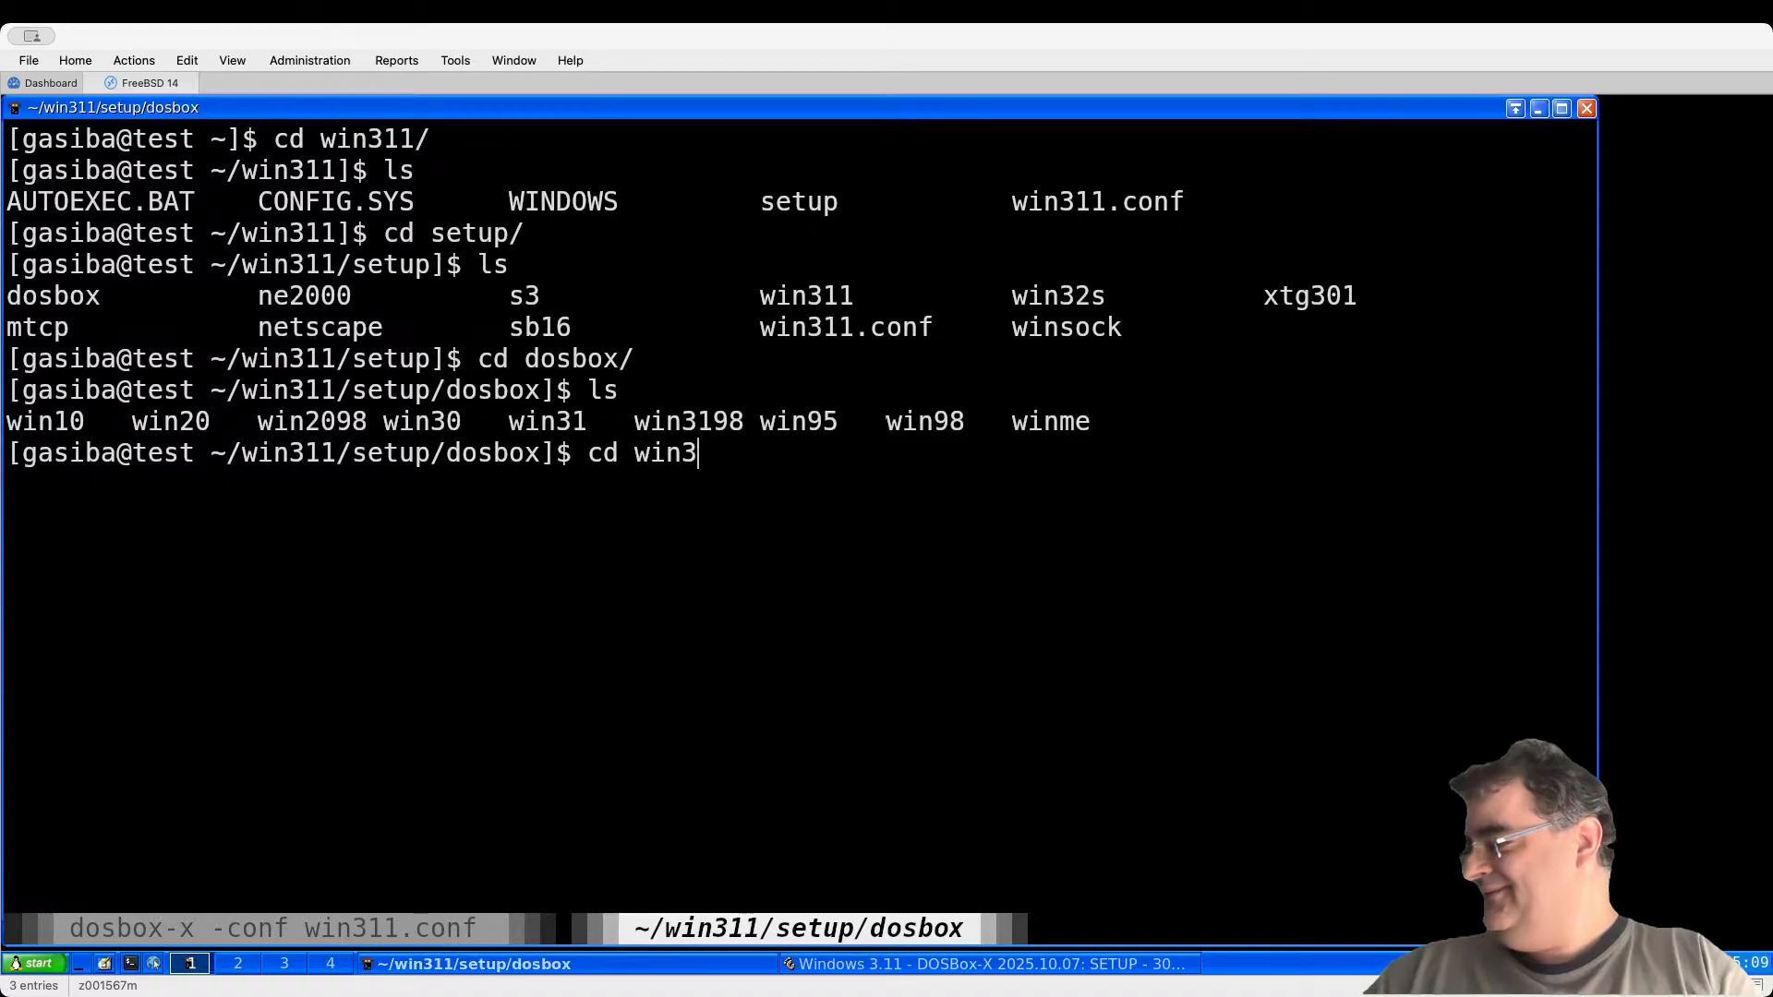
key(BackSpace)
key(Return)
text(dir)
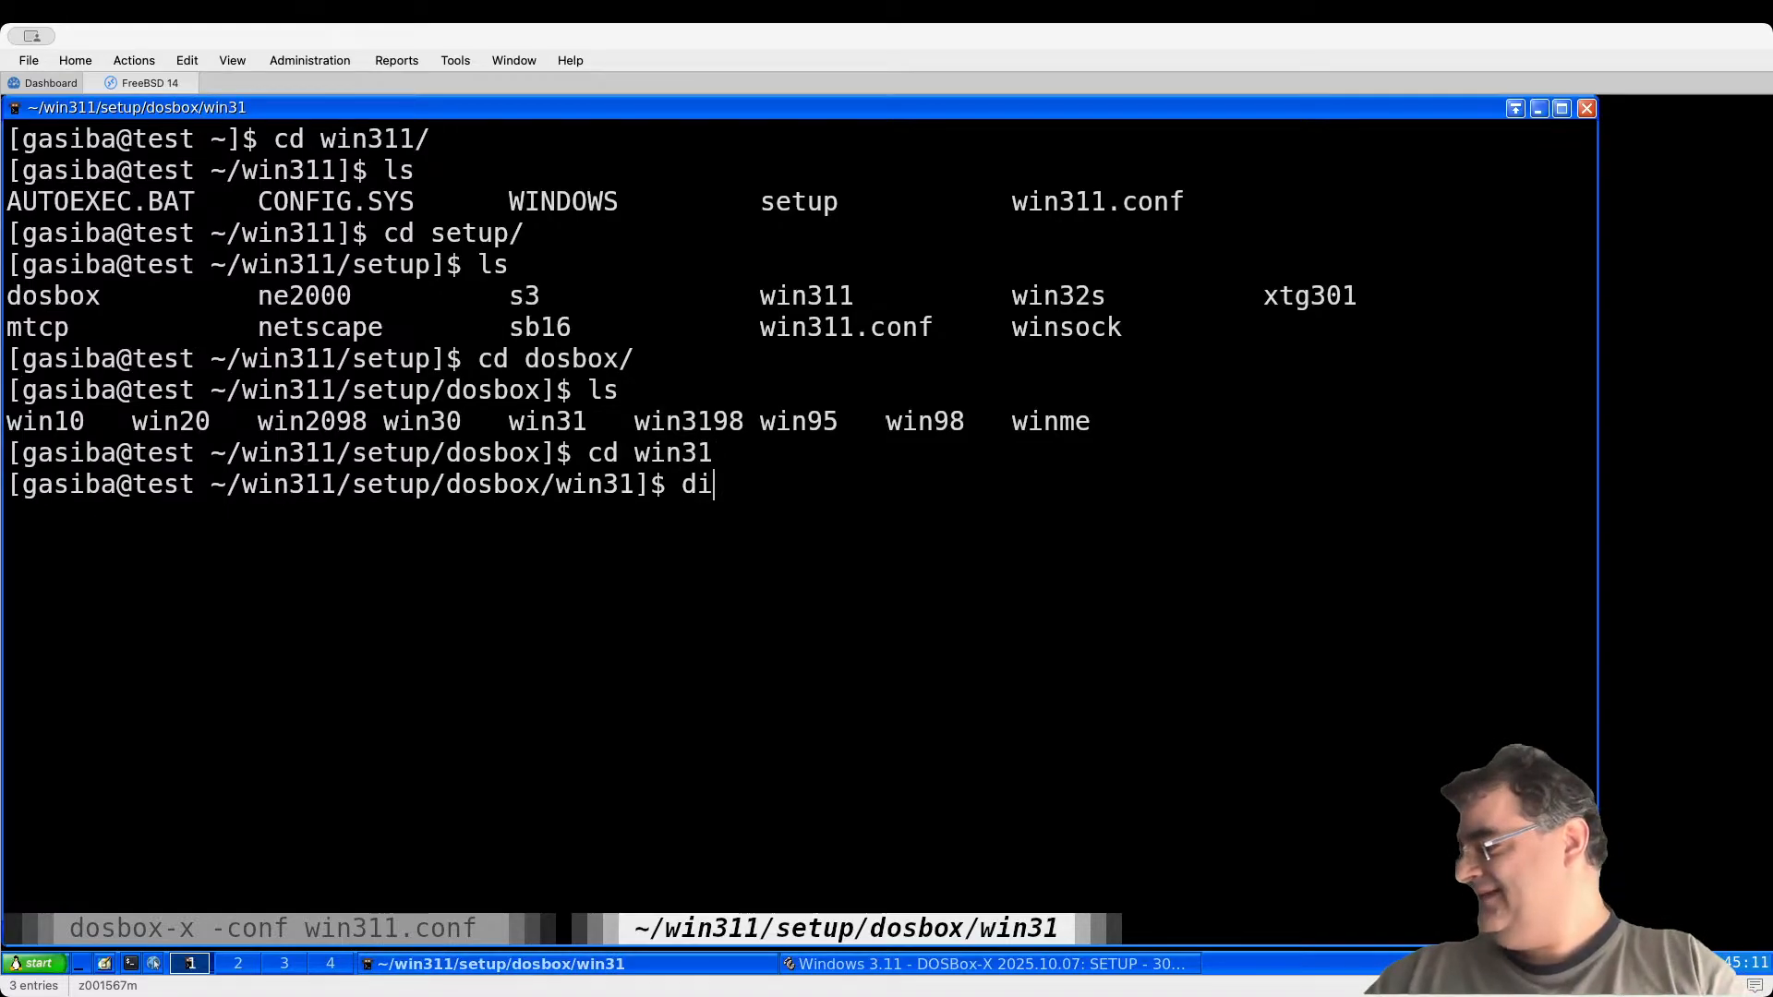
key(Return)
text(ls)
key(Return)
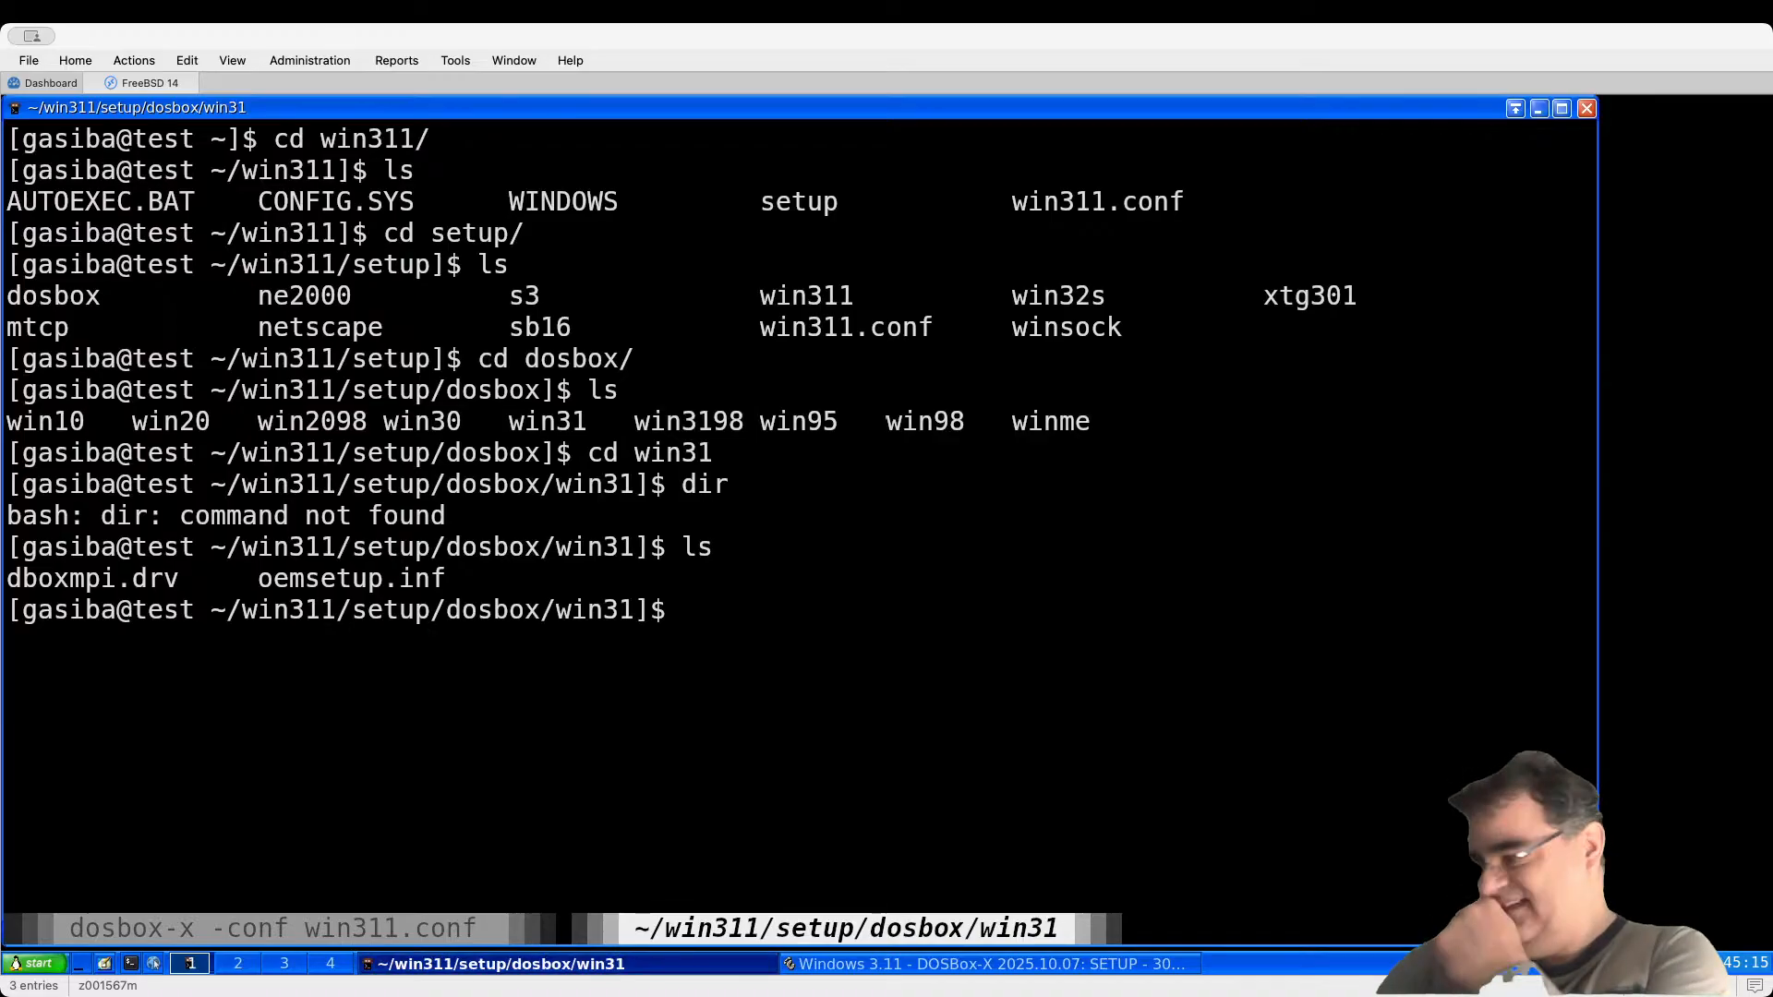
click(863, 965)
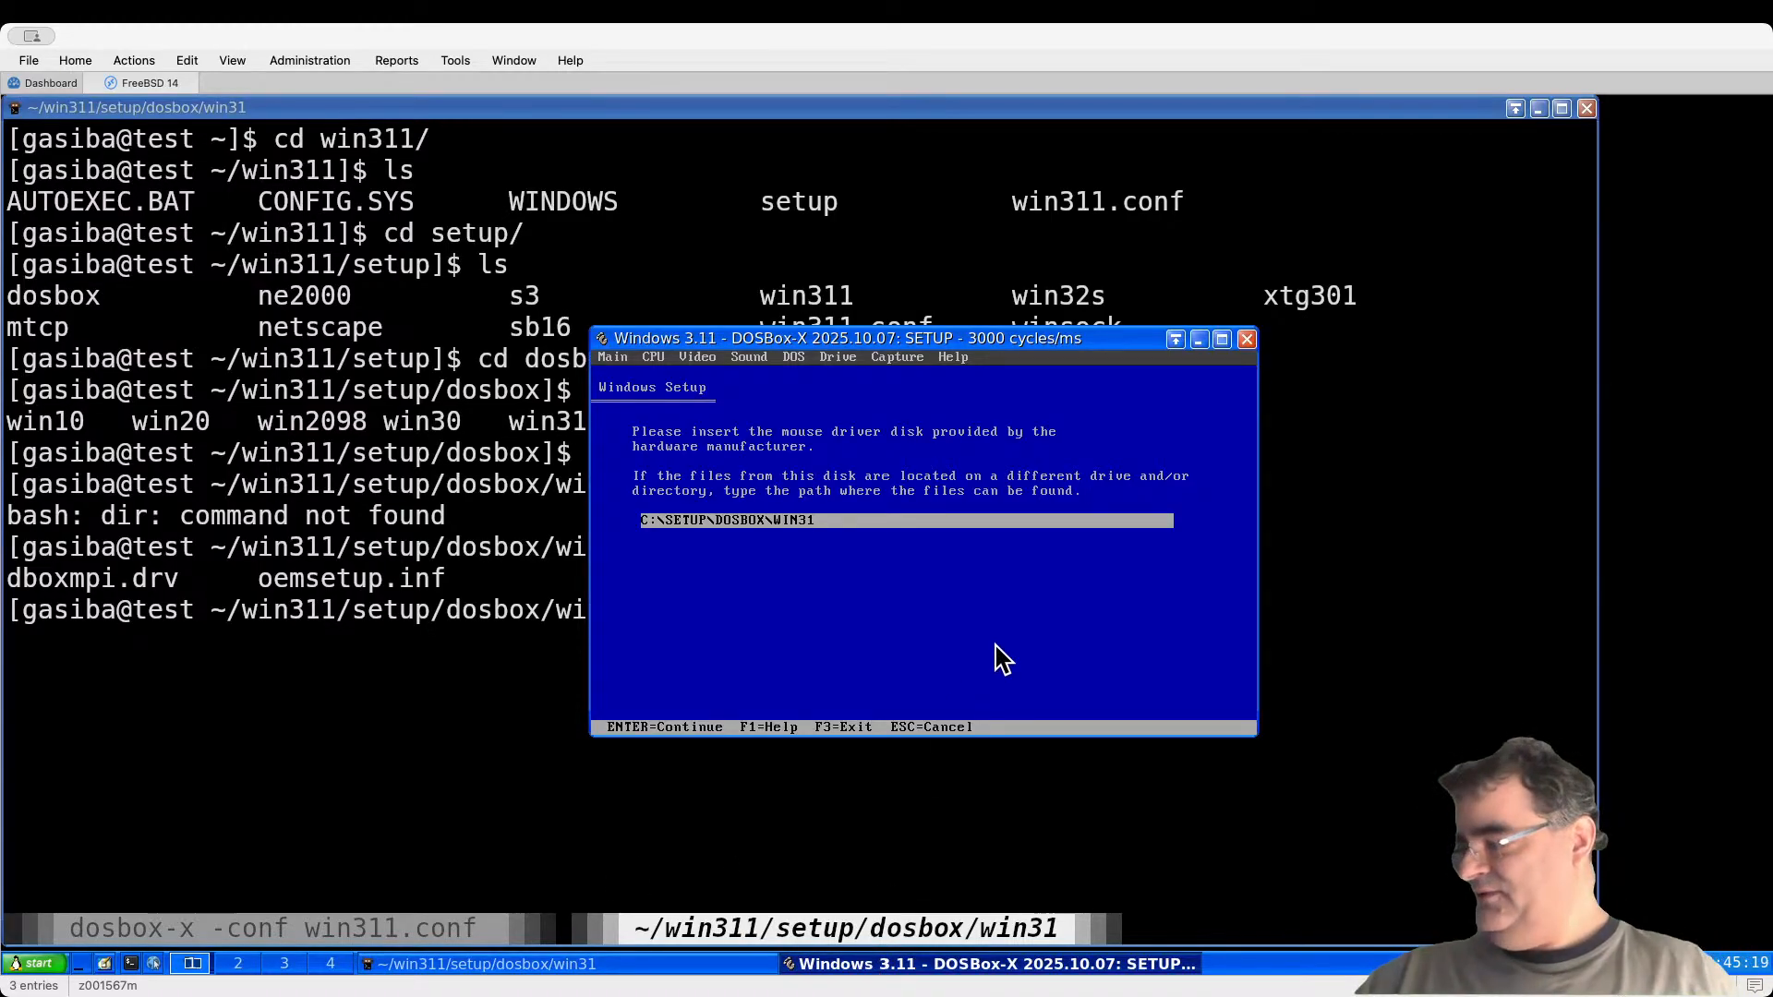
Step: Quit Windows Setup, then list the root directory of drive C
key(F3)
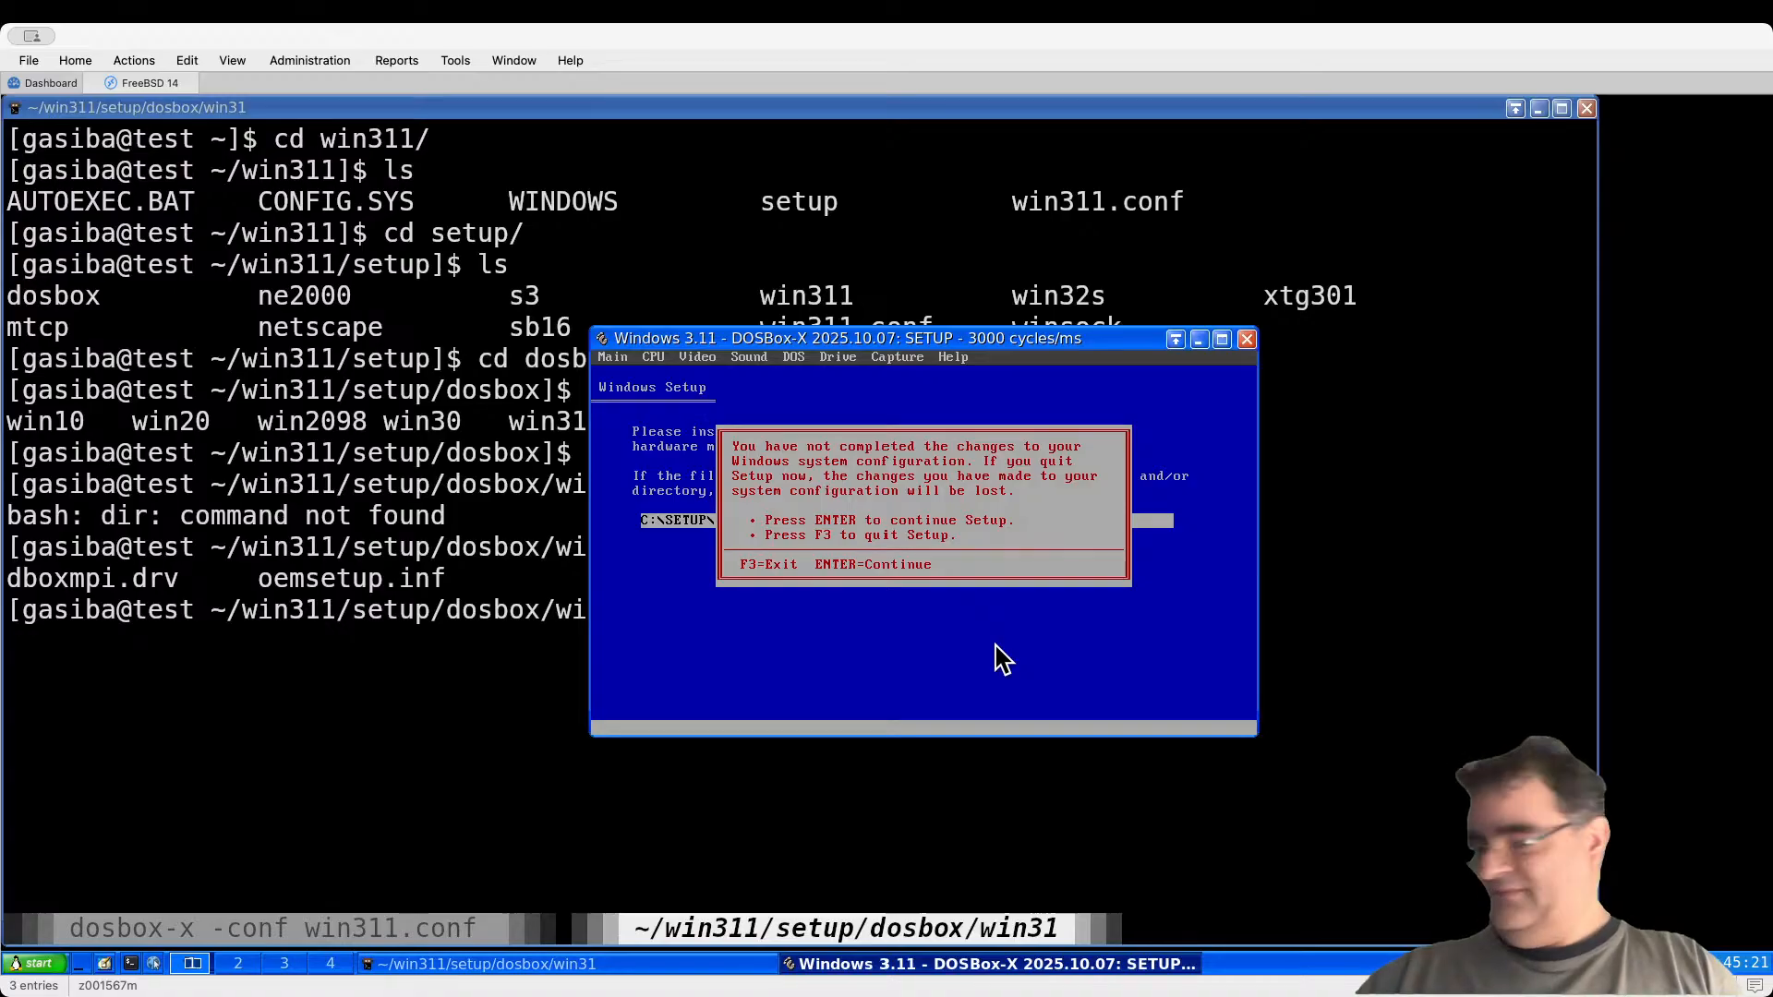
key(F3)
text(c)
key(Return)
text(cd..)
key(Return)
text(dir)
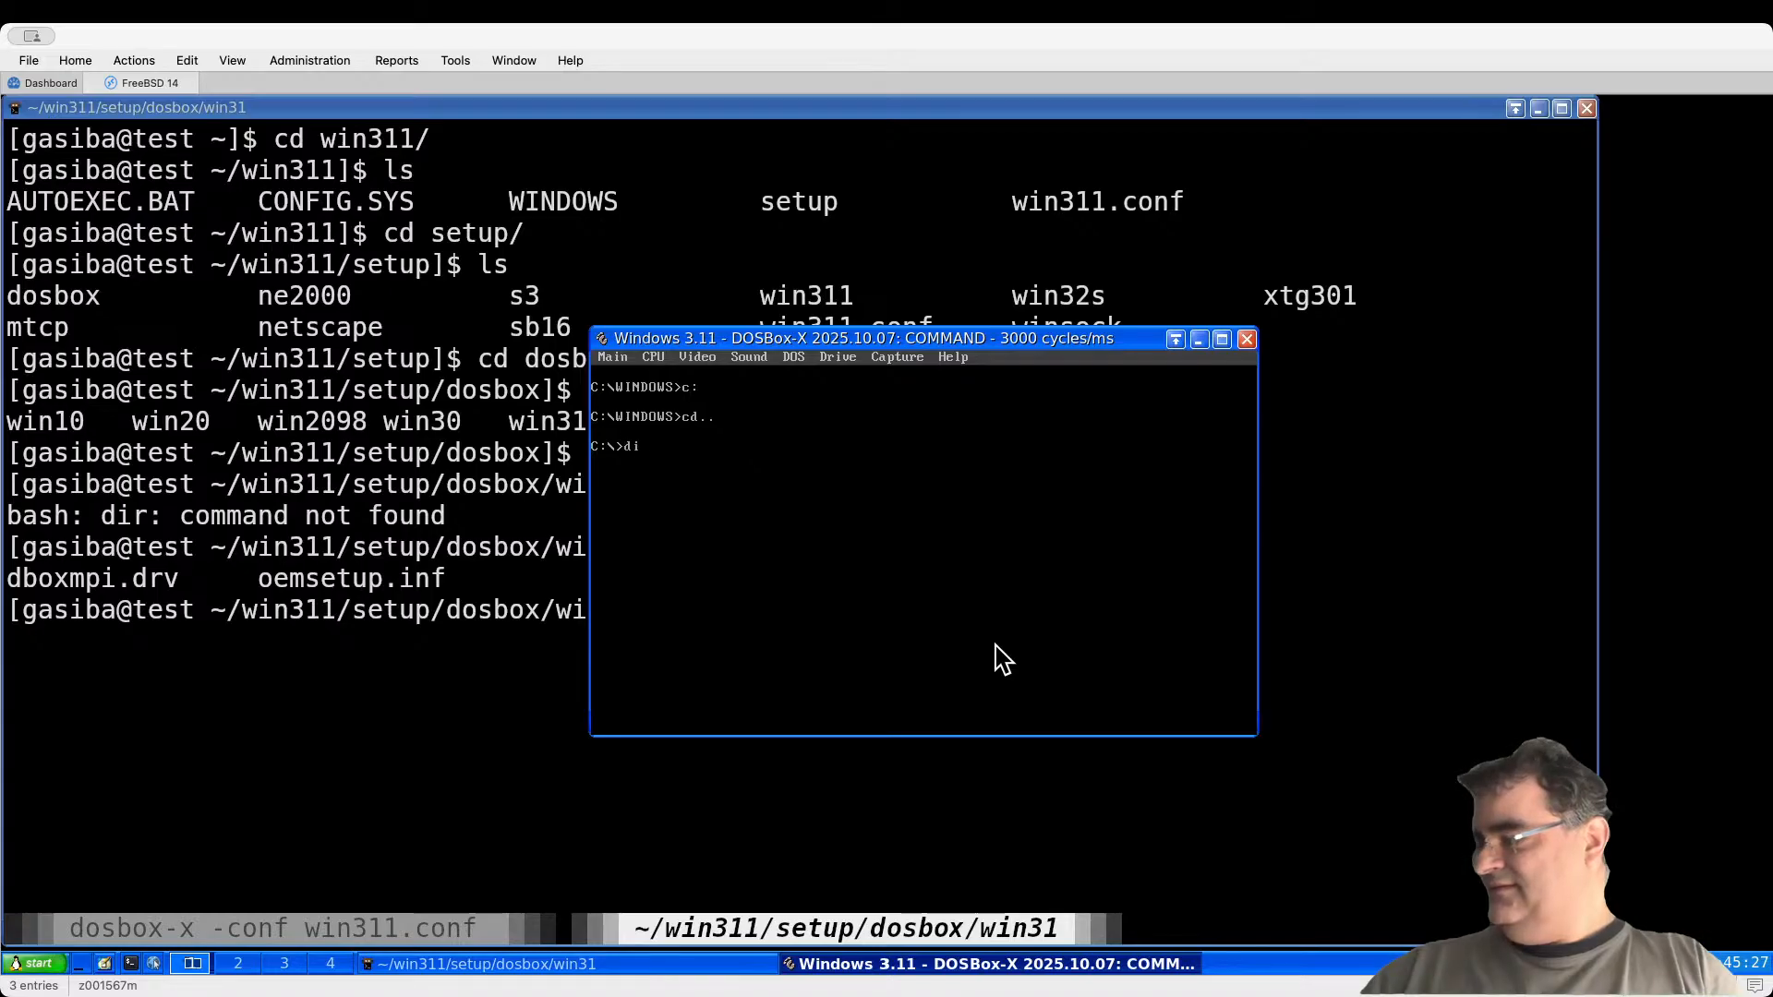
key(Return)
Step: Change into the SETUP folder and list its contents
text(cd s)
key(Tab)
key(Return)
text(dir)
key(Return)
Step: Discard the half-typed cd command and exit DOSBox-X
text(cd dosb)
key(BackSpace)
key(BackSpace)
key(BackSpace)
key(BackSpace)
key(BackSpace)
key(BackSpace)
key(BackSpace)
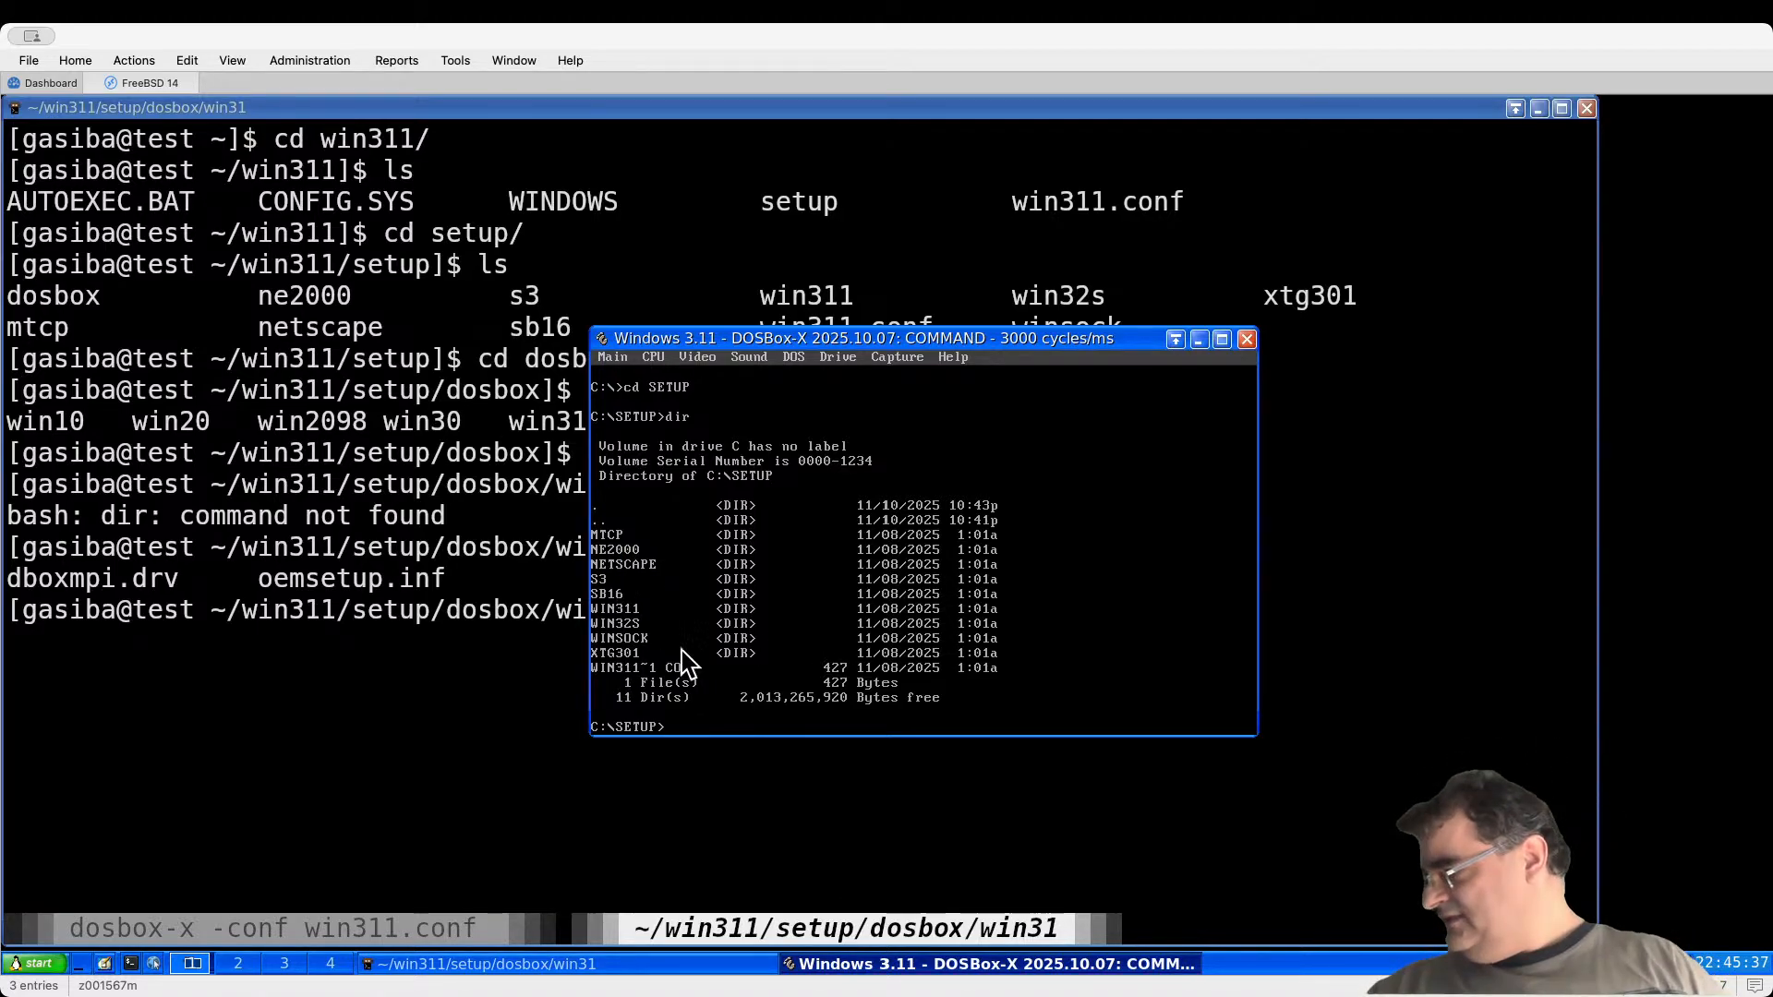
text(exit)
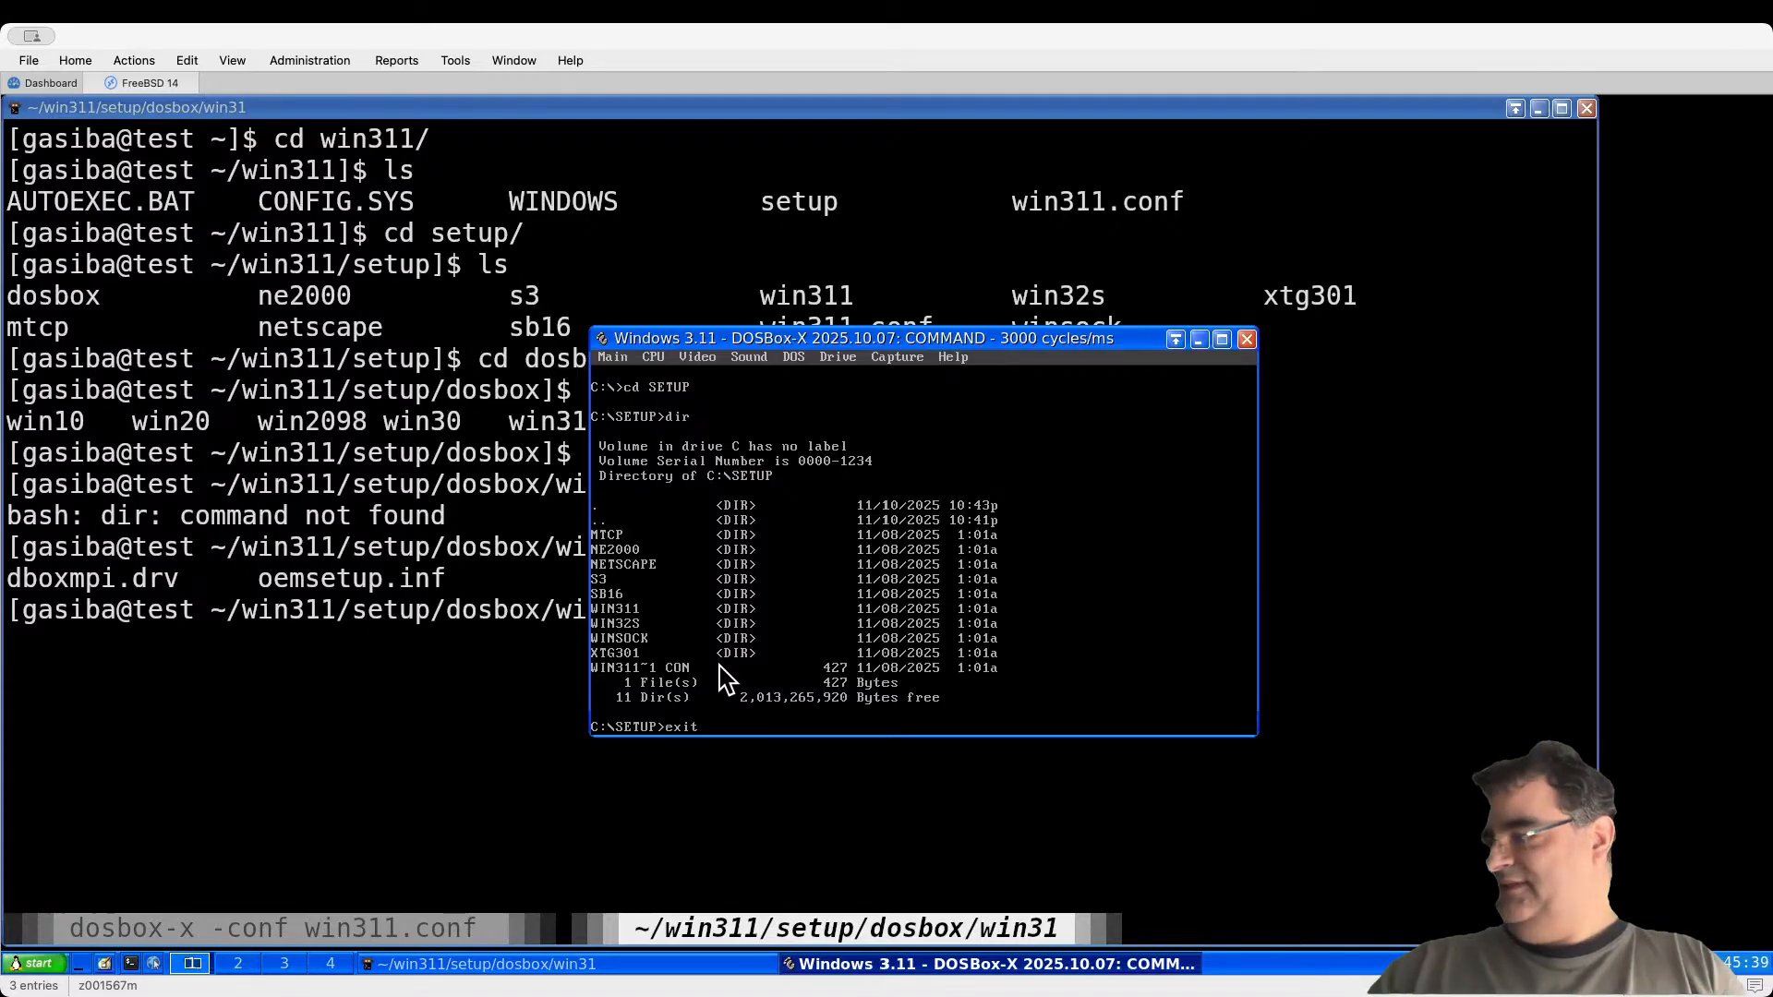
key(Return)
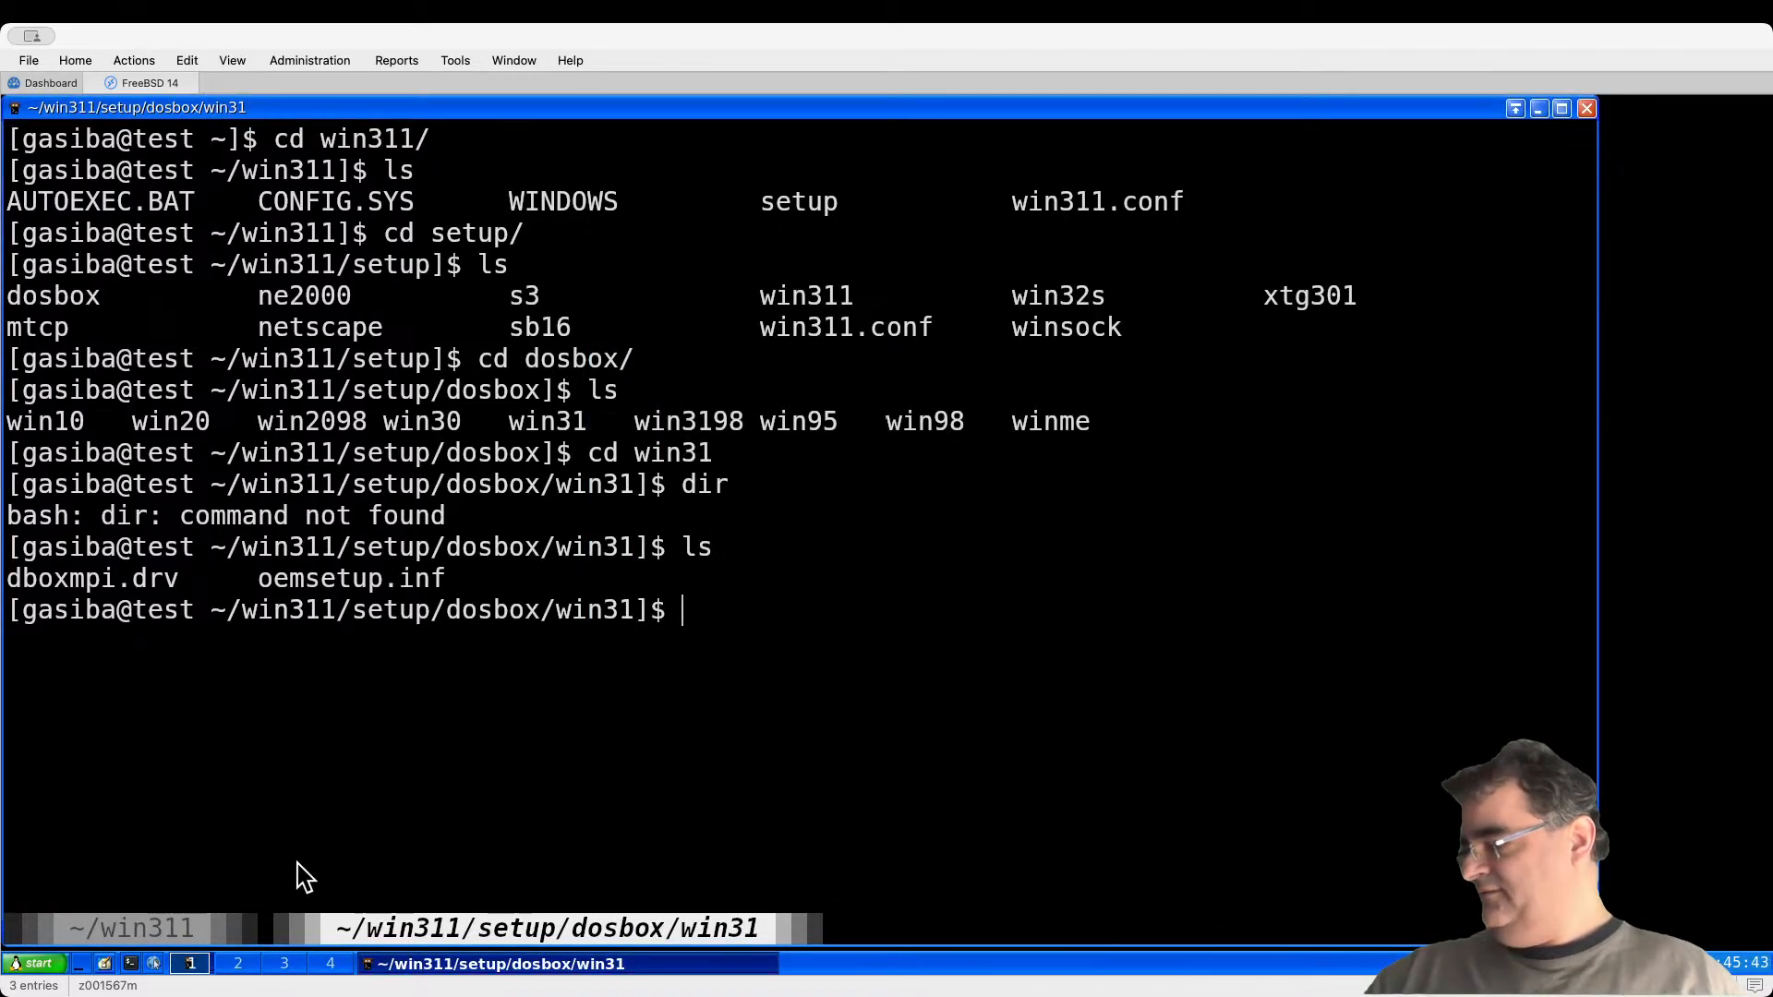
Step: Relaunch DOSBox-X with win311.conf from the win311 terminal and enter the SETUP folder
click(139, 931)
key(Up)
key(Return)
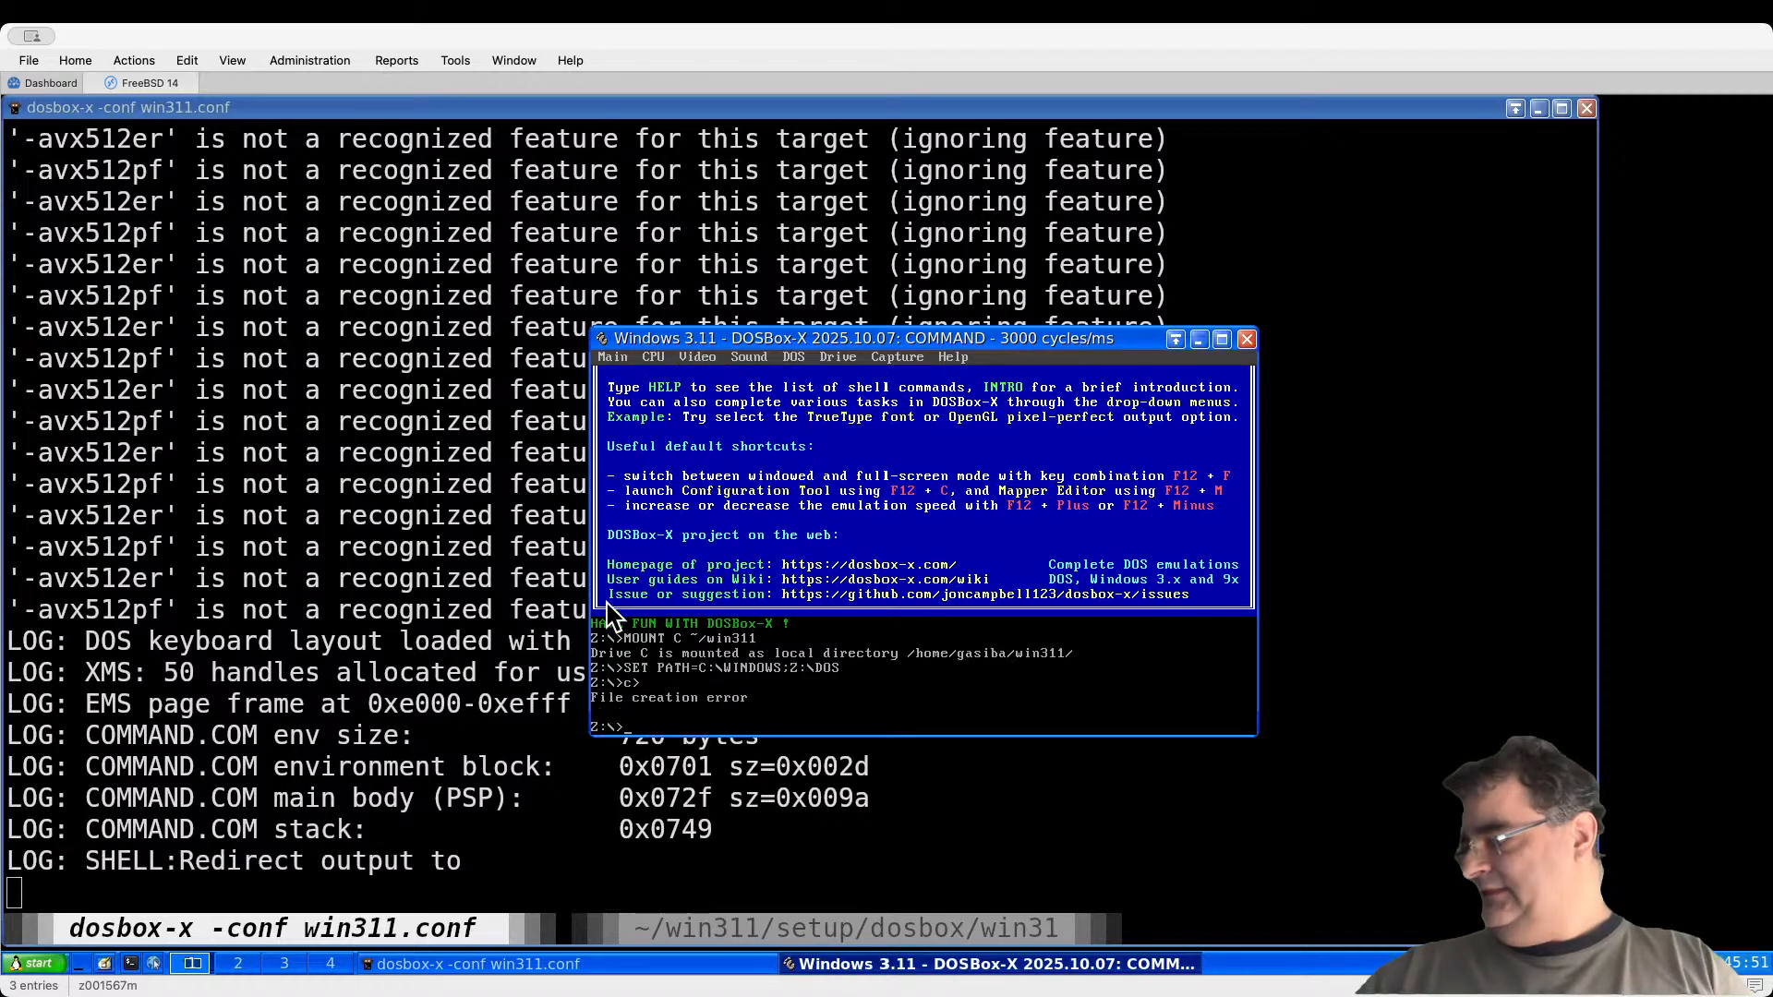
text(SETUP)
key(Return)
Step: Enter the DOSBOX folder and list its contents
text(cd win)
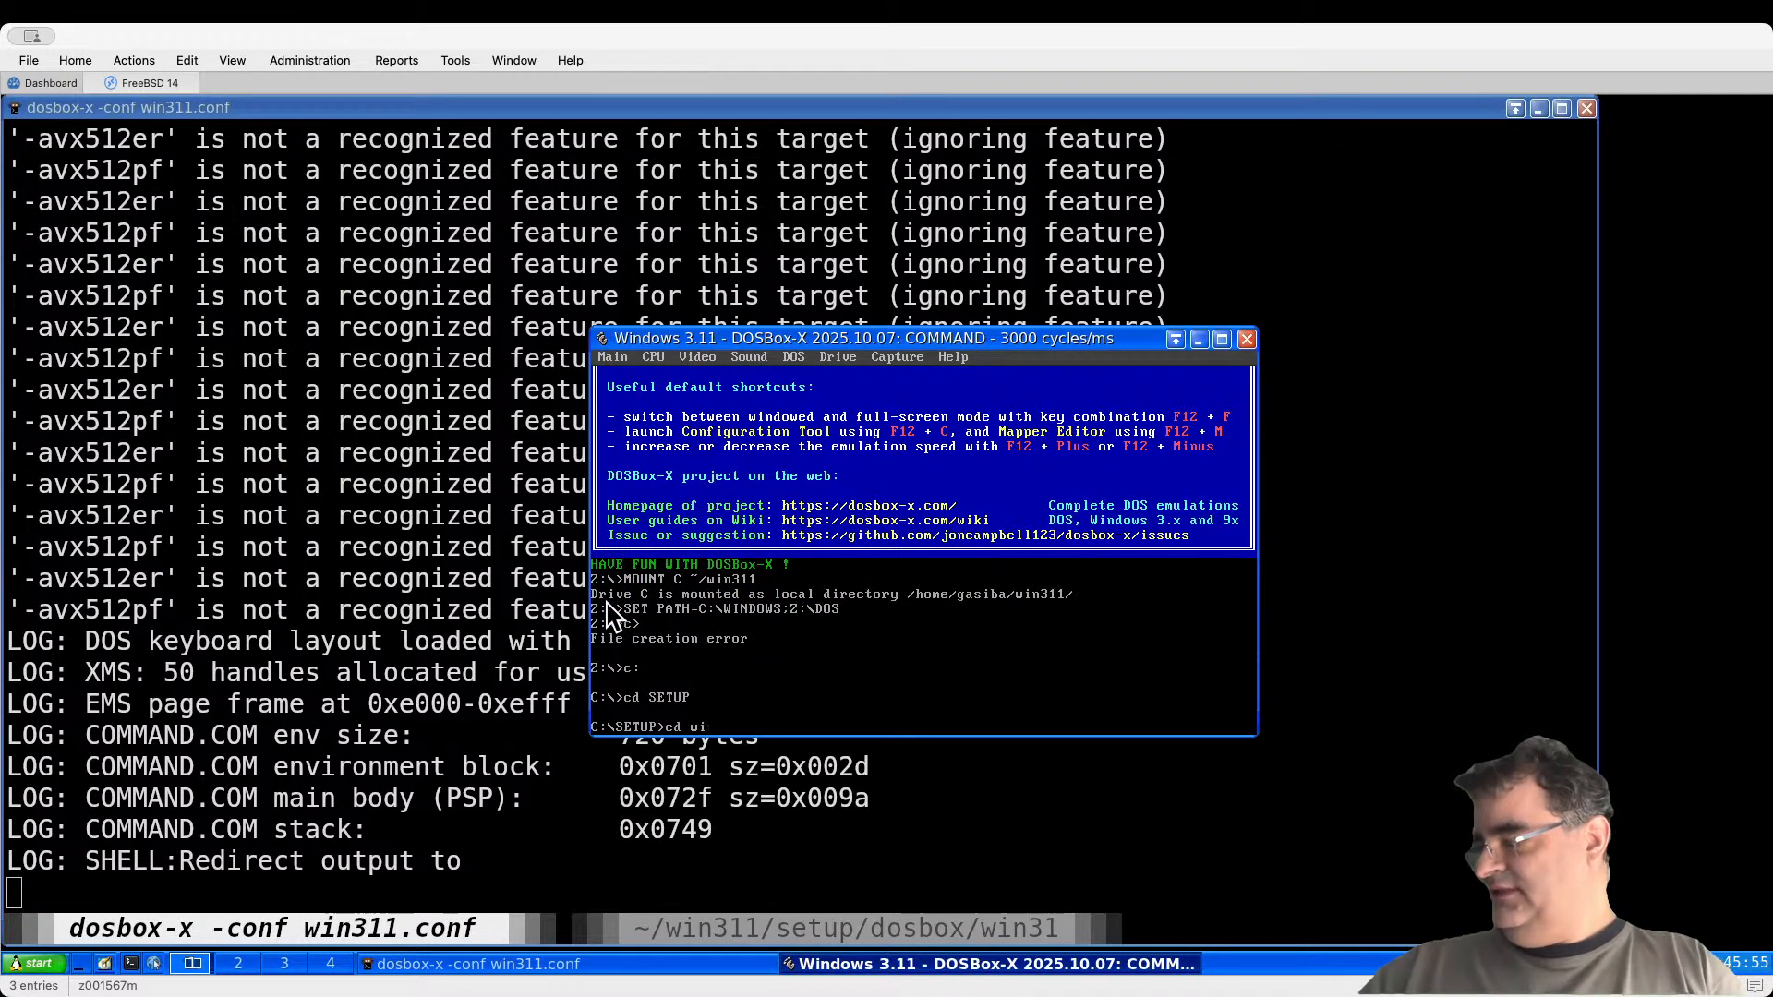
key(Tab)
key(Return)
text(dir)
key(Return)
Step: Enter the WIN31 folder and list its files
text(cd w)
key(Tab)
key(Tab)
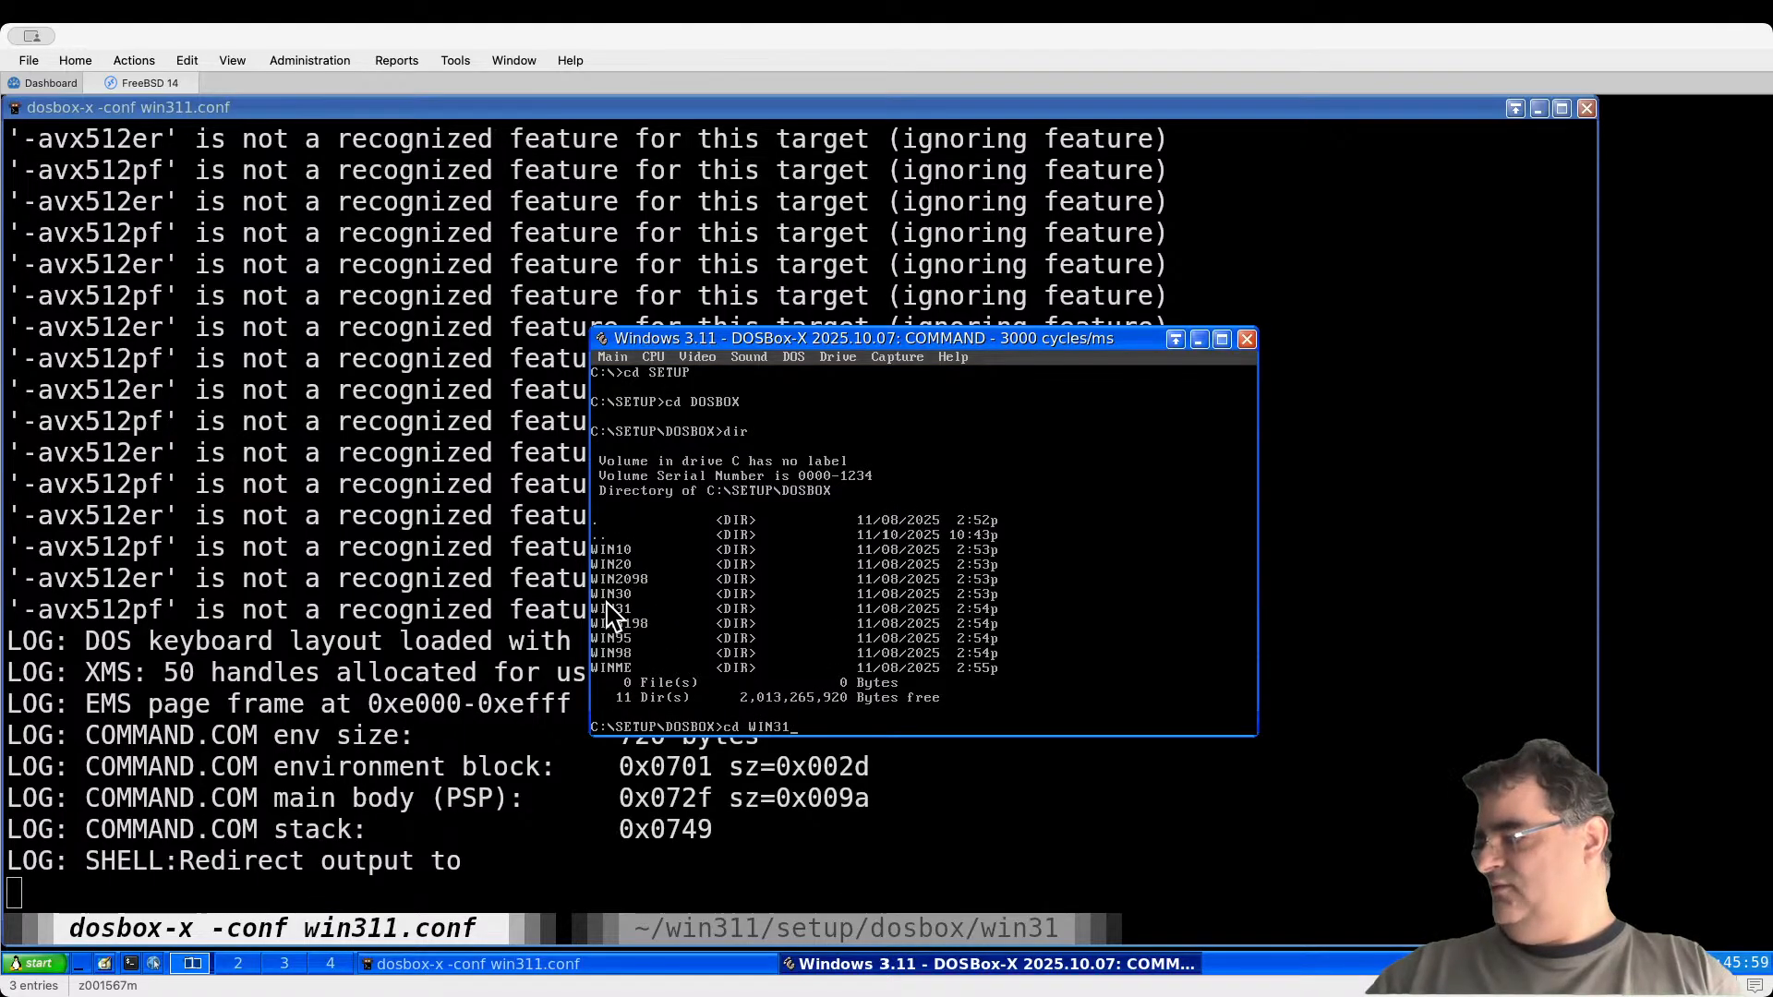
key(Return)
text(dir)
key(Return)
Step: Exit DOSBox-X and relaunch it with win311.conf
text(exit)
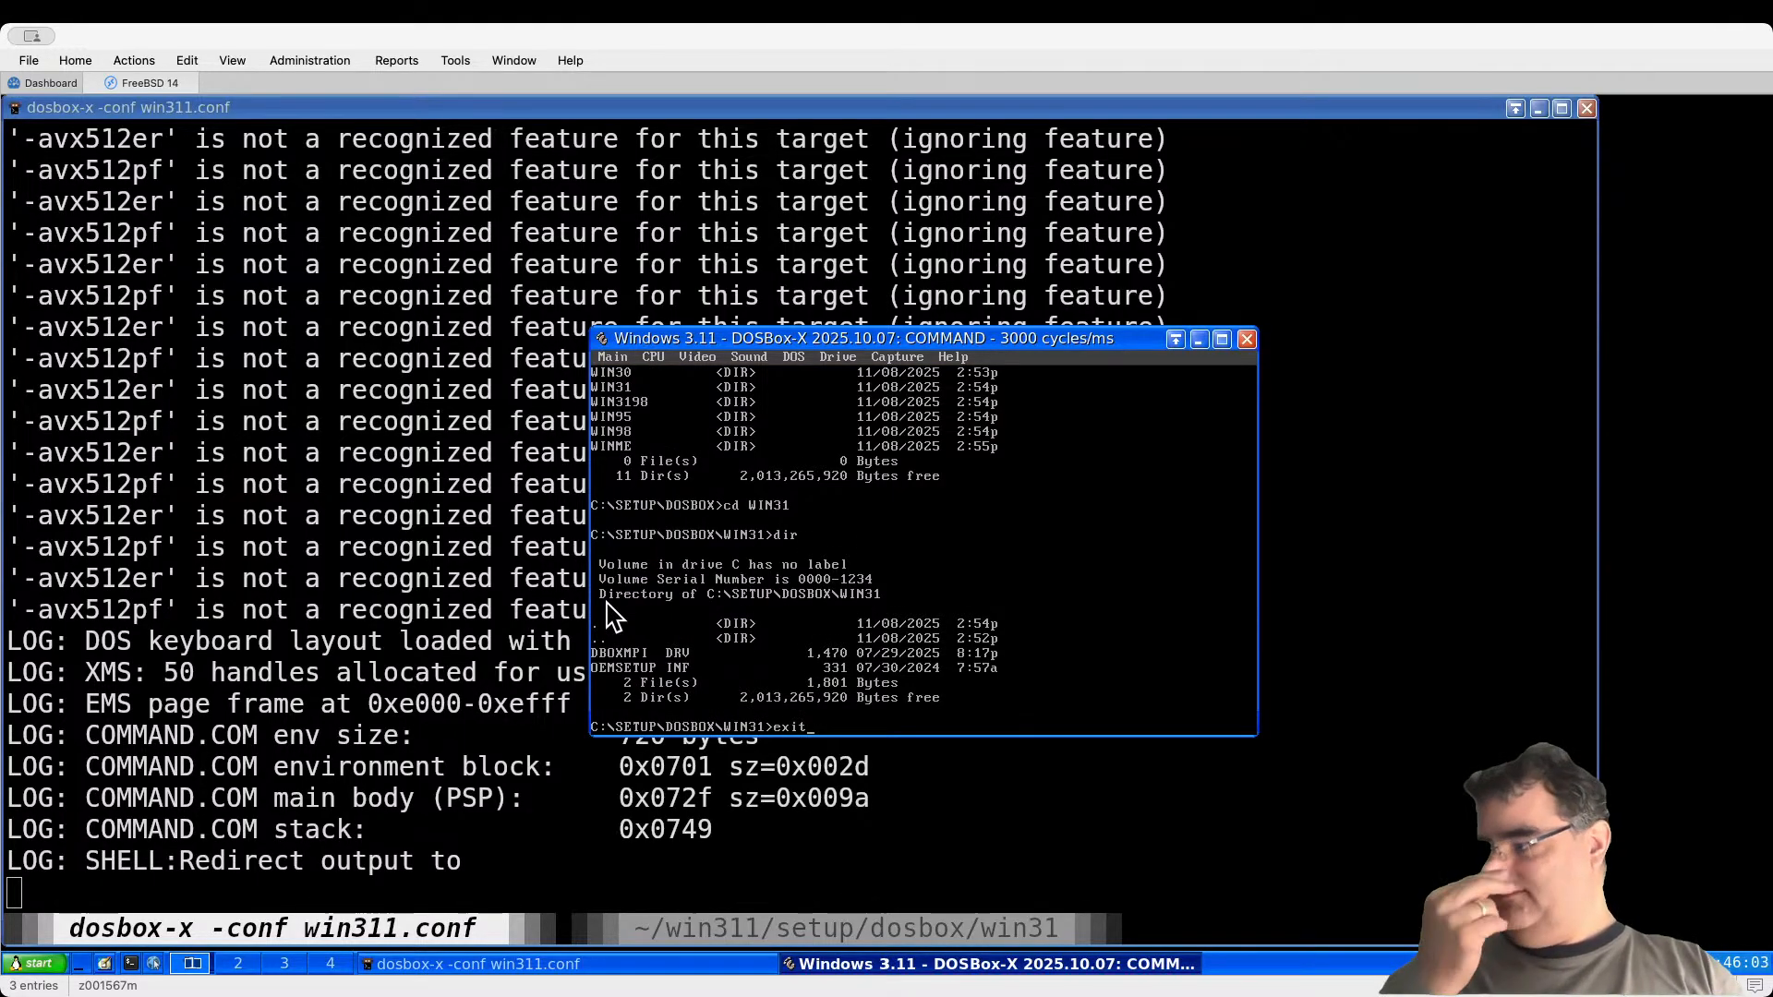
key(Return)
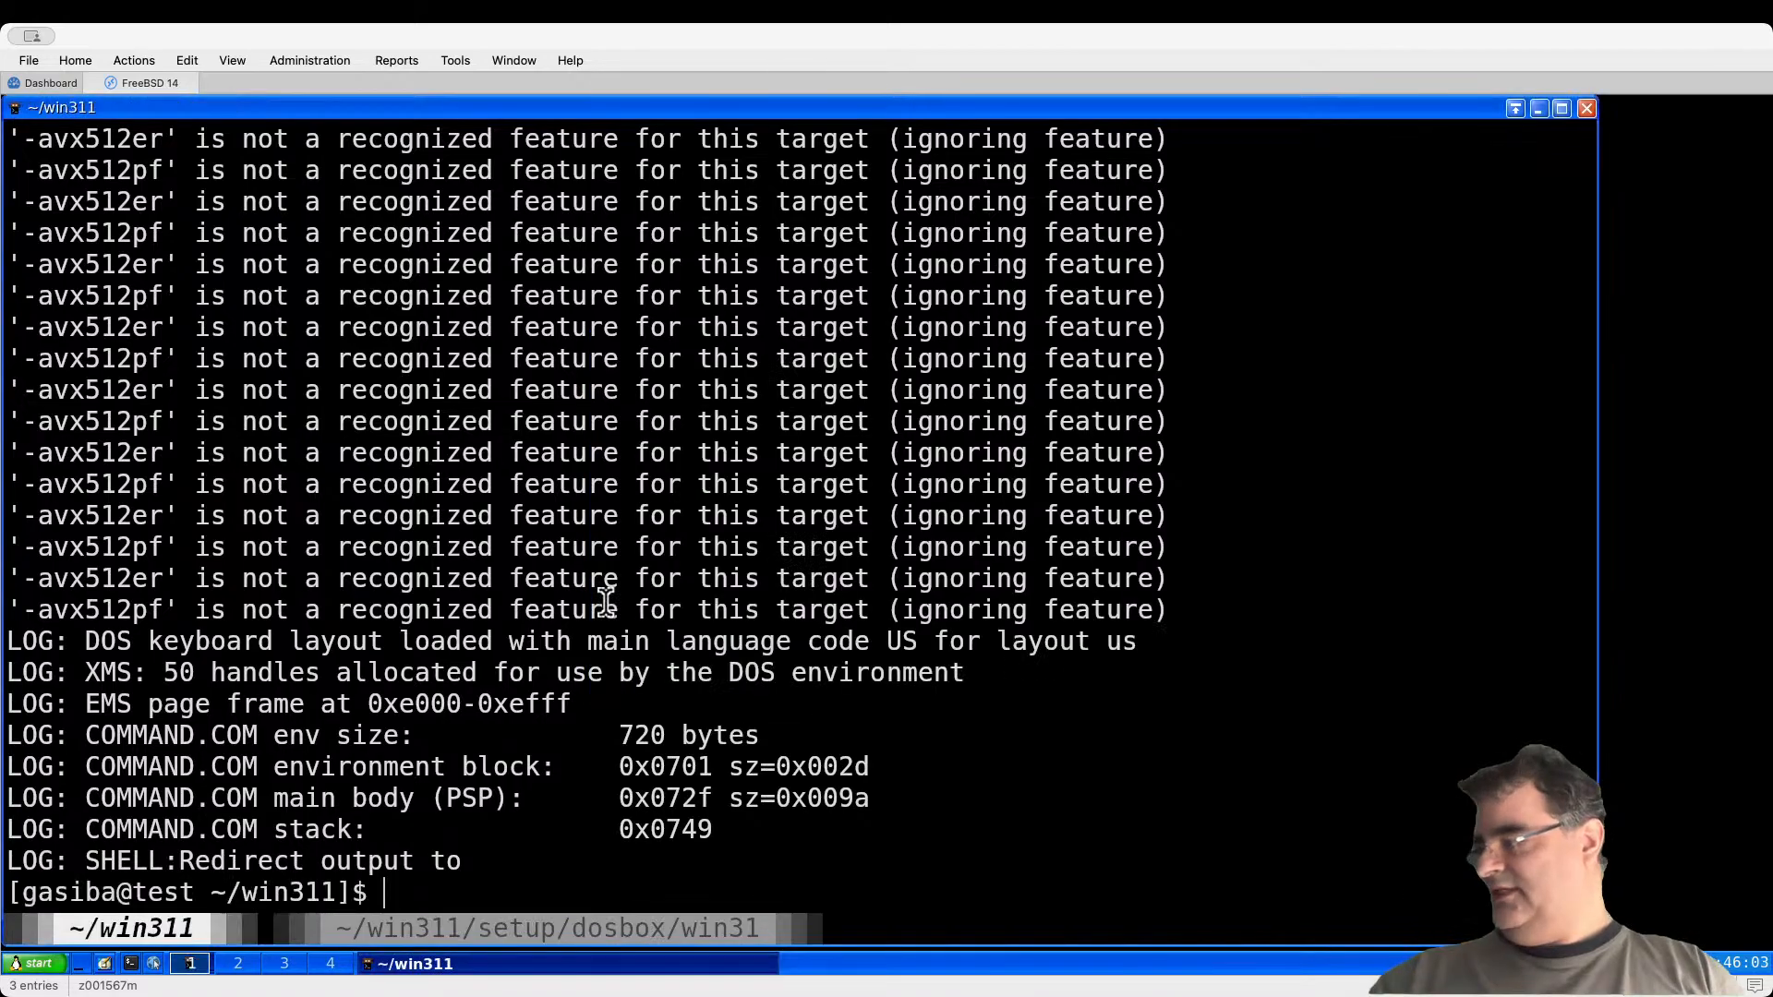
key(Up)
key(Return)
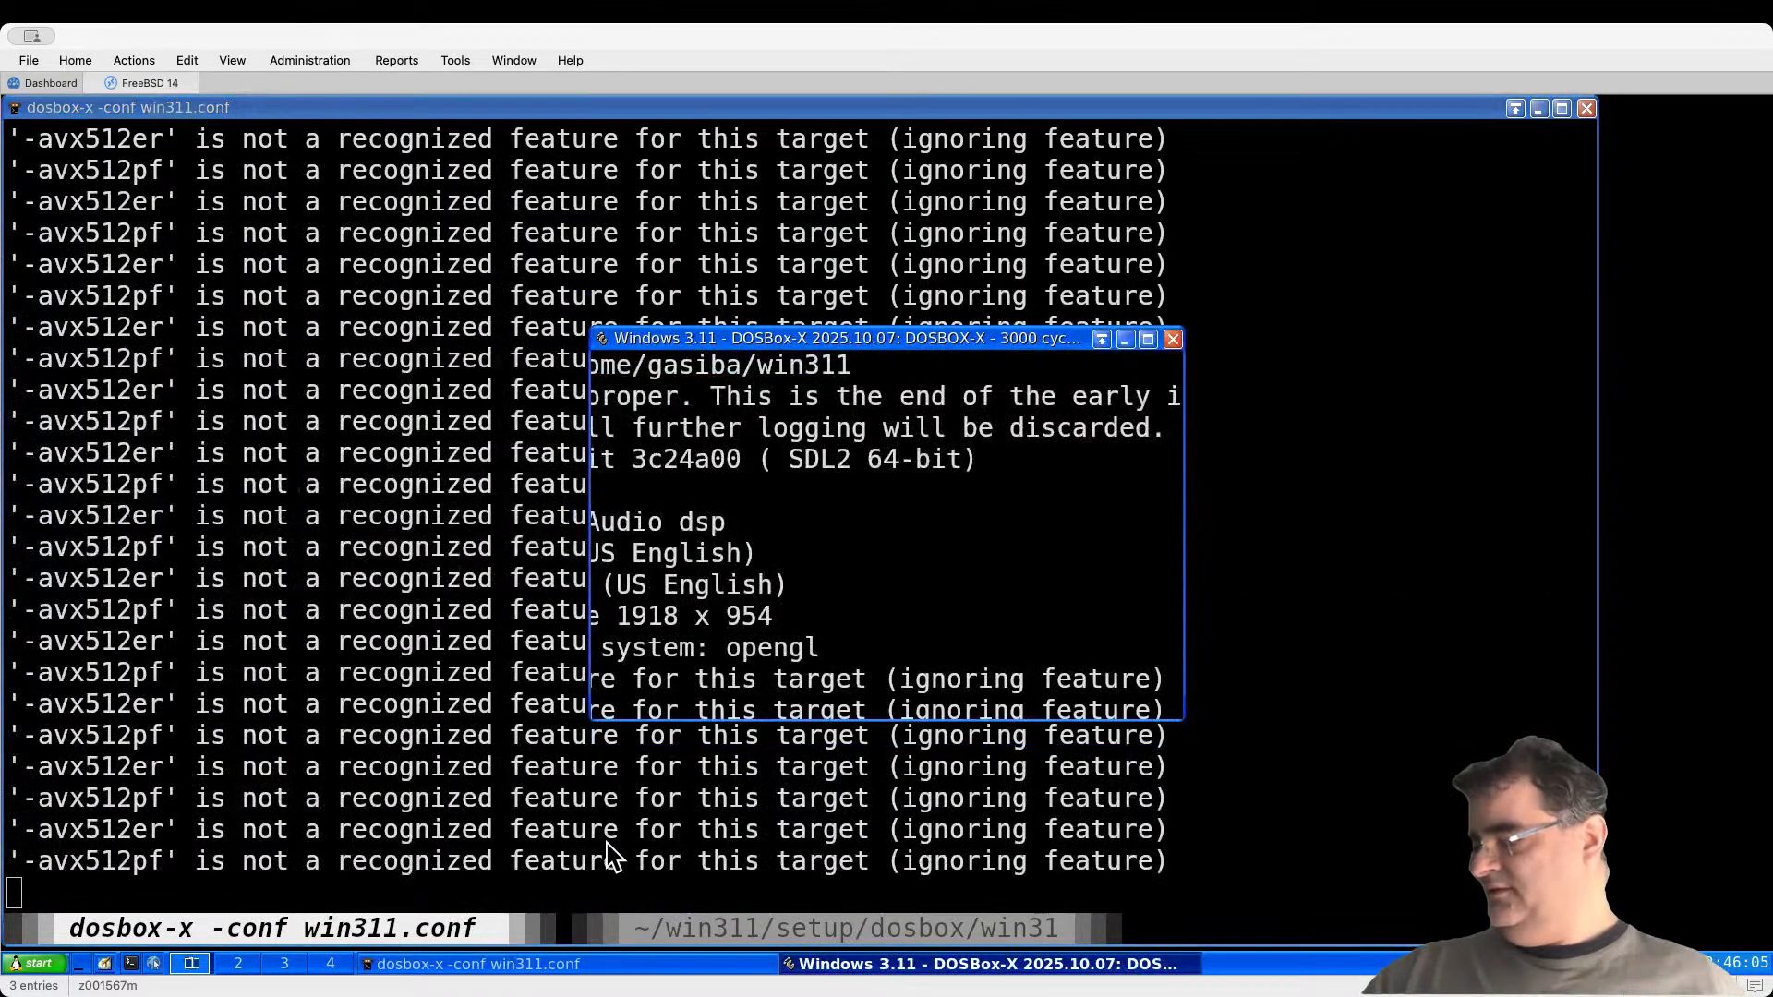
Step: Close the win31 driver-folder shell and bring the Windows 3.11 emulator forward
click(666, 929)
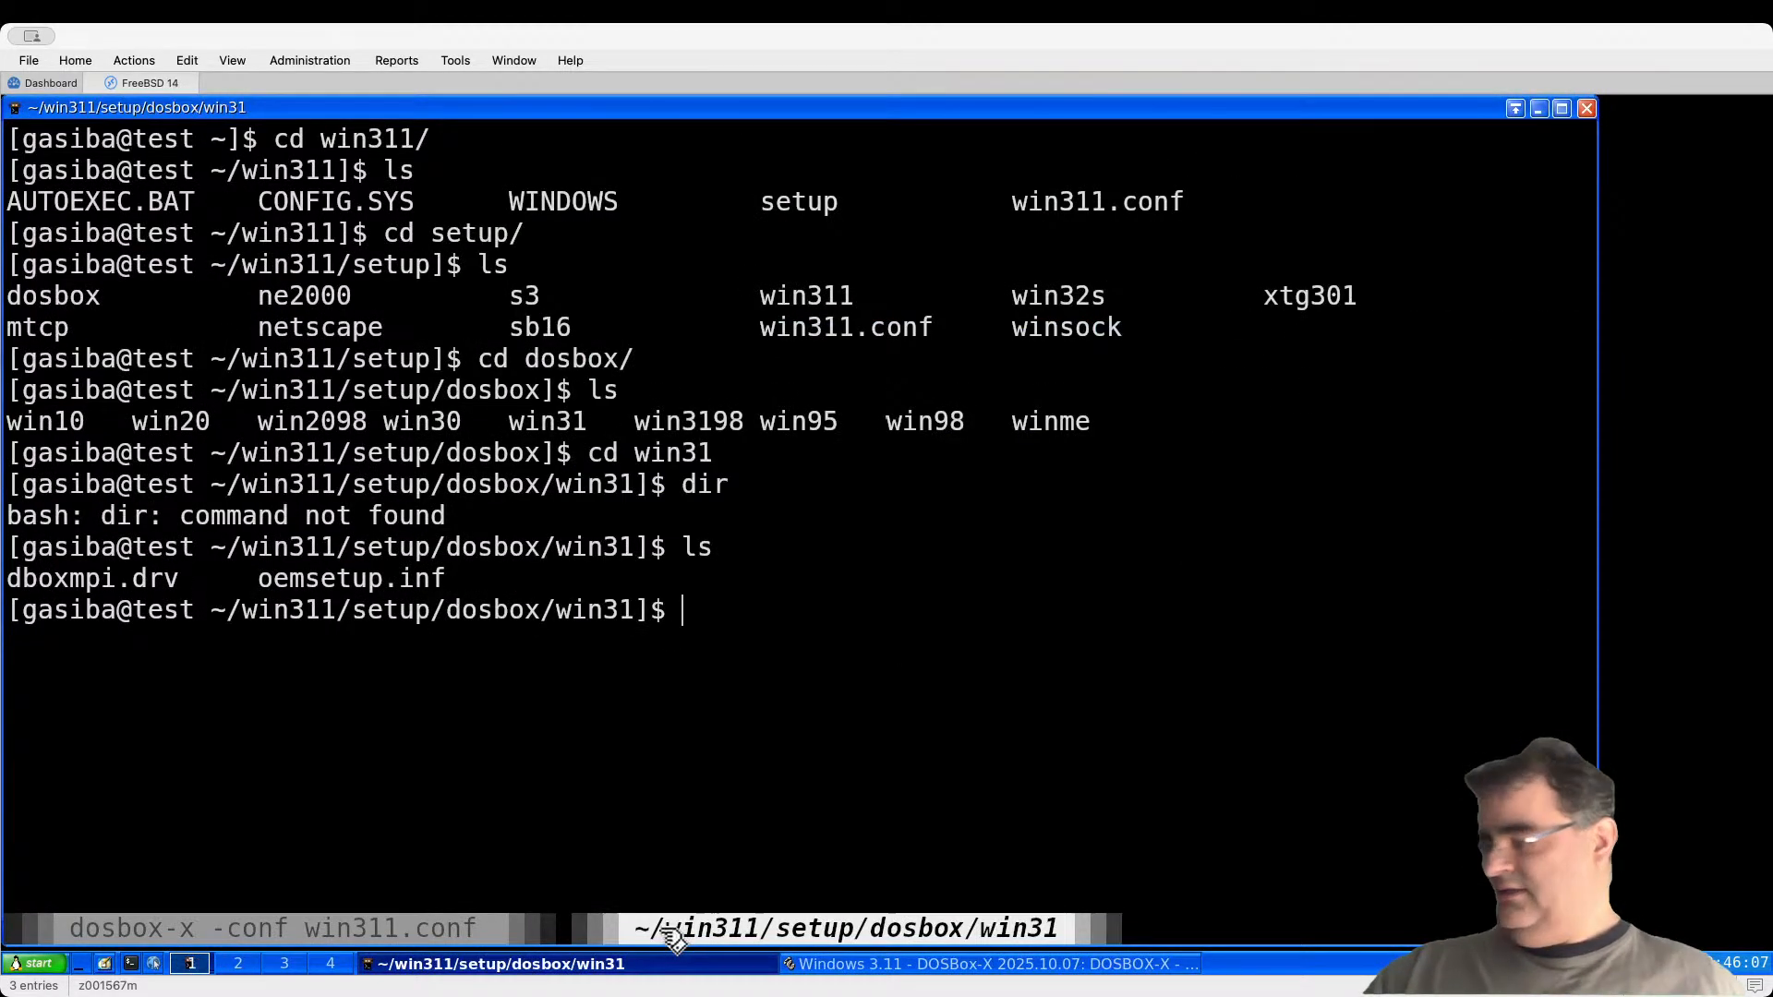
key(ctrl+c)
key(ctrl+d)
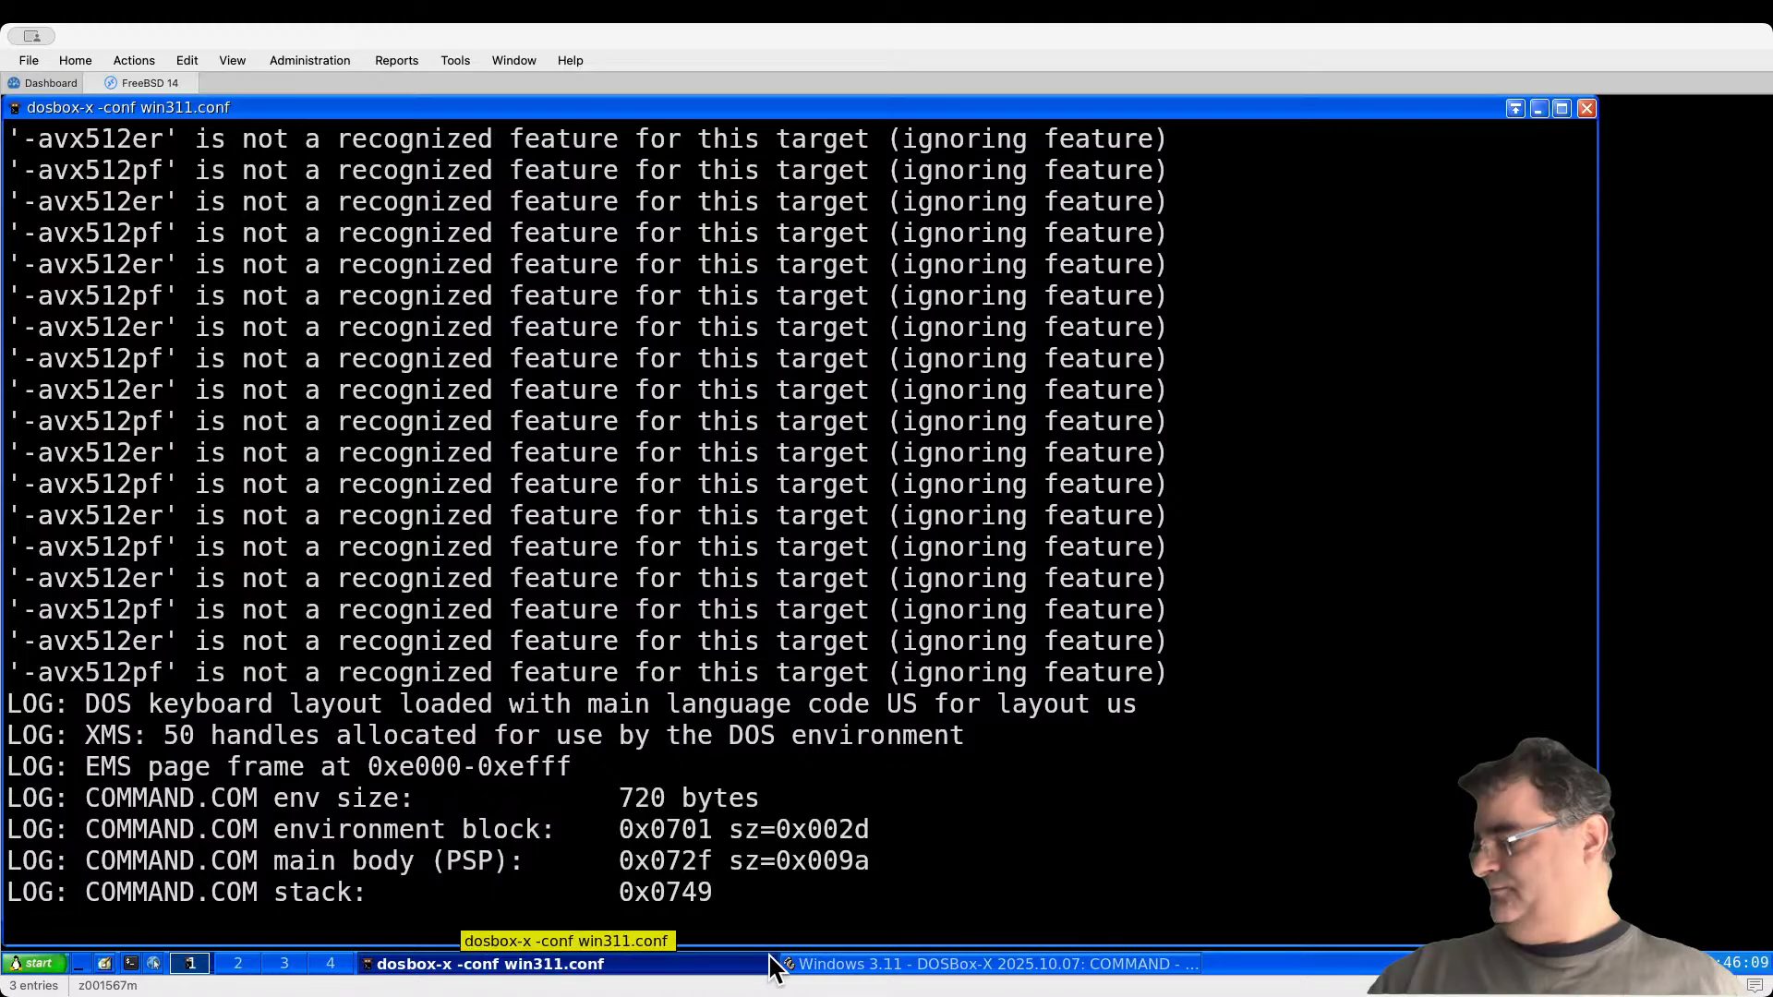
click(835, 966)
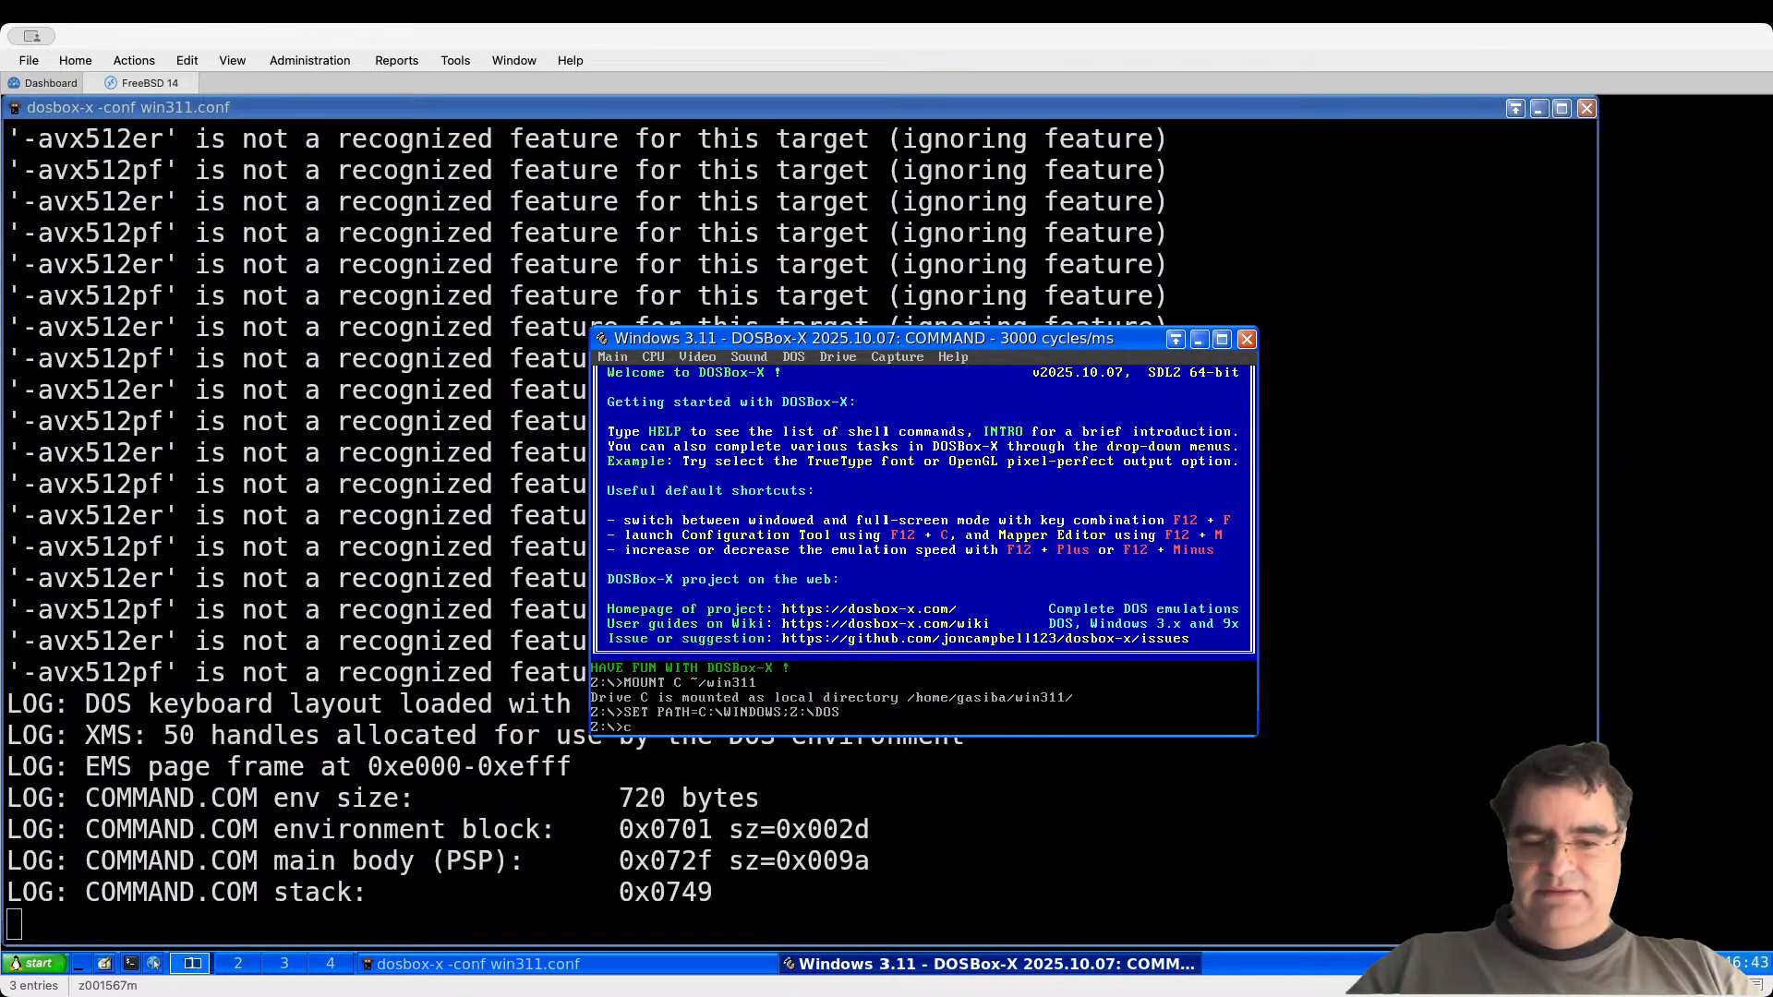
Step: Run Windows Setup from C:\WINDOWS
key(BackSpace)
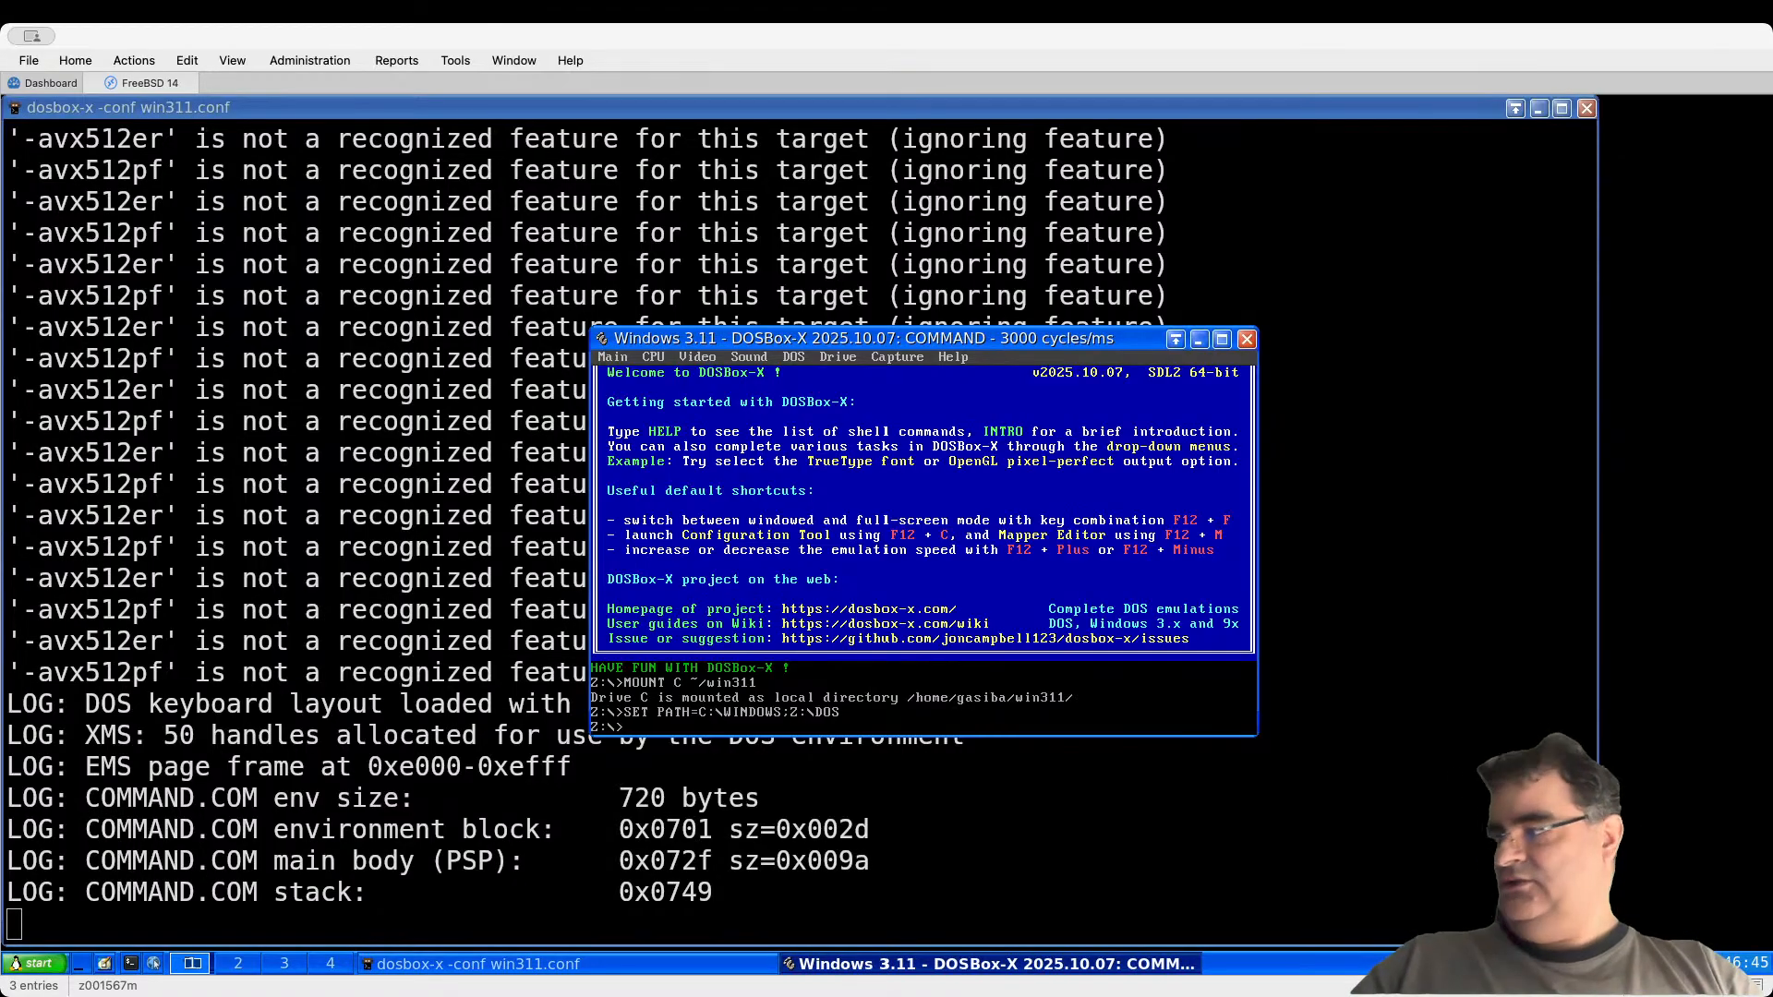
text(c:)
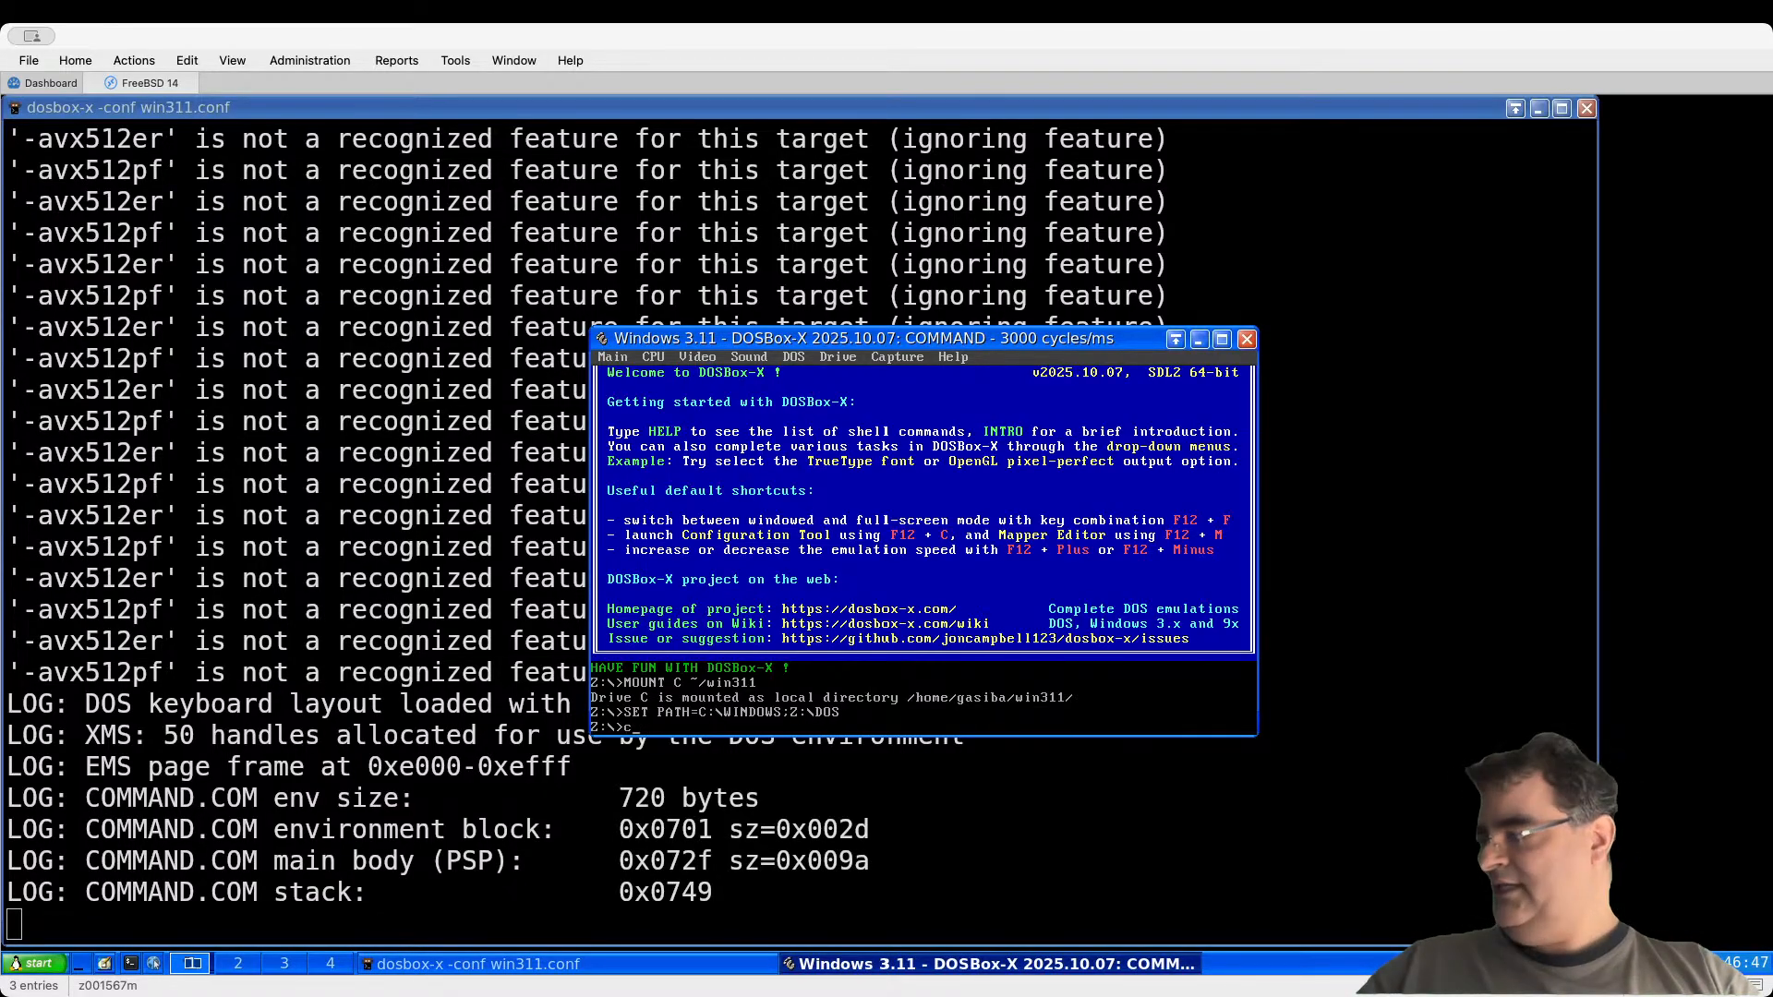
key(Return)
text(cd windows)
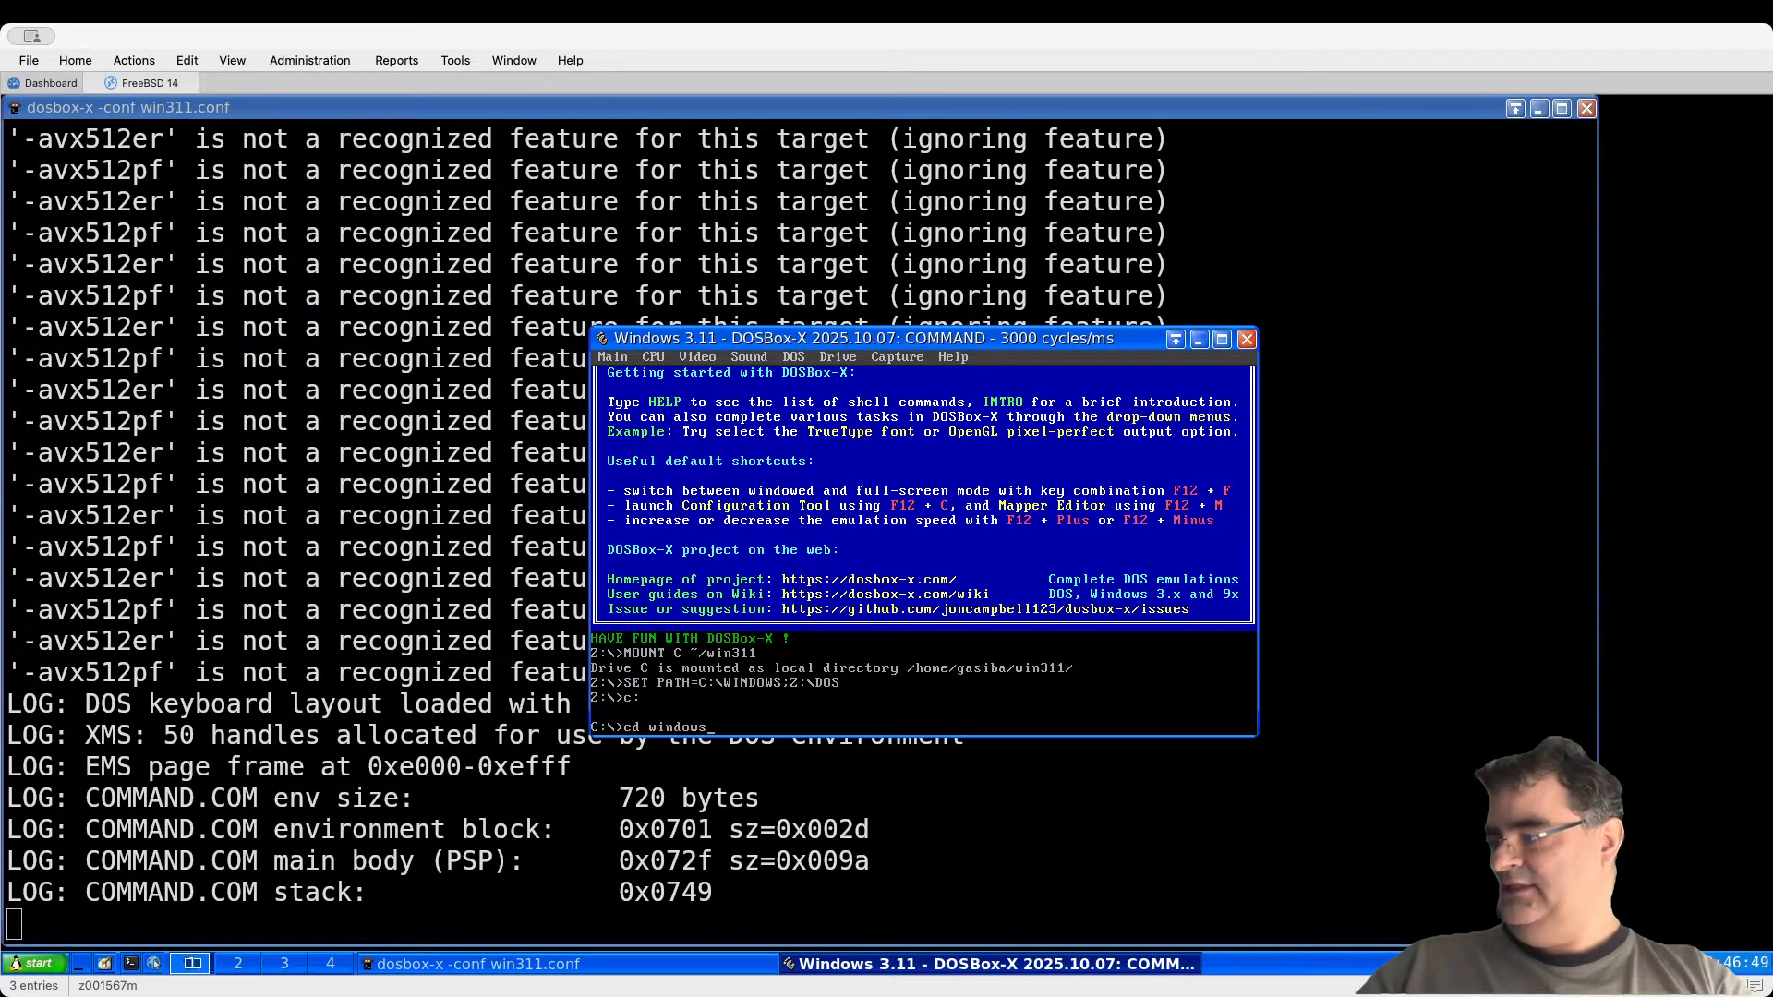
key(Return)
text(setup)
key(Return)
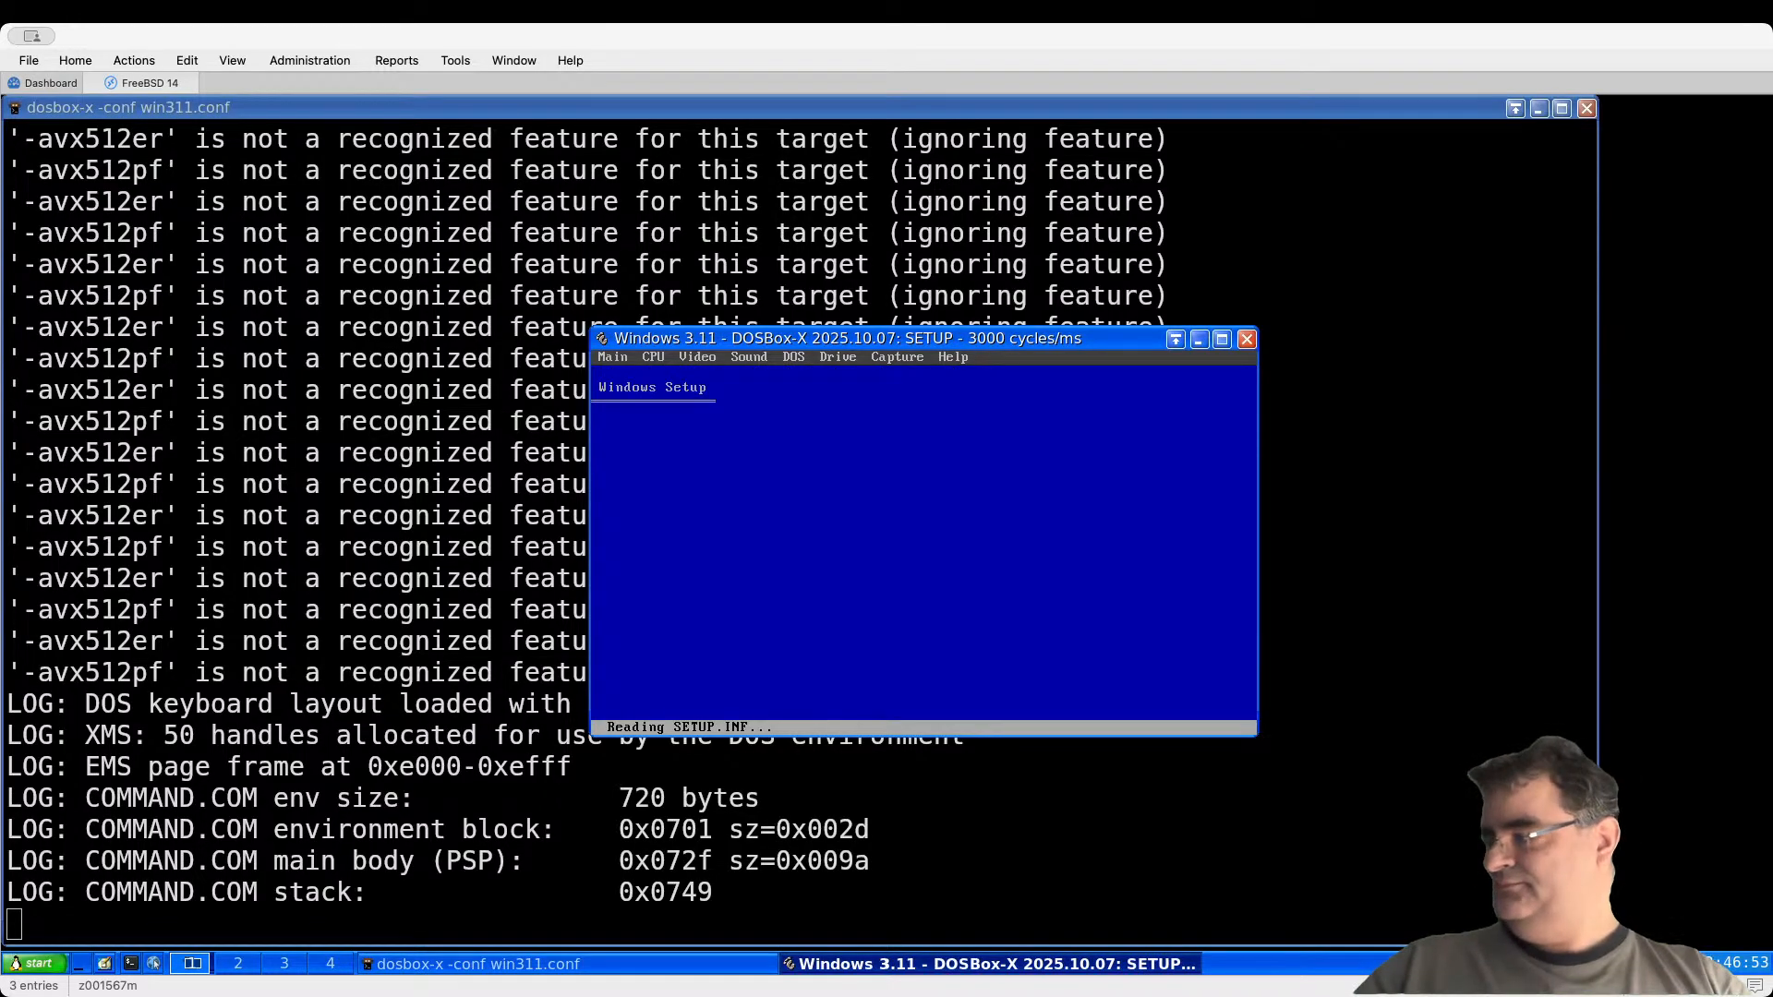
Step: Set the mouse to DOSBox-X Mouse Pointer Integration from C:\setup\dosbox\win31 and accept
key(Up)
key(Up)
key(Up)
key(Up)
key(Up)
key(Up)
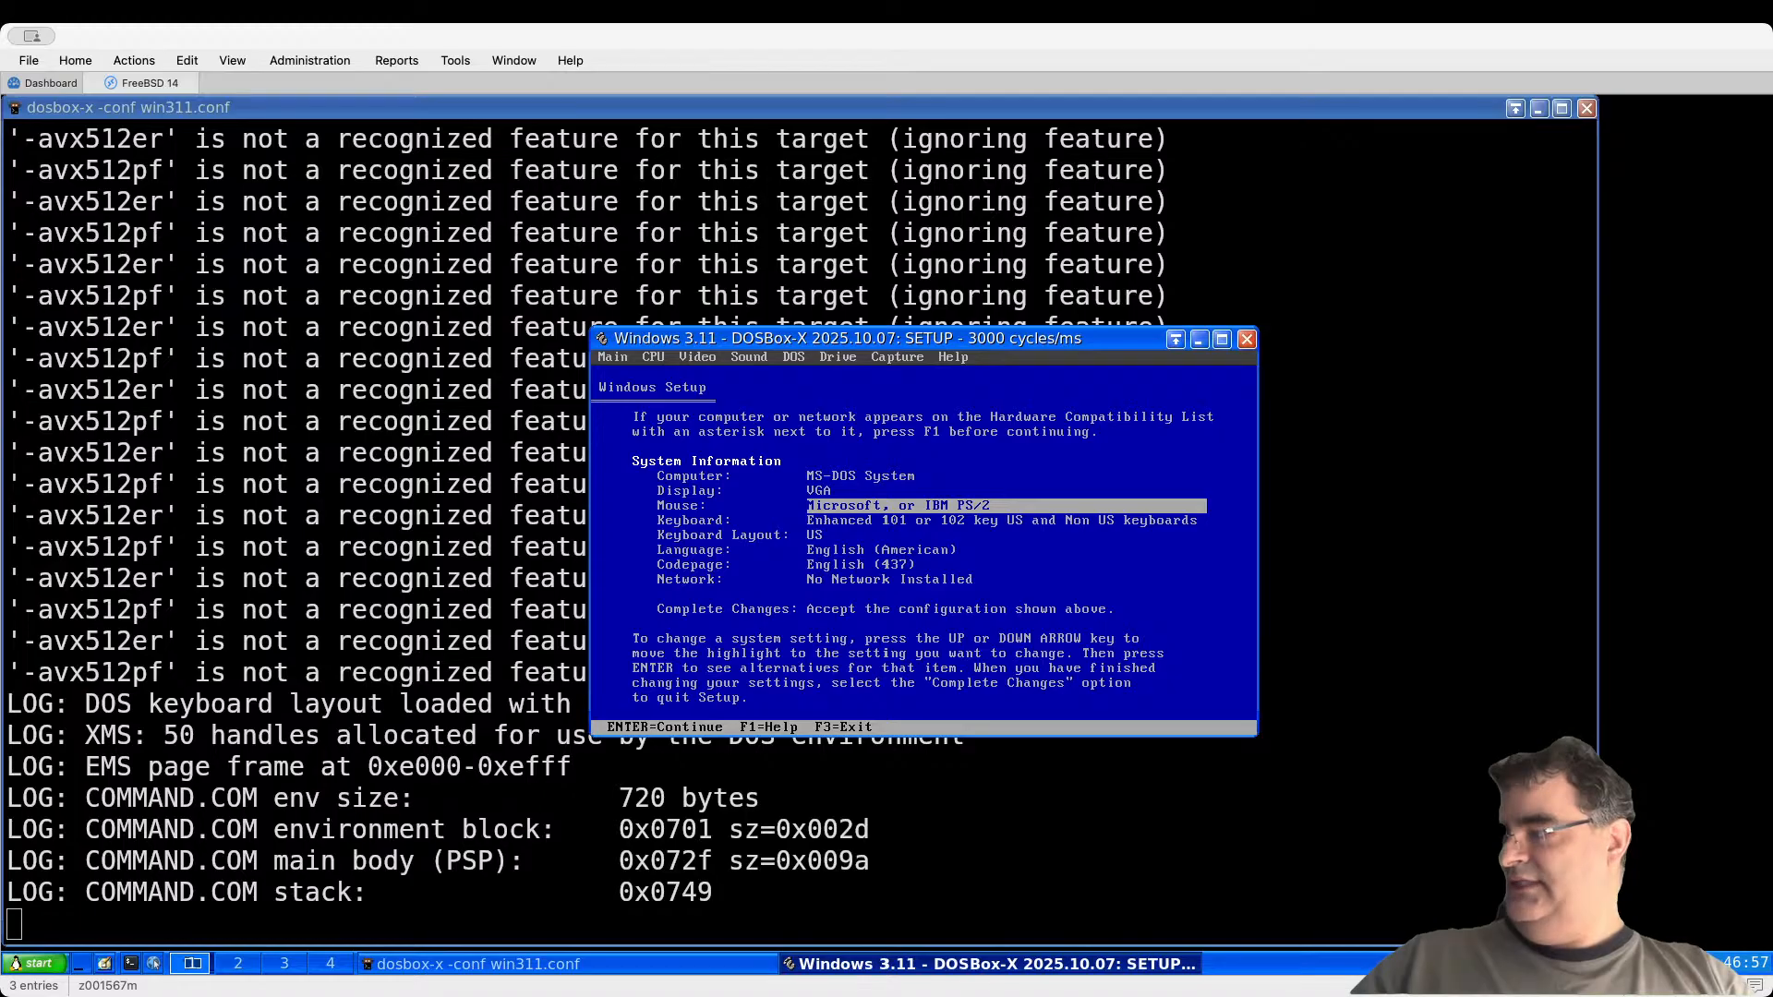
key(Return)
key(Down)
key(Down)
key(Down)
key(Down)
key(Down)
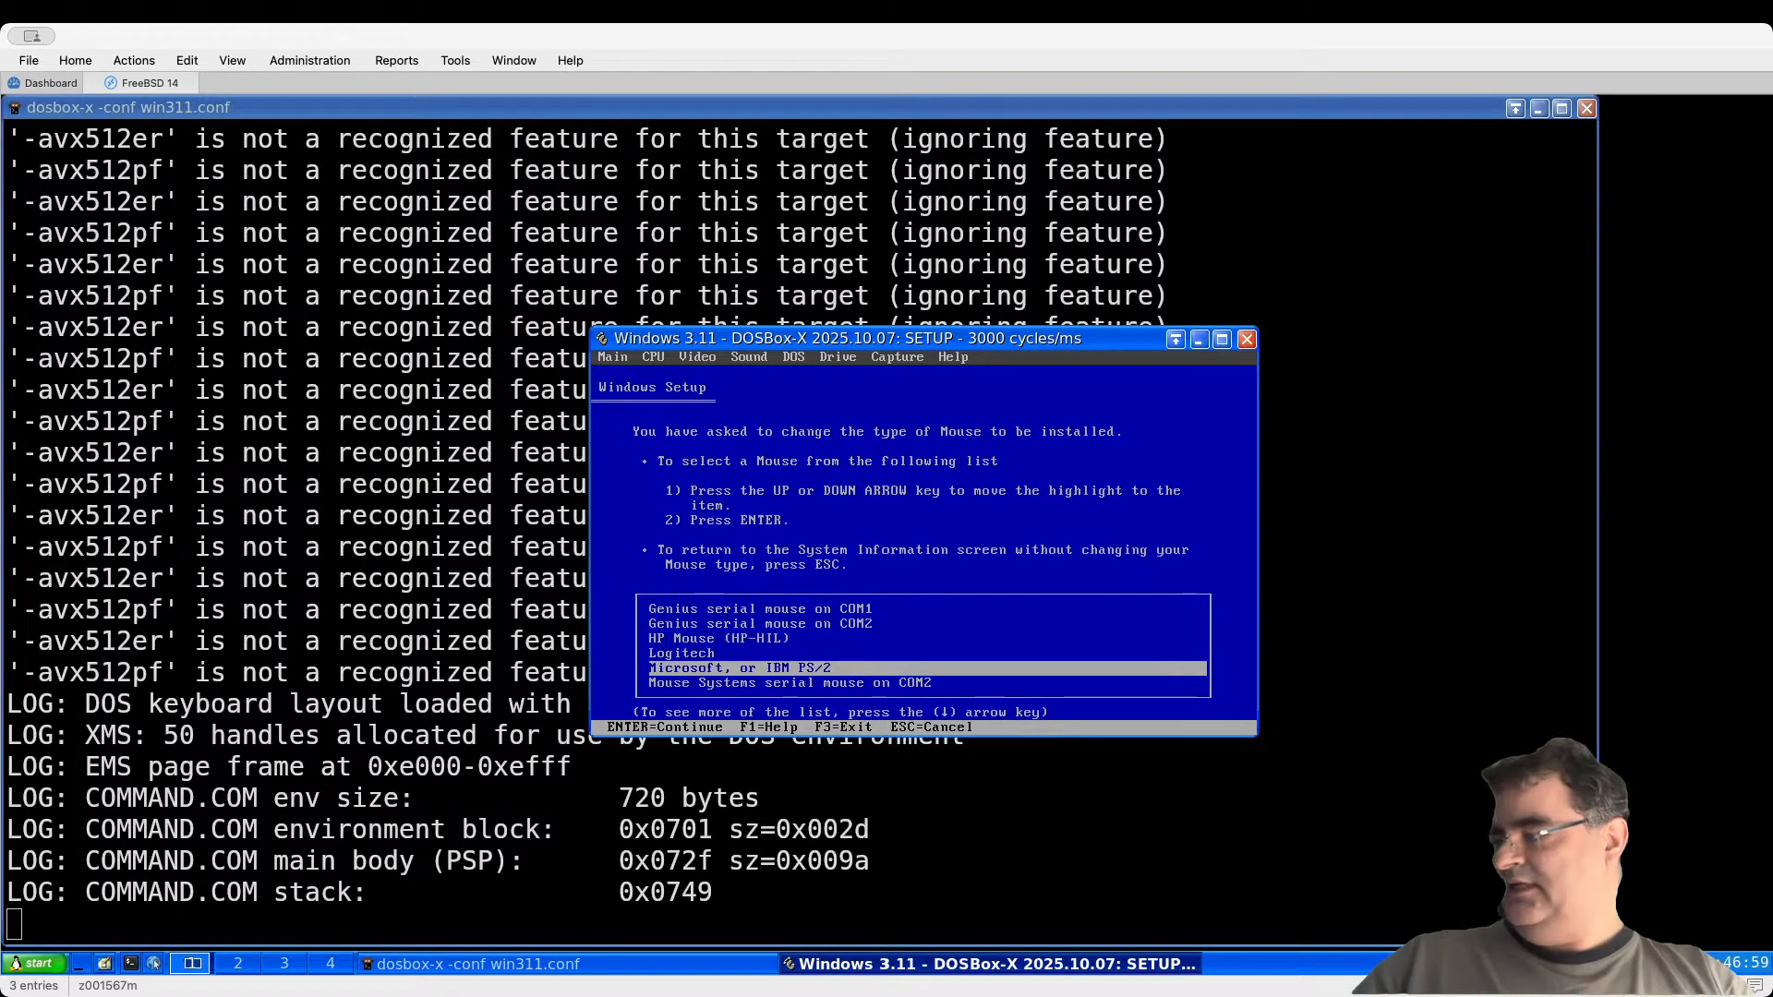
key(Return)
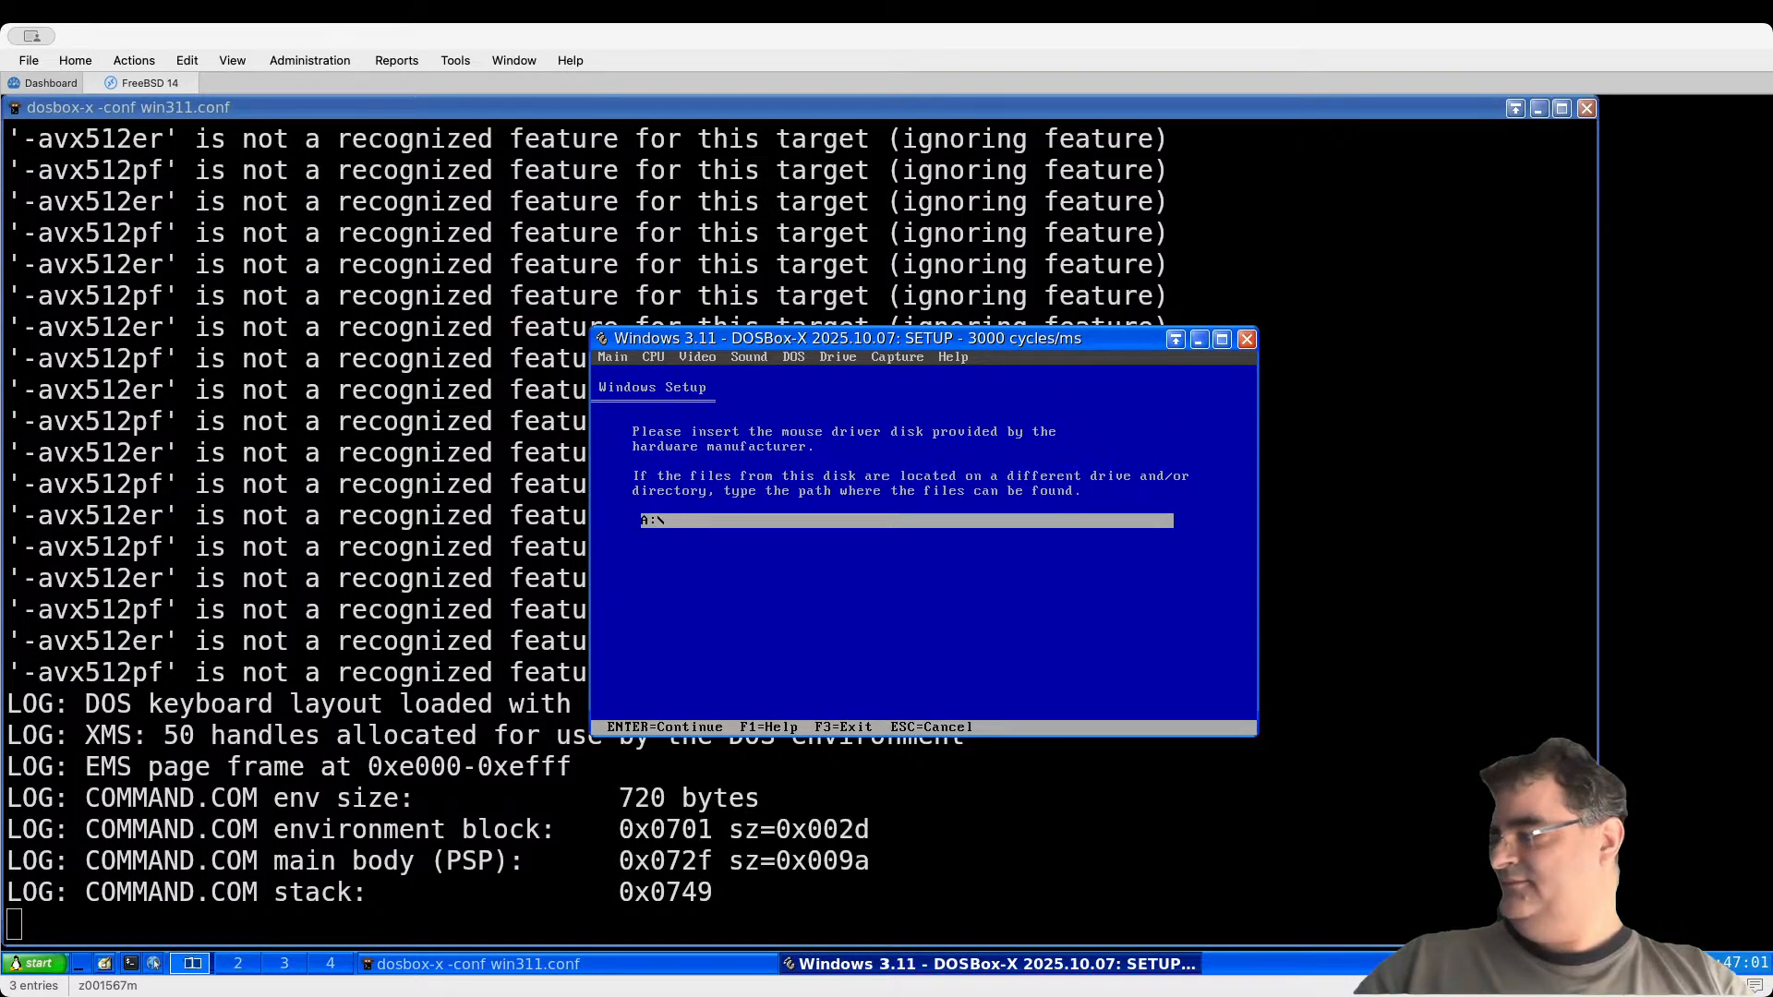
text(C)
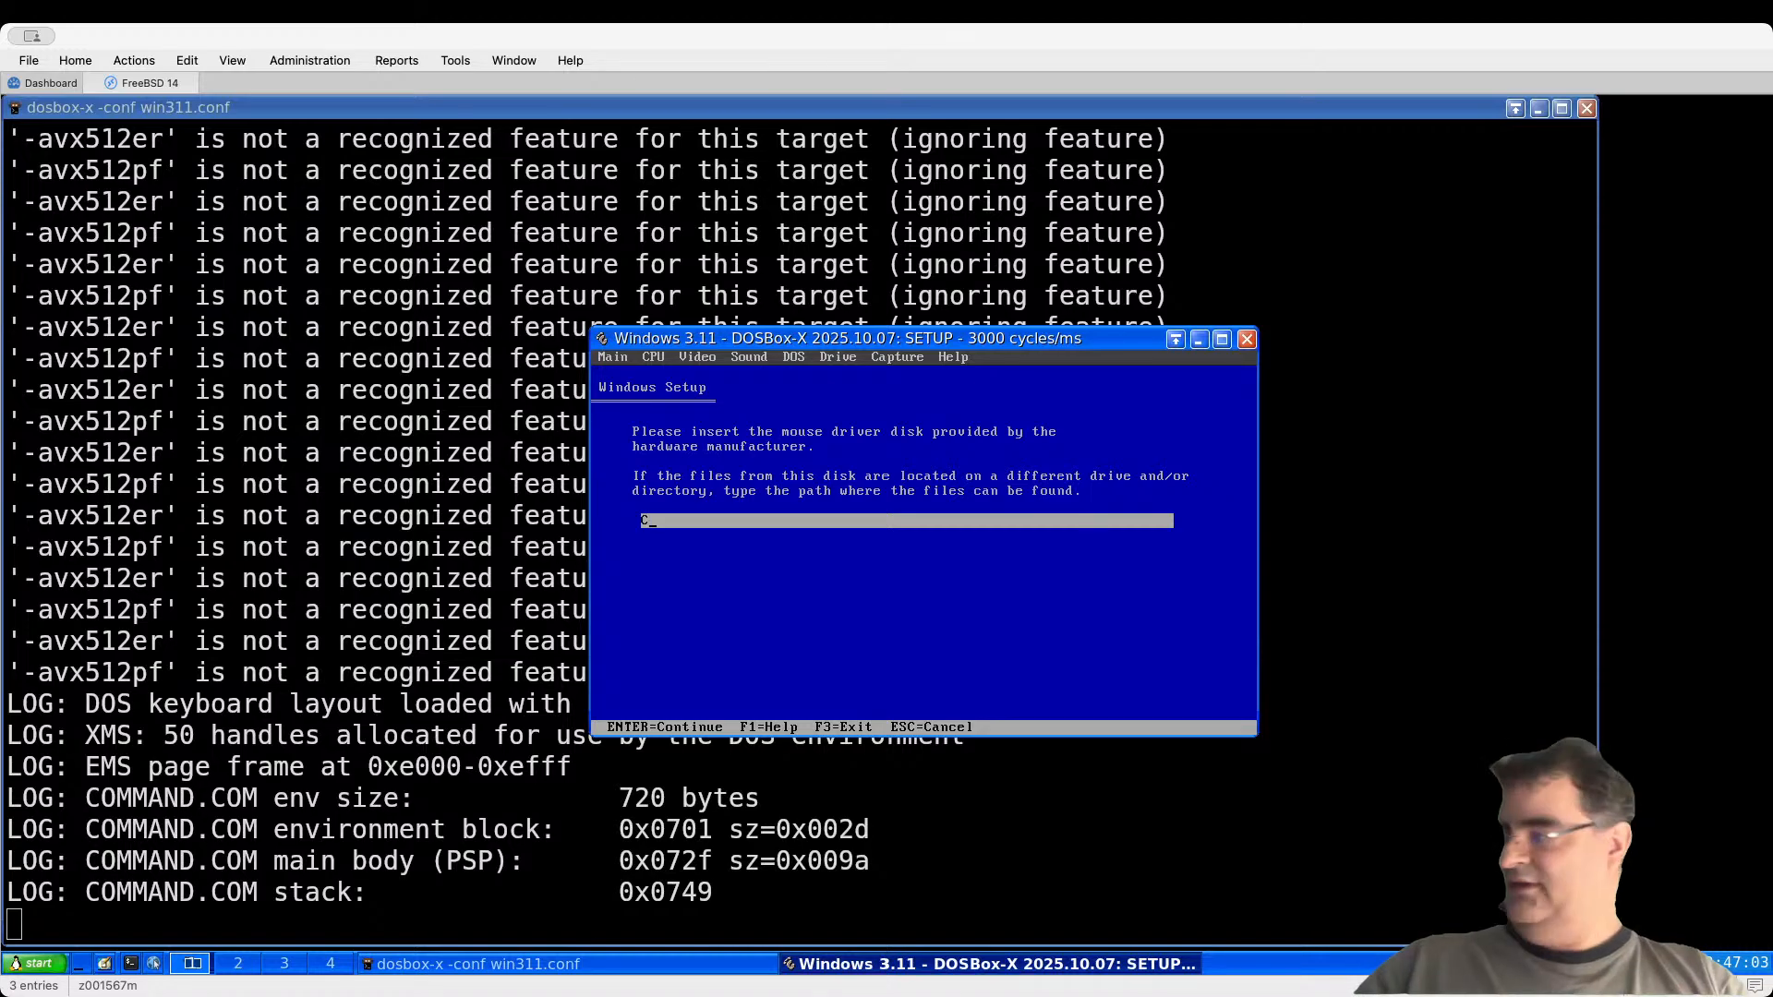
text(:\setup)
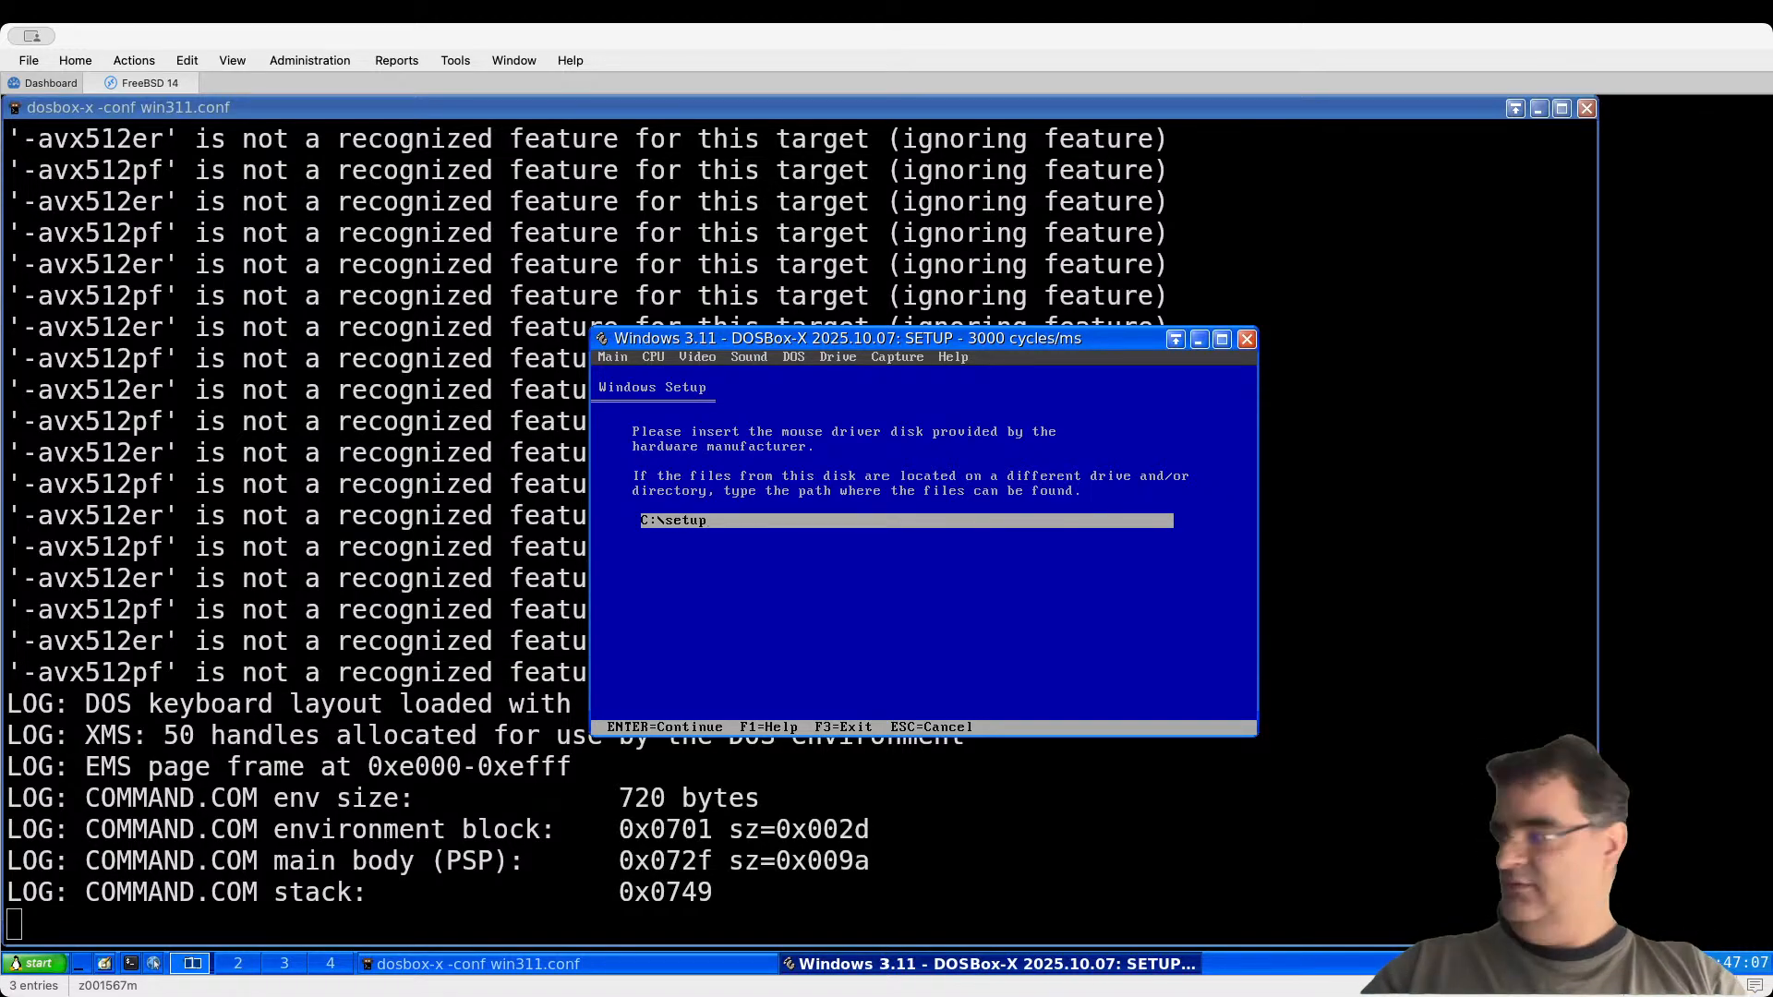
text(\dosbox)
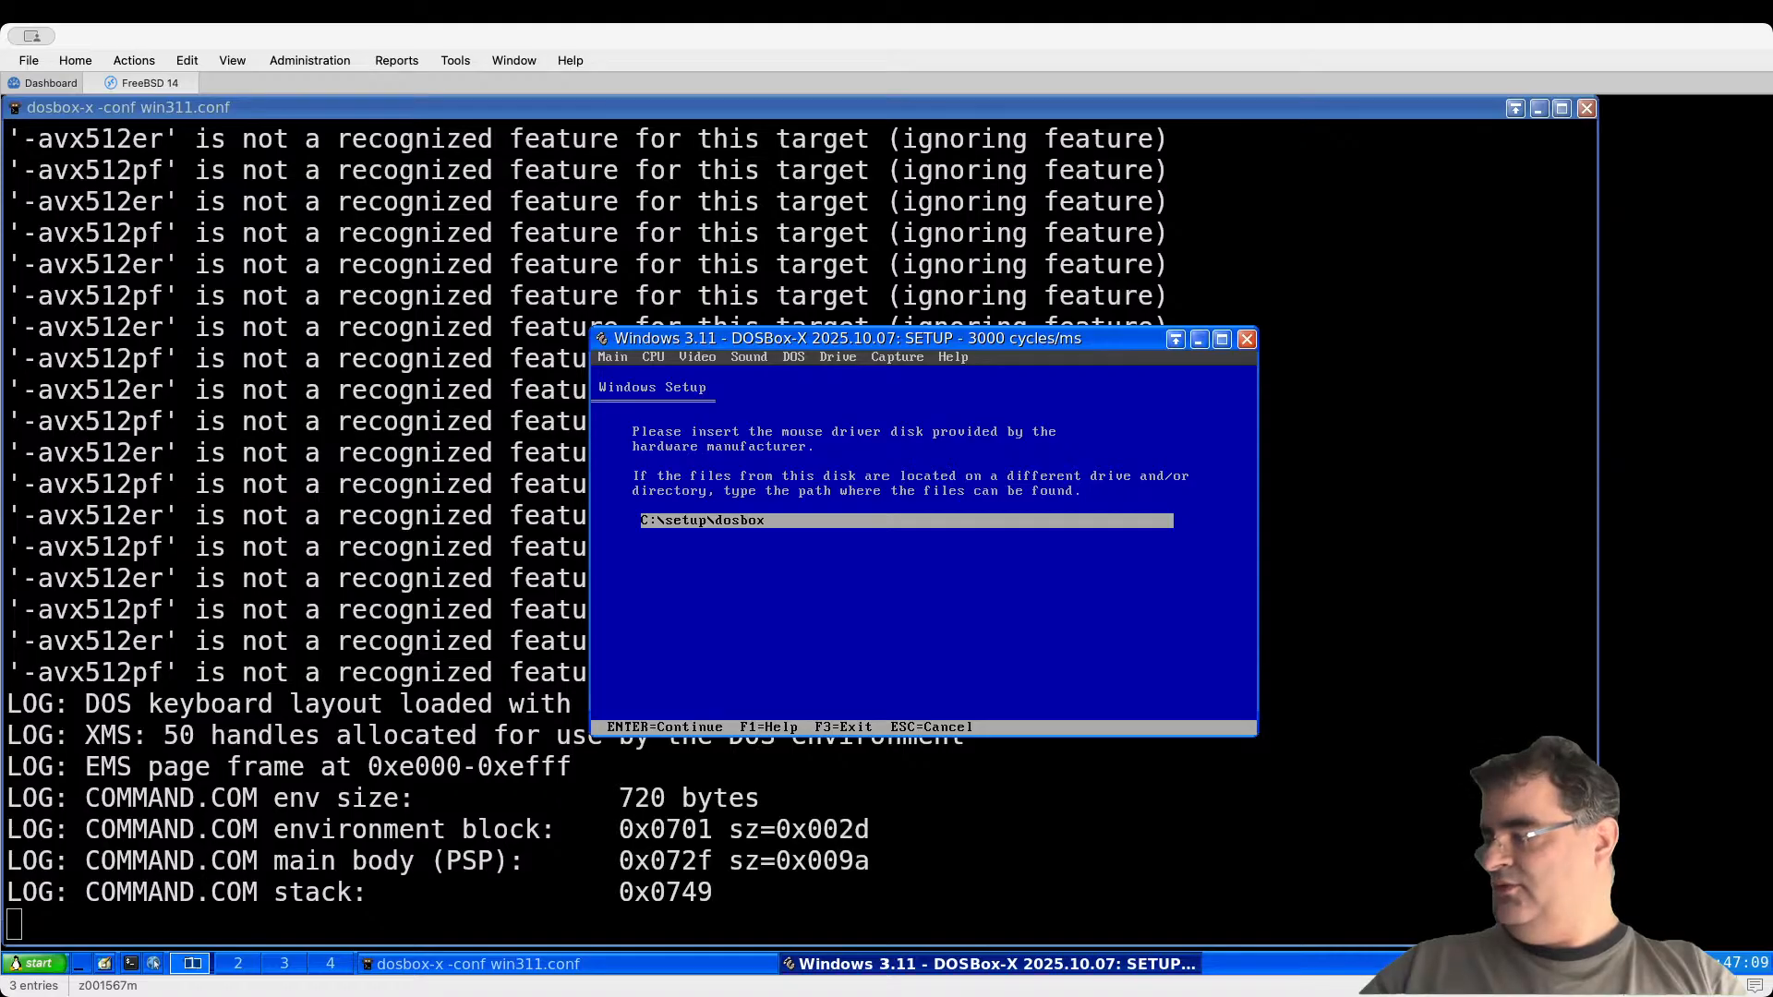
text(\win31)
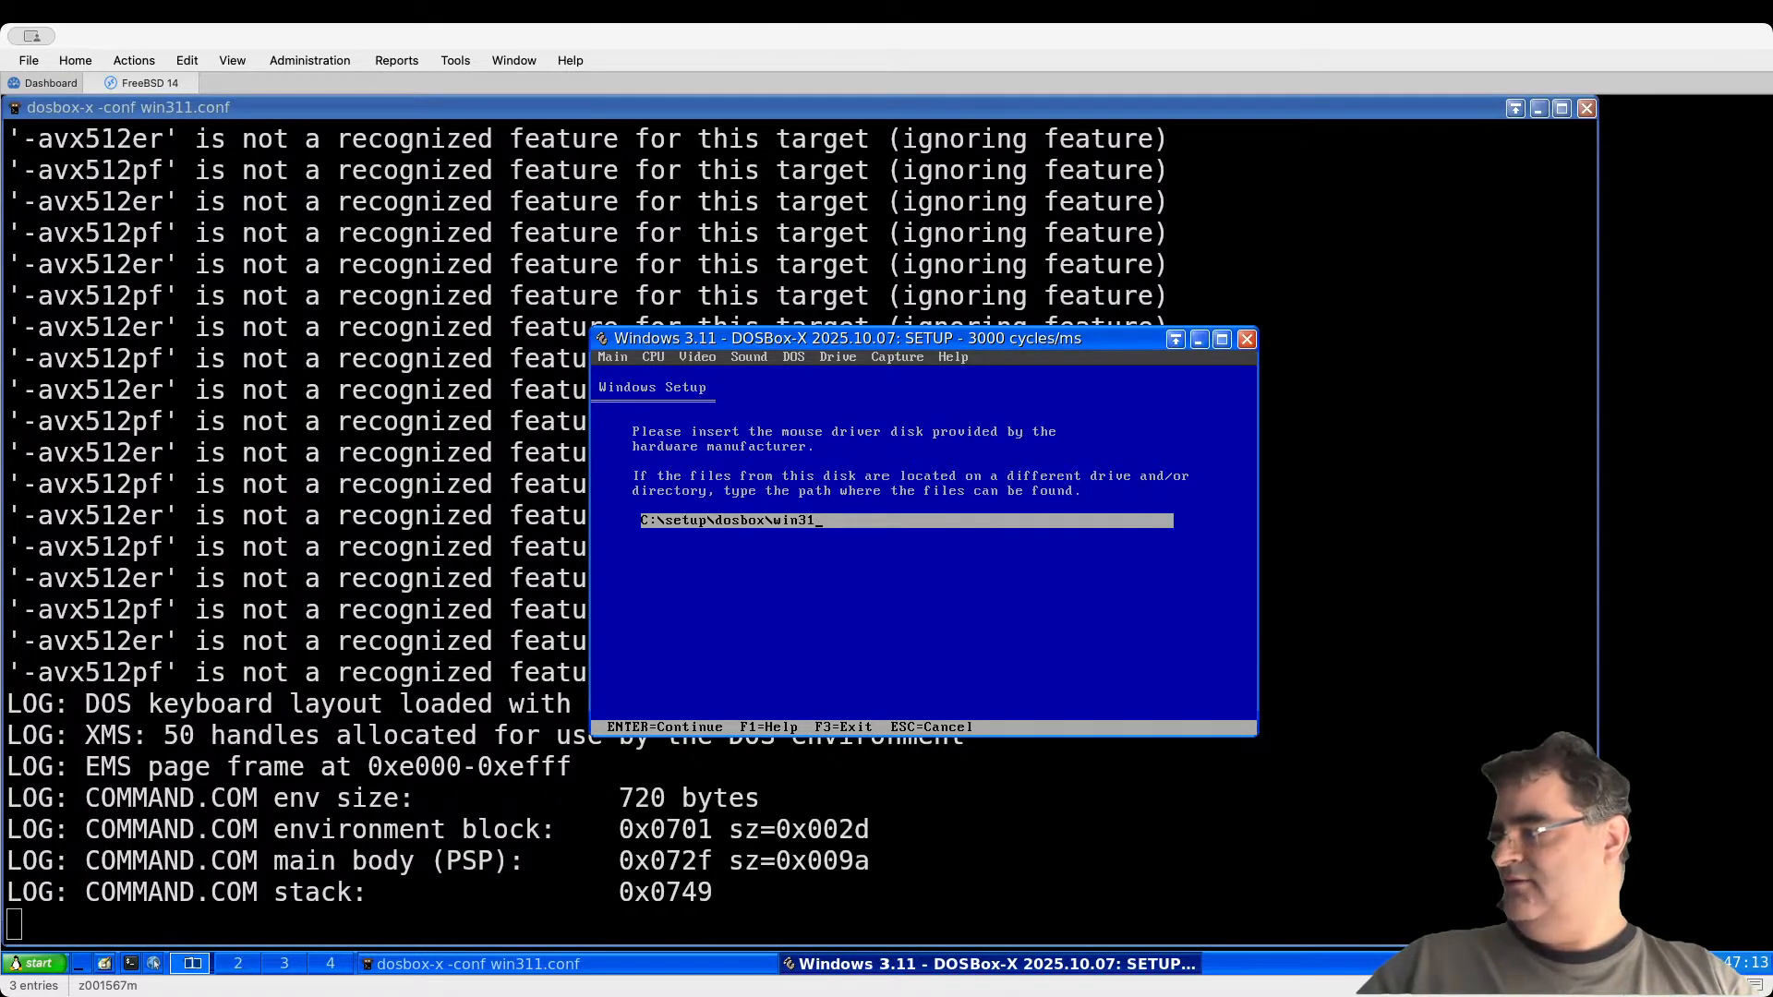
key(Return)
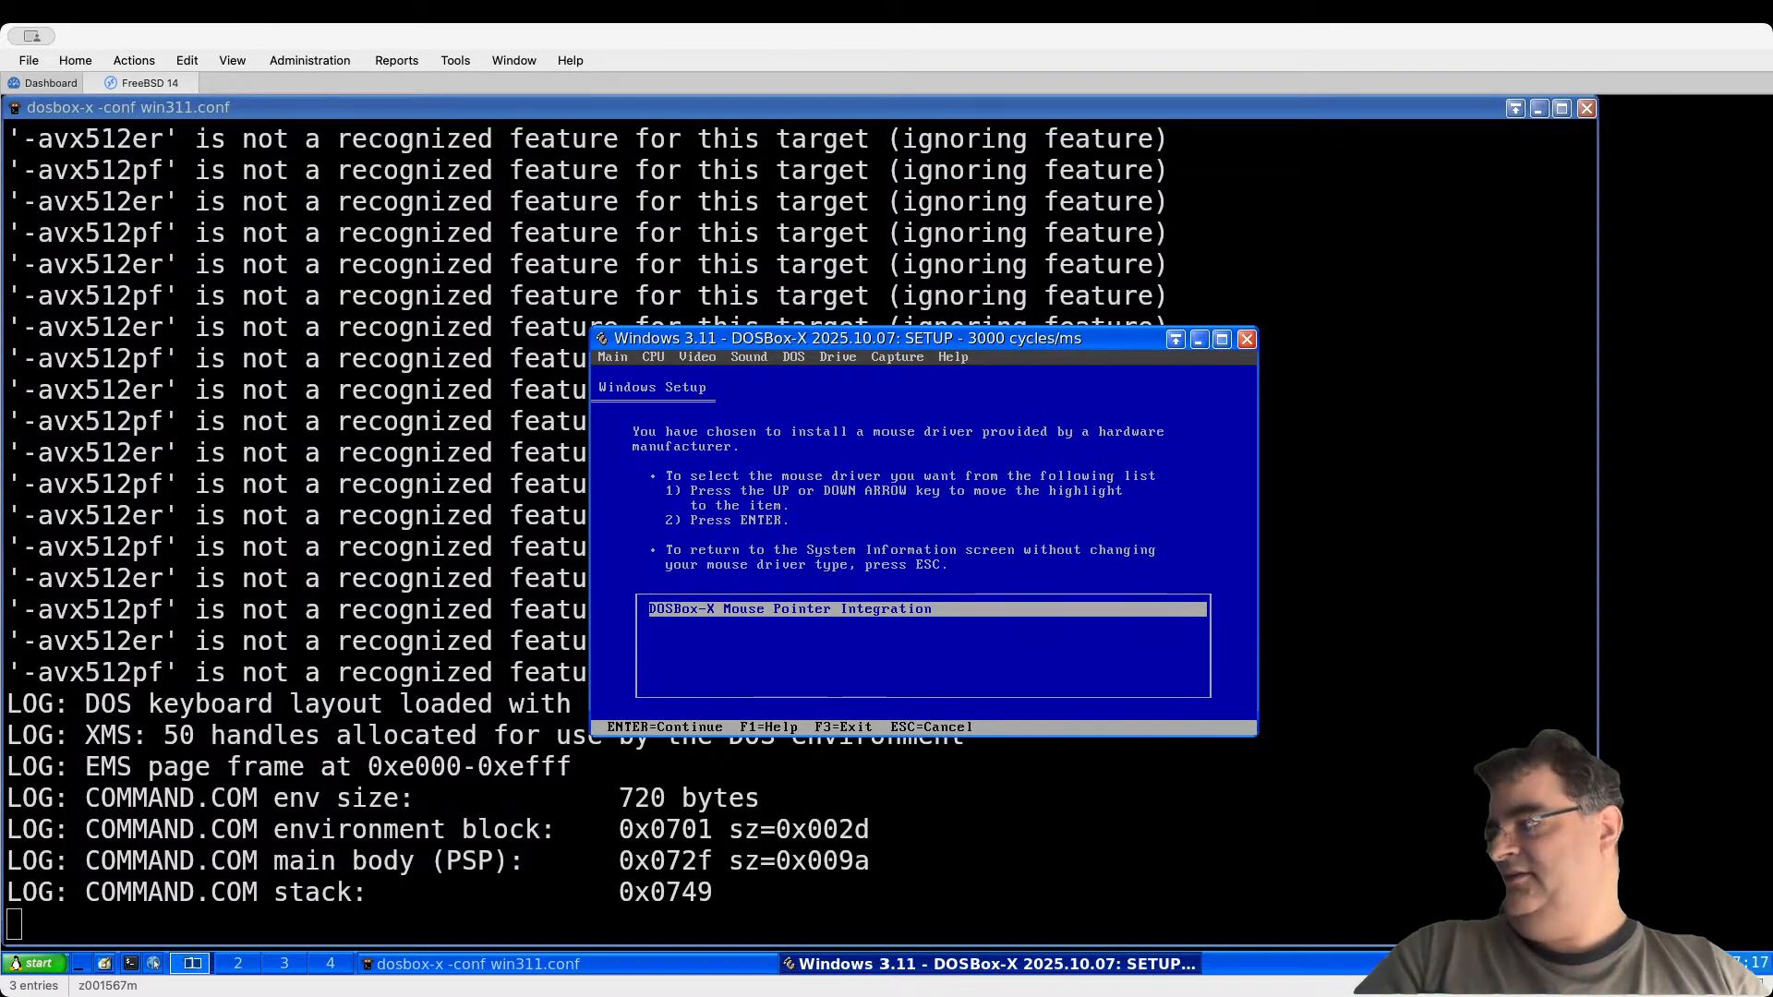
key(Return)
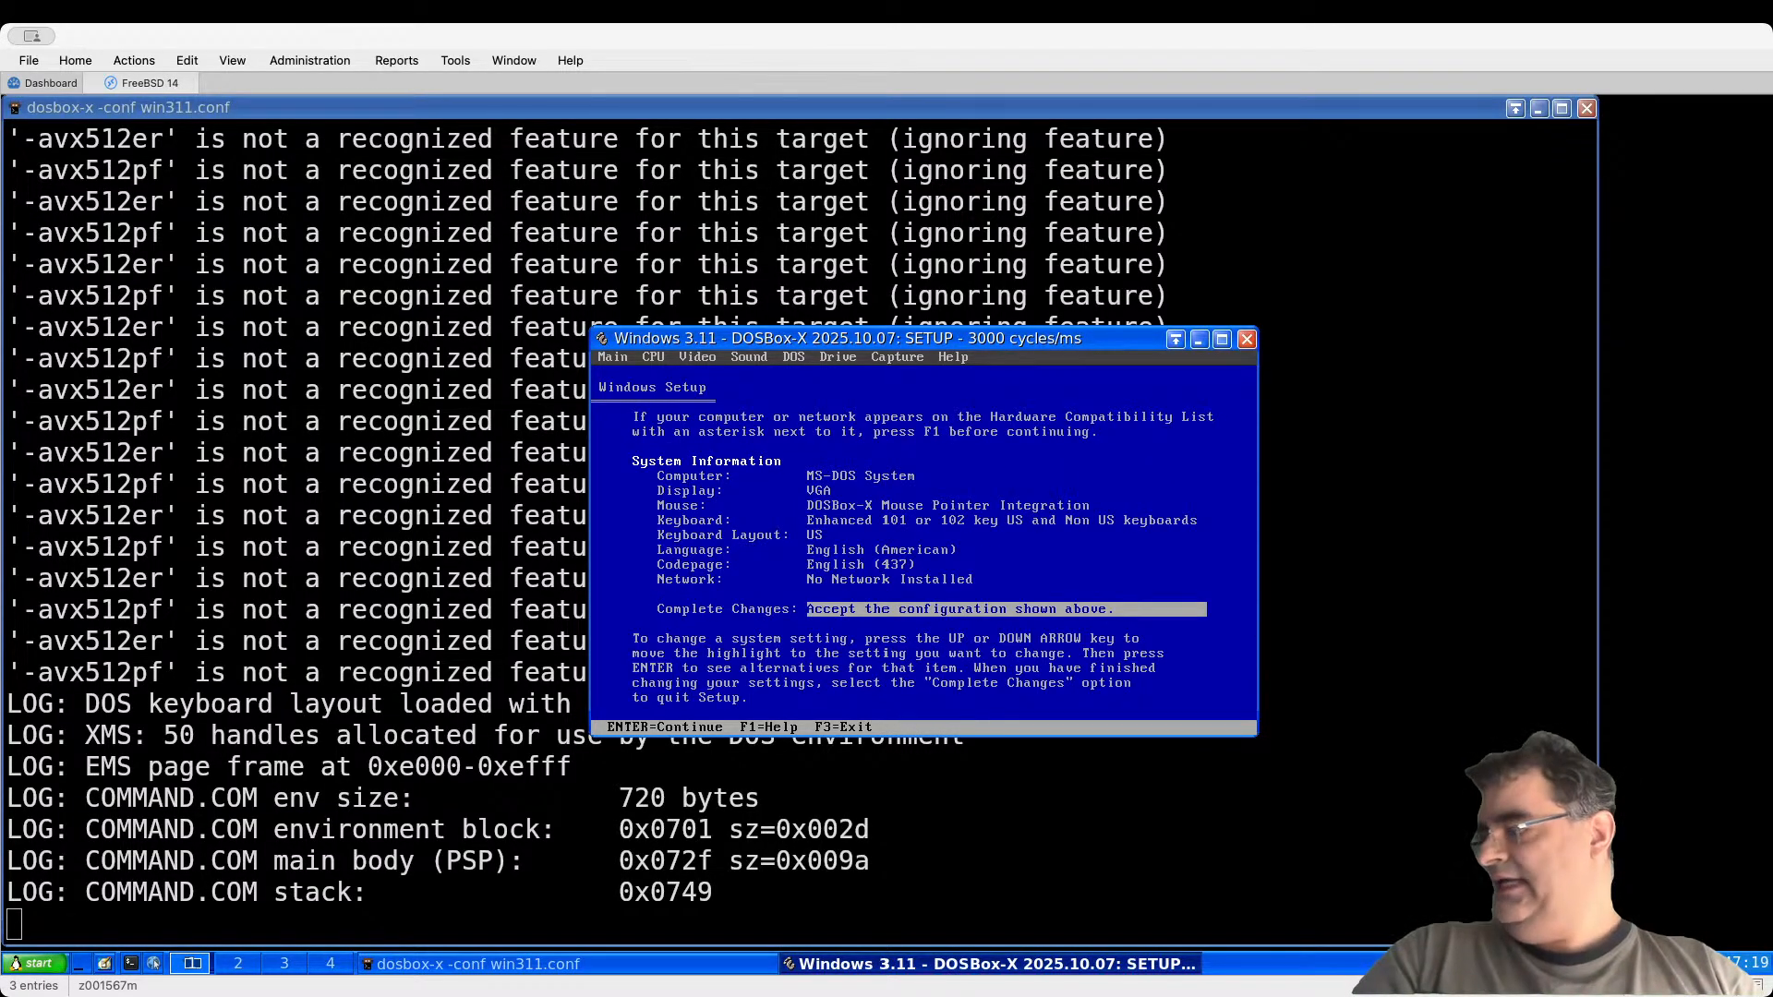
key(Return)
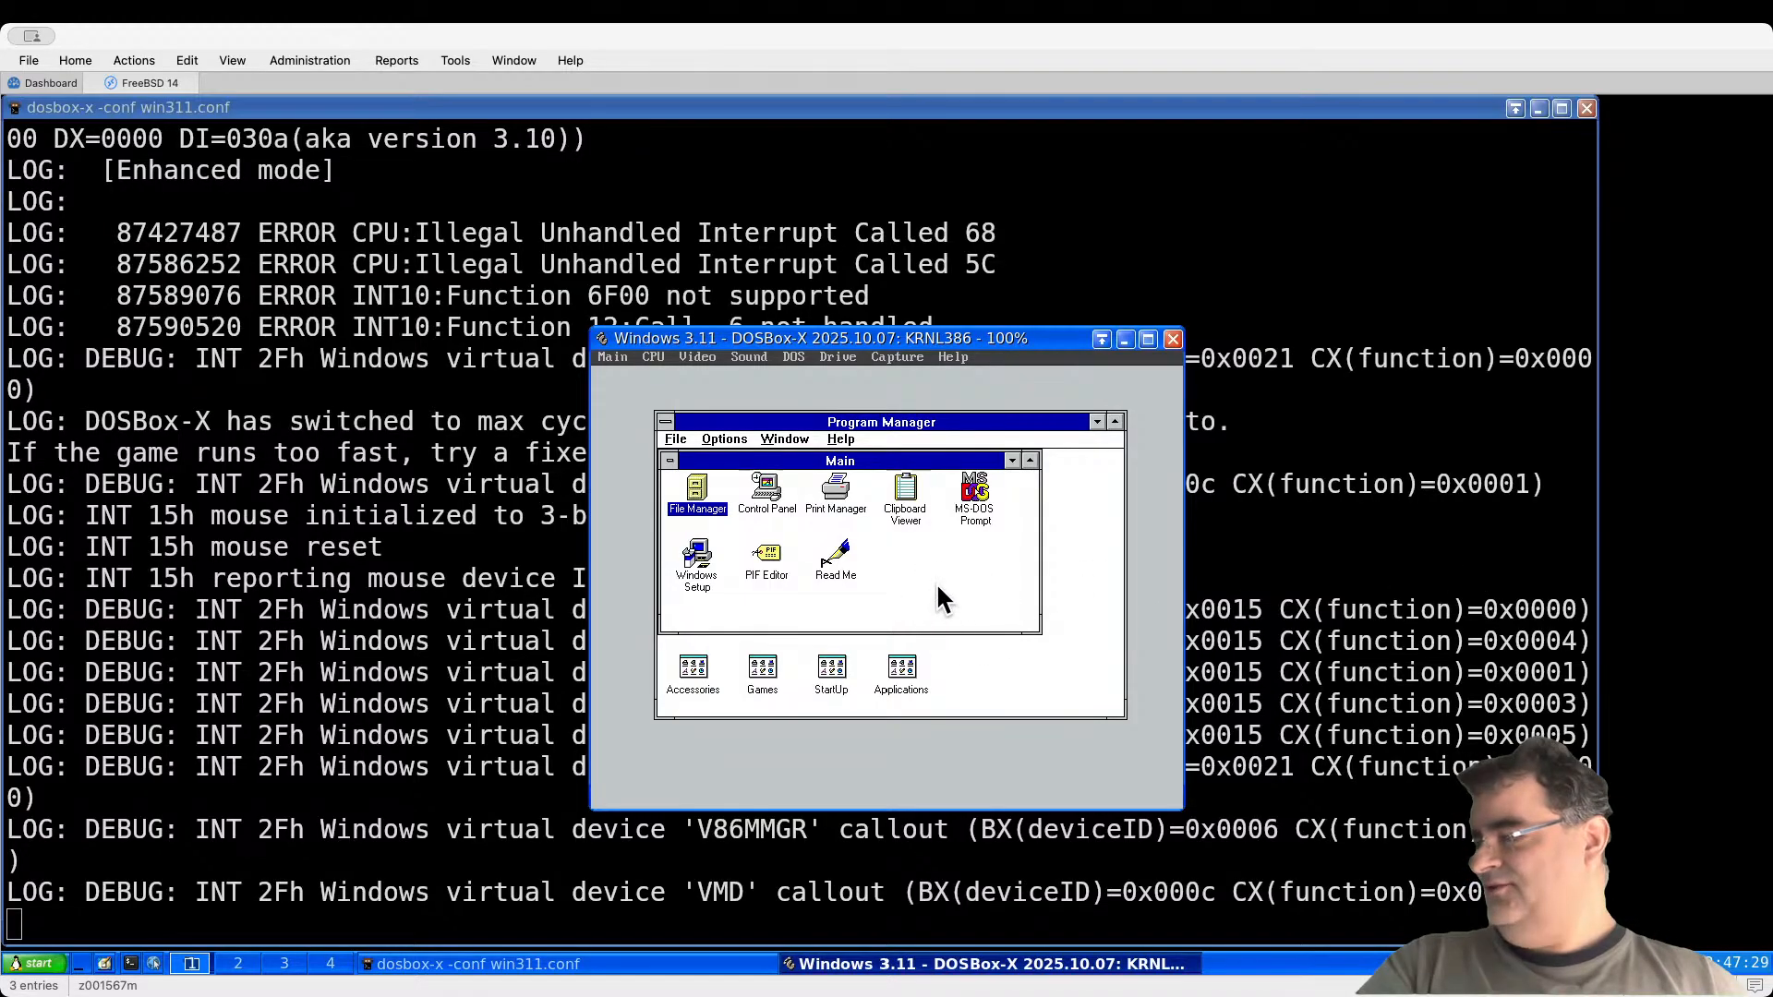
Step: Open an MS-DOS Prompt in Windows, then exit back to Program Manager
double_click(971, 491)
text(exit)
key(Return)
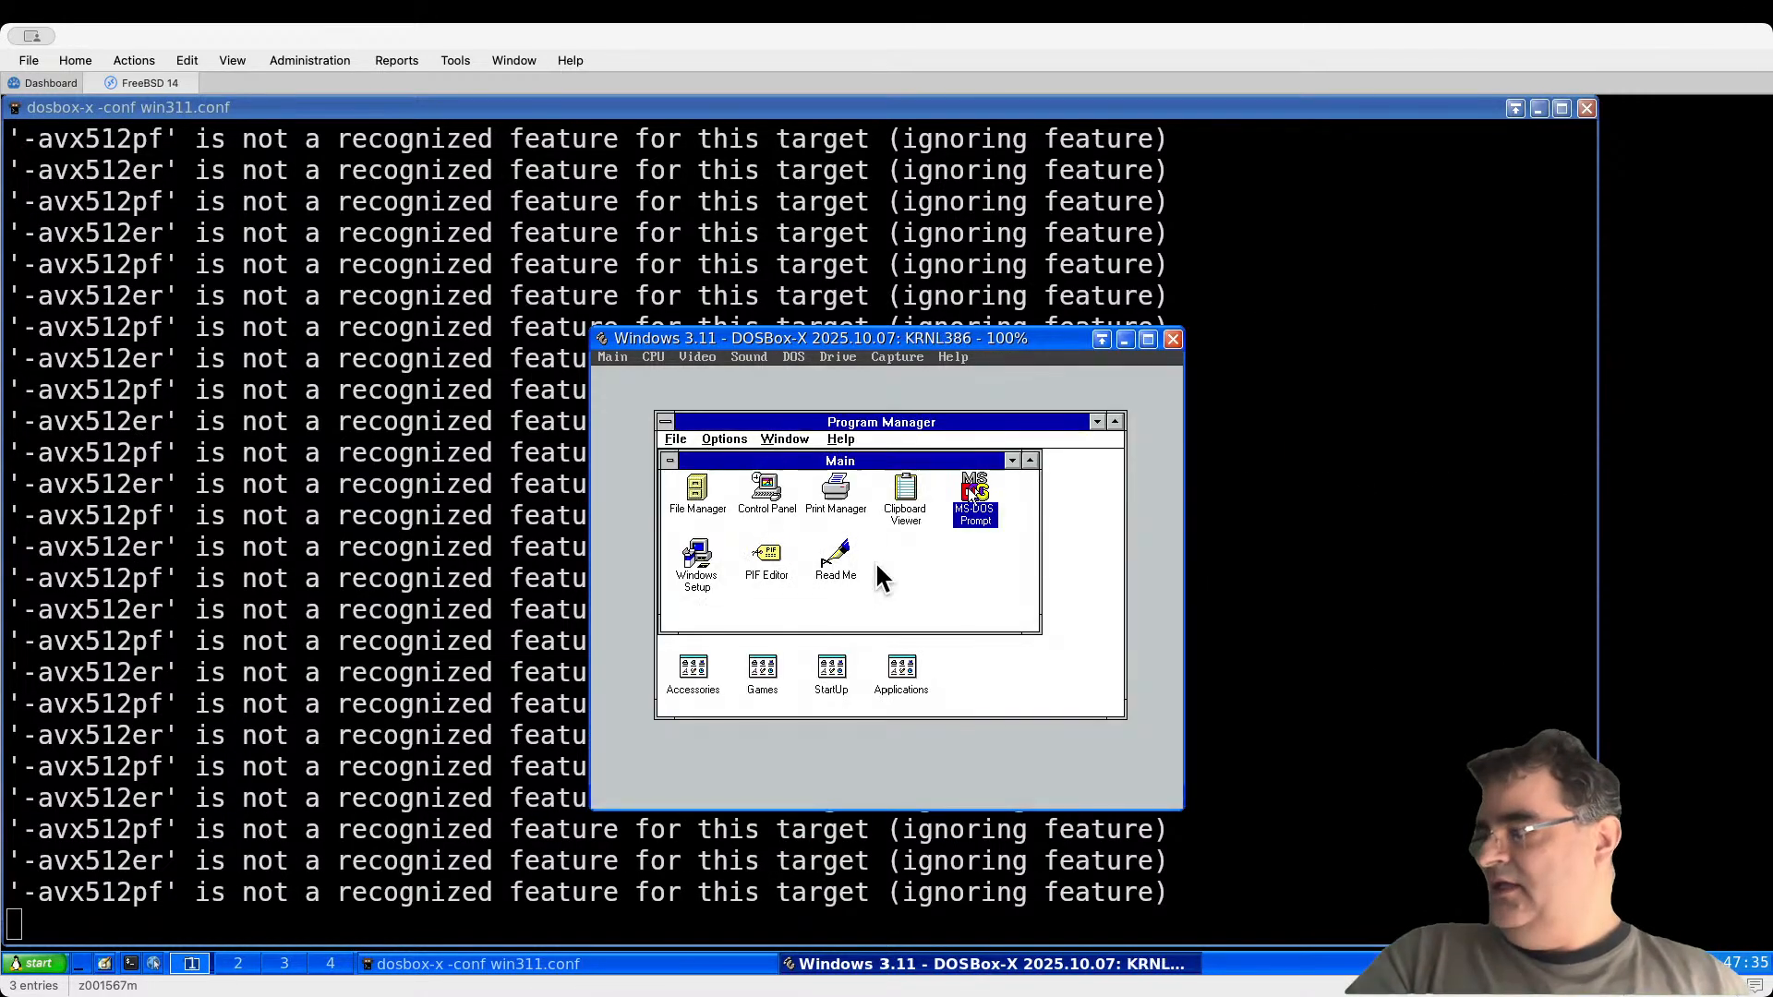
Step: Open and dismiss Program Manager's File menu, then exit Windows to DOS
click(677, 440)
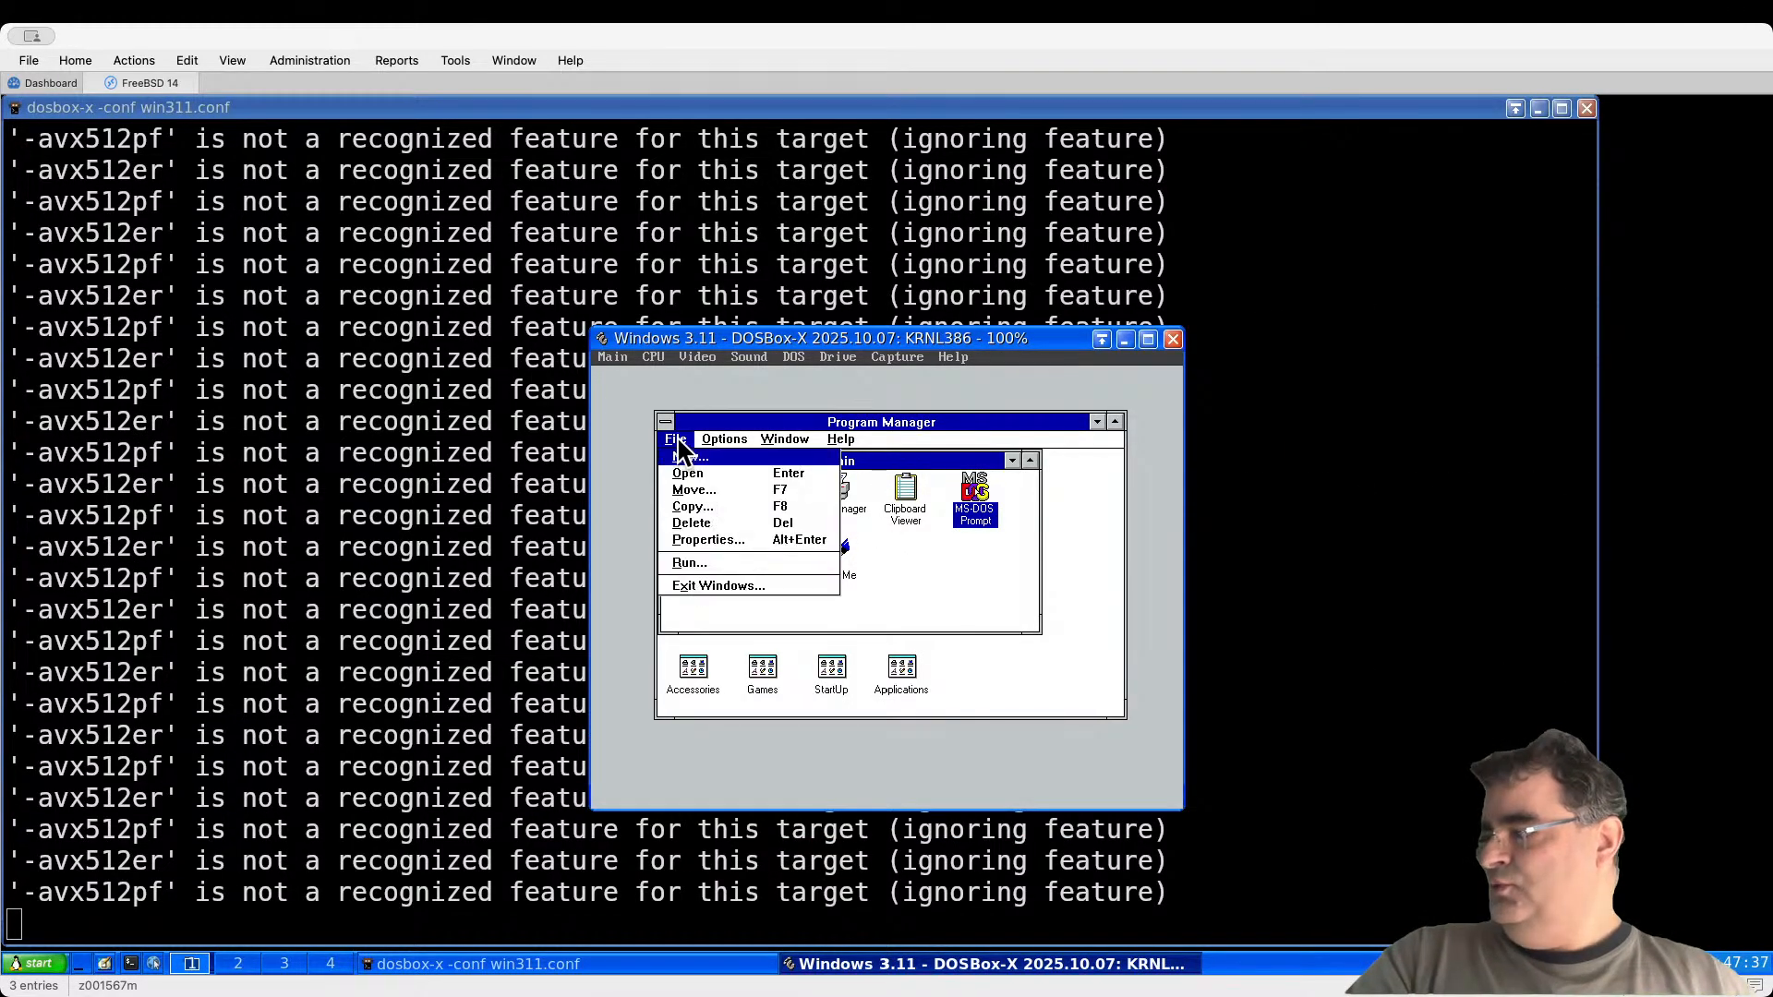
click(919, 581)
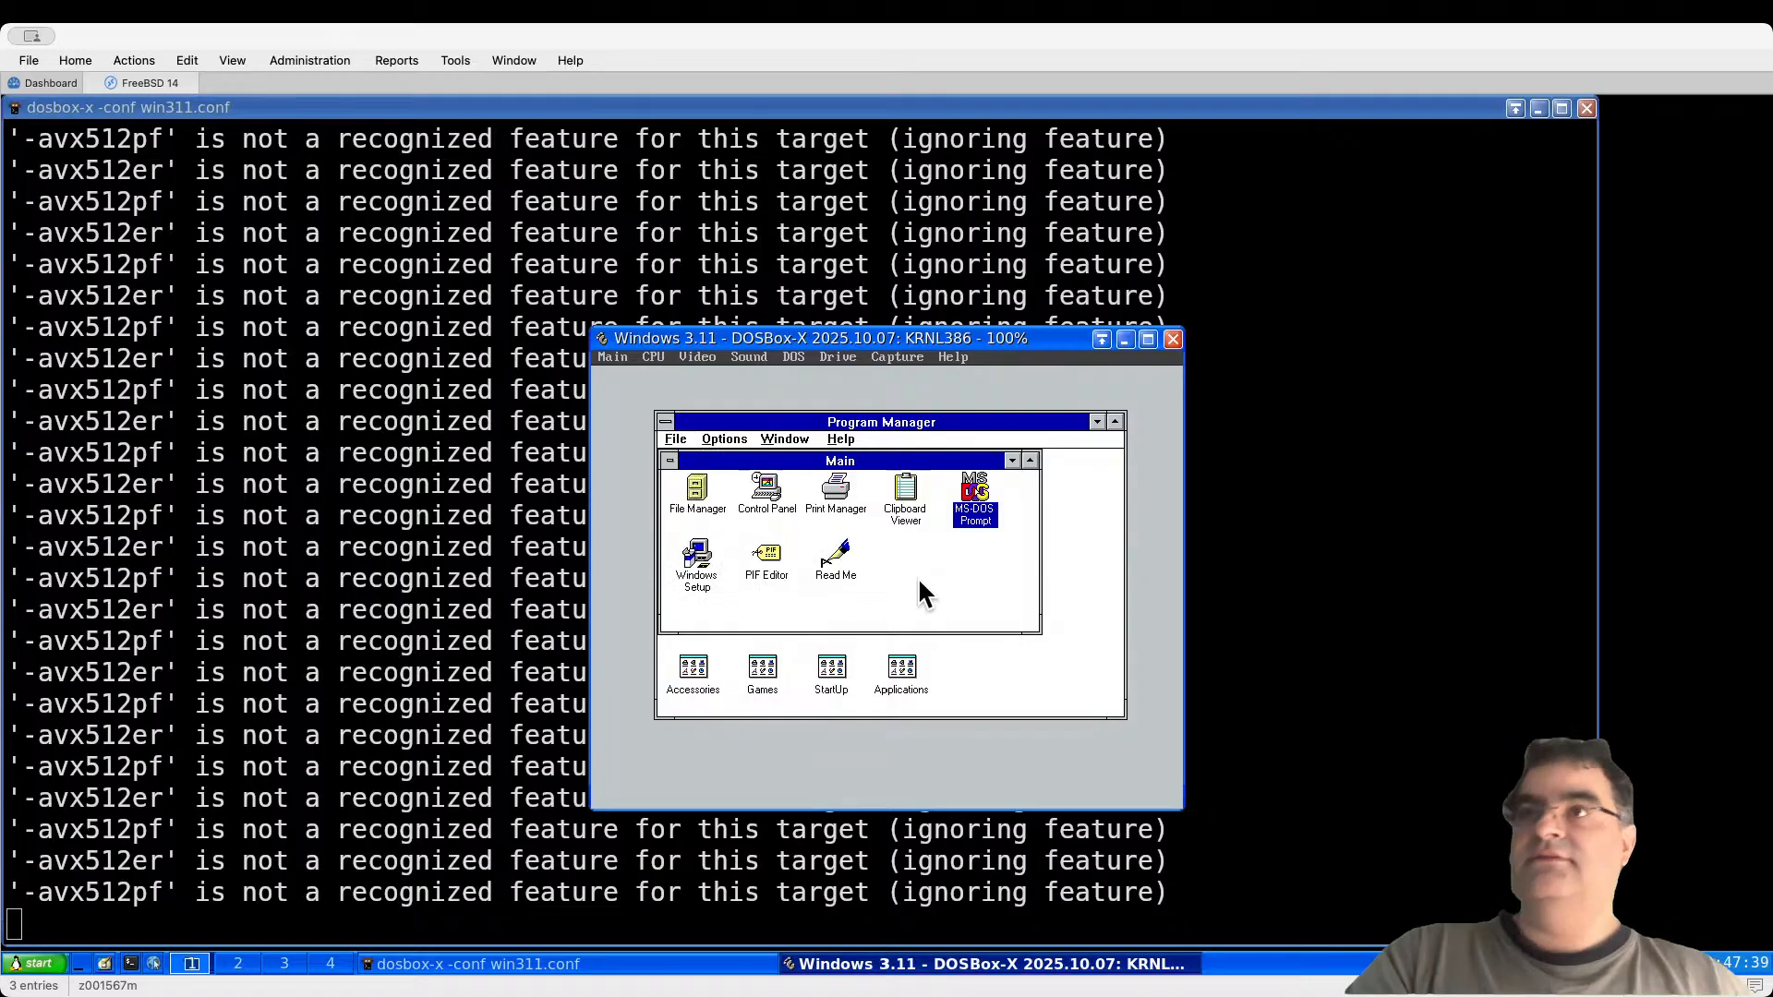
double_click(665, 423)
click(835, 614)
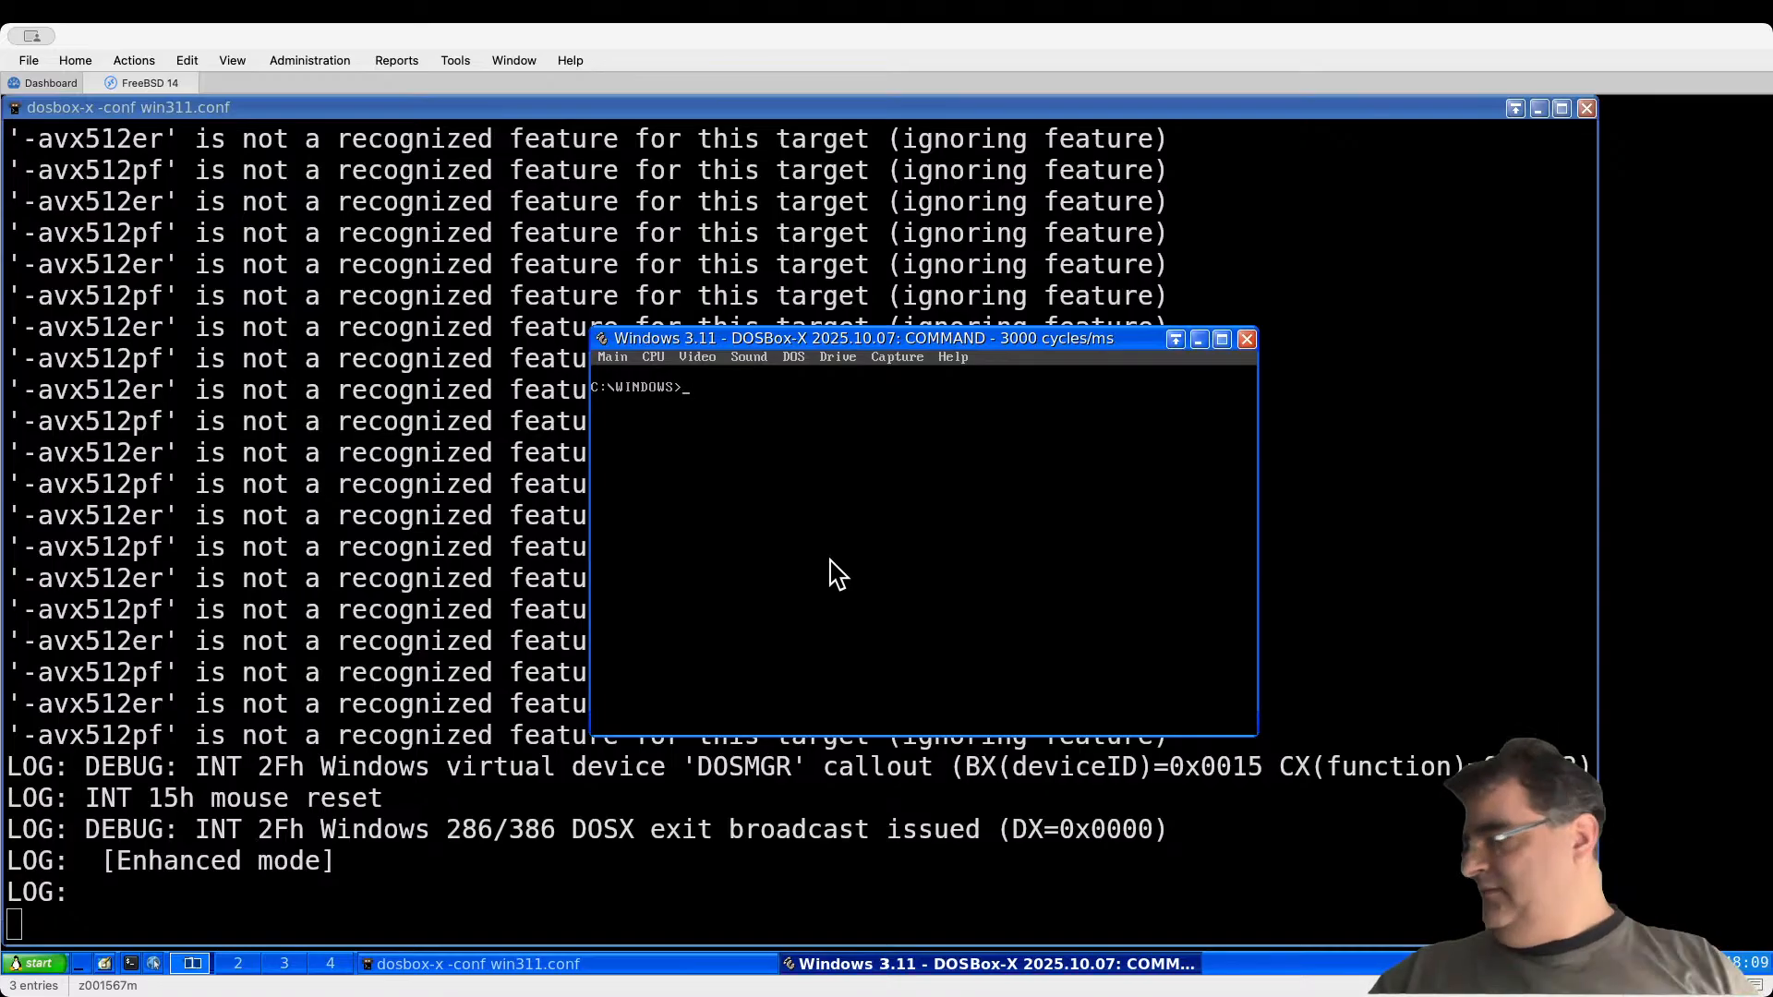
Step: Open a fresh shell and change into the win311 folder
click(386, 761)
key(ctrl+c)
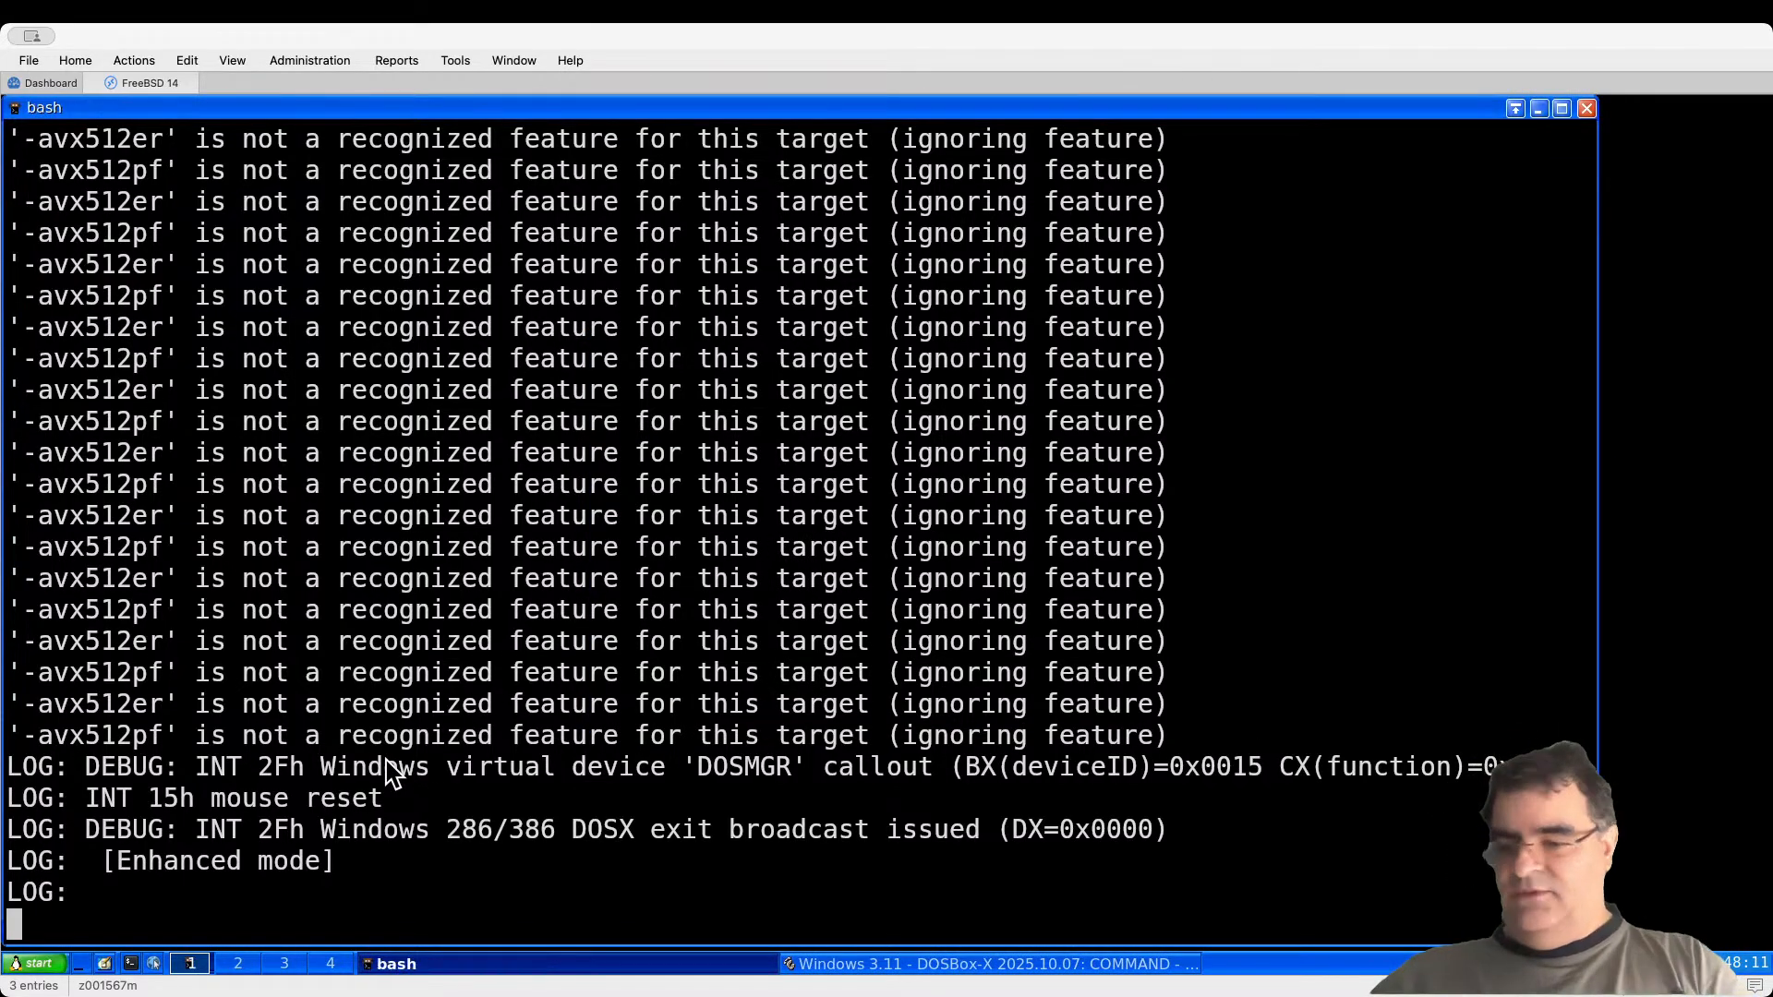
key(ctrl+l)
text(cd )
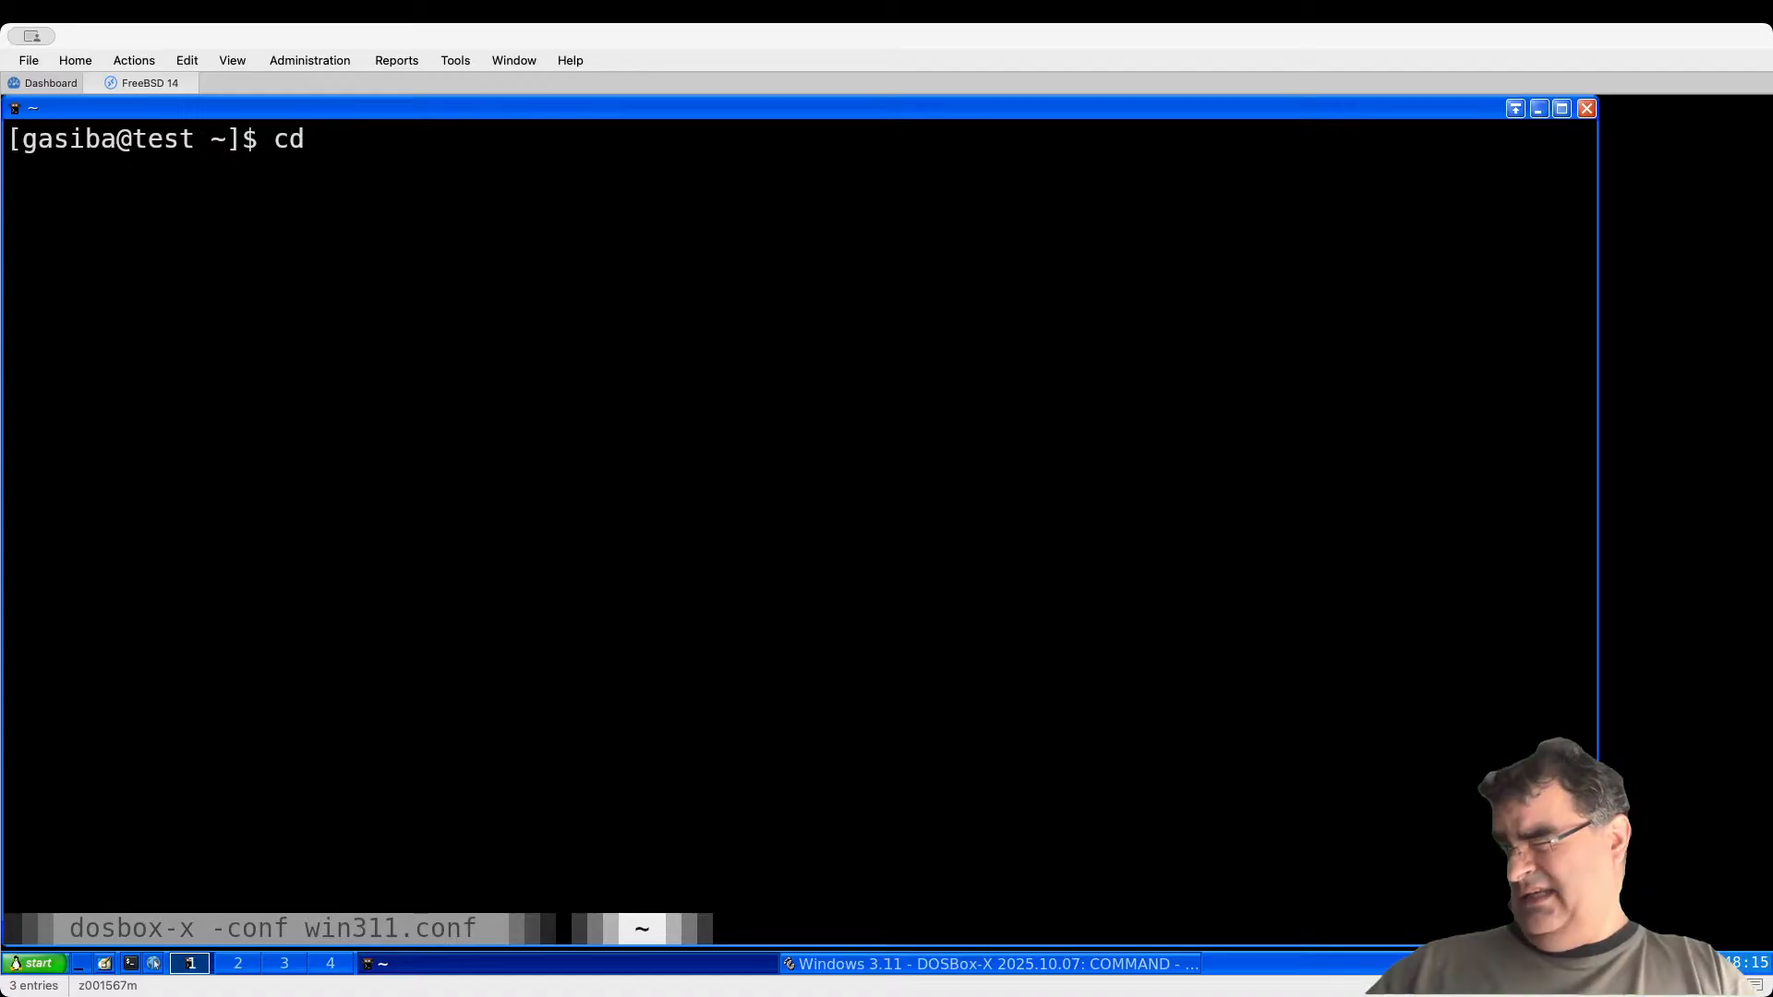
text(se)
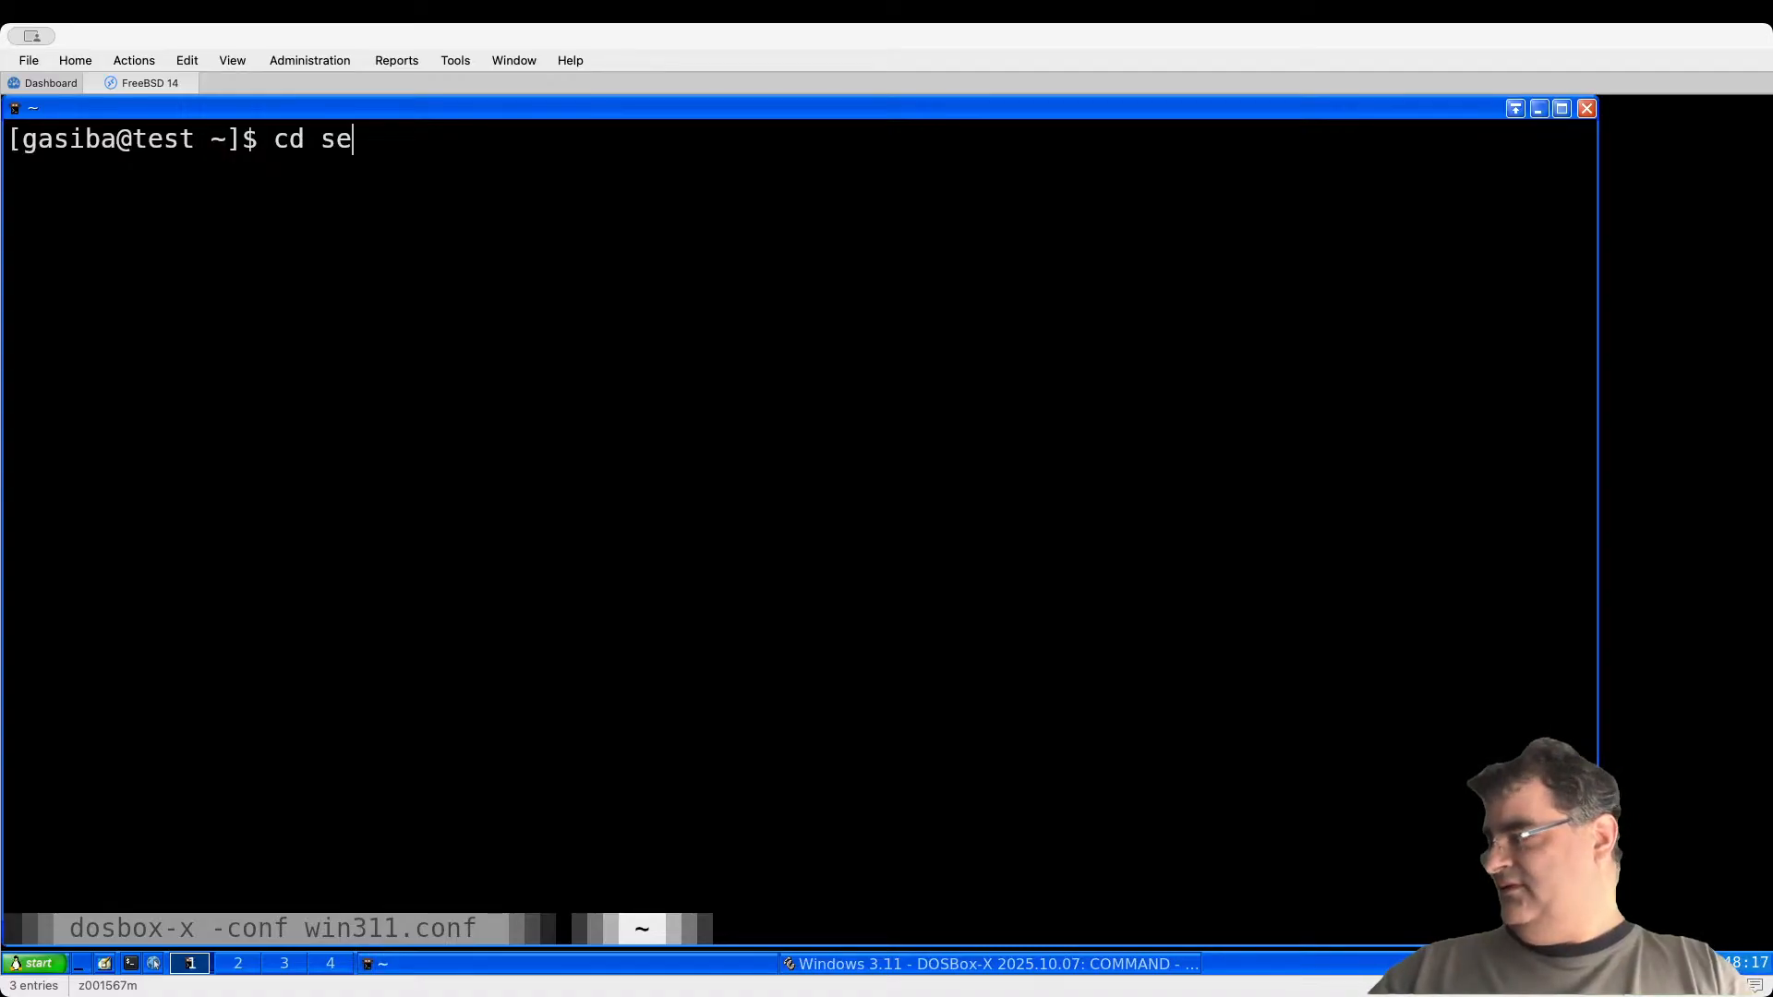
text(tup)
key(Return)
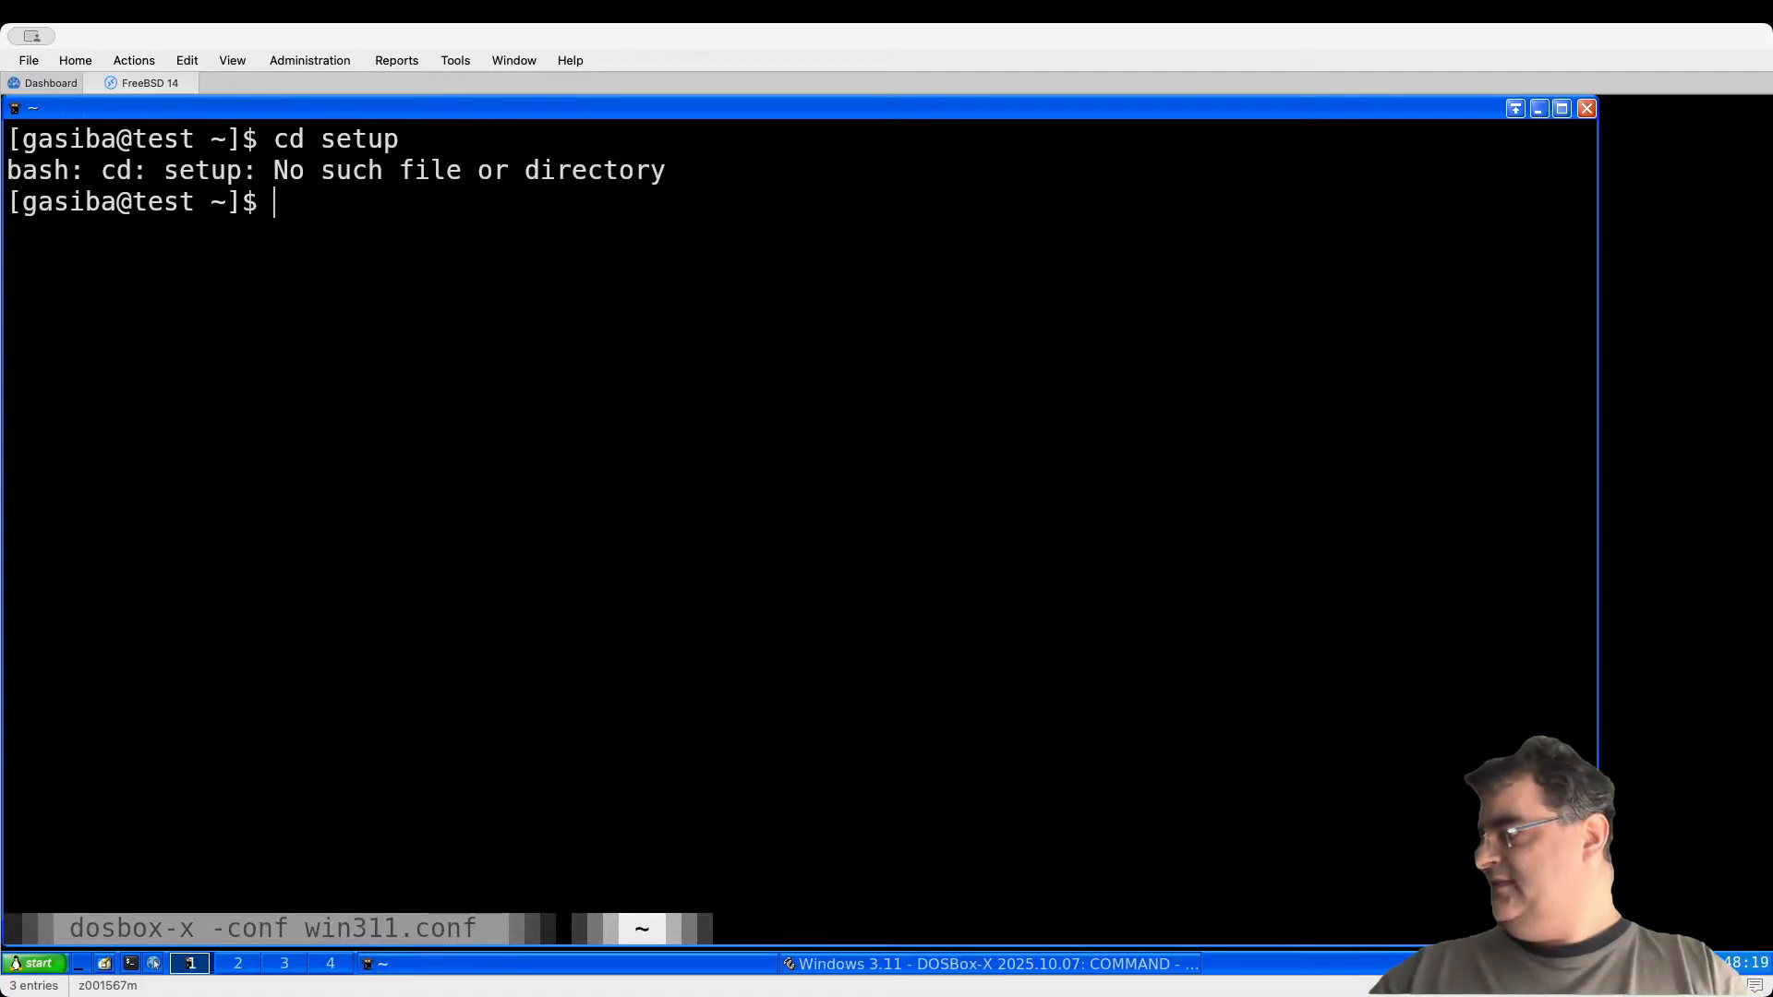
text(cd w)
key(BackSpace)
key(BackSpace)
key(BackSpace)
key(BackSpace)
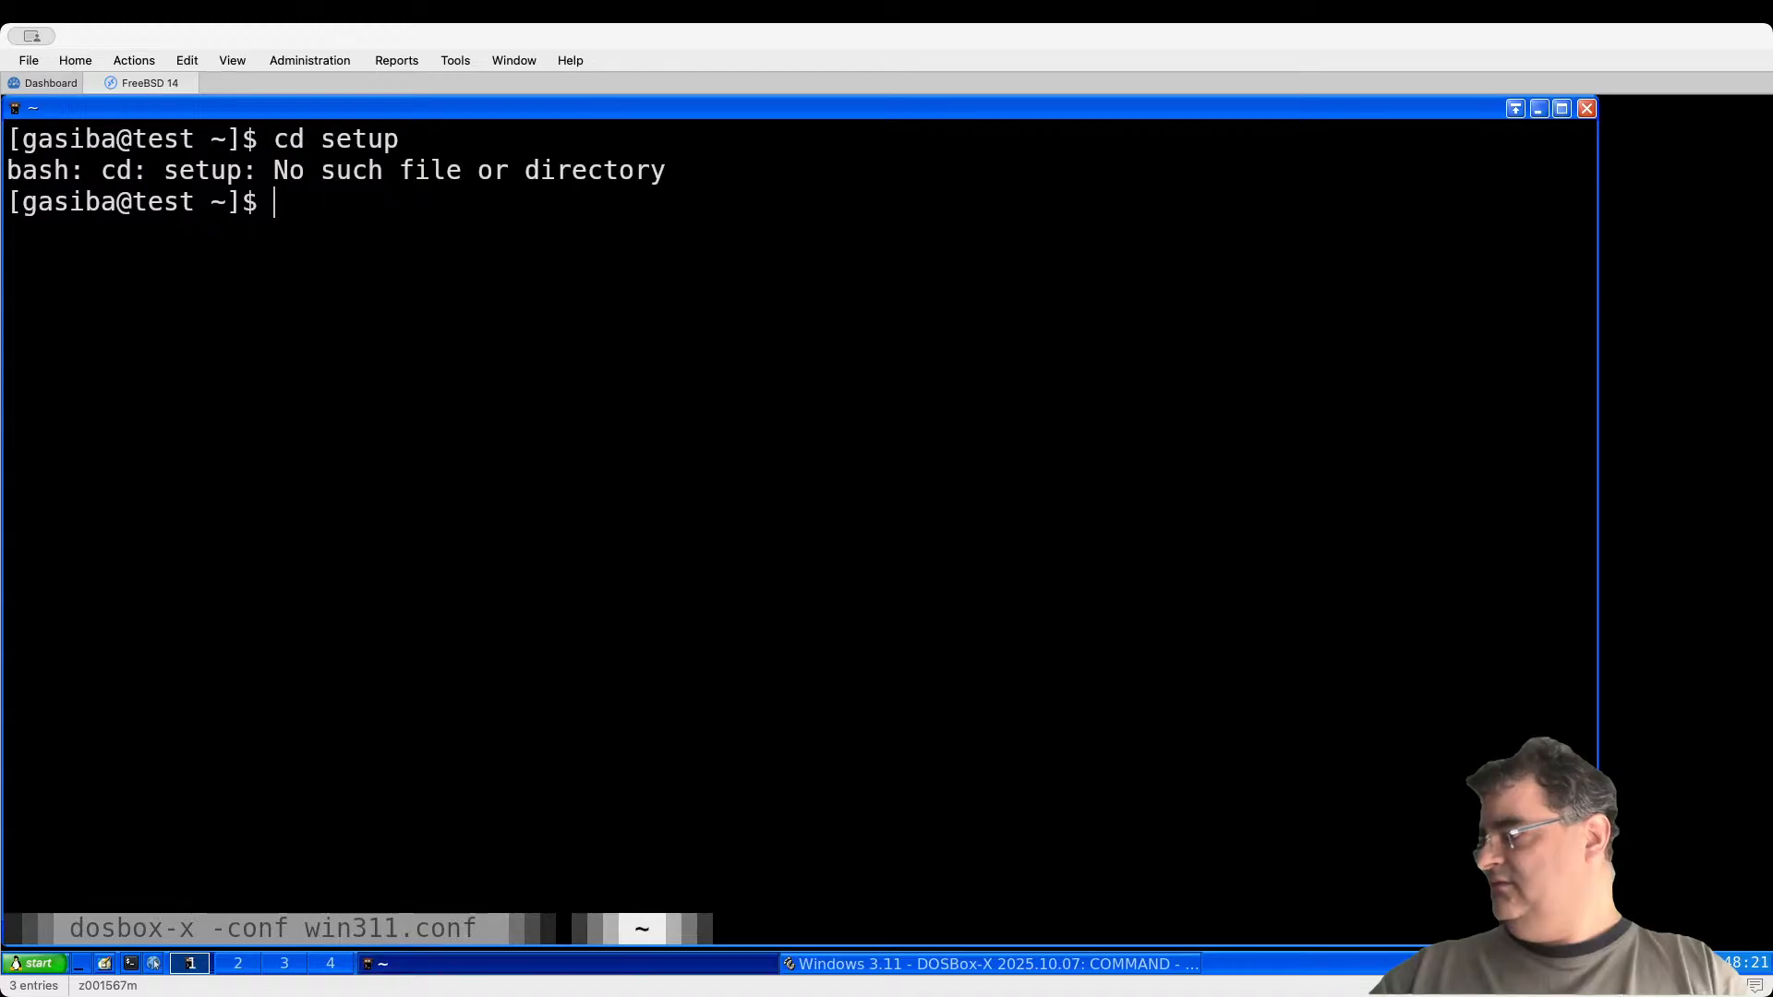
text(cd wi)
key(Tab)
key(Return)
Step: Enter win311's setup folder and list its contents
text(cd se)
key(Tab)
key(Return)
text(s)
key(BackSpace)
text(ls)
key(Return)
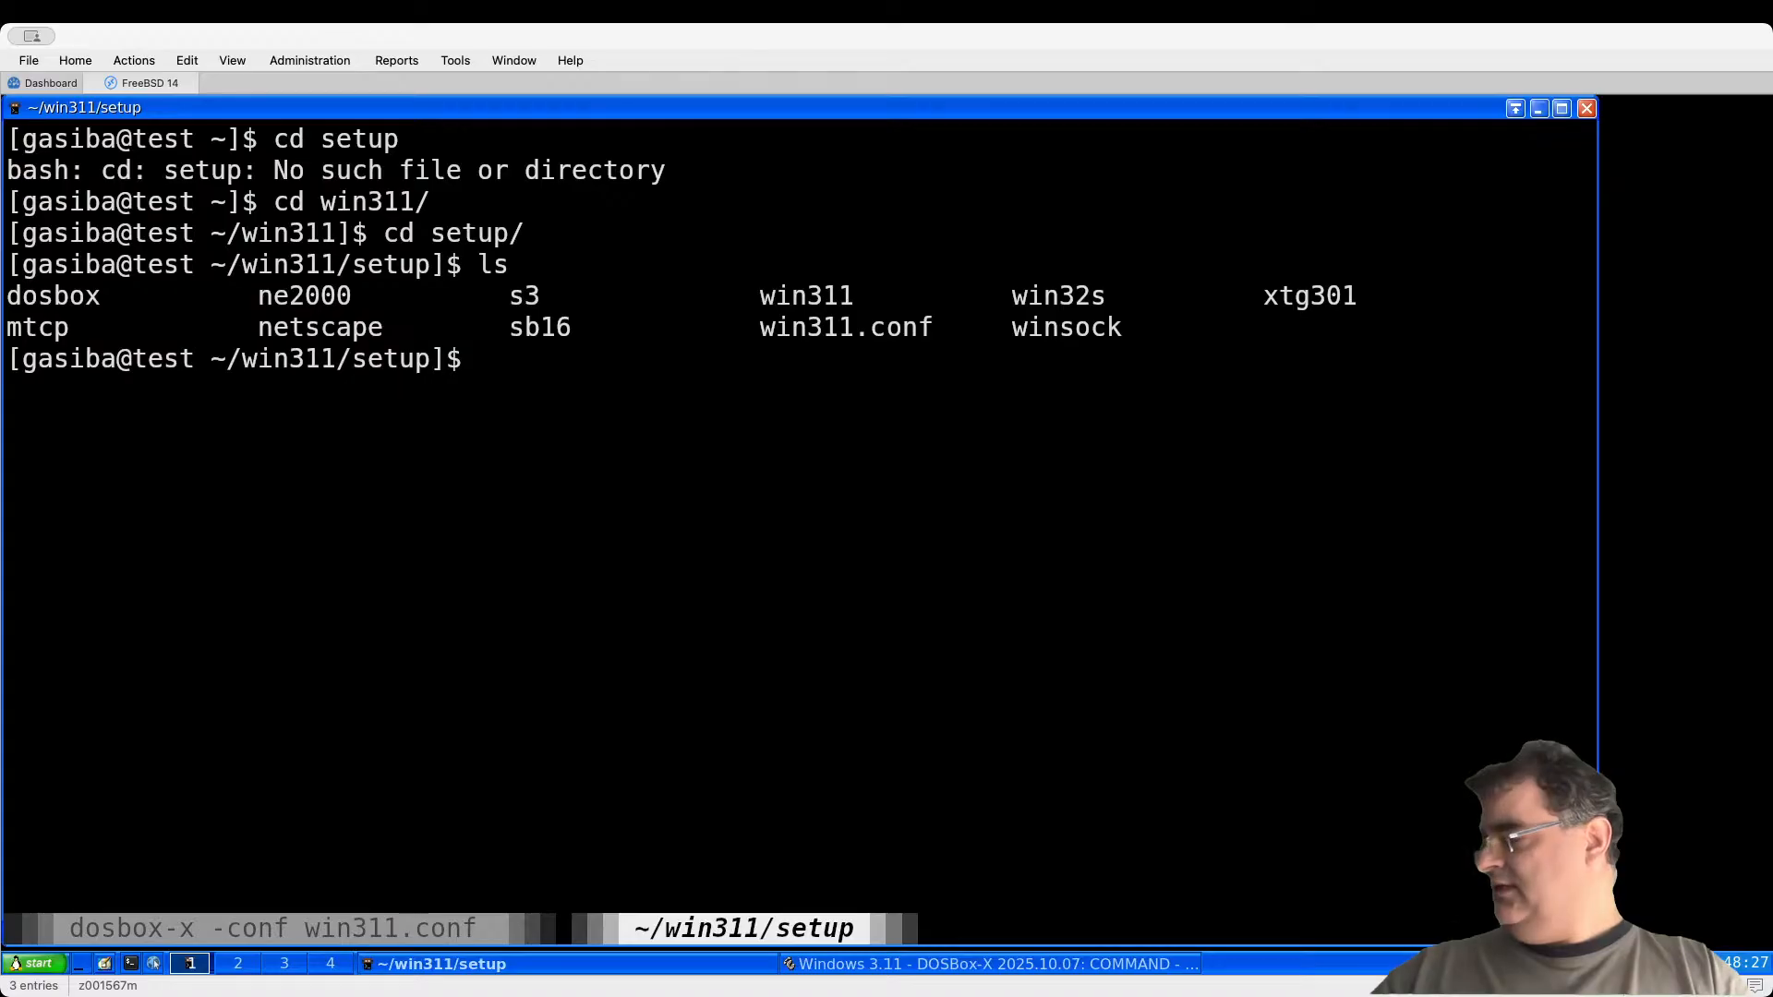
Step: List the s3 driver folder, close the shell, and bring DOSBox-X back forward
text(cd s3)
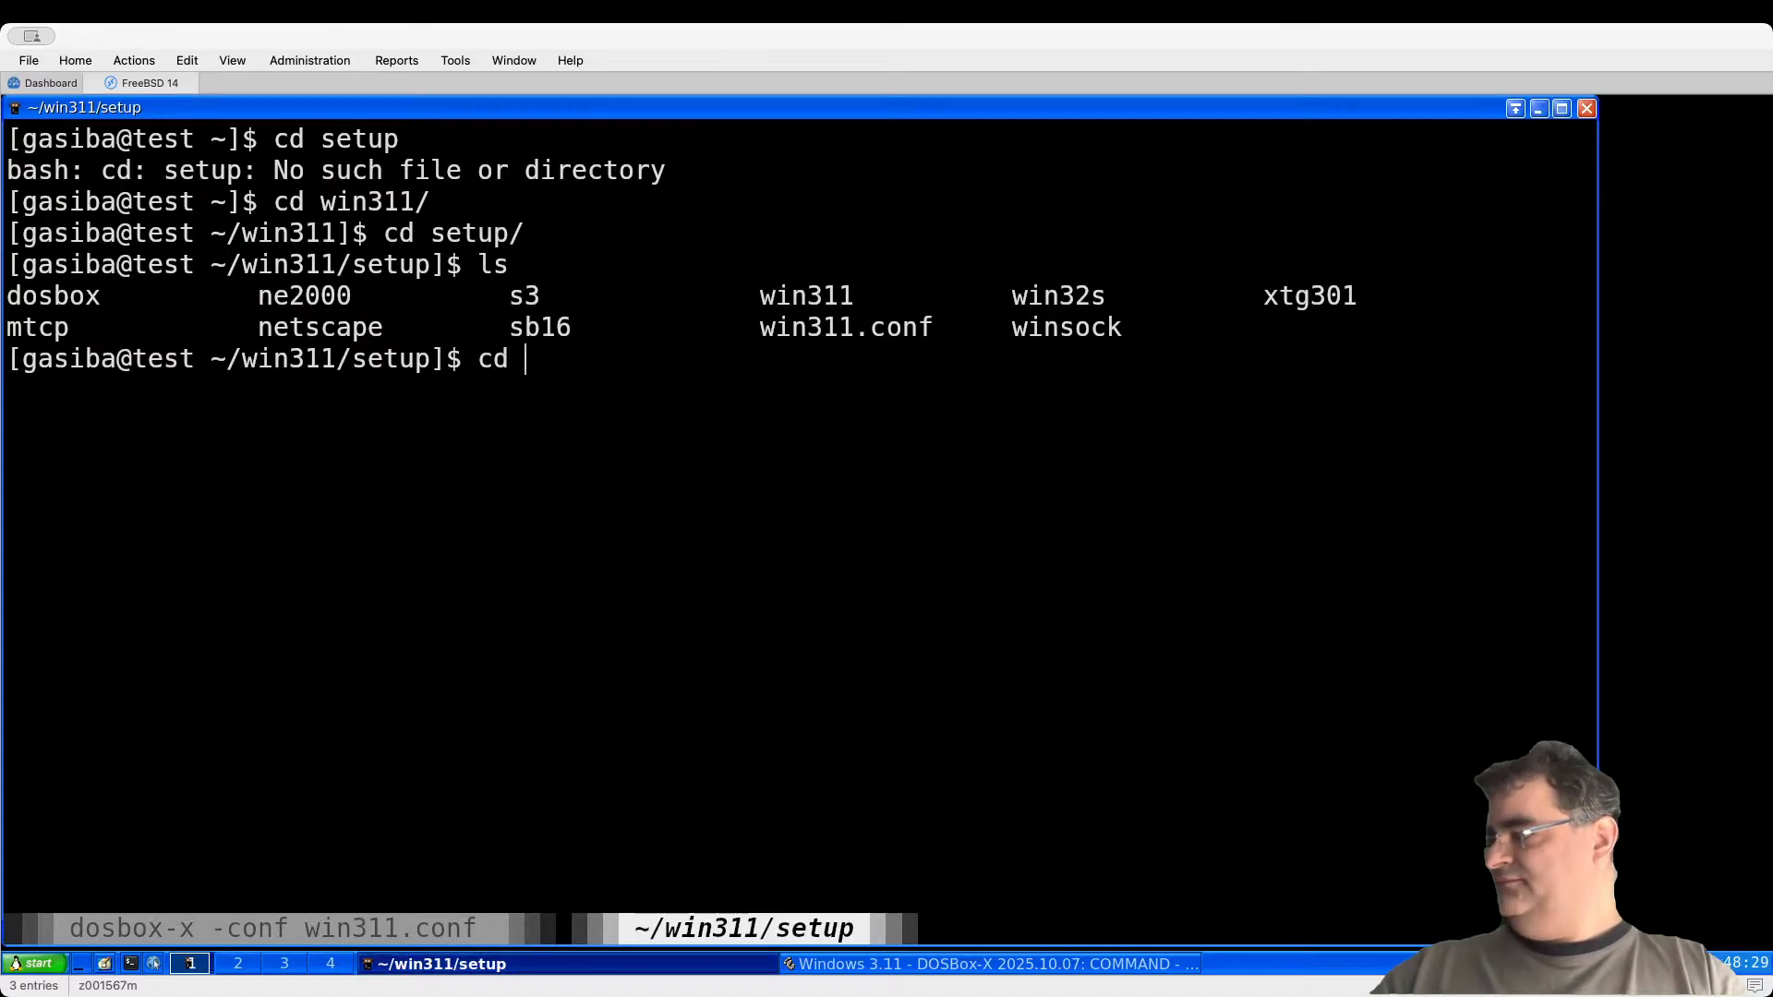
key(Tab)
key(Return)
text(ls)
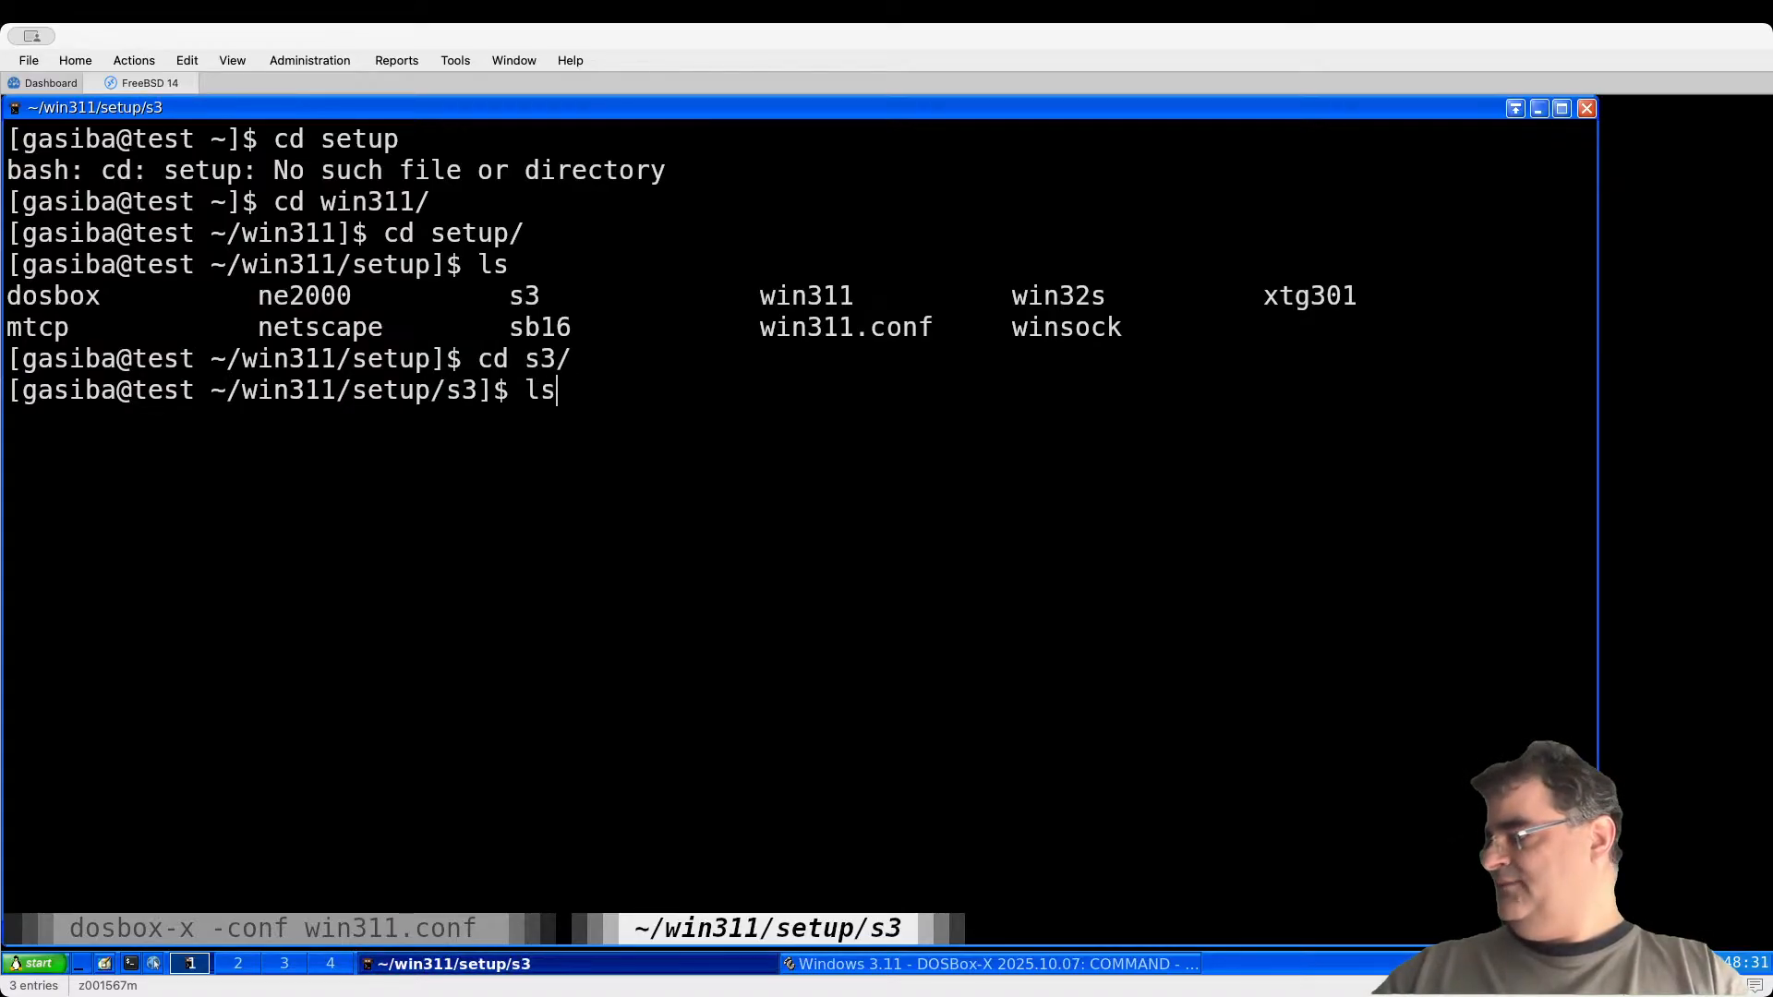
key(Return)
key(ctrl+d)
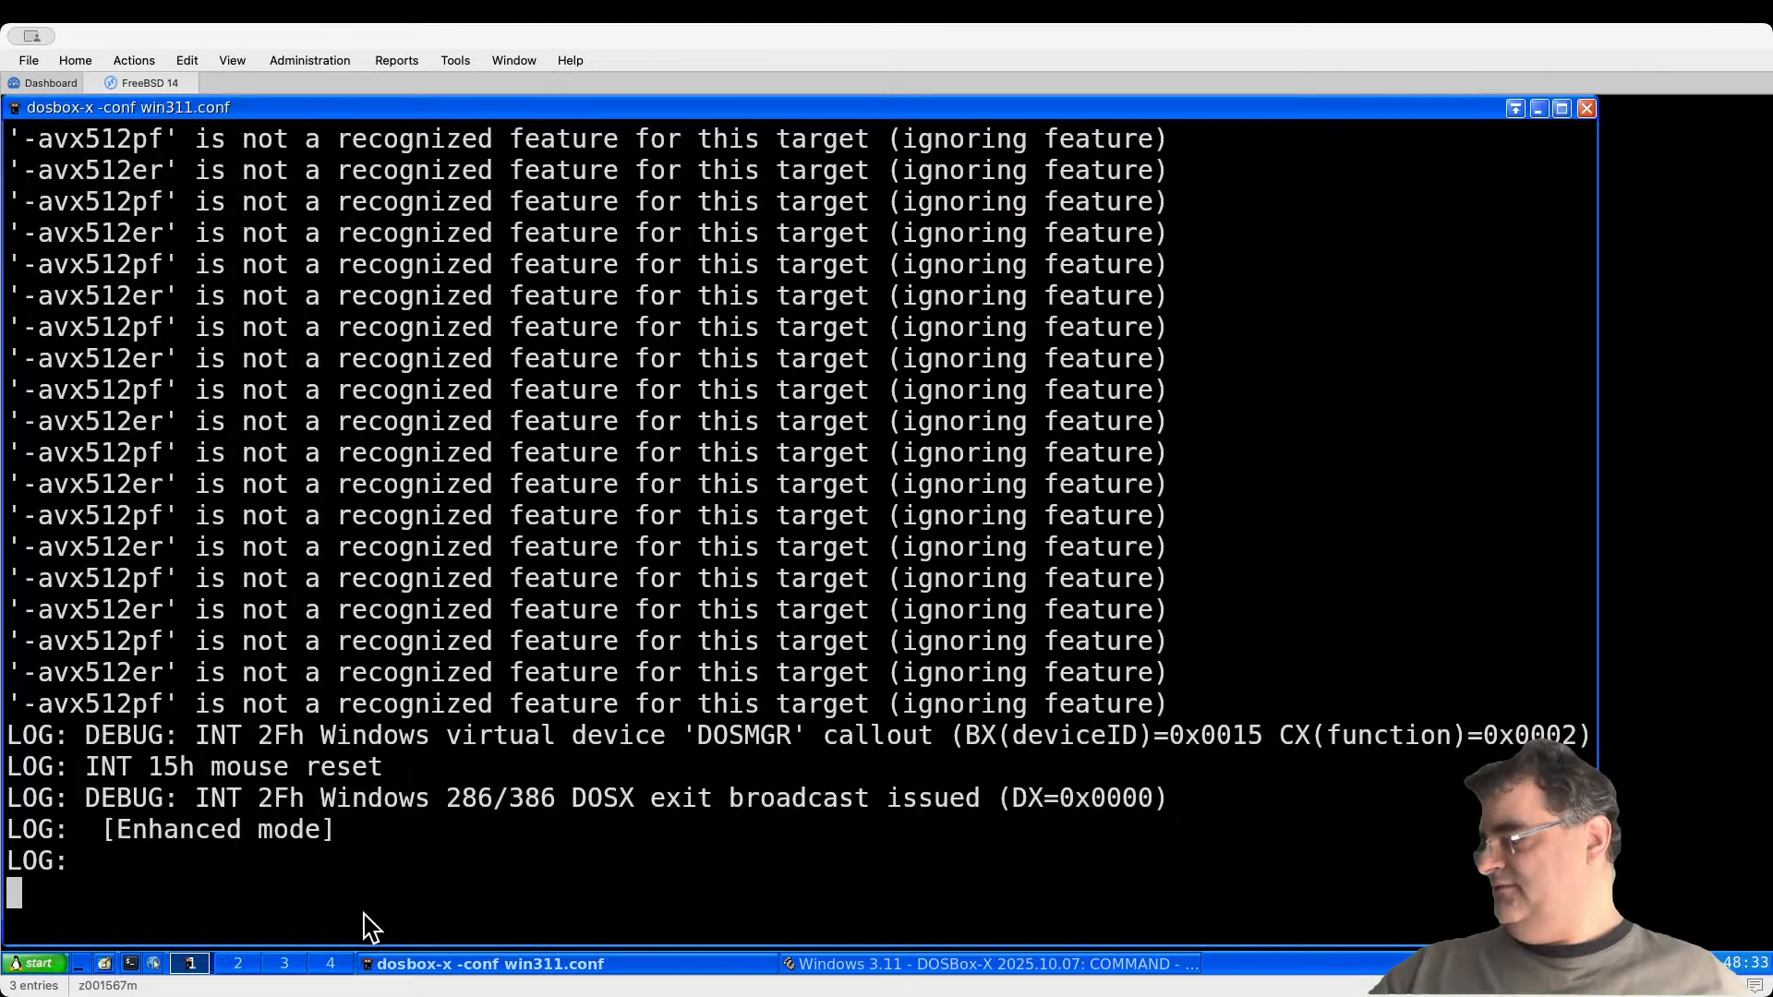
click(844, 965)
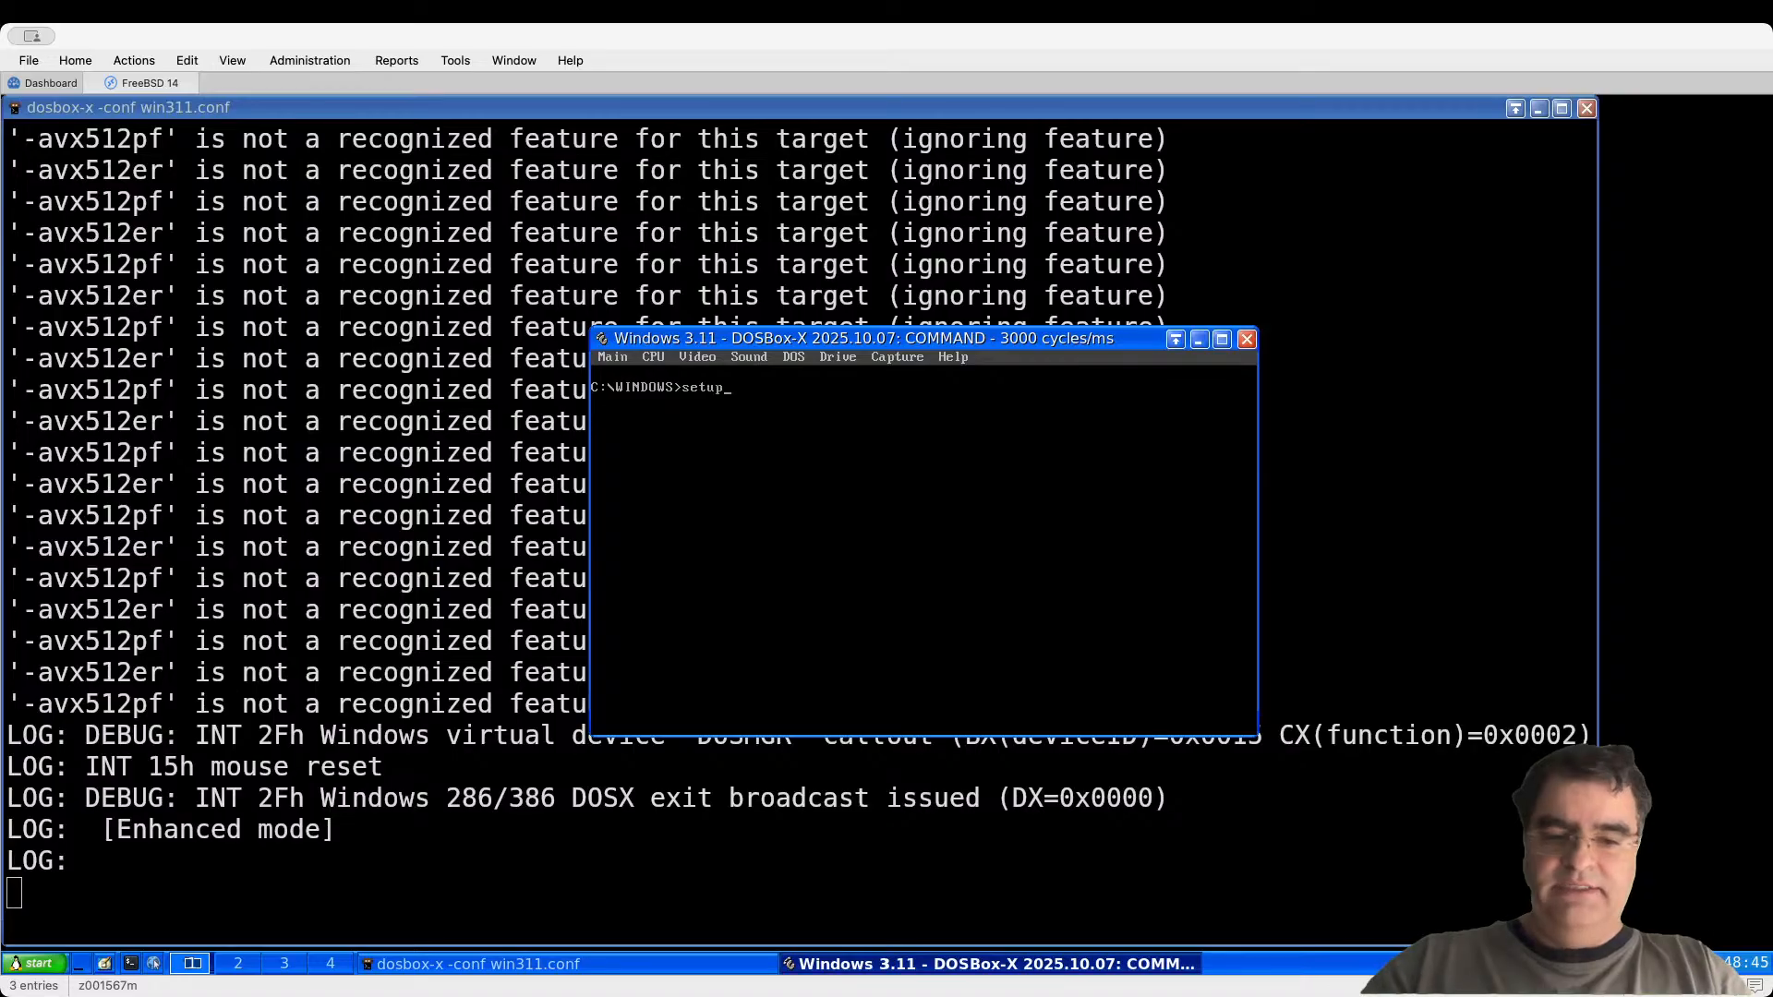
Step: Run Windows Setup and choose a display driver from a manufacturer's disk
text(p)
key(Return)
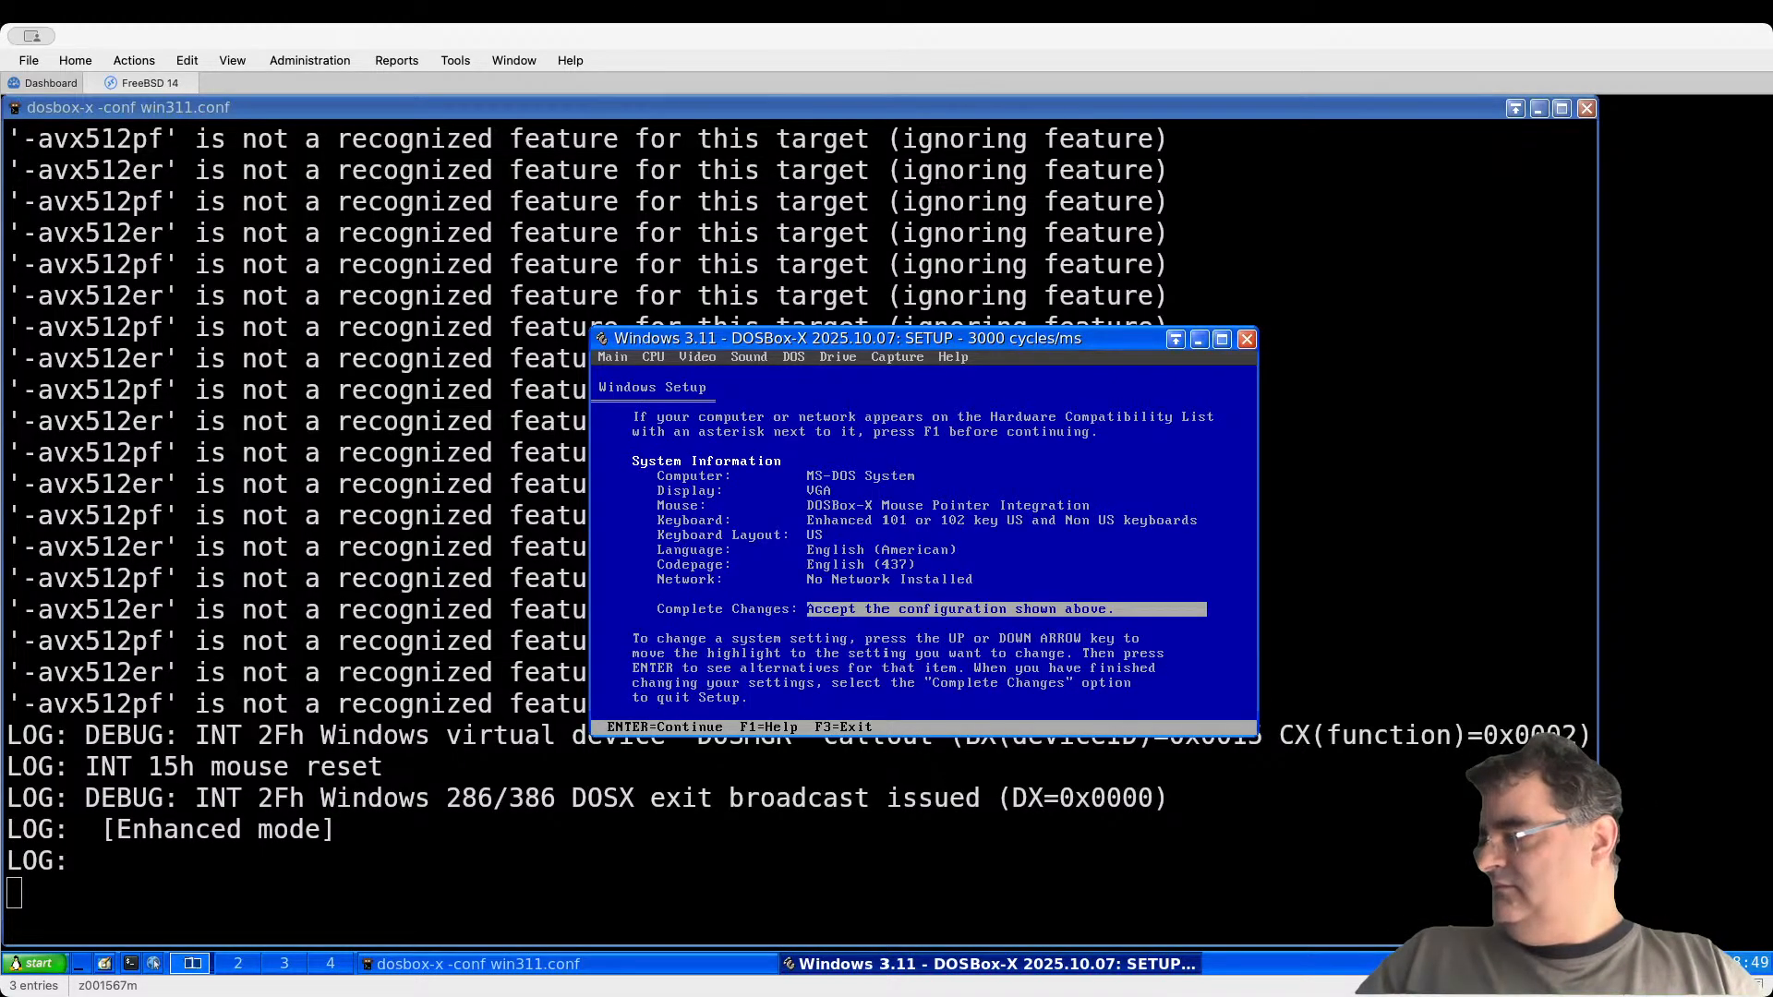
key(Up)
key(Up)
key(Up)
key(Up)
key(Up)
key(Up)
key(Up)
key(Return)
key(Down)
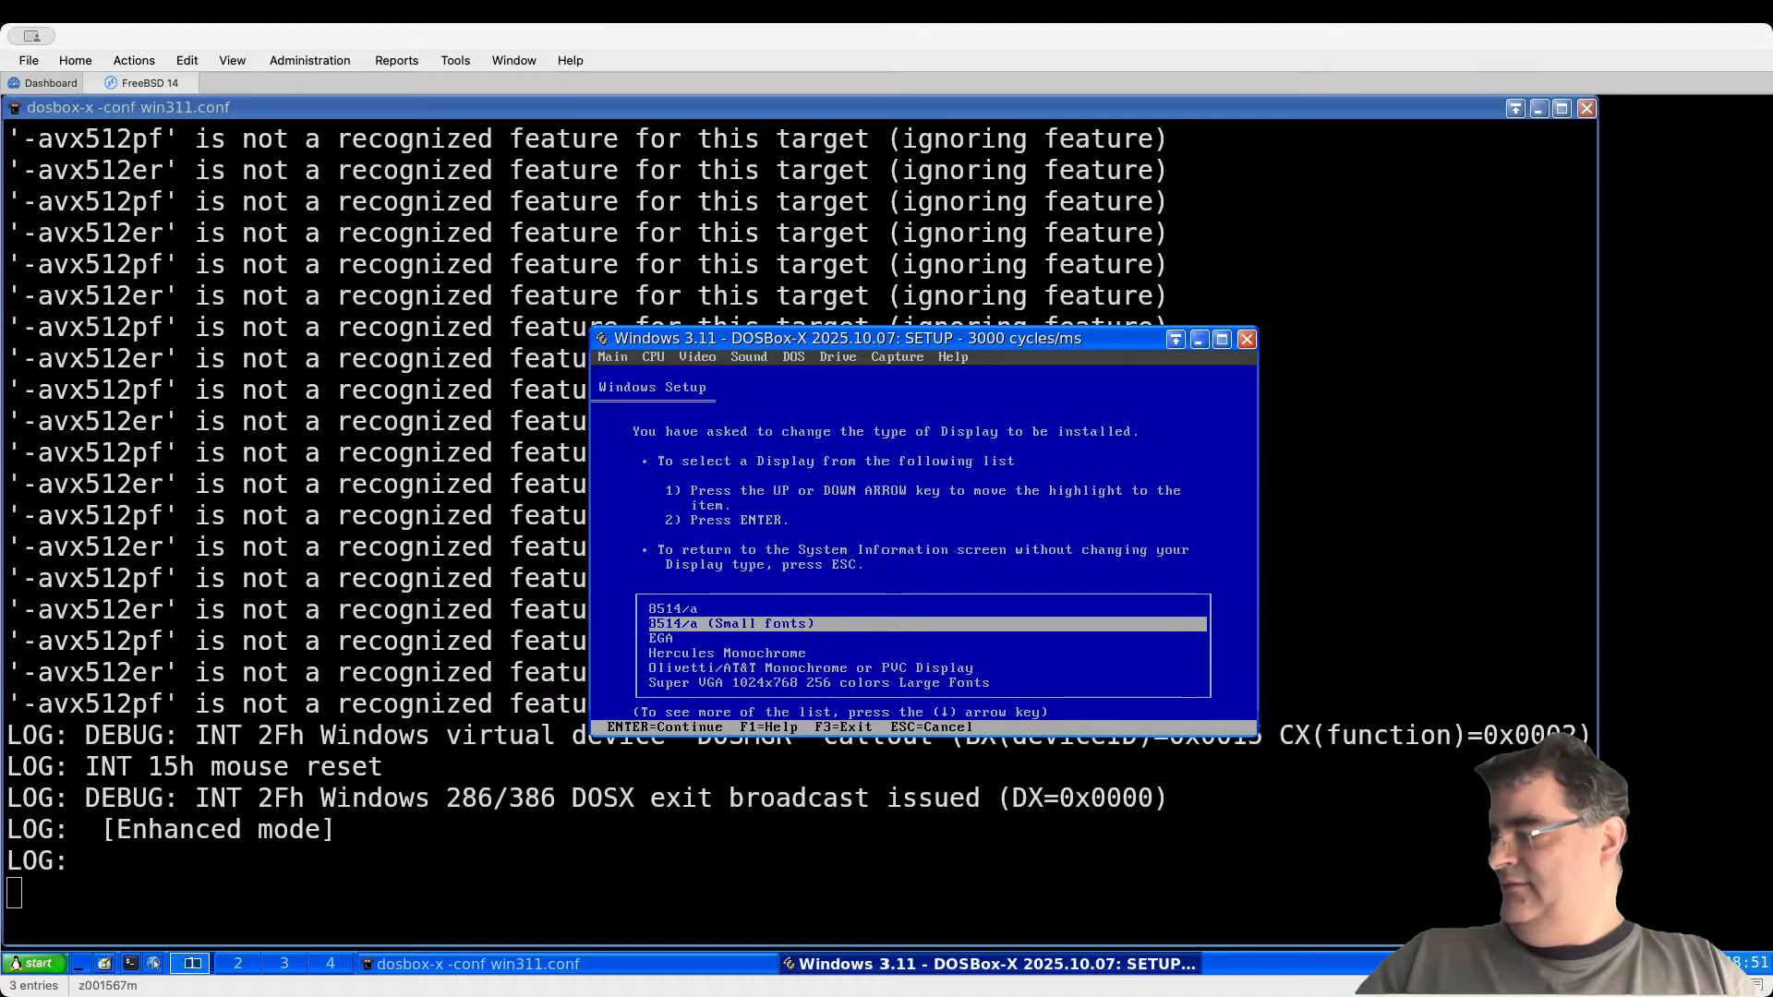
key(Down)
key(Down)
key(Down)
key(Down)
key(Down)
key(Down)
key(Down)
key(Down)
key(Down)
key(Down)
key(Down)
key(Down)
key(Down)
key(Down)
key(Down)
key(Down)
key(Down)
key(Down)
key(Down)
key(Down)
key(Down)
key(Down)
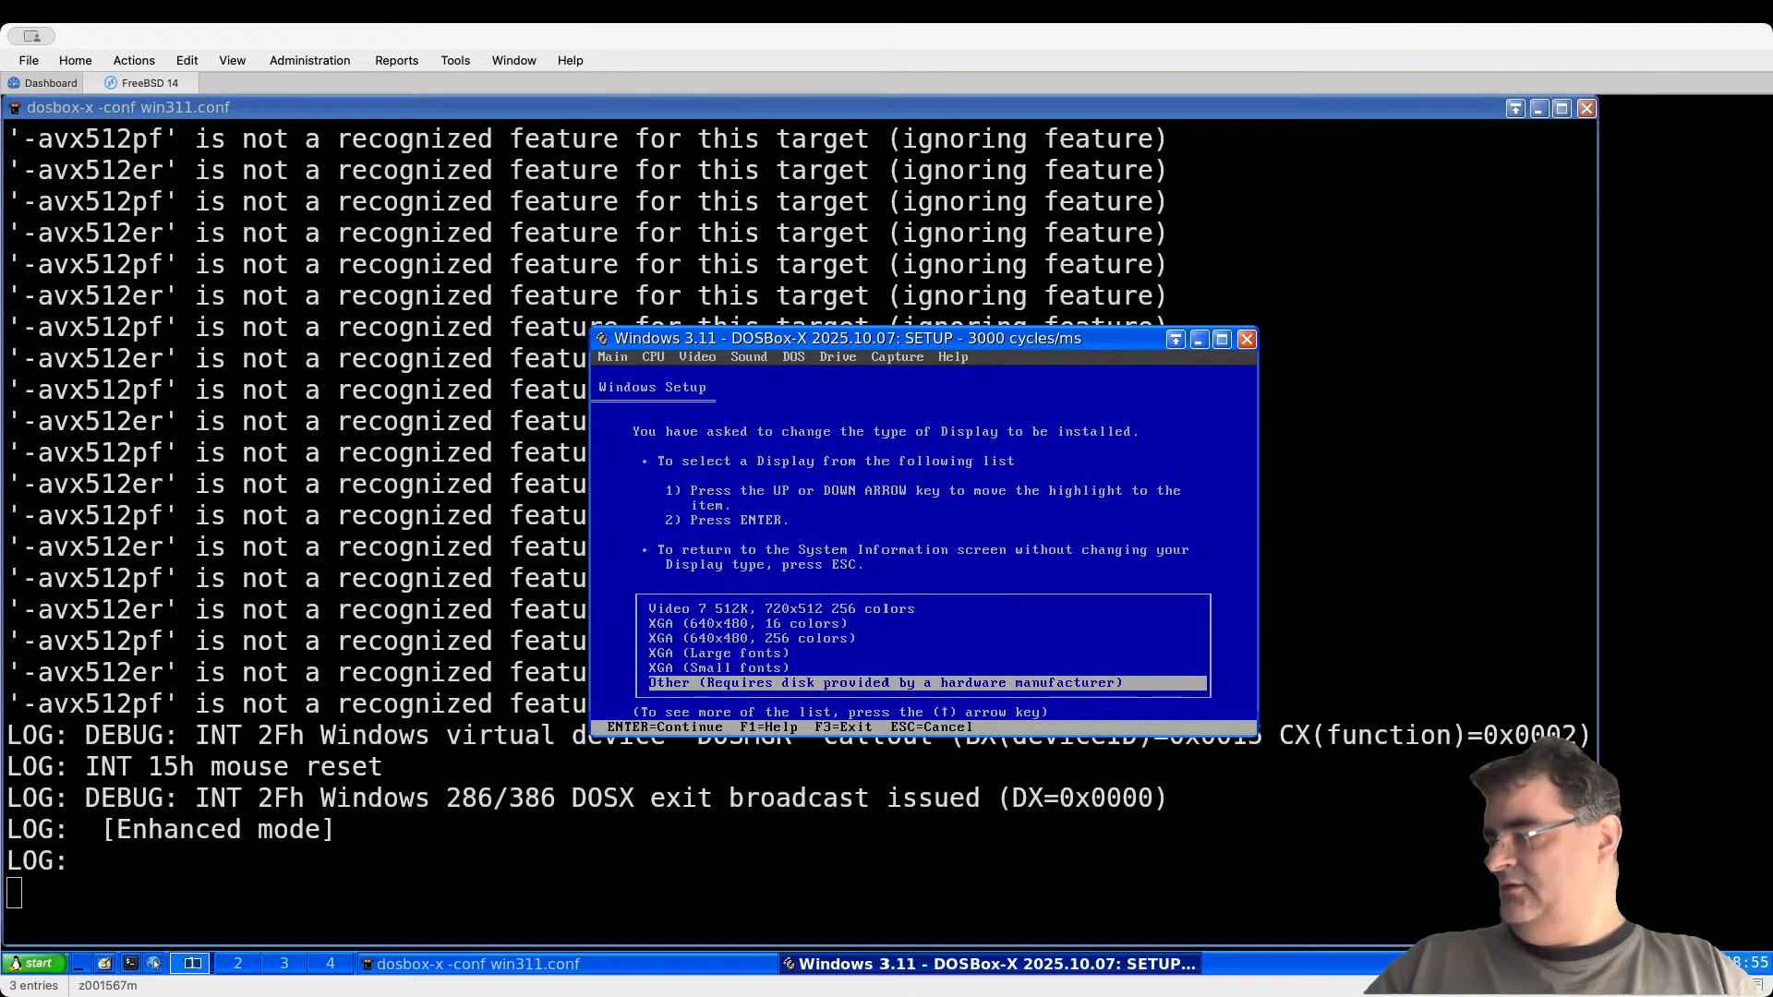
key(Return)
Step: Load drivers from c:\setup\s3 and pick S3 Trio64V 1024x768 64K C SF
key(BackSpace)
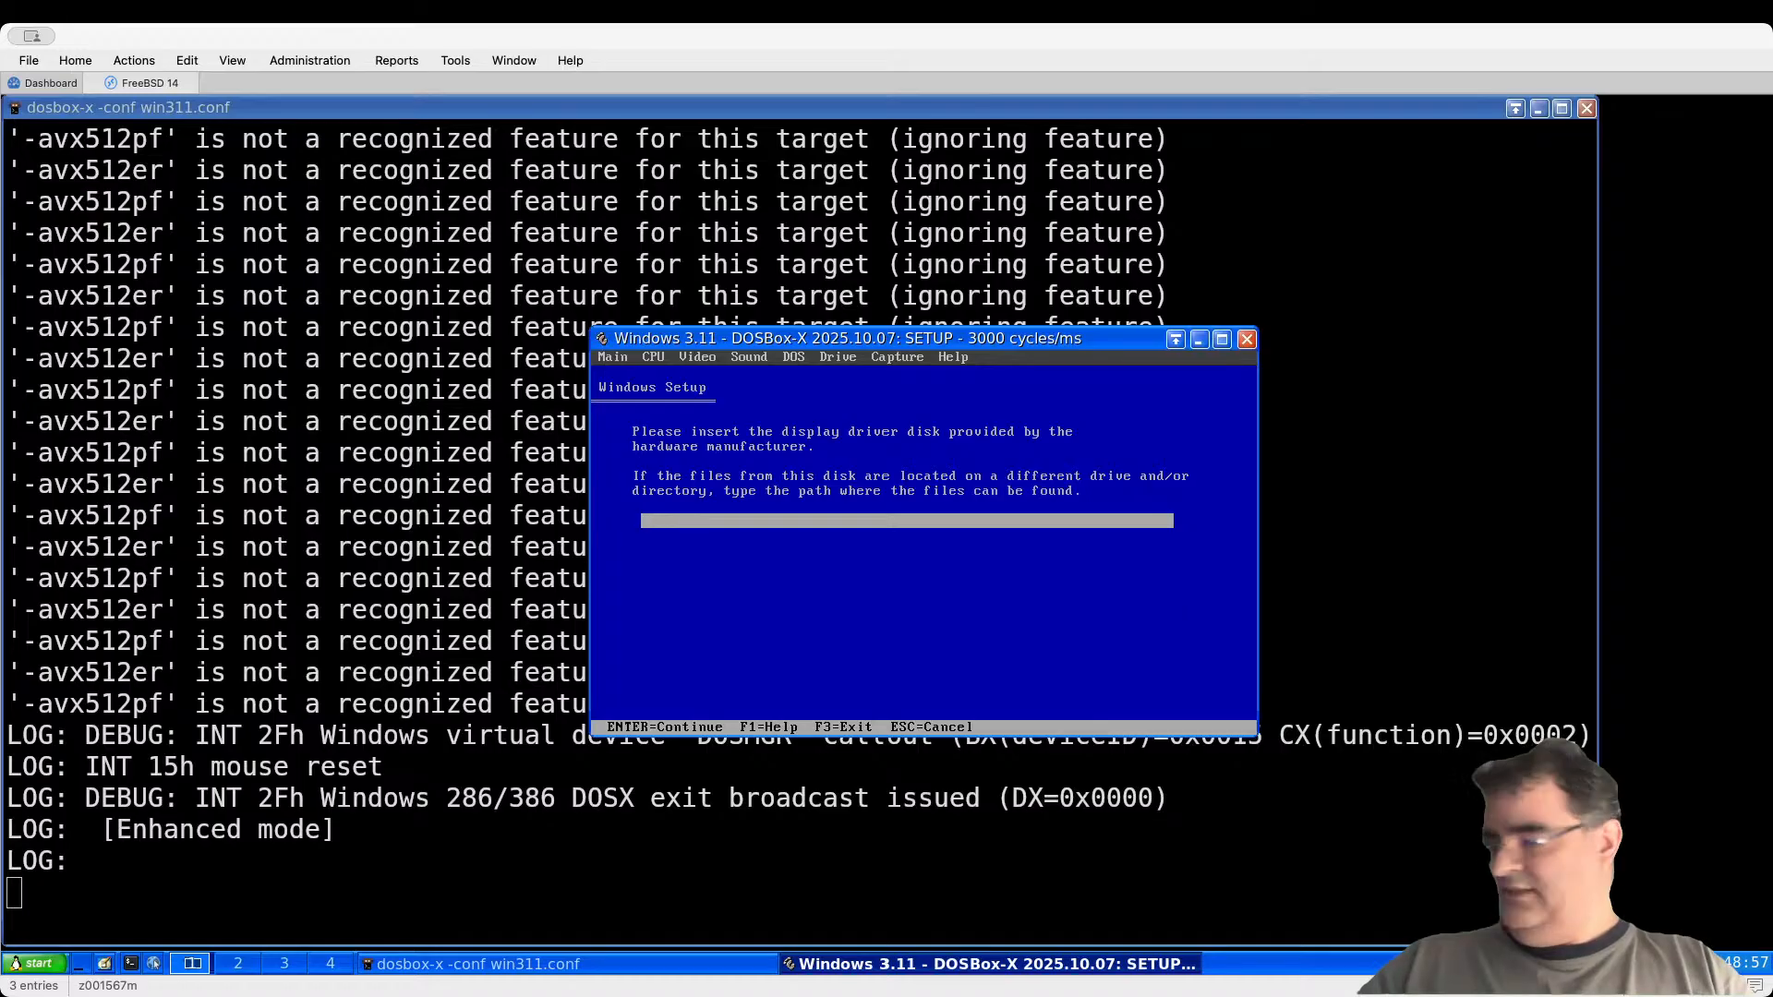
text(c:\set)
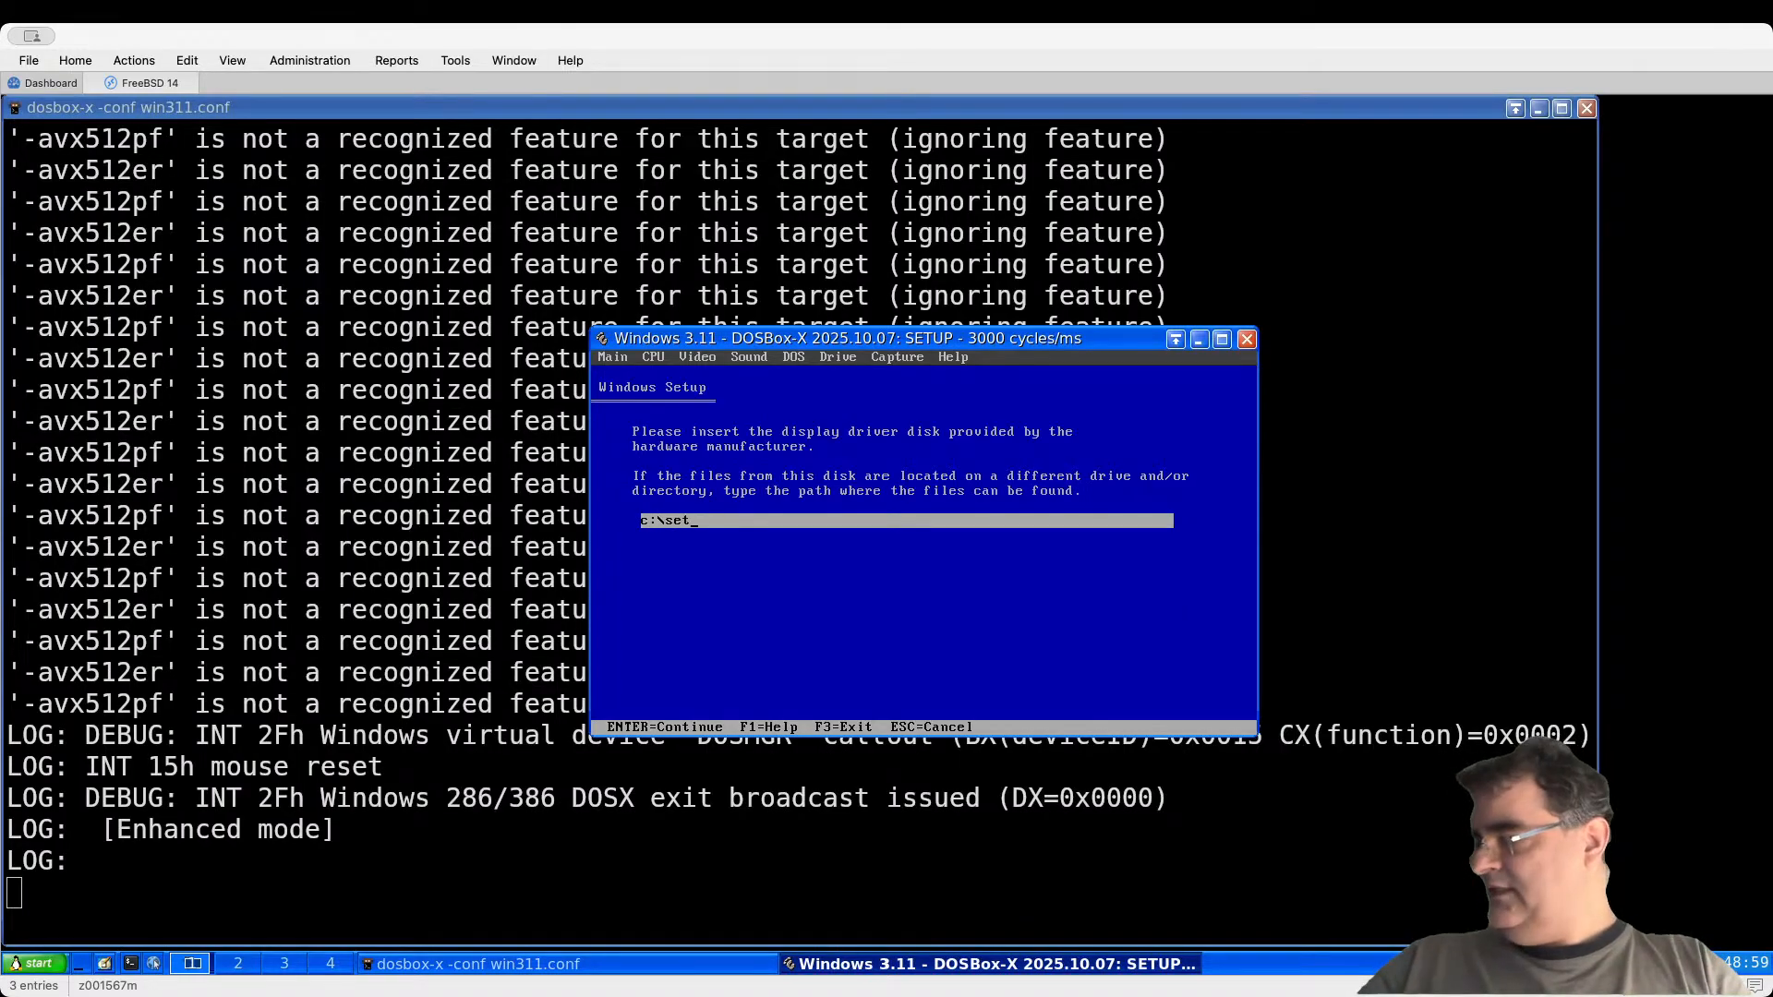
text(up\s3)
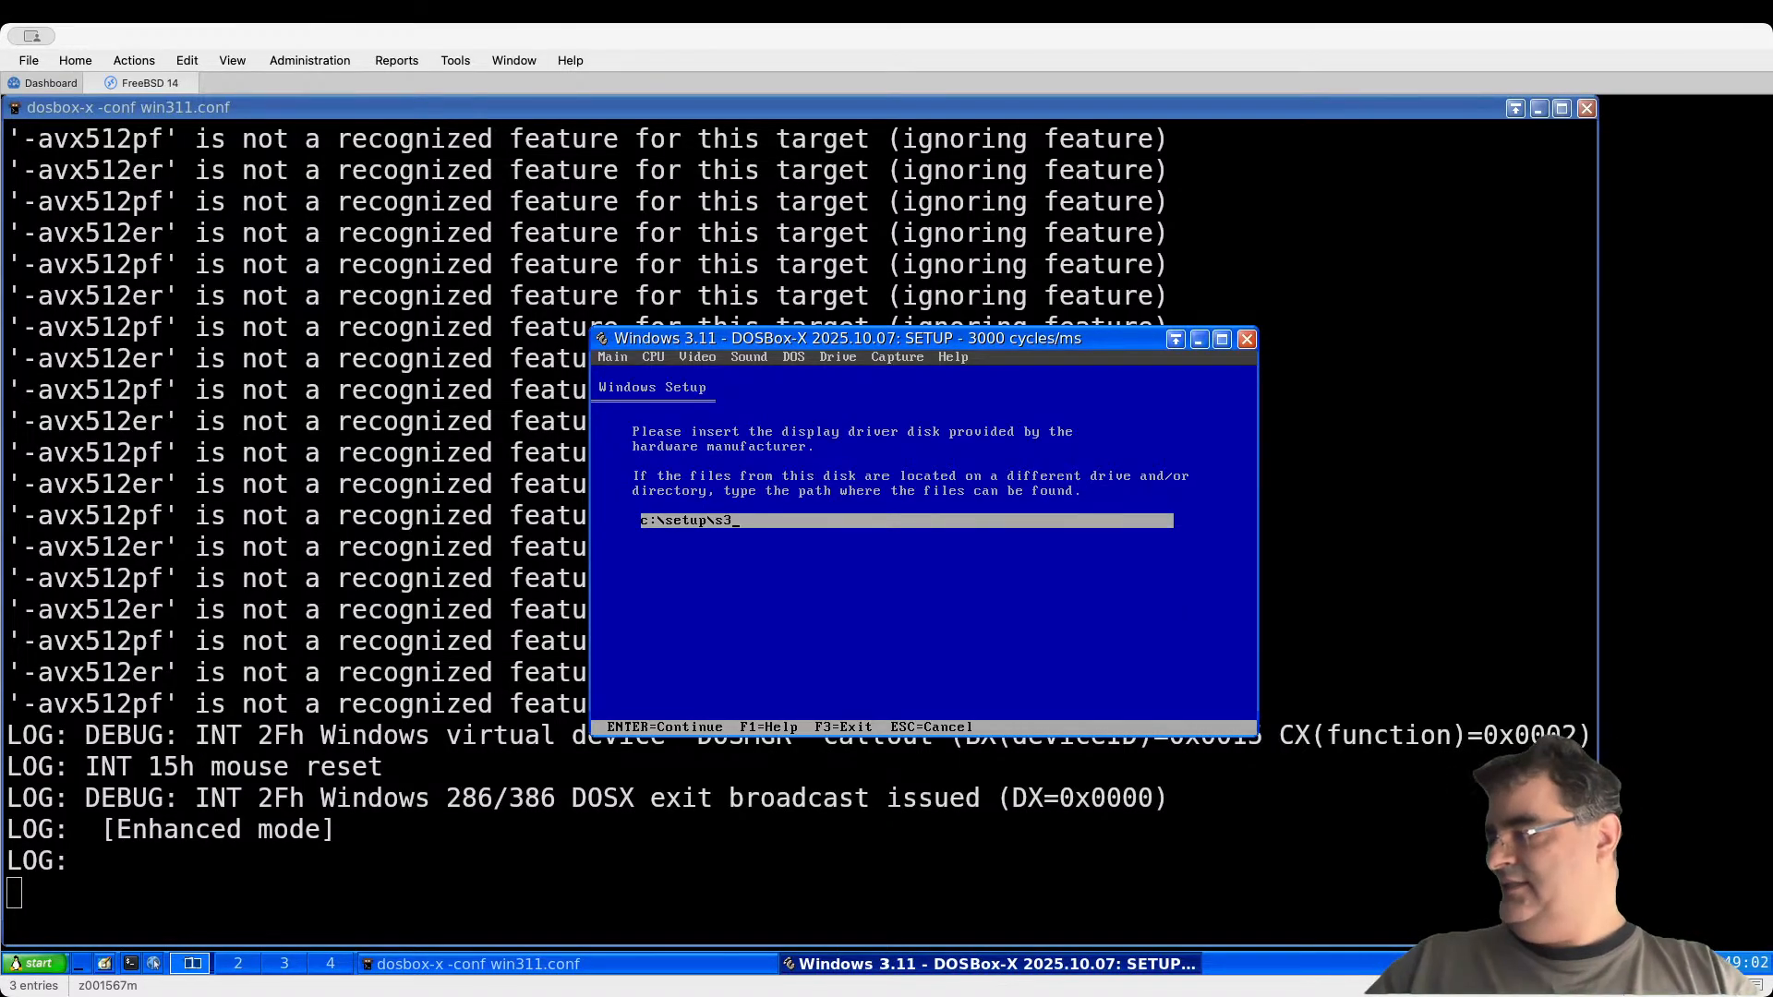
key(Return)
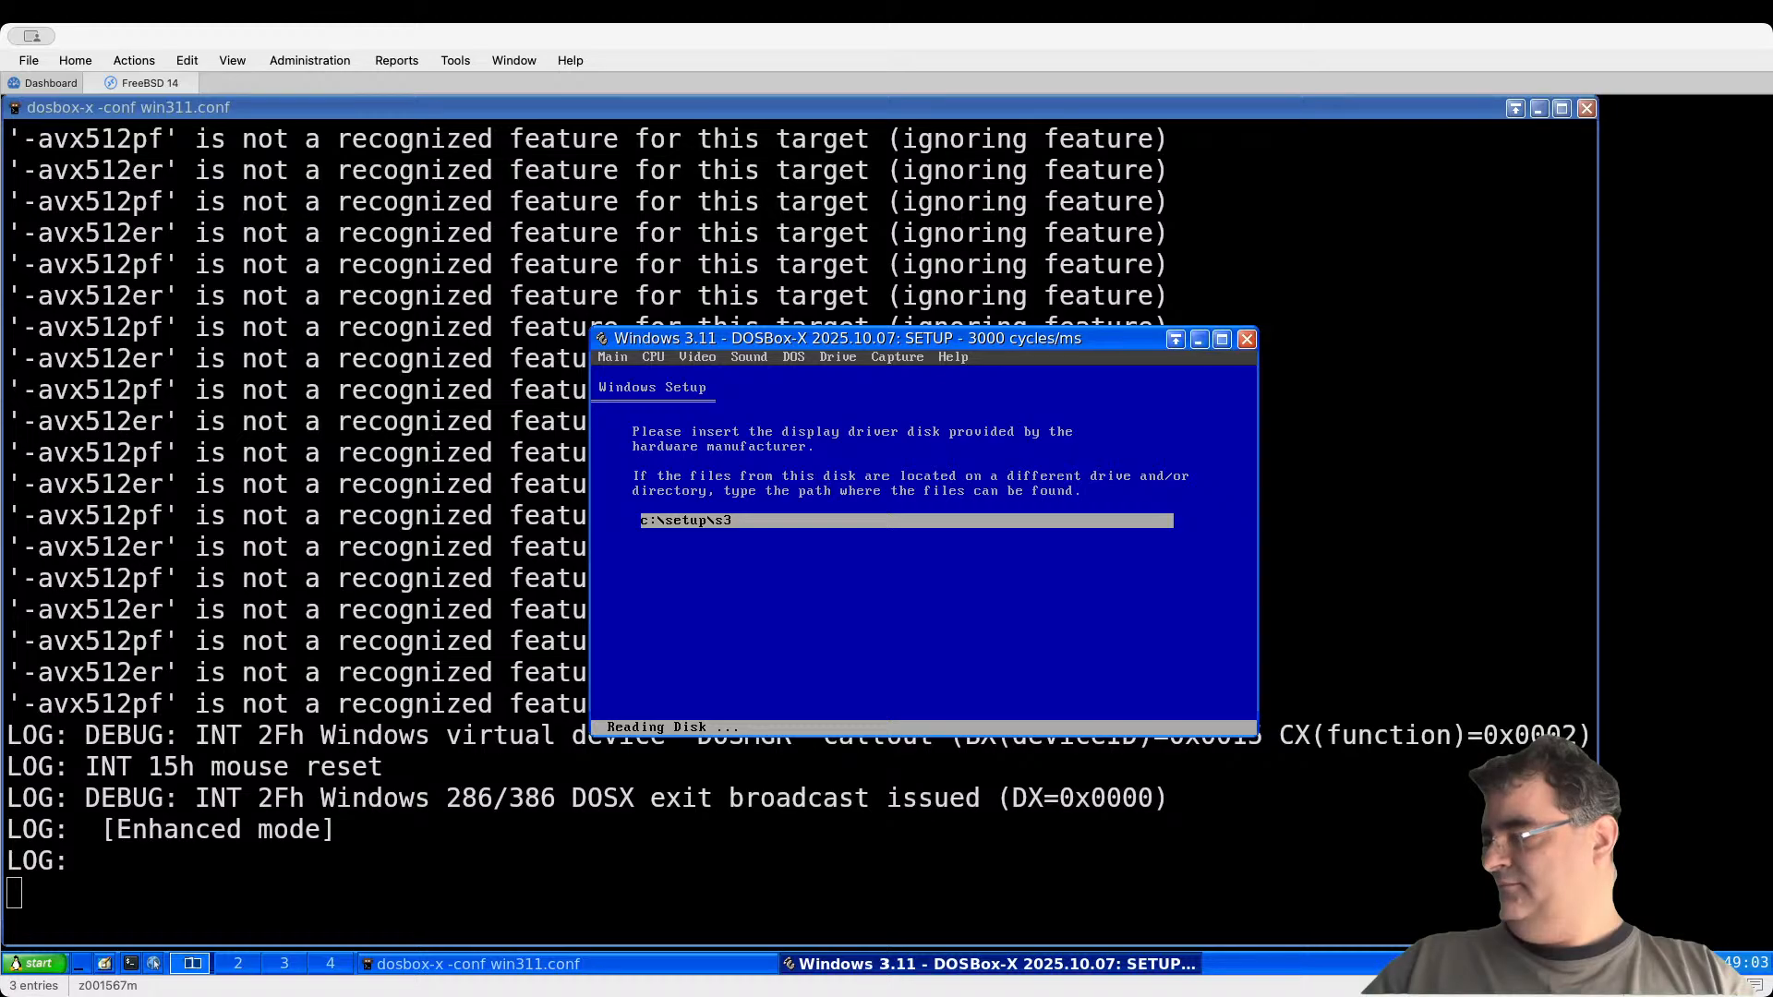
key(Down)
key(Down)
key(Down)
key(Down)
key(Down)
key(Down)
key(Down)
key(Down)
key(Down)
key(Down)
key(Down)
key(Down)
key(Down)
key(Down)
key(Down)
key(Down)
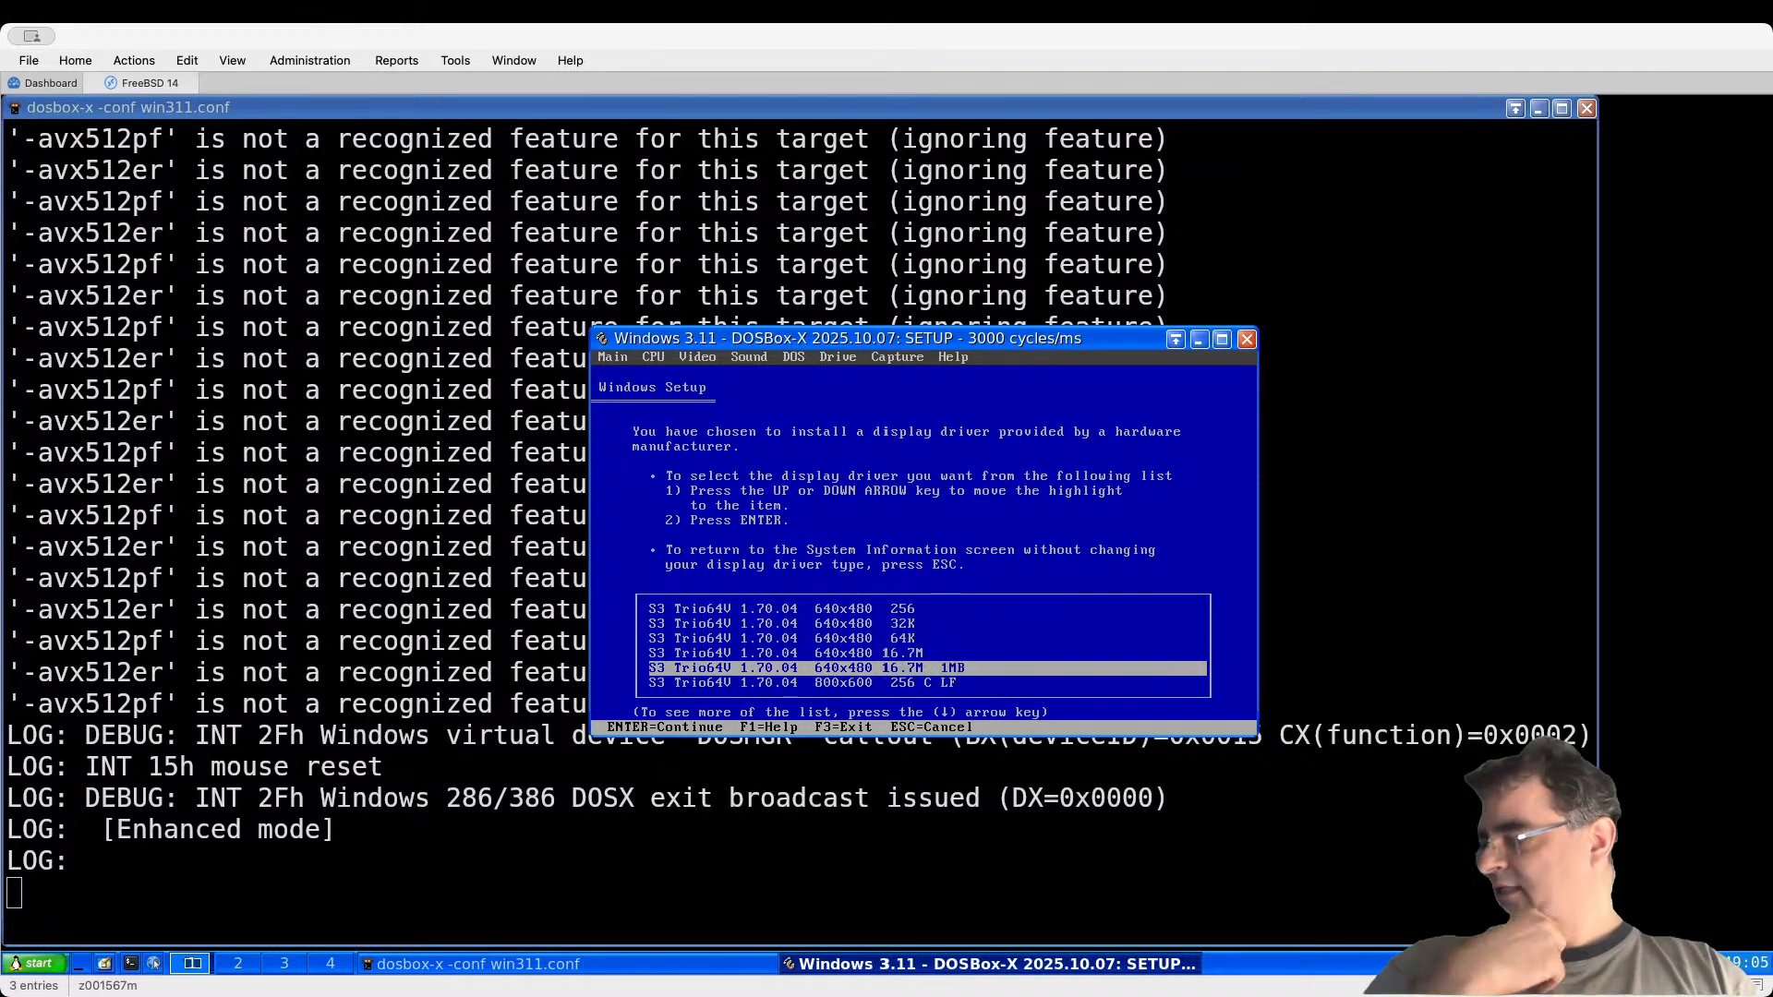
key(Down)
key(Up)
key(Up)
key(Up)
key(Up)
key(Down)
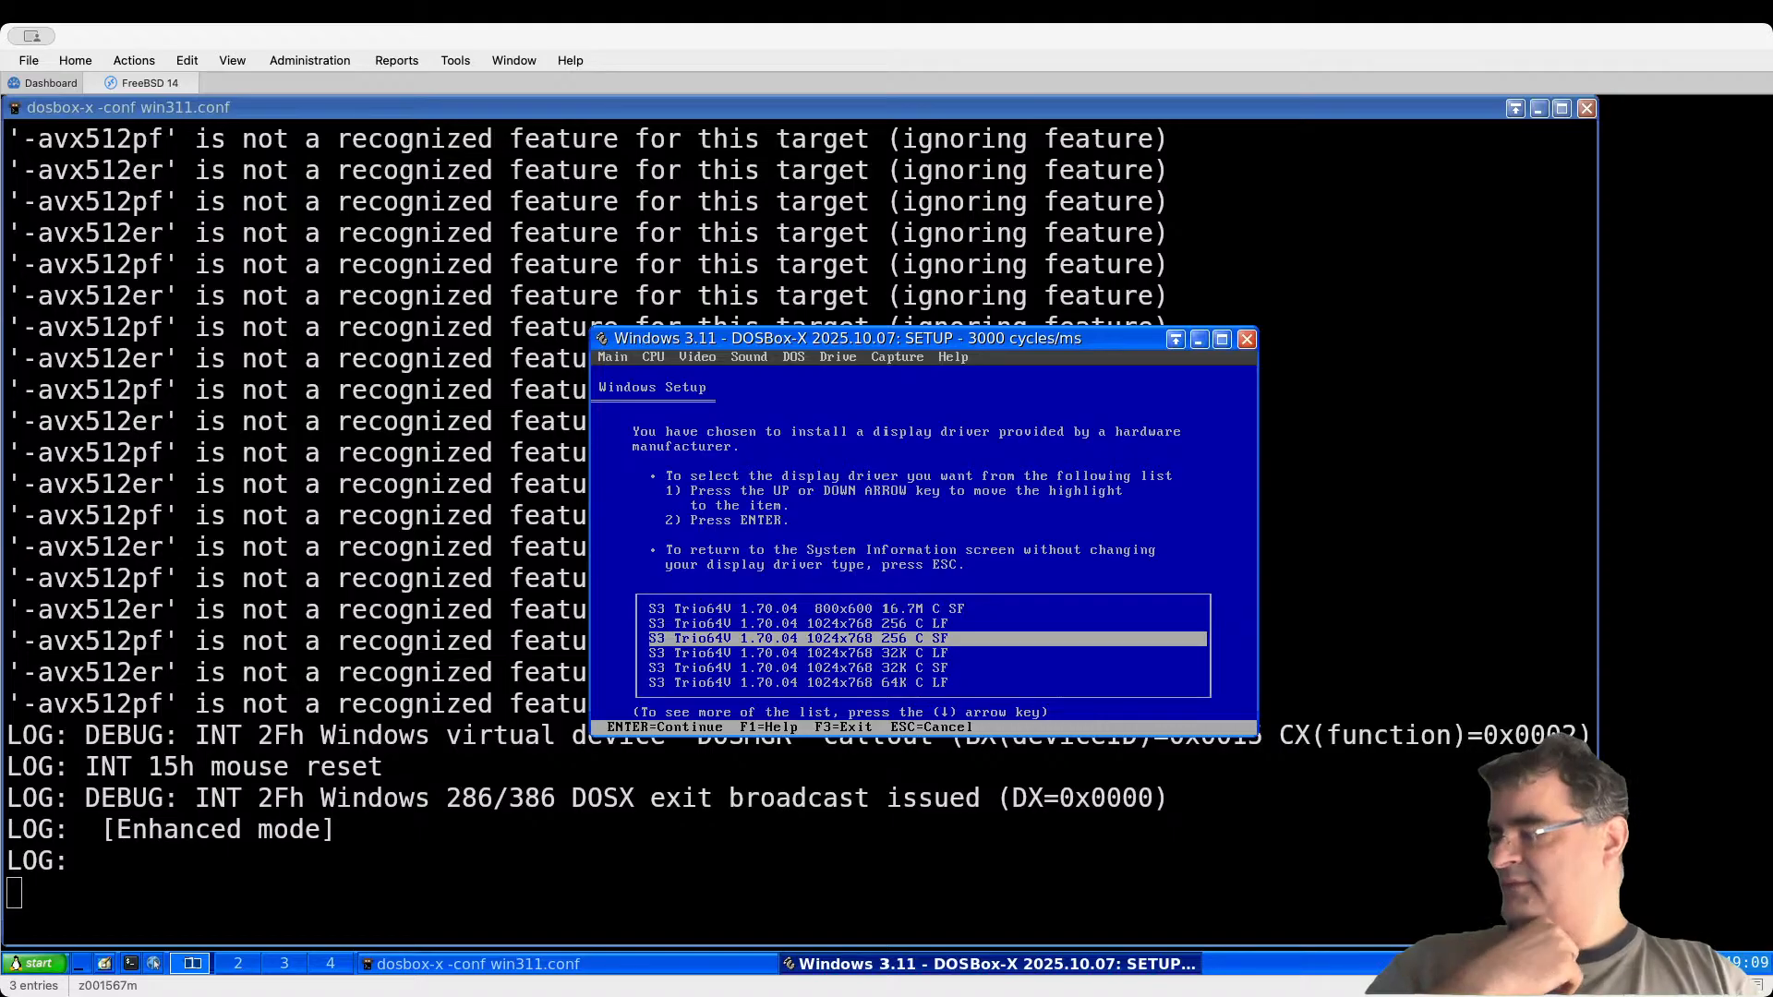
key(Down)
key(Down)
key(Down)
key(Down)
key(Down)
key(Up)
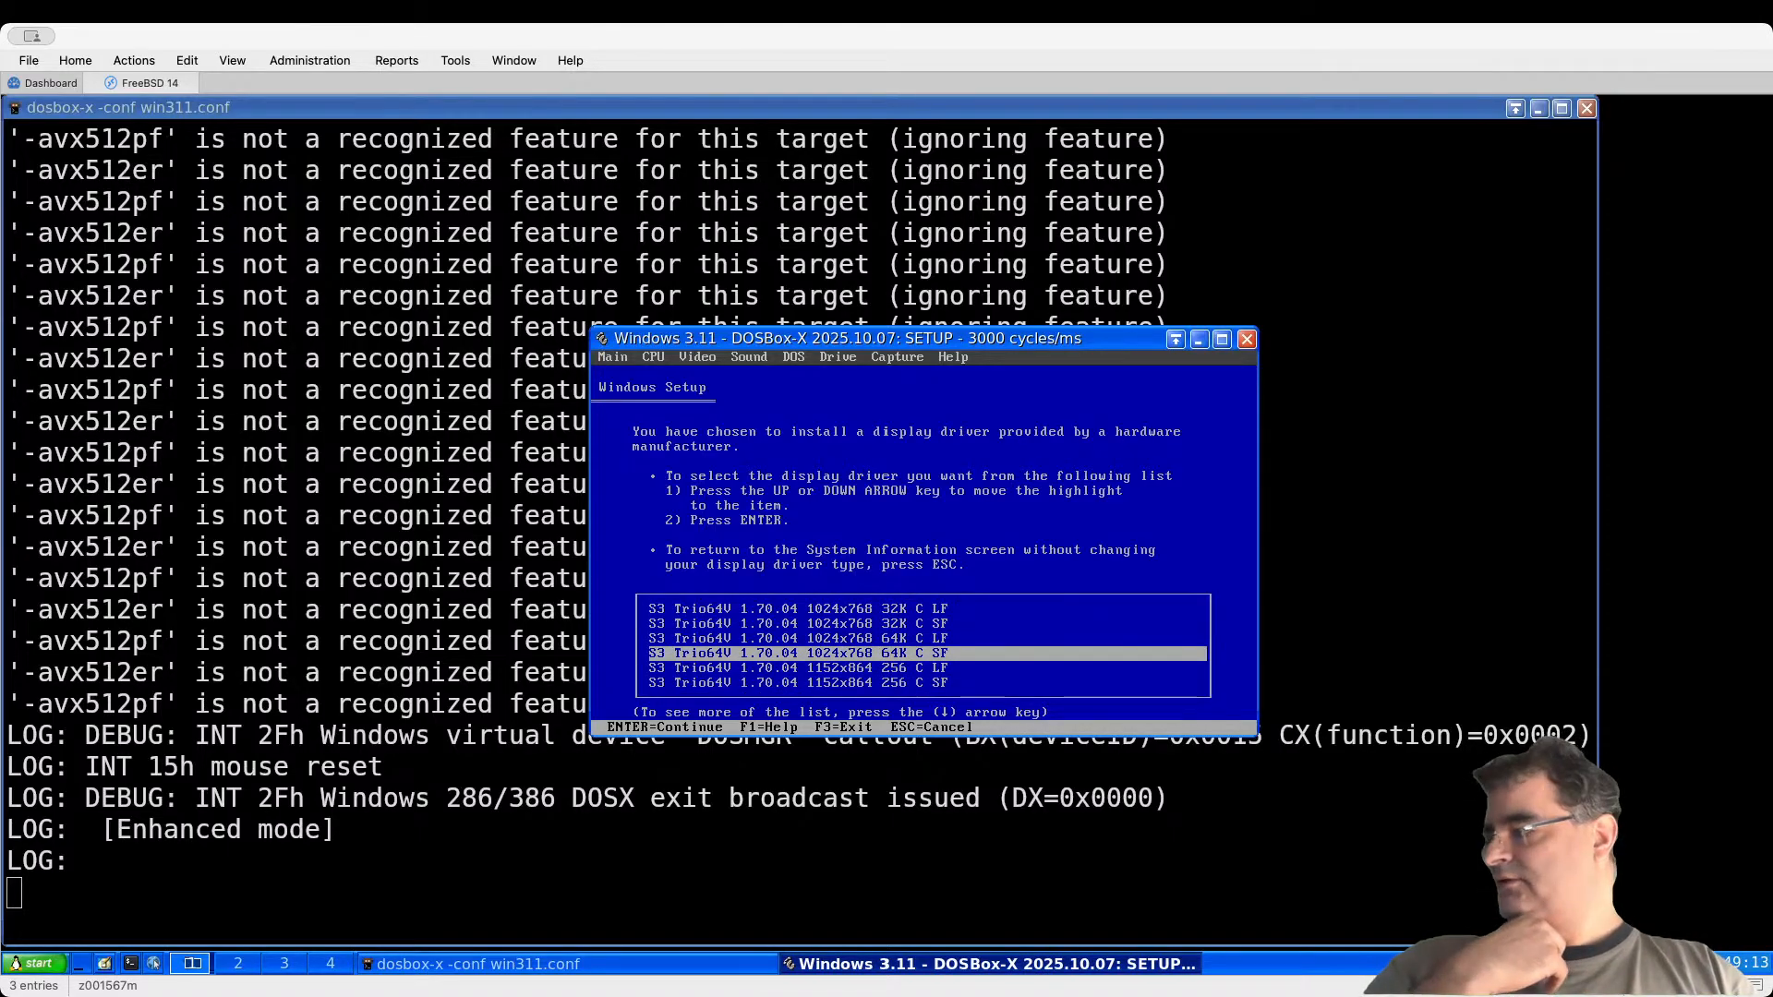
key(Return)
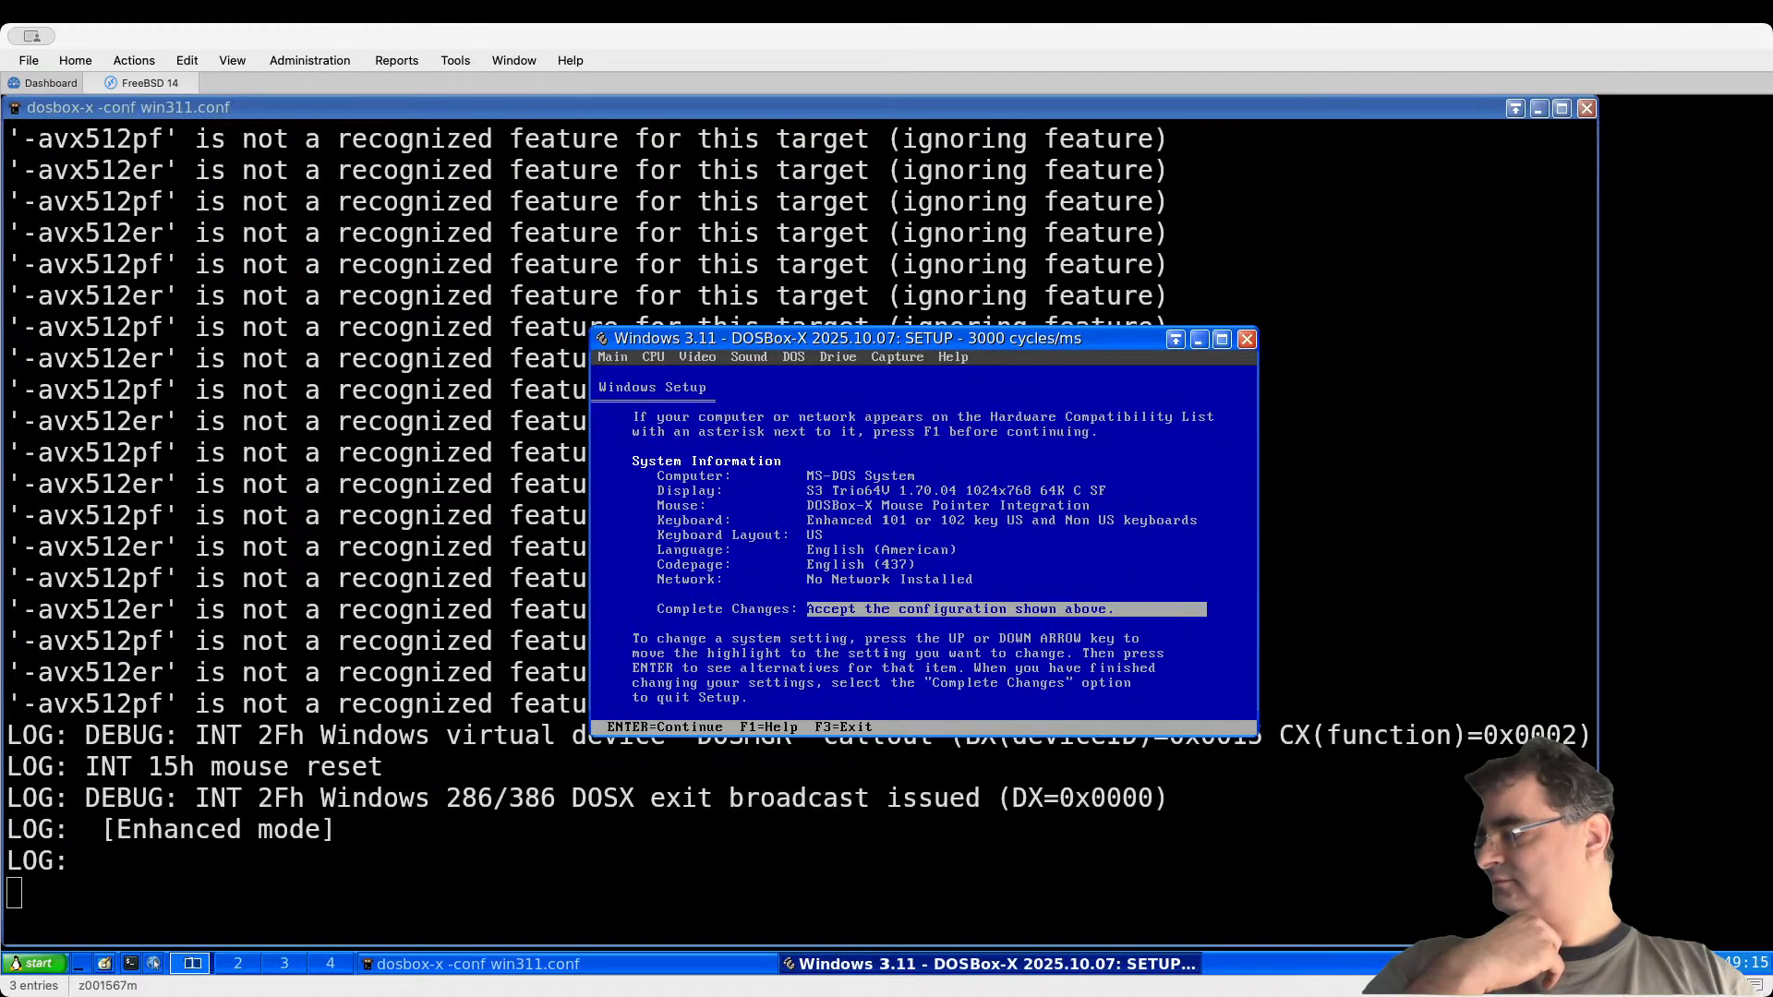
Step: Accept the configuration, supply c:\setup\s3 as the driver path, and start Windows
key(Return)
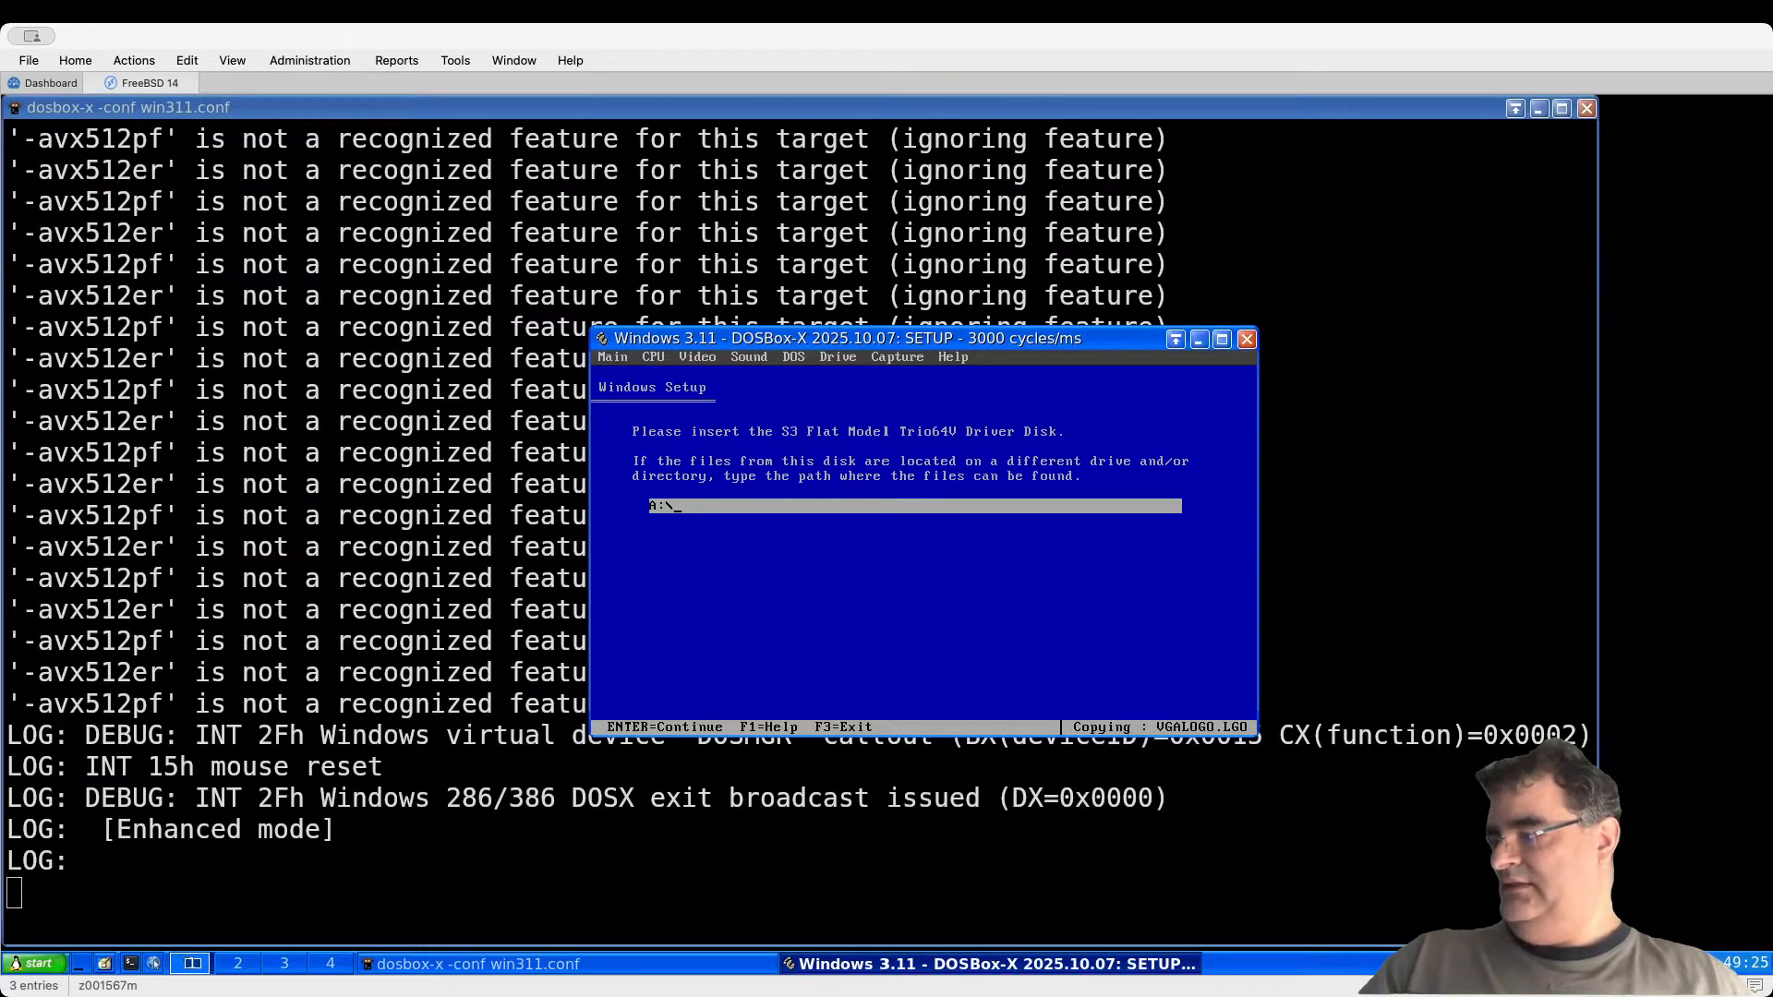
text(:\setup\s3)
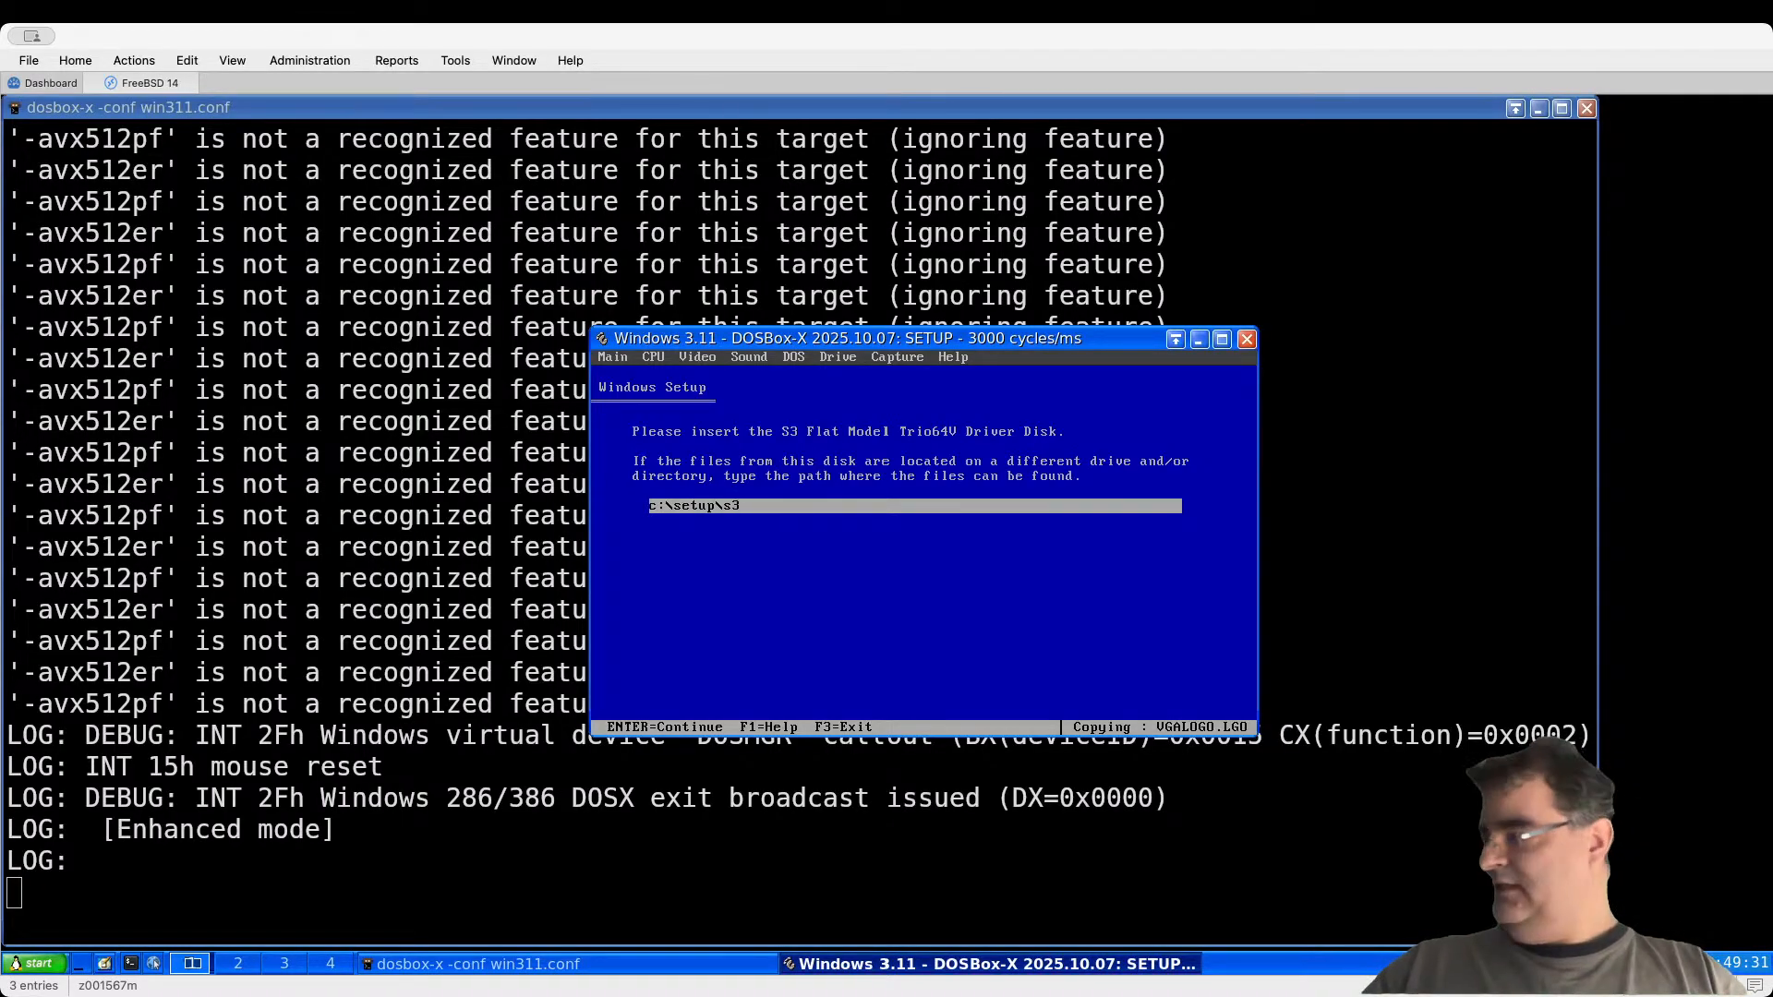
key(Return)
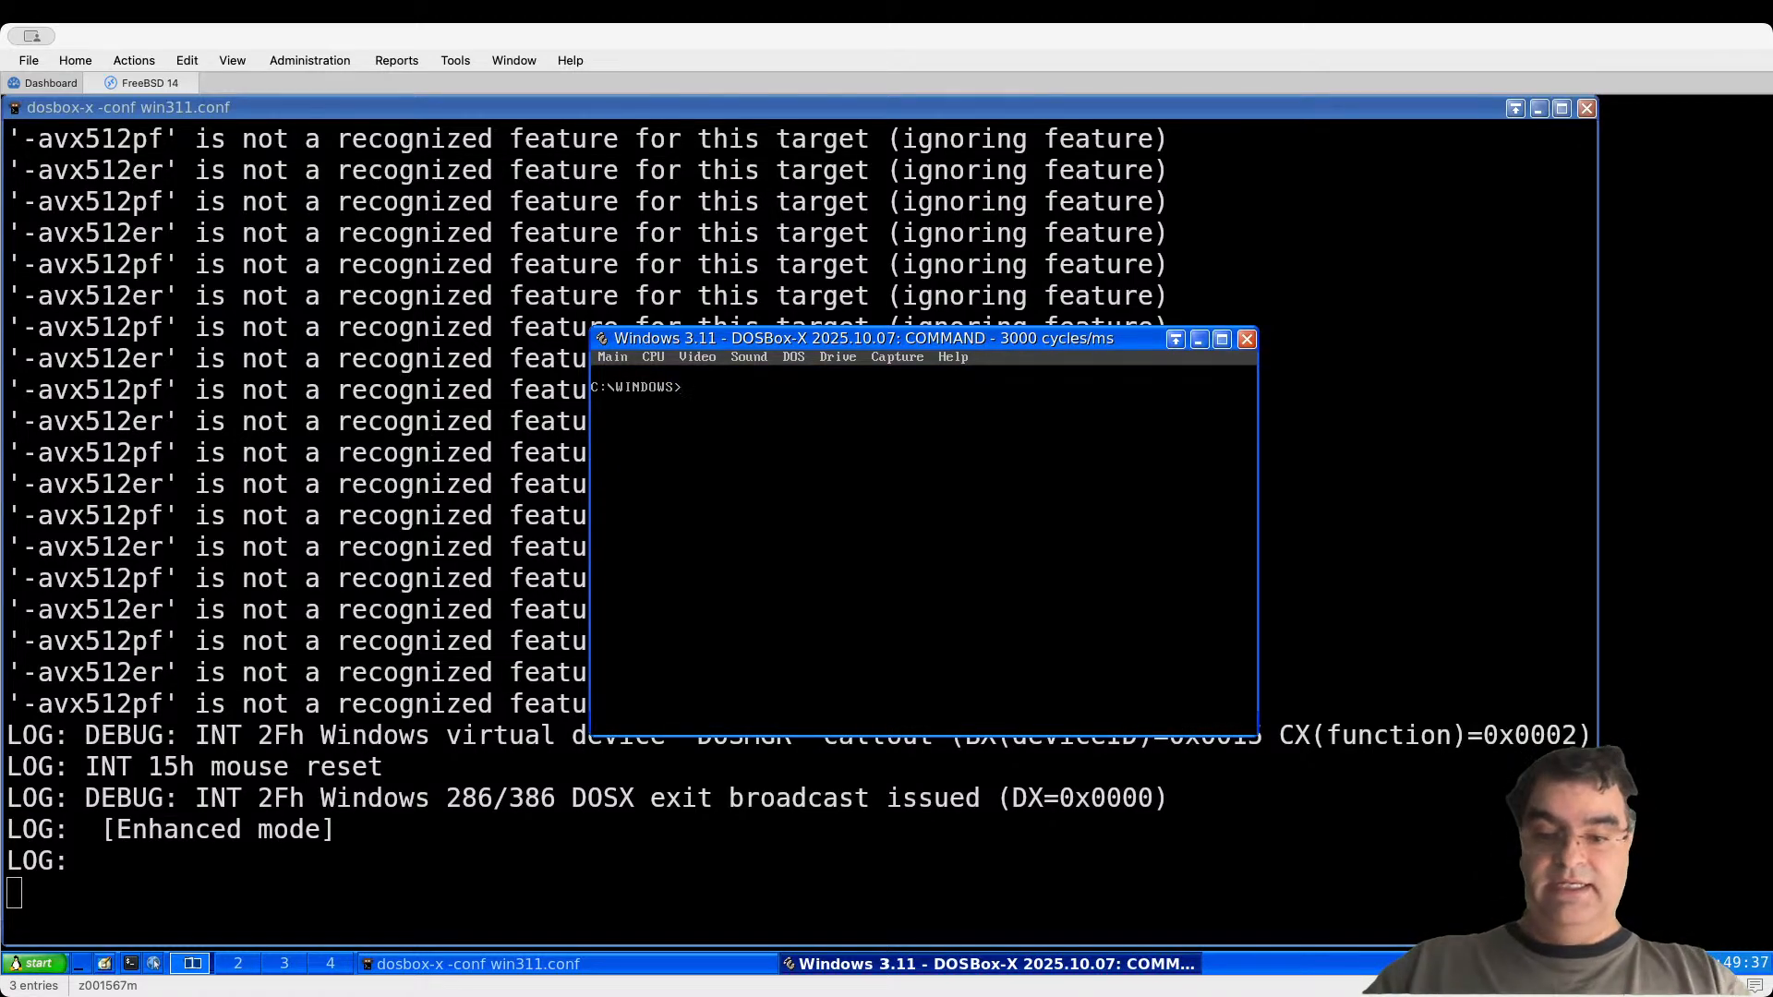
key(Return)
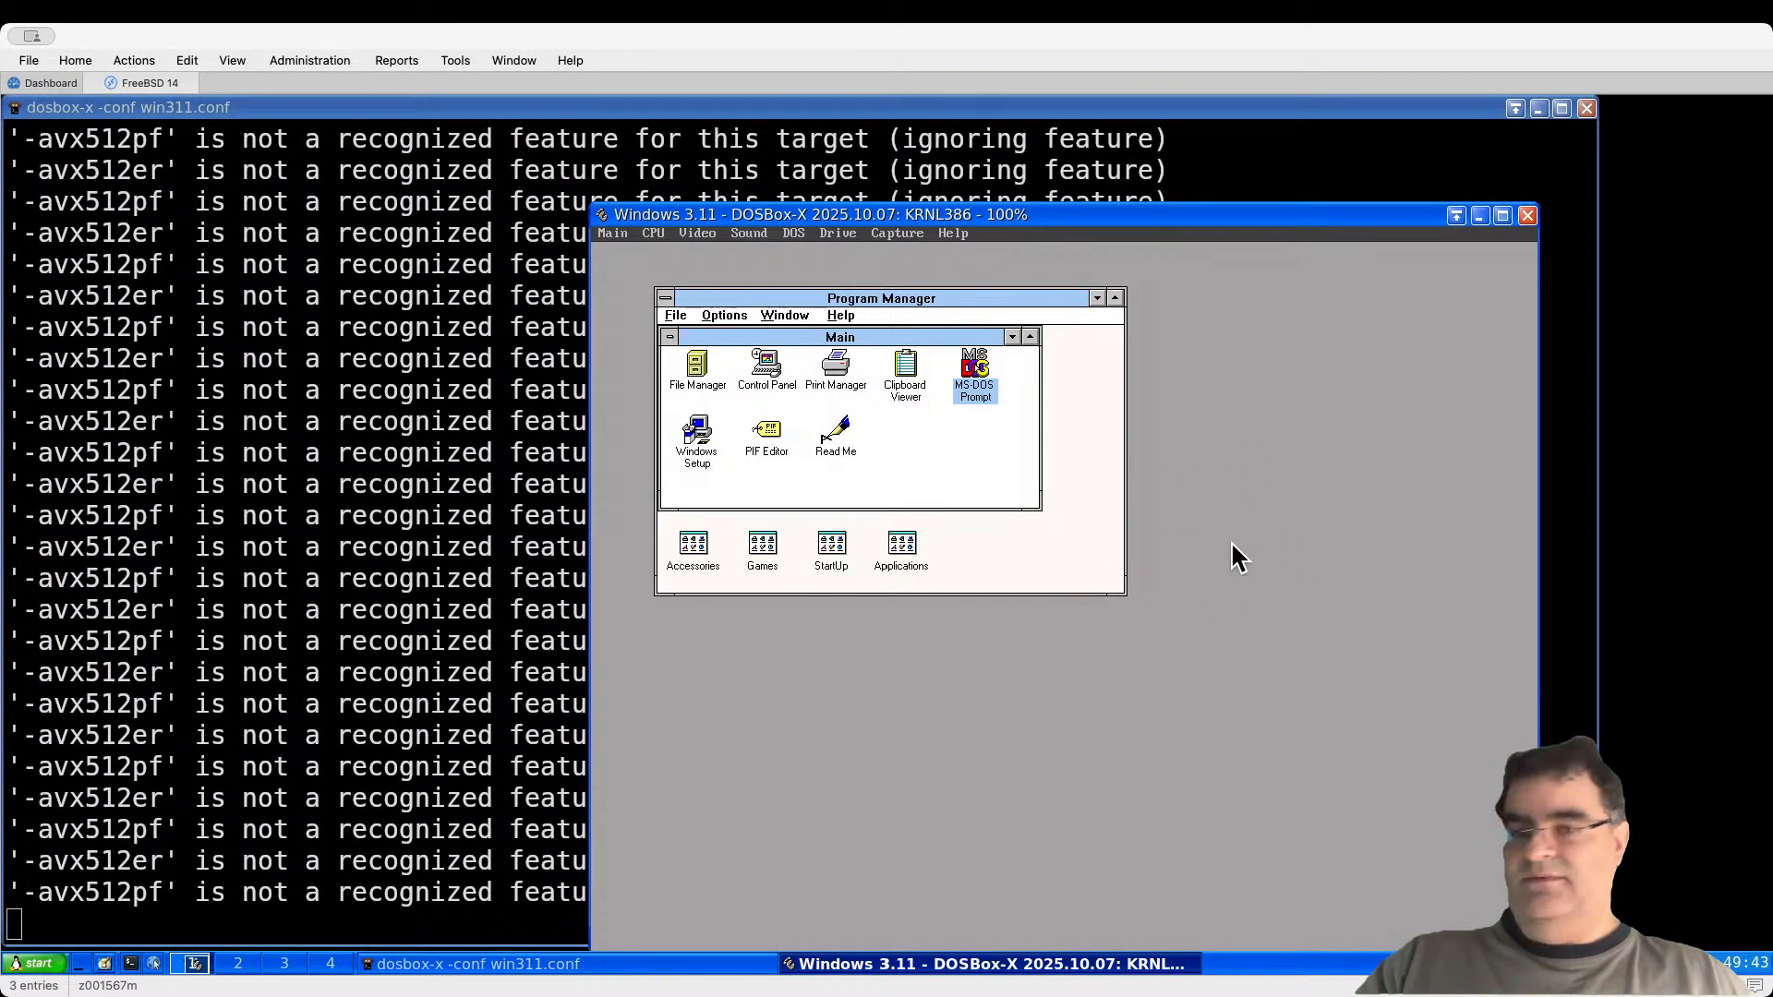
Step: Minimize the Main group window, then reopen it from its icon
click(1012, 338)
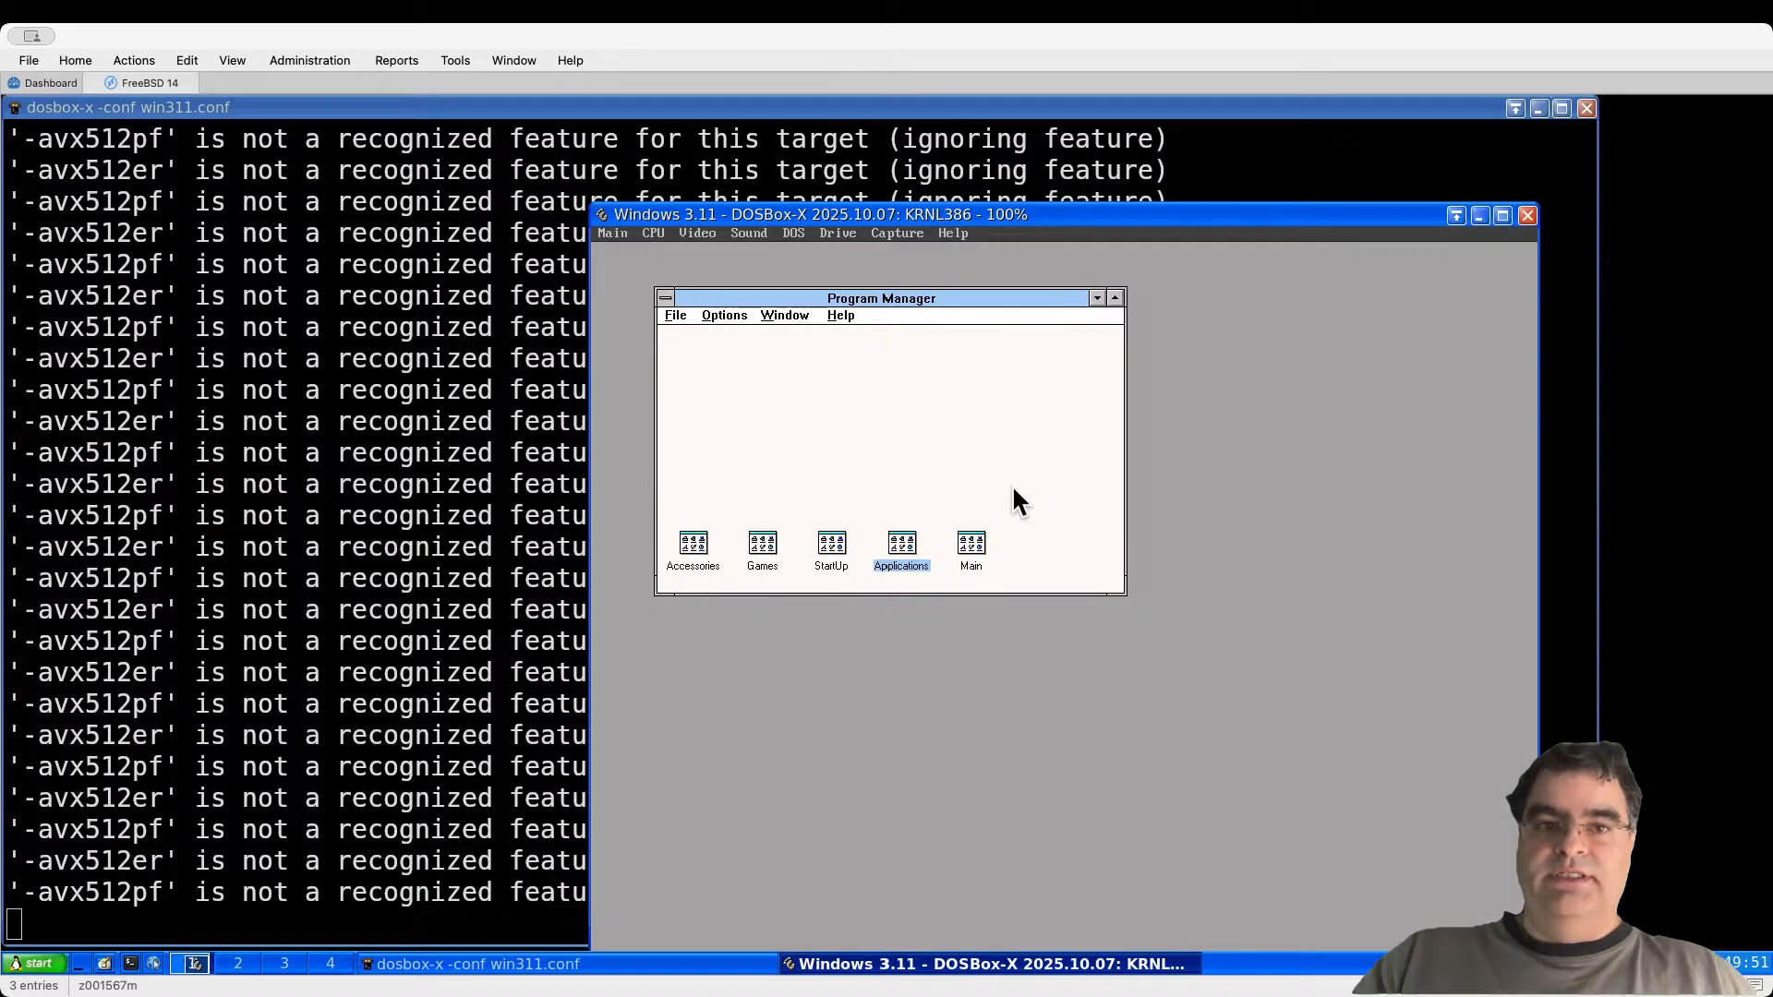
double_click(974, 547)
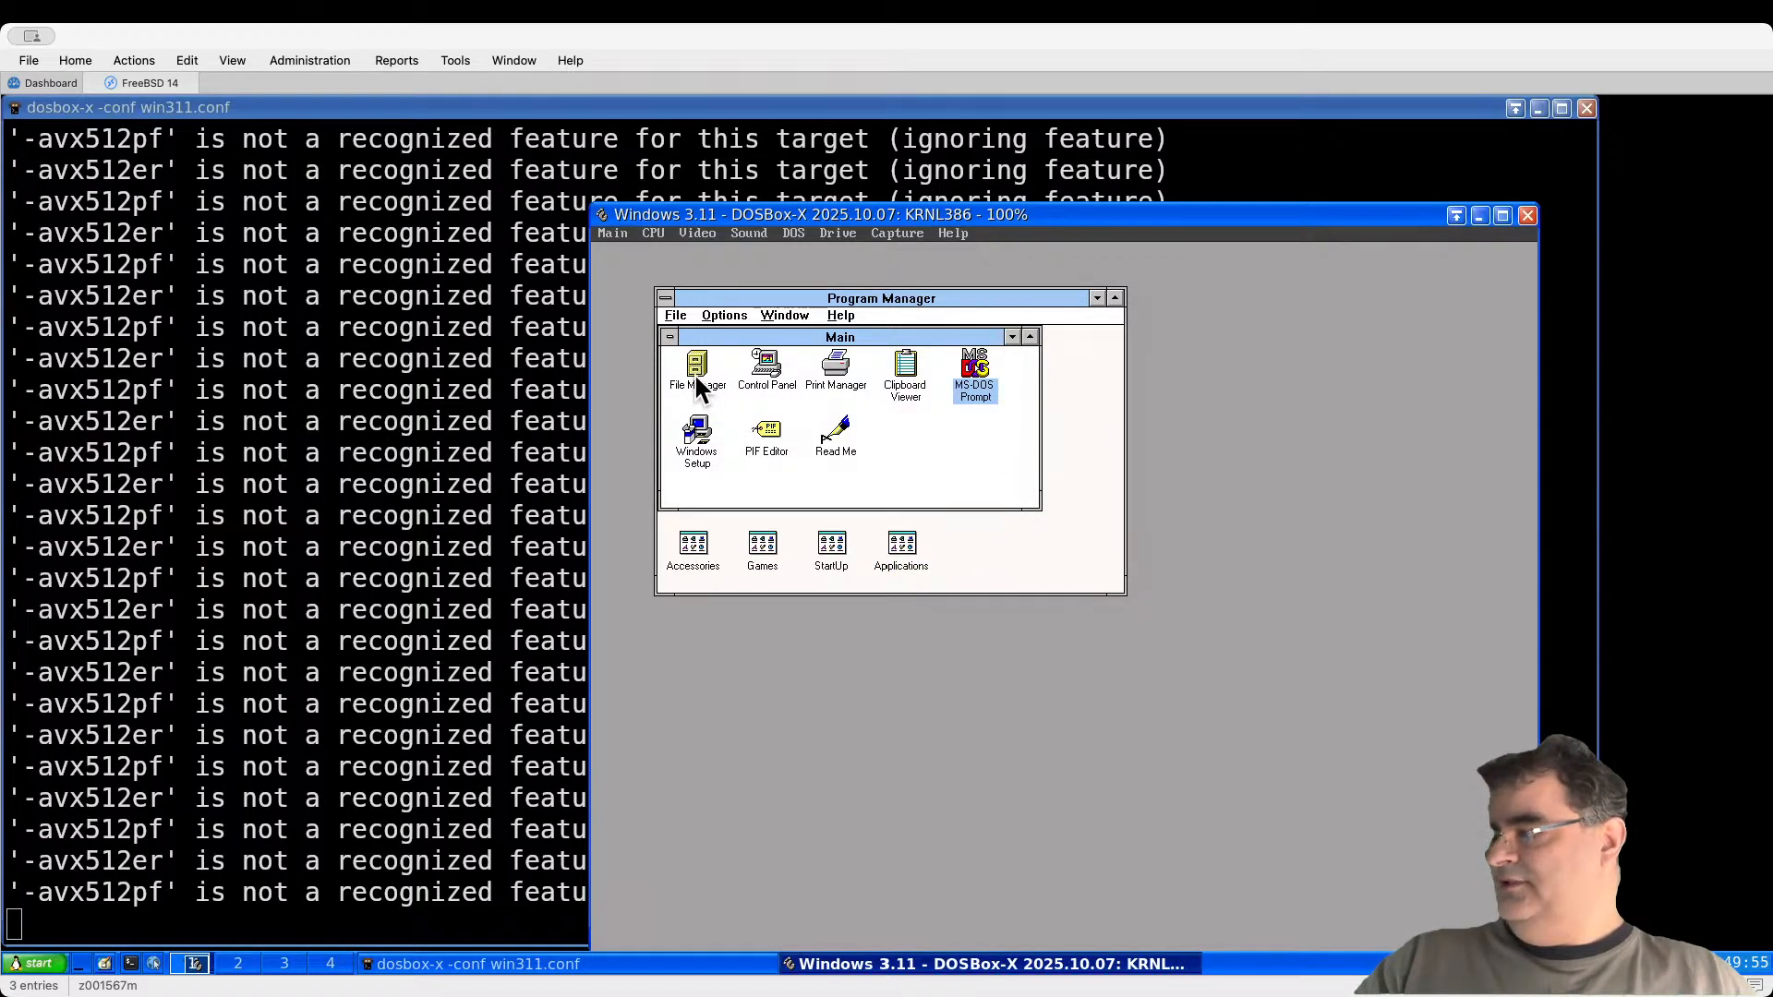
Step: Open File Manager and browse to the C:\SETUP\WIN32S folder
double_click(697, 369)
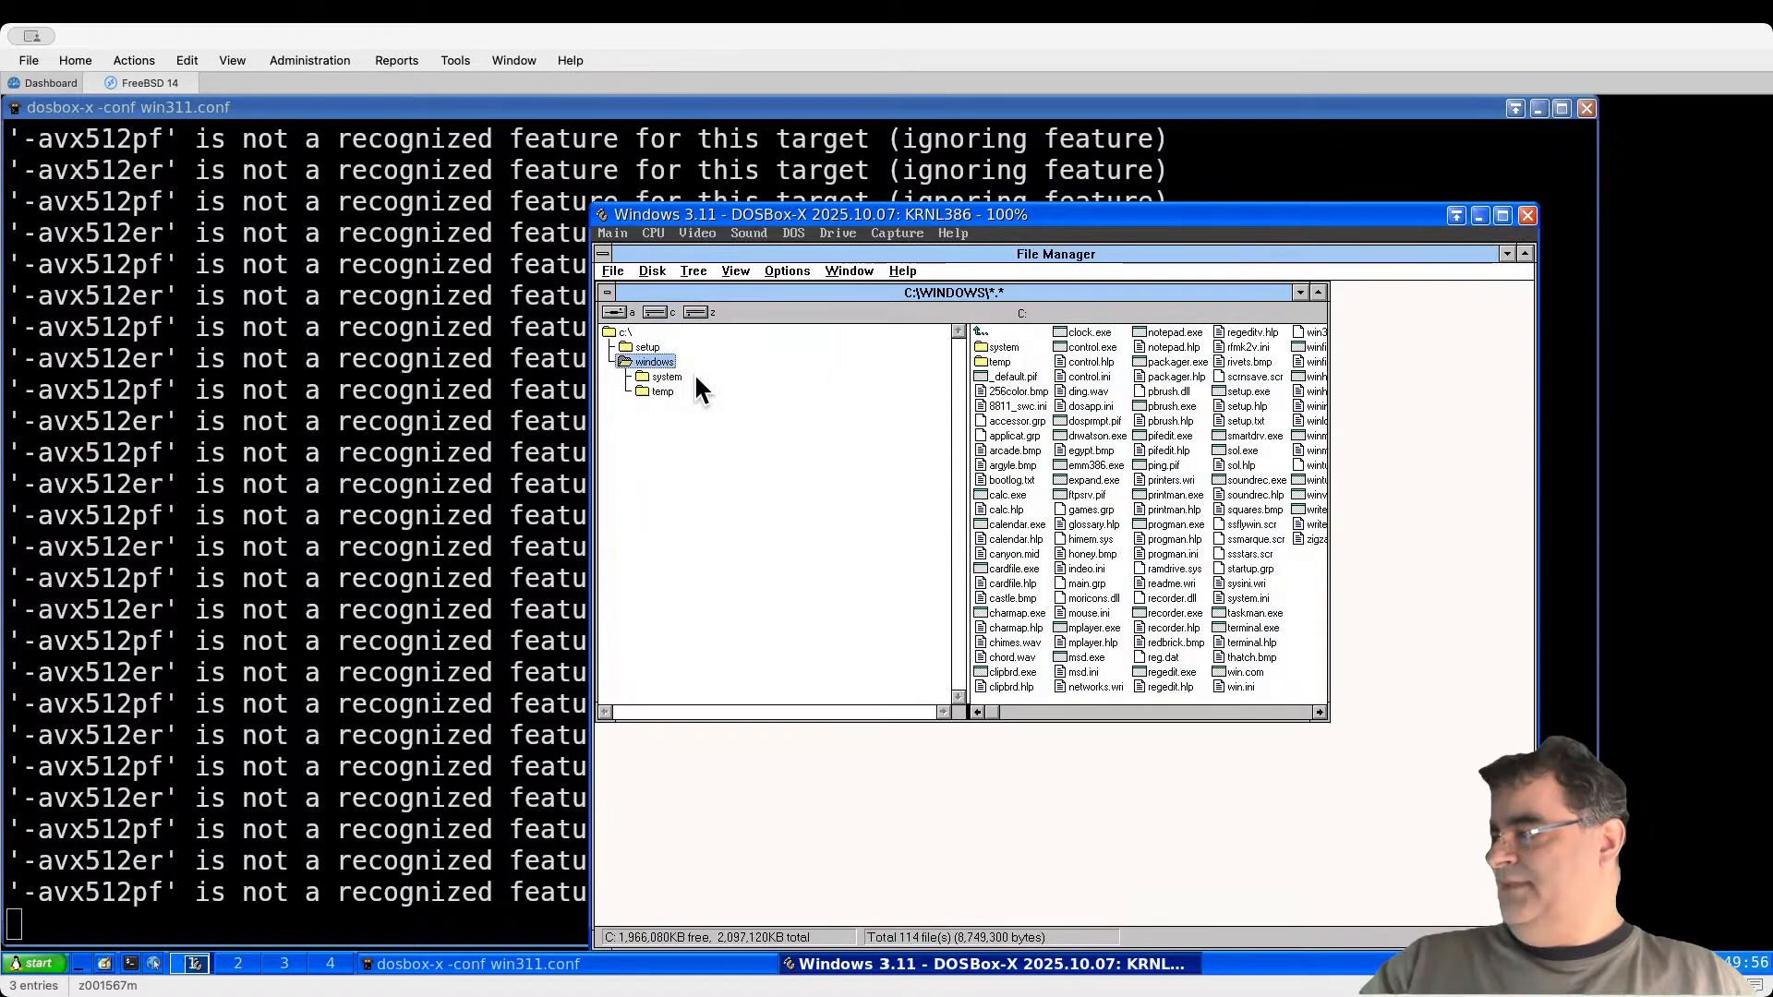
click(653, 347)
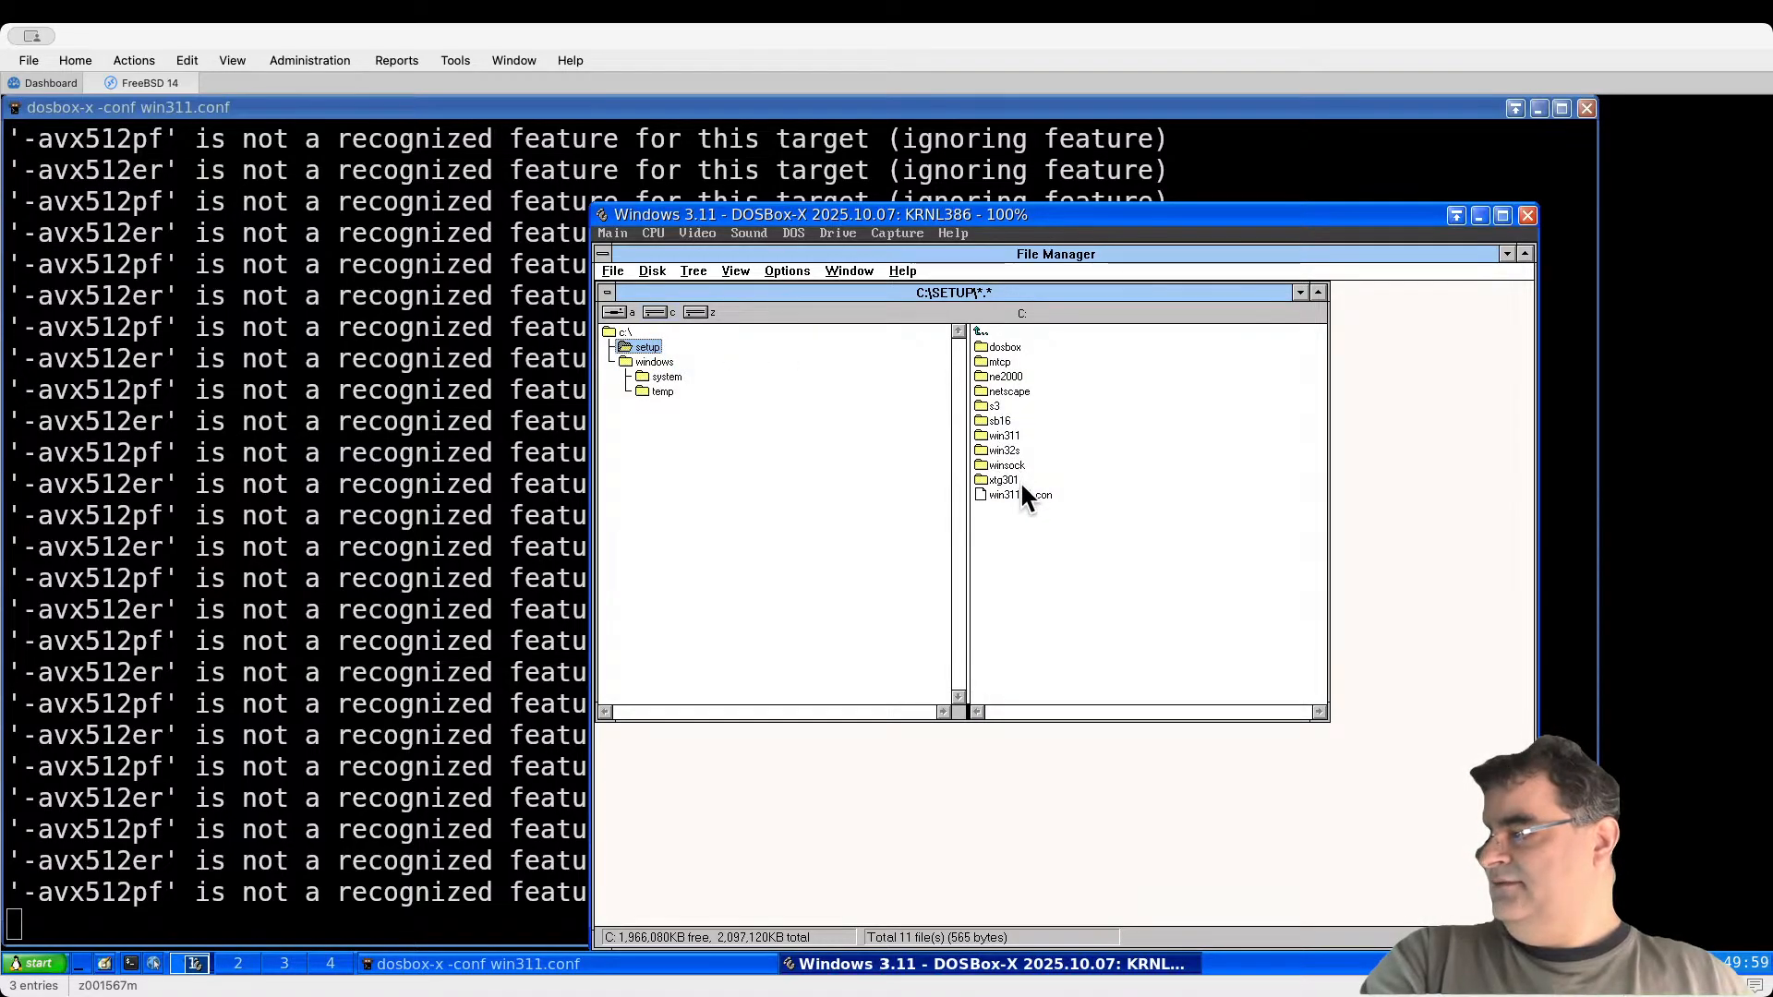
double_click(1009, 453)
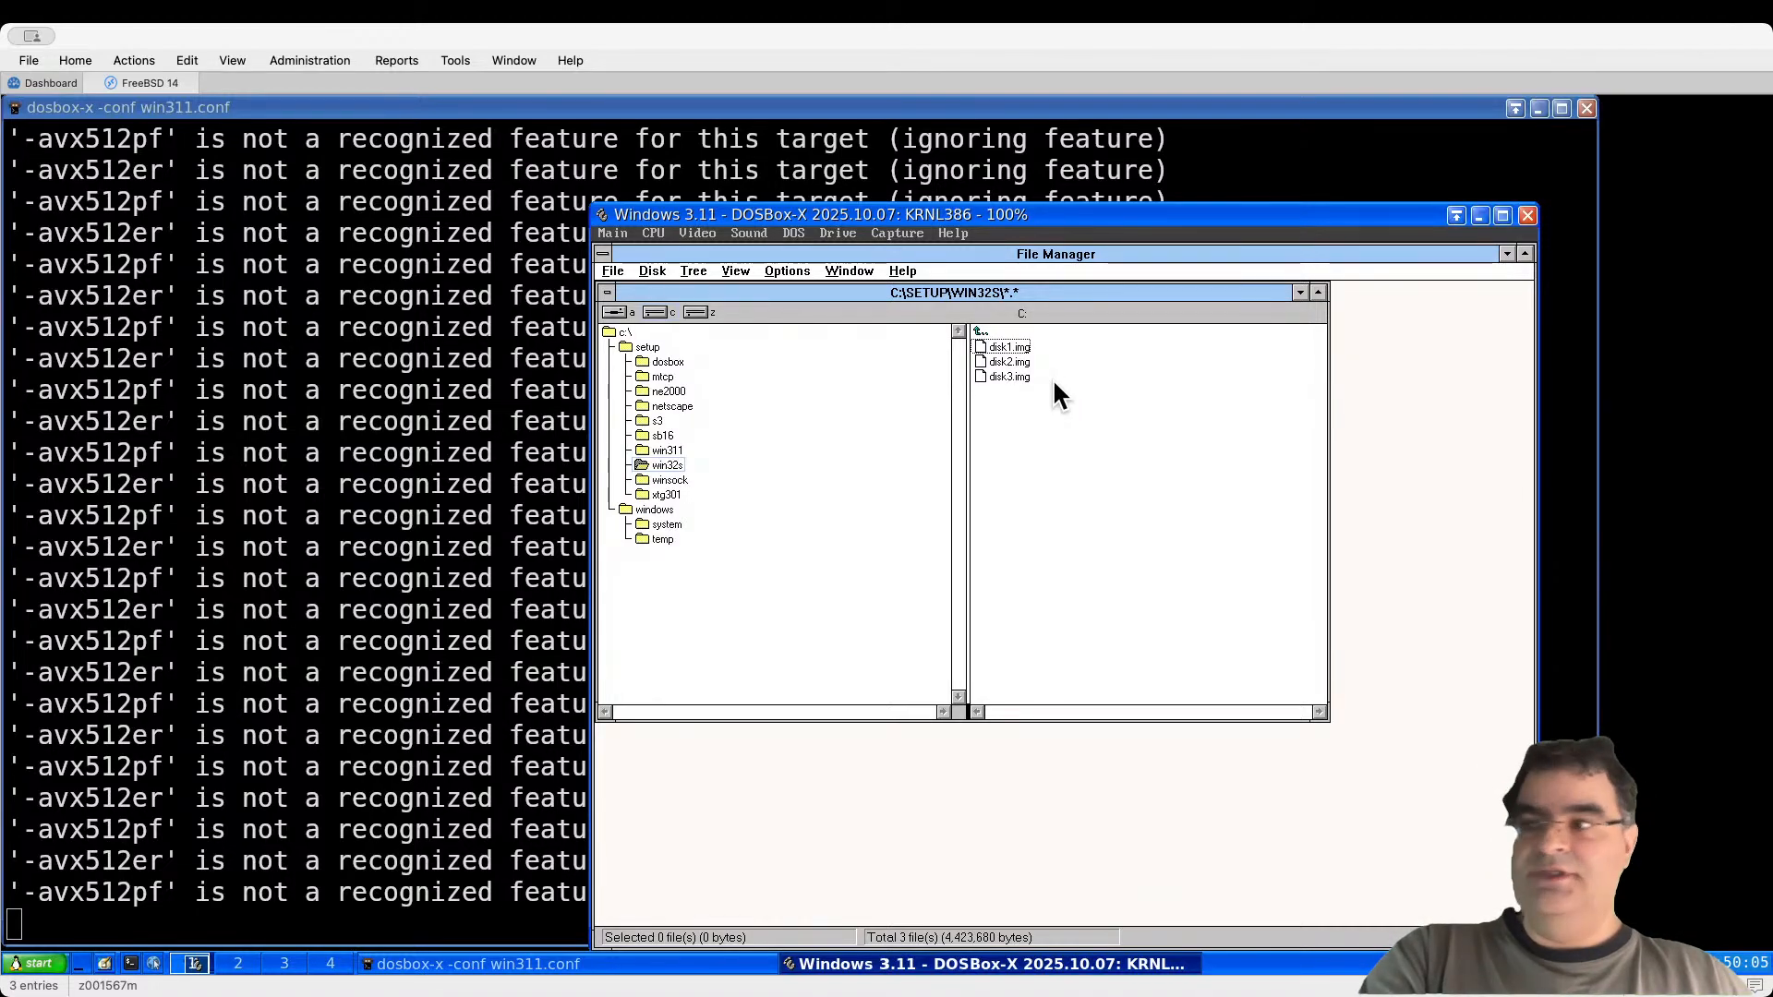
Step: Start mounting multiple images on drive A, beginning with win32s disk1.img
click(846, 235)
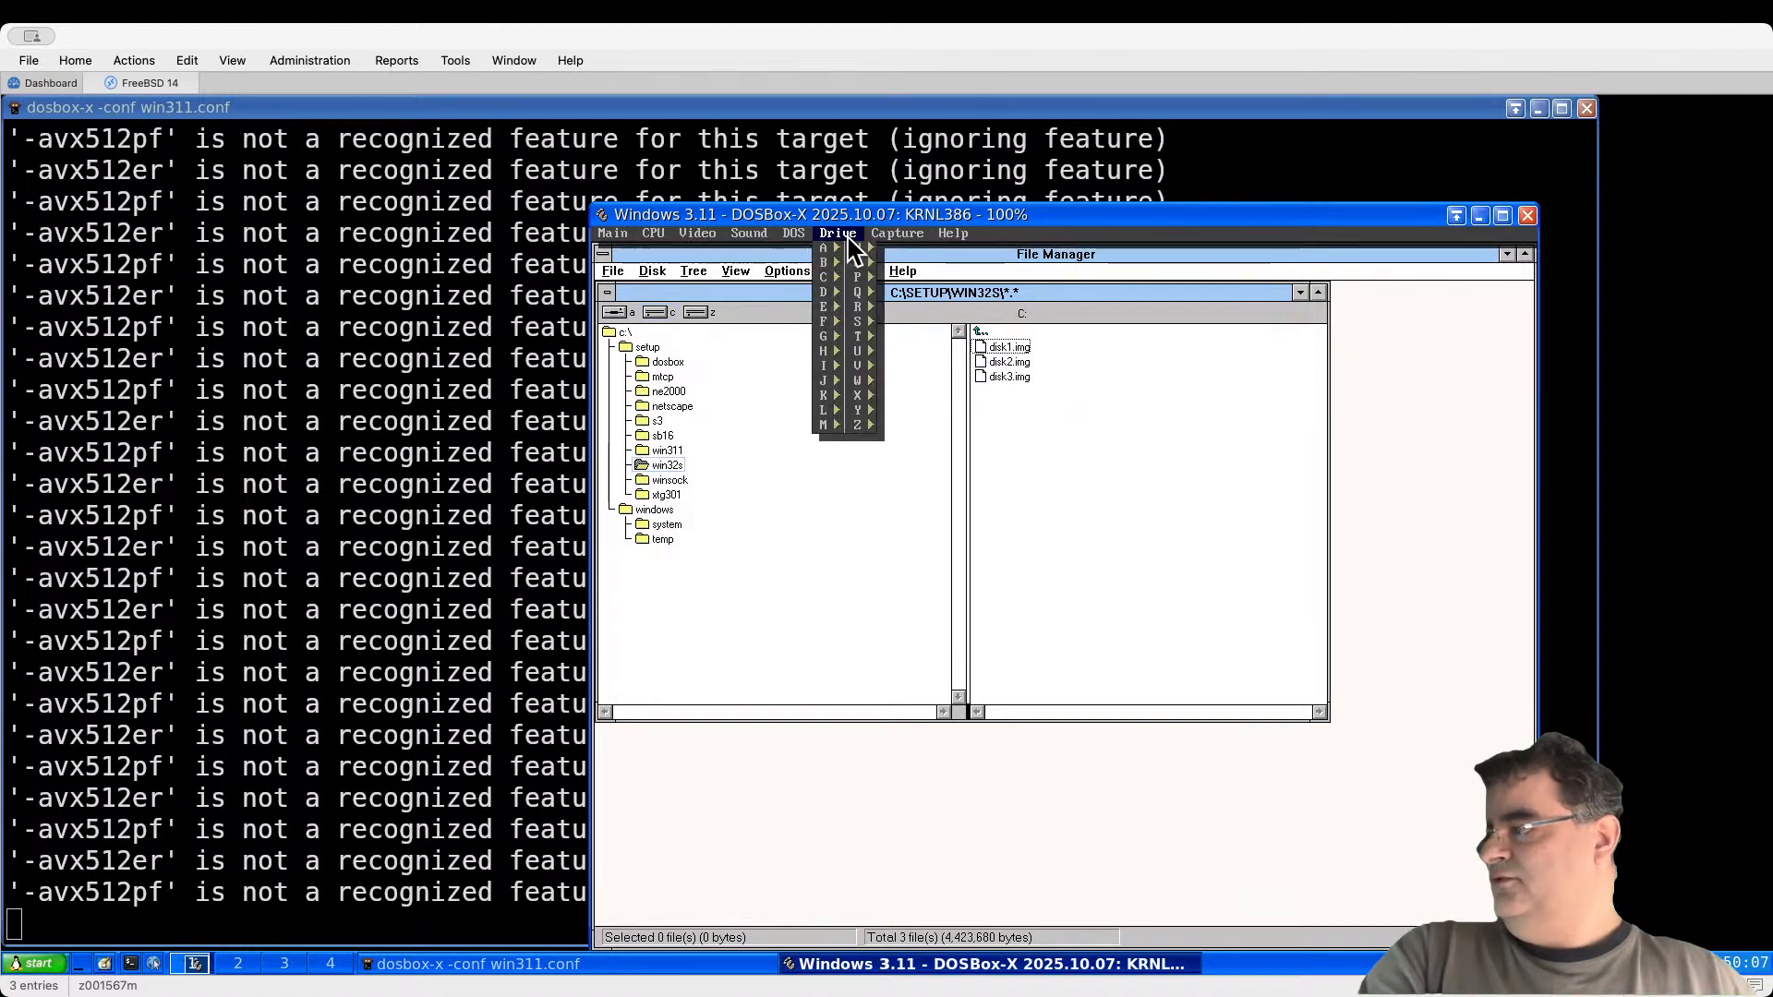
mouse_move(828, 248)
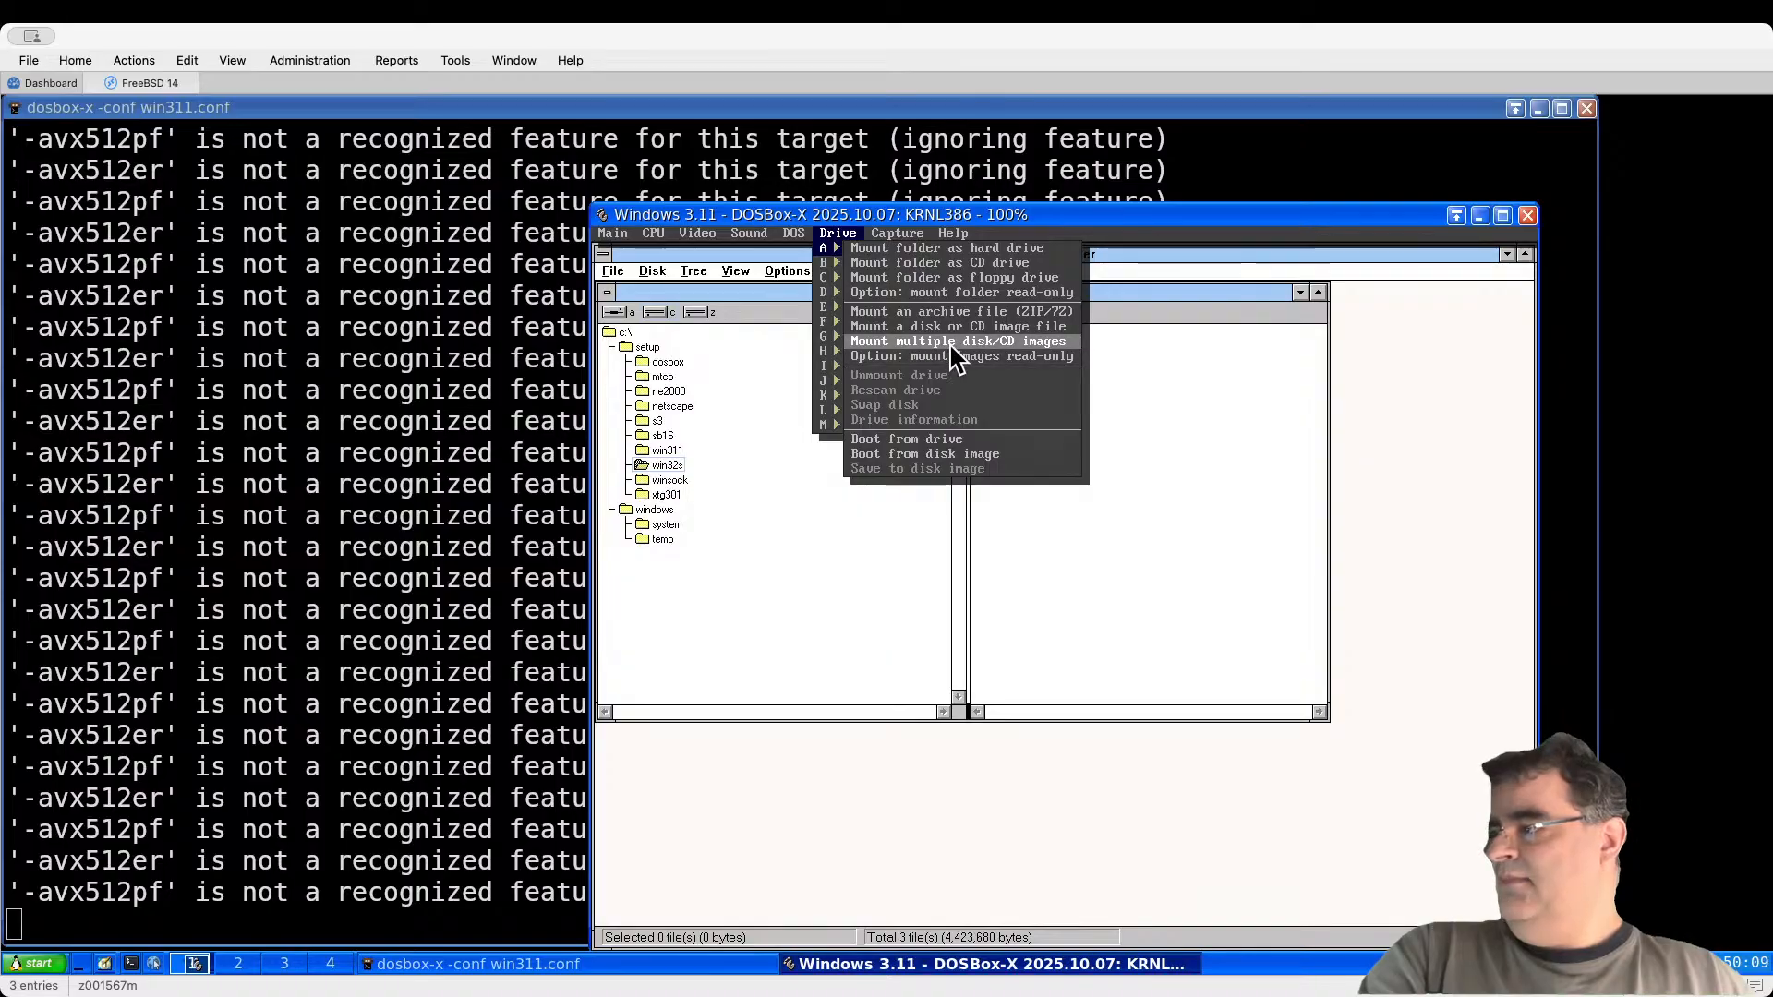
click(1011, 342)
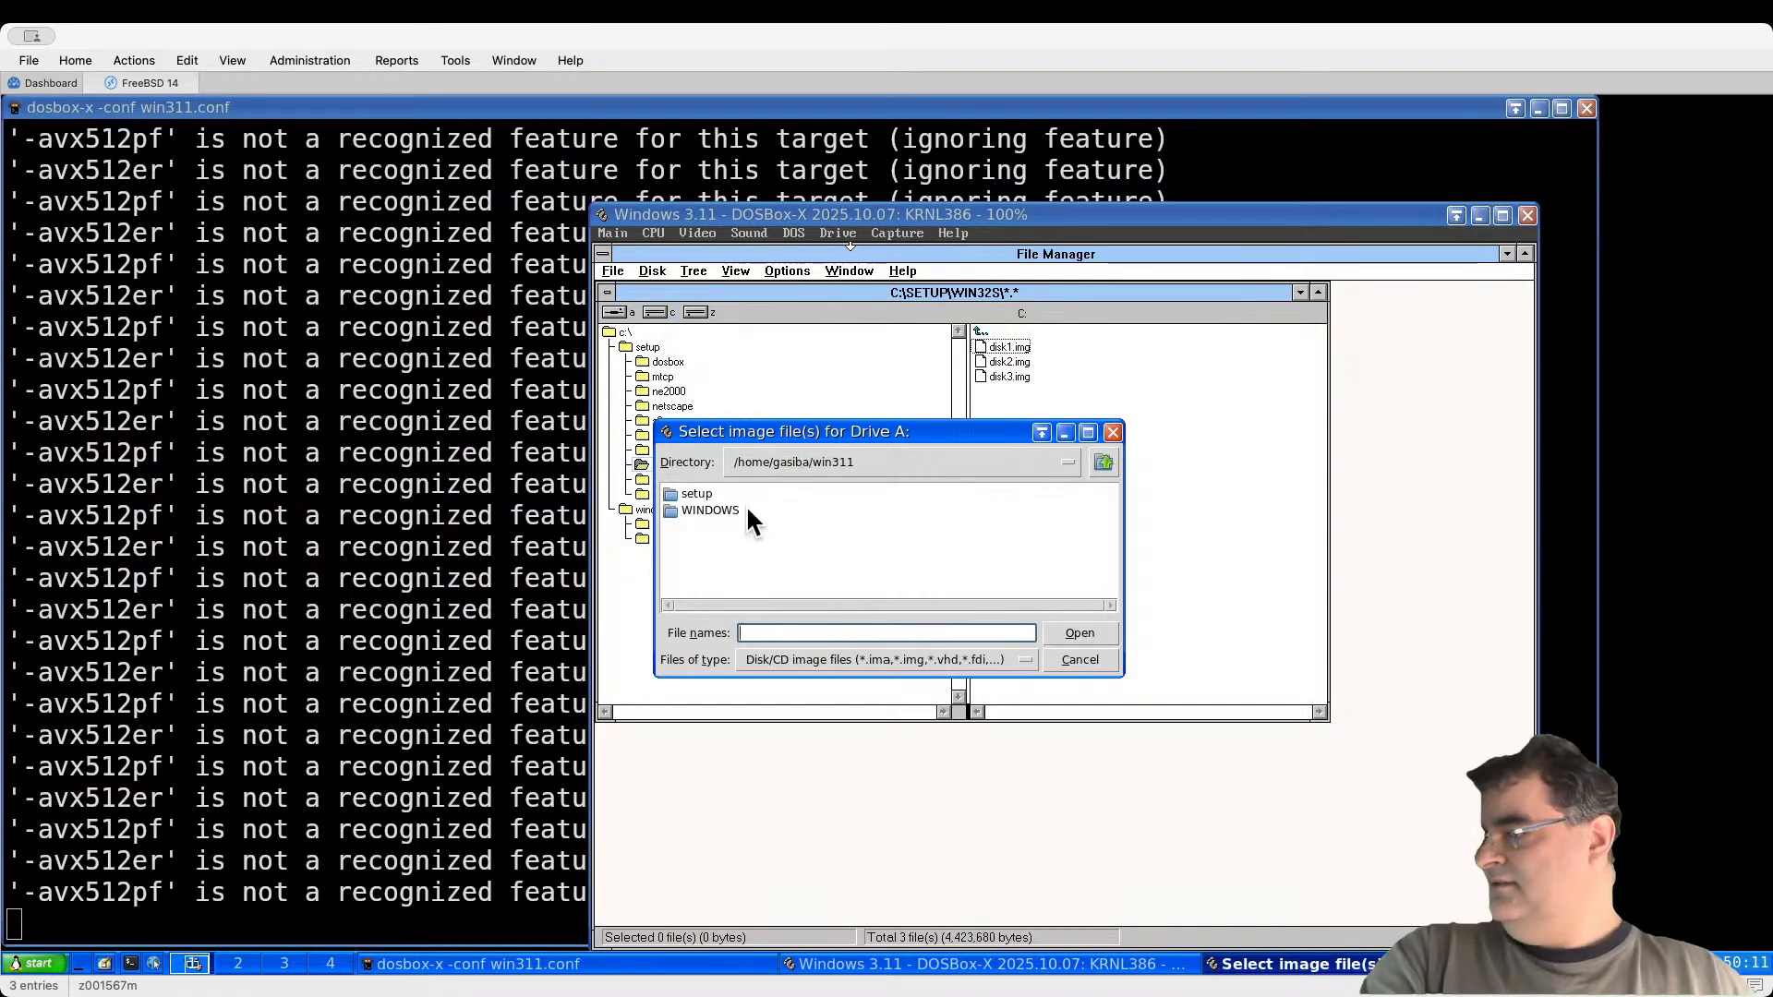
double_click(694, 494)
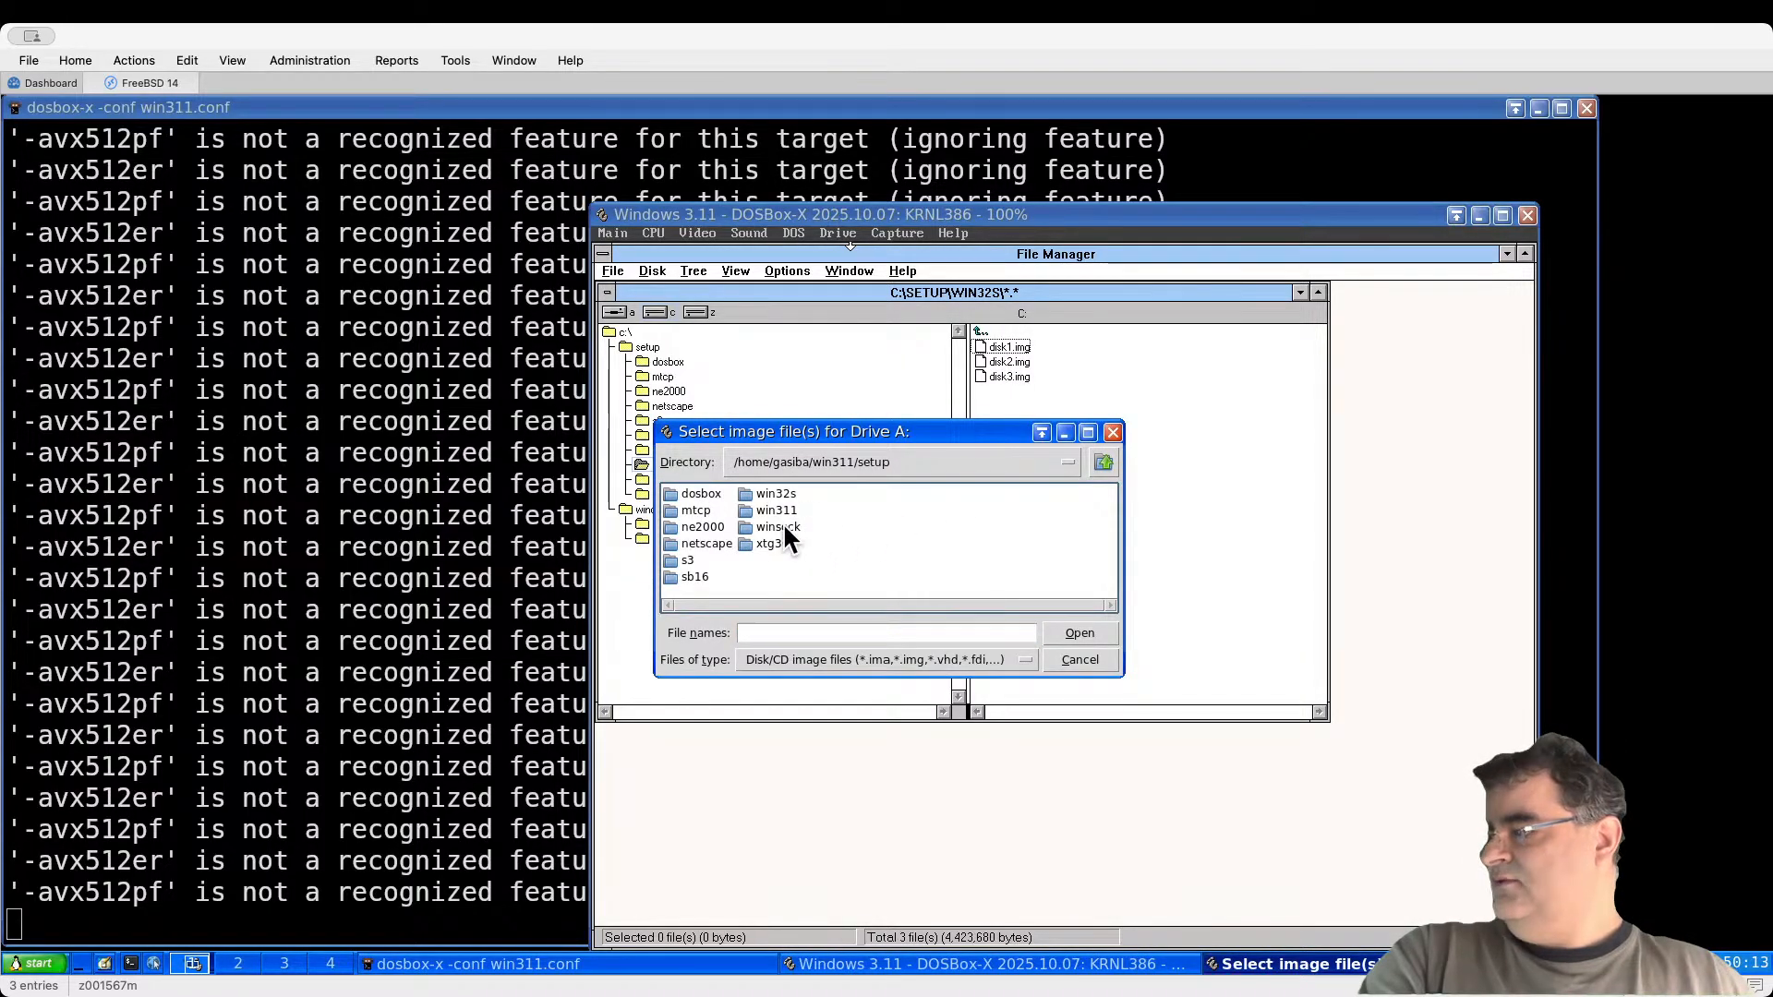
double_click(784, 493)
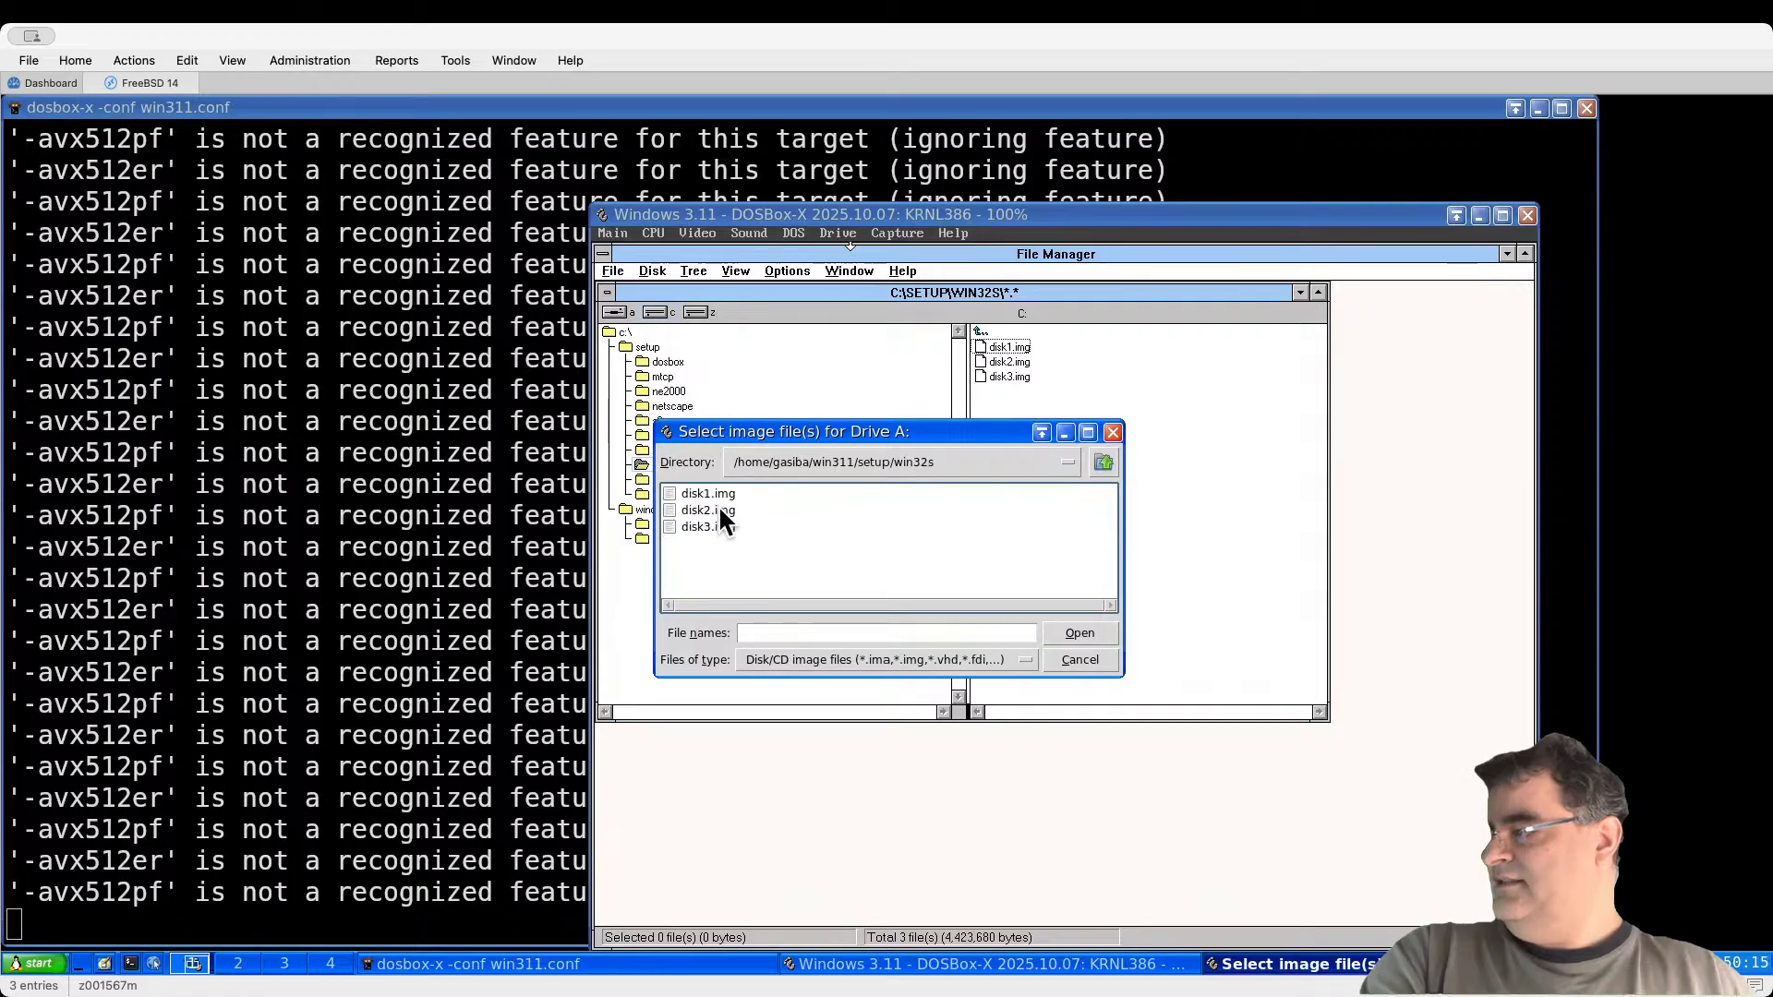
double_click(718, 491)
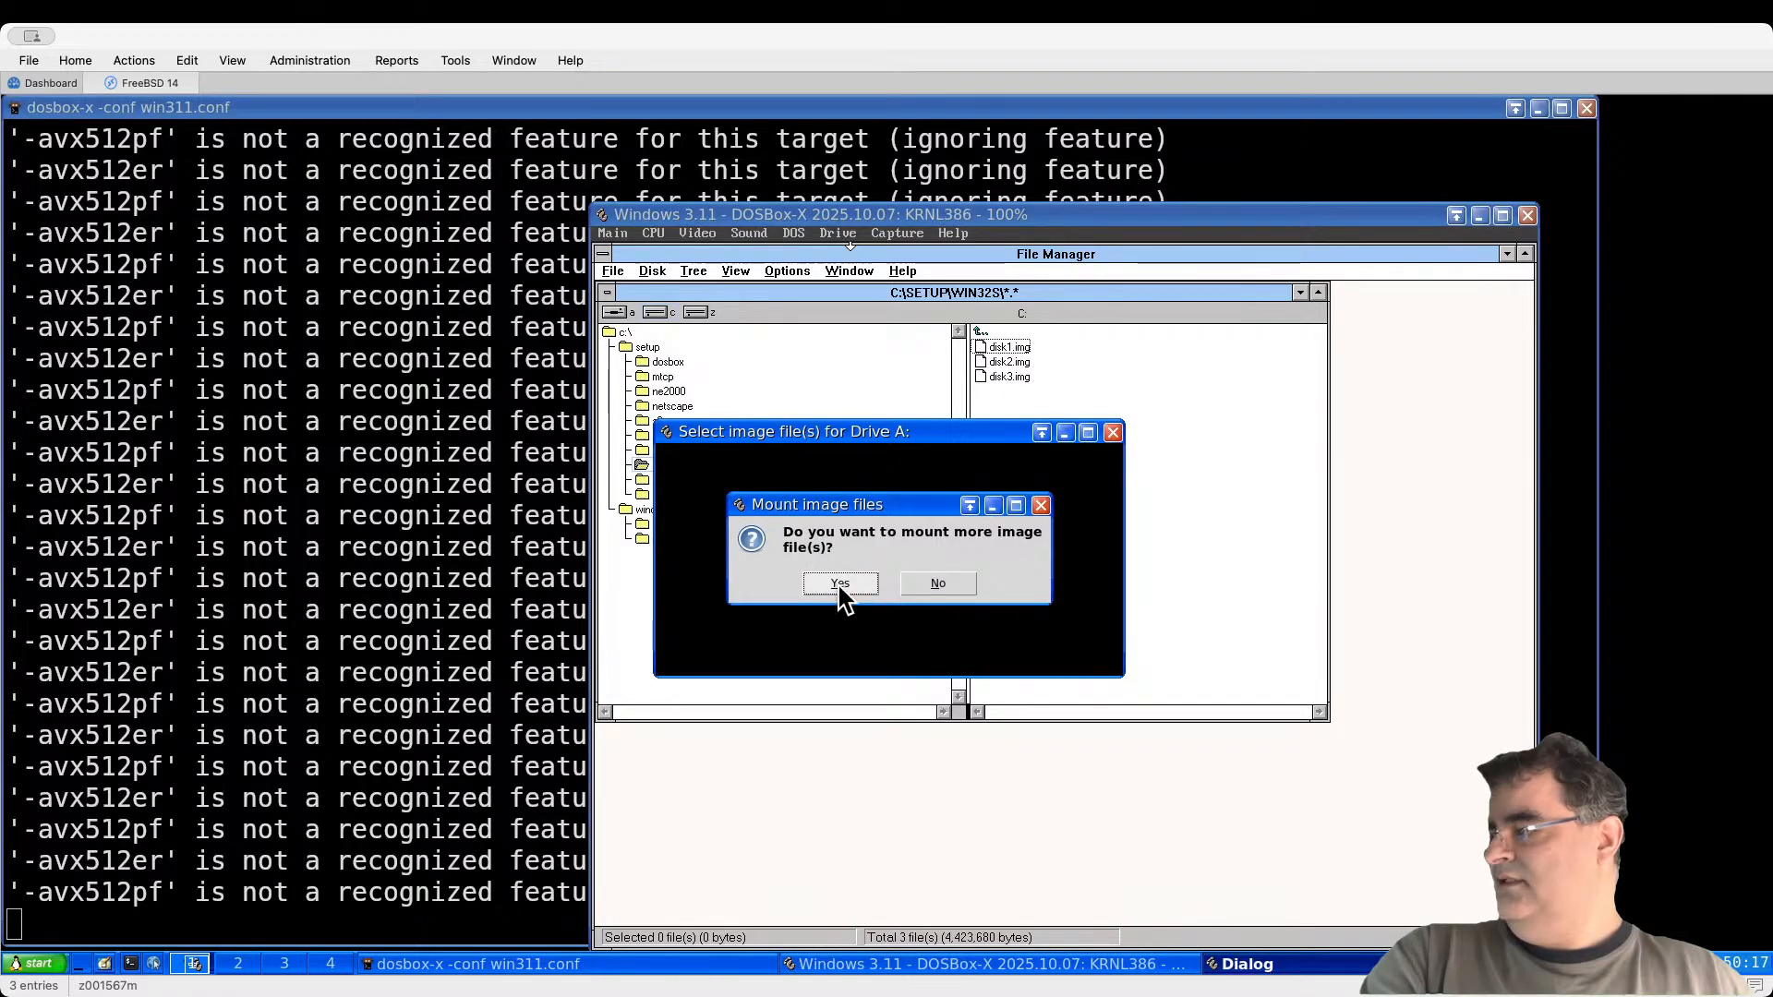
click(841, 588)
Step: Add disk2.img and disk3.img to drive A and acknowledge the mount notice
double_click(696, 489)
click(785, 495)
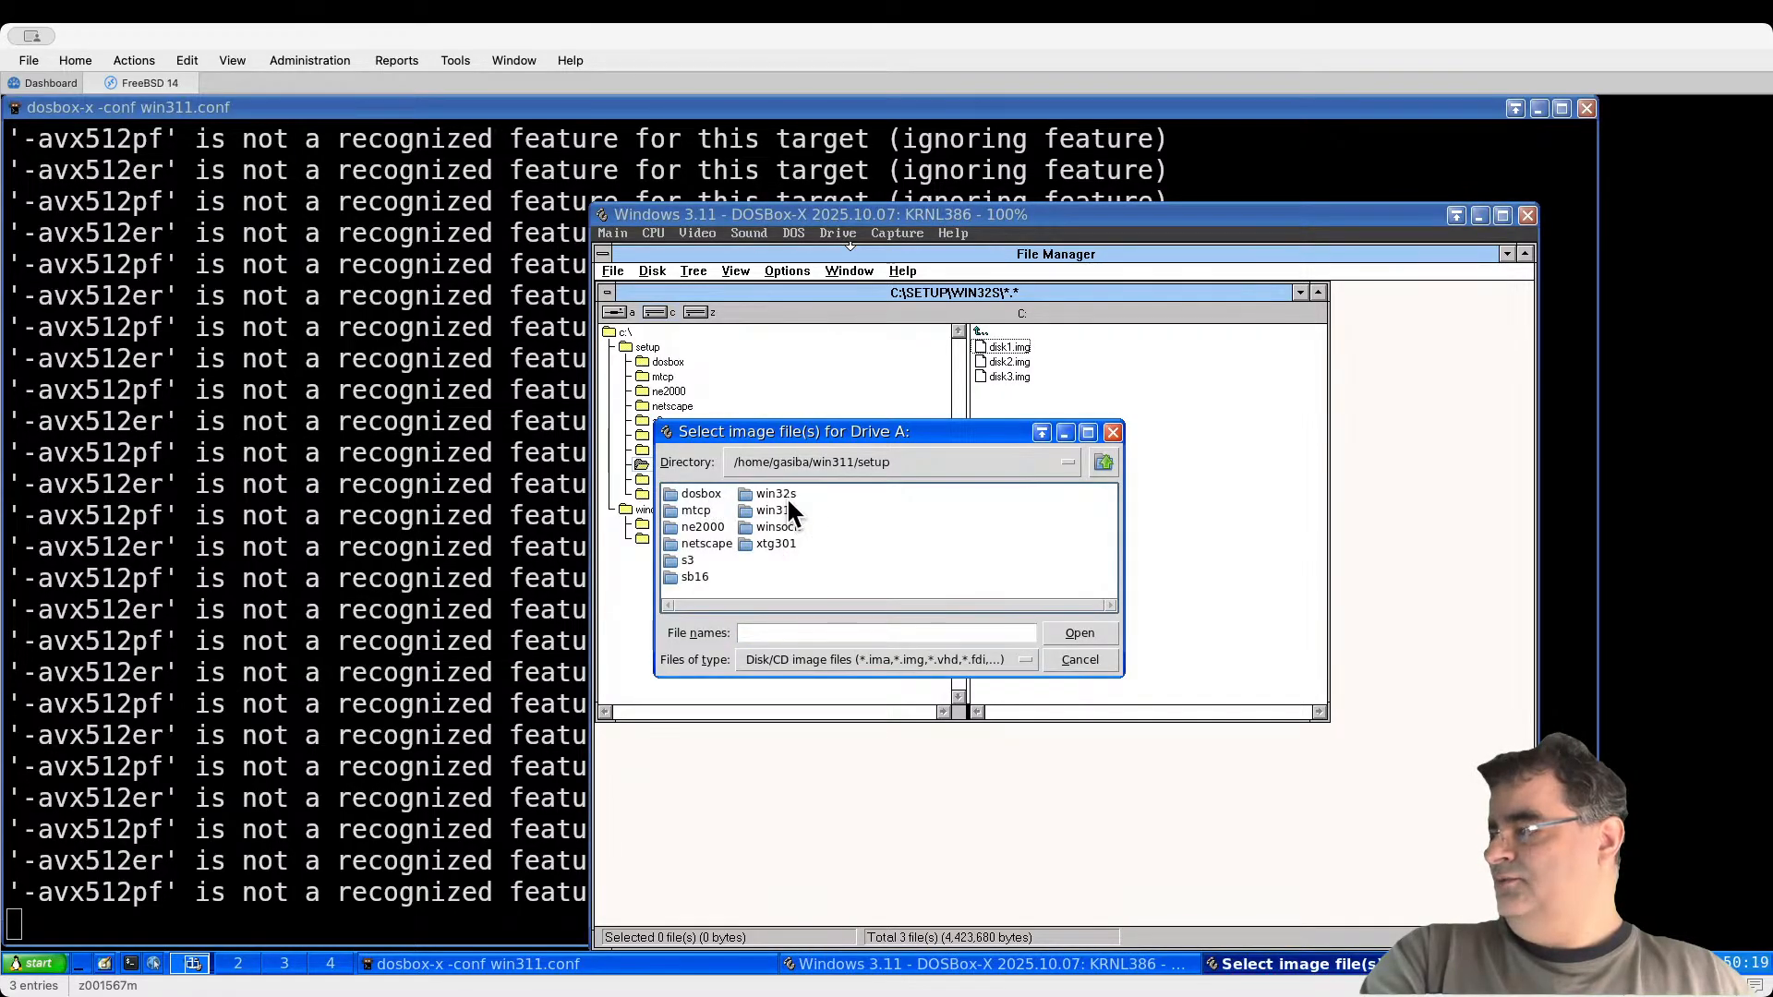
double_click(787, 495)
double_click(711, 495)
click(838, 587)
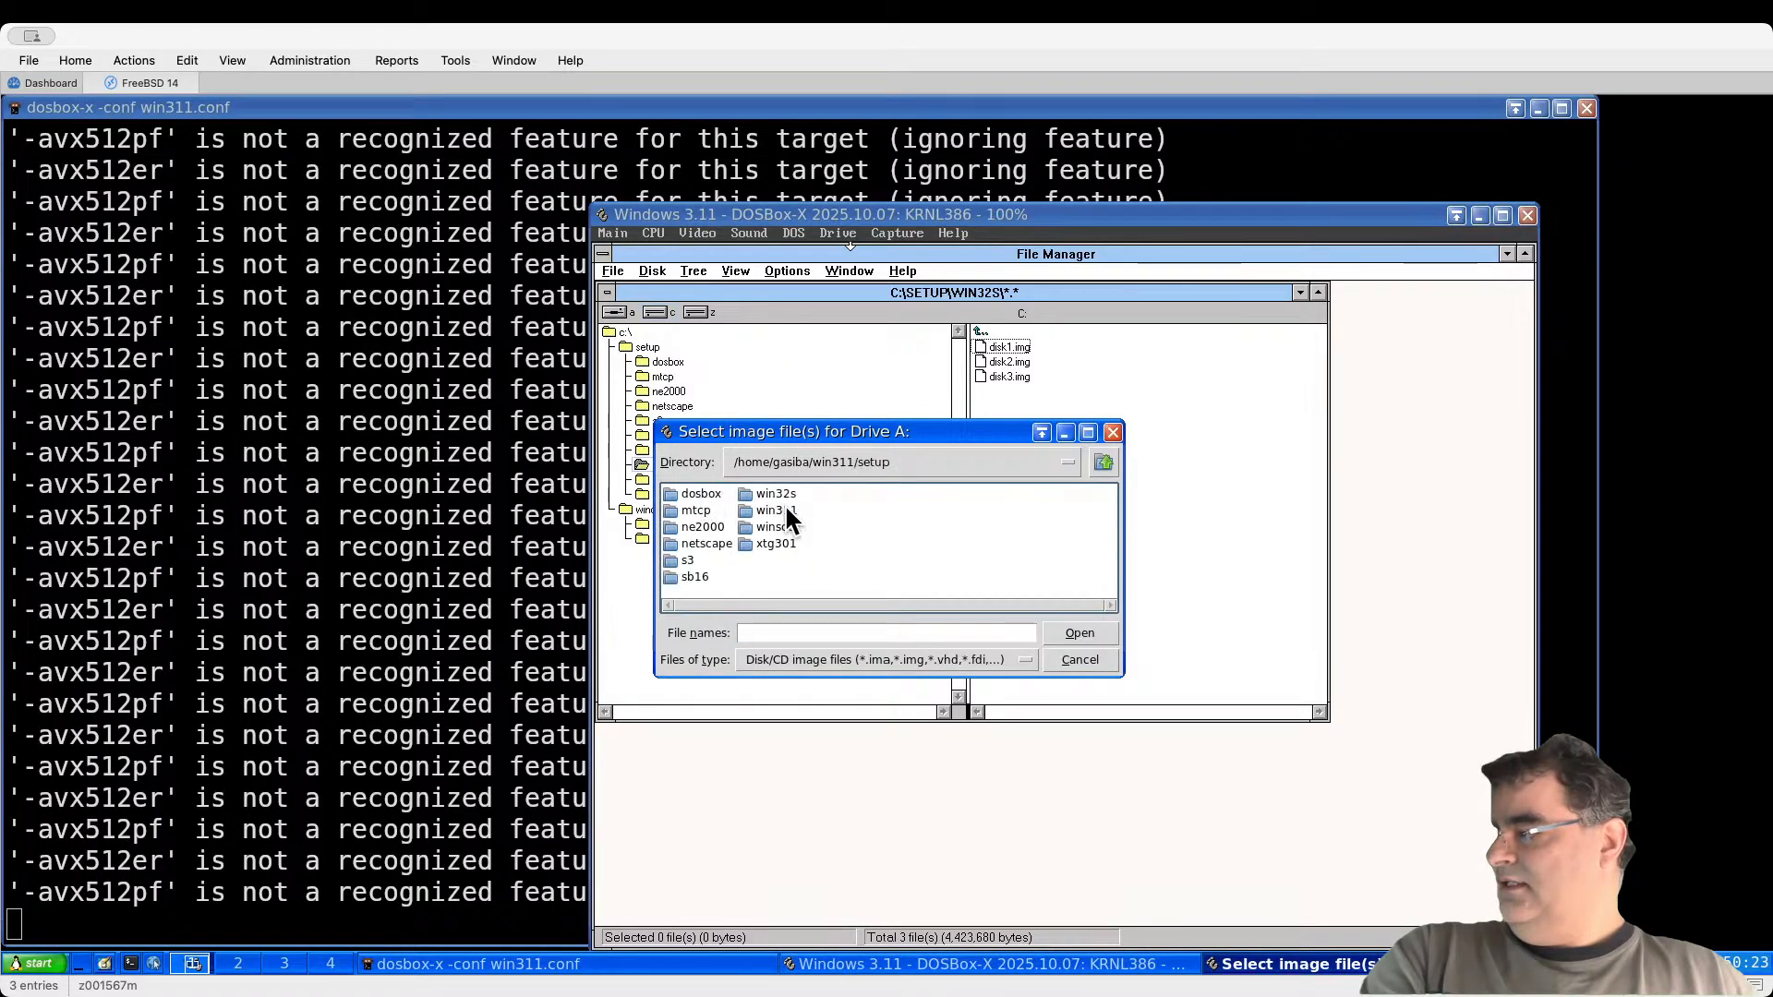
double_click(783, 490)
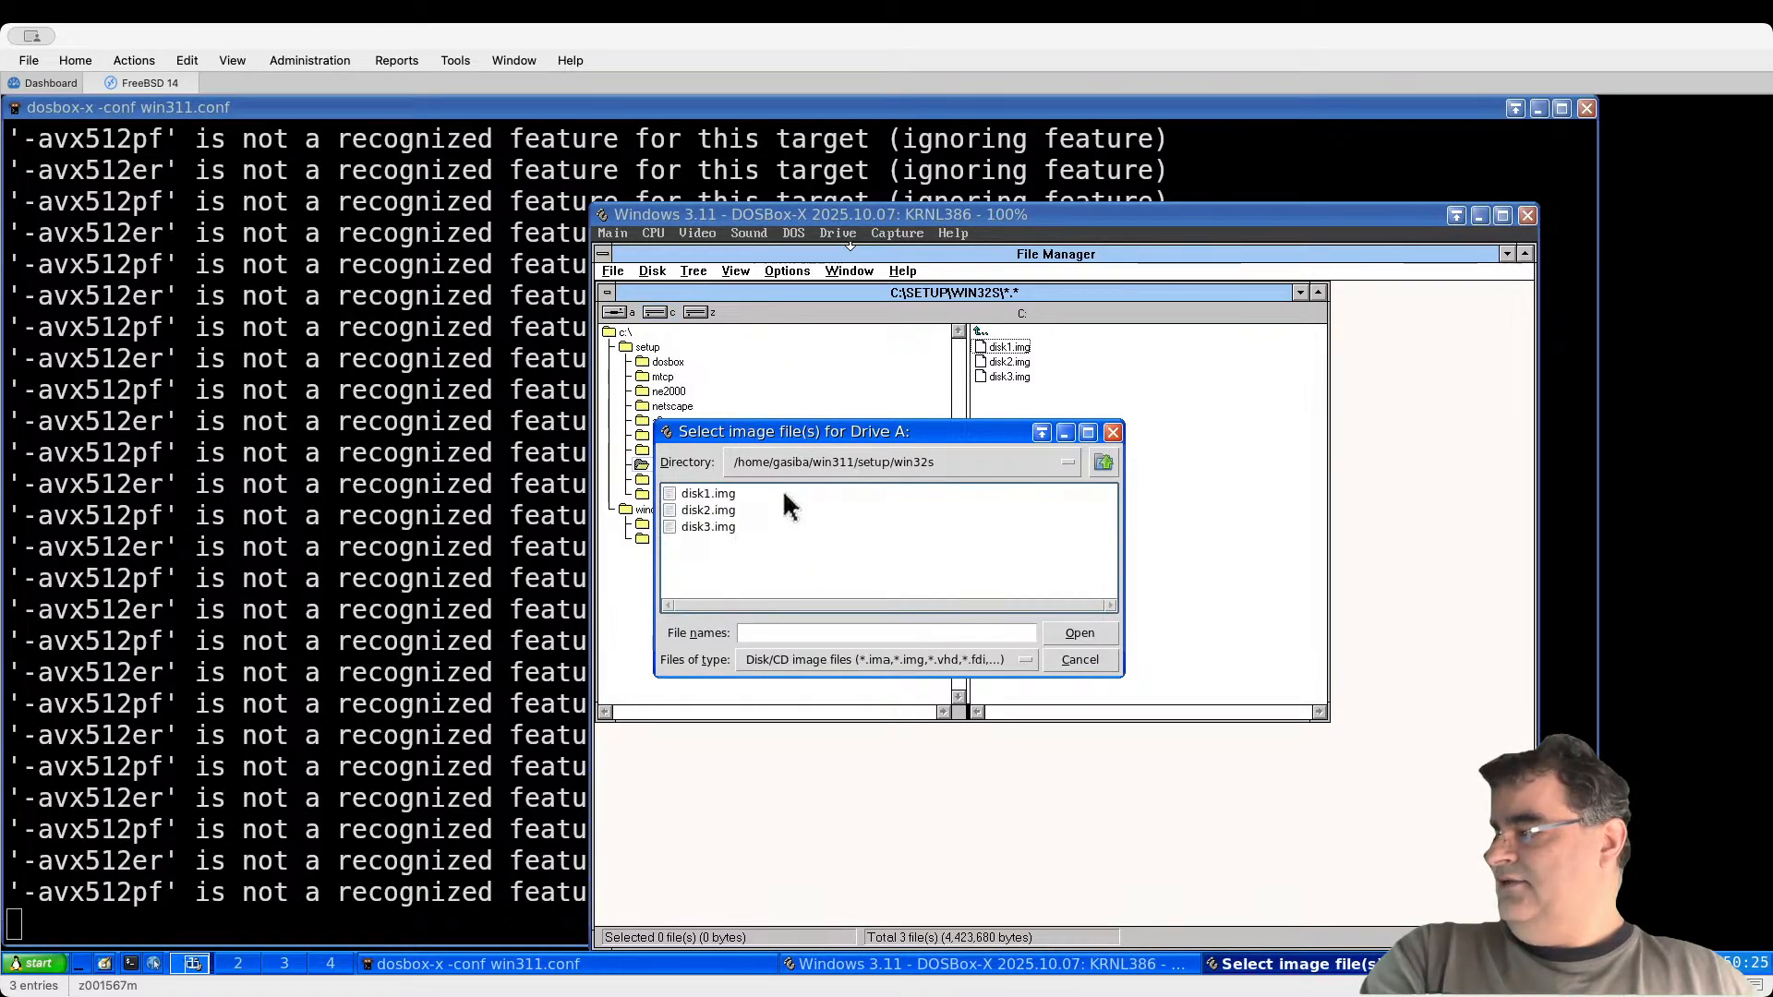
double_click(719, 524)
click(919, 582)
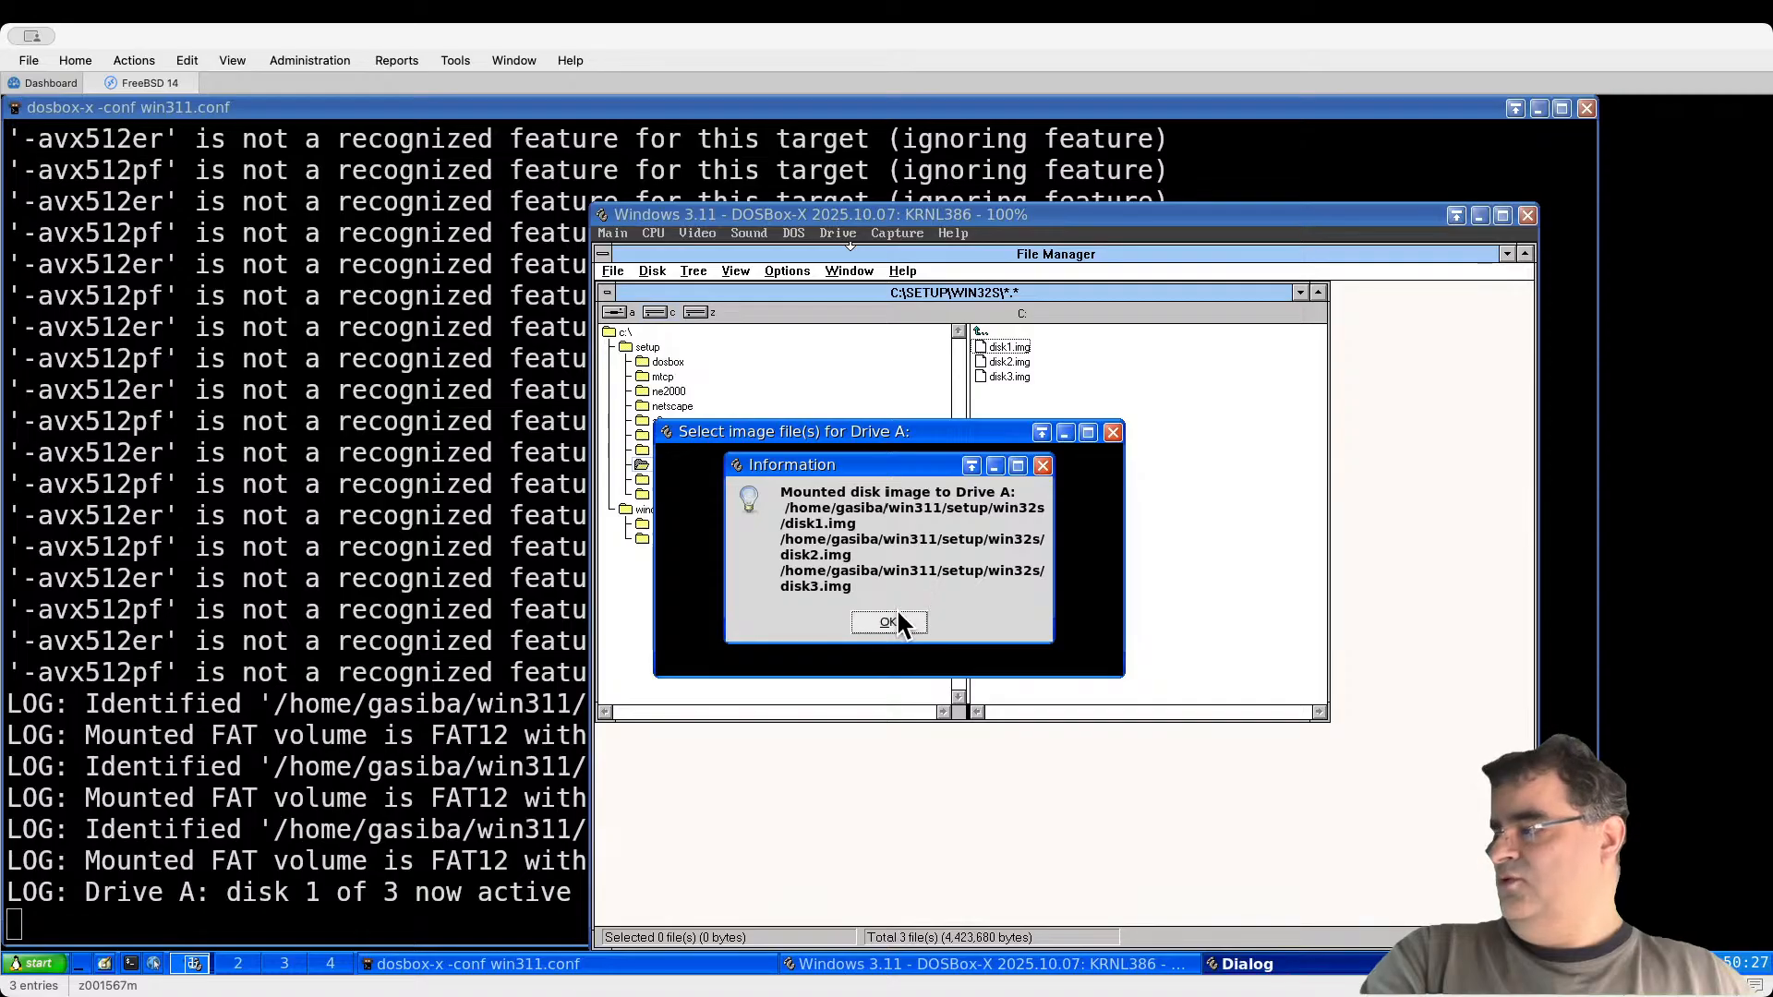
click(914, 619)
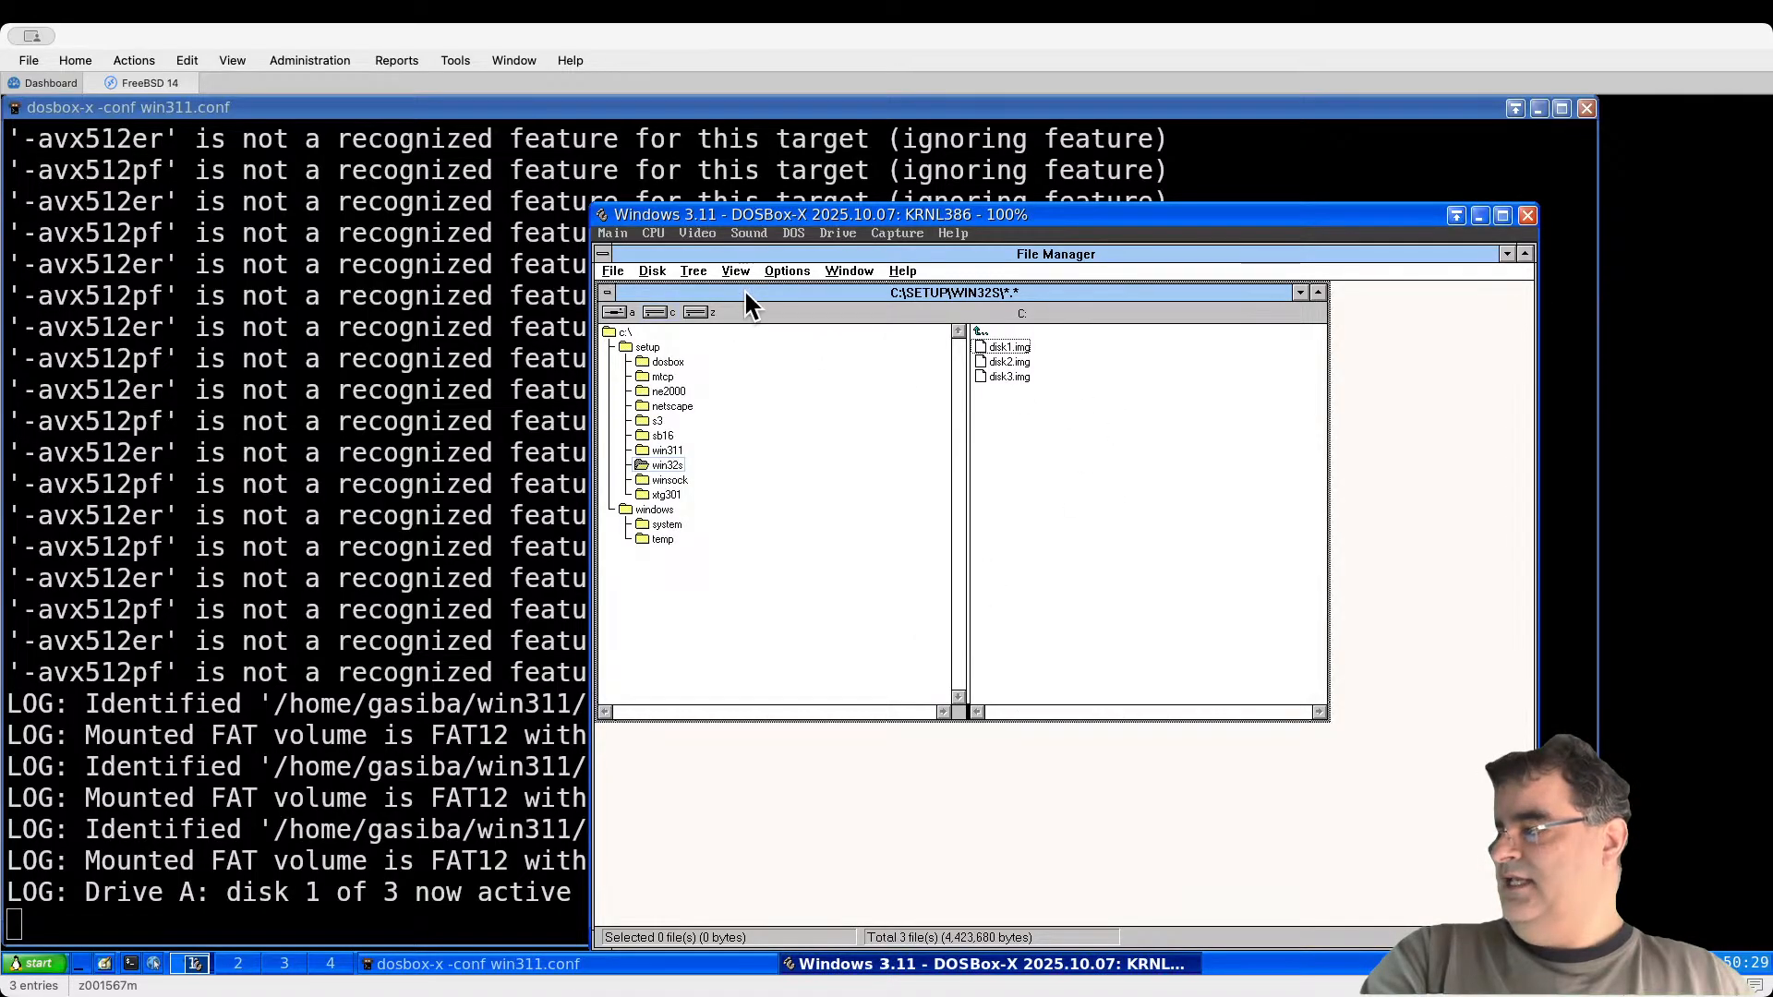
Step: Run setup.exe from drive A: and start copying Win32s to the default directory
click(618, 313)
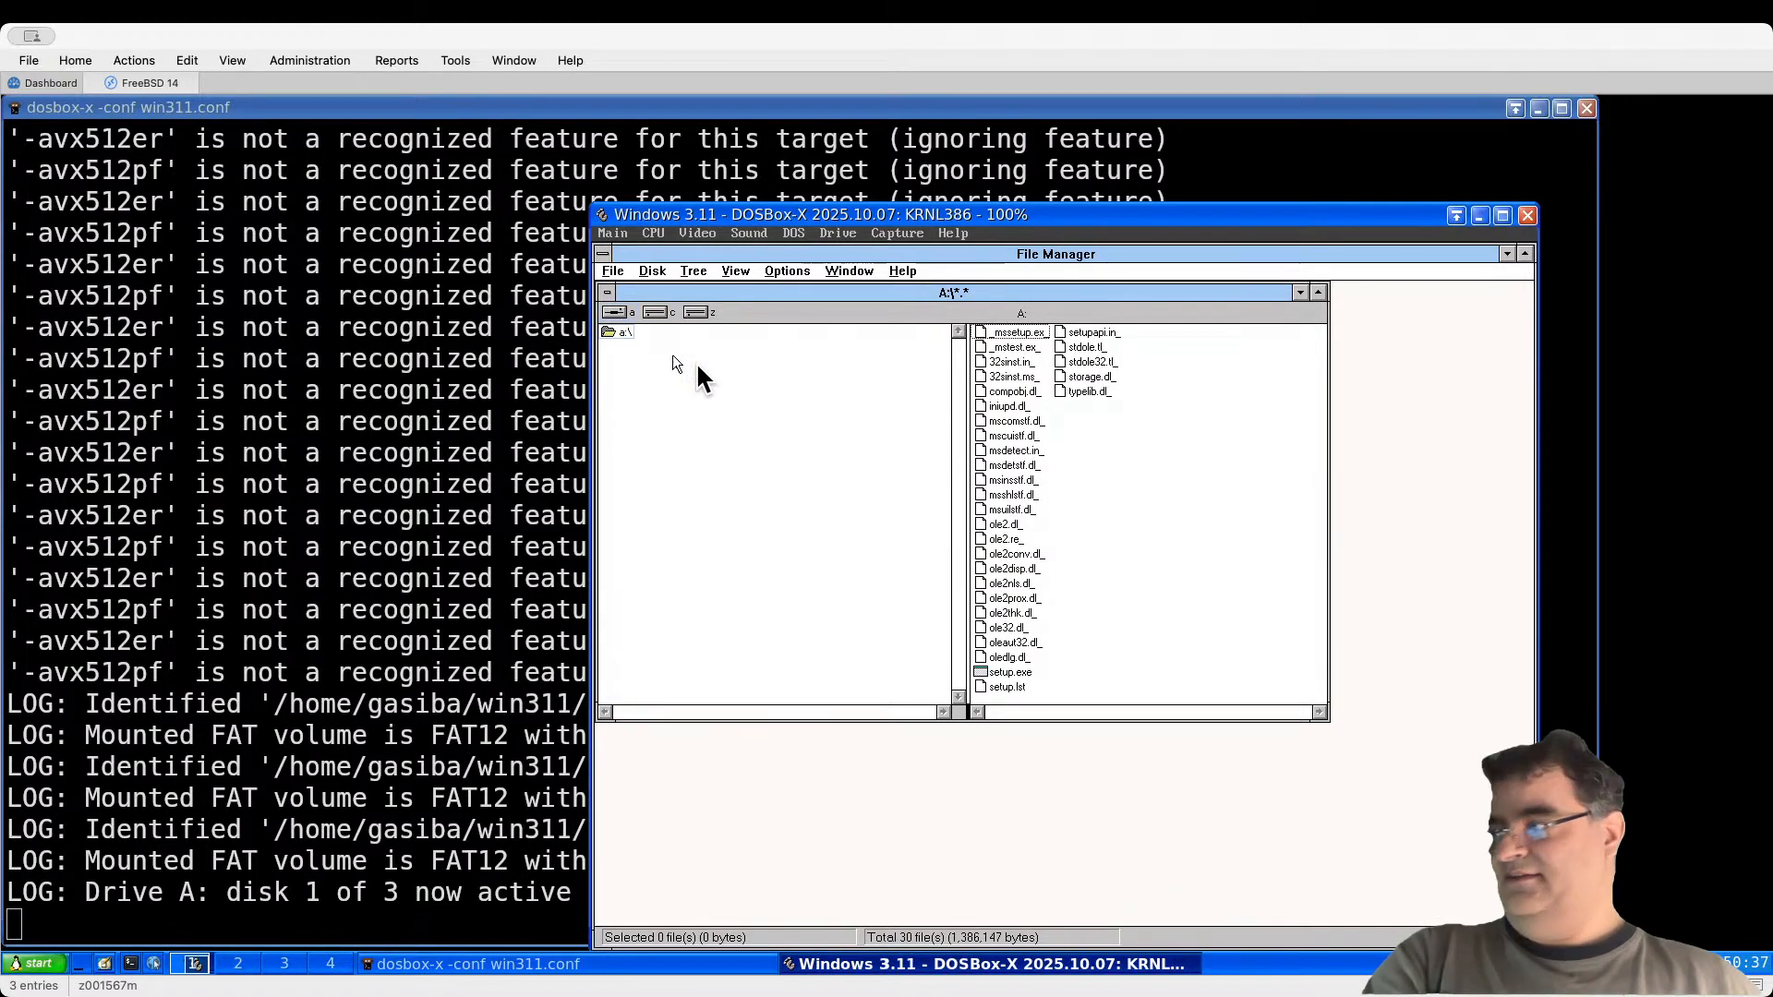
double_click(1006, 672)
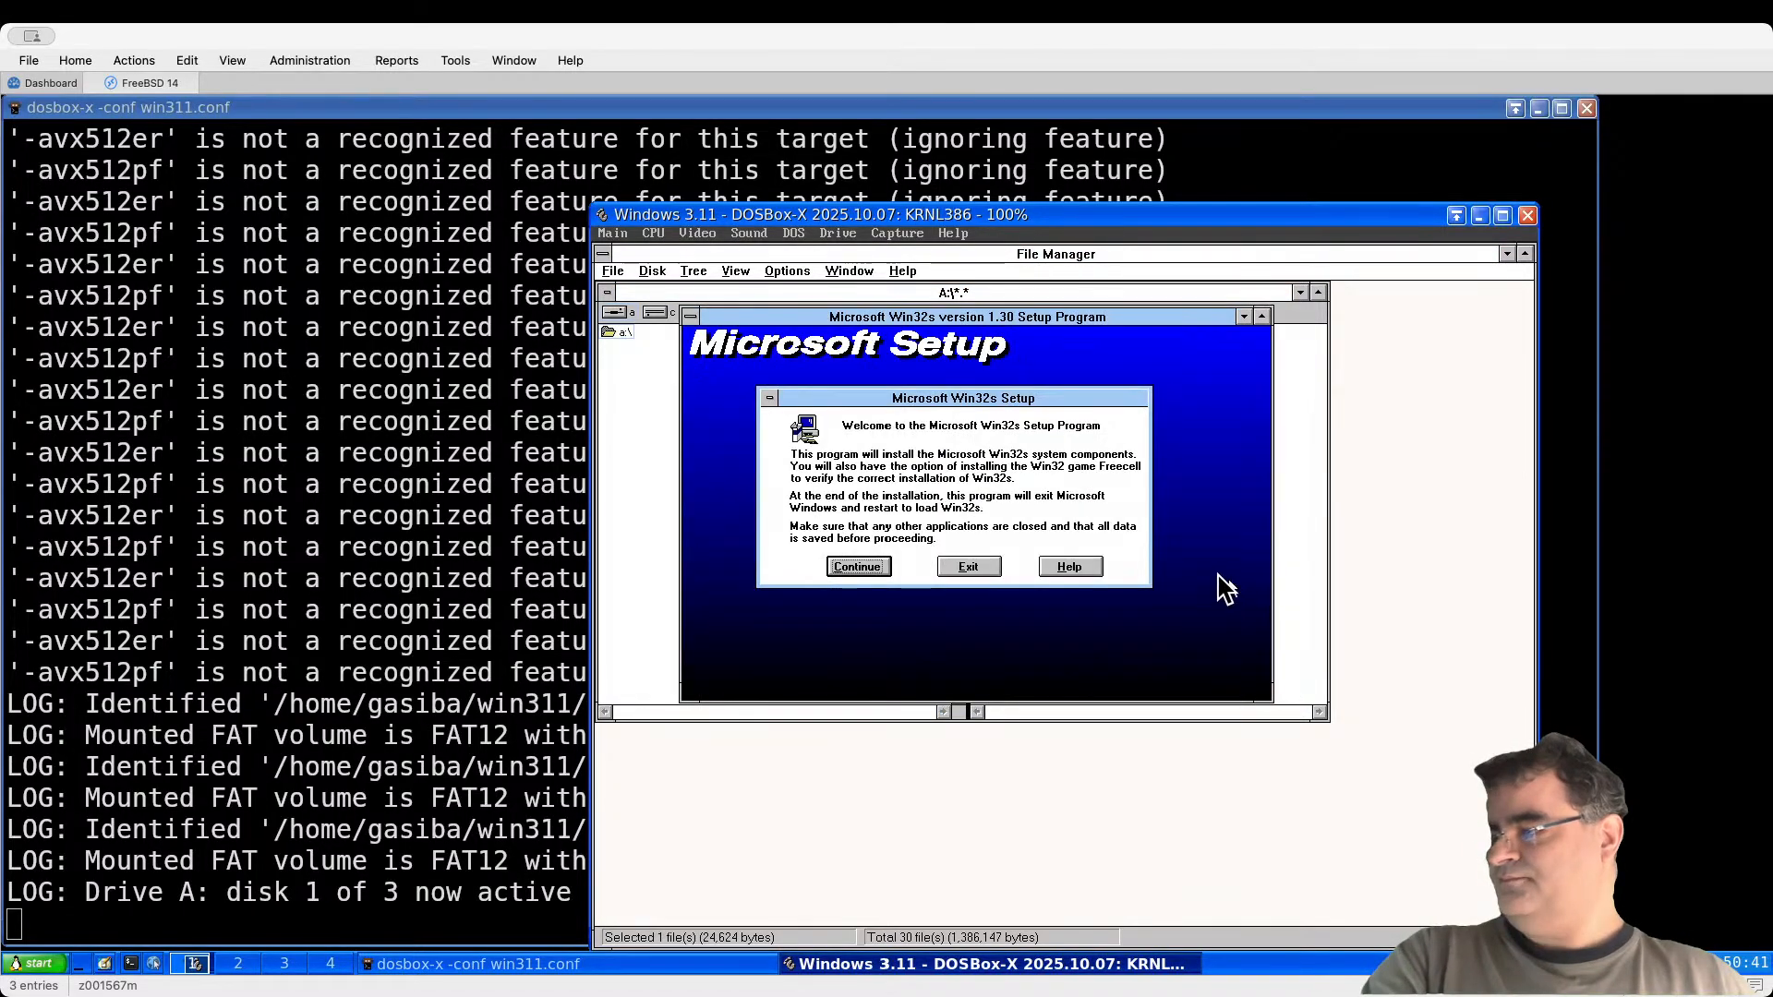
click(868, 566)
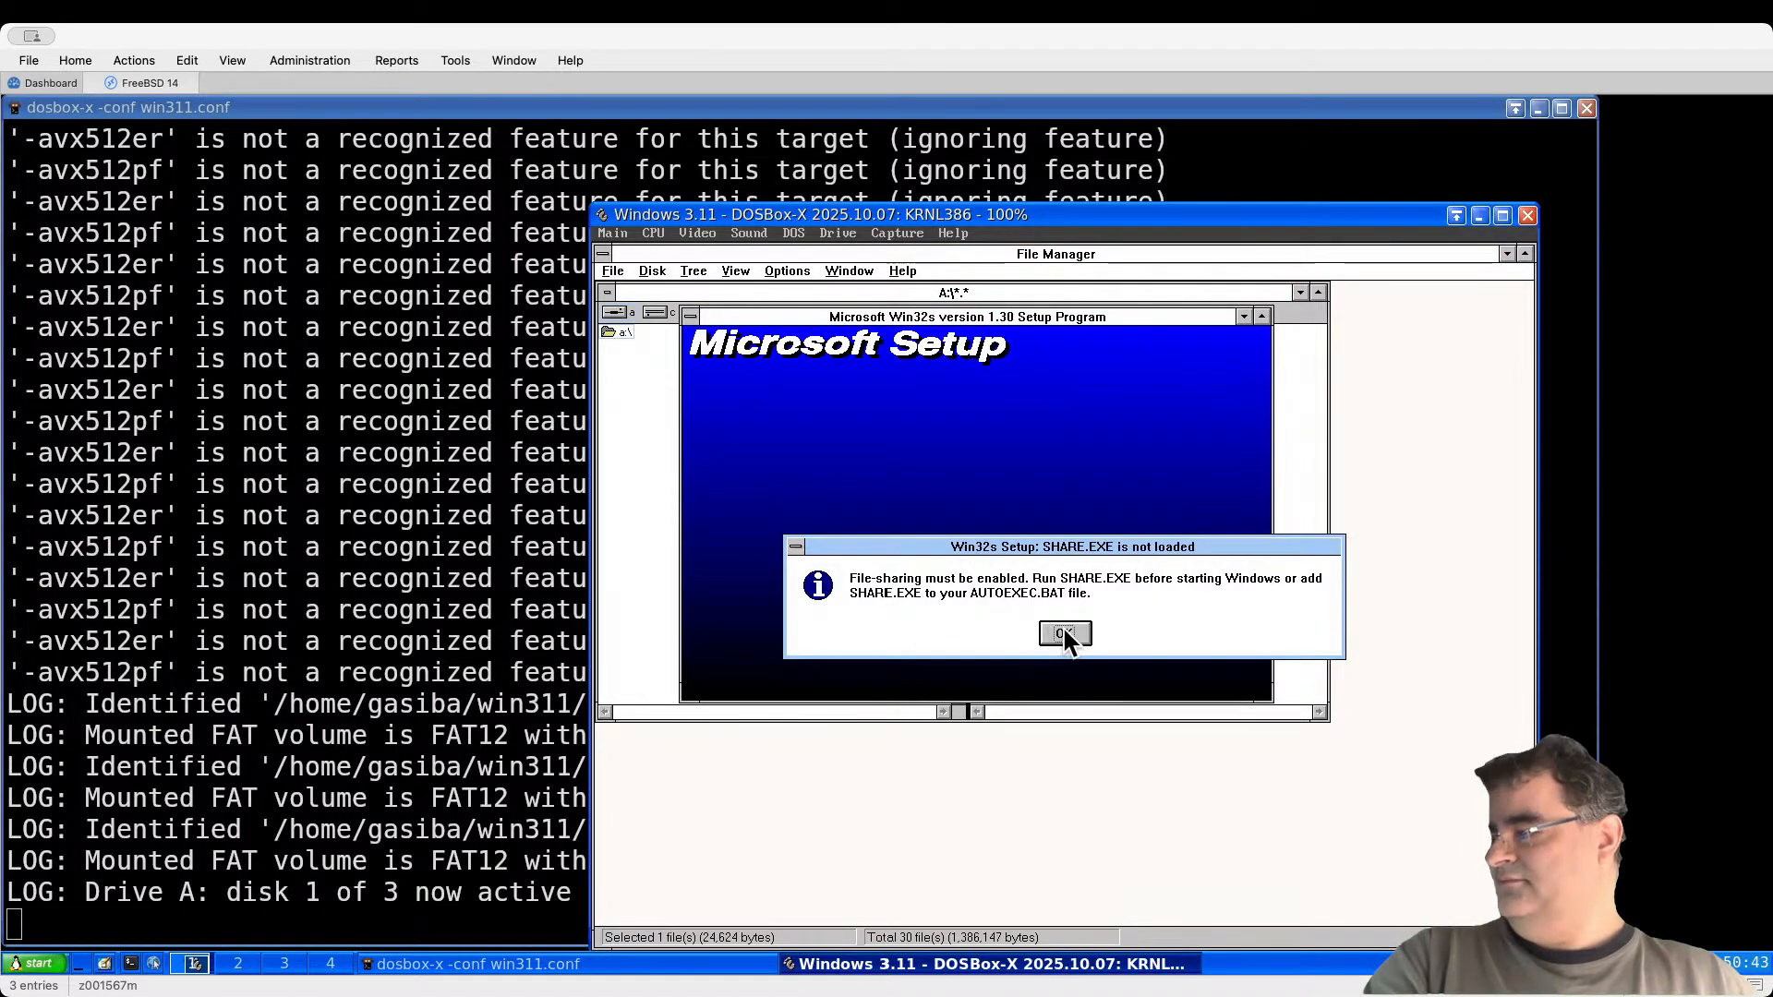
click(1060, 635)
click(896, 559)
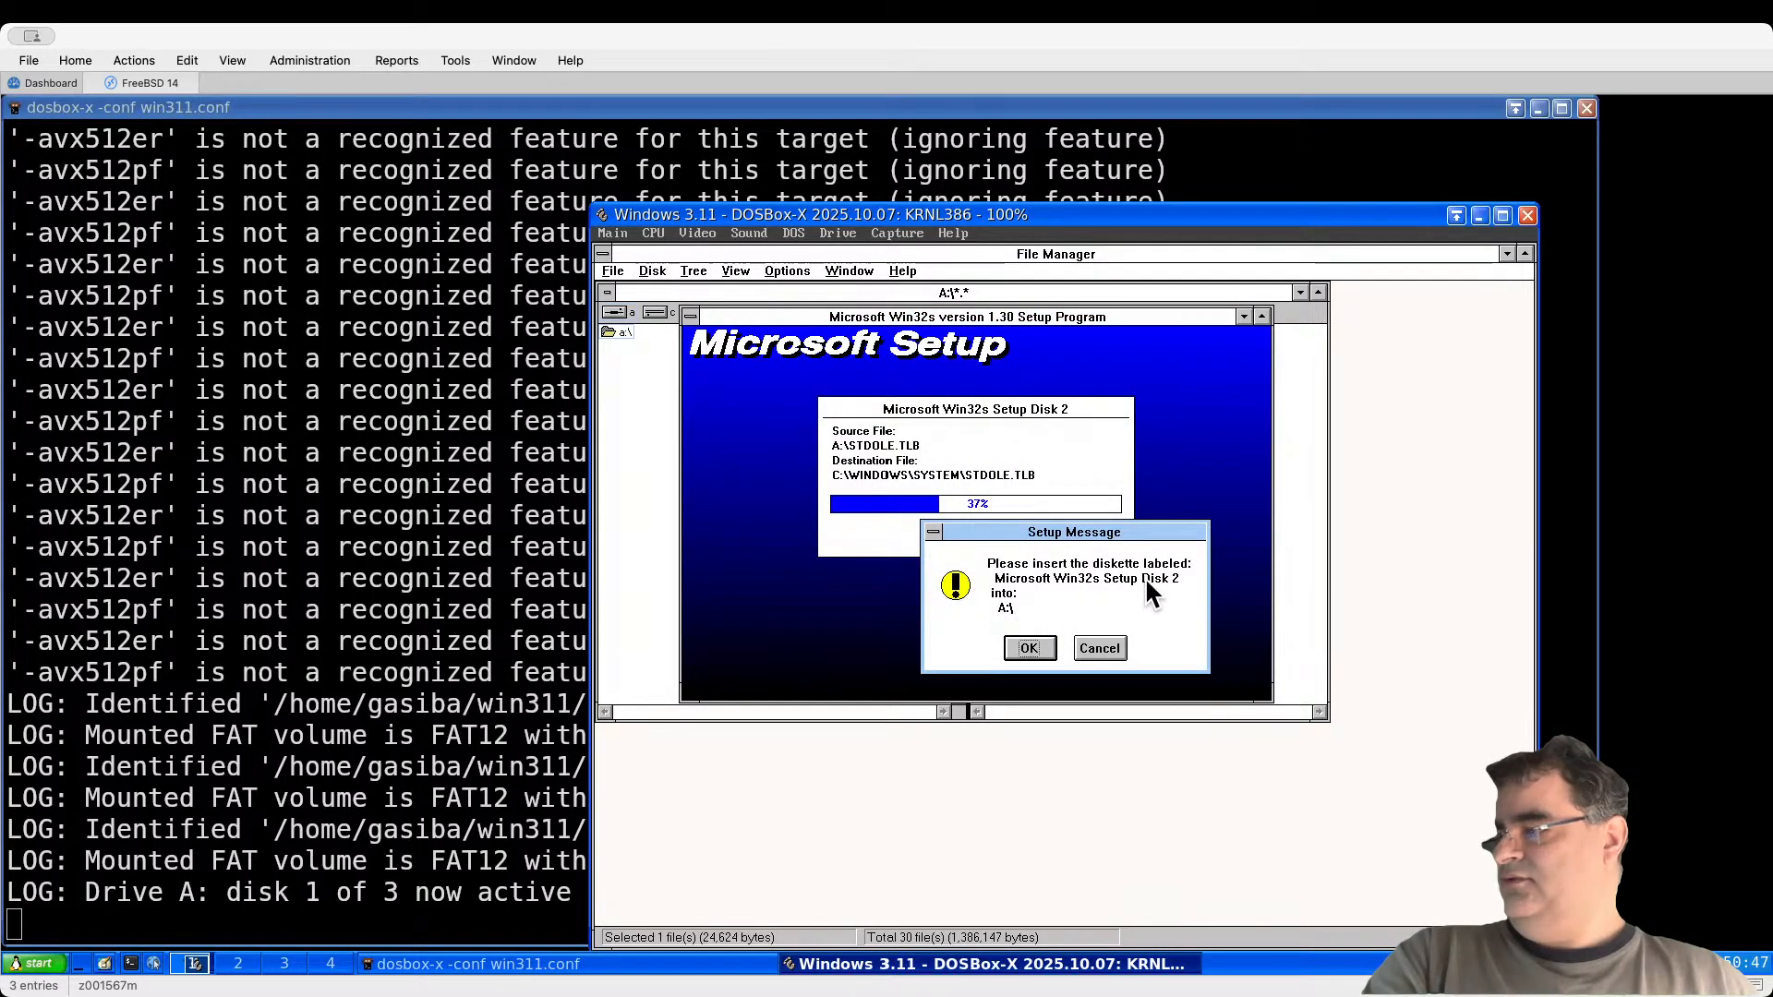
Step: Swap drive A to the second, then third disk image when Win32s setup asks
click(837, 233)
mouse_move(825, 247)
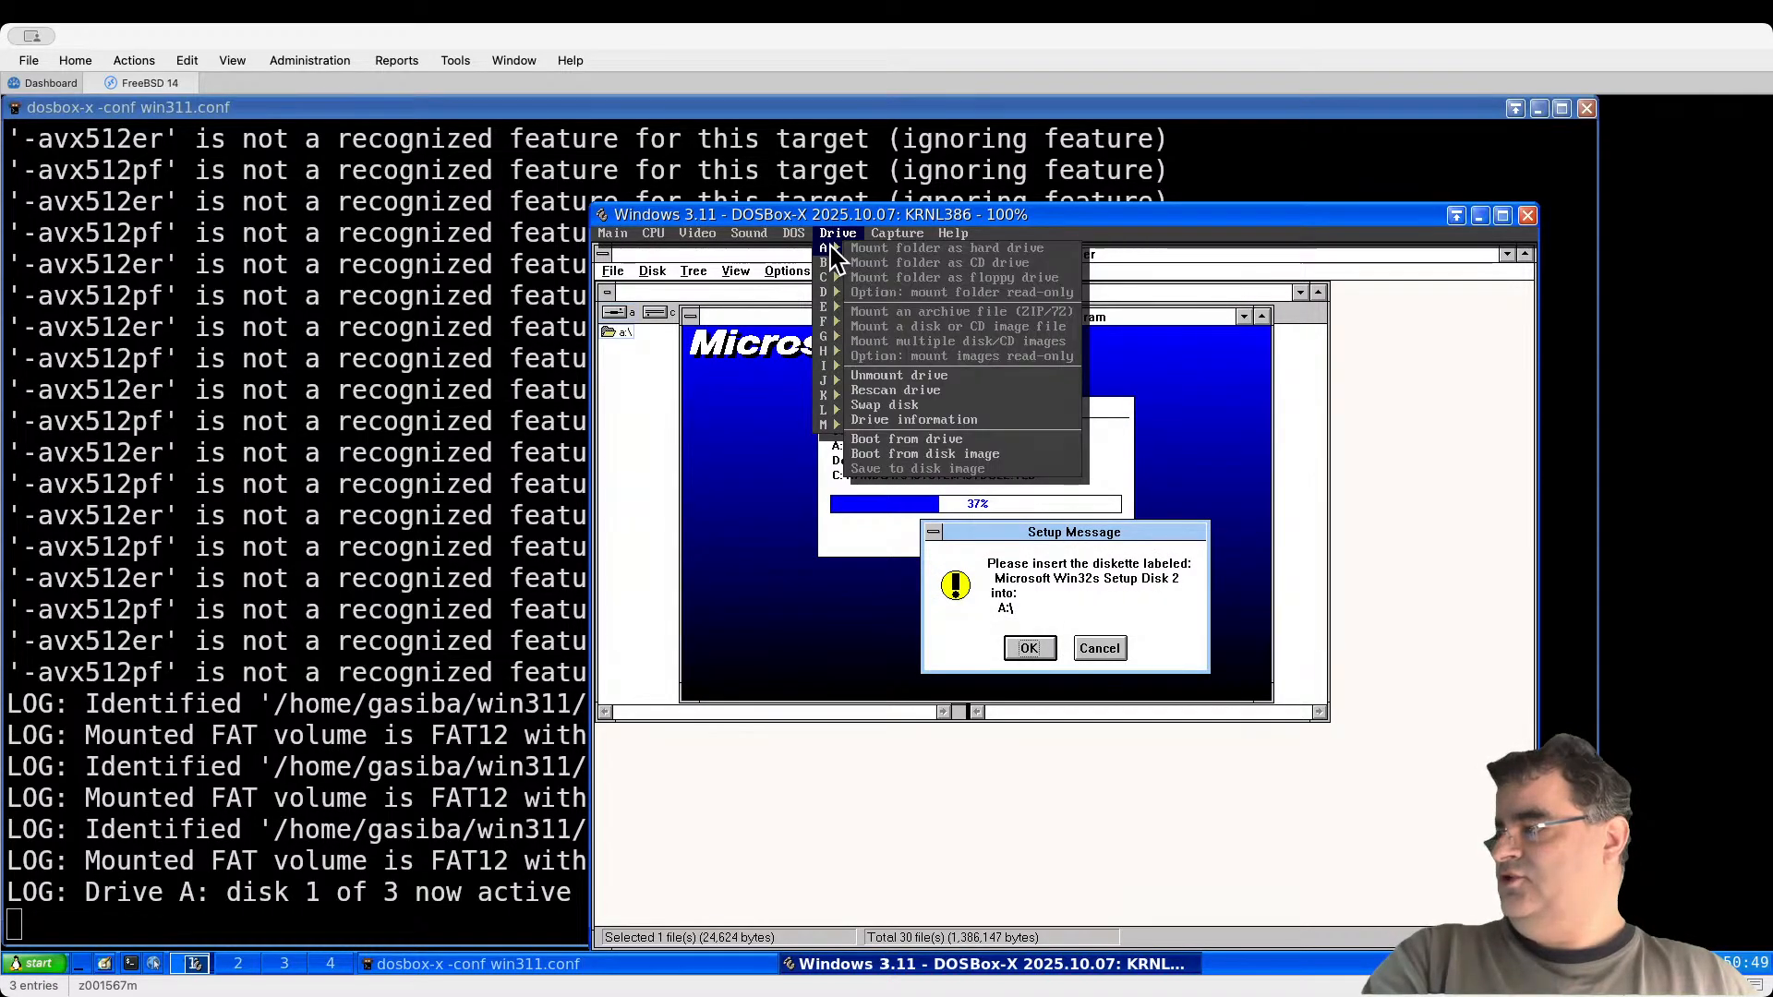
click(916, 404)
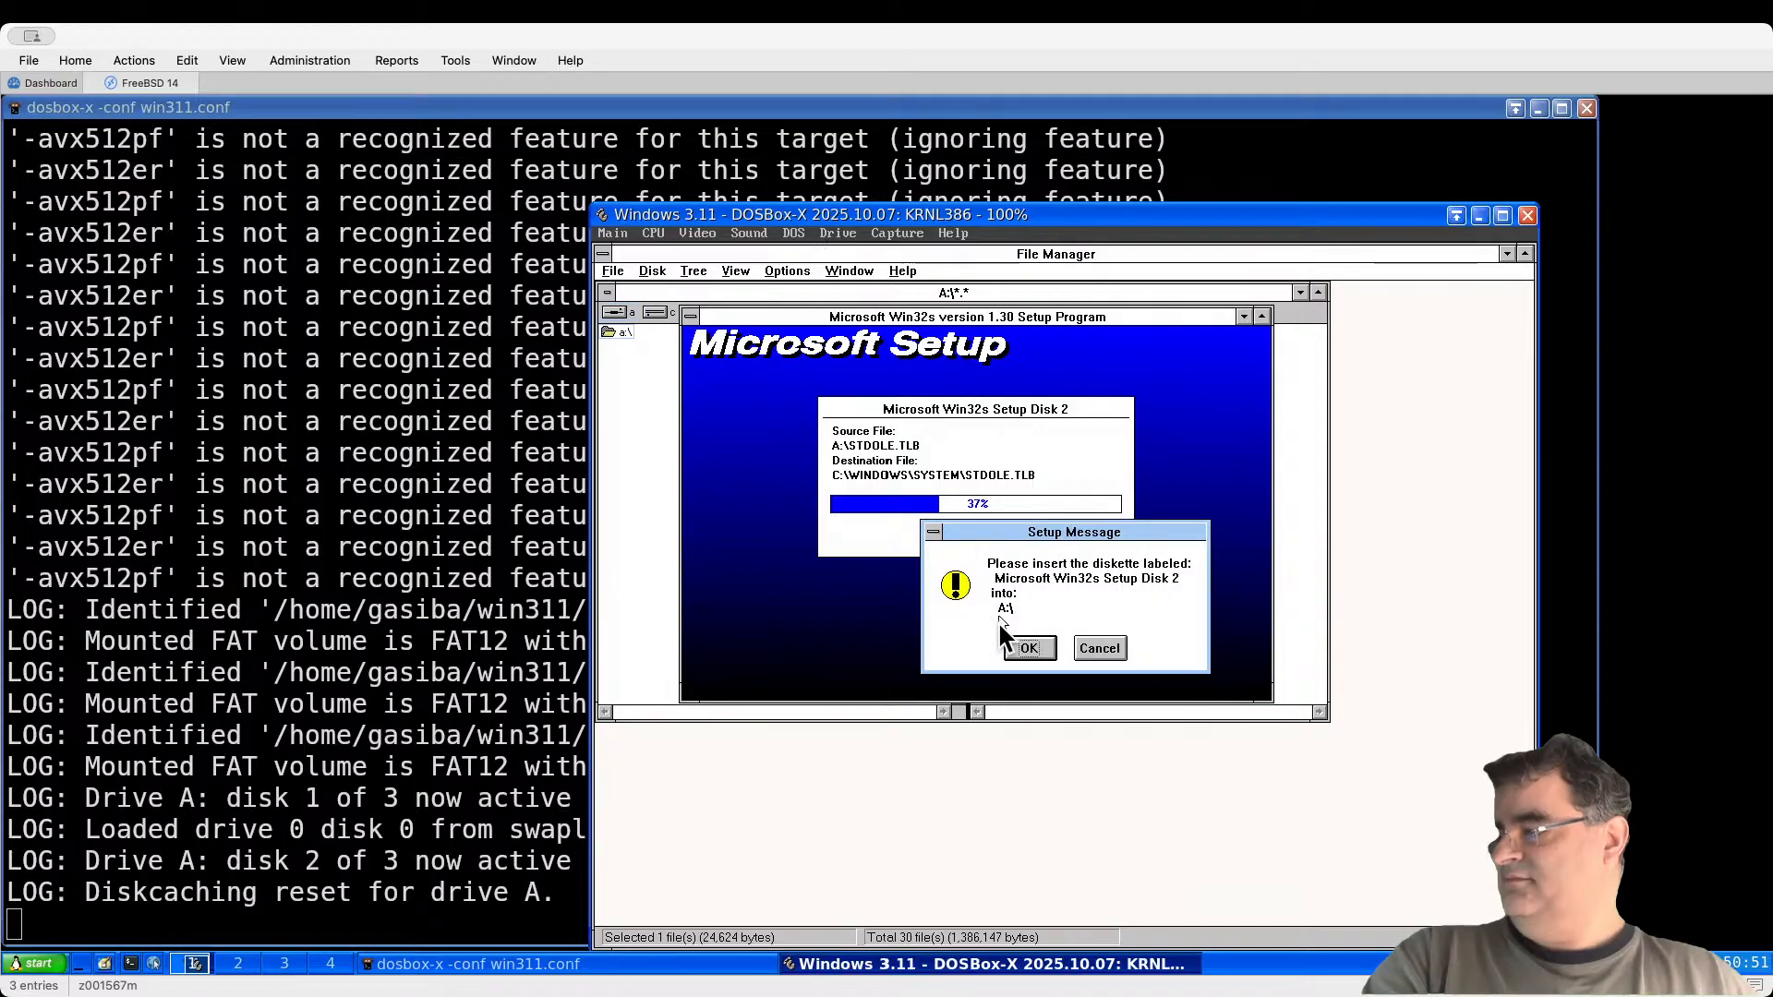
click(1029, 649)
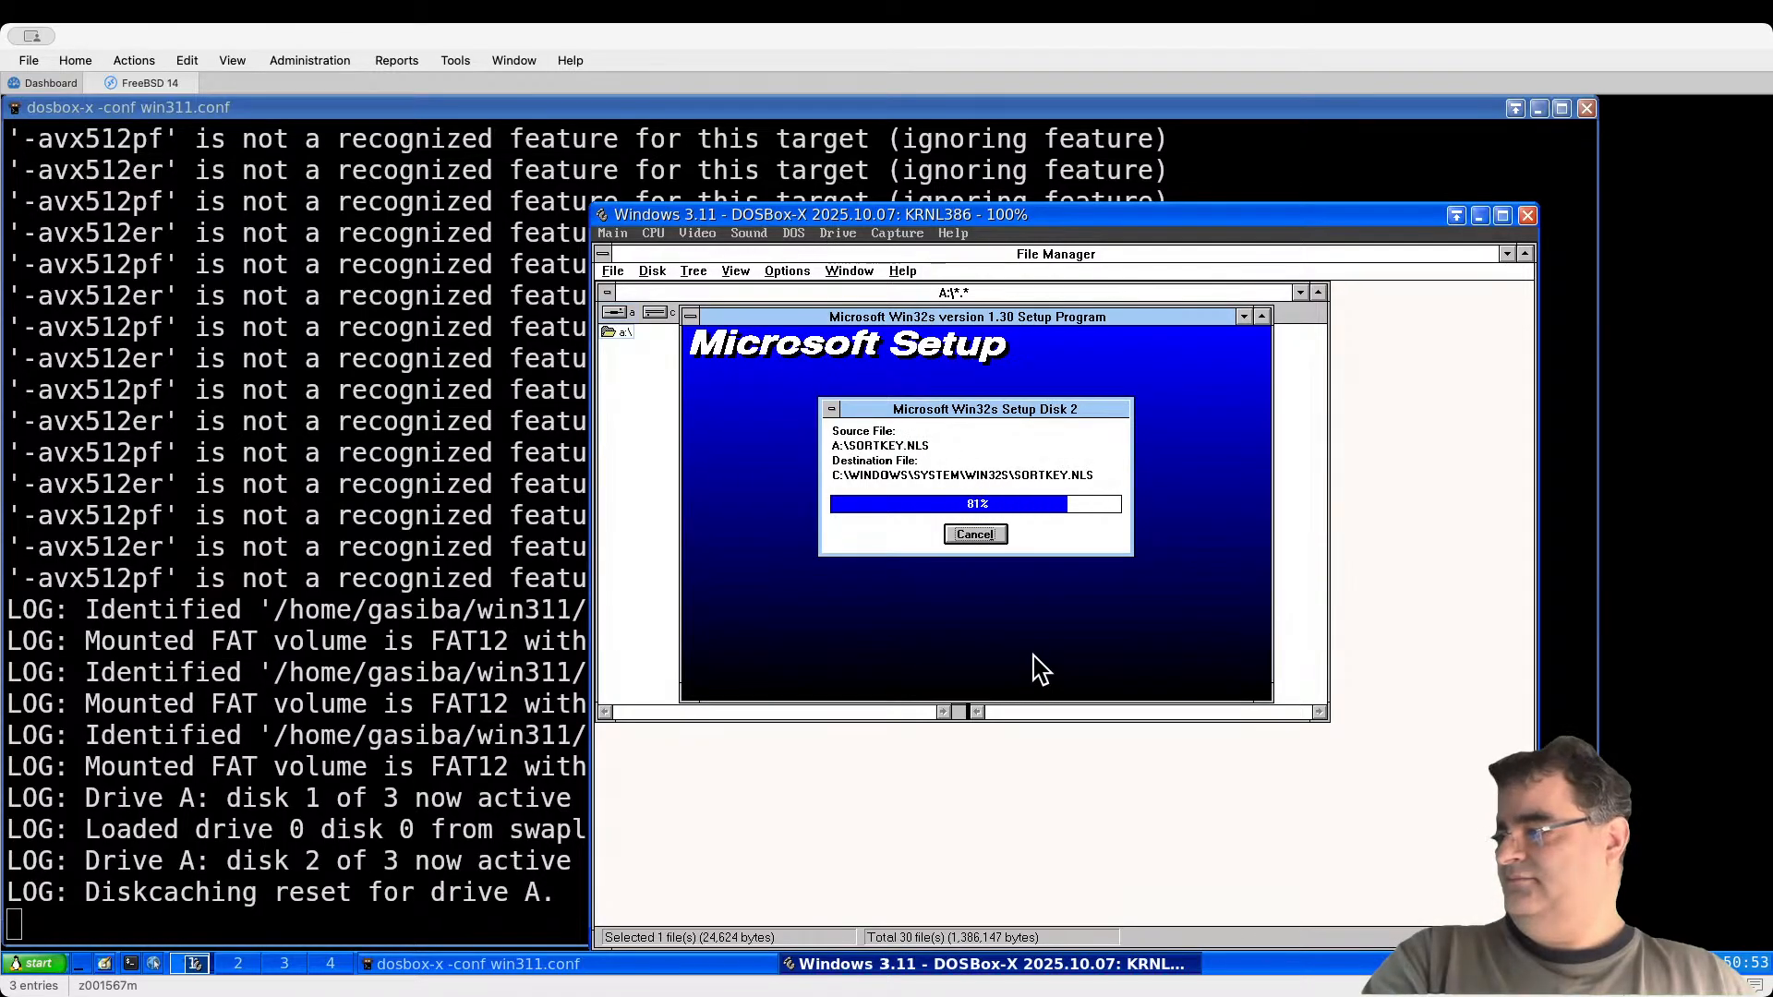
click(839, 235)
mouse_move(838, 249)
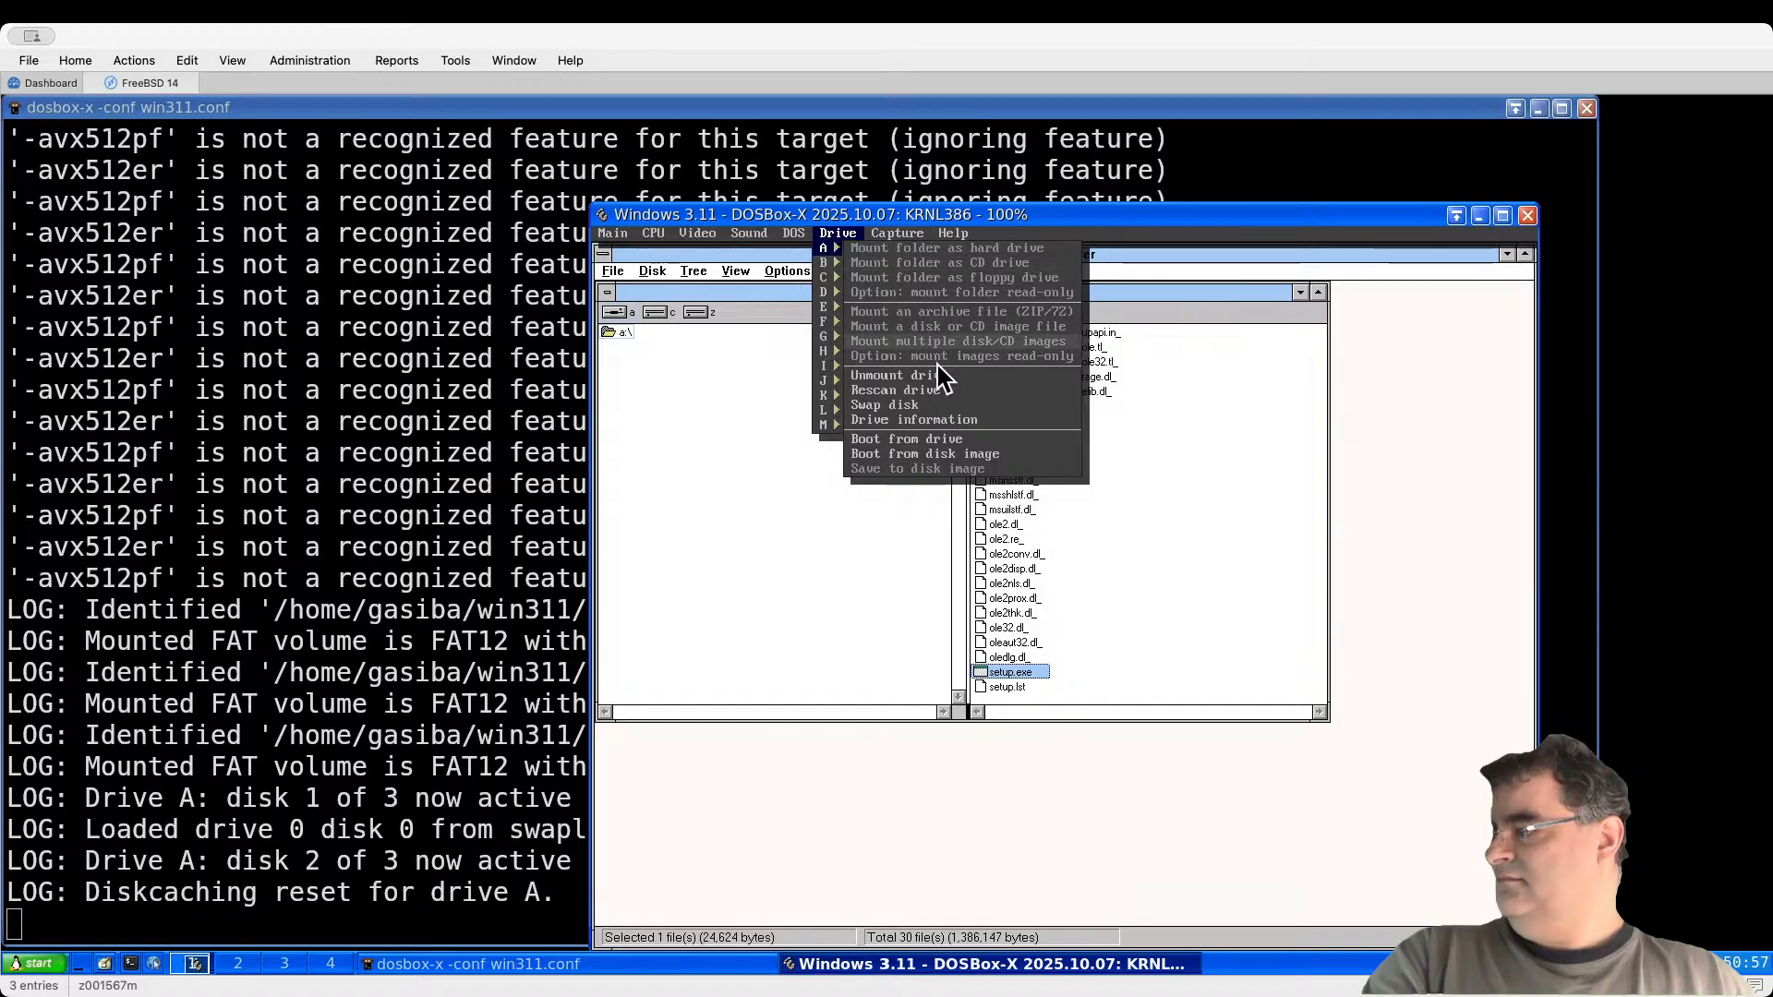
click(929, 406)
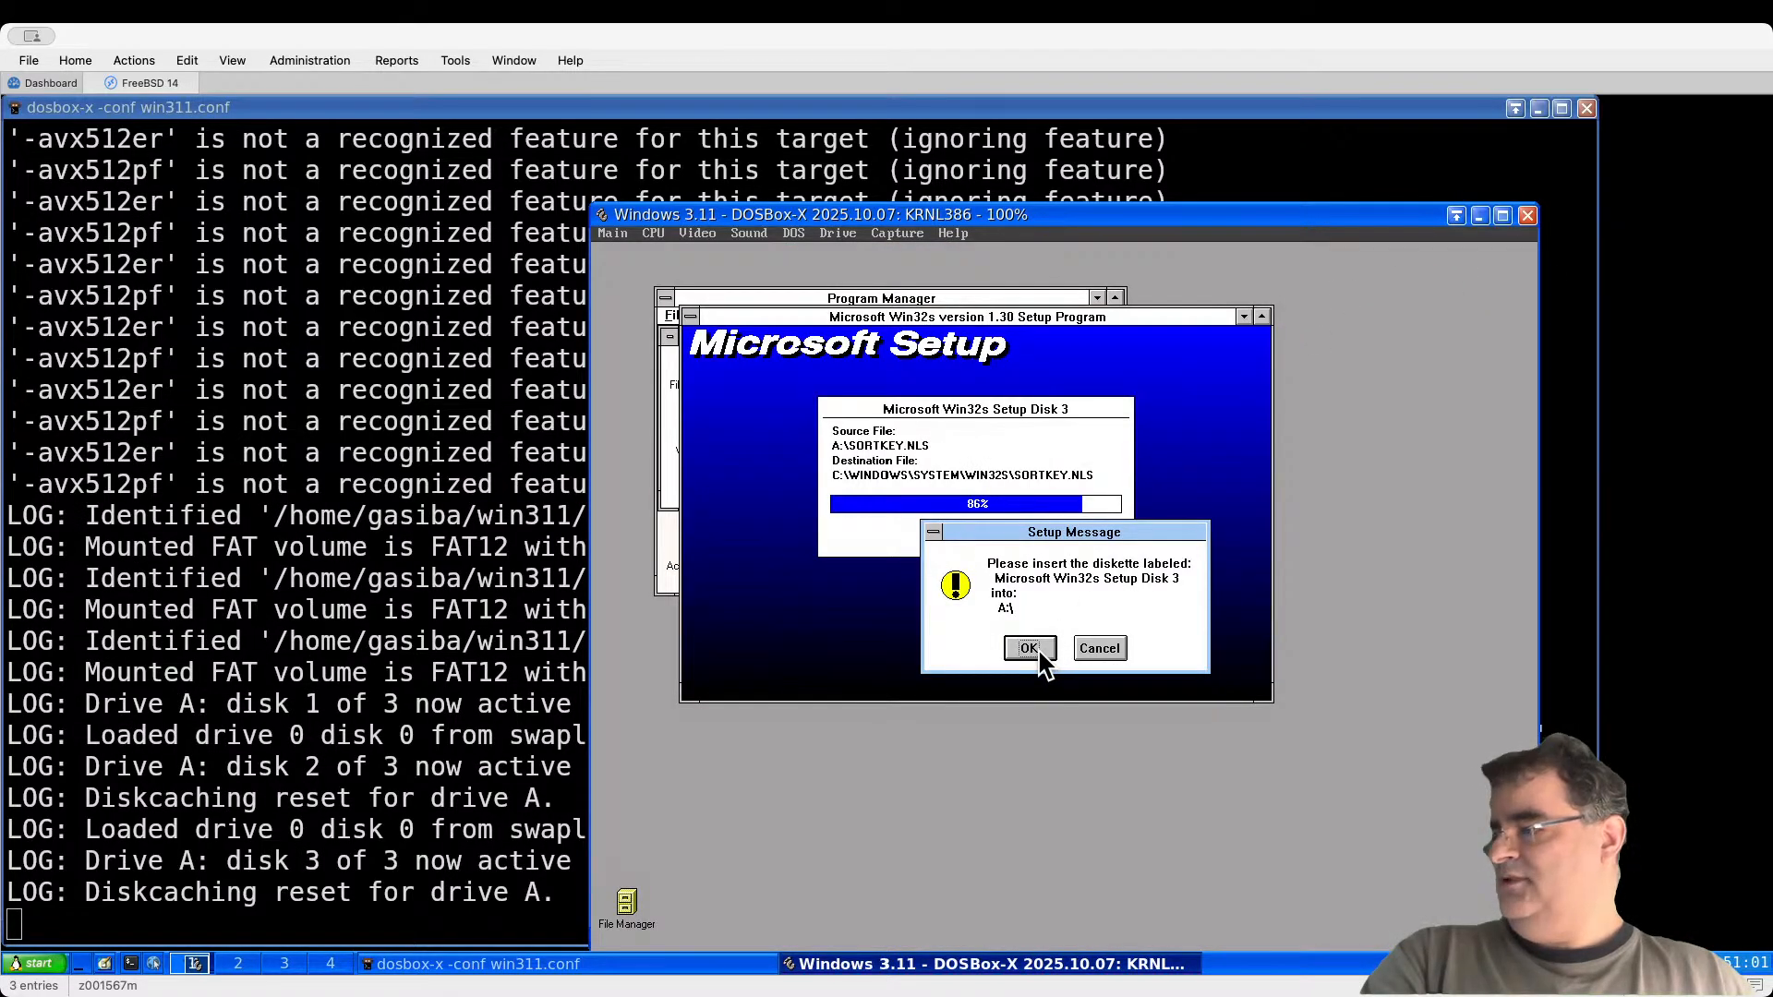
click(1039, 652)
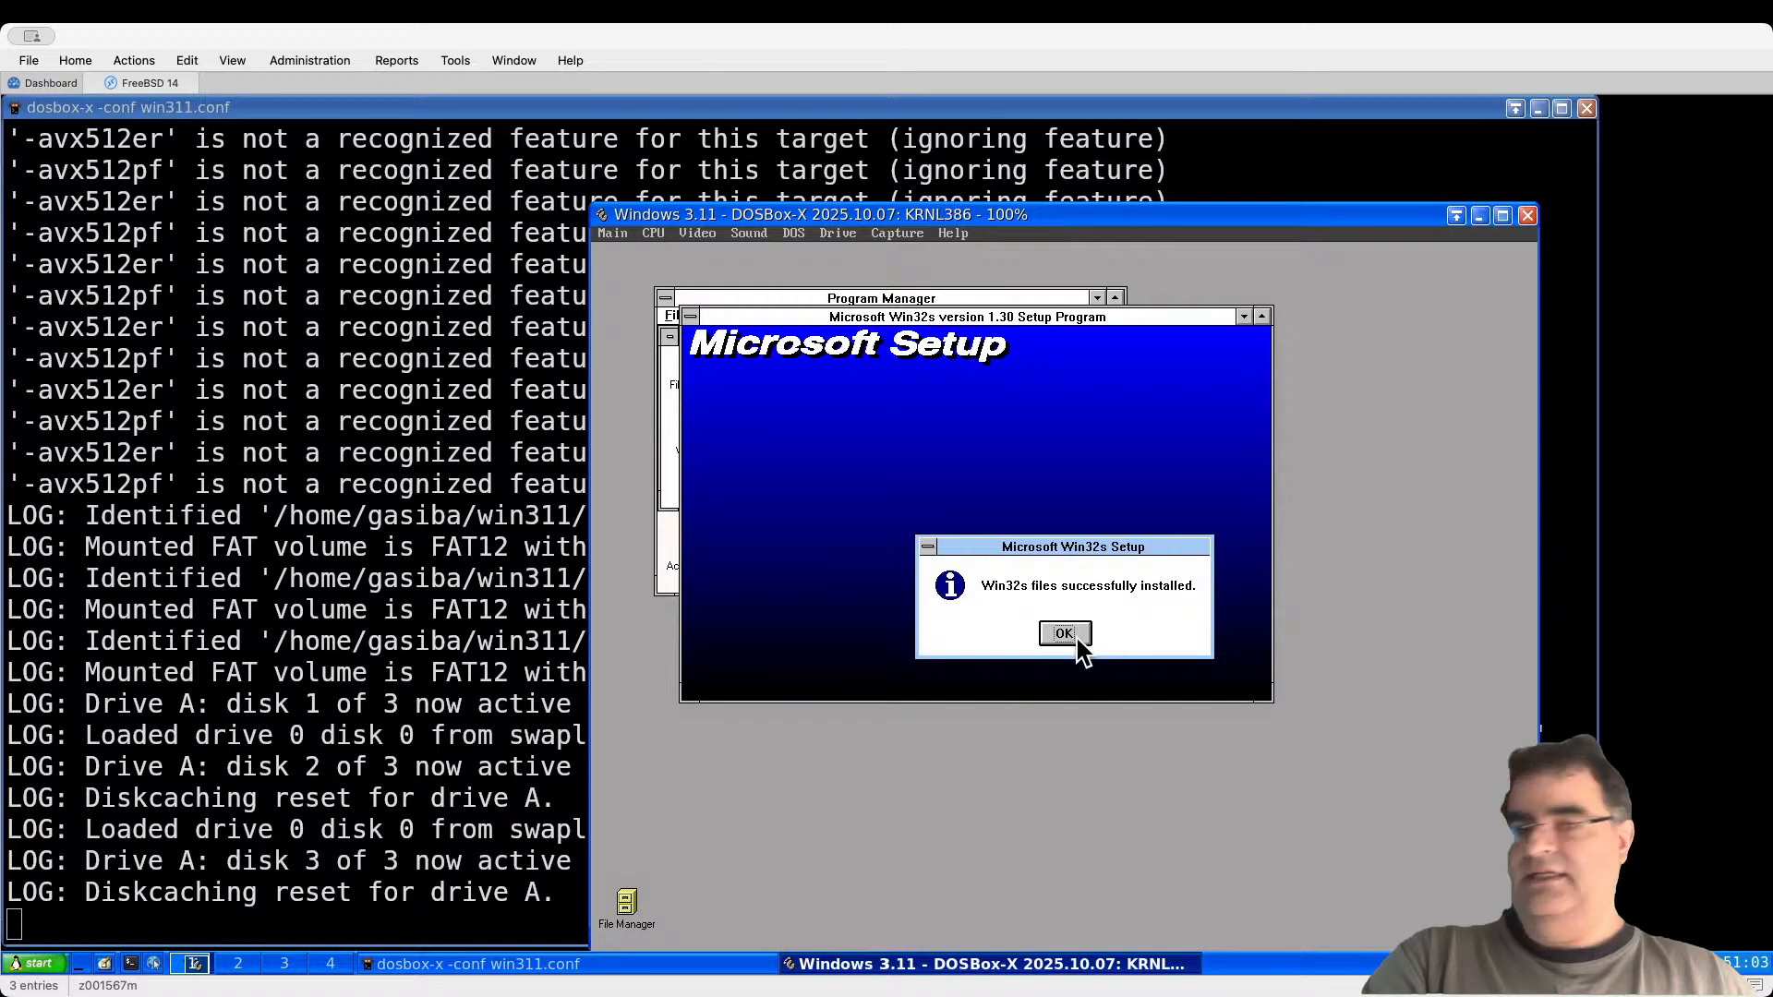
Step: Install Freecell to the default path, then restart Windows
click(1067, 638)
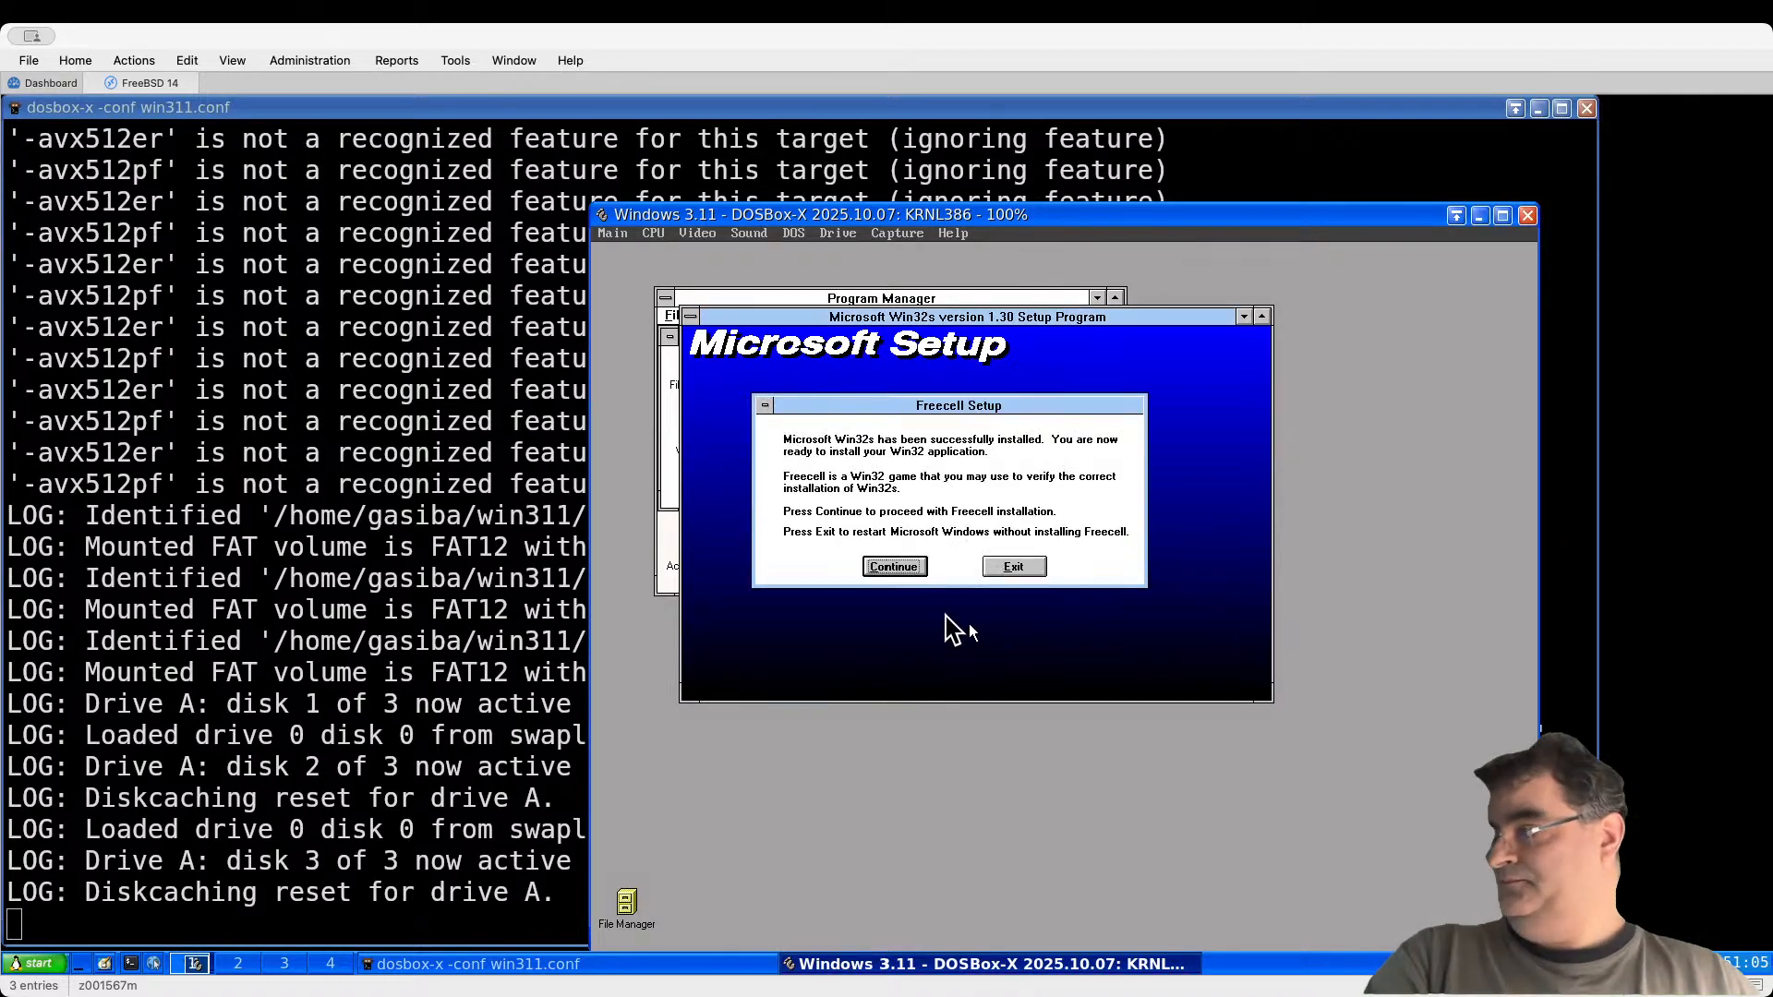
click(896, 567)
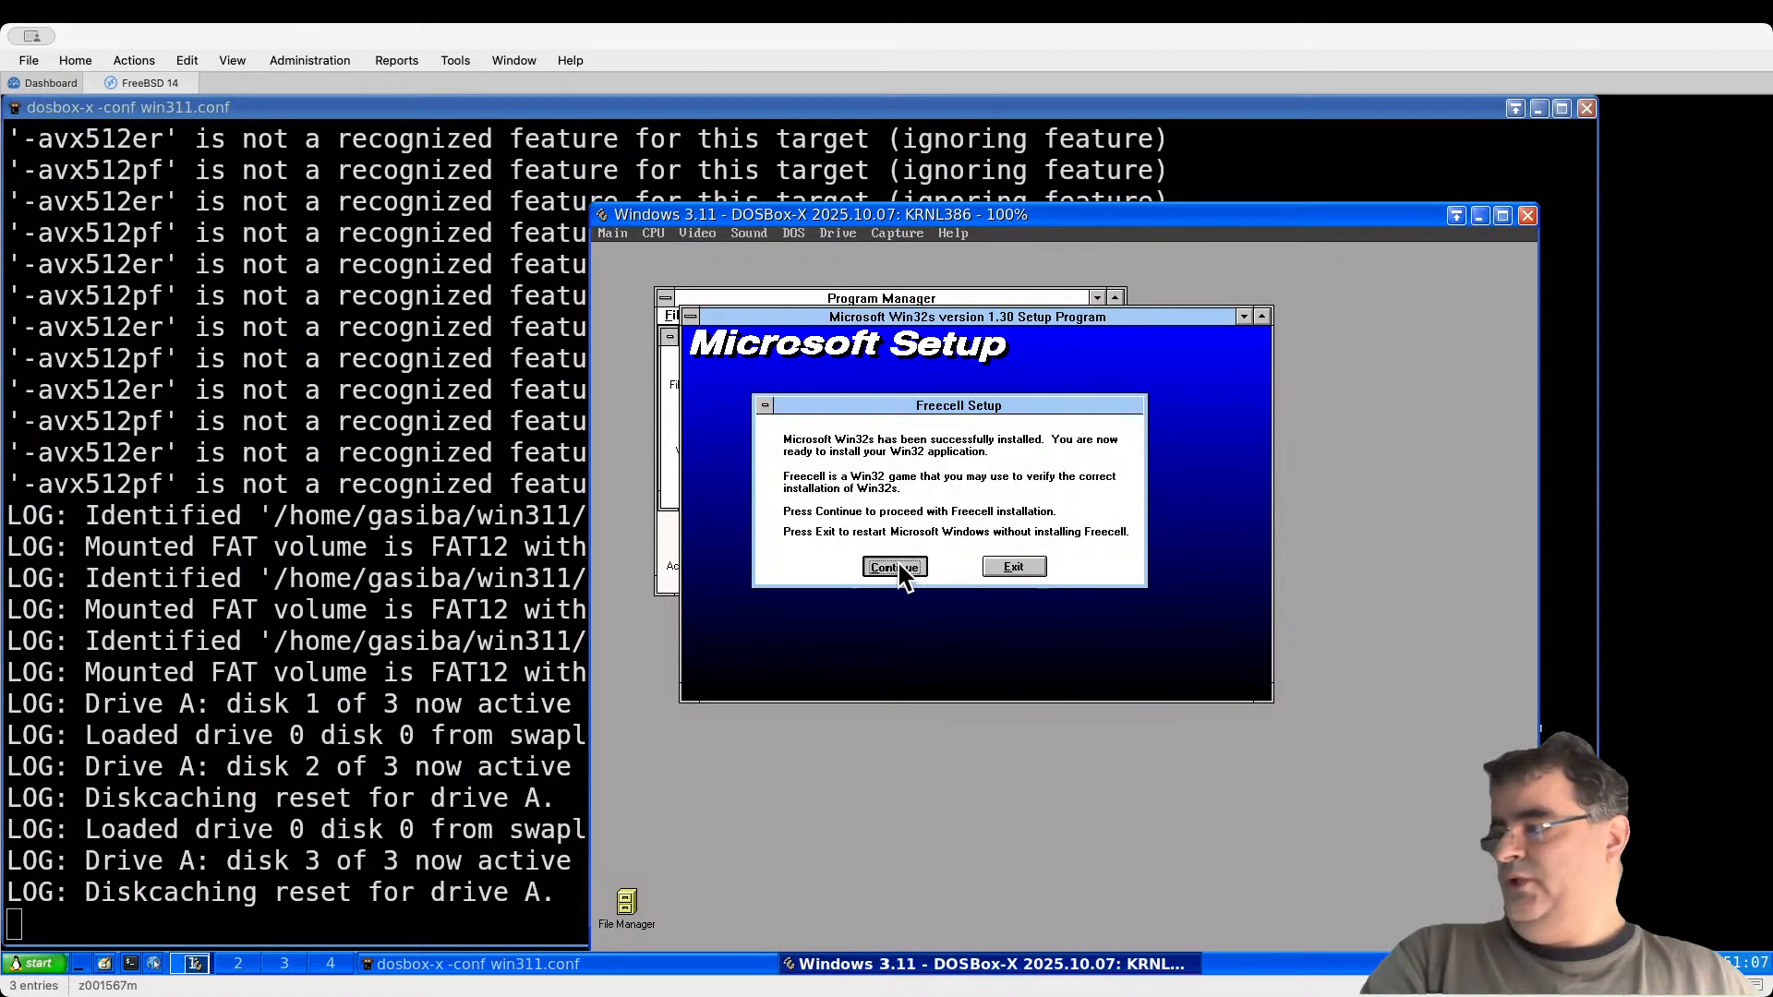
click(855, 545)
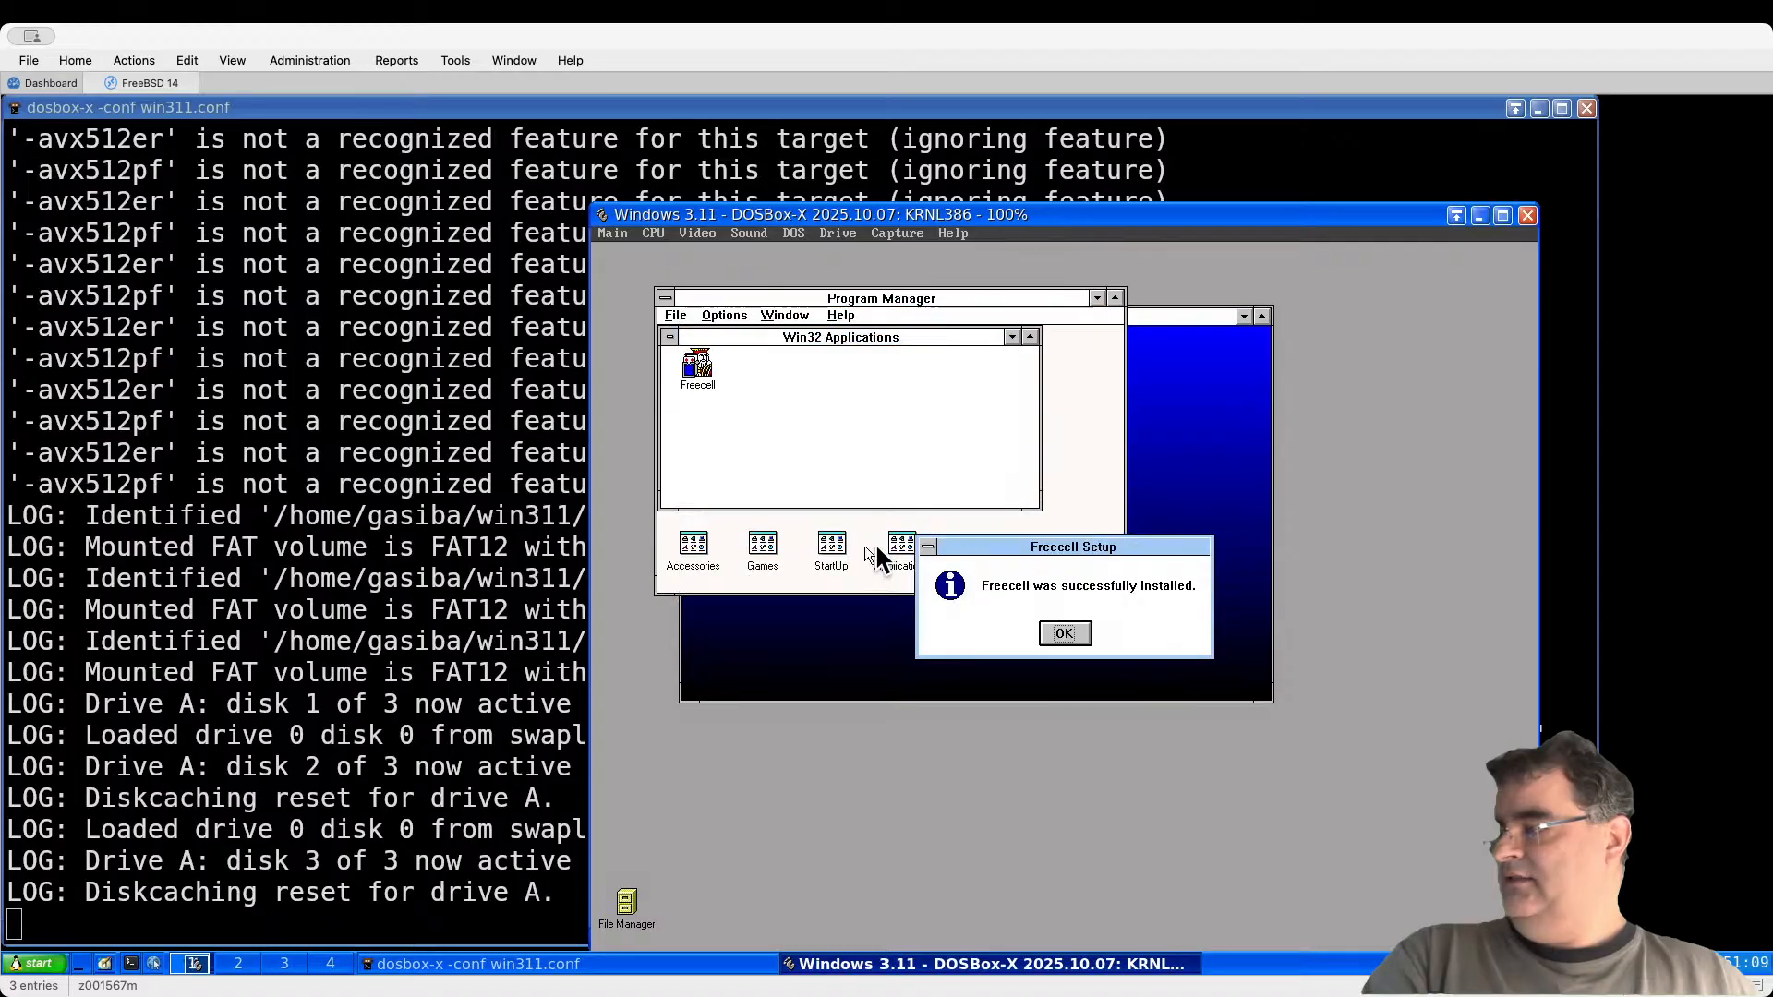
click(1066, 639)
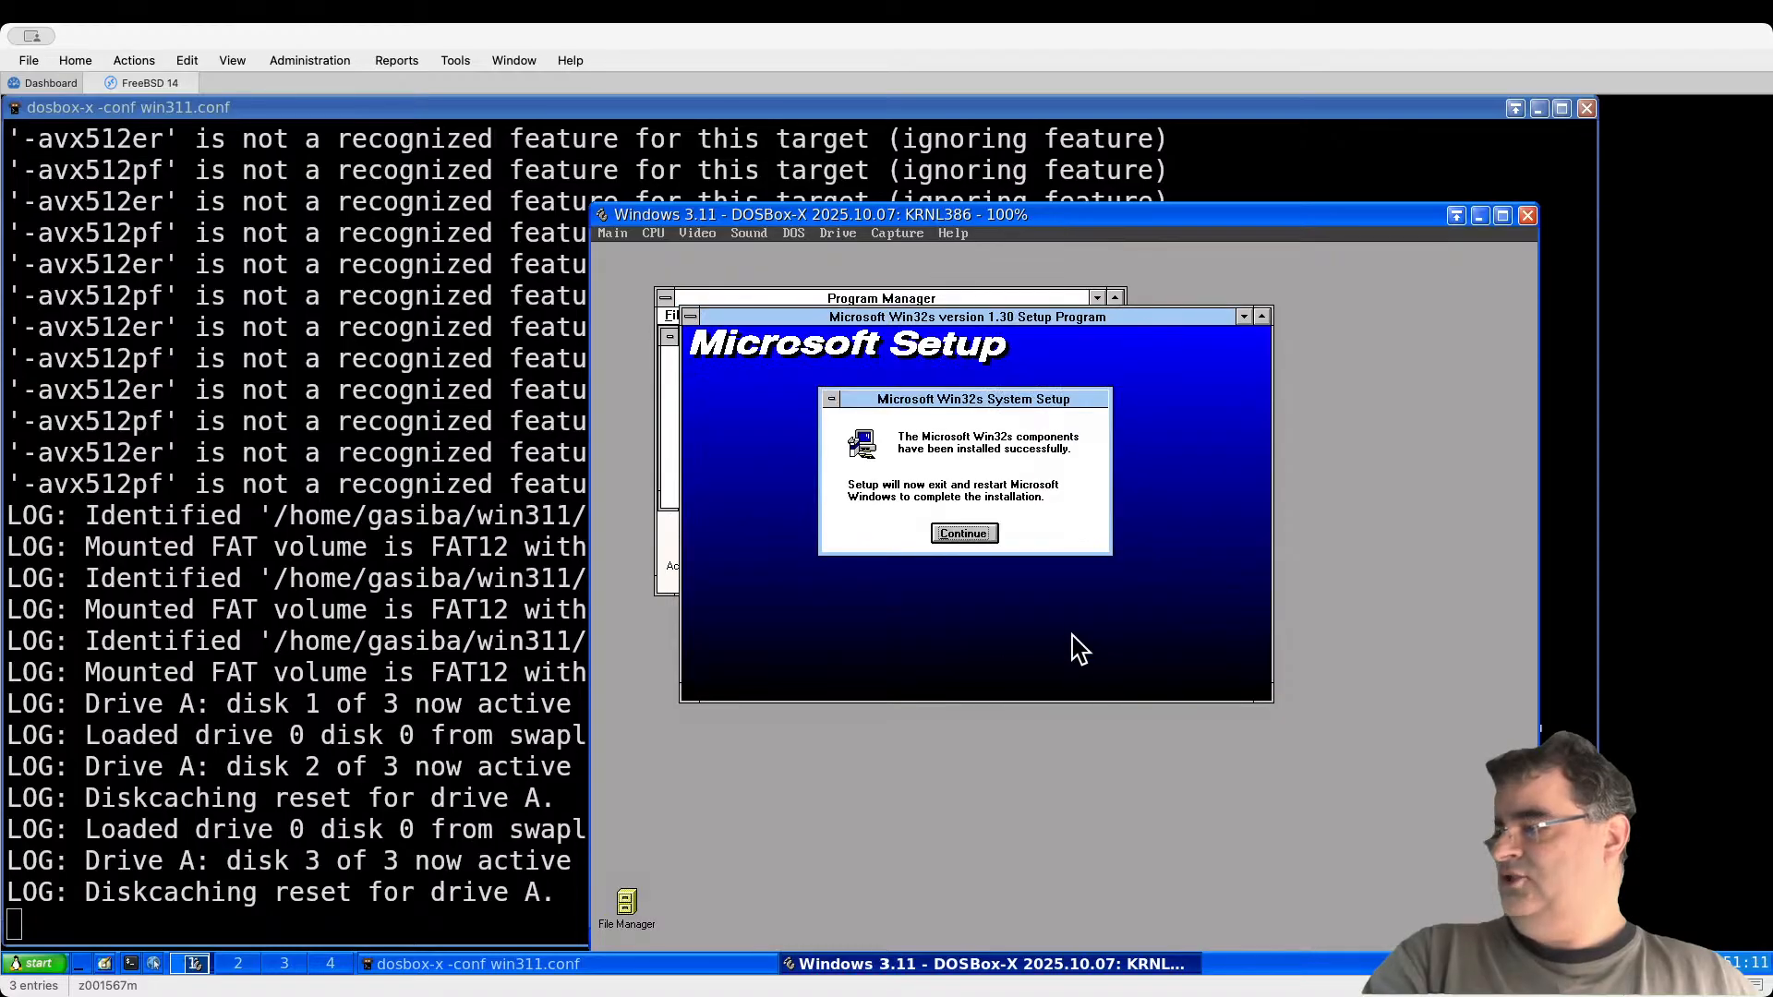
click(974, 535)
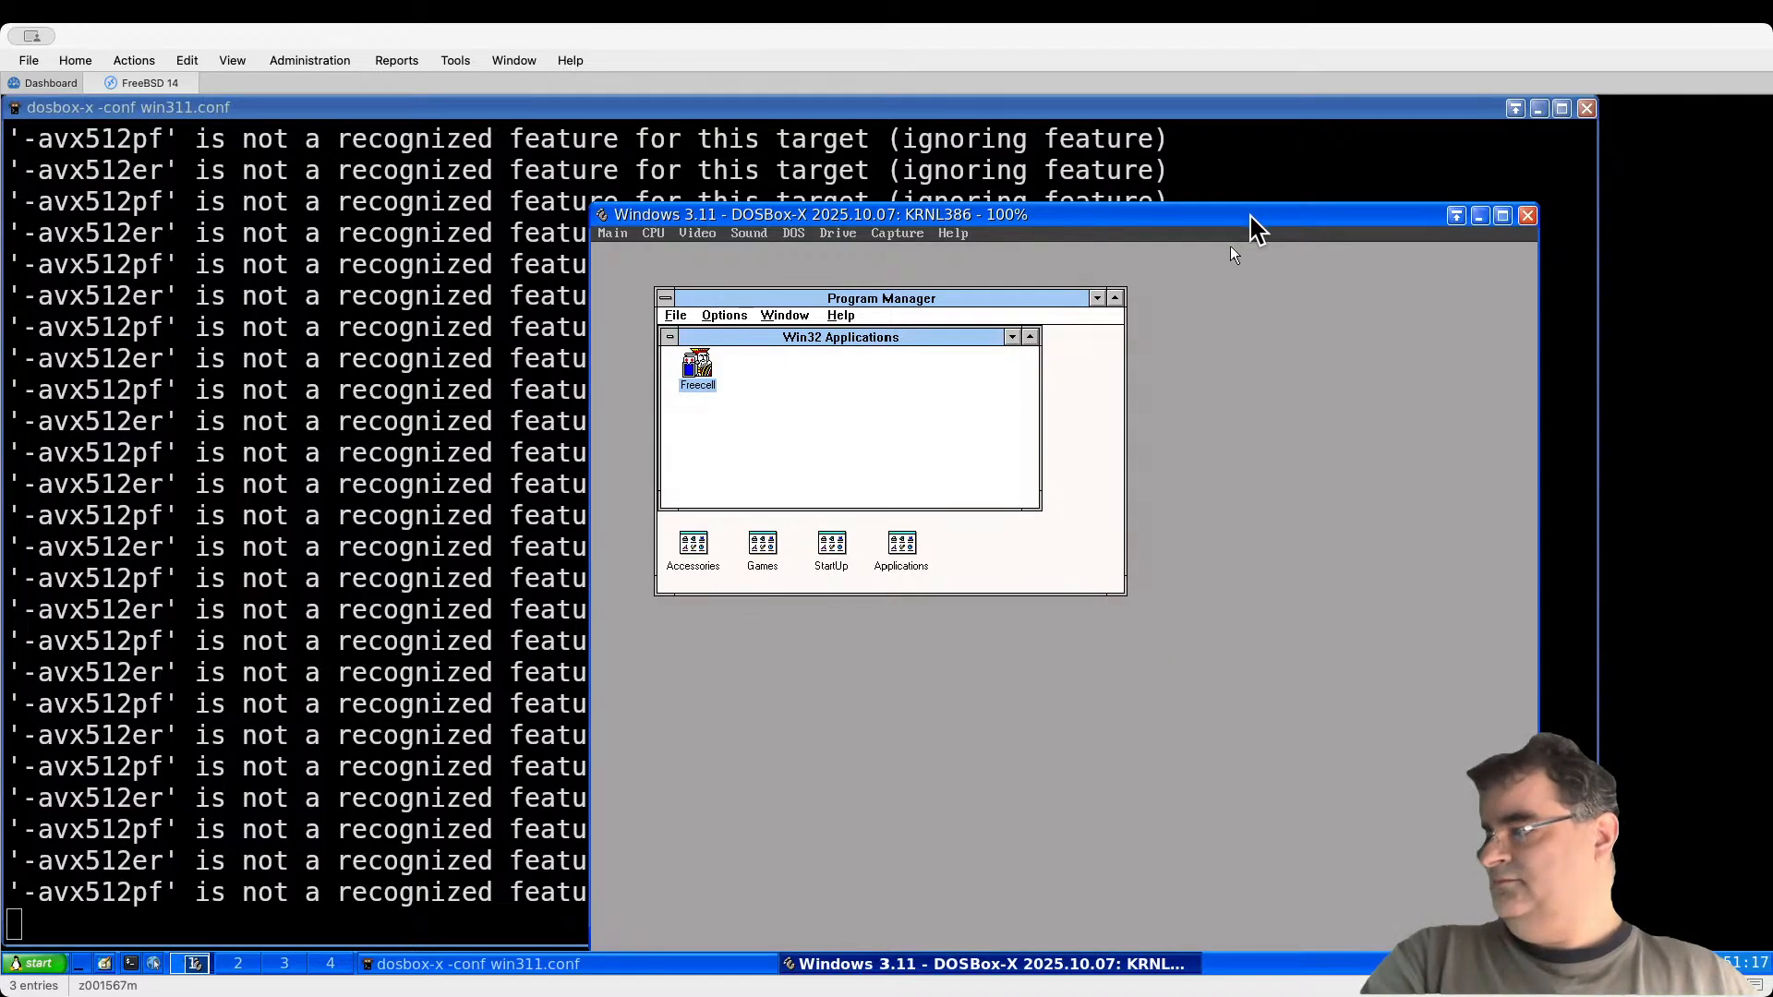
Step: Launch Freecell from Win32 Applications and deal a new game
drag(1251, 218, 1198, 165)
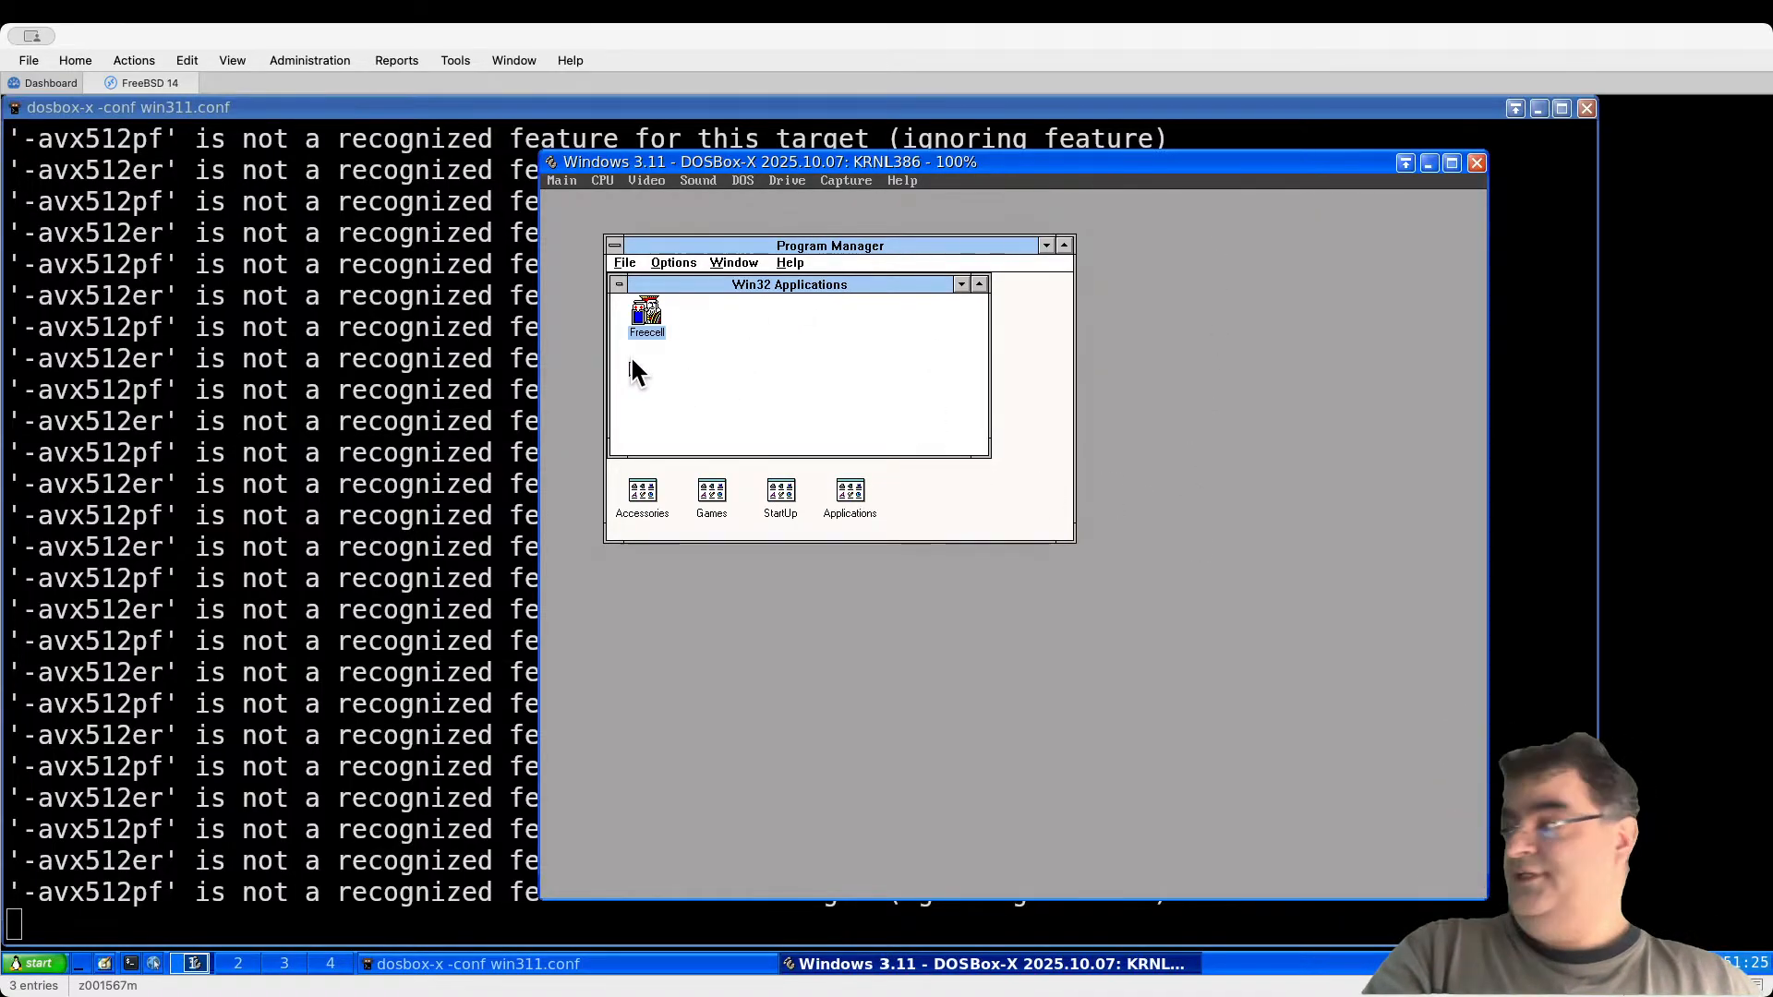
double_click(644, 319)
click(584, 225)
click(589, 237)
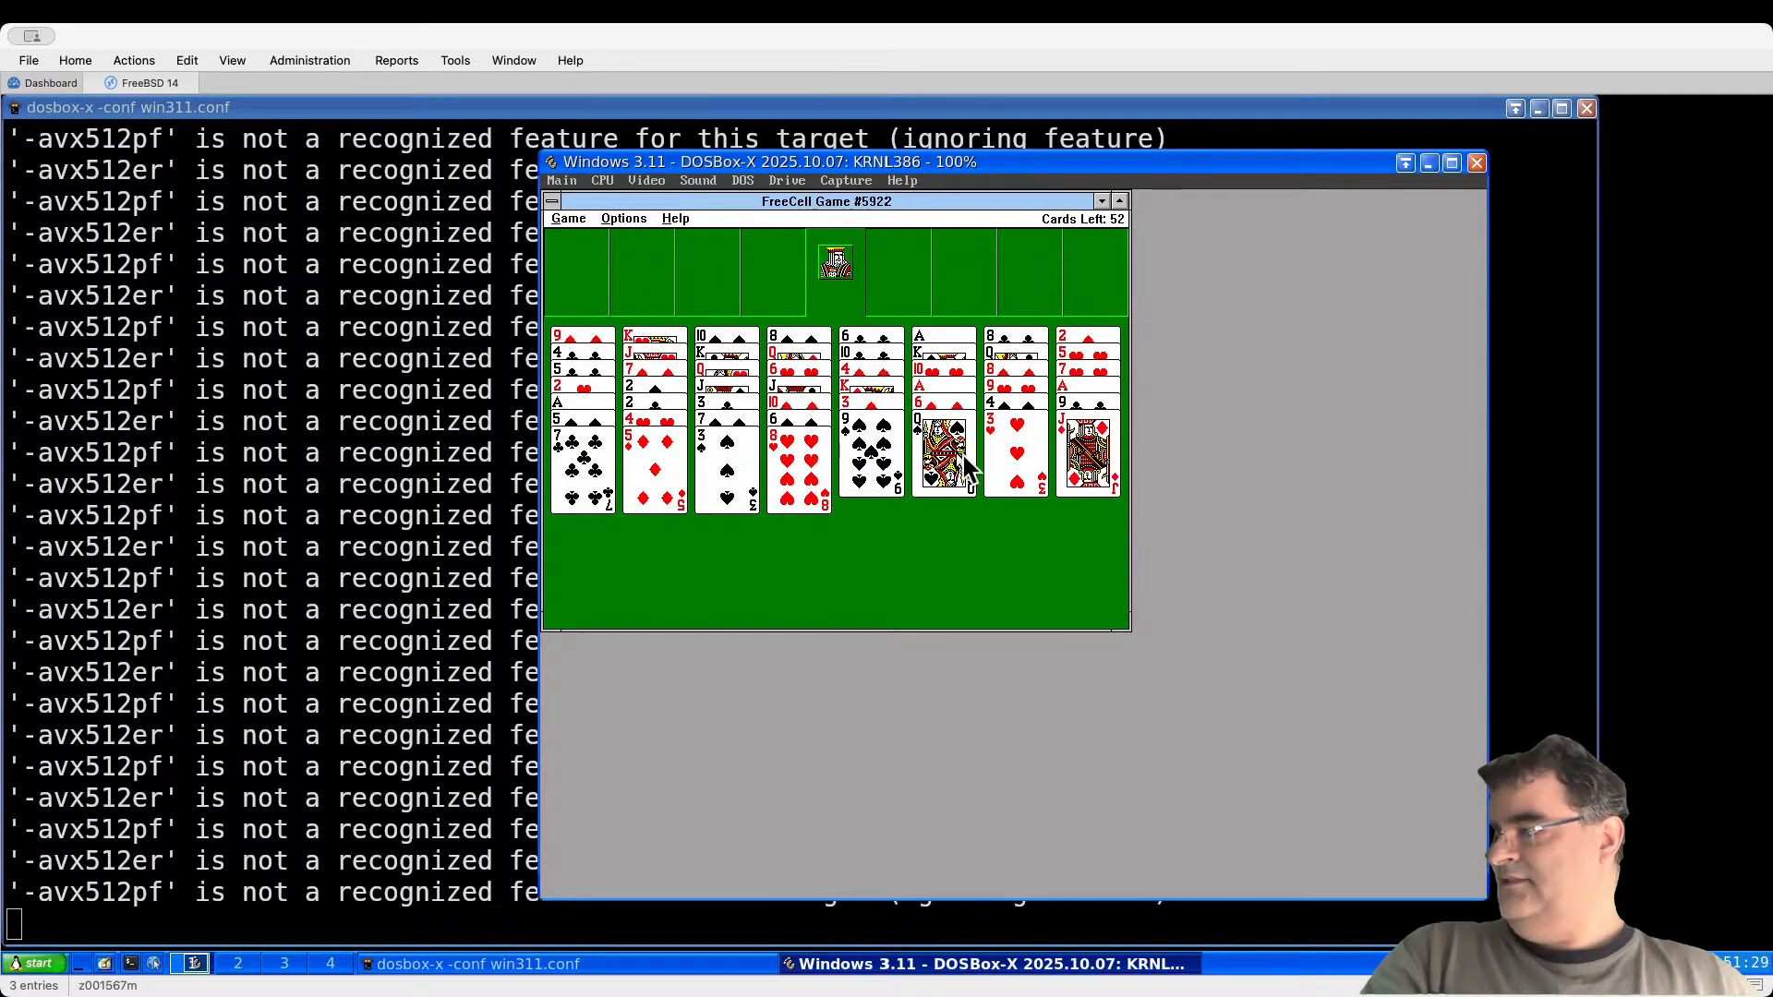
Step: Move J♦ onto Q♠, 8♥ onto 9♠, and 7♣ onto 8♥
click(1088, 462)
click(935, 462)
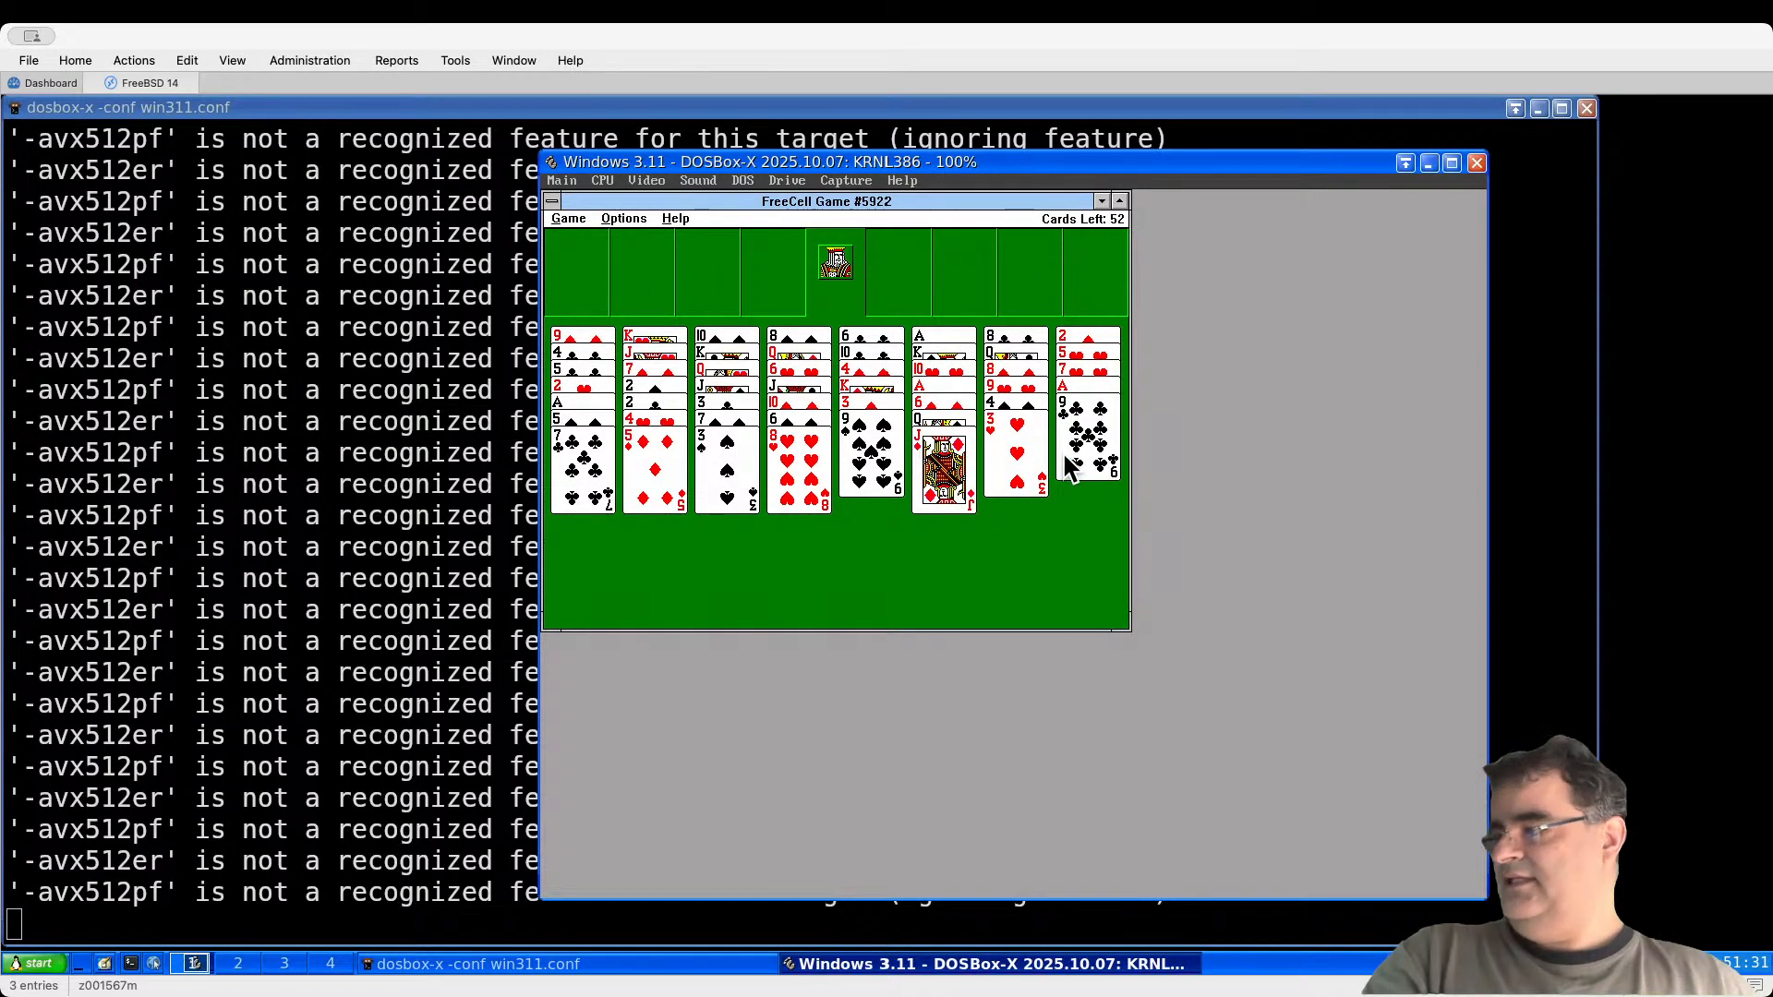
click(821, 478)
click(872, 485)
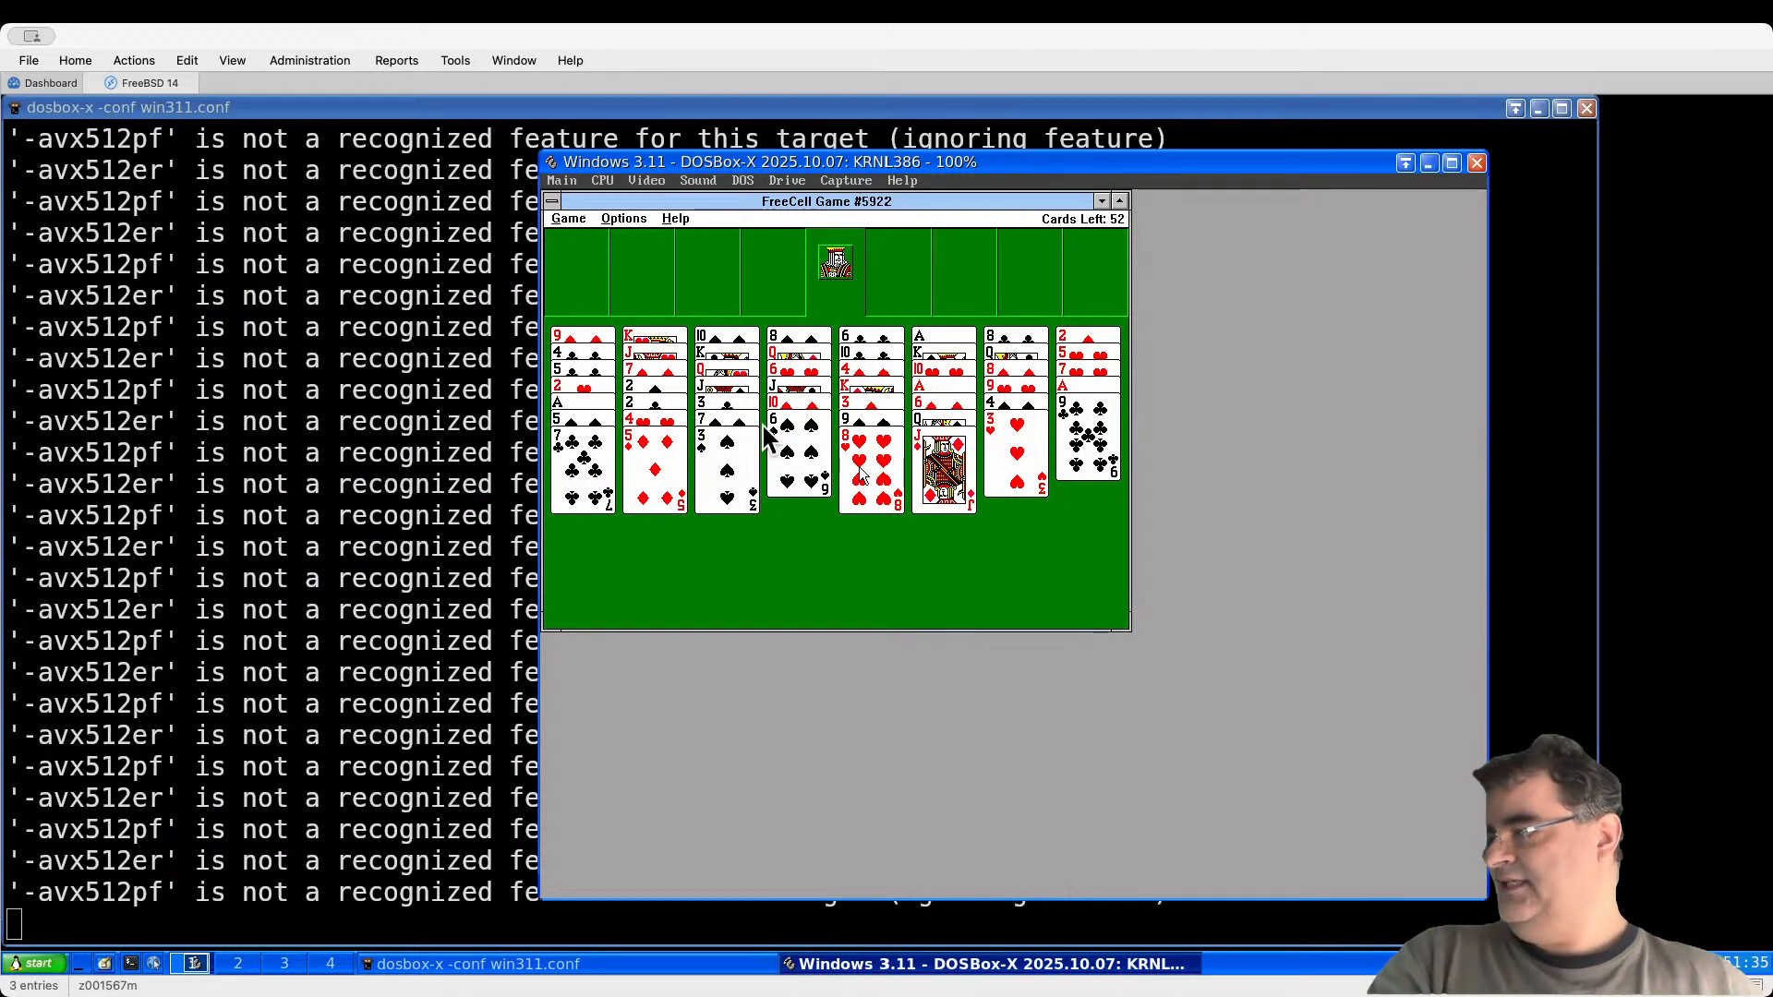
click(595, 480)
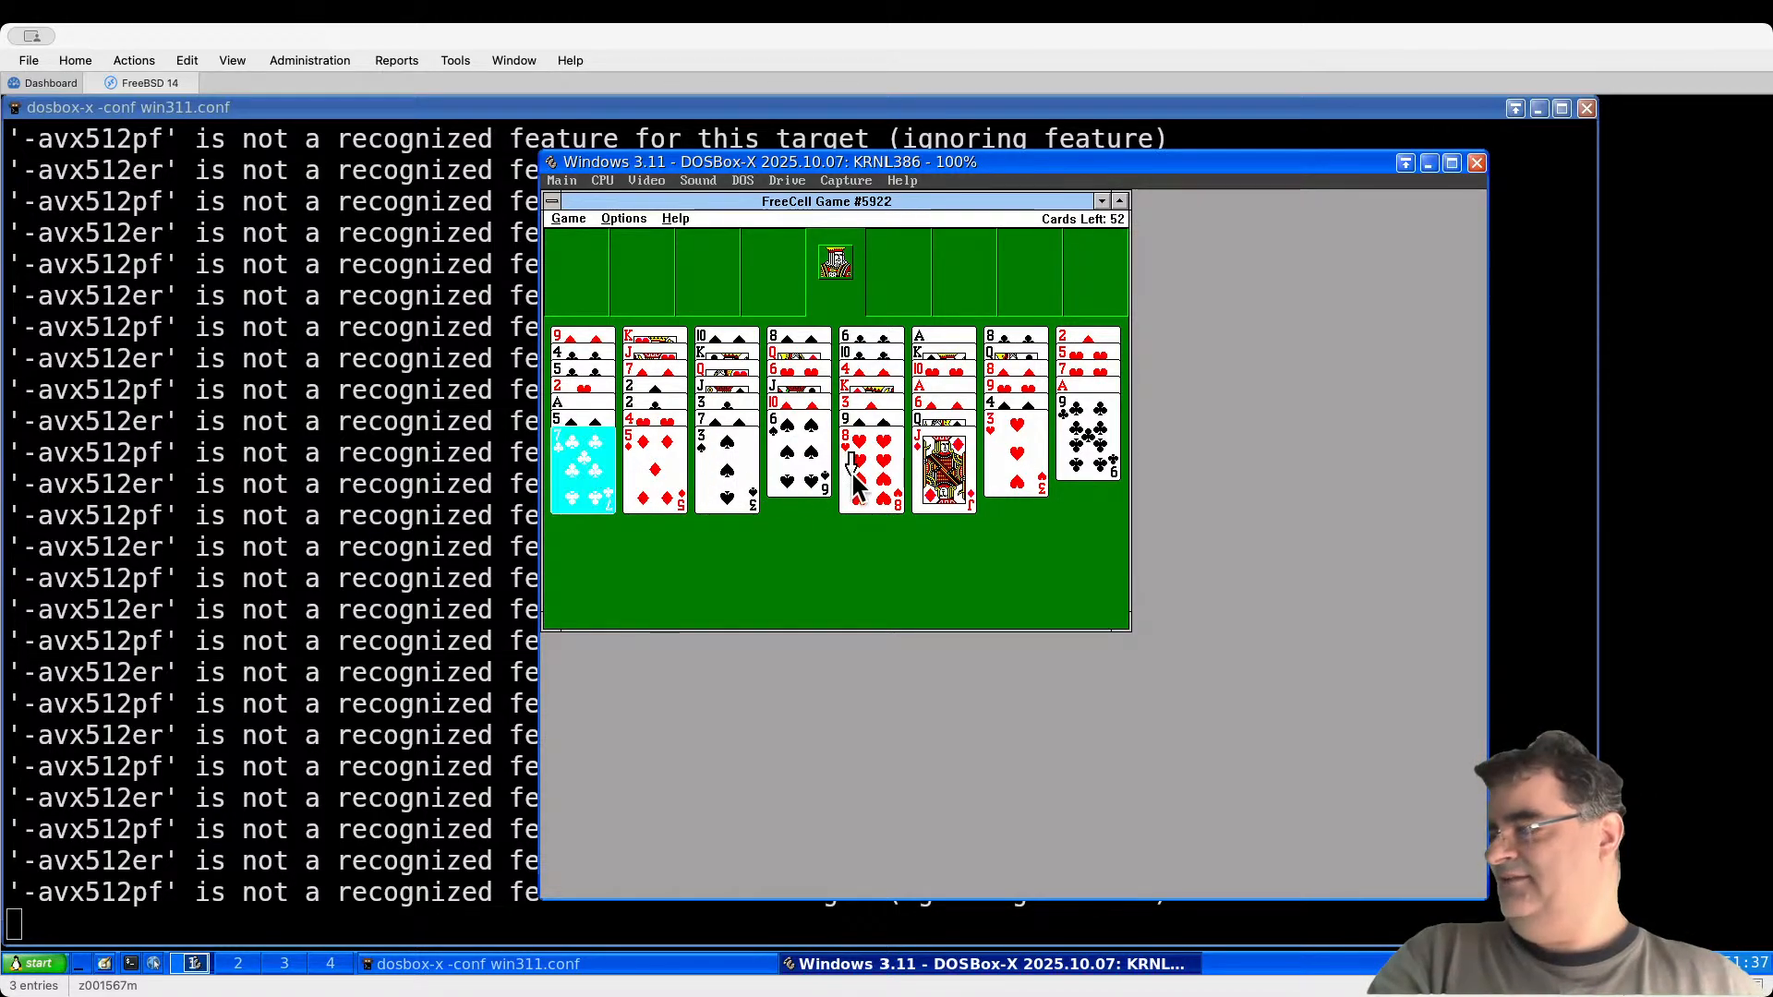
click(857, 476)
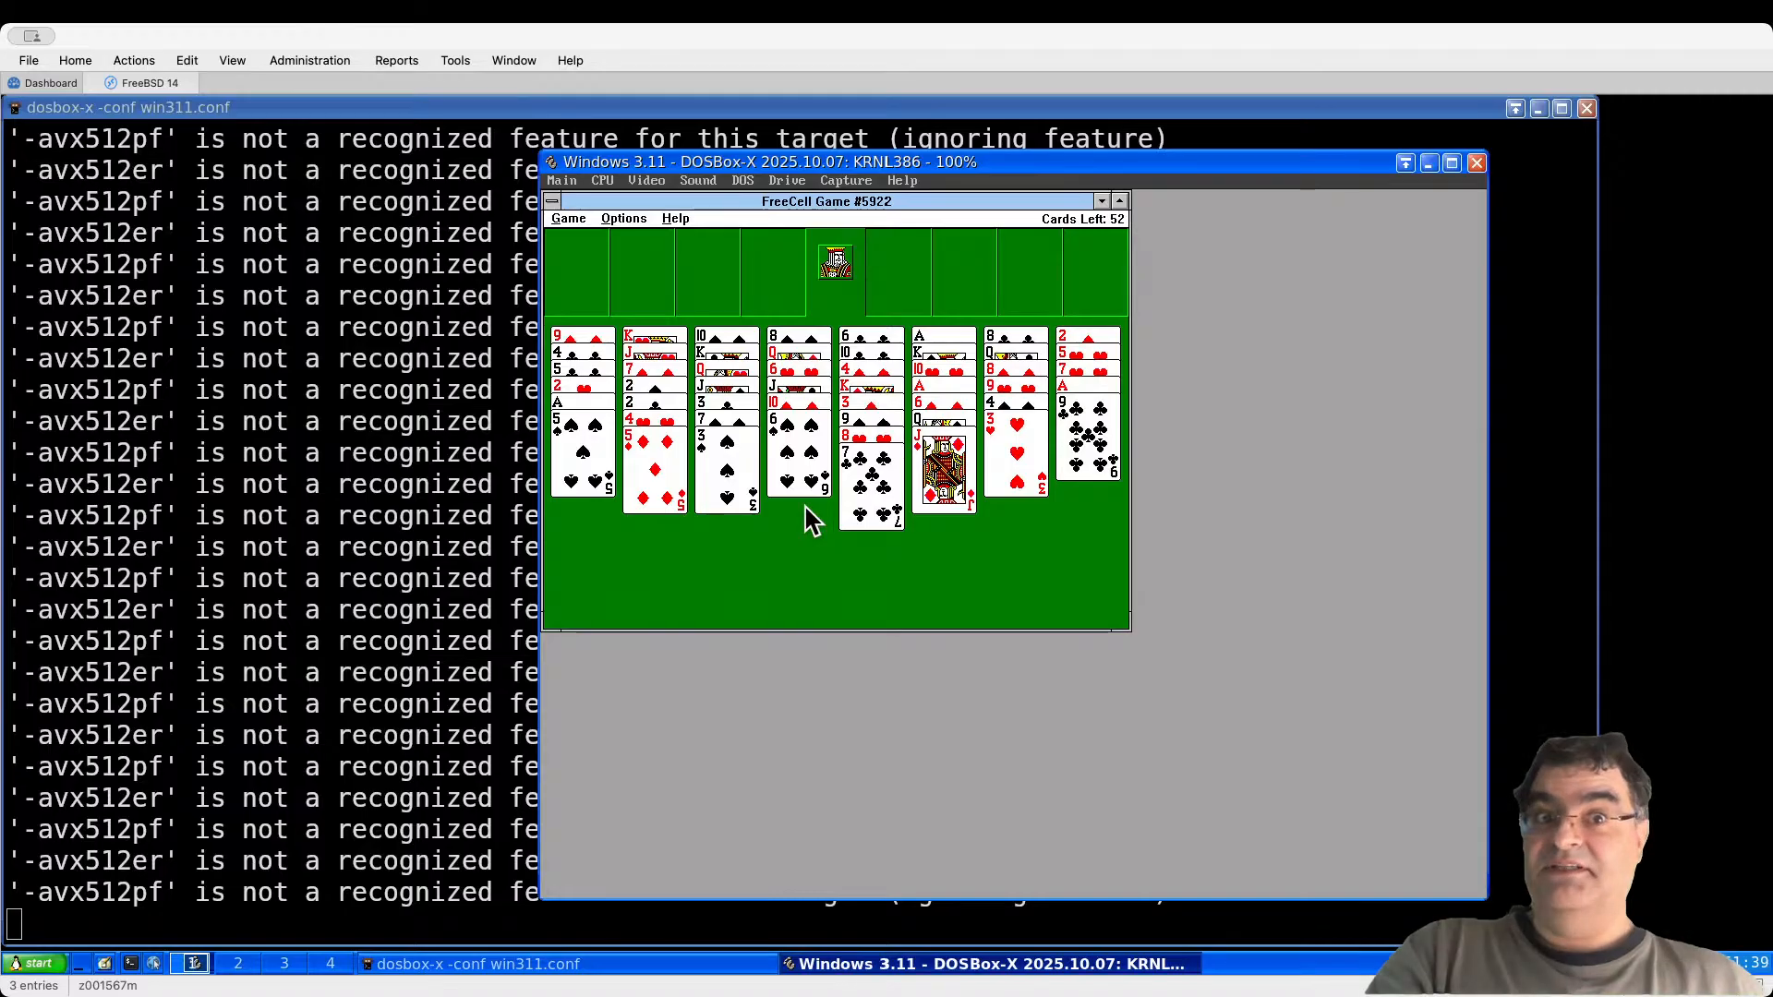
Step: Close FreeCell, resign the game, and minimize Win32 Applications to show Main
double_click(554, 201)
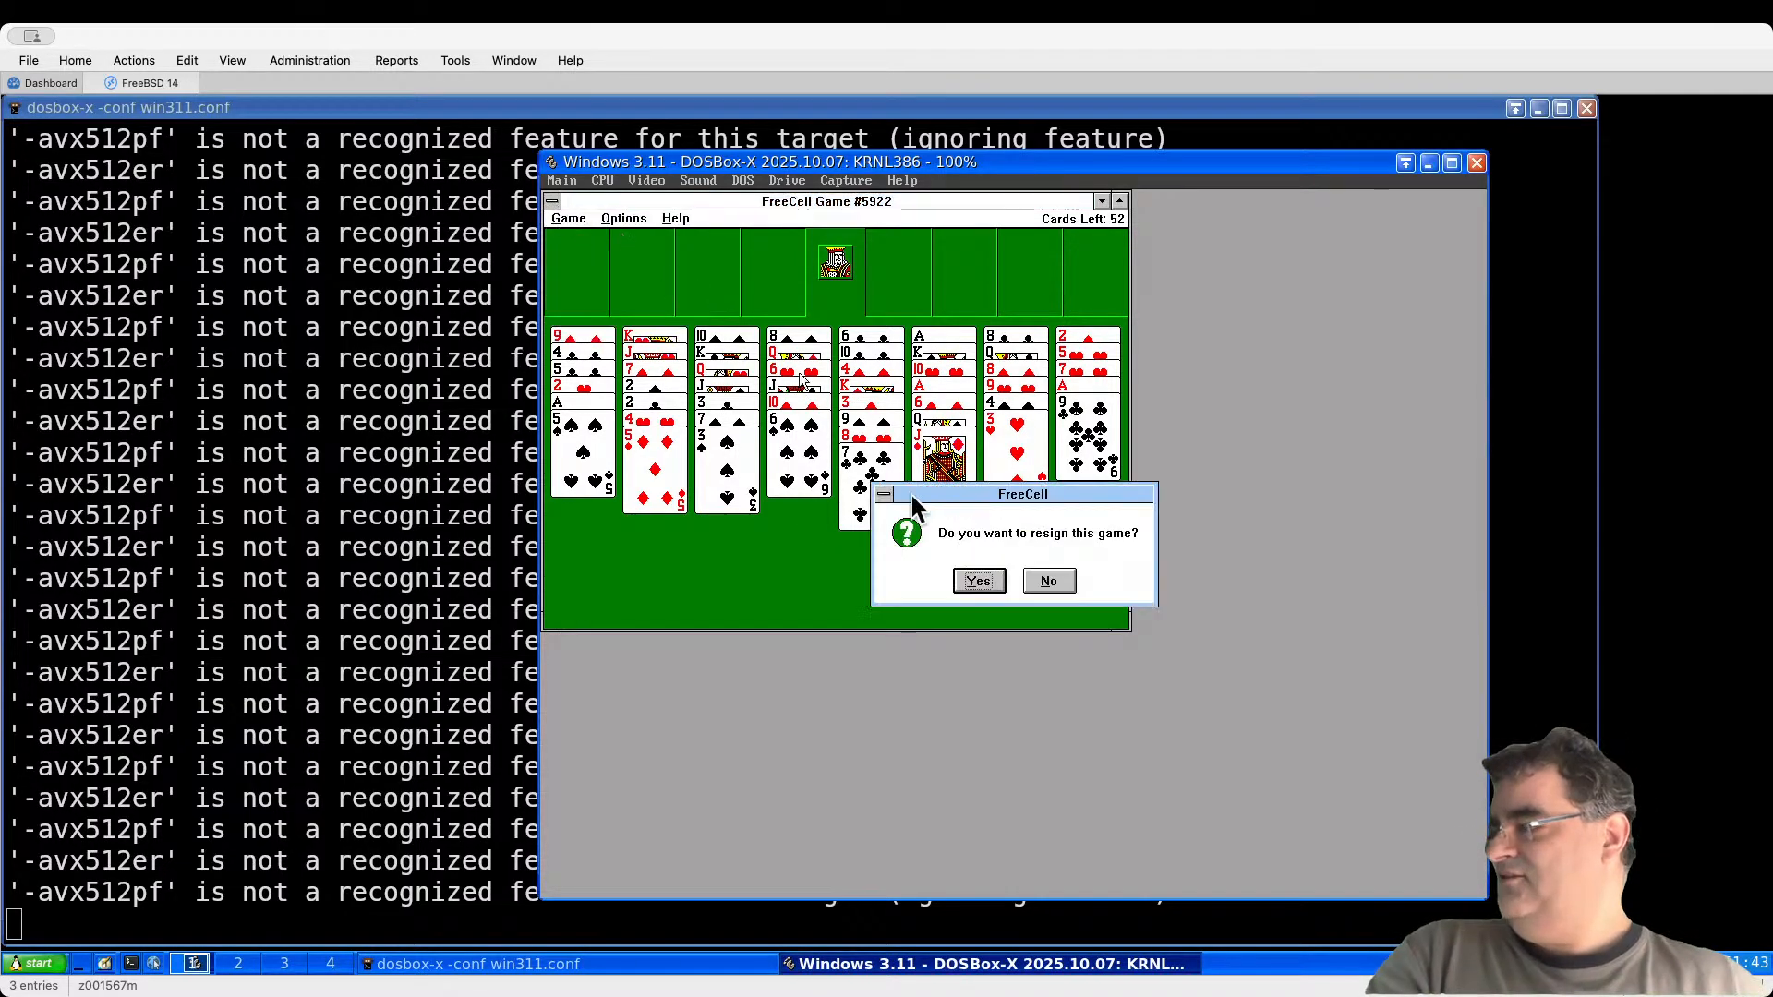
click(983, 585)
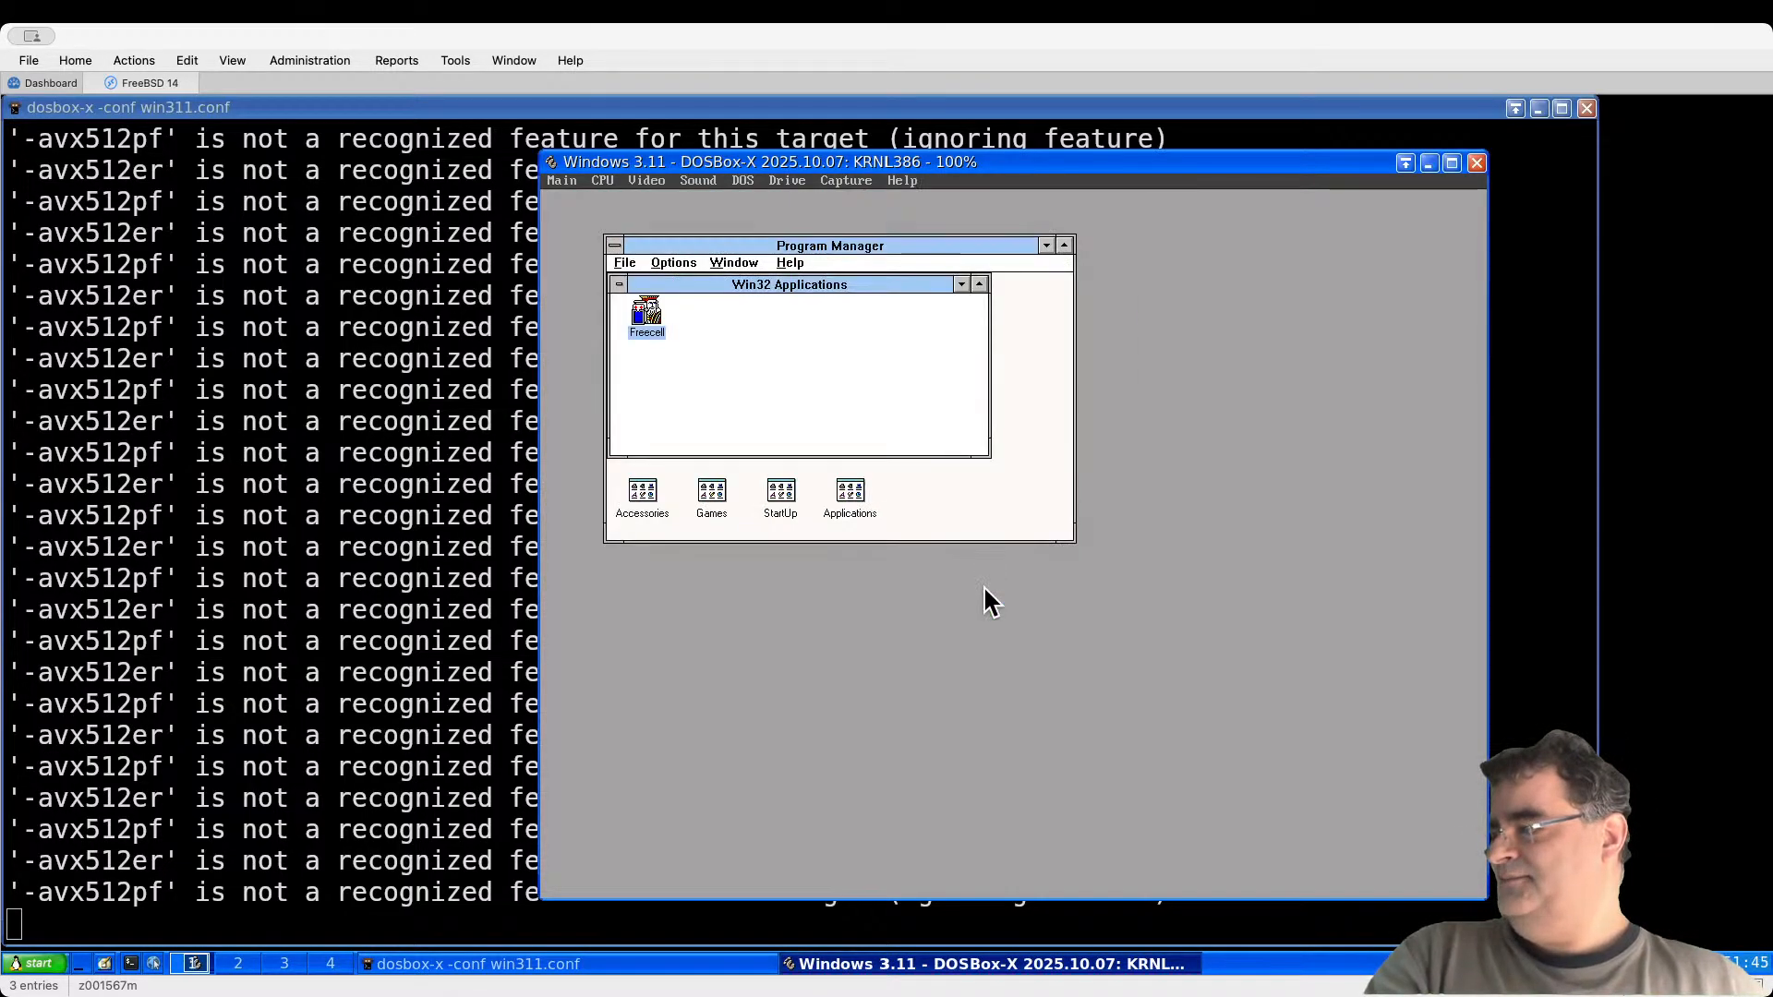
click(961, 284)
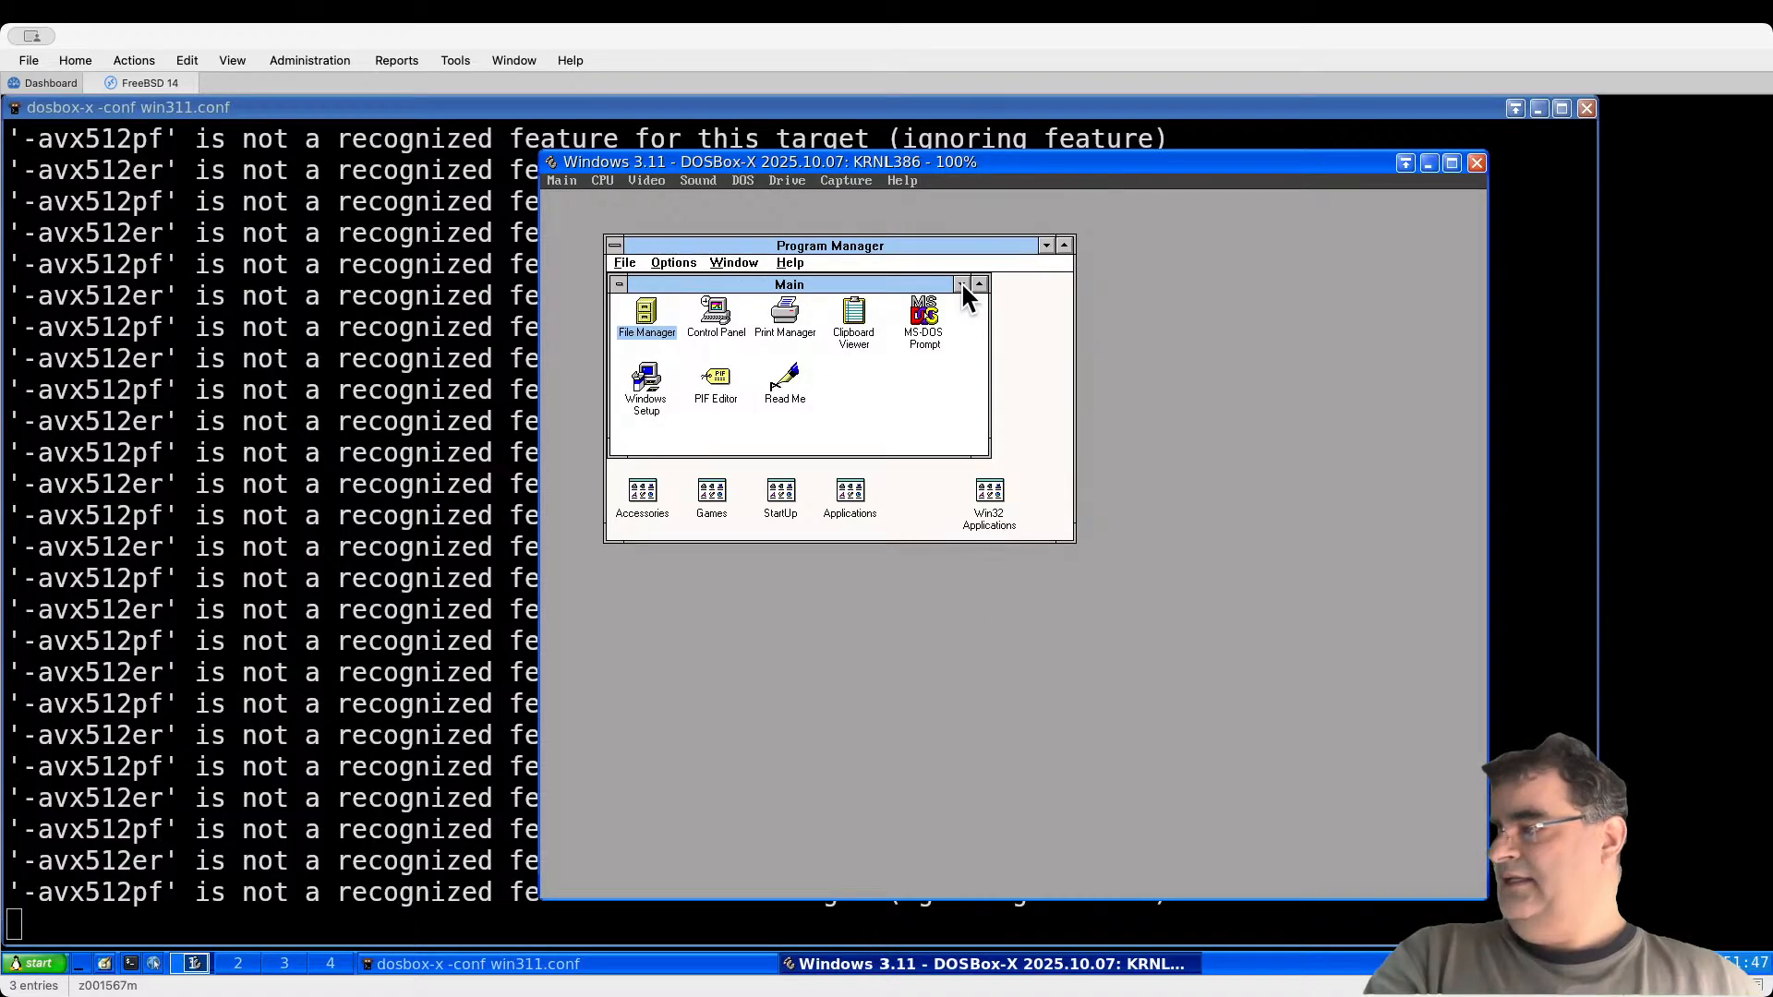
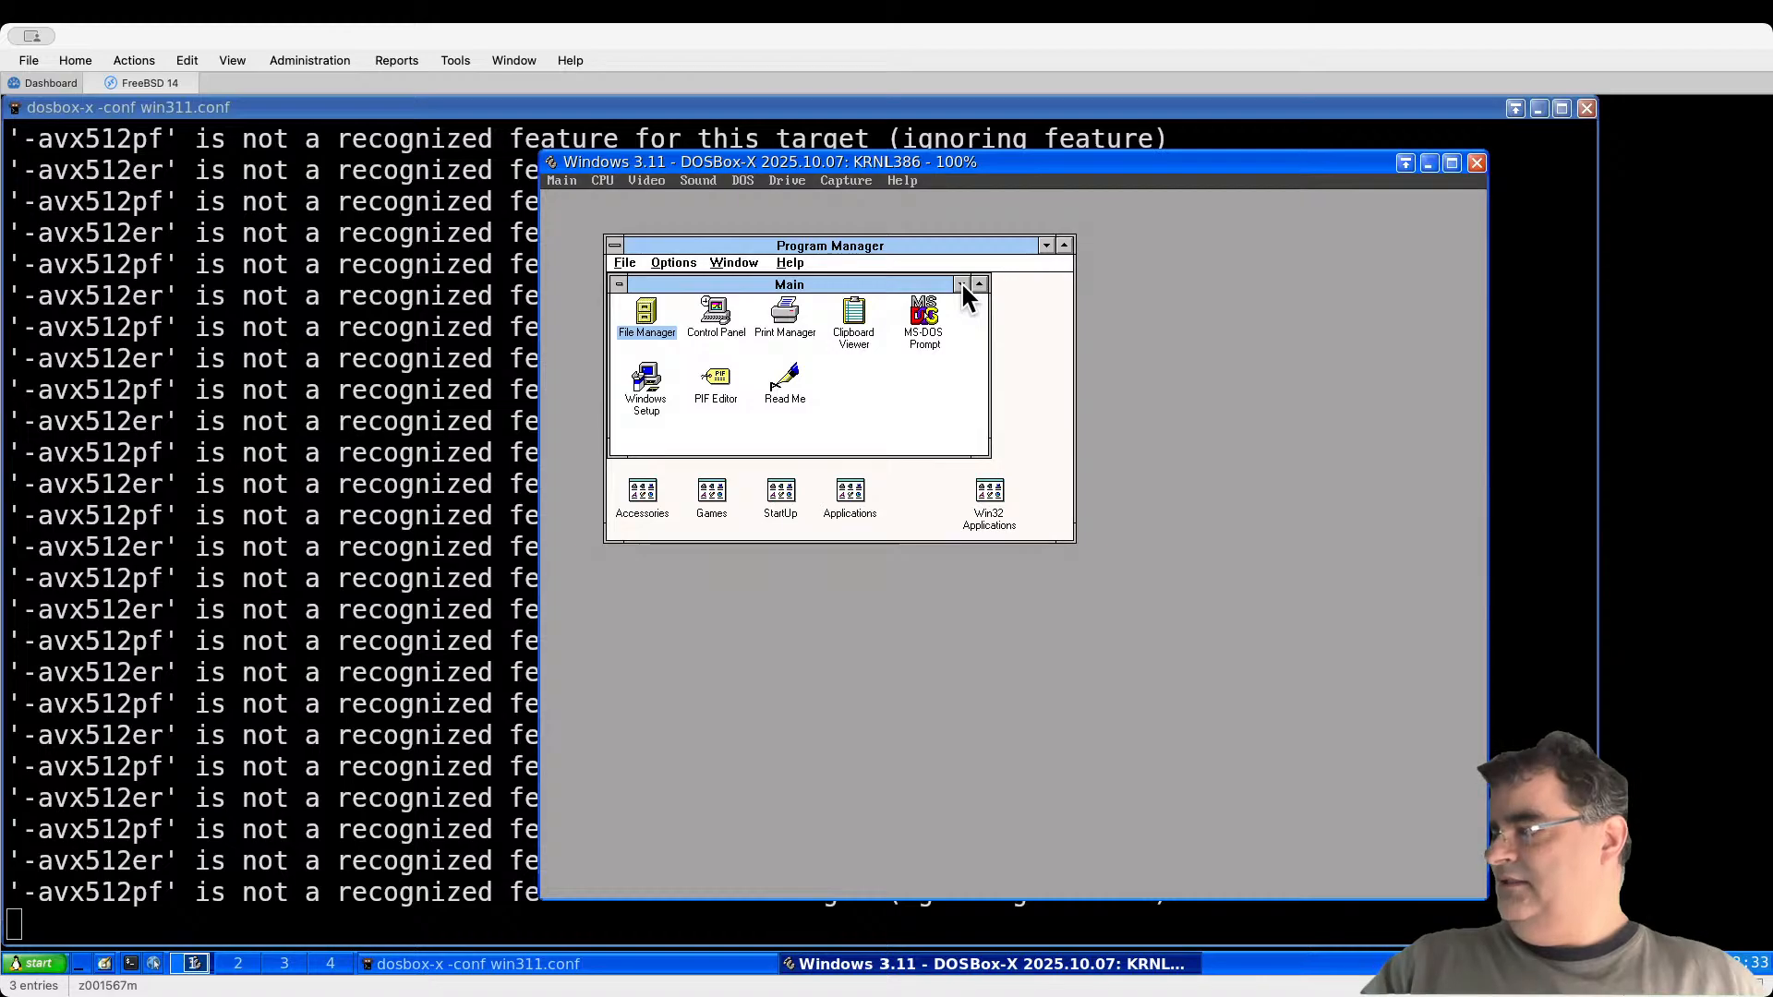
Step: Minimize the Main group and exit Windows 3.11 back to the DOS C:\> prompt
click(961, 282)
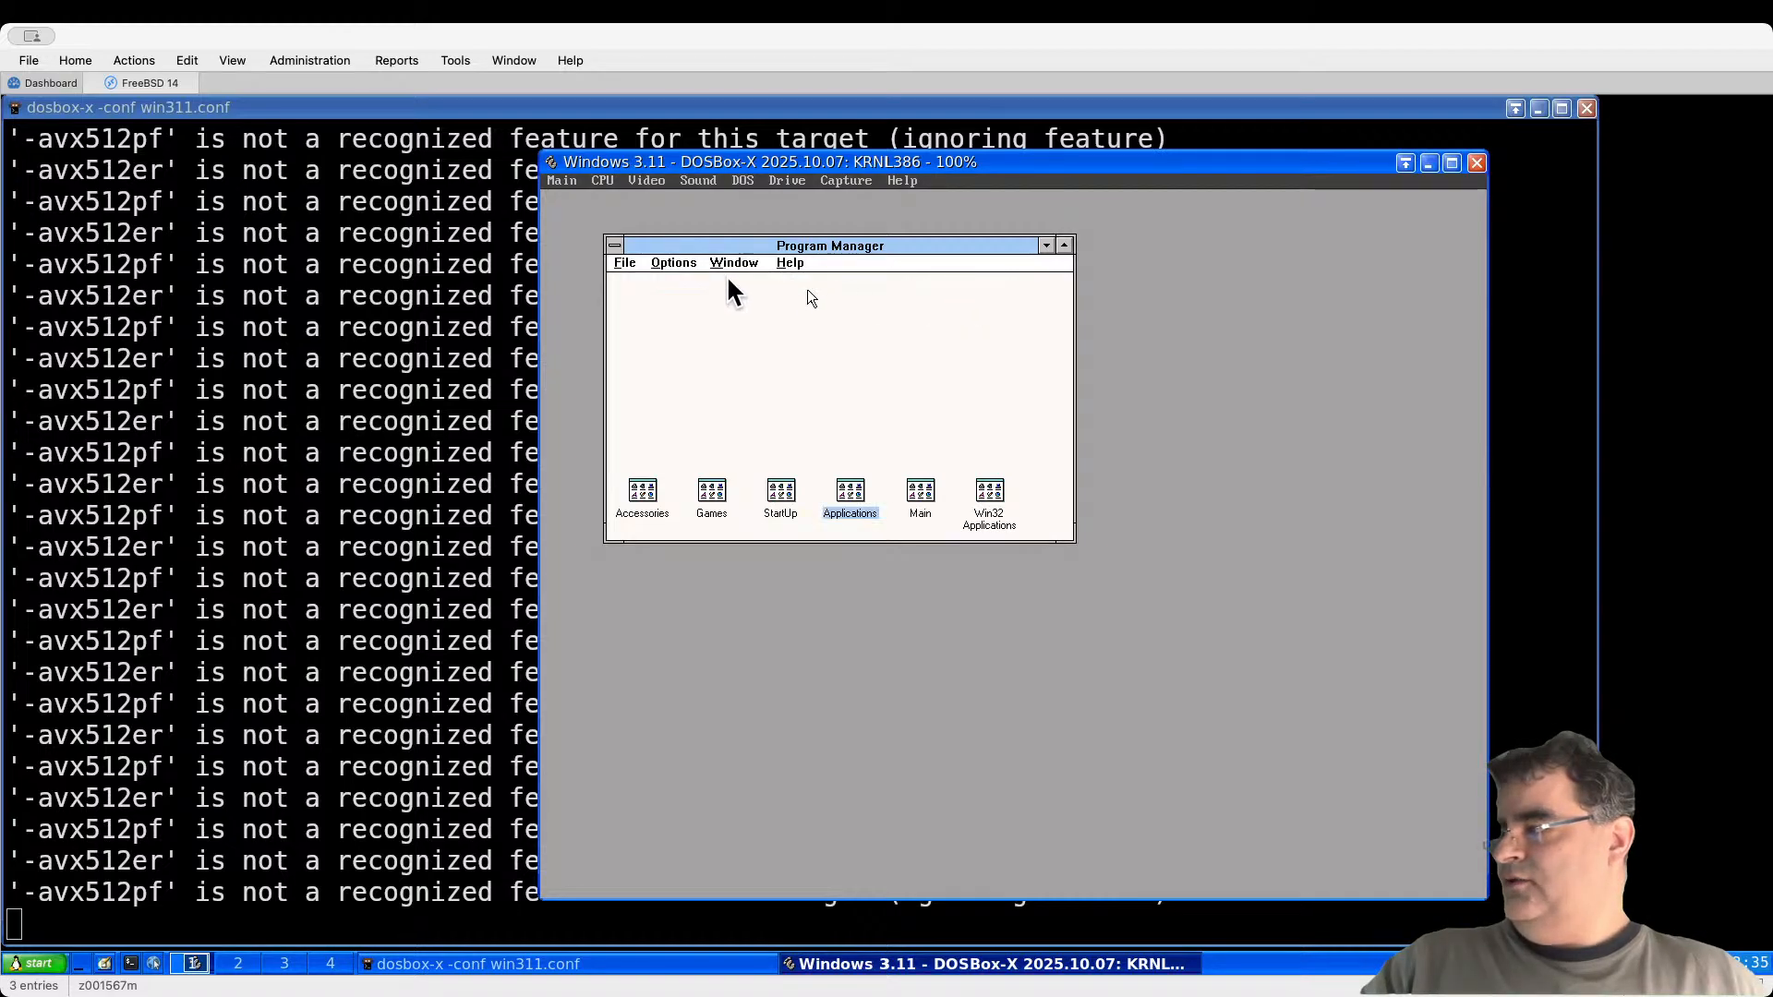
double_click(614, 242)
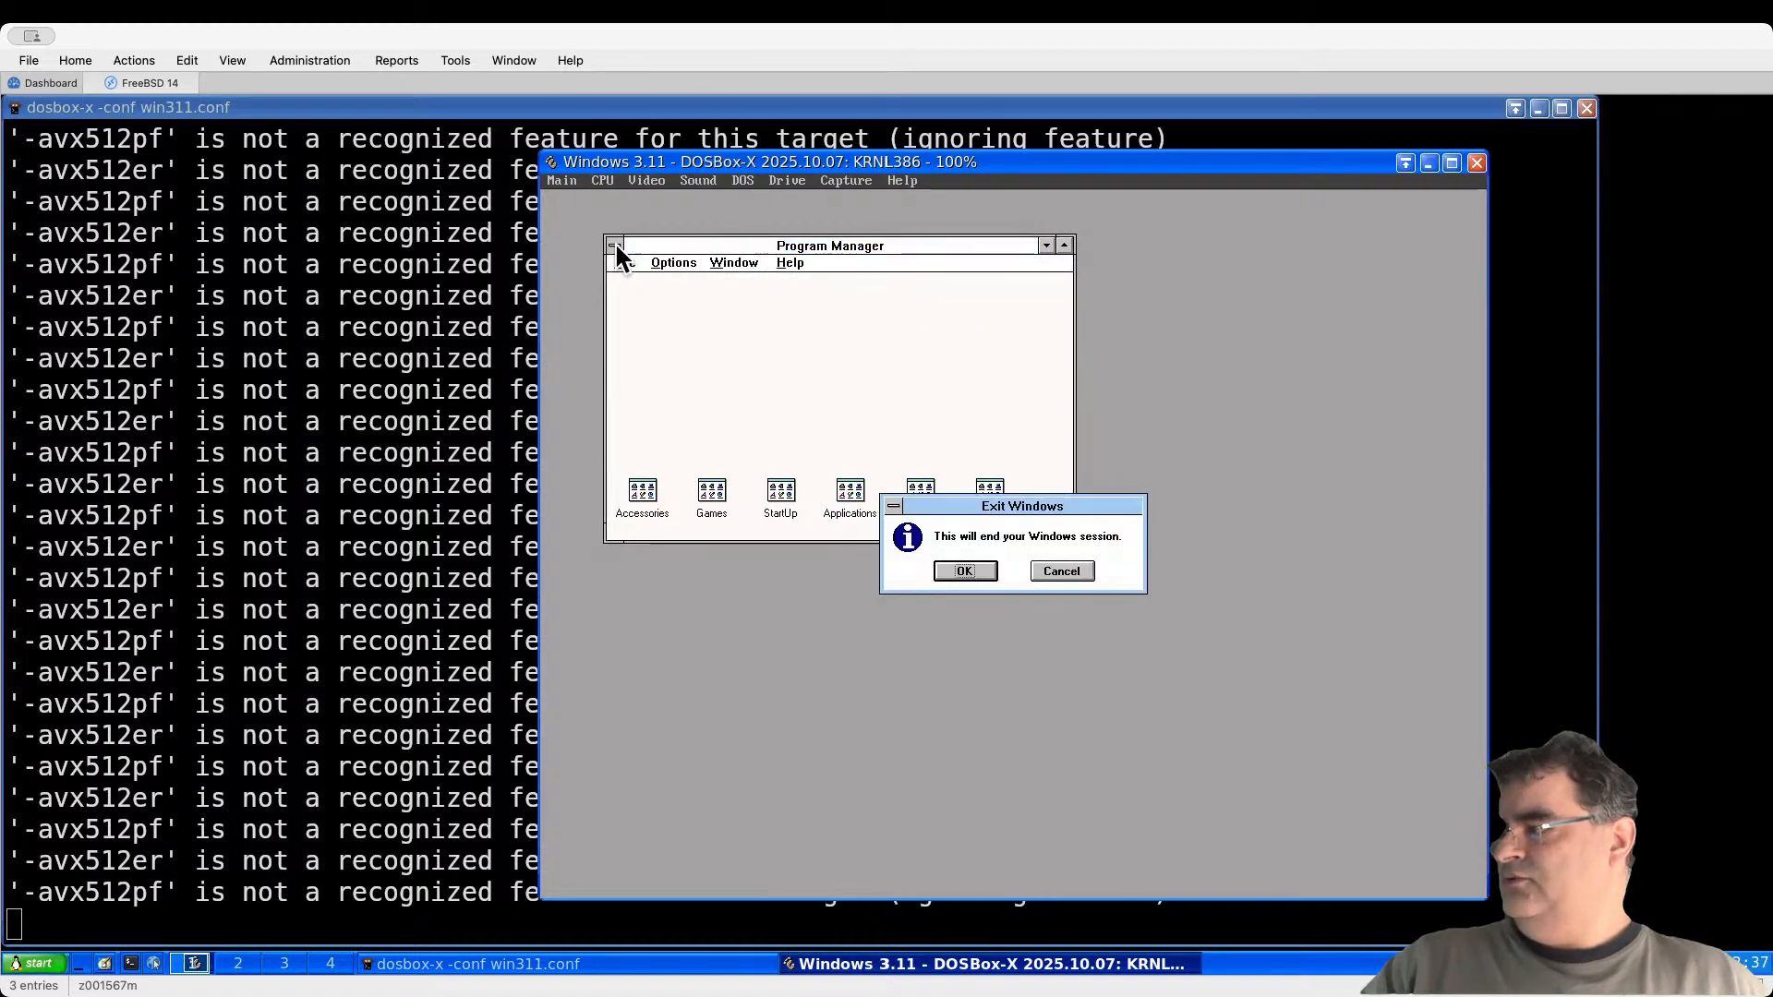
click(969, 573)
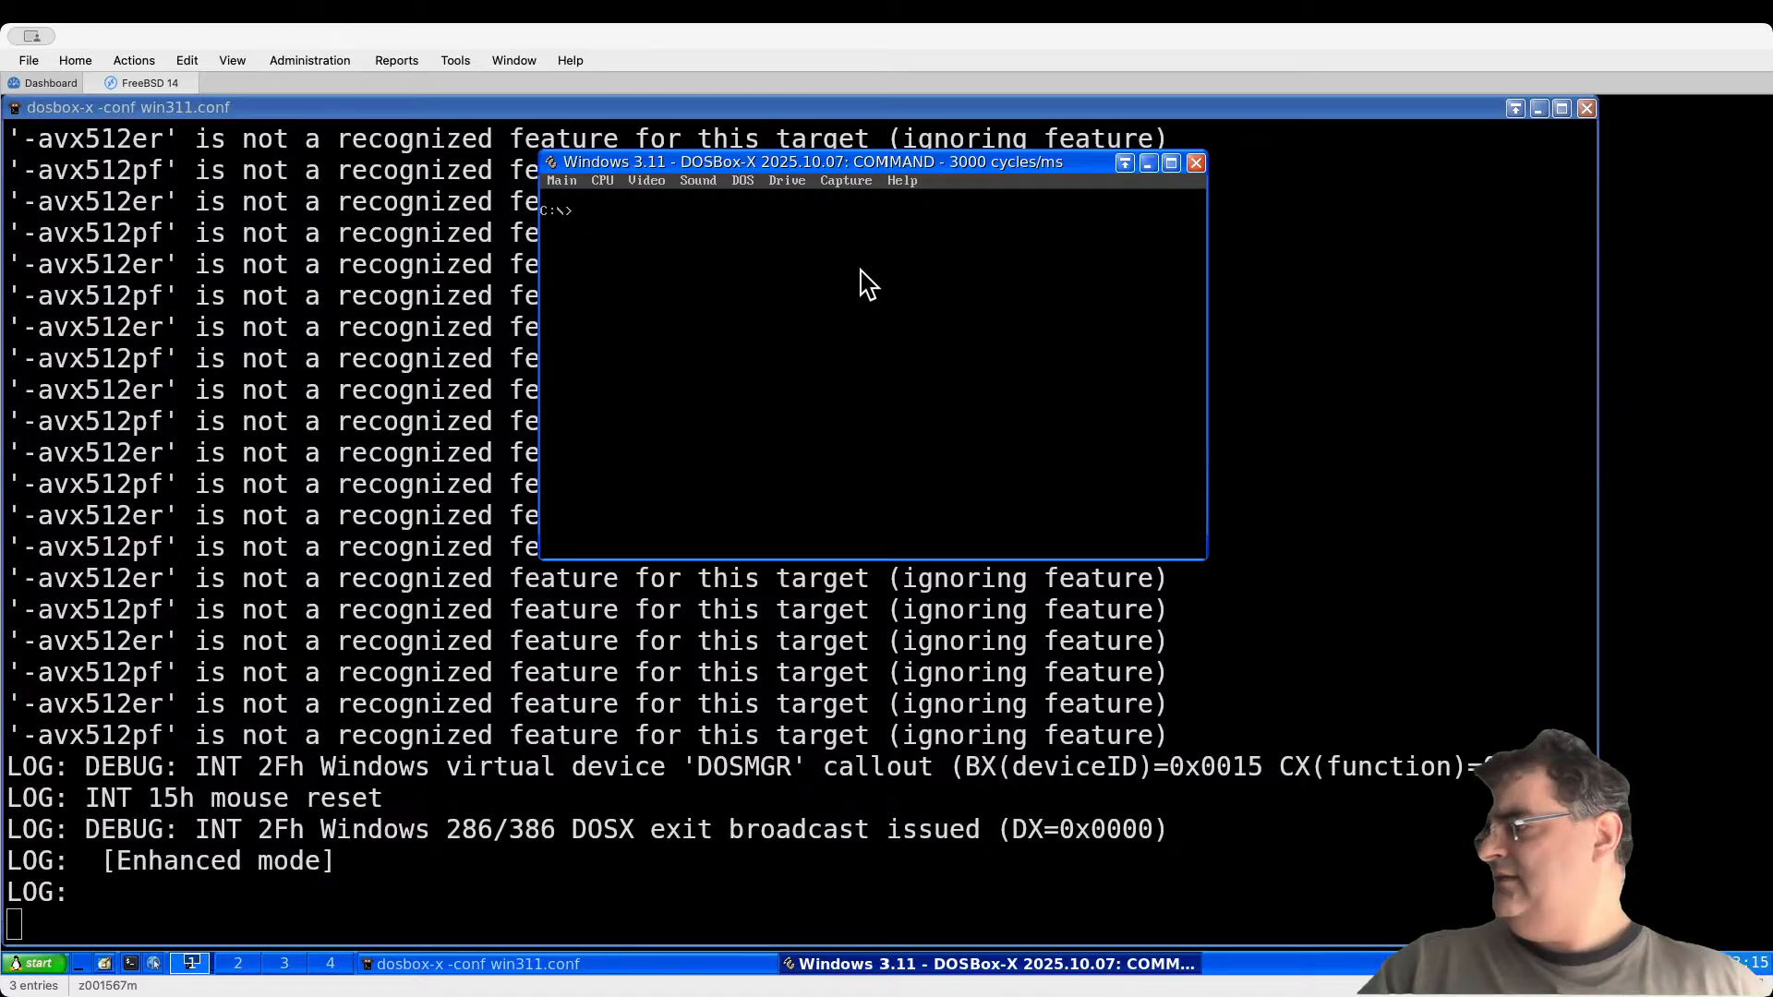
click(787, 185)
Step: Unmount drive A and choose Disk01.img from setup/xtg301 as the first image to mount
mouse_move(783, 196)
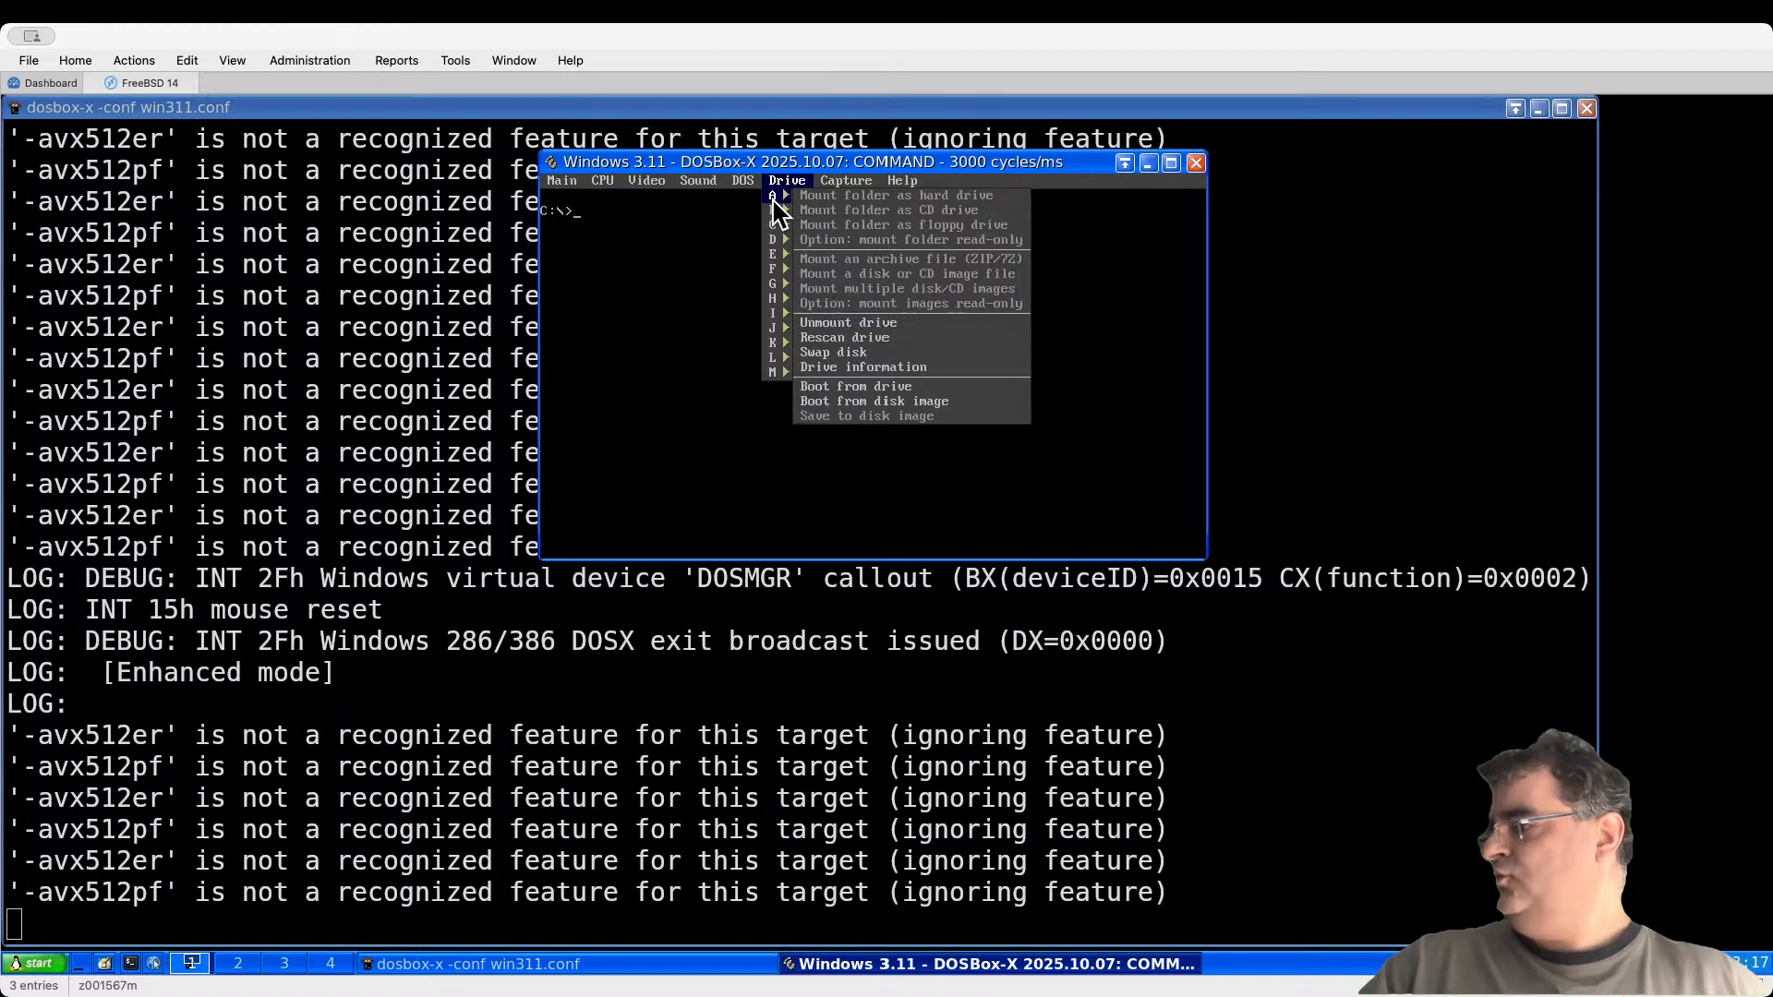
click(892, 323)
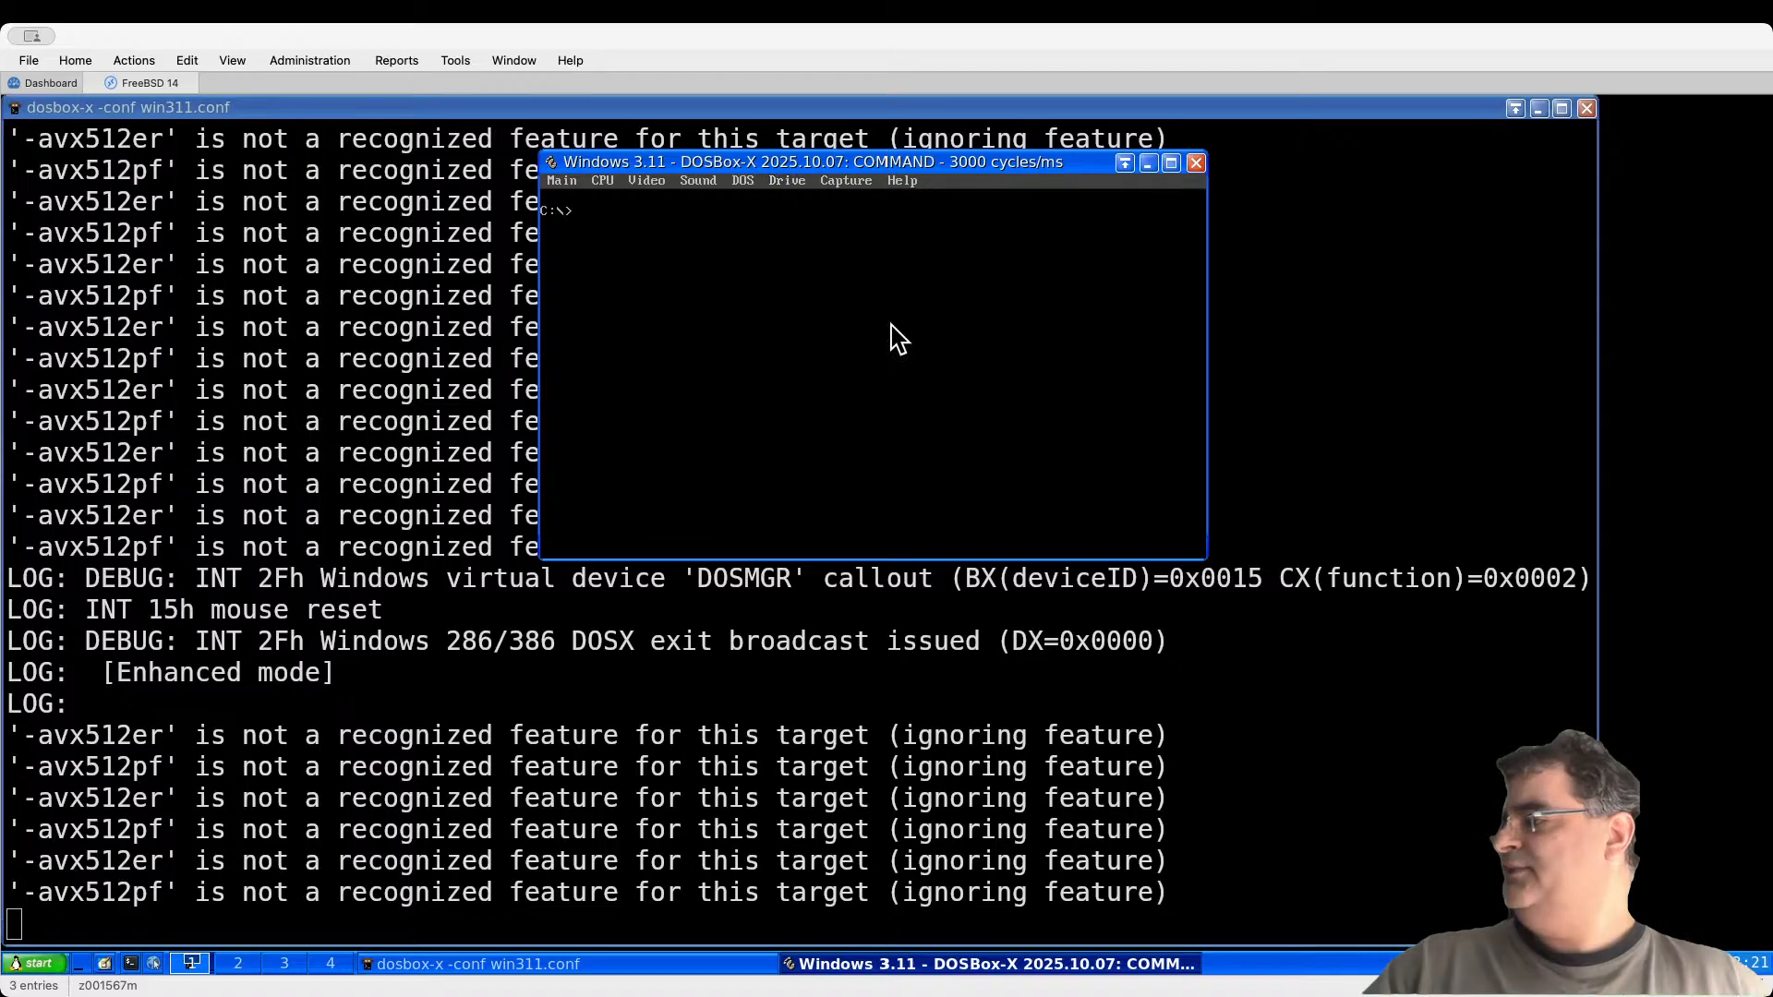
click(788, 184)
mouse_move(776, 211)
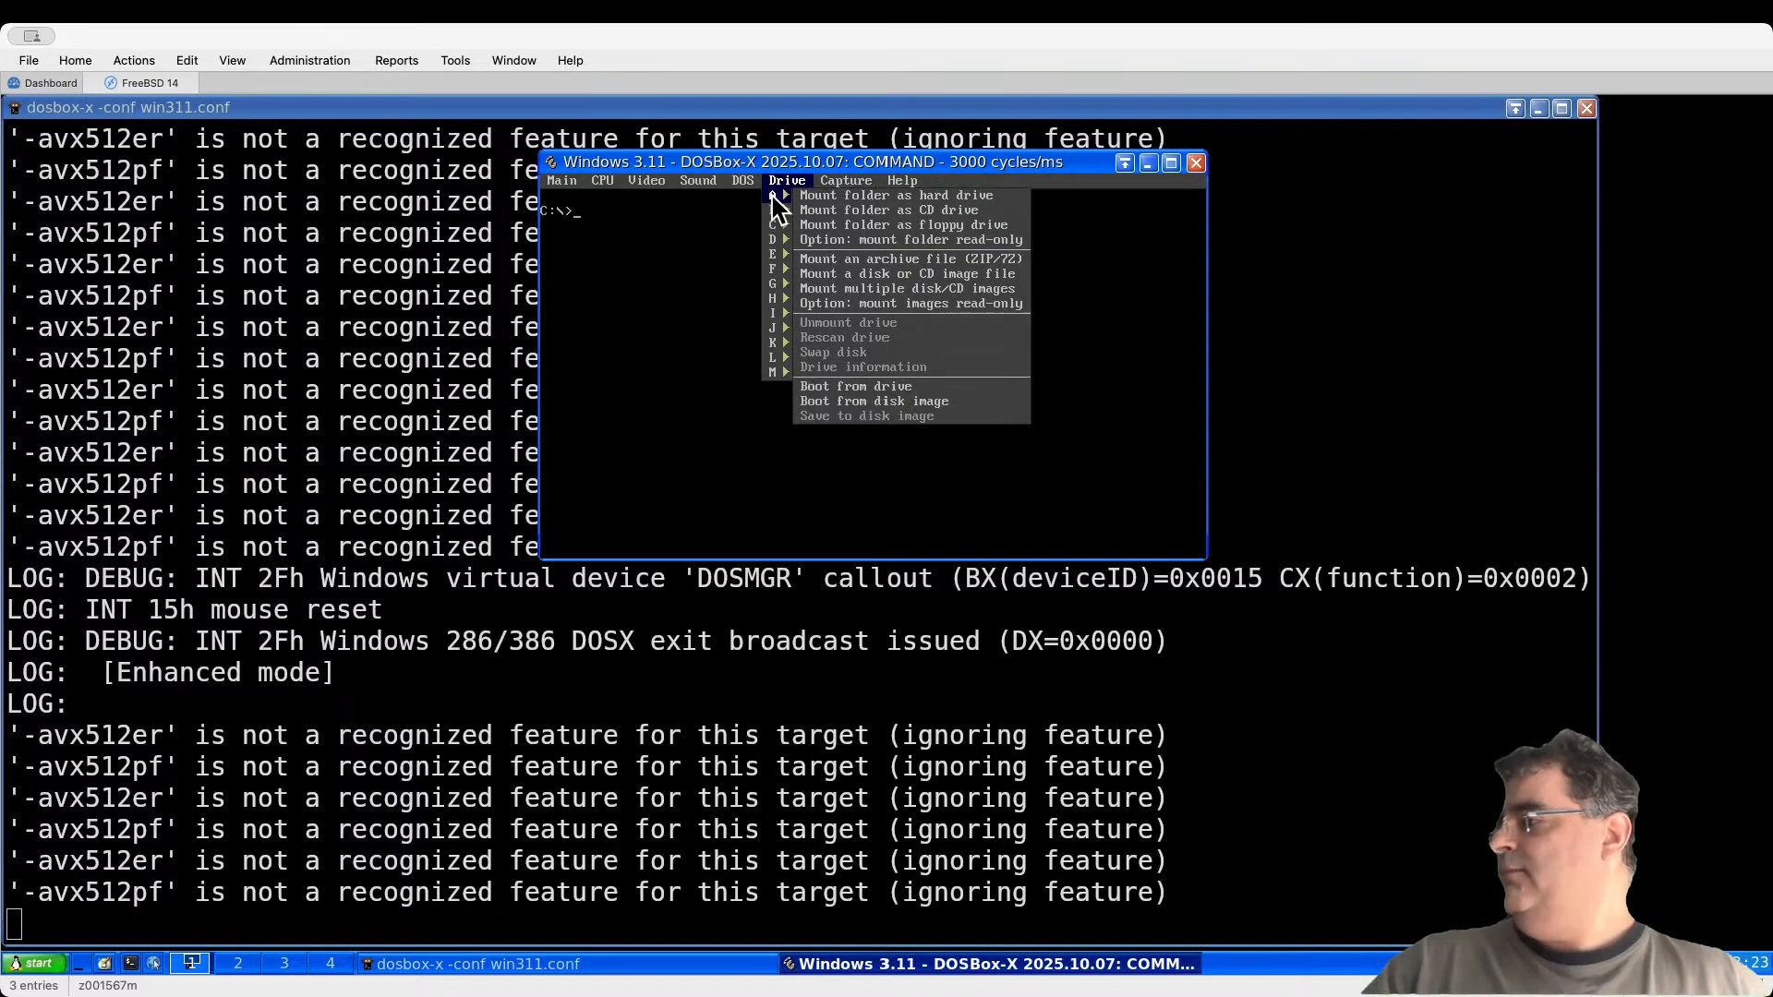
click(927, 288)
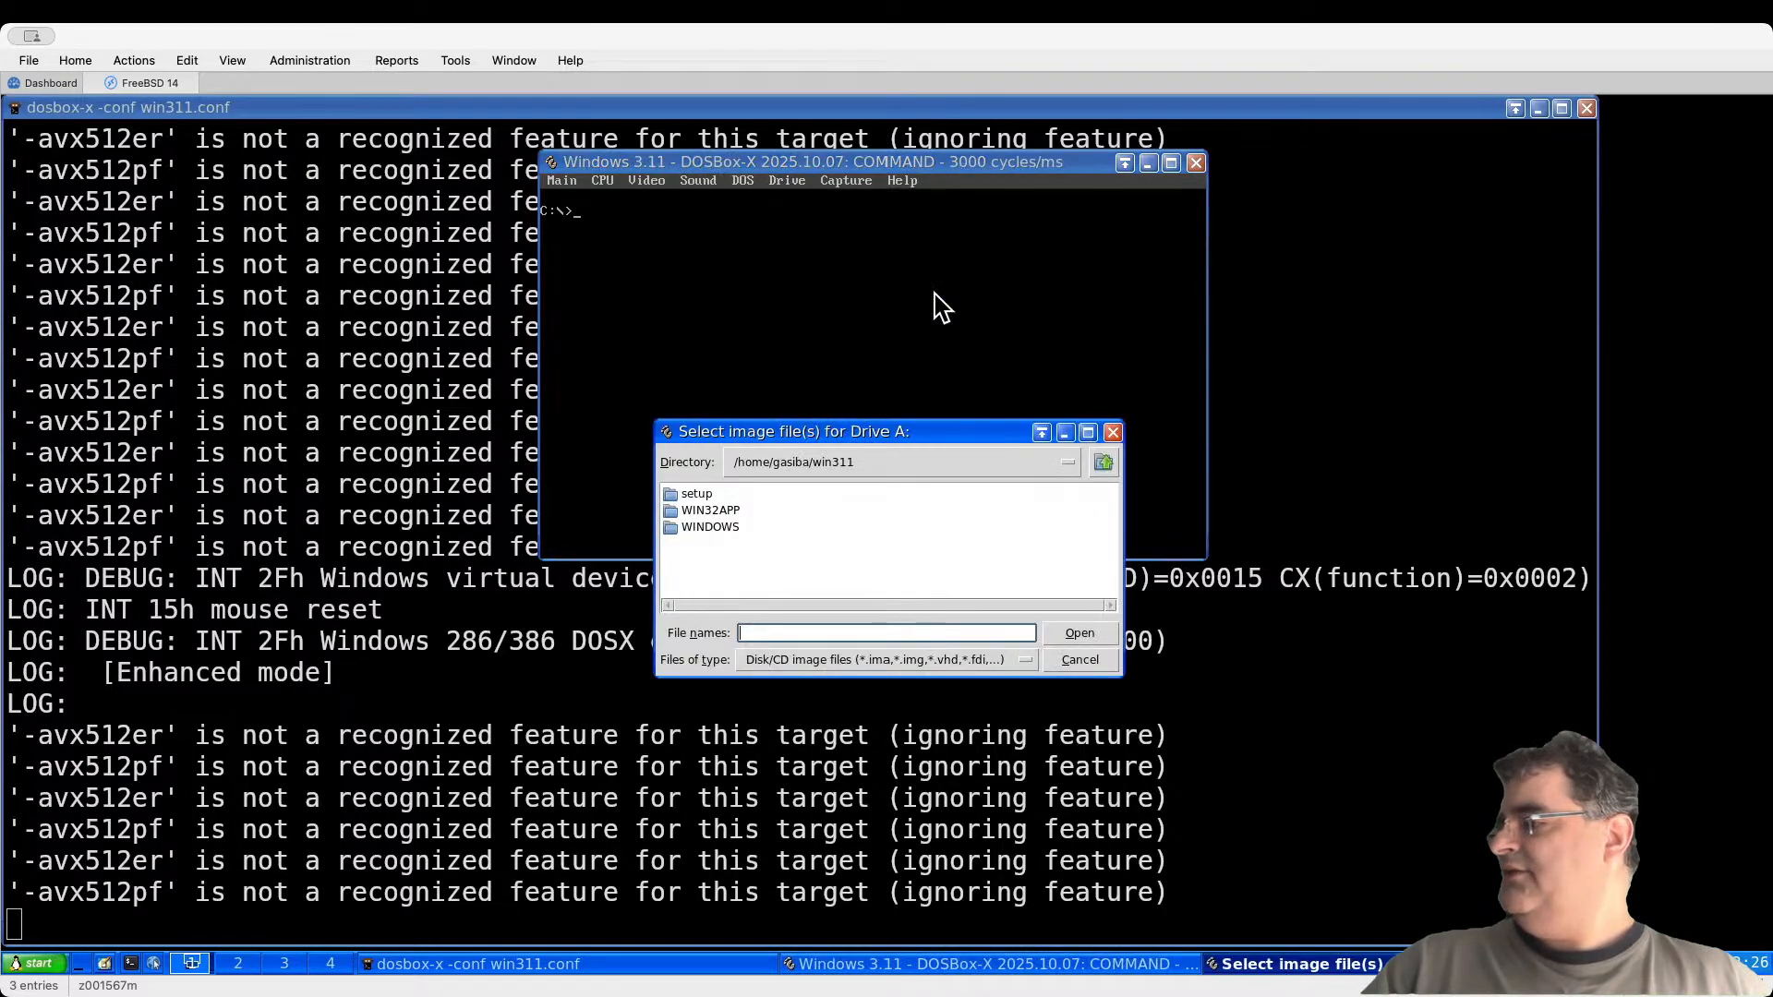
double_click(701, 492)
double_click(775, 541)
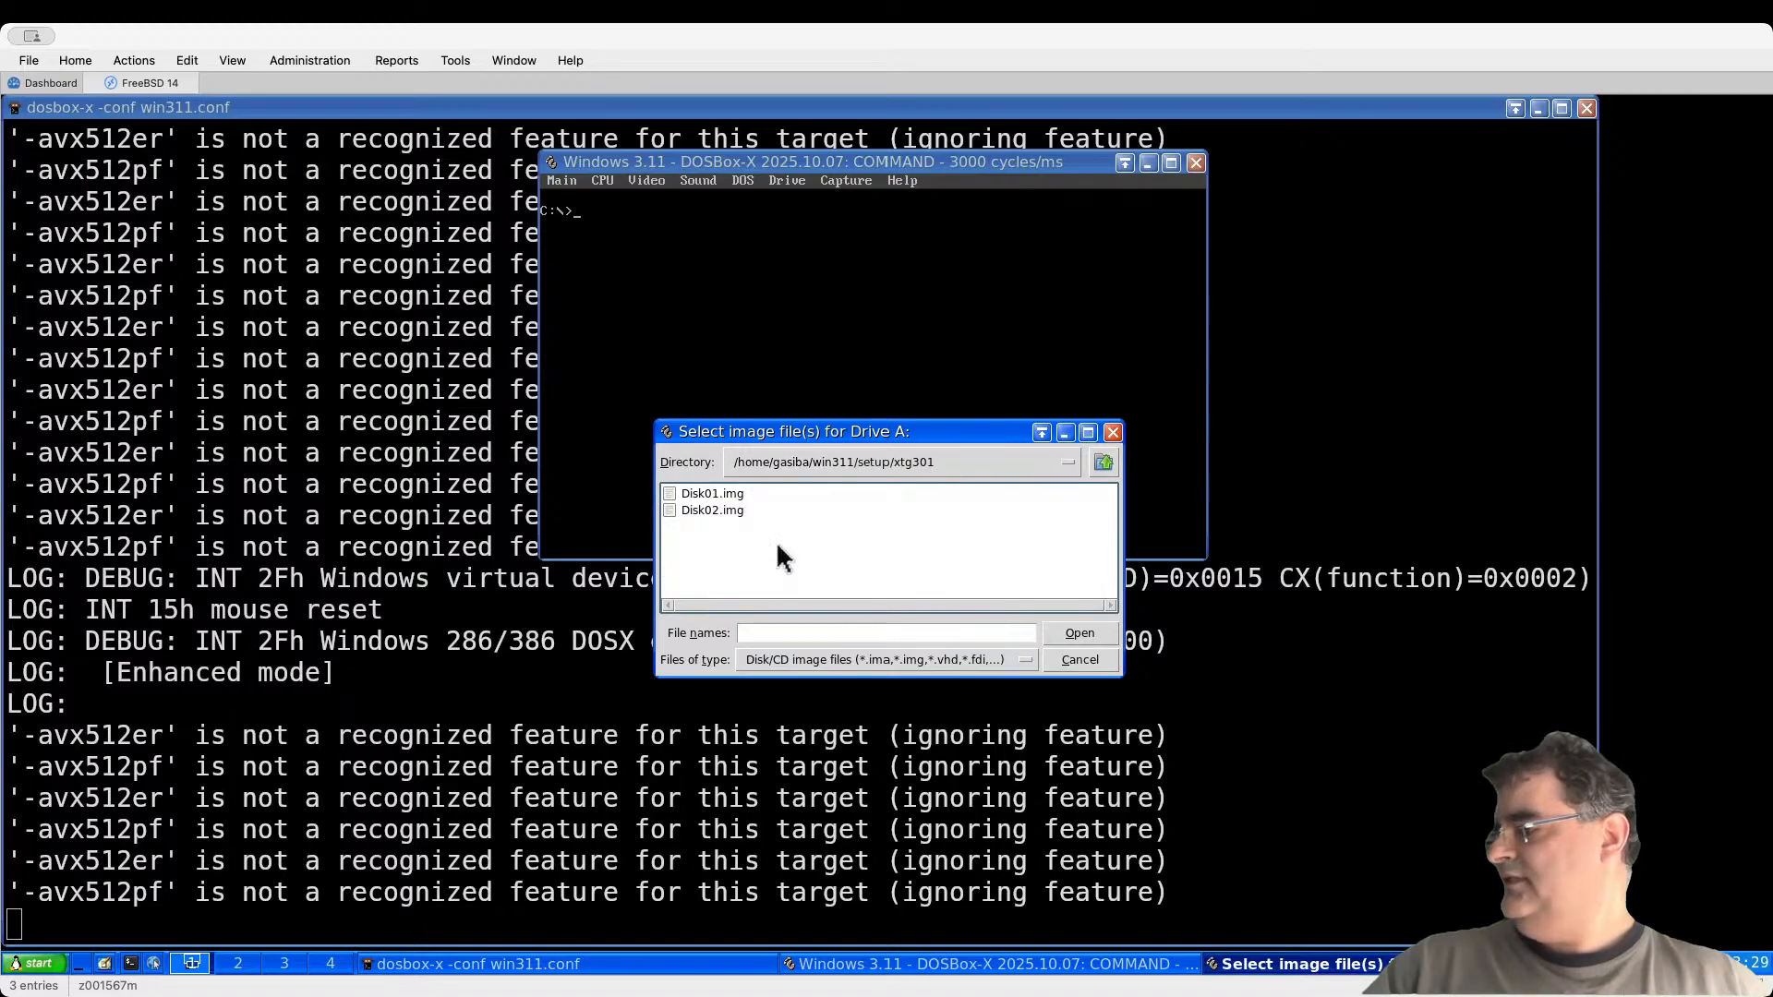
double_click(726, 491)
Step: Add Disk02.img from setup/xtg301, decline further images, and confirm the drive A mount
click(866, 589)
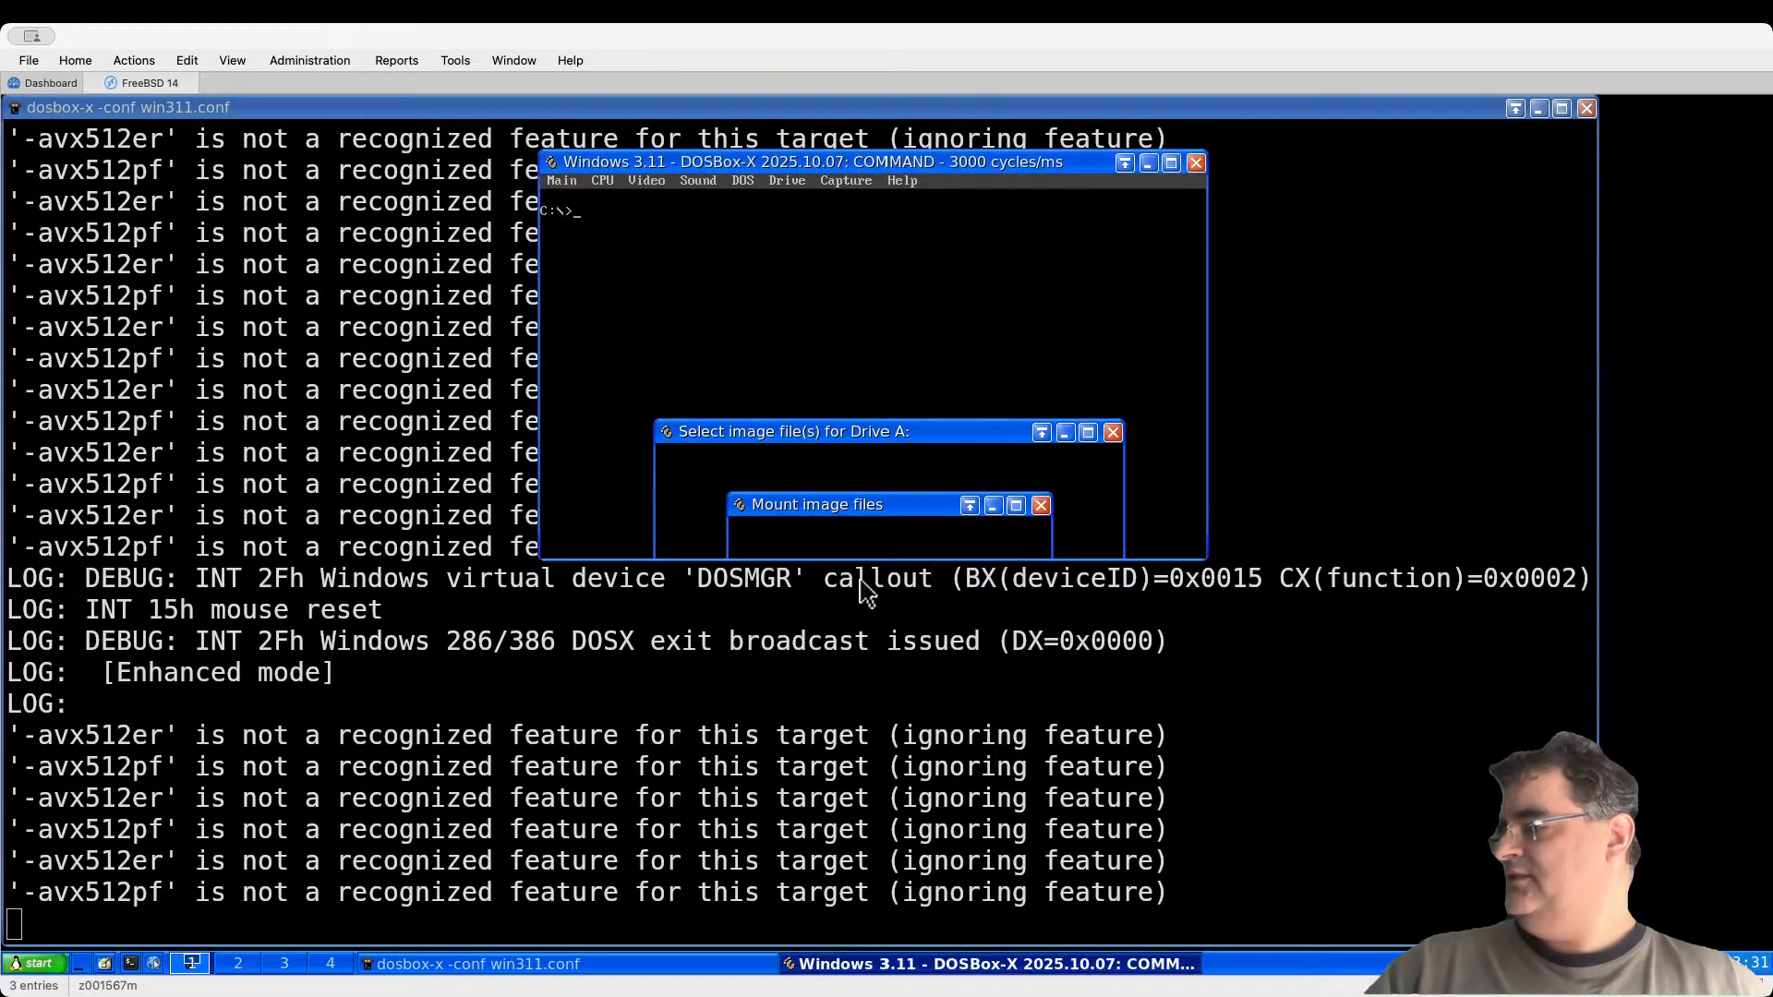
double_click(694, 494)
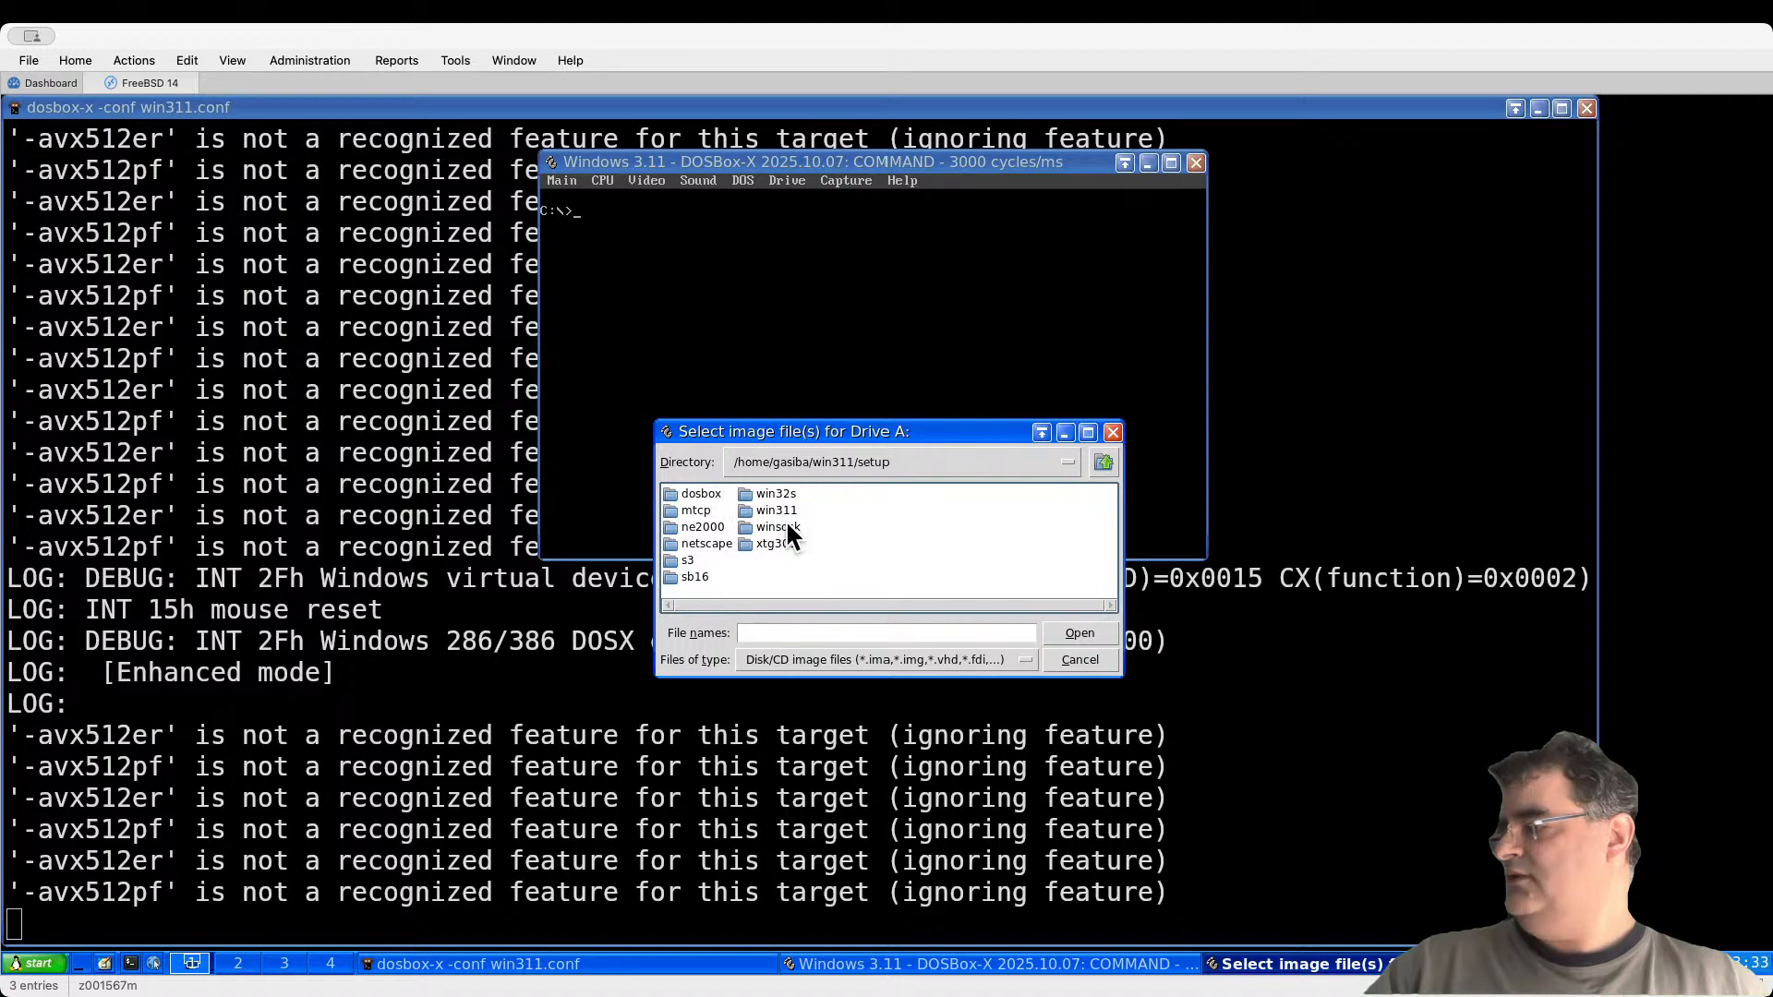
double_click(778, 541)
double_click(718, 507)
click(924, 580)
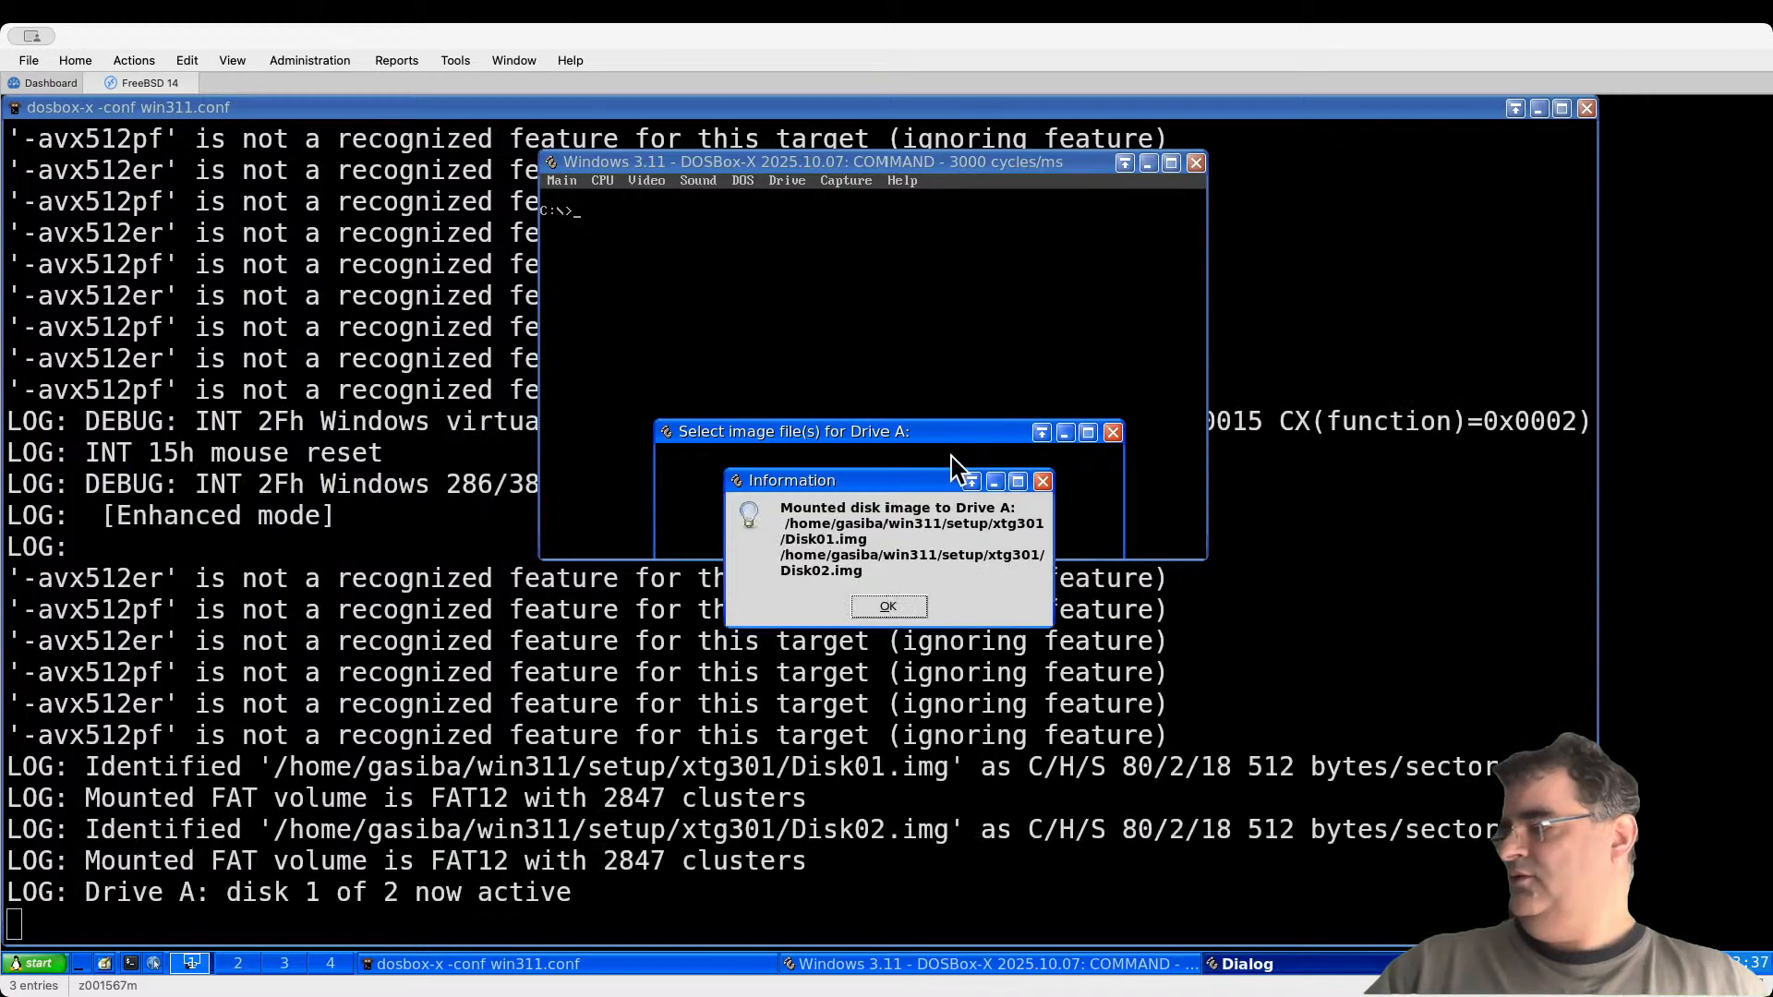
click(913, 632)
Step: Switch to drive A, list its files with dir, and run install
text(a:)
key(Return)
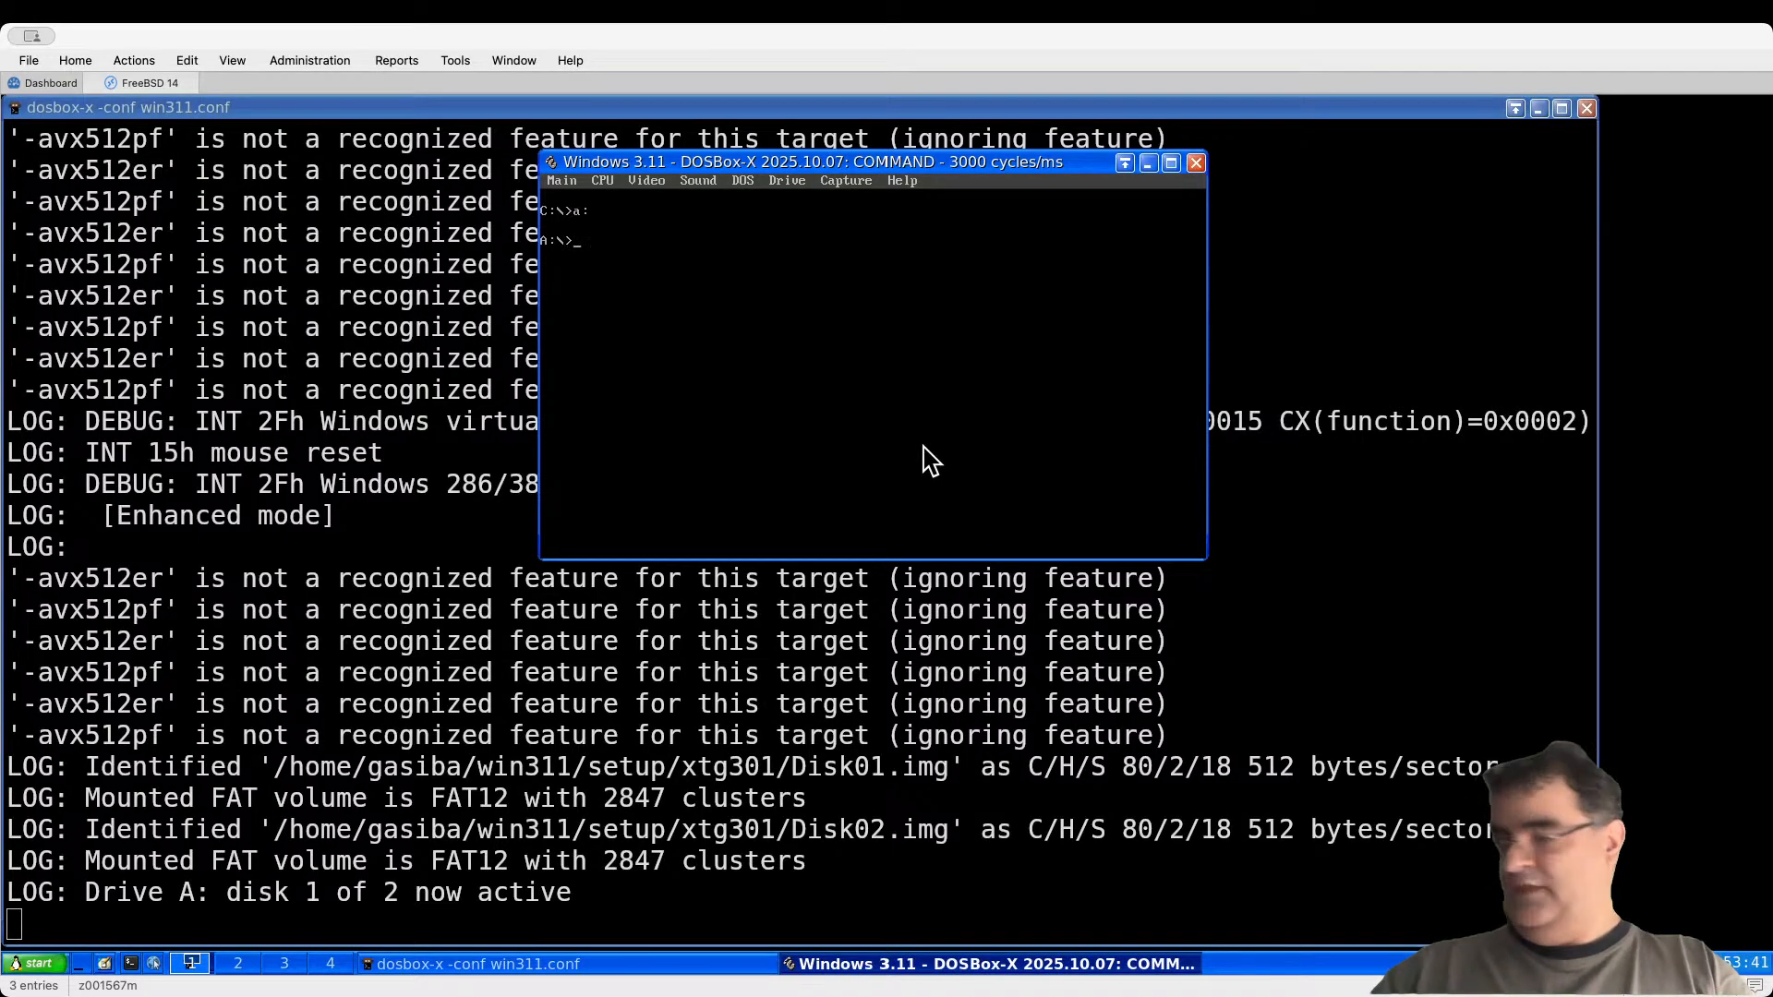
text(dir)
key(Return)
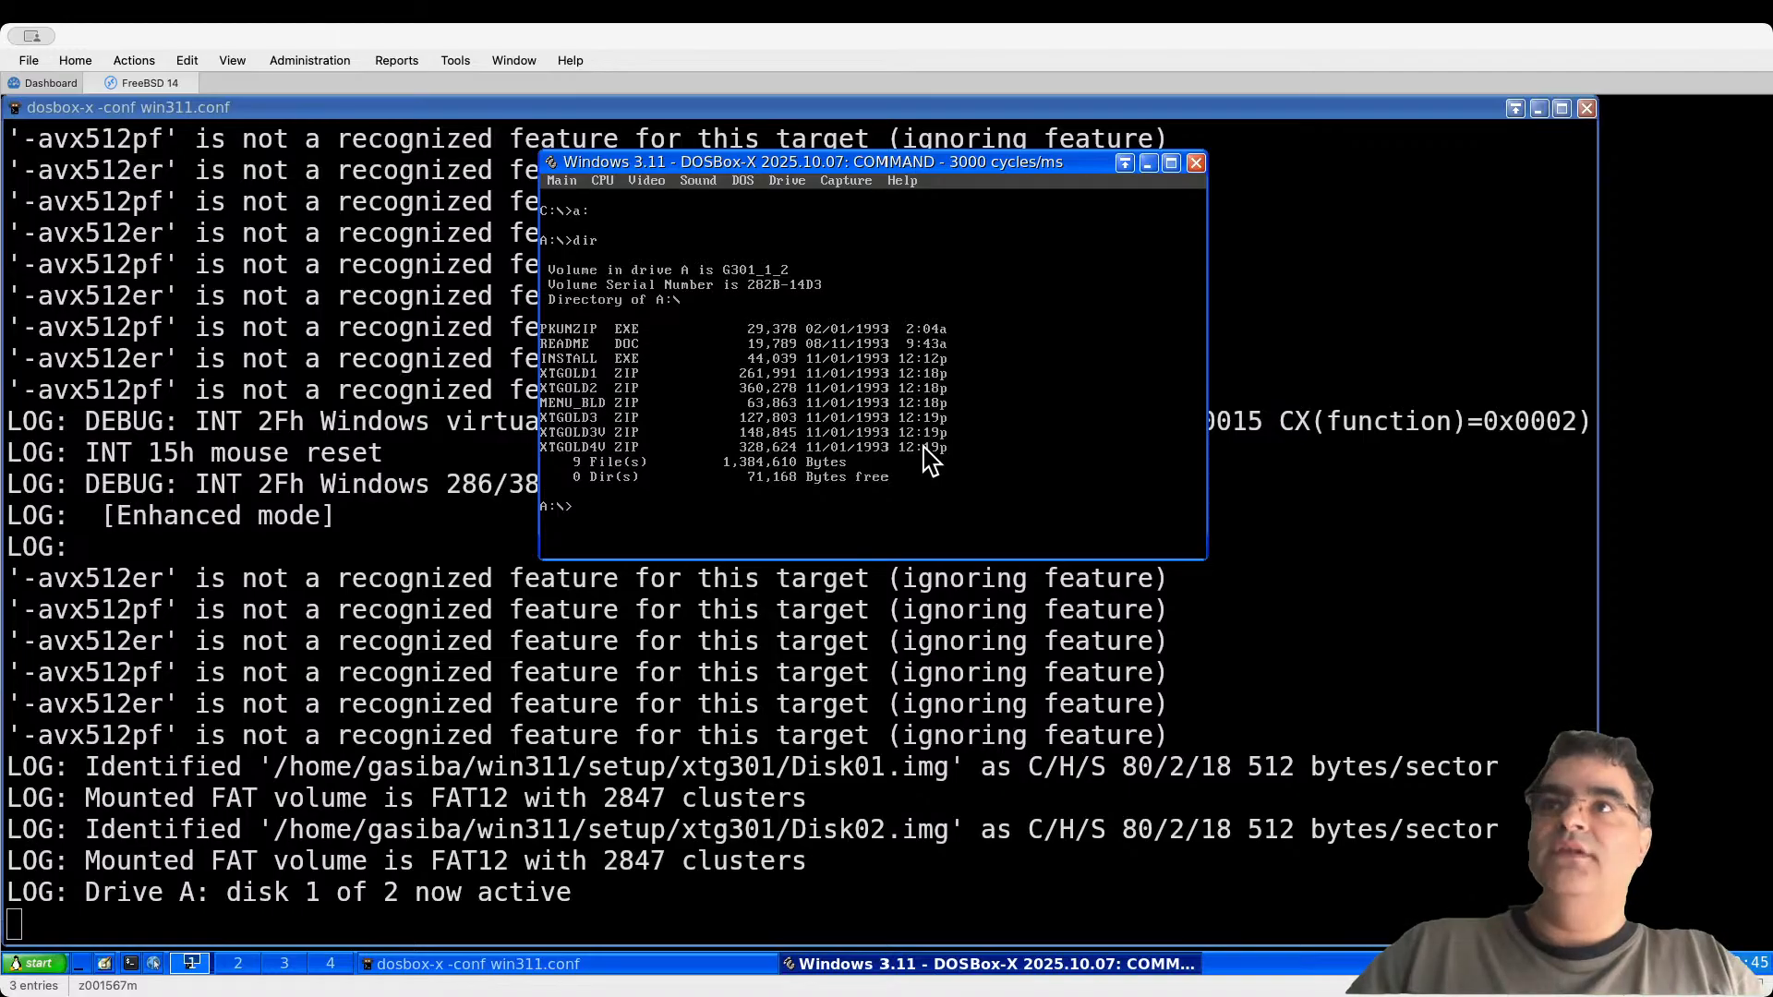
text(dir)
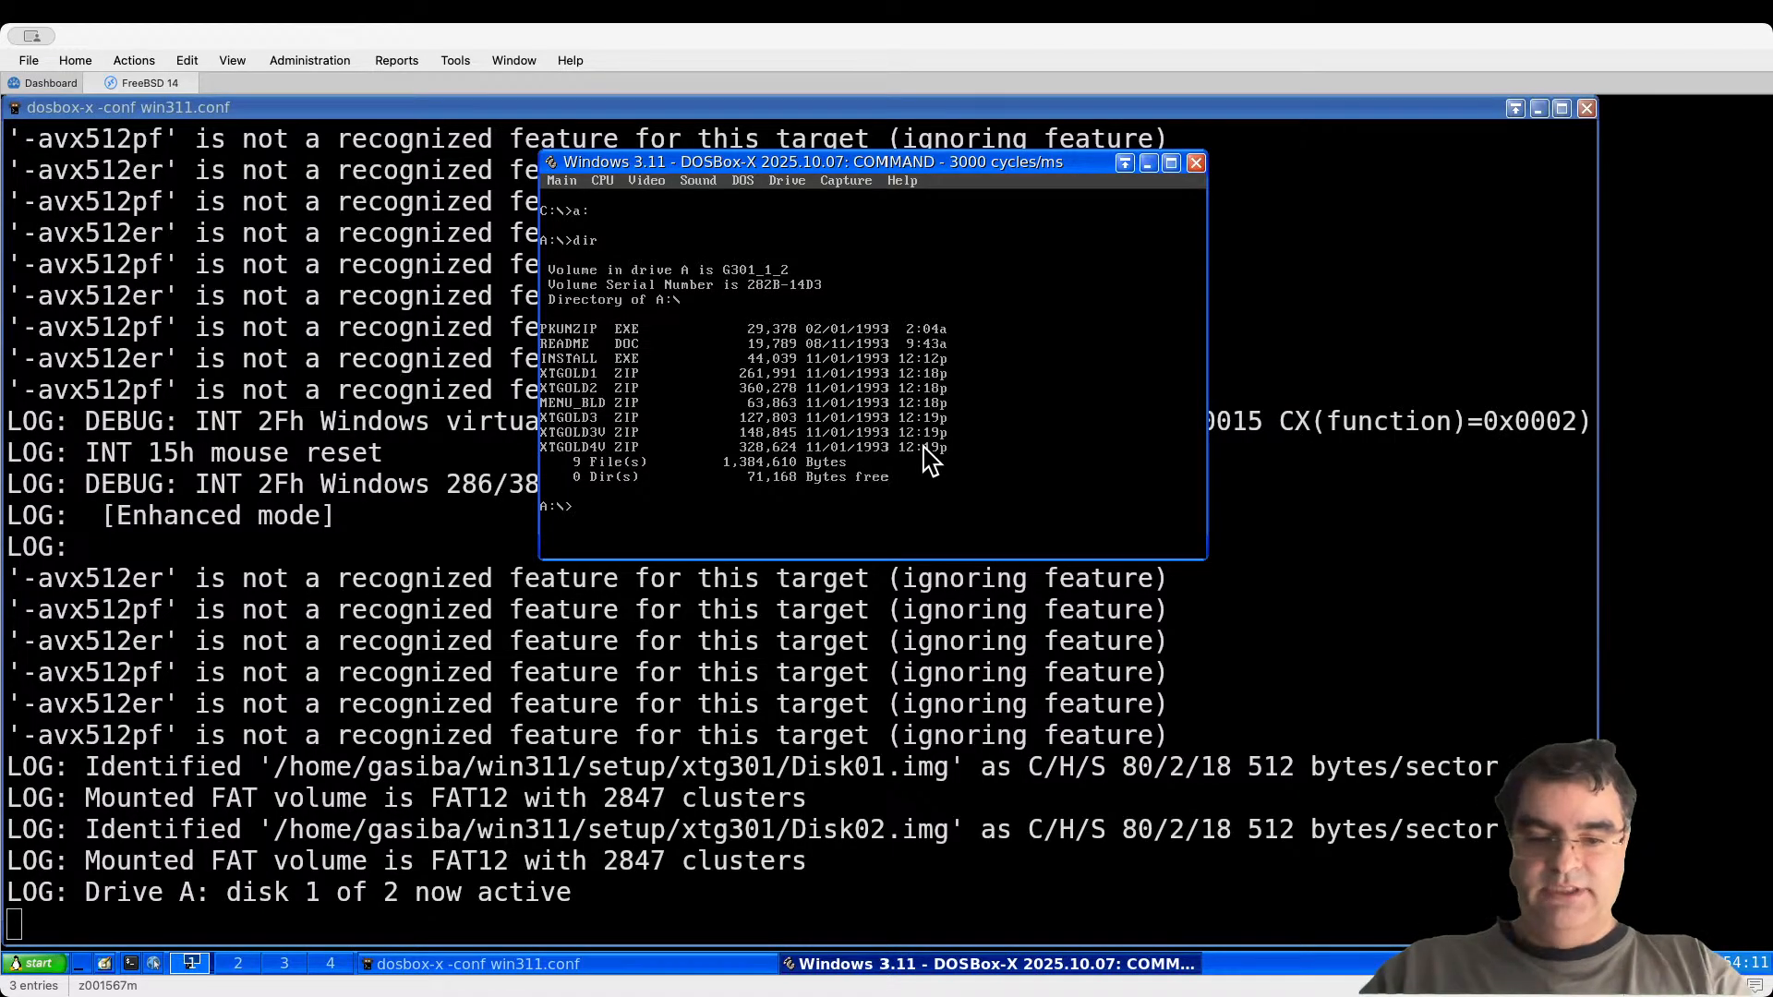
text(install)
key(Return)
key(Return)
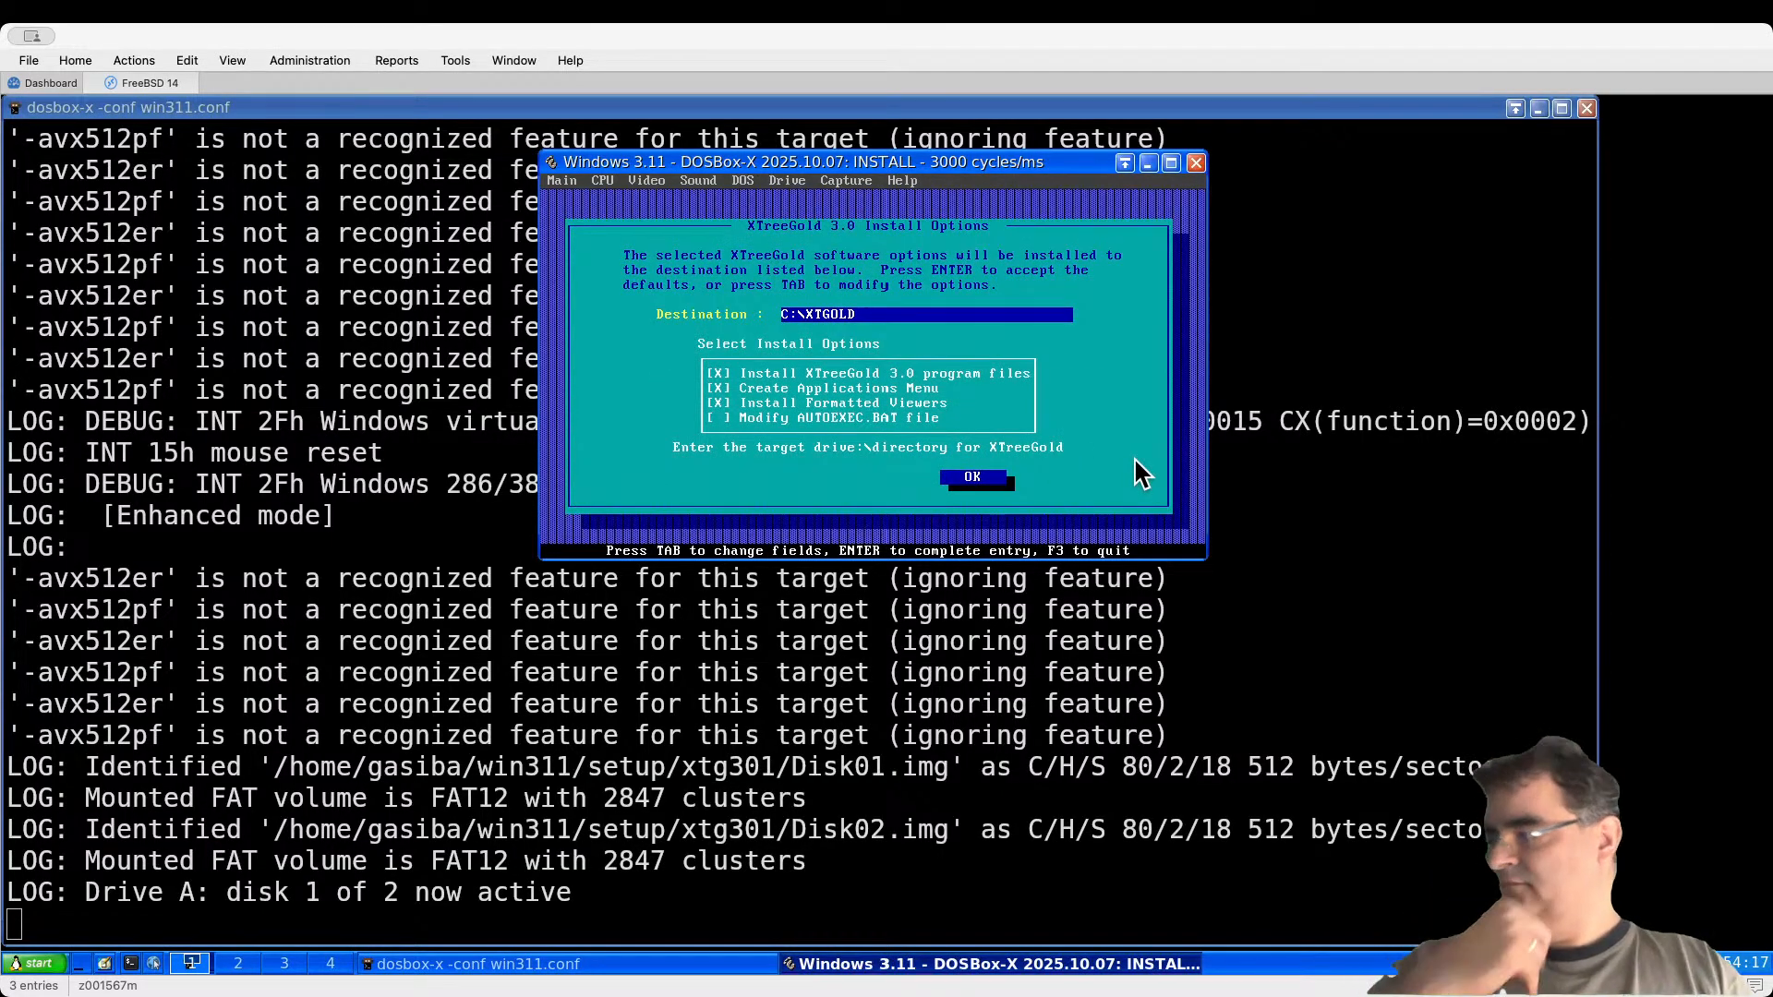
Step: Accept the C:\XTGOLD install options and enter the user name
key(Tab)
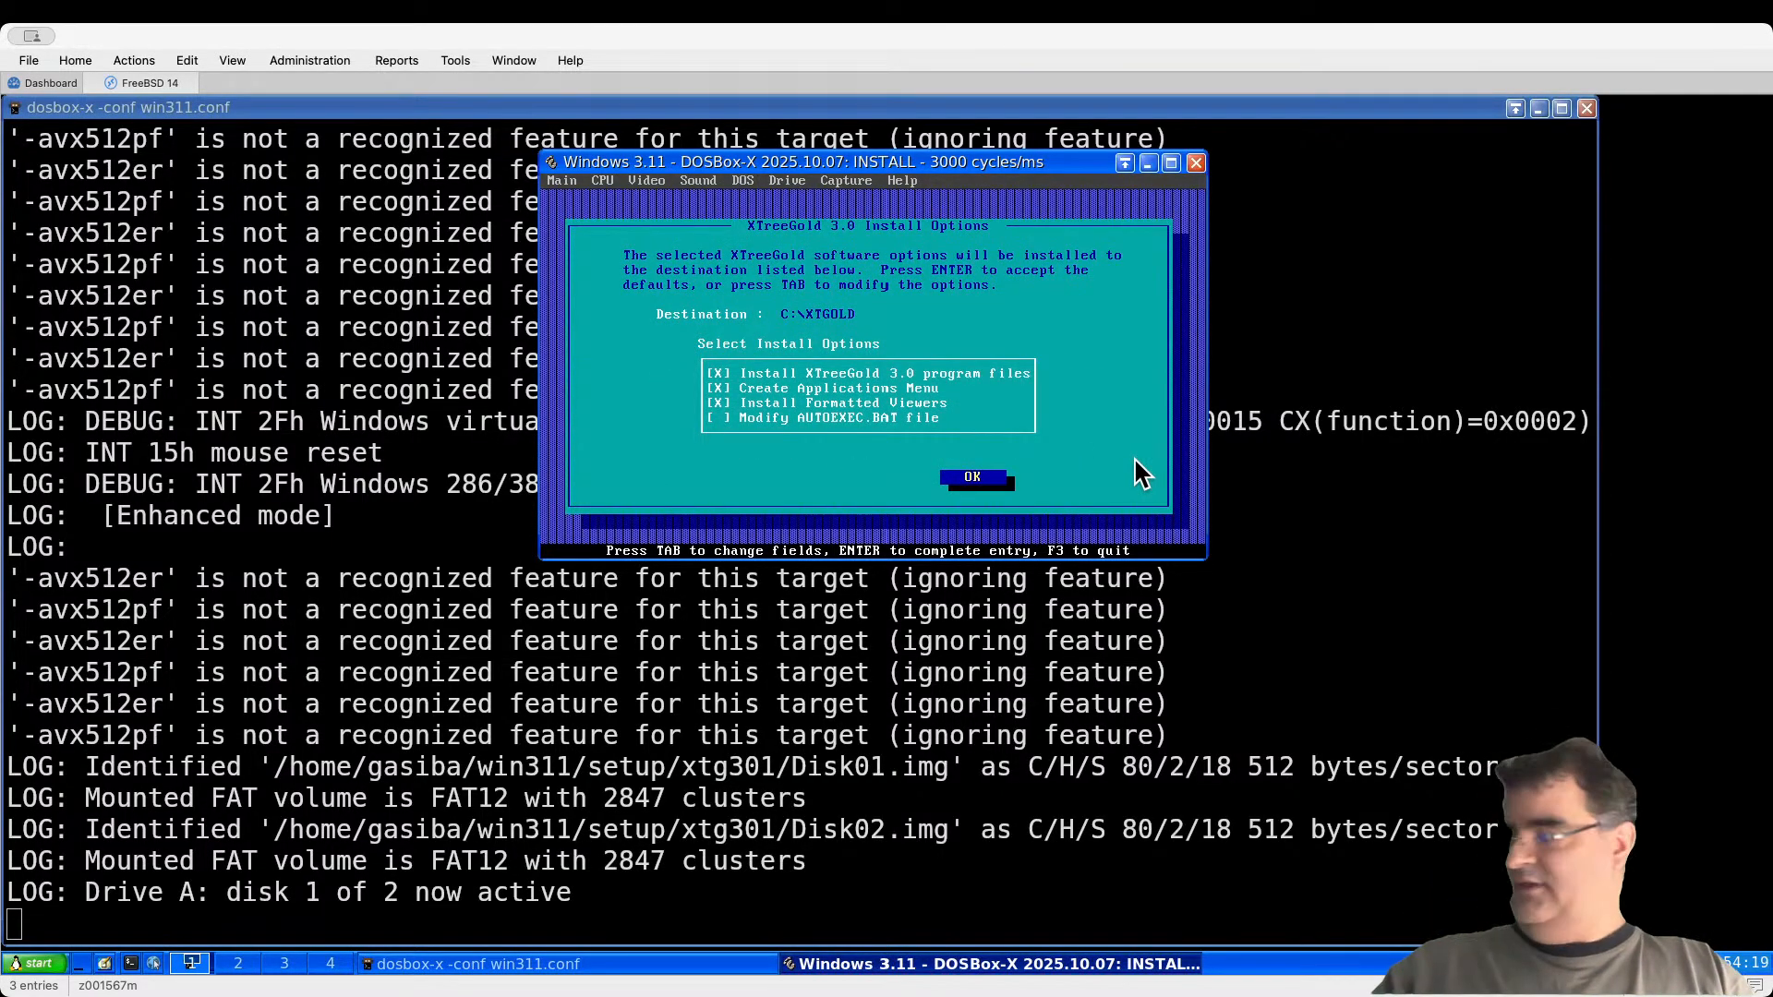
key(Return)
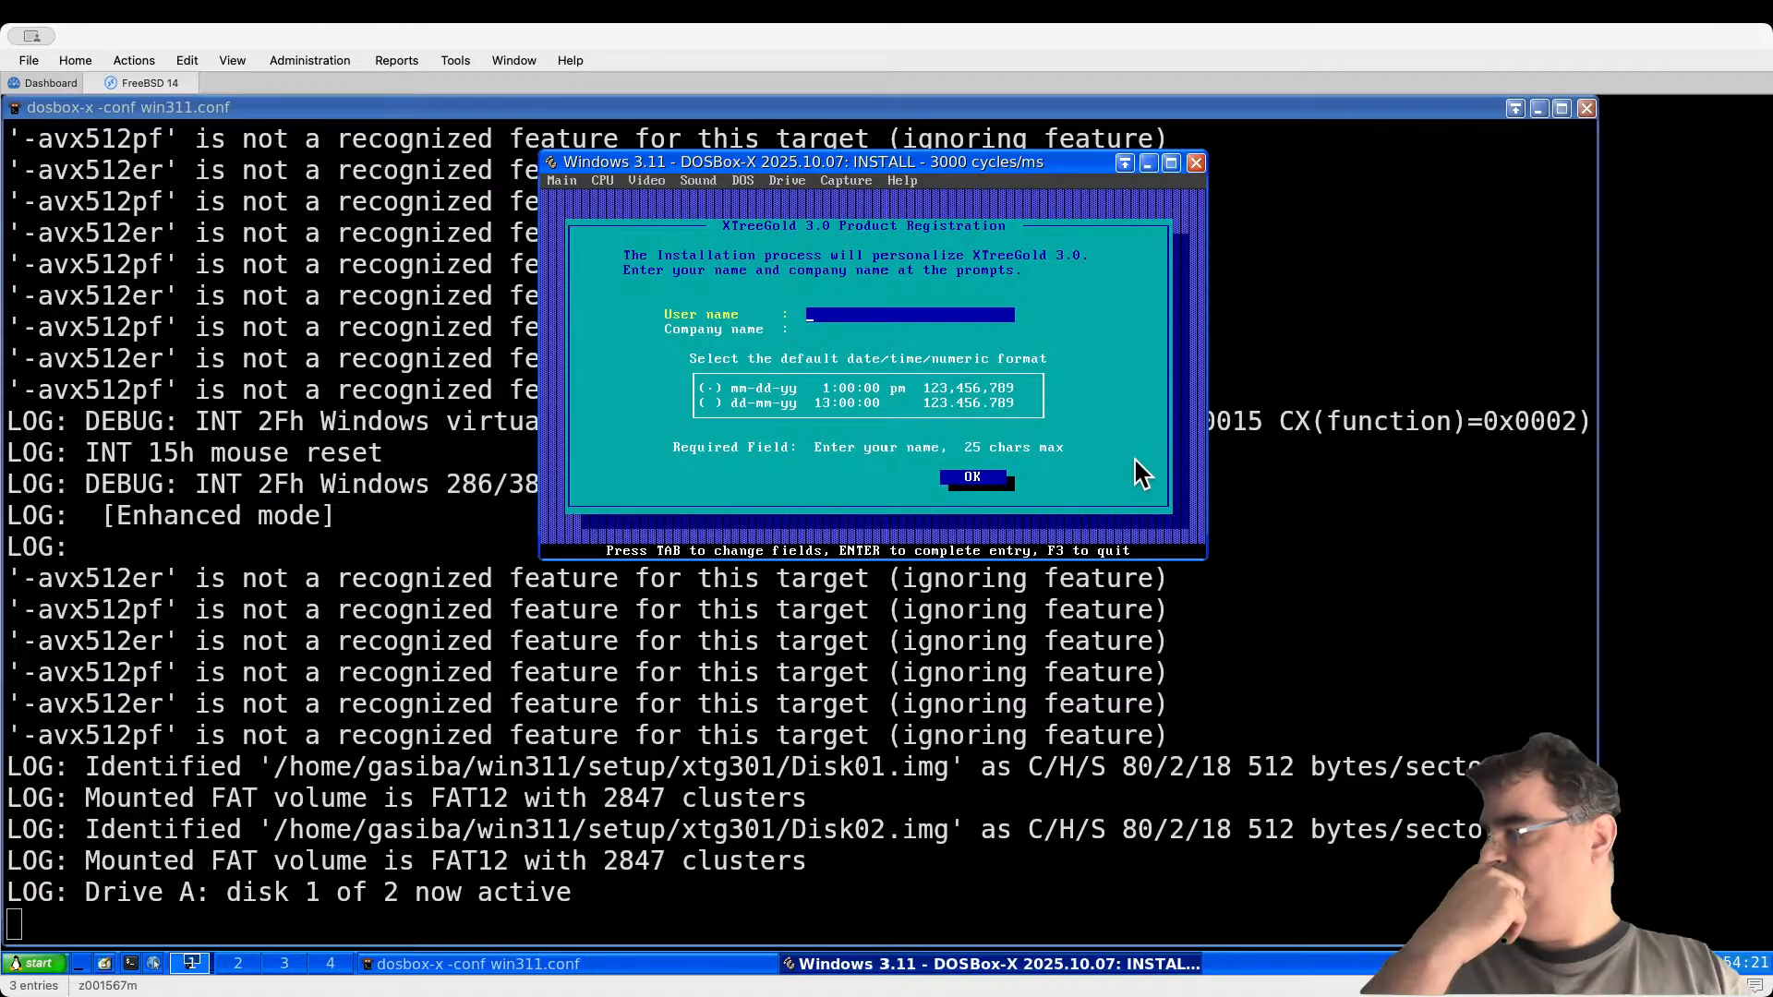
text(bsdjedi)
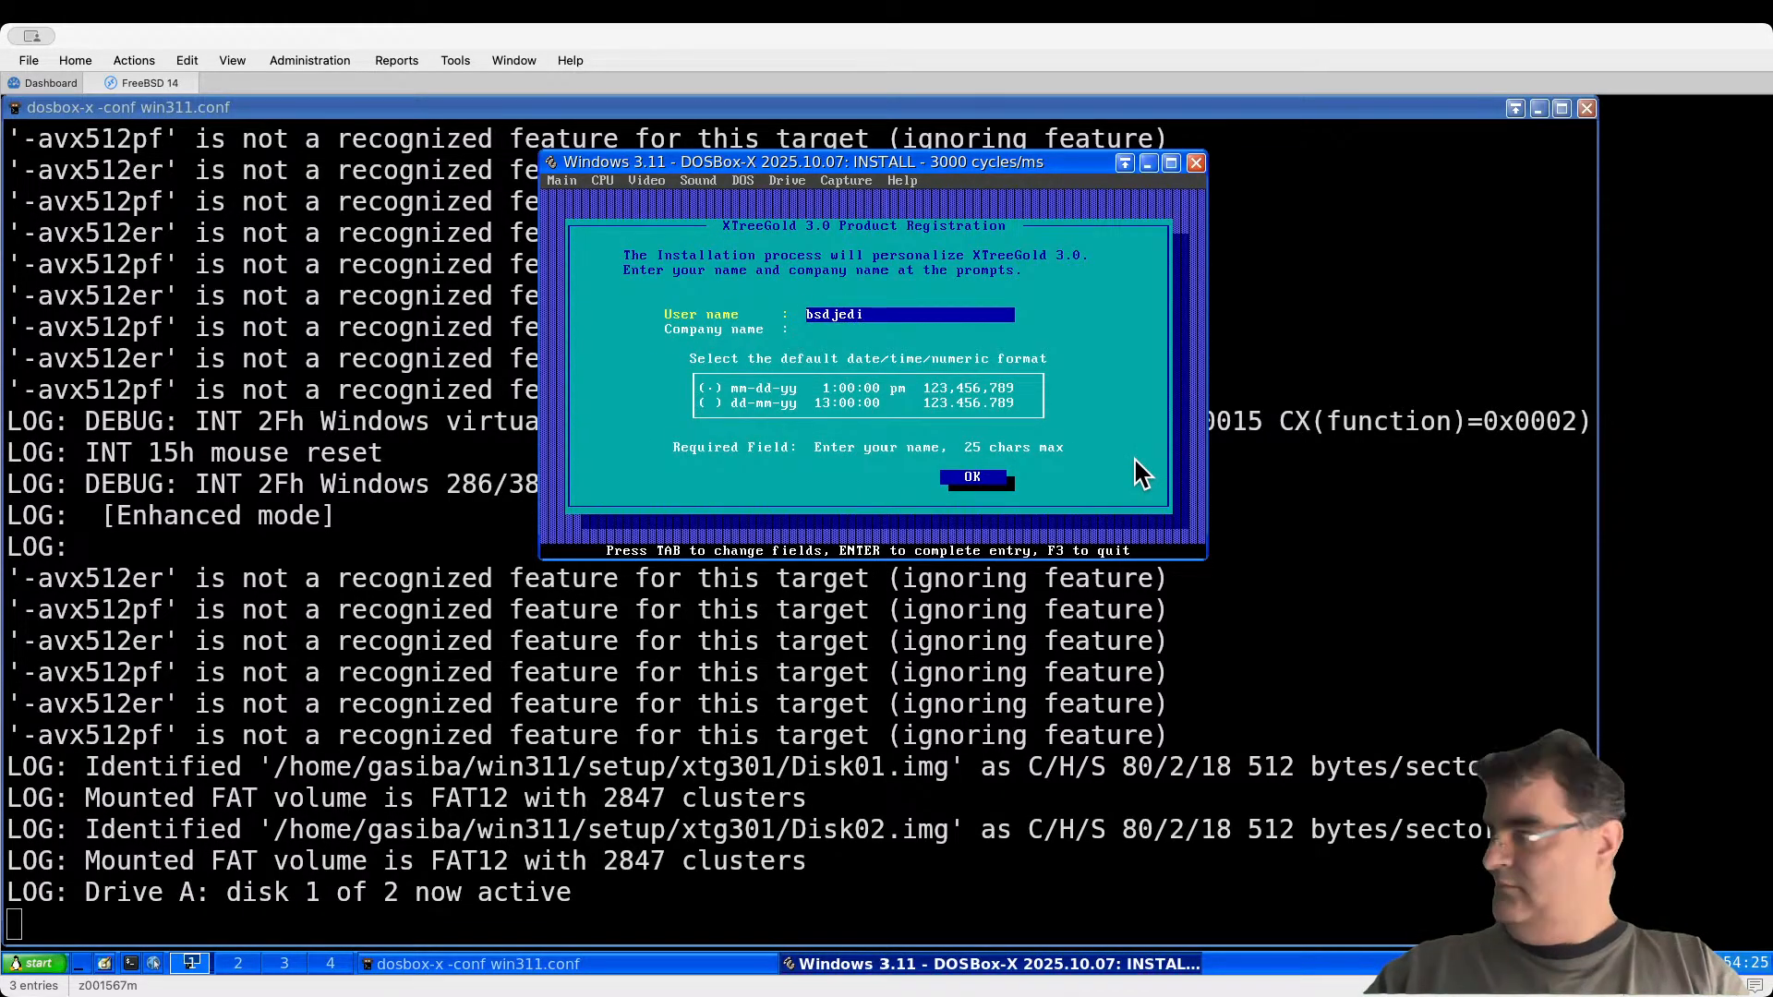
key(Return)
Step: Enter the company name, submit the registration details, and choose Install All Viewers
text(bsdjedi)
key(BackSpace)
text(di)
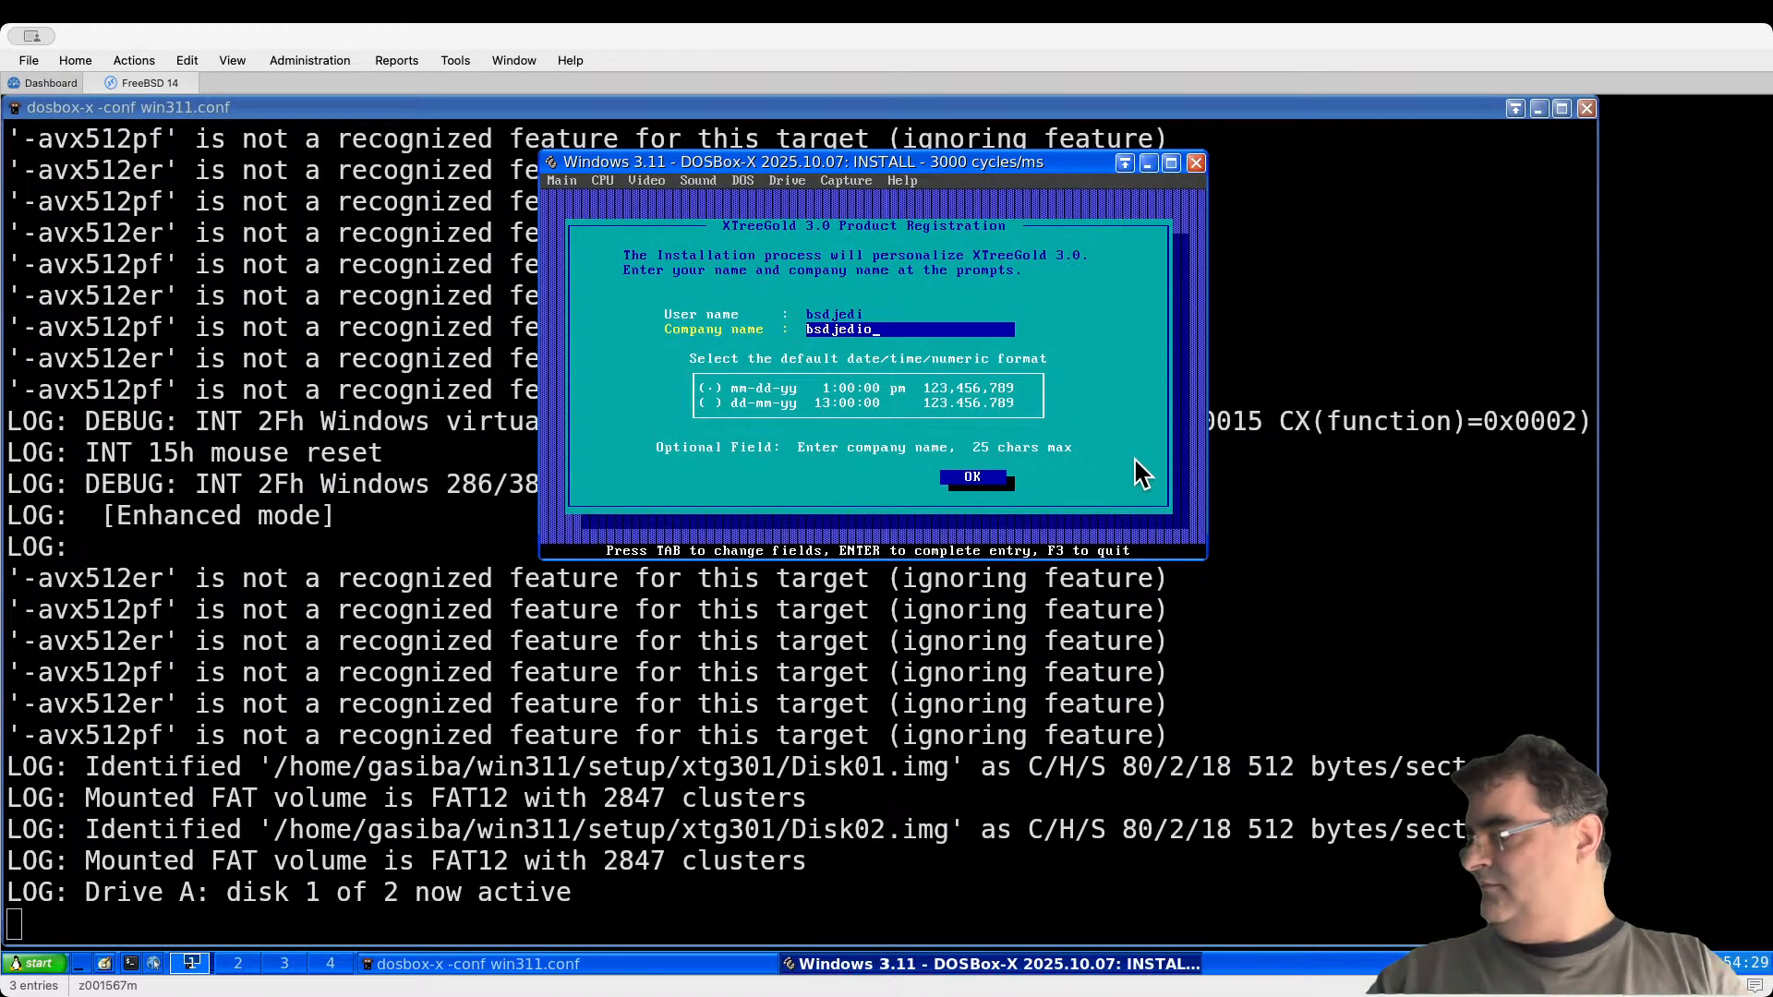
key(Return)
key(Return)
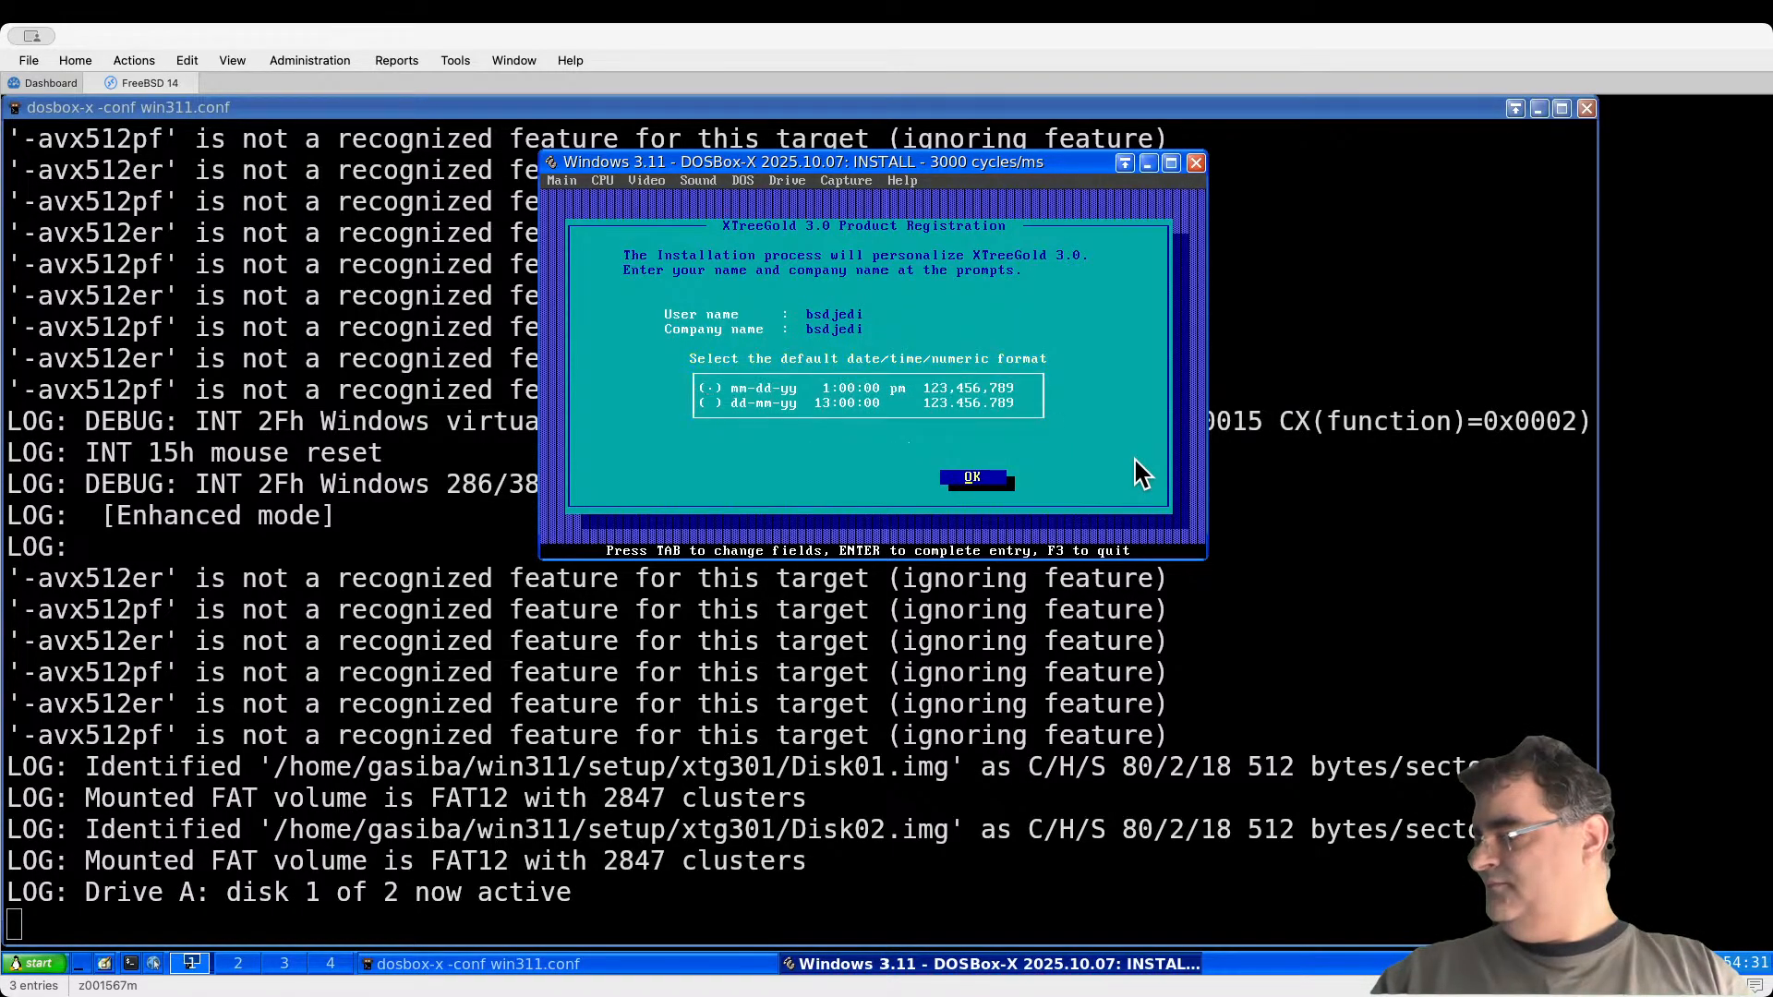
key(Return)
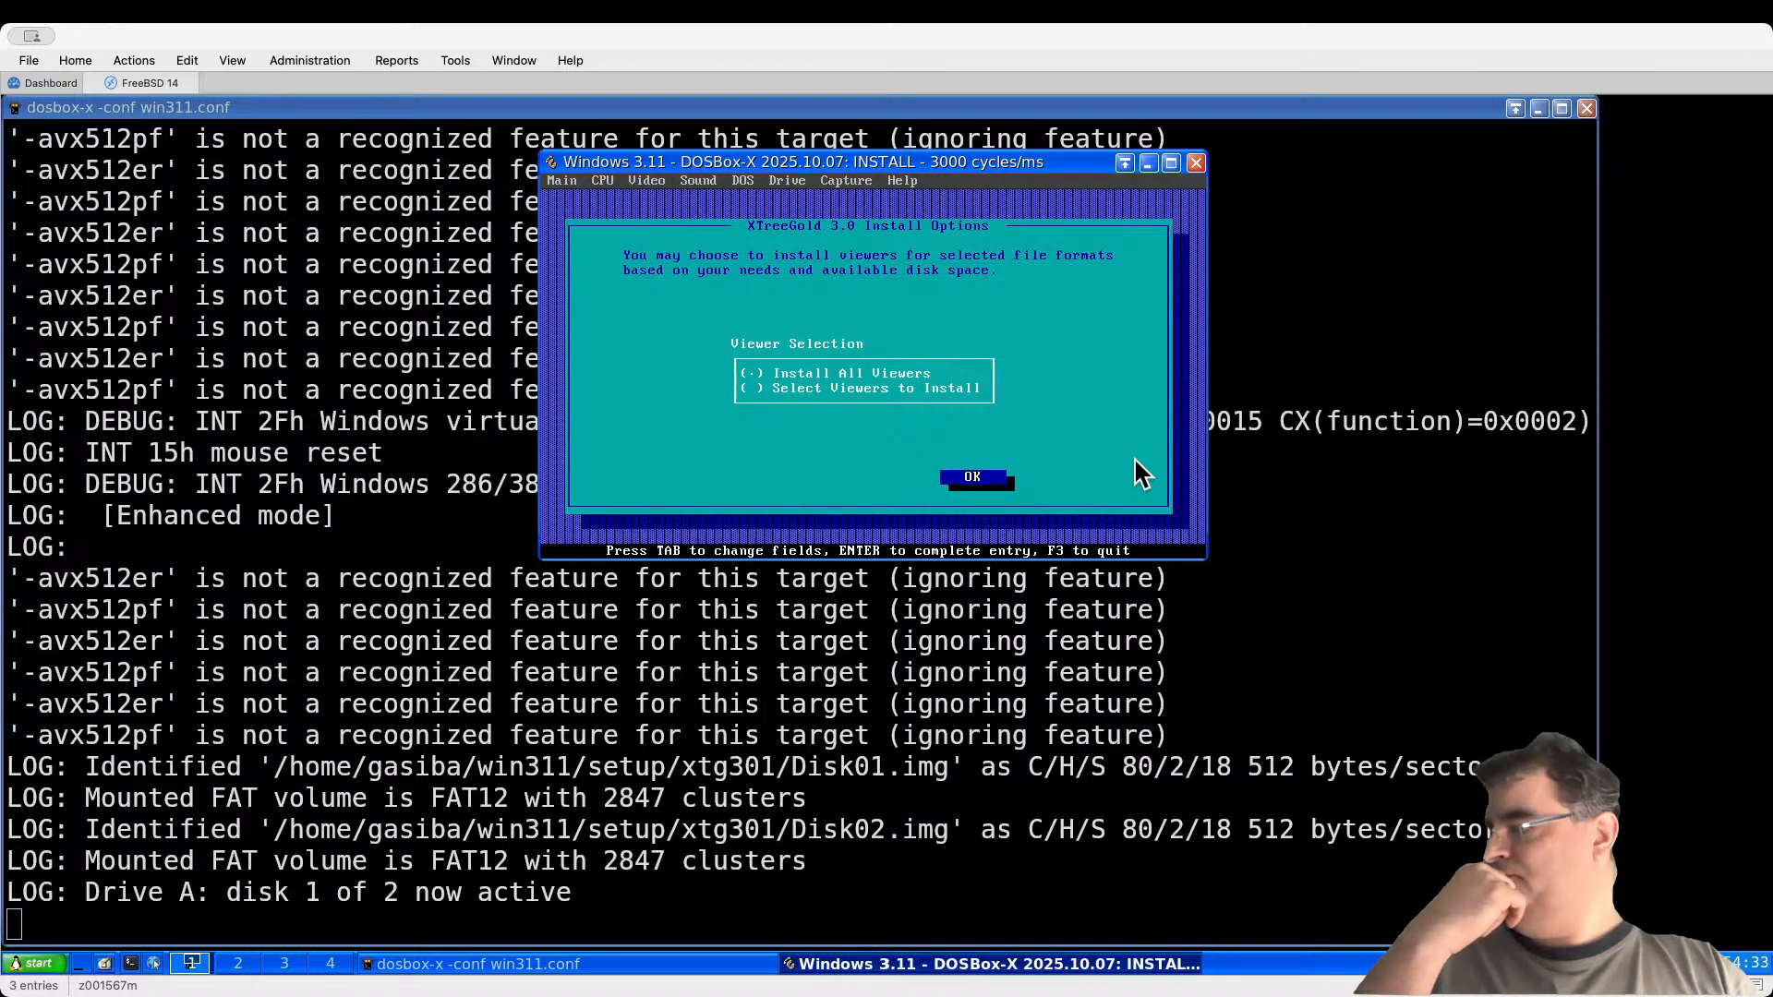
key(Return)
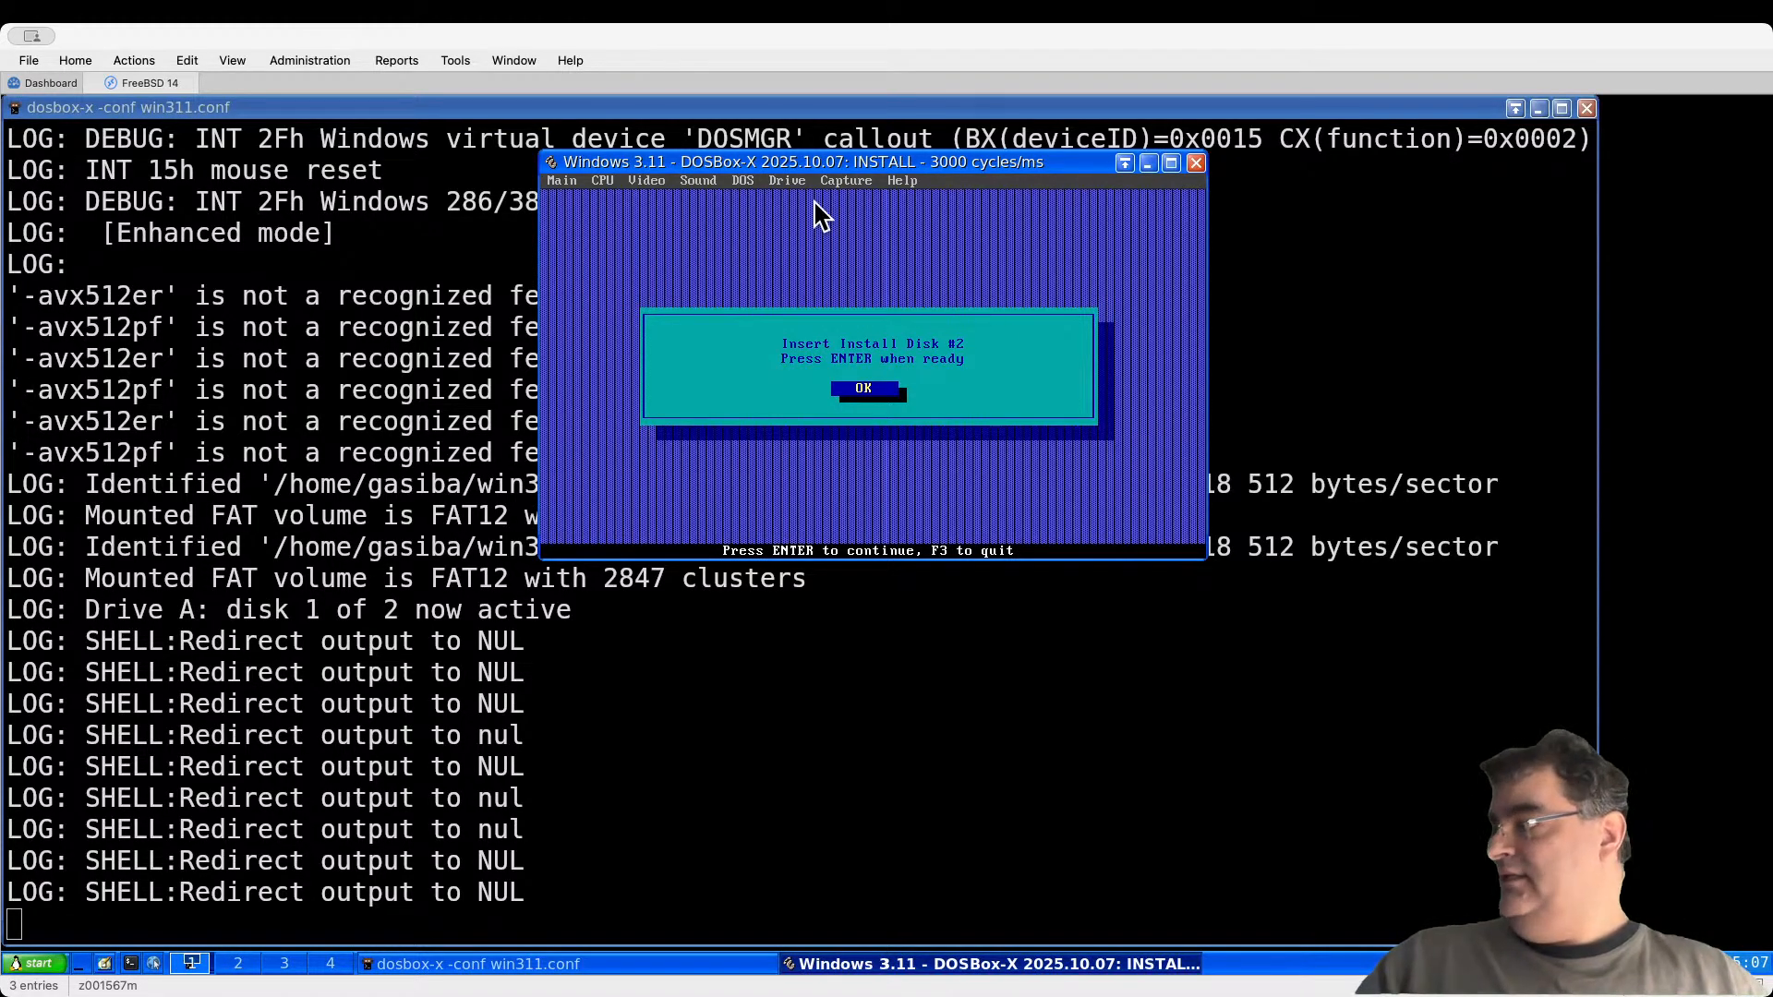
Step: Swap in install disk #2 on drive A and finish at the Install Complete message
click(787, 181)
mouse_move(776, 196)
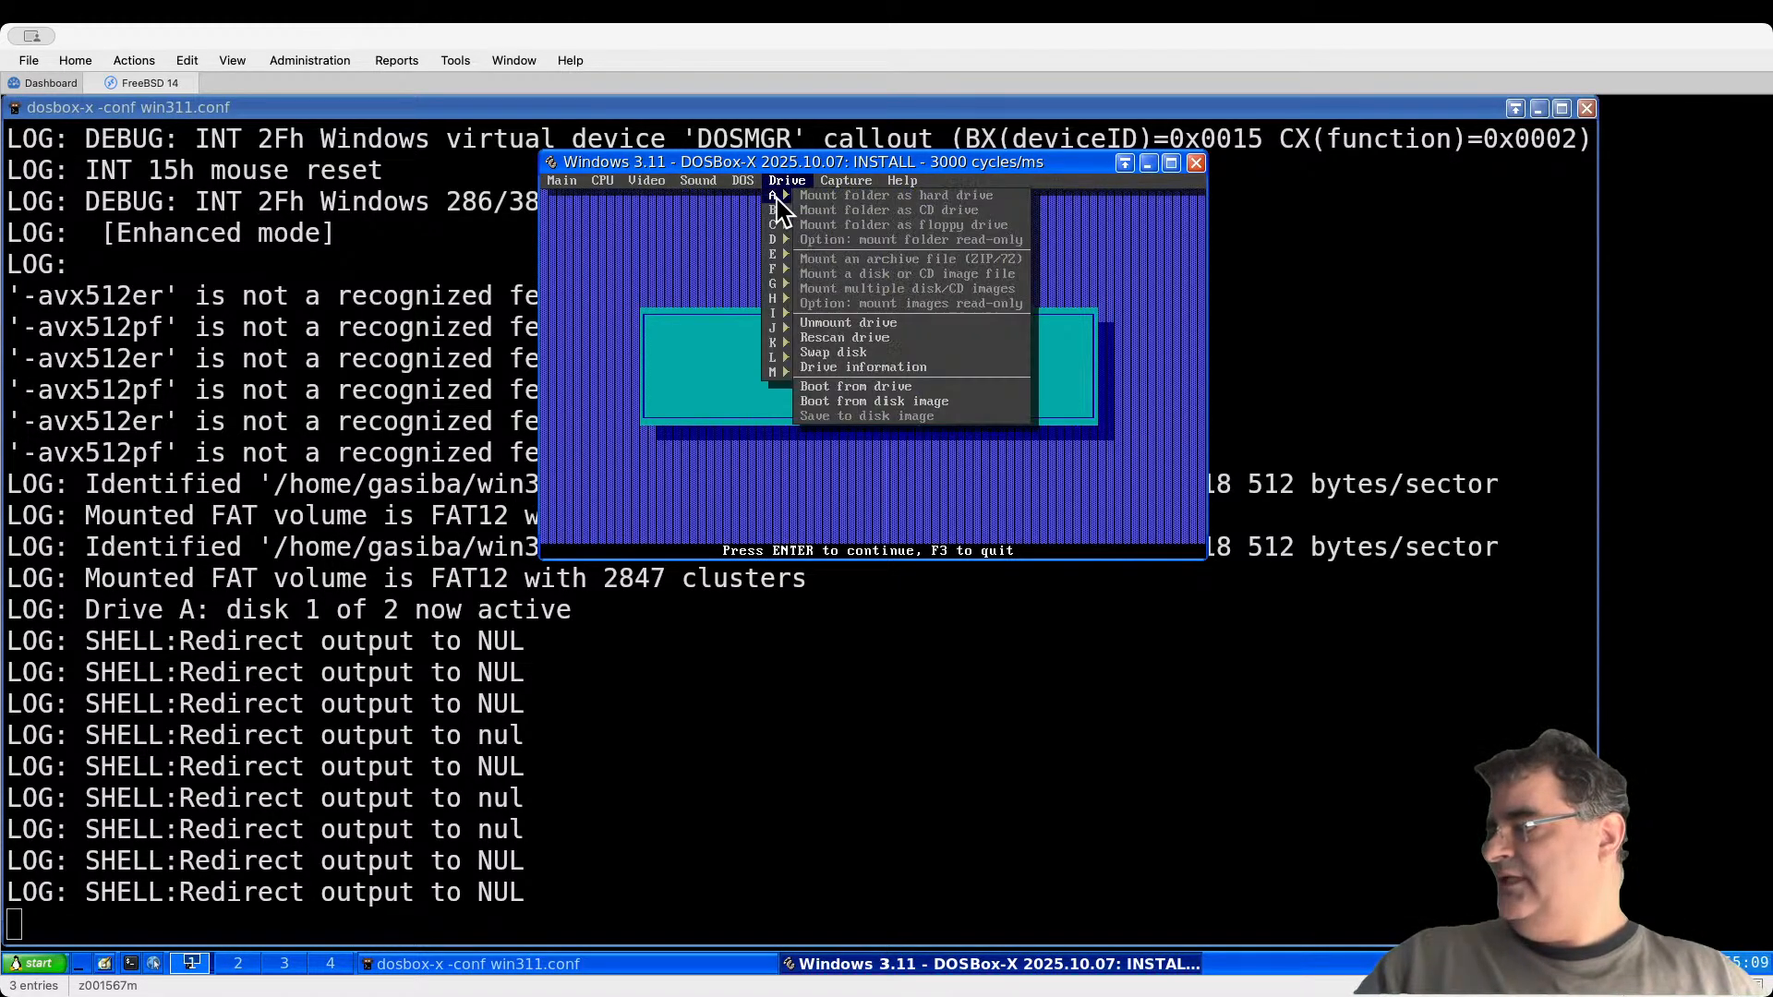
click(855, 355)
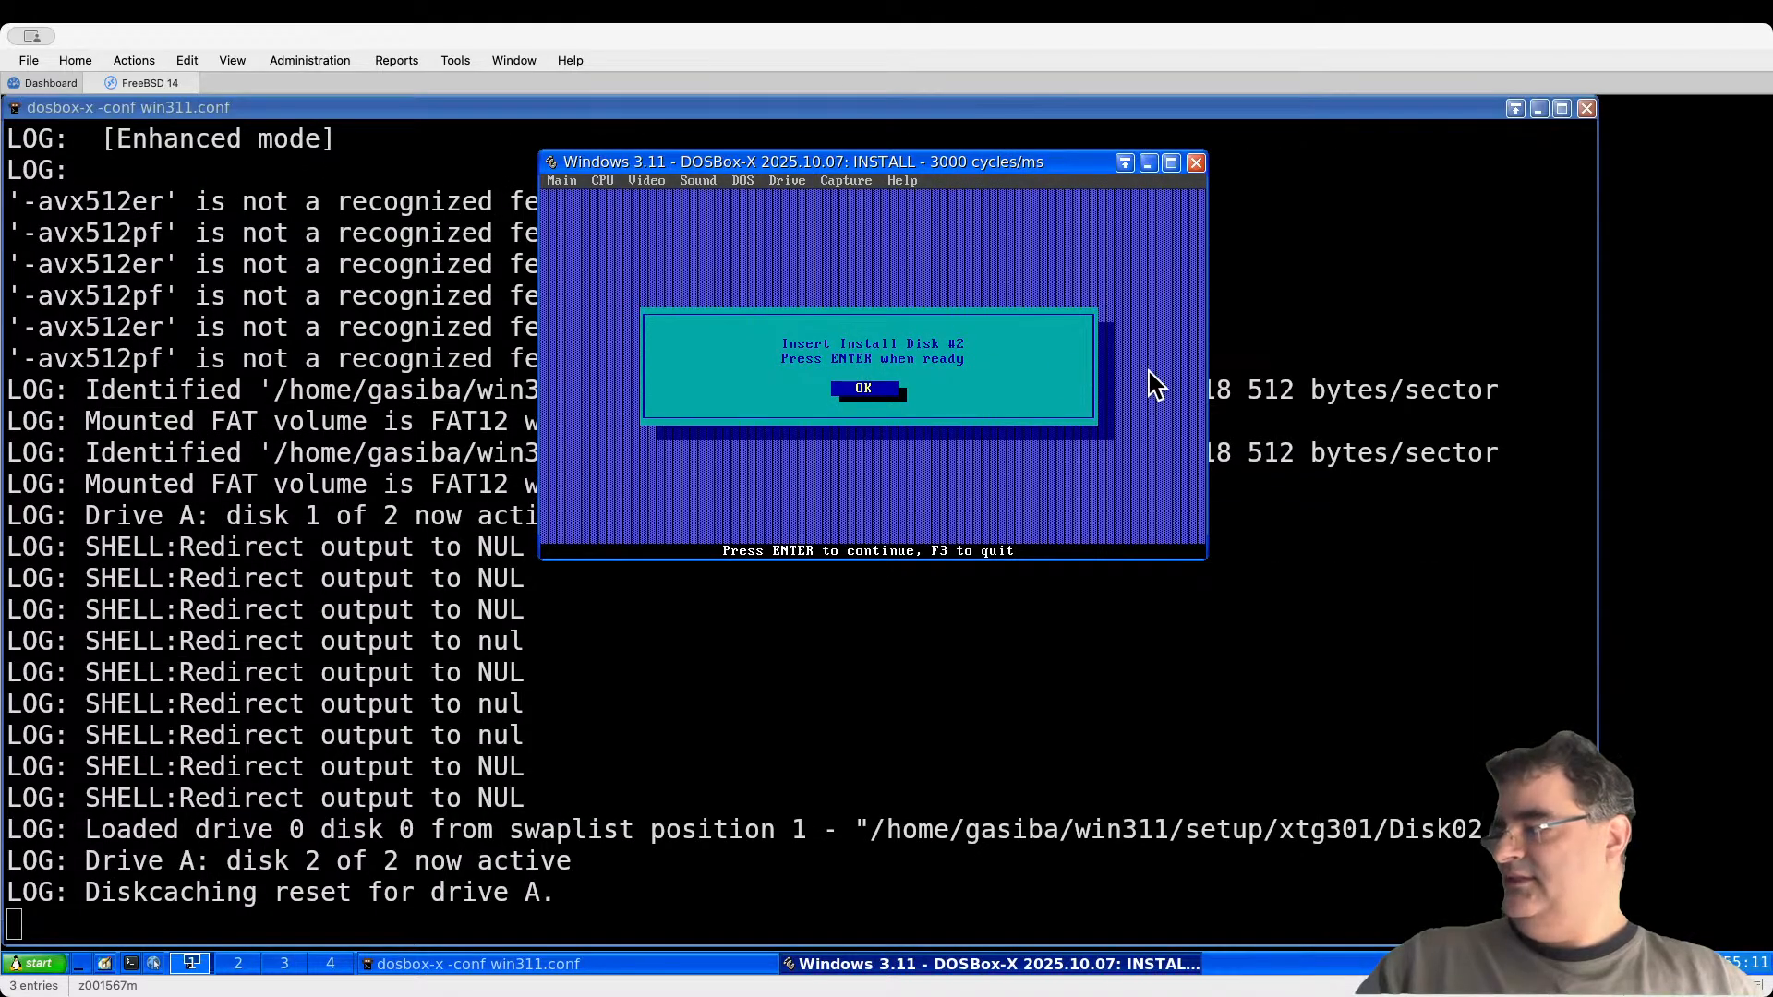
key(Return)
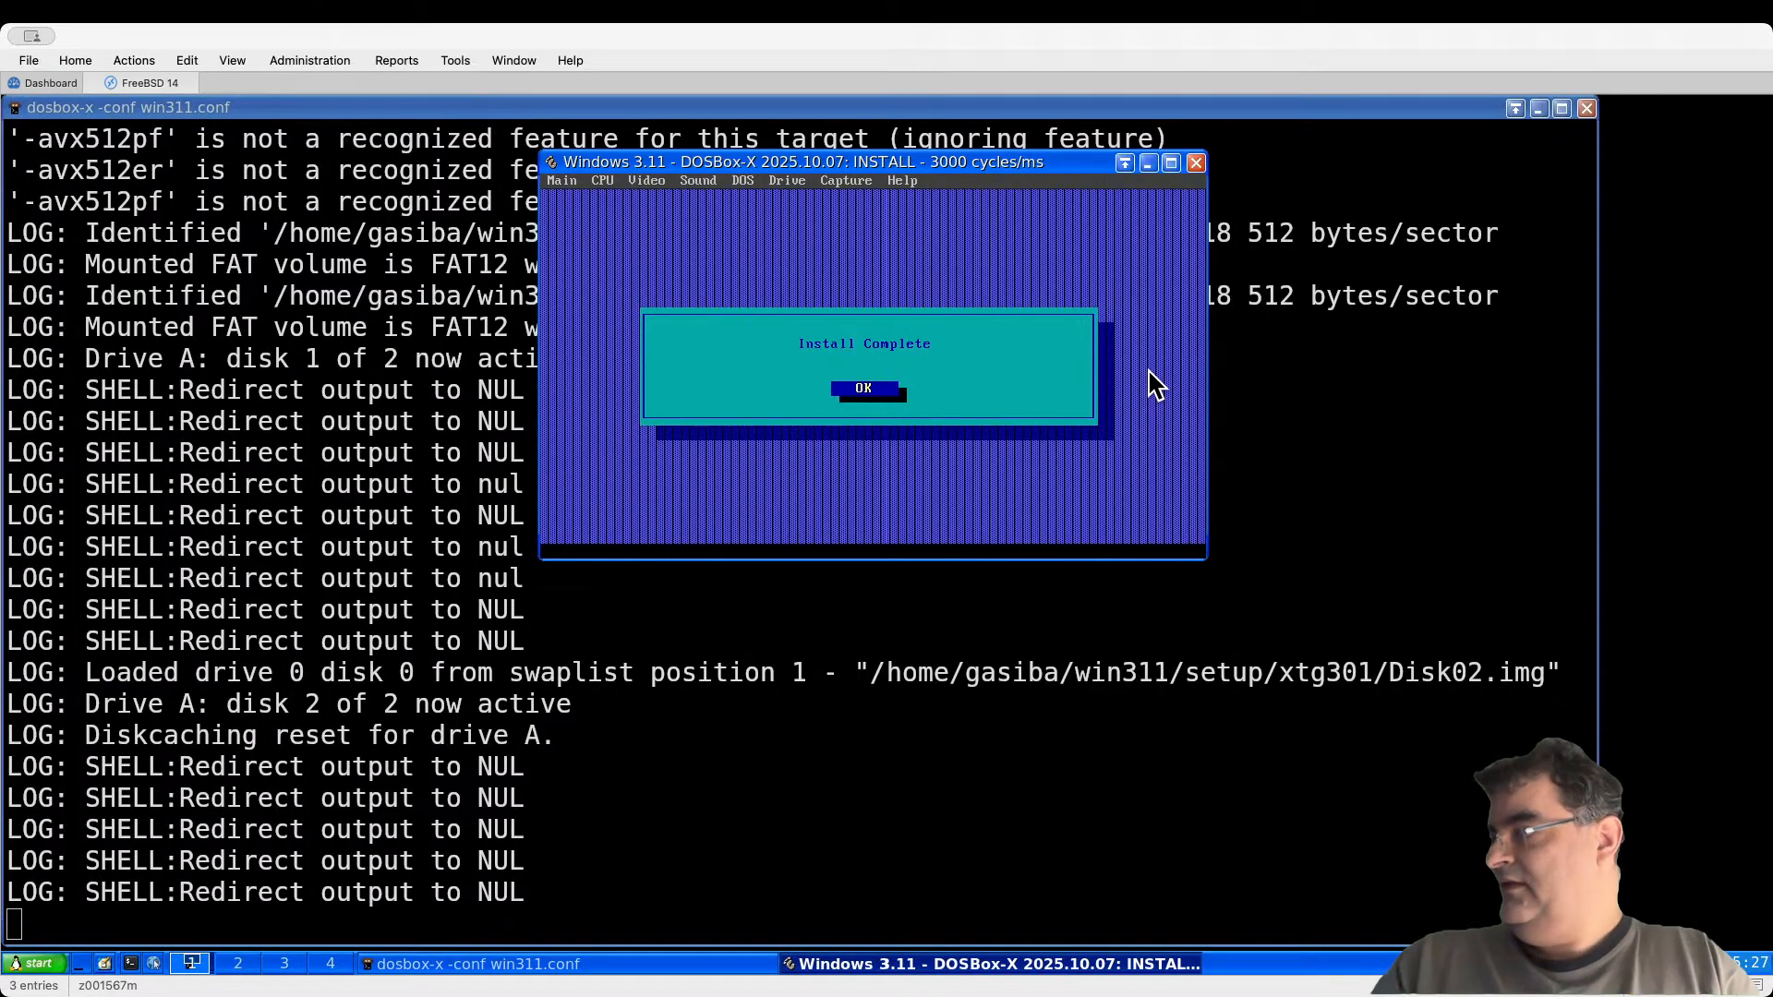
key(Return)
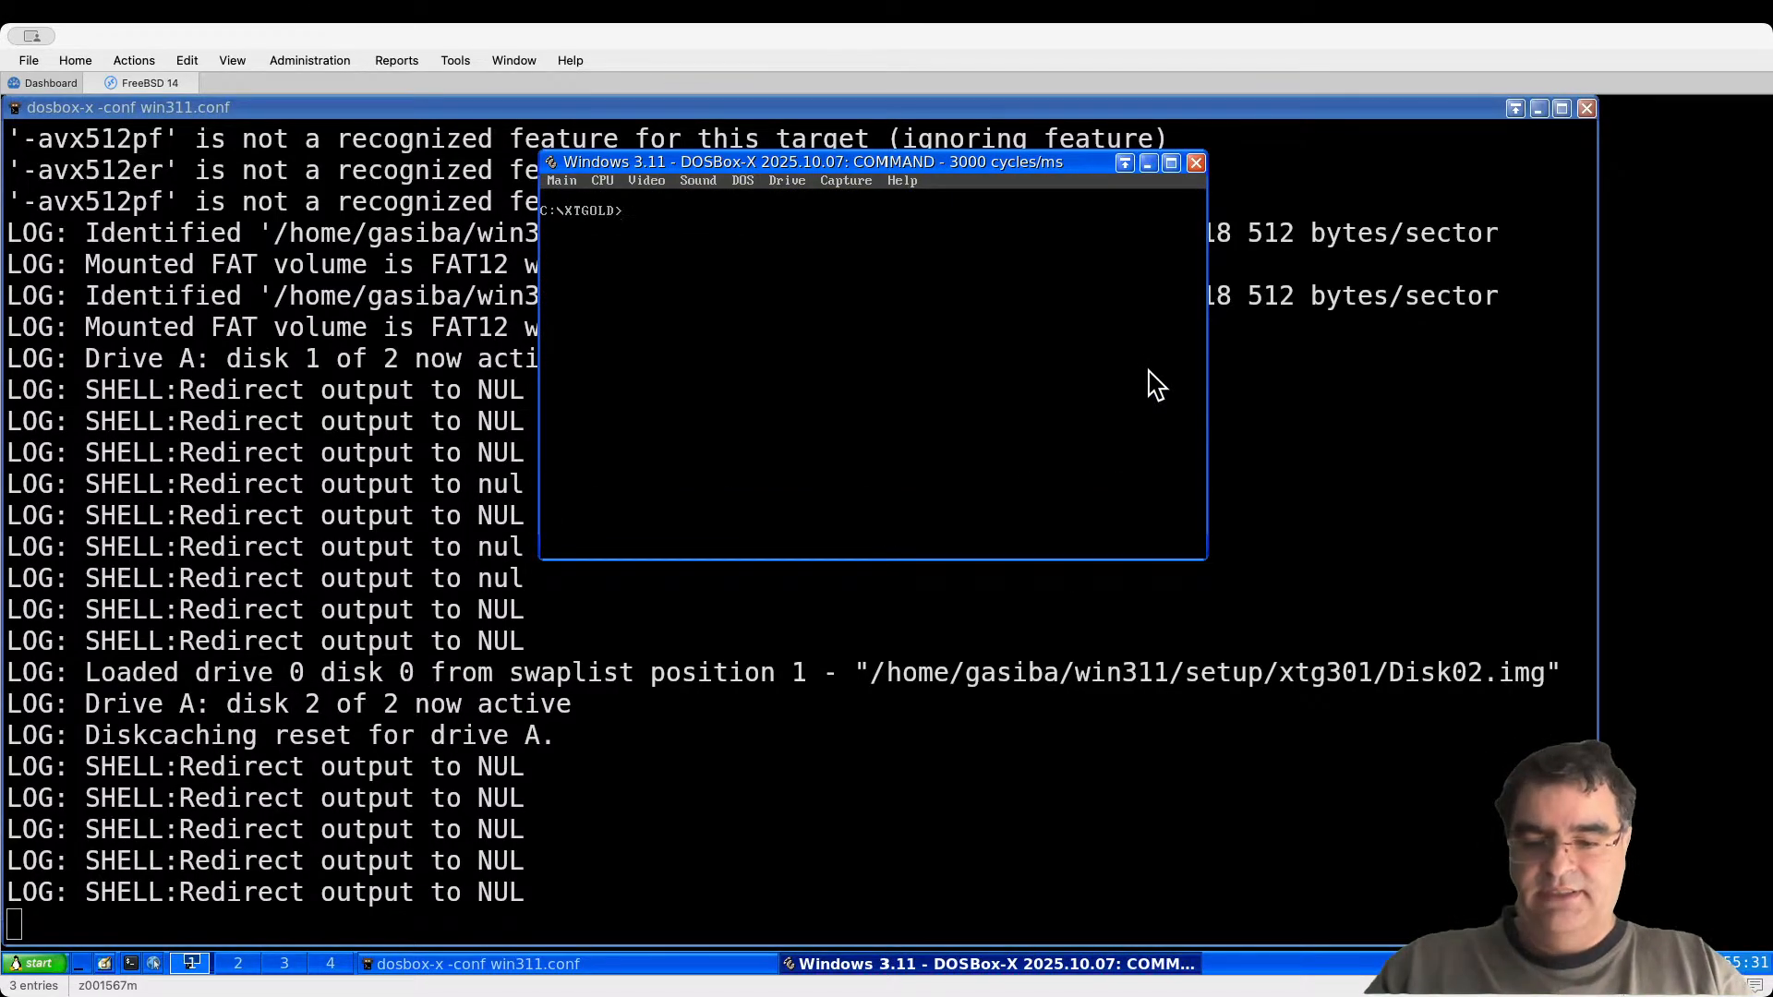
Step: Launch XTreeGold with xtg and highlight the C:\ root in the directory tree
text(xtgold)
key(Return)
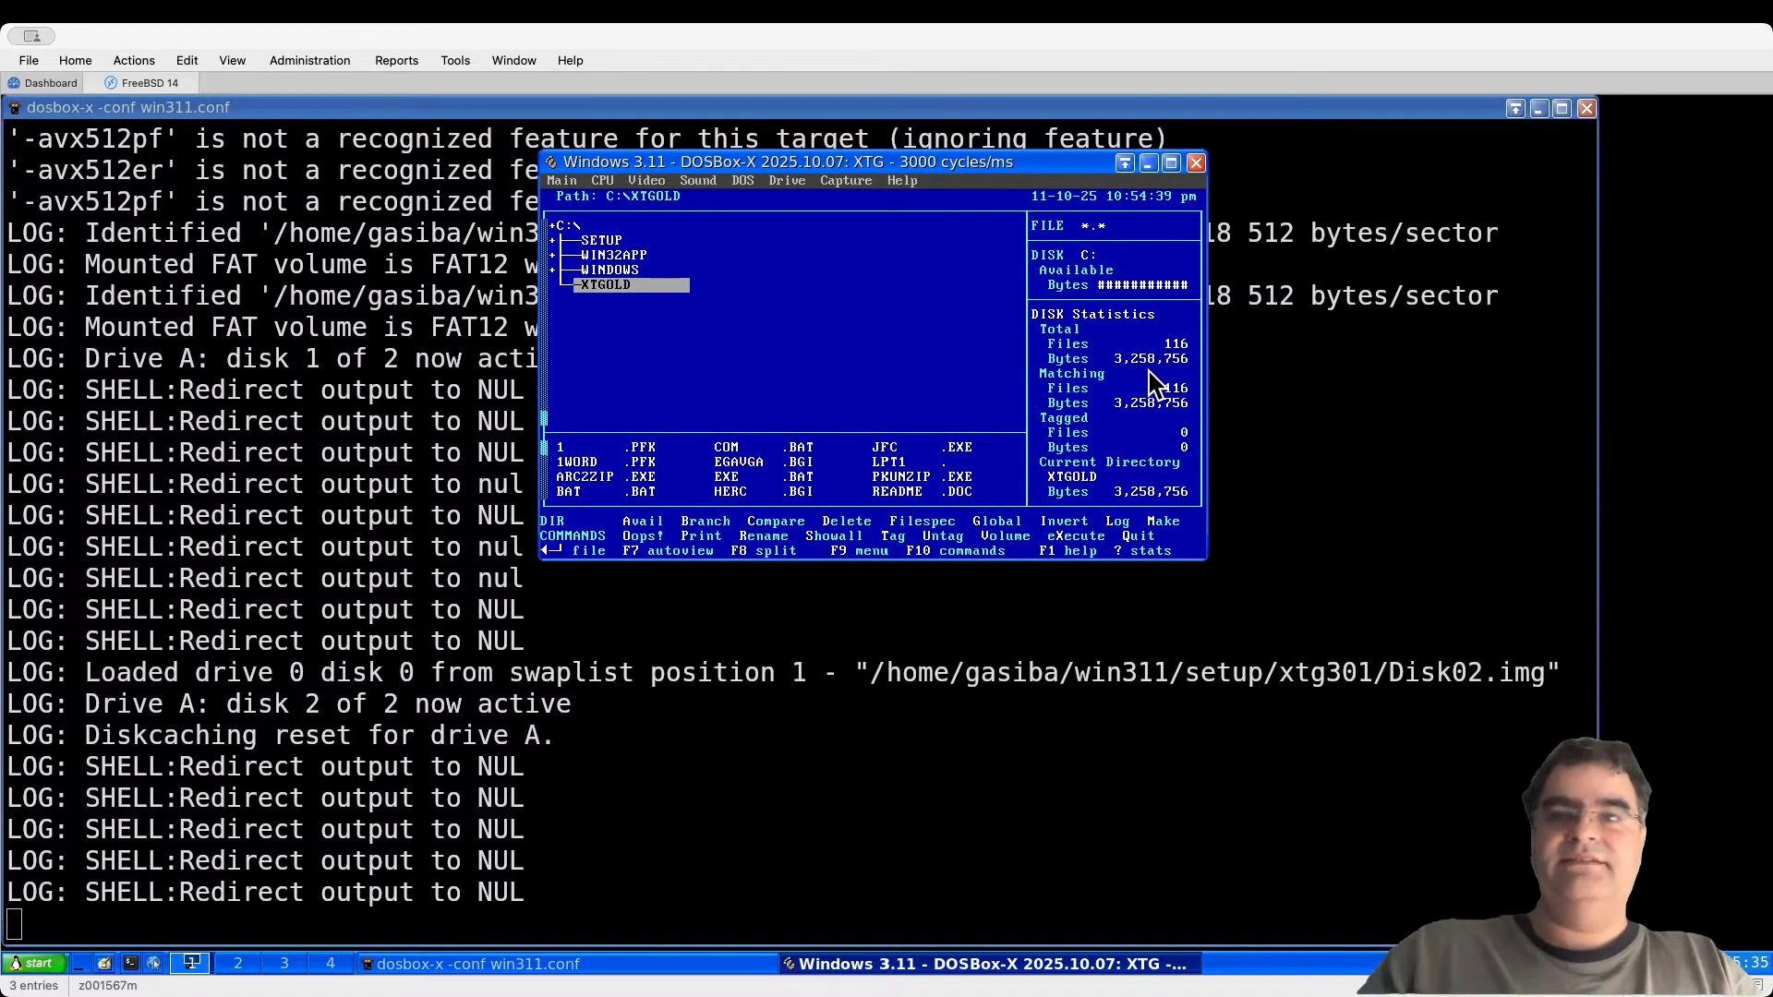
key(Up)
key(Up)
key(Up)
key(Up)
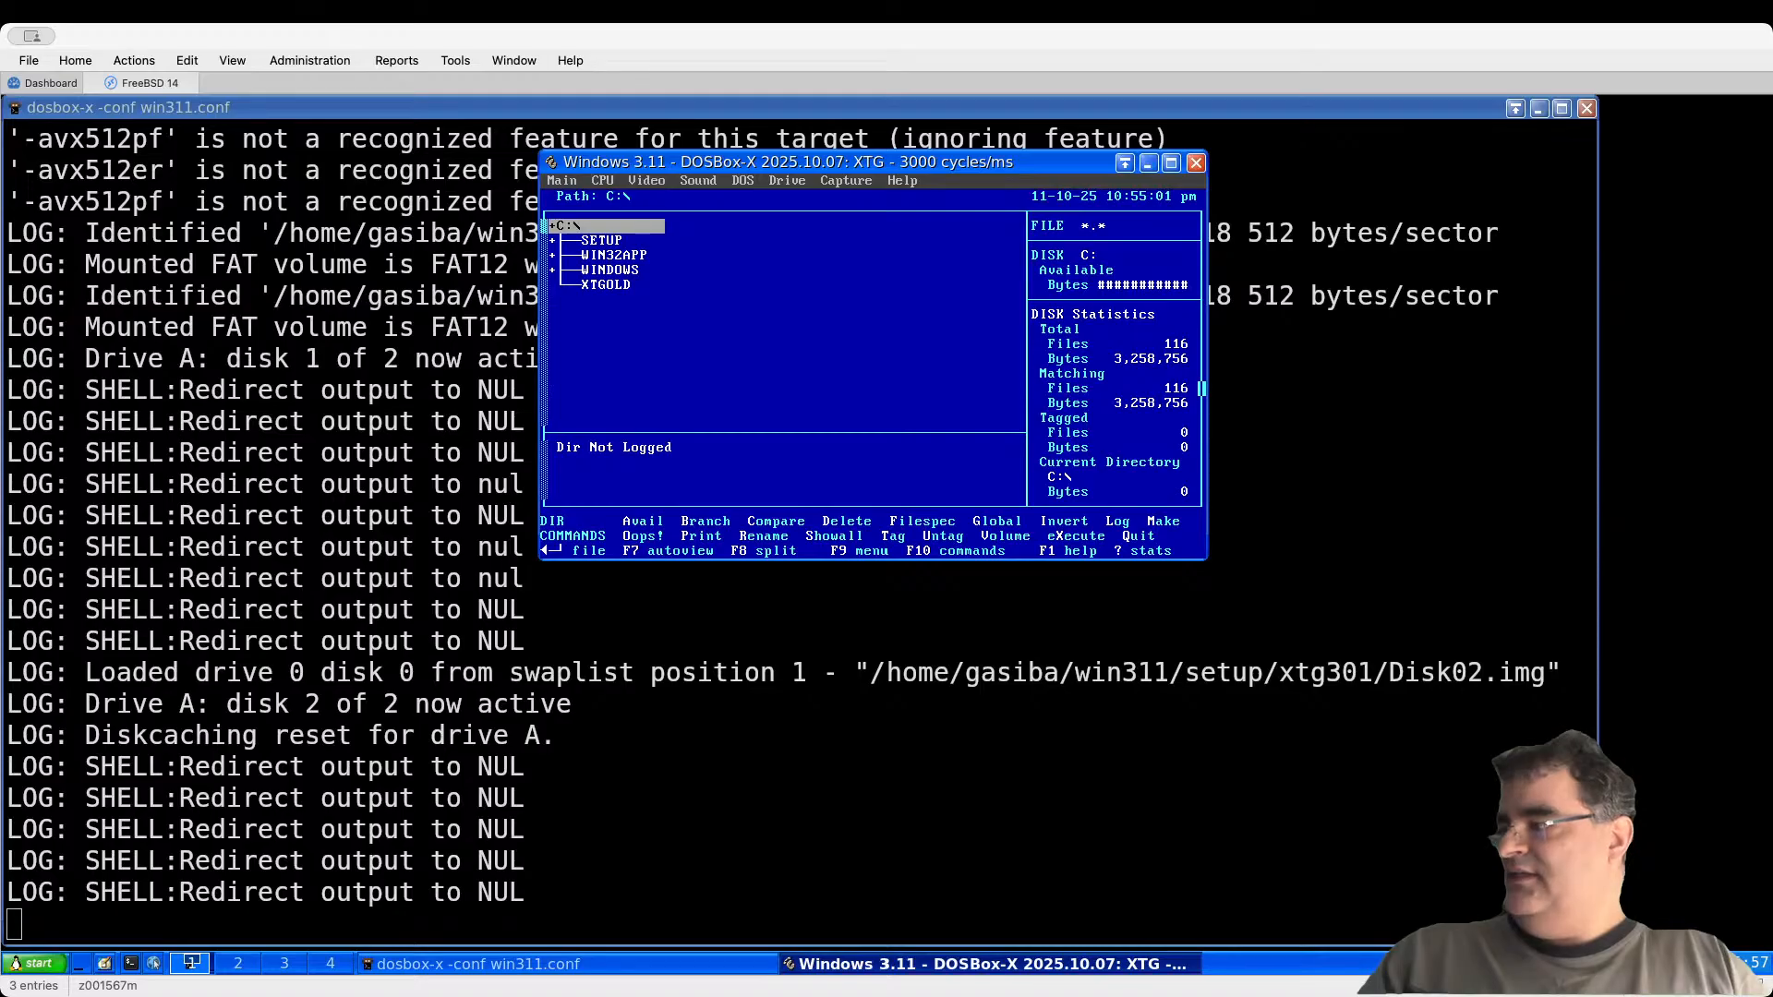
Step: Open AUTOEXEC.BAT from the C:\ file list in the editor, at the PATH line's end
key(Return)
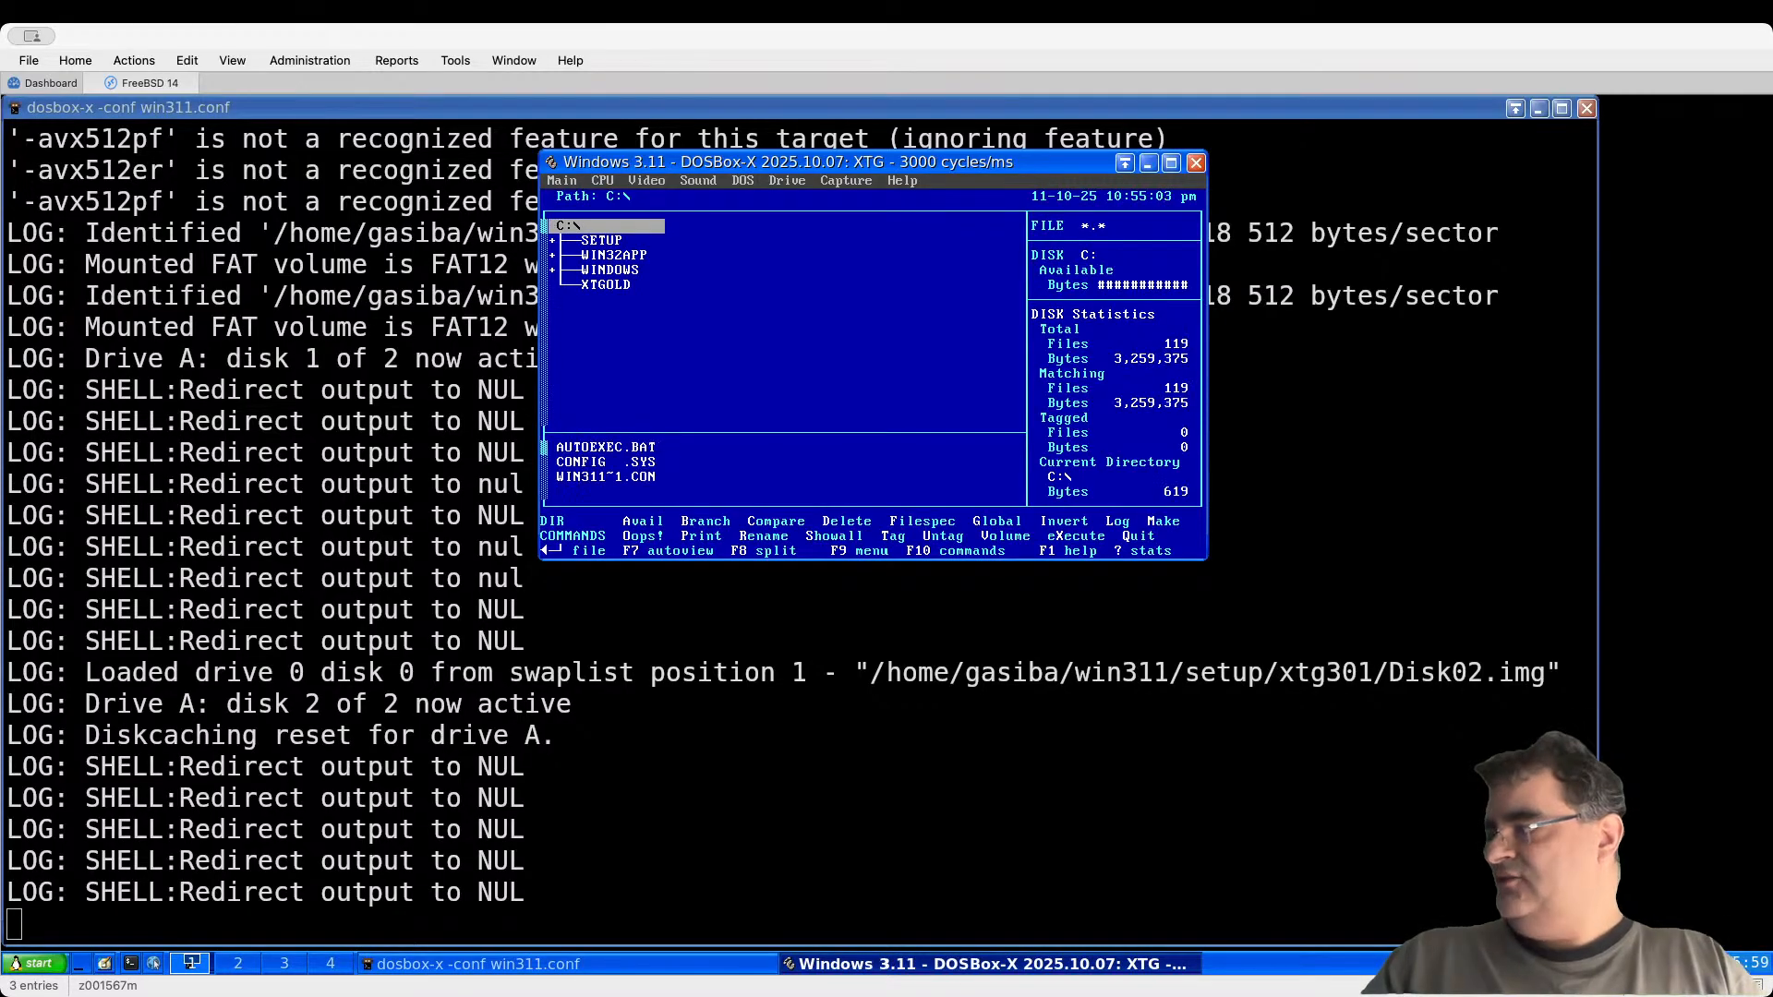
key(Return)
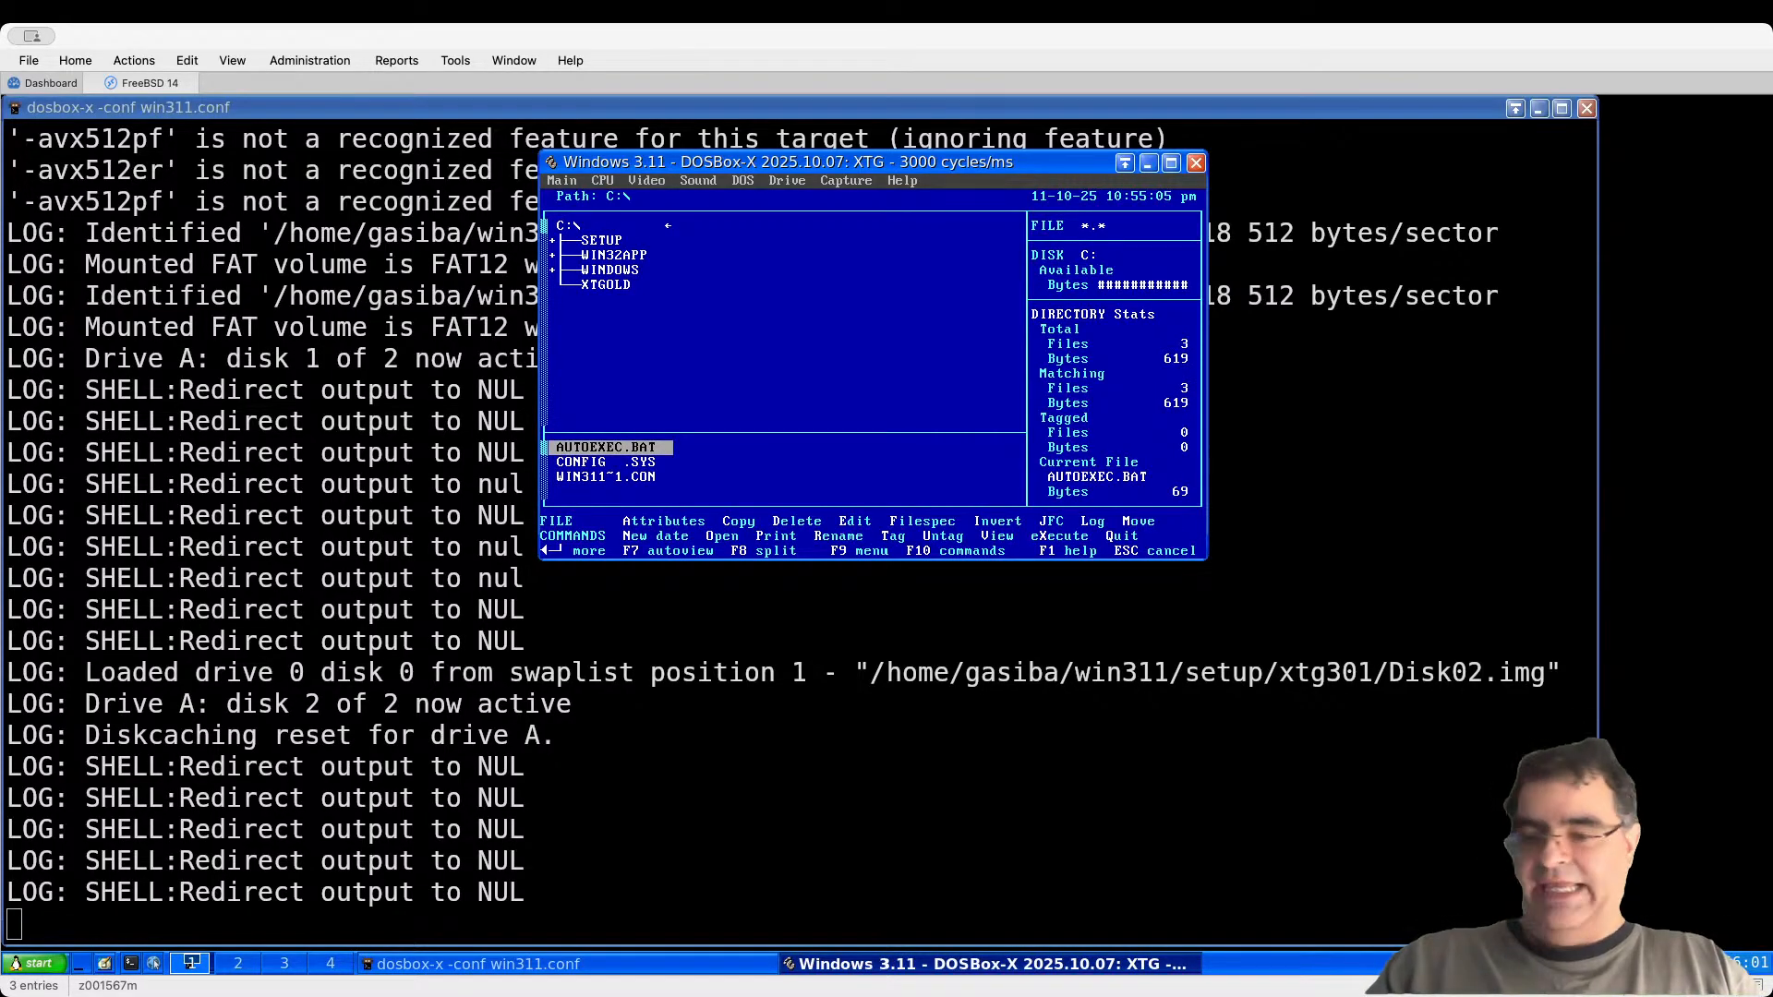
key(e)
key(Return)
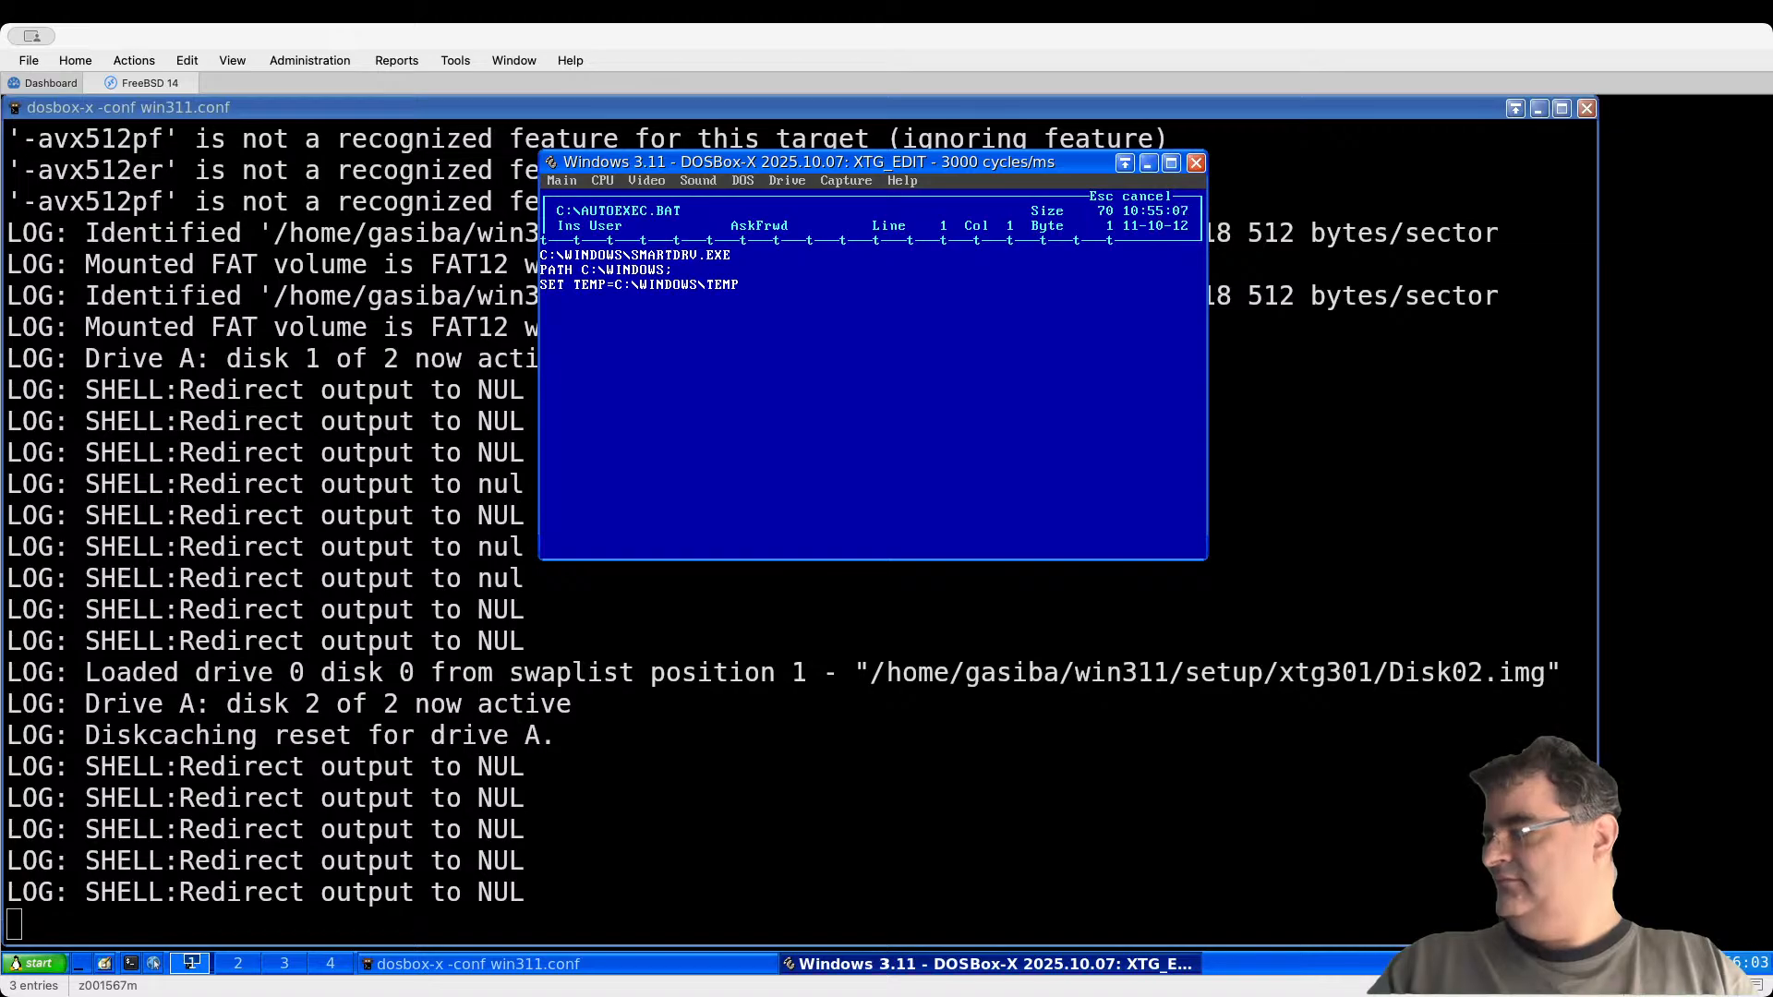
key(Down)
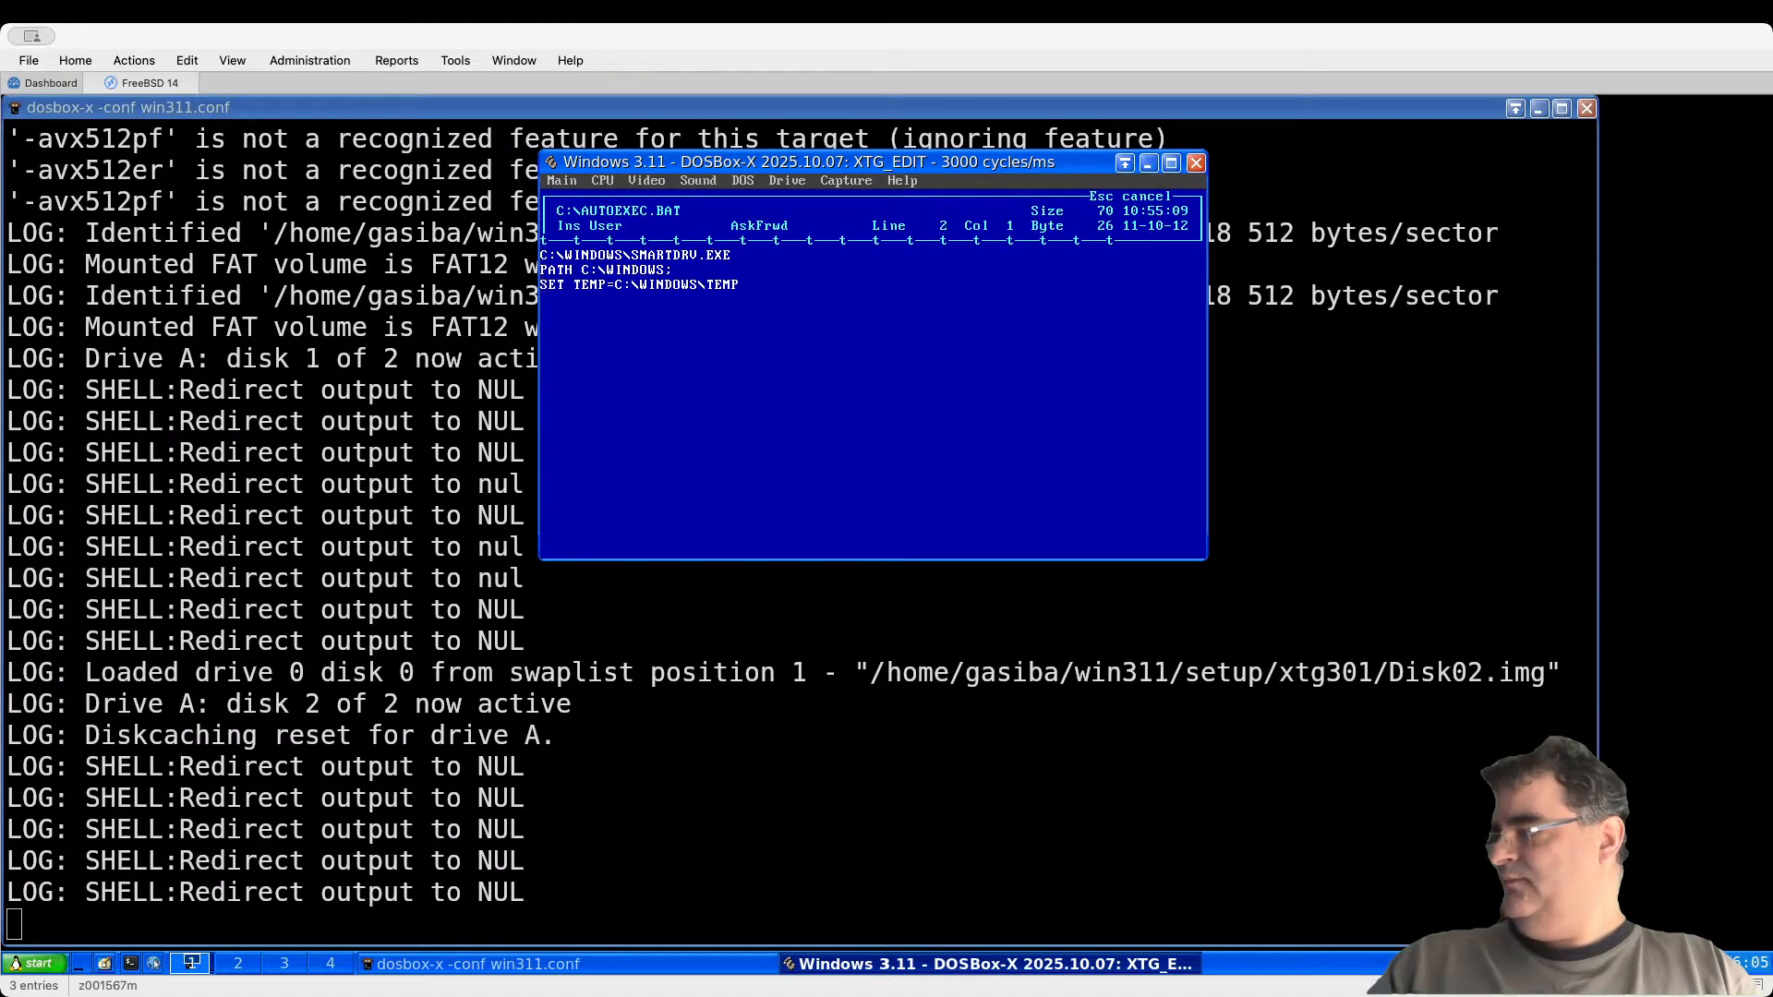
key(Home)
key(Down)
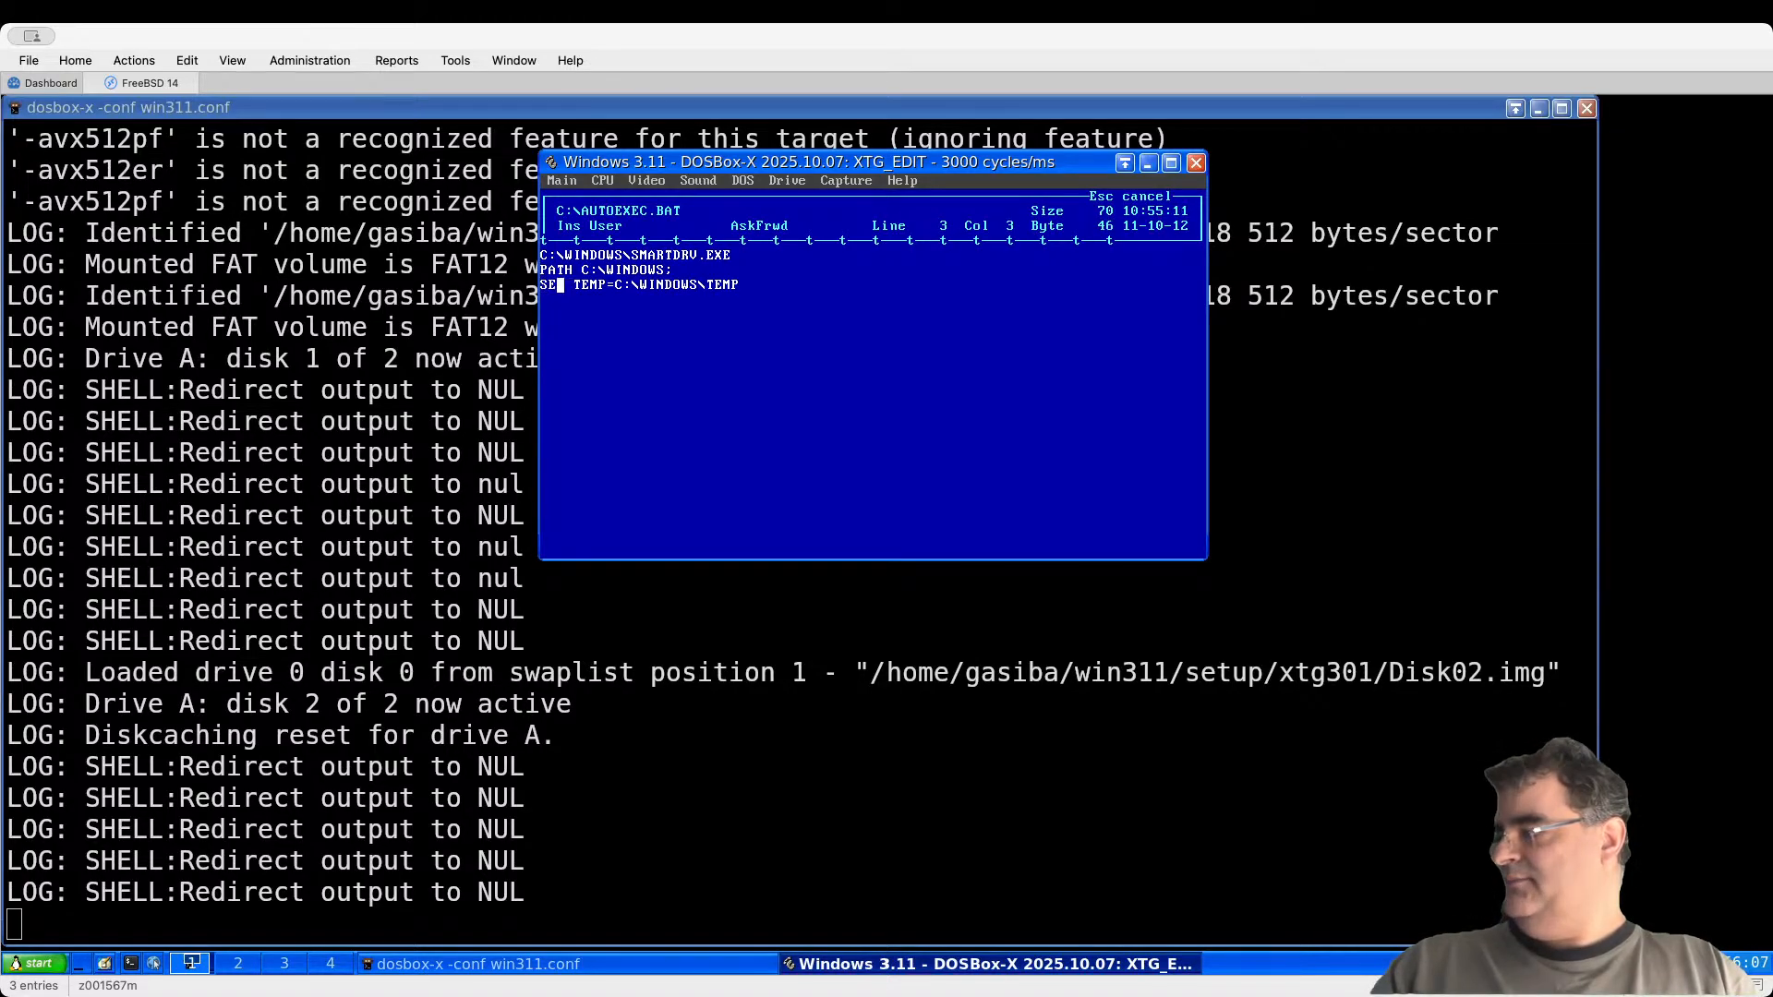
key(Left)
Step: Append C:\XTGOLD;Z:\DOS to the PATH line
text(C:)
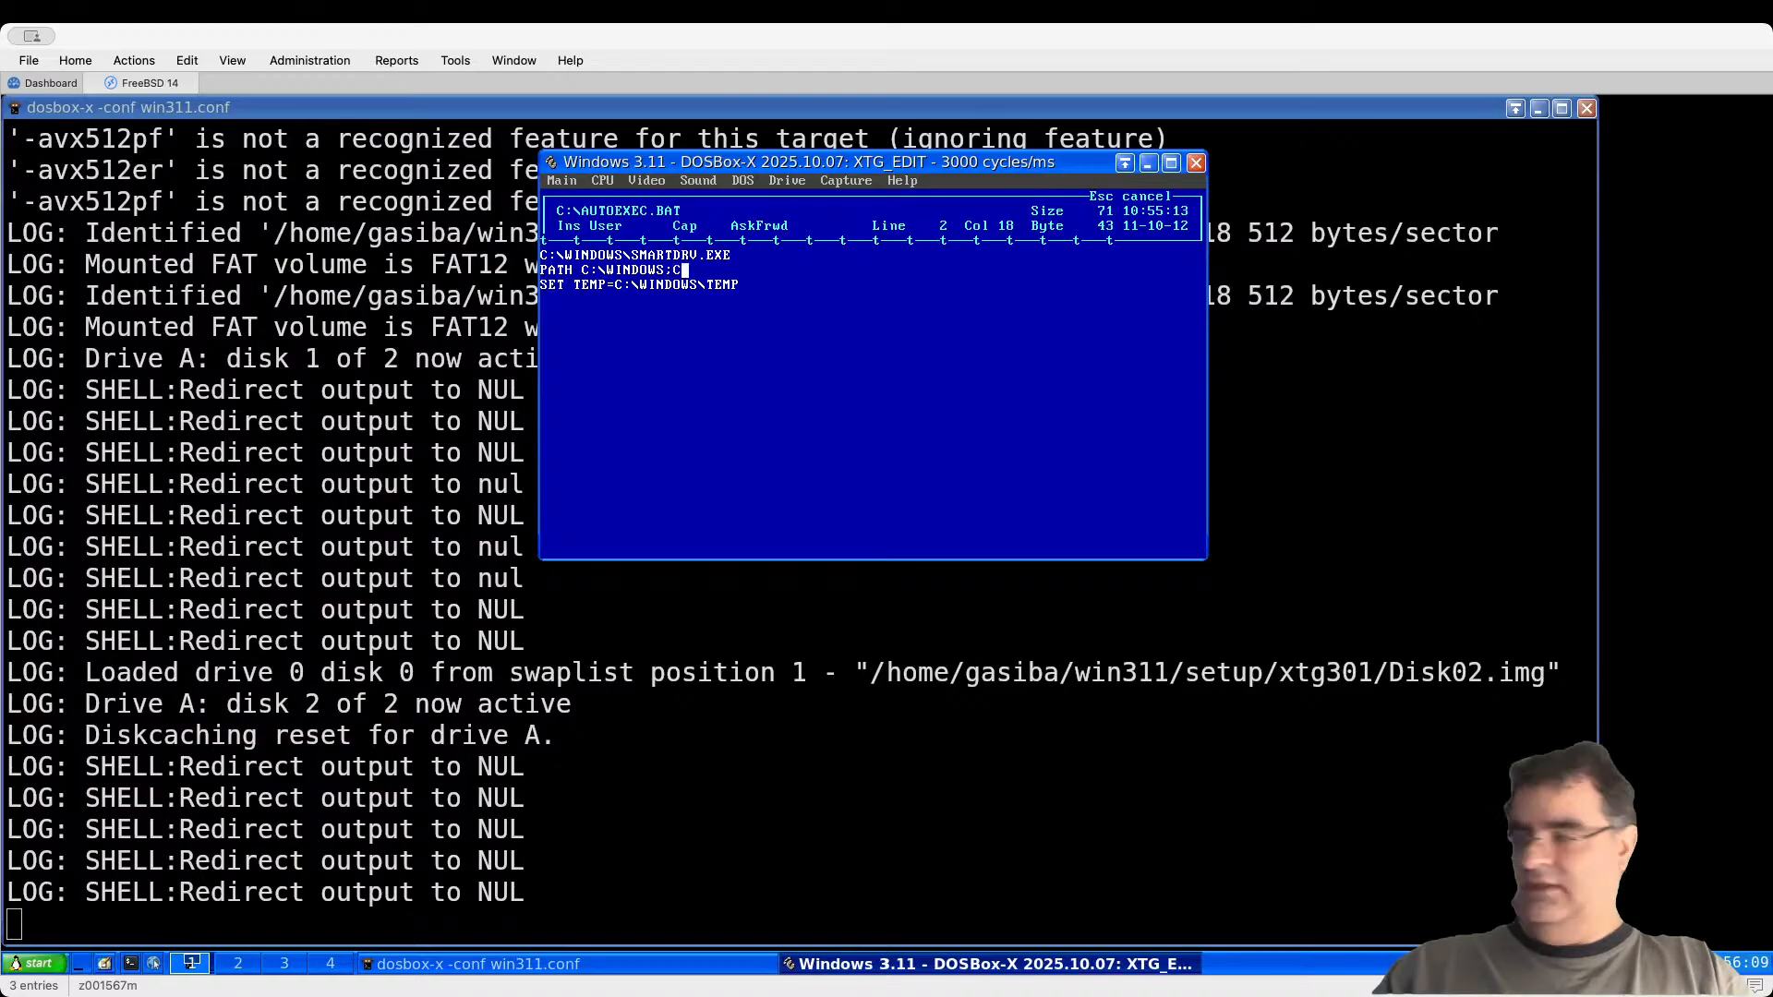
text(\)
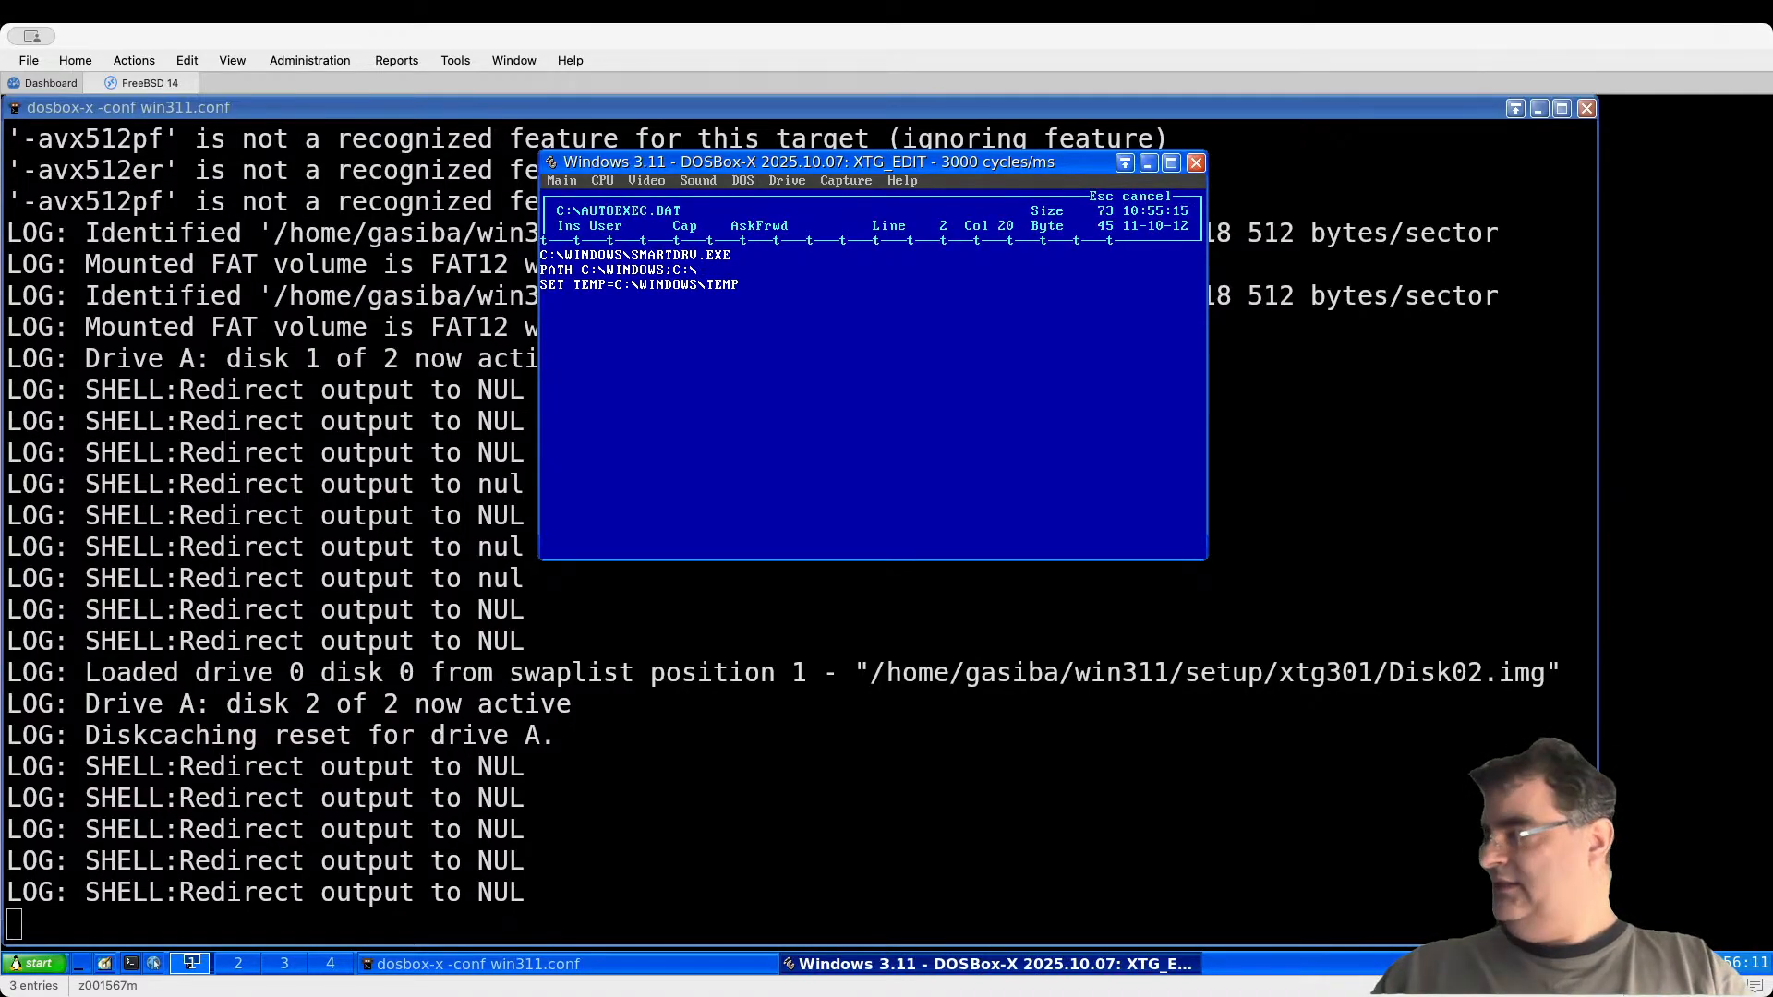
key(Caps_Lock)
text(xt)
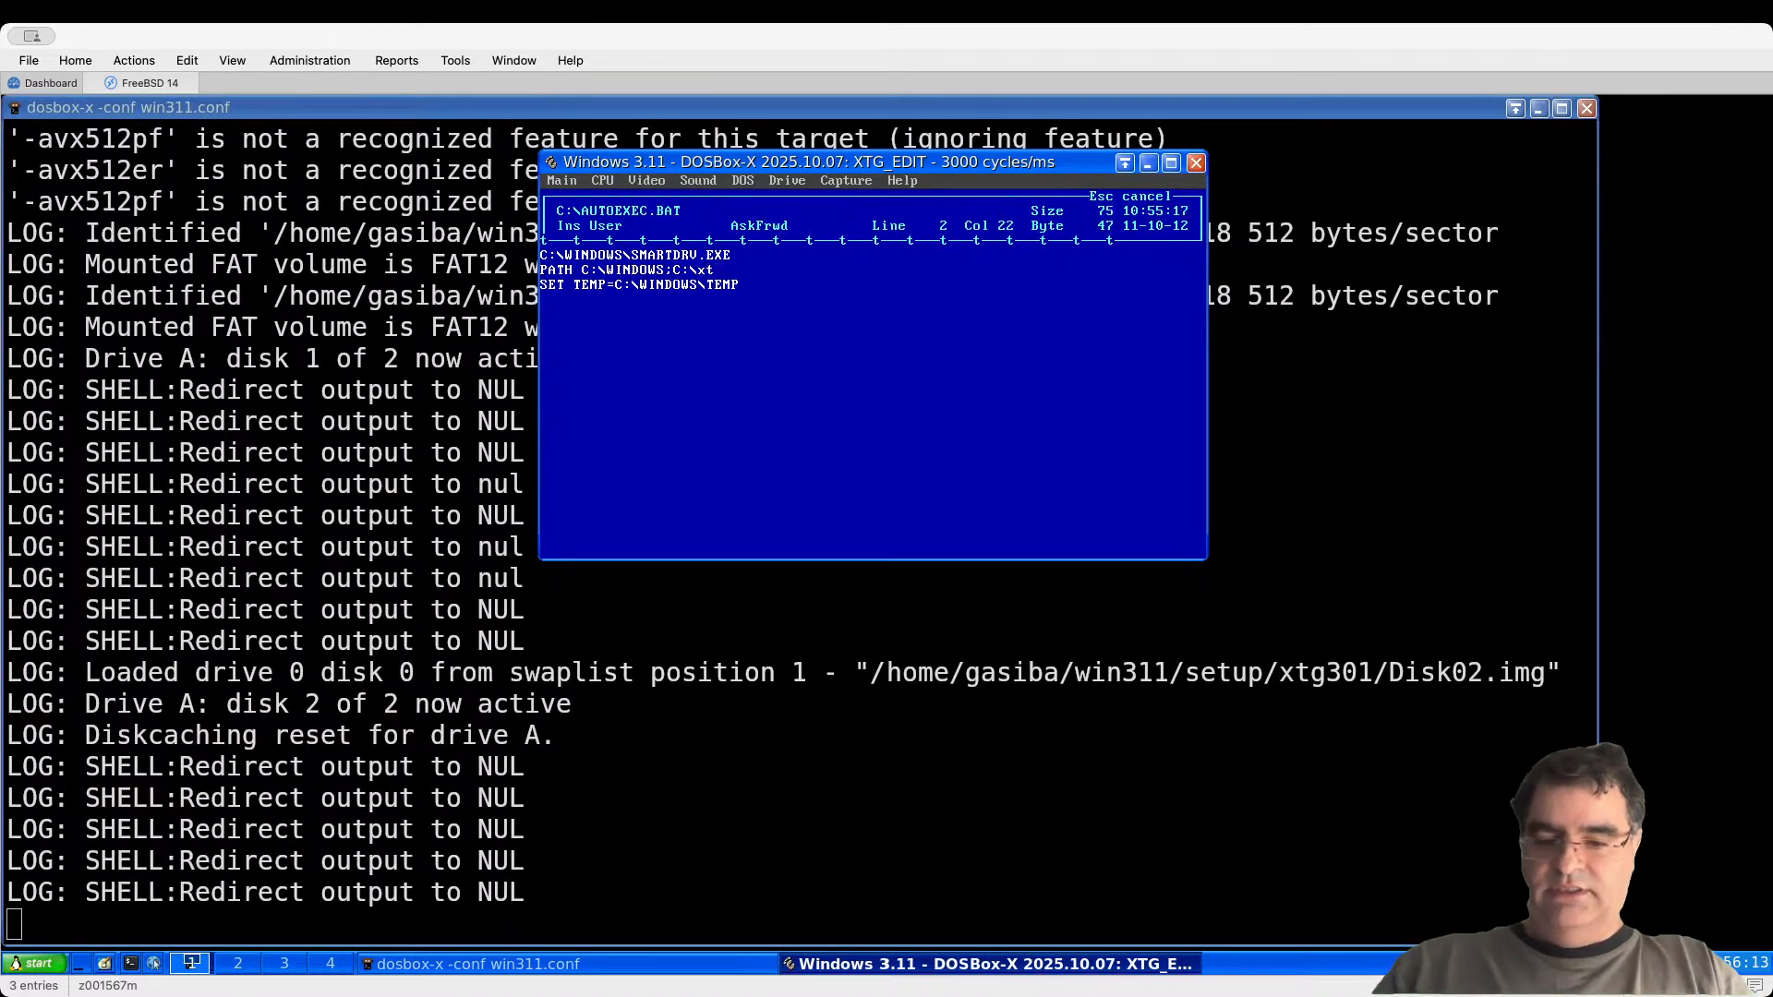
key(BackSpace)
key(BackSpace)
key(BackSpace)
key(BackSpace)
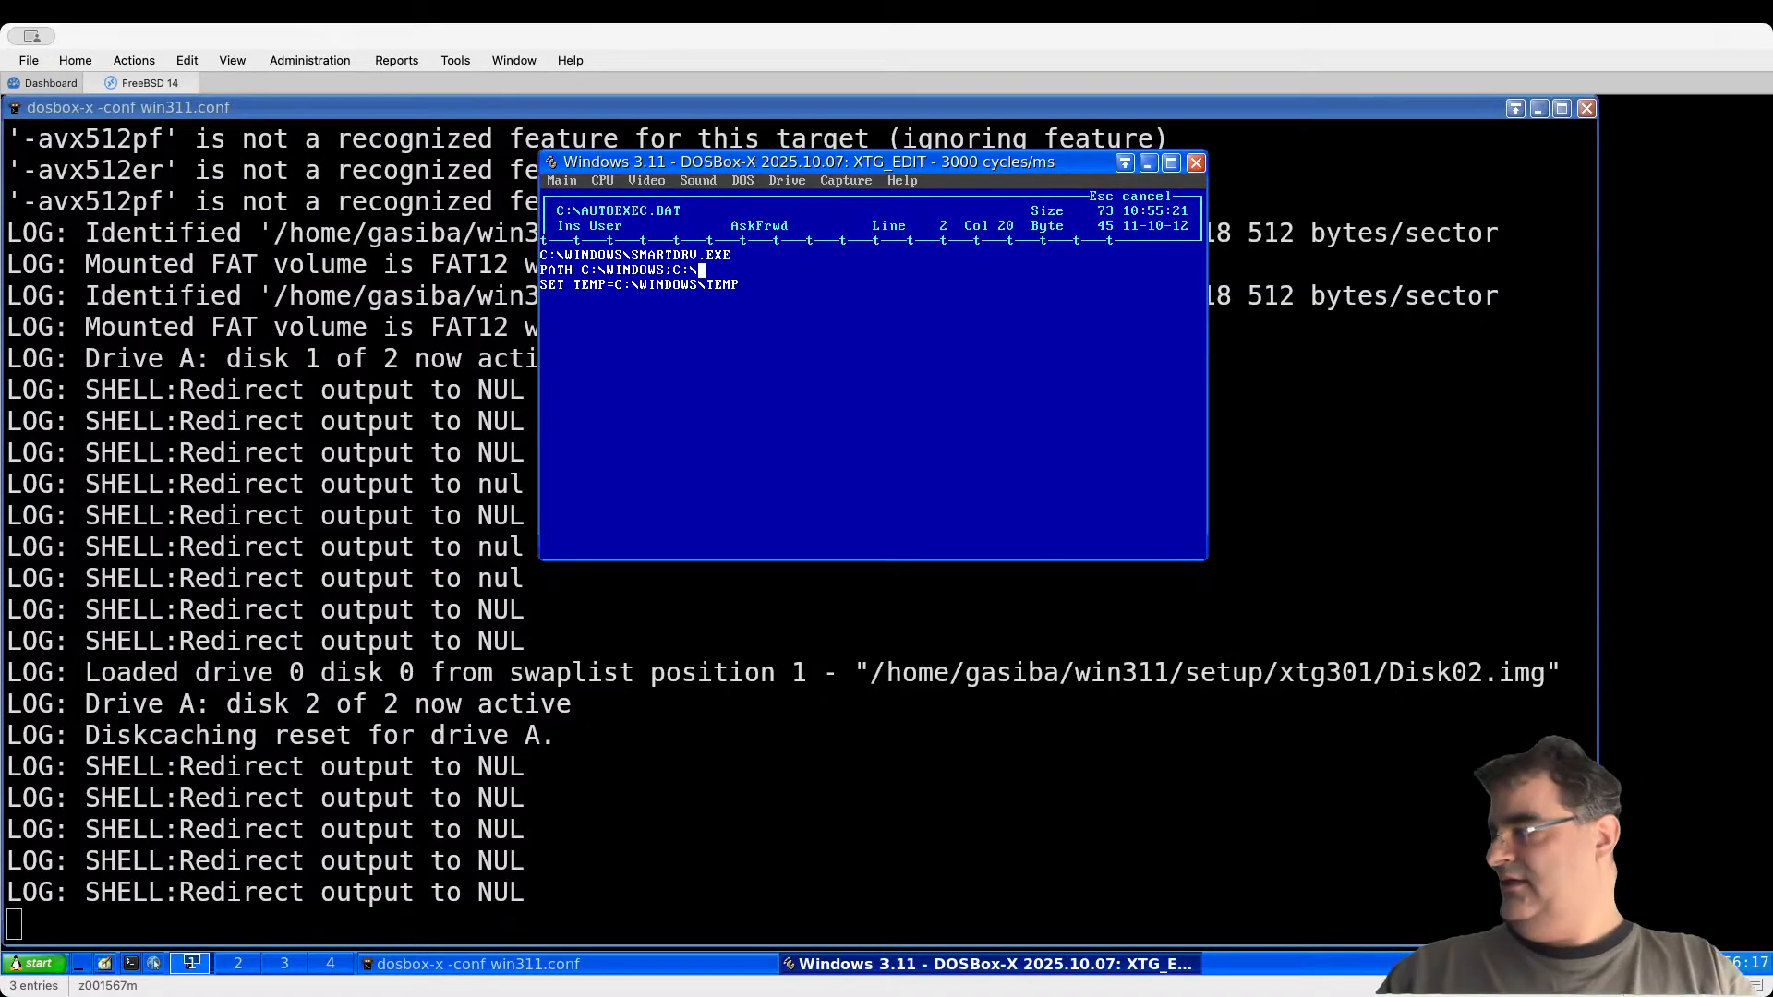
text(XTG)
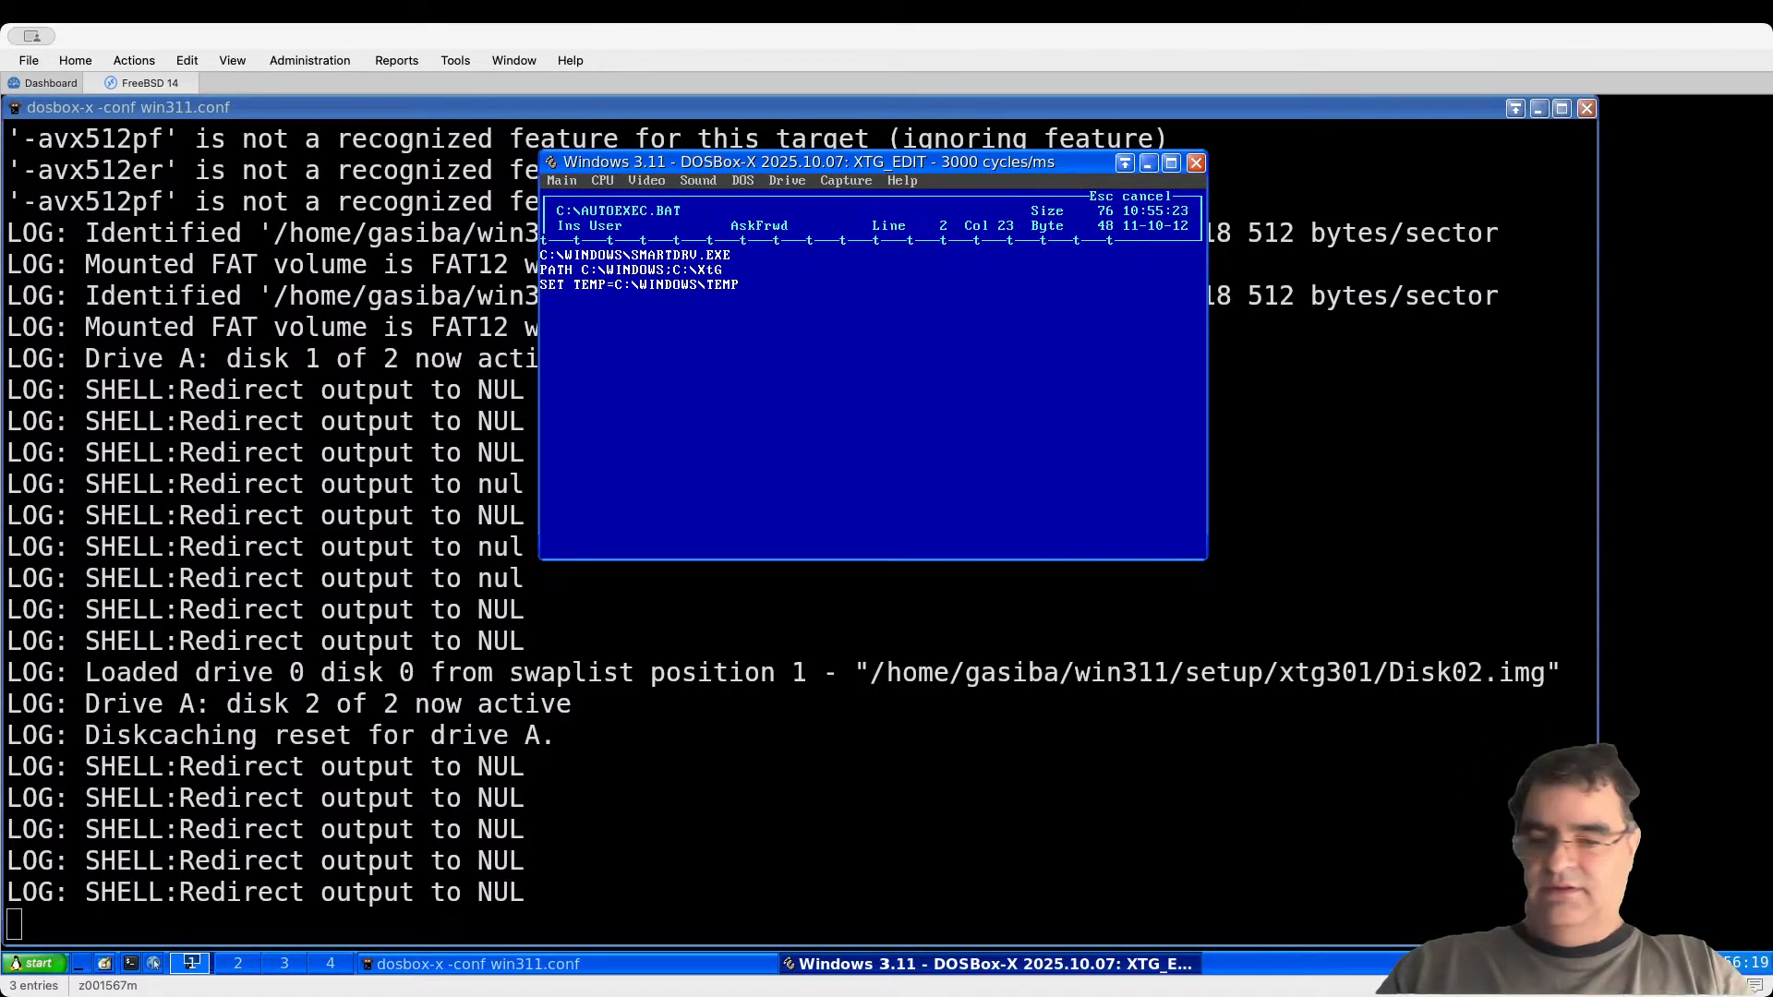
text(OLD)
key(BackSpace)
key(BackSpace)
key(BackSpace)
key(BackSpace)
key(BackSpace)
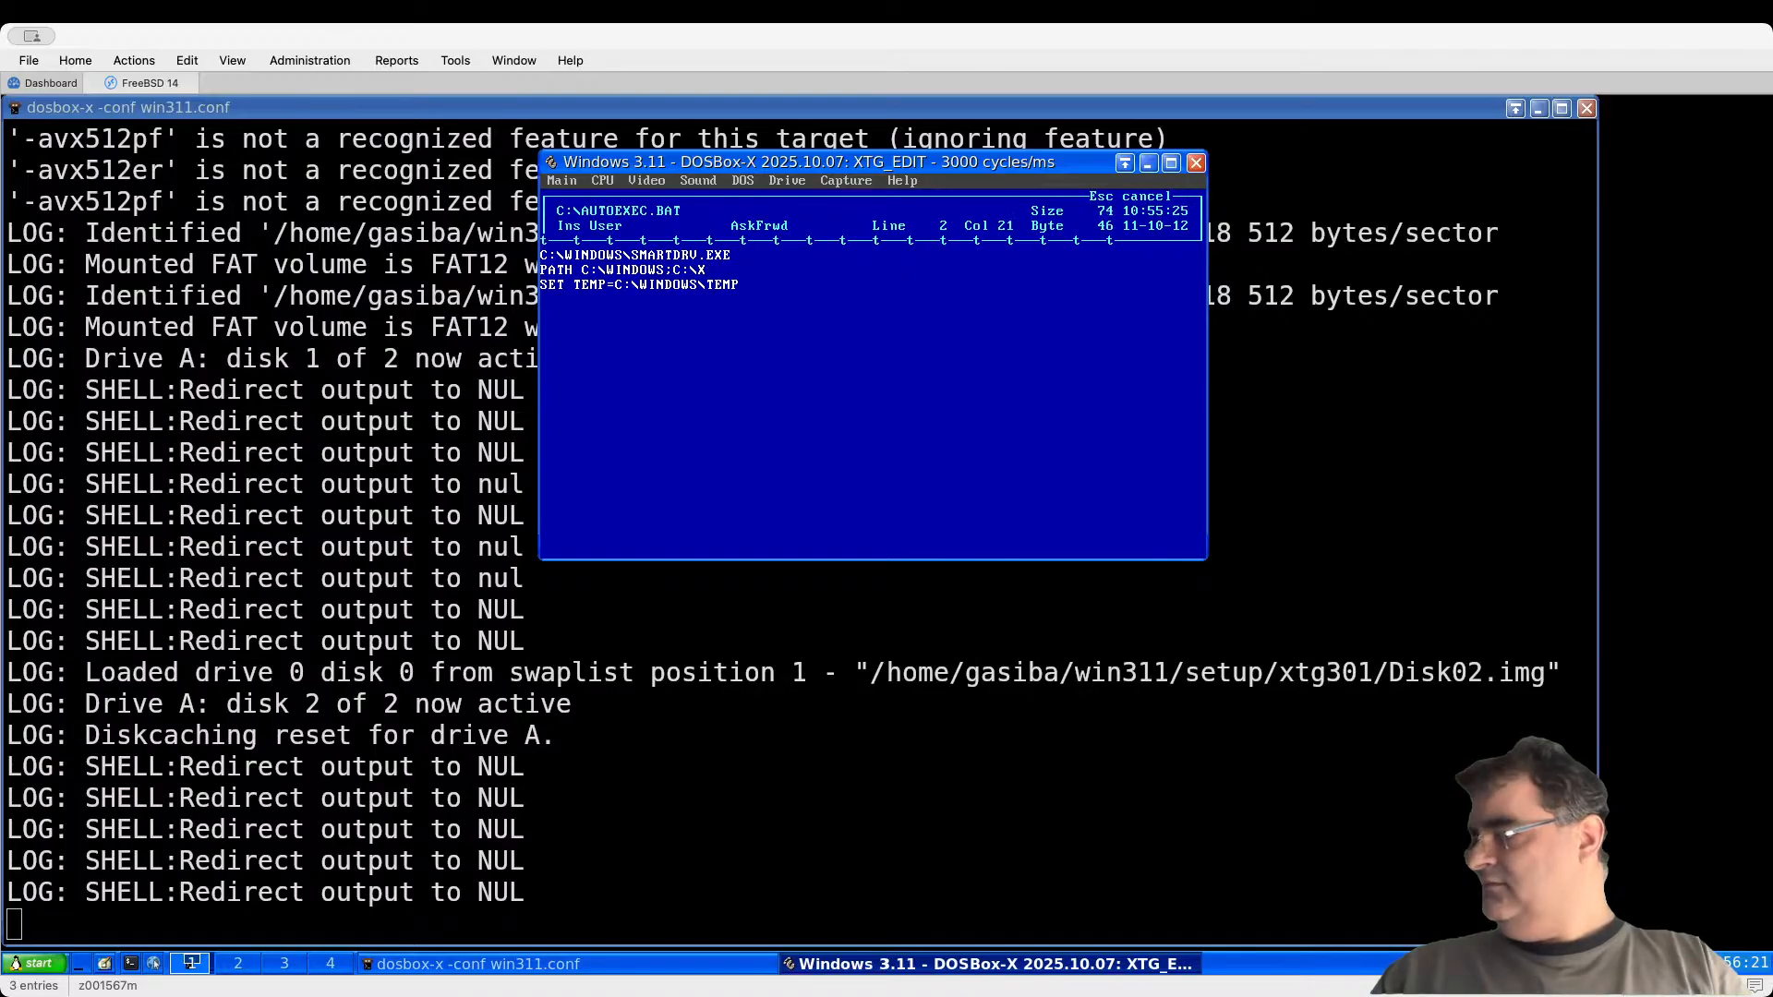
text(TGOLD)
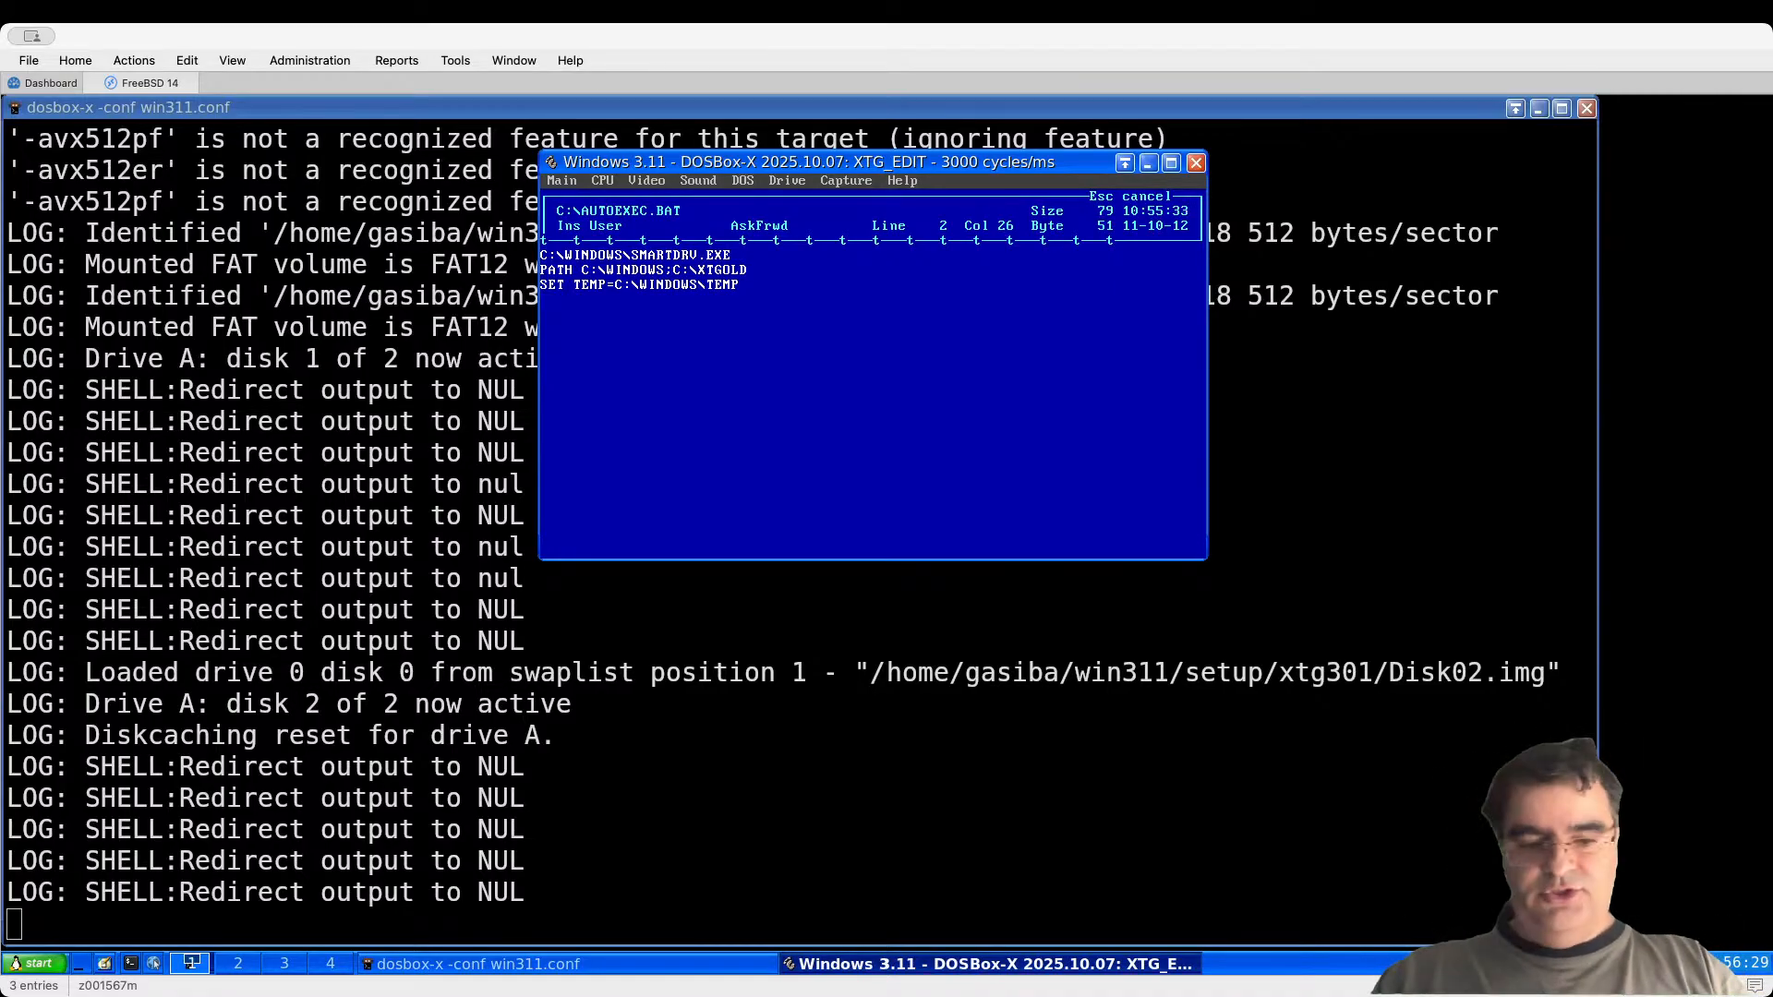
text(;Y:)
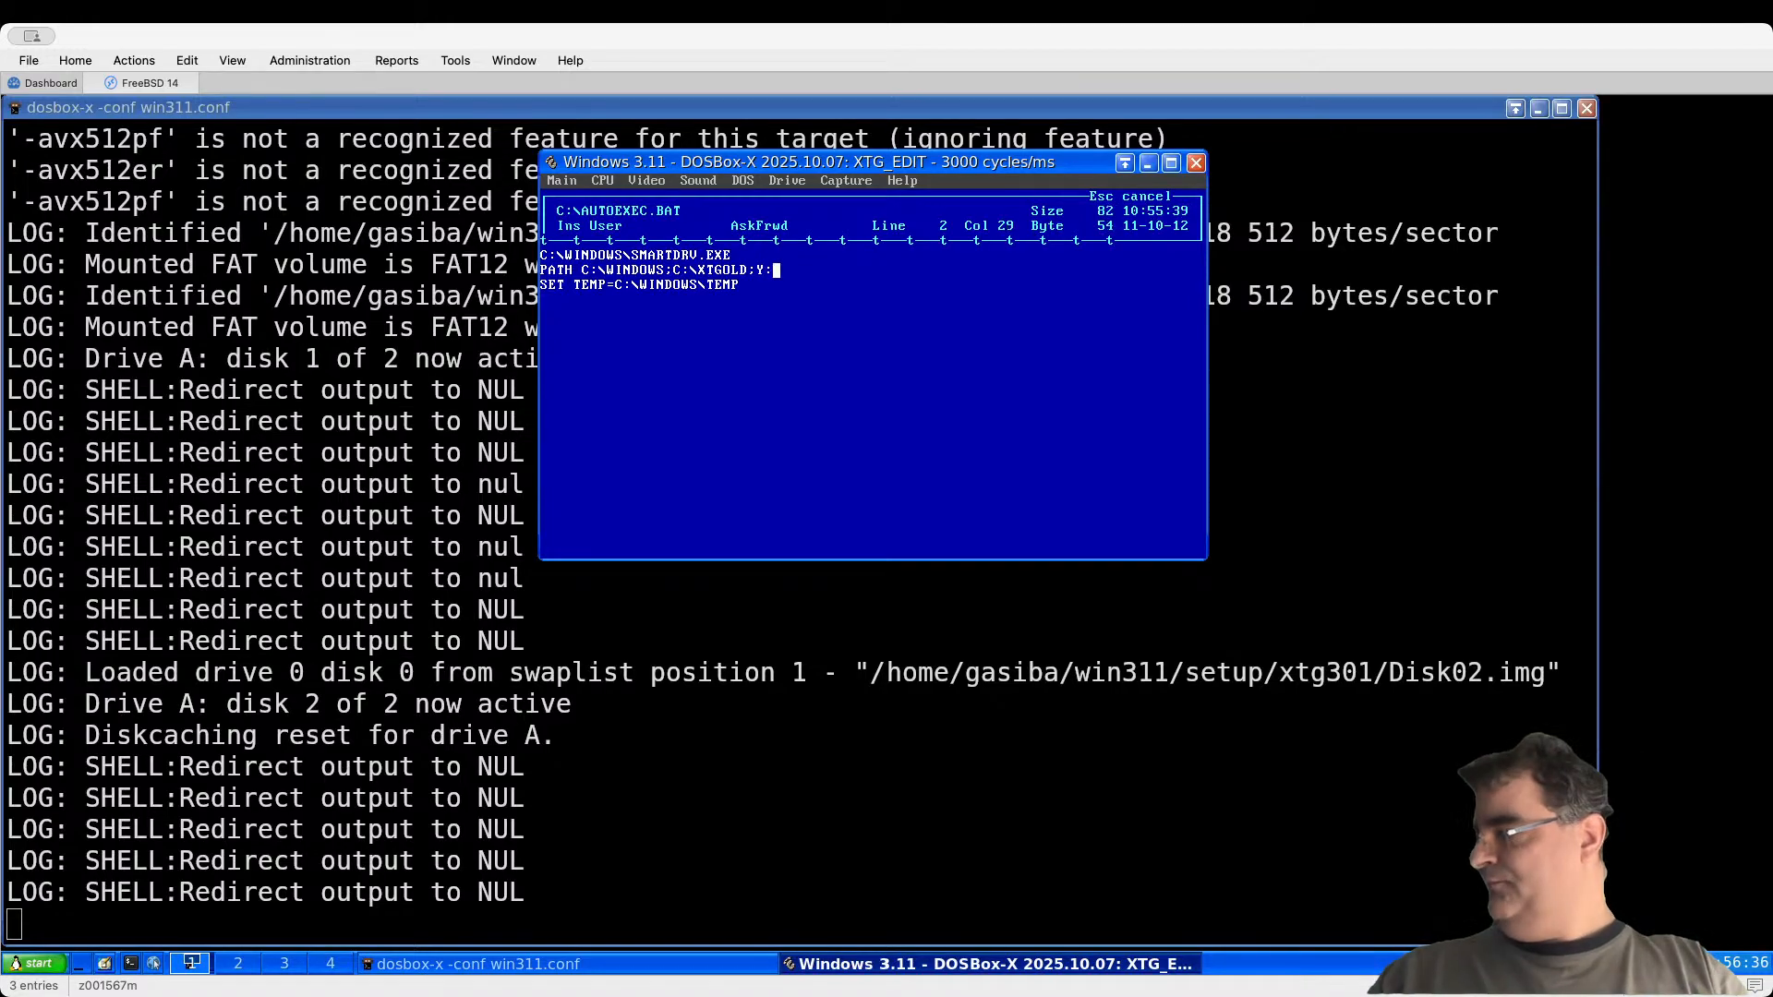
key(BackSpace)
text(Z)
text(:\)
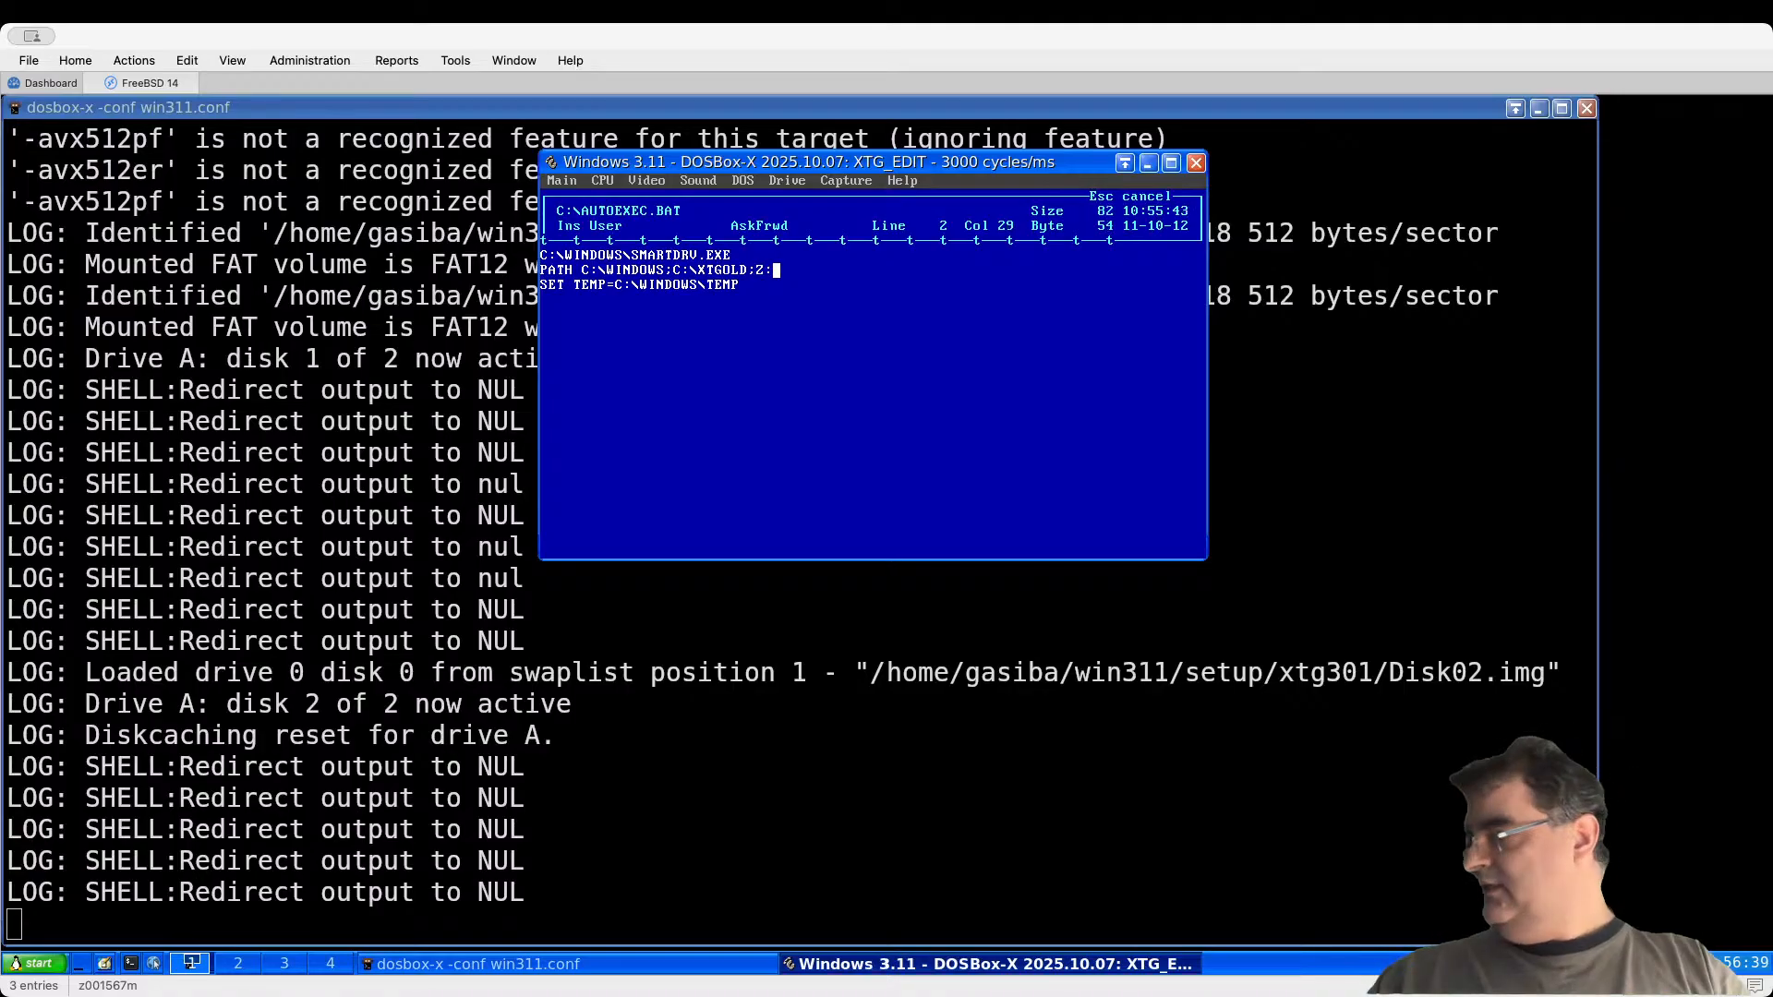
text(DOS)
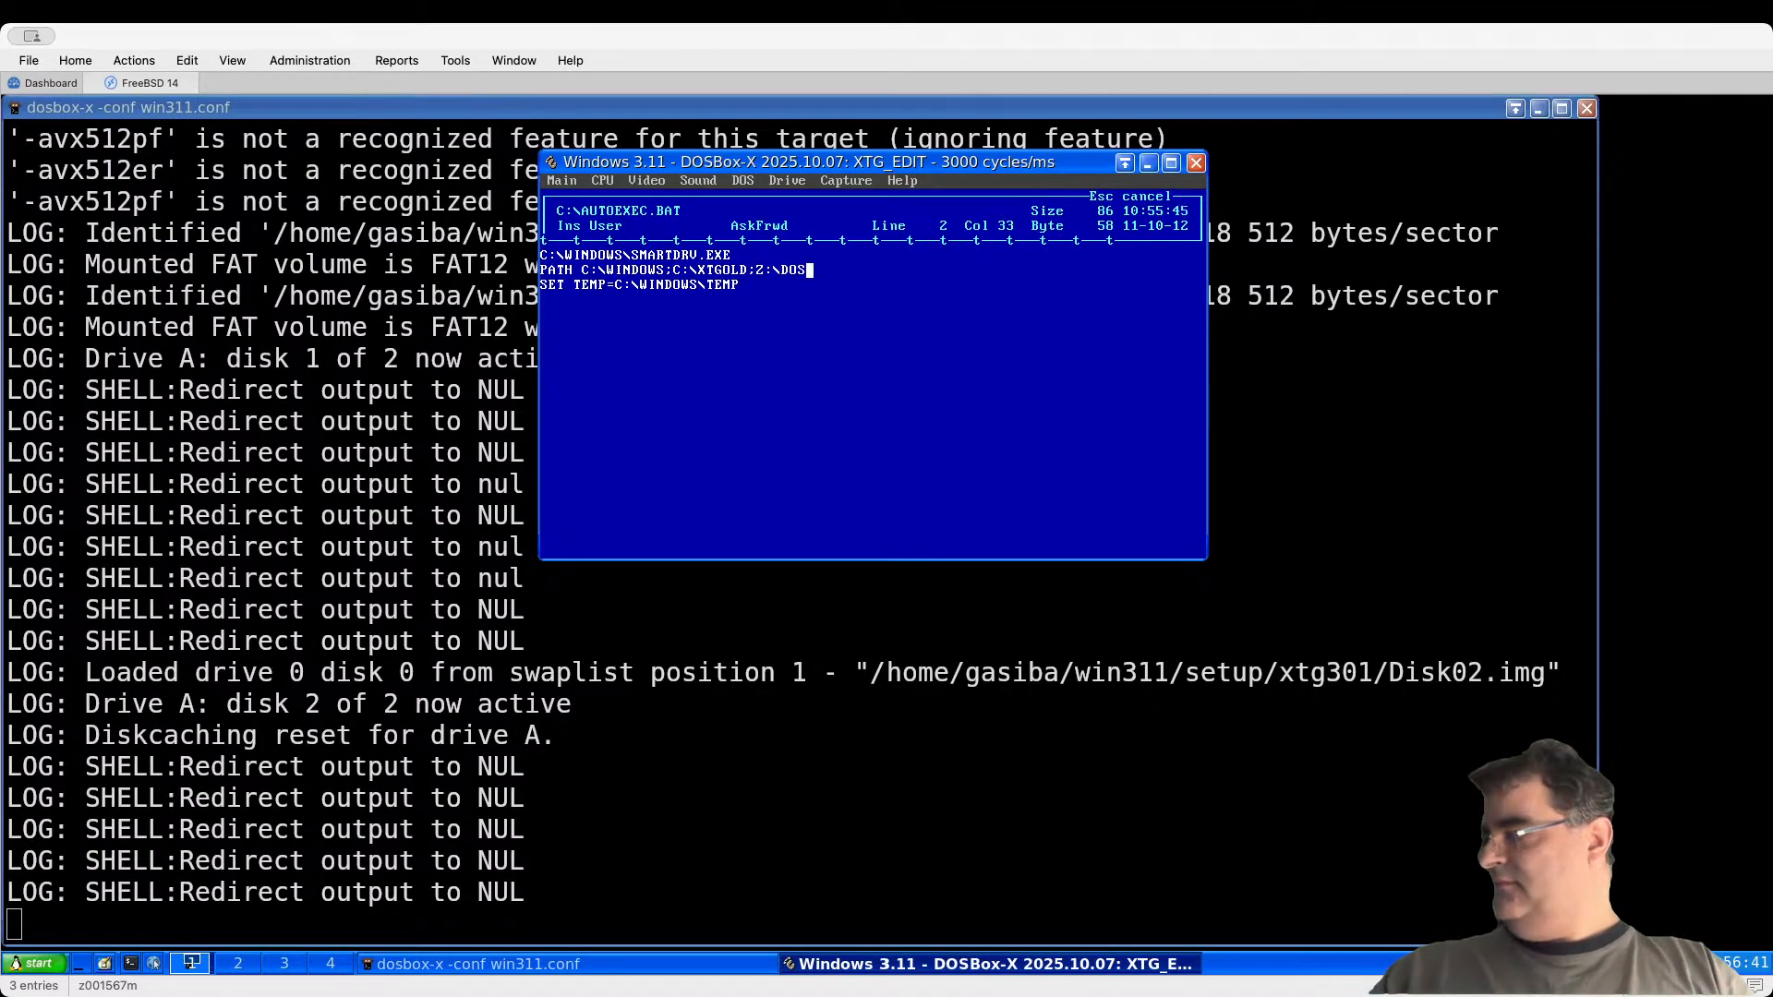
Step: Save AUTOEXEC.BAT and view its updated contents
key(Up)
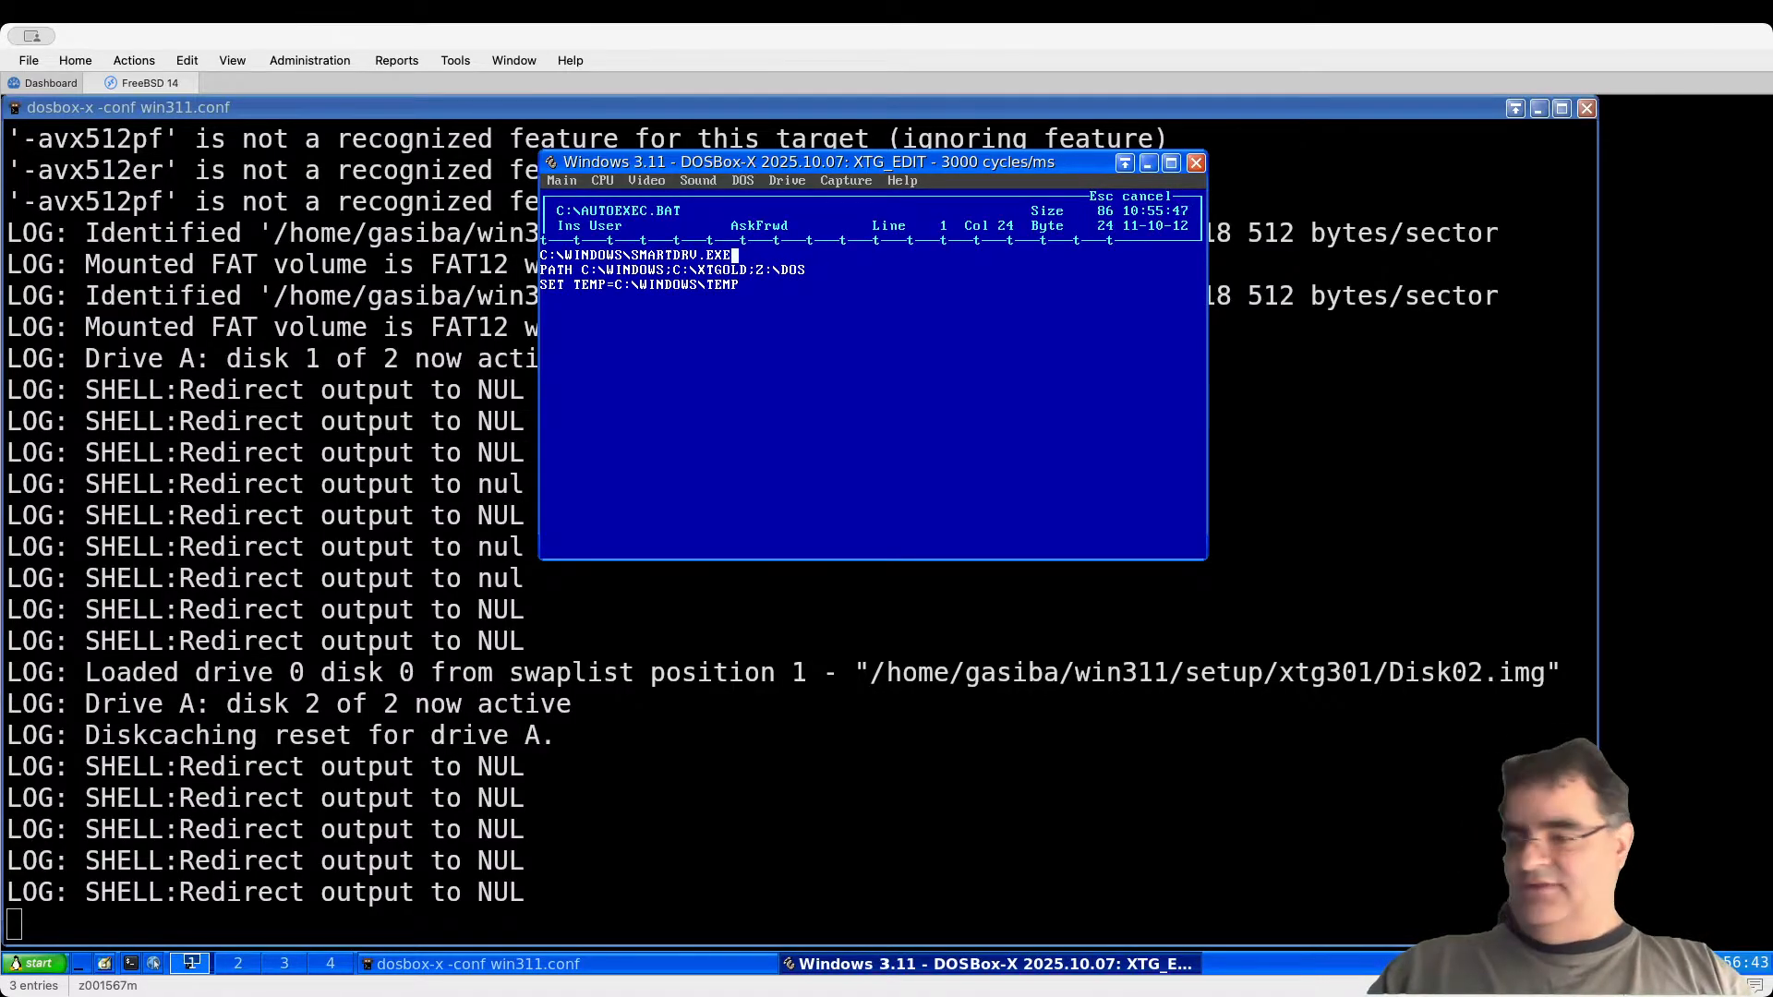
key(Escape)
key(Return)
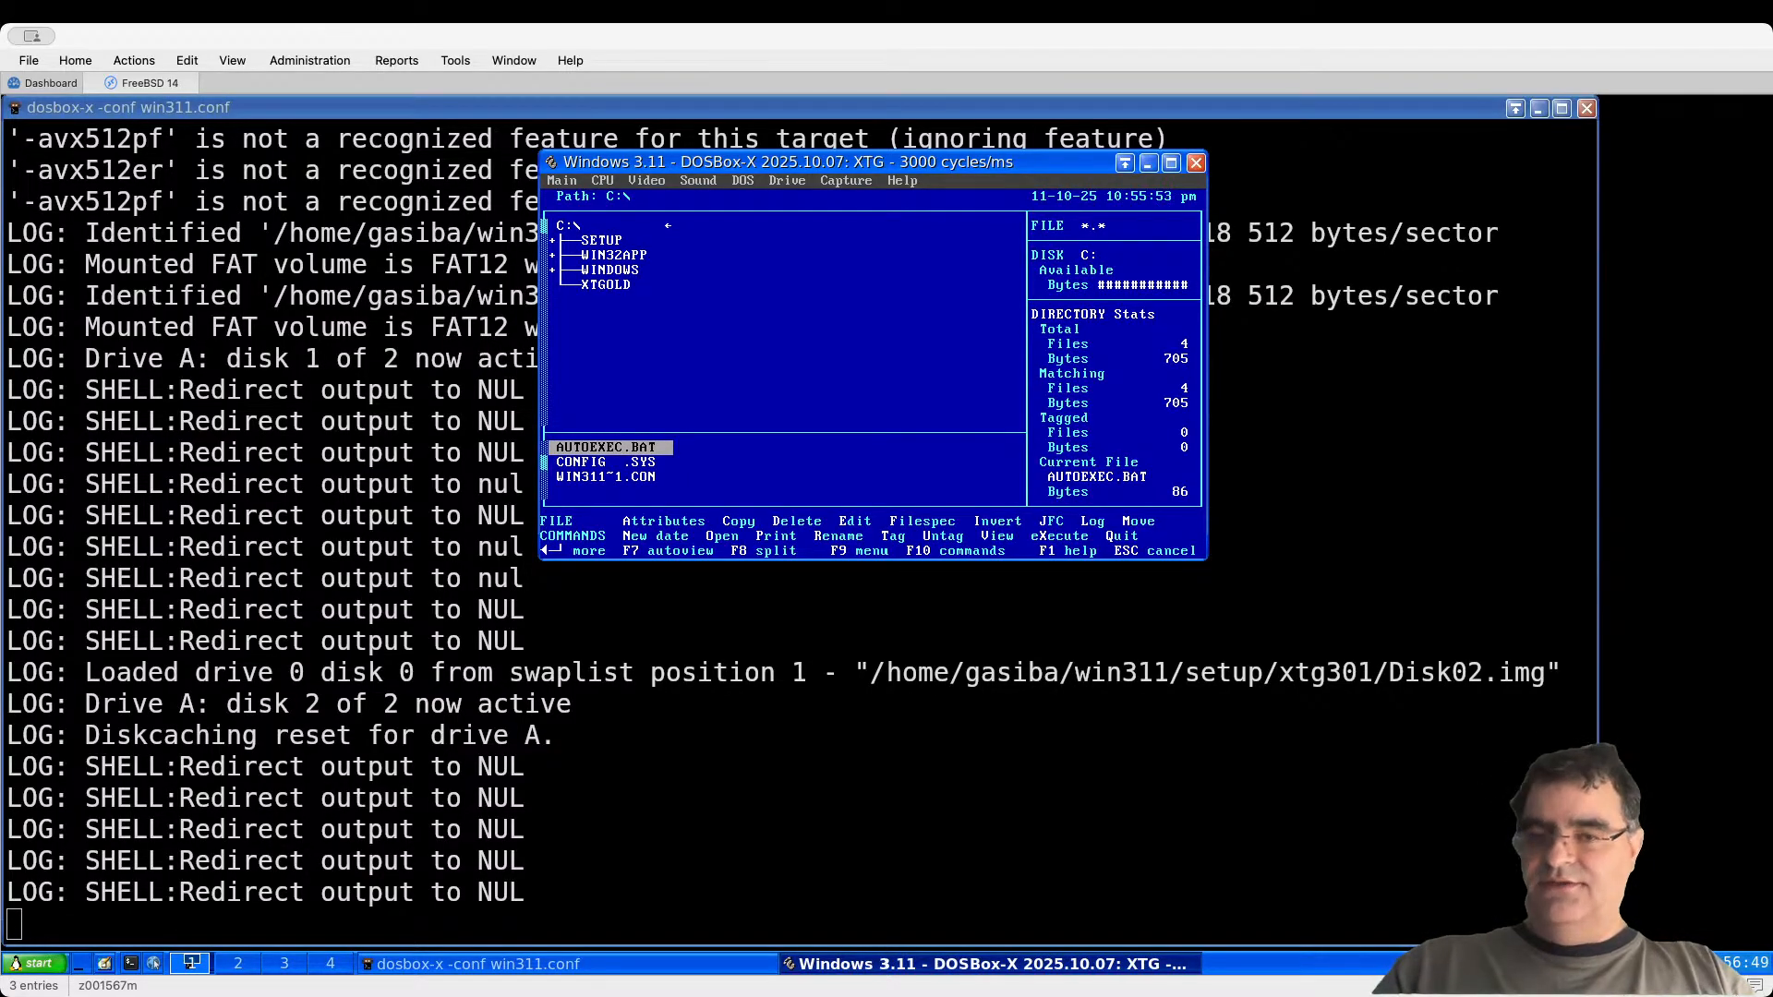
key(v)
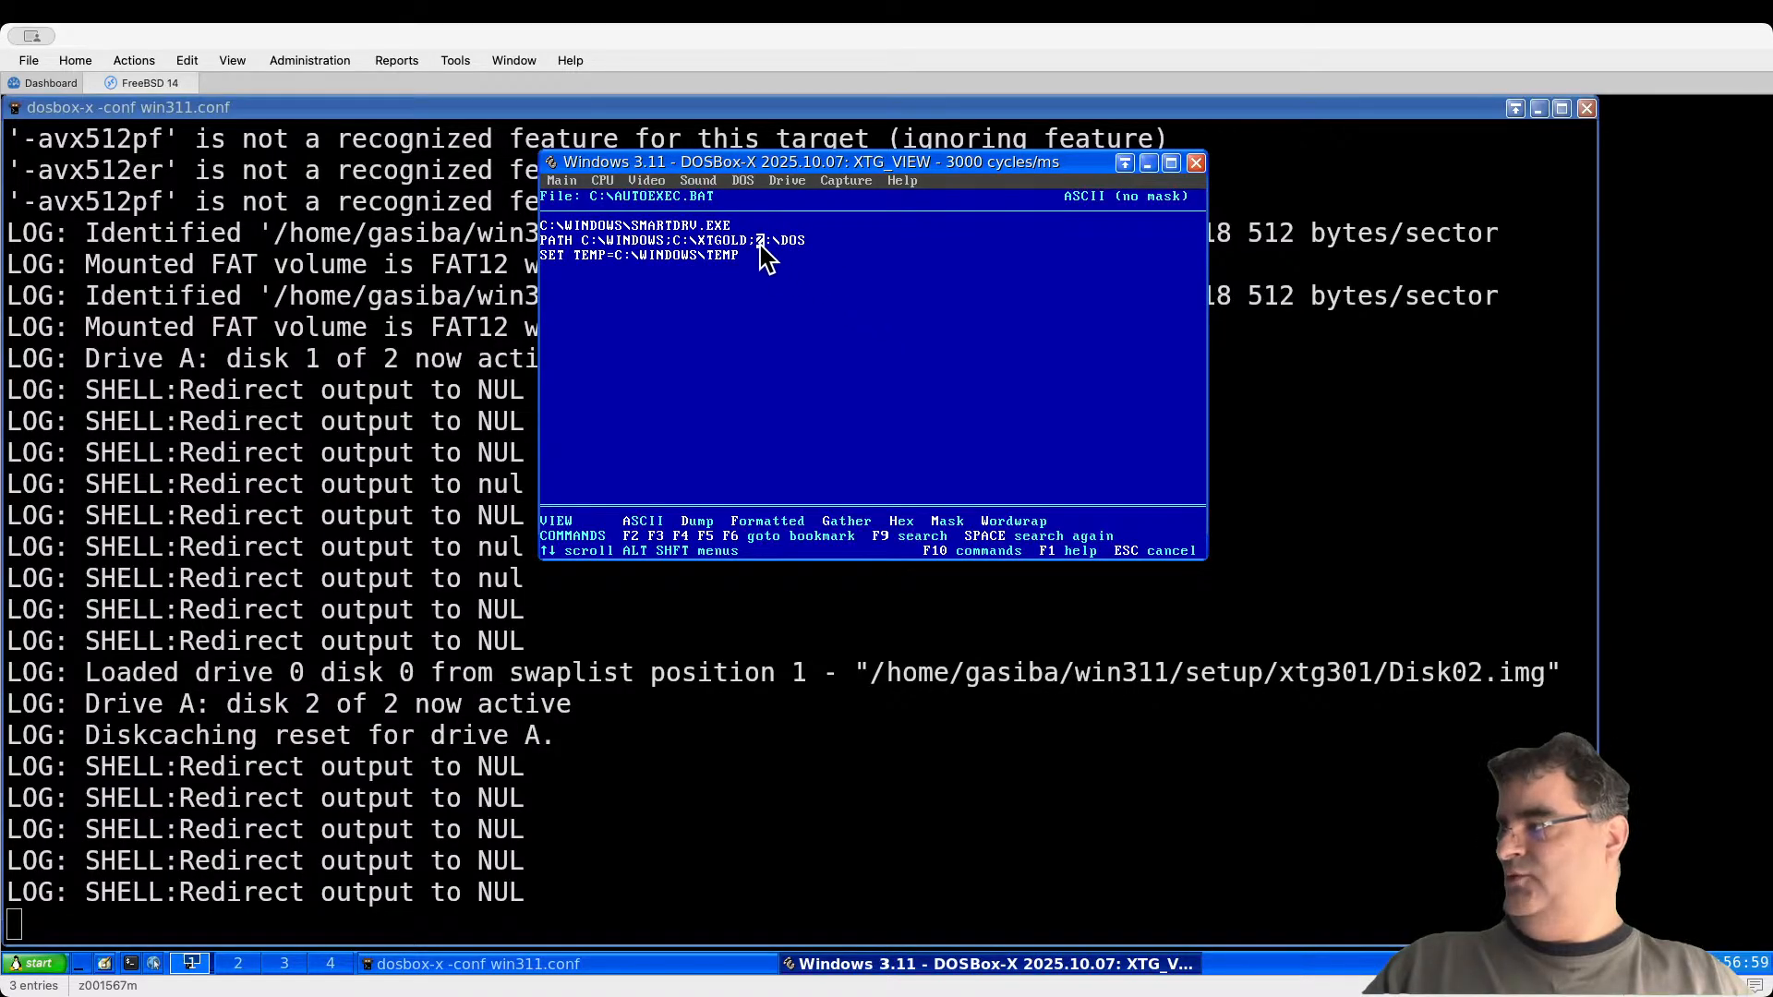
Step: Quit XTreeGold to DOS and list the XTGOLD folder's programs with dir *.exe
key(Escape)
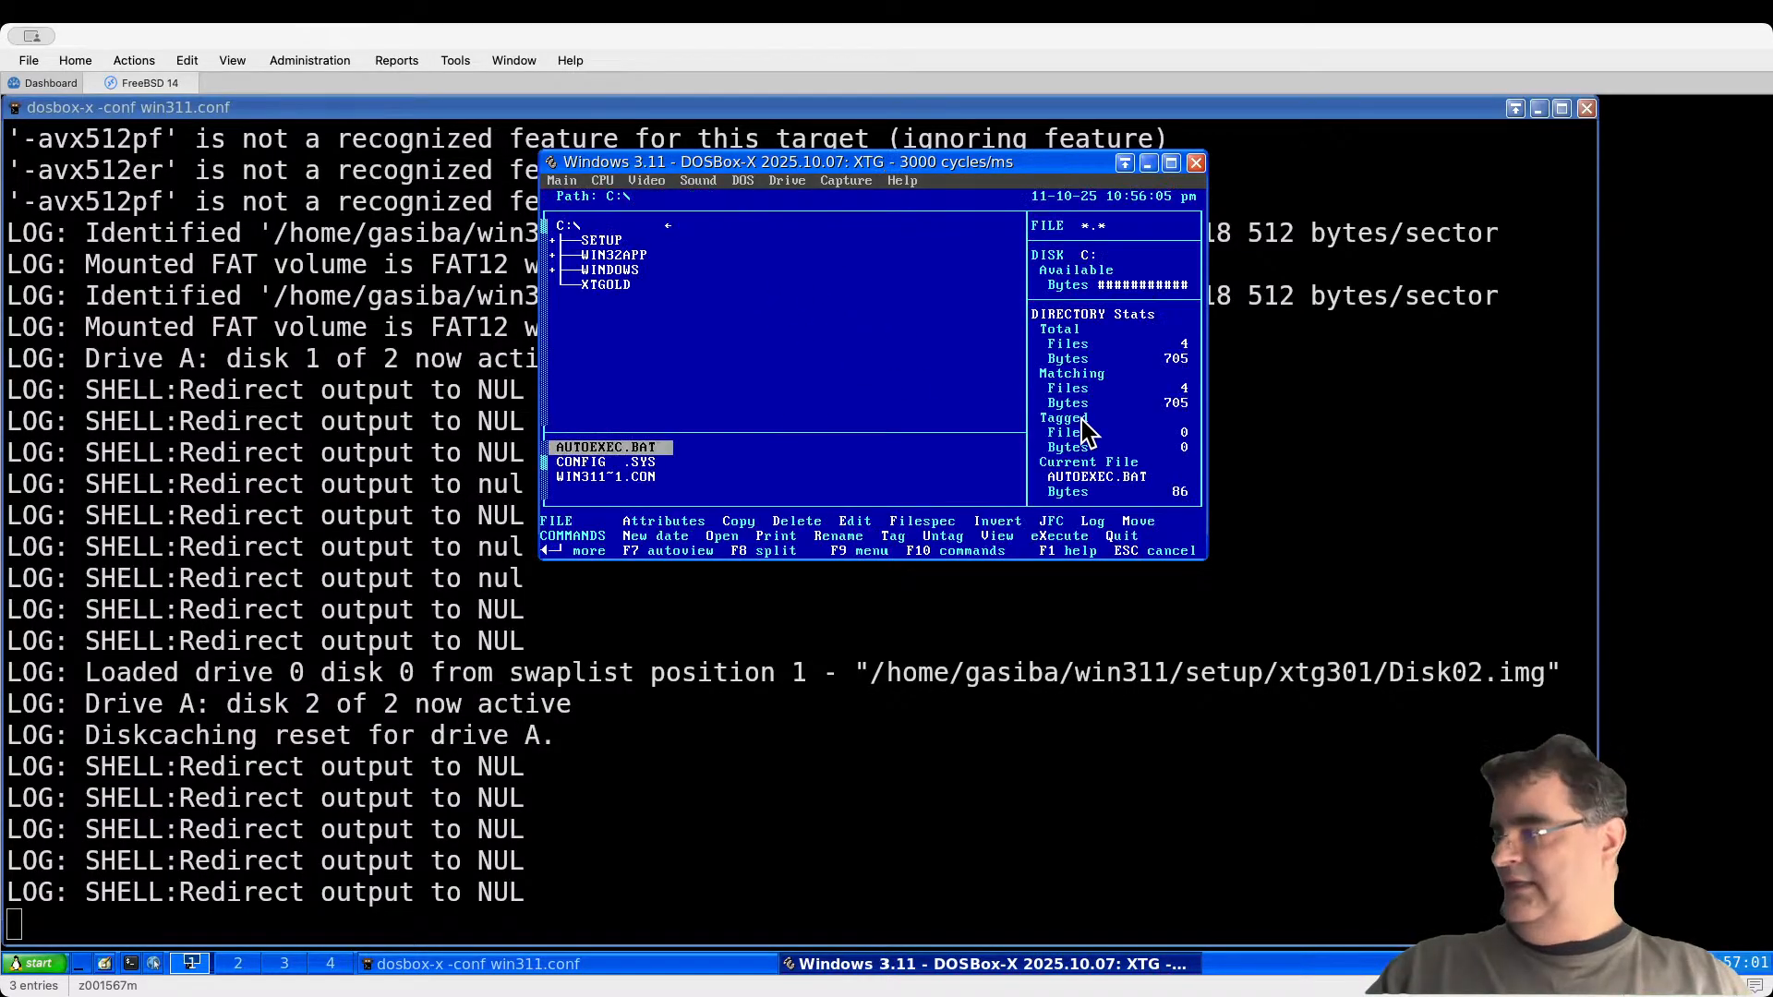
key(q)
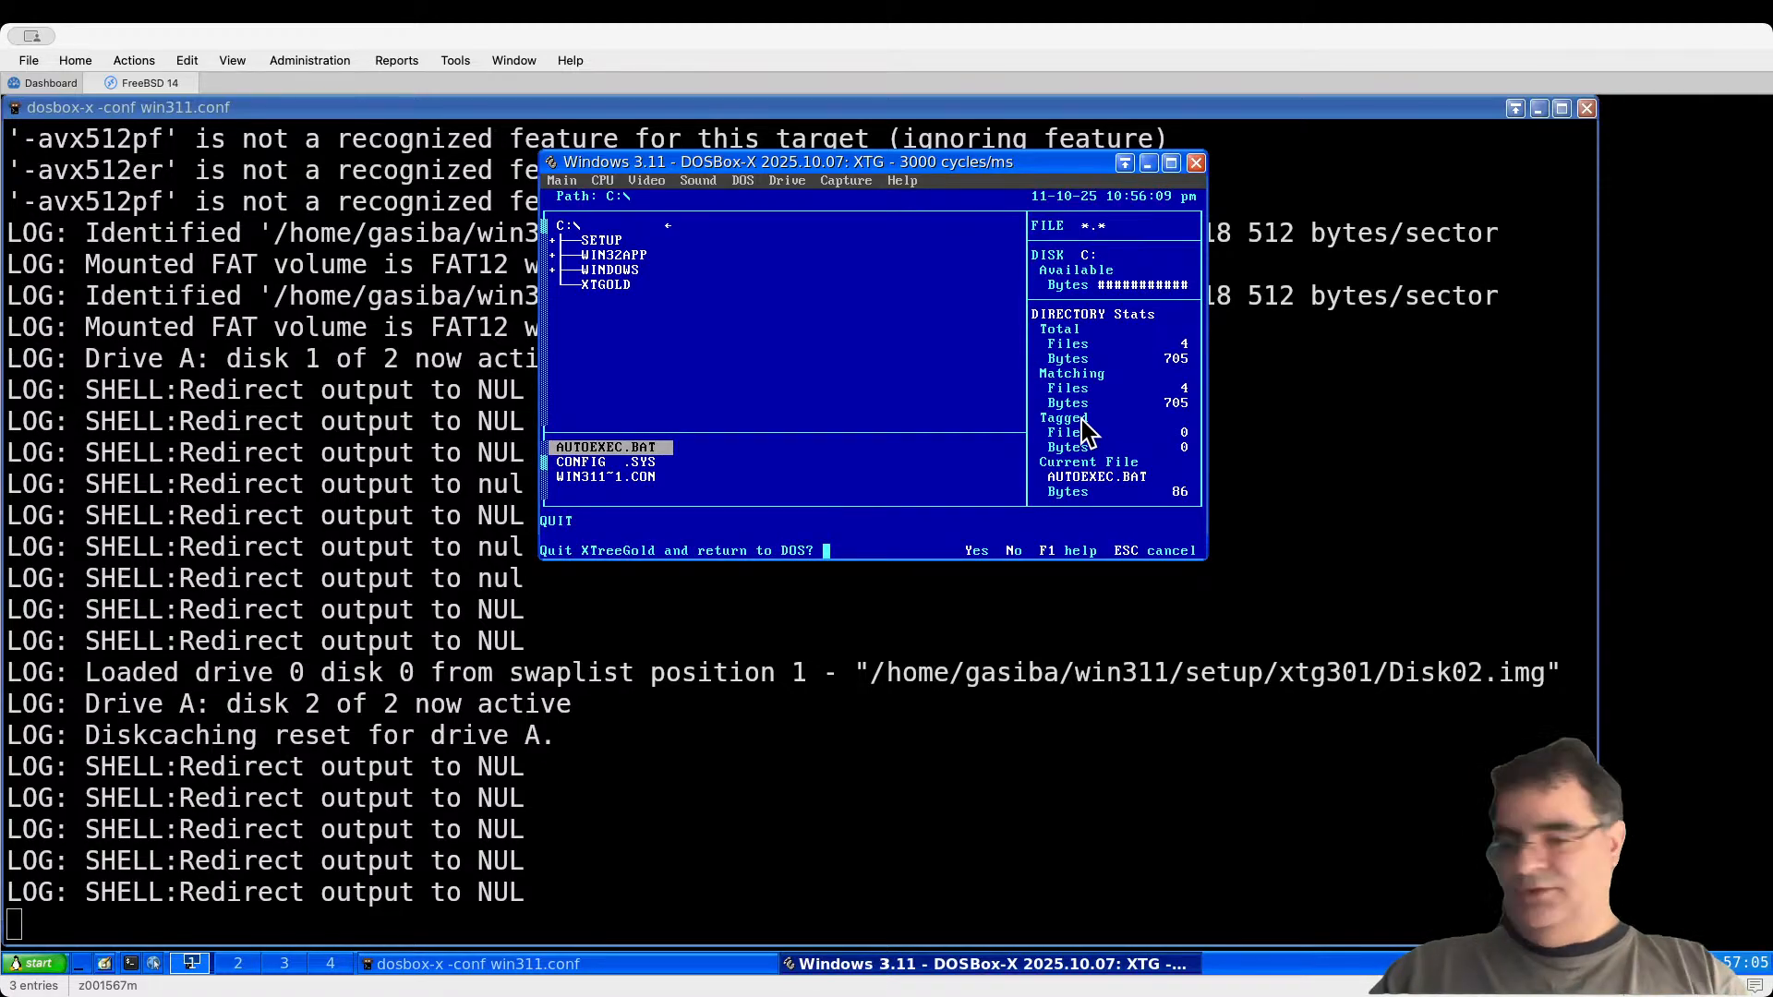
text(y)
text(dir)
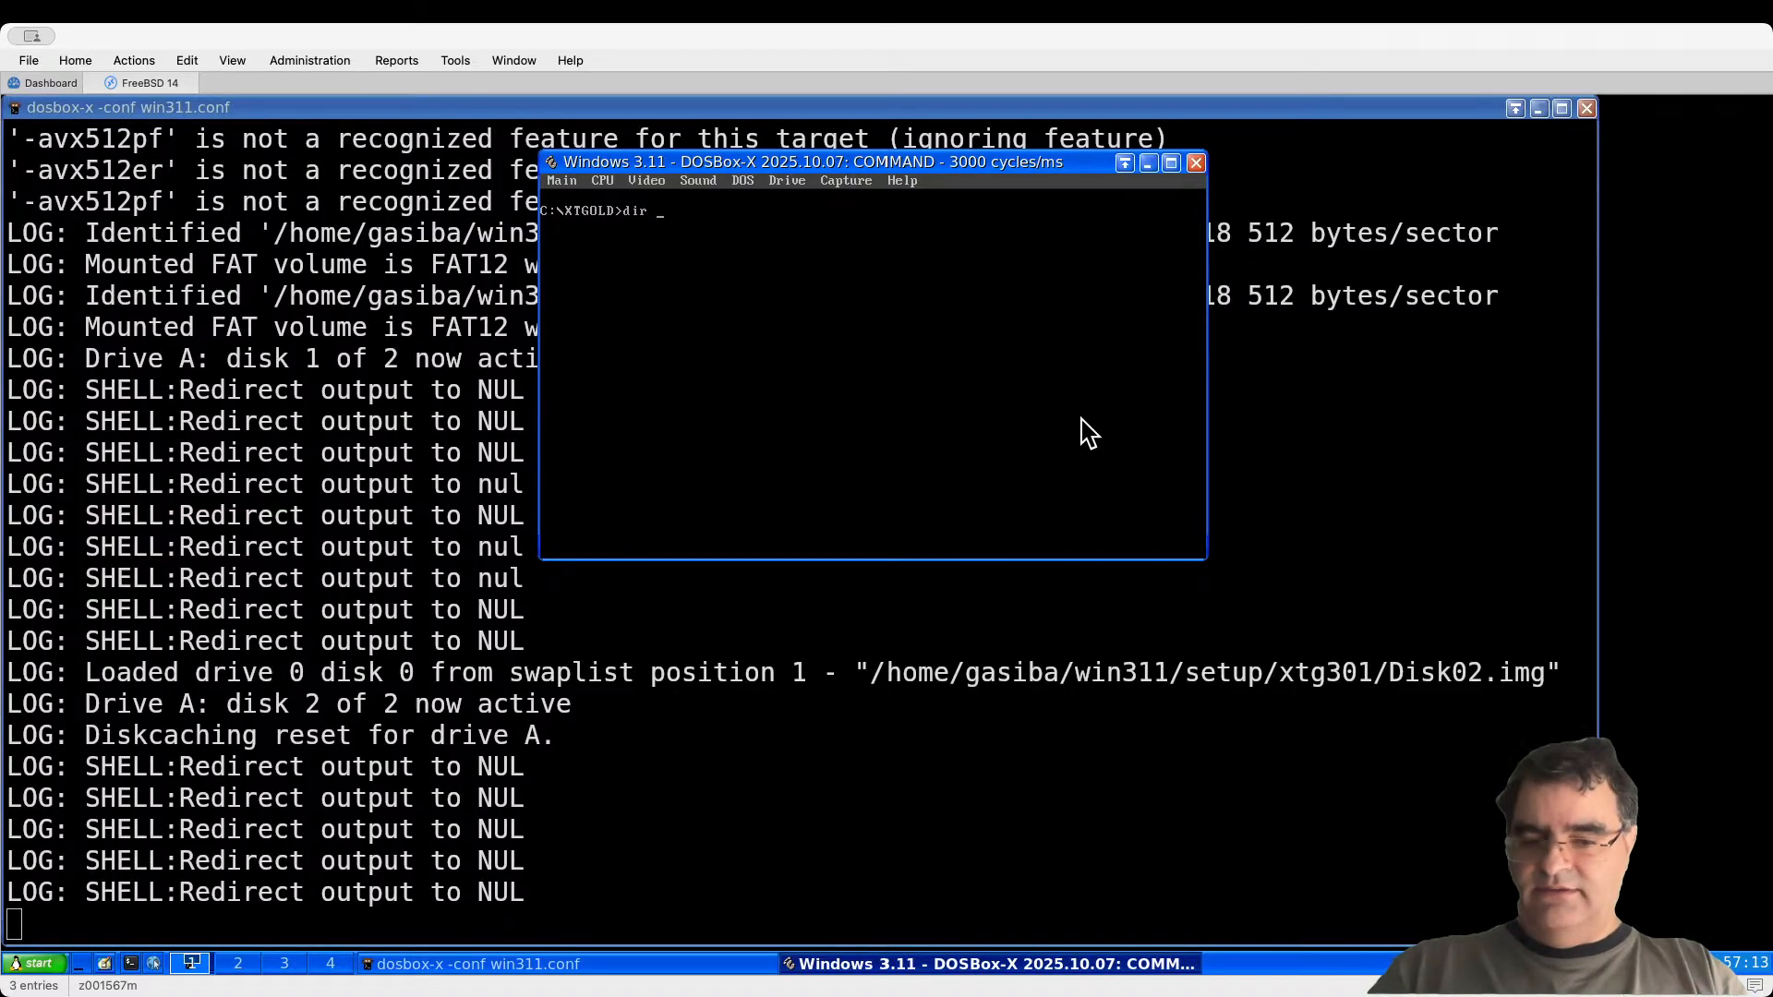
text(*.exe)
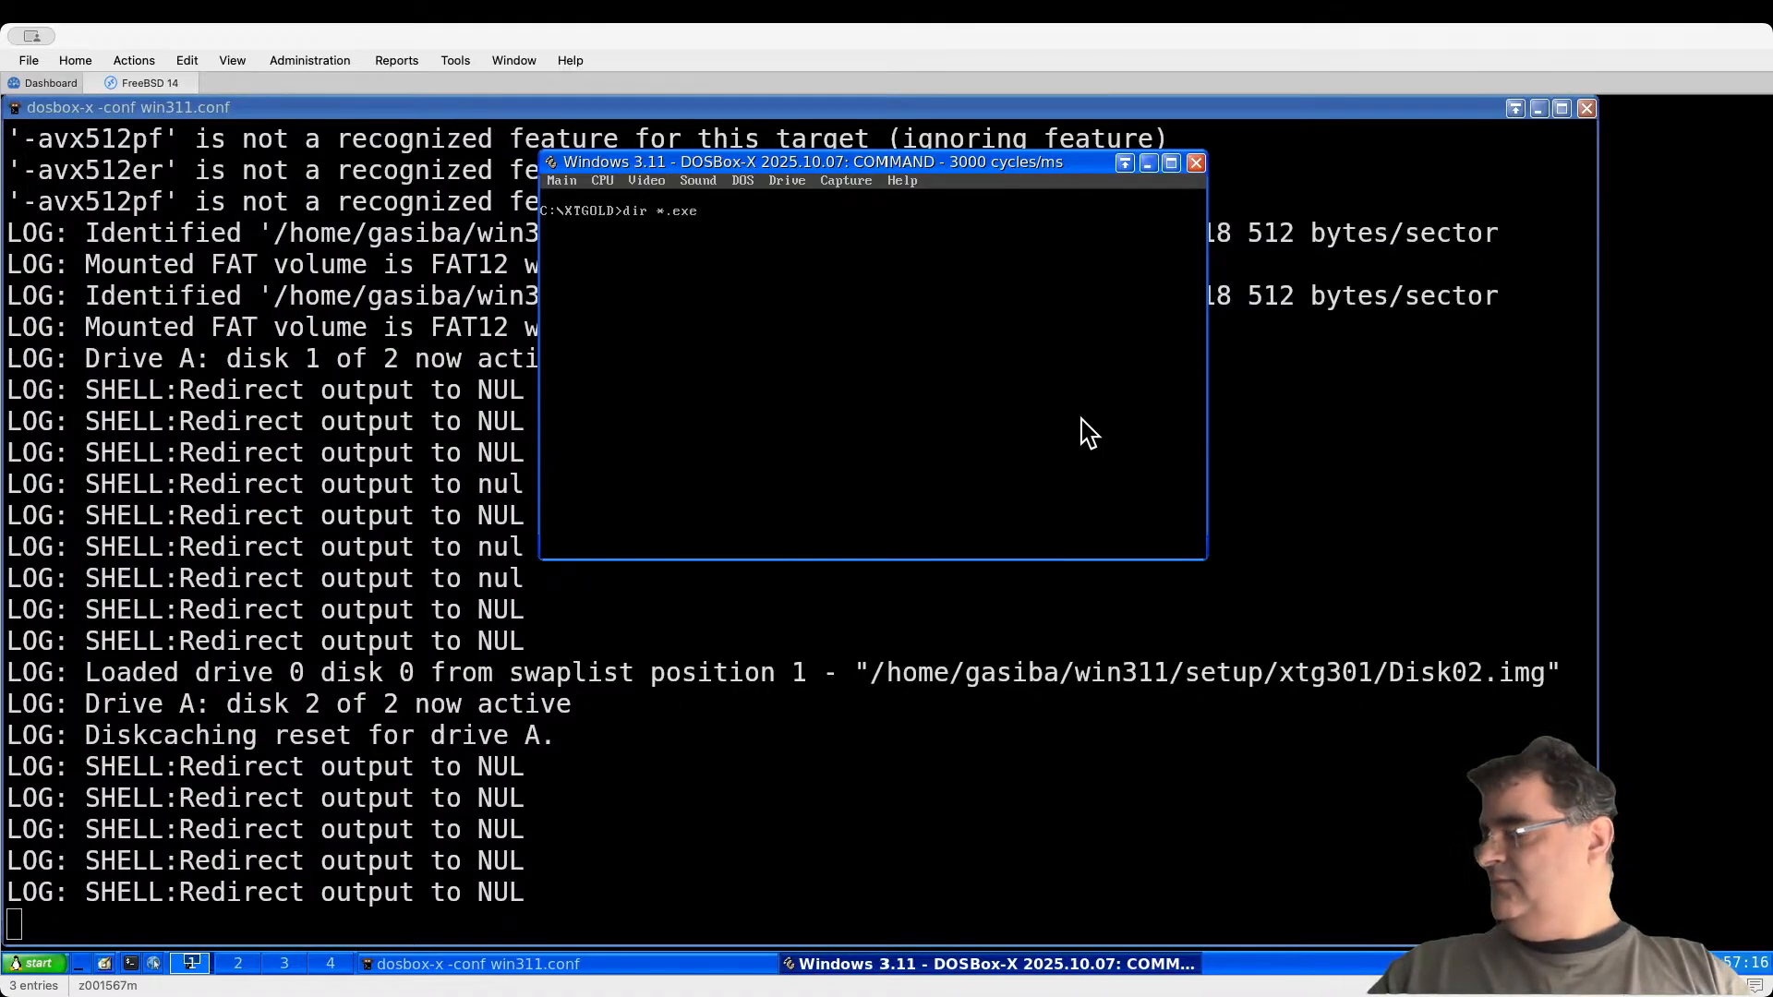
key(Return)
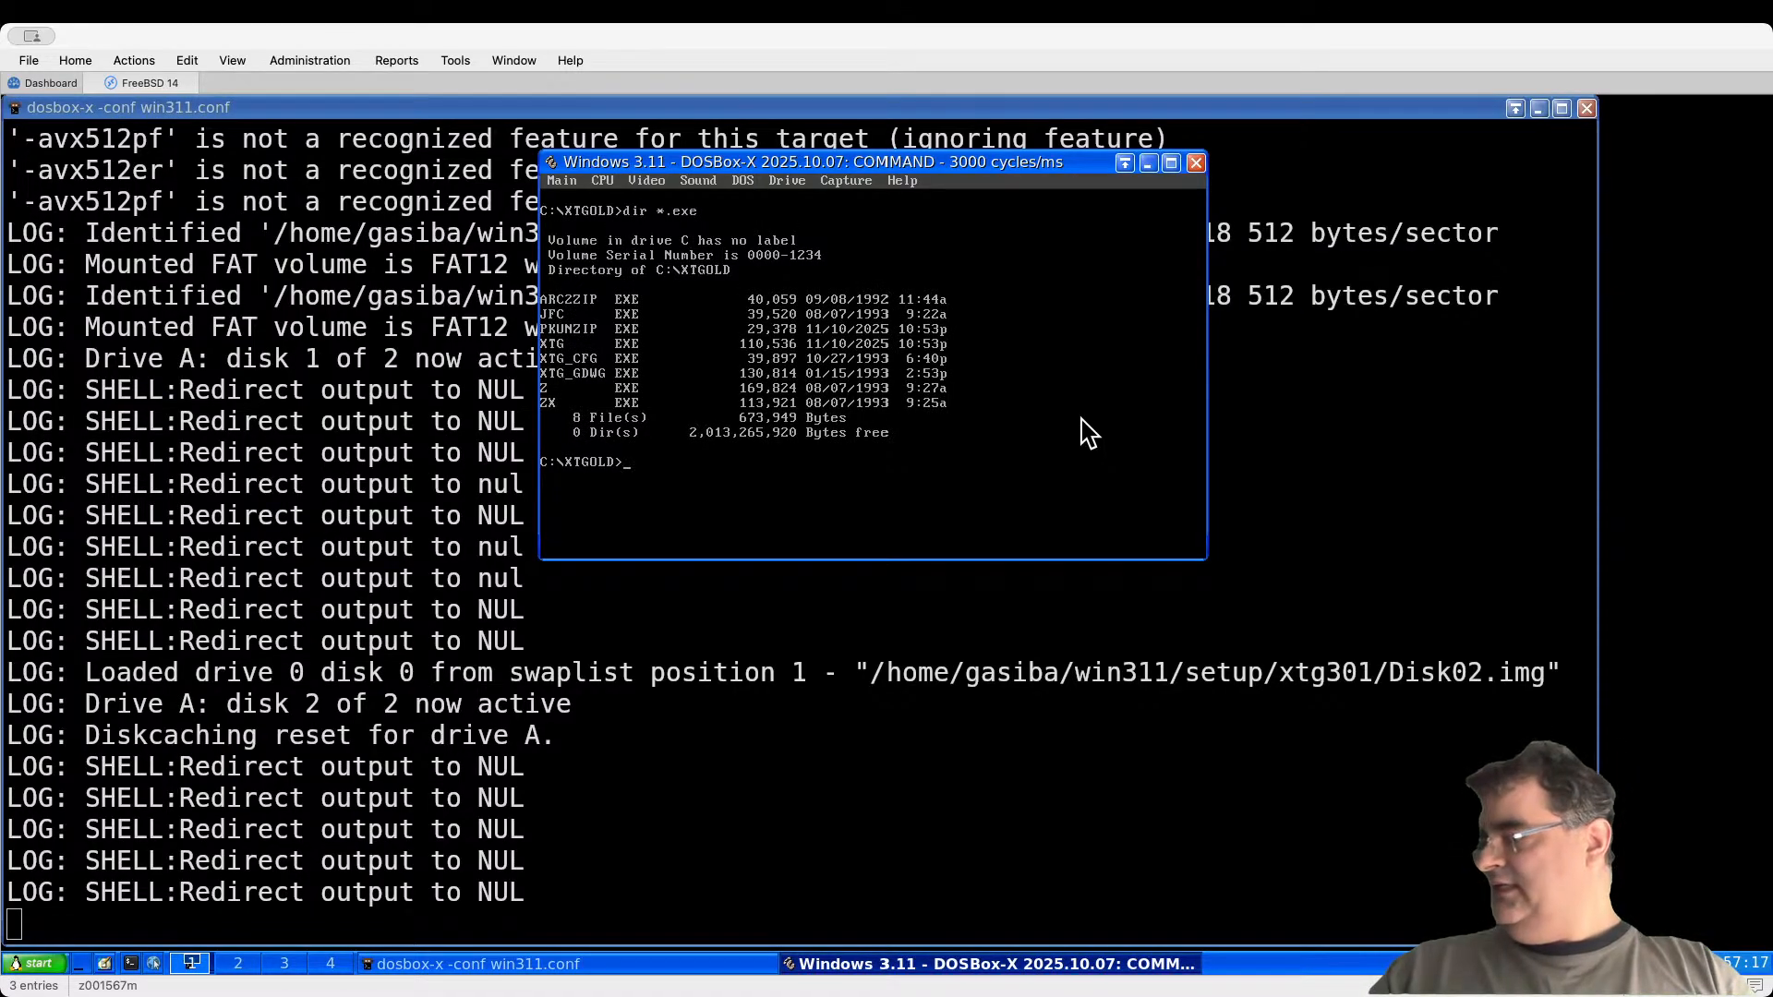
text(xtg_cfg)
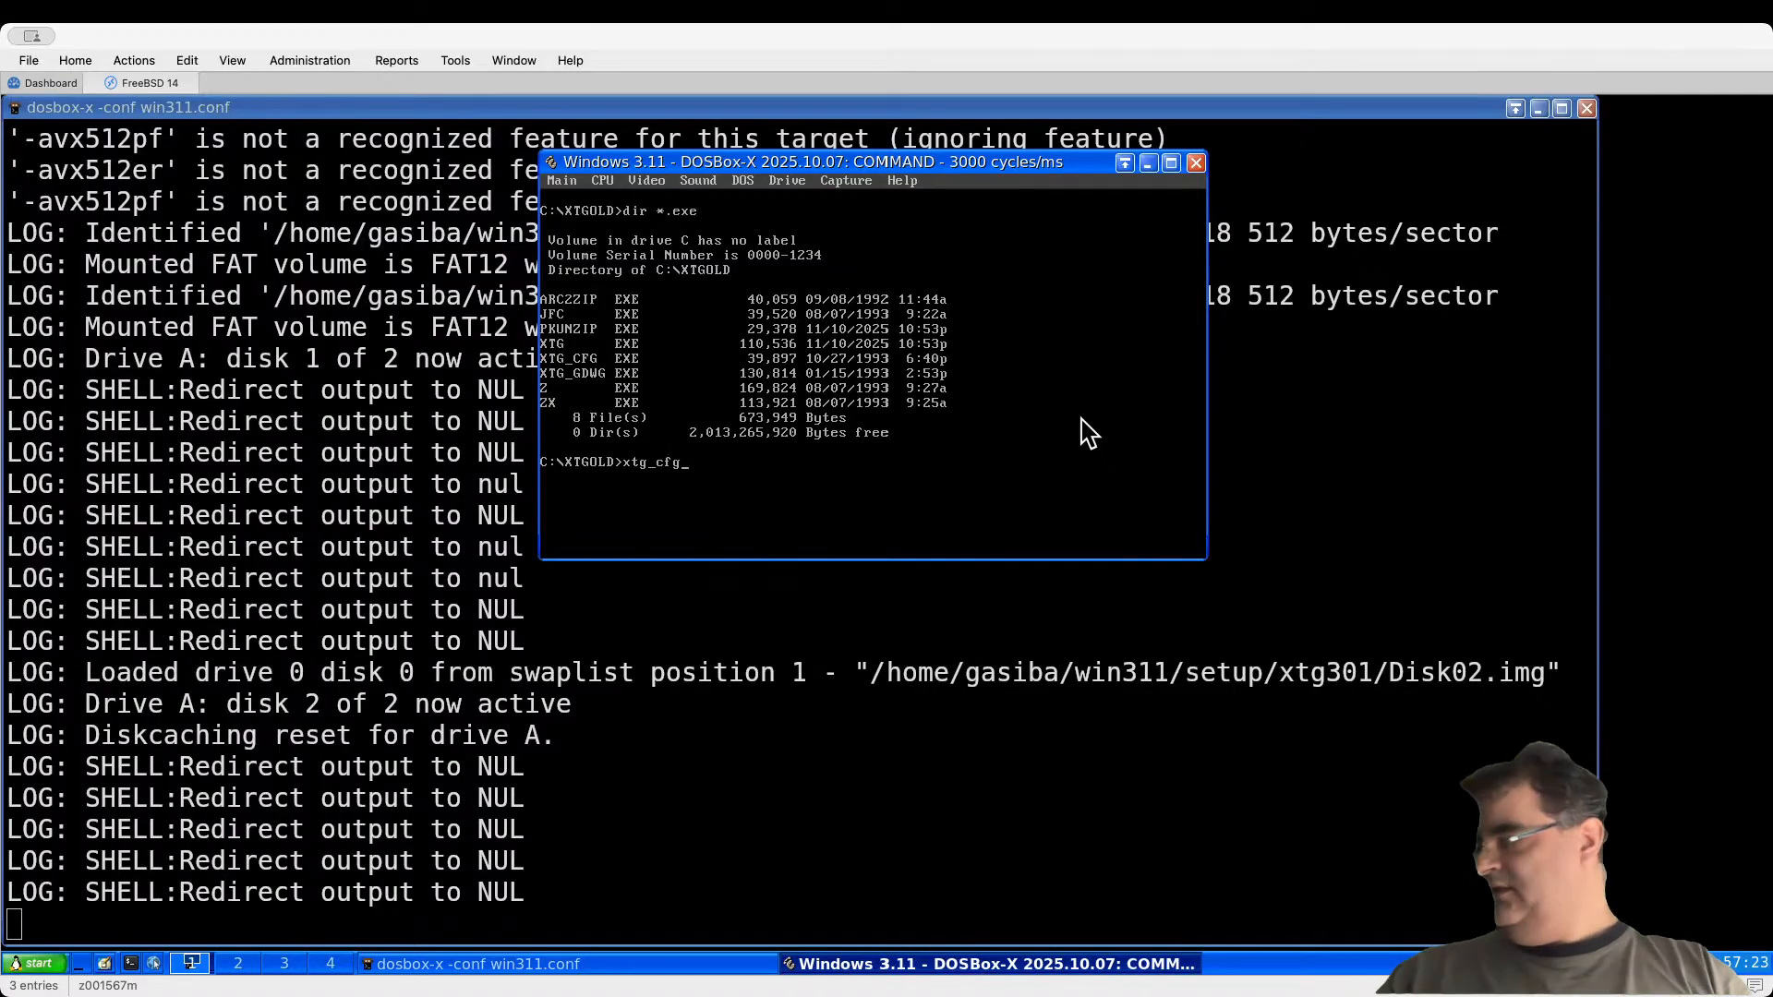
Step: Run the XTreeGold configuration and set lowlight characters to white on a black background
key(Return)
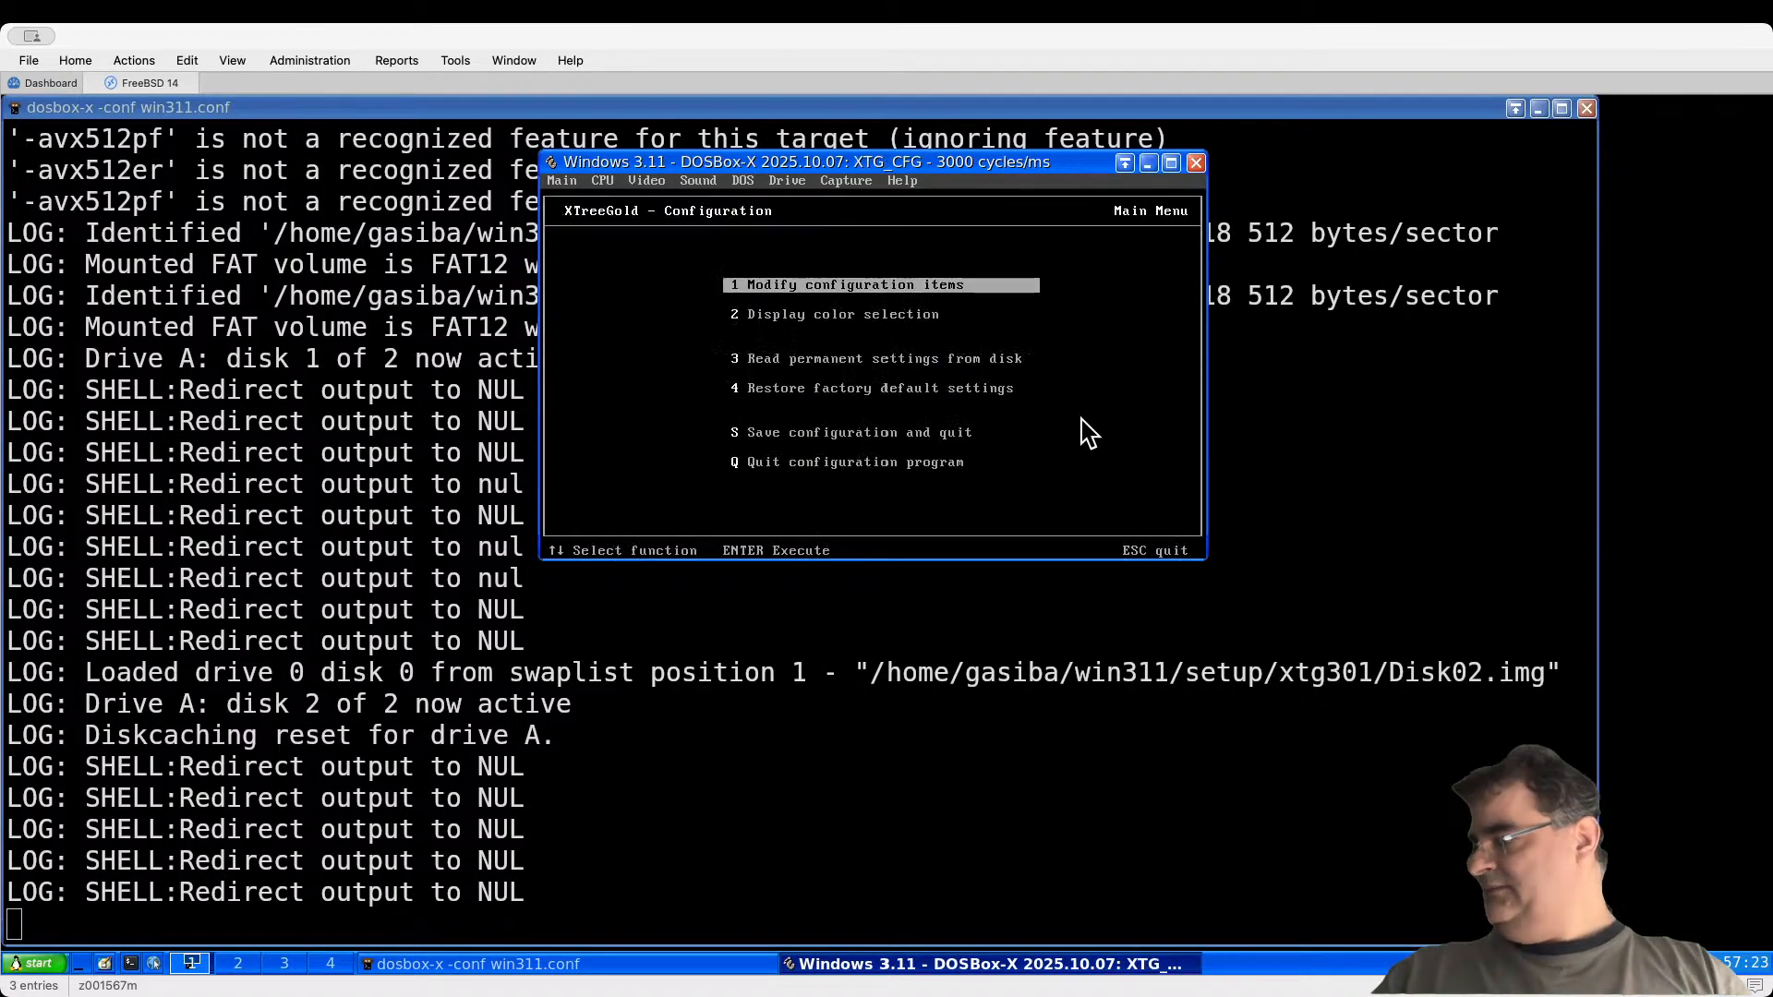
key(Down)
key(Return)
key(F6)
key(F6)
key(F6)
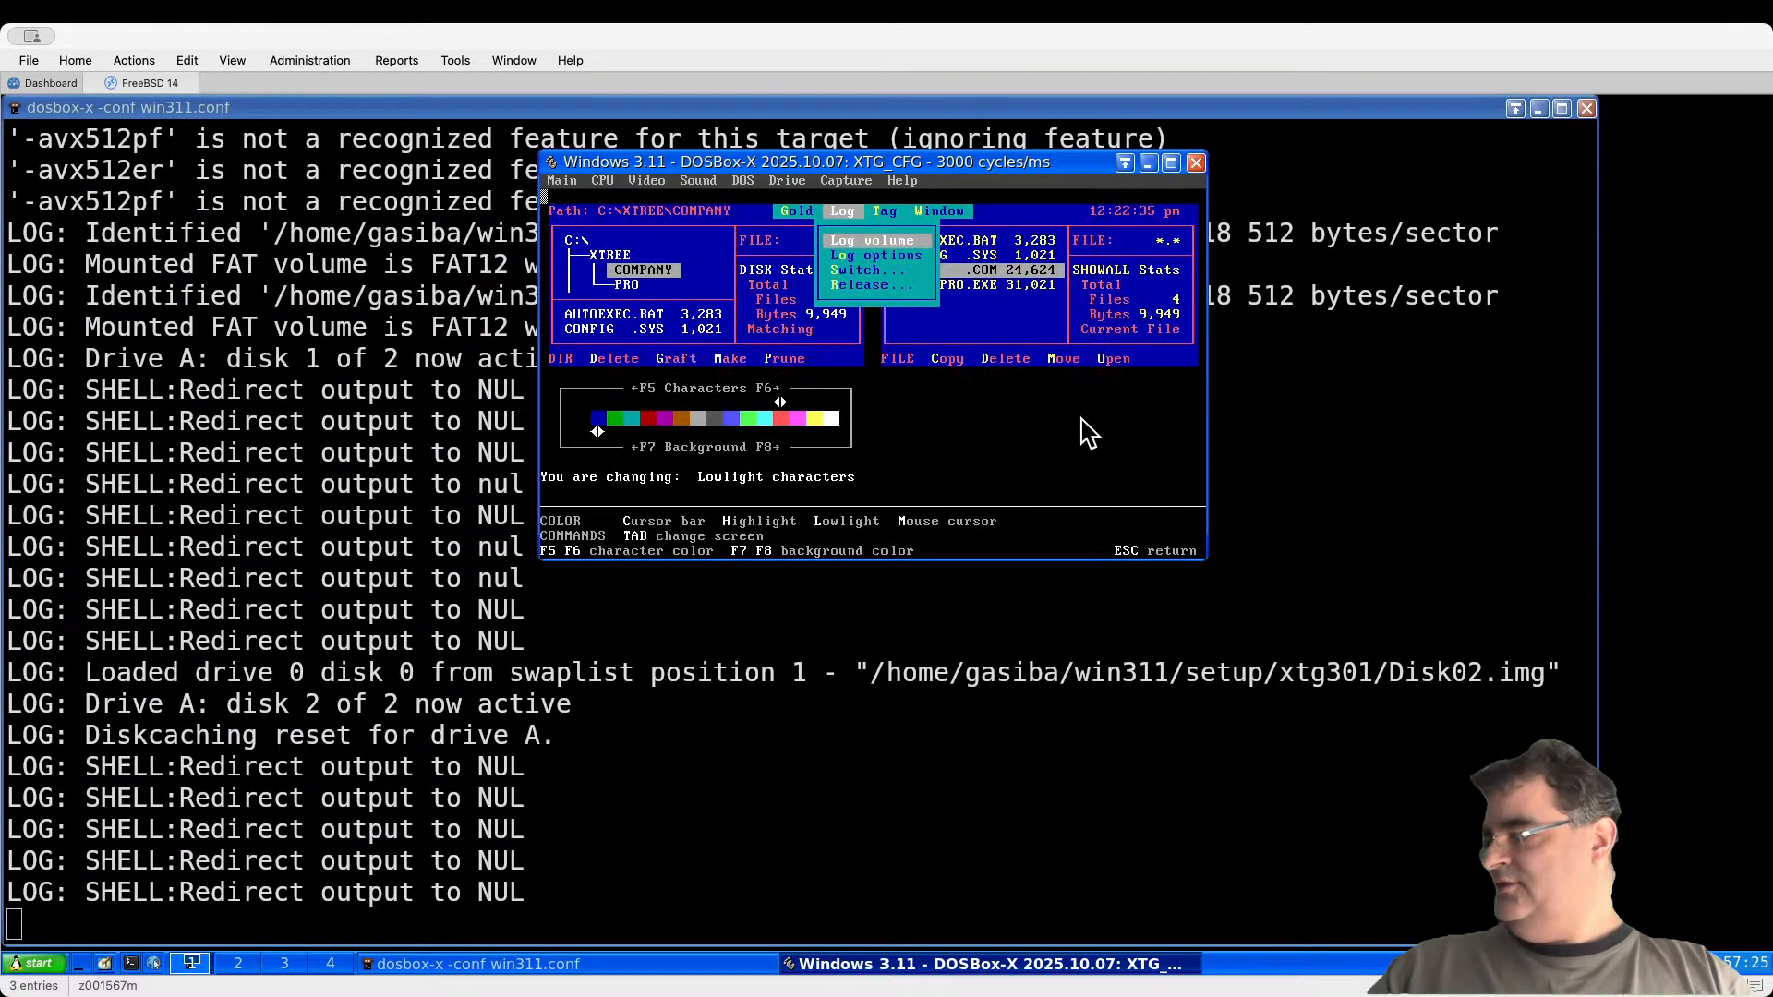
key(F7)
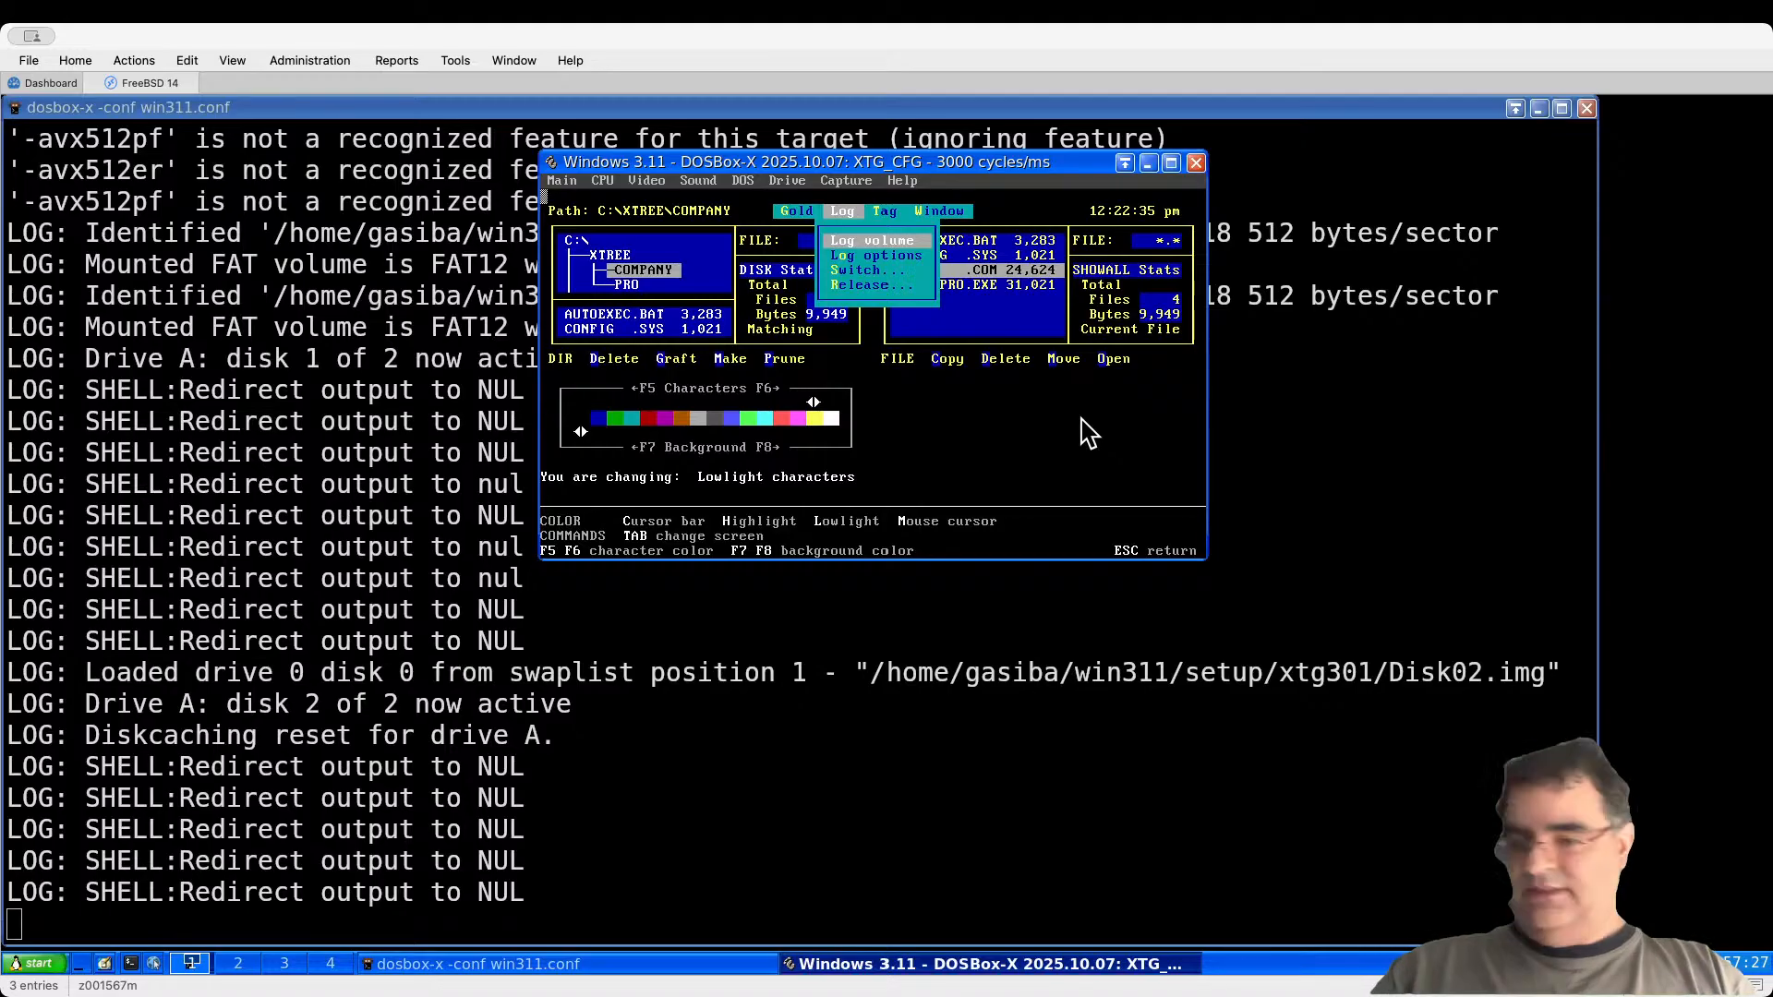
key(F6)
key(F7)
key(F8)
key(F7)
key(F8)
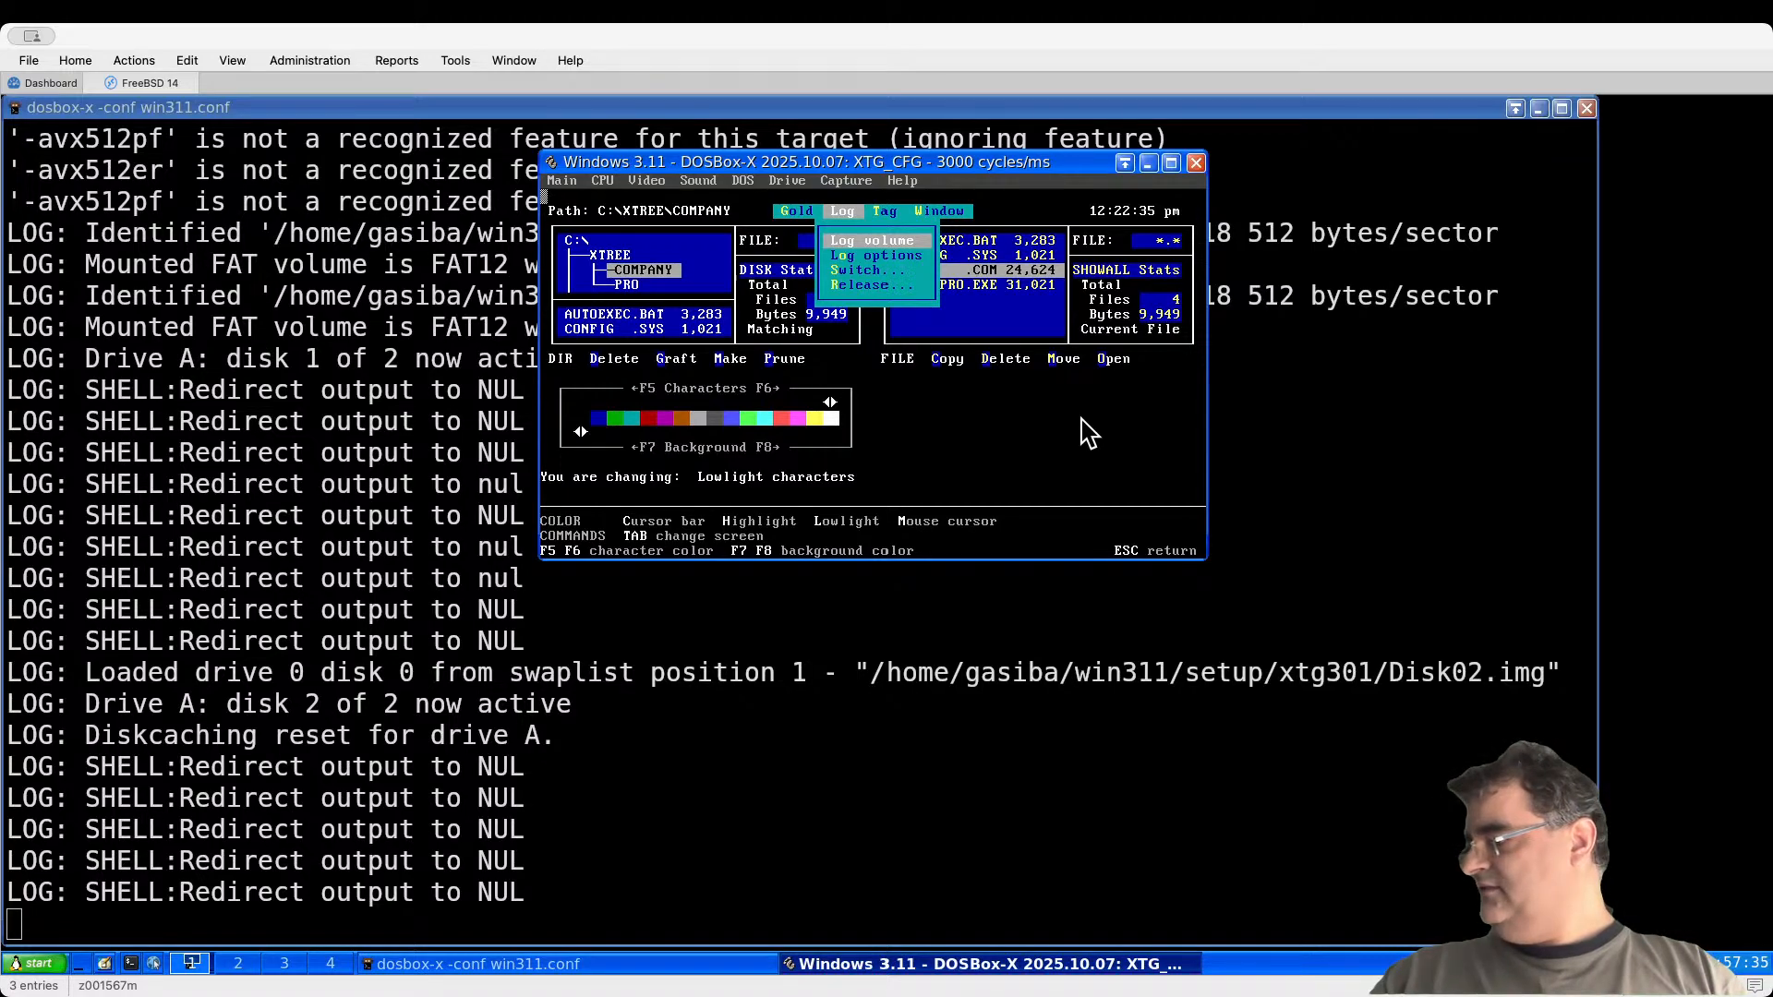
Step: Set the highlight background to black and shift the lowlight character colour back one step
key(Left)
key(F7)
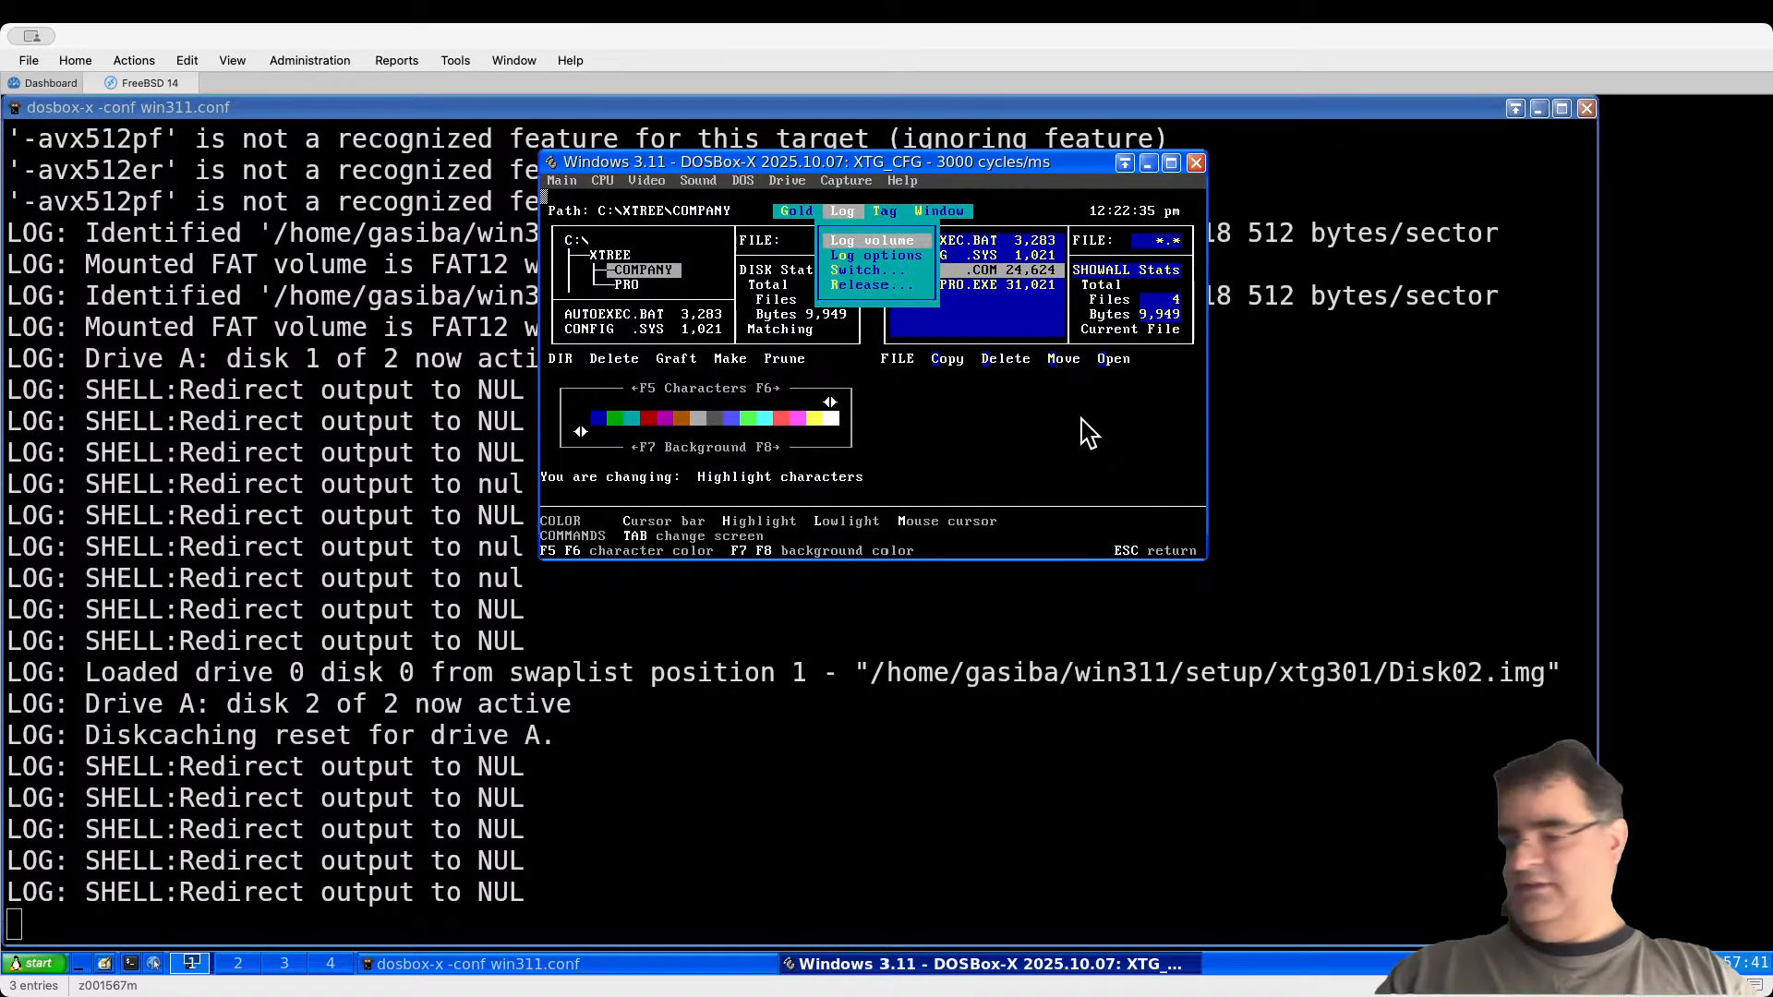
key(Right)
key(F5)
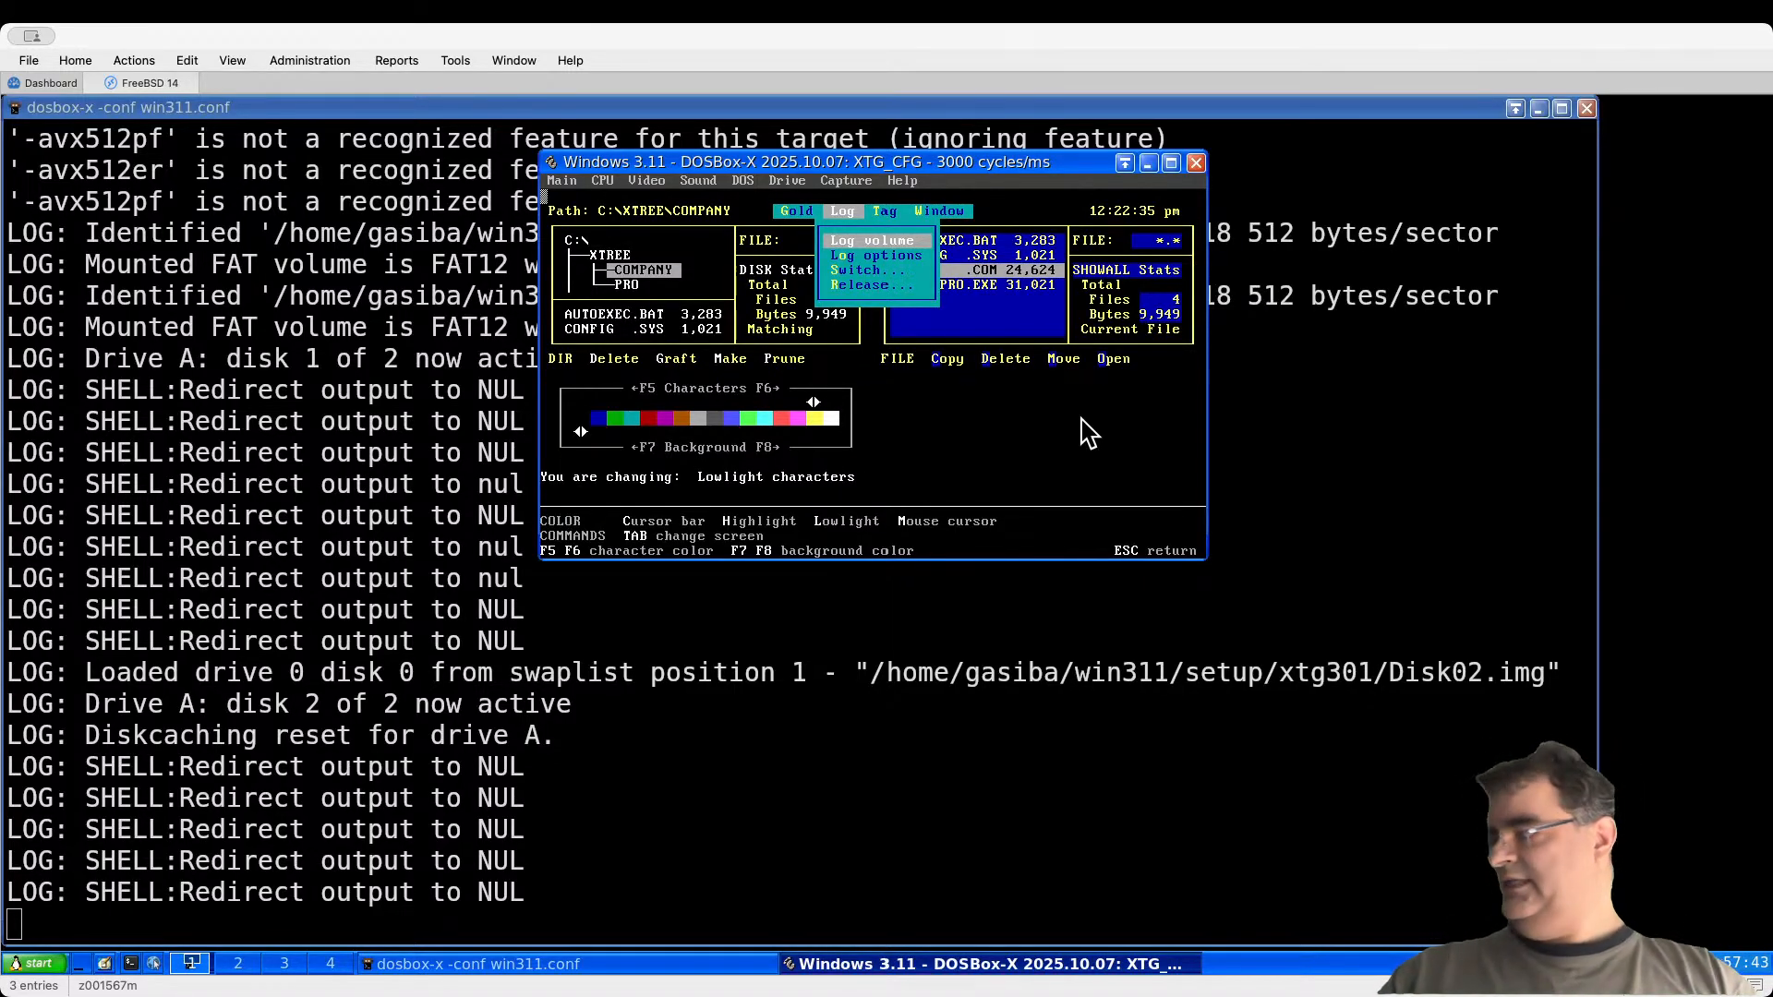
key(Escape)
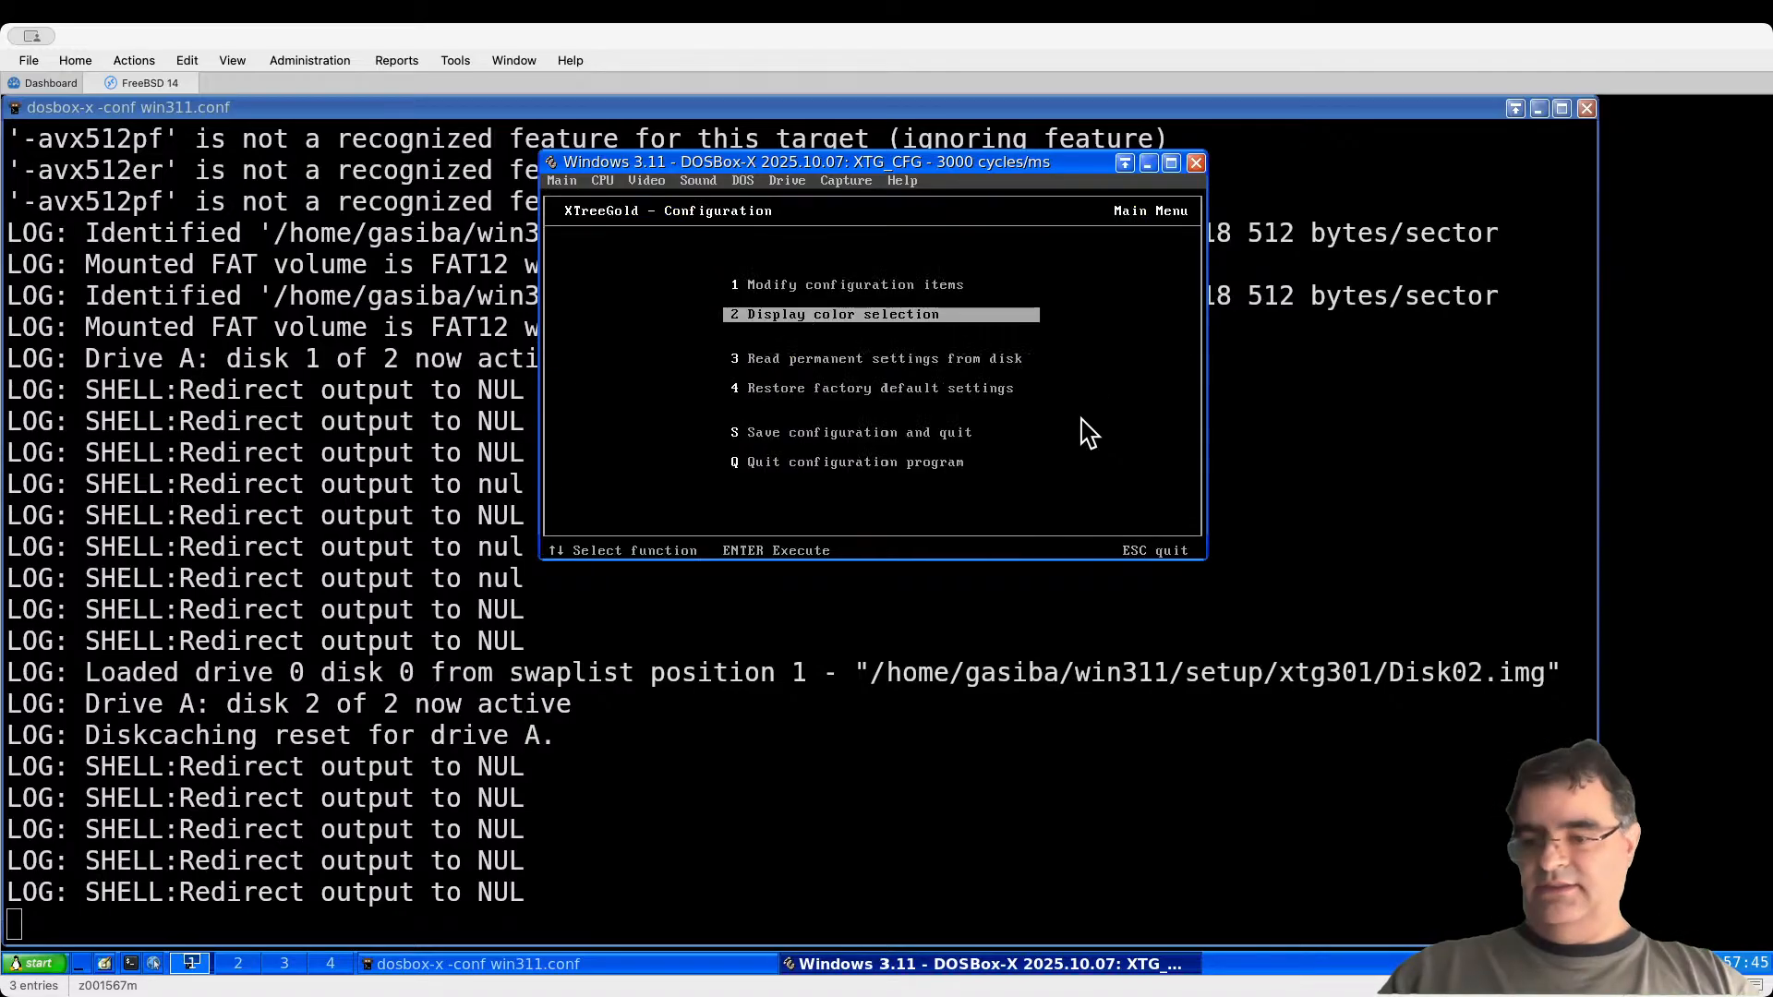
Step: Save the configuration to C:\XTGOLD and quit the configuration program
key(Up)
key(Down)
key(Down)
key(Down)
key(Down)
key(Return)
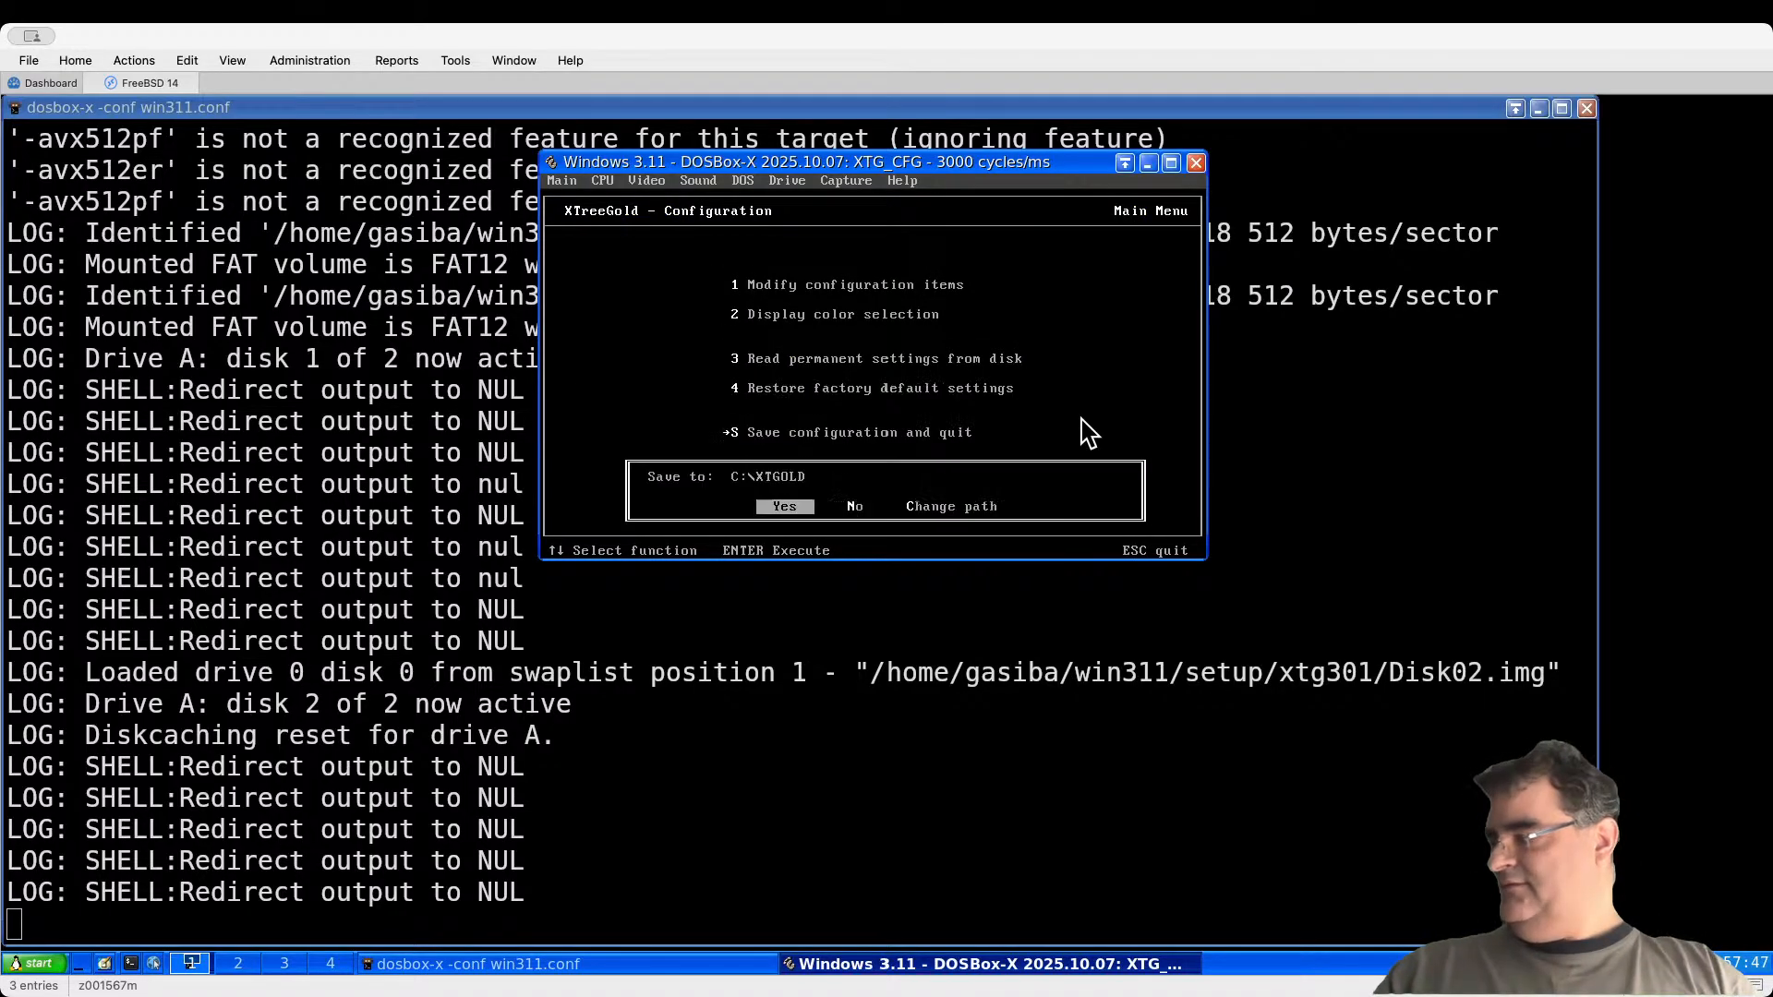
key(Return)
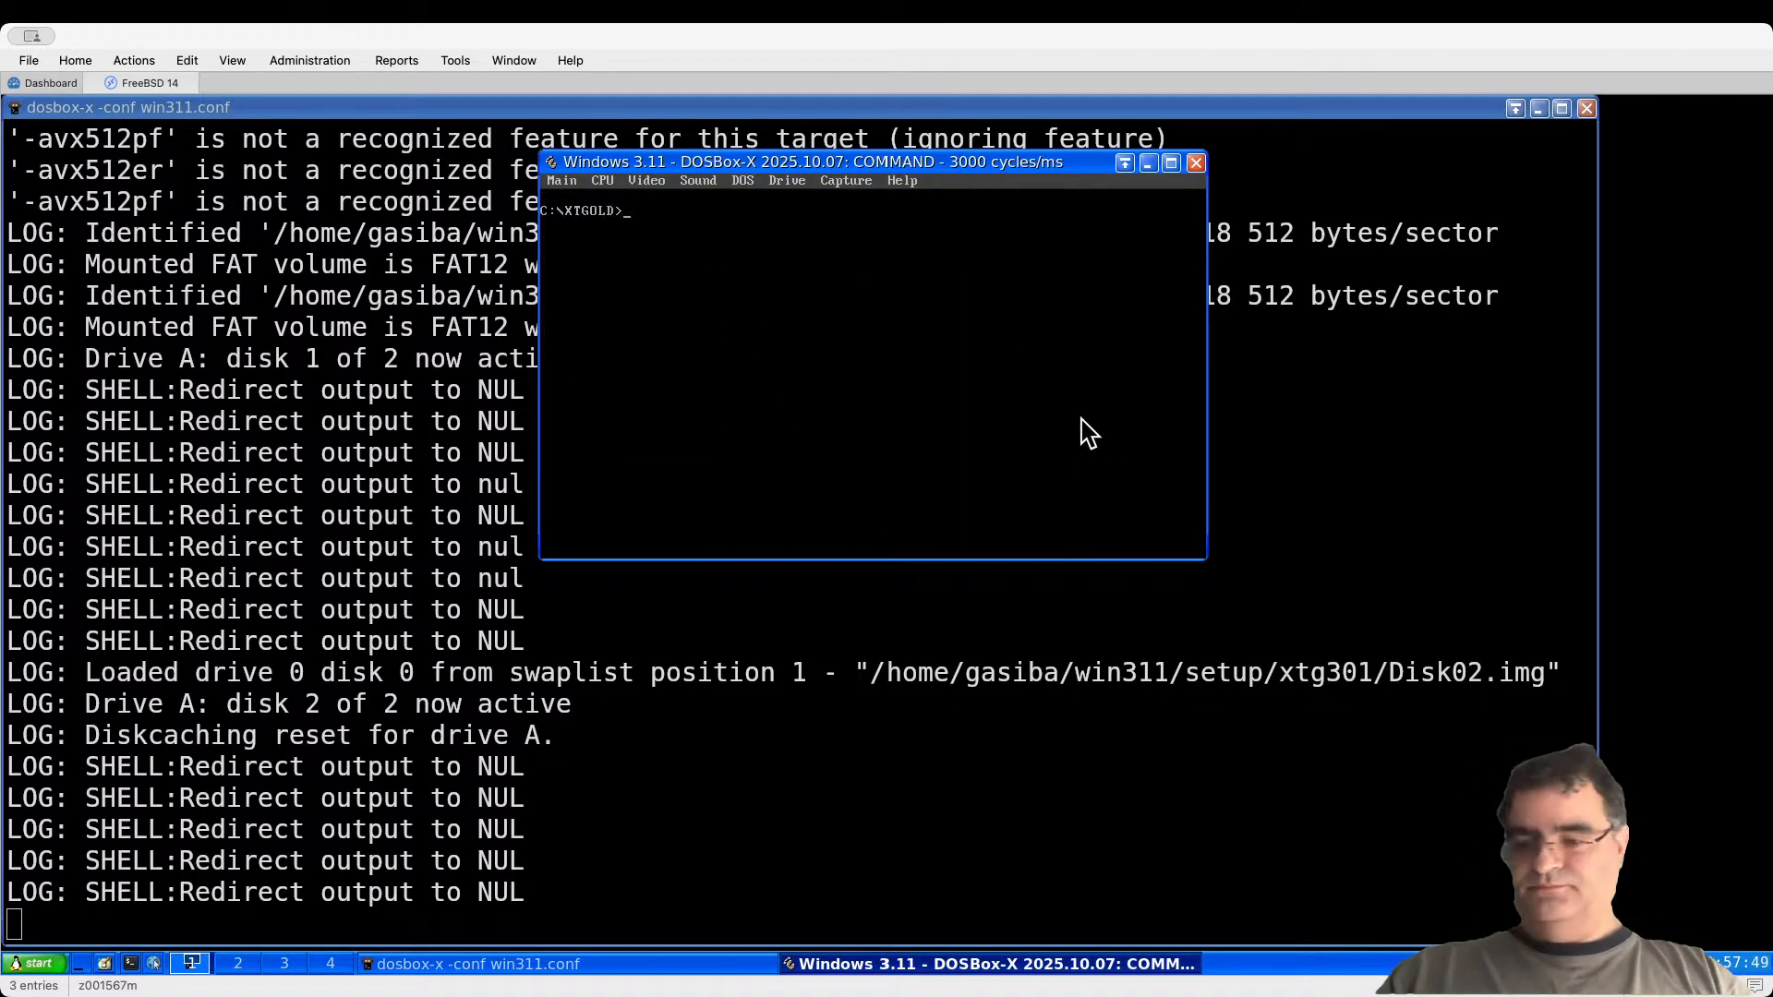
Step: Relaunch XTreeGold with xtgo, quit it, and shut down DOSBox-X with exit
text(xtgo)
key(Return)
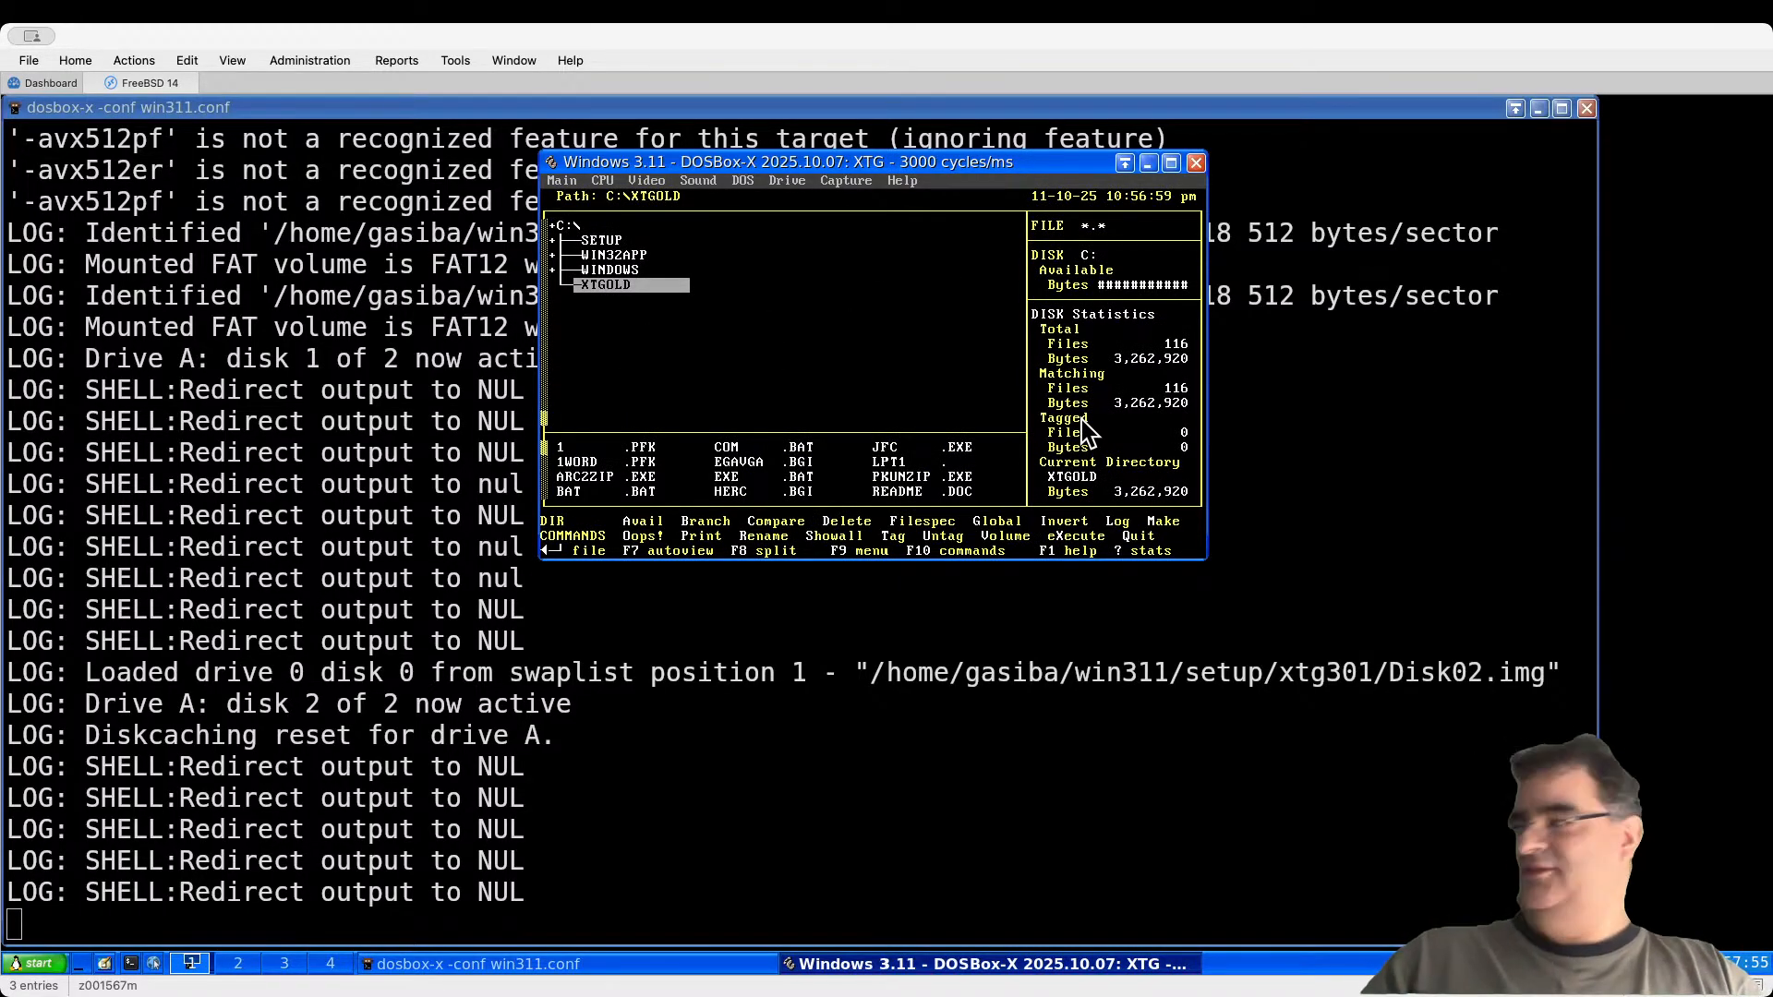
key(Up)
key(Up)
key(Up)
key(Up)
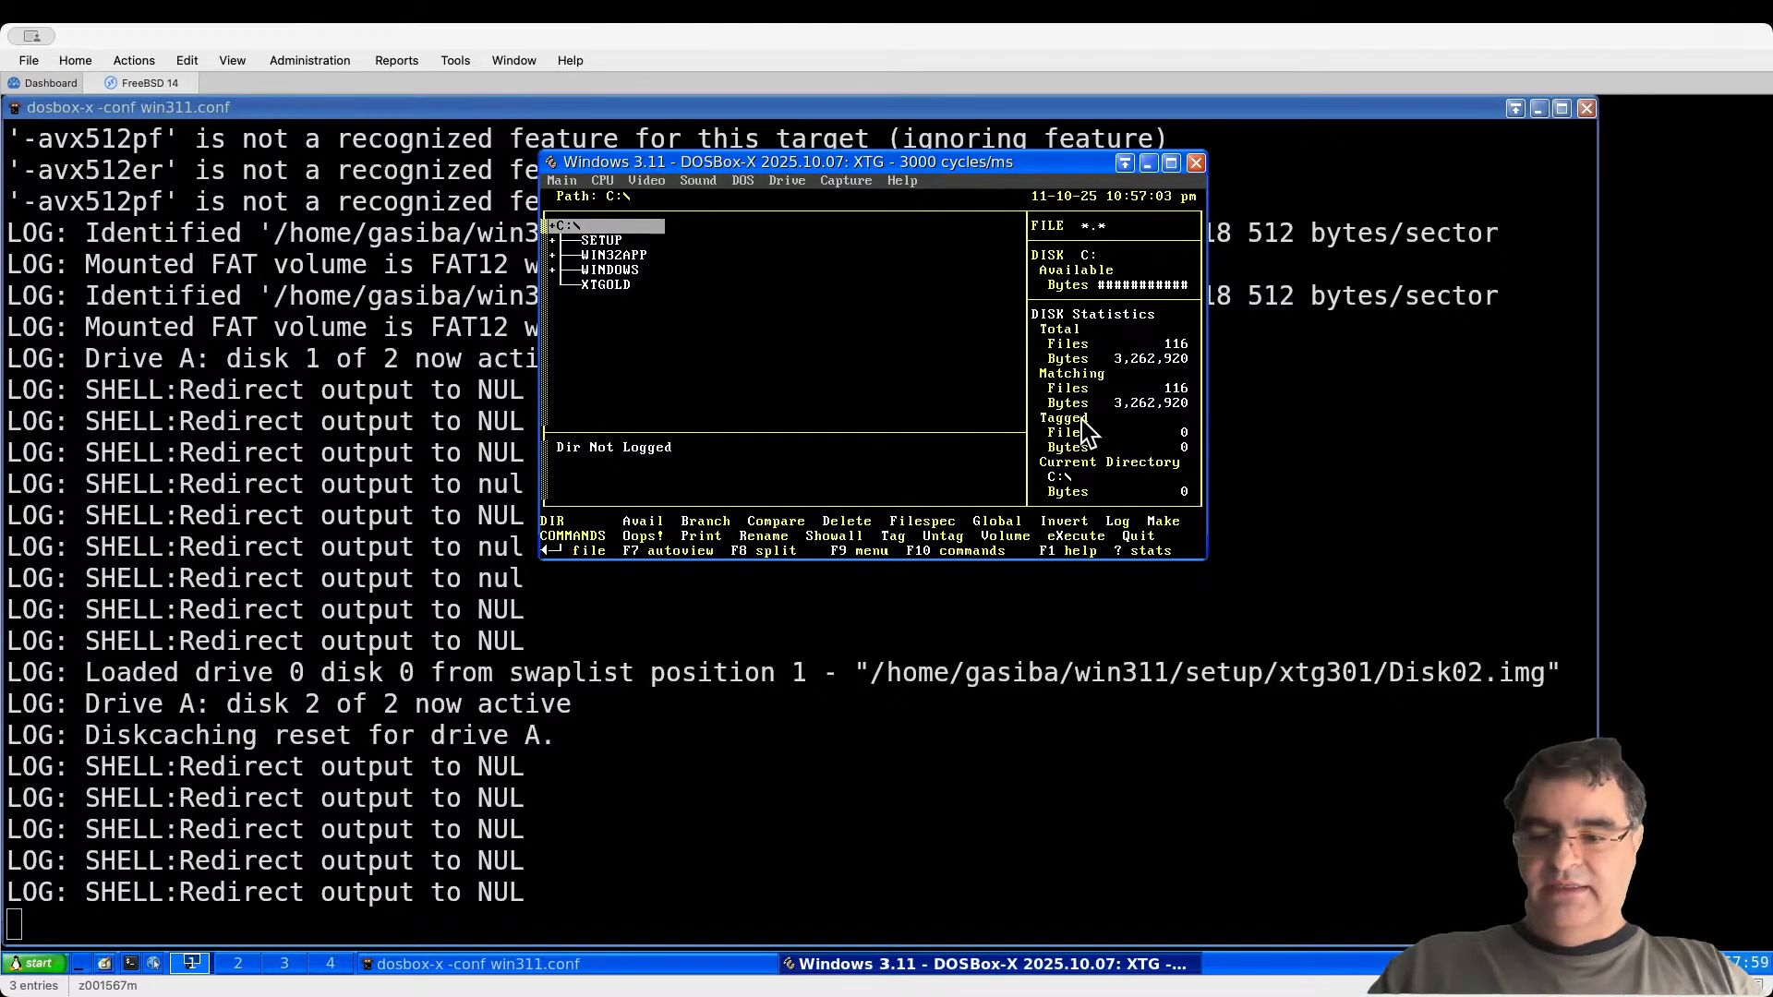
key(q)
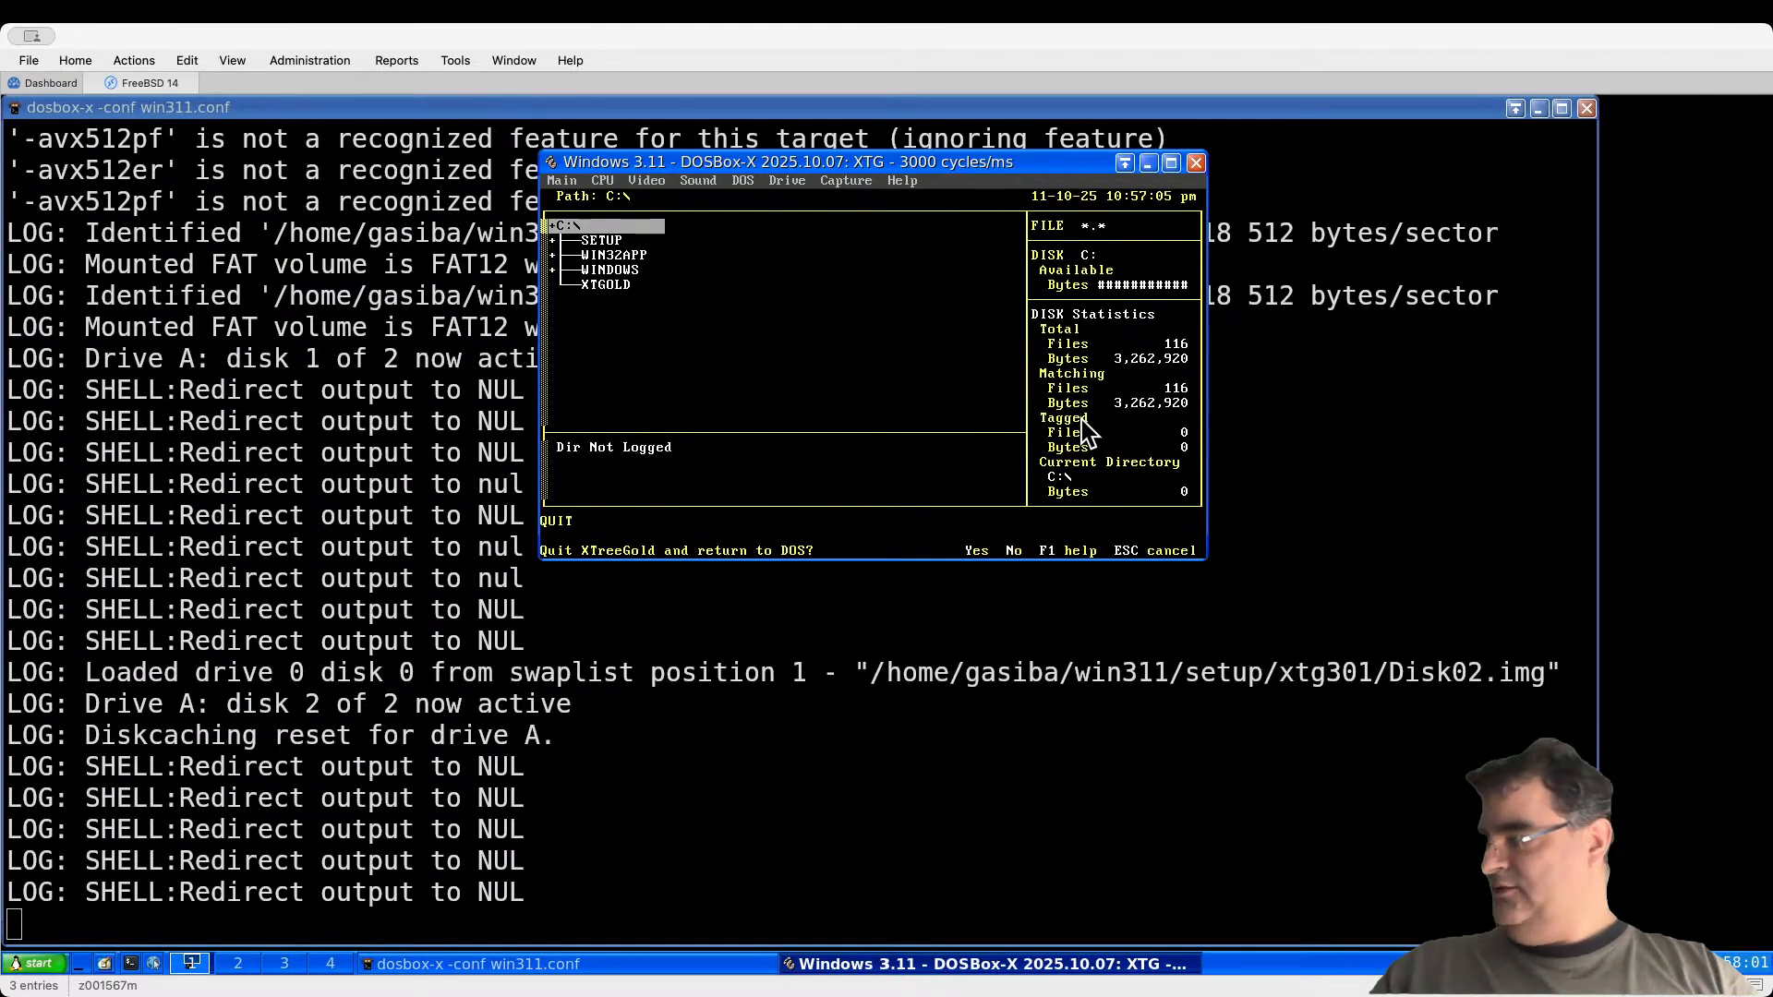
key(y)
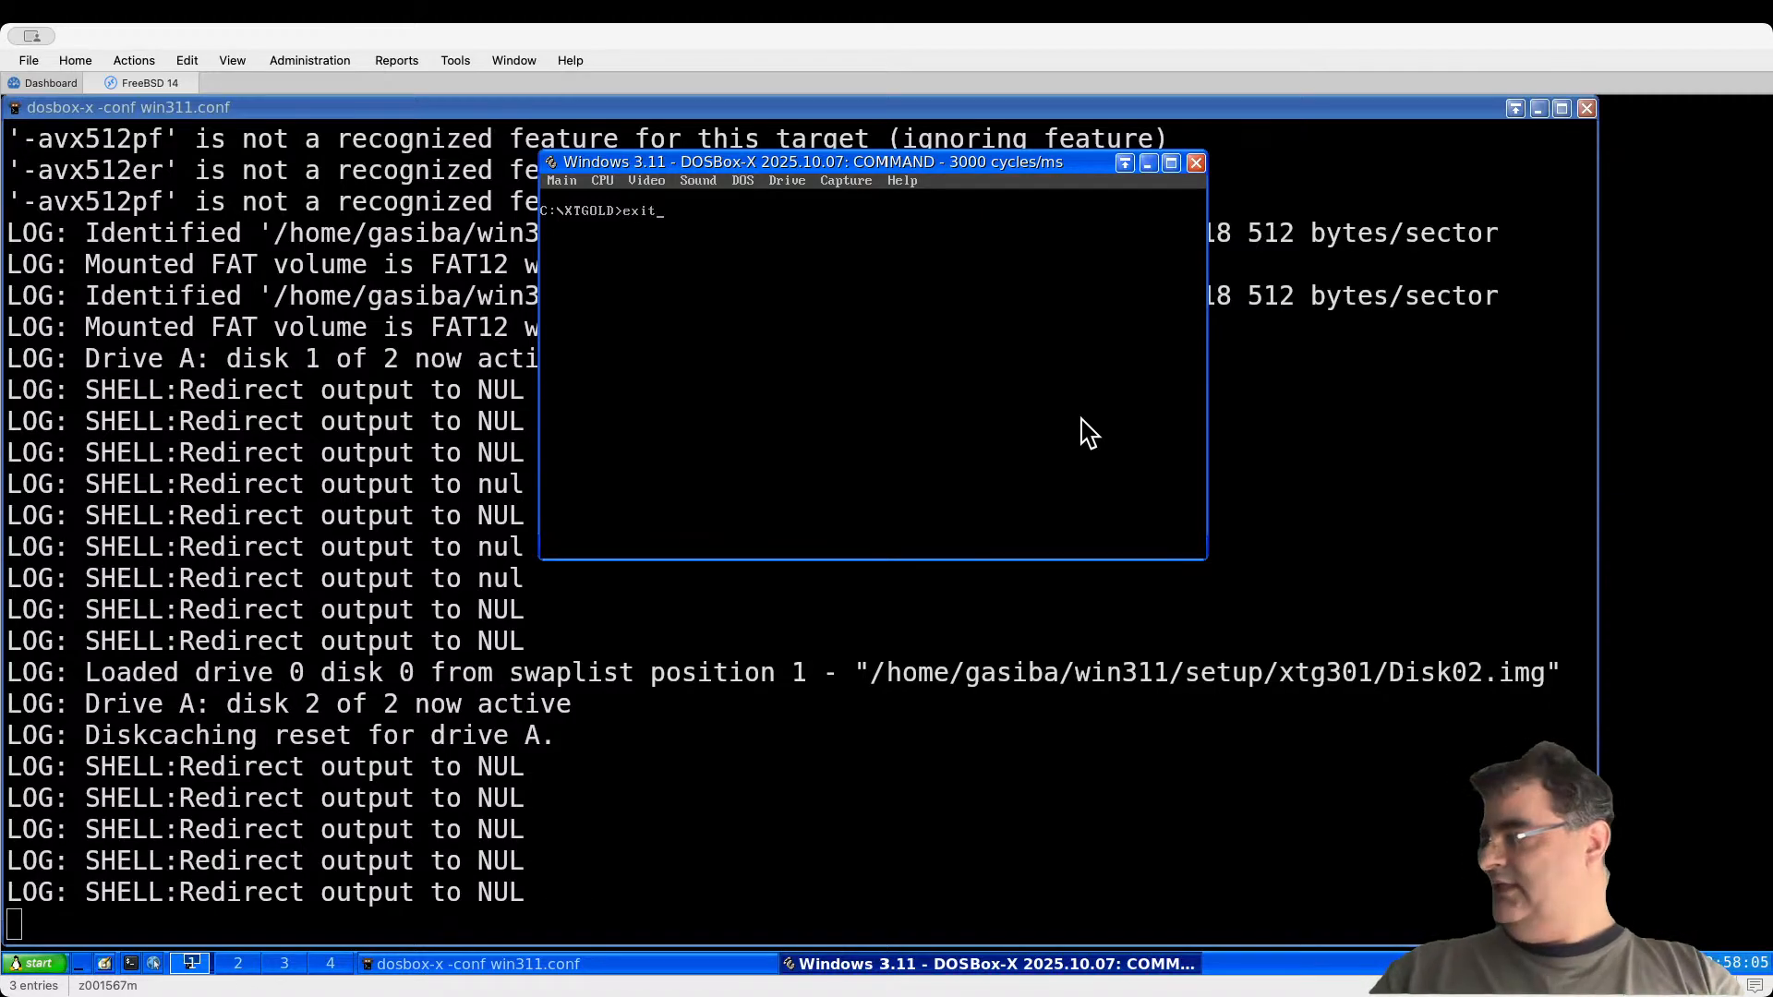
text(exit)
key(Return)
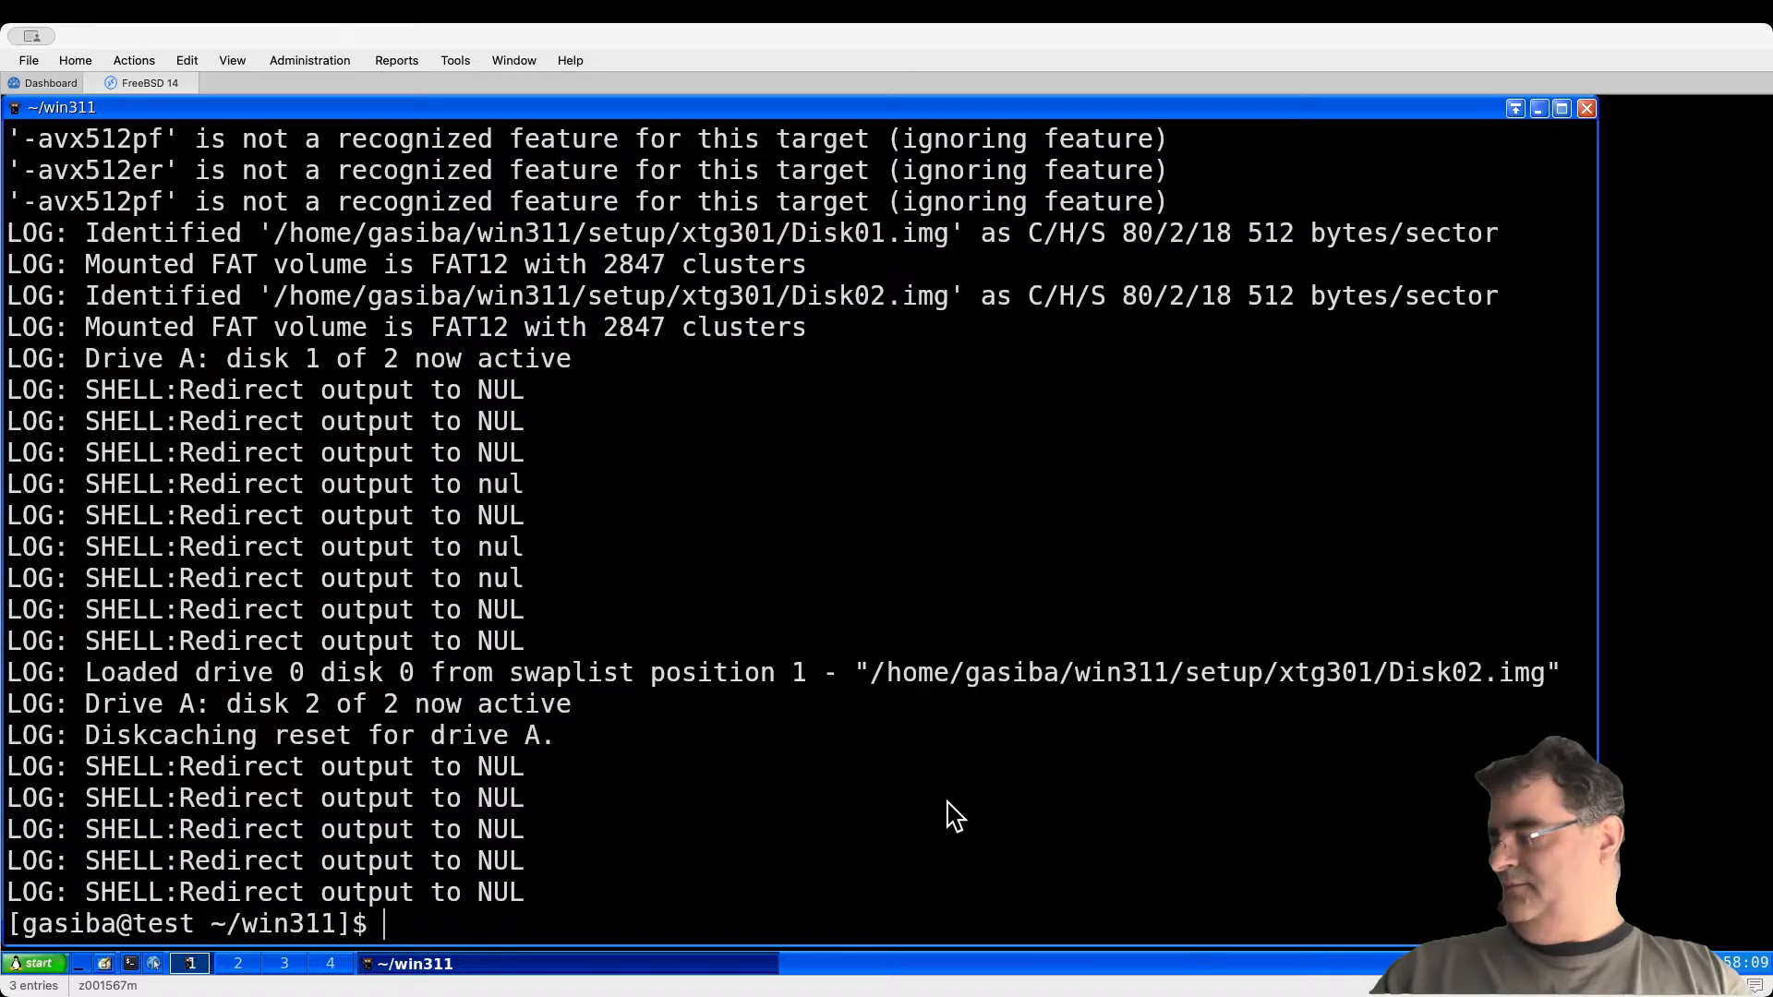
Step: In vim, replace win311.conf's SET PATH autoexec line with C: and AUTOEXEC.BAT, saving with :x
key(Up)
key(Up)
key(Down)
key(Down)
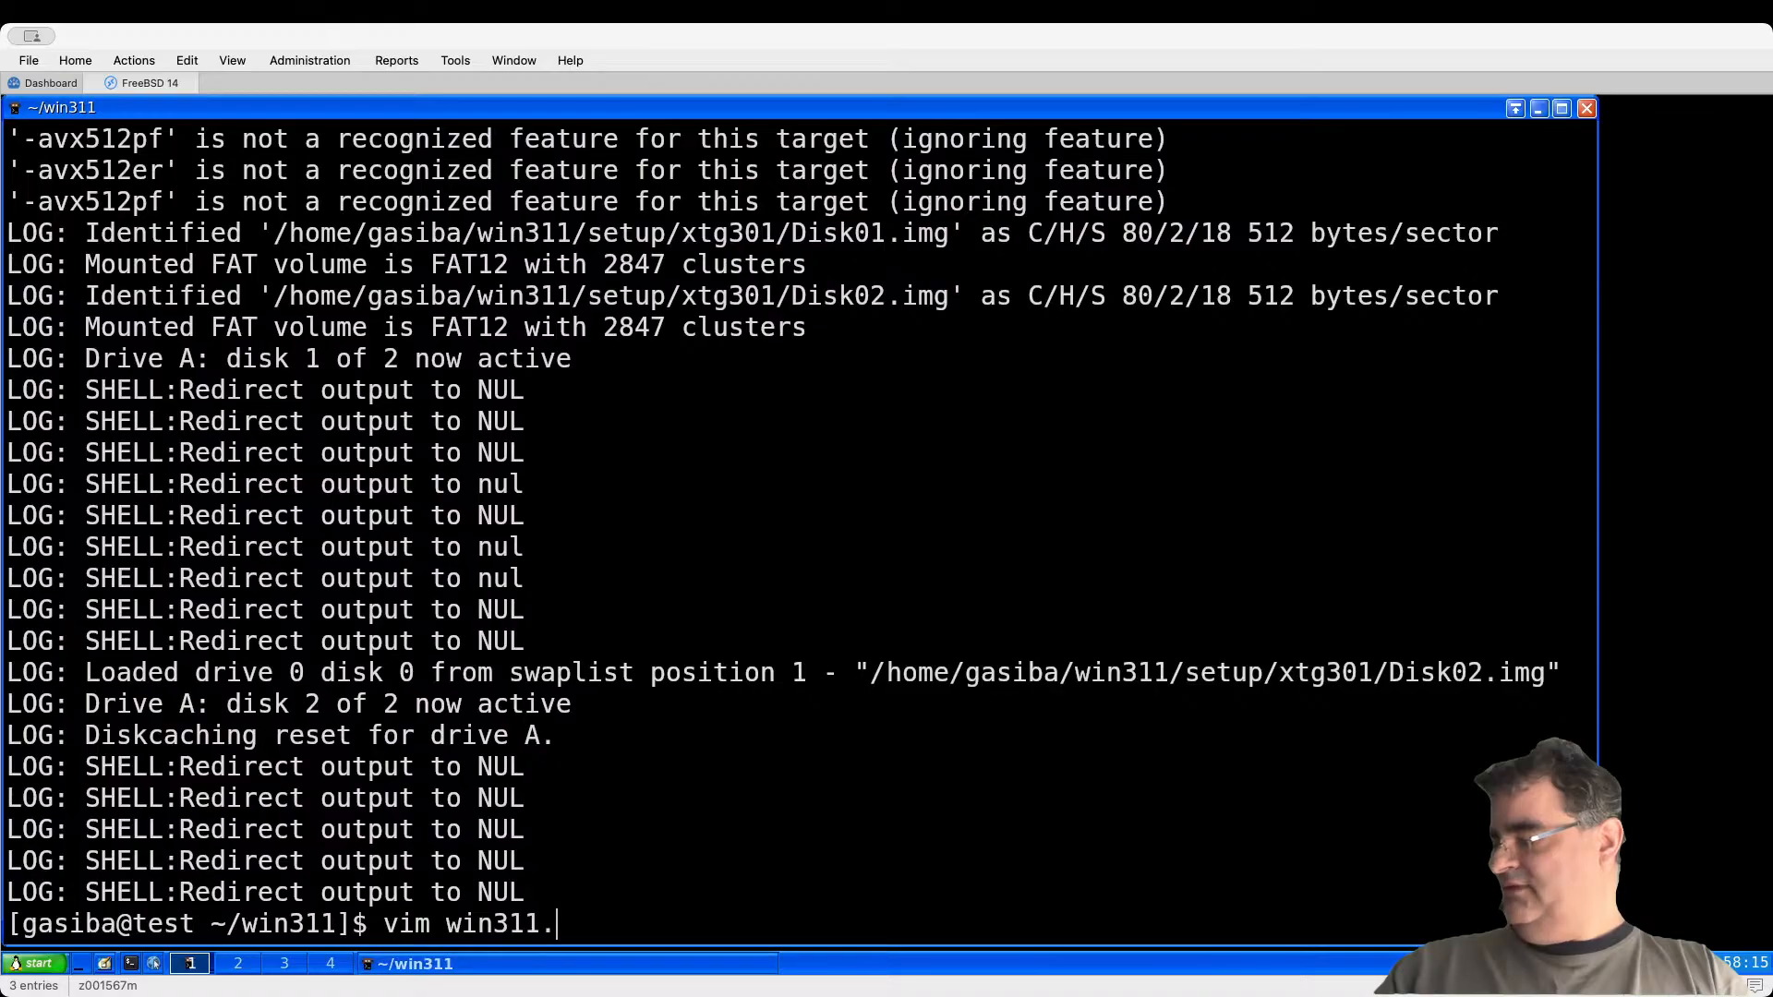
key(Return)
key(Down)
key(Down)
key(Down)
key(Down)
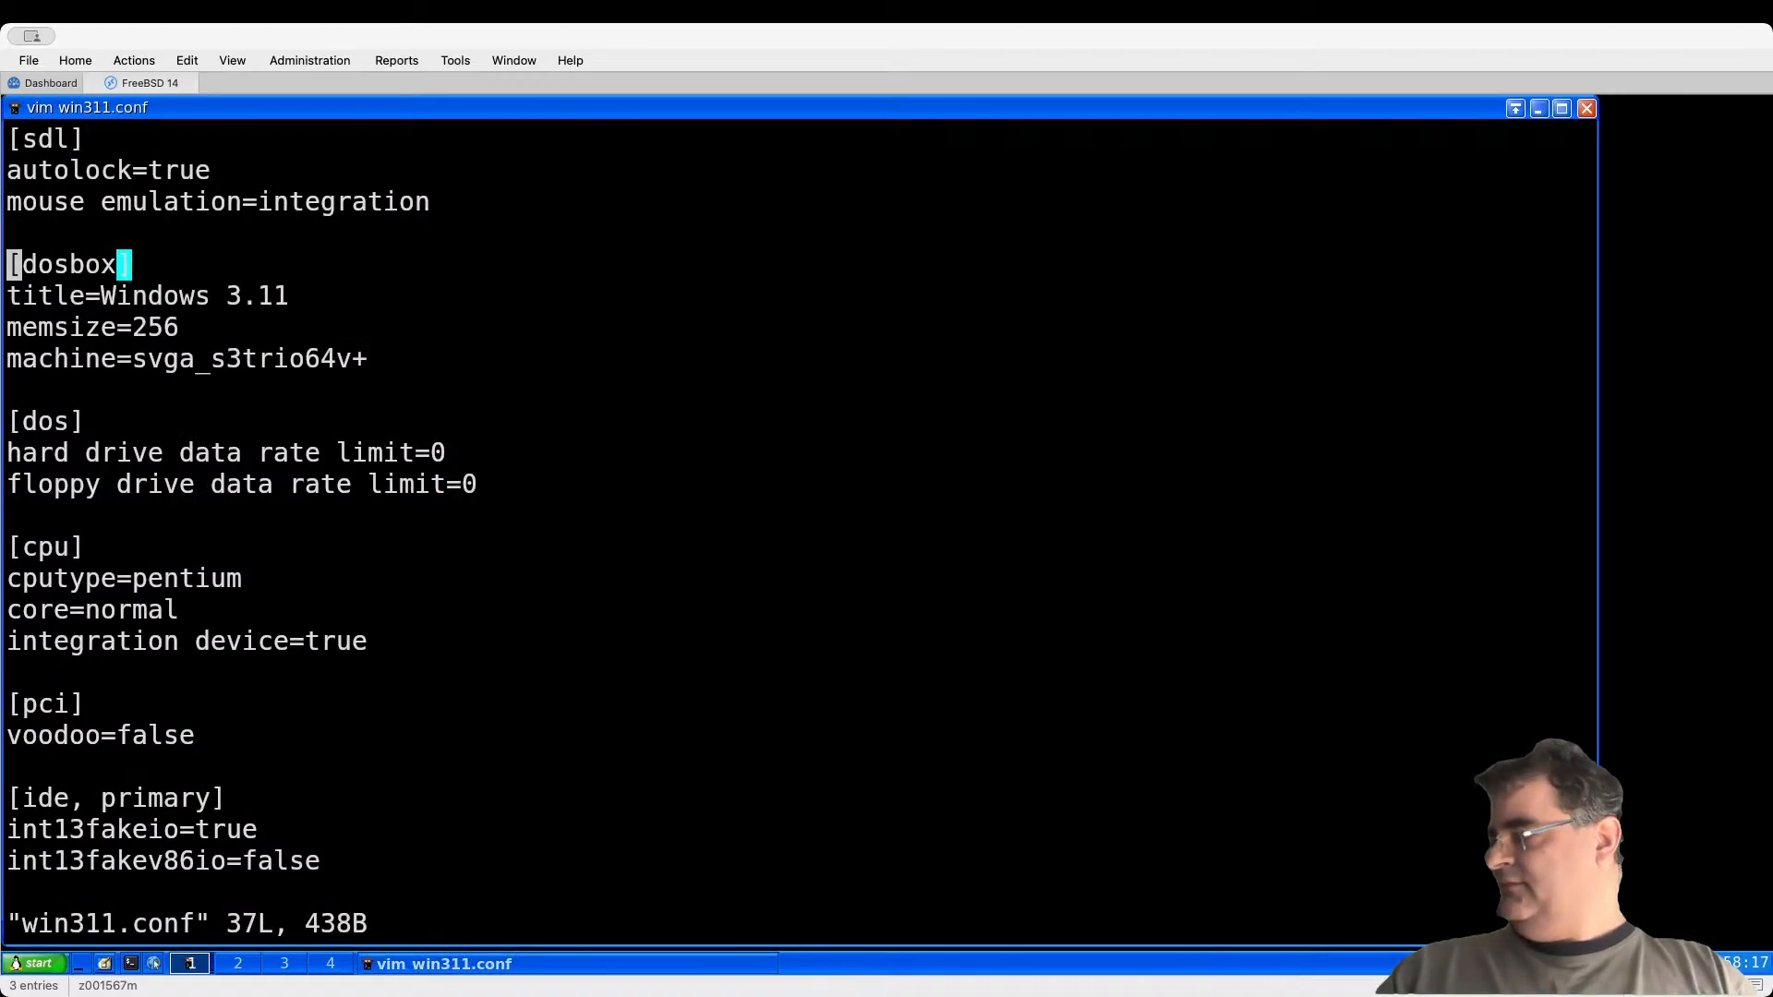
key(shift+g)
key(Up)
key(Up)
key(Up)
key(Up)
key(Up)
key(Up)
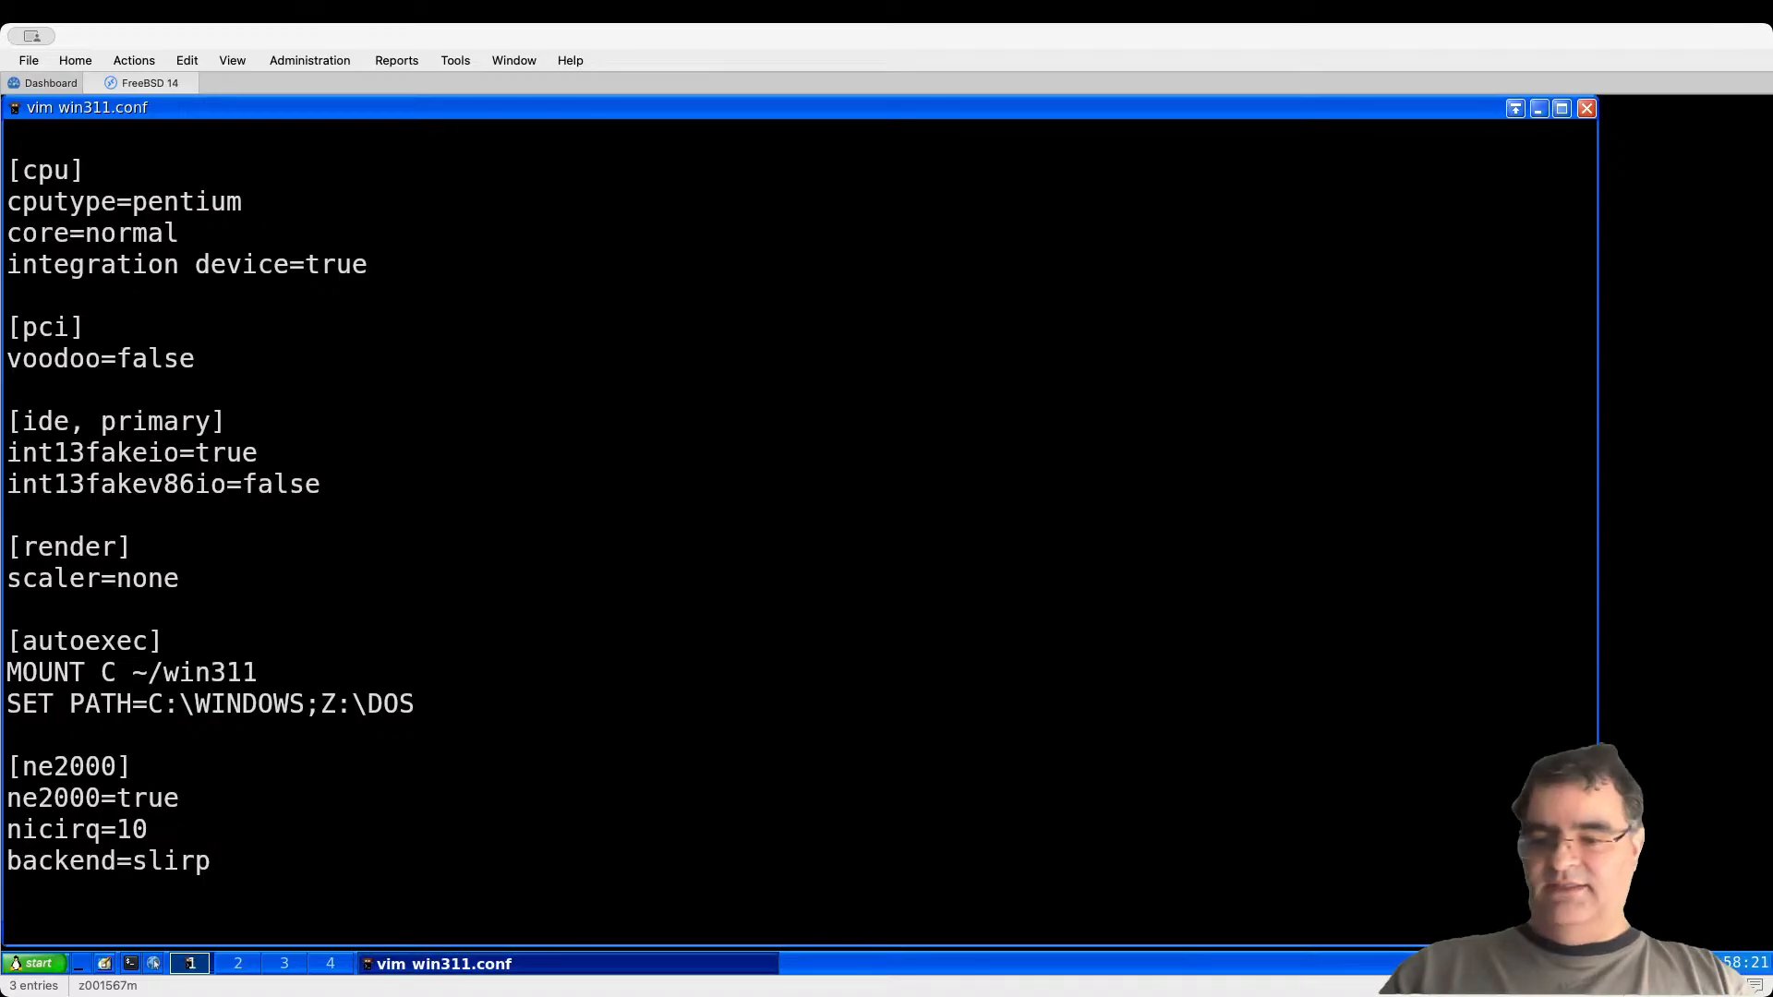
key(d)
key(d)
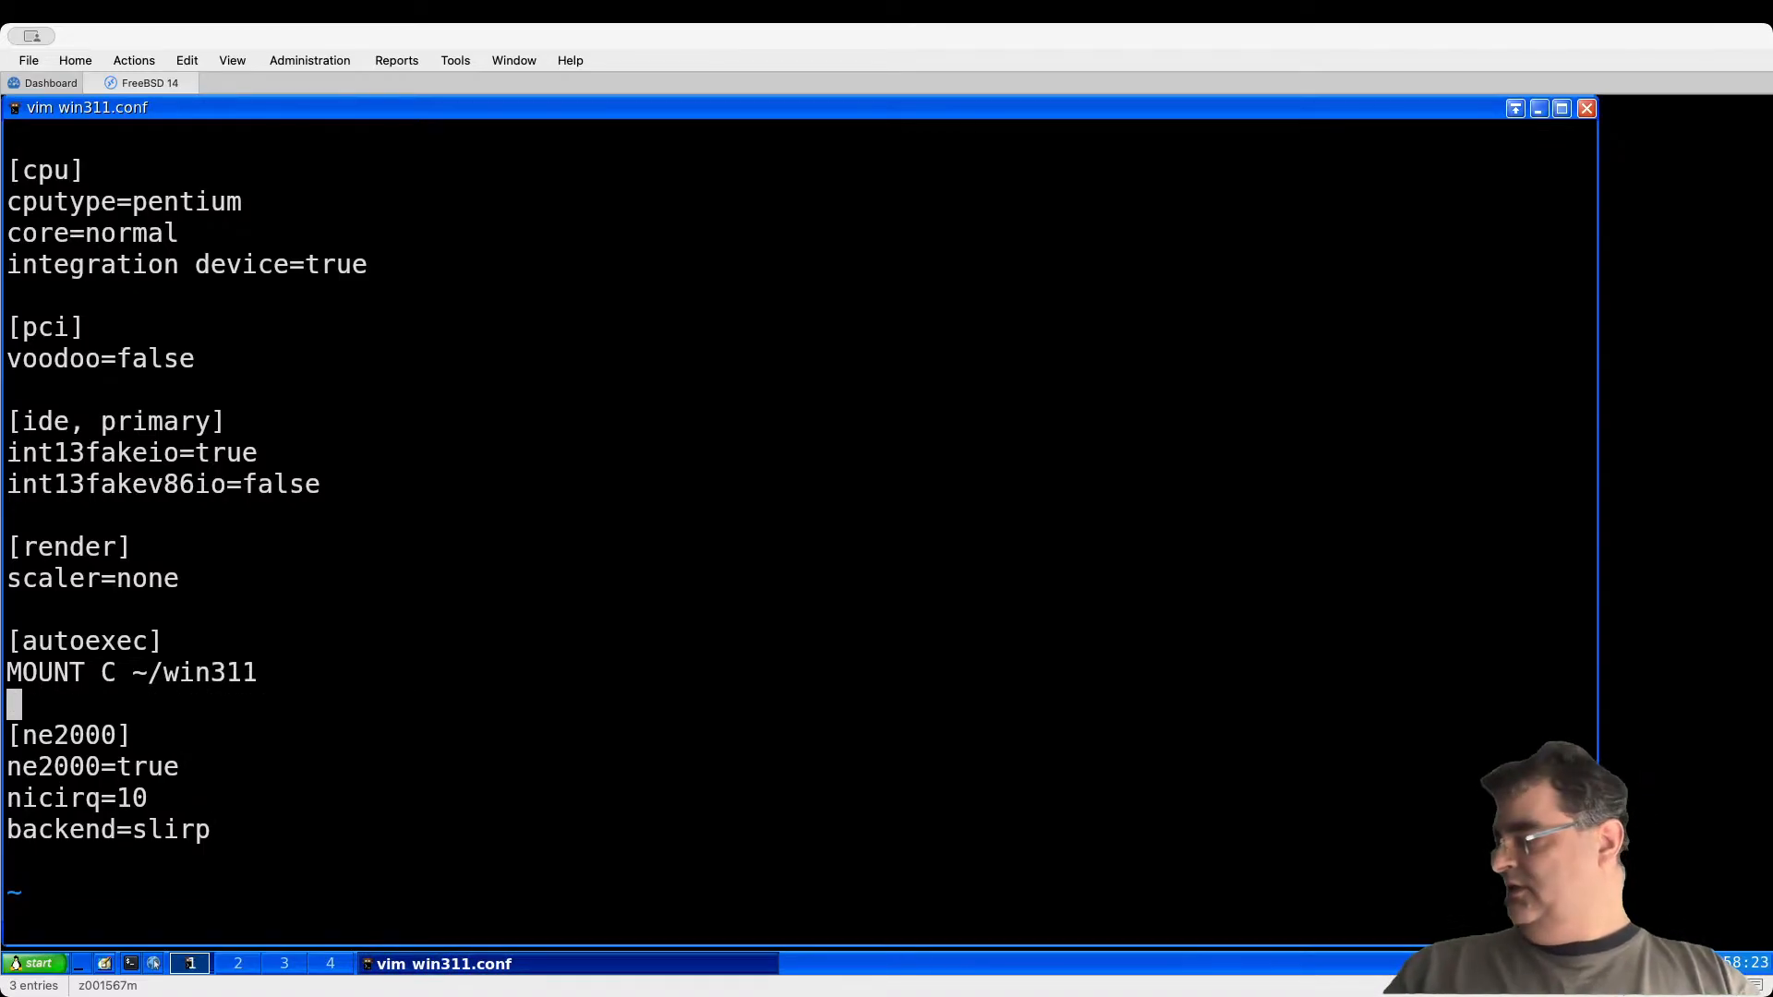
key(shift+o)
text(C:)
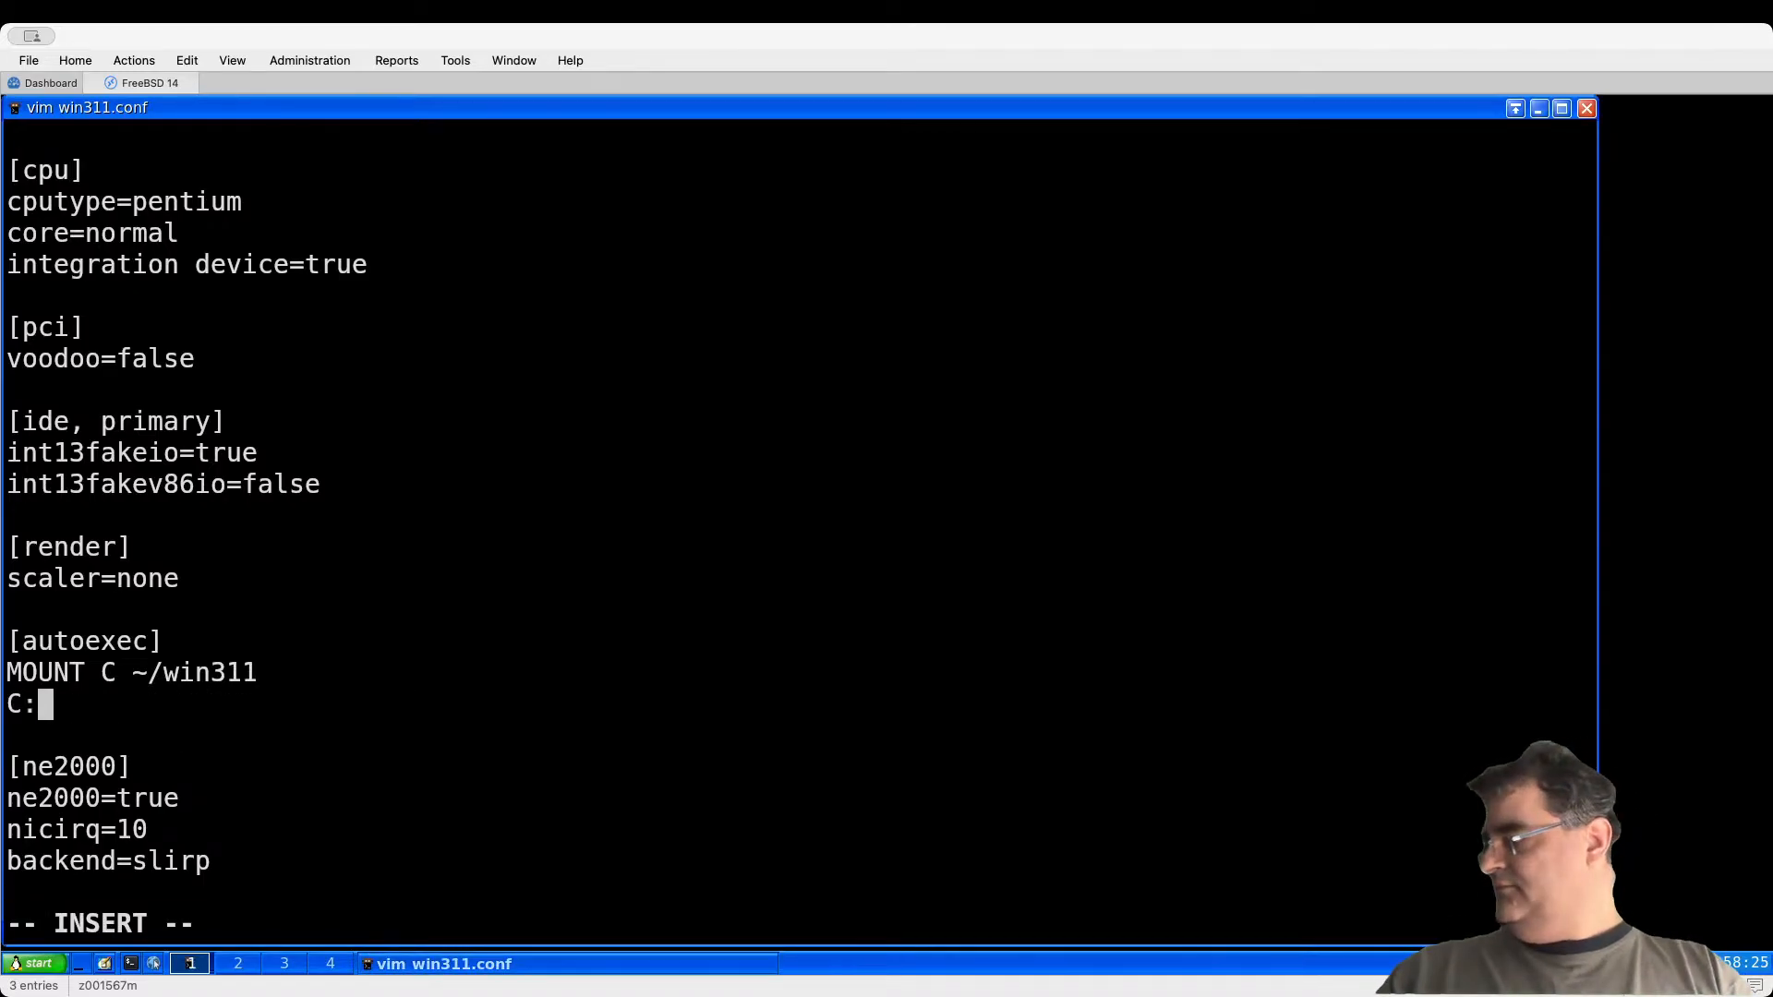
key(Return)
text(AUTOE)
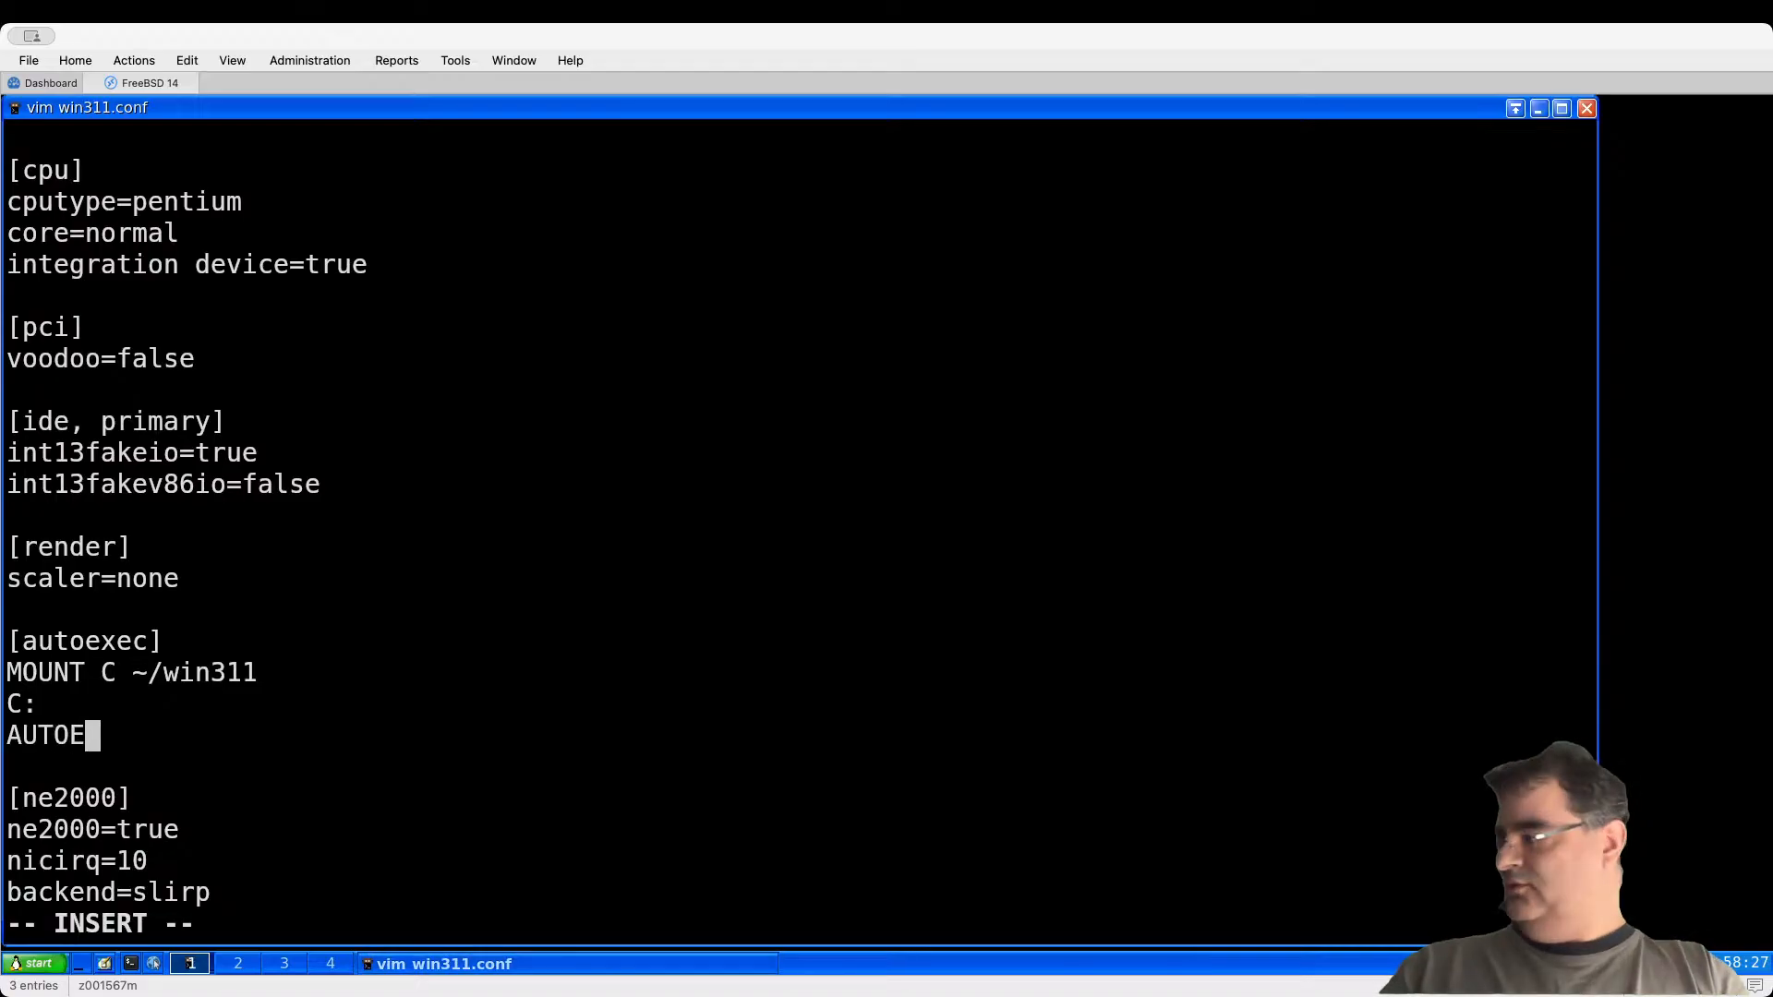
text(XEC.BAT)
key(Escape)
text(:x)
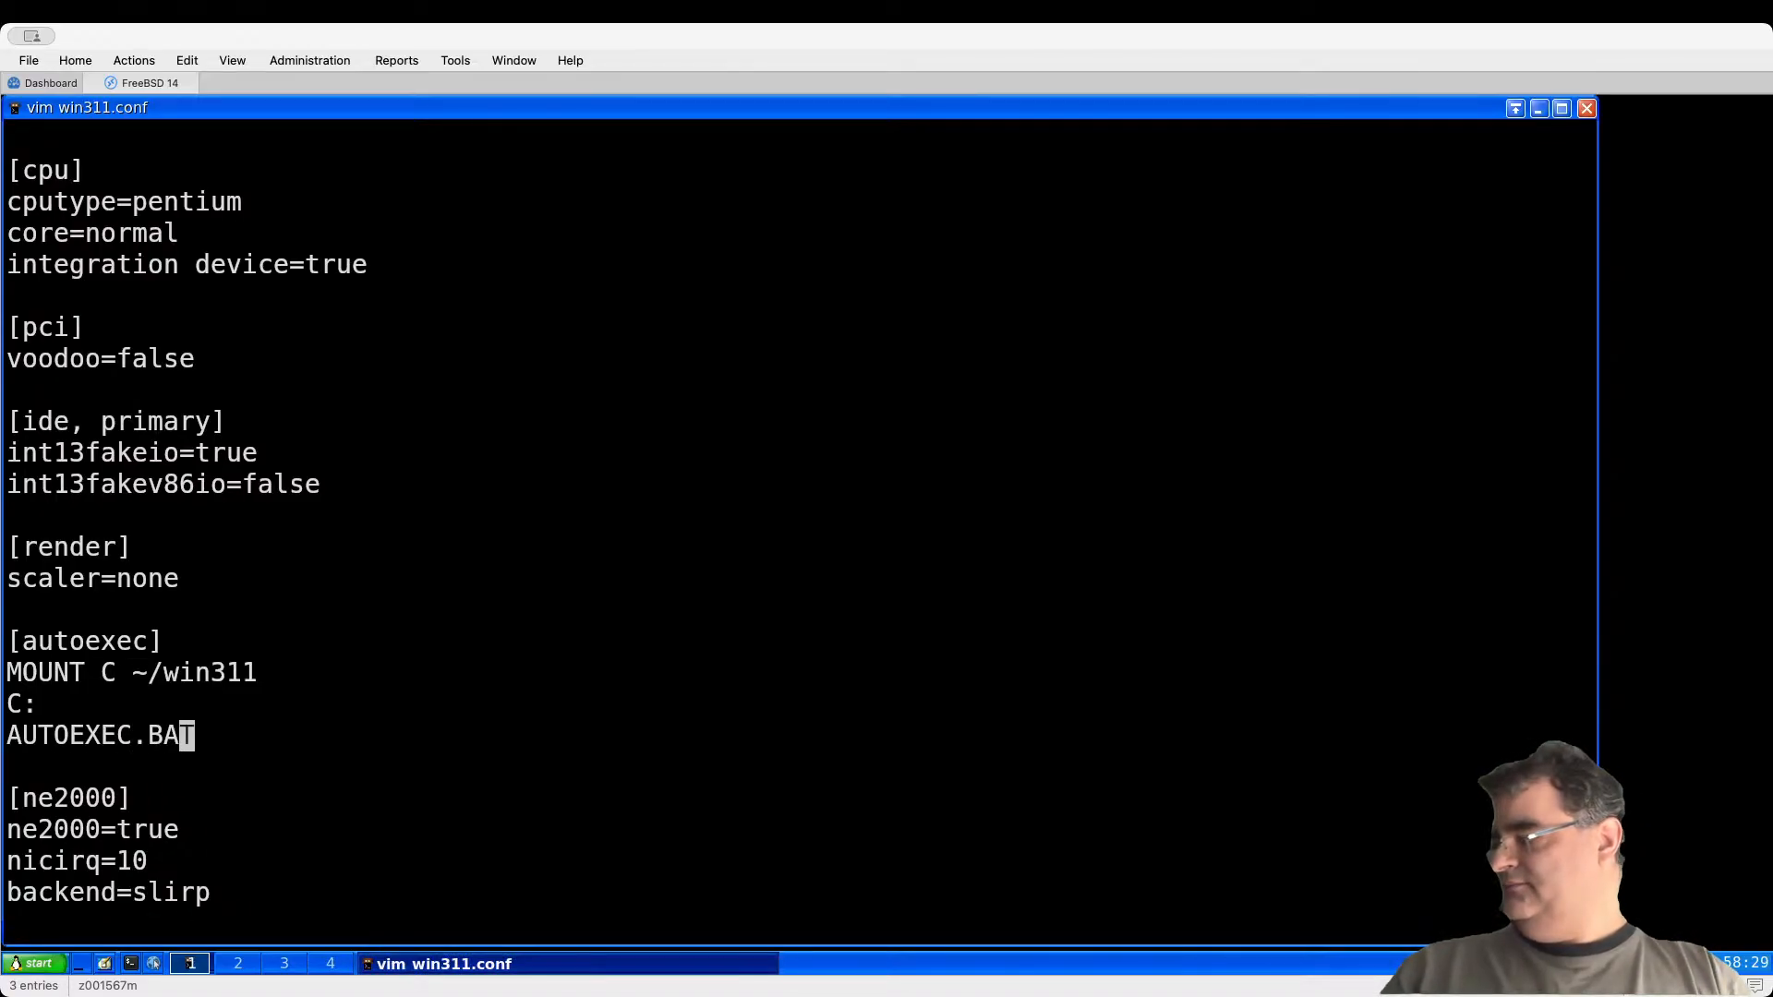
key(Return)
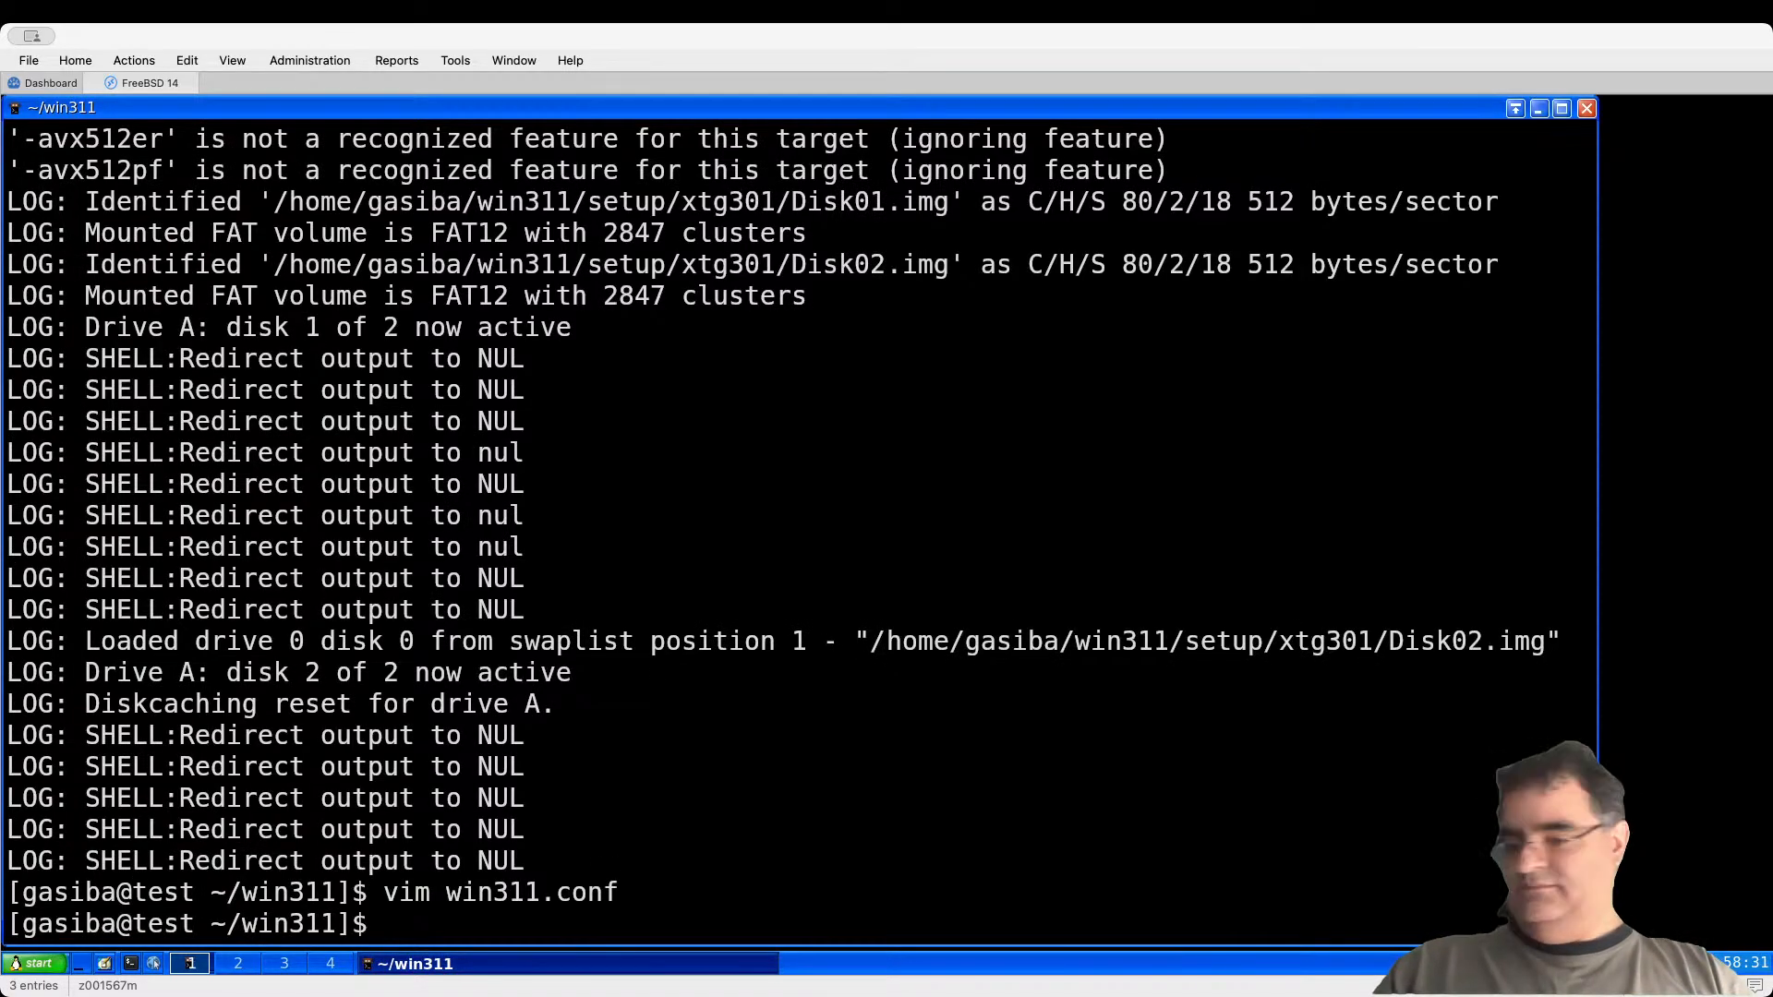
Step: Relaunch DOSBox-X by recalling the dosbox-x -conf win311.conf command from shell history
key(ctrl+r)
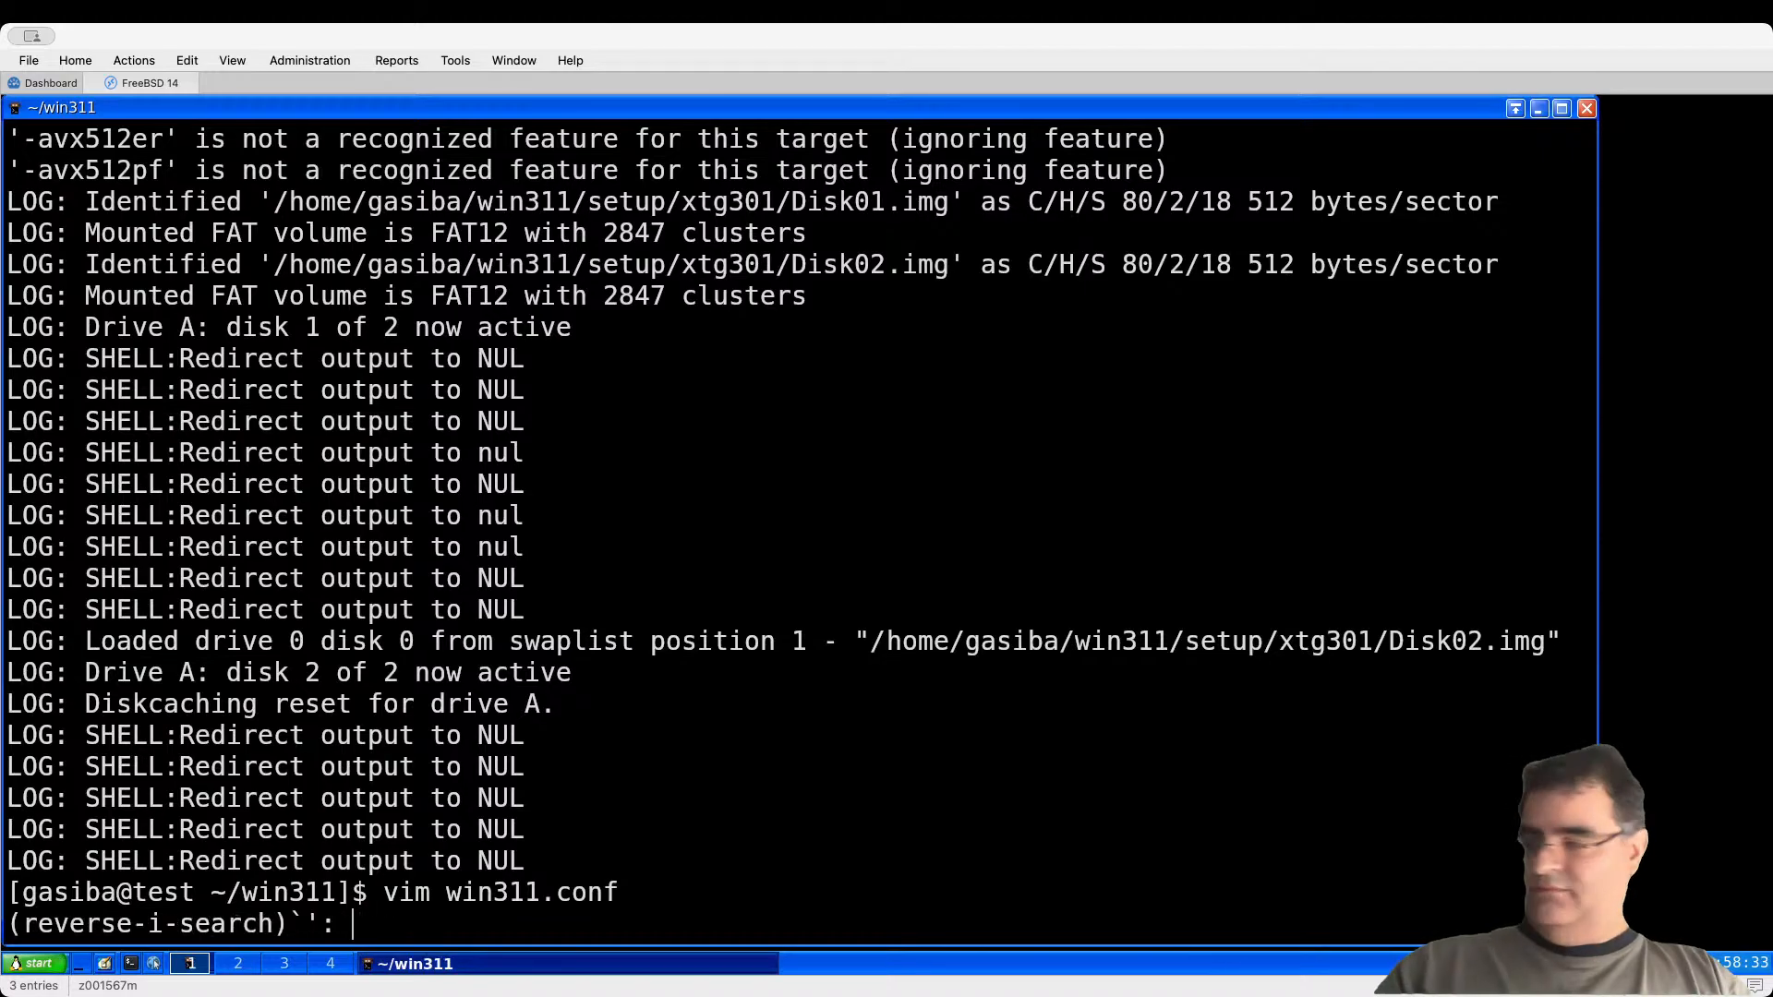
text(dosb)
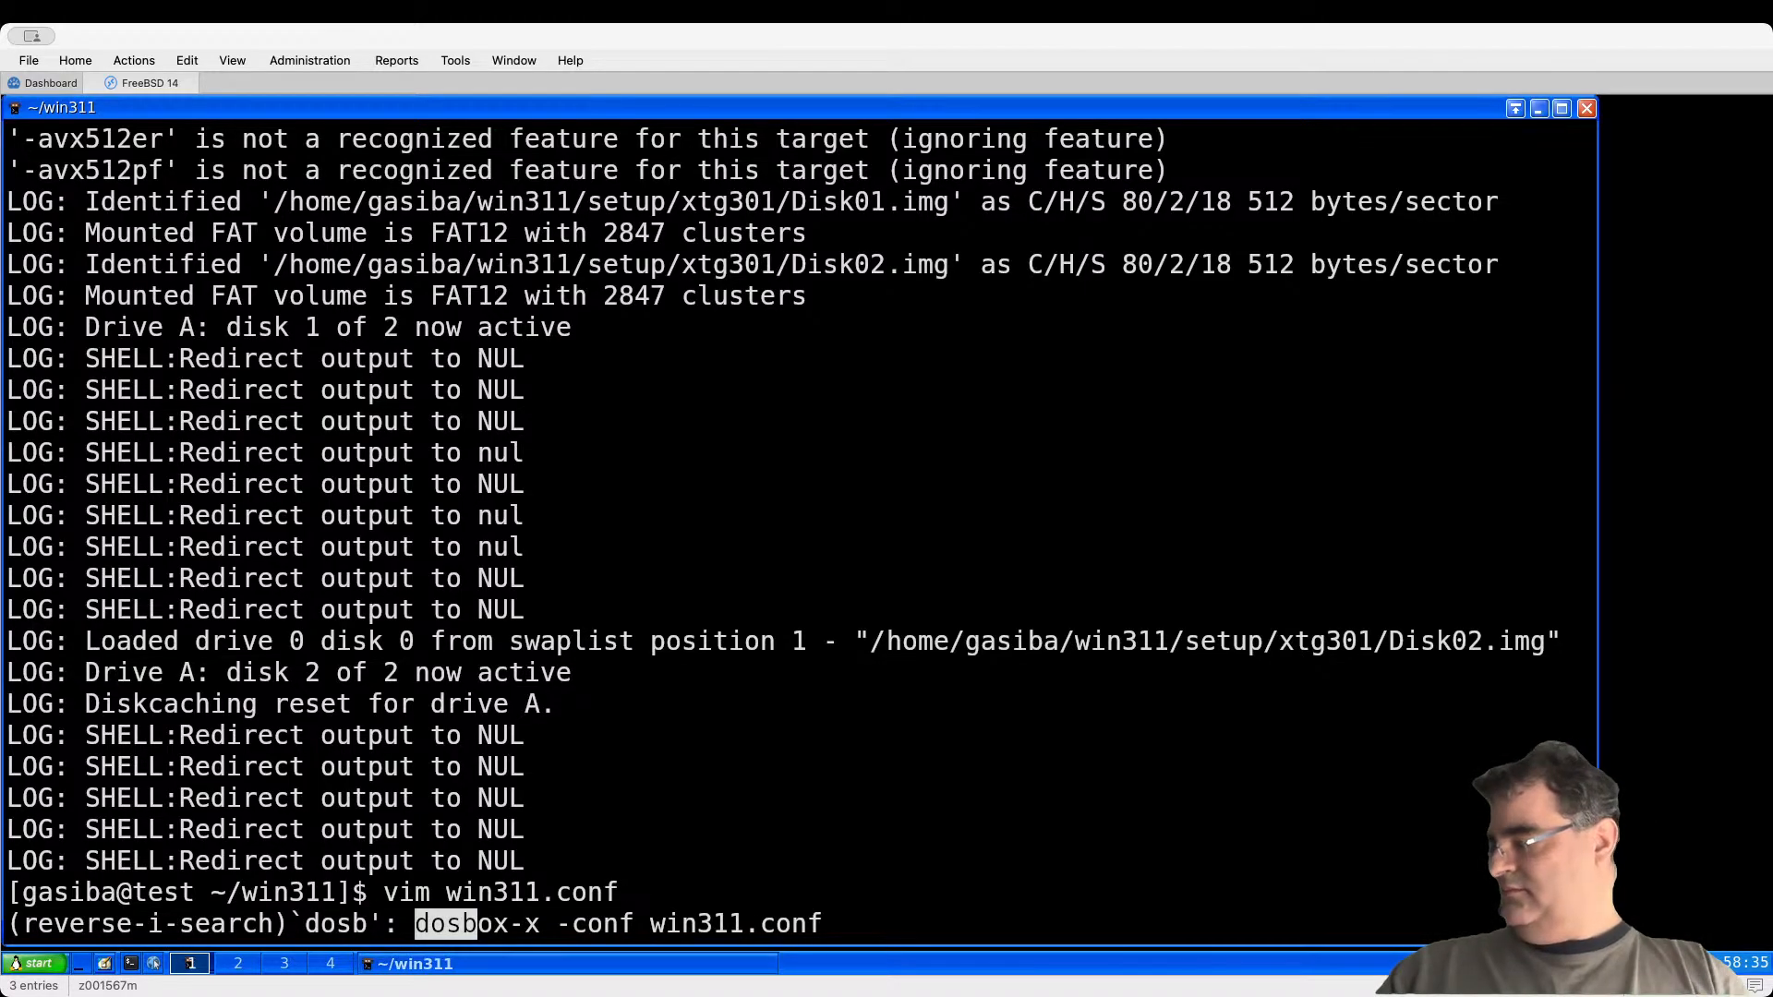
key(Return)
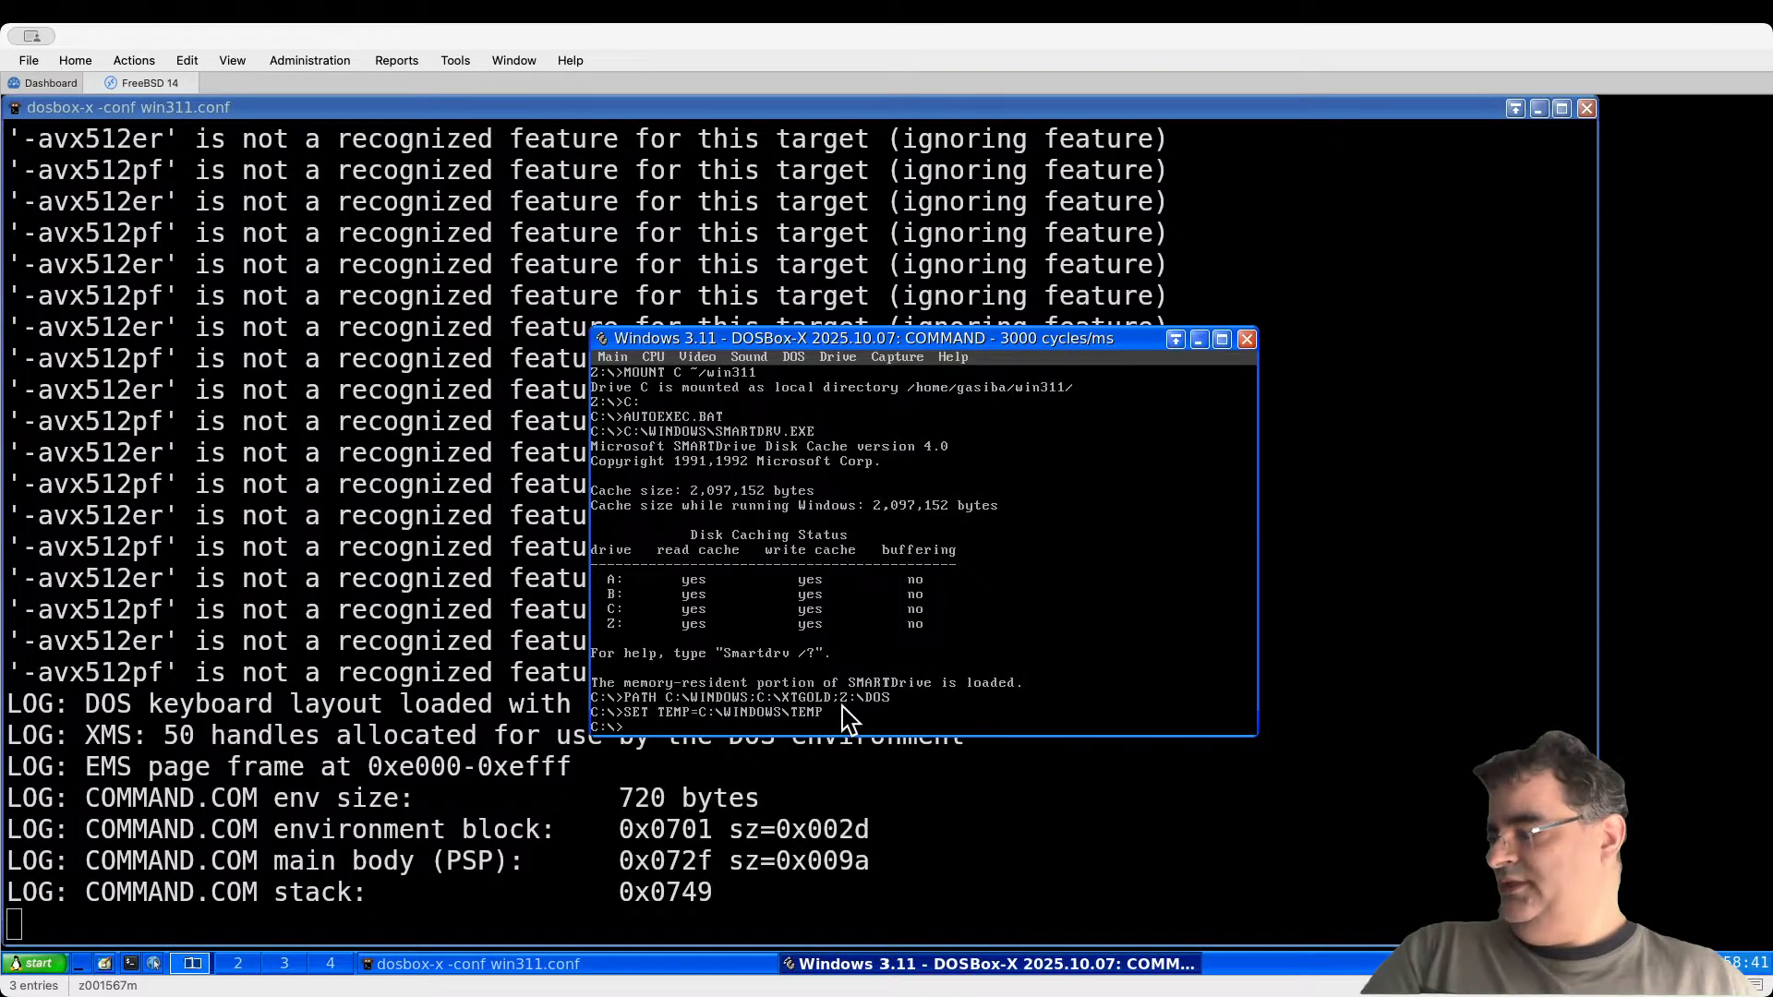
Step: Start XTree Gold with xtgo and open AUTOEXEC.BAT from the C:\ file list in the editor
text(xt)
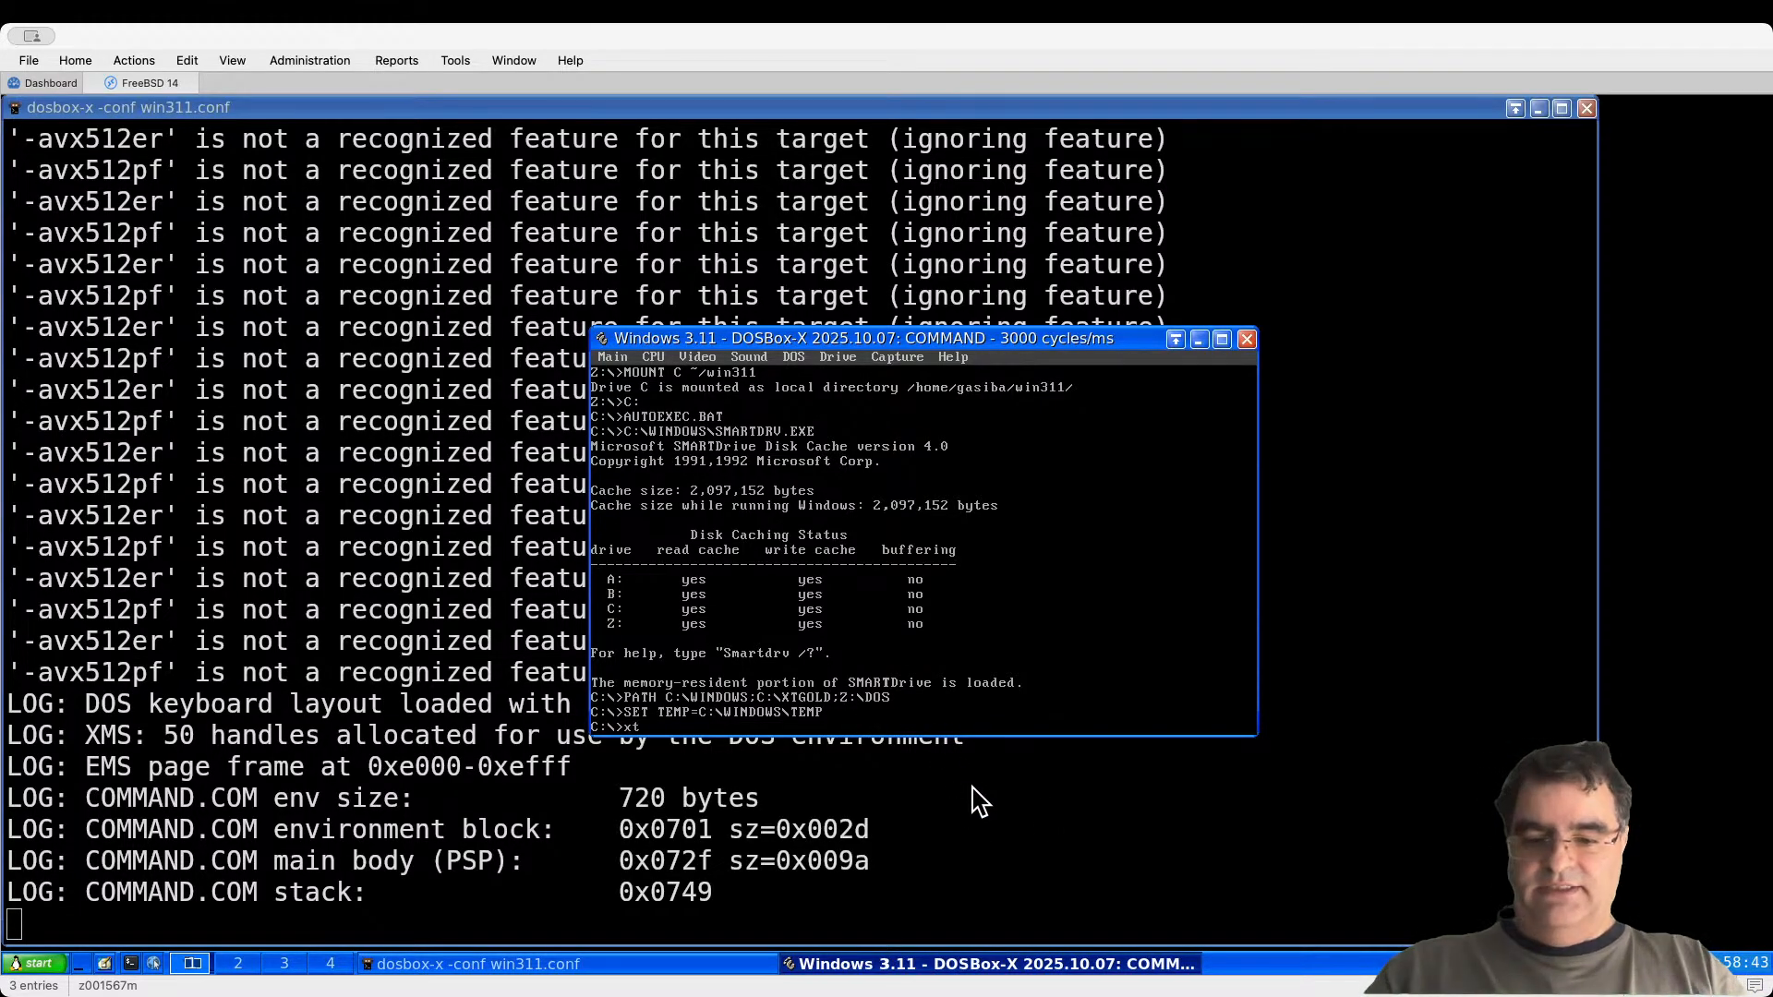
text(gold)
key(Return)
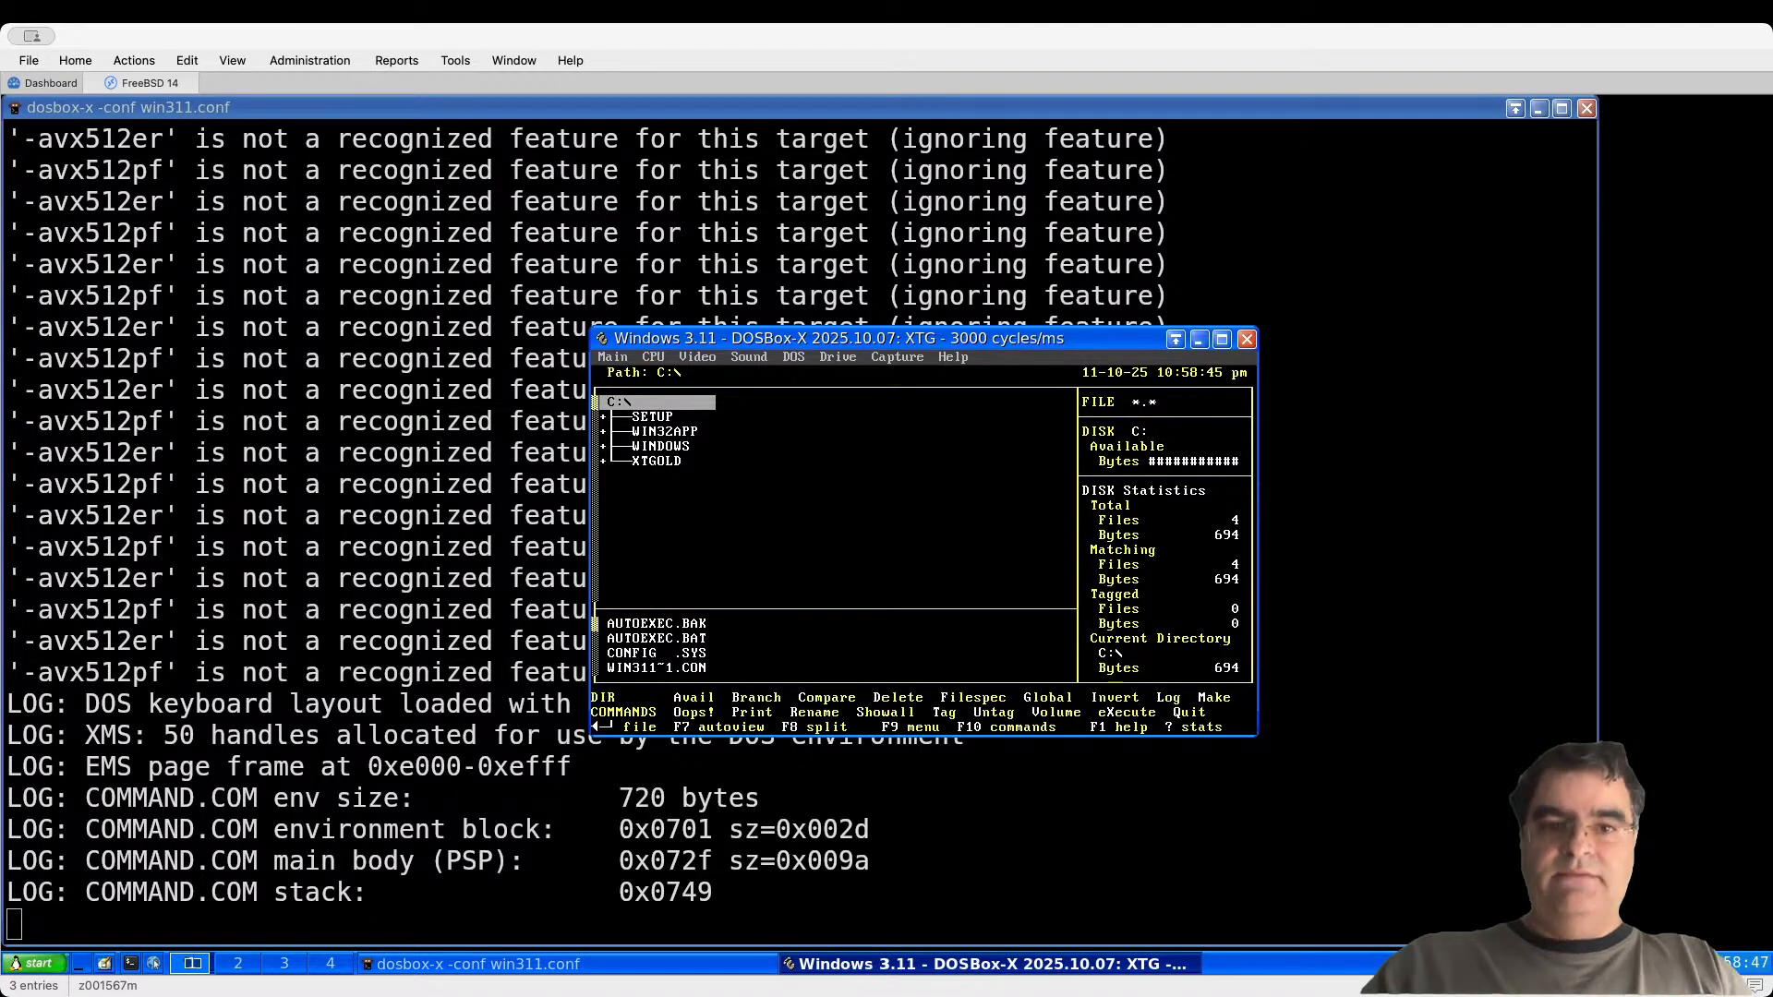
key(Return)
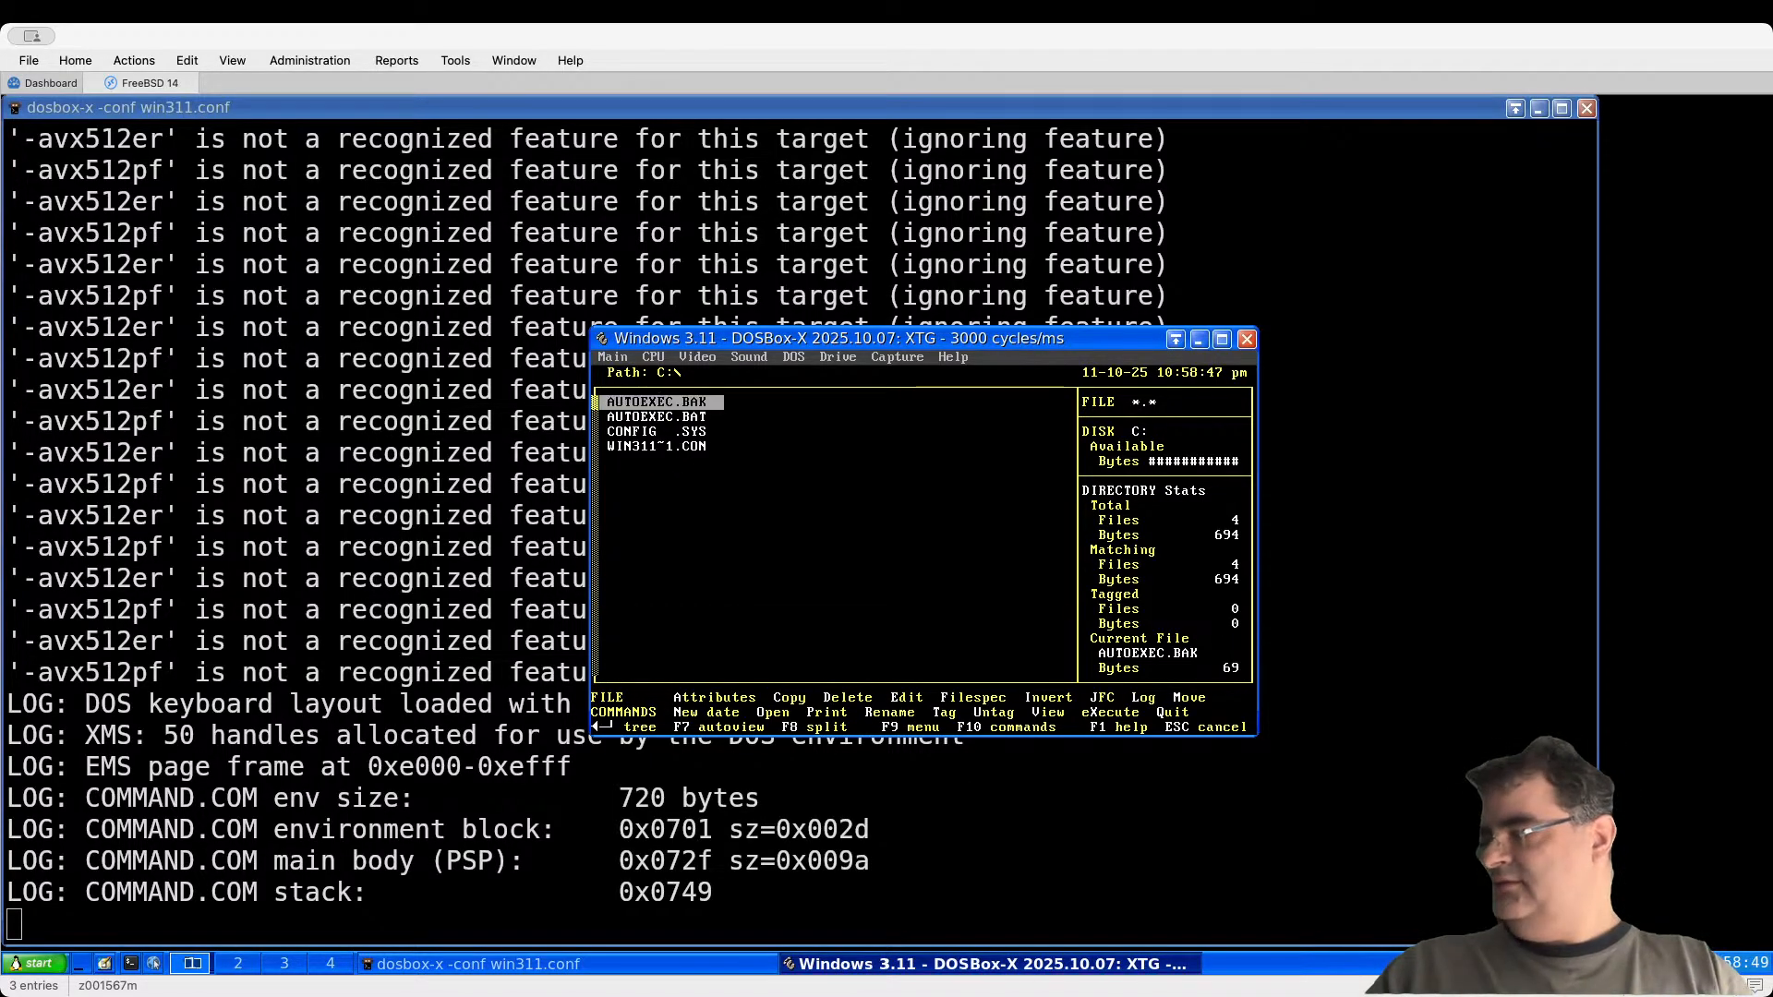
key(Down)
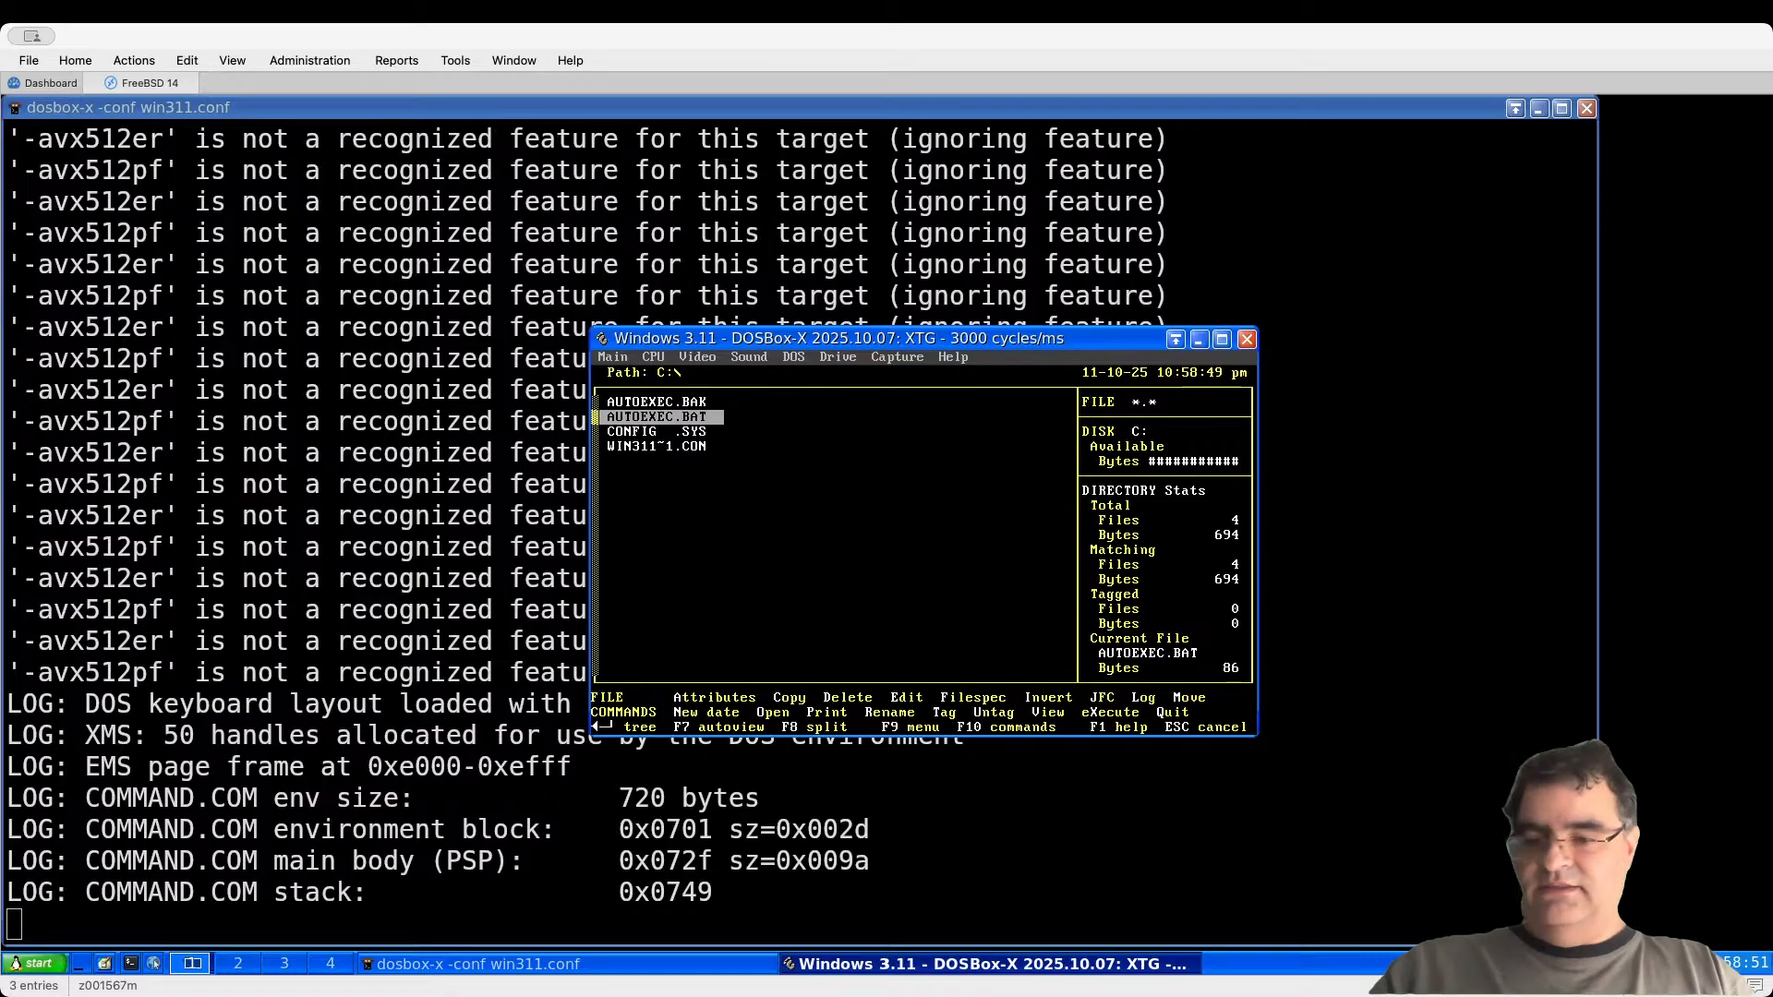
key(e)
key(Return)
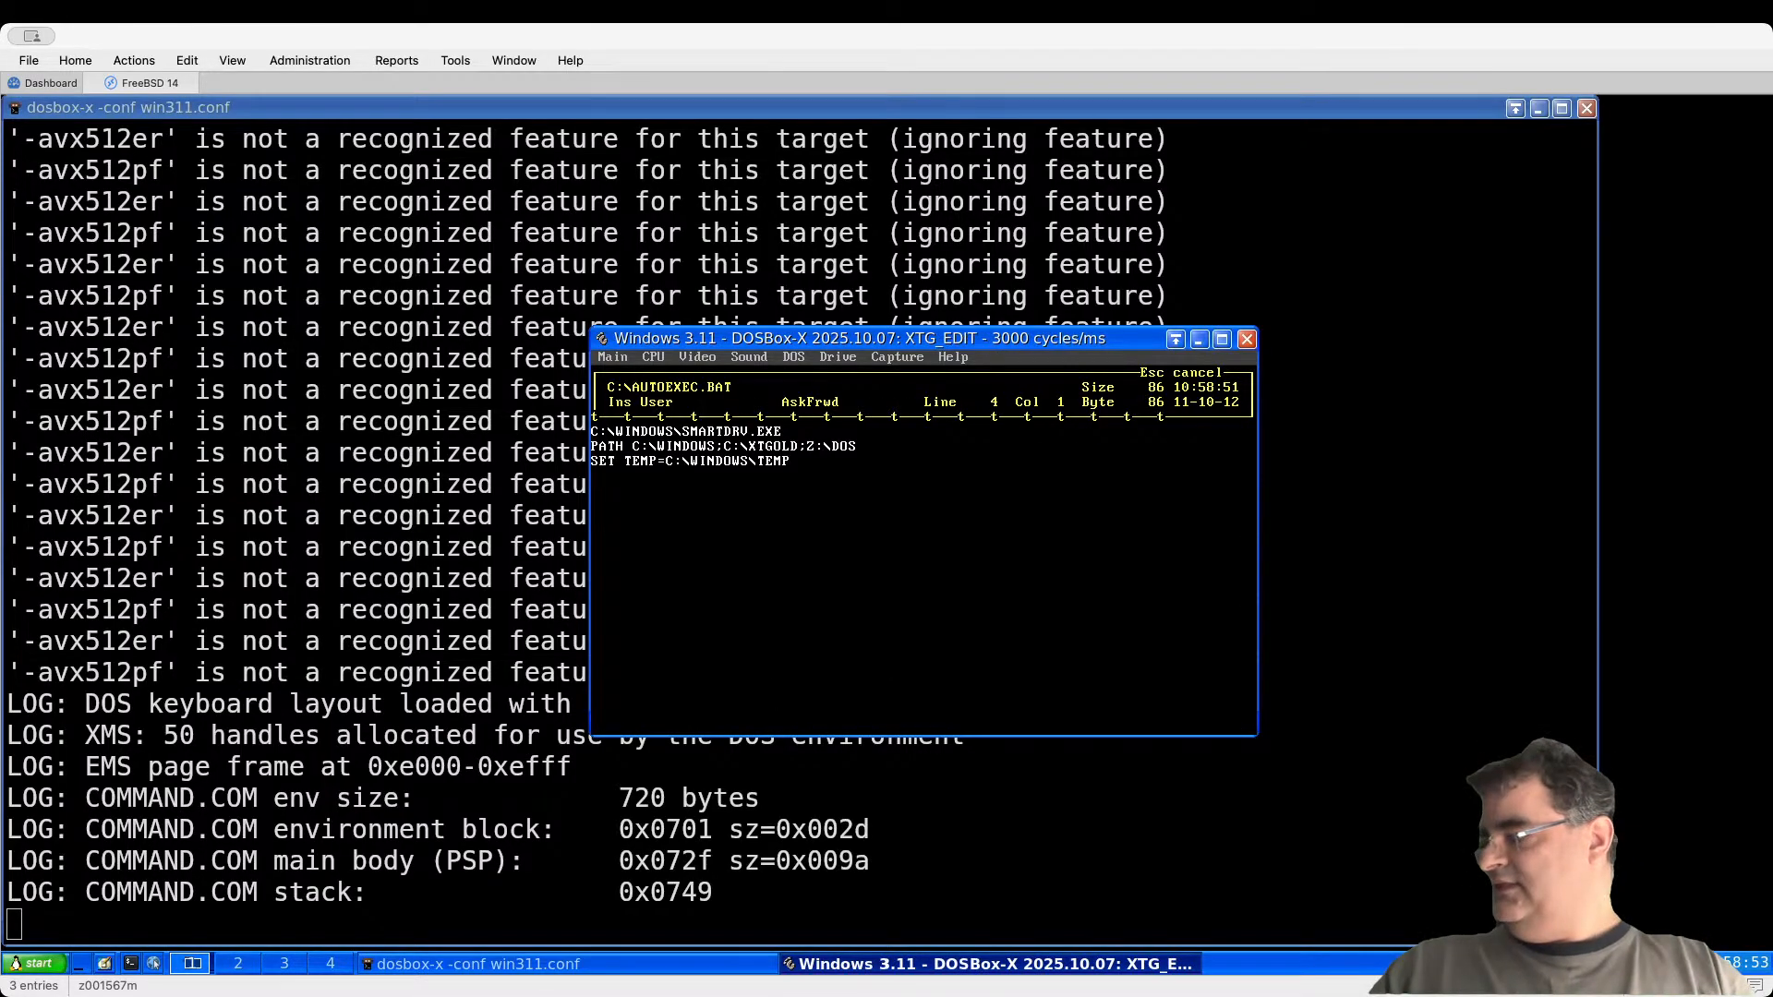
Step: Type a KEYB DE line at the end of AUTOEXEC.BAT, fixing the typo, and leave the editor
text(KE)
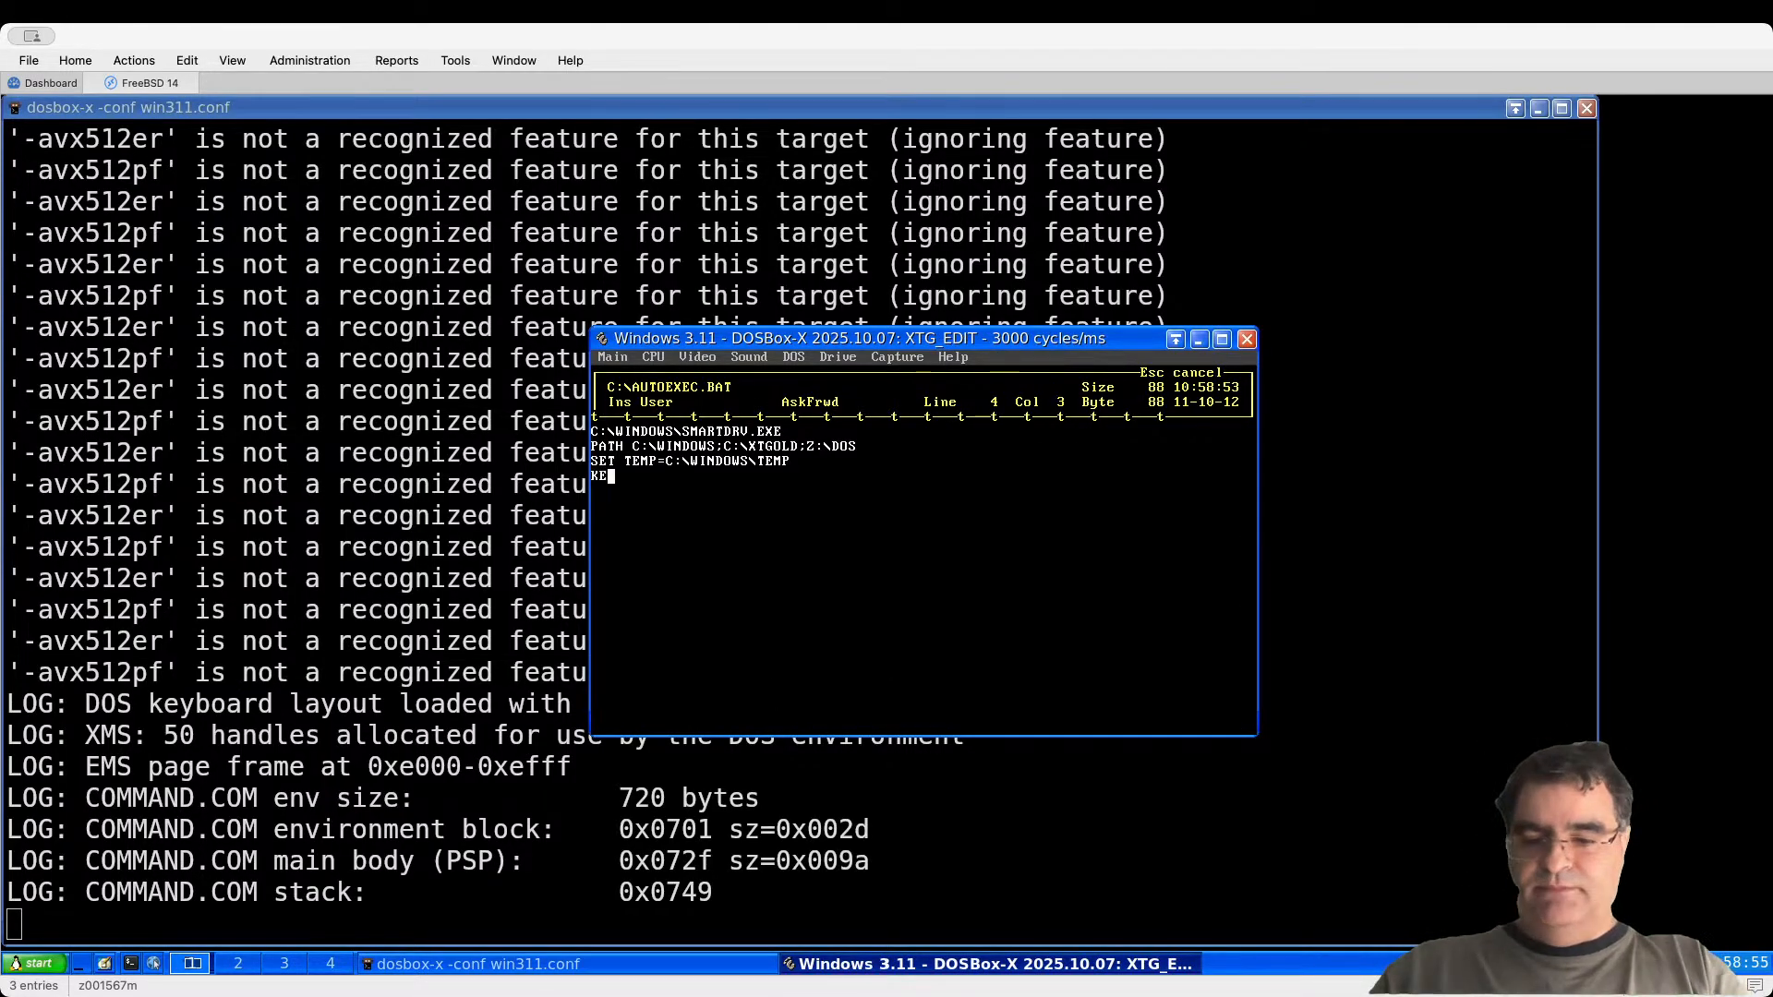
text(BY)
key(BackSpace)
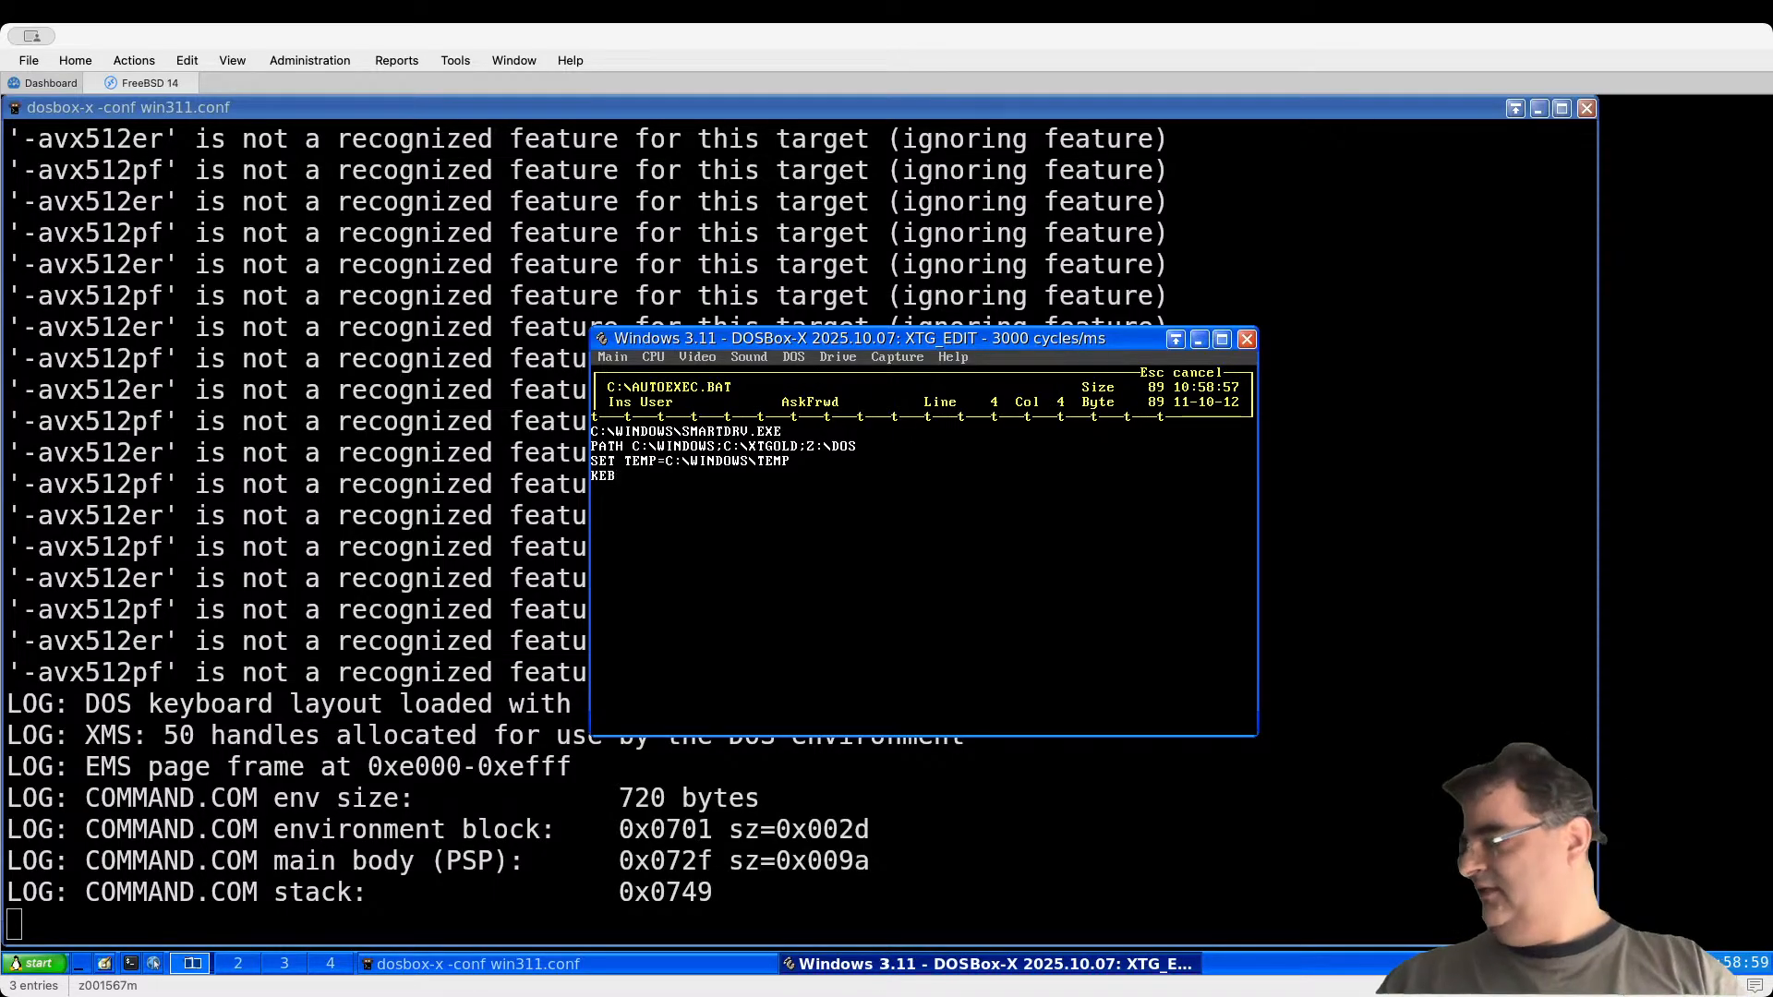
text(YB)
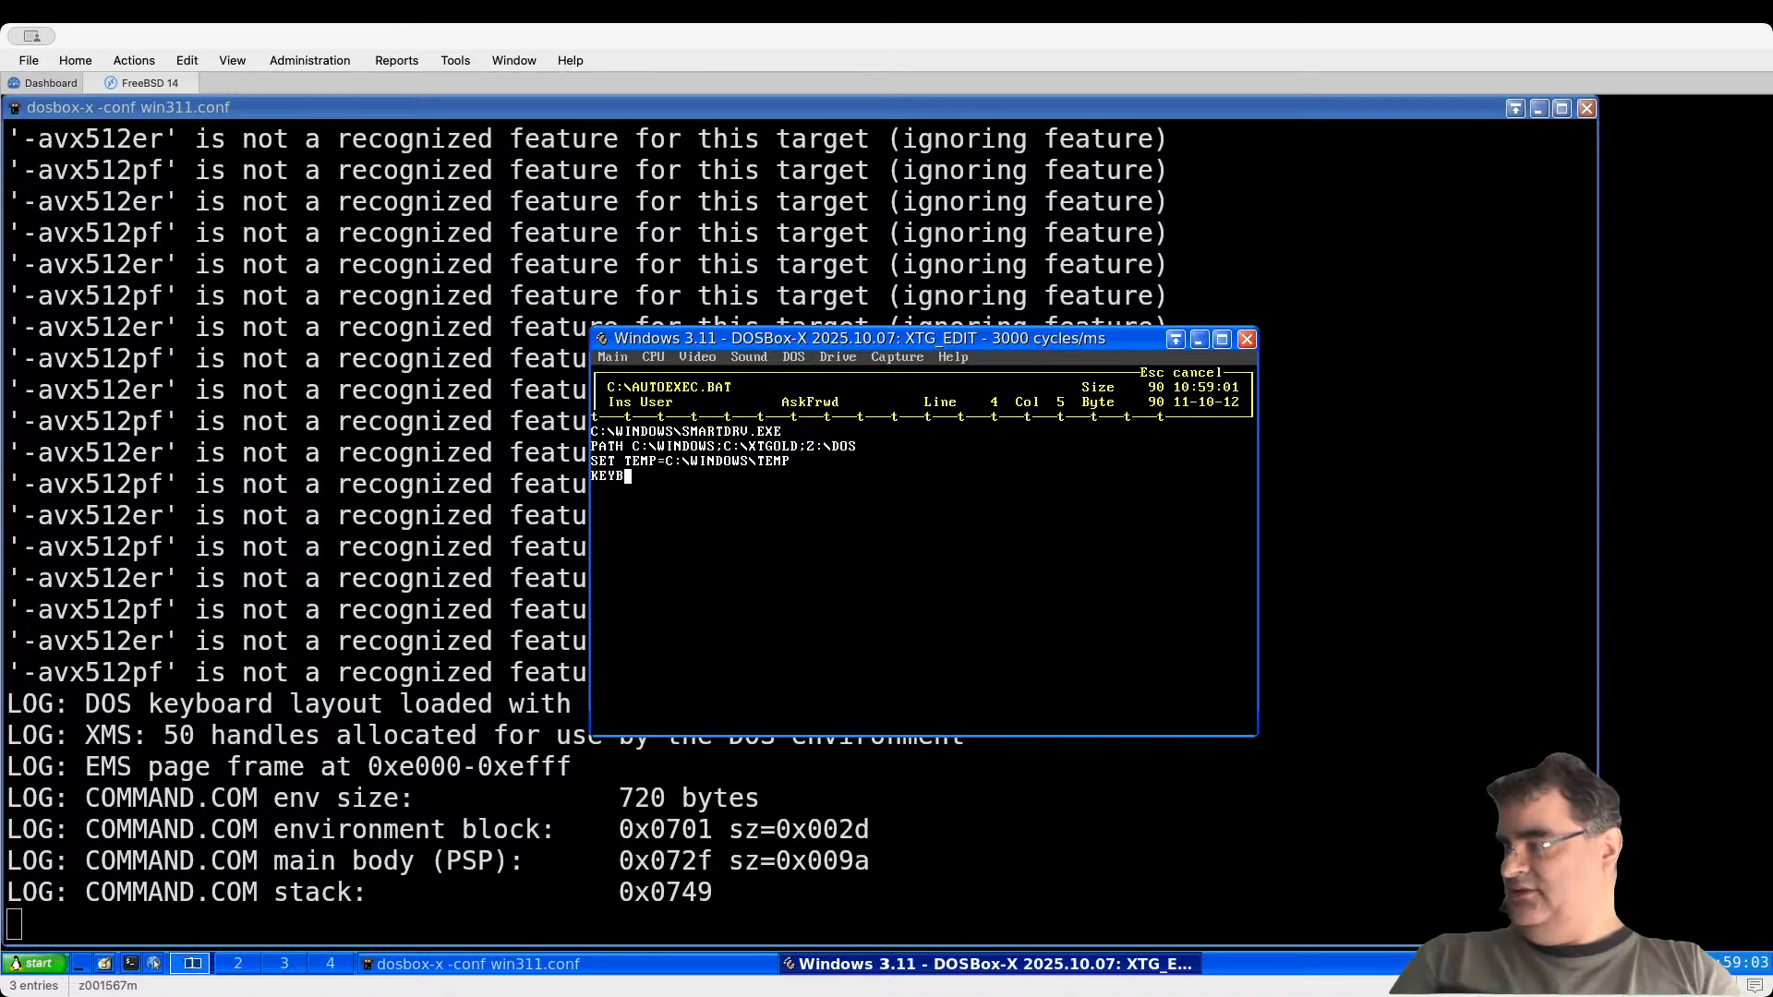
text( DE)
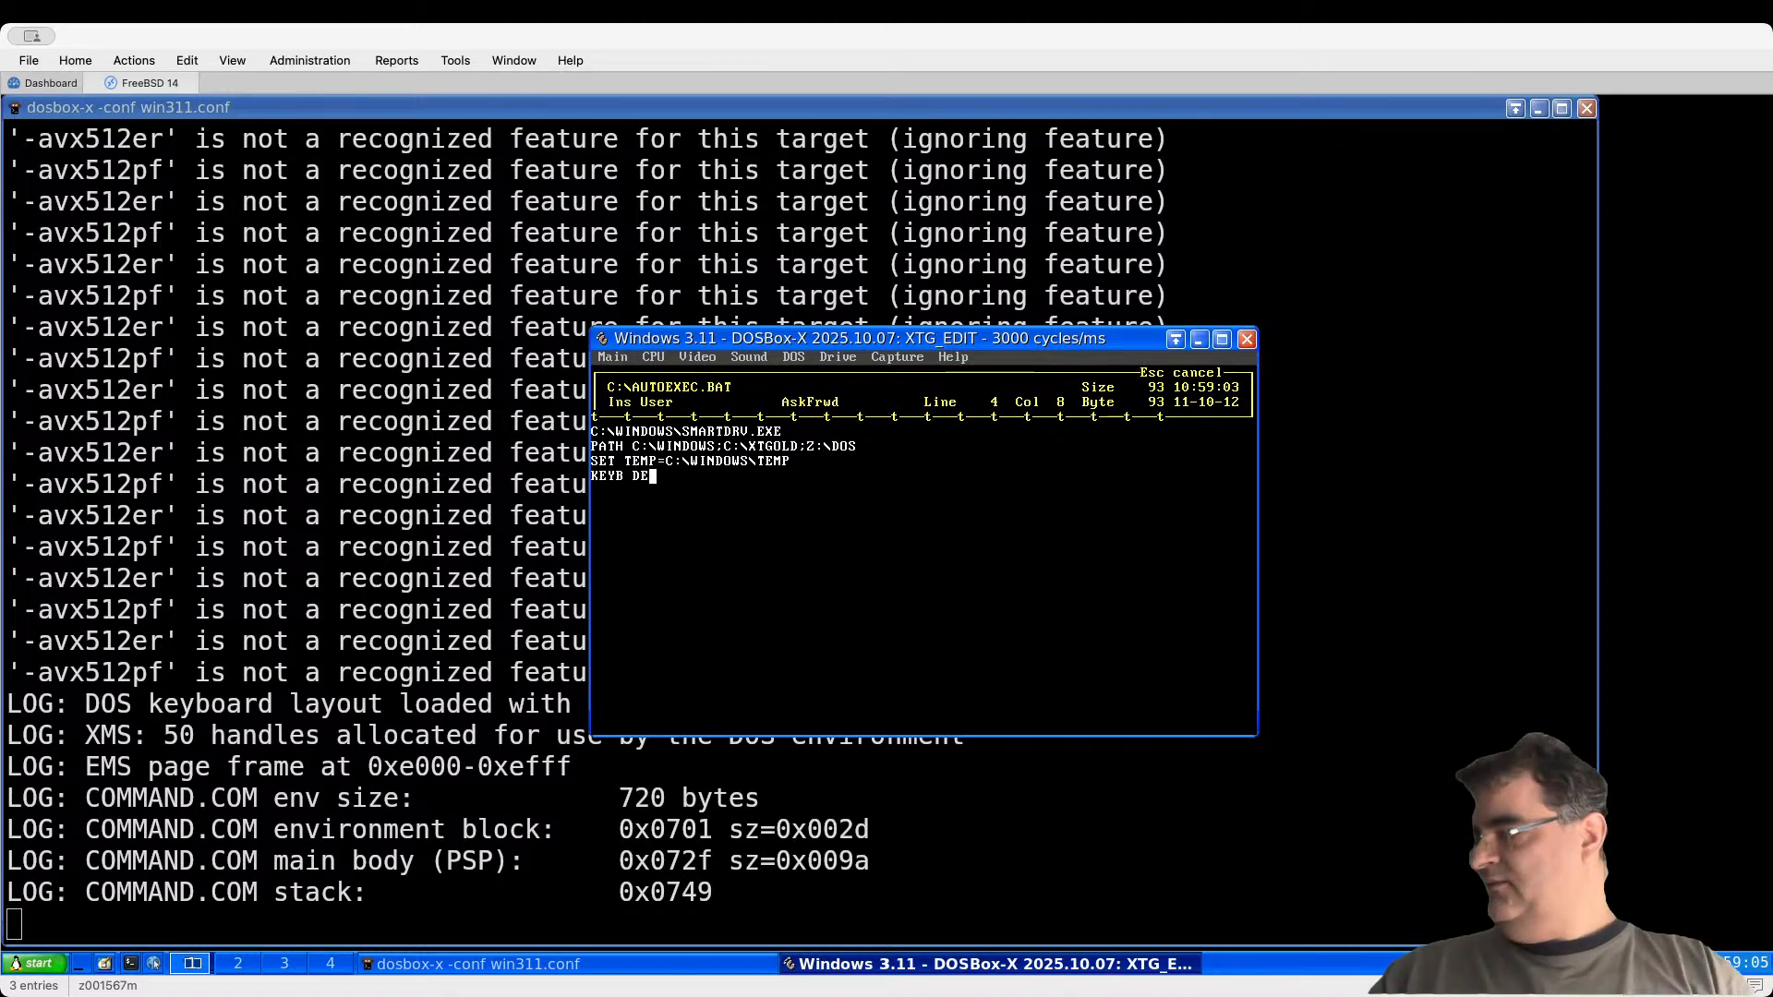
key(Escape)
Step: Save AUTOEXEC.BAT, quit XTree Gold, and restart DOSBox-X with win311.conf
key(s)
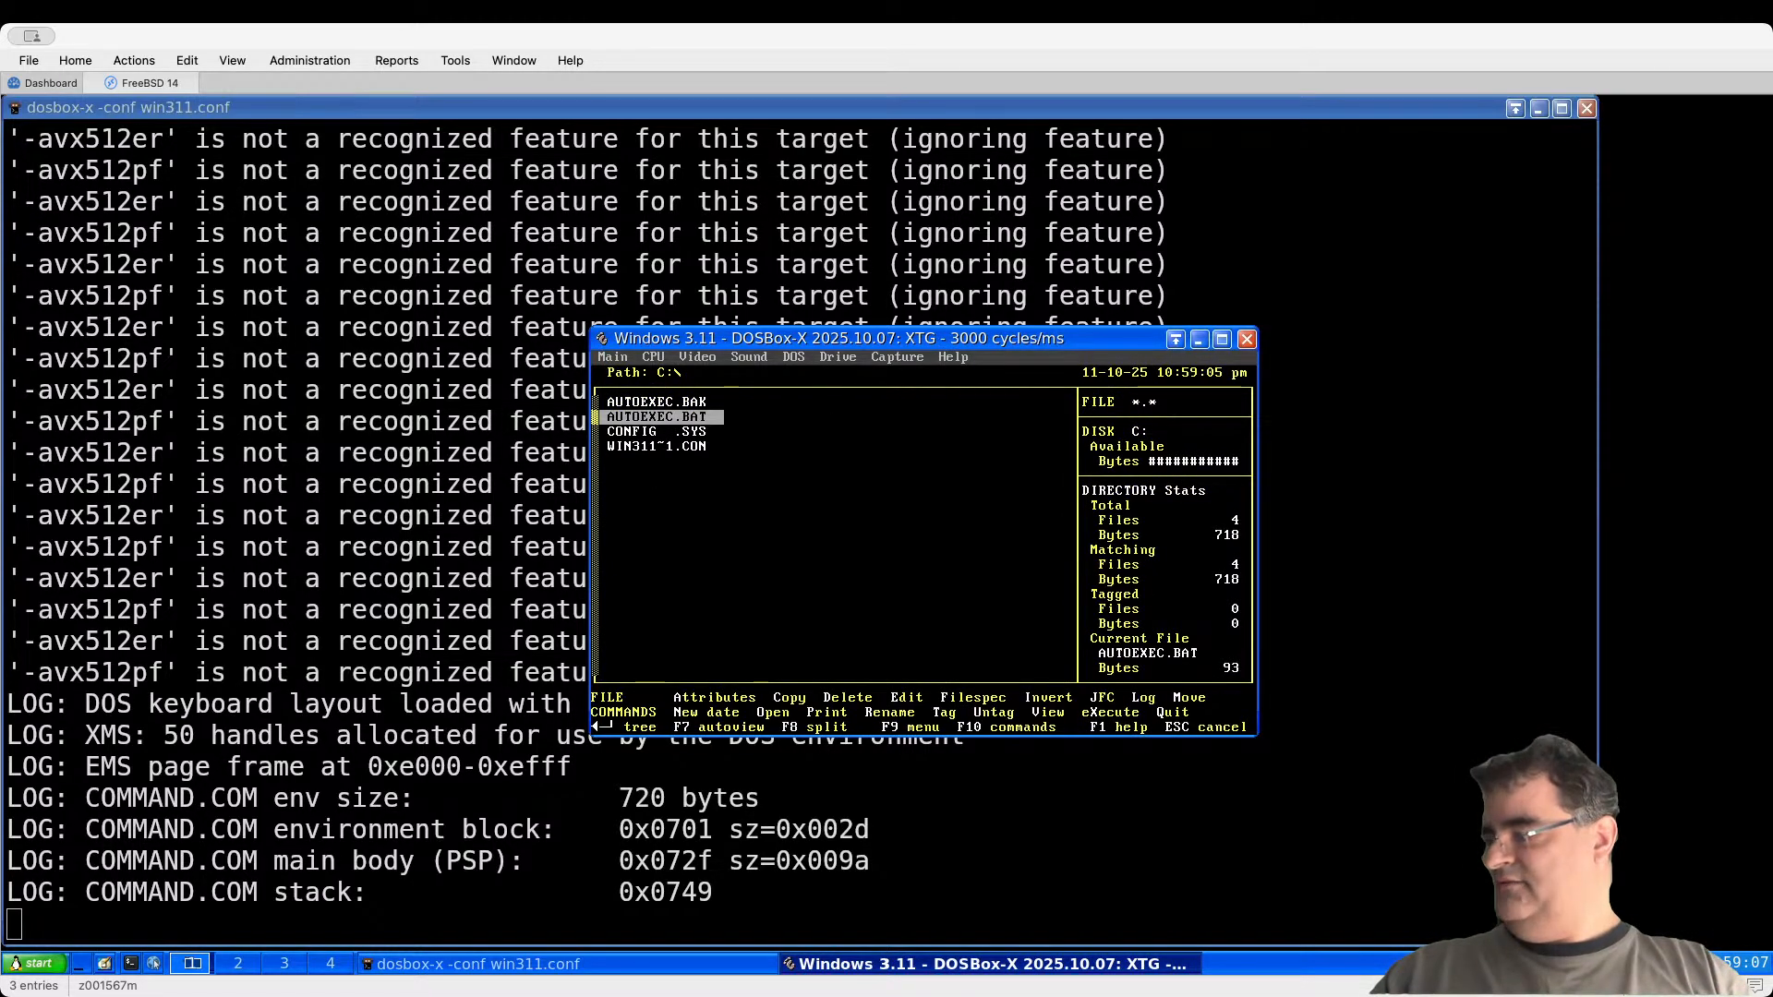
key(q)
text(y)
text(exit)
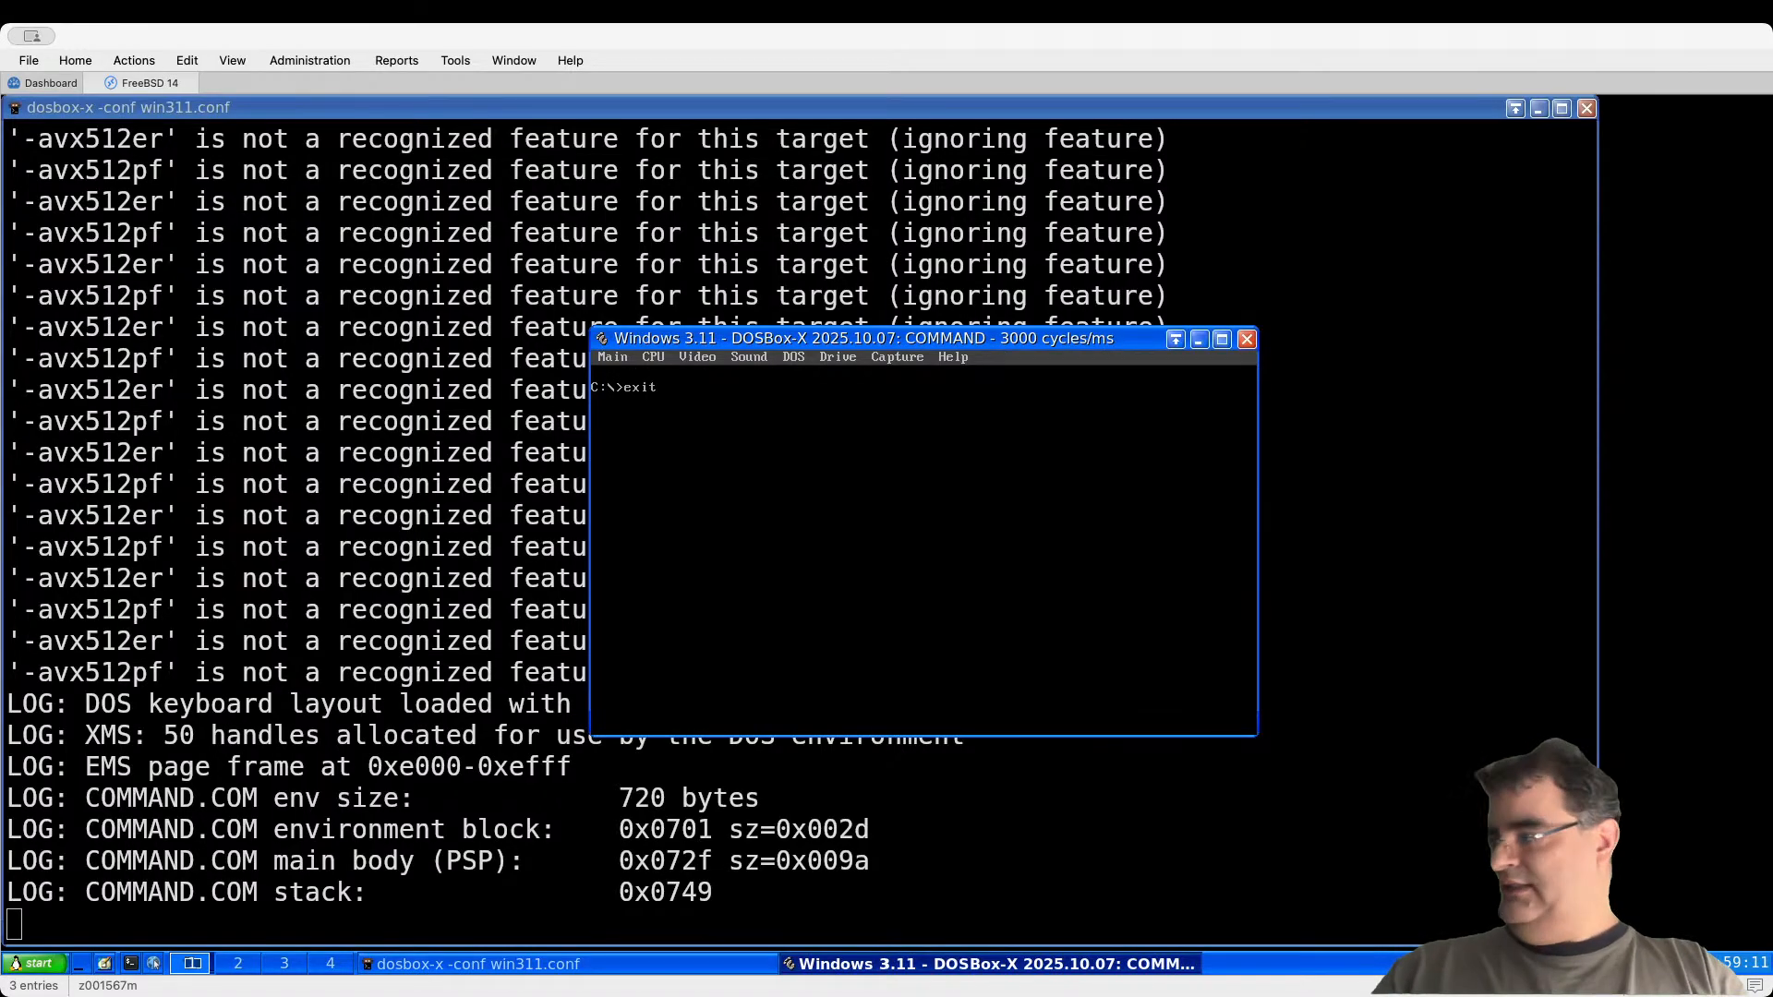
key(Return)
key(Up)
key(Return)
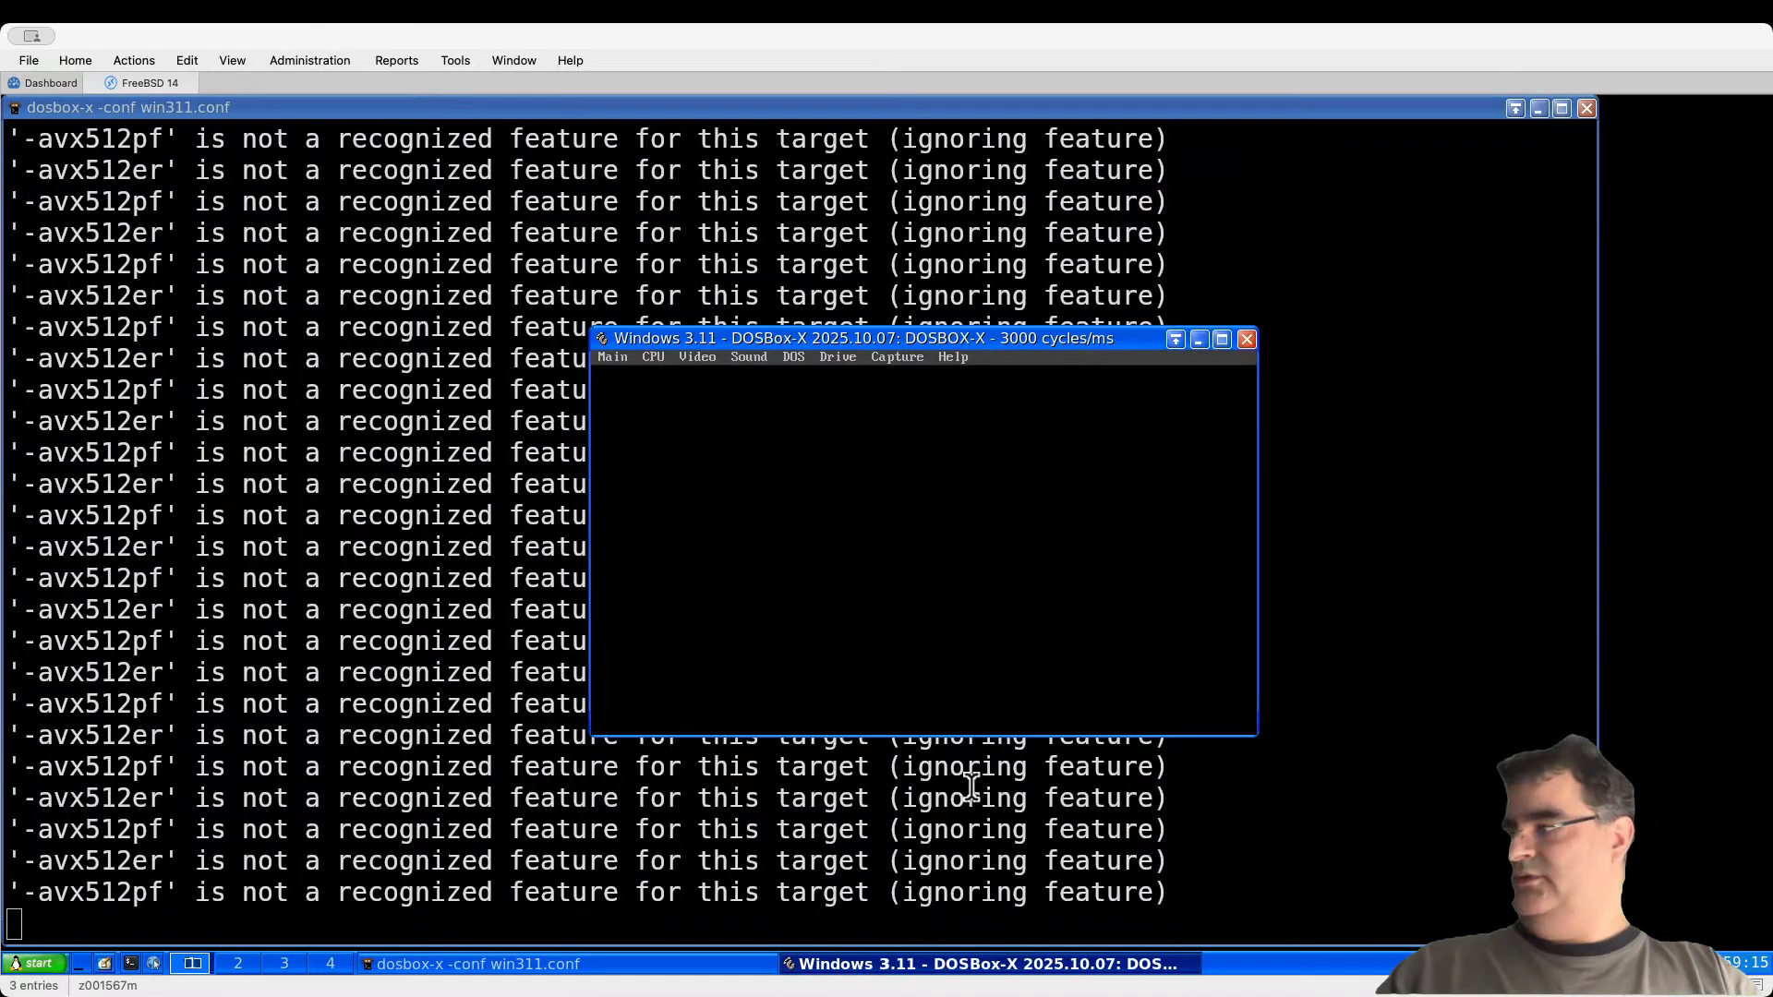
Step: Clear the stray prompt characters and launch XTree Gold with xtg
text(z)
key(BackSpace)
key(BackSpace)
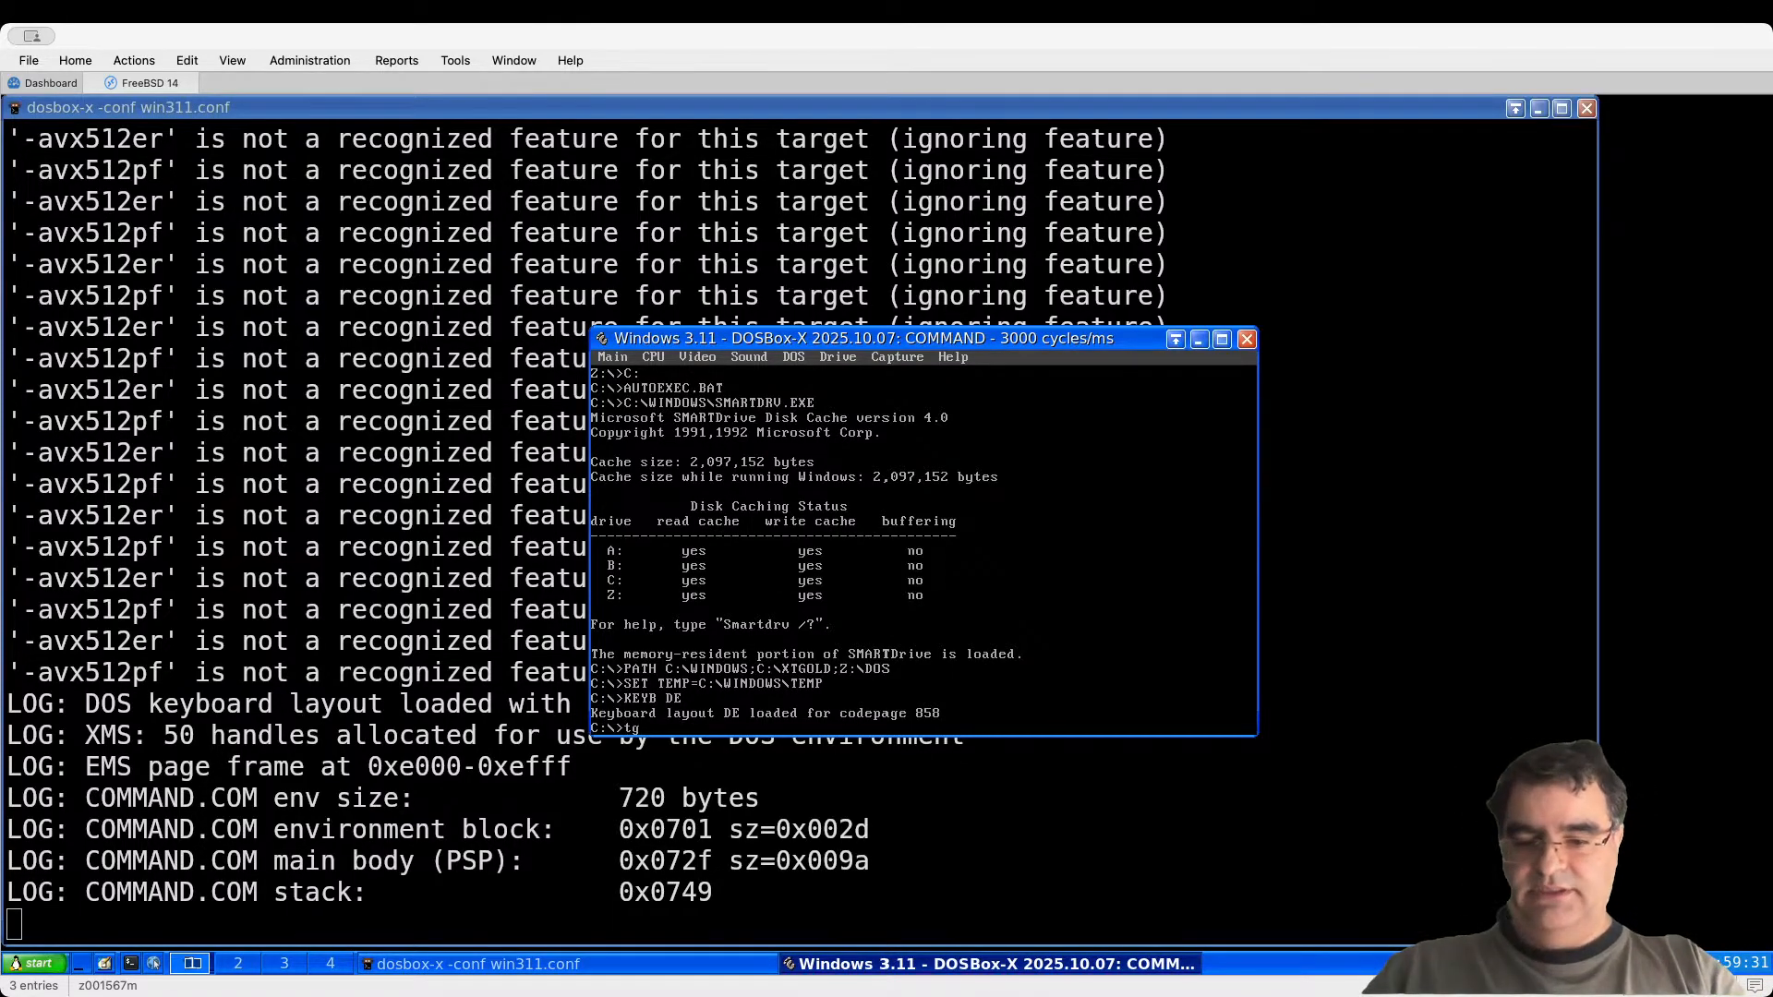
key(BackSpace)
key(BackSpace)
text(xtg)
key(Return)
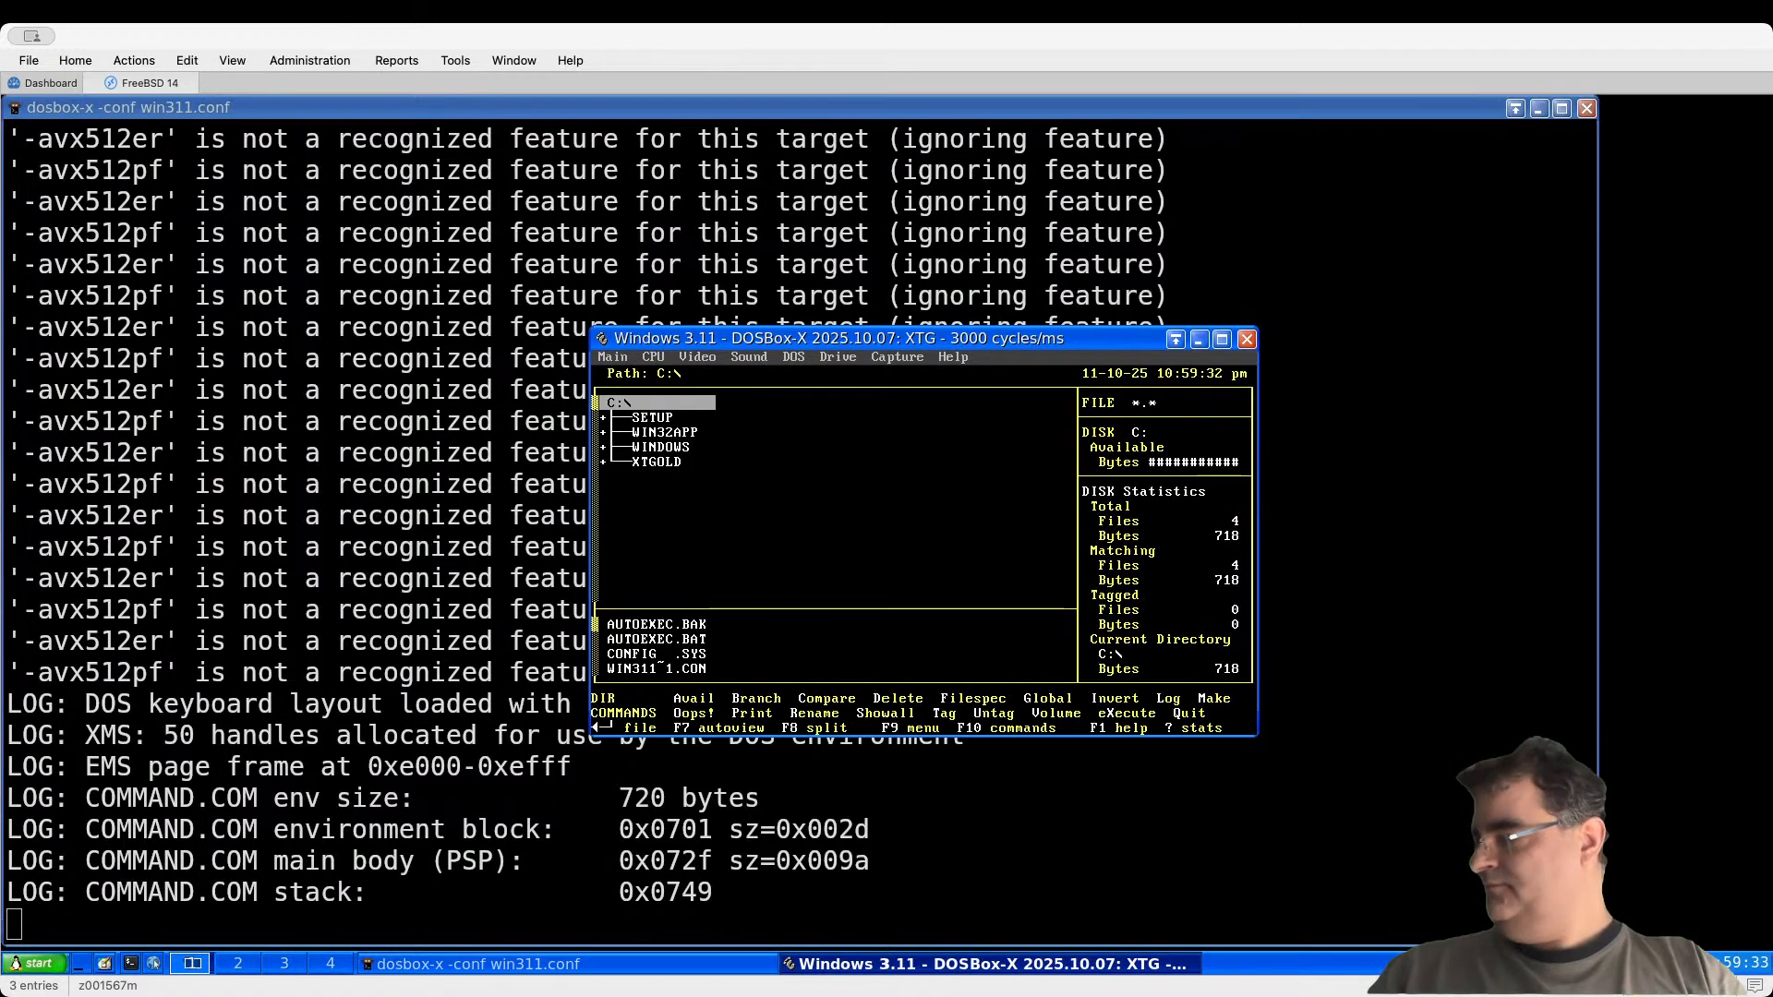
Step: Expand SETUP and DOSBOX, then list C:\SETUP\NE2000's files, NE2000.COM and WINPKT.COM
key(Down)
key(plus)
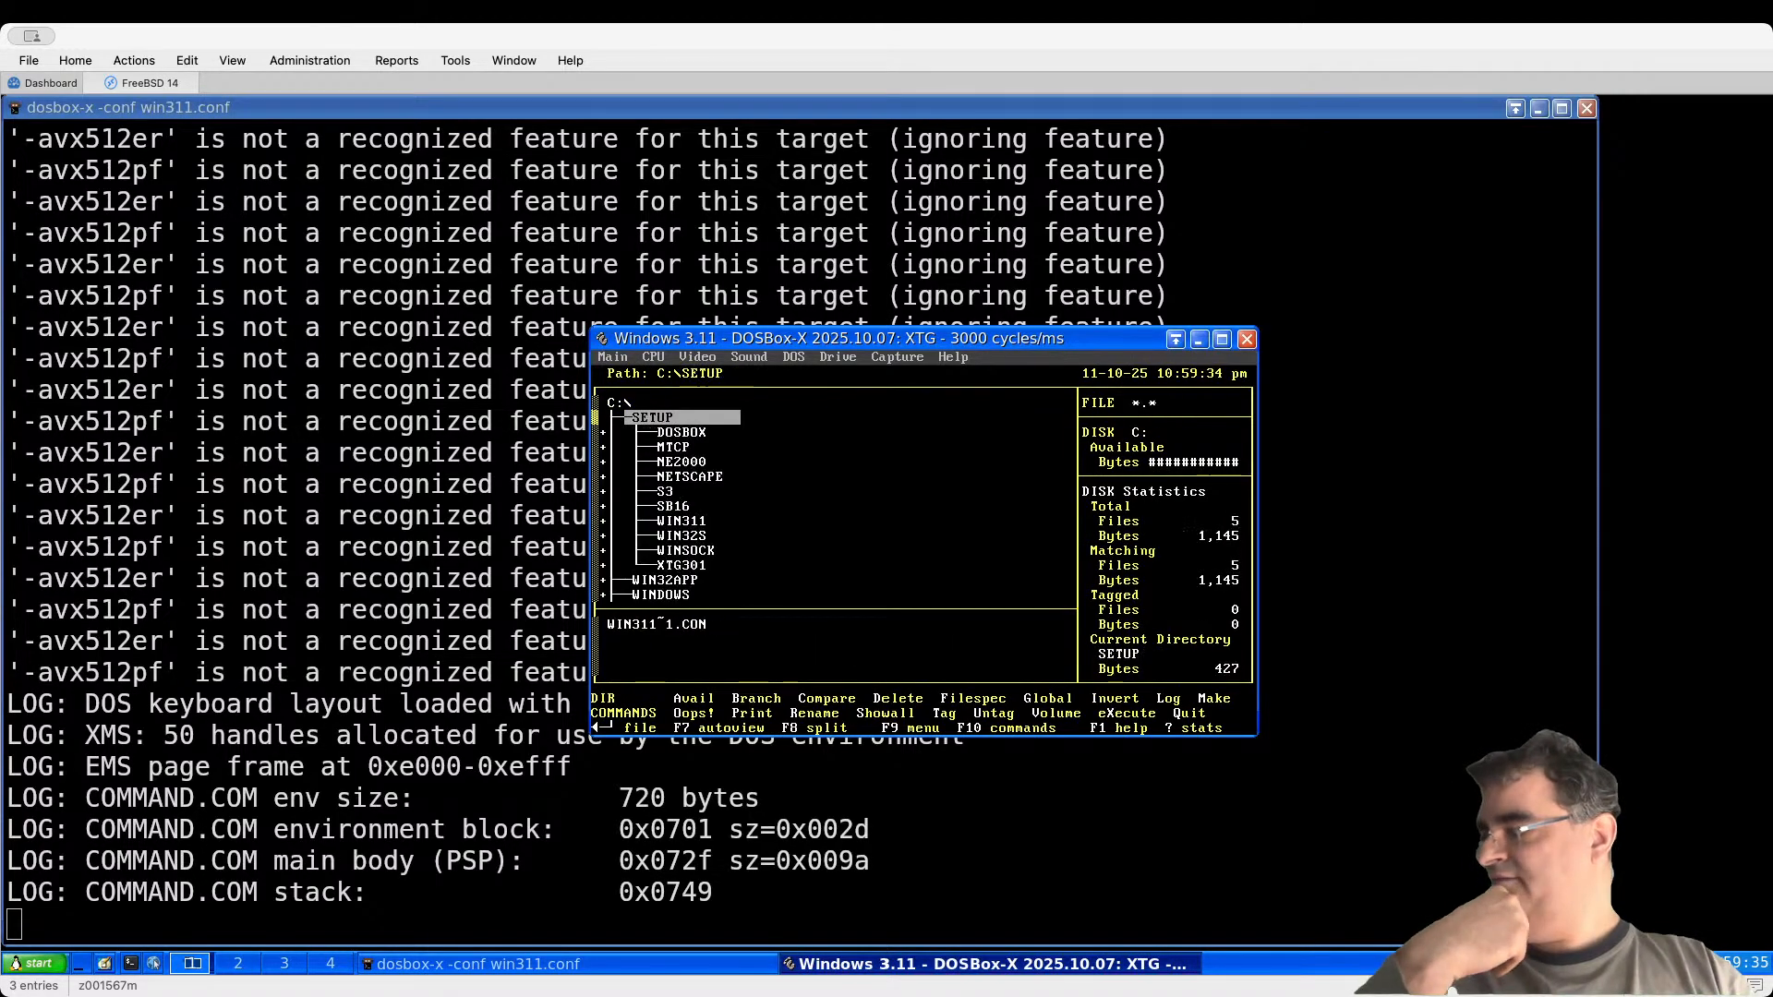
key(Down)
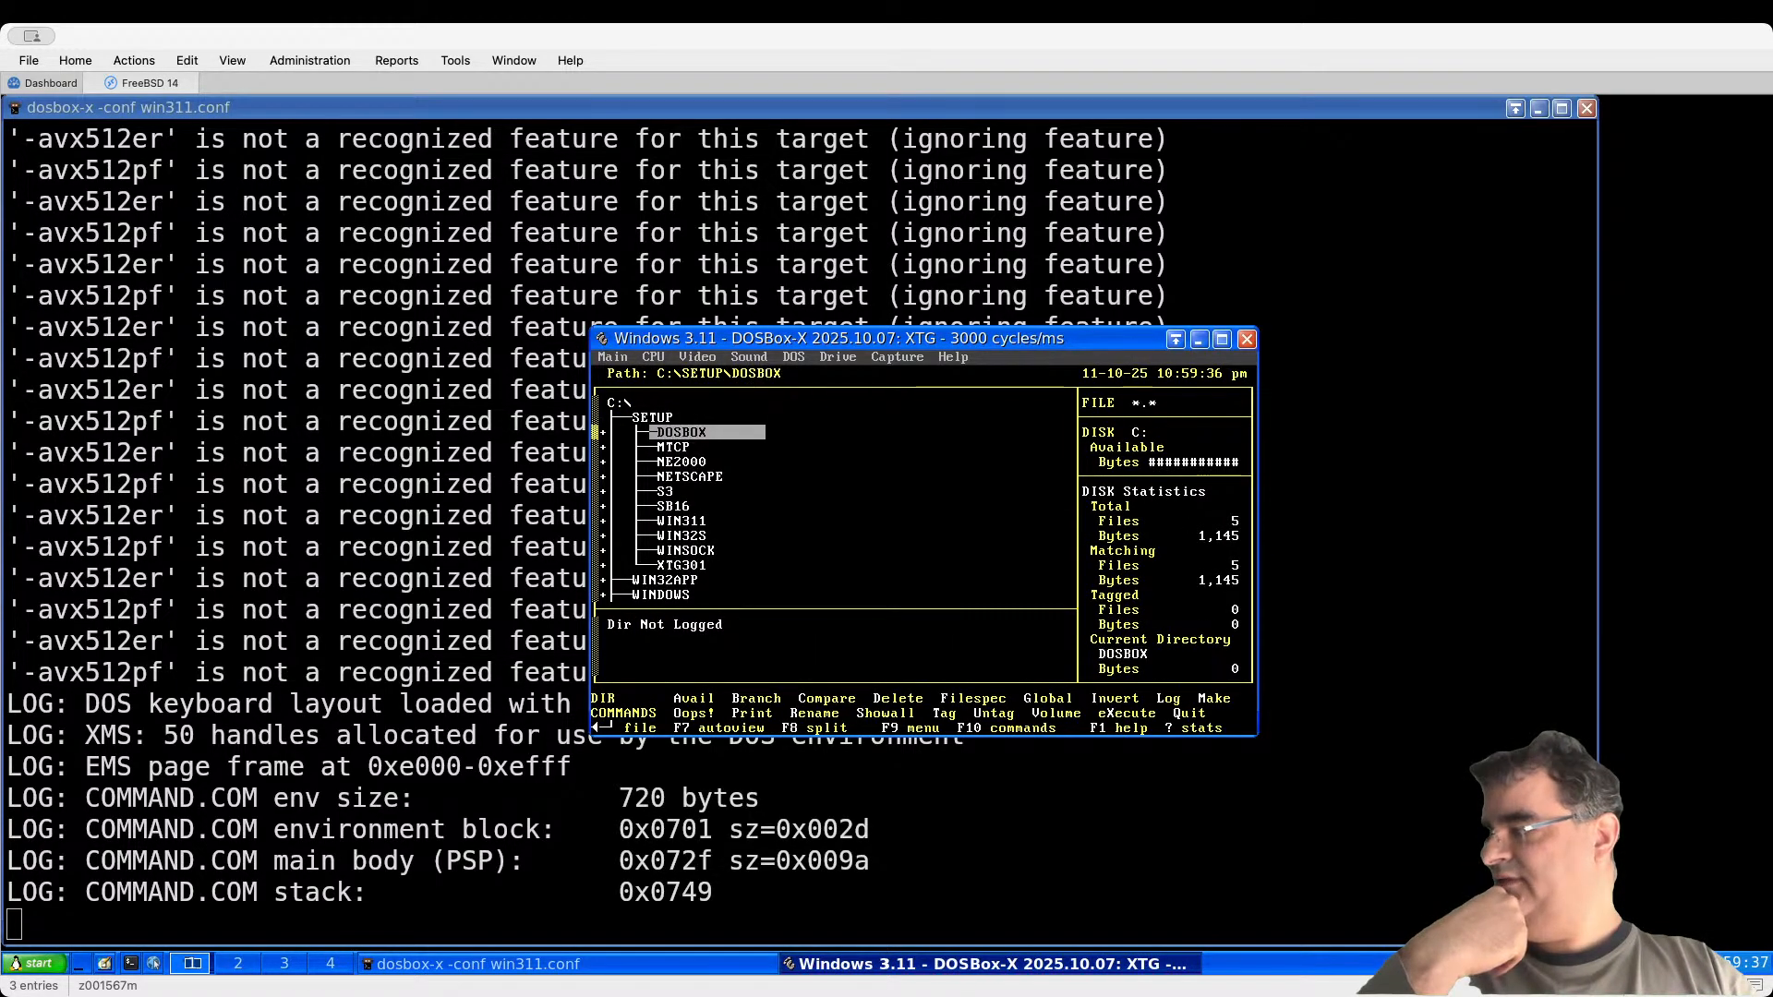
key(plus)
key(Down)
key(Down)
key(Down)
key(Down)
key(Down)
key(Down)
key(Down)
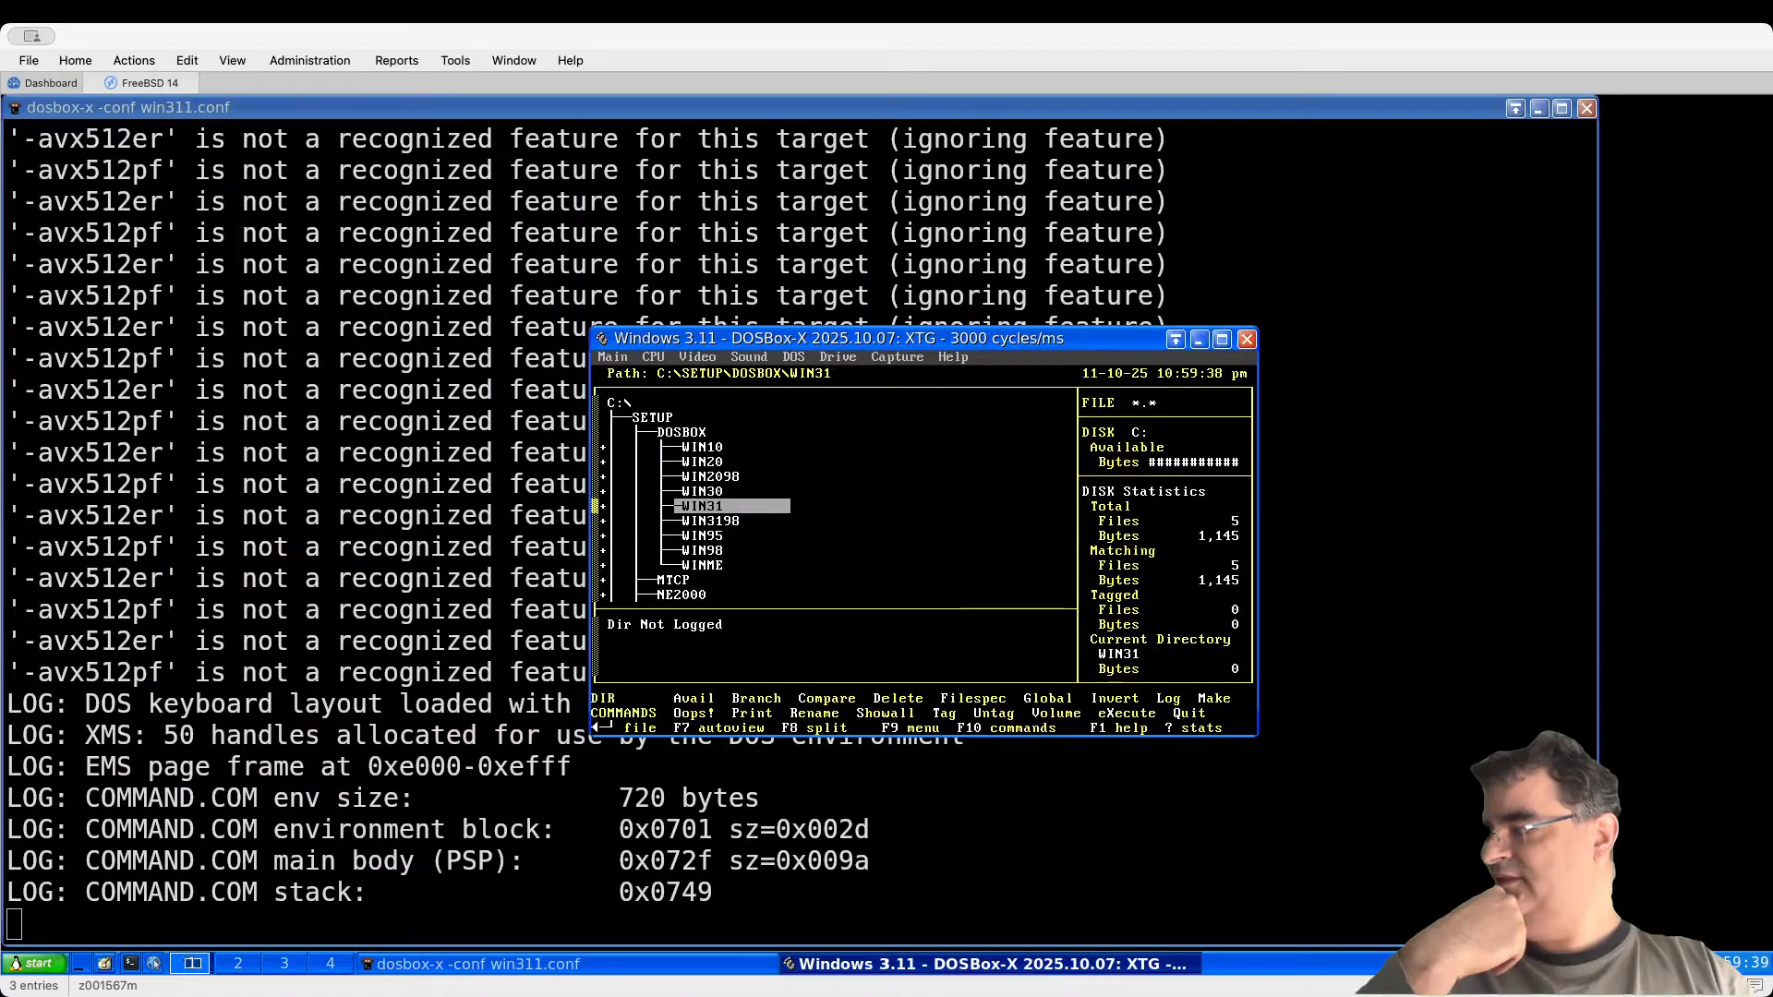
key(Up)
key(Up)
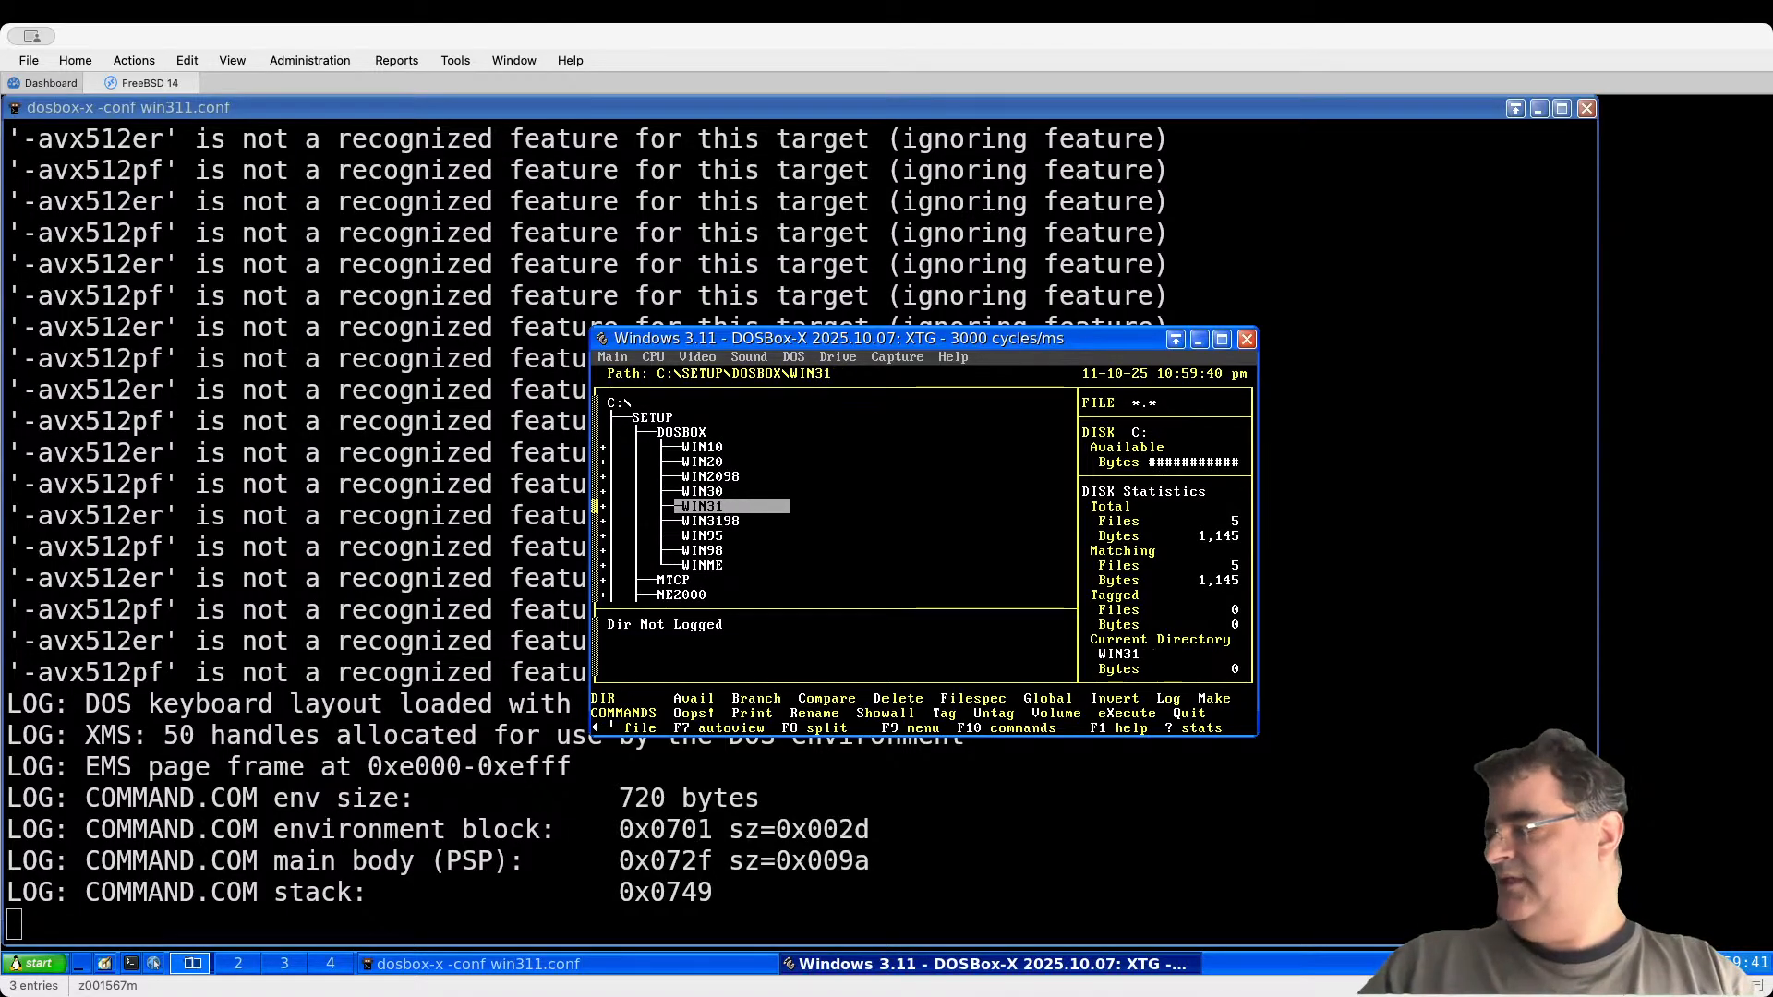
key(plus)
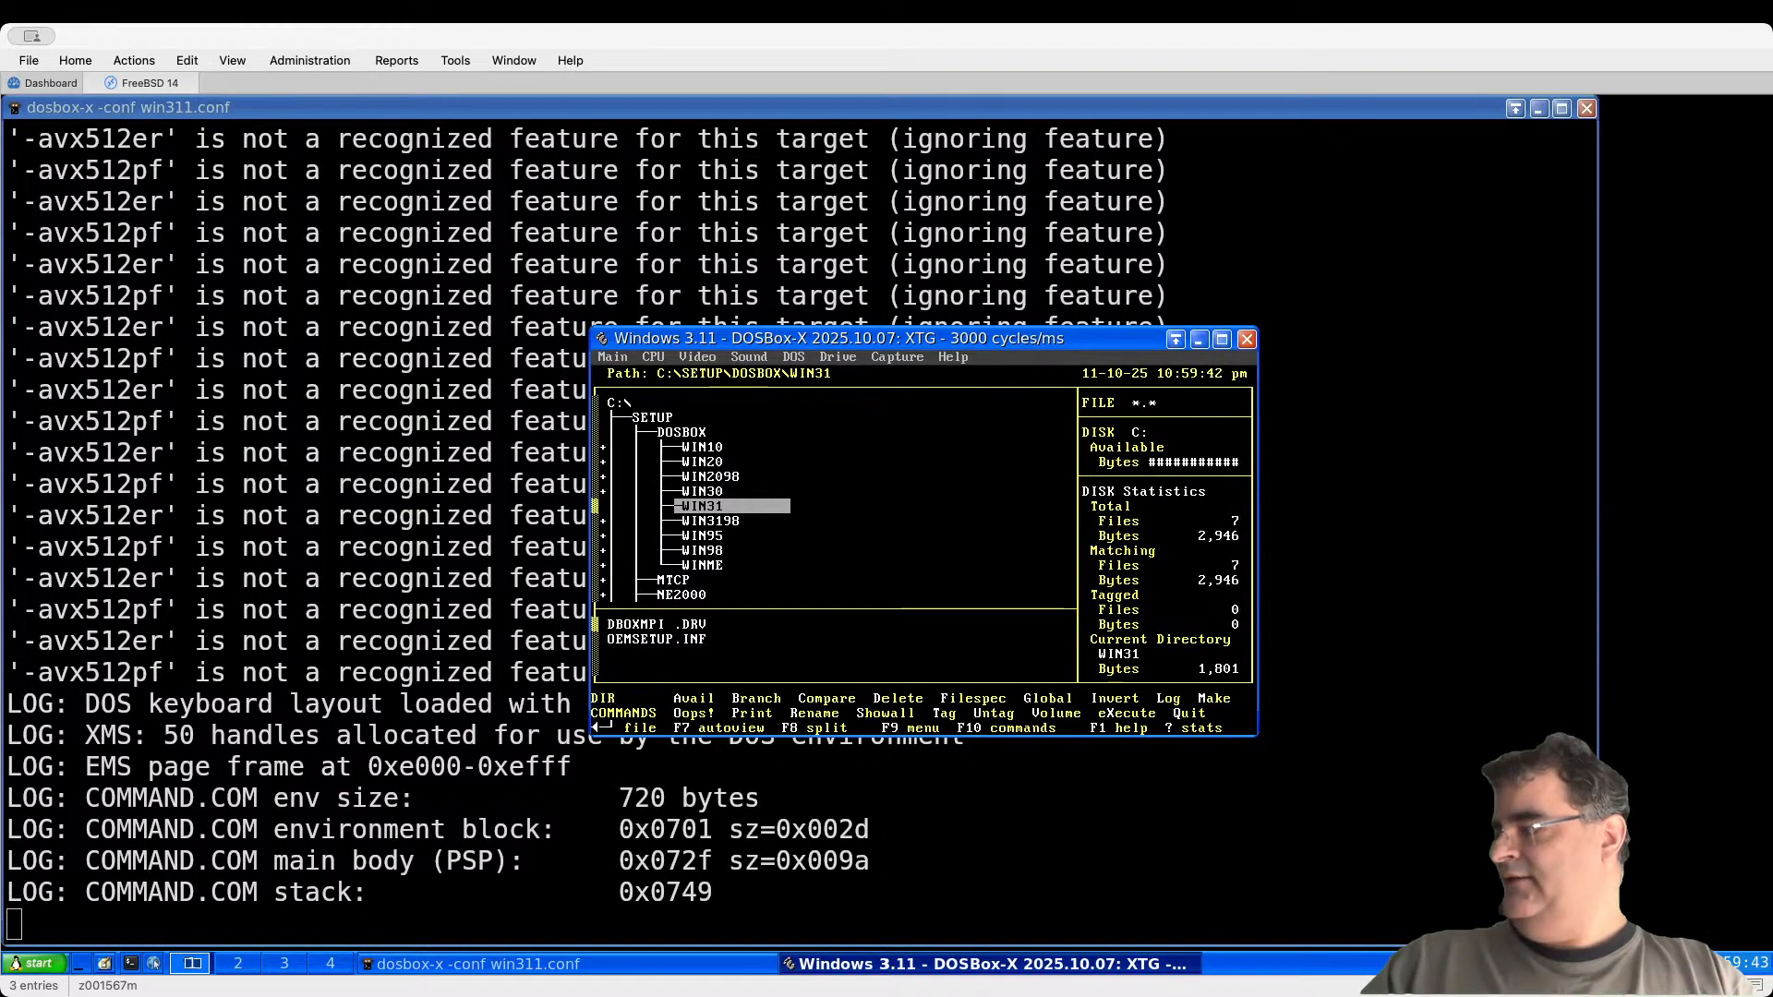
key(Up)
key(Up)
key(Up)
key(Up)
key(Up)
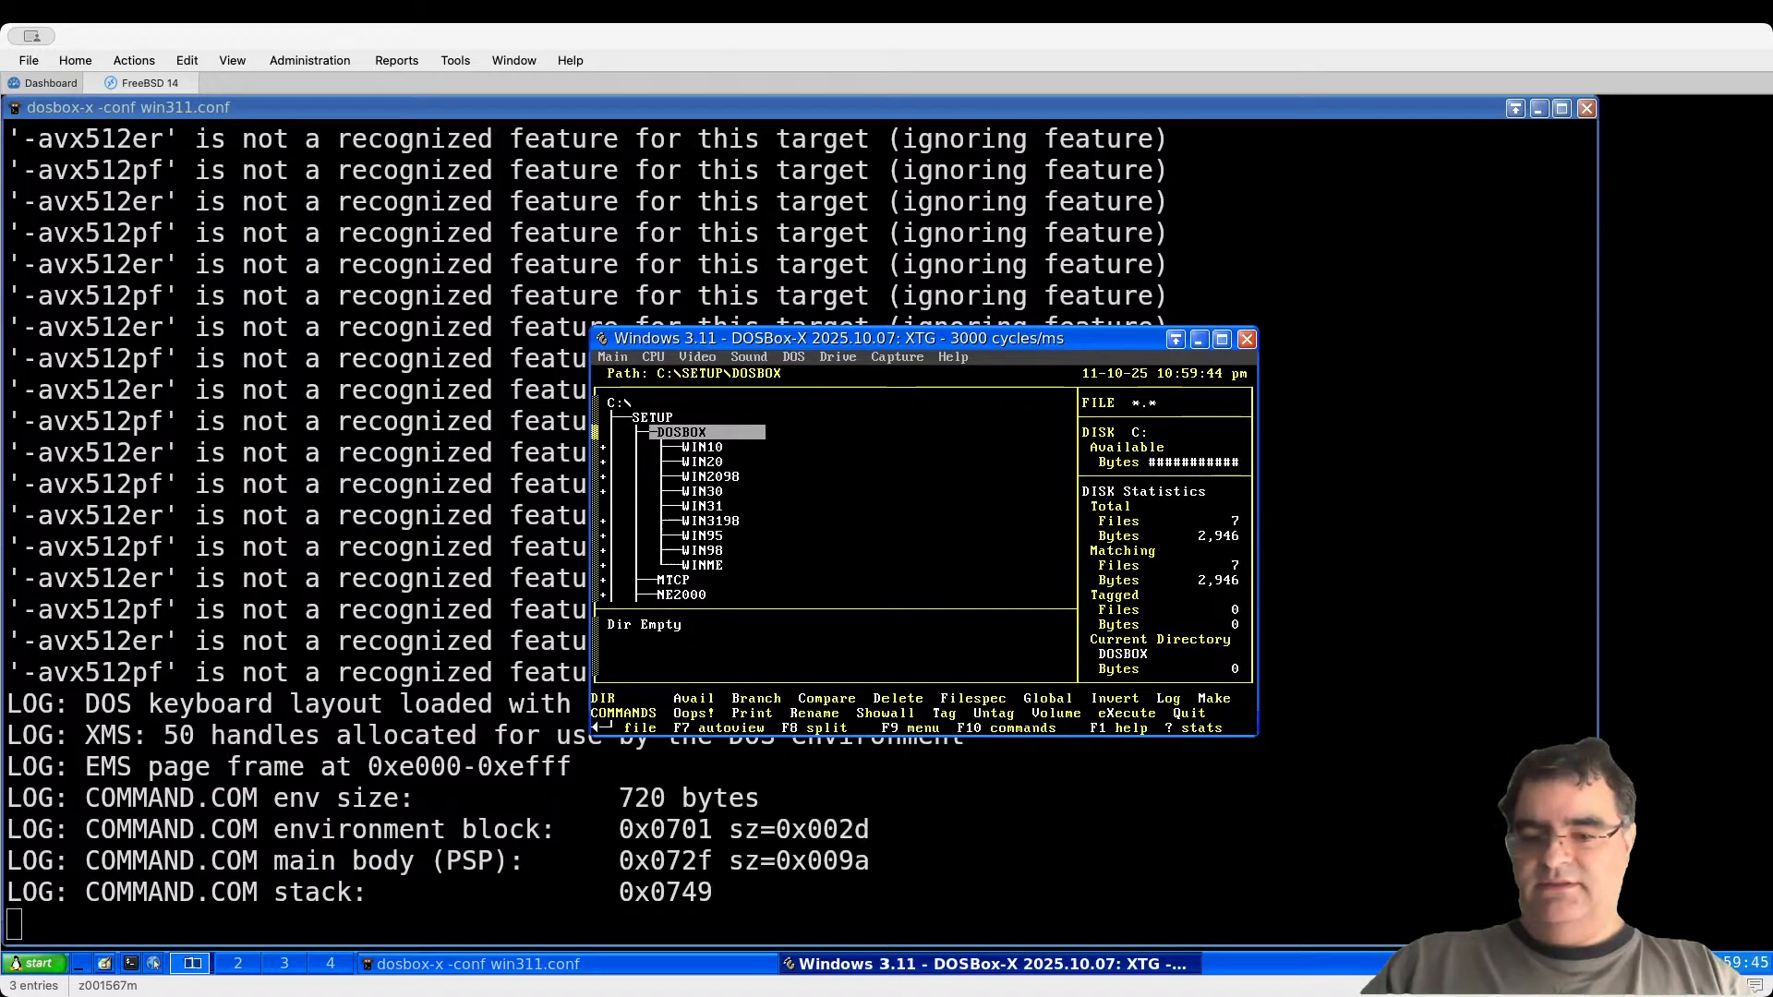
key(Down)
key(Down)
key(Down)
key(Down)
key(Down)
key(Down)
key(Down)
key(Down)
key(Down)
key(Down)
key(Down)
key(Down)
key(Down)
key(Down)
key(Down)
key(Down)
key(Down)
key(Up)
key(Up)
key(Up)
key(Up)
key(Up)
key(Up)
key(Up)
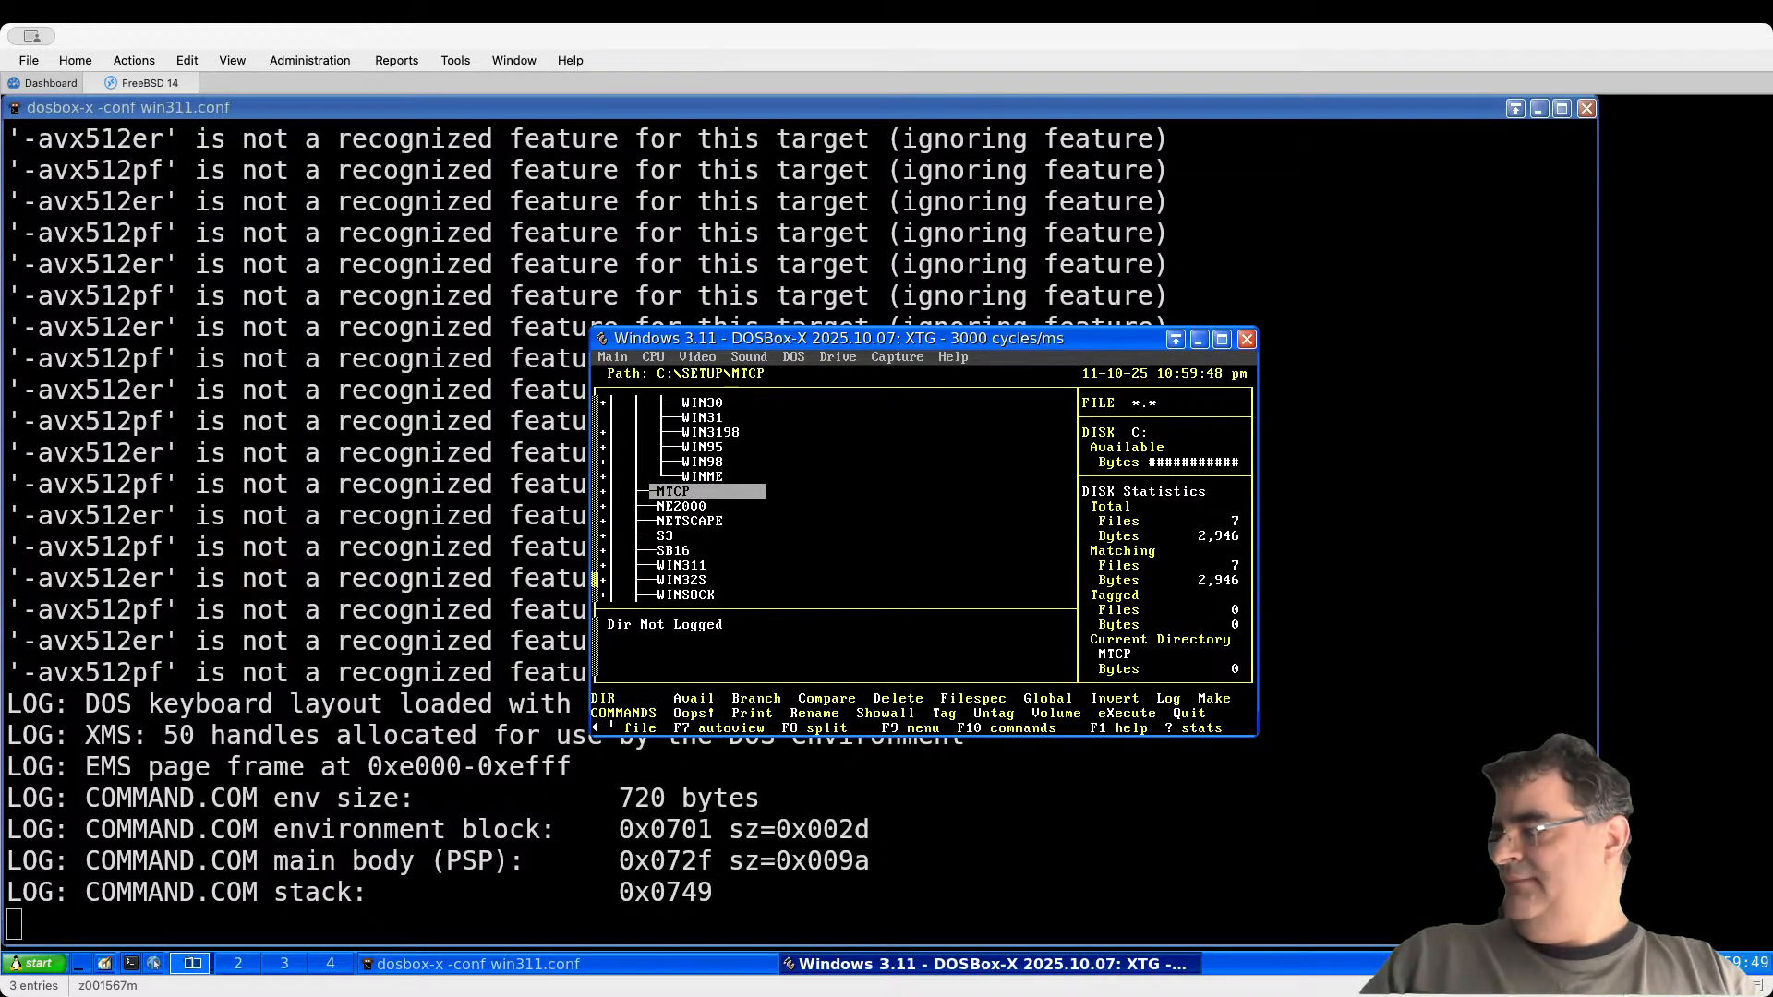
key(Down)
key(Return)
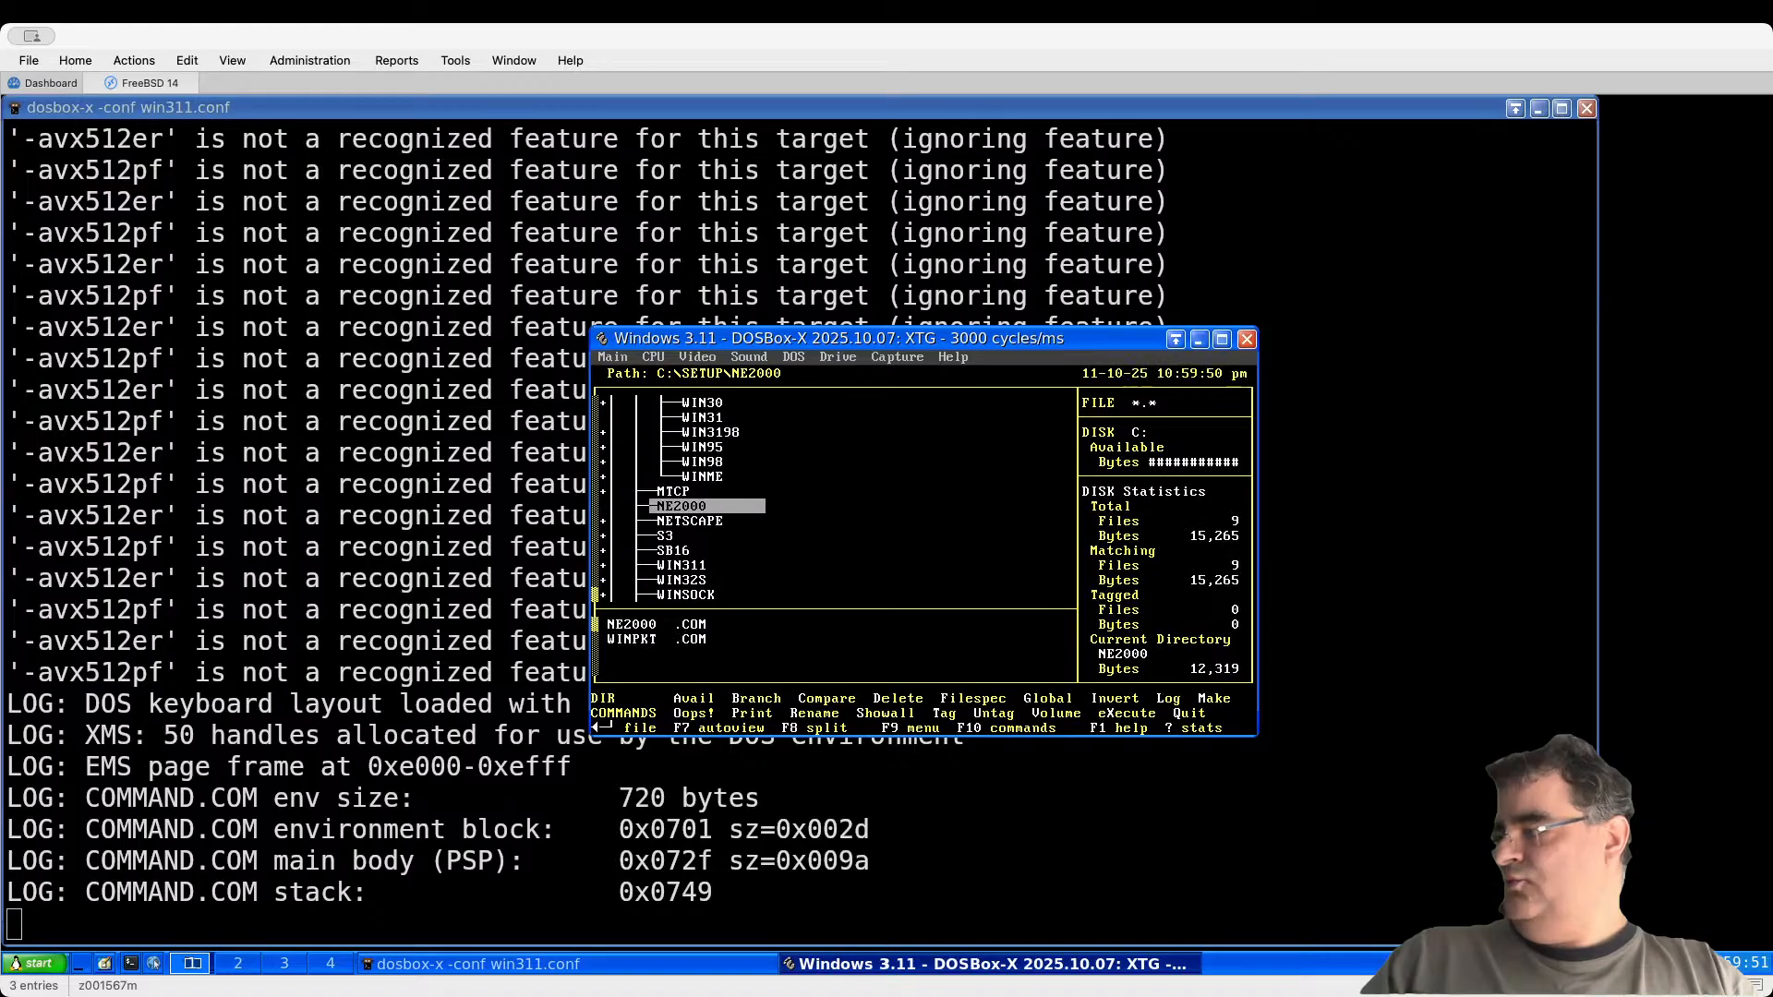
key(Return)
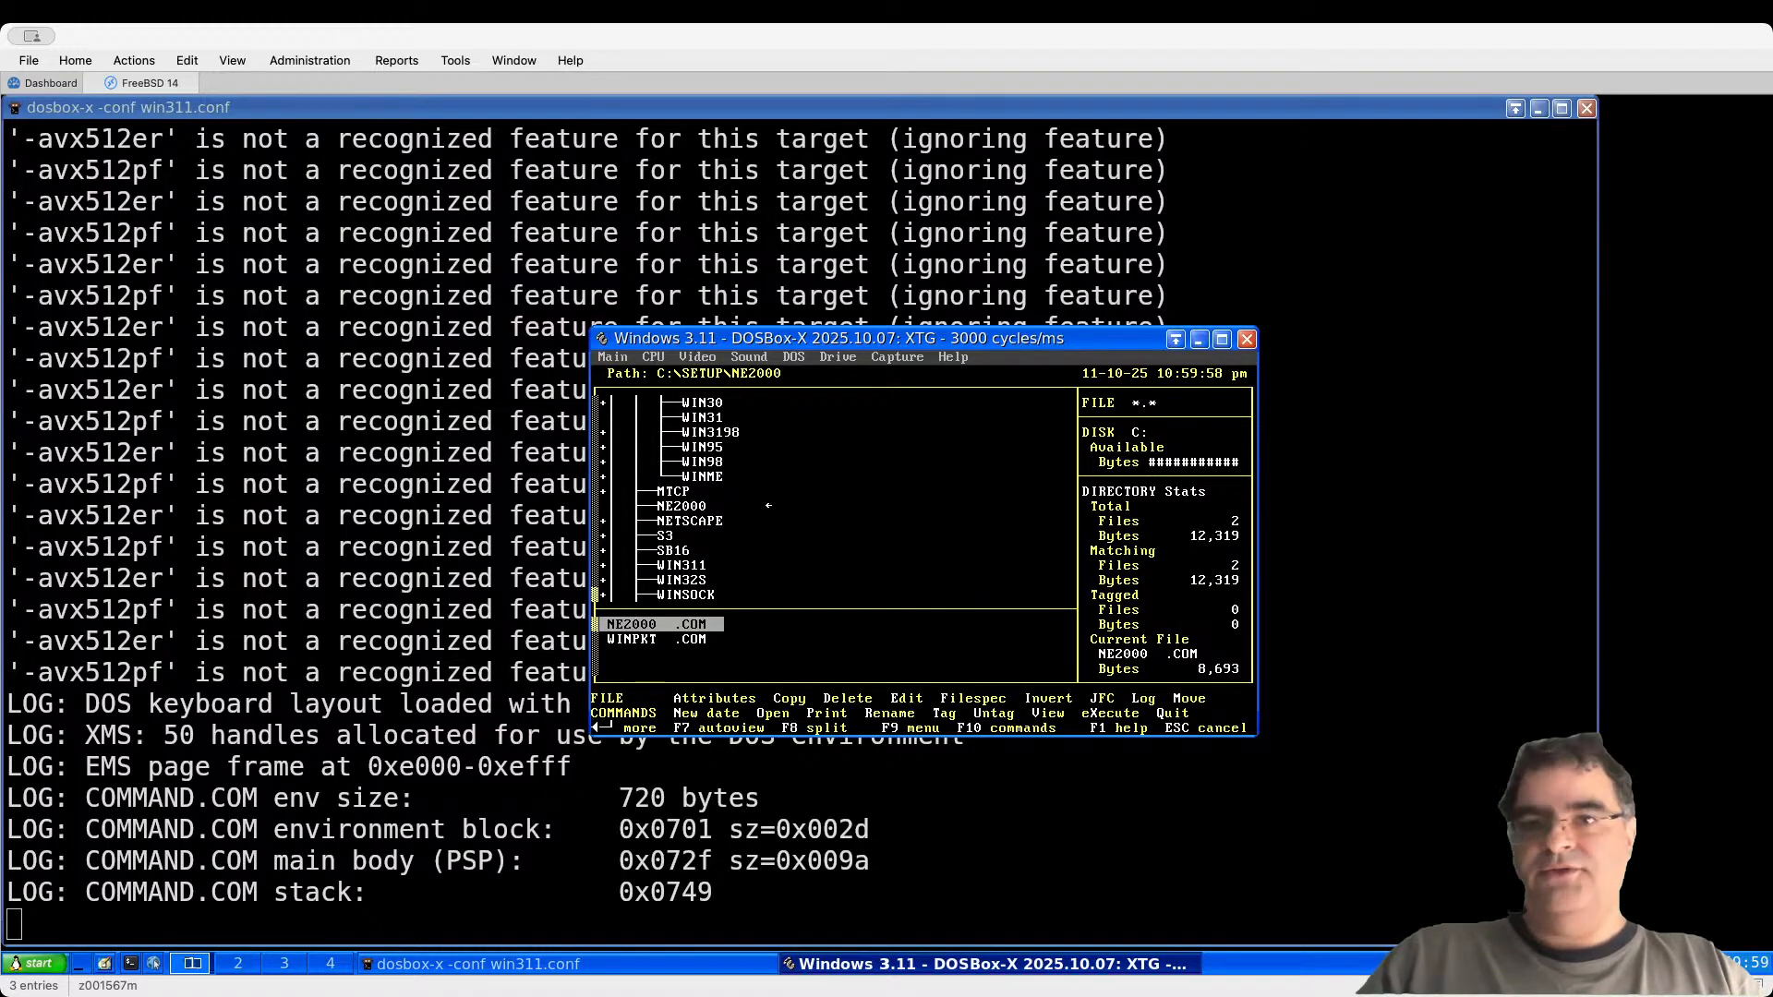
key(Down)
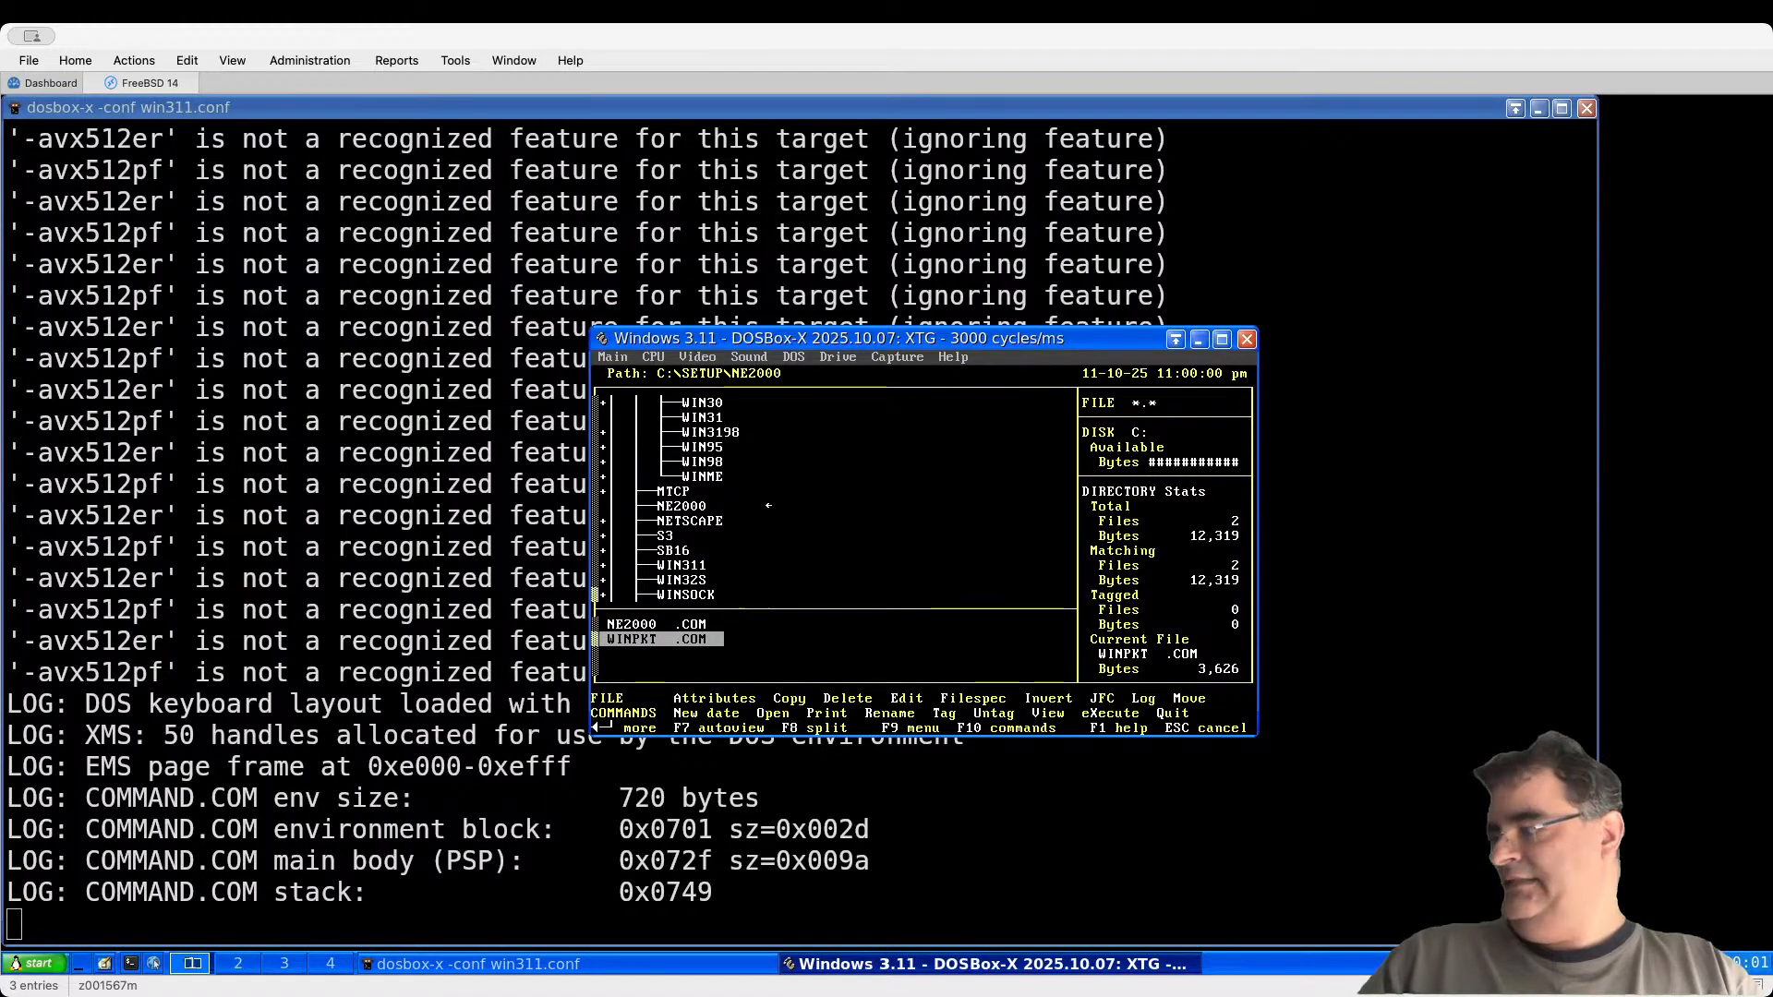
key(Escape)
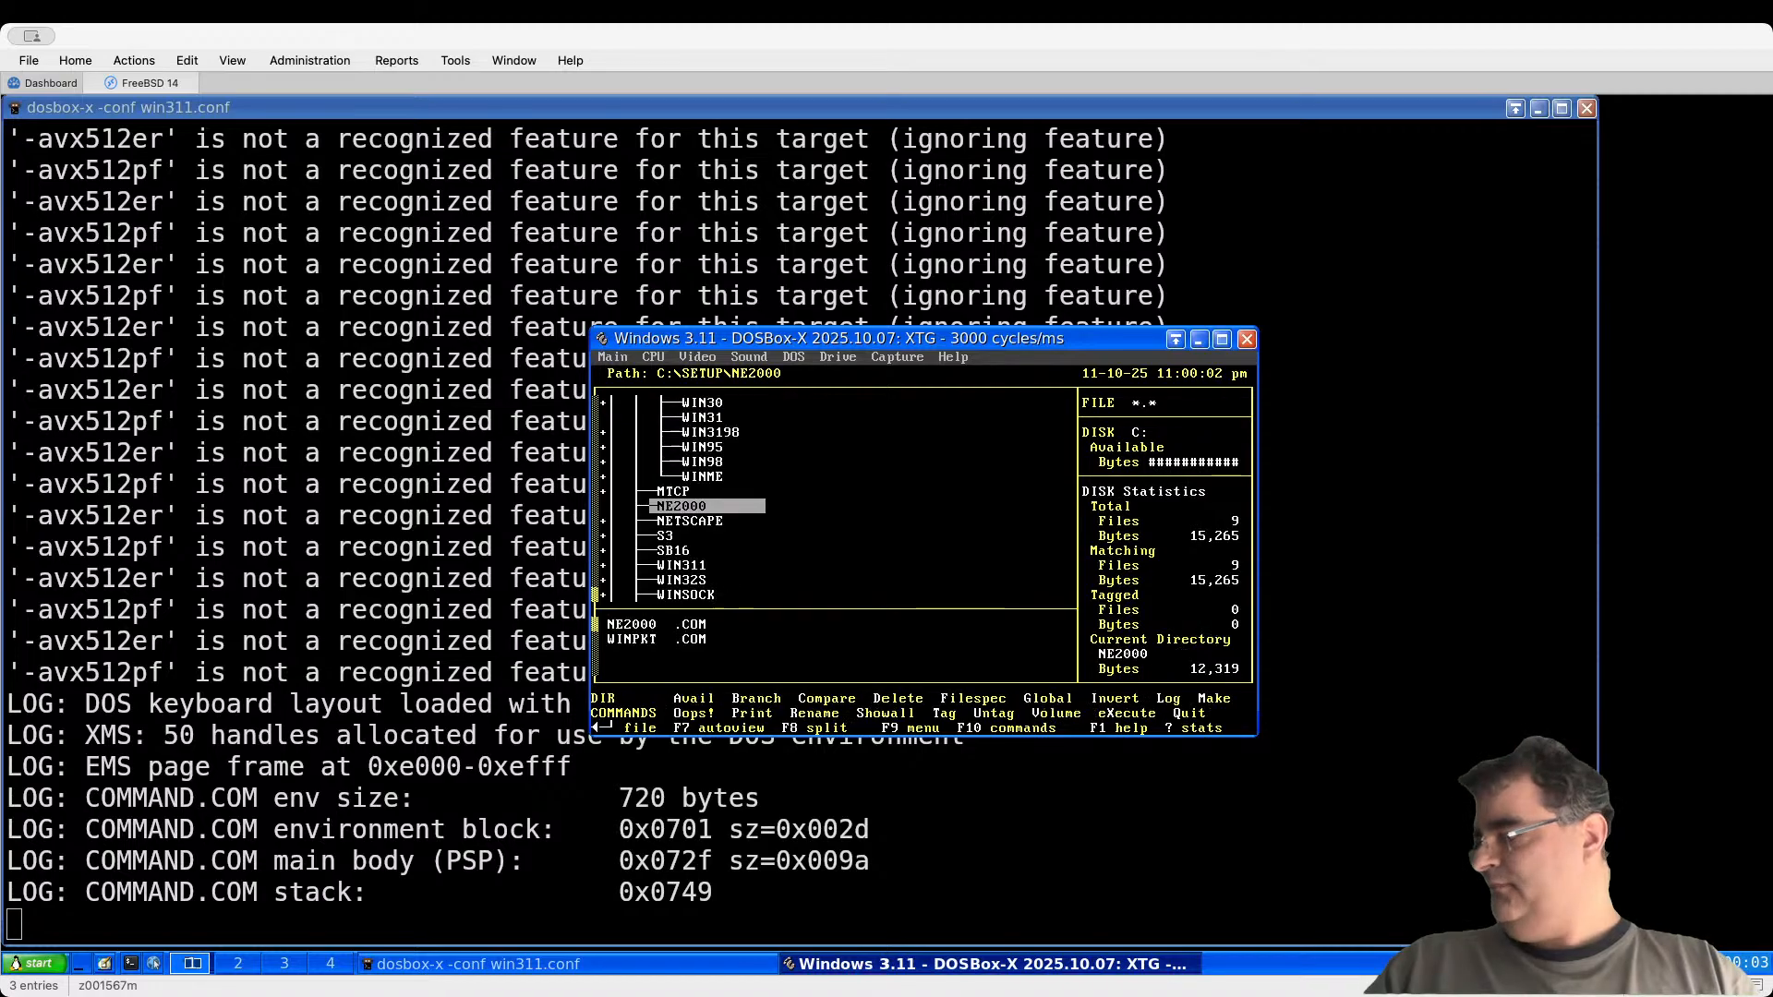
Step: Browse the SETUP subfolders NETSCAPE, SB16, WINSOCK and WIN32S, ending on MTCP
key(Down)
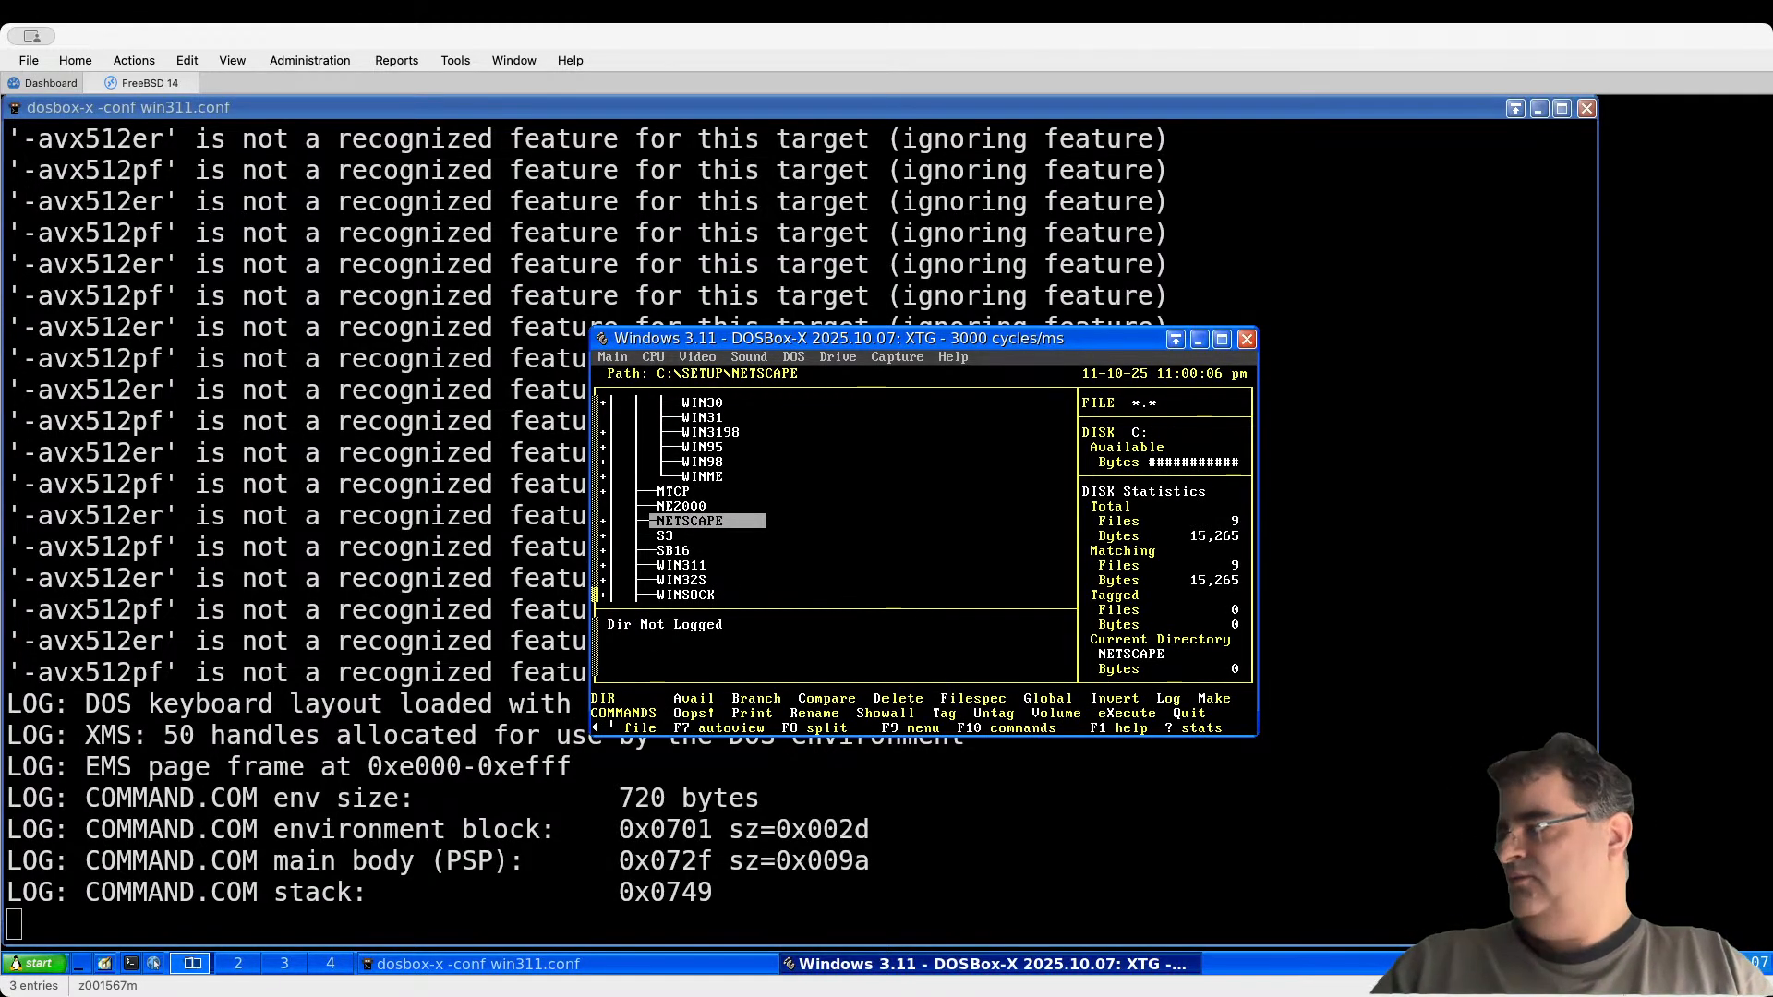
key(Down)
key(Down)
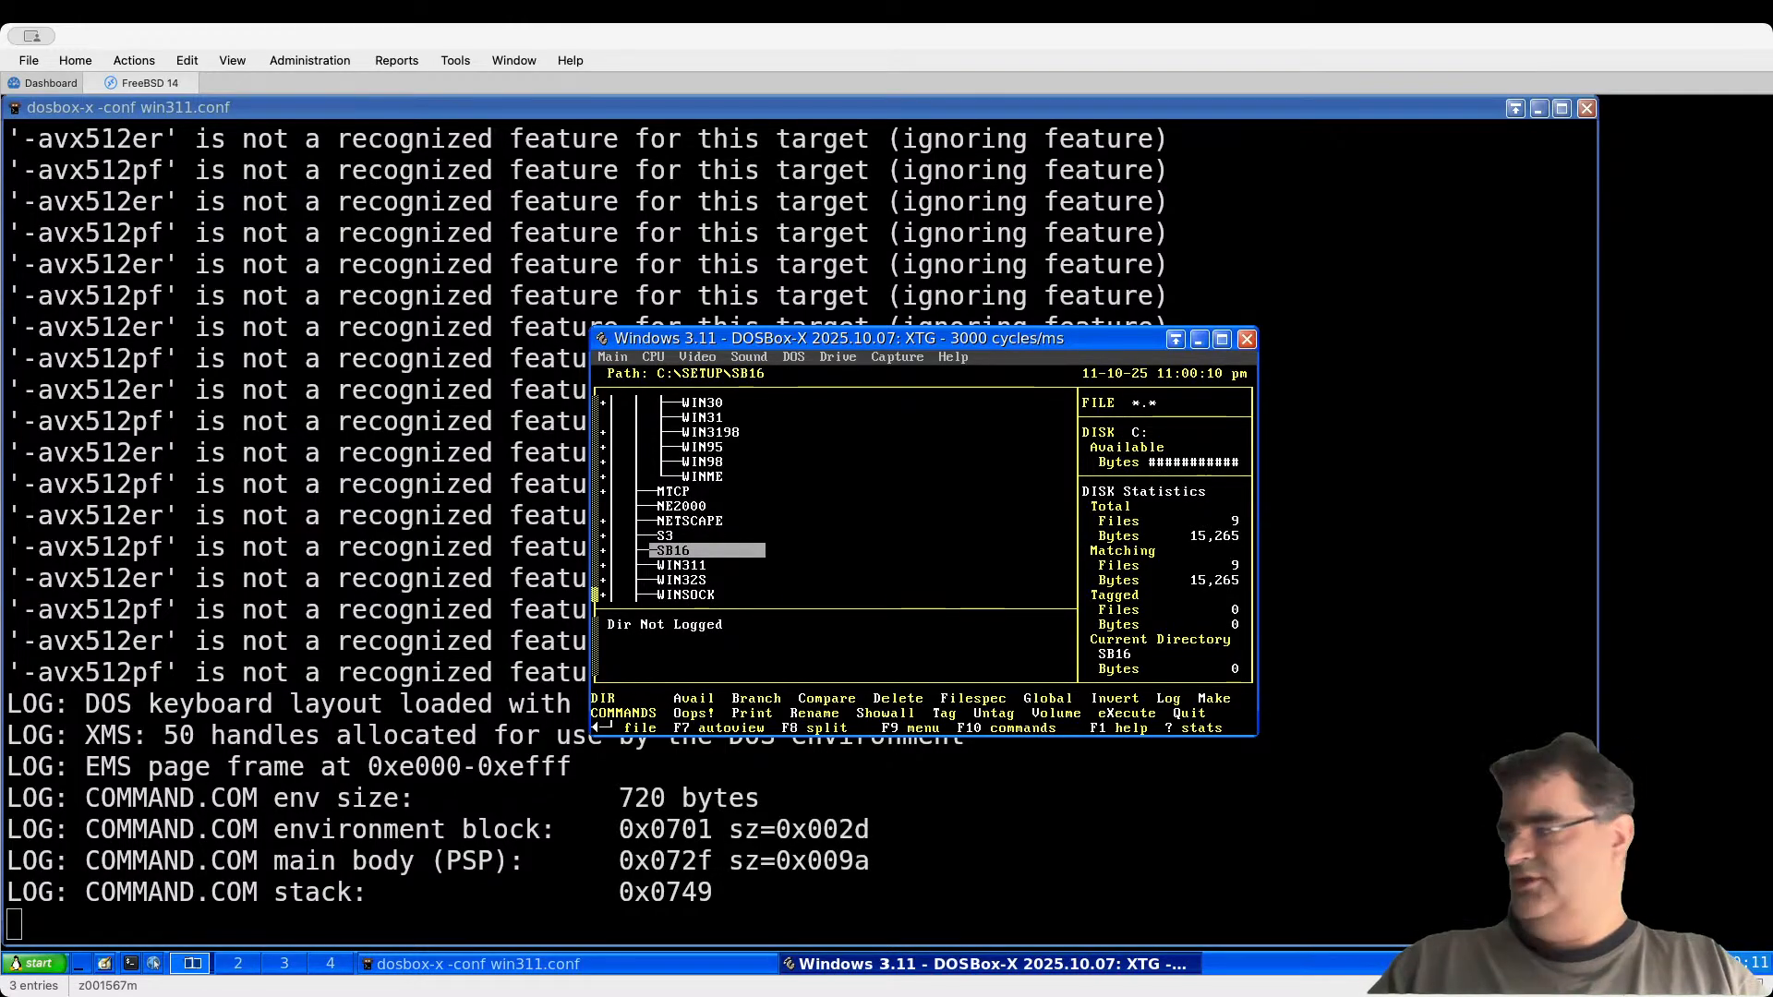
key(Down)
key(Down)
key(Down)
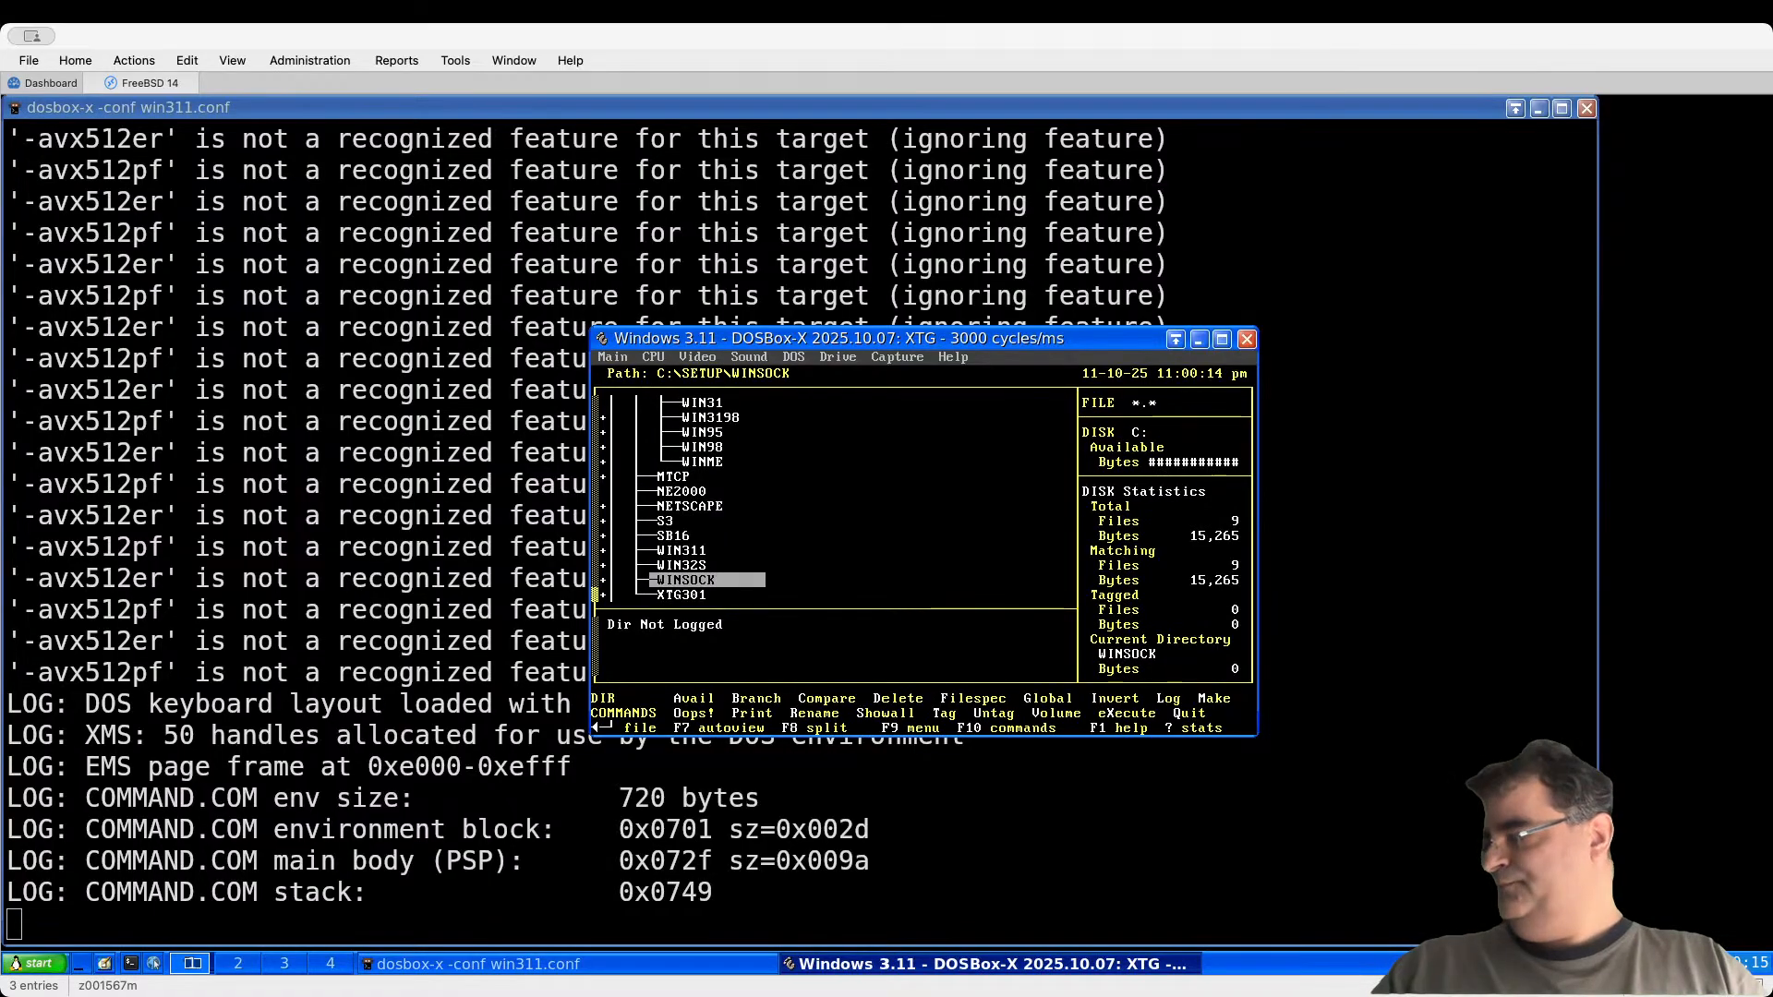
key(Up)
key(Up)
key(Up)
key(Up)
key(Up)
key(Up)
key(Up)
key(Up)
key(Up)
key(Up)
key(Up)
key(Up)
key(Up)
key(Up)
key(Up)
key(Up)
key(Up)
key(Up)
key(Up)
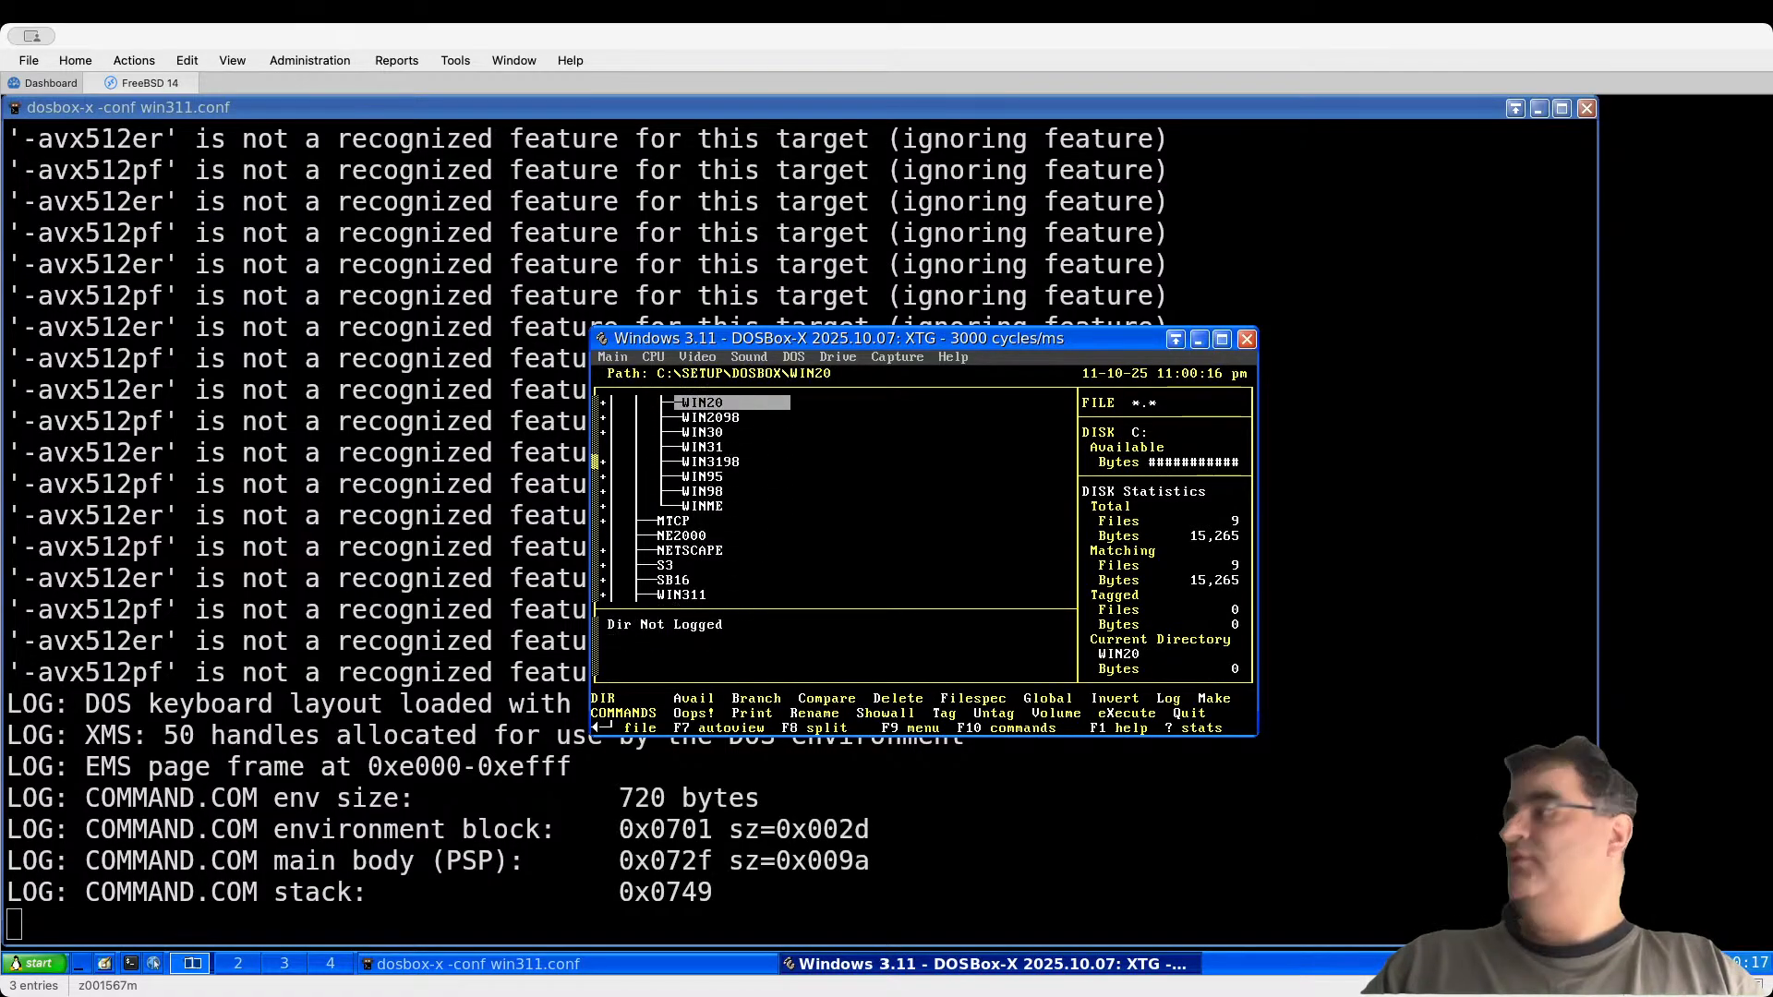
key(Down)
key(Down)
key(Down)
key(Down)
key(Down)
key(Down)
key(Down)
key(Down)
key(Down)
key(Down)
key(Down)
key(Down)
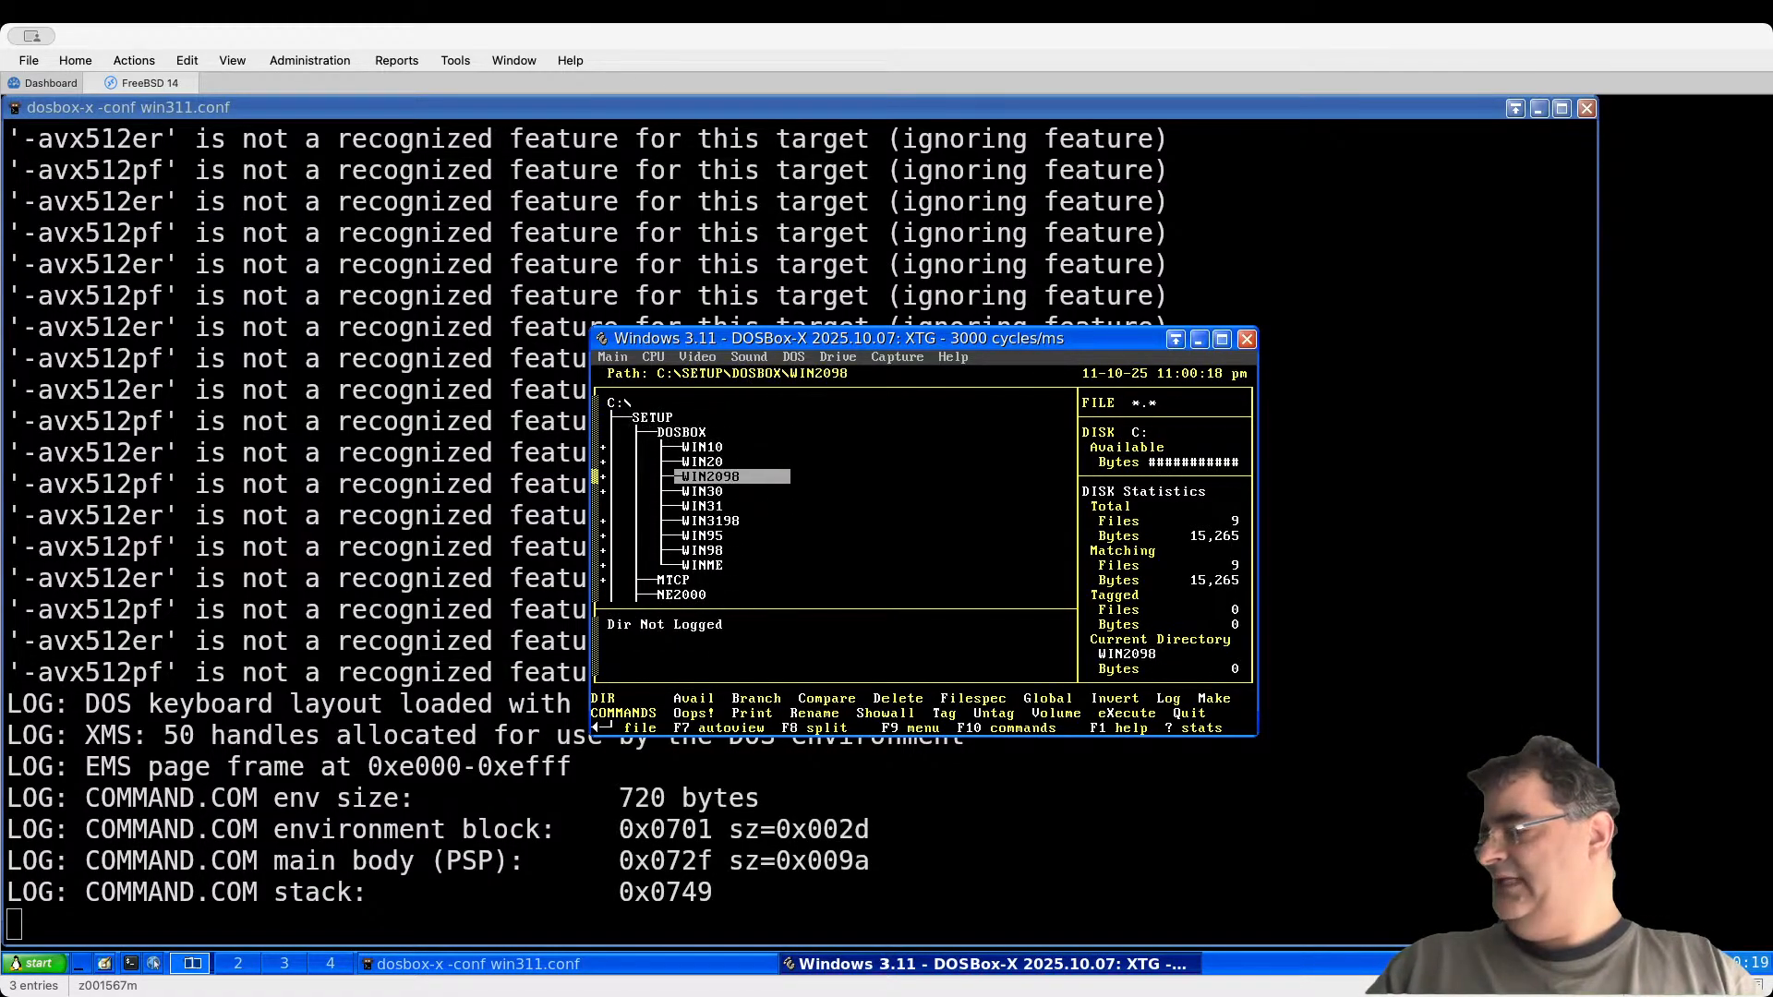
key(Down)
key(Up)
key(Up)
key(Up)
key(Up)
key(Up)
key(Up)
key(Up)
key(Up)
key(Up)
key(Up)
key(Up)
key(Up)
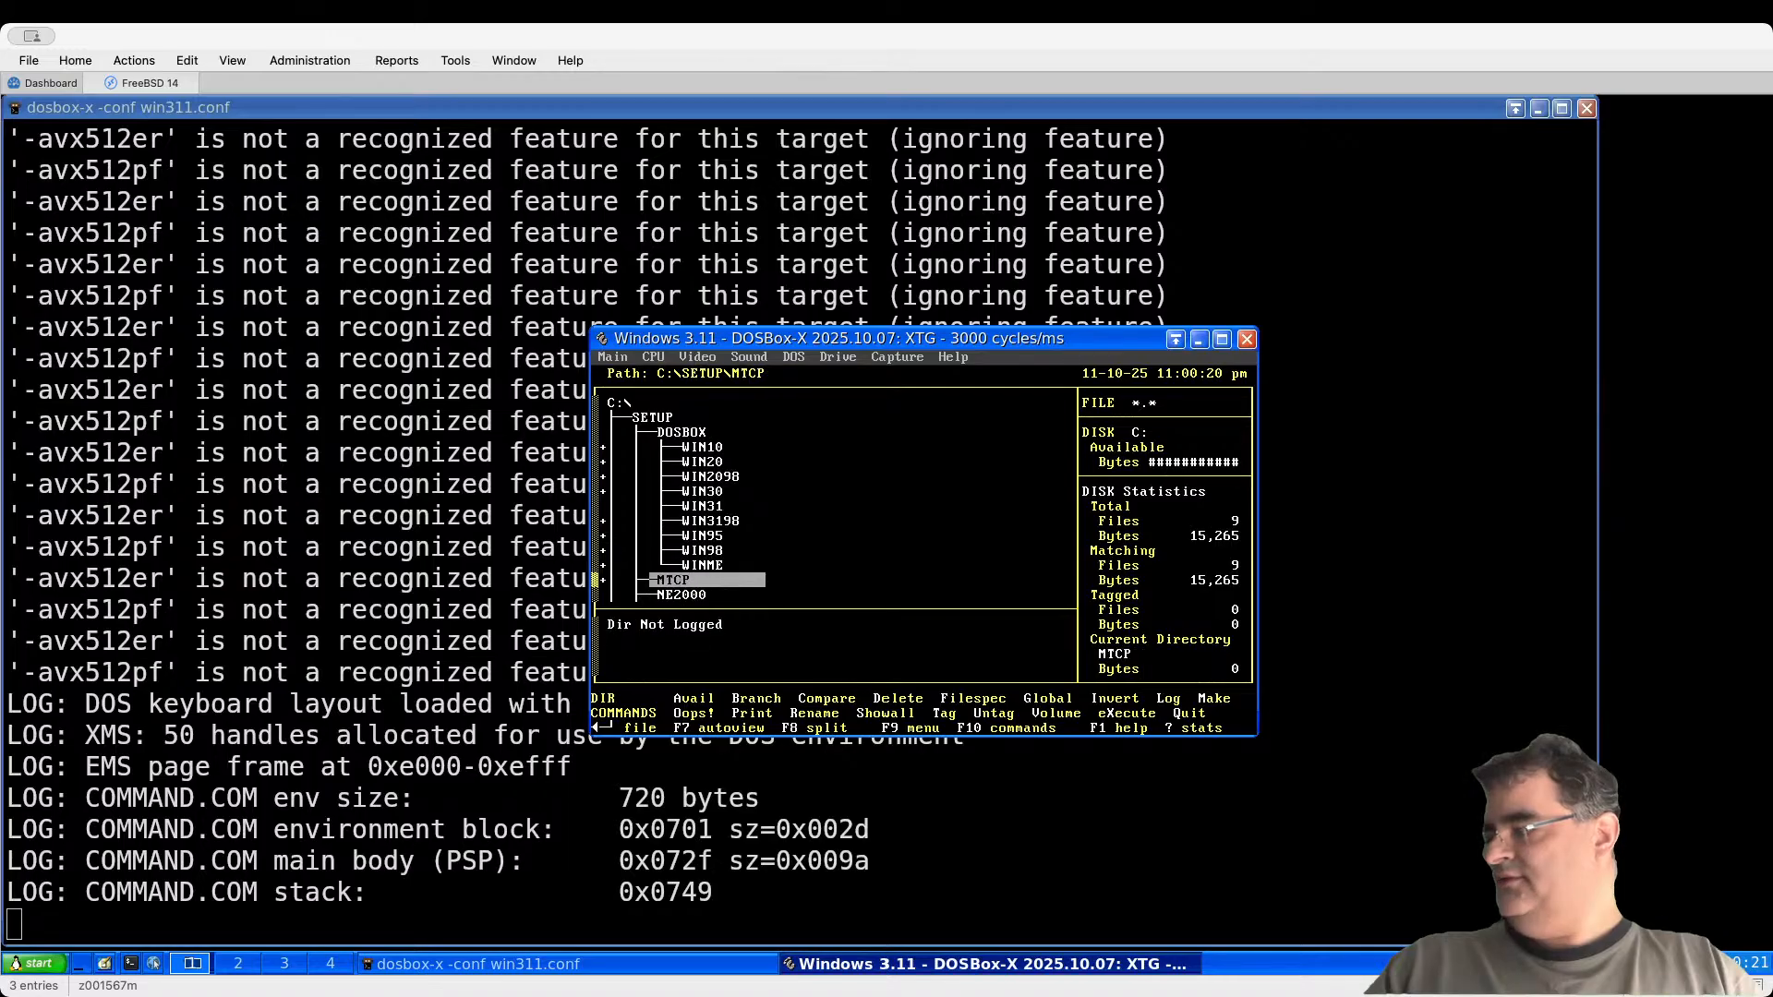
key(Down)
key(Down)
key(Down)
key(Down)
key(Down)
key(Down)
key(Down)
key(Down)
key(Down)
key(Down)
key(Down)
key(Down)
key(Down)
key(Down)
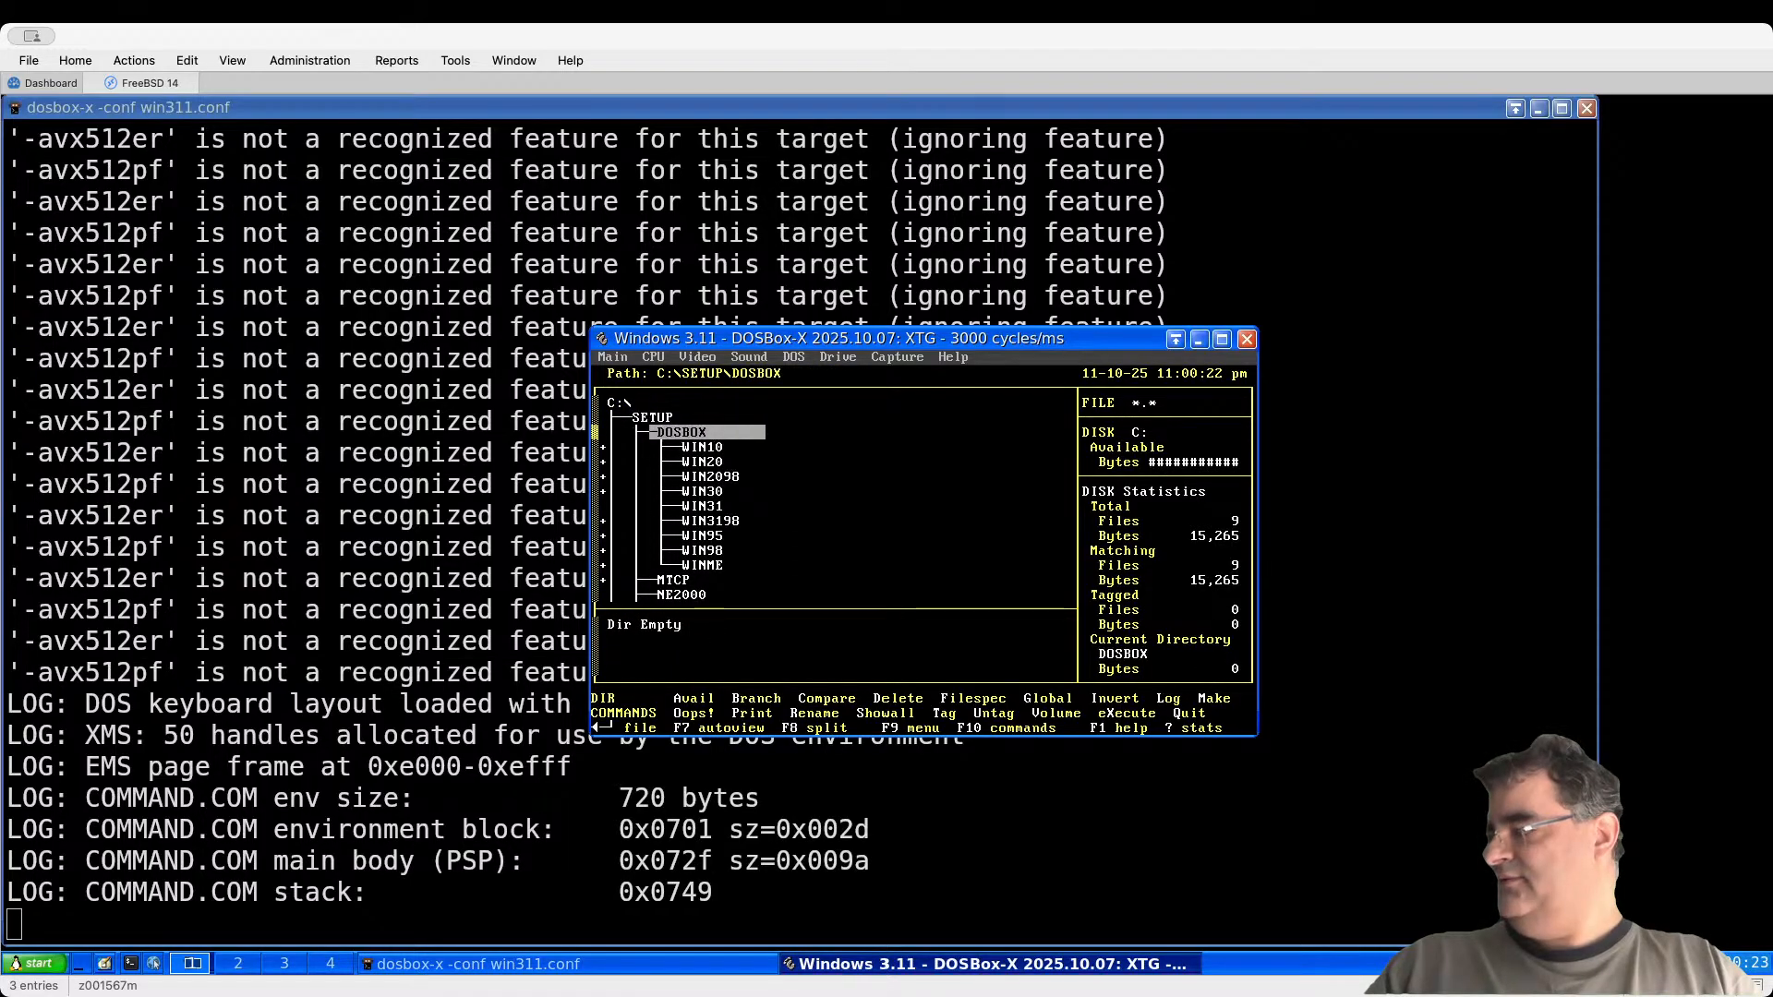
key(Up)
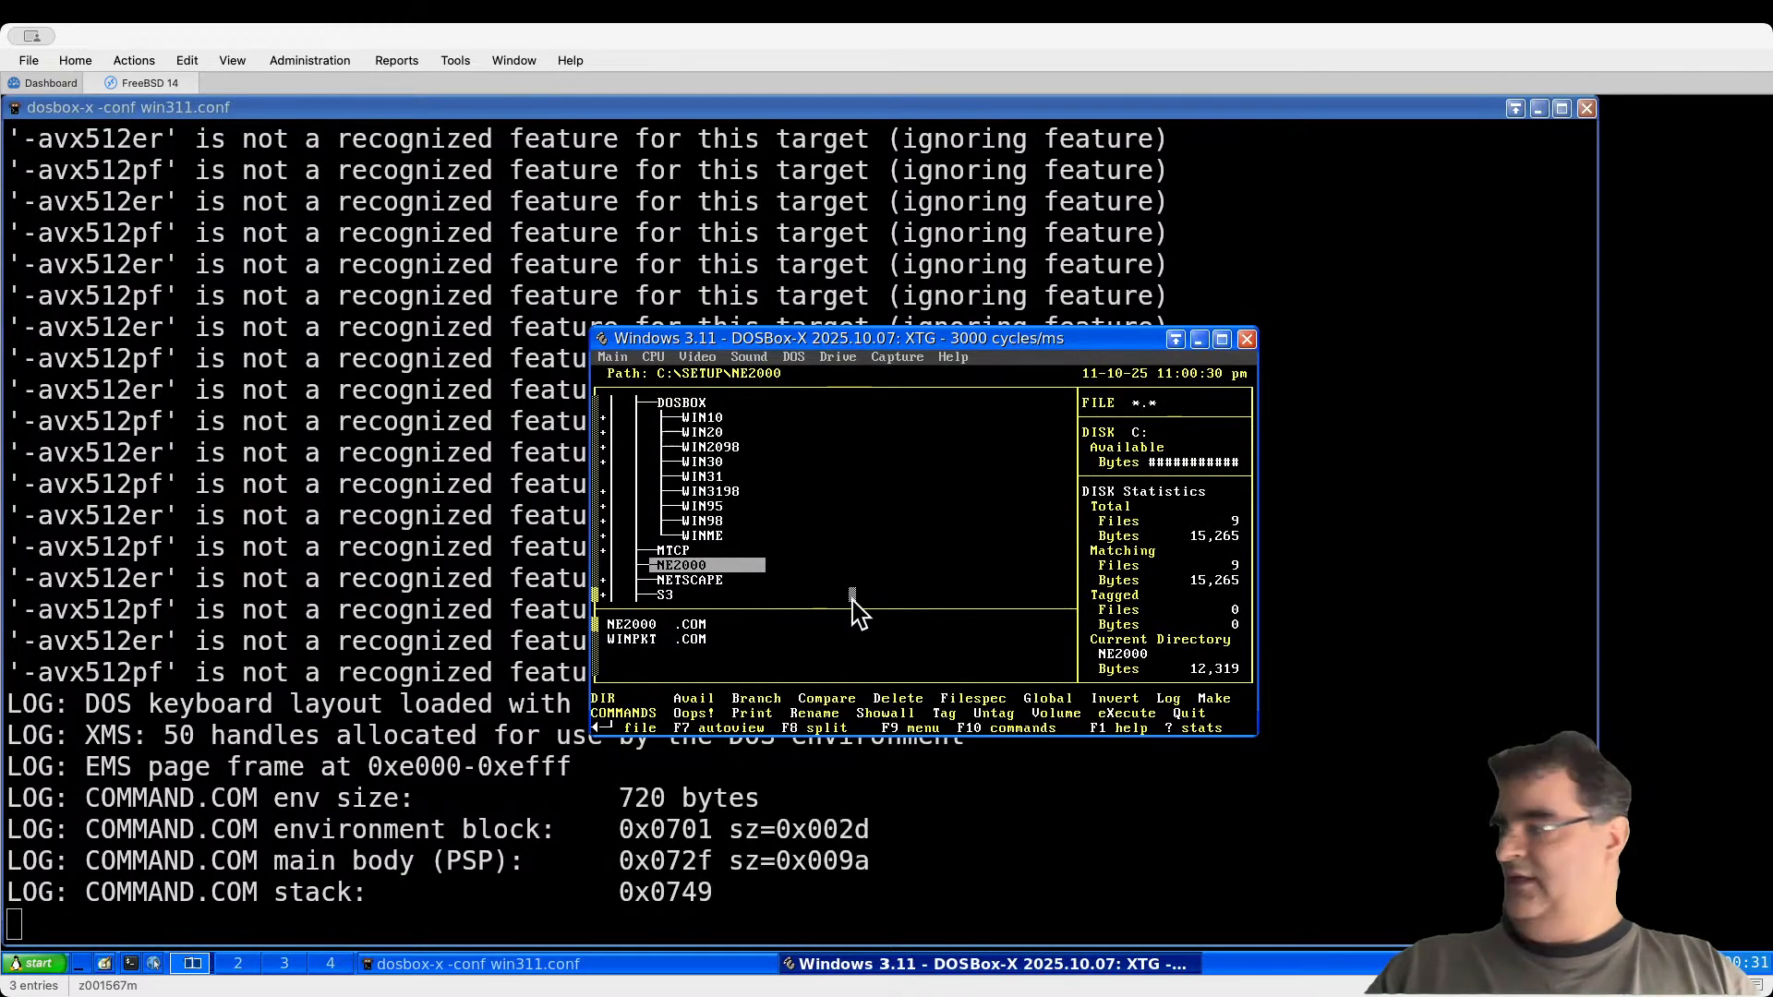
key(Up)
Step: Reopen AUTOEXEC.BAT and type C:\SETUP\NE2000\NE2000 0x60 10 0x300 on a new line after KEYB DE
key(Home)
key(Return)
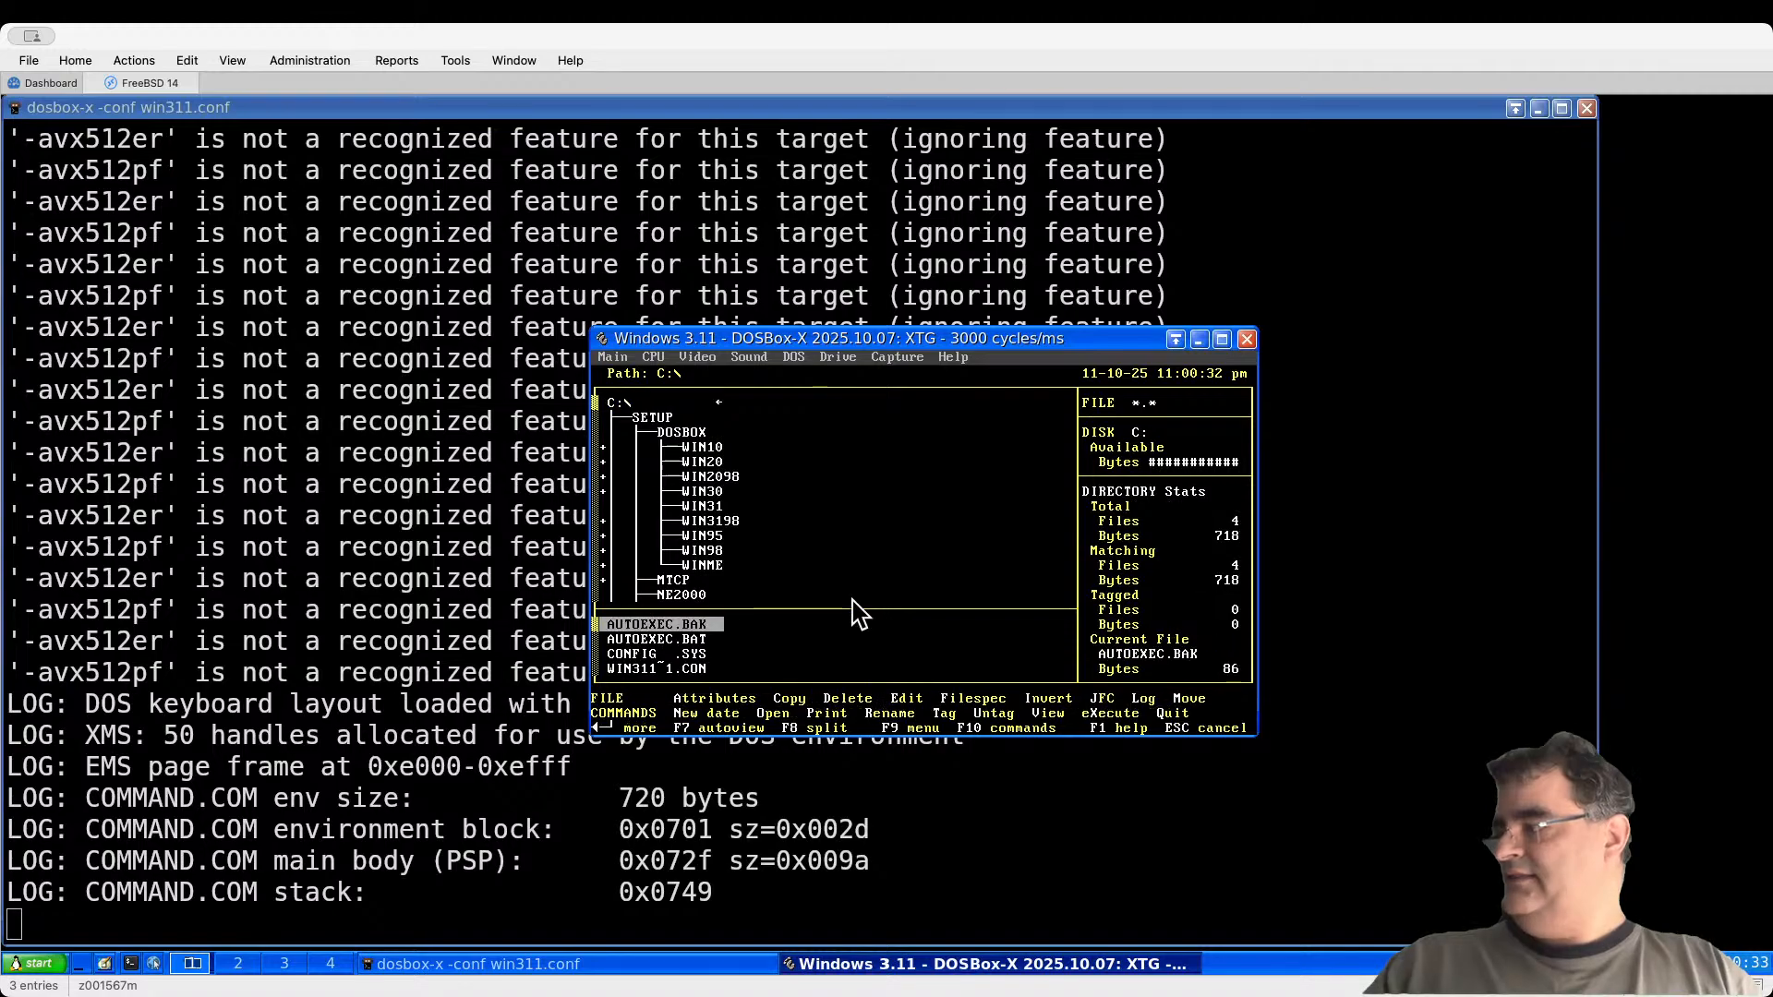
key(Down)
key(e)
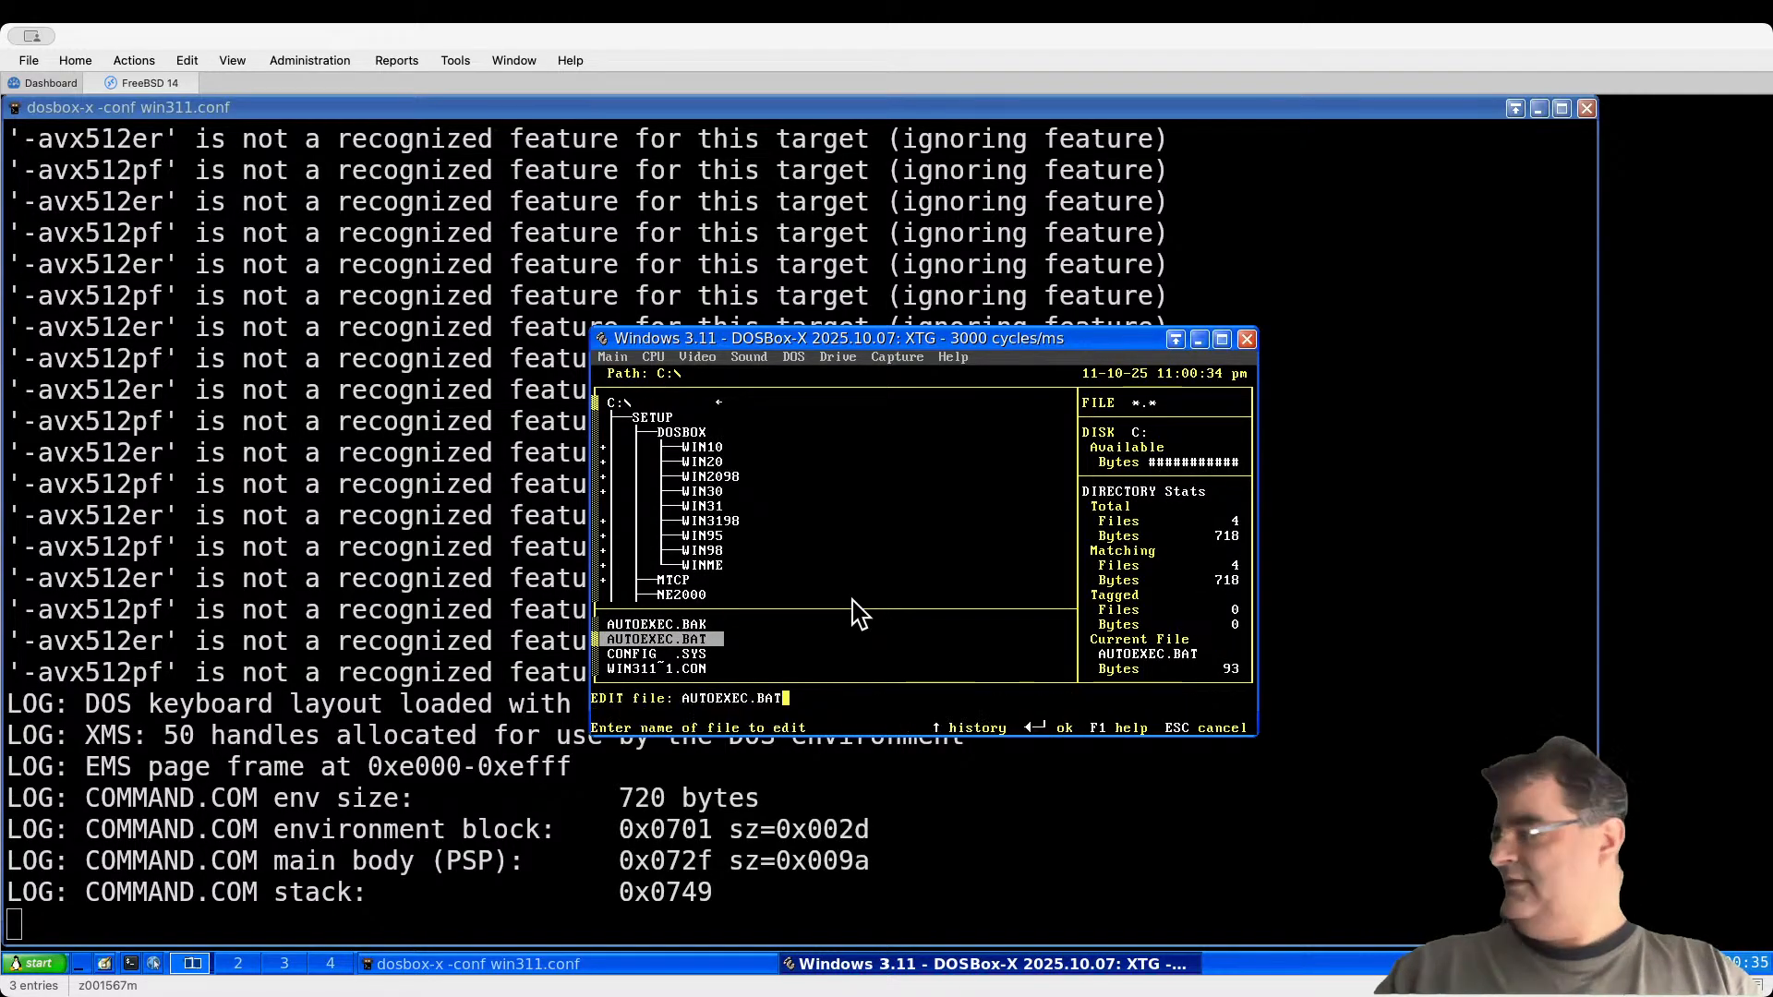
key(Return)
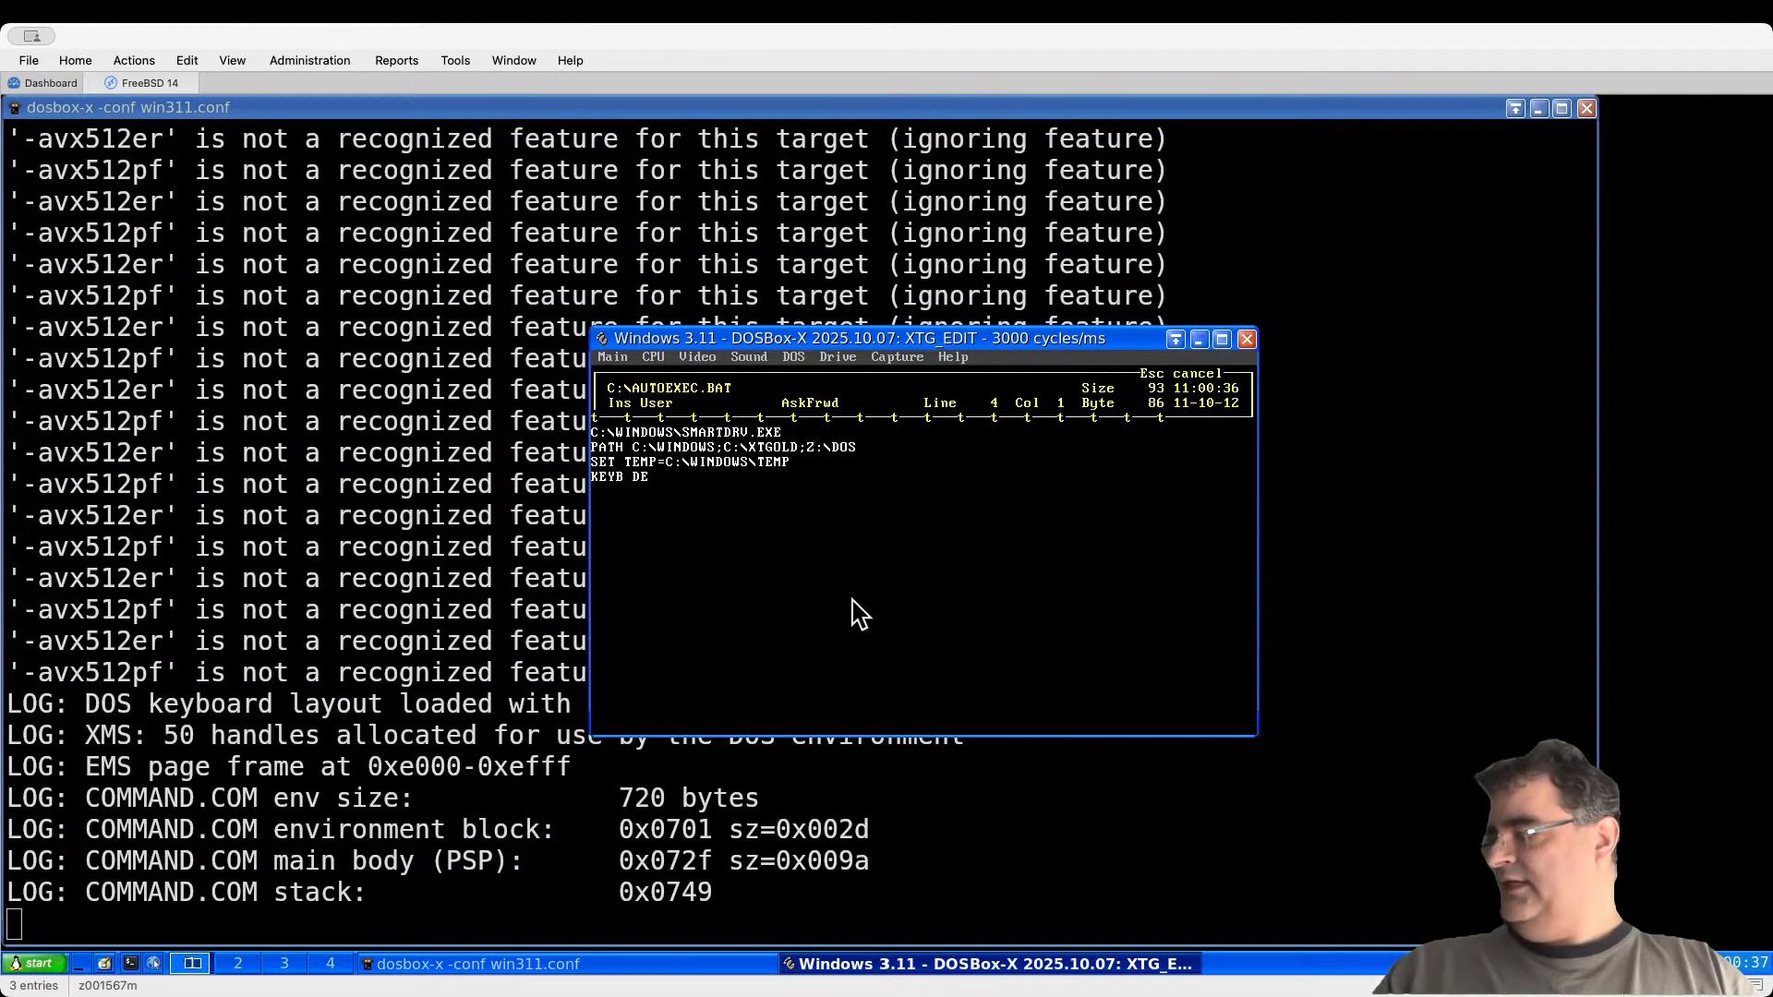
key(Right)
key(Right)
key(Right)
key(Right)
key(Right)
key(Right)
key(Return)
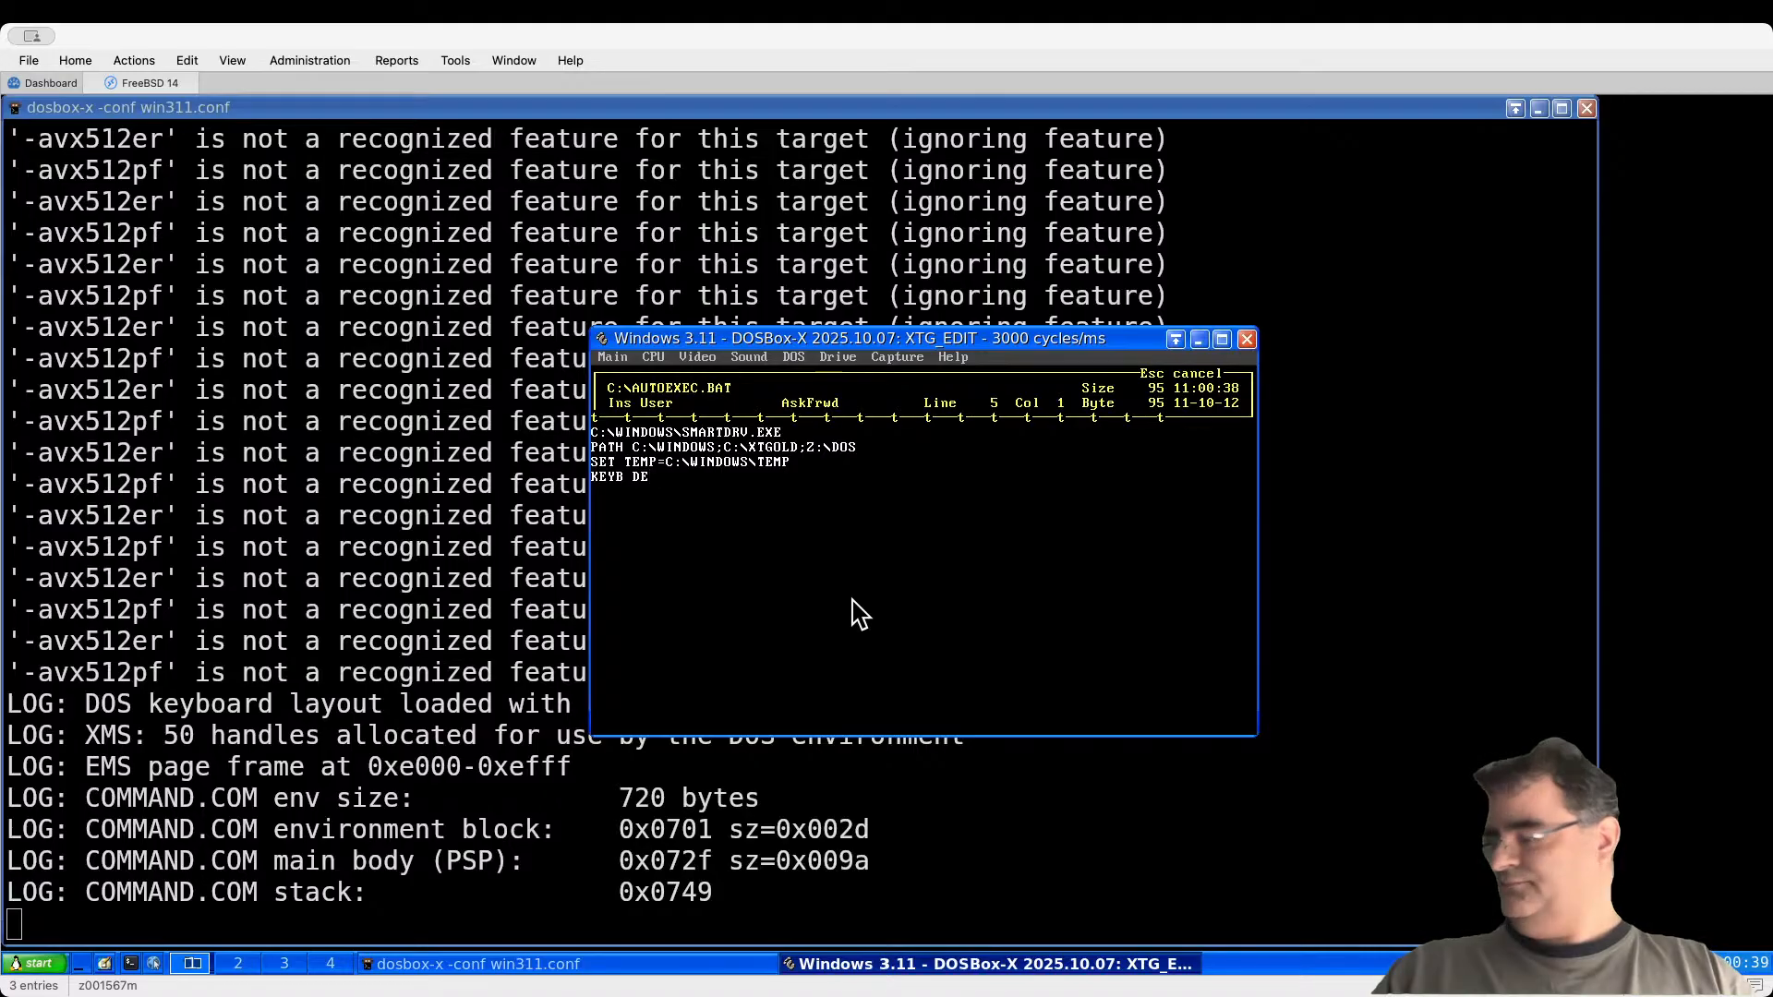
text(C:)
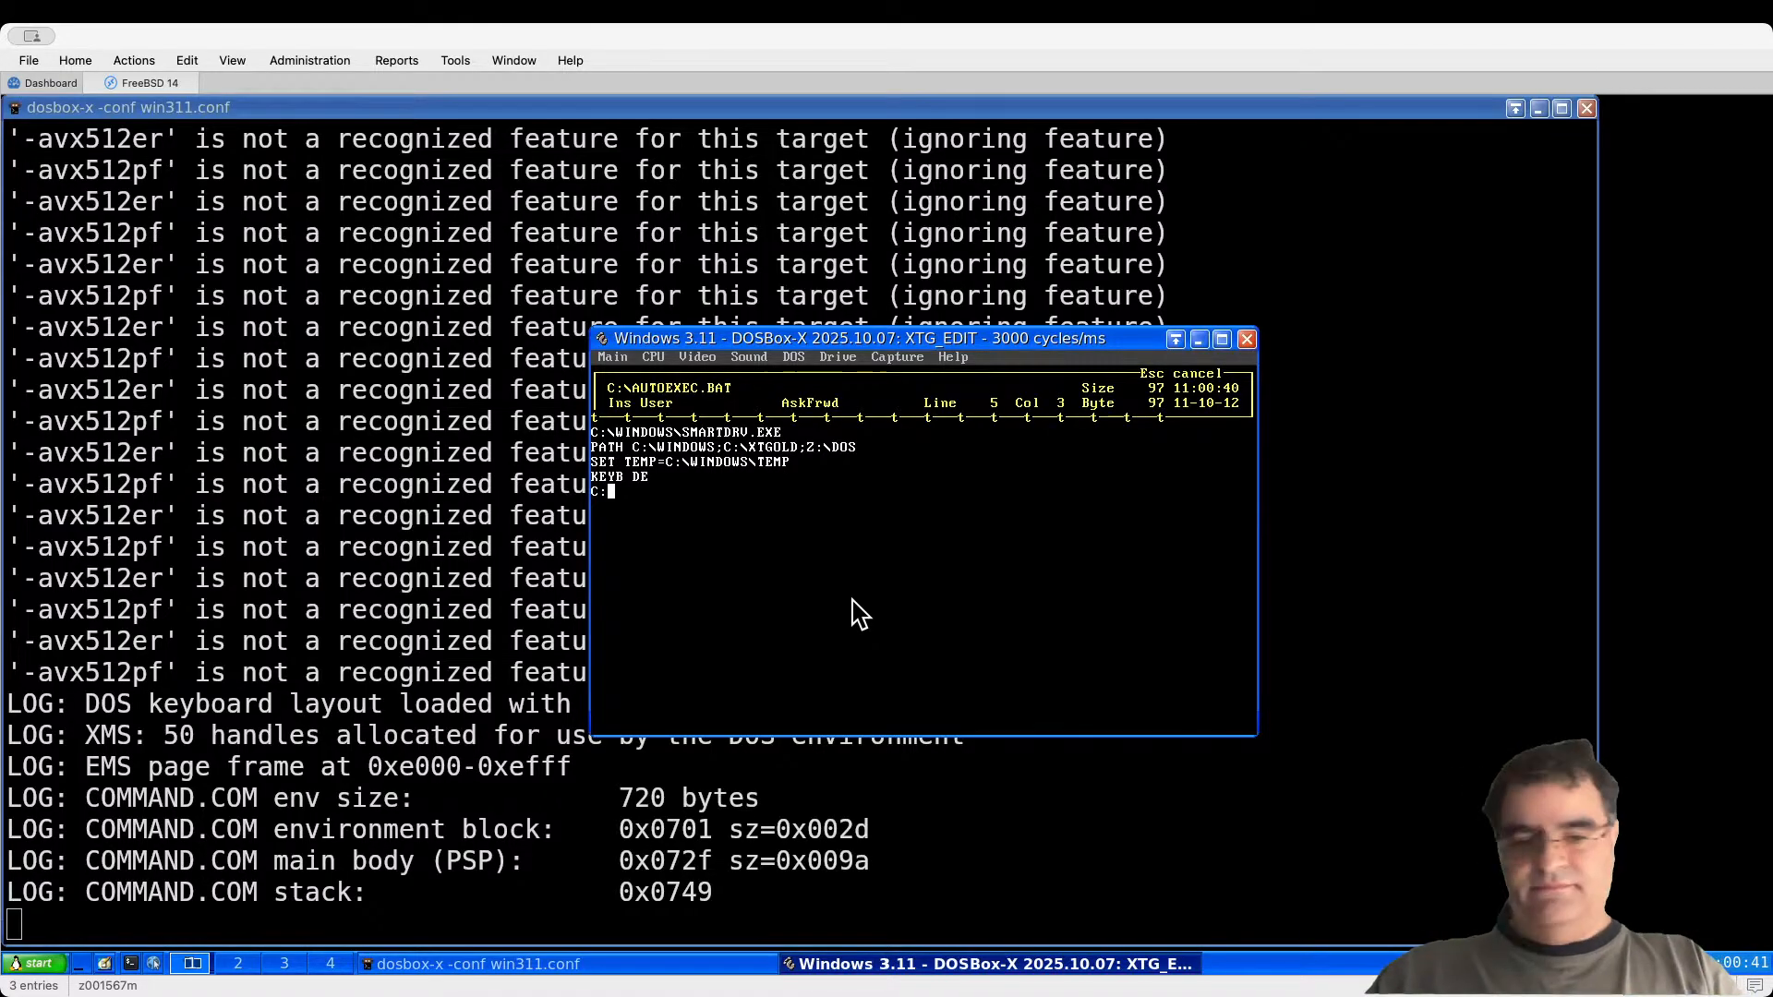
text(\)
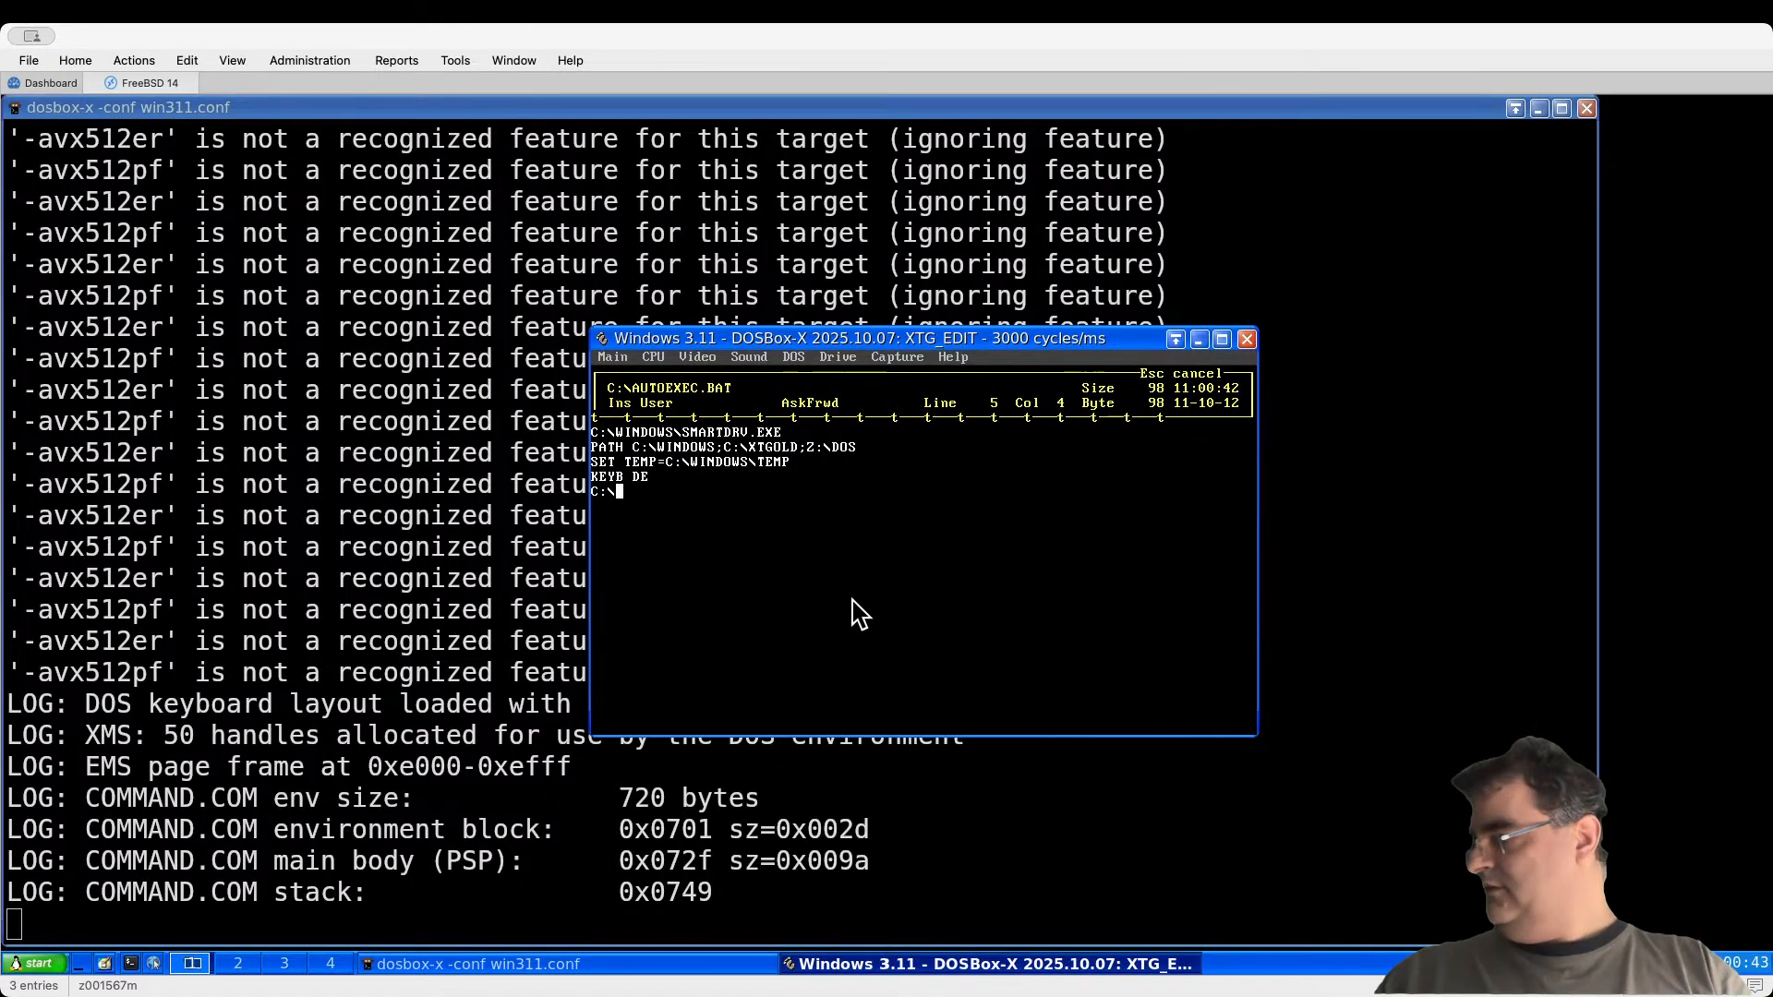
text(SETUP)
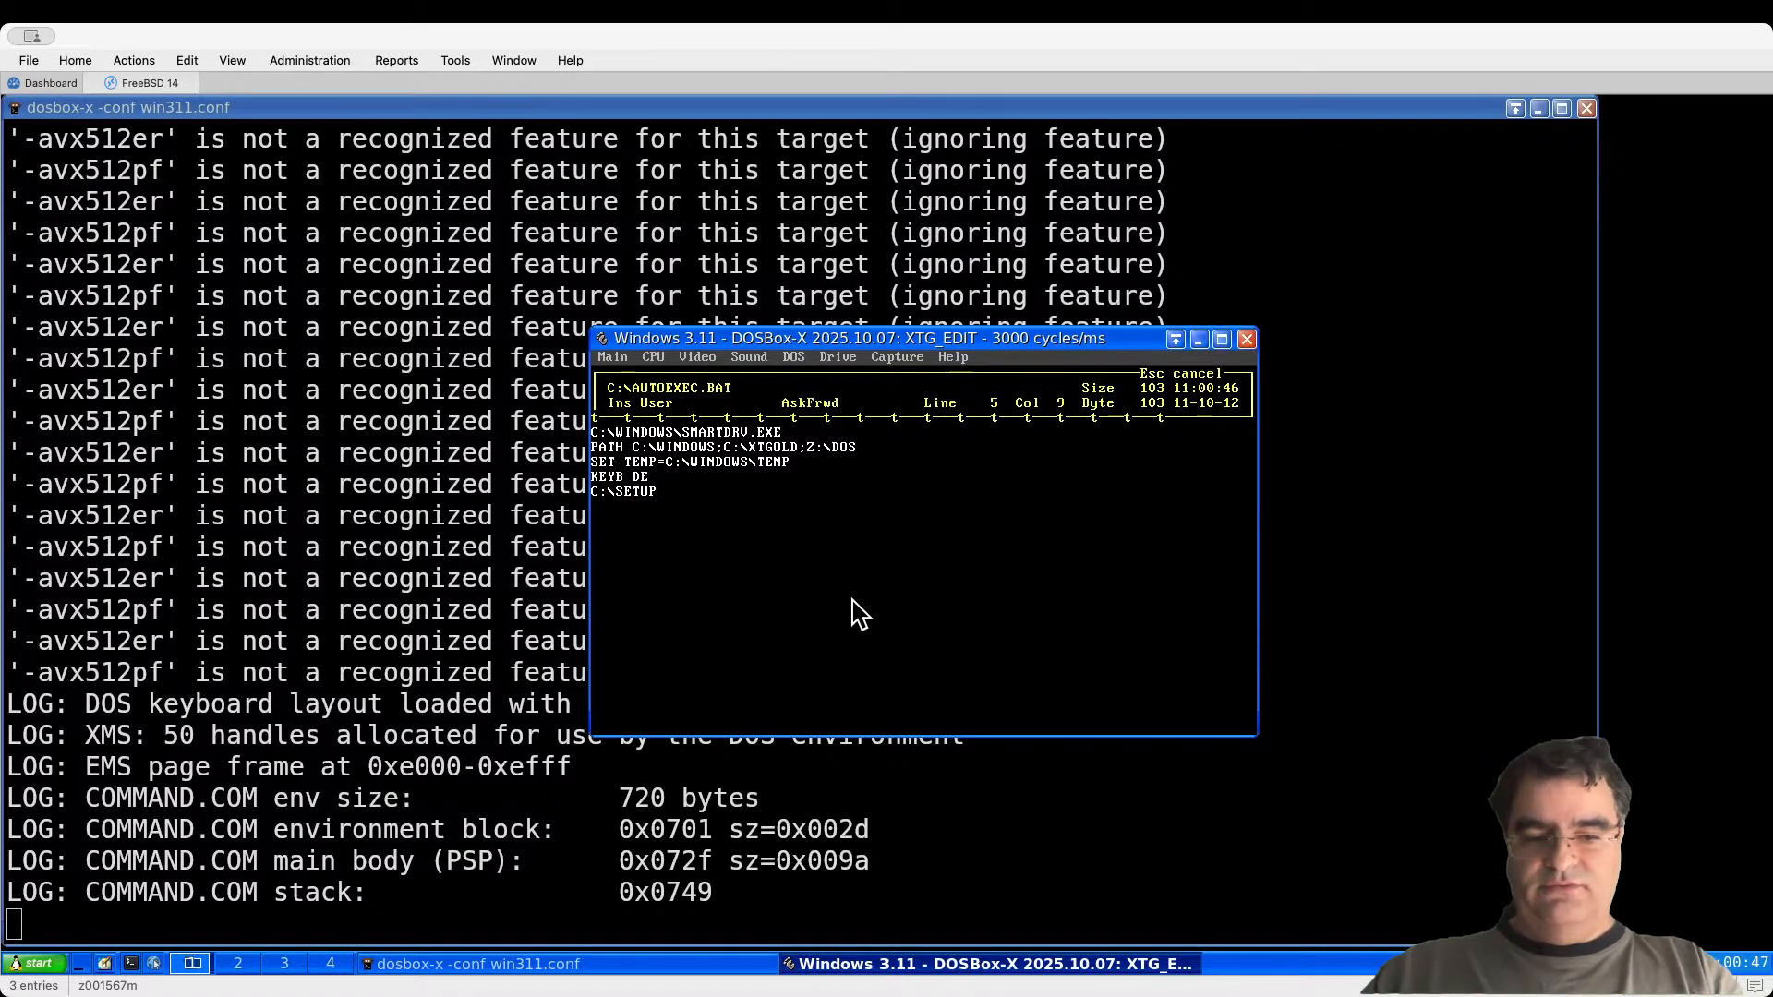
text(\NE)
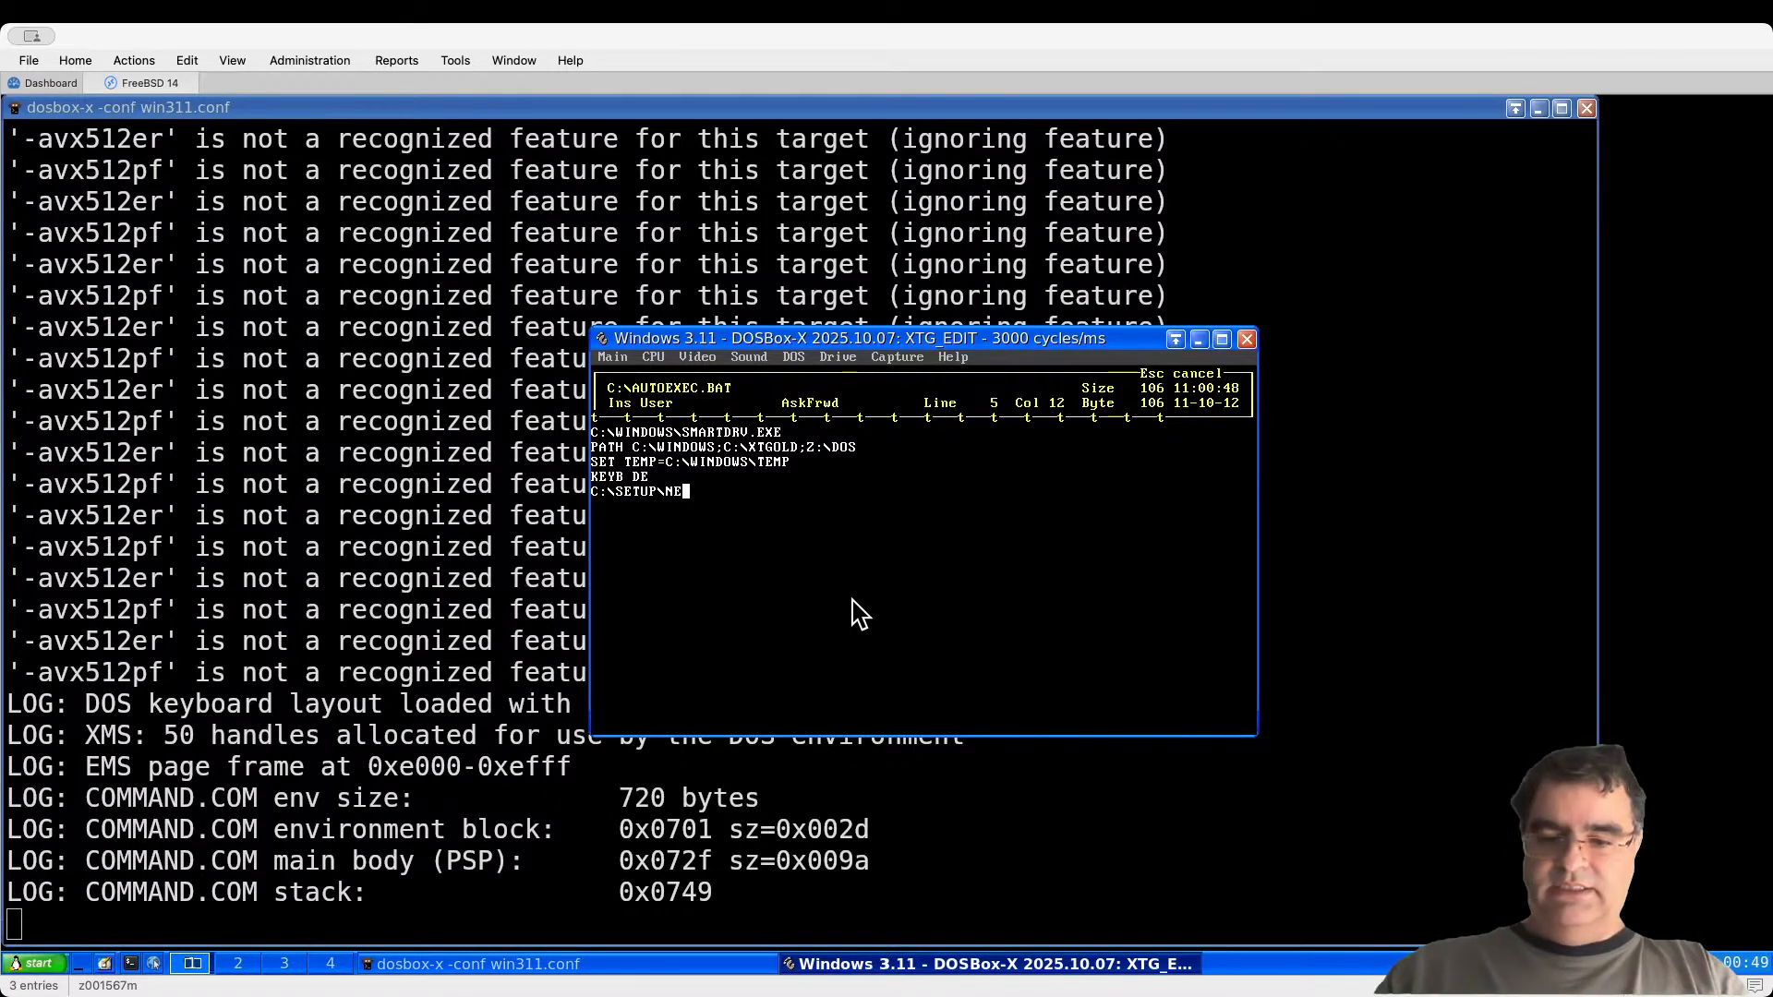
text(2000)
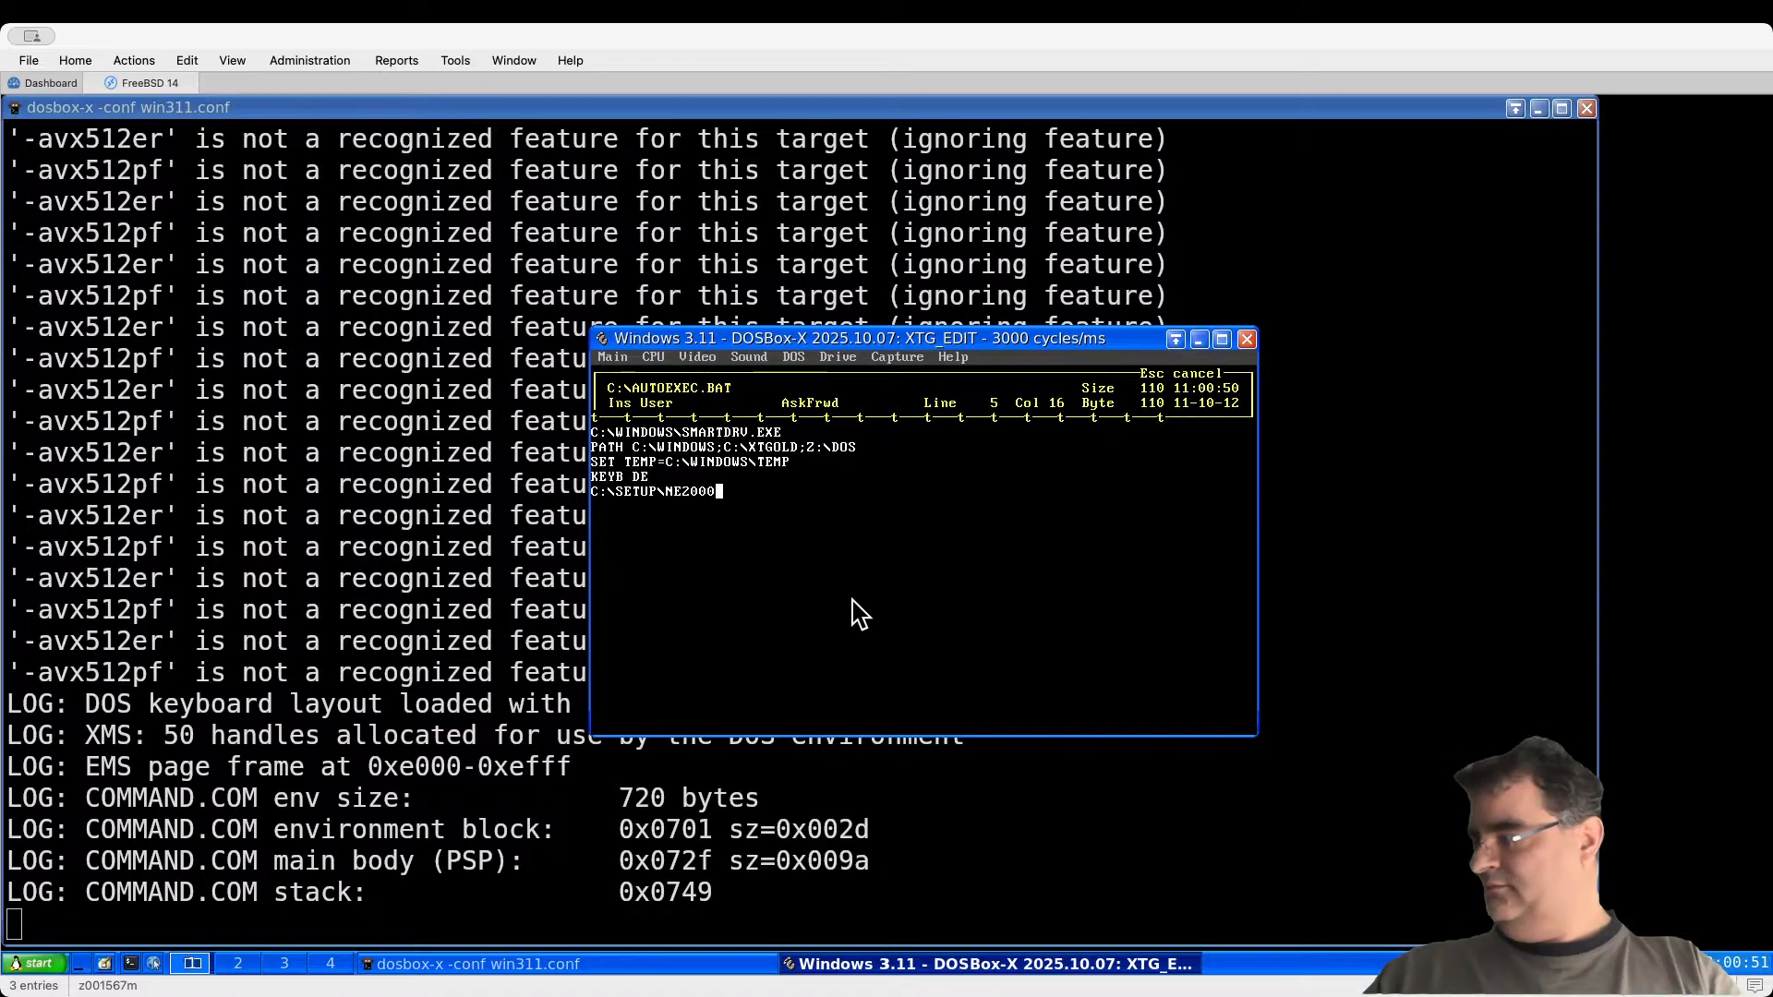
text(\)
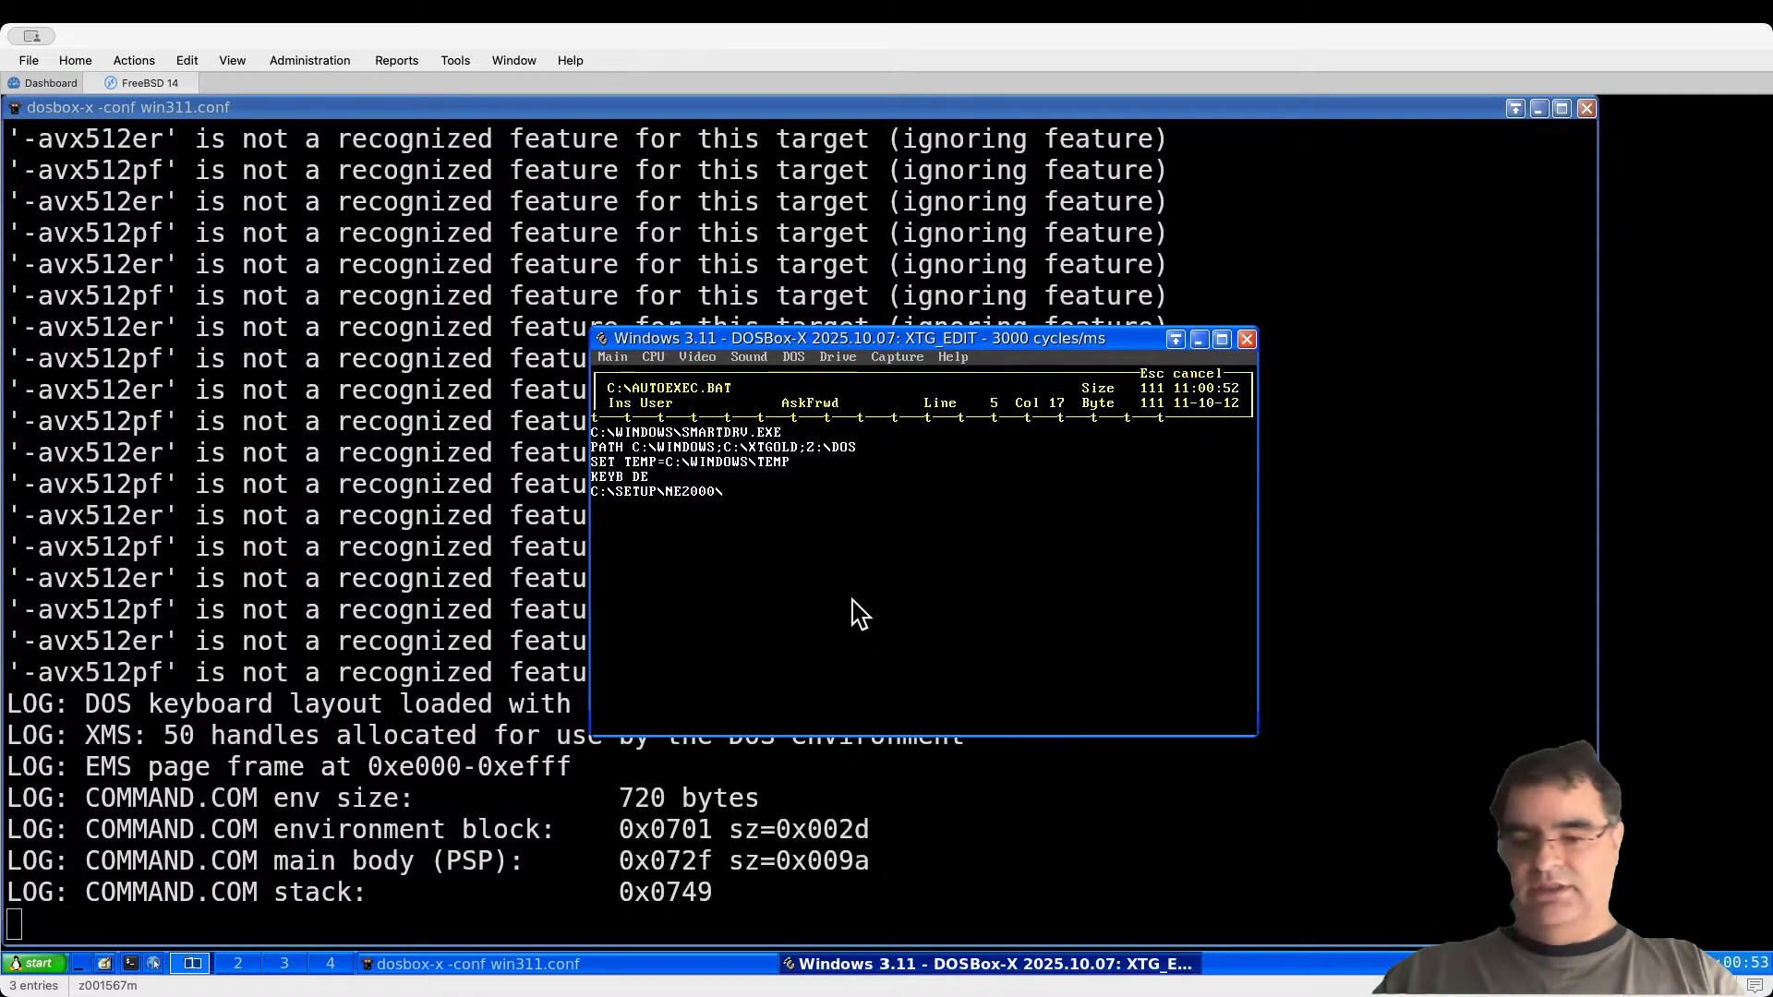
text(NE2000)
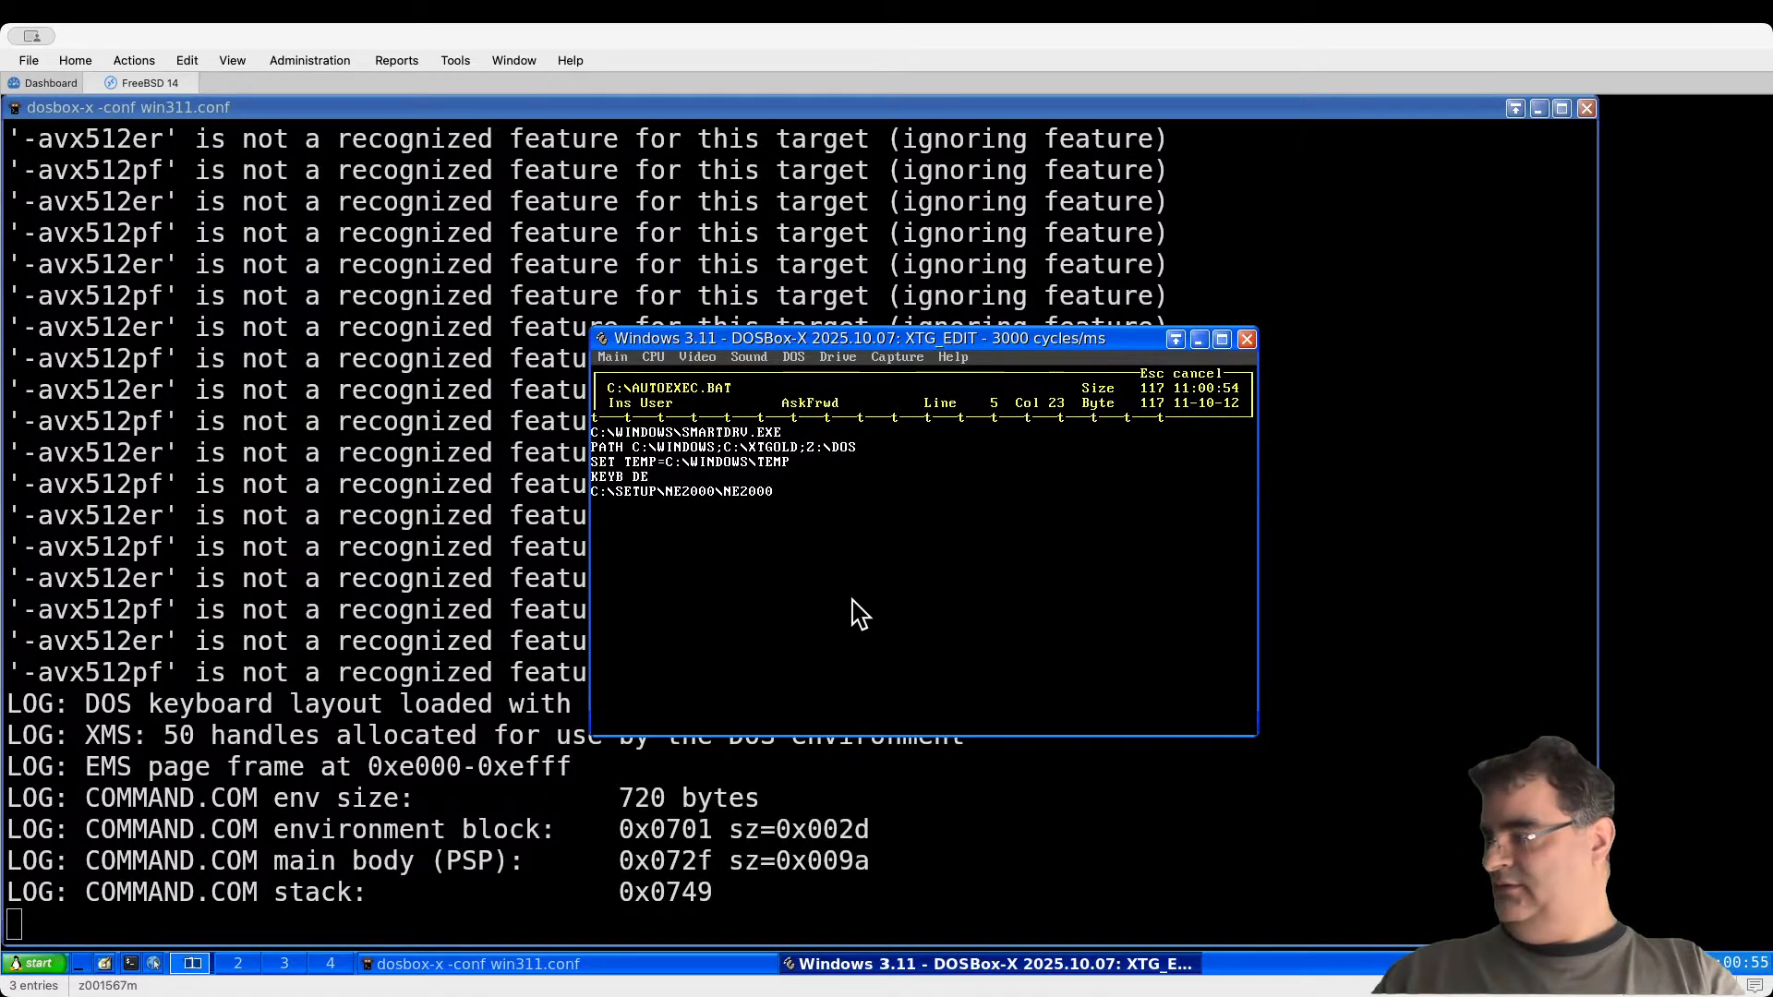
text( 0x)
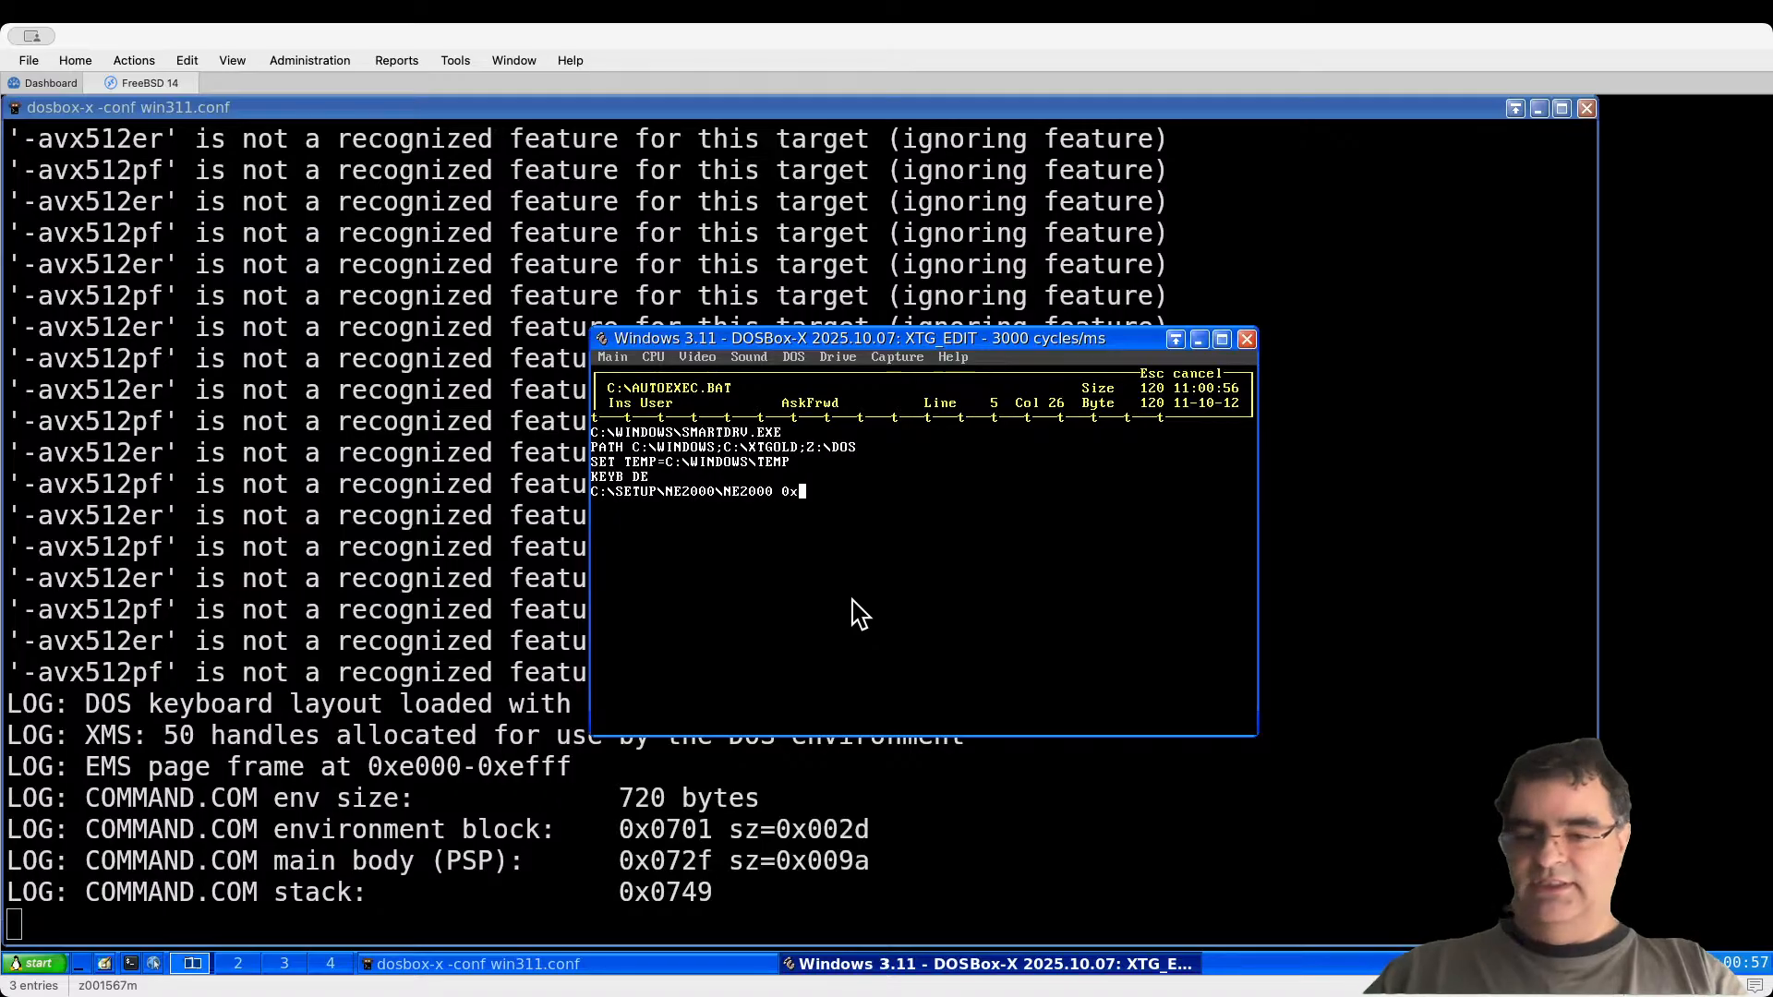
text(60 10 0x300)
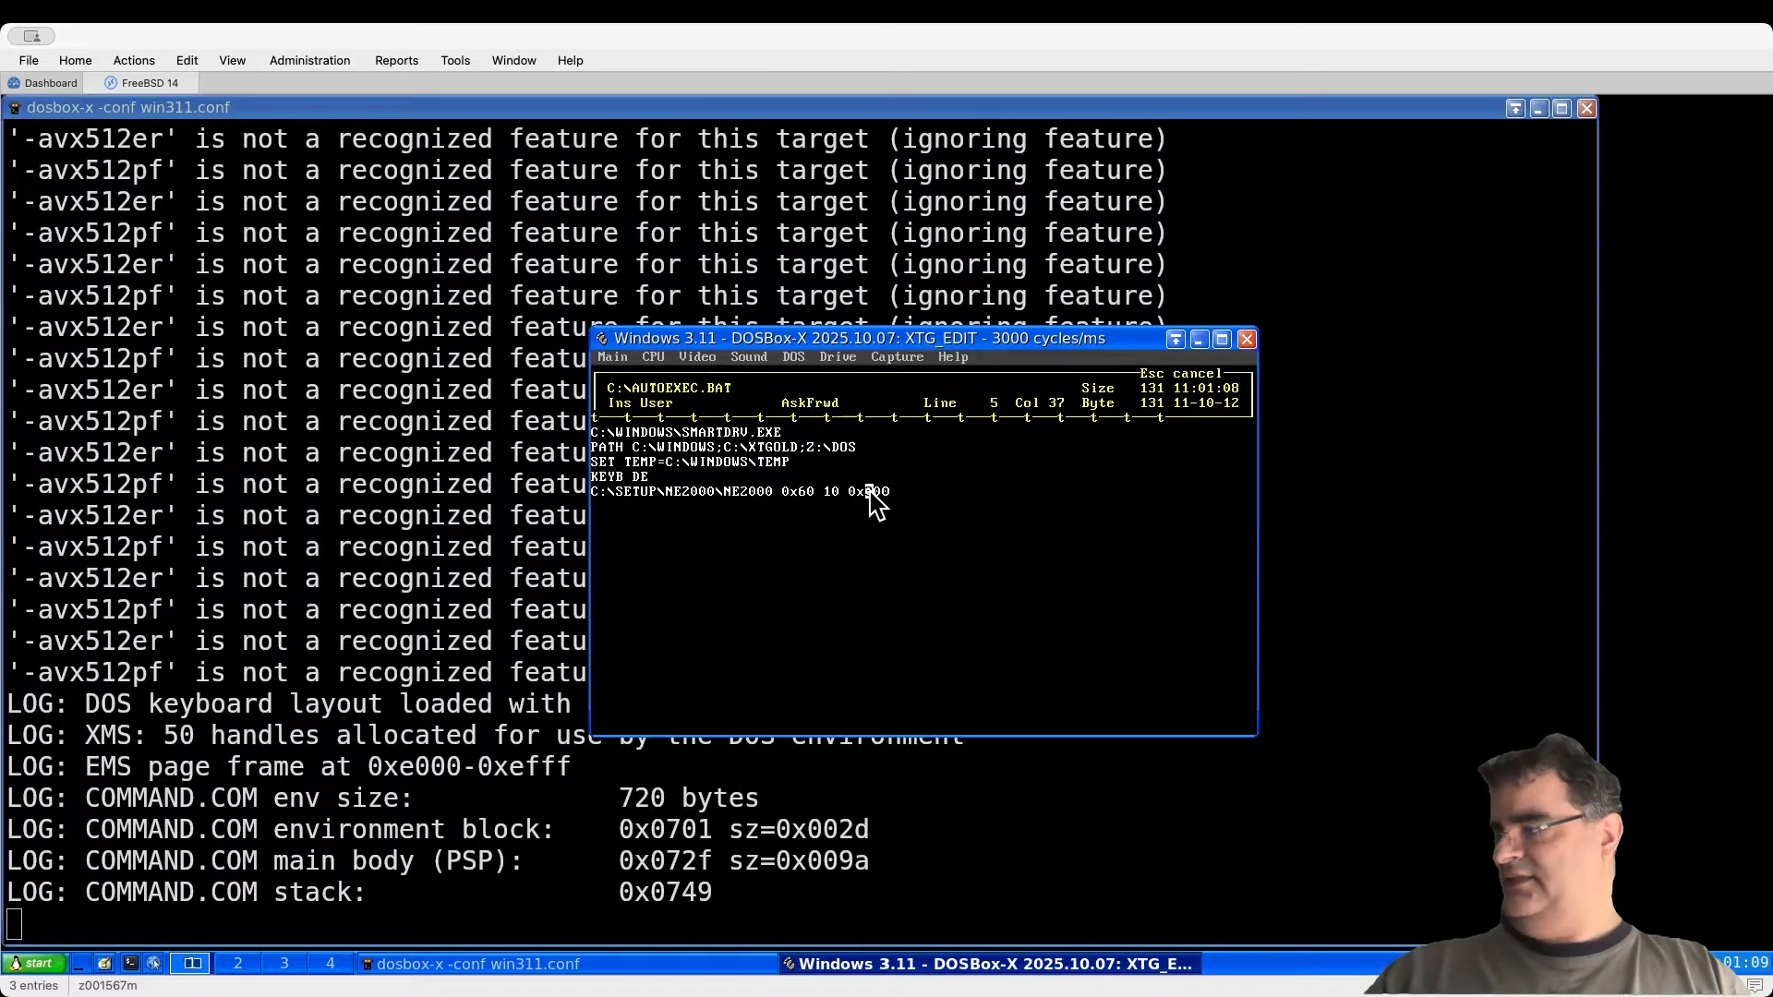
Step: Add a C:\SETUP\NE2000\WINPKT 0x60 line and insert C:\SETUP\MTCP\DHCP above it
key(Return)
text(C)
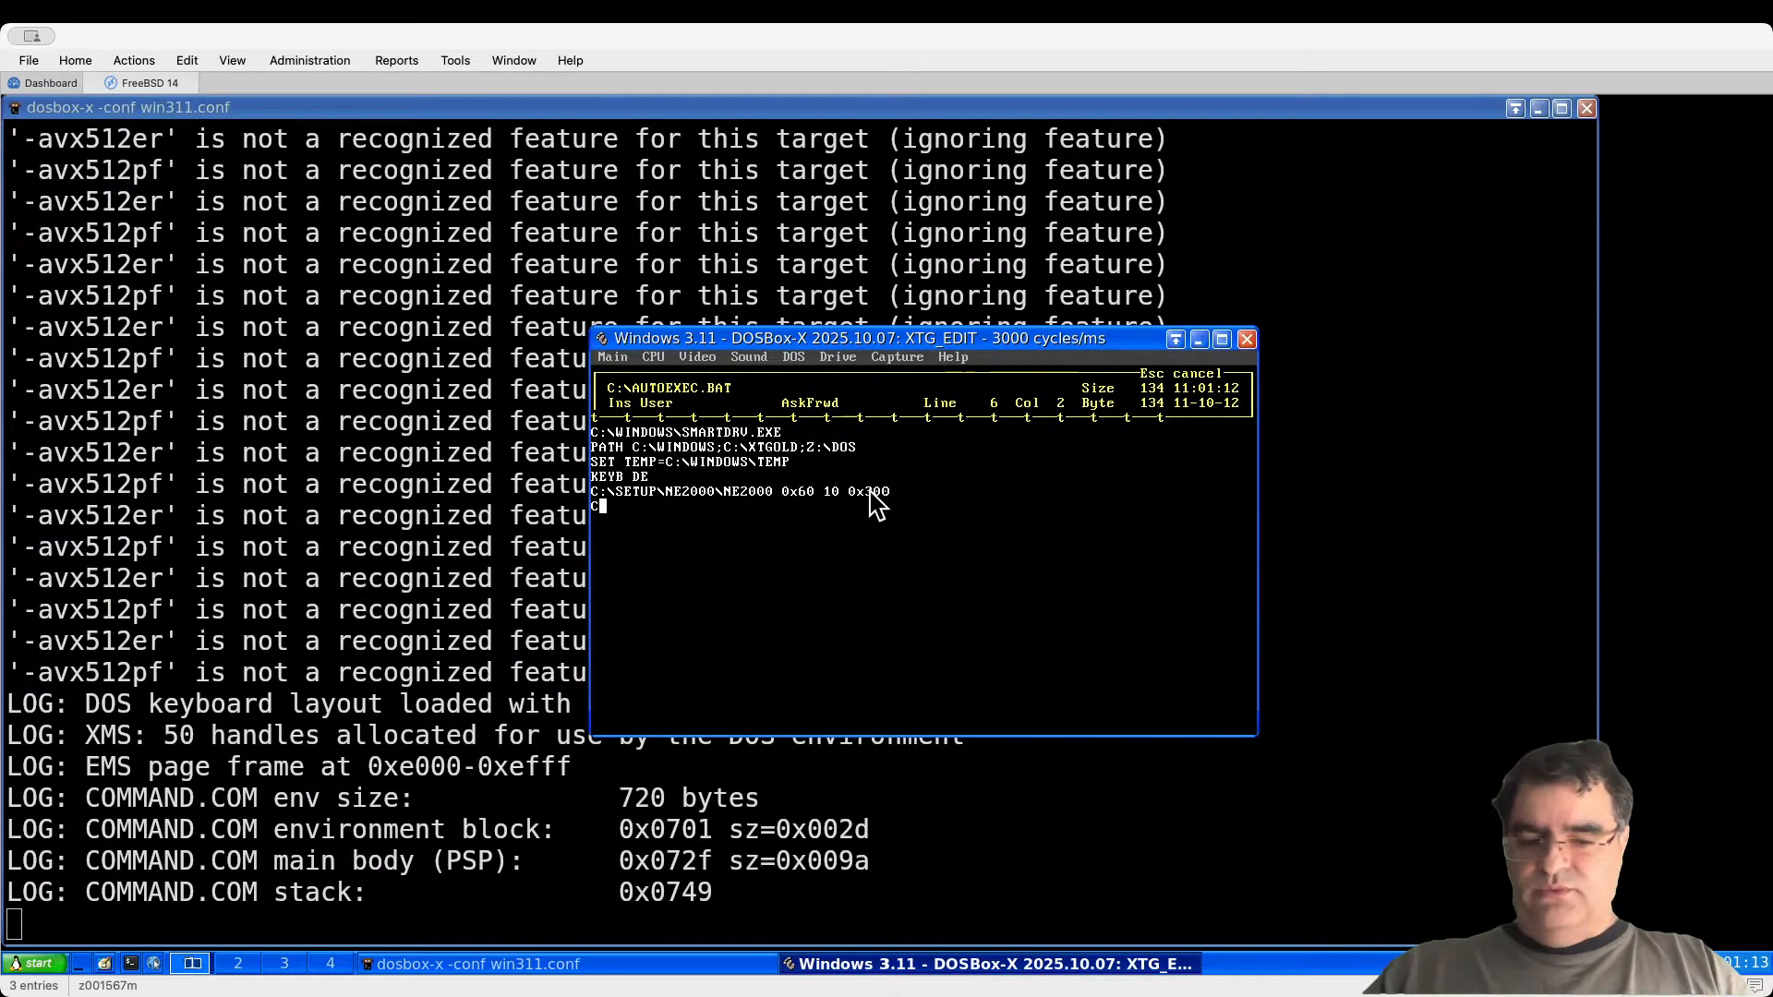
text(:\SETUP)
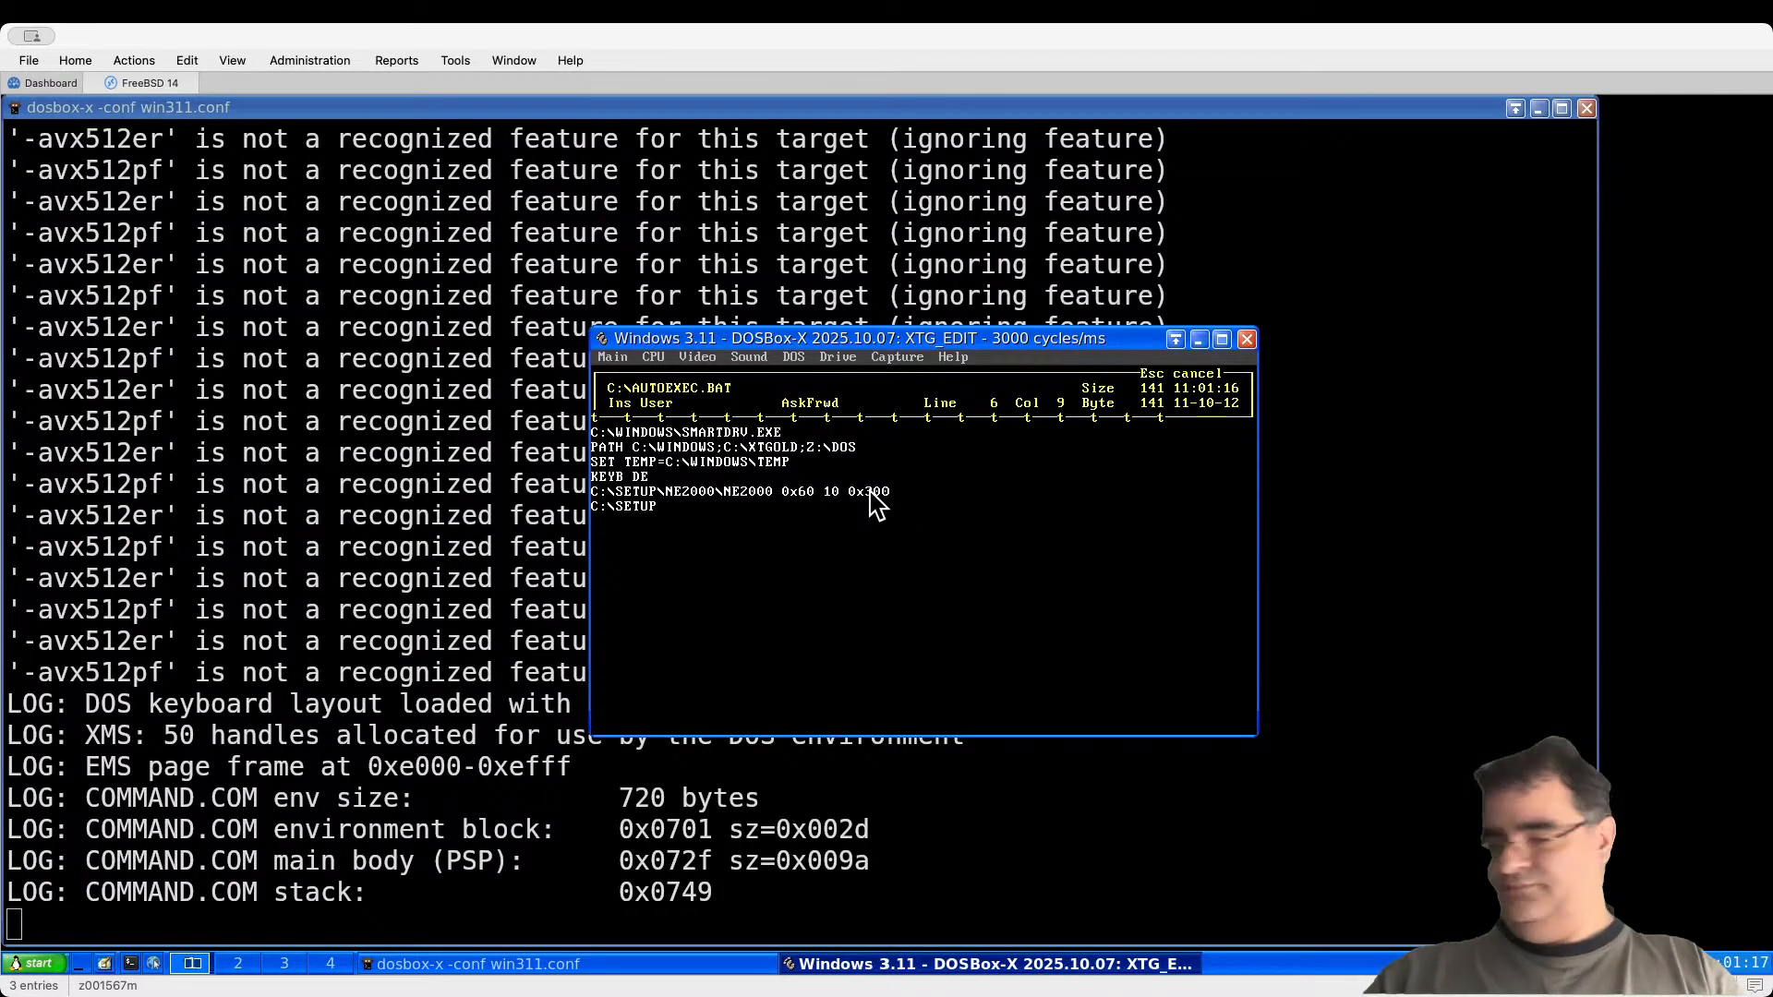
text(\NE2)
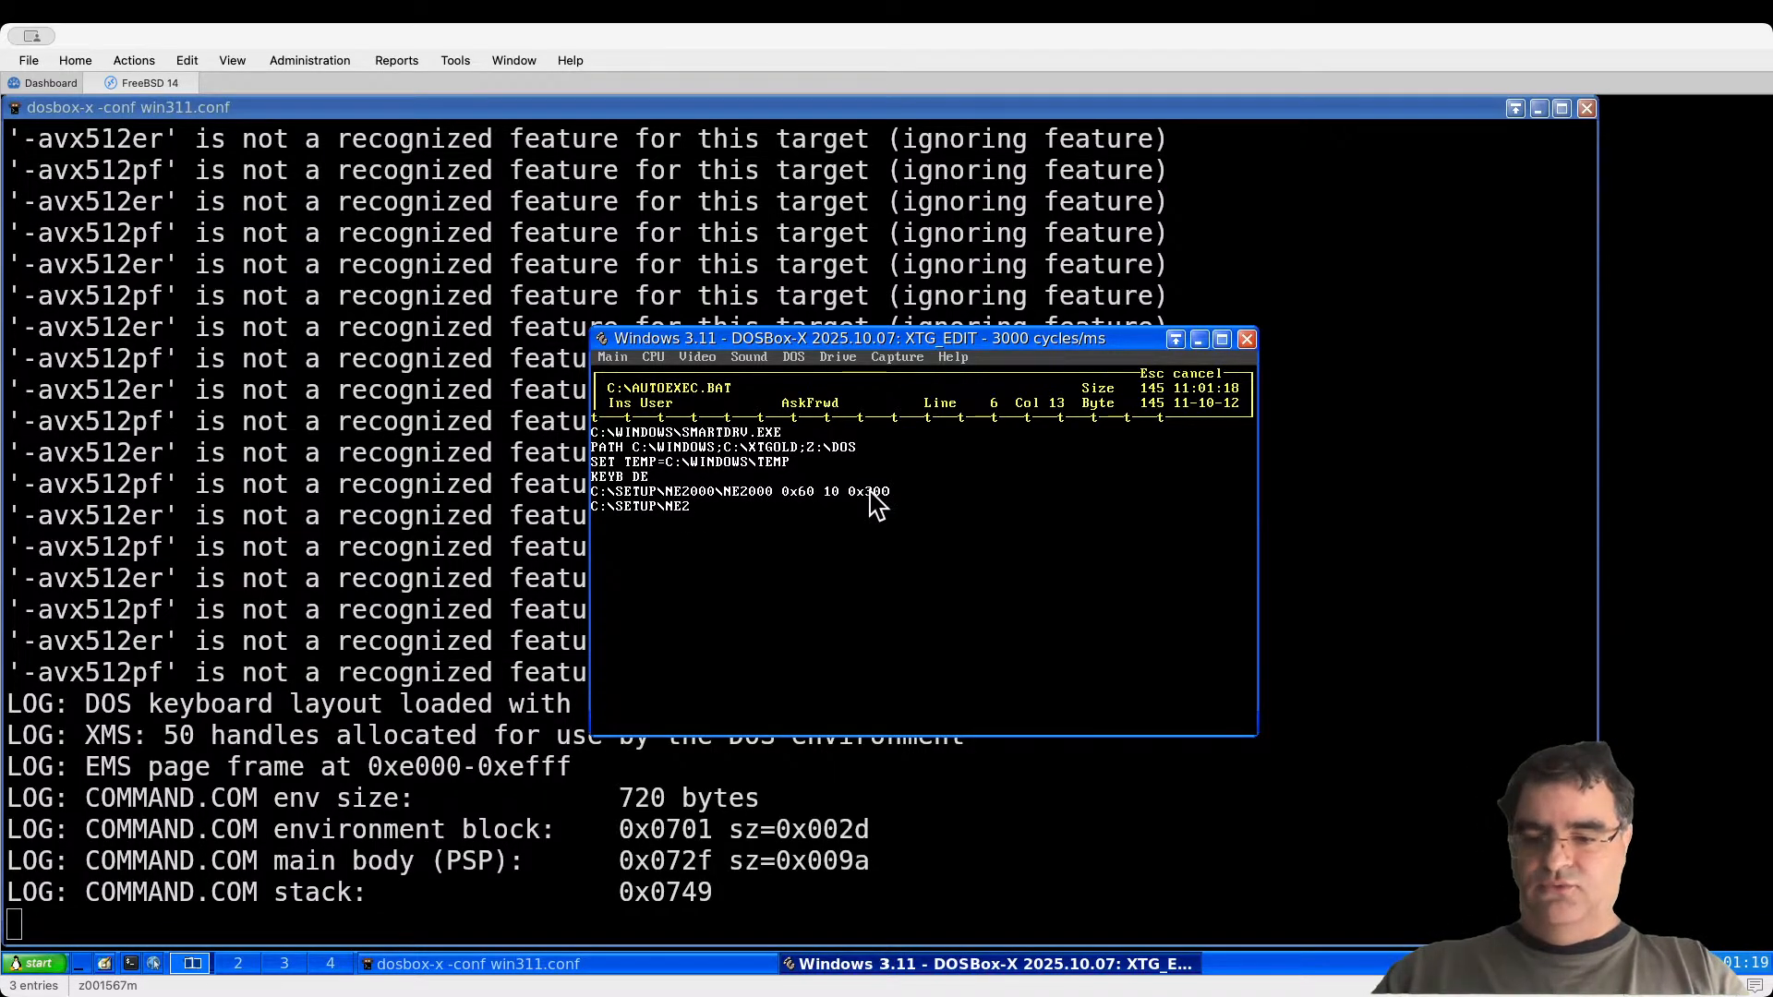
text(000\)
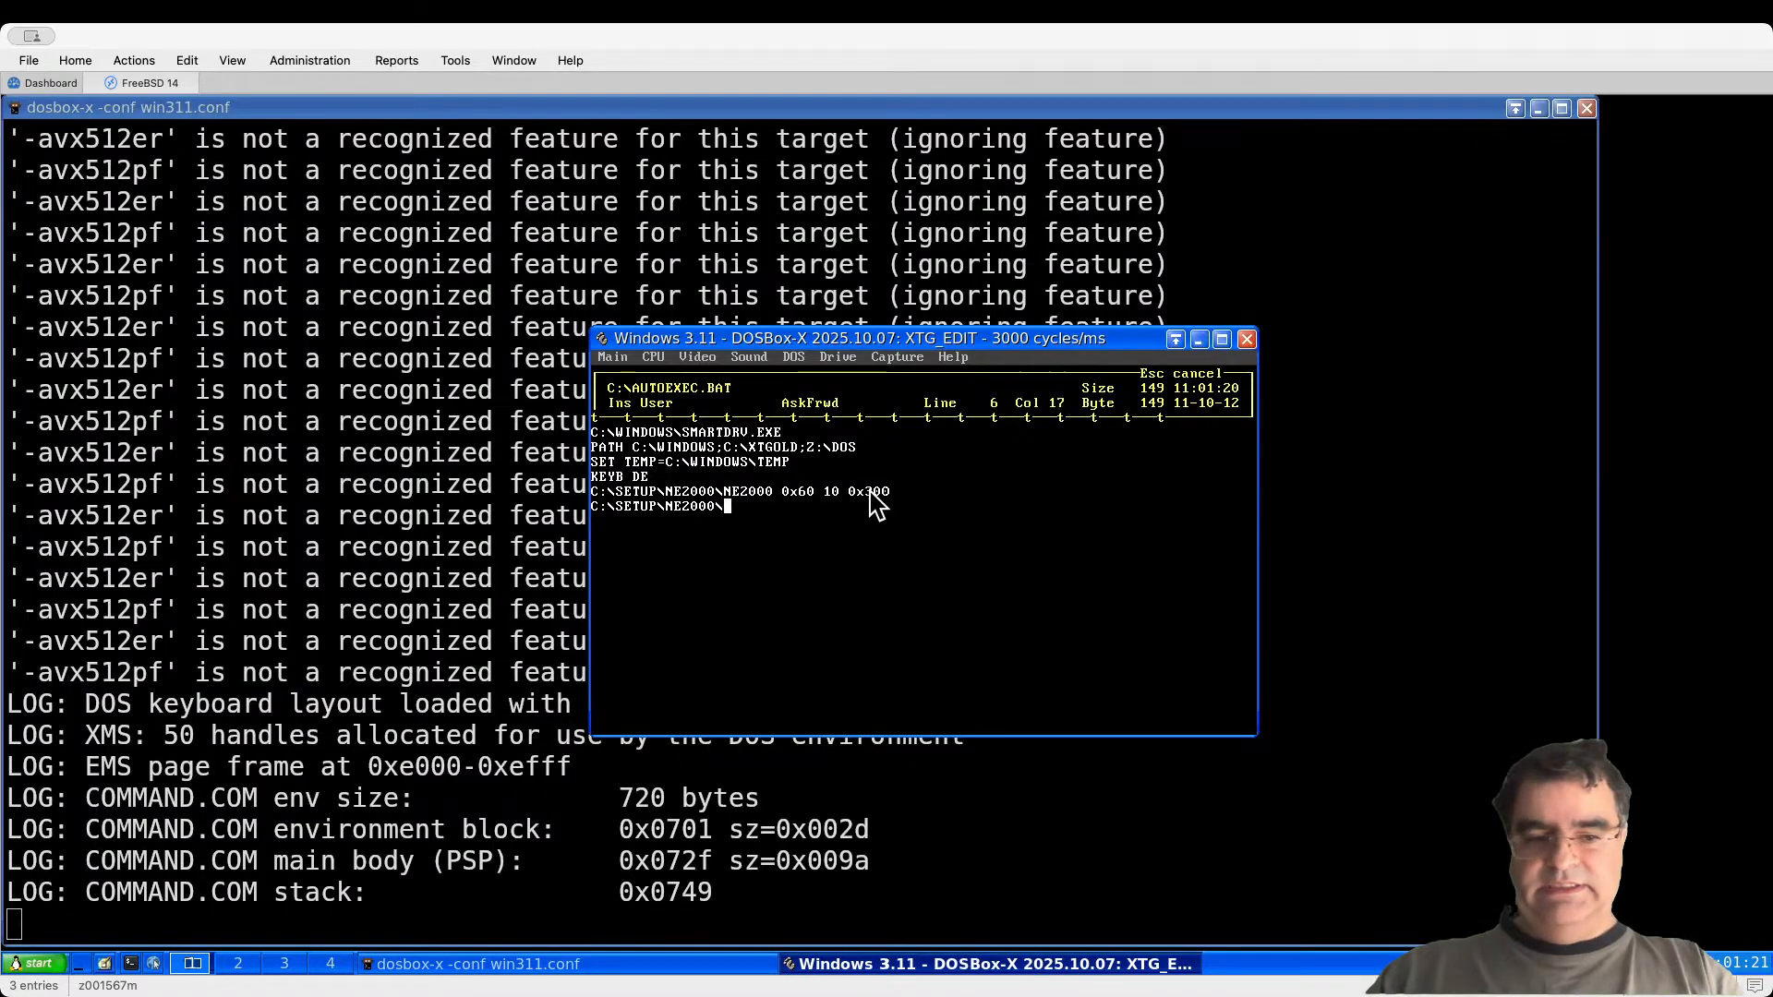
text(WINPKT)
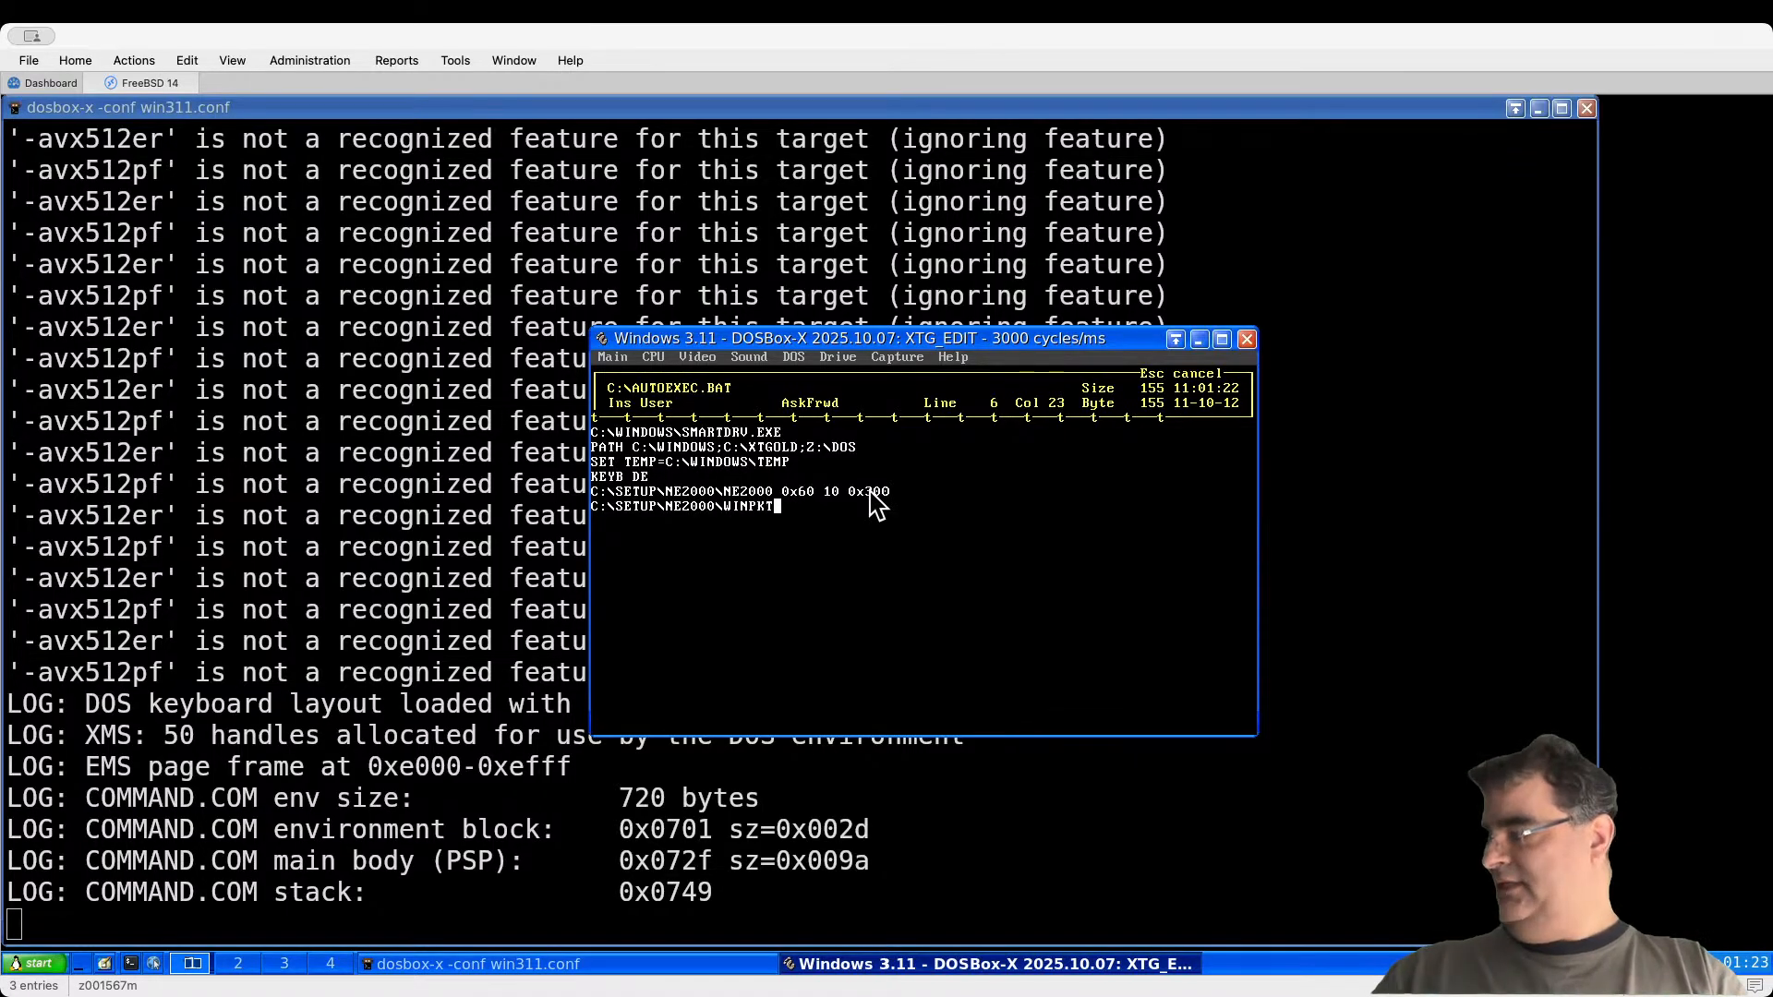
text(. 0x60)
key(Up)
key(Up)
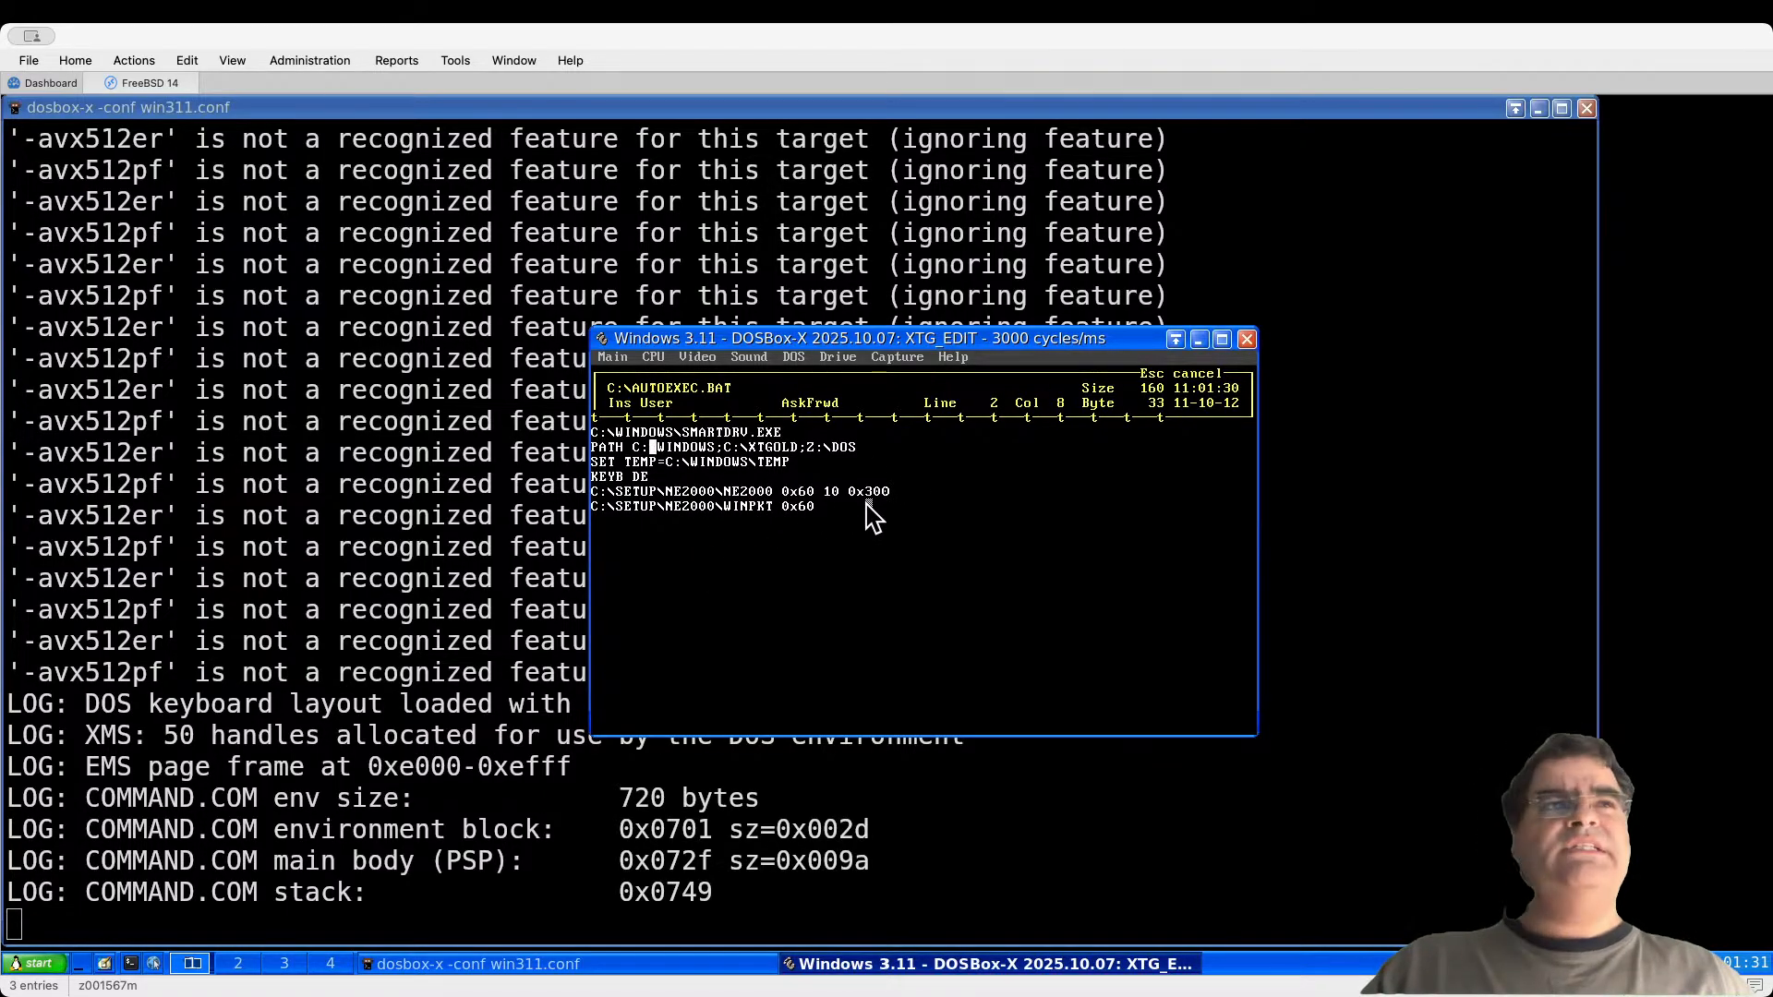
key(Down)
key(Down)
key(Down)
key(Down)
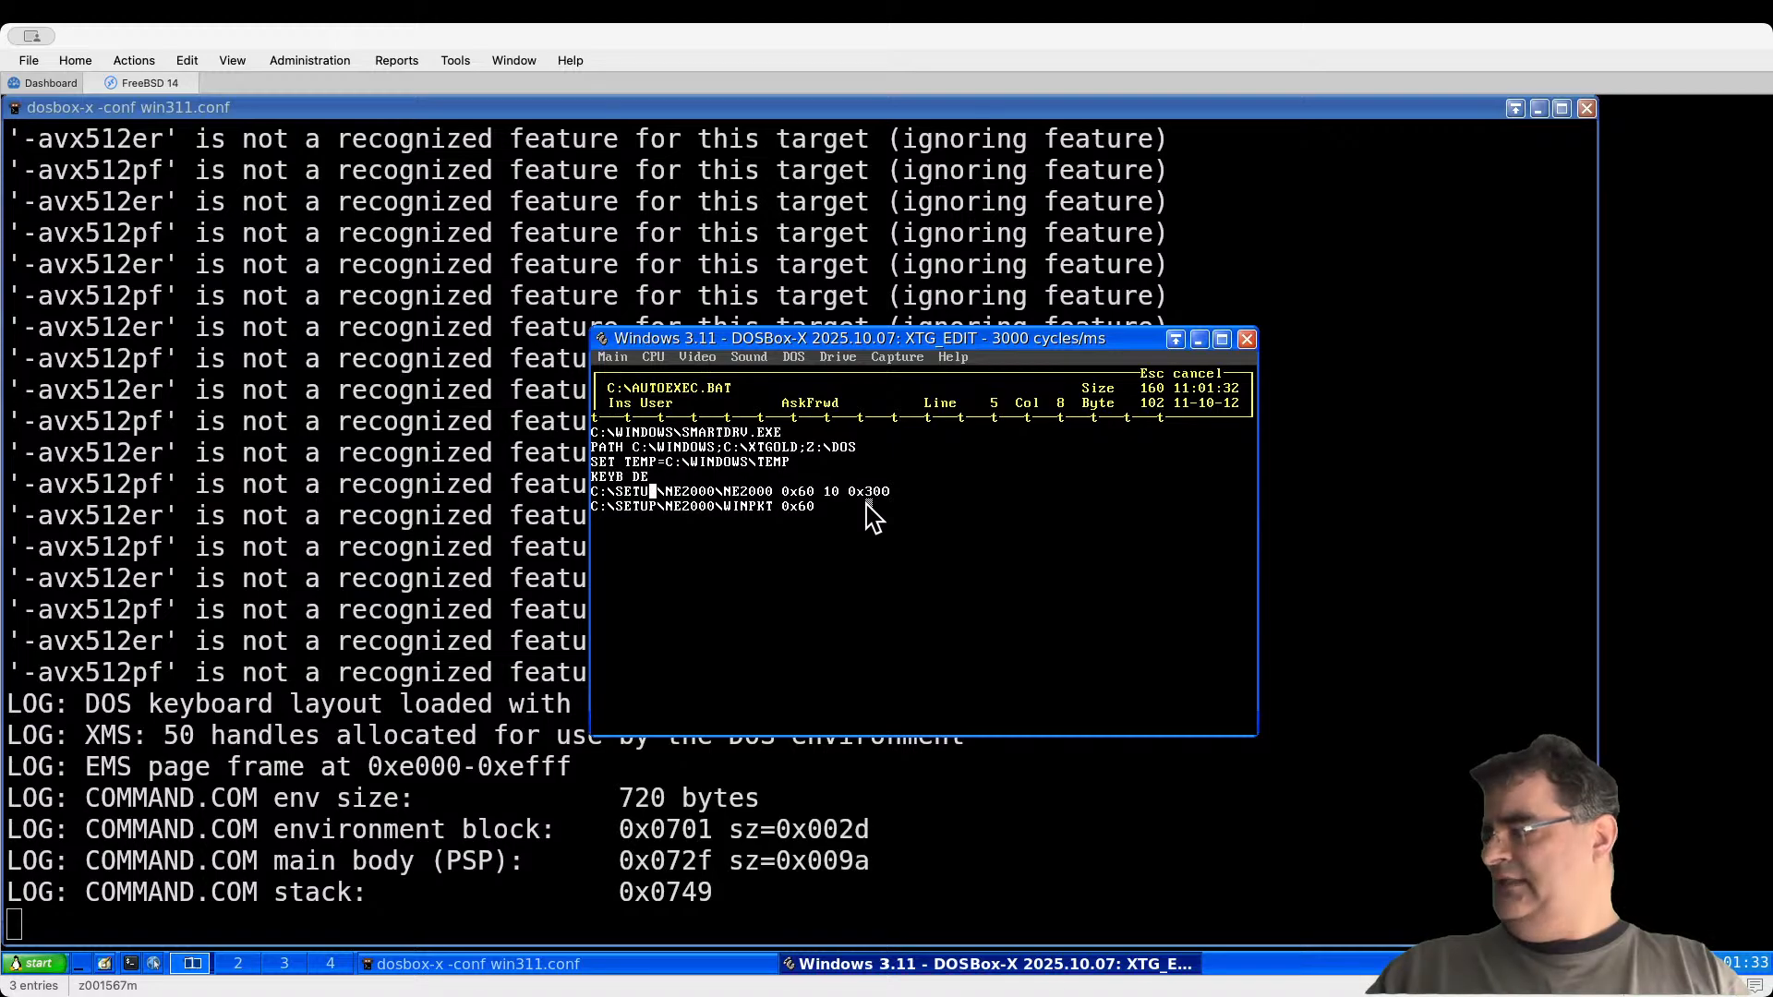
key(Left)
key(Left)
key(Left)
key(Left)
key(Return)
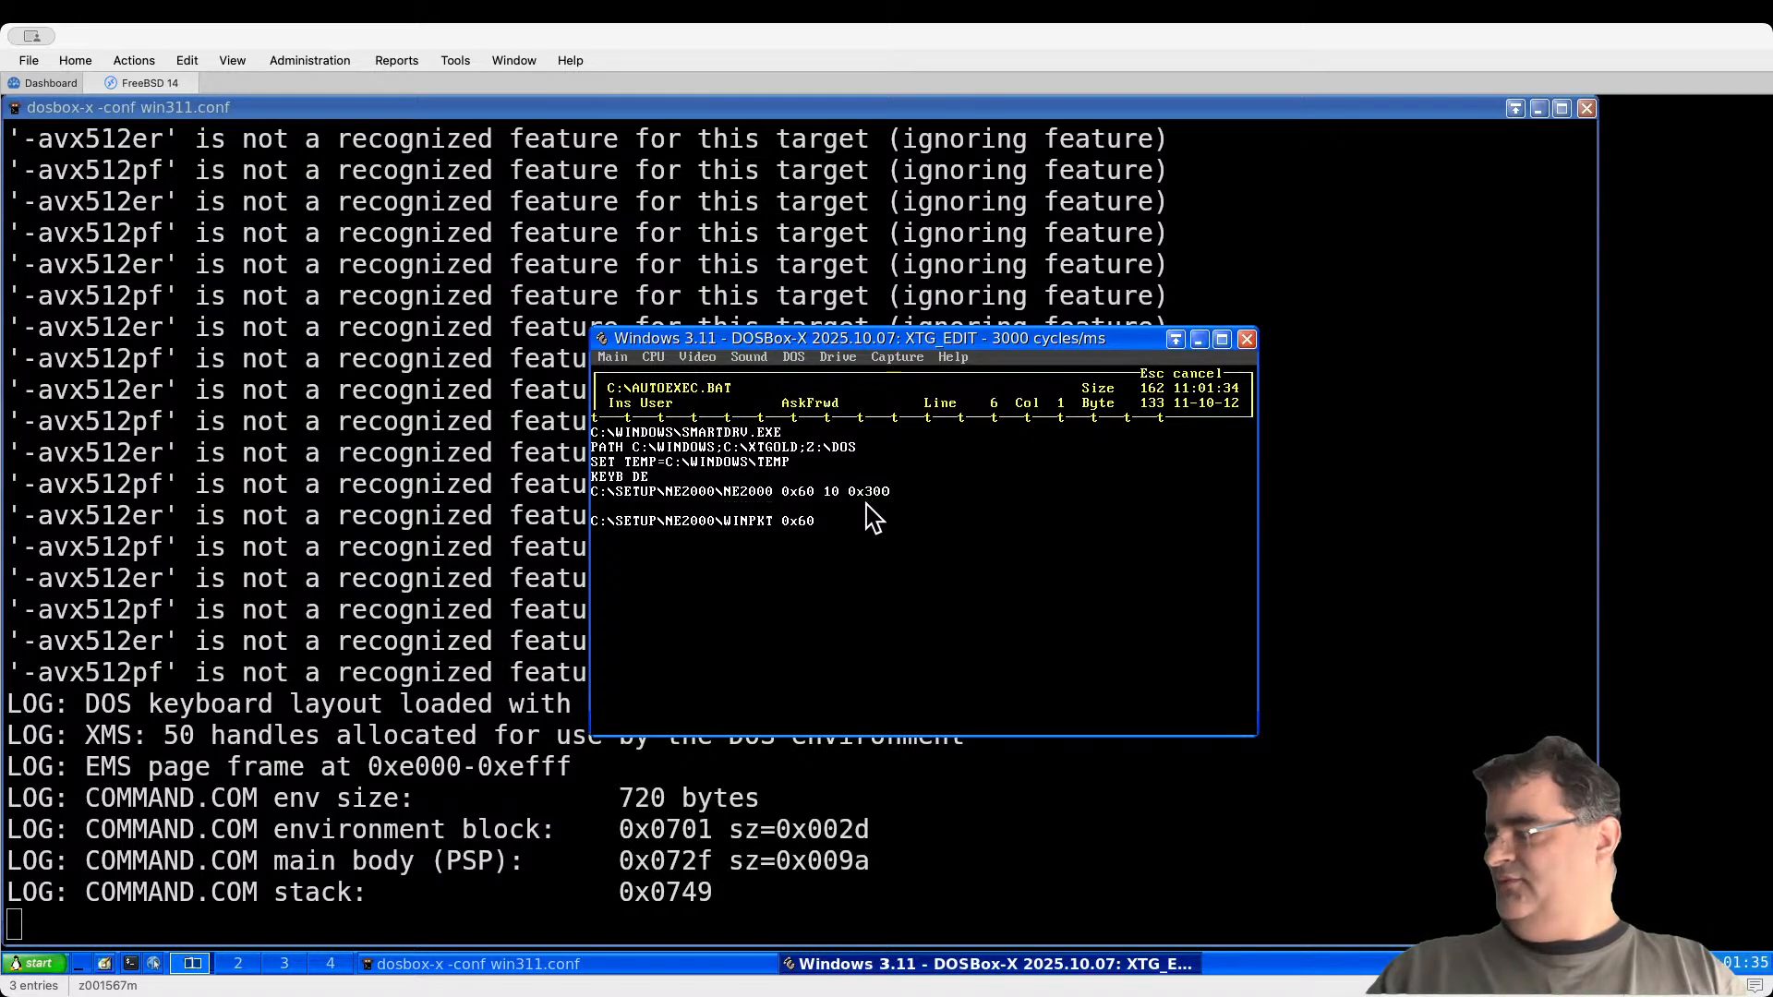
text(C:\)
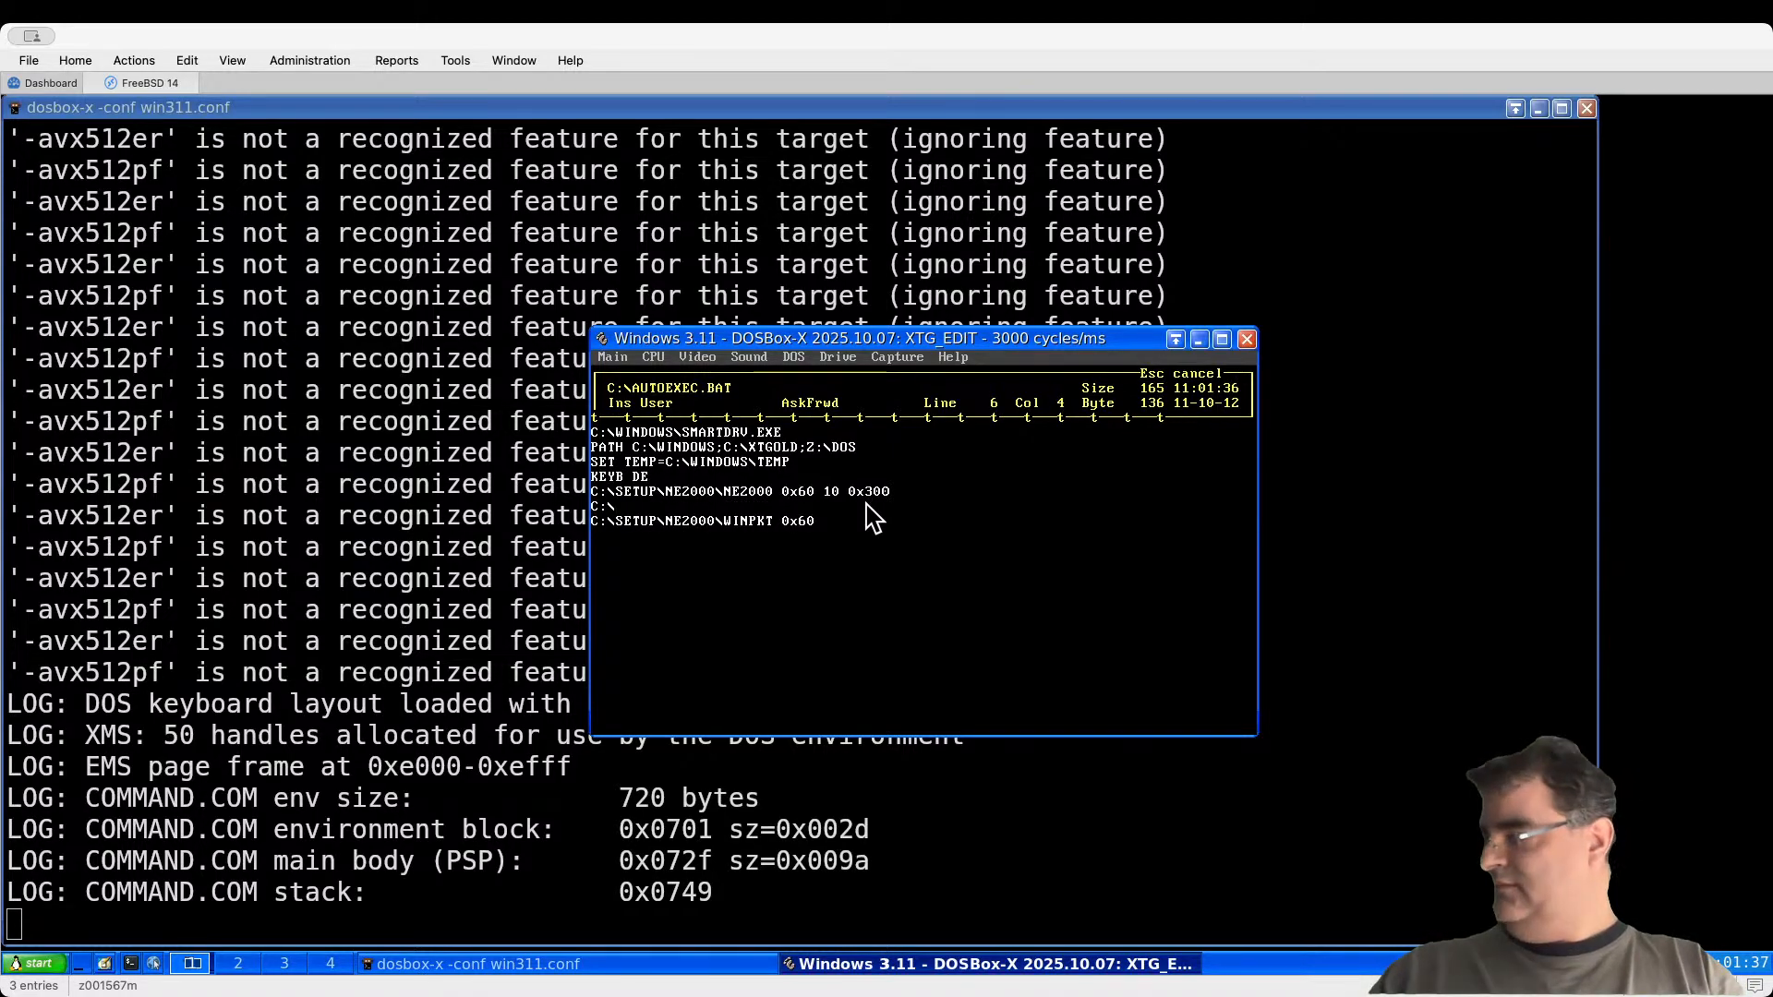
text(SETUU)
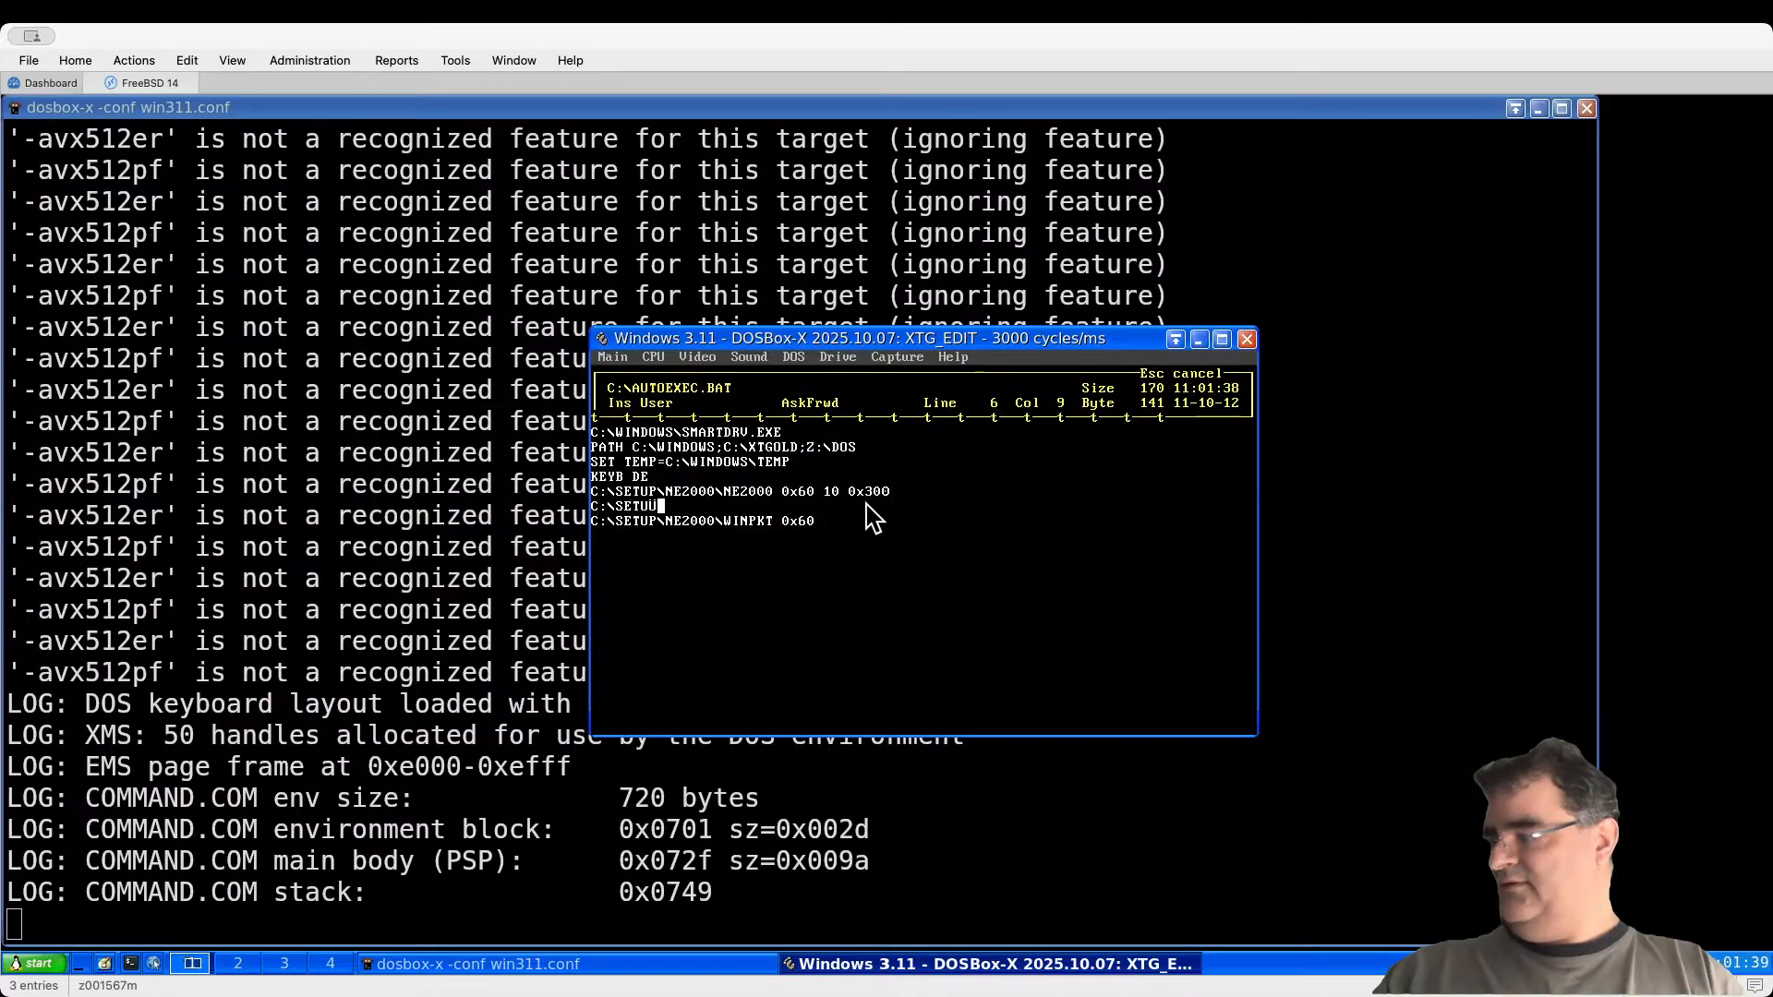
key(BackSpace)
text(P\)
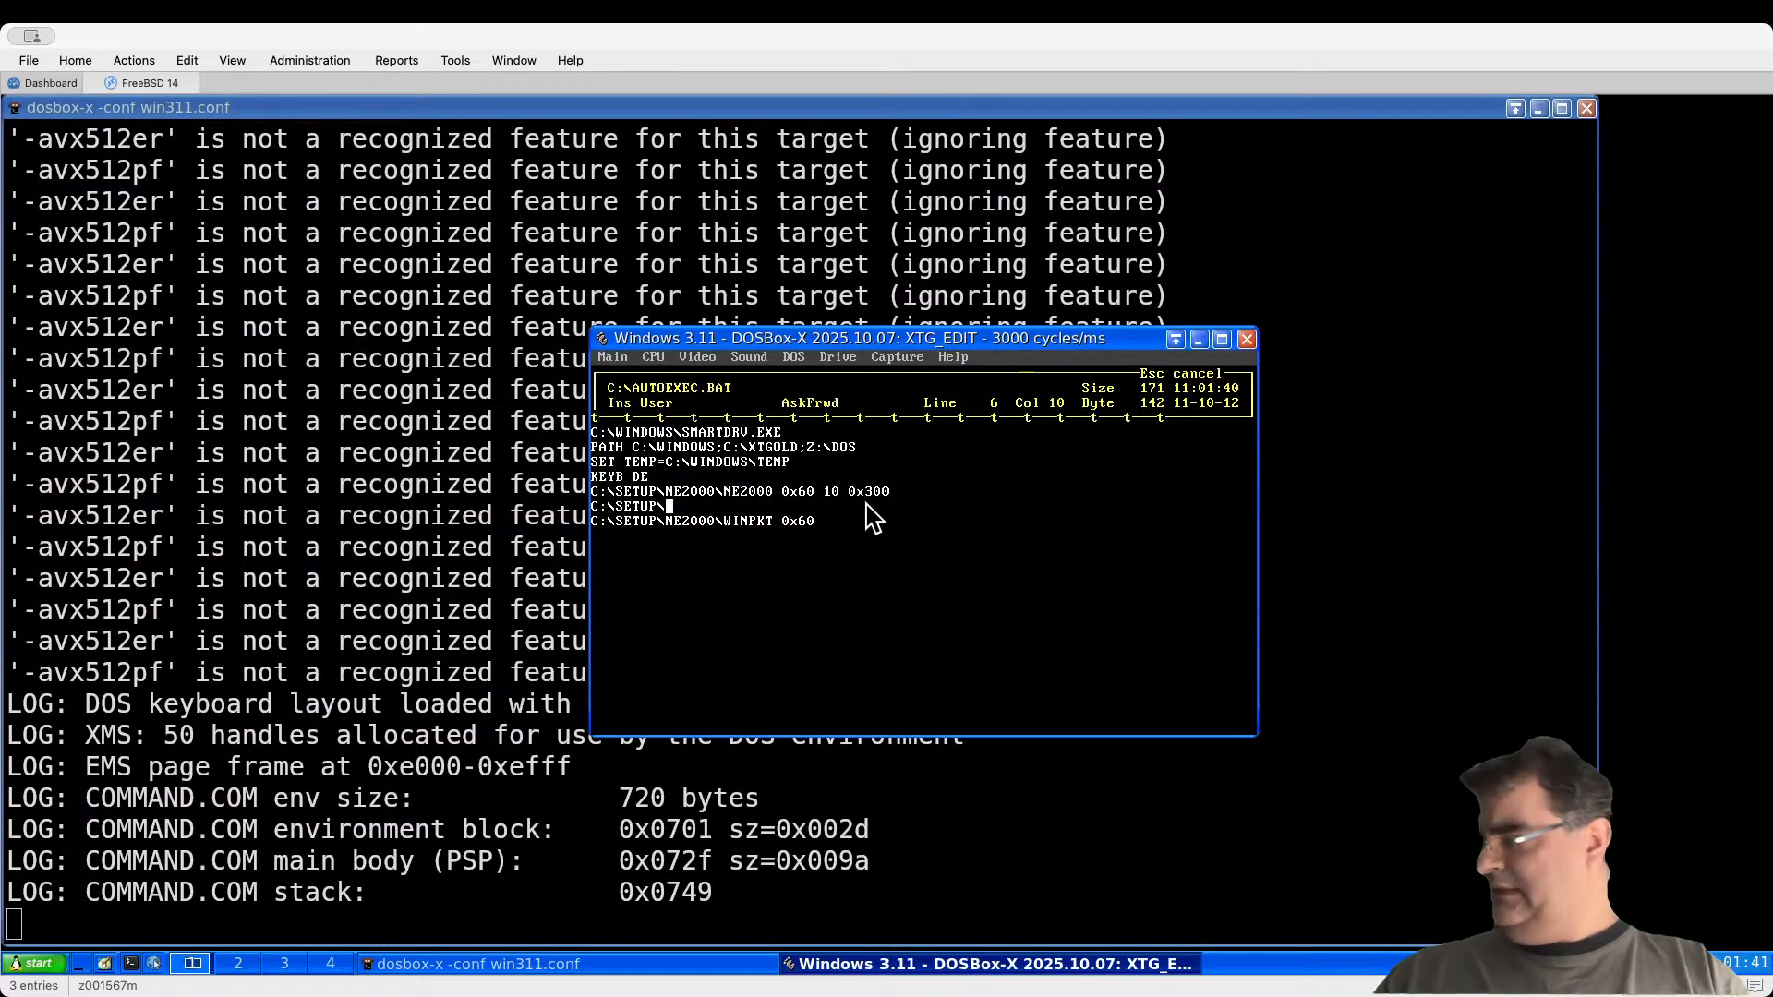
text(MTCP)
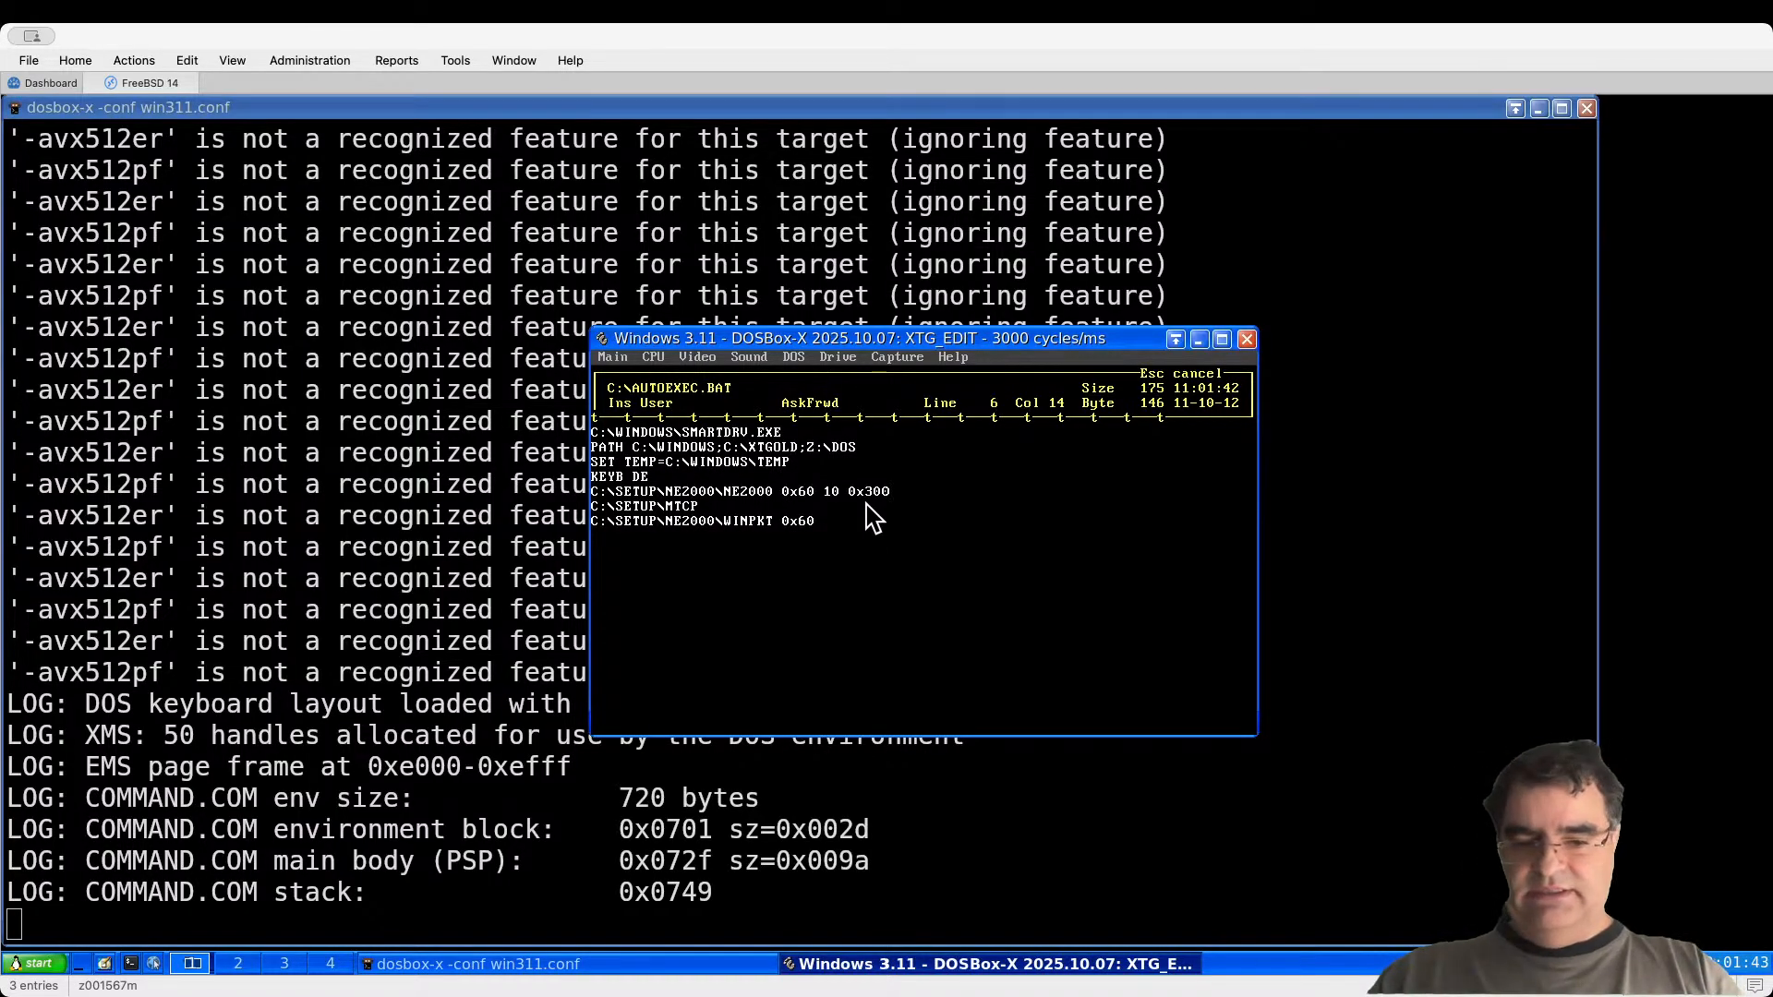
text(\DH)
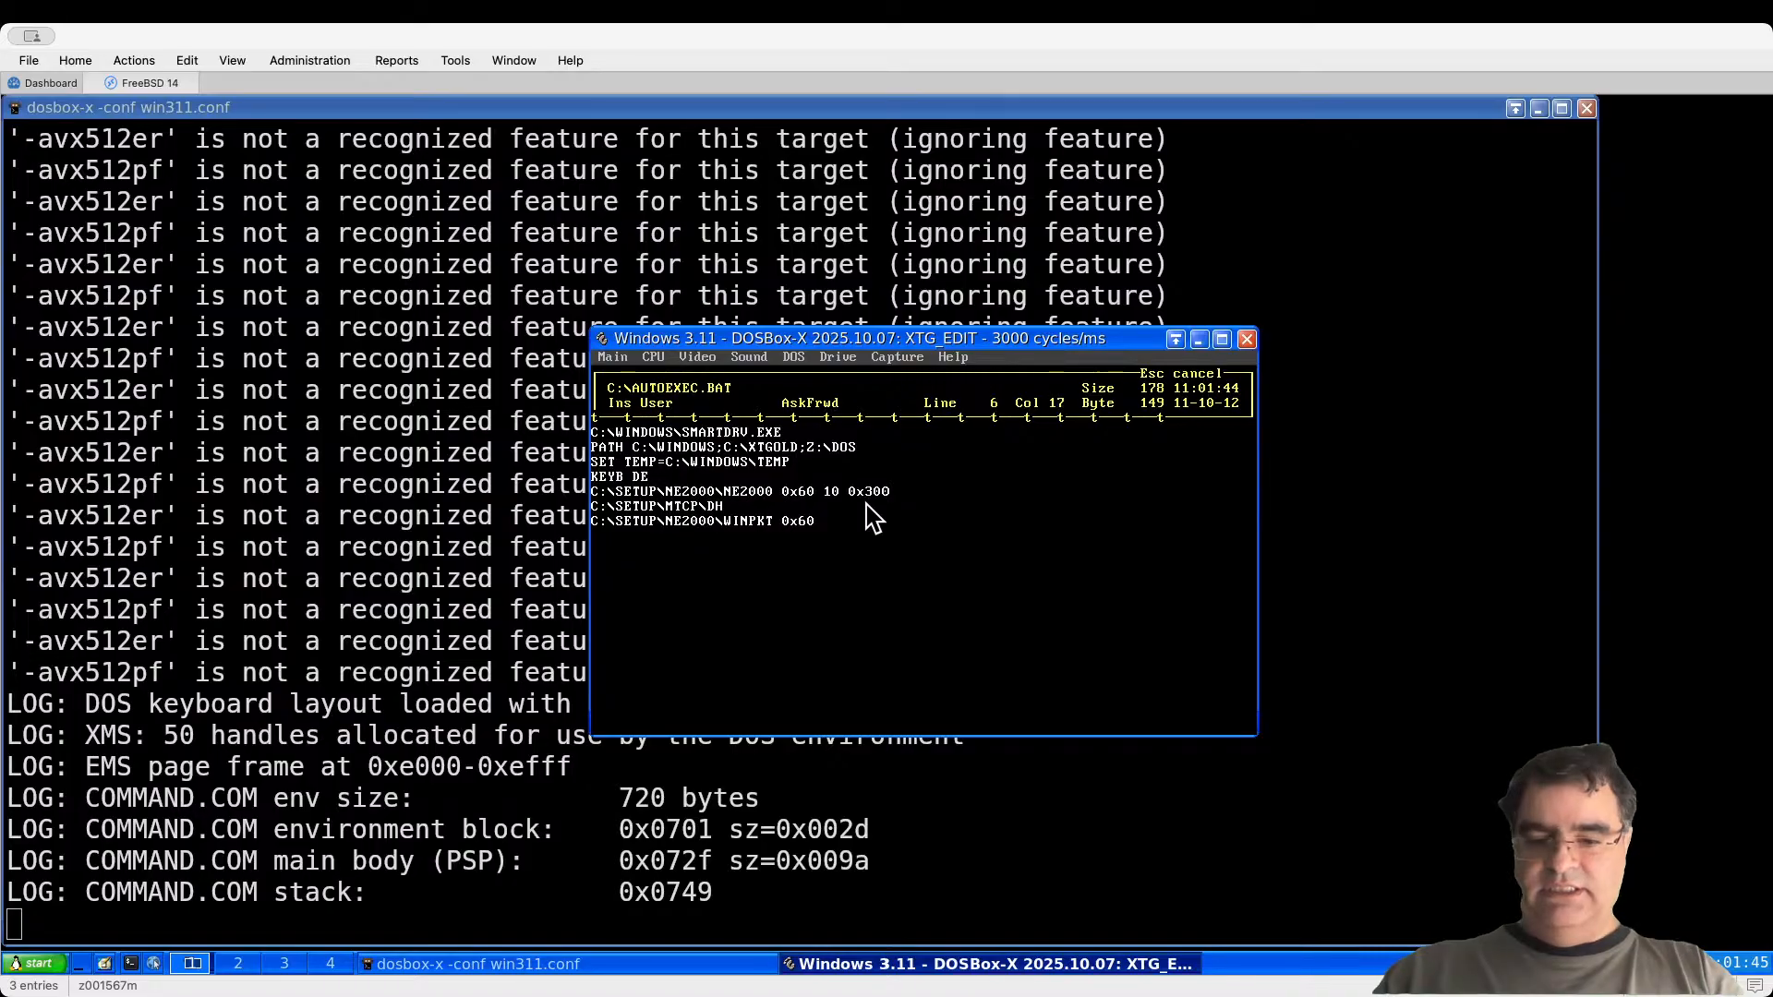
text(CP)
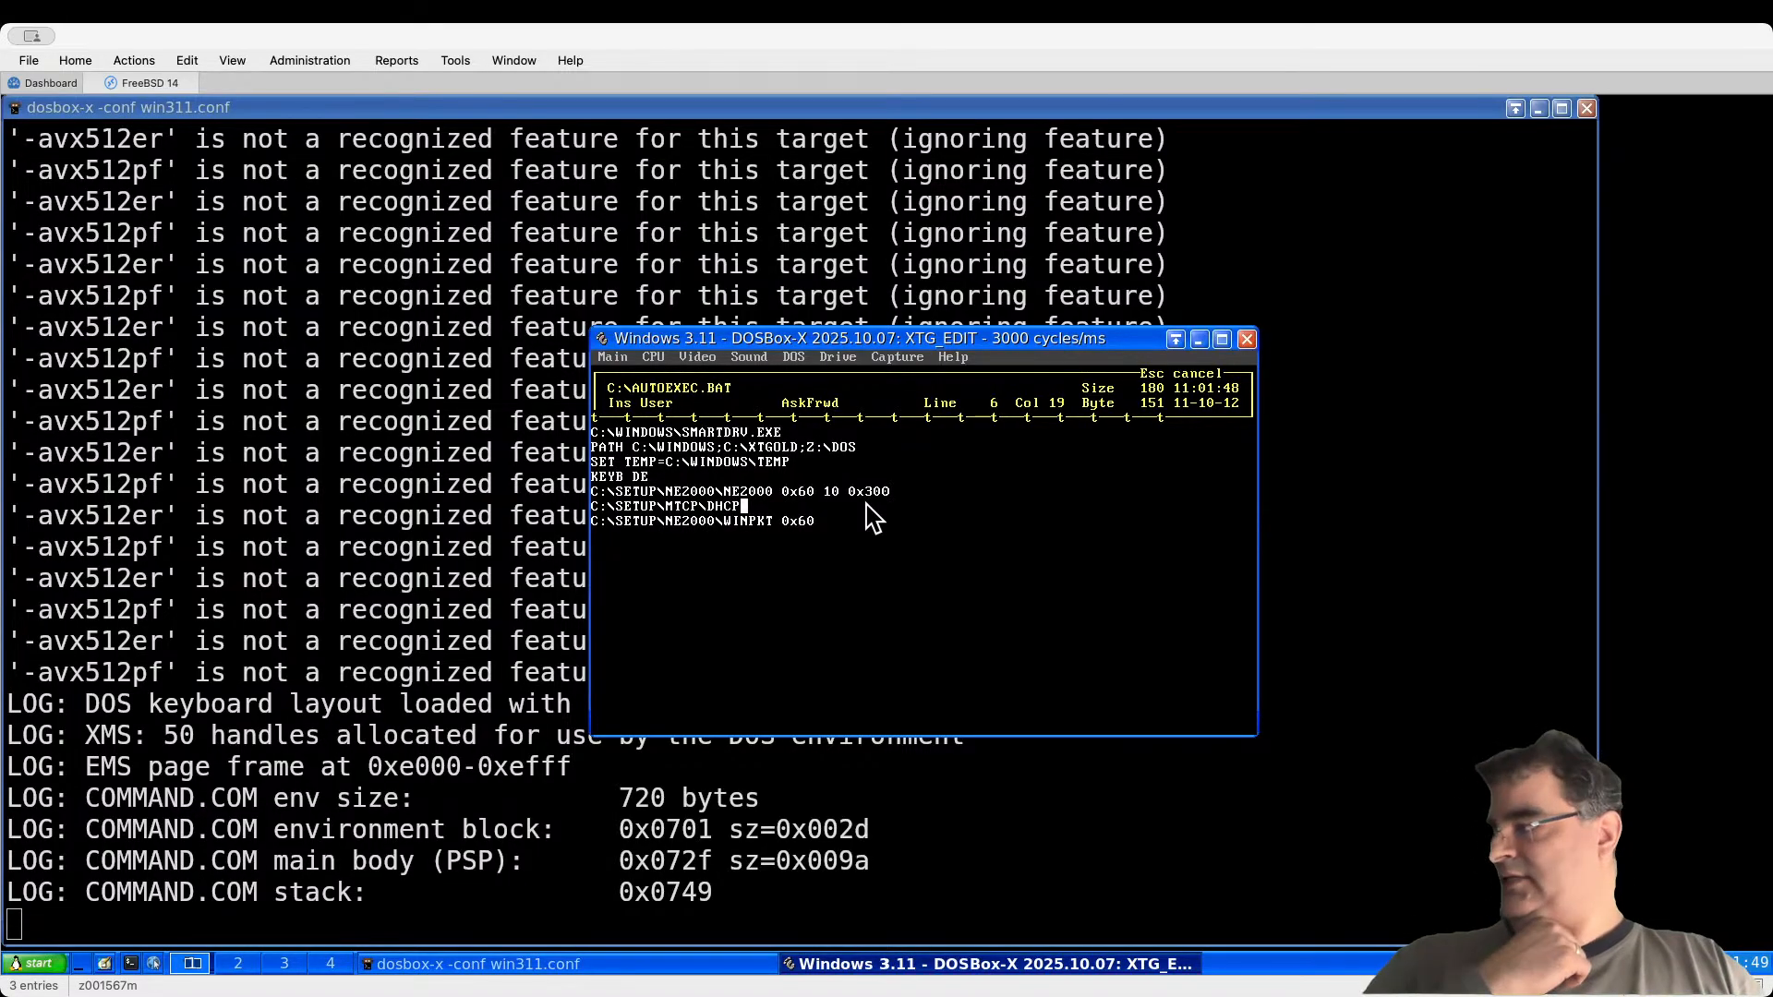
Step: Insert SET MTCPCFG=C:\SETUP\MTCP.CFG before KEYB DE and bring up the exit options
key(Up)
key(Up)
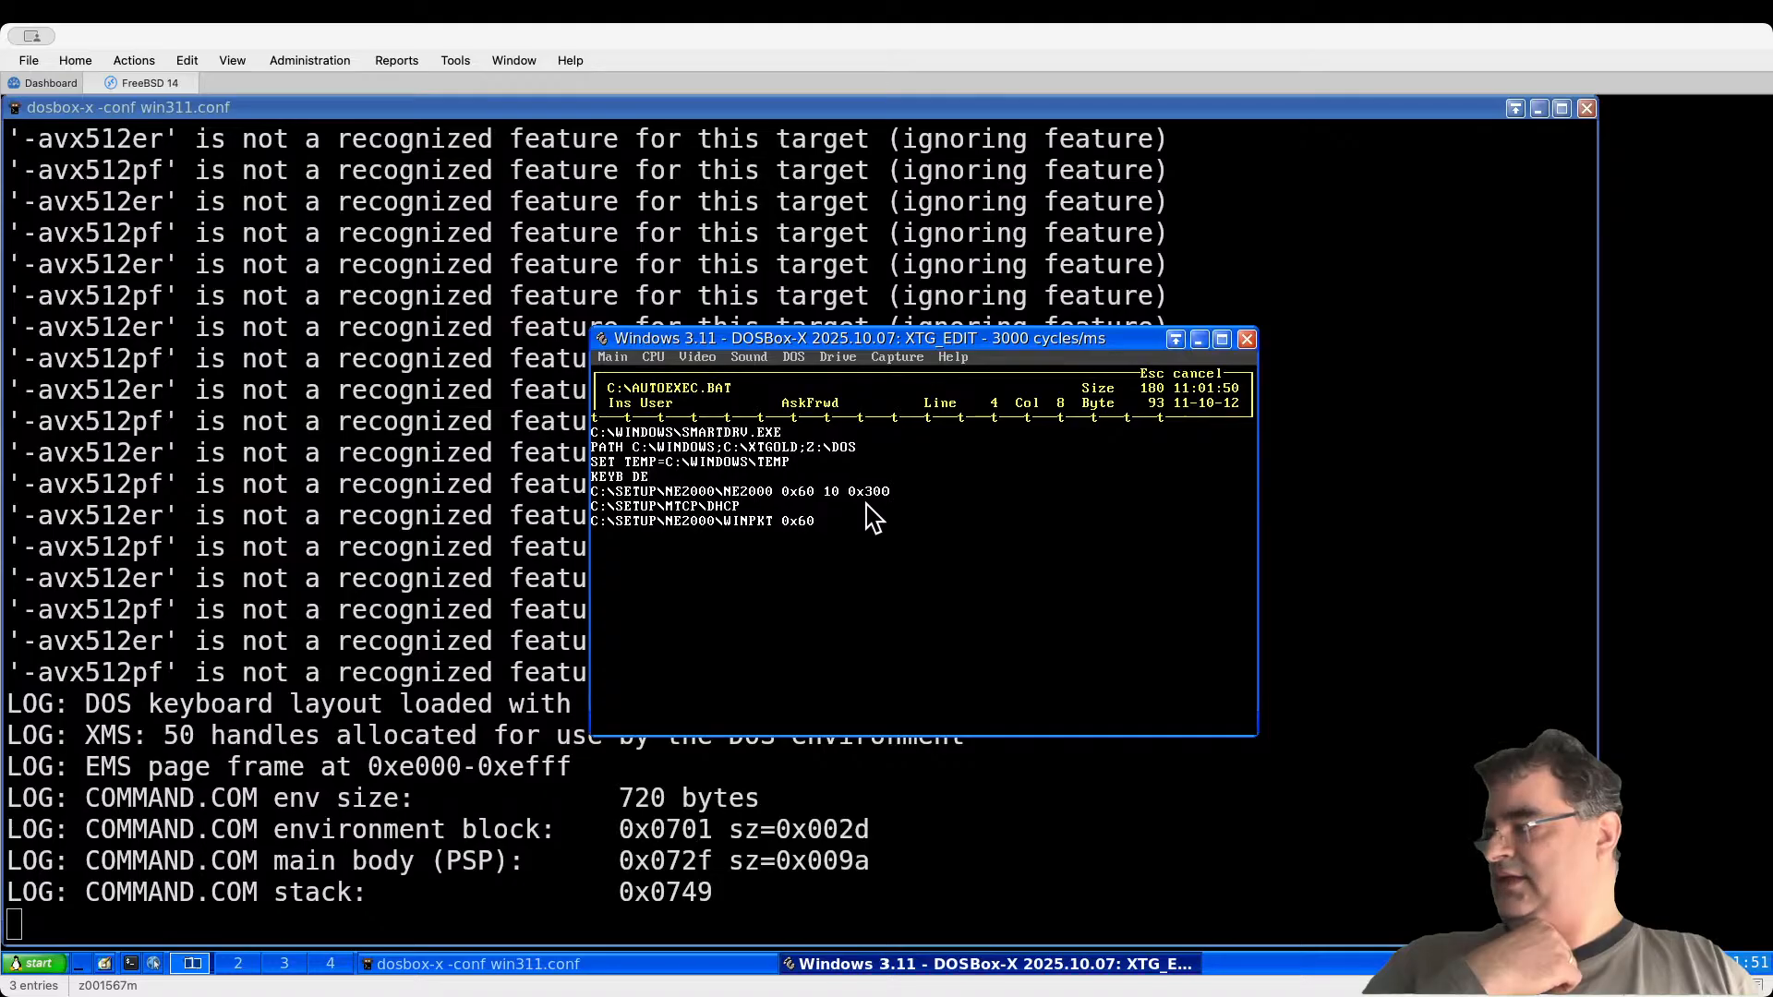
key(Left)
key(Left)
key(Left)
key(Left)
key(Return)
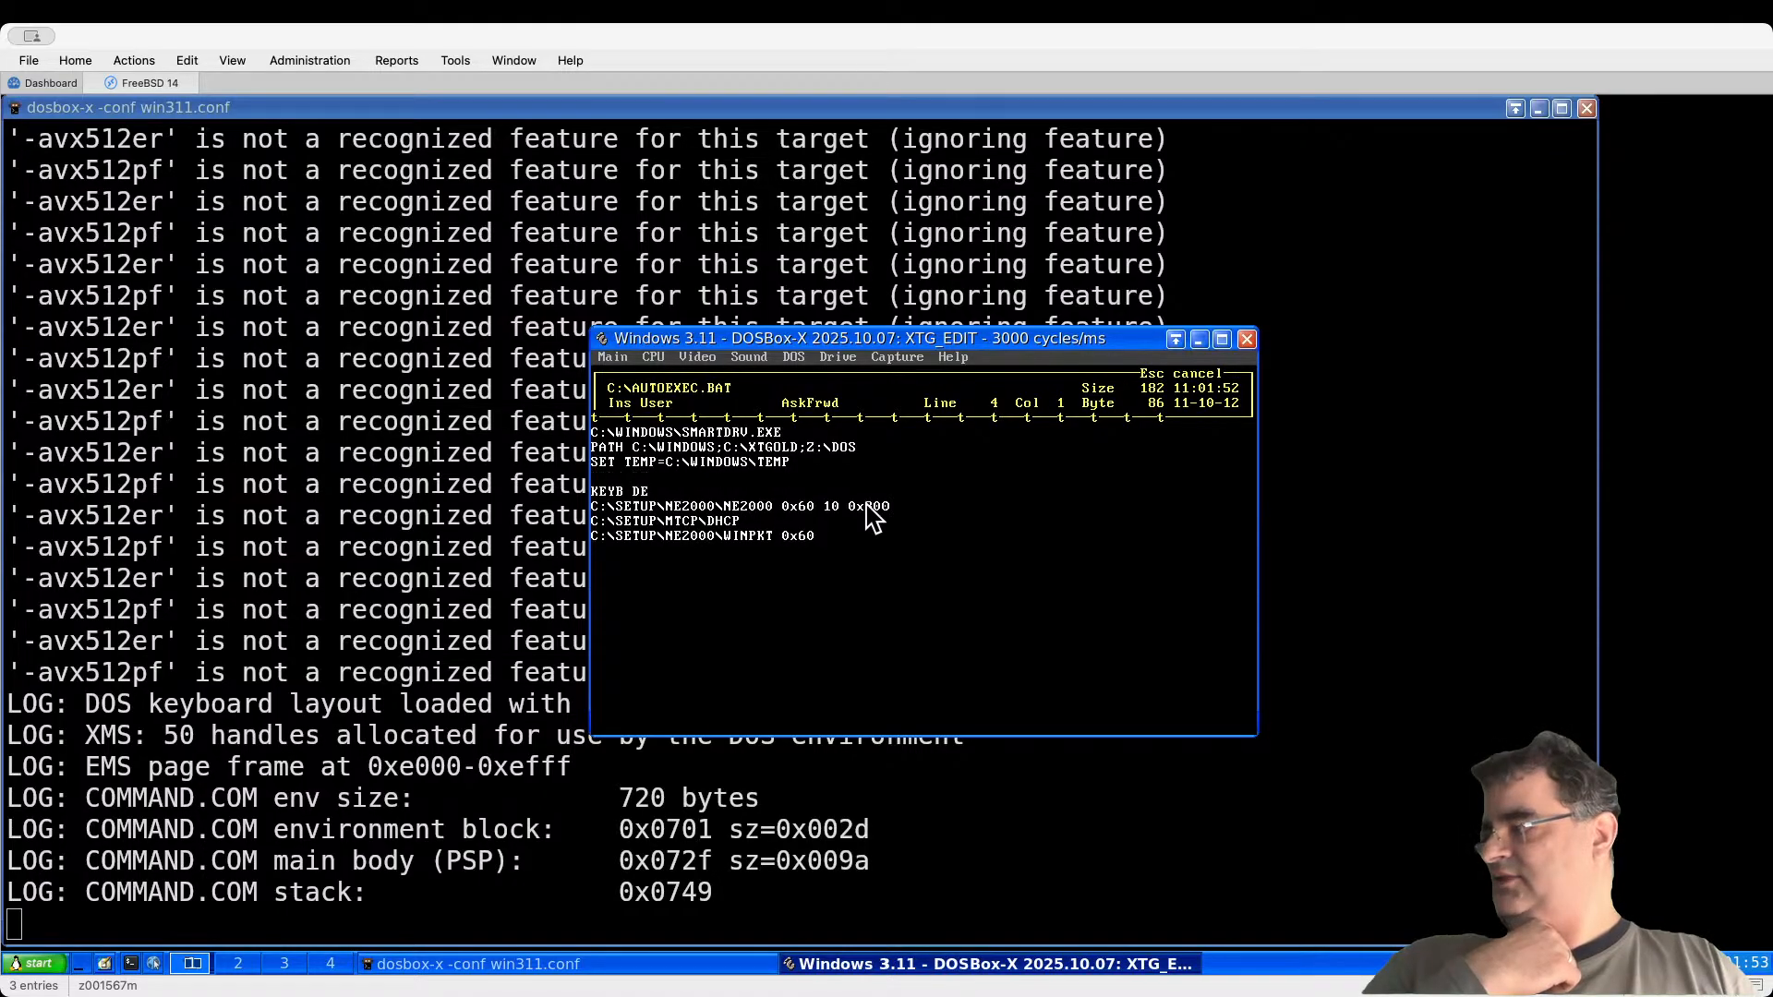
text(S)
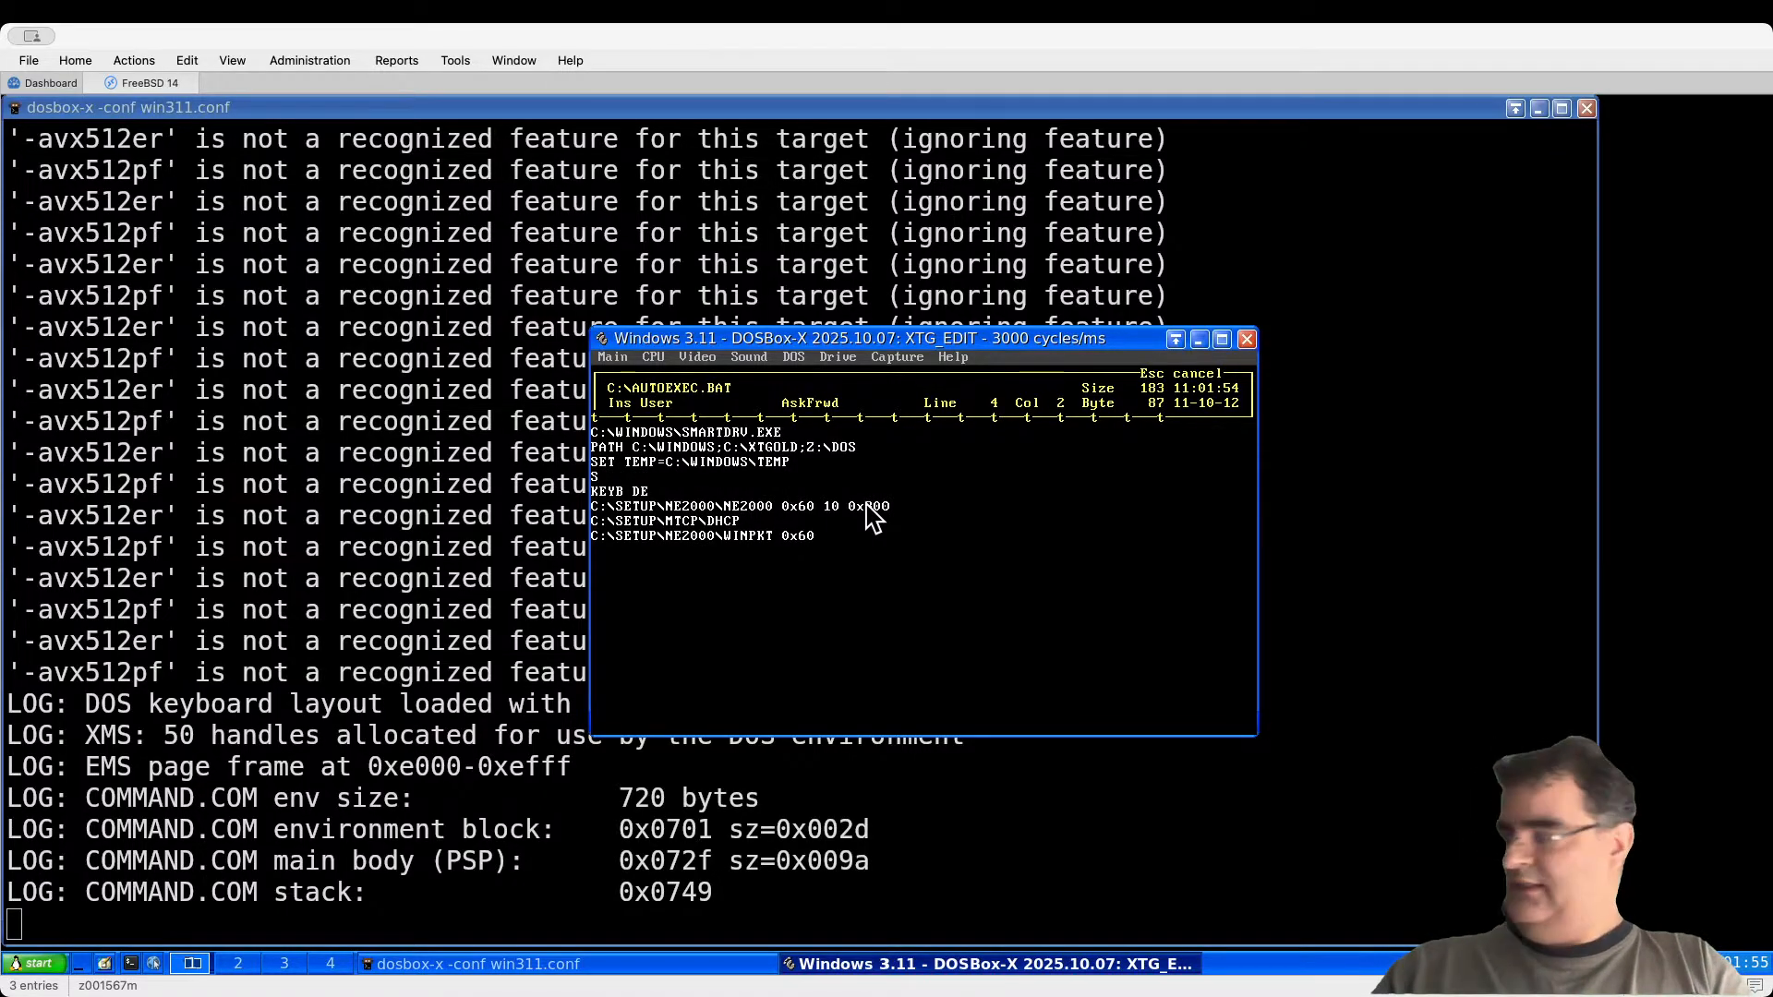
text(ET MTCP)
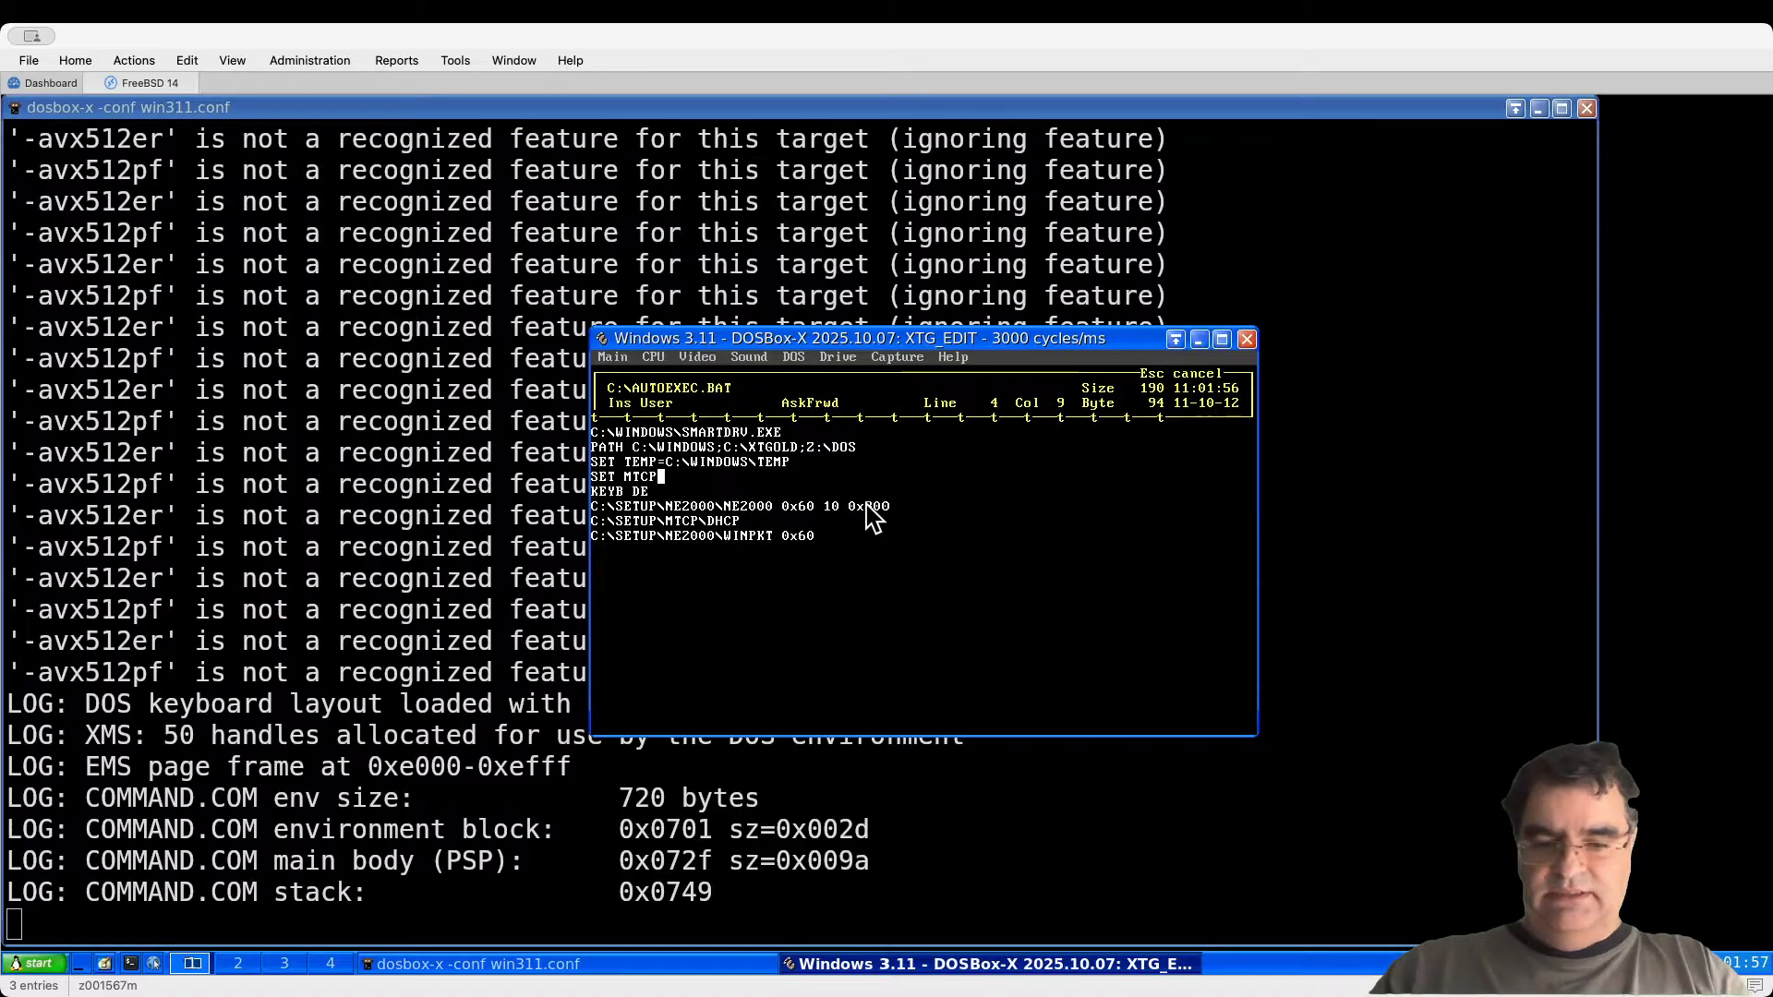
text(CFG=)
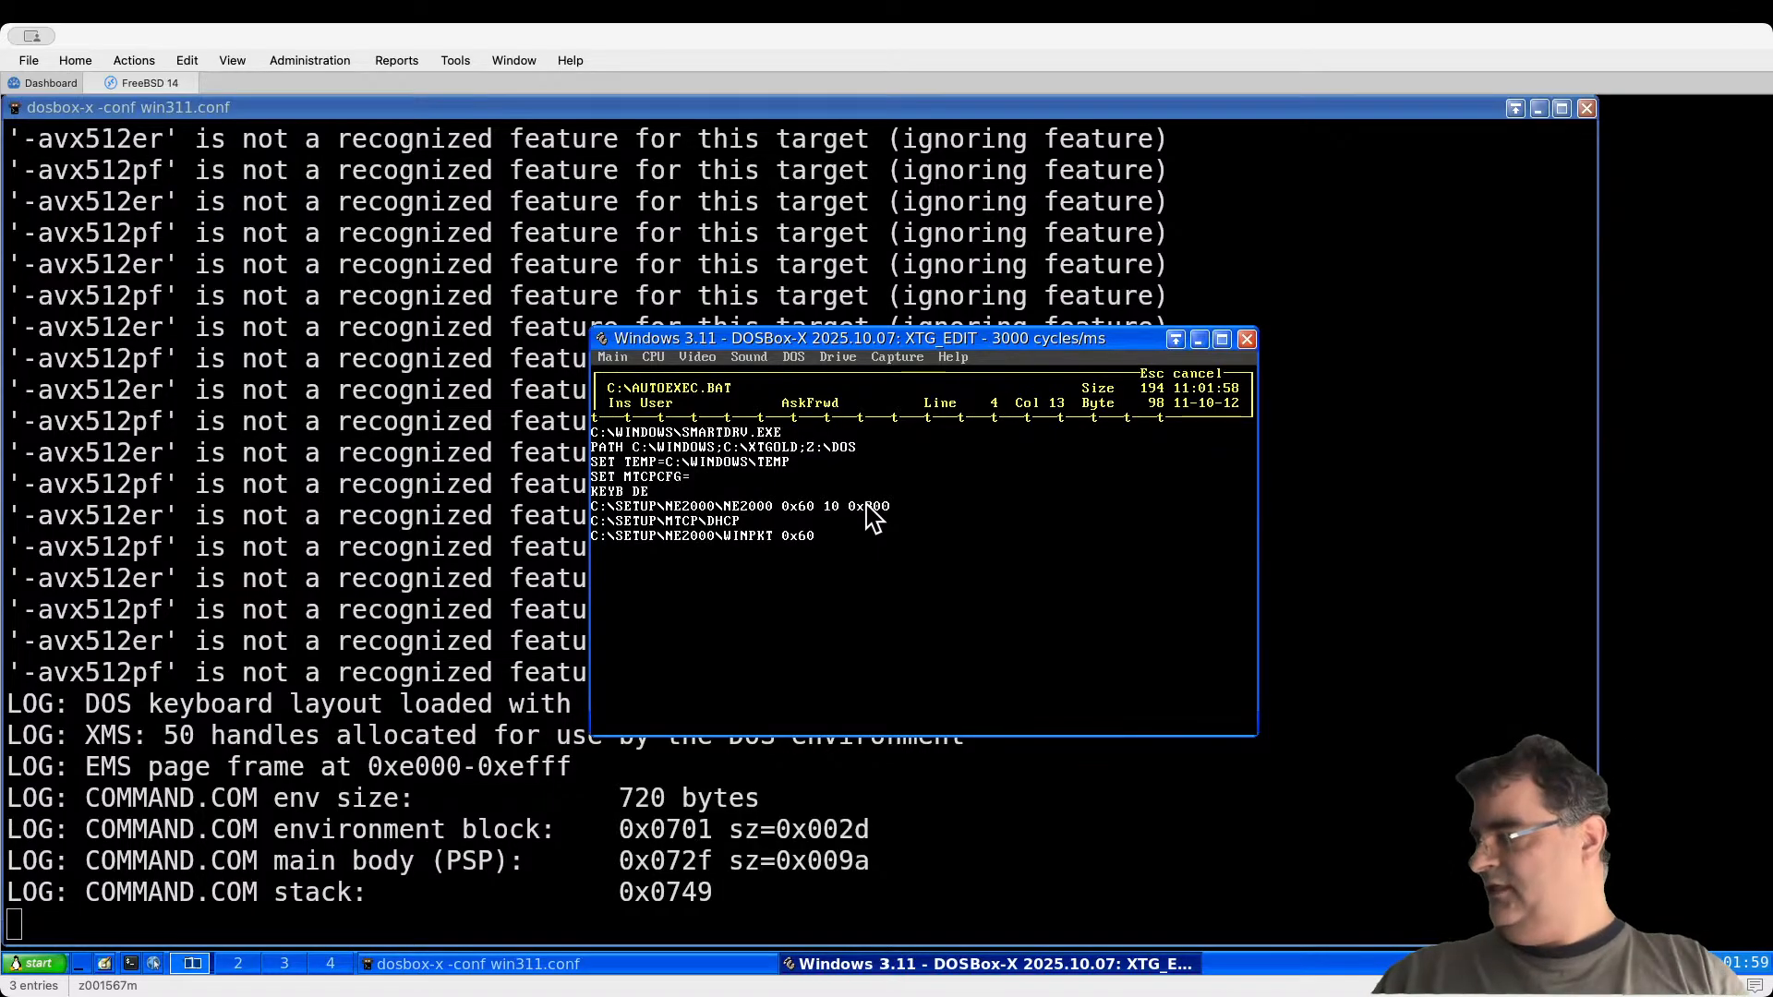
text(C:)
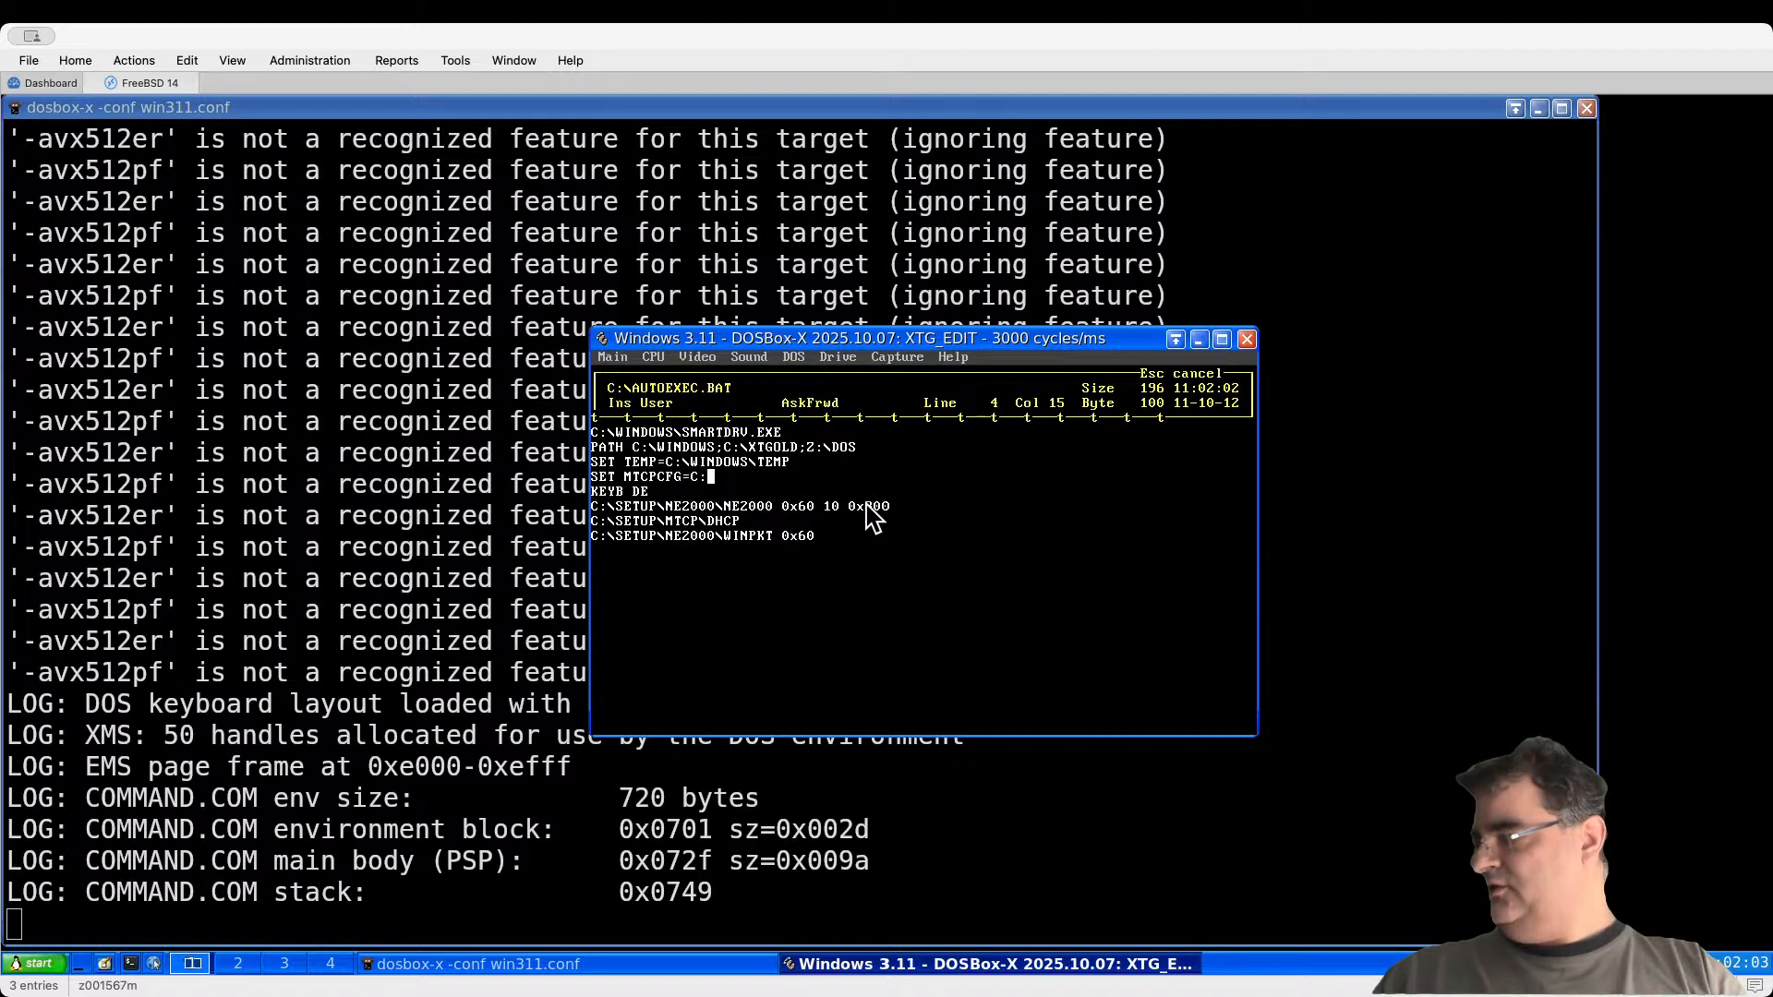
text(\)
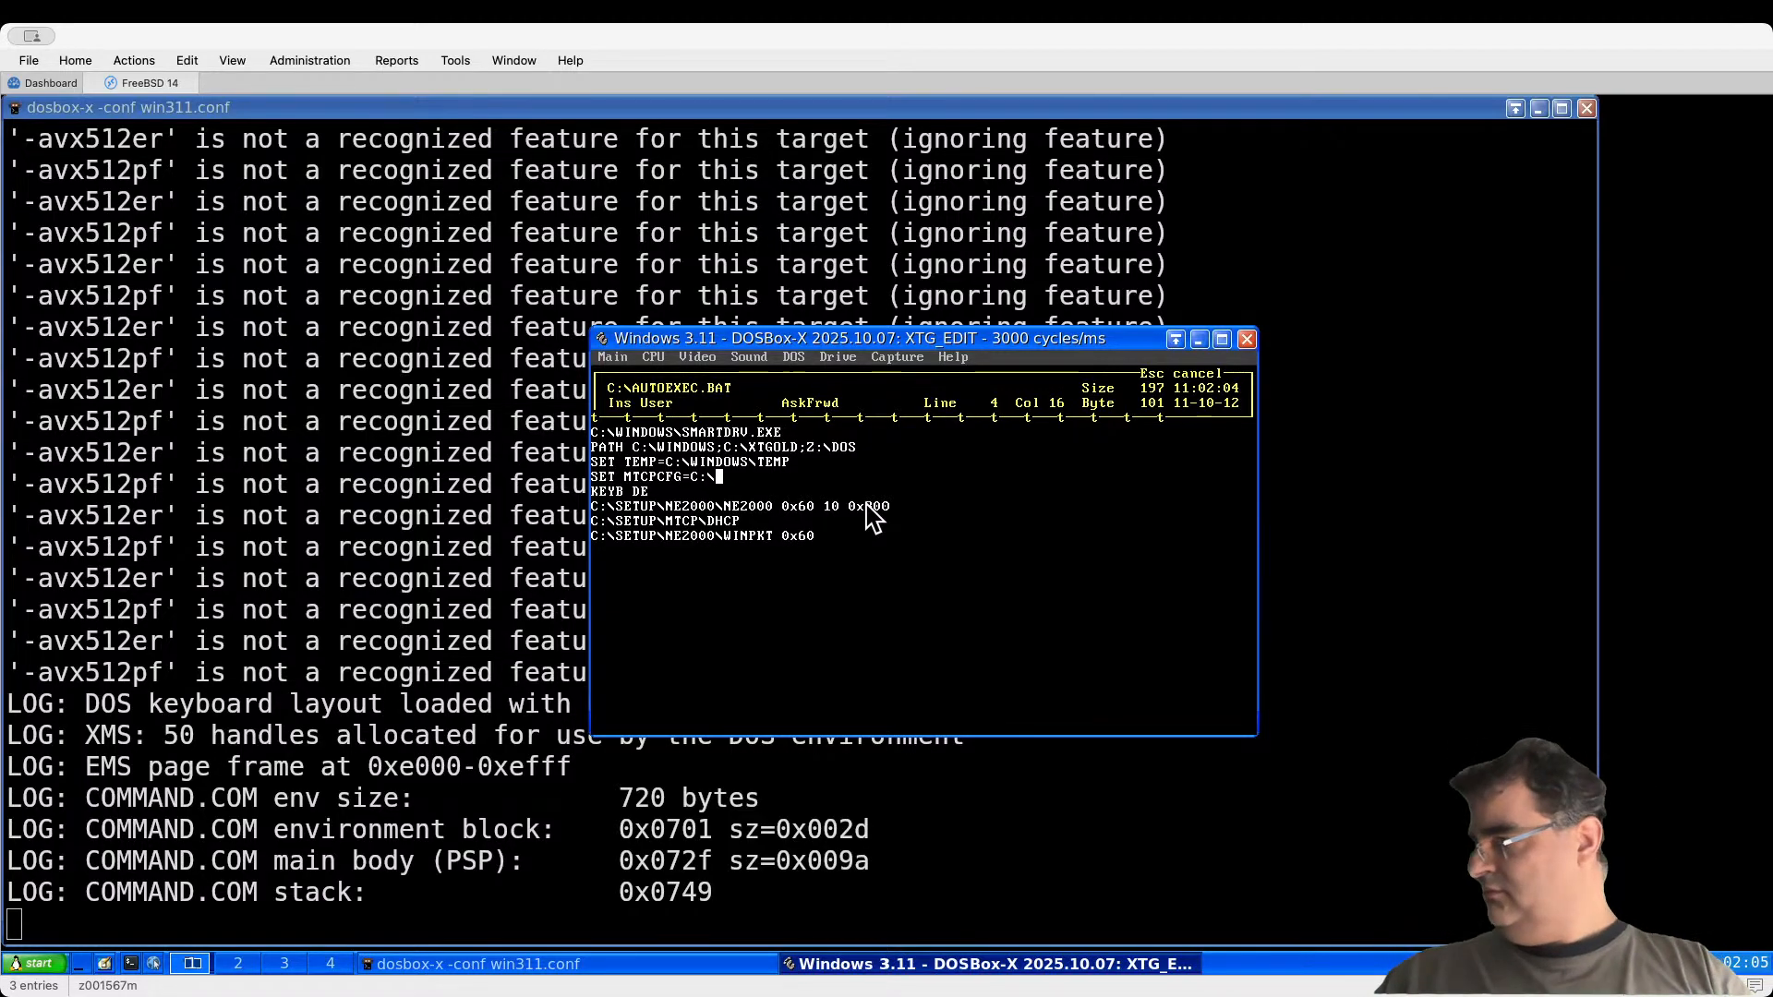
text(SETU)
key(BackSpace)
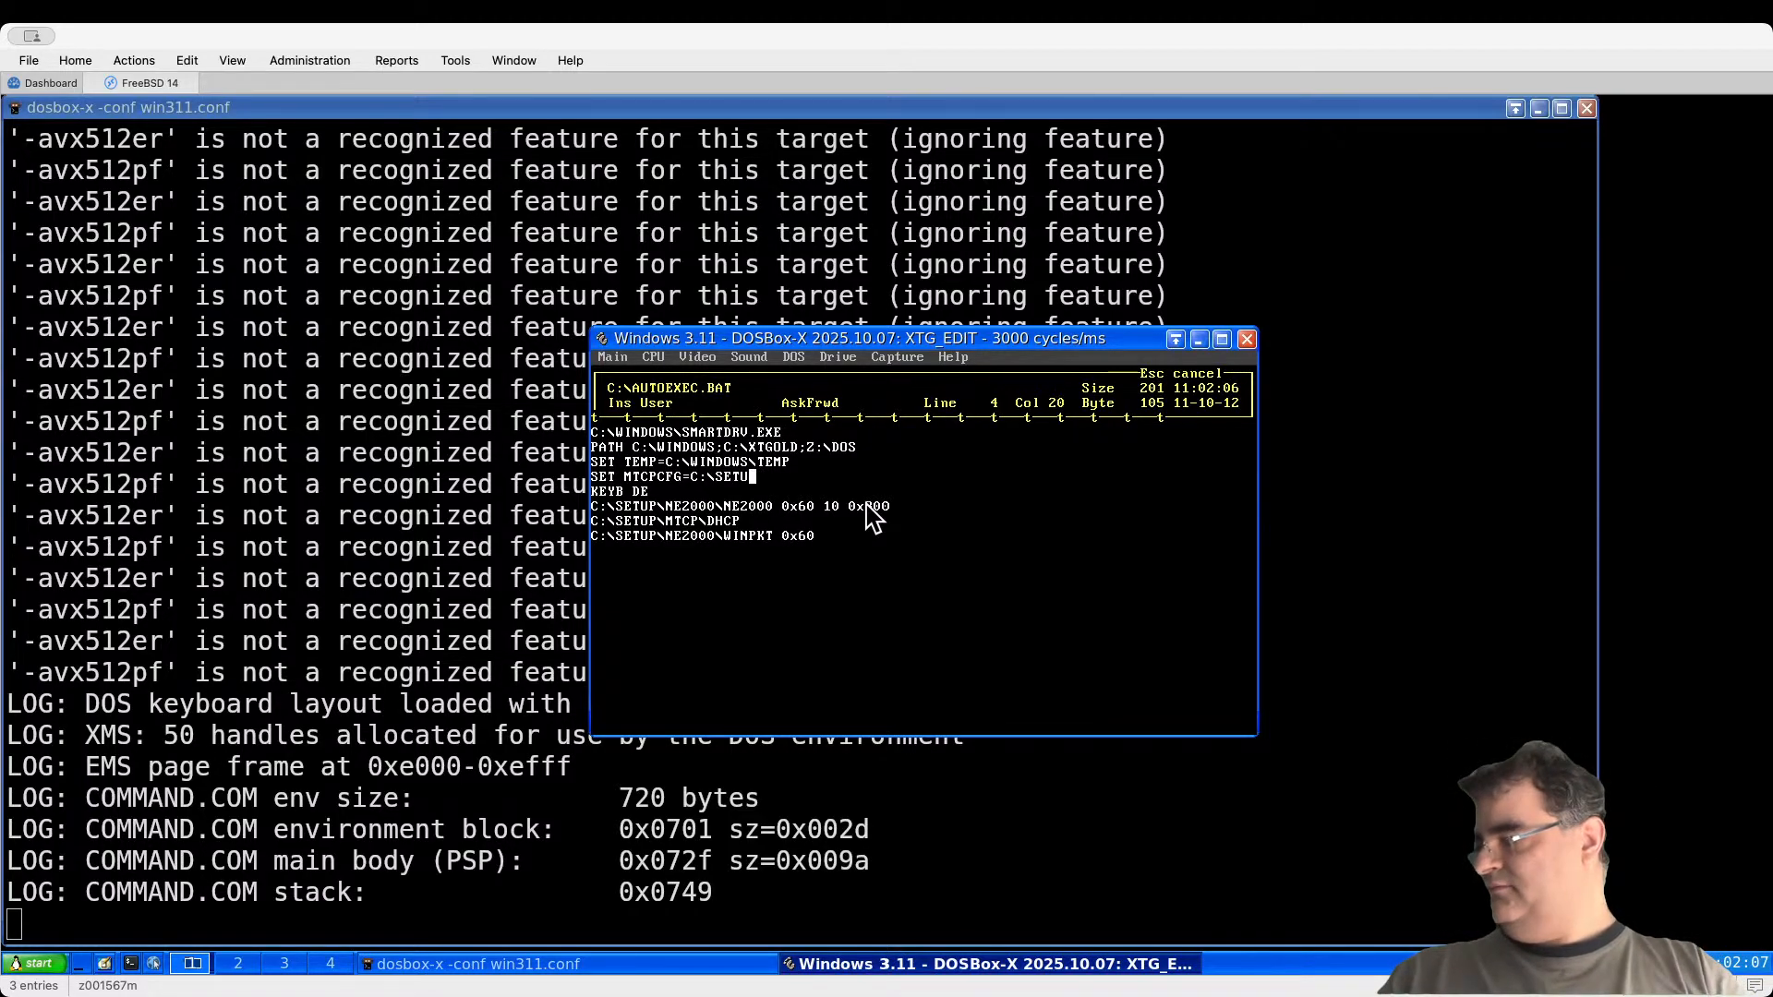
text(P\)
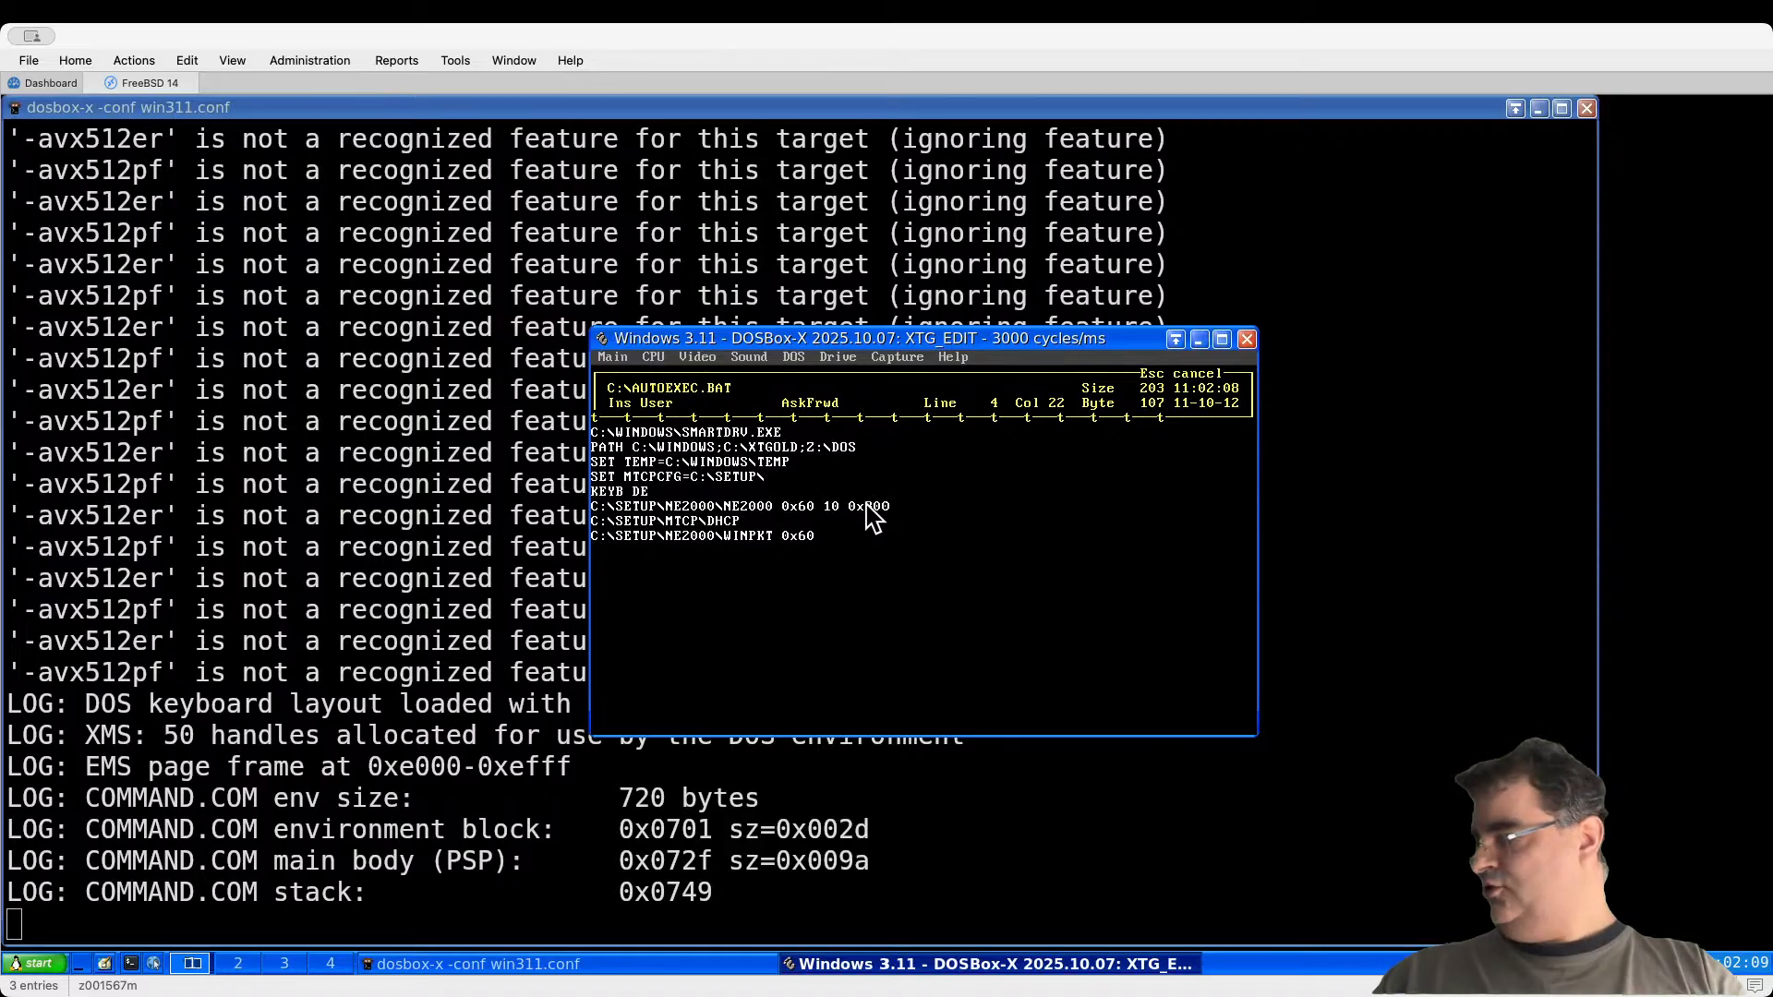
text(MT)
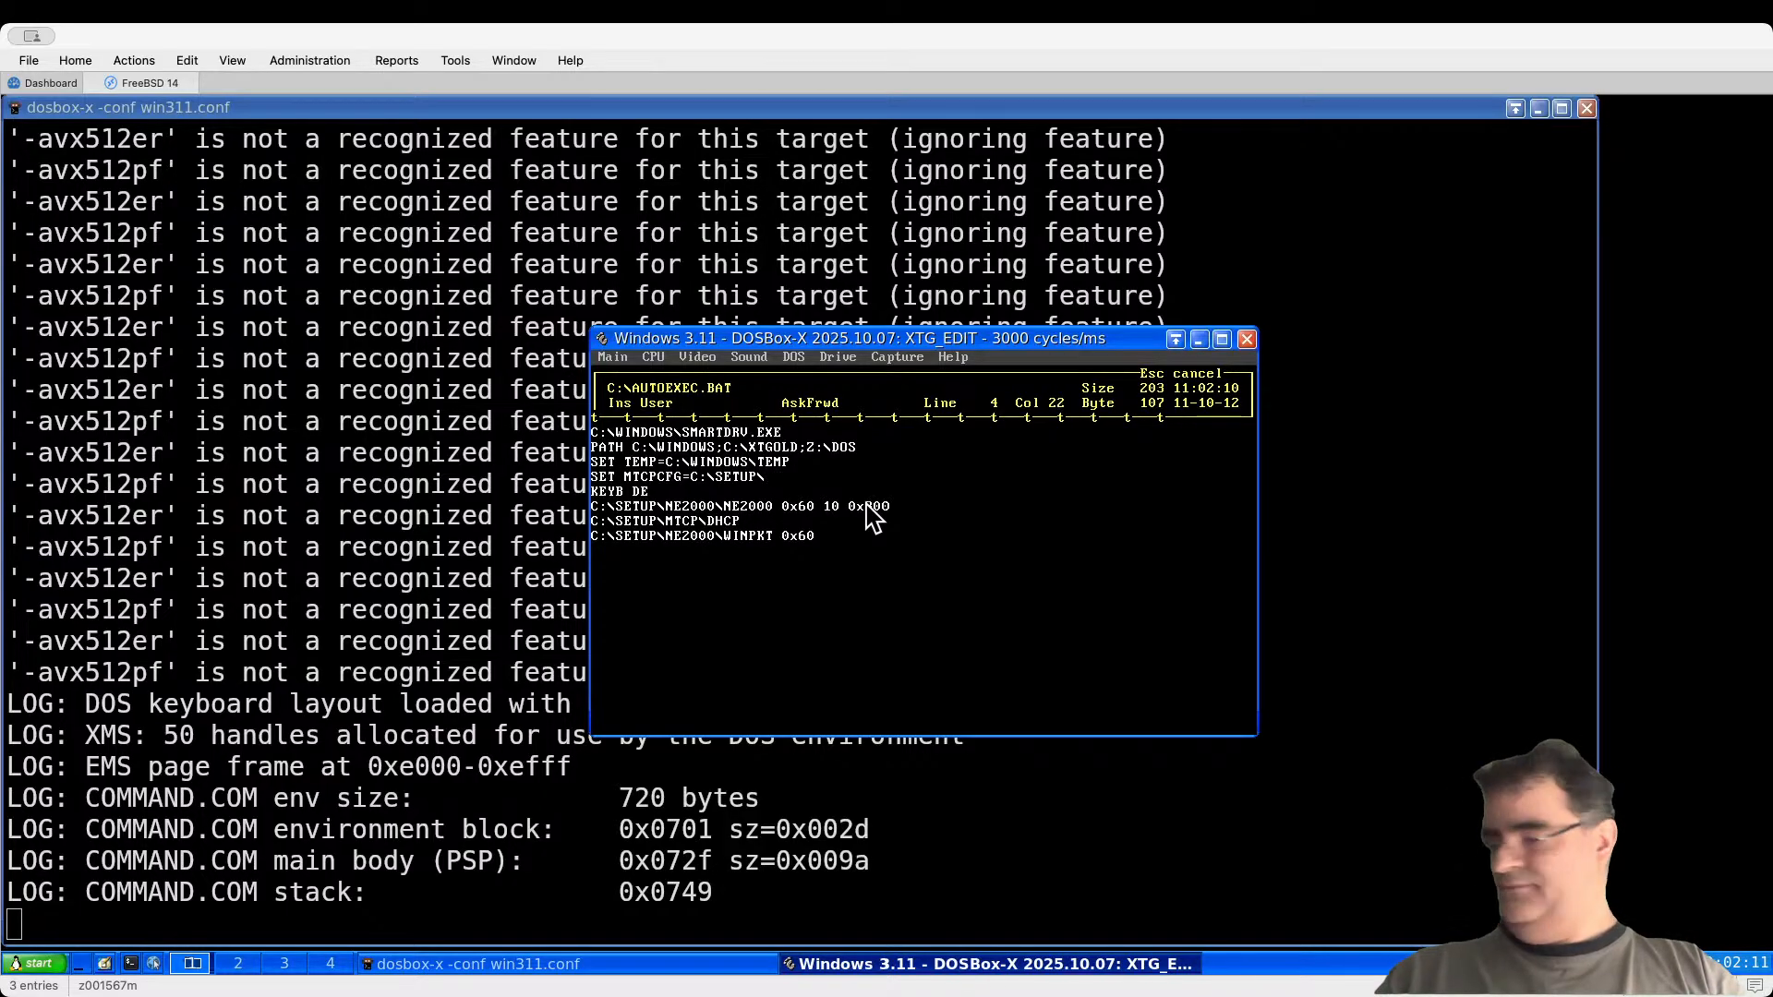
text(CP.CFG)
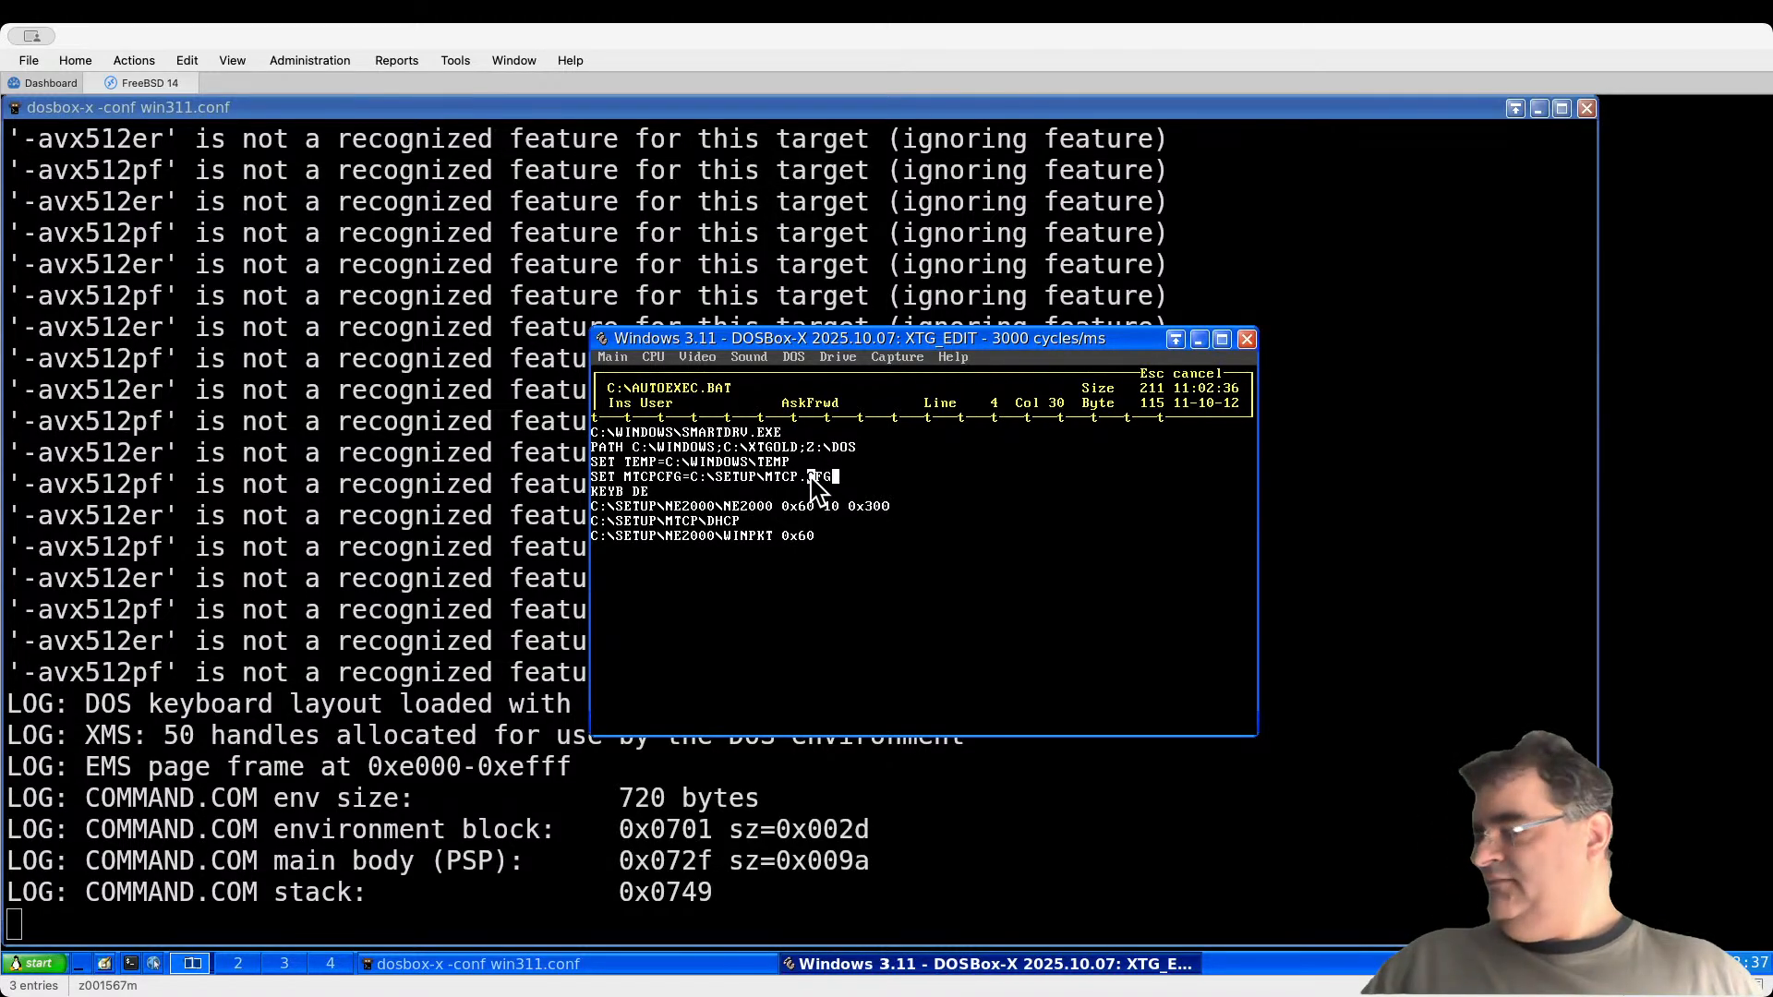
key(Escape)
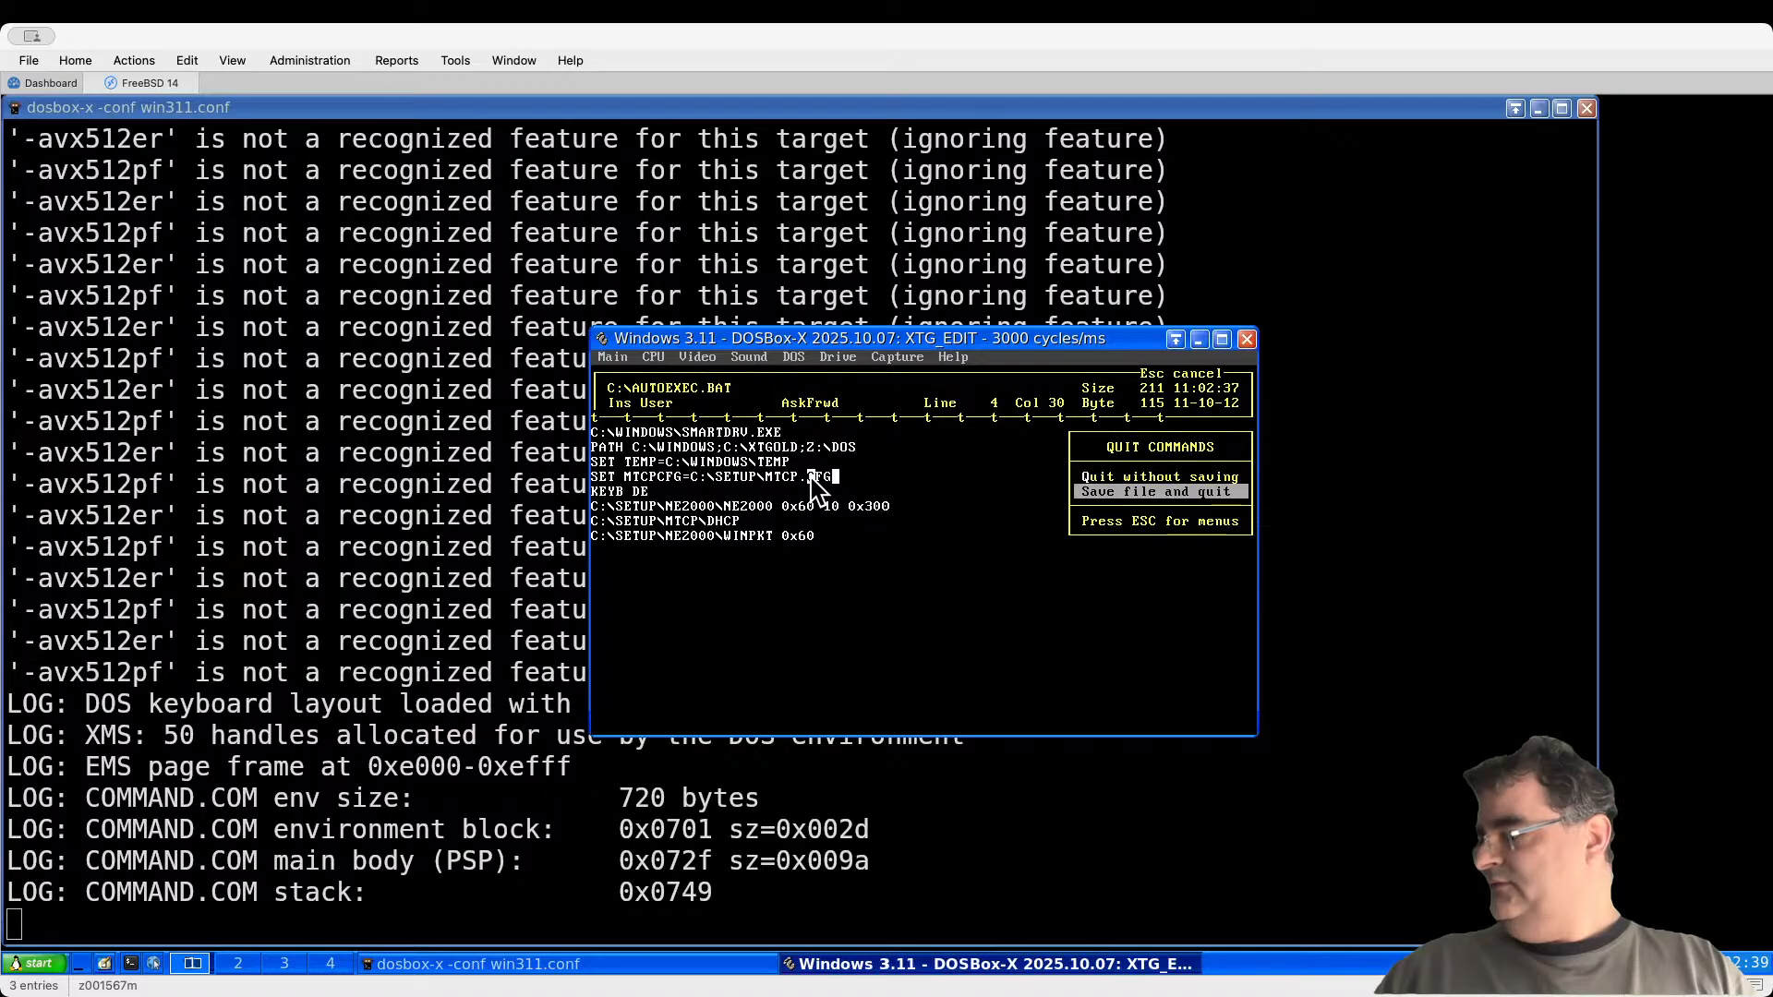
Step: Save AUTOEXEC.BAT and open the file list of C:\SETUP\MTCP\SAMPLES
key(Return)
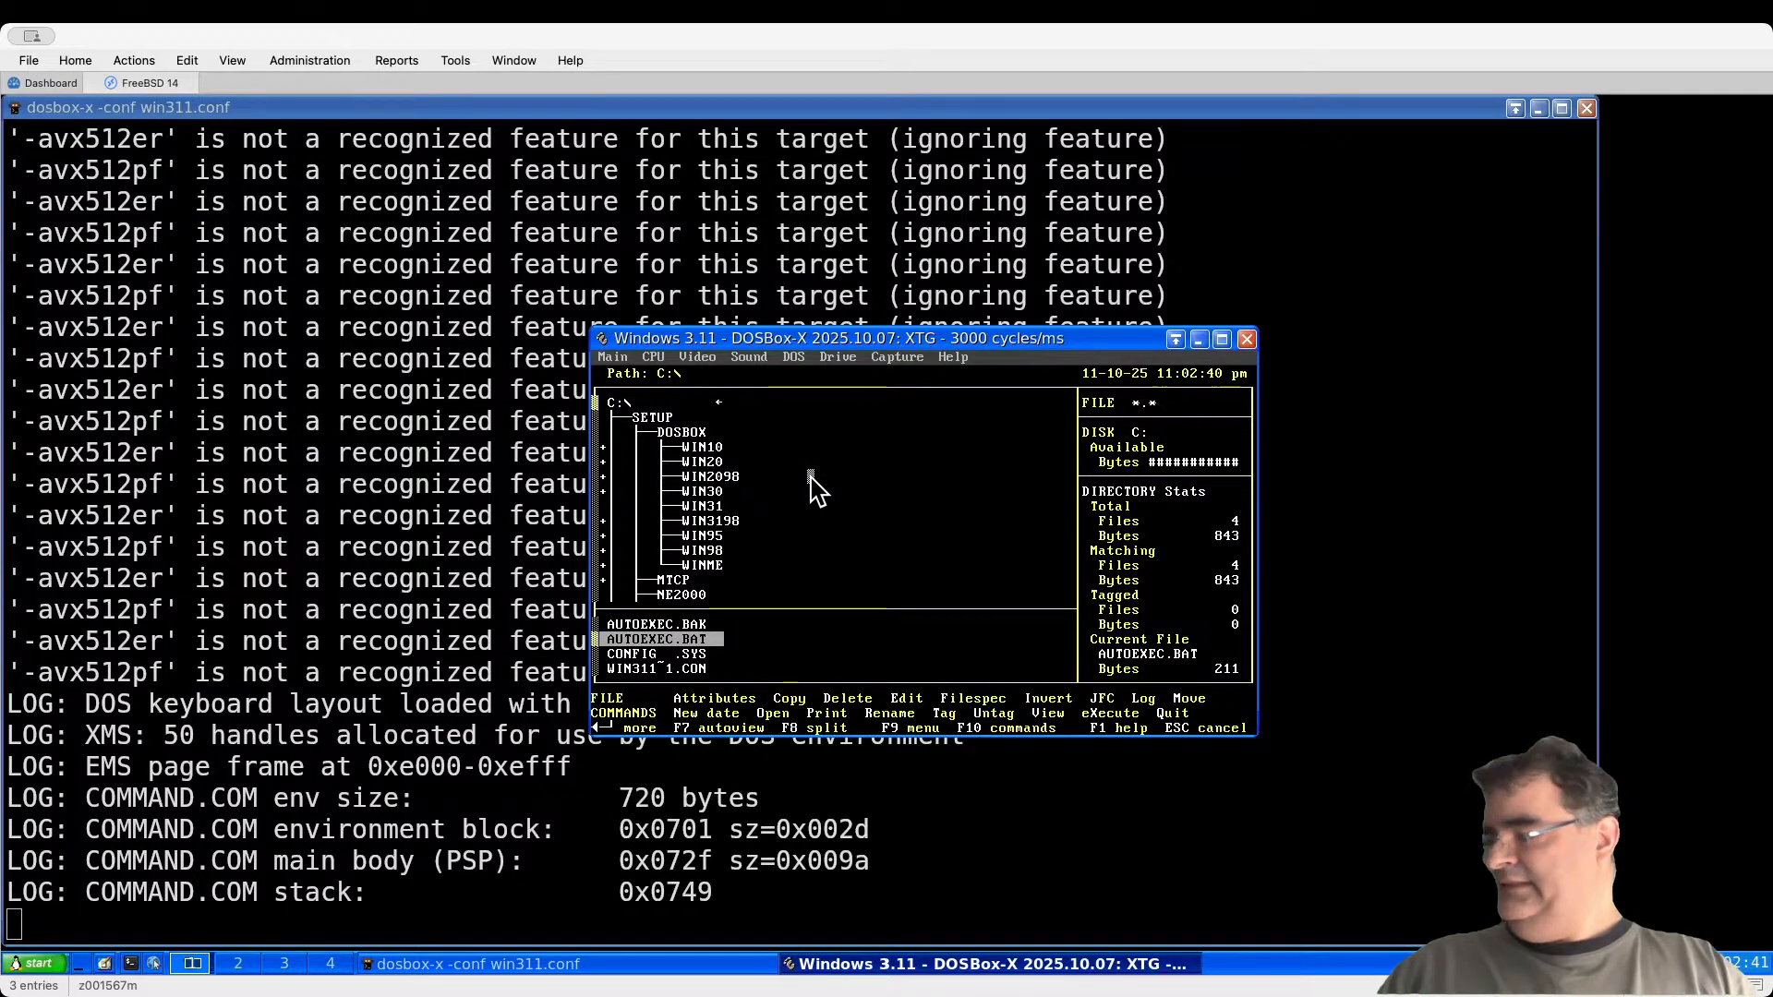
key(Return)
key(Escape)
key(Down)
key(Down)
key(Down)
key(Down)
key(Down)
key(Down)
key(Down)
key(Down)
key(Down)
key(Down)
key(Down)
key(Down)
key(plus)
key(Down)
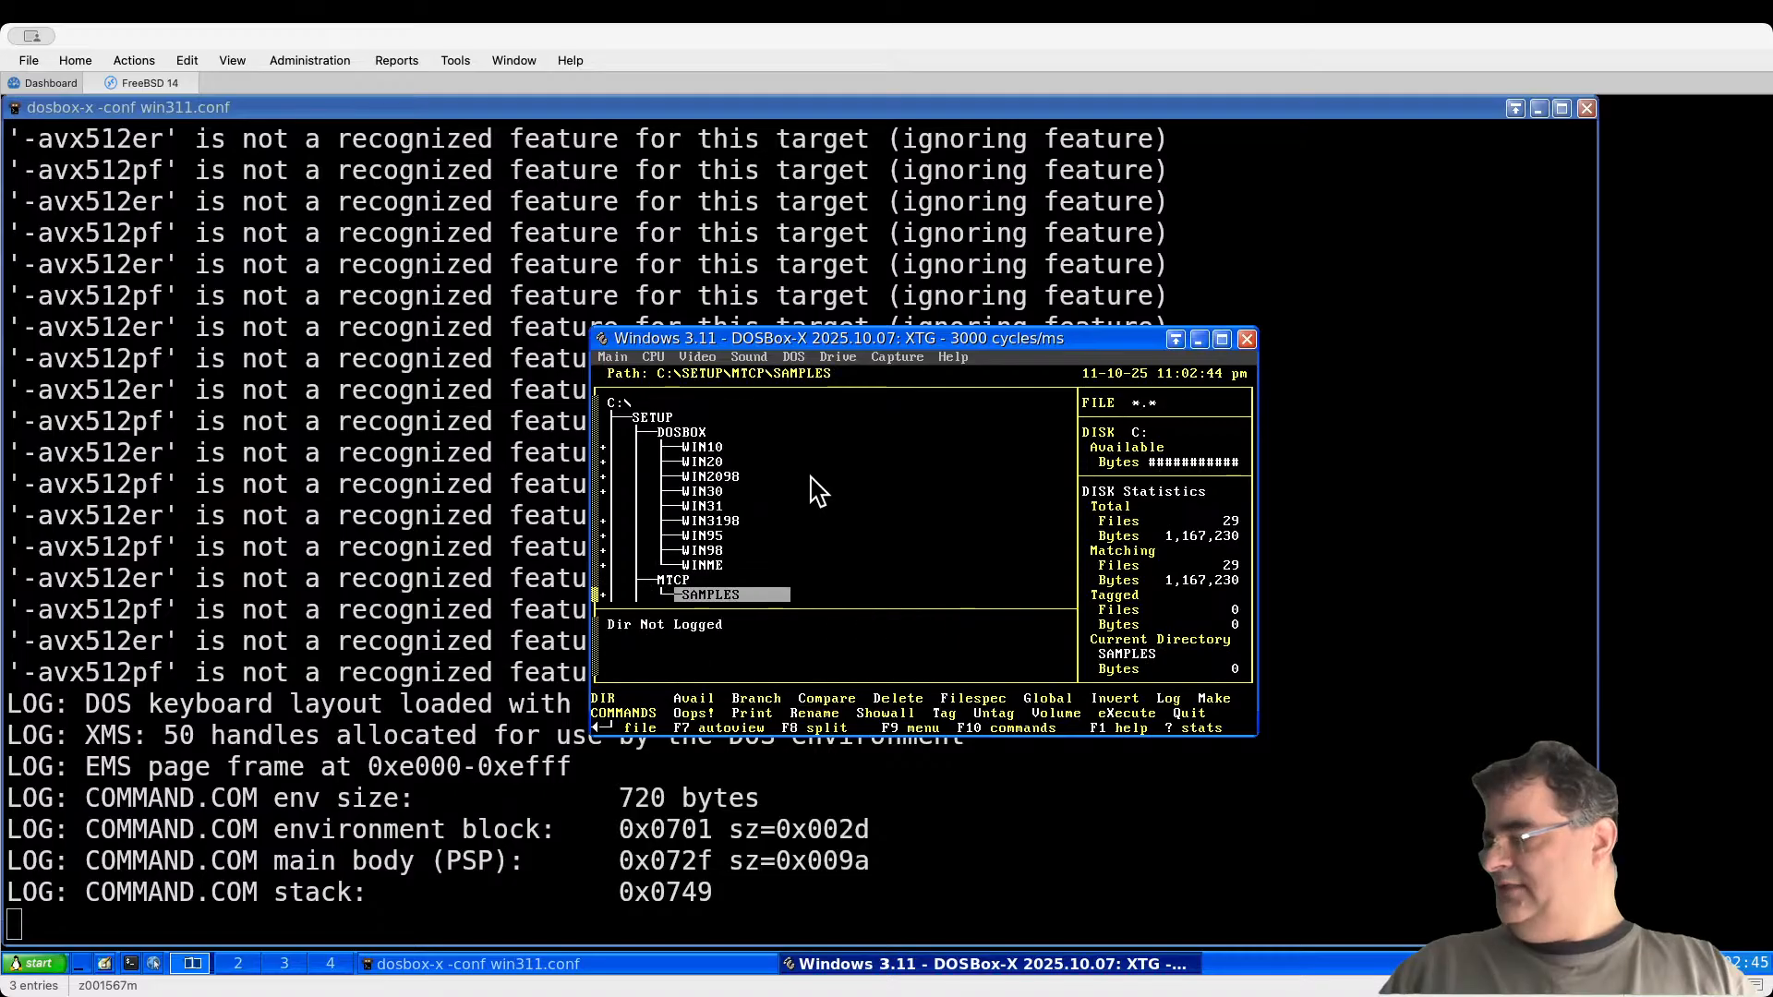
key(Down)
key(Up)
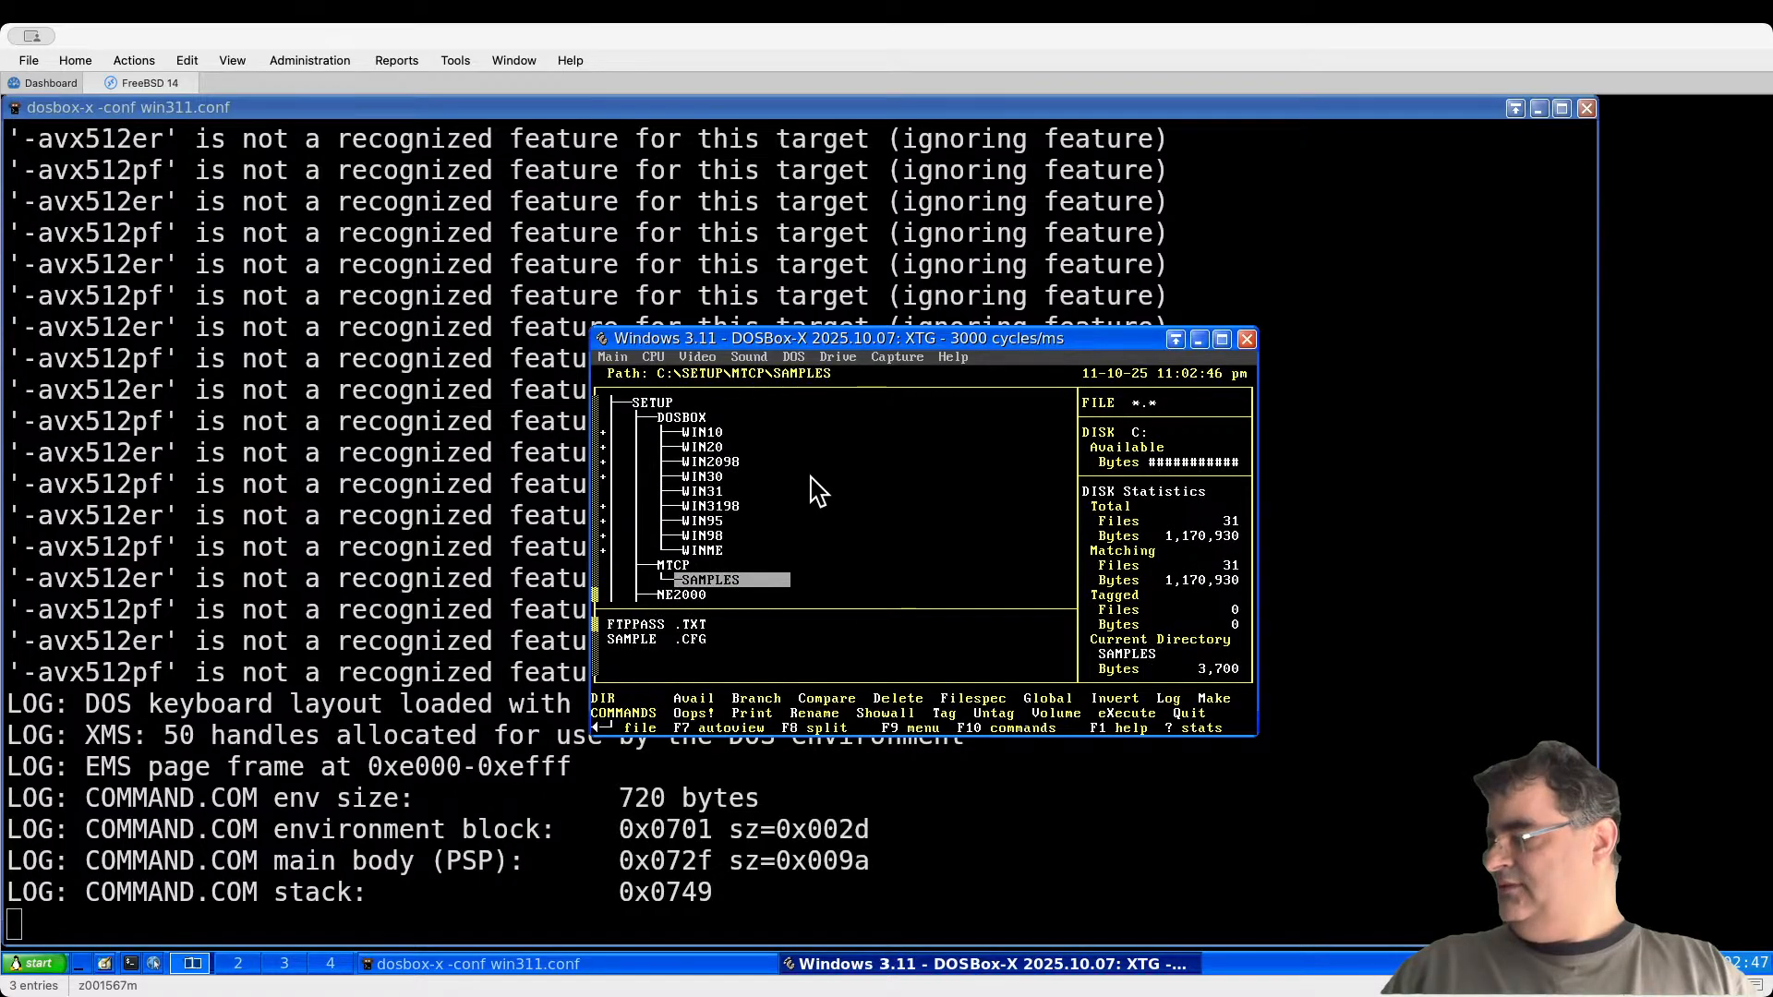
key(Return)
Step: Copy SAMPLE.CFG into C:\SETUP under the new name MTCP.CFG
key(Down)
text(c)
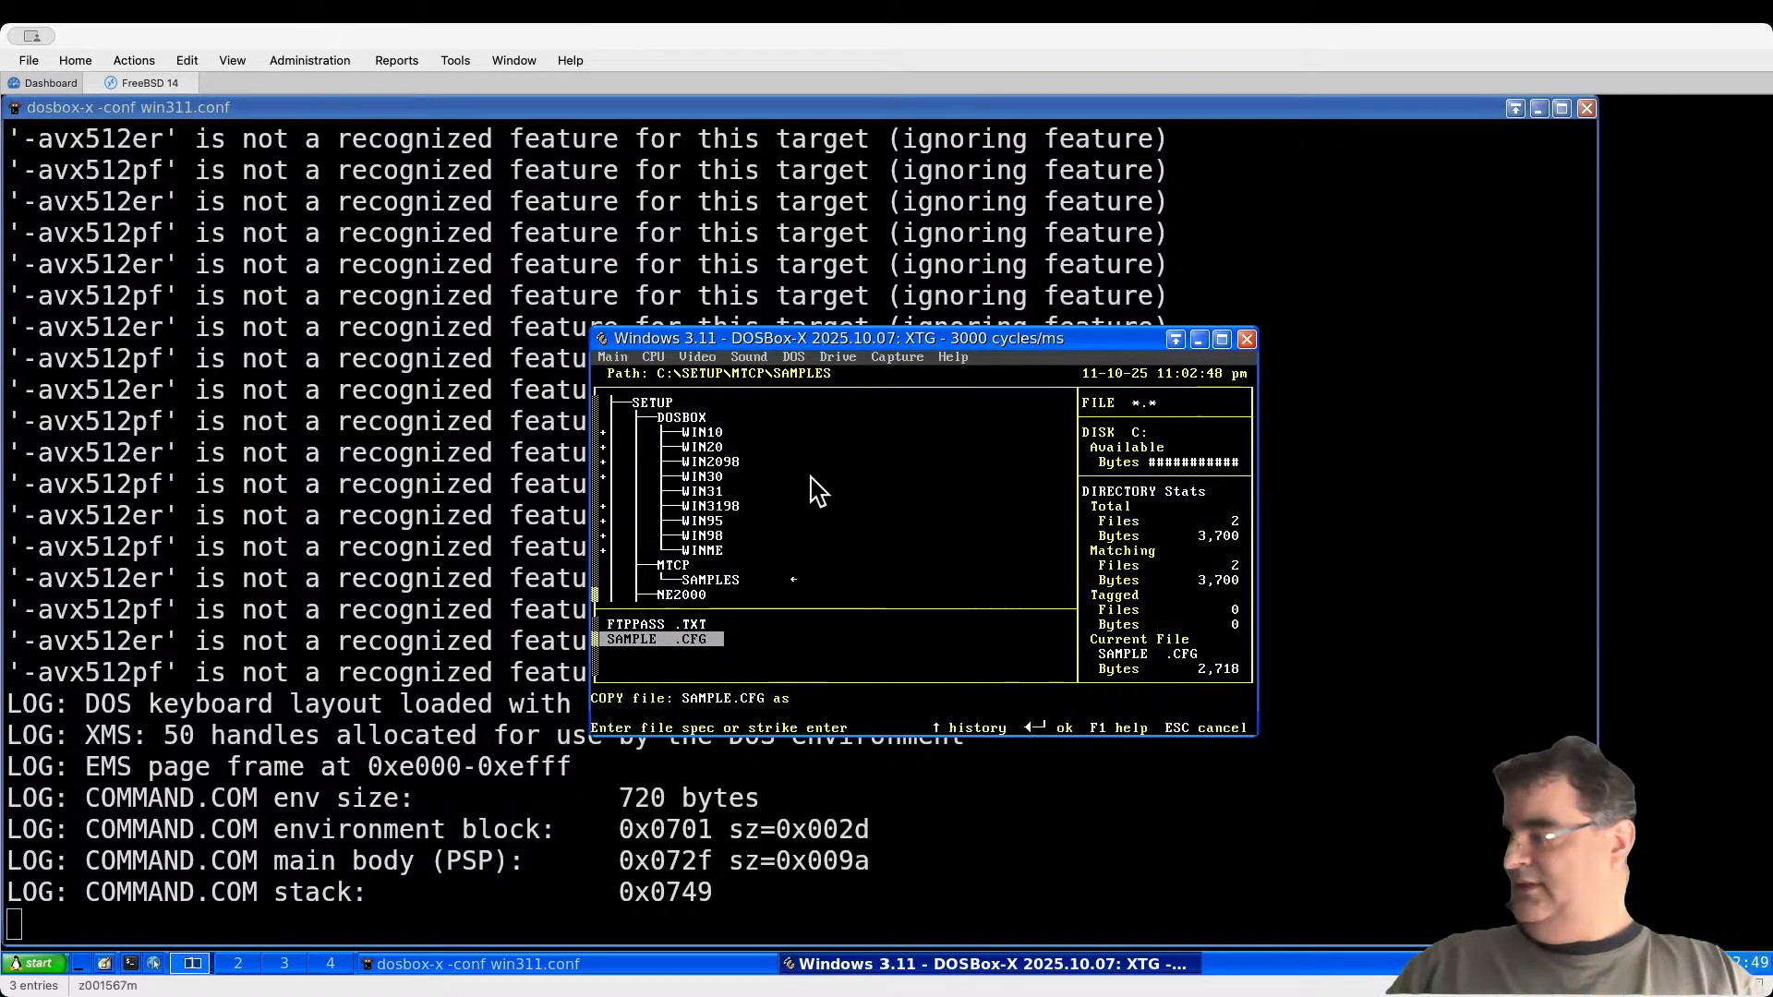
text(MTCP.)
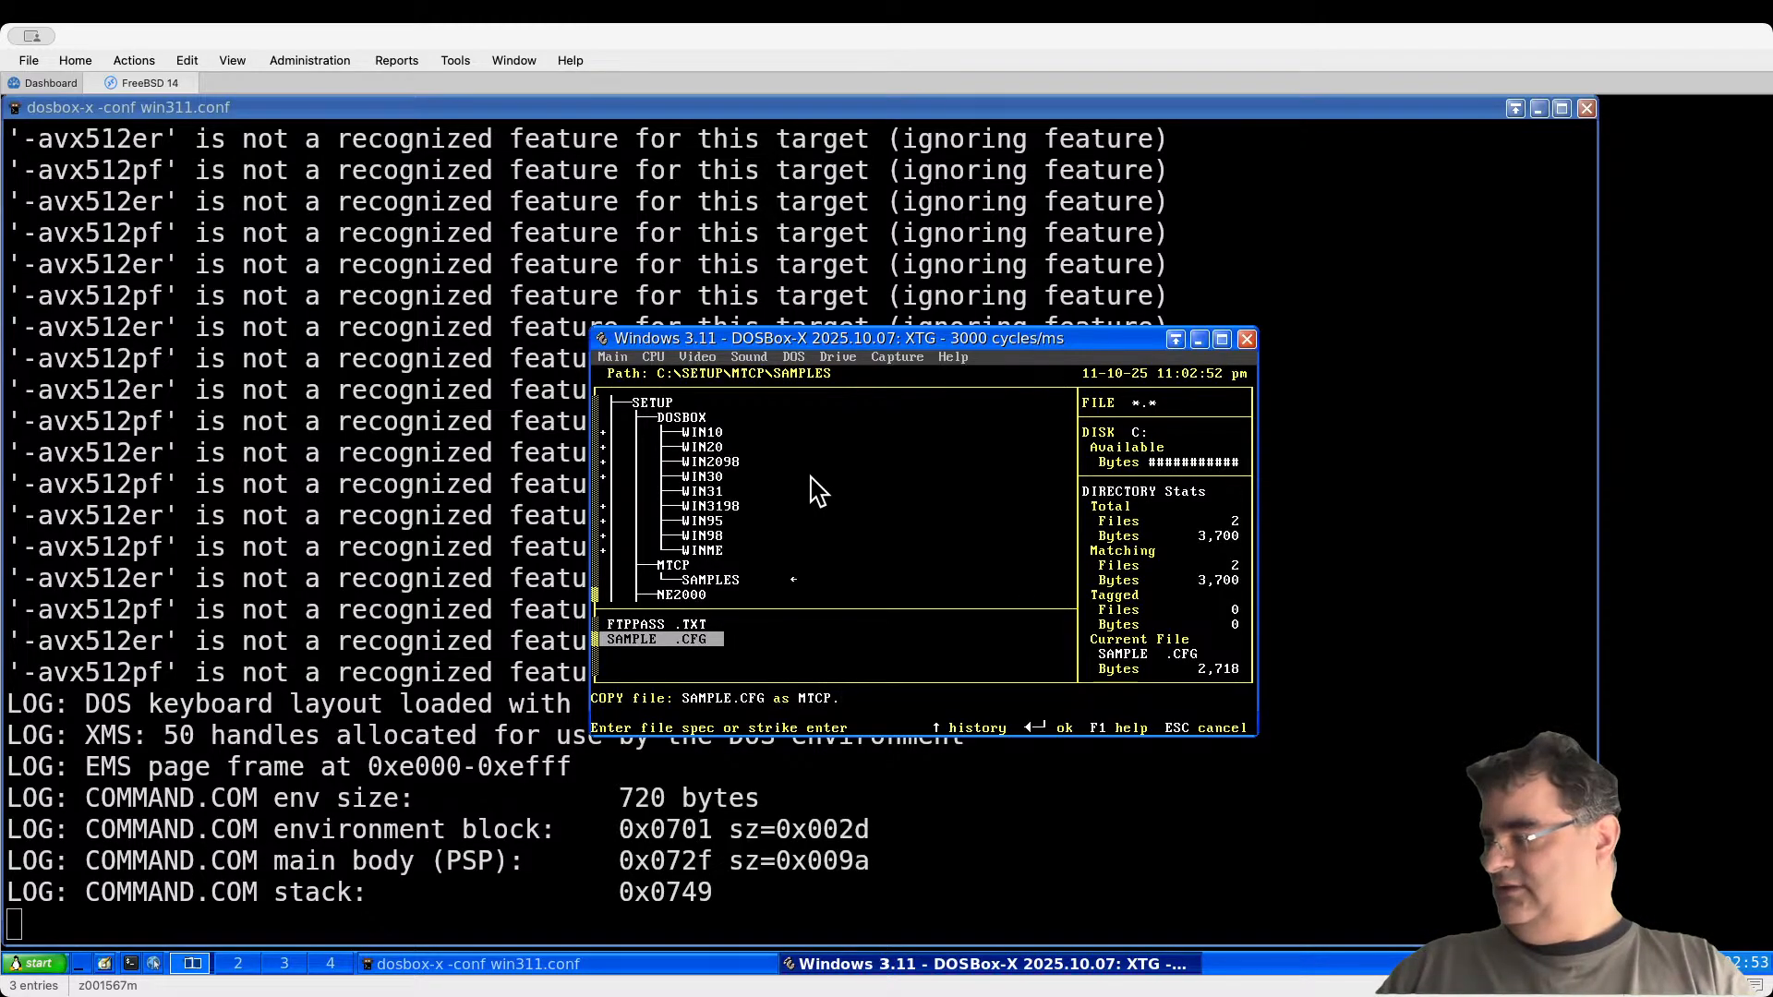
text(CFG)
key(Return)
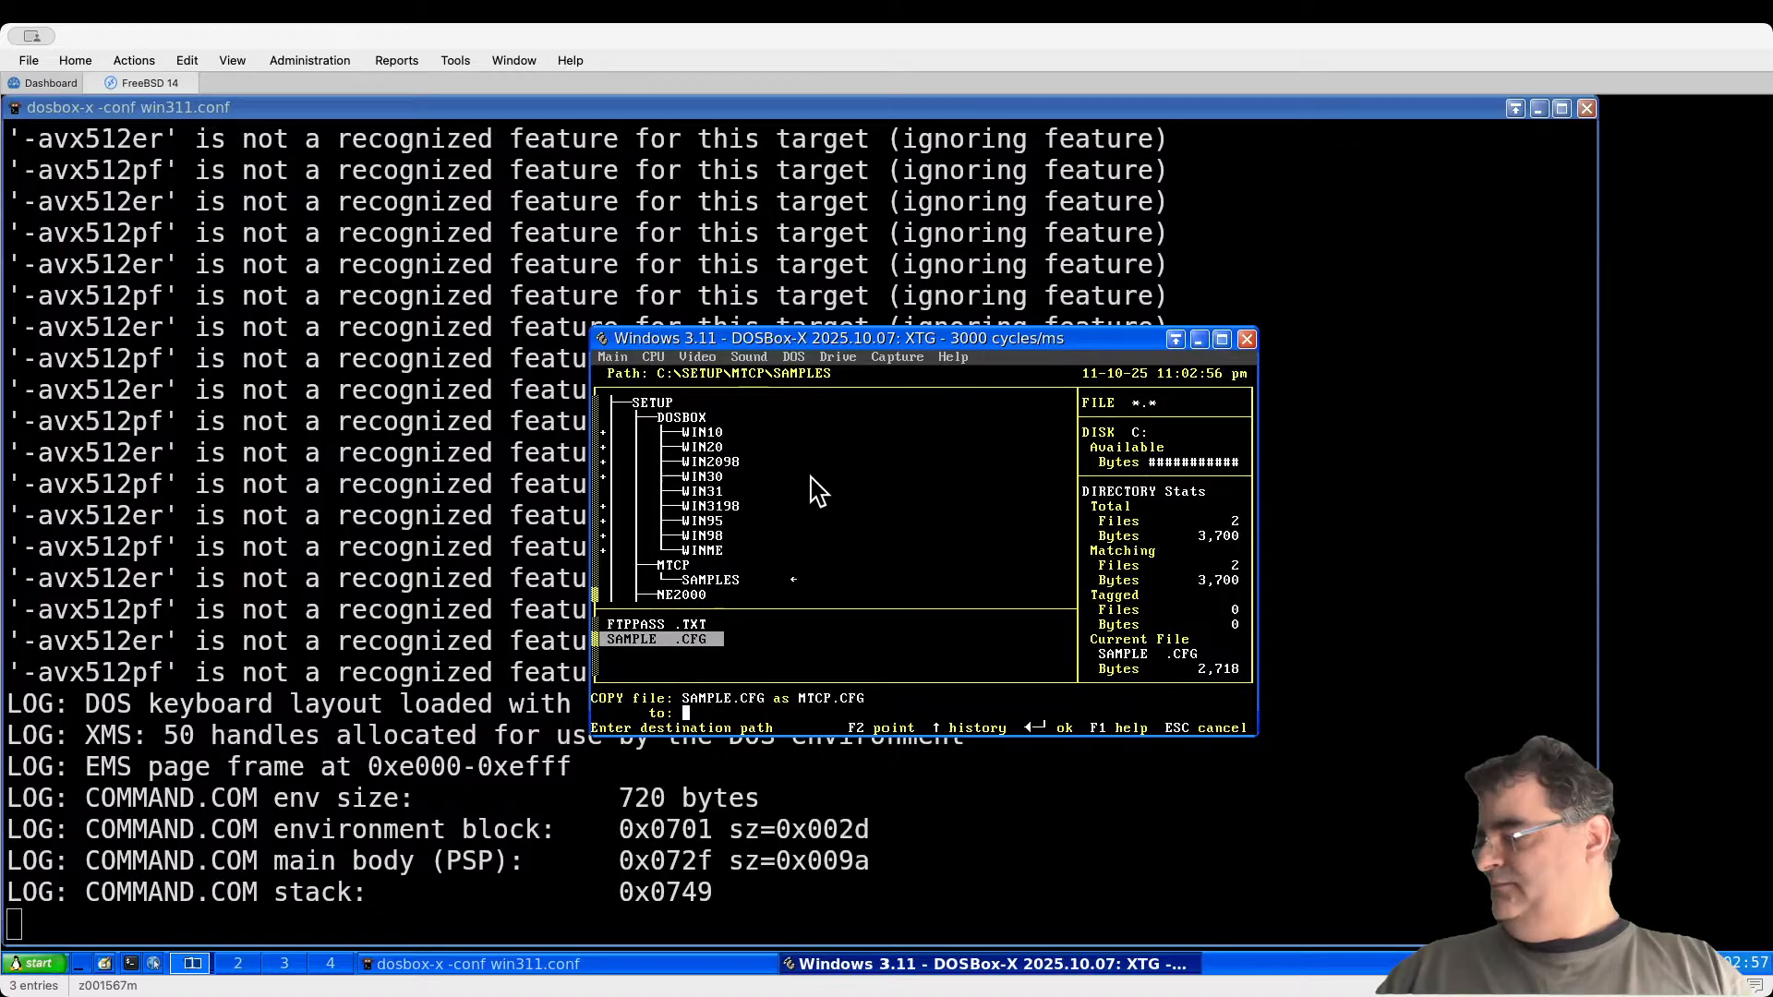
key(F2)
key(Up)
key(Up)
key(Up)
key(Up)
key(Up)
key(Up)
key(Up)
key(Up)
key(Up)
key(Up)
key(Up)
key(Up)
key(Up)
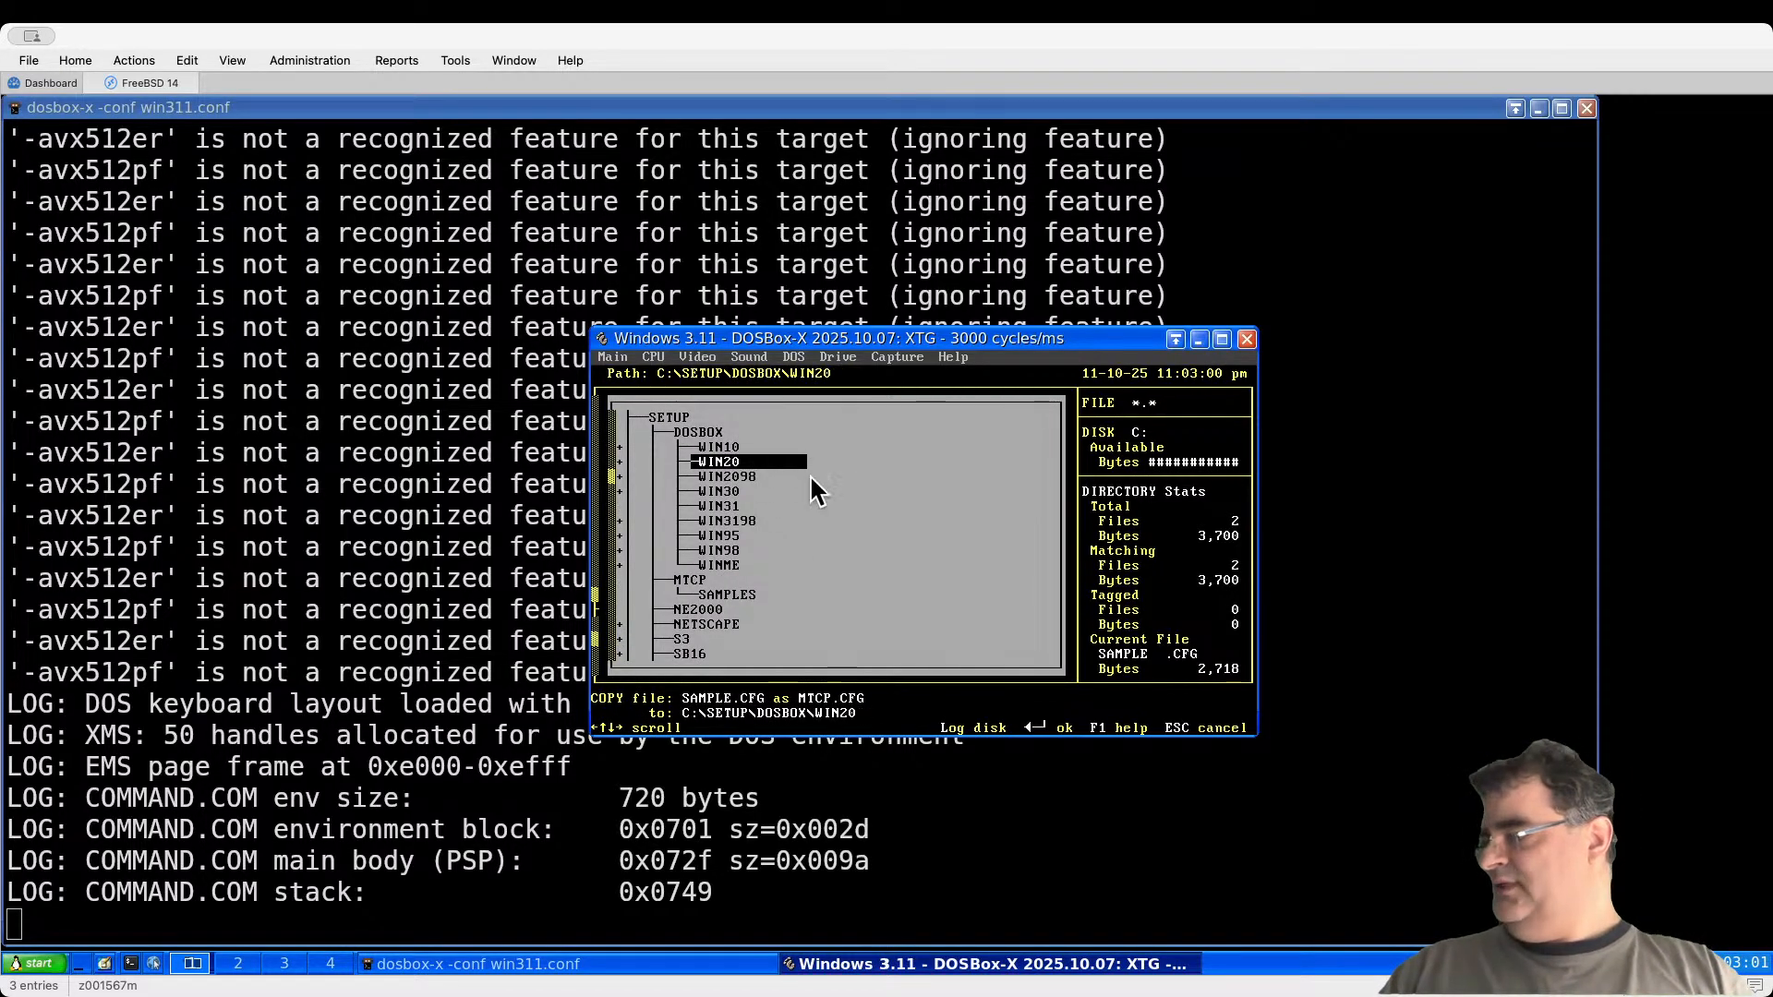
key(Return)
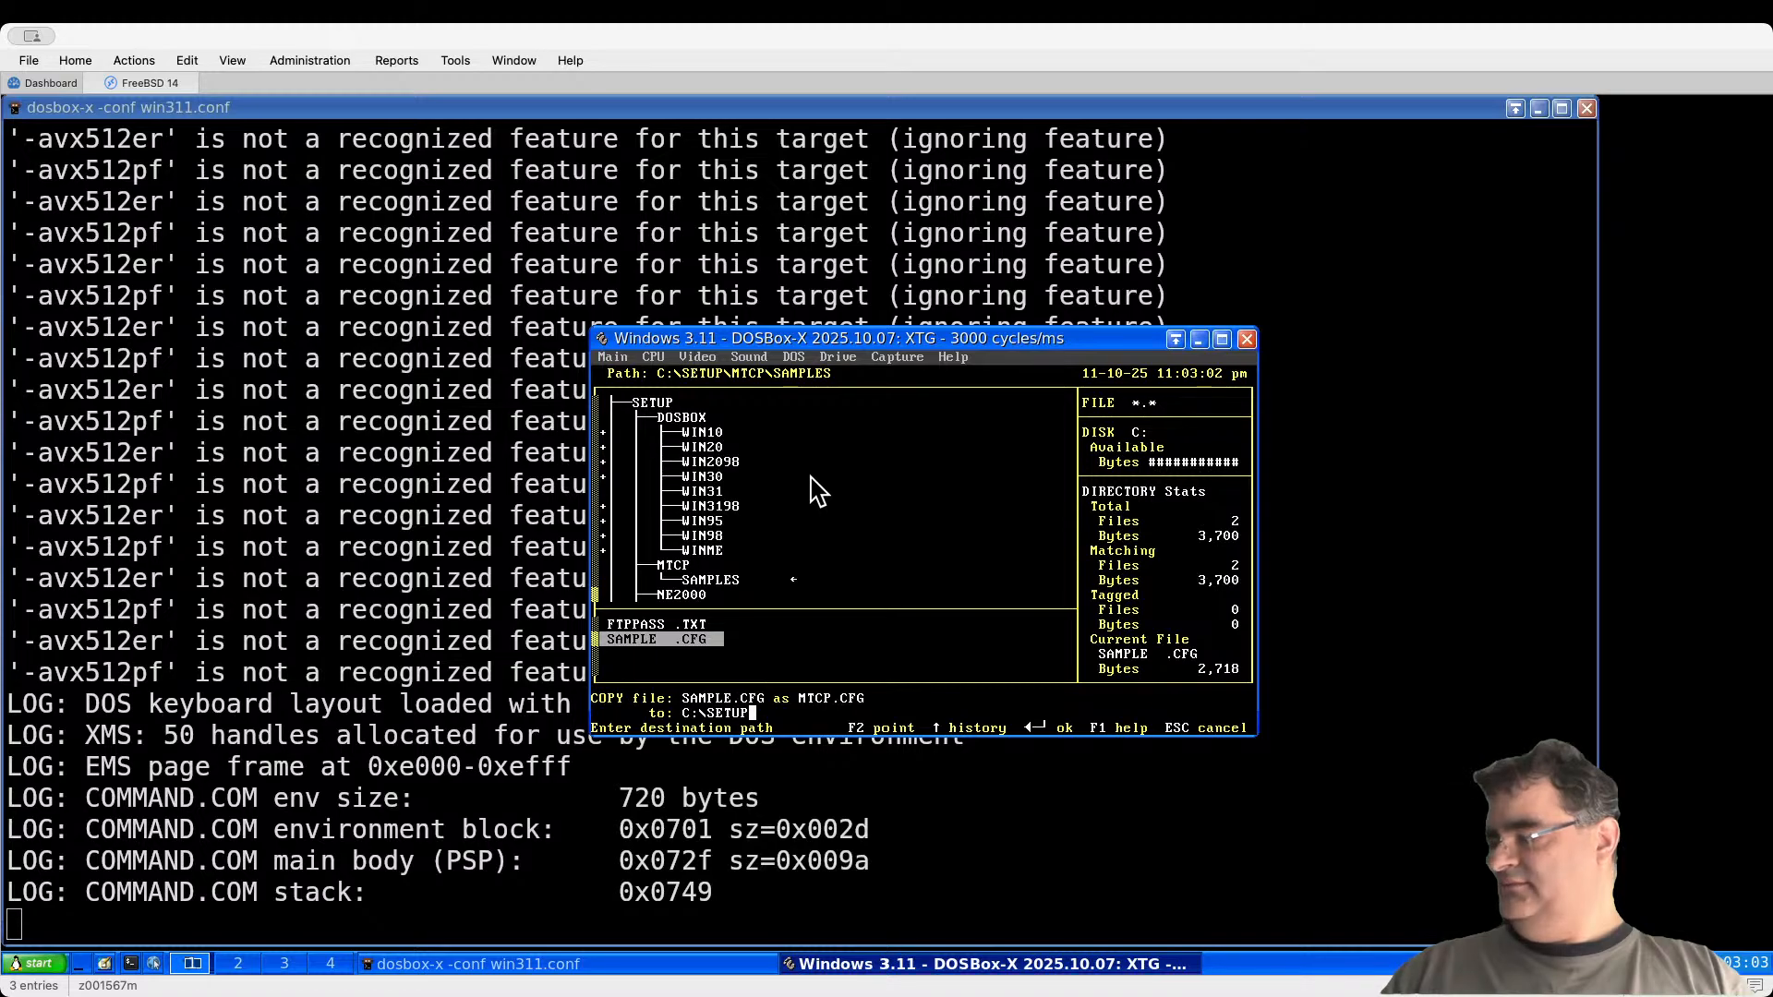
key(Return)
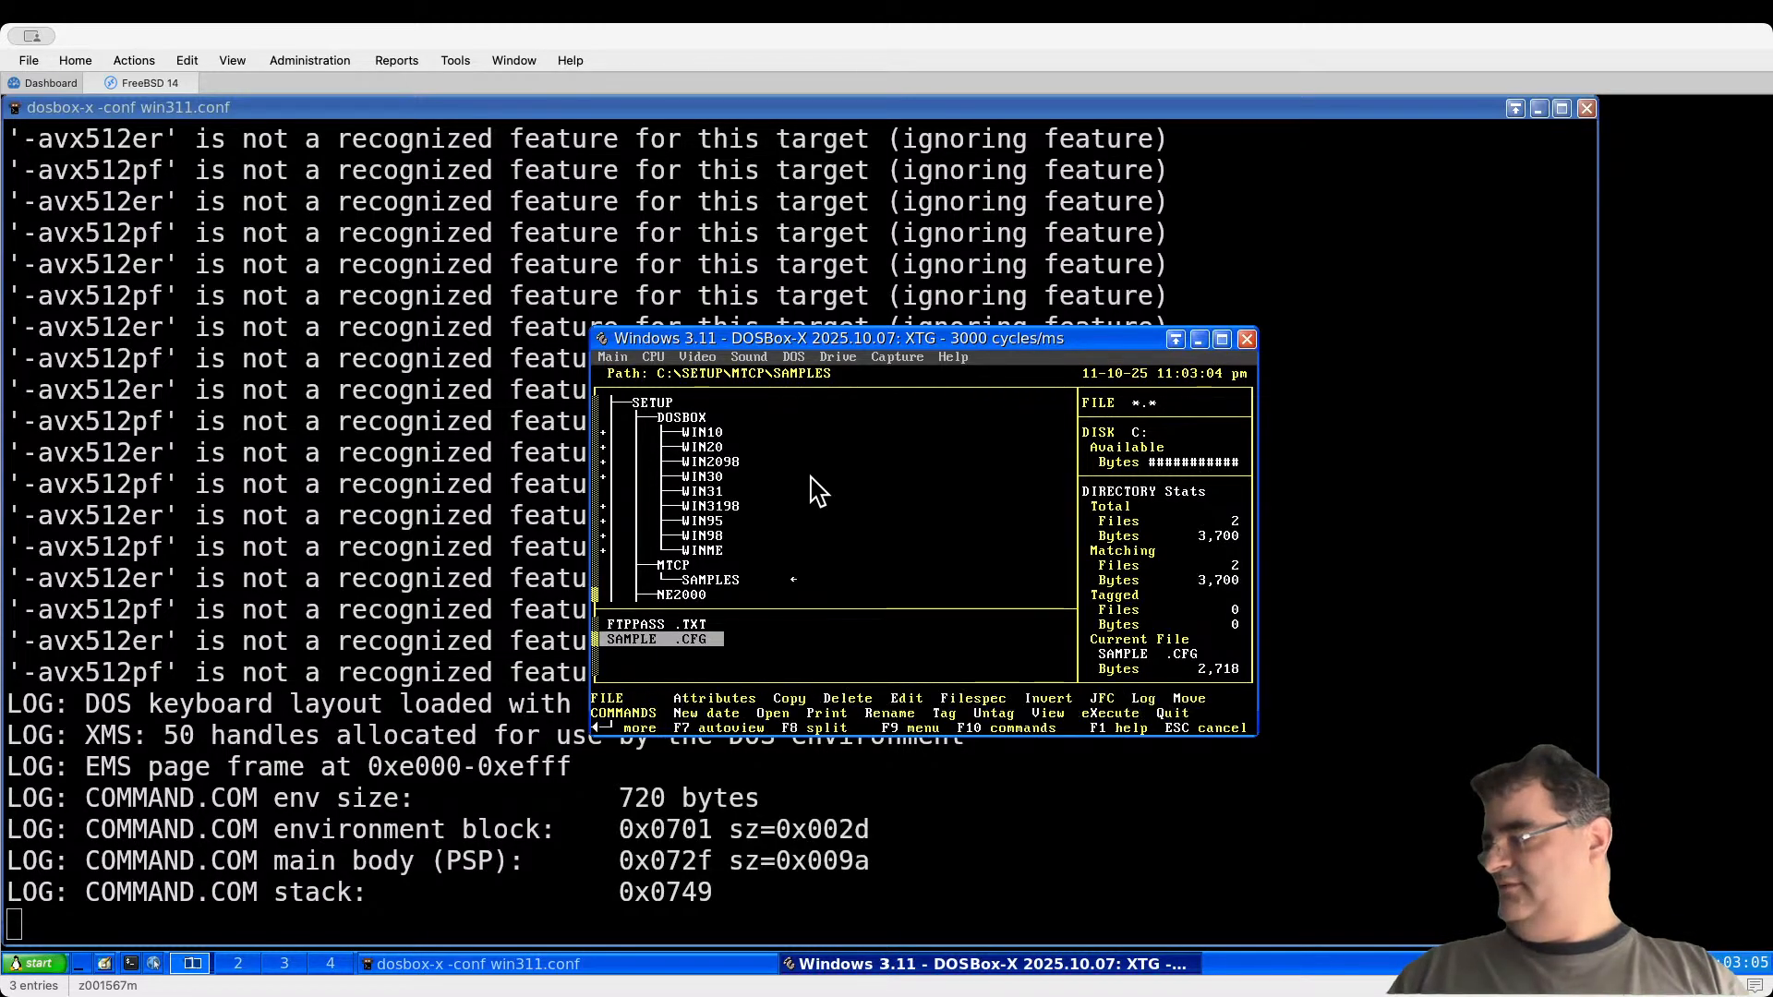
Step: View the copied MTCP.CFG in C:\SETUP
key(Escape)
key(Up)
key(Up)
key(Up)
key(Up)
key(Up)
key(Up)
key(Up)
key(Up)
key(Up)
key(Up)
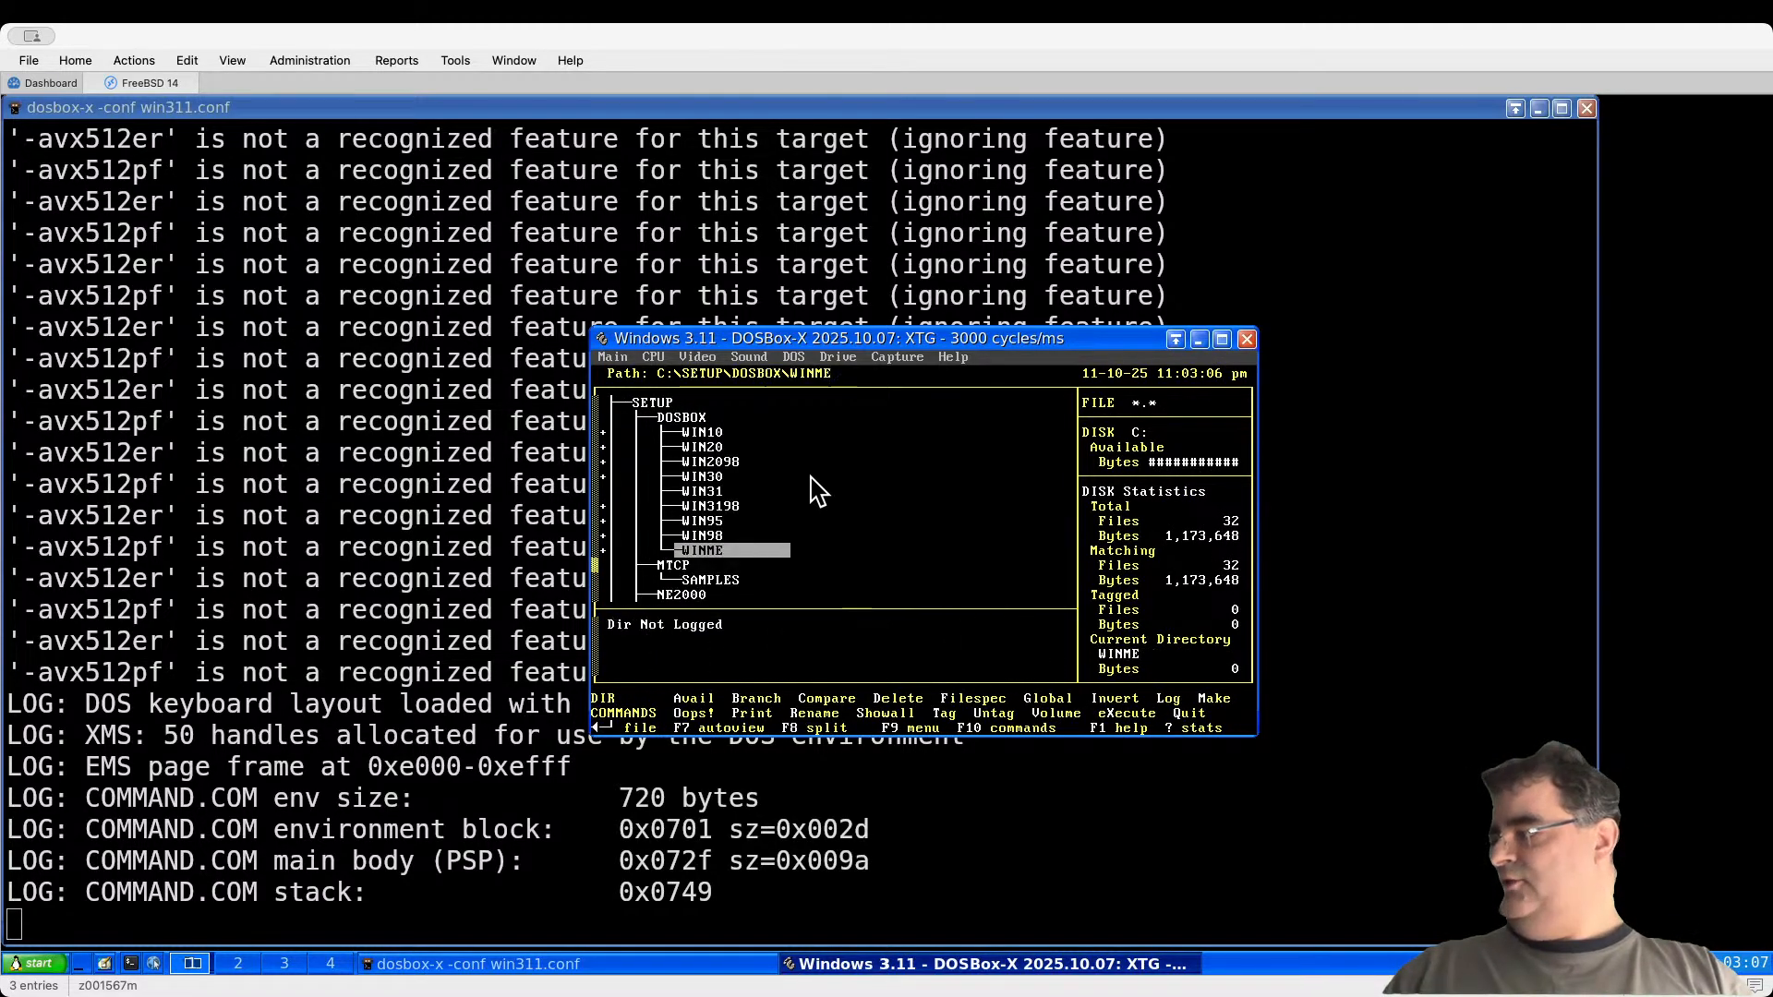
key(Up)
key(Up)
key(Return)
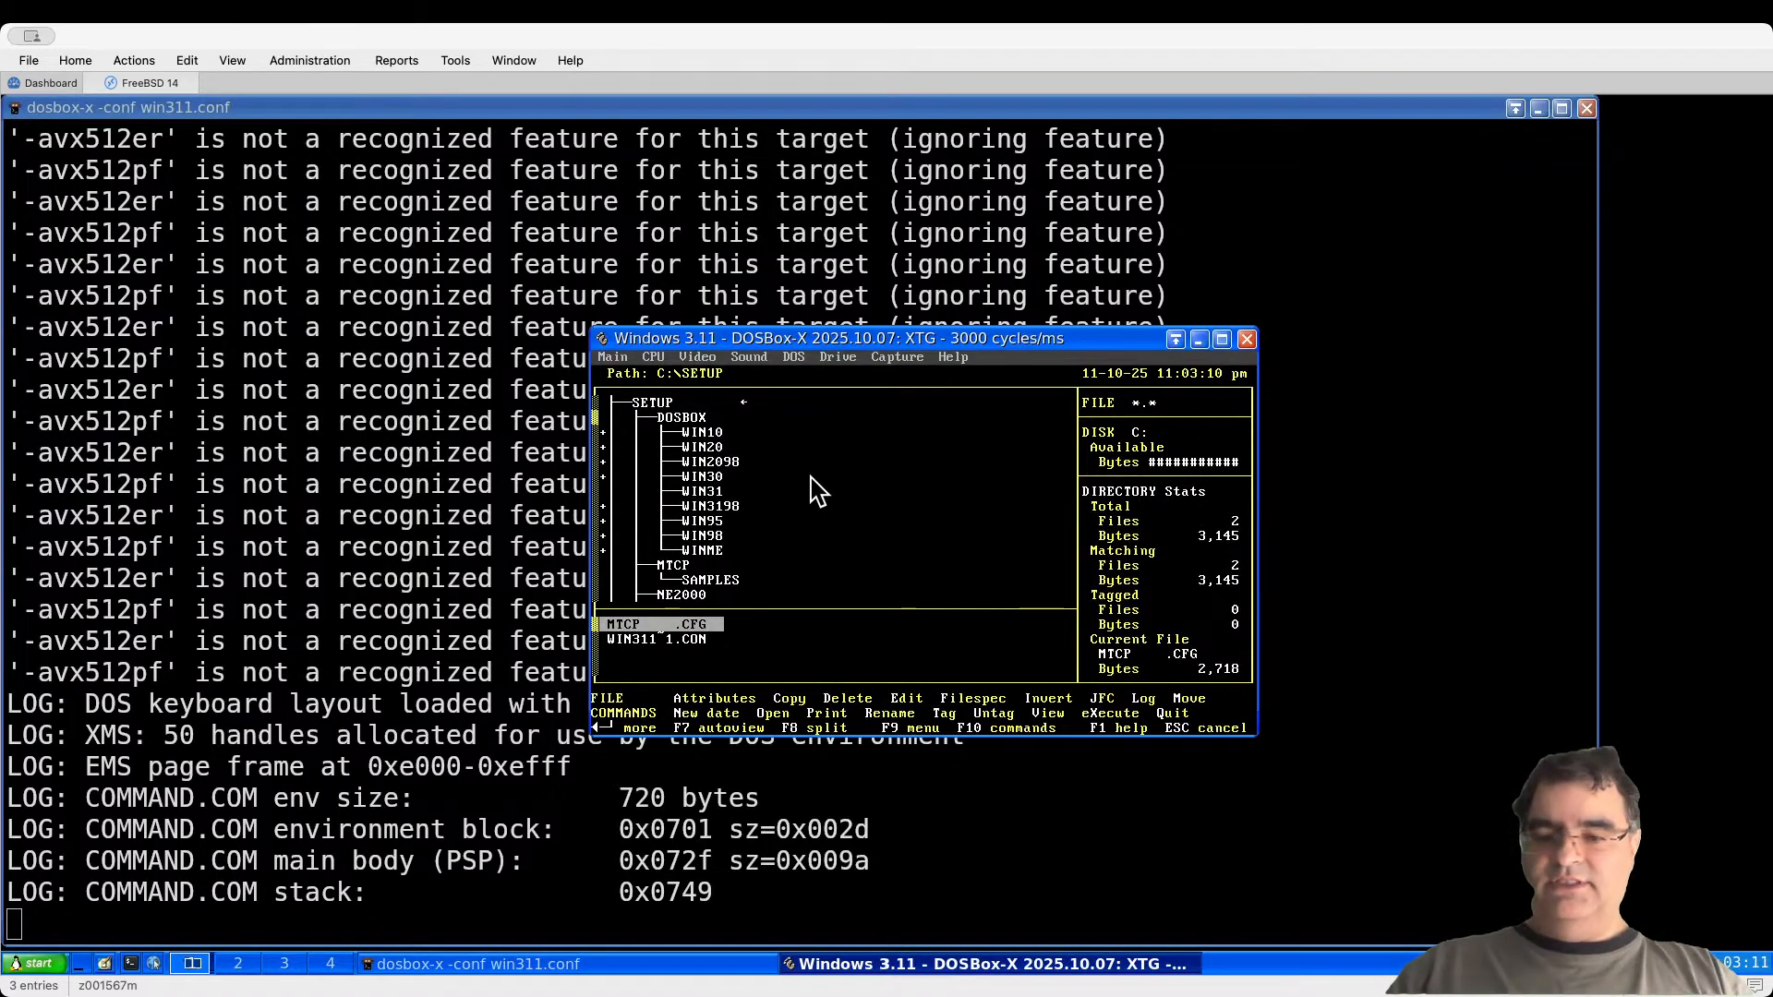
key(v)
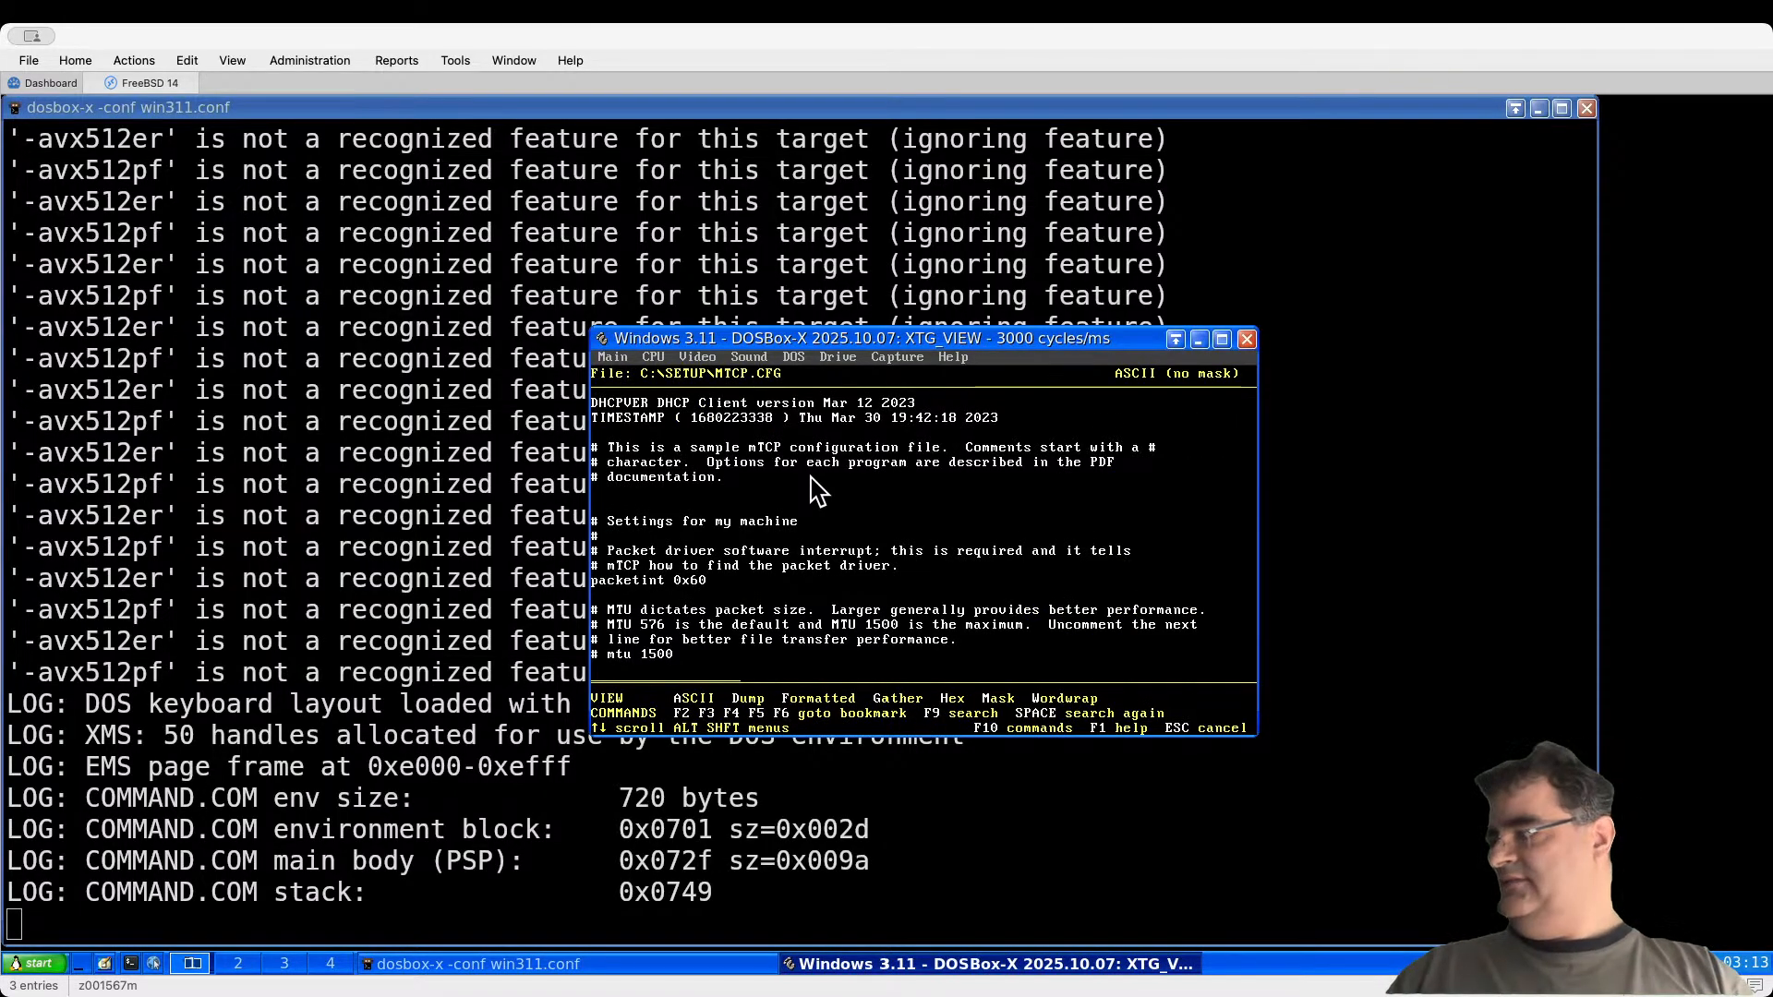
key(Escape)
Step: View AUTOEXEC.BAT in the C:\ root to check the new lines
key(Return)
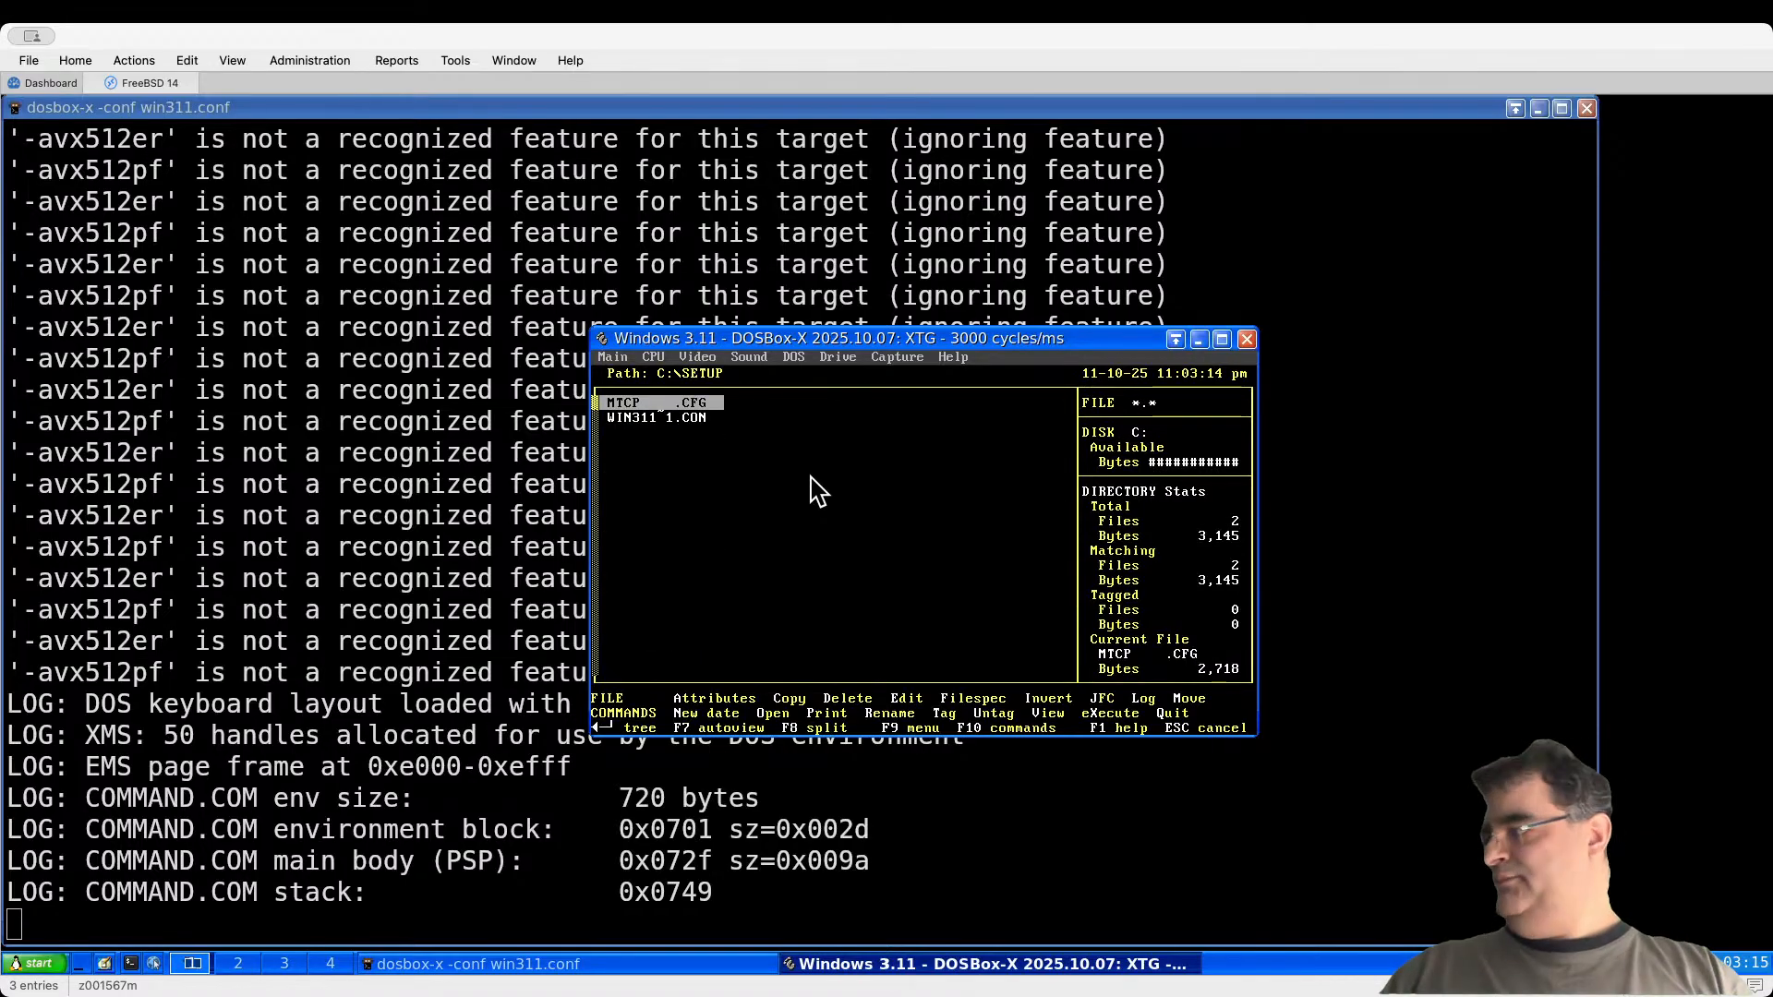
key(Return)
key(Up)
key(Return)
key(Down)
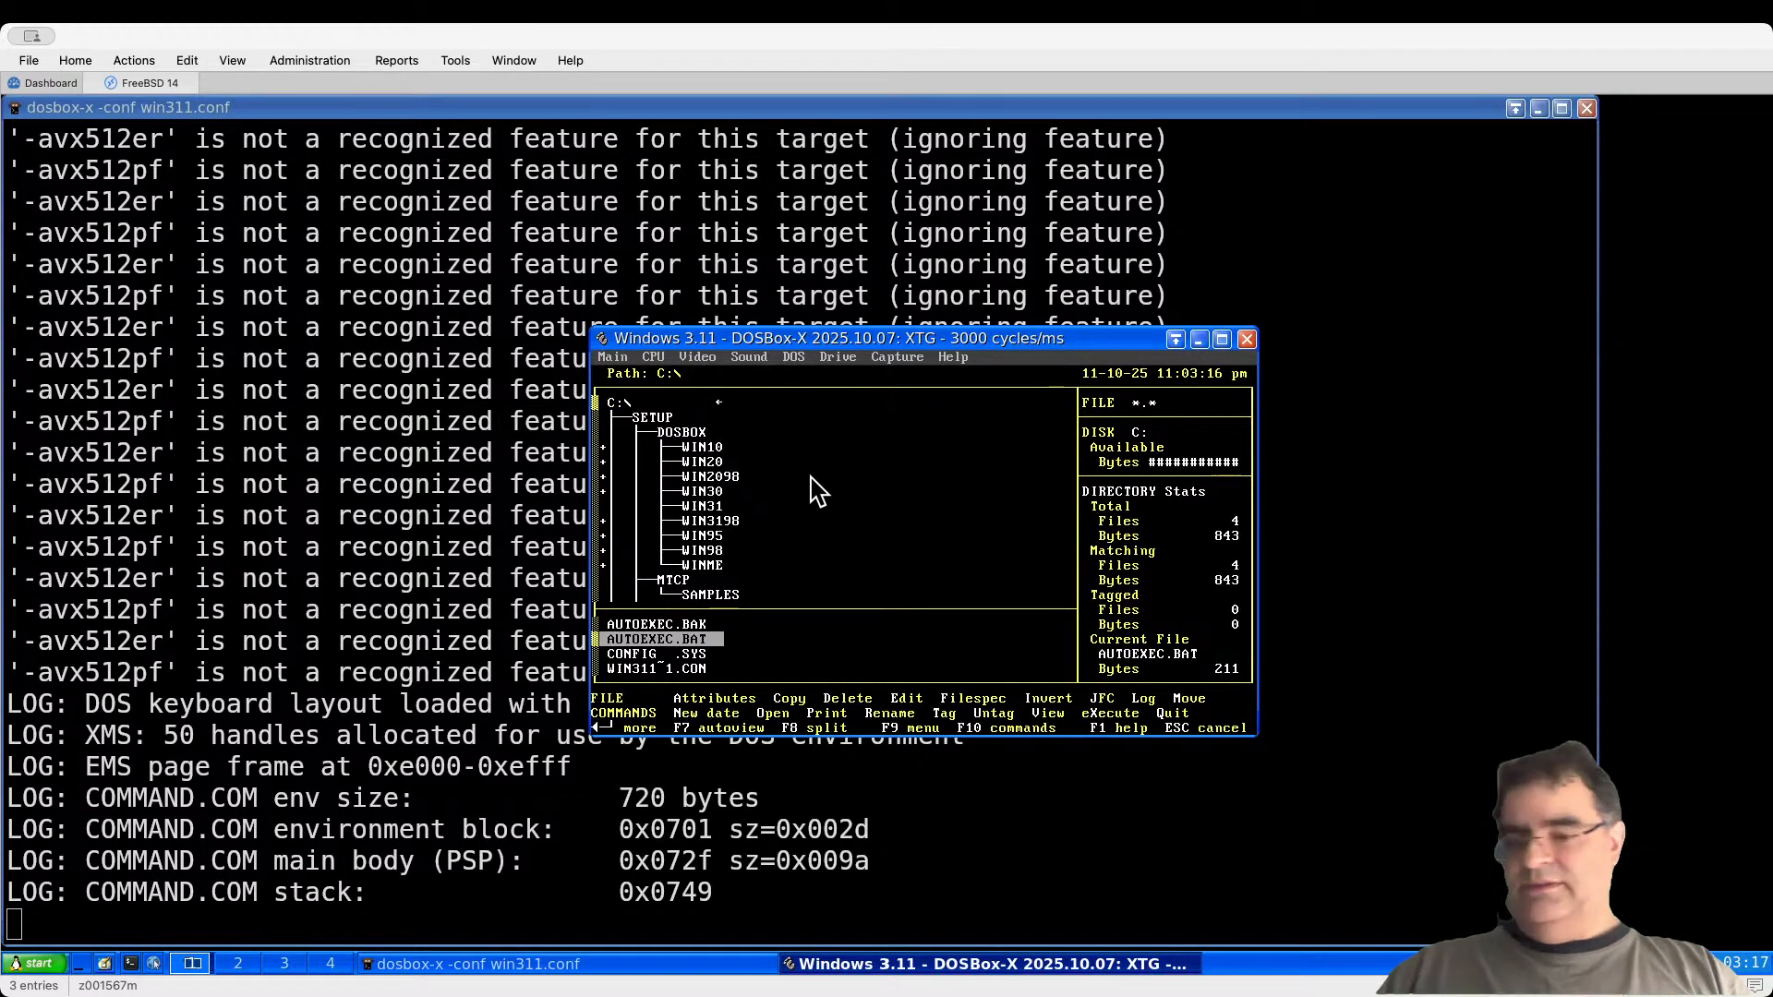
key(v)
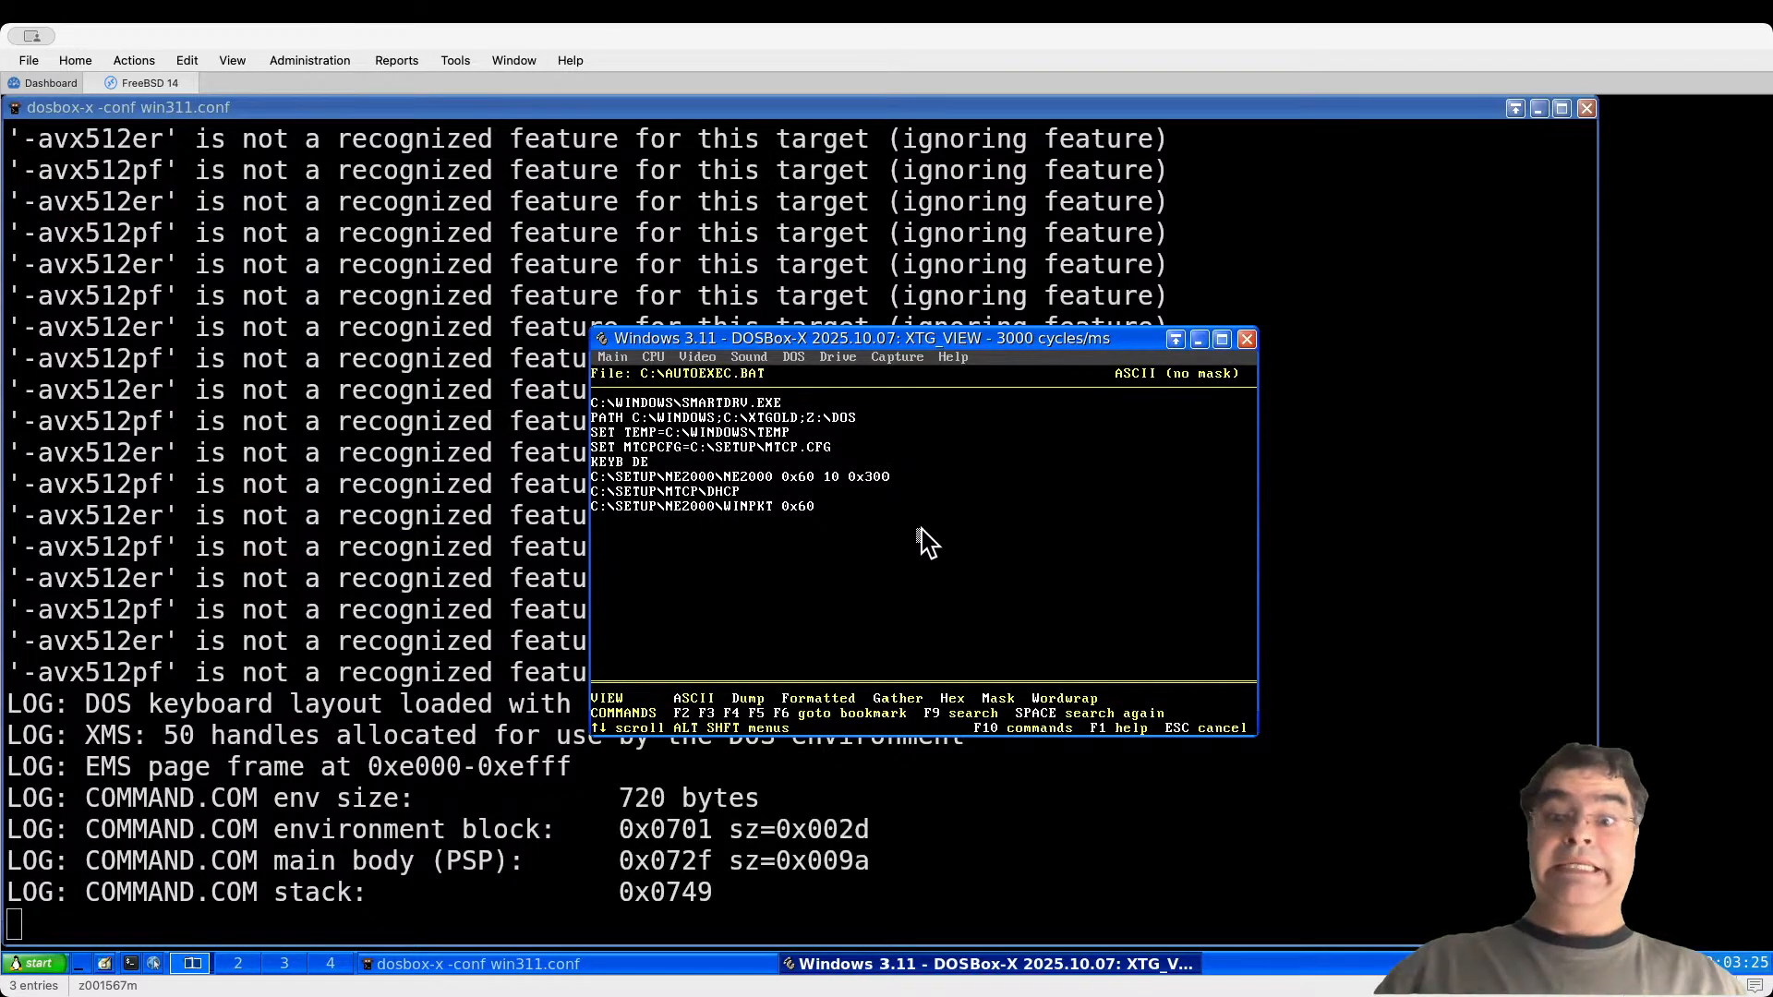
key(Escape)
key(Escape)
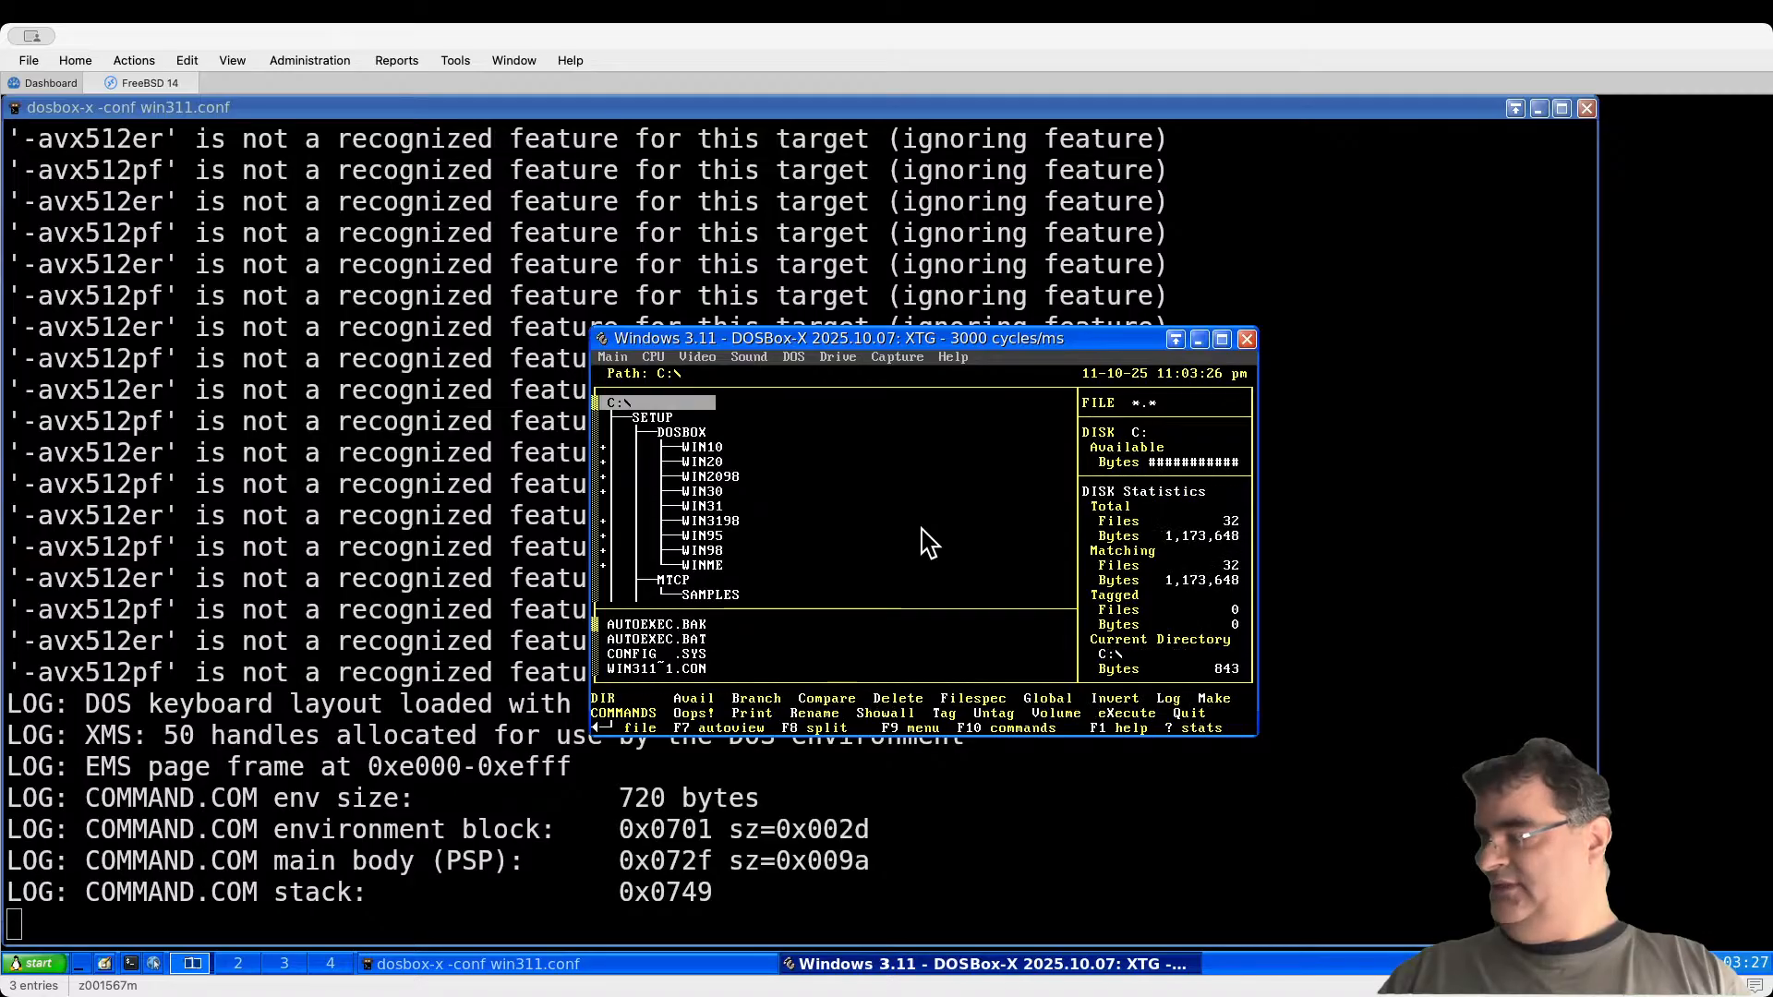
Step: Quit XTree Gold, relaunch DOSBox-X with win311.conf, and start Windows with win
key(q)
key(y)
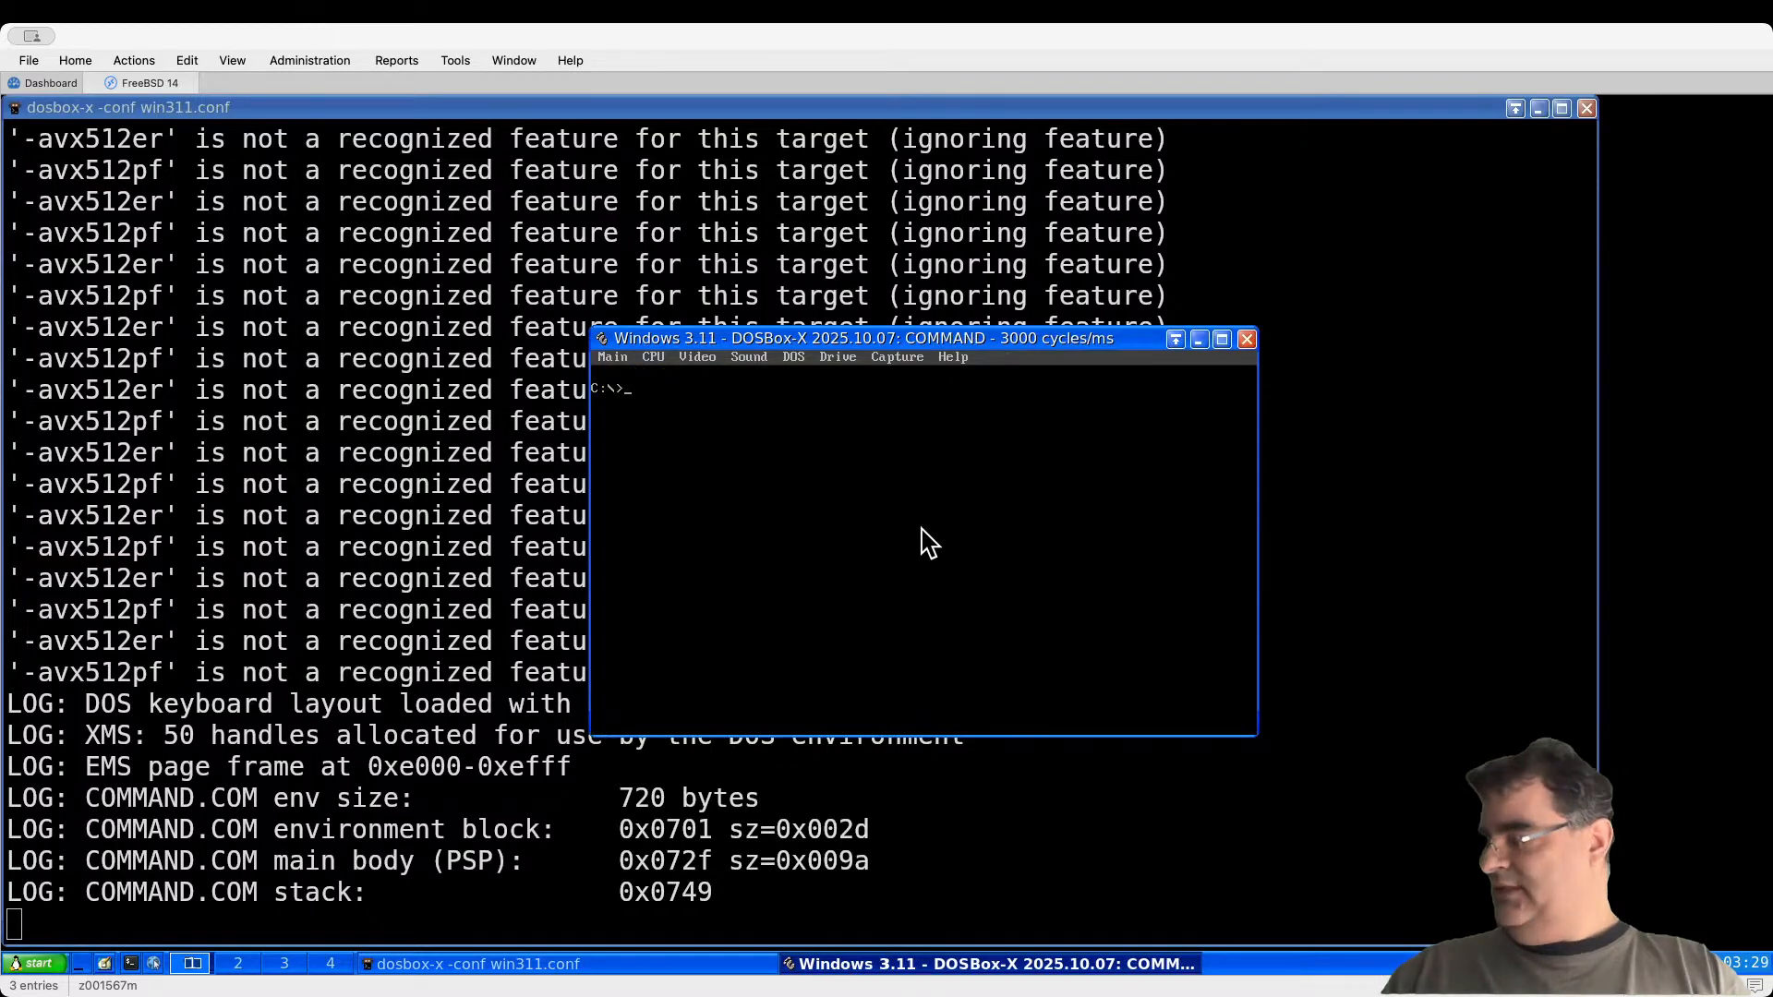
text(exit)
key(Return)
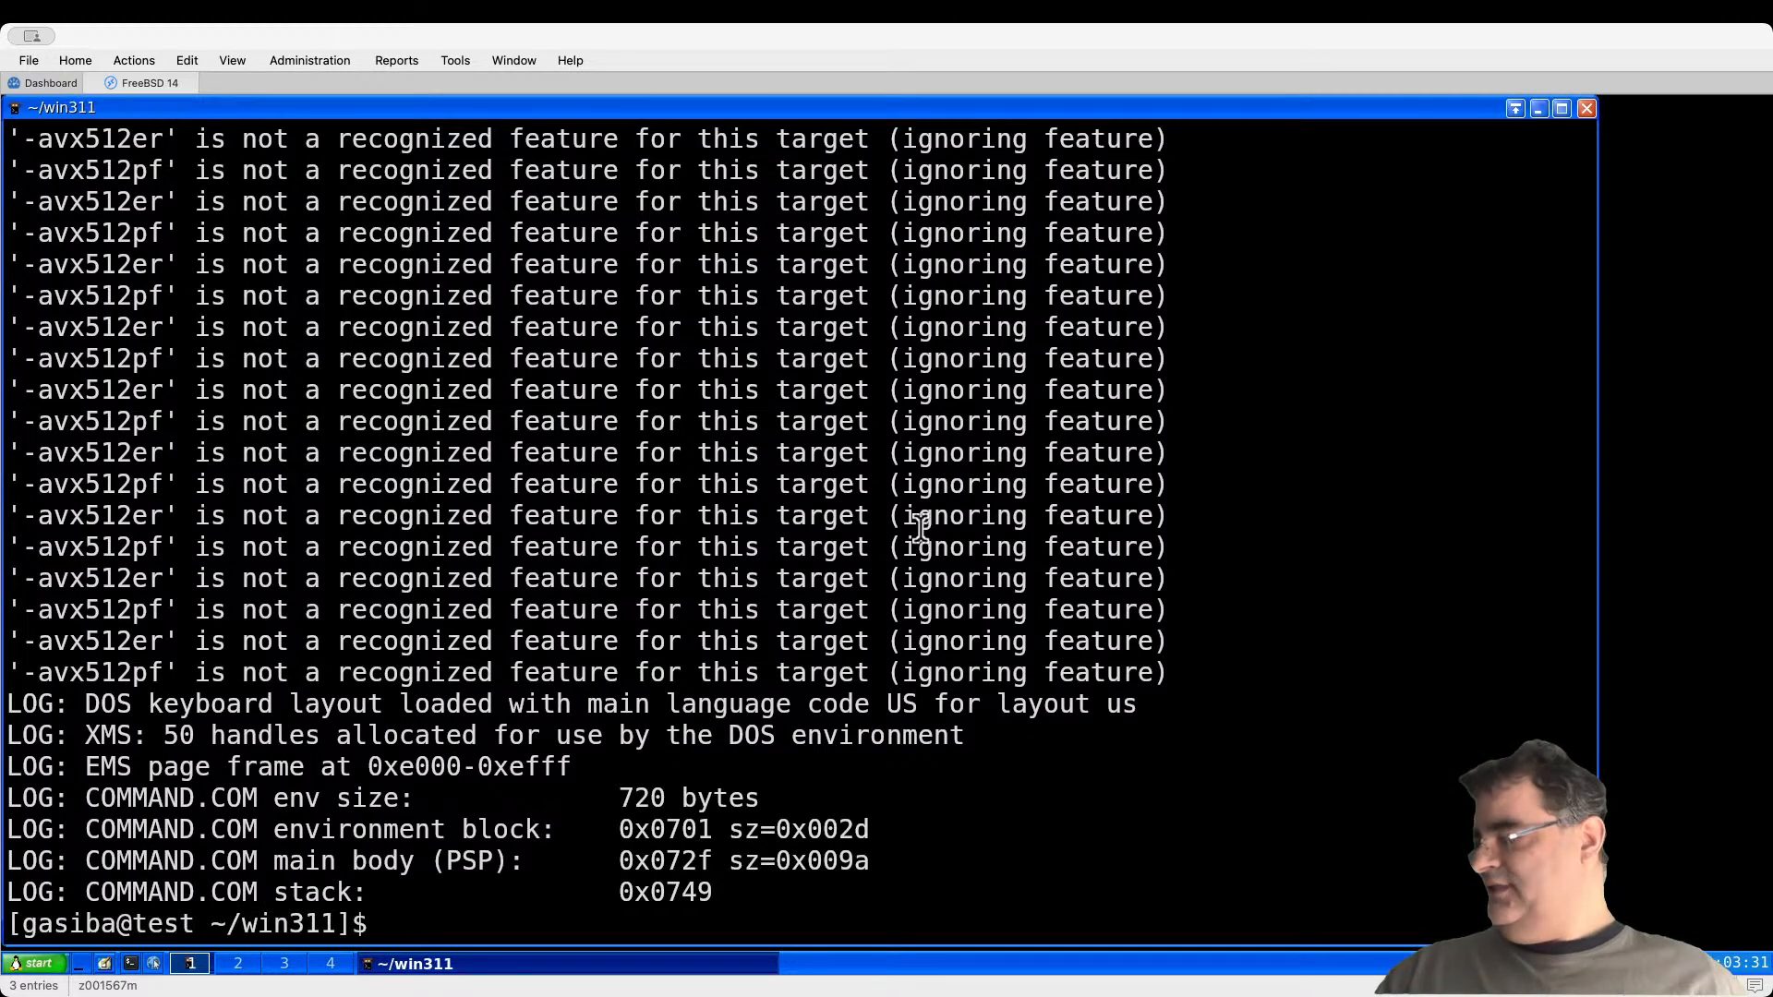
key(Up)
key(Return)
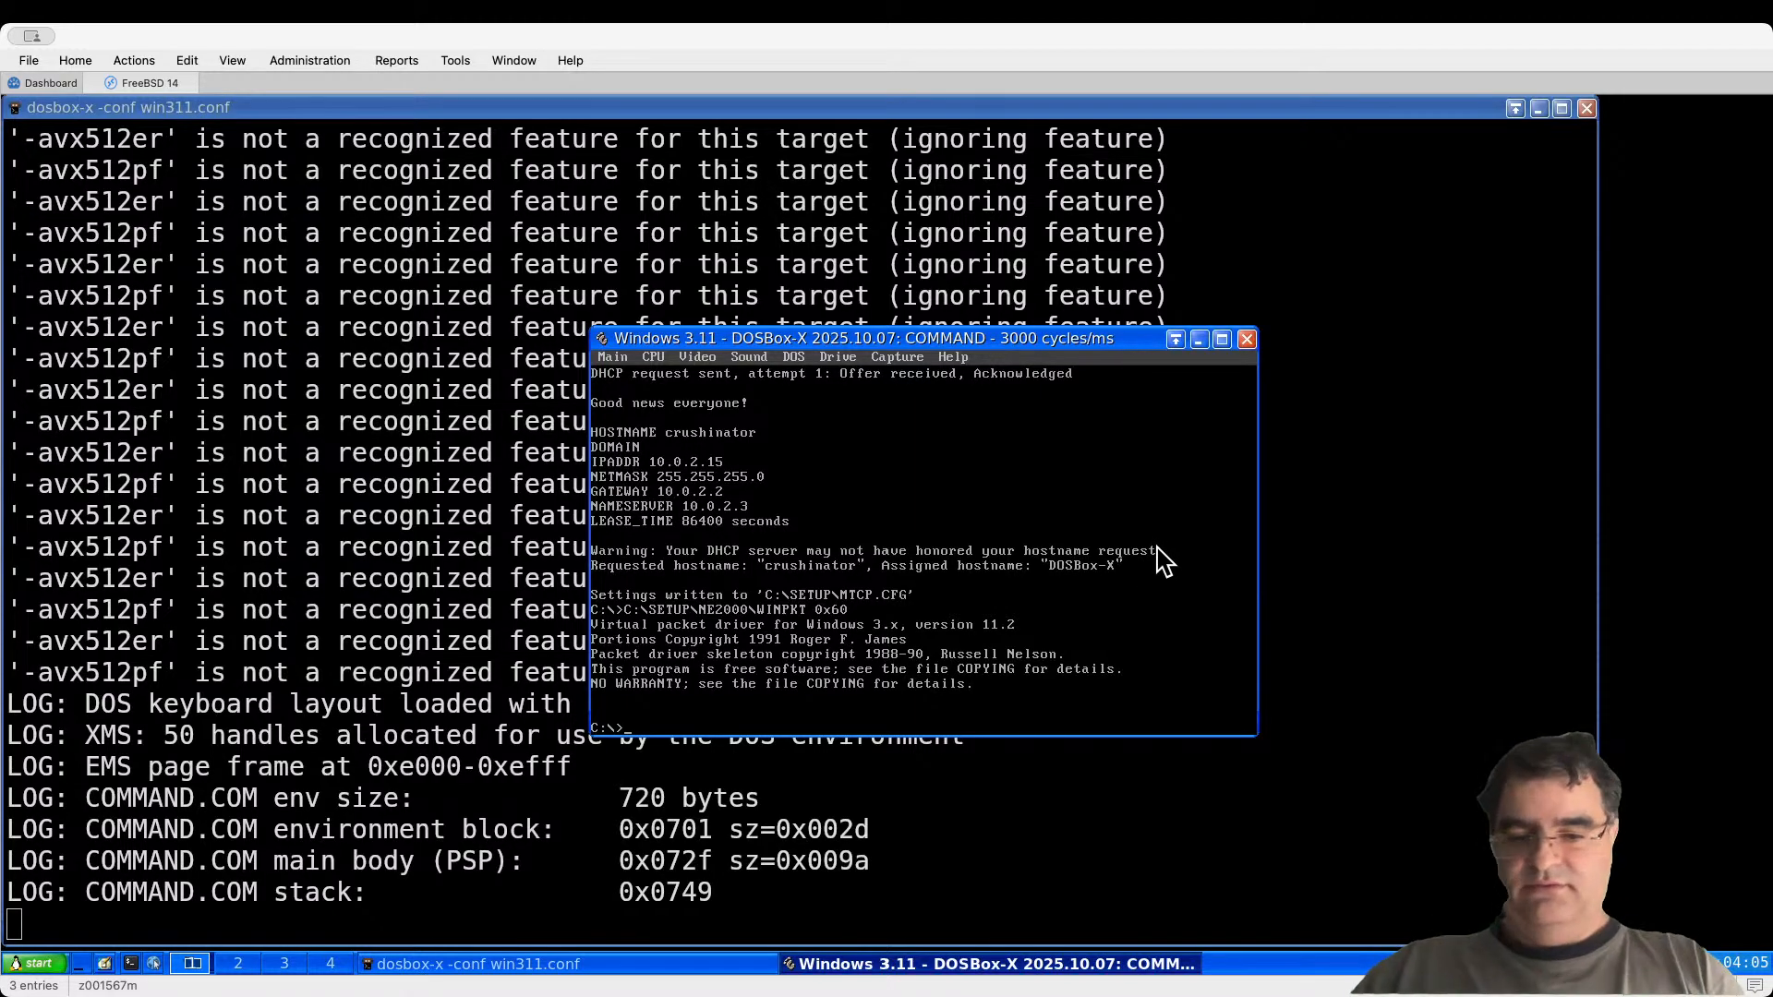
text(win)
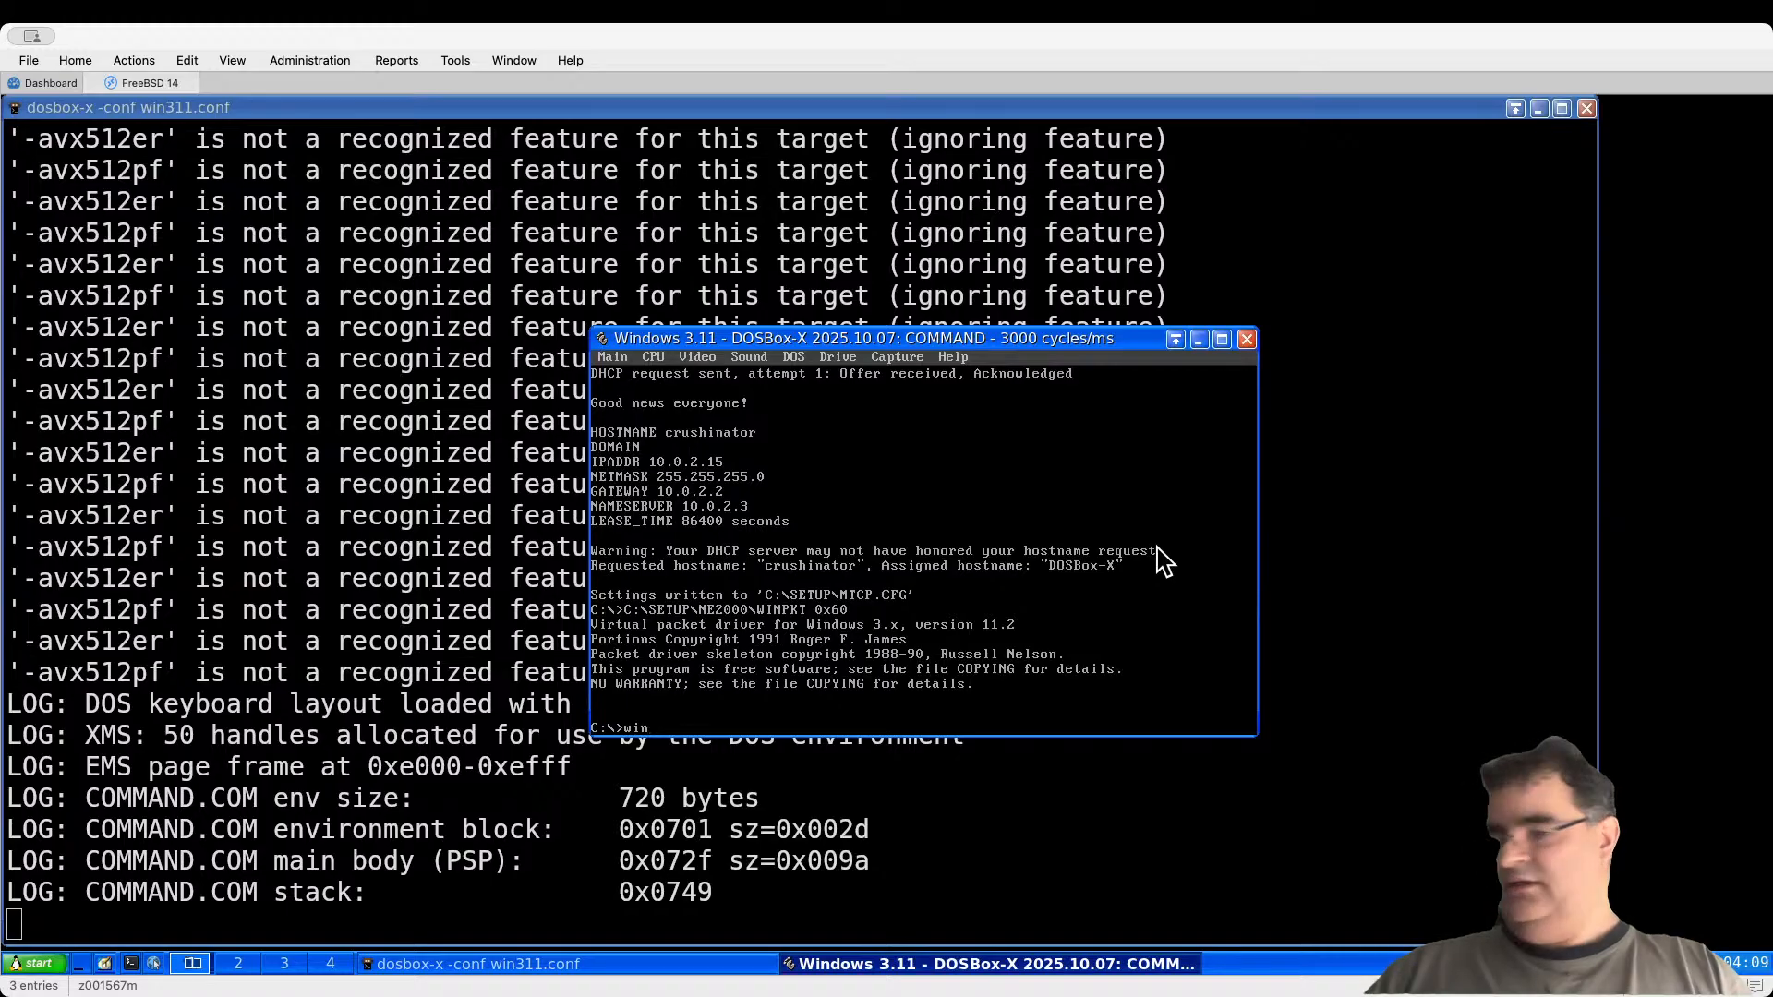
key(Return)
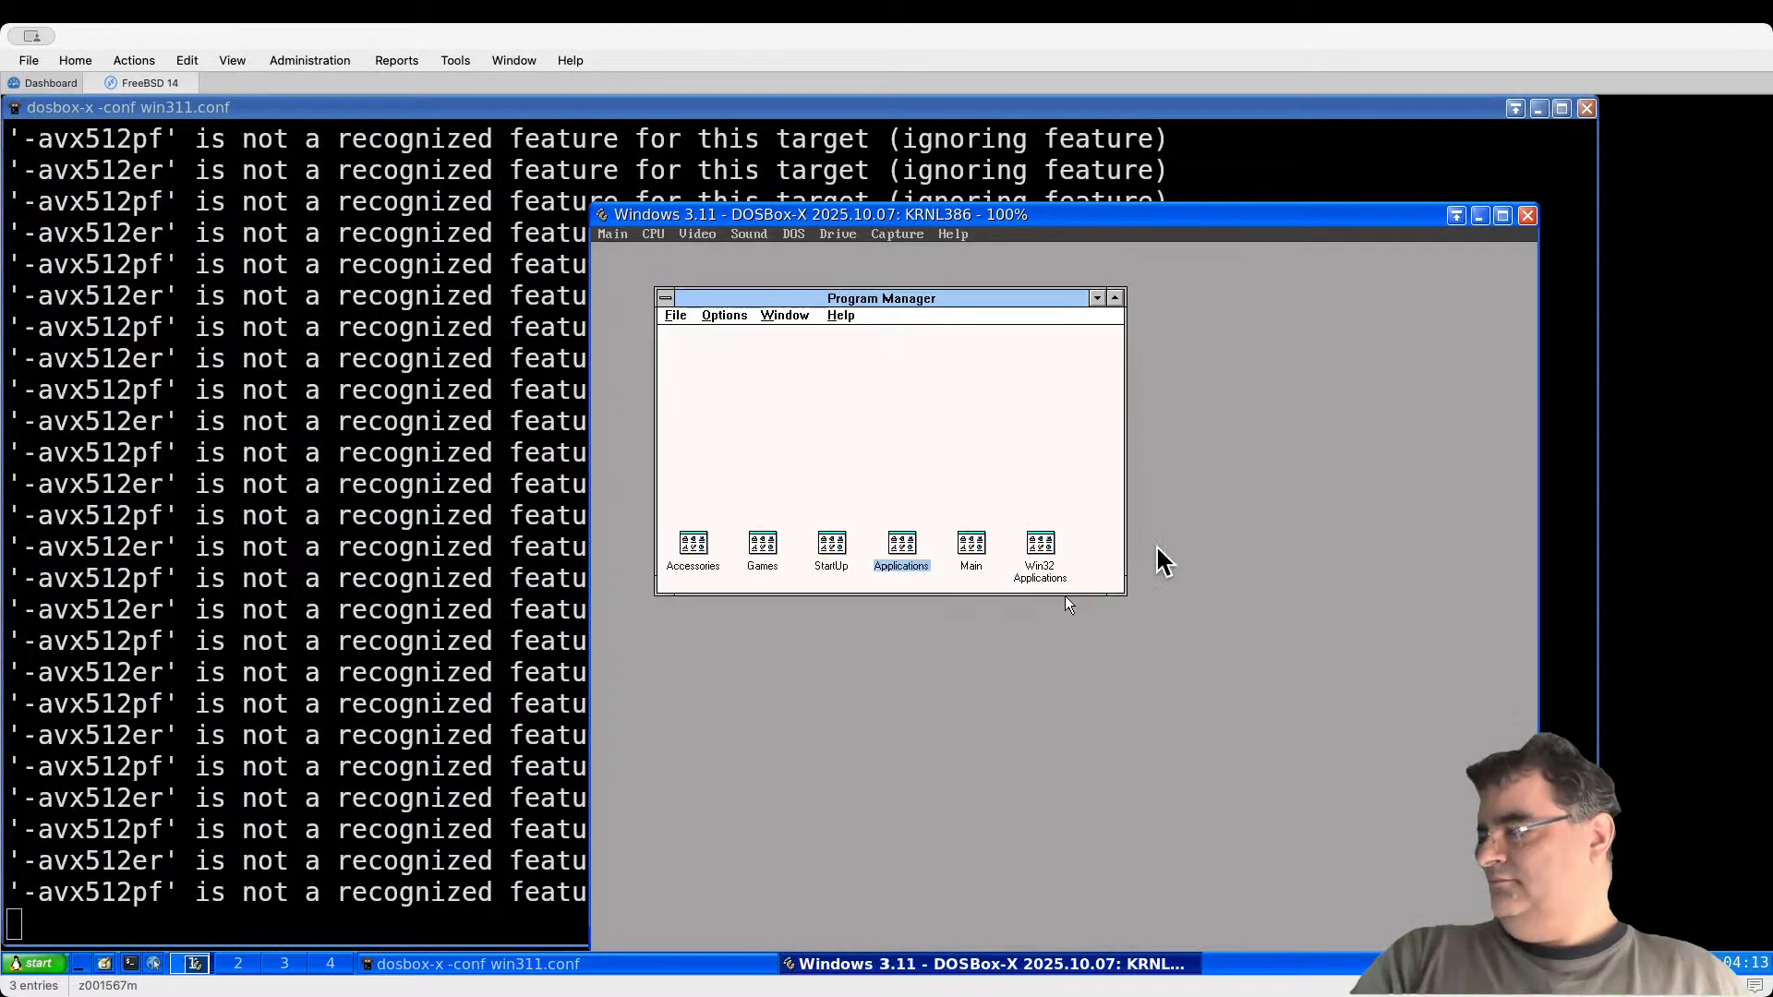
Step: Open File Manager from the Main group and show the C:\SETUP\WINSOCK folder
double_click(972, 552)
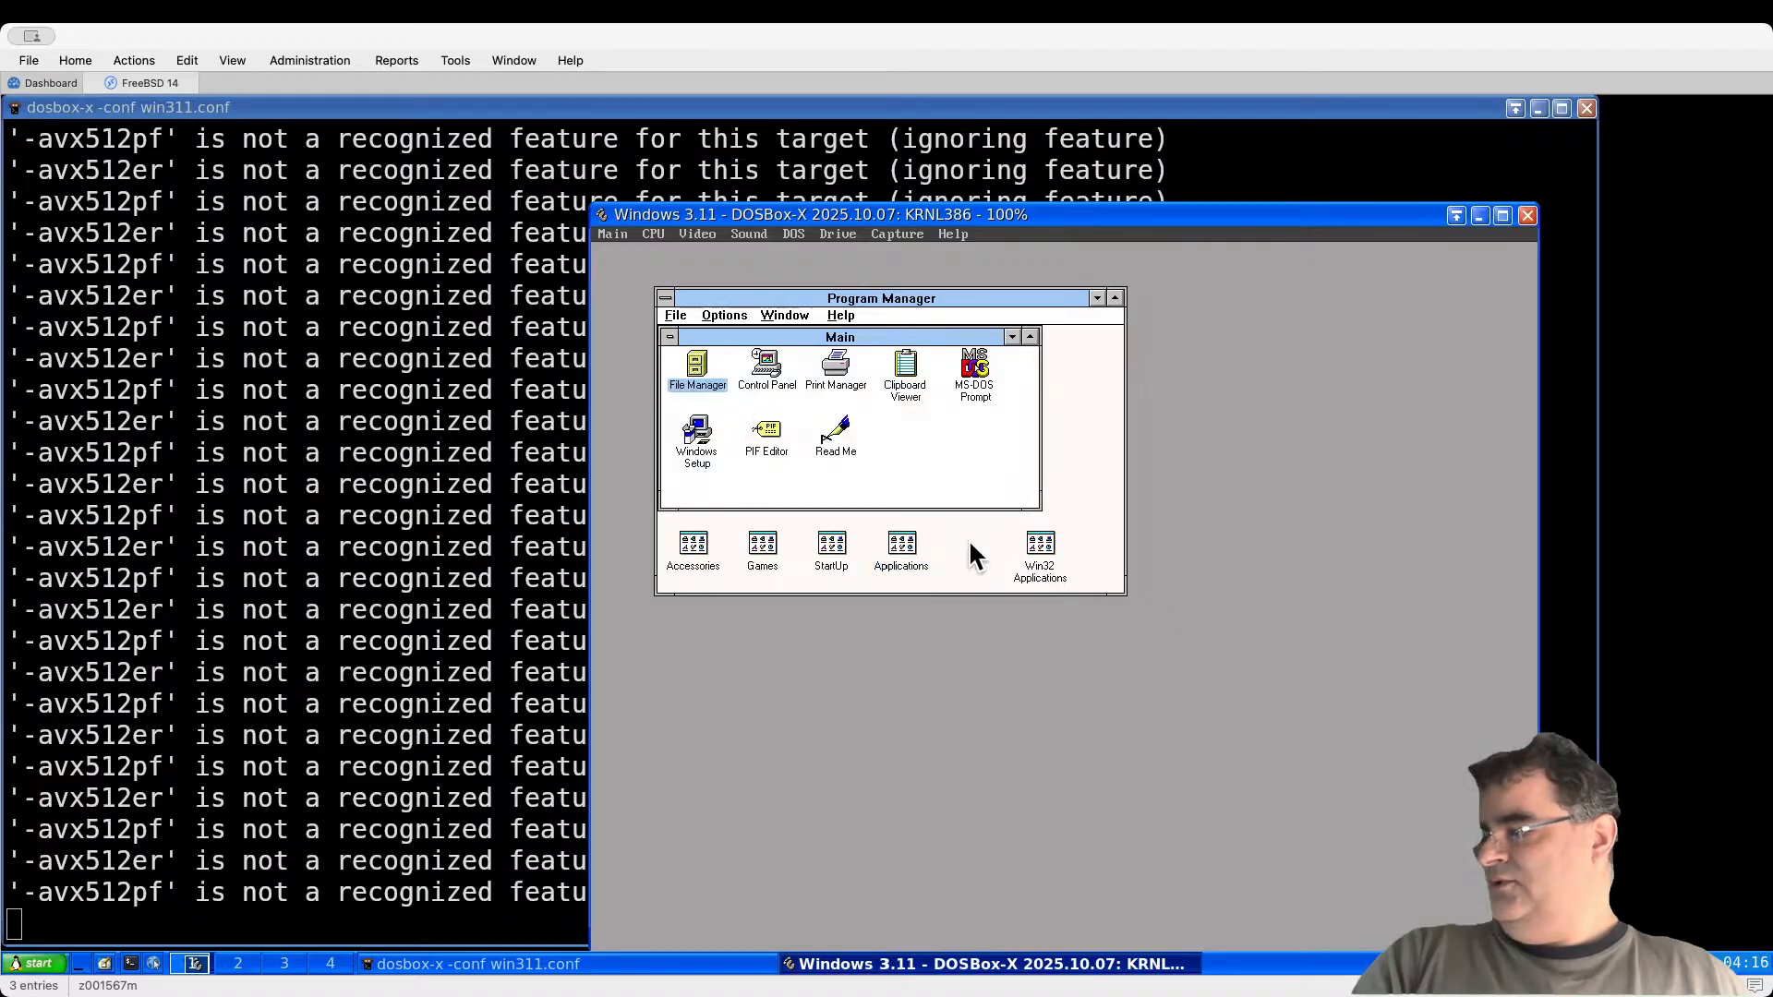
double_click(695, 358)
double_click(650, 348)
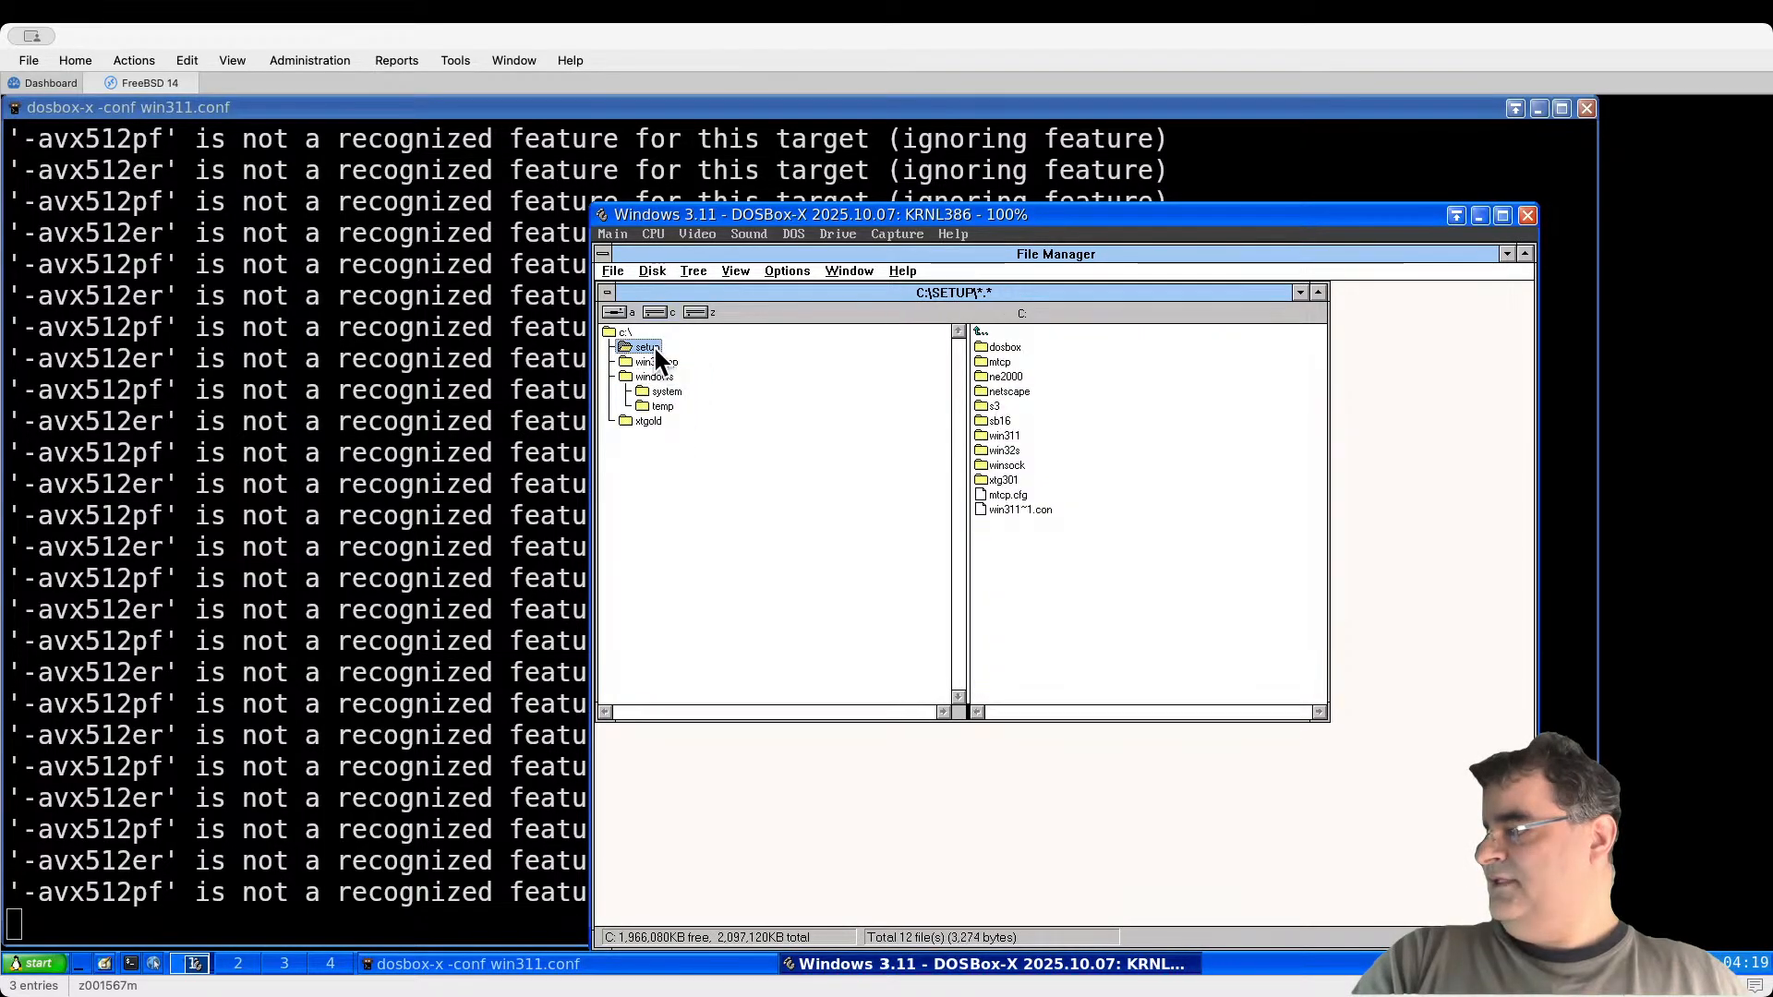
click(670, 479)
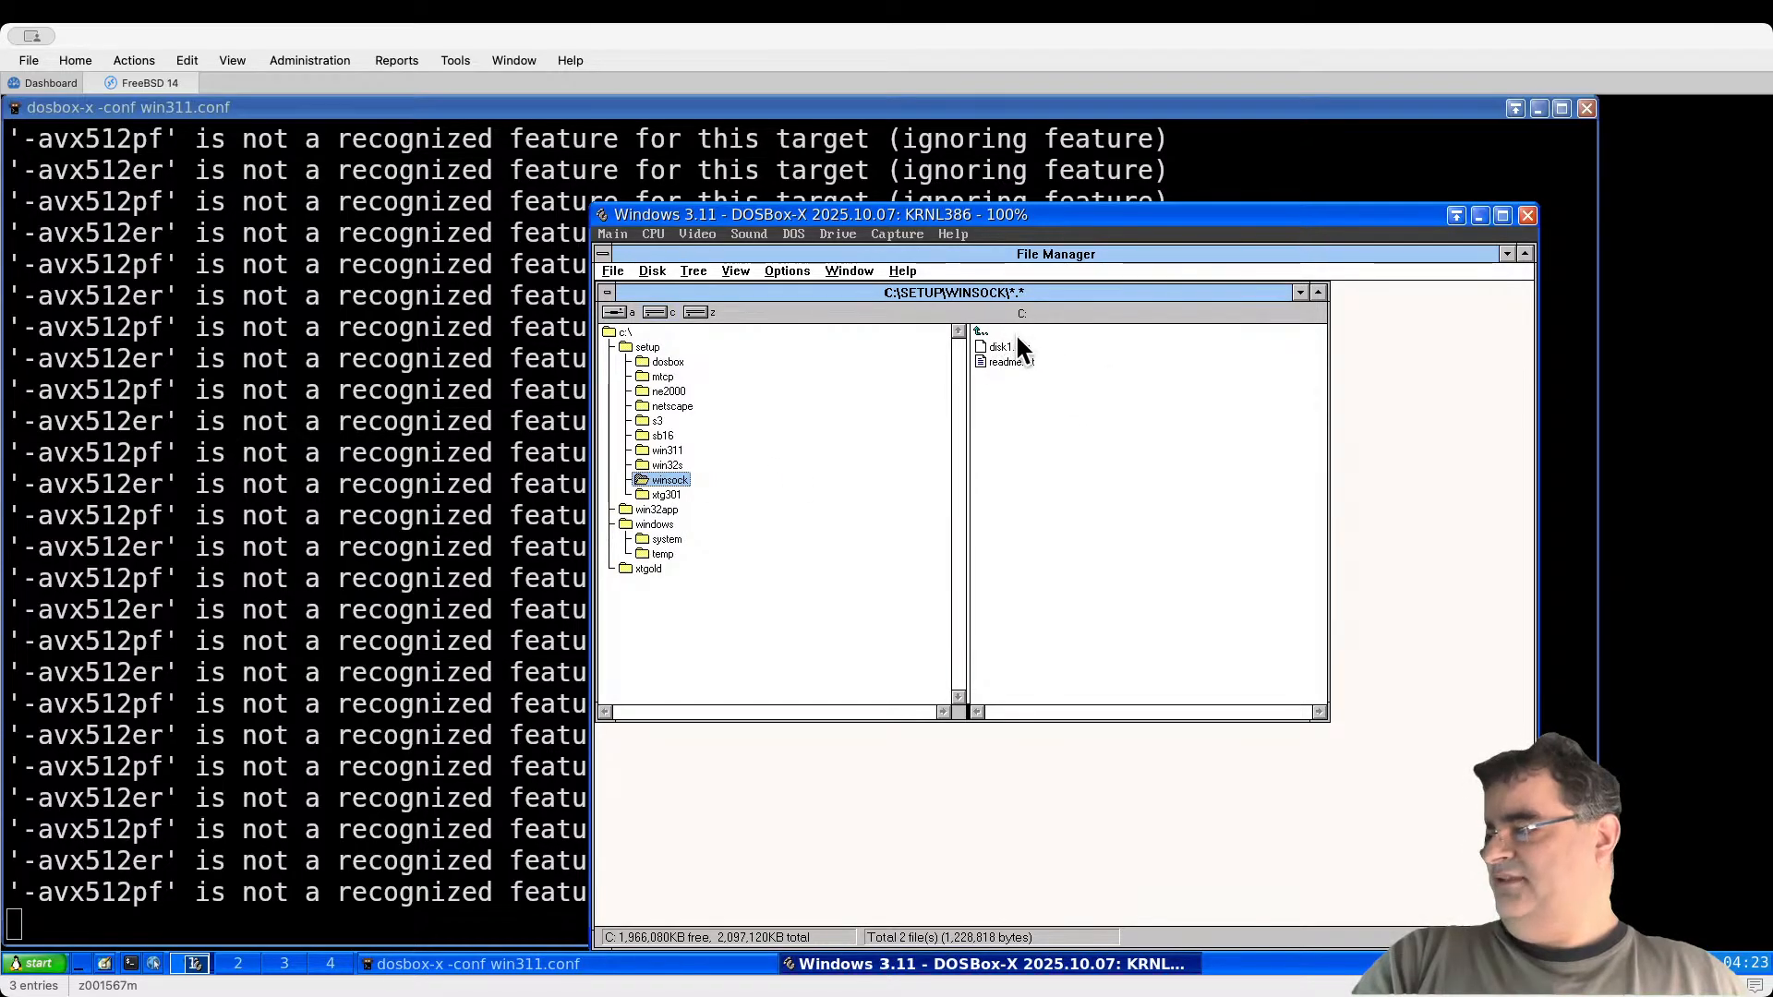
Step: Mount setup\winsock\disk1.img as drive A and display its files in File Manager
click(836, 233)
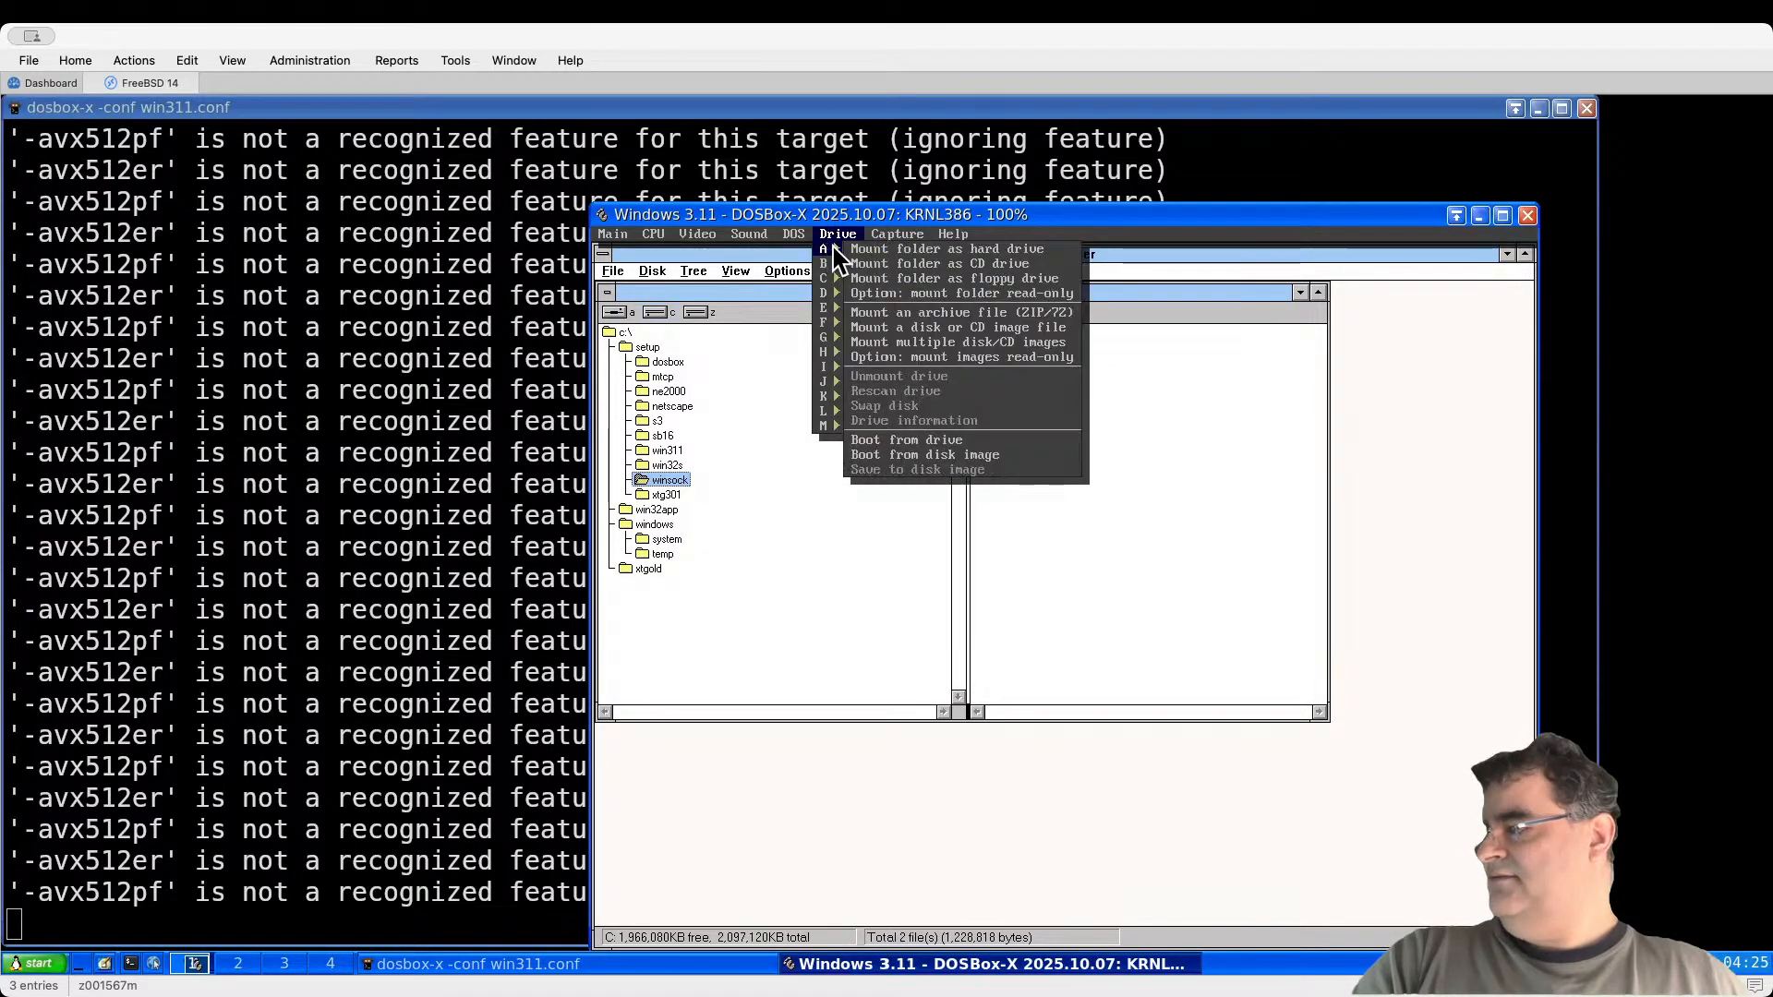
click(920, 329)
double_click(697, 495)
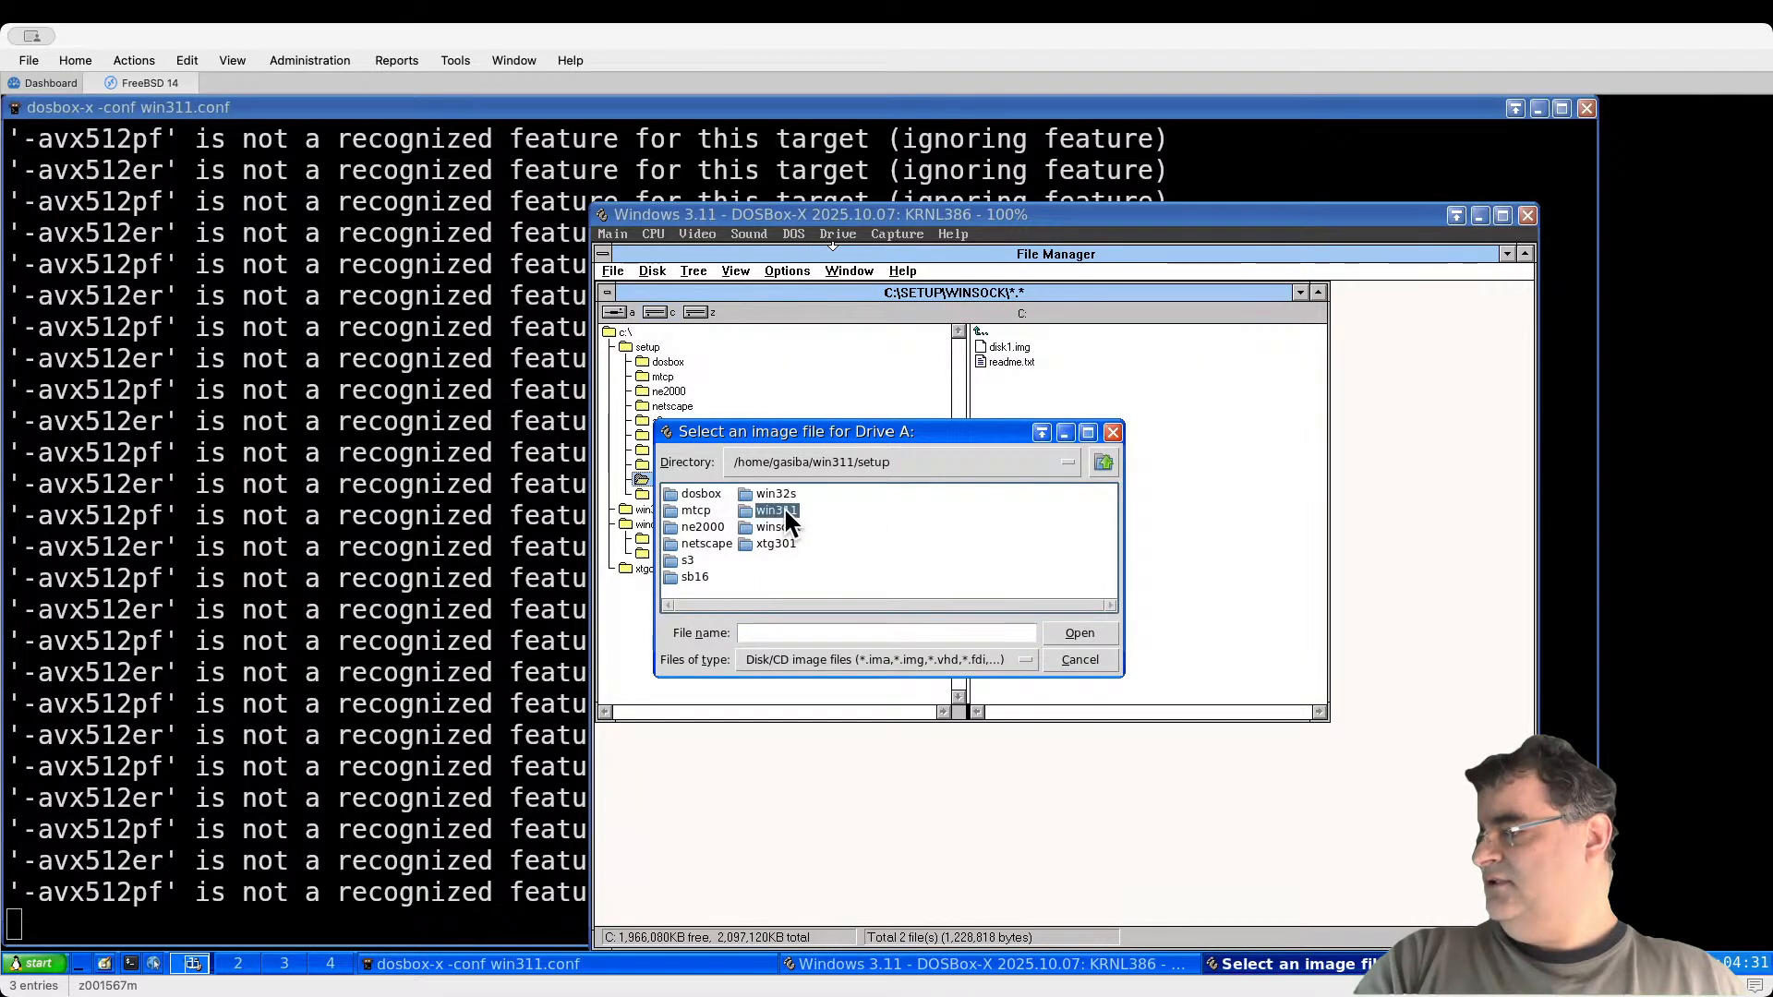
double_click(779, 511)
click(1099, 462)
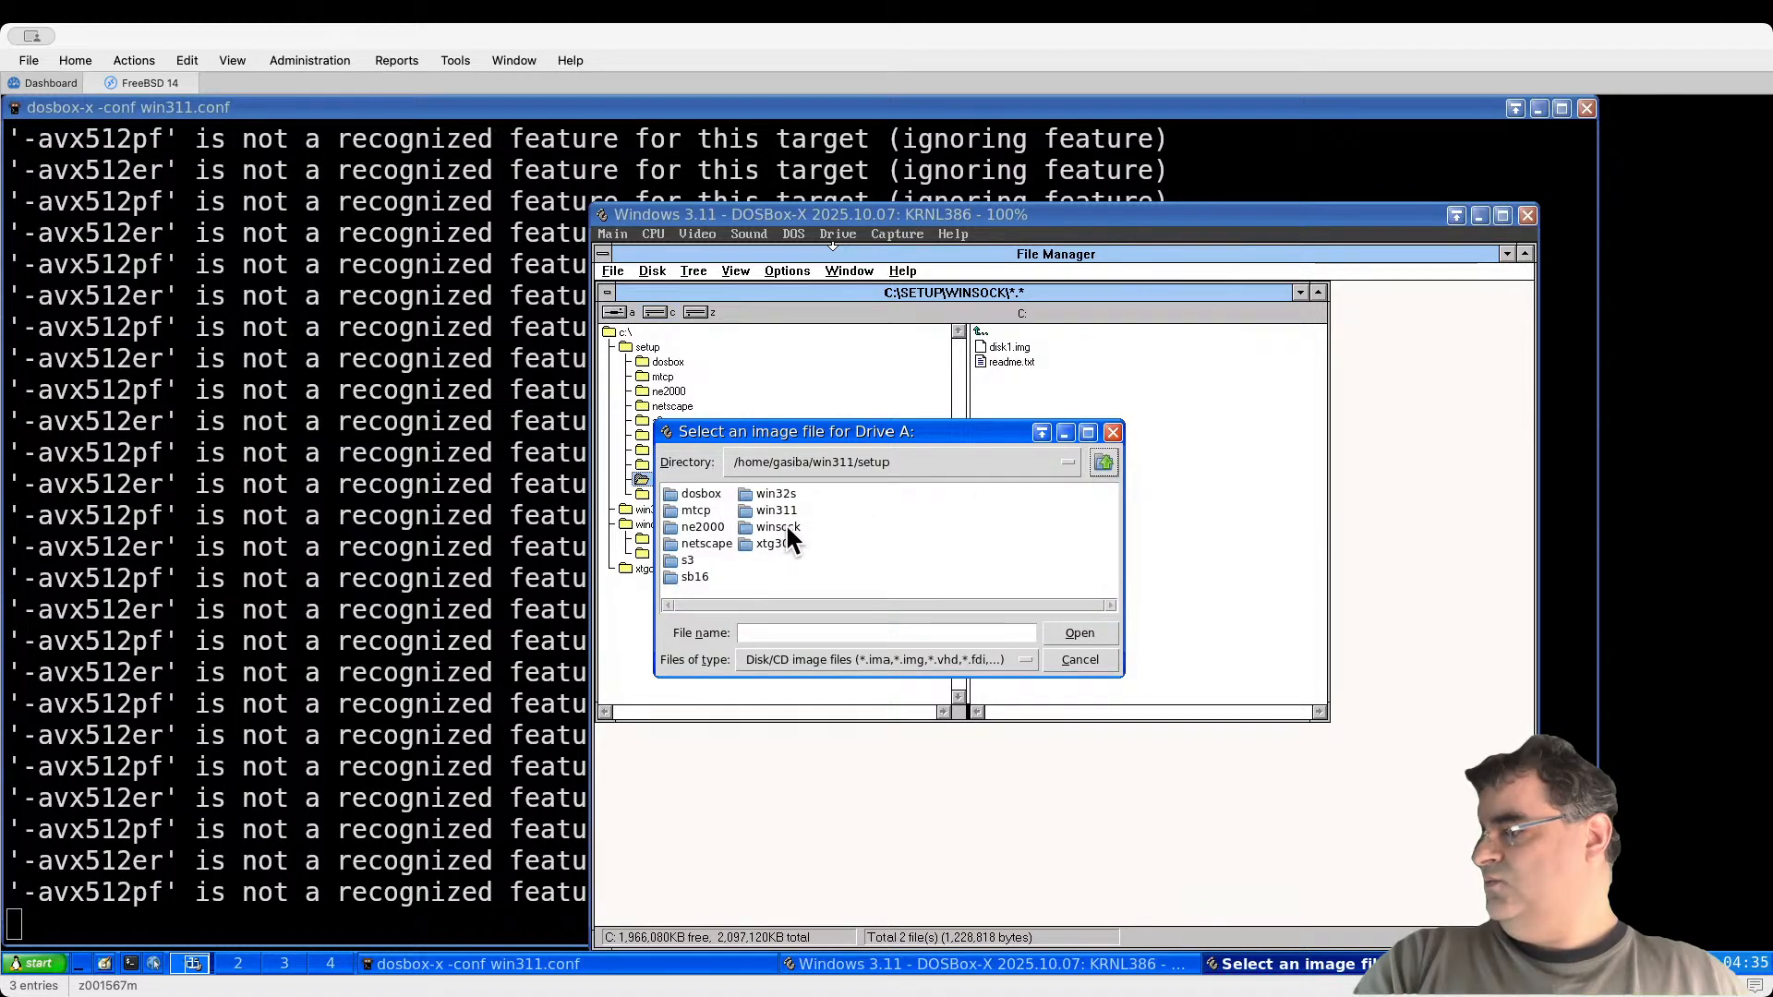
double_click(780, 526)
click(695, 496)
click(1078, 635)
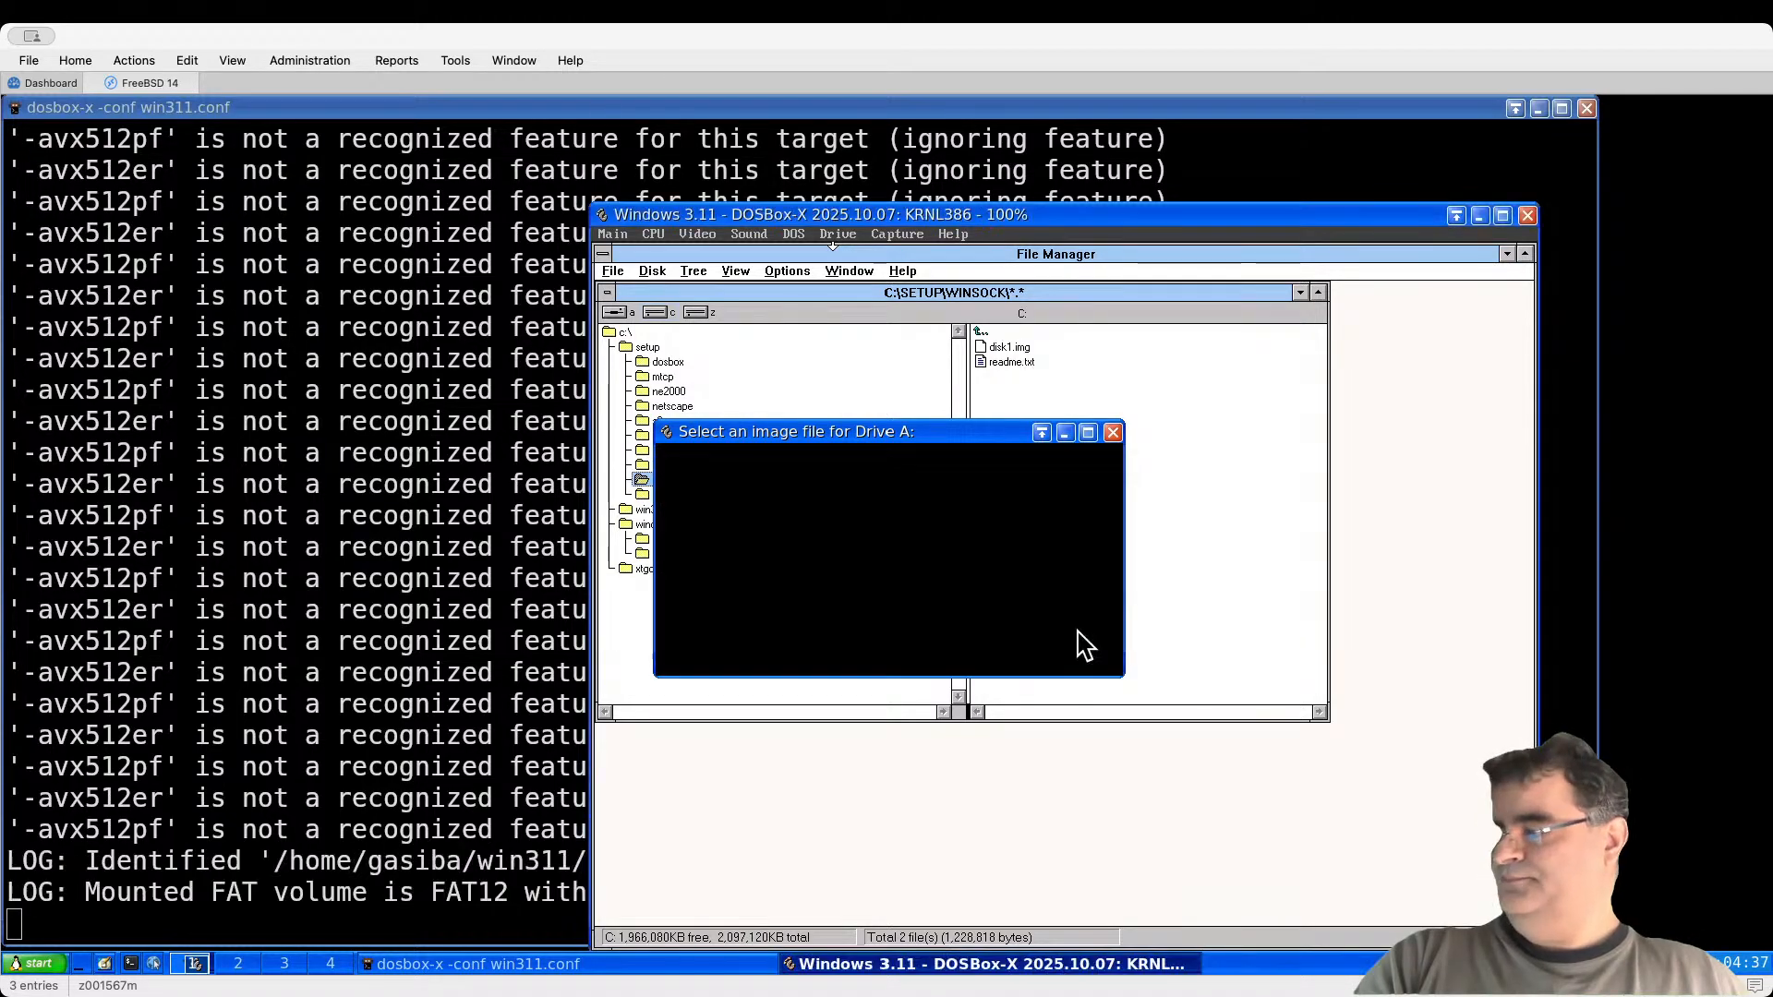
click(889, 591)
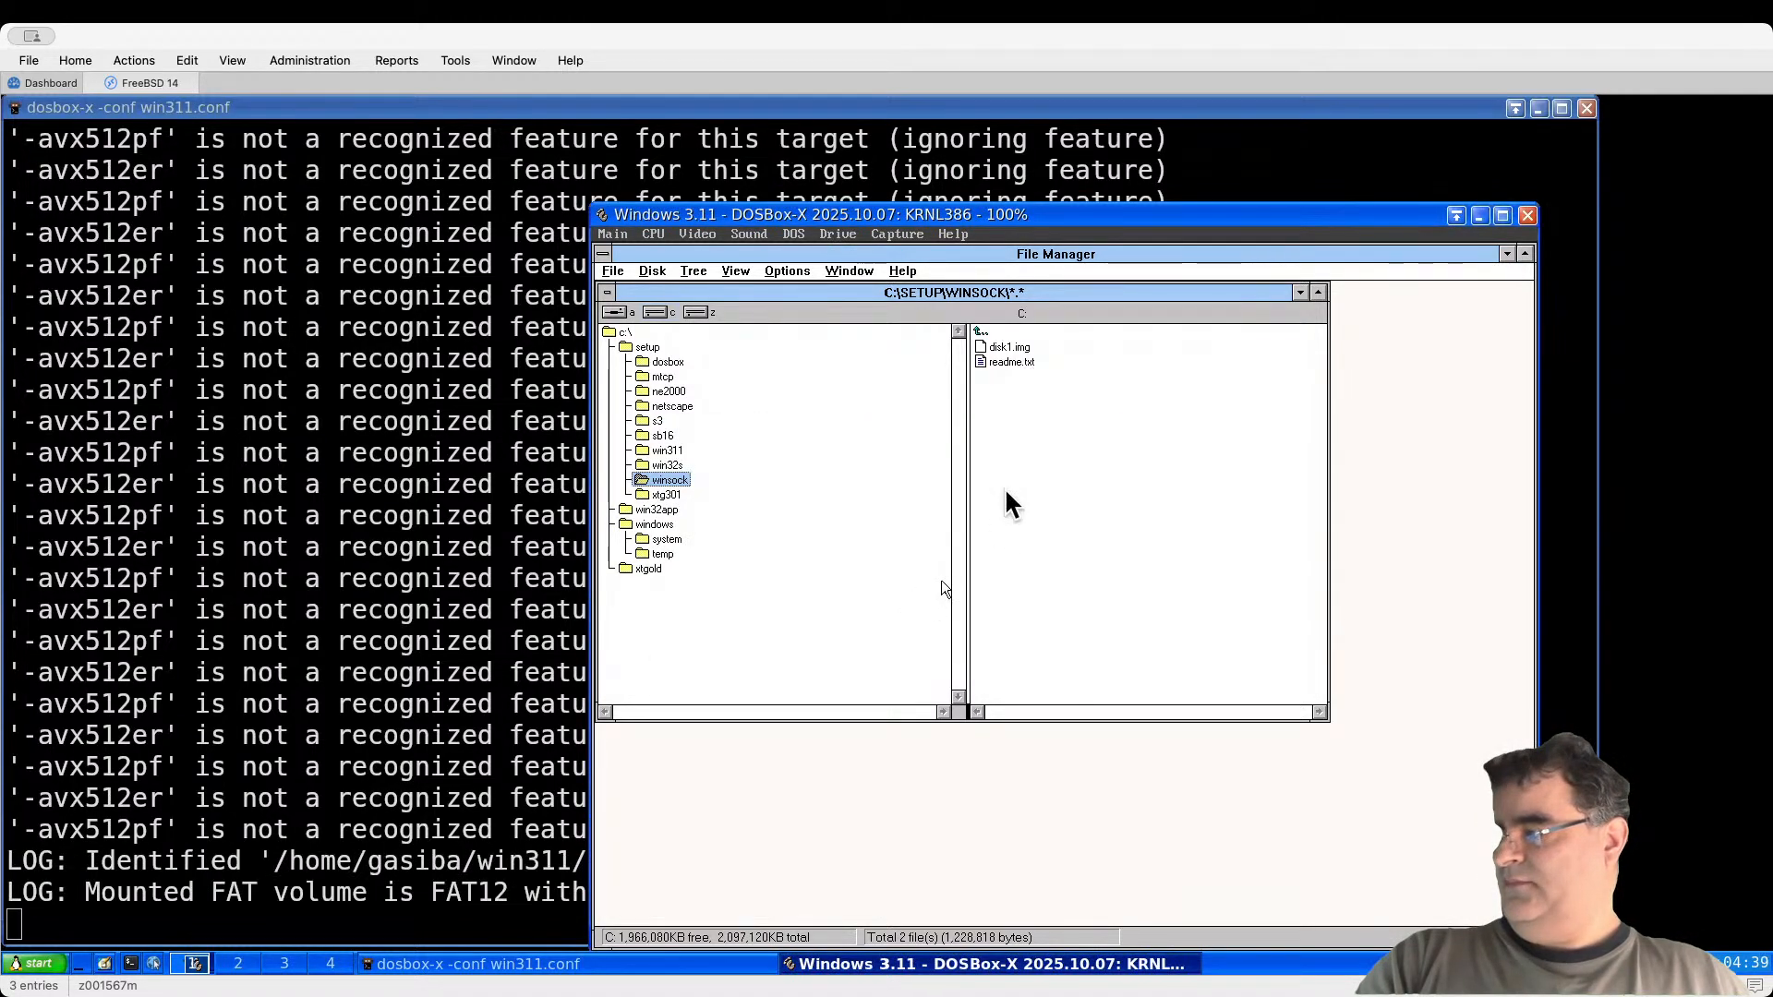
click(613, 313)
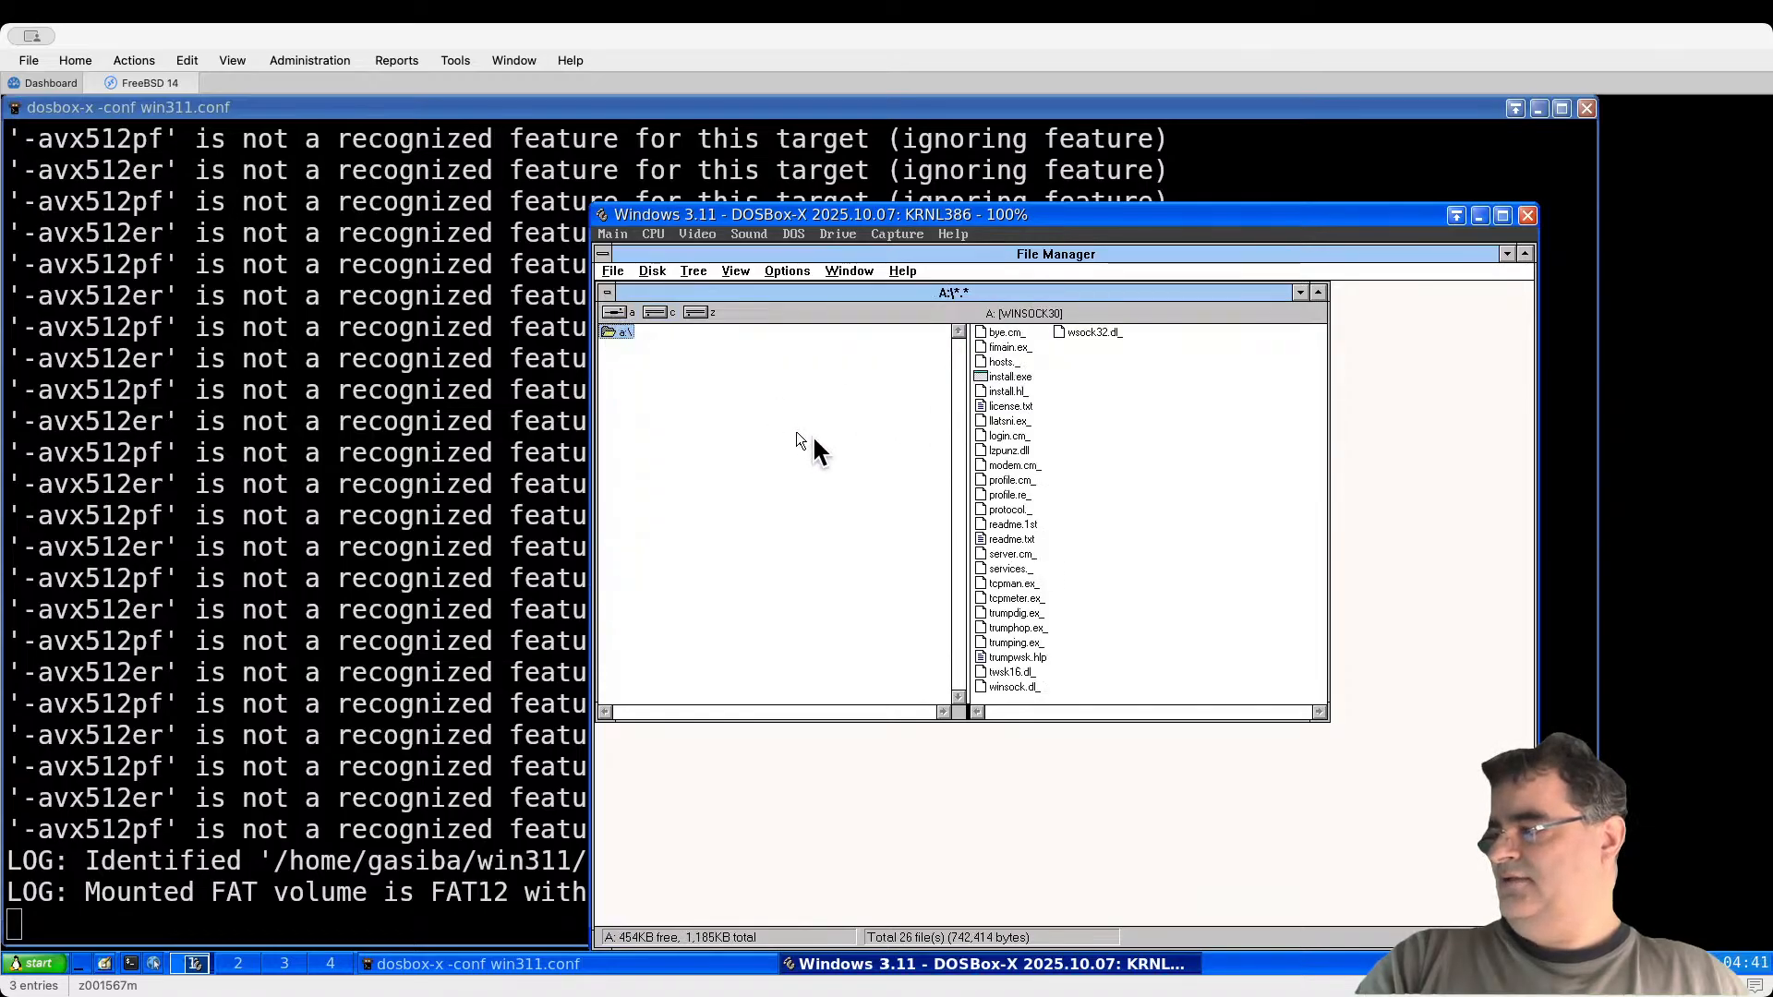
Step: Run the Trumpet Winsock installer into C:\trumpet with the default Trumpet Winsock program group
double_click(1003, 378)
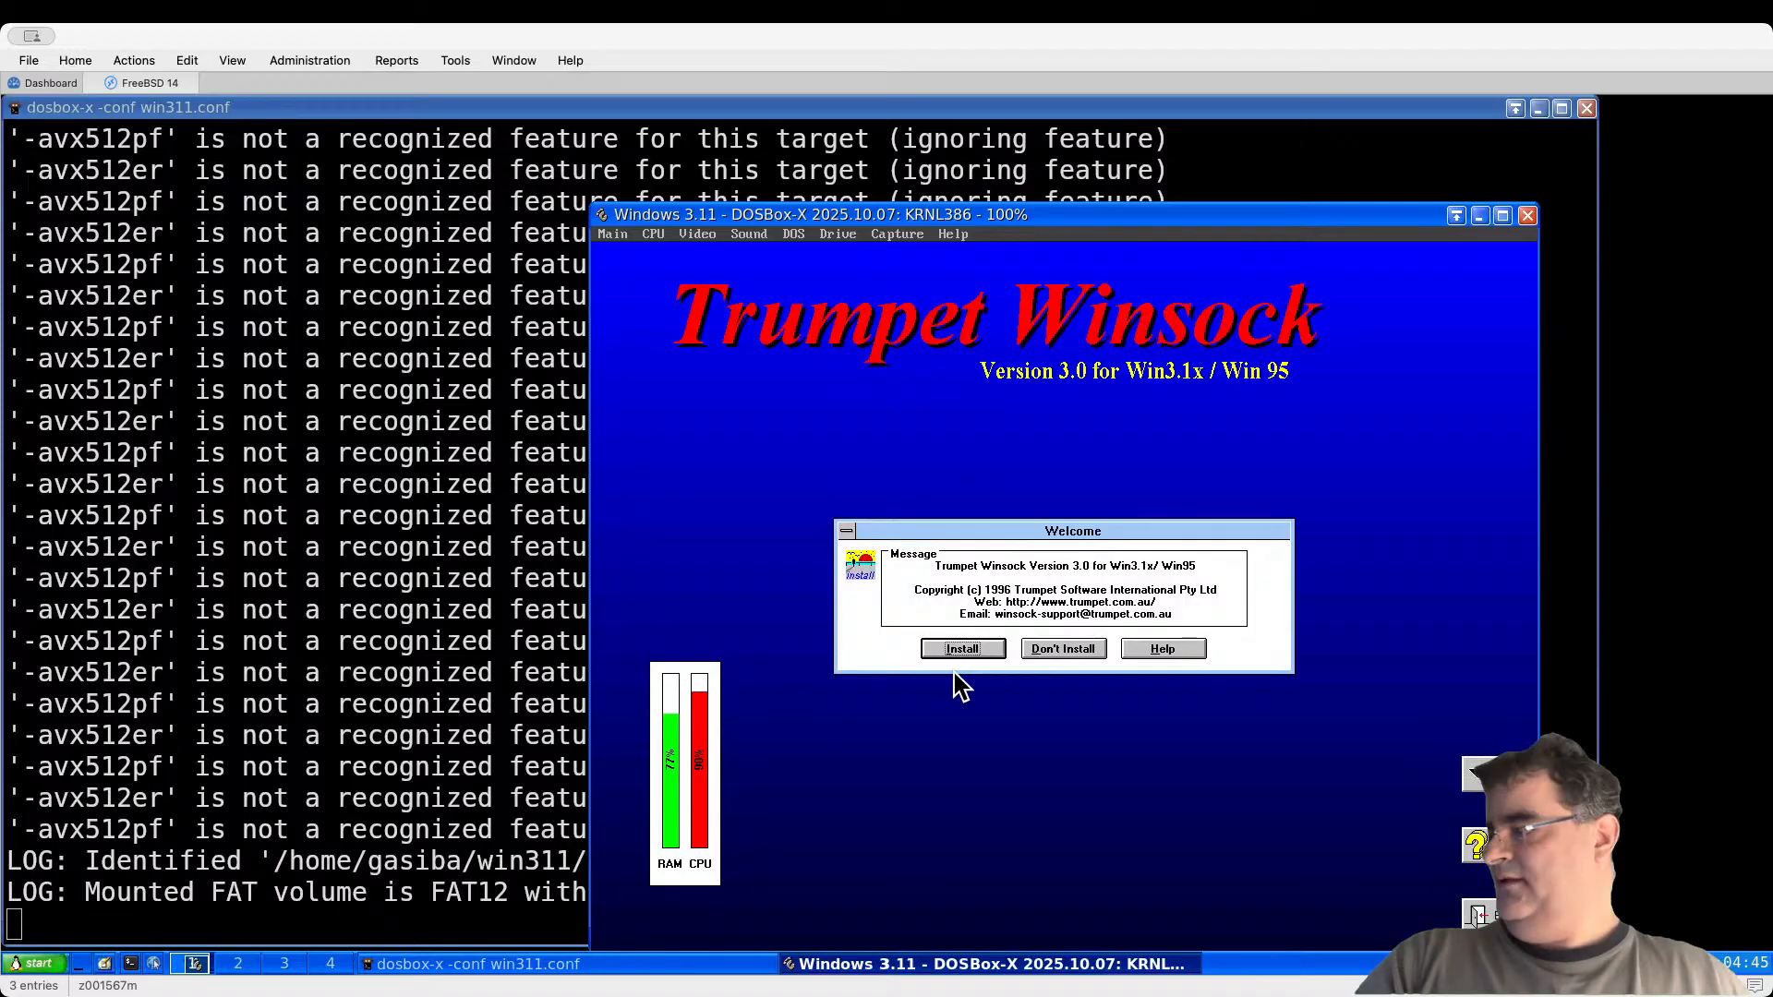
click(965, 650)
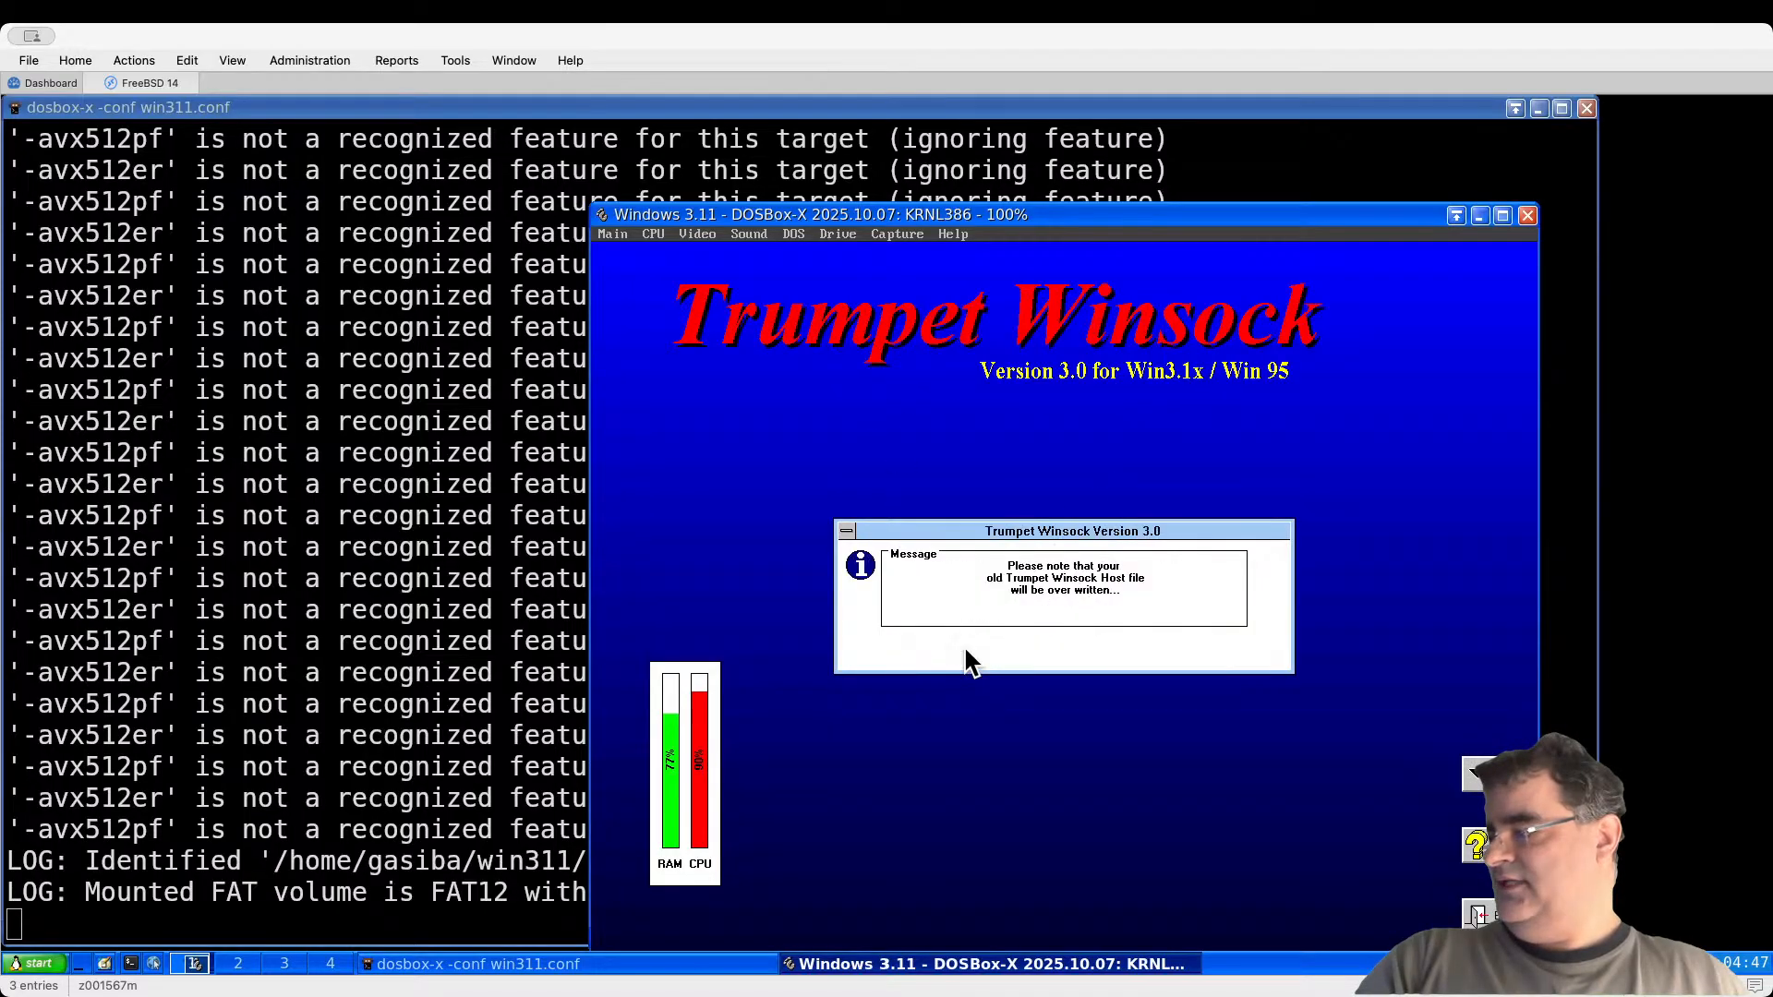
click(986, 648)
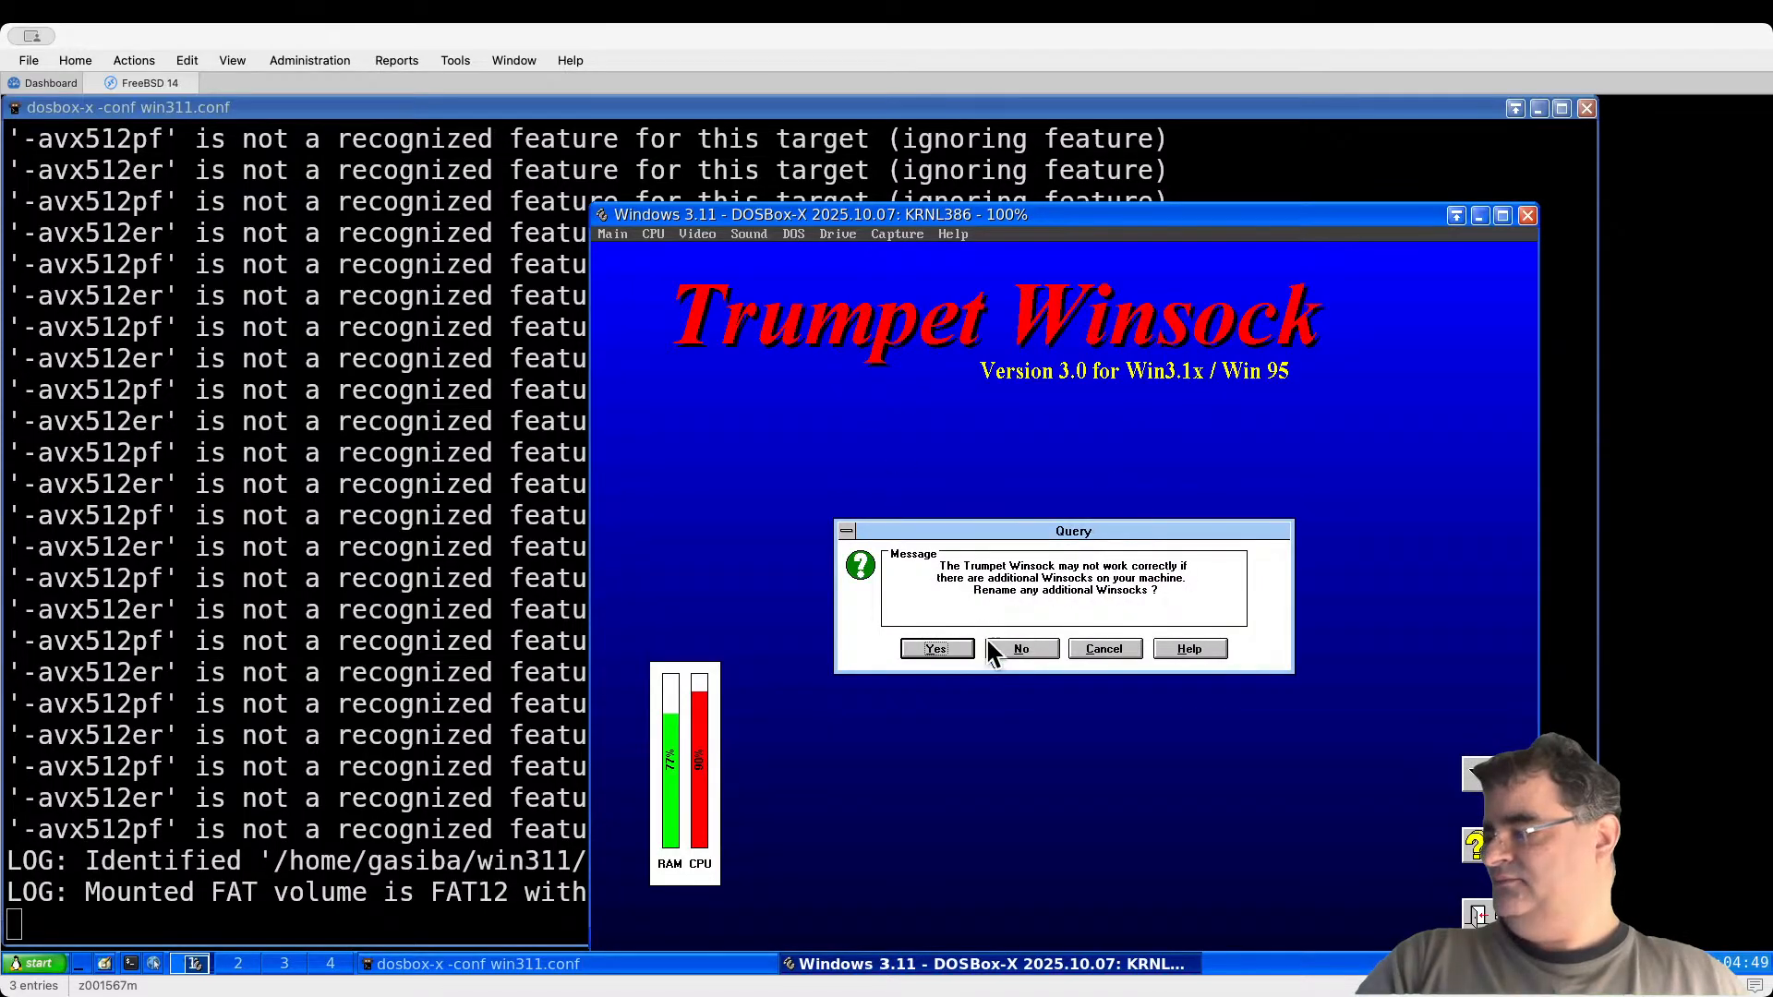
click(950, 644)
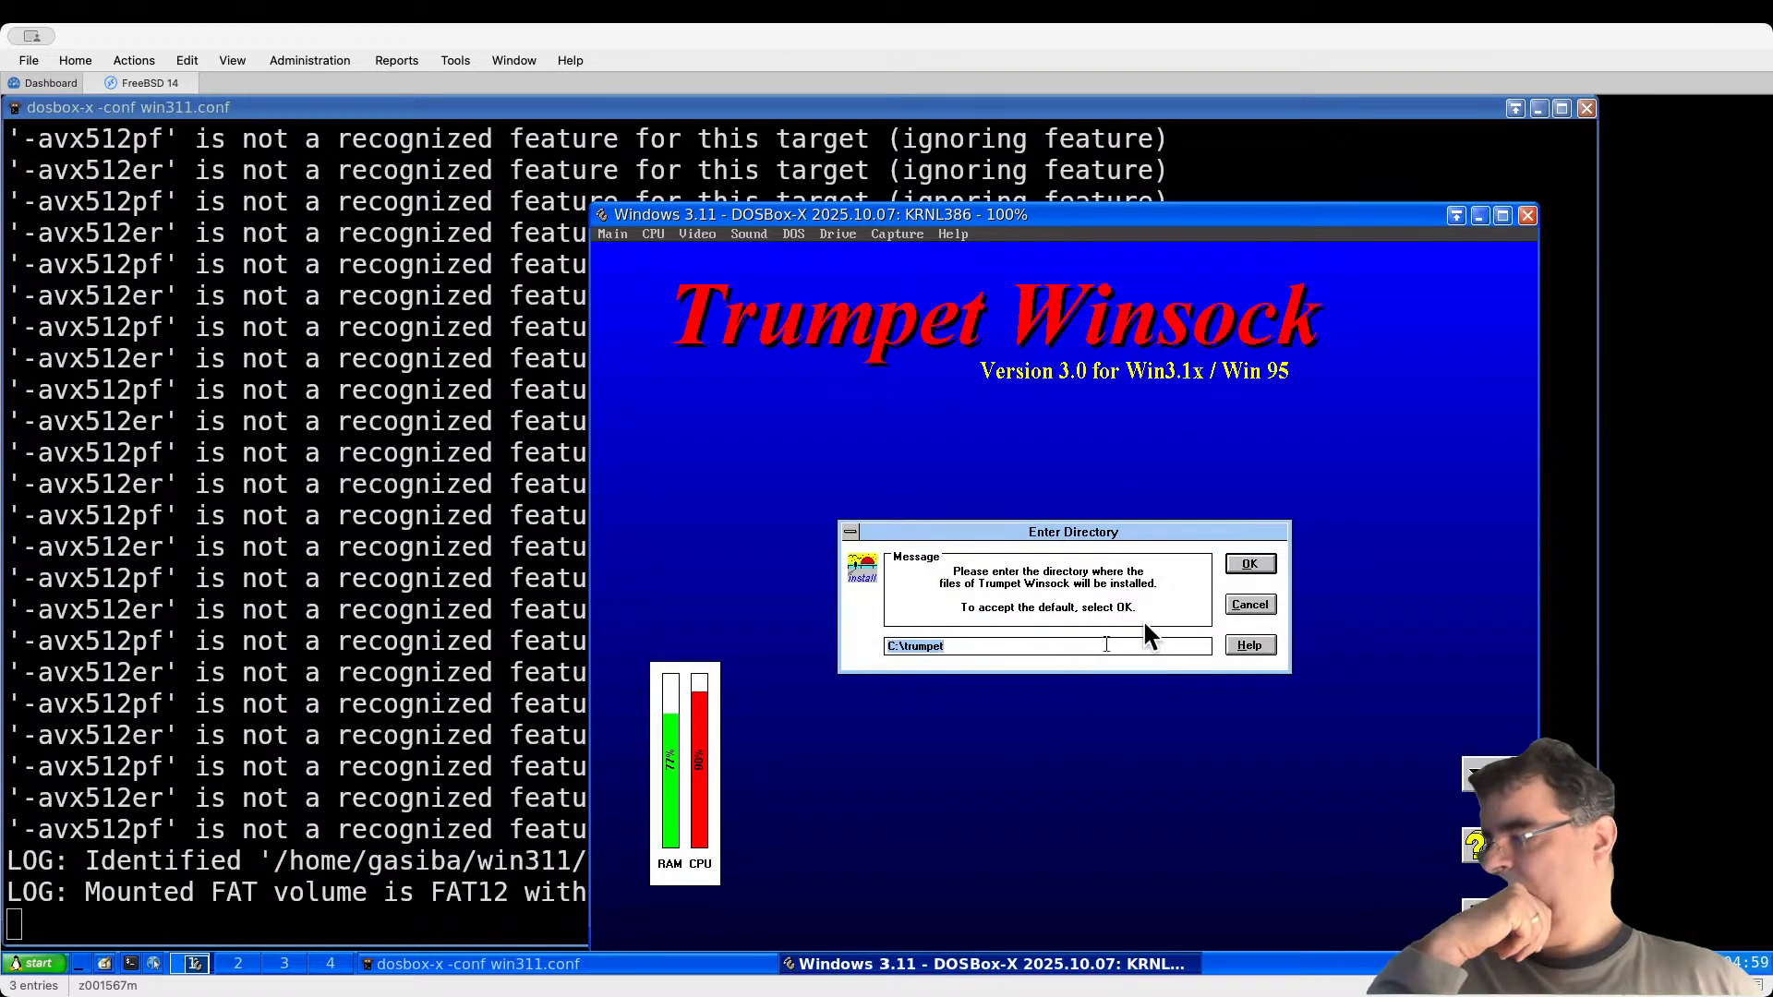
click(1252, 572)
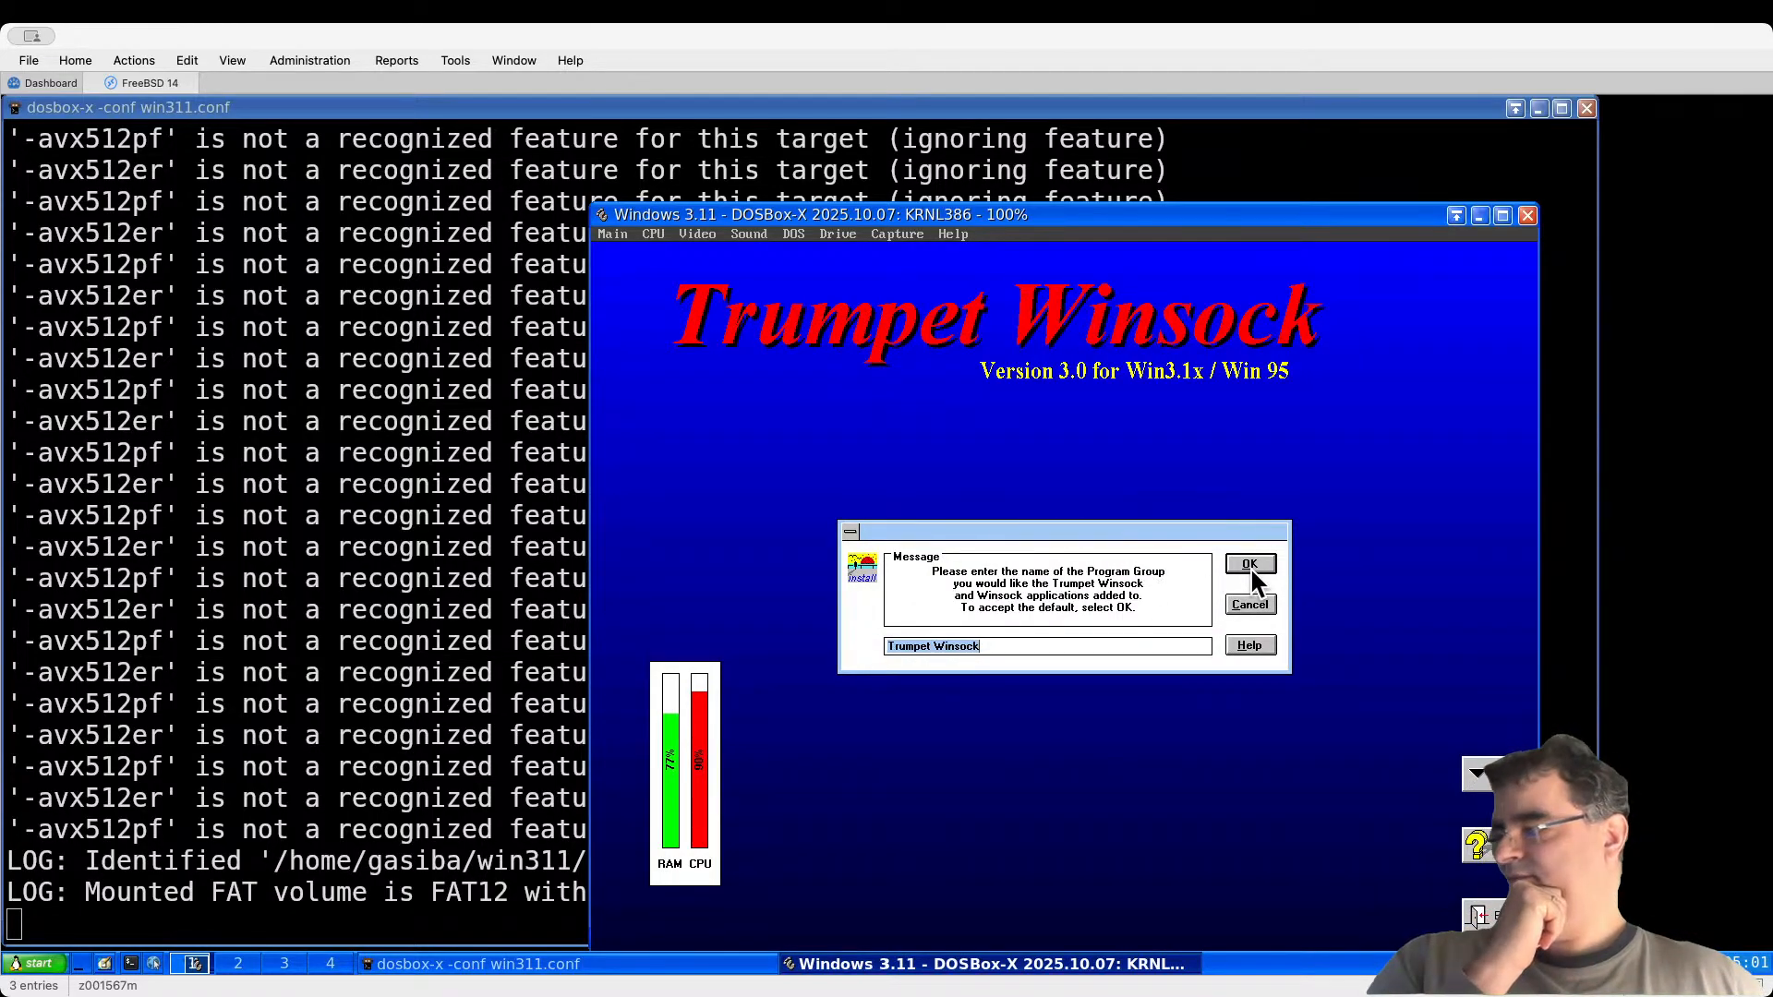
click(1249, 564)
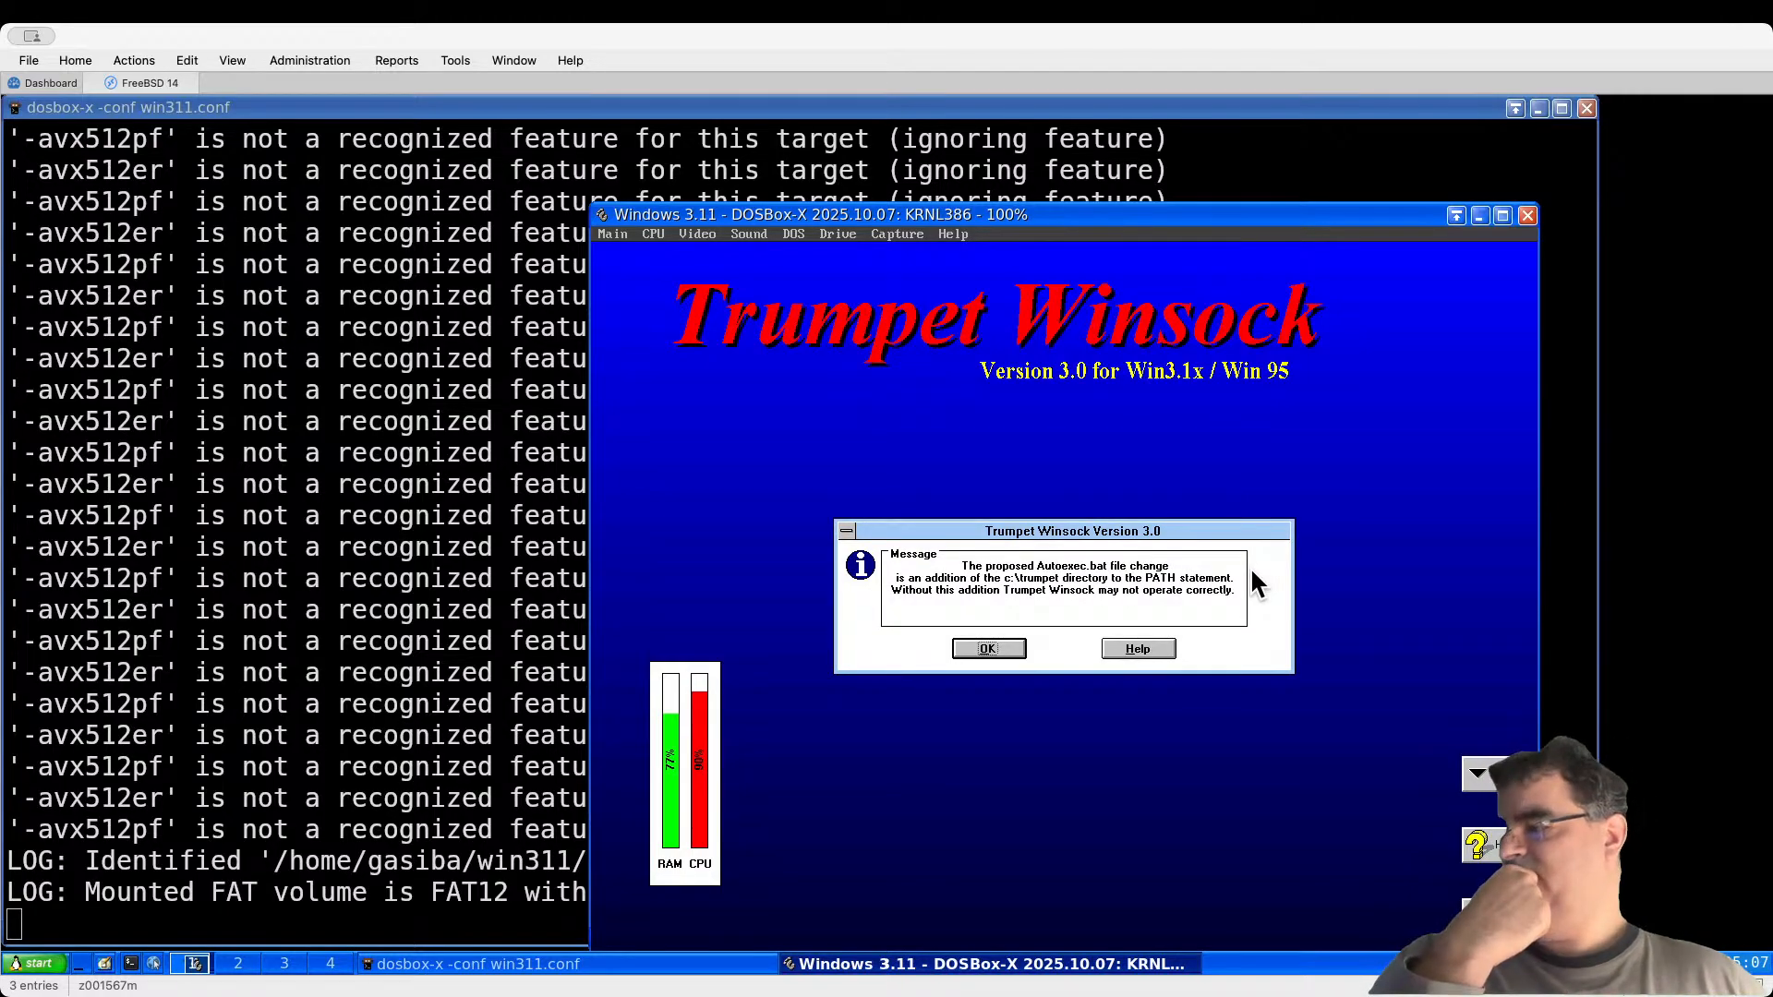
Step: Save the Autoexec PATH change, accept the license terms, and start entering IP address 10.0.2.15
click(1018, 649)
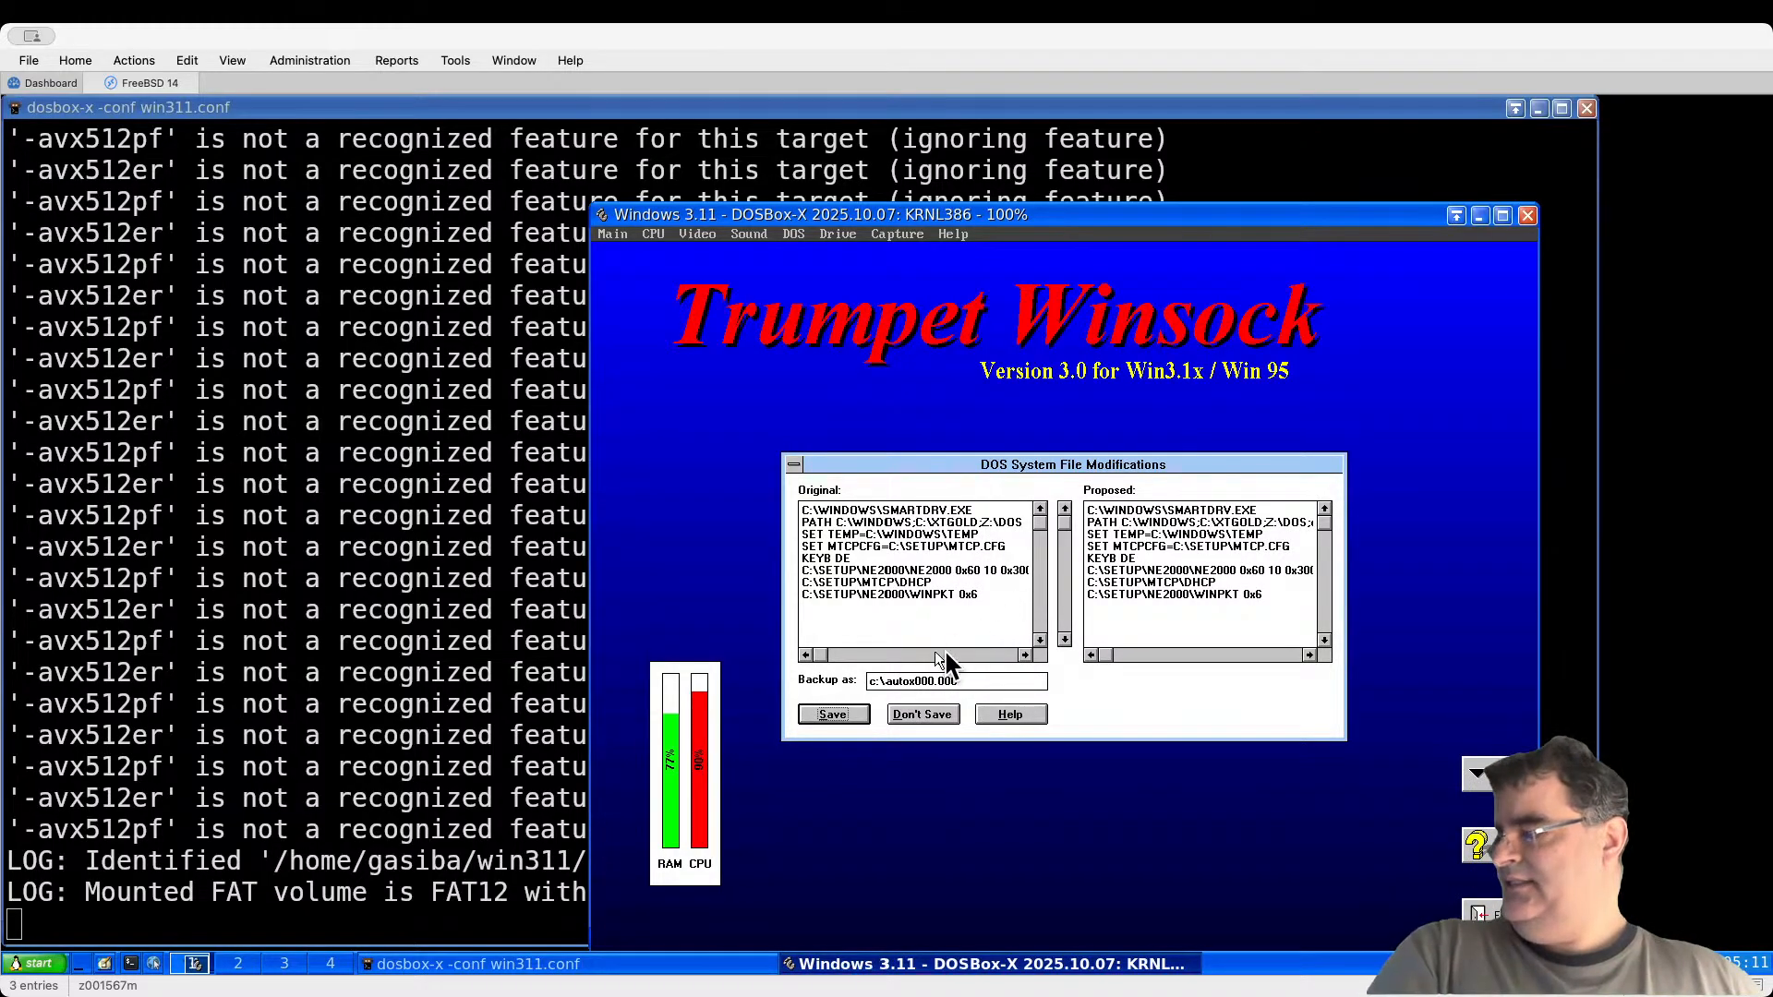
click(835, 717)
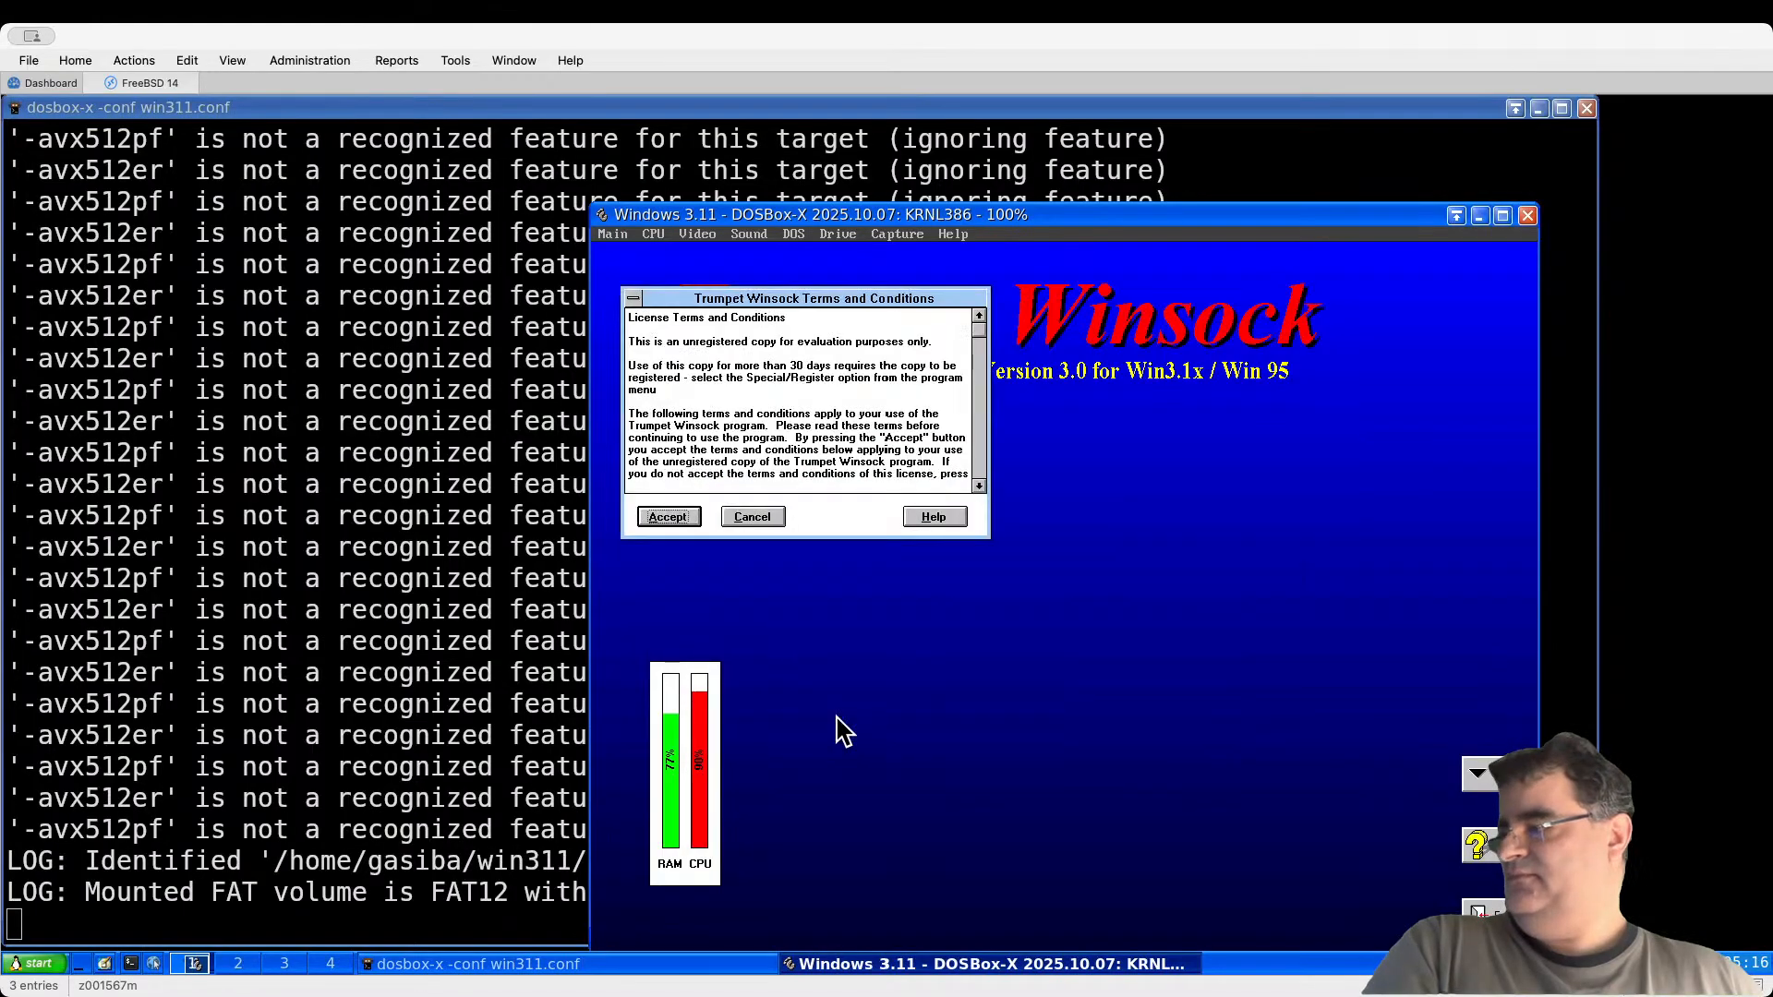
click(671, 517)
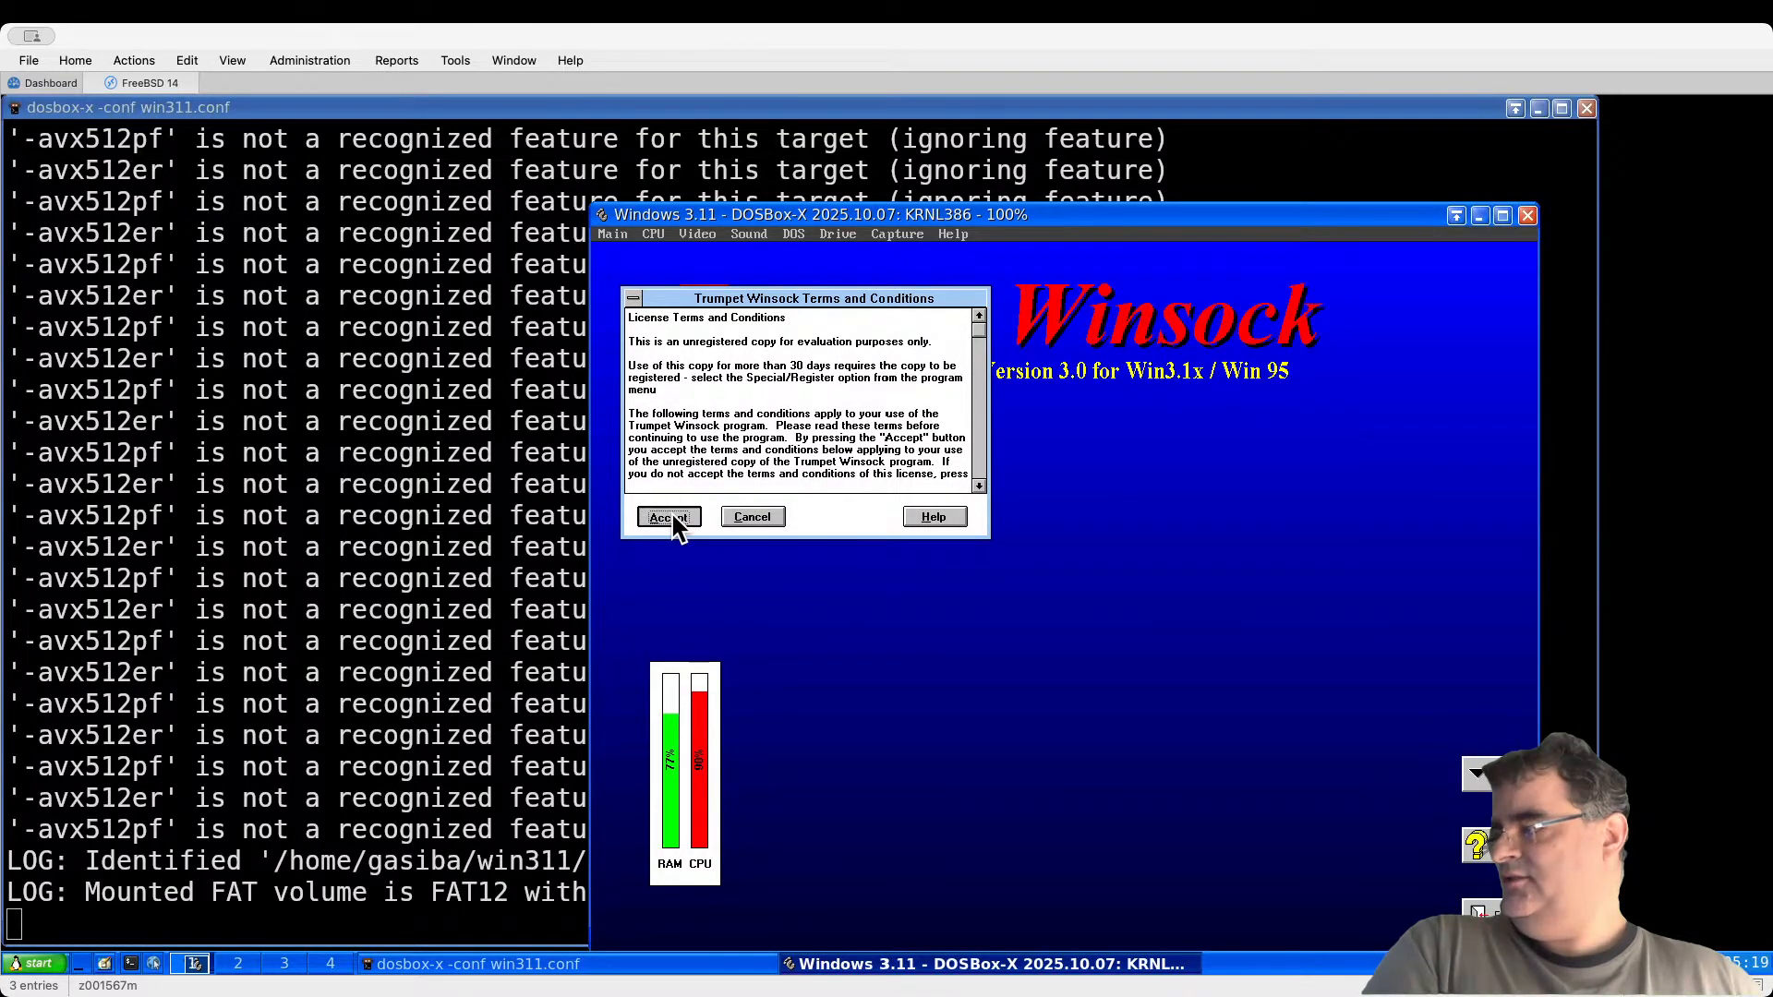
text(10.0.2.2)
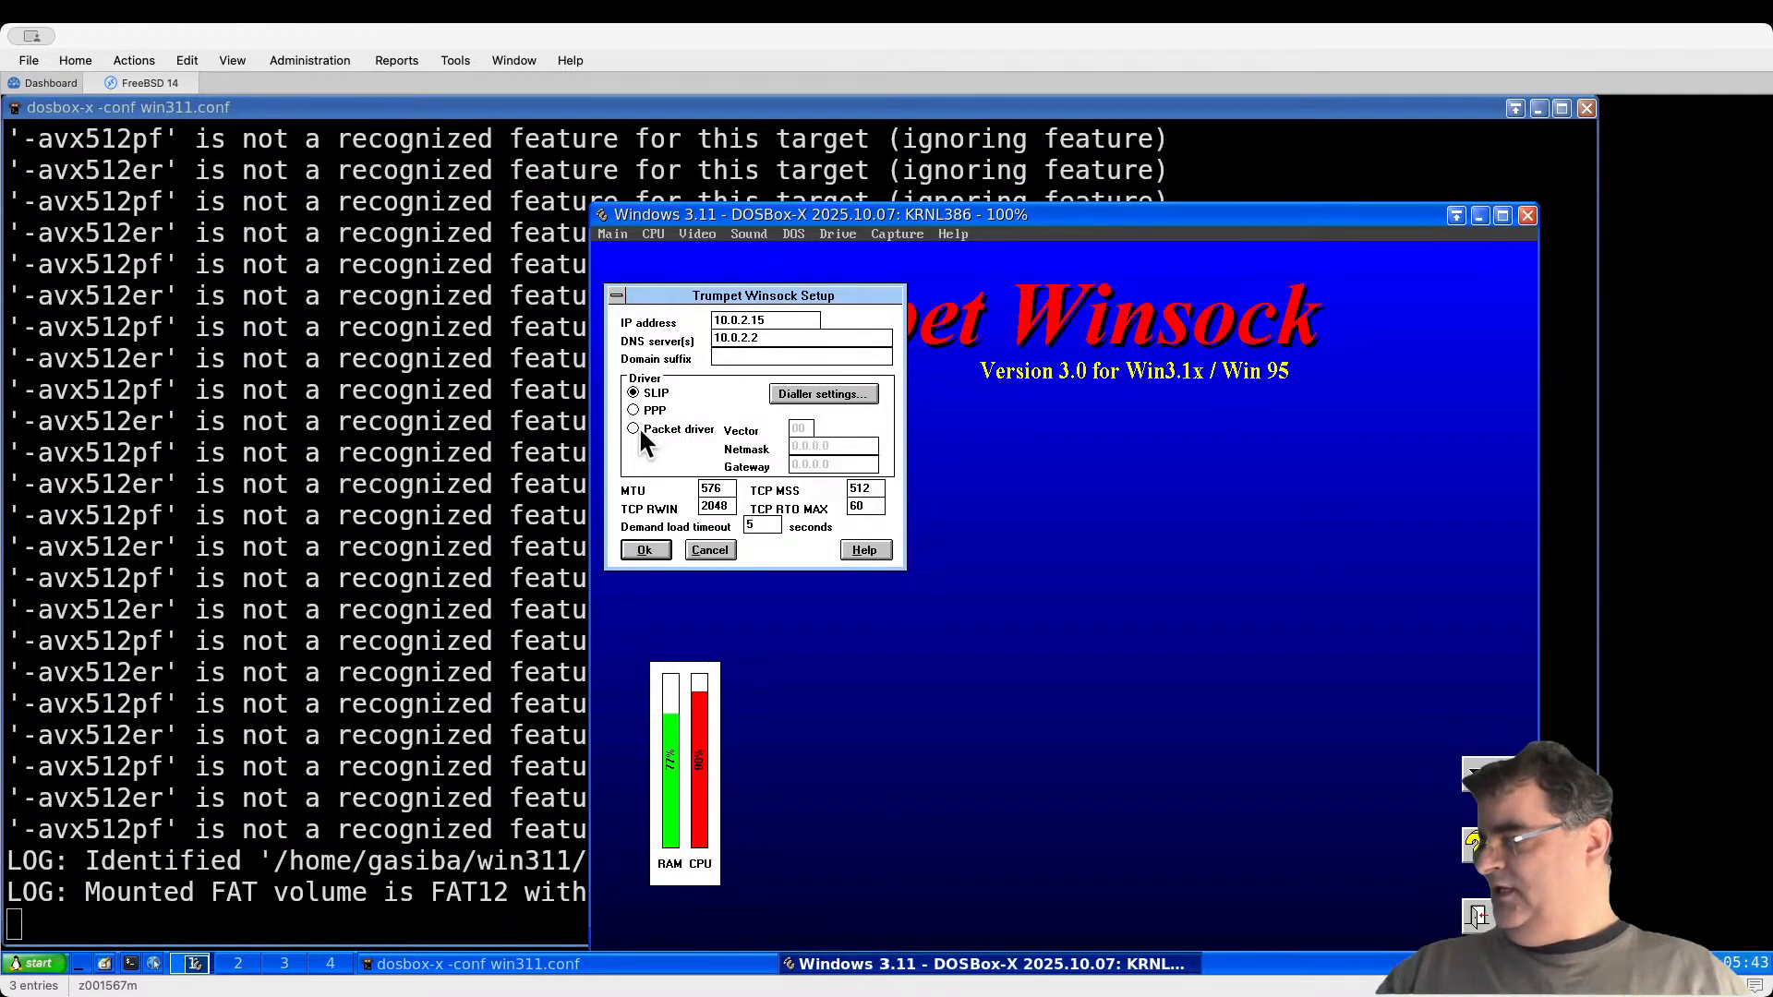
Step: Configure Trumpet Winsock for packet driver vector 60, netmask 255.255.255.0, gateway 10.0.2.2, DNS 10.0.2.3
click(634, 428)
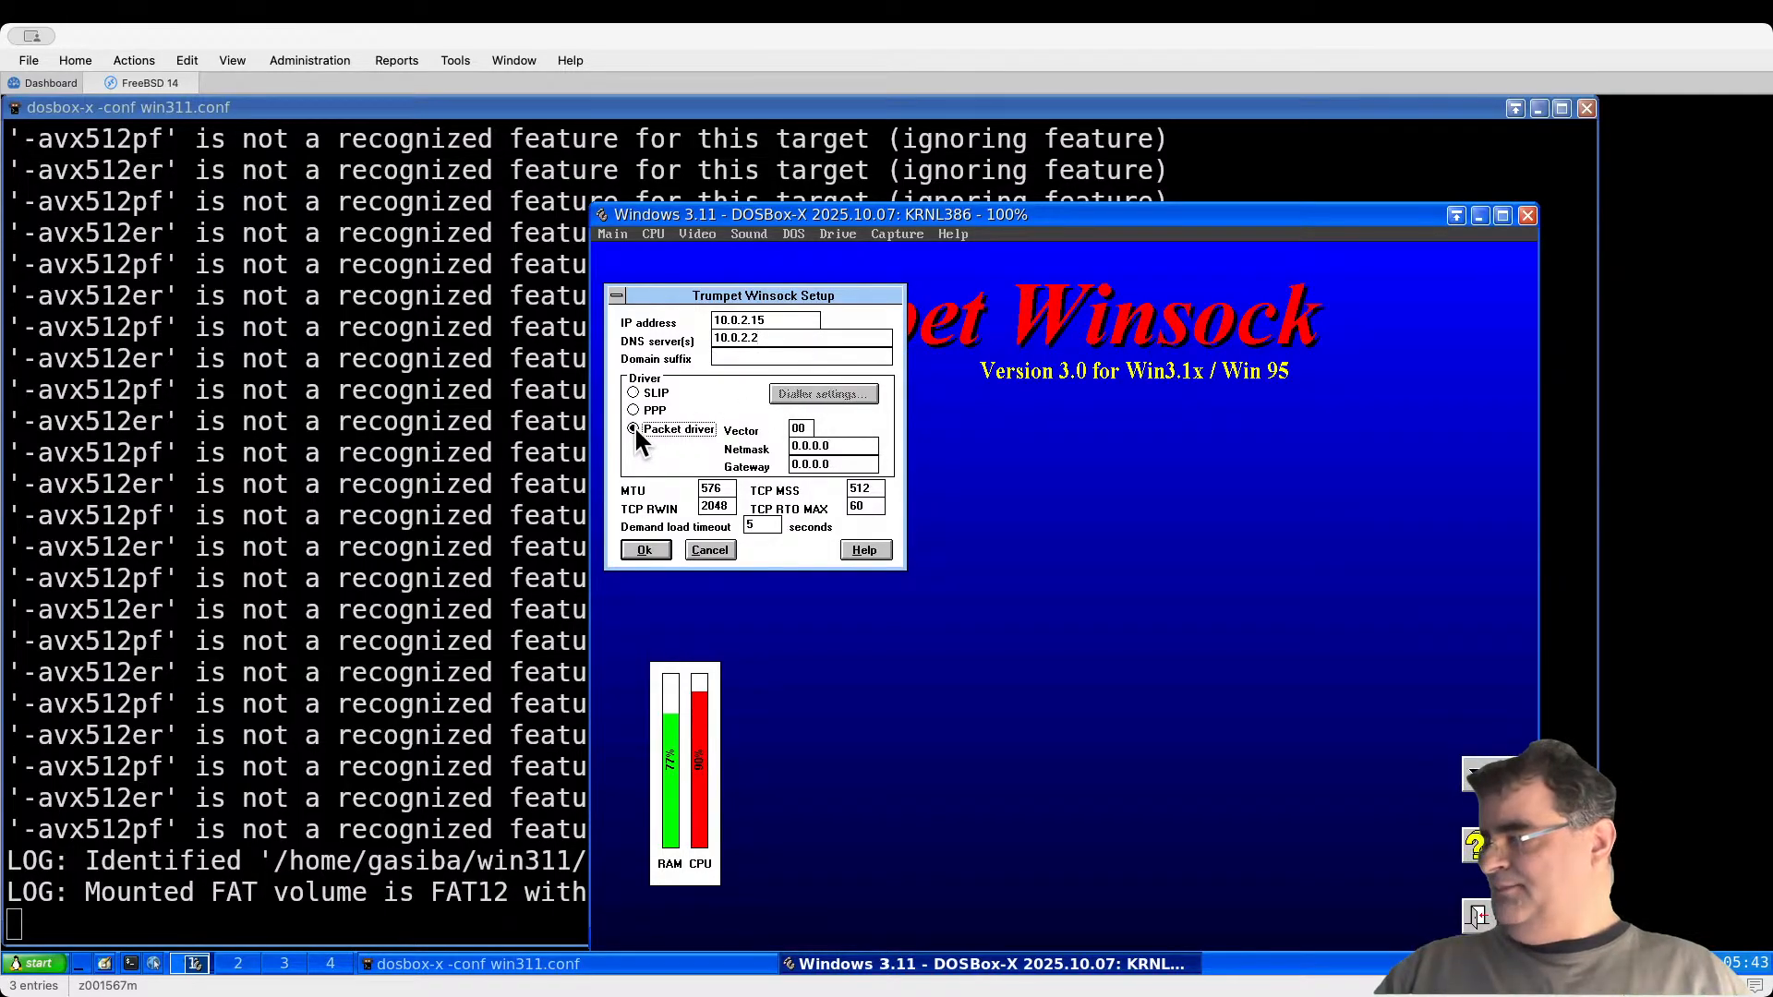
double_click(807, 429)
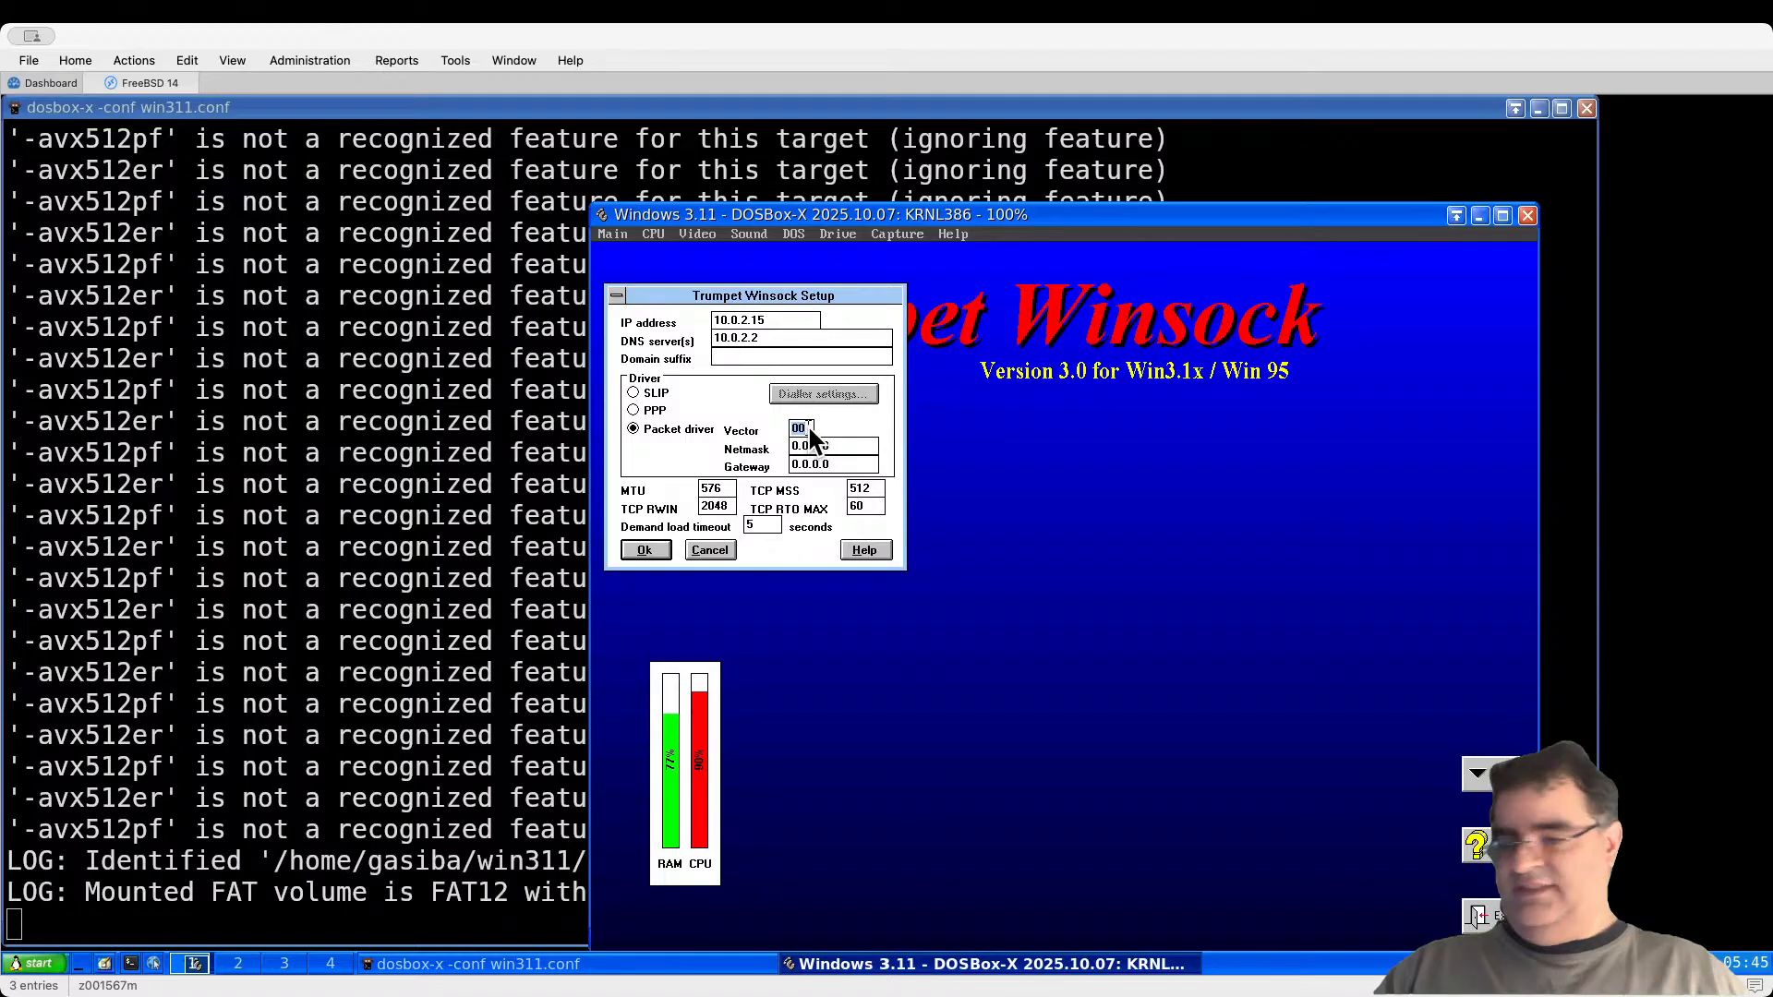
key(BackSpace)
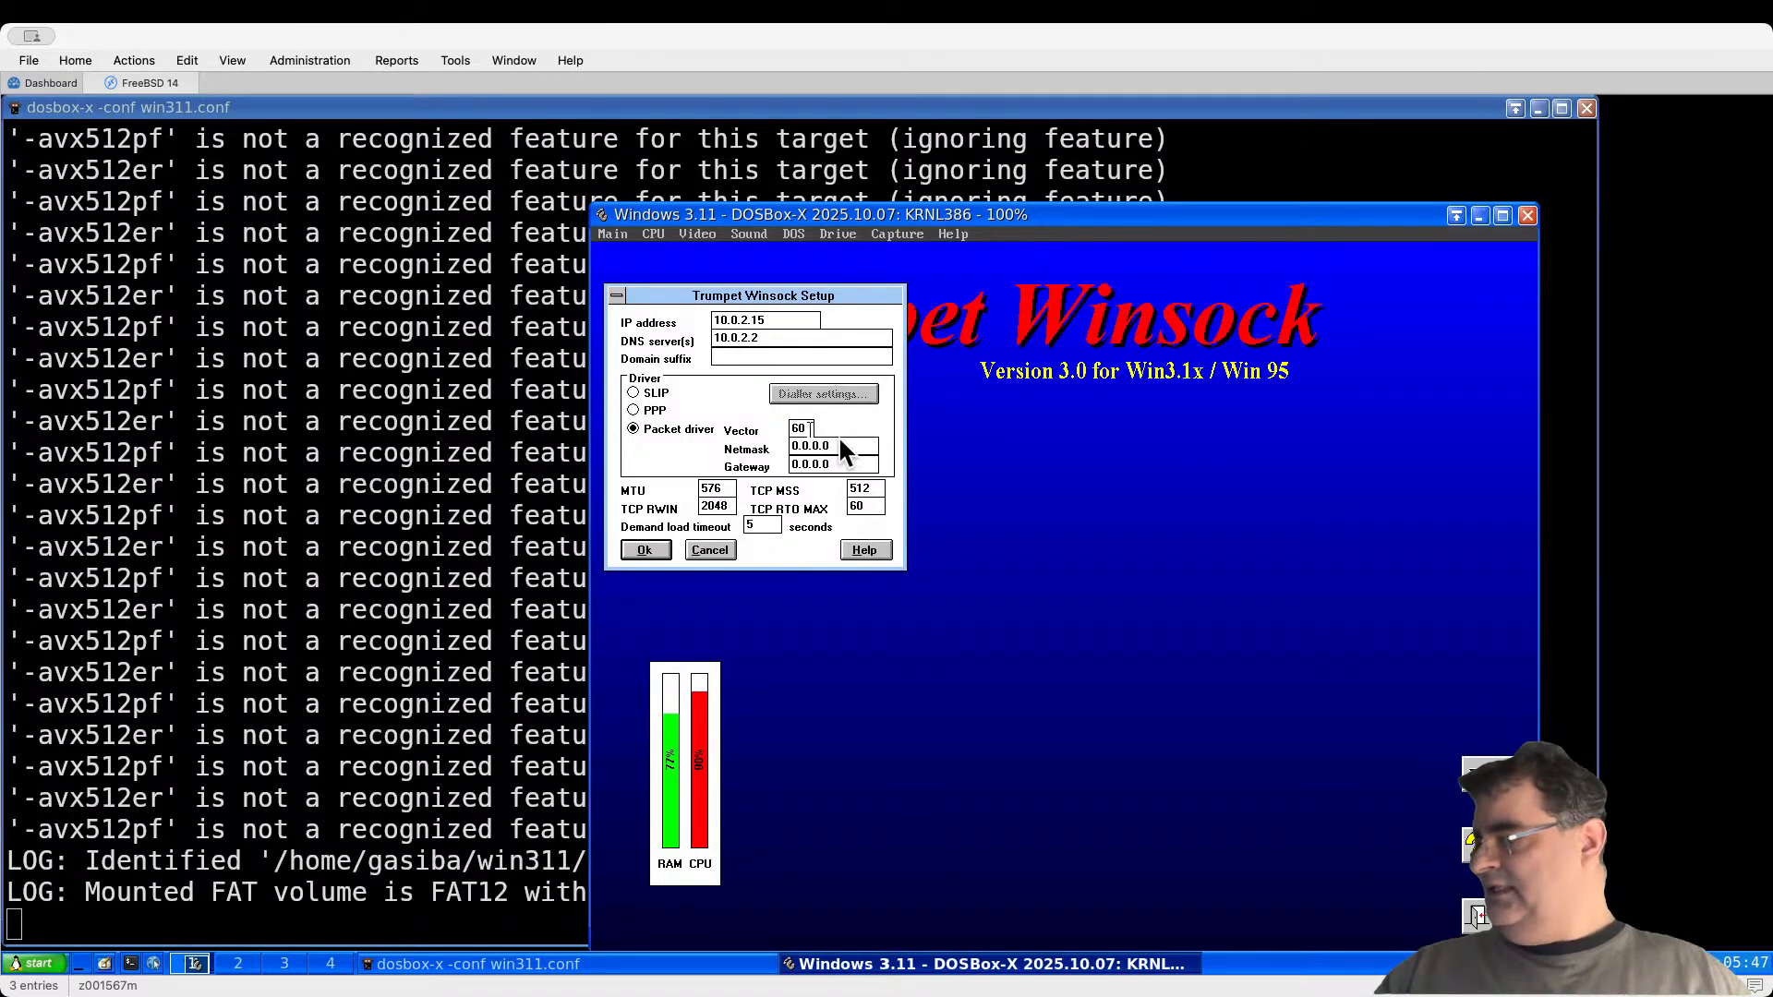
click(856, 463)
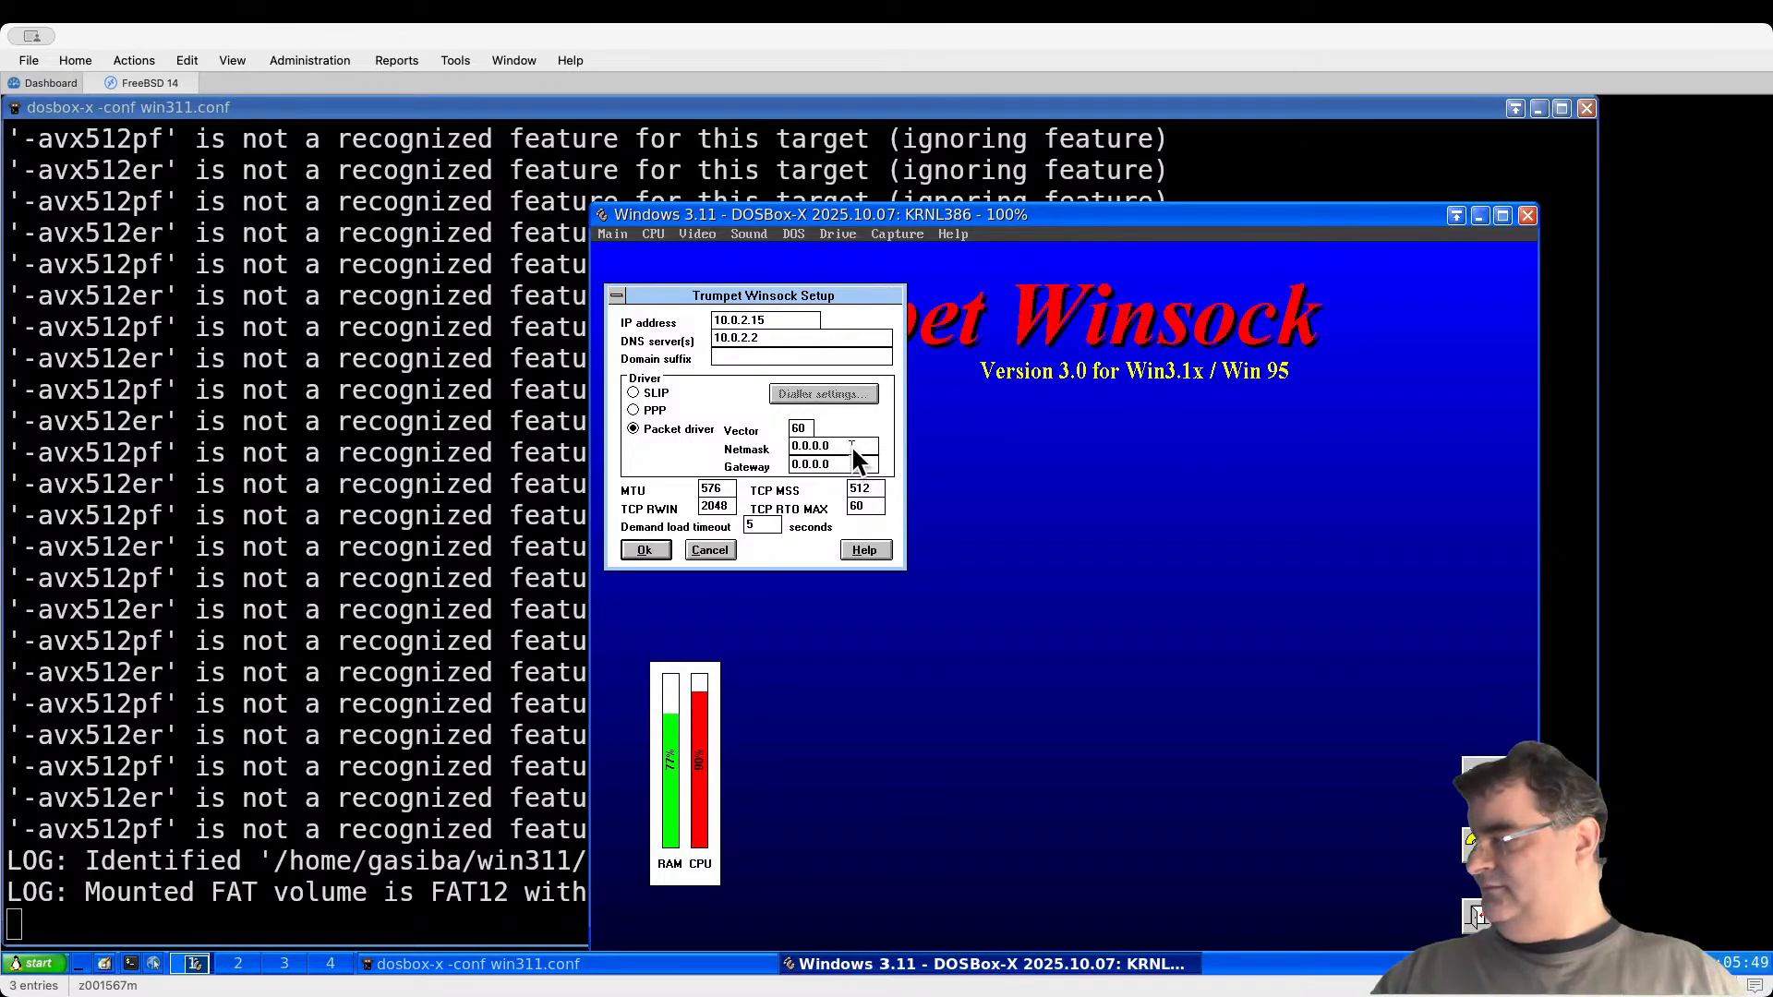
text(255)
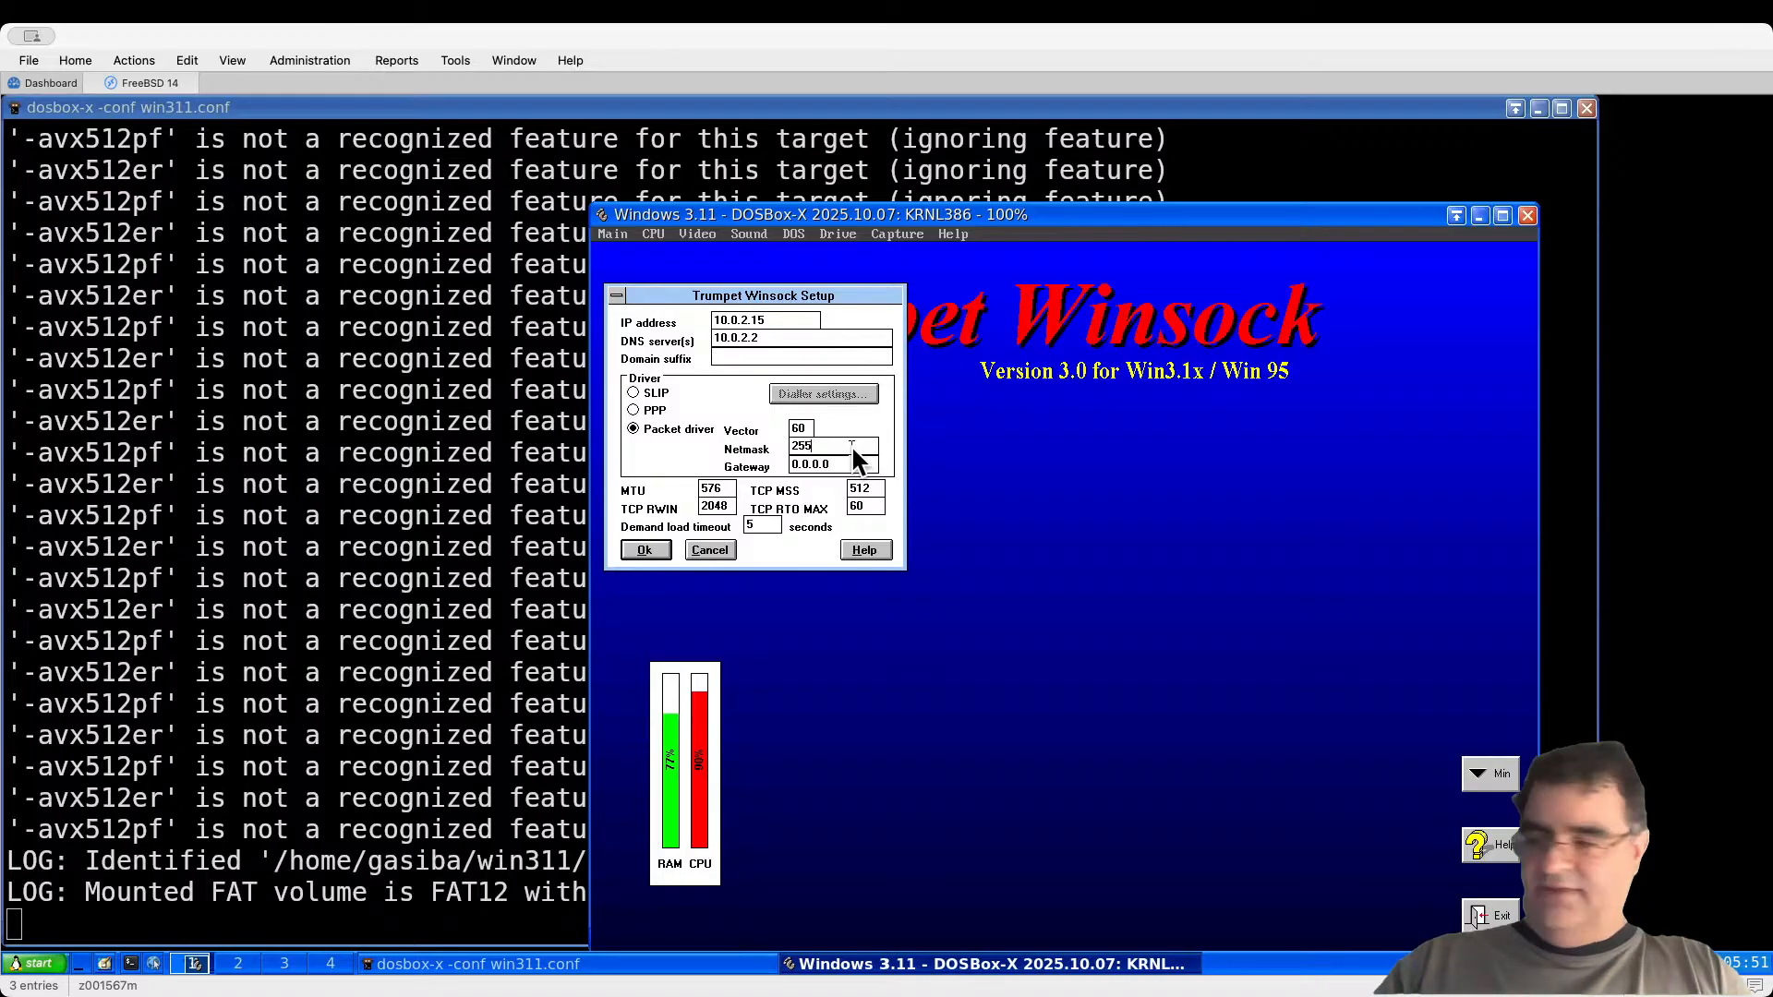
text(.255.255.0)
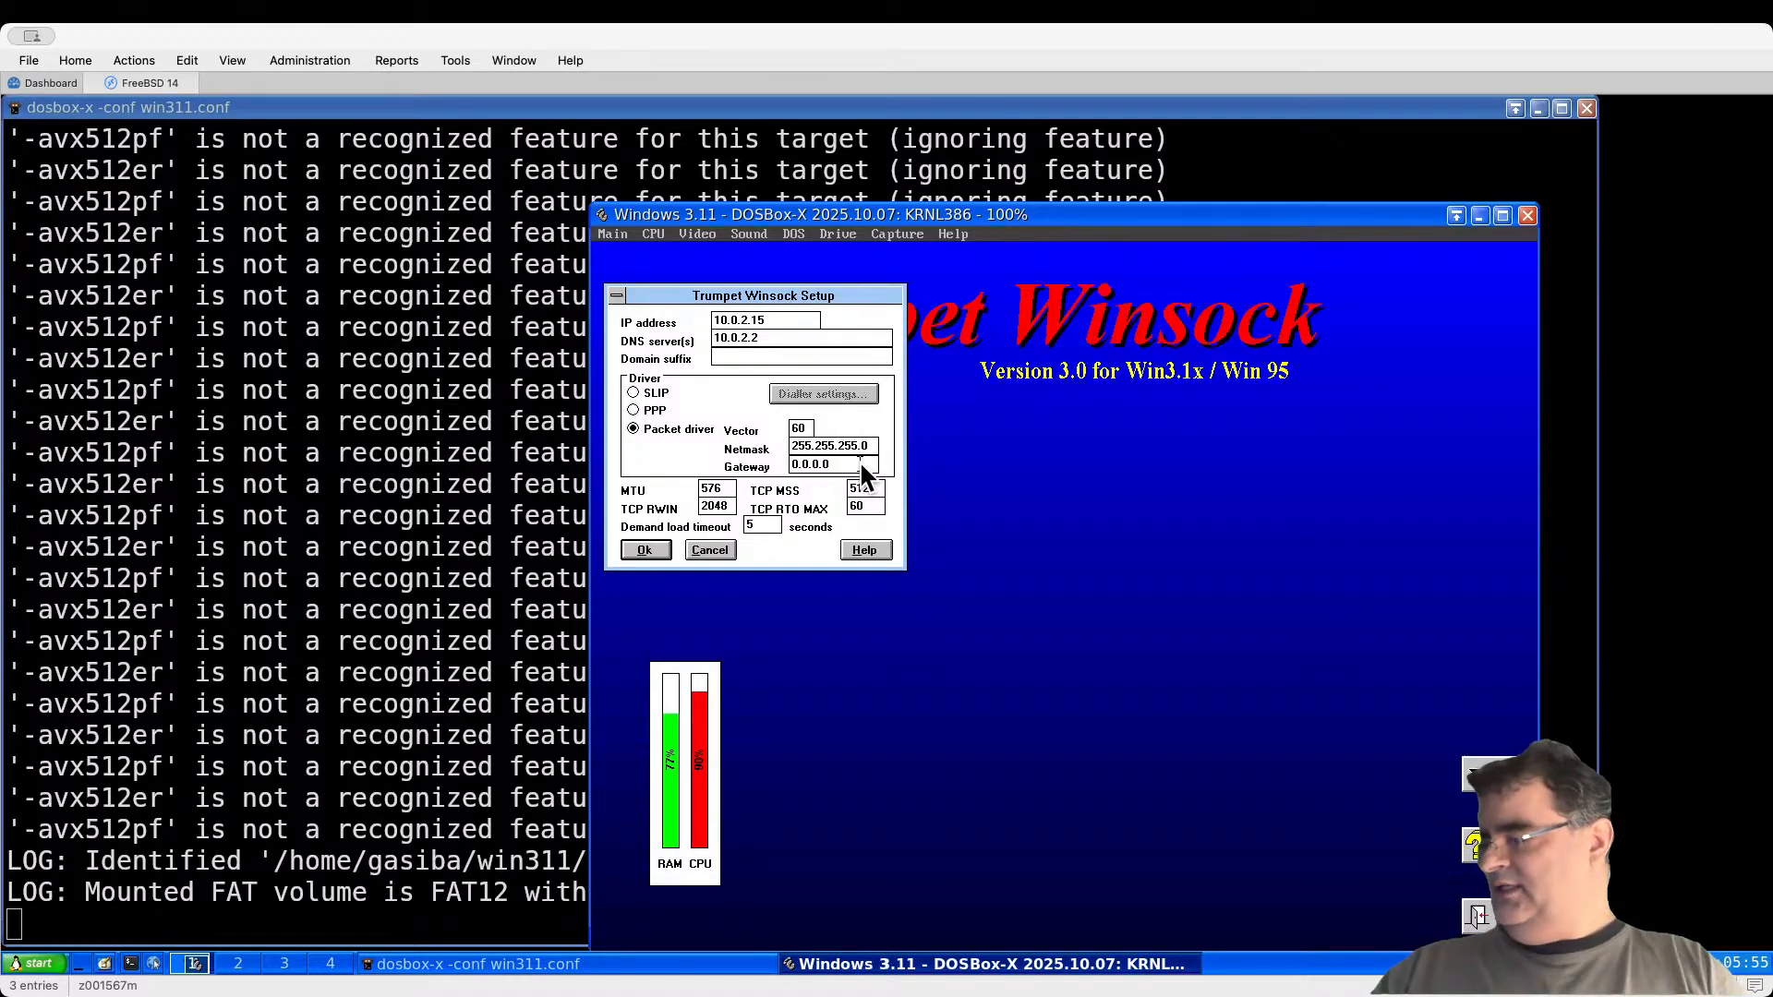
key(BackSpace)
key(BackSpace)
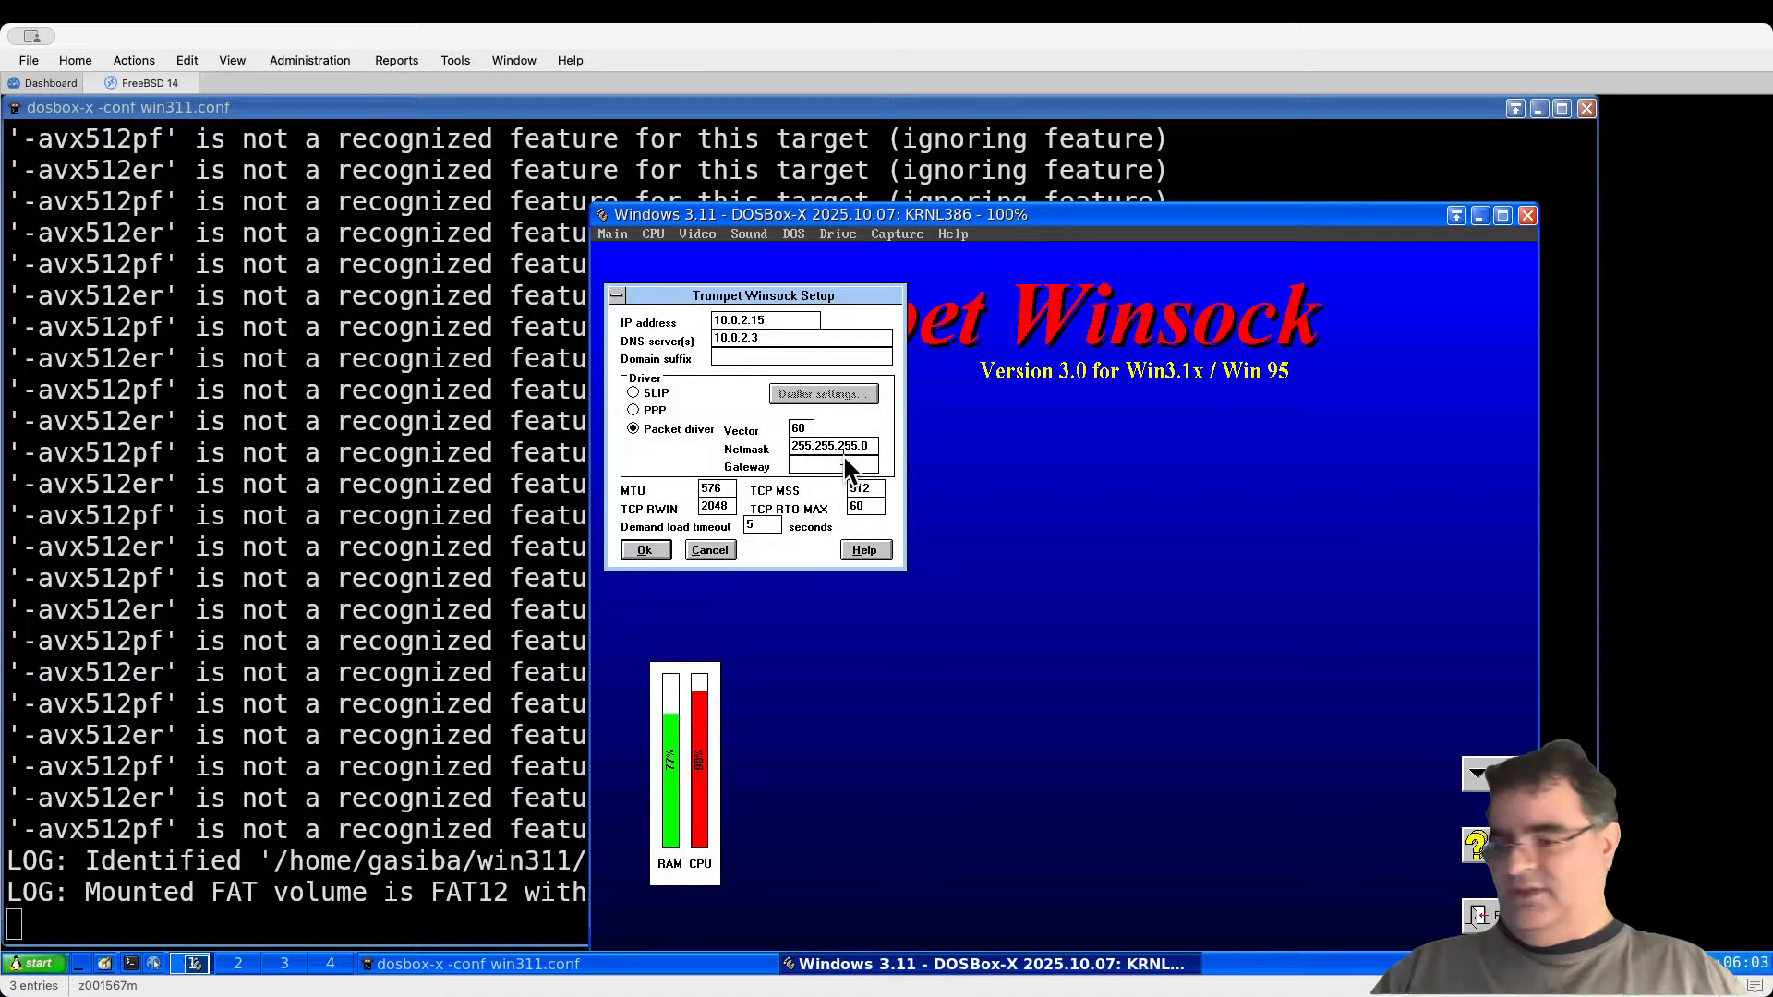
text(10.0.2.2)
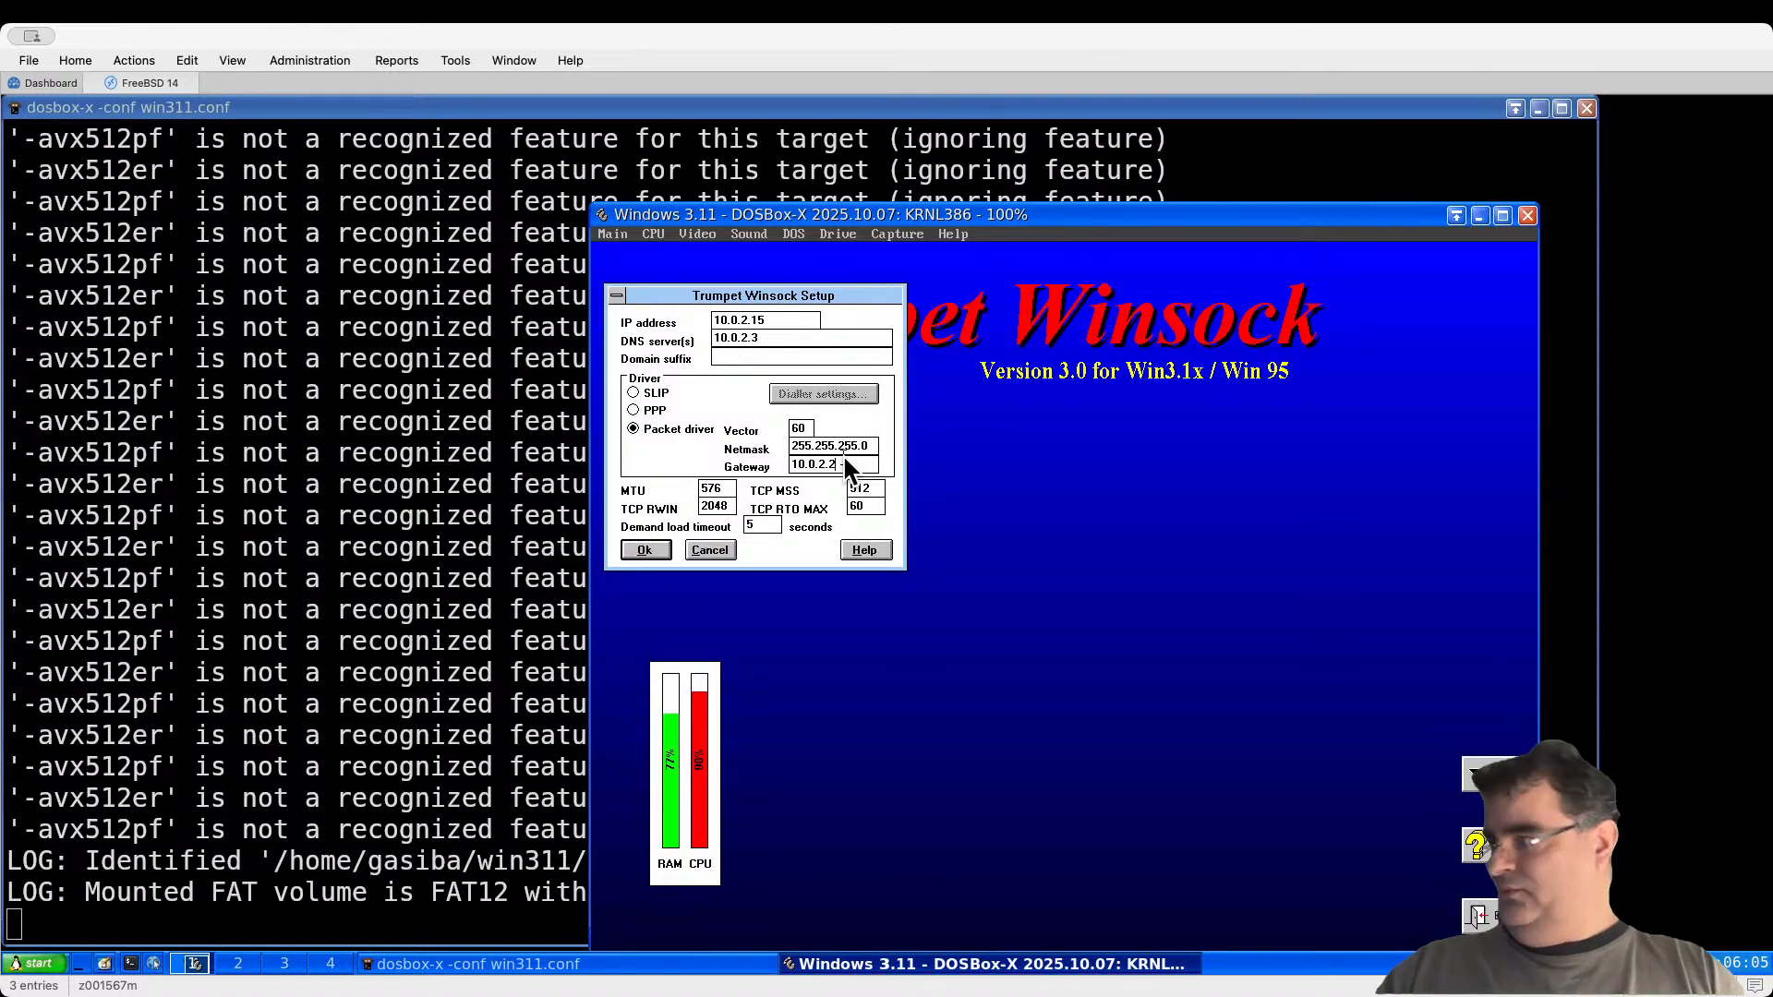
Step: Save the Winsock settings, dismiss the restart and floppy notices, and restart DOS
click(640, 551)
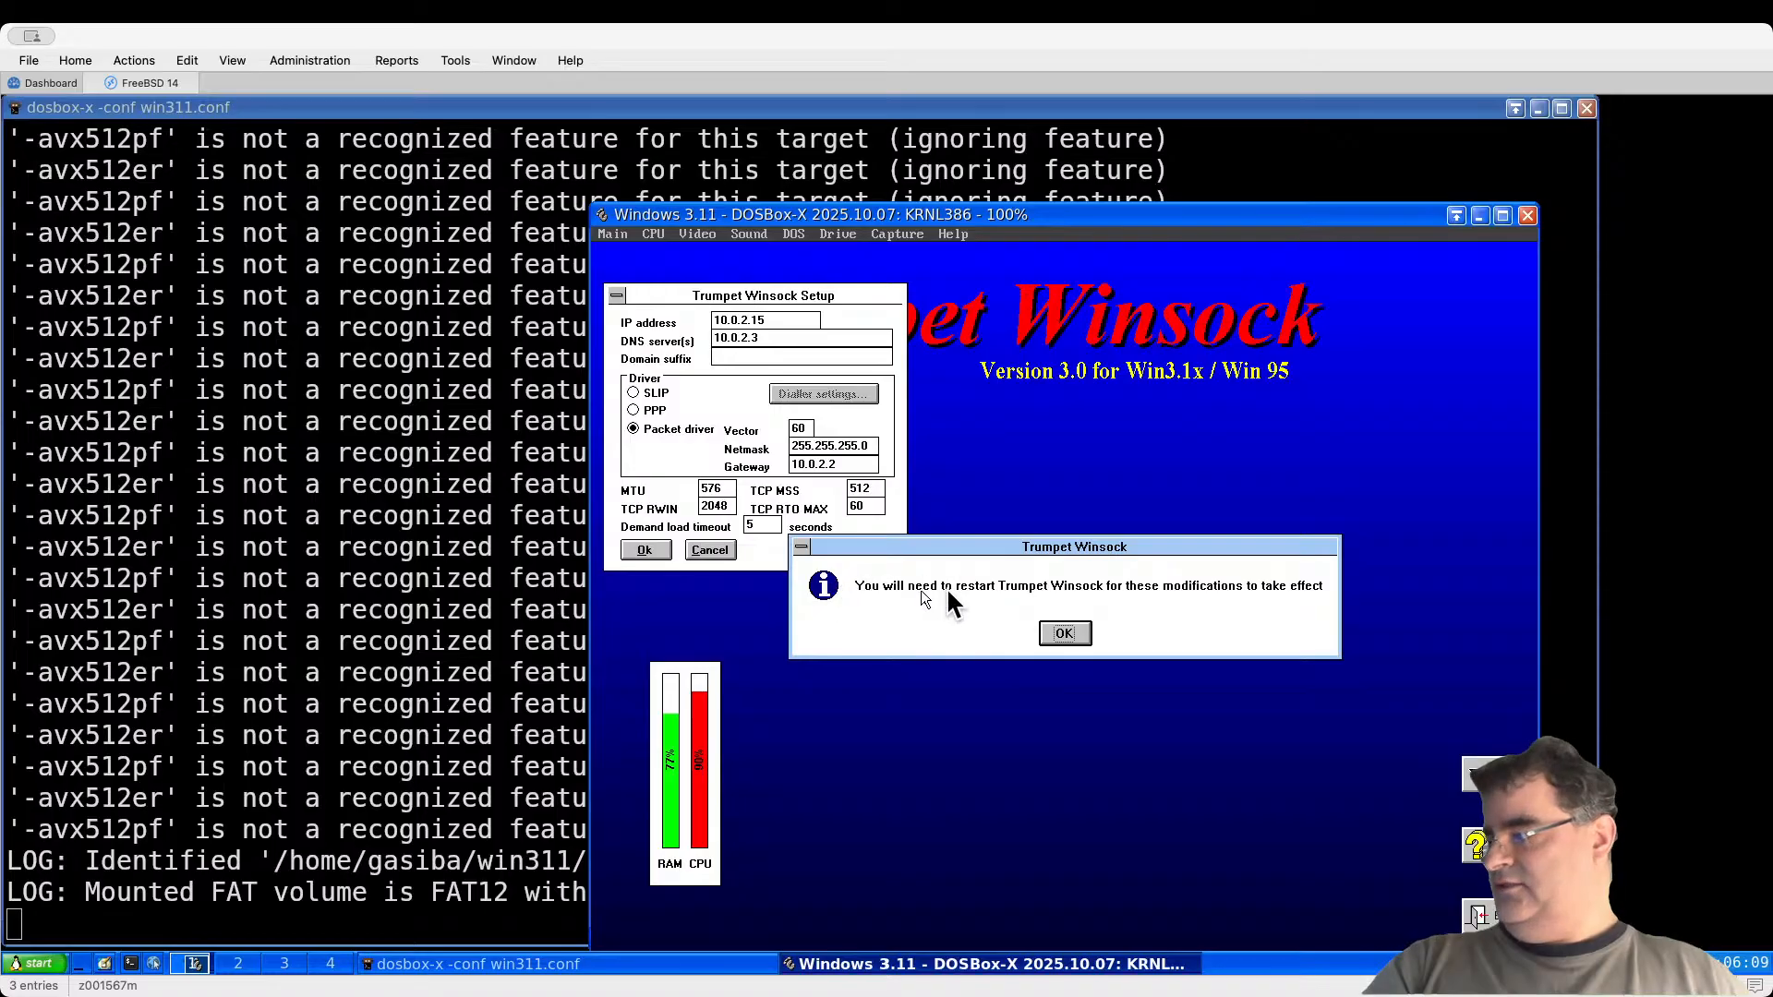
click(1062, 635)
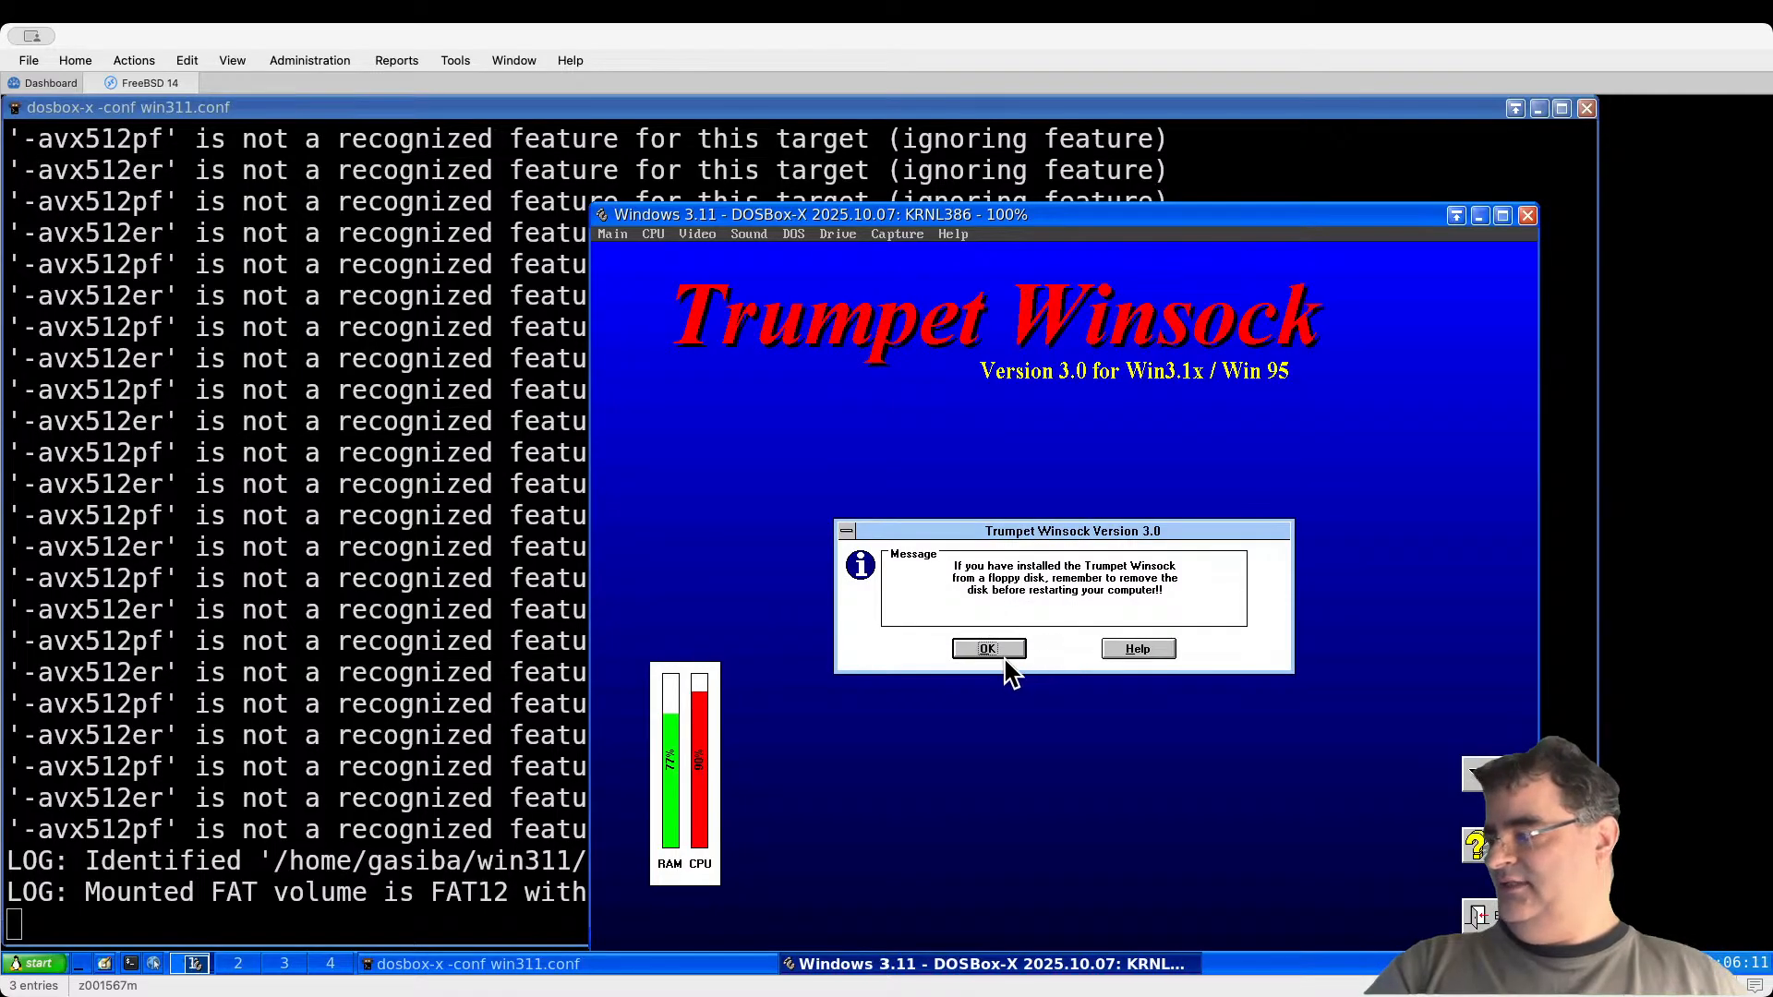
click(1004, 654)
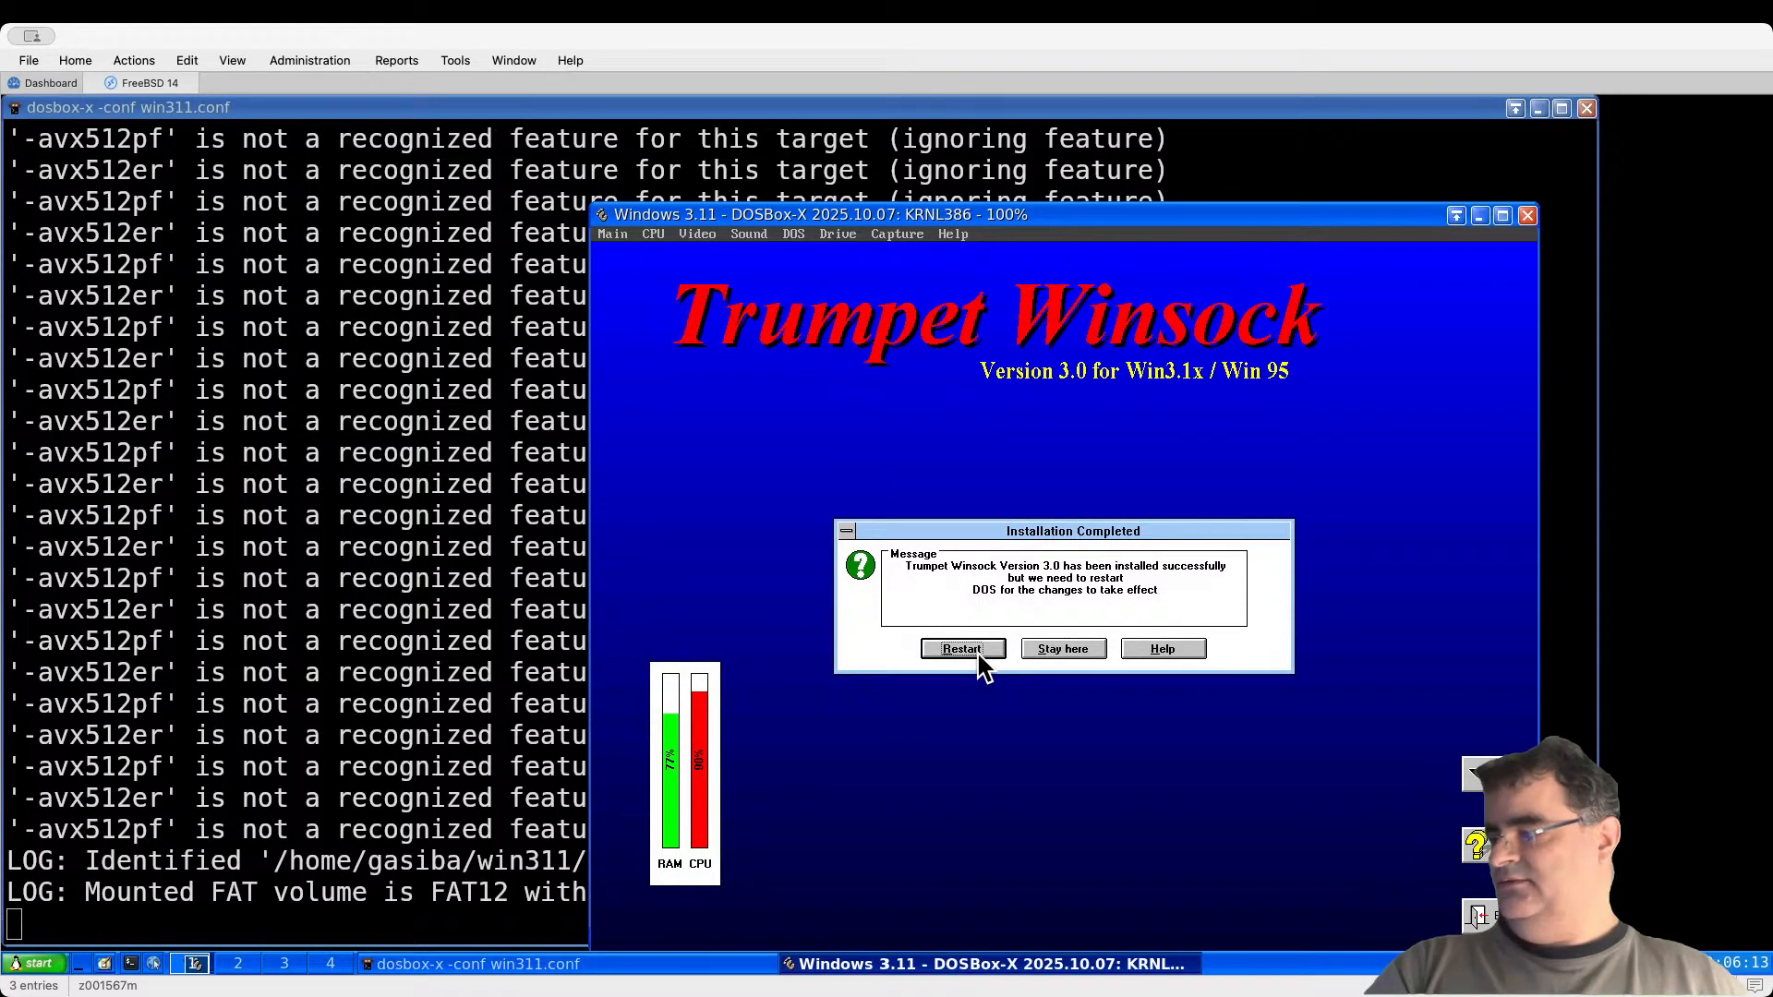
click(979, 656)
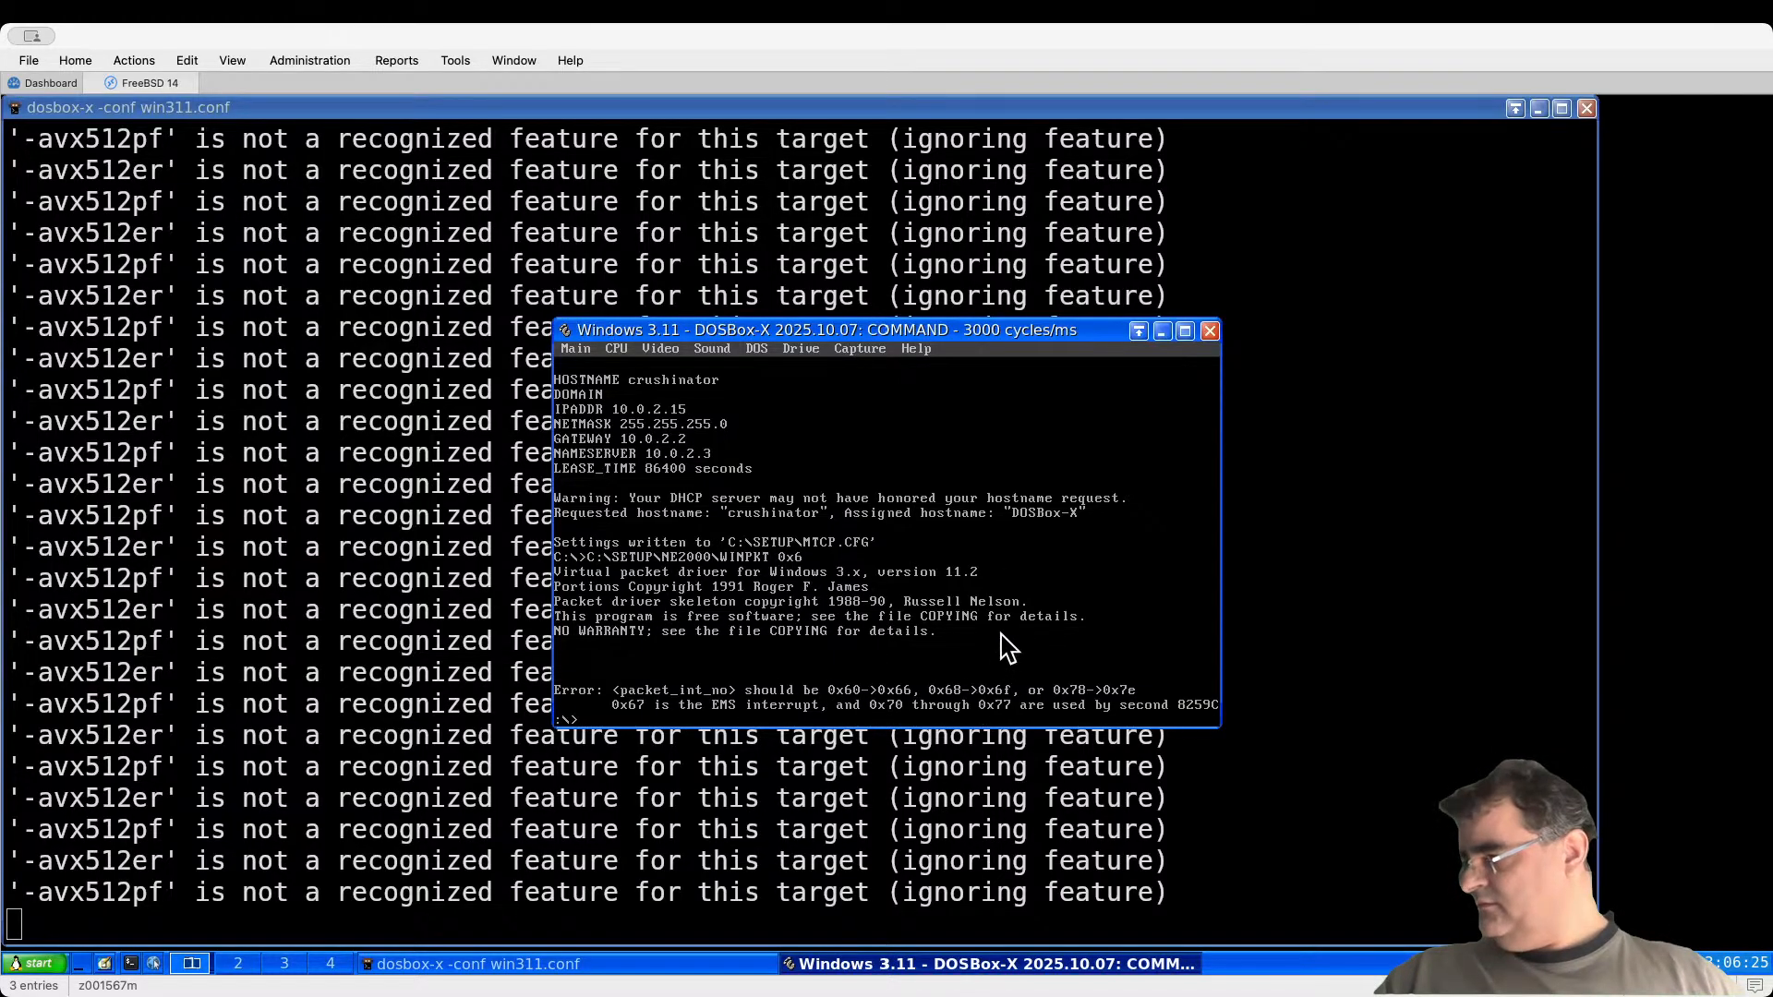
Step: Exit DOSBox-X and relaunch it with the Windows 3.11 configuration
text(it)
key(Return)
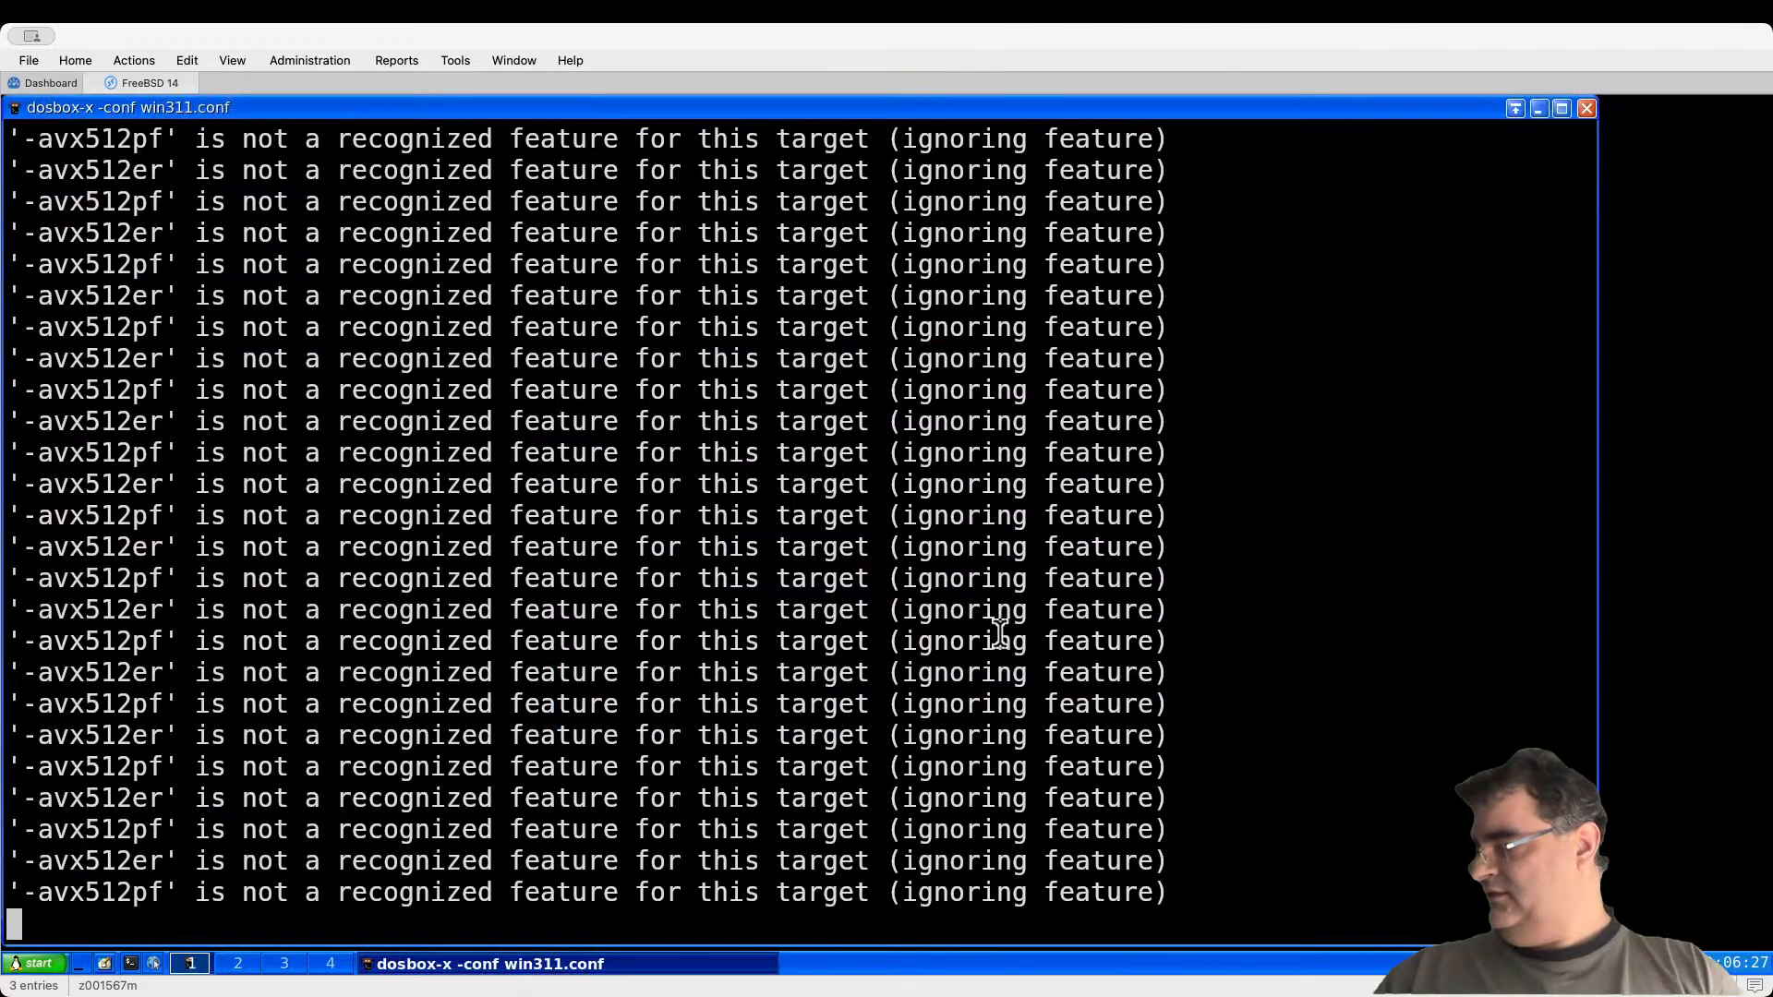
key(Up)
key(Return)
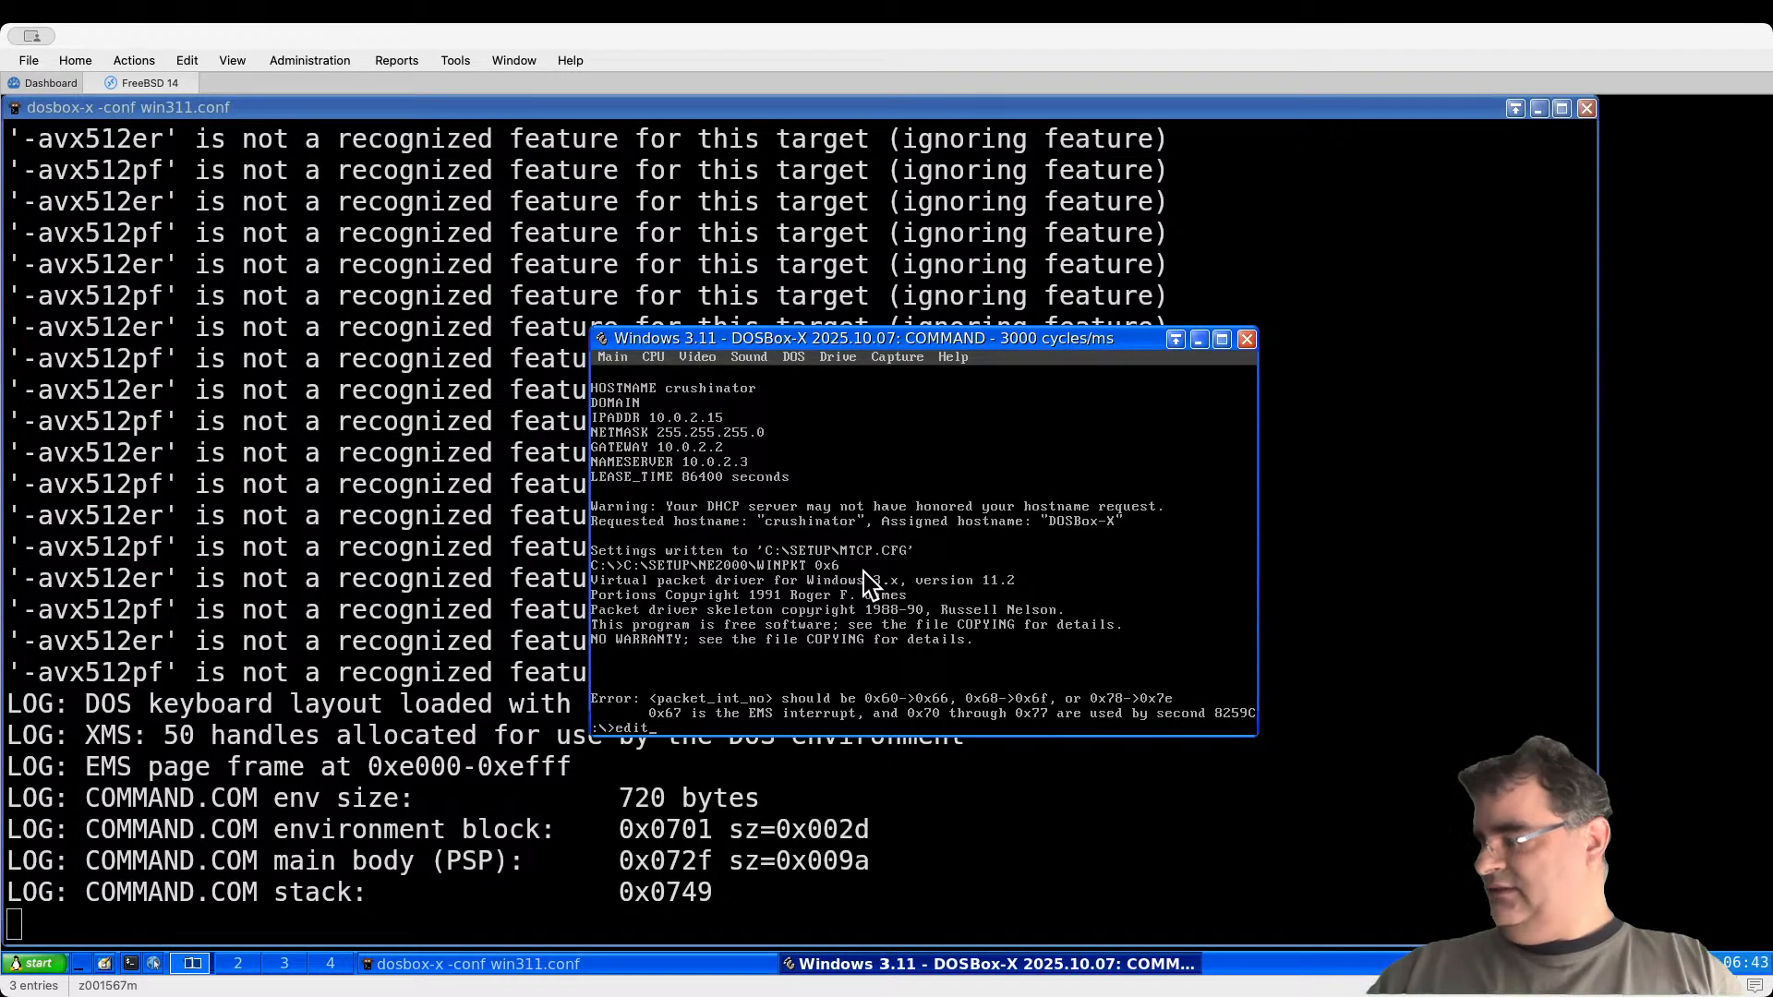
Step: Edit AUTOEXEC.BAT so the WINPKT vector reads 0x60, and save it
text(utoexec.bat)
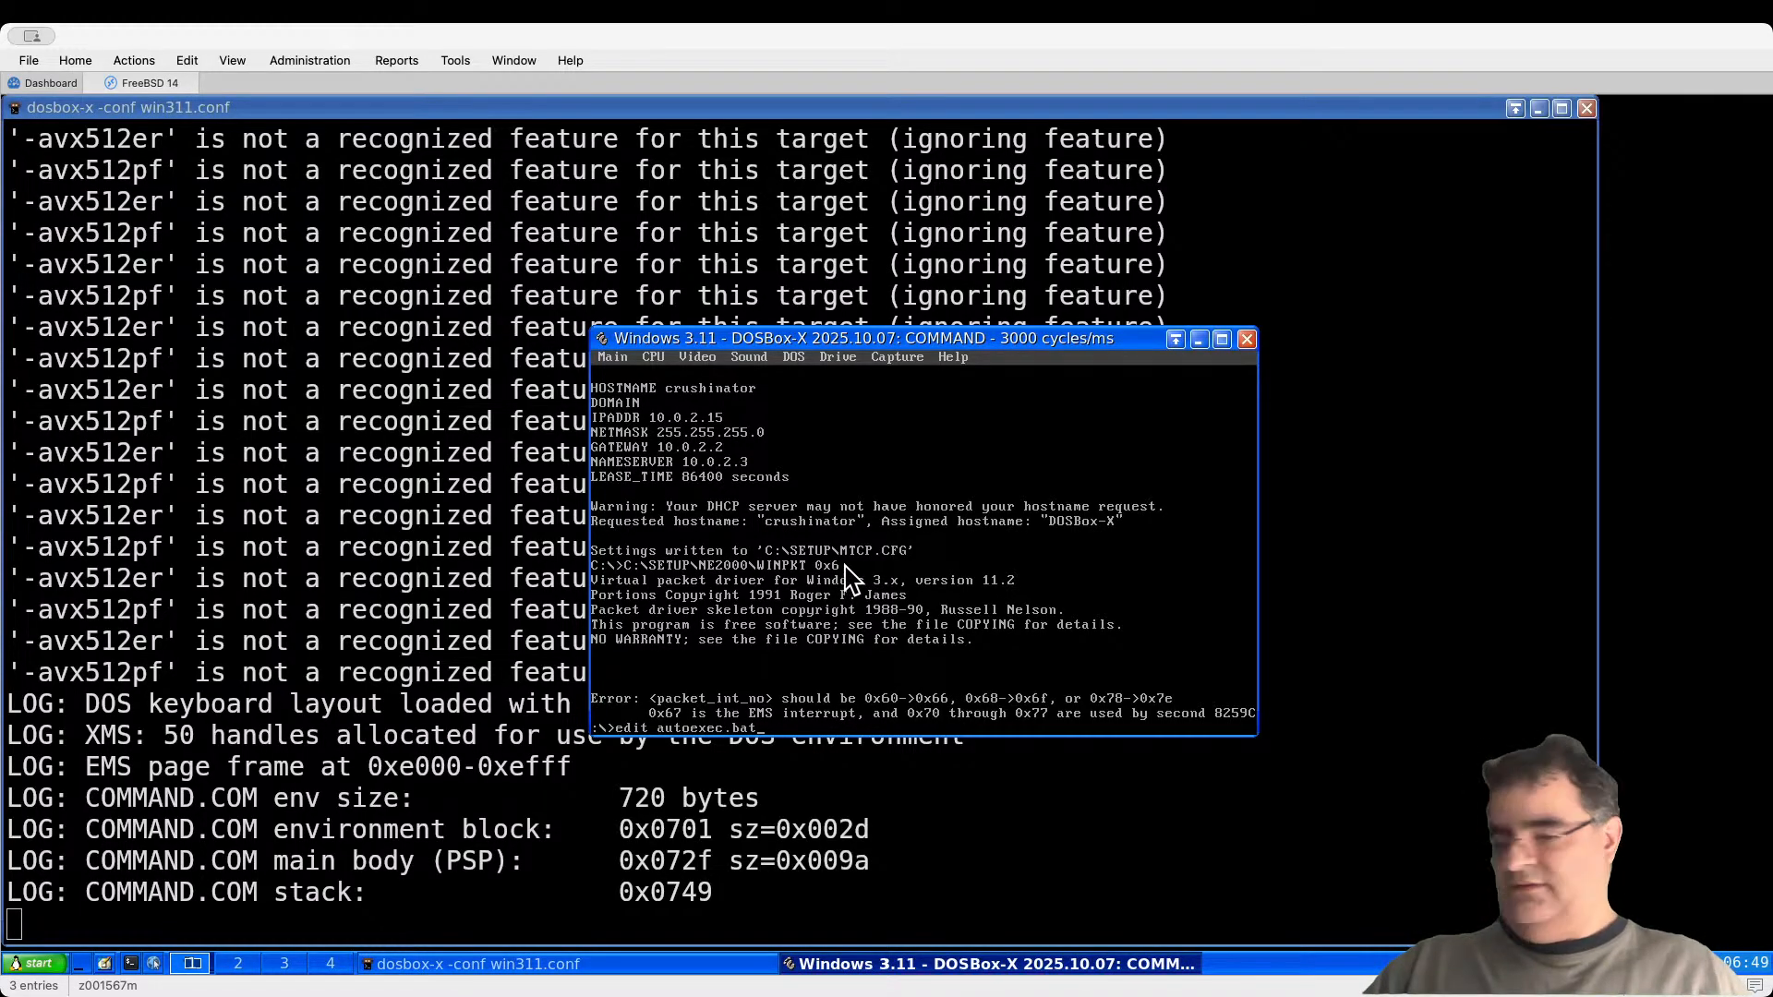
key(Return)
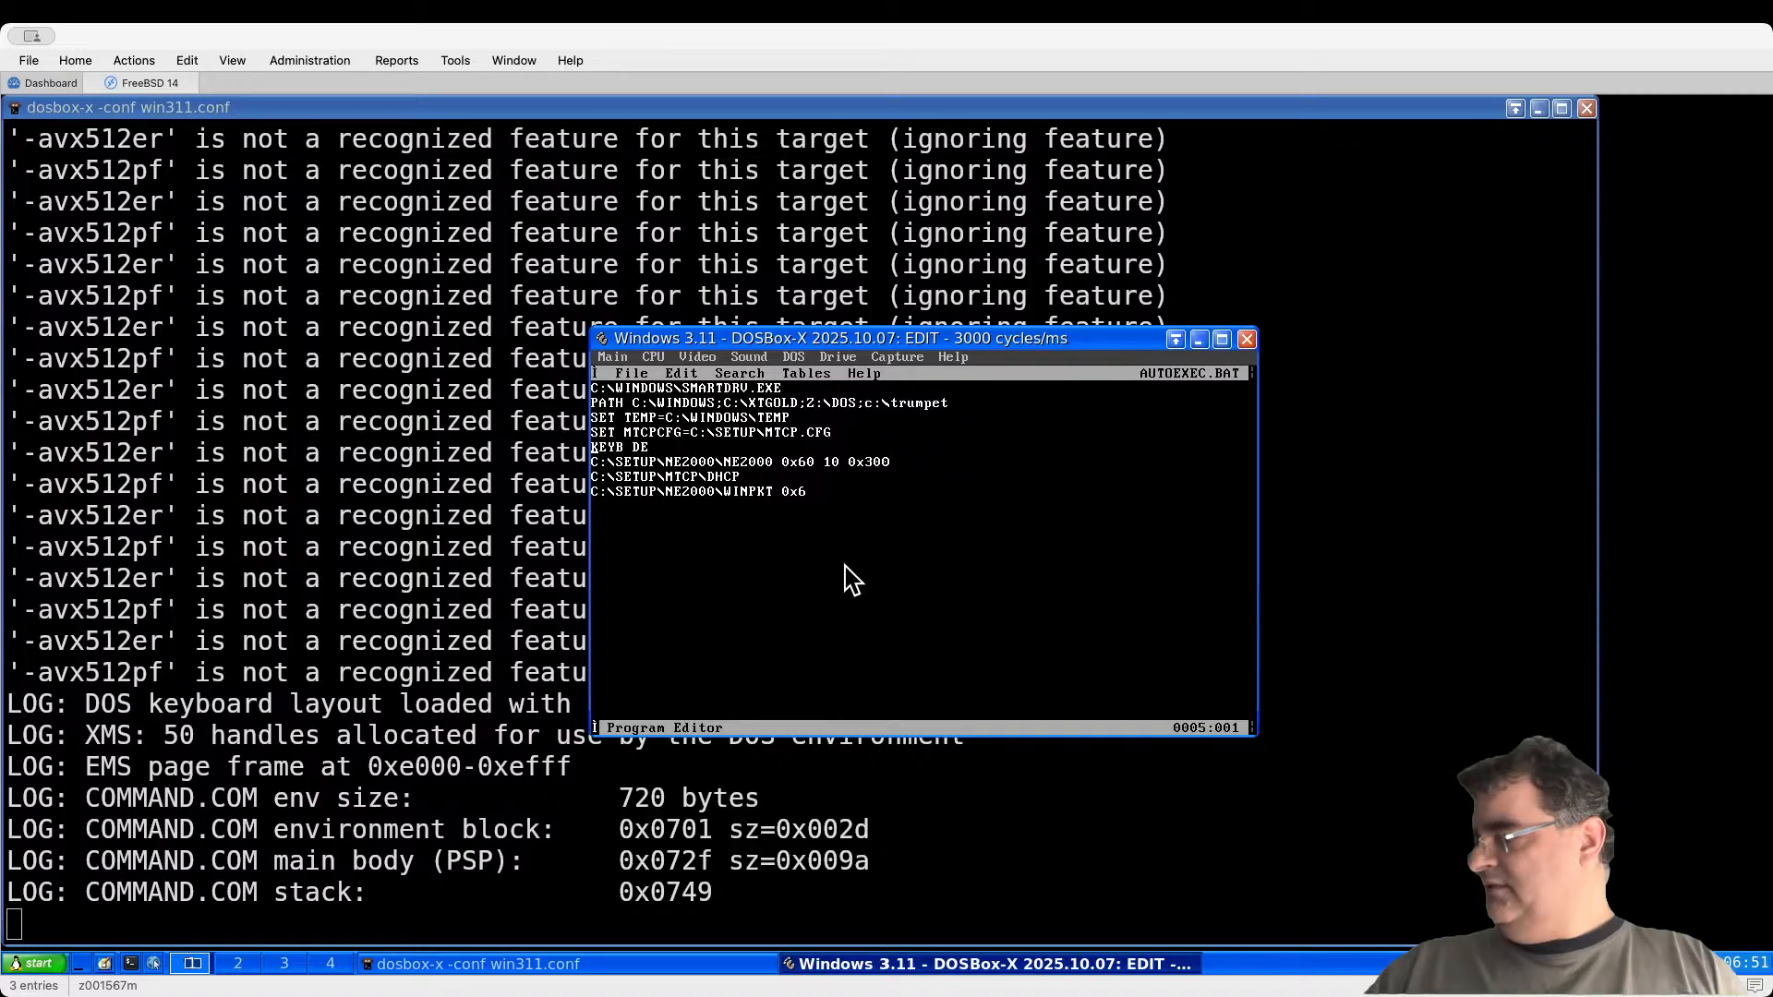
key(Right)
key(Right)
key(Right)
key(Right)
key(Right)
key(Right)
key(Right)
key(Right)
key(Right)
key(Right)
key(Right)
key(Right)
key(Right)
key(Right)
key(Right)
key(Right)
key(Right)
key(Right)
key(Right)
key(Right)
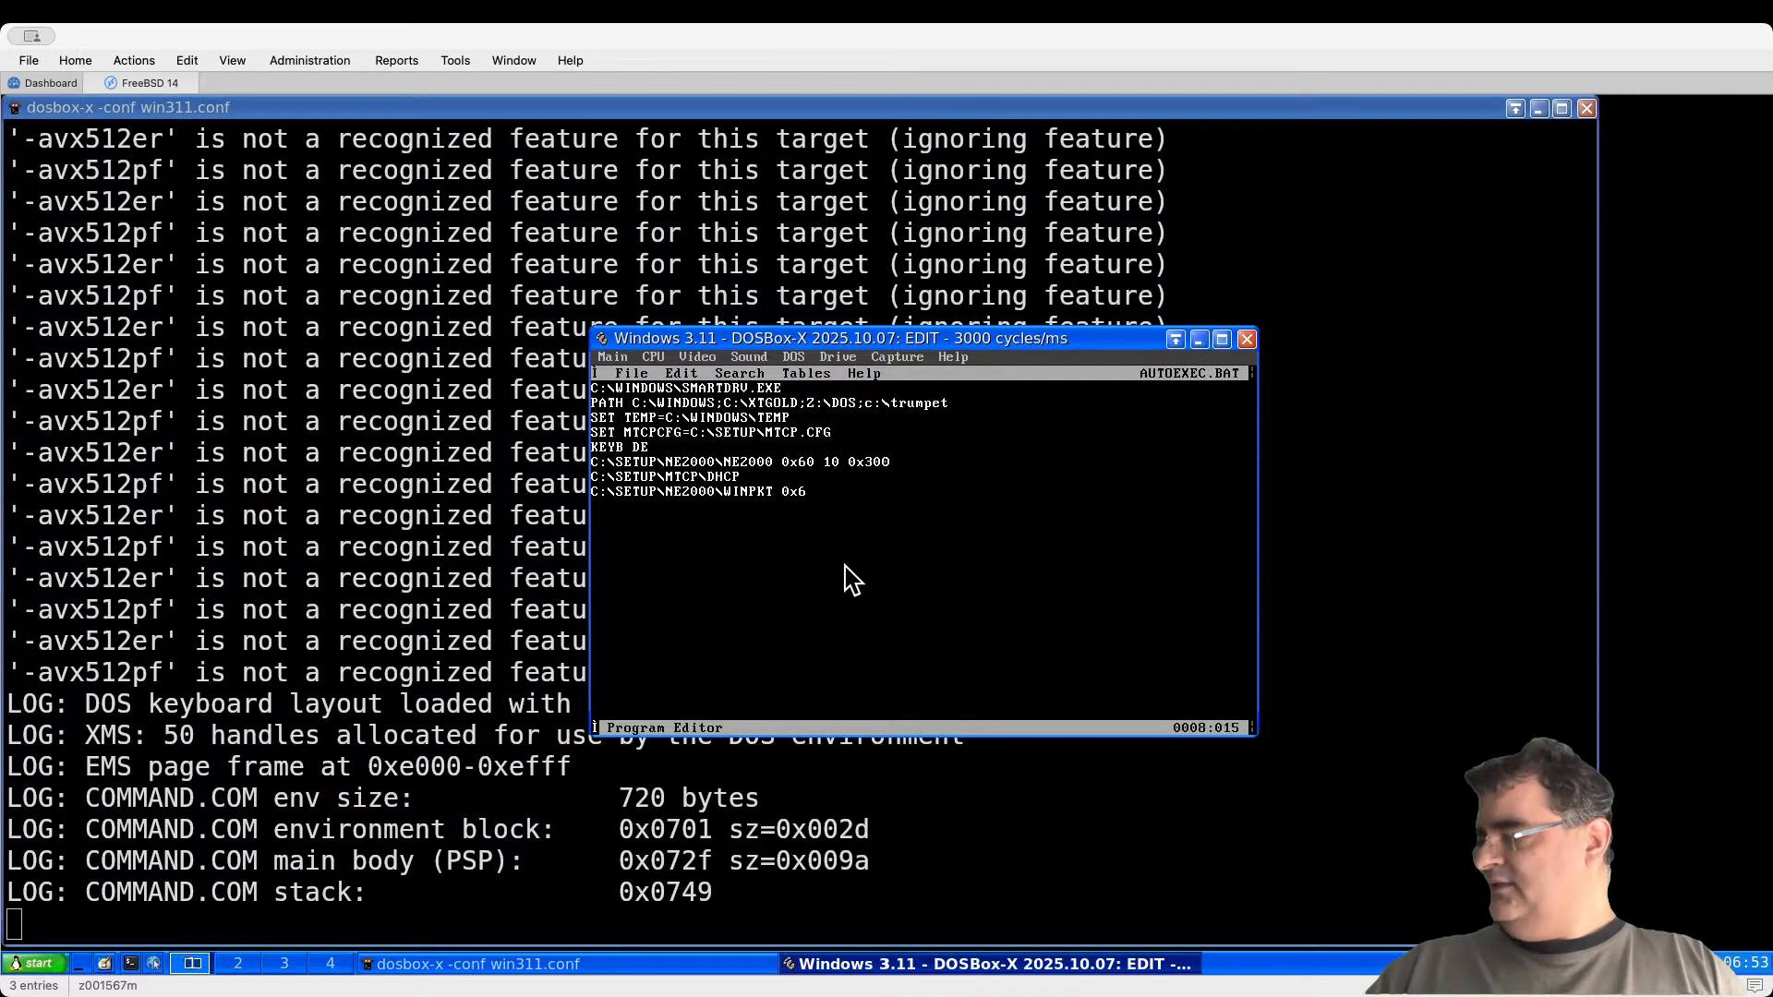
text(0)
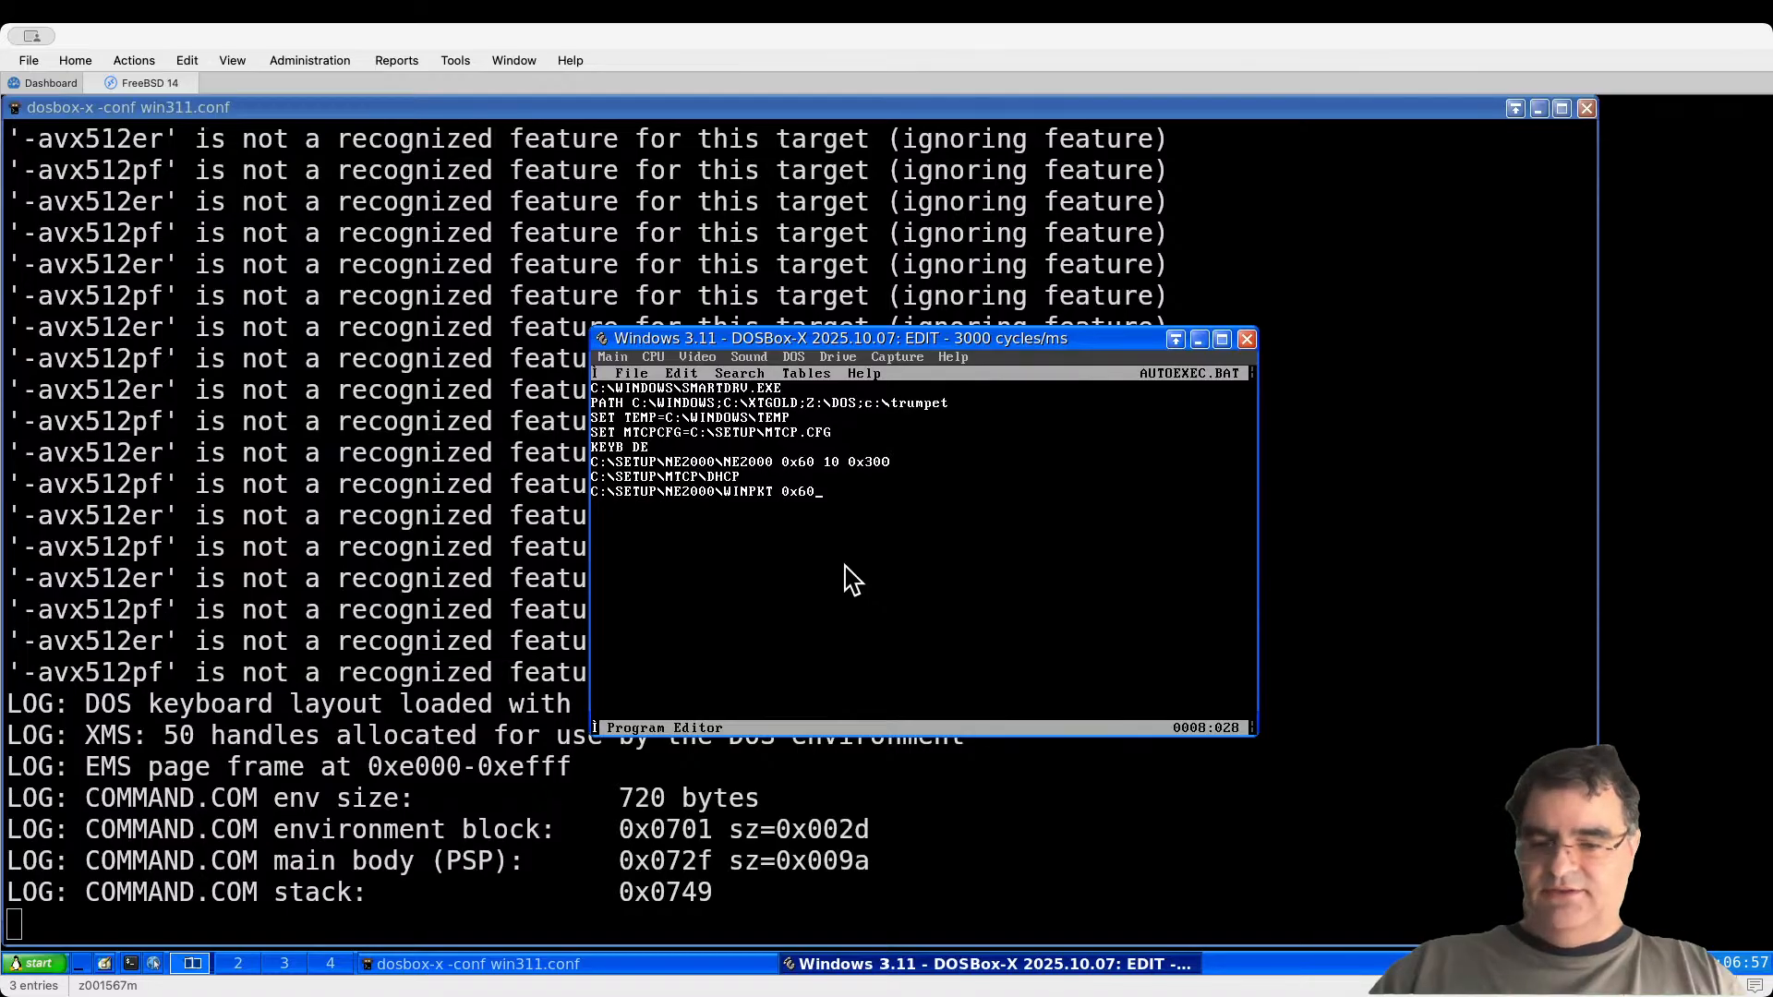
key(alt+f)
key(Down)
key(Down)
key(Down)
key(Down)
key(Down)
key(Return)
Step: Exit the session and relaunch DOSBox-X with the updated AUTOEXEC.BAT
key(Return)
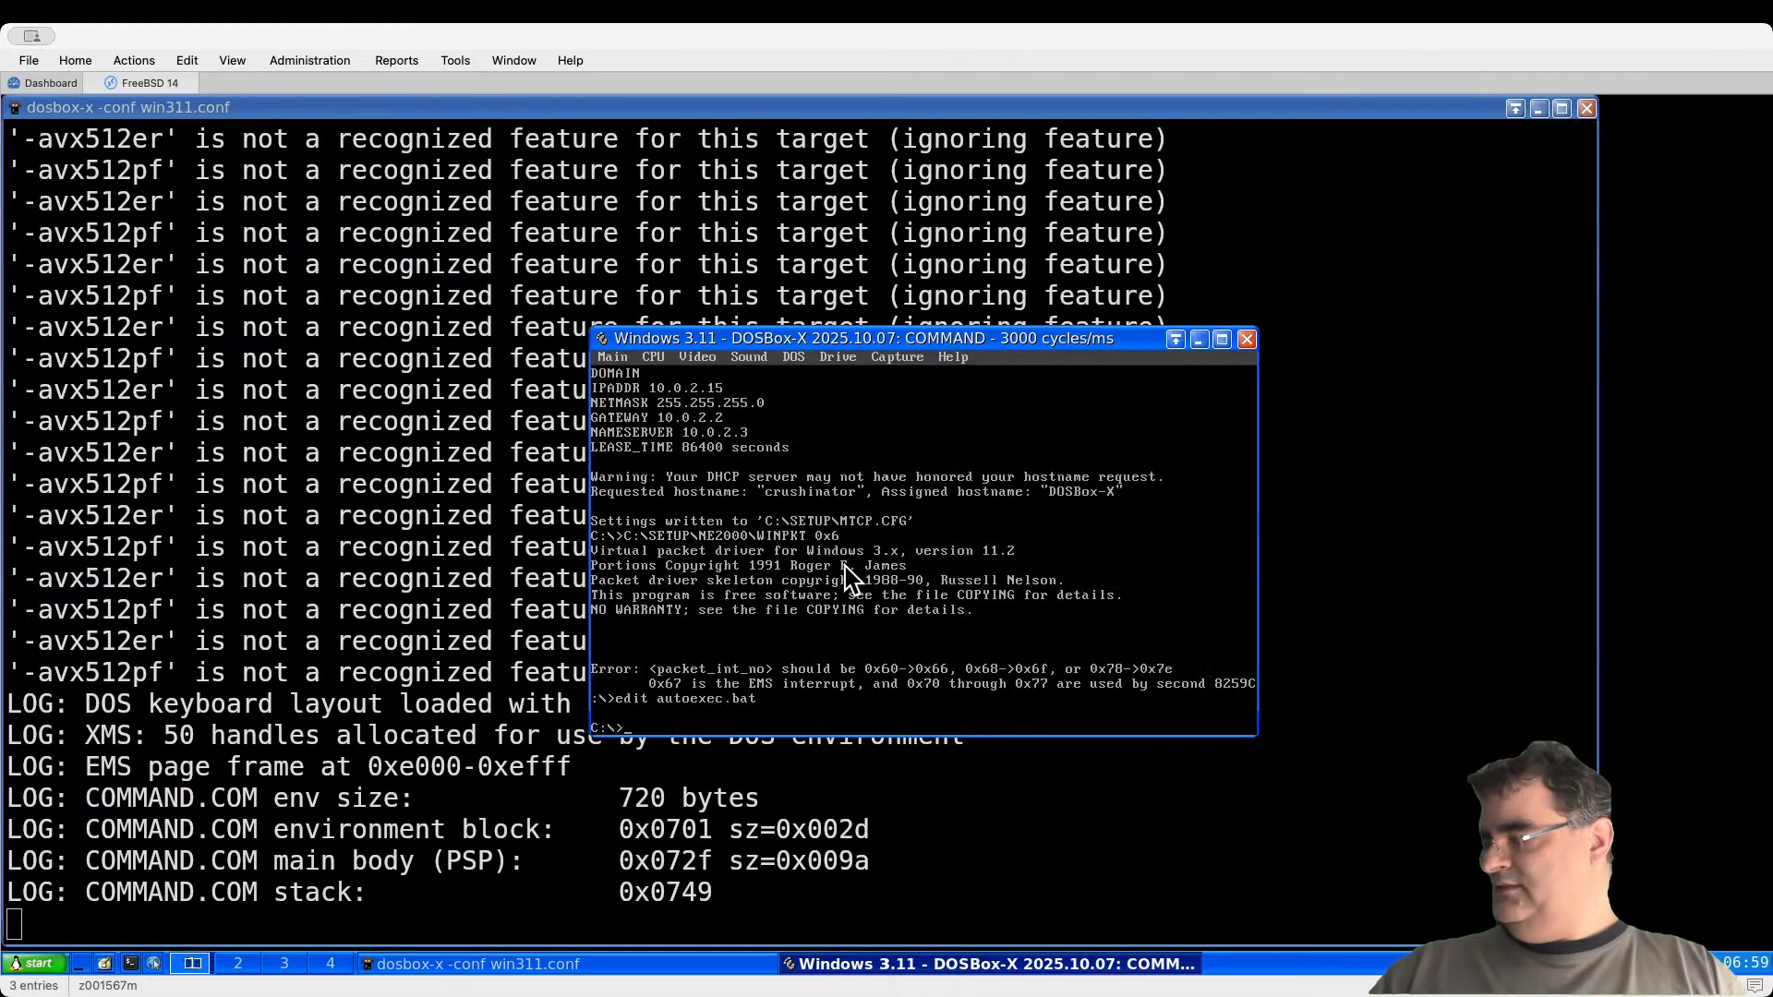
text(exit)
key(Return)
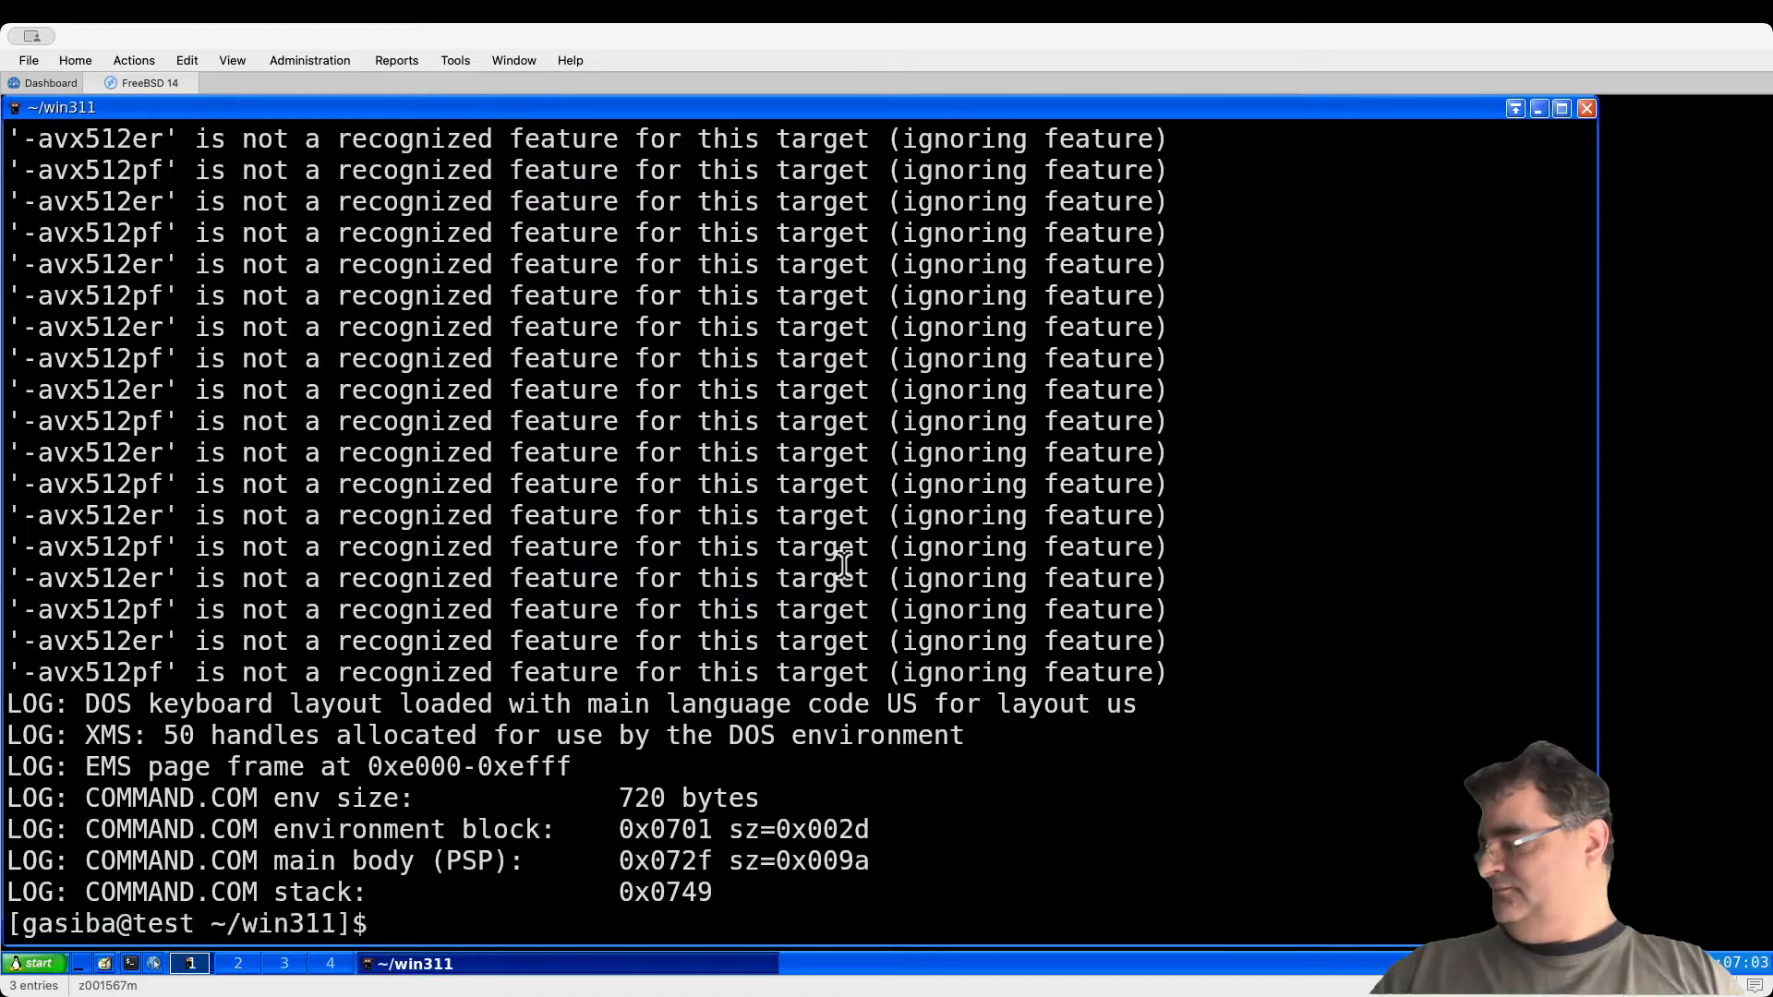
key(Up)
key(Return)
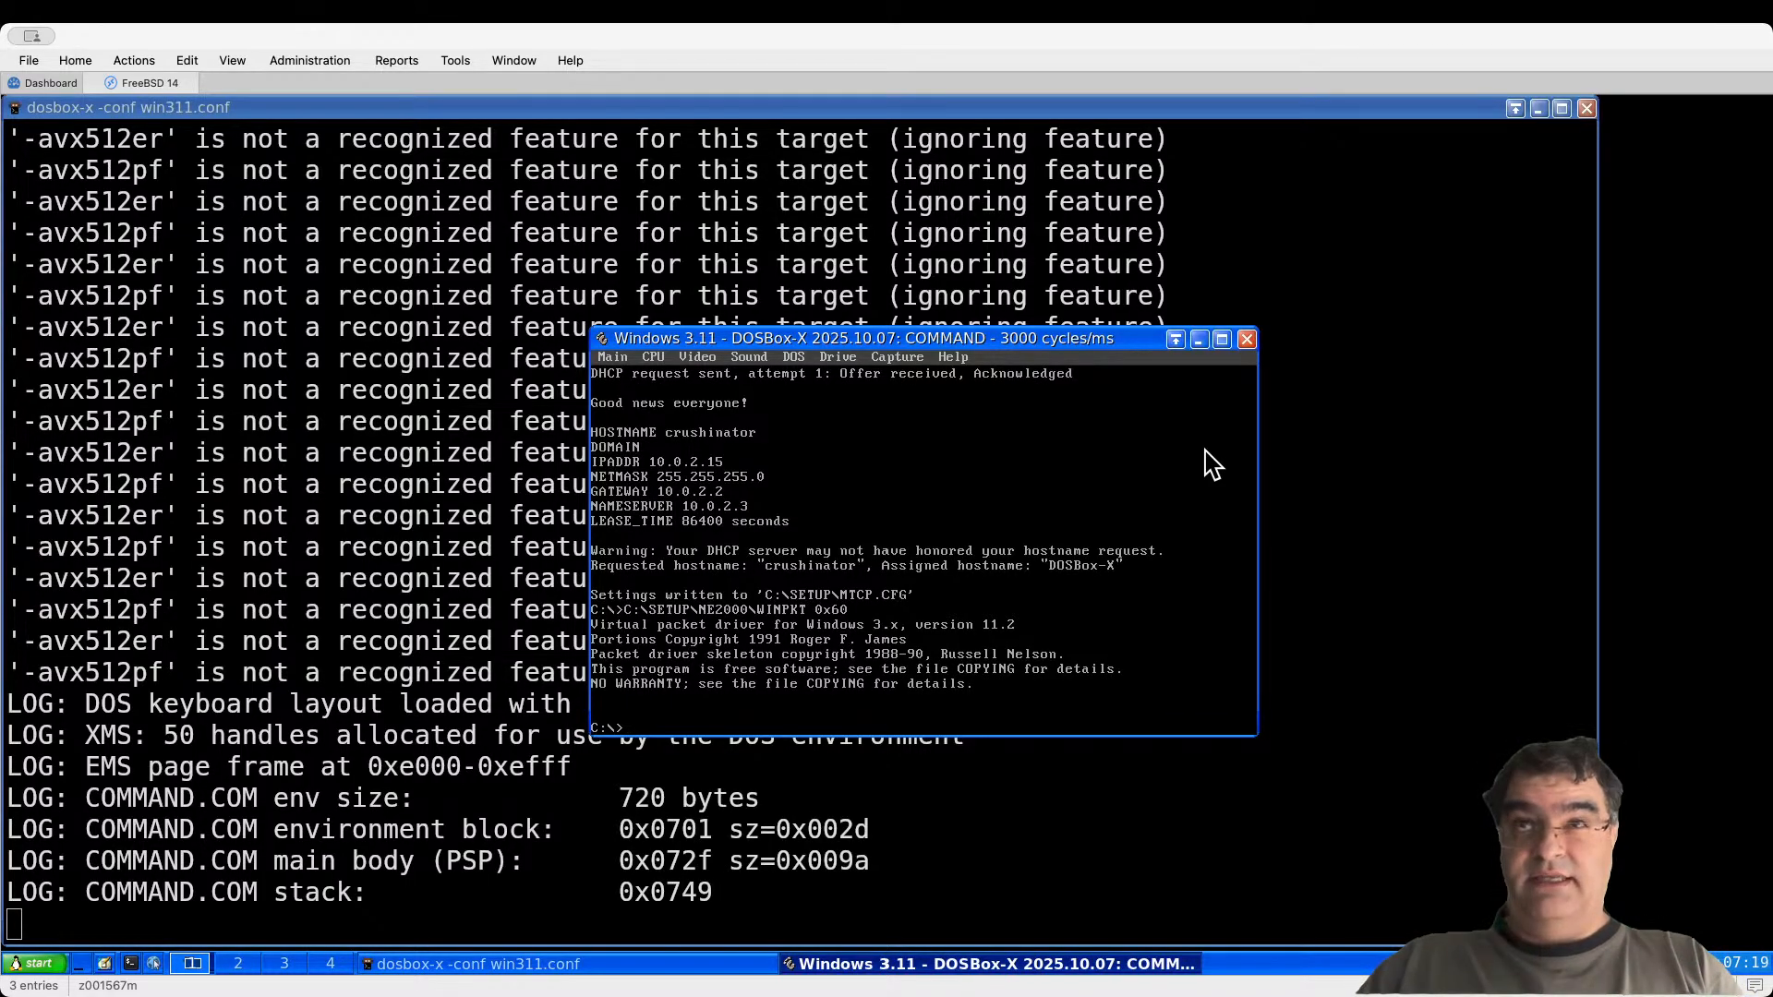
Step: Try ping 8.8.8.8 at the root, then move into C:\setup\mtcp and list its files
text(pin)
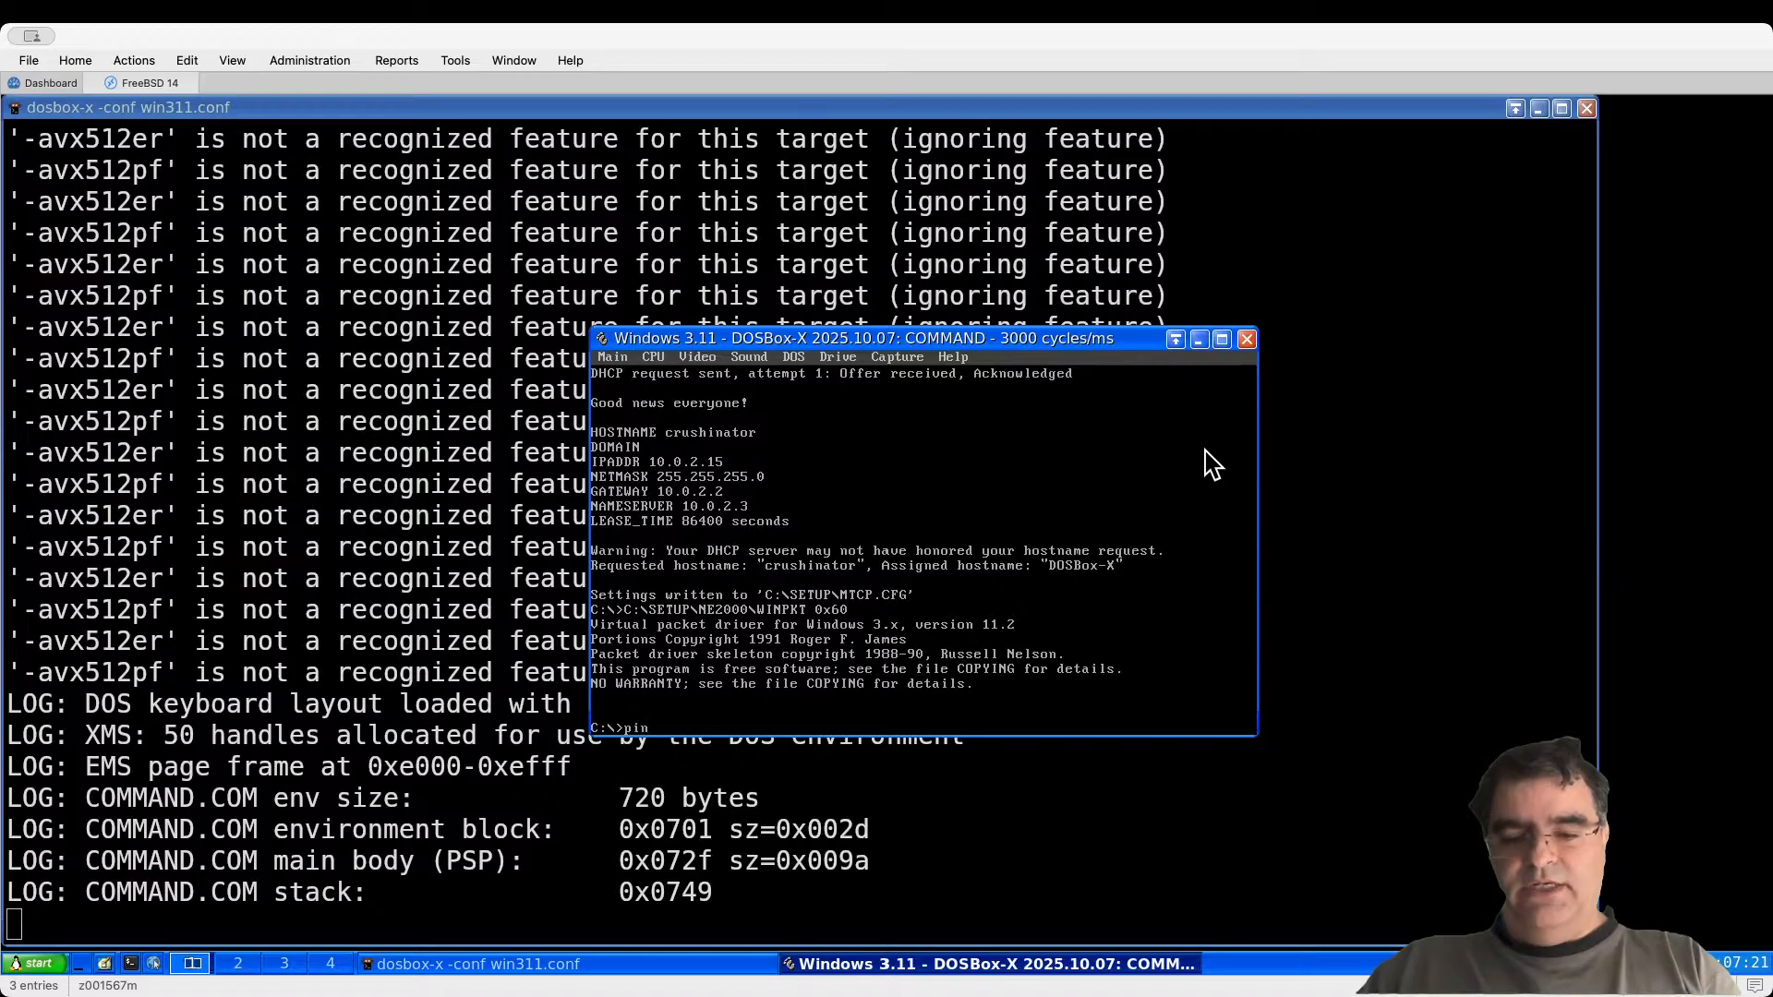
text(g 8)
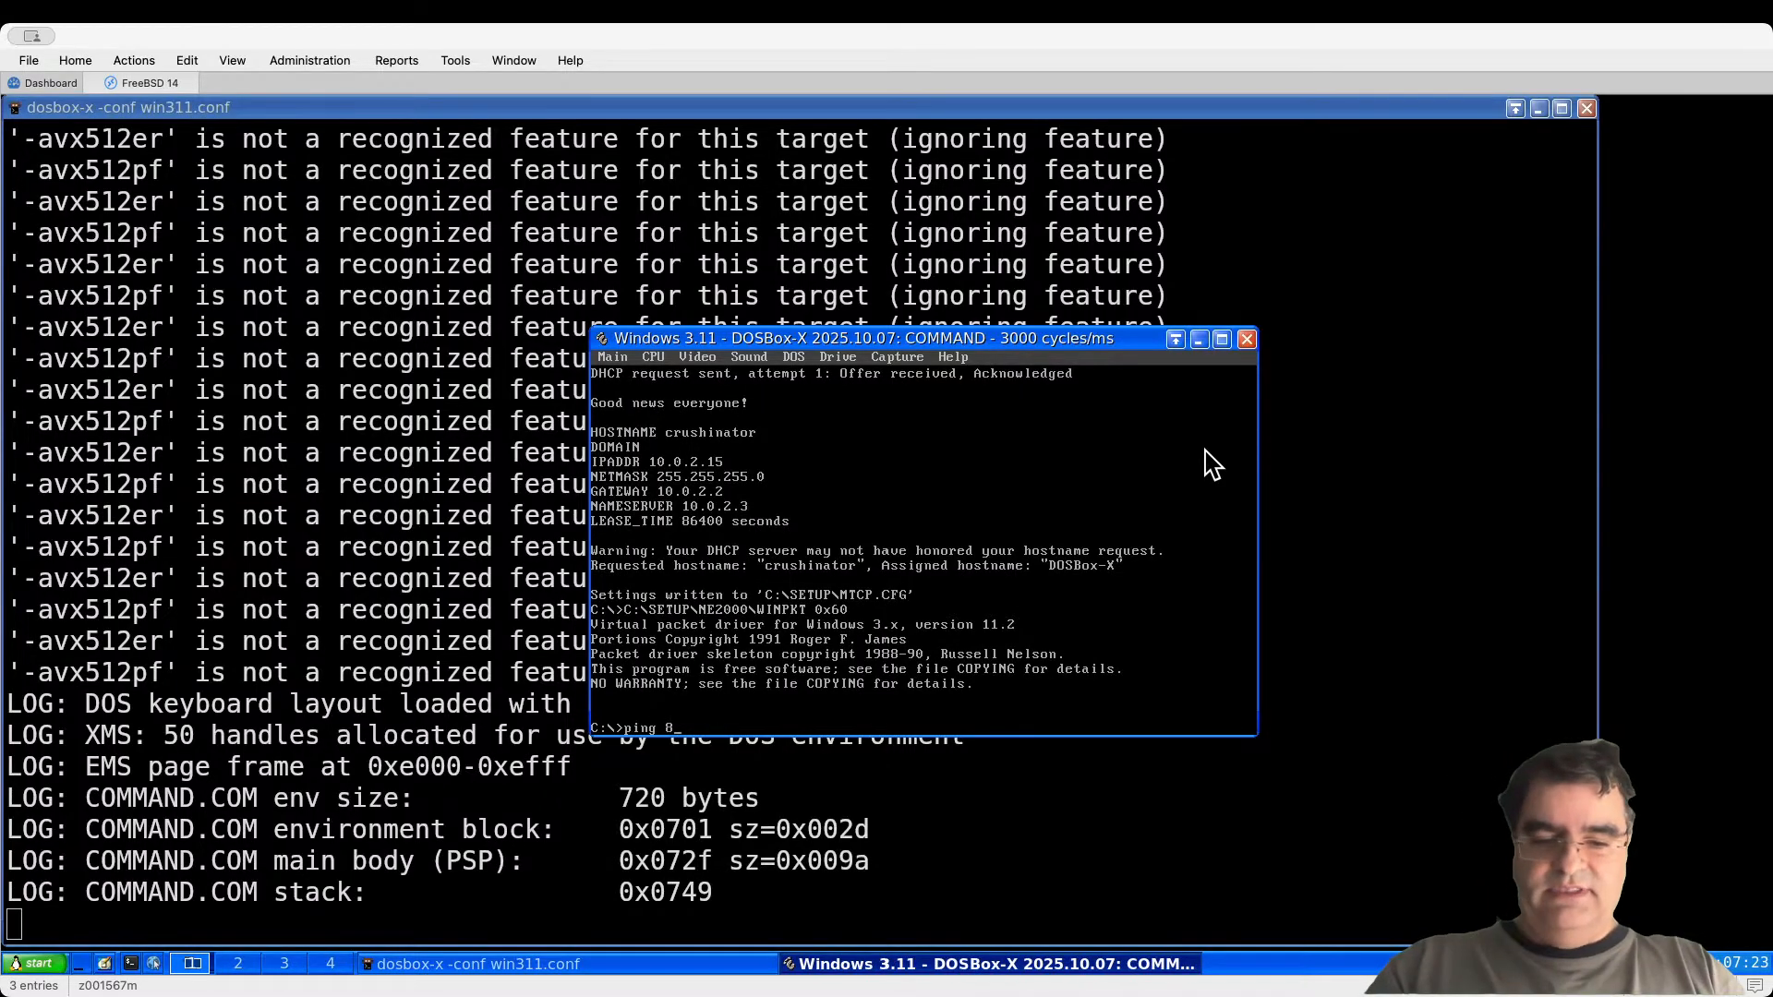
text(.8.8.8)
key(Return)
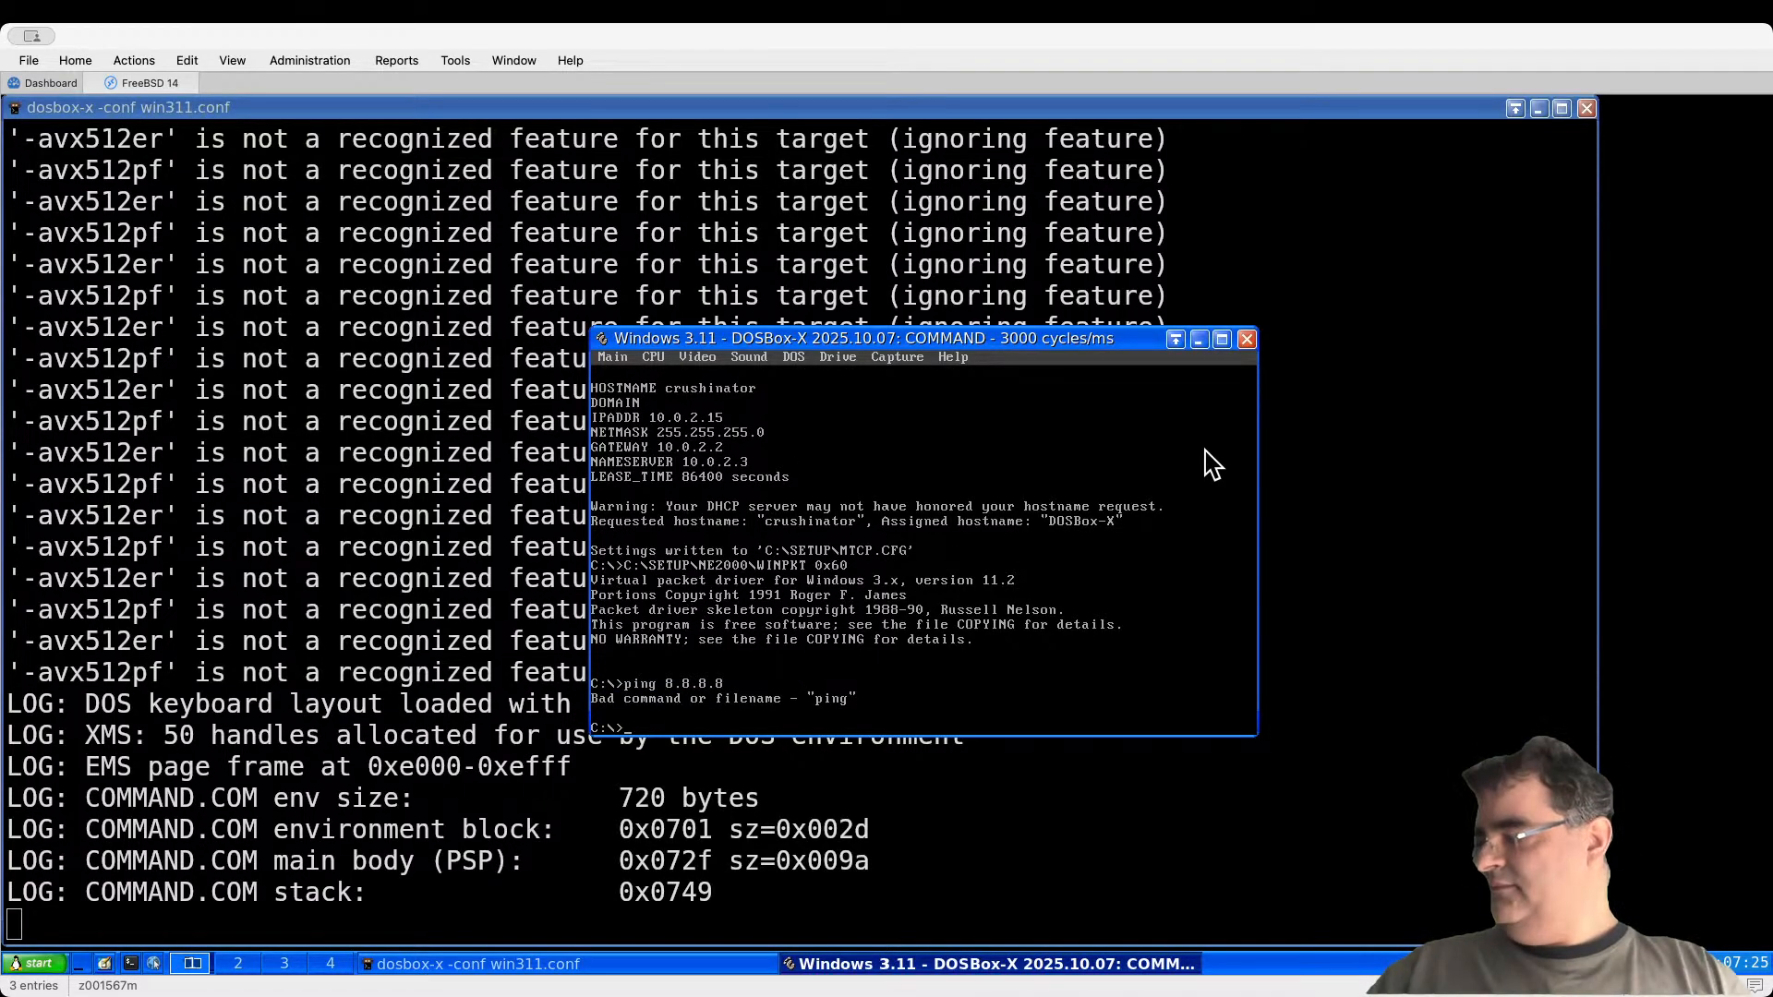
text(cd setup)
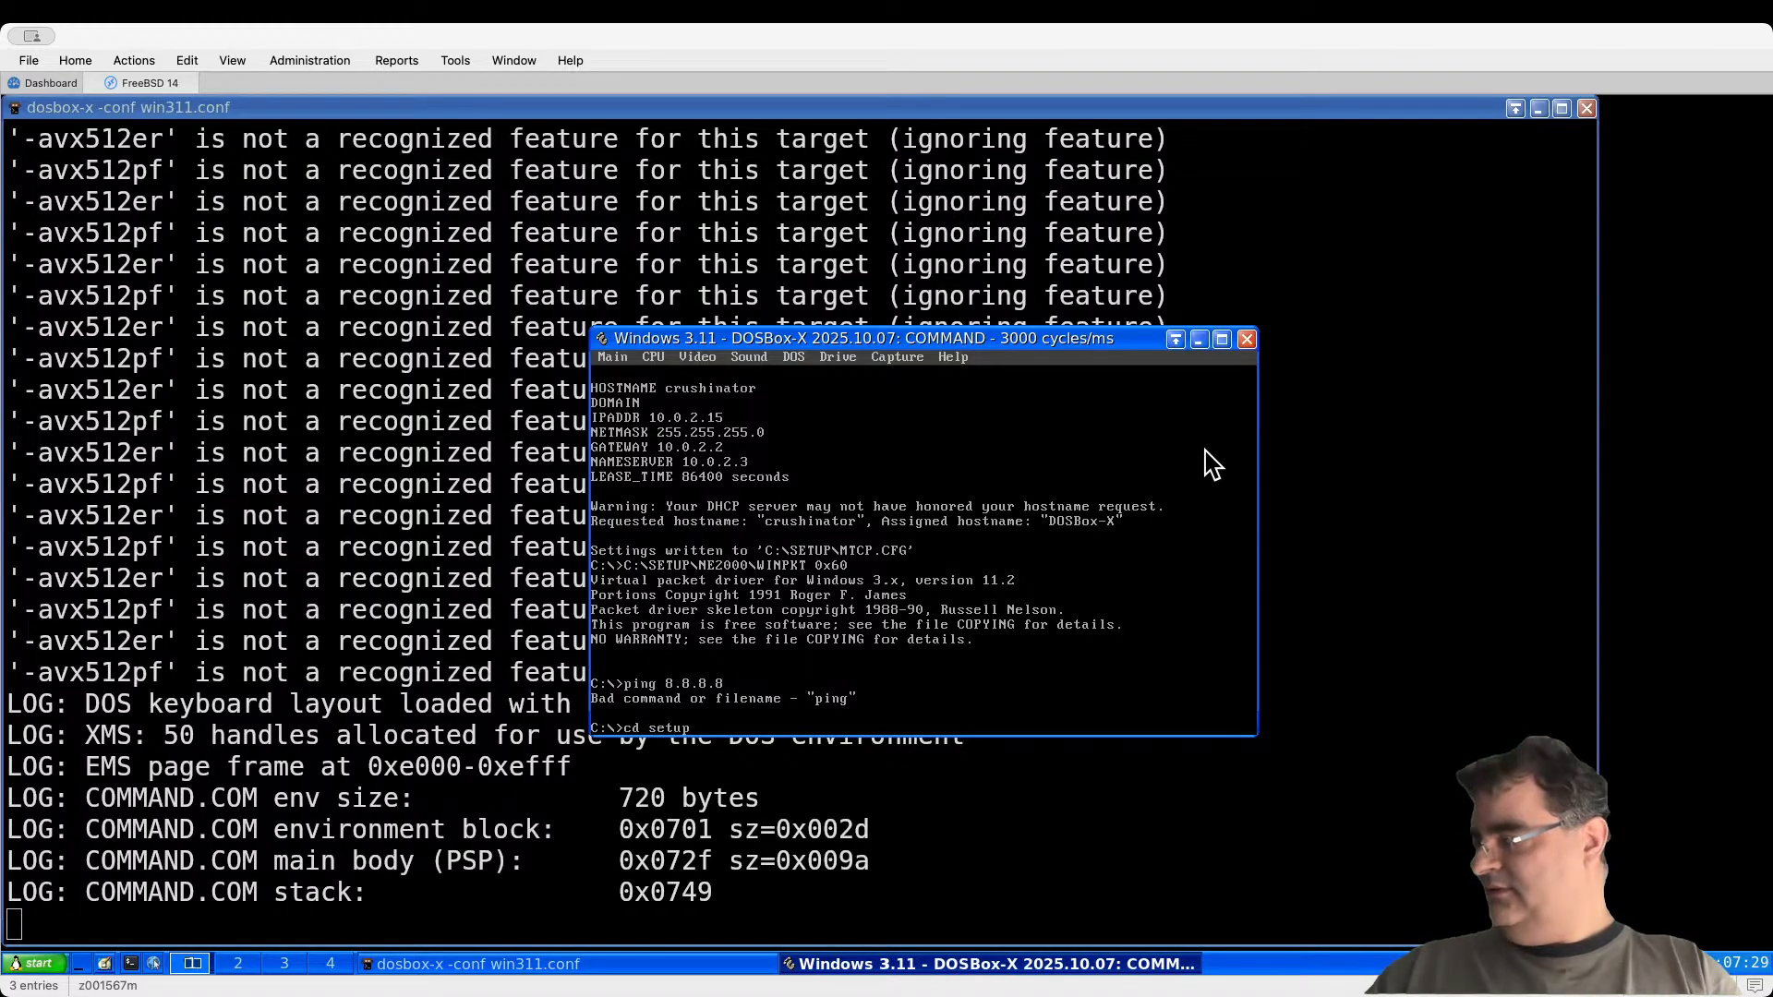
key(Return)
text(cd mtcp)
key(Return)
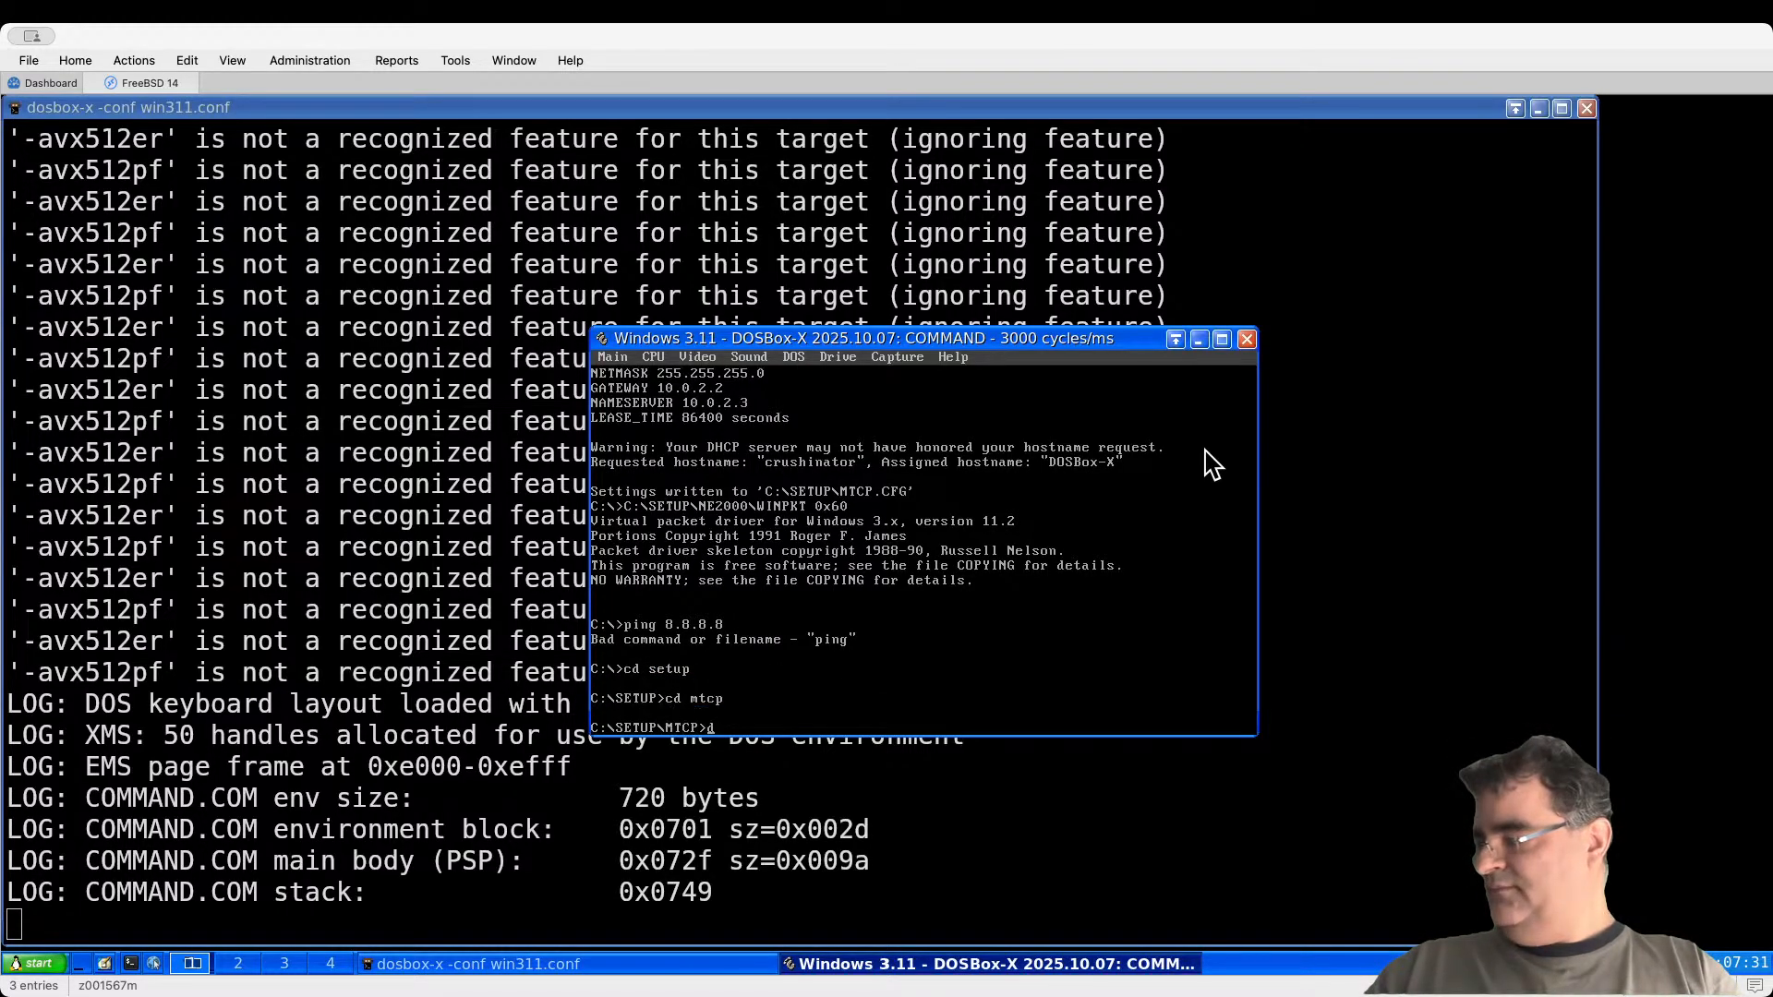
text(dir)
key(Return)
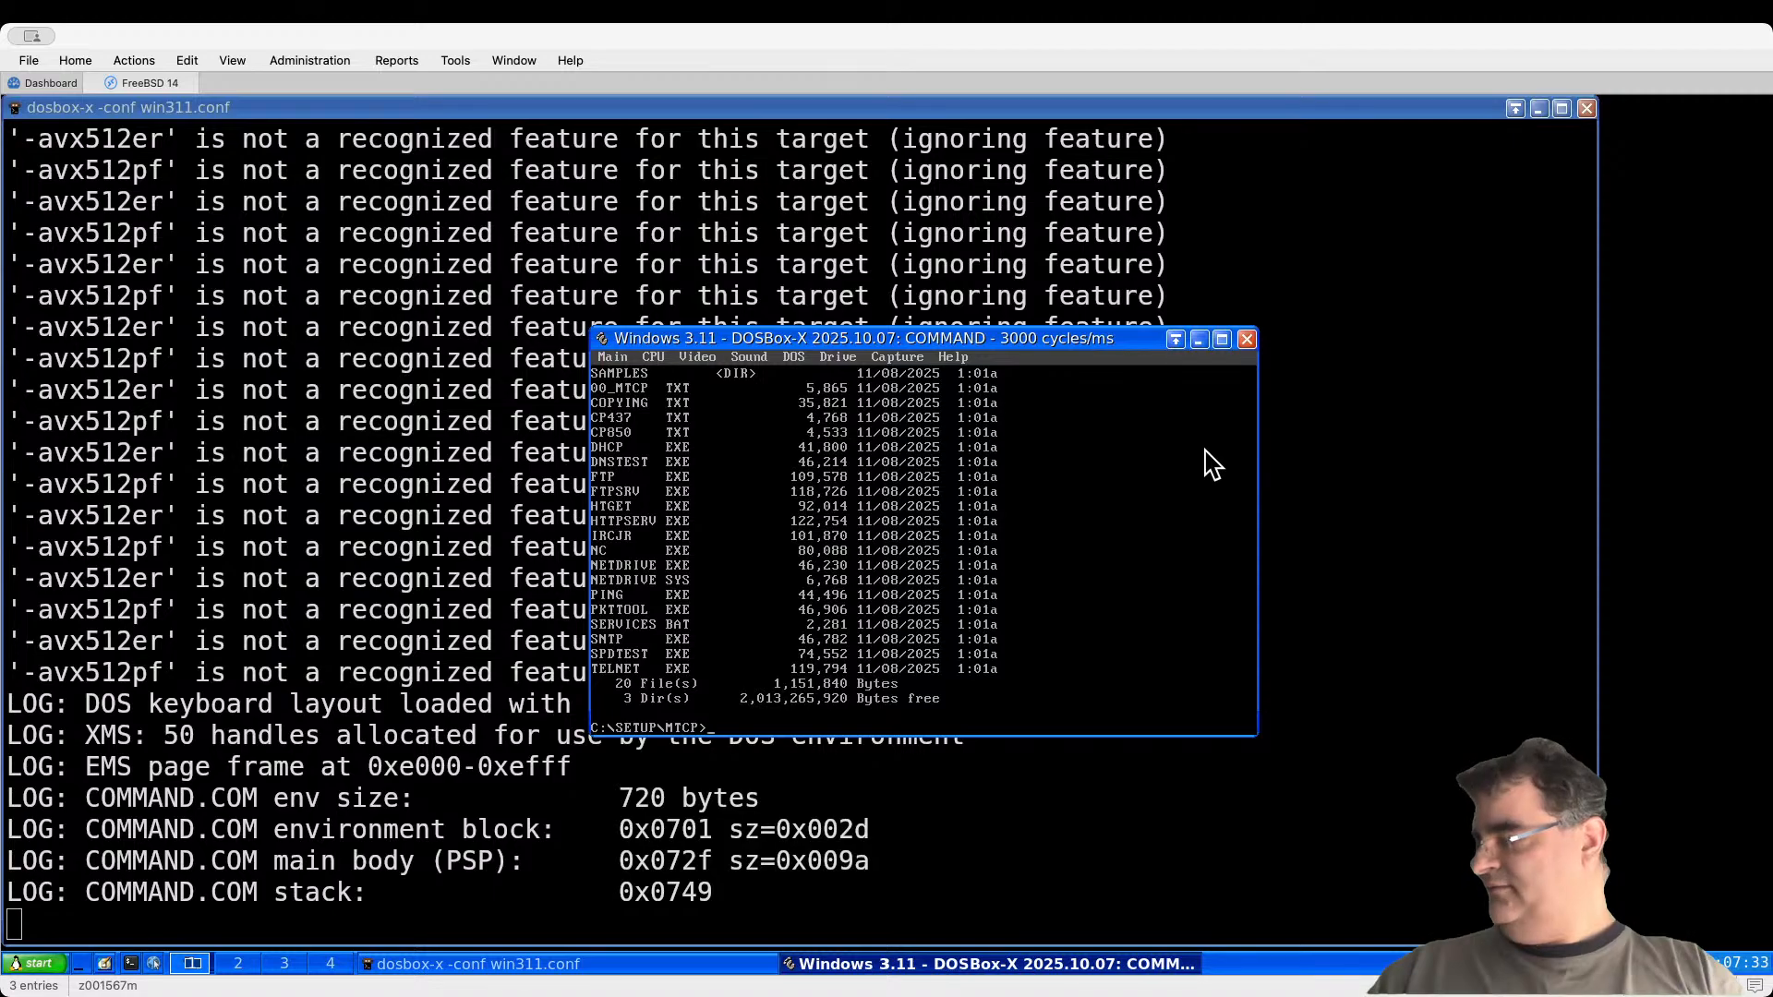
Step: Run mTCP ping 8.8.8.8, which gets 0 replies, then start Windows 3.11 with win
text(ping 8.8.8.8)
key(Return)
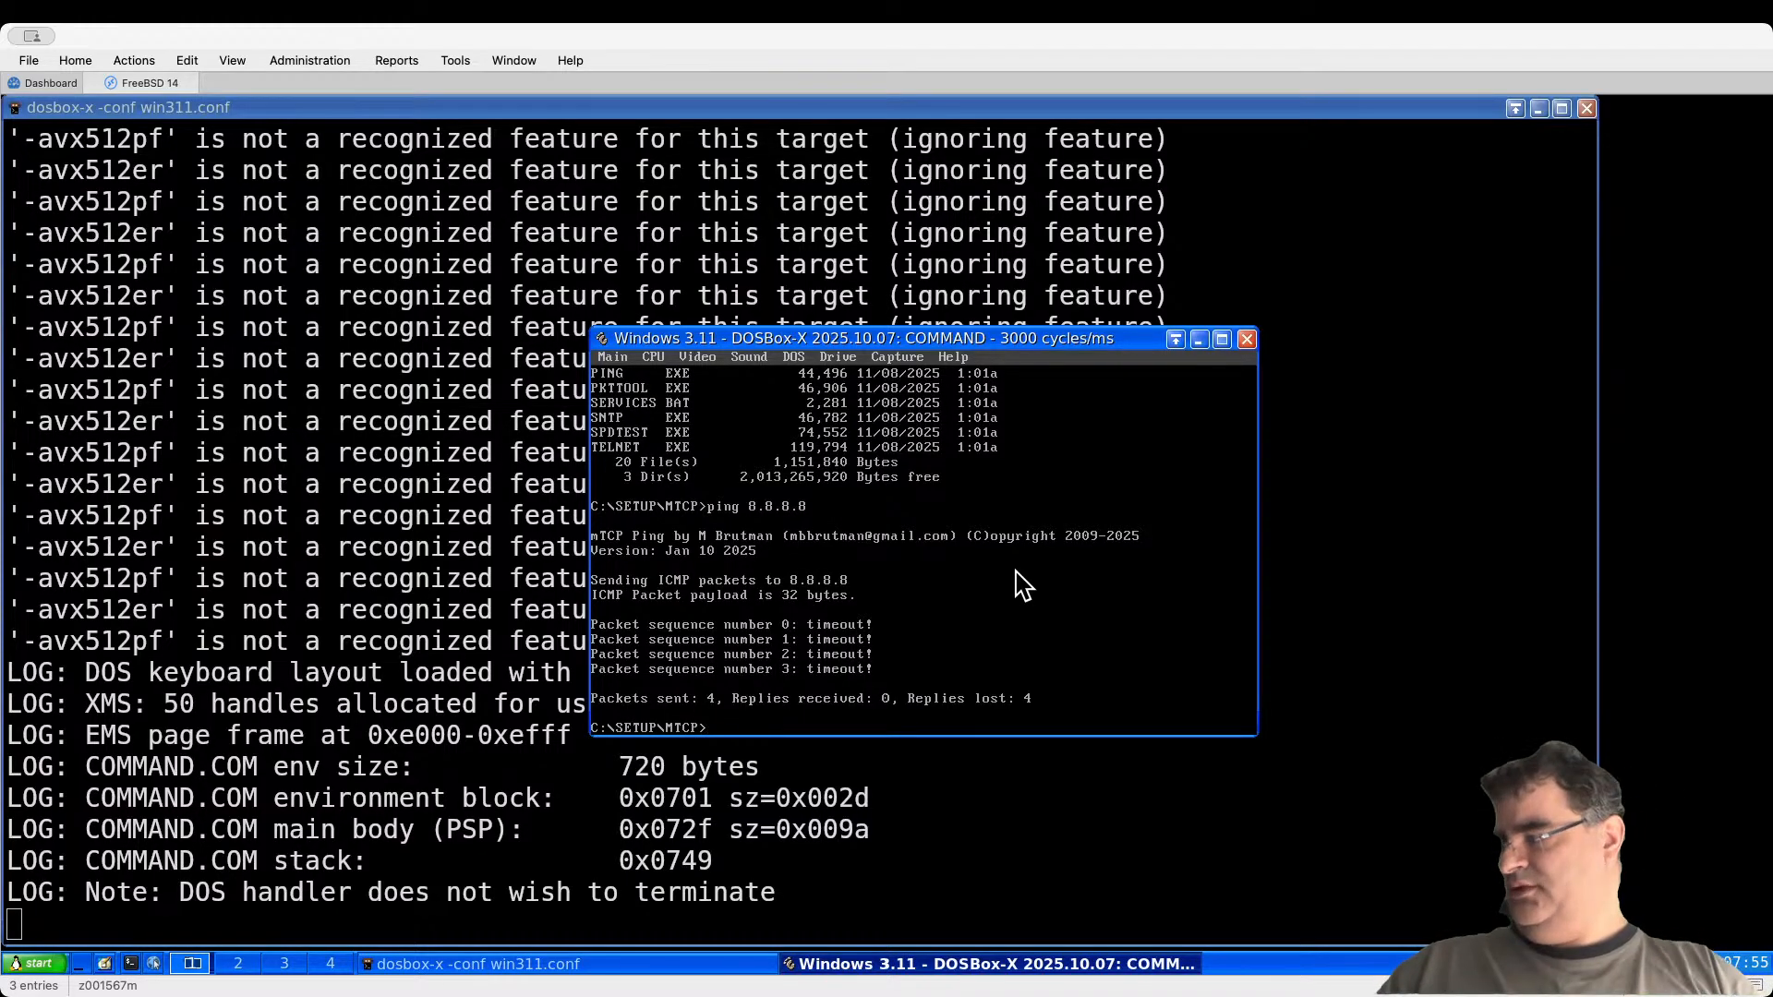
text(wi)
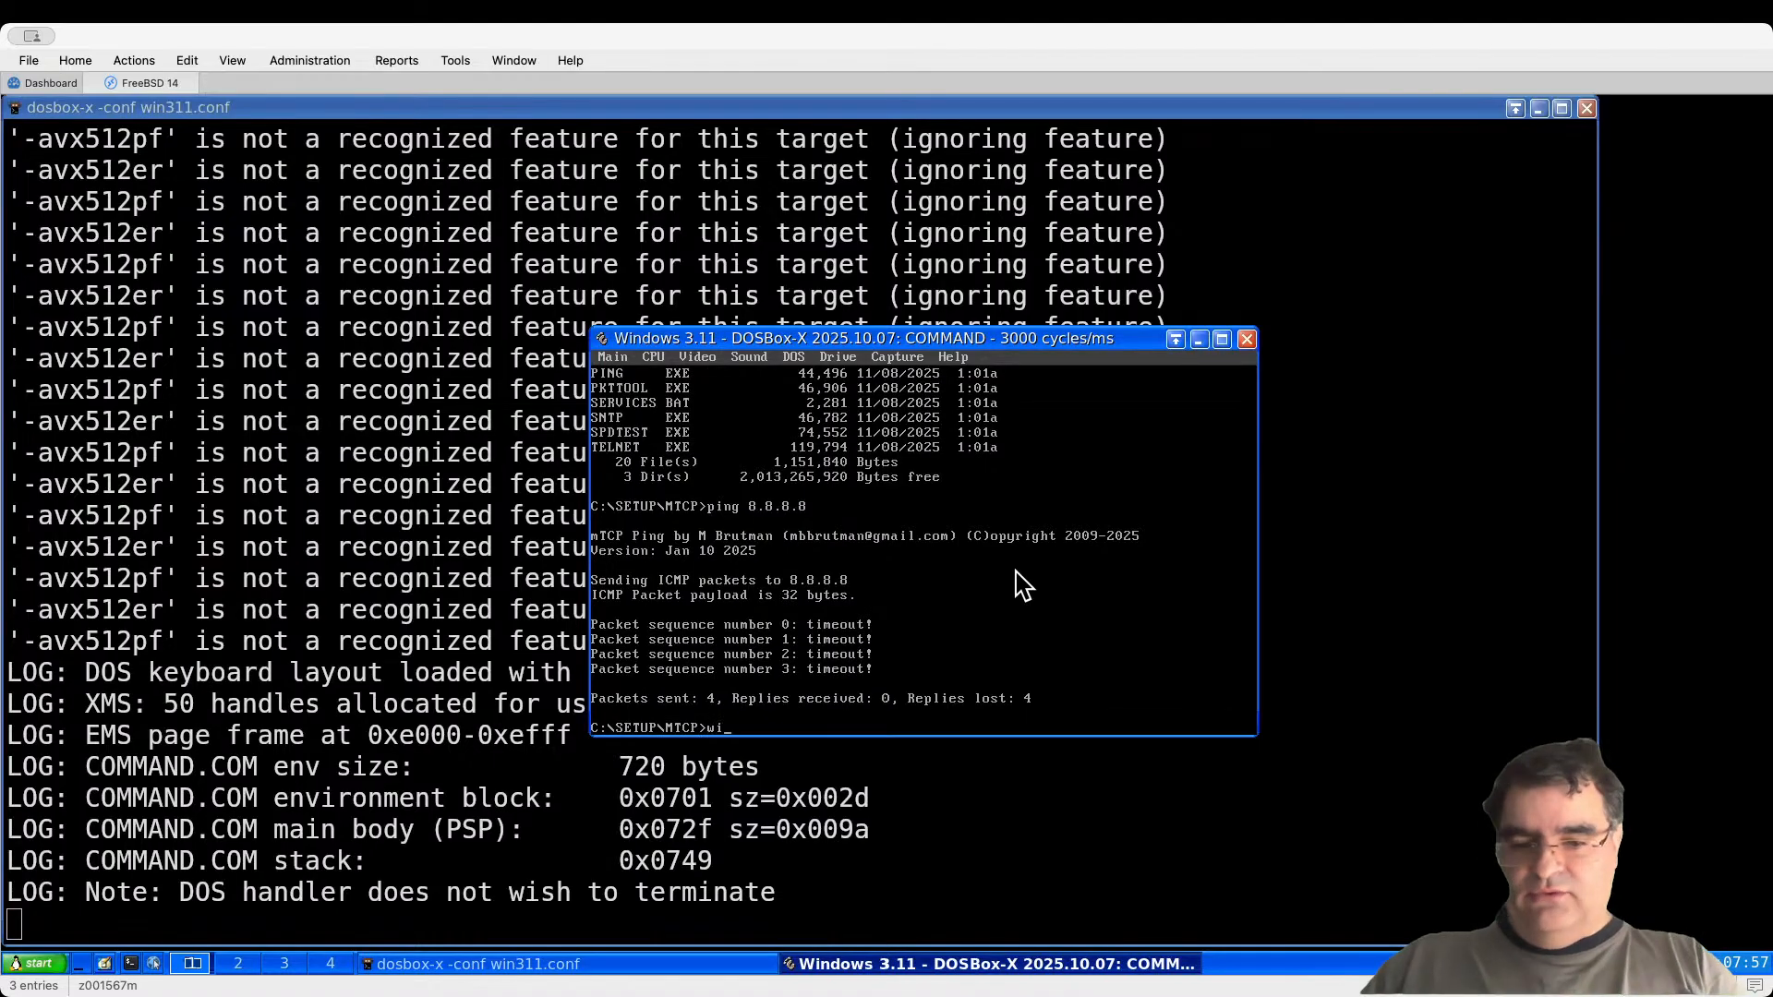
text(n)
key(Return)
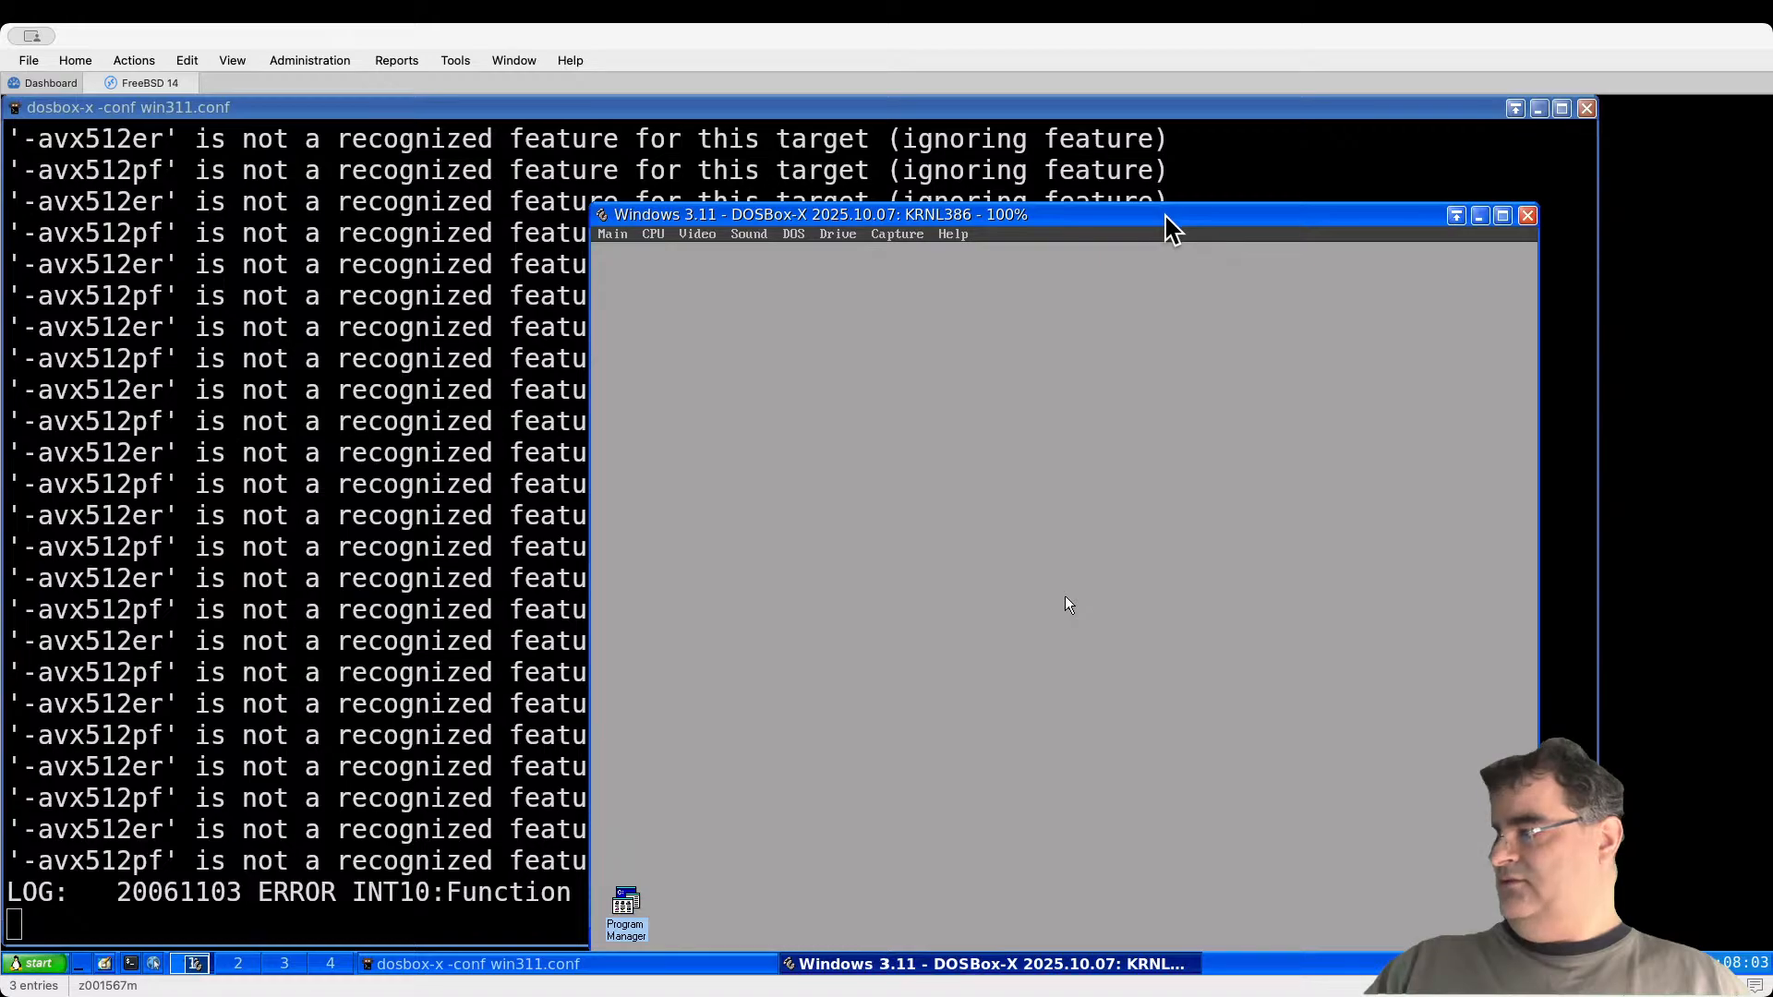
Step: Restore Program Manager, minimize the Trumpet Winsock group, and browse File Manager to C:\SETUP\NETSCAPE
drag(1167, 222, 1127, 163)
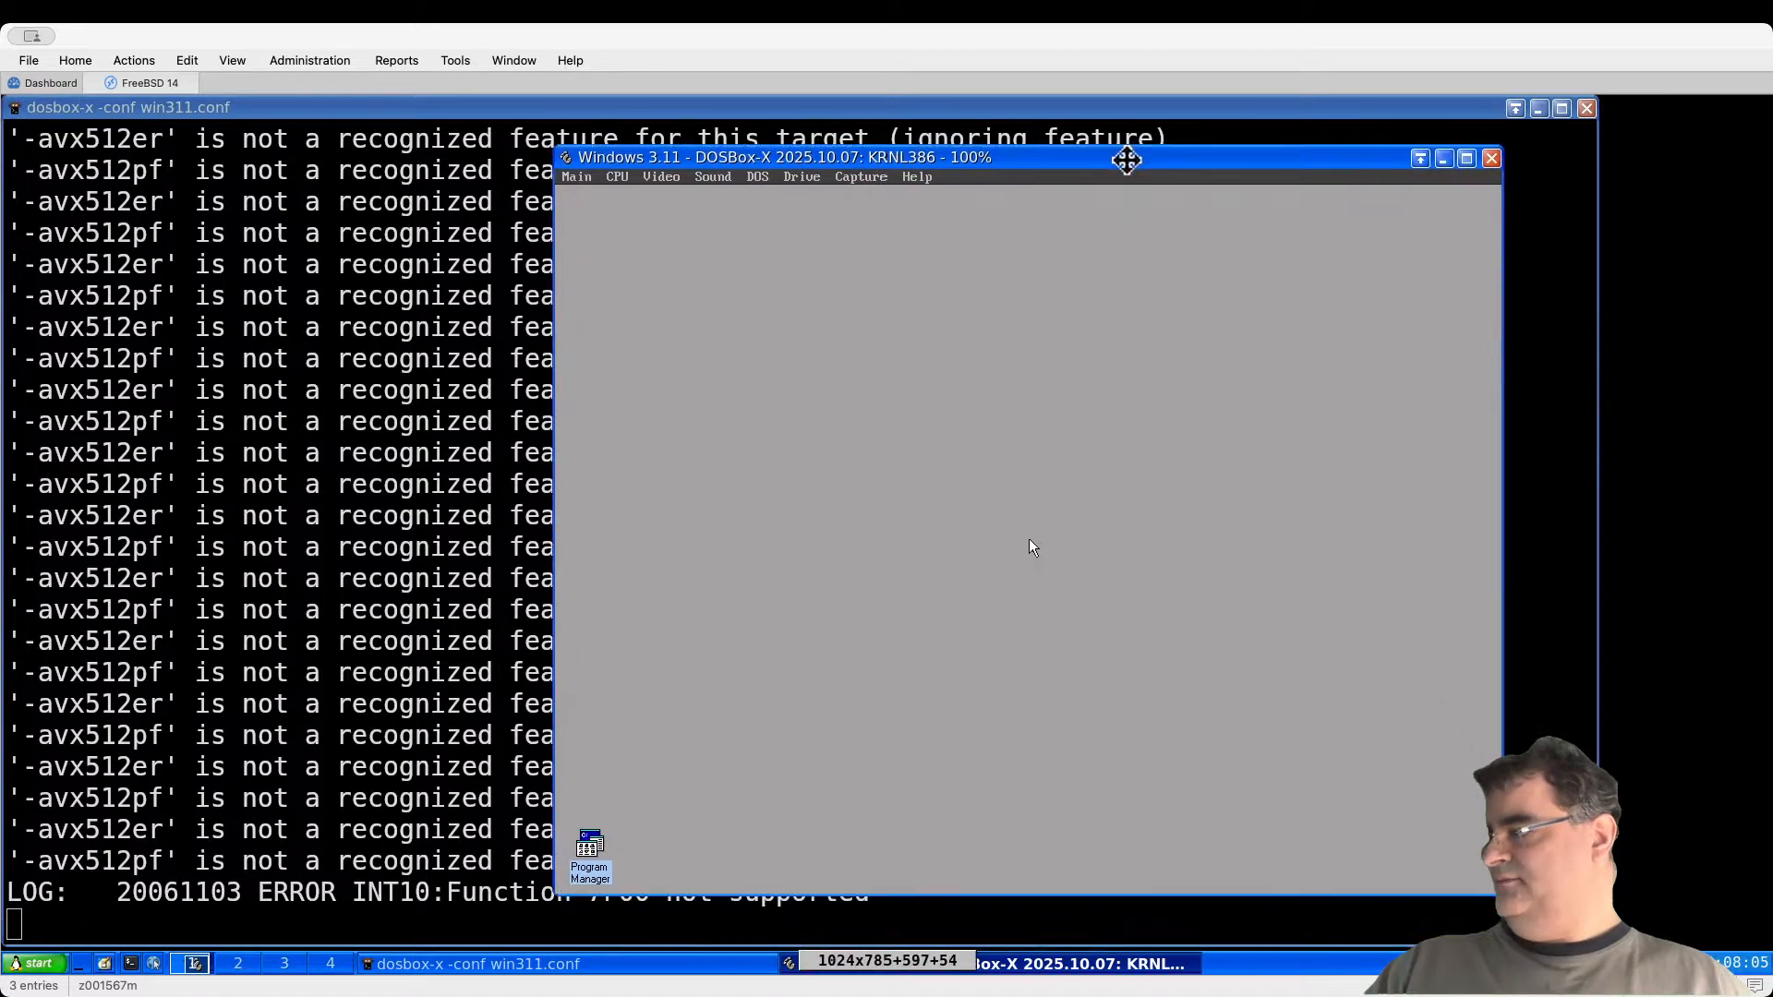
double_click(585, 845)
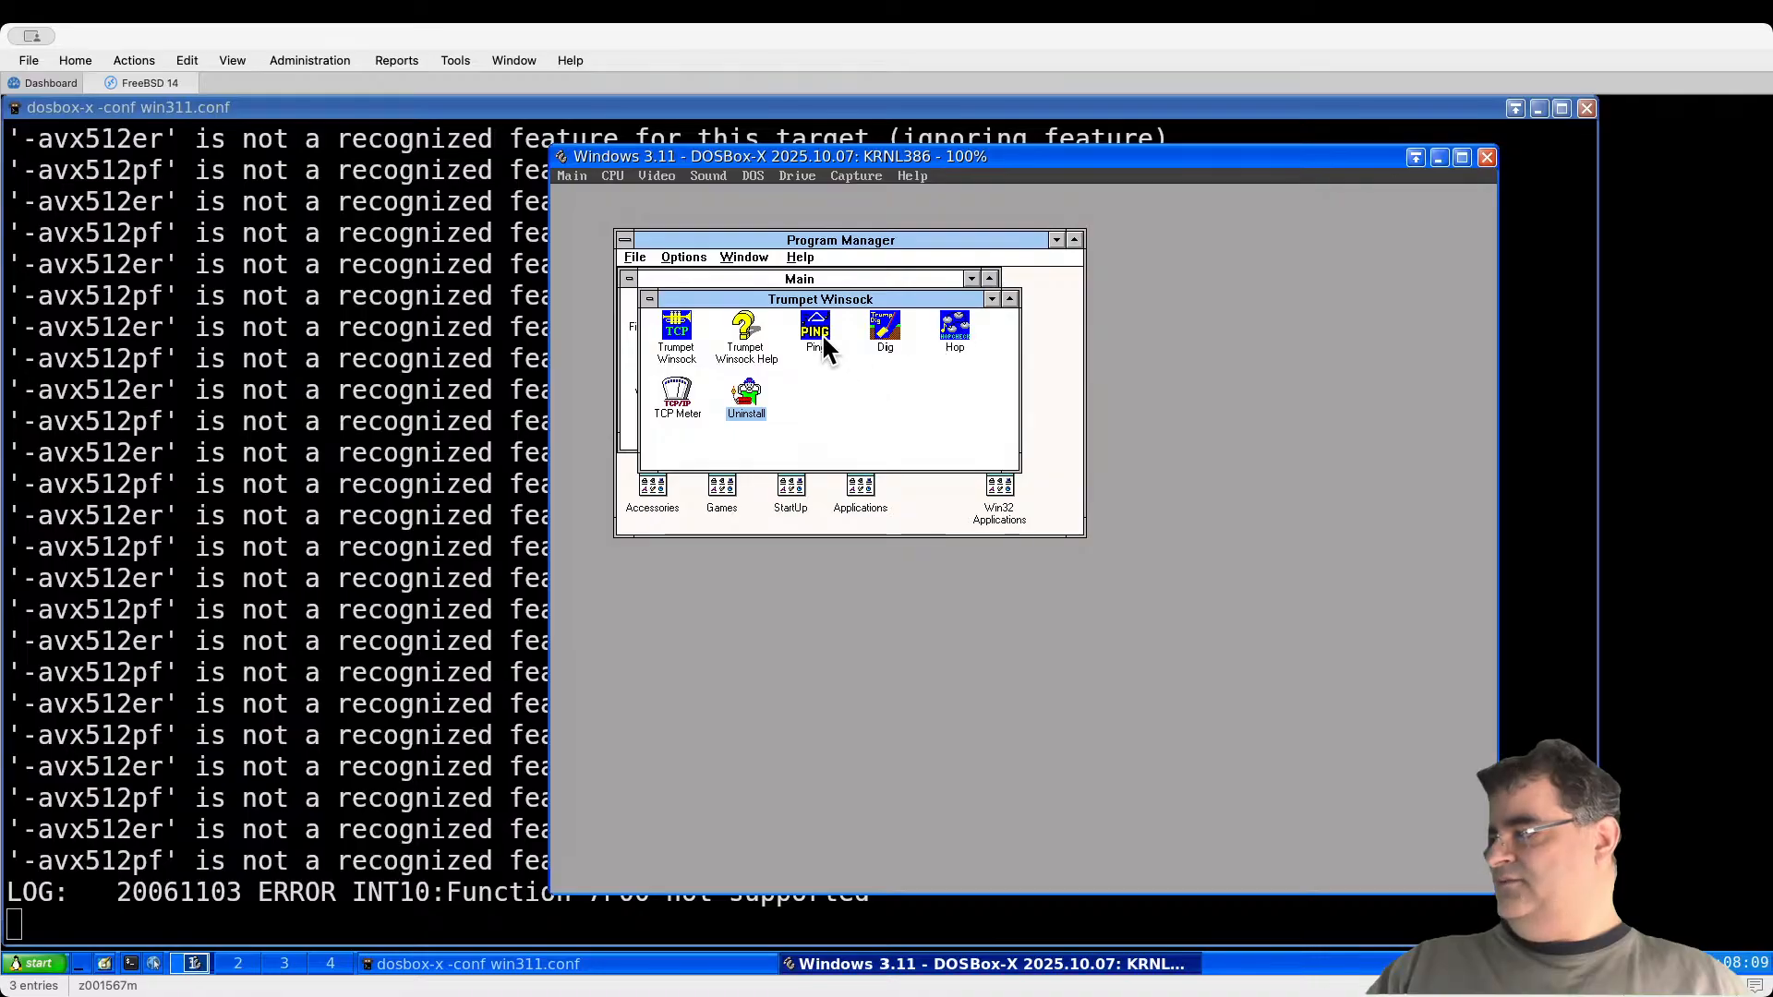
click(991, 299)
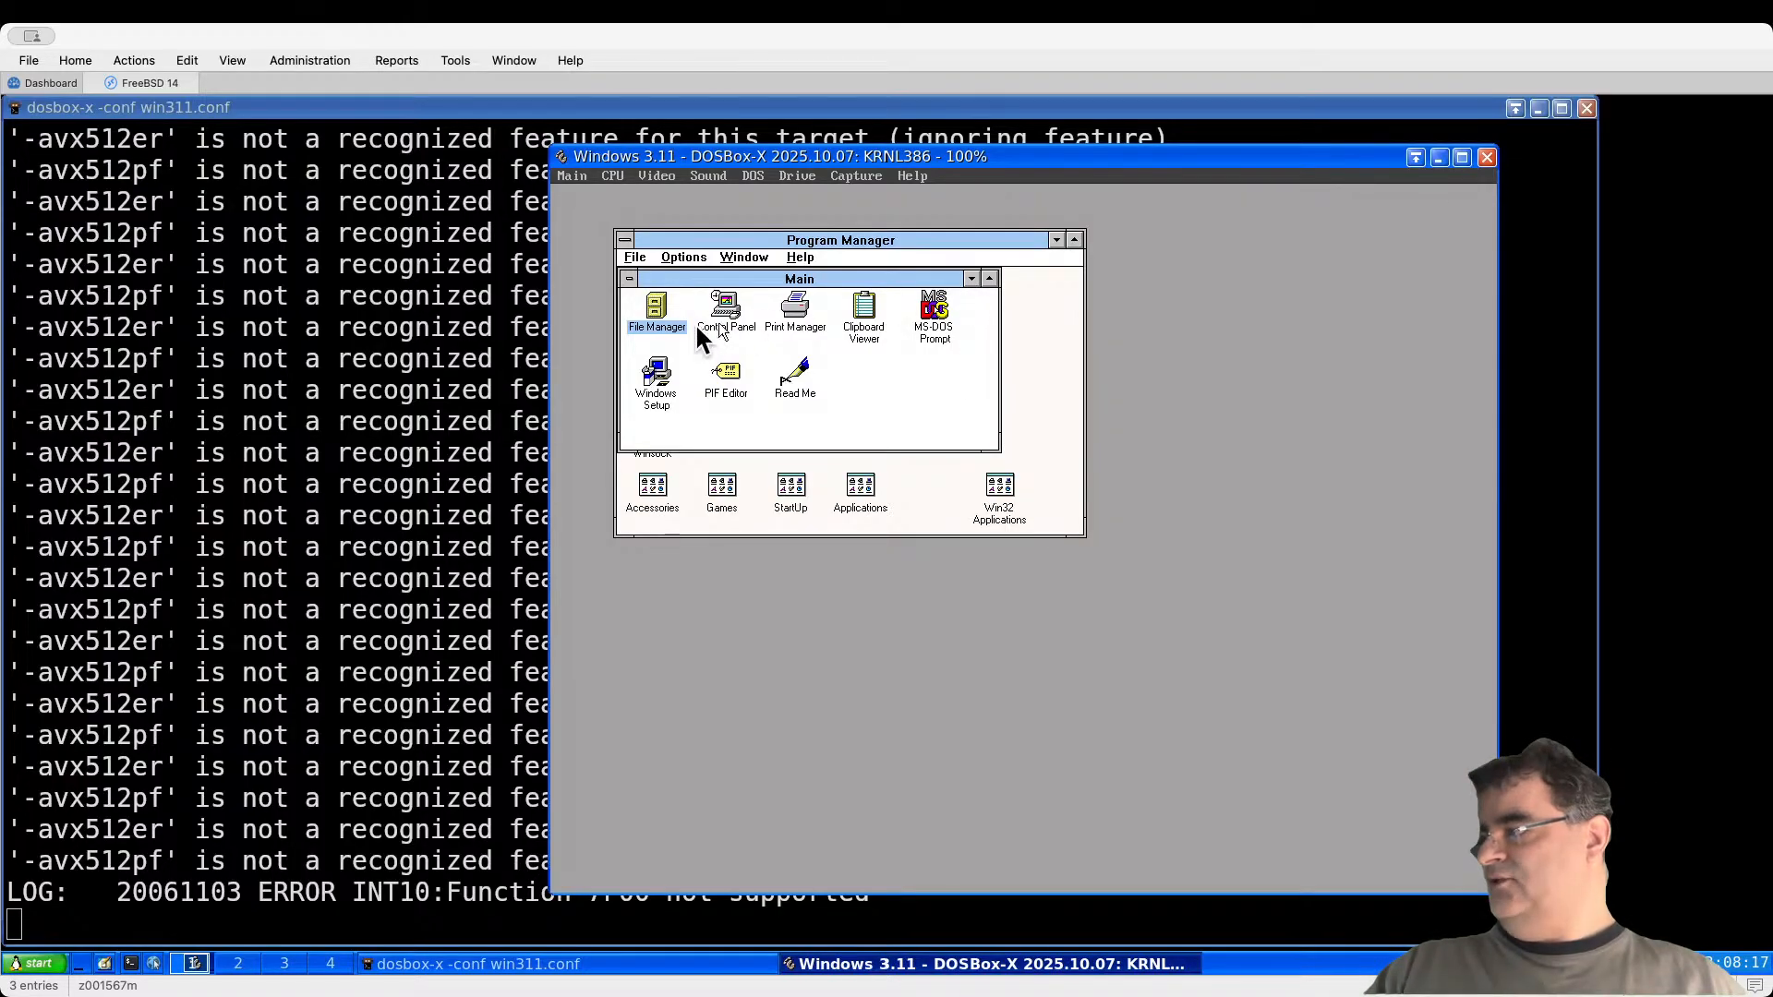
double_click(656, 304)
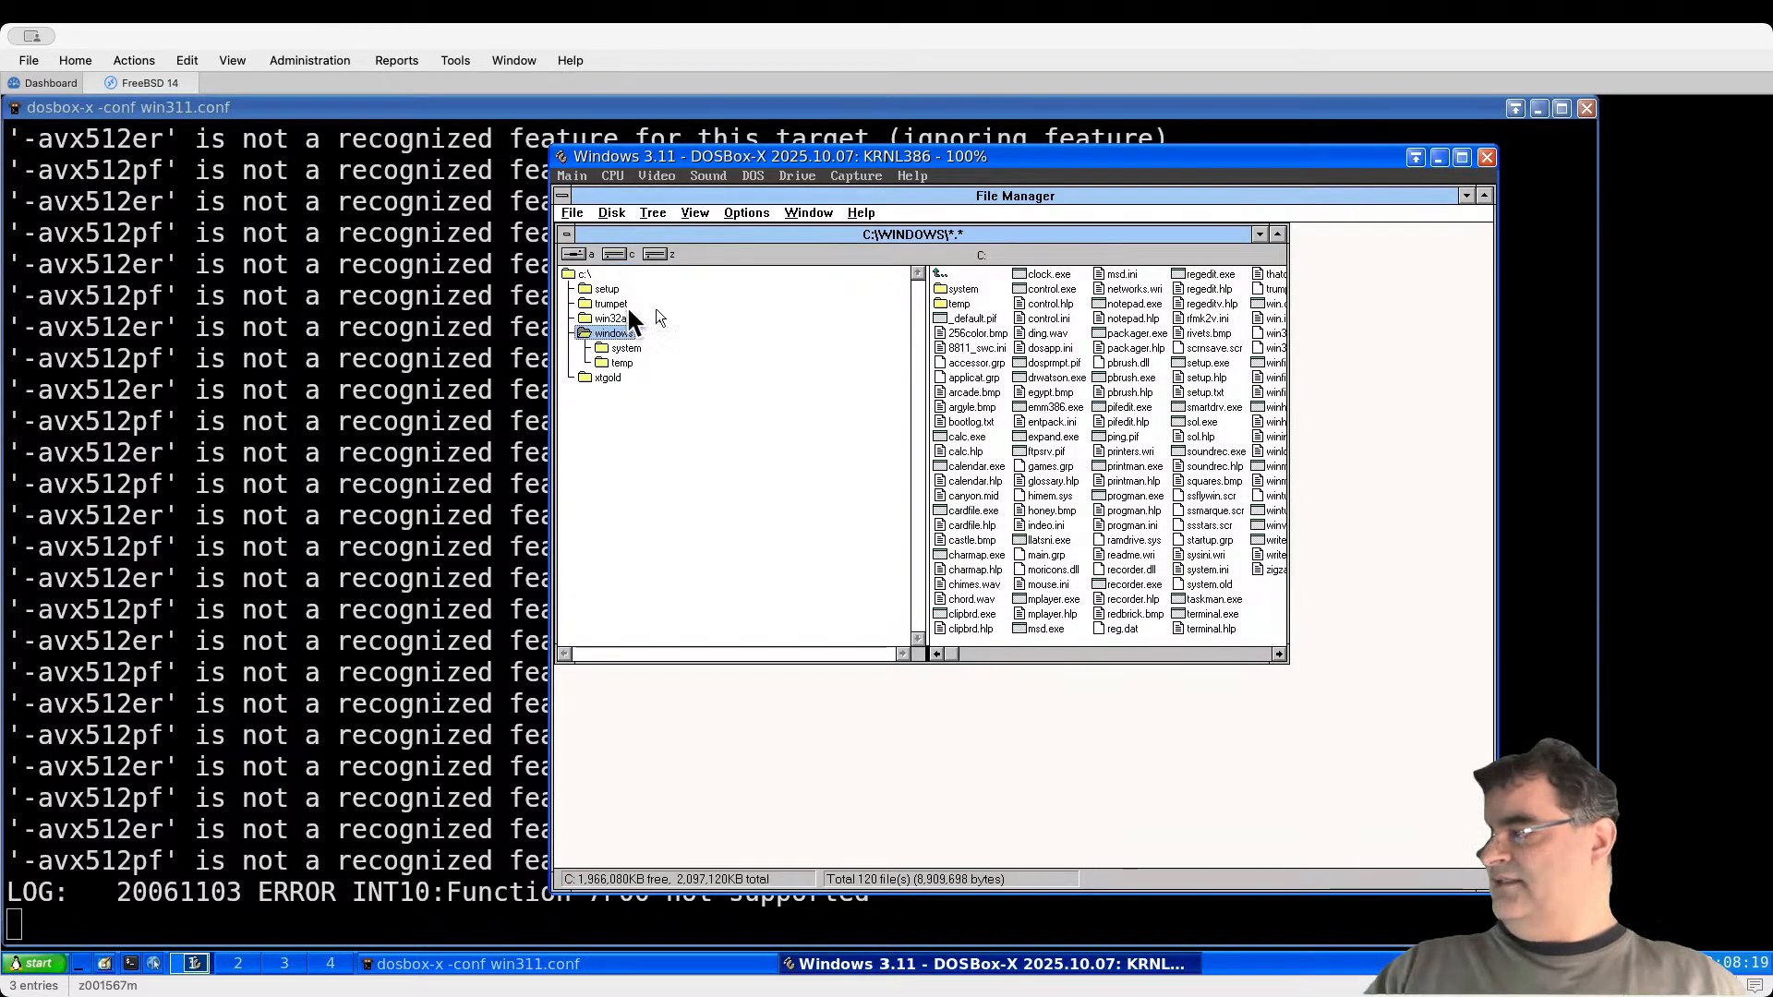
double_click(607, 291)
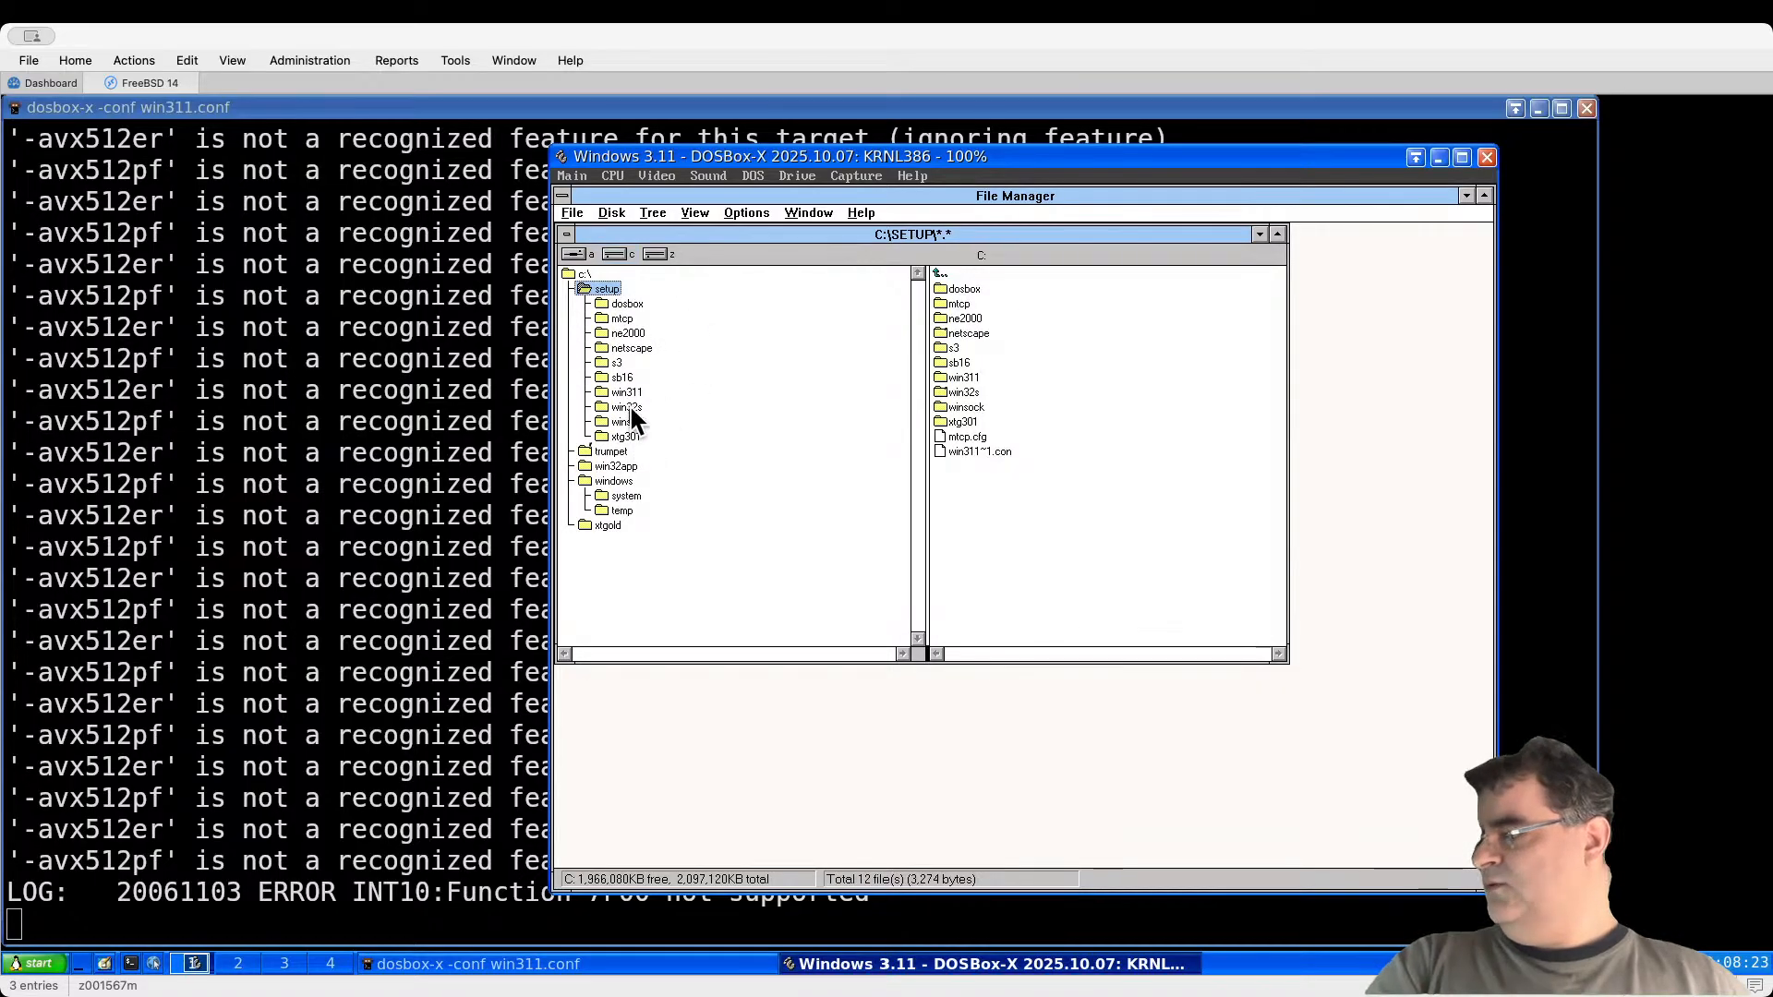
click(637, 347)
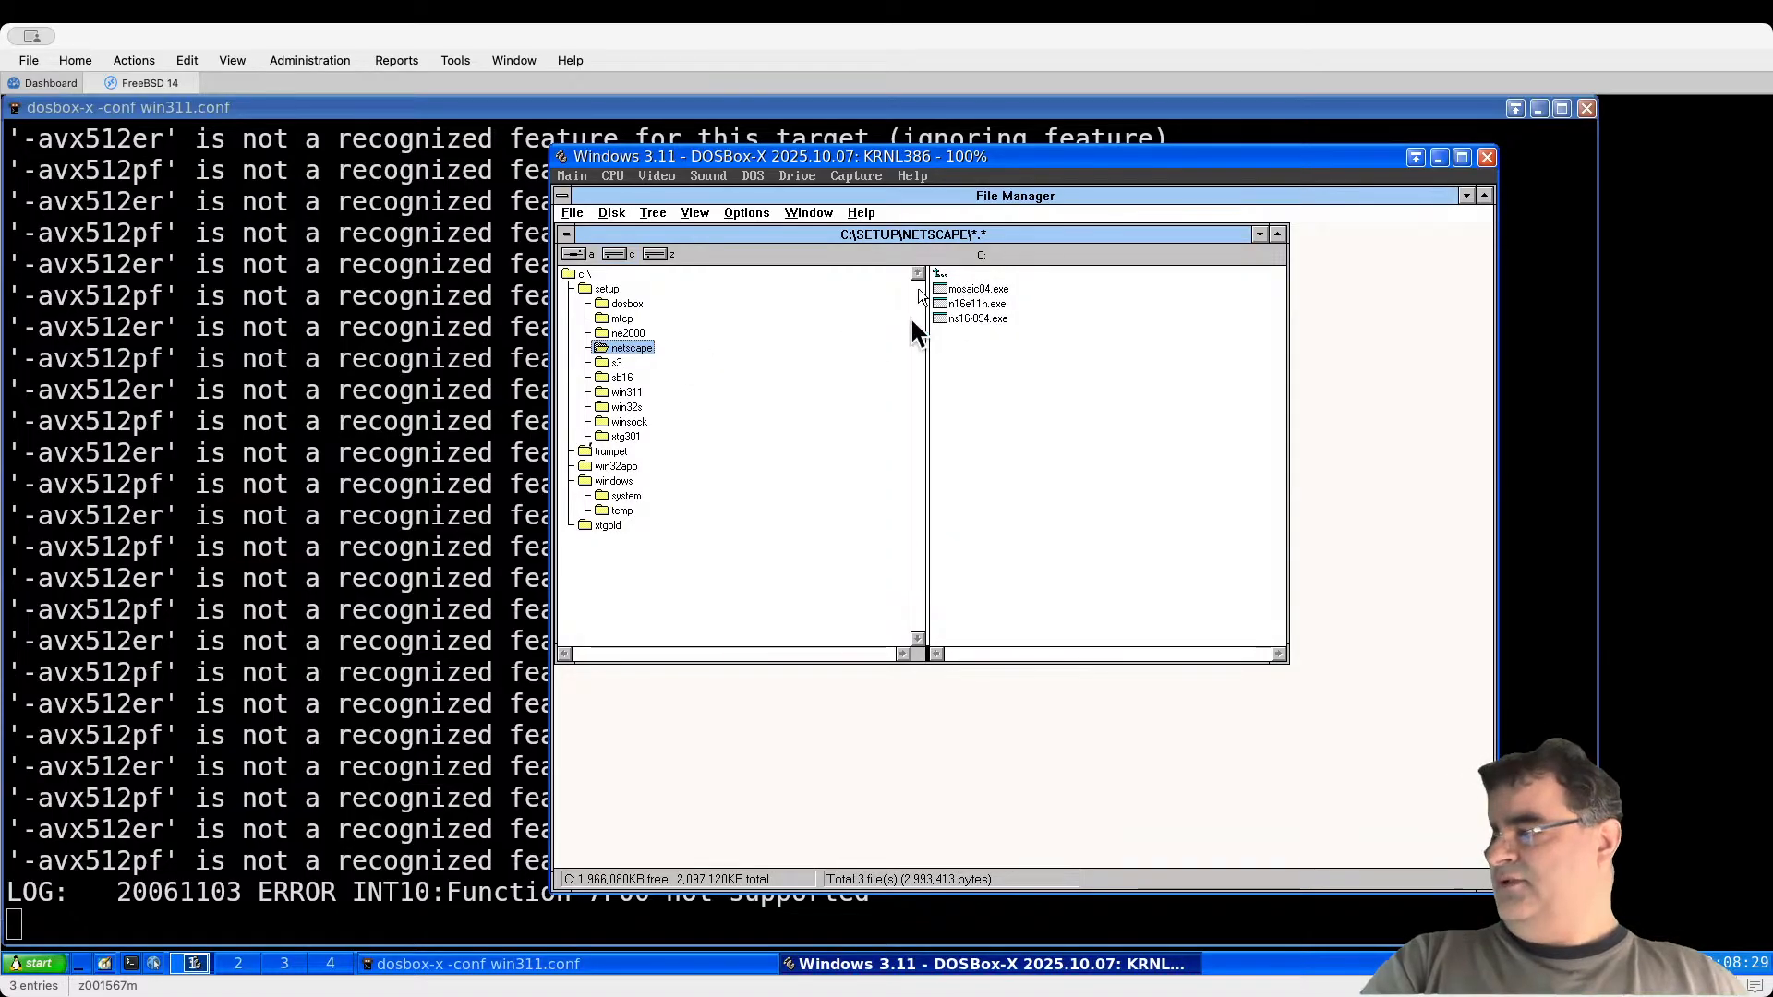
Step: Create a new directory named 'mosaic' under the netscape folder
click(571, 212)
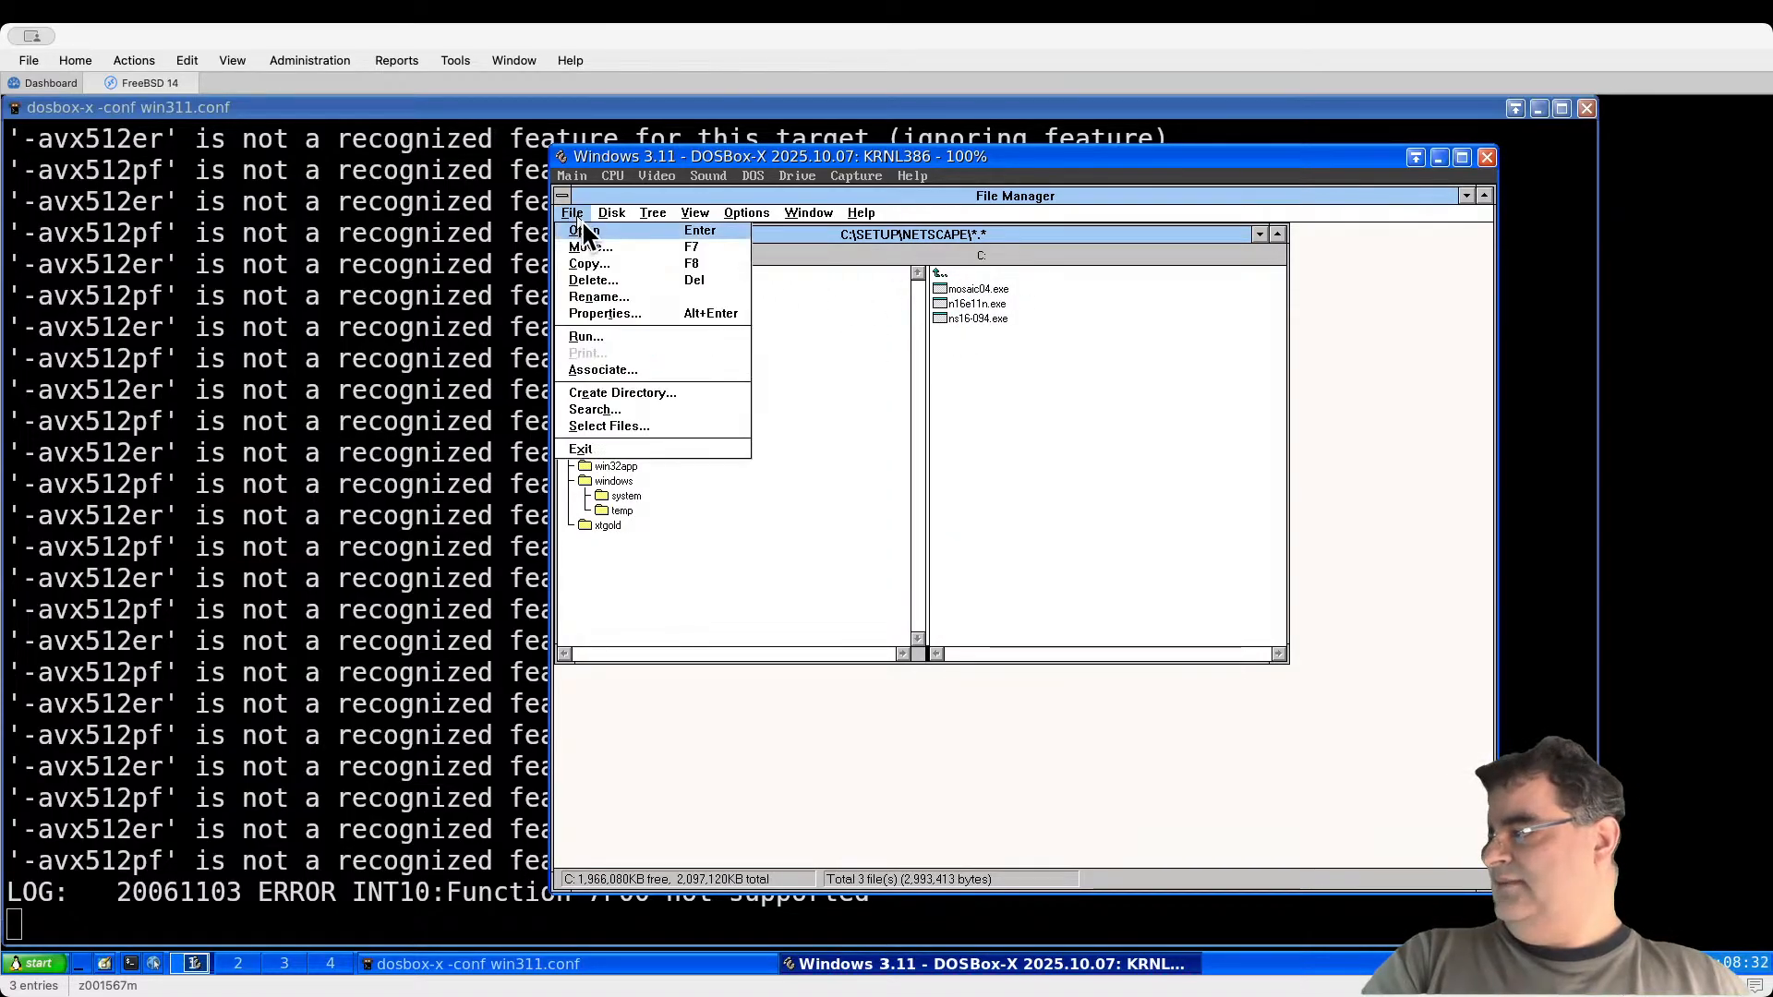
click(635, 395)
text(m)
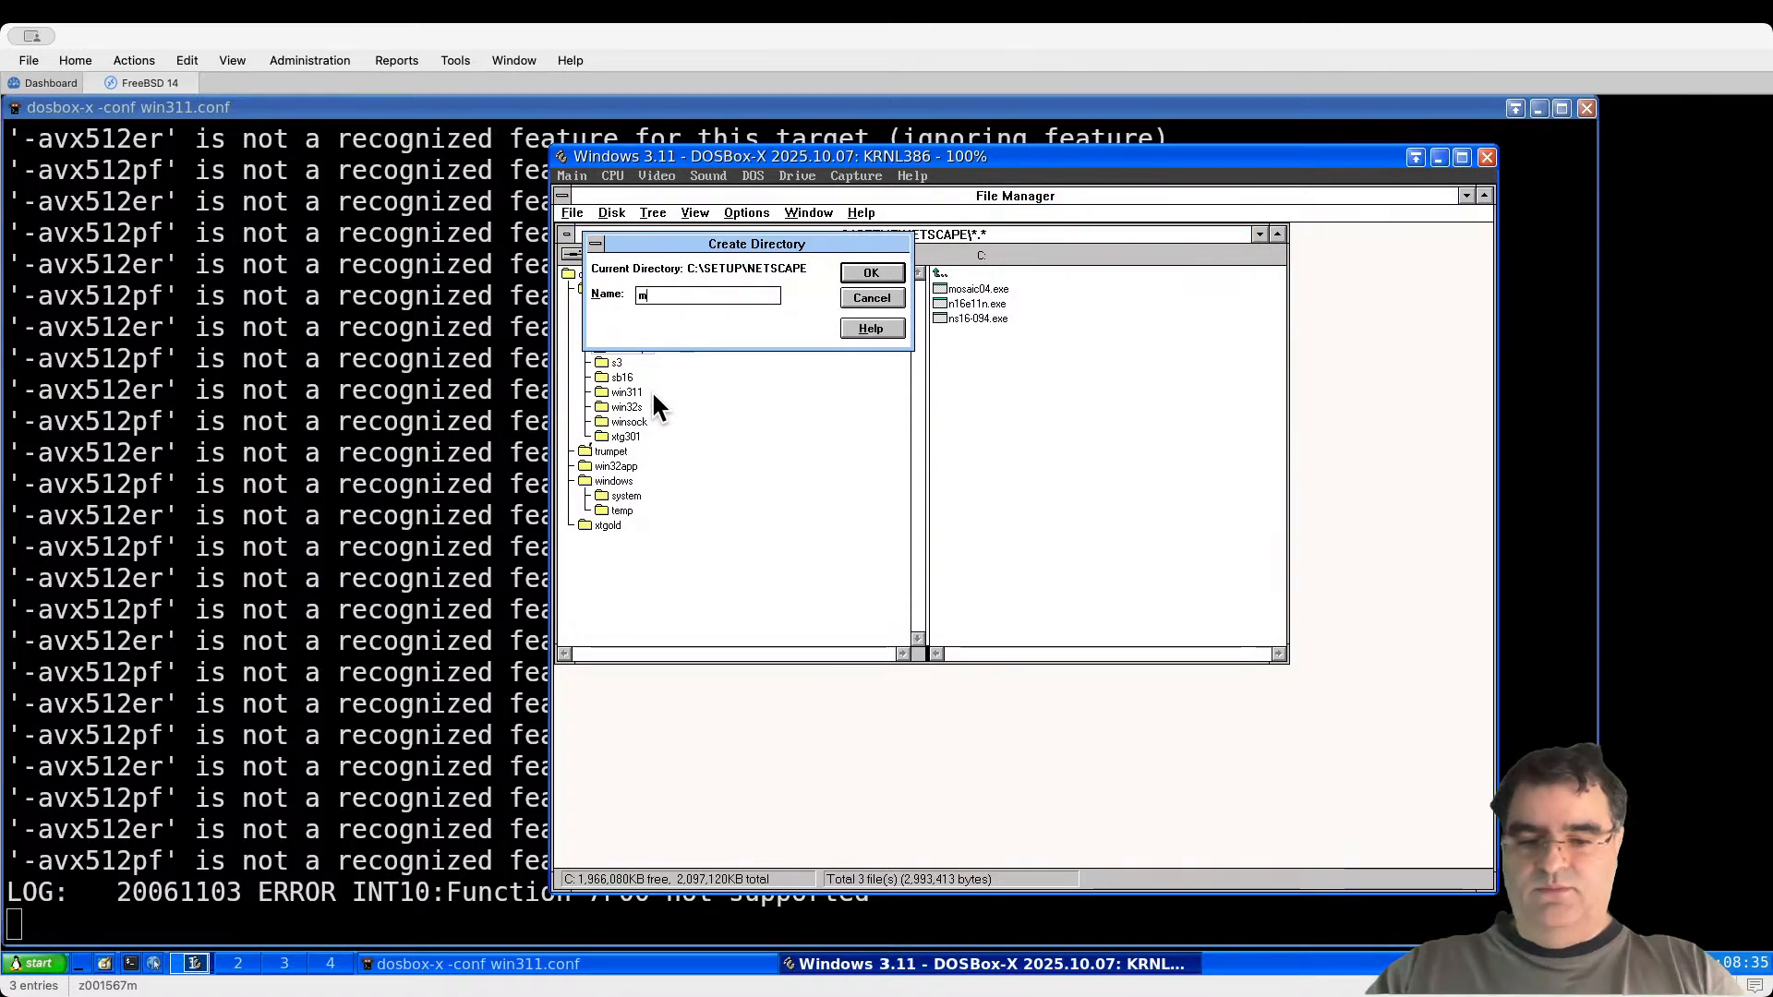
text(osaic)
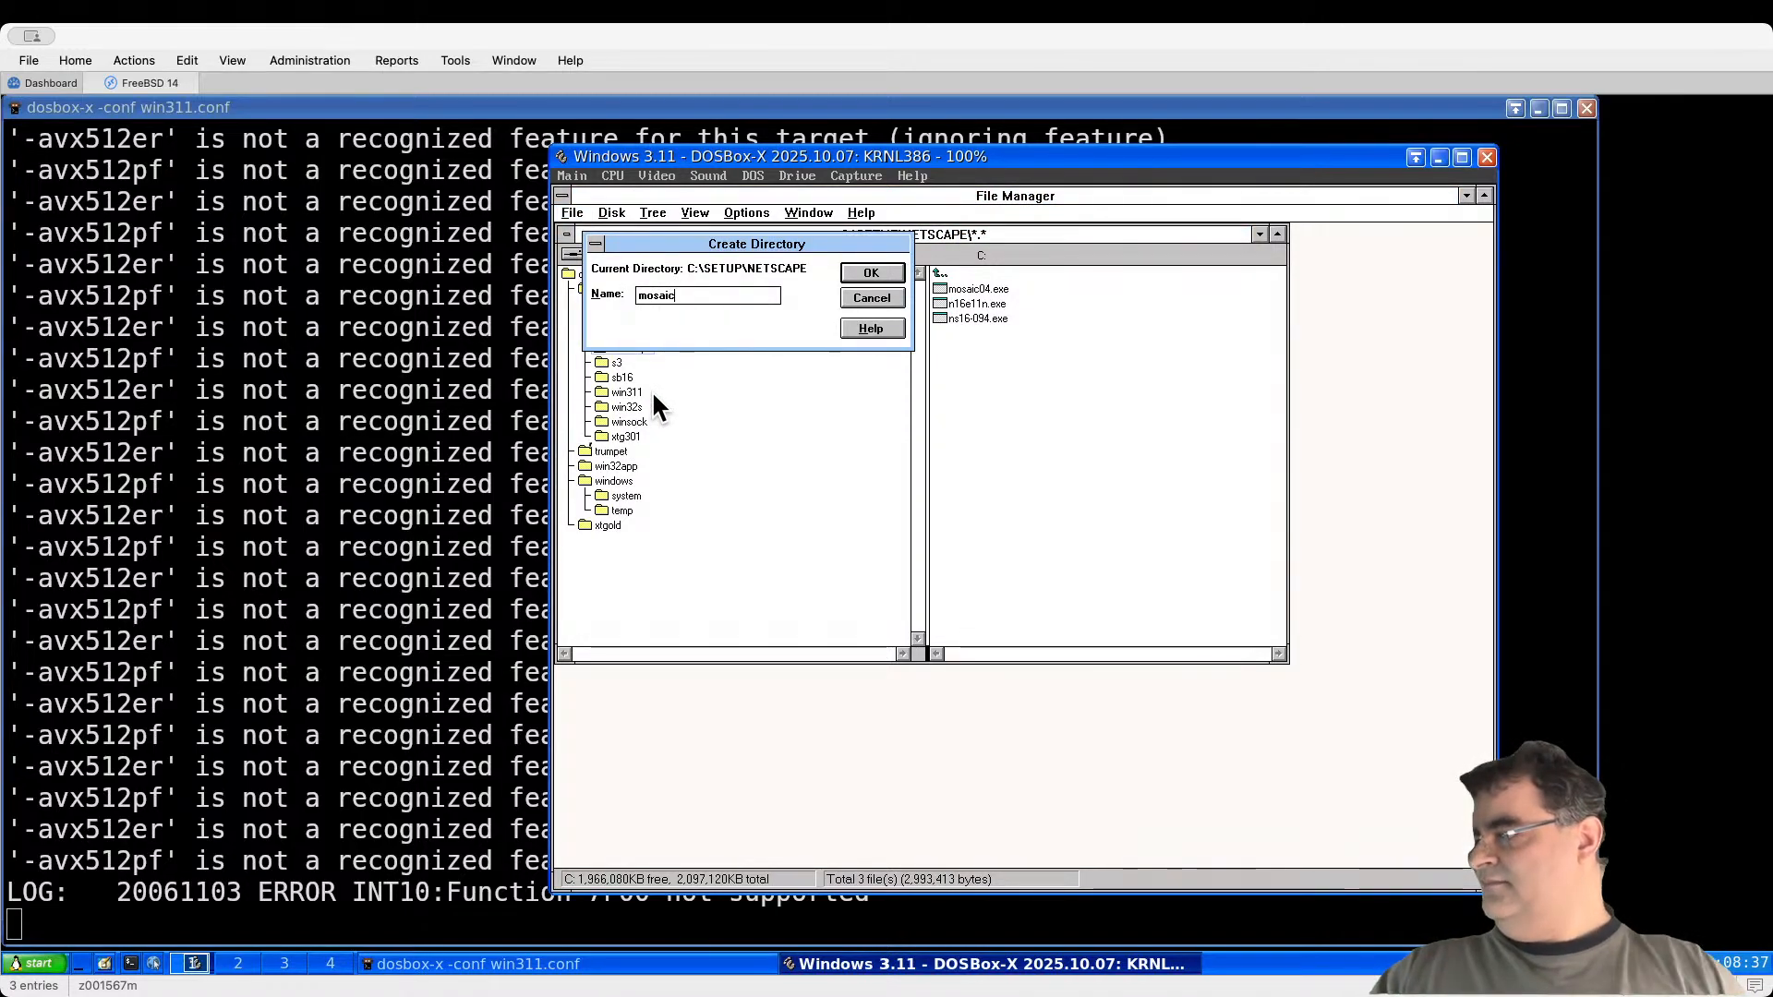
click(877, 269)
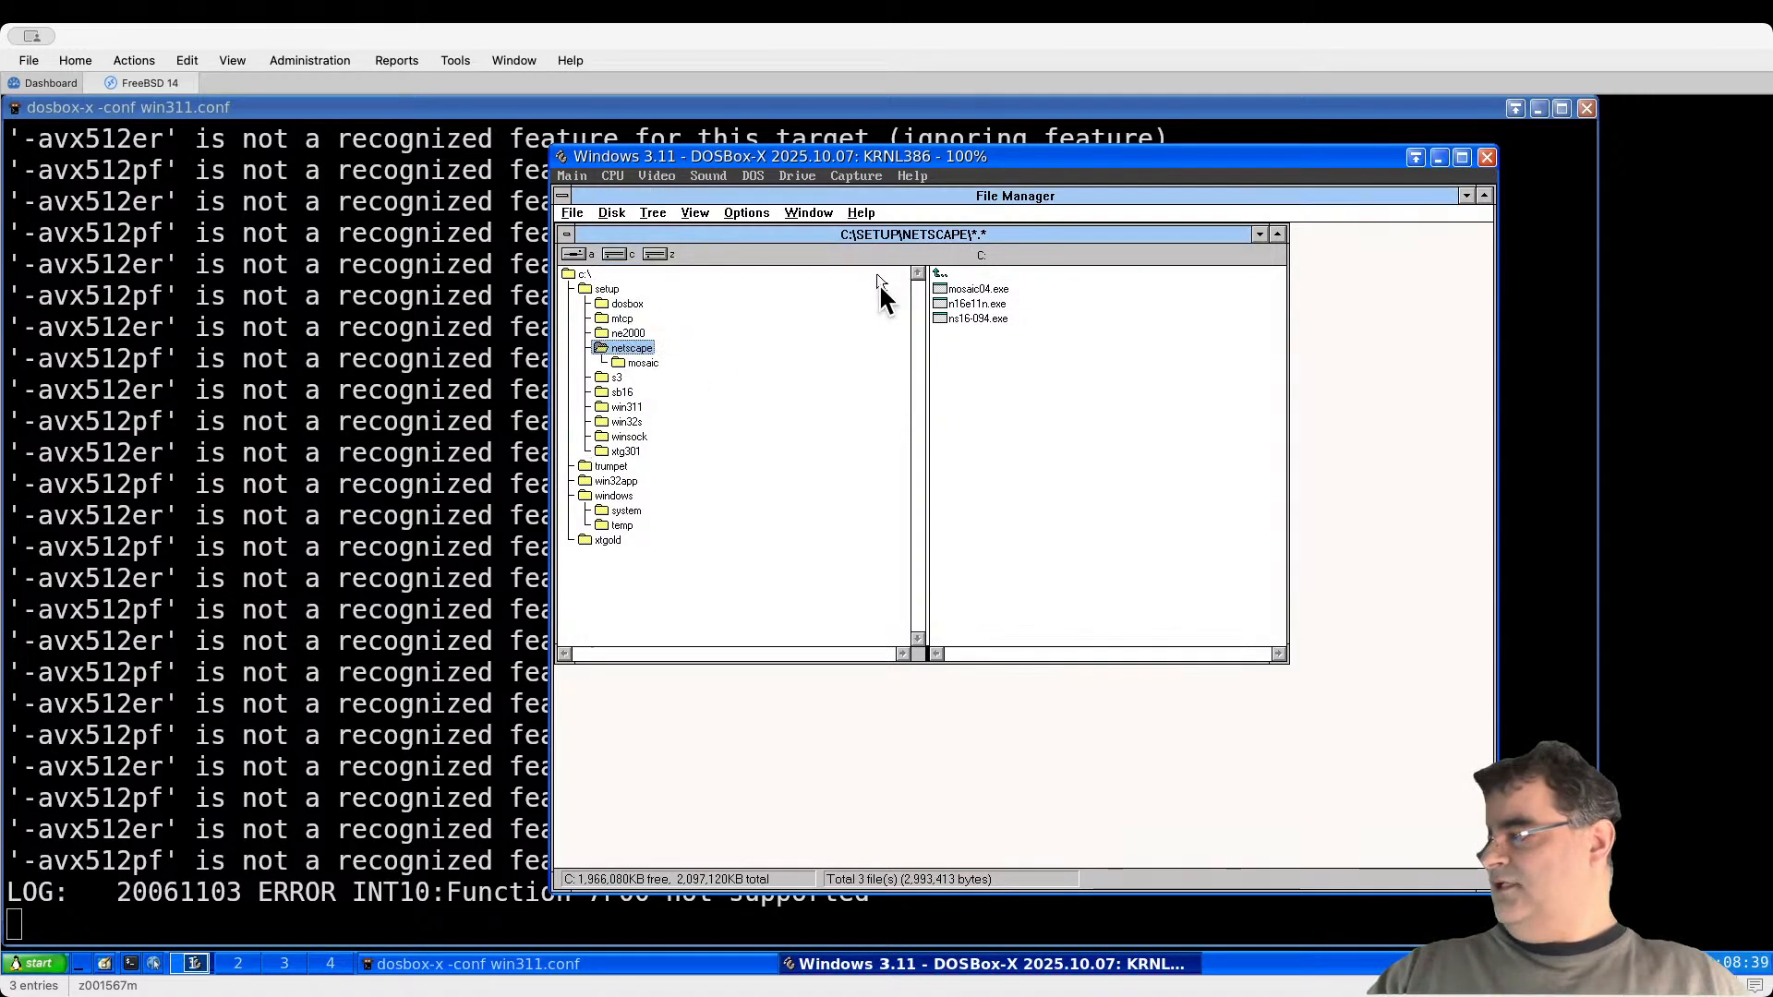
Step: Move mosaic04.exe into the mosaic folder and run it to open Mosaic
click(984, 307)
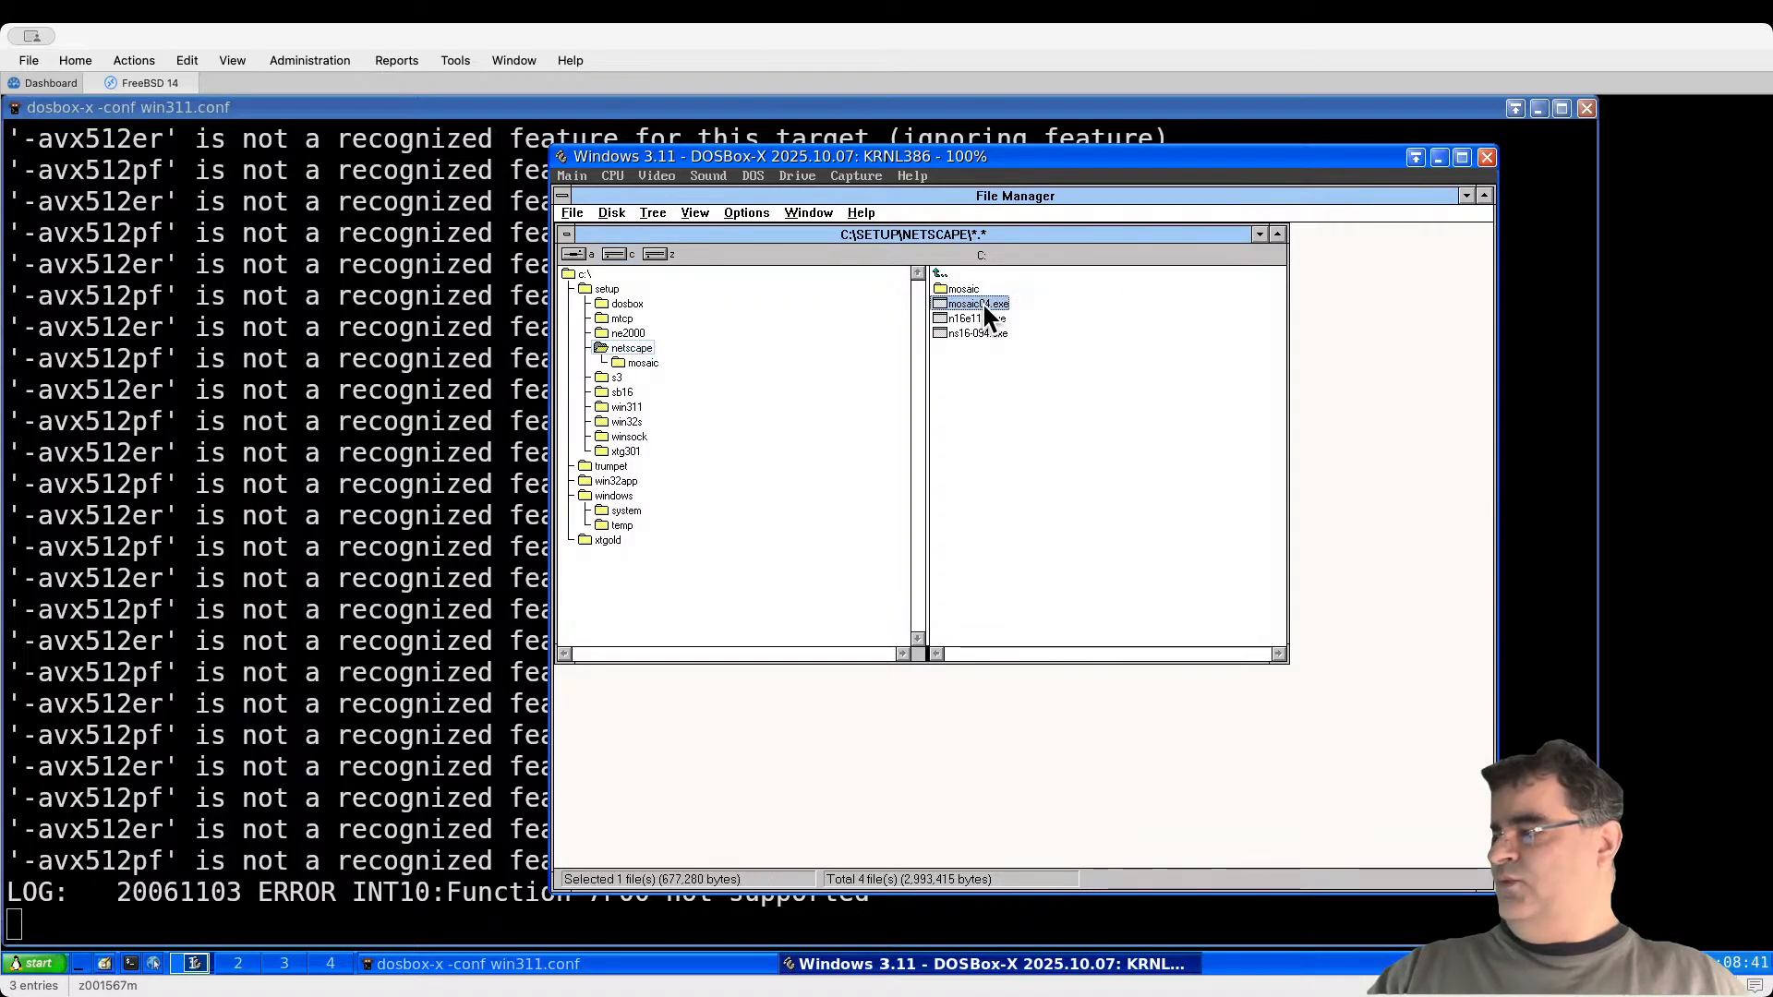
drag(987, 309, 655, 362)
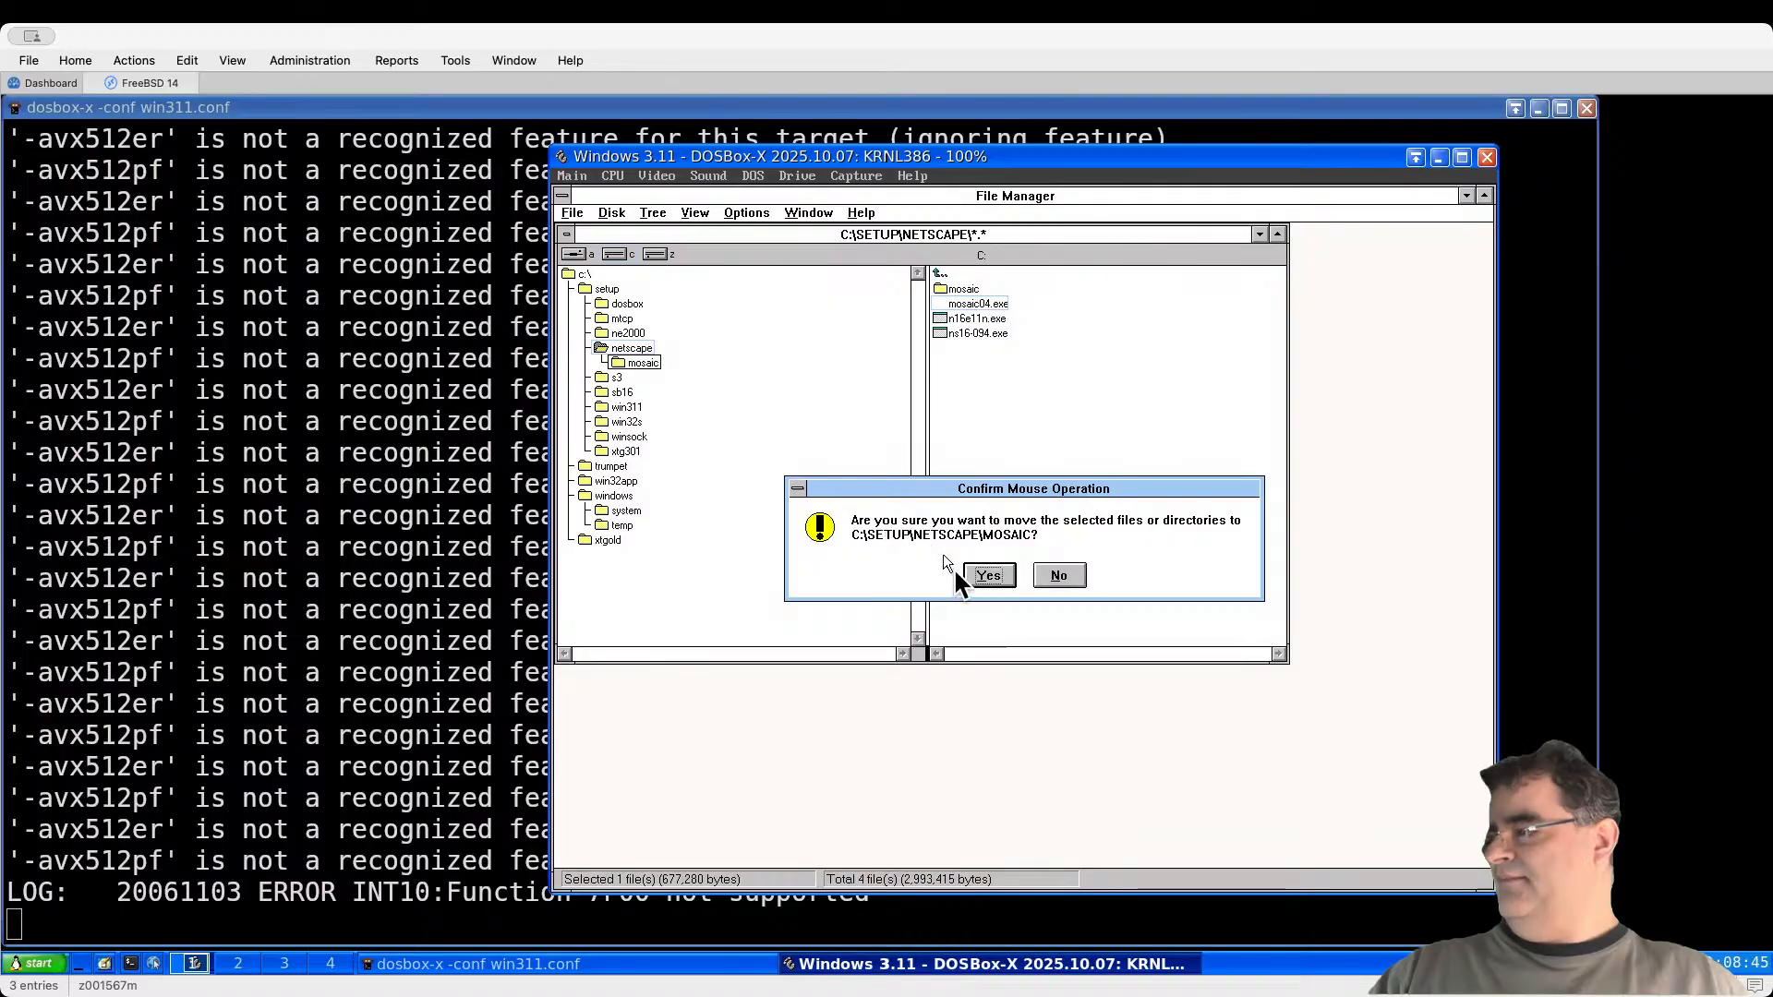
click(984, 574)
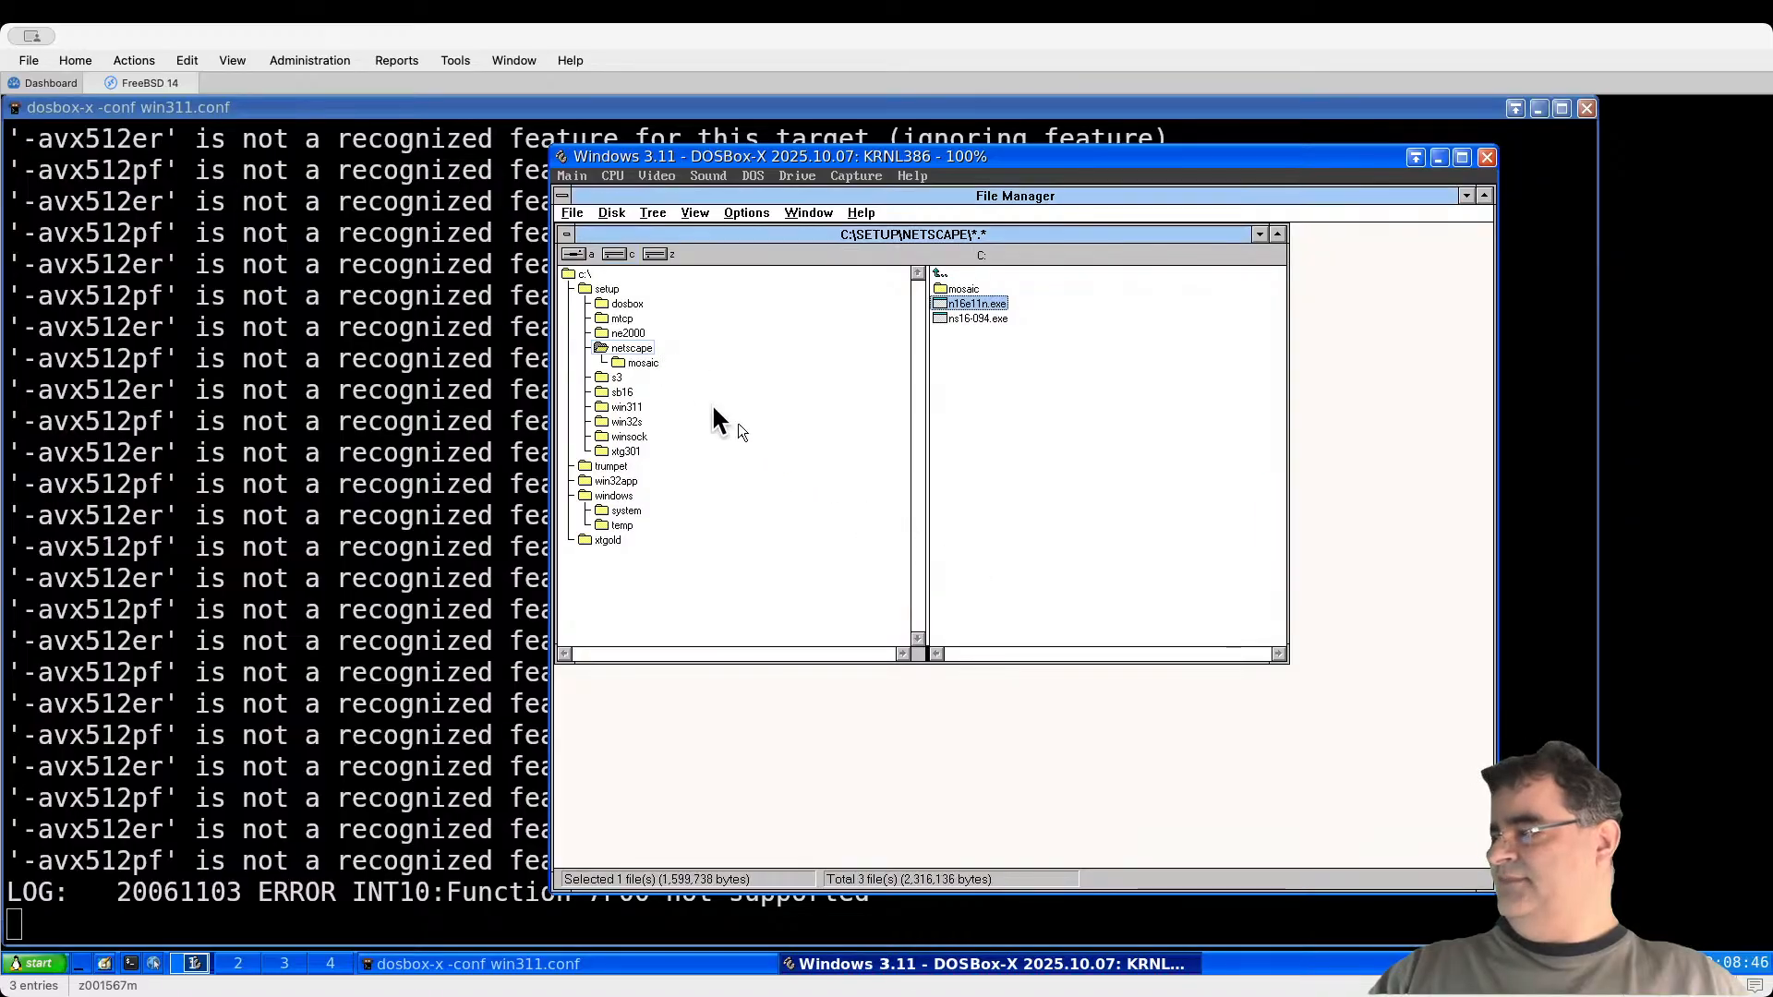
click(647, 363)
double_click(995, 288)
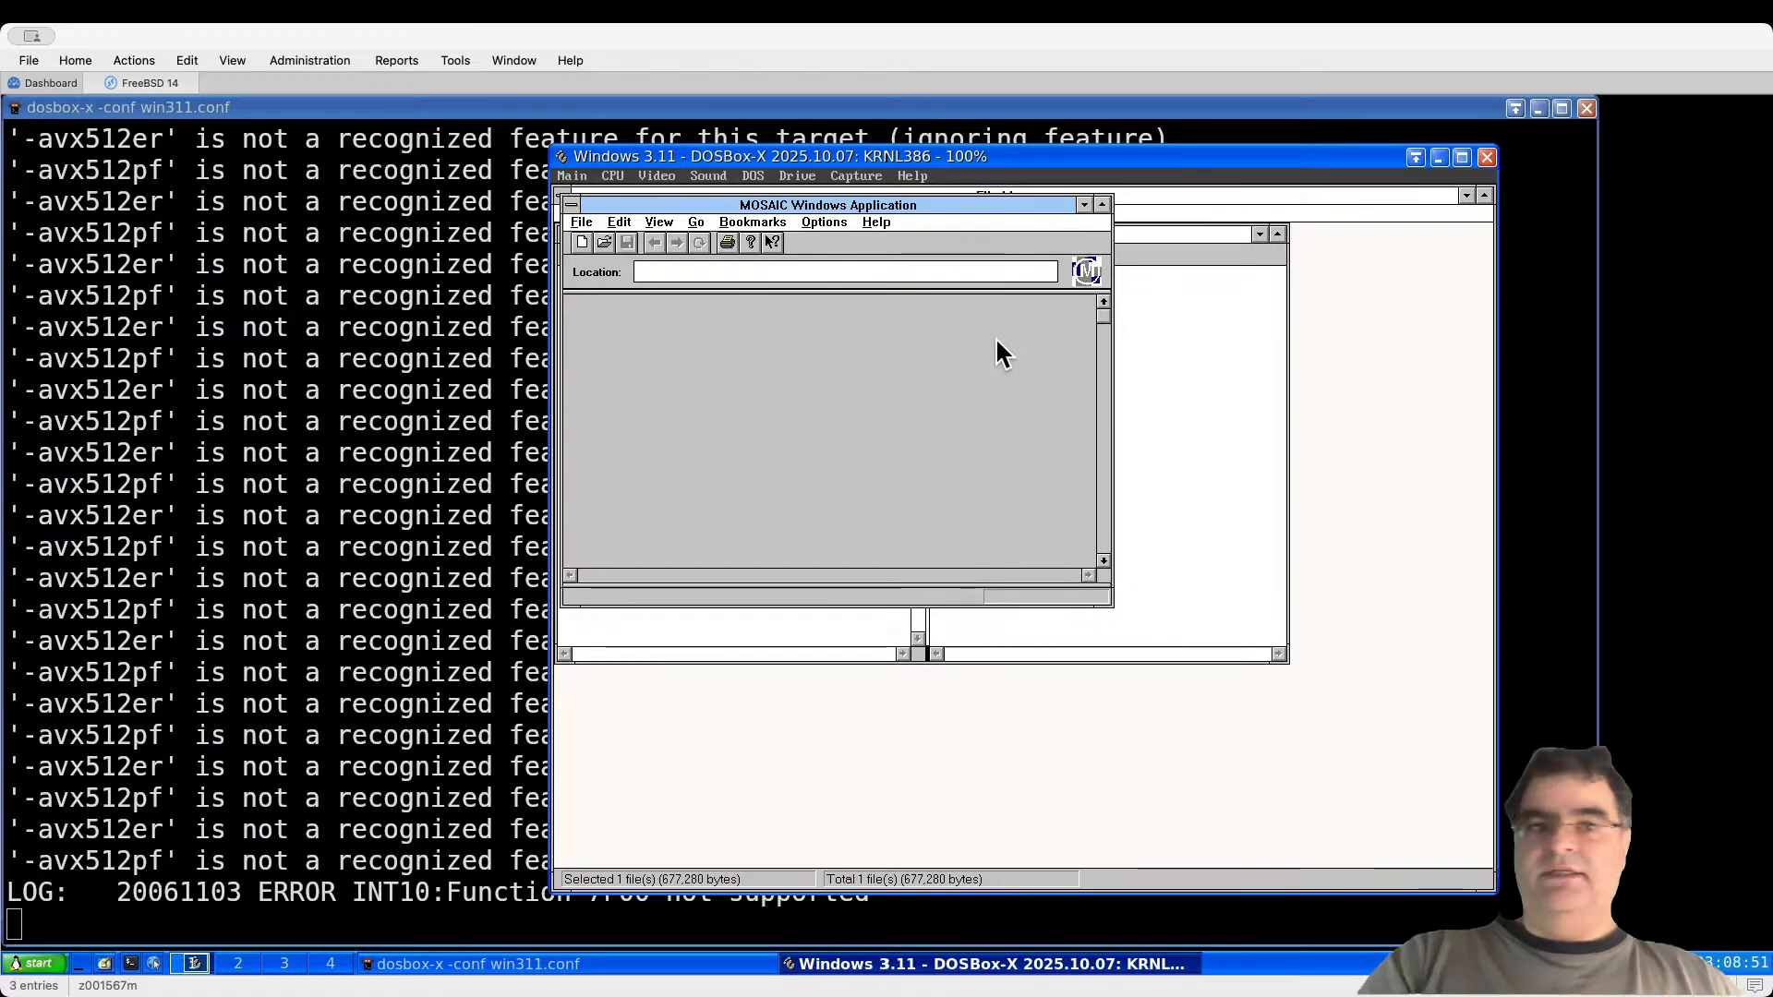
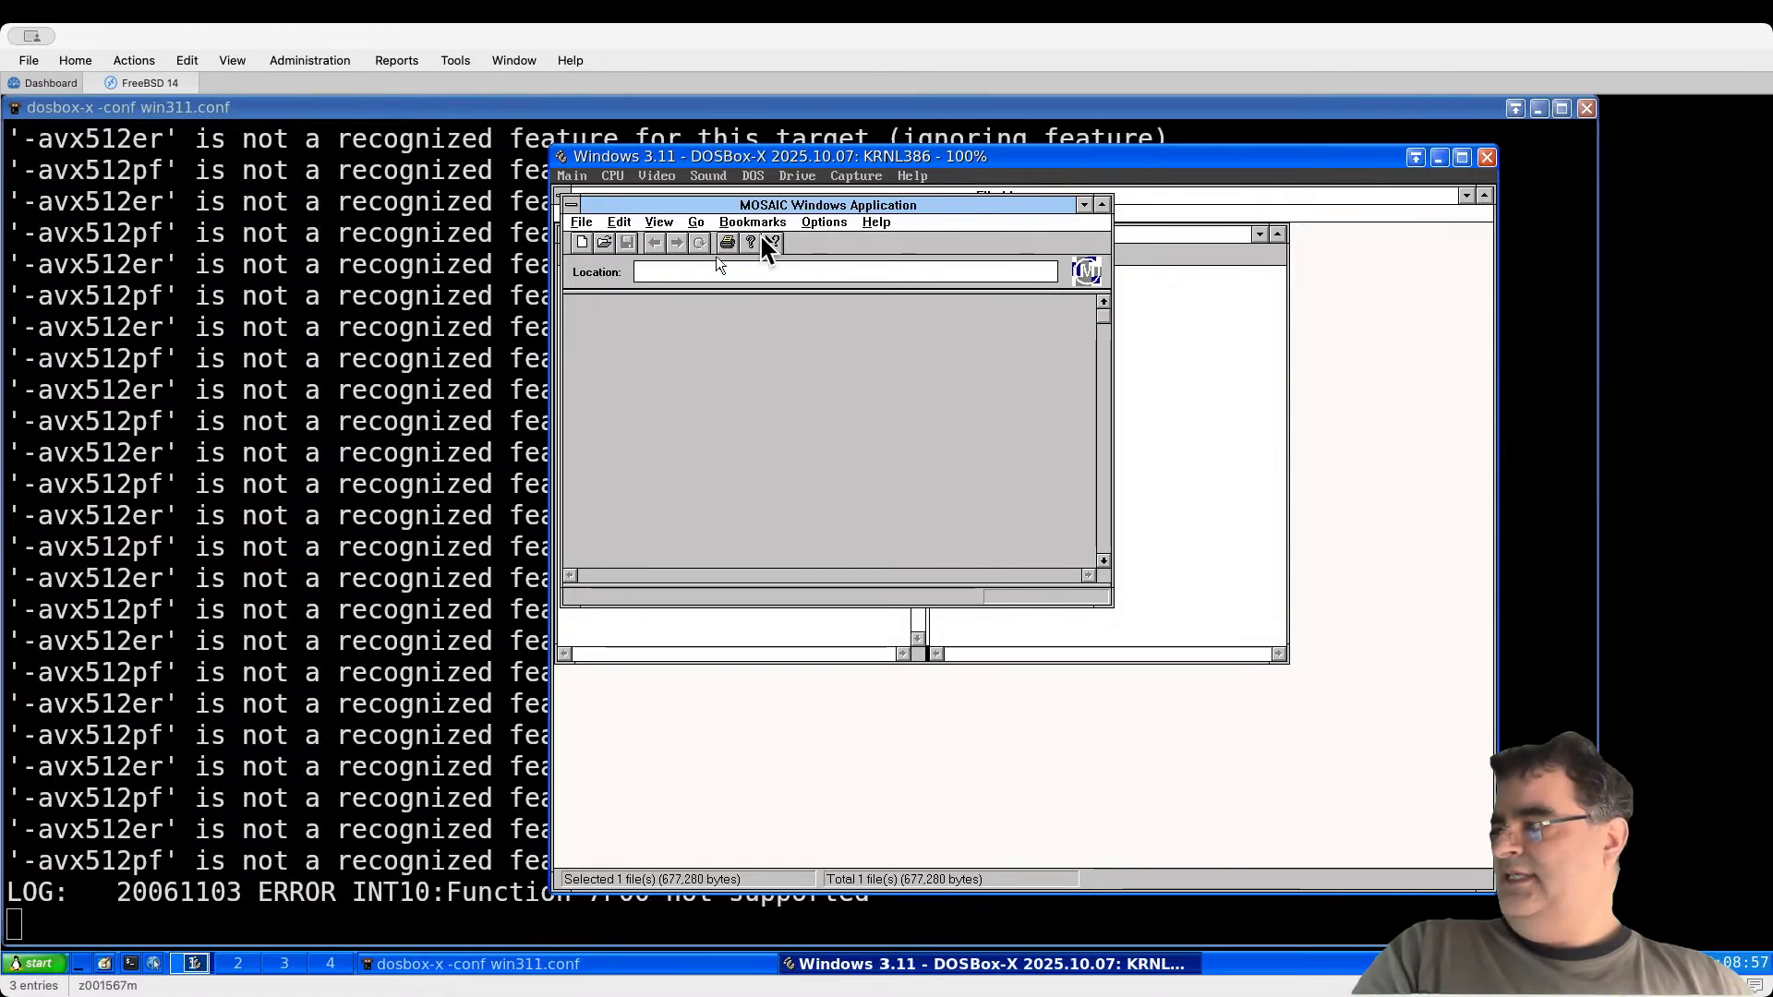
Step: In a new Terminal tab, run python3 -m http.server to serve HTTP on port 8000
click(384, 706)
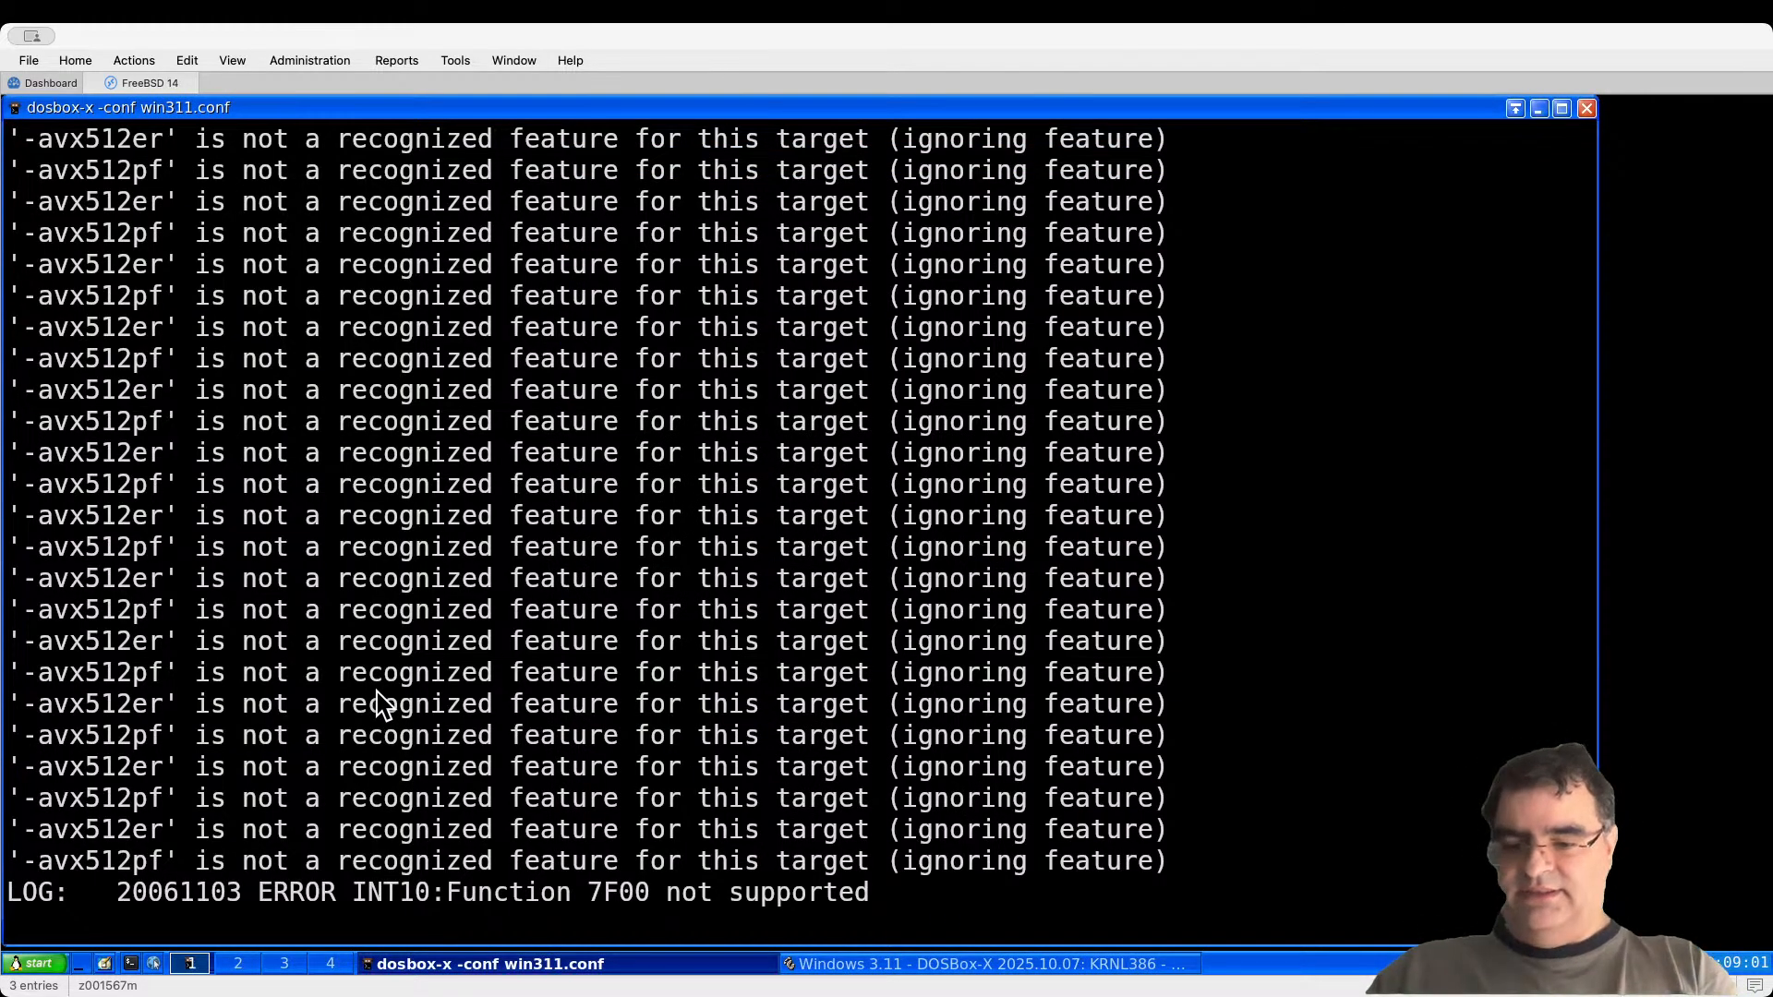
key(ctrl+shift+t)
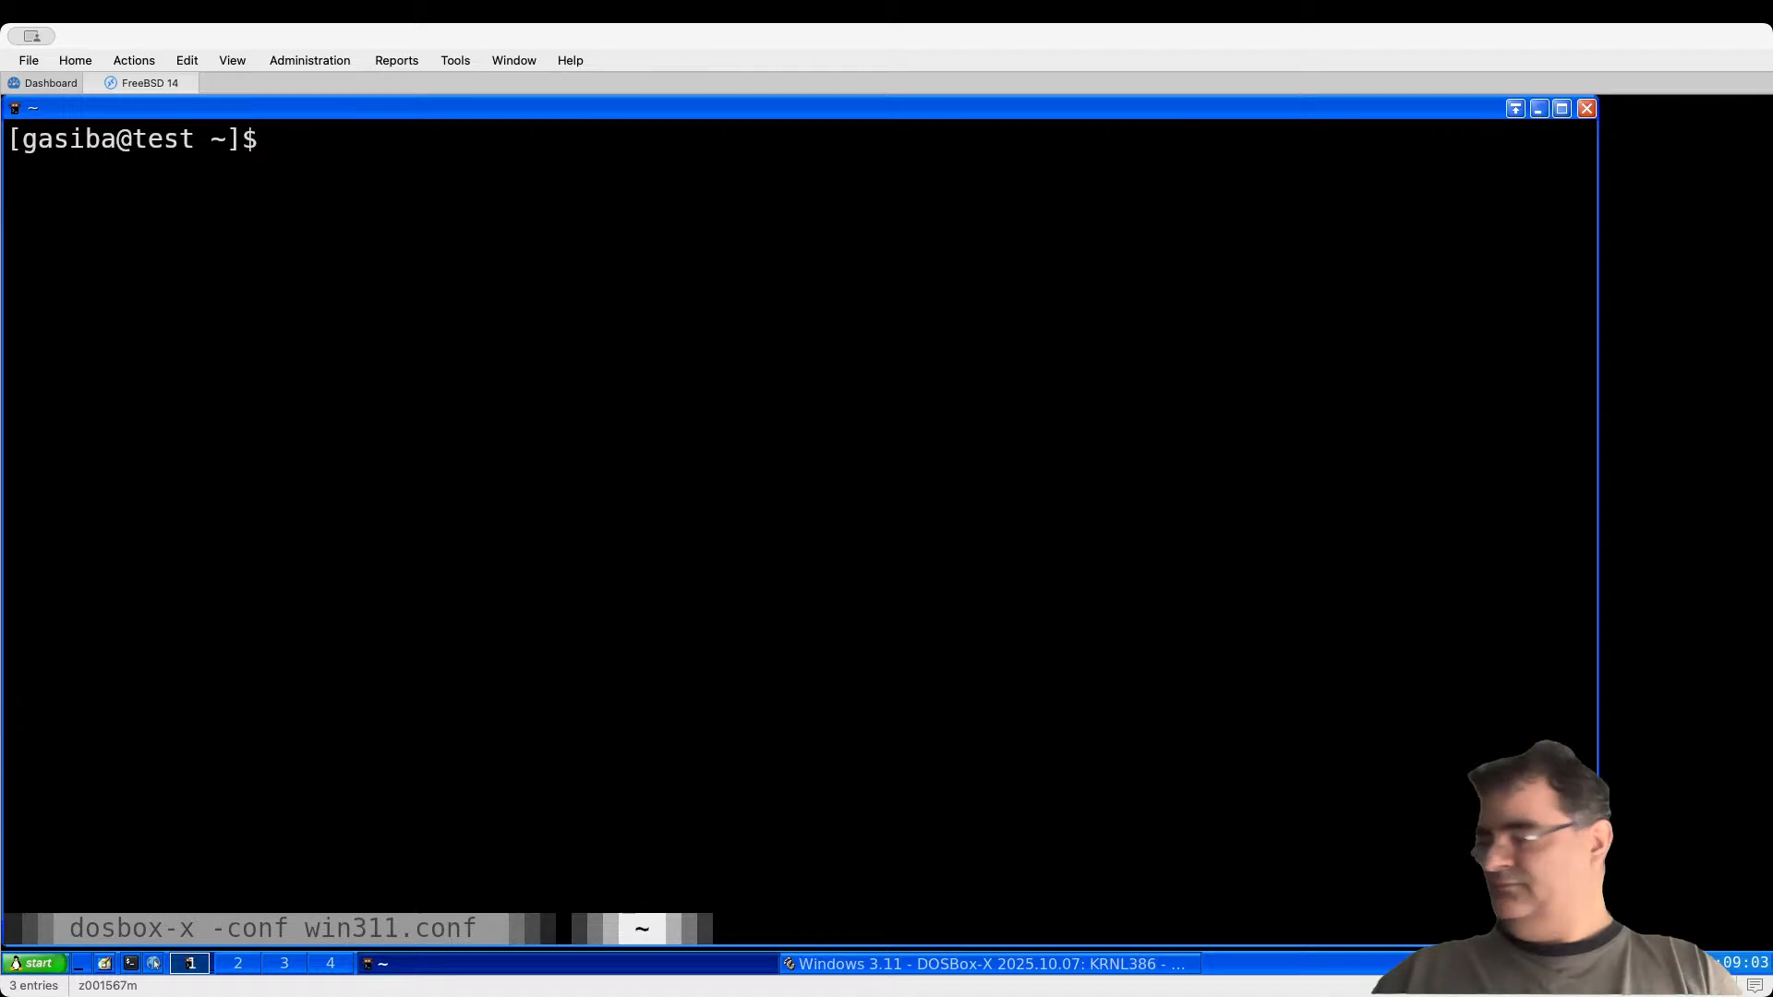
text(nc)
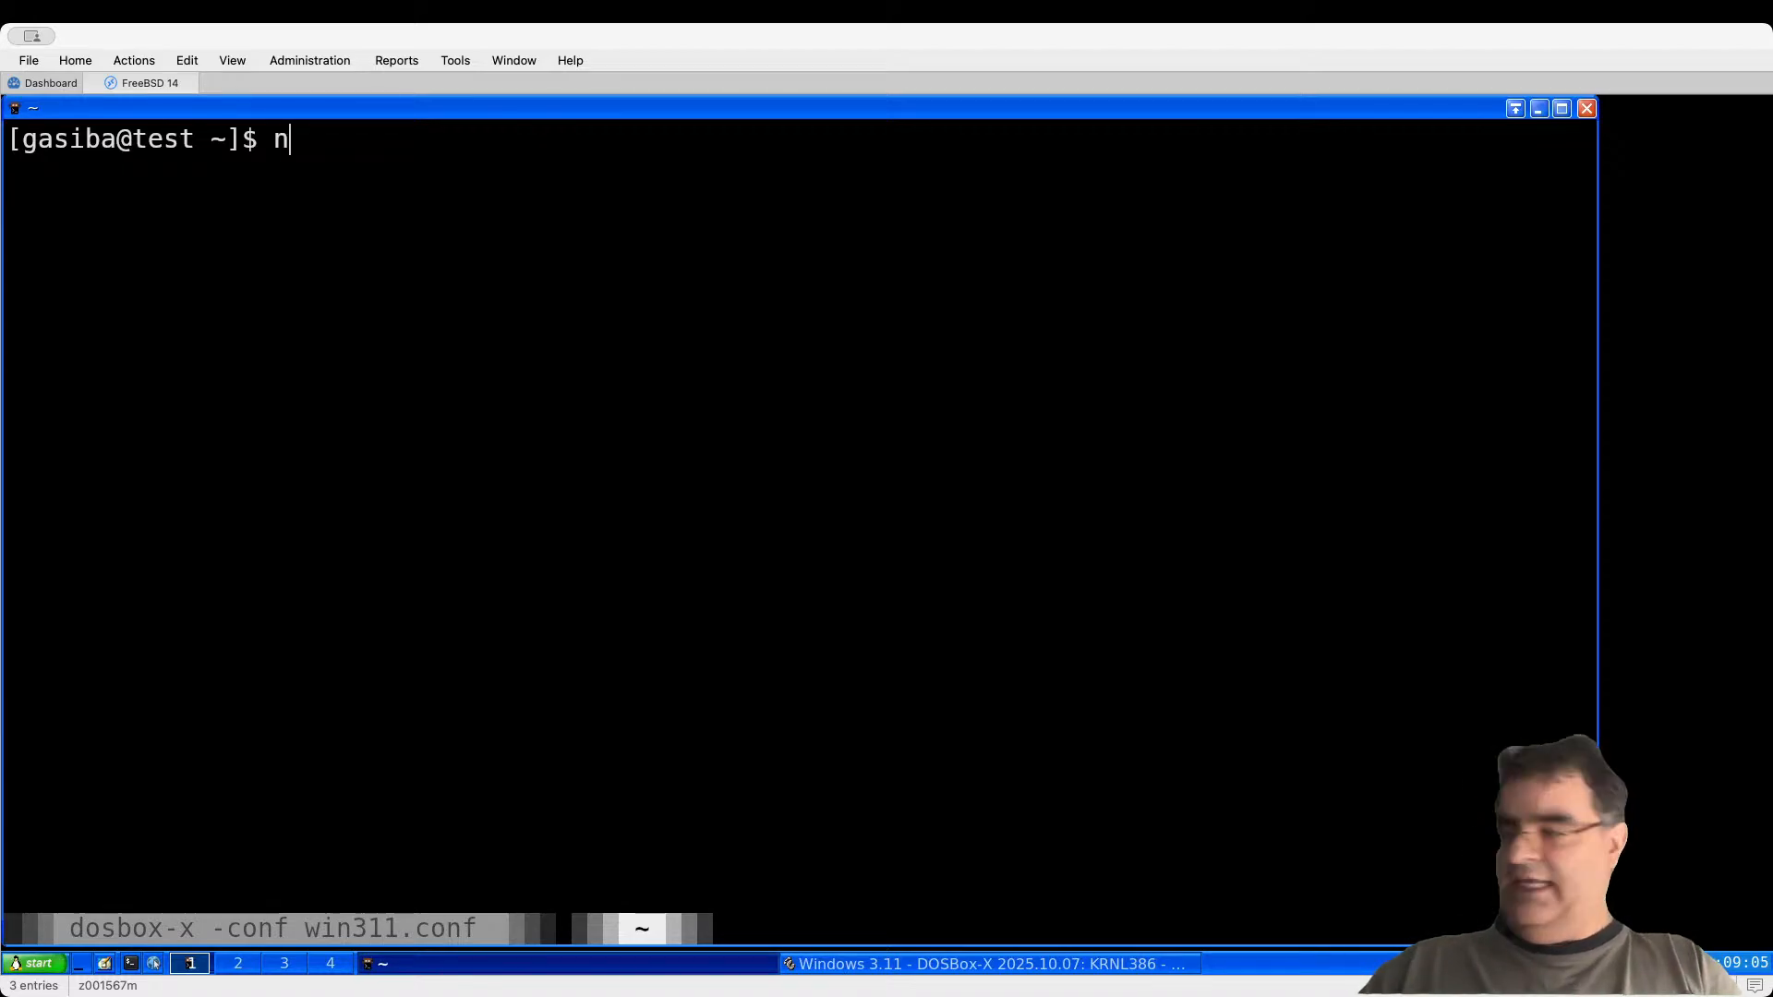
key(BackSpace)
key(BackSpace)
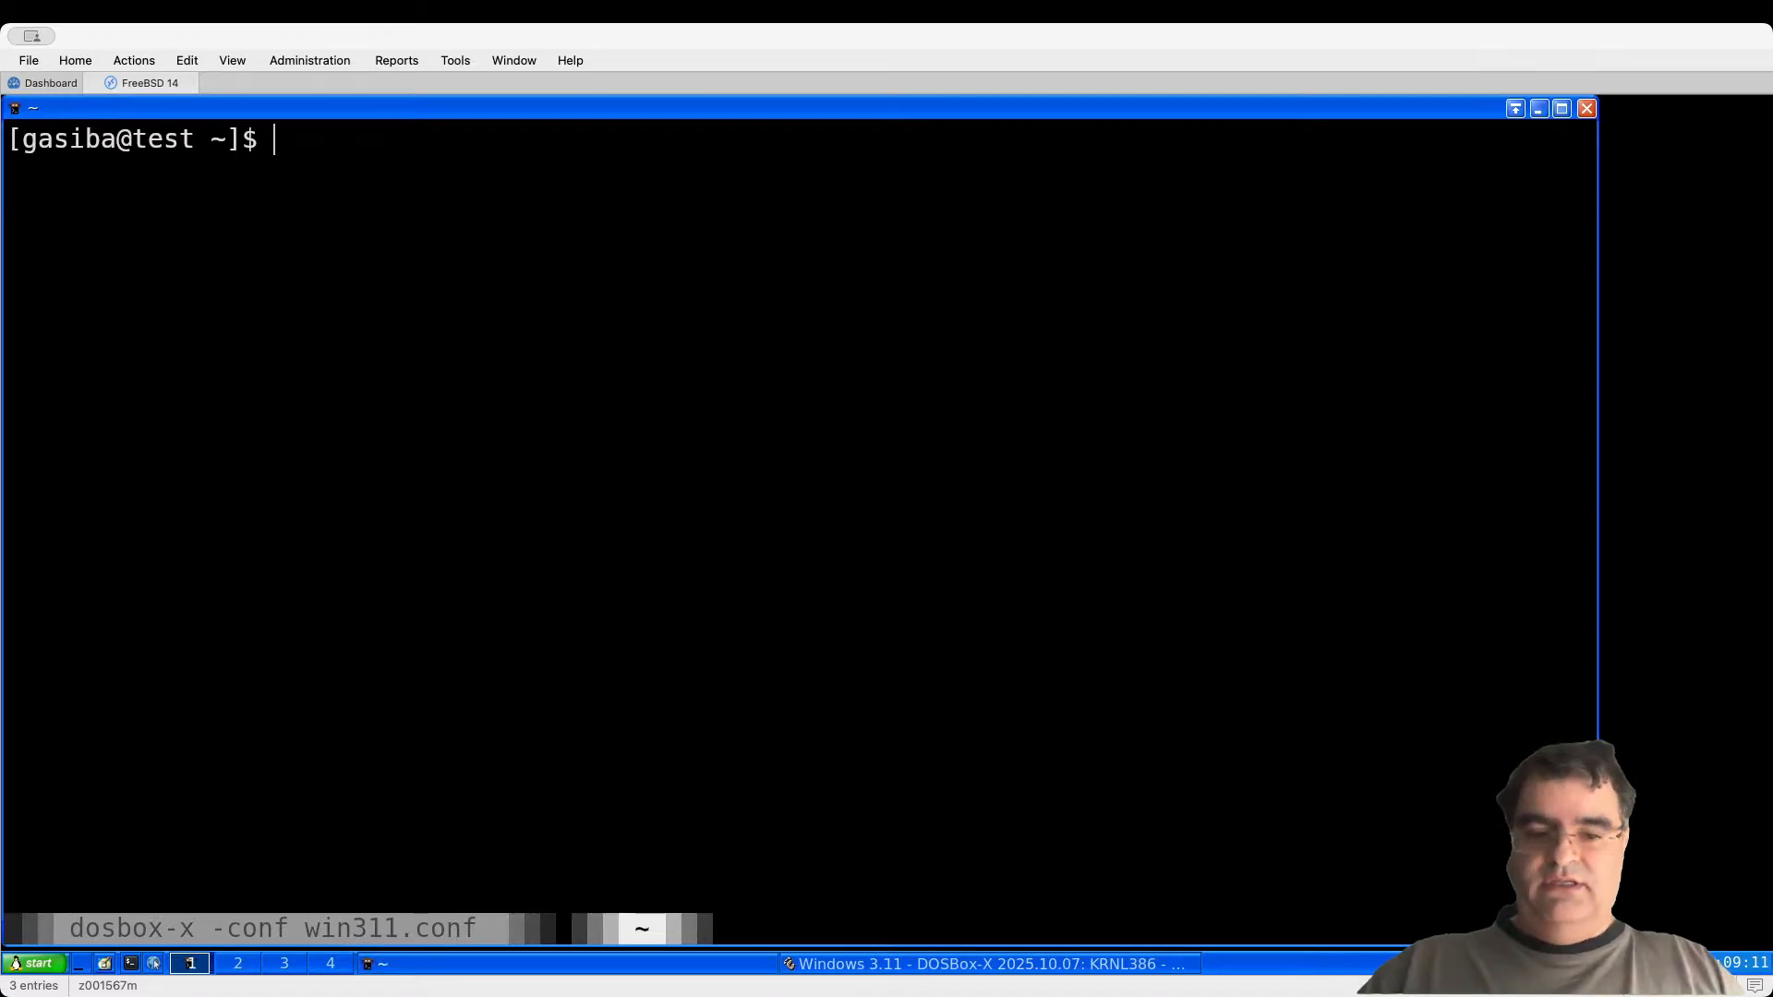
text(192.1)
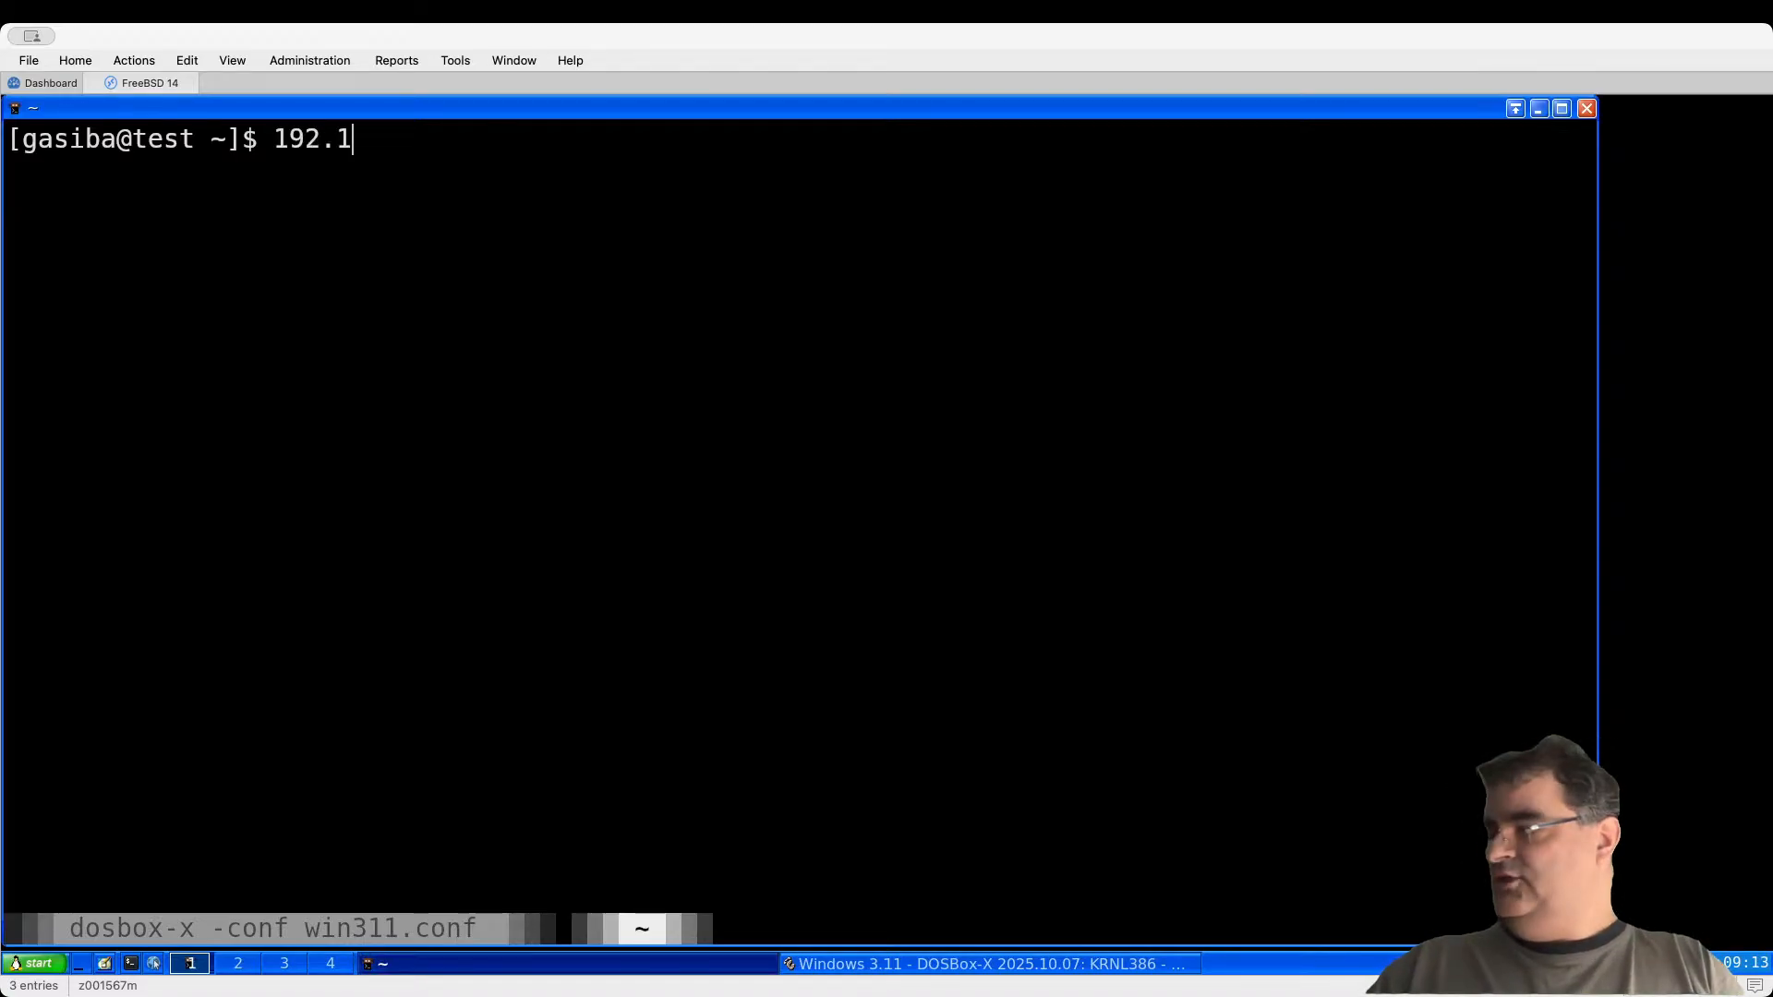
text(68.2.84)
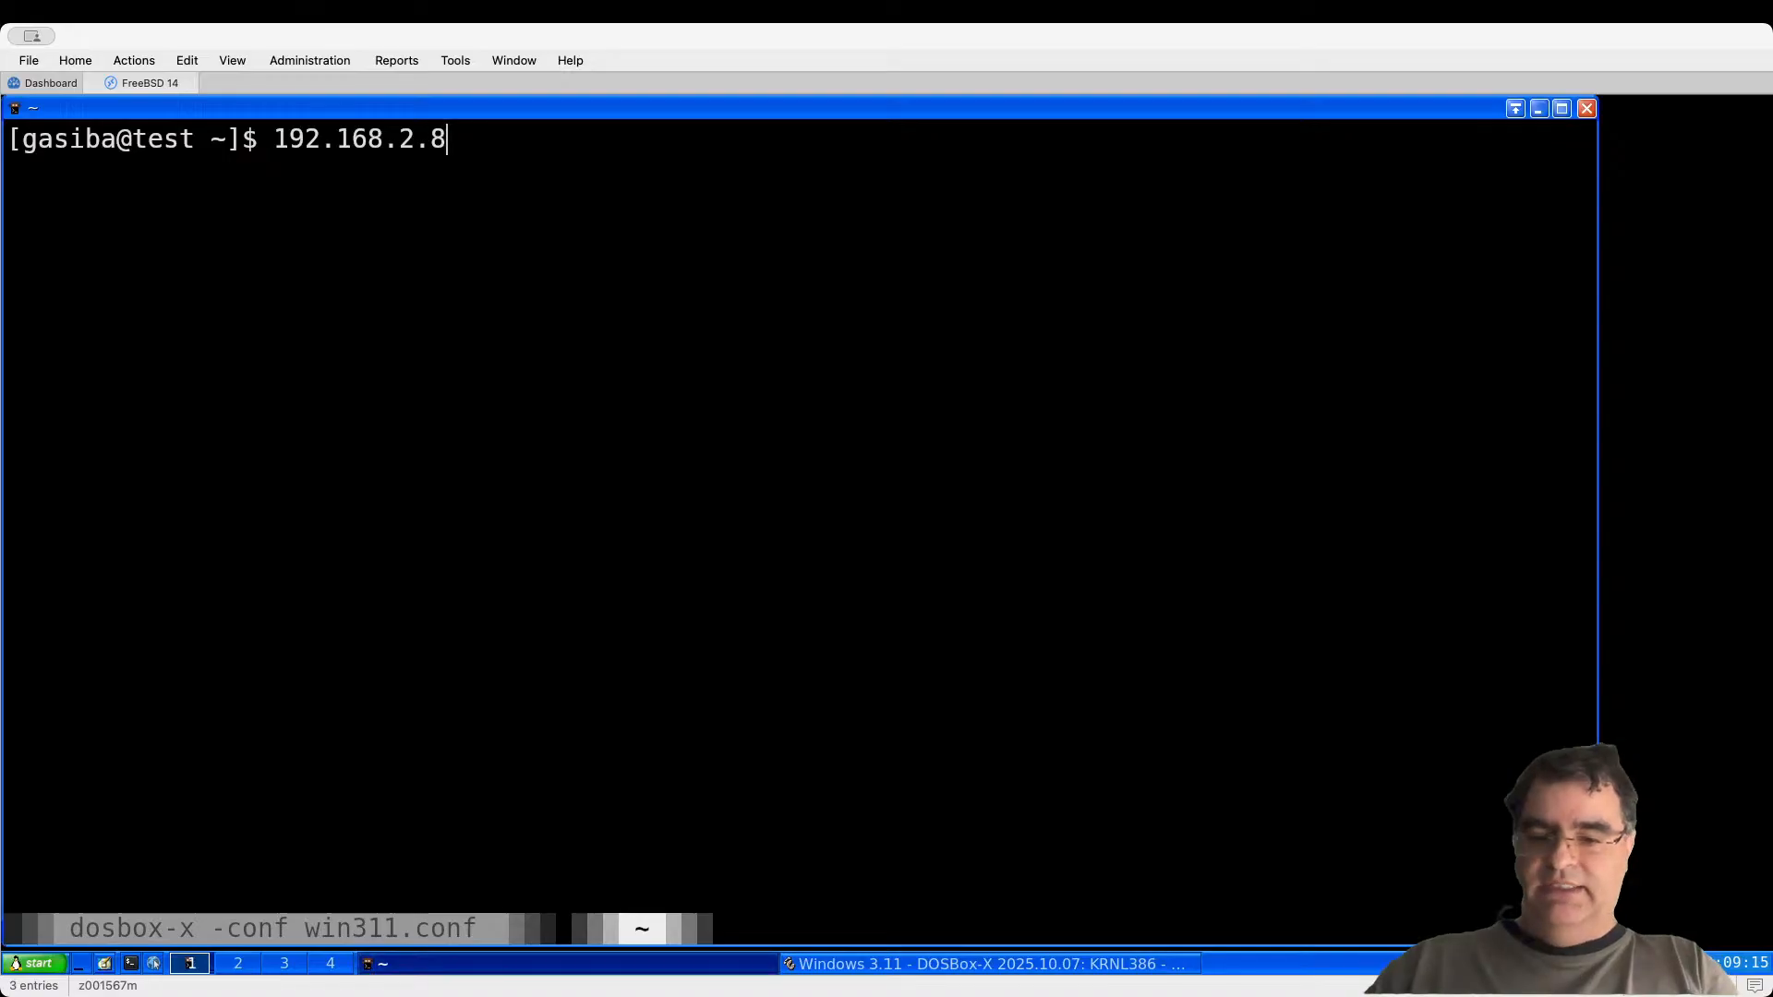
key(BackSpace)
key(BackSpace)
key(BackSpace)
key(BackSpace)
key(BackSpace)
key(BackSpace)
key(BackSpace)
key(BackSpace)
key(BackSpace)
key(BackSpace)
key(BackSpace)
key(BackSpace)
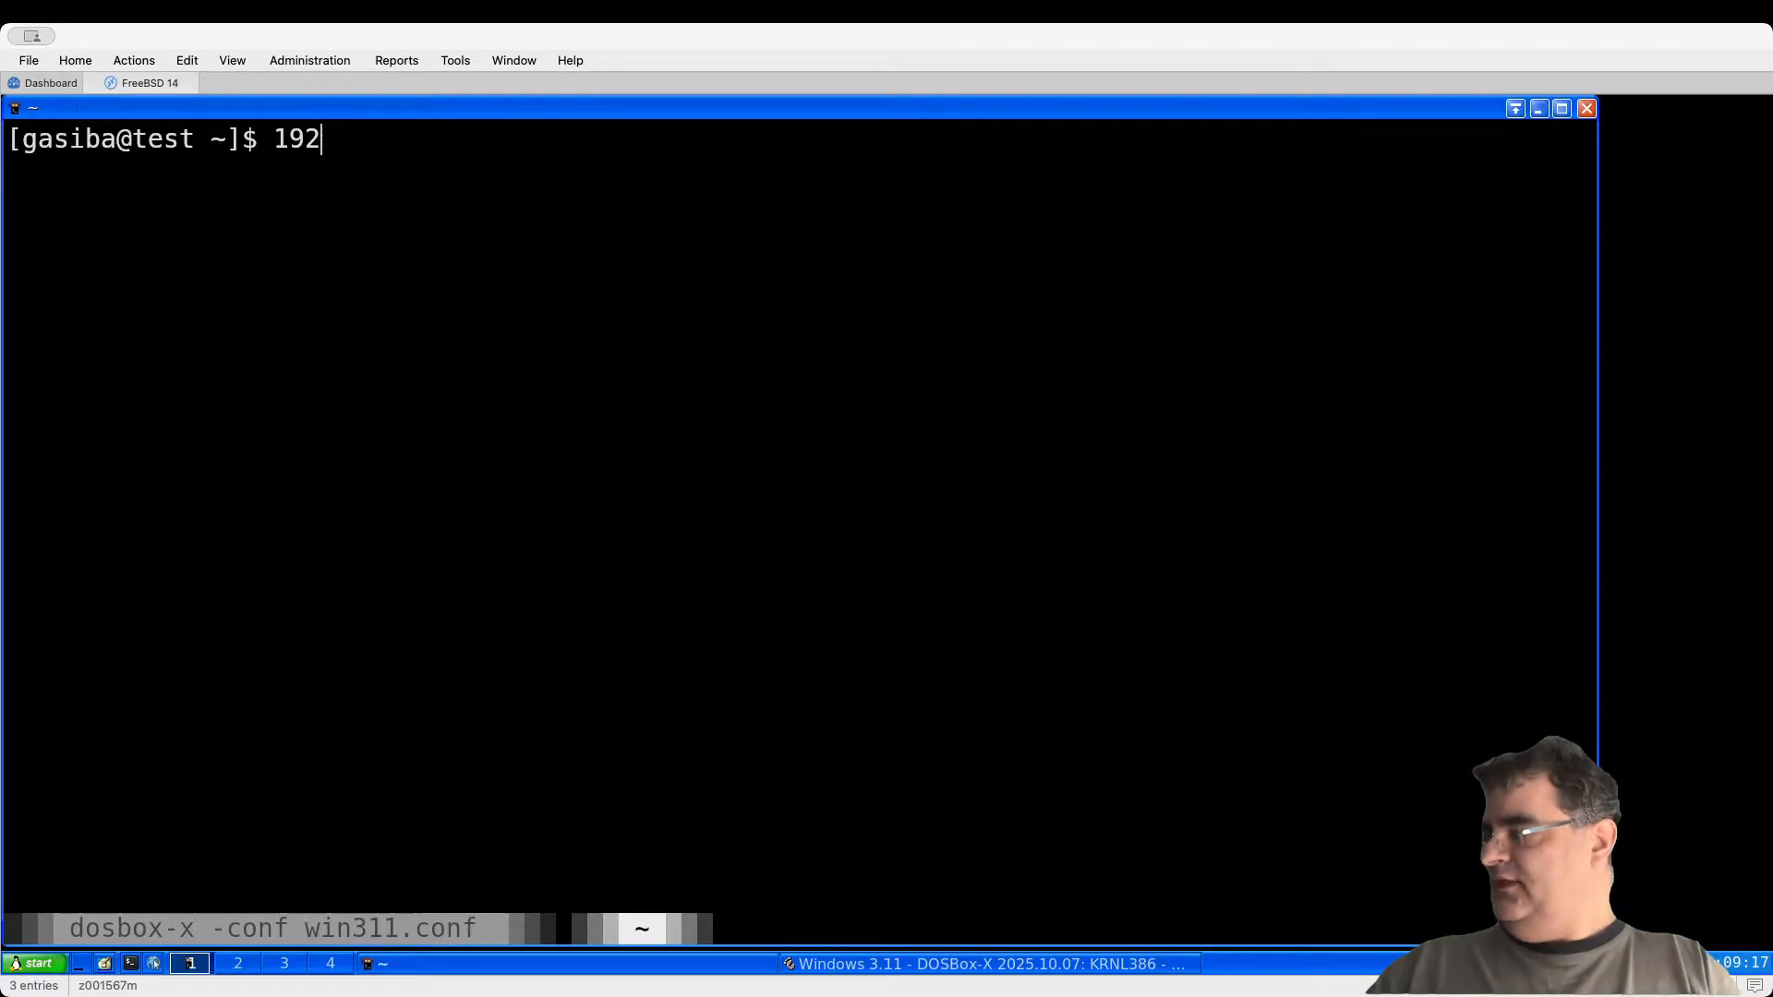
text(python)
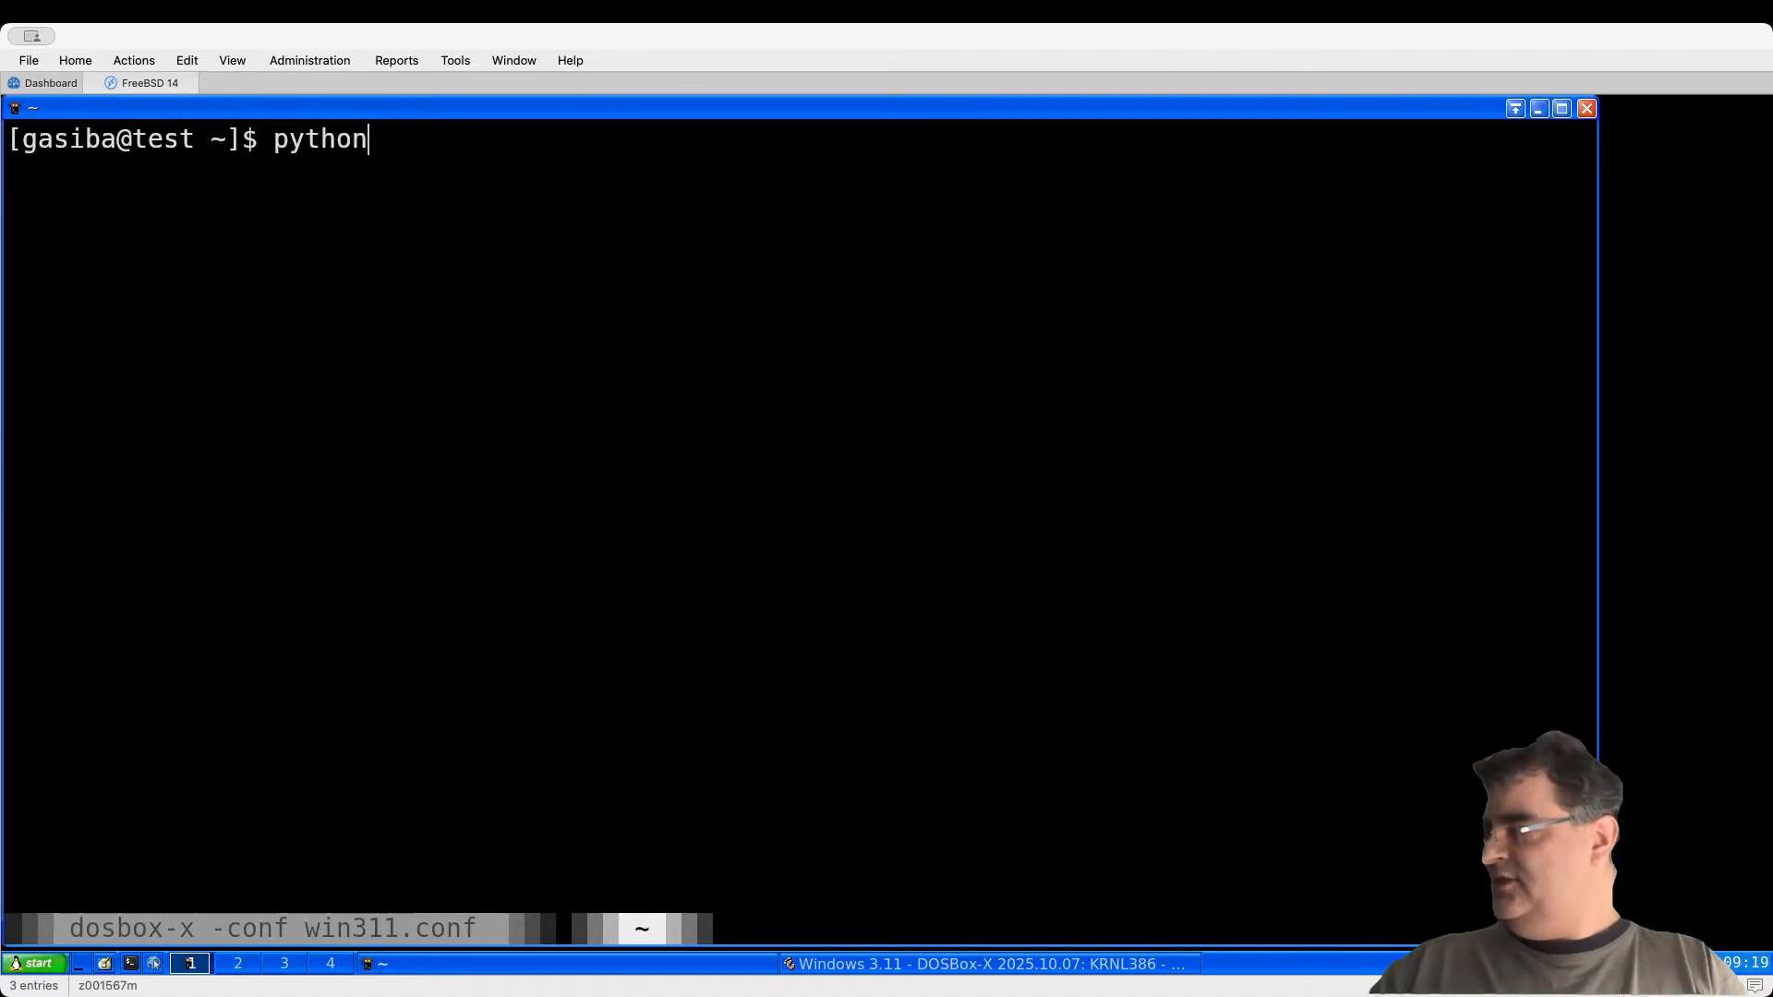
text(3 -h )
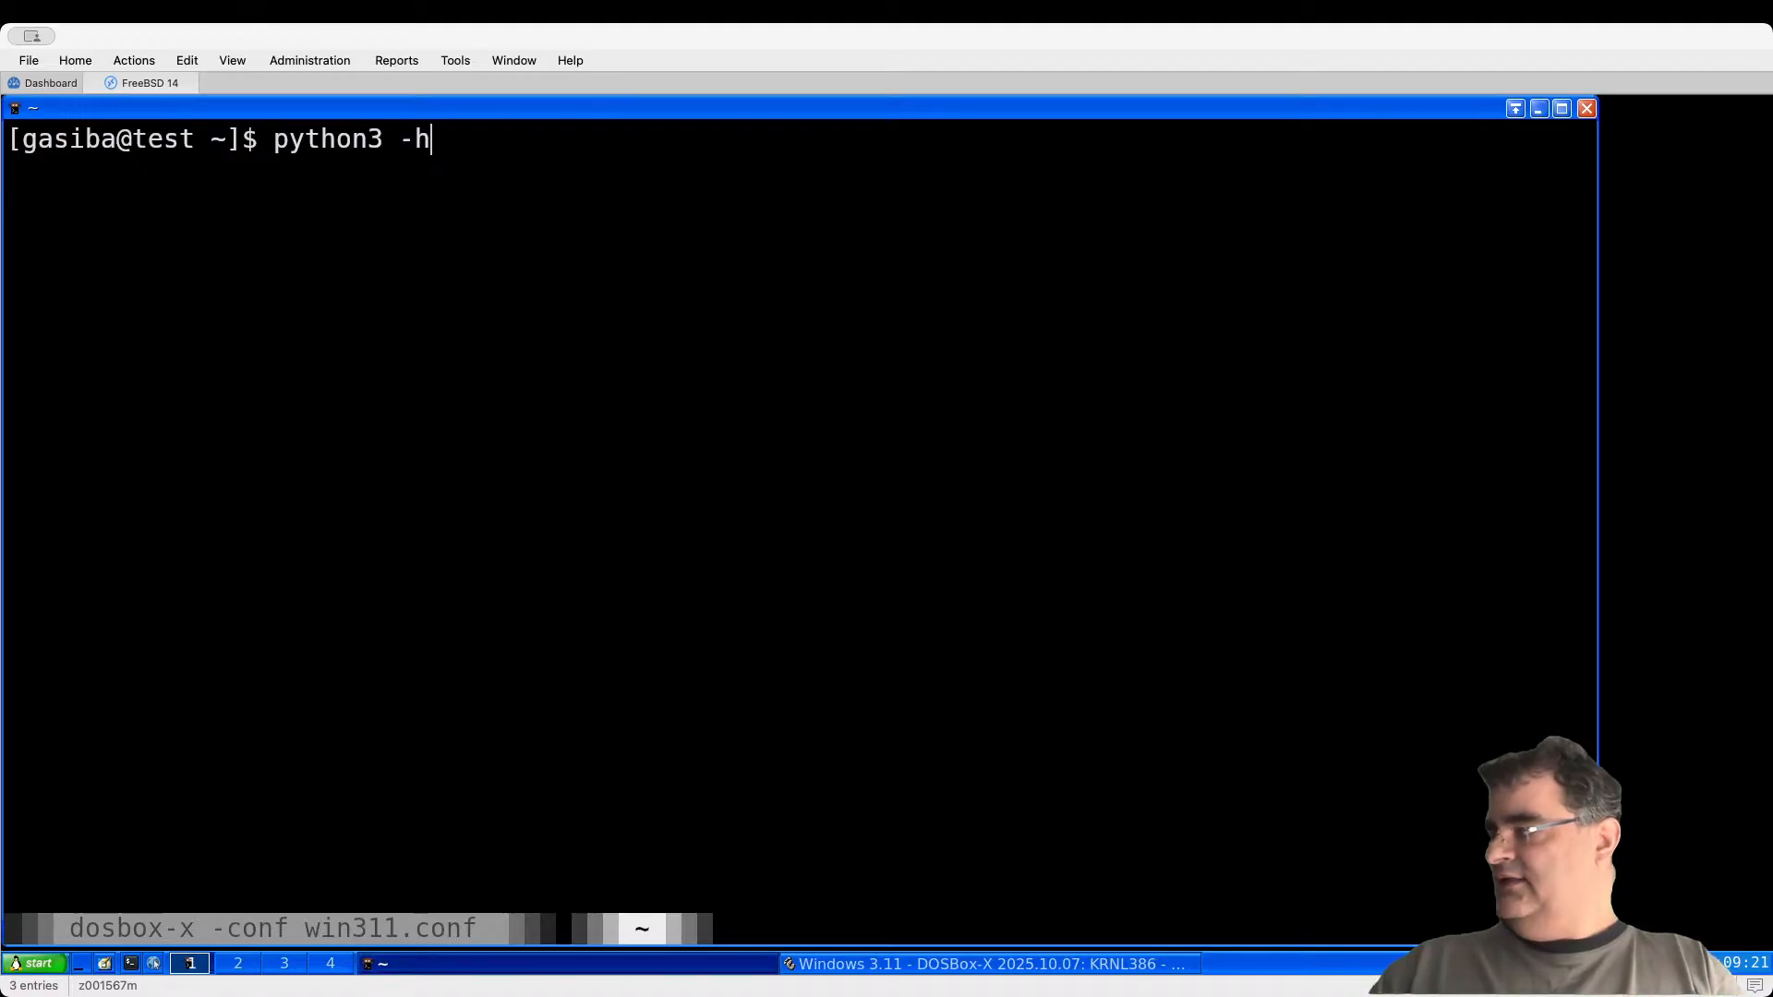
text(htt)
key(BackSpace)
key(BackSpace)
key(BackSpace)
key(BackSpace)
key(BackSpace)
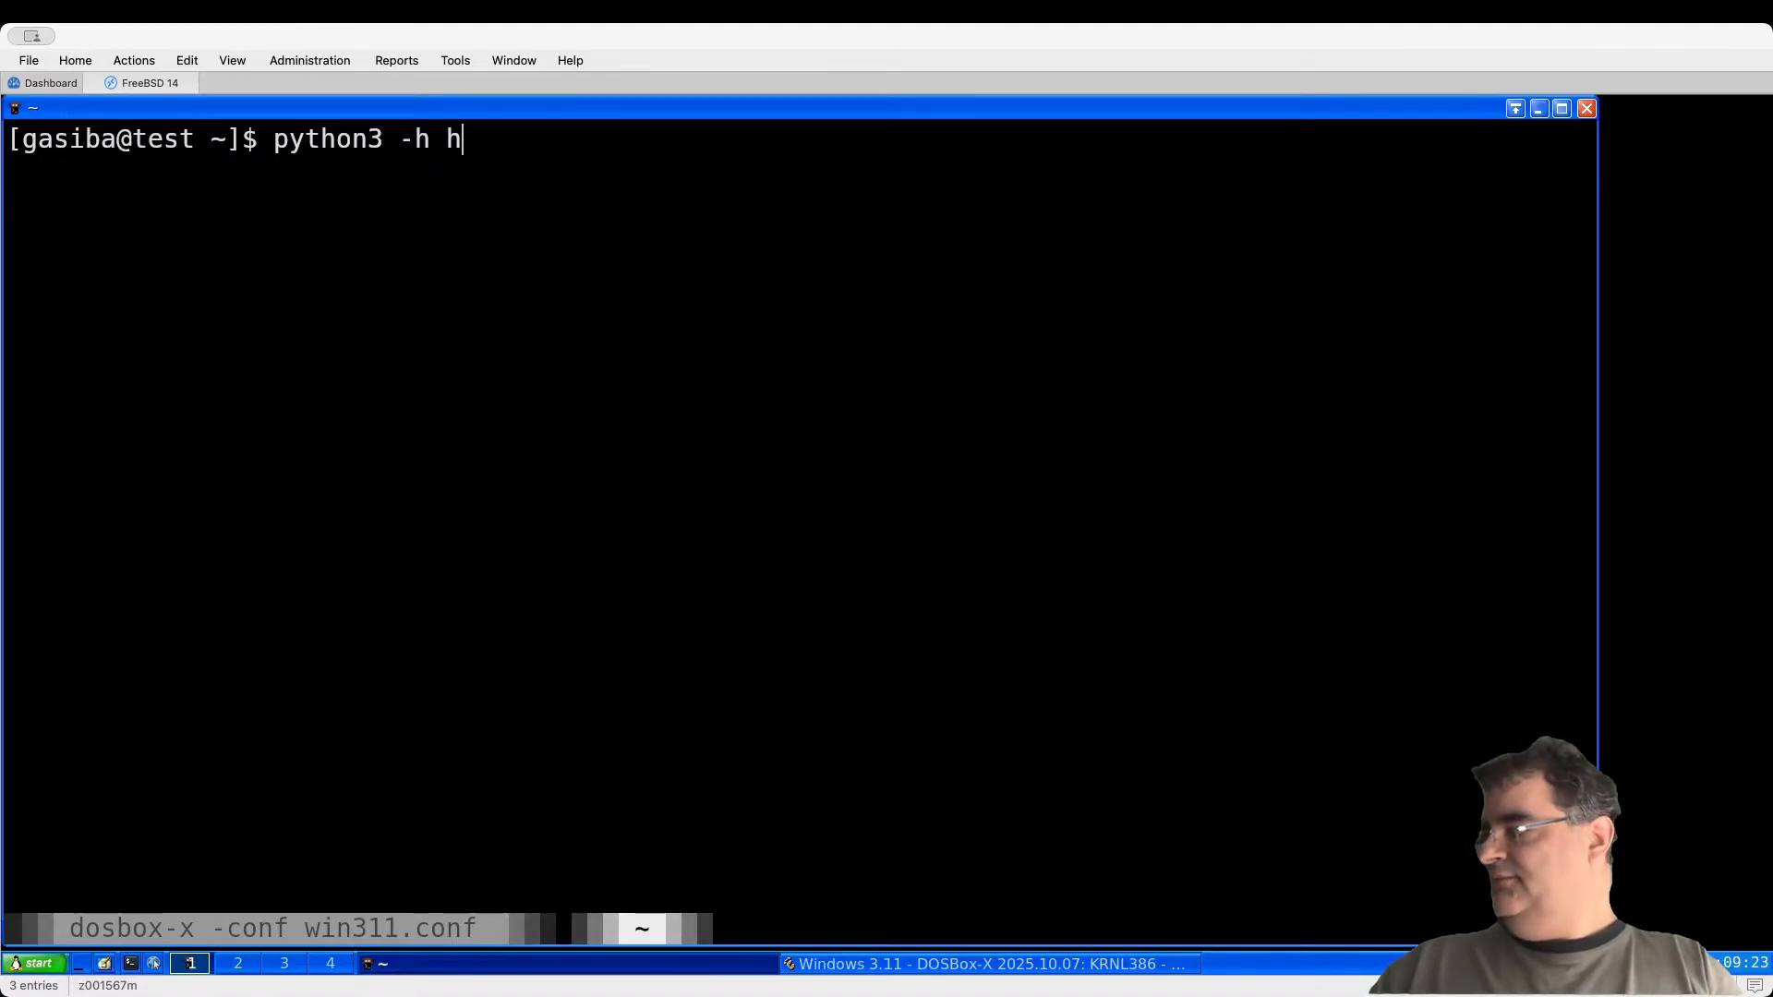
text(m http)
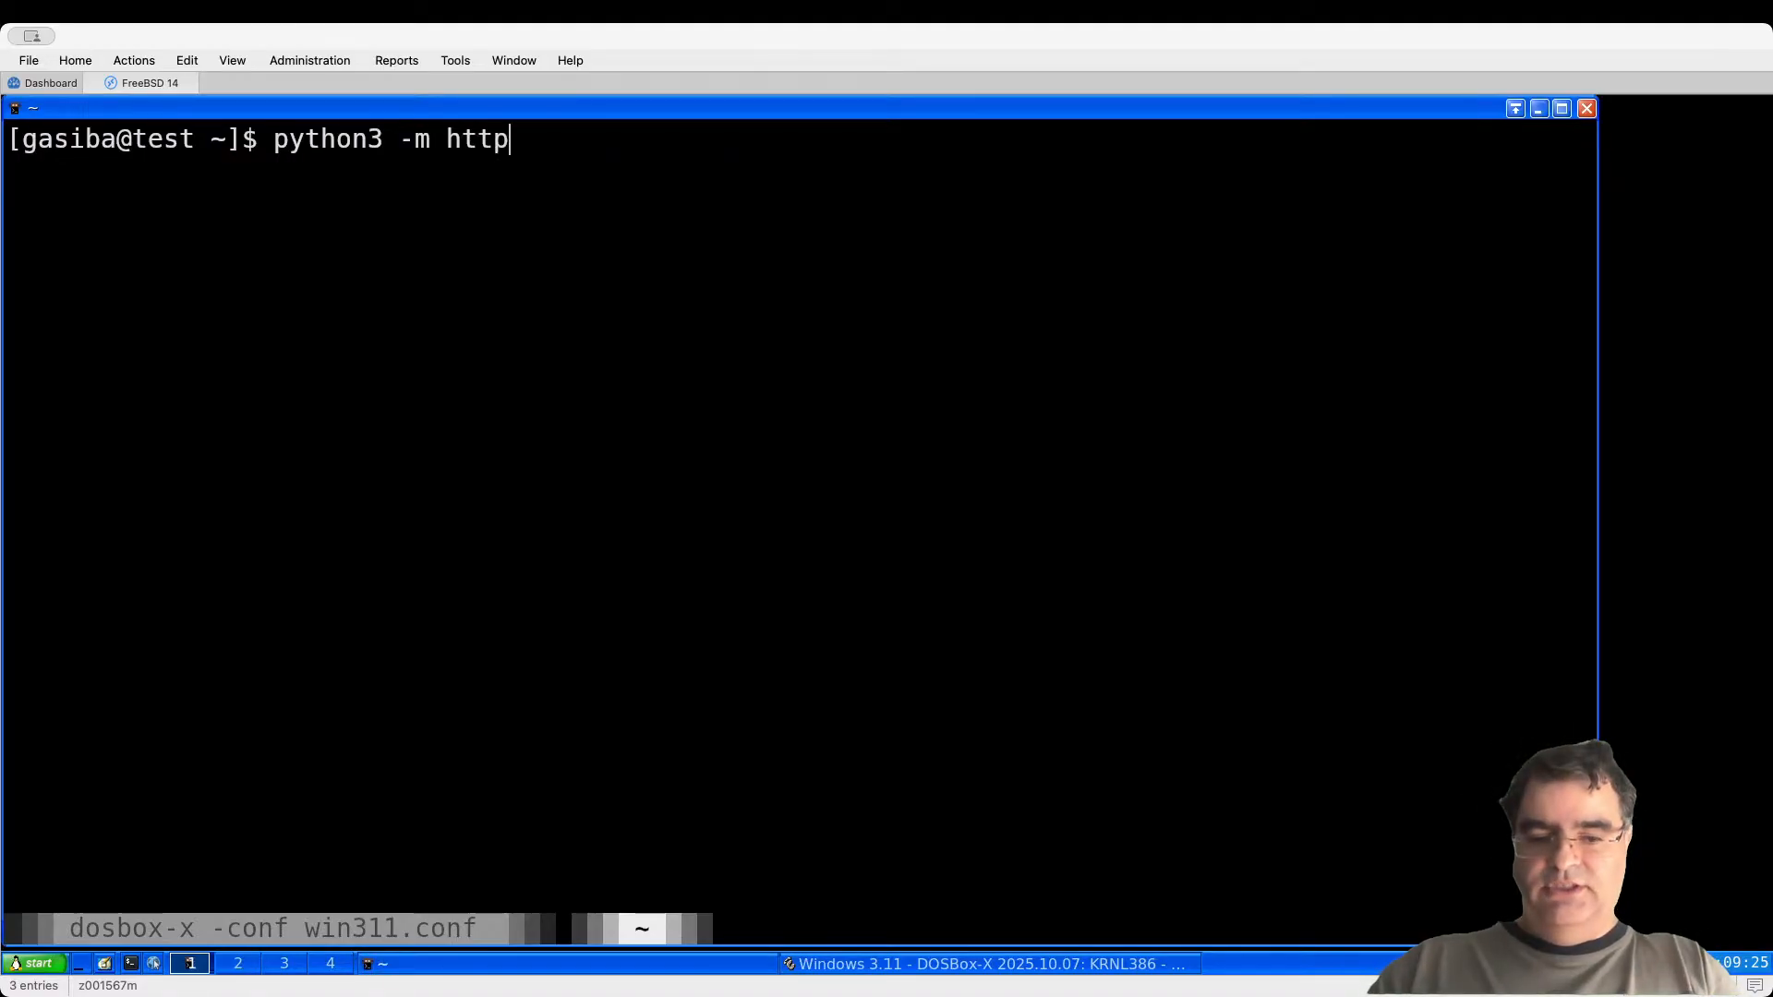
text(.server)
key(Return)
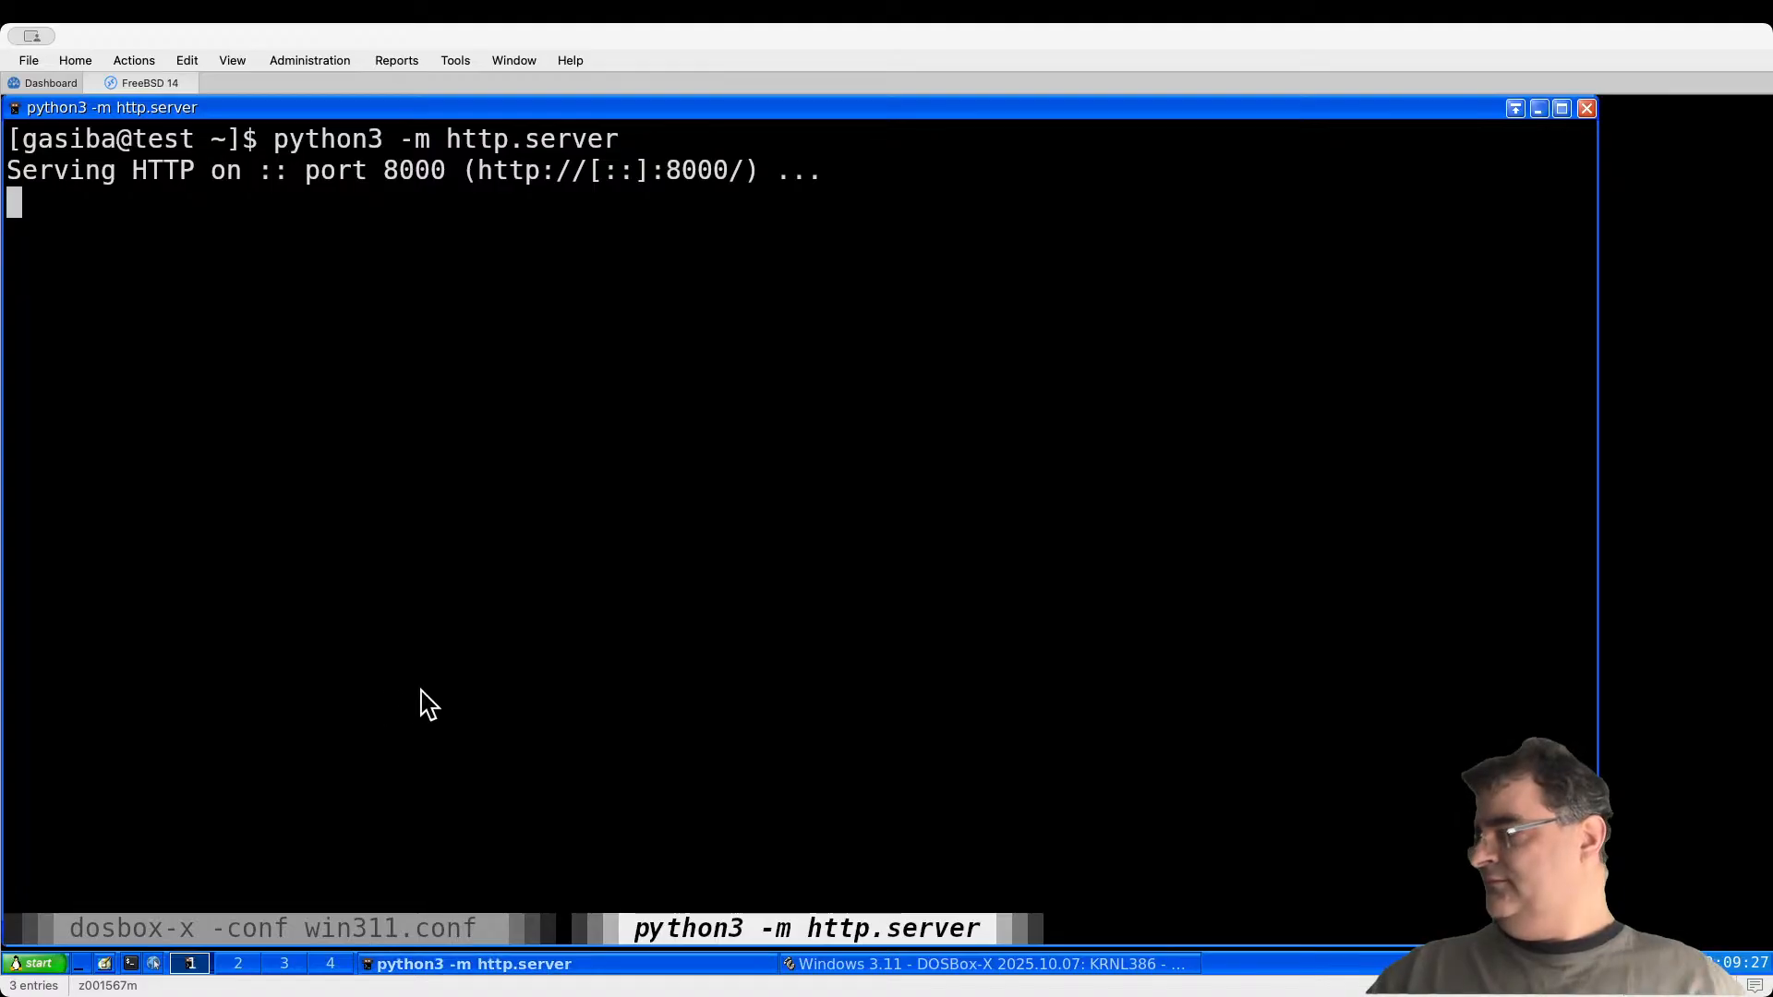
click(961, 966)
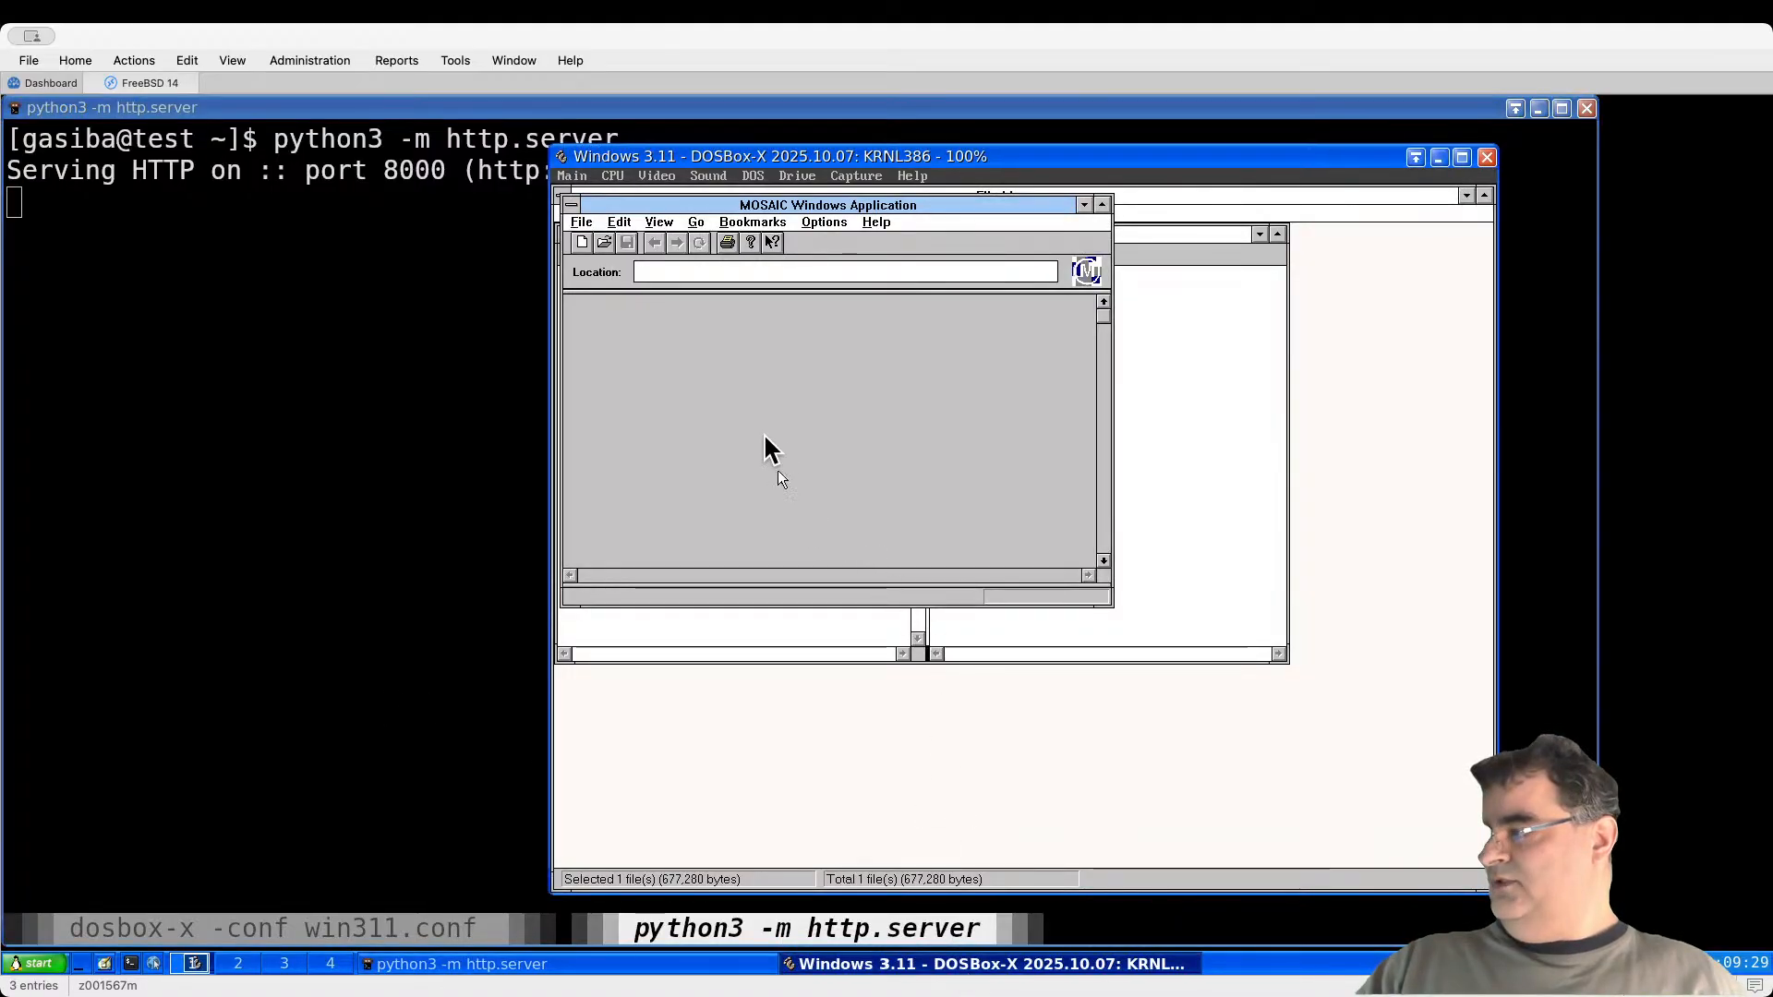
text(htt)
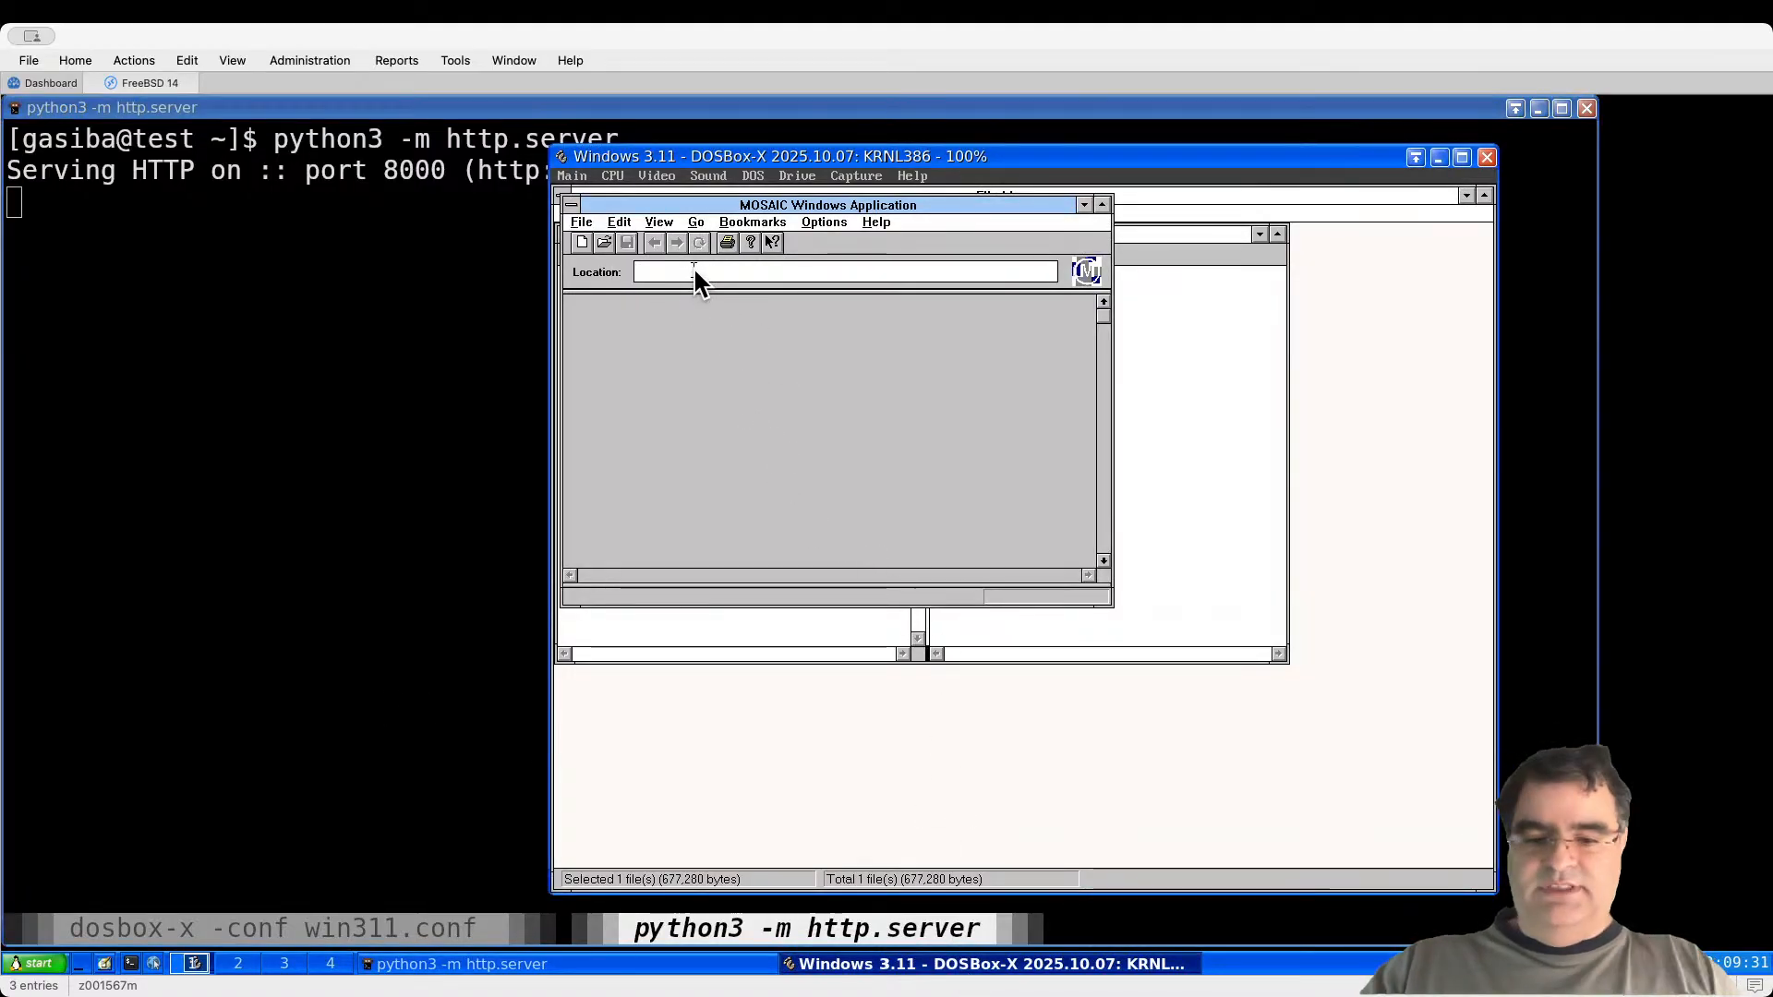
text(p:)
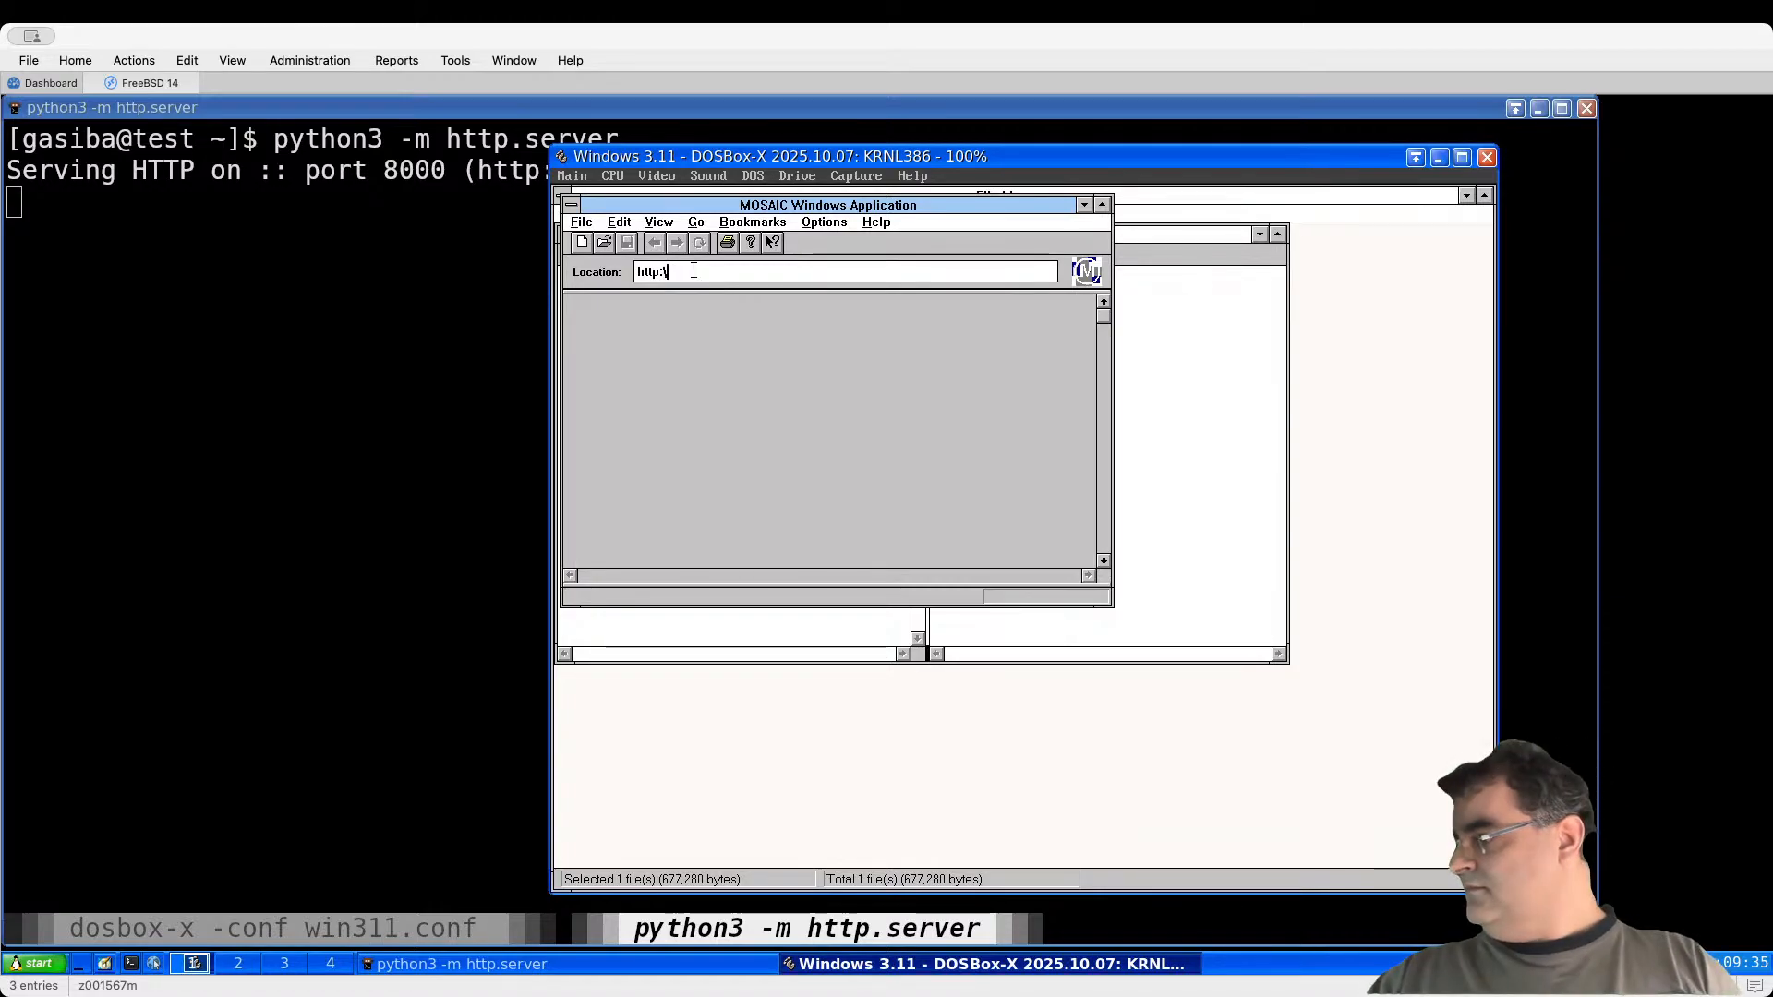
text(//)
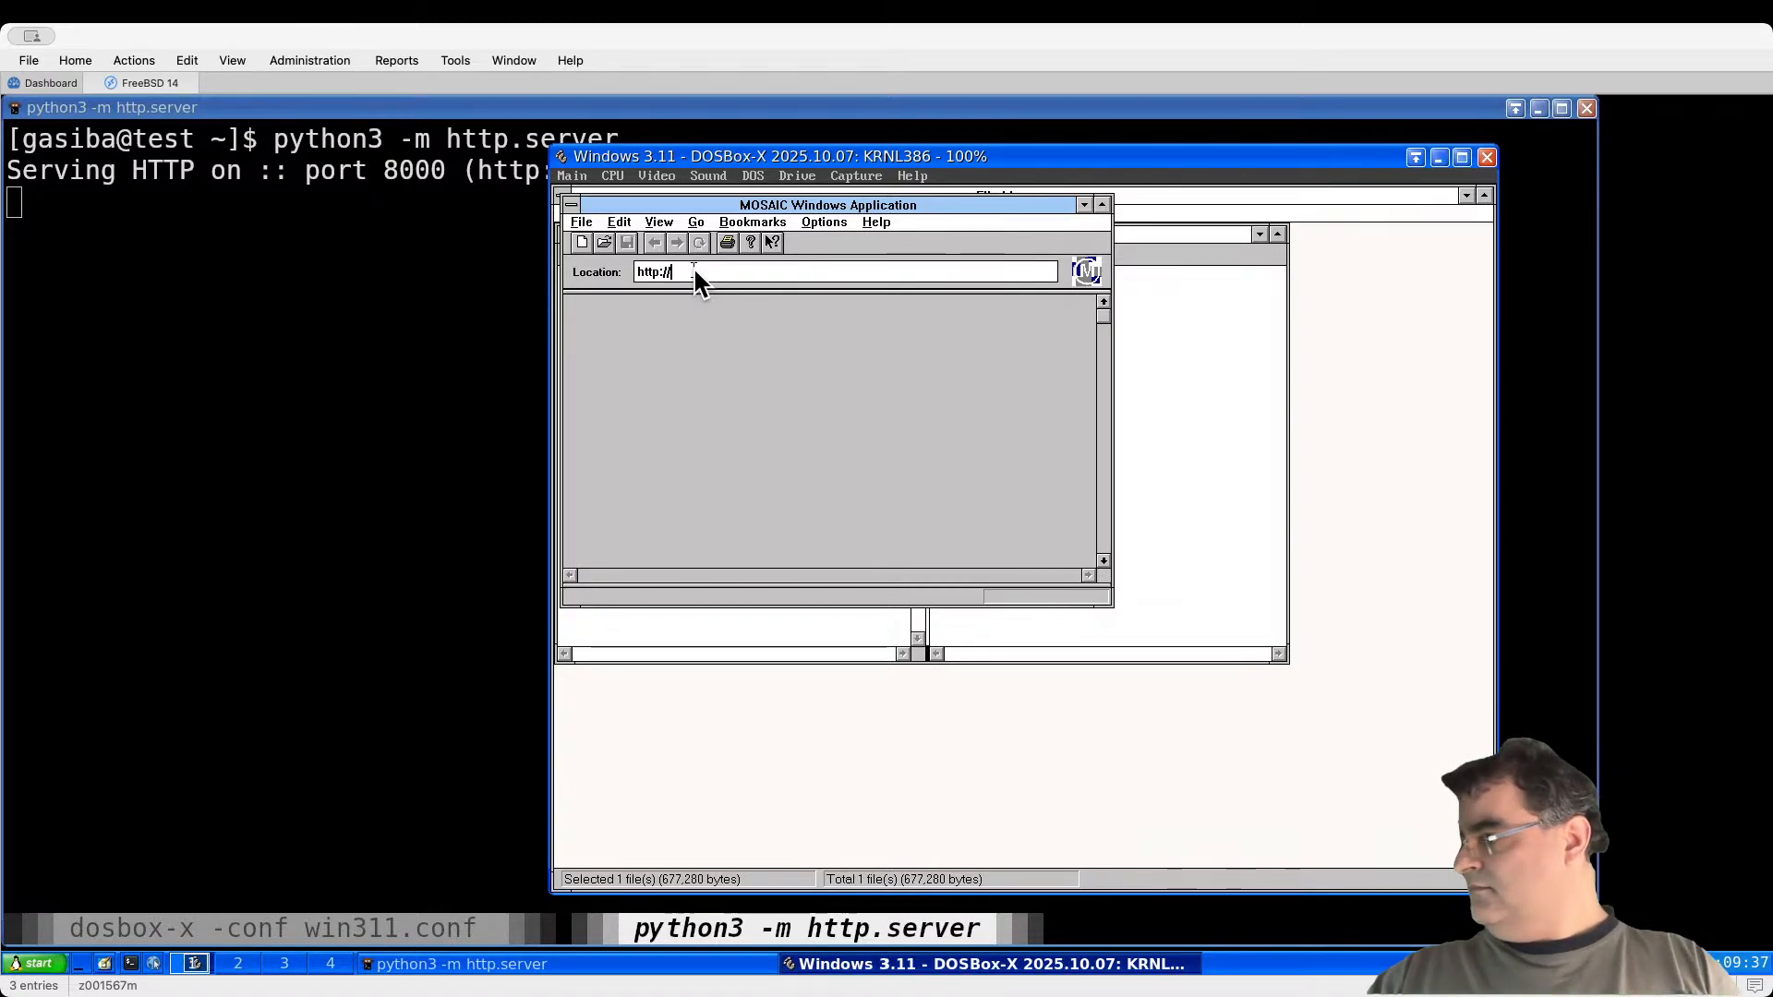
text(192.1)
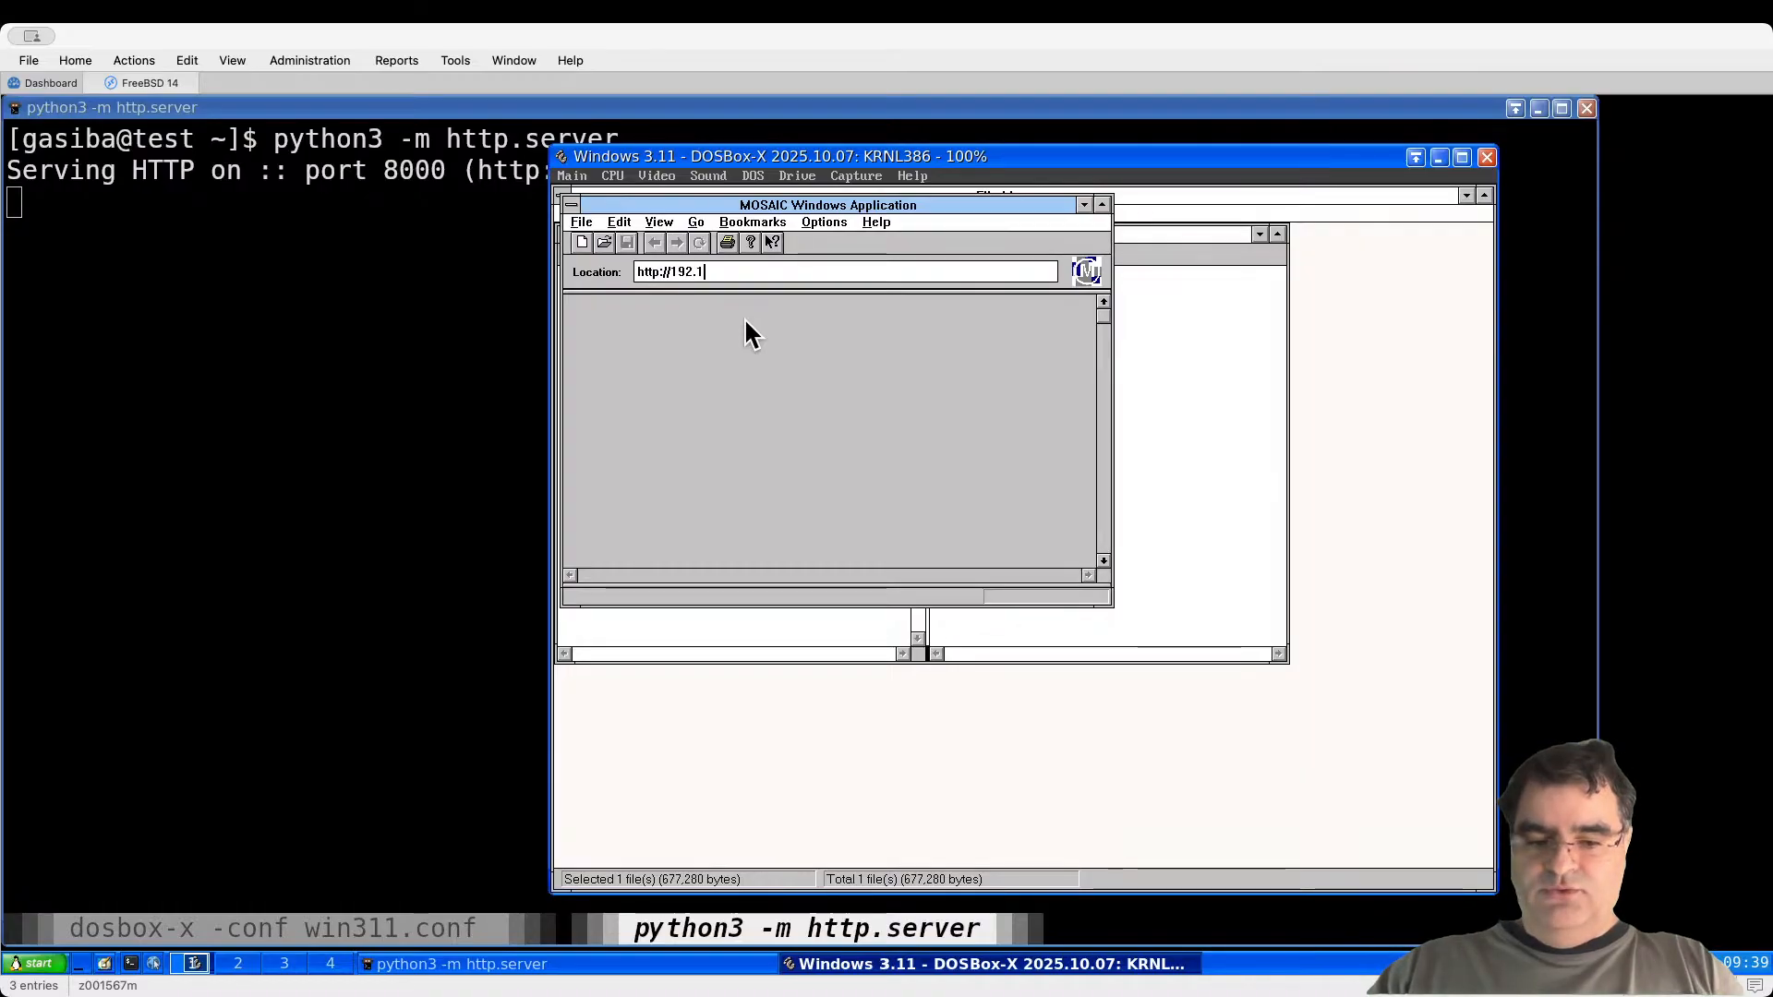
text(68.2.)
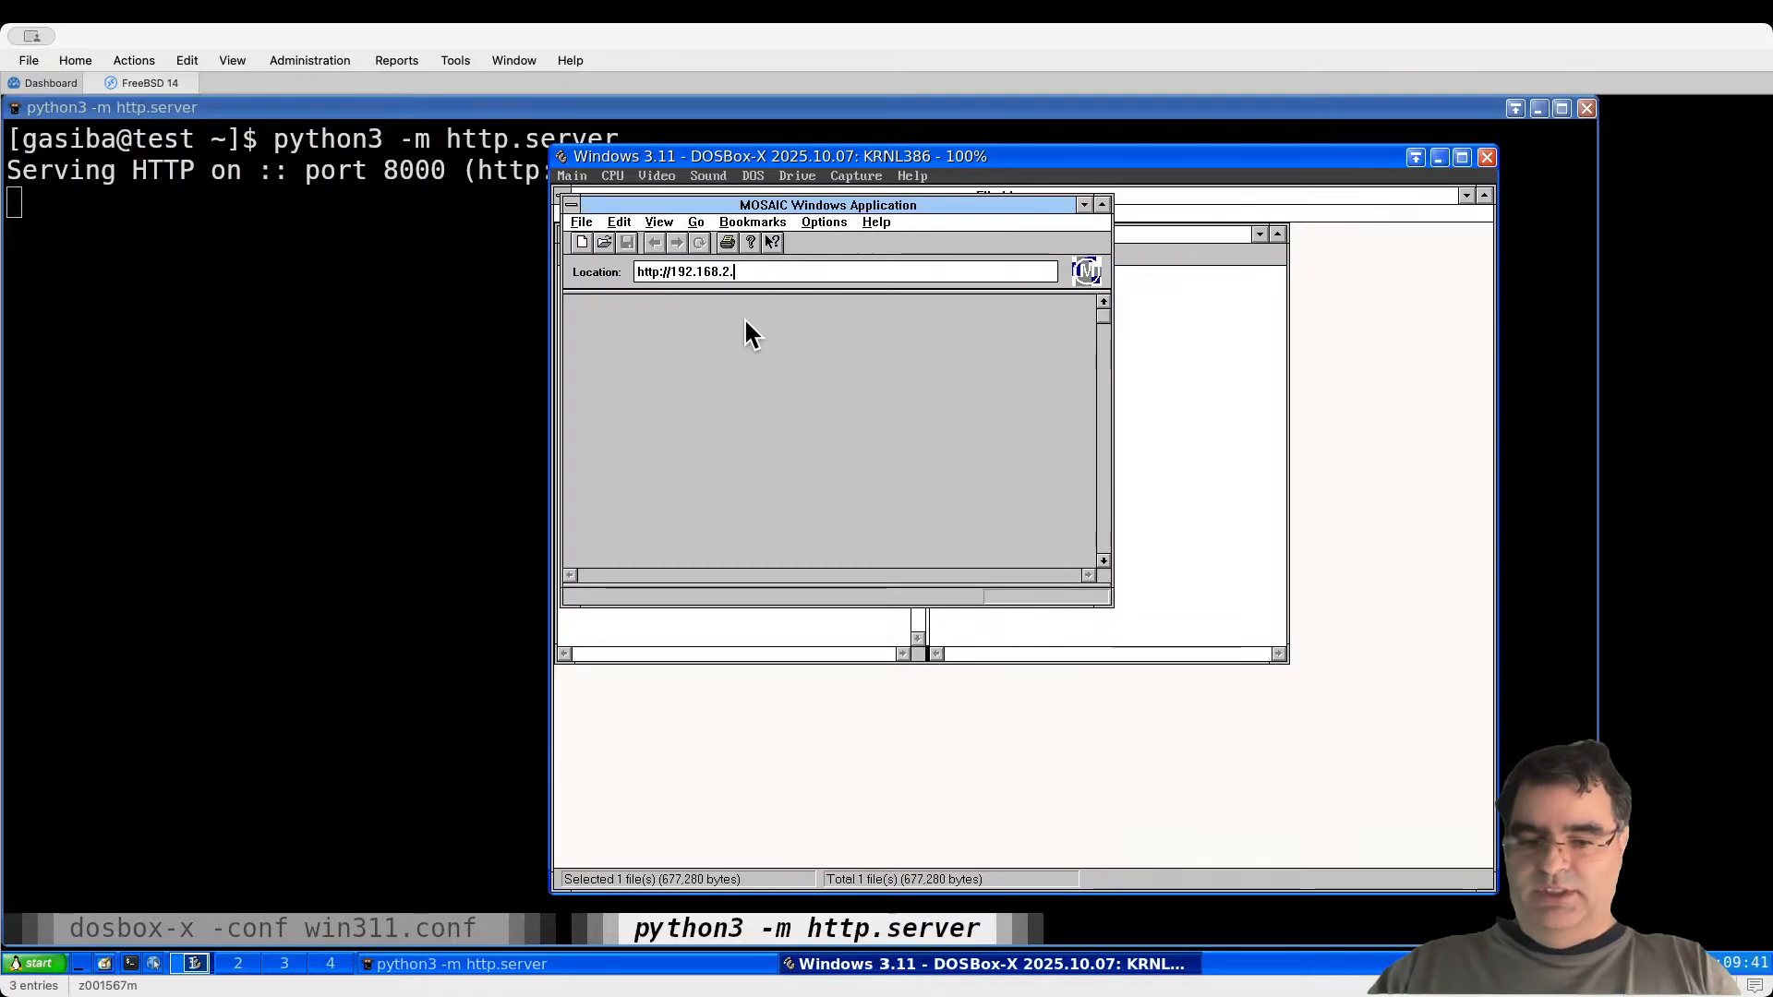
text(84:8000)
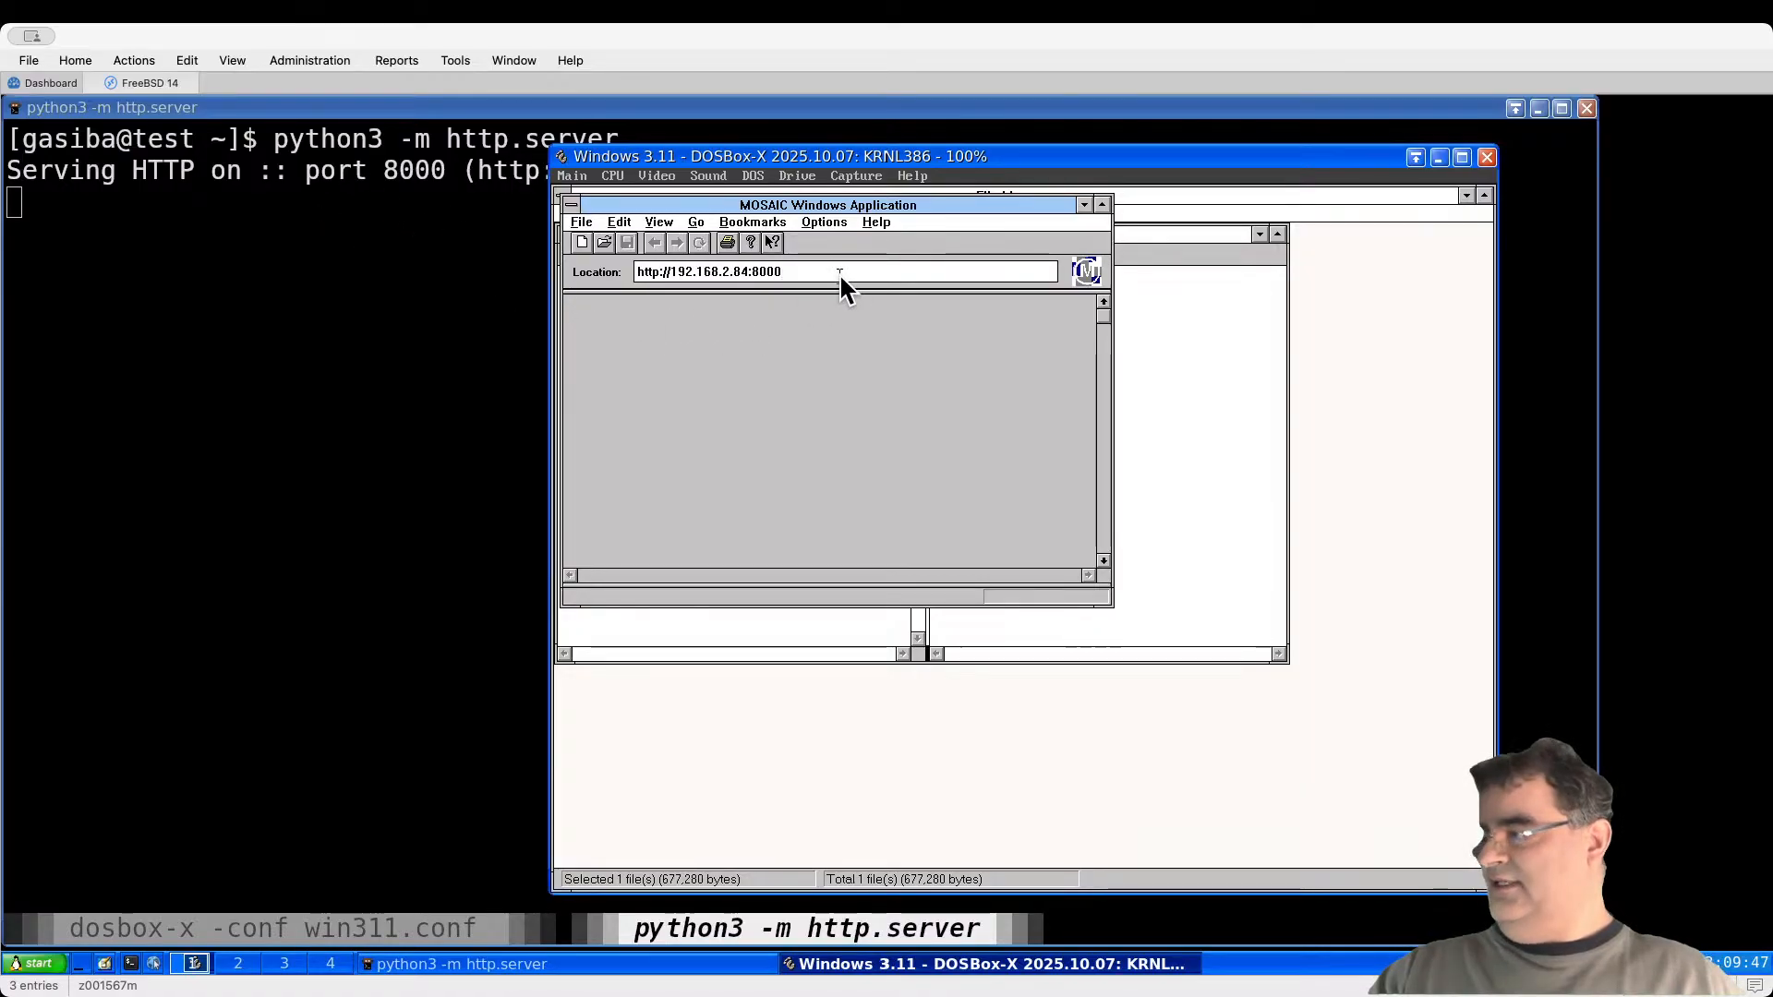
key(Return)
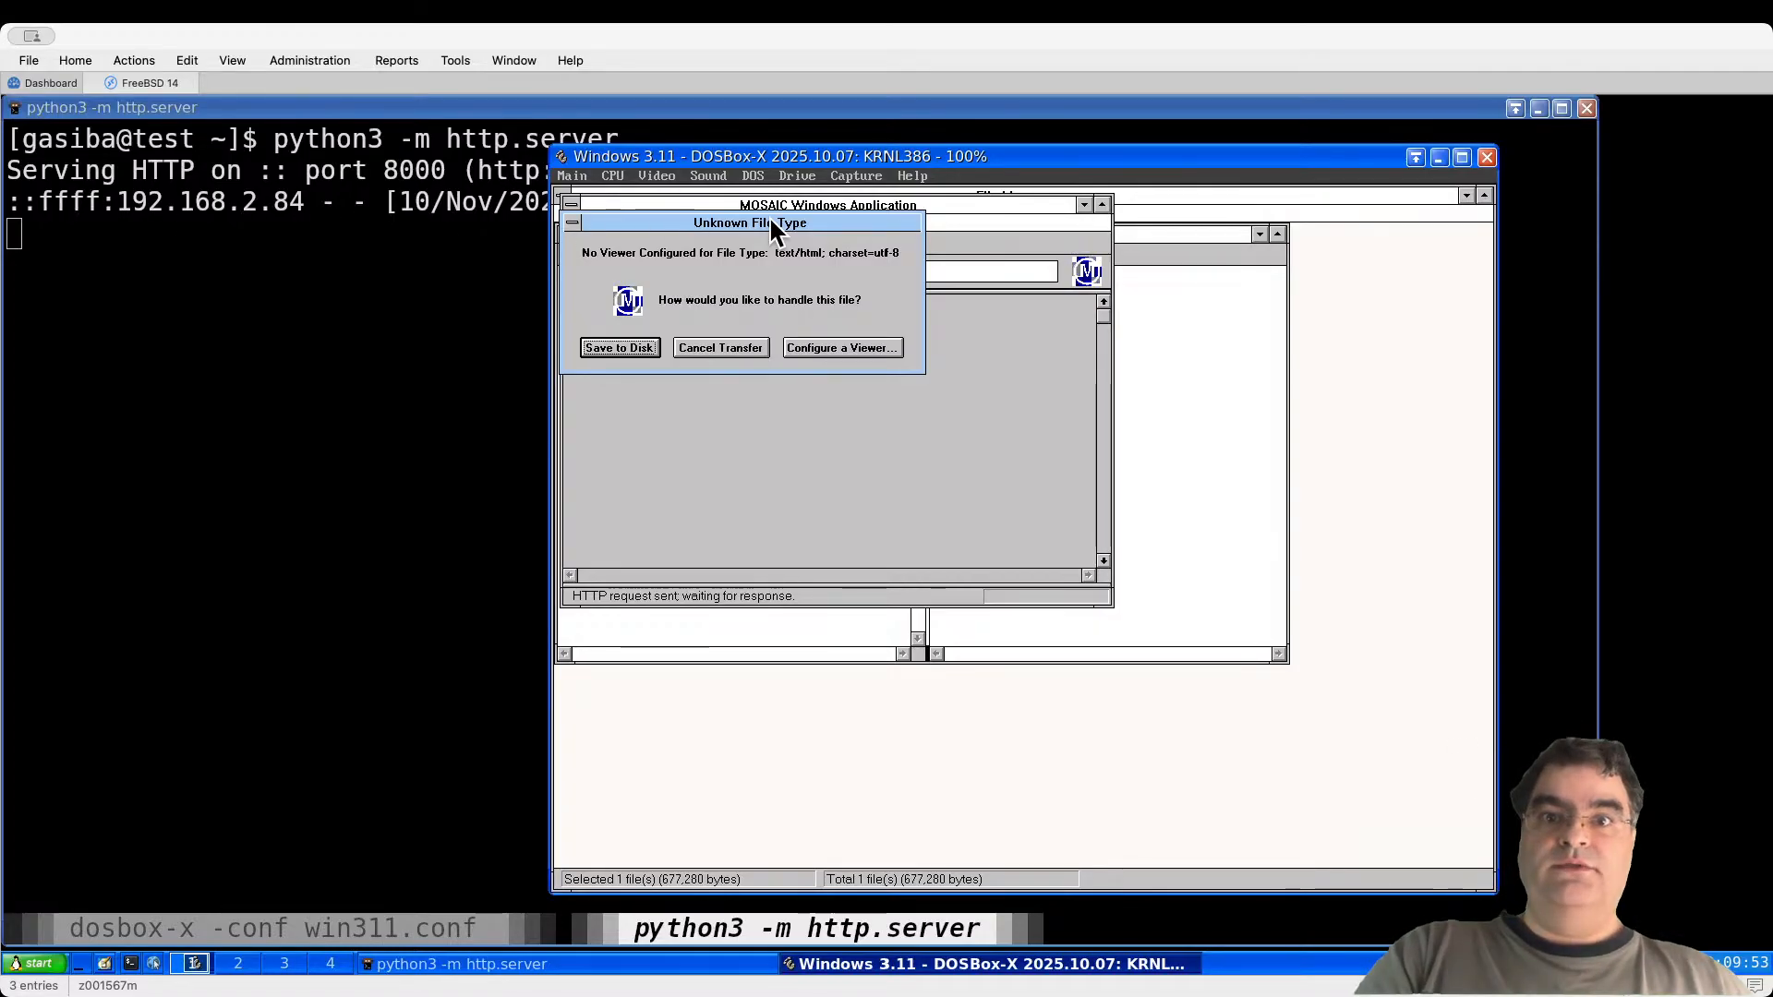
click(718, 349)
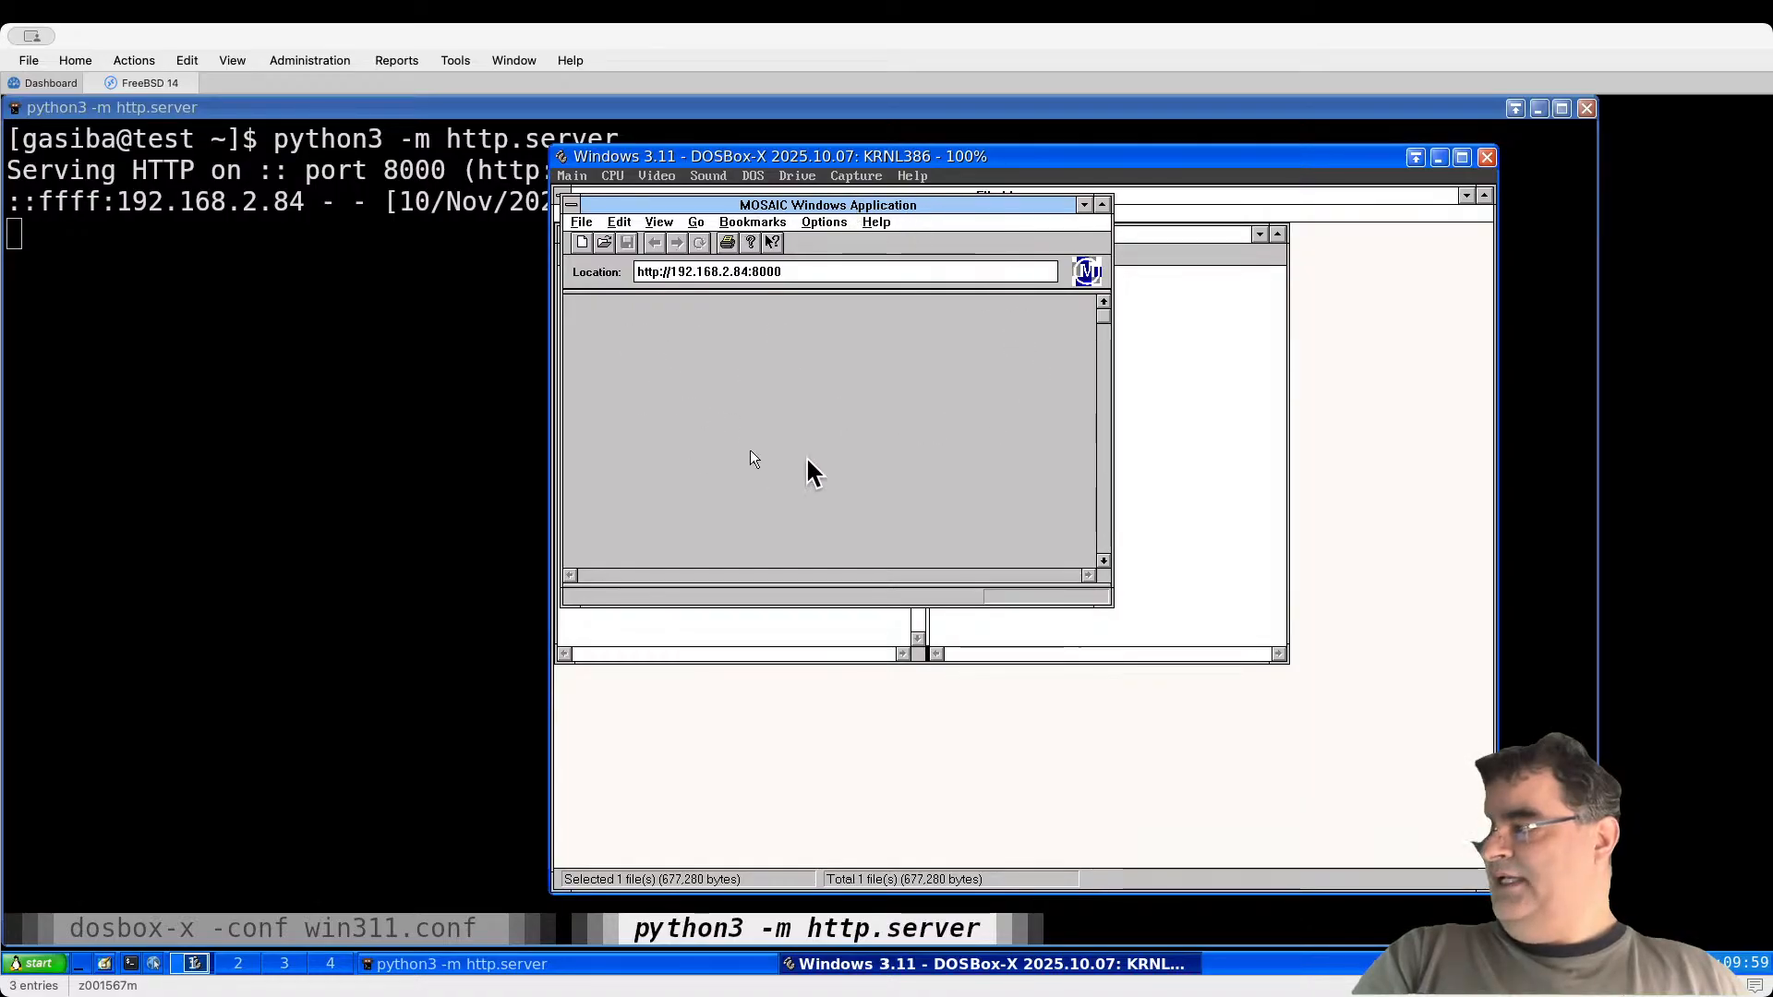
click(372, 430)
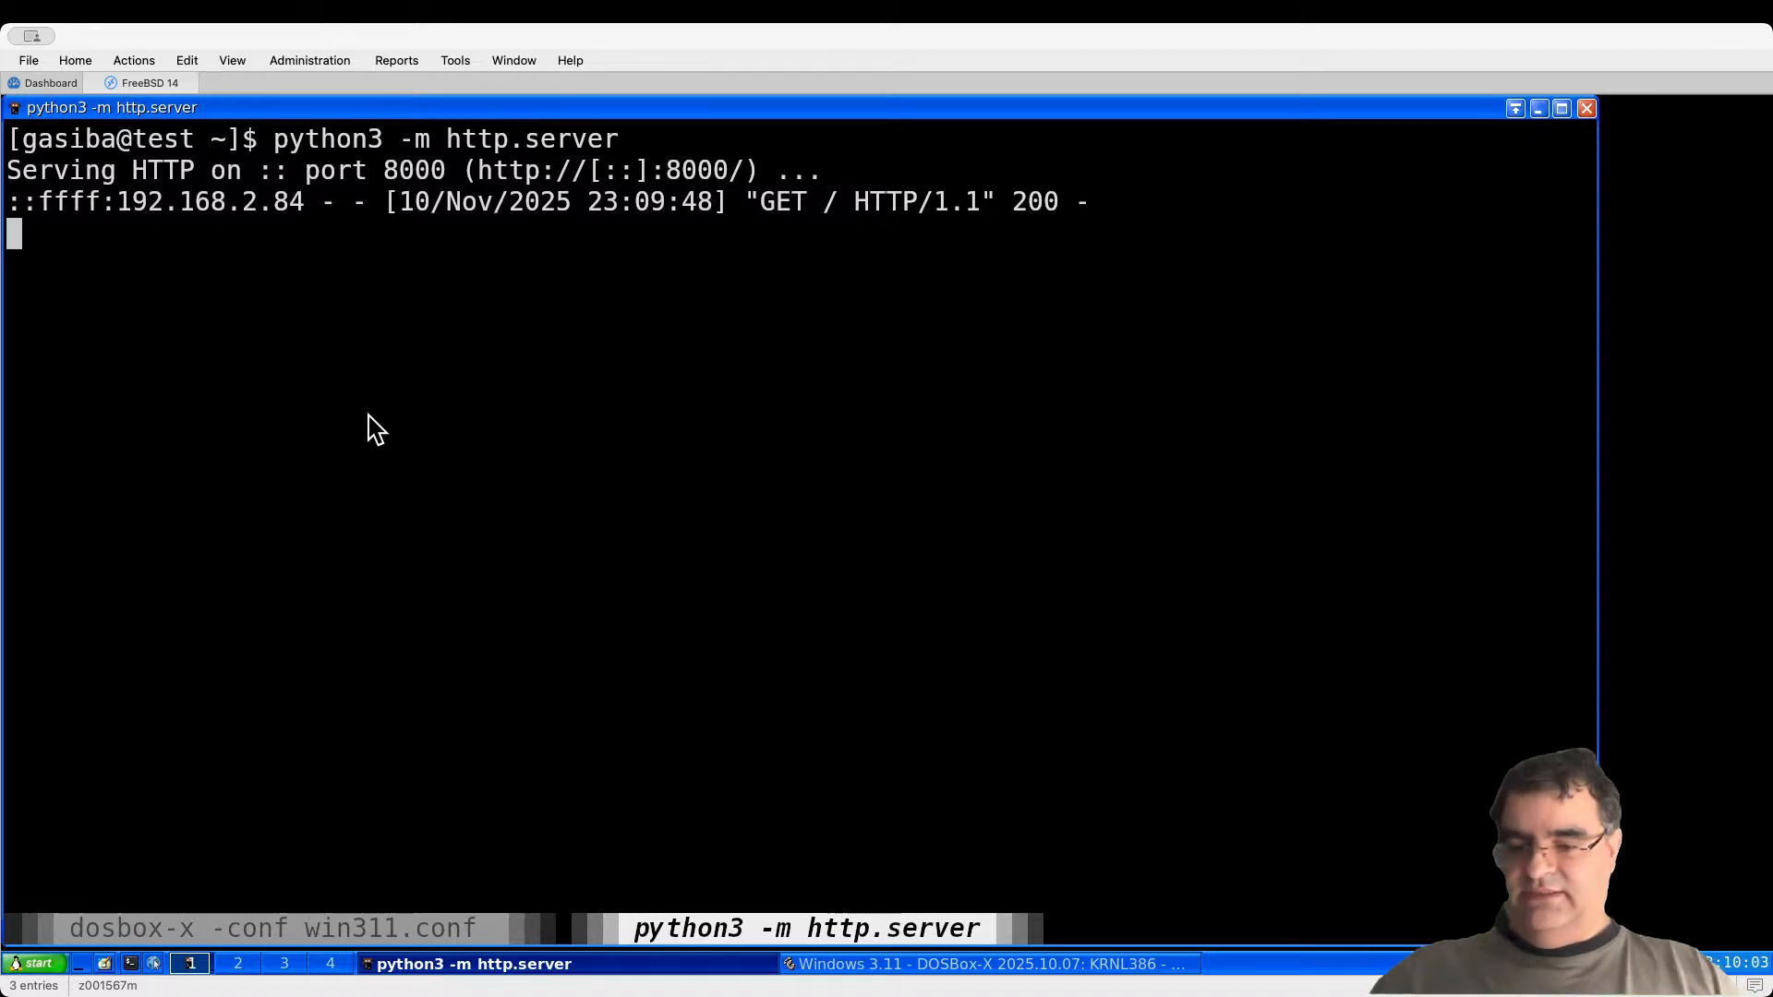
key(ctrl+c)
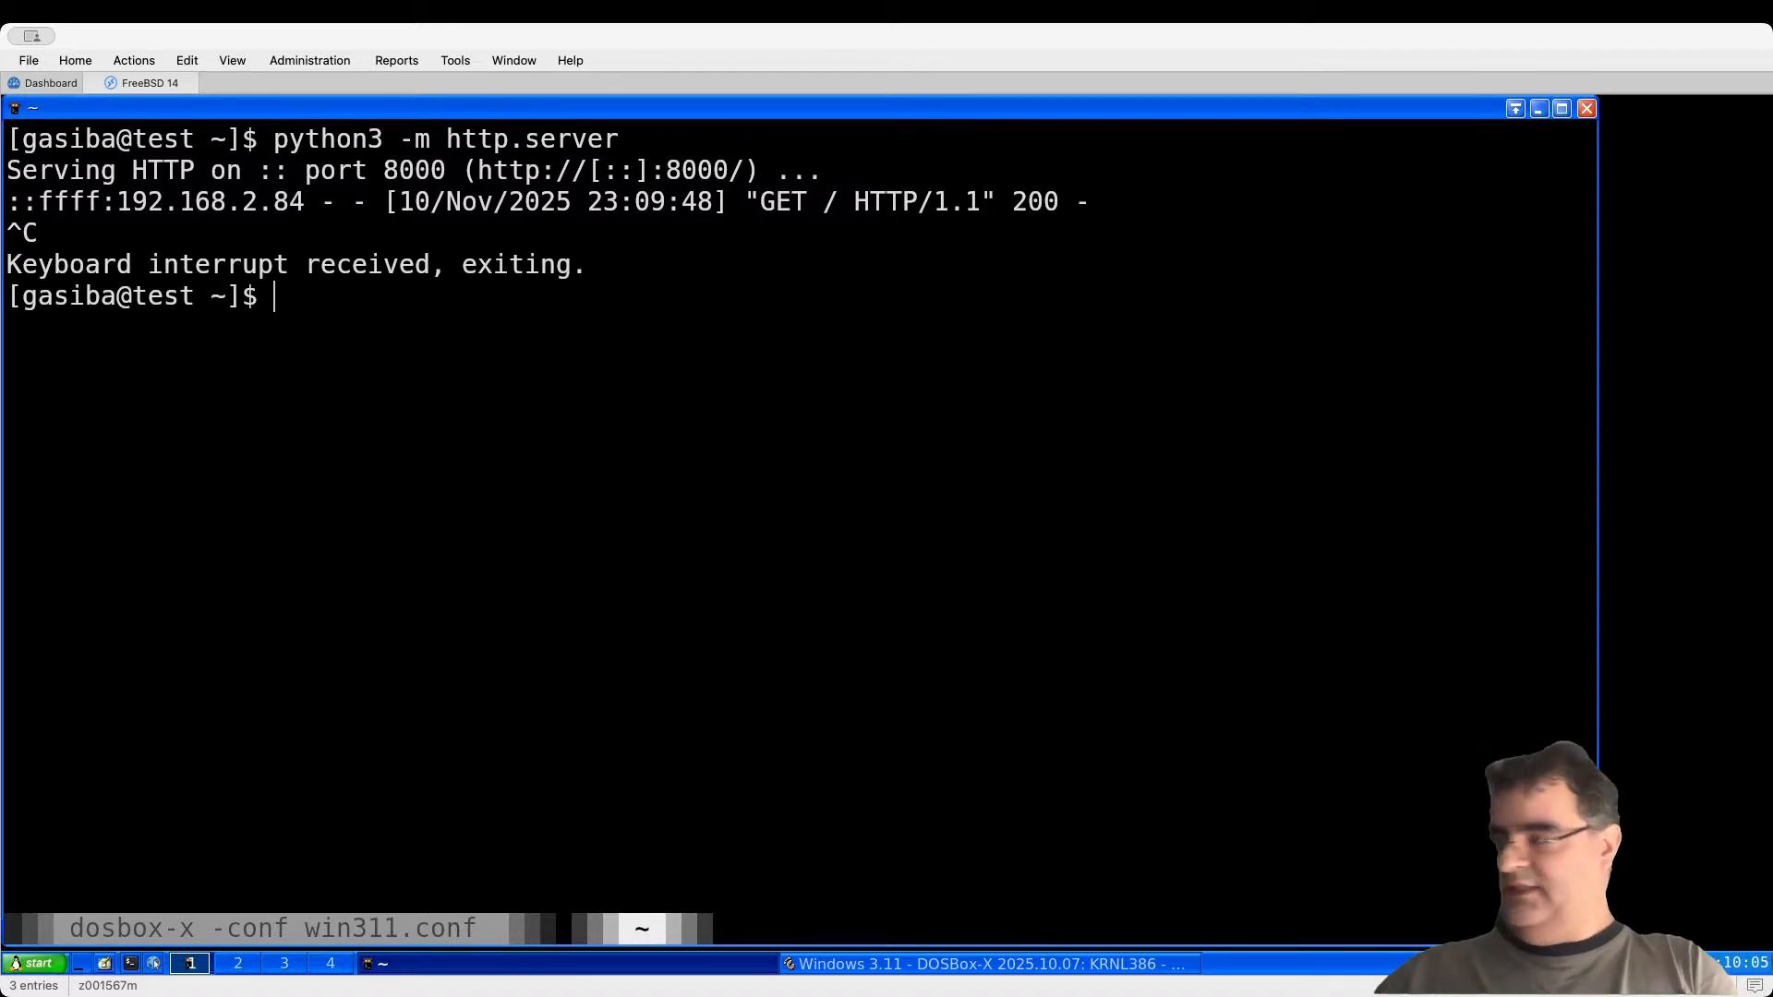
text(cd srv/)
key(Return)
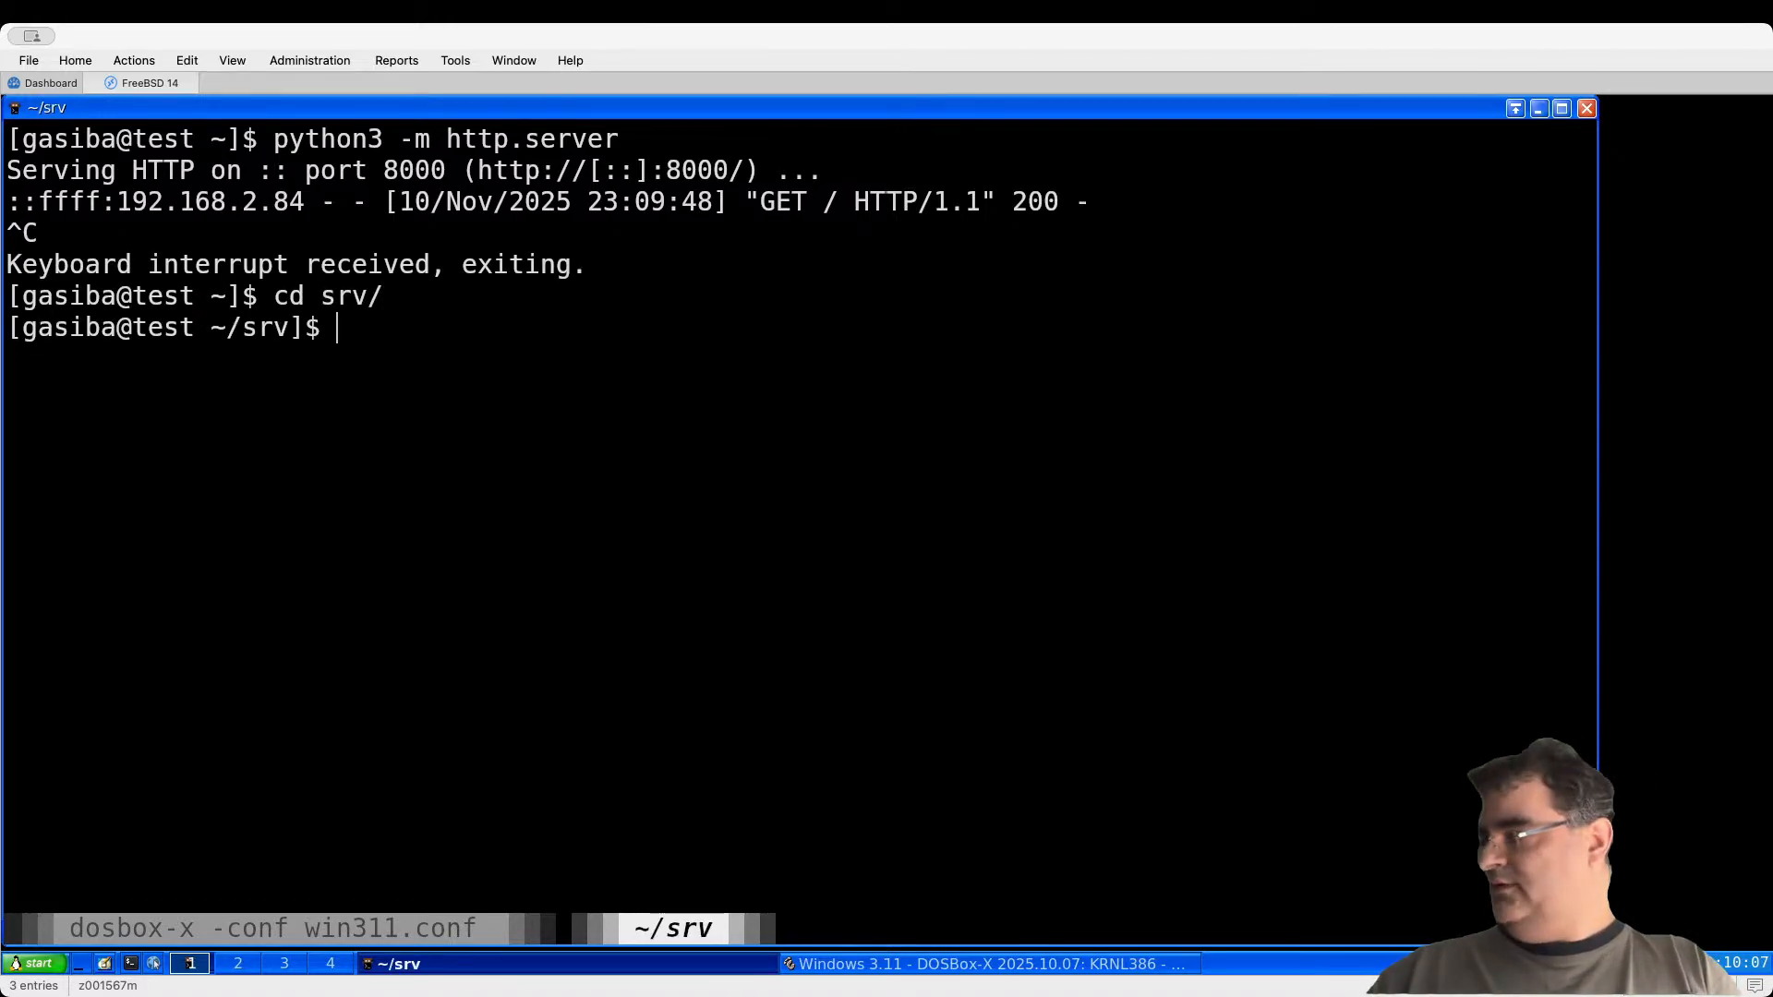
text(ls)
key(Return)
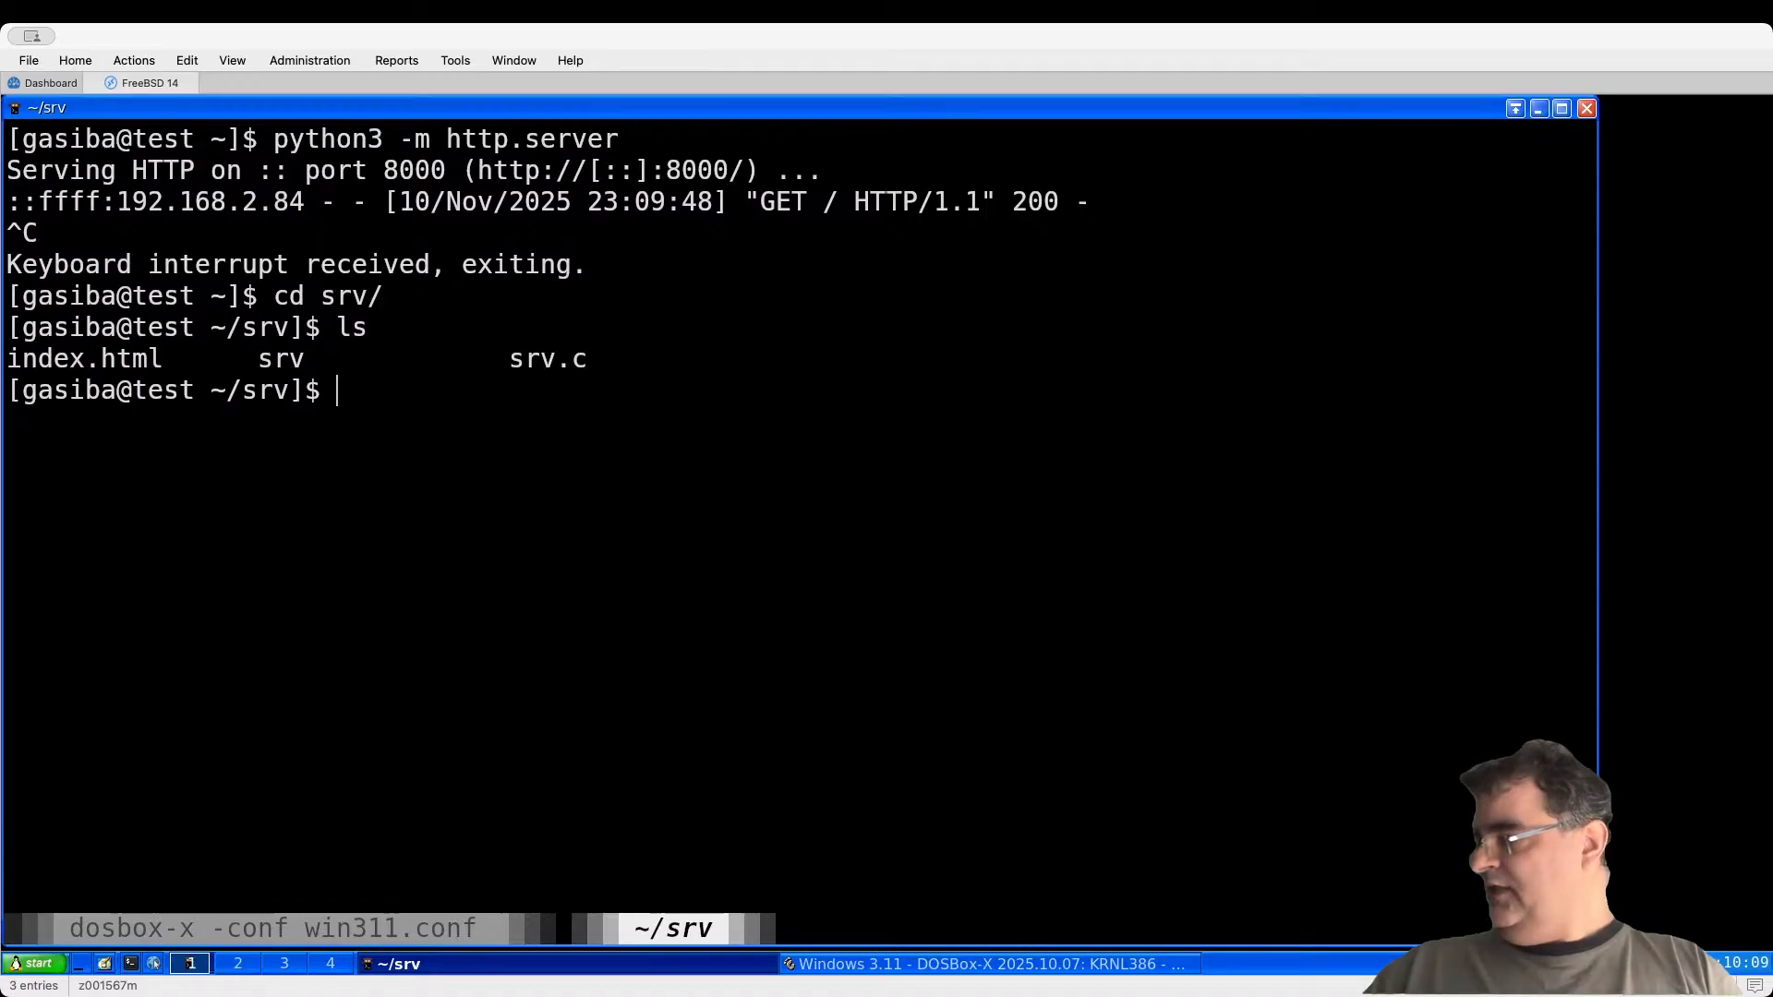
text(vim sr.)
key(BackSpace)
text(v)
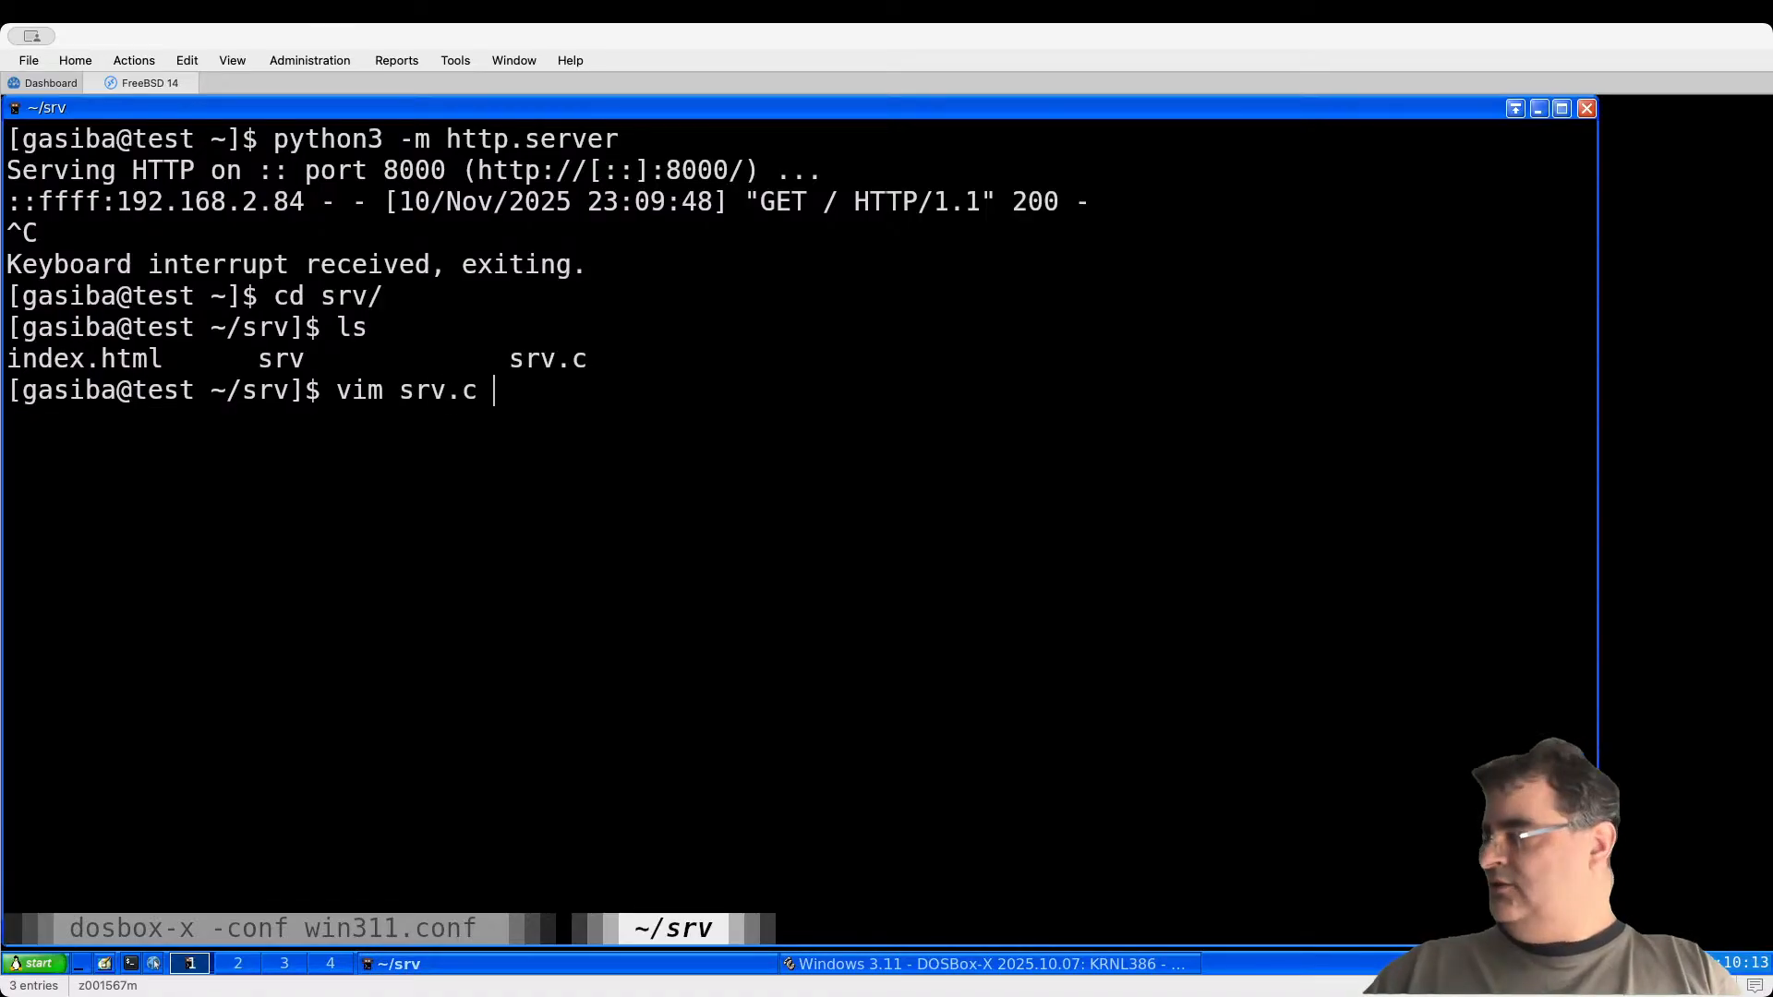
text(.c)
key(Return)
key(Down)
key(Down)
key(Down)
key(Down)
key(Down)
key(Down)
key(Down)
key(Down)
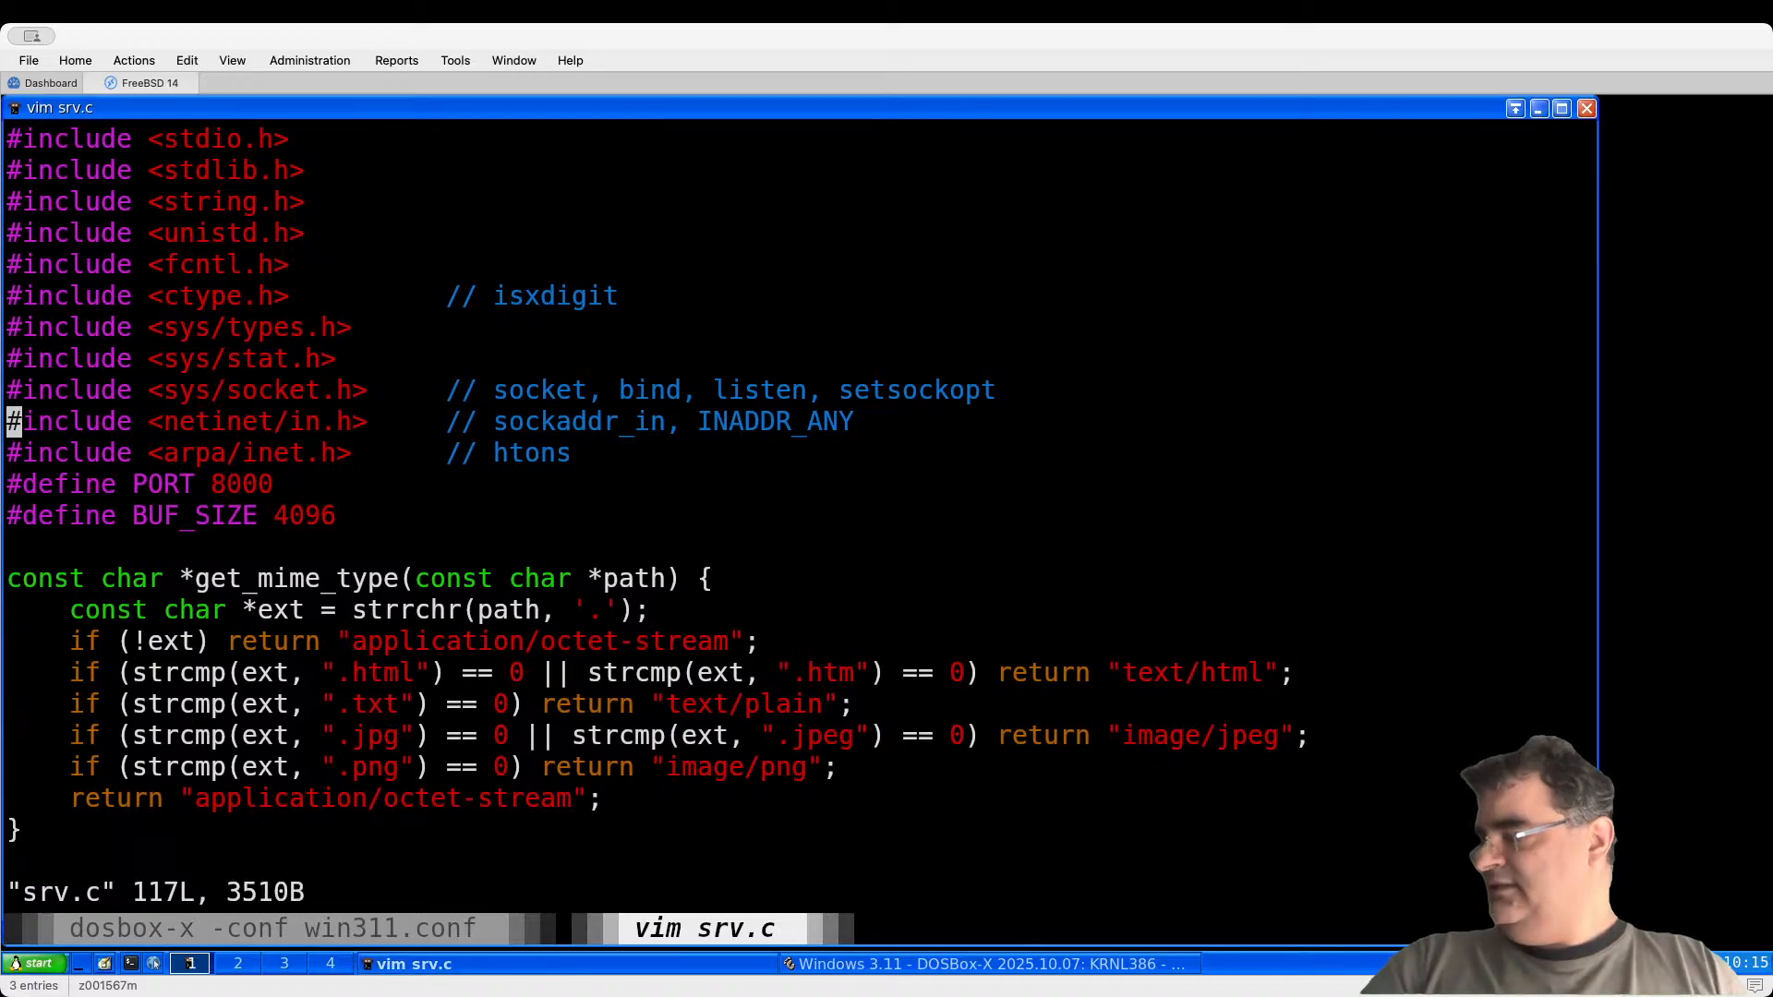
key(Down)
key(Down)
key(Down)
key(Down)
key(Down)
key(Down)
key(Down)
key(Down)
key(Down)
key(Down)
key(Down)
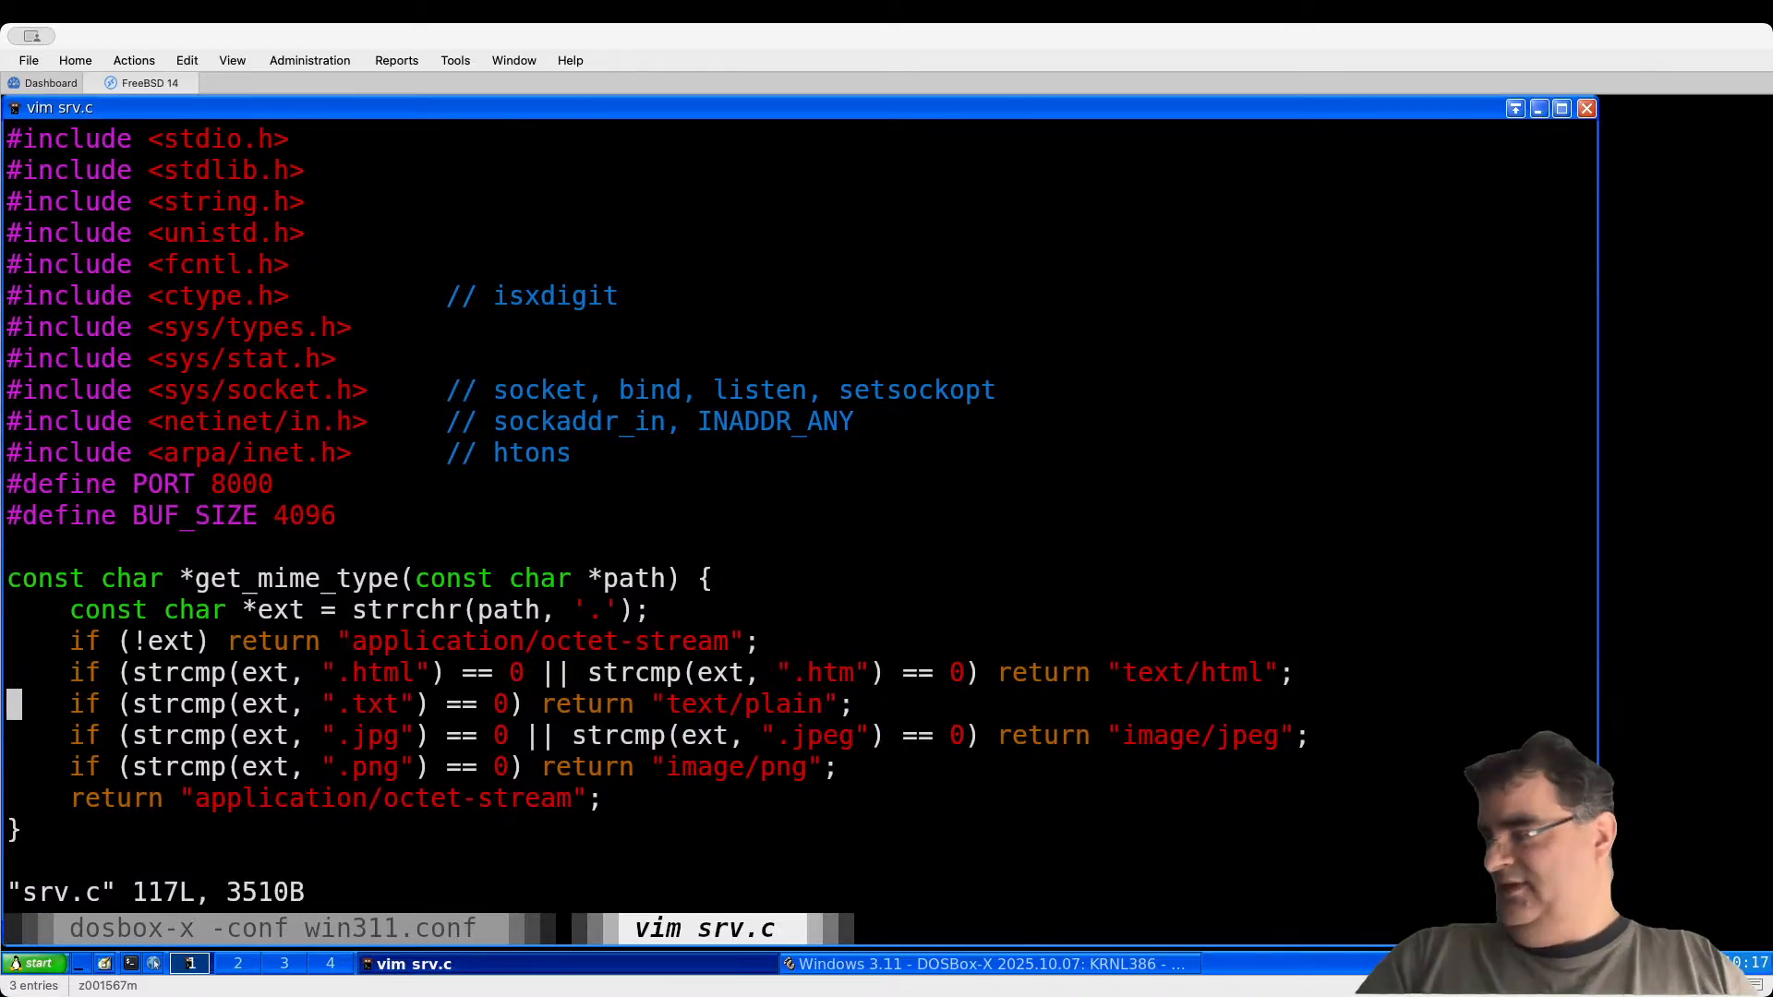
key(Down)
key(Down)
key(Down)
key(Down)
key(Down)
key(Down)
key(Down)
key(Down)
key(Down)
key(Down)
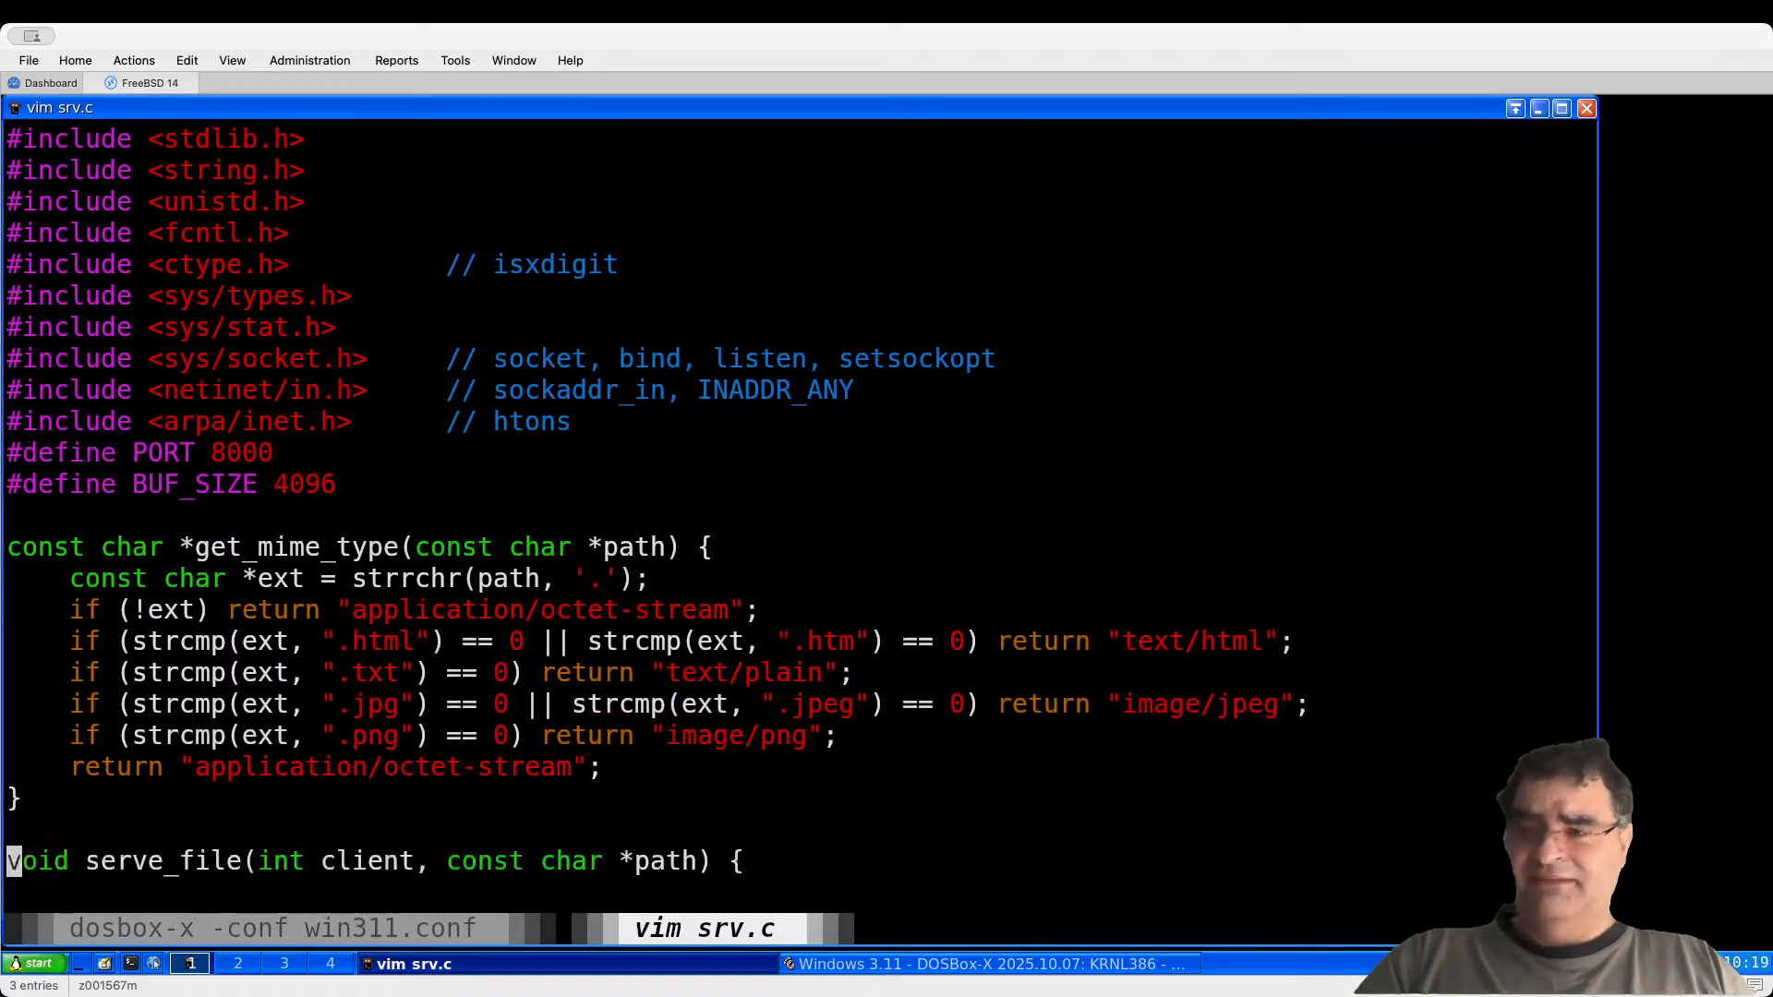
key(Down)
key(Down)
key(Down)
key(Down)
key(Down)
key(Down)
key(Down)
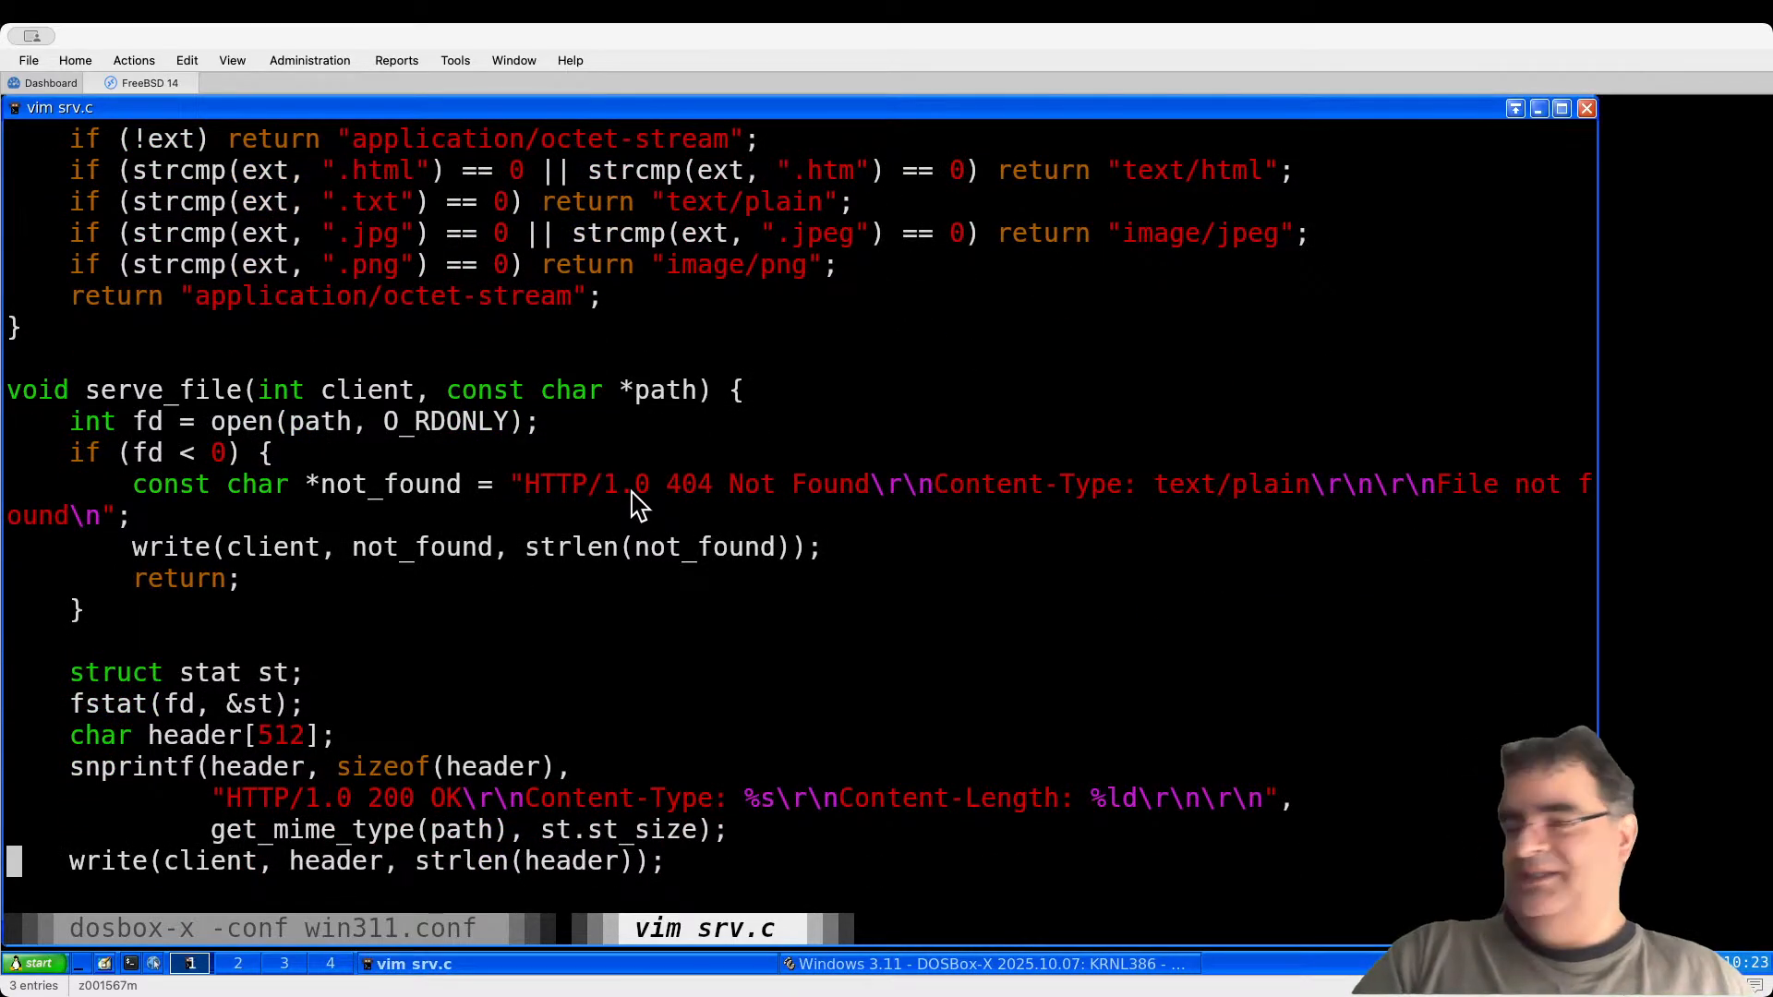
key(Down)
key(Down)
key(Down)
key(Down)
key(Down)
key(Down)
key(Down)
key(Down)
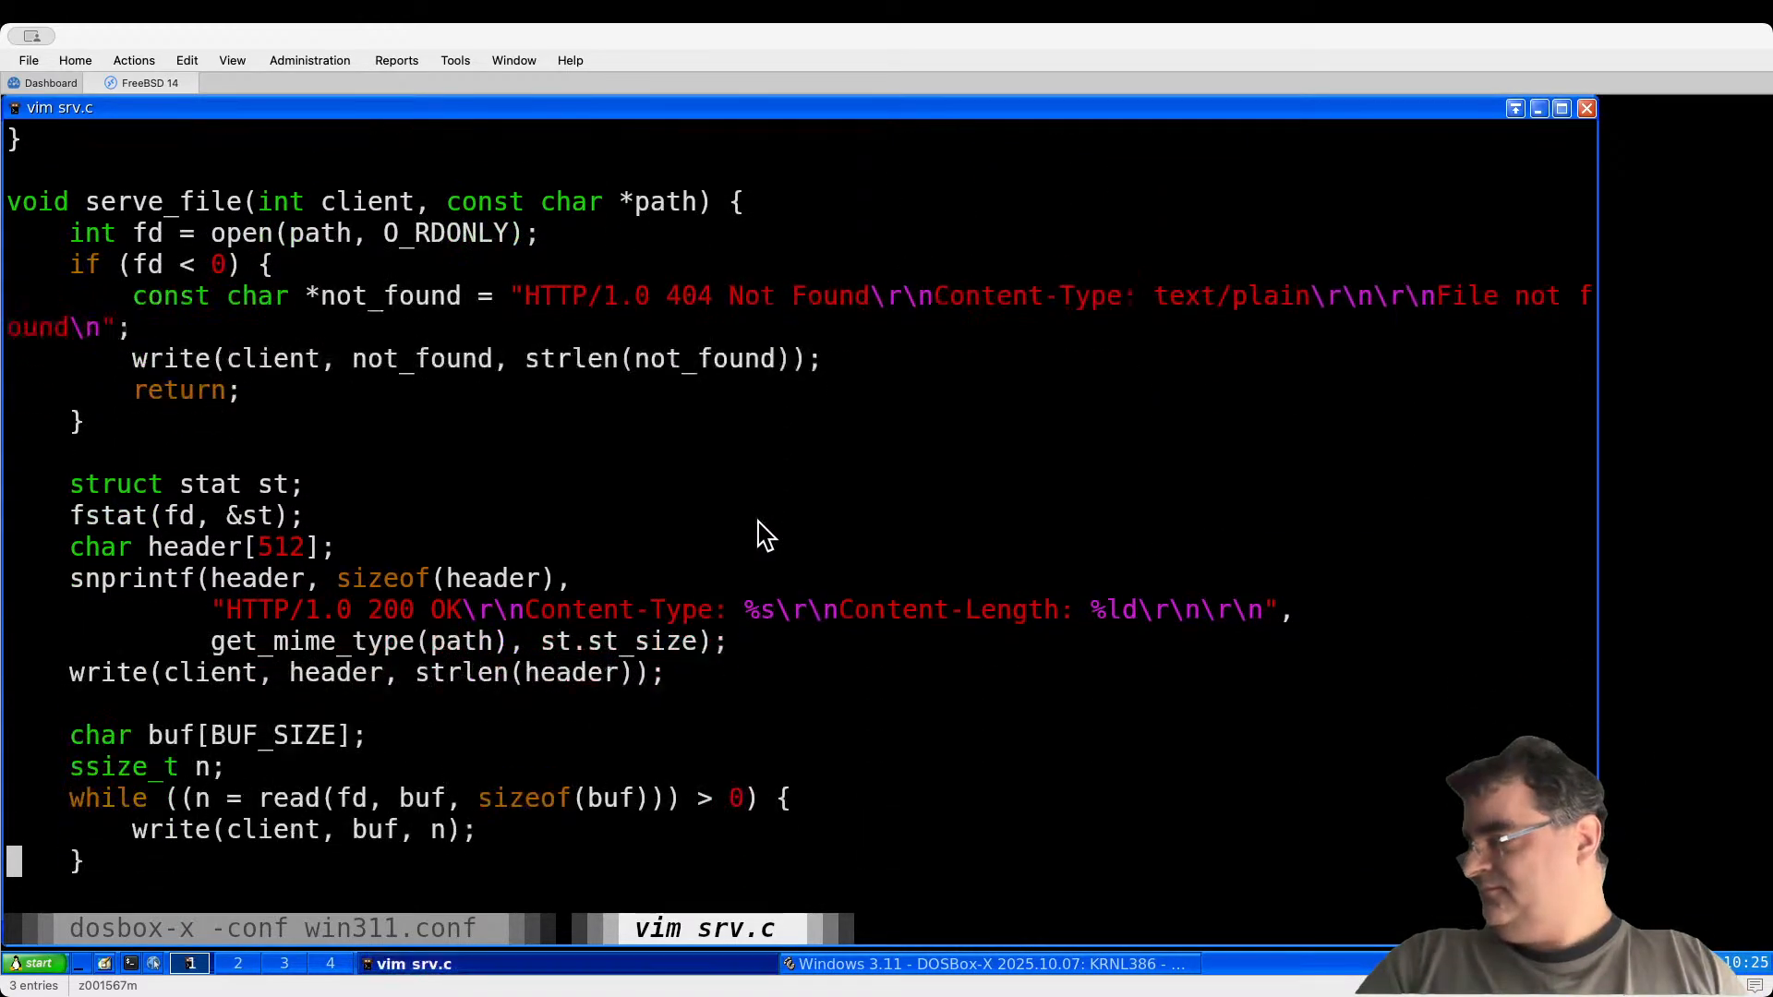
key(Down)
key(Down)
key(Down)
key(Down)
key(Down)
key(Down)
key(Down)
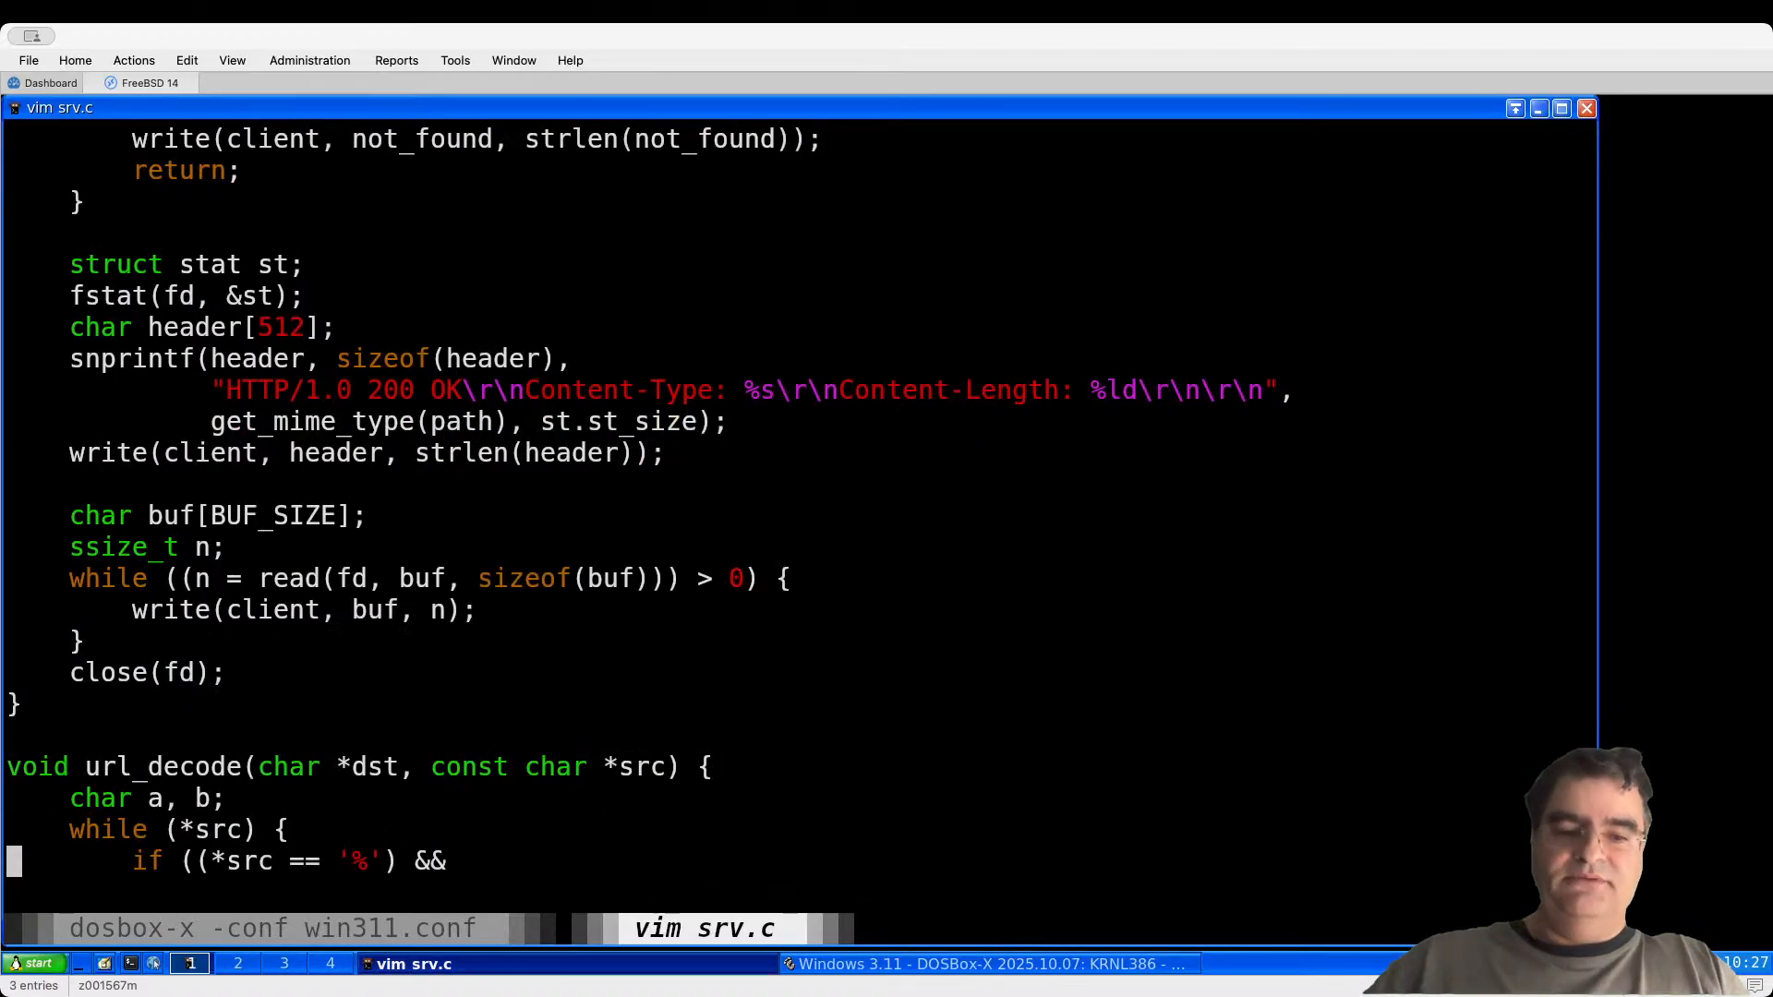
key(Down)
key(Down)
key(Down)
key(Down)
key(Down)
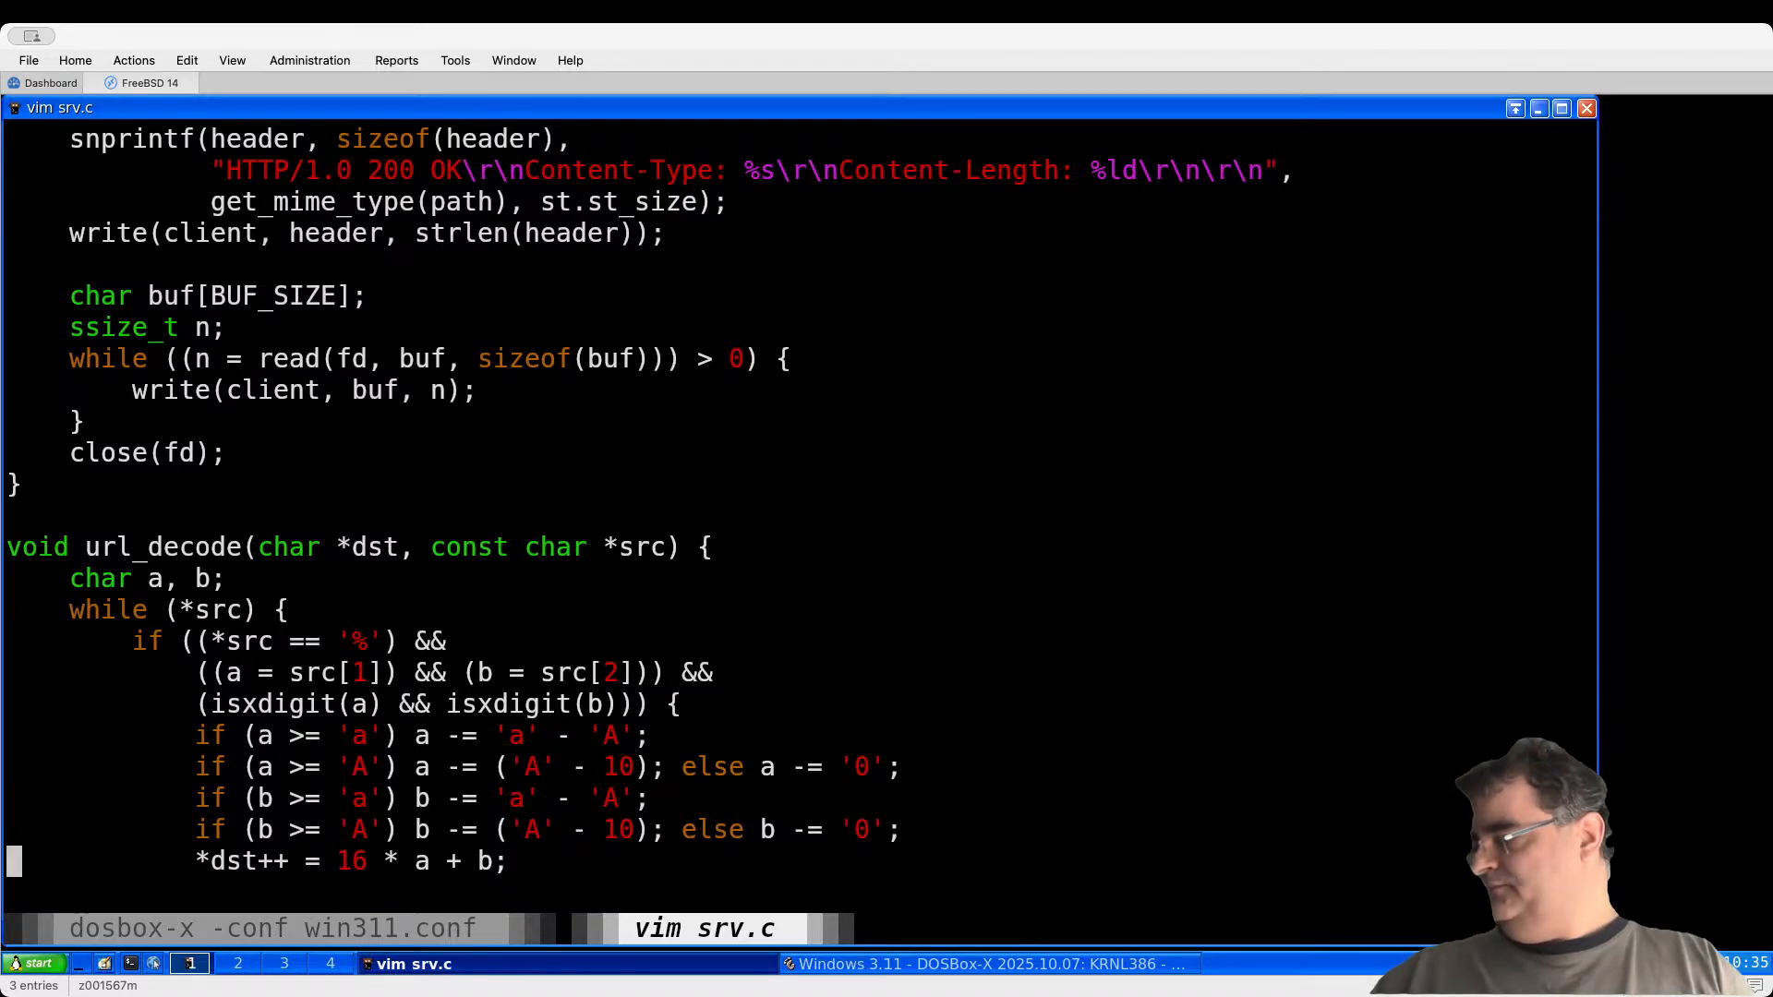
key(Down)
key(Down)
key(Down)
key(Down)
key(Down)
key(Down)
key(Down)
key(Down)
key(Down)
key(Down)
key(Down)
key(Down)
key(Down)
key(Down)
key(Down)
key(Down)
key(Down)
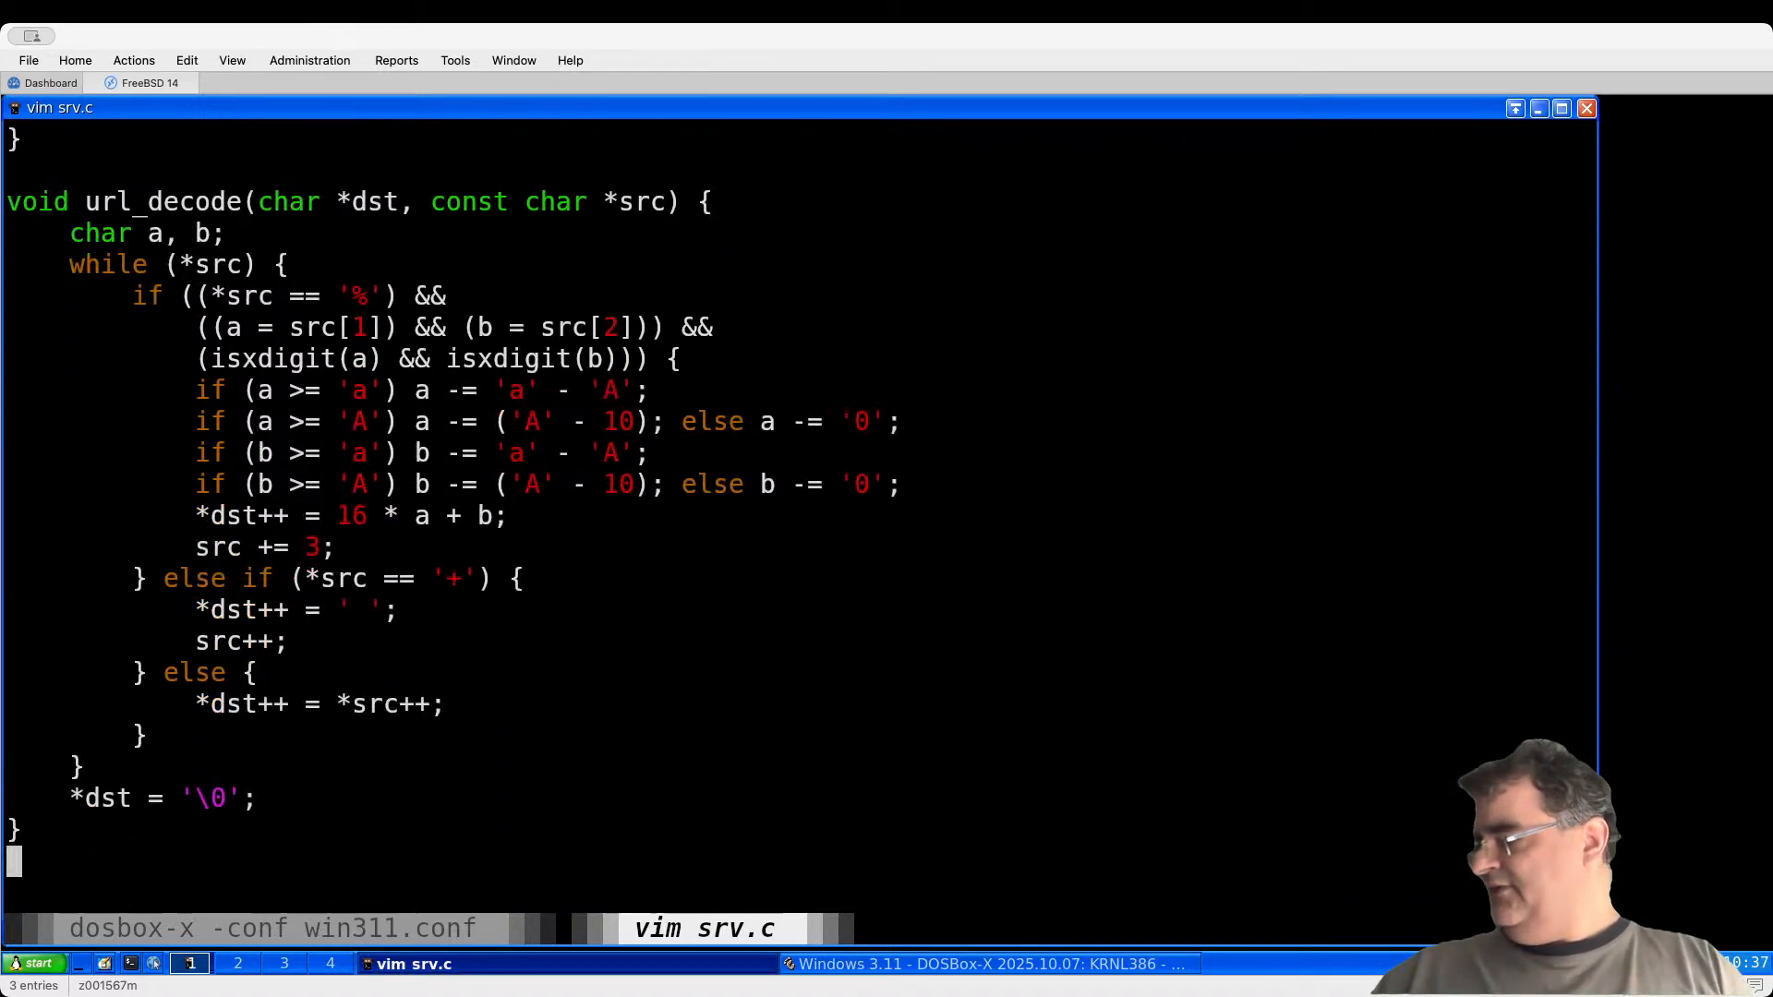
key(Down)
key(Down)
key(Down)
key(Down)
text(/8000)
key(Return)
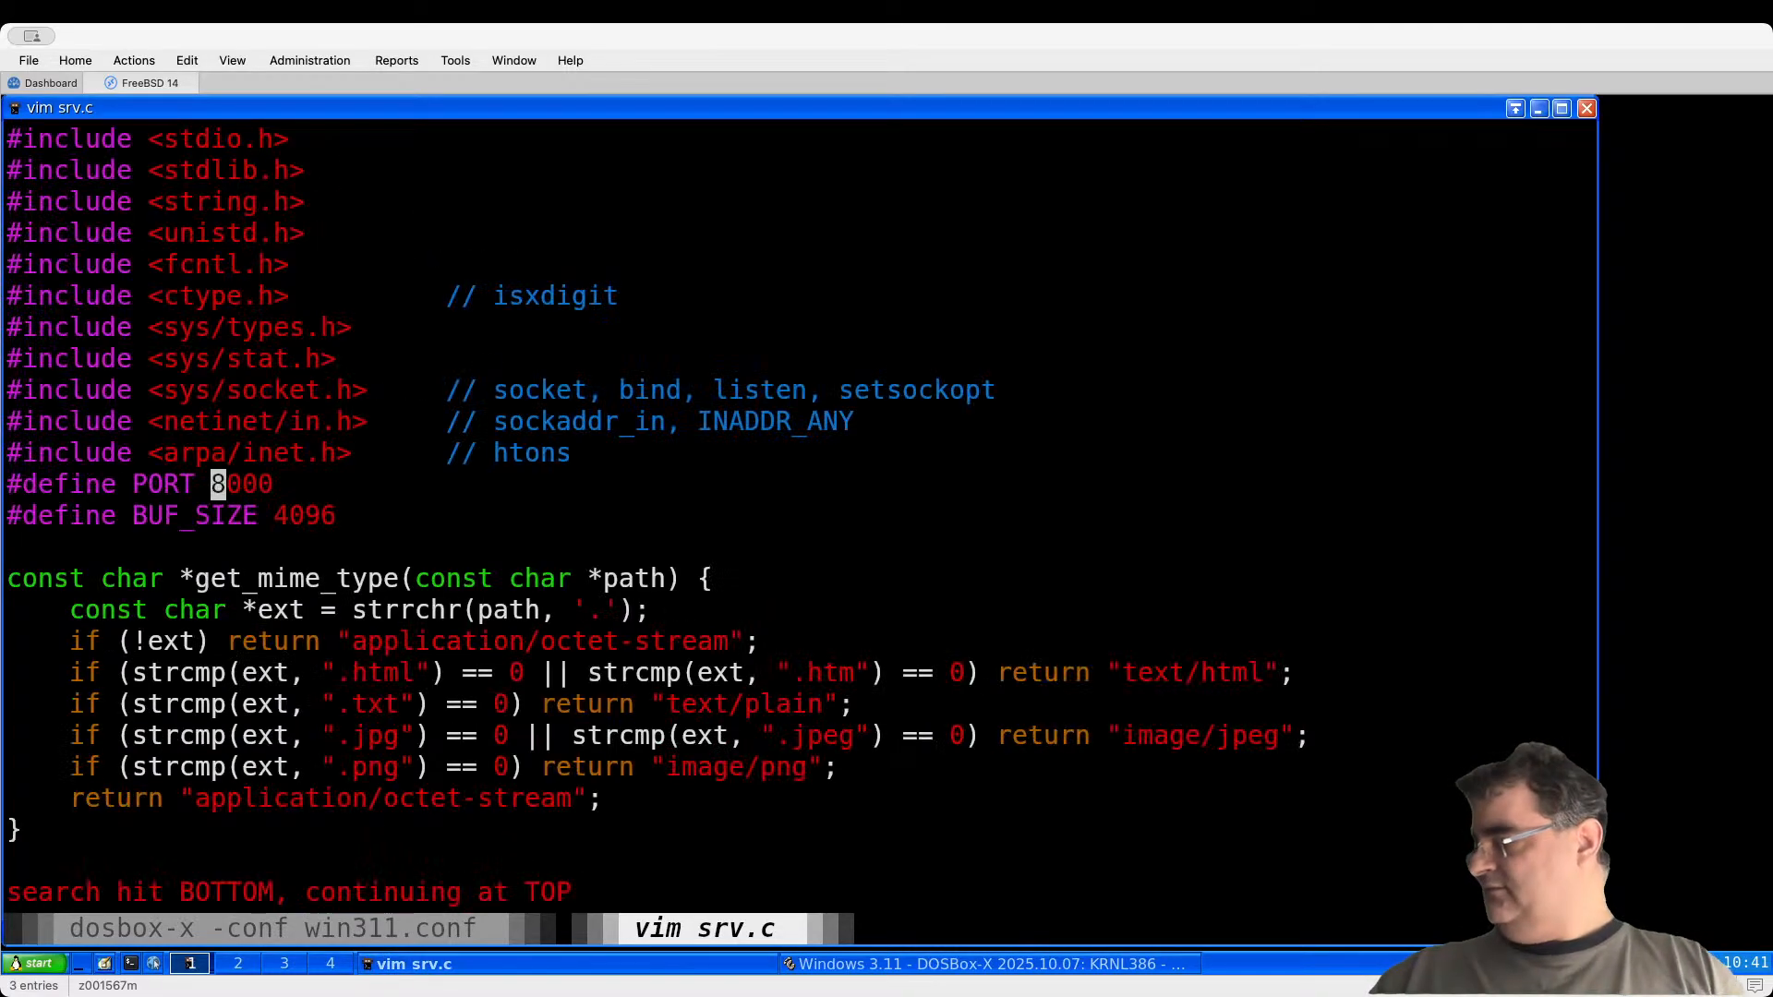
Step: Quit vim, print index.html with cat, and reopen index.html in vim
text(:q)
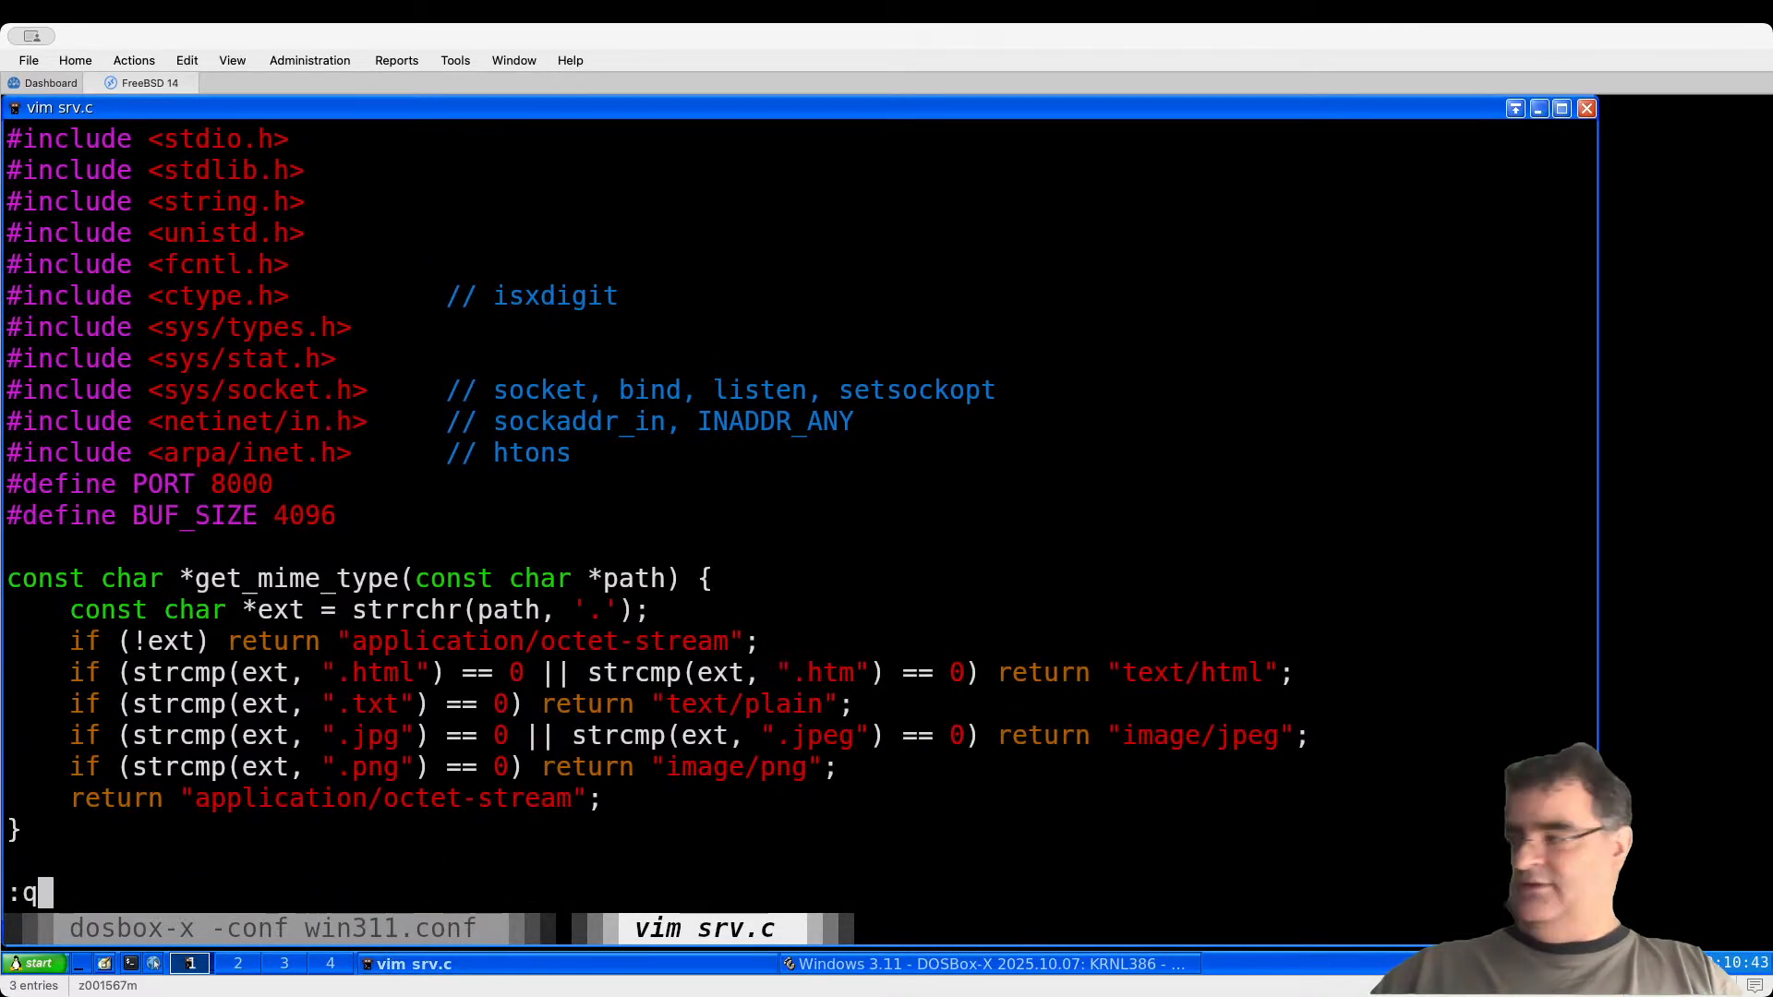
key(Return)
key(Return)
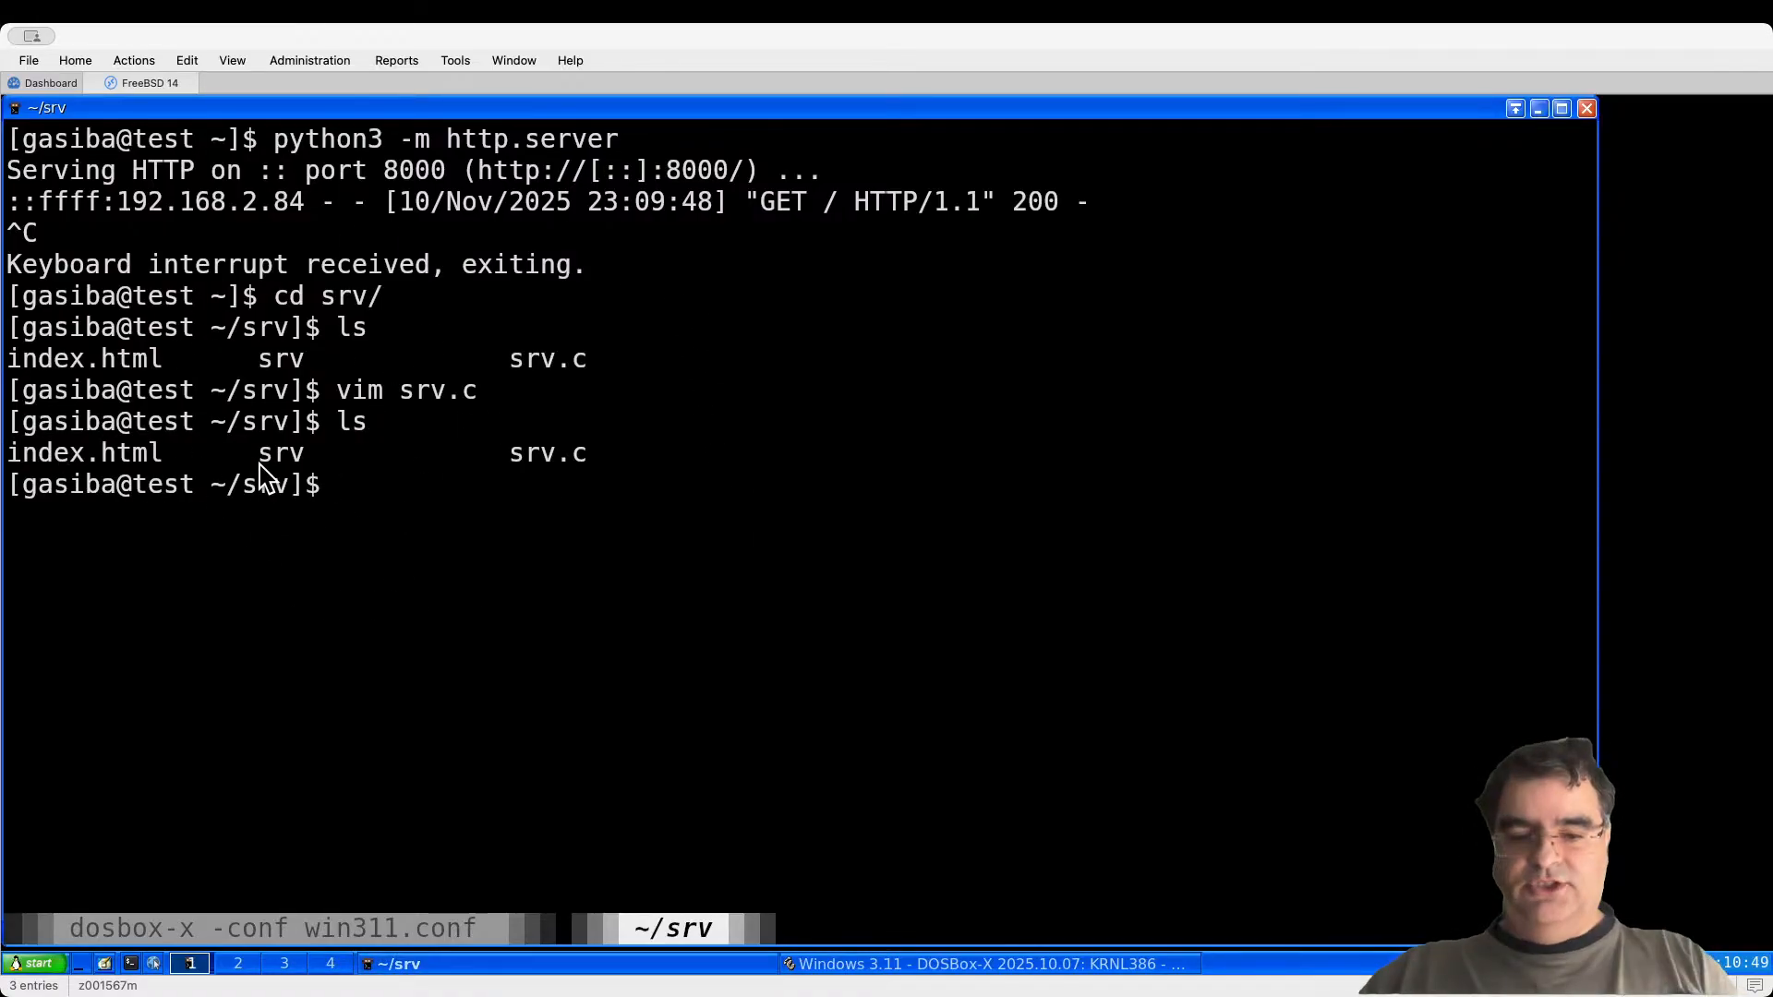
text(cat index.html)
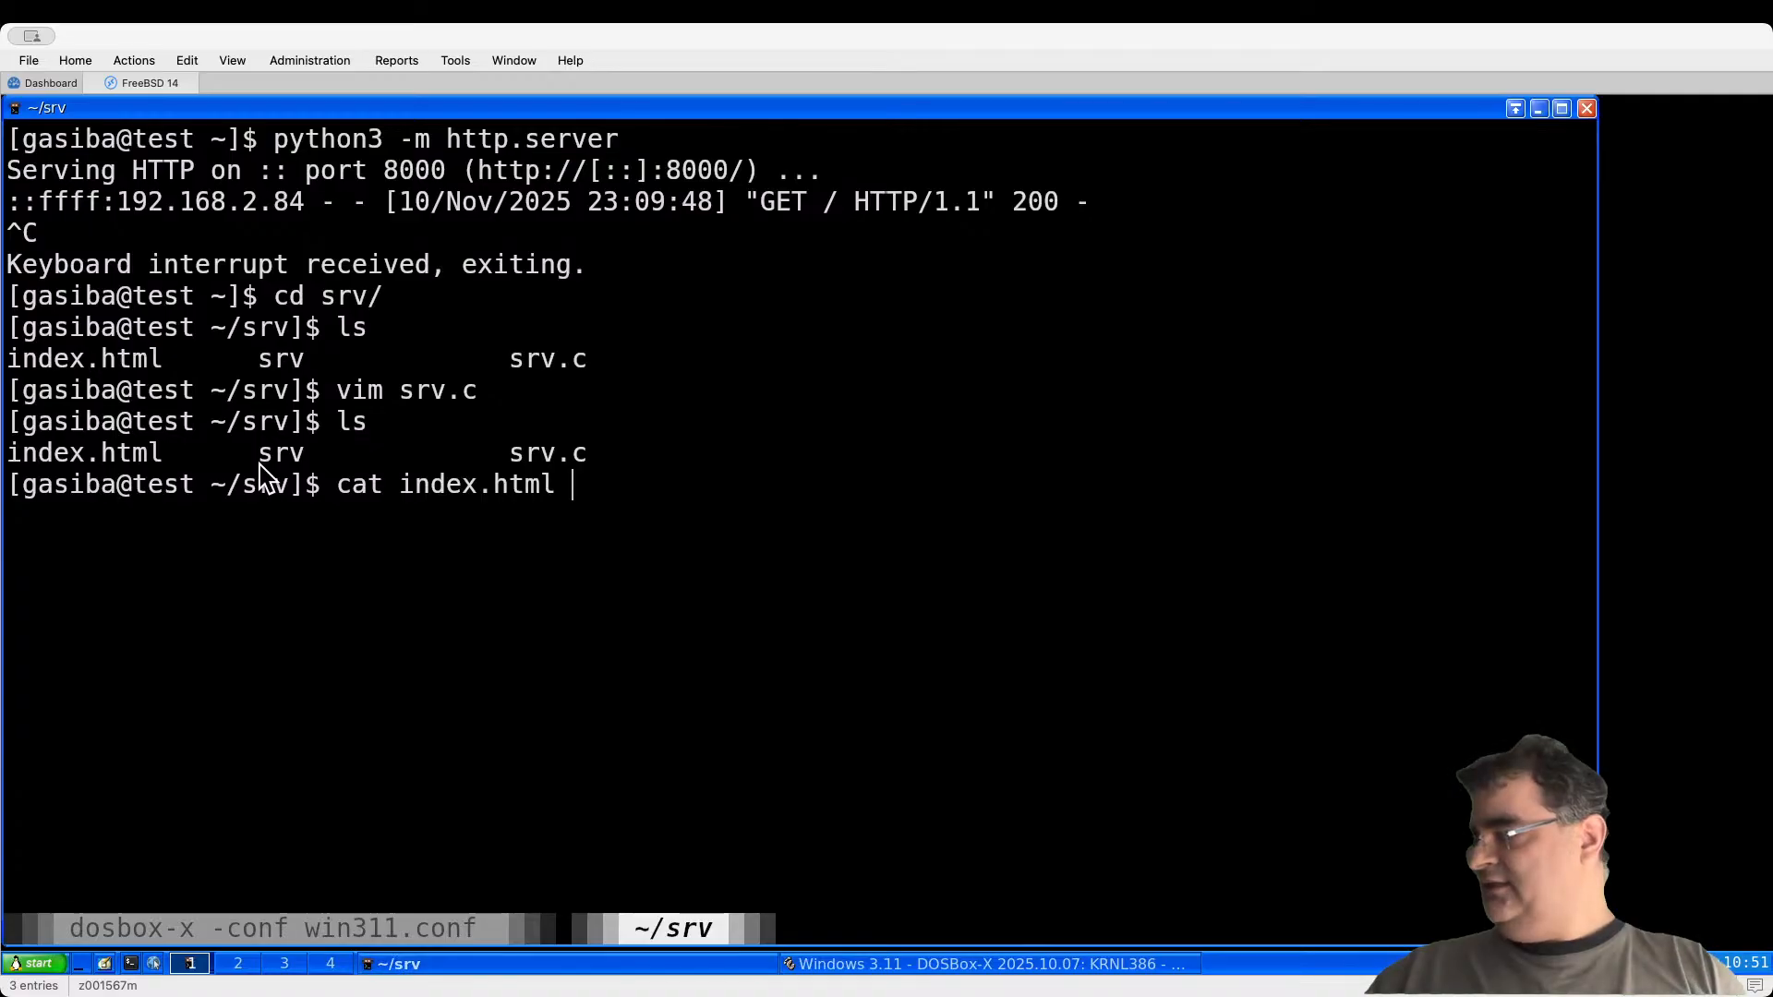
key(Return)
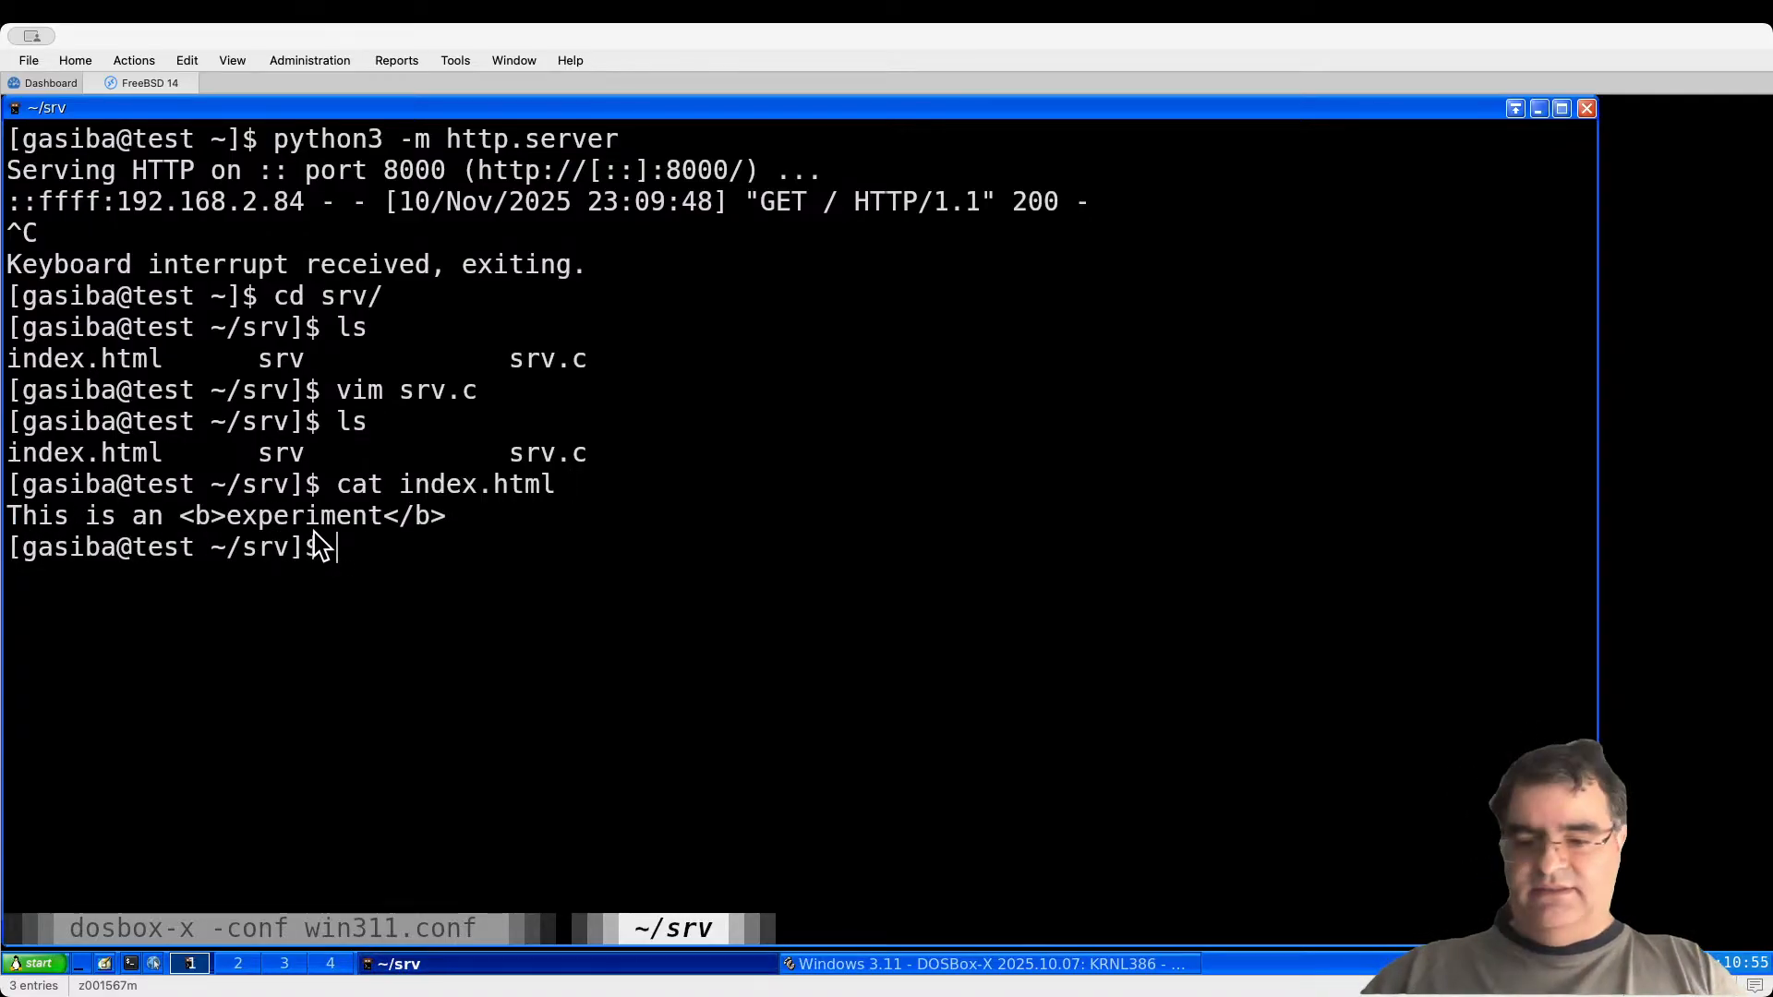
text(vim index.html)
key(Return)
Step: Add a new second line holding a copy of the bold experiment tag
text(o)
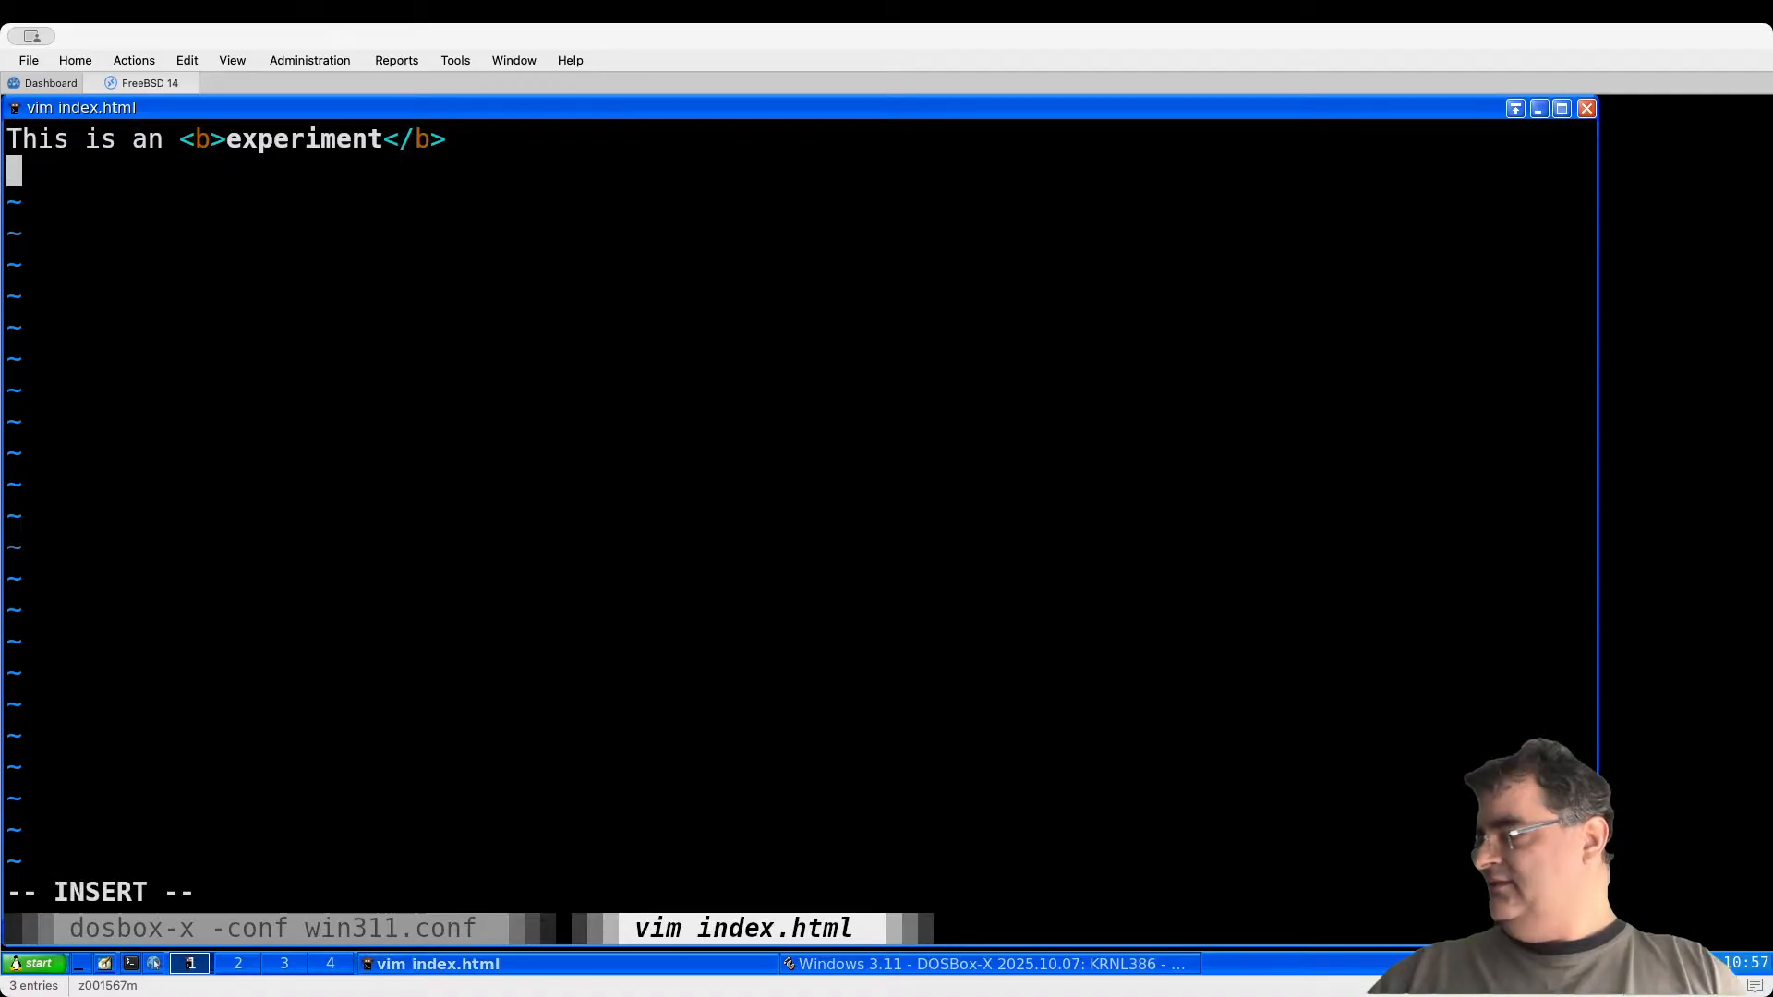
text(°)
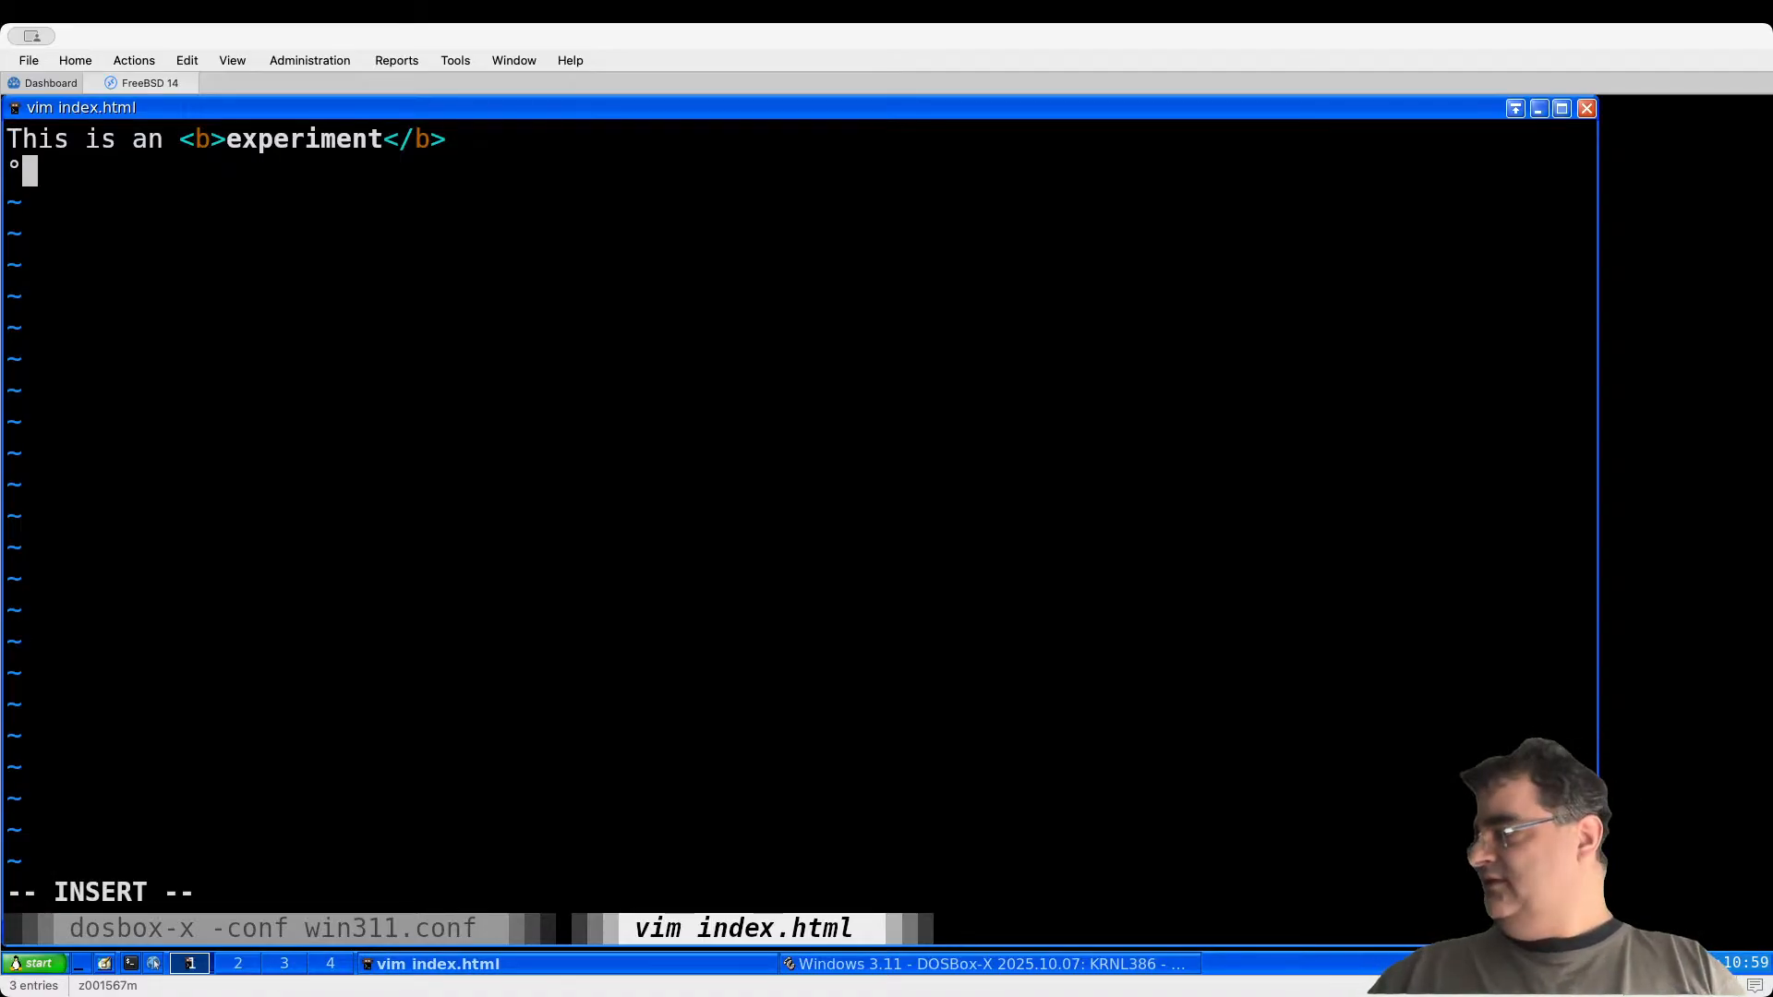
key(Escape)
key(k)
key(w)
key(w)
key(w)
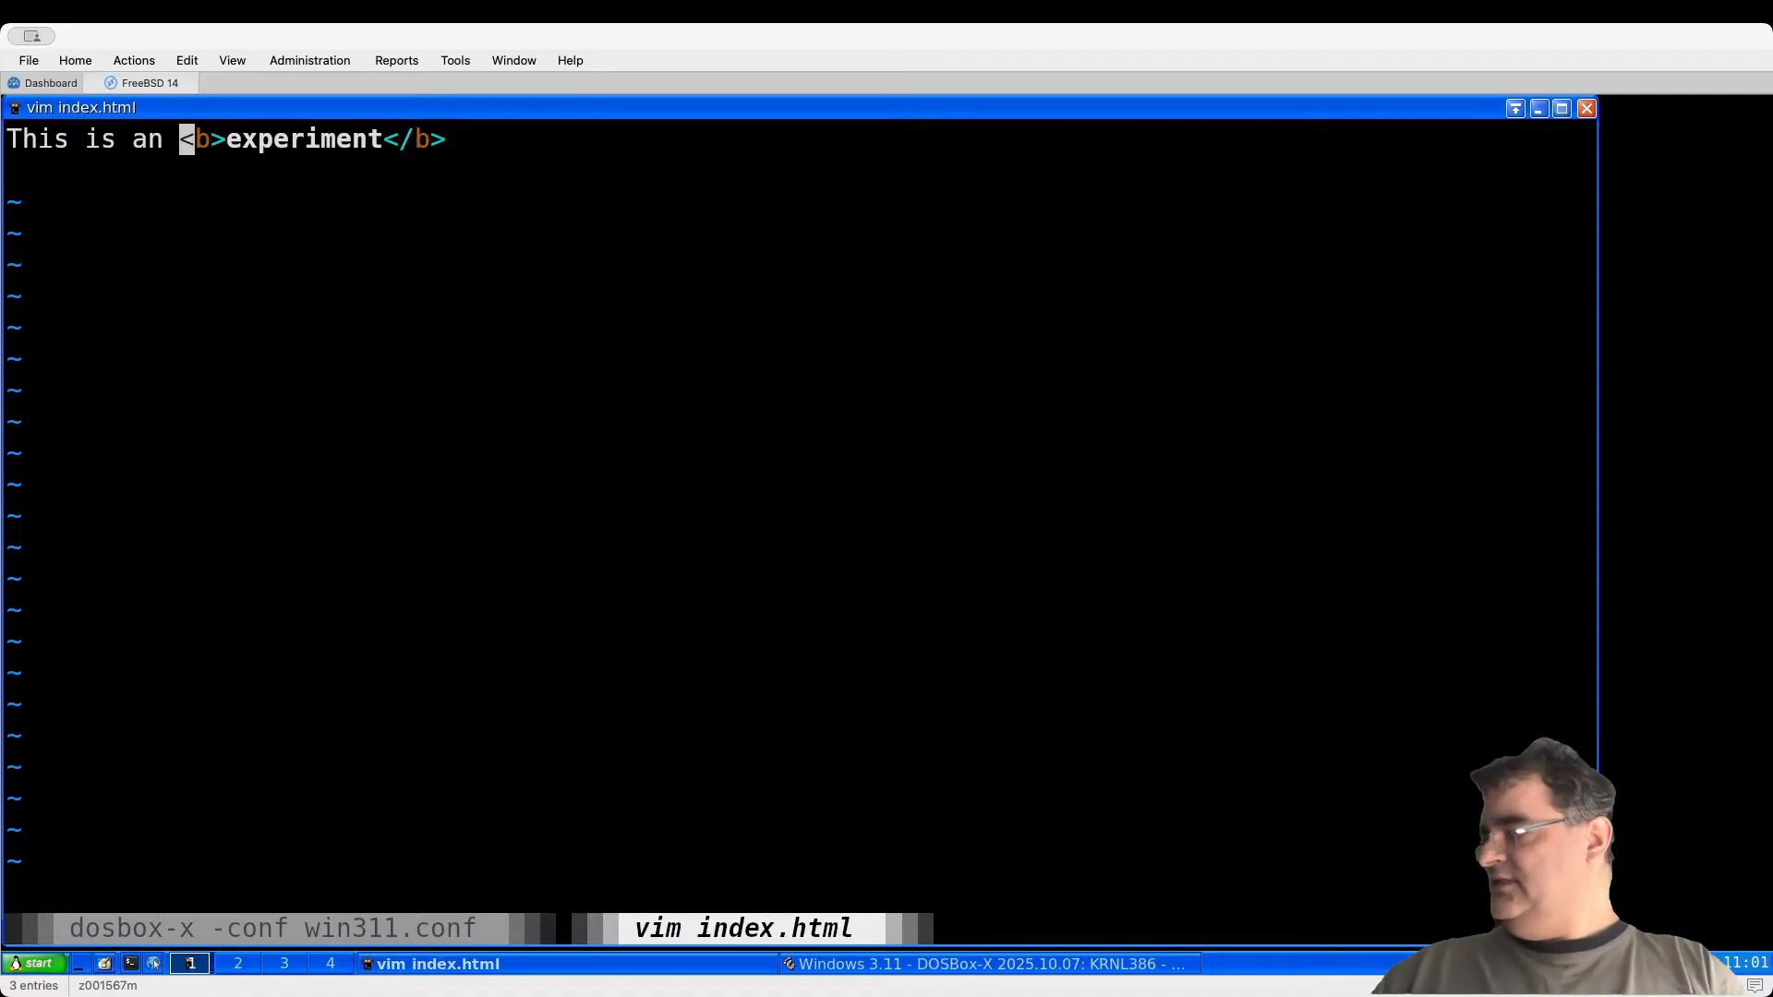
key(v)
key(dollar)
key(y)
key(j)
key(p)
key(l)
Step: Turn line 2 into '<p>I was here!' and save index.html with :x
text(rpldw)
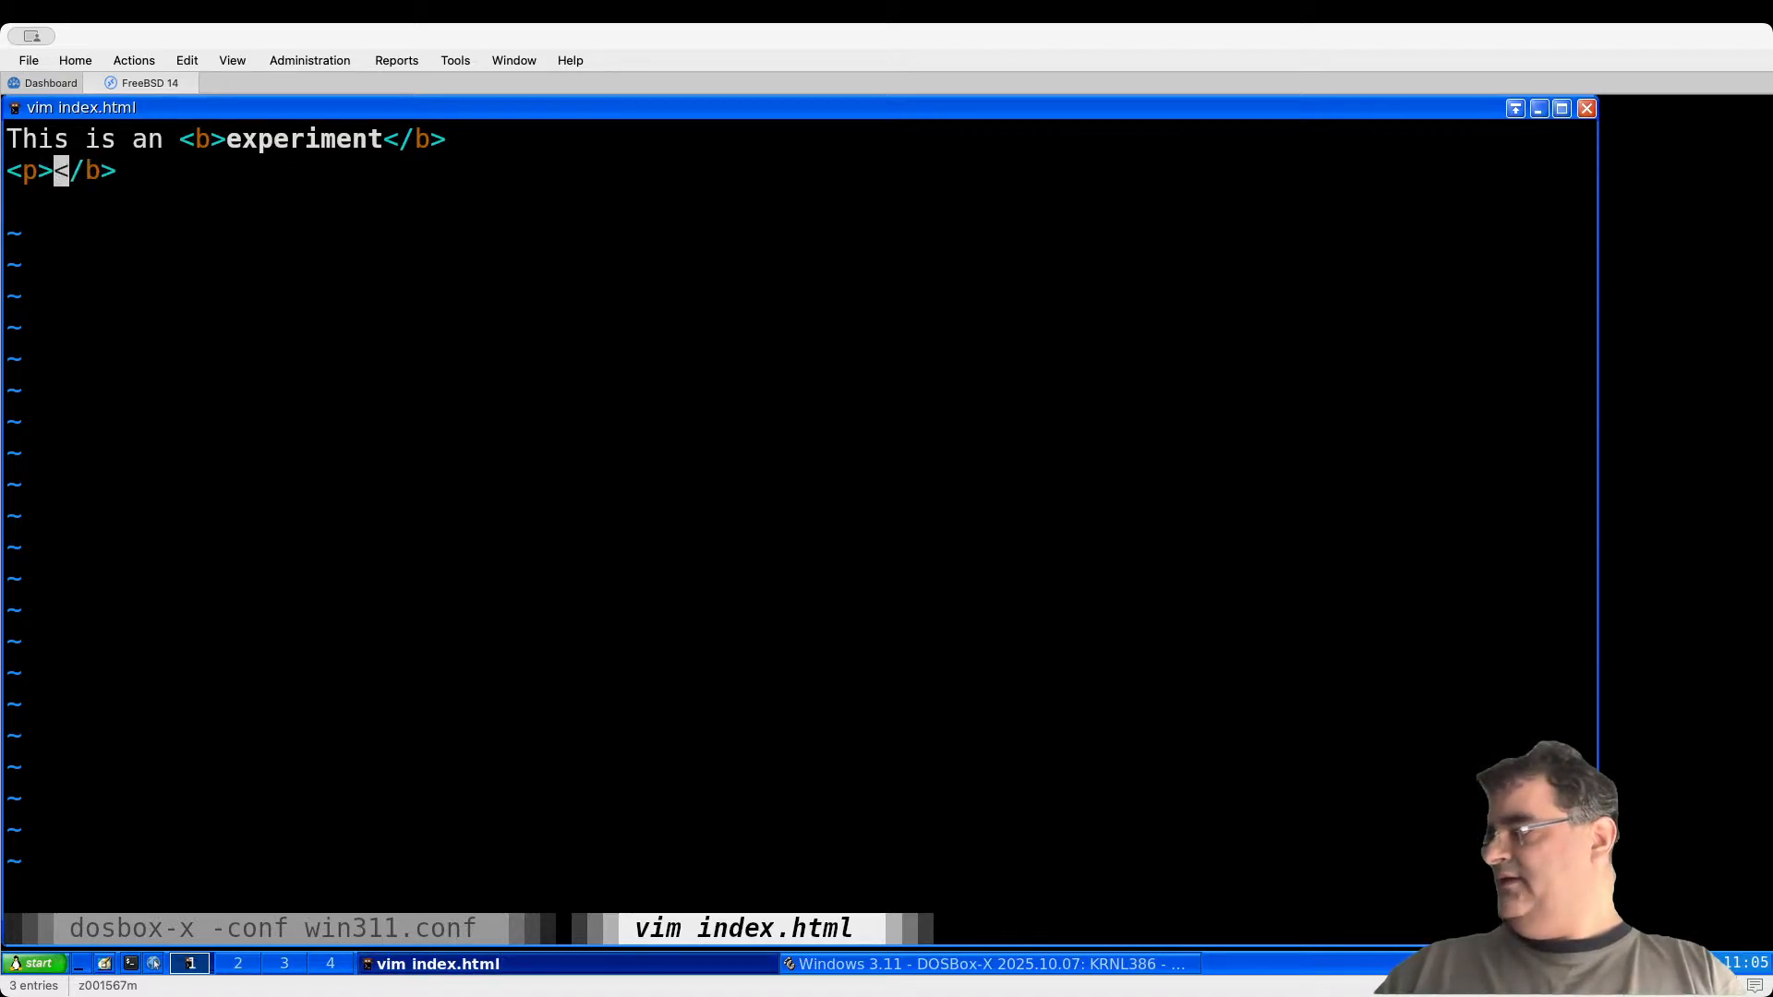
text(iI wAS)
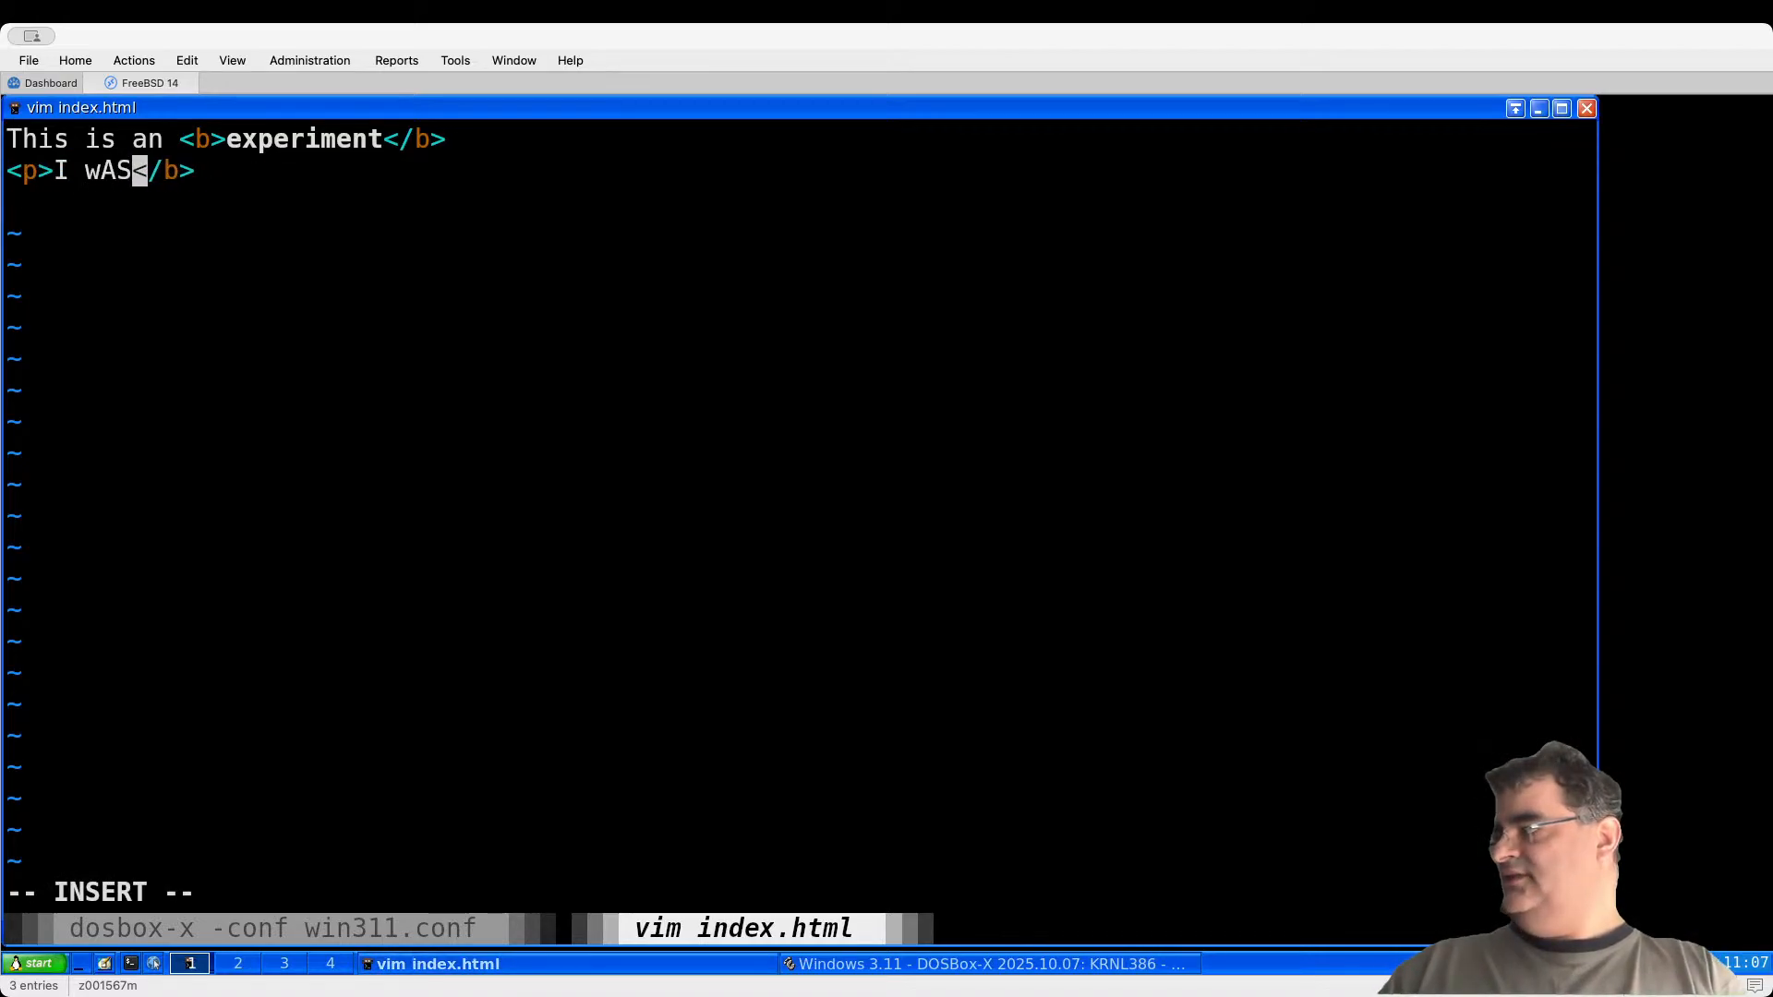
key(BackSpace)
key(BackSpace)
text(AS HWER)
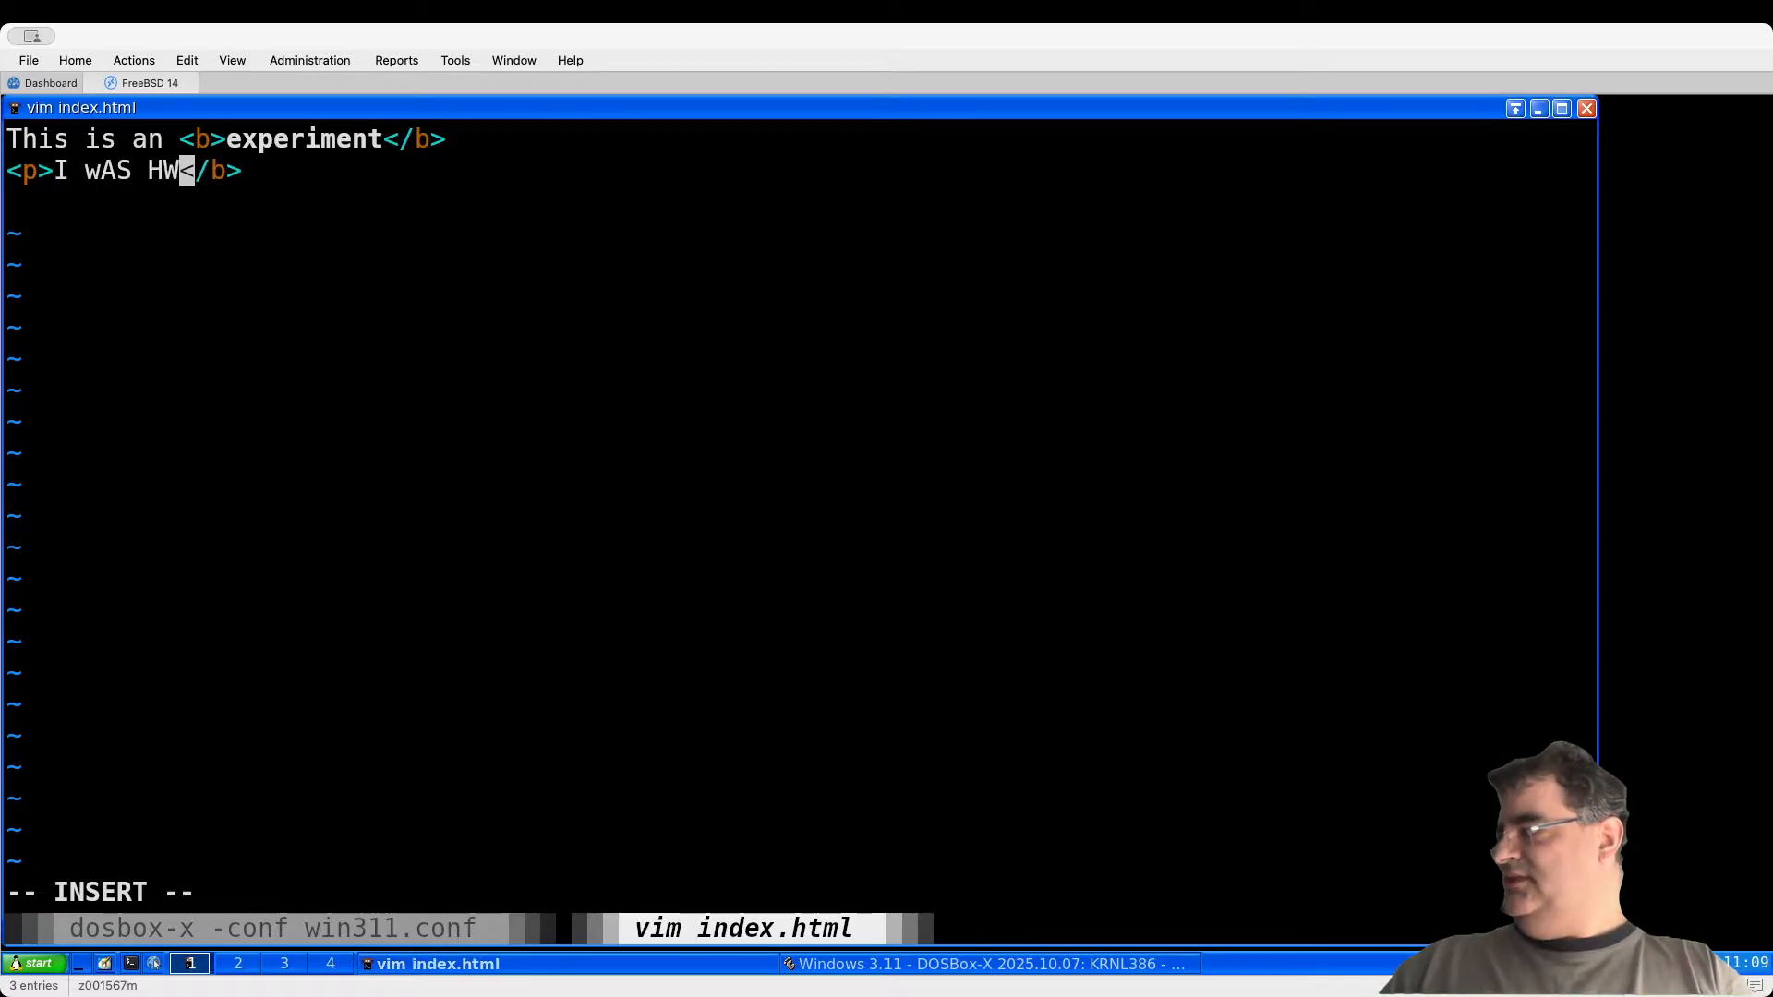
key(BackSpace)
key(BackSpace)
key(BackSpace)
key(BackSpace)
key(BackSpace)
key(BackSpace)
key(BackSpace)
text(as here!)
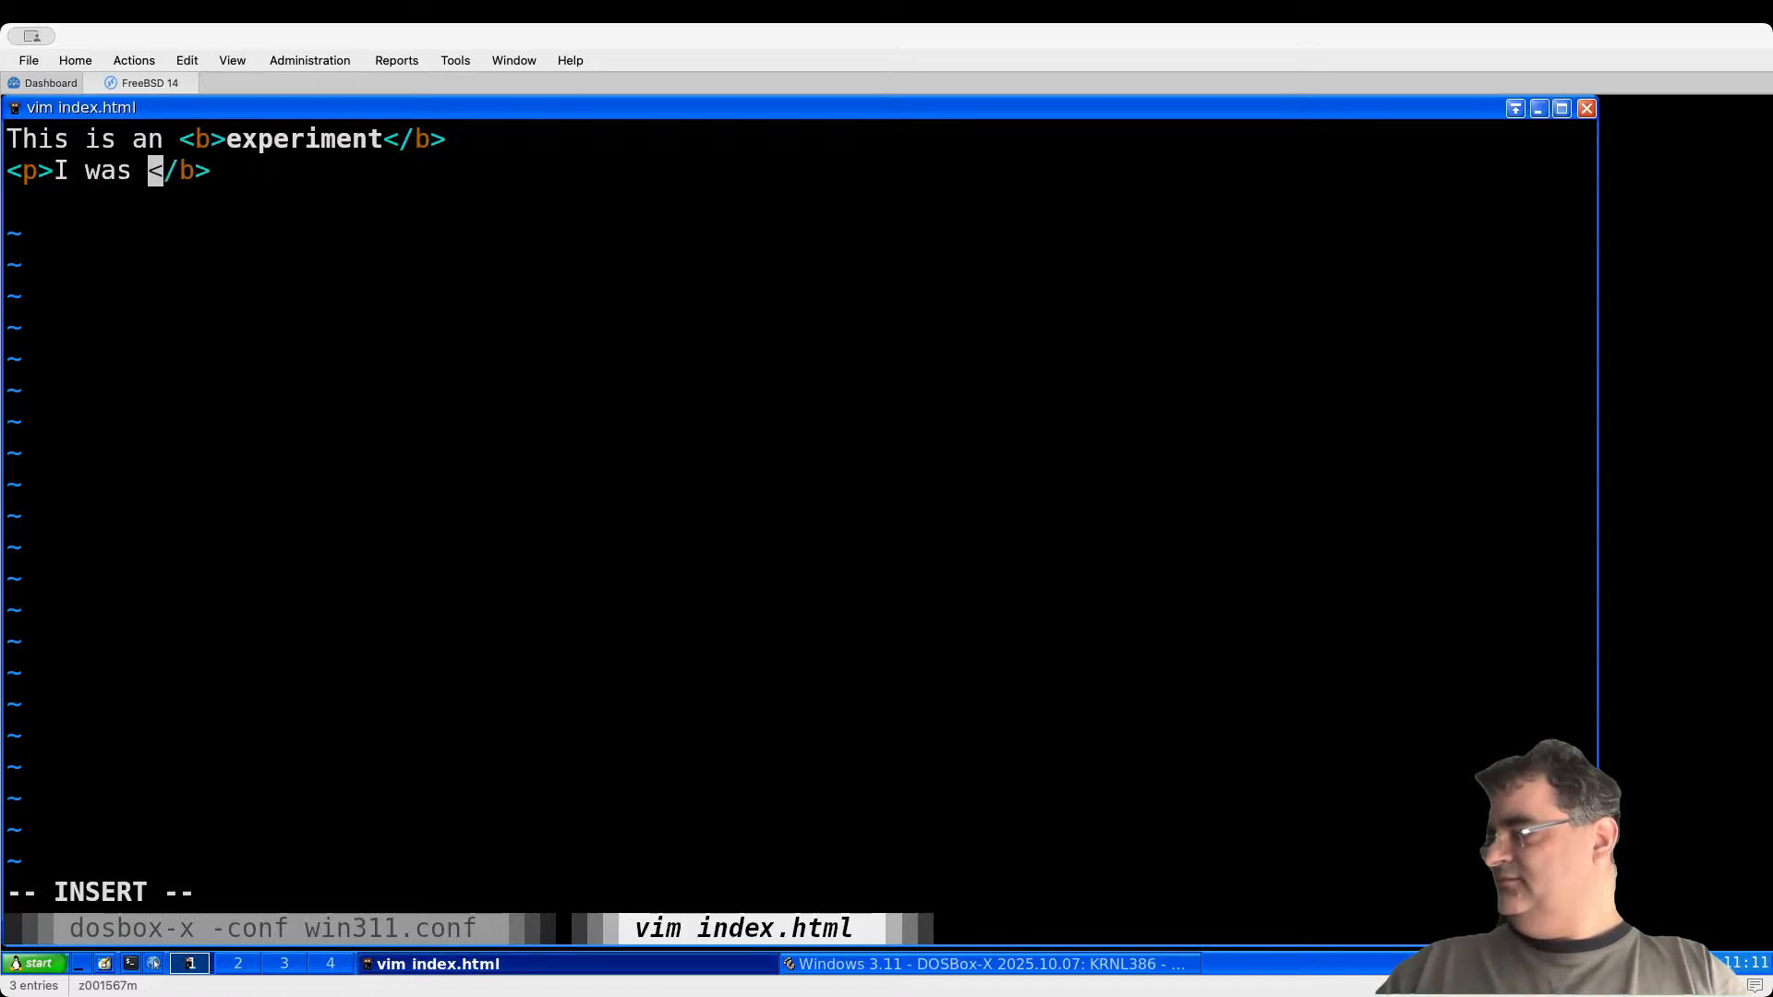
key(Escape)
text(lD)
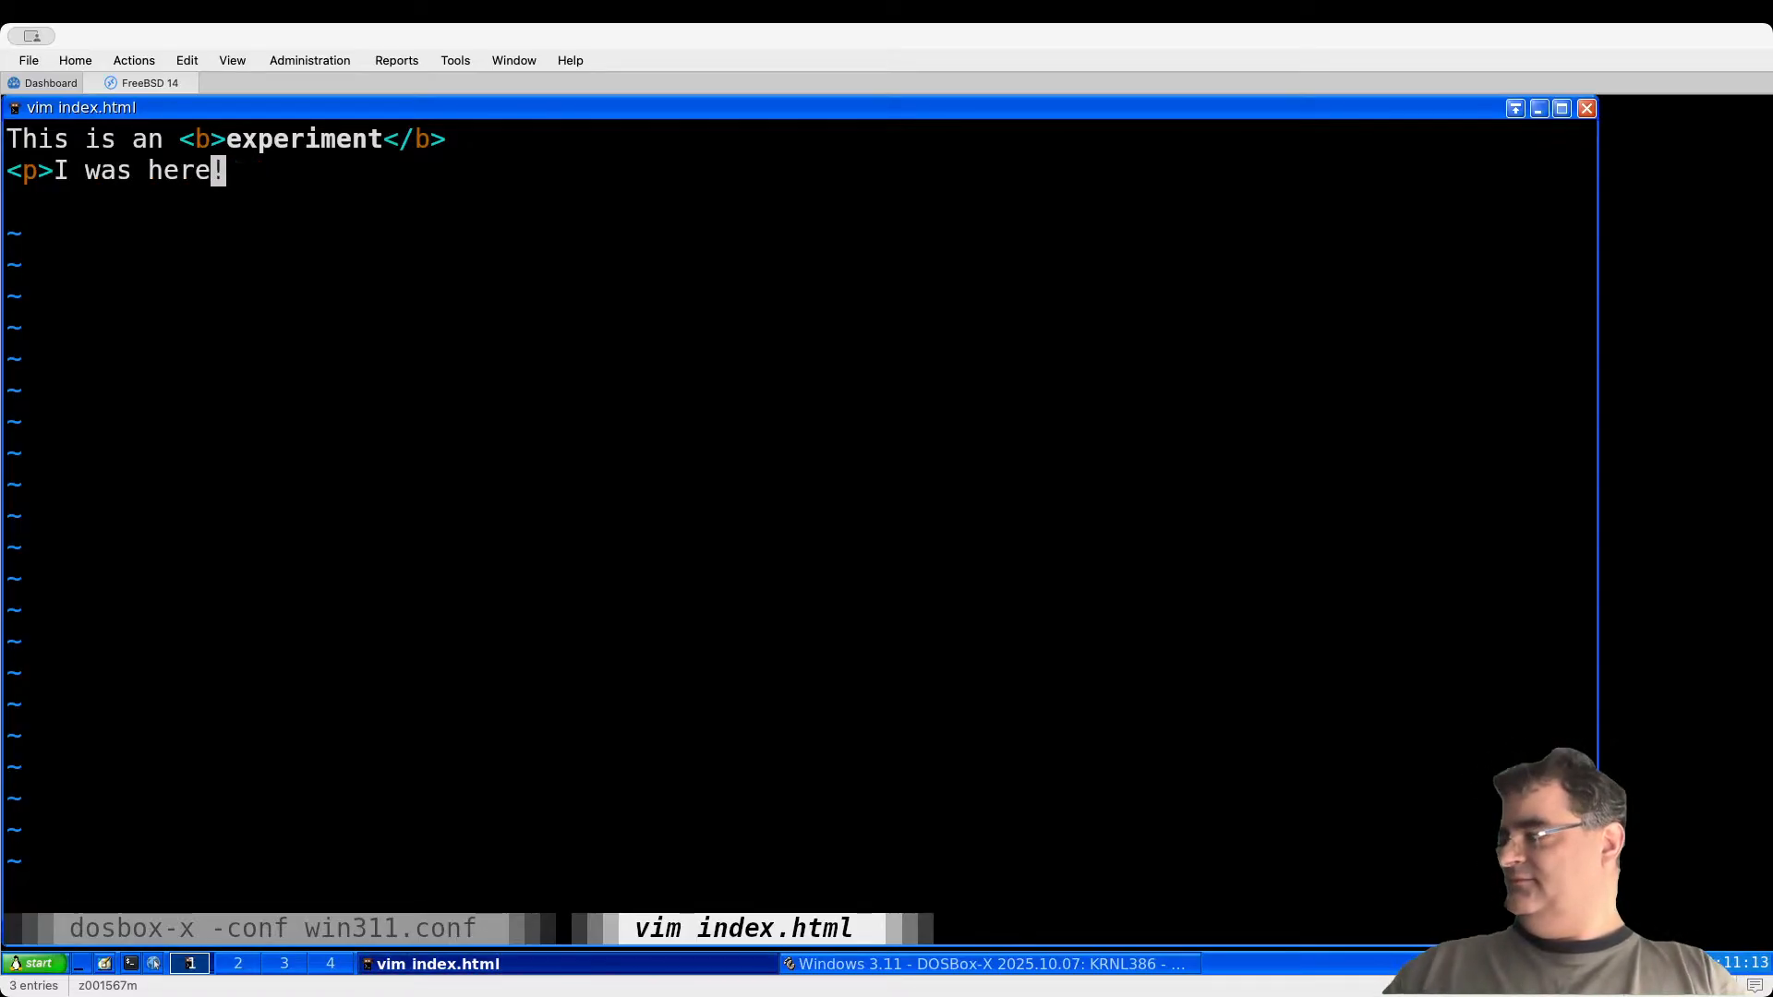
text(:x)
key(Return)
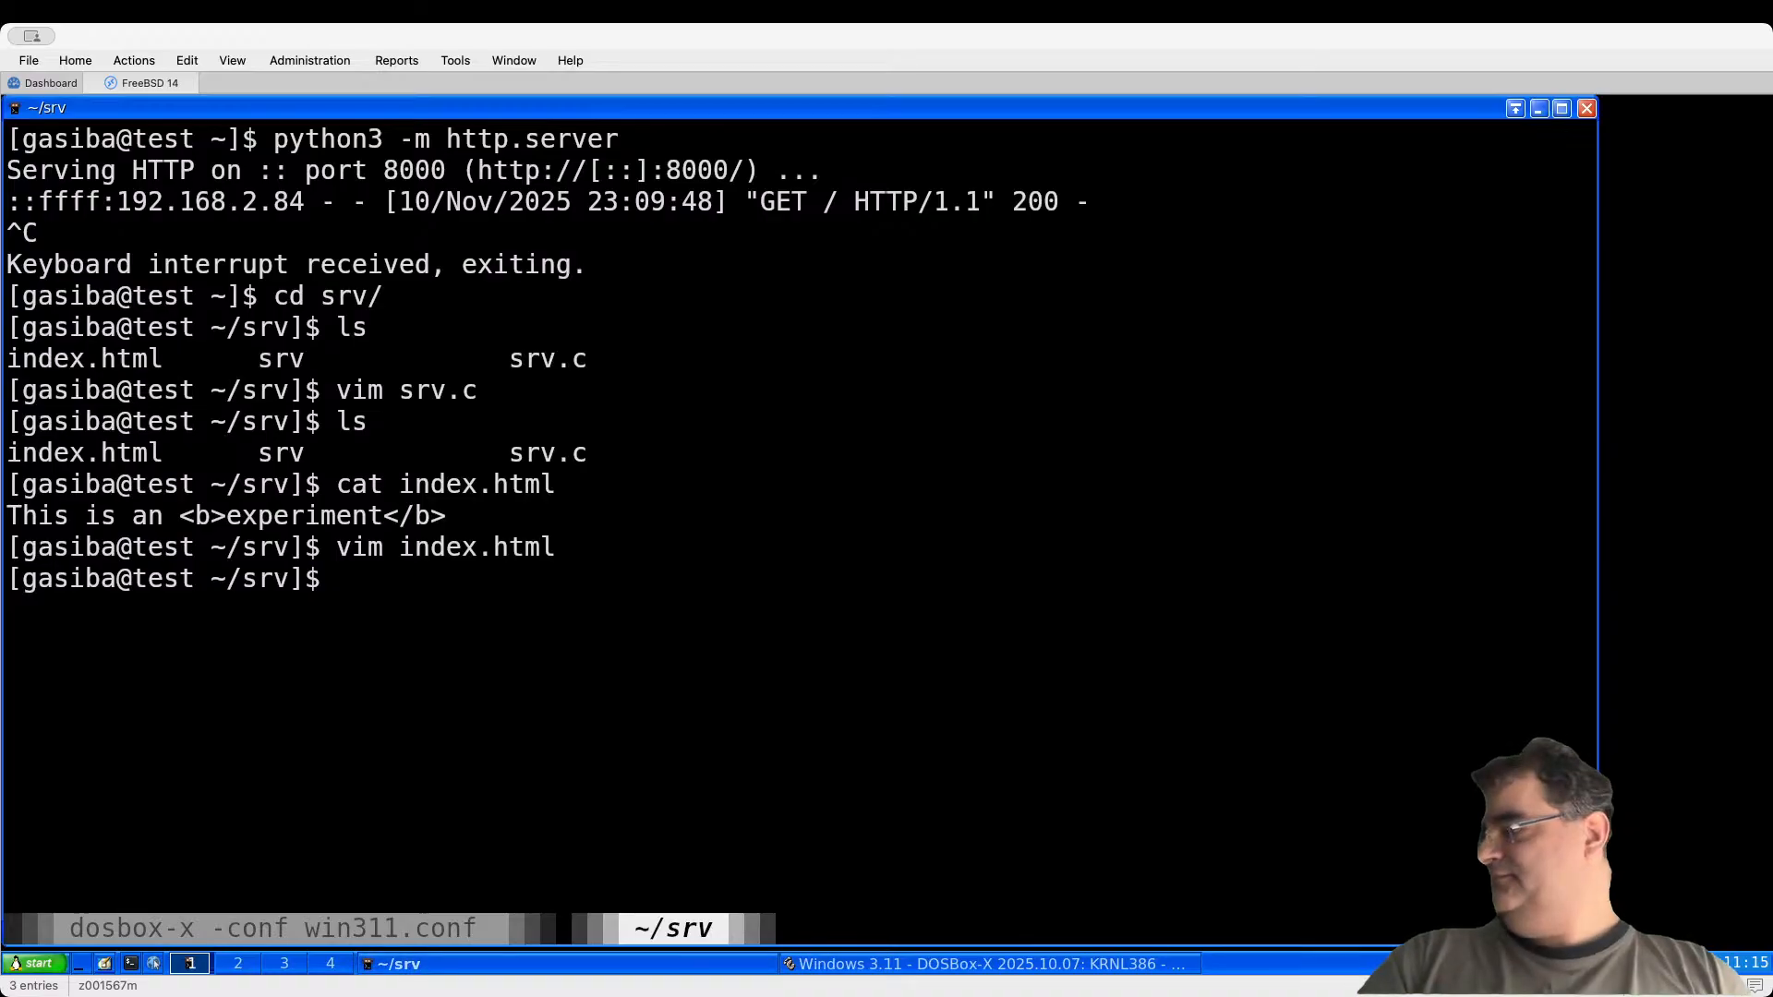
key(Up)
key(Up)
key(Down)
key(Down)
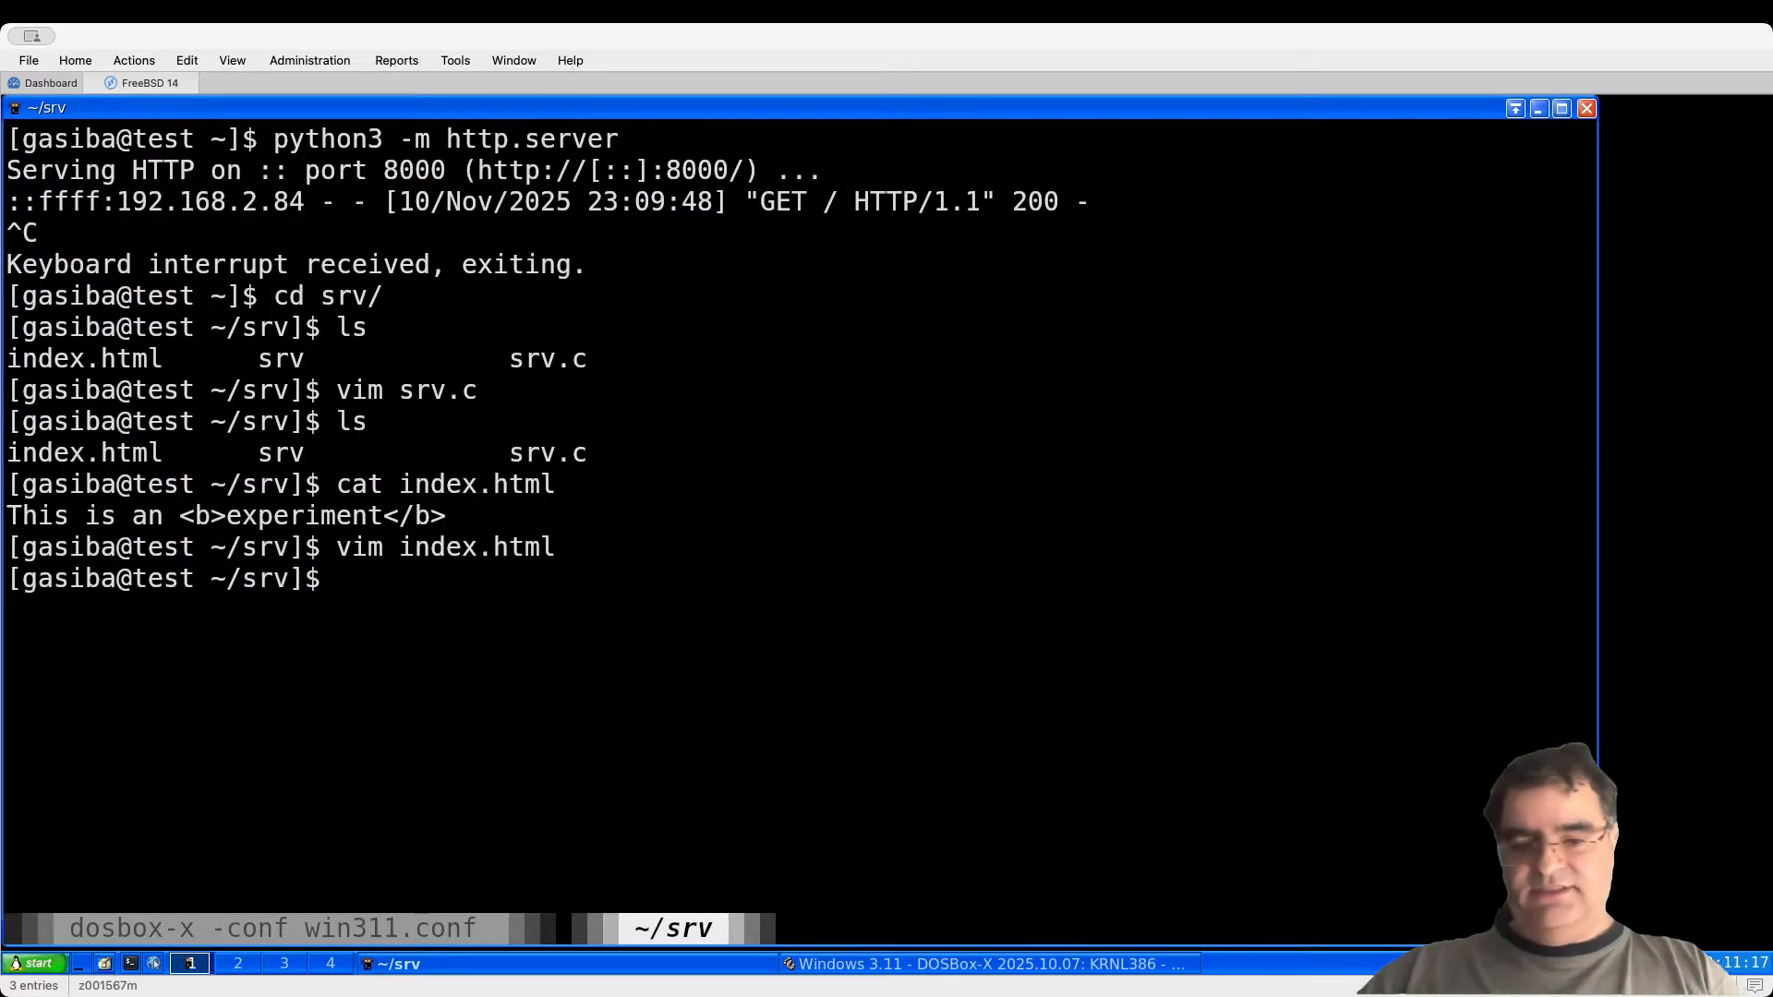
text(./srv)
key(Return)
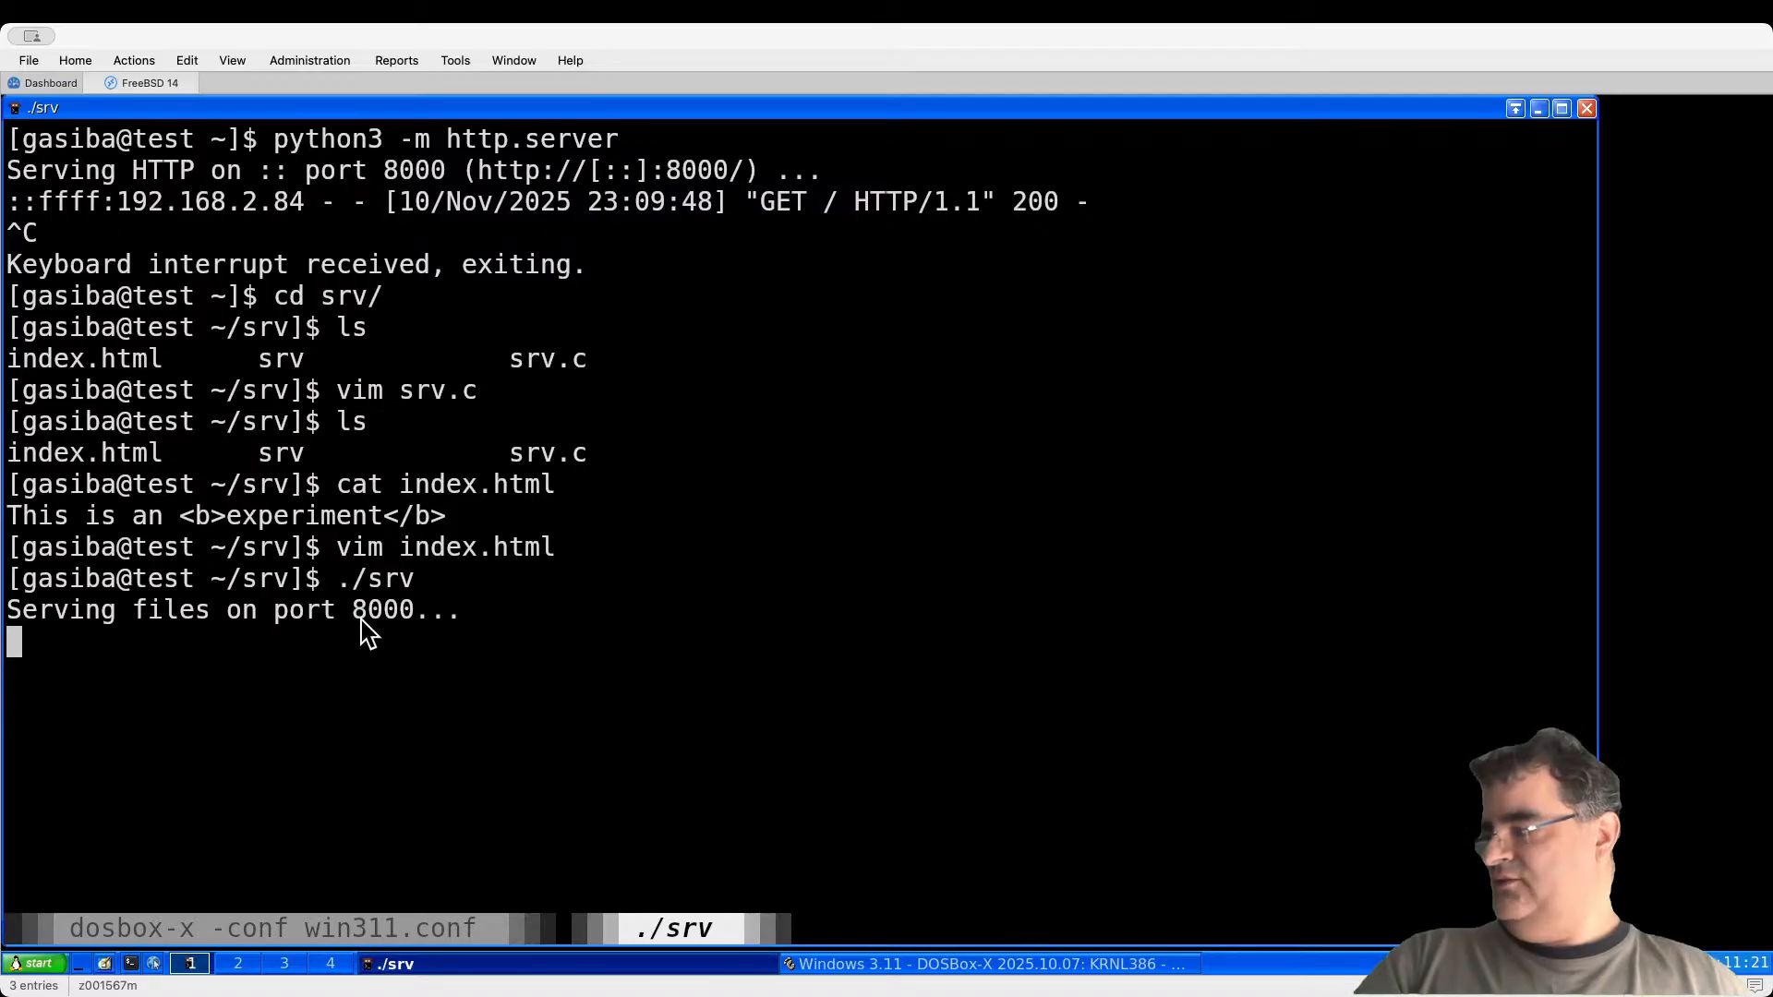
click(923, 964)
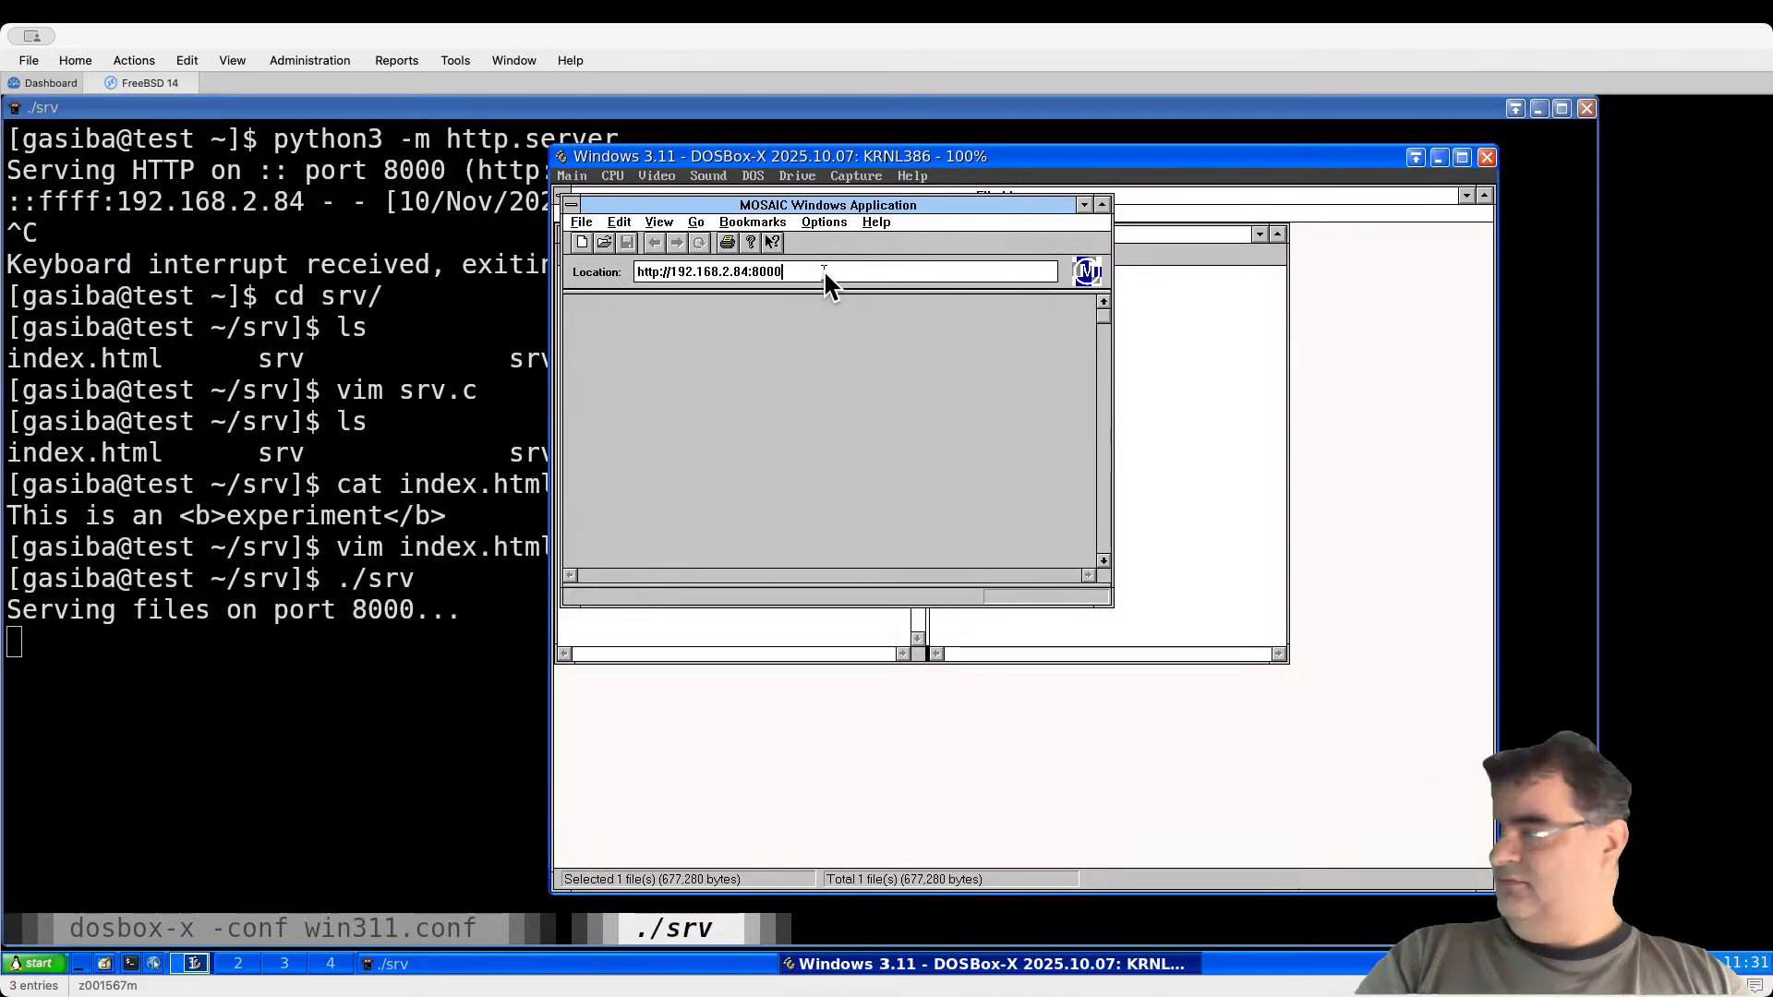
key(Return)
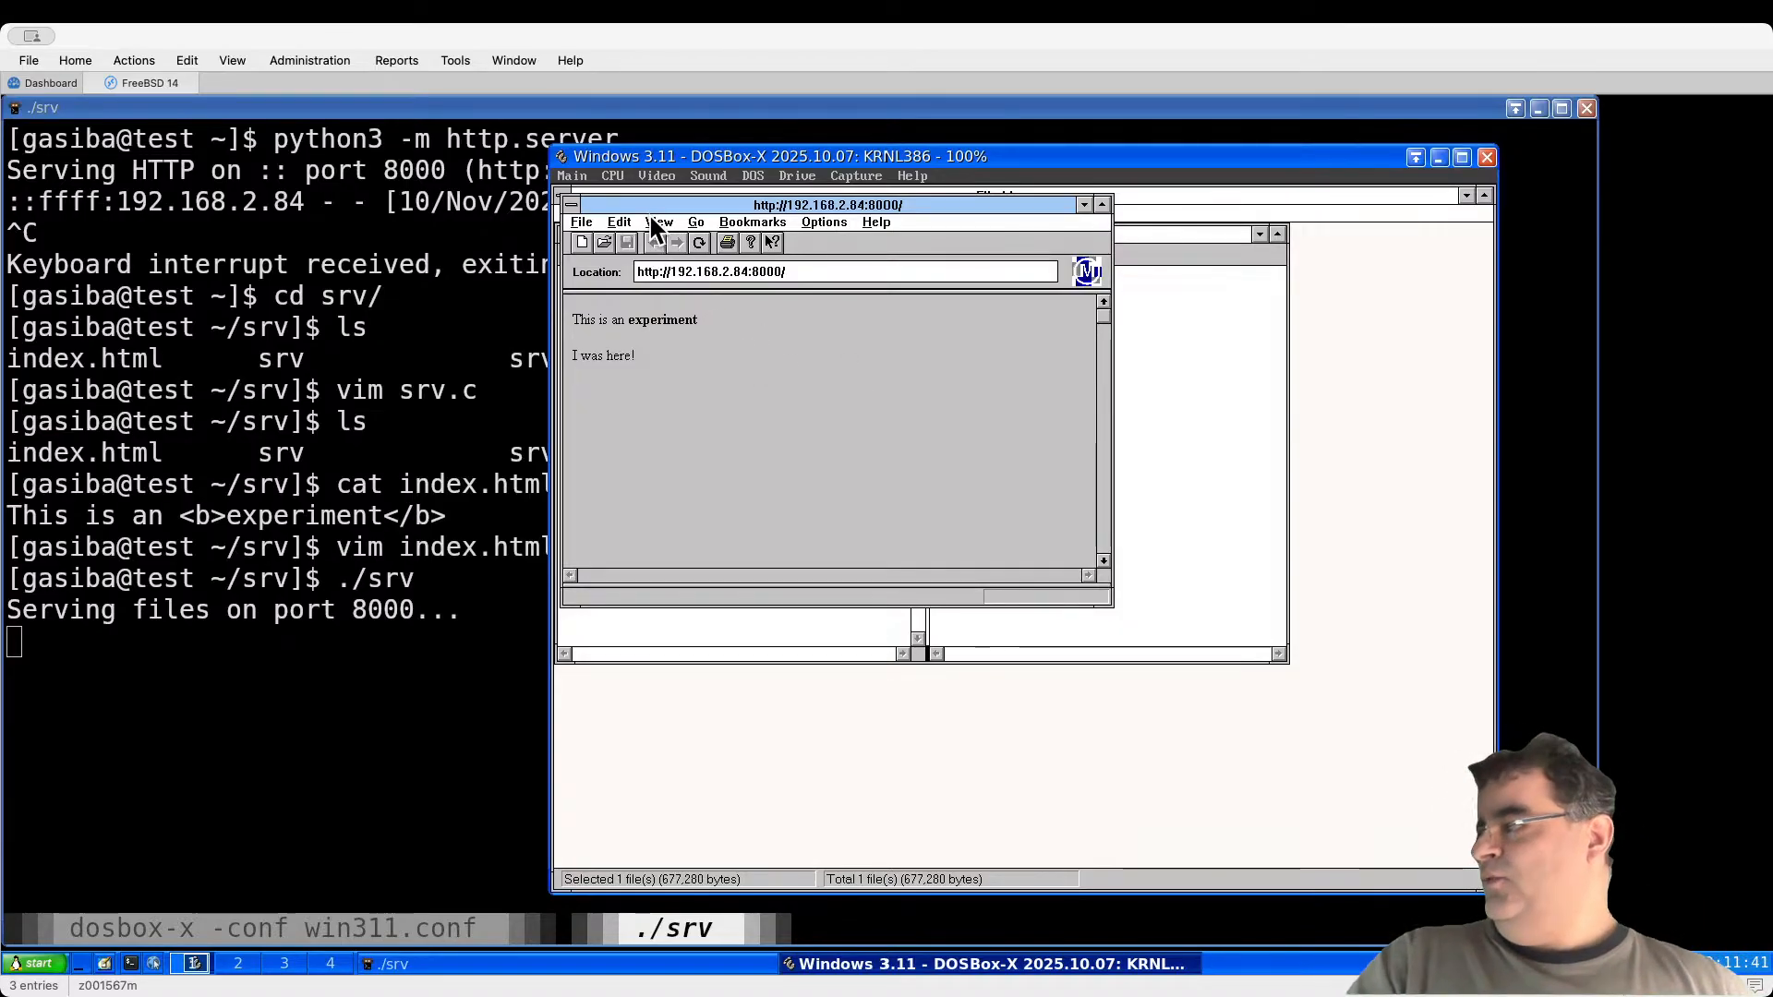
Step: Close Mosaic and create a folder named 'n11' inside C:\SETUP\NETSCAPE
double_click(572, 204)
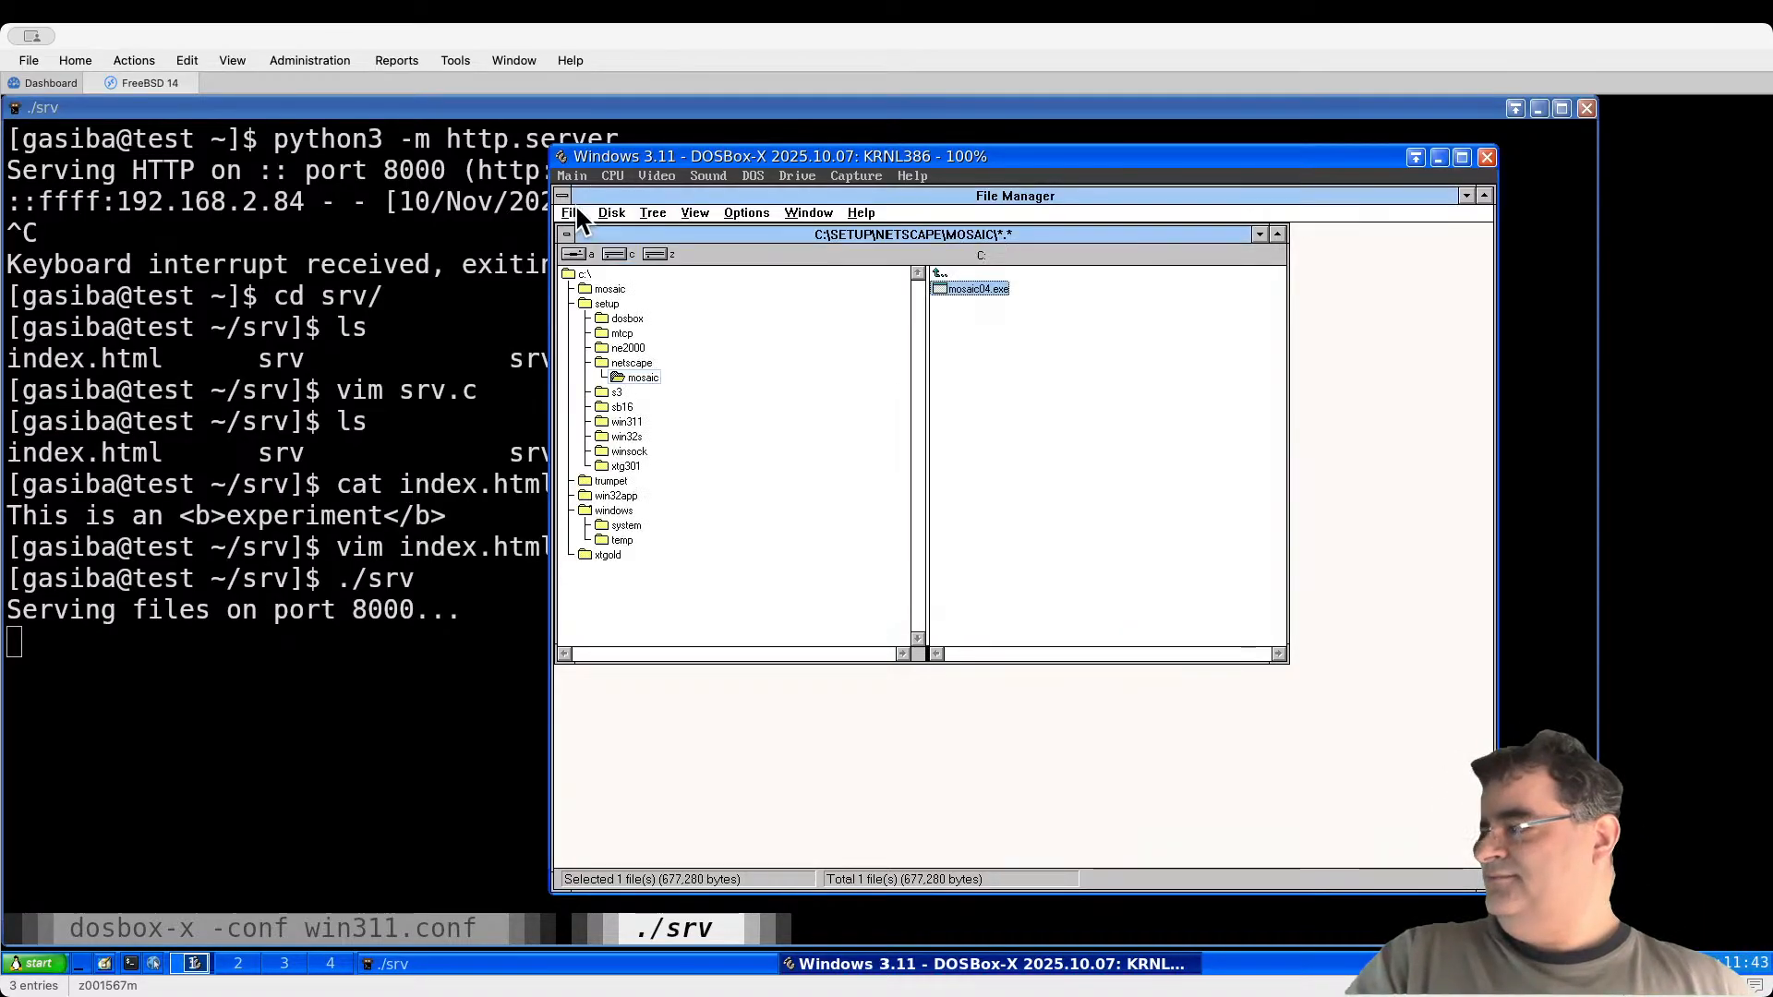
click(633, 362)
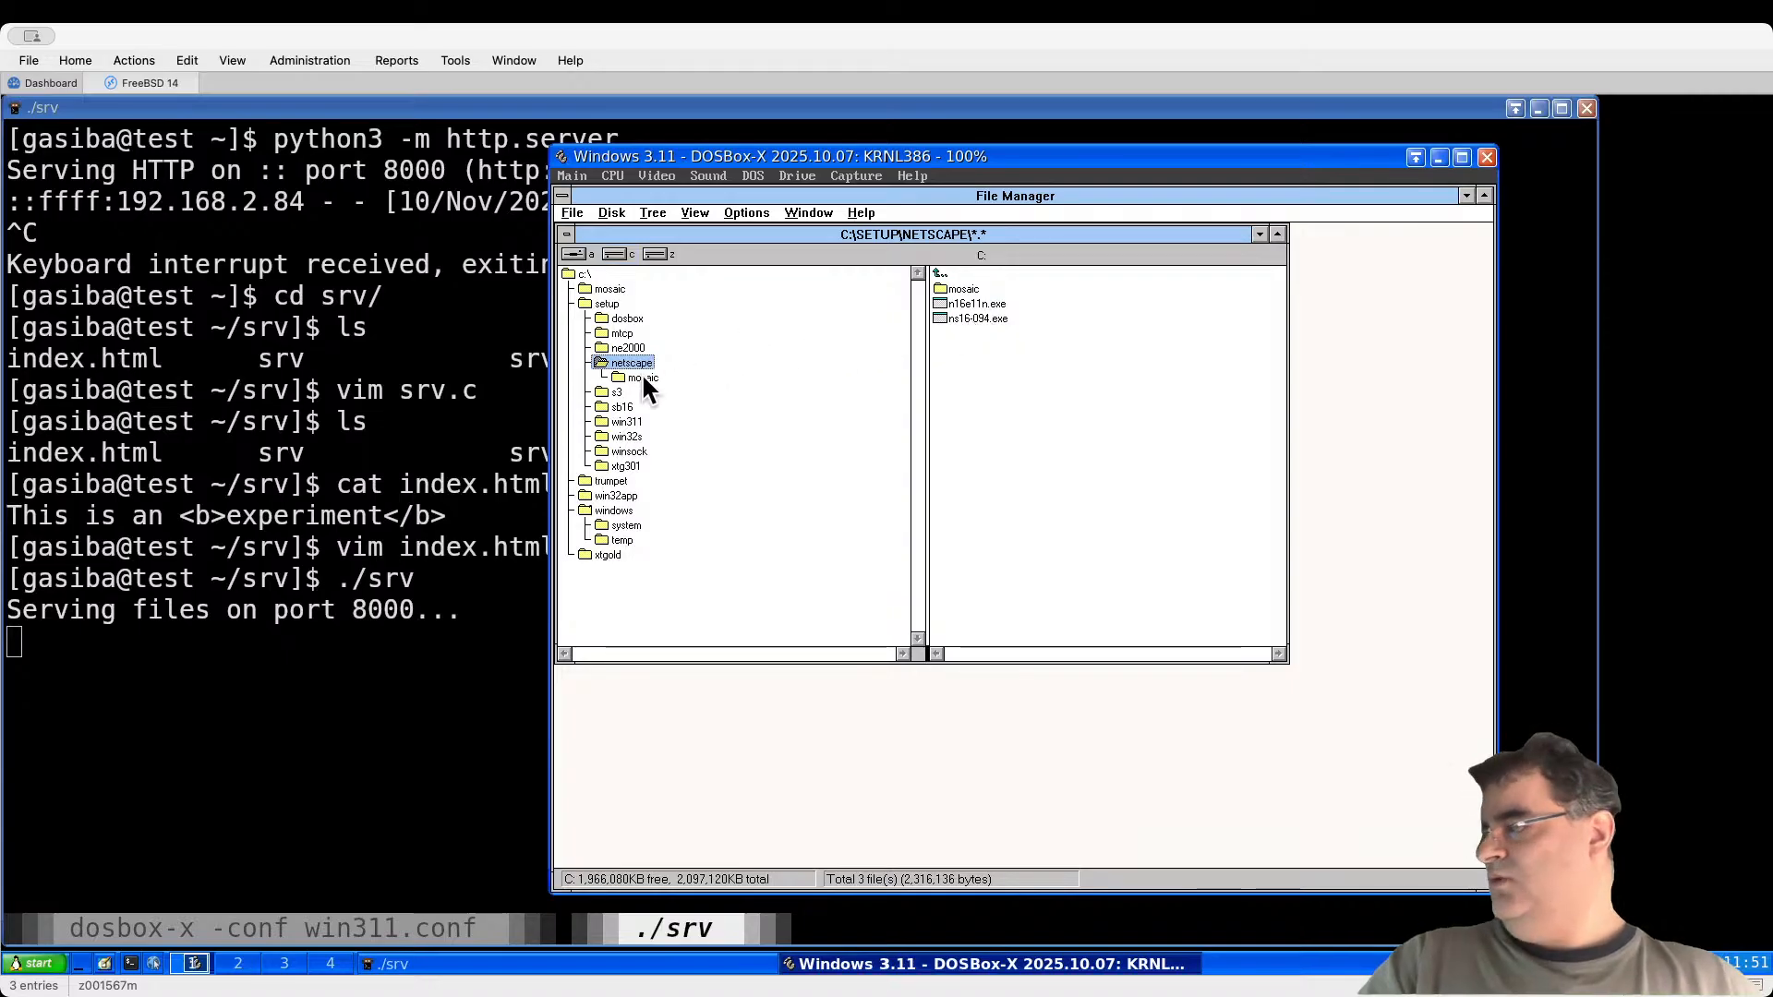
click(575, 212)
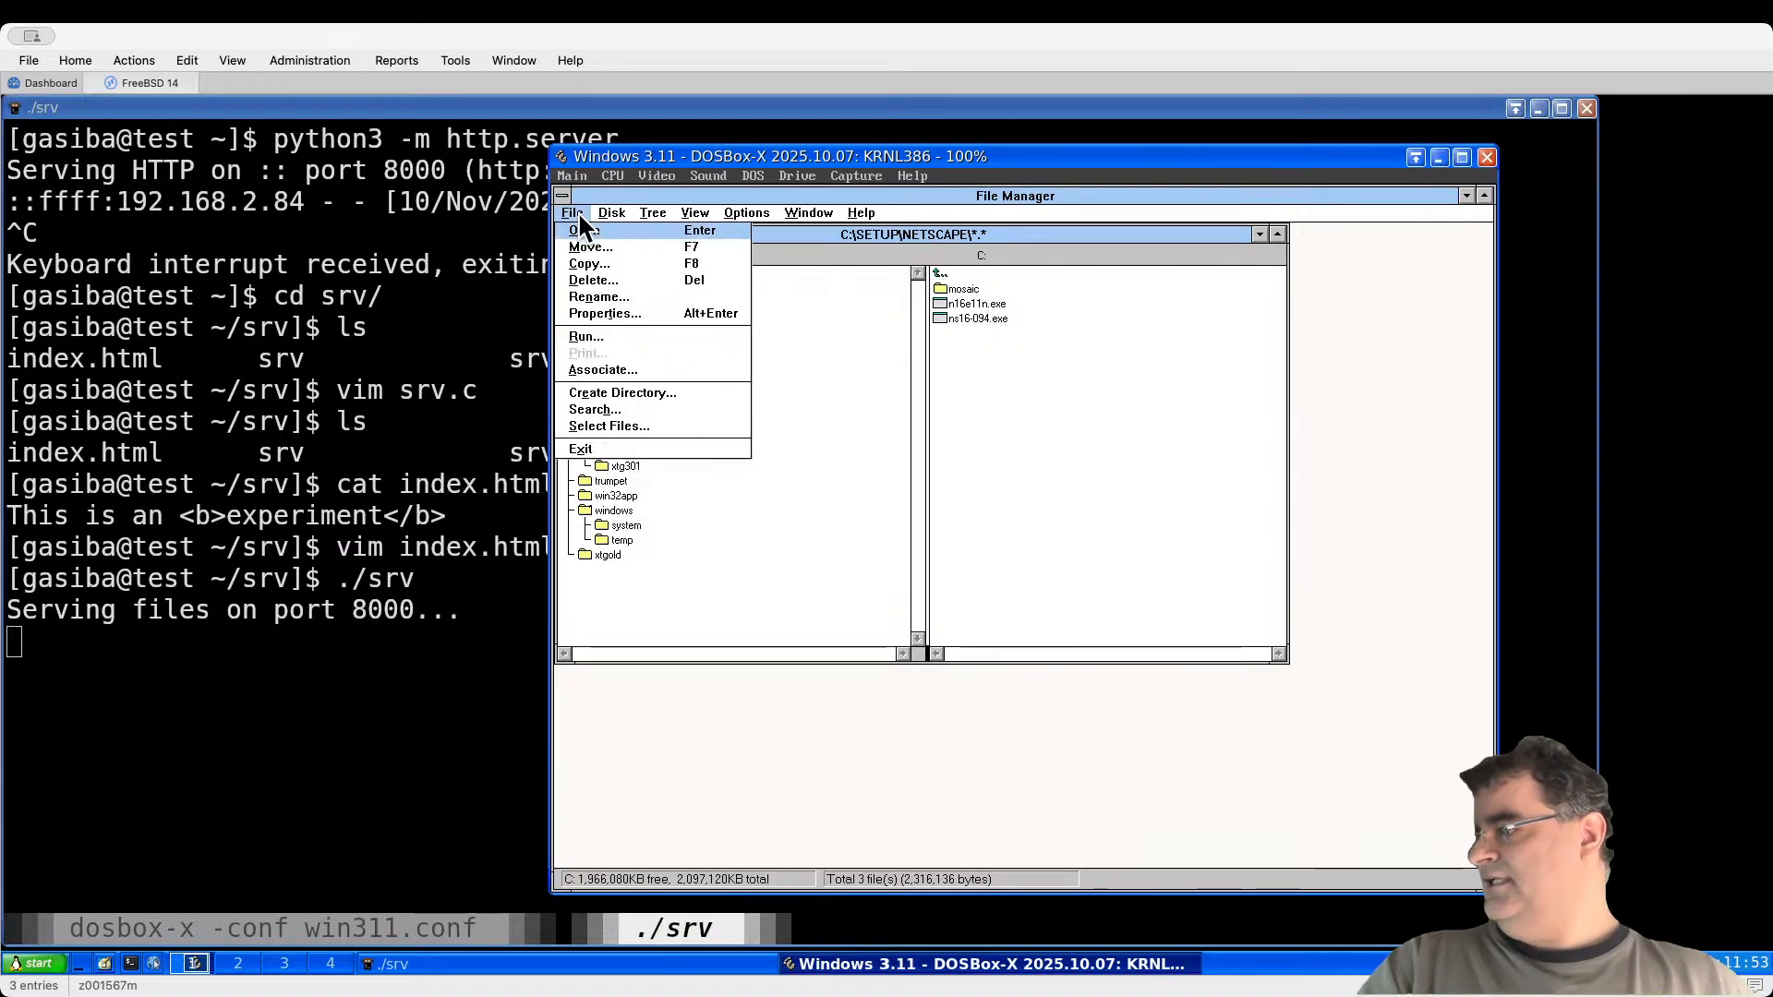
click(646, 394)
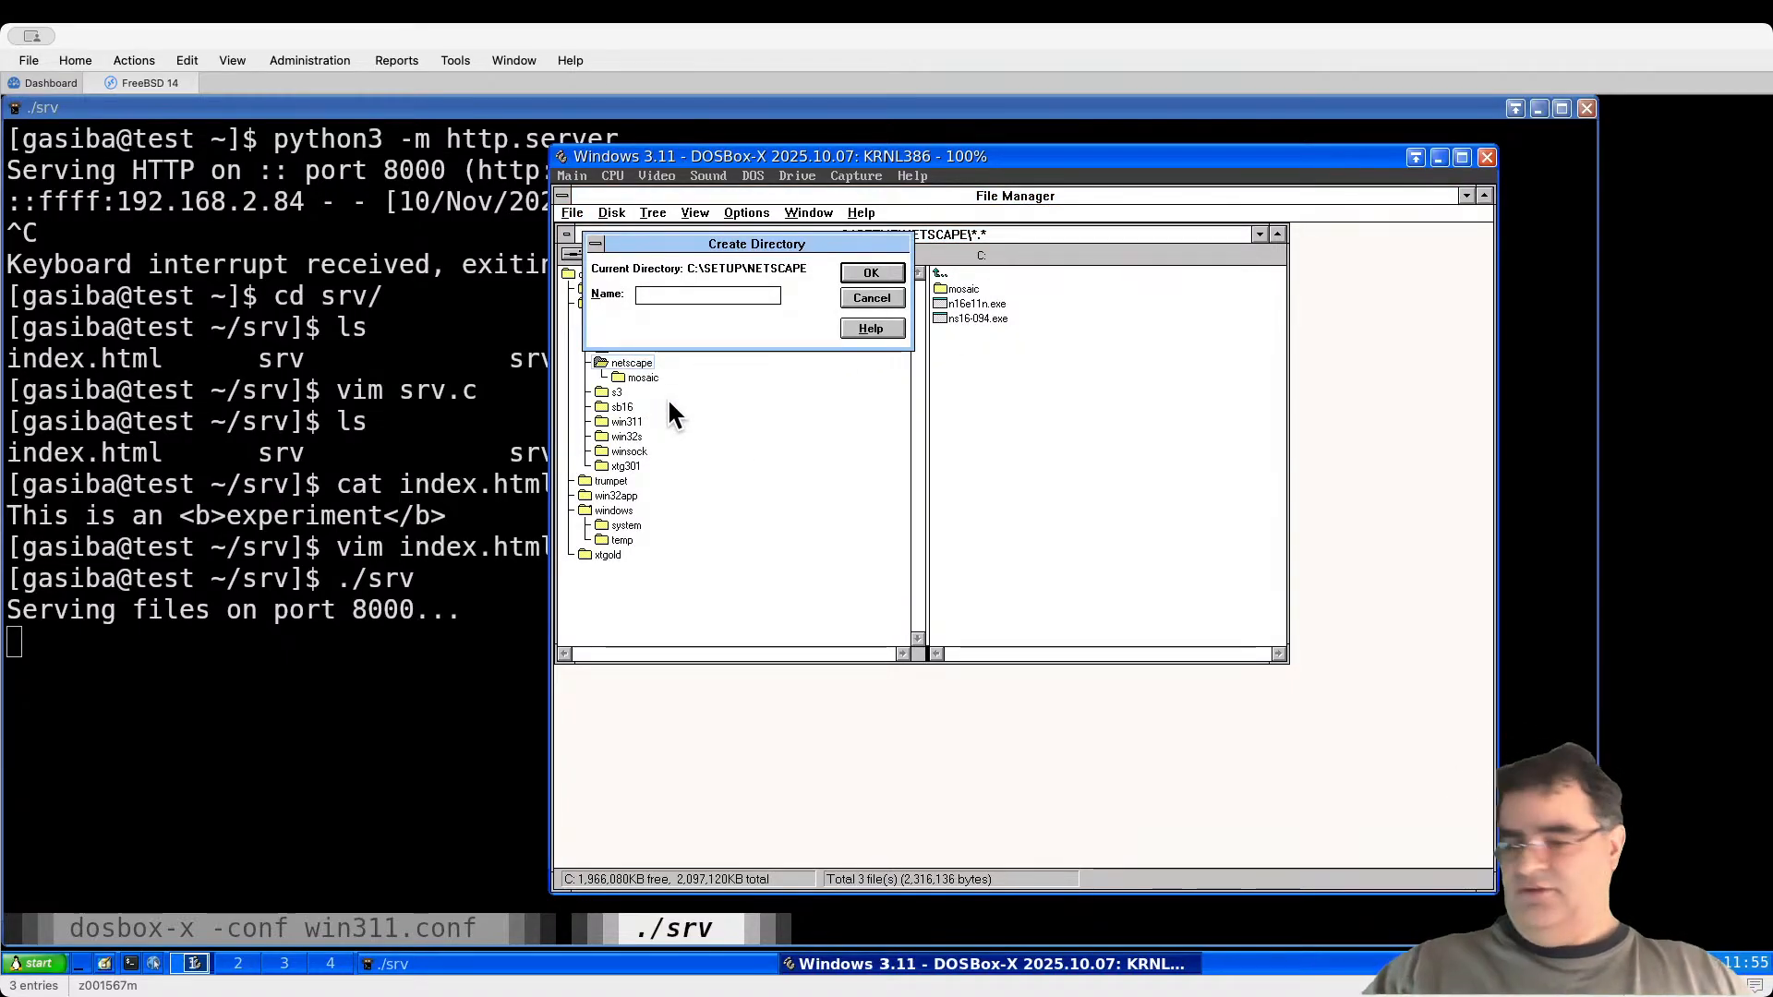
text(n11)
key(Return)
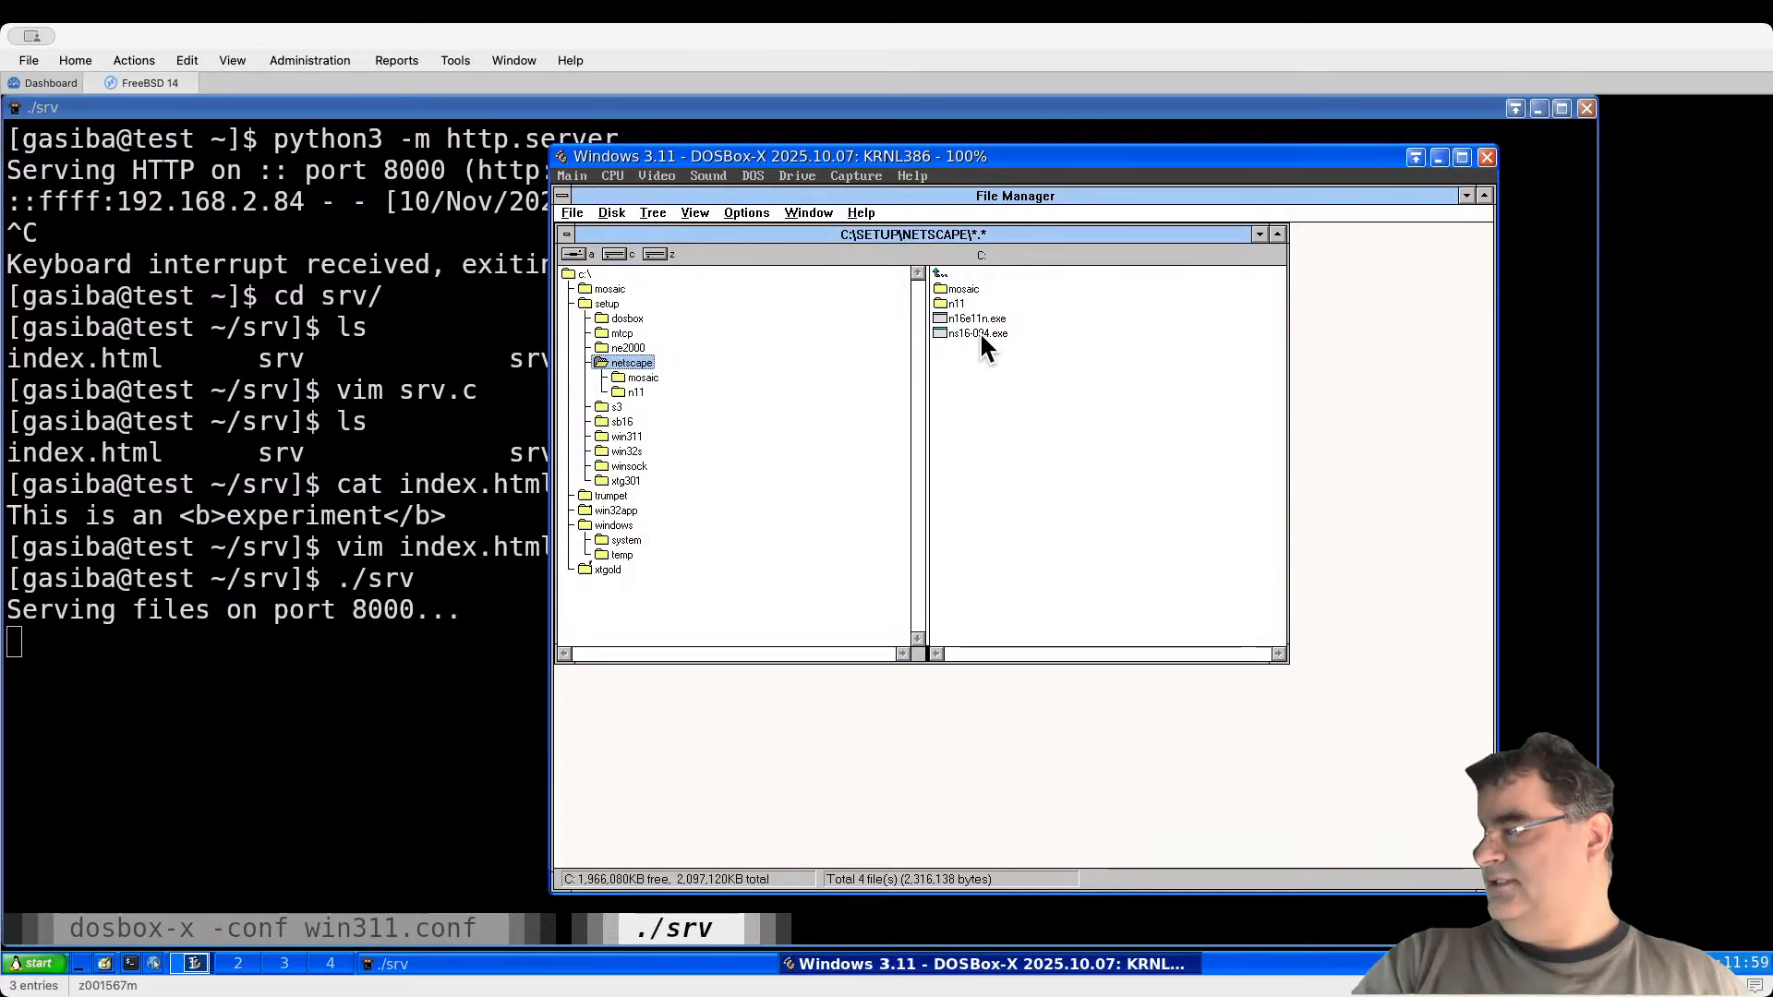
Step: Move n16e11n.exe into n11 and run it to extract the Netscape installer files
drag(981, 319, 641, 389)
click(962, 565)
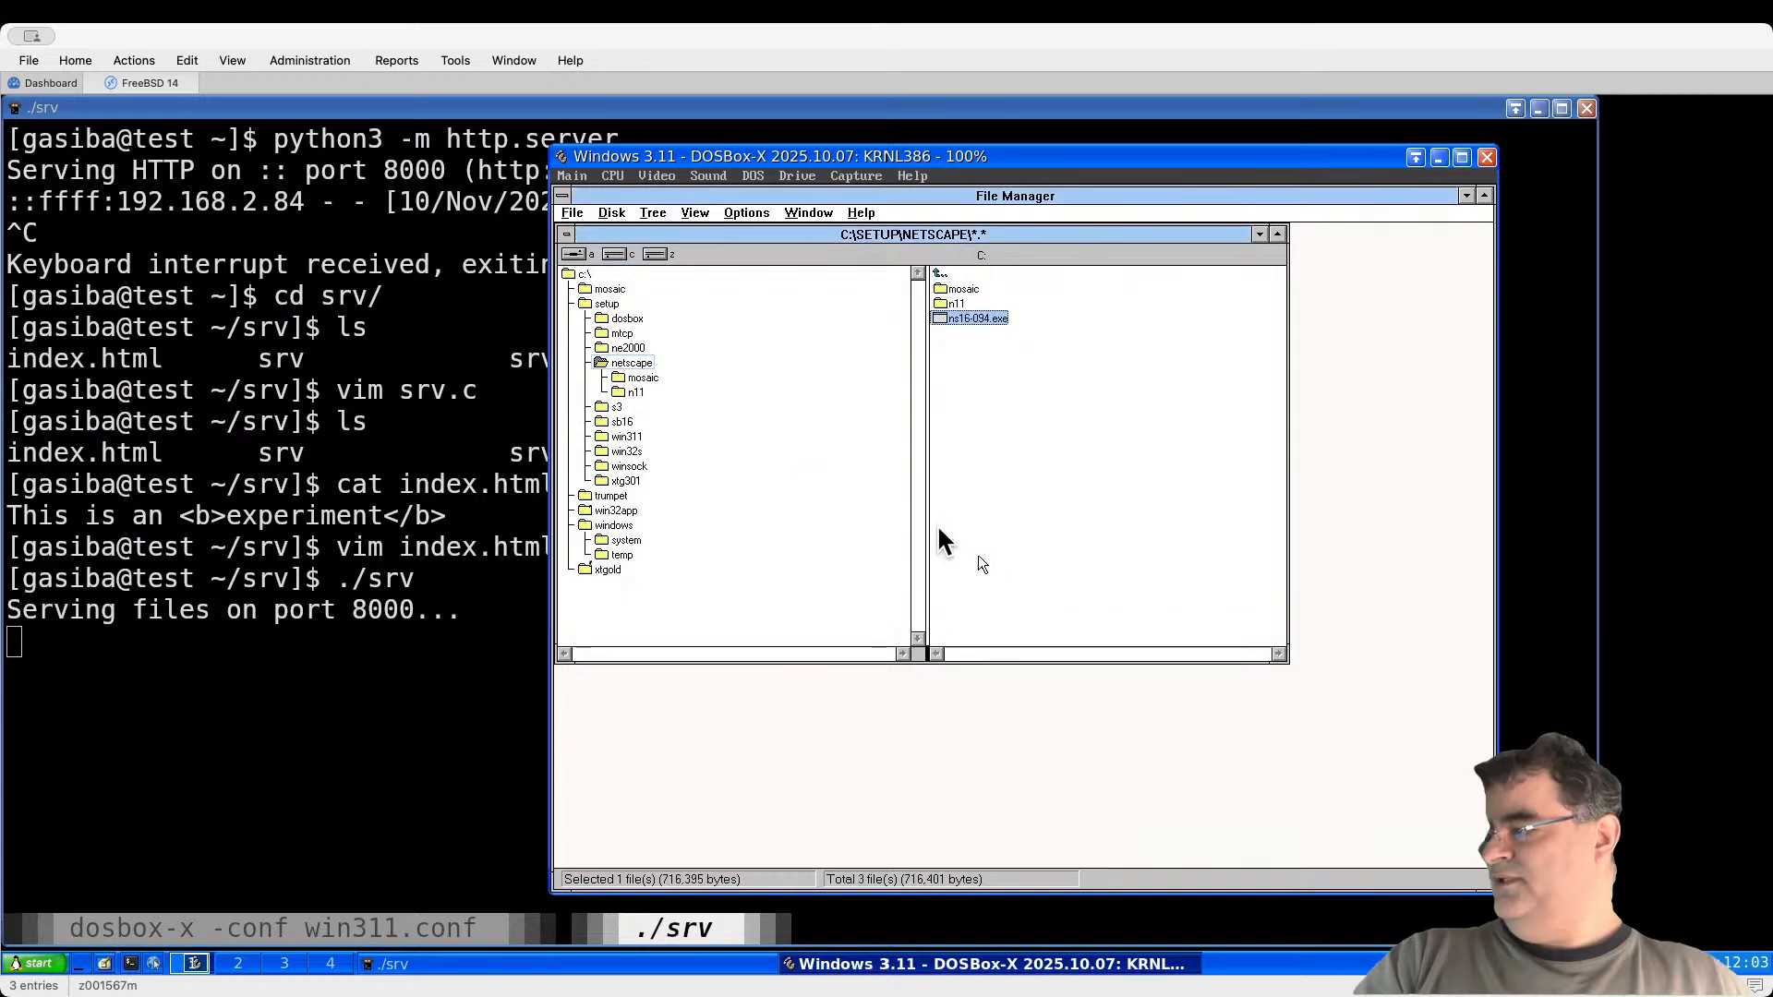
click(636, 393)
double_click(966, 287)
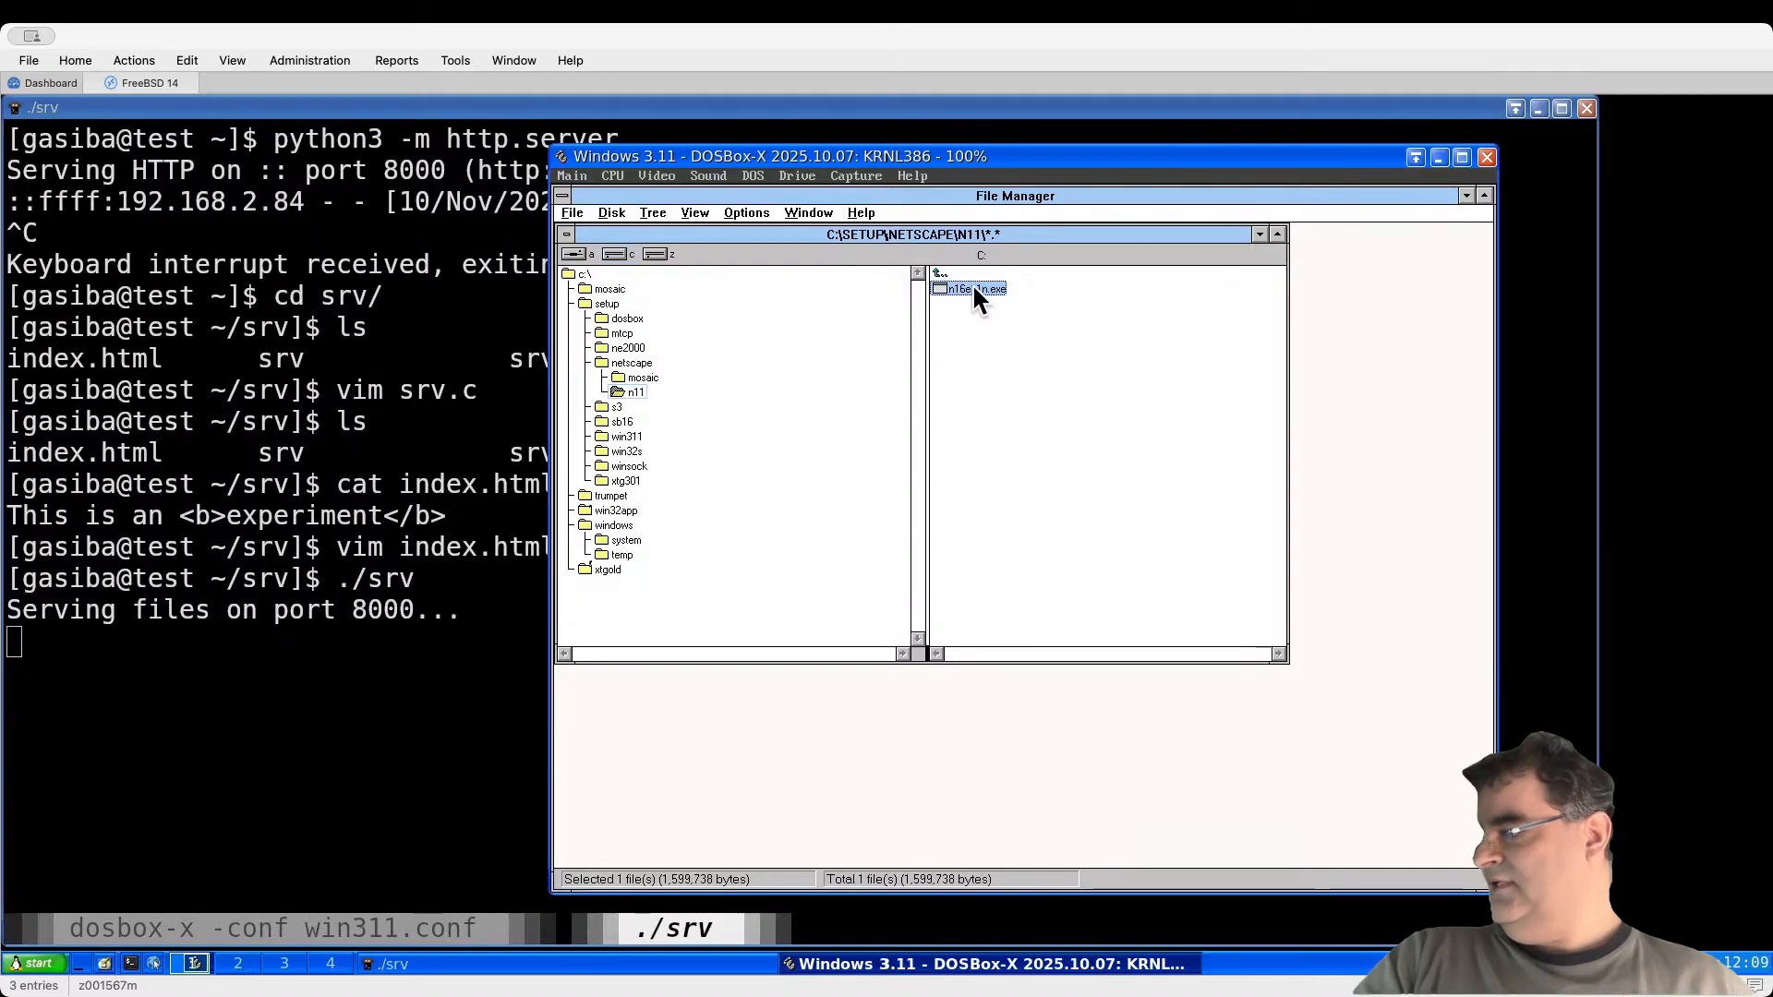
click(635, 390)
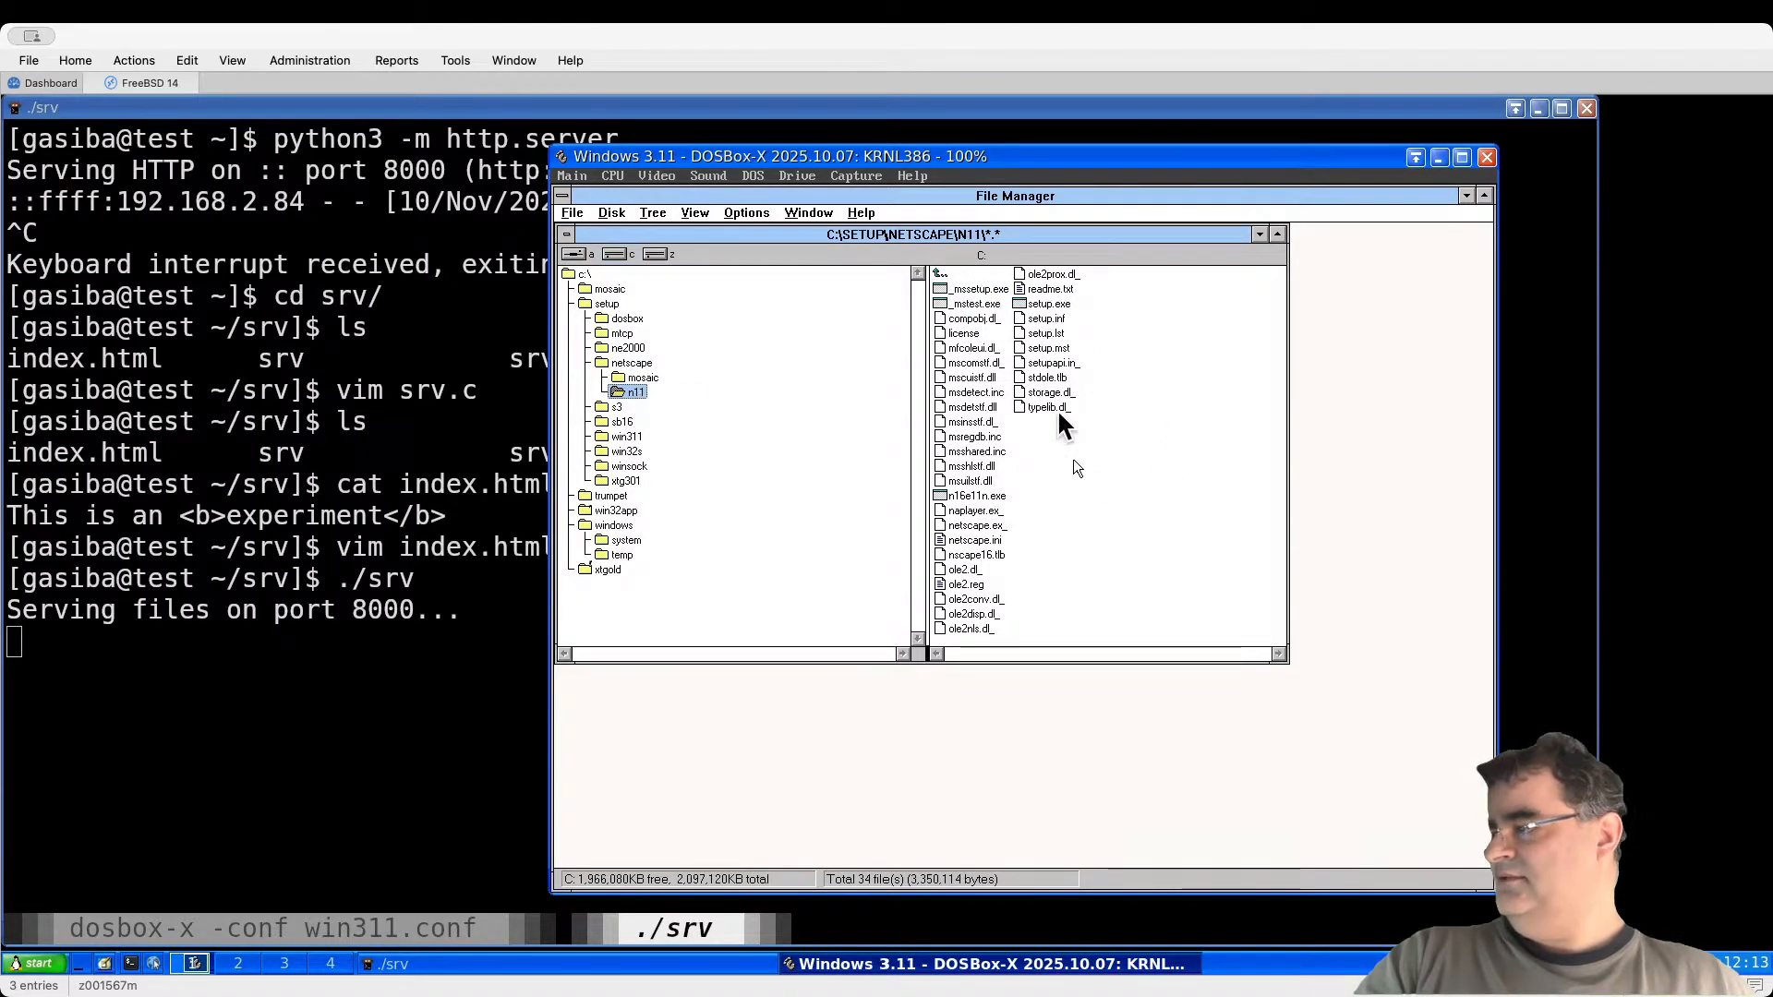
Step: Install Netscape from setup.exe to C:\NETSCAPE, skip the README, then launch it and accept the licence
double_click(1048, 304)
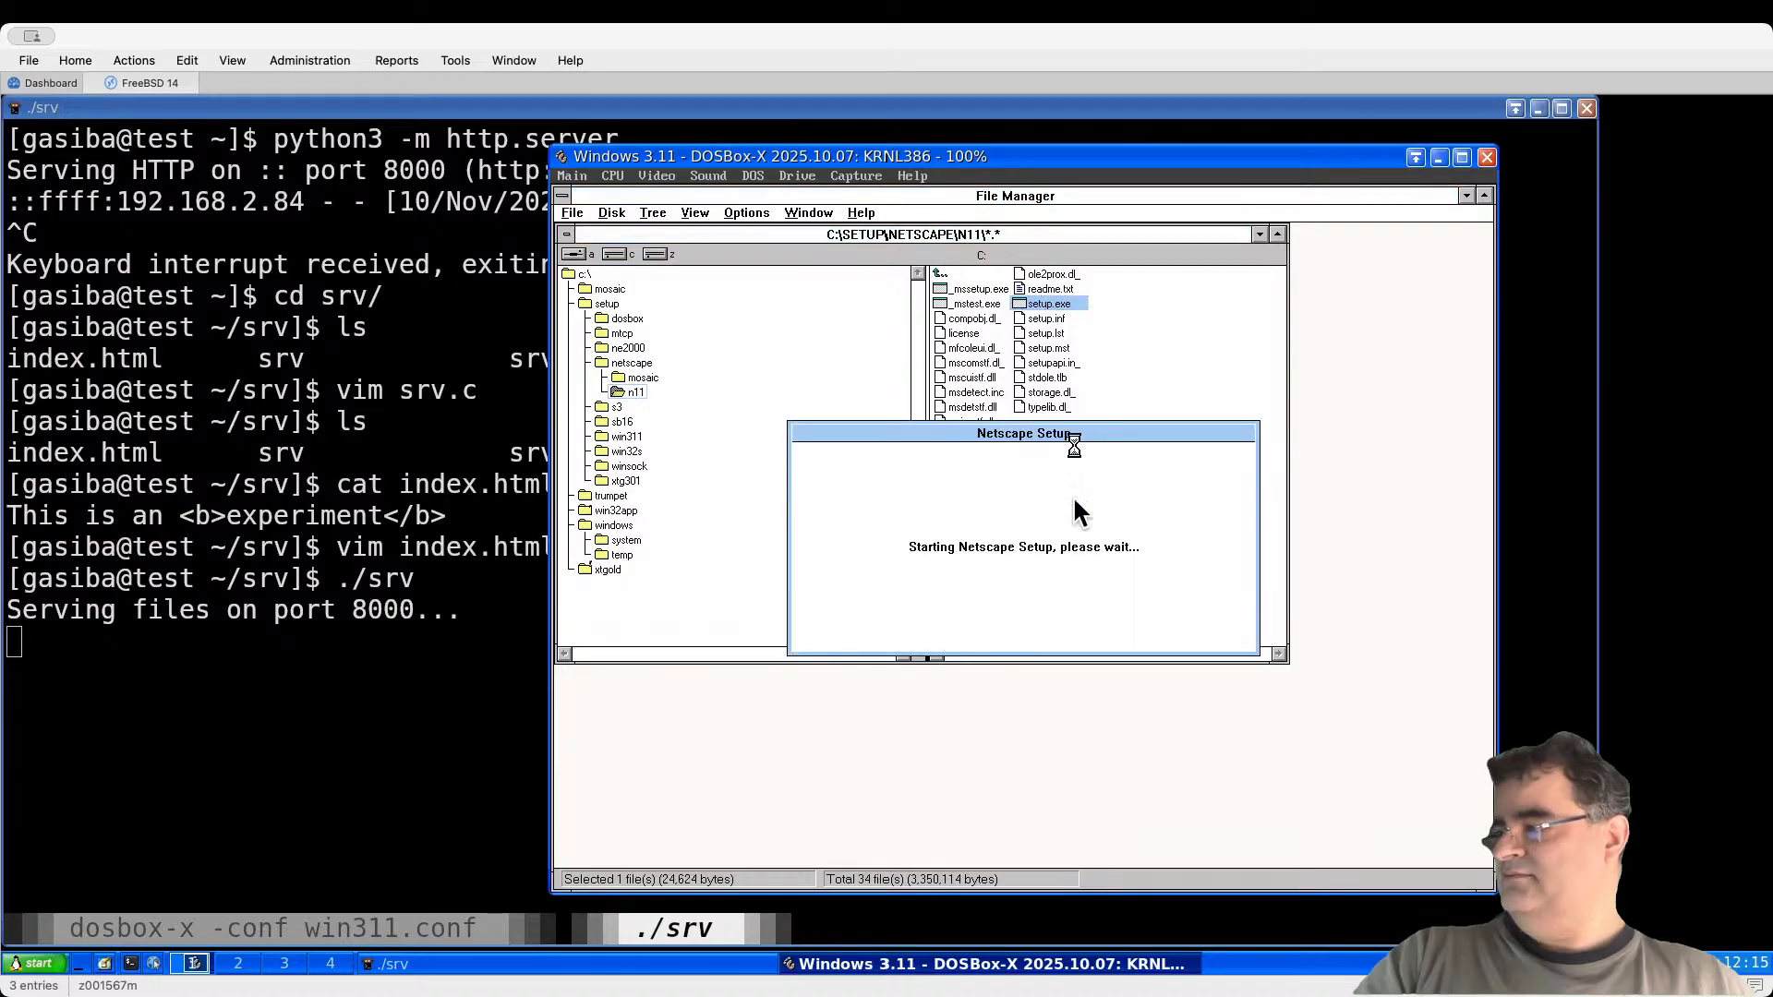
click(919, 506)
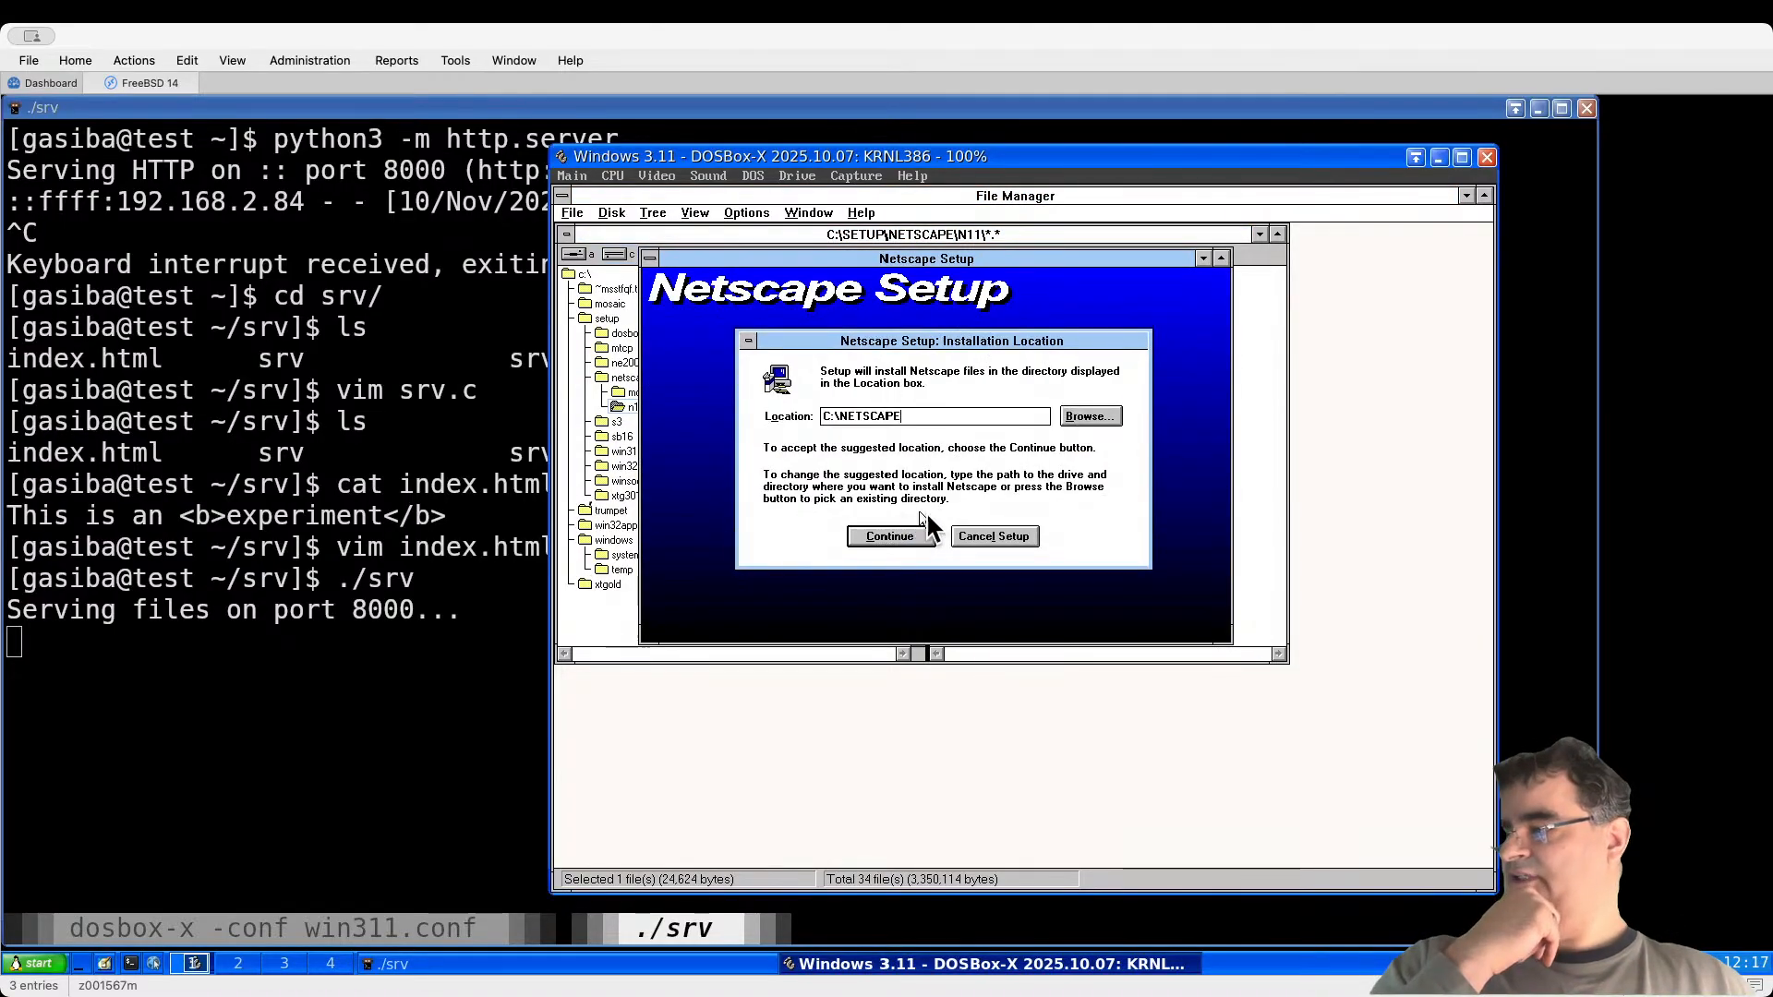
click(910, 533)
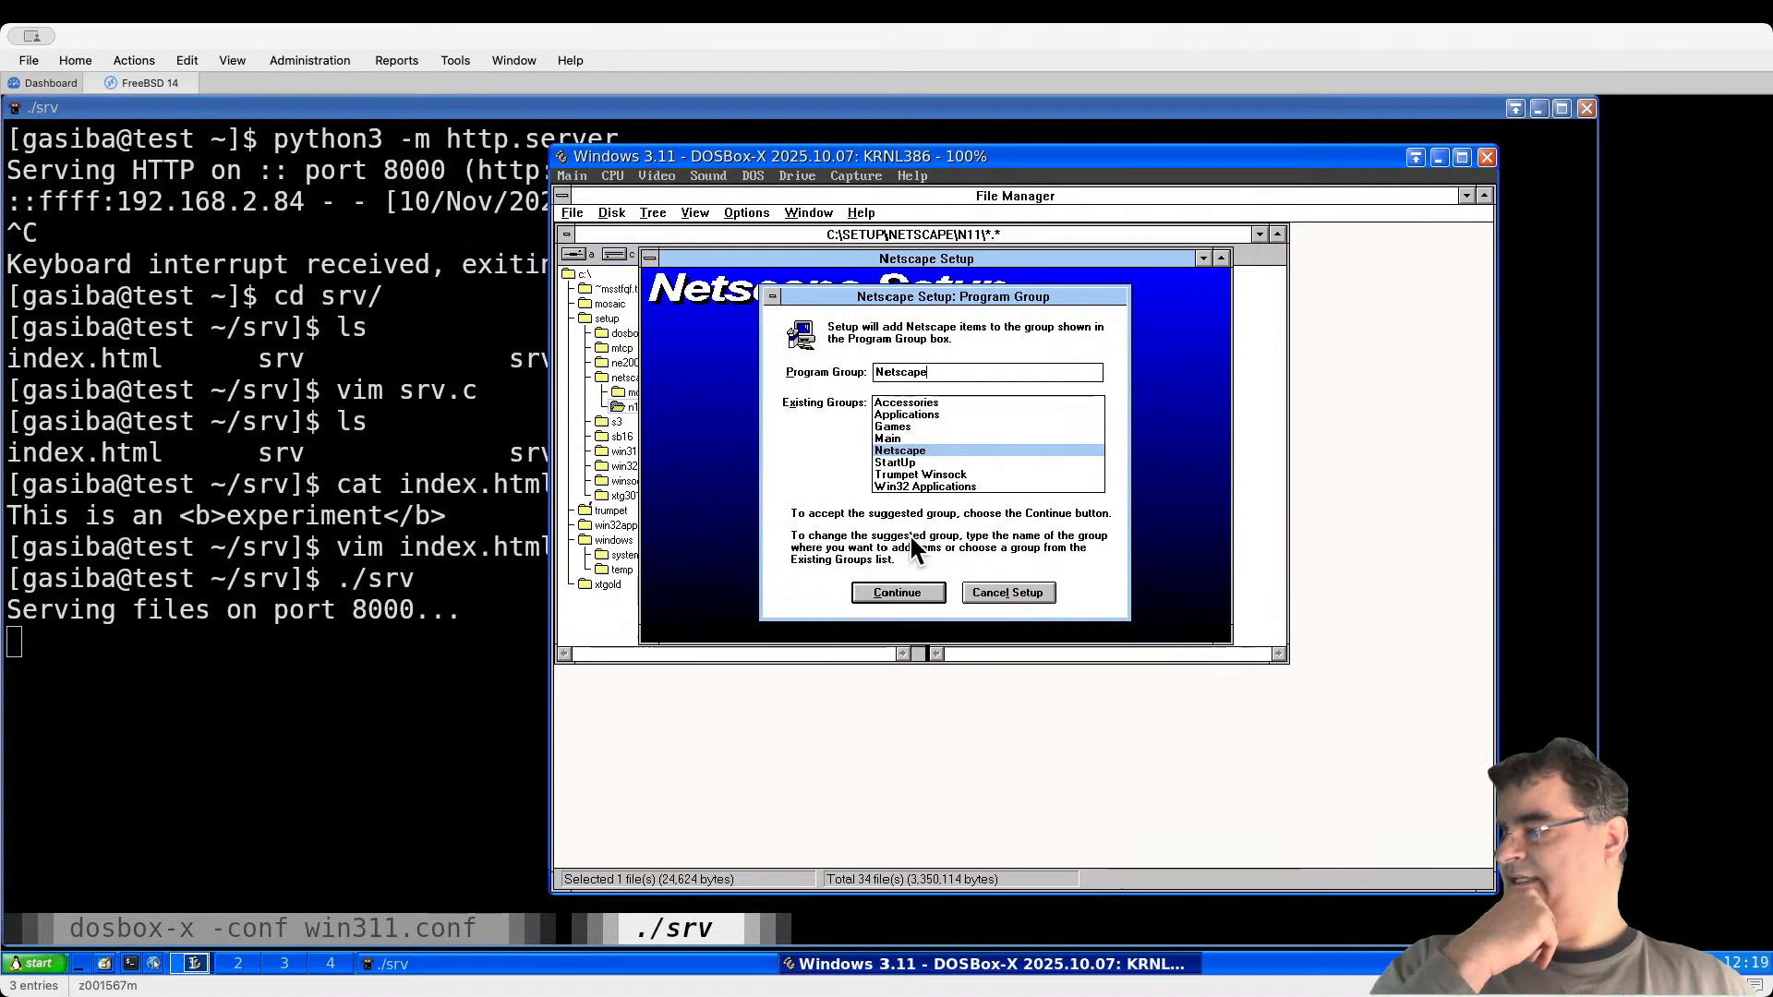
click(905, 593)
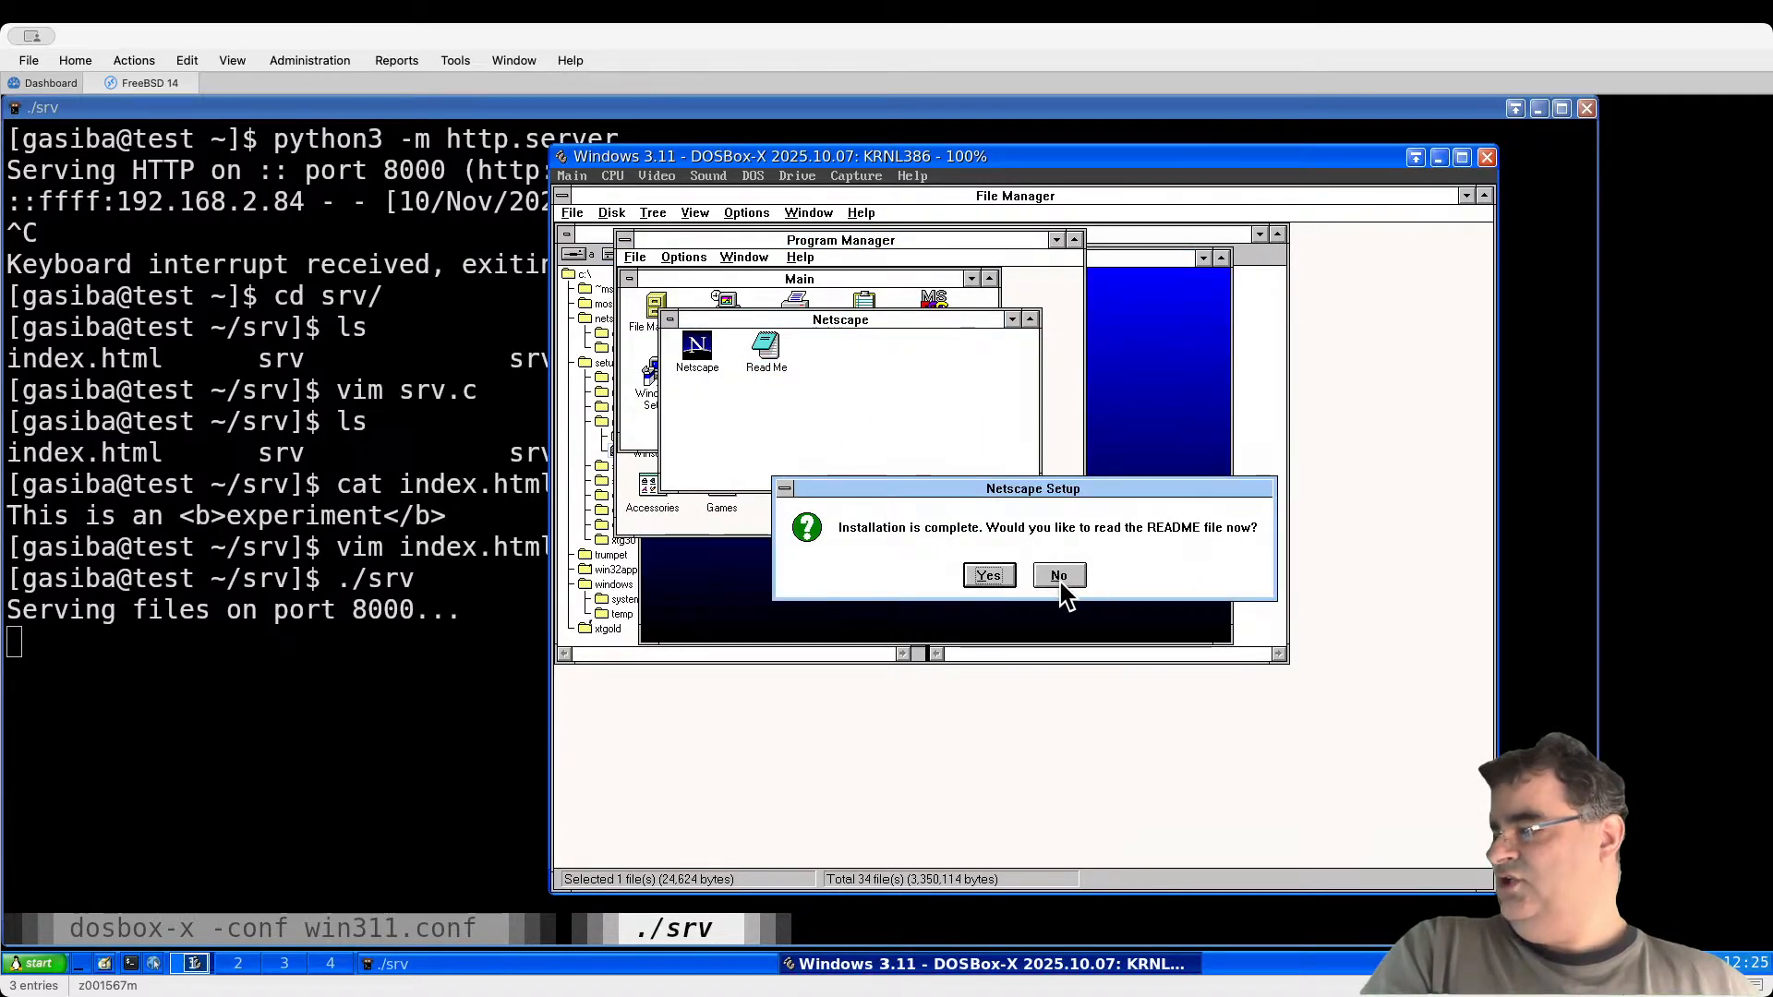
click(1055, 577)
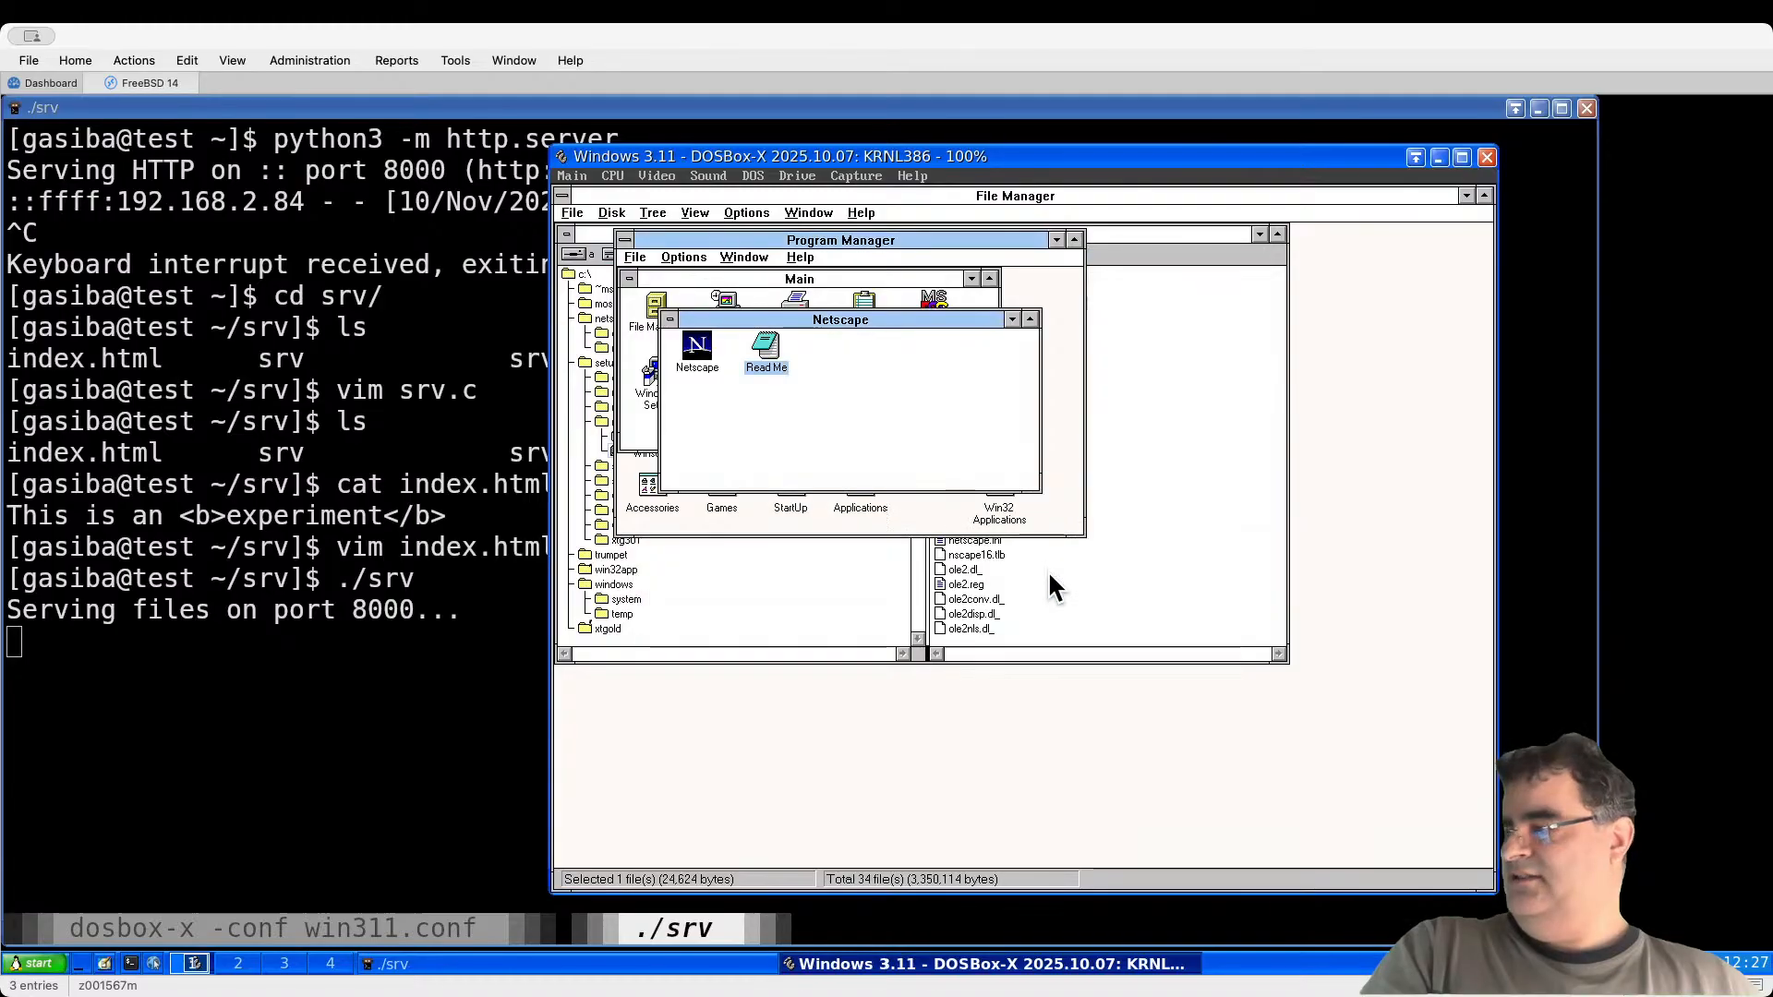
double_click(697, 355)
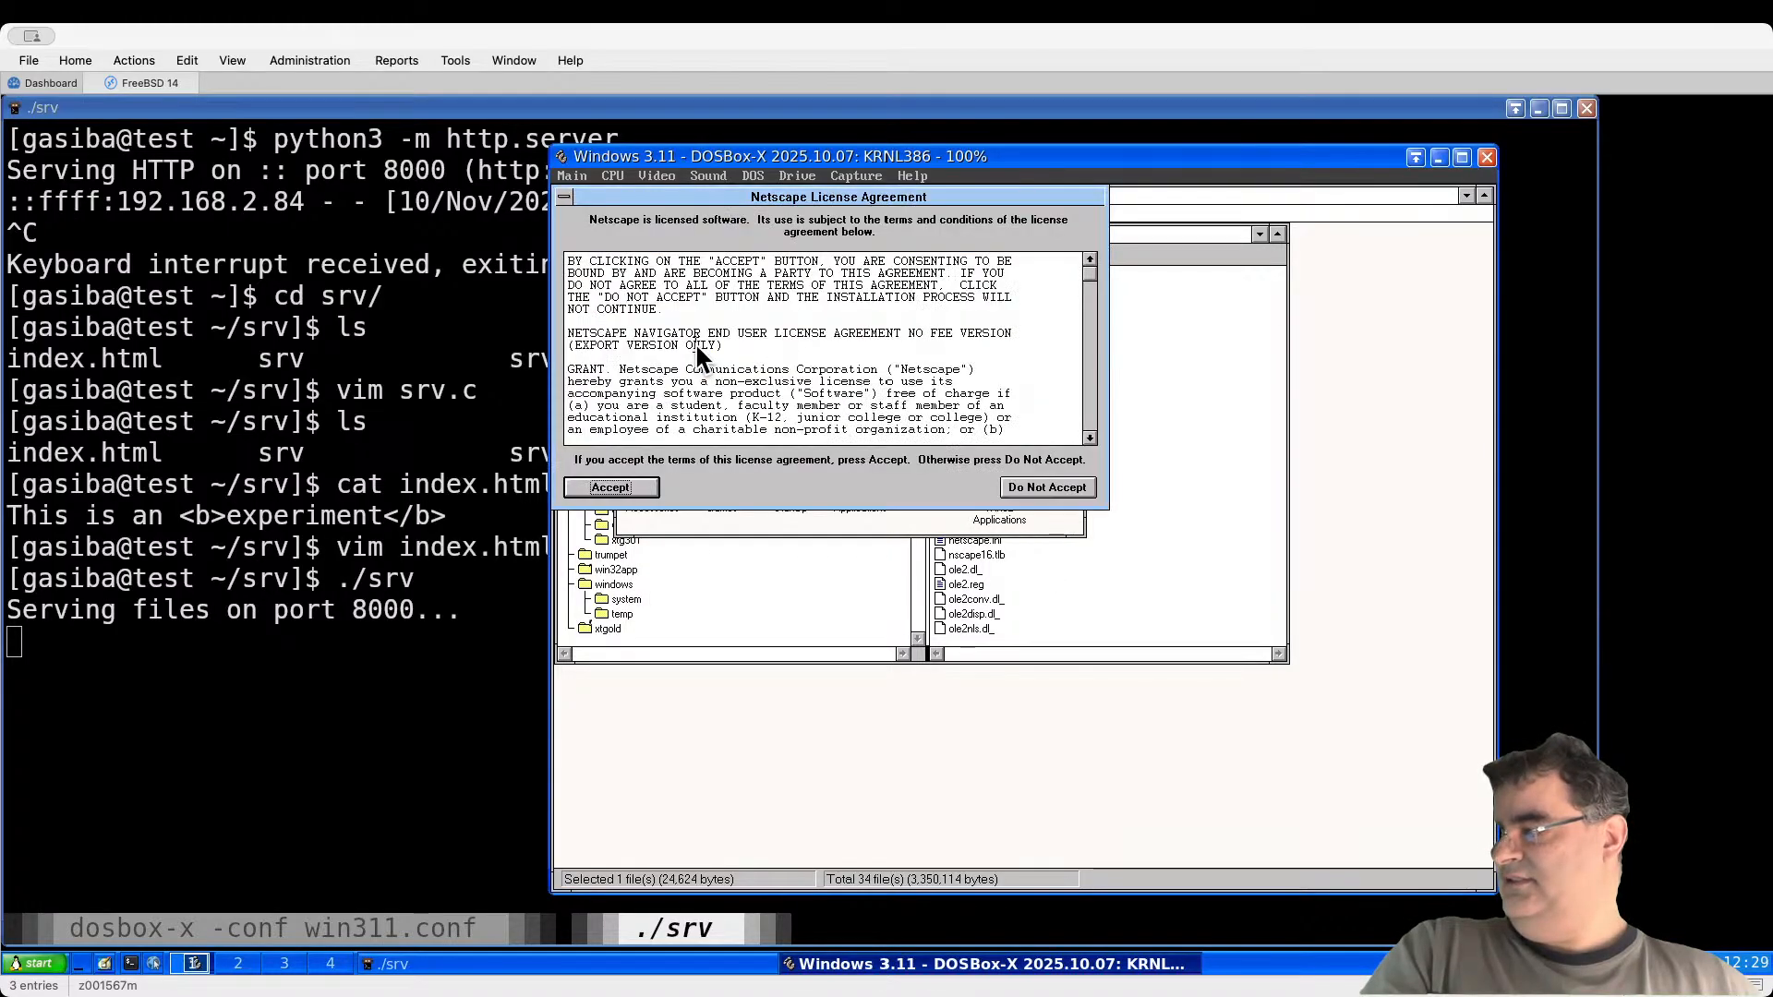
click(614, 487)
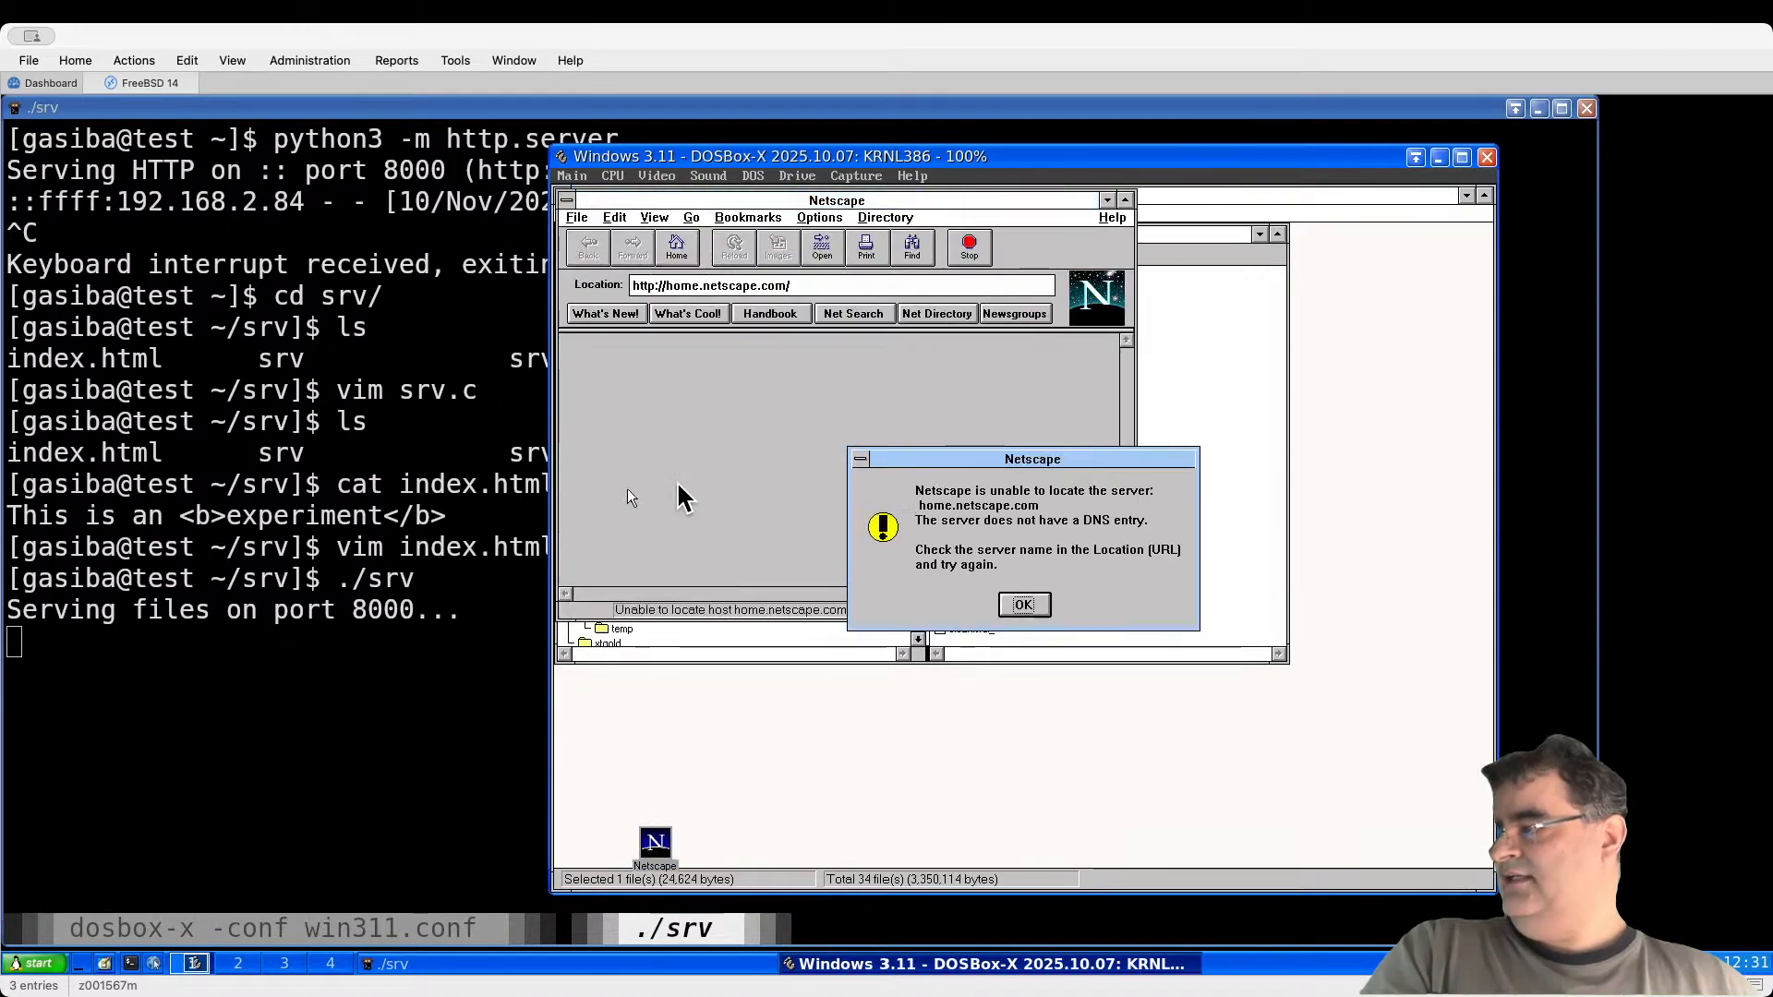
click(1023, 605)
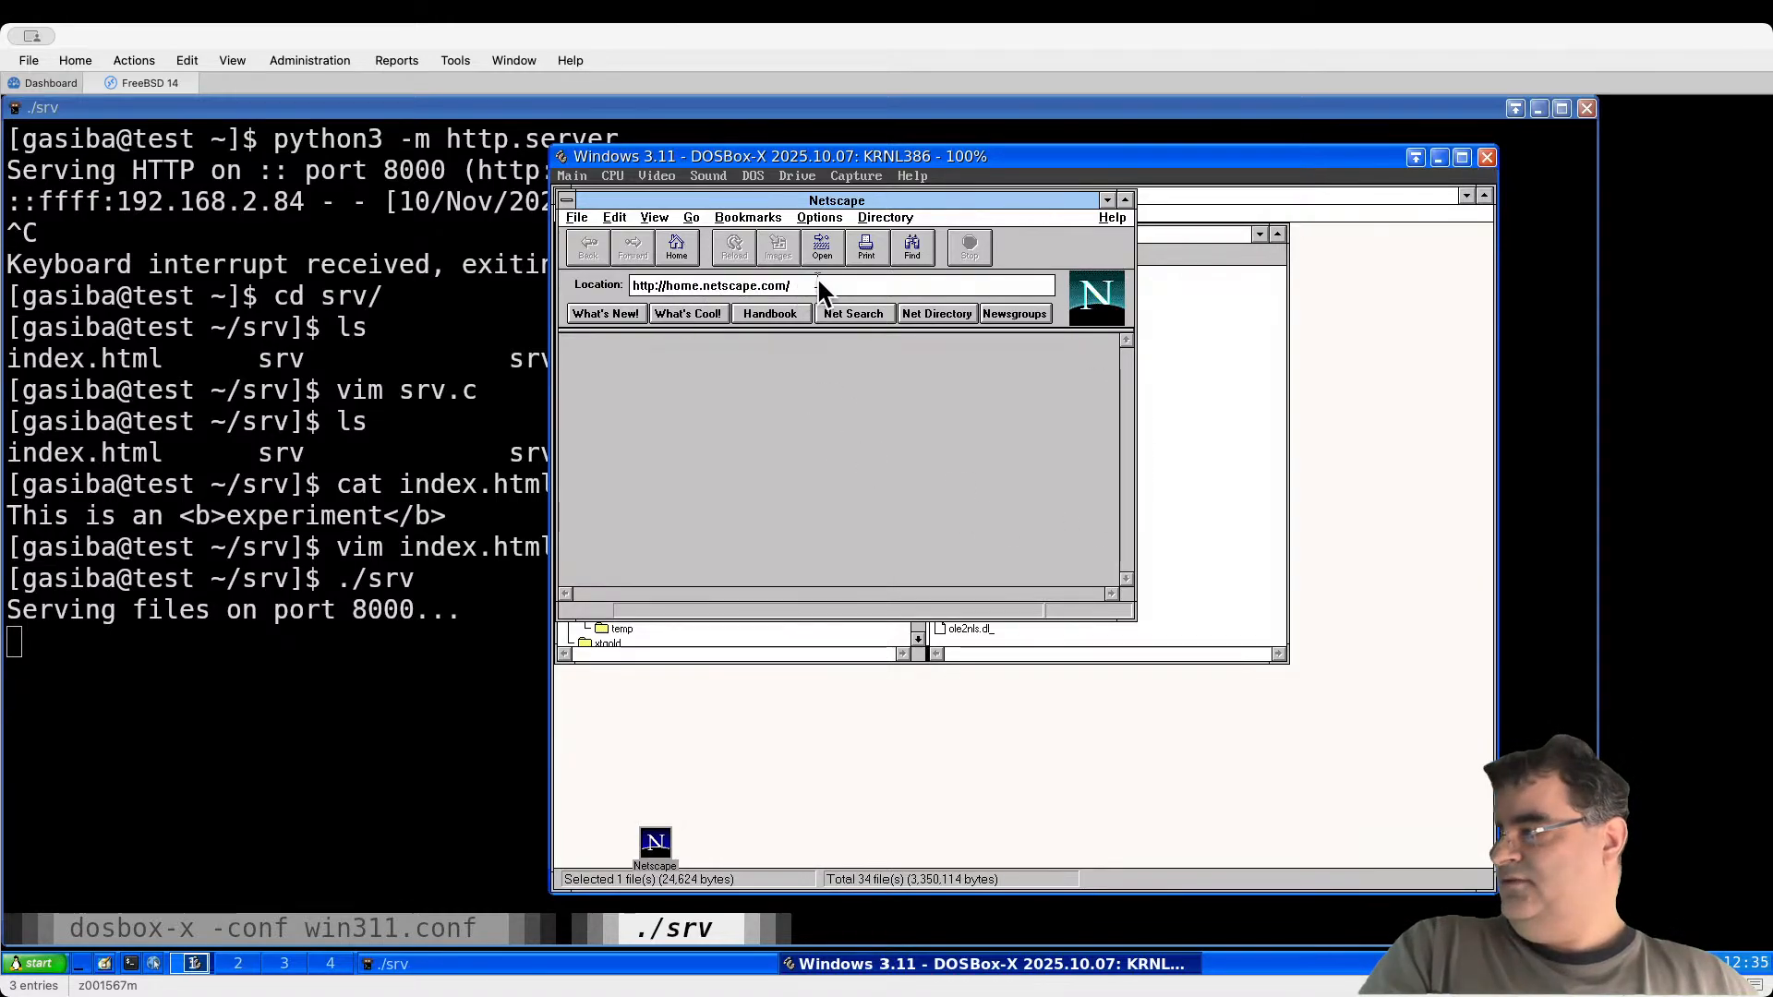
mouse_move(818, 286)
mouse_down()
mouse_move(630, 285)
mouse_move(834, 284)
mouse_up()
click(691, 285)
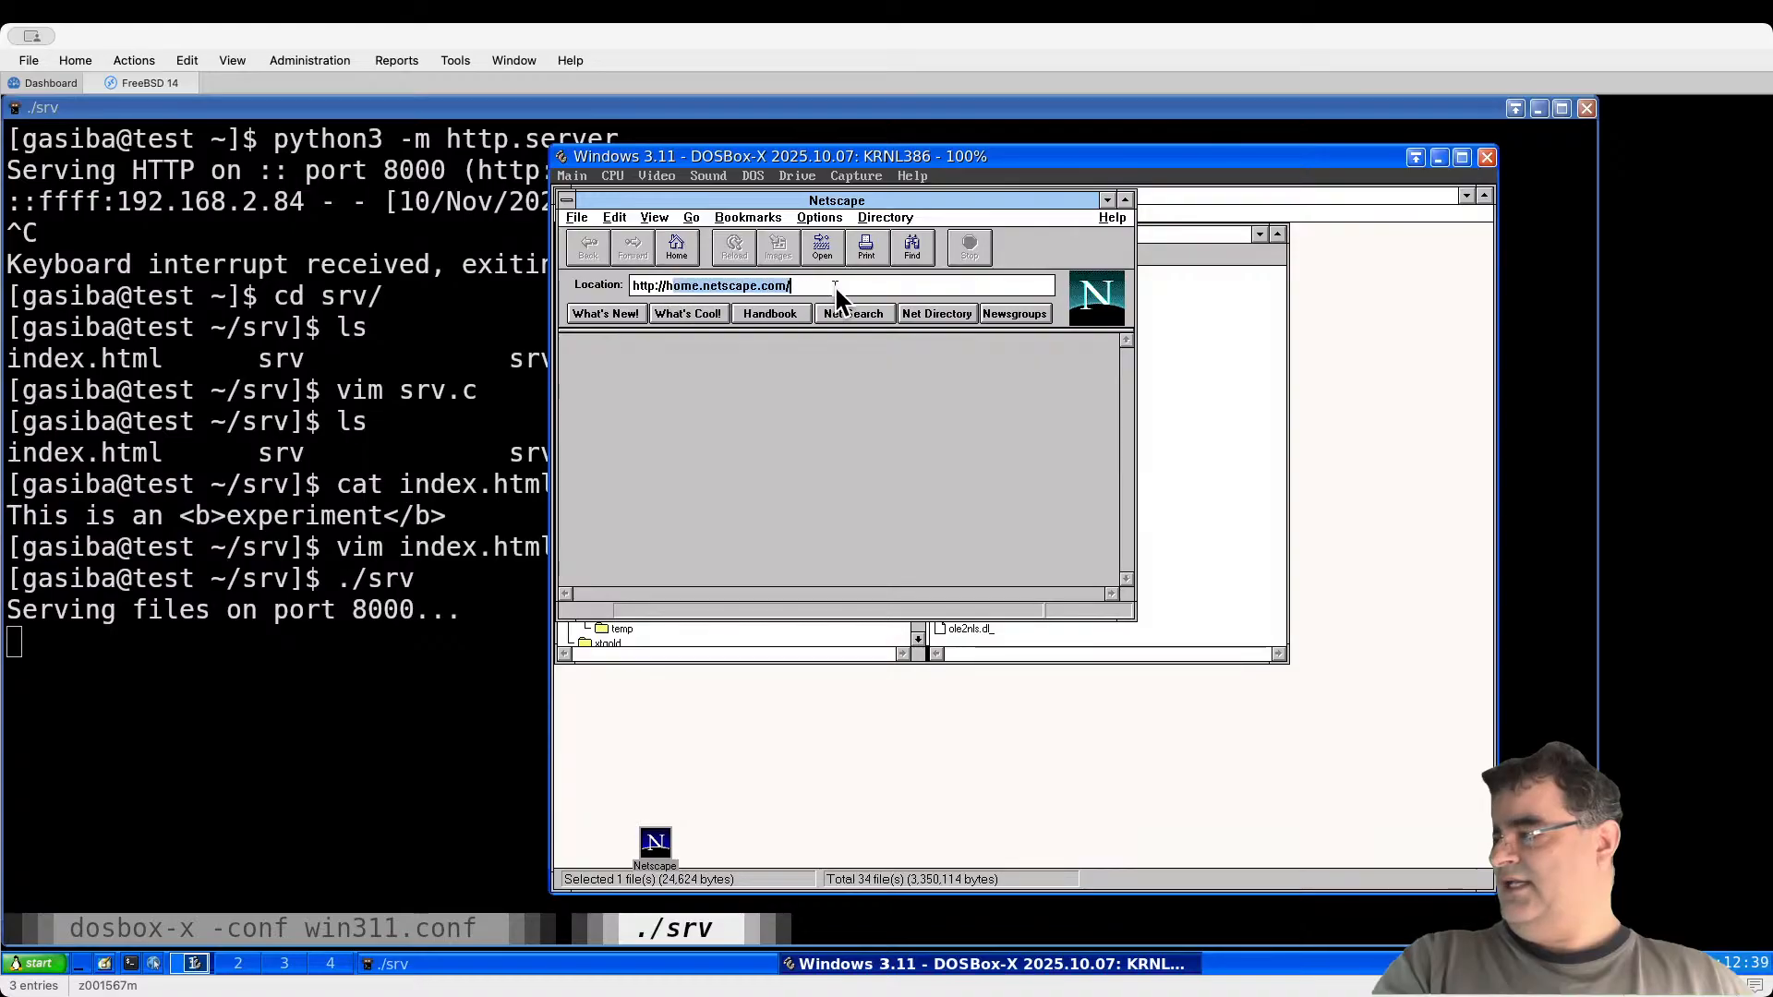
key(BackSpace)
text(192.16)
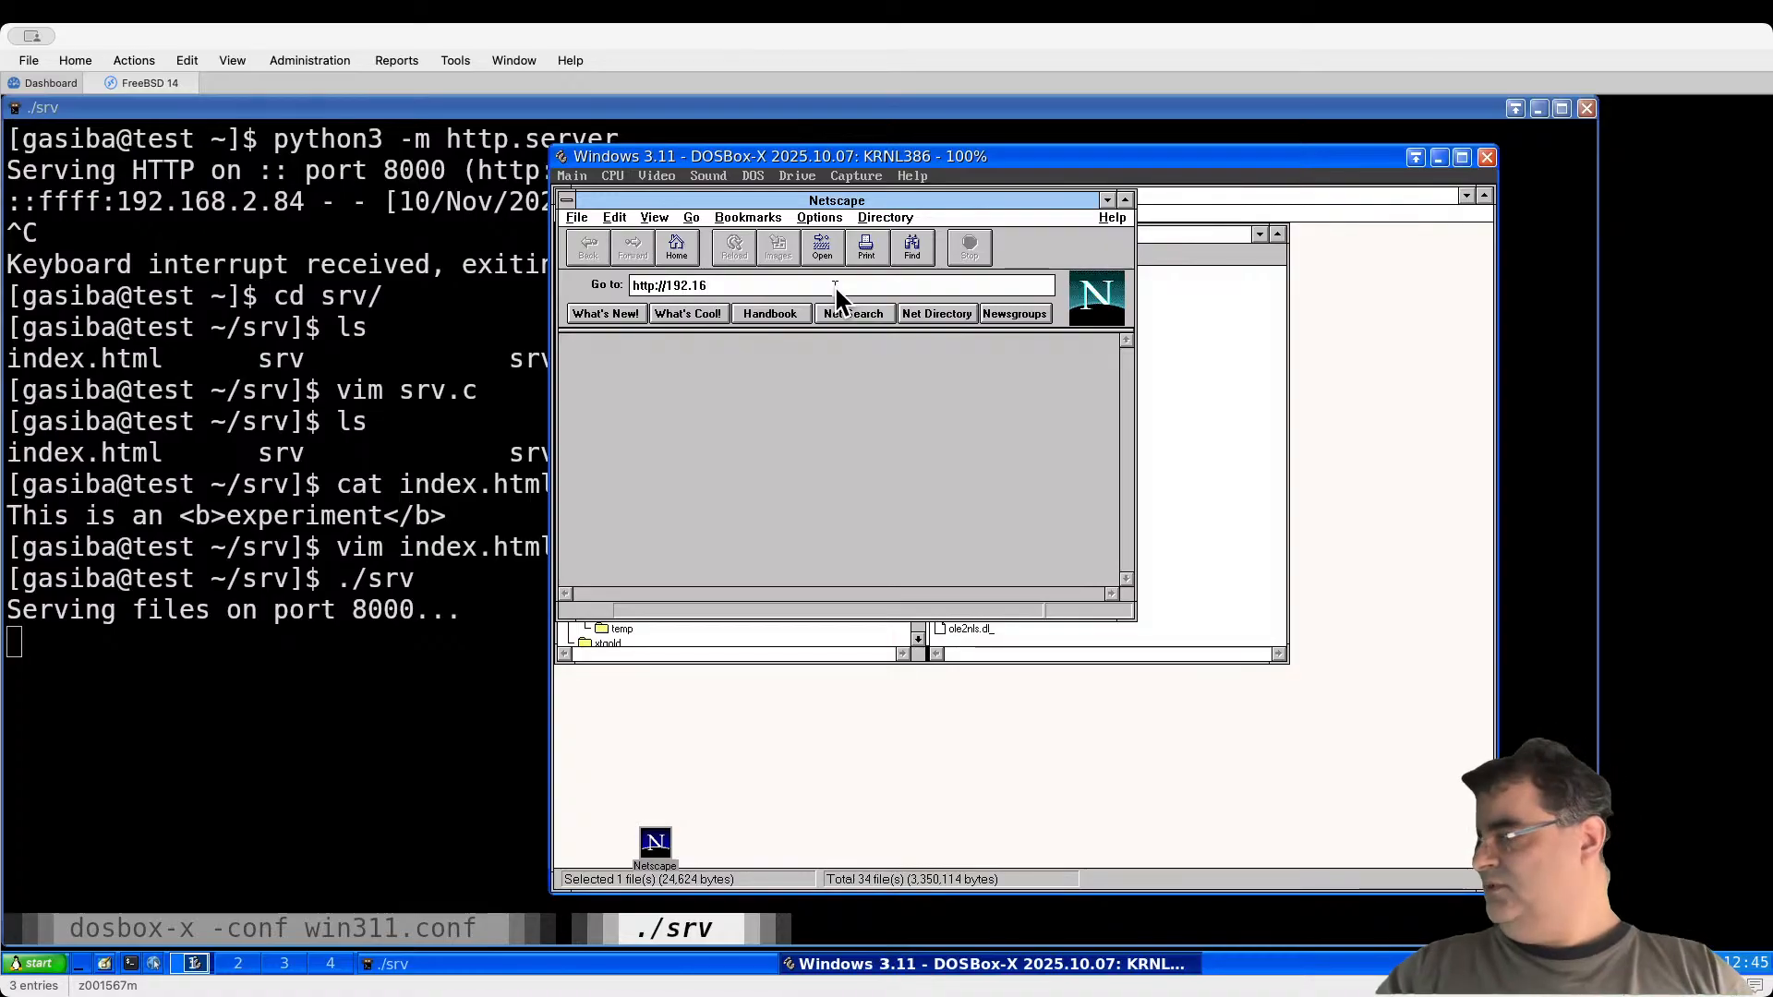
text(8.)
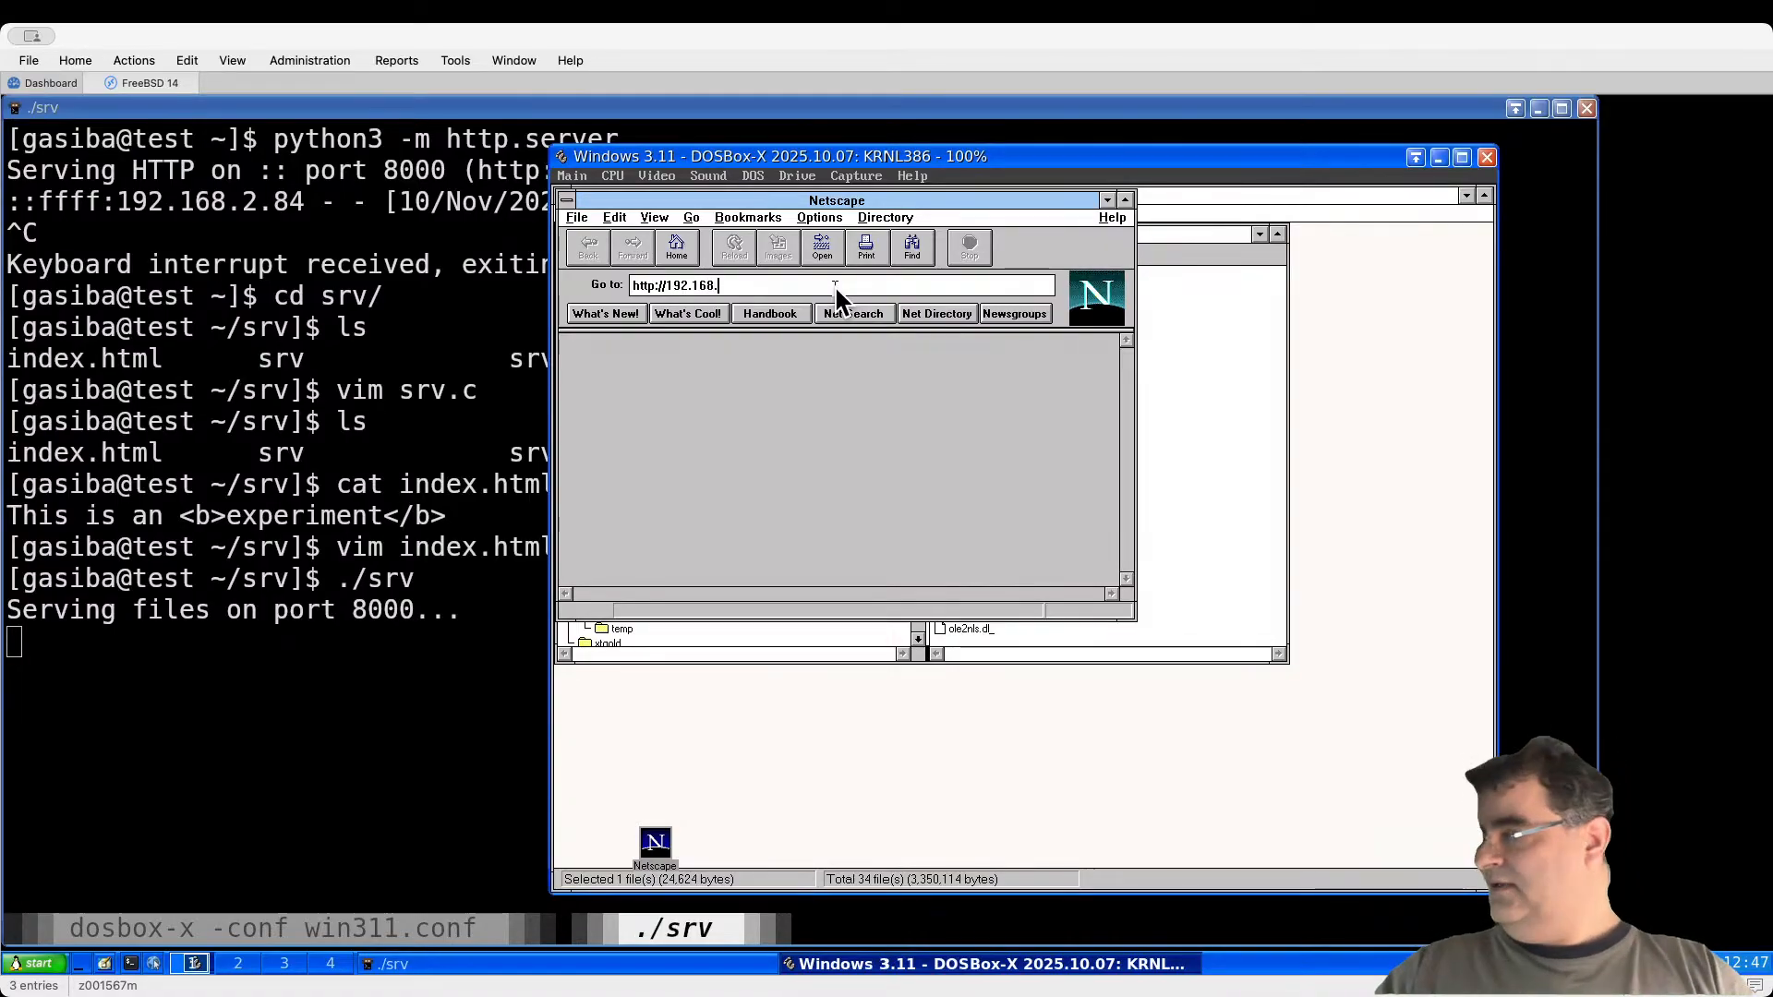
text(2.8)
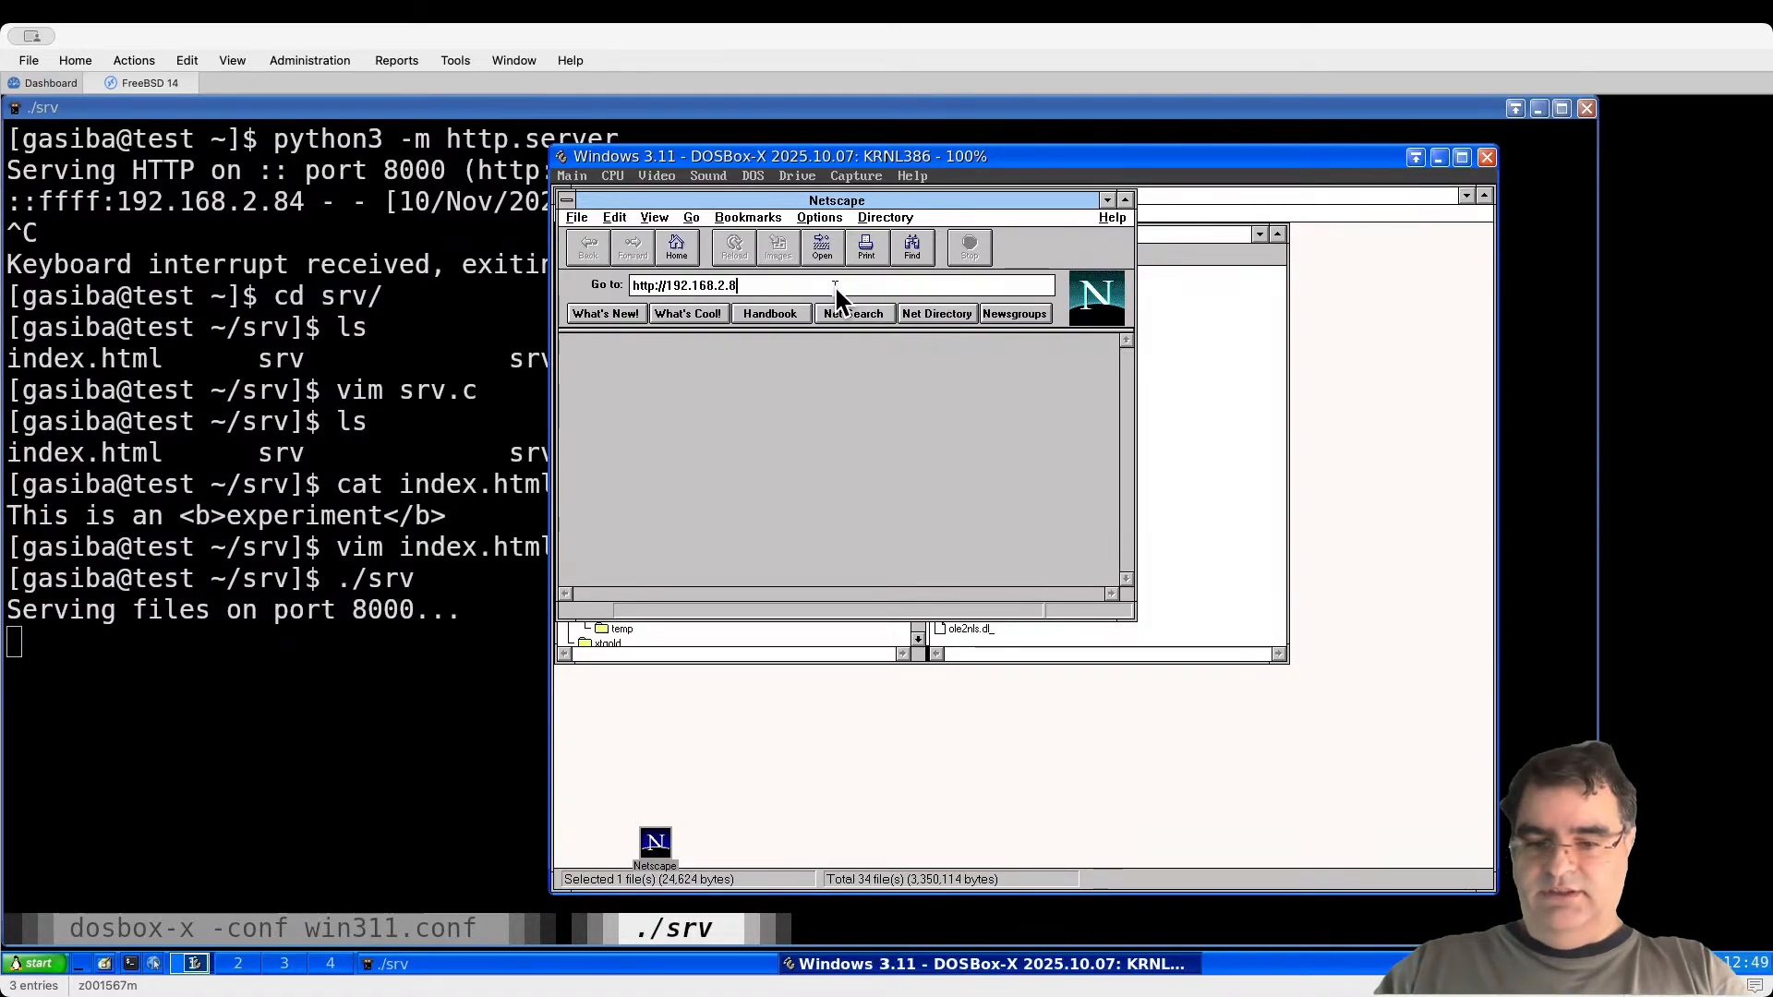
text(4:8)
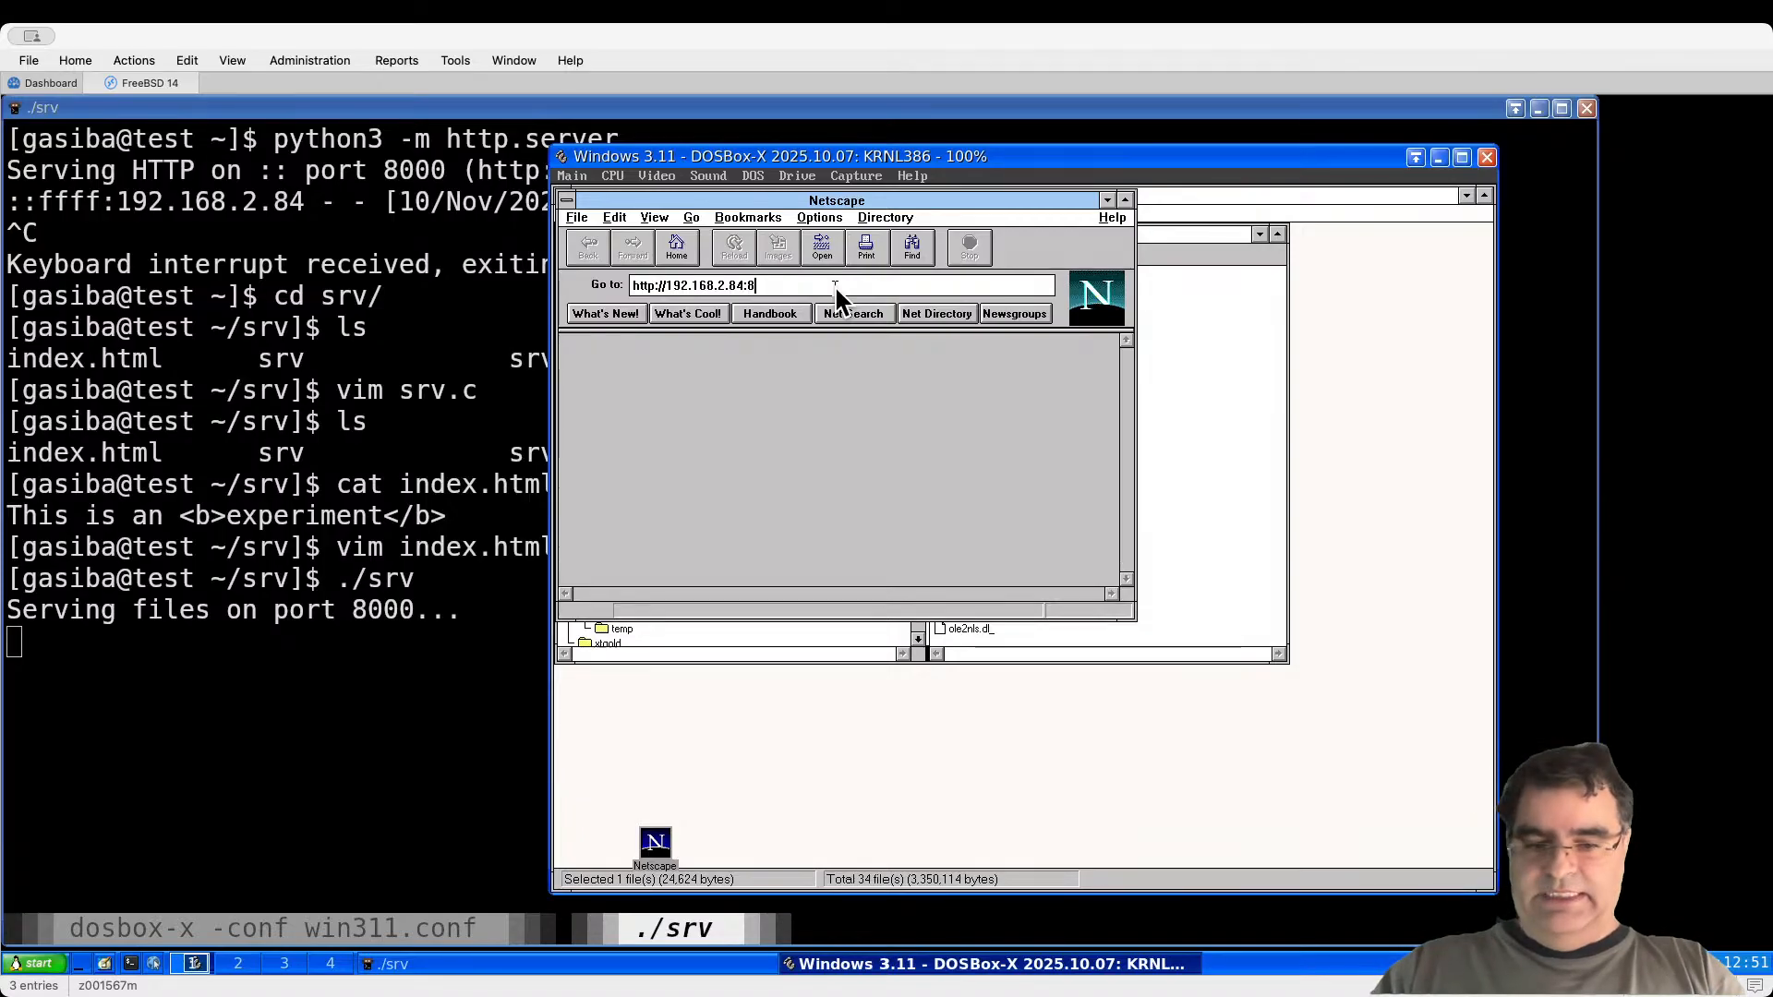
text(000)
key(Return)
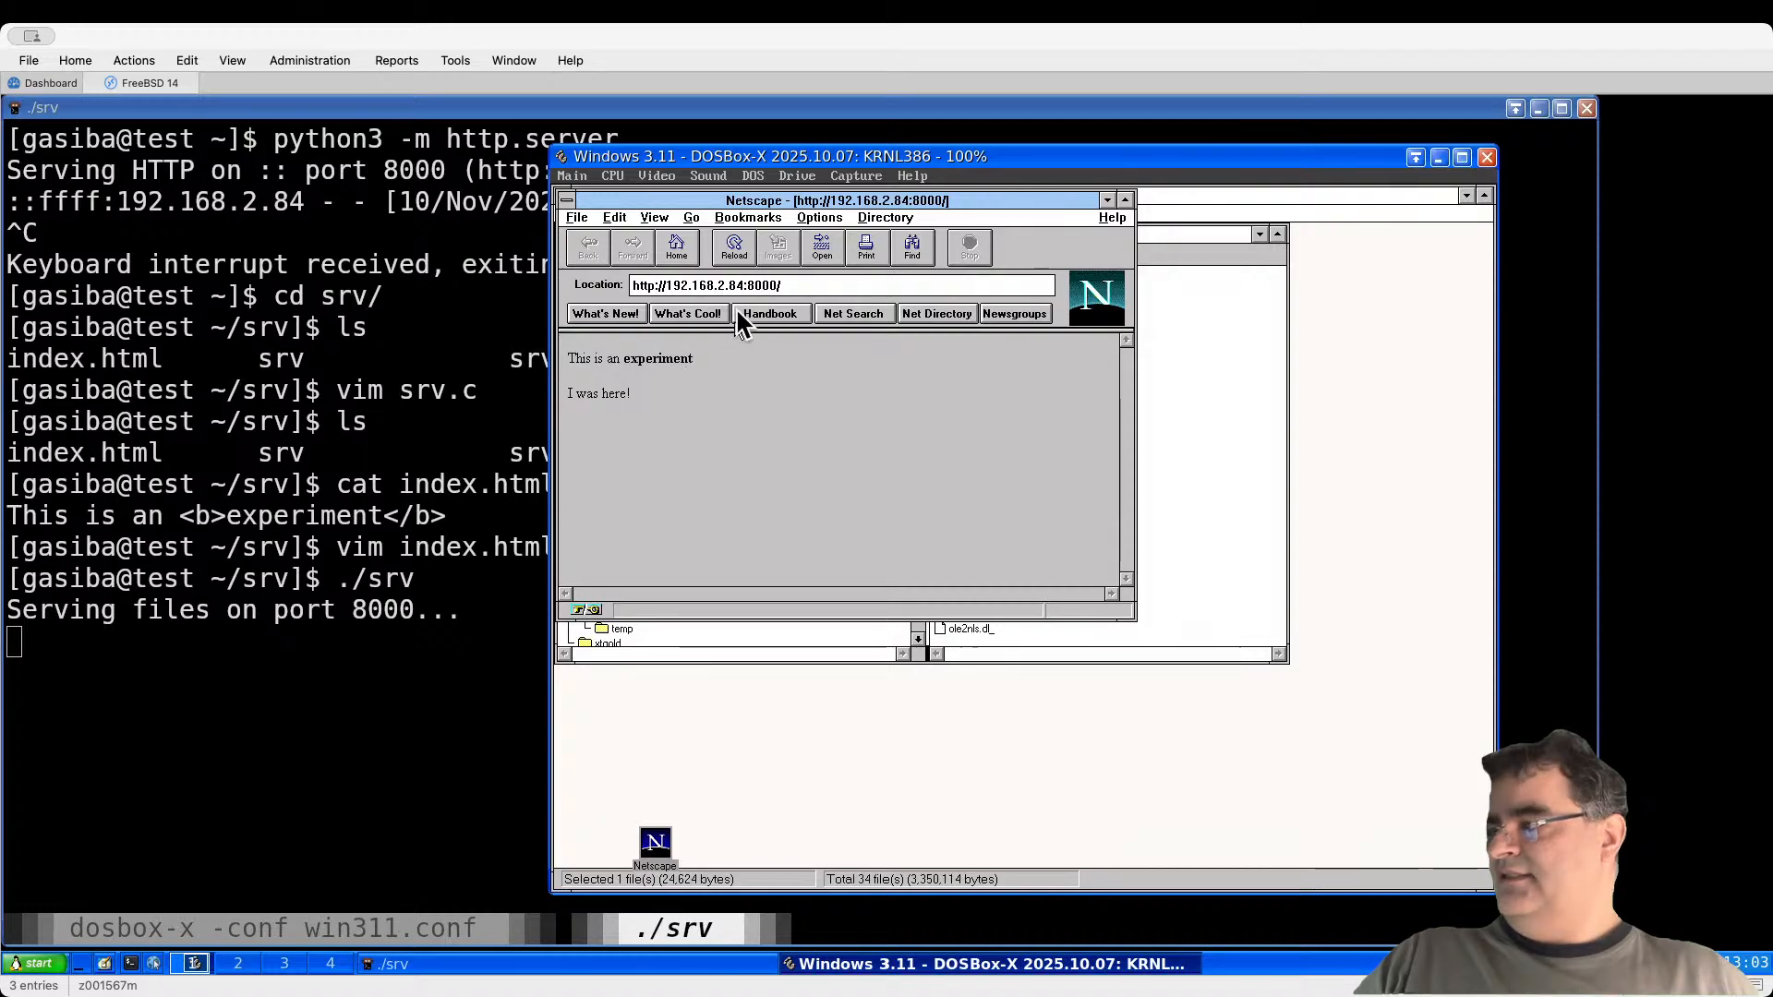
drag(711, 296, 841, 286)
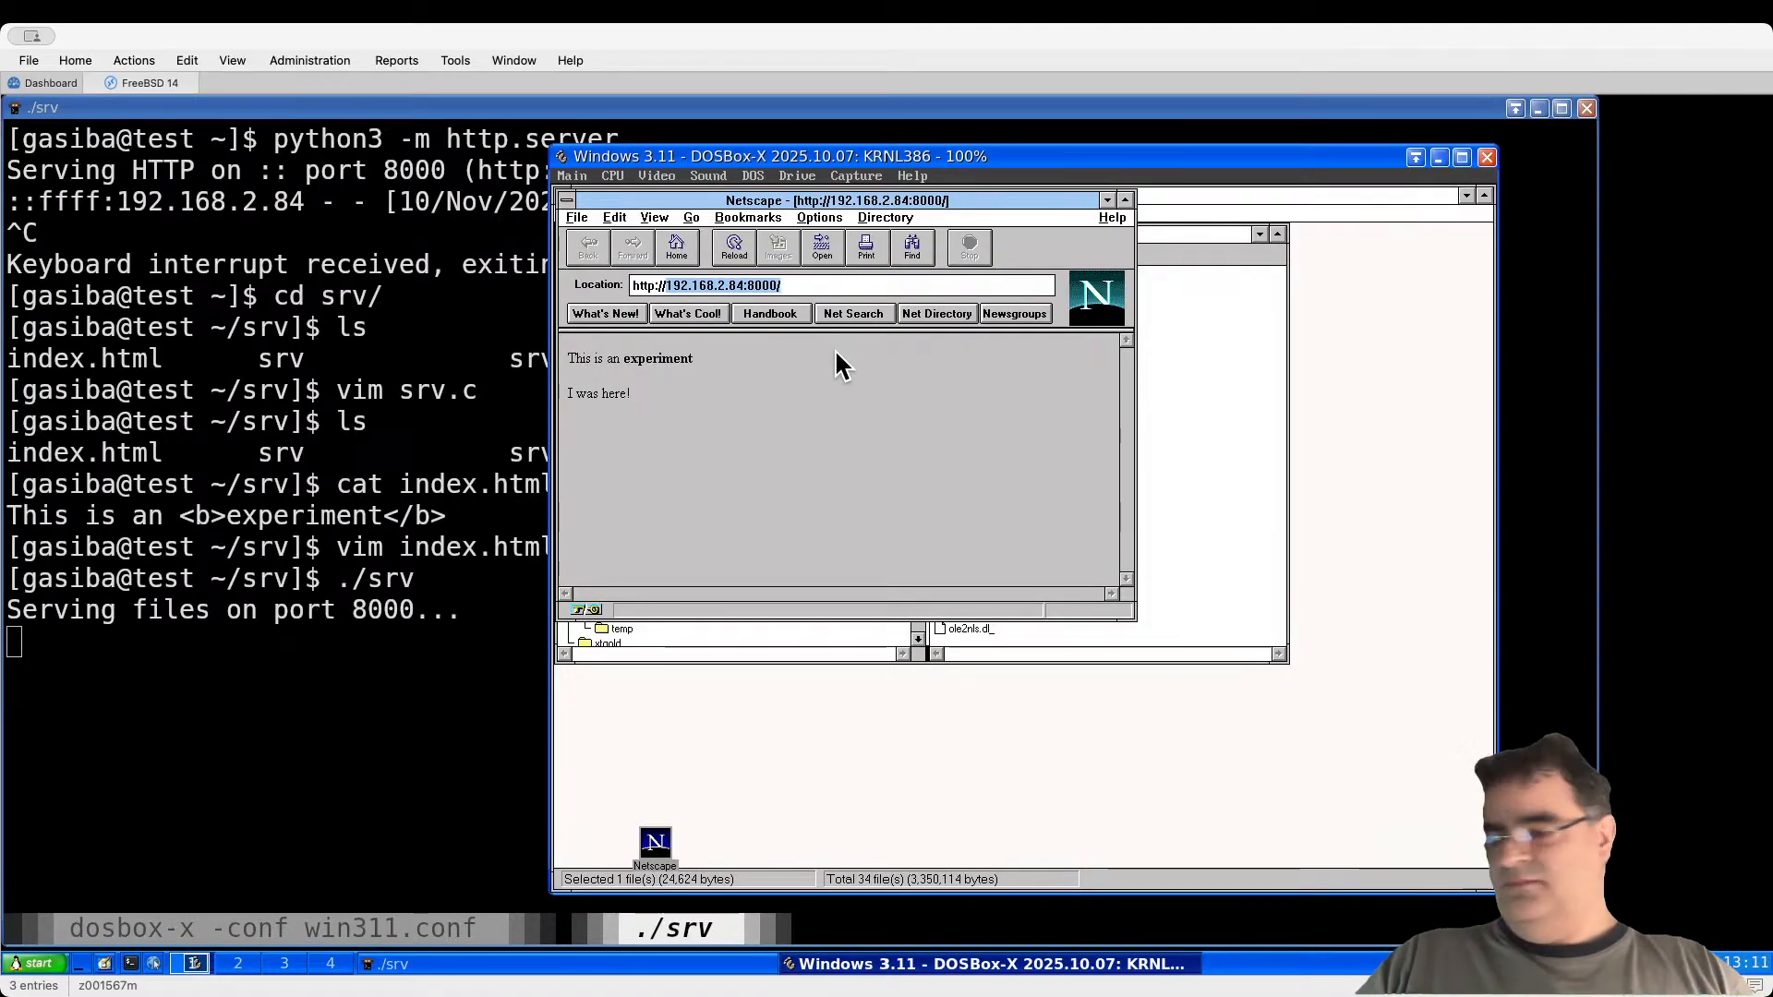
Step: Load theoldnet.com, scroll down through its search boxes and links table, then return to the top
text(theold)
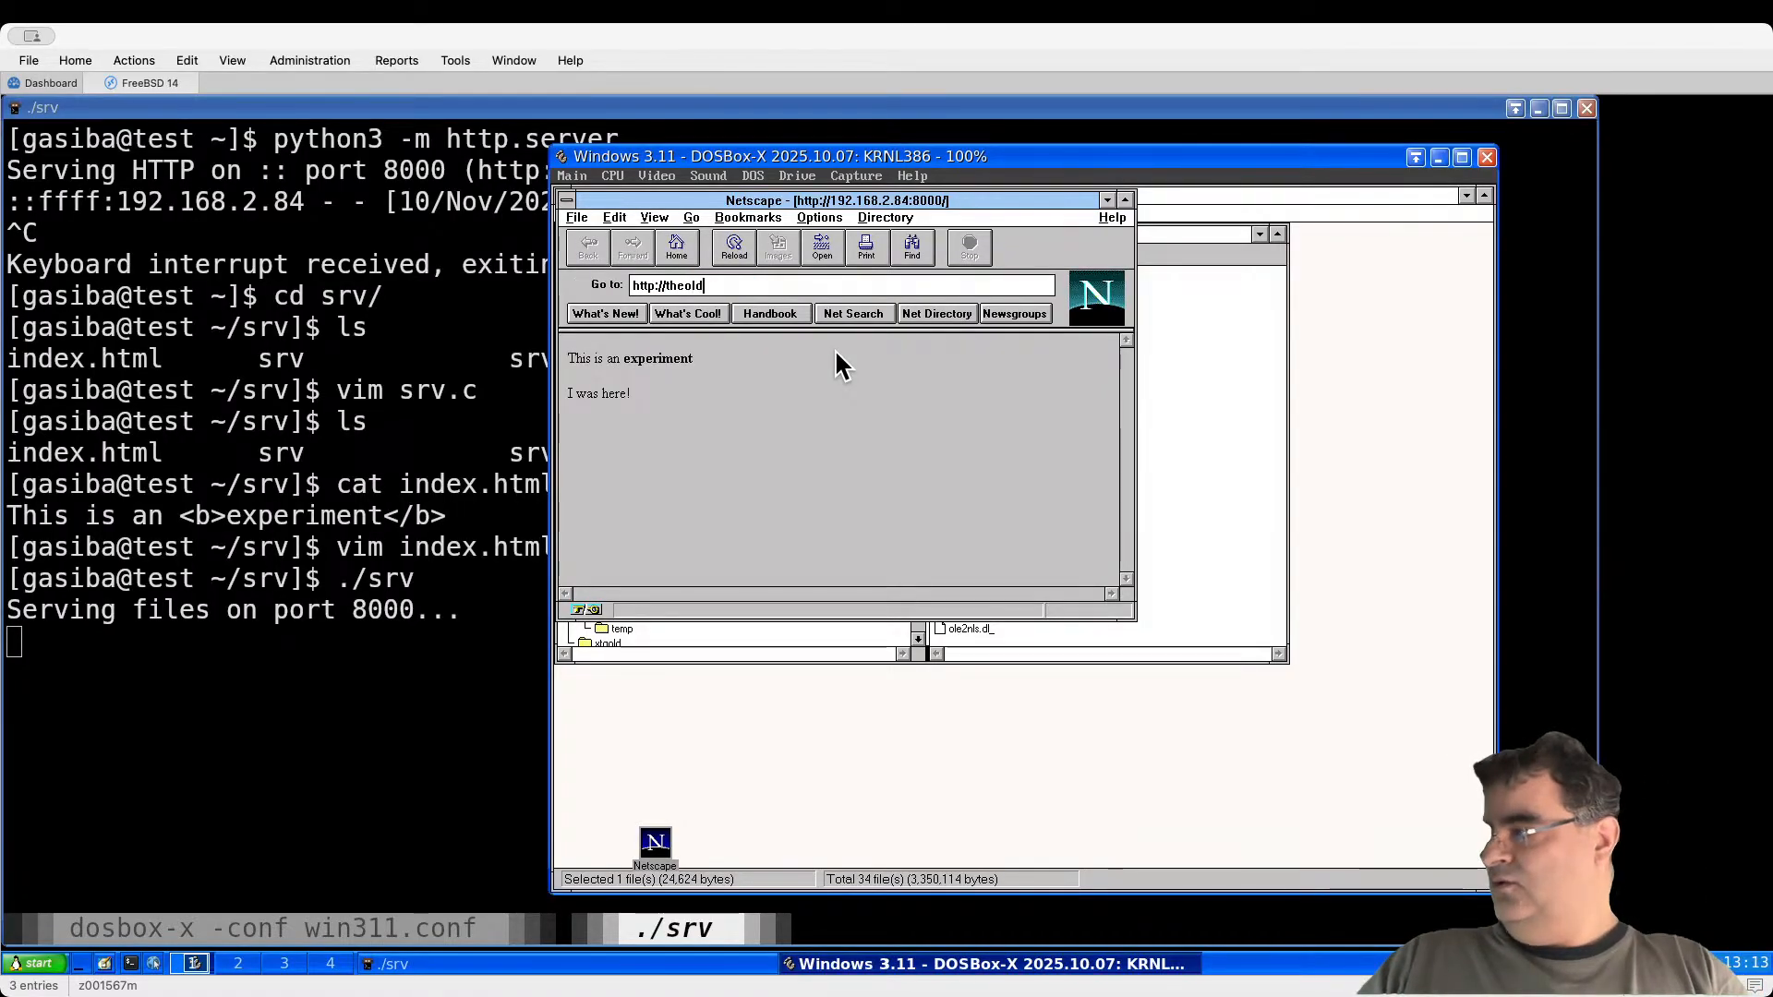
text(net.com)
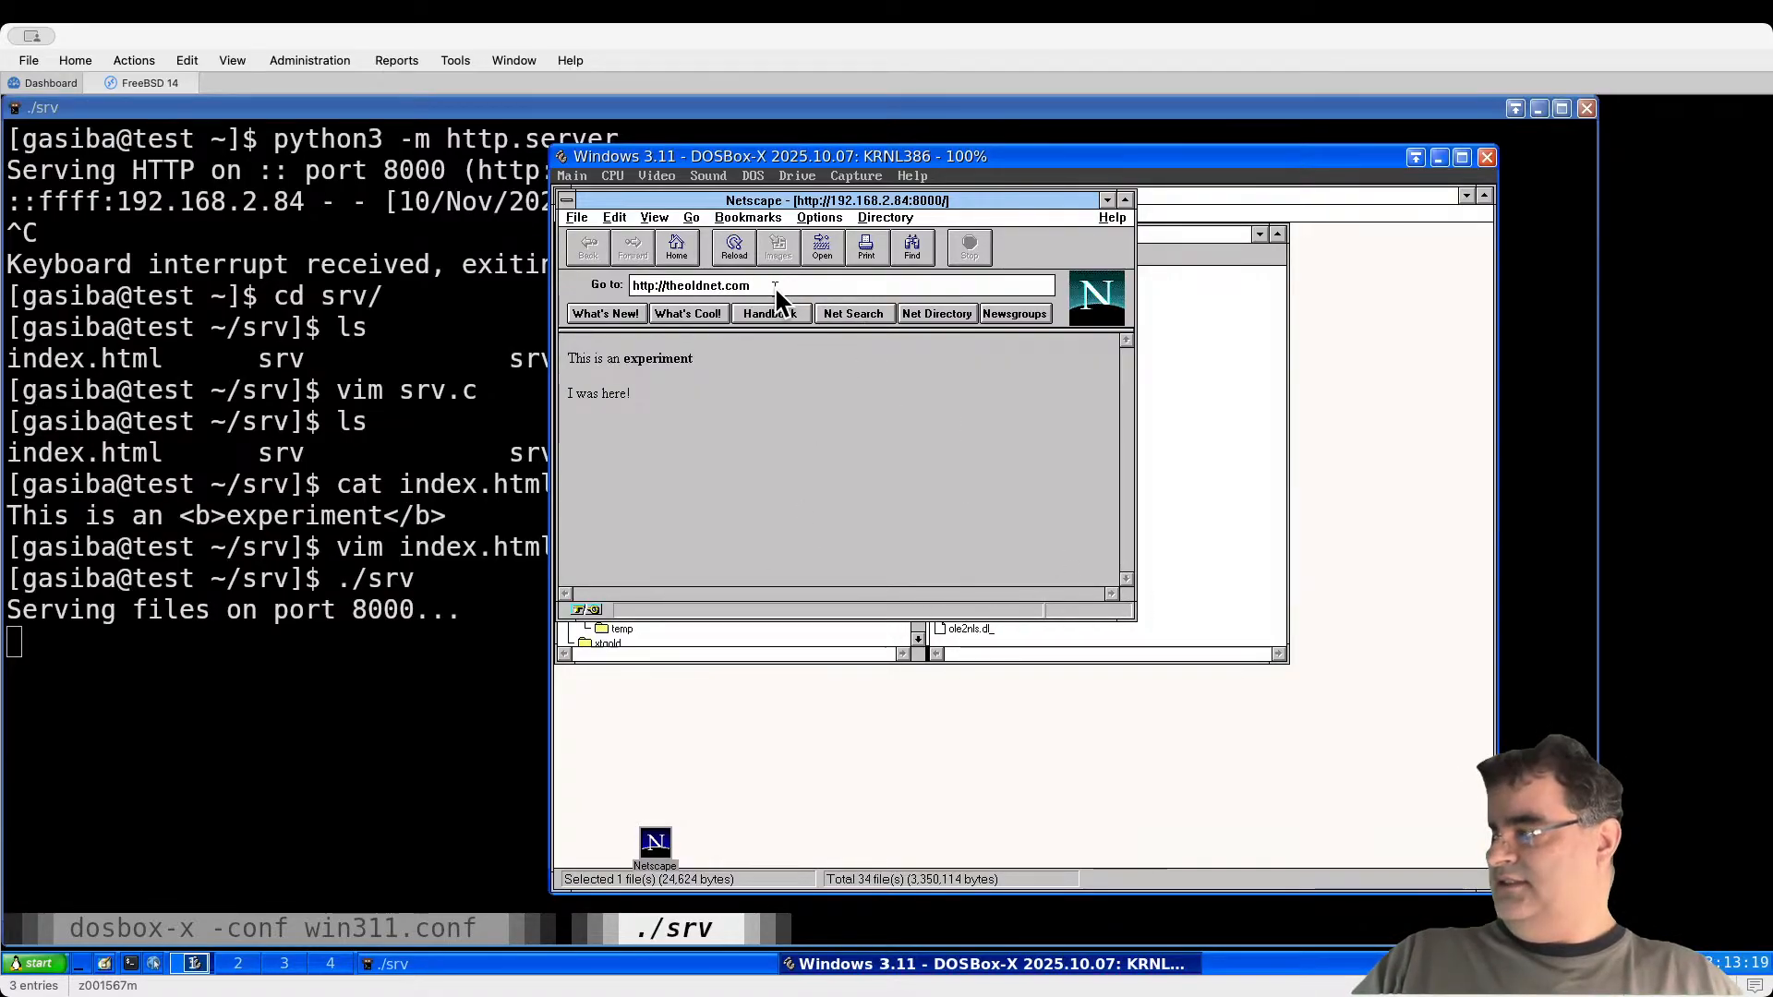
key(Return)
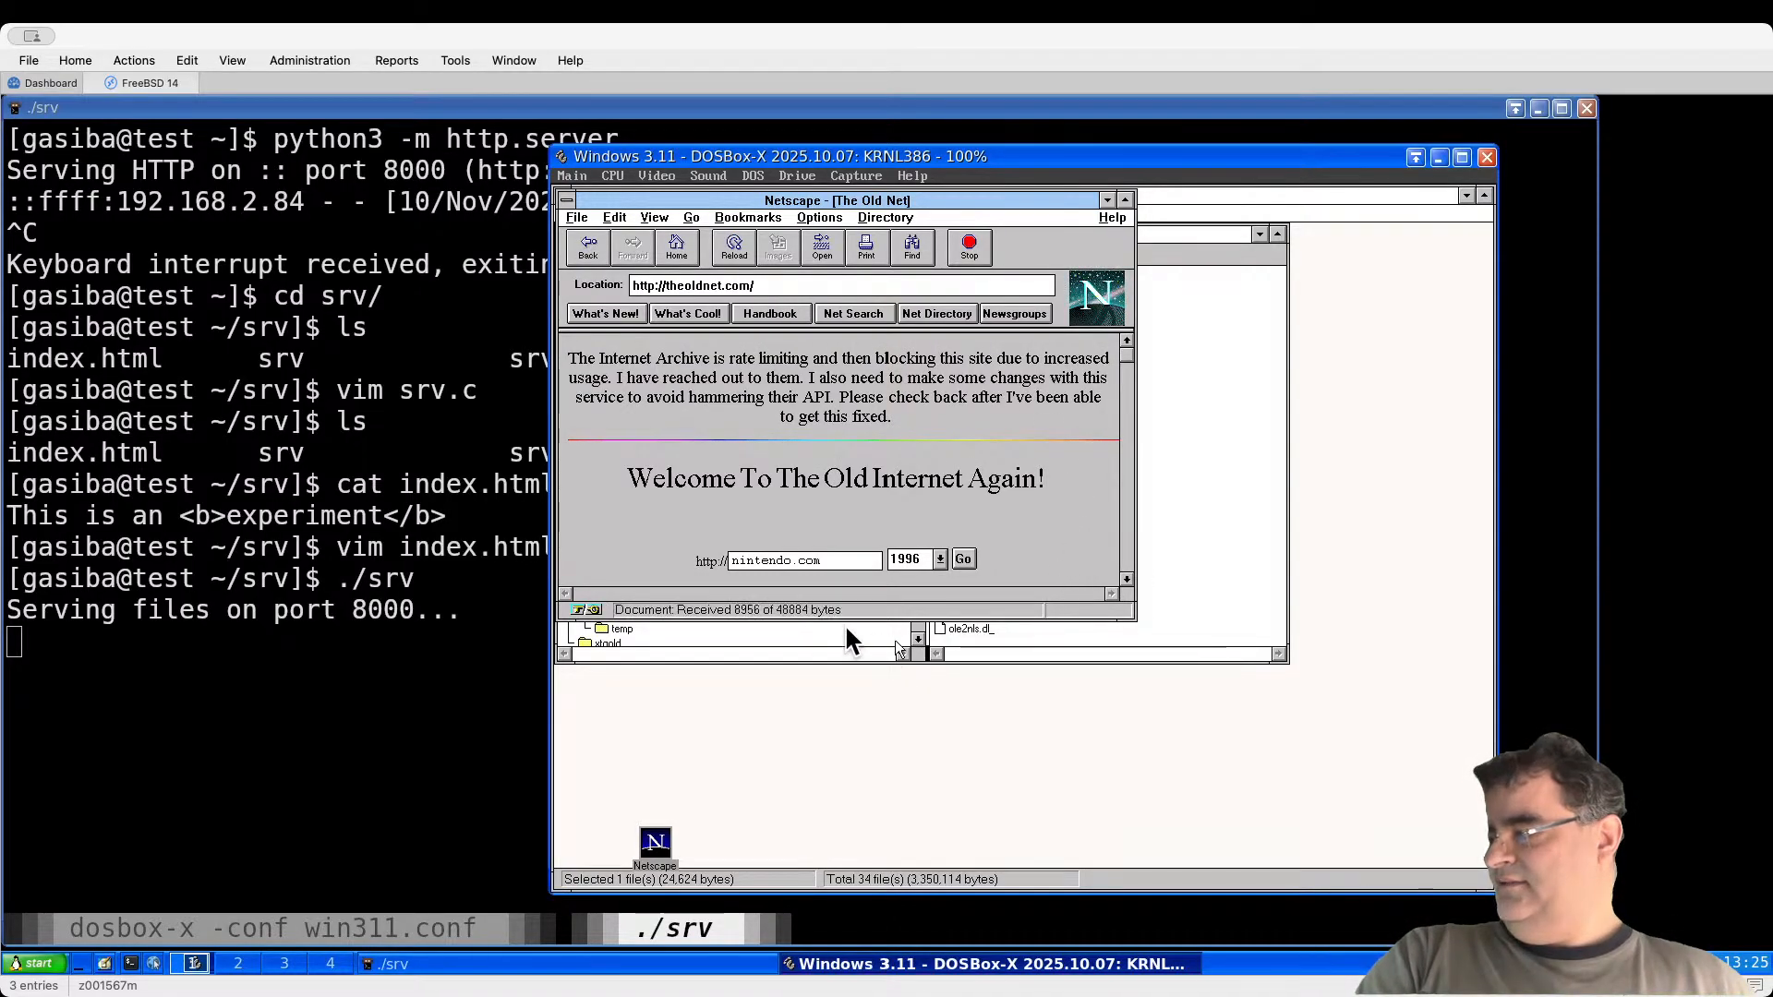
click(1125, 579)
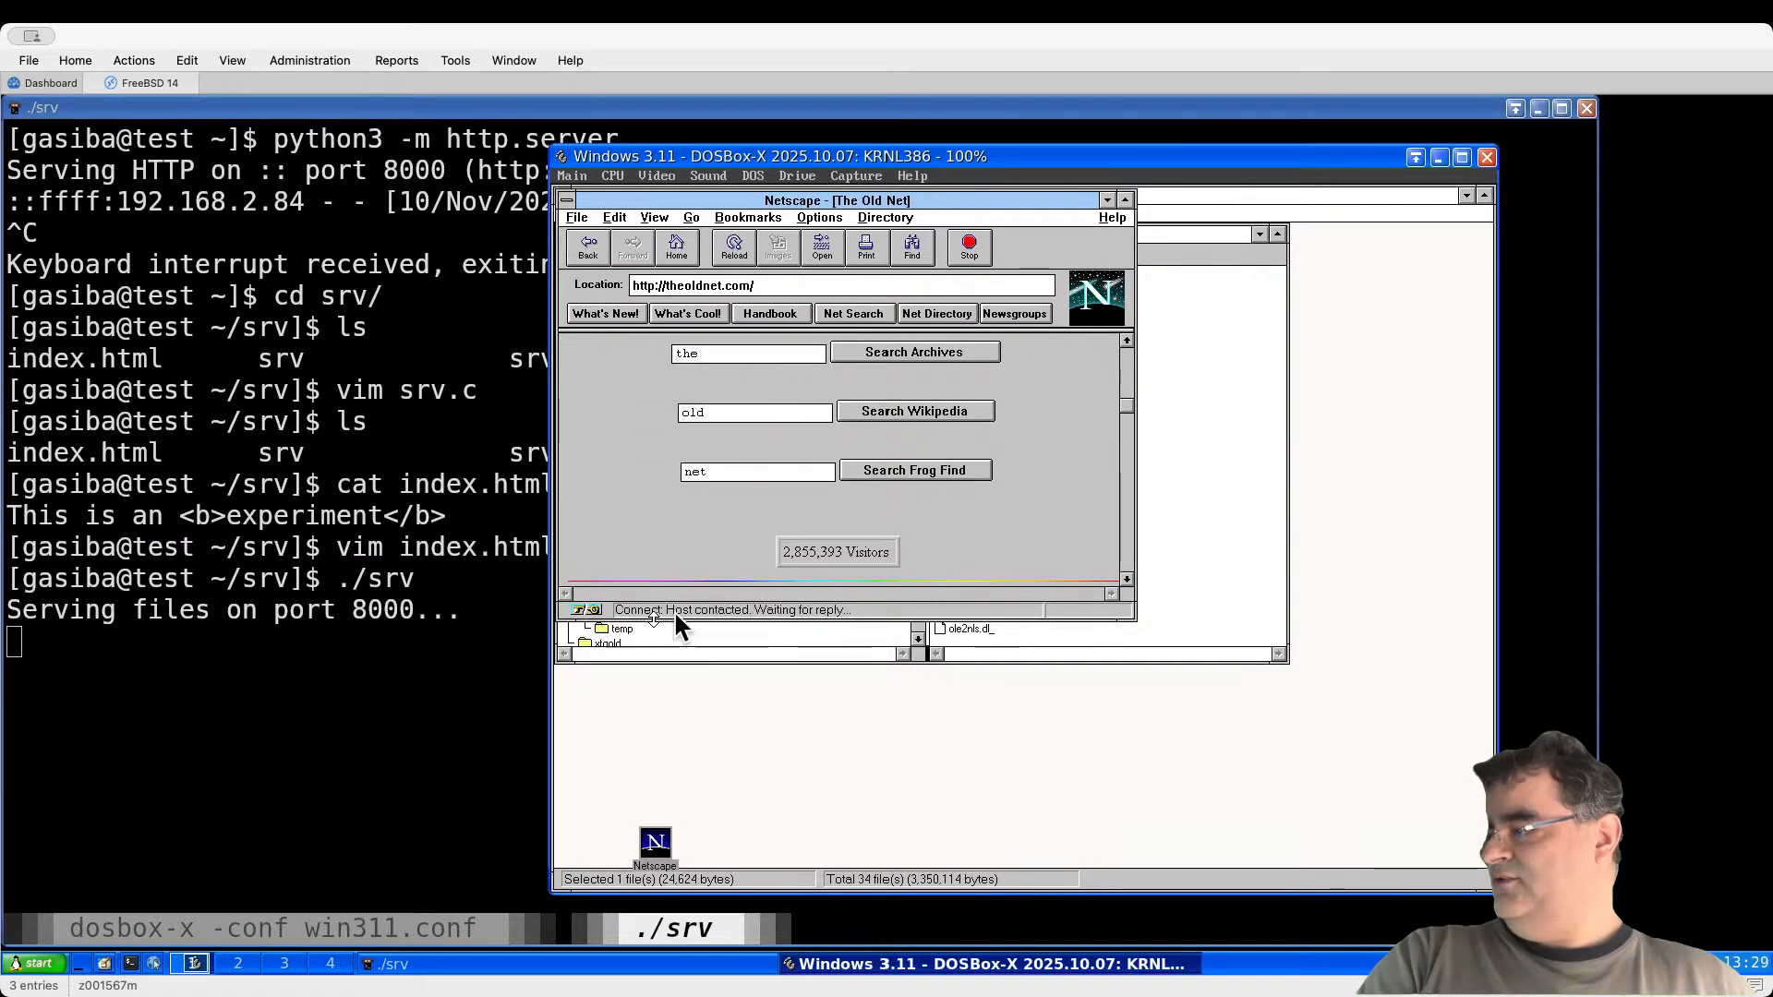
click(1125, 579)
click(1125, 579)
click(1125, 579)
click(1126, 579)
click(1125, 579)
click(1126, 579)
click(1126, 579)
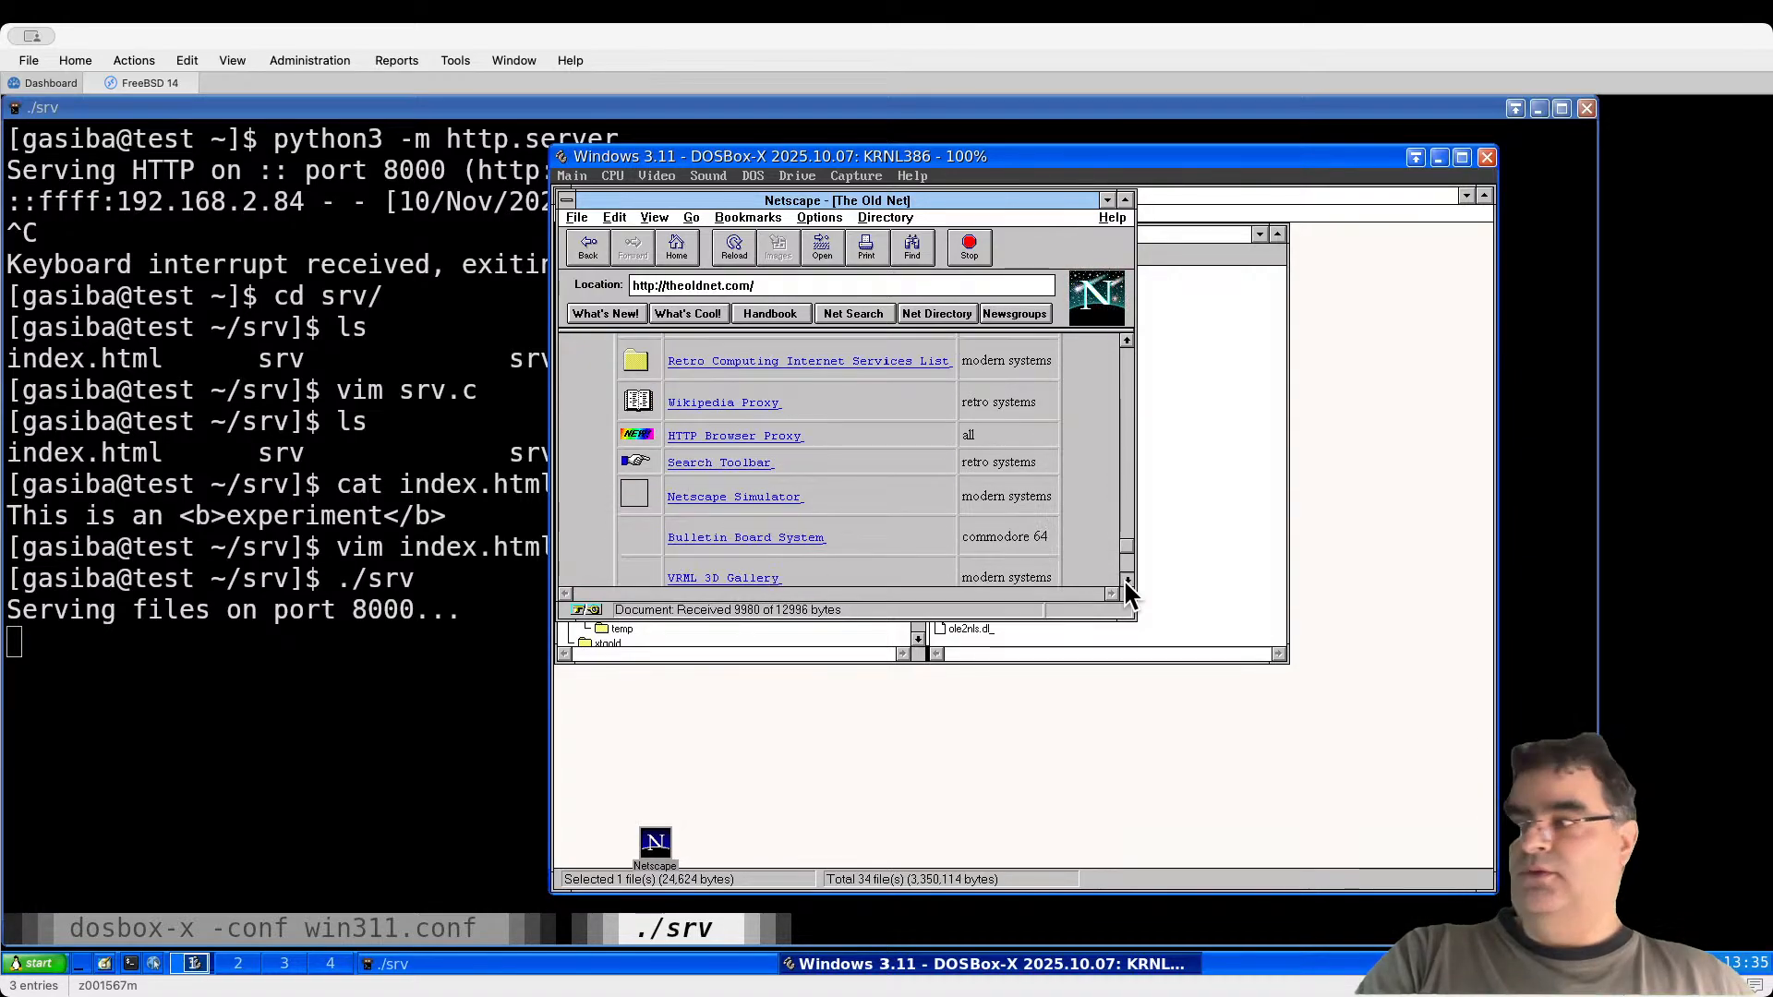
click(1126, 579)
drag(1124, 566, 1130, 341)
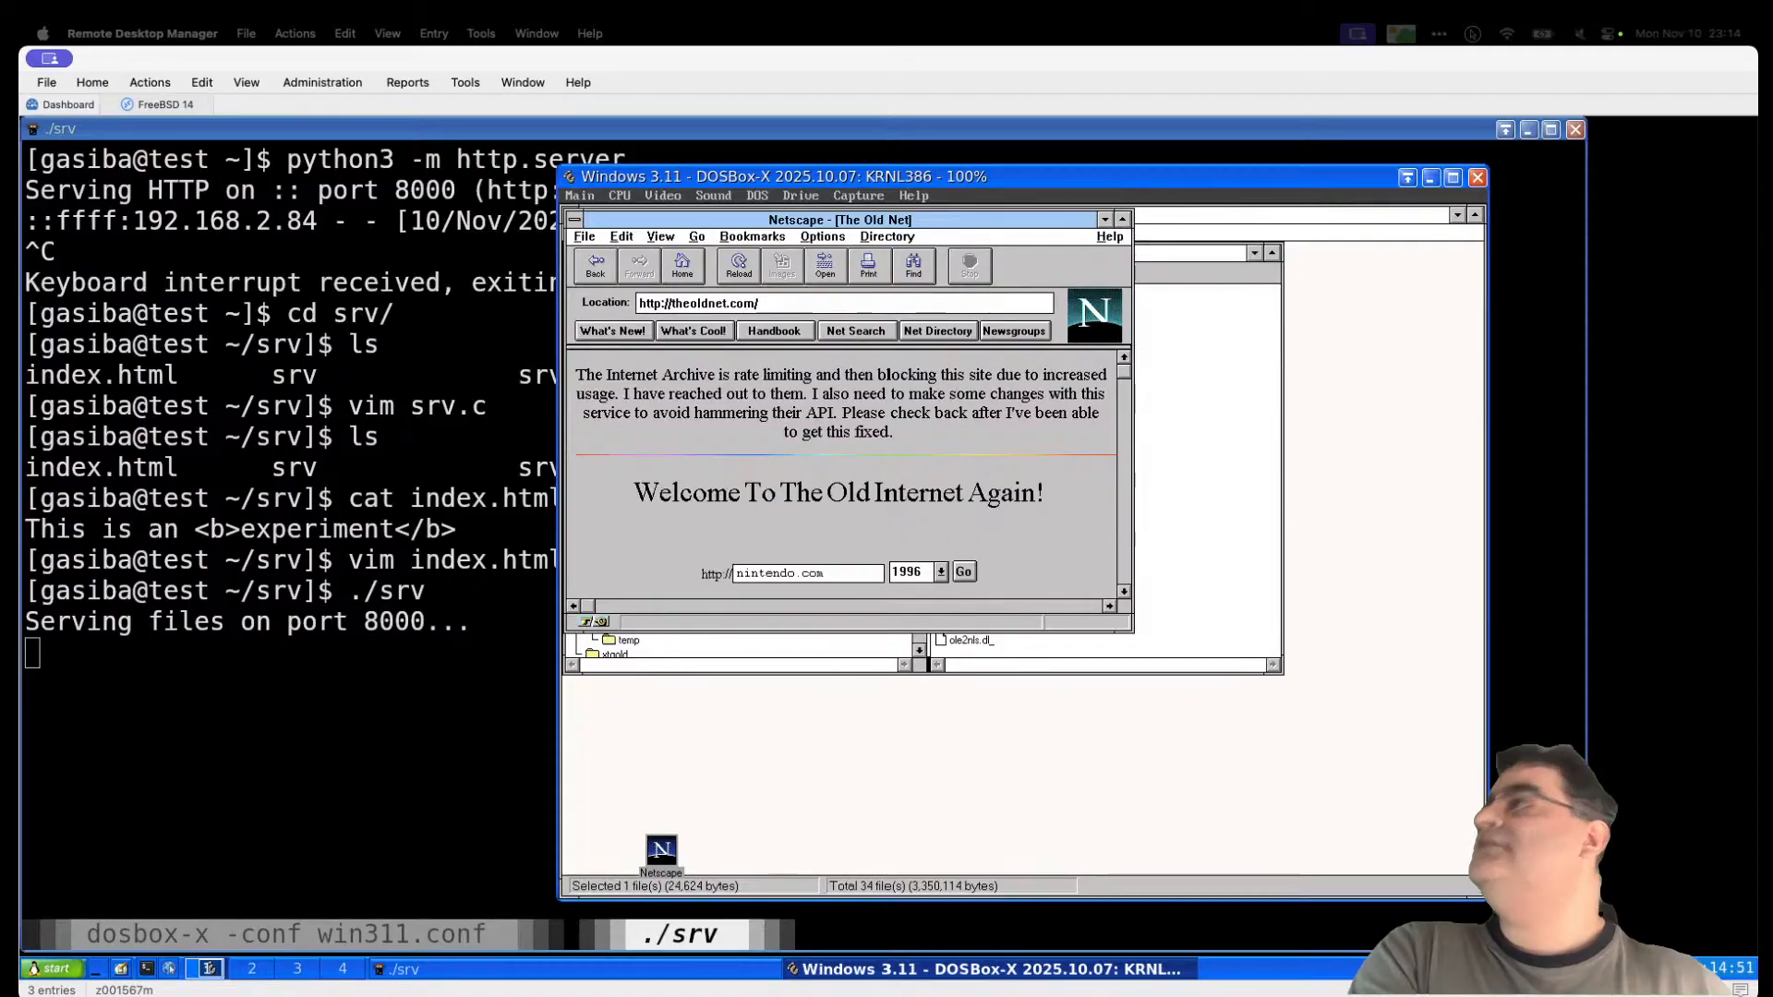
Step: Bring the Remote Desktop session forward and drag the QuickTime recording window into view
click(176, 61)
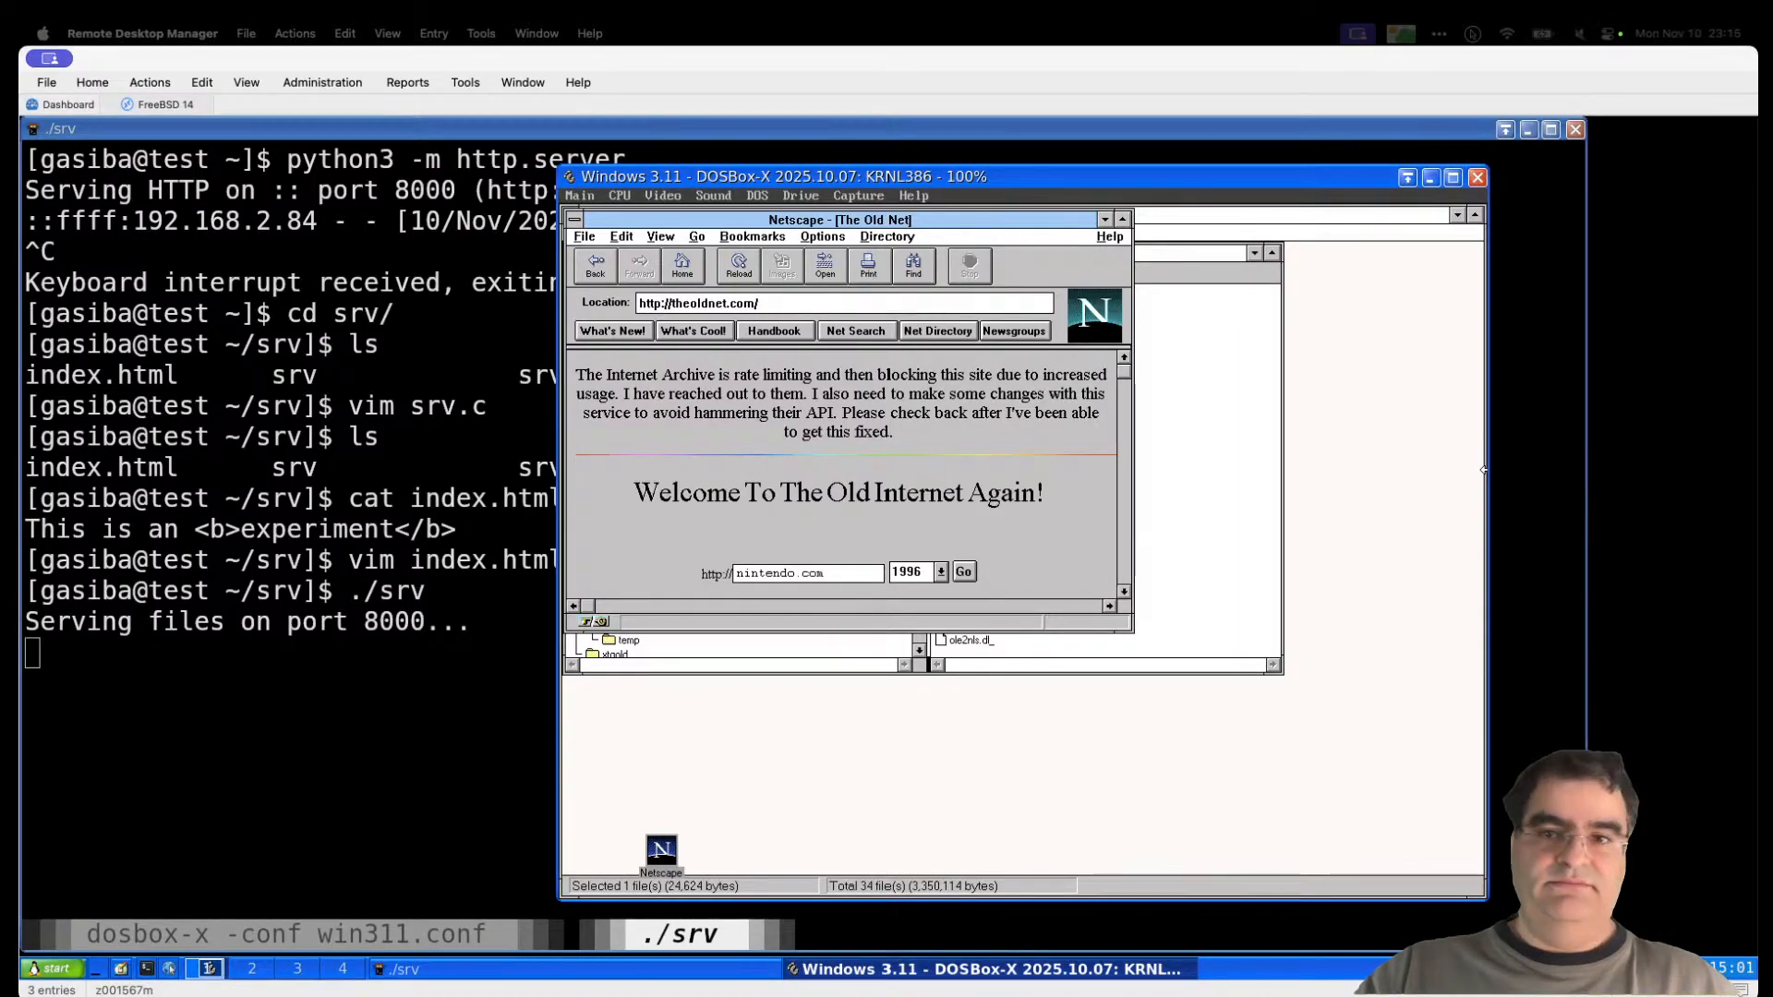
drag(1768, 242, 1096, 130)
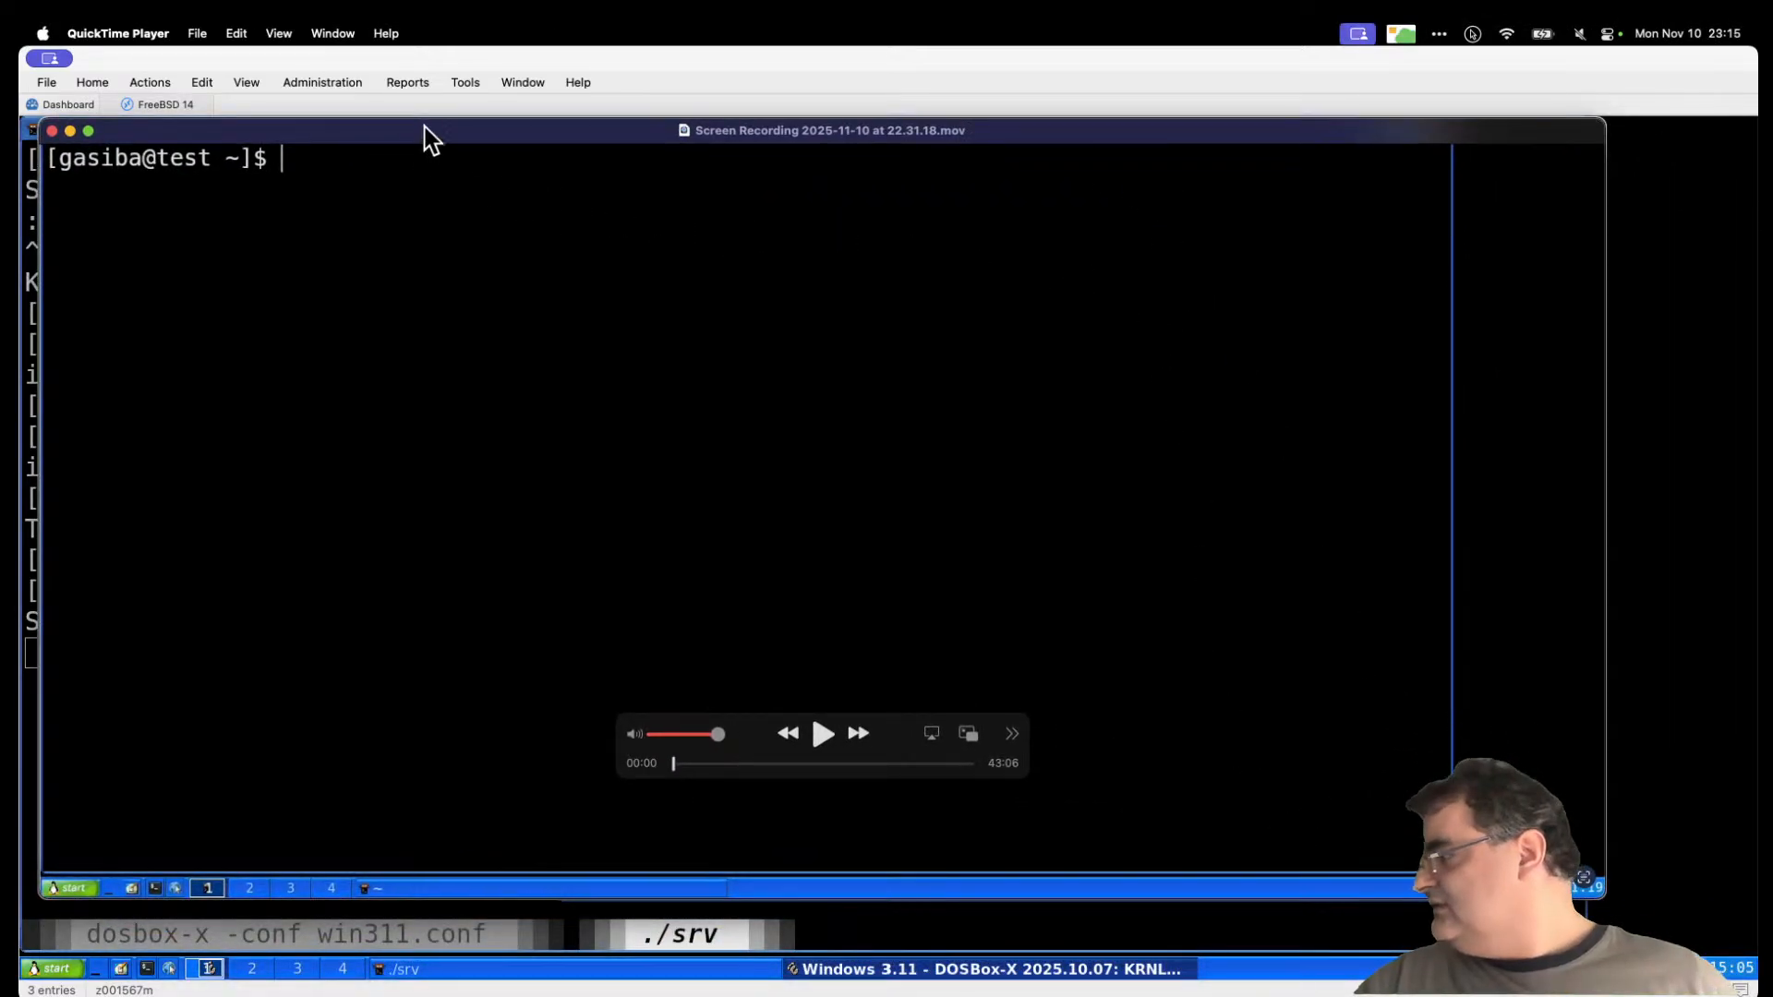
Step: Reposition the QuickTime window, skip the recording to 04:18, and minimize Remote Desktop Manager
drag(428, 136, 454, 136)
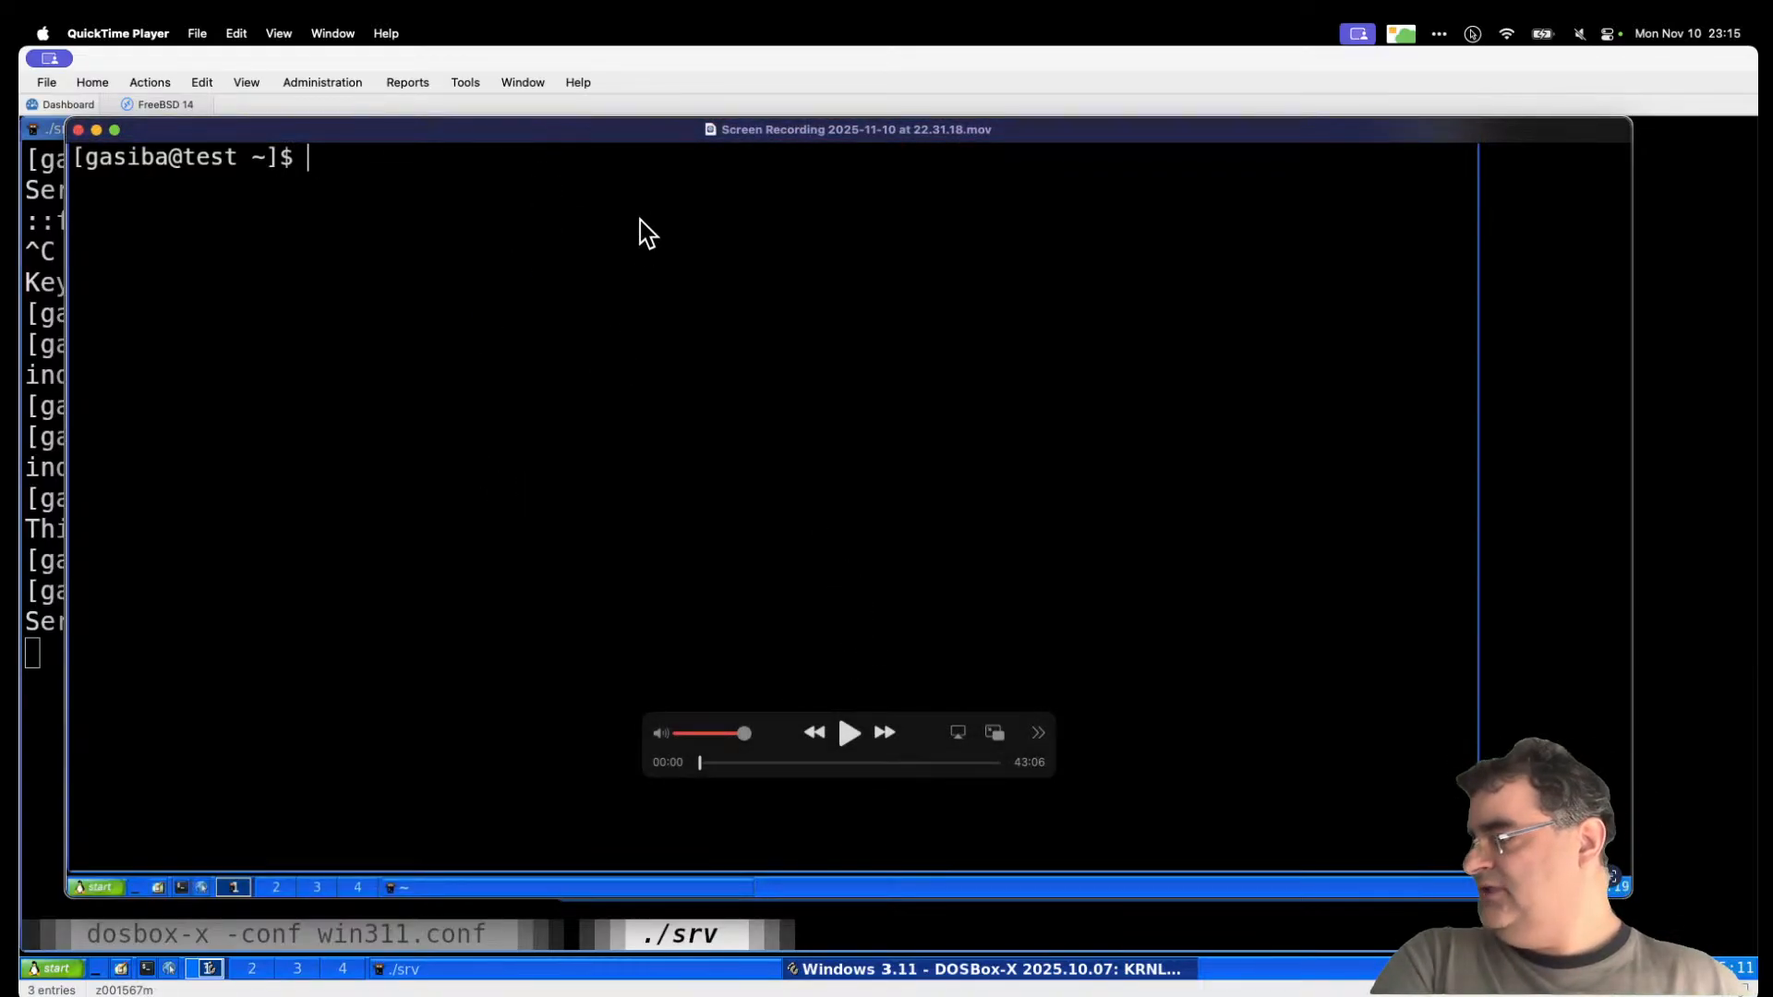
drag(608, 133, 661, 166)
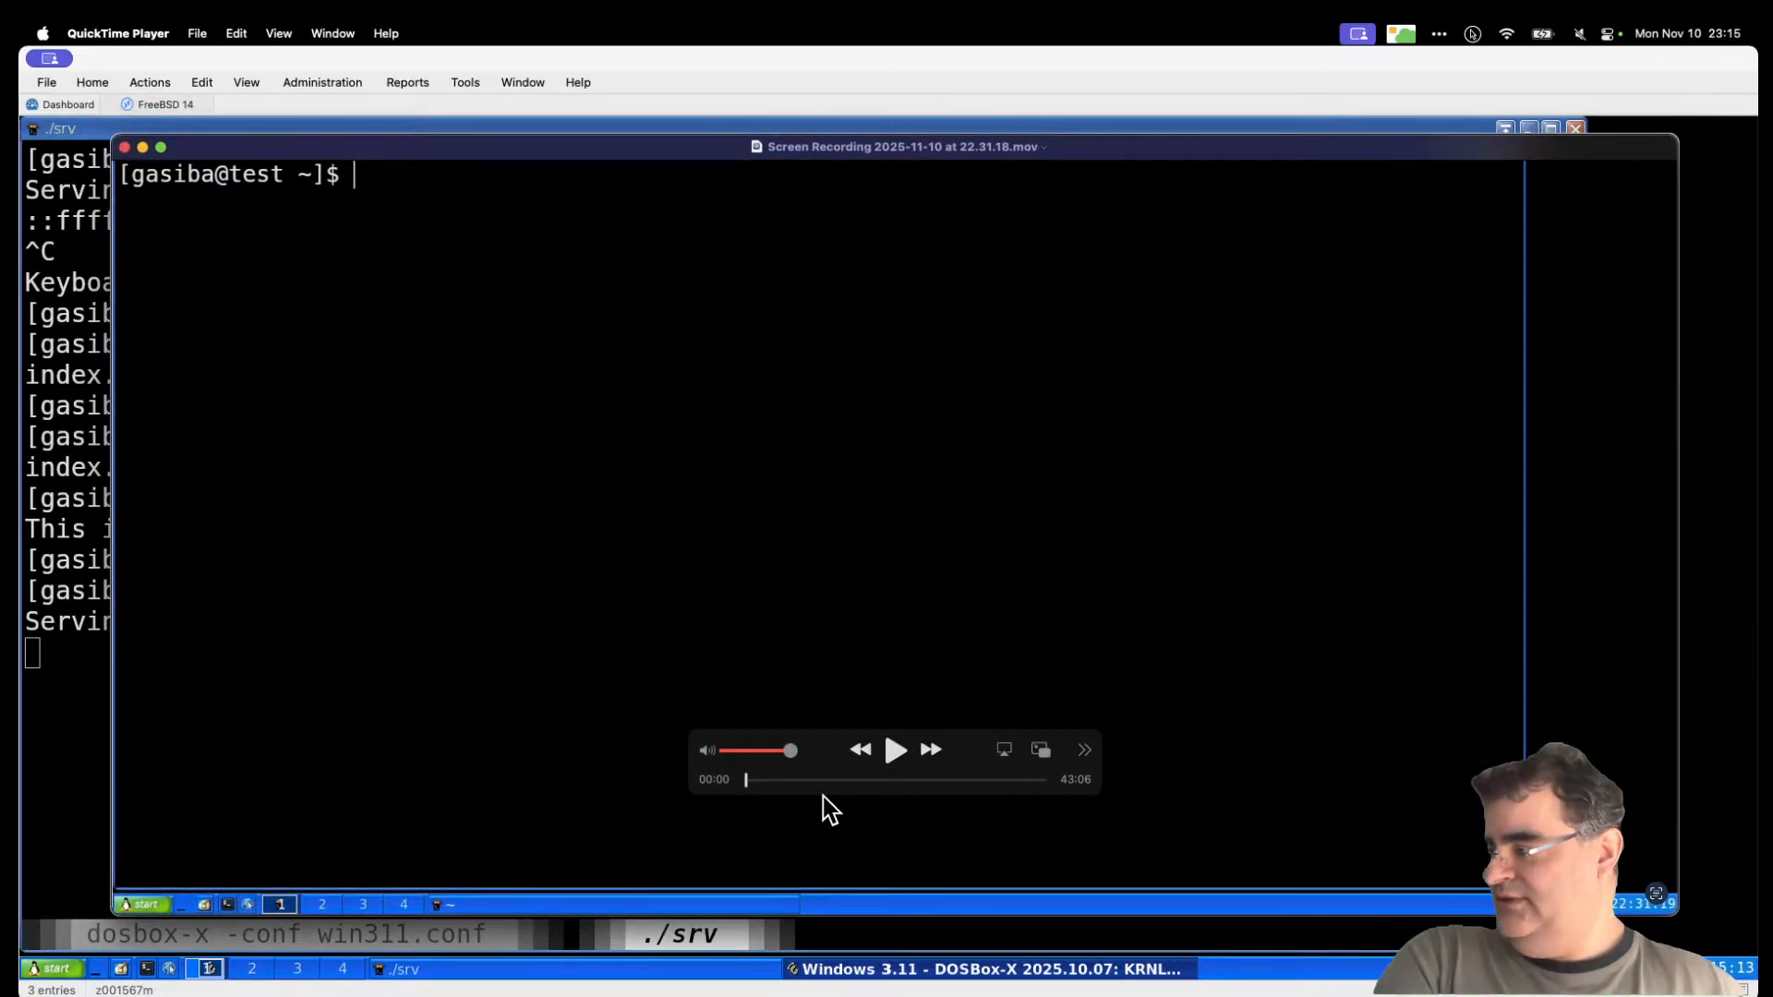
drag(748, 780, 777, 780)
click(49, 61)
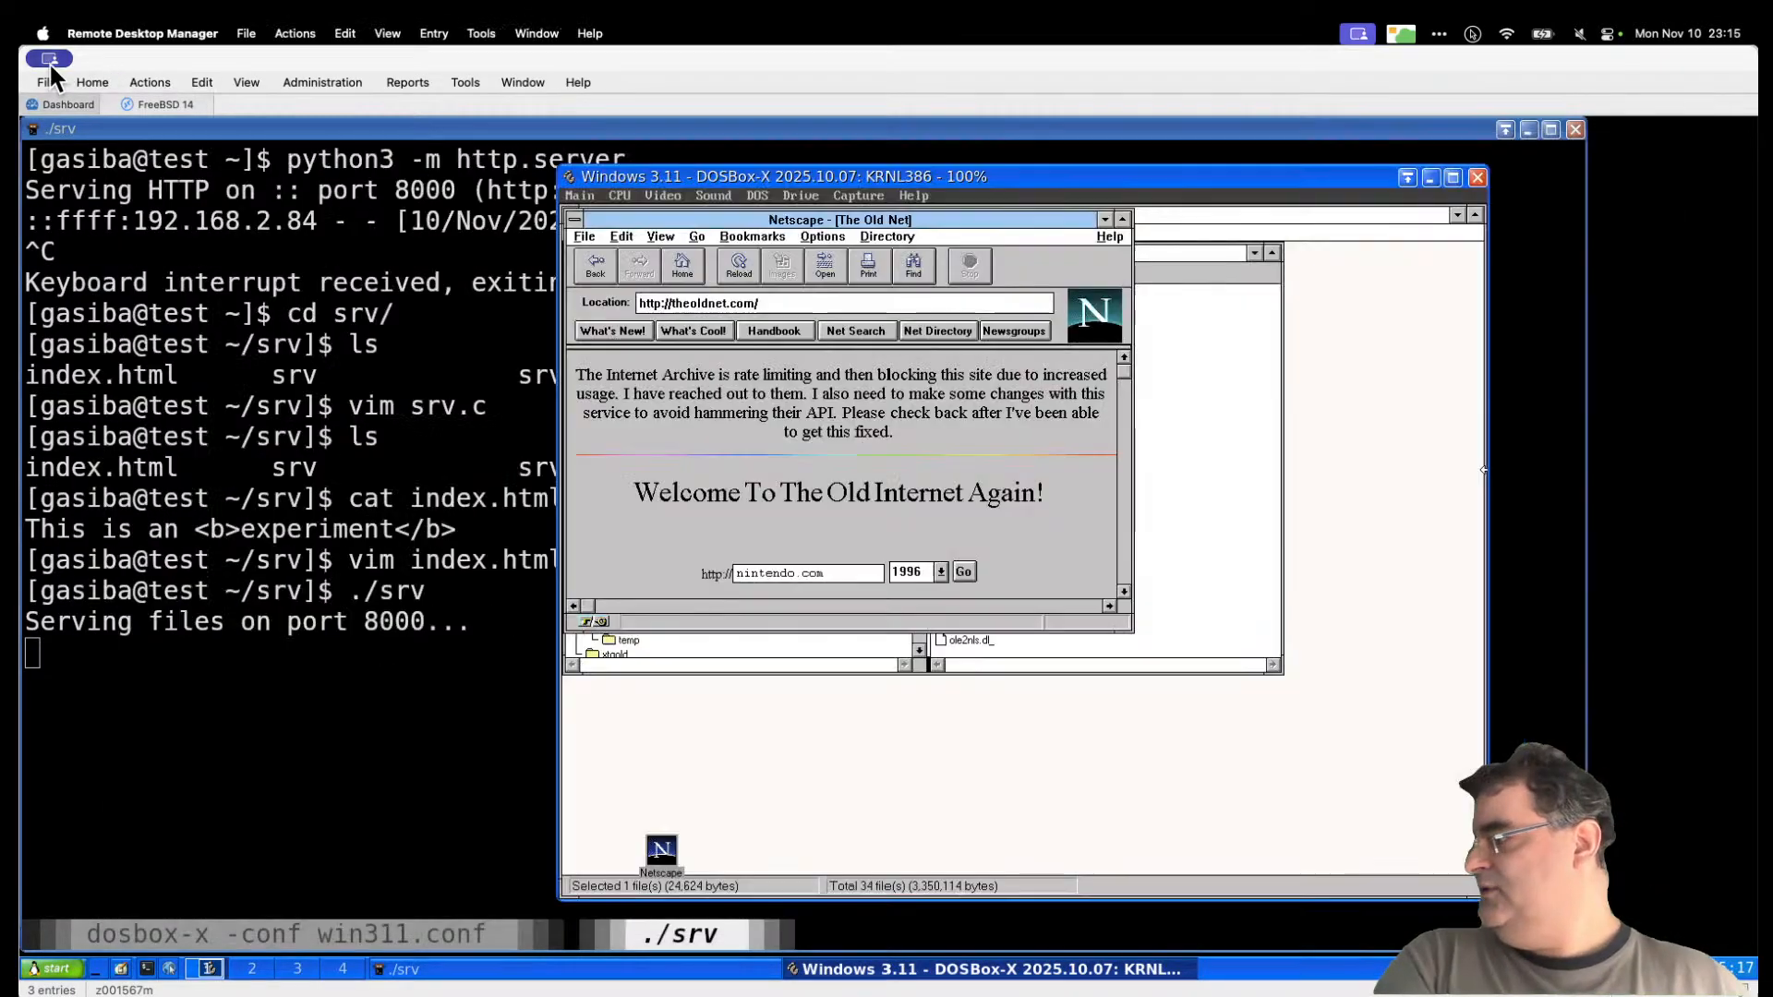
click(87, 117)
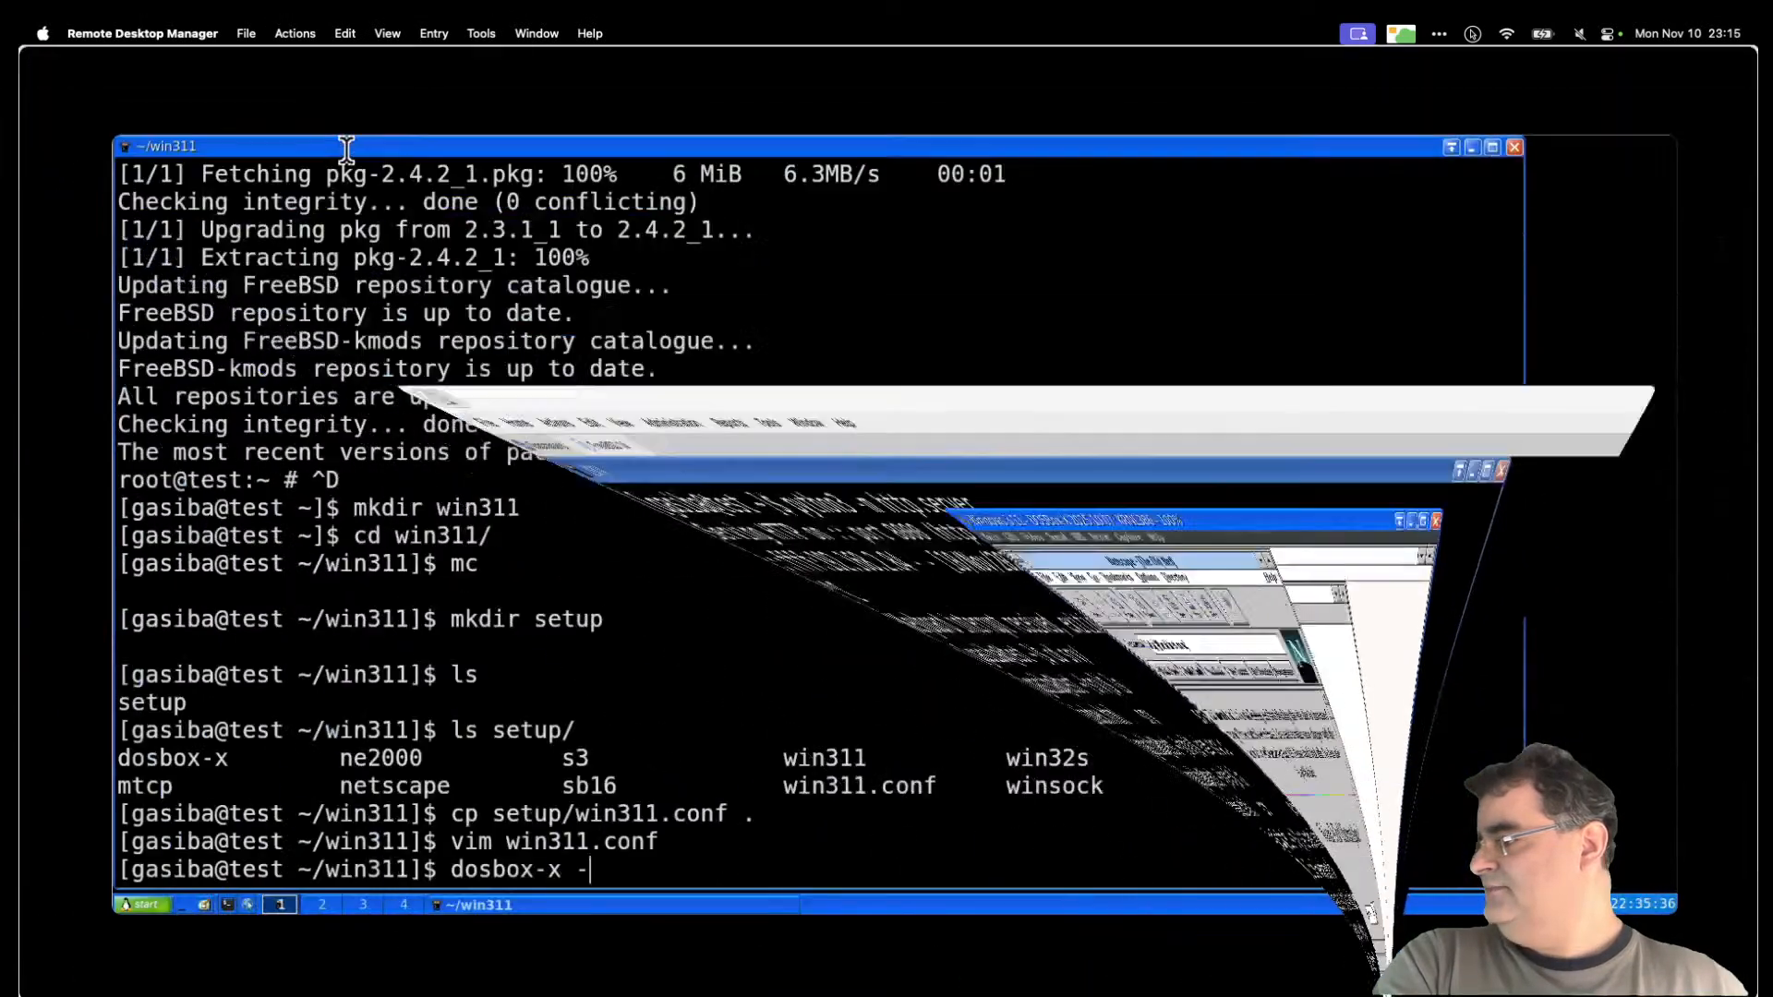
Step: Scrub the recording forward past 05:34 to the win311.conf vim editing, then close it
drag(471, 129, 464, 132)
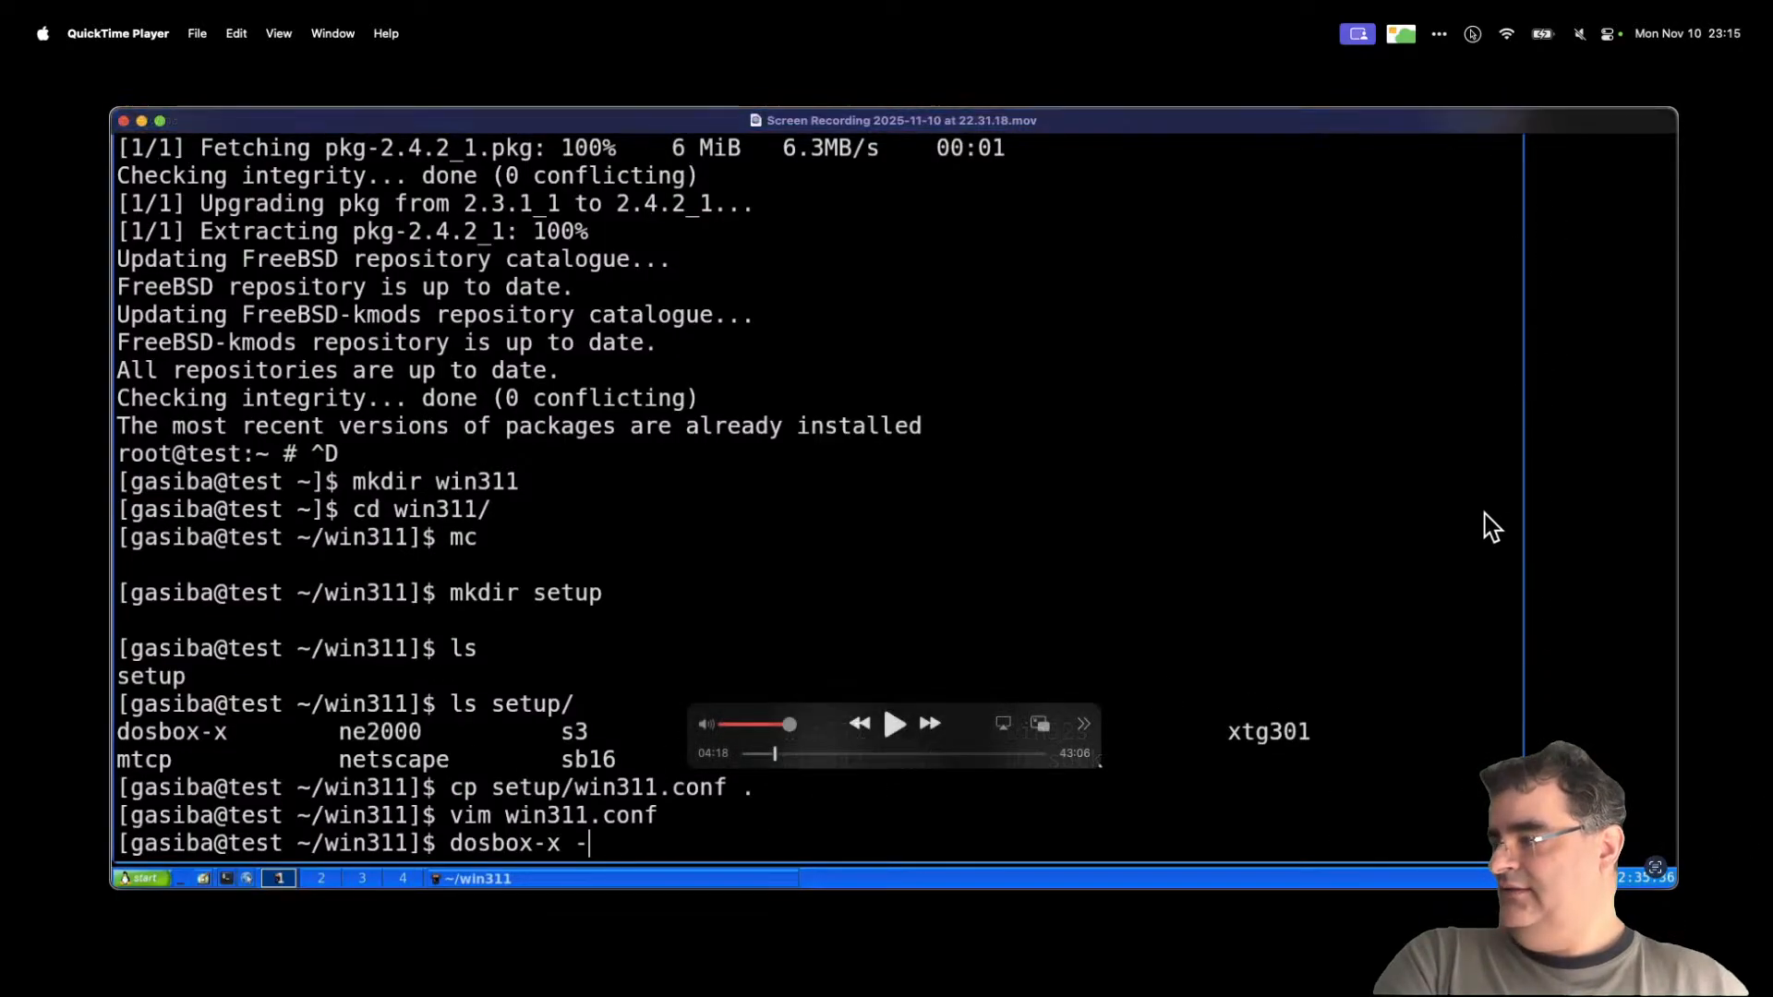
click(783, 755)
drag(785, 757, 787, 756)
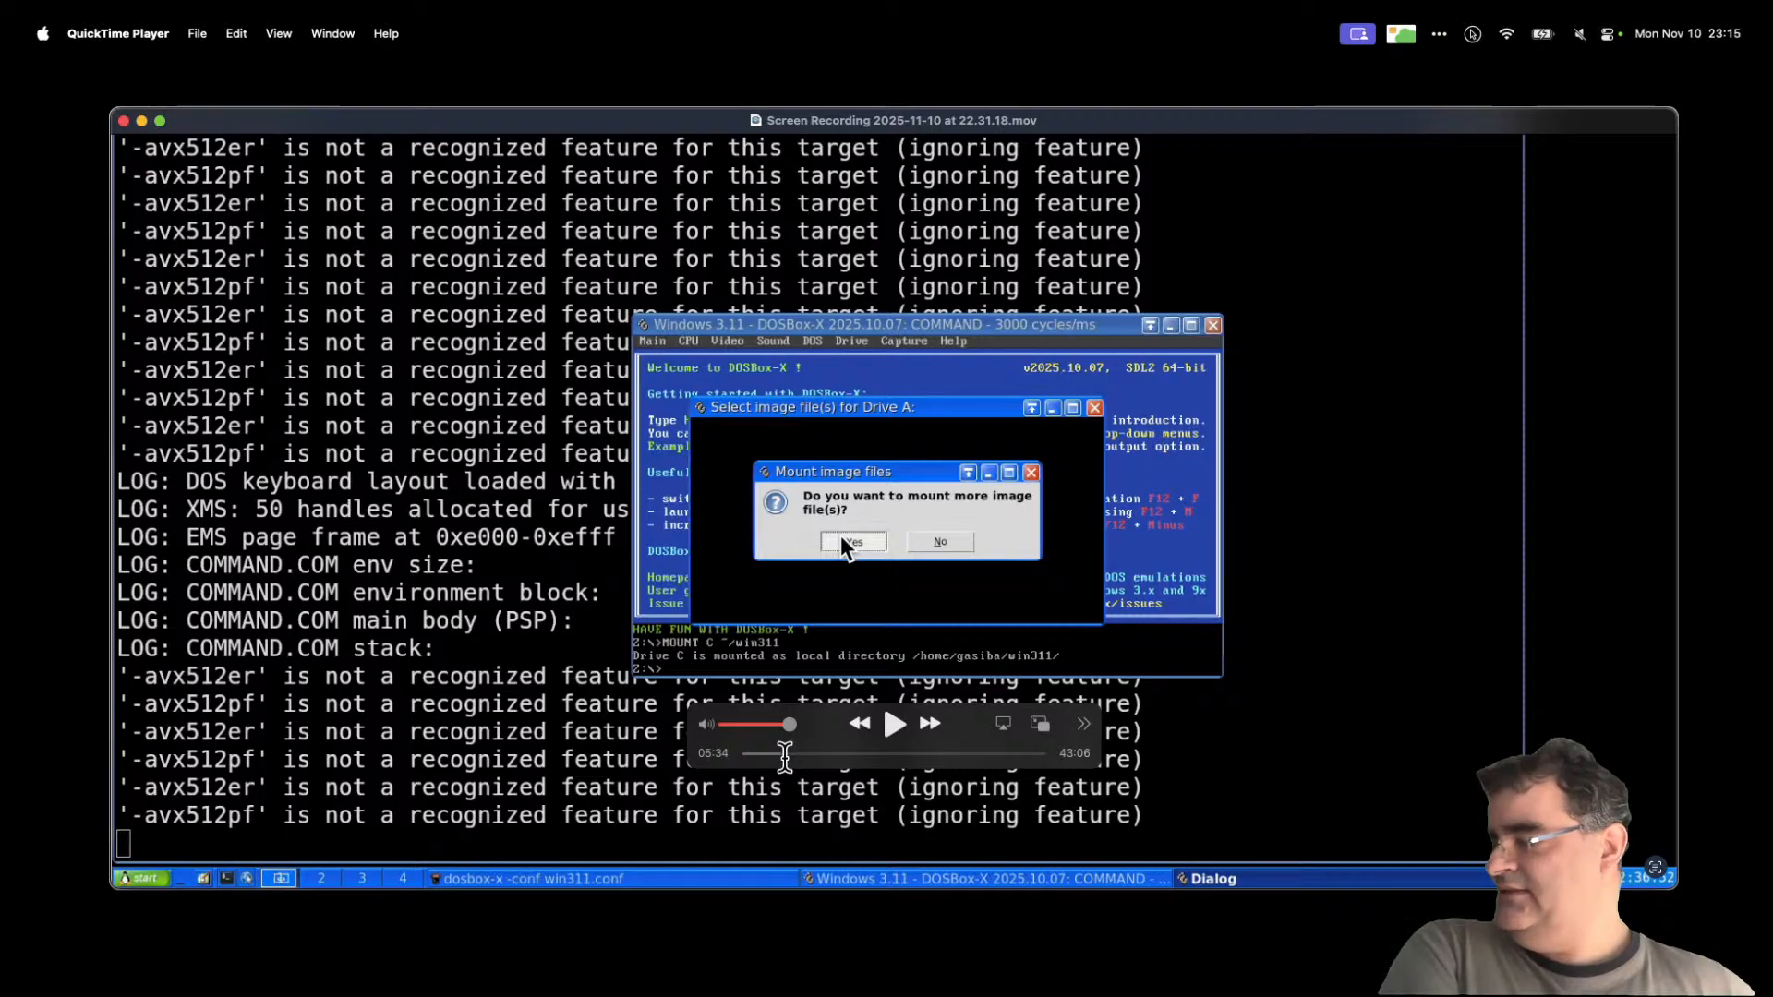
drag(780, 756, 934, 757)
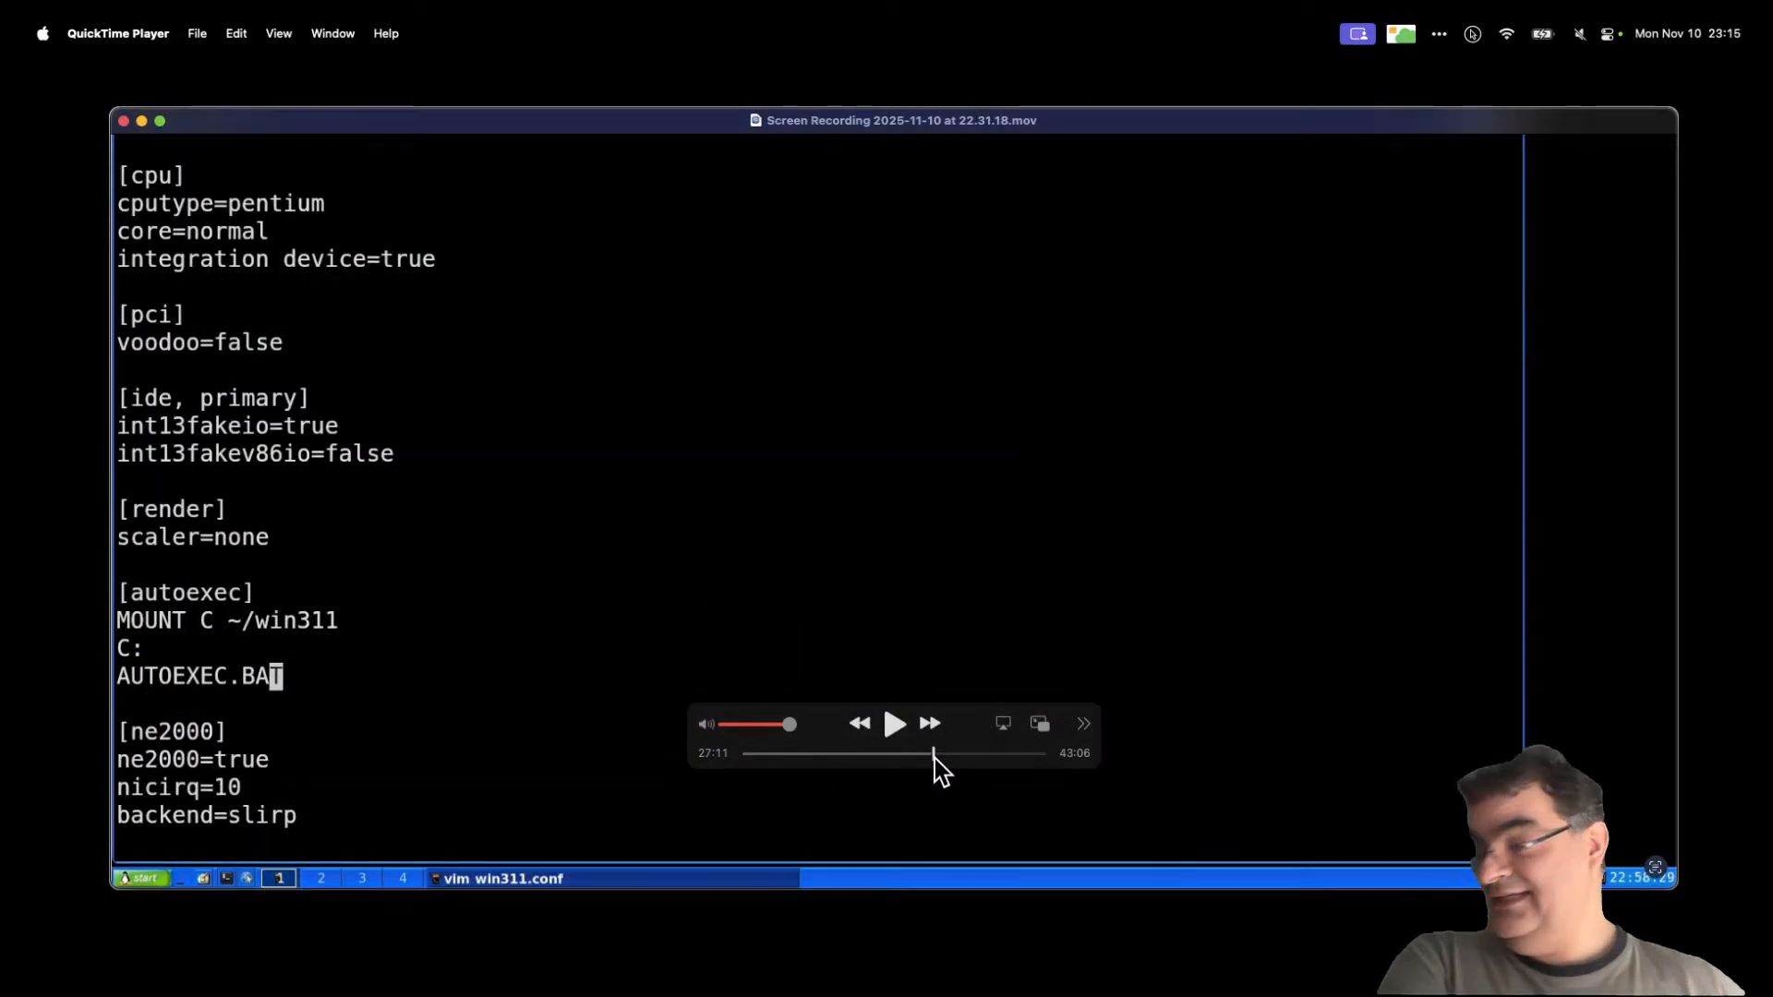
click(123, 121)
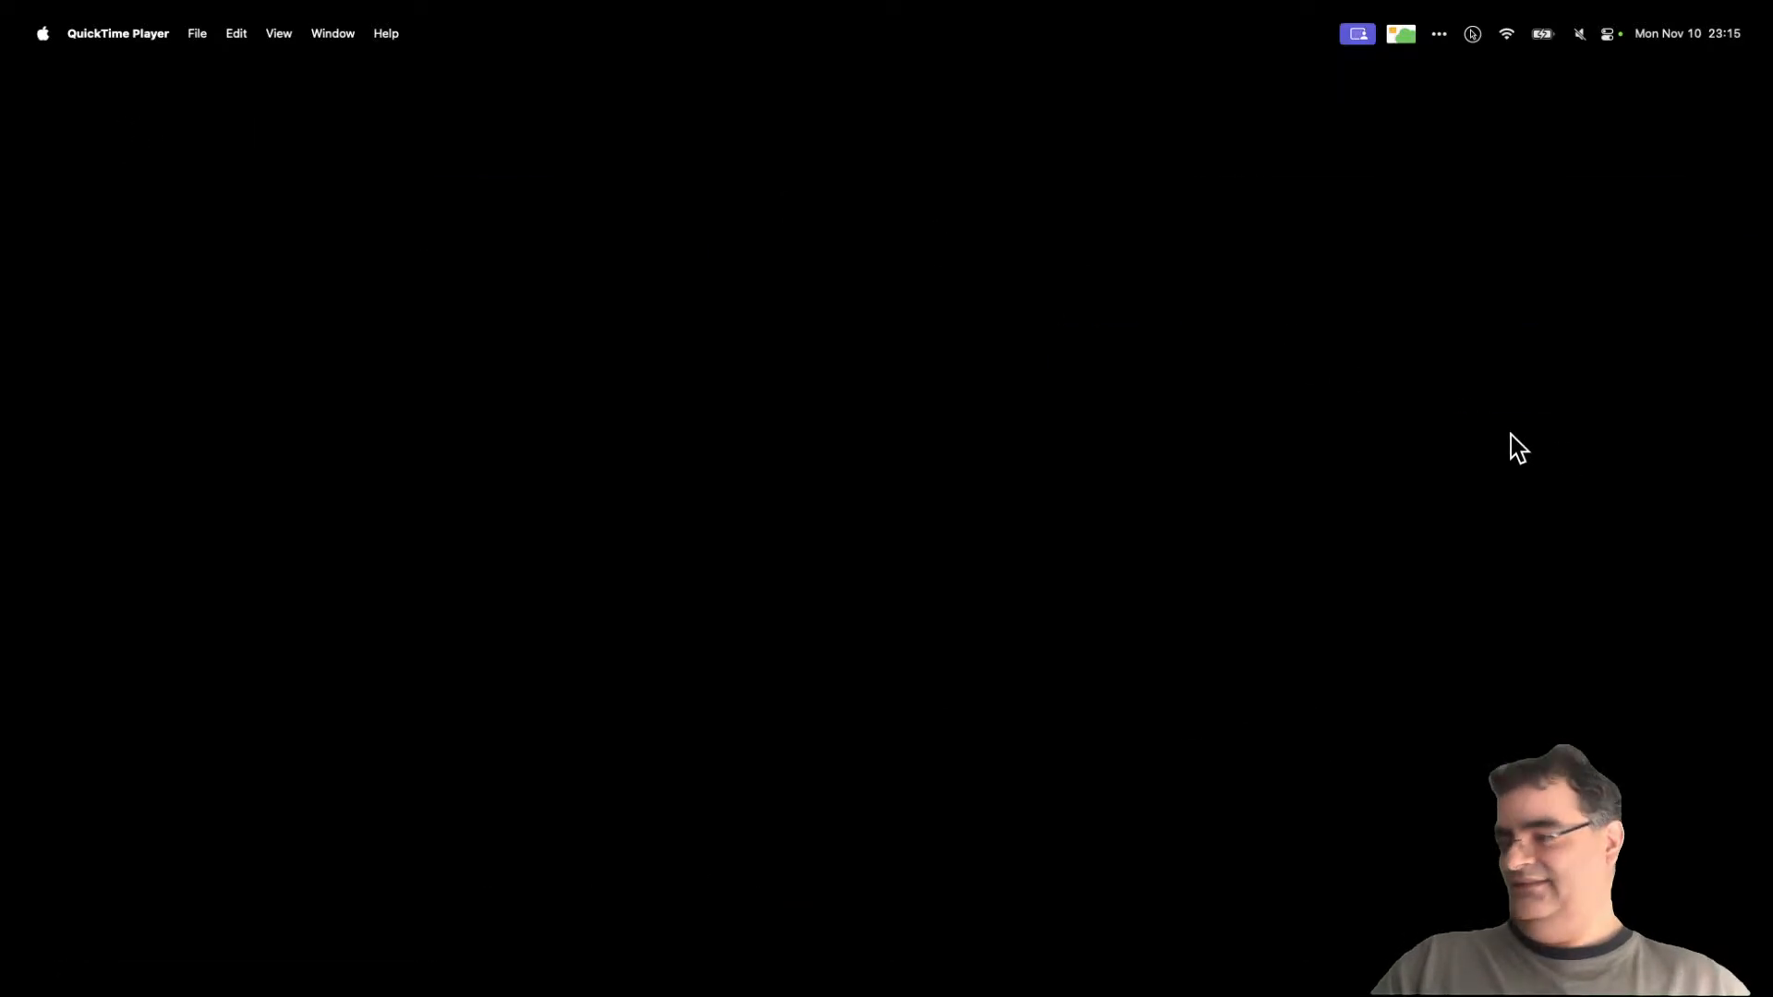
Step: In Finder, create a new folder named V_M_0022 inside folder V
key(super+q)
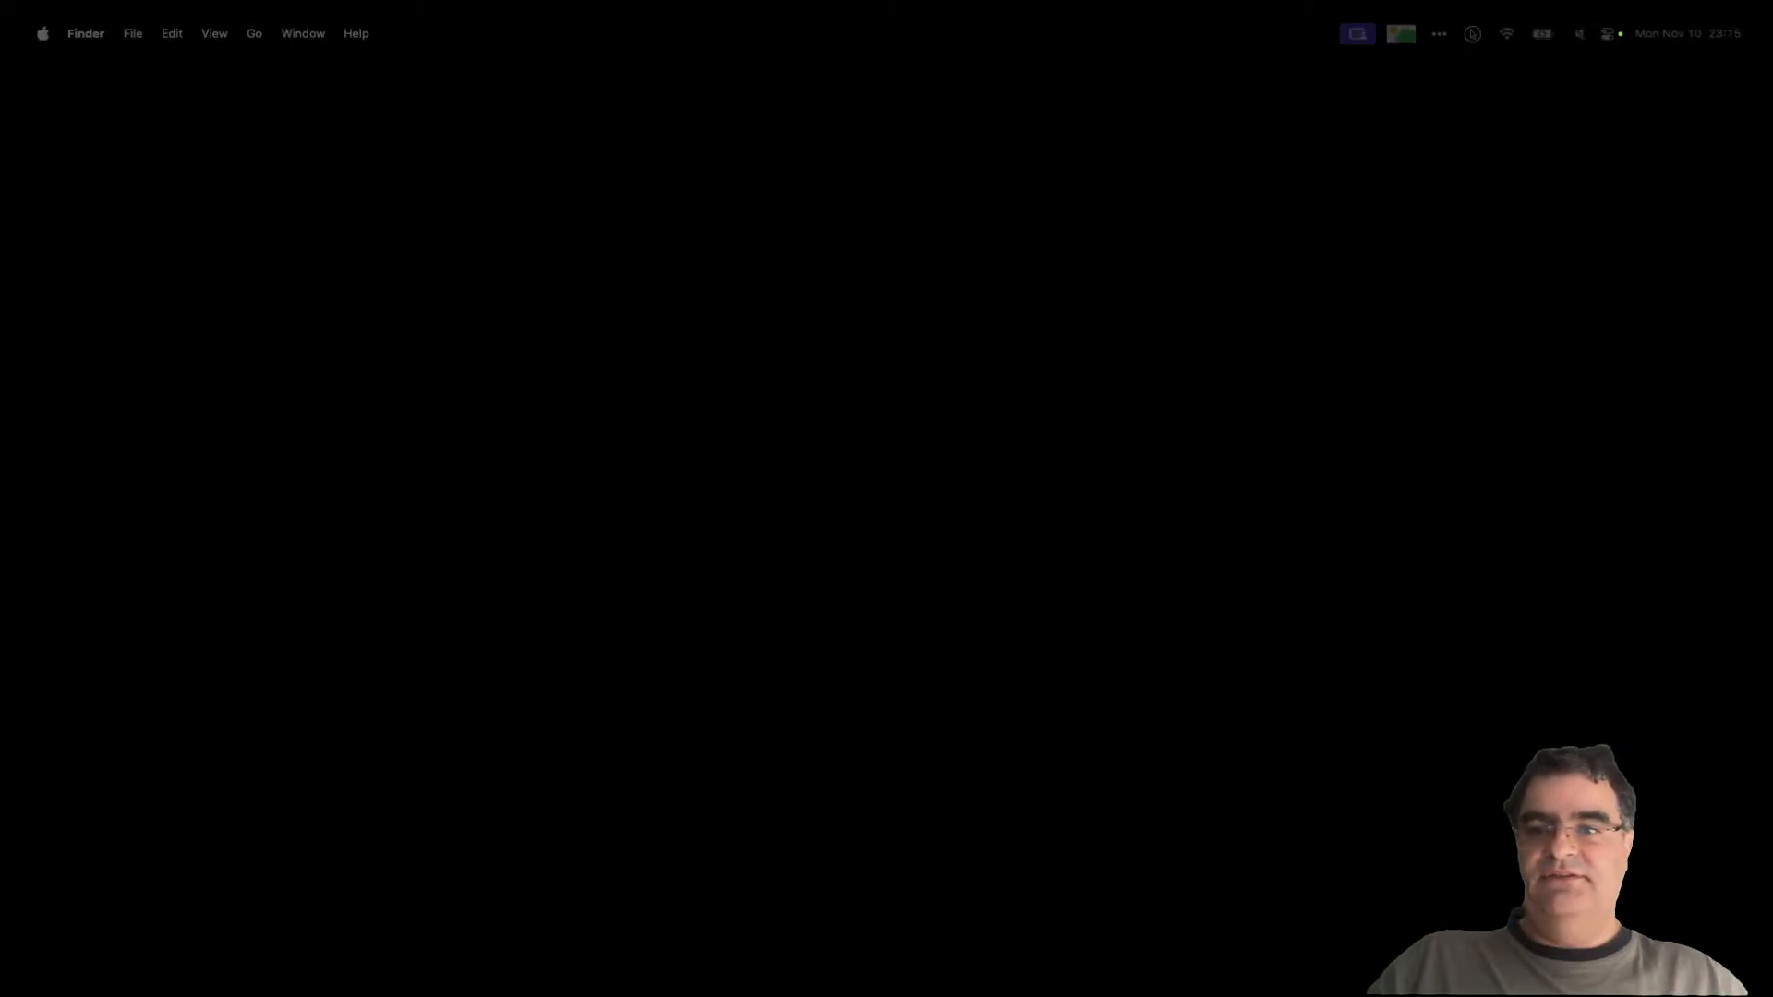
drag(1128, 202, 756, 179)
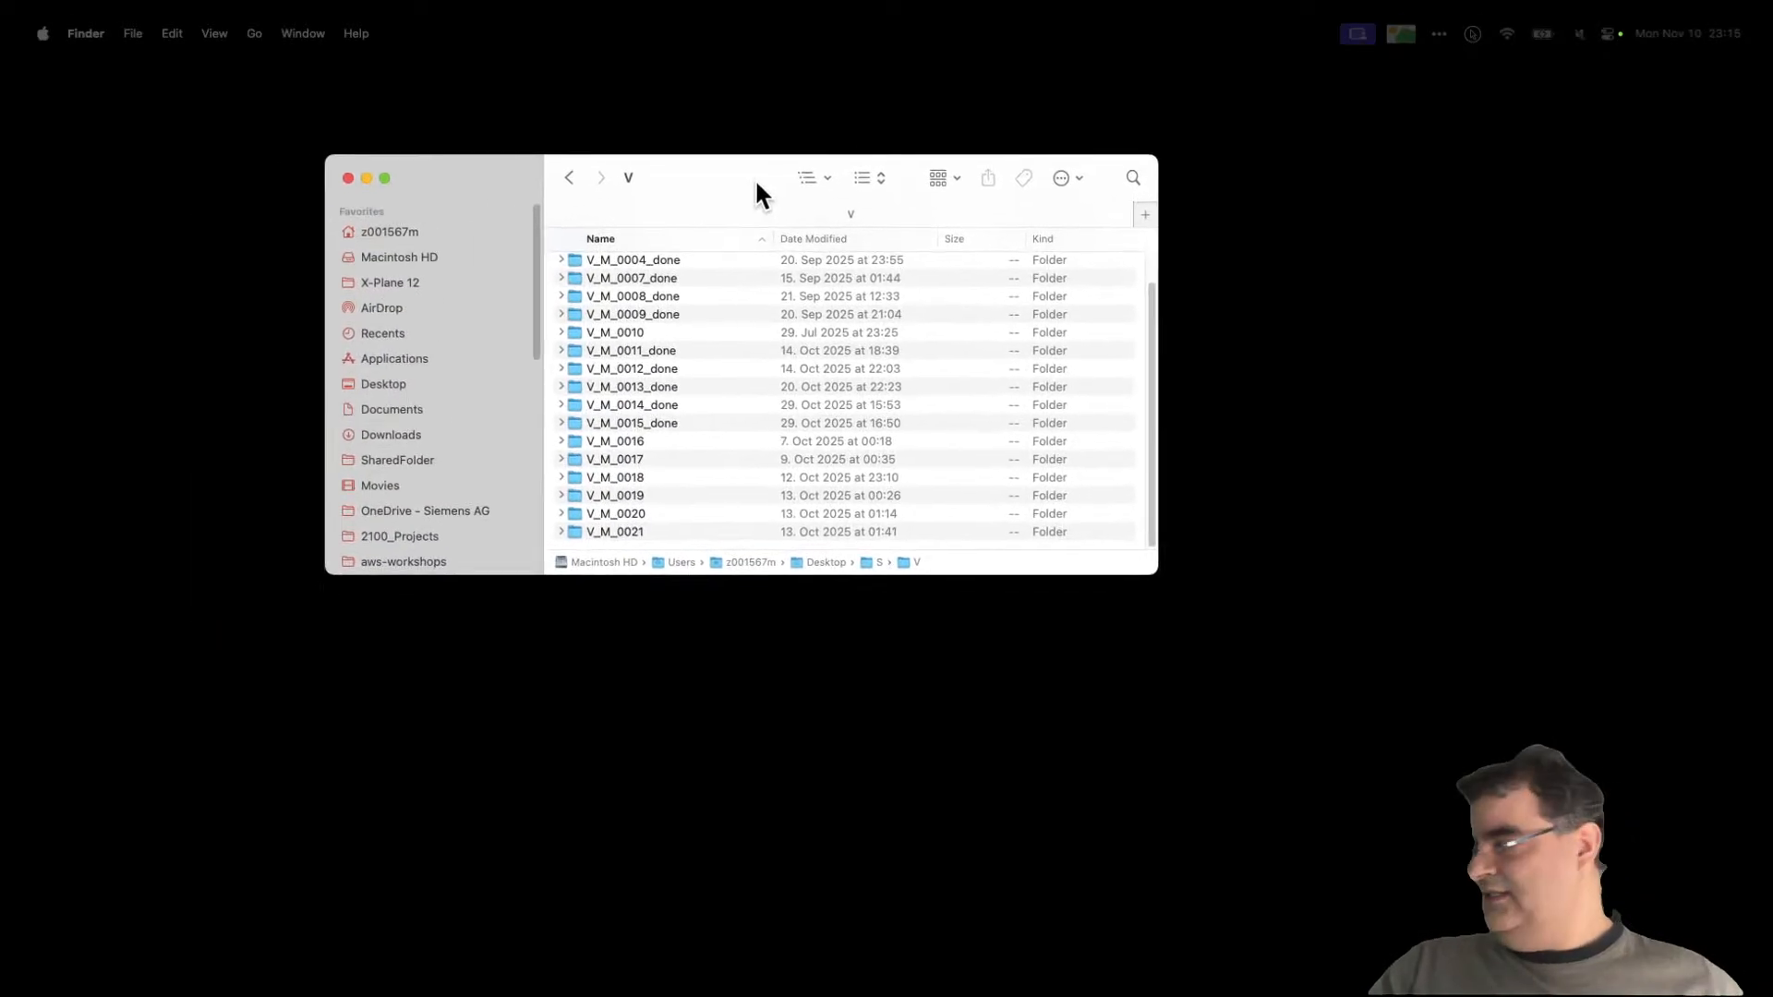
drag(1145, 573, 1329, 741)
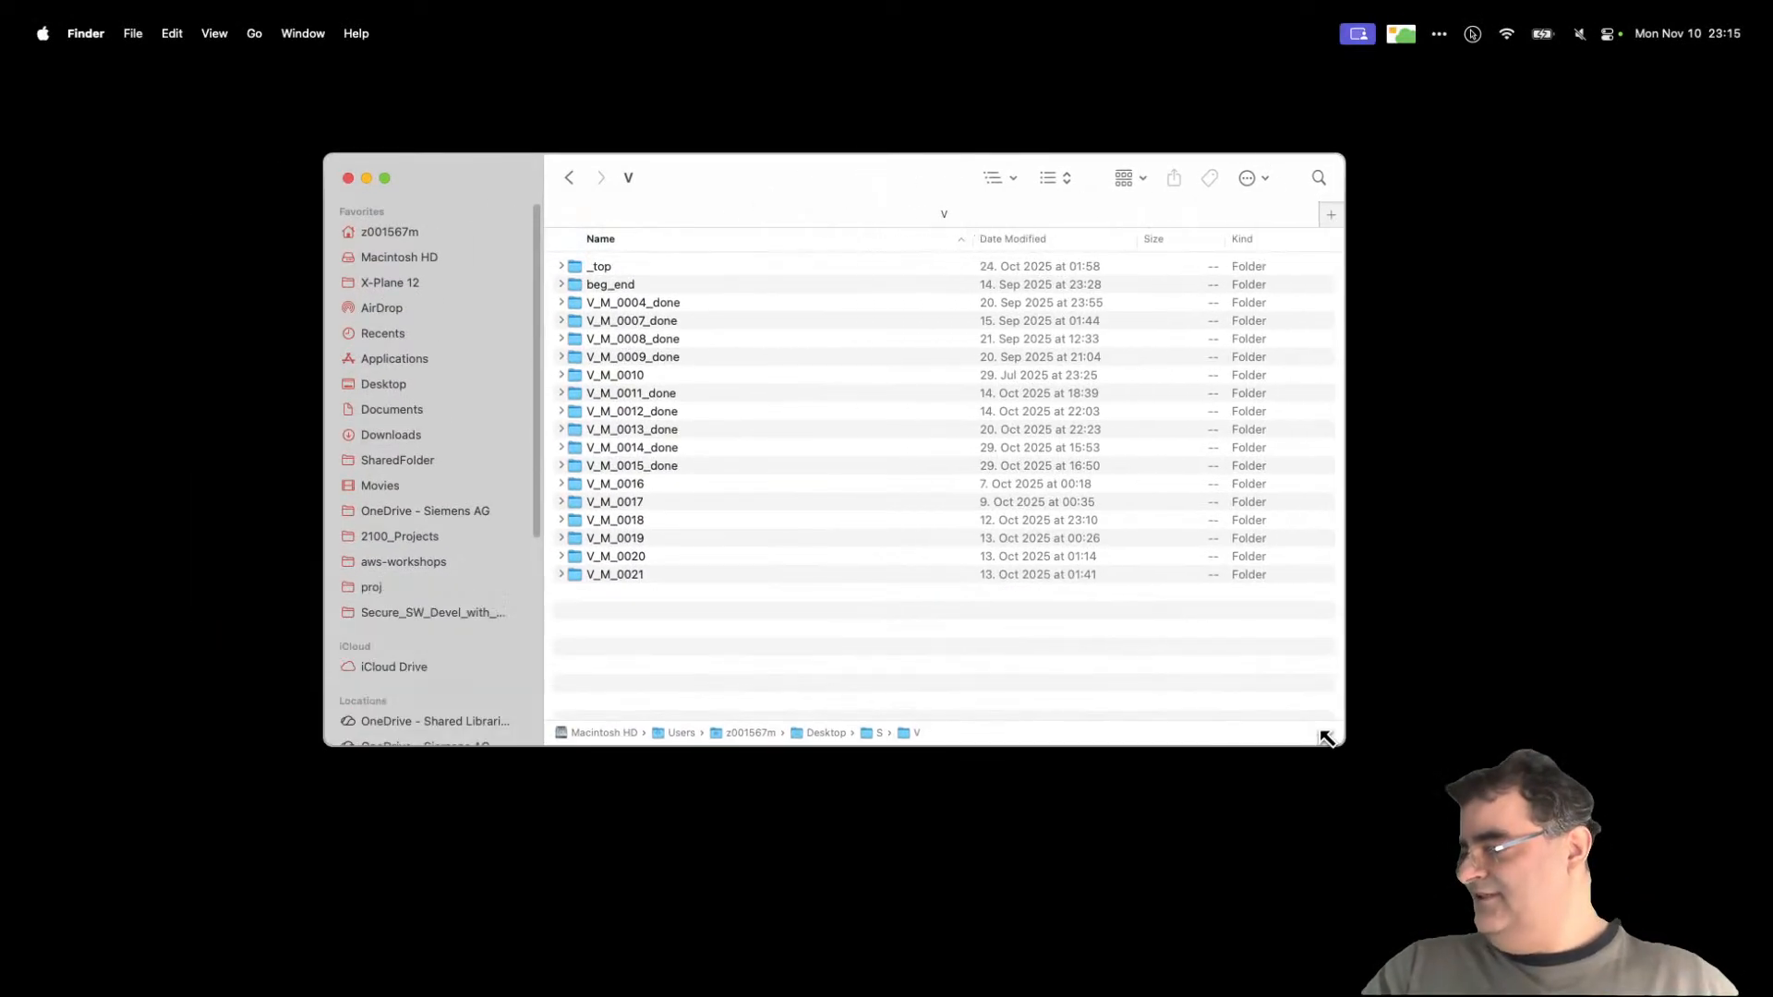
right_click(669, 628)
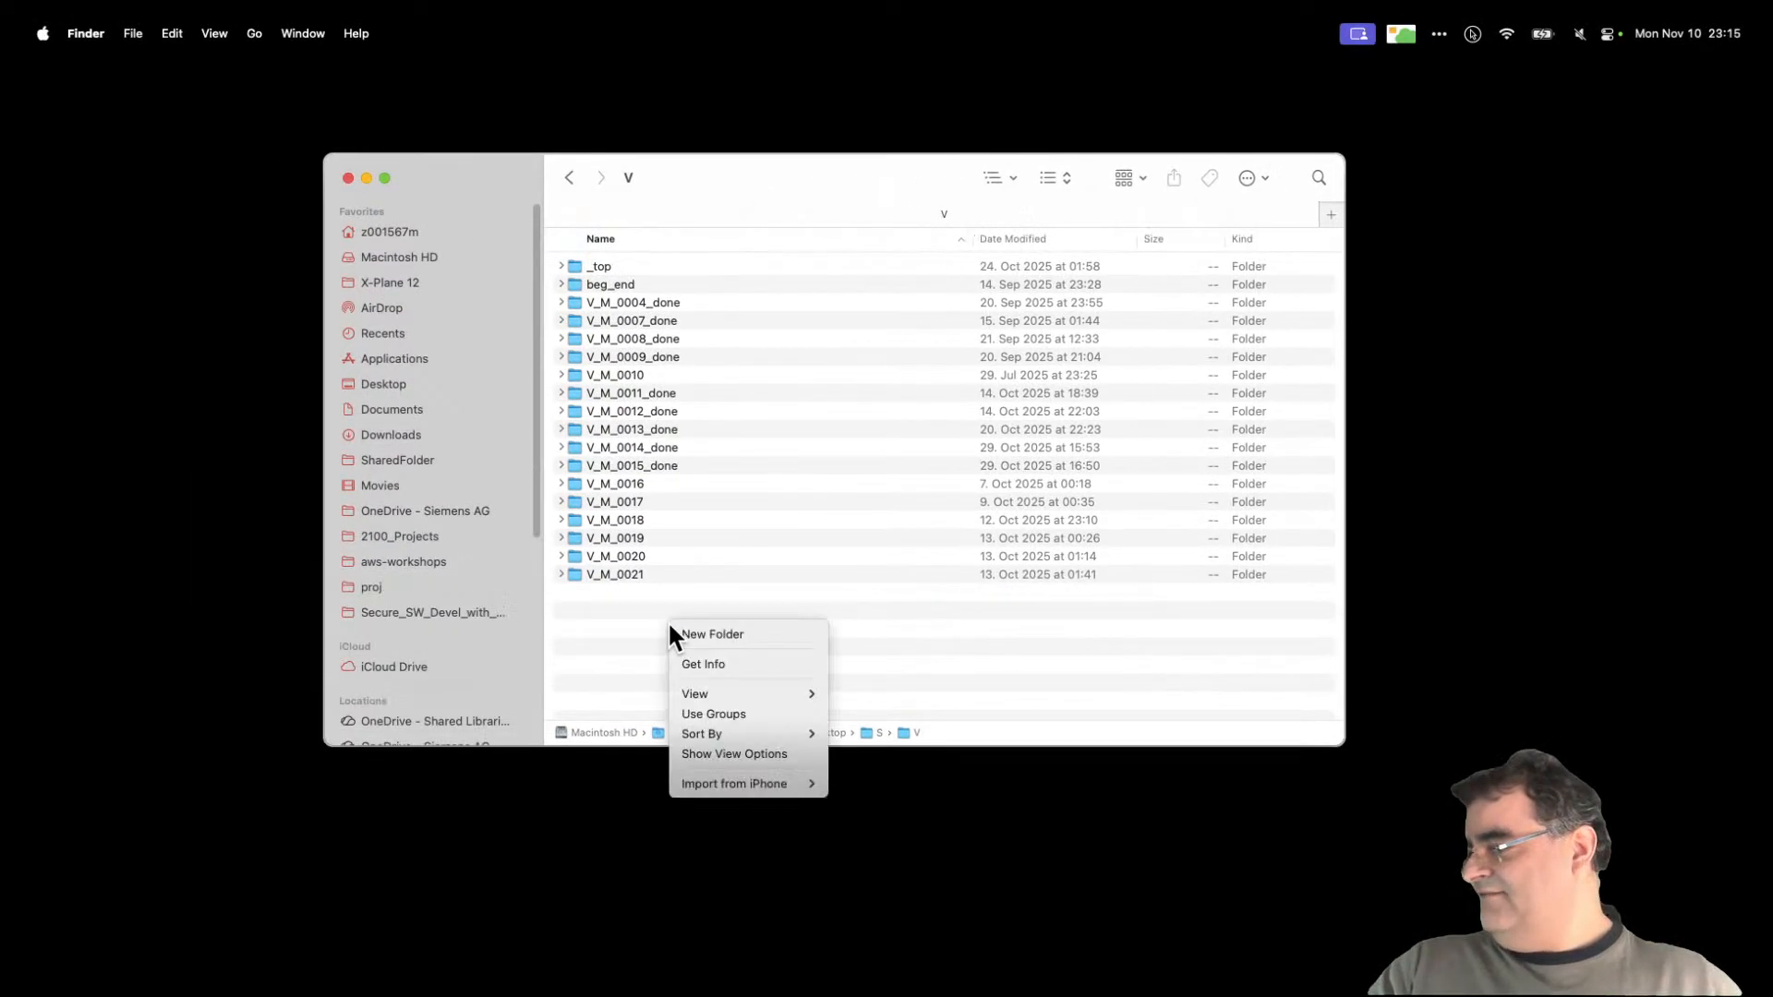
click(741, 635)
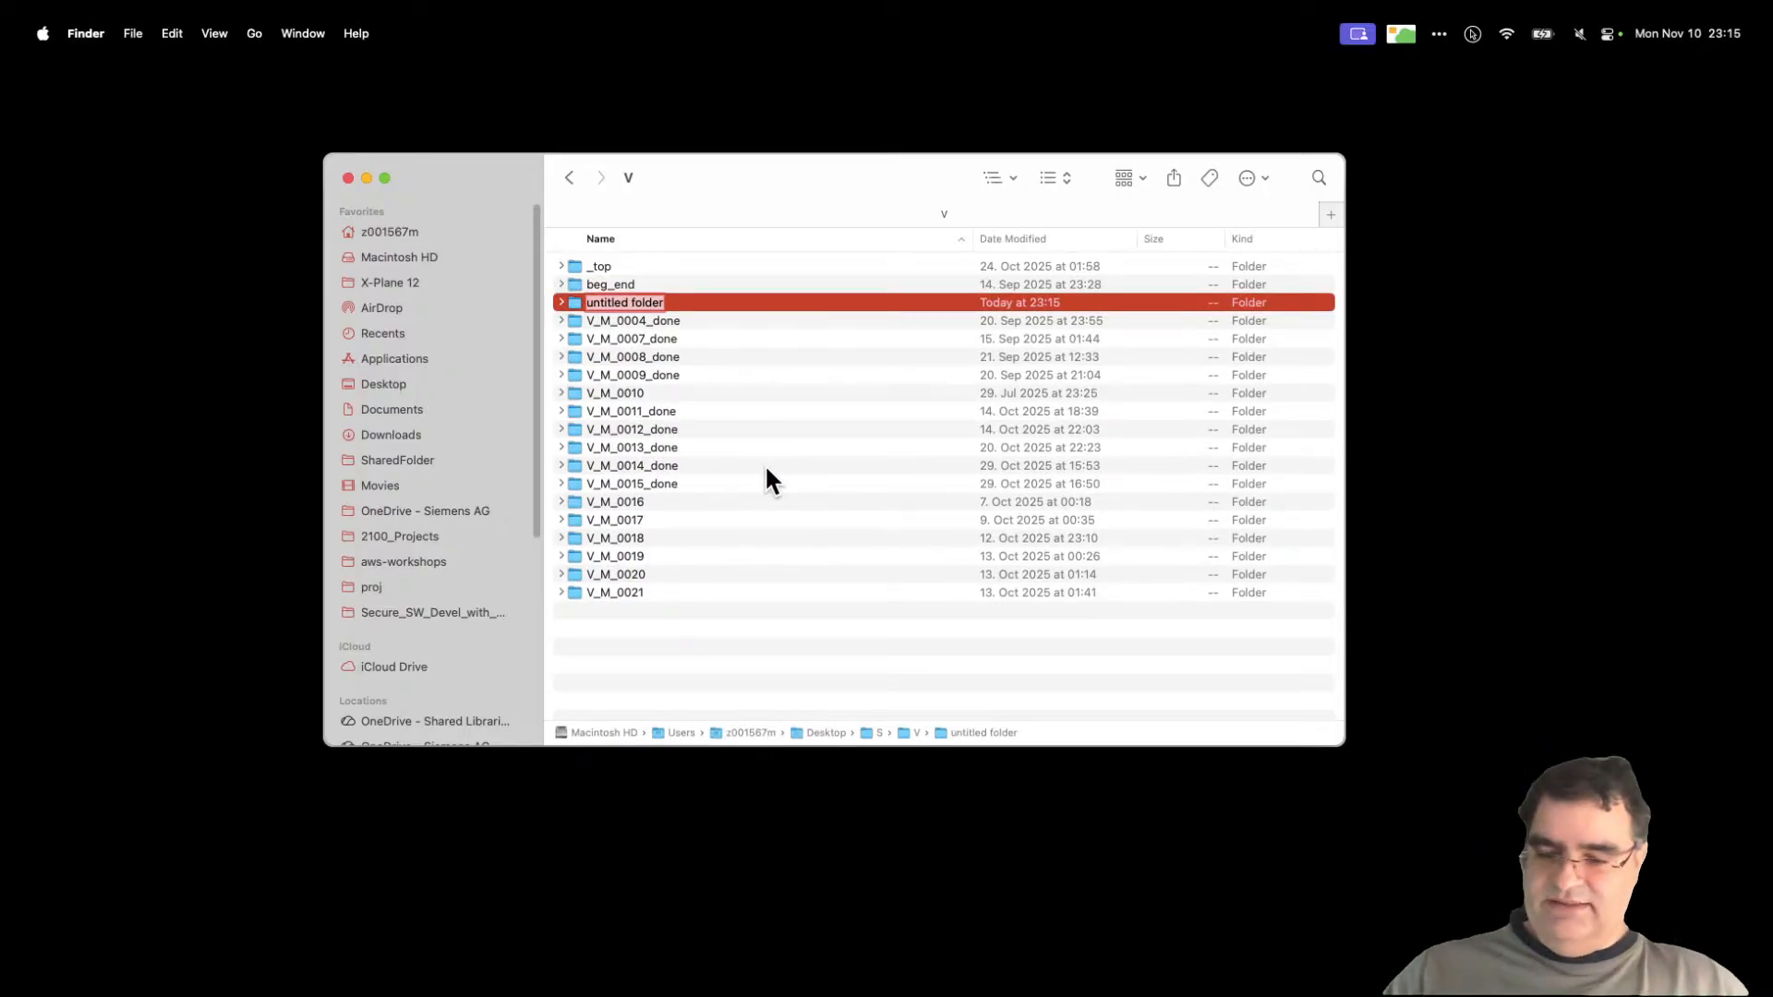
text(V_M_0022)
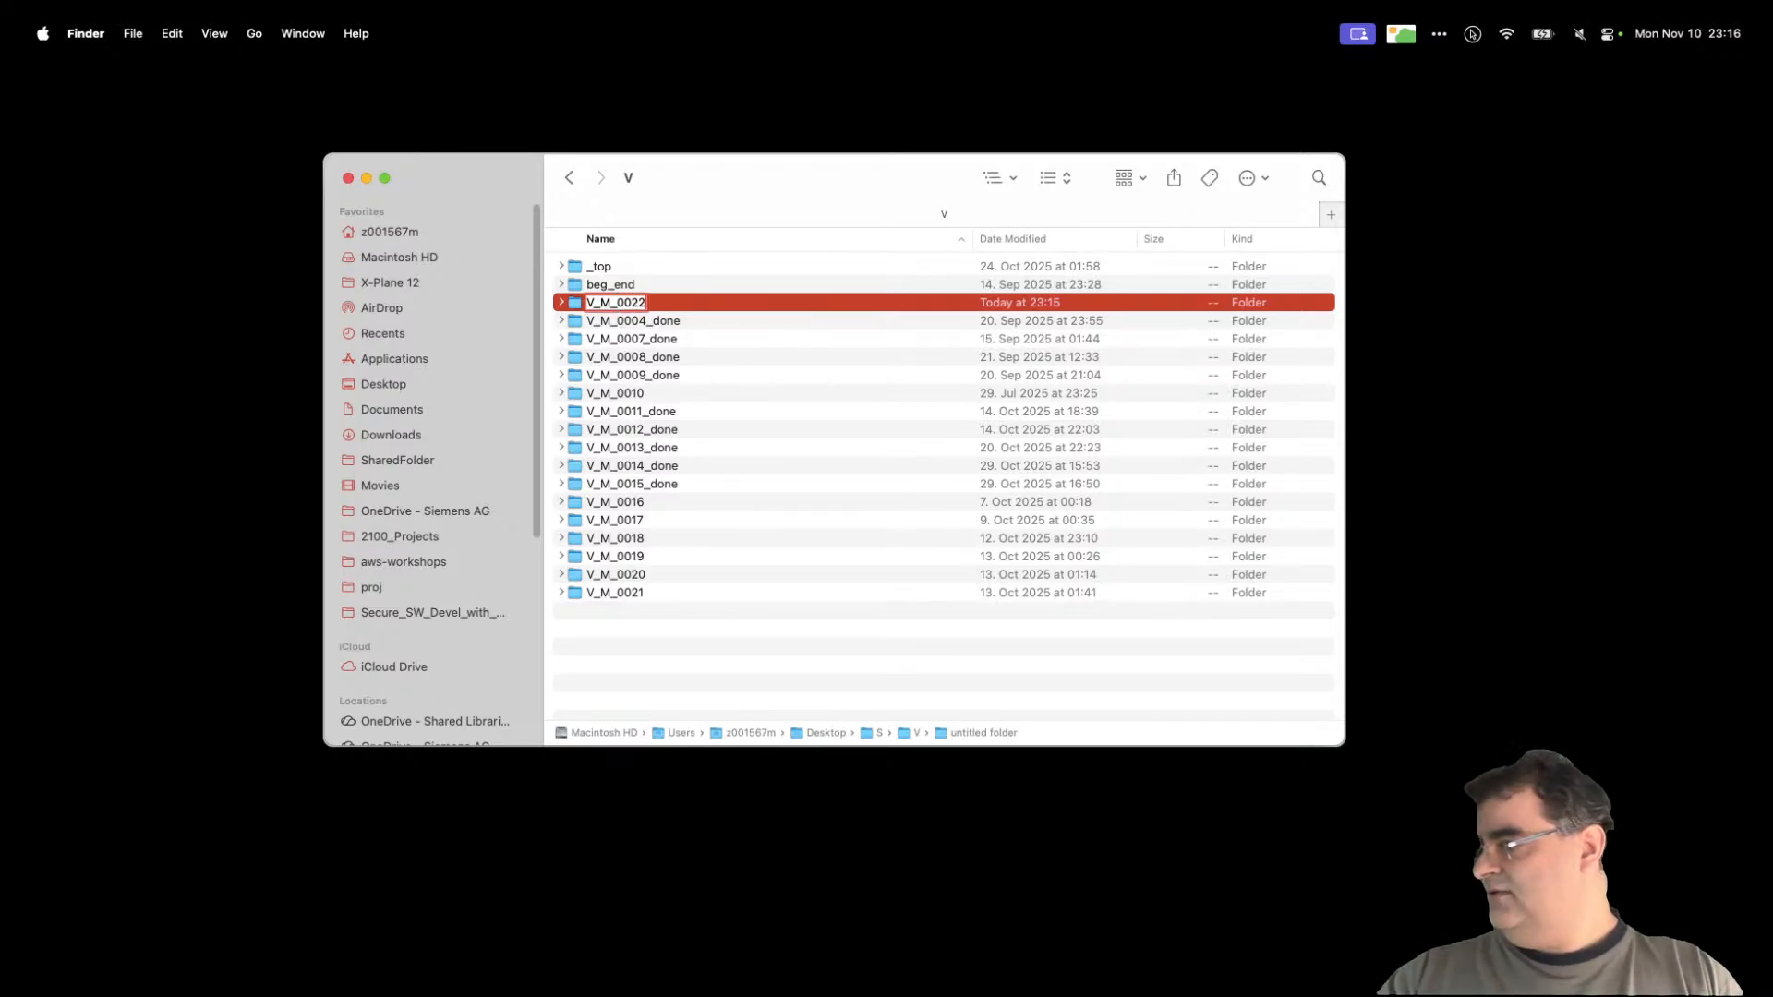
key(Return)
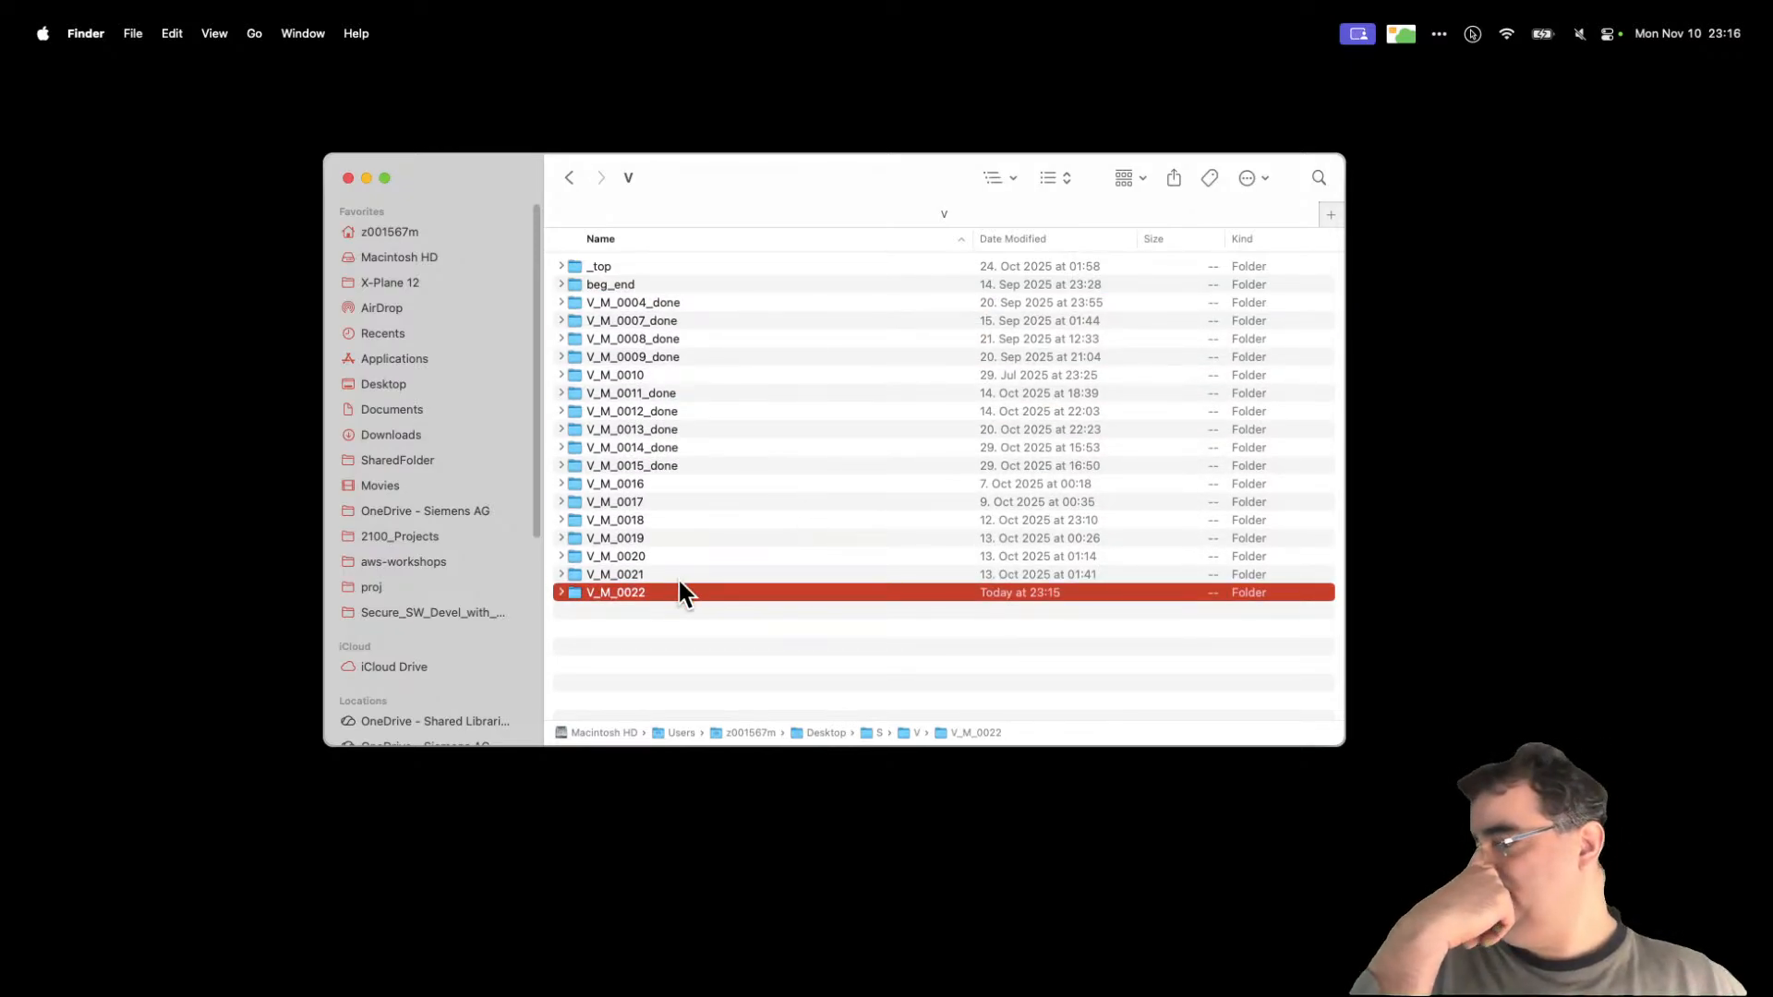
Step: Move the 1.72 GB screen recording into V_M_0022 and rename it win311.mov
double_click(601, 598)
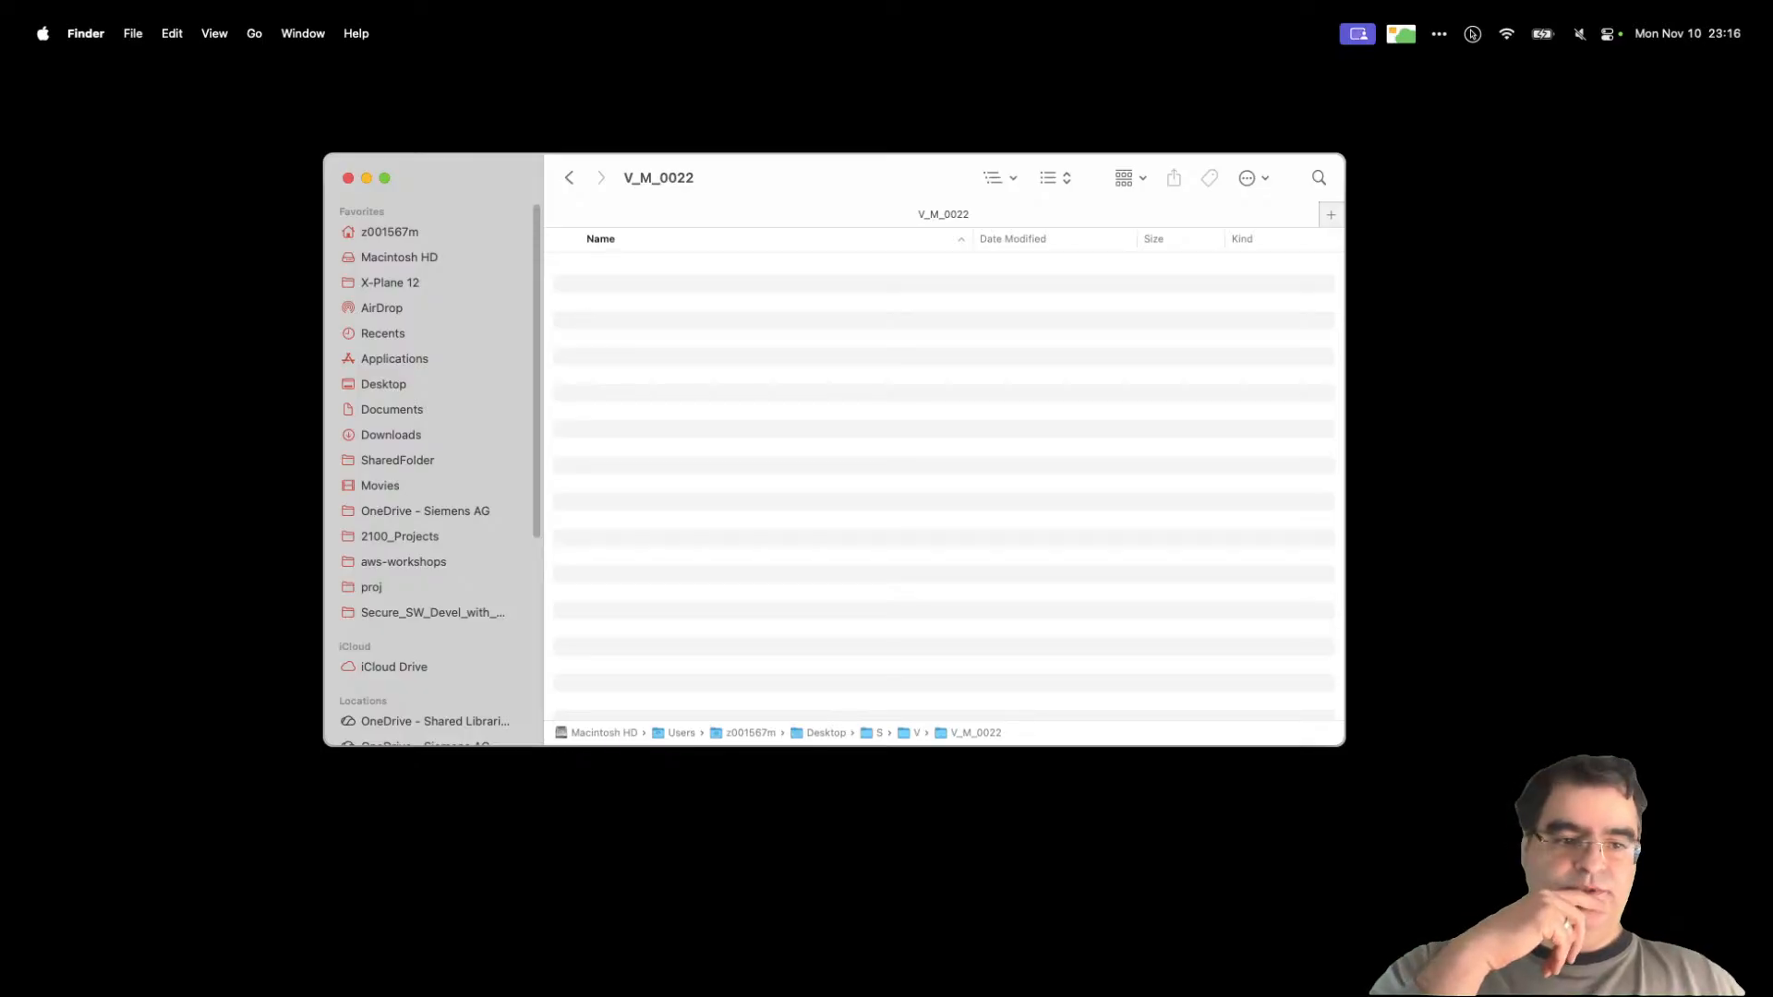
drag(1173, 467, 904, 406)
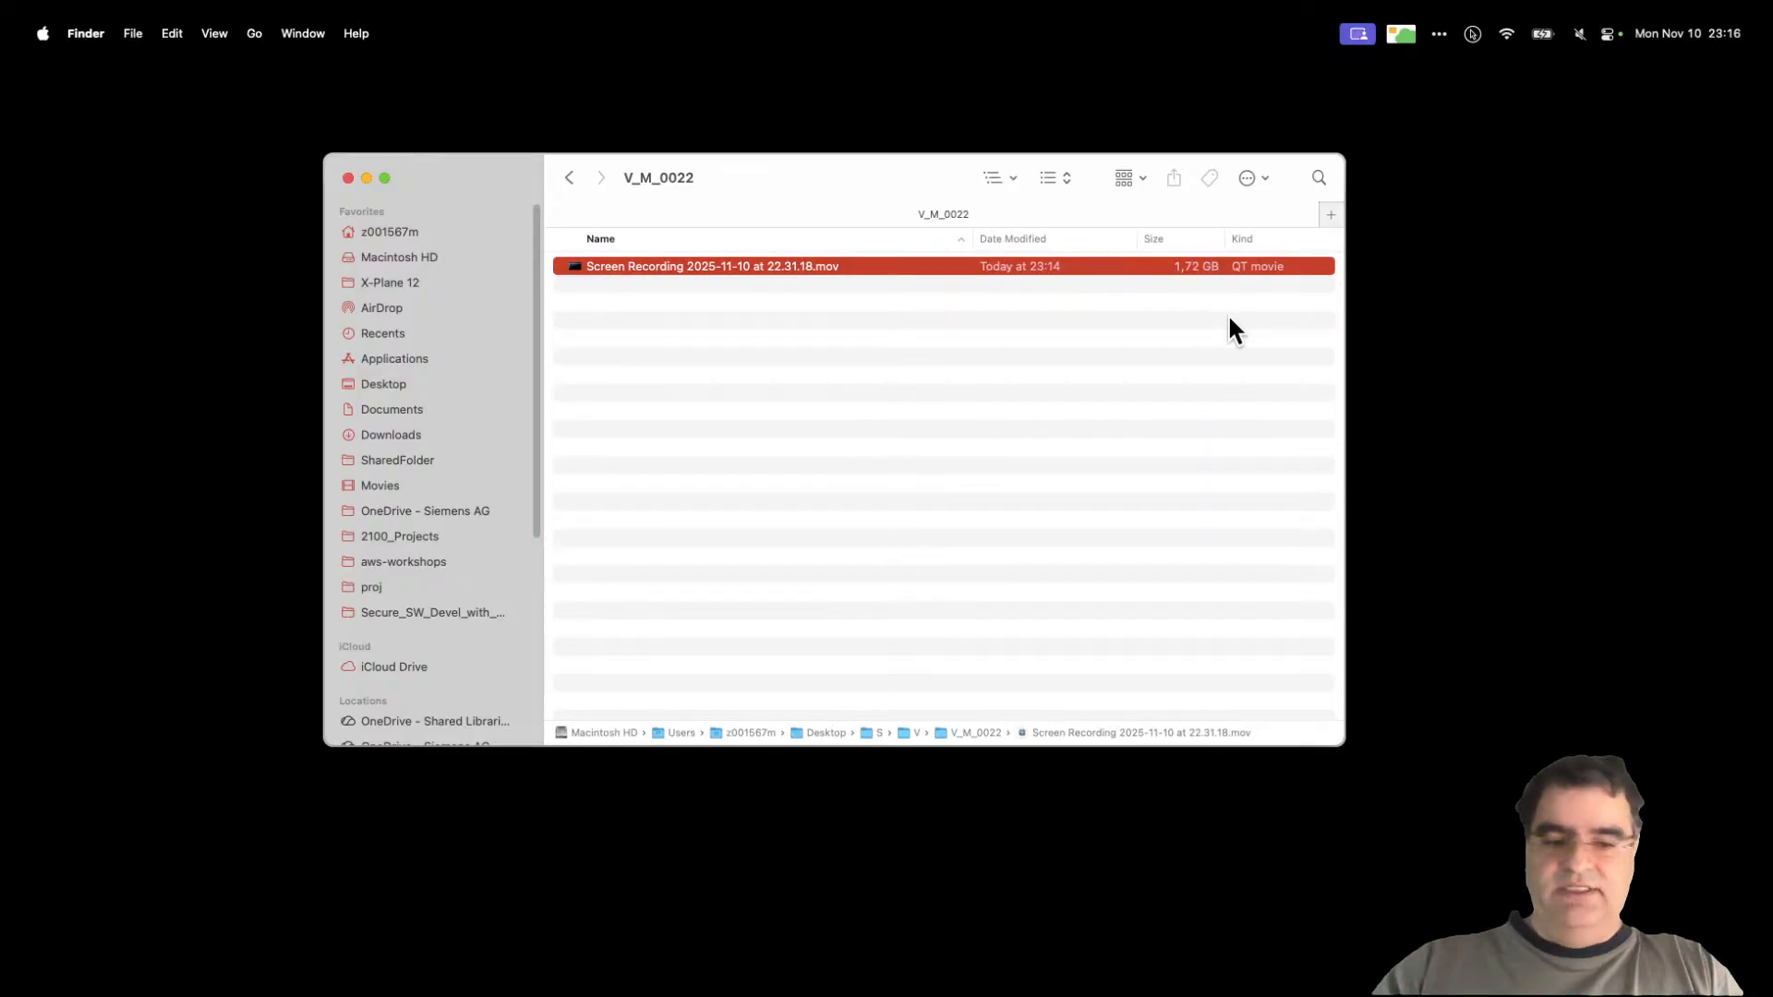
key(Return)
text(win311)
key(Return)
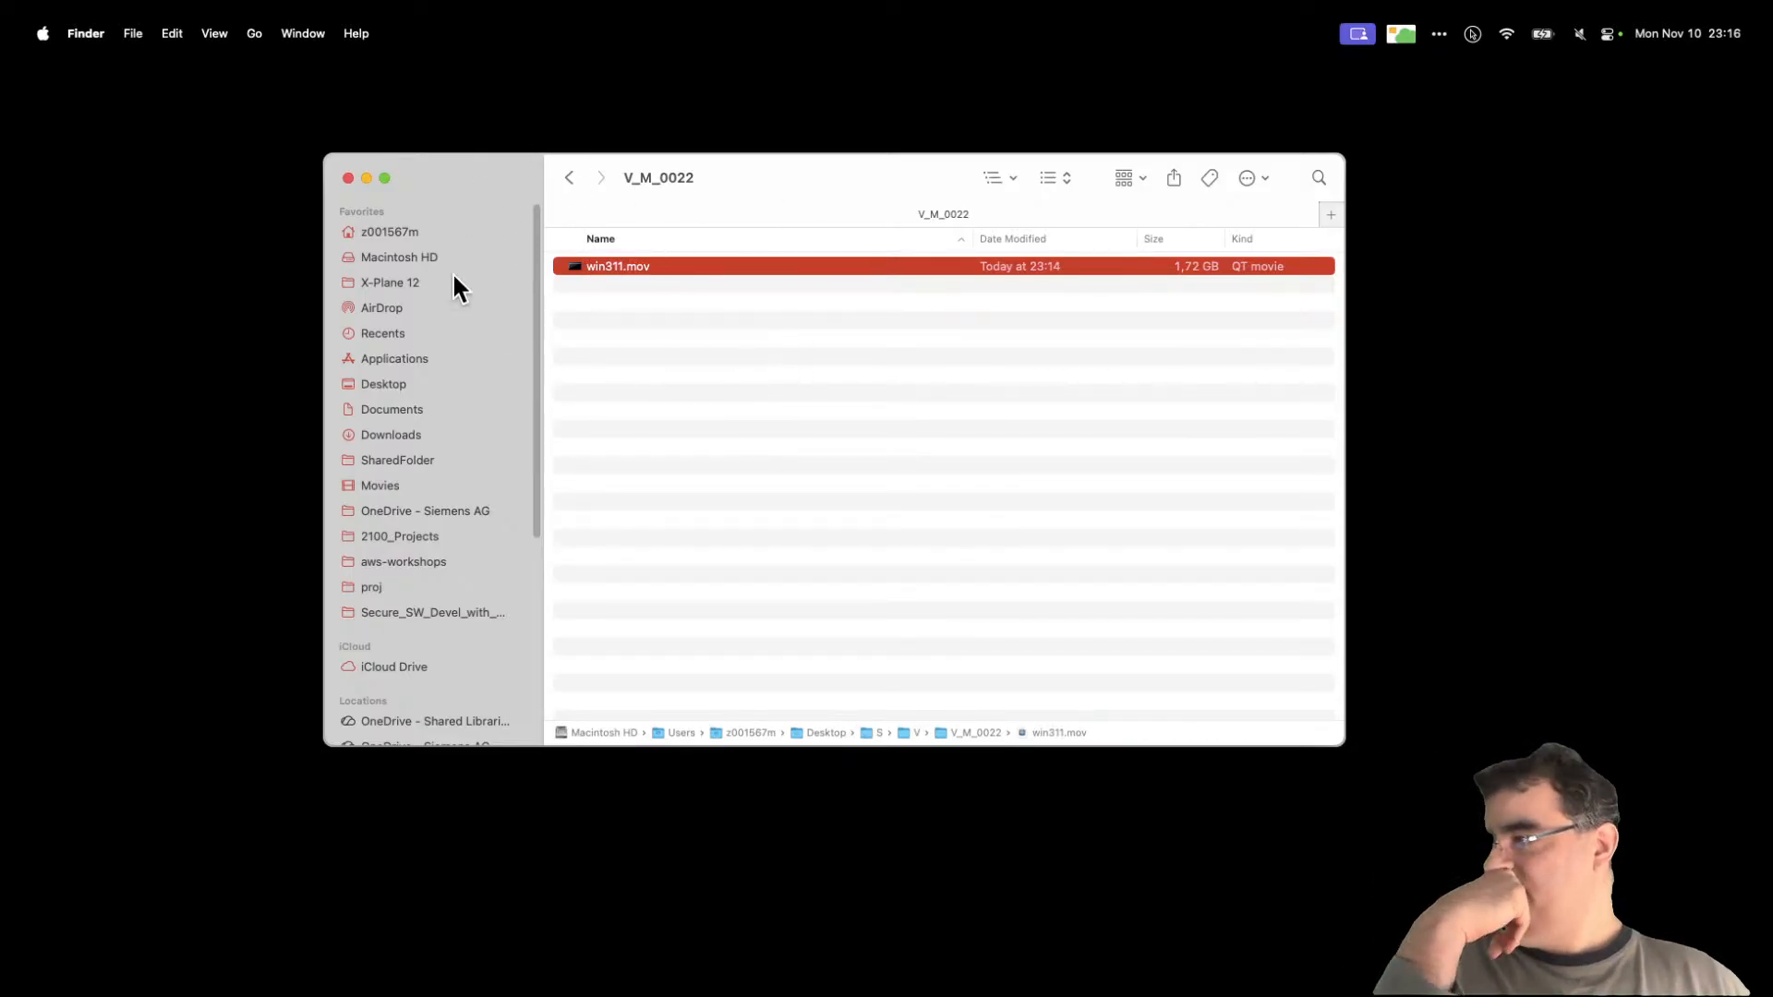
Step: Back in folder V, expand V_M_0015_done and open its cover.pptx in PowerPoint
click(569, 179)
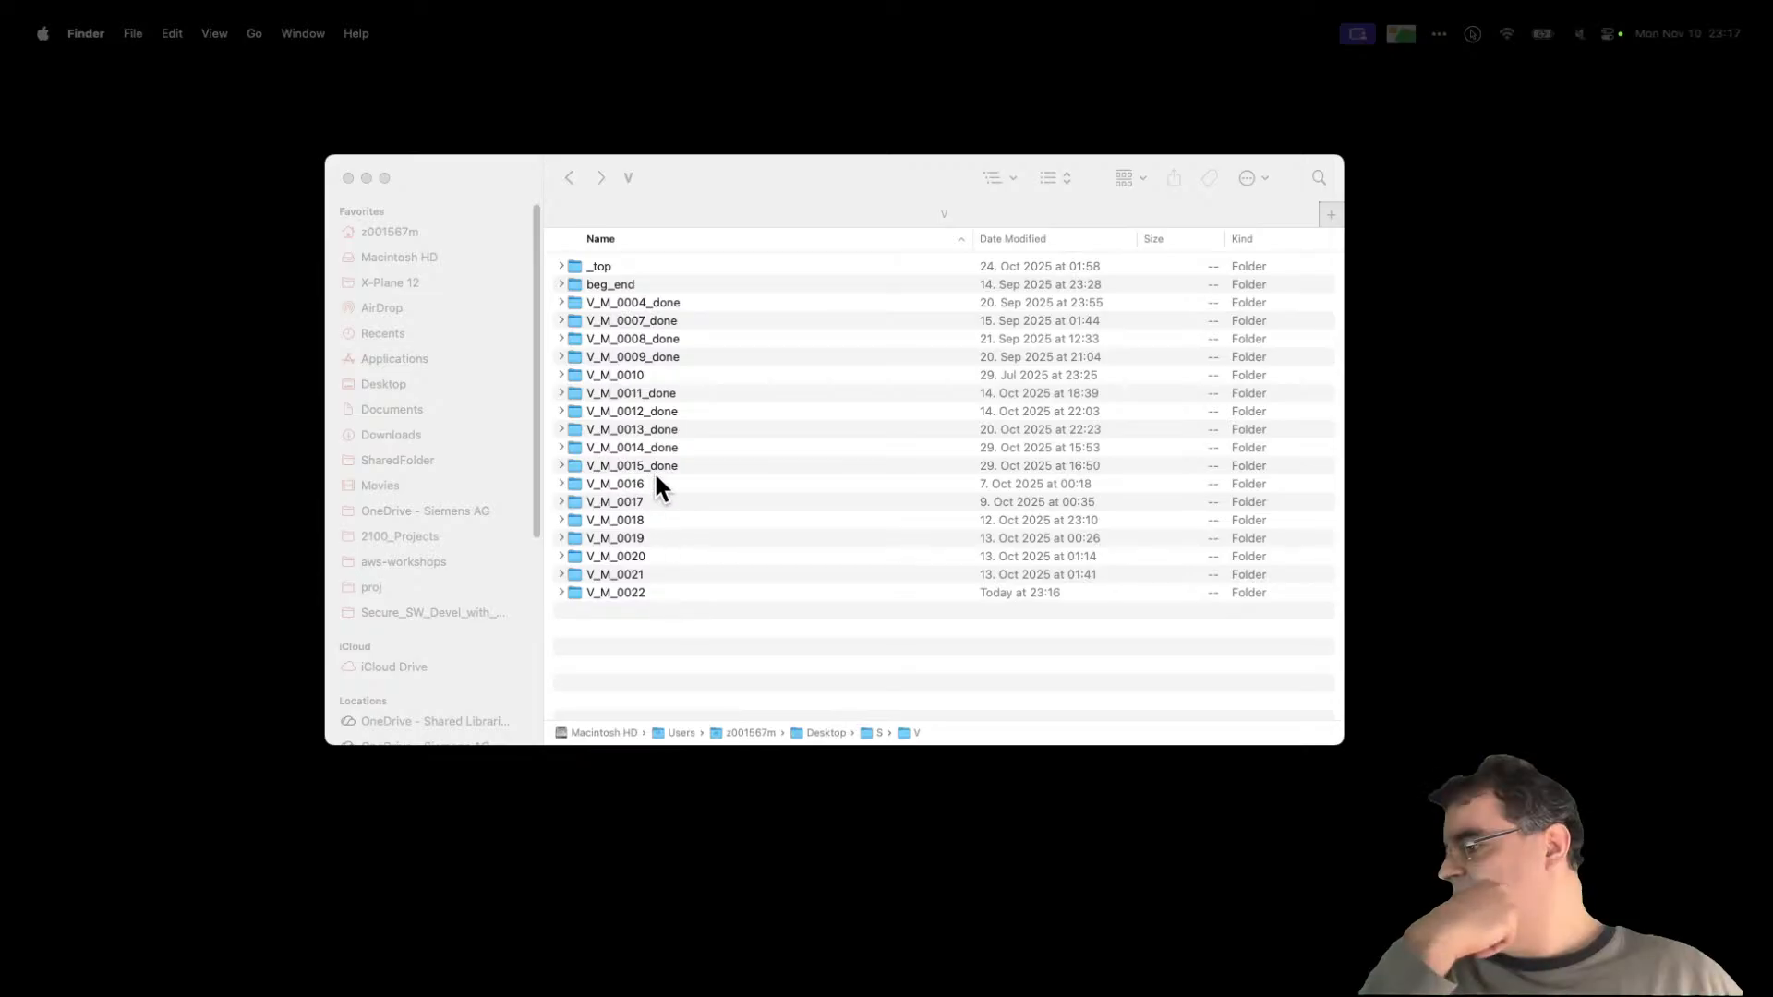
click(640, 489)
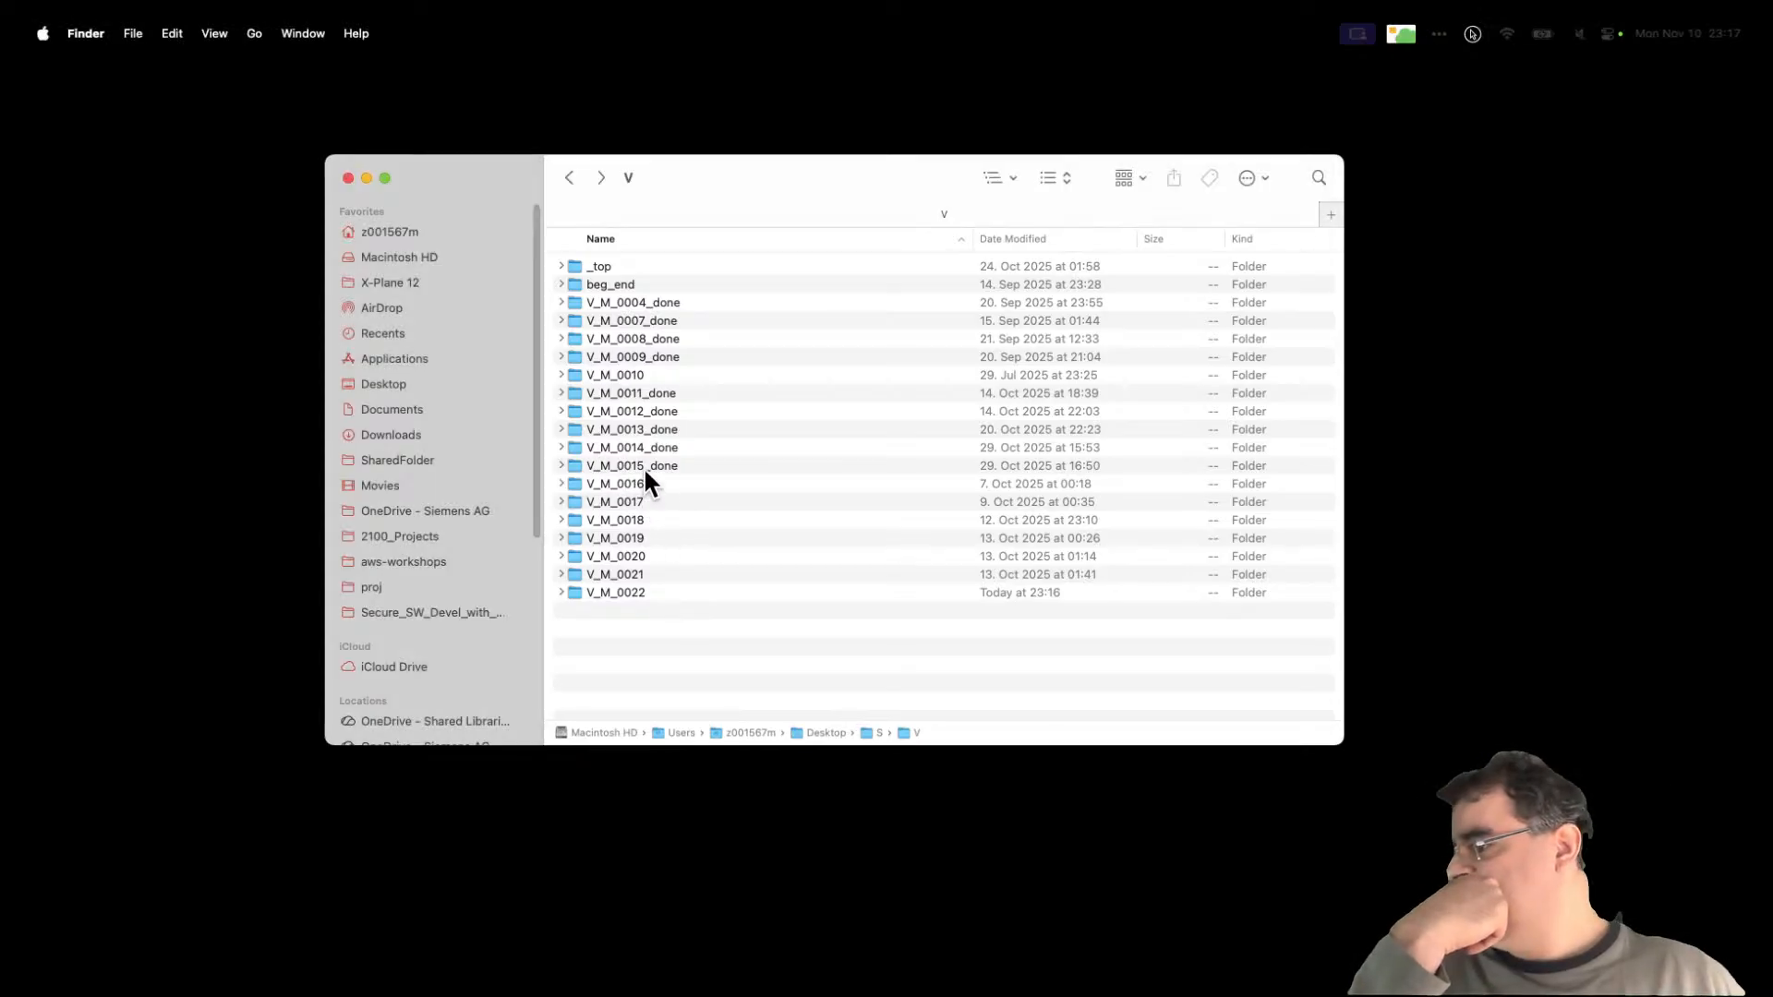
click(560, 466)
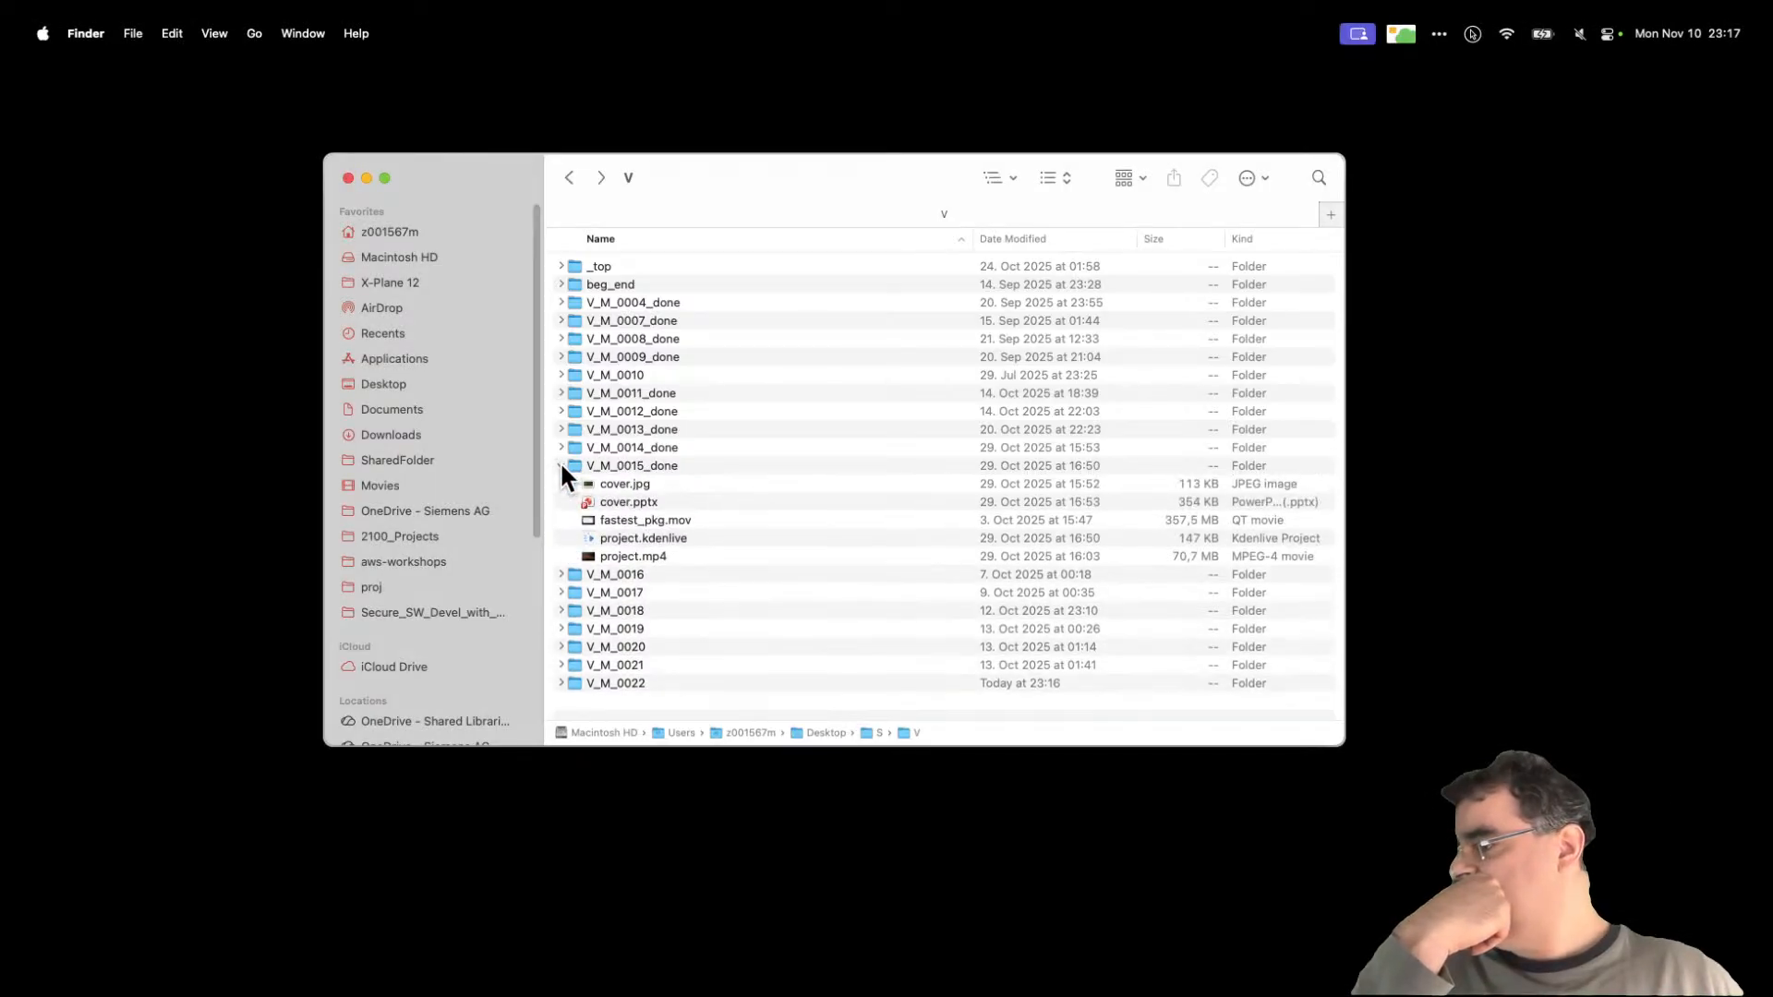
click(646, 501)
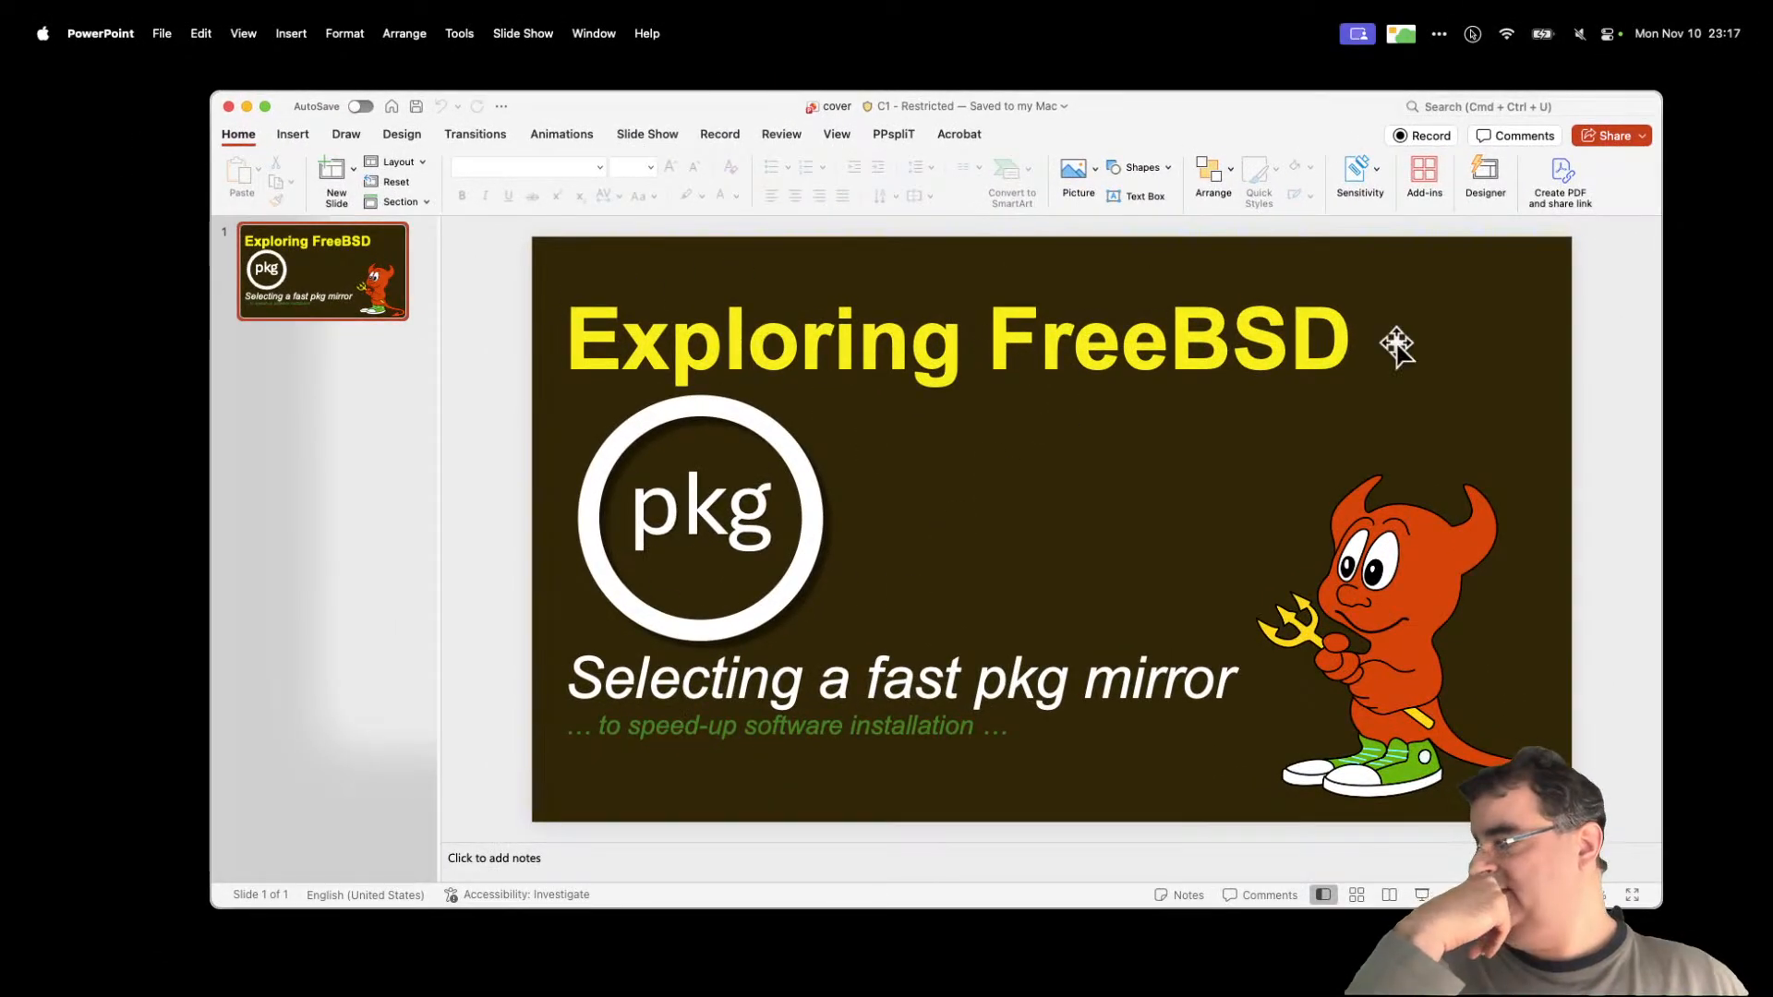
Step: Nudge the PowerPoint window slightly right and launch Google Chrome from the Dock
drag(734, 113, 750, 117)
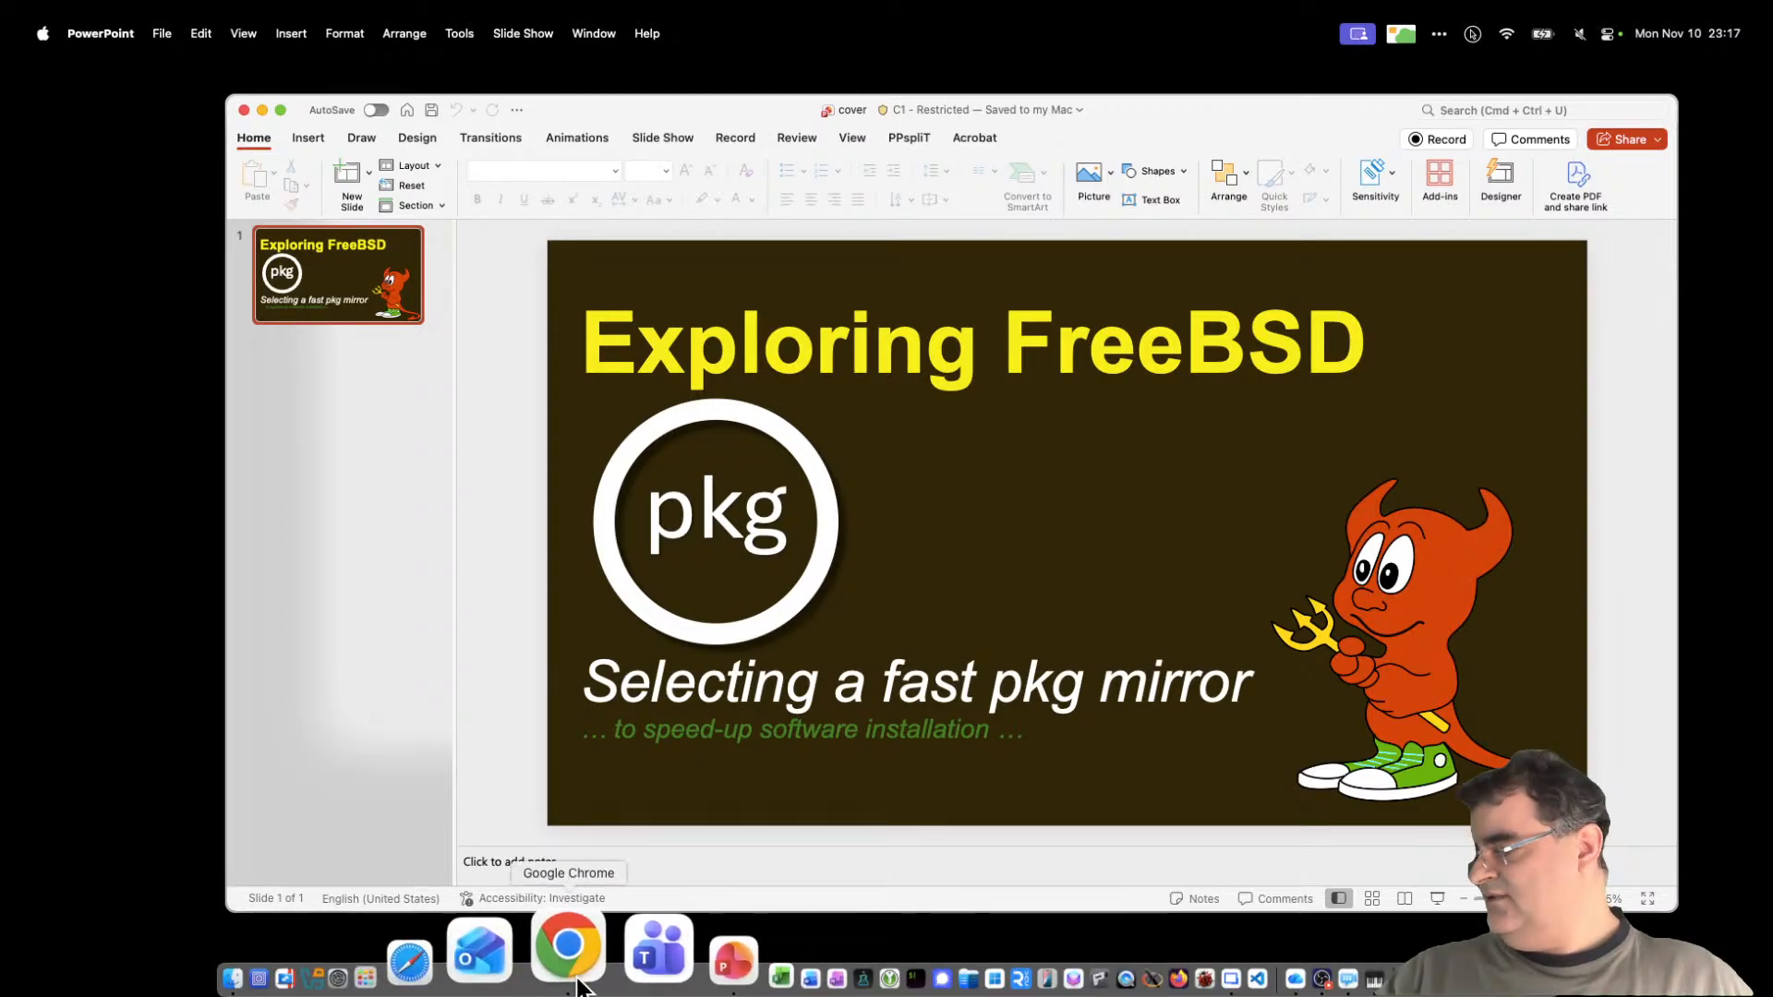
click(577, 983)
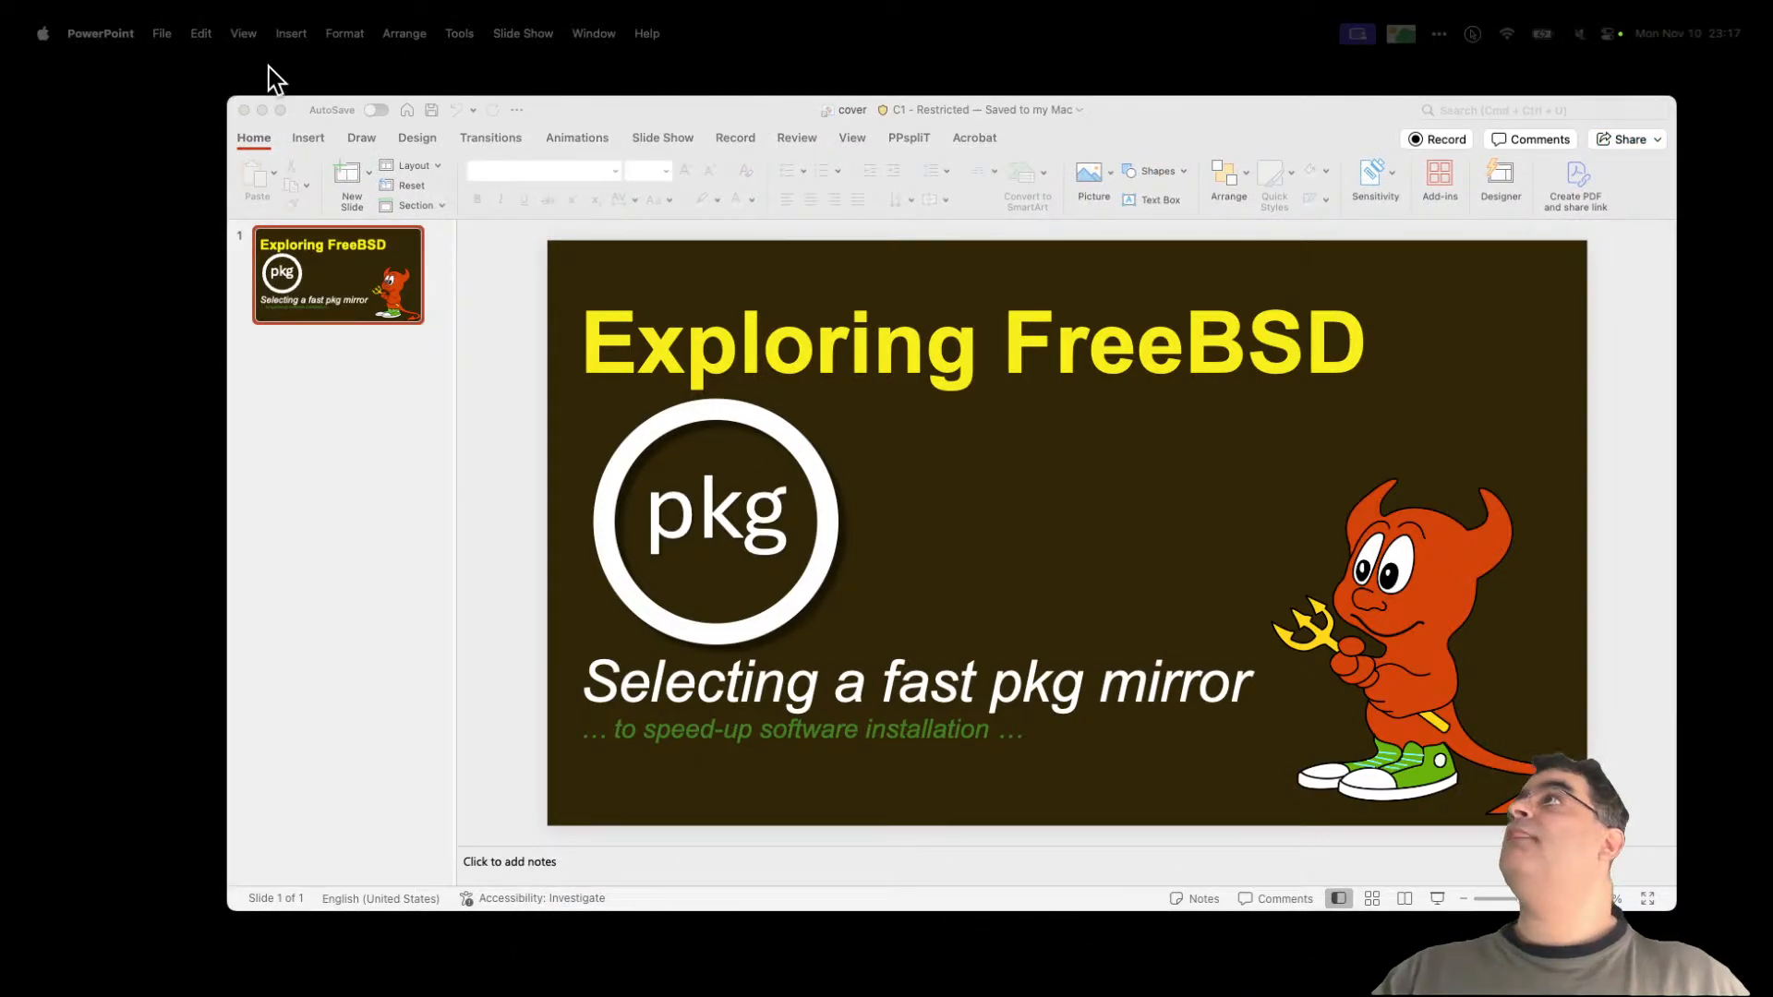
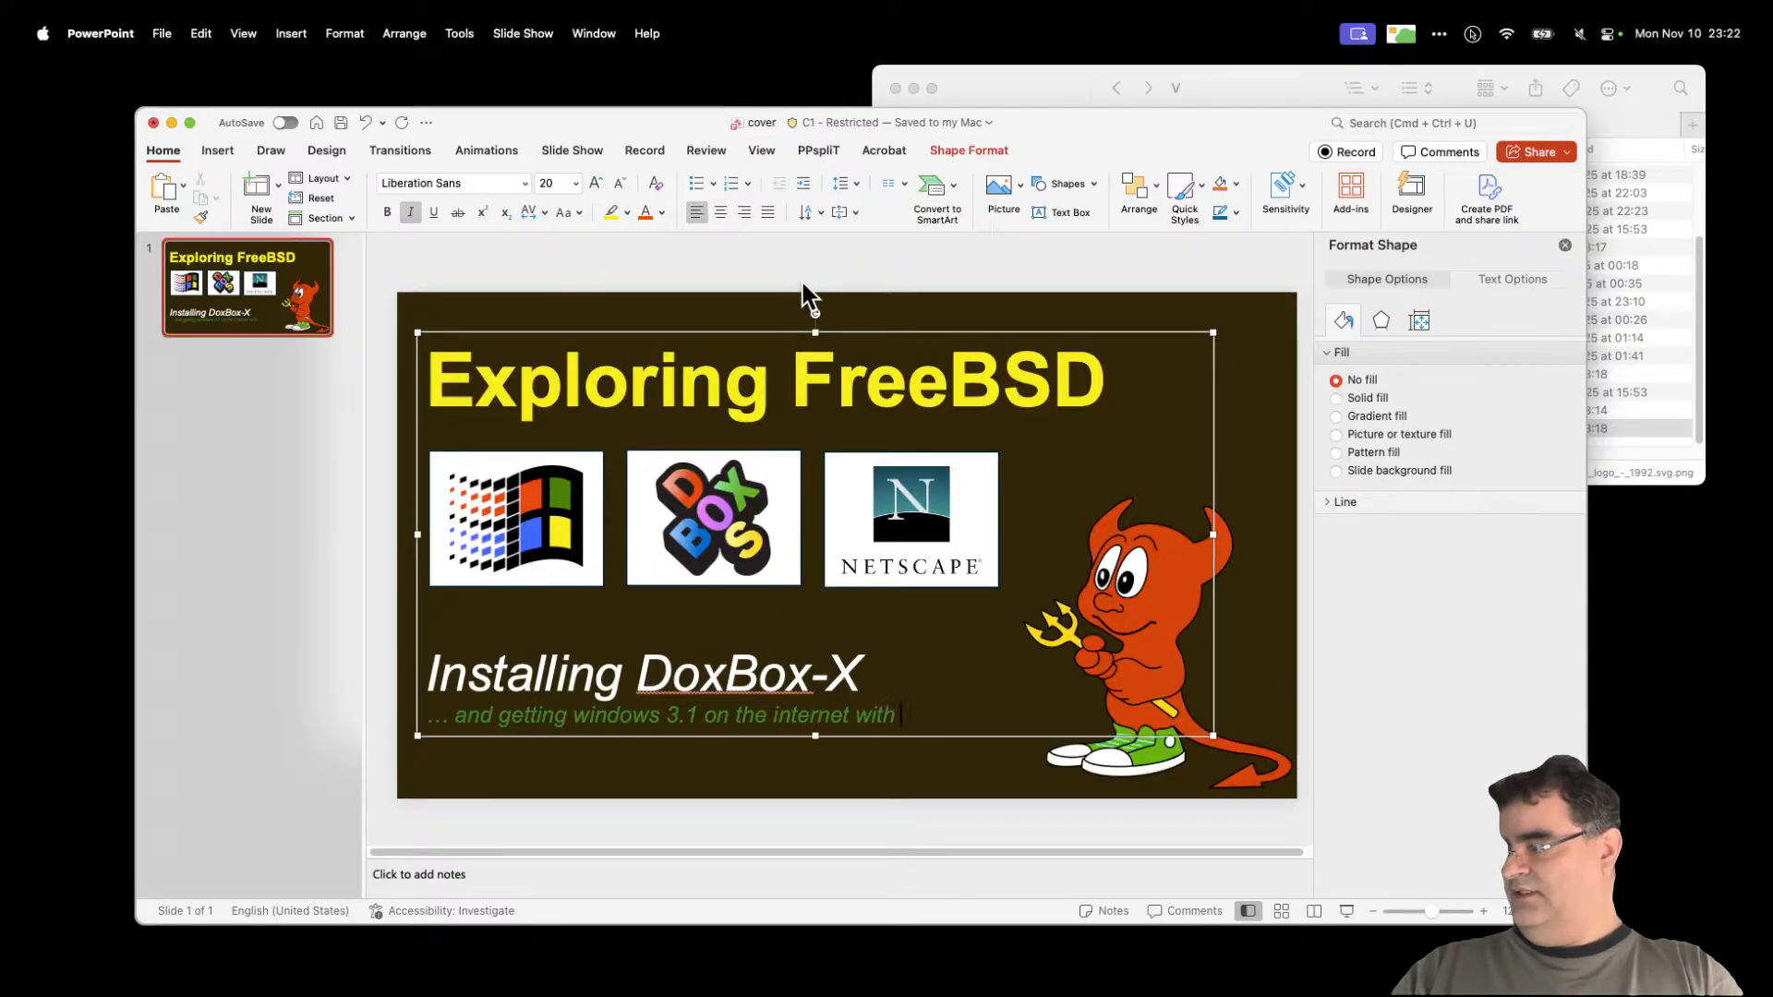
Step: Finish the subtitle with 'Netscape Navigator' and delete the ellipsis before 'and'
text(caüe)
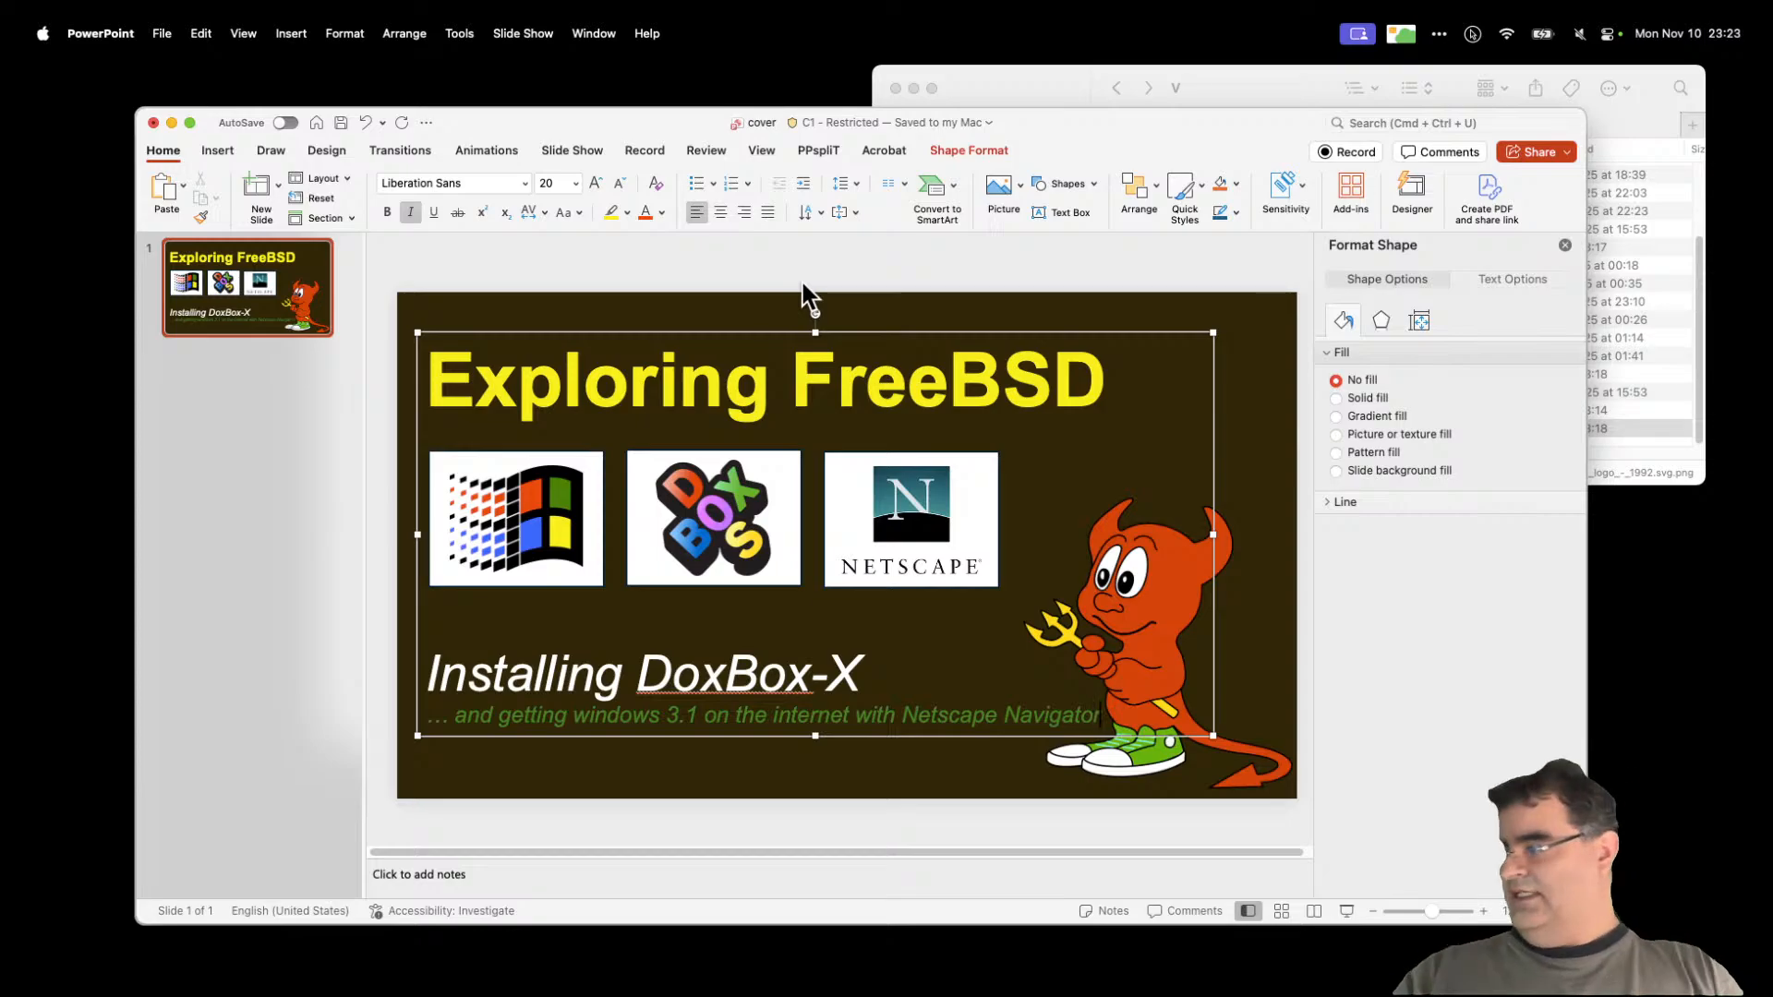
double_click(528, 718)
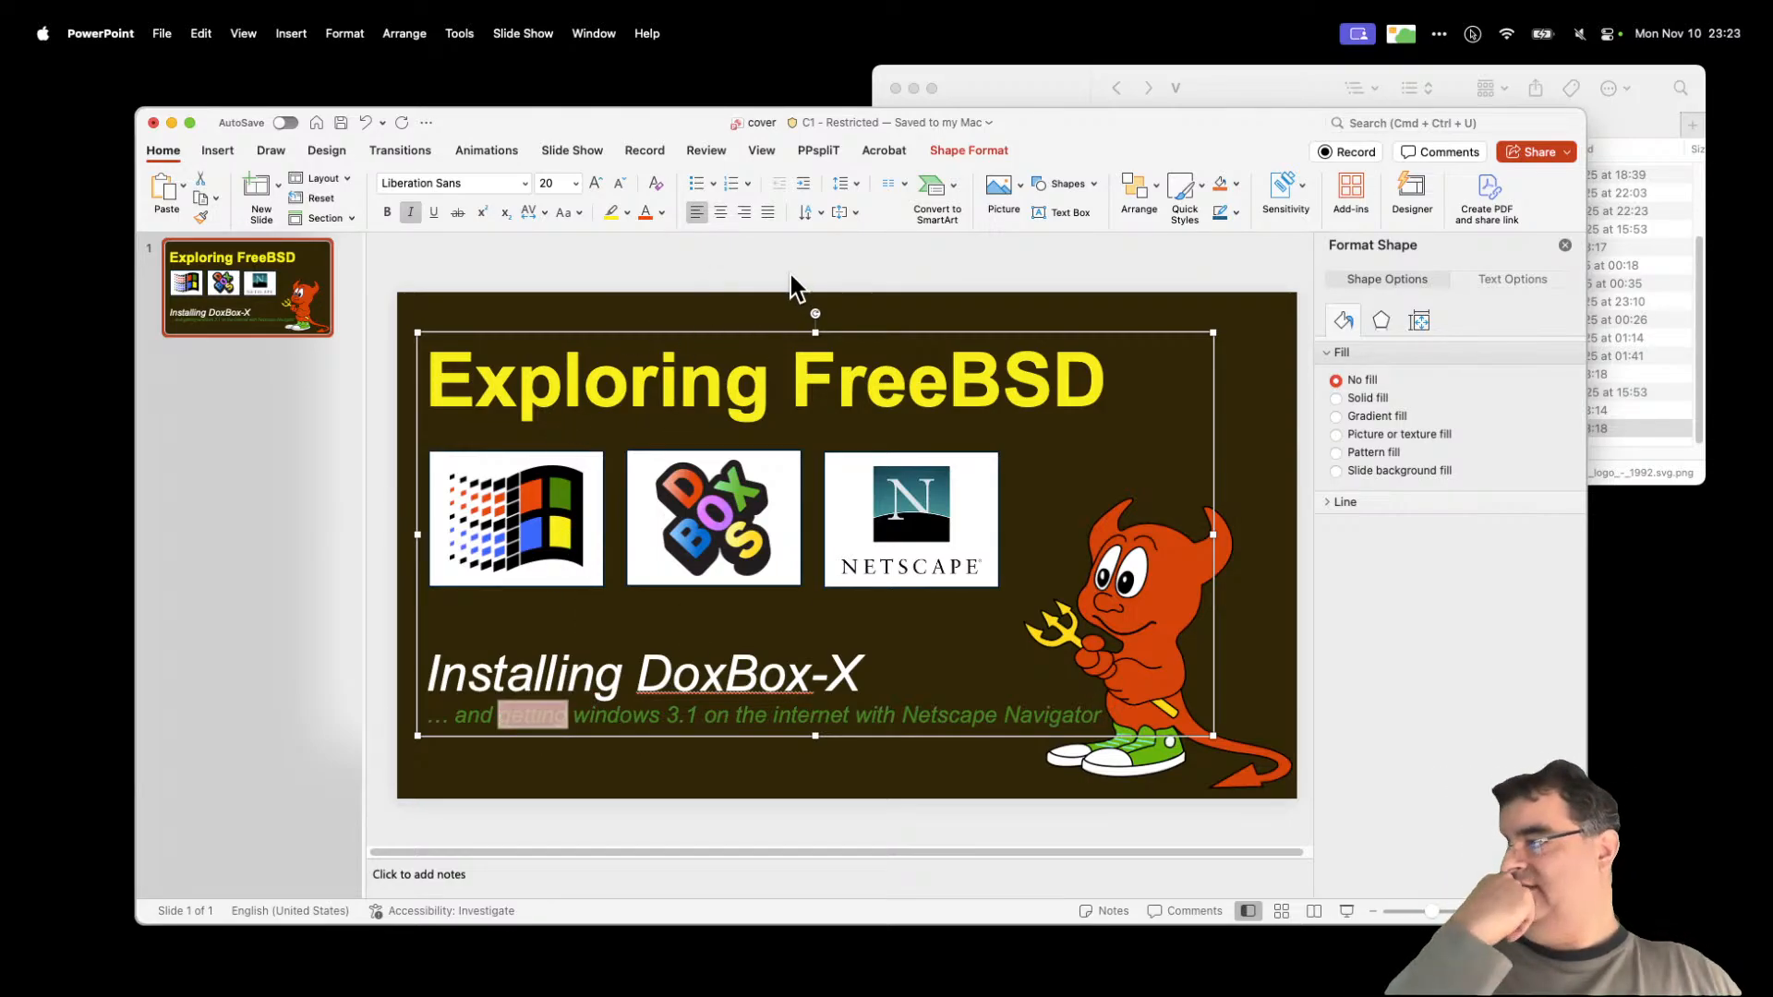
click(791, 277)
click(452, 718)
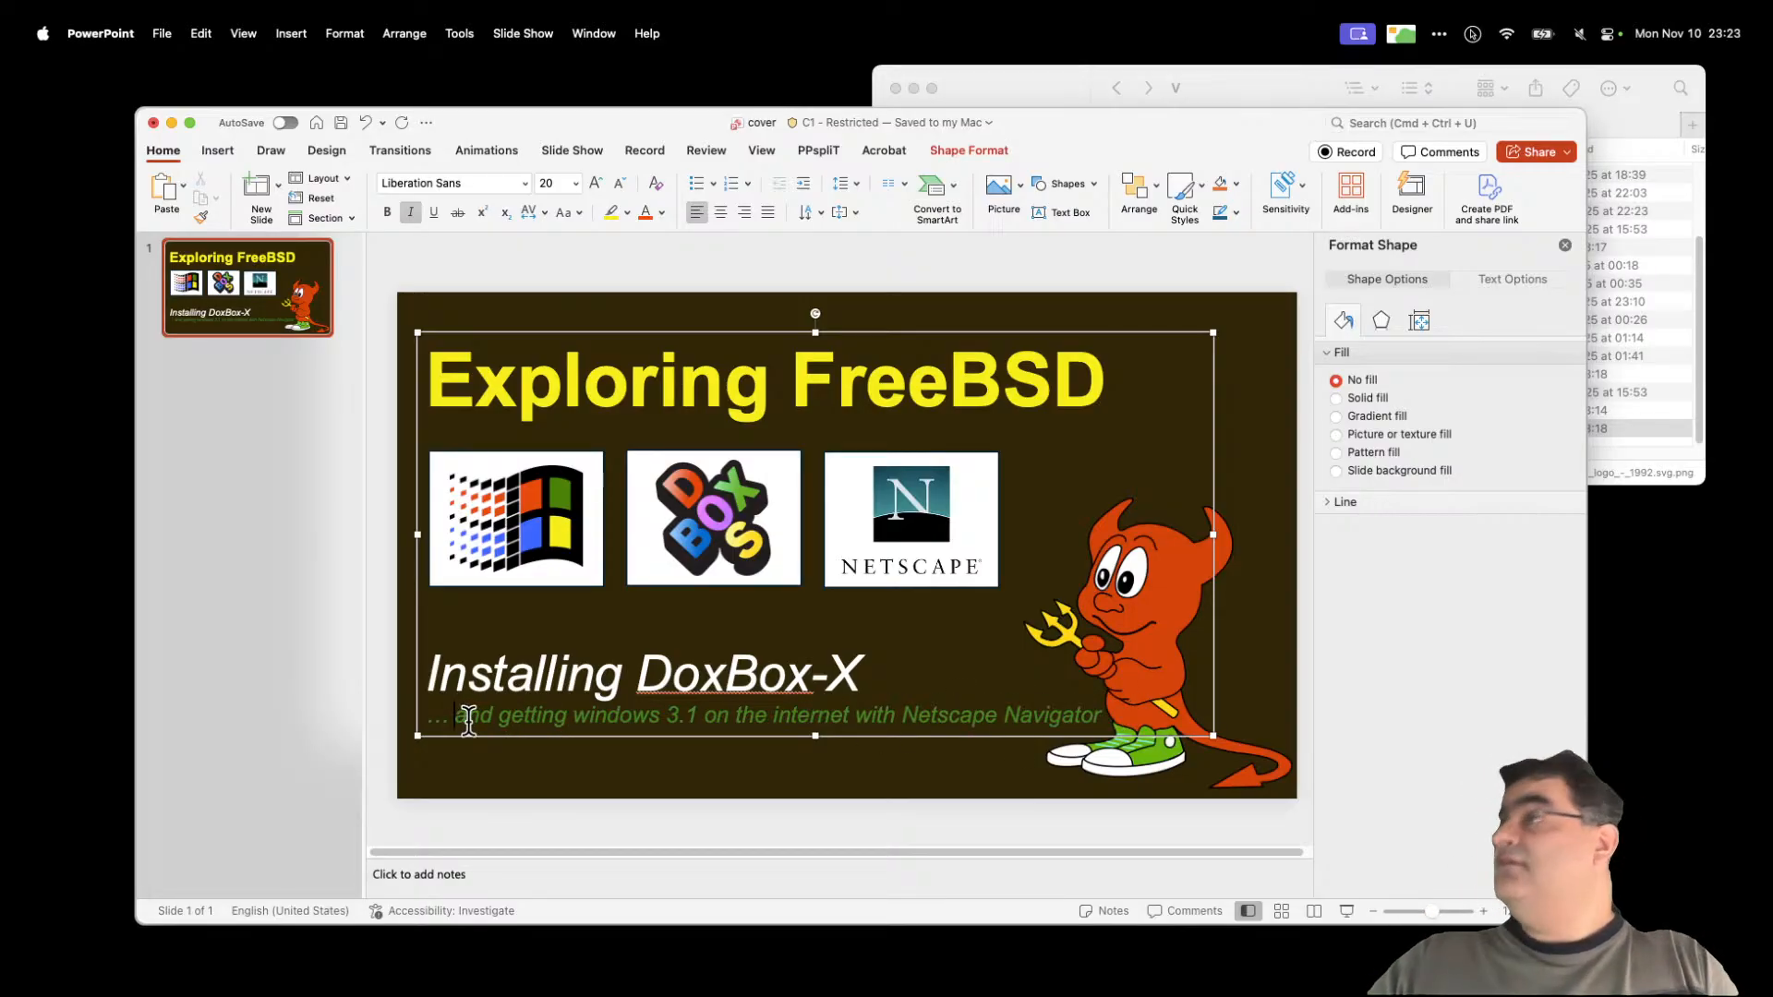
key(BackSpace)
key(BackSpace)
key(BackSpace)
key(BackSpace)
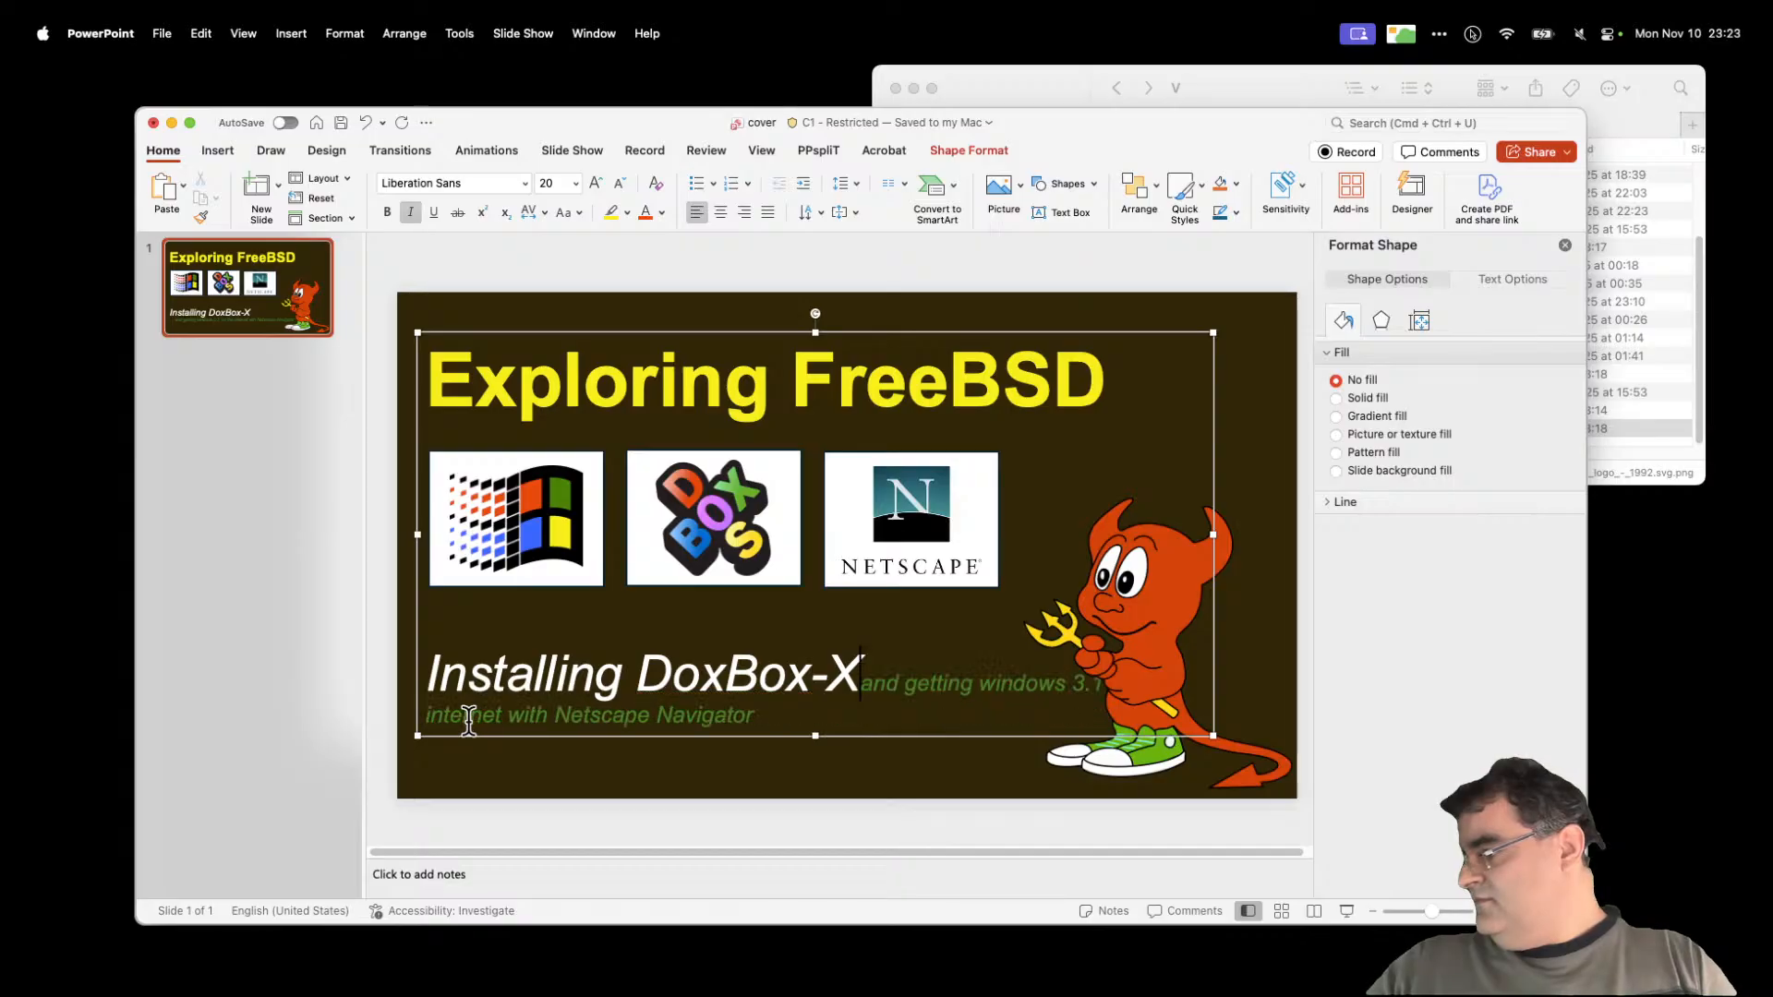
key(super+z)
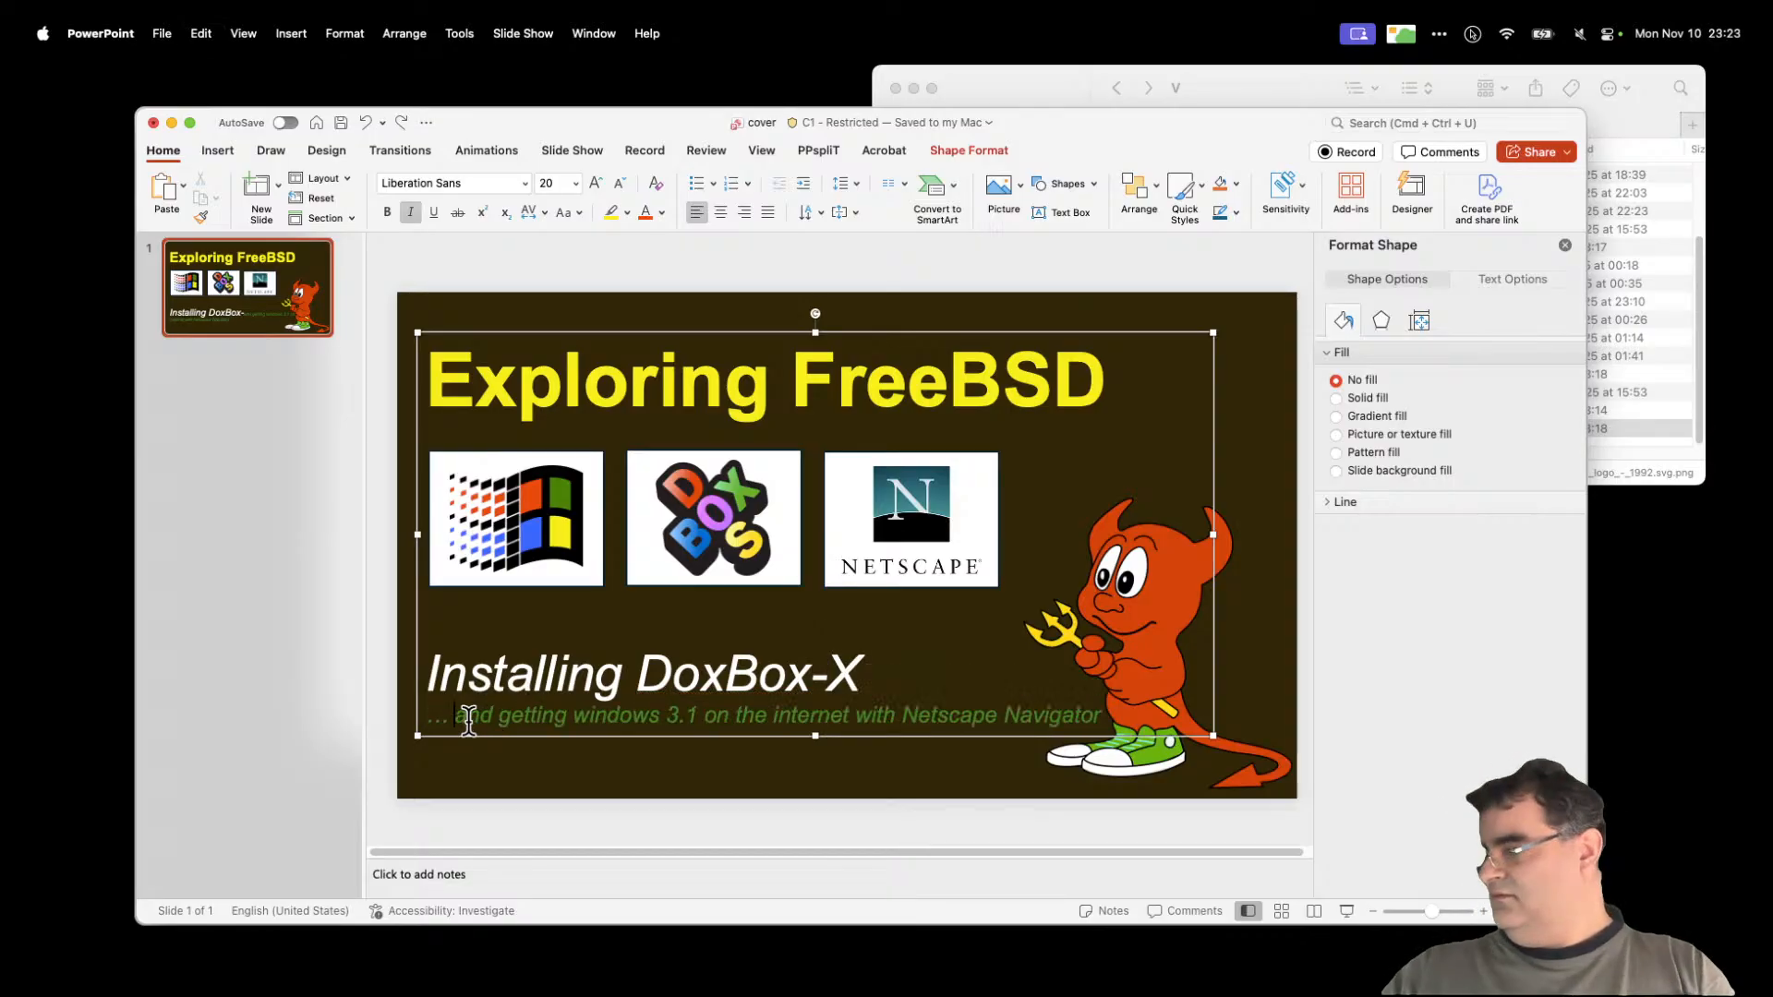
key(BackSpace)
key(BackSpace)
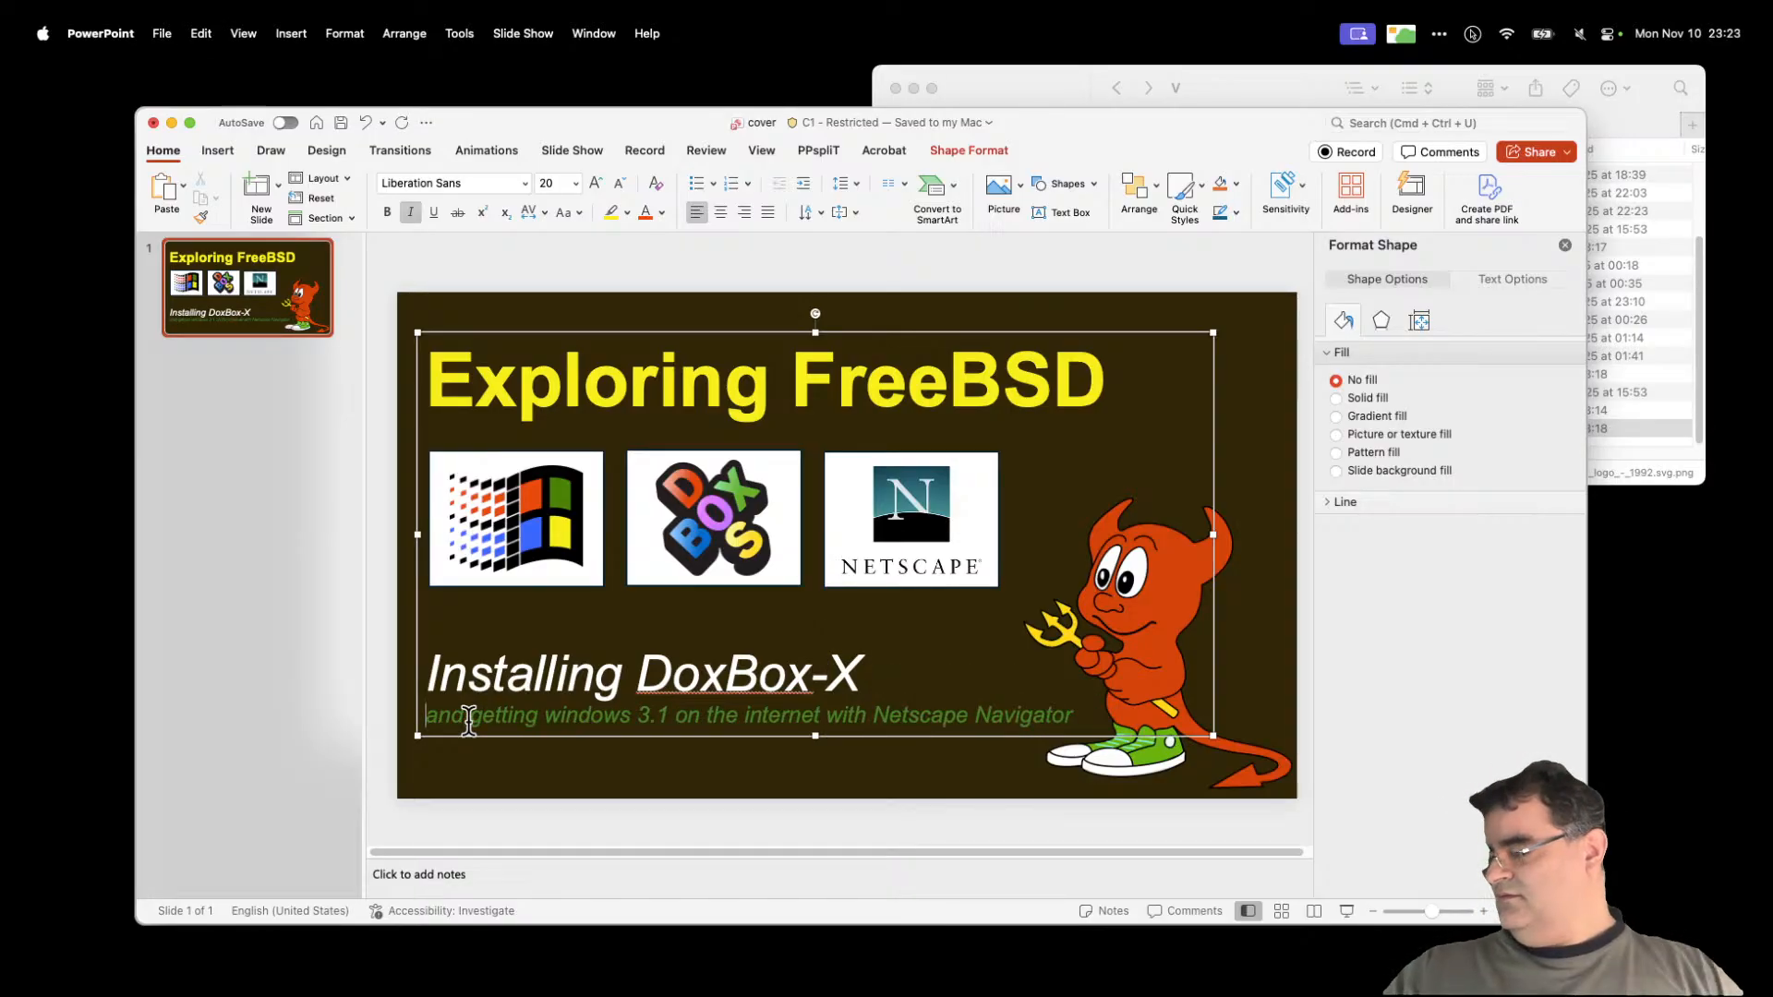
click(929, 251)
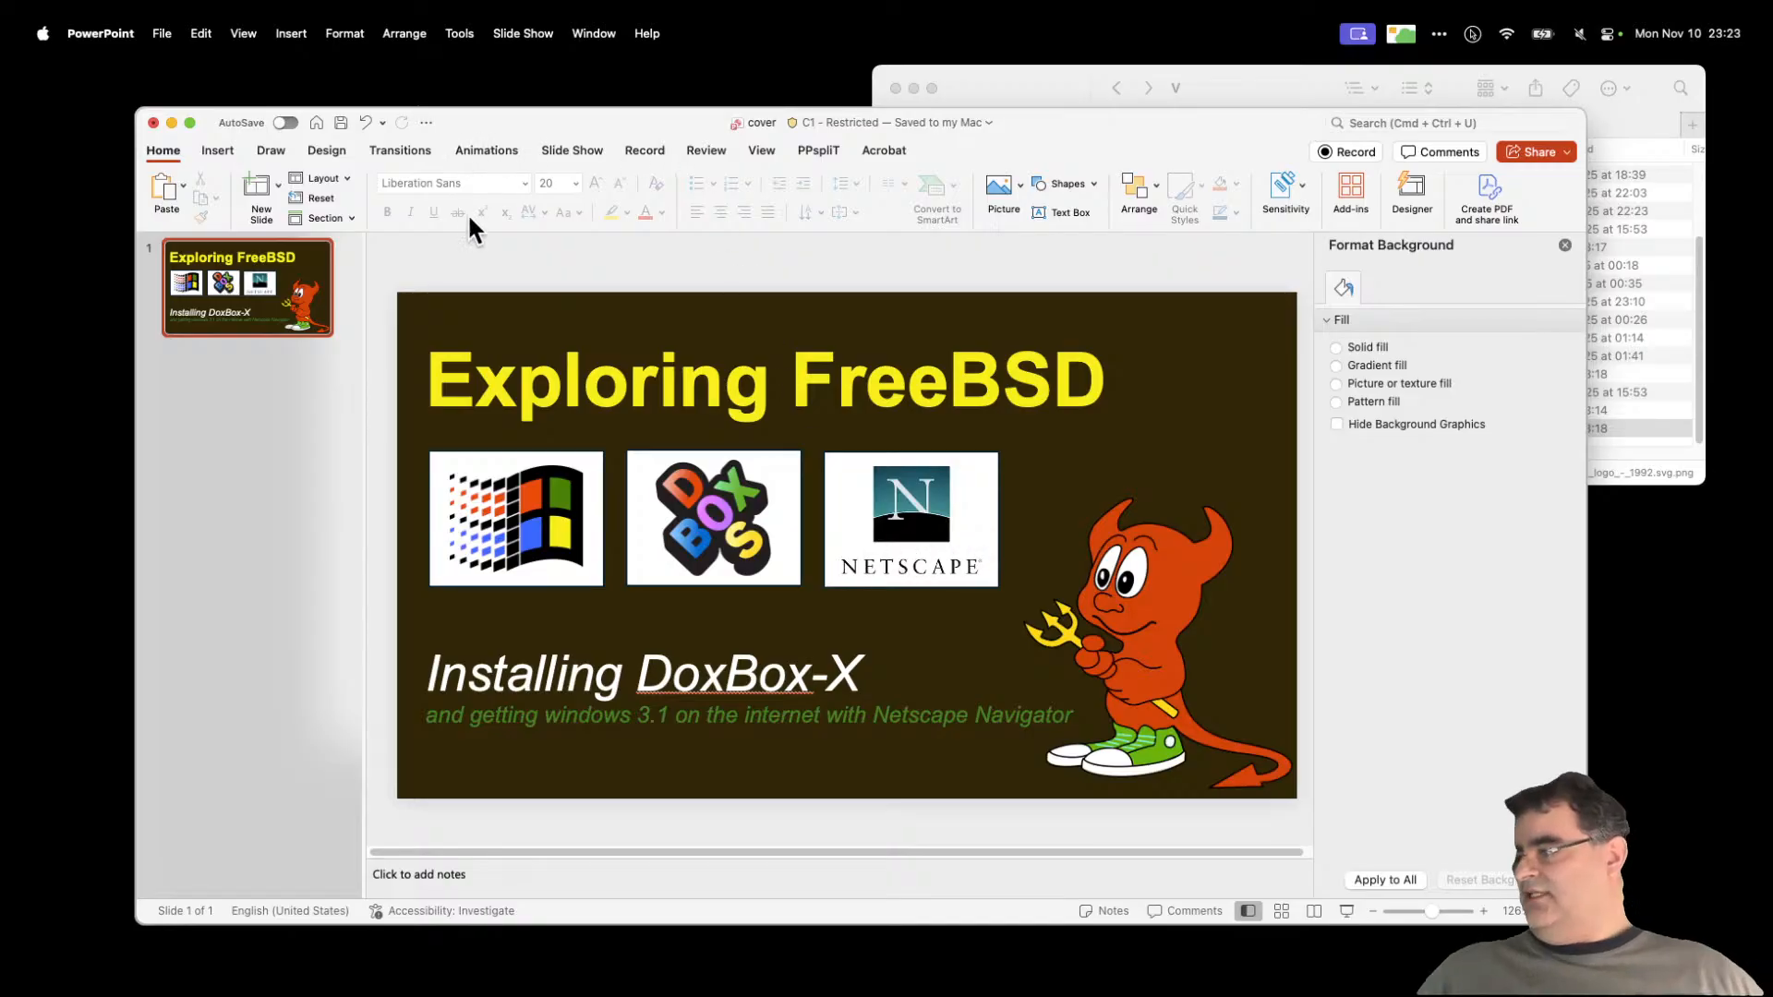
Step: Reorder the logos so DOSBox is first and Windows sits between DOSBox and Netscape
drag(387, 254, 651, 637)
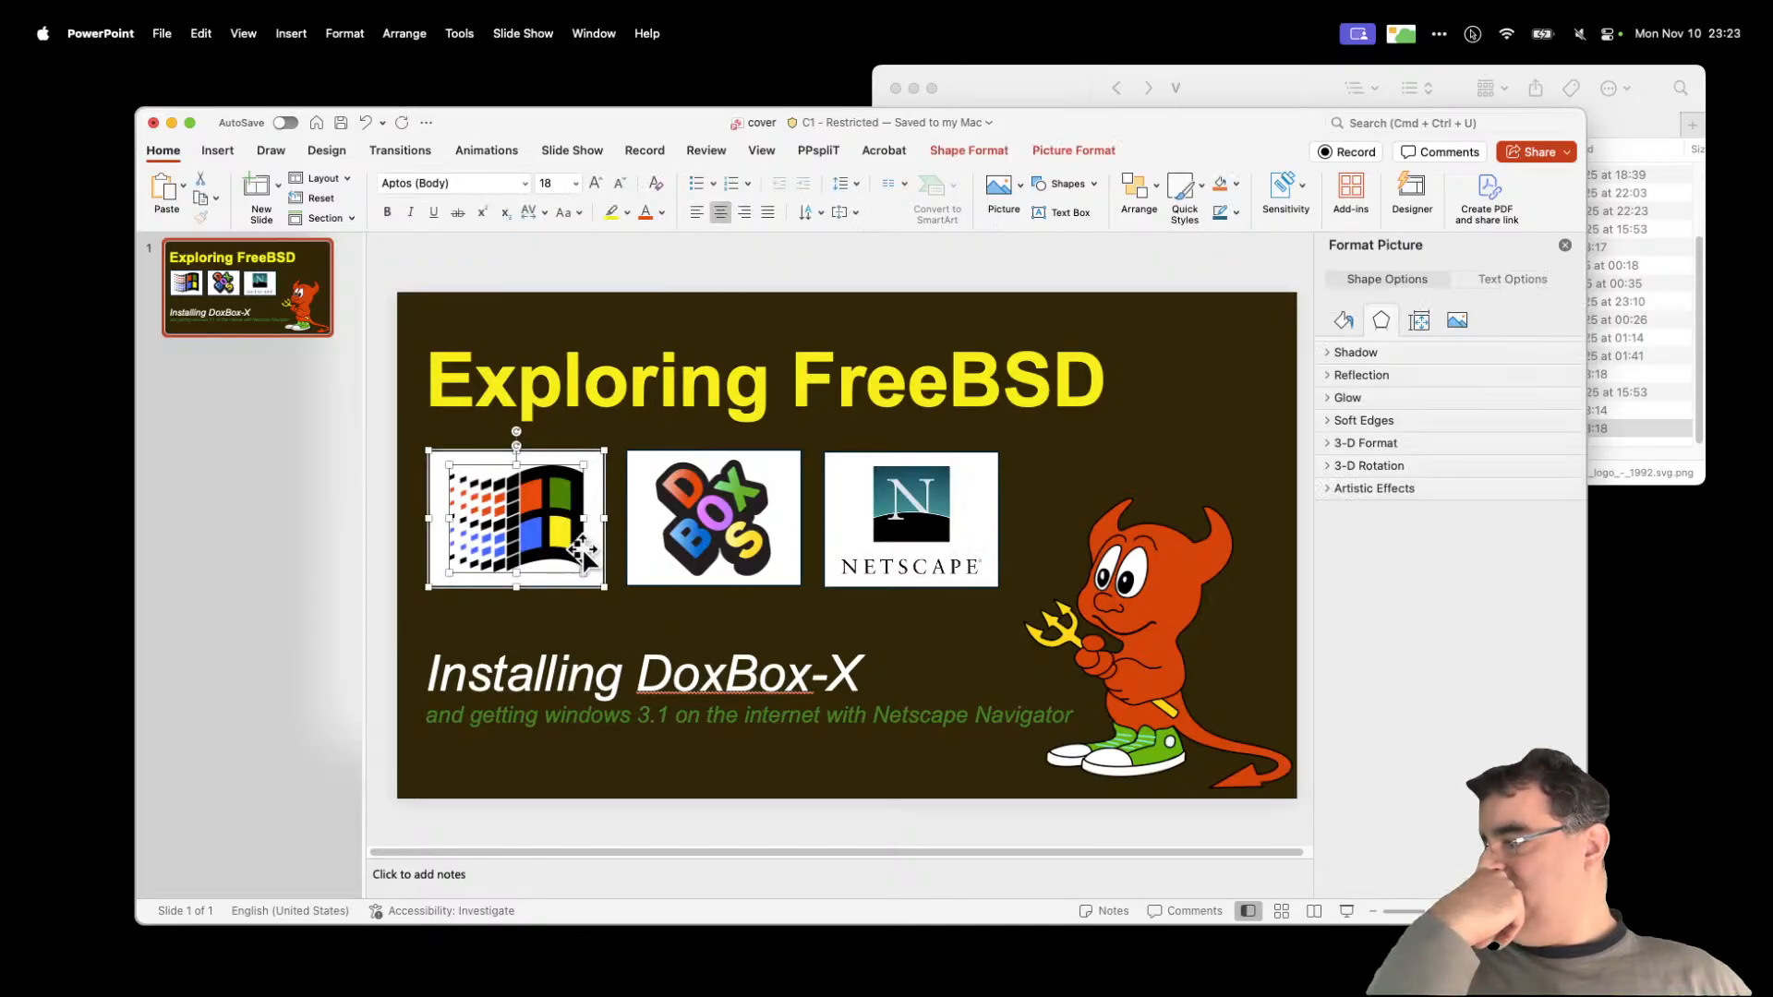
drag(598, 466, 1073, 270)
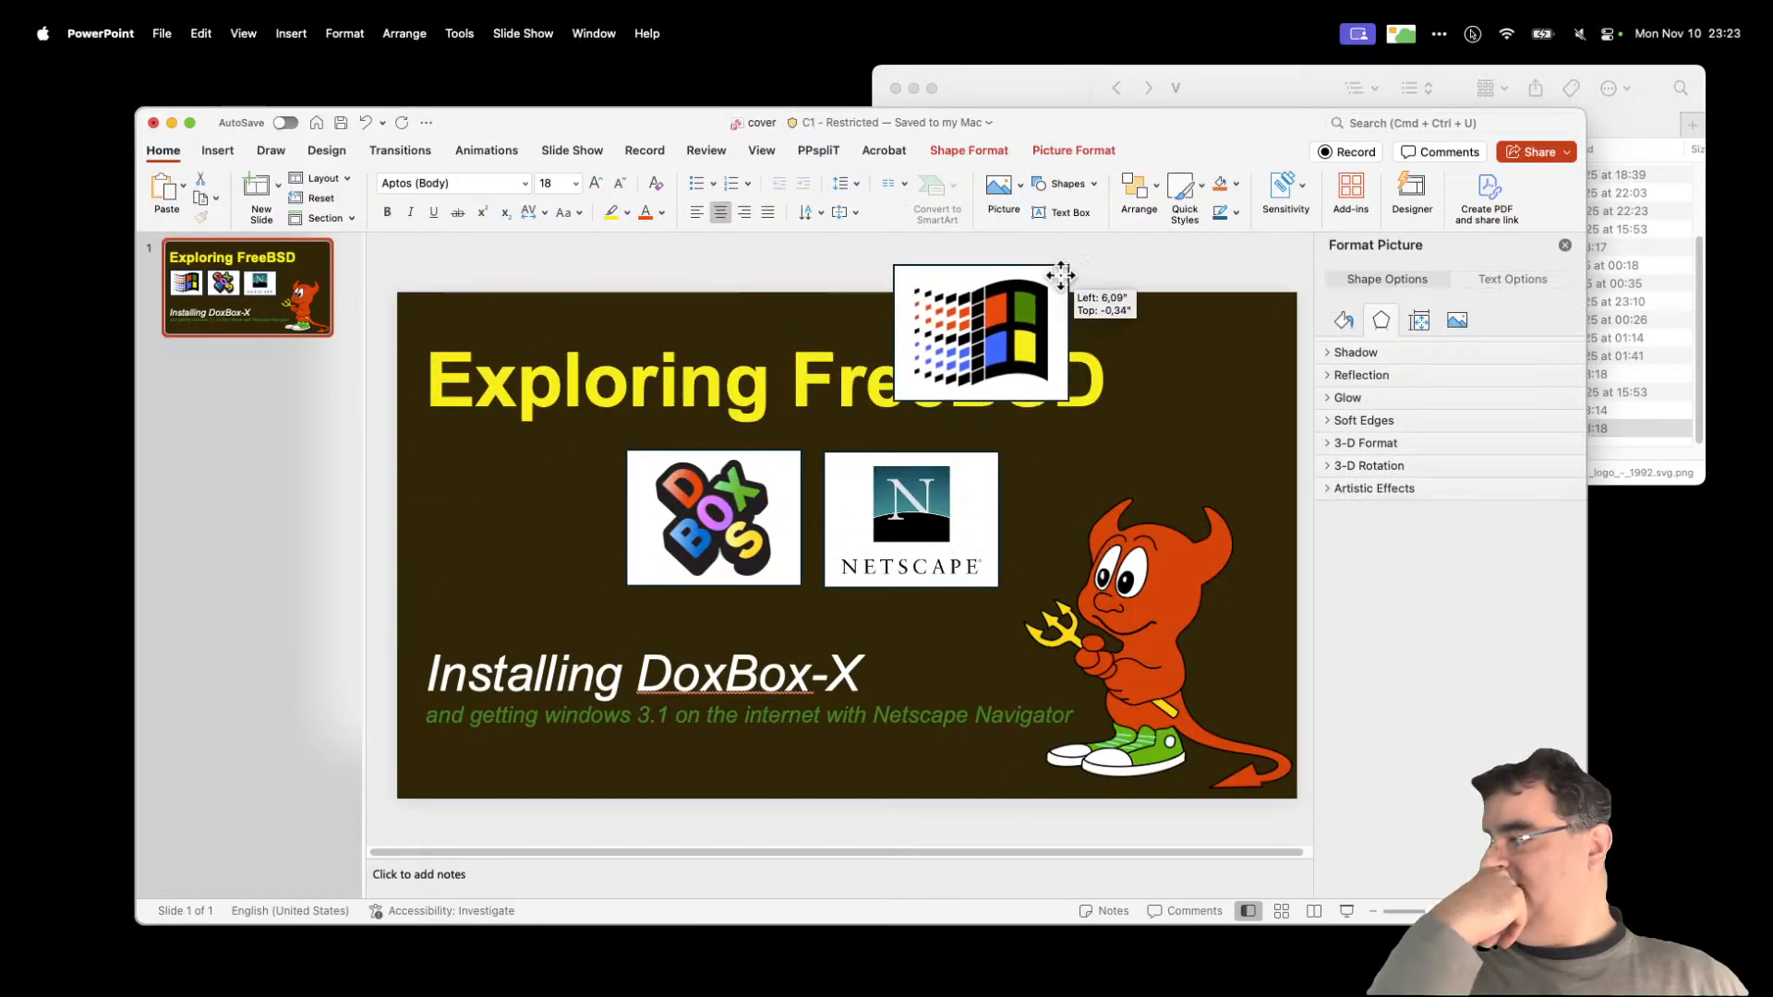
drag(599, 291, 851, 644)
drag(784, 466, 591, 472)
click(890, 264)
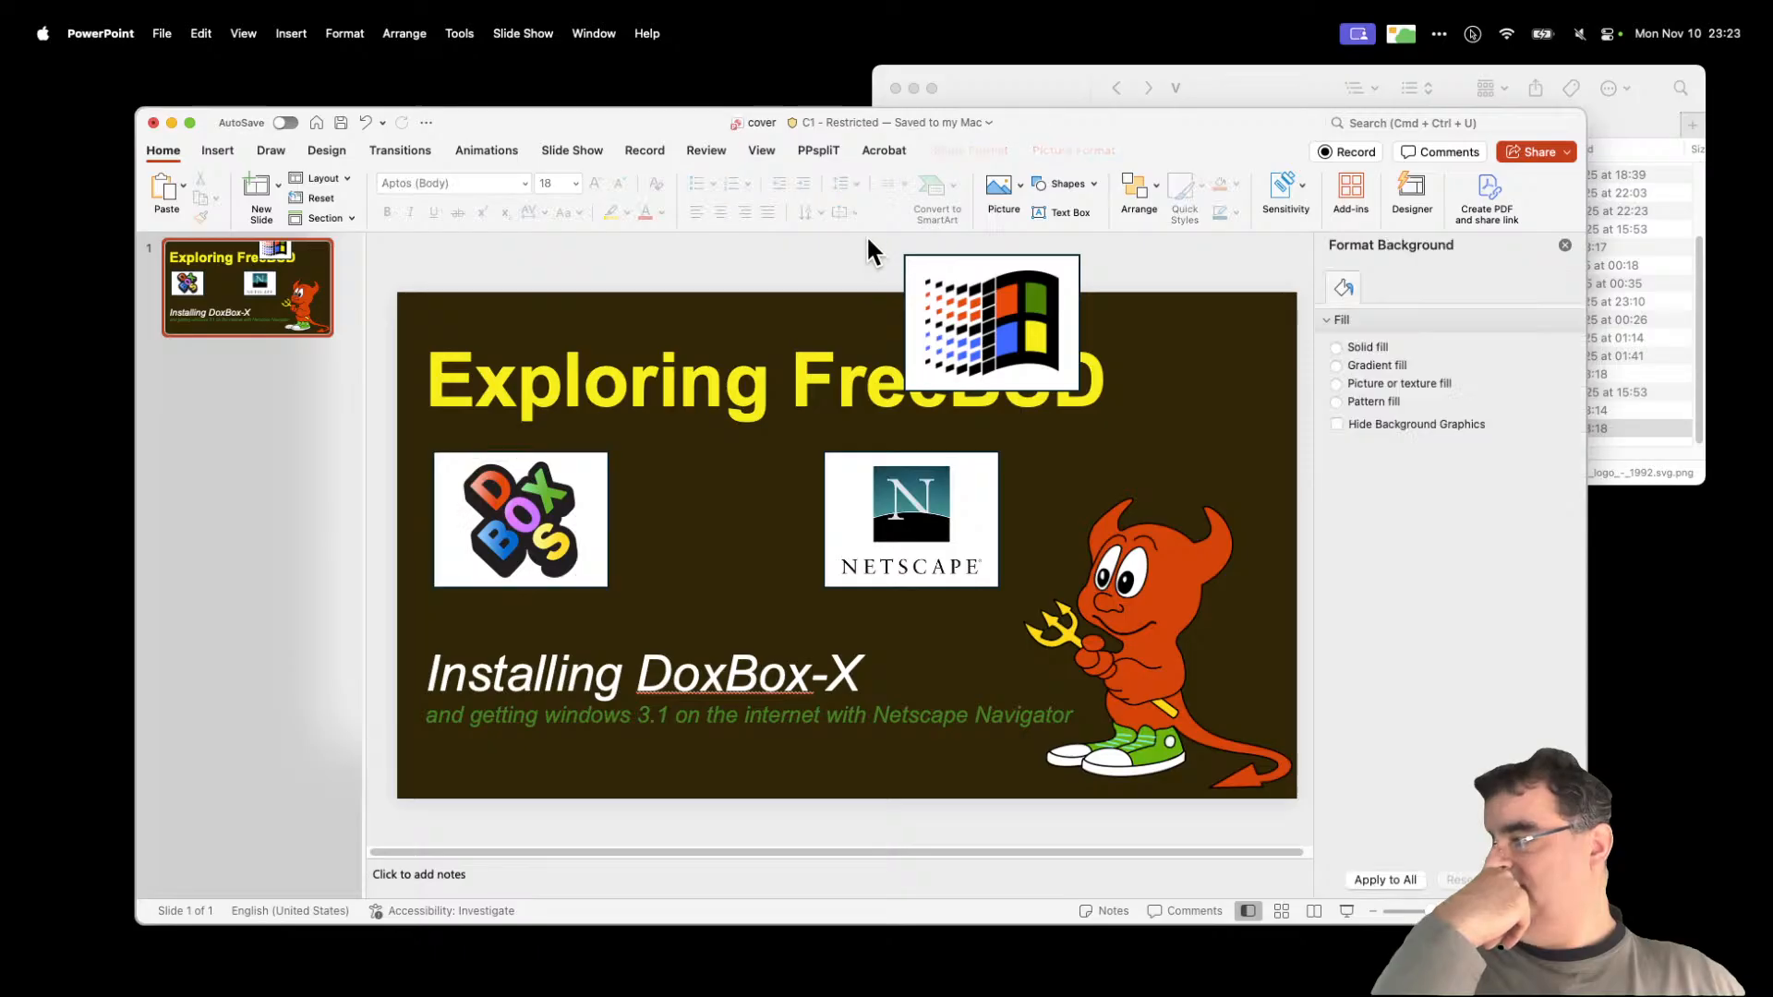
click(1053, 309)
drag(1067, 289, 785, 477)
click(882, 272)
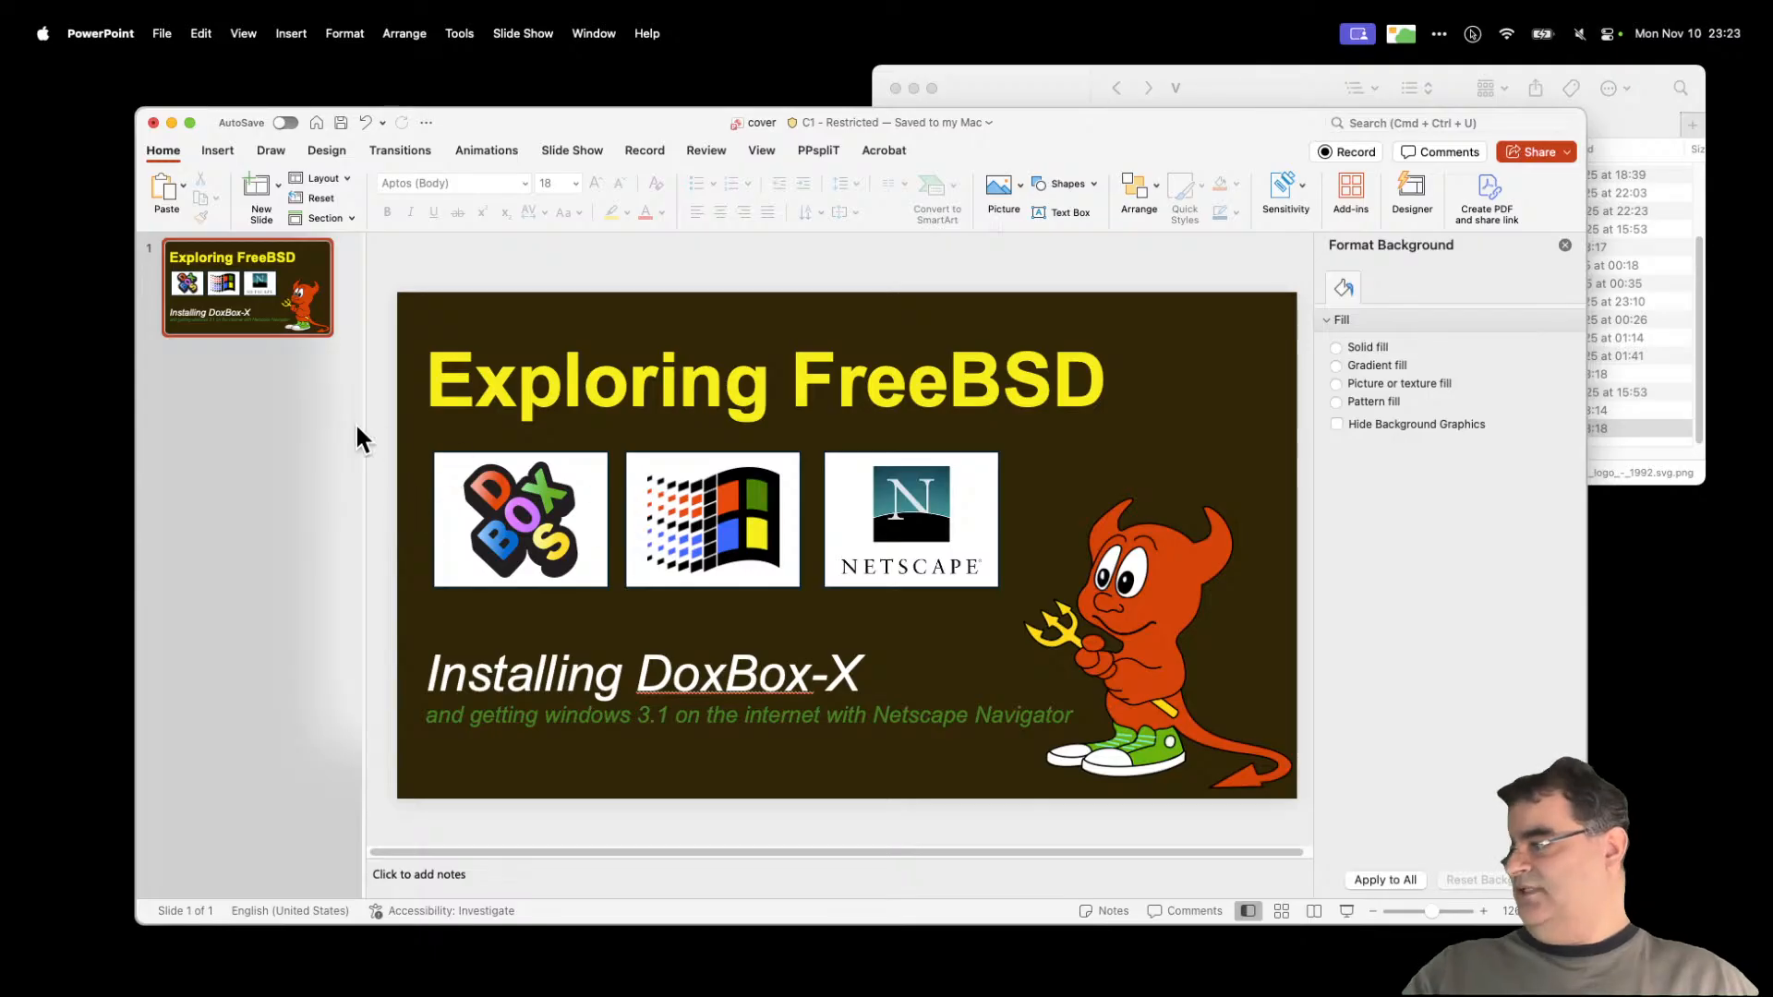
Step: Select all three logos and nudge them together slightly lower as one row
drag(373, 428, 1127, 662)
drag(962, 531, 961, 541)
click(905, 247)
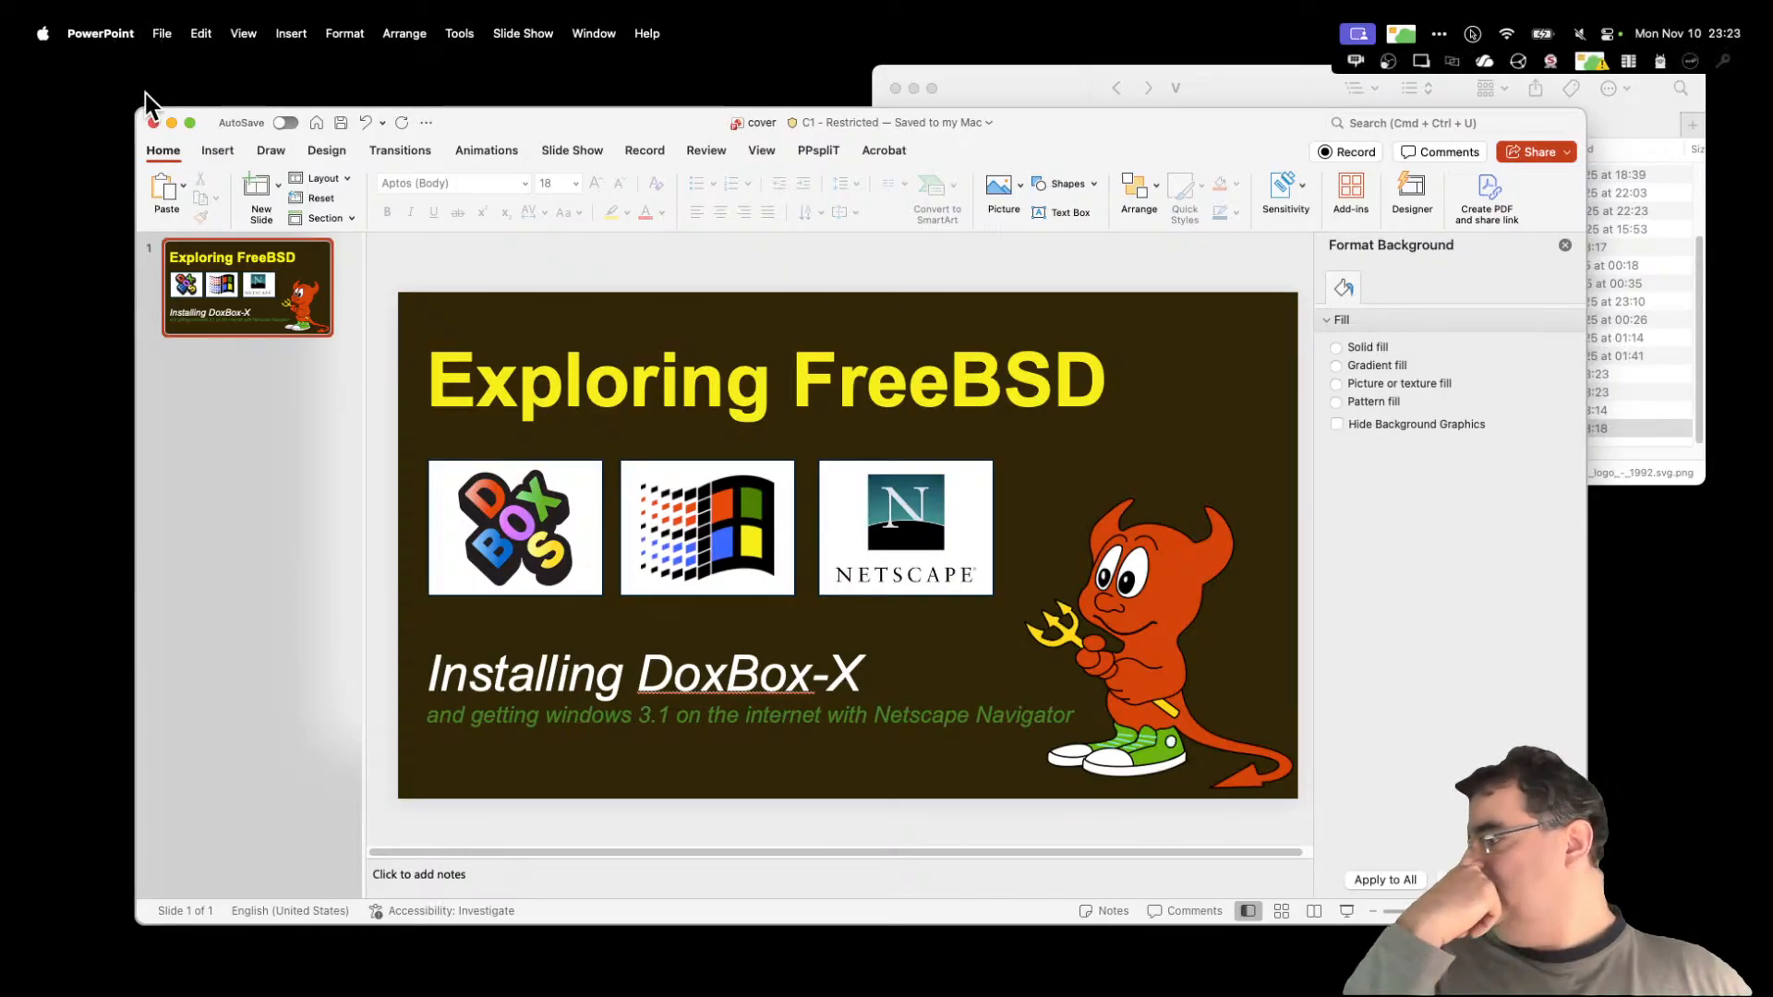
click(163, 34)
Step: Export the slide as a JPEG named cover.jpg into V_M_0022
click(196, 227)
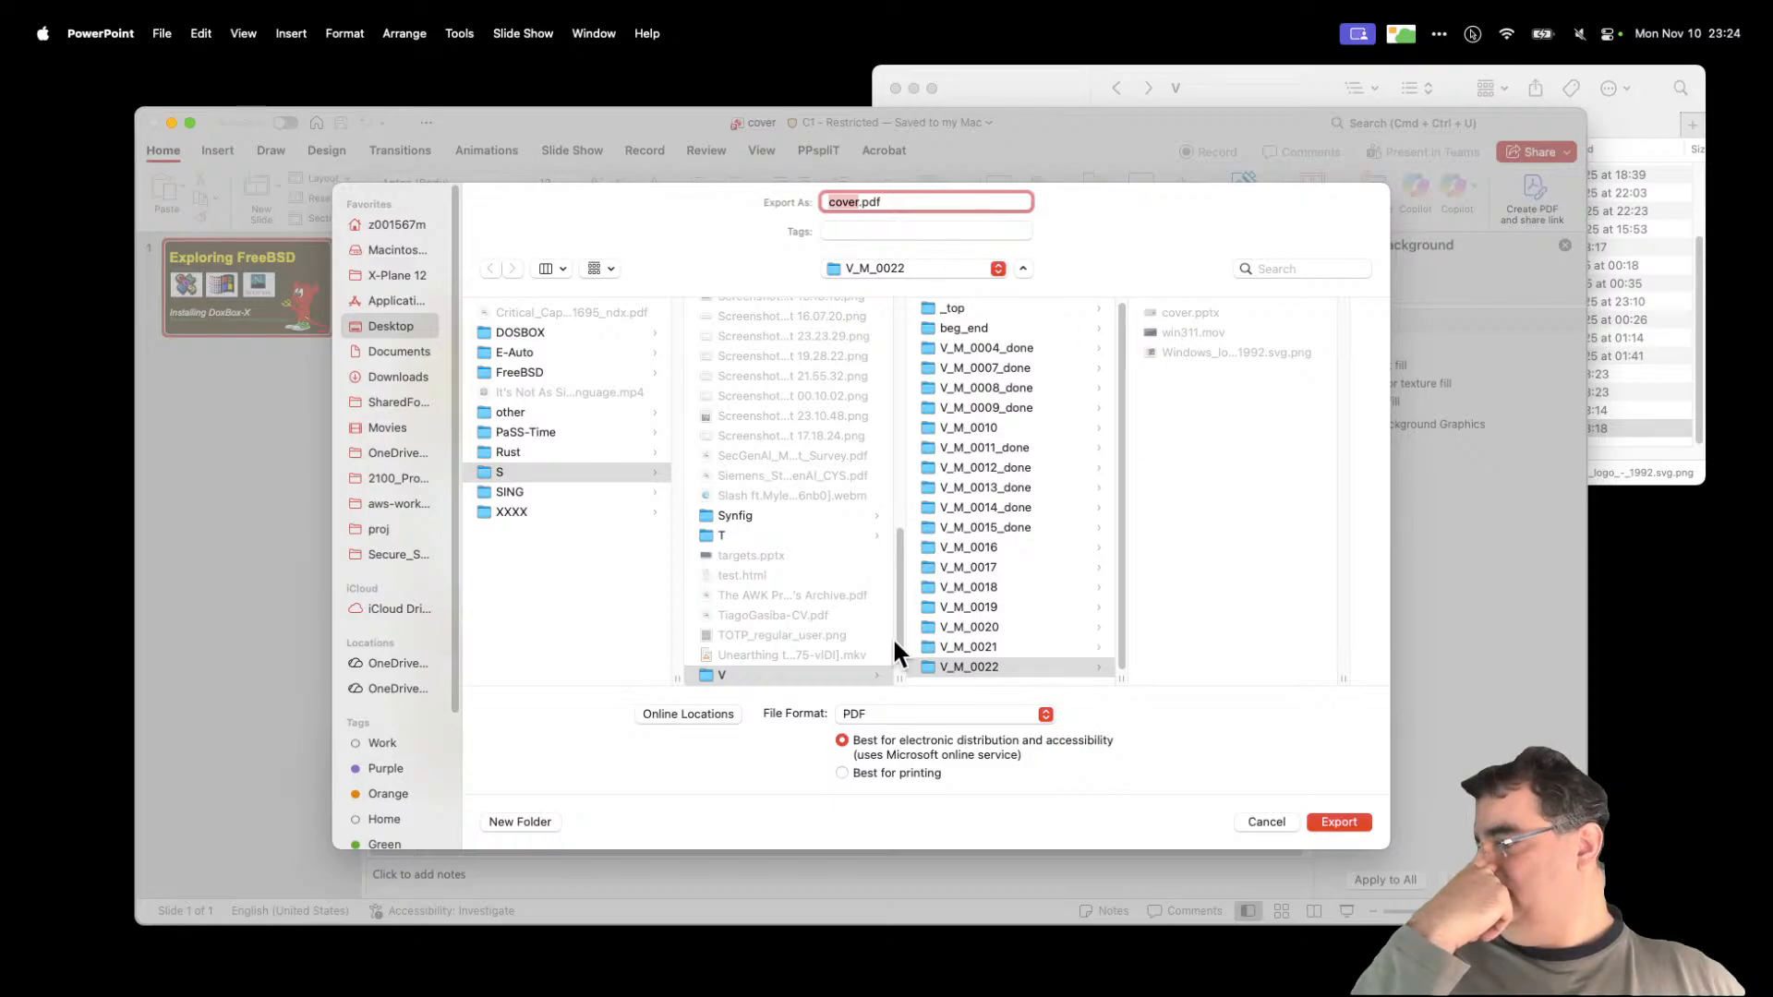
click(953, 712)
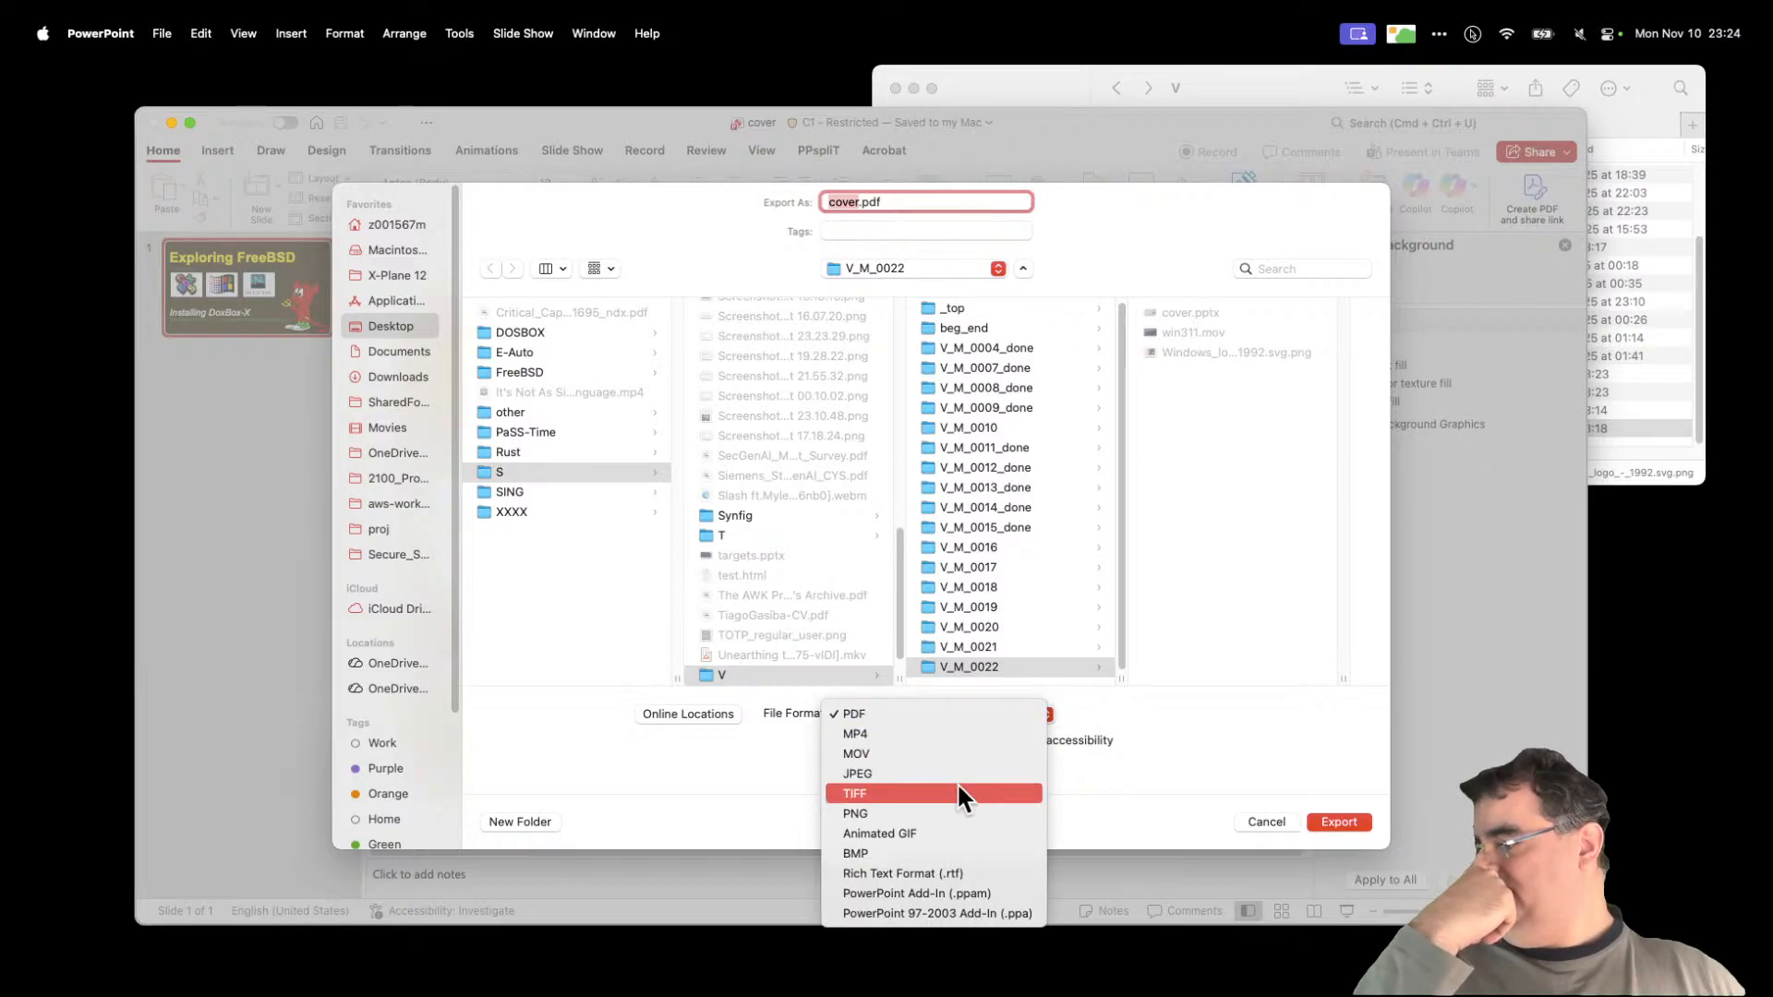
click(962, 773)
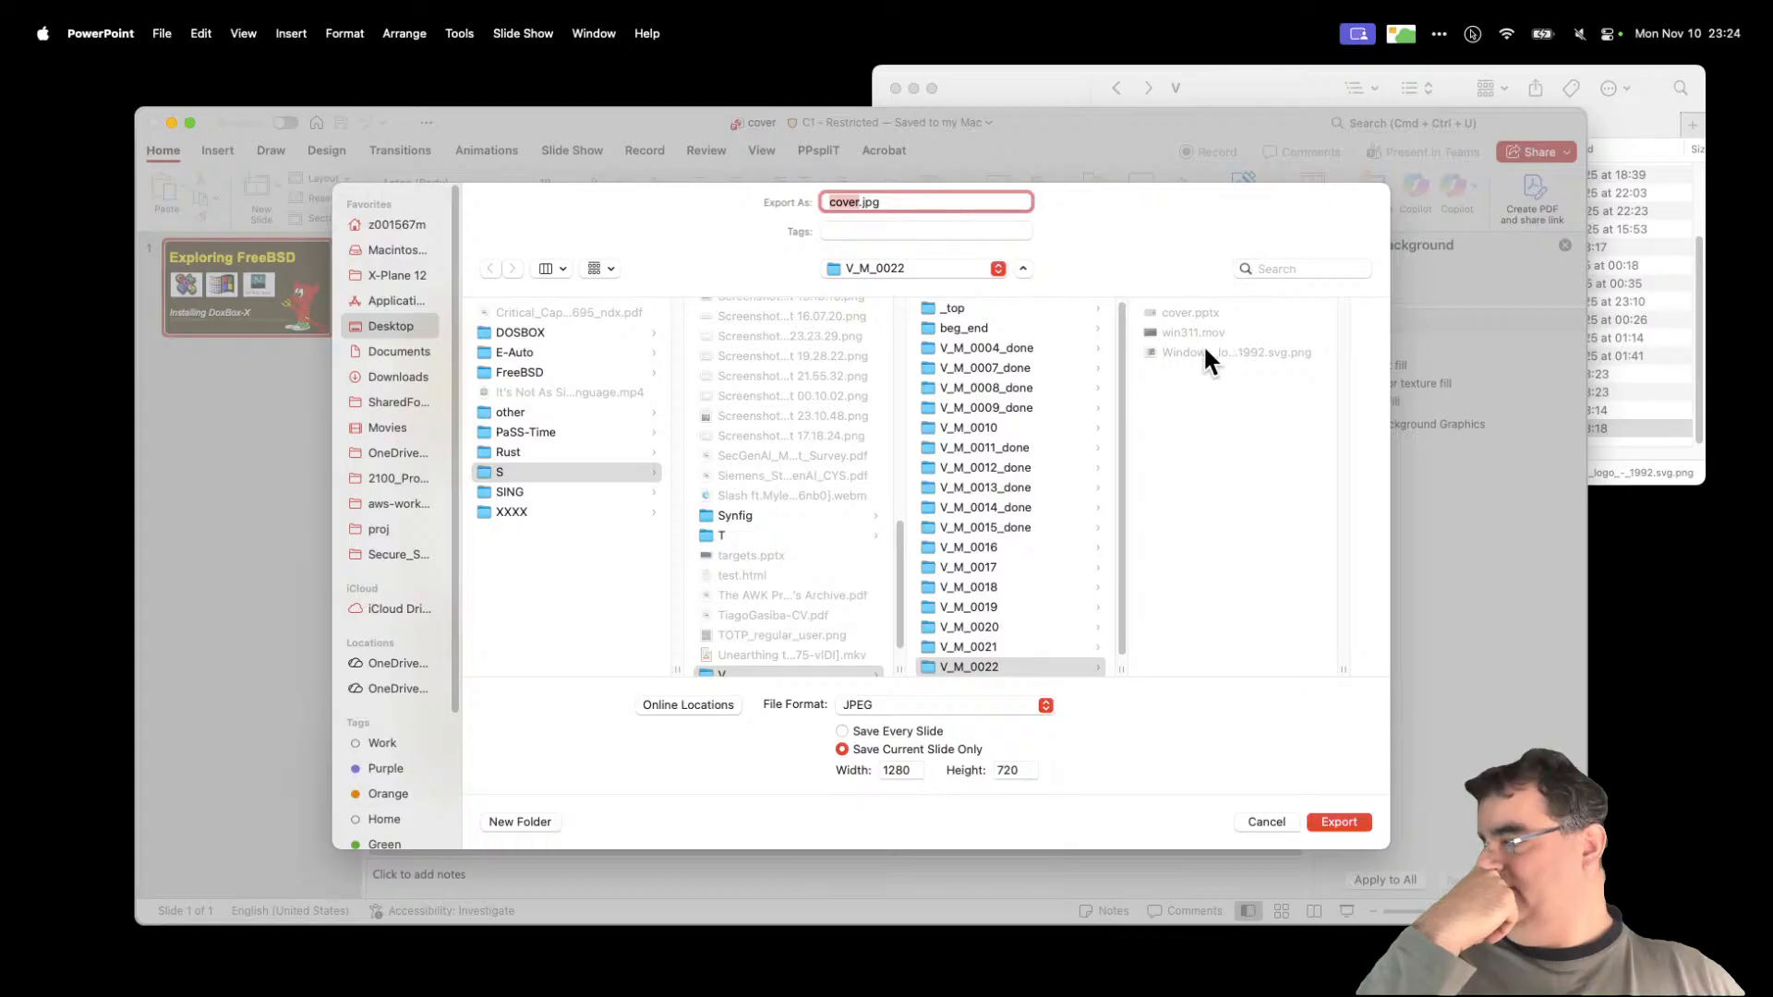
click(1356, 831)
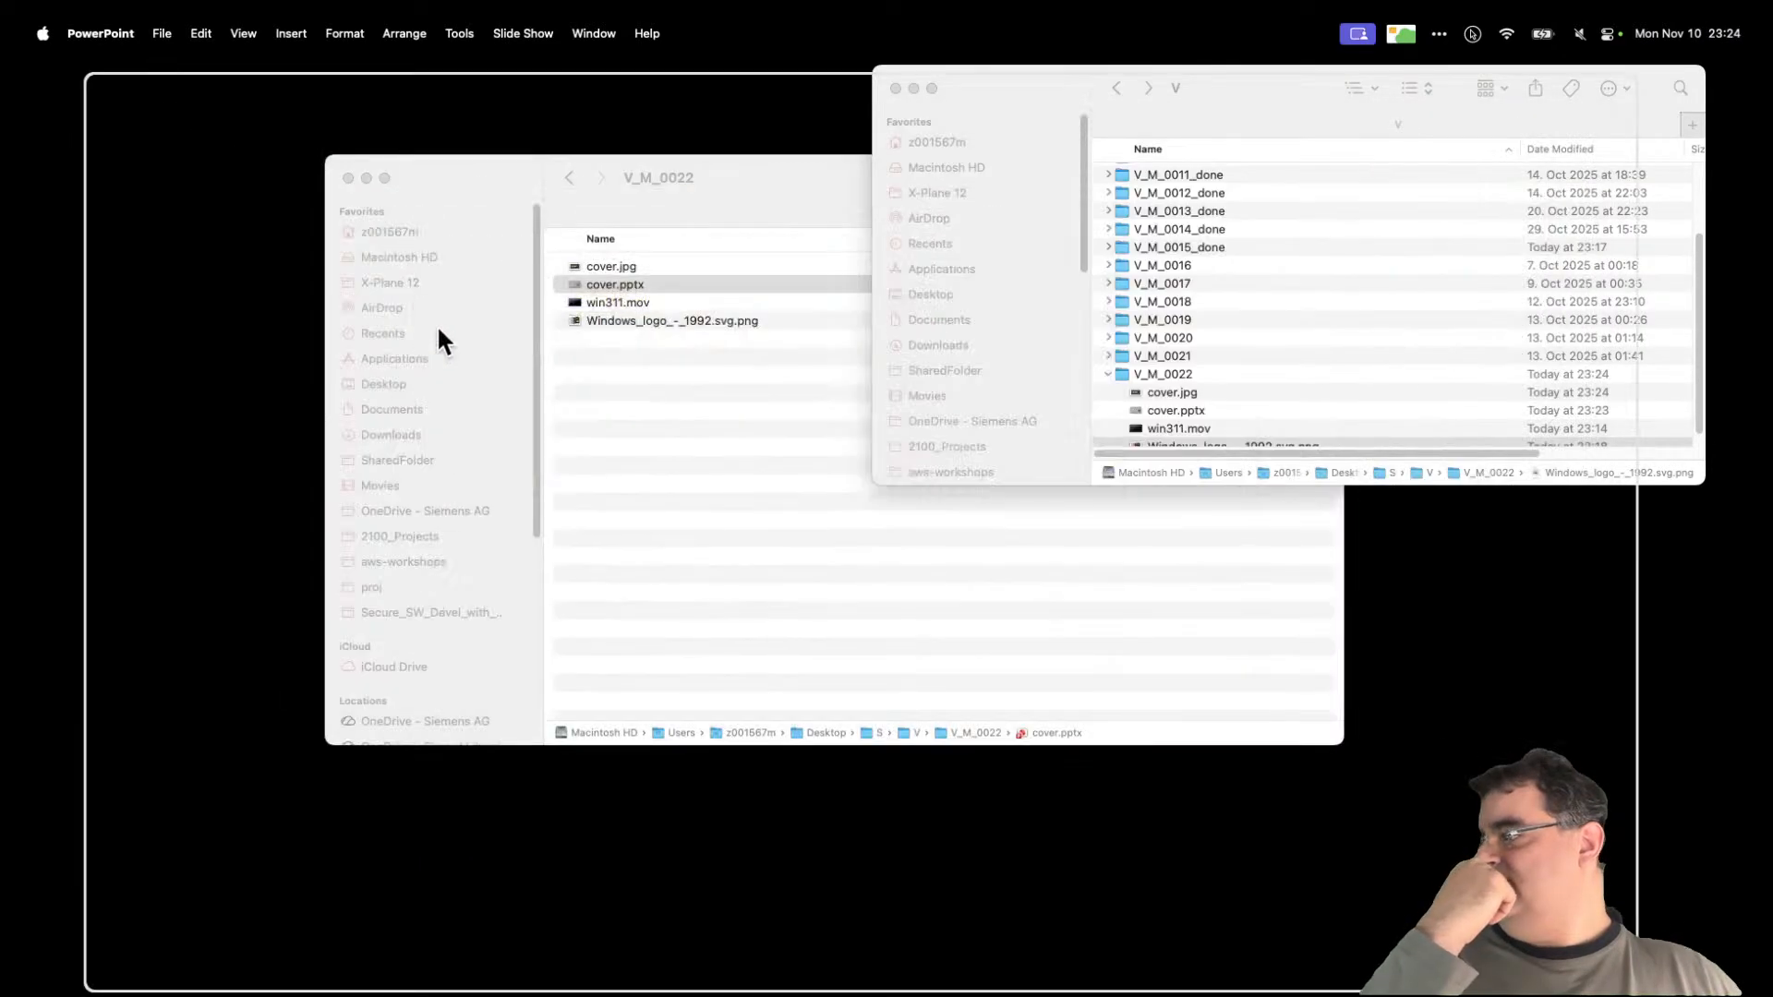
Step: Quick Look cover.jpg in Finder, then reopen cover.pptx
click(635, 281)
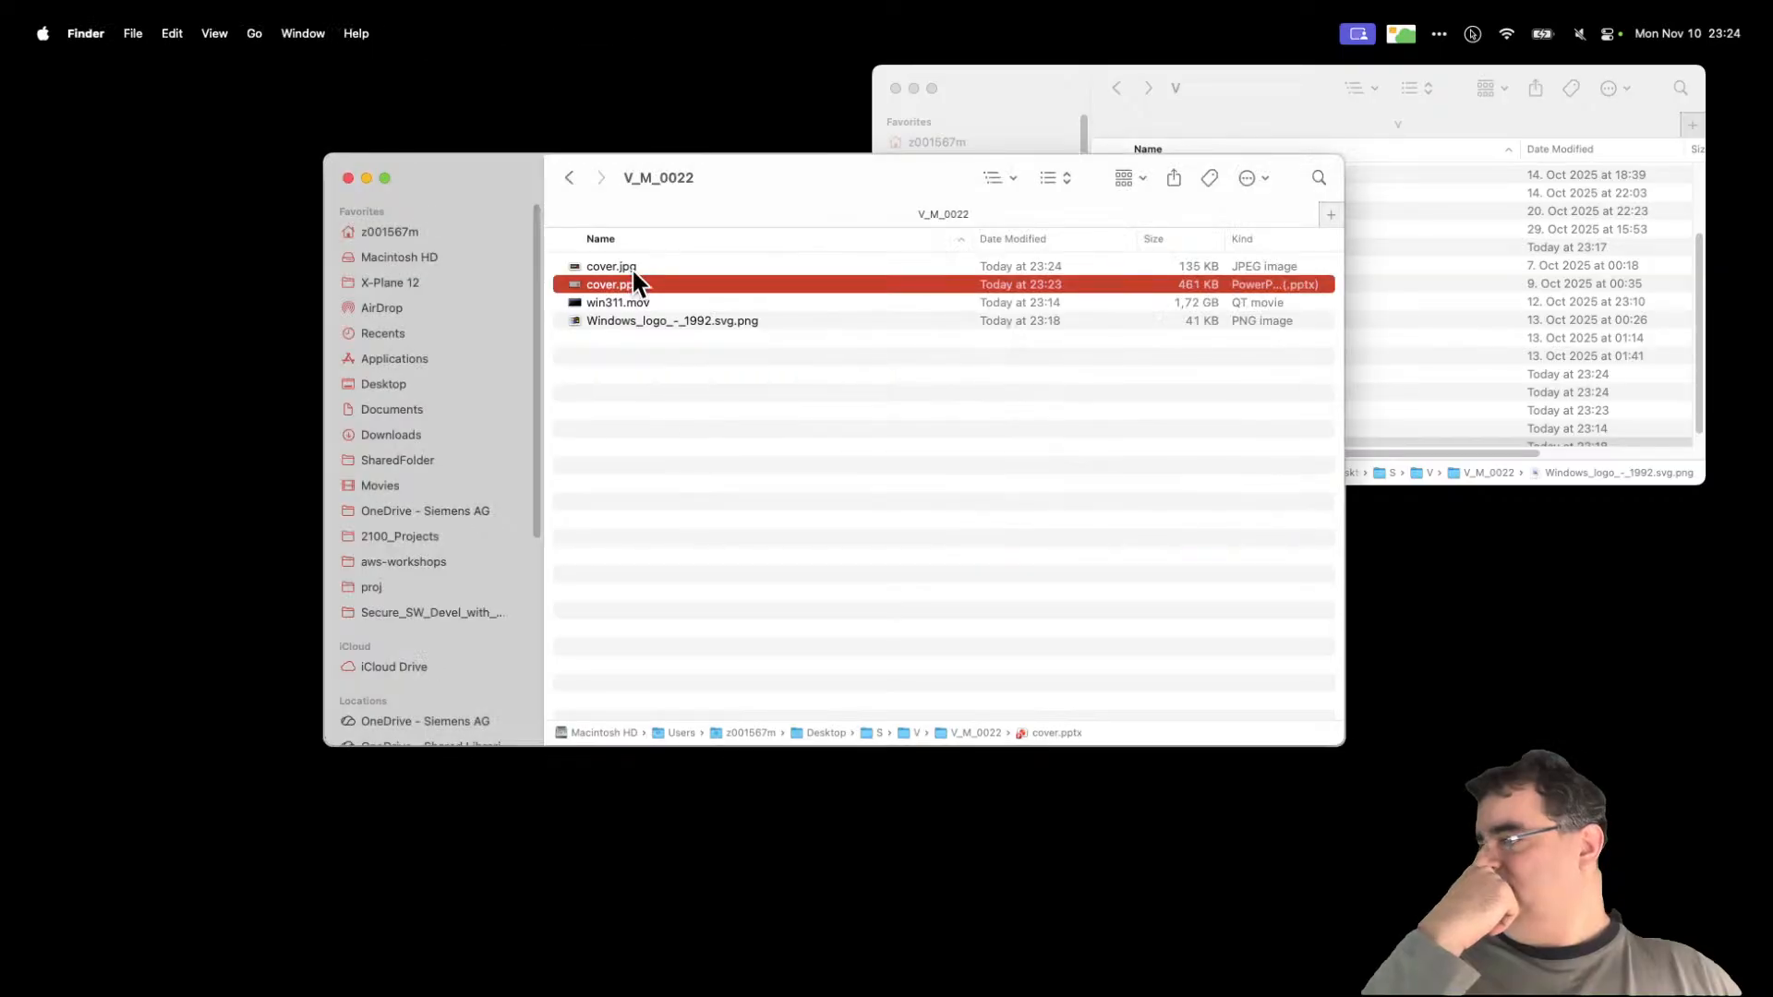
click(651, 270)
key(space)
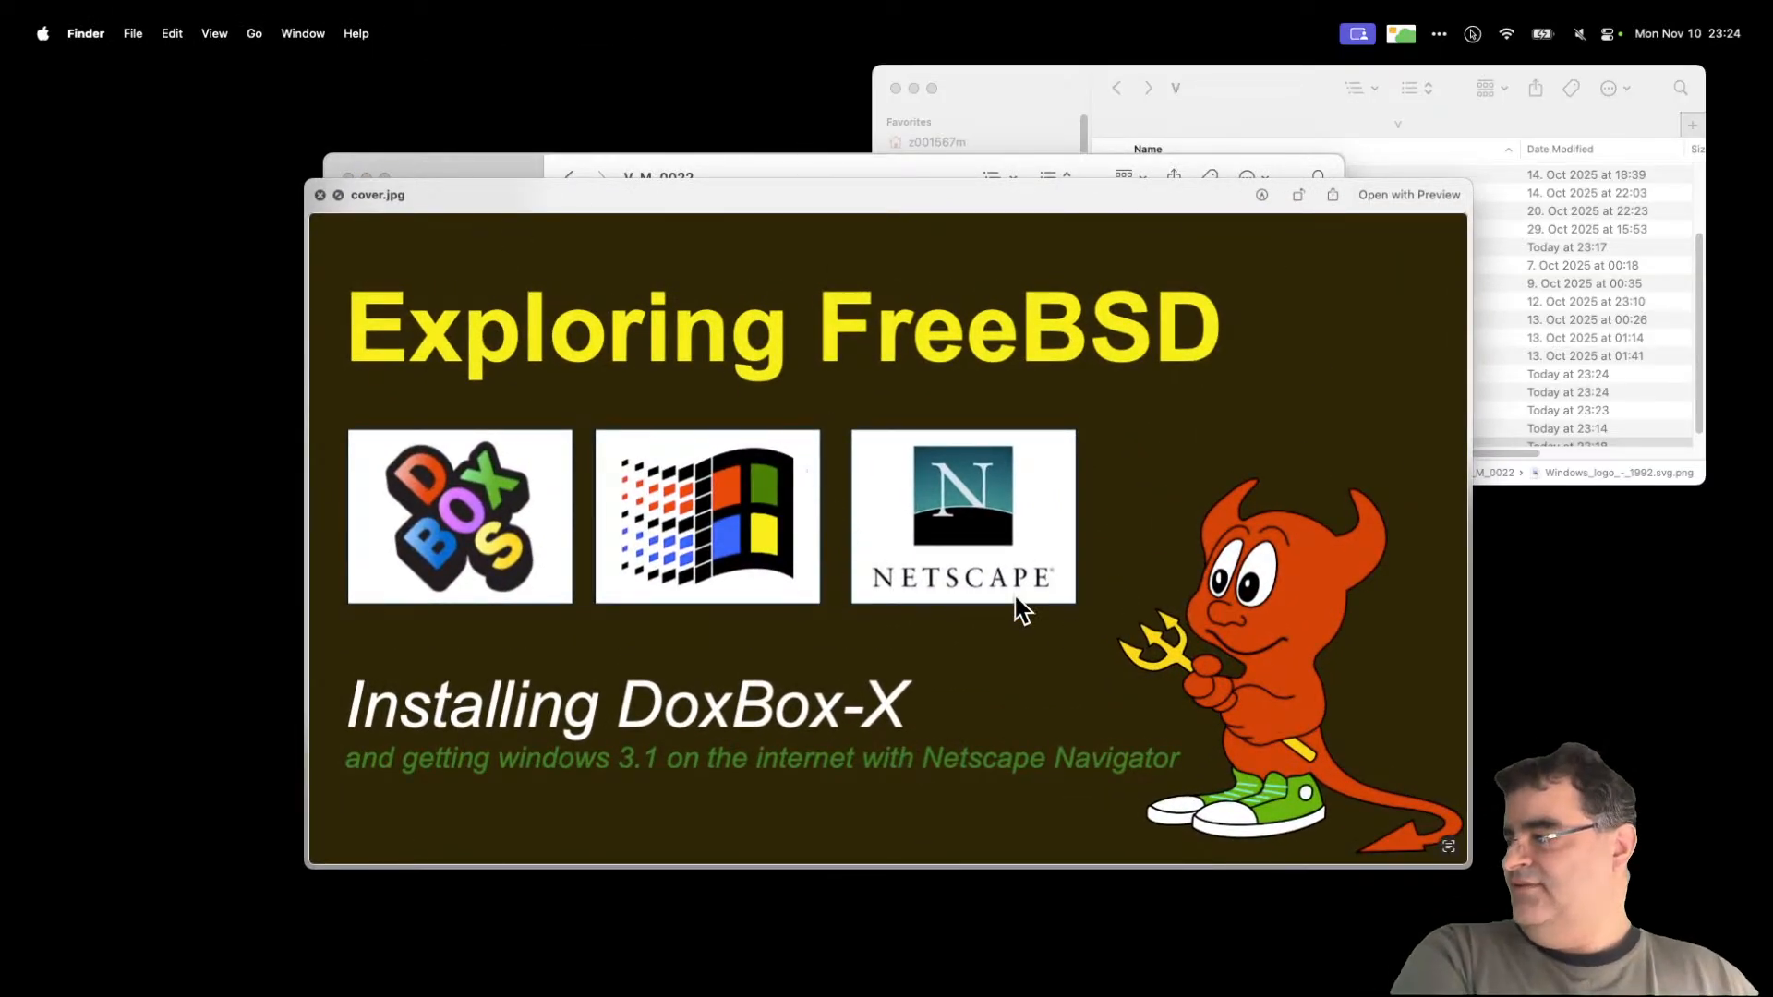
drag(1049, 203, 1197, 248)
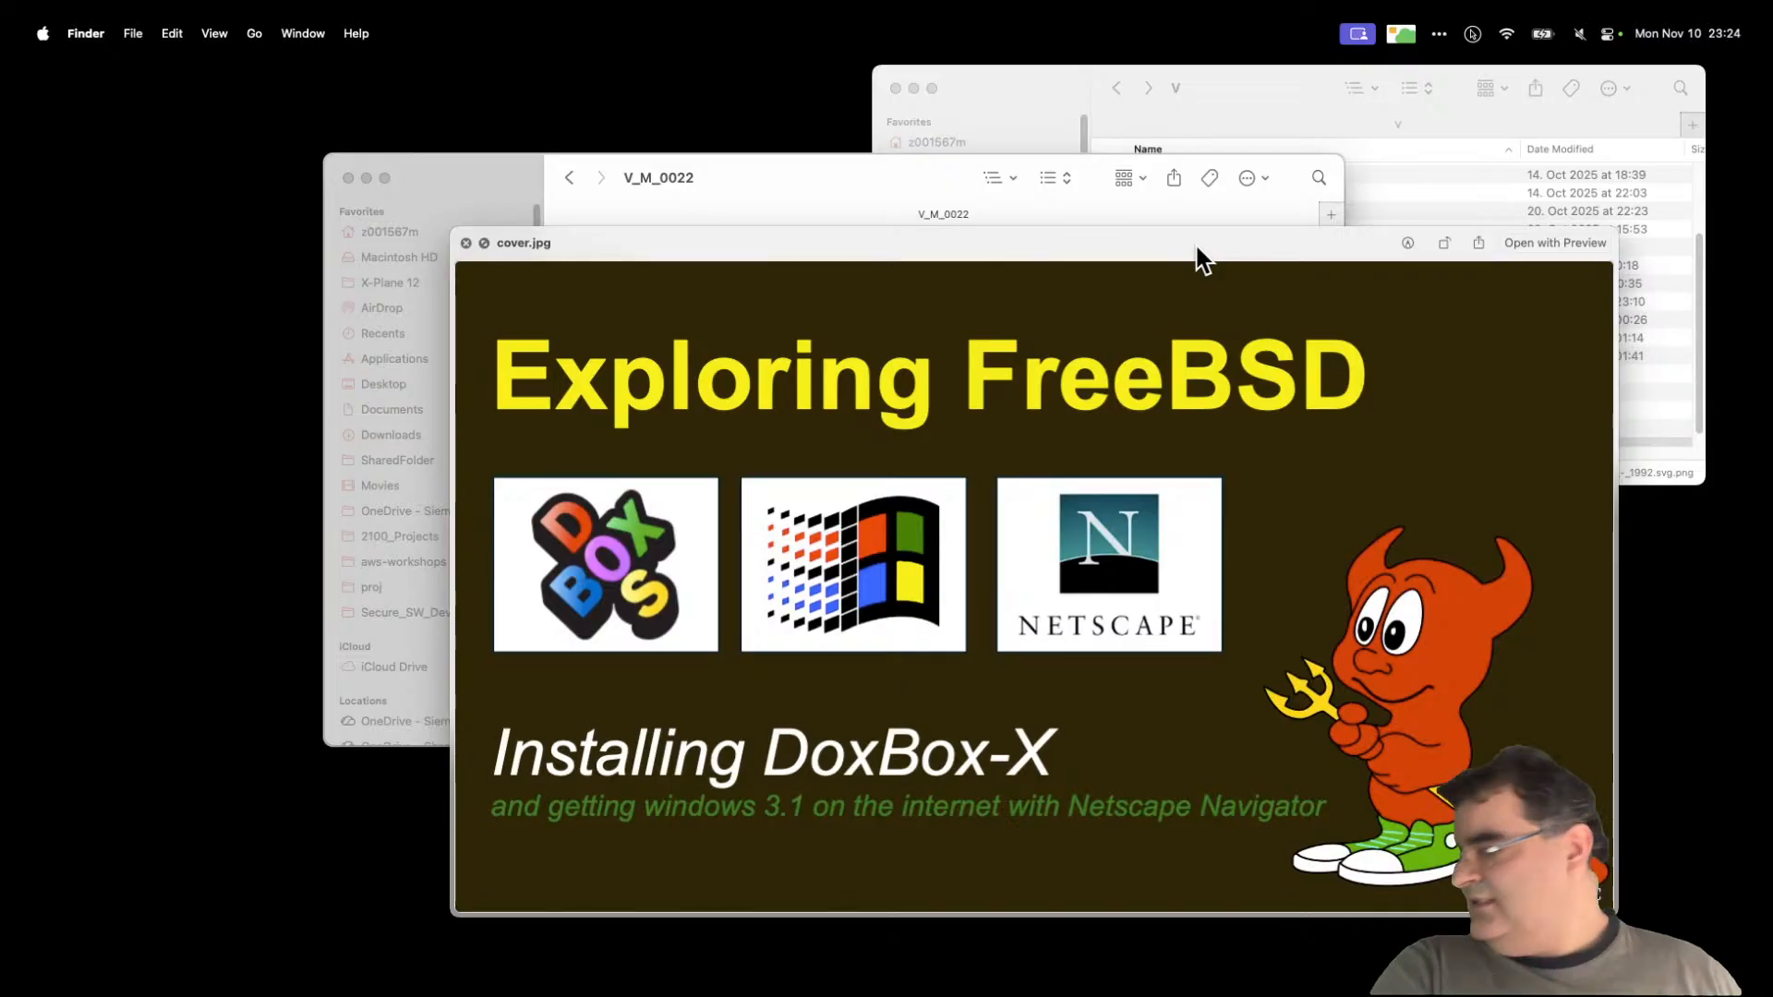
click(466, 243)
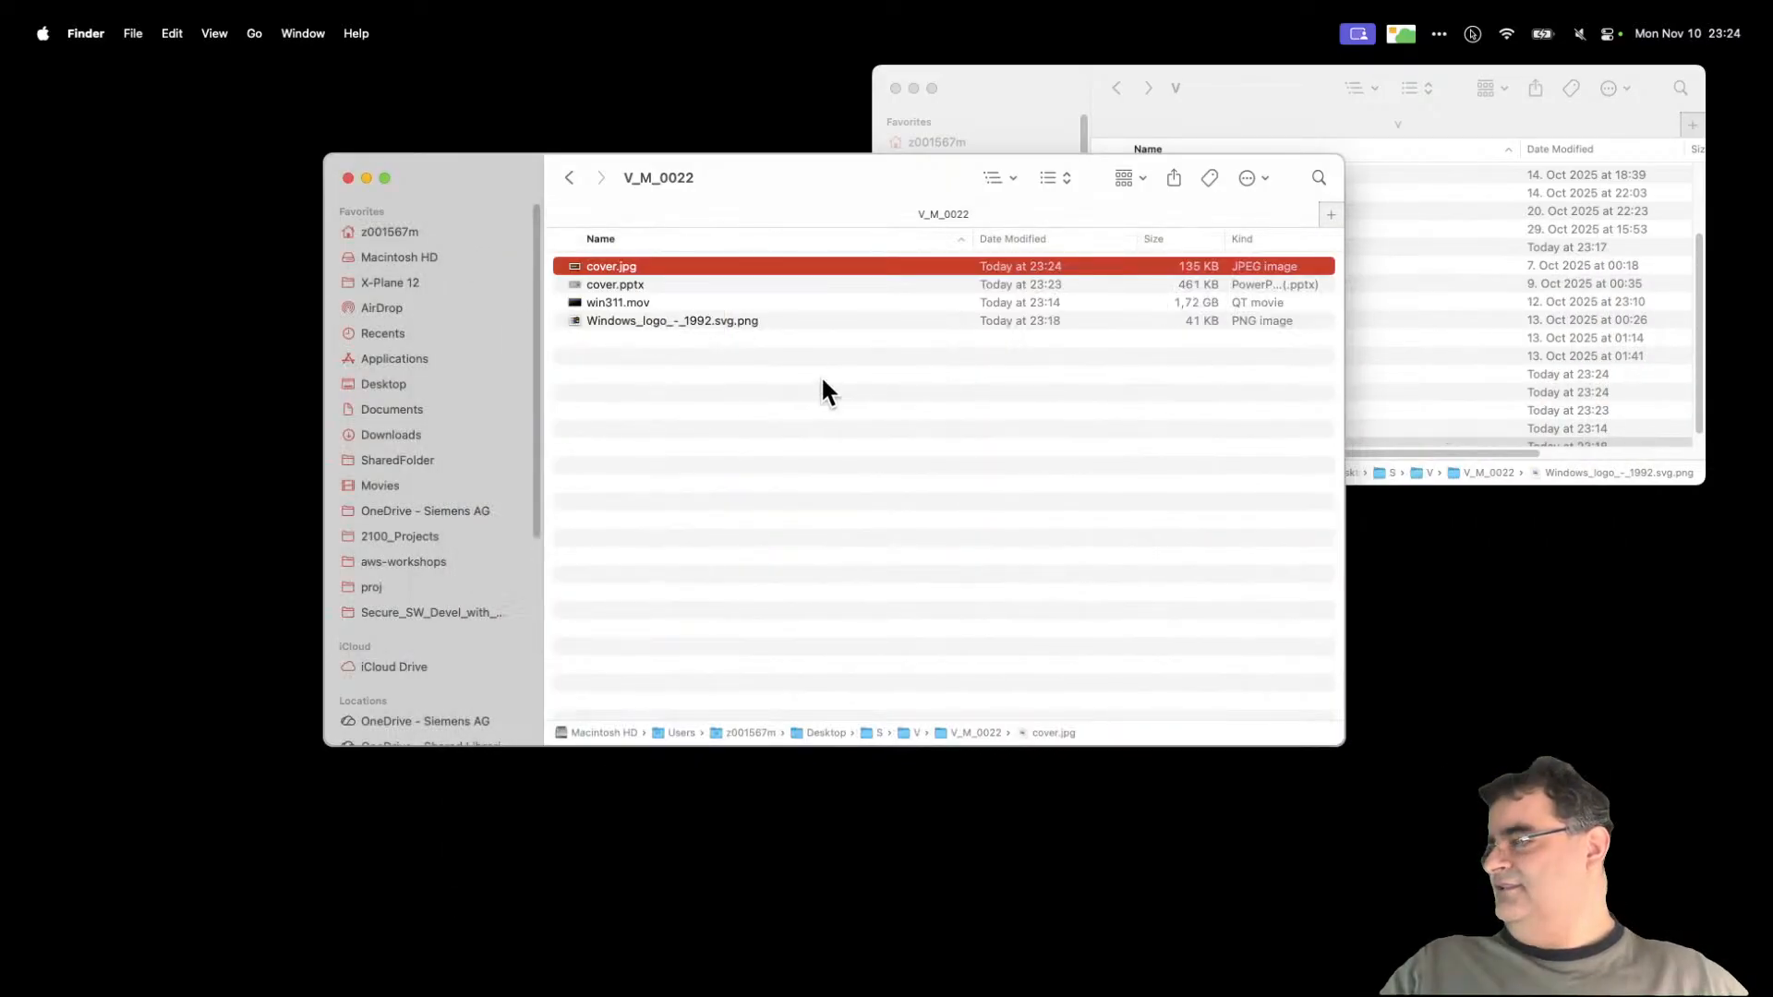
double_click(635, 282)
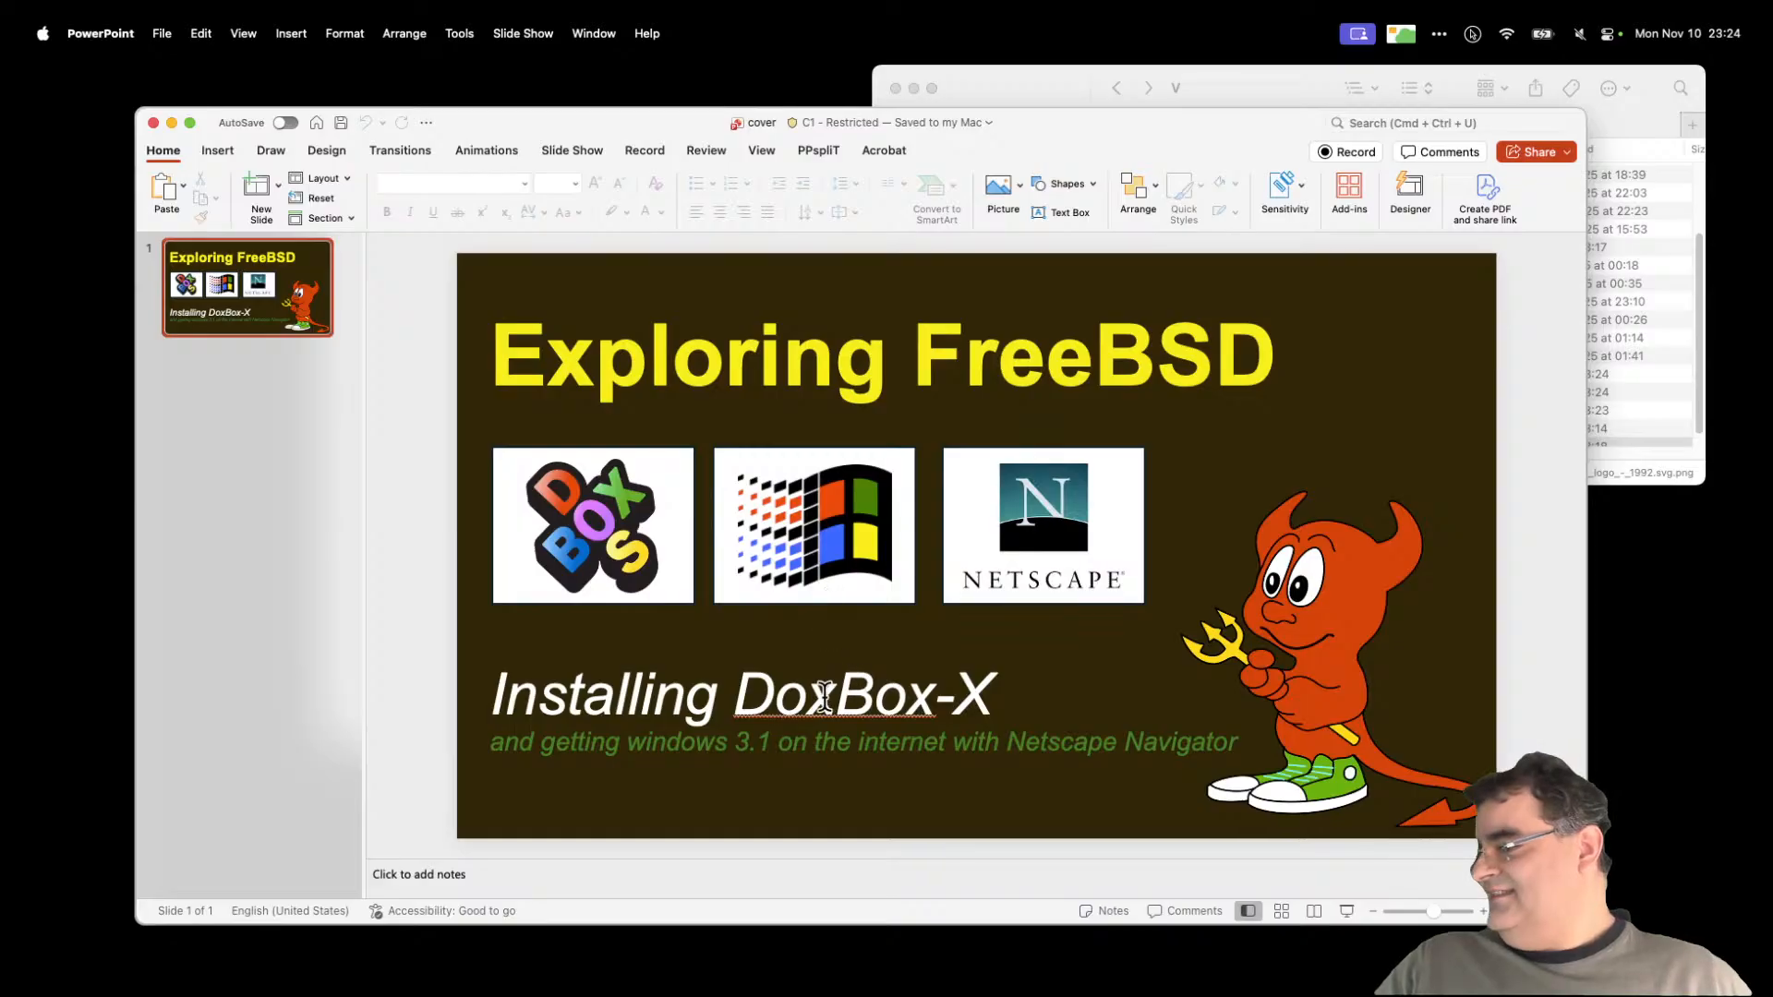
Step: Correct the heading typo from 'DoxBox' to 'Installing DosBox-X'
click(825, 699)
drag(836, 699, 819, 702)
text(s)
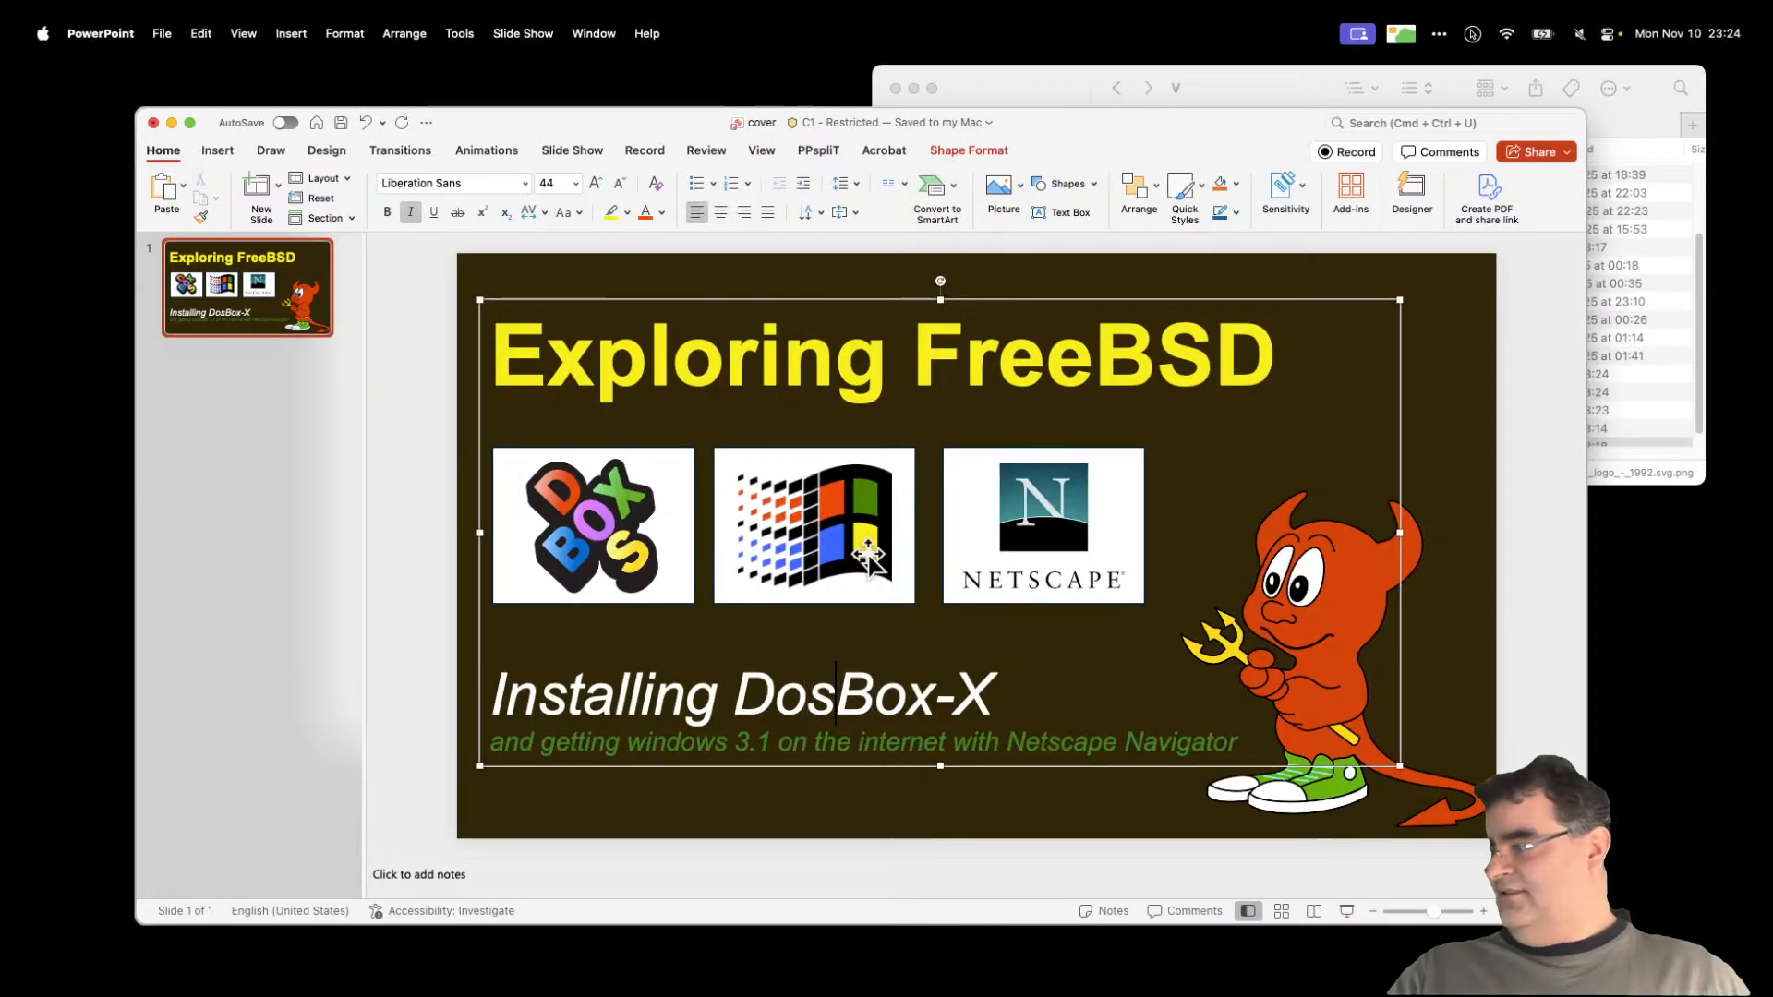
click(844, 240)
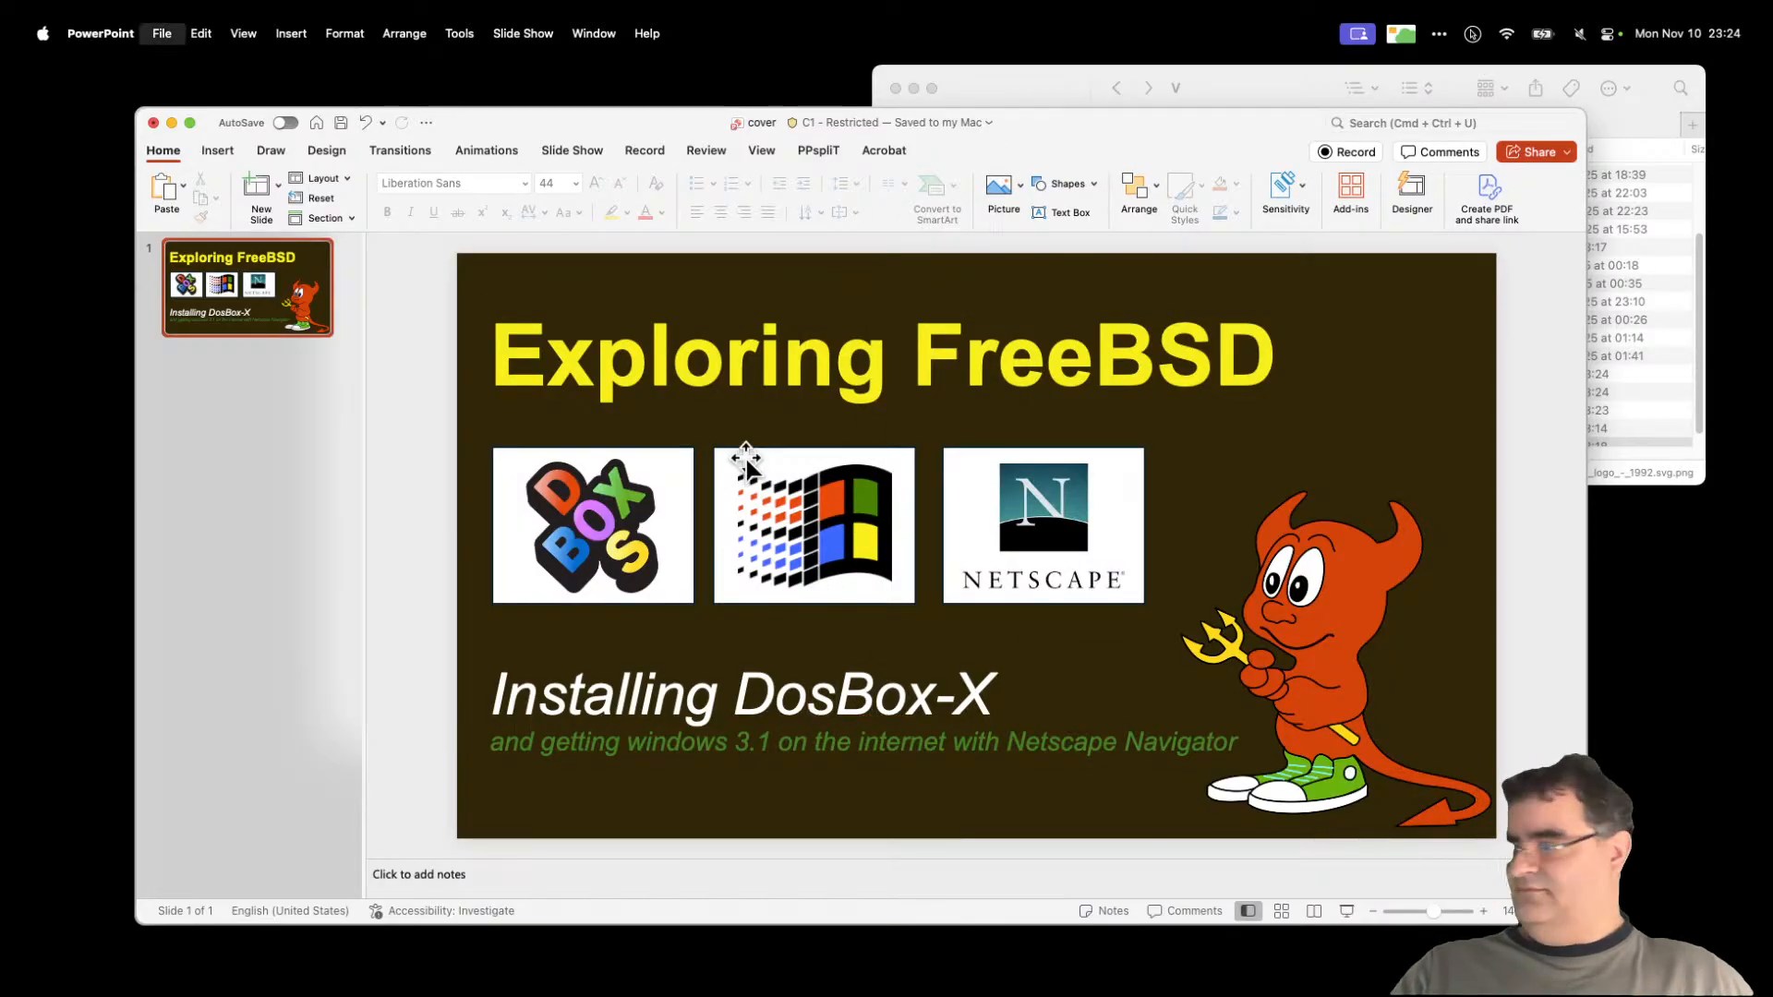
Step: Re-export the slide as JPEG cover.jpg, replacing the existing file
click(162, 33)
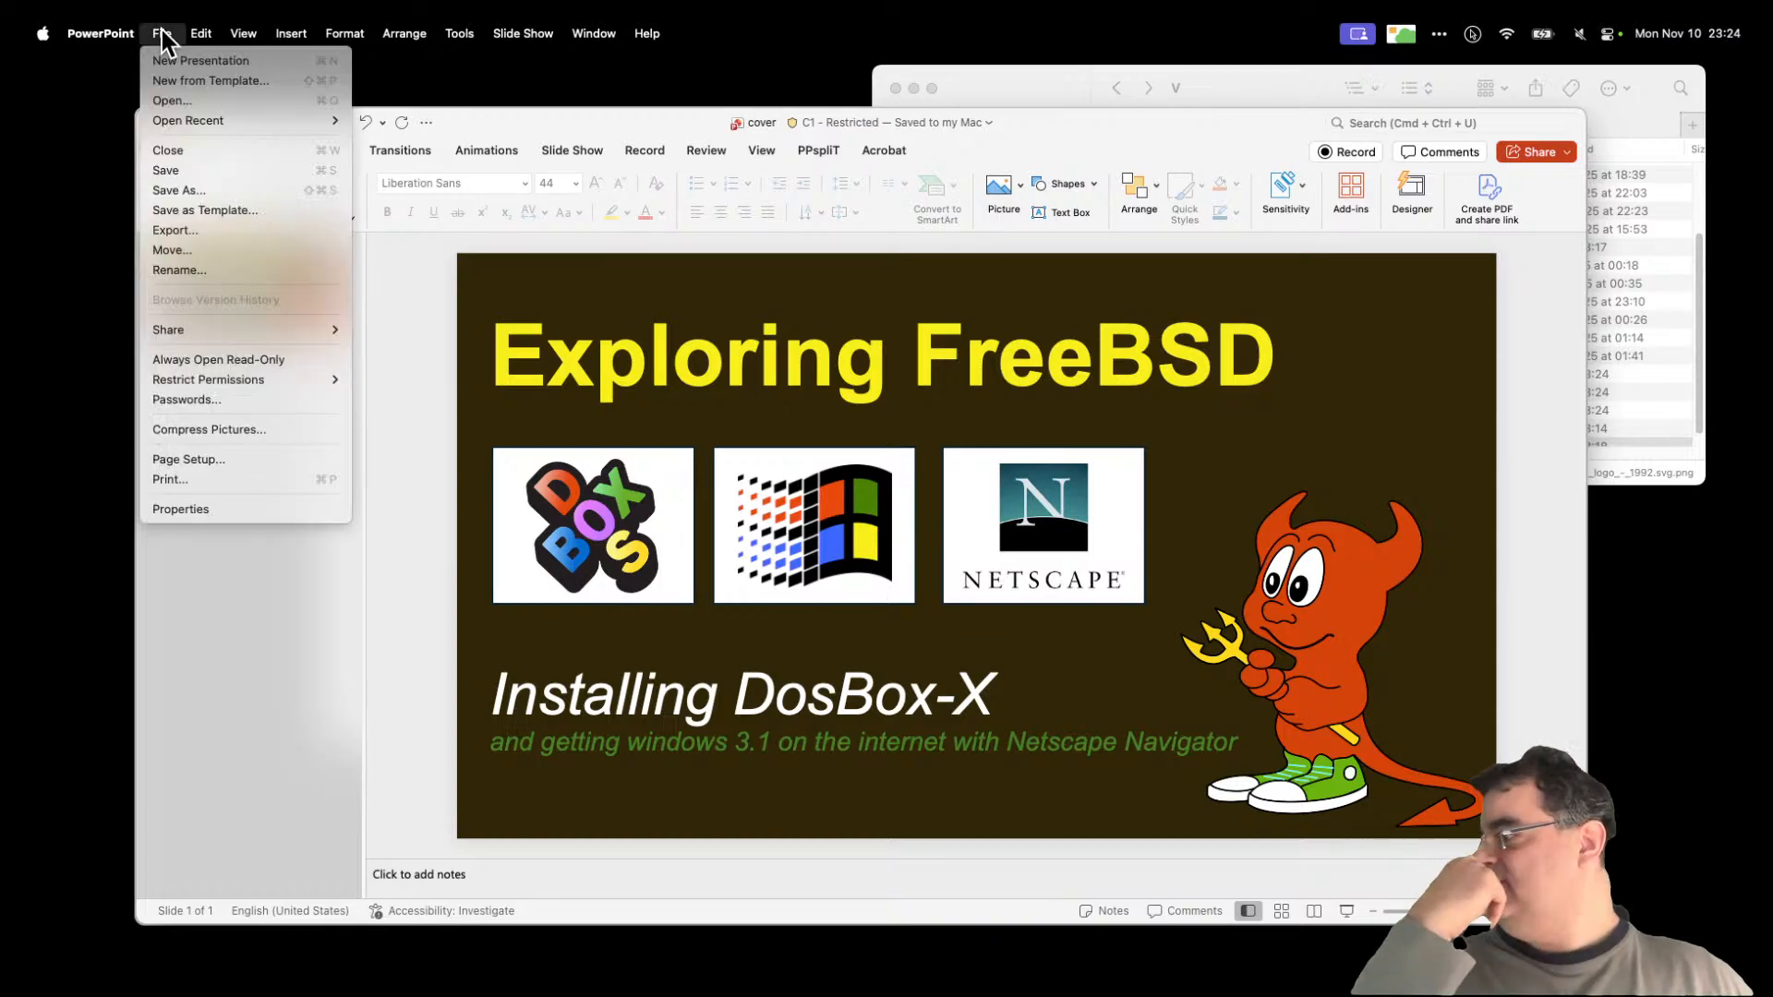
click(256, 234)
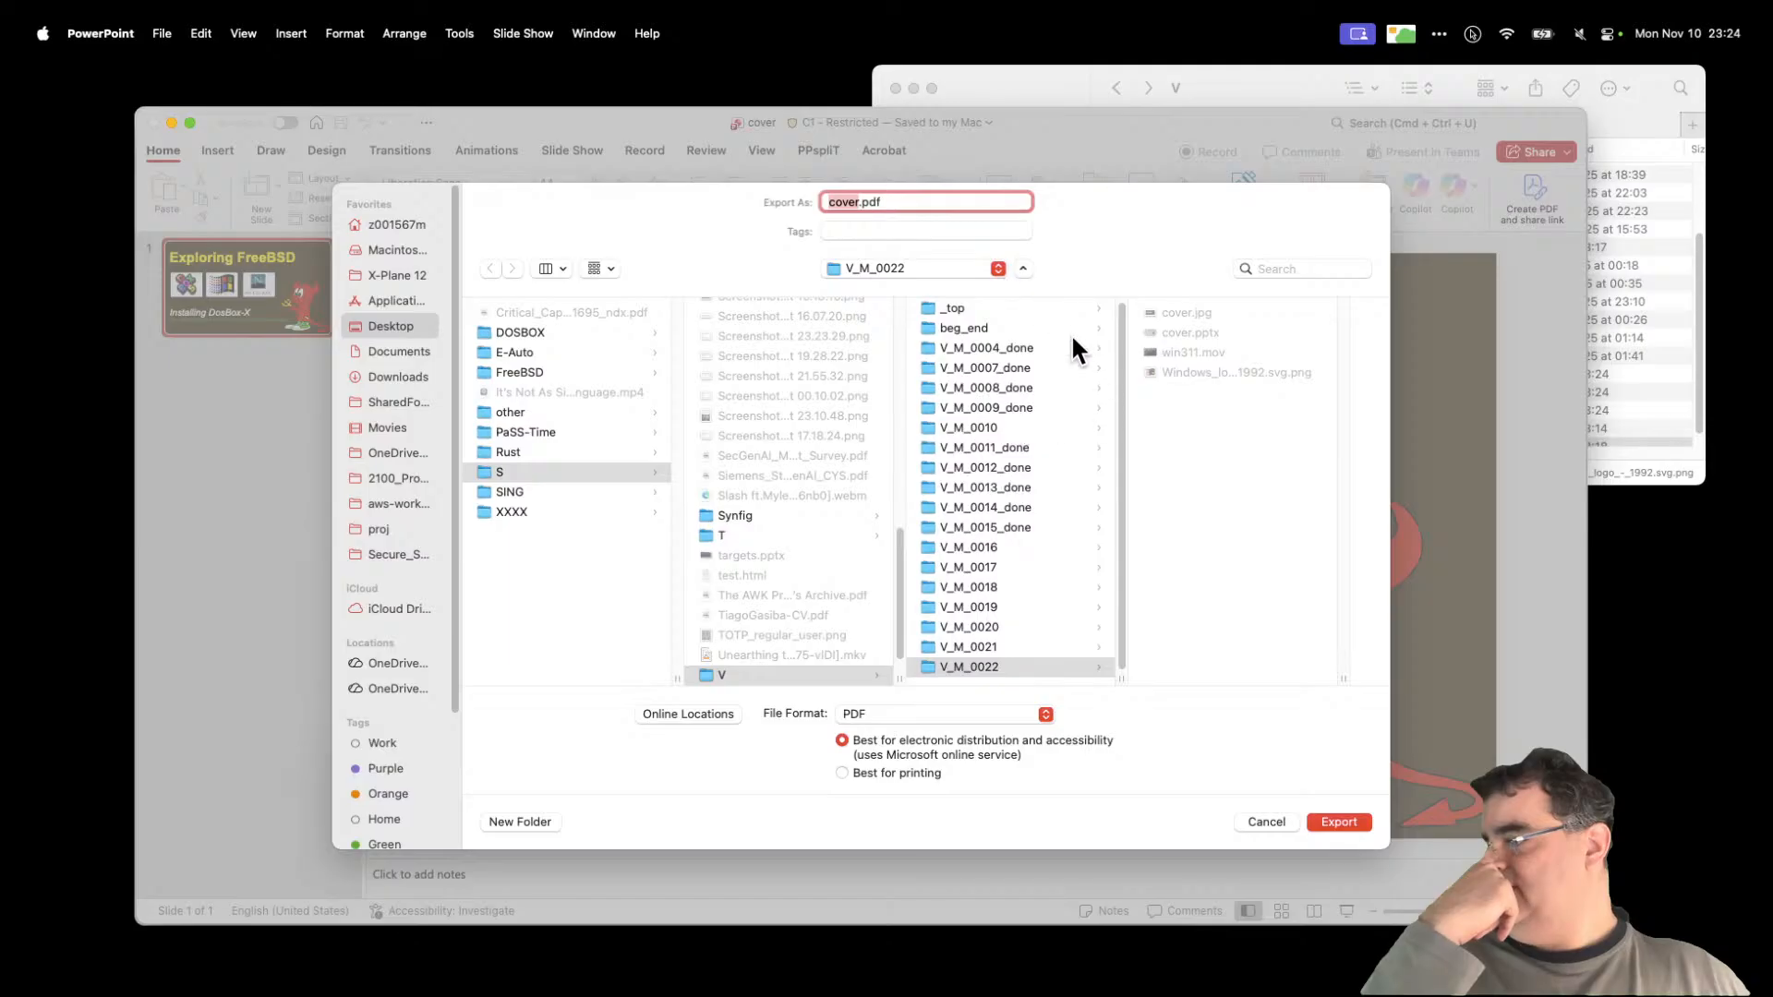
click(1032, 715)
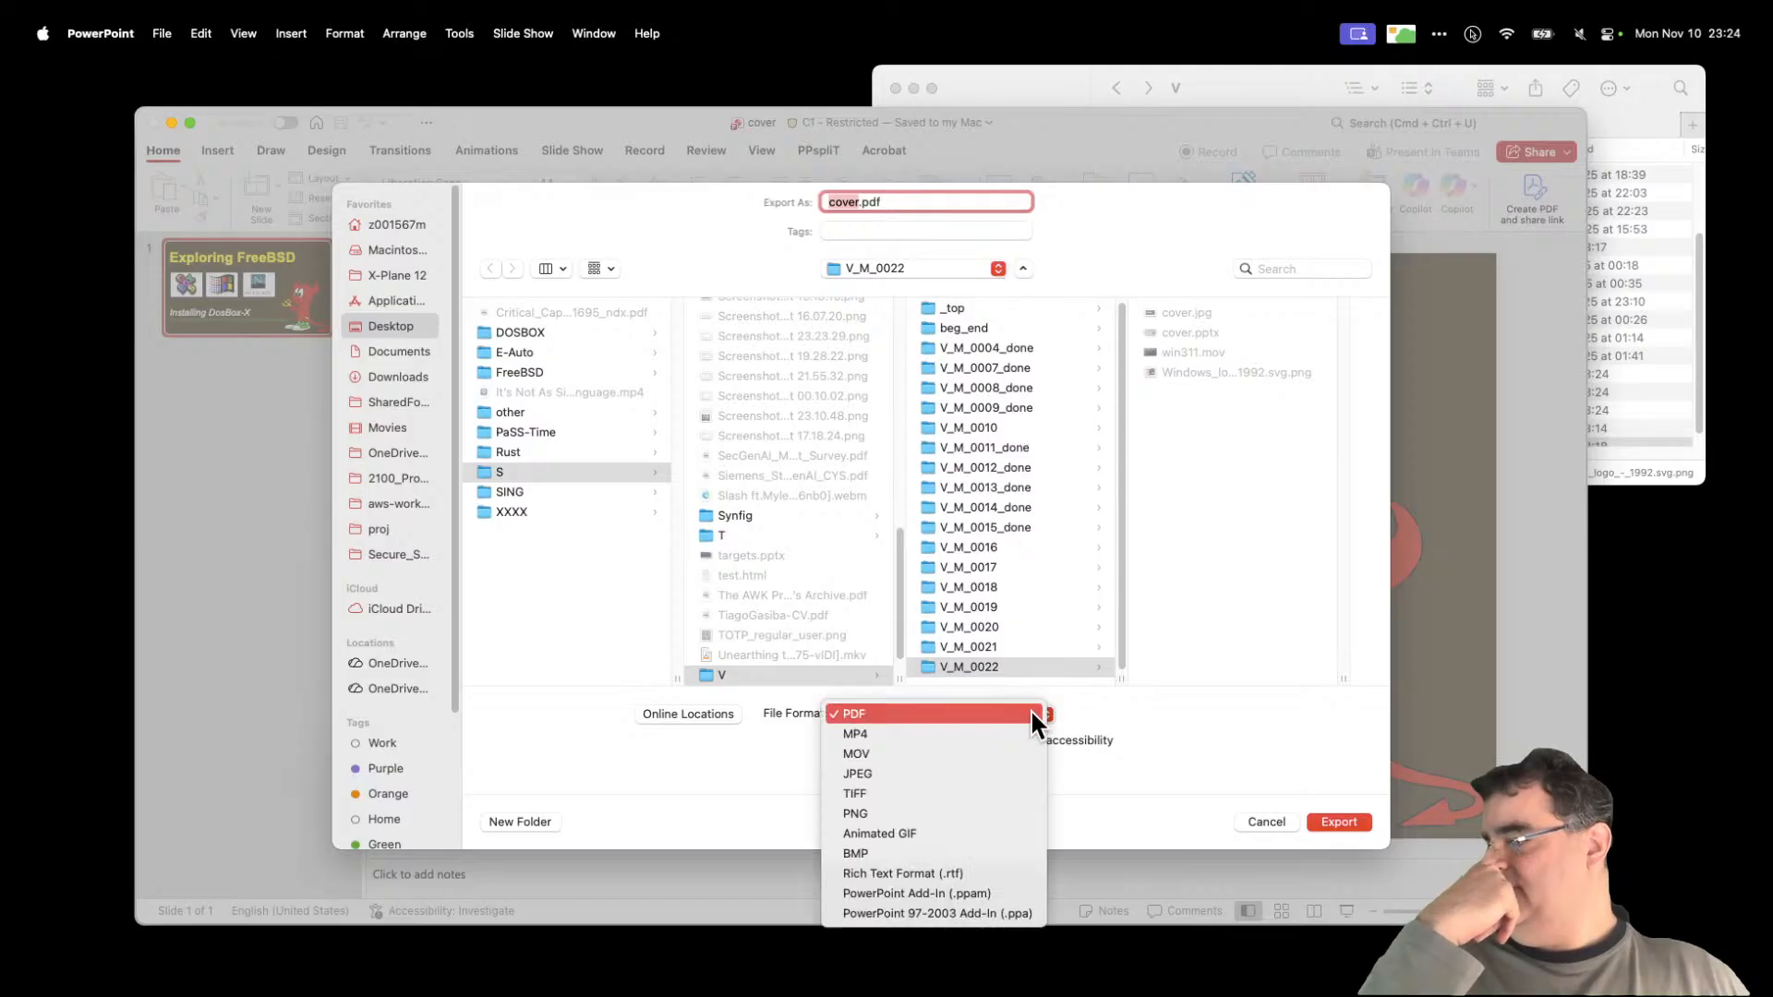
click(1016, 774)
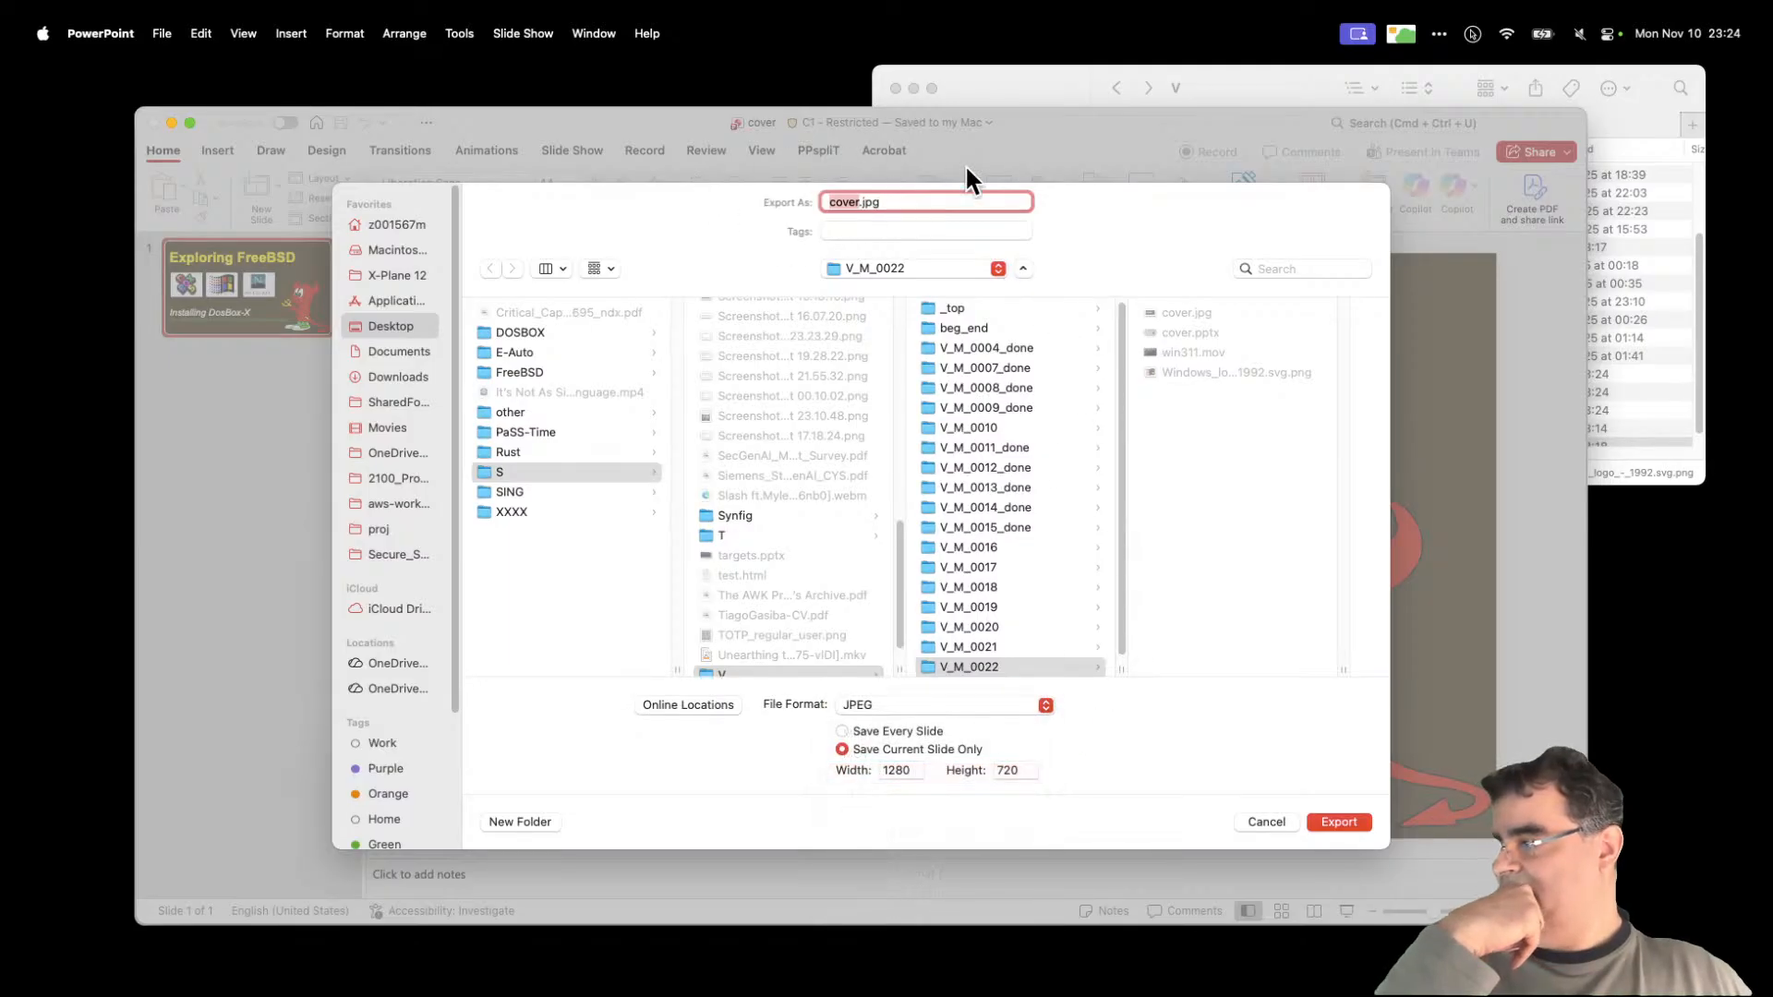
click(1338, 822)
click(907, 606)
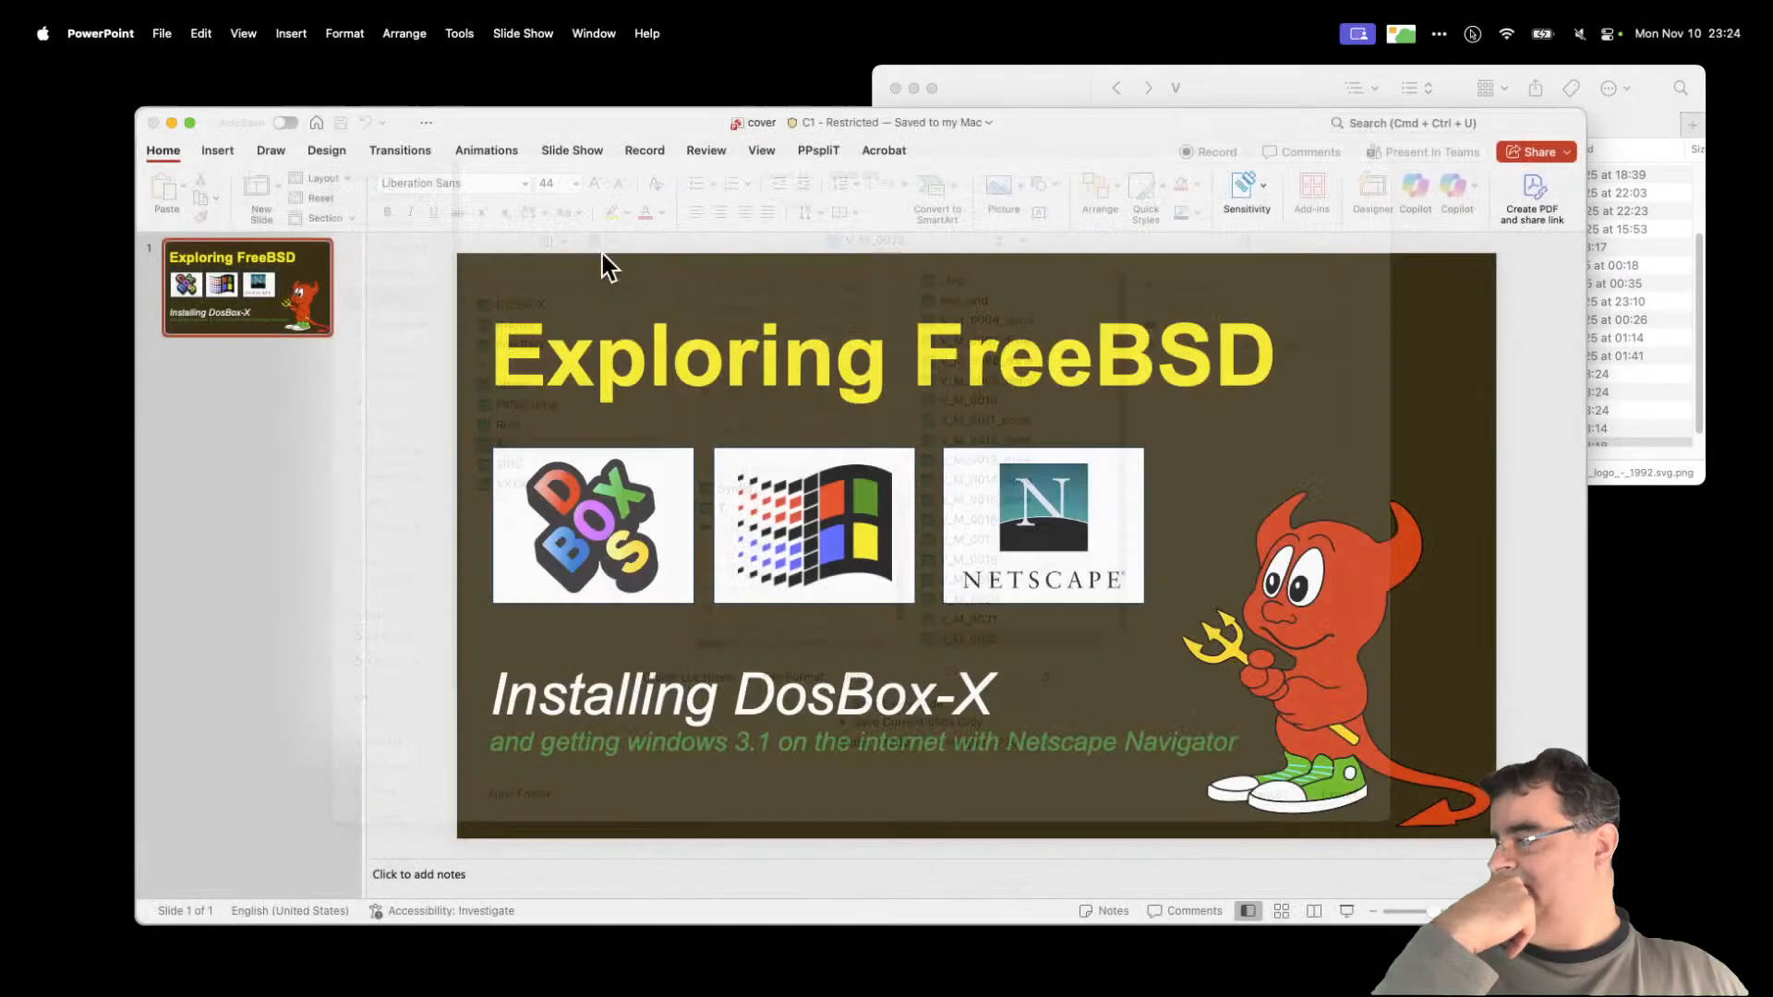
Step: Close the presentation, preview the re-exported cover.jpg, and go back to folder V
click(153, 122)
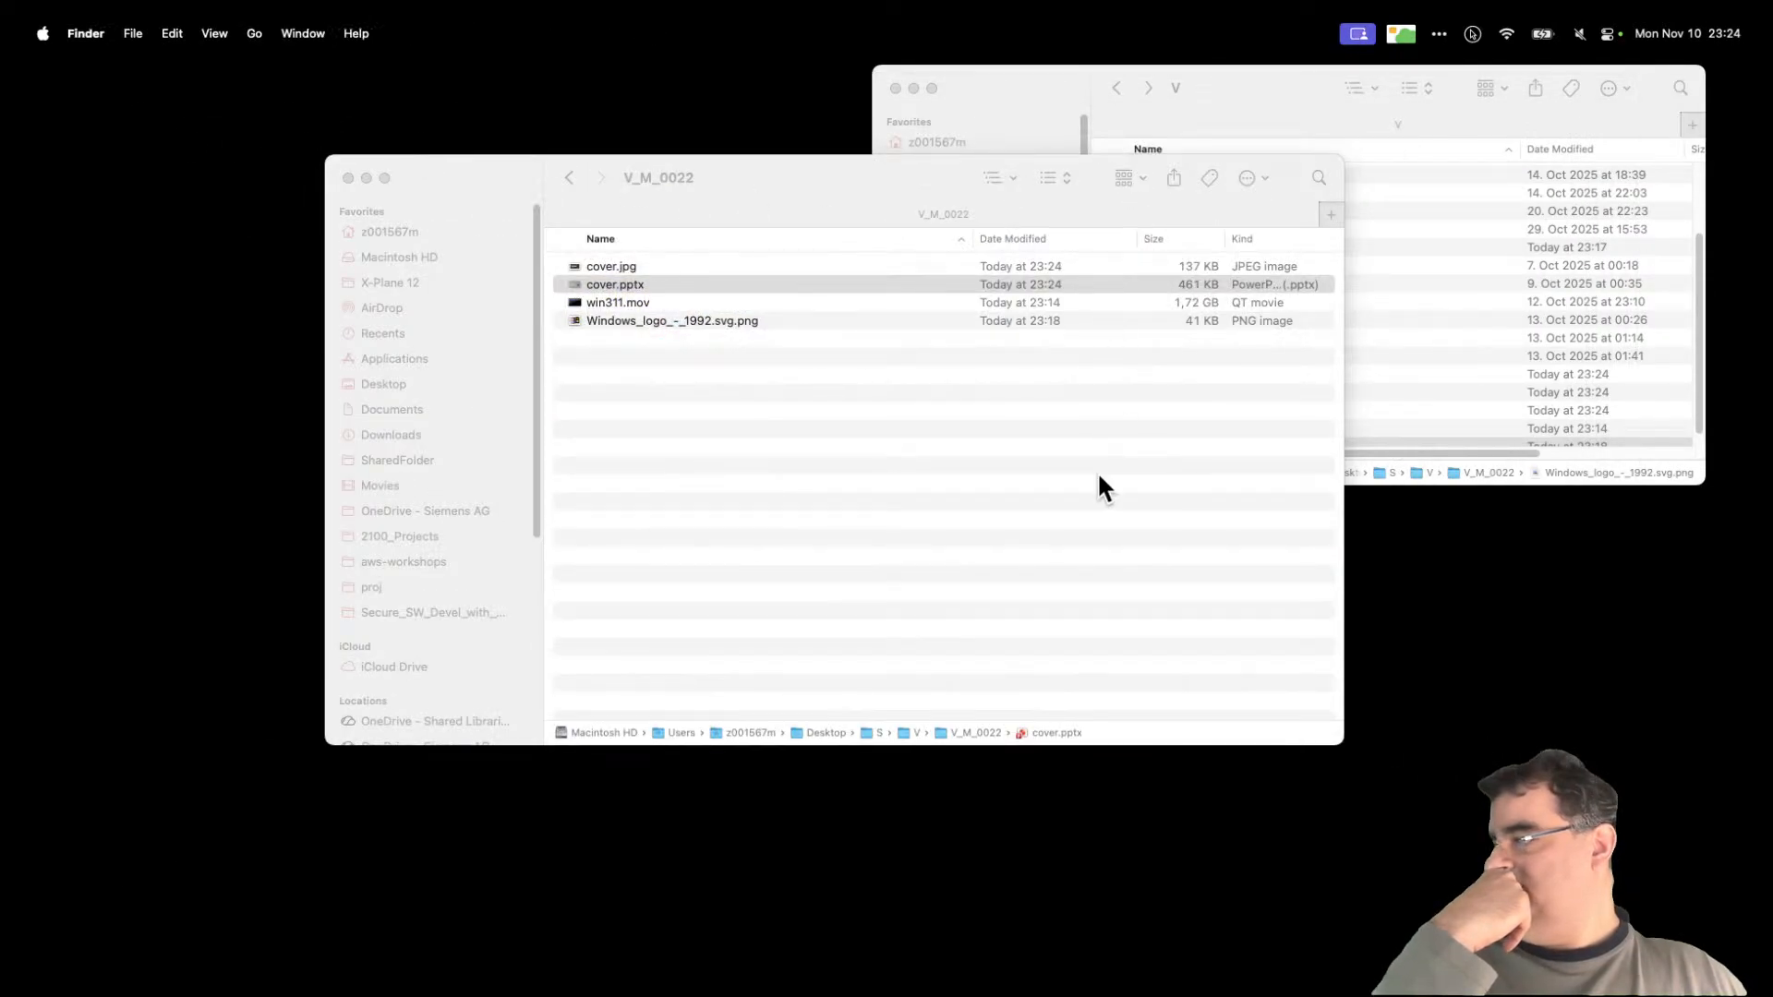
click(783, 285)
click(788, 266)
key(space)
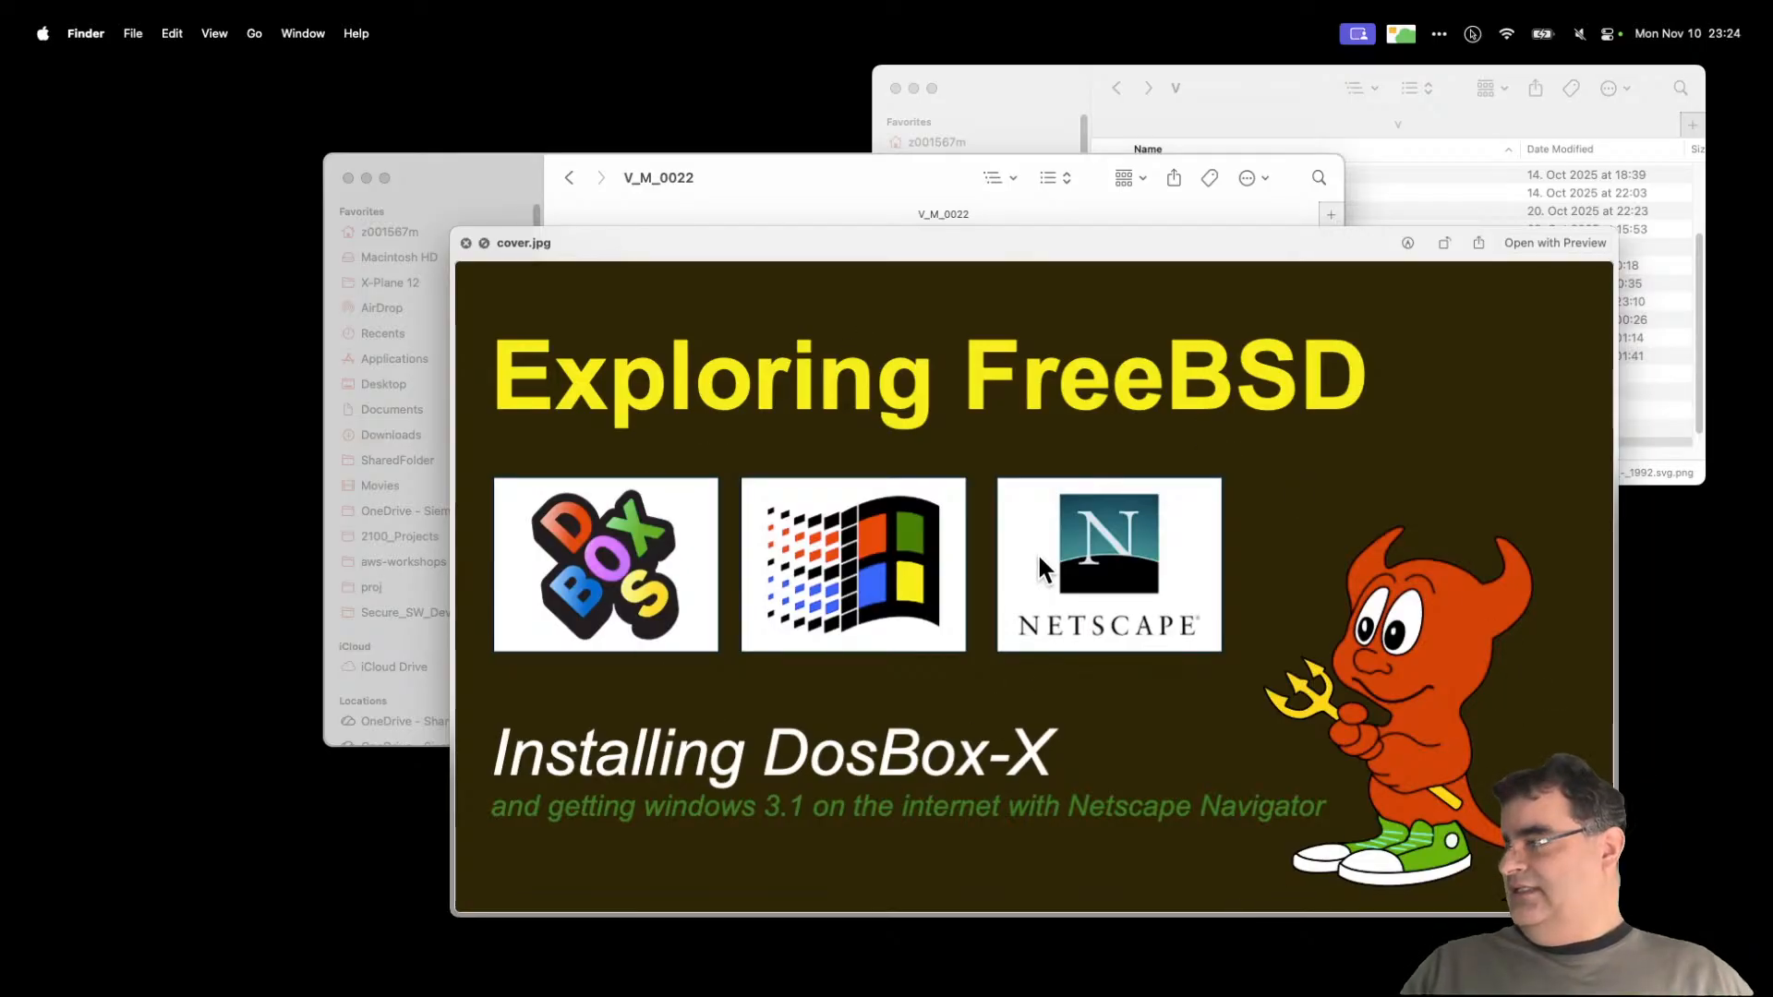
key(space)
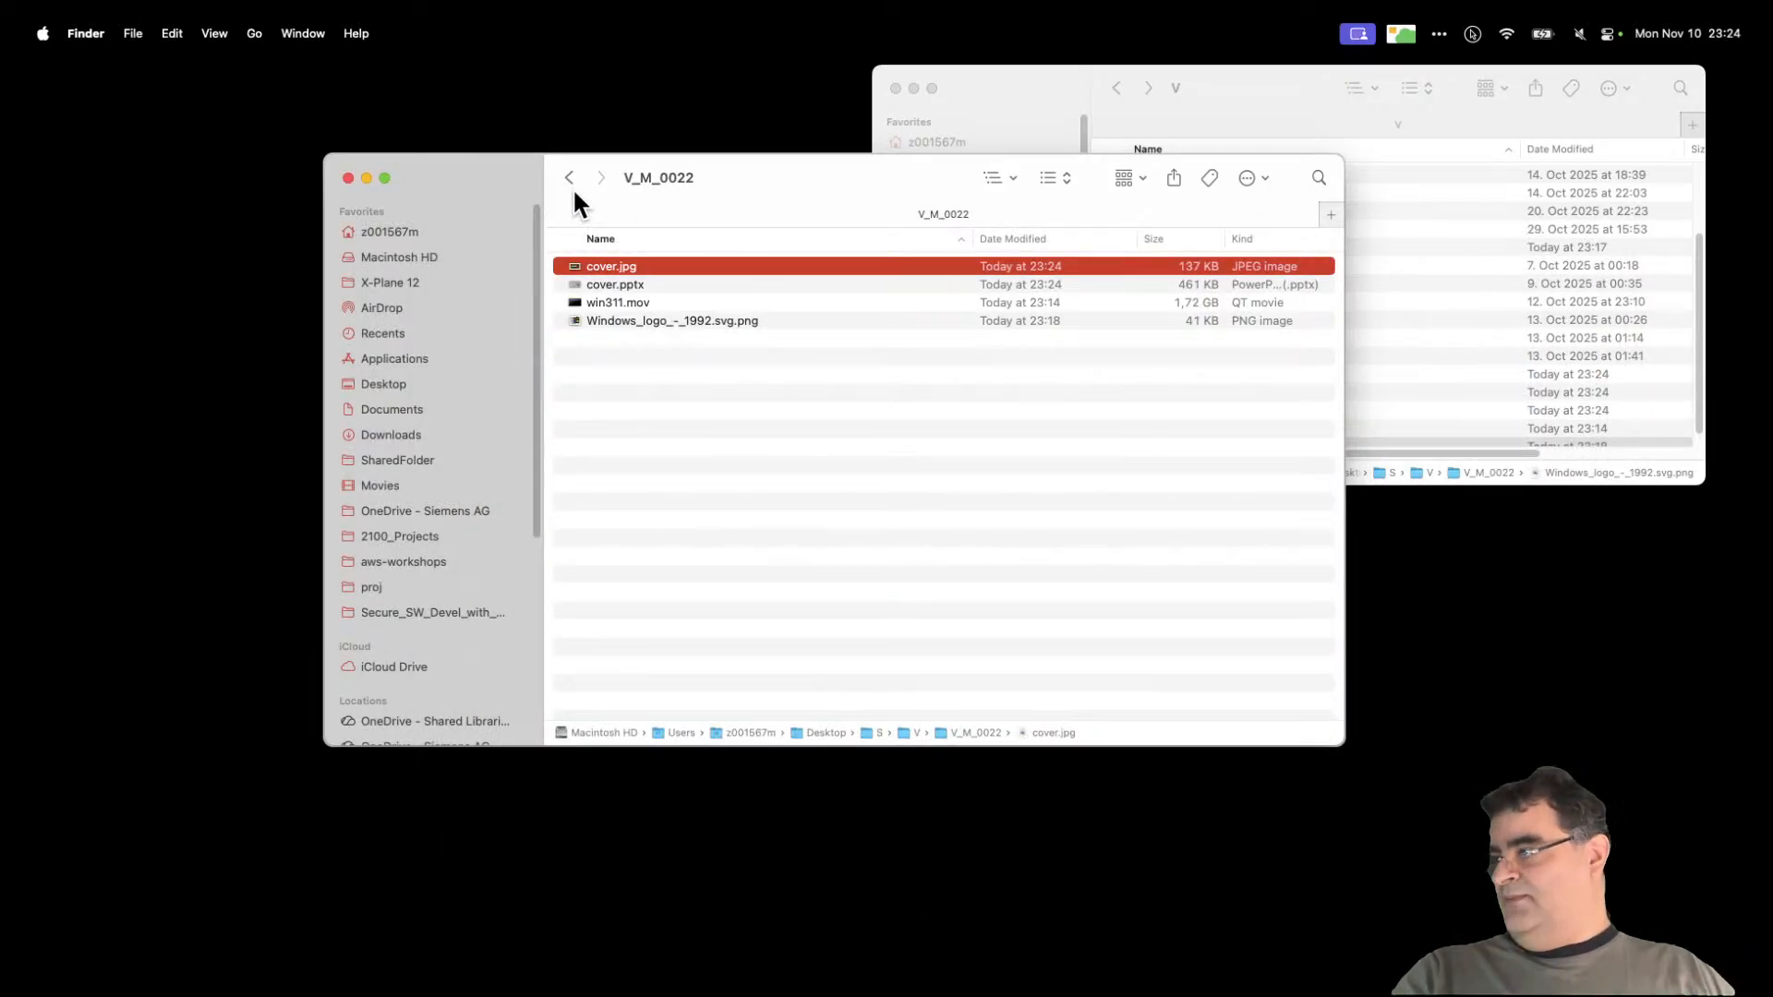
click(570, 182)
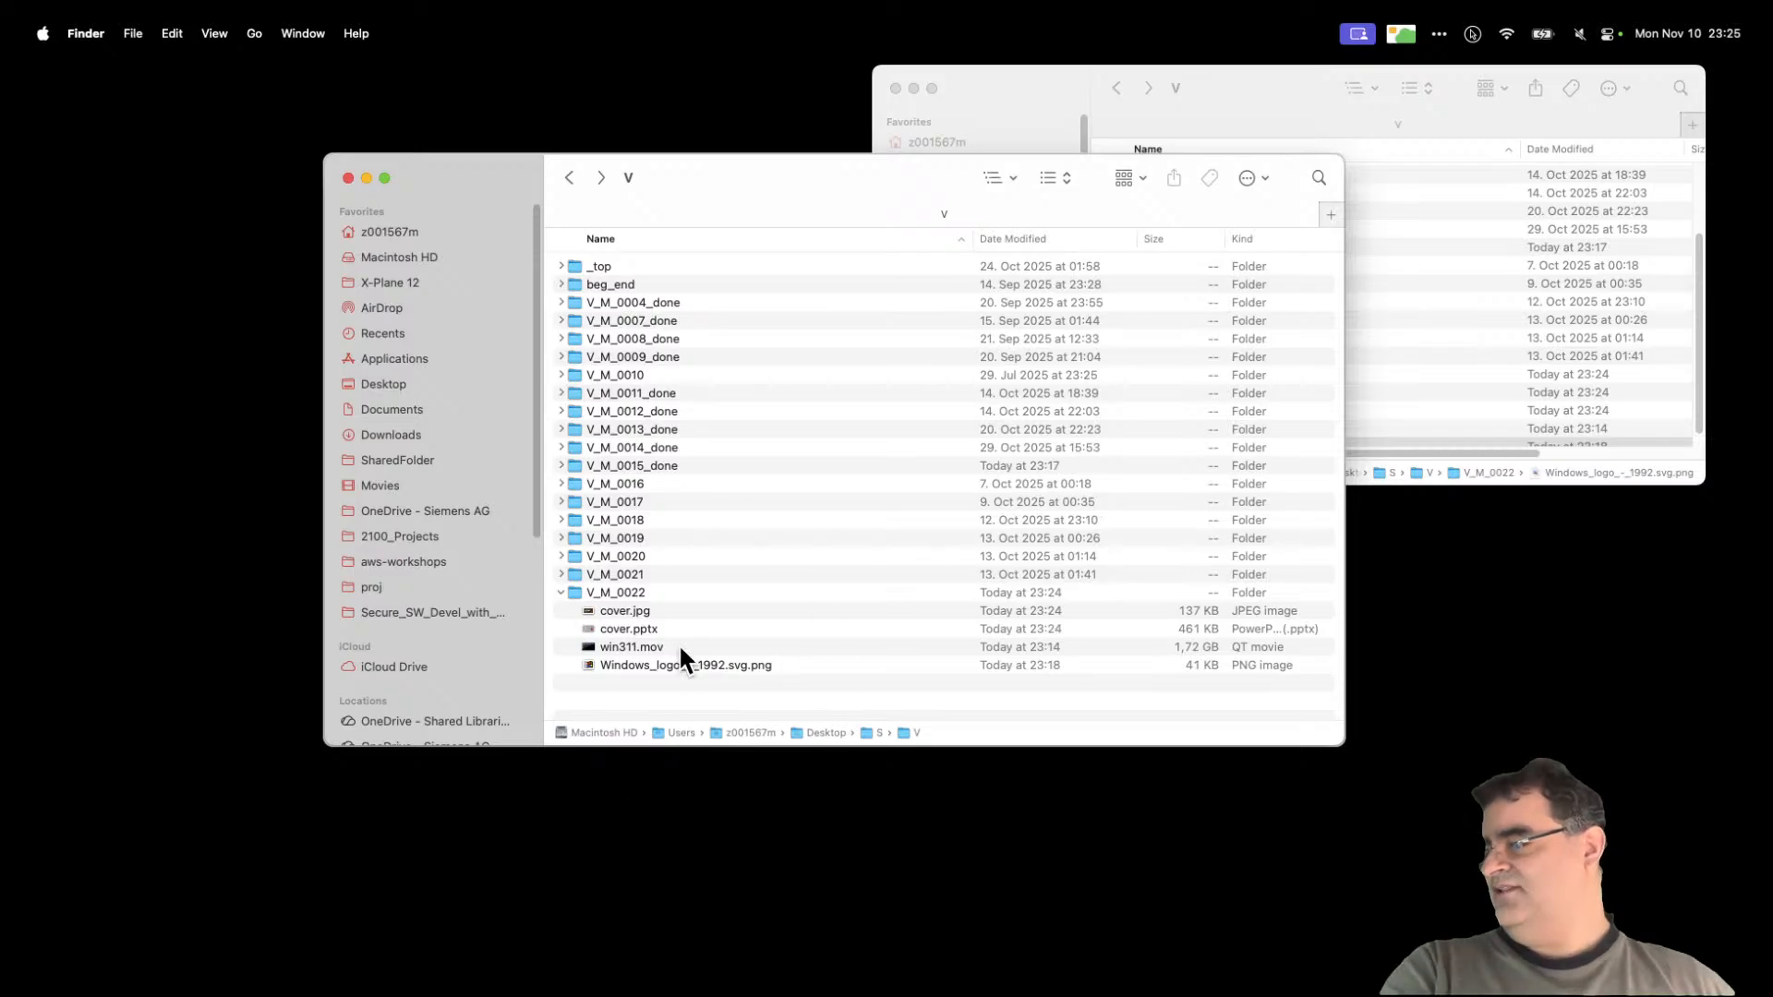
Step: Collapse V_M_0022, expand V_M_0010, and open repo.mov in QuickTime Player
click(561, 593)
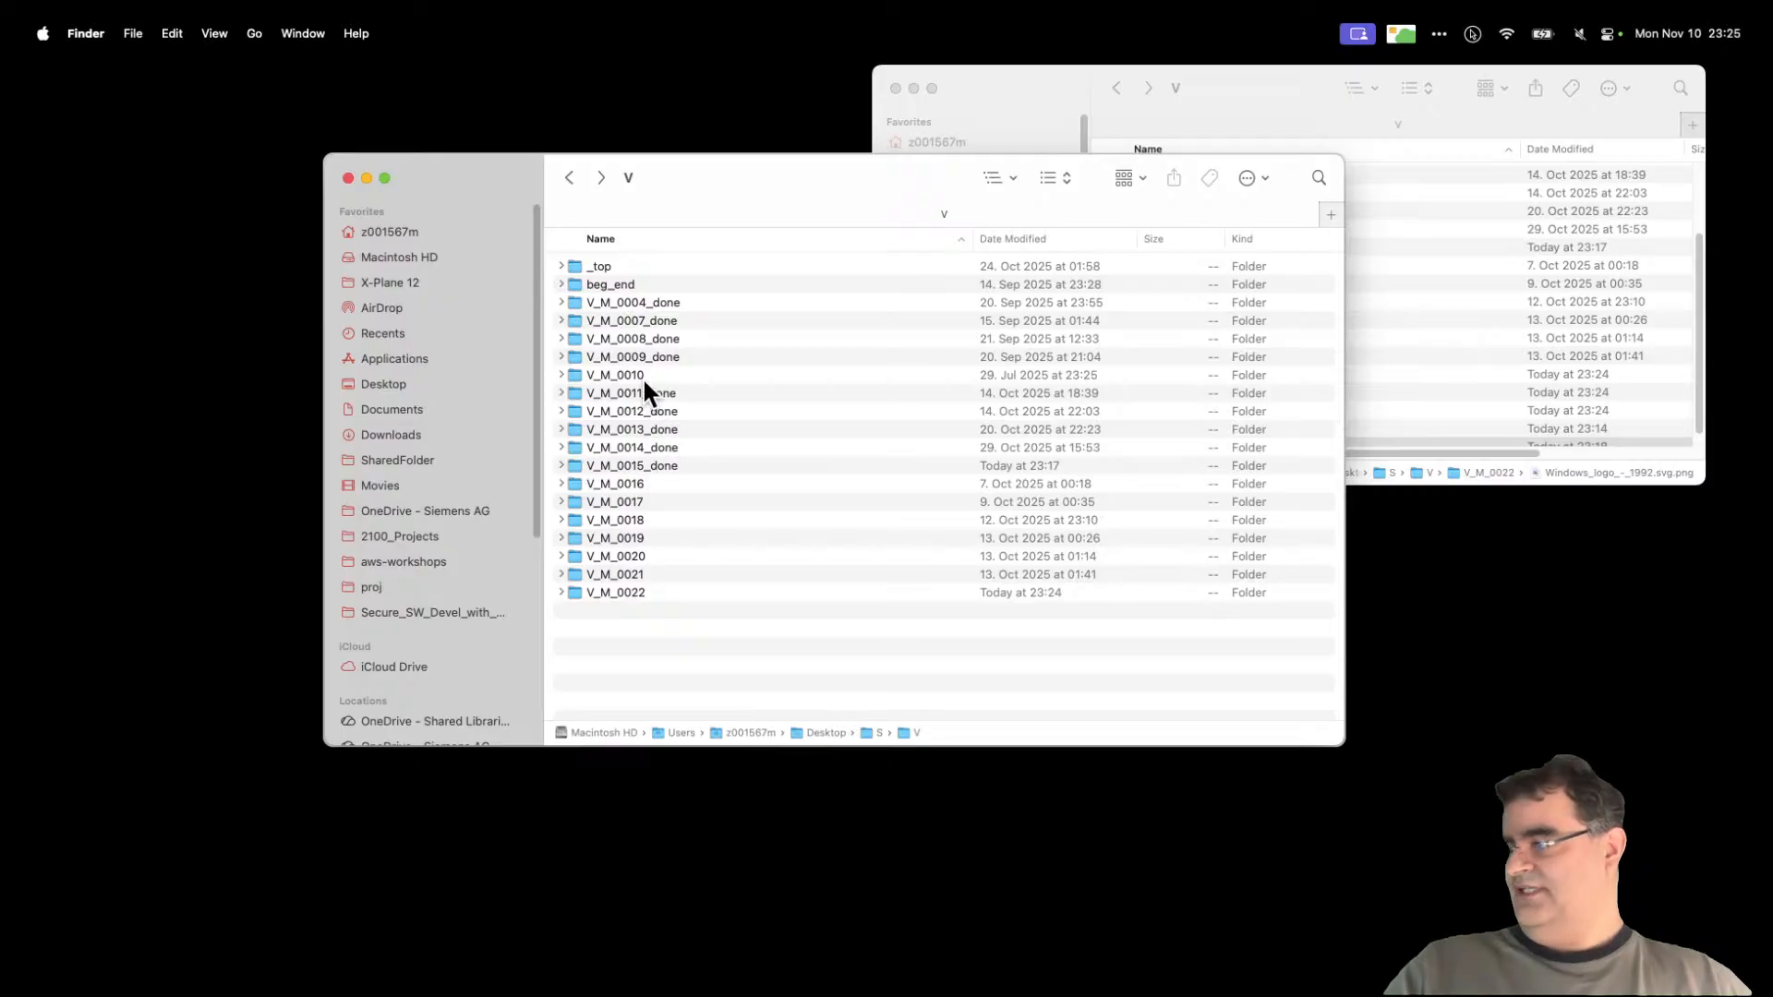
click(561, 375)
click(635, 395)
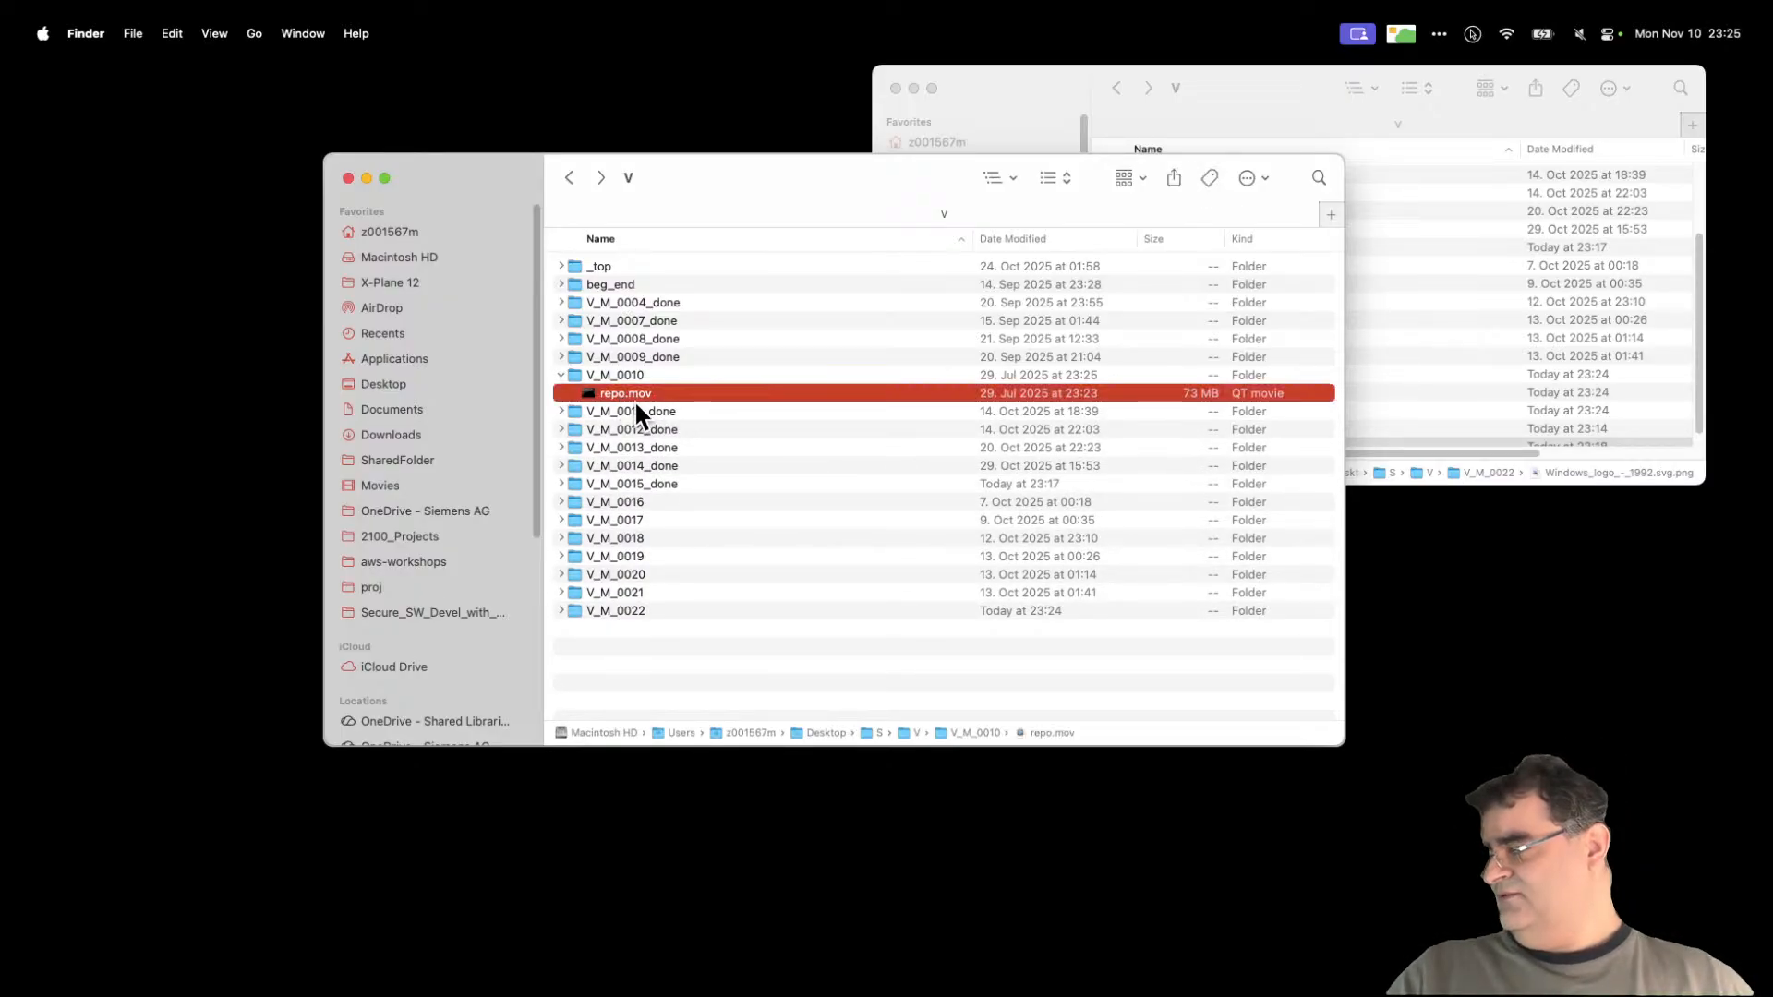
right_click(639, 399)
mouse_move(724, 426)
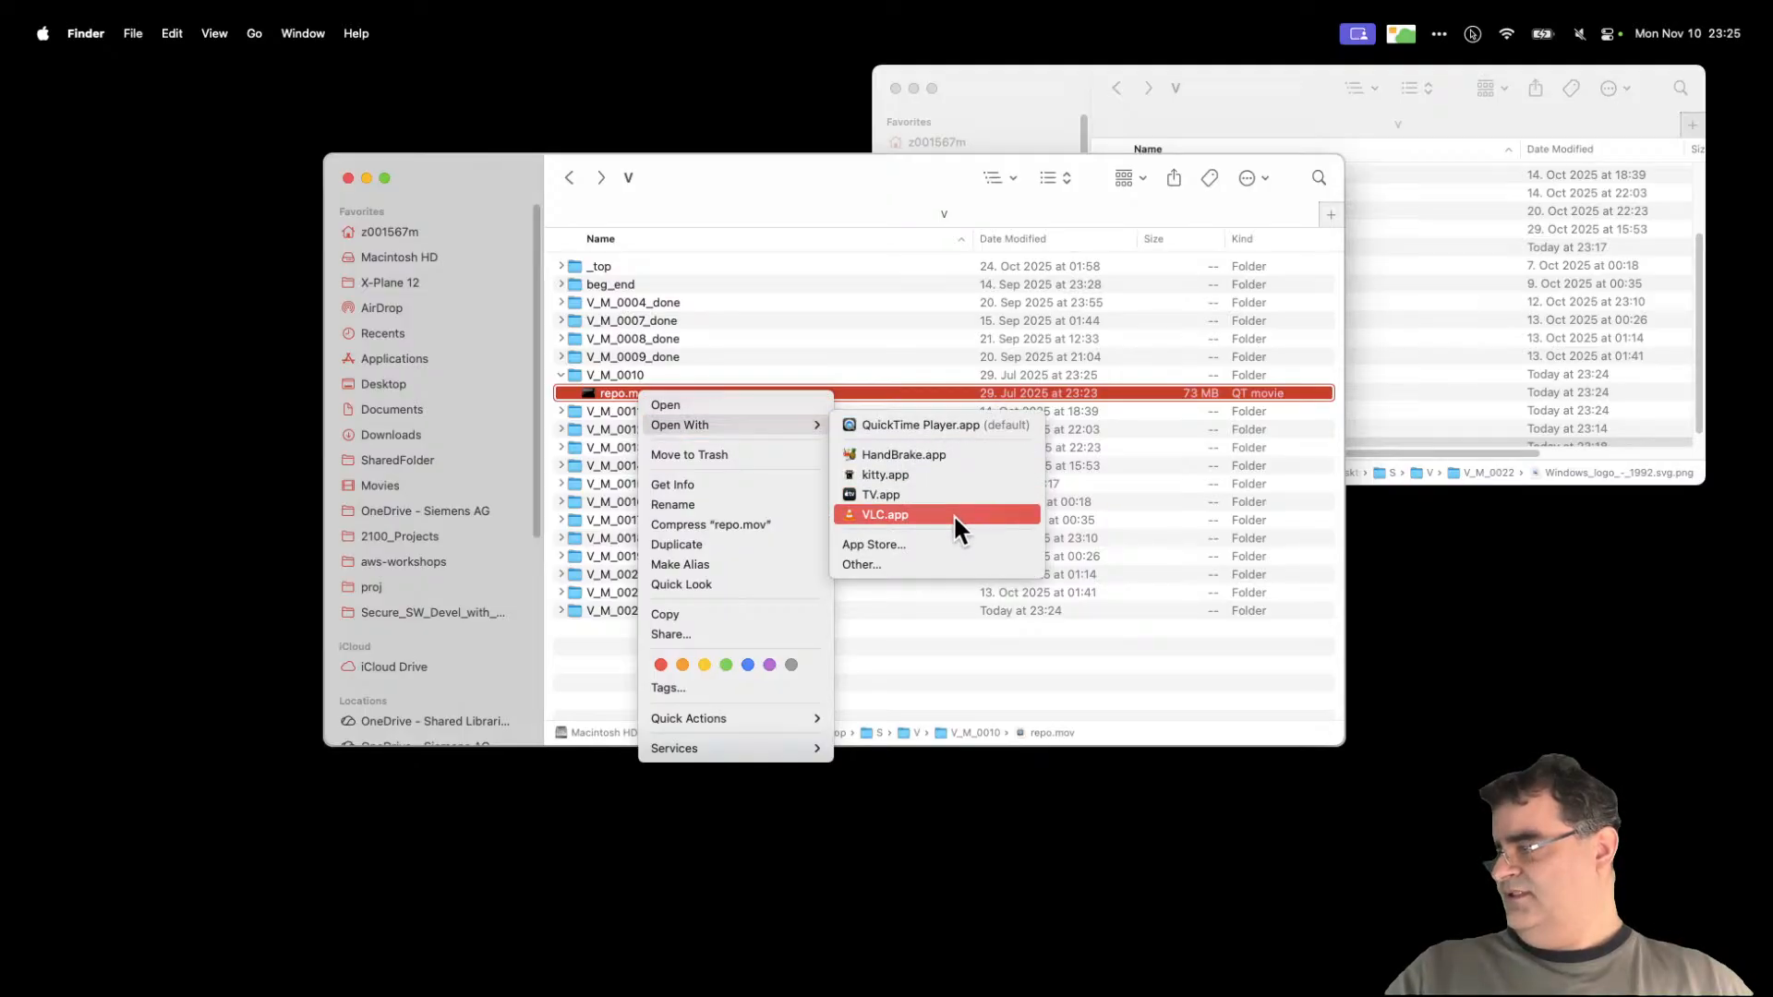
click(961, 425)
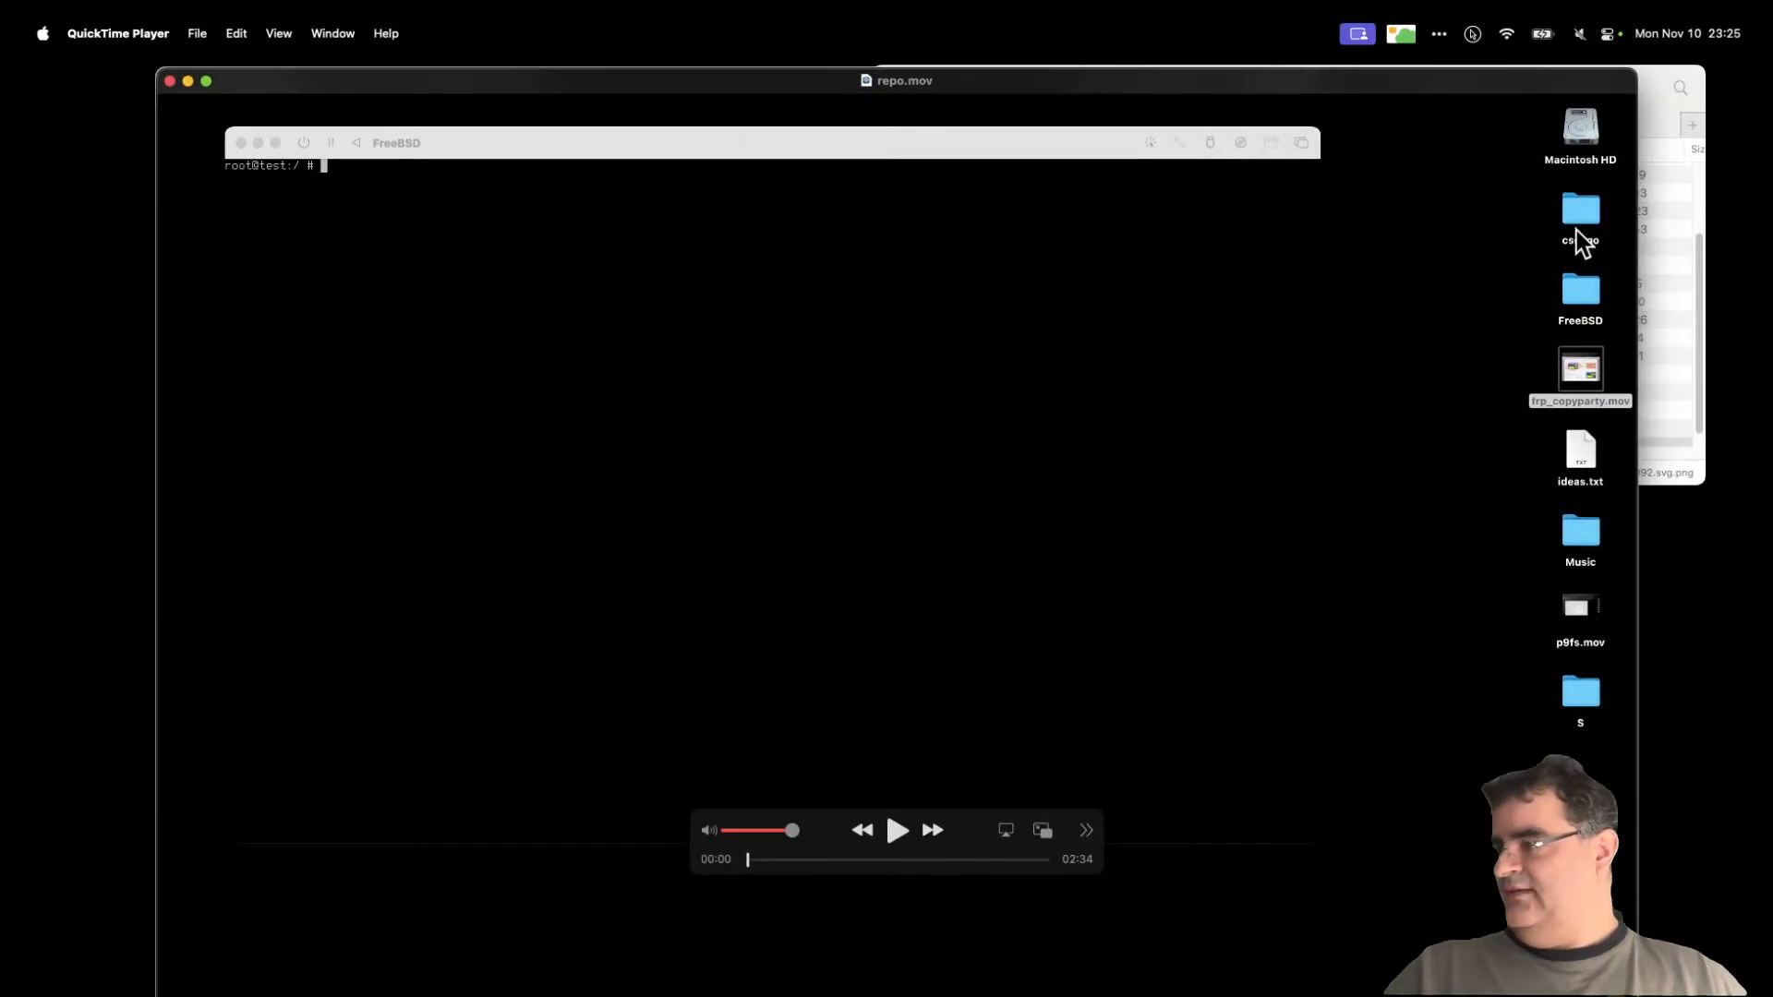
Step: Shrink the QuickTime window and scrub repo.mov to around 01:35
drag(1636, 68, 1447, 192)
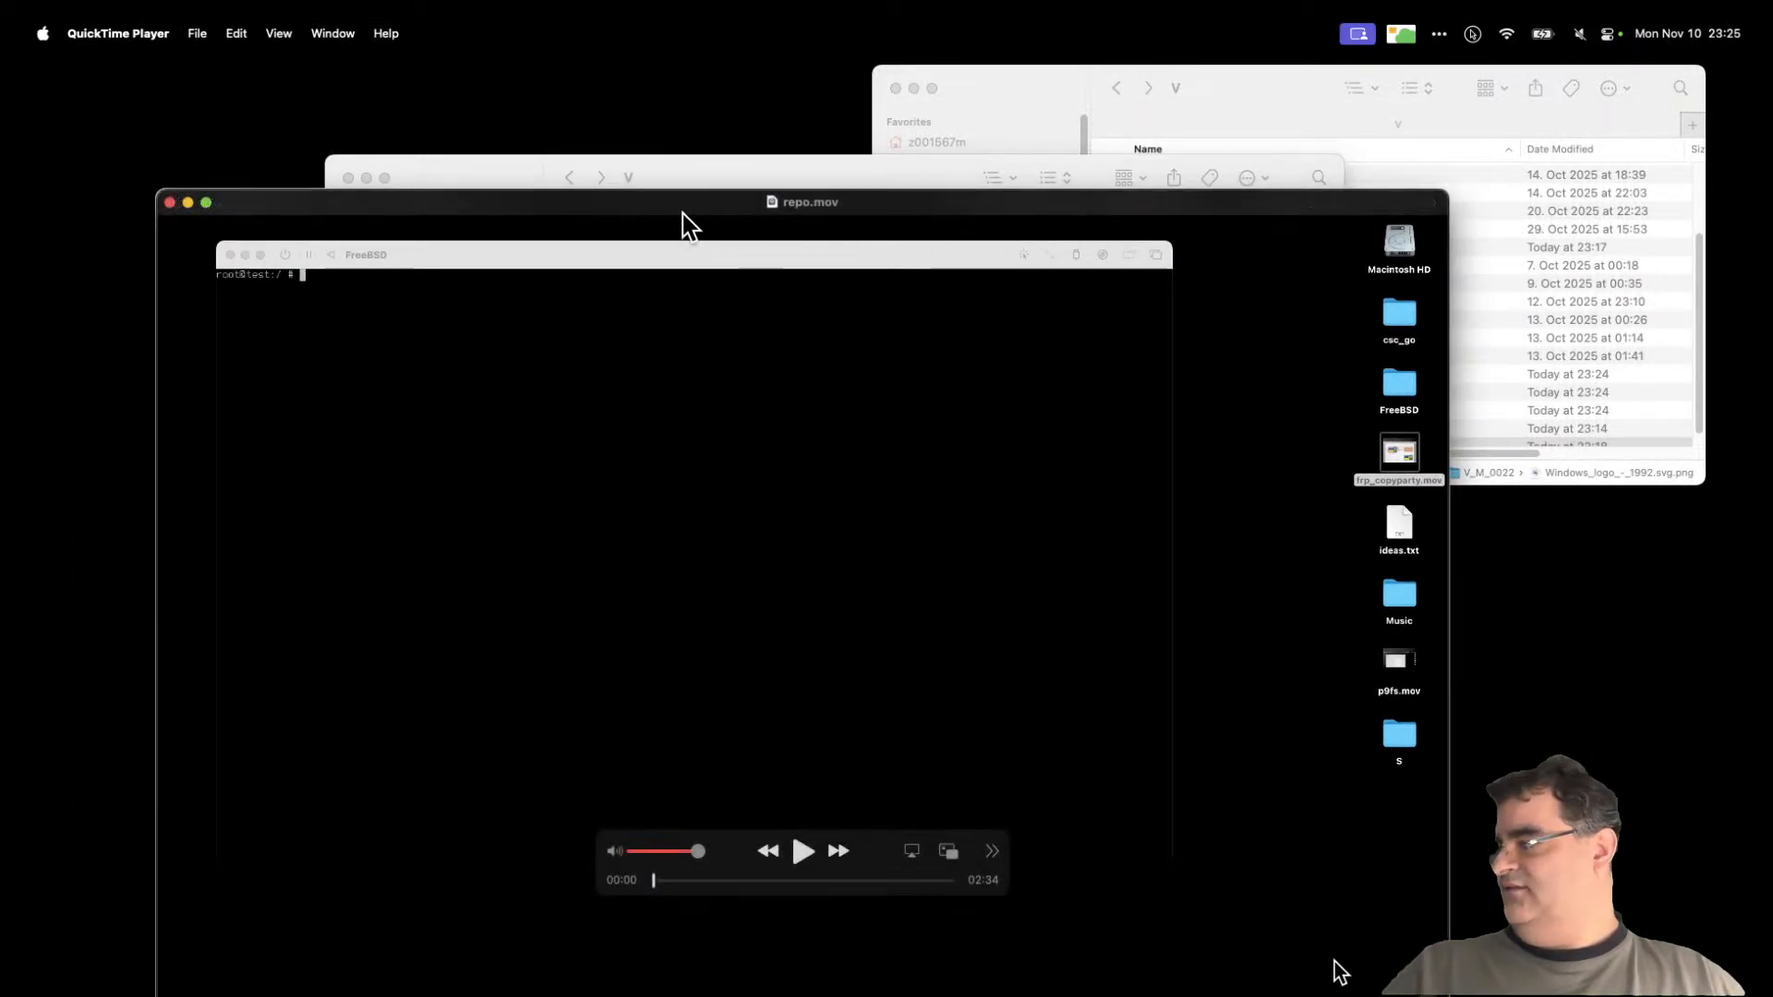
drag(699, 226, 778, 139)
drag(743, 794, 952, 792)
click(912, 792)
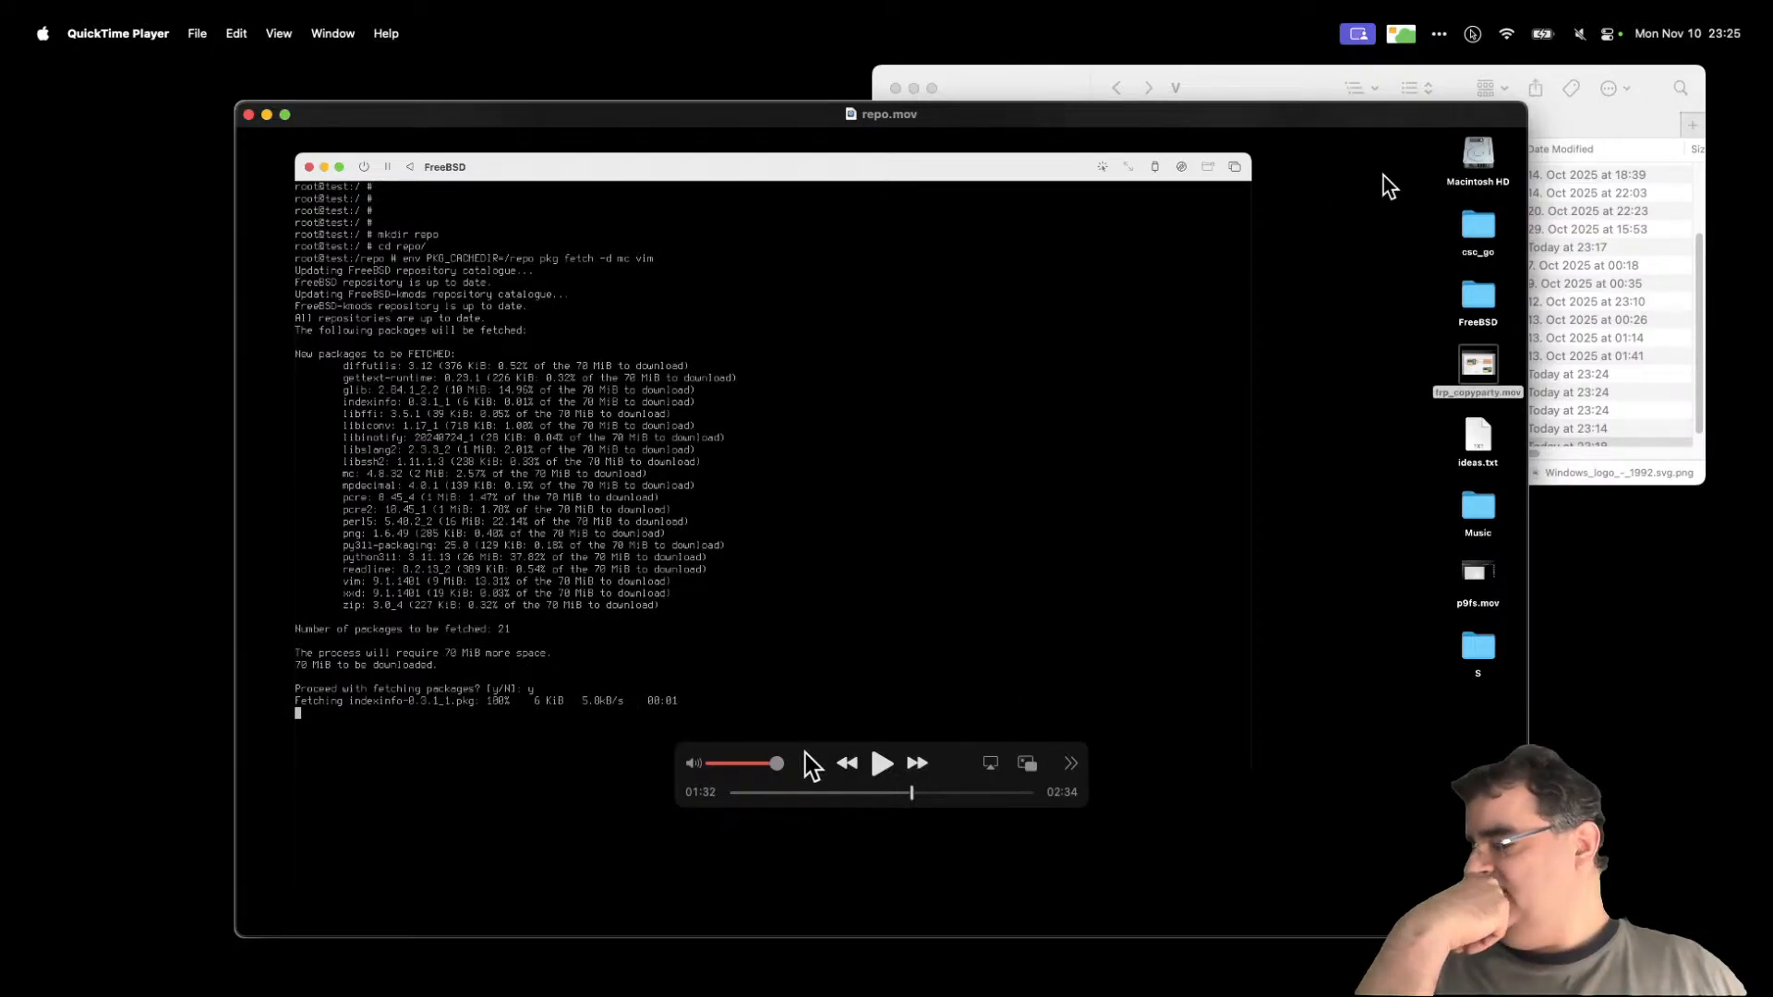
drag(877, 800, 905, 792)
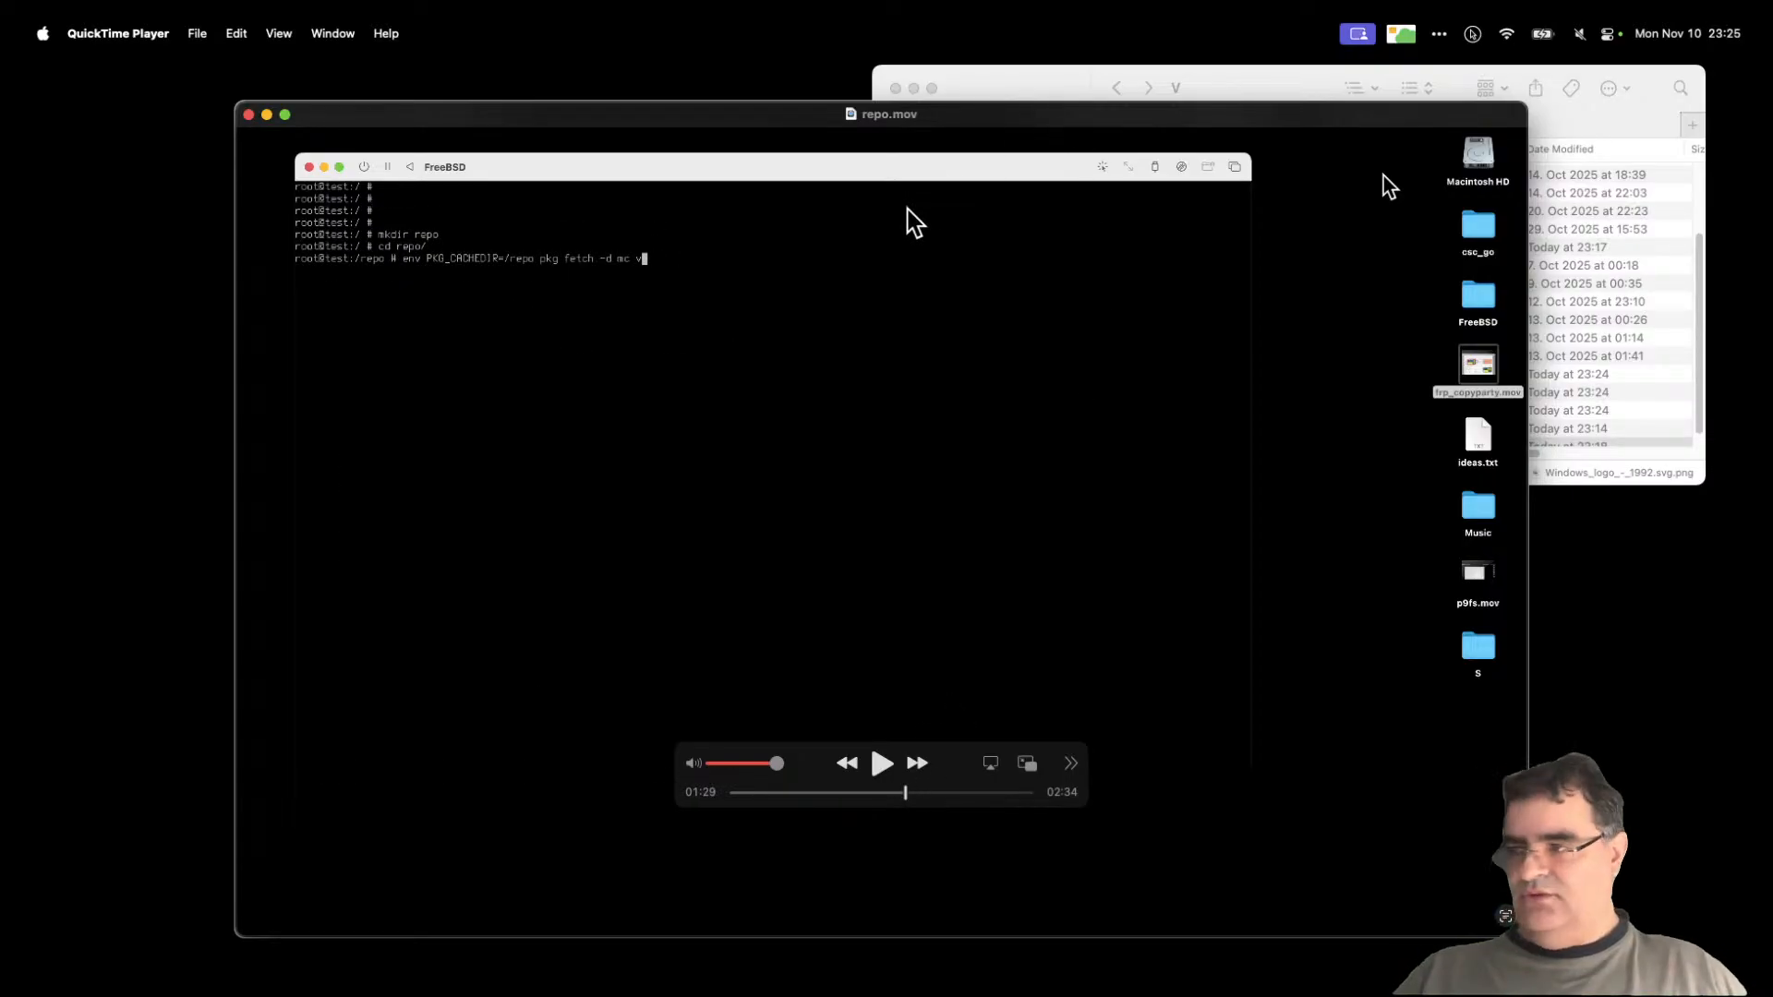
Step: Reposition and resize the QuickTime window several times, then close it
drag(616, 120, 1698, 674)
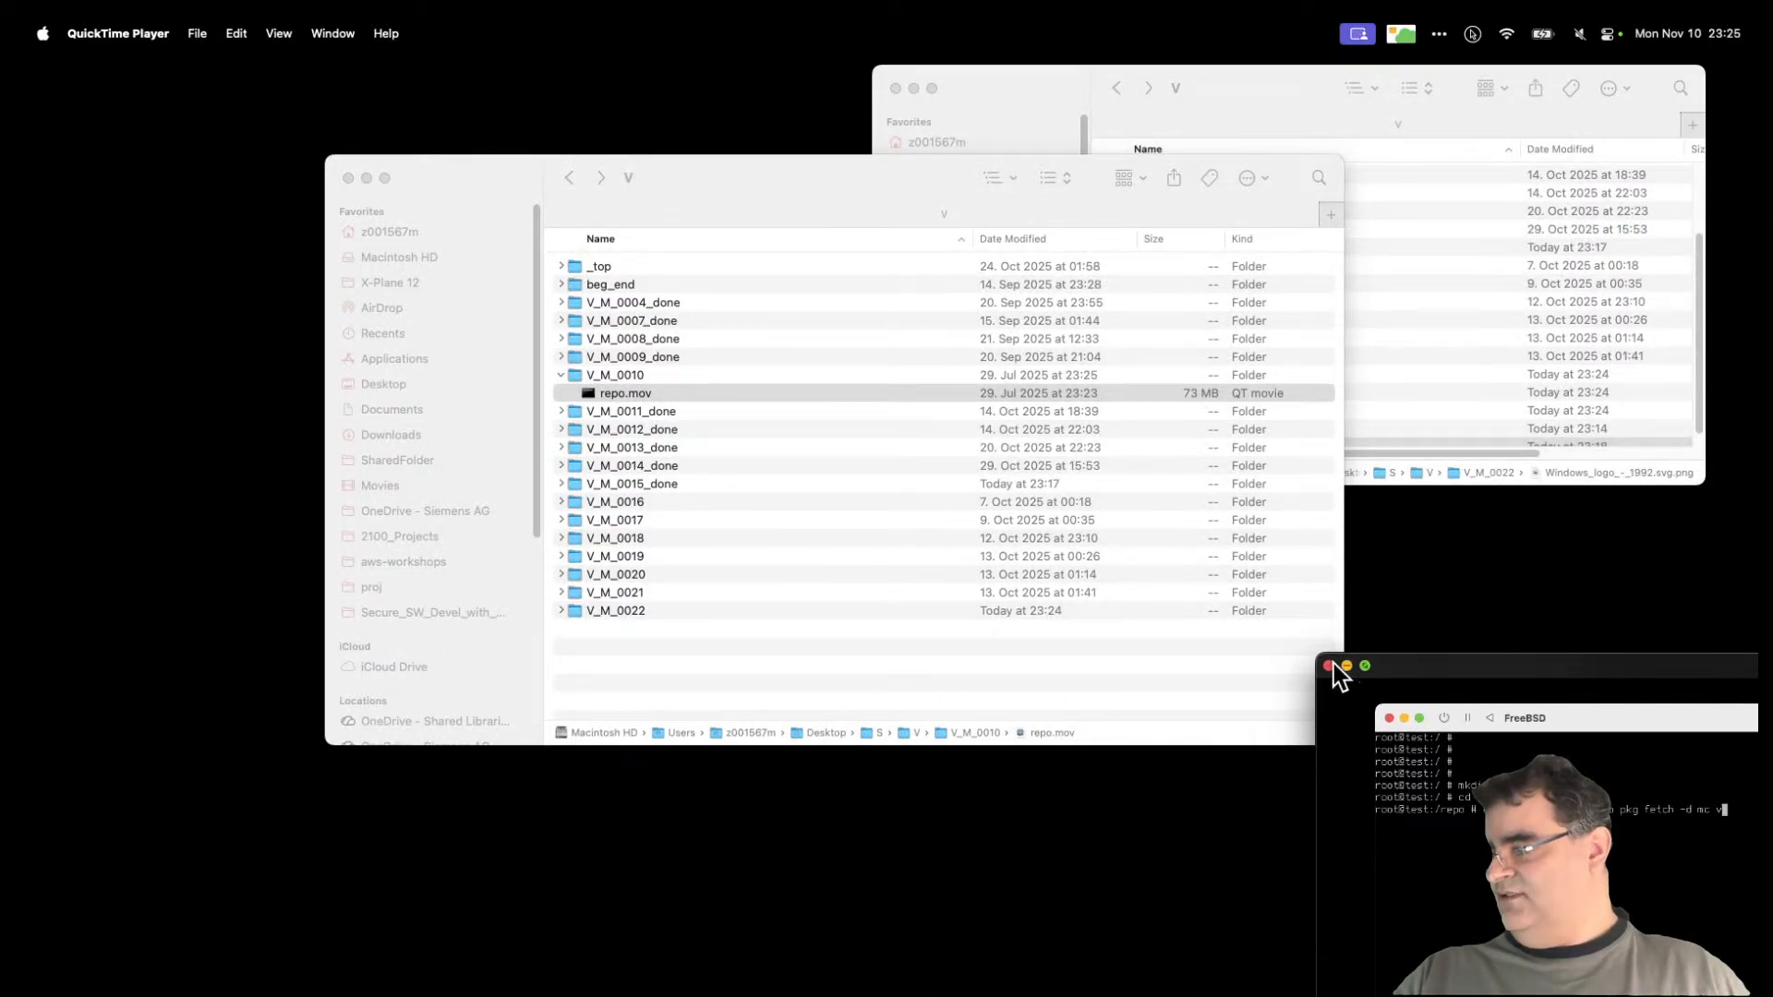
drag(1318, 656, 240, 48)
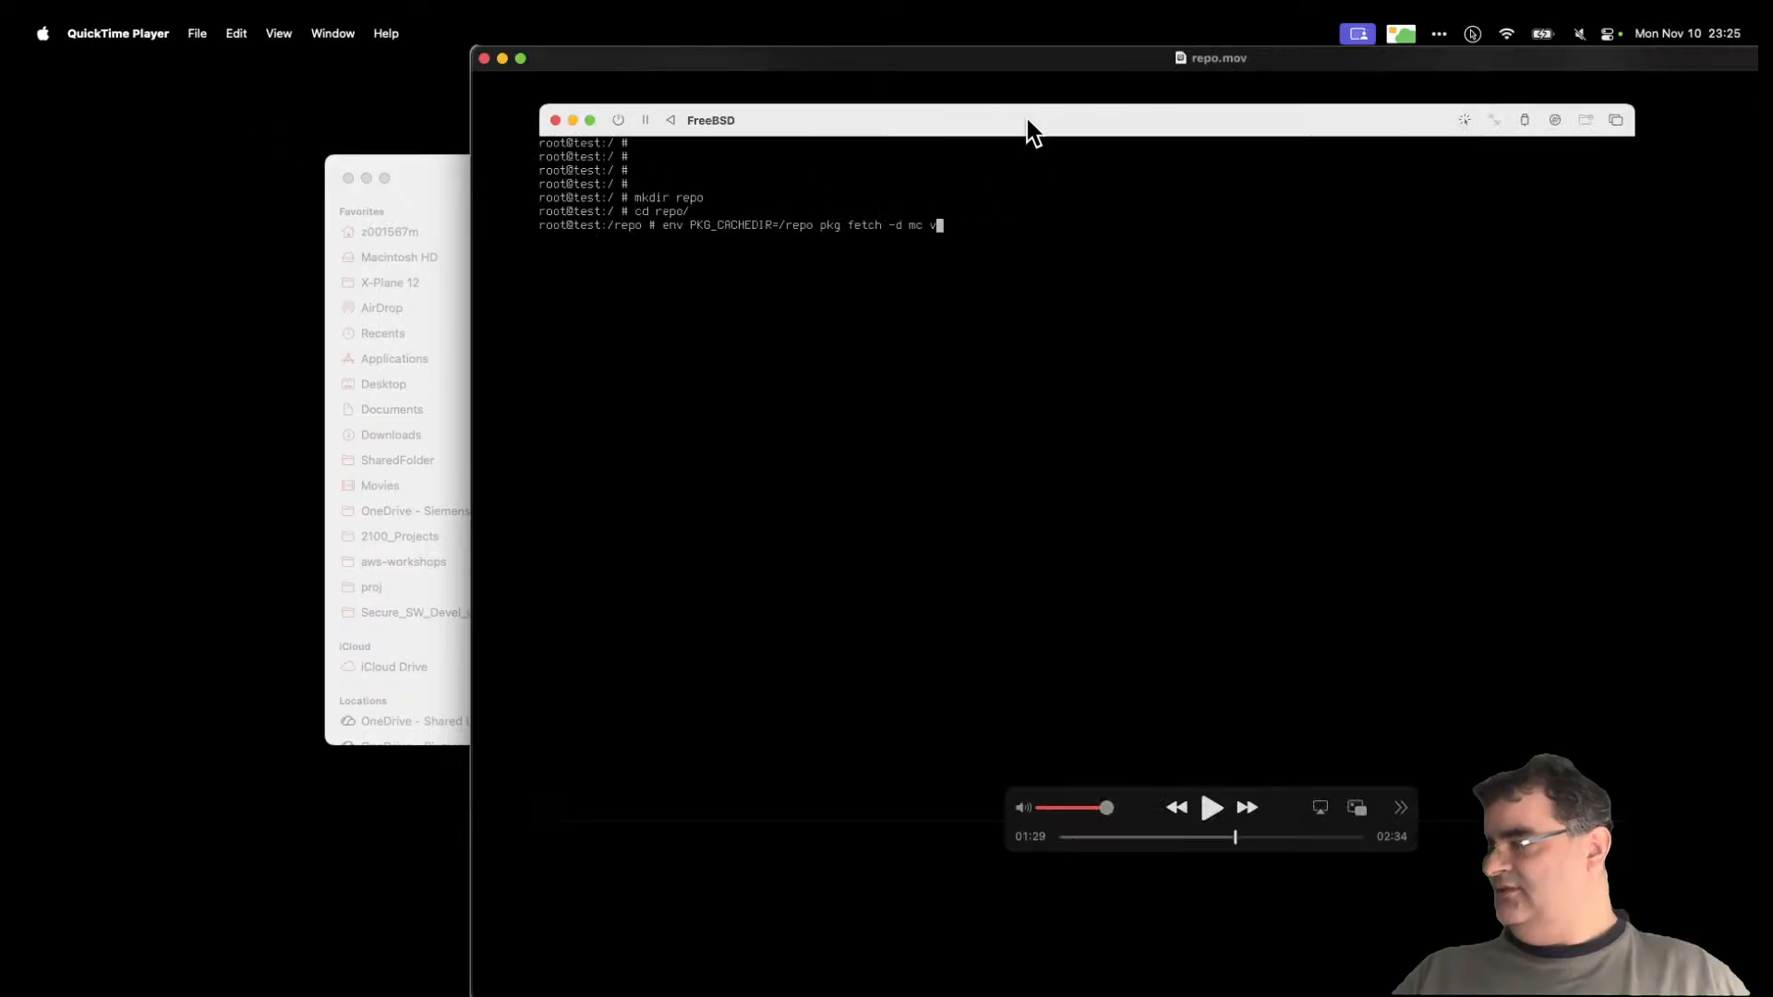
drag(1025, 77, 1728, 584)
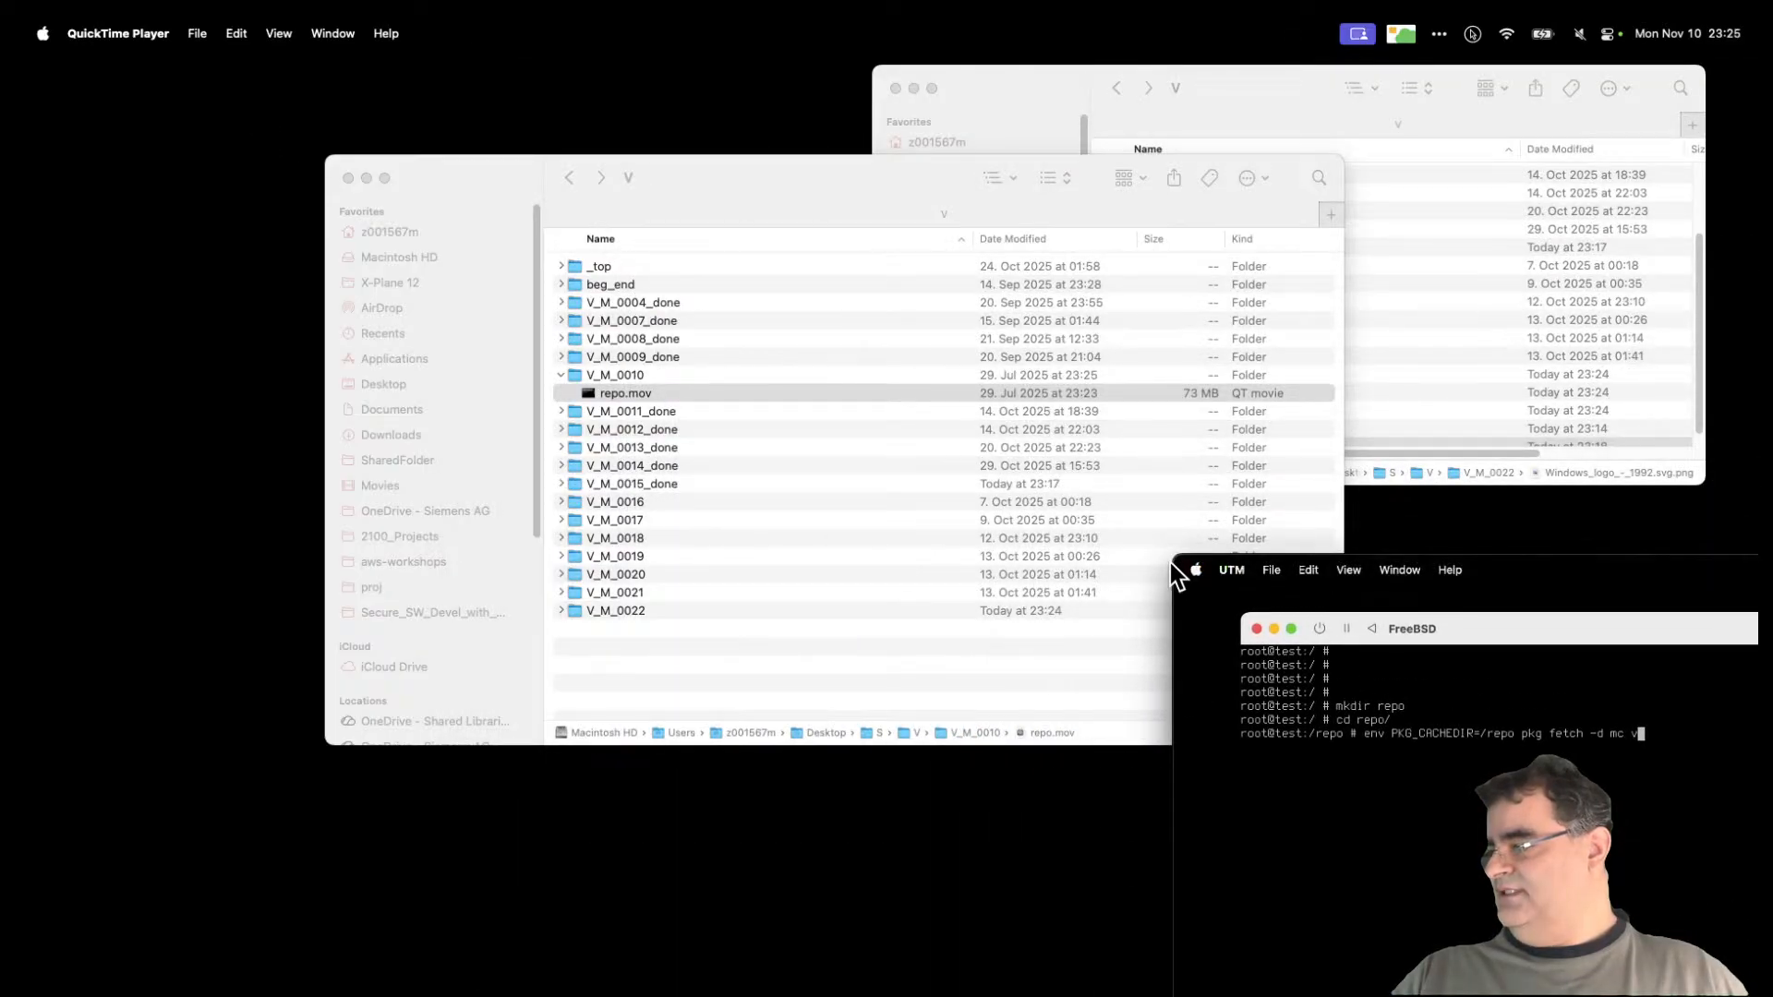
drag(1173, 553, 493, 47)
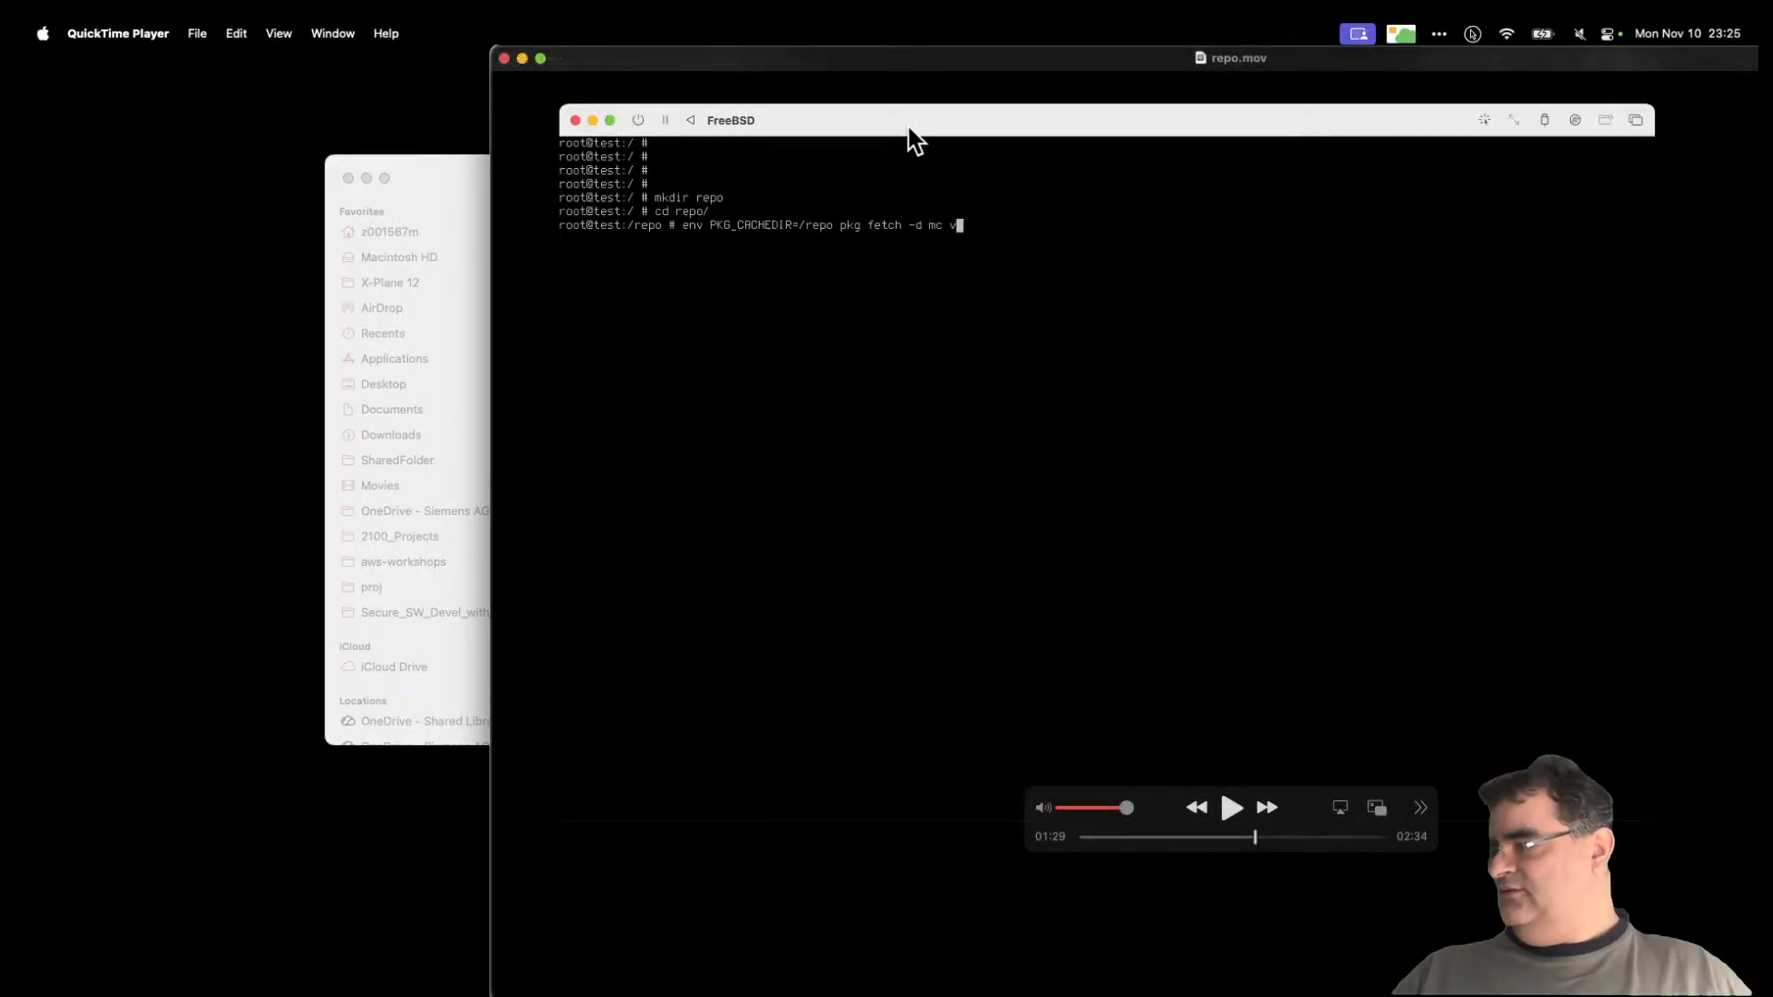
drag(1031, 69, 1653, 450)
drag(1119, 430, 629, 159)
drag(1426, 85, 1498, 464)
drag(994, 460, 699, 268)
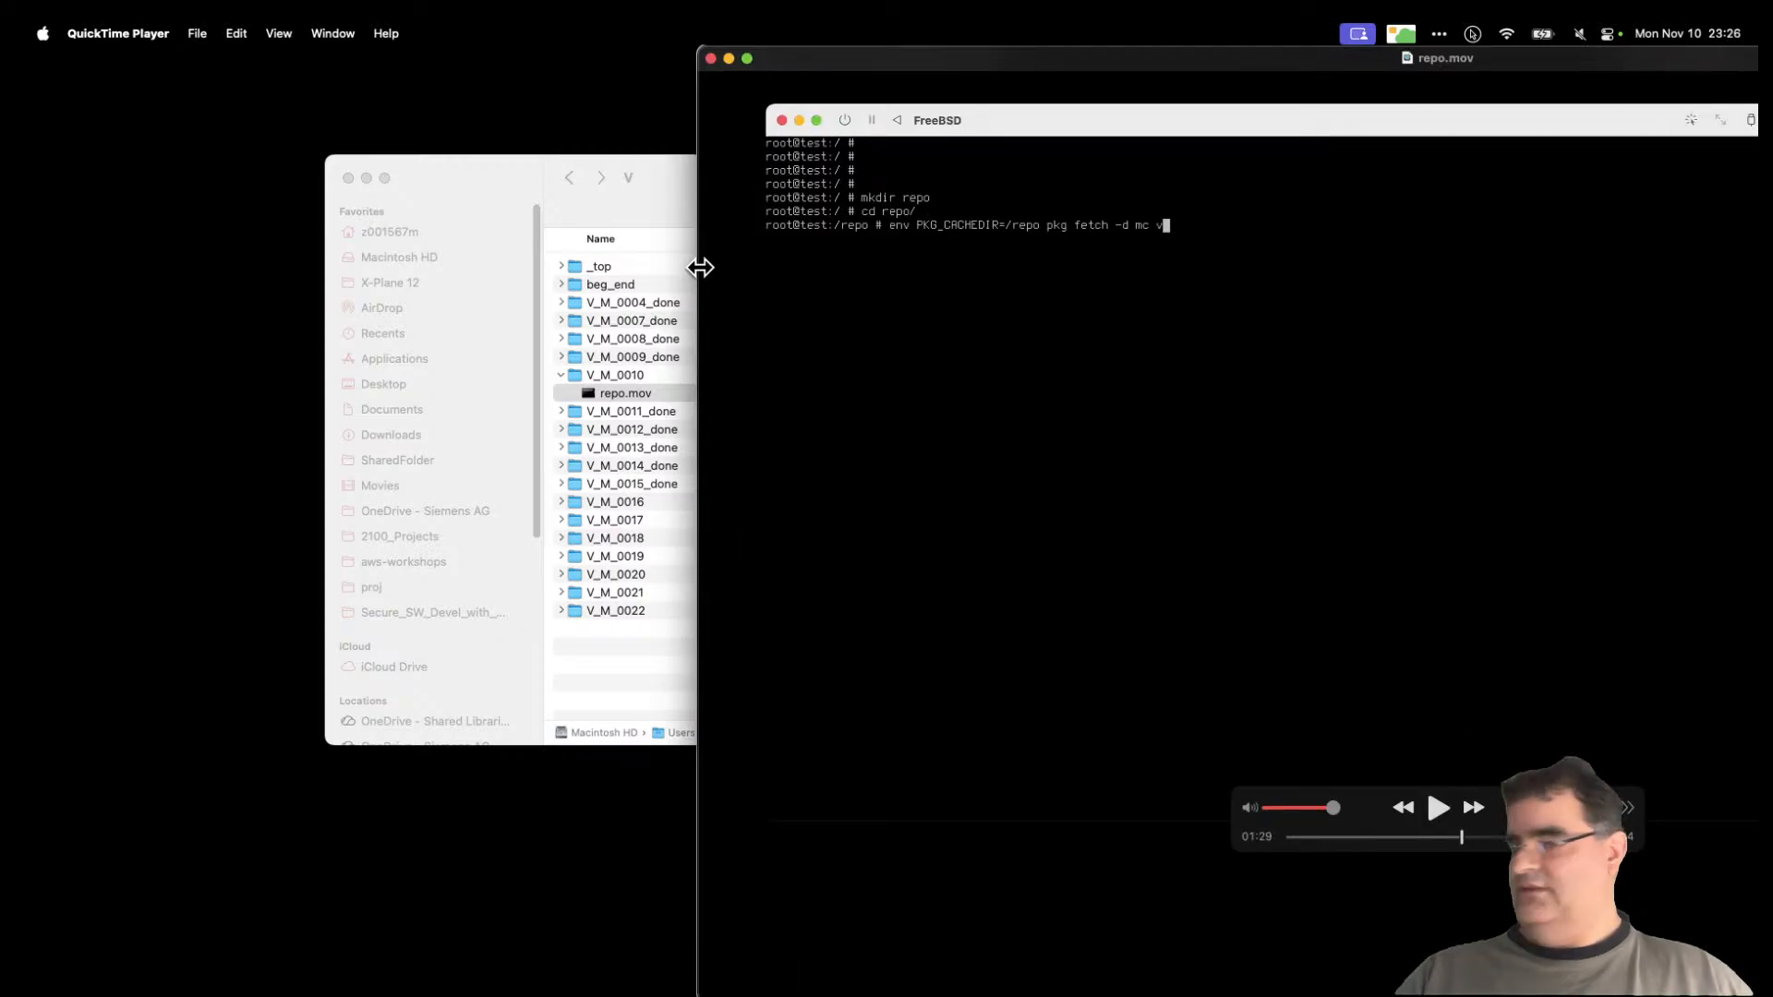
drag(999, 65, 902, 120)
click(613, 114)
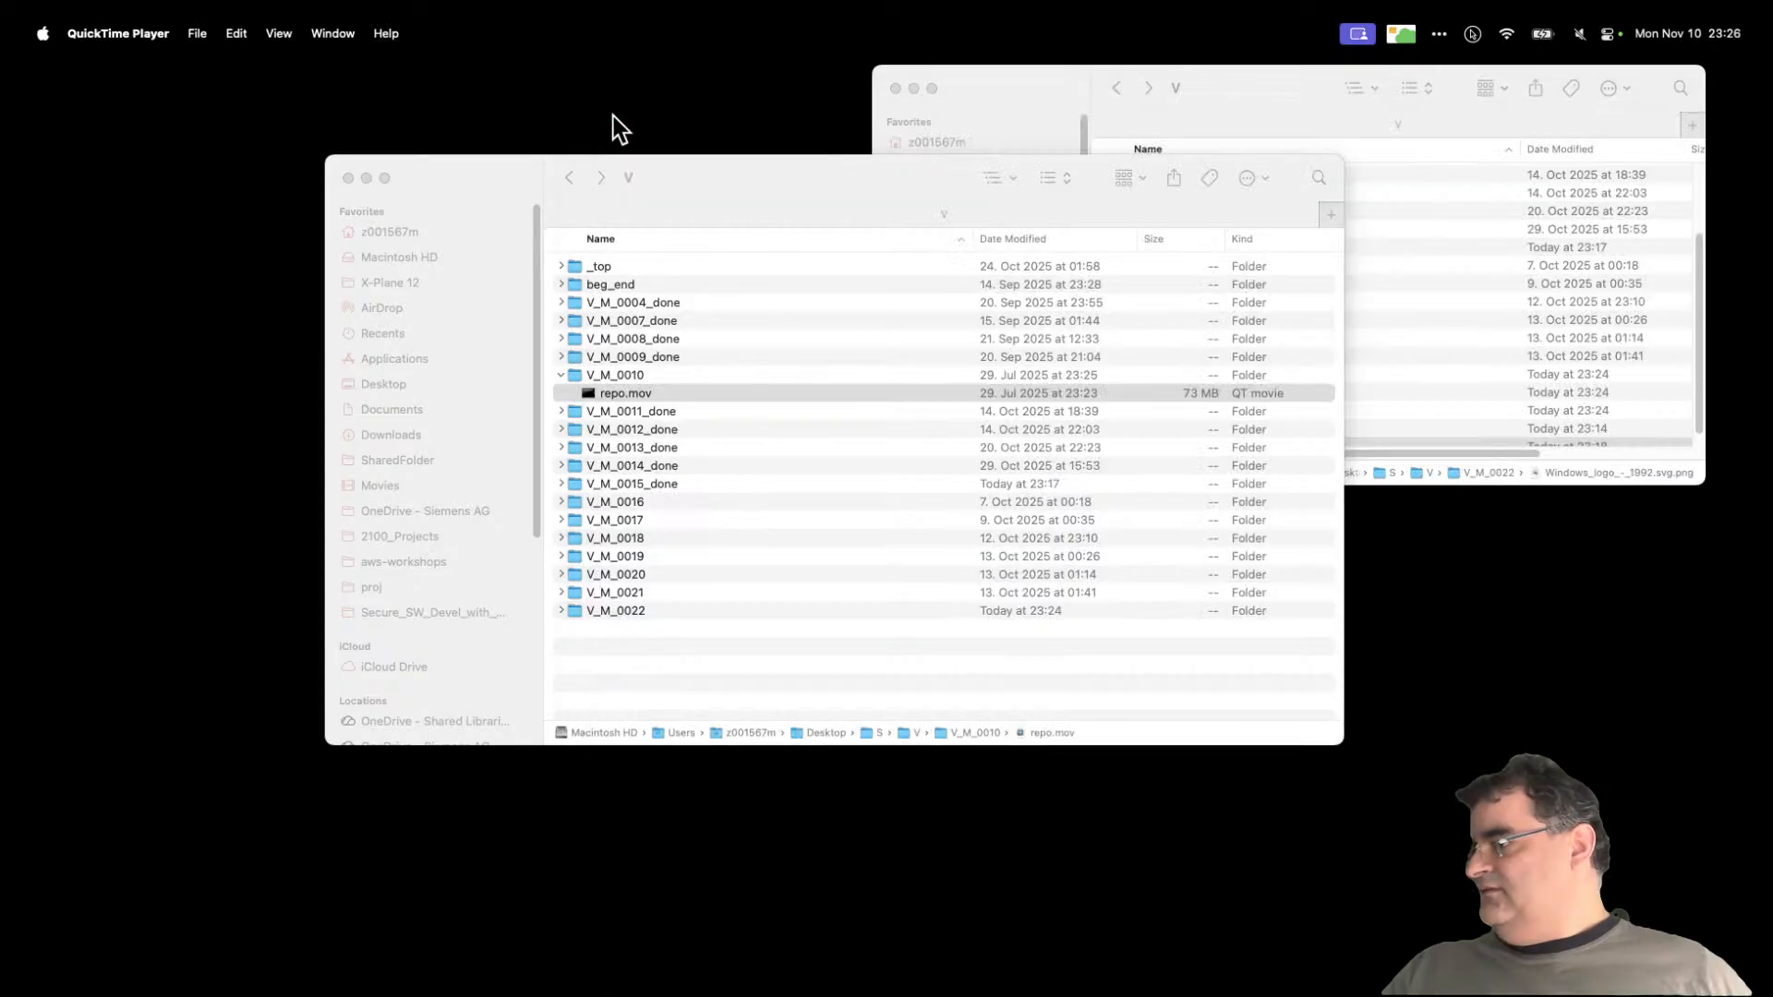
Step: Open repo.mov with VLC media player
right_click(635, 390)
mouse_move(716, 427)
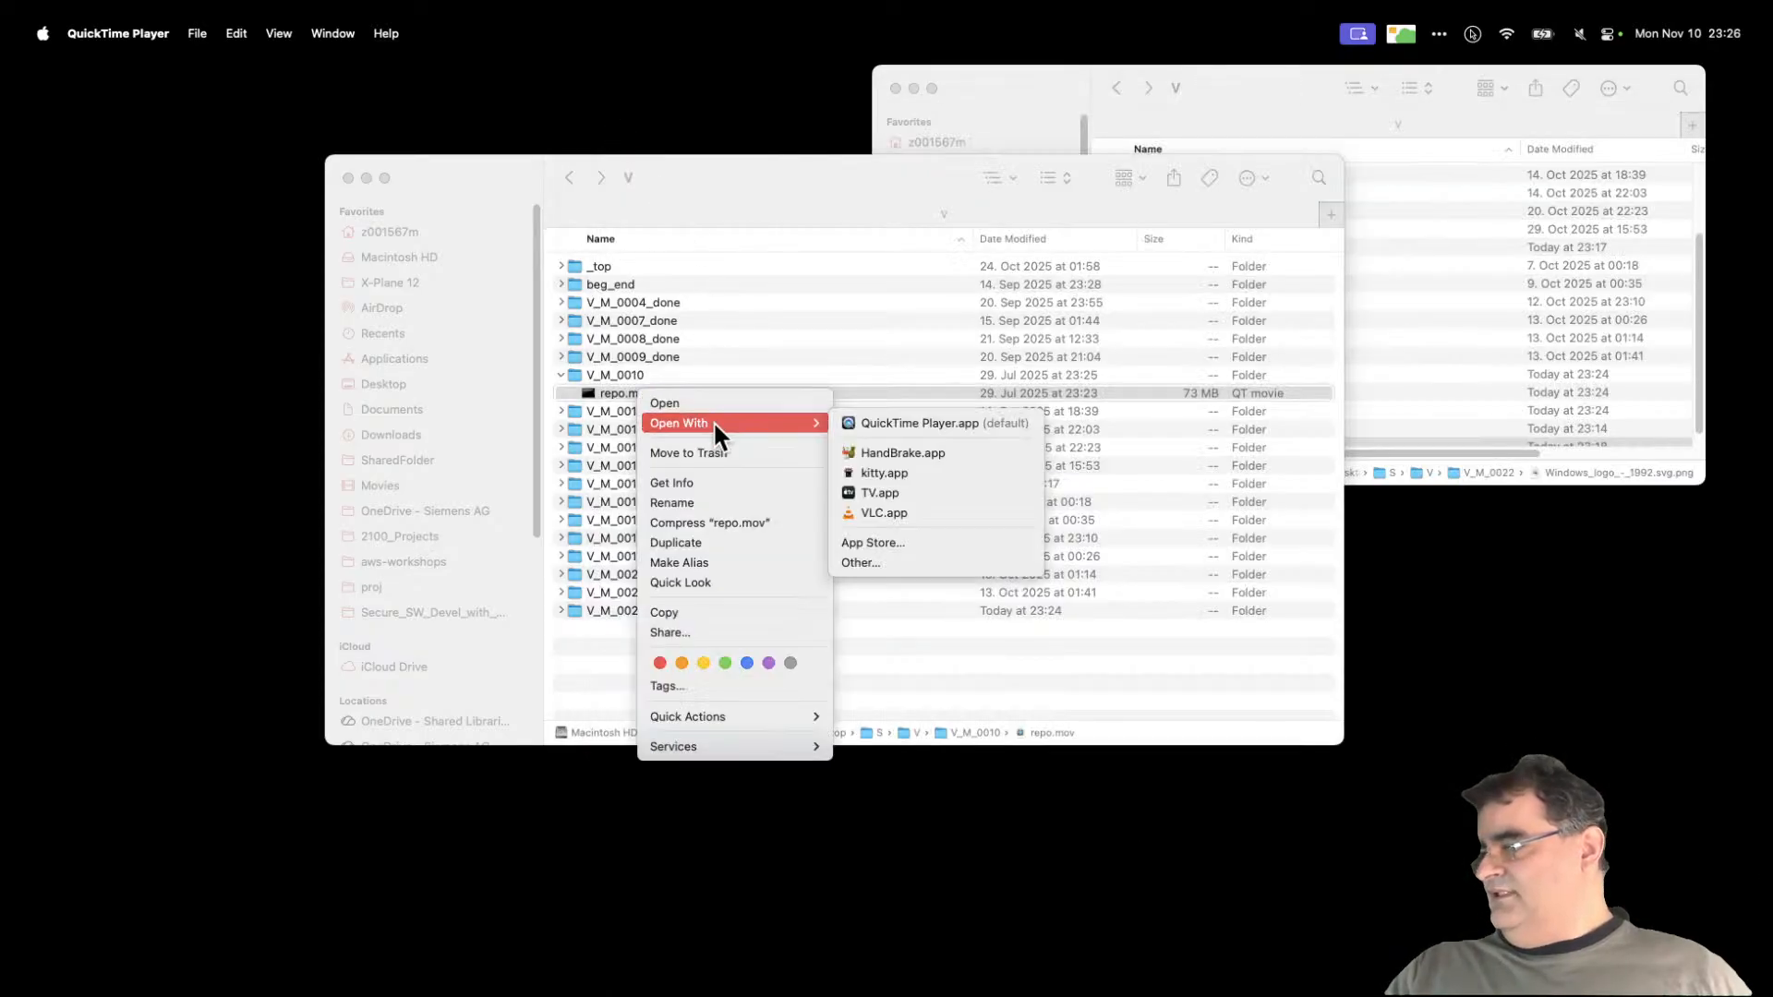
click(912, 517)
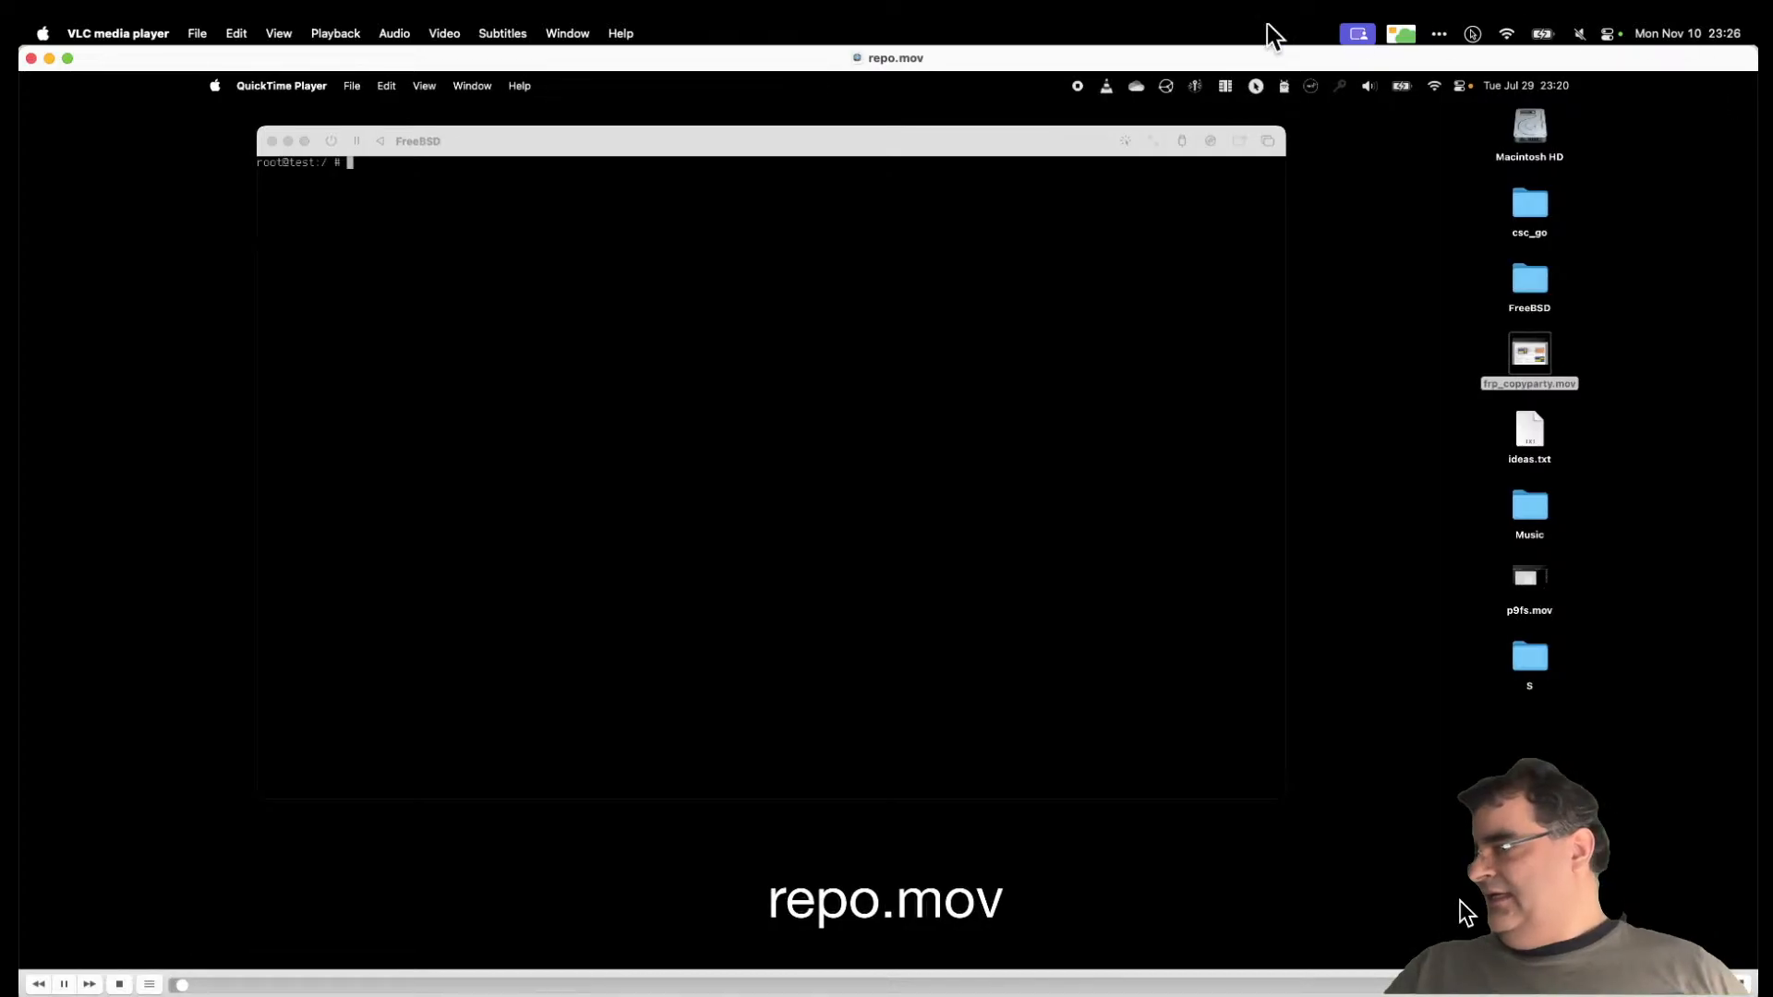
Step: Pause and skip ahead to the pkg fetch output, then move and minimise the VLC window
click(65, 985)
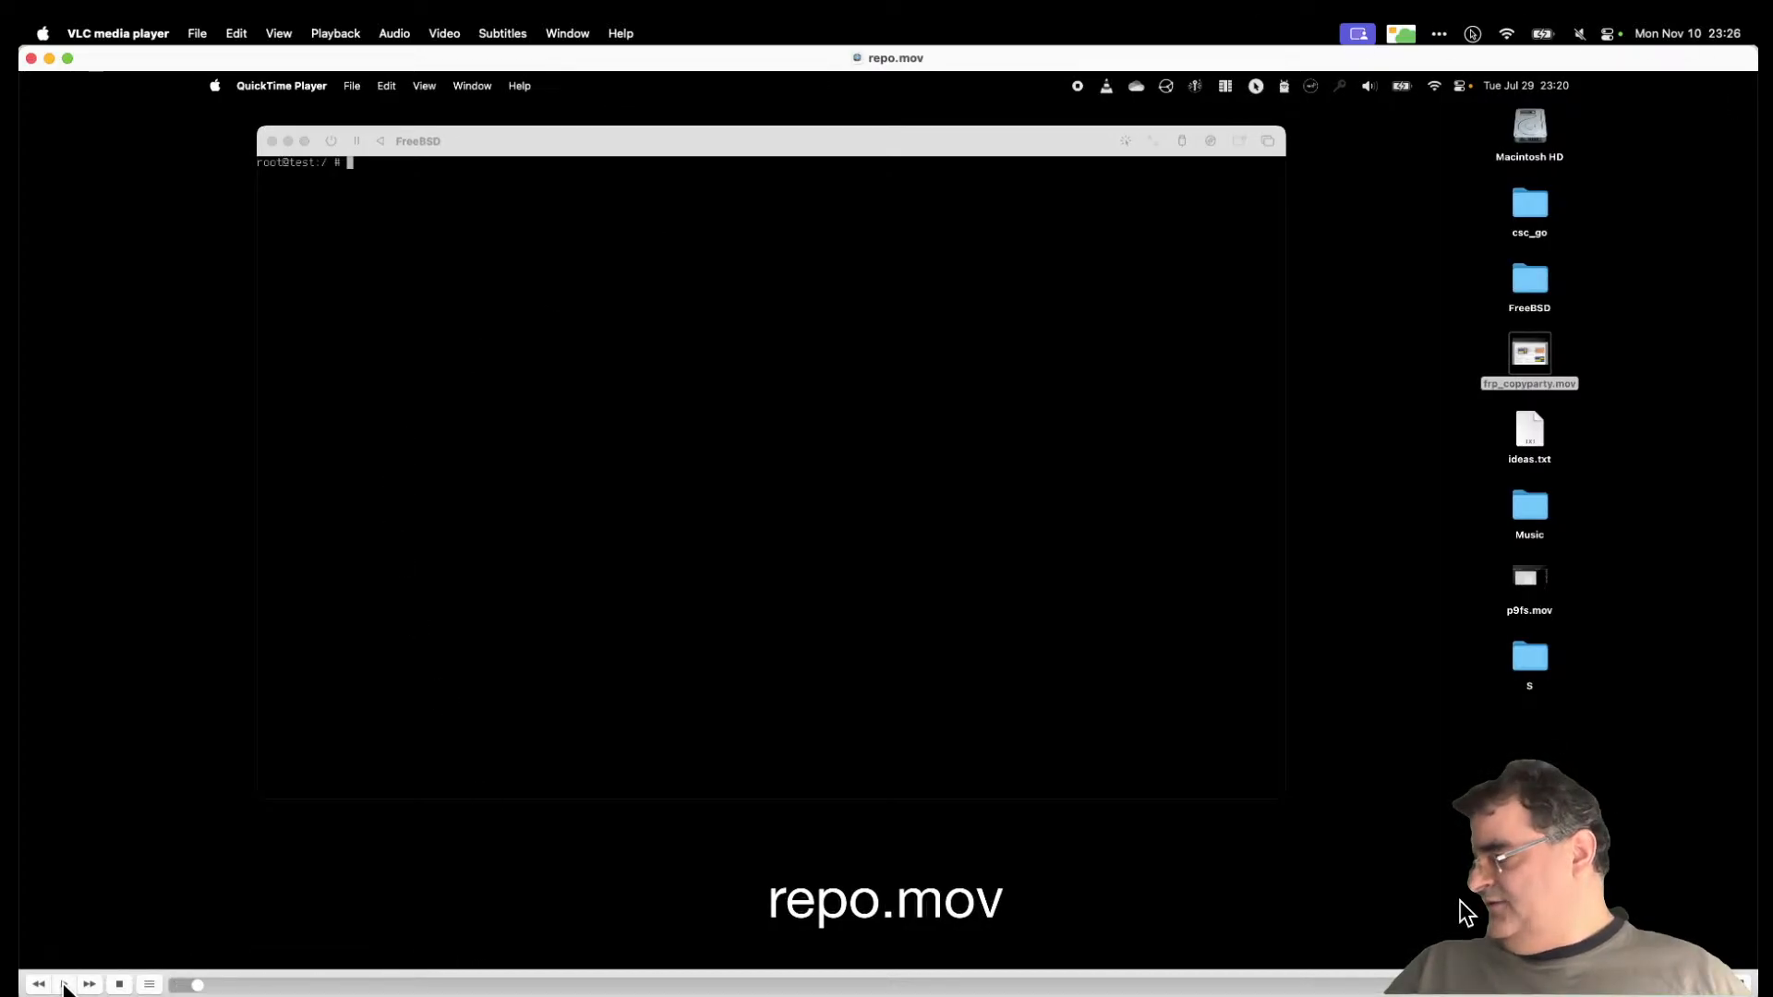
click(585, 986)
click(729, 986)
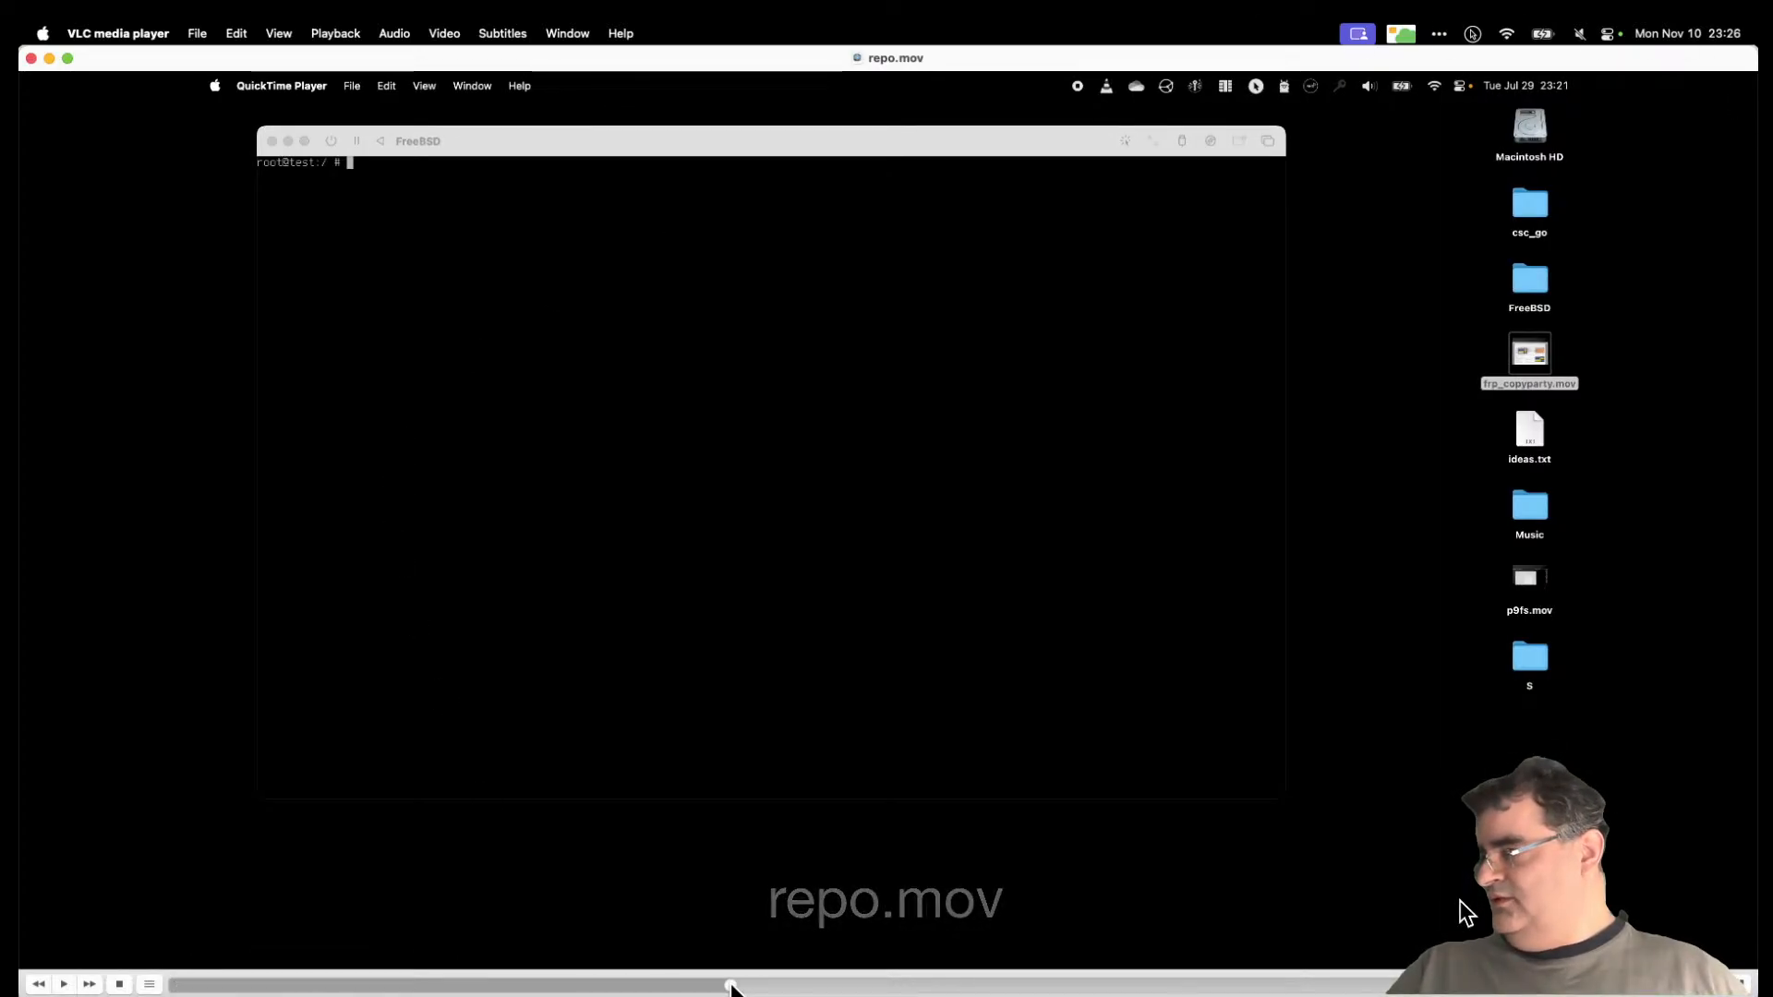
click(928, 985)
click(1052, 985)
click(1338, 986)
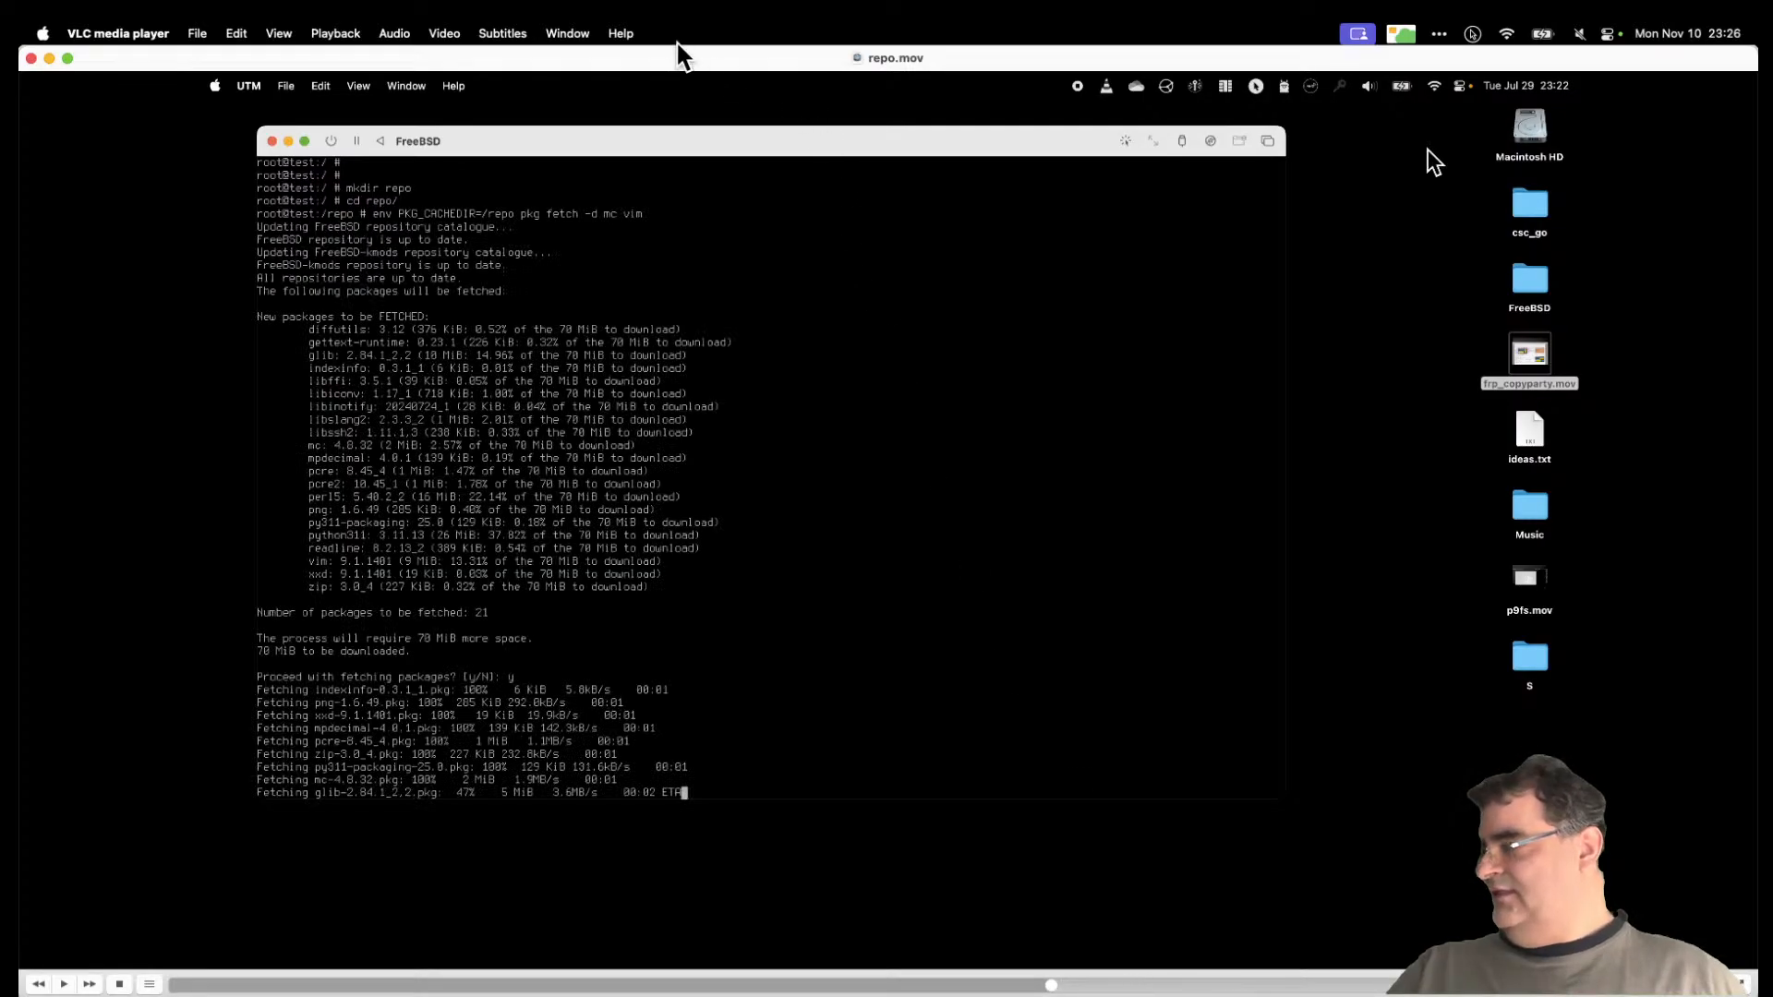
drag(680, 59, 1613, 509)
key(super+m)
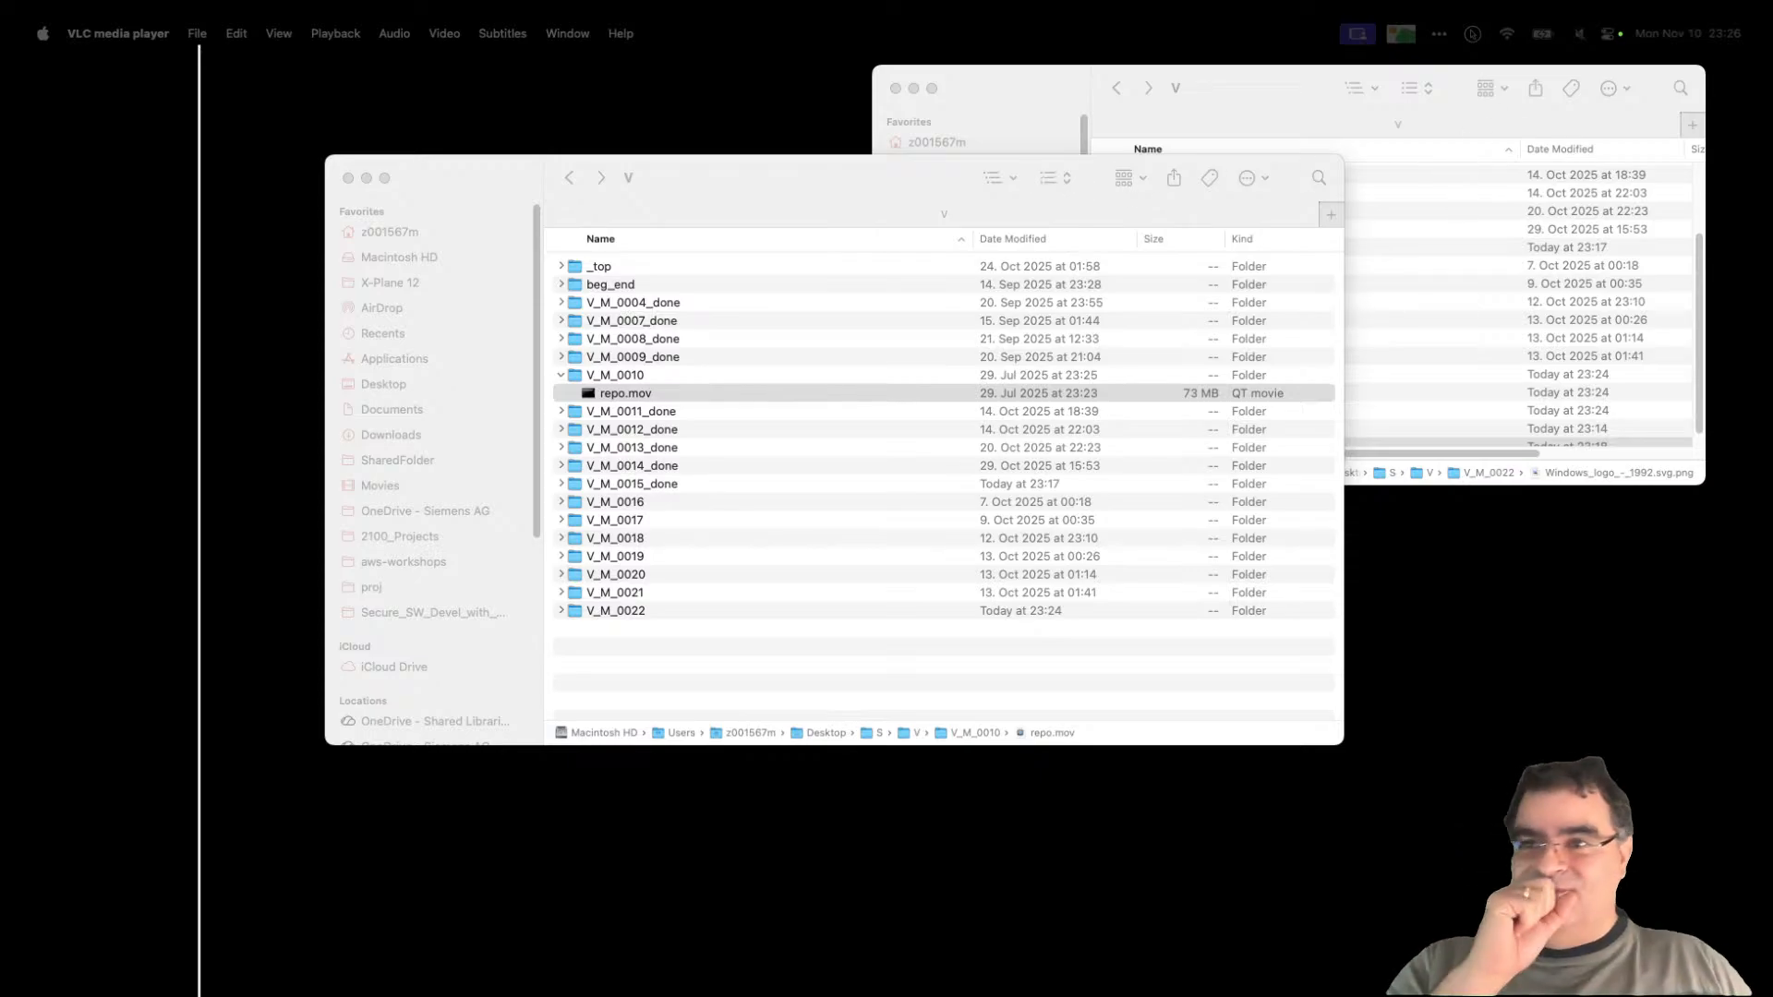
Step: Drag the VLC window back on screen and maximise it to show the pkg fetch
drag(18, 272, 1274, 317)
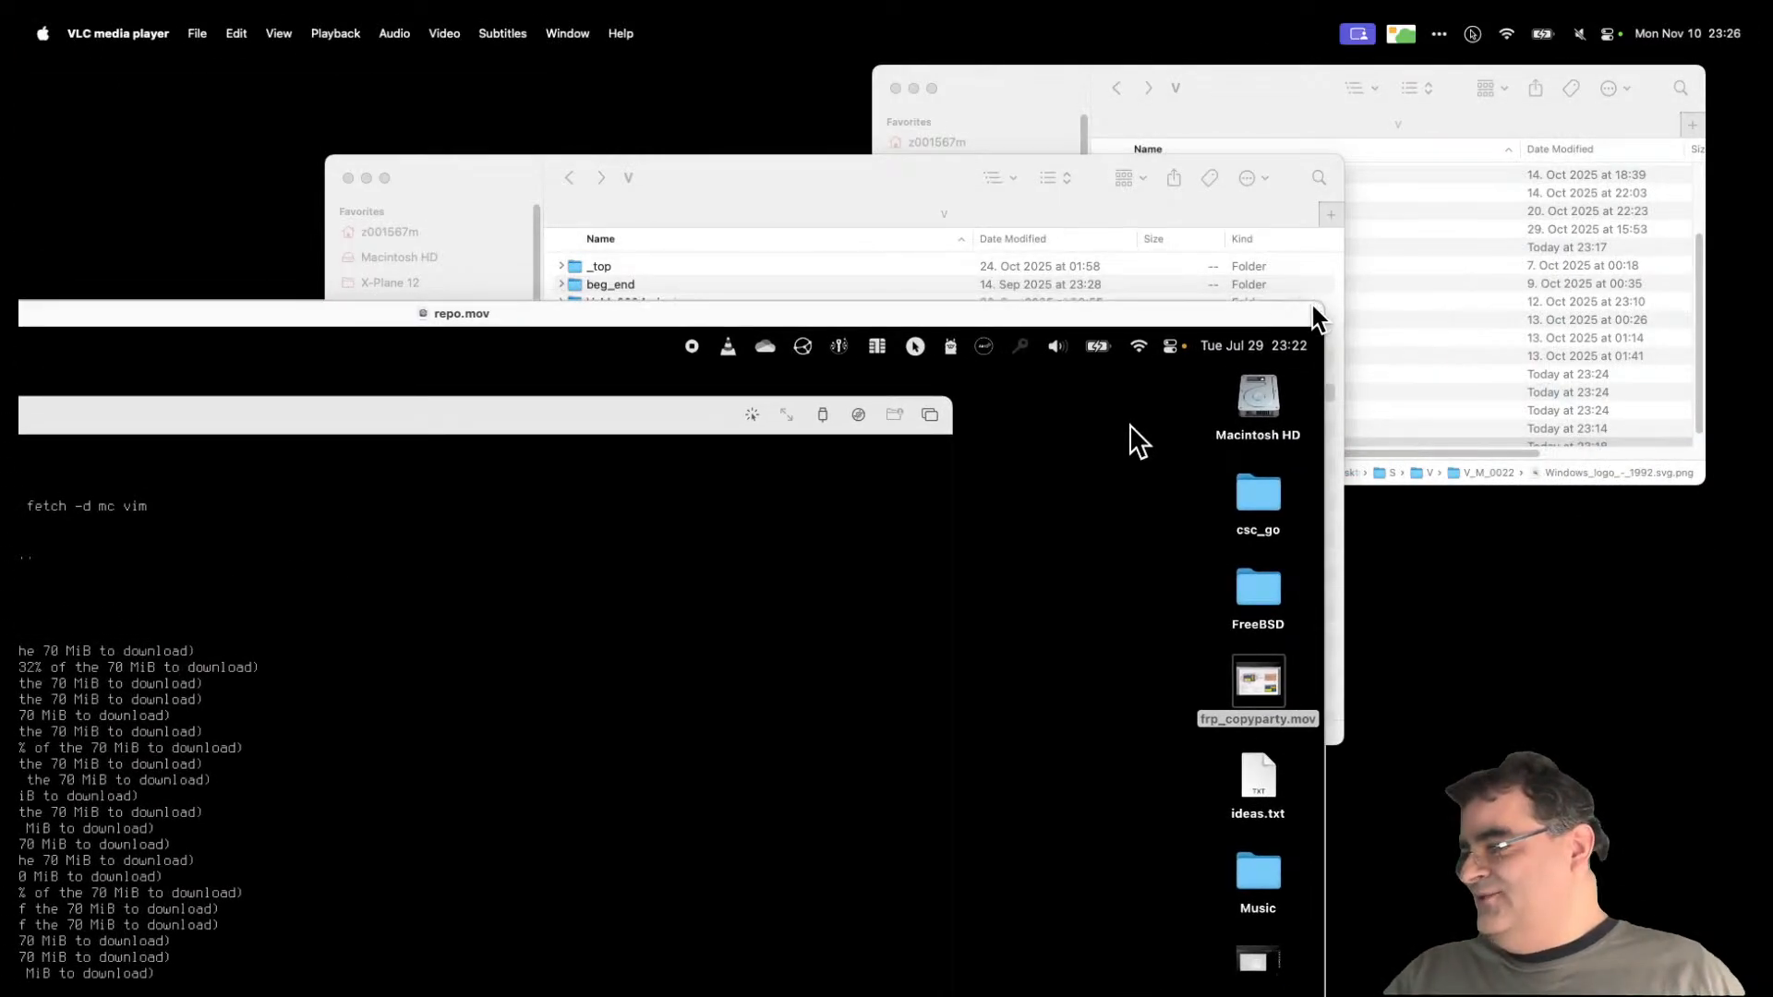
drag(1162, 309, 1417, 284)
double_click(1416, 283)
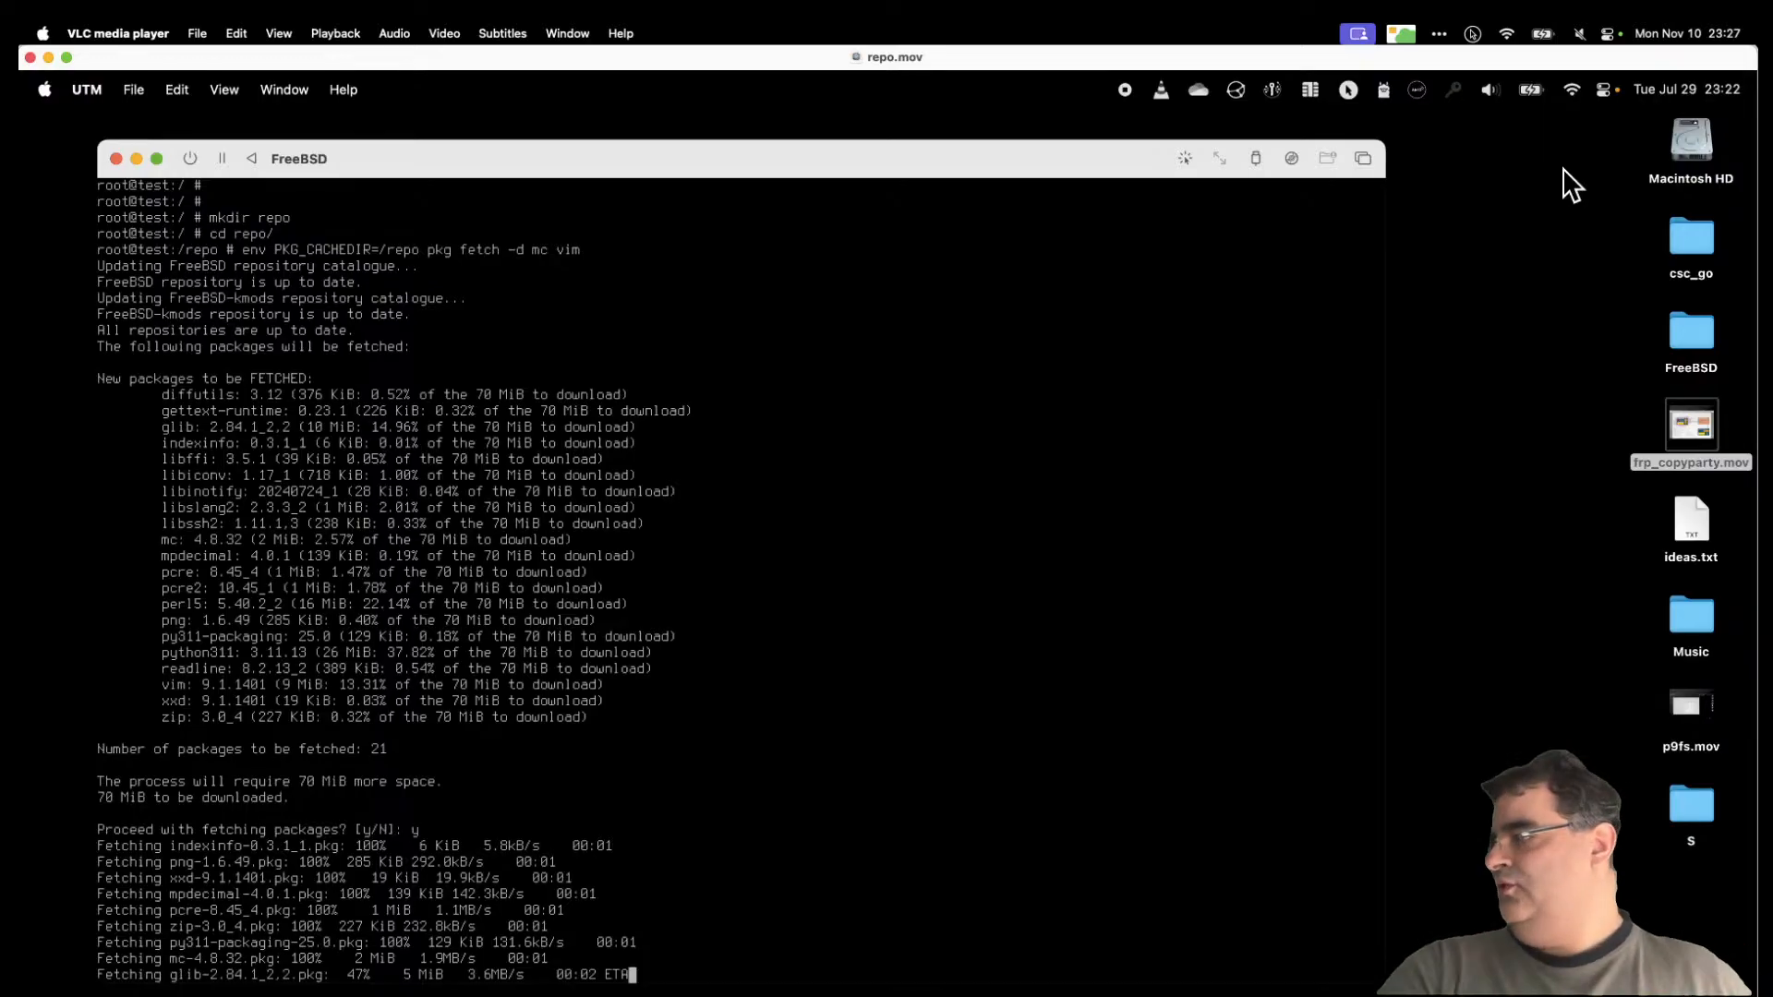
Step: Scrub repo.mov through the ls -la package listings, return near the start, and close VLC
double_click(609, 61)
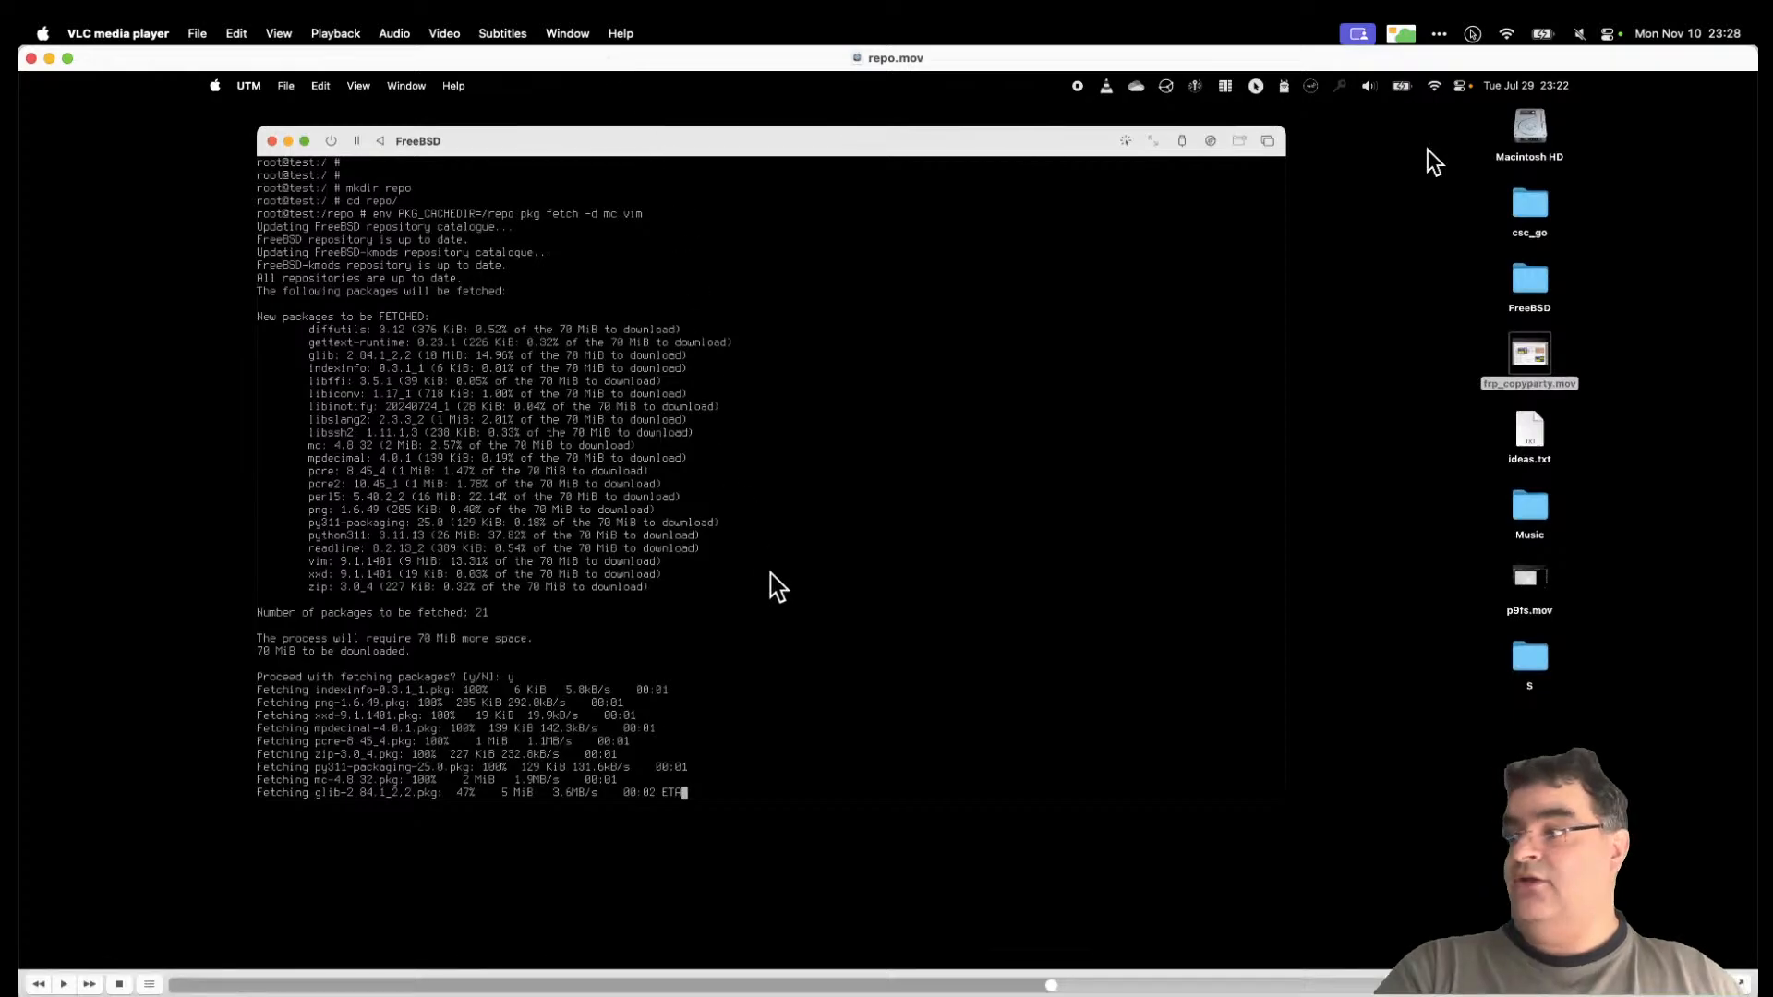
click(1167, 986)
click(1283, 986)
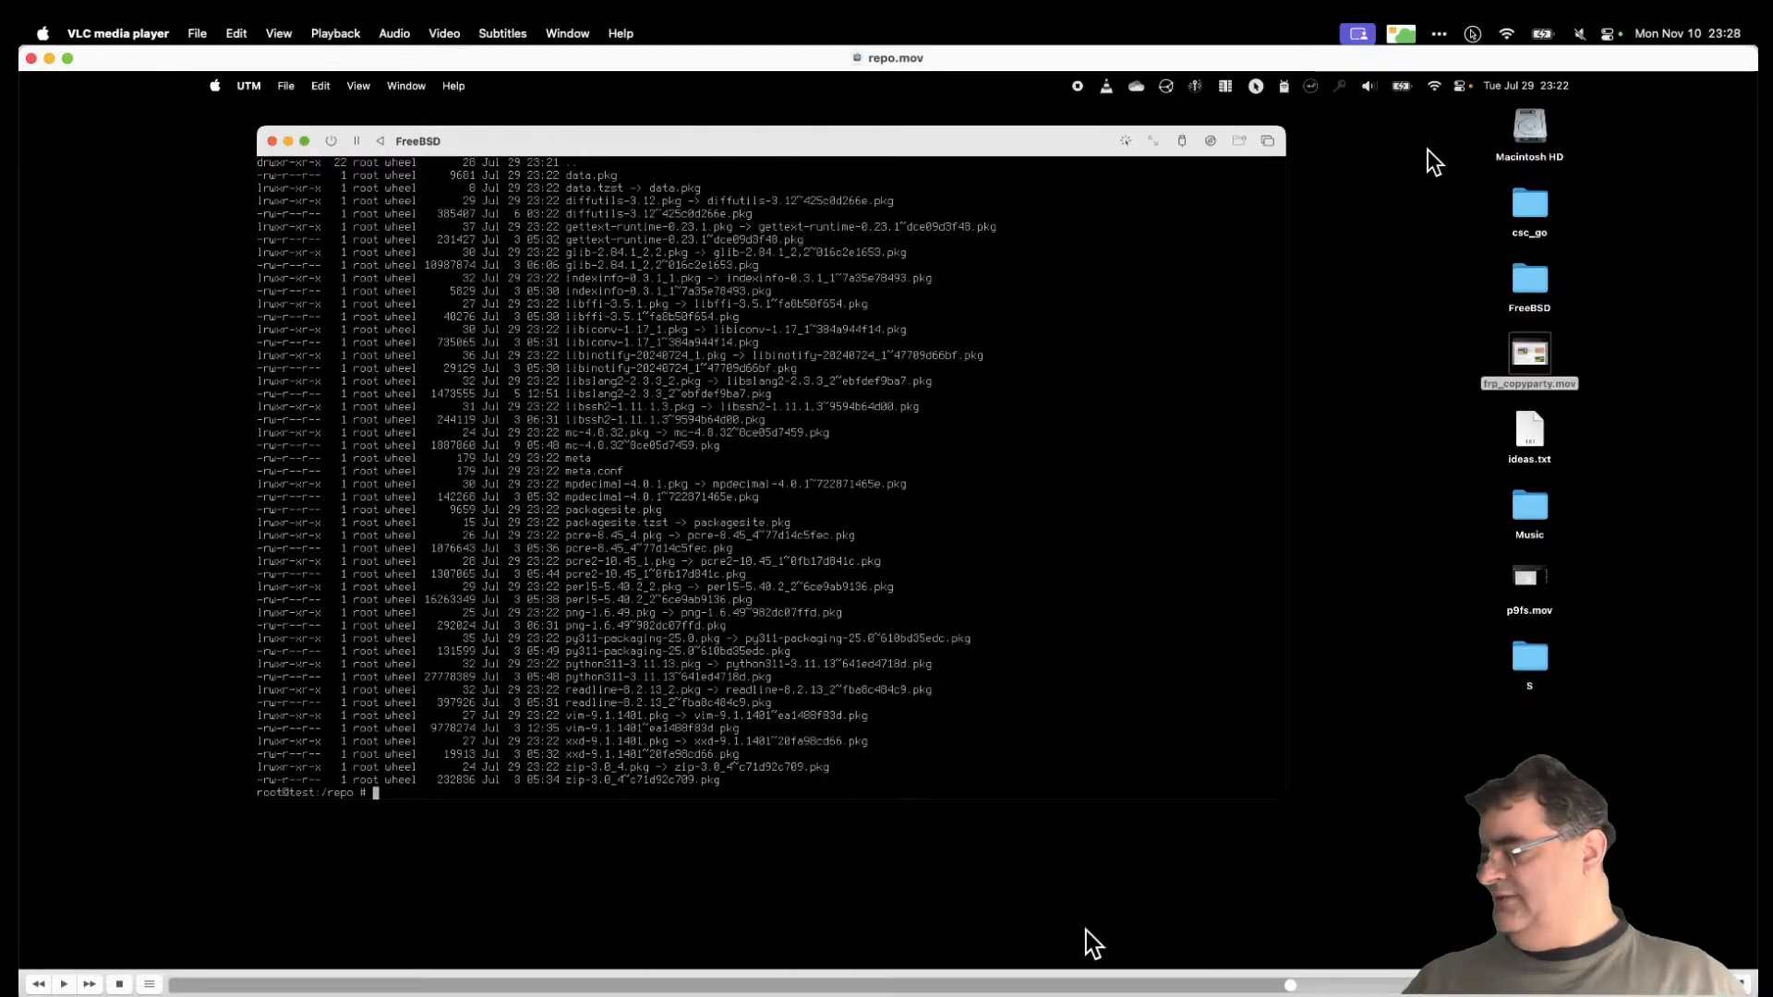
drag(1242, 985, 1177, 987)
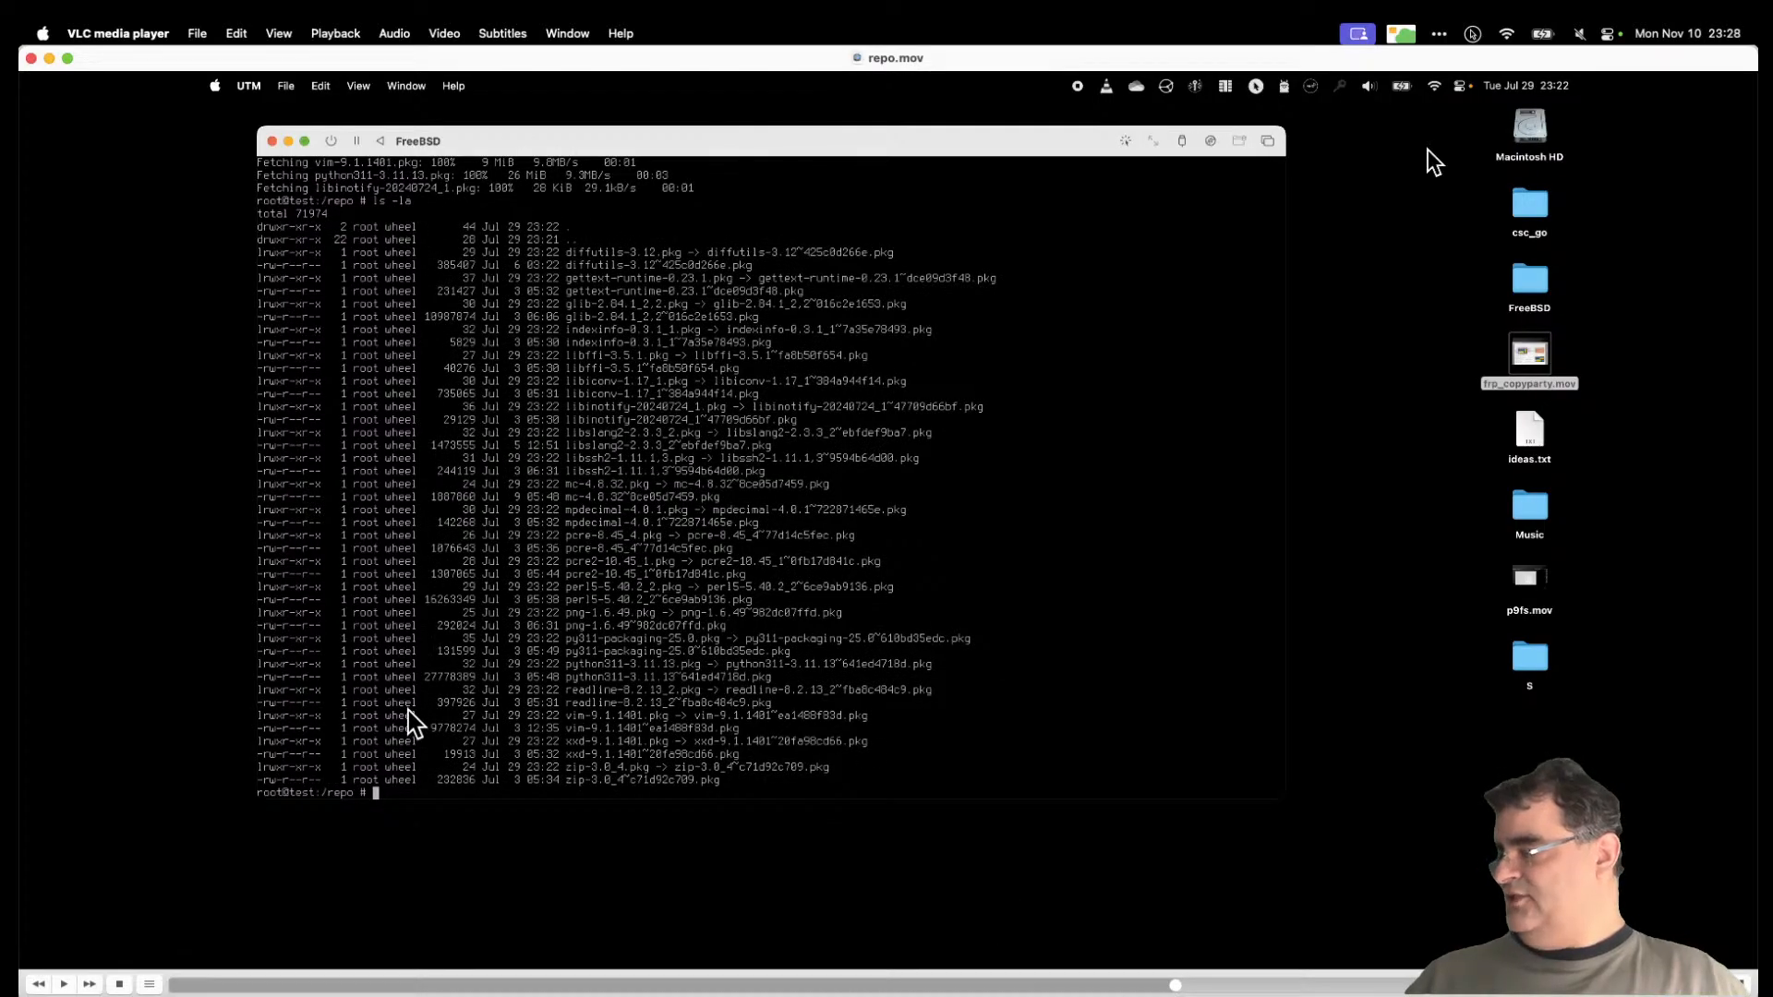
drag(1175, 985, 1359, 988)
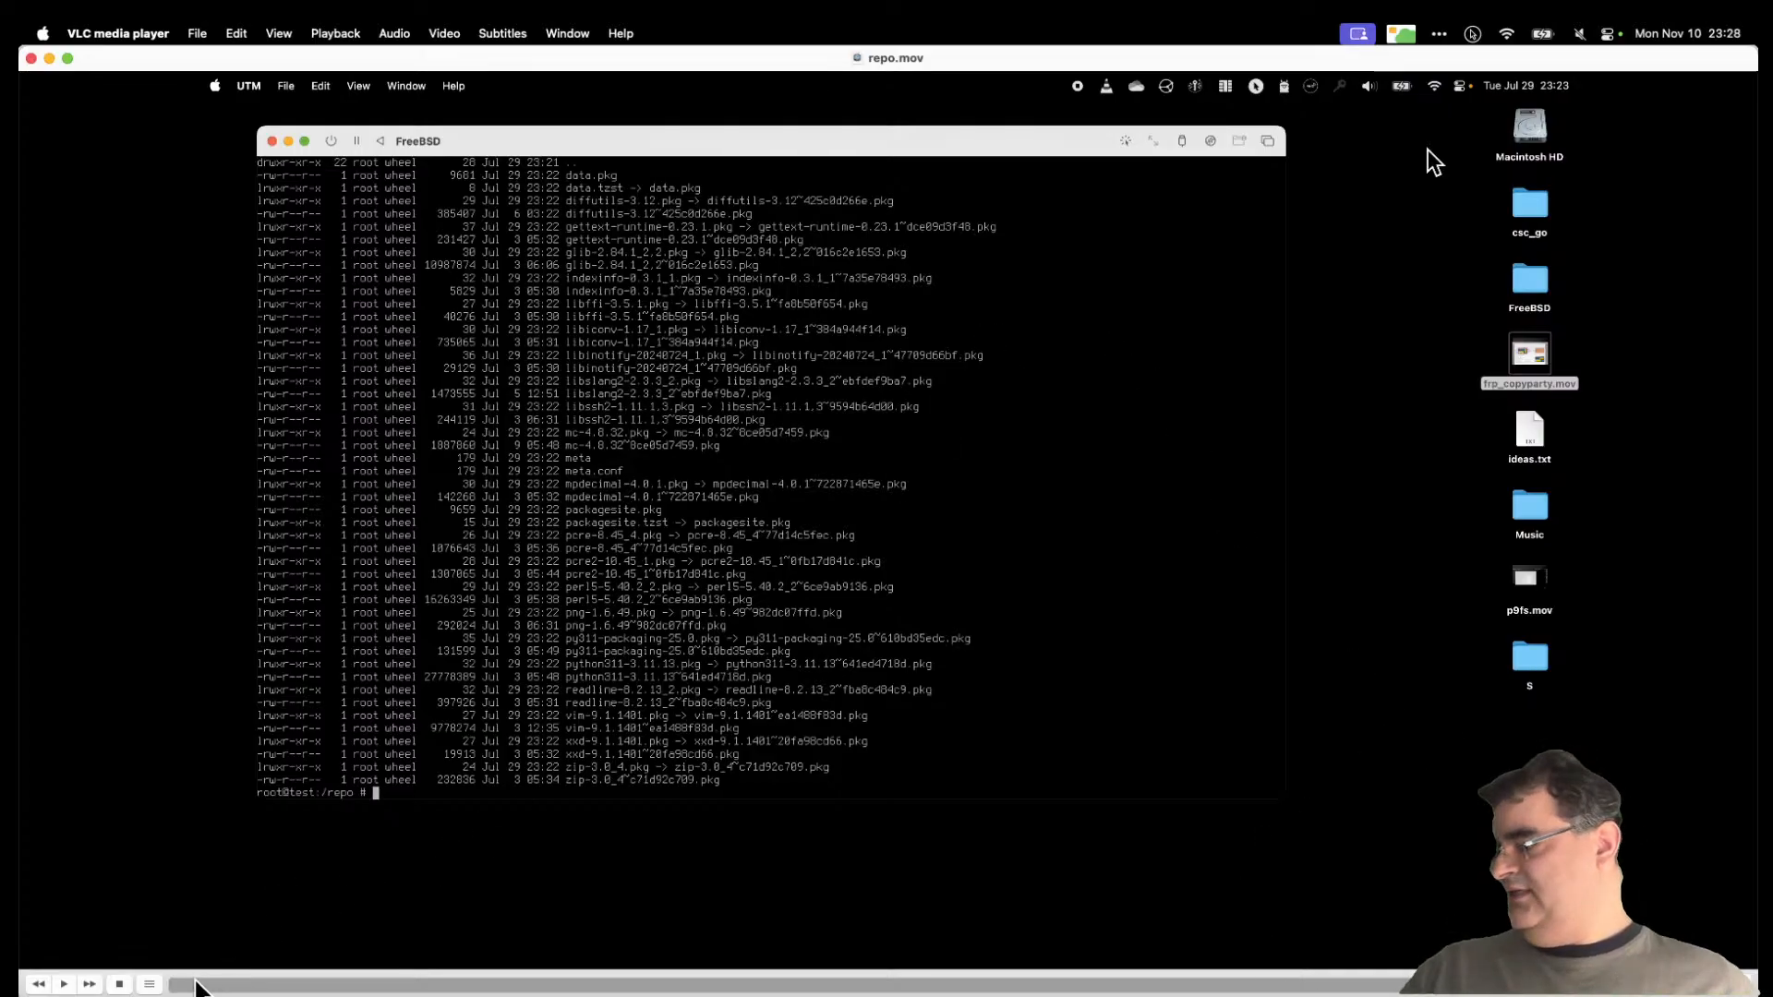
drag(185, 985, 329, 985)
click(32, 58)
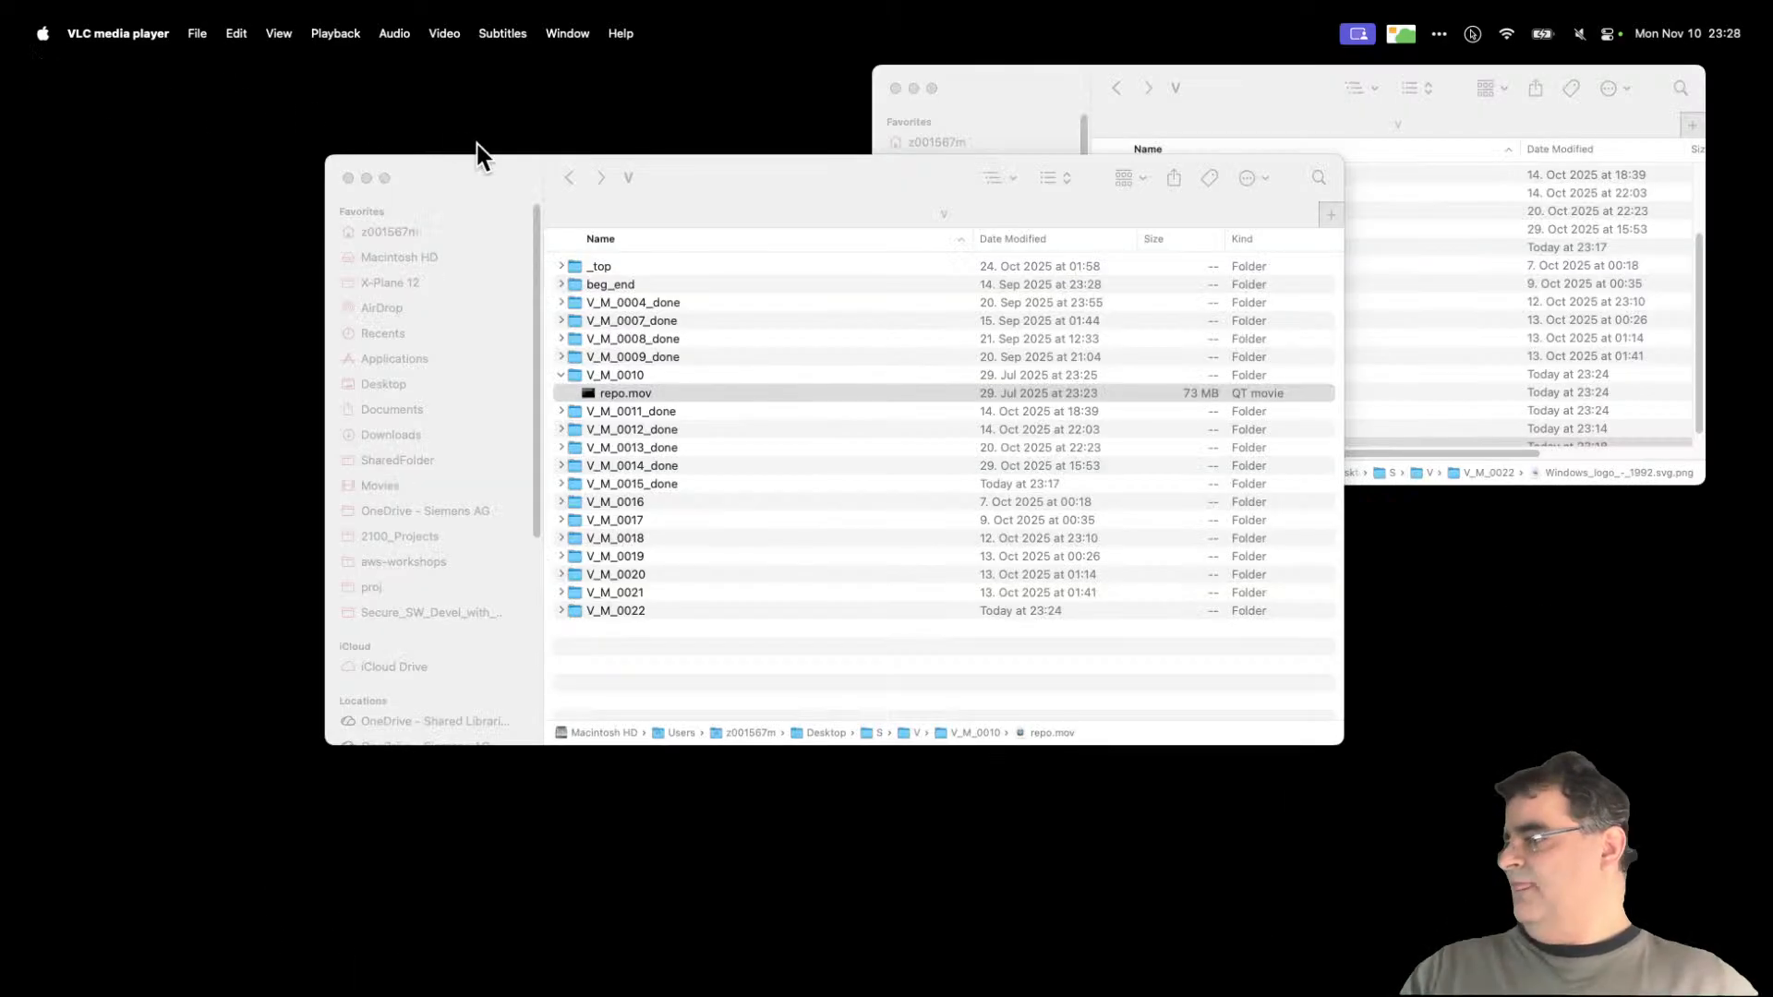
Step: Collapse V_M_0010 and rename V_M_0015_done to V_M_0015
click(559, 375)
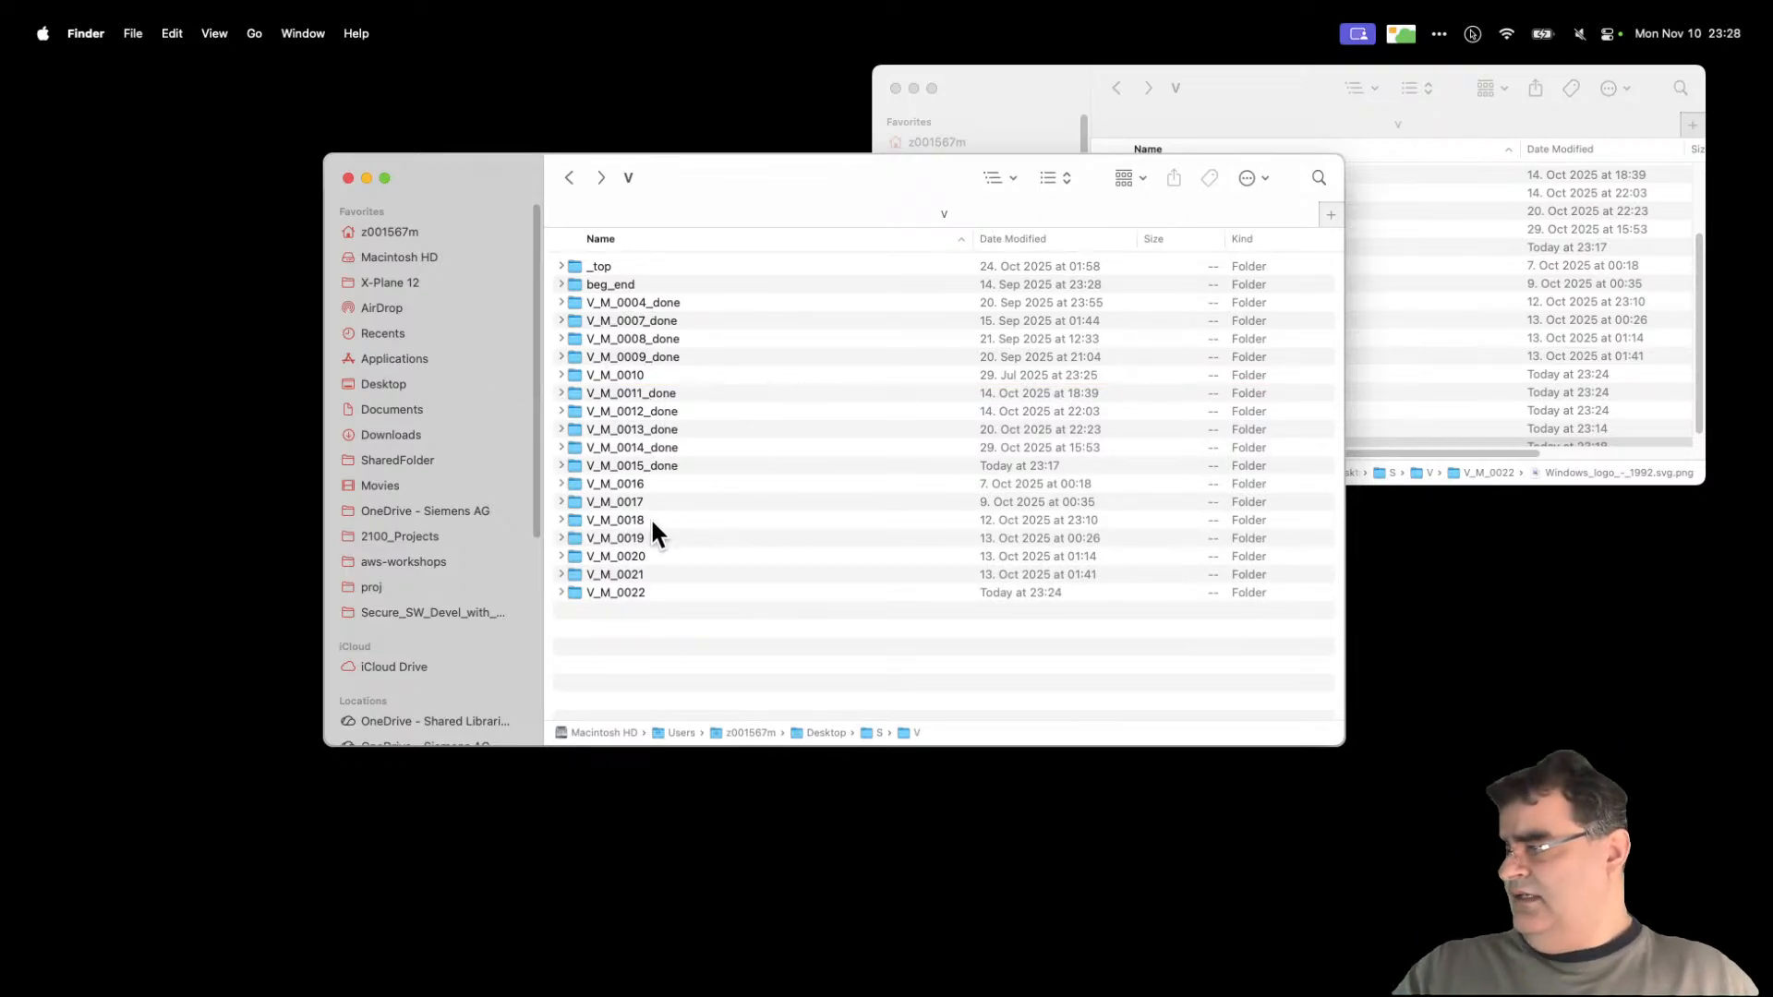
click(560, 466)
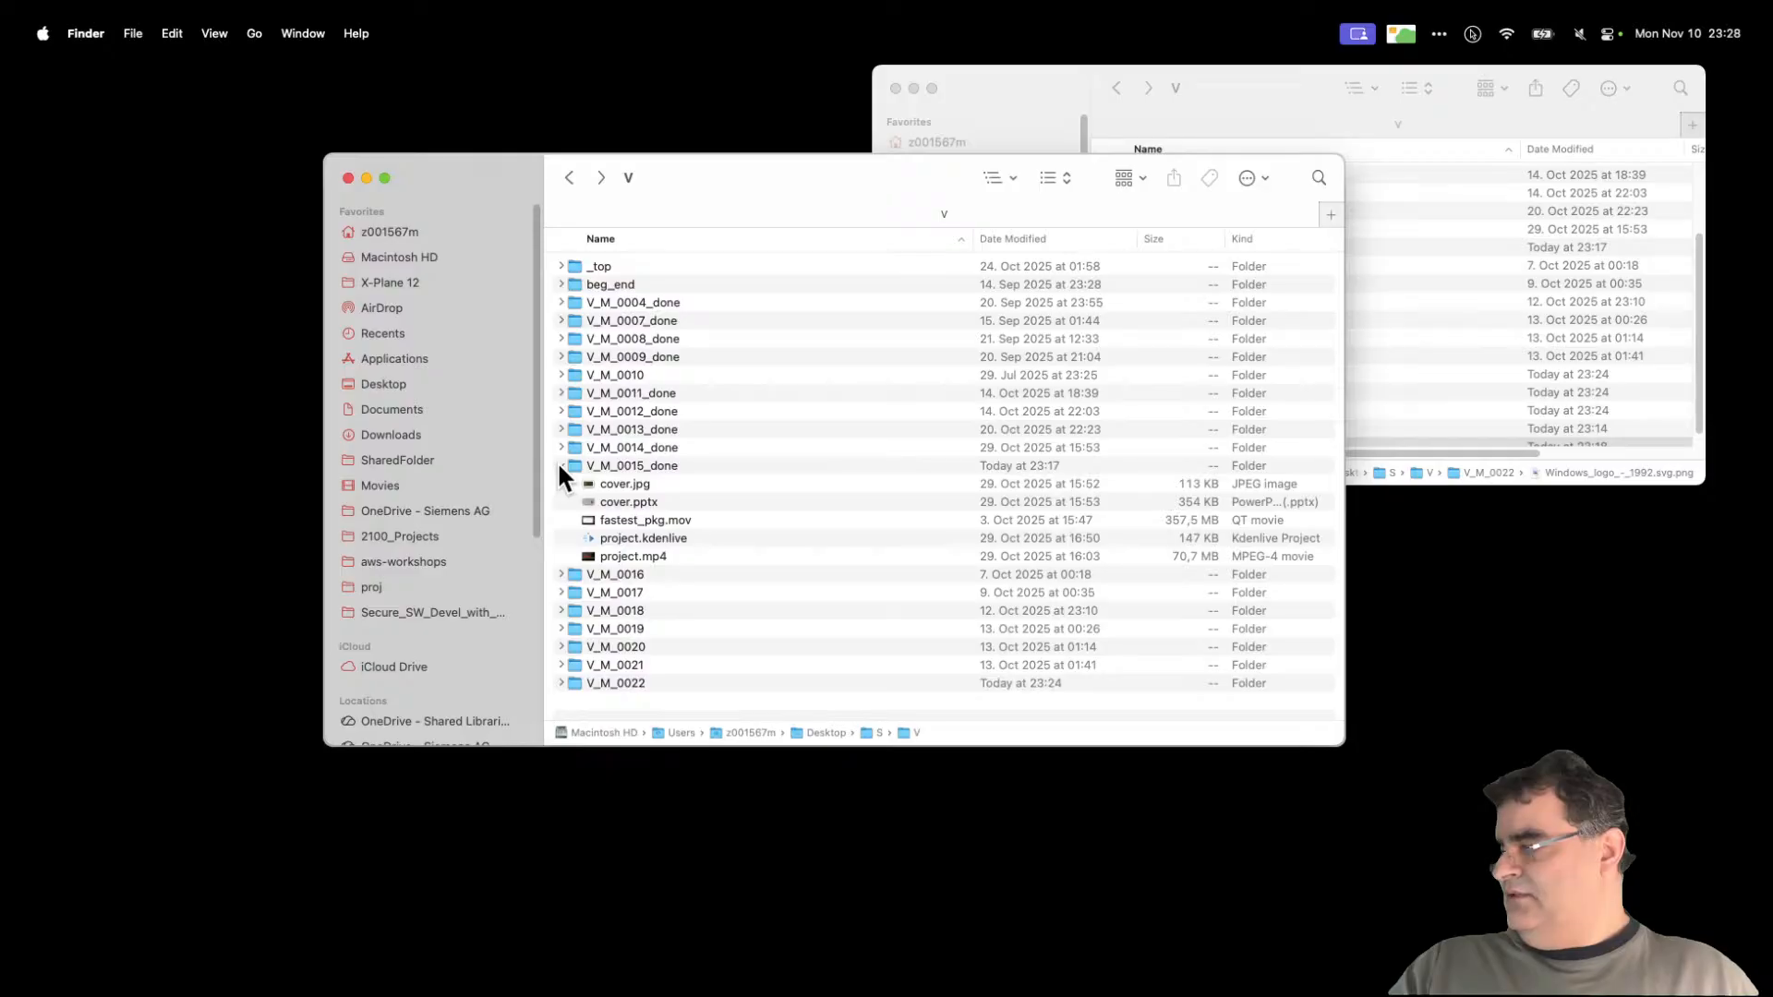
click(702, 467)
key(Return)
key(BackSpace)
key(BackSpace)
key(BackSpace)
key(BackSpace)
key(BackSpace)
key(Return)
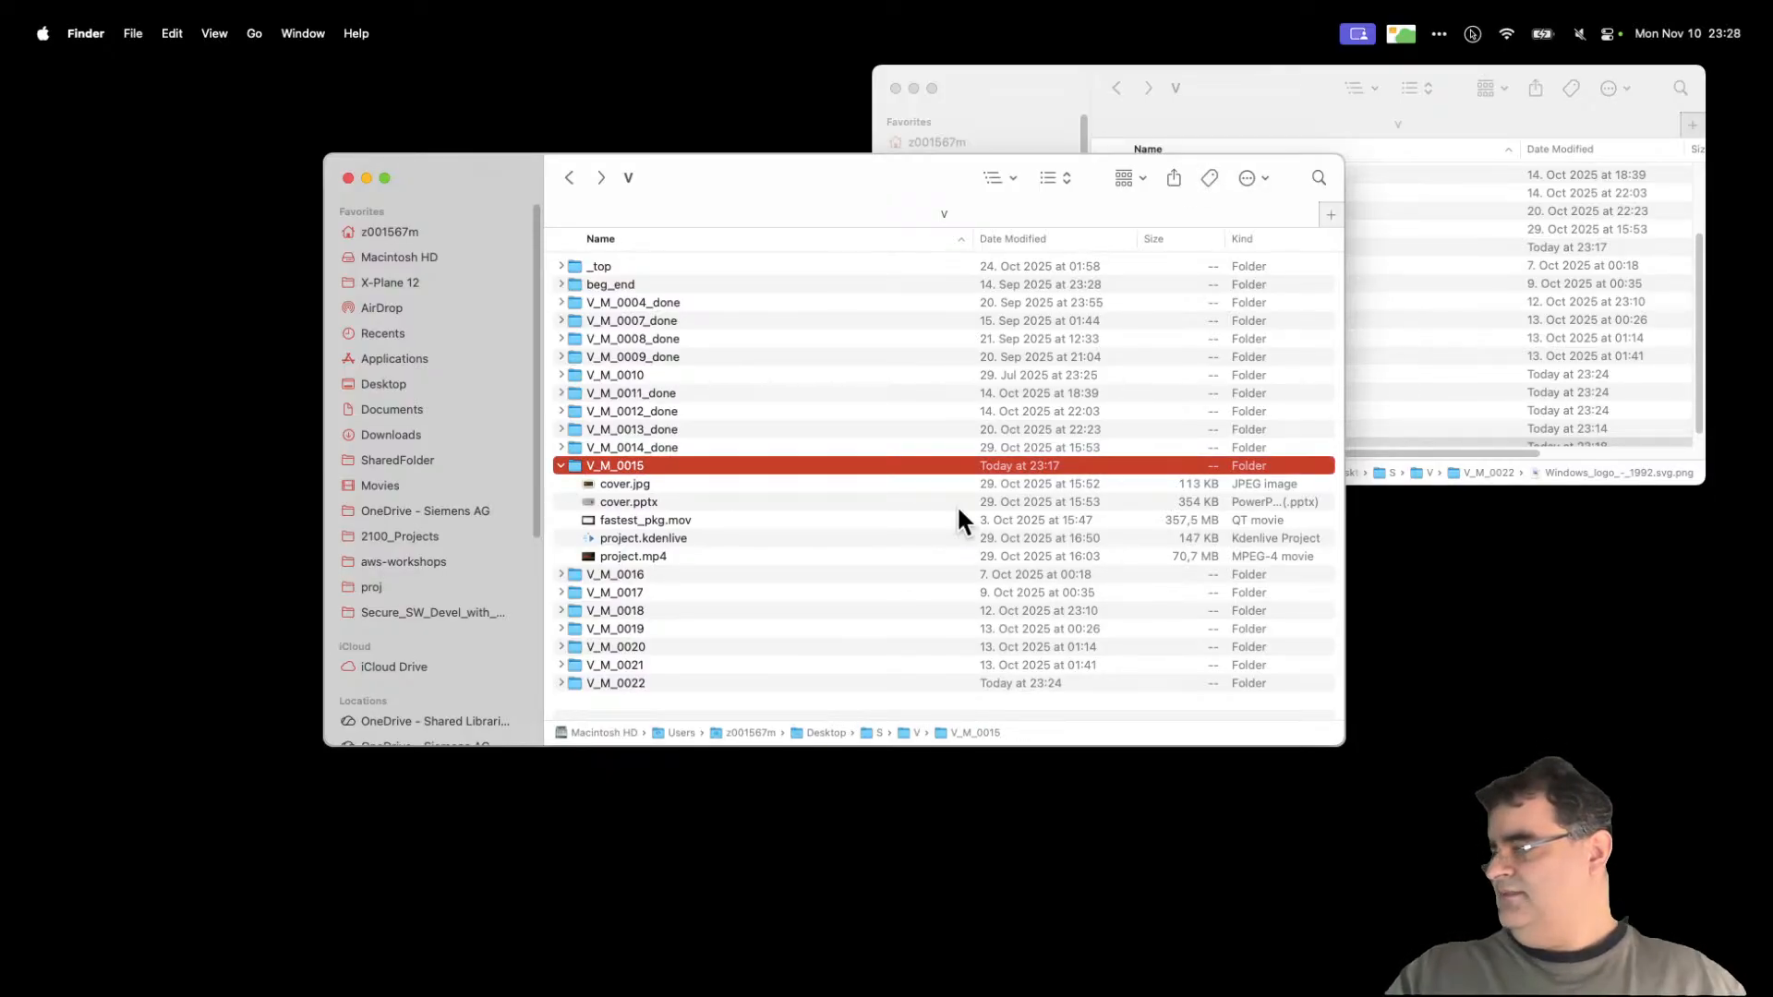
Step: Open project.kdenlive from V_M_0015 with kdenlive.app
click(674, 538)
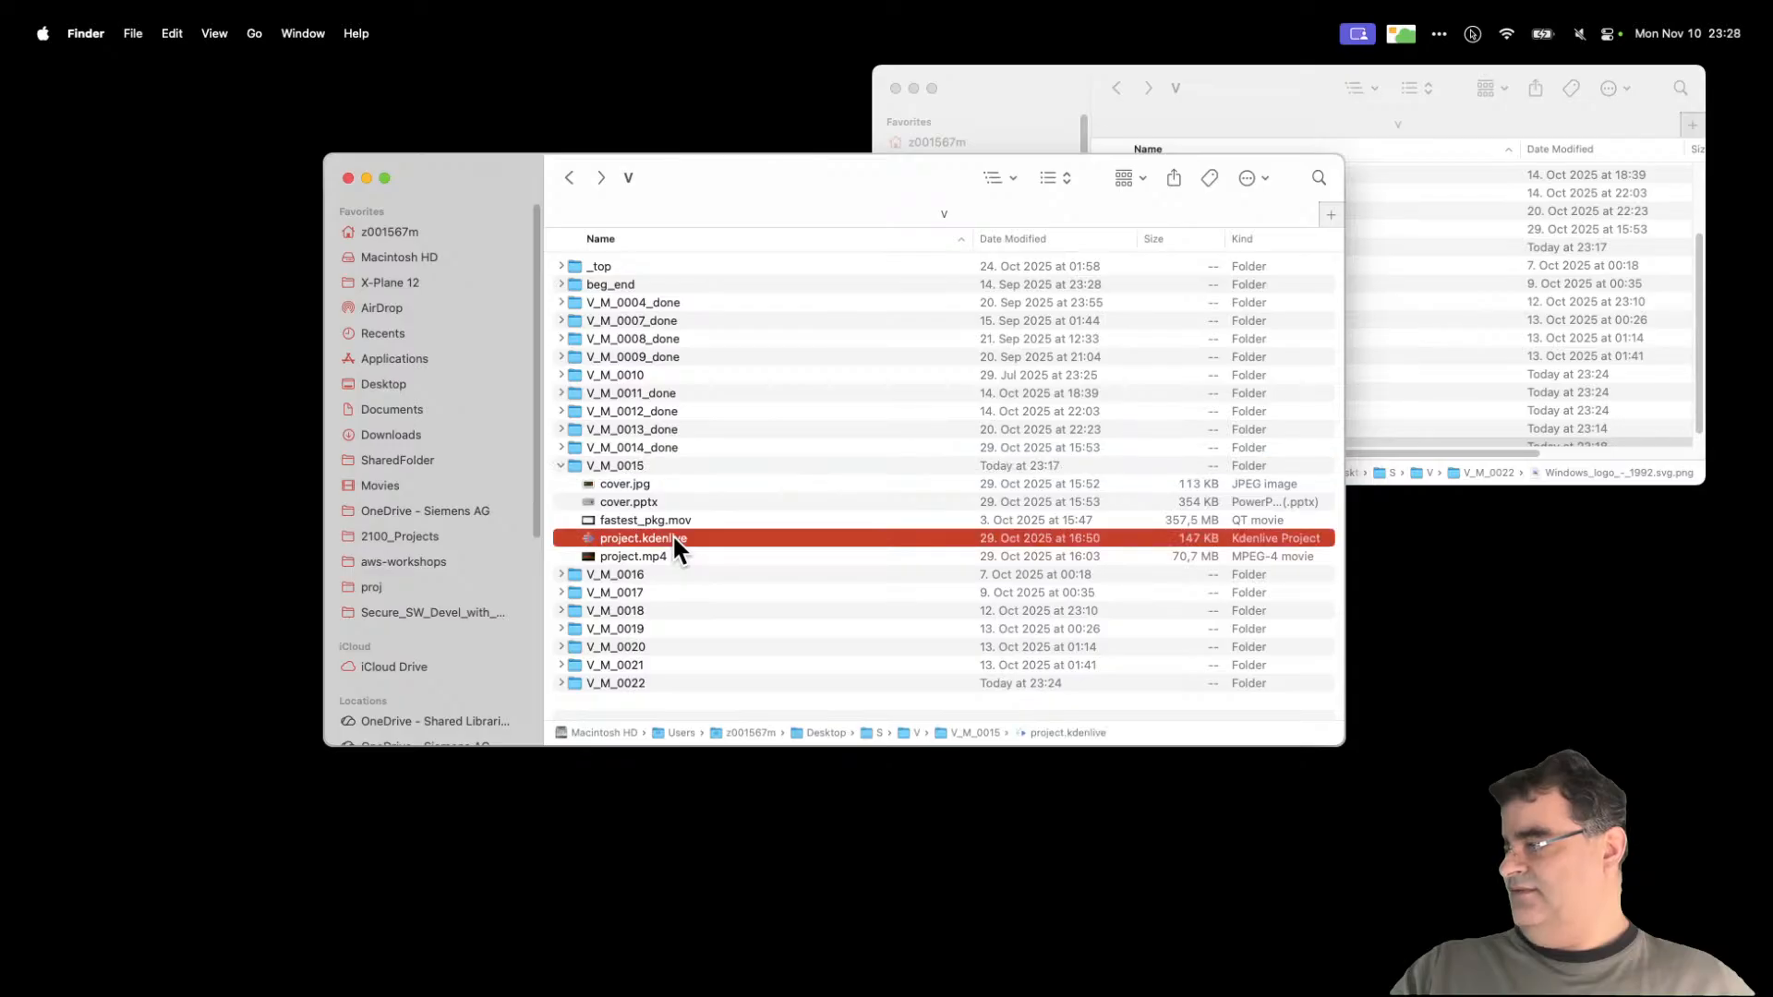
right_click(672, 535)
mouse_move(860, 565)
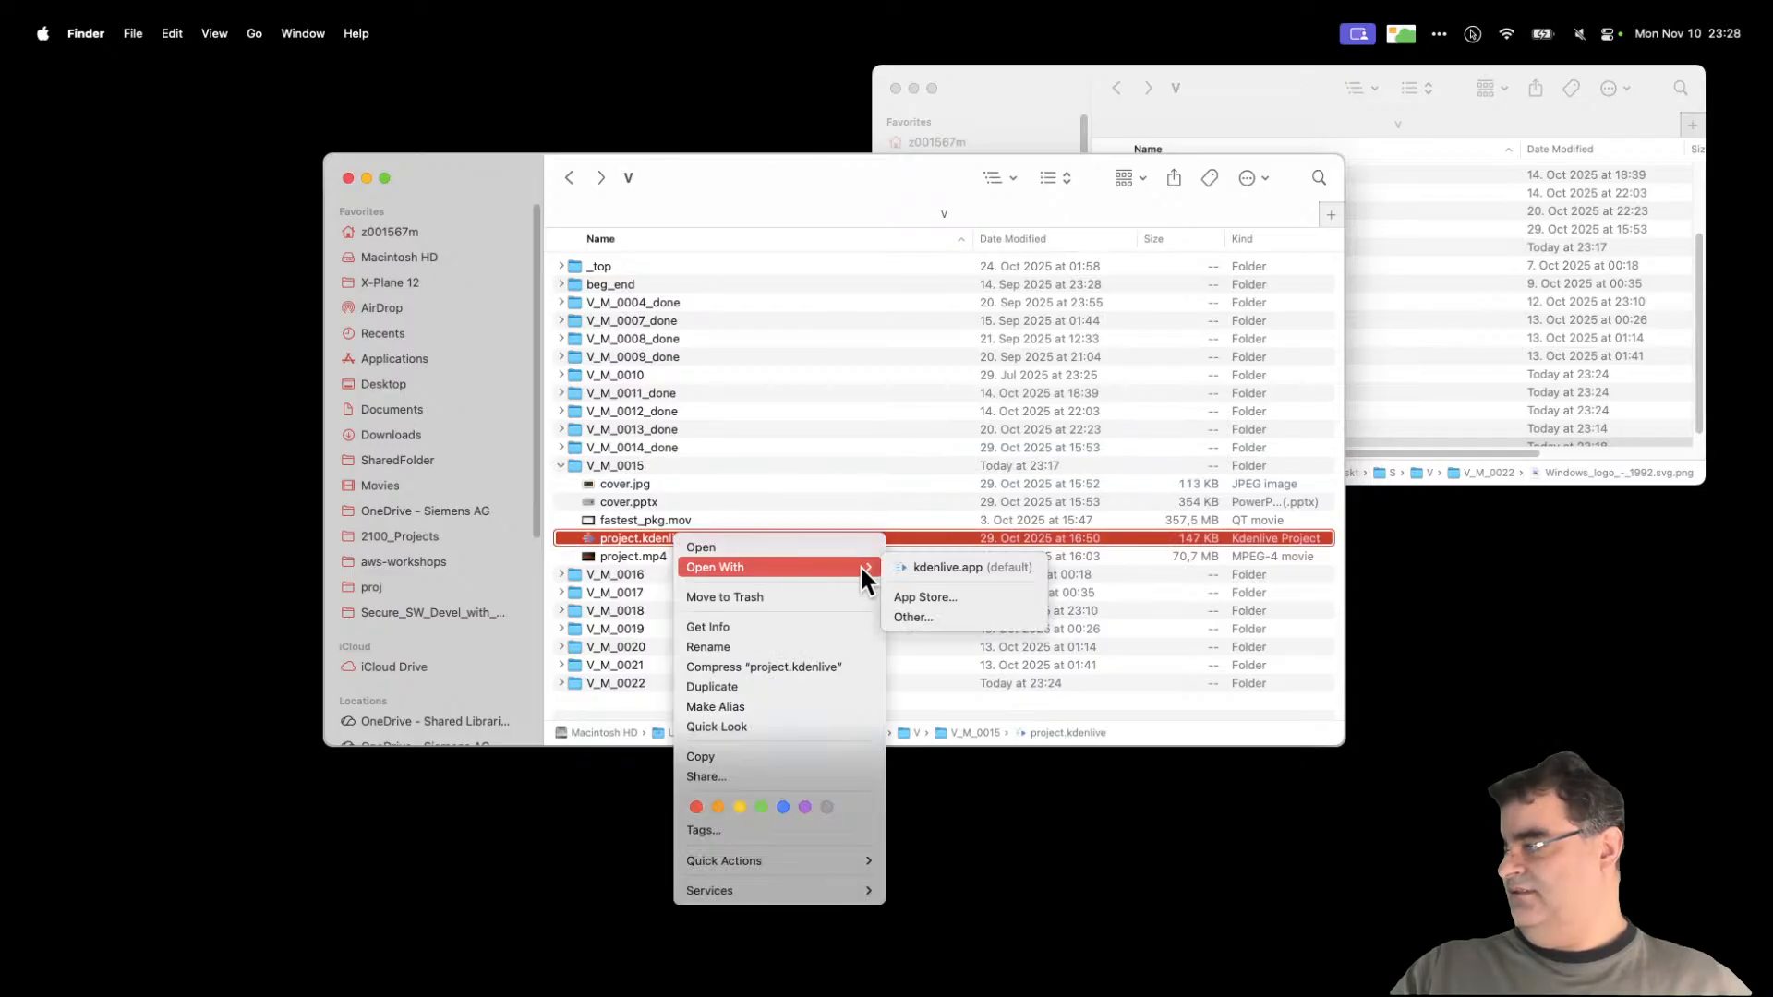
click(929, 567)
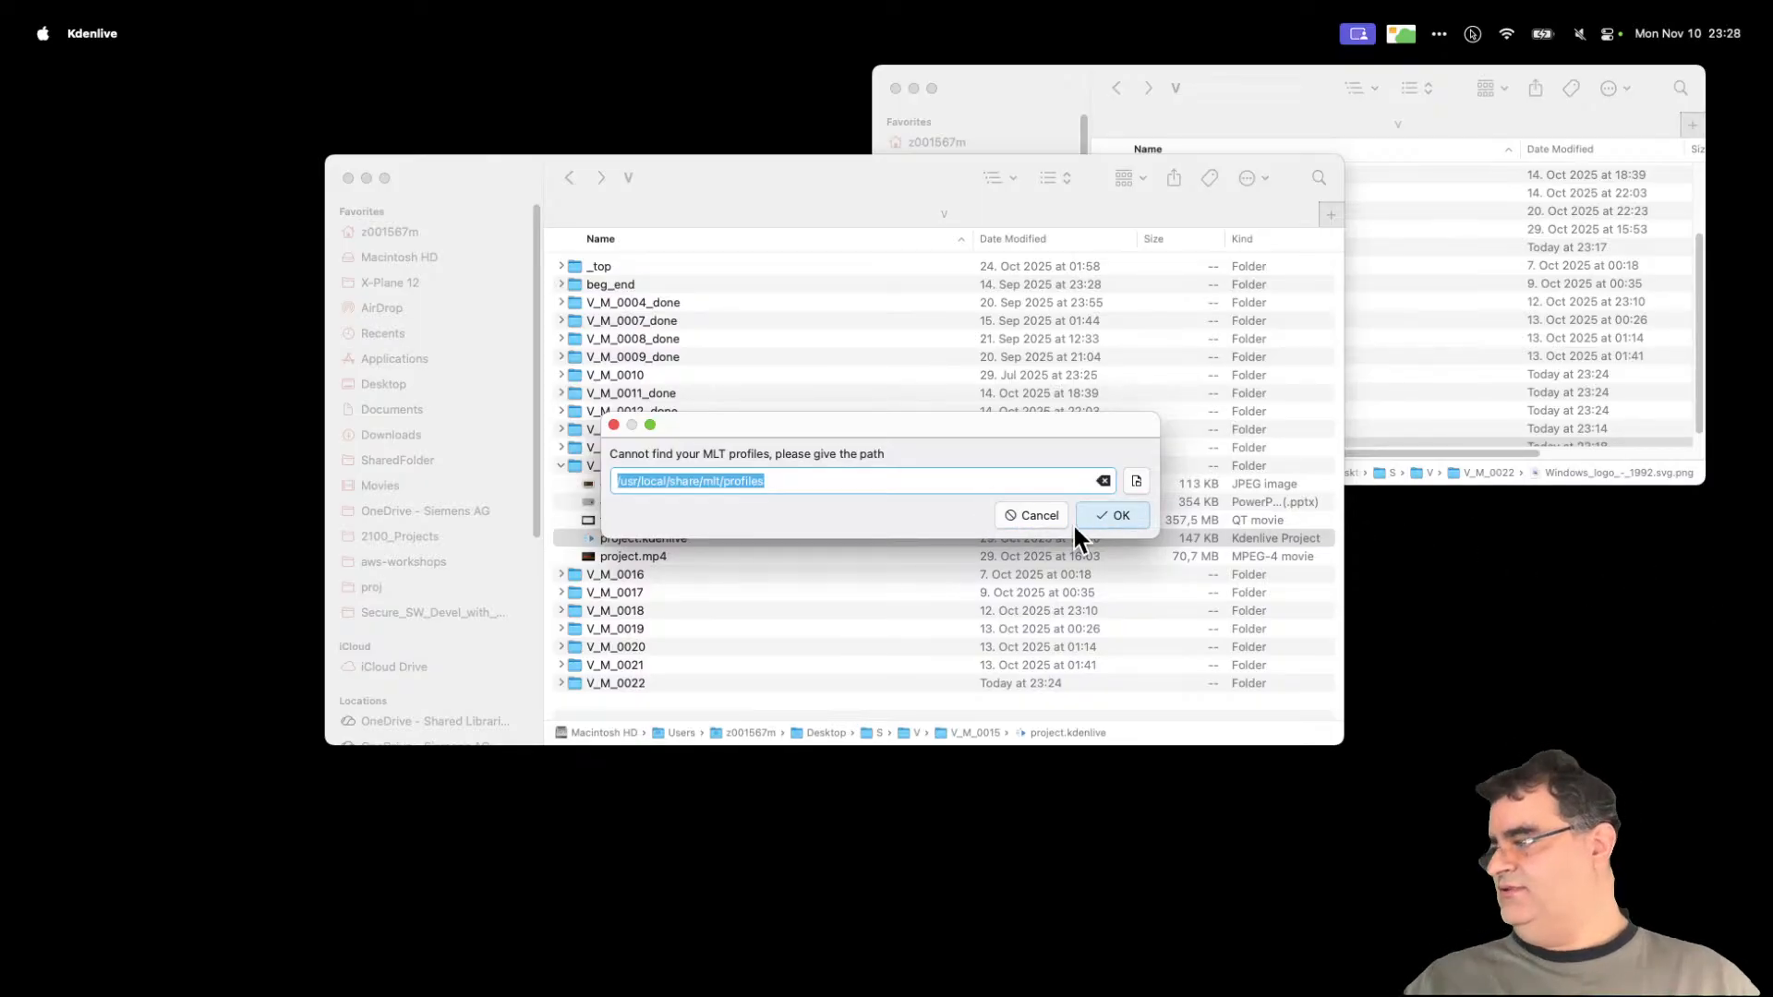
Step: Accept the suggested MLT profiles path, dismiss the folder error and Chrome crash alert, and allow Bartender screen recording
click(1129, 515)
click(1038, 502)
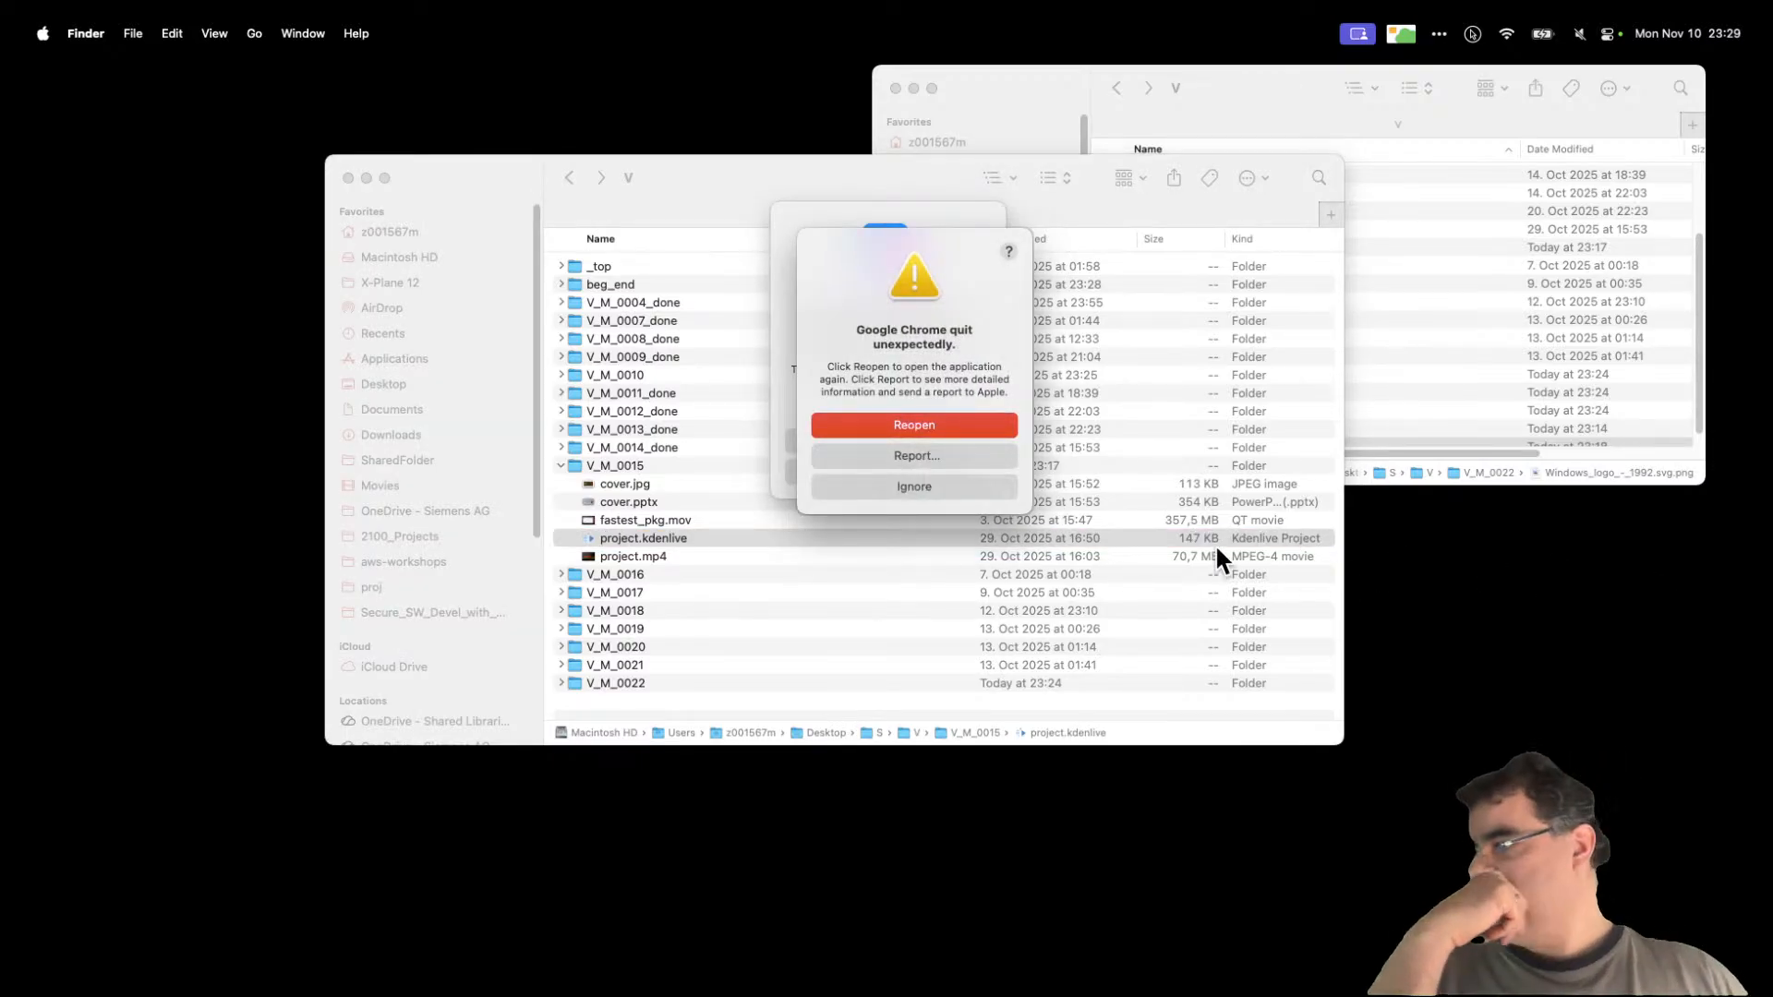
click(937, 480)
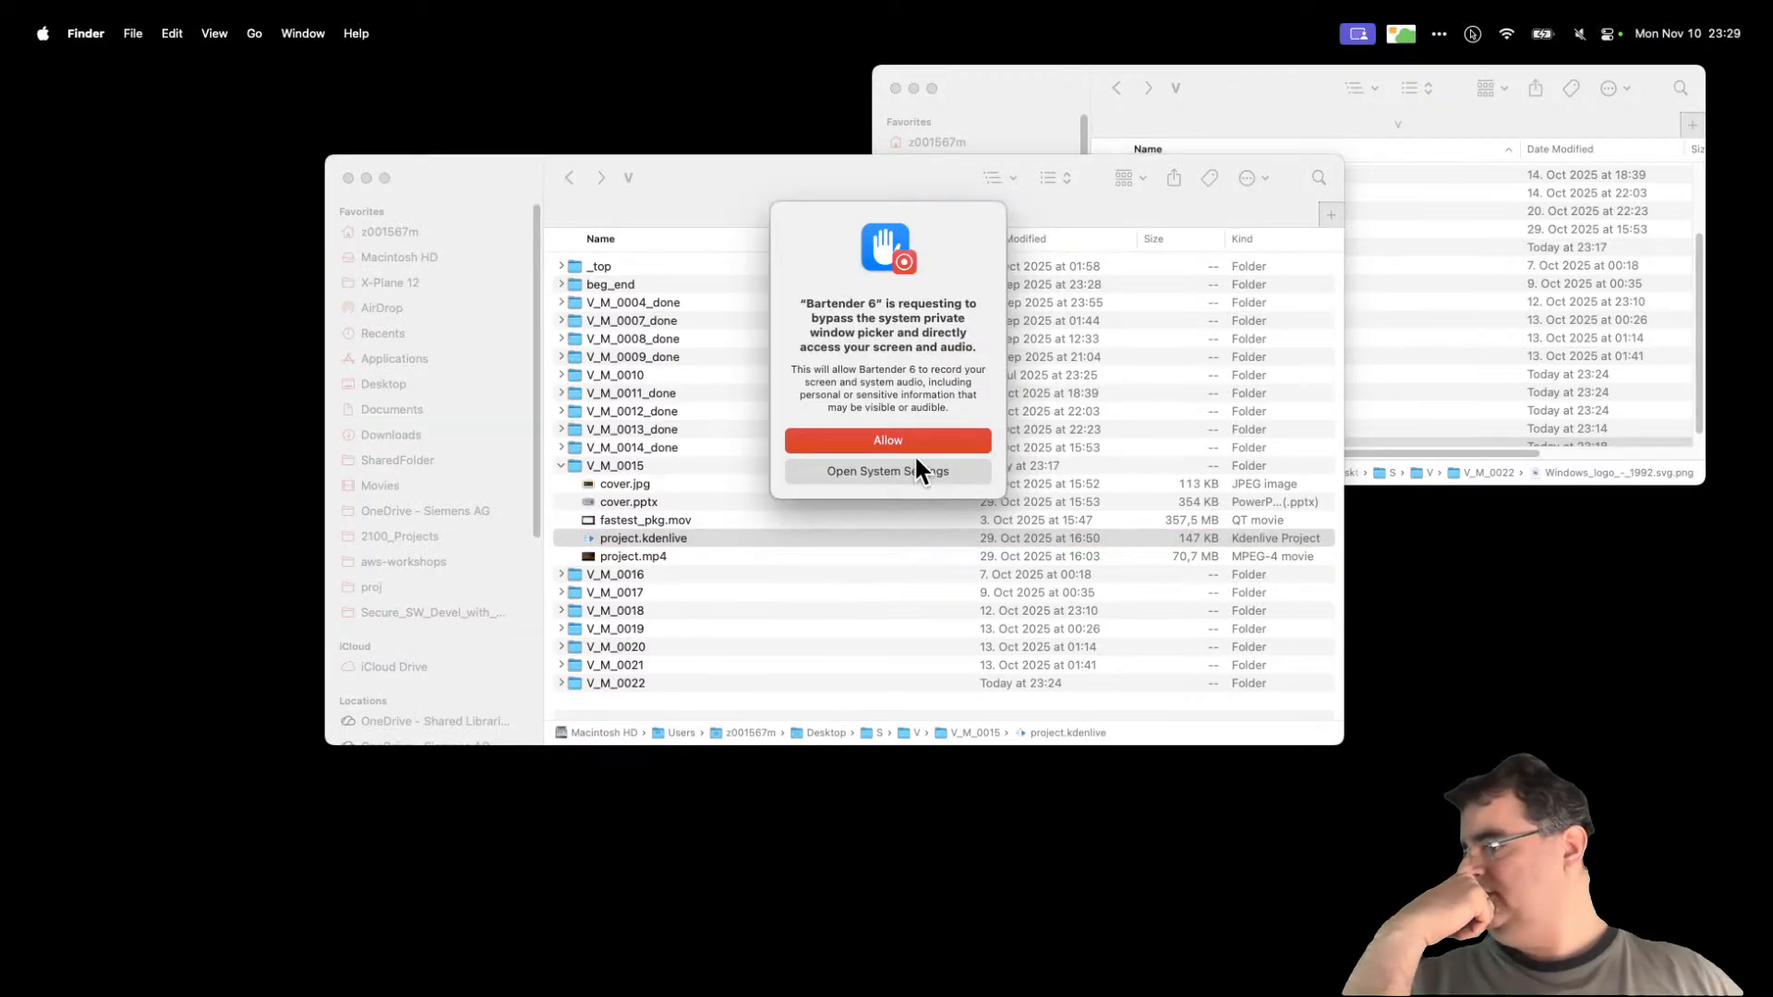
click(914, 441)
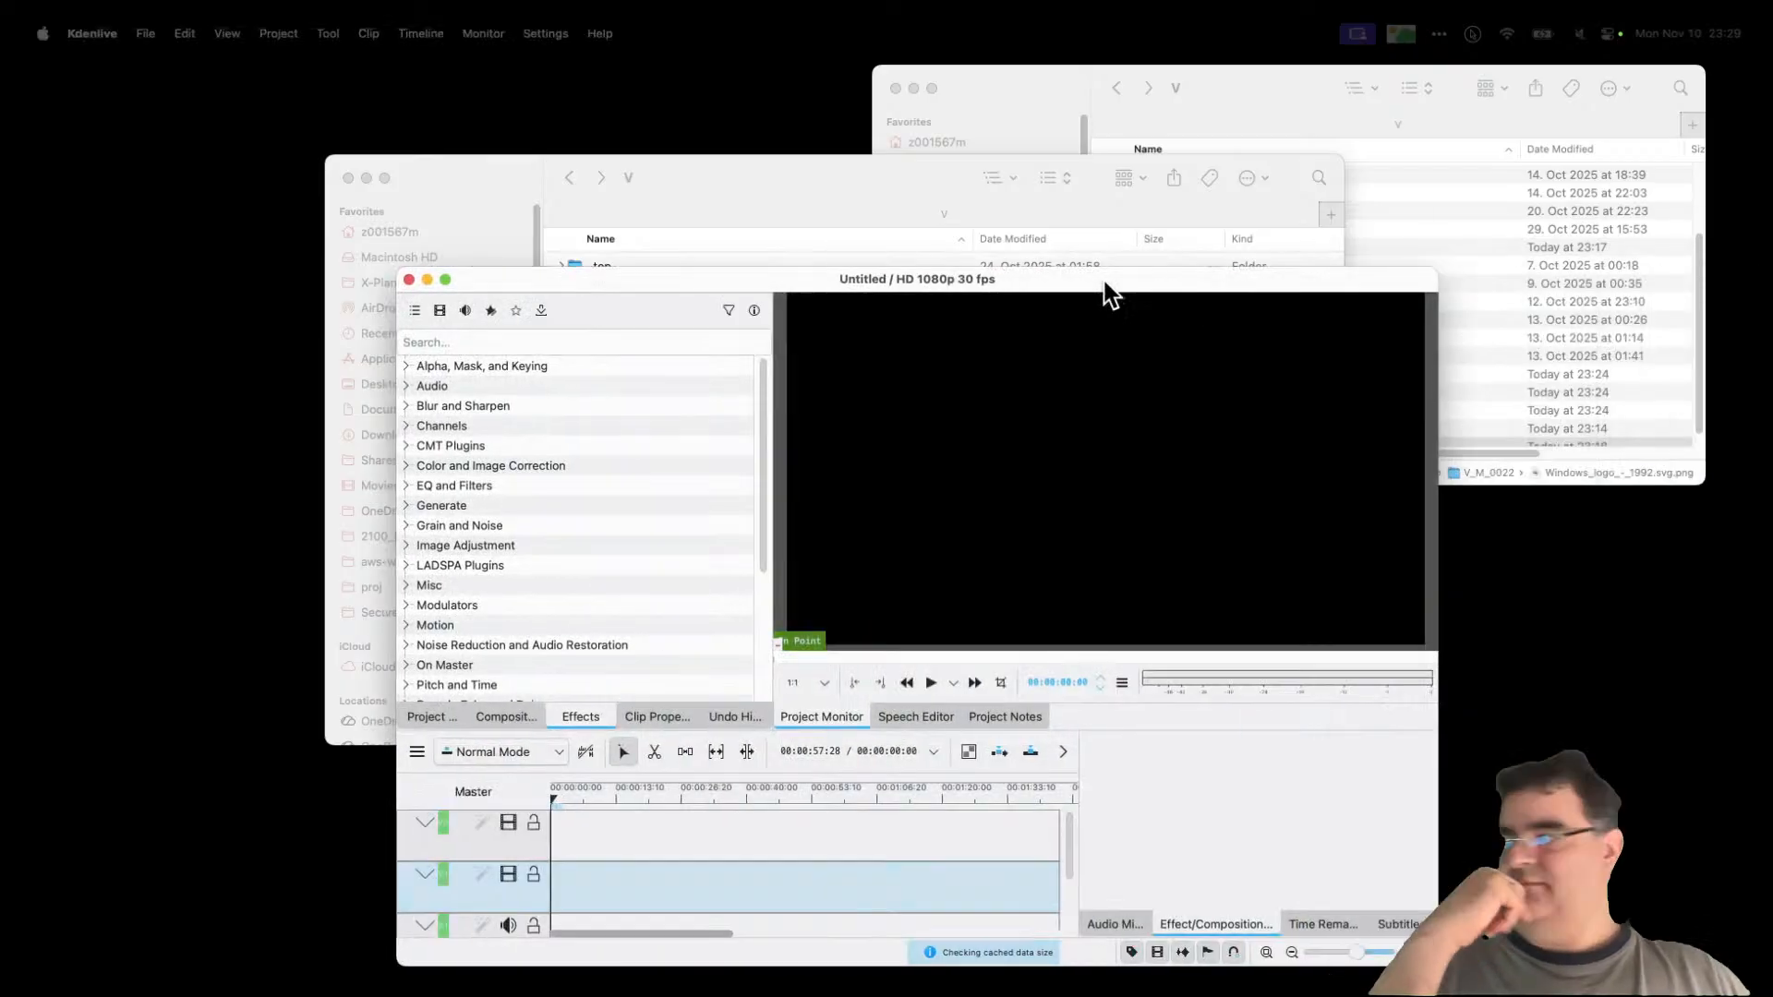
Step: Maximize the Kdenlive window and load the V_M_0015 project from File > Open Recent
drag(1105, 284, 1033, 195)
double_click(1032, 195)
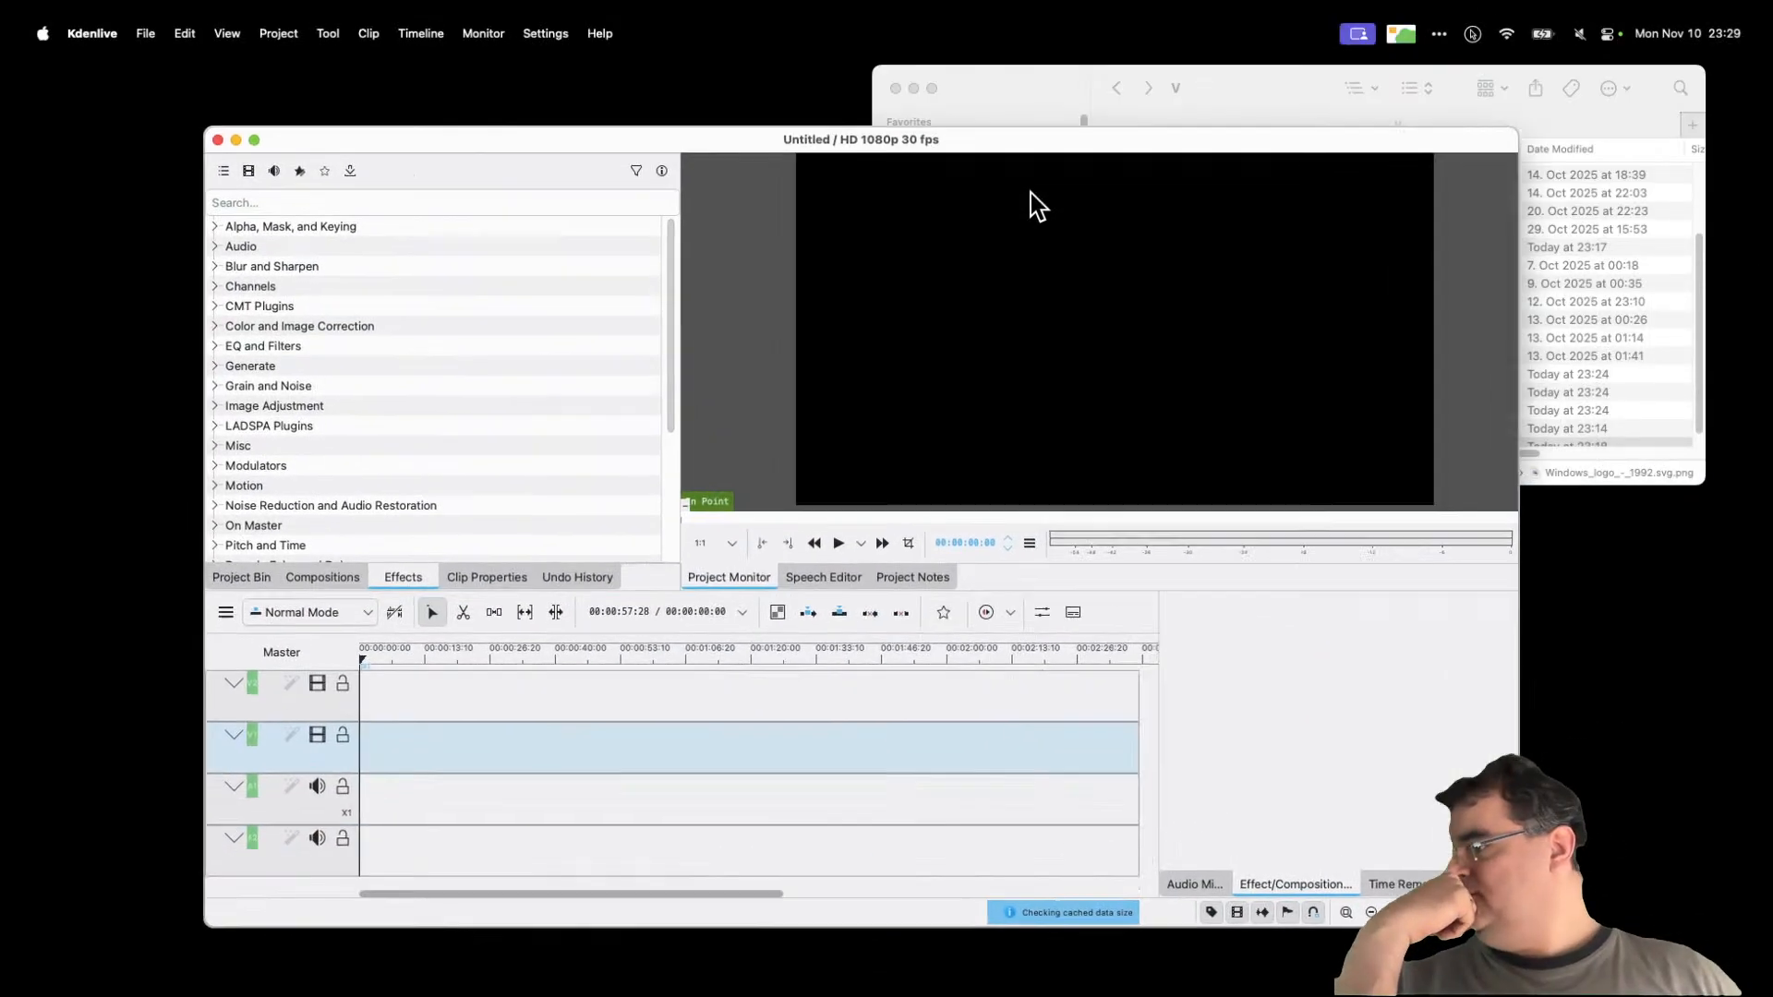
click(144, 33)
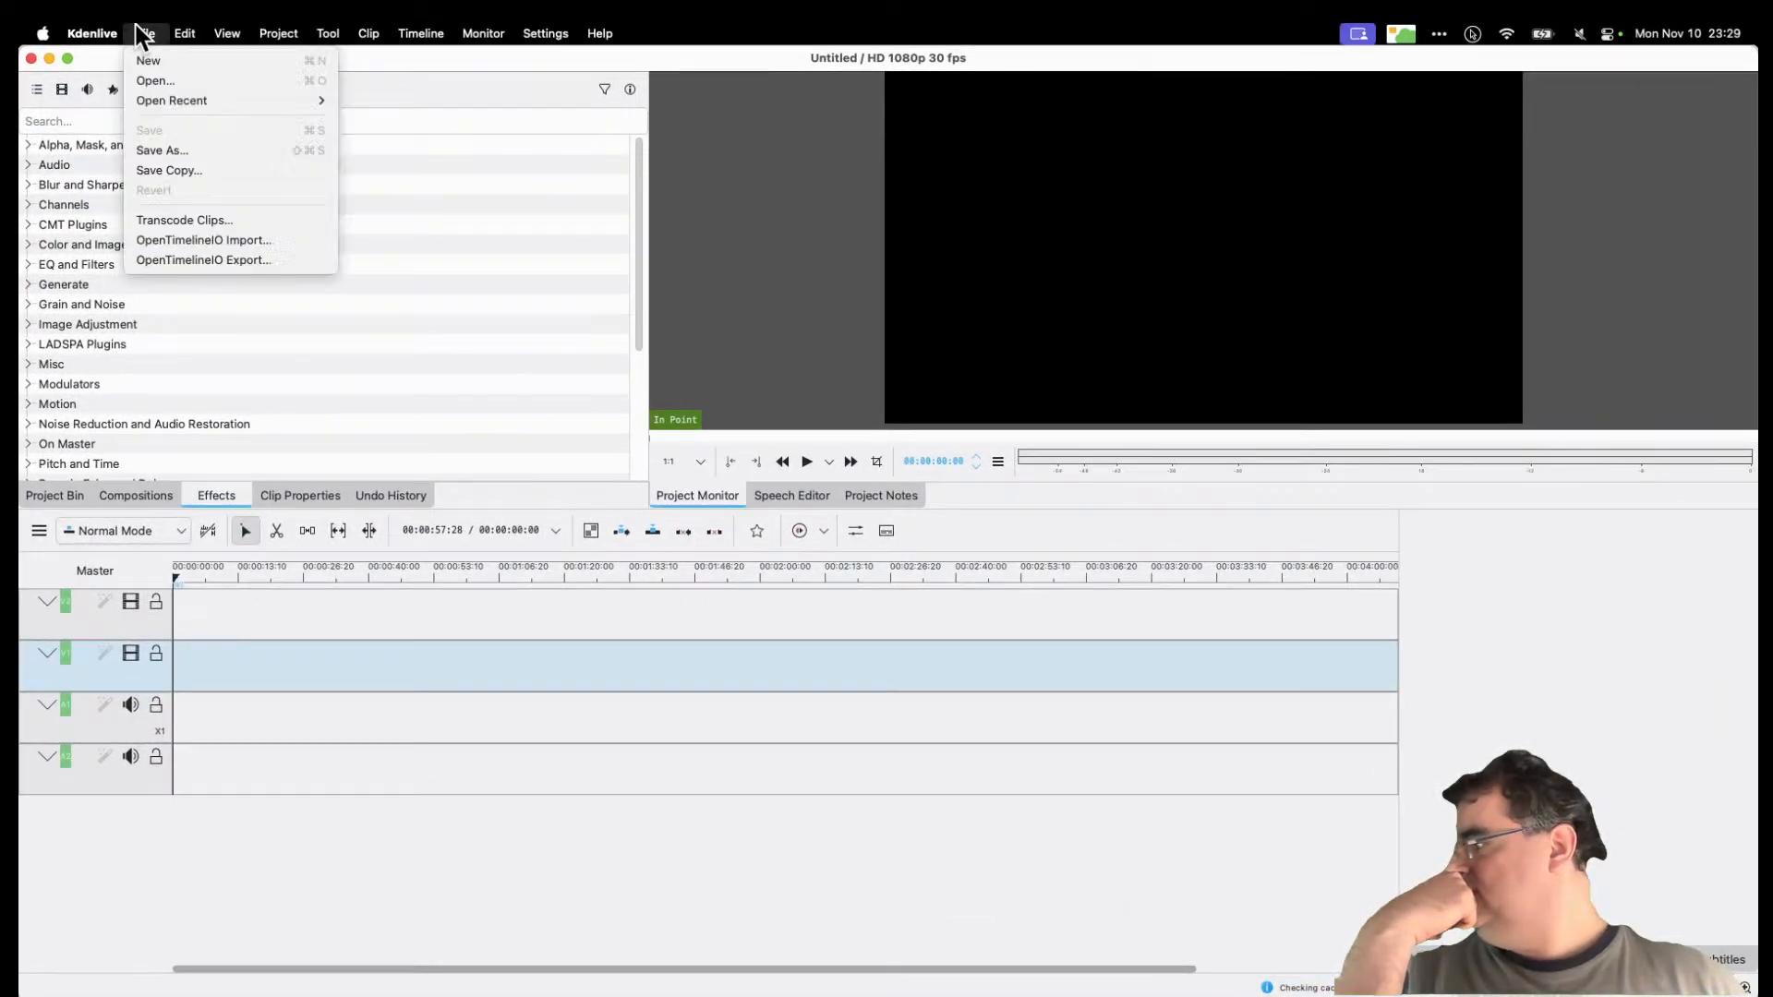
mouse_move(167, 102)
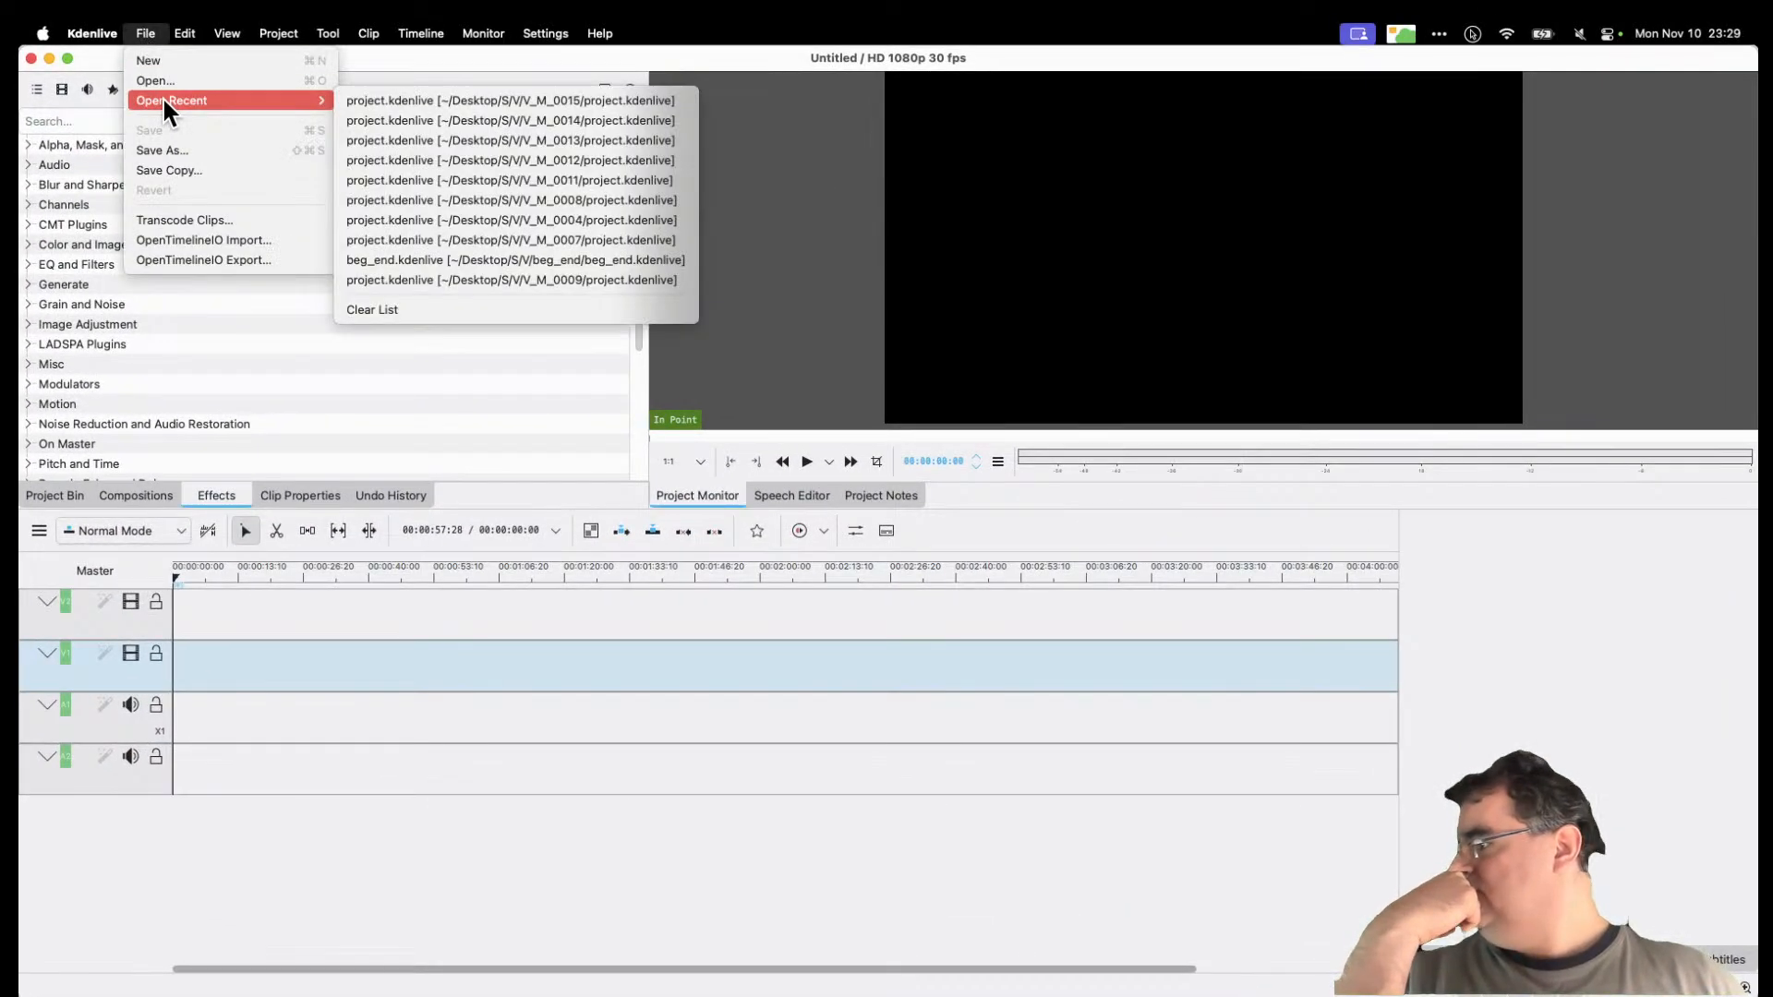
click(604, 100)
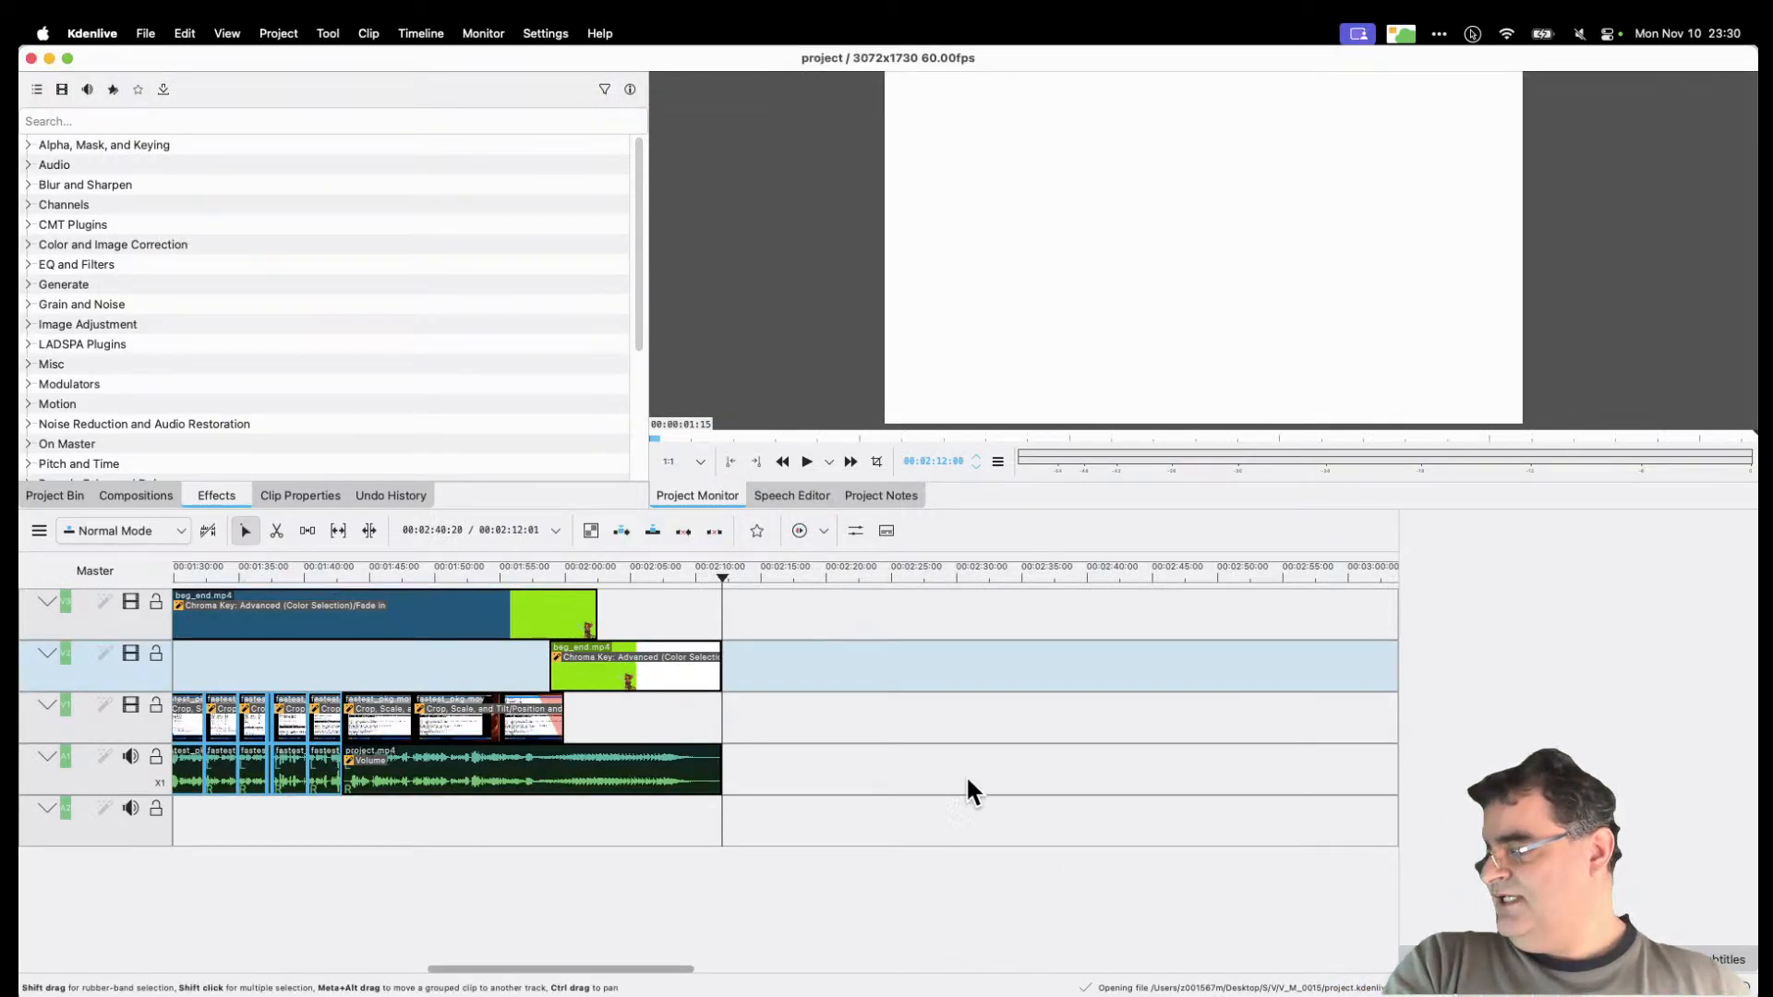
Step: Zoom the timeline out and back in, and scrub the playhead to around 00:02:00
drag(718, 576, 148, 591)
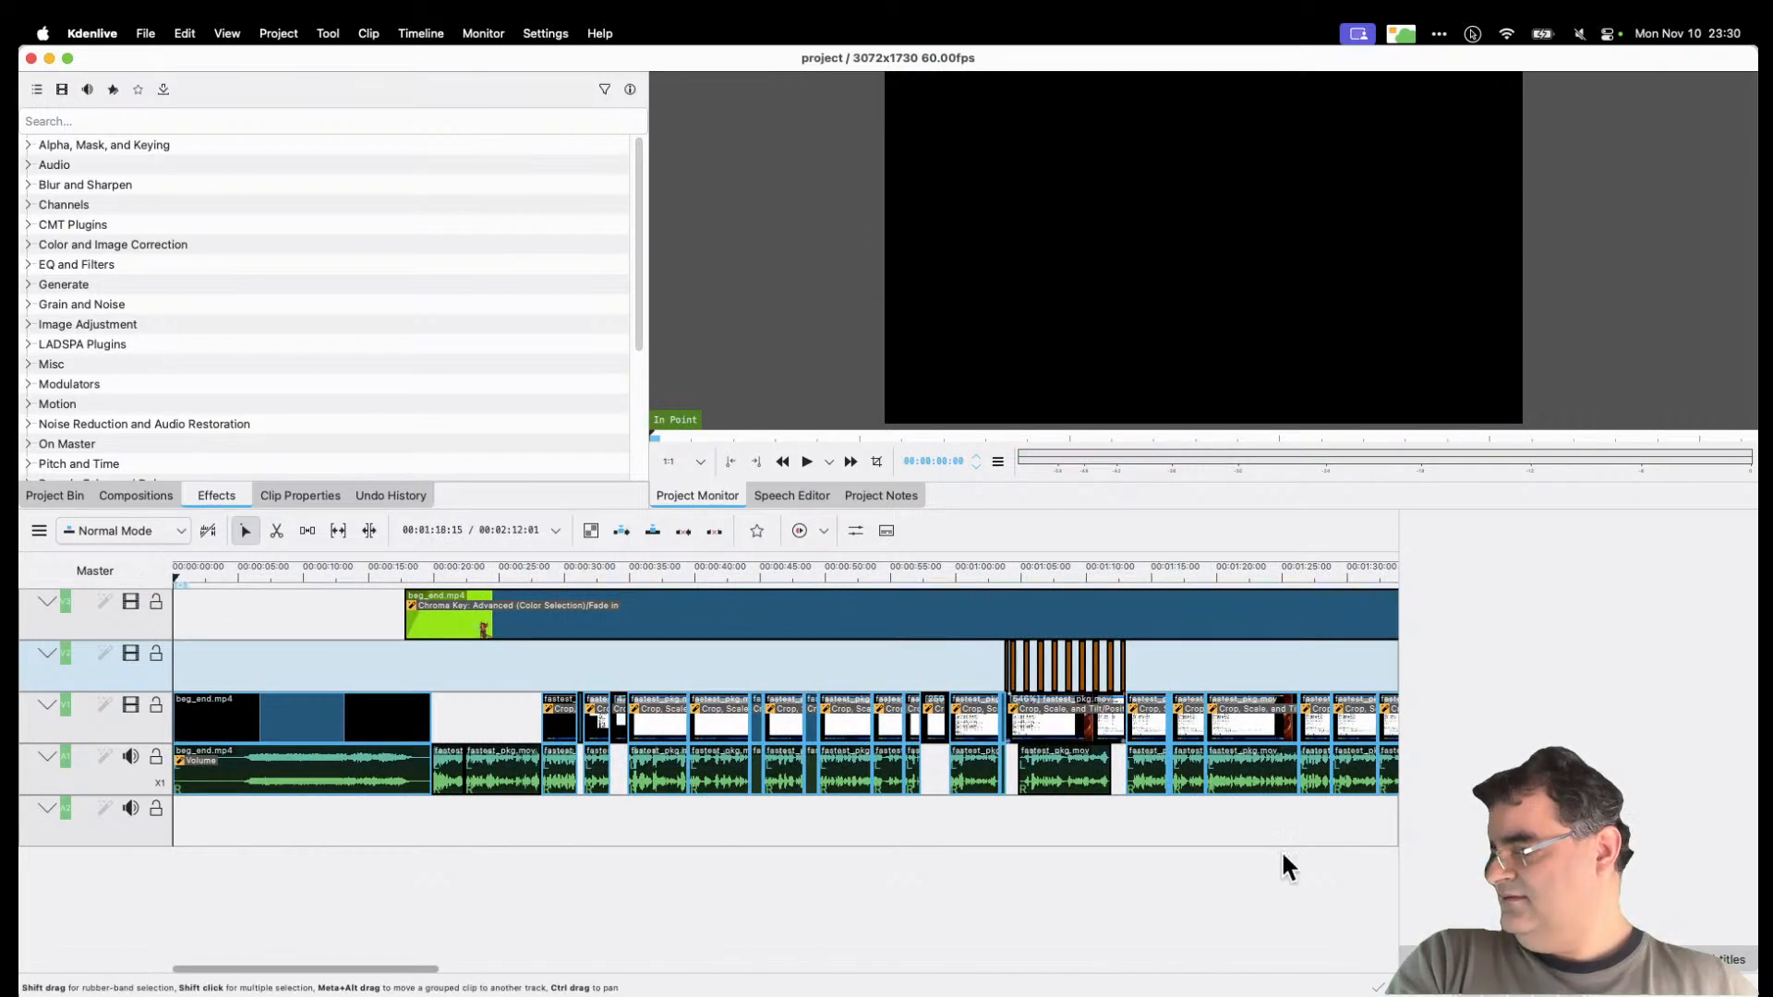
key(super+minus)
key(super+minus)
key(super+minus)
key(super+minus)
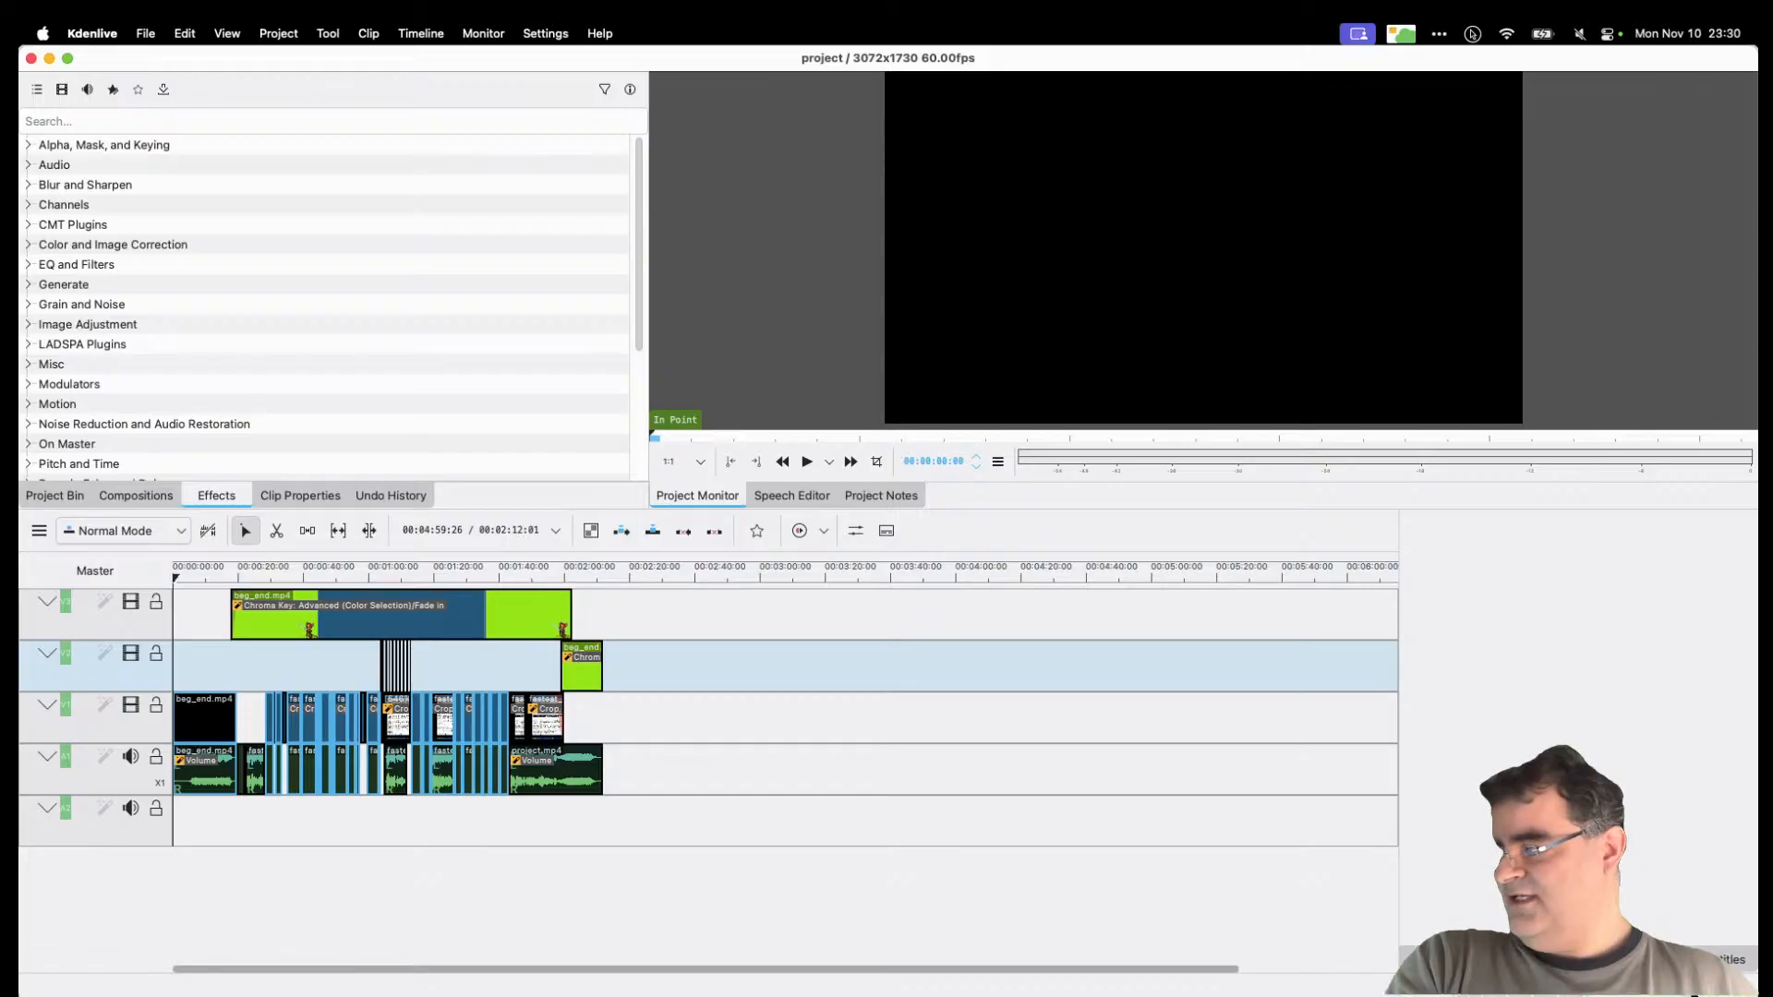
key(super+plus)
key(super+plus)
key(super+plus)
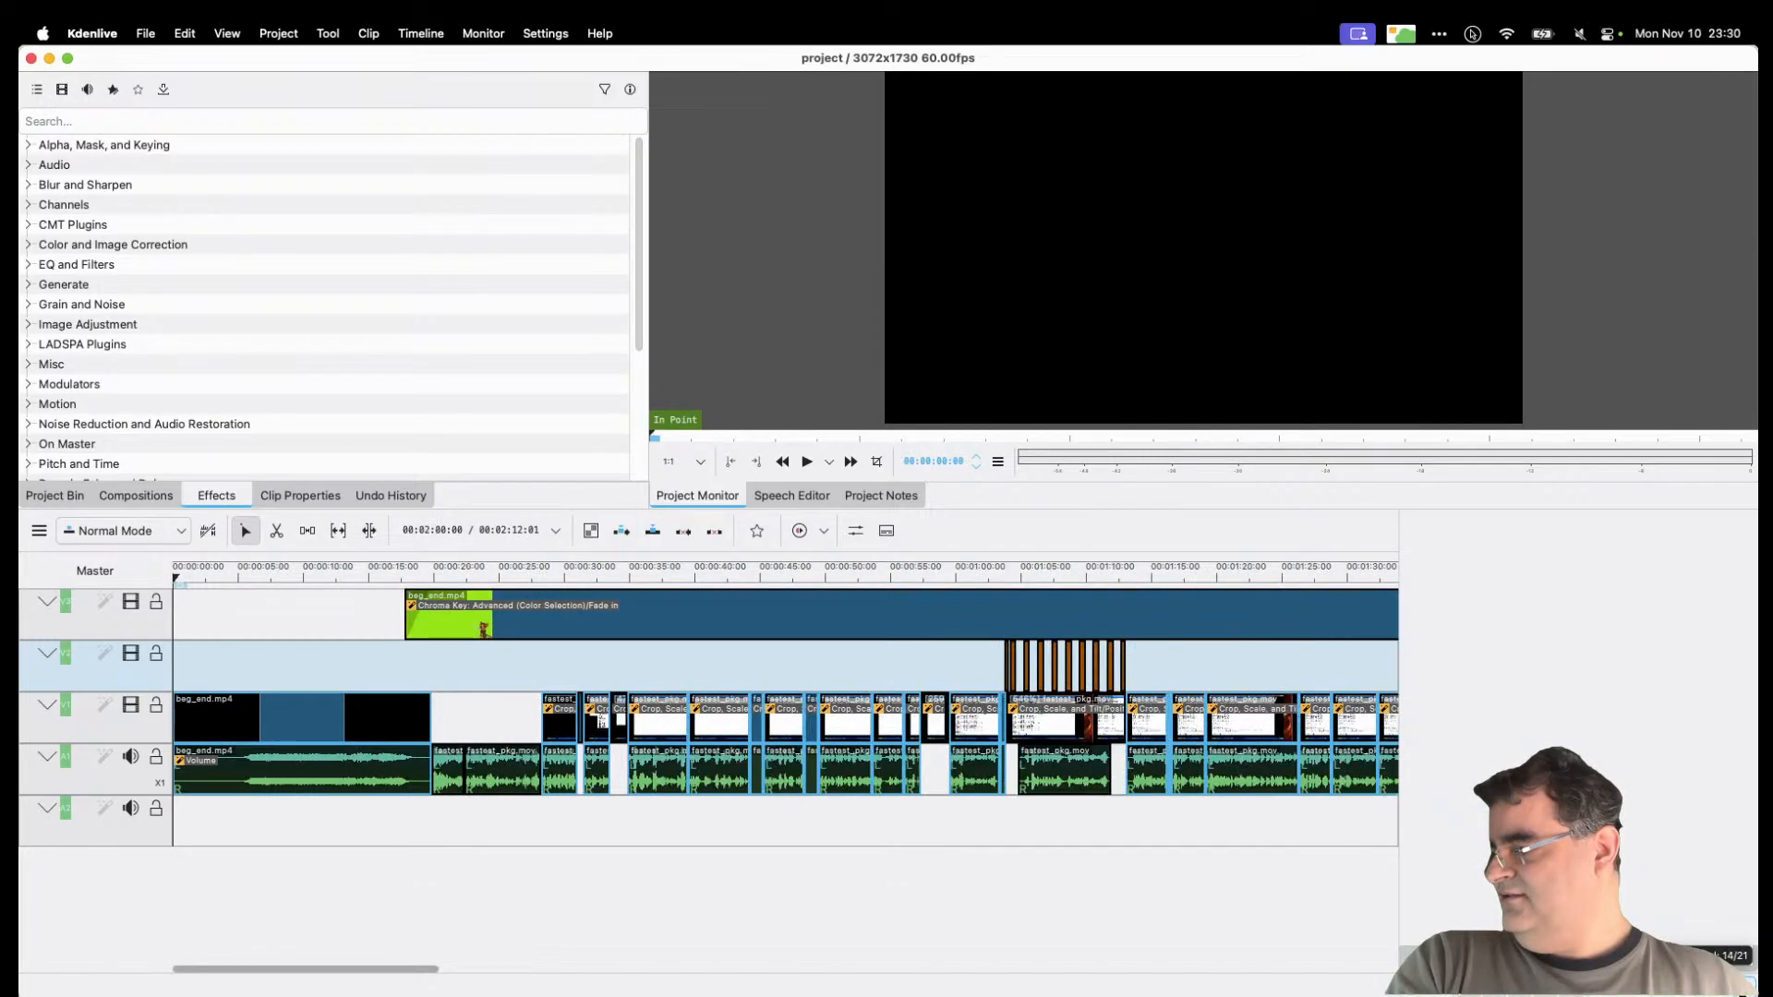
drag(422, 969, 703, 974)
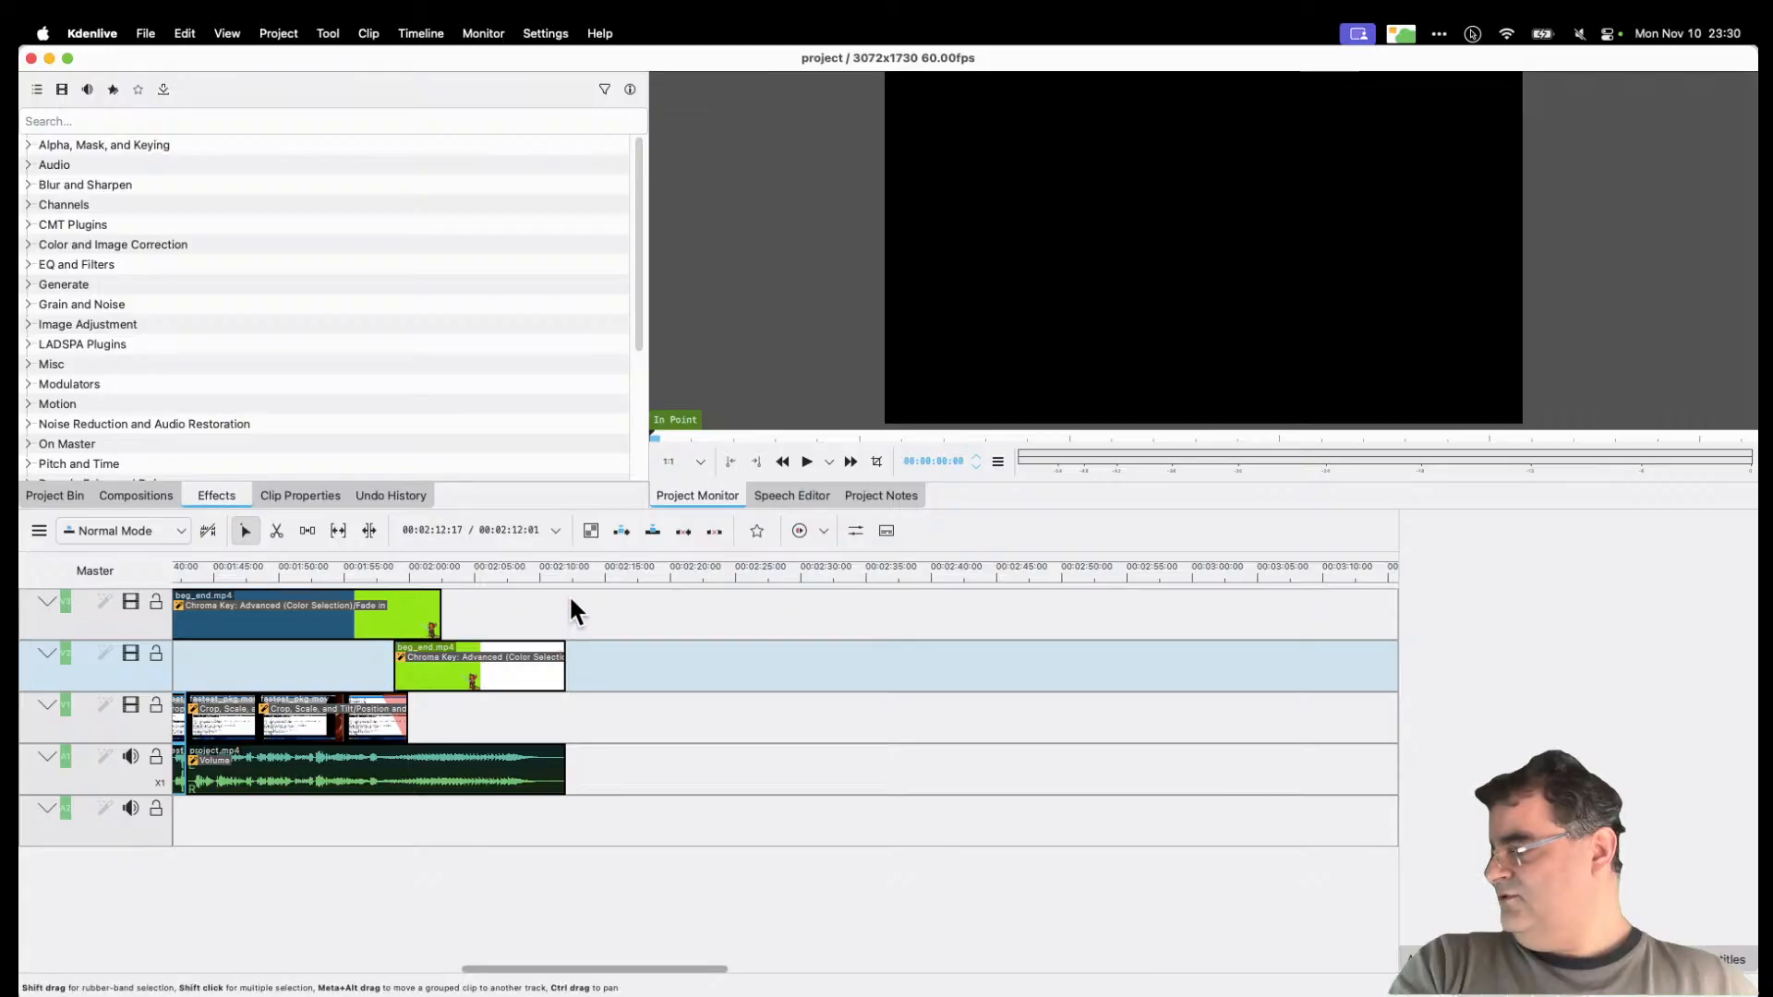
click(545, 579)
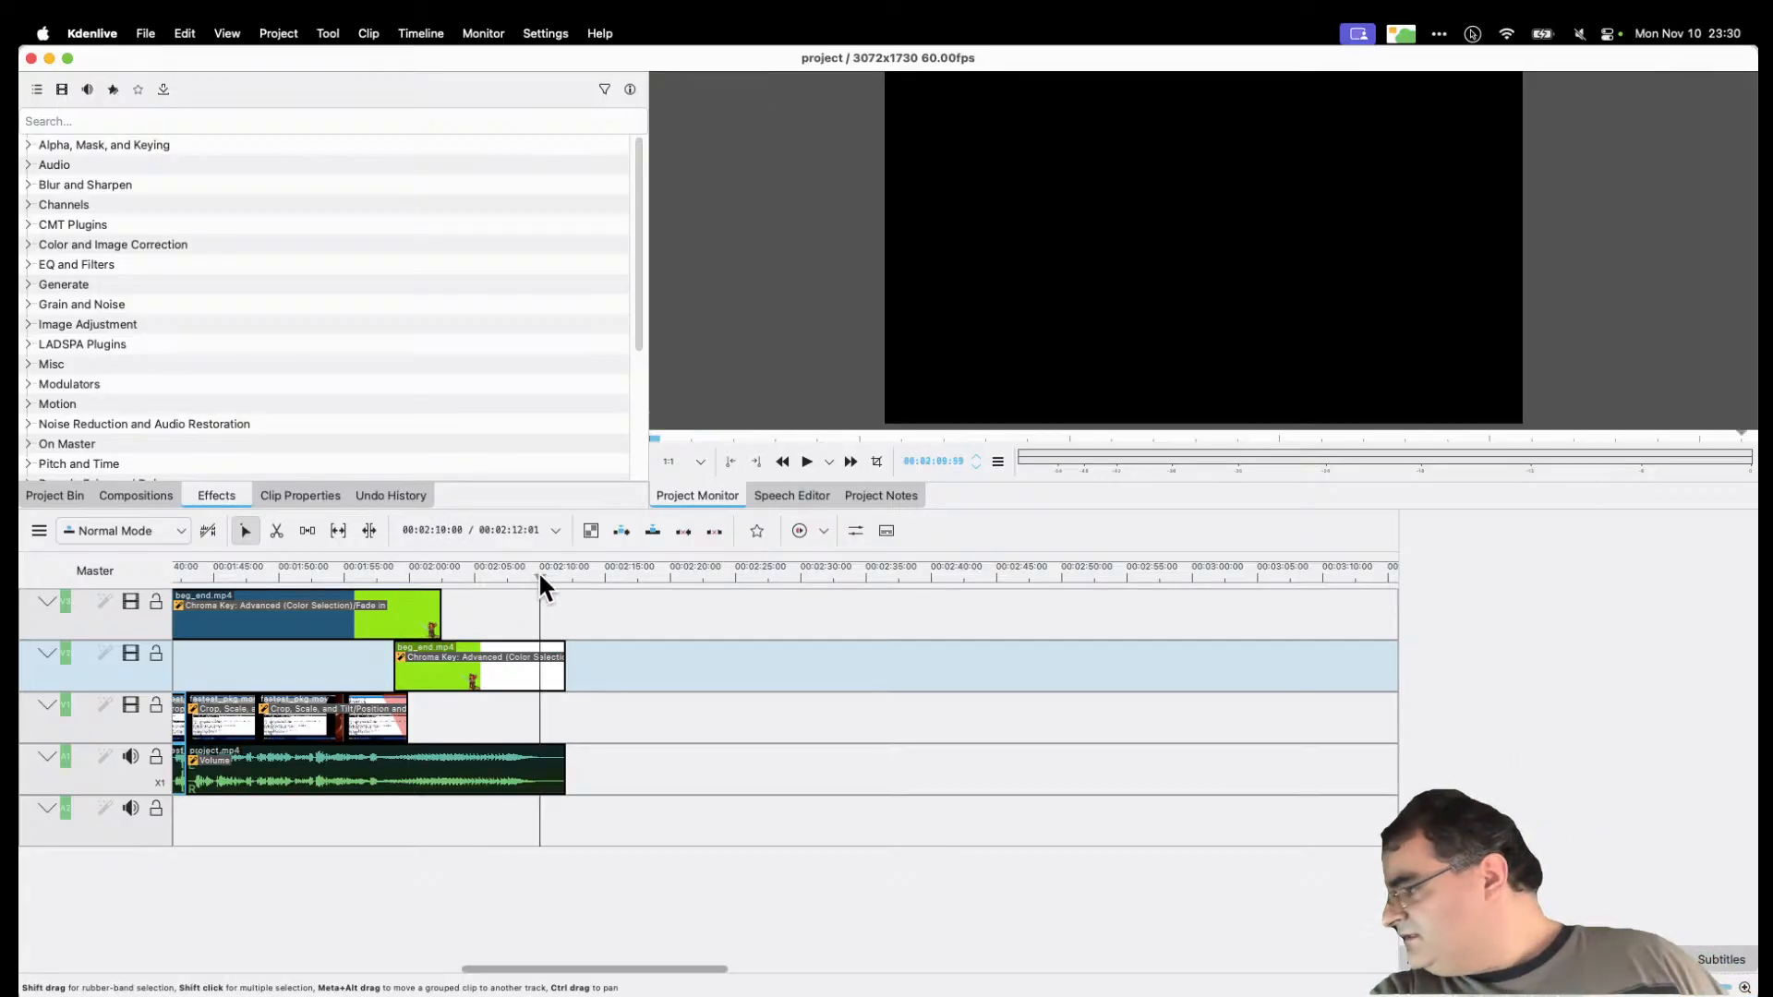
mouse_move(551, 589)
mouse_down()
mouse_move(566, 581)
mouse_move(426, 591)
mouse_move(569, 584)
mouse_up()
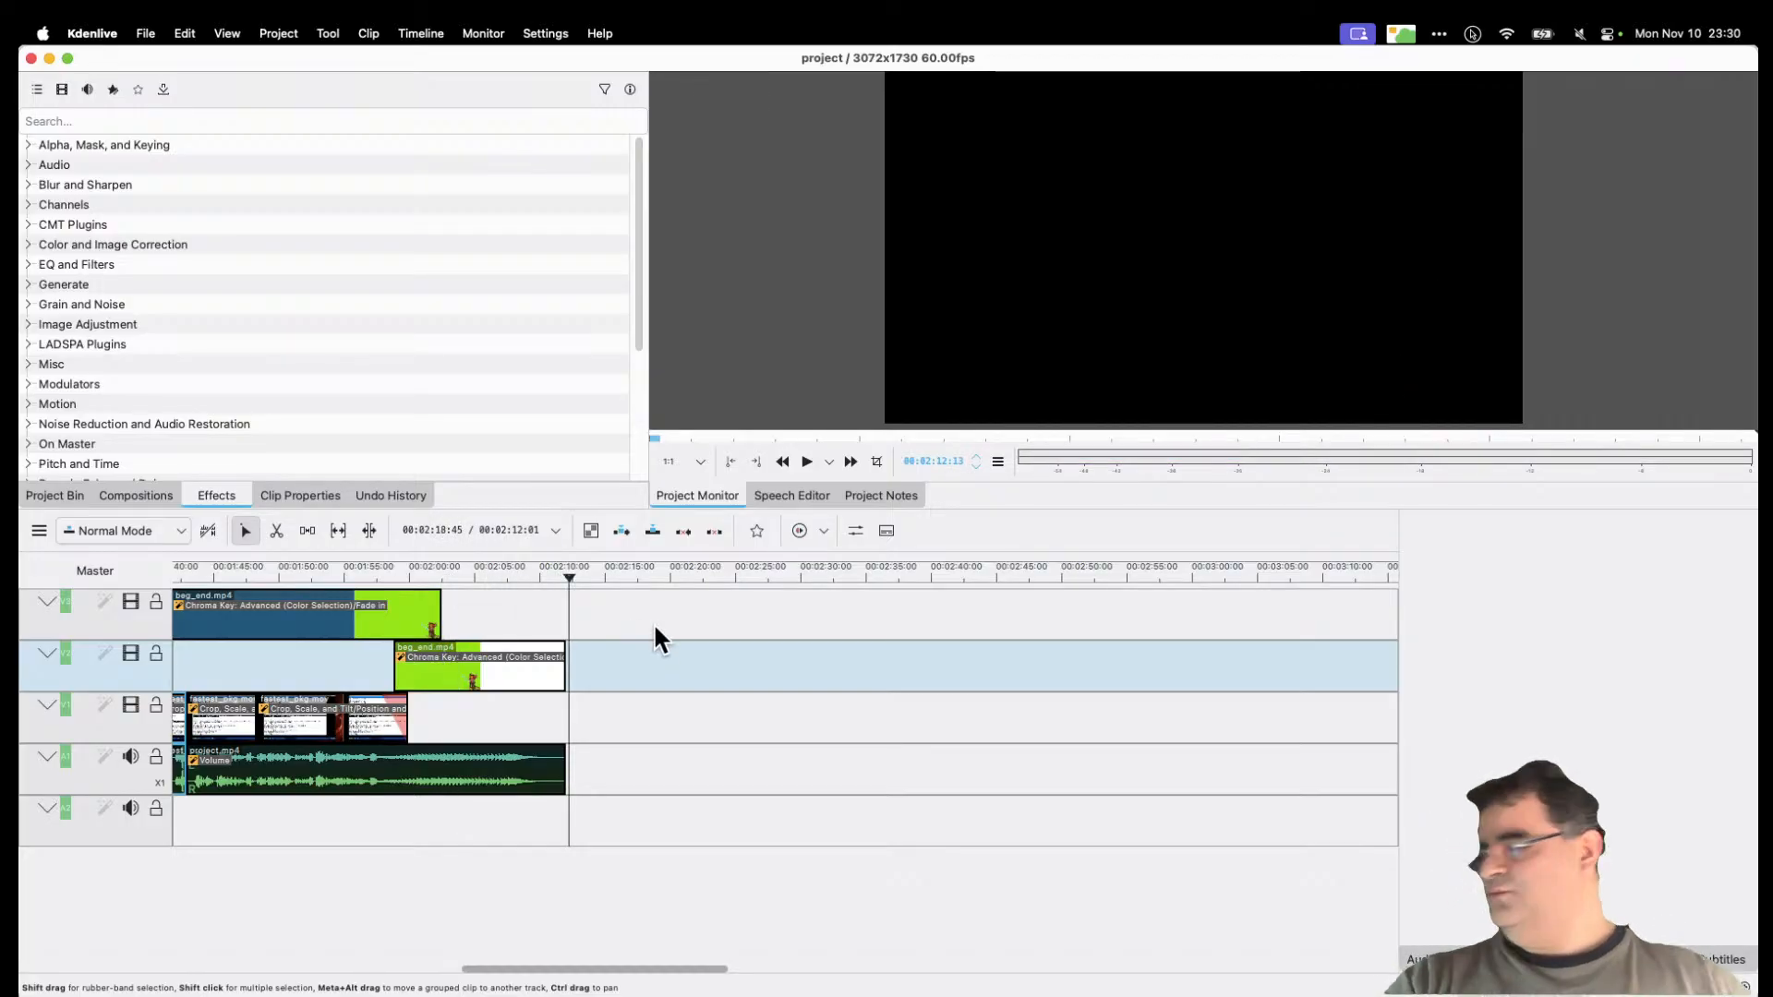
key(ctrl+Up)
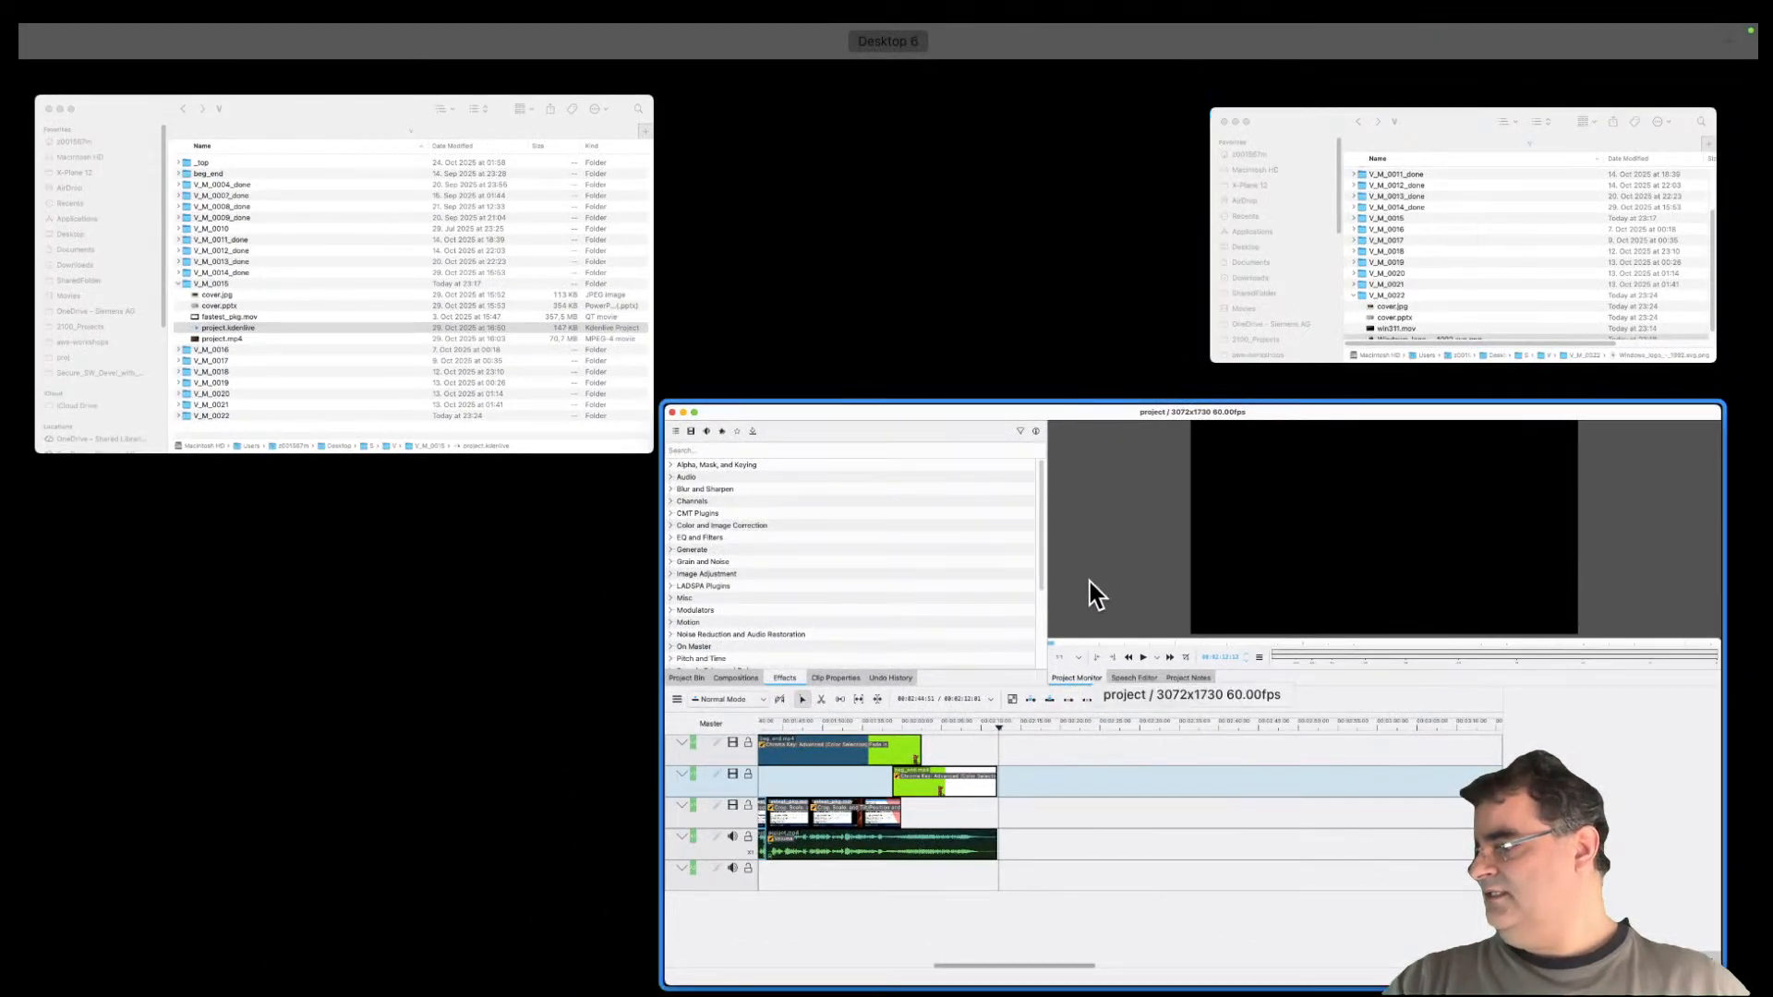
click(1089, 581)
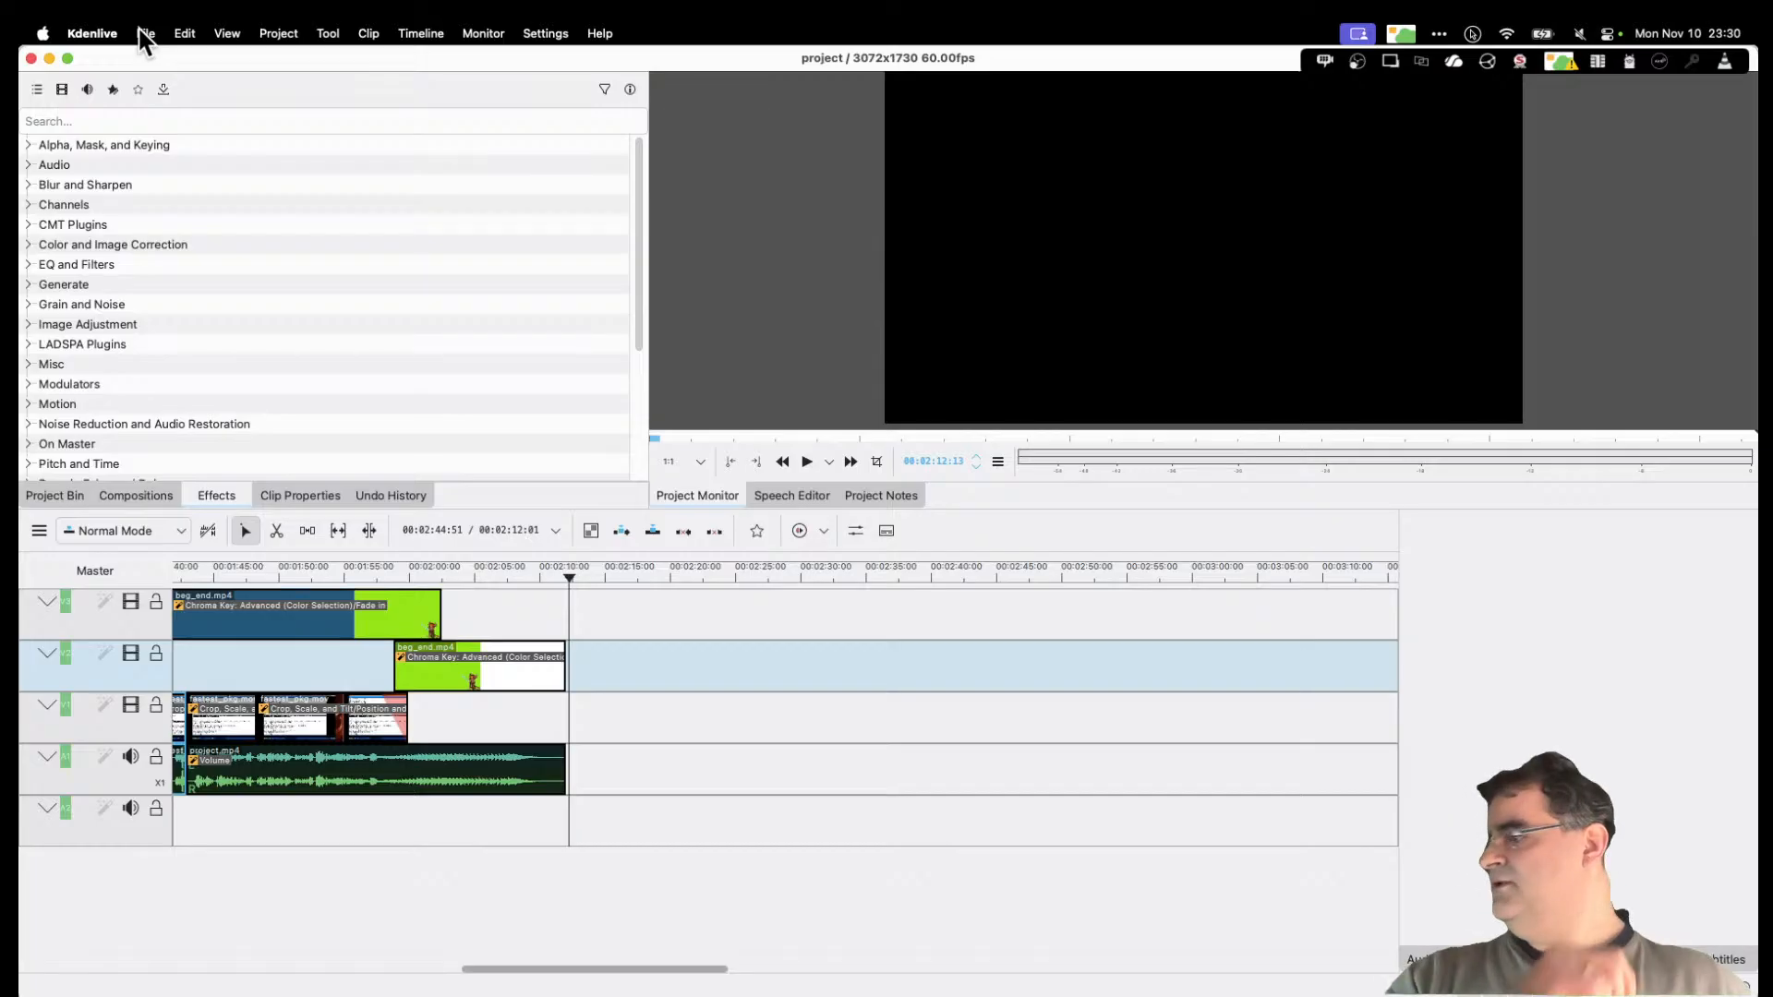
Step: In Finder, rename the folder V_M_0014_done to V_M_0014
key(ctrl+Up)
click(1252, 236)
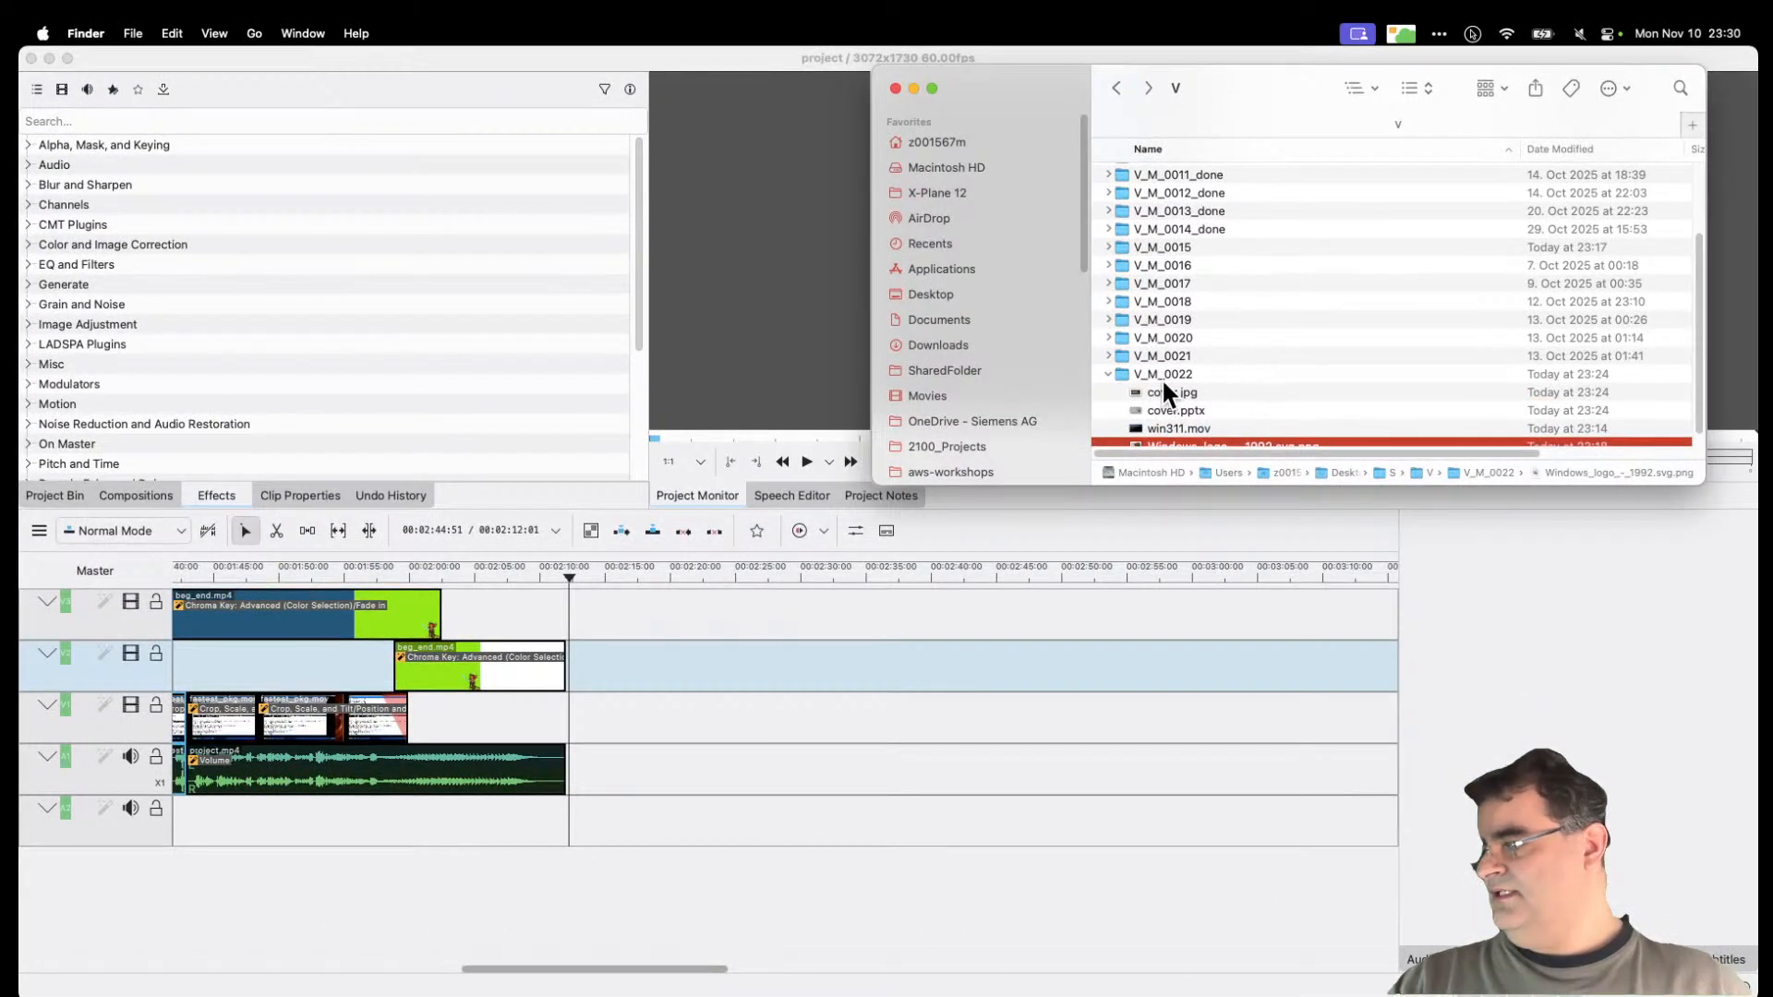
click(1267, 229)
key(Return)
key(Right)
key(BackSpace)
key(BackSpace)
key(BackSpace)
key(BackSpace)
key(BackSpace)
key(Return)
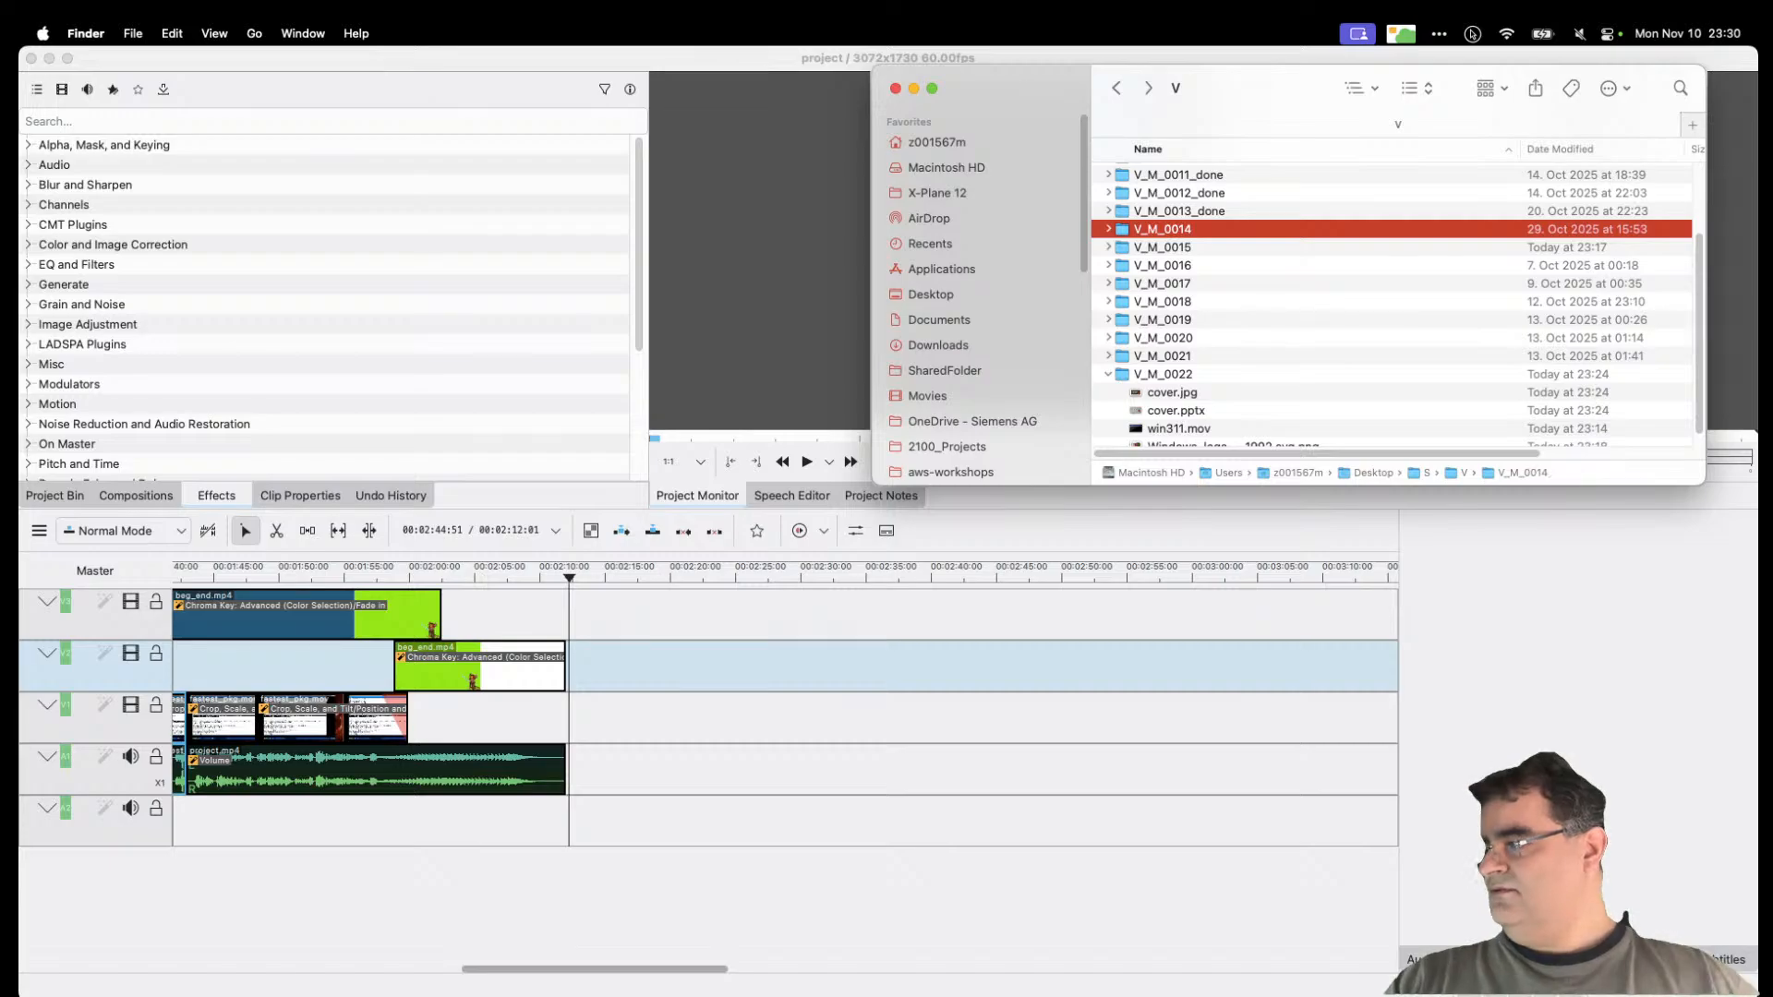
Step: Load the V_M_0014 project in Kdenlive from File > Open Recent
click(297, 60)
click(145, 35)
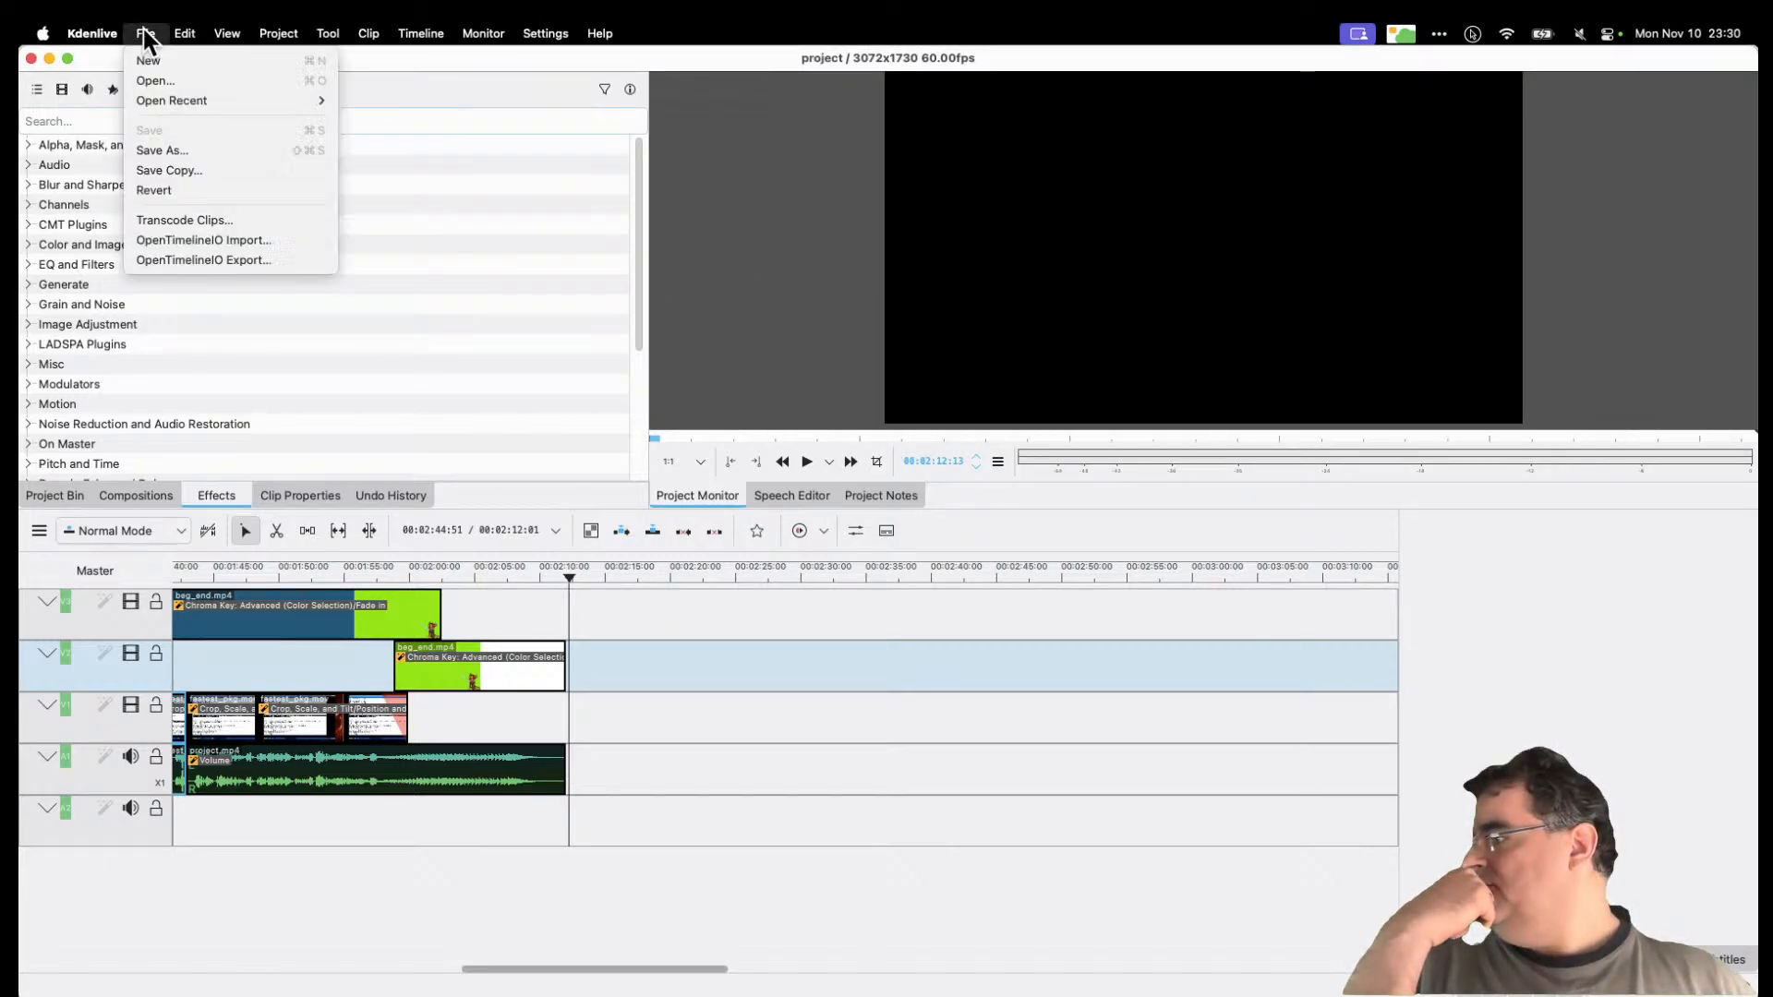
mouse_move(184, 101)
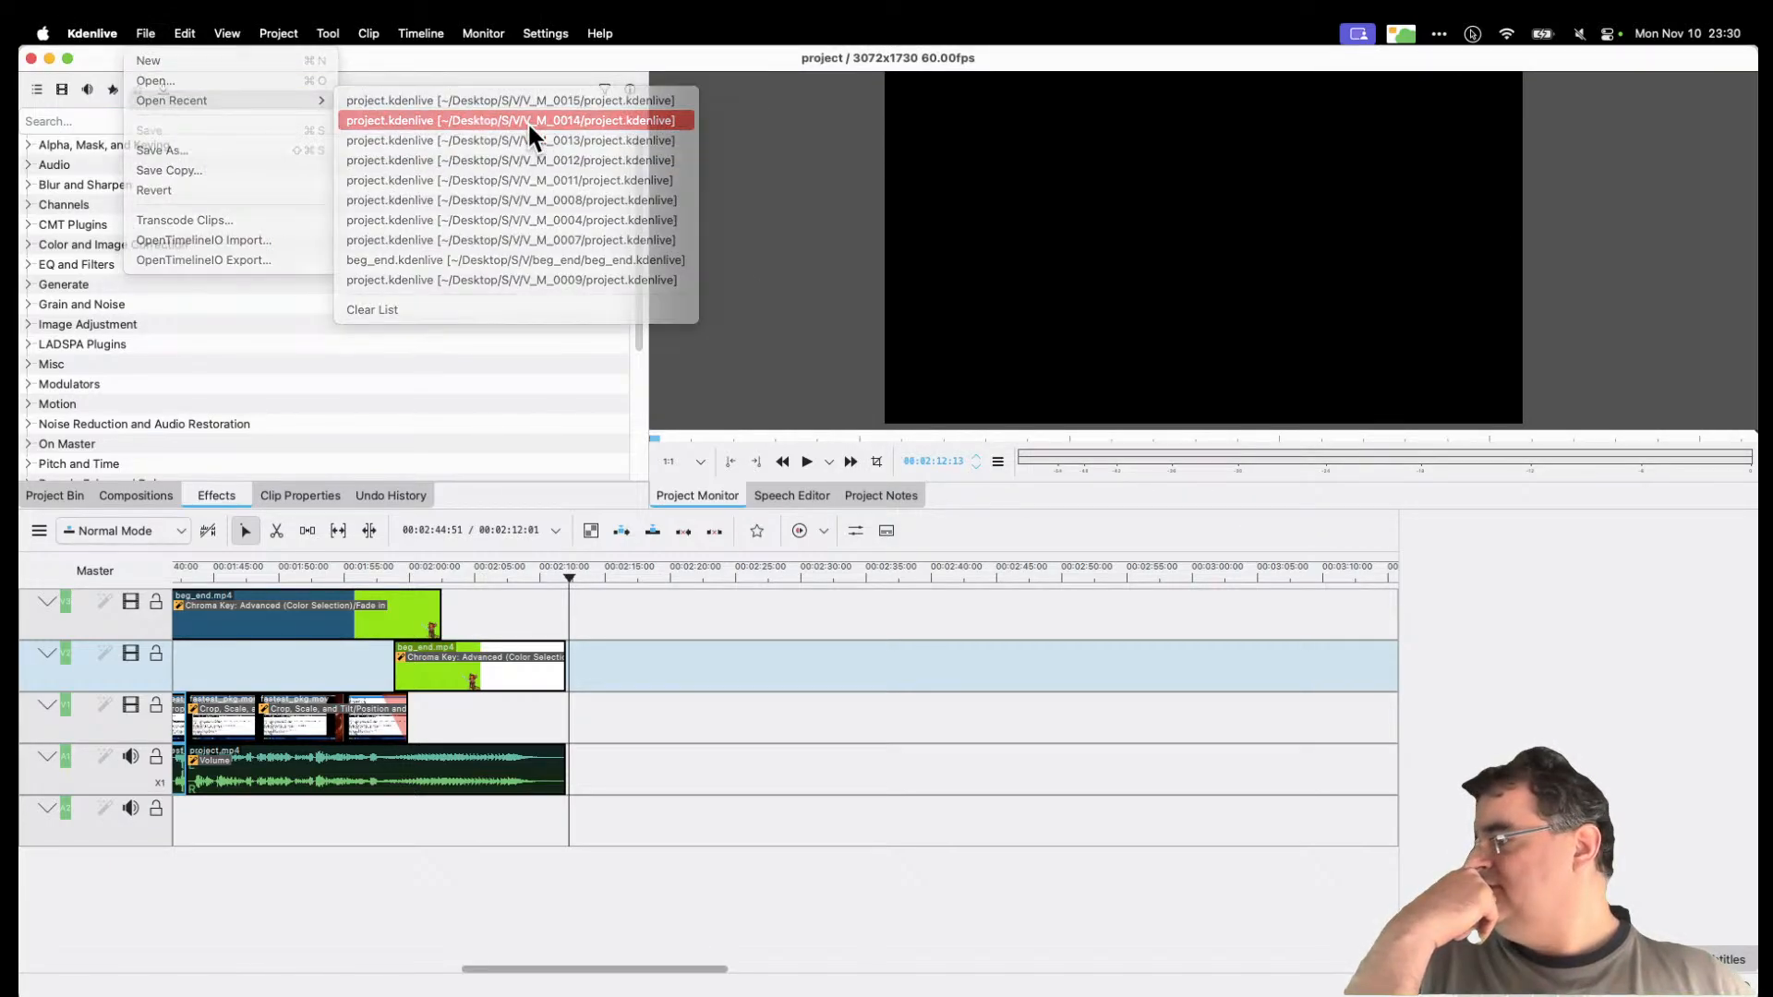
click(423, 121)
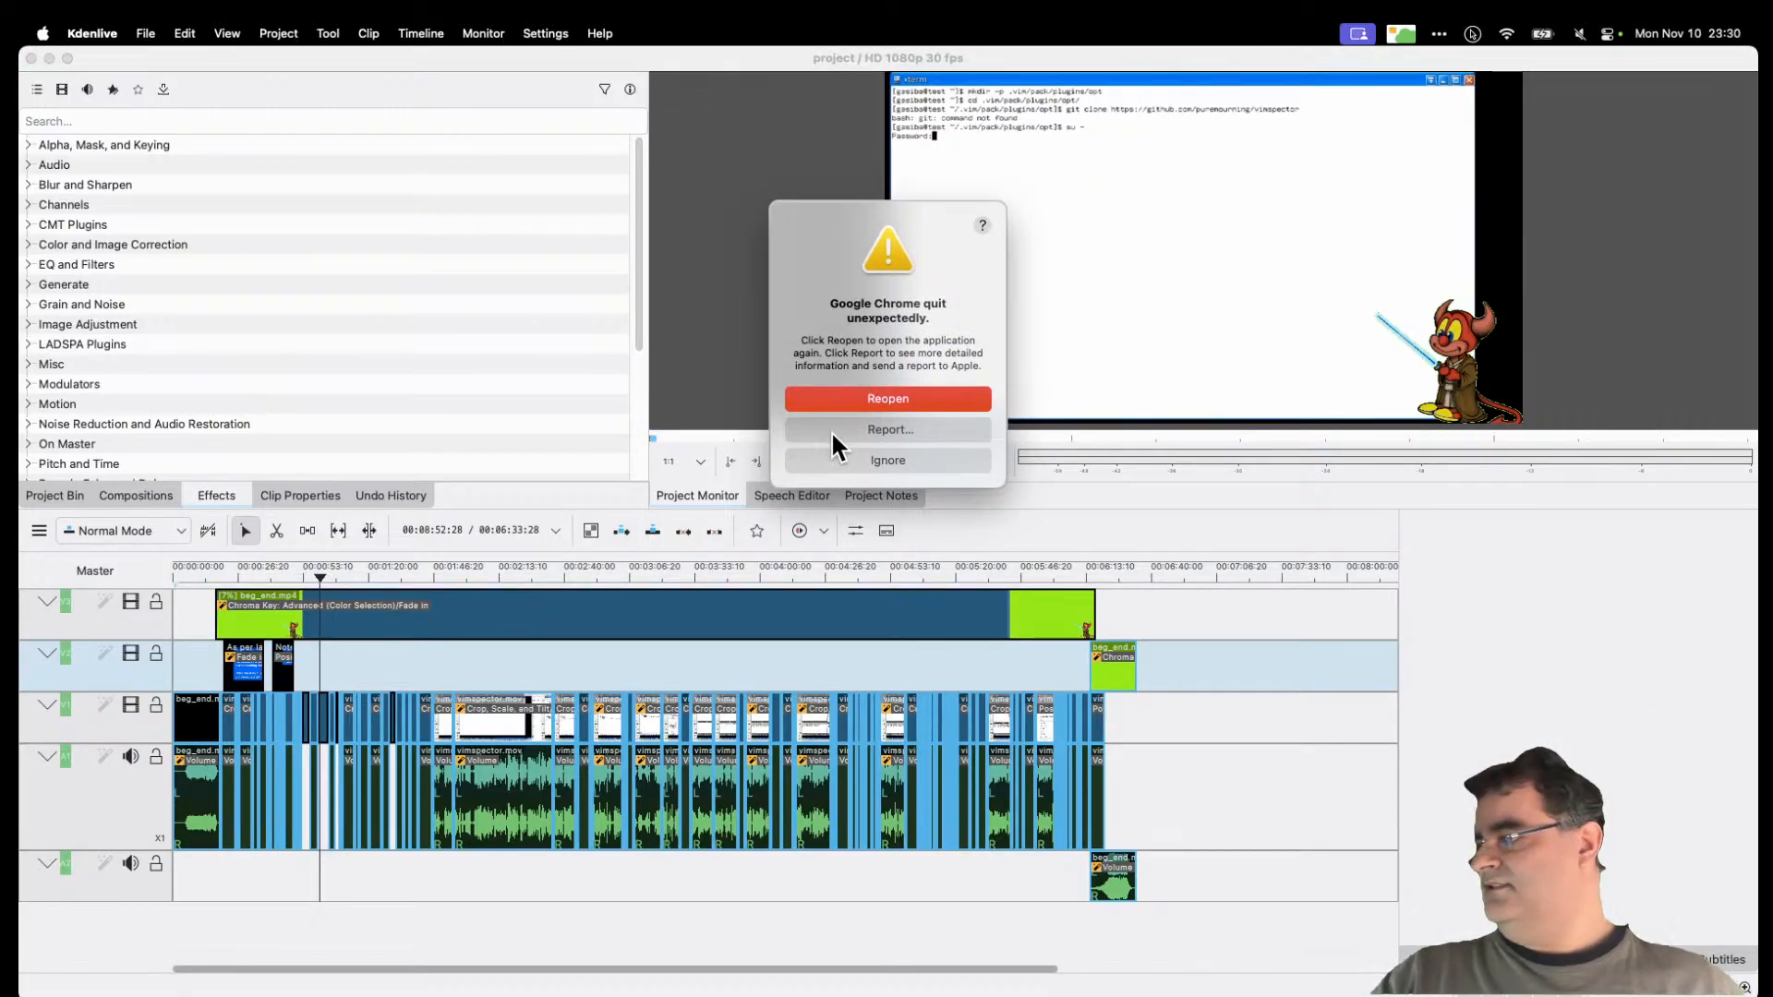
Step: Close the Chrome crash report unsent, then dismiss the Chrome and Remote Desktop Manager crash alerts
click(862, 431)
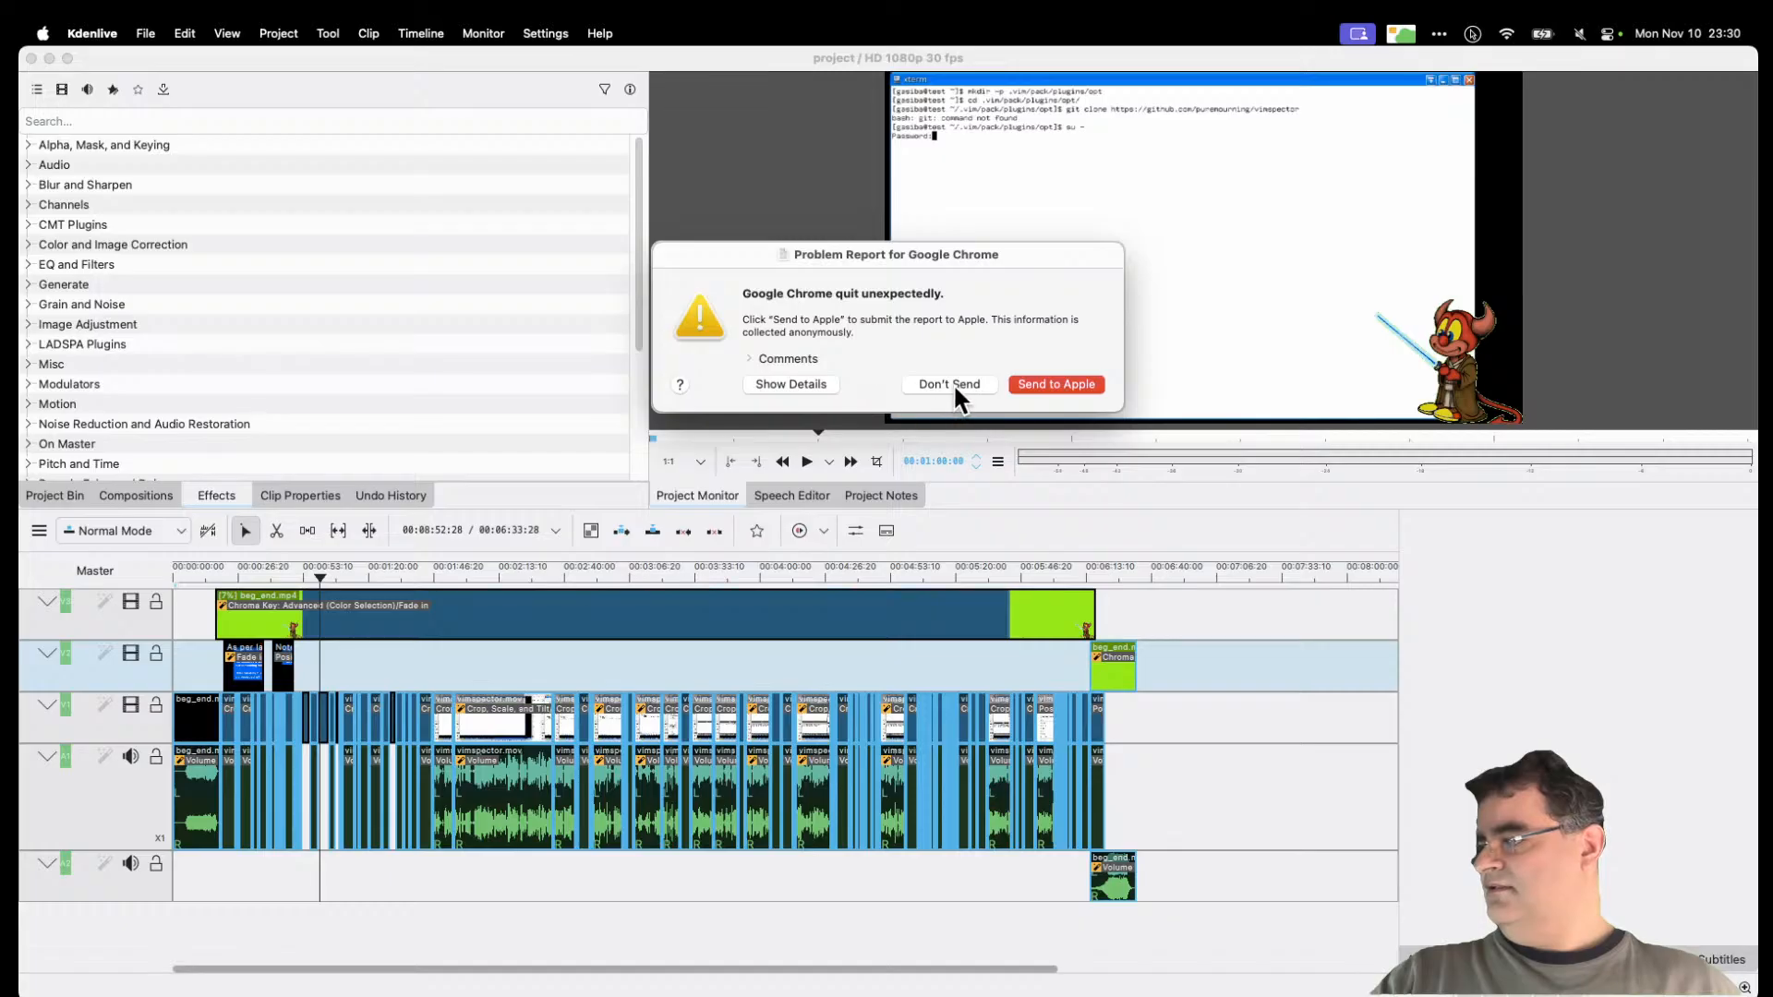
click(951, 384)
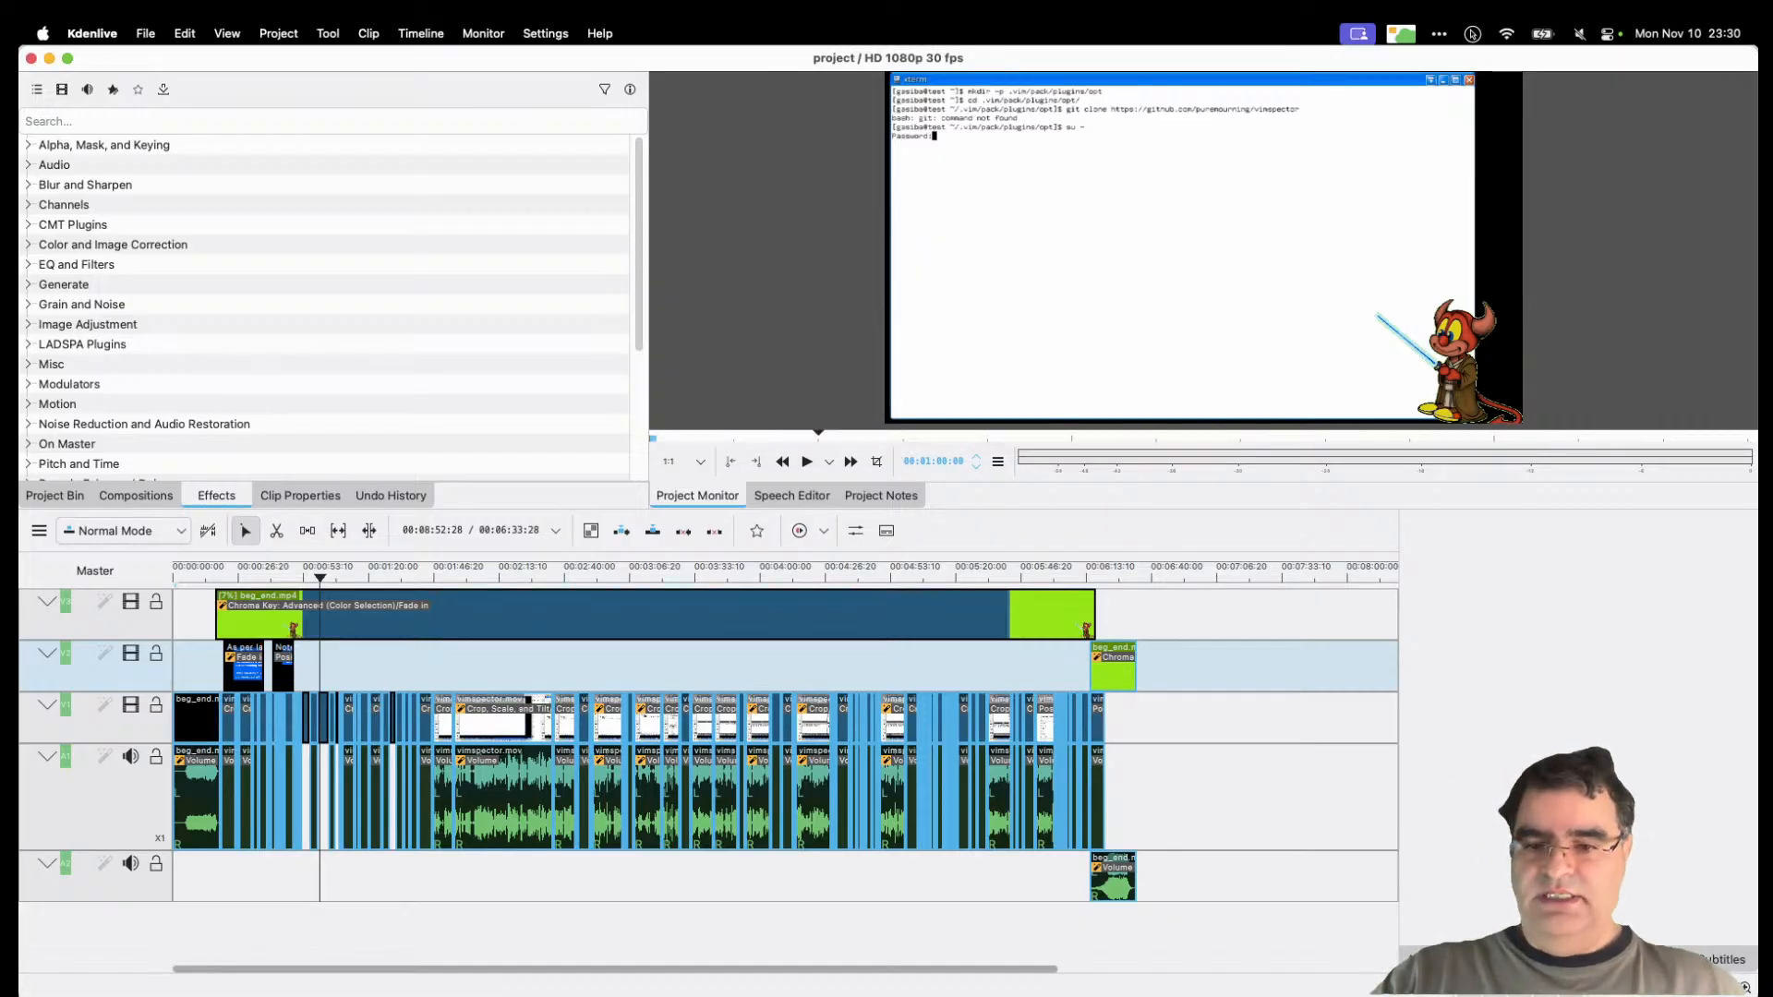
key(ctrl+Up)
key(ctrl+Up)
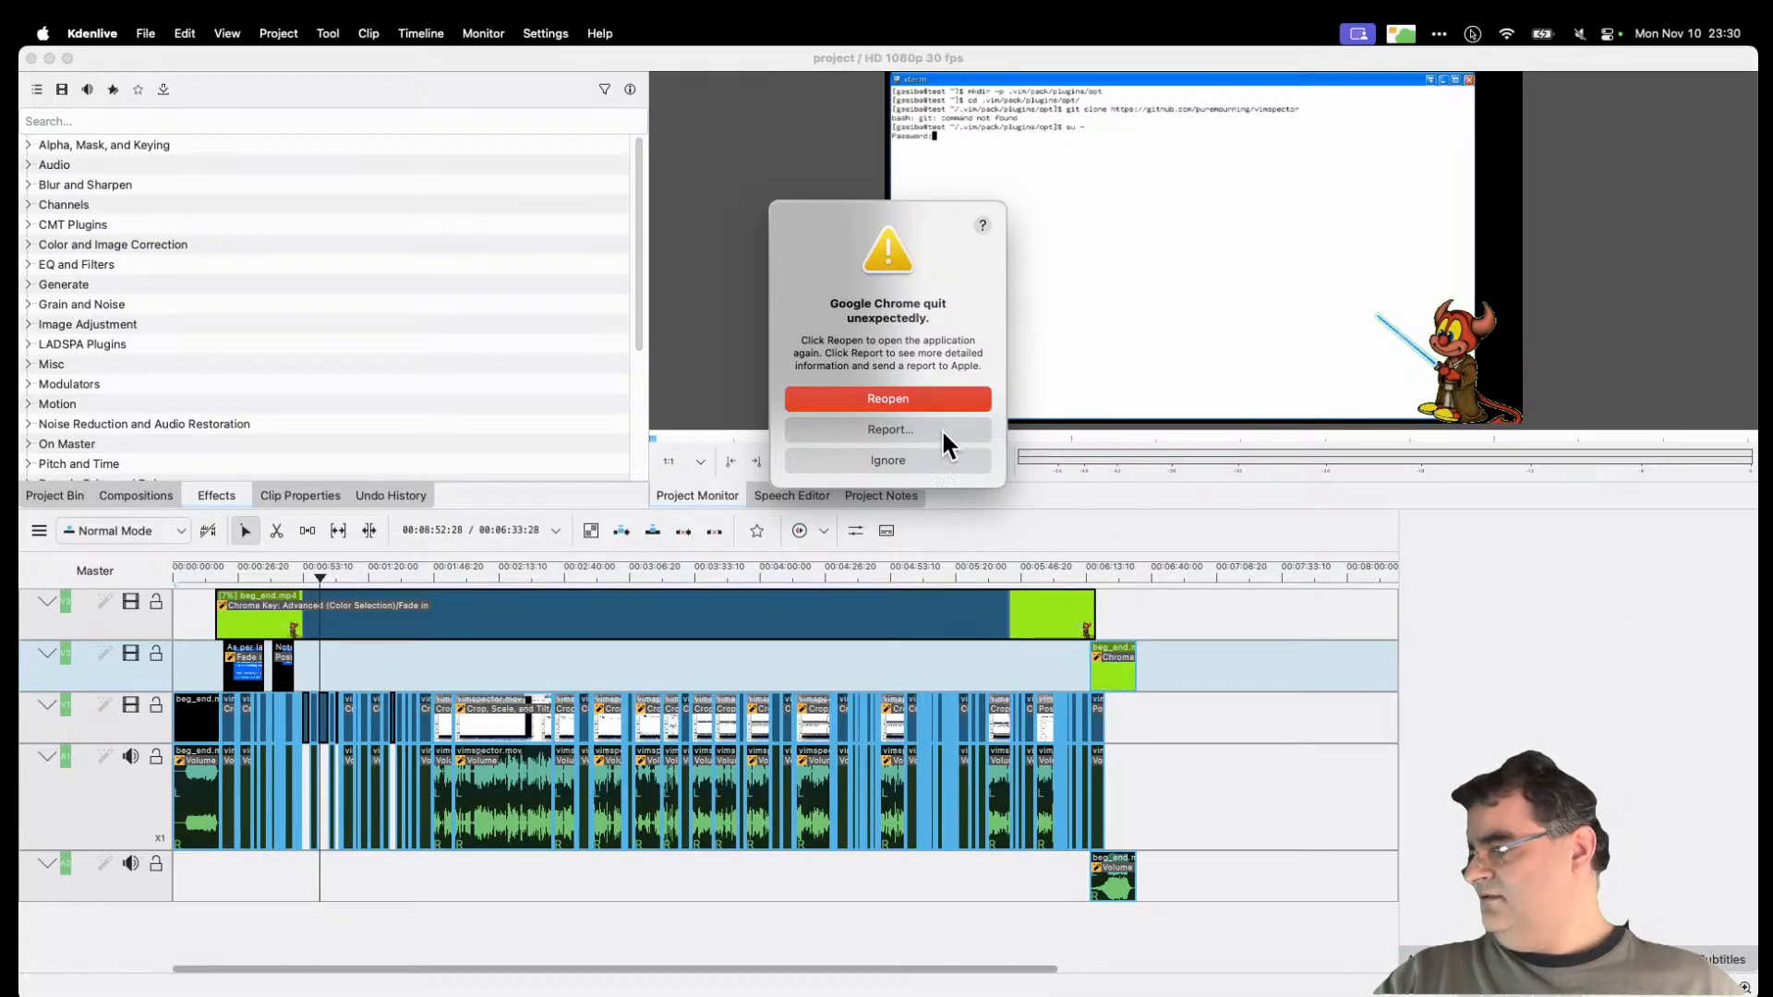
click(940, 397)
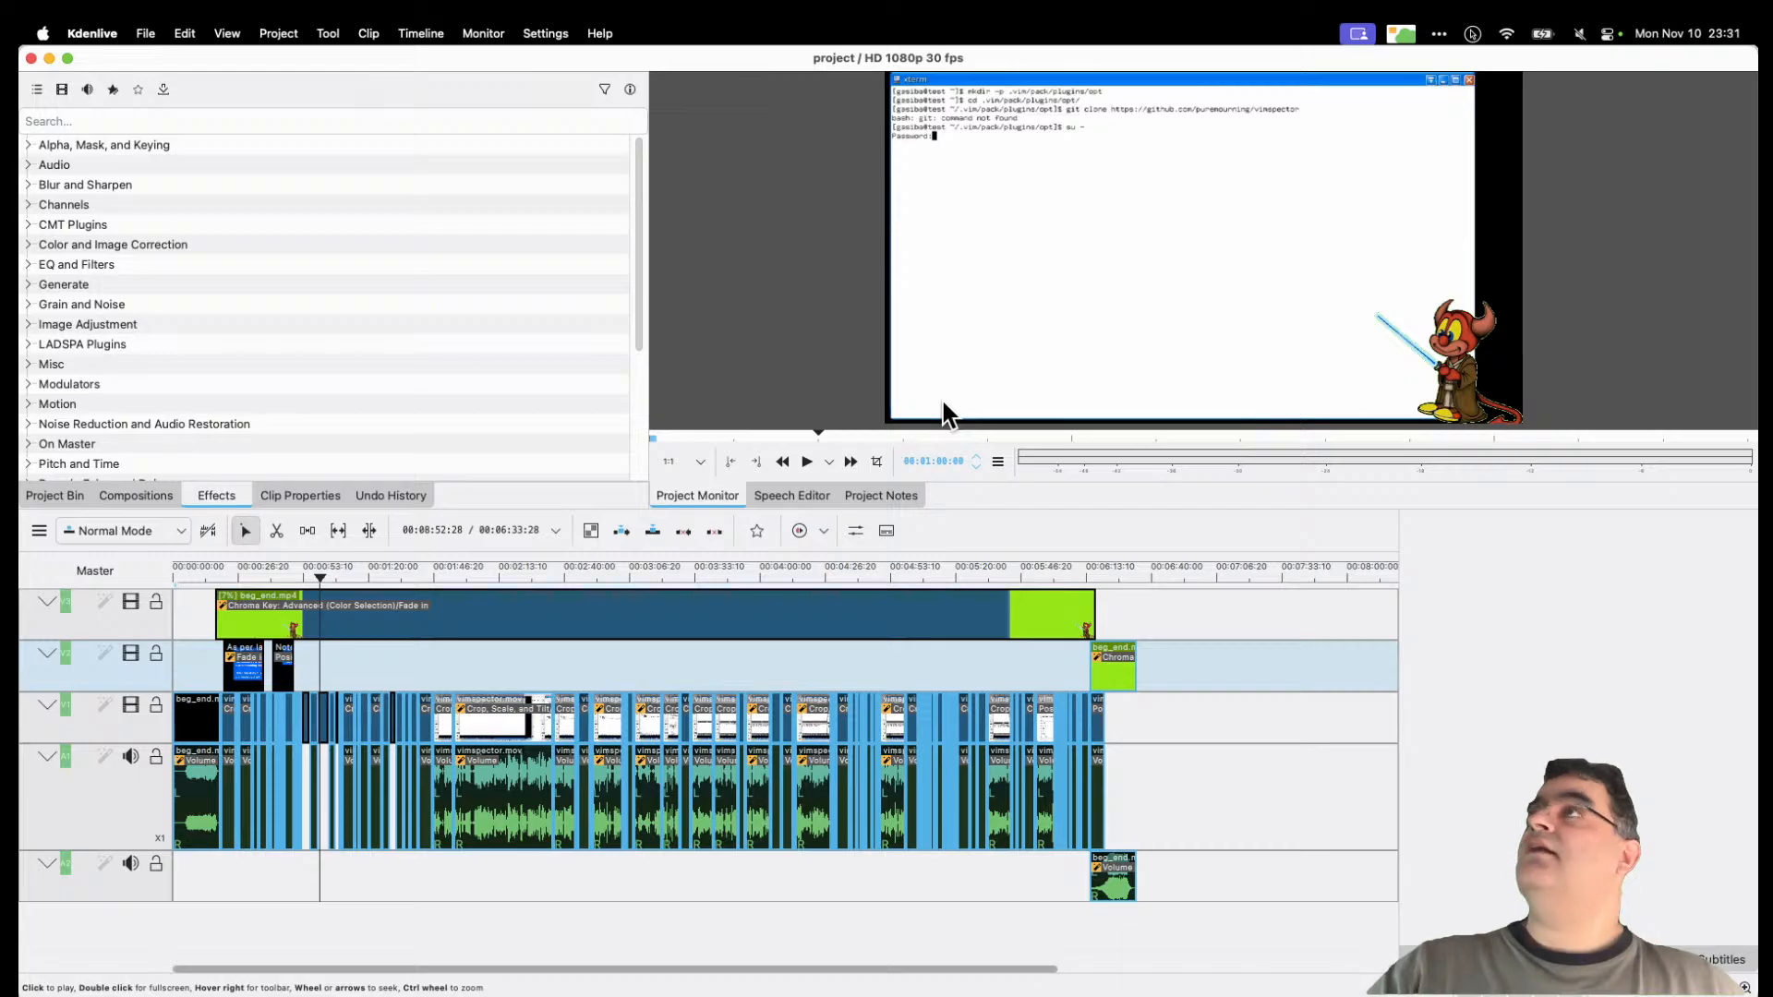
click(907, 465)
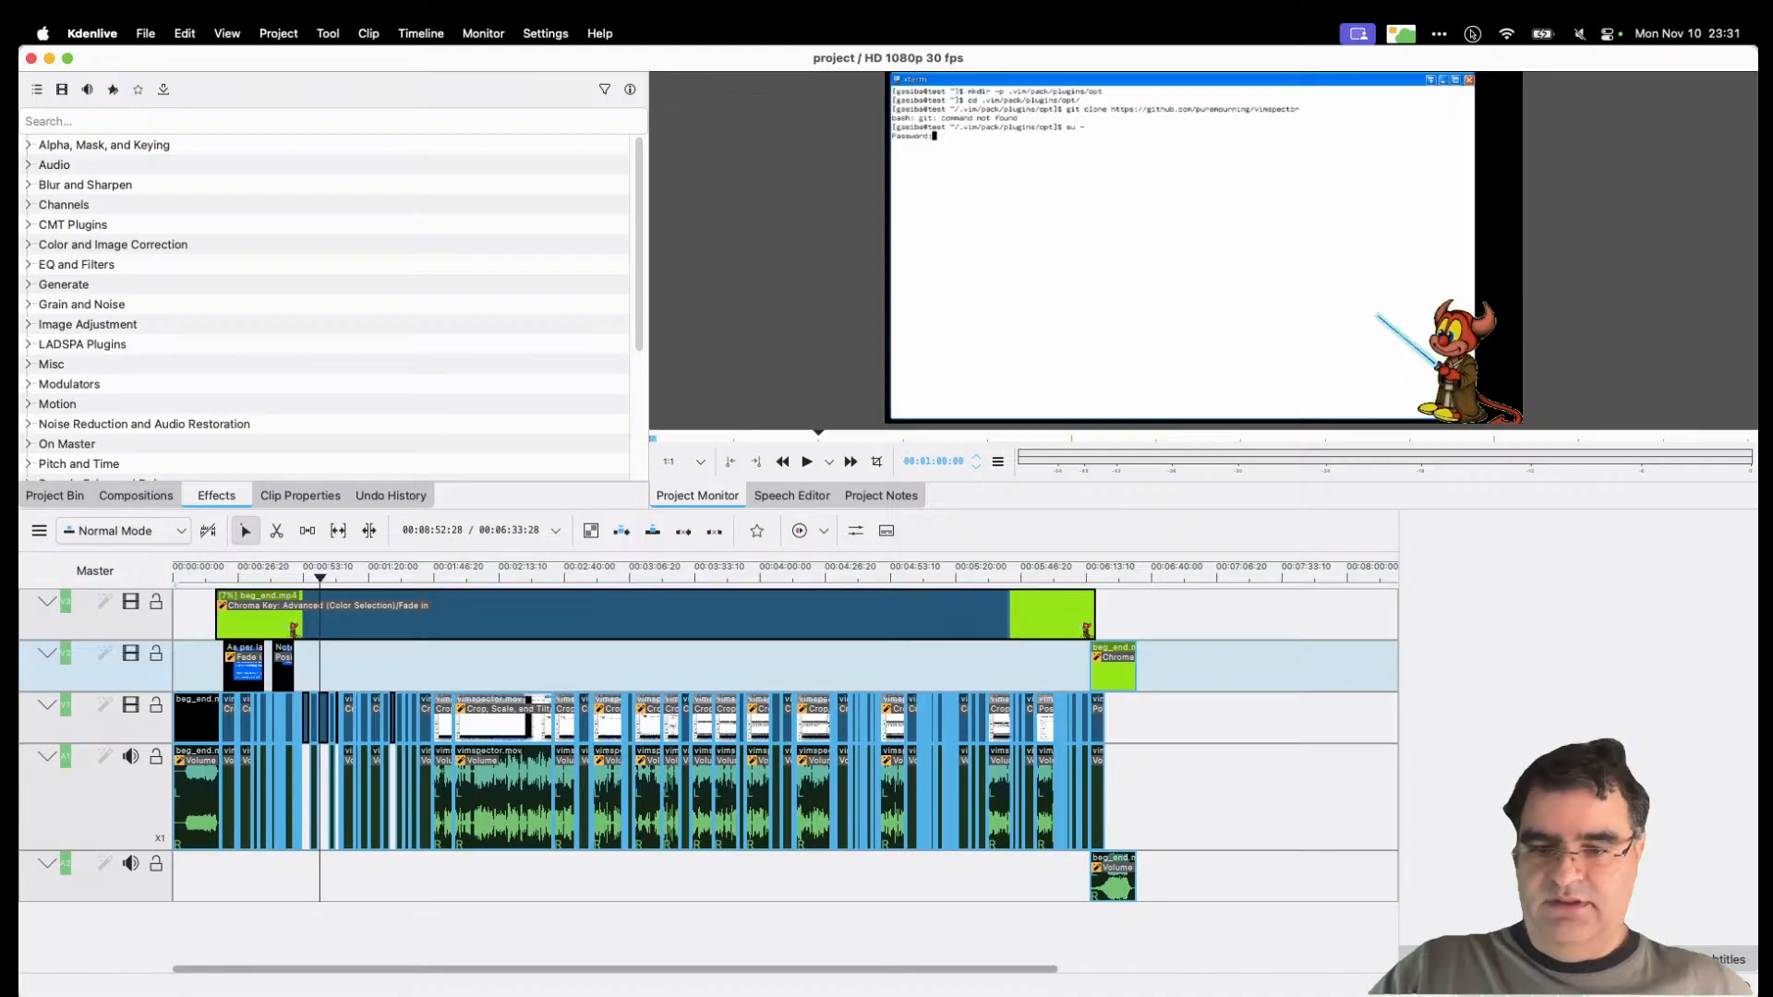
key(super+Tab)
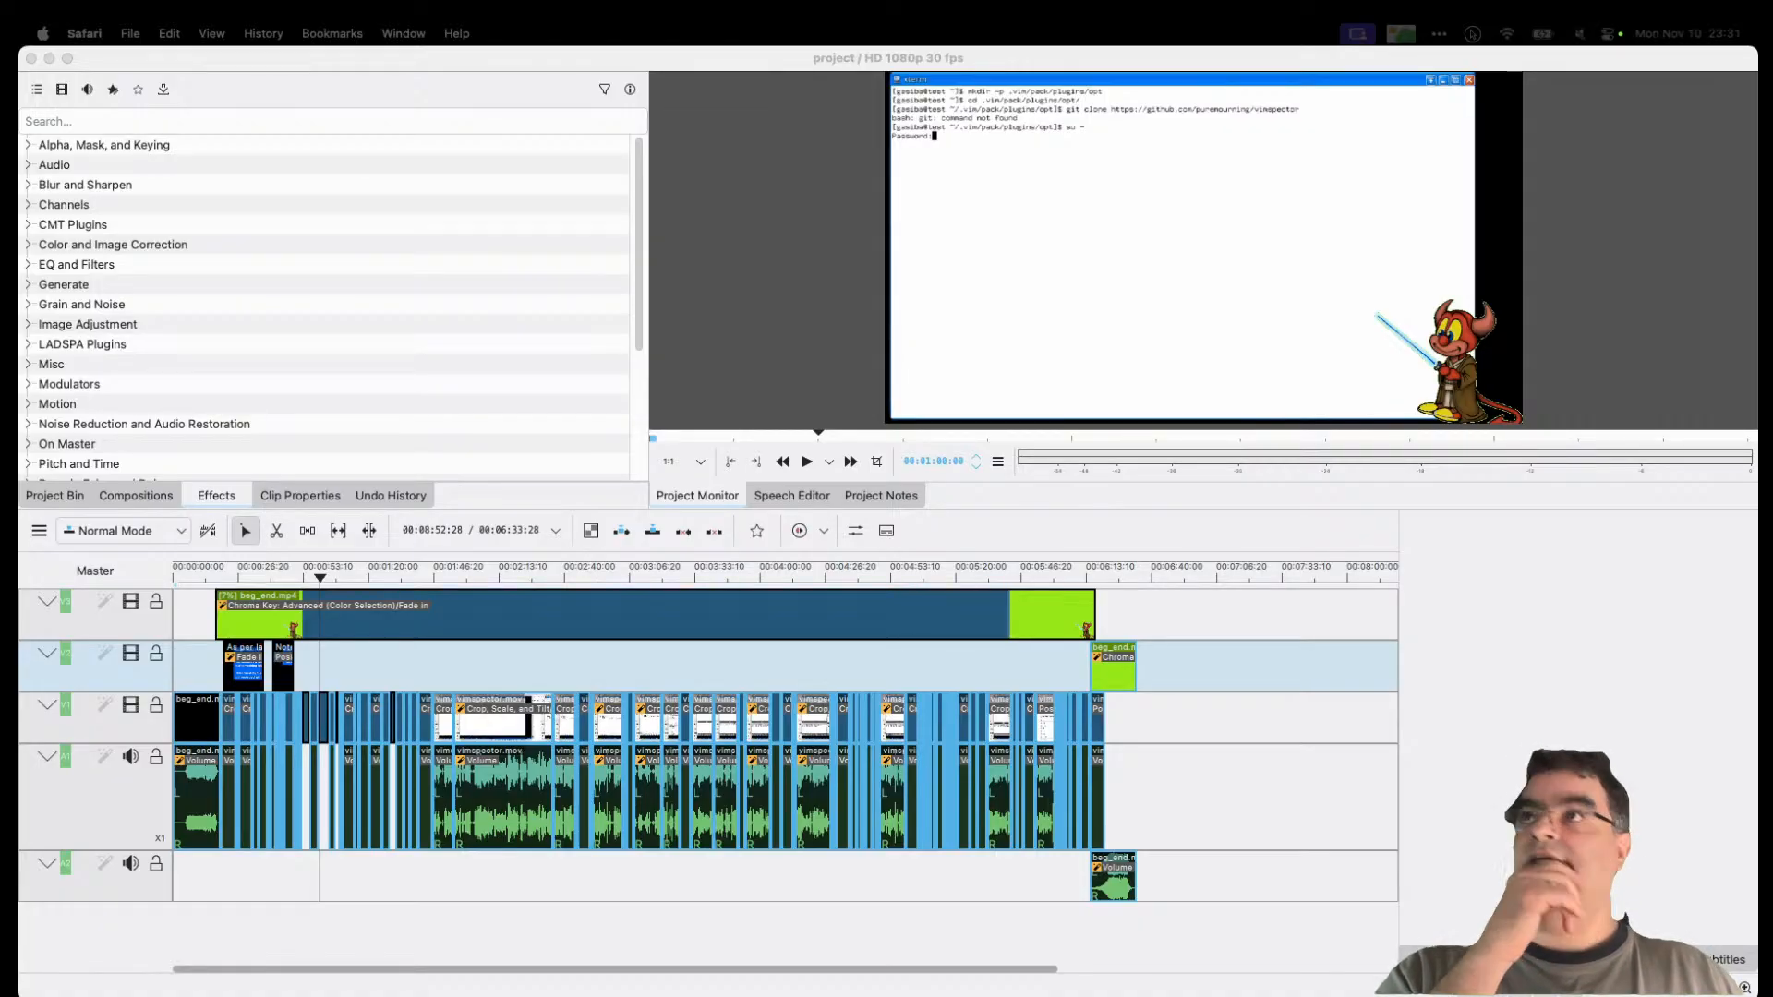
drag(1772, 69, 1772, 185)
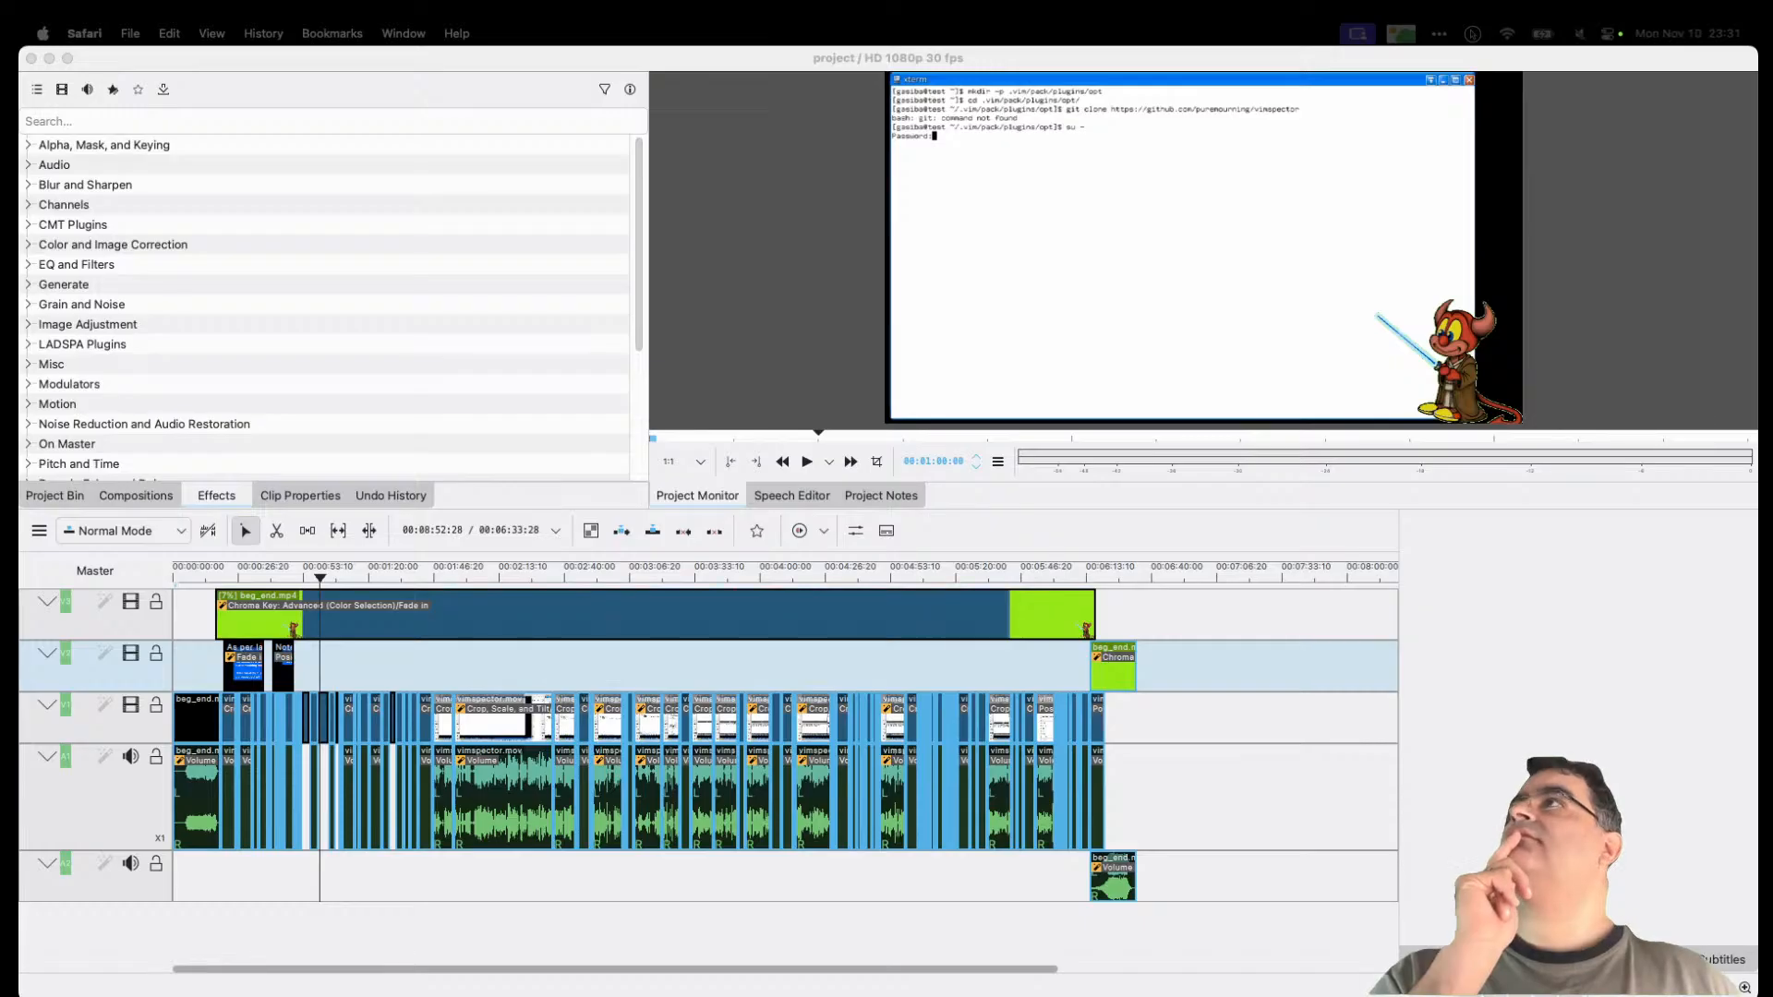
key(ctrl+Up)
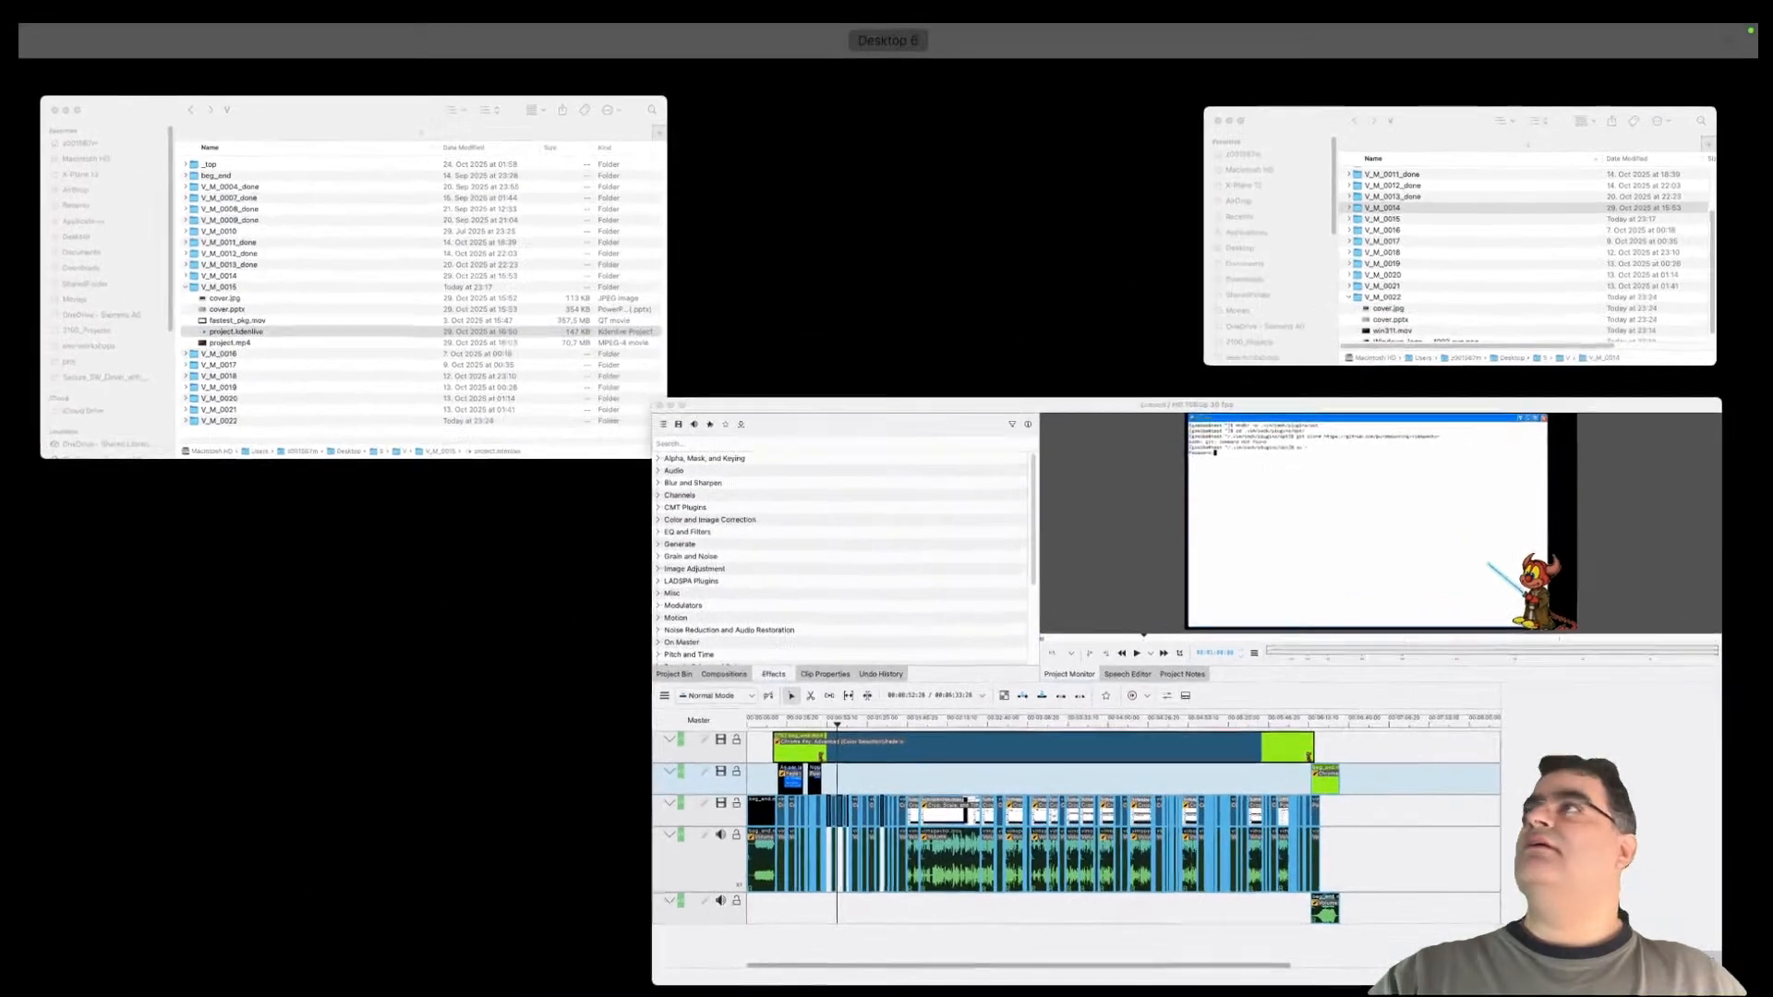
key(ctrl+Up)
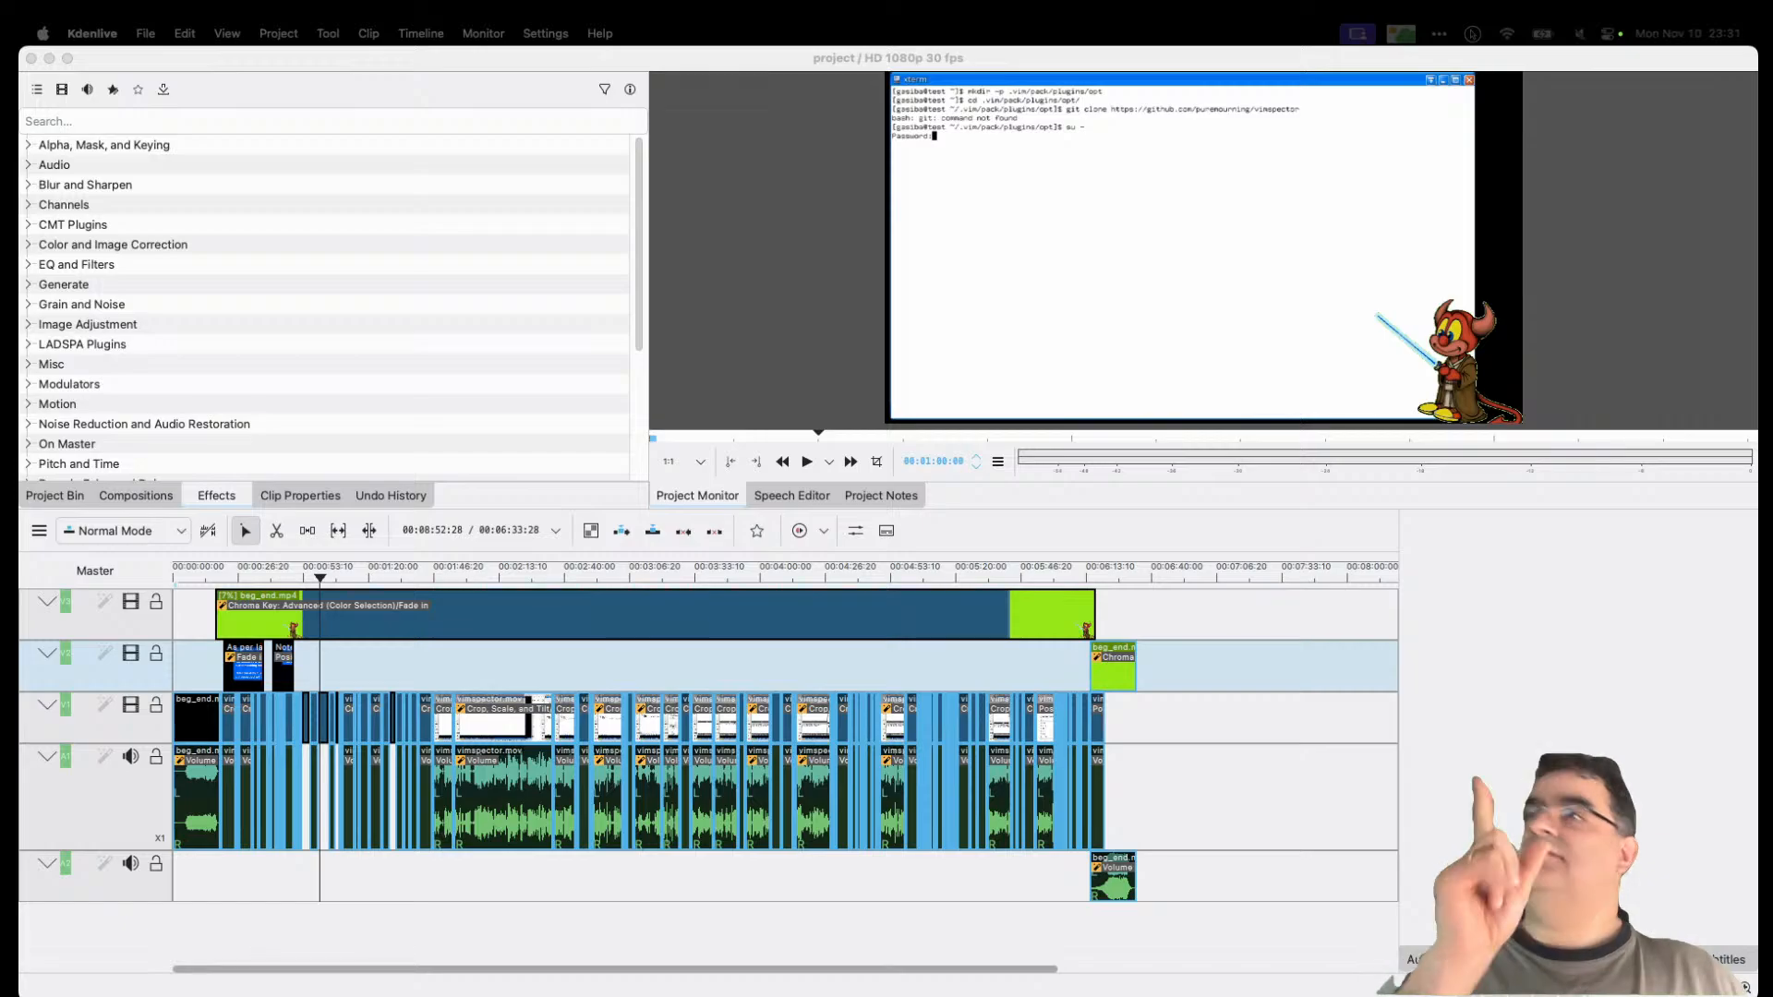
key(ctrl+Up)
key(ctrl+Up)
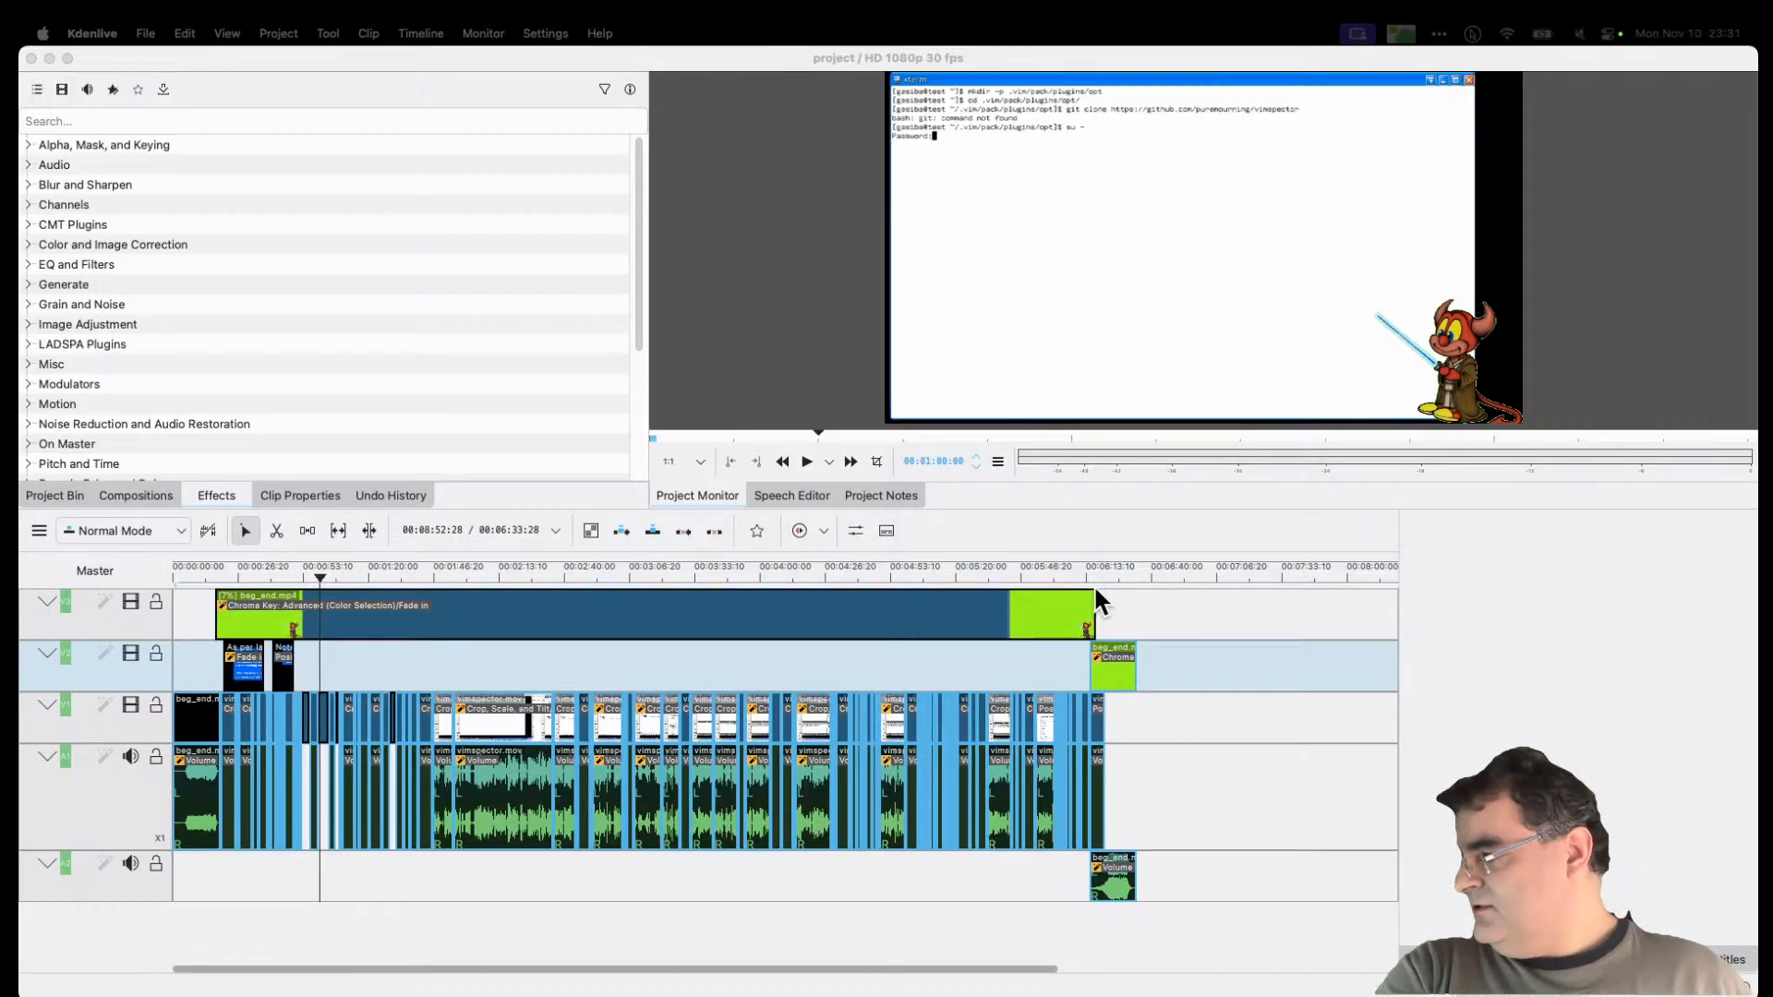
Step: Expand V_M_0014 in Finder and open vimspector.mov with Open With > VLC.app
key(ctrl+Up)
click(1476, 282)
click(1106, 229)
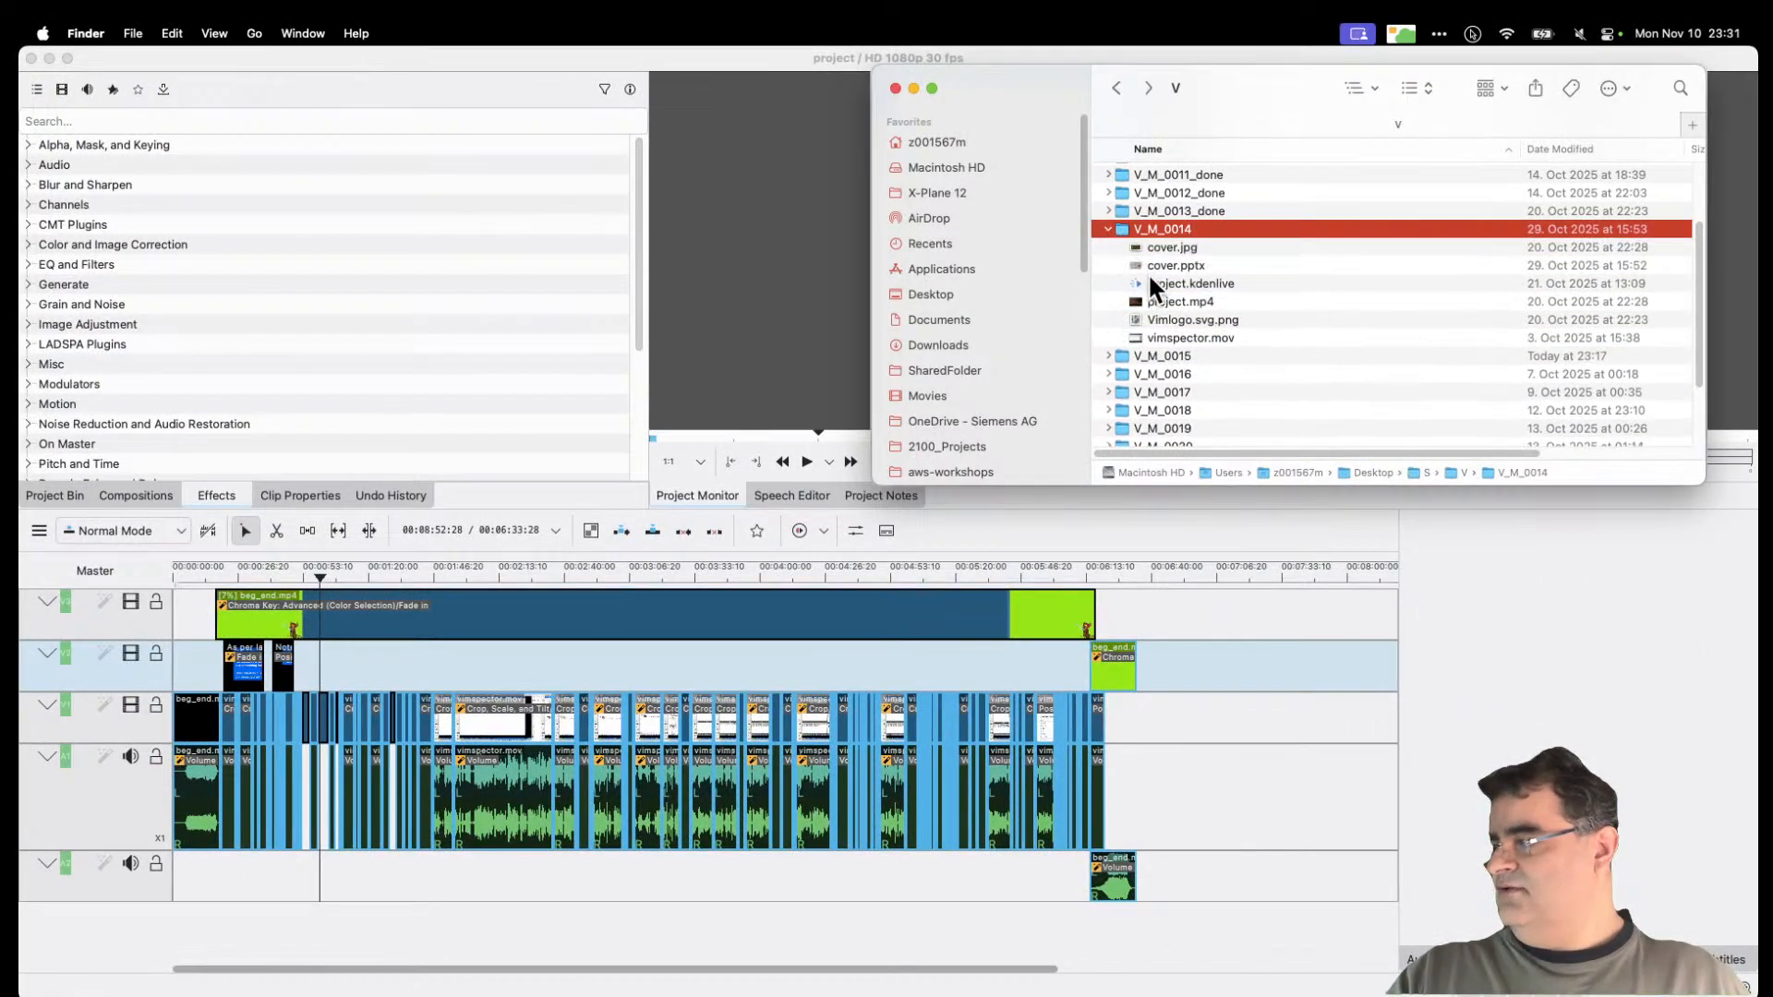
right_click(1191, 301)
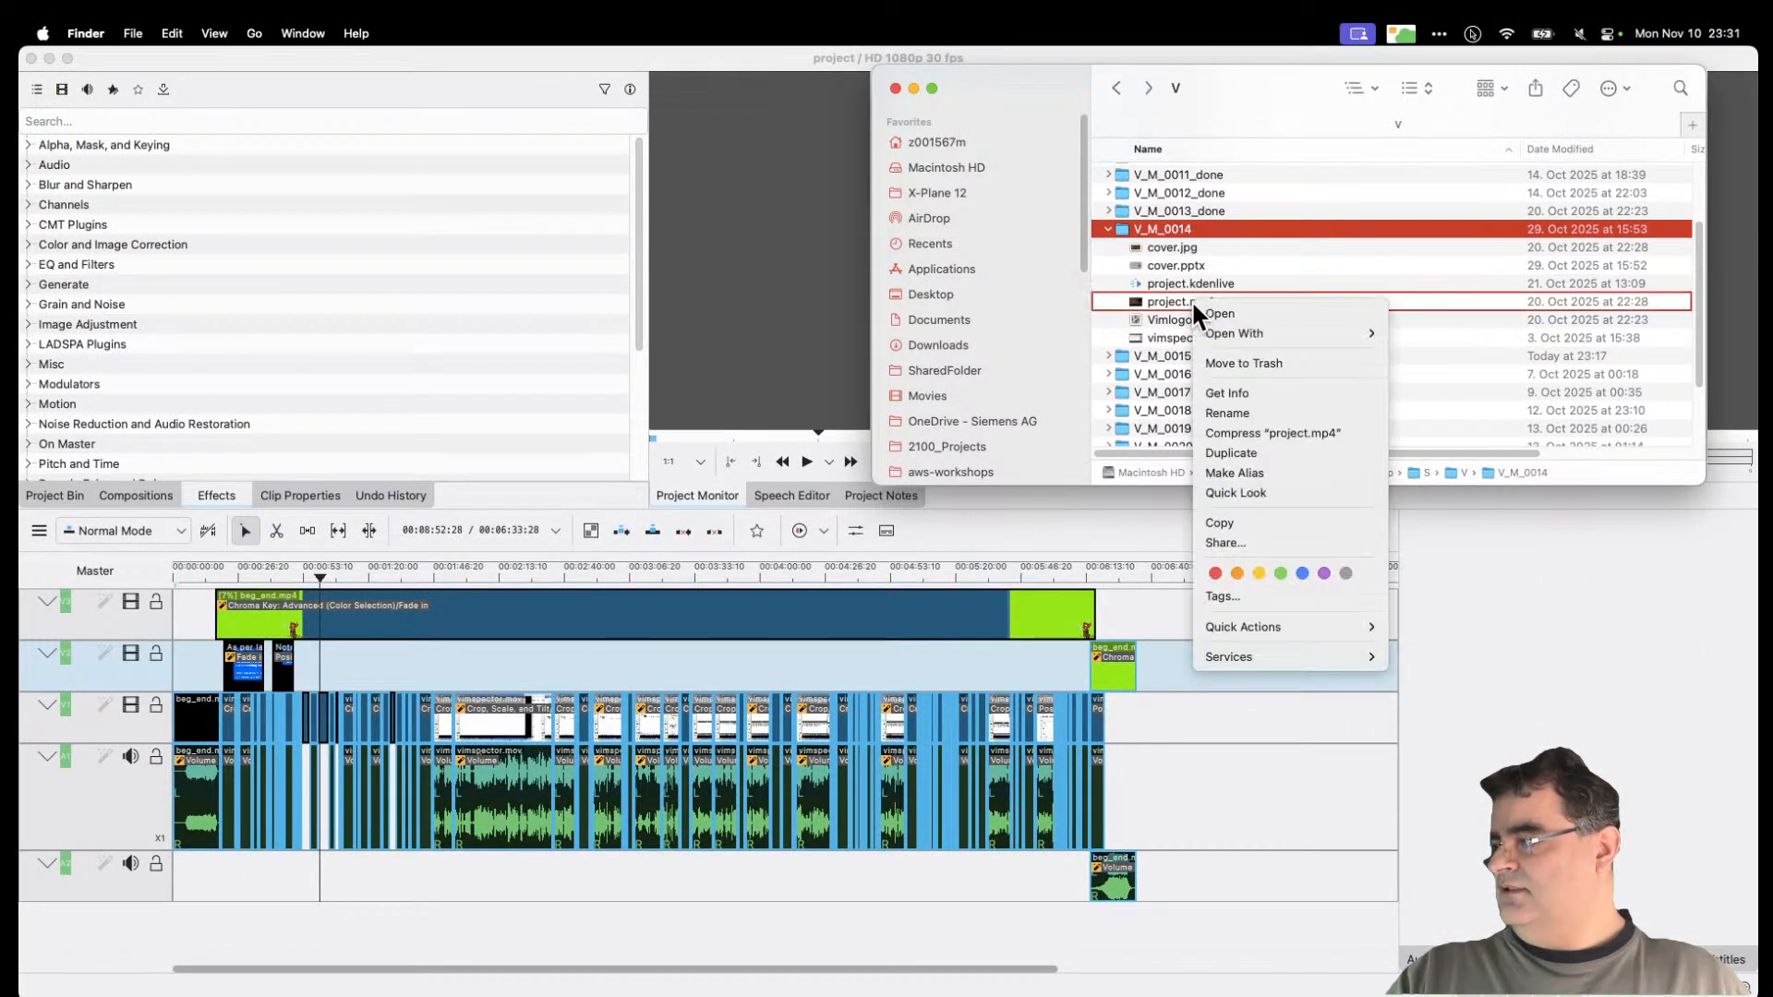
click(1590, 475)
drag(1536, 457, 1632, 342)
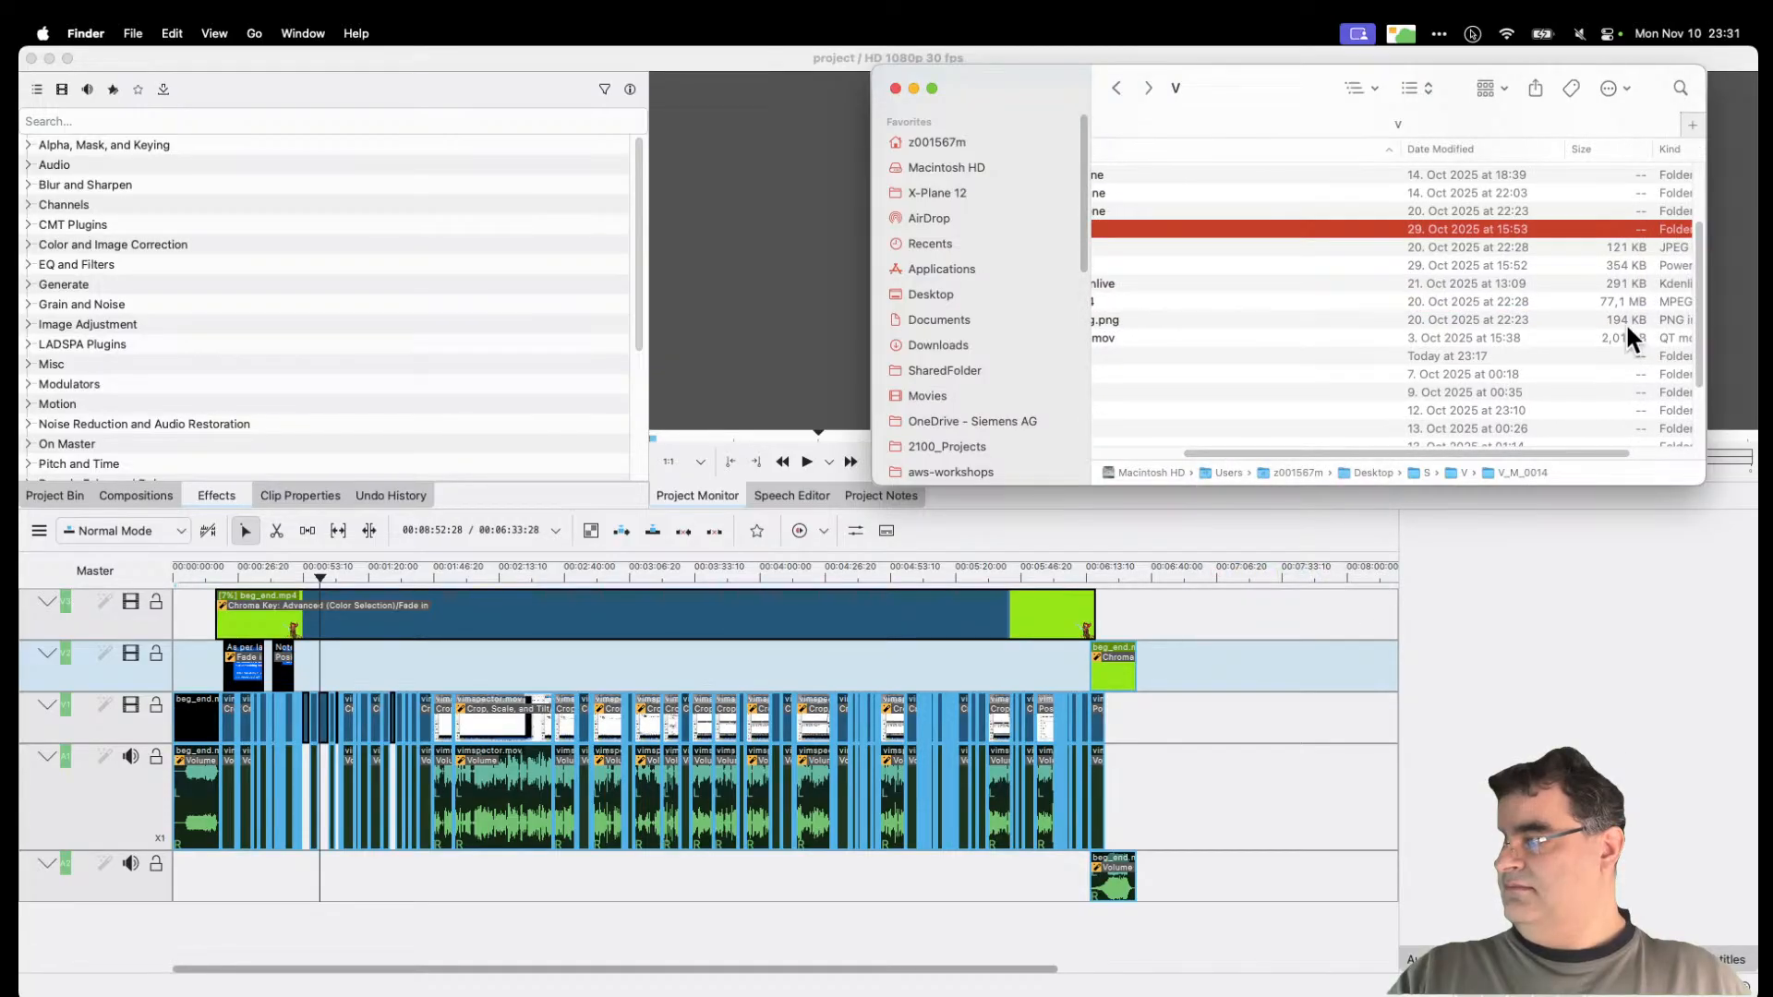
click(1637, 342)
drag(1600, 453, 1410, 452)
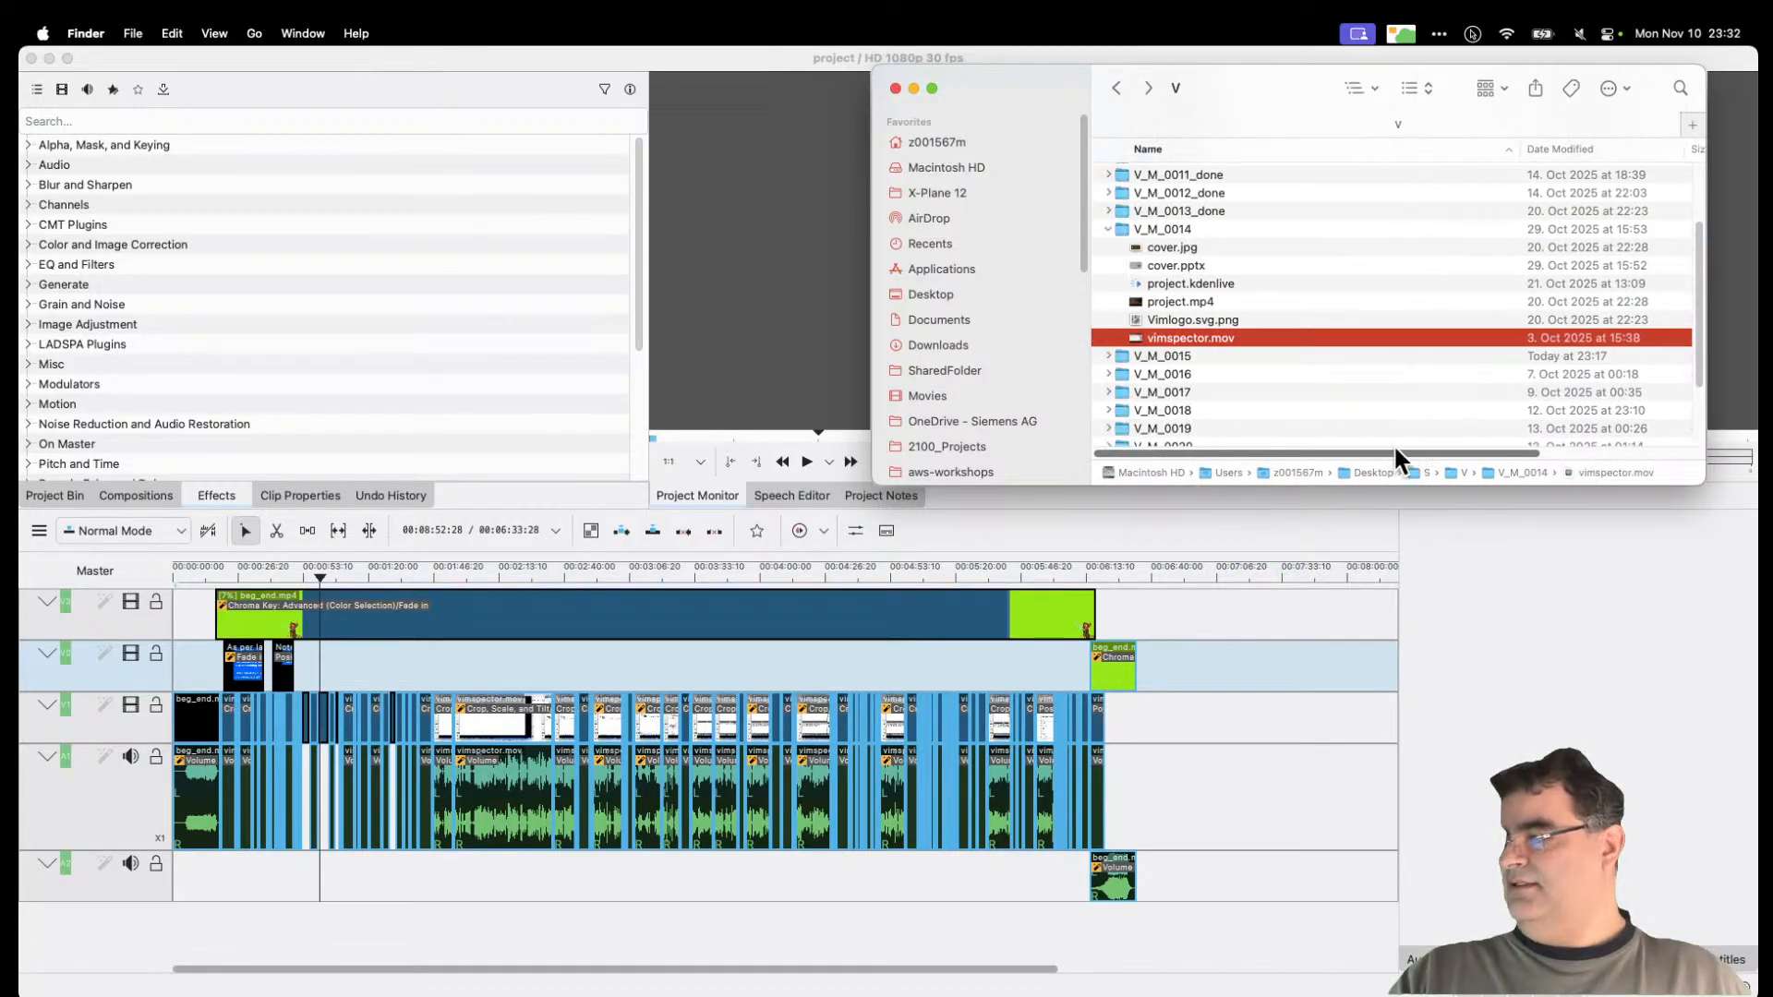
right_click(1211, 340)
mouse_move(1278, 368)
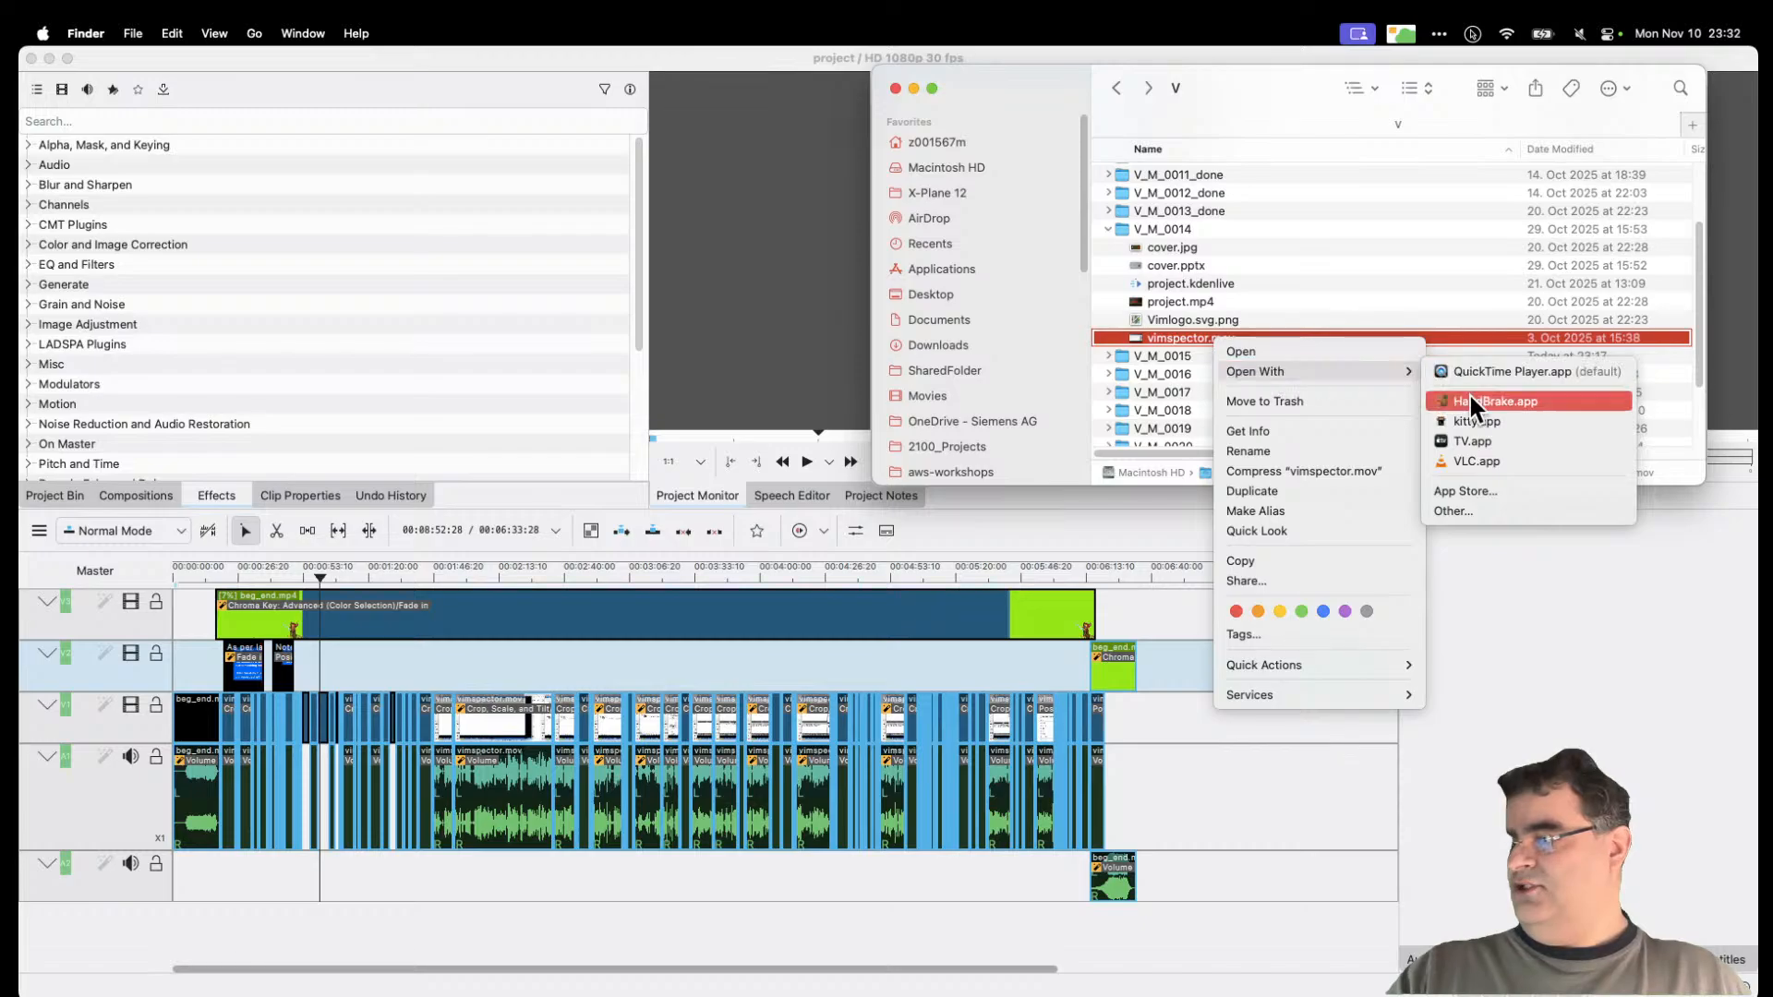
click(1483, 461)
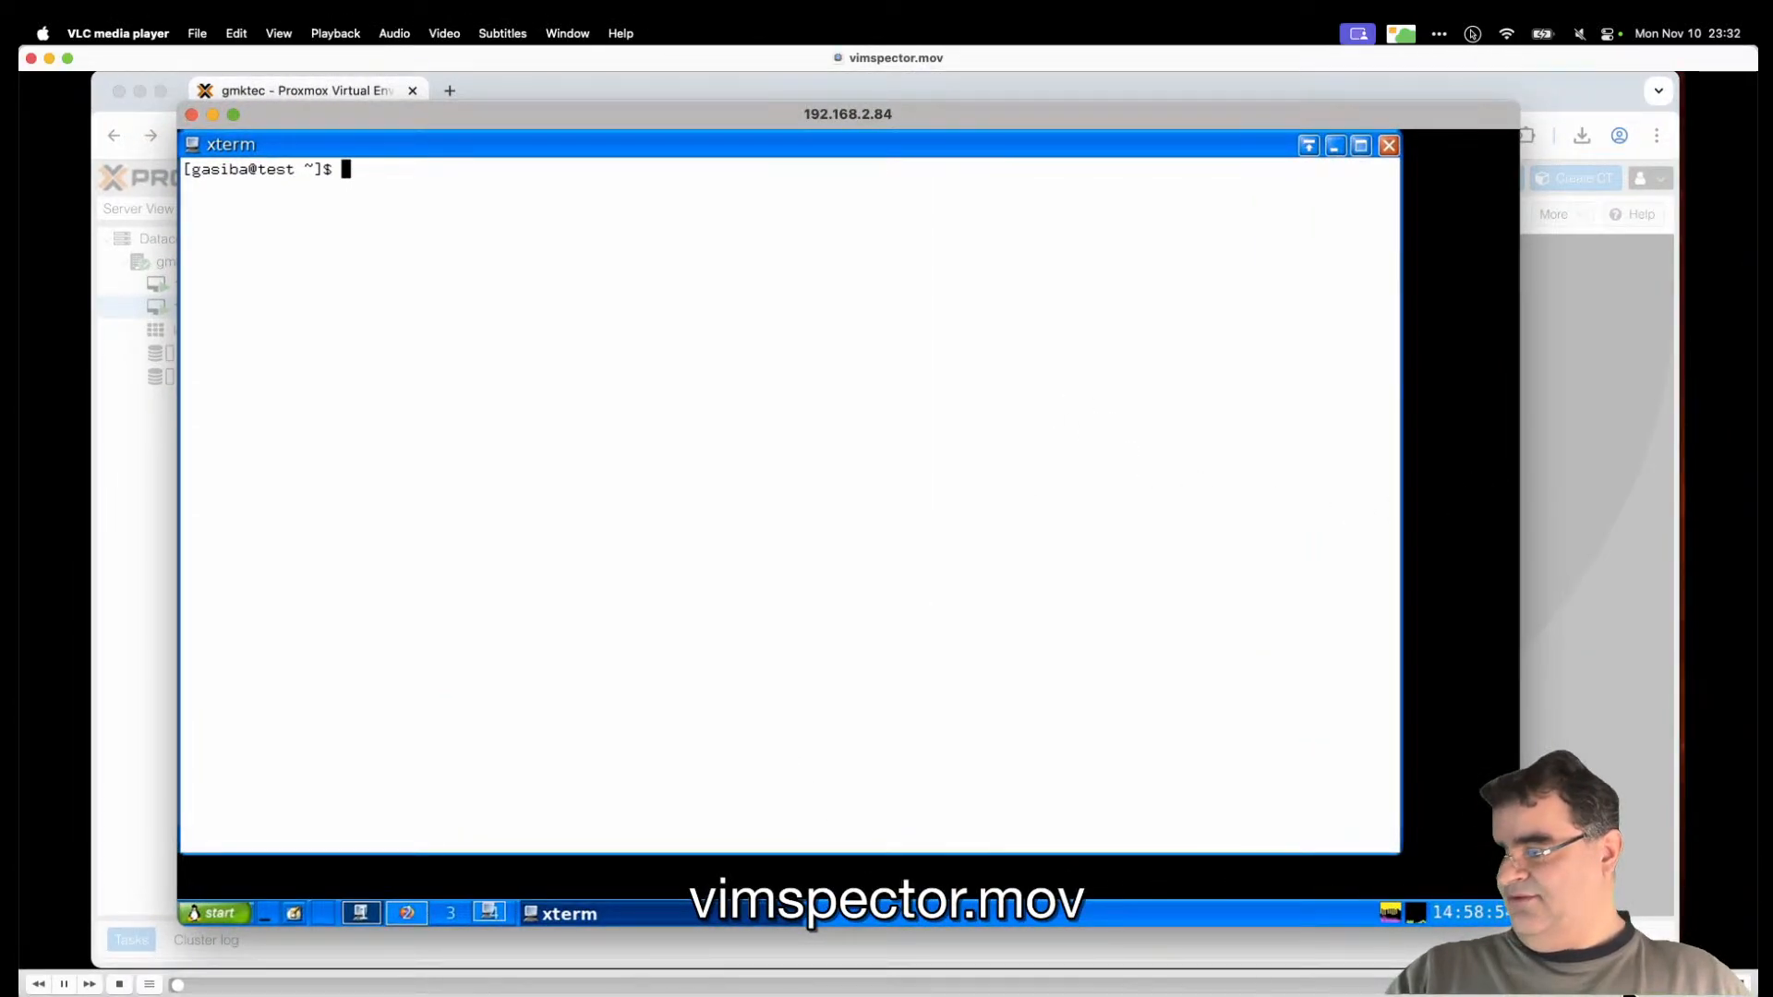
Step: Shrink and reposition VLC, scrub vimspector.mov forward, then close VLC and Kdenlive's Transcode Clip prompt
drag(175, 48, 312, 48)
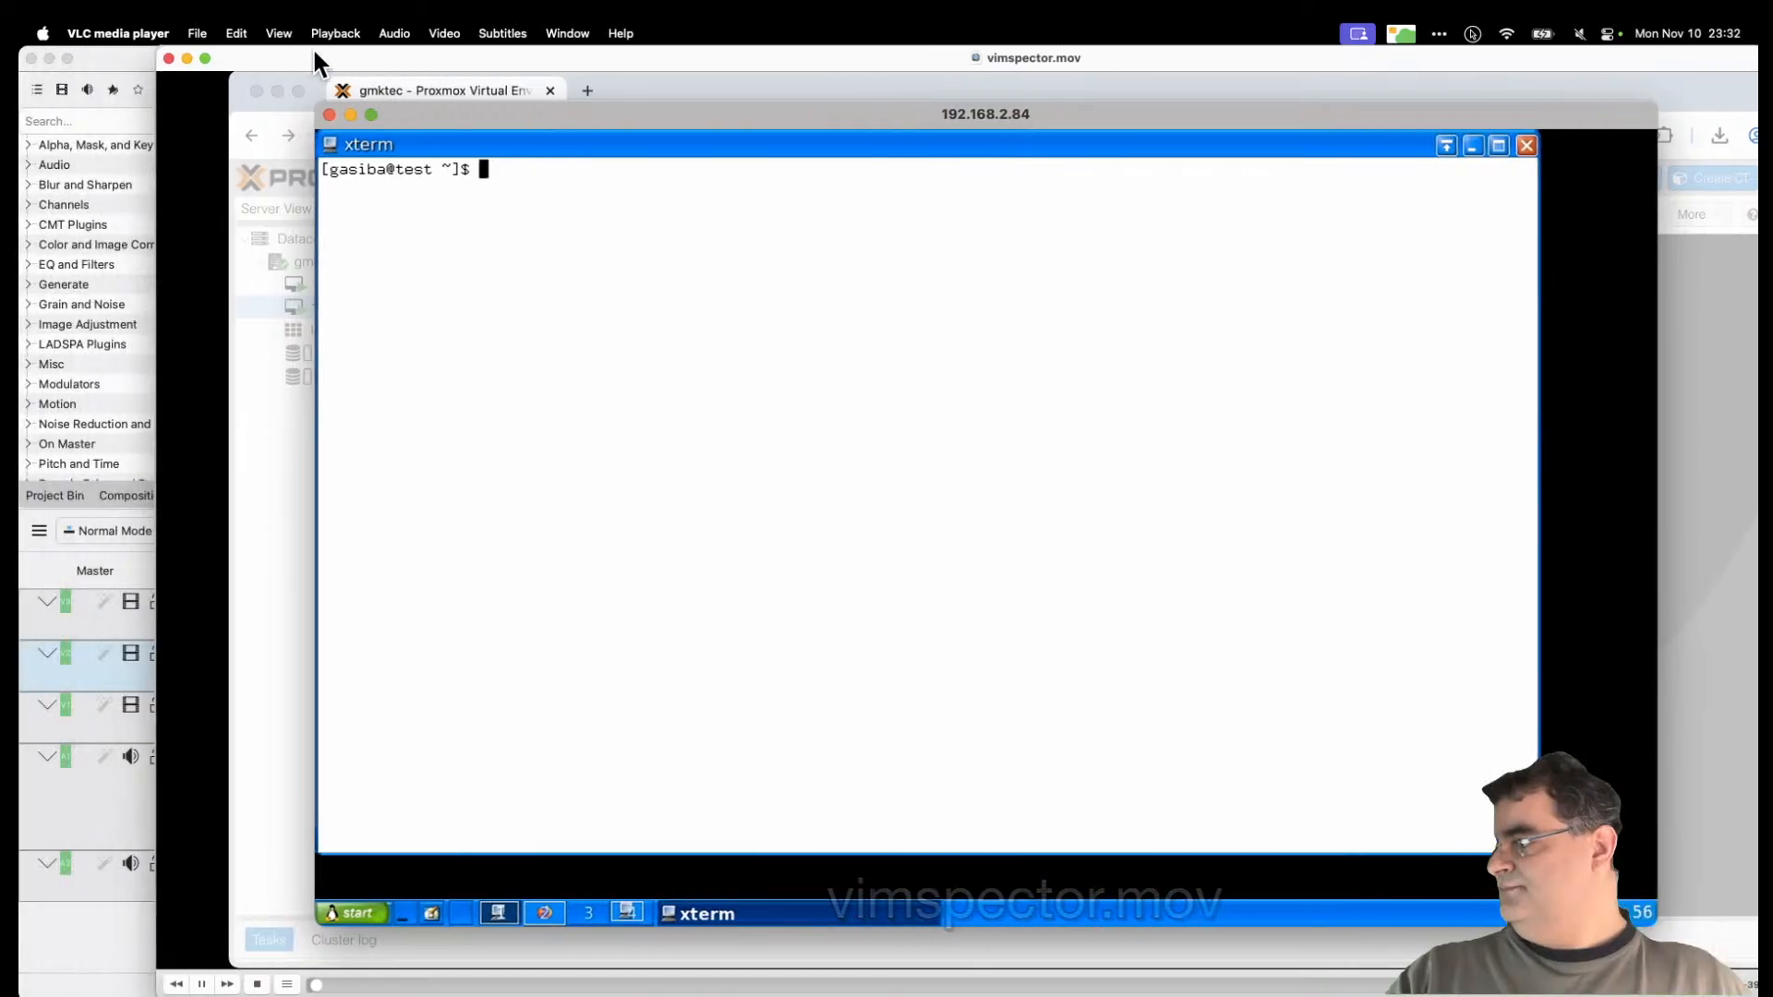
drag(159, 48, 755, 249)
drag(1114, 314, 656, 111)
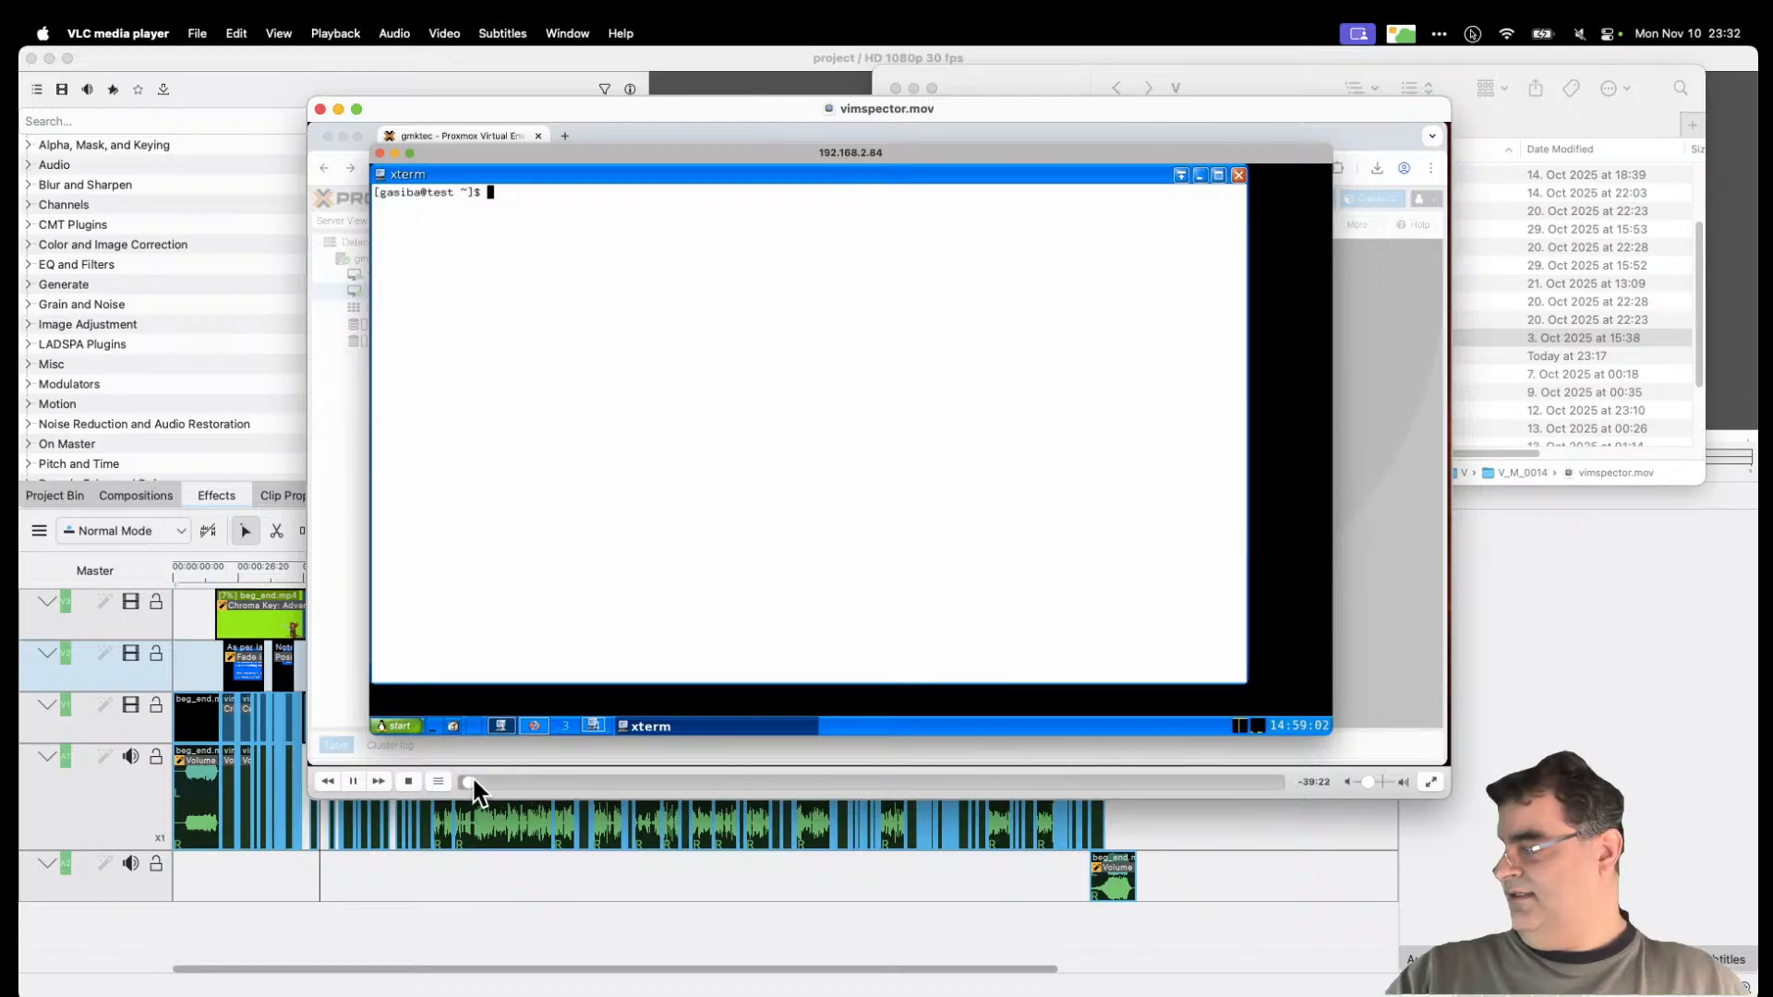
click(485, 782)
drag(485, 782, 637, 782)
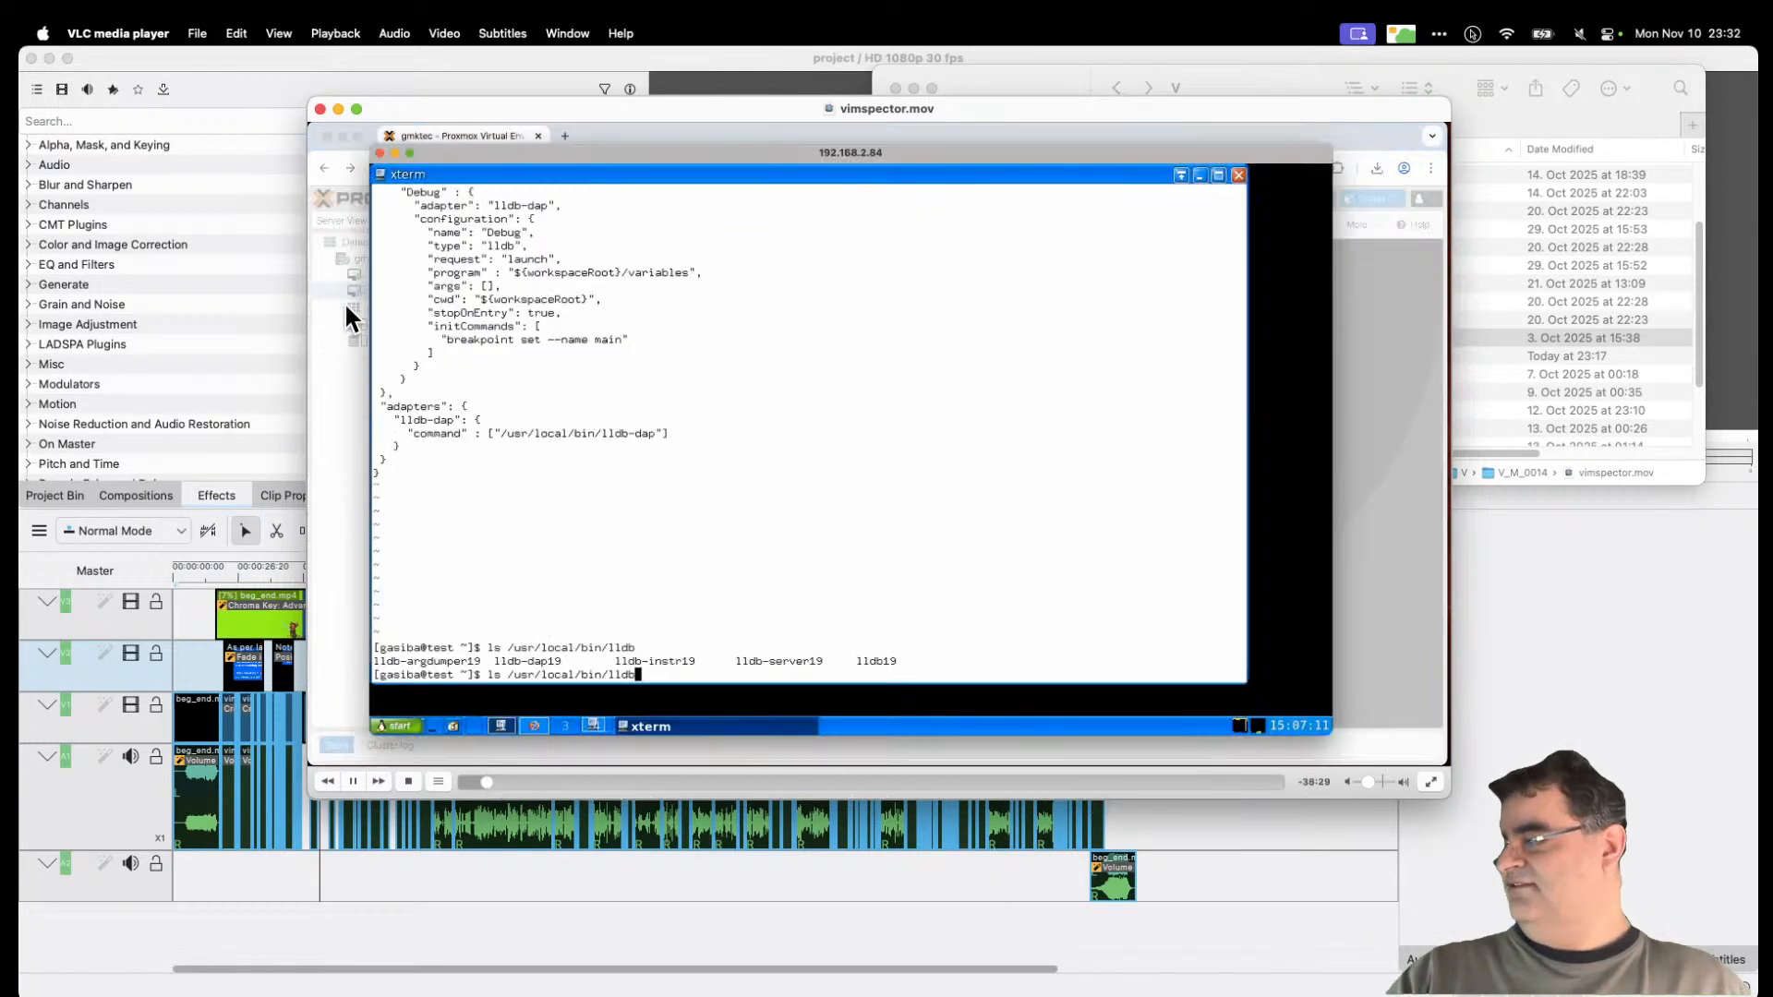
click(321, 109)
click(944, 641)
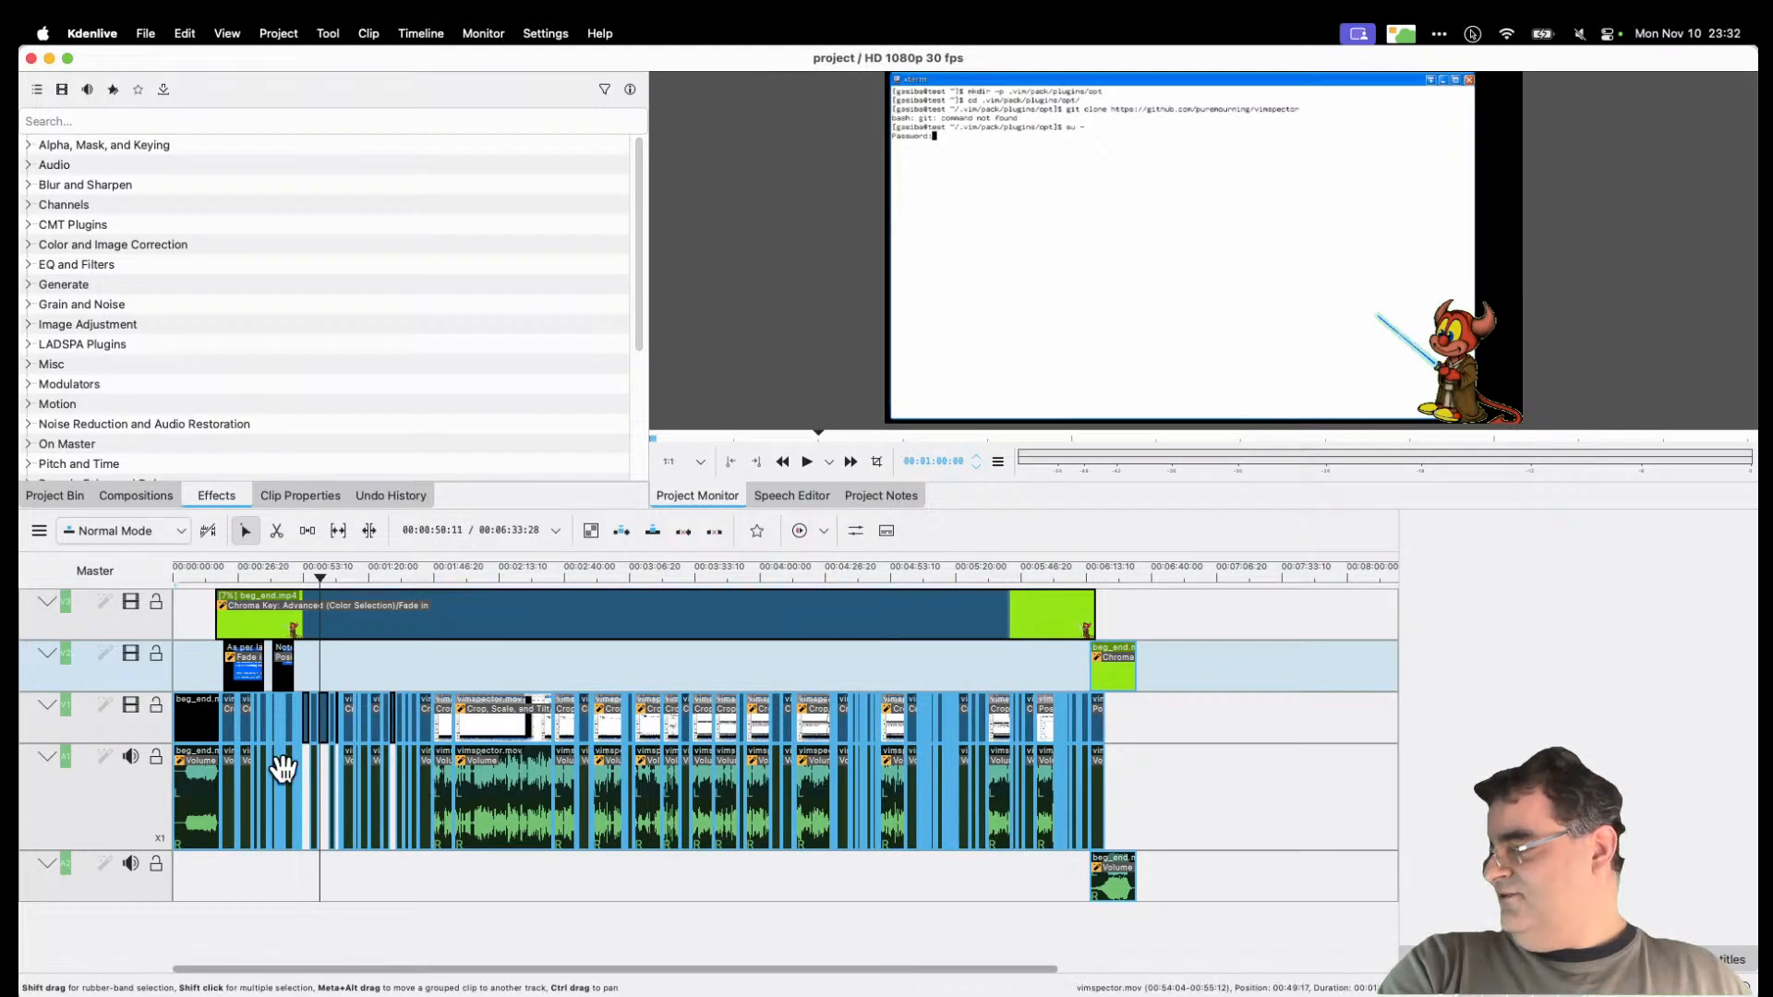
Step: Jump to the debugger part around 00:04:24, zoom in, scrub to 00:04:29, and select beg_end.mp4
click(280, 580)
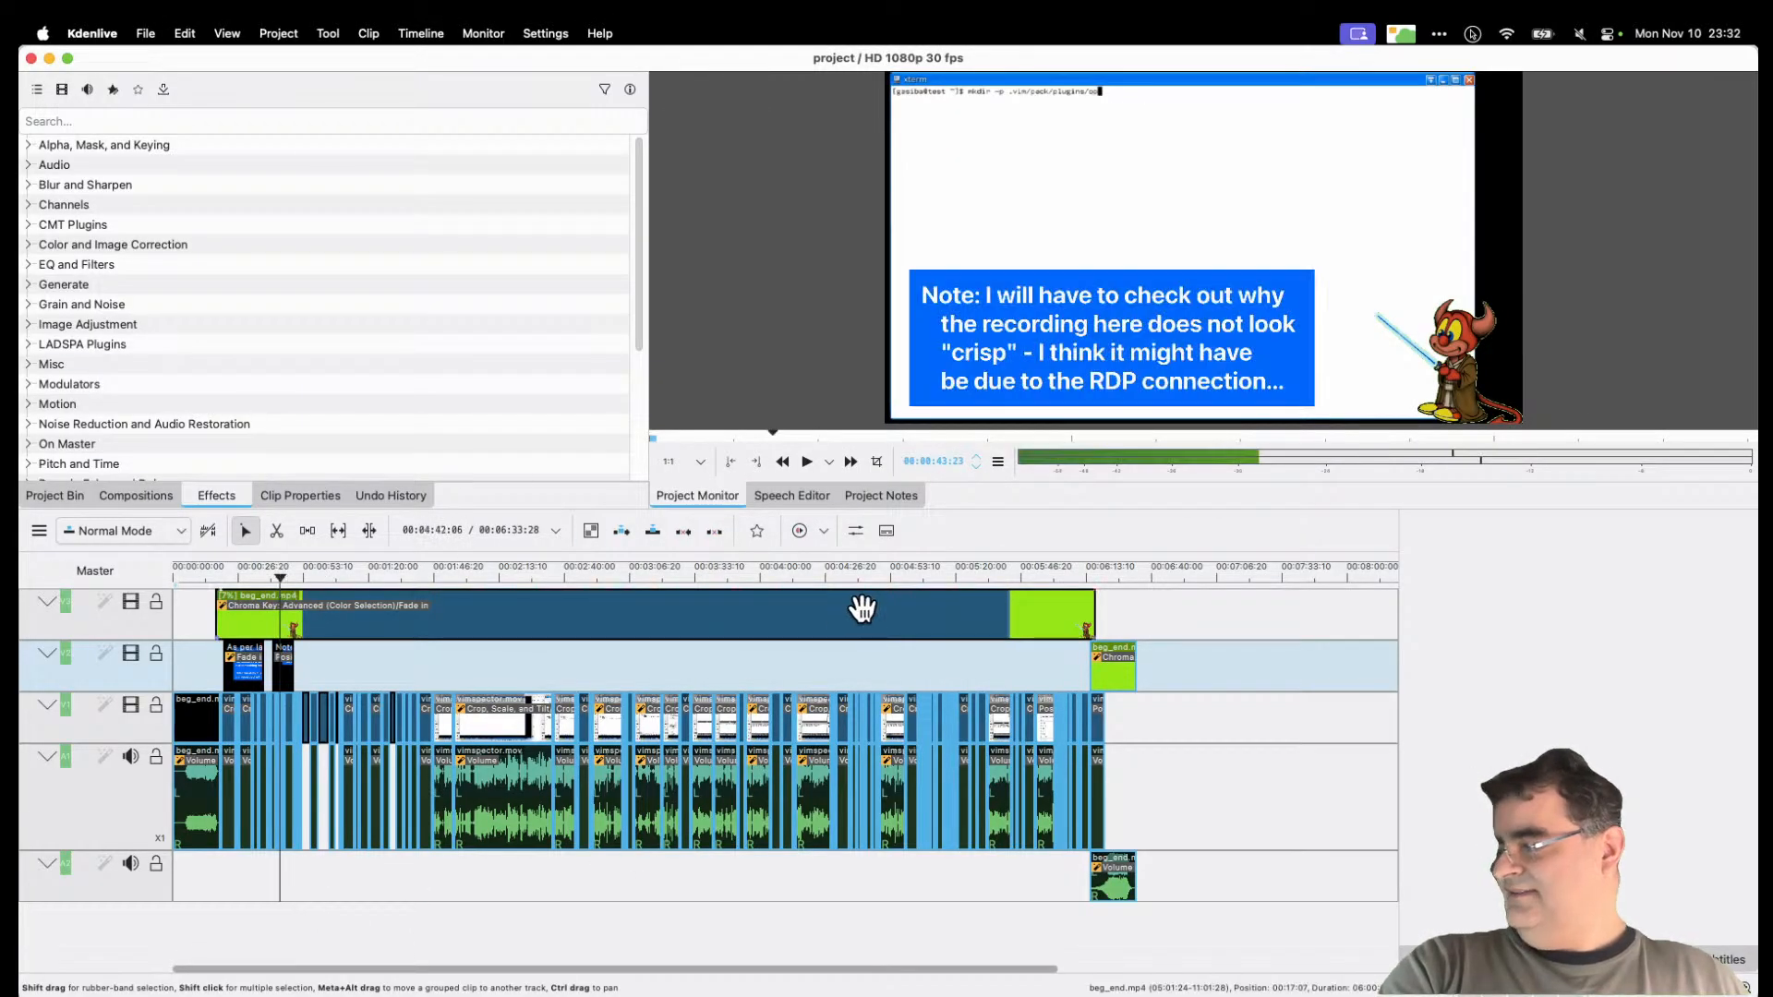
click(818, 568)
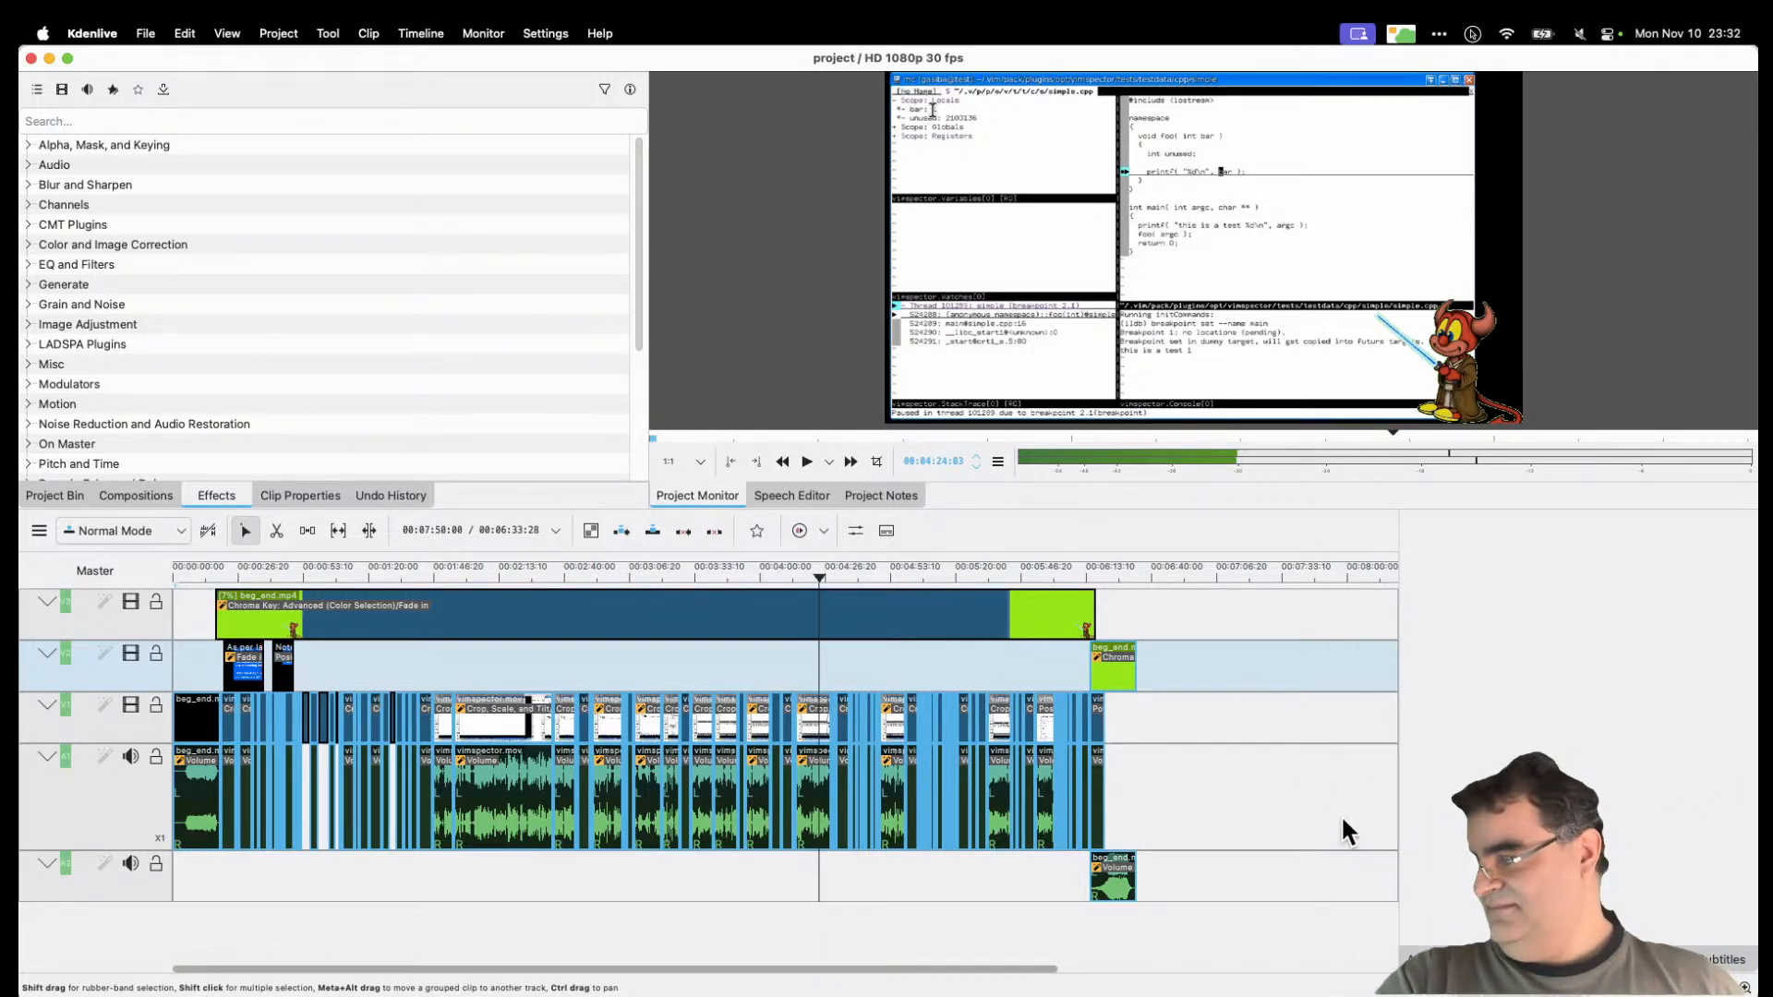
click(1744, 988)
click(1745, 988)
click(1744, 988)
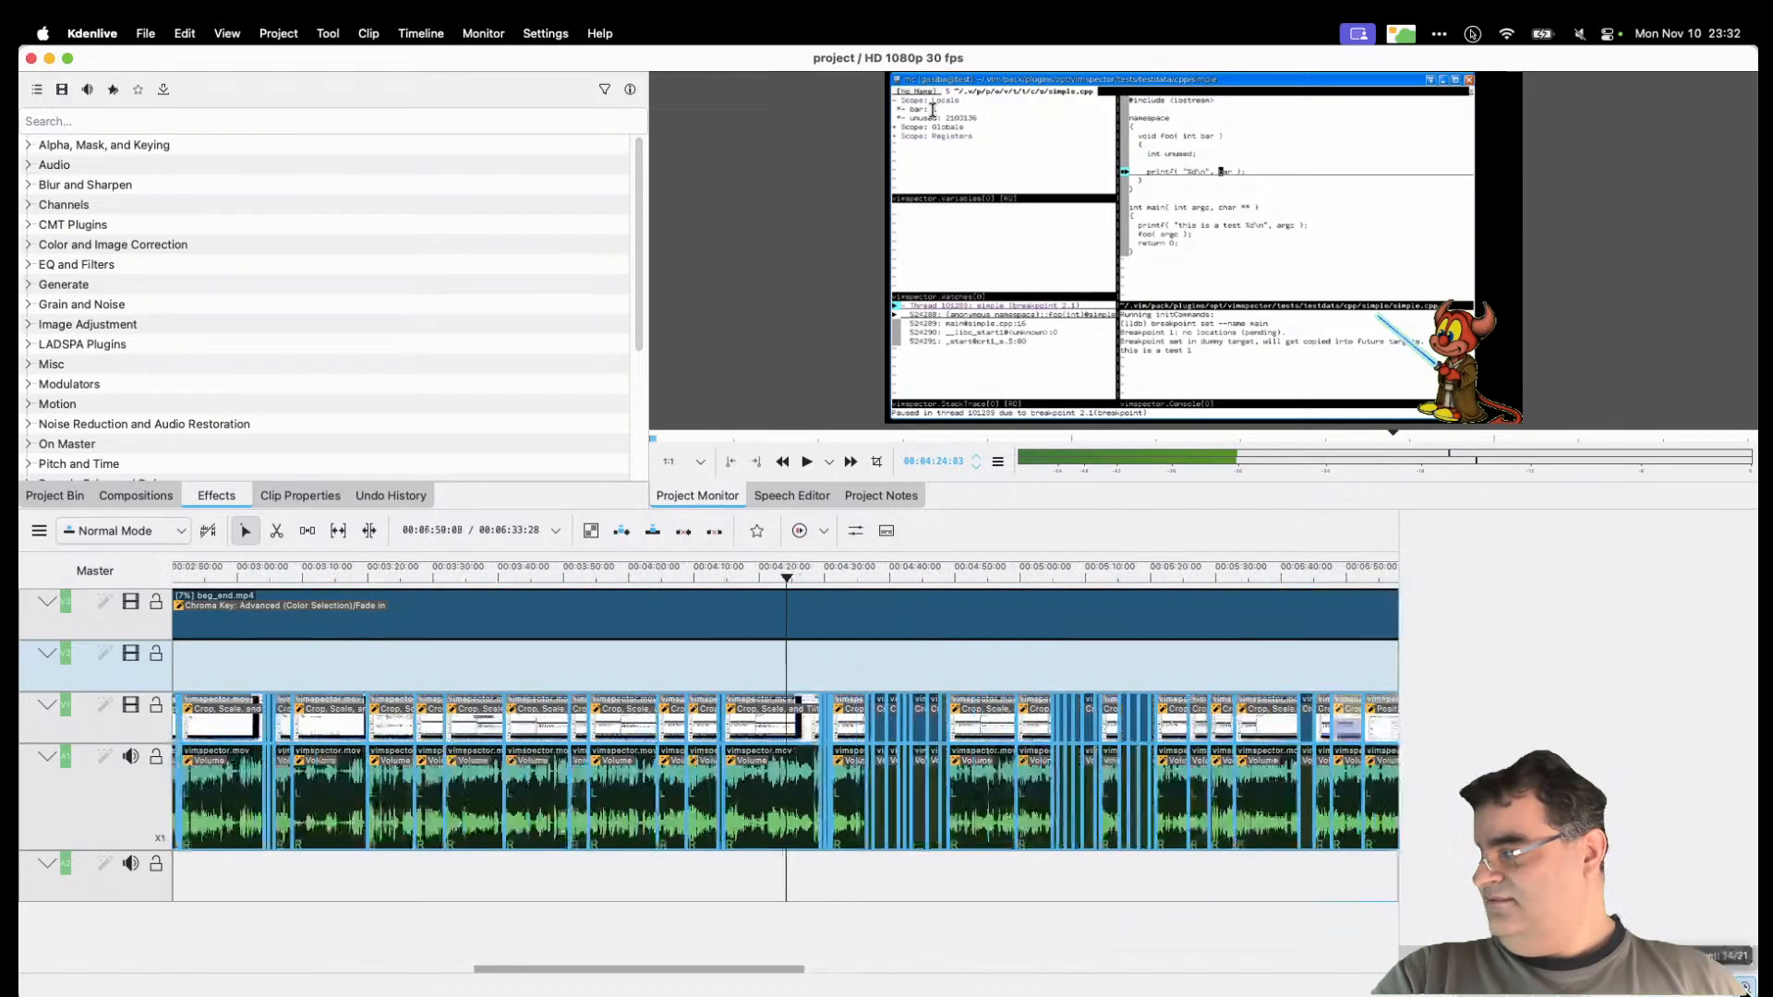
click(1744, 988)
click(1744, 988)
click(1745, 988)
click(1744, 988)
click(1744, 988)
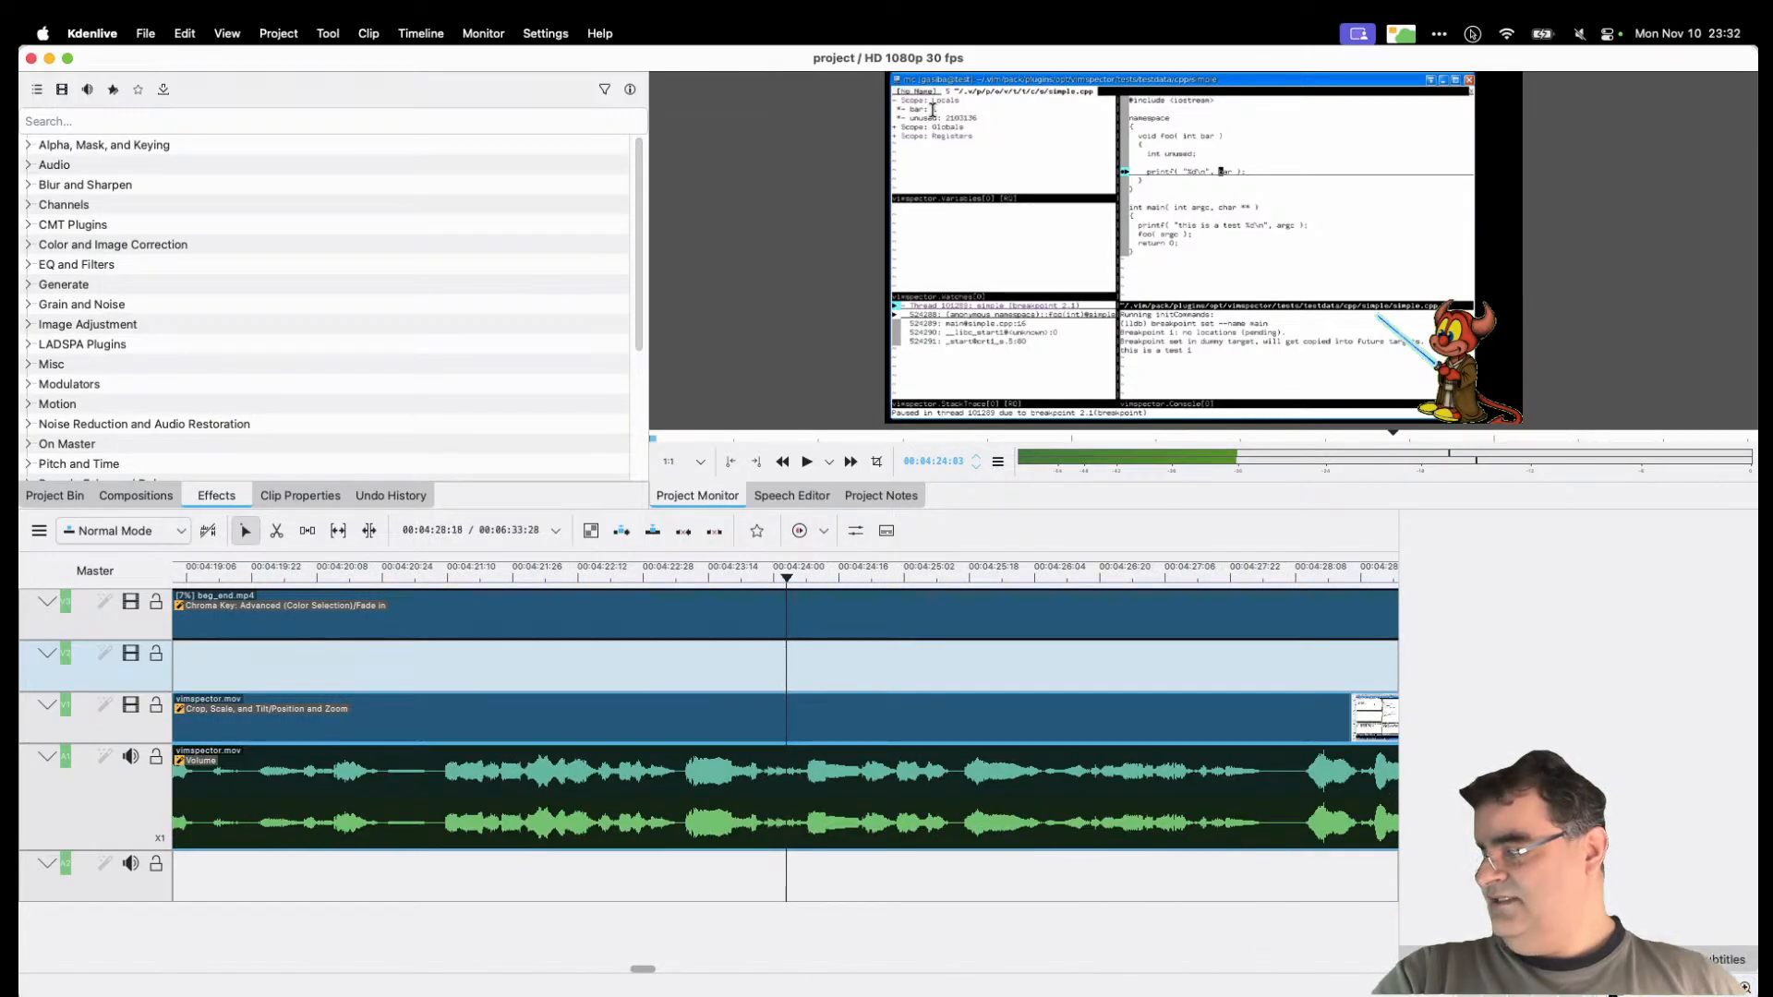
click(1630, 992)
click(1630, 992)
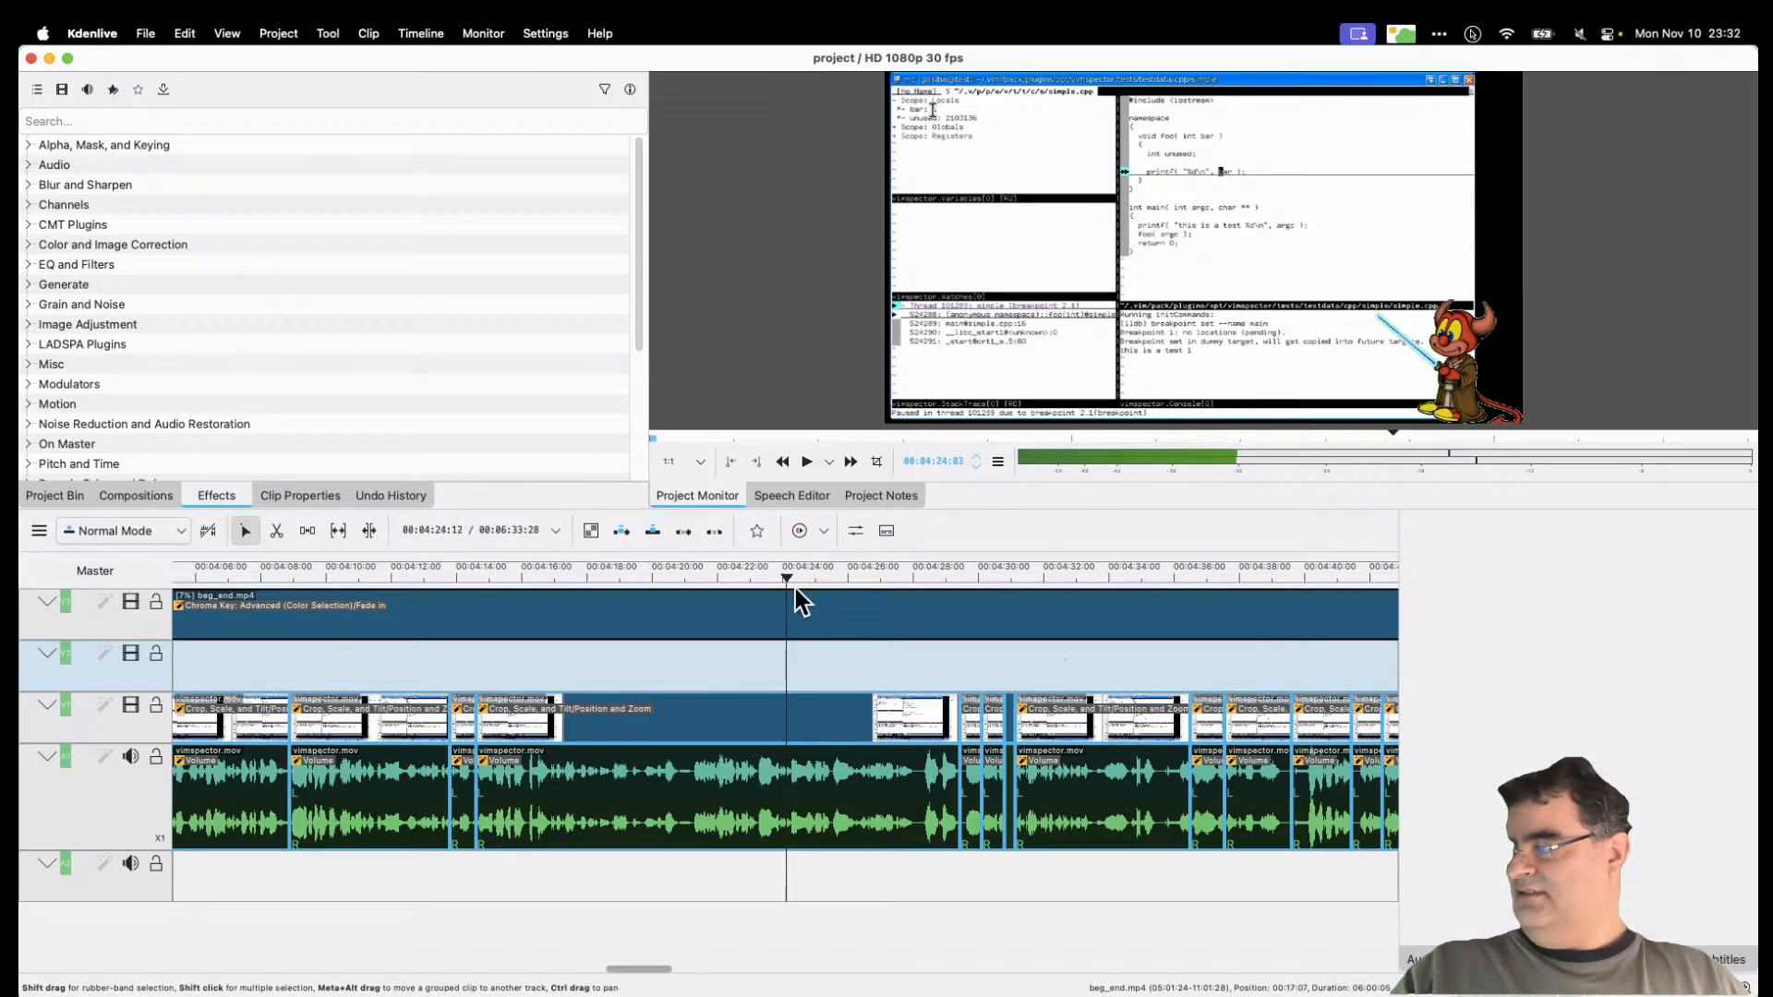
drag(791, 579, 916, 584)
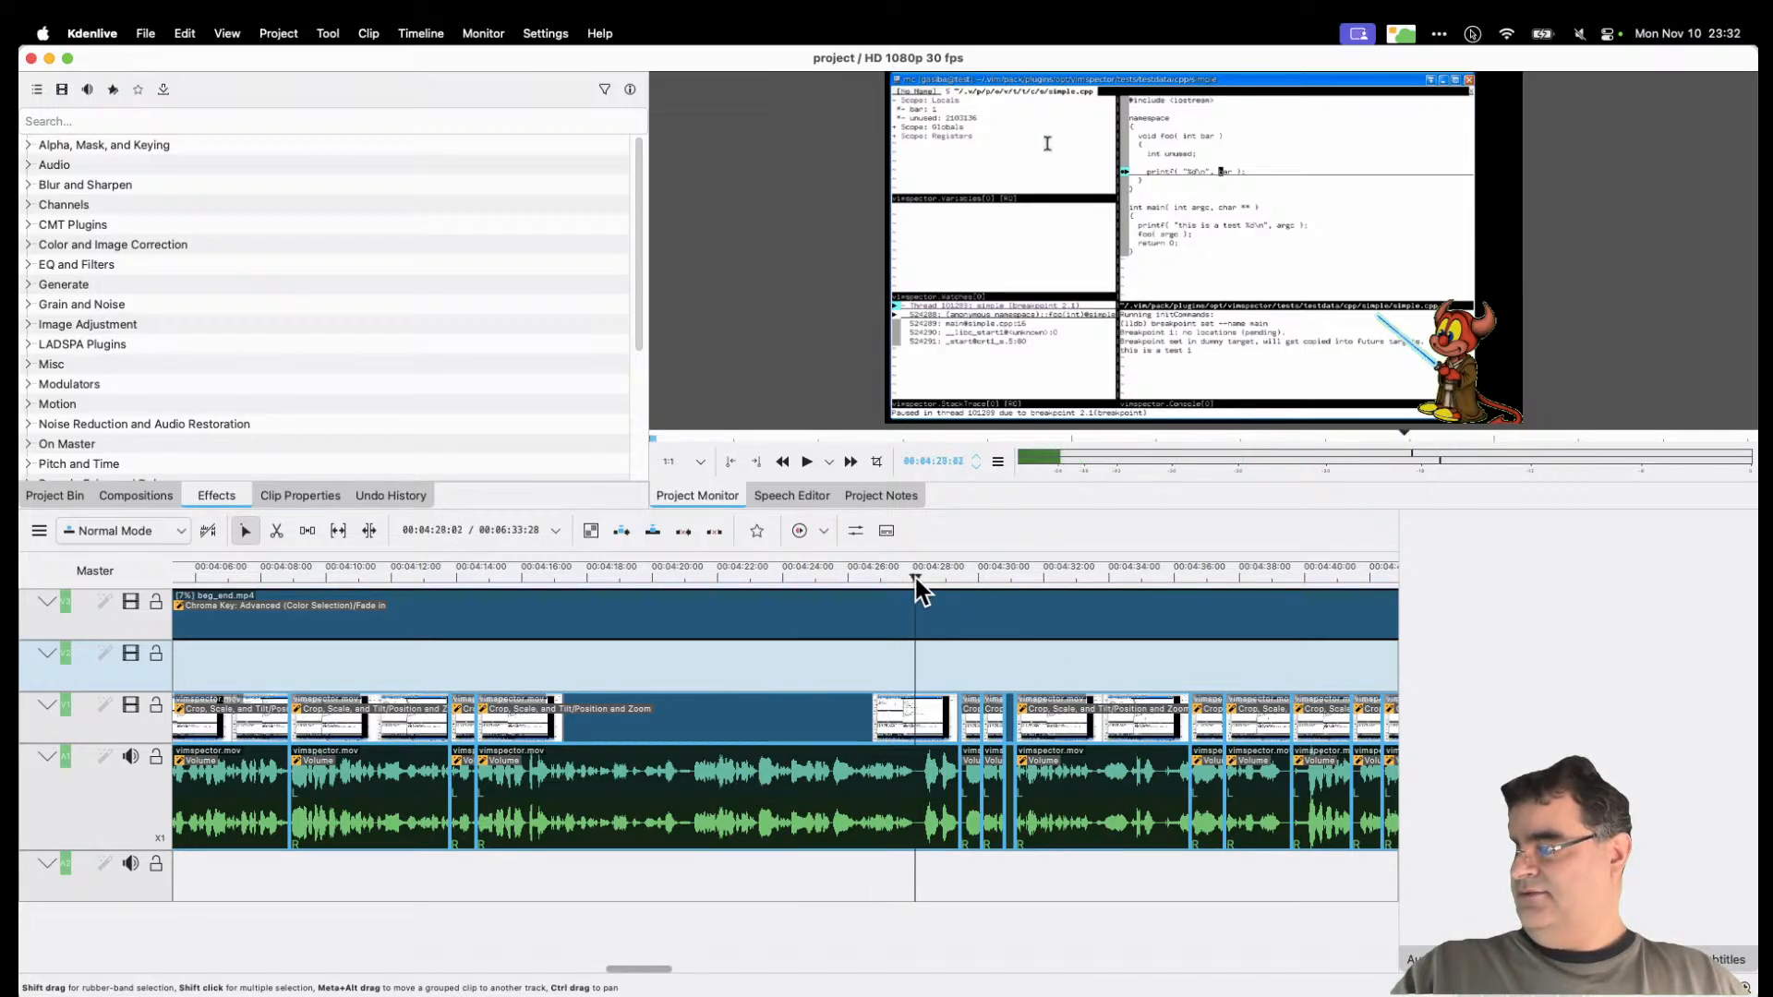
click(1746, 989)
click(1746, 989)
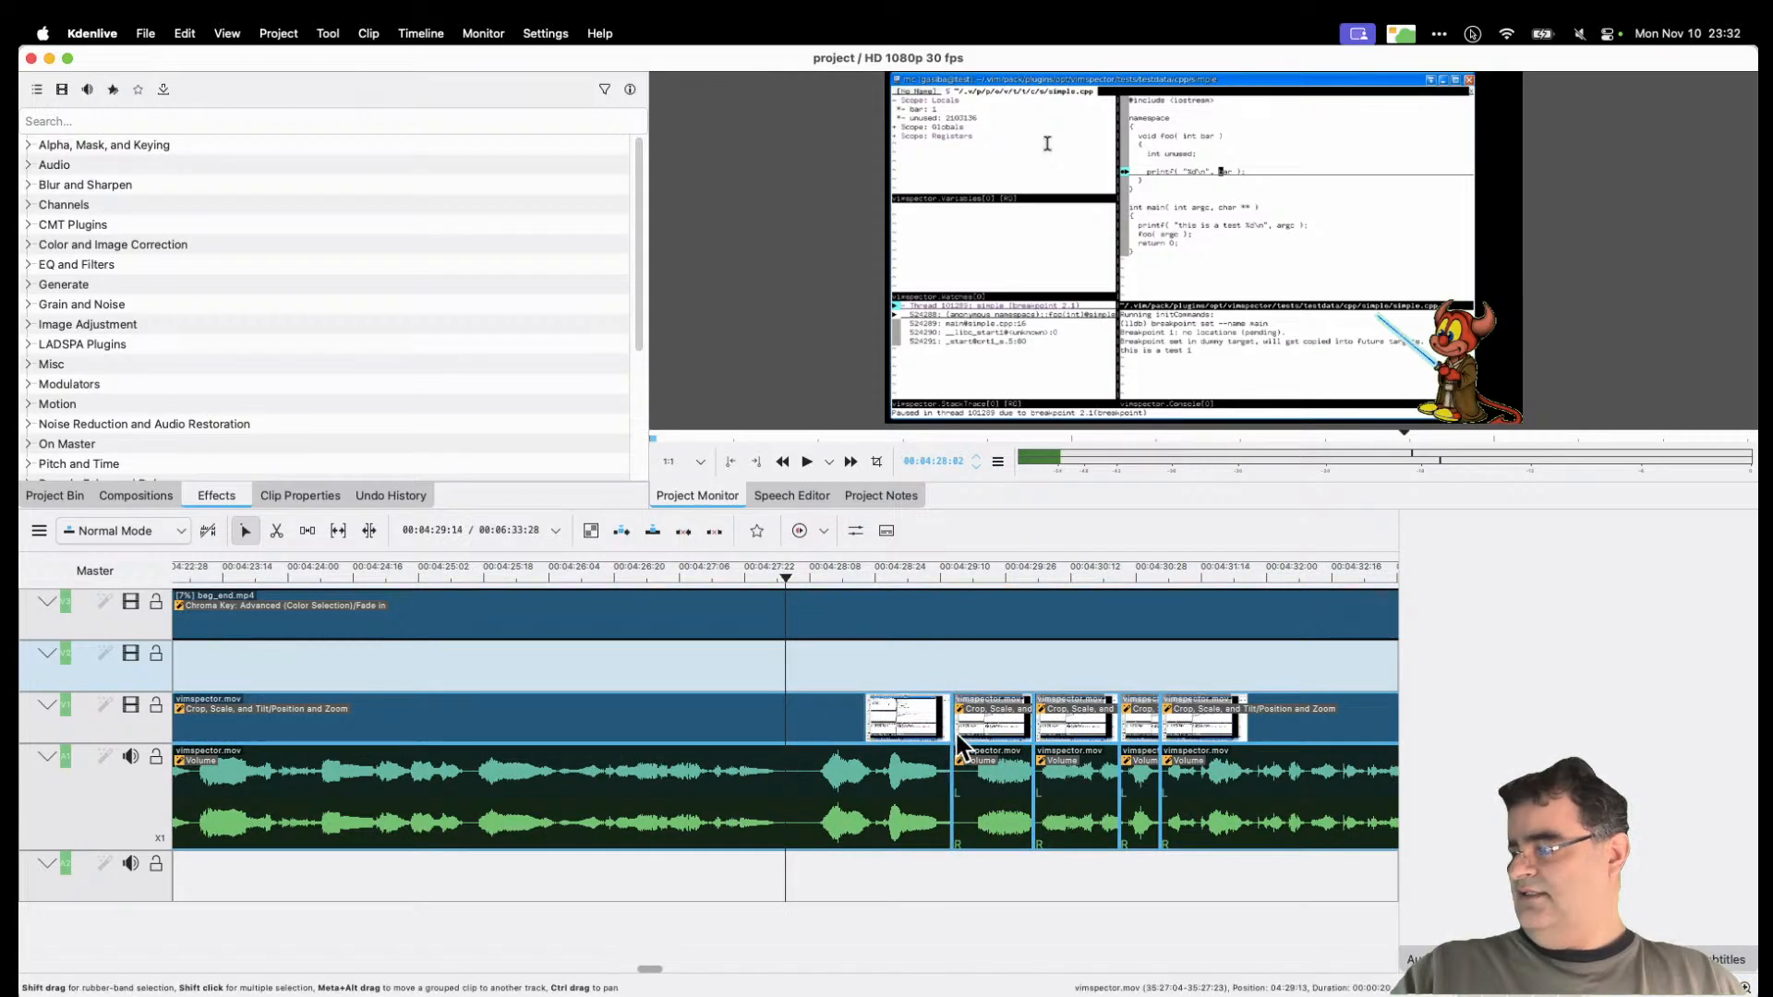
drag(787, 575, 918, 578)
click(970, 613)
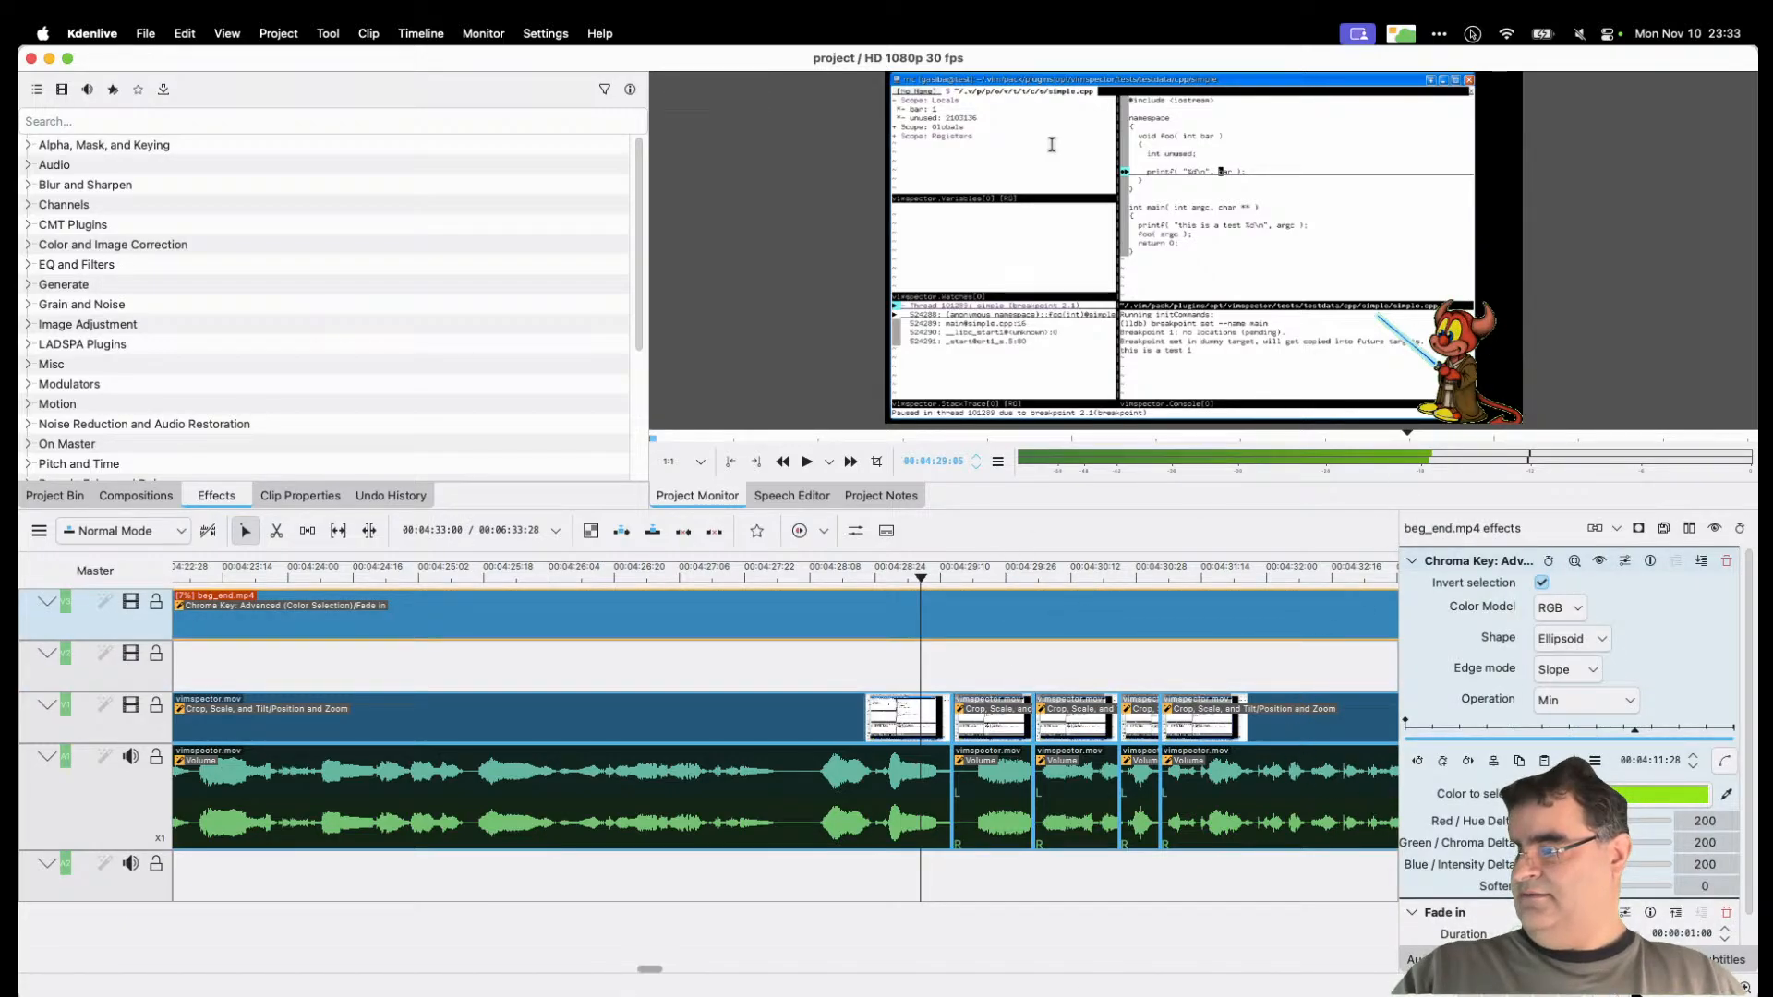
Step: Zoom the timeline out, scrub past 00:05:07 to the end, then back to the start
click(1580, 988)
click(1581, 988)
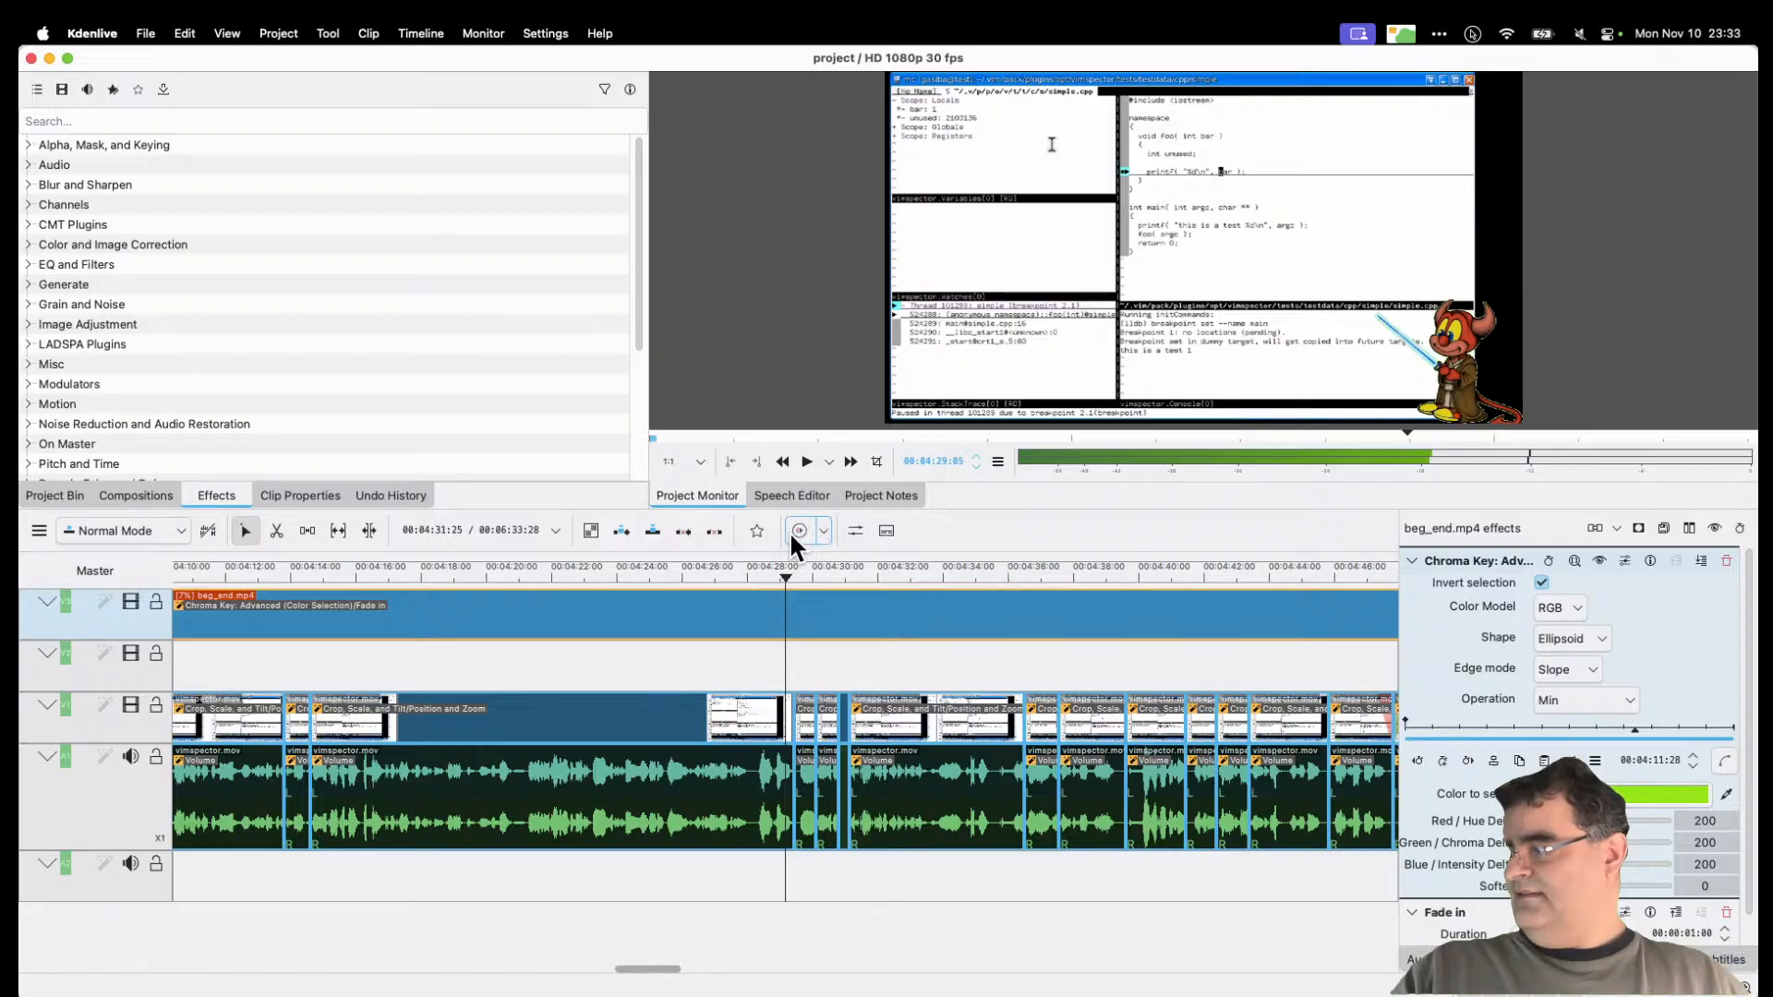
drag(786, 582, 1238, 606)
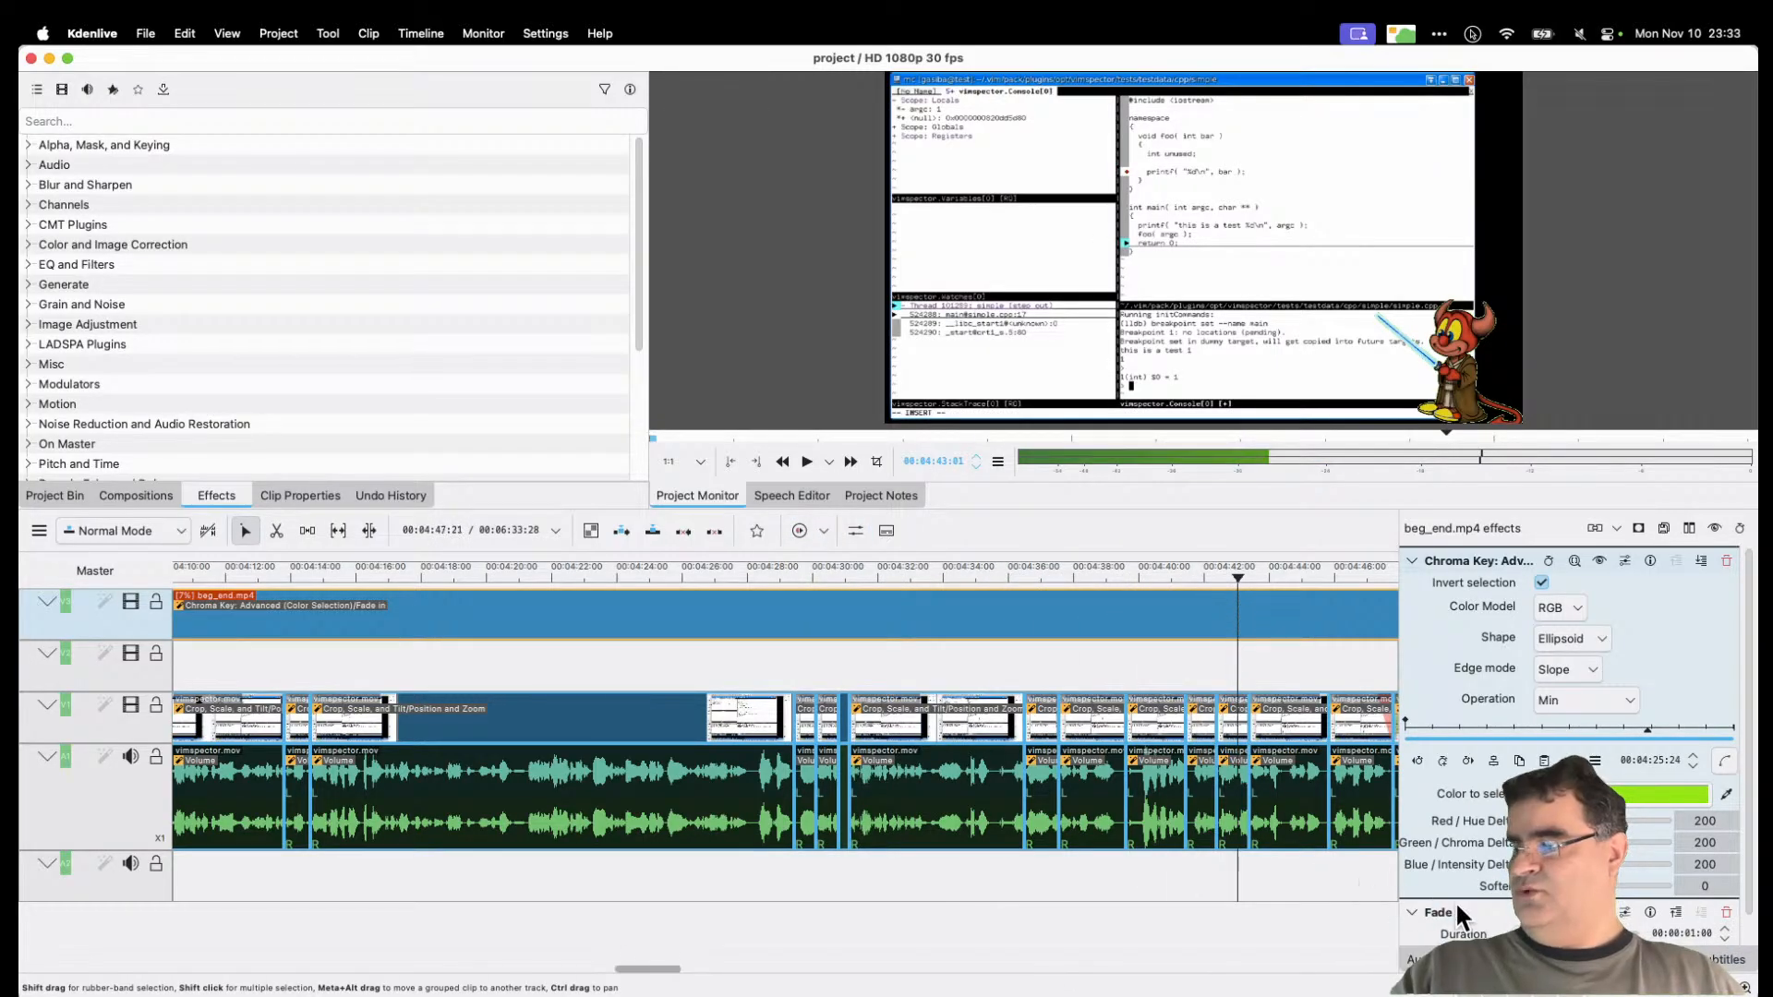
click(1627, 987)
click(1627, 987)
click(1627, 987)
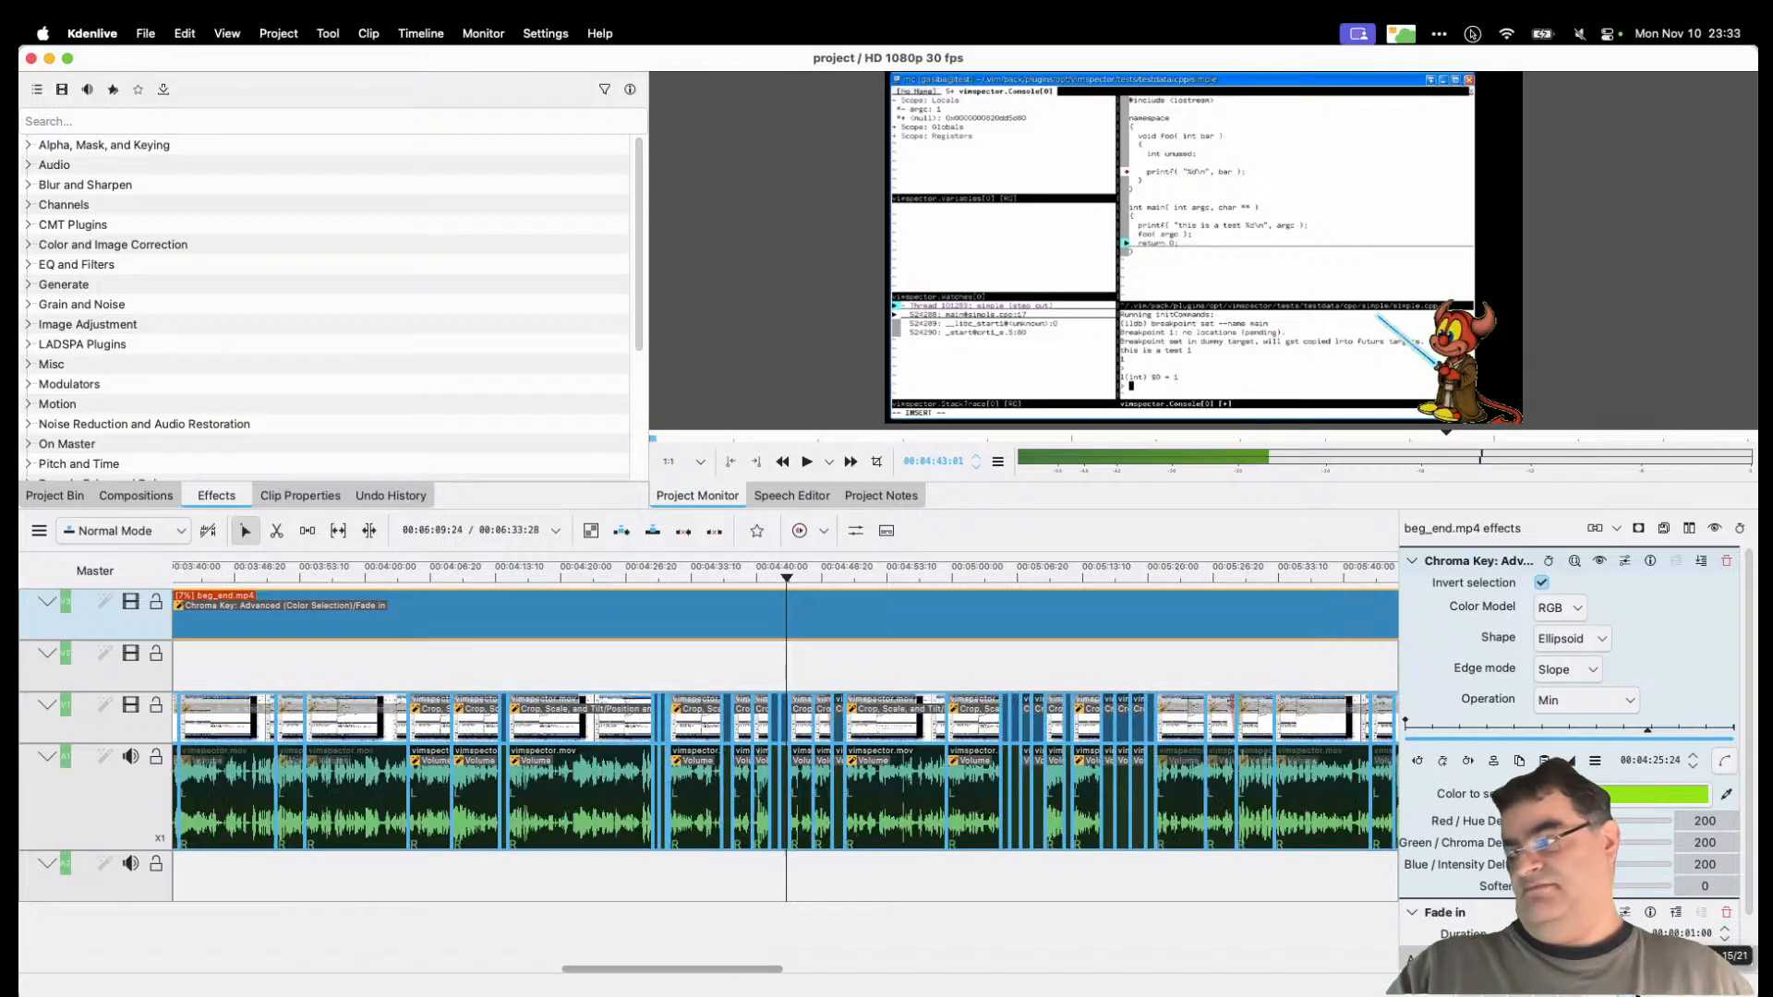
drag(794, 567, 1180, 600)
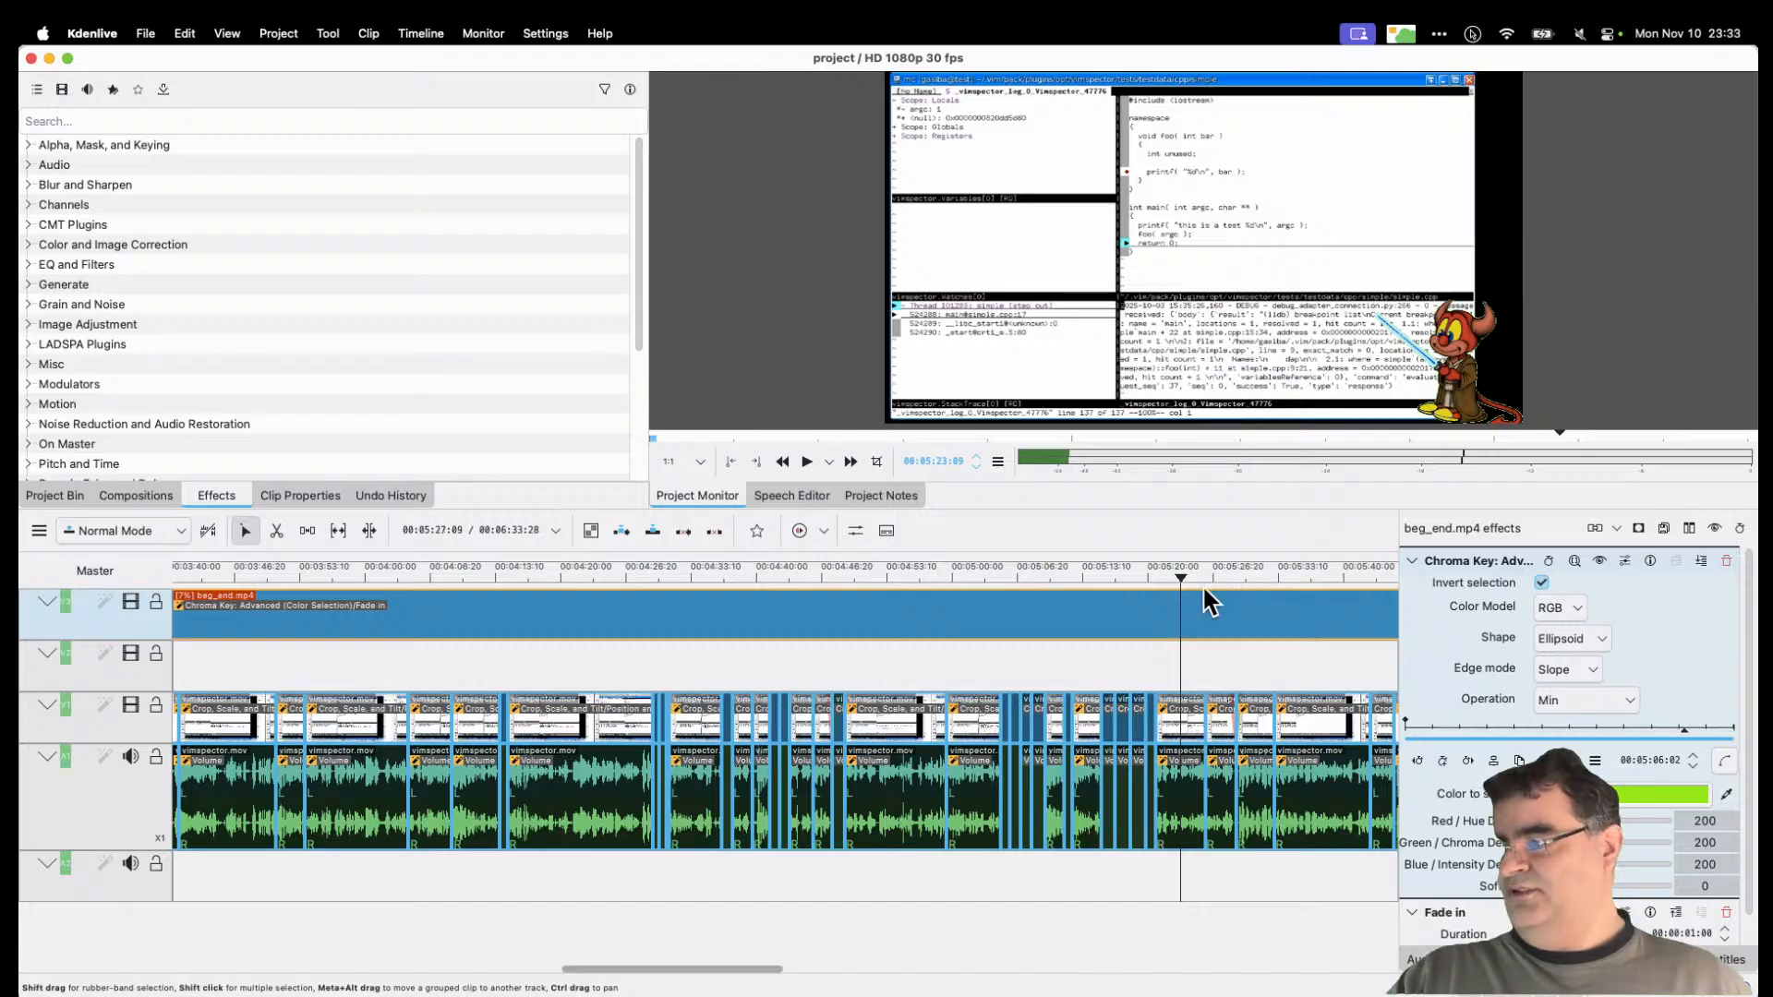
mouse_move(1175, 573)
mouse_down()
mouse_move(1407, 578)
mouse_move(711, 595)
mouse_move(105, 568)
mouse_move(395, 591)
mouse_move(308, 581)
mouse_up()
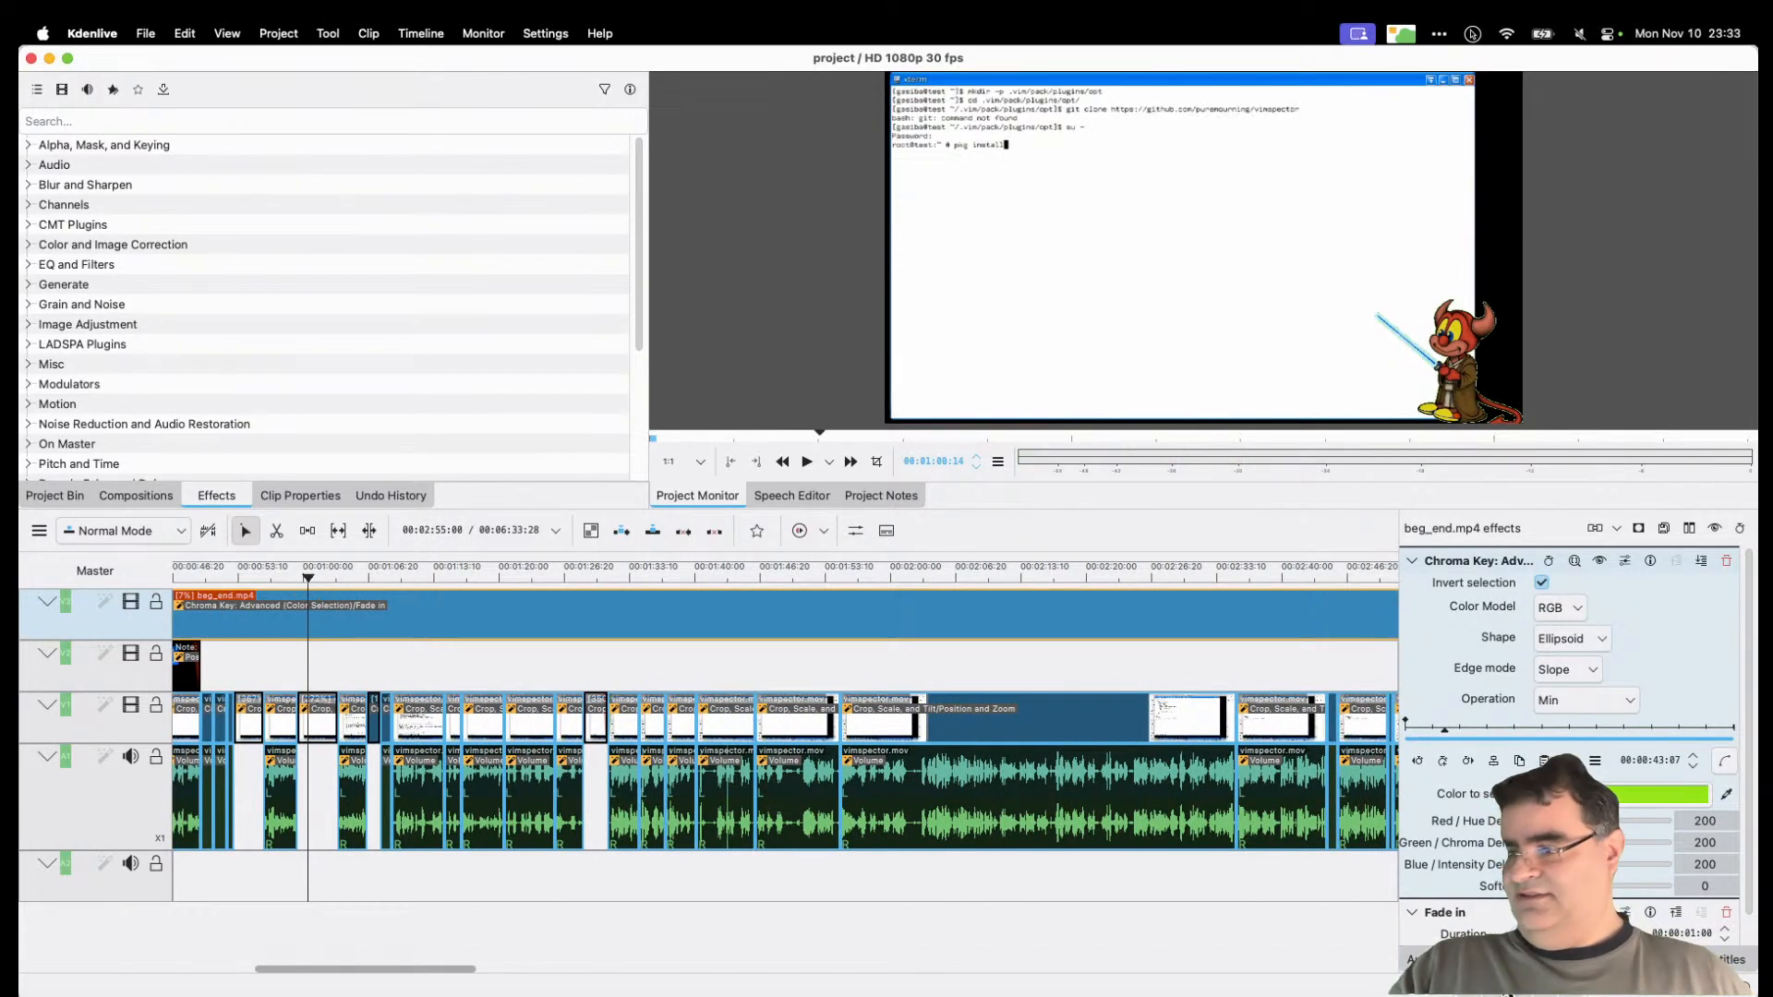
click(1635, 991)
drag(556, 567, 183, 574)
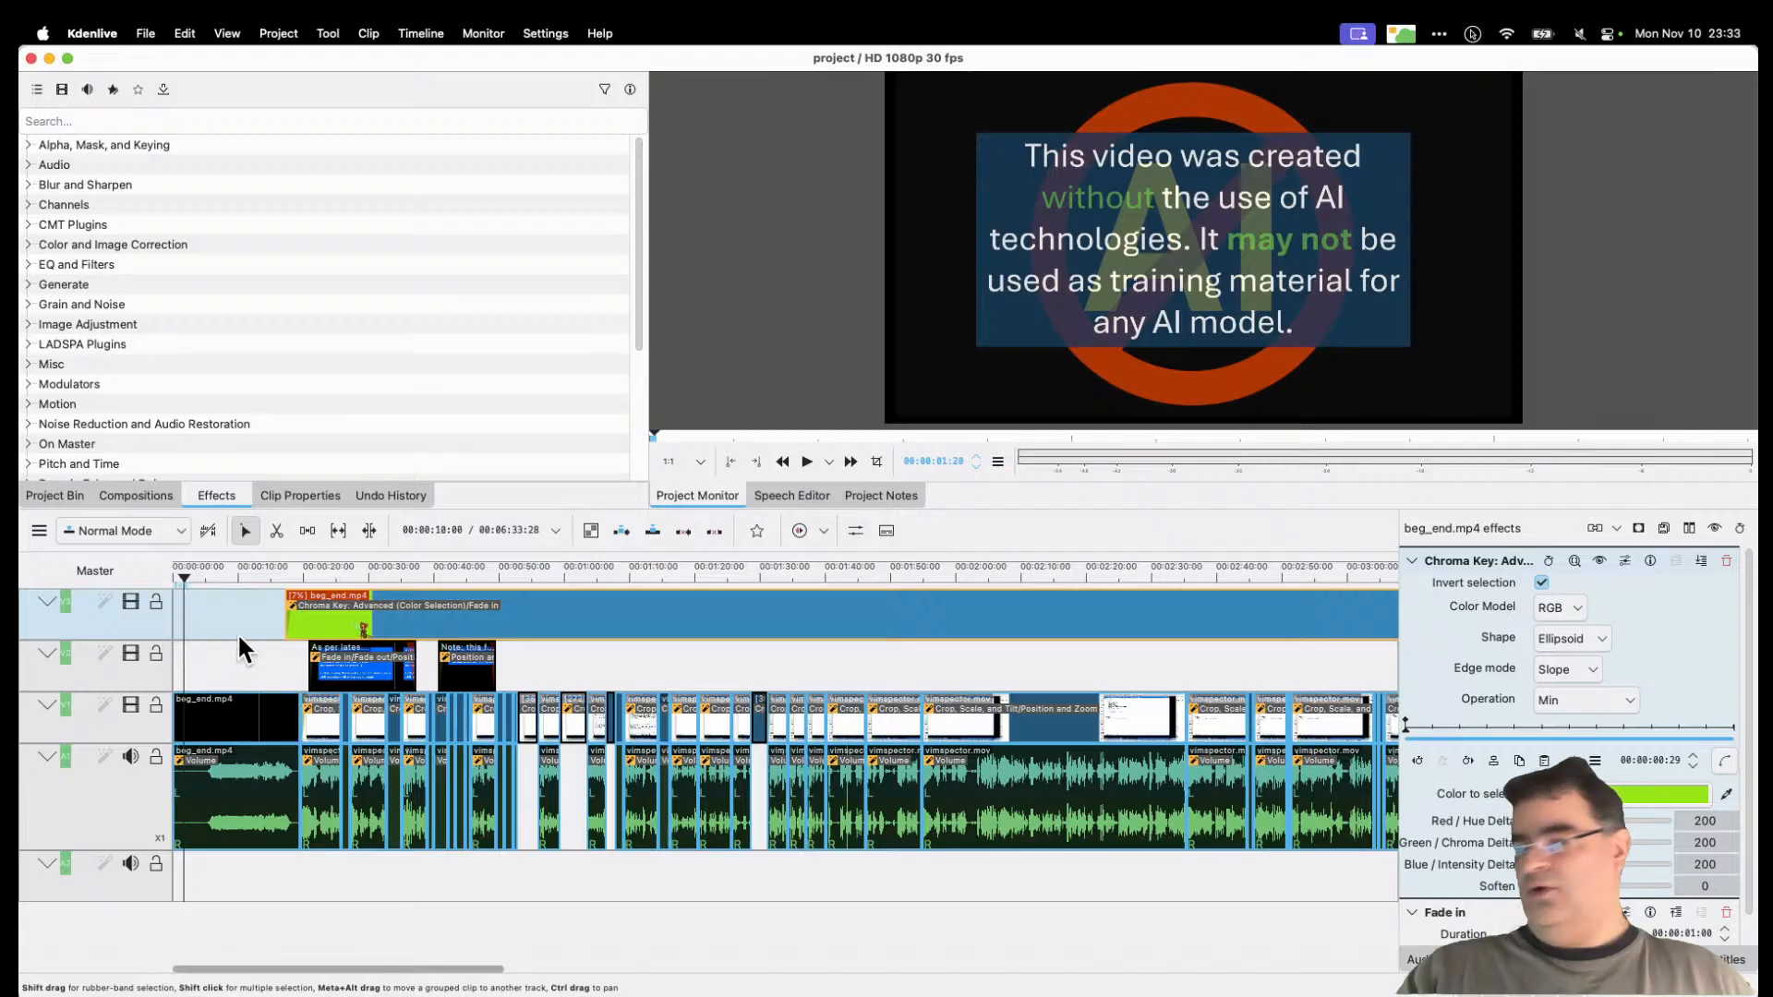
Step: Zoom in and scrub through the BSD Jedi intro to the terminal recording's start
drag(186, 574, 285, 584)
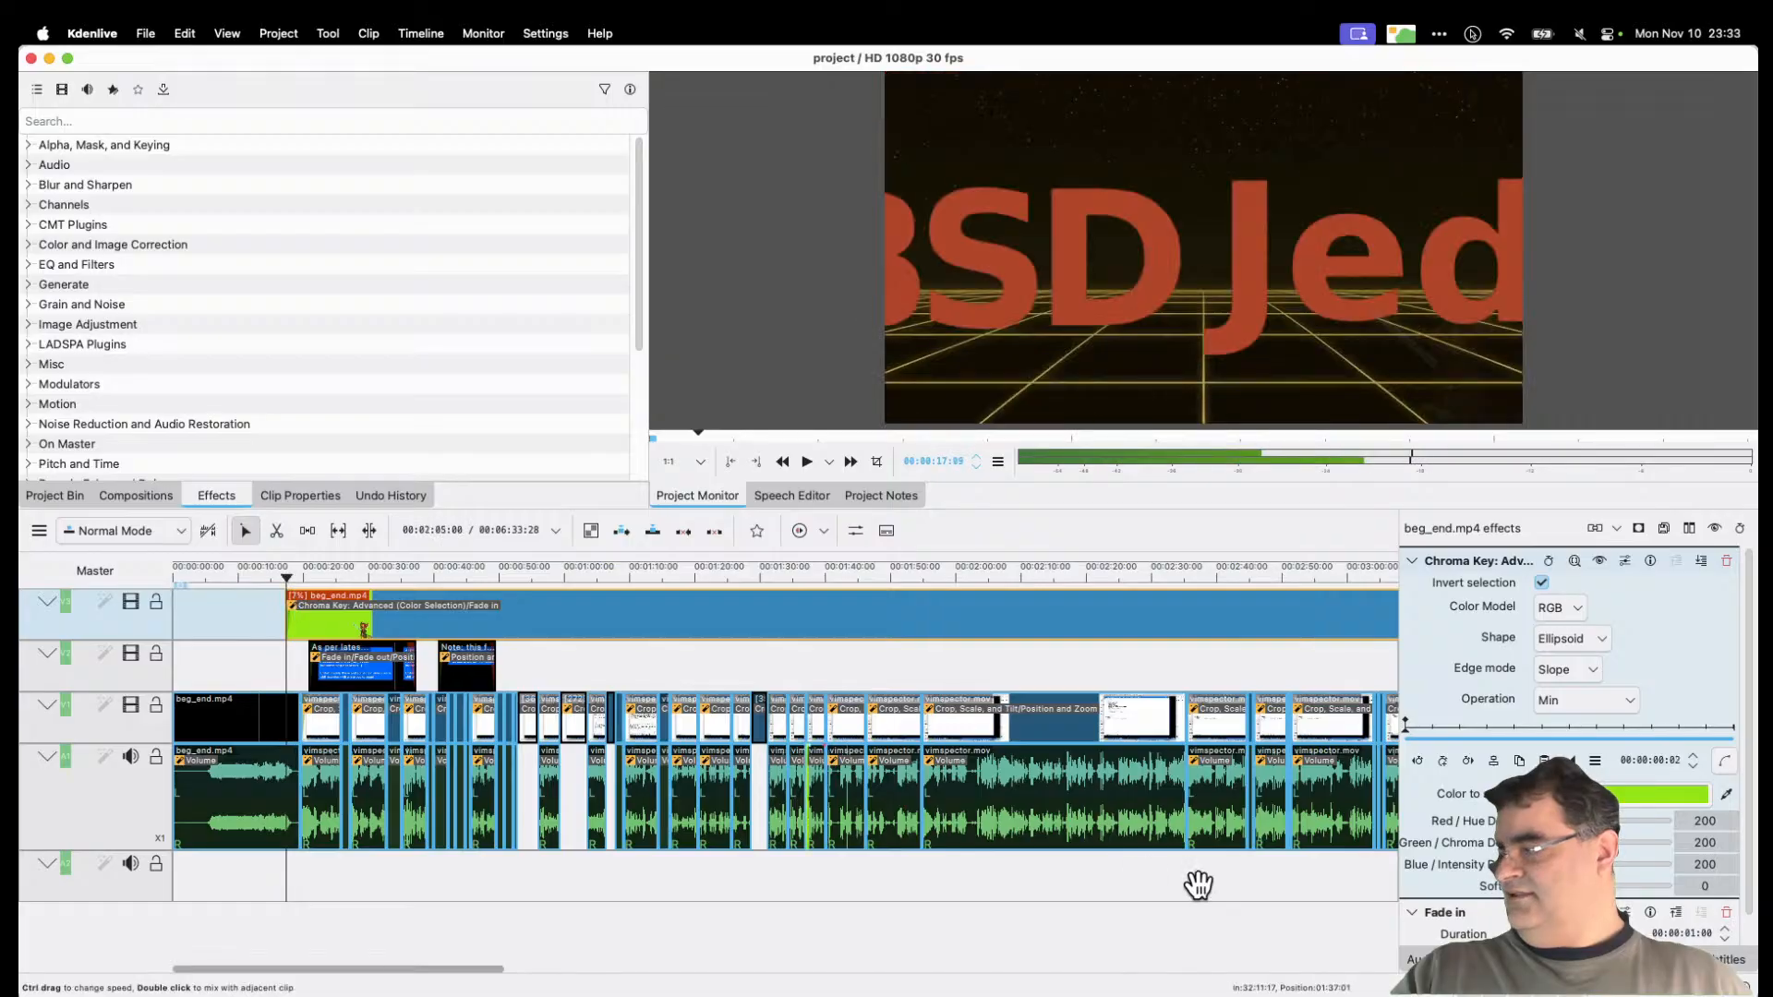
double_click(1744, 987)
double_click(1744, 987)
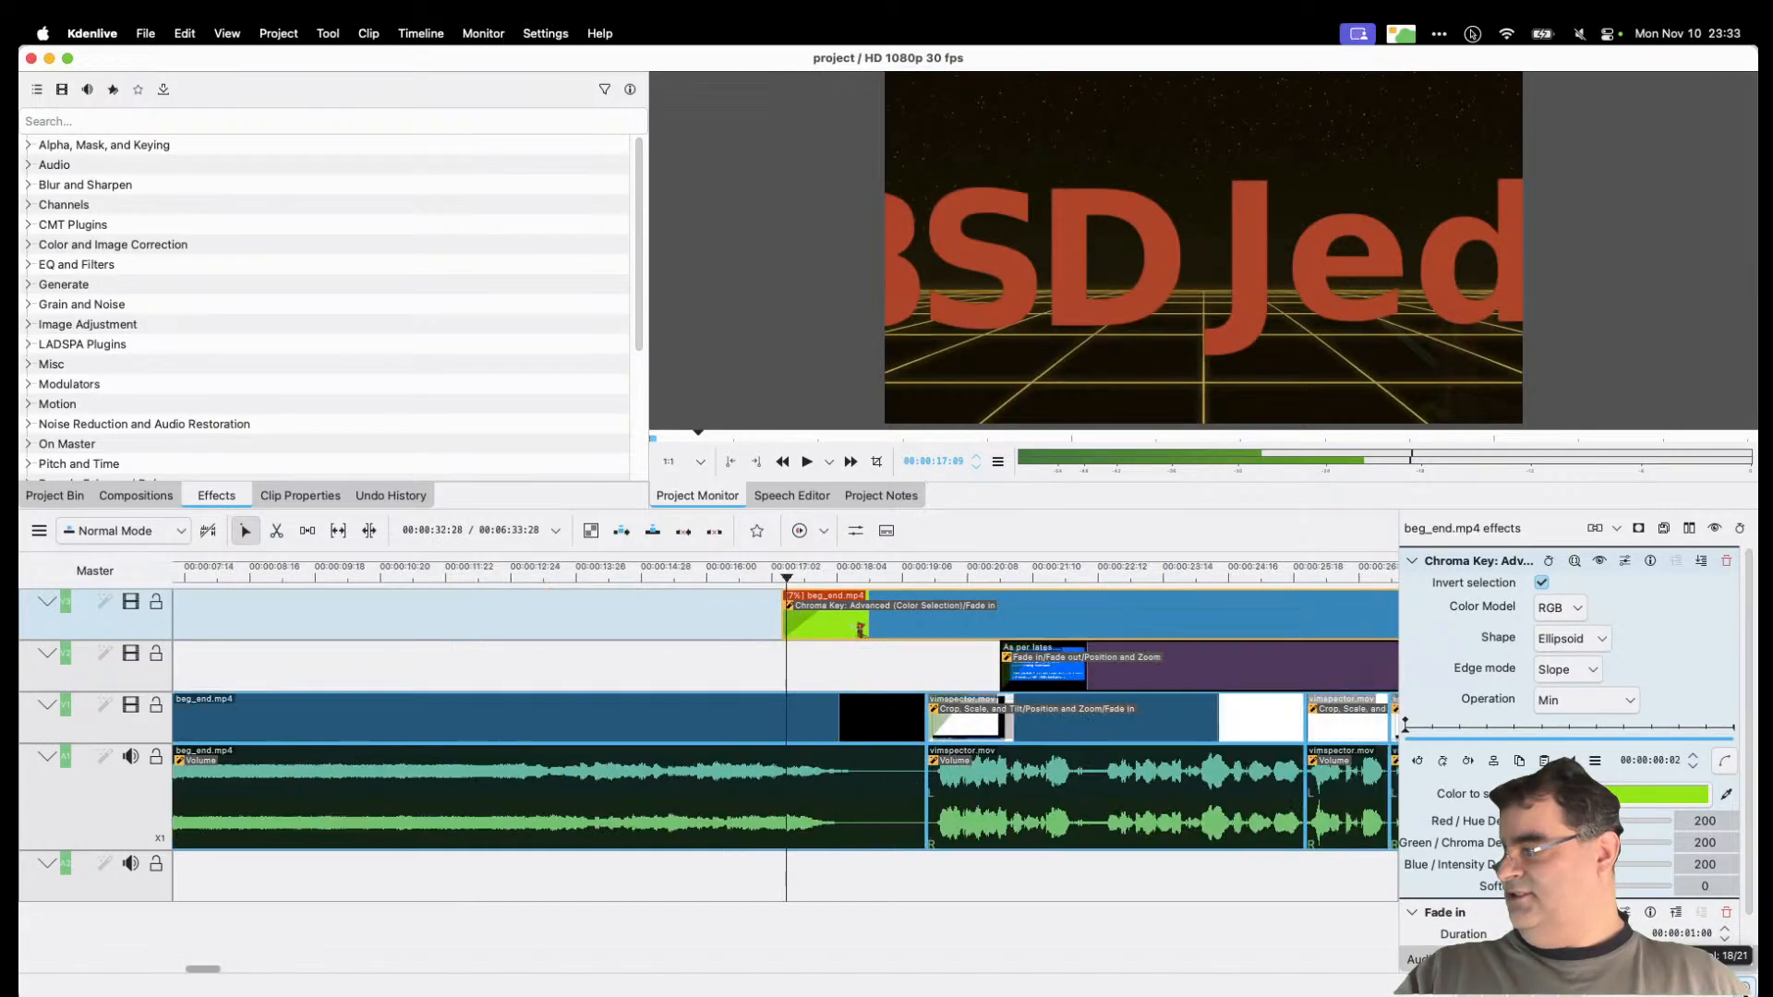
drag(788, 576, 835, 609)
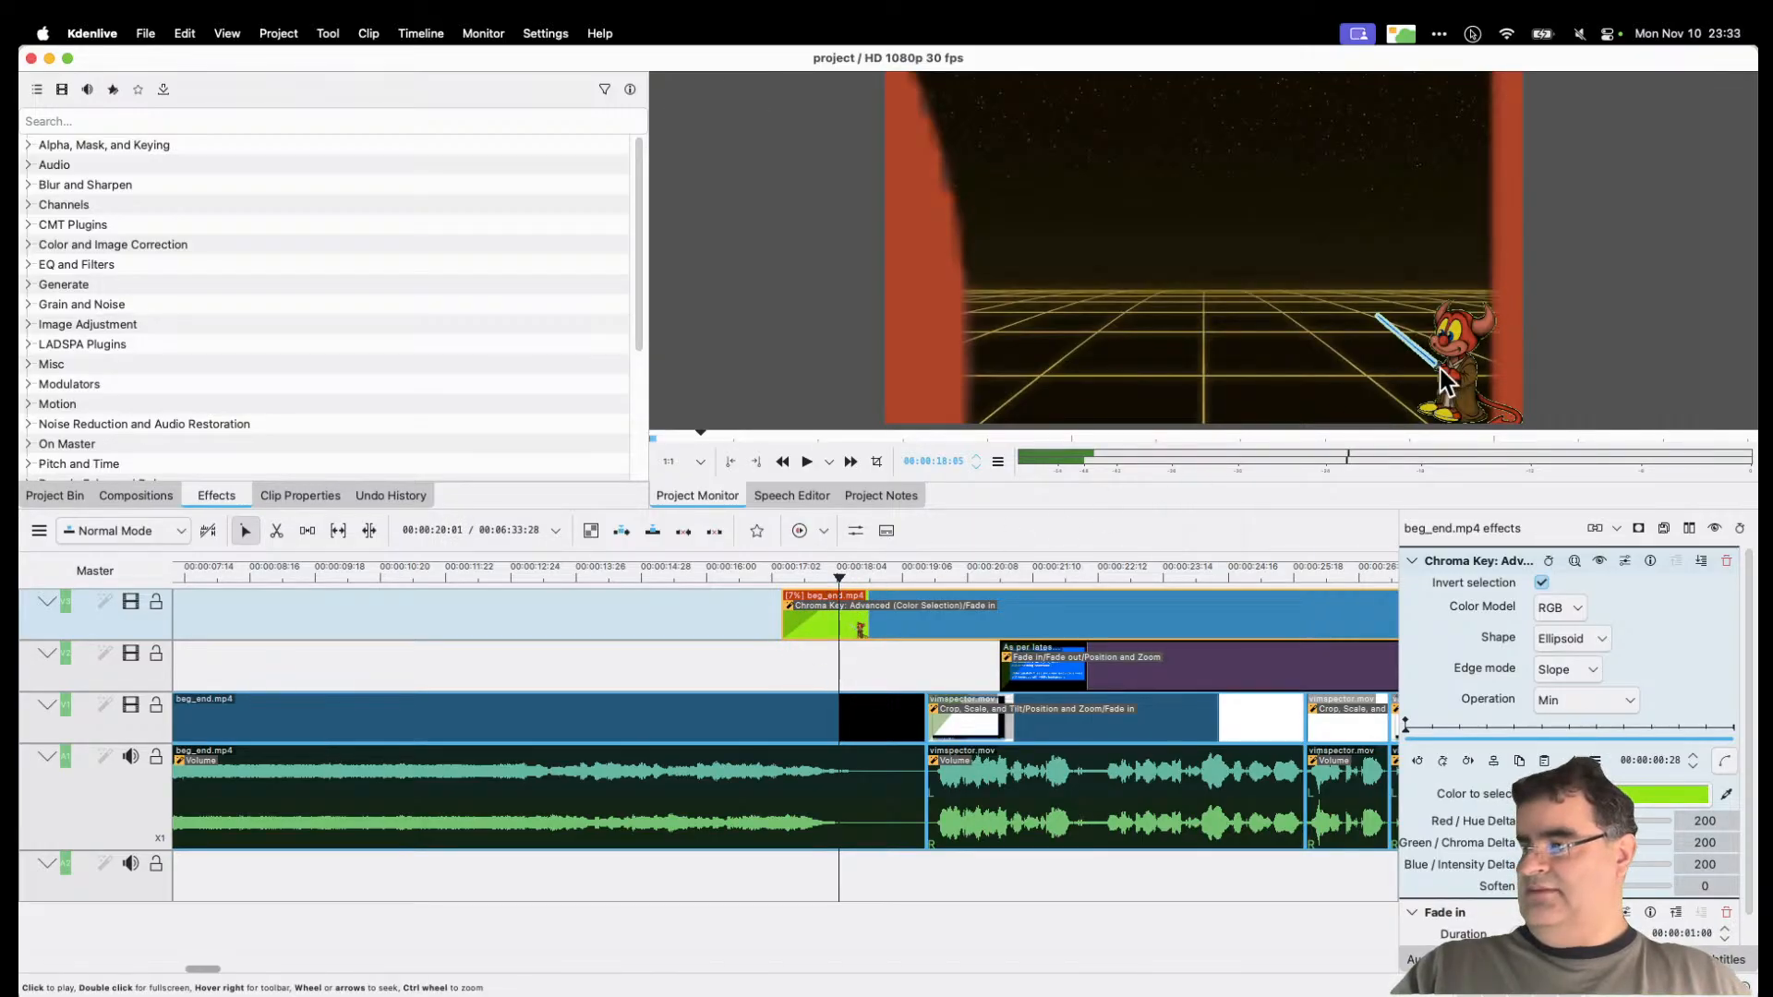
drag(838, 574, 786, 579)
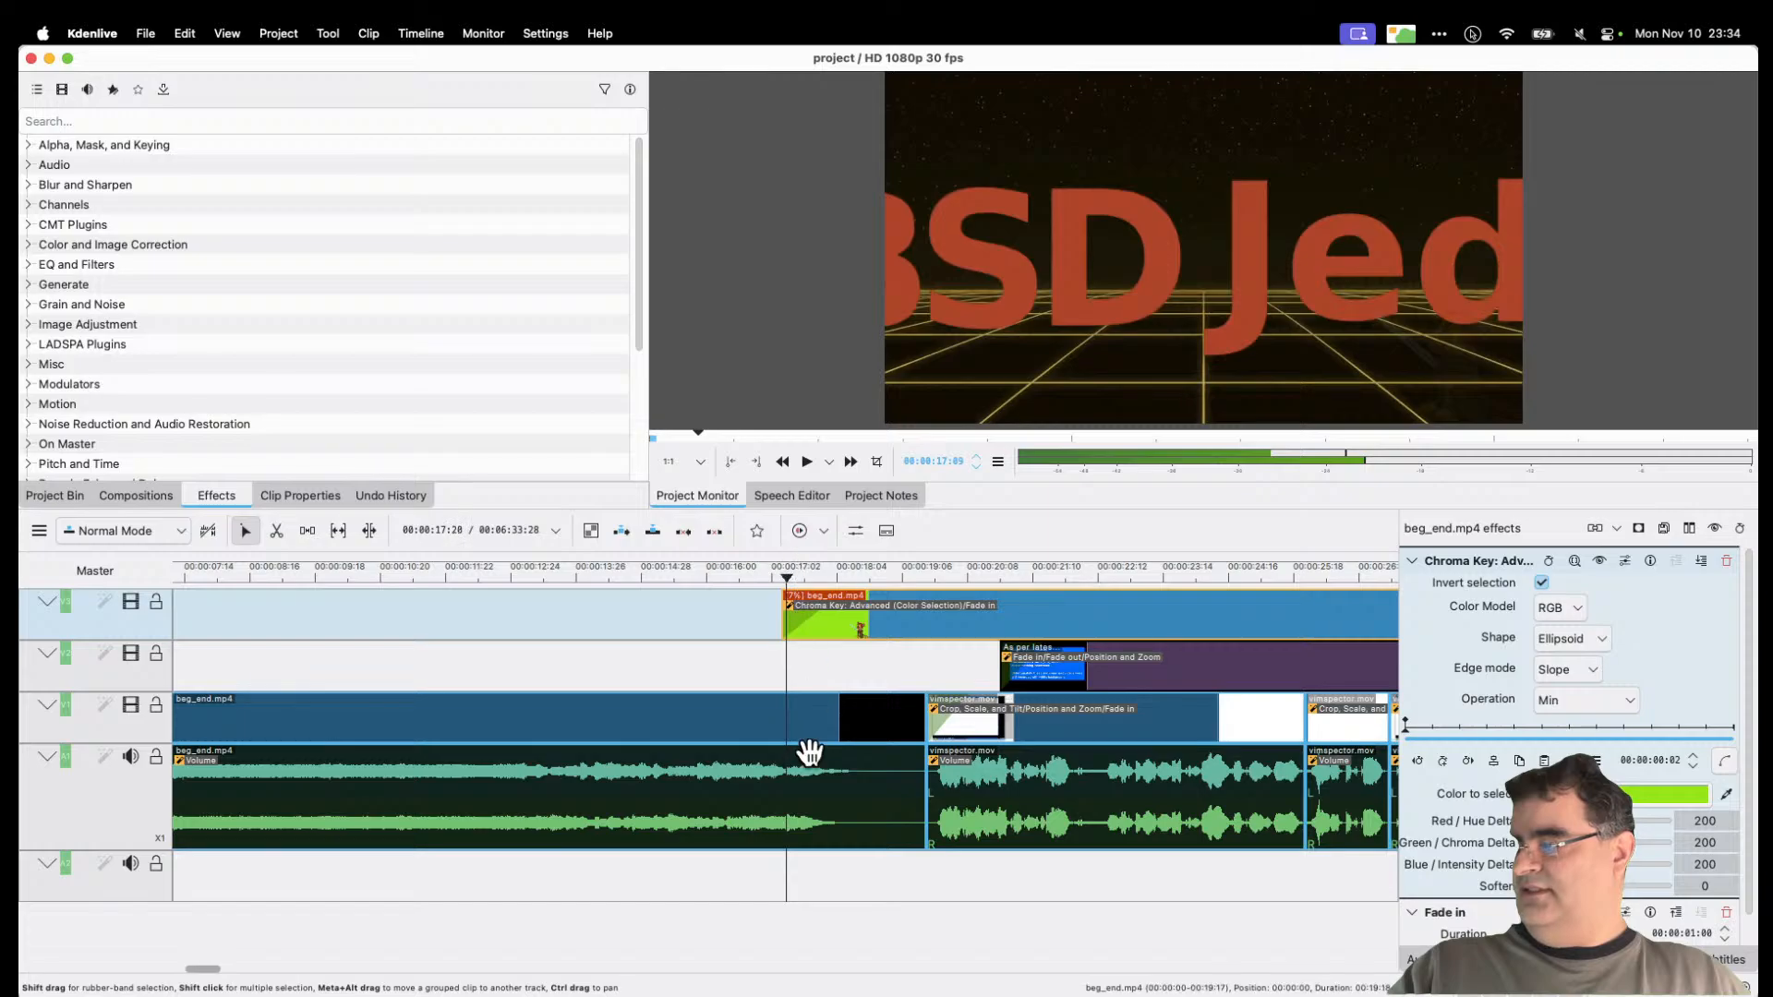
drag(790, 581, 912, 567)
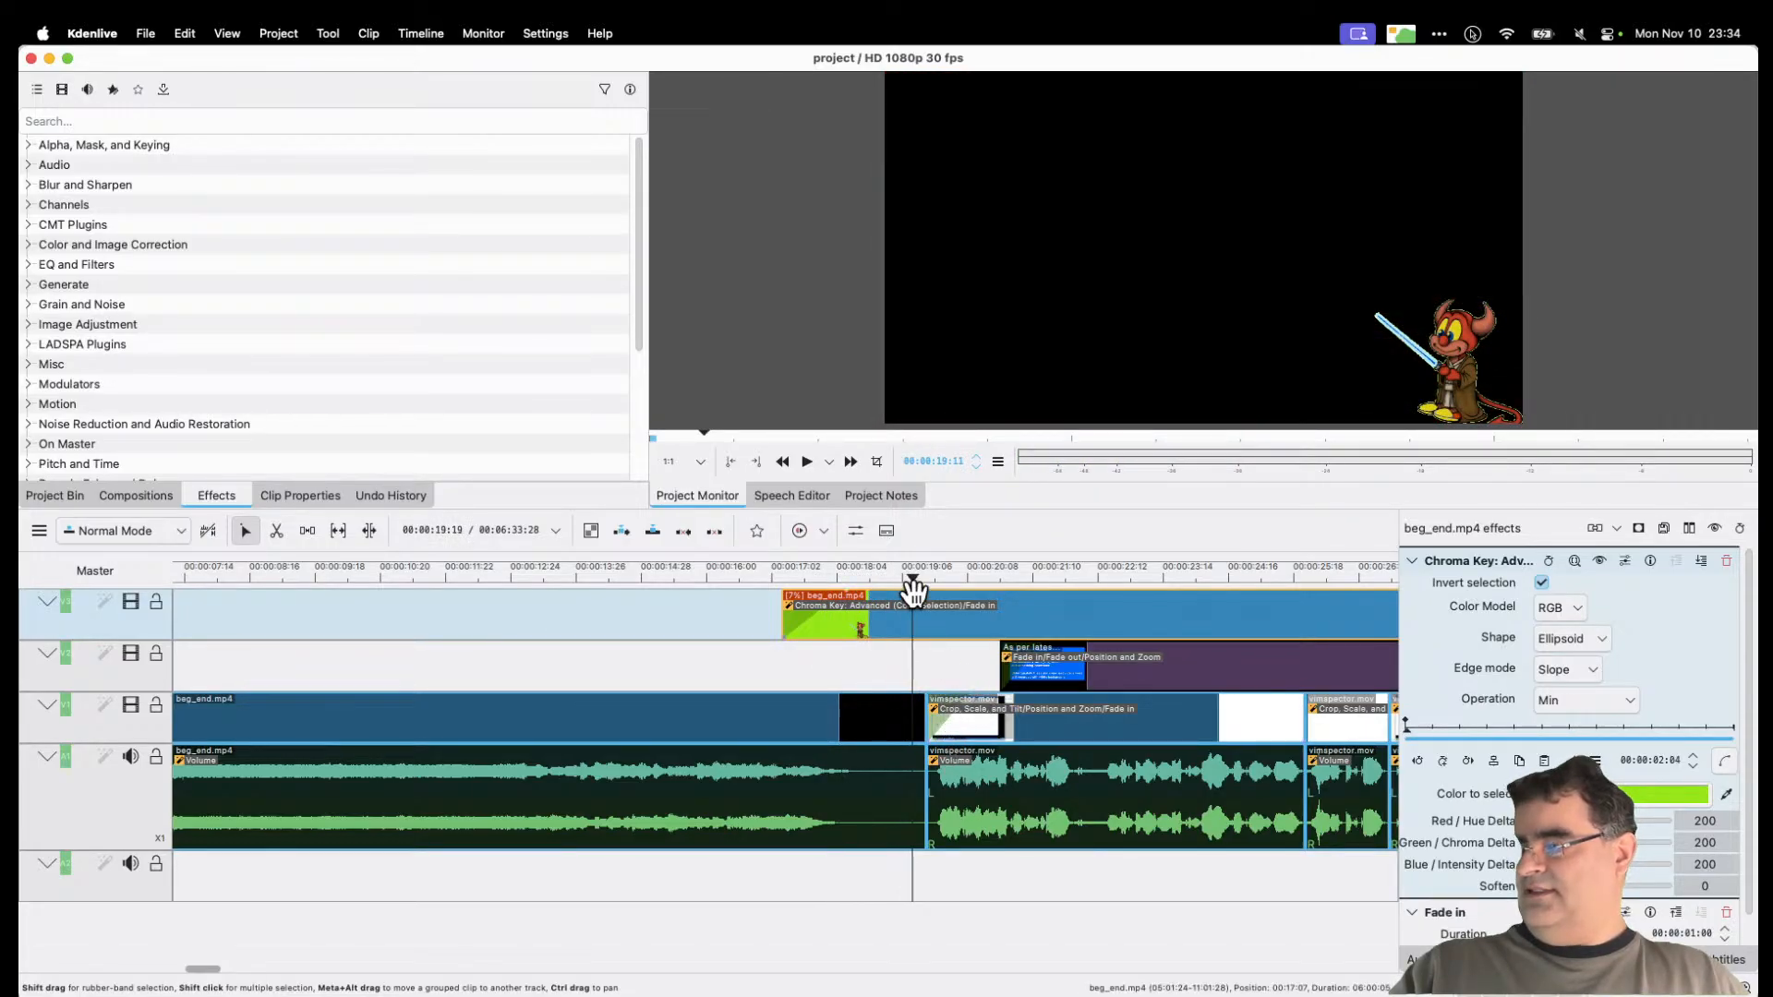
drag(926, 586, 977, 591)
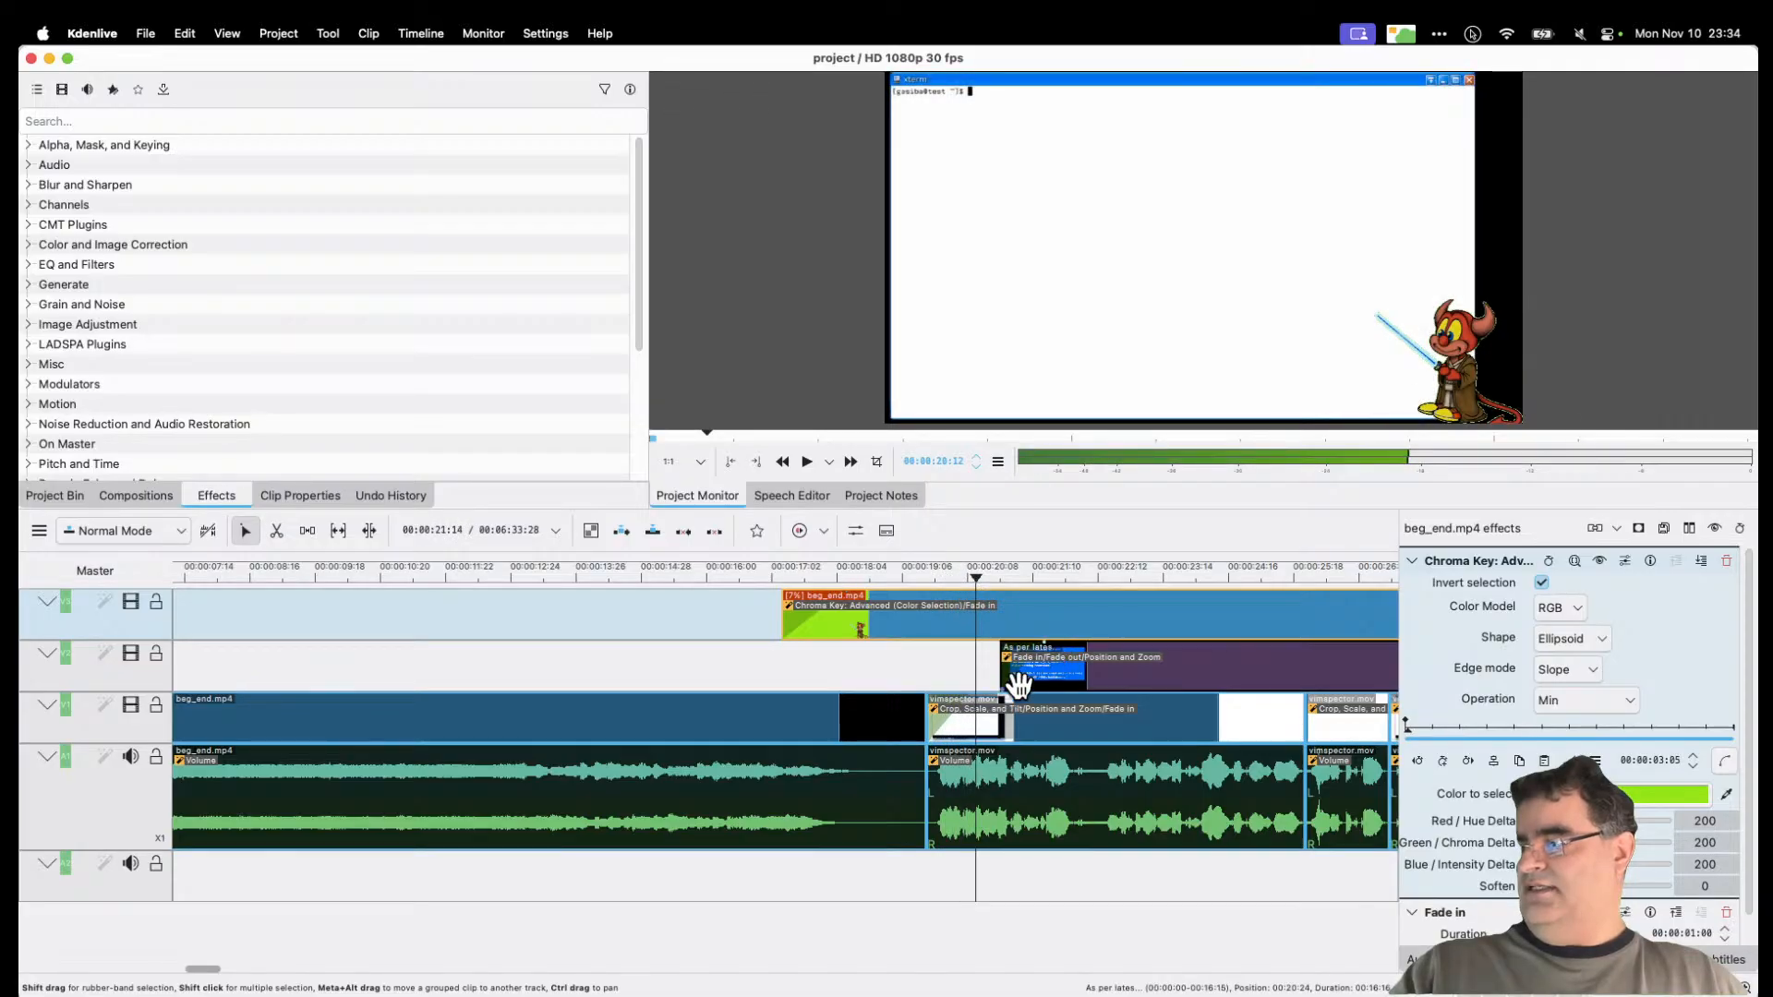
Step: Scrub through the blue comment overlay until it disappears, then select the vimspector.mov clip
drag(1007, 577, 1163, 578)
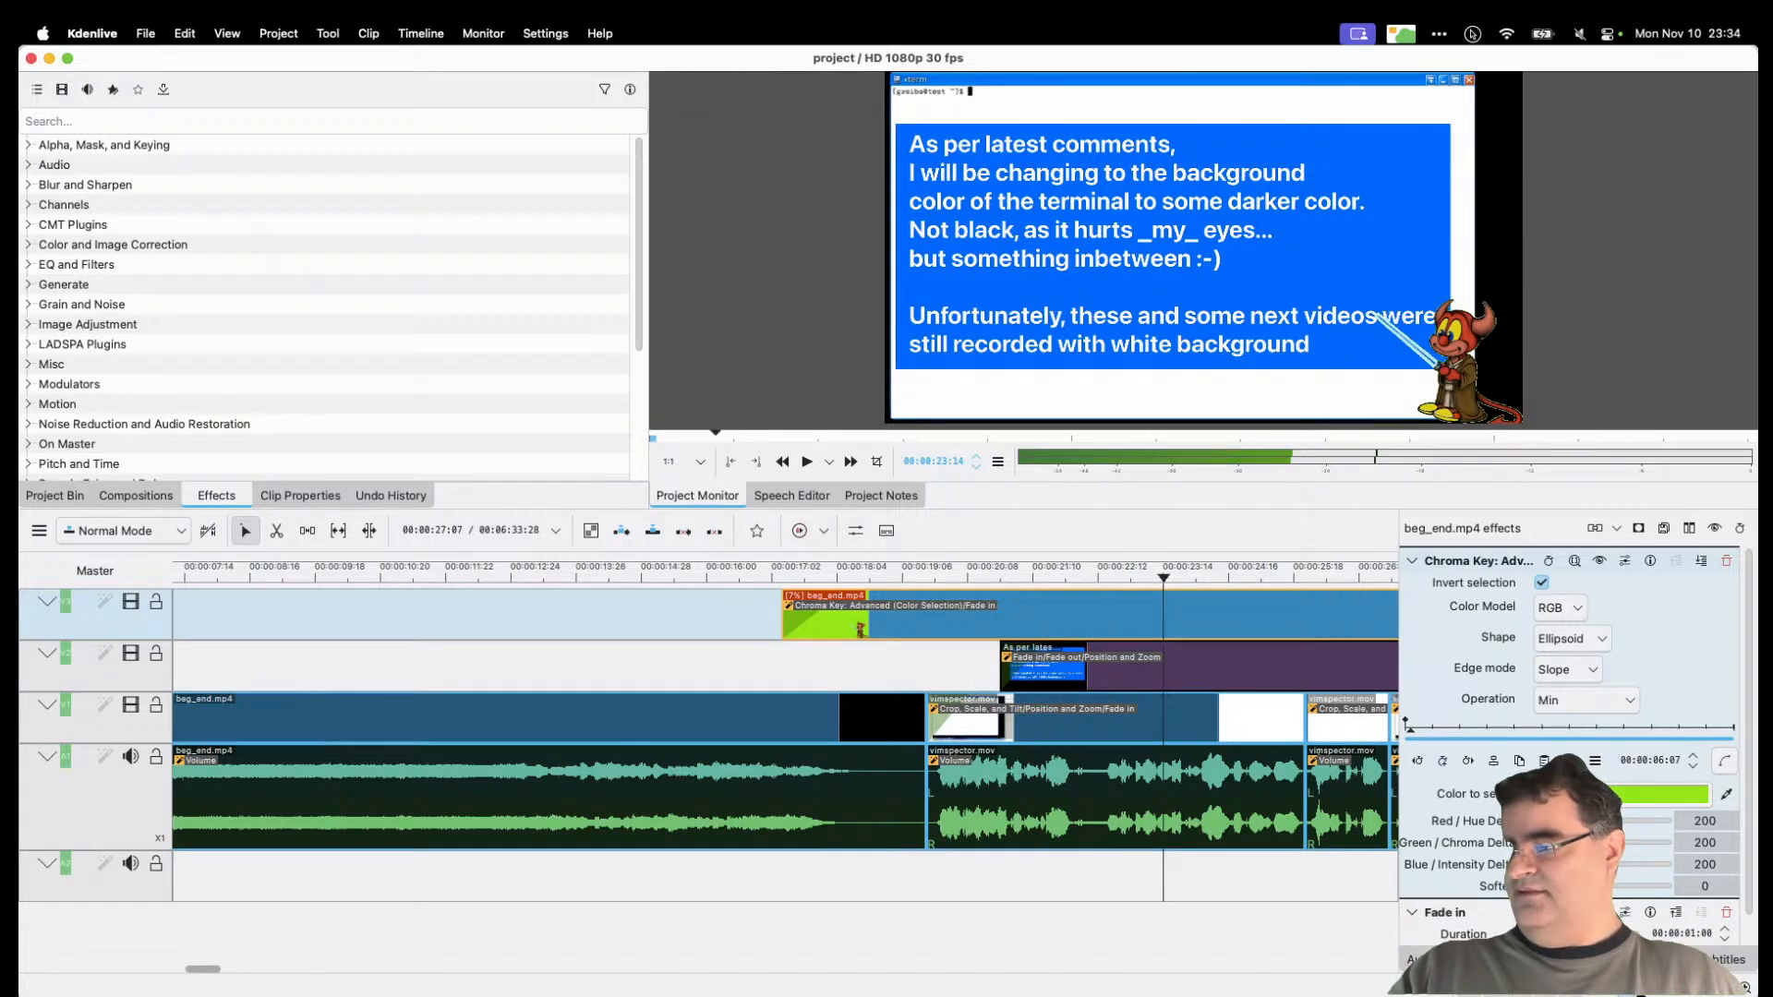
click(1622, 988)
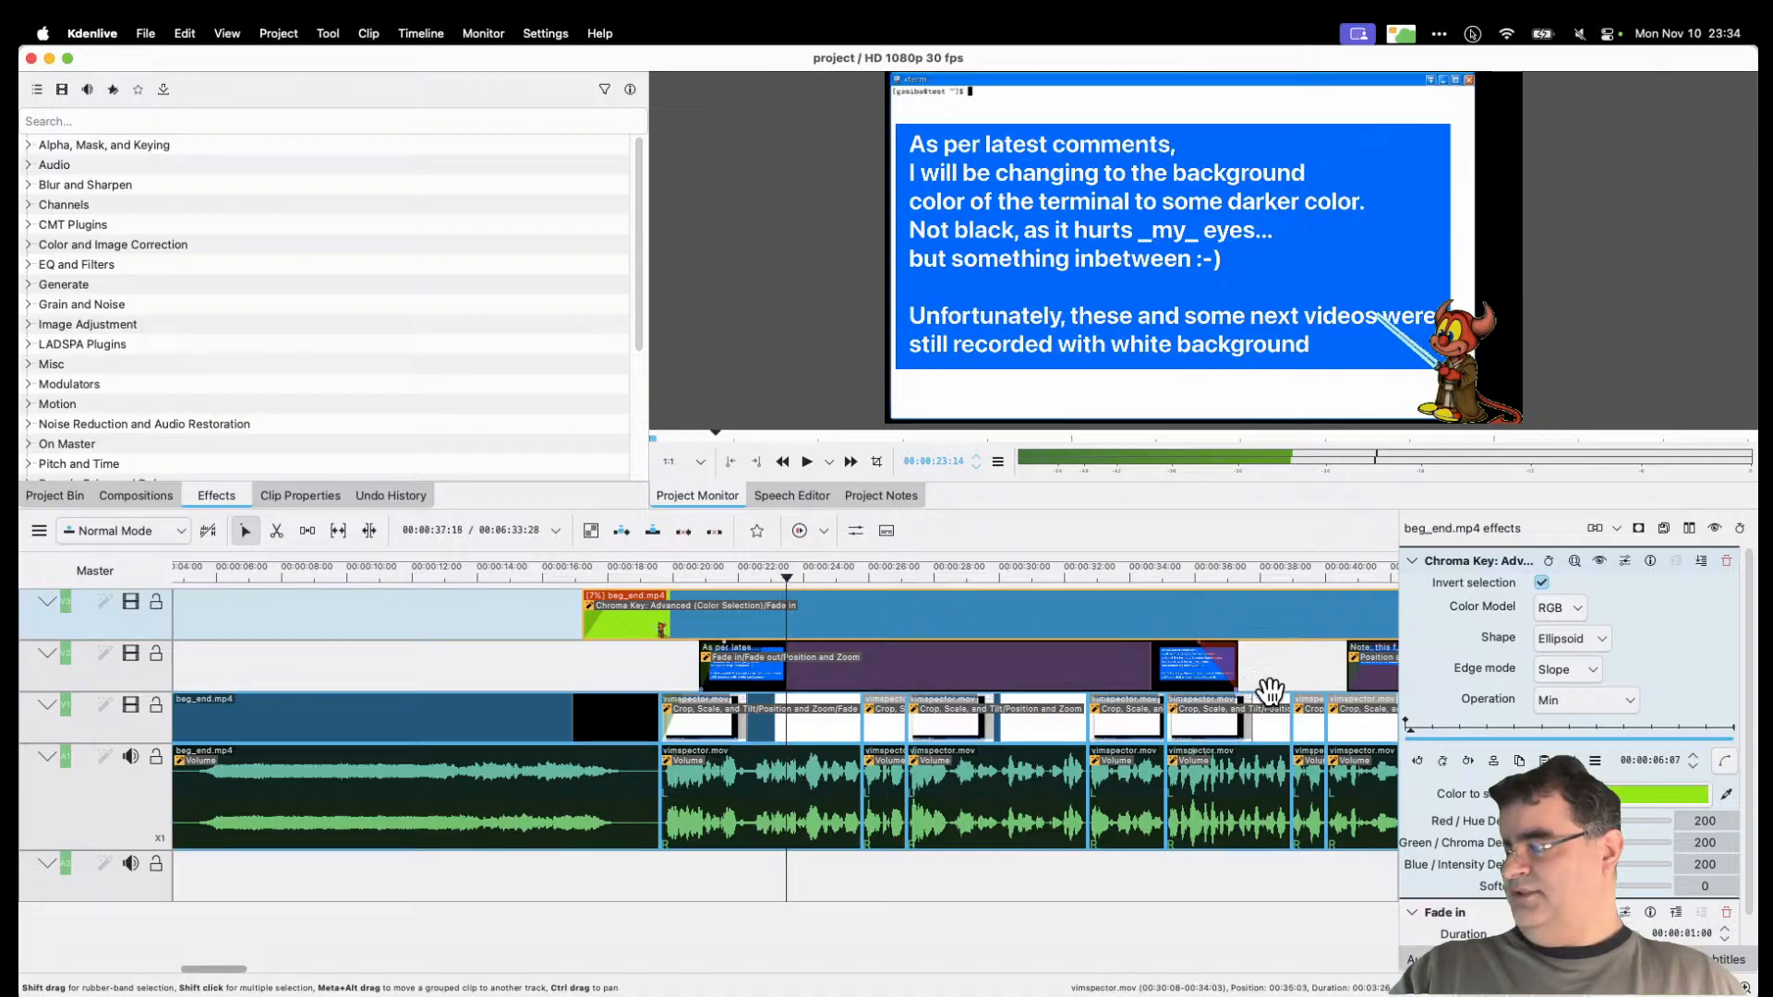
drag(811, 568, 1205, 565)
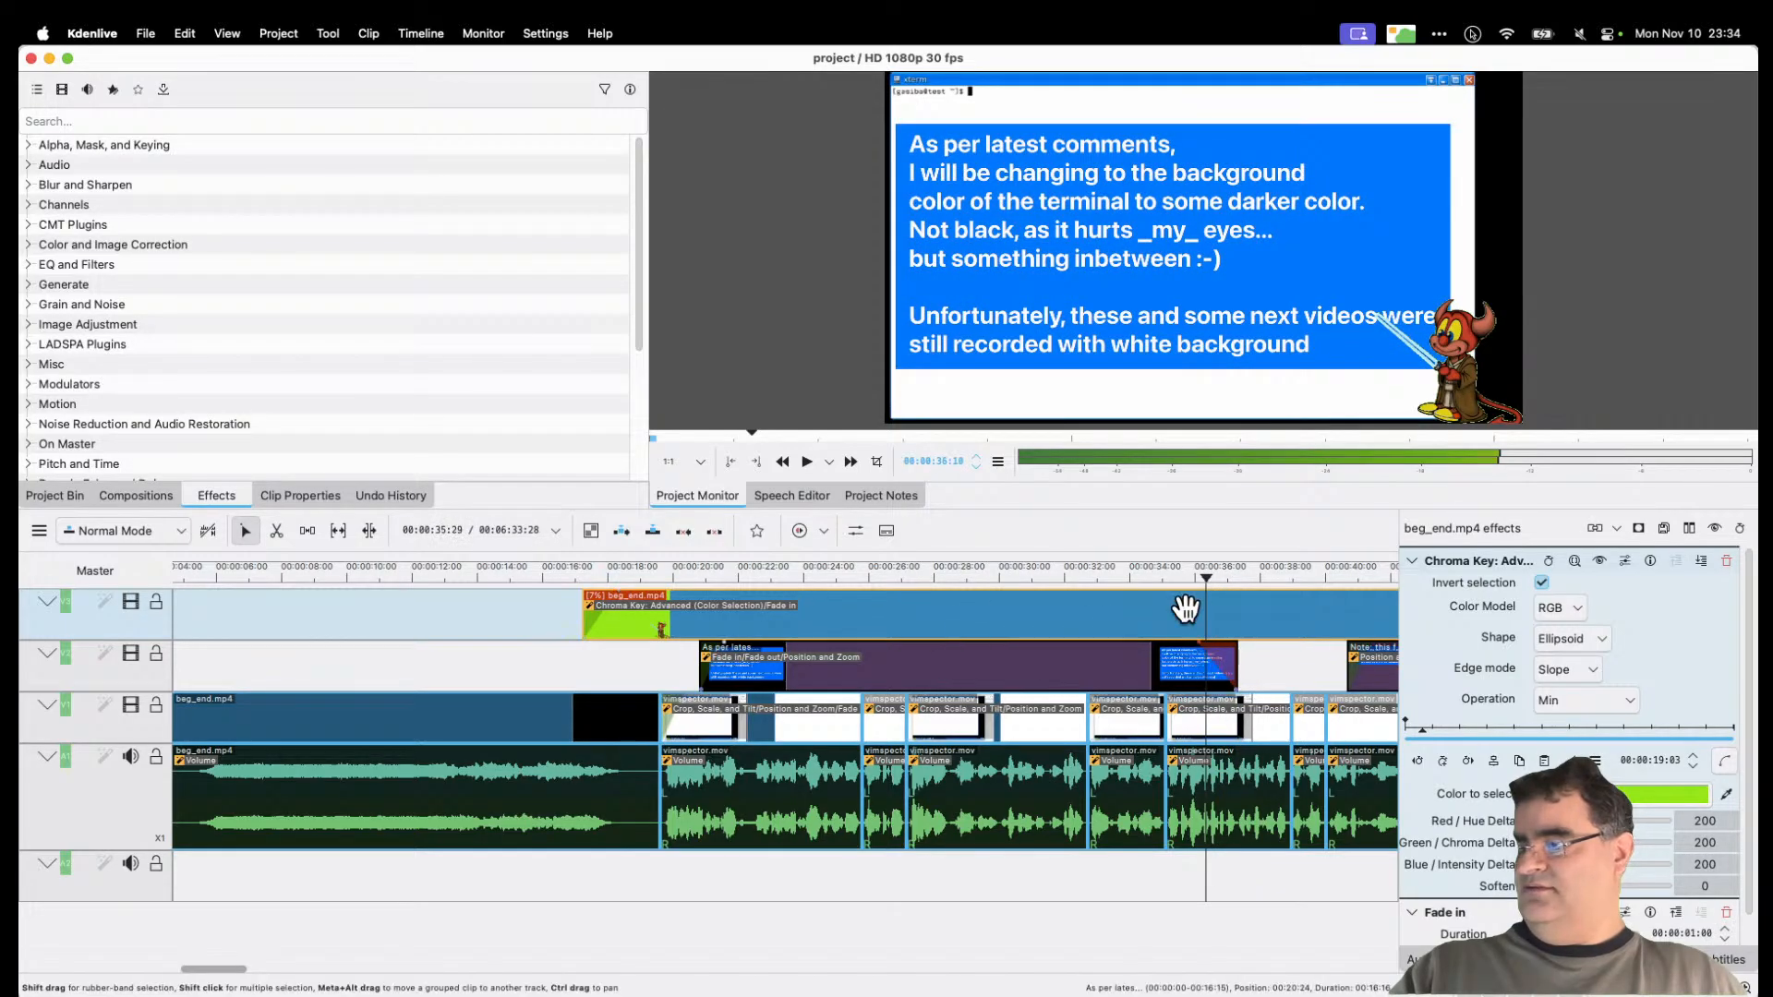
click(1201, 573)
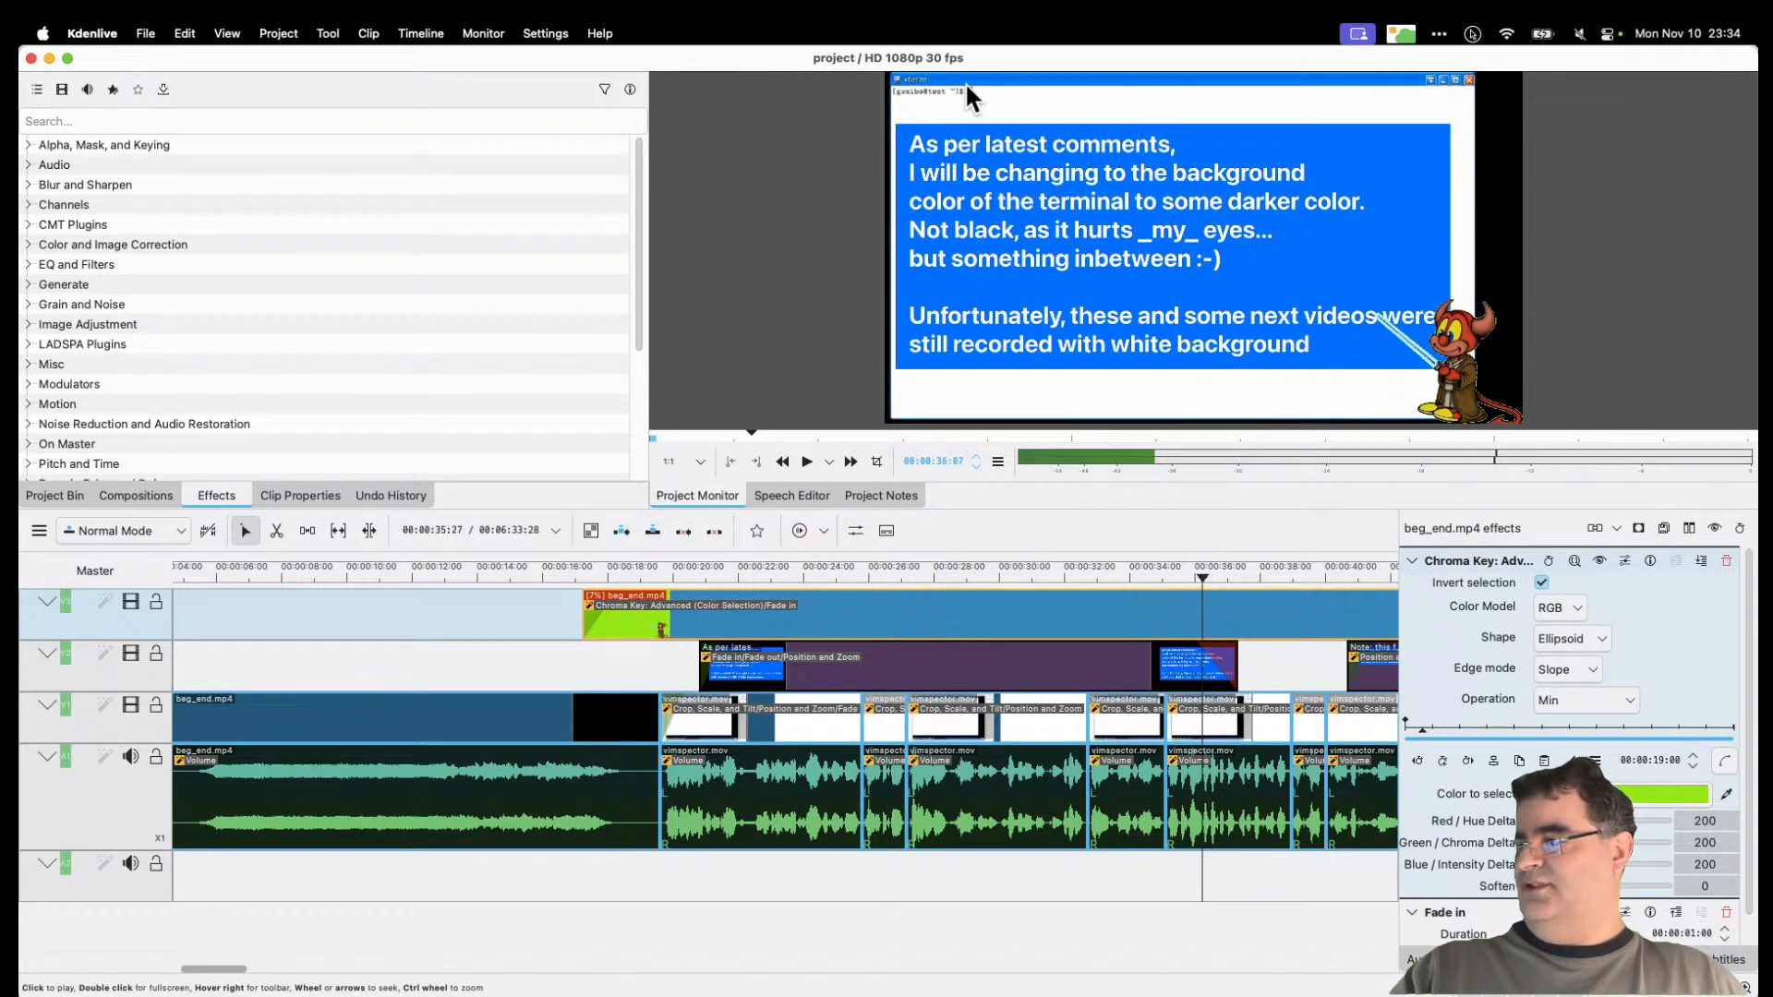
mouse_move(1206, 579)
mouse_down()
mouse_move(1258, 573)
mouse_move(1221, 580)
mouse_up()
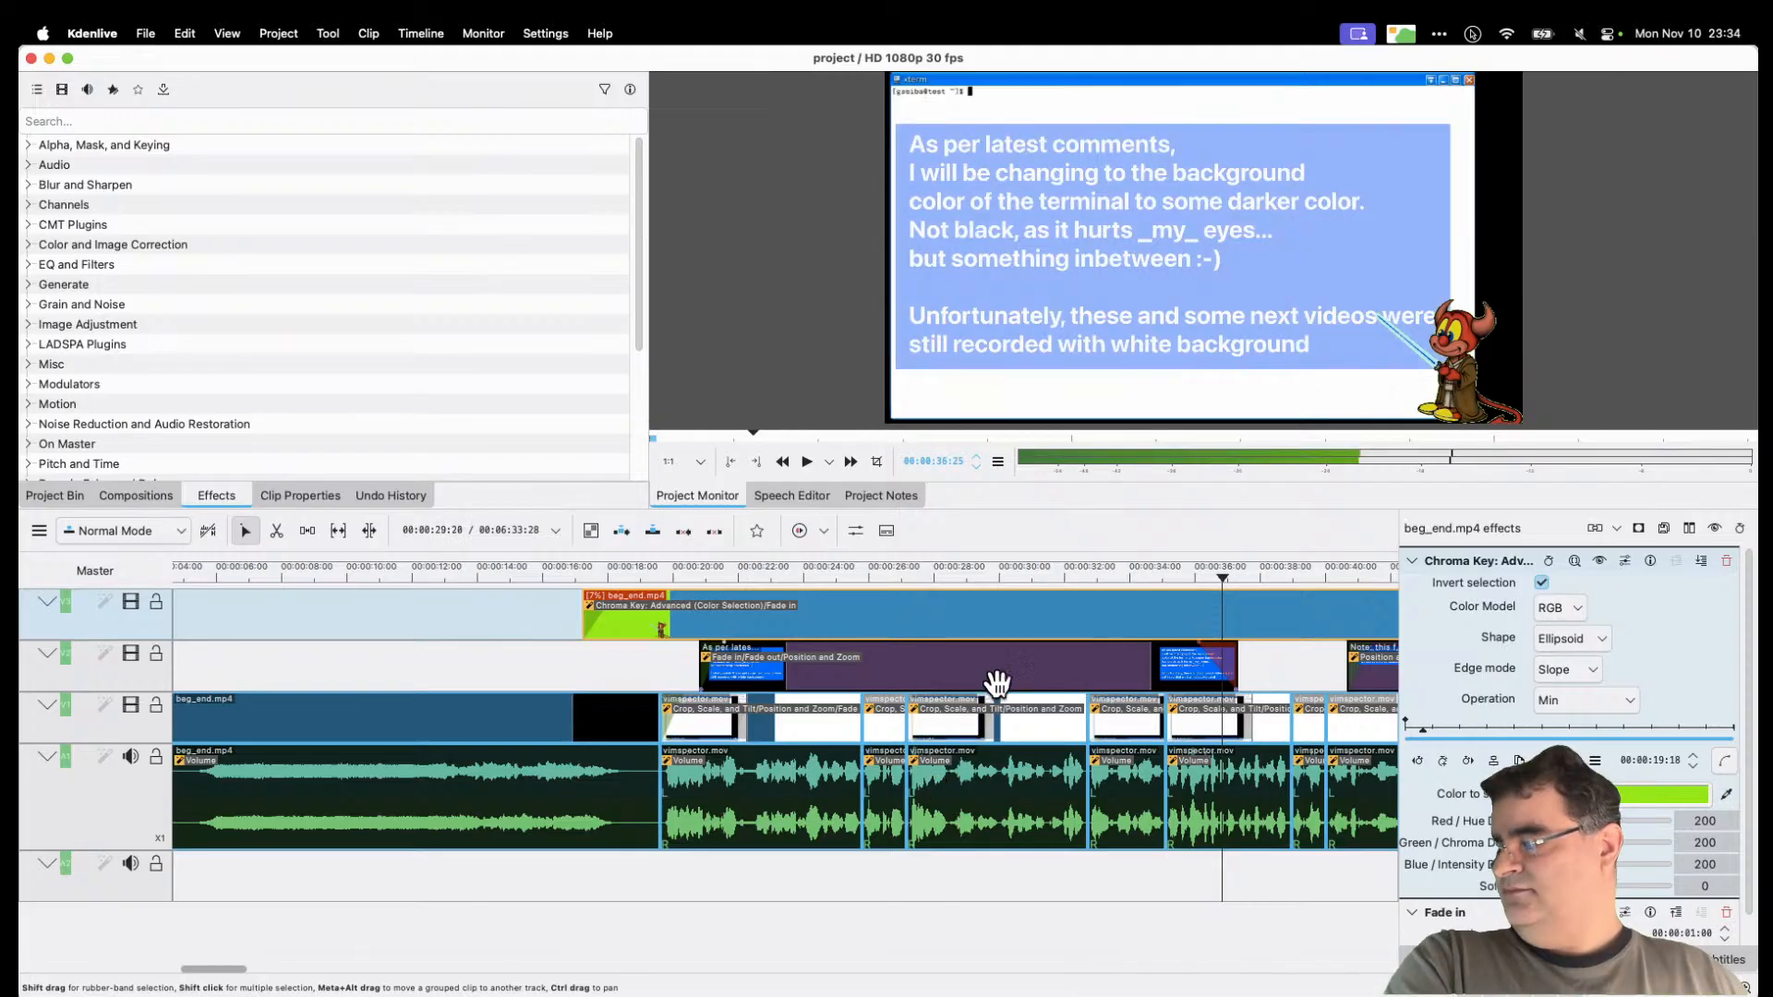
click(1249, 730)
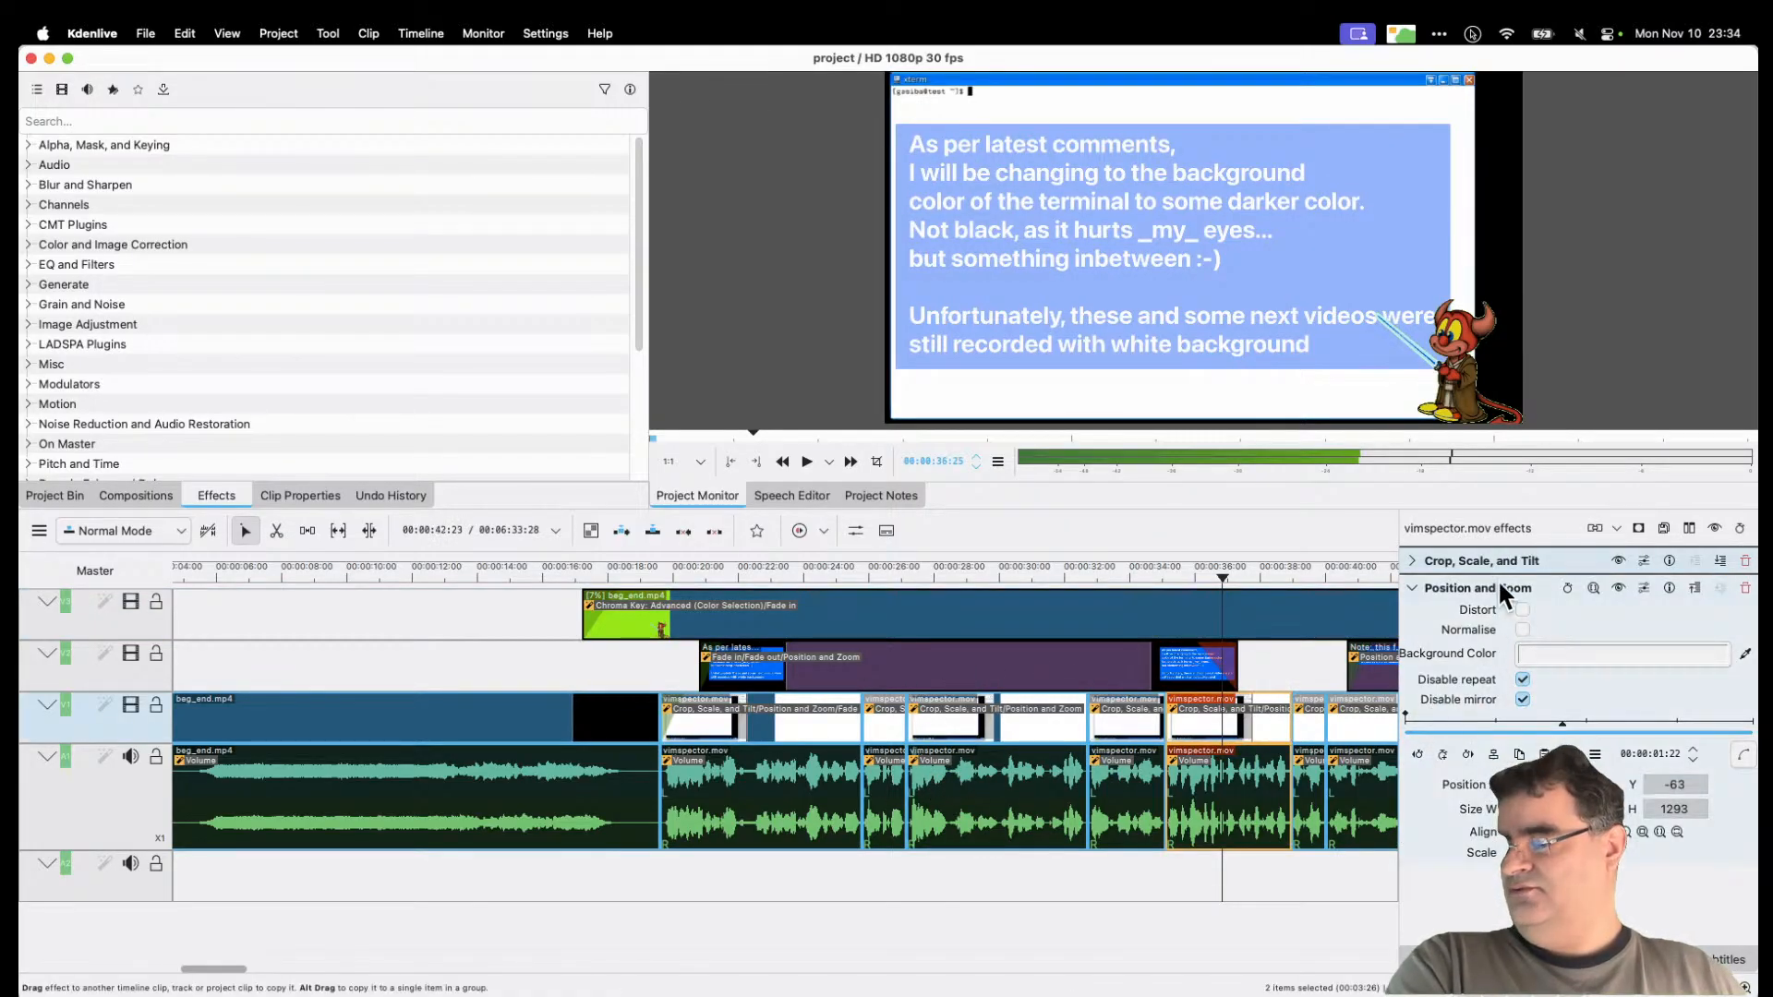
Step: Turn on Disable mirror for Position and Zoom and crop more off the clip's right side
click(1411, 560)
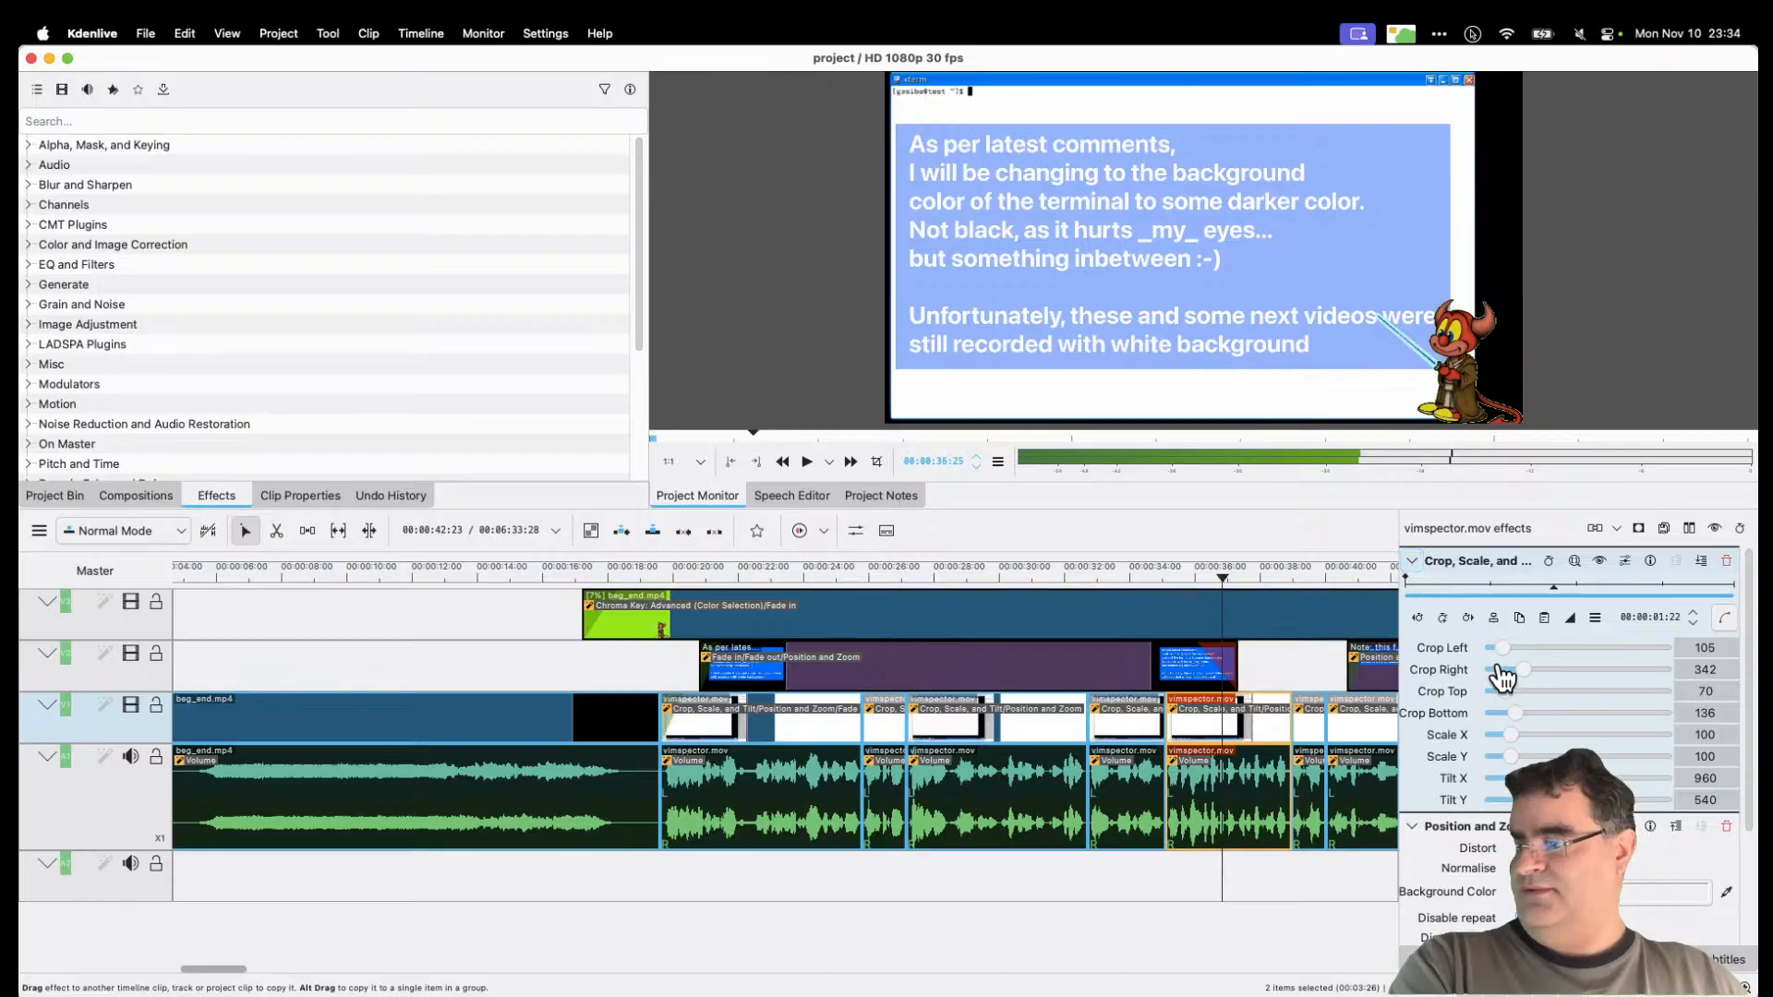
click(1405, 559)
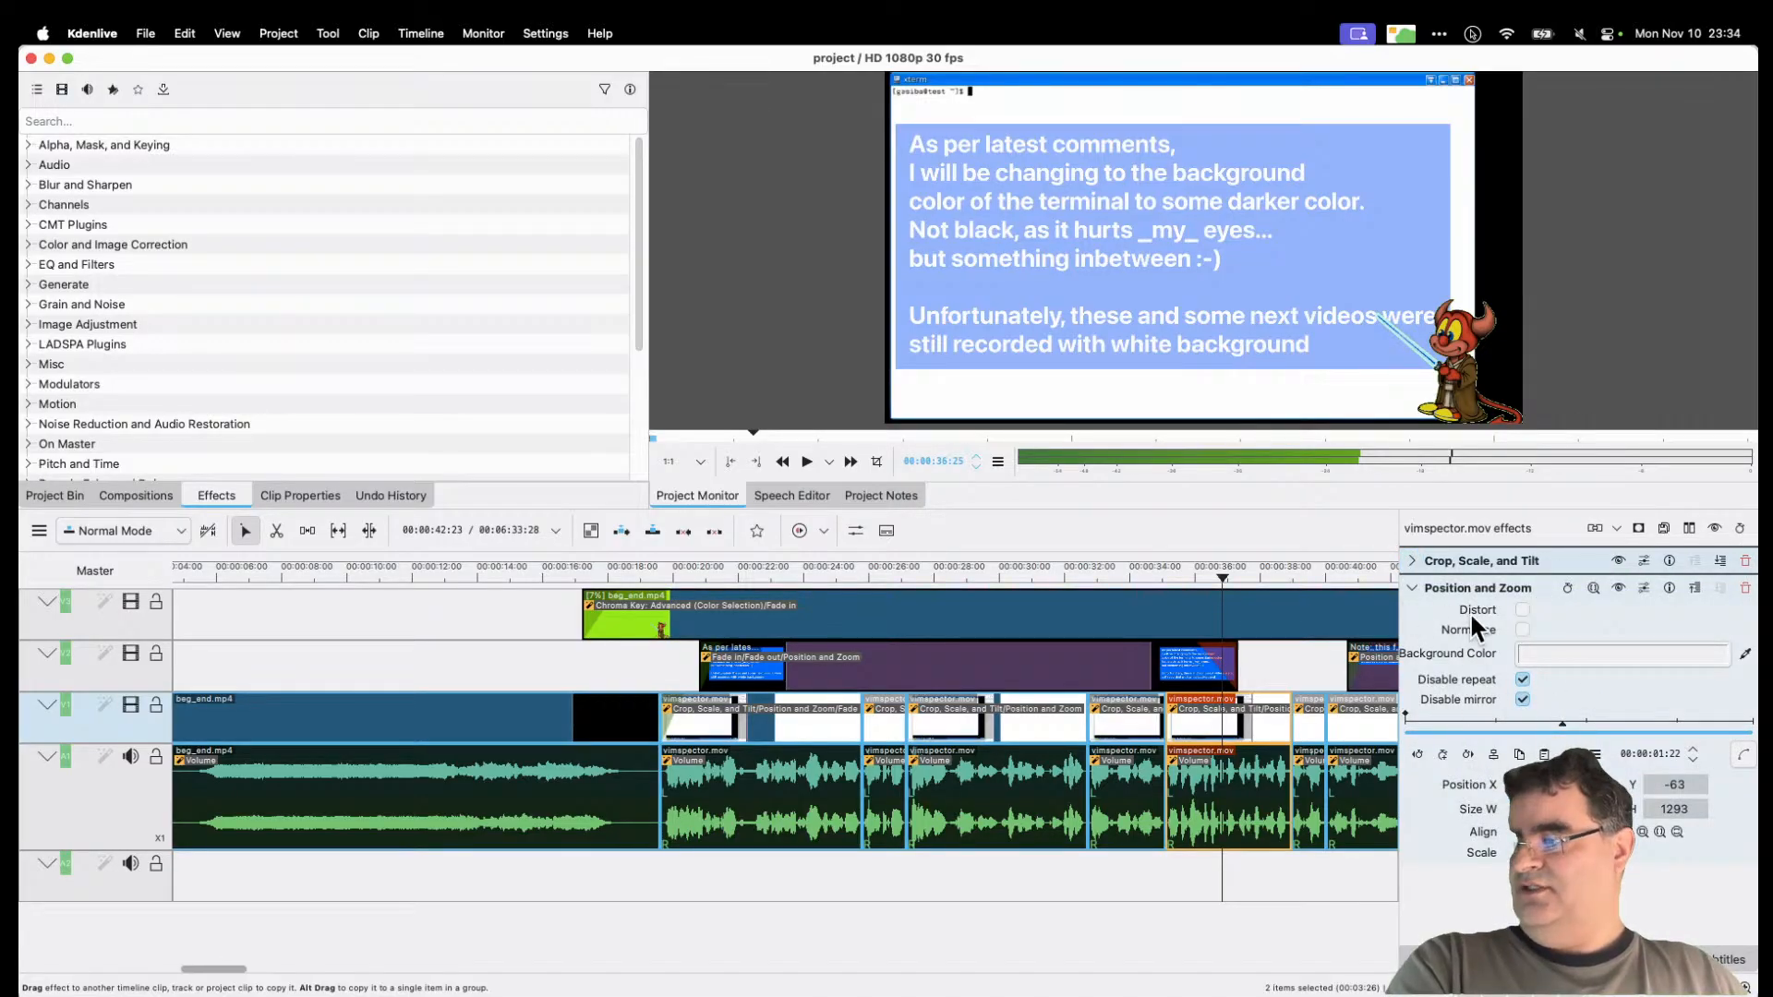
click(1522, 699)
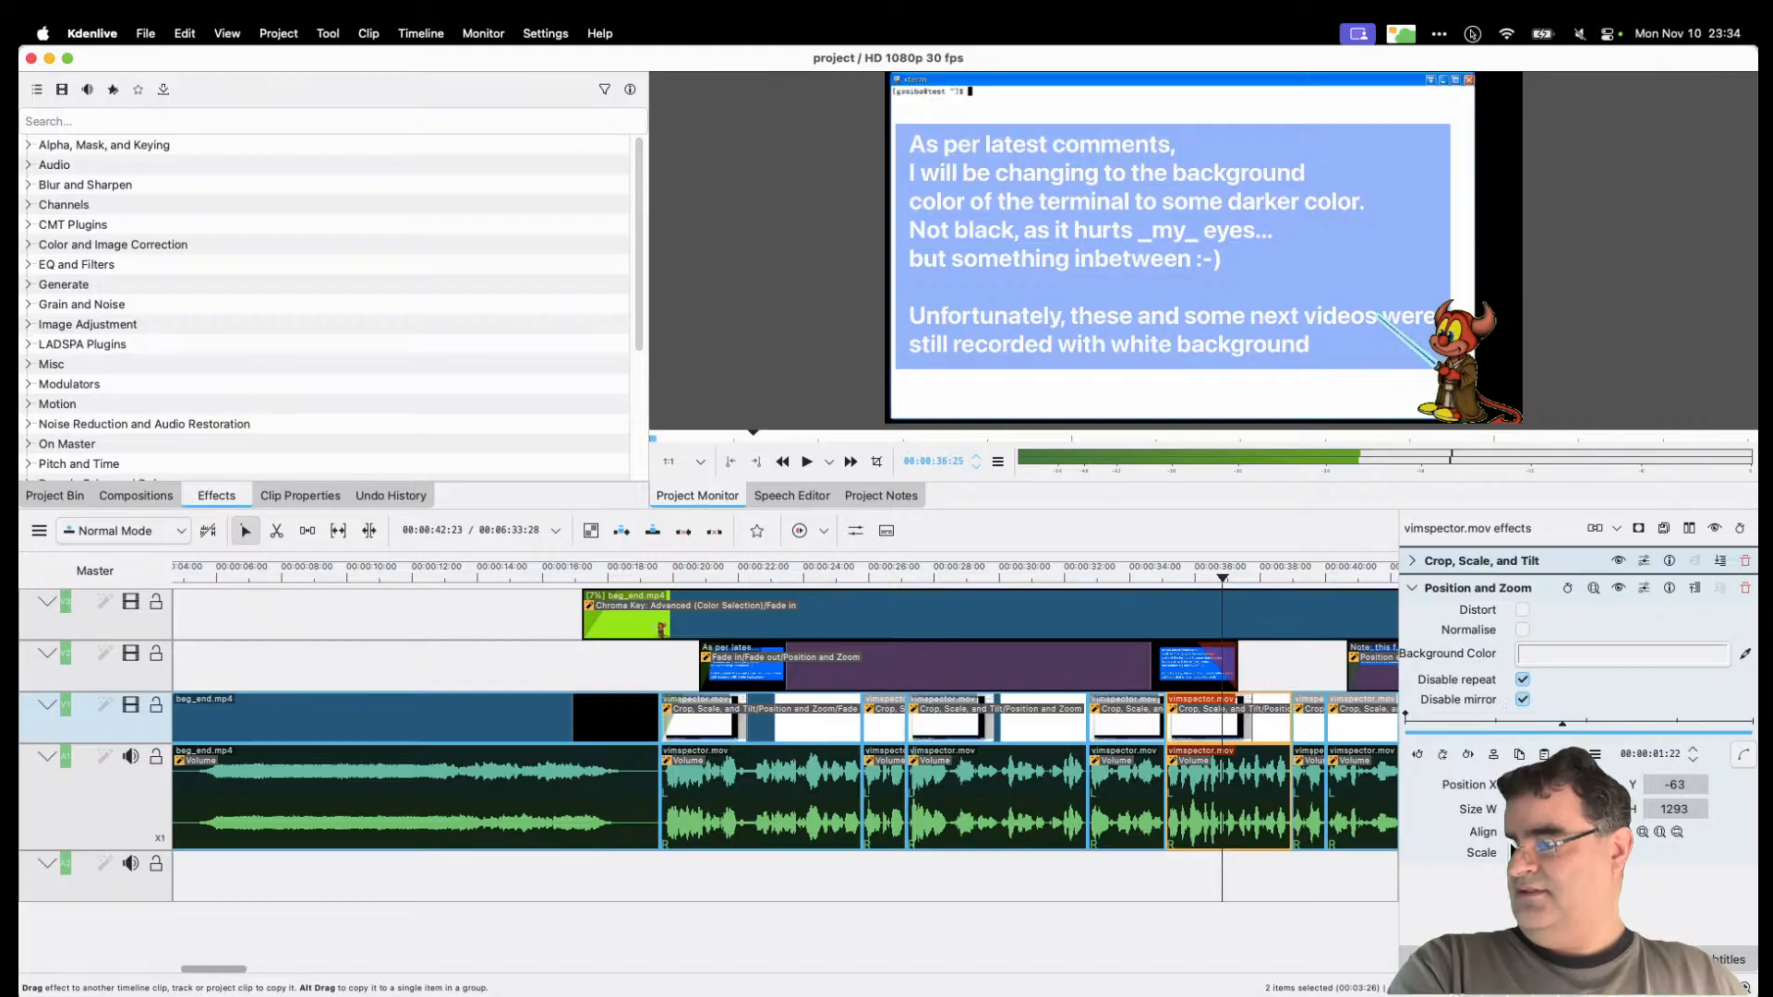
click(1411, 559)
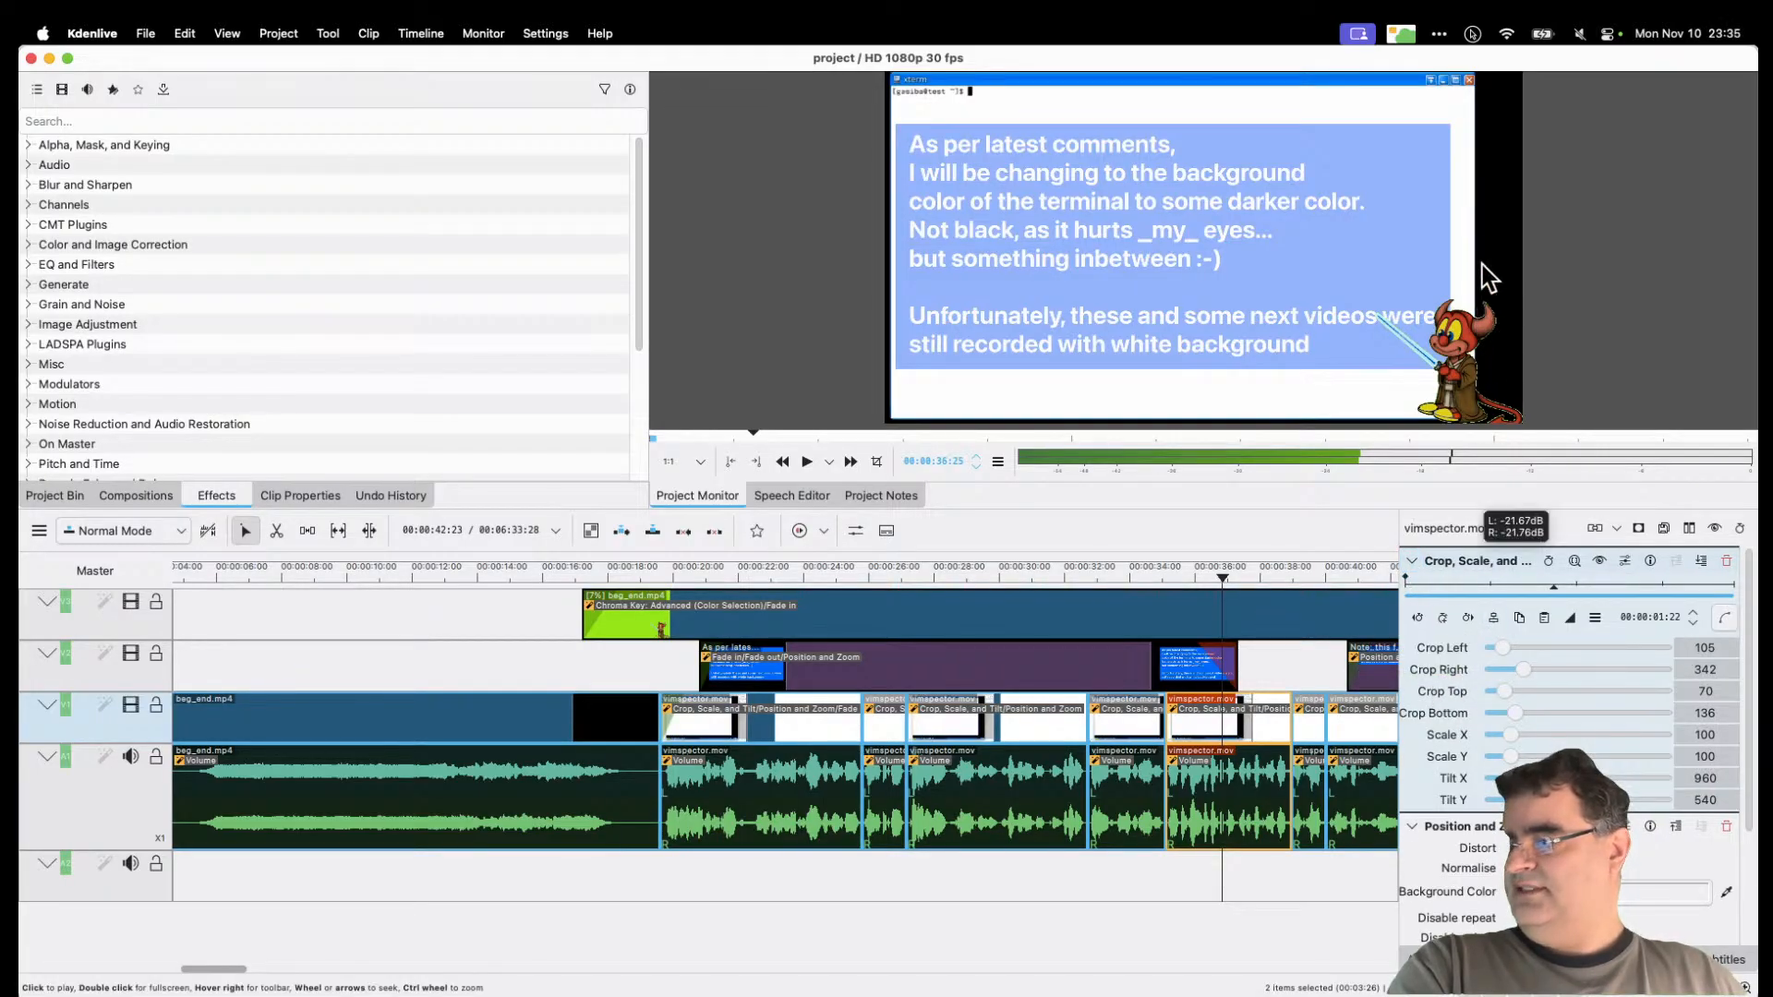
drag(1529, 681, 1445, 658)
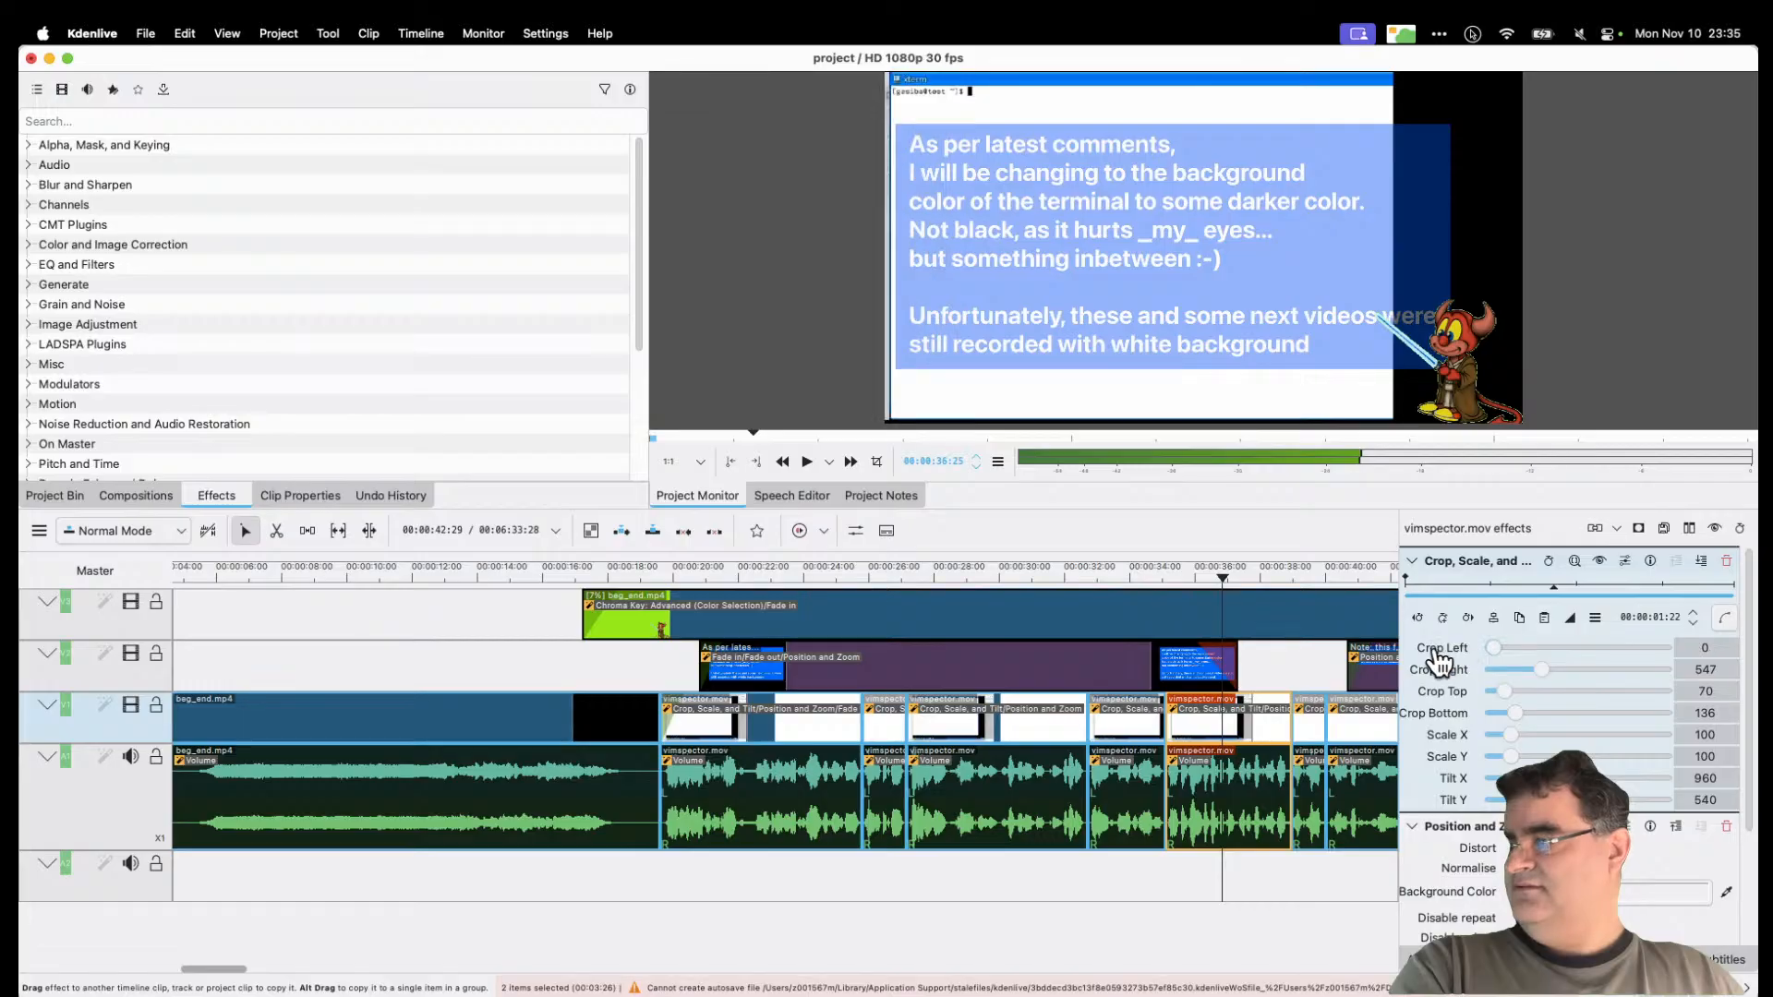
click(1413, 560)
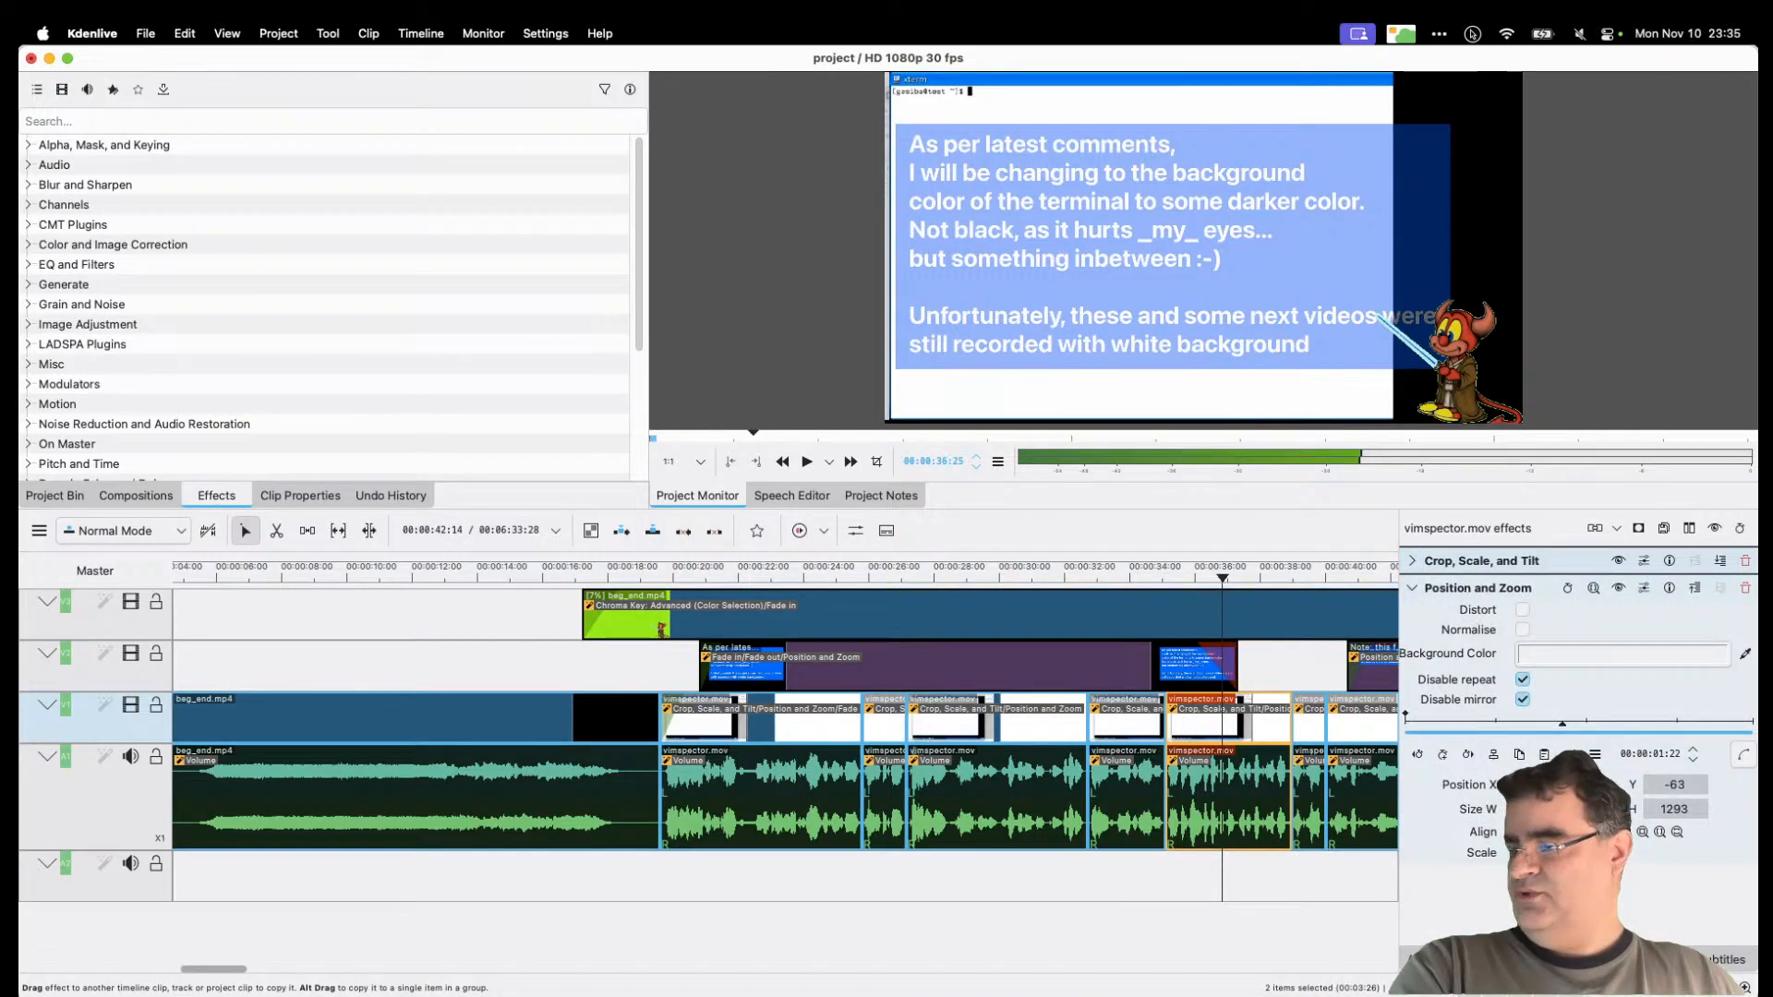
Step: Resize the clip frame, crop its left side, then close Kdenlive choosing Do Not Save
drag(1561, 853, 1548, 853)
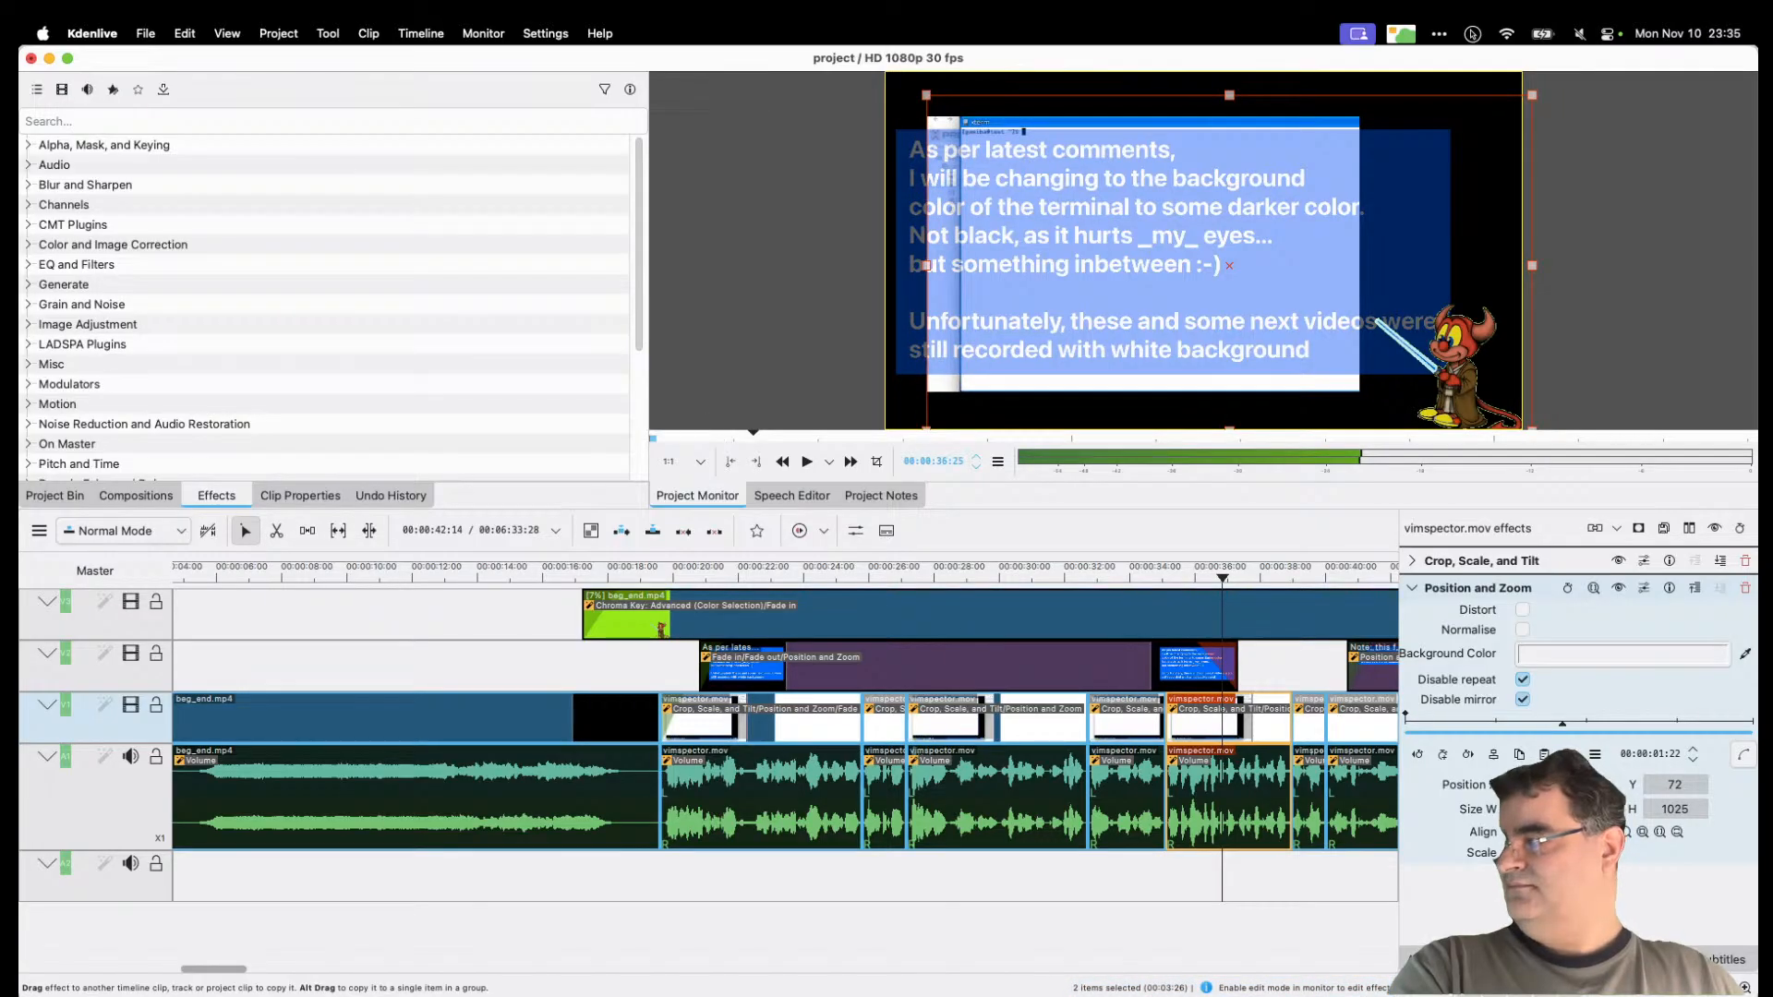
drag(1228, 574, 1266, 575)
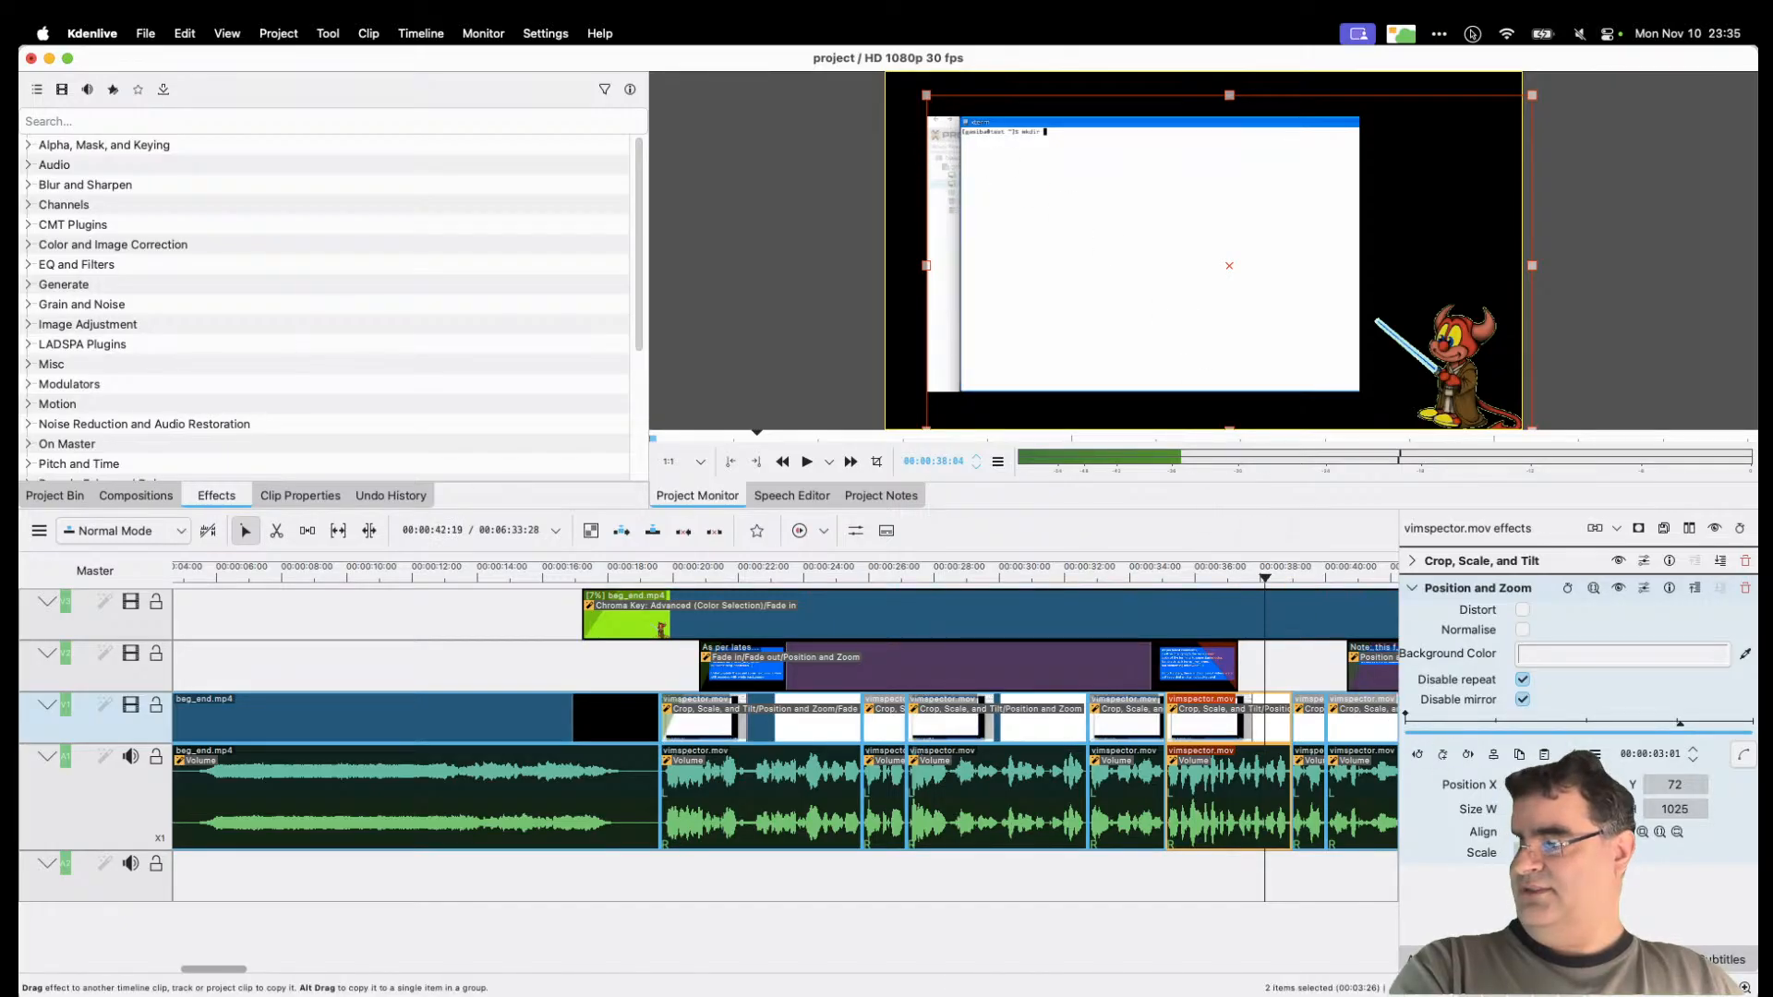
drag(1551, 853, 1559, 853)
click(1412, 562)
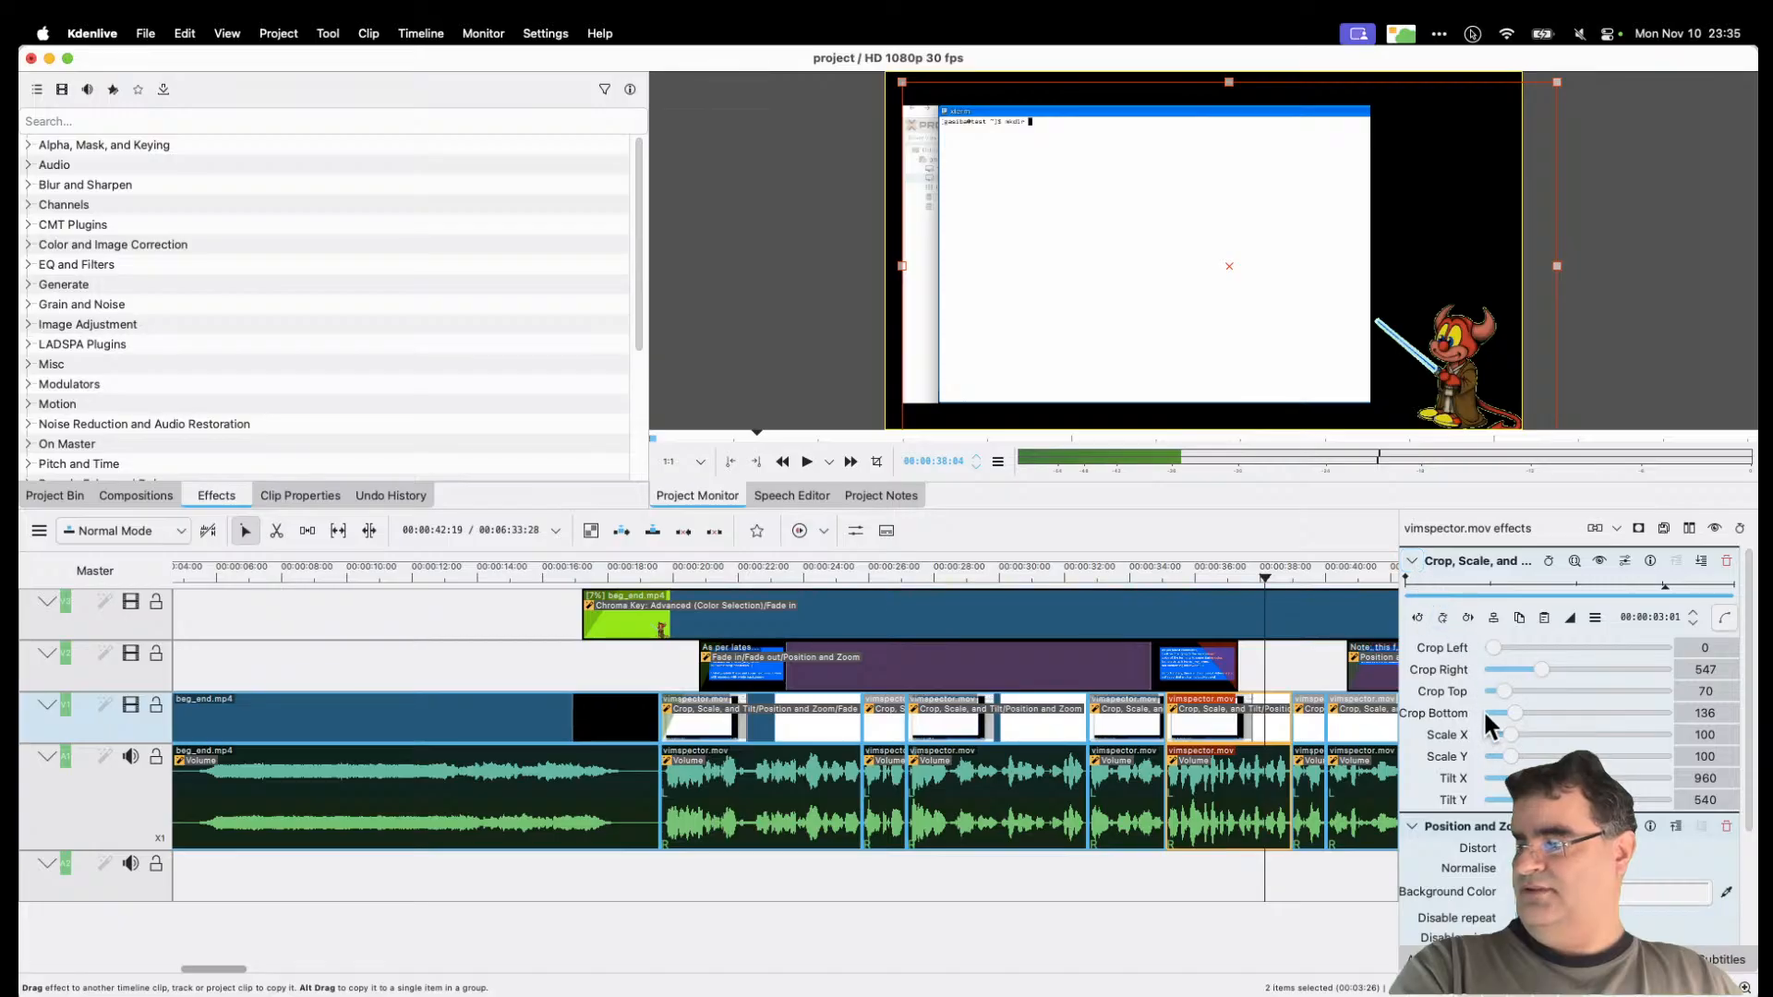
drag(1496, 648, 1503, 649)
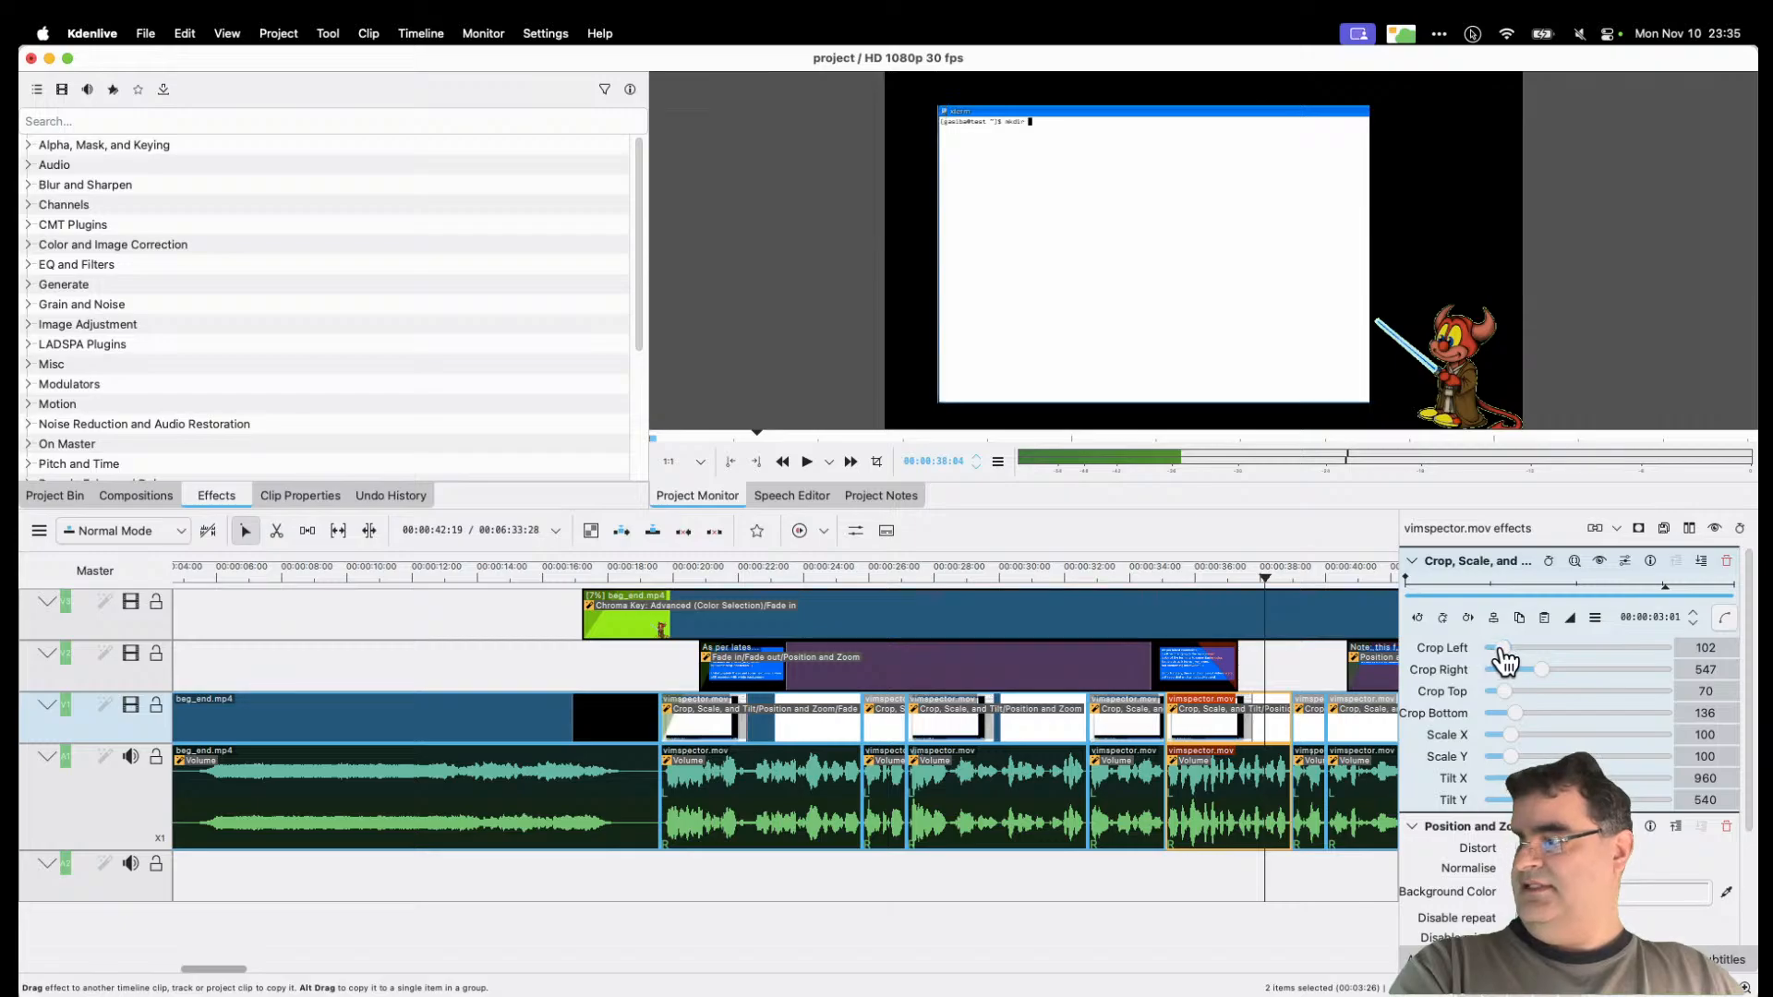
drag(1501, 662, 1503, 661)
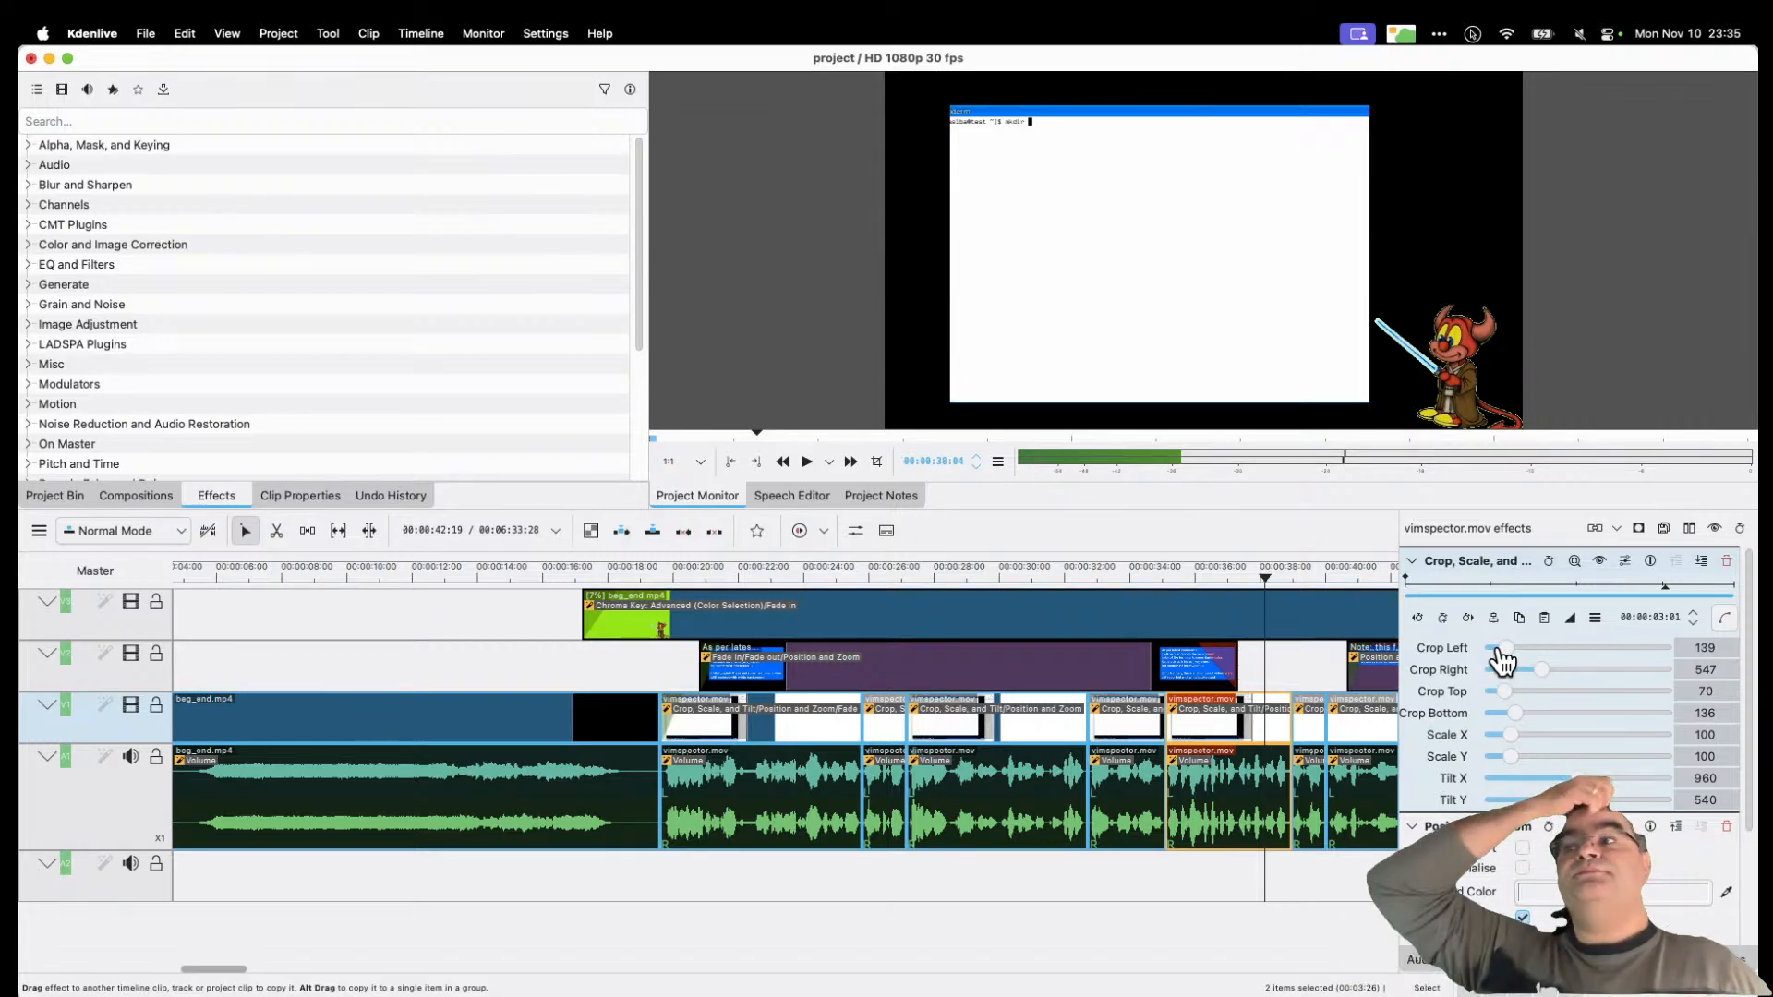
click(30, 58)
click(1008, 512)
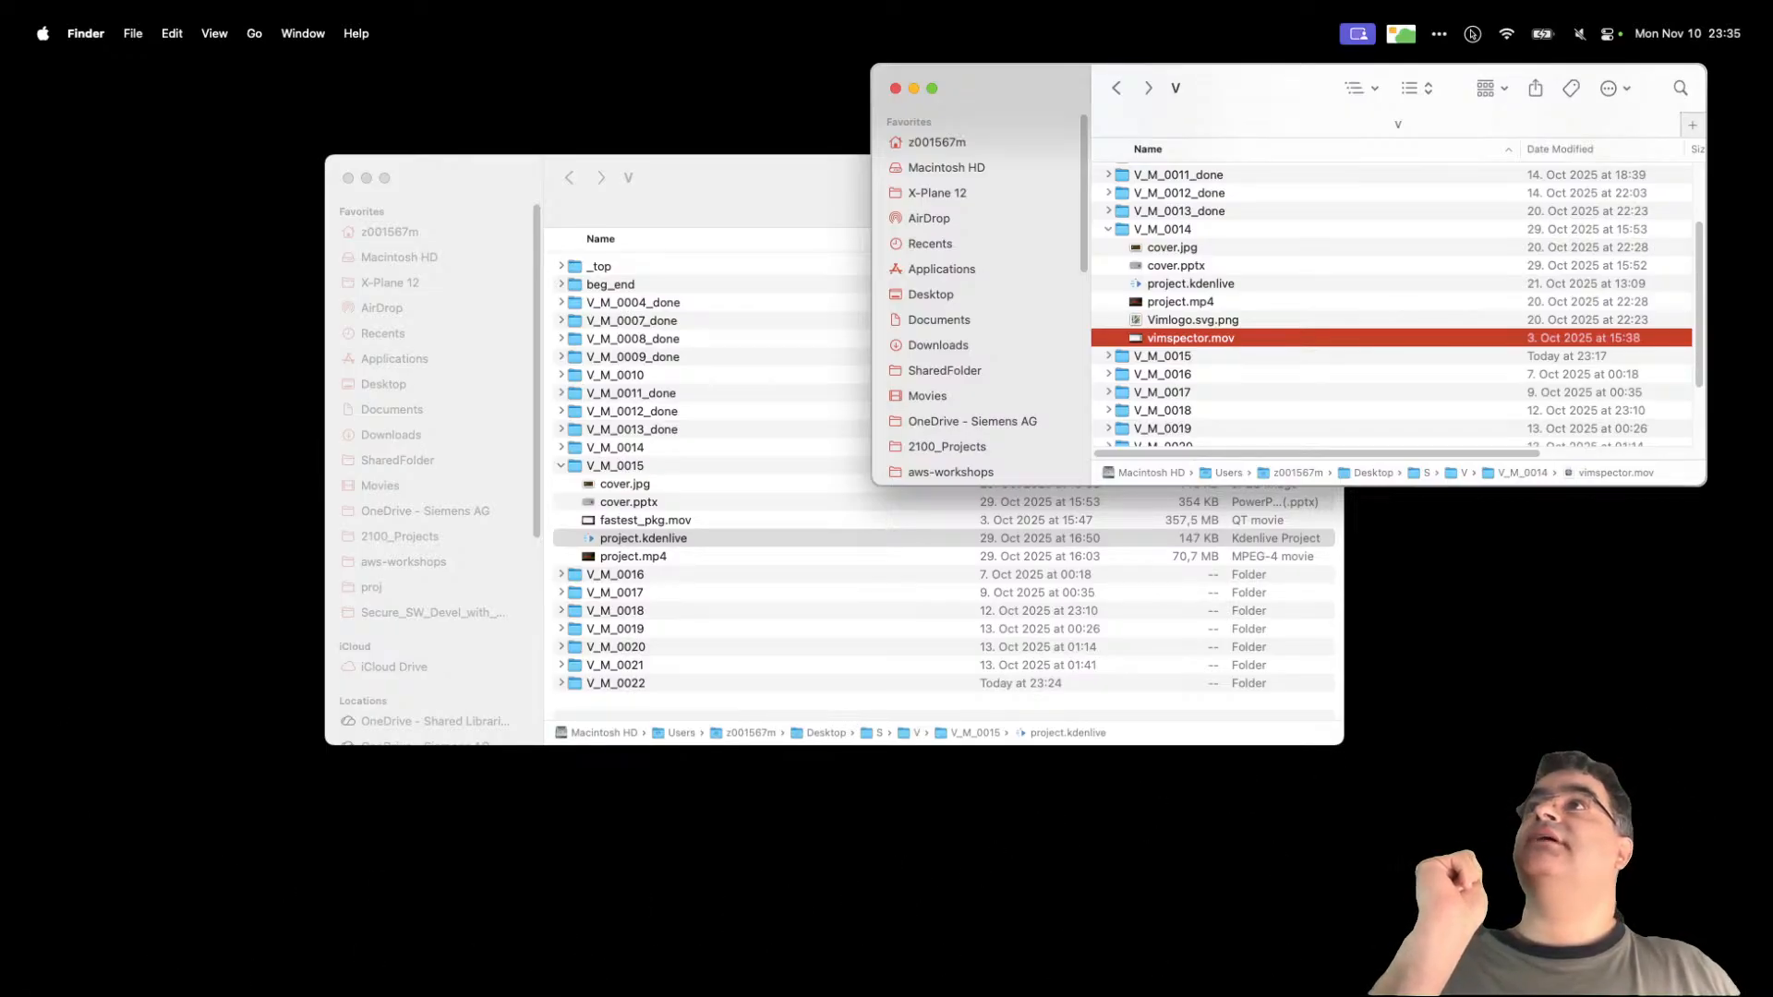
Step: Close both Finder windows listing the V_M project folders
key(super+Tab)
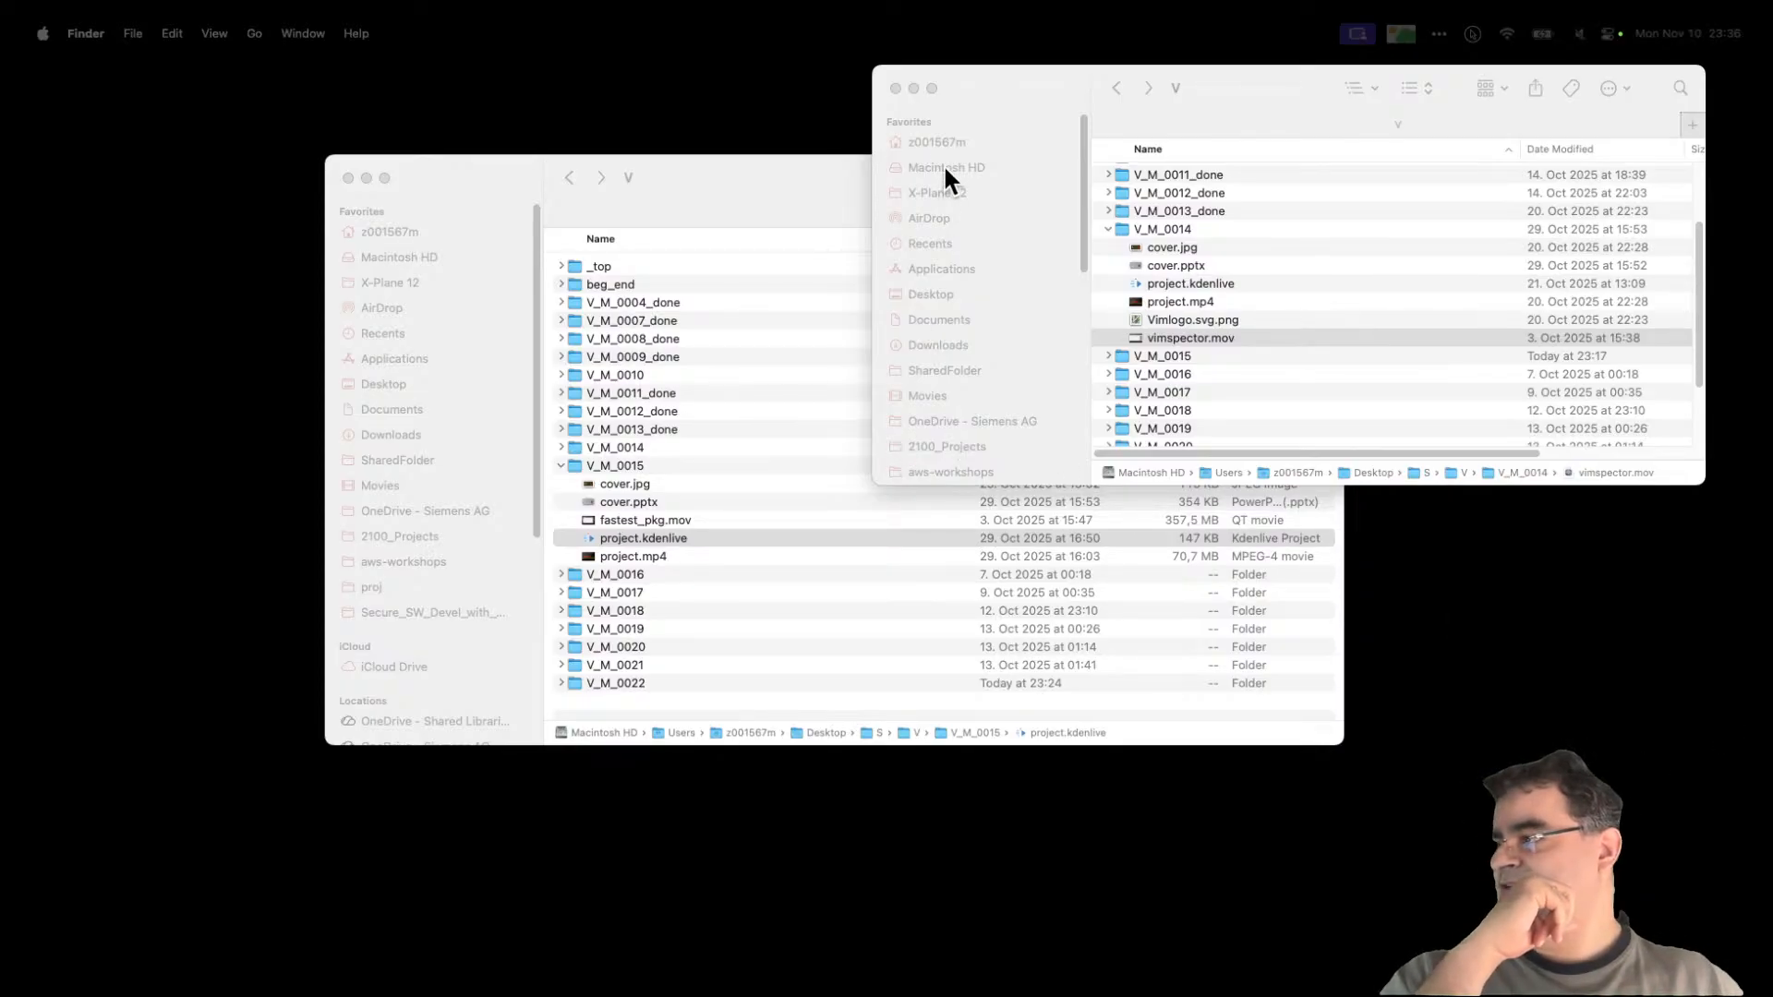
click(895, 88)
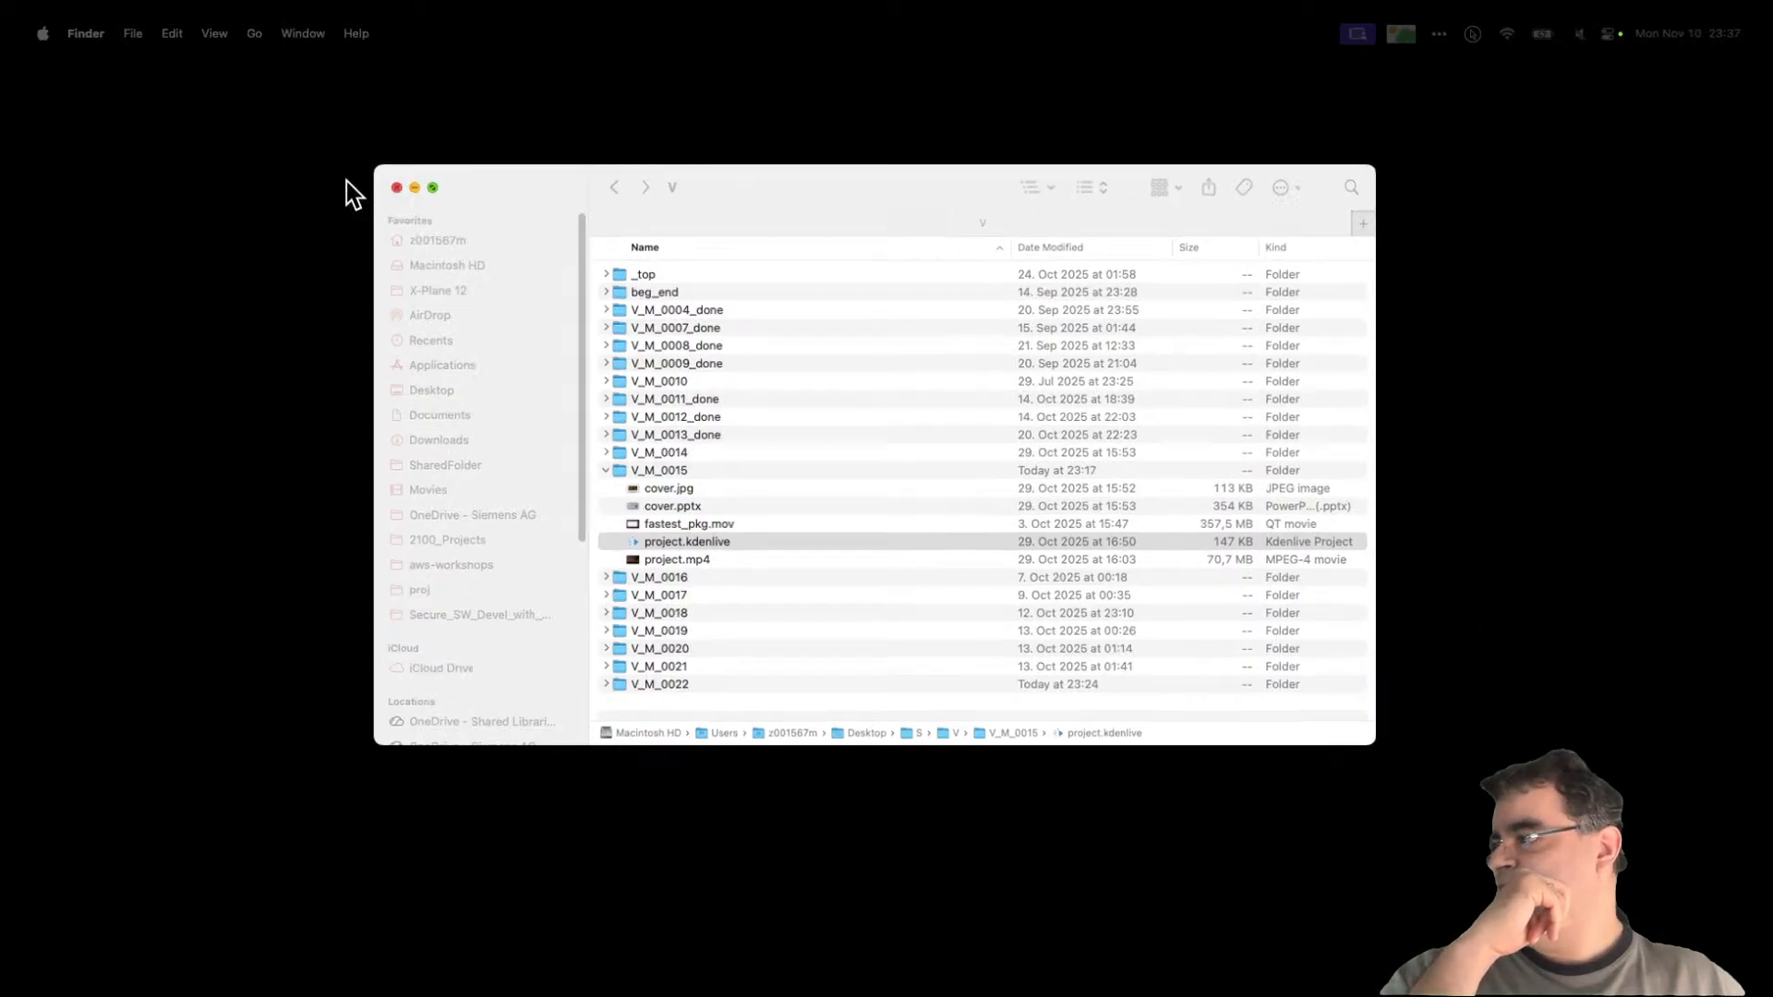